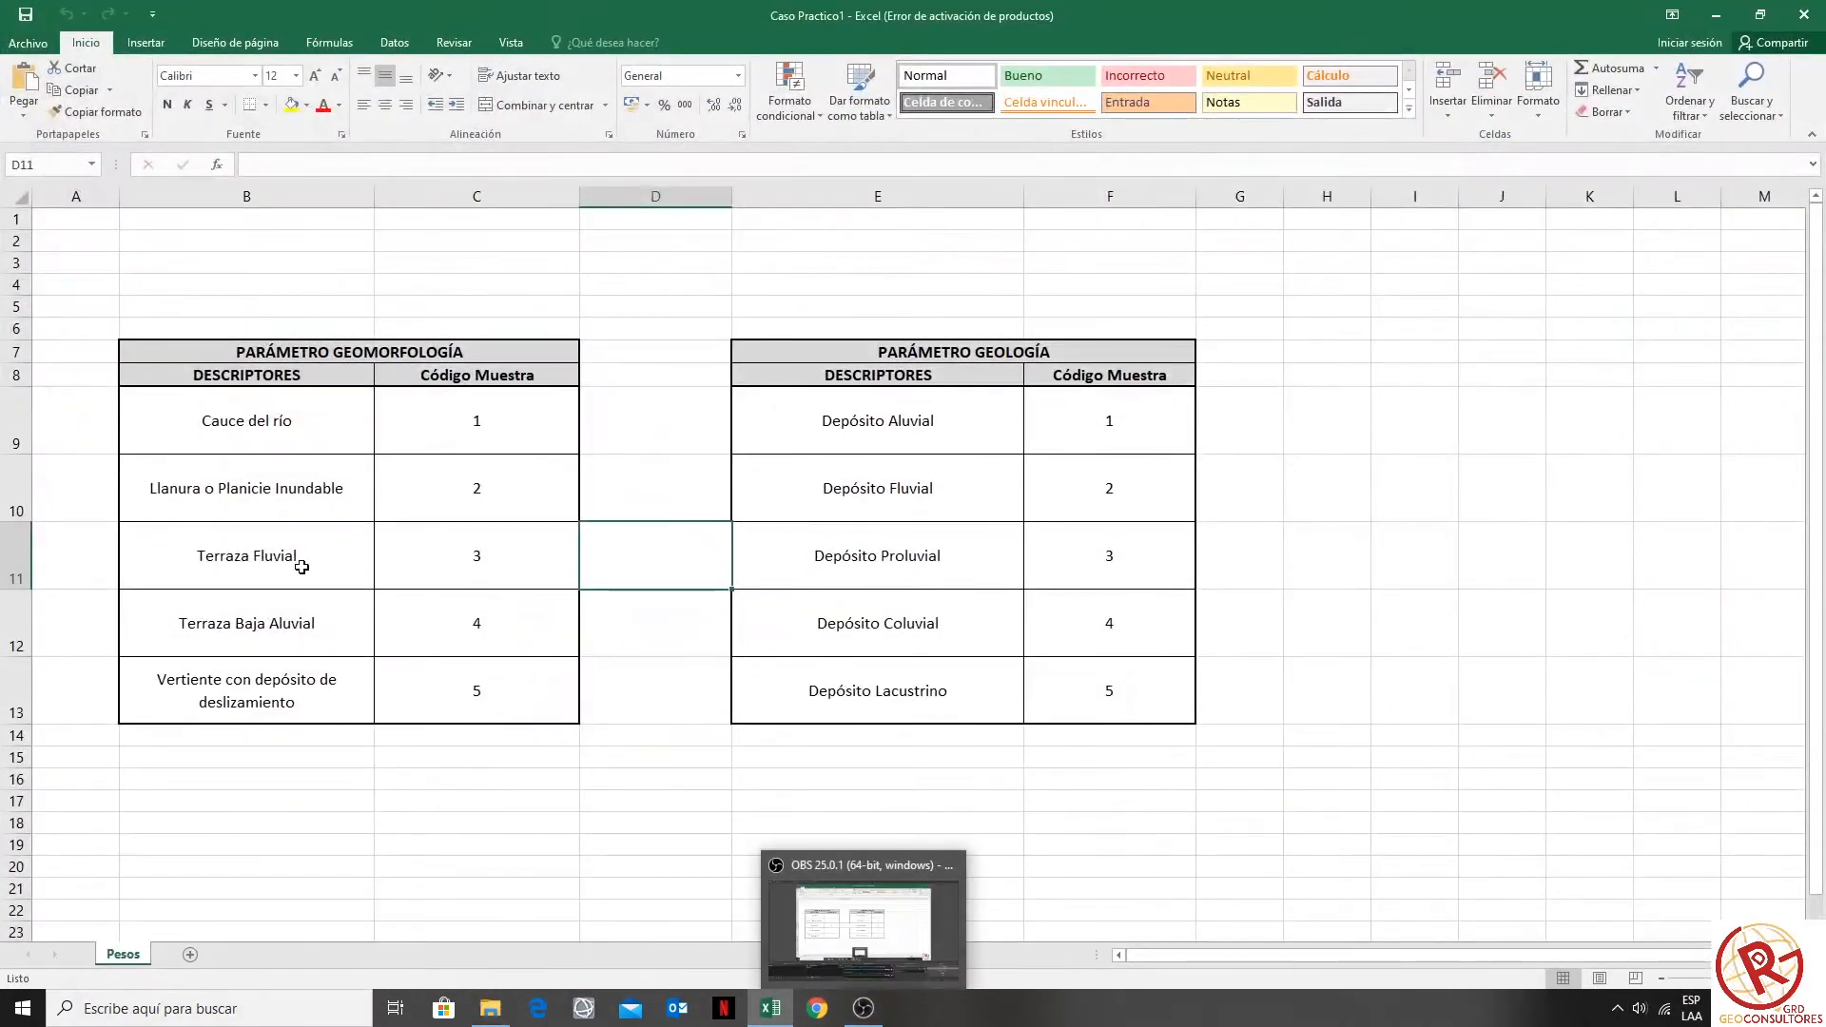
- Examine the descriptors in both parameter tables and the sample codes assigned in the geomorphology table
left_click_drag(281, 420, 223, 684)
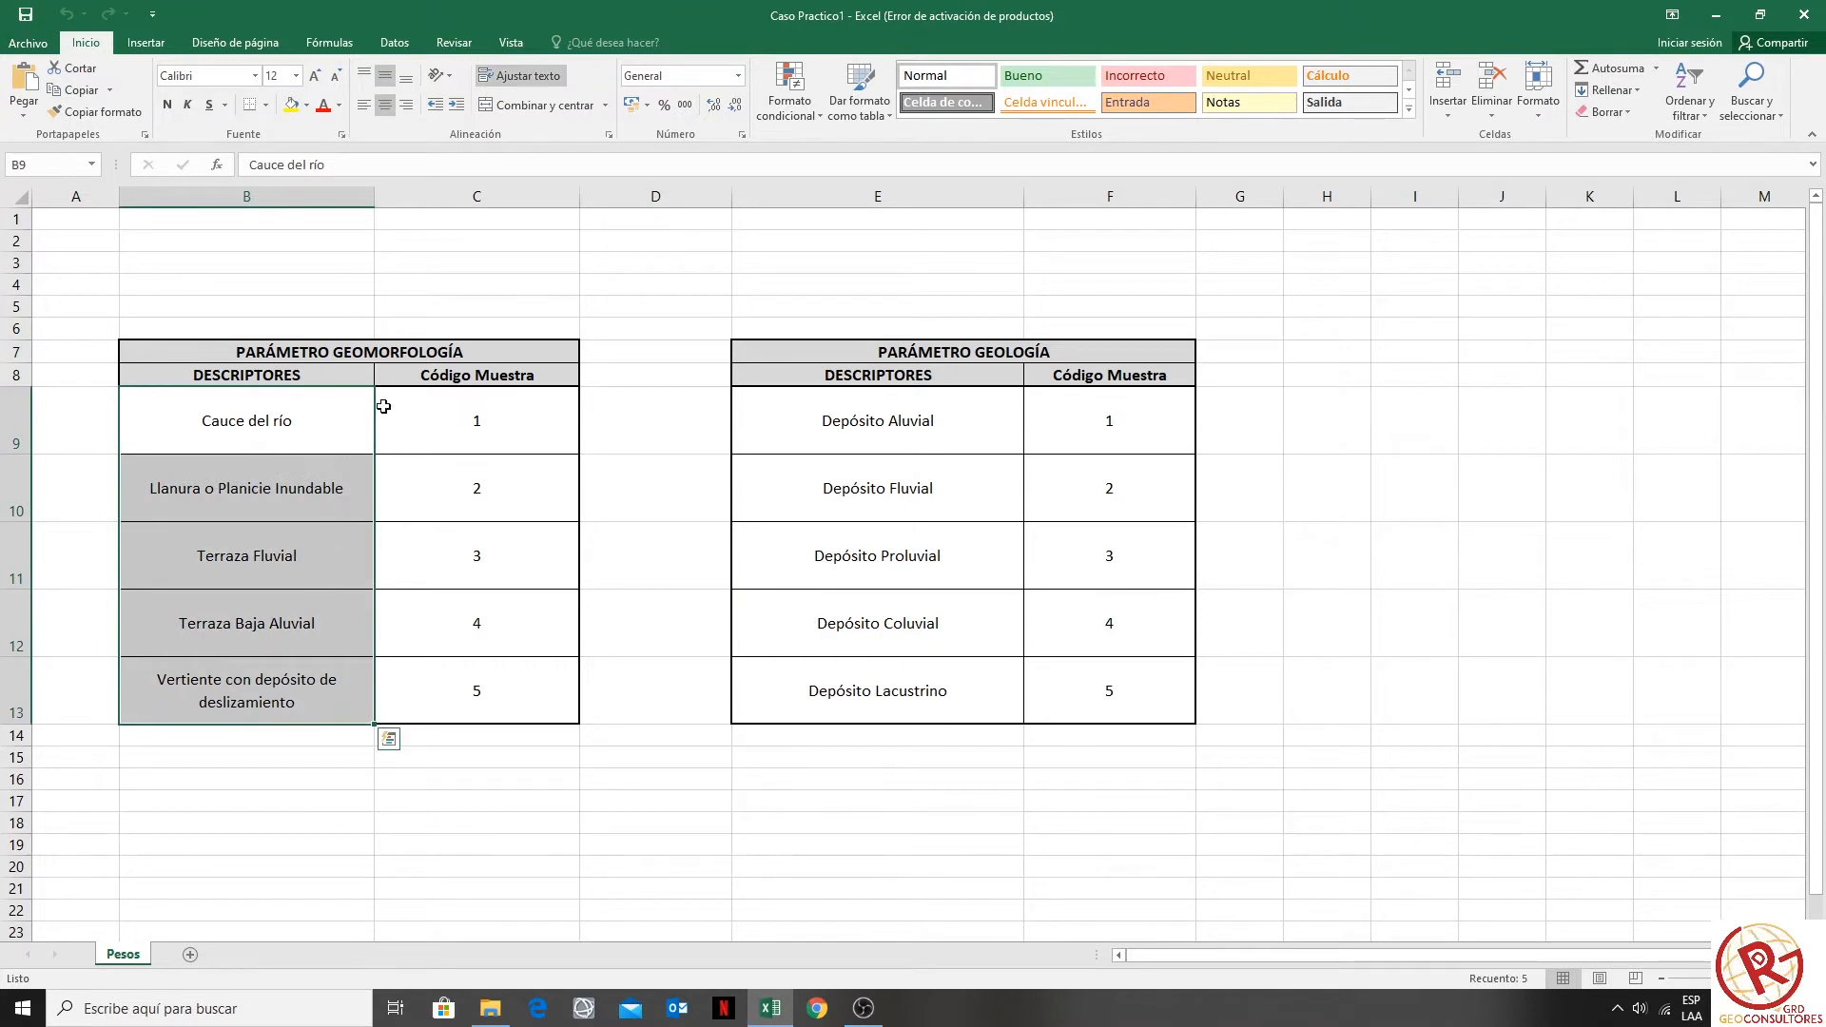
left_click_drag(916, 424, 895, 676)
left_click(1002, 337)
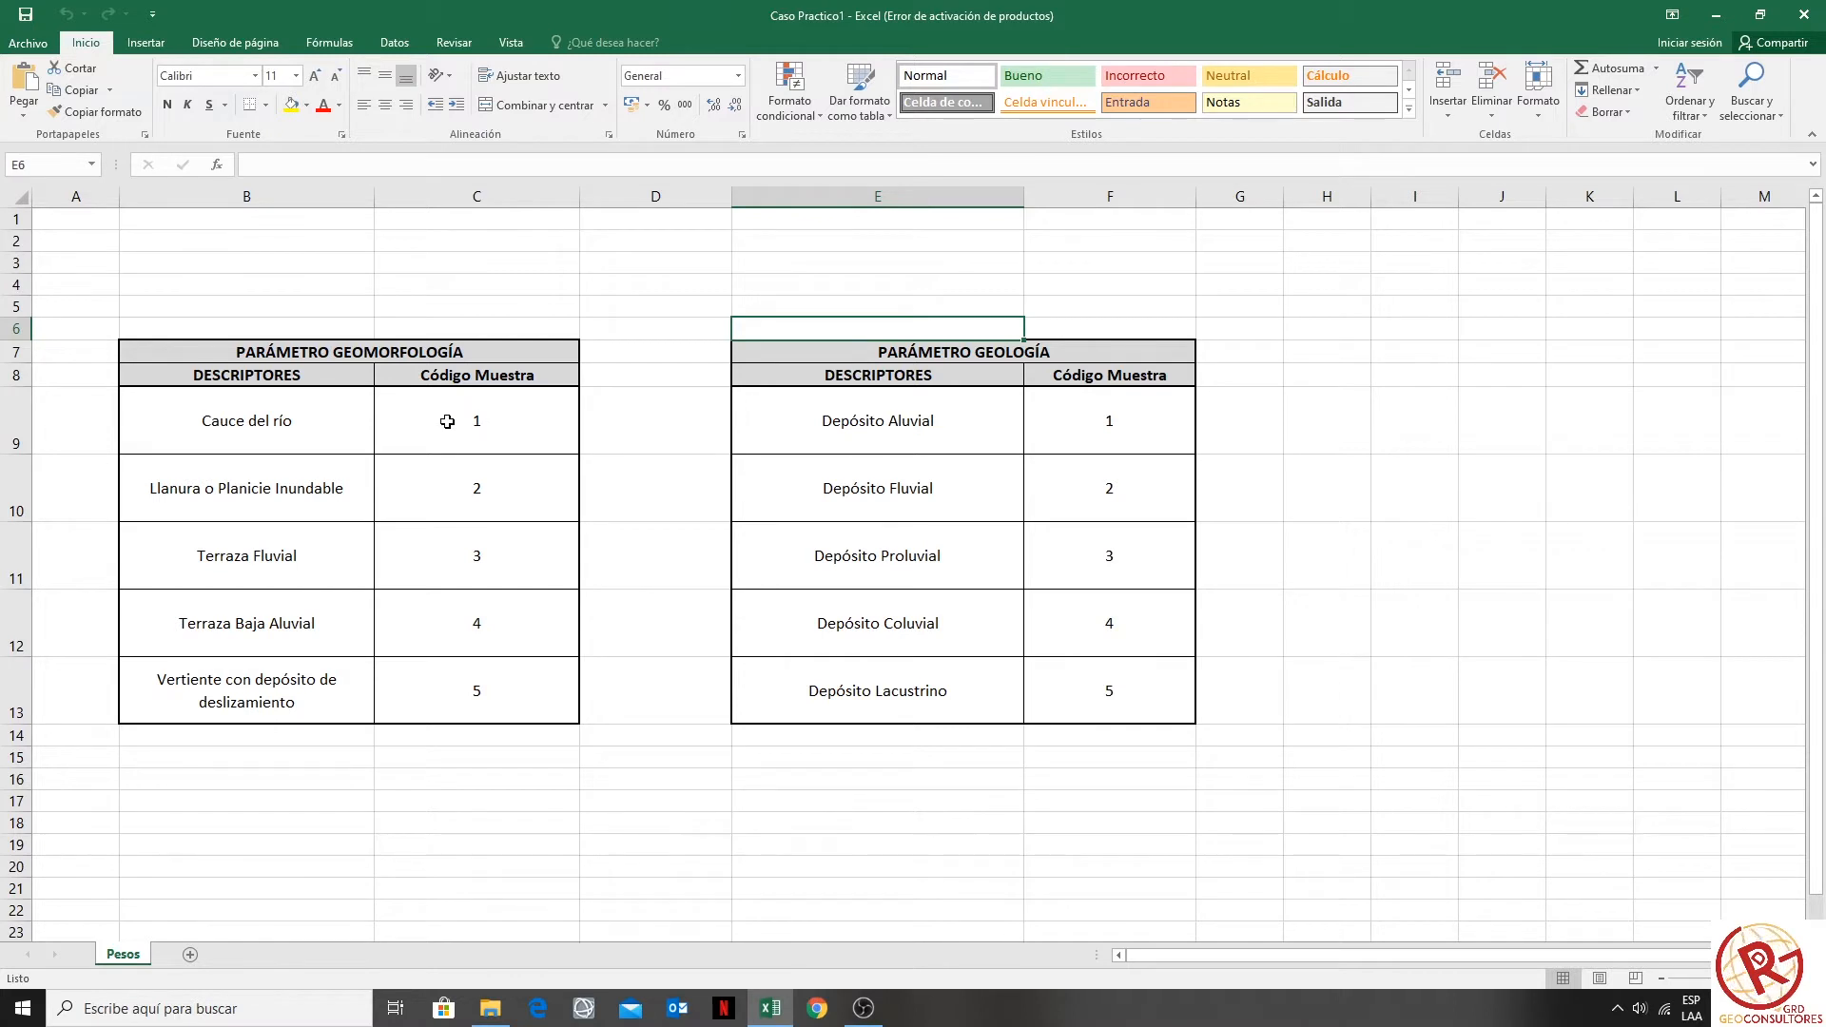
left_click(286, 427)
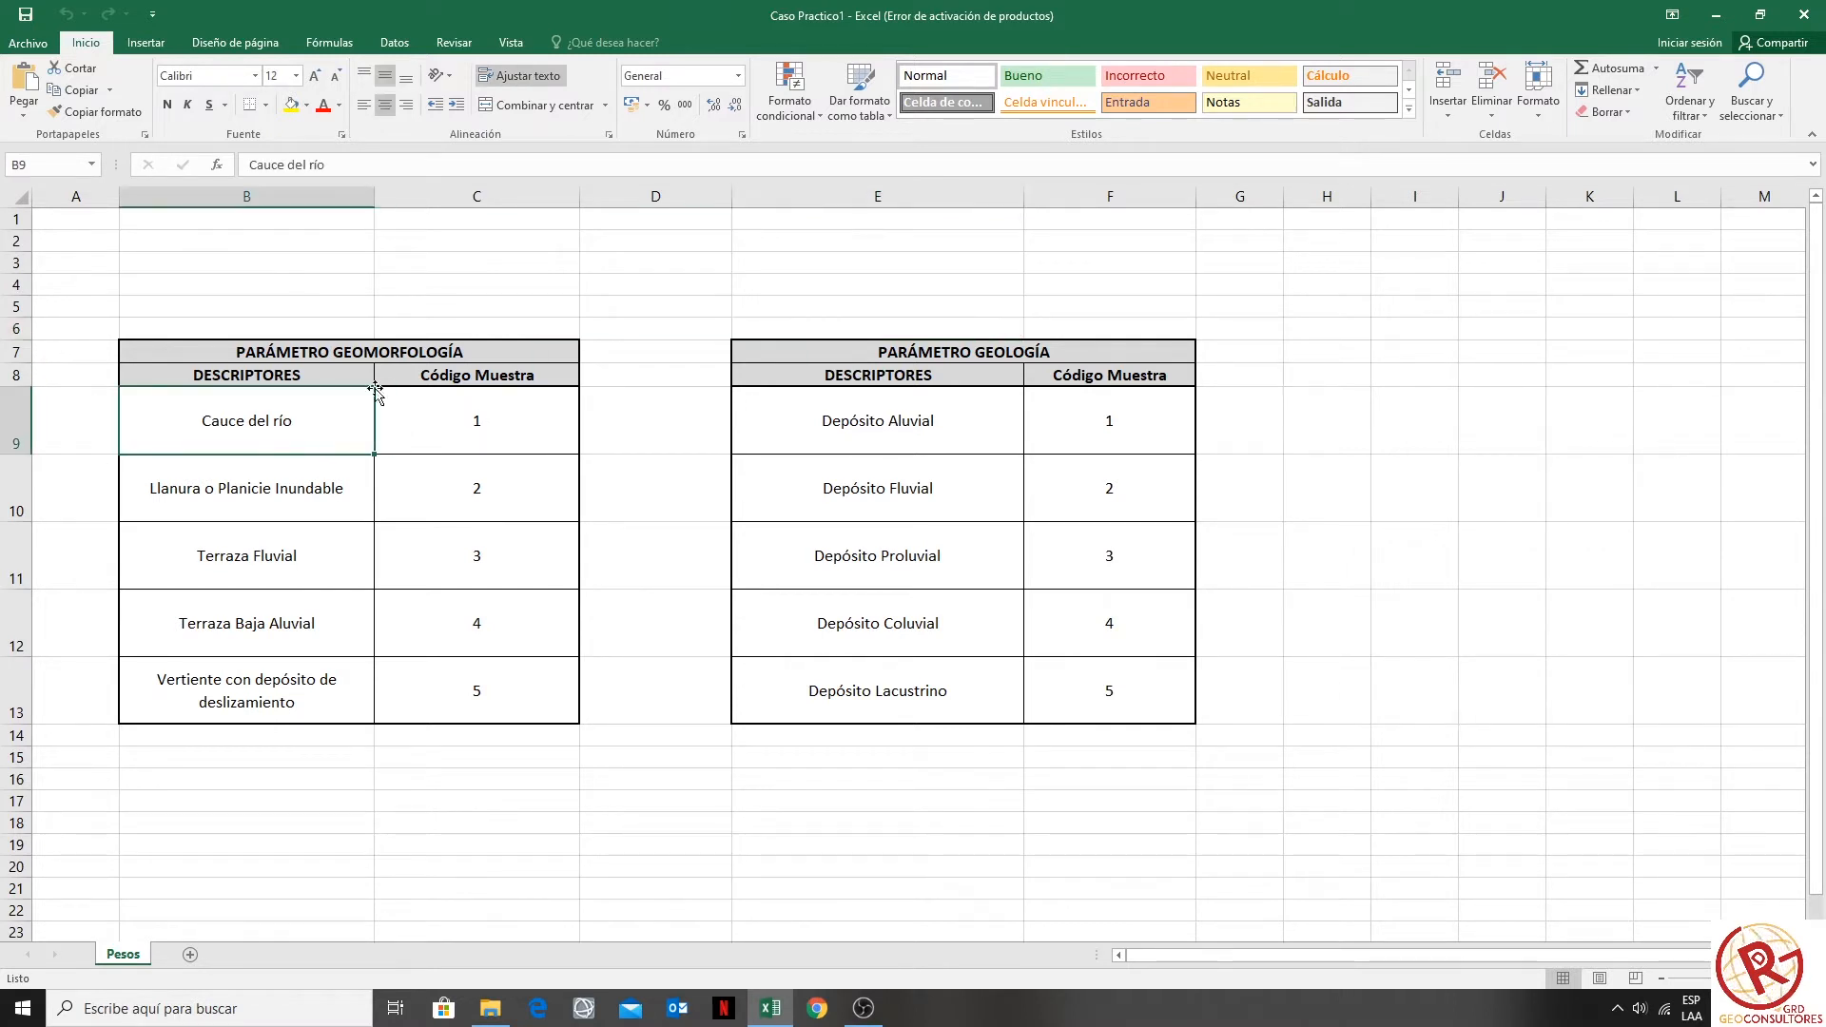
left_click(481, 435)
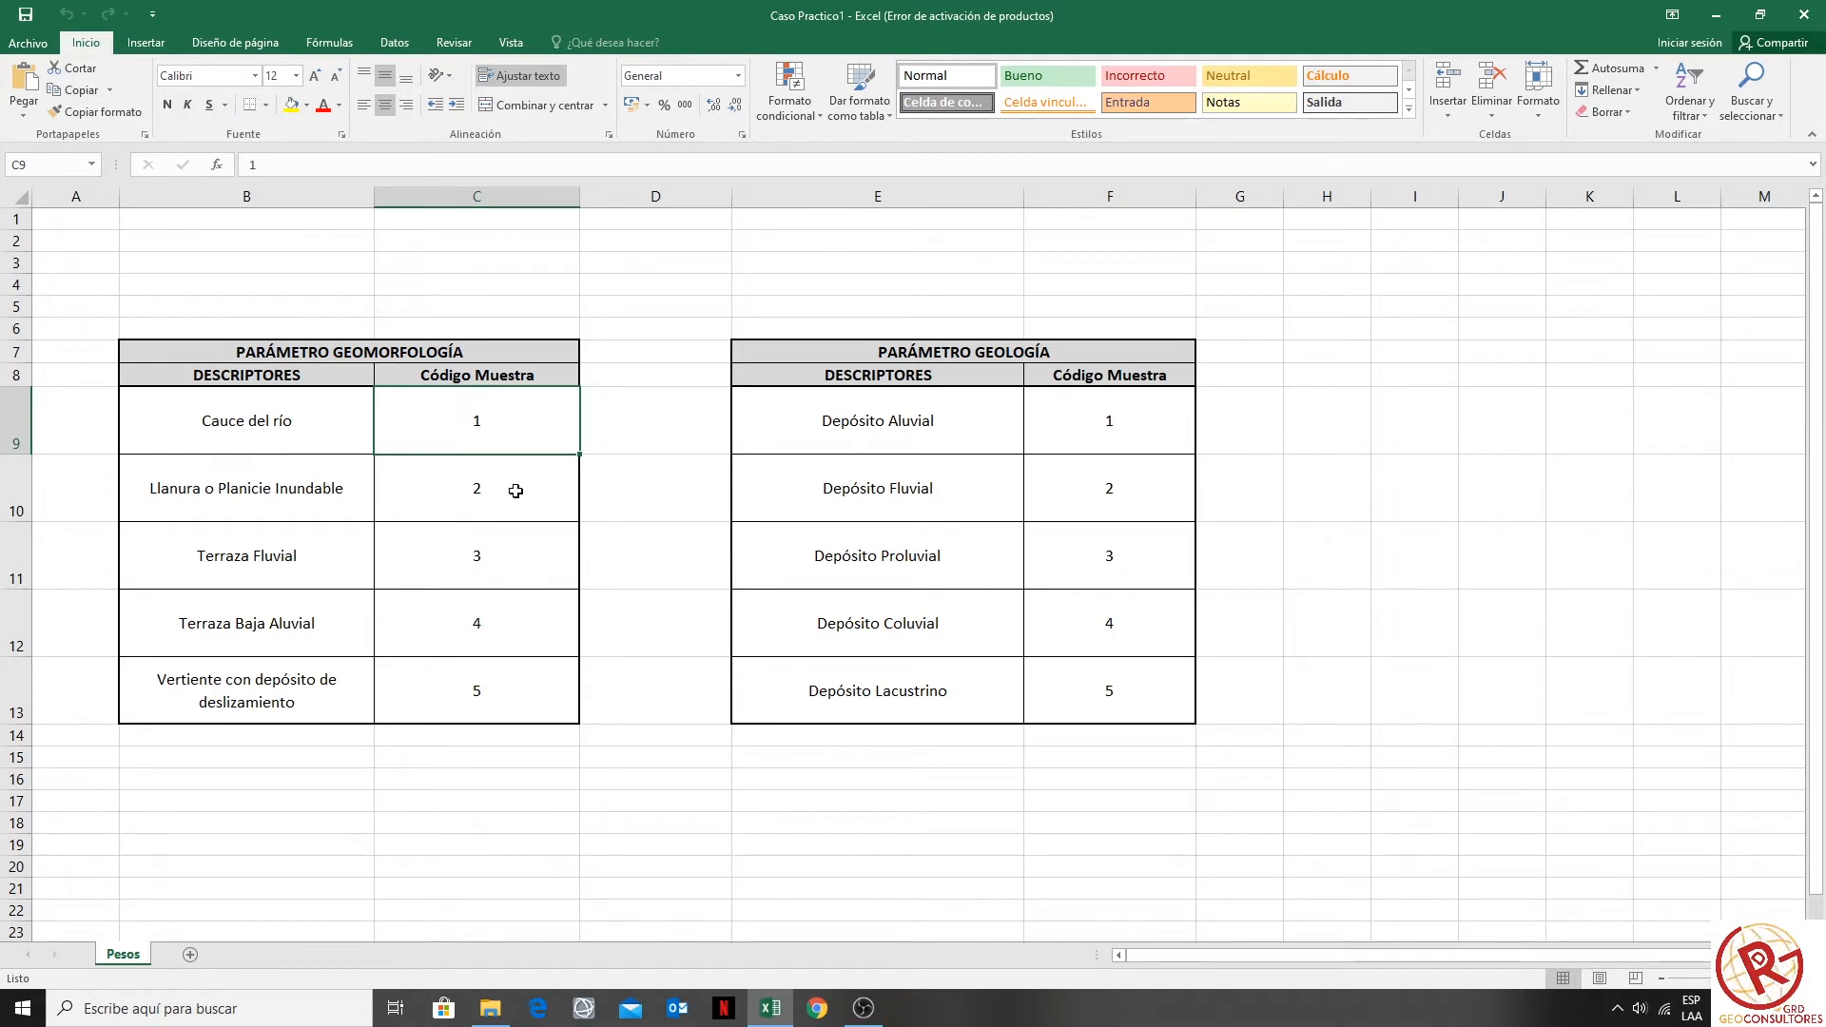
left_click(486, 580)
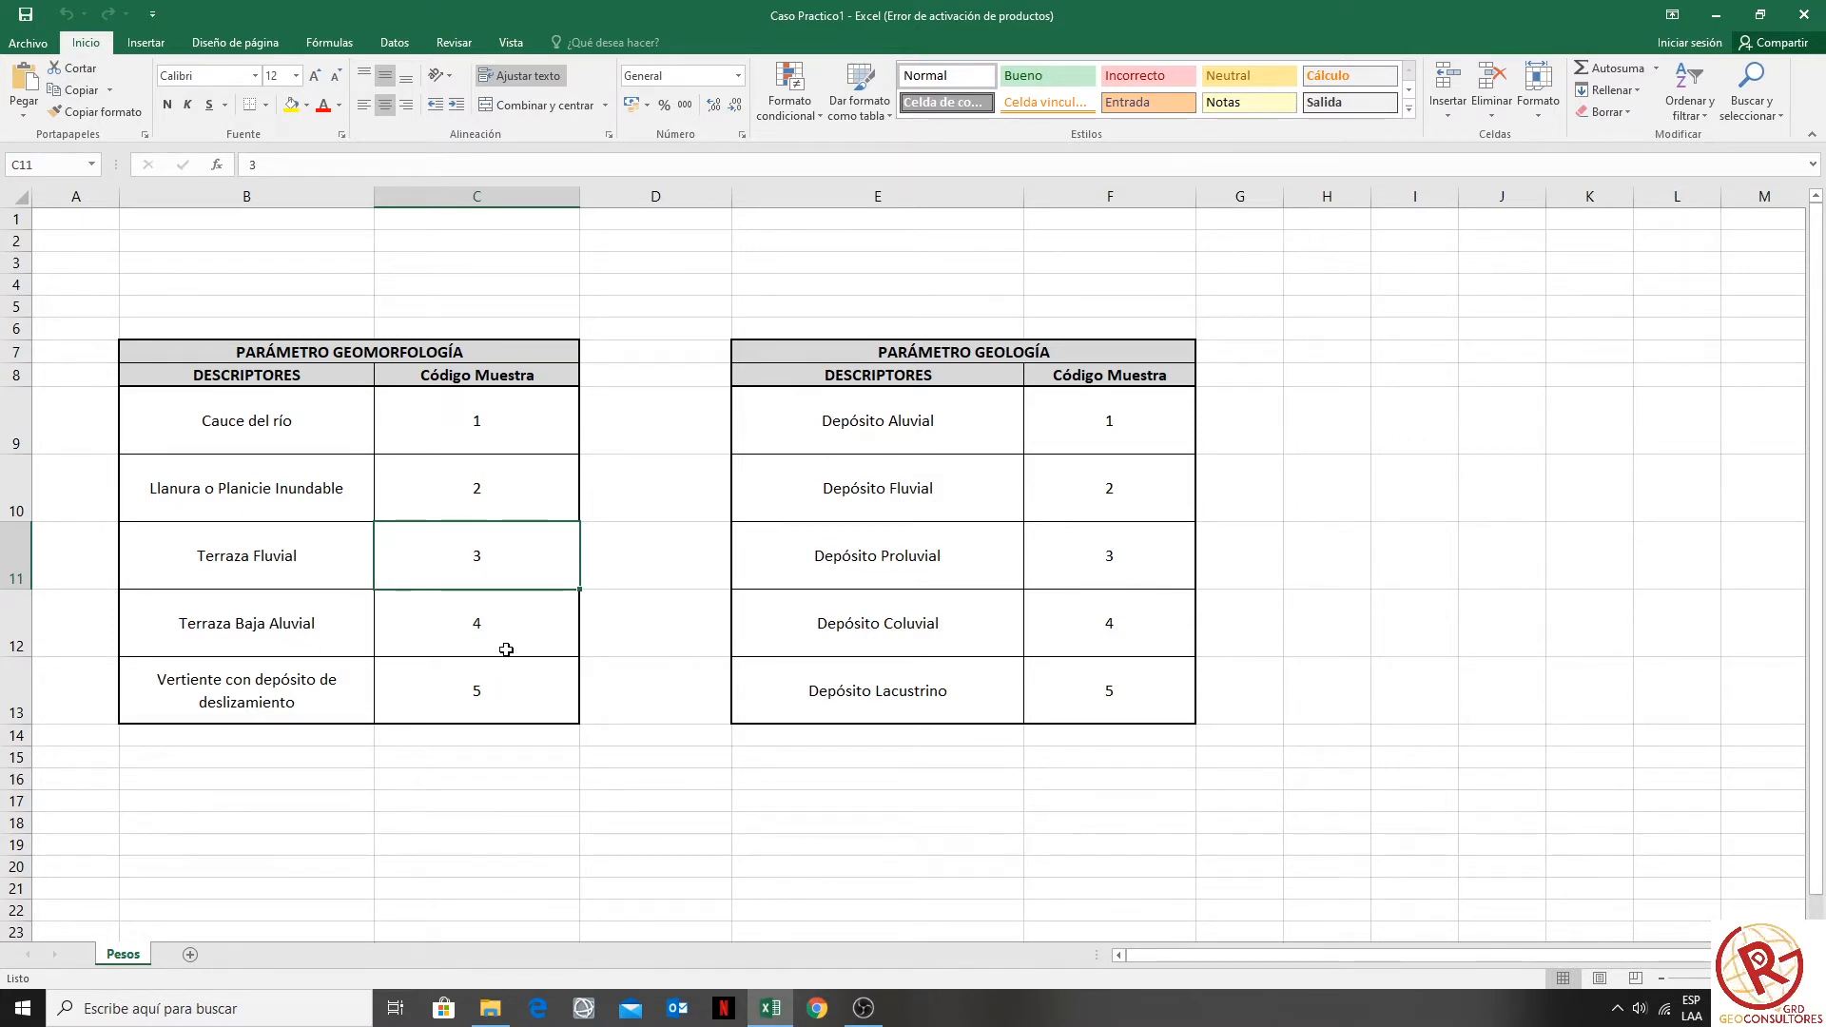
left_click_drag(275, 422, 505, 597)
left_click(620, 542)
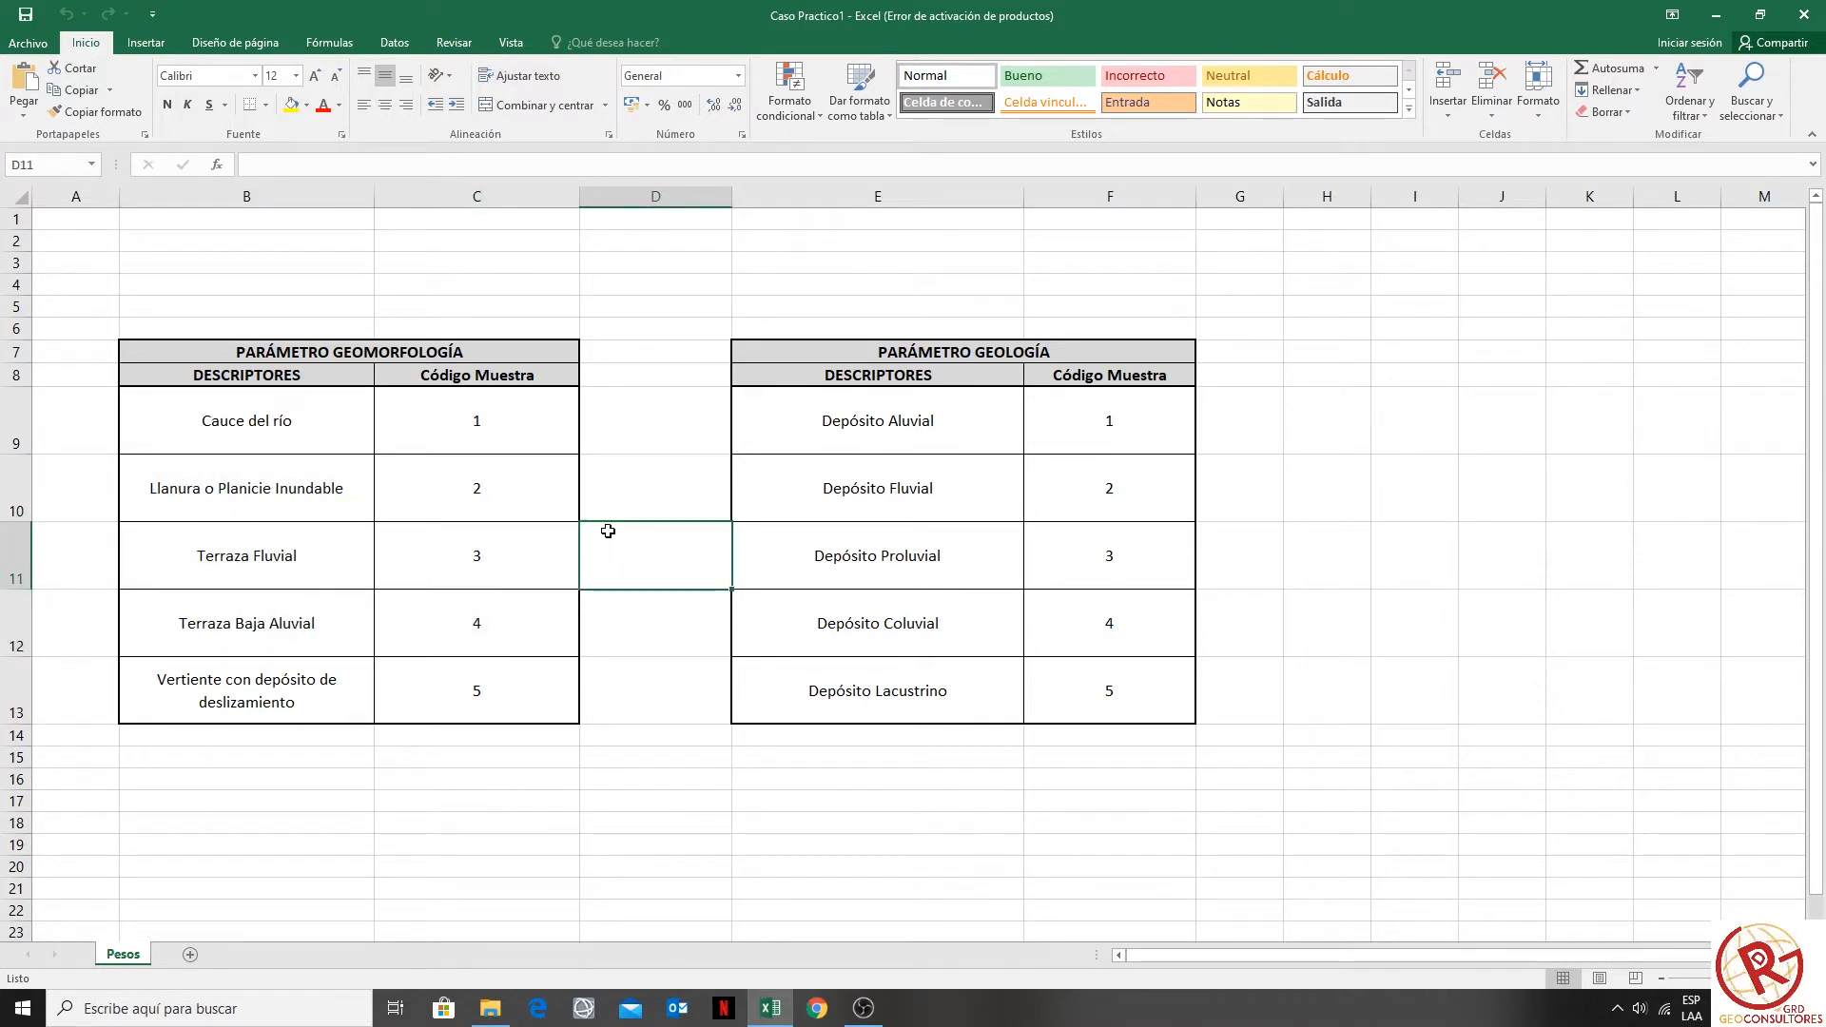
left_click_drag(335, 701, 476, 694)
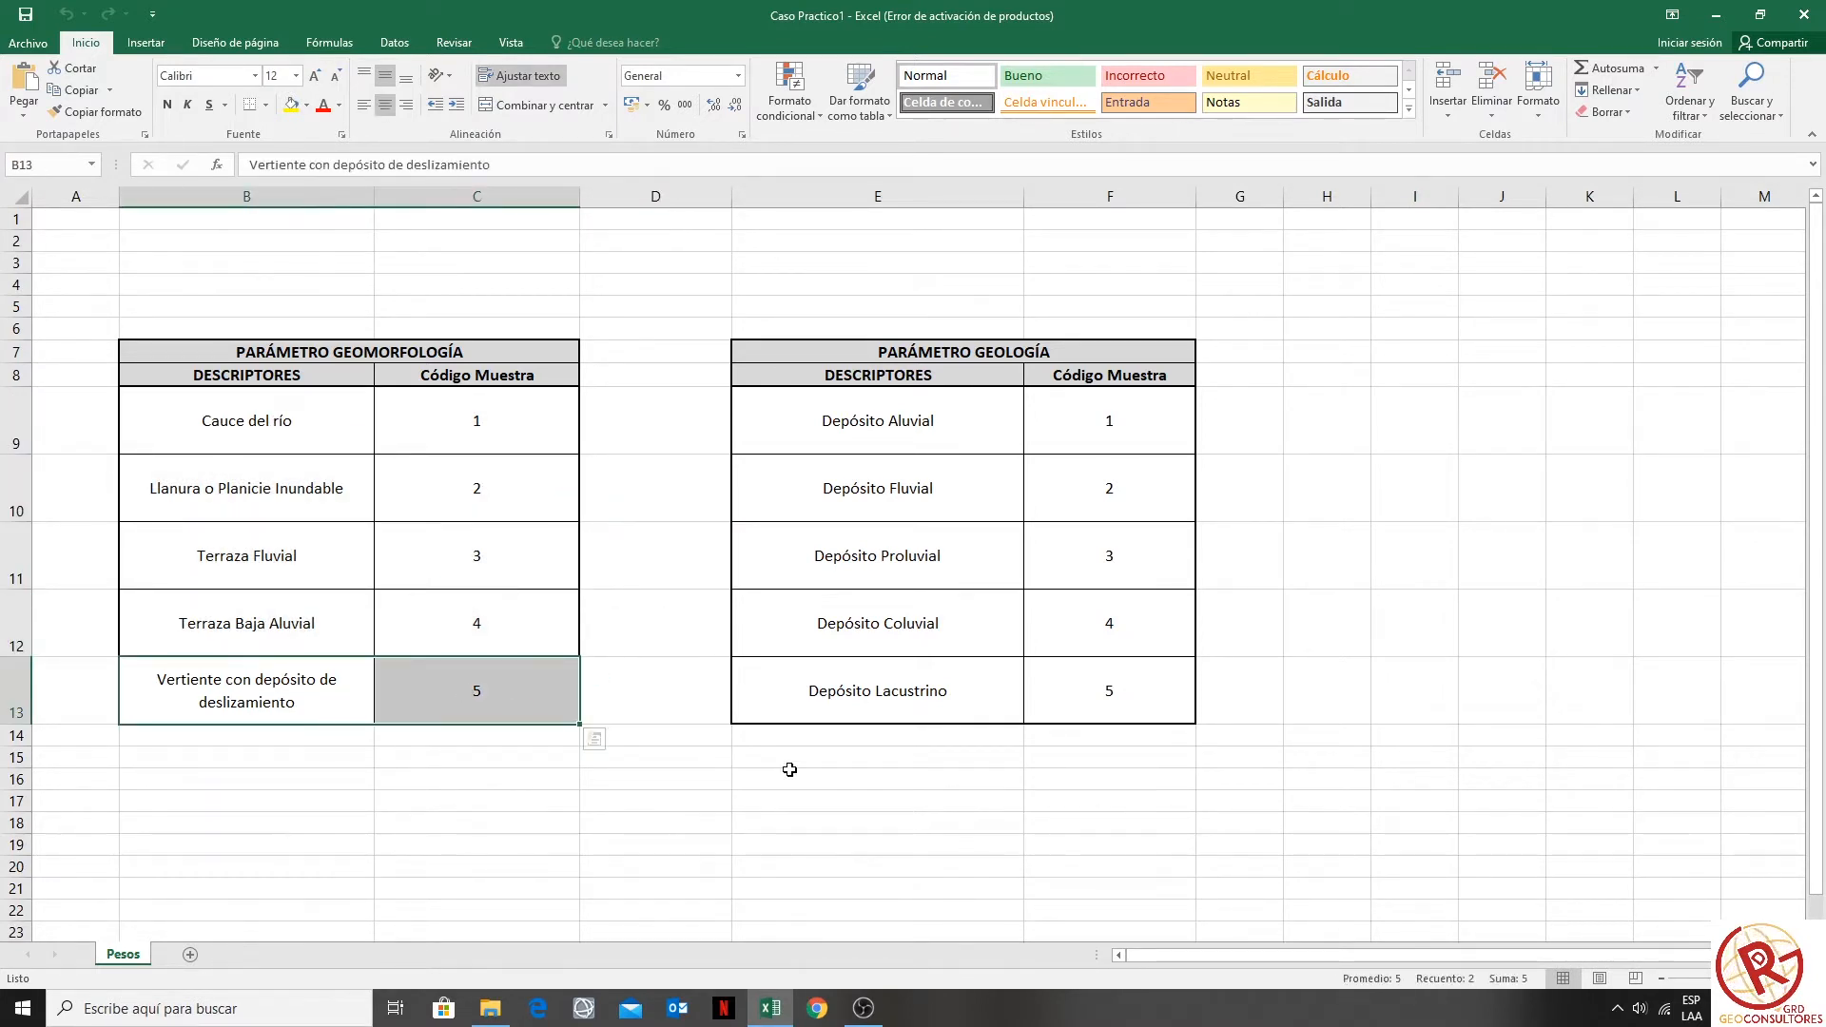
left_click(730, 778)
left_click_drag(319, 445, 469, 597)
left_click(470, 596)
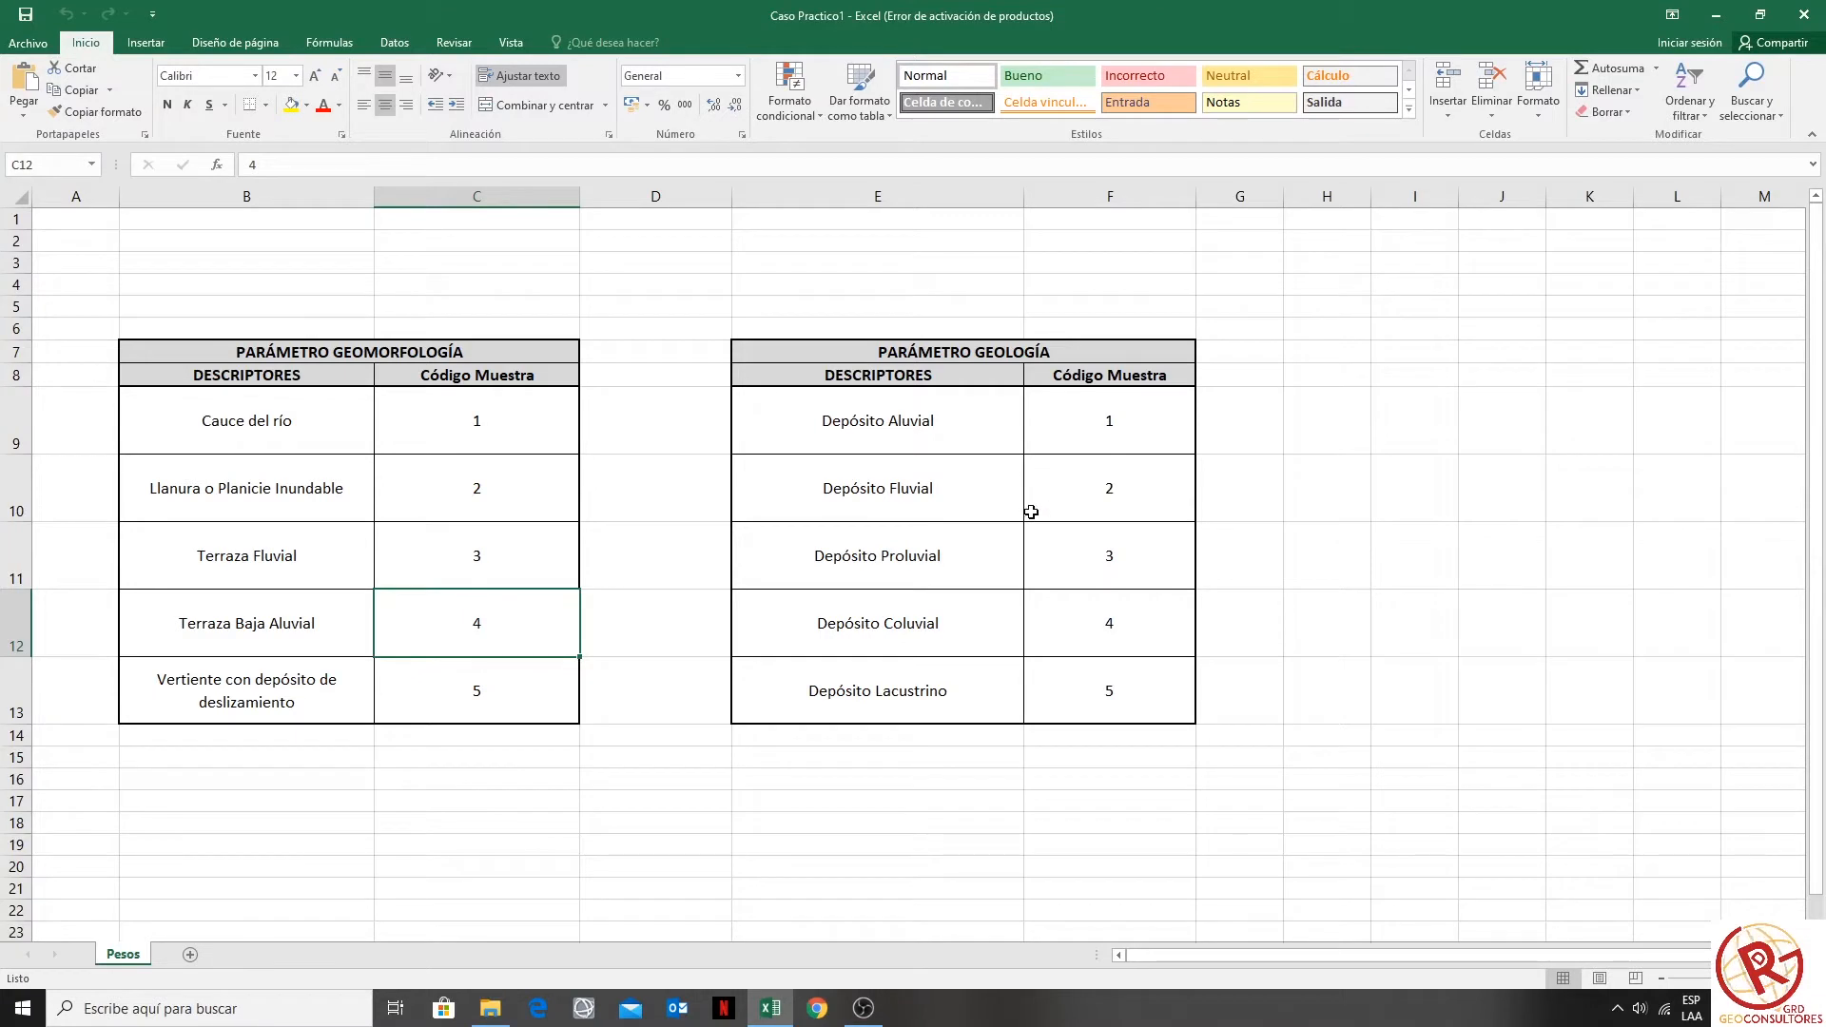
- Examine the geology descriptors with their sample codes and the Llanura o Planicie Inundable row of the geomorphology table
left_click(887, 409)
left_click_drag(888, 409, 1179, 504)
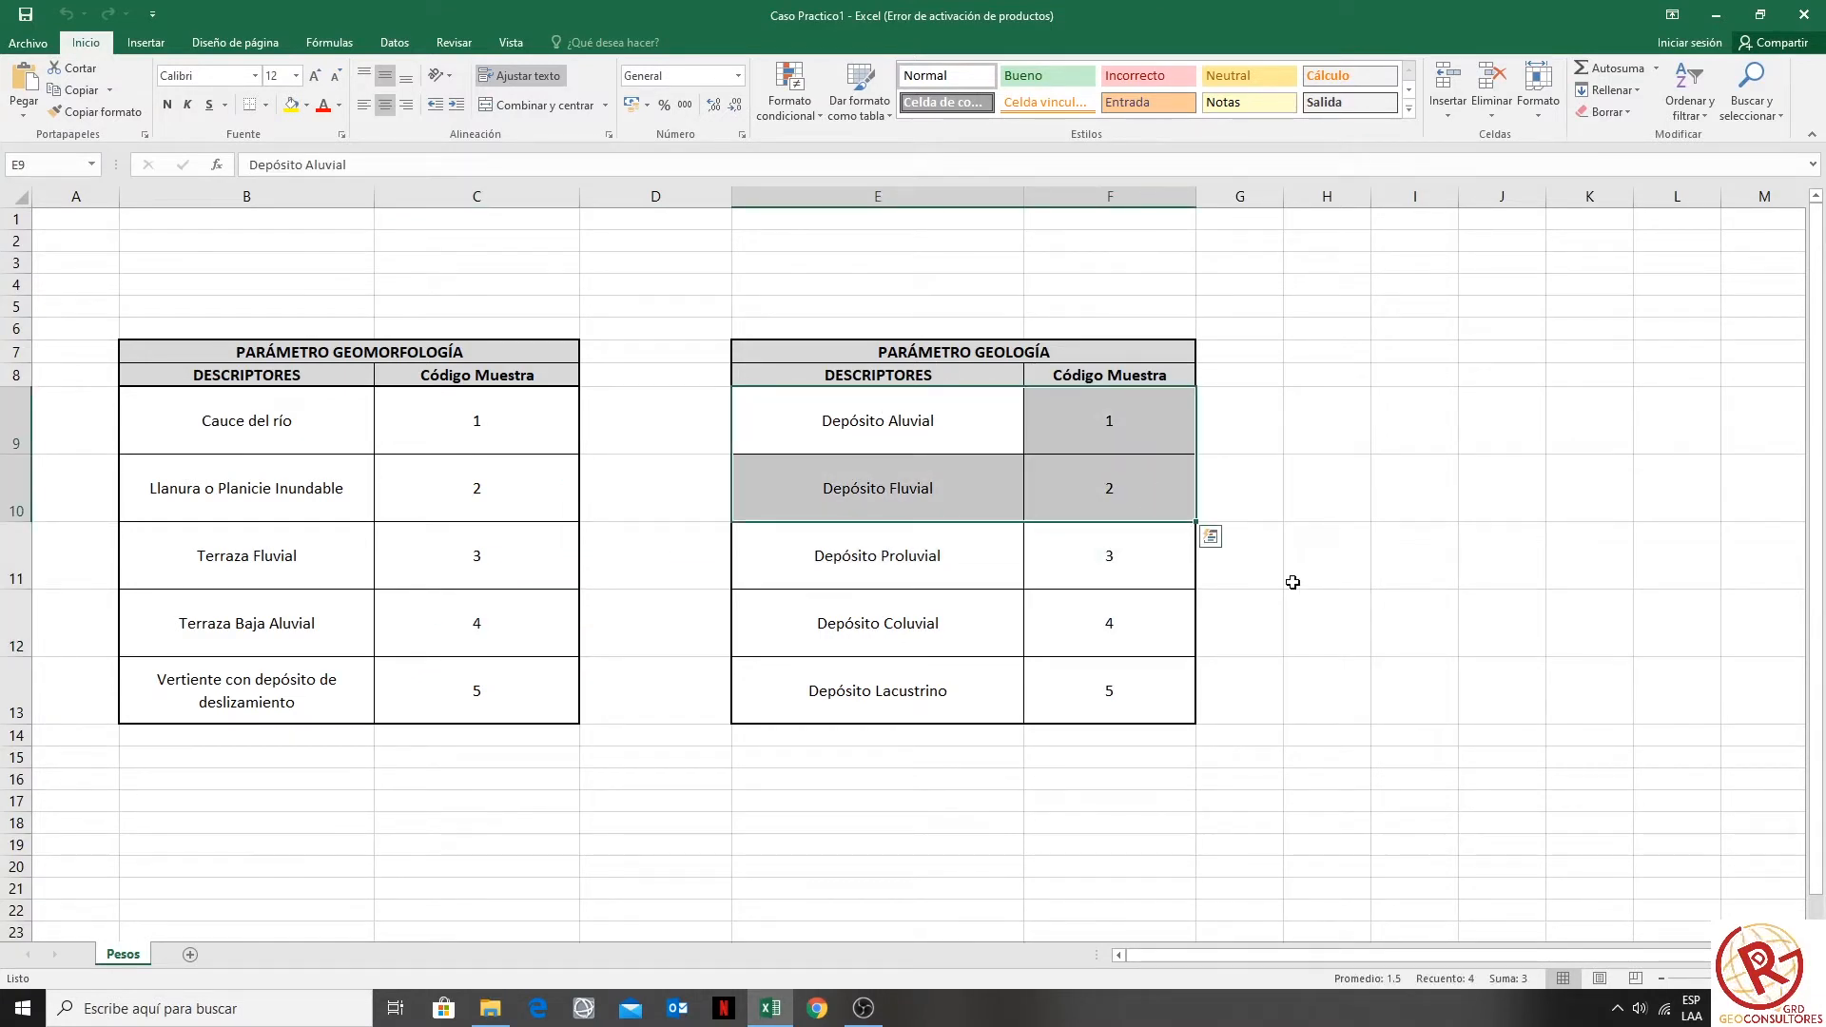
left_click_drag(951, 573, 1088, 640)
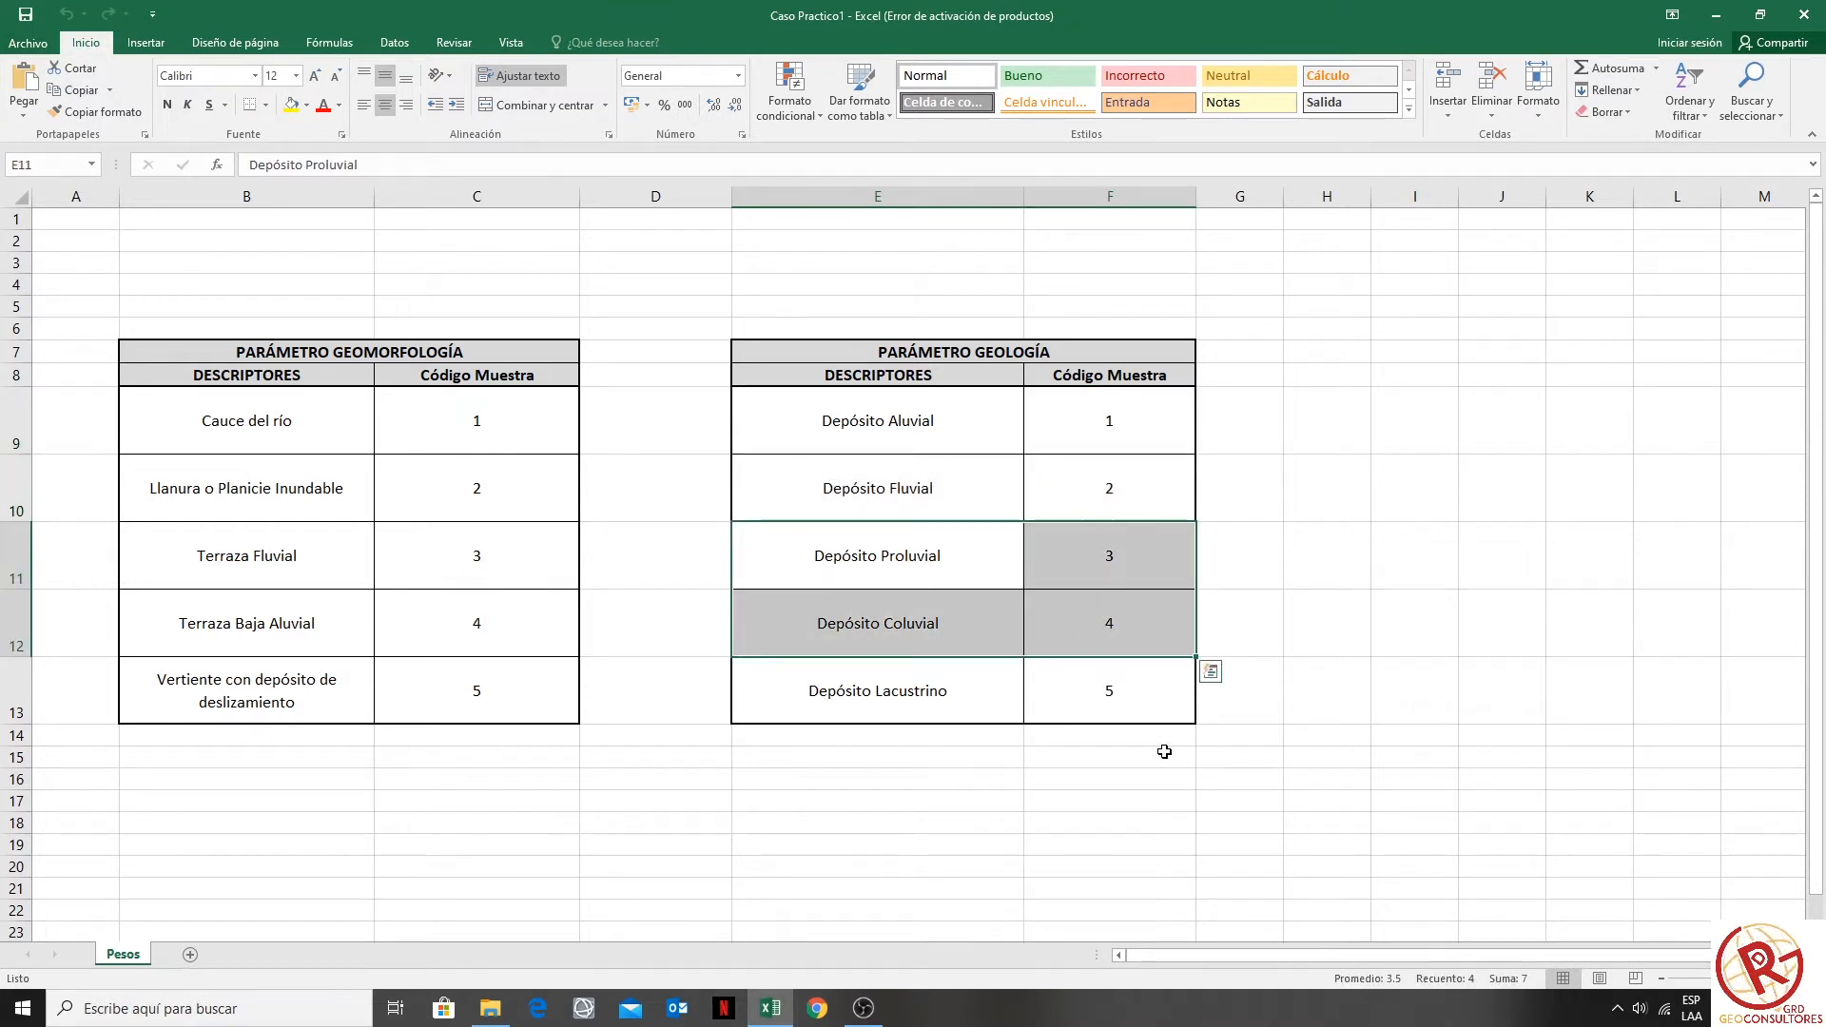
left_click(1047, 760)
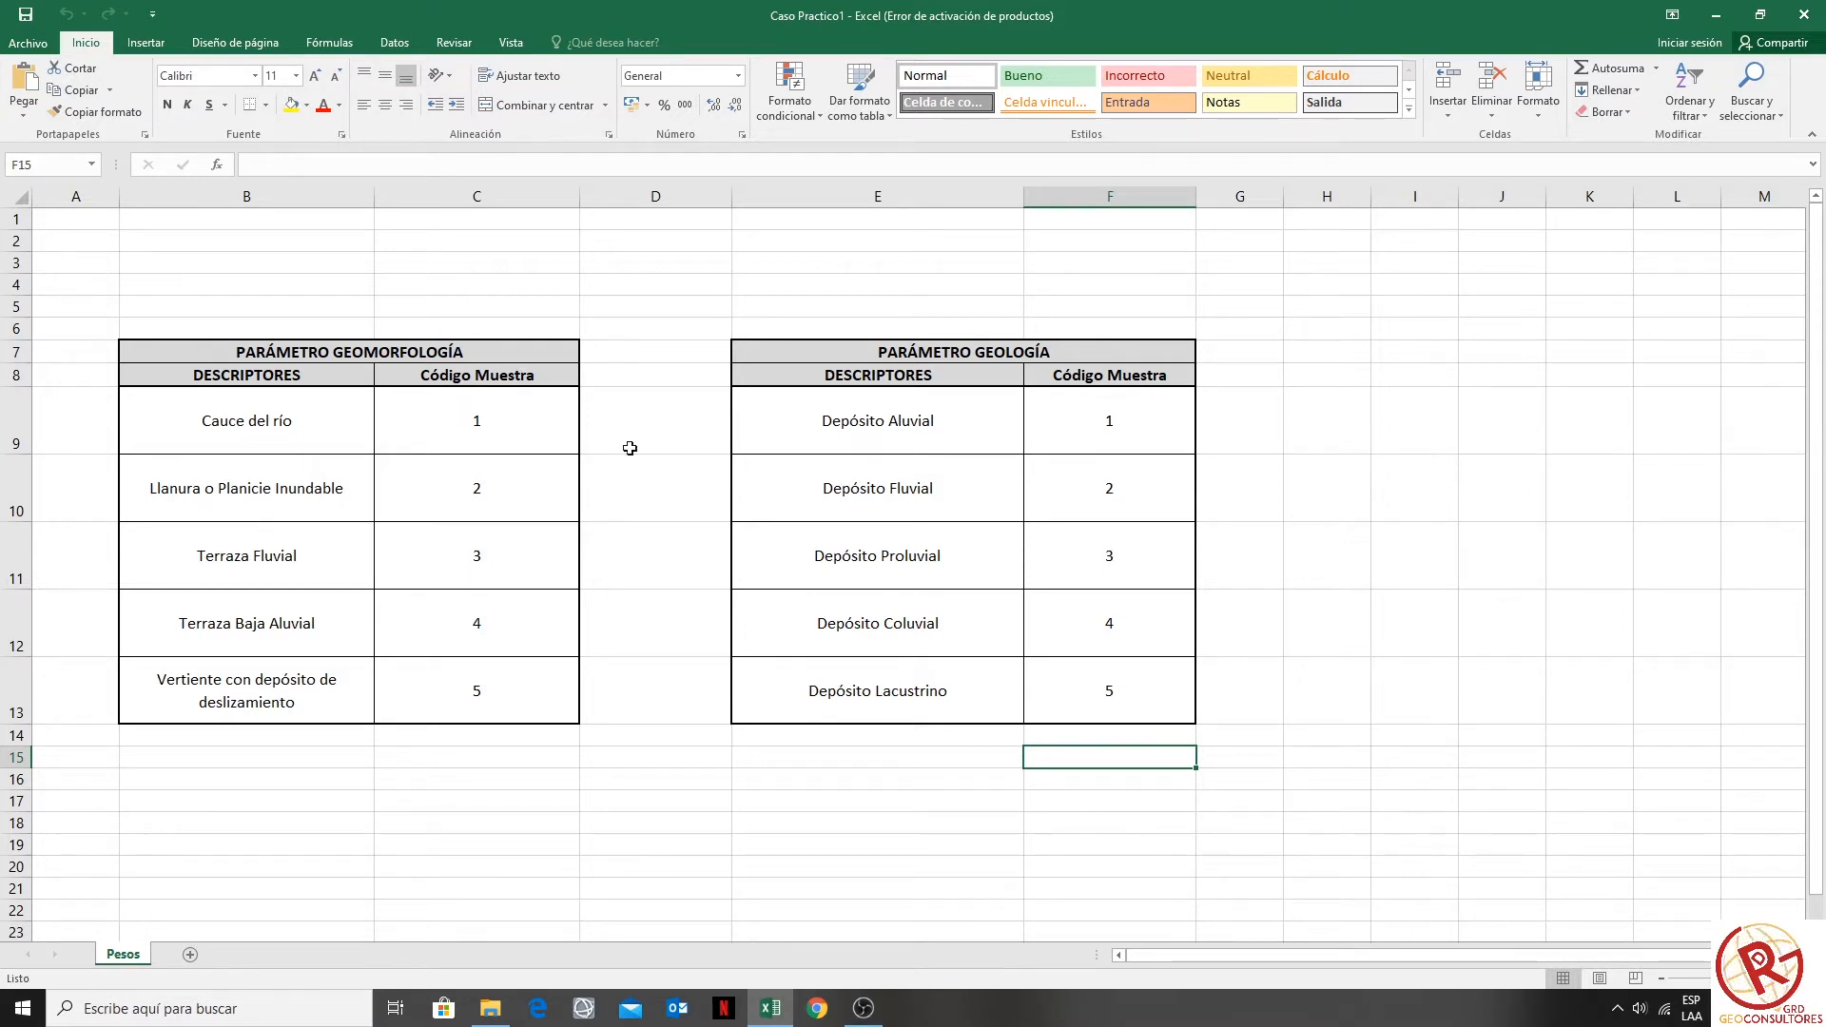
left_click_drag(270, 486, 435, 514)
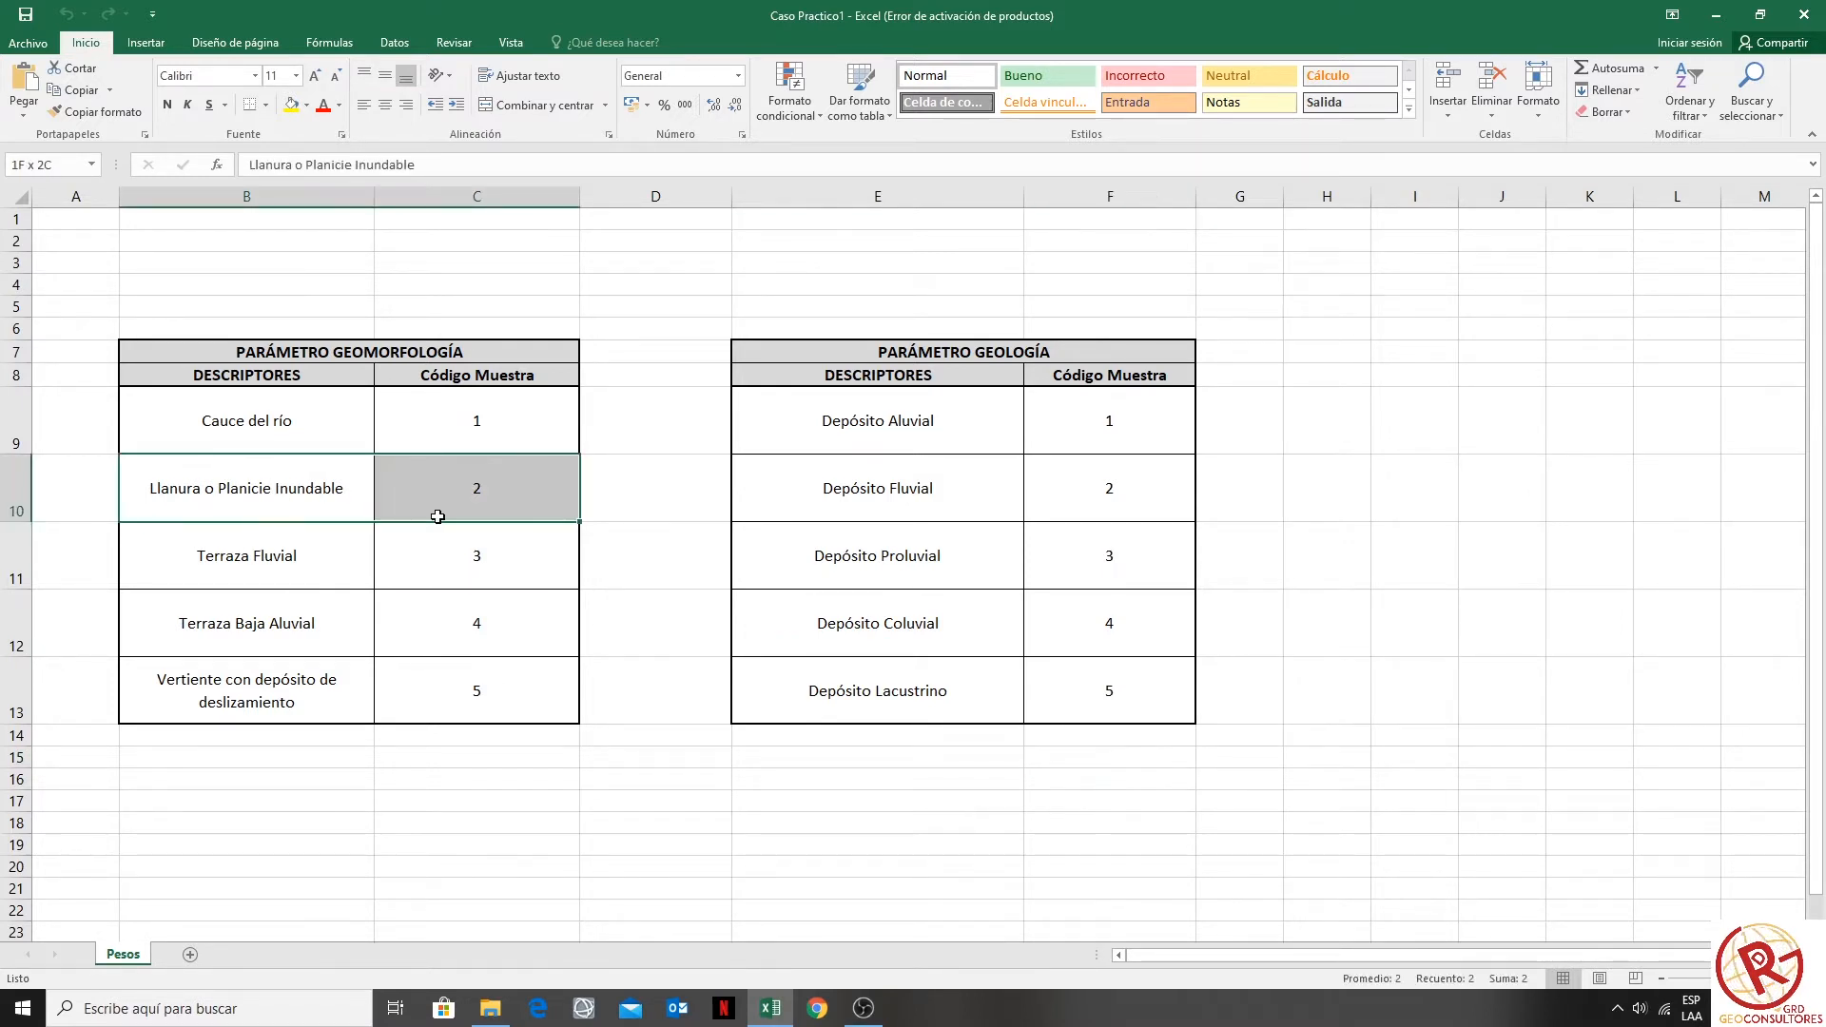
left_click(584, 717)
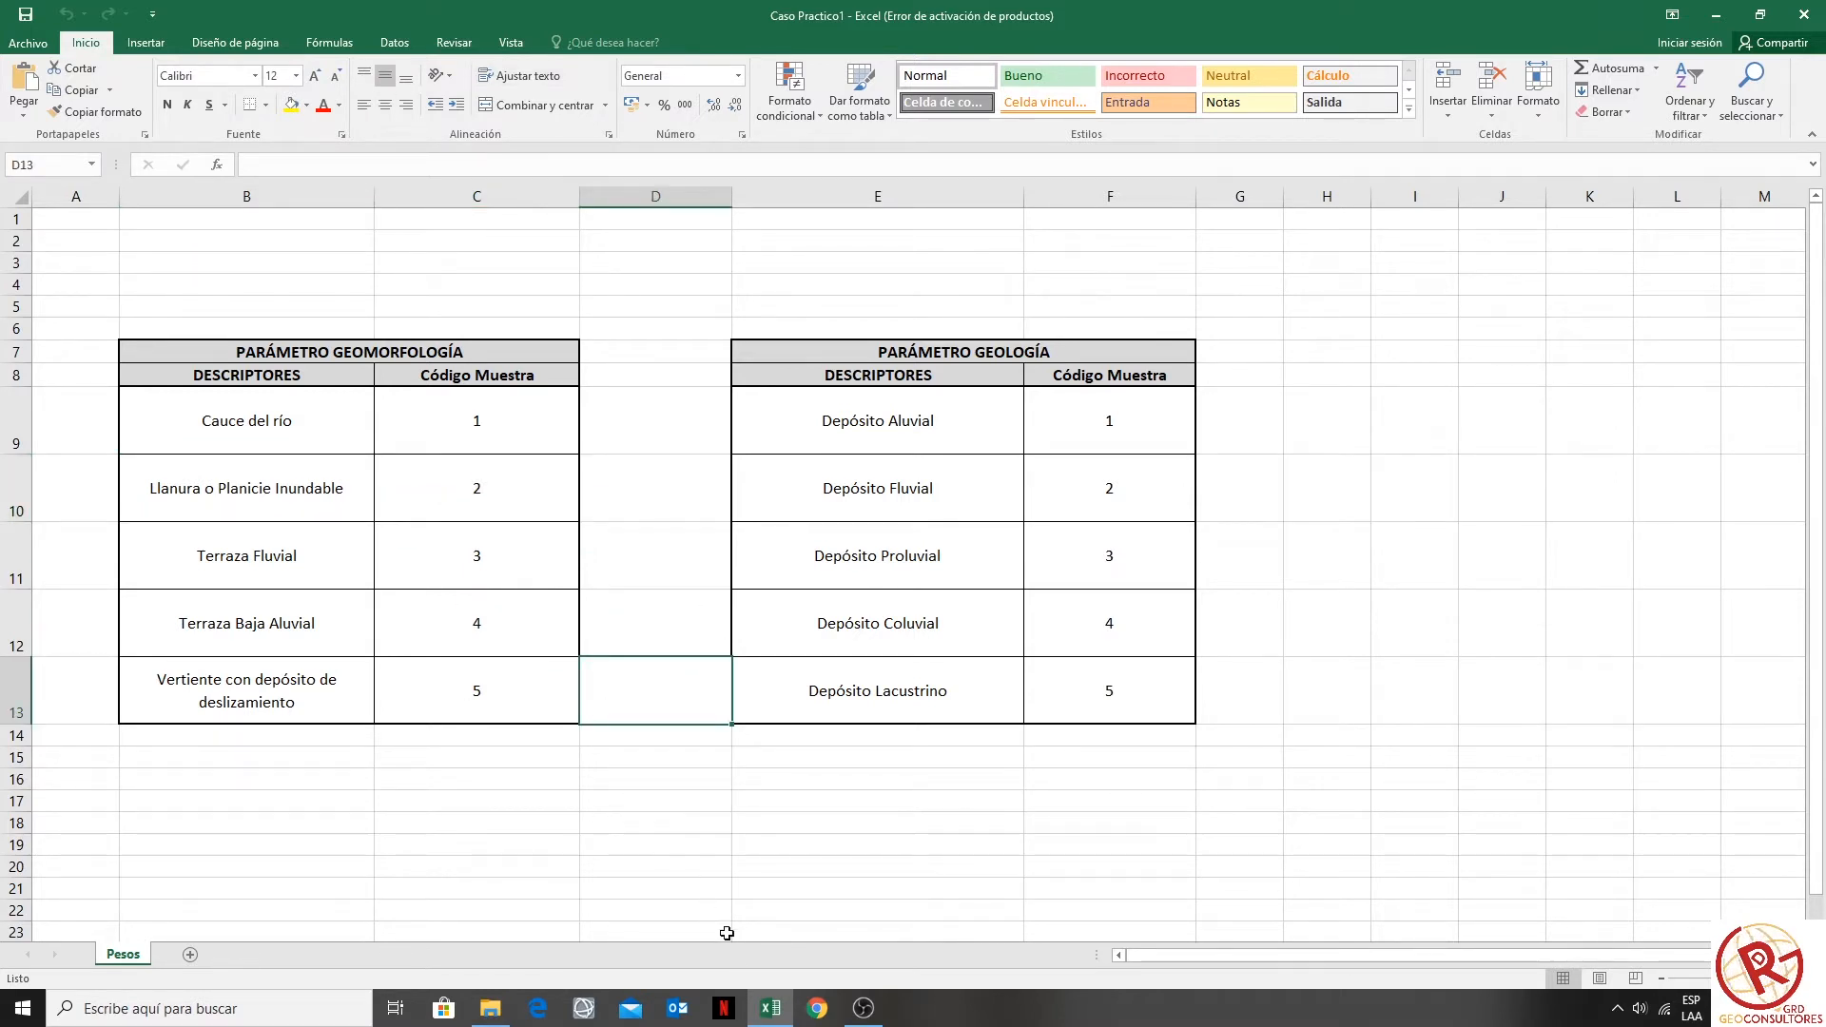
- Launch QGIS Desktop 3.12.3, maximize its window and start a new empty project in EPSG:4326 - WGS 84
left_click(22, 1008)
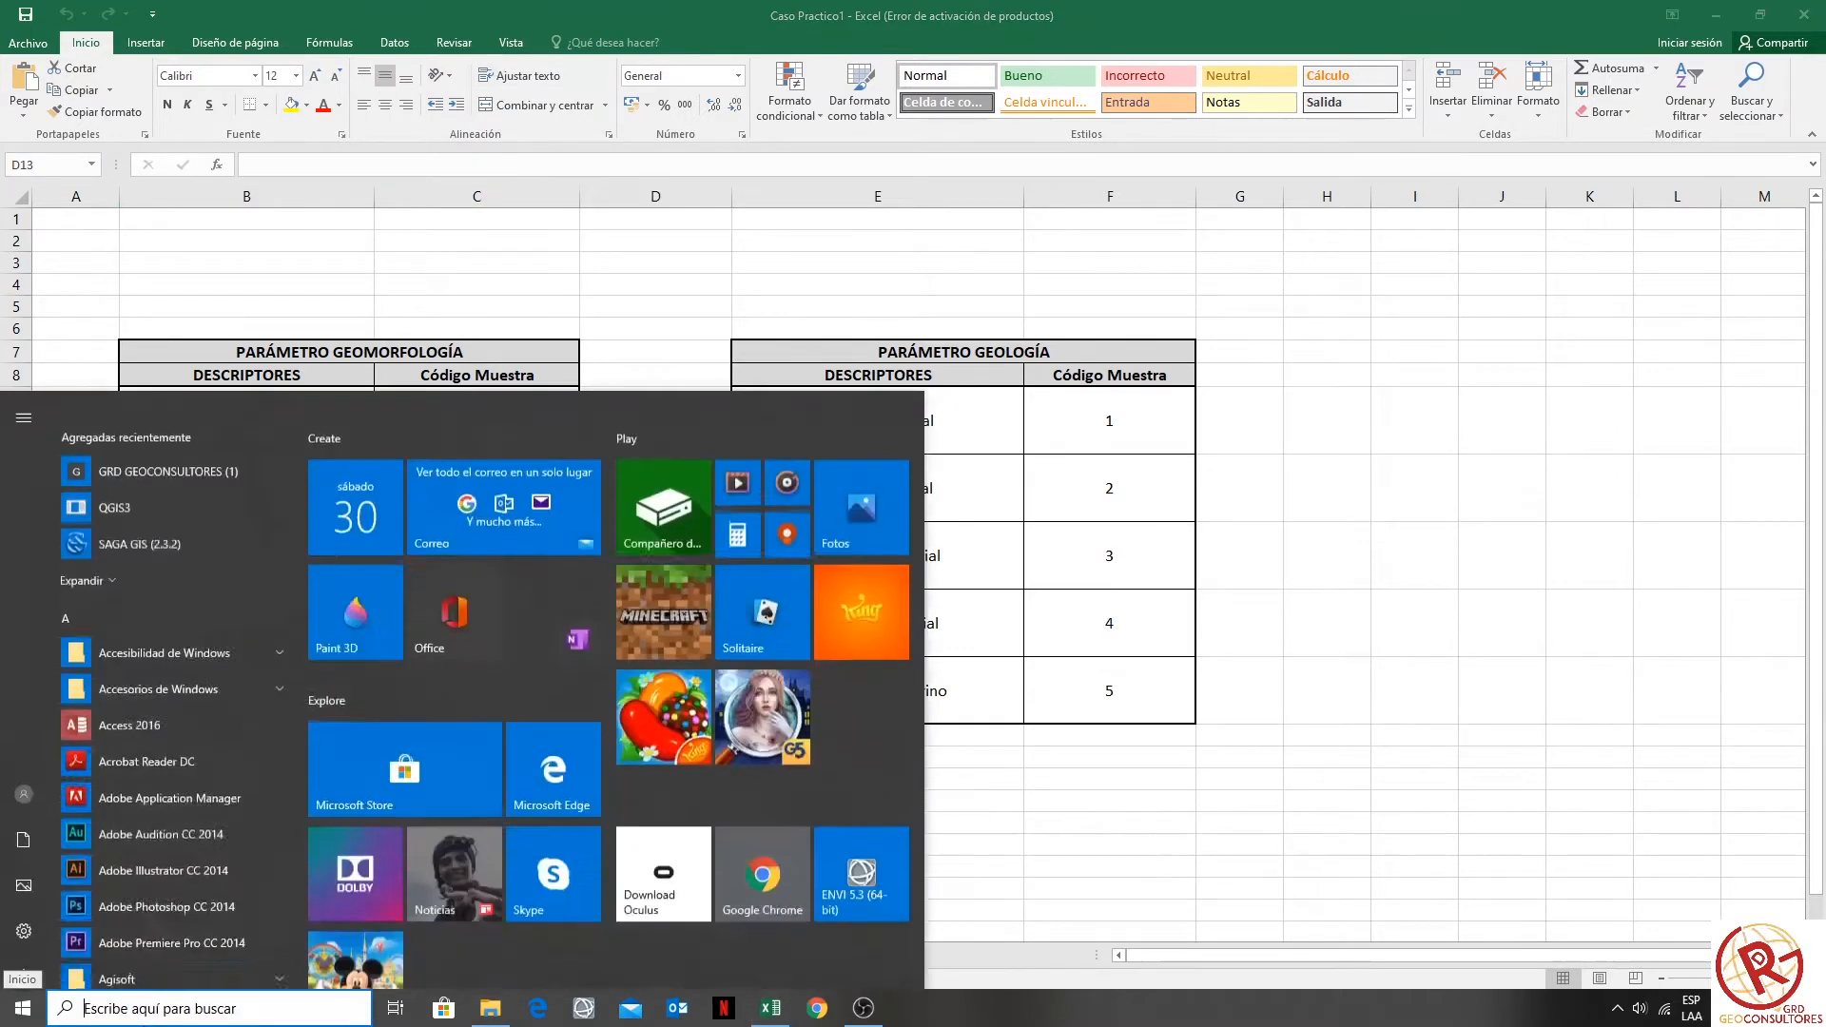
type("qgis")
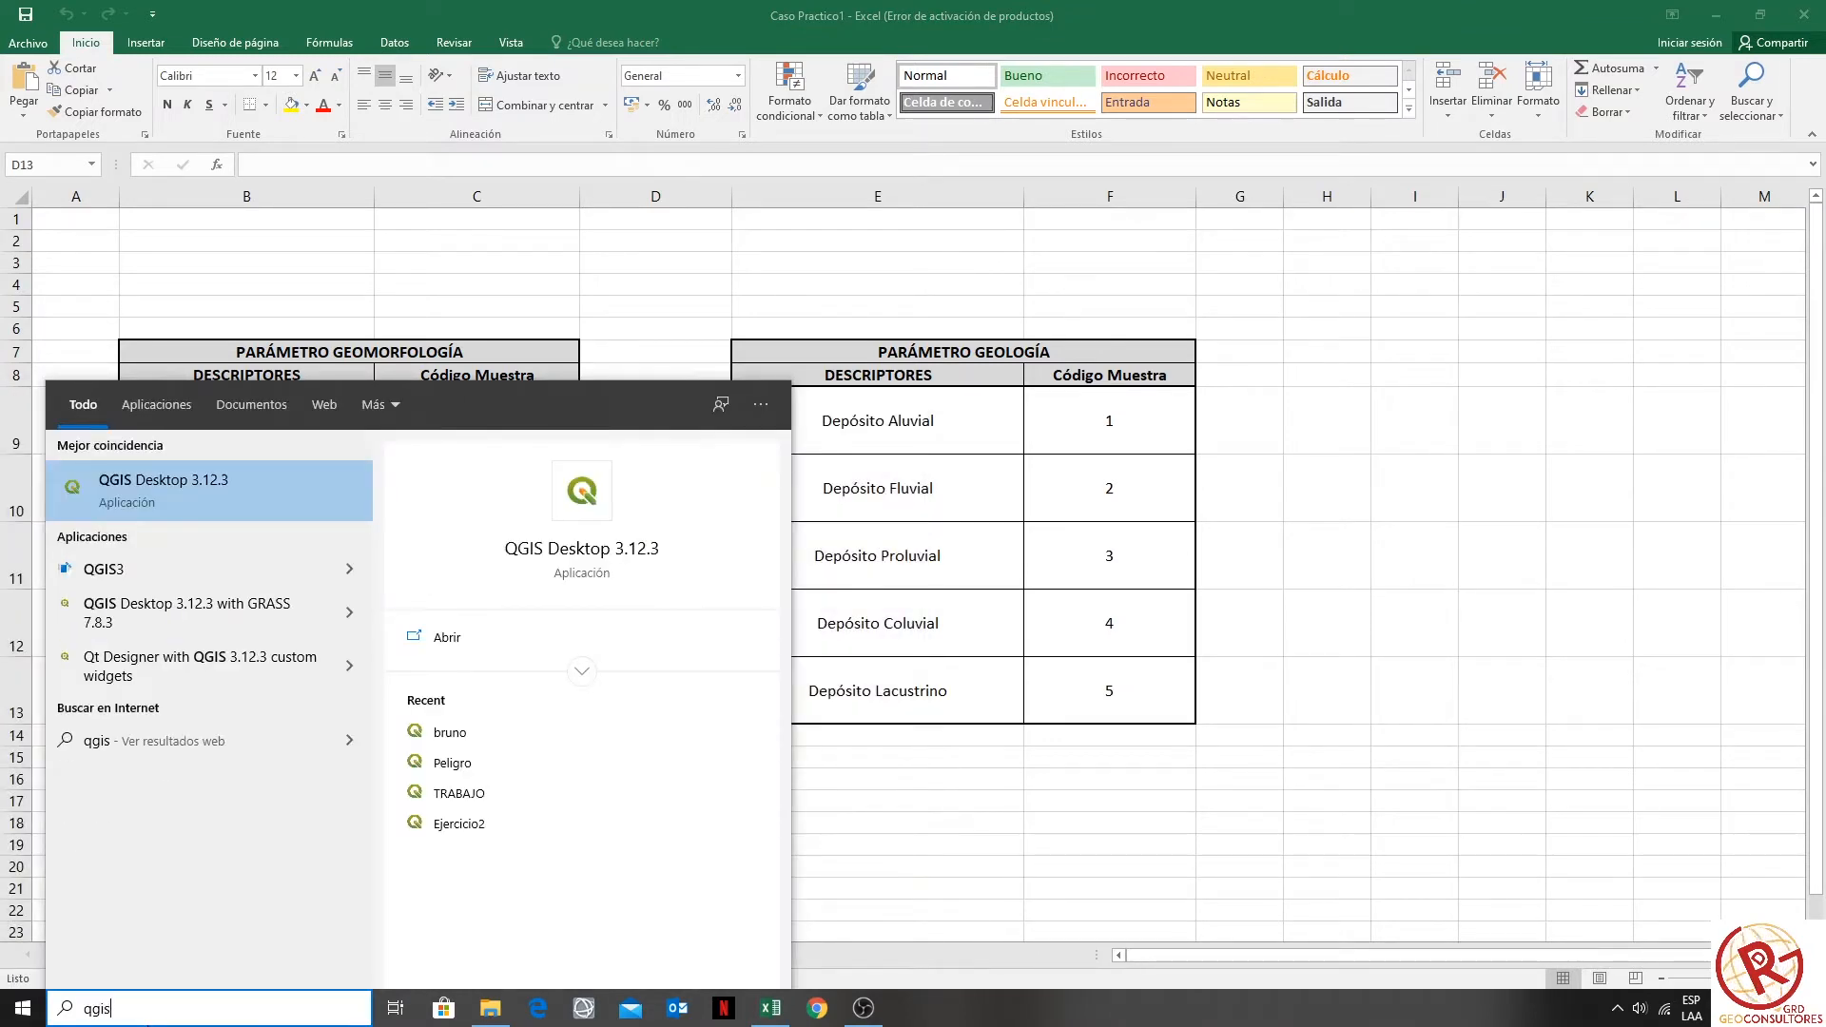
left_click(215, 488)
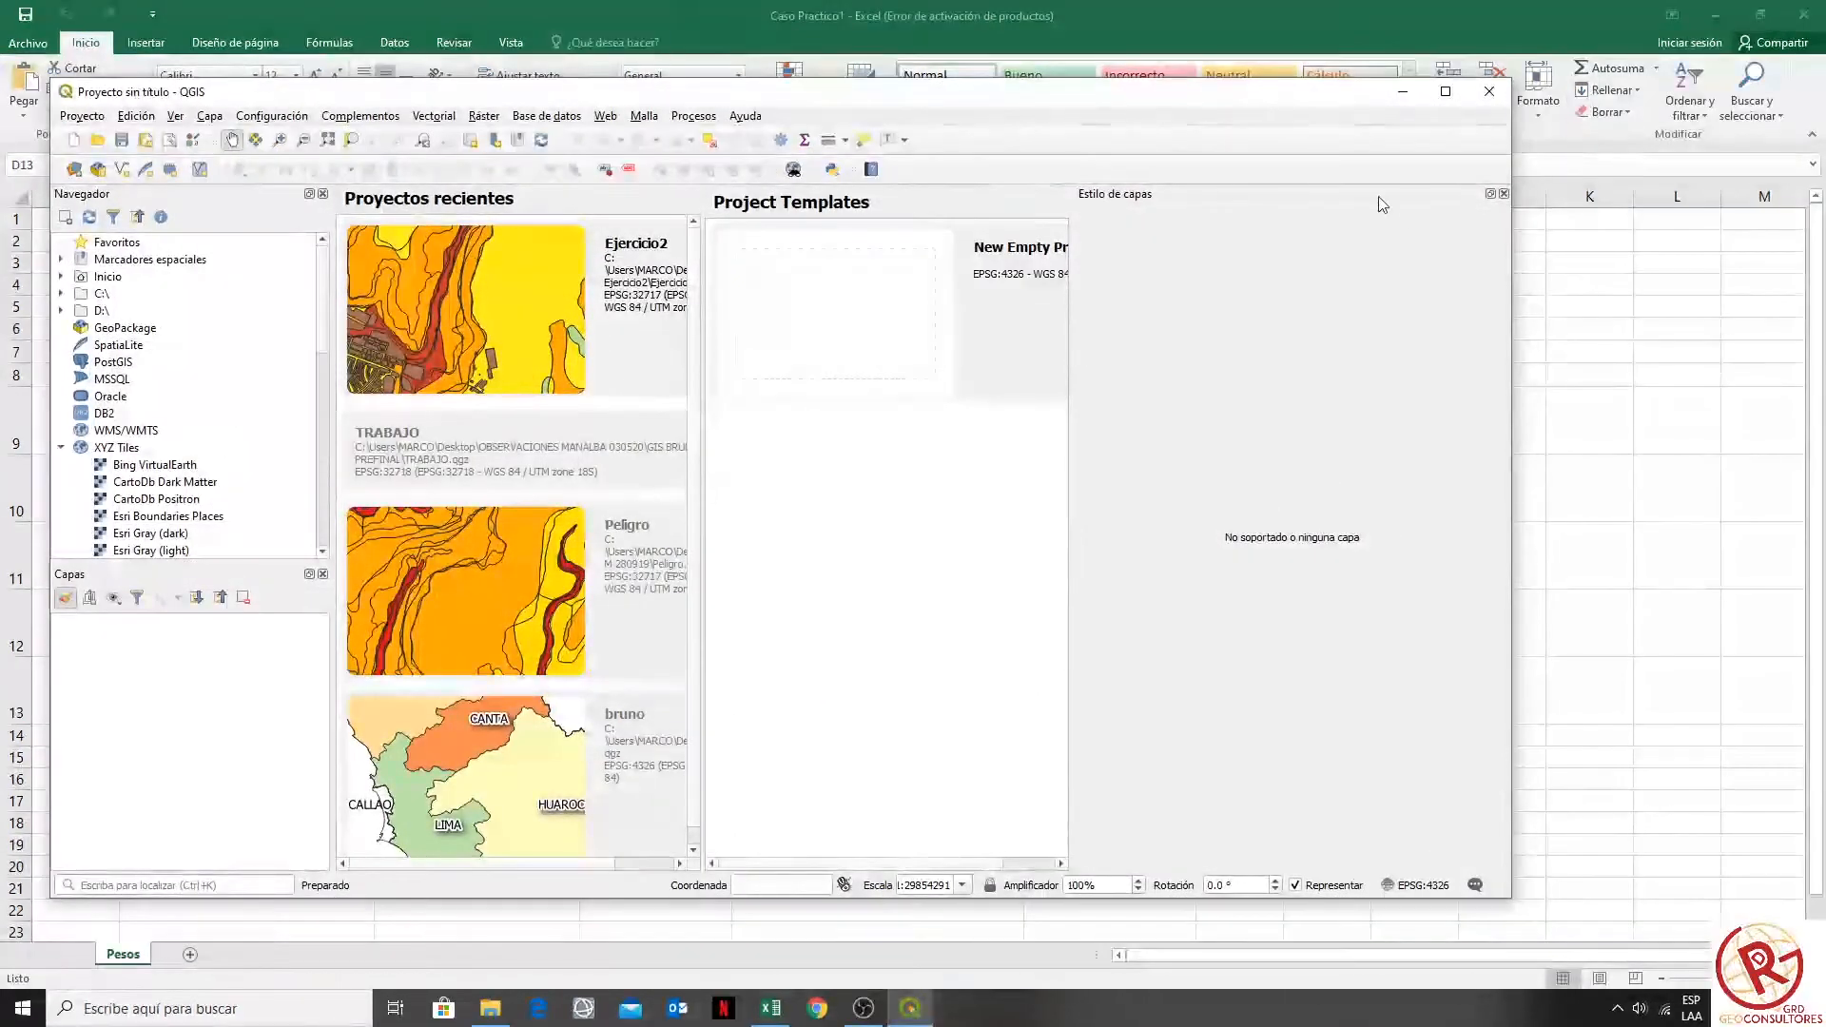
left_click(1446, 94)
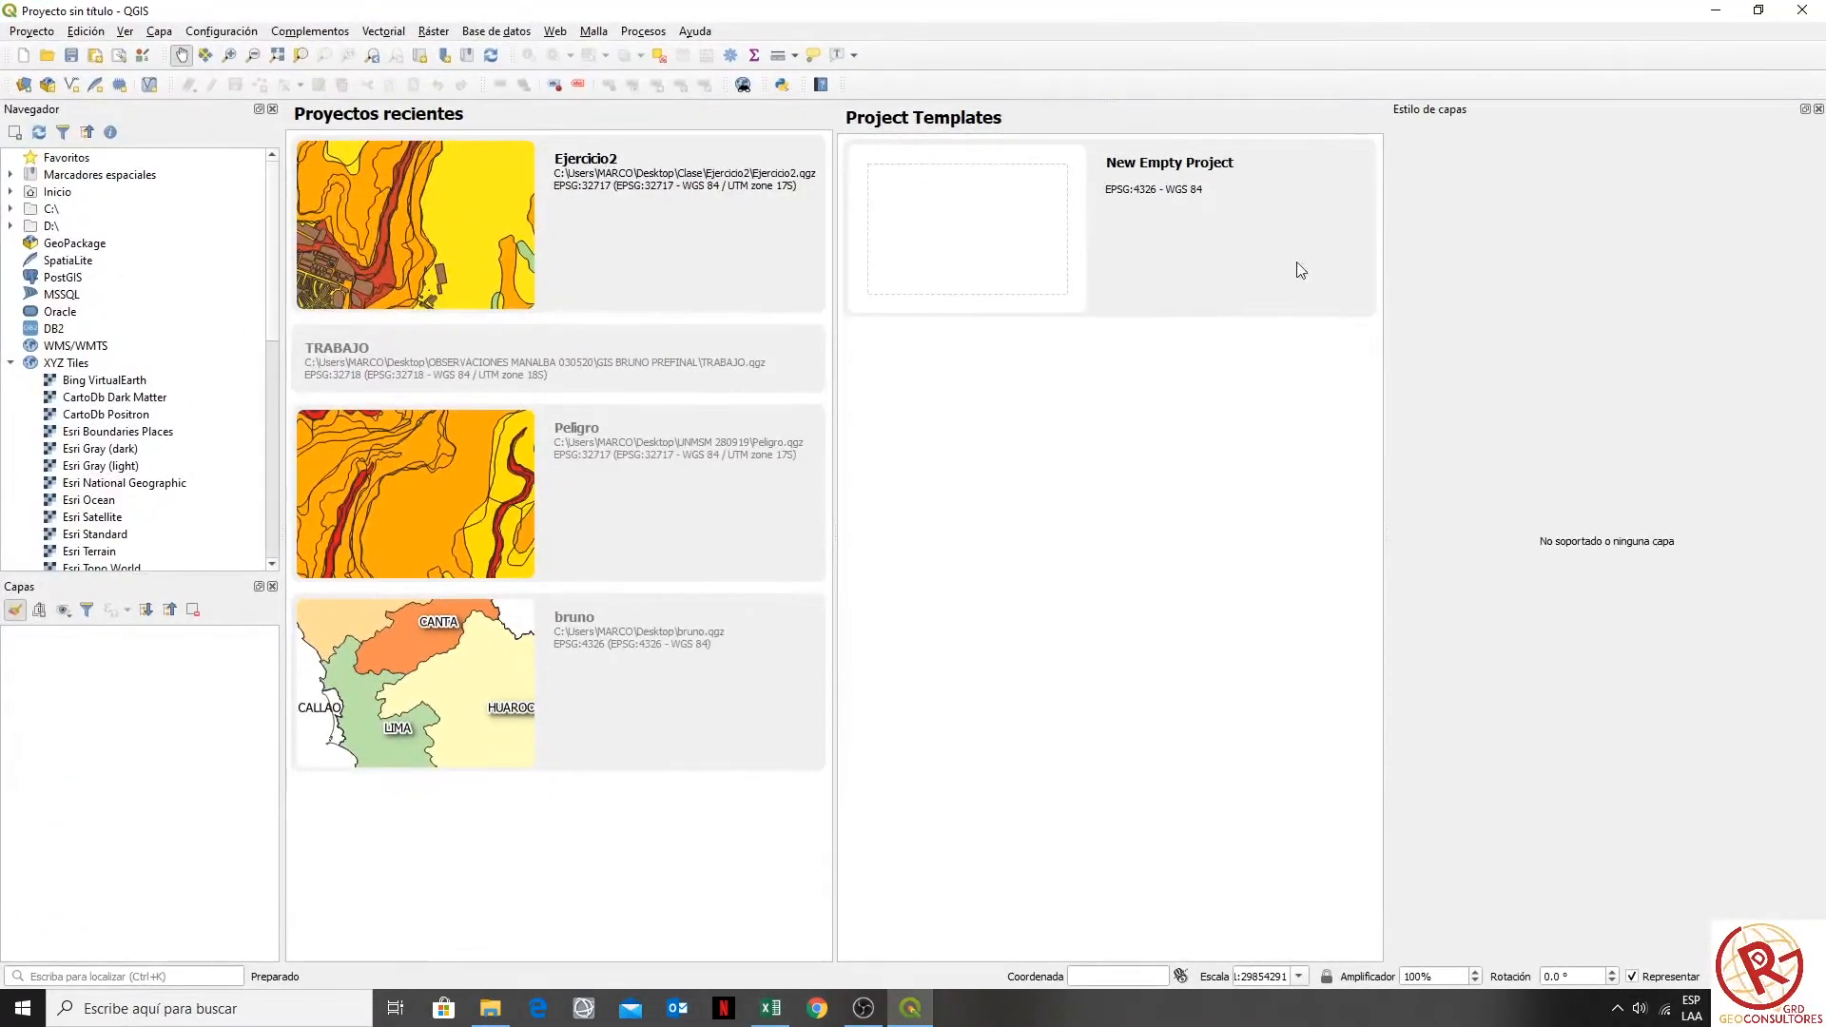
double_click(999, 236)
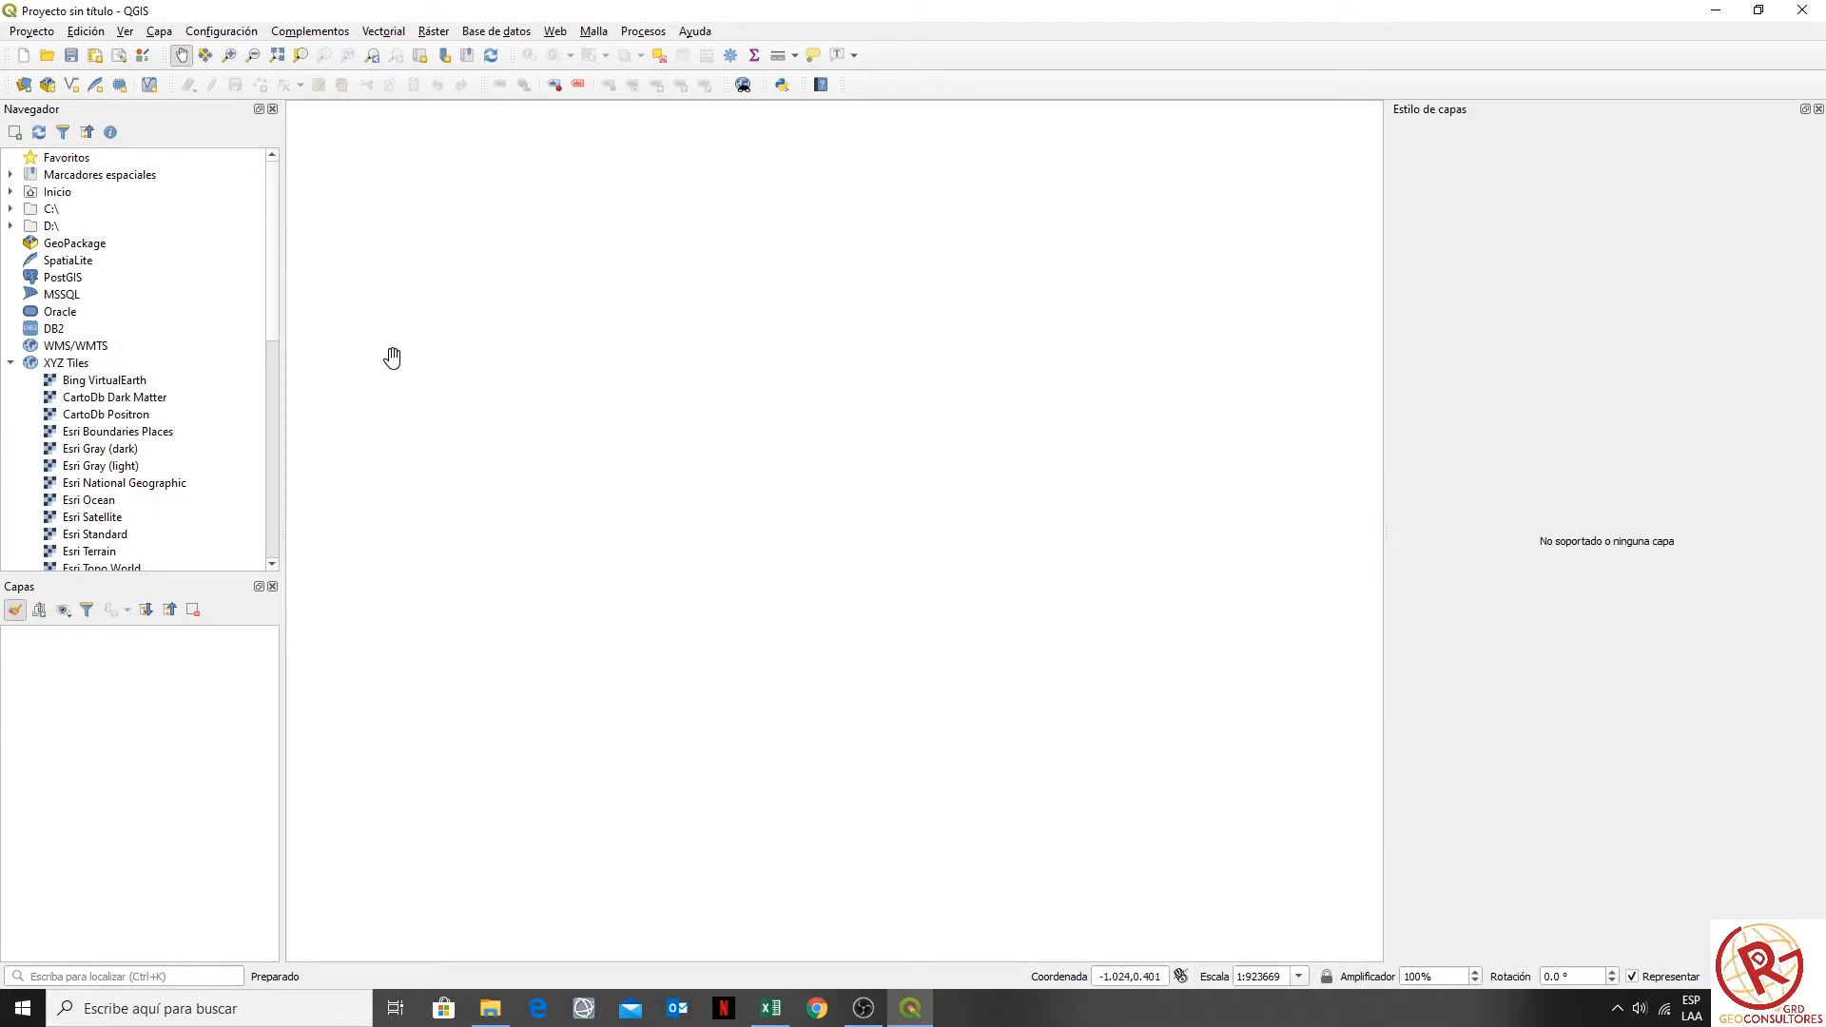
- Add GeologiaClase.shp and GeomorfologiaClase.shp from the Ejercicio1 folder to the project as vector layers
left_click(160, 32)
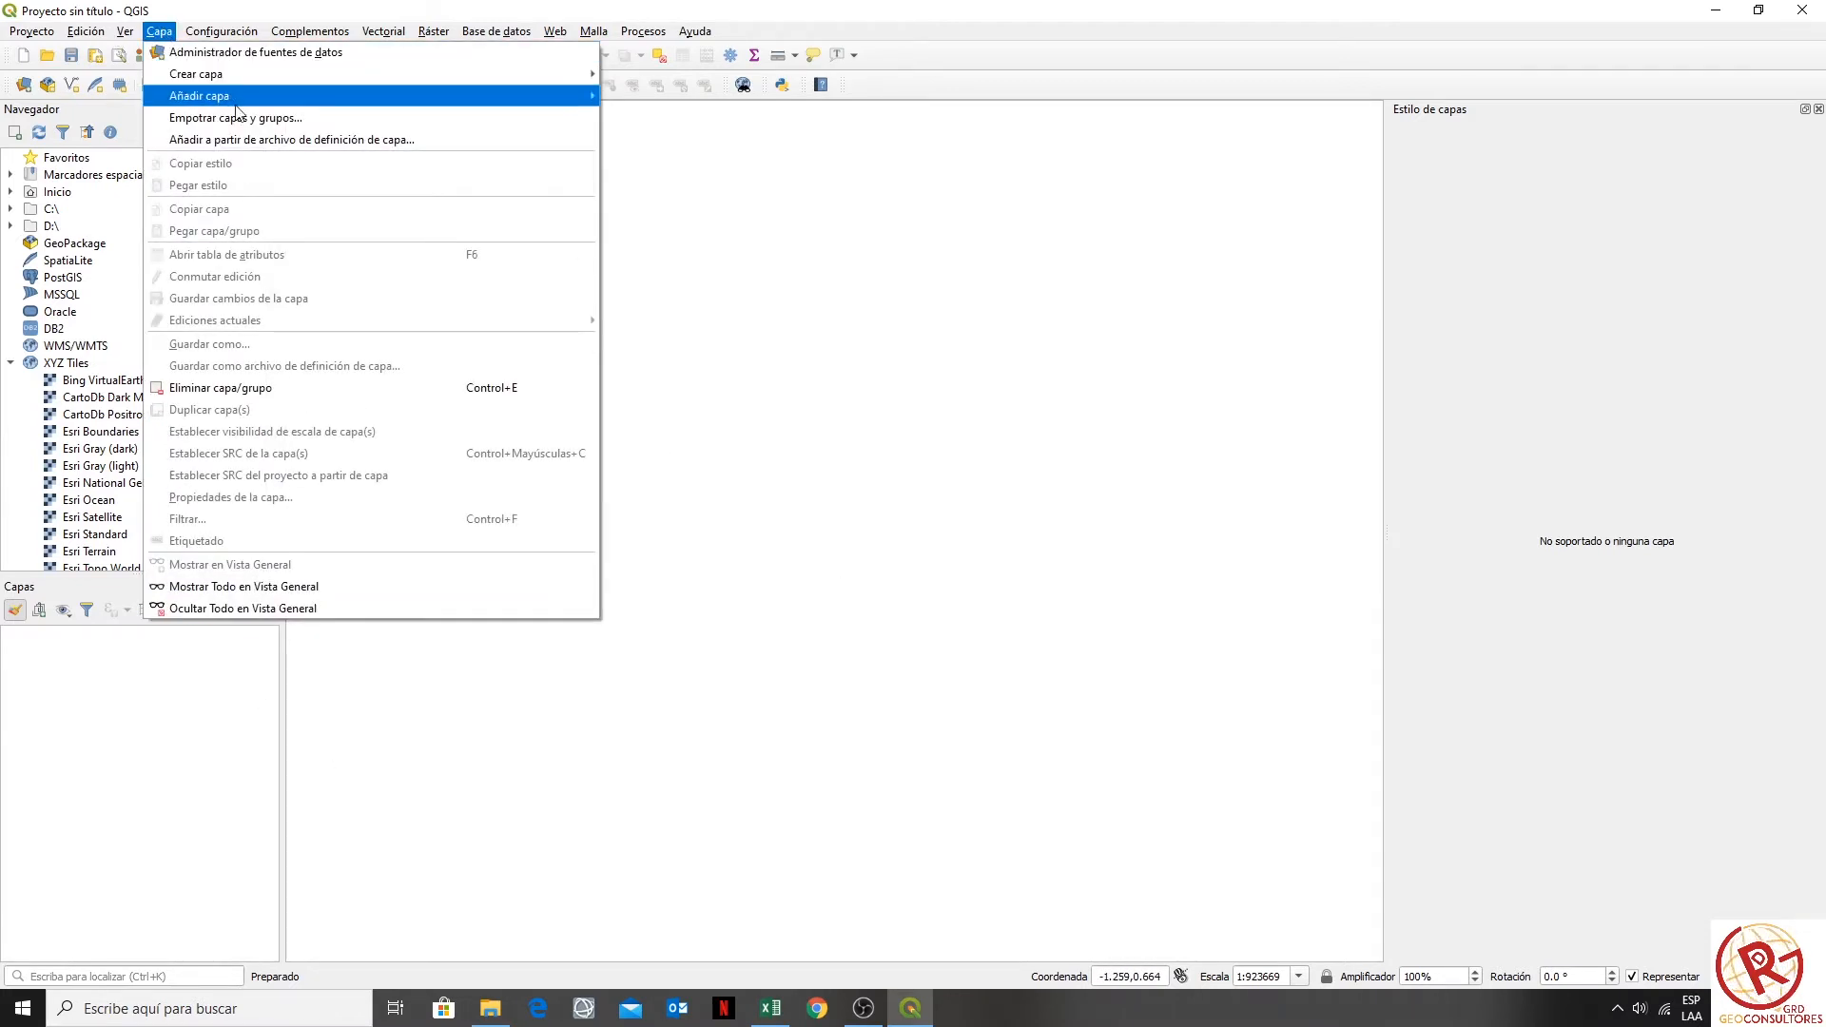
mouse_move(258, 102)
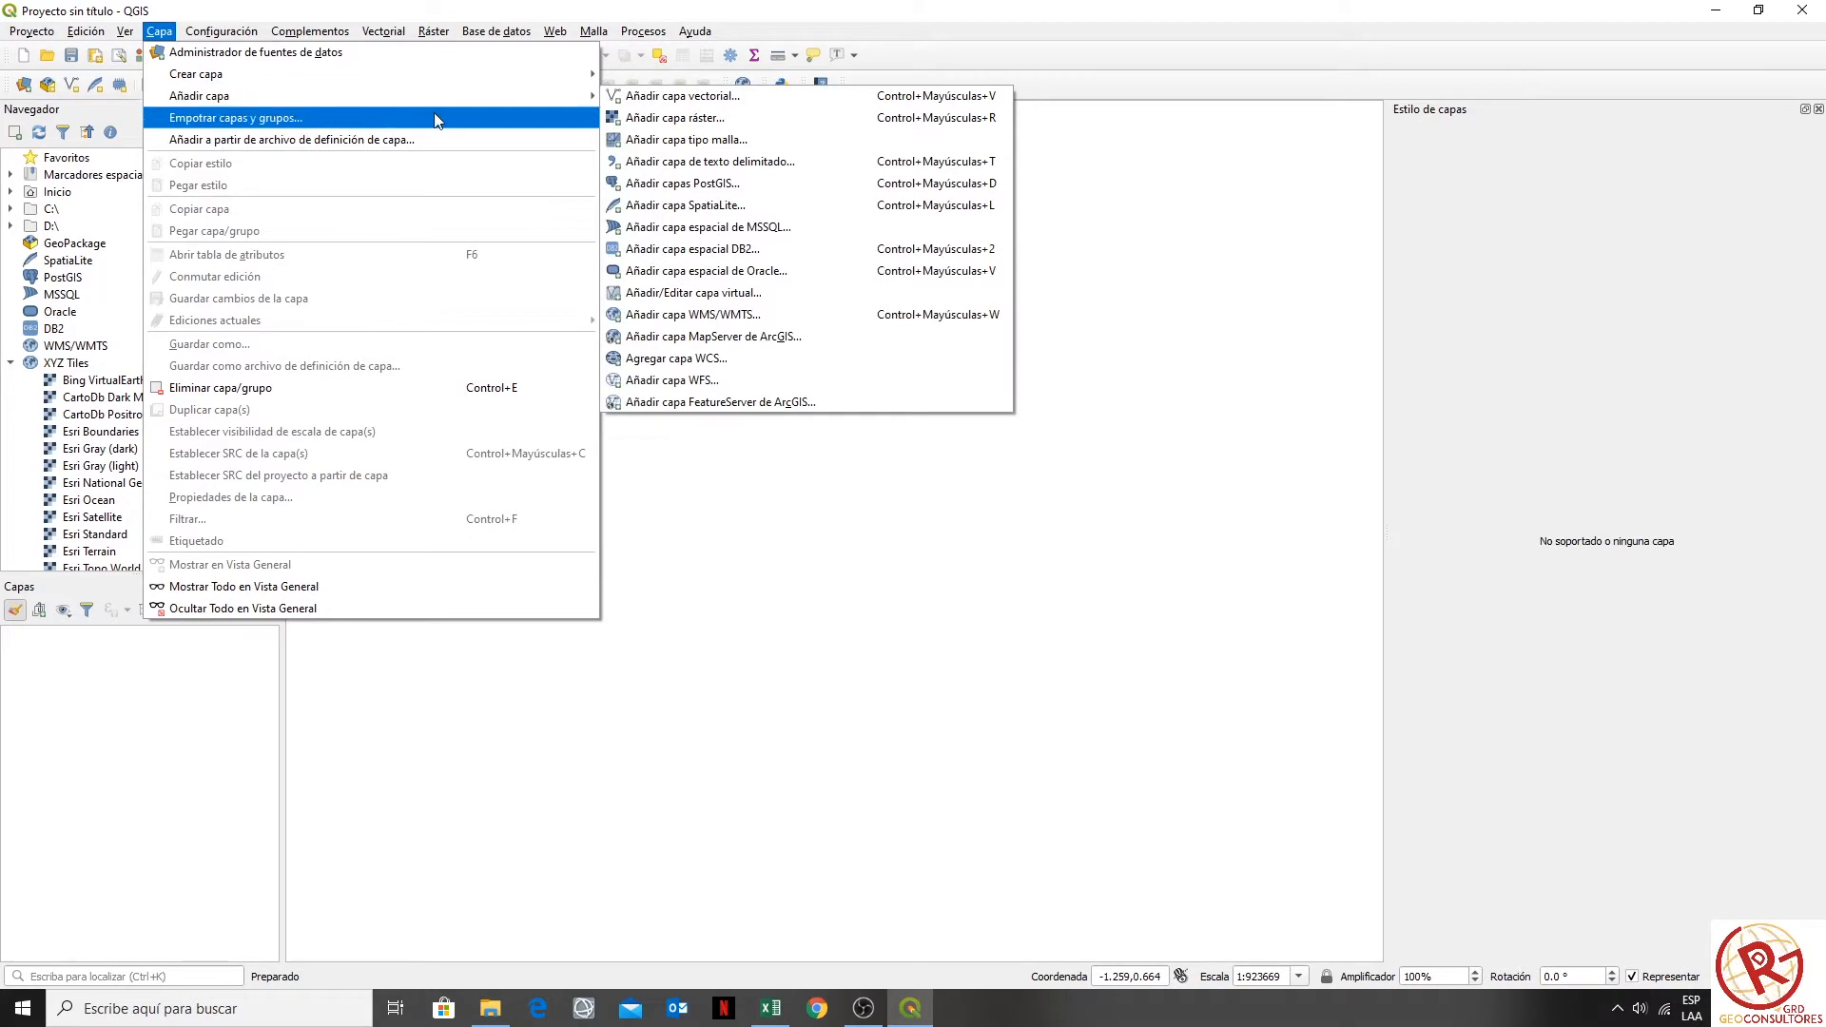
left_click(755, 107)
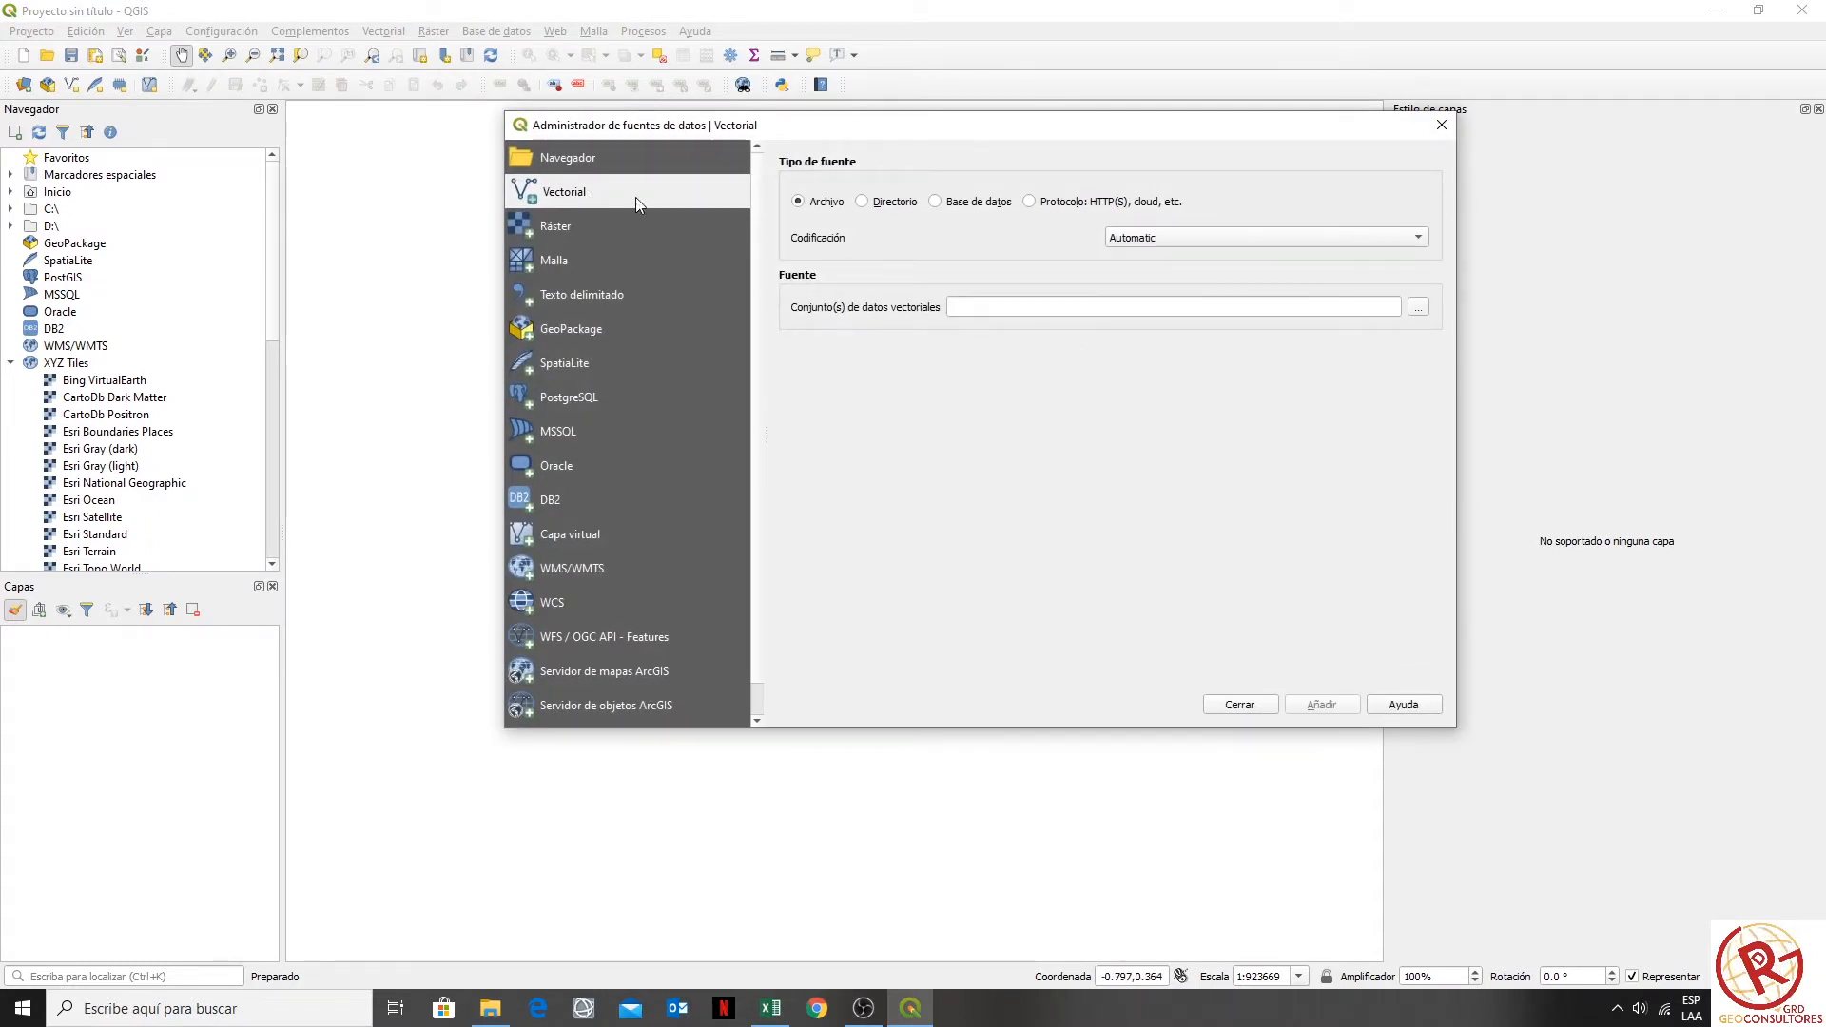
left_click(1418, 309)
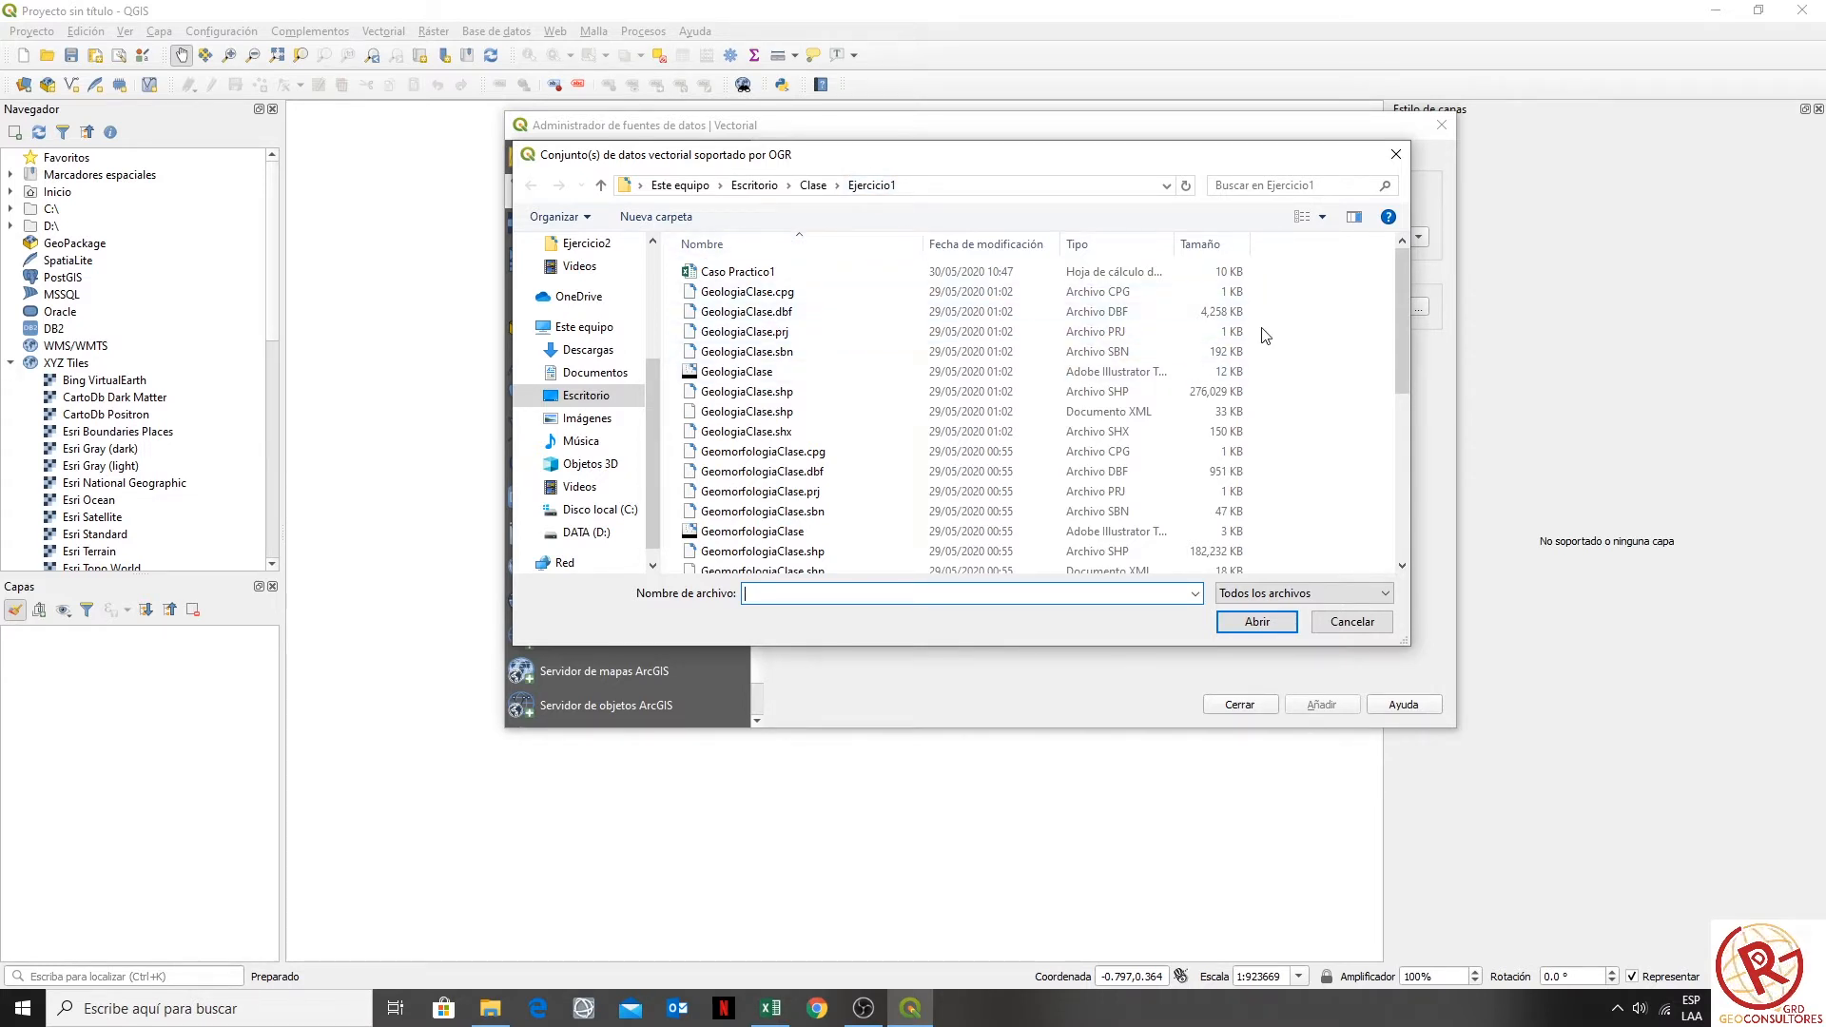
left_click(1191, 392)
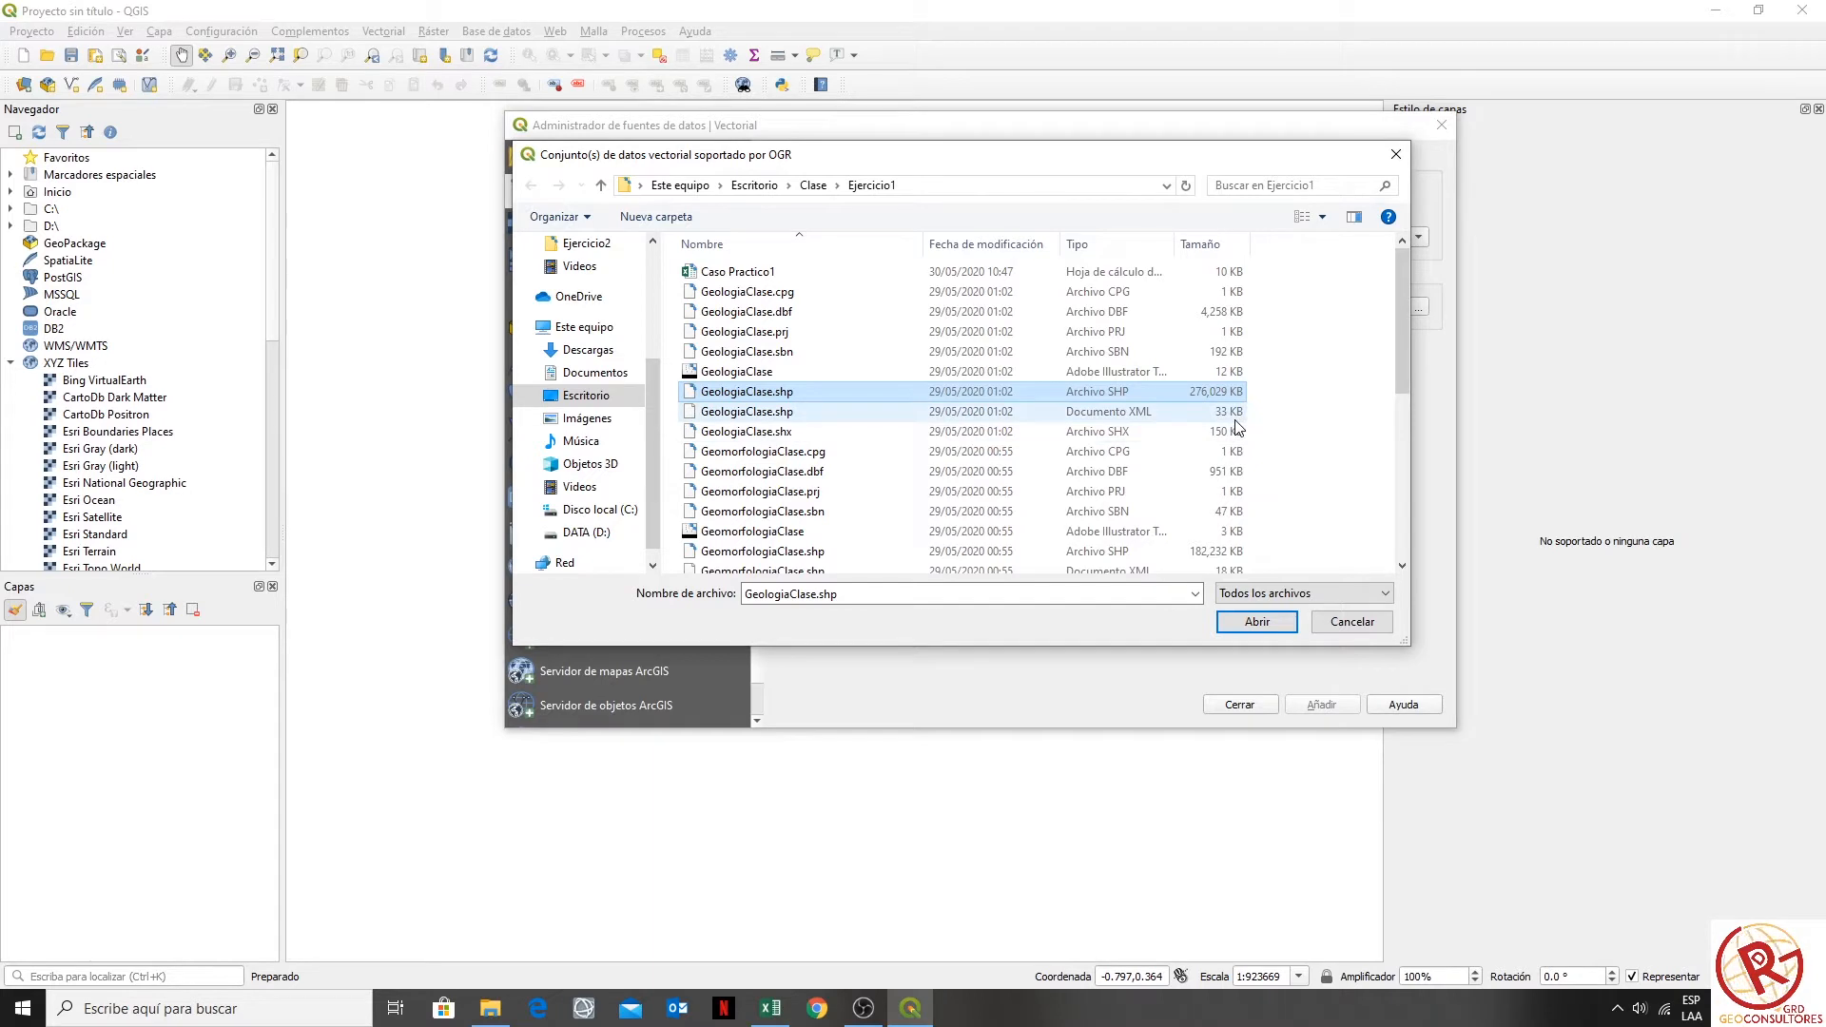
left_click(806, 412)
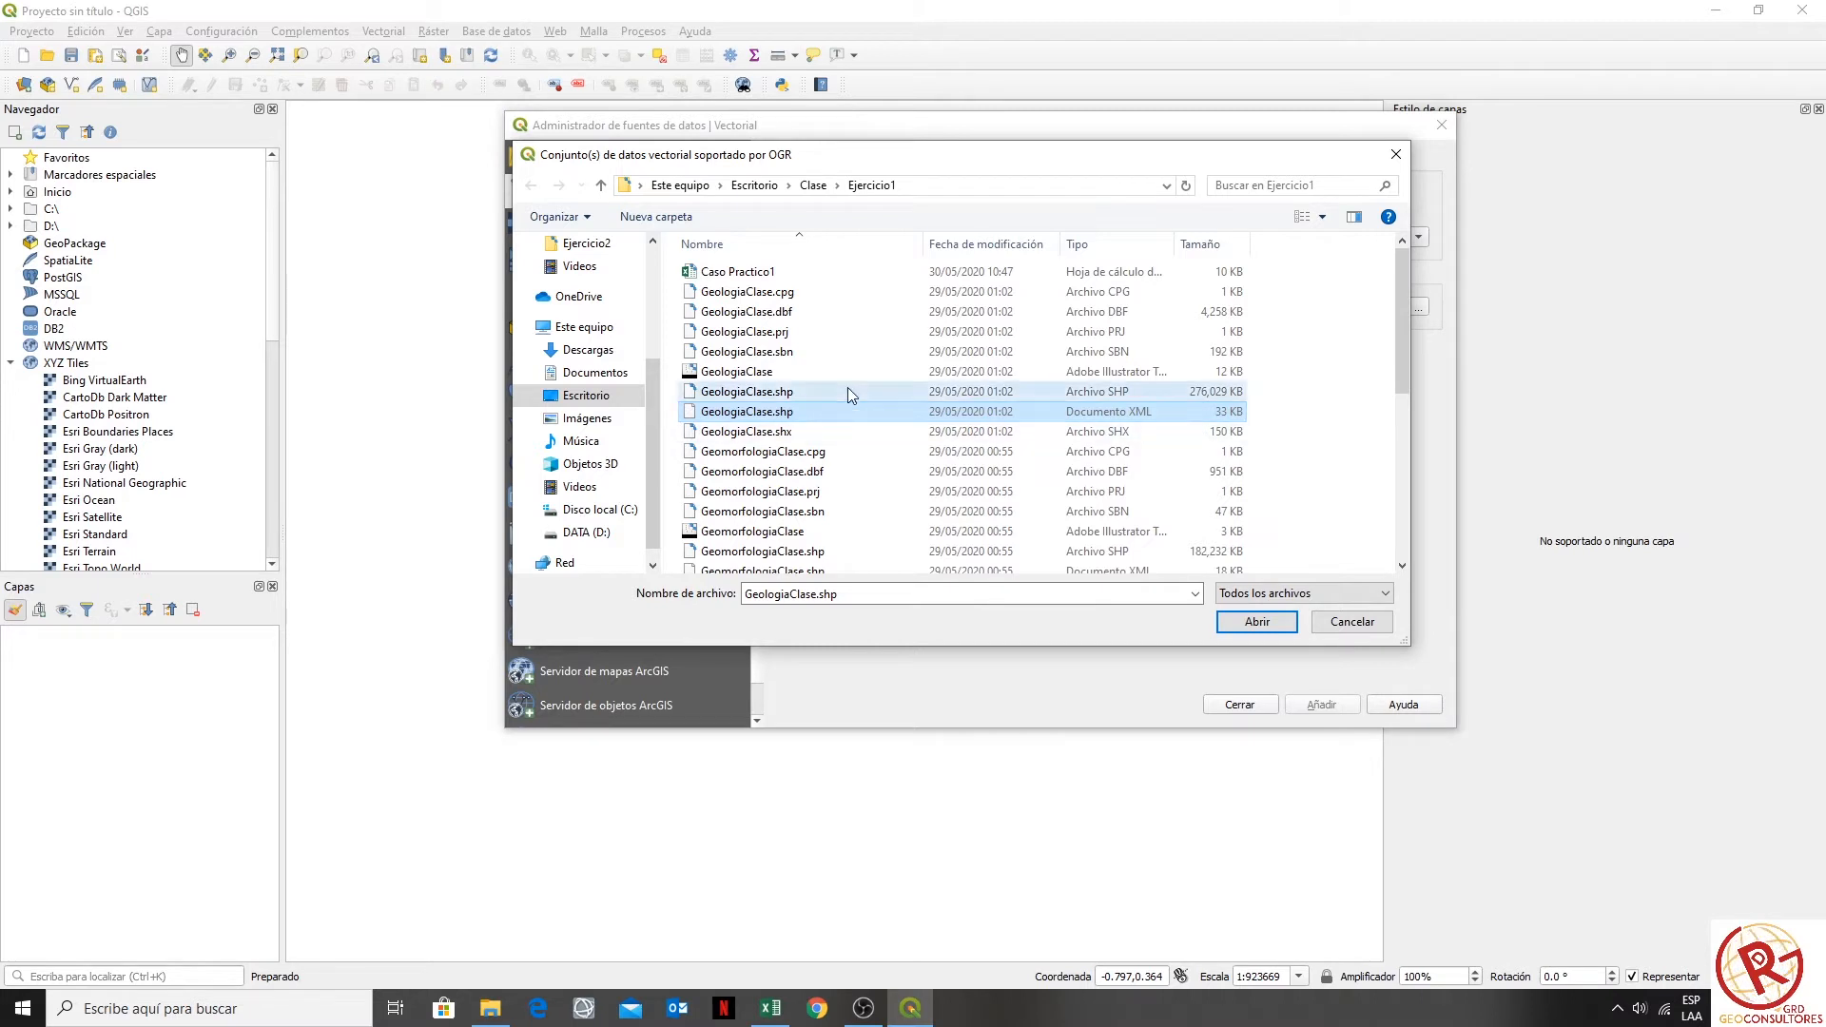
left_click(752, 393)
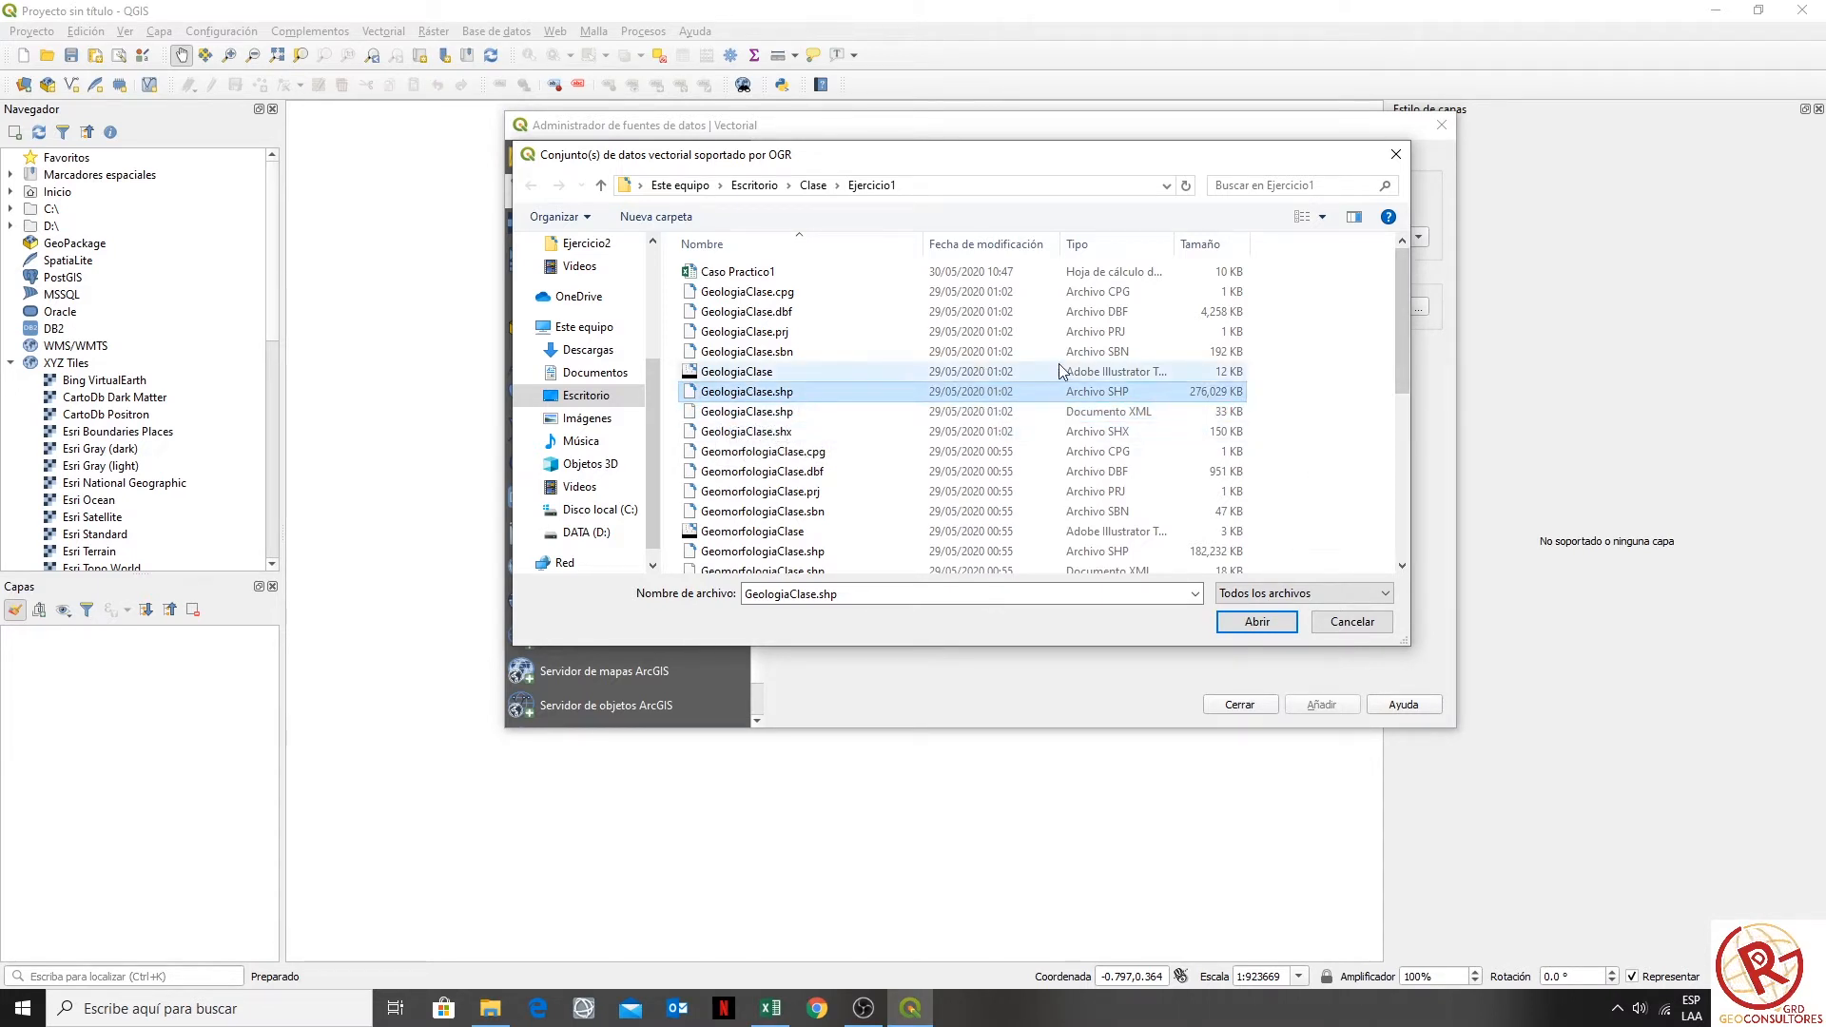
left_click_drag(1400, 323, 1395, 363)
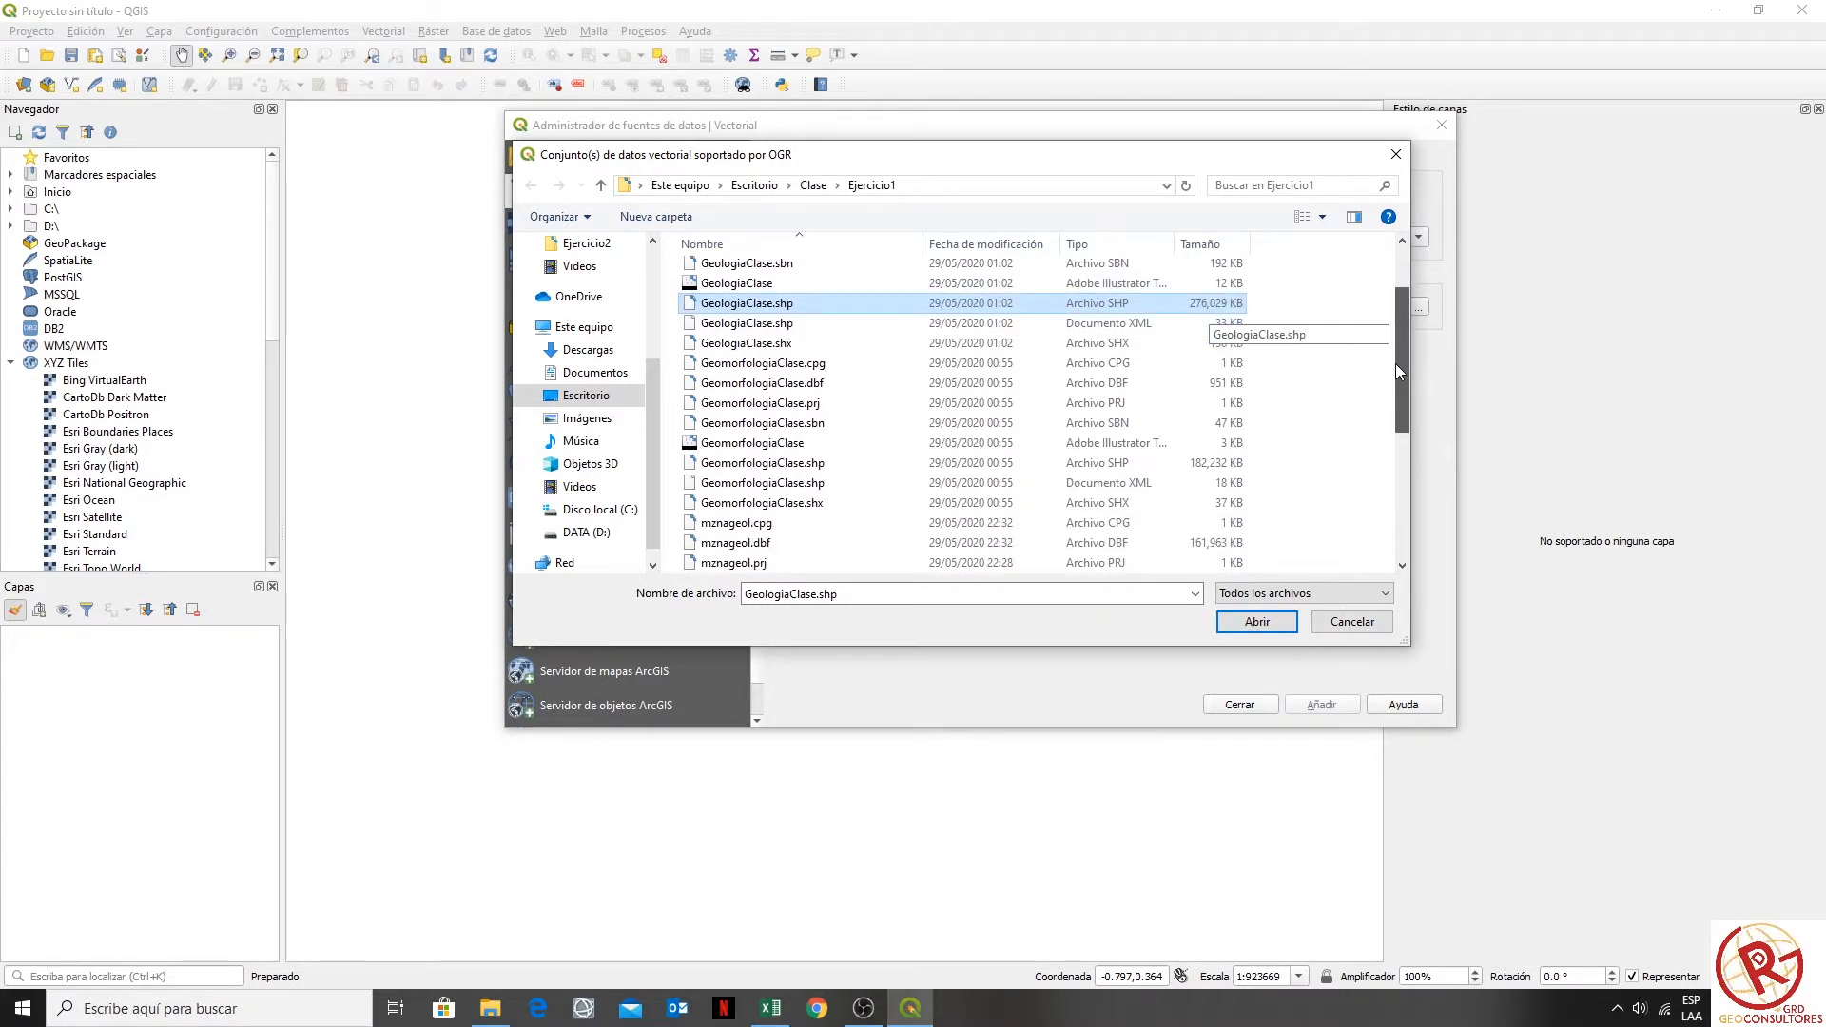
left_click(922, 464, "ctrl")
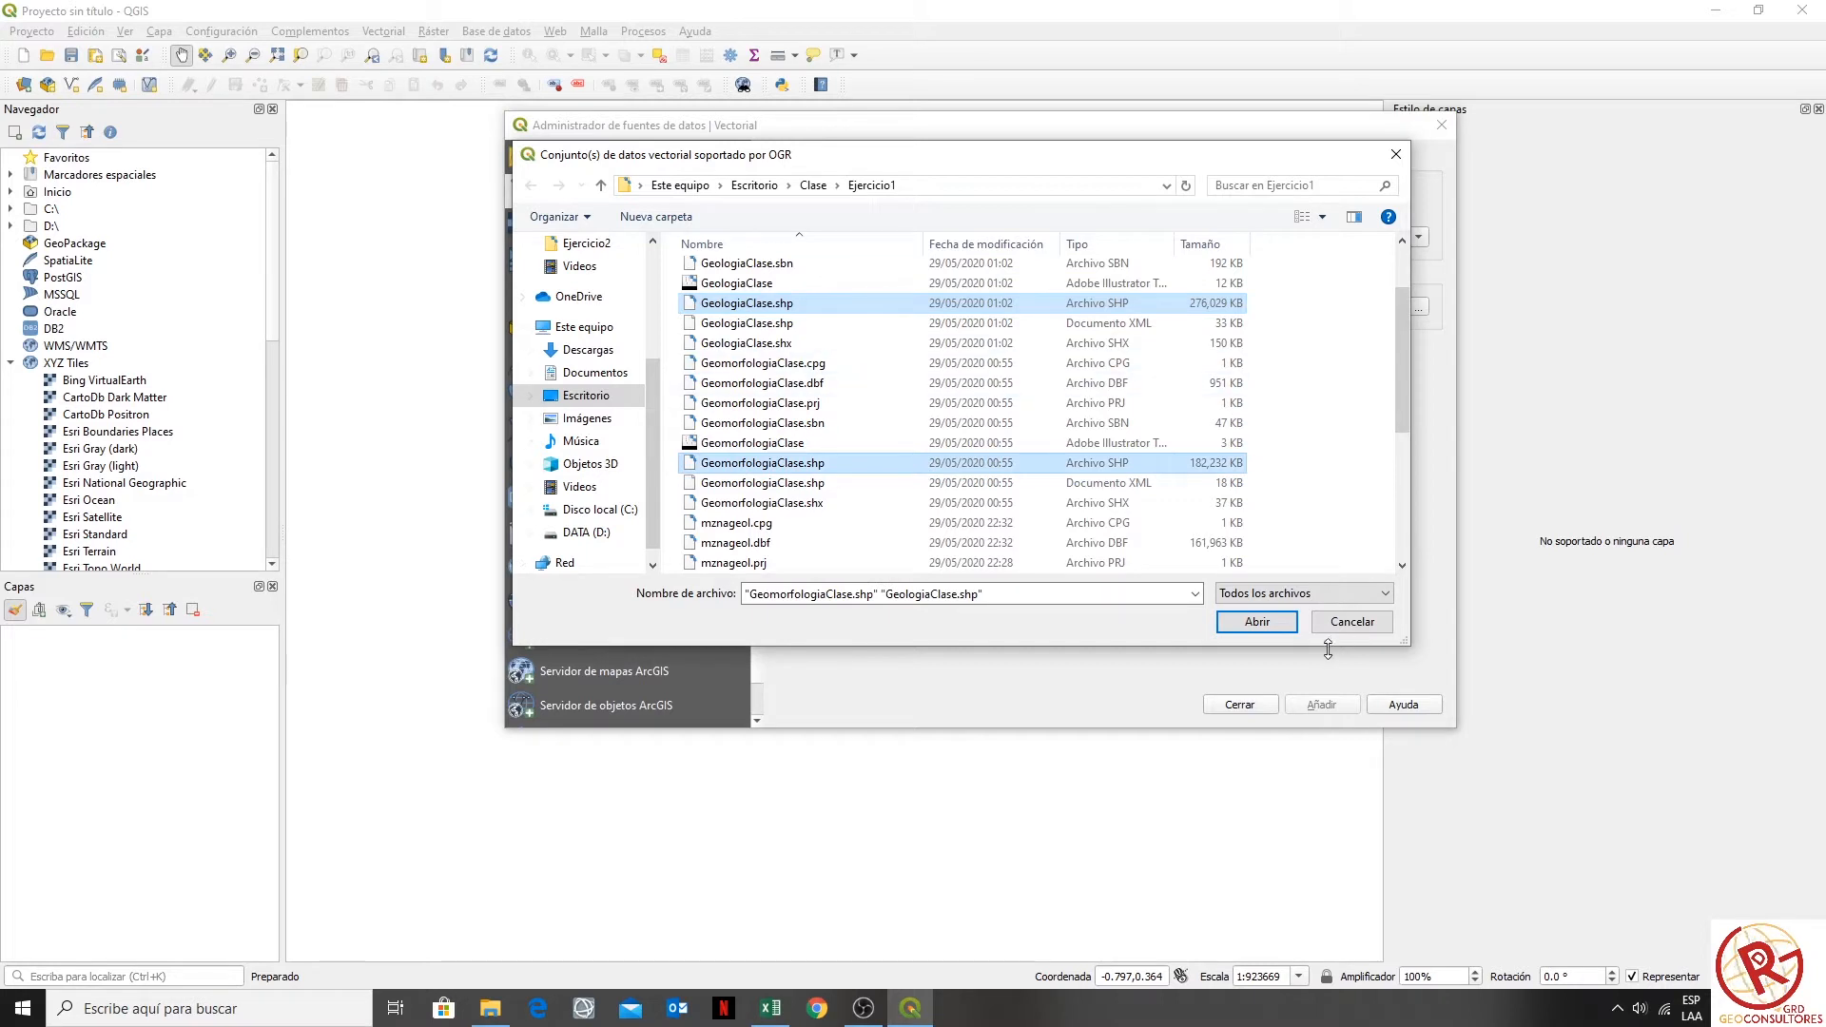
left_click(1265, 628)
left_click(1330, 705)
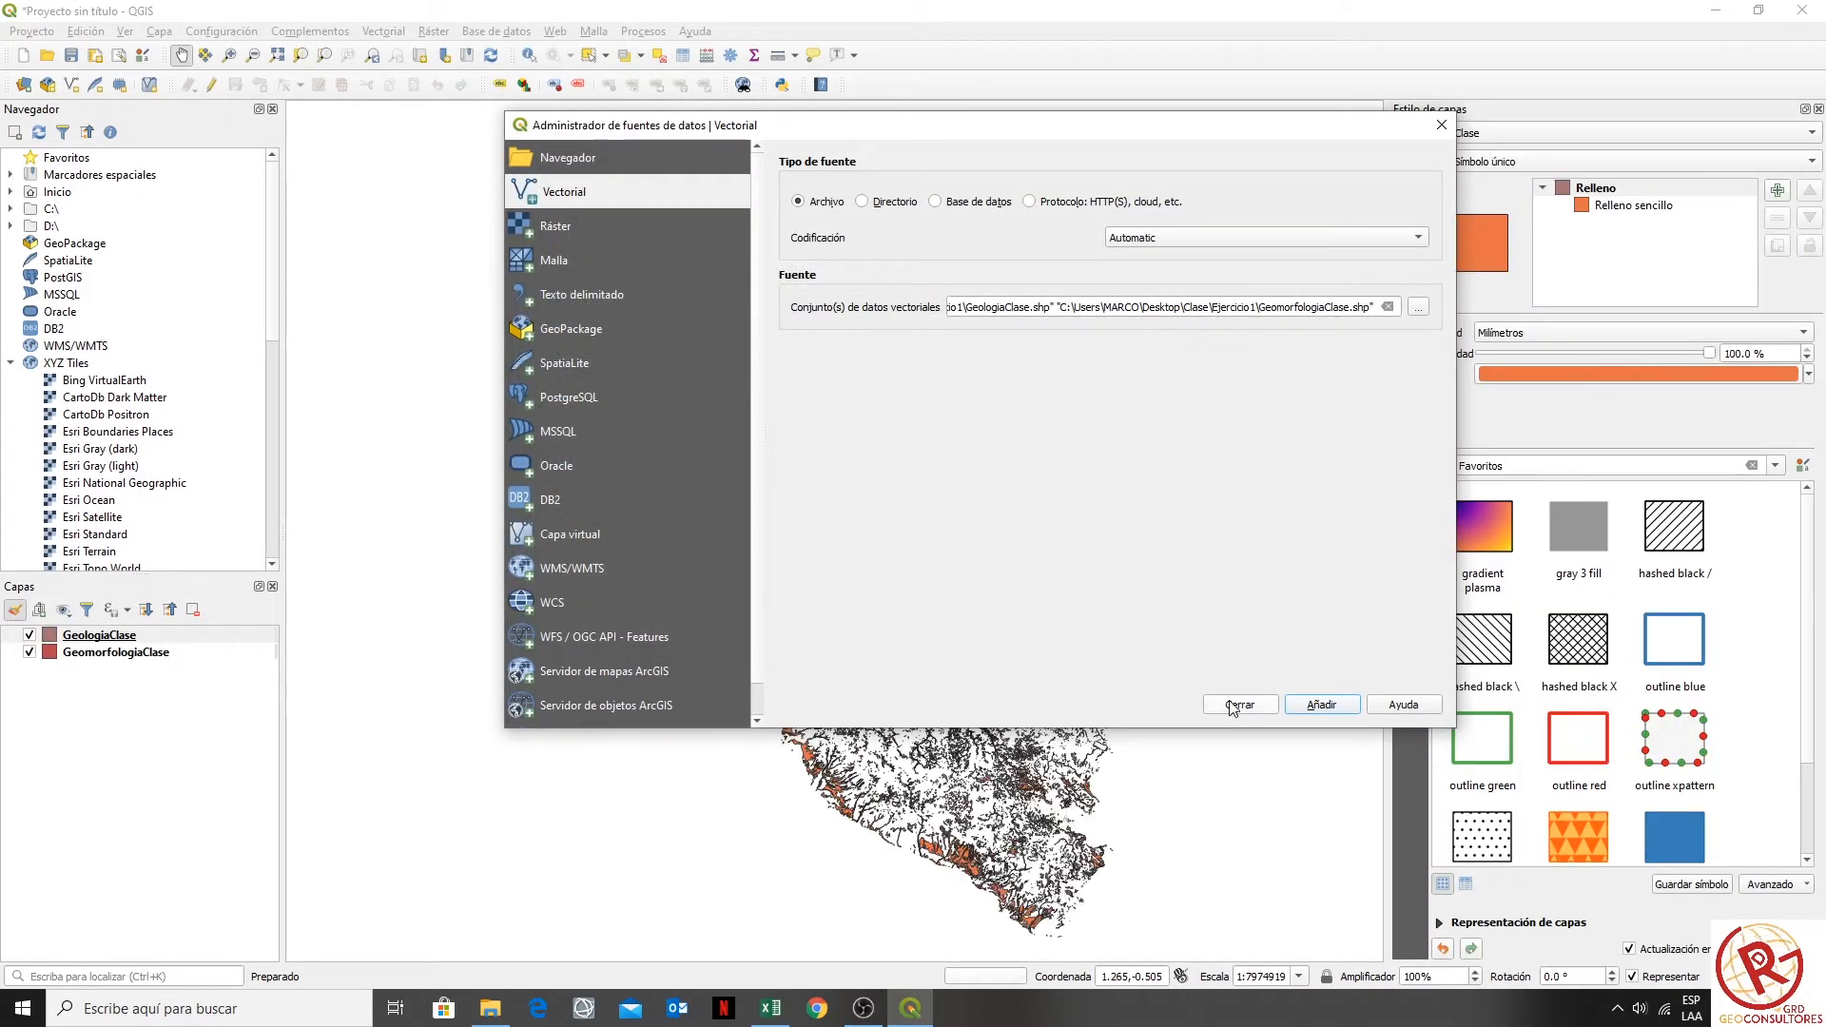
left_click(1237, 706)
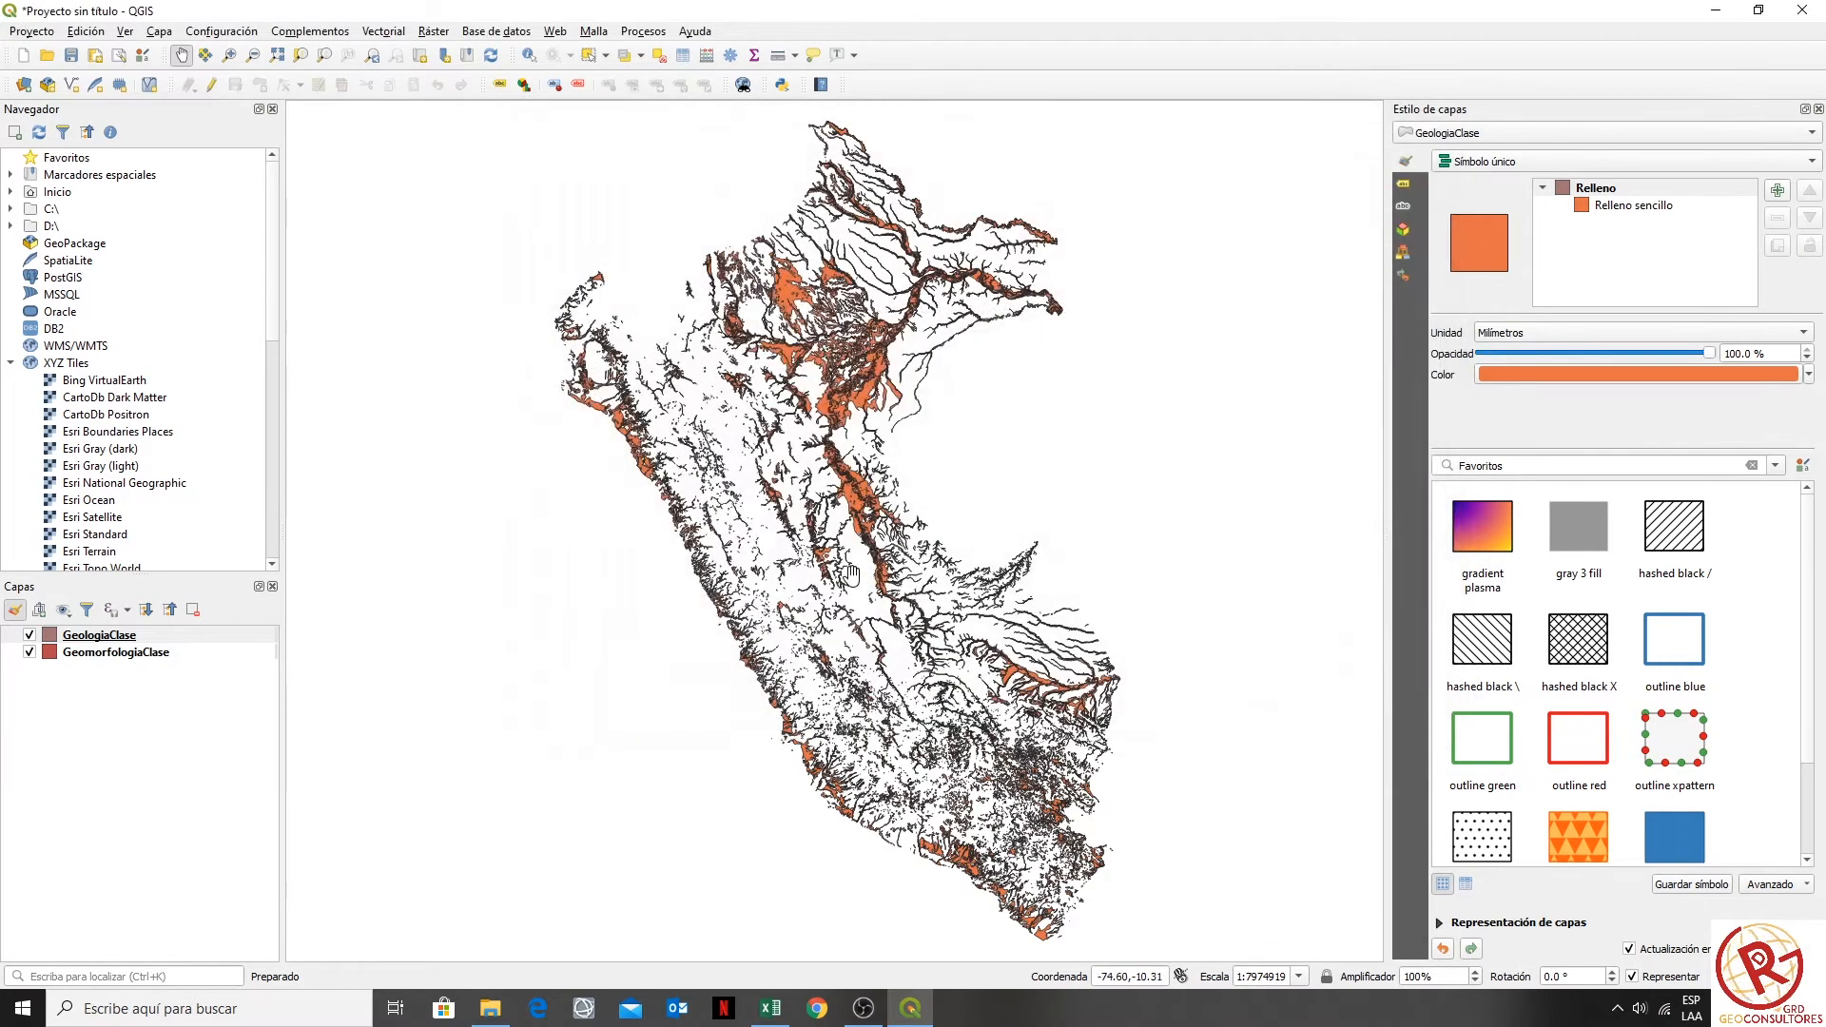
- Hide the GeomorfologiaClase layer and examine the GeologiaClase polygons close up across the coast and the interior
left_click(32, 652)
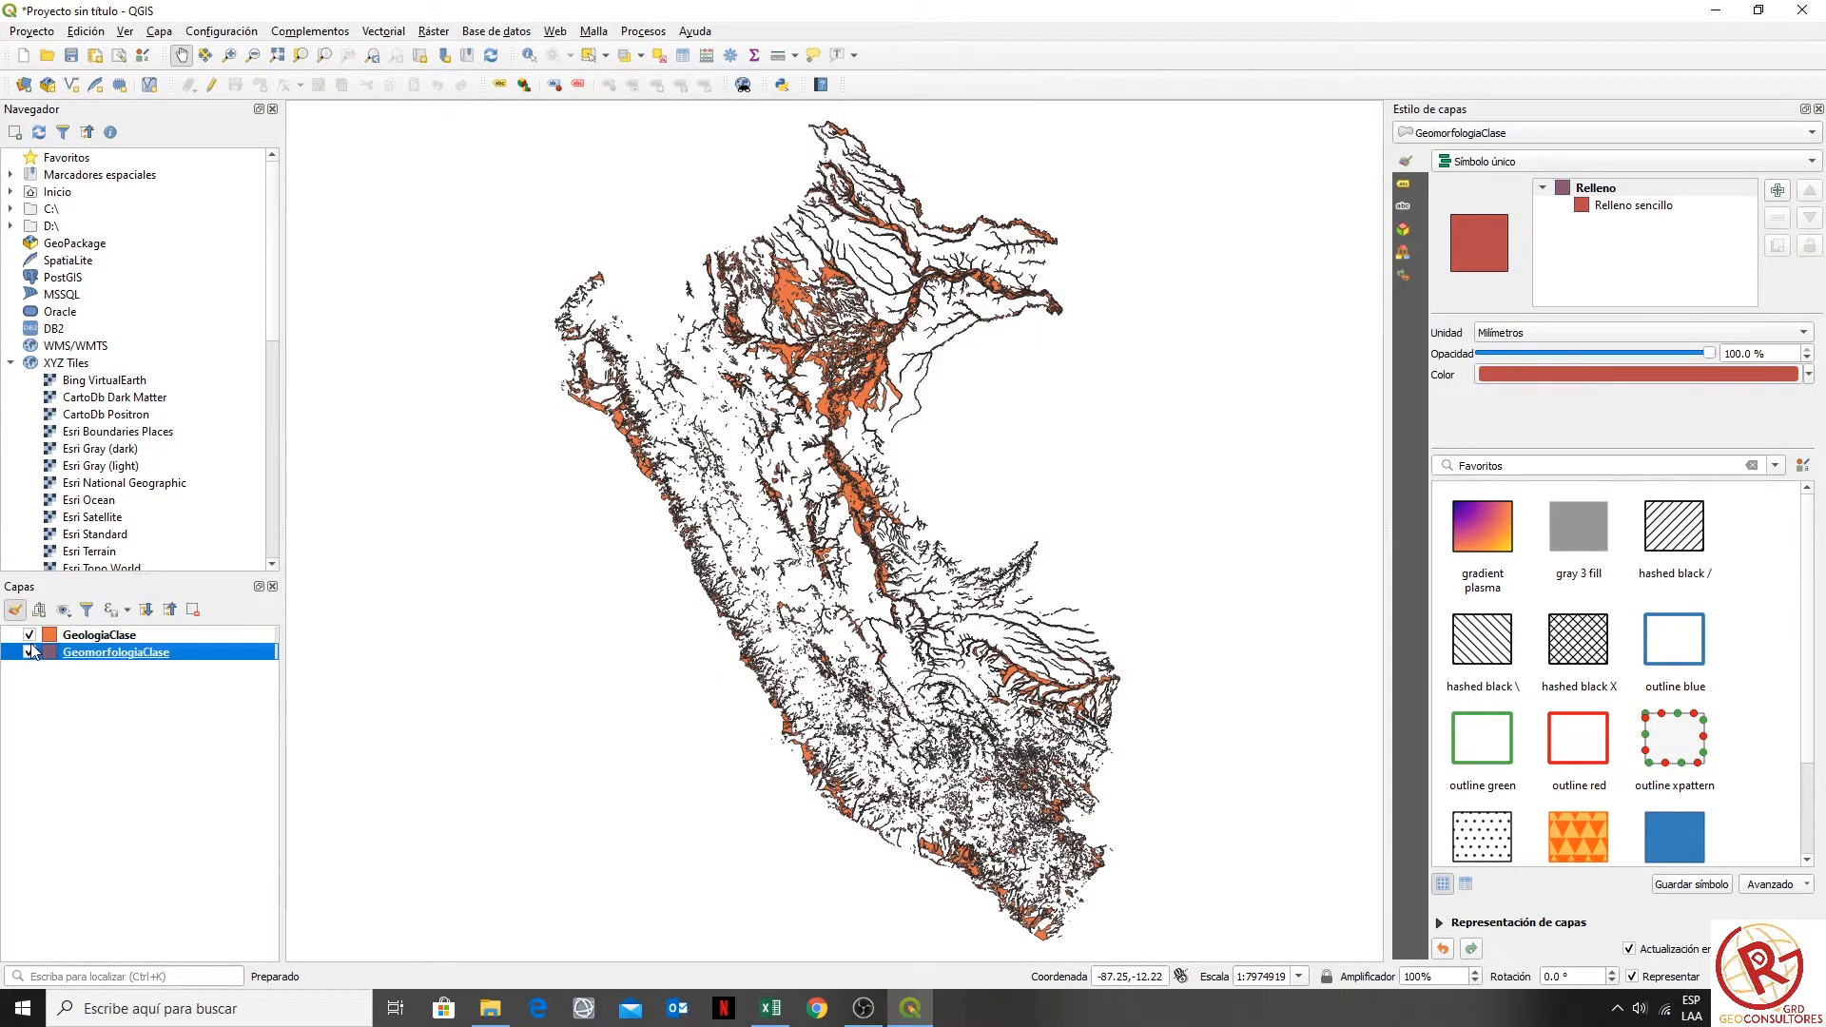
left_click(29, 653)
left_click_drag(843, 447, 771, 355)
scroll(771, 355, "up", 3)
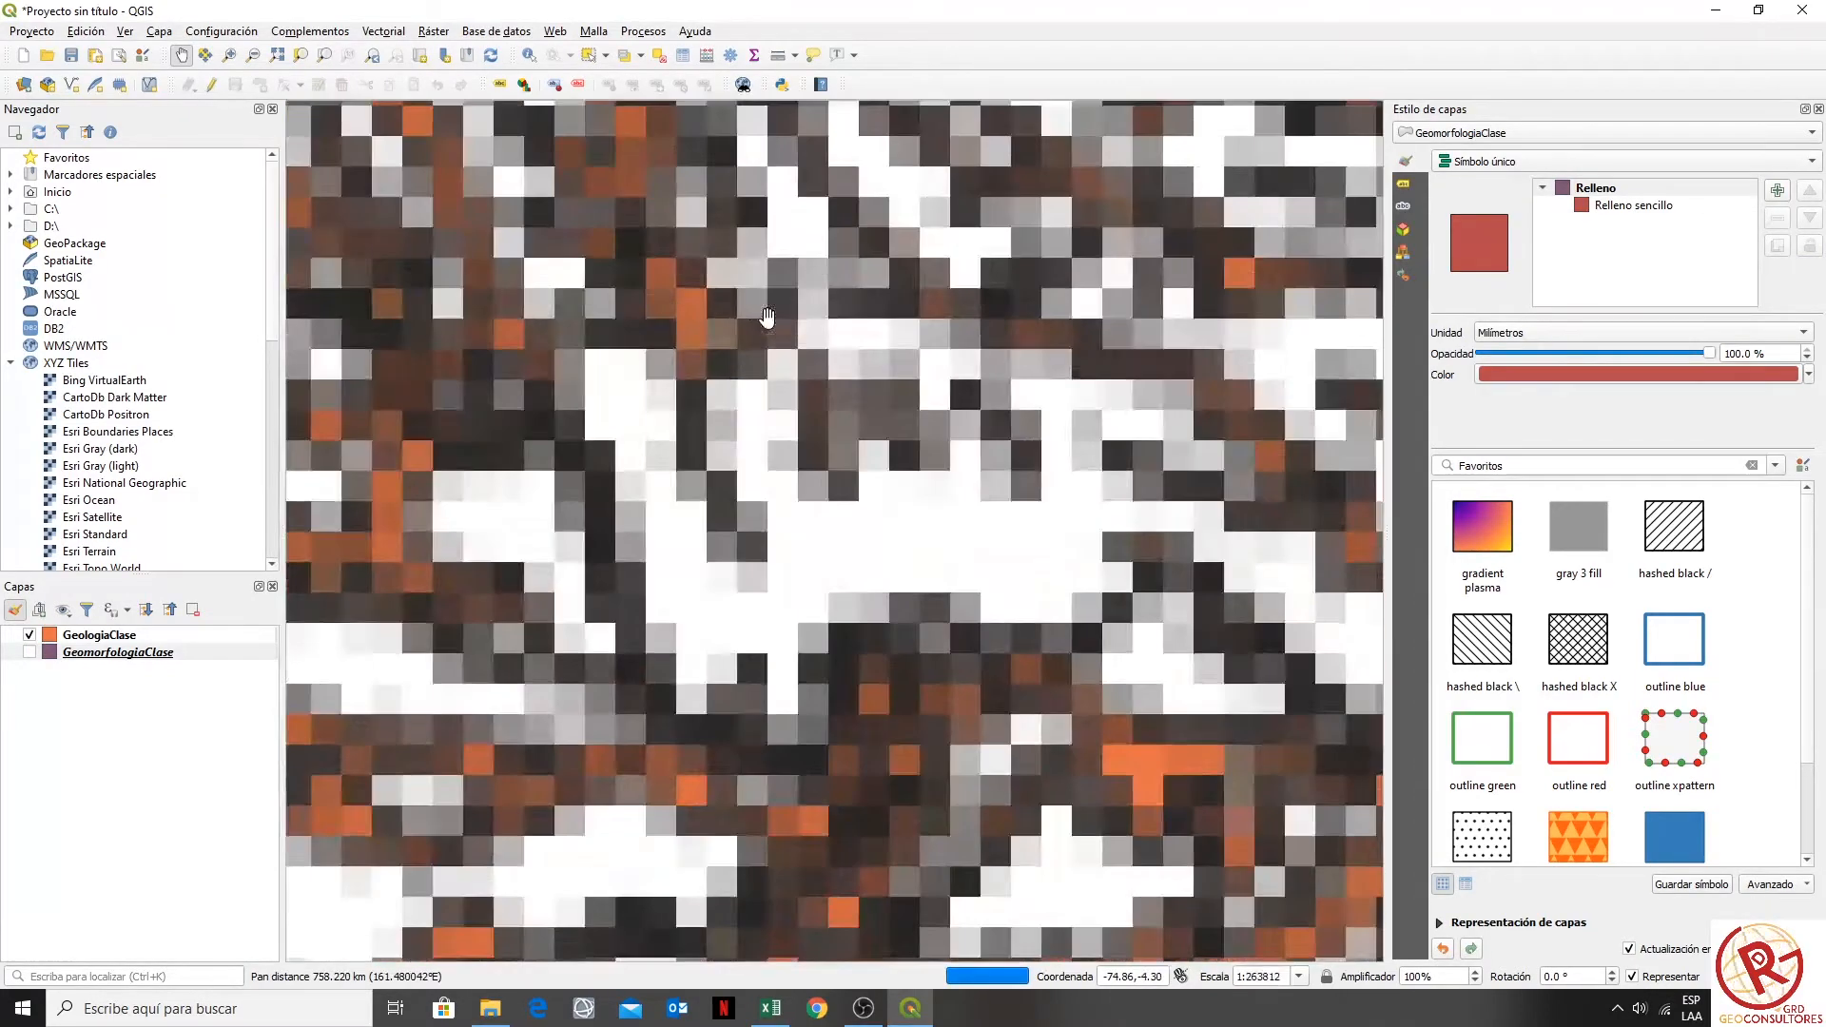
left_click_drag(782, 435, 1067, 497)
scroll(1020, 425, "down", 1)
left_click_drag(872, 633, 961, 304)
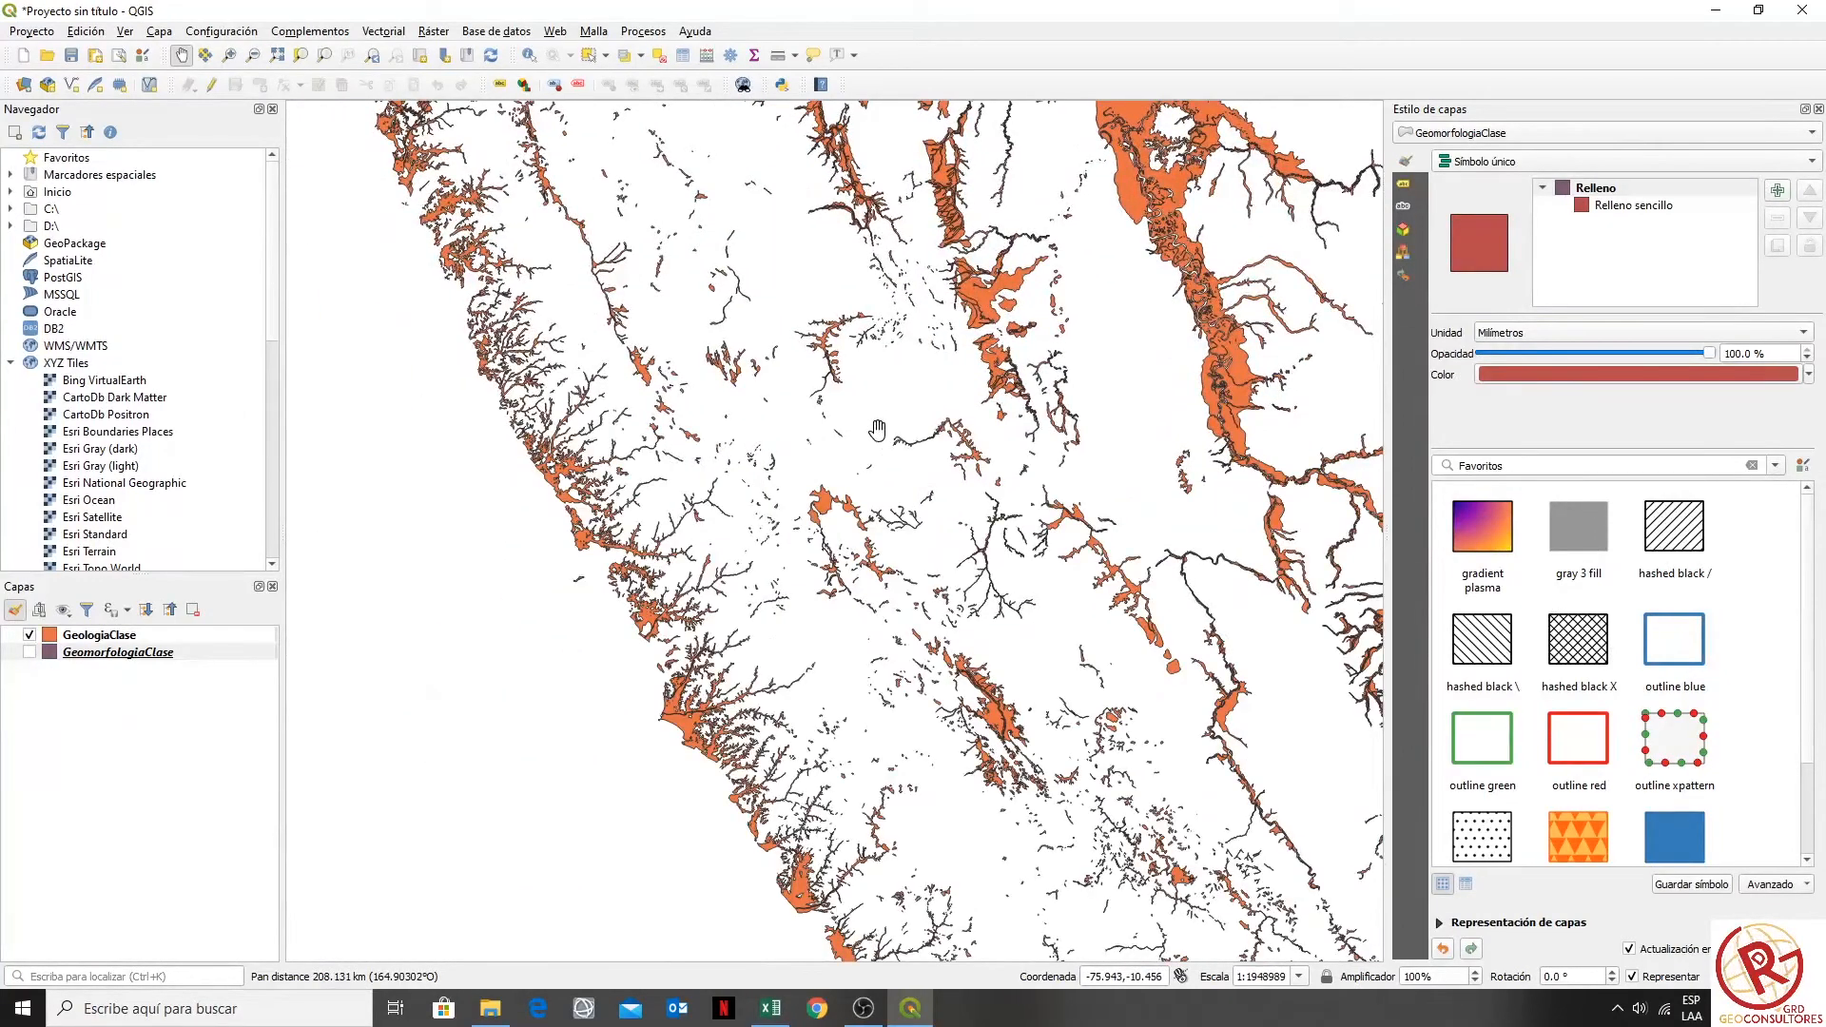
left_click_drag(403, 133, 659, 509)
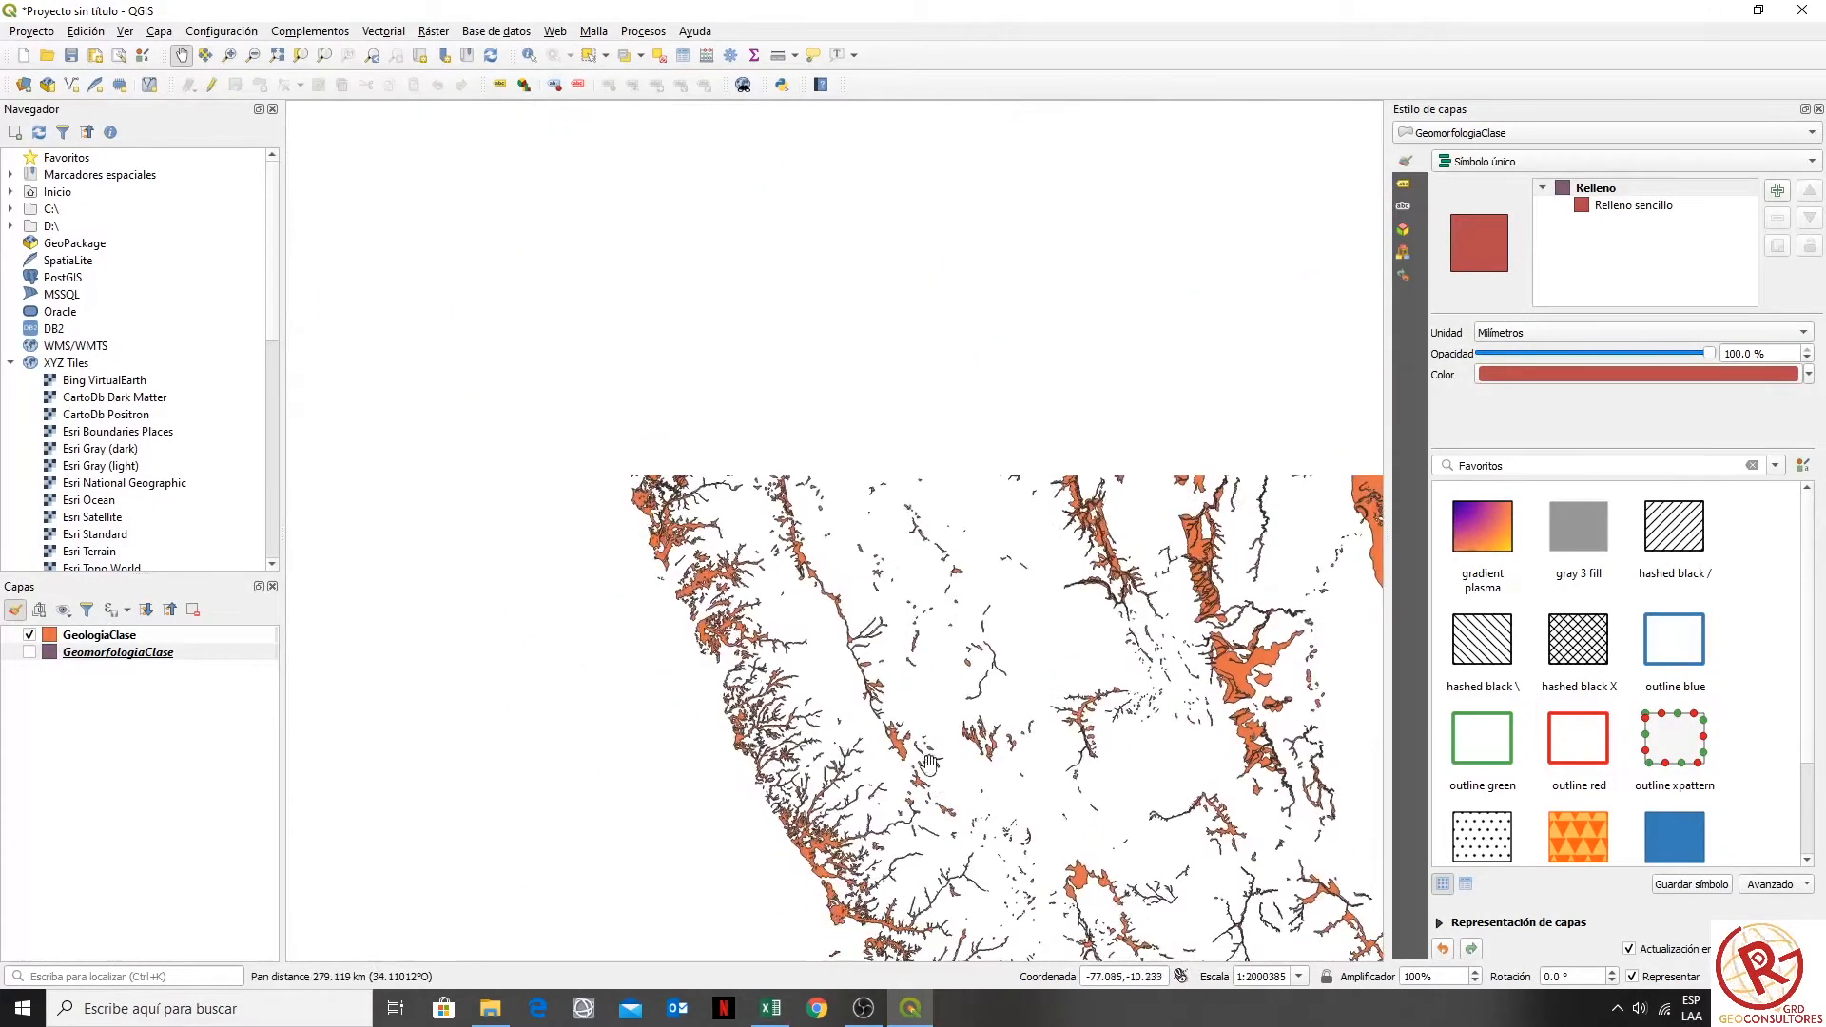
left_click_drag(560, 204, 648, 551)
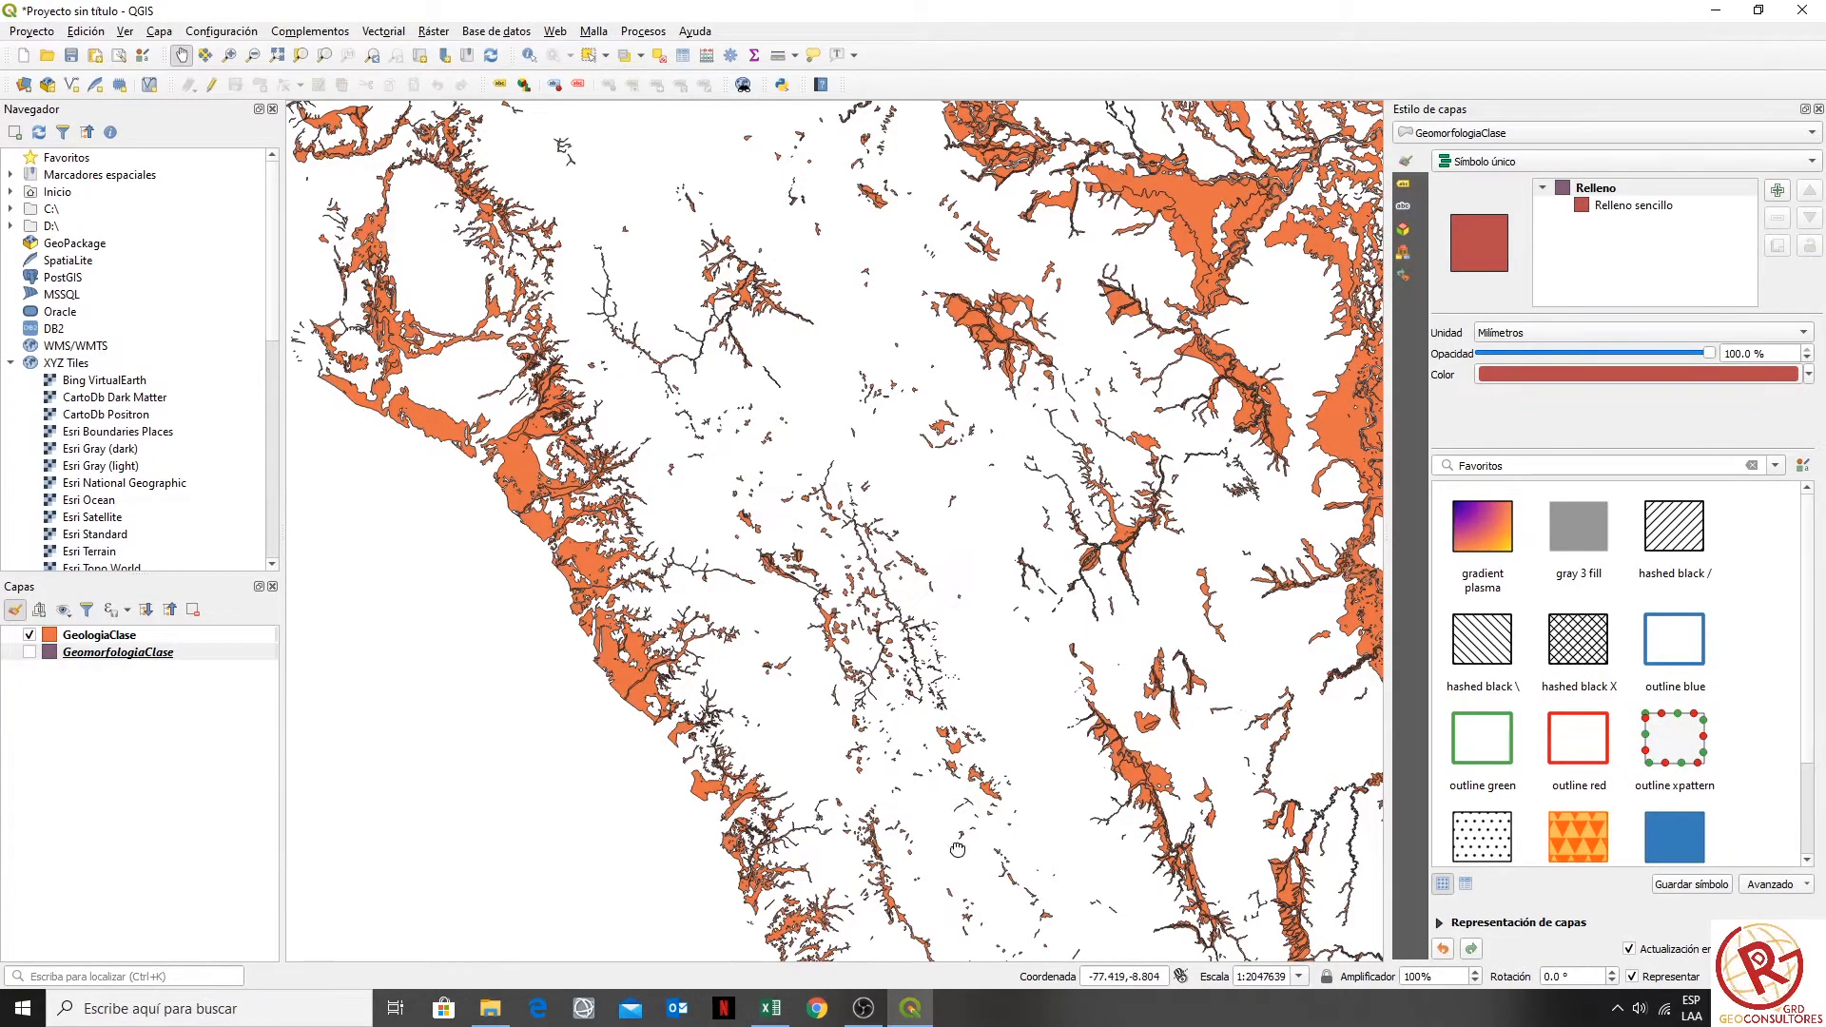
left_click_drag(957, 854, 683, 430)
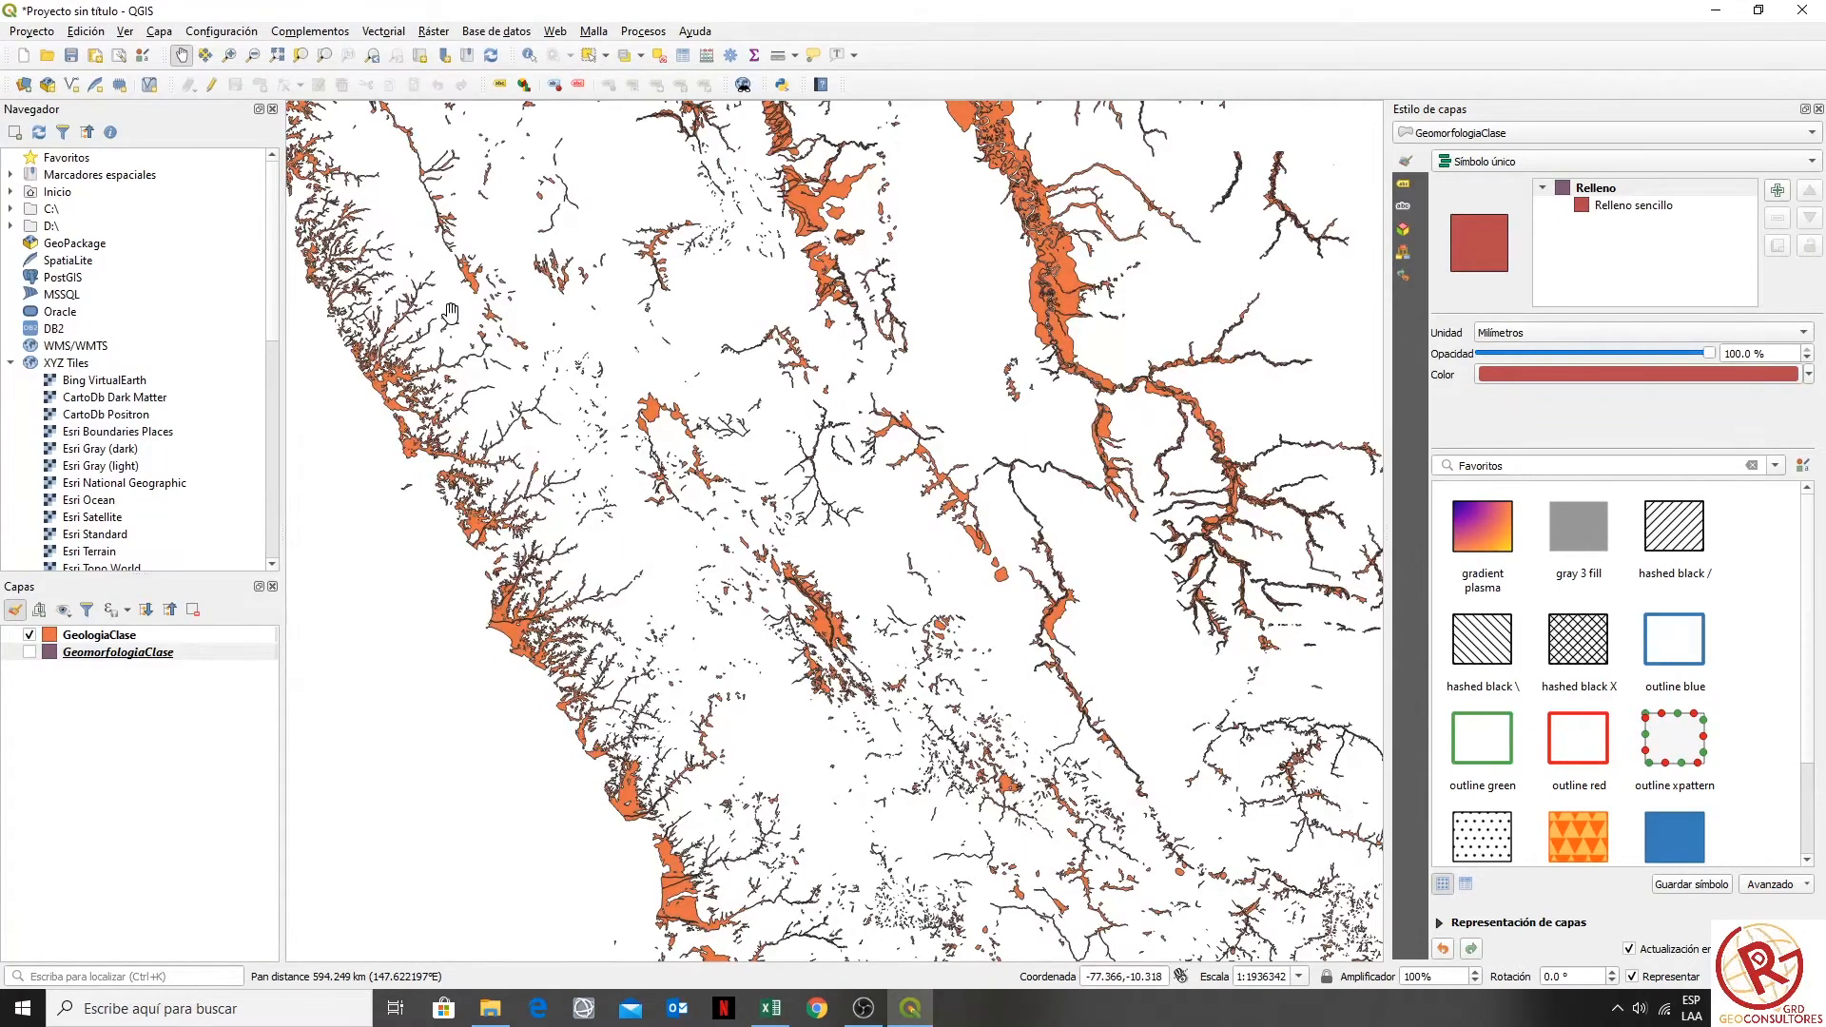
- Hide the GeologiaClase layer and show the GeomorfologiaClase layer instead
left_click_drag(839, 563, 600, 156)
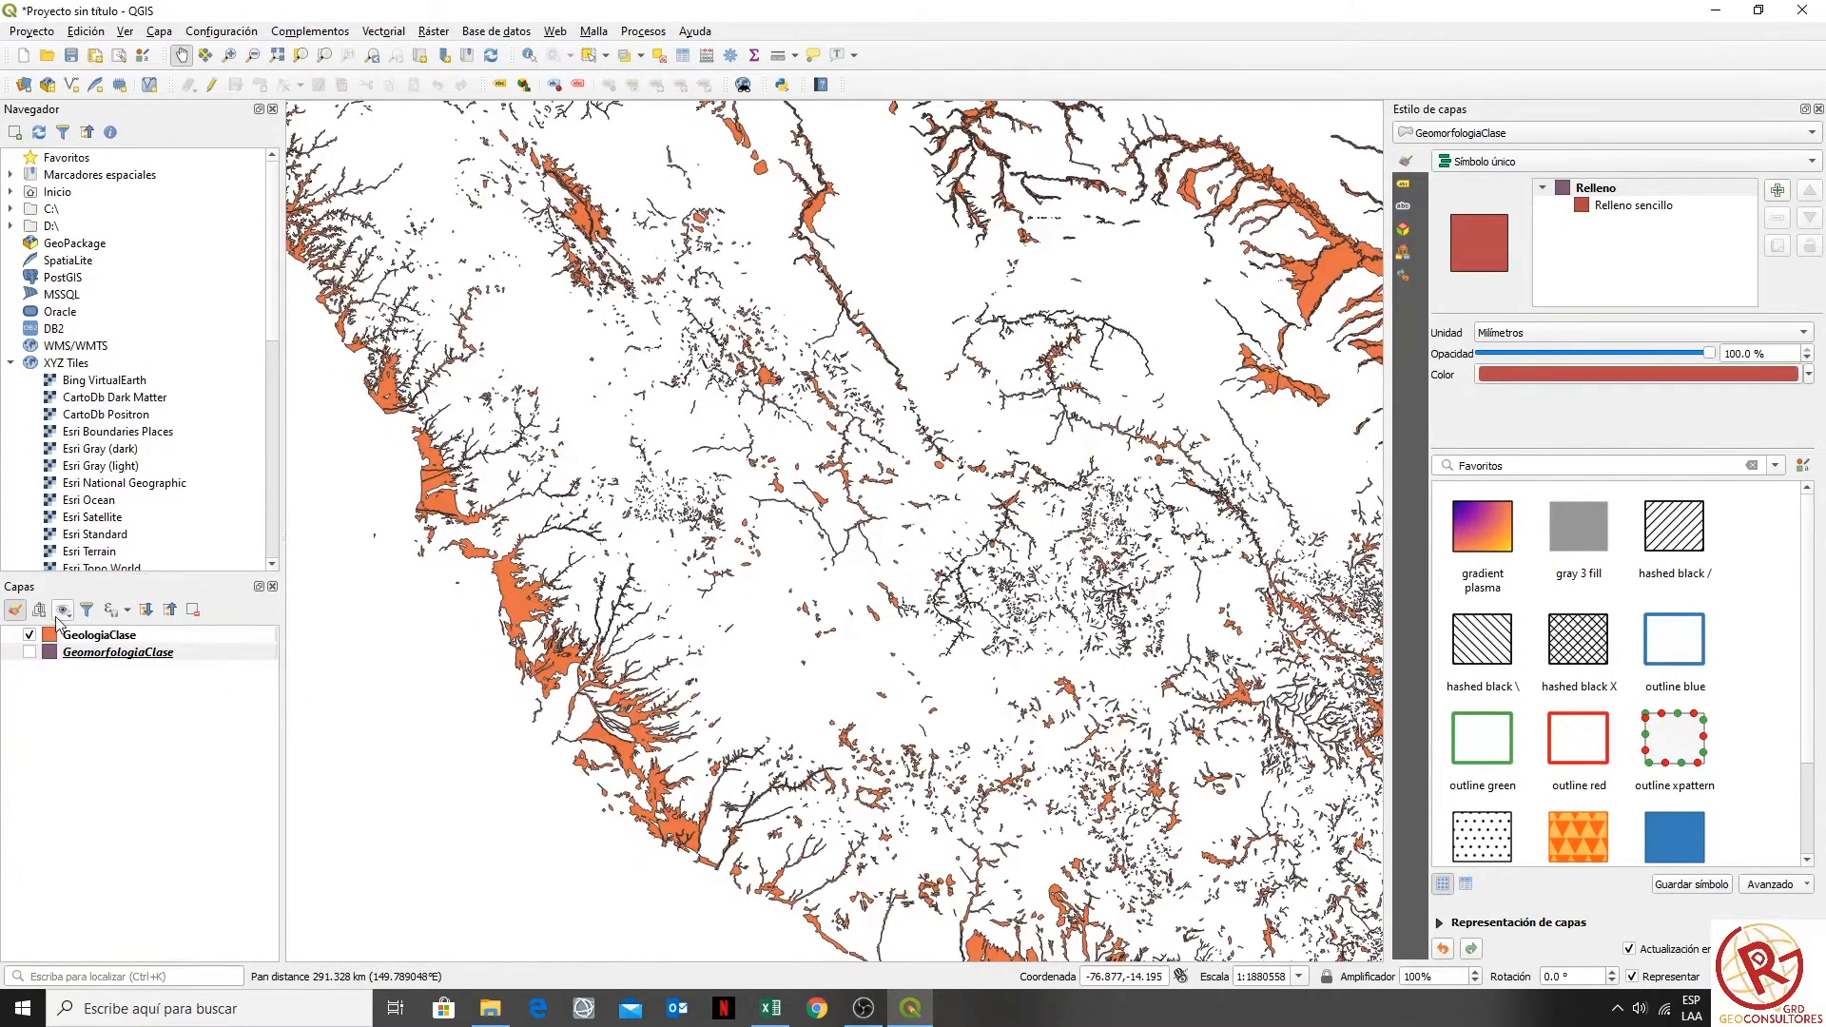
left_click(30, 634)
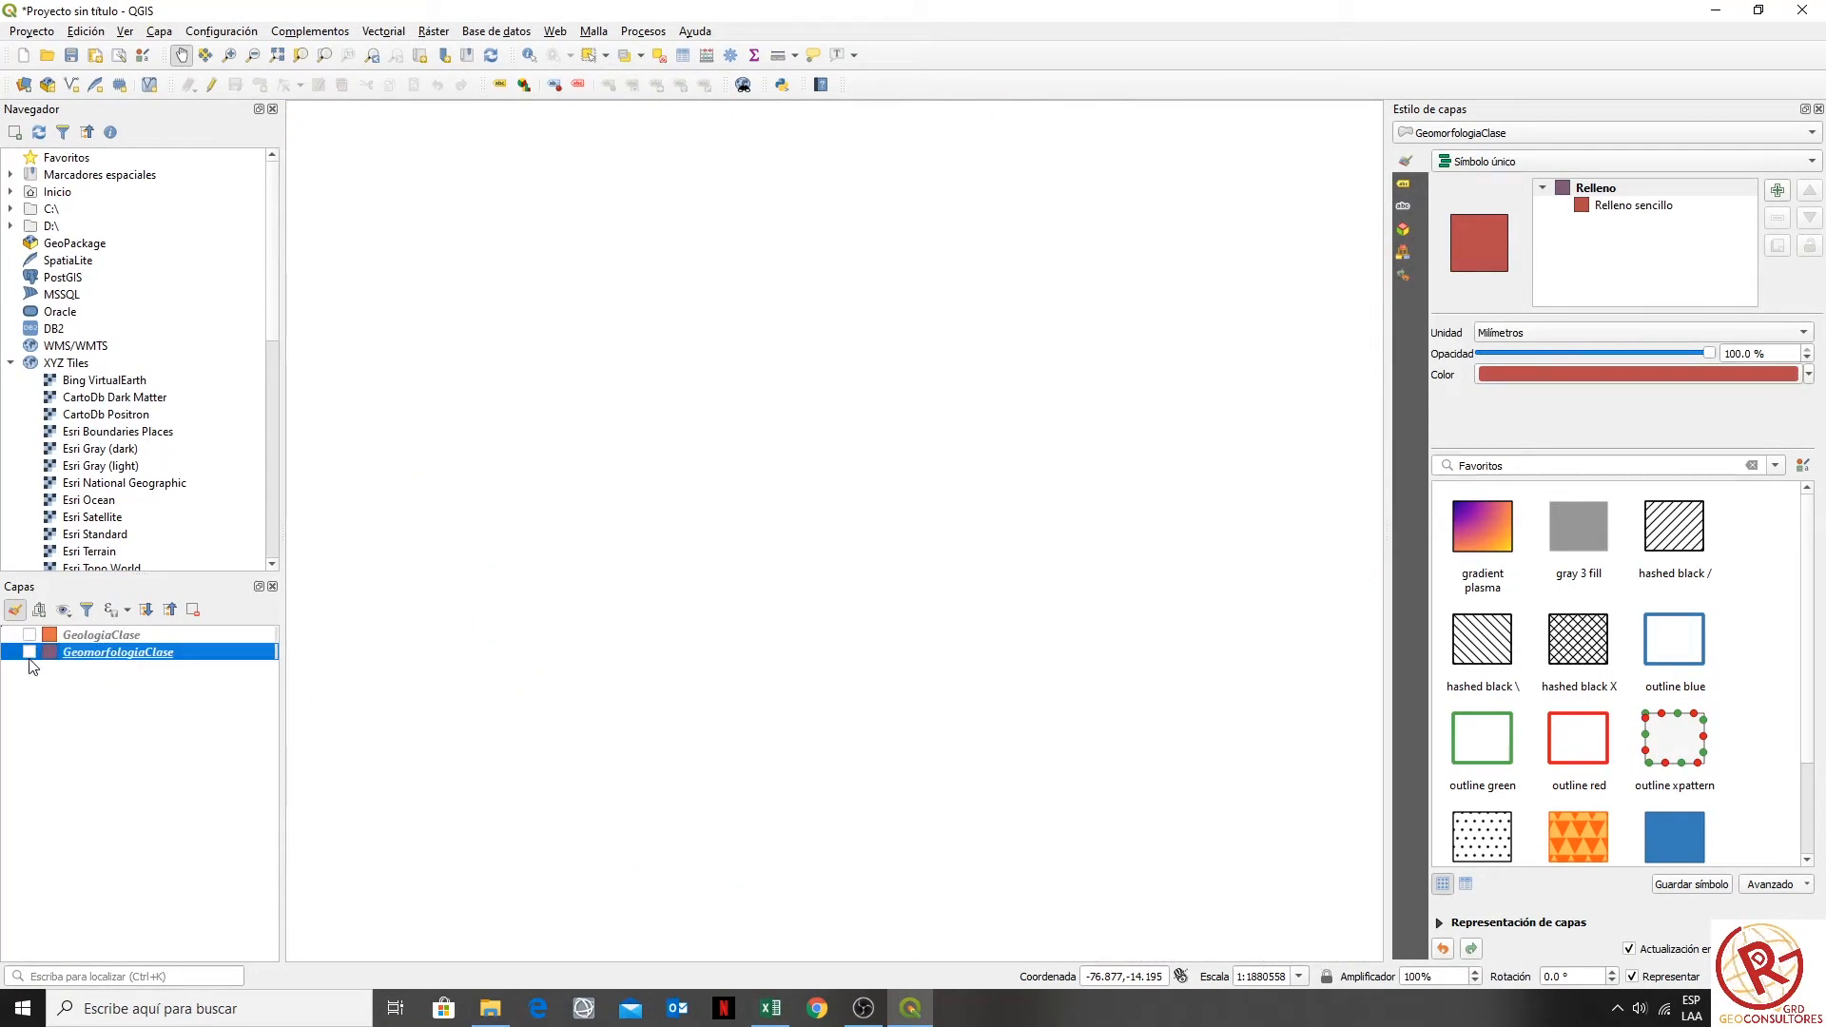
left_click(30, 651)
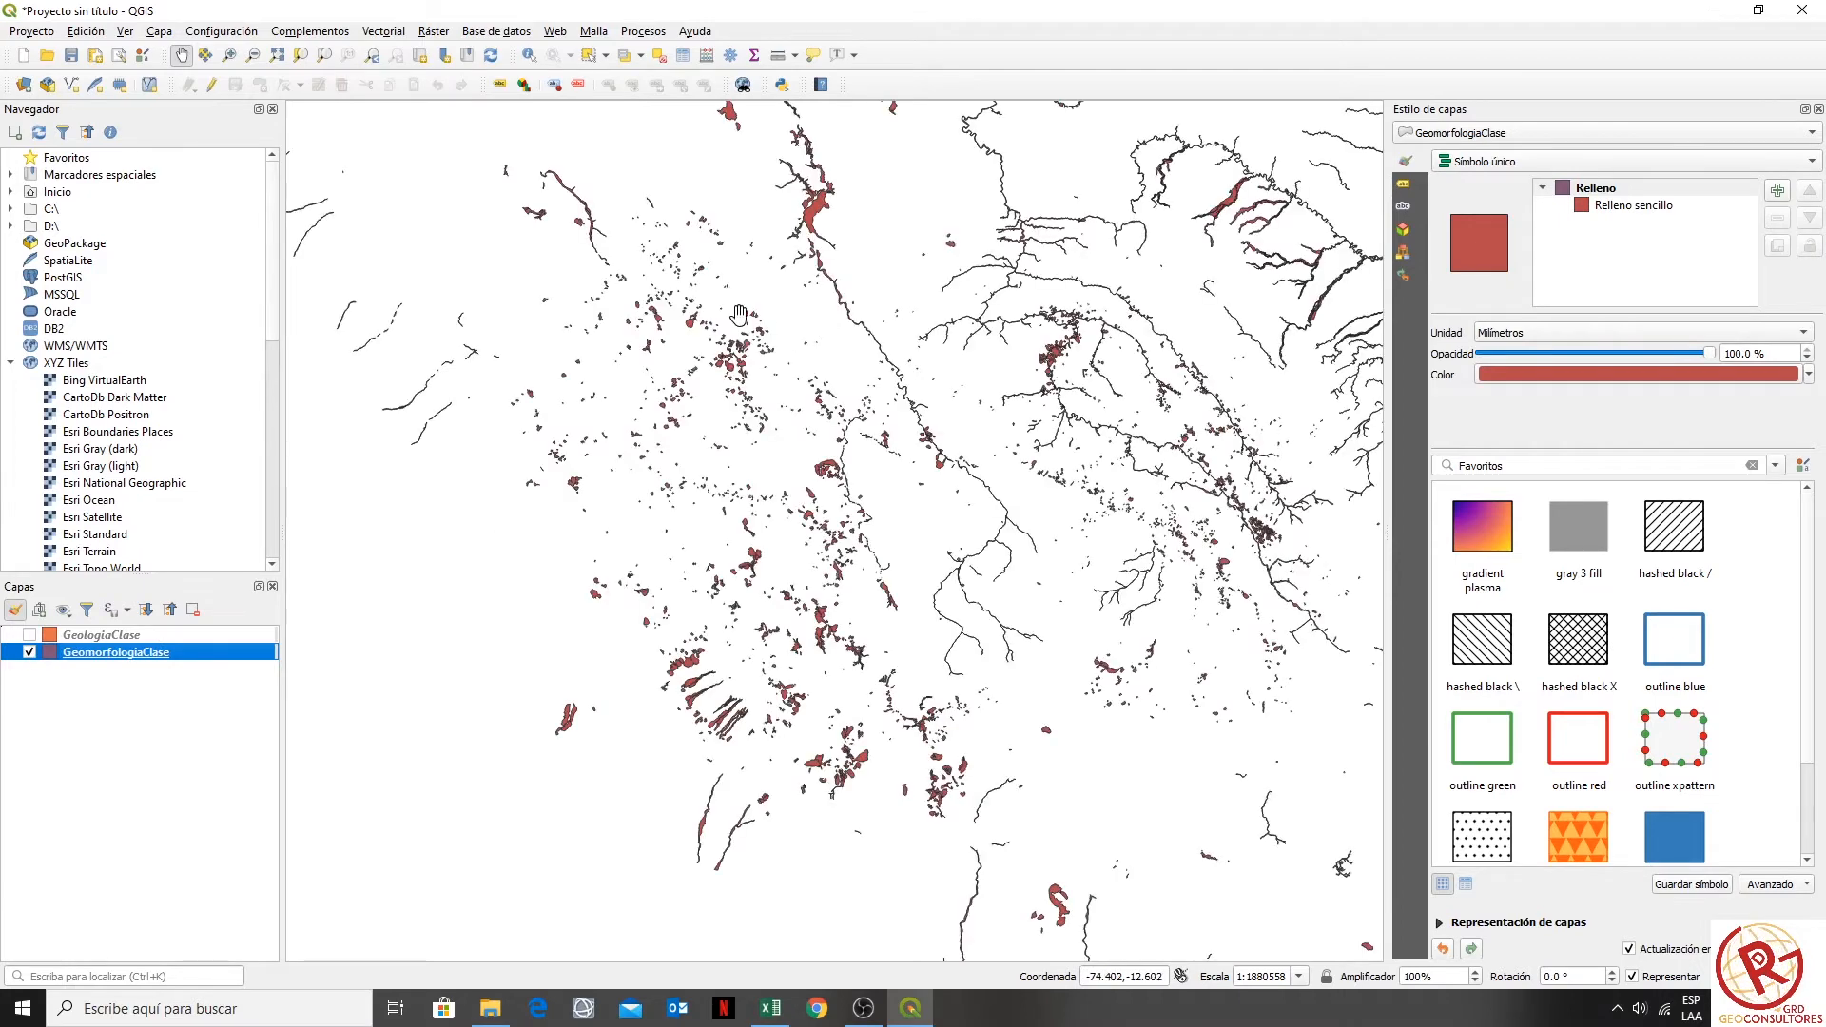
- Examine the GeomorfologiaClase polygons across the country and close up around the southern highlands
left_click_drag(755, 305, 742, 701)
left_click_drag(749, 288, 682, 561)
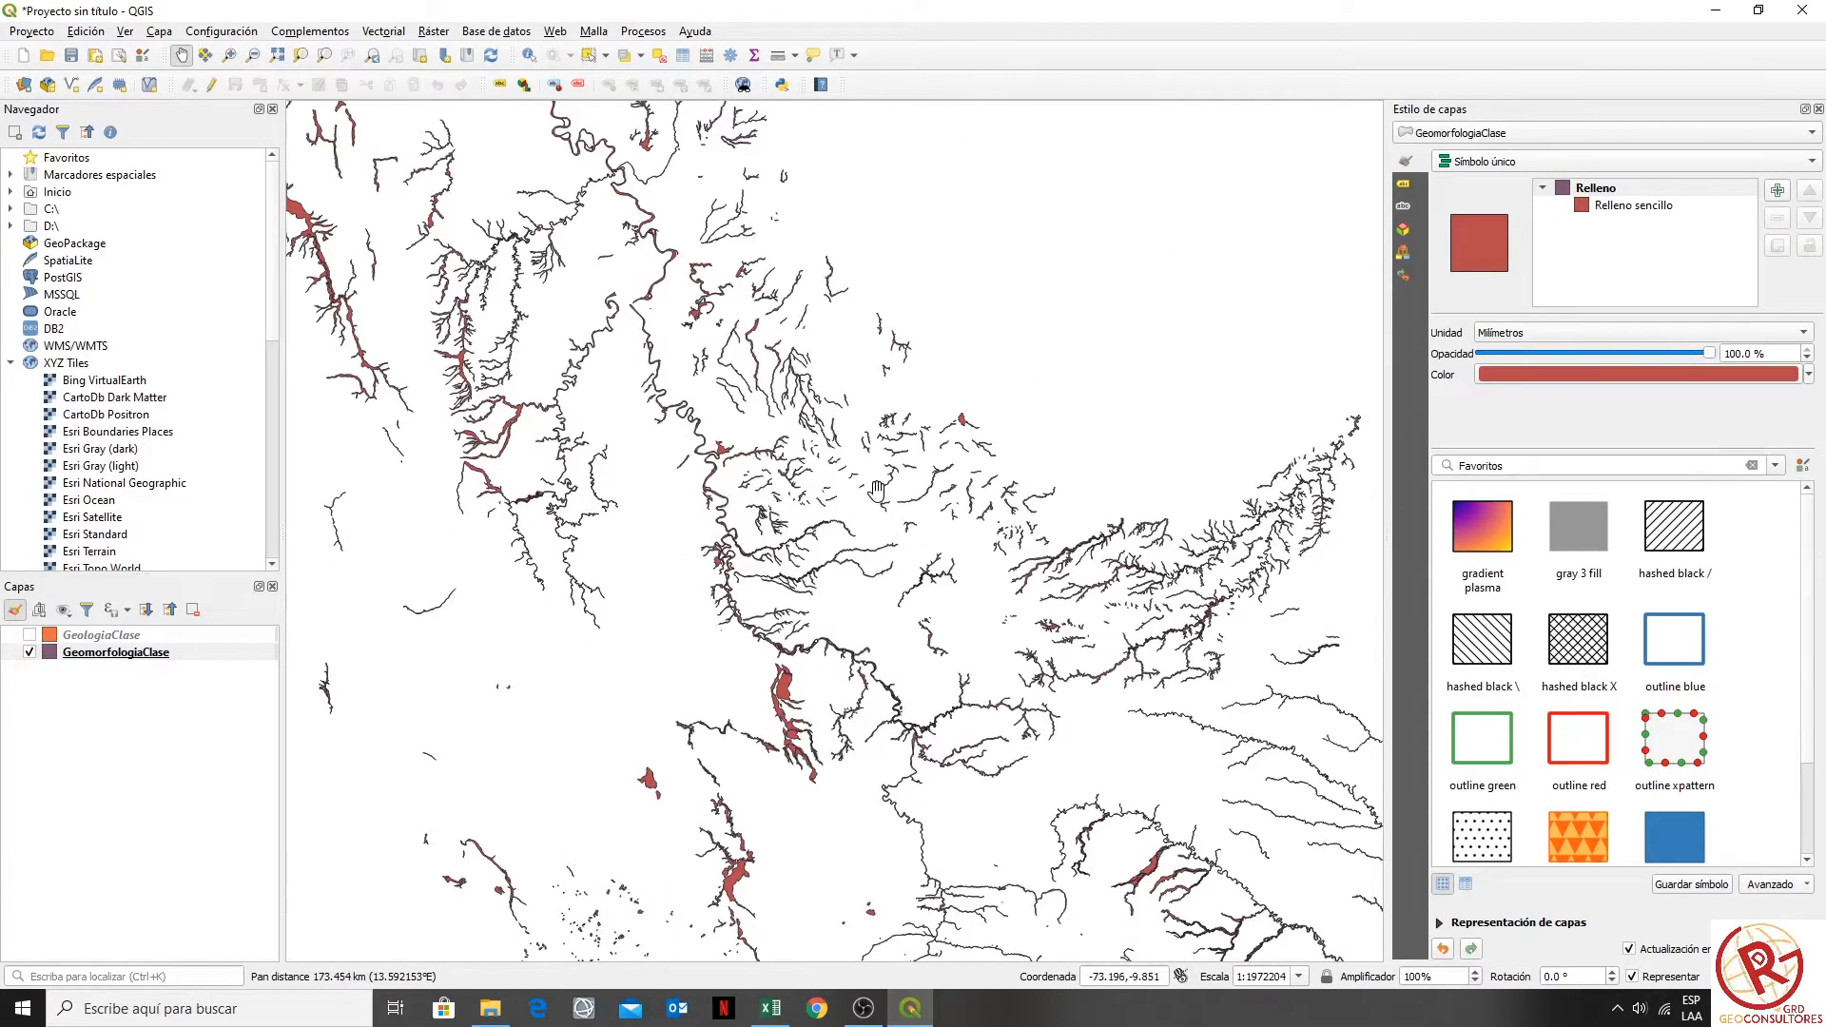
left_click_drag(618, 144, 766, 535)
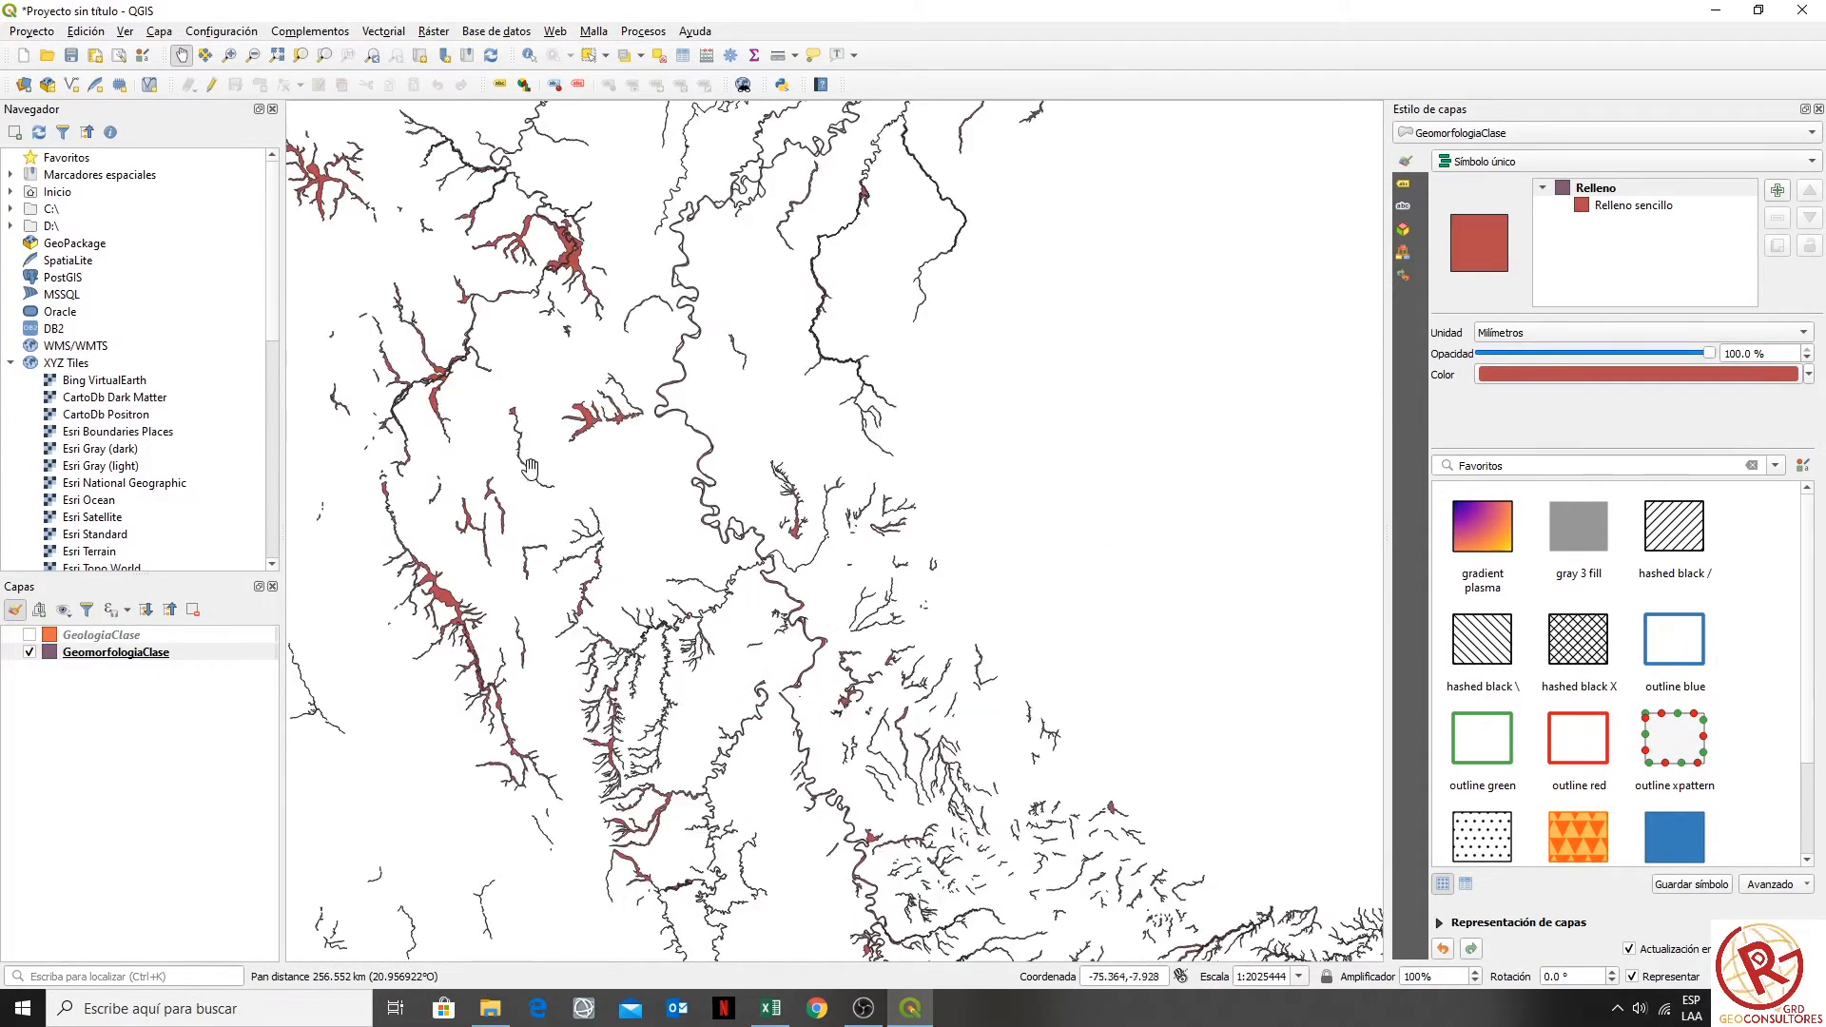
scroll(850, 486, "down", 1)
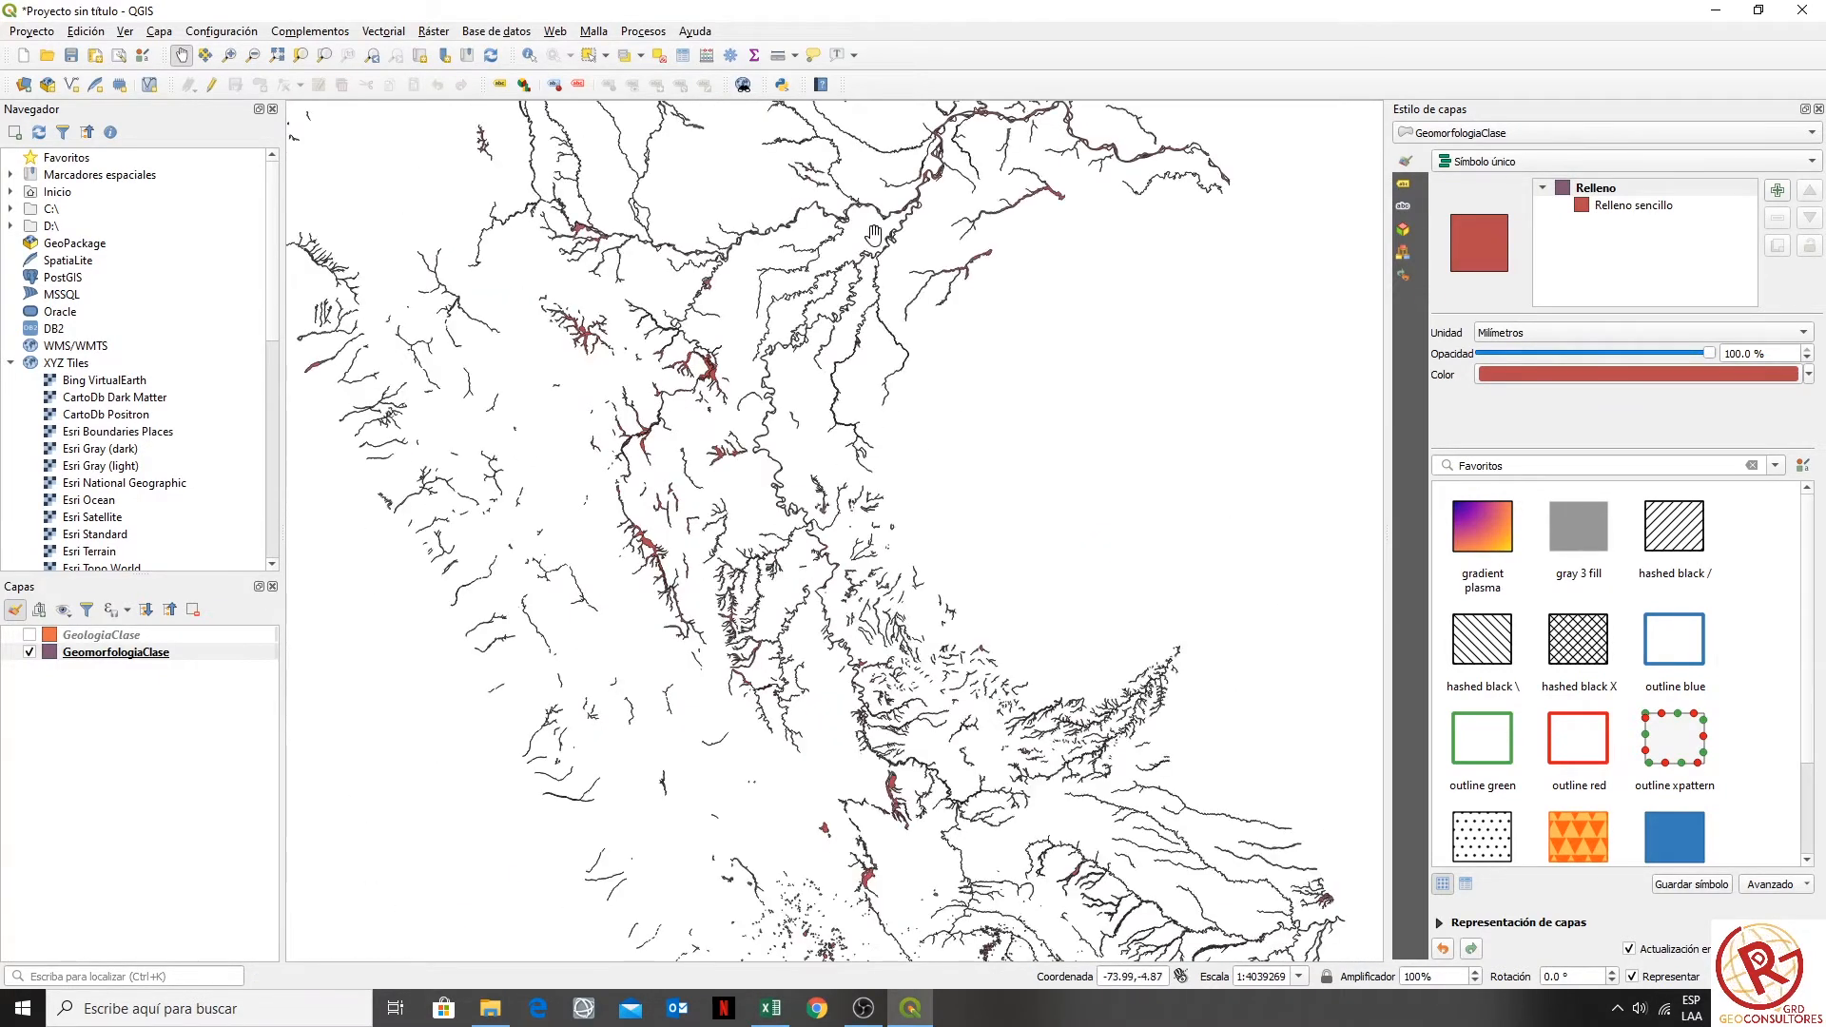
left_click_drag(790, 620, 676, 464)
left_click_drag(996, 766, 789, 130)
left_click_drag(695, 857, 706, 494)
scroll(706, 493, "up", 3)
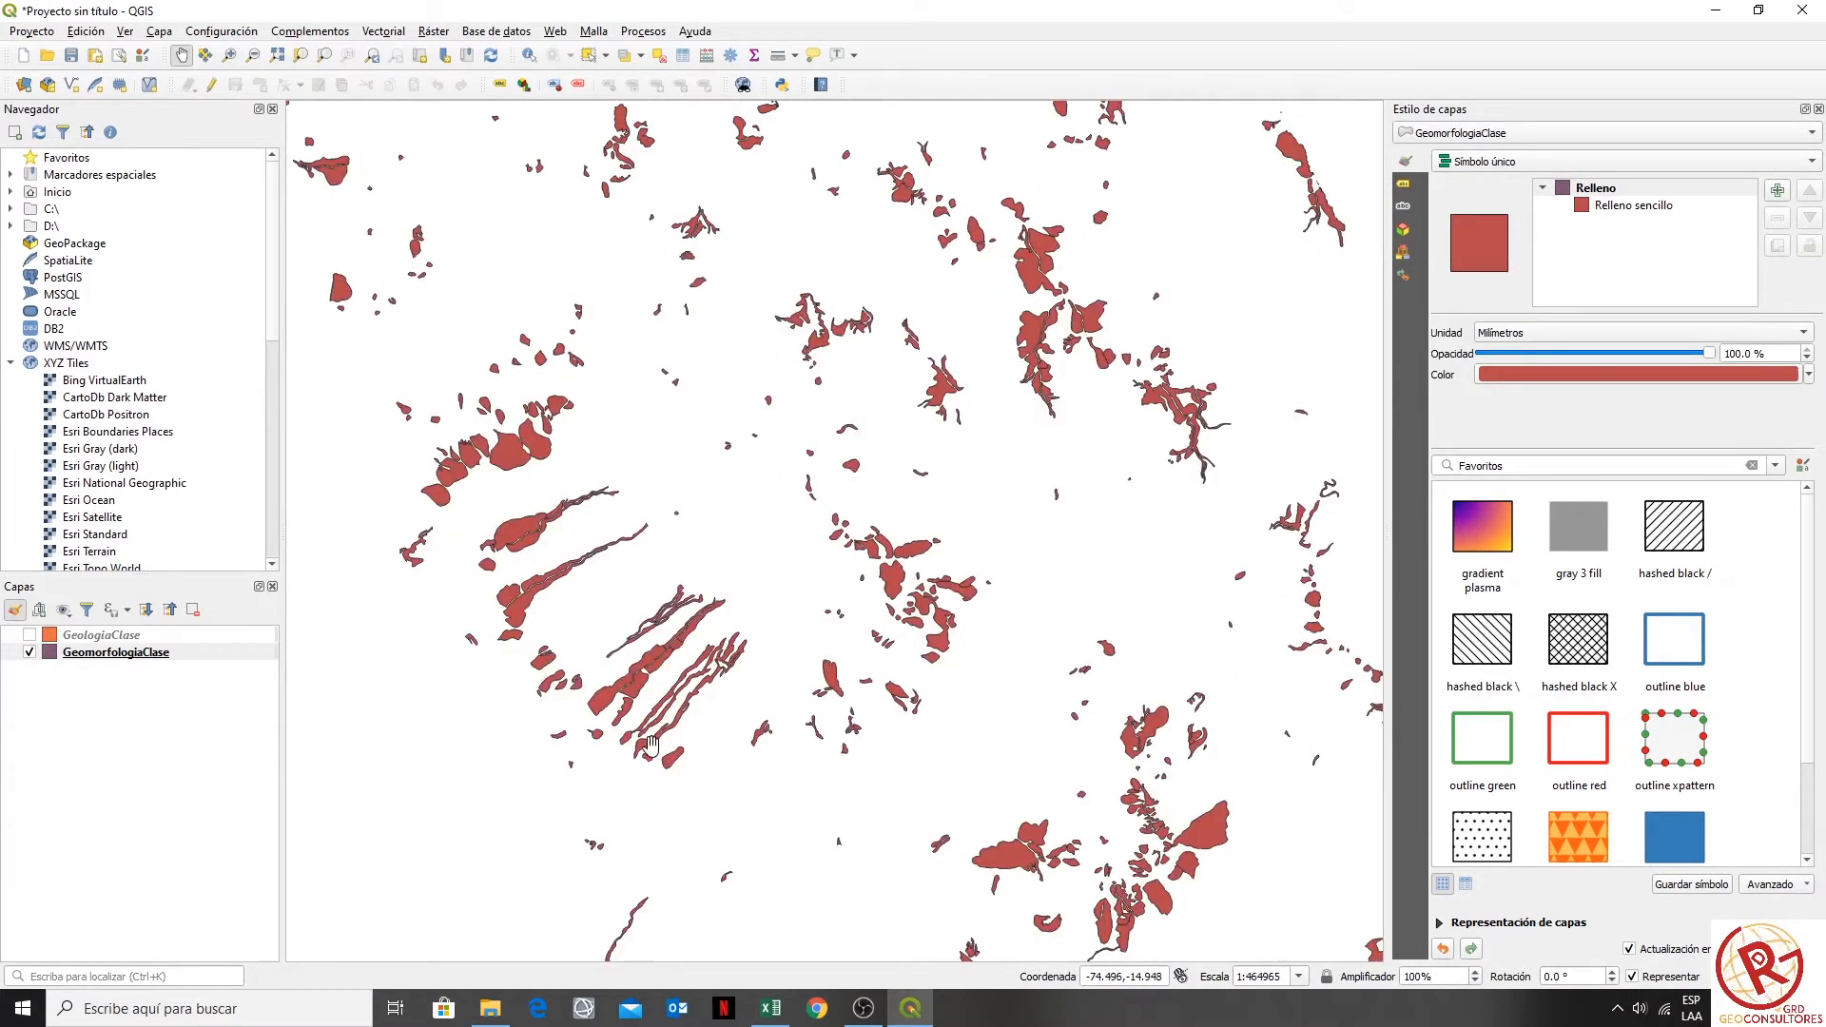
left_click_drag(979, 620, 923, 948)
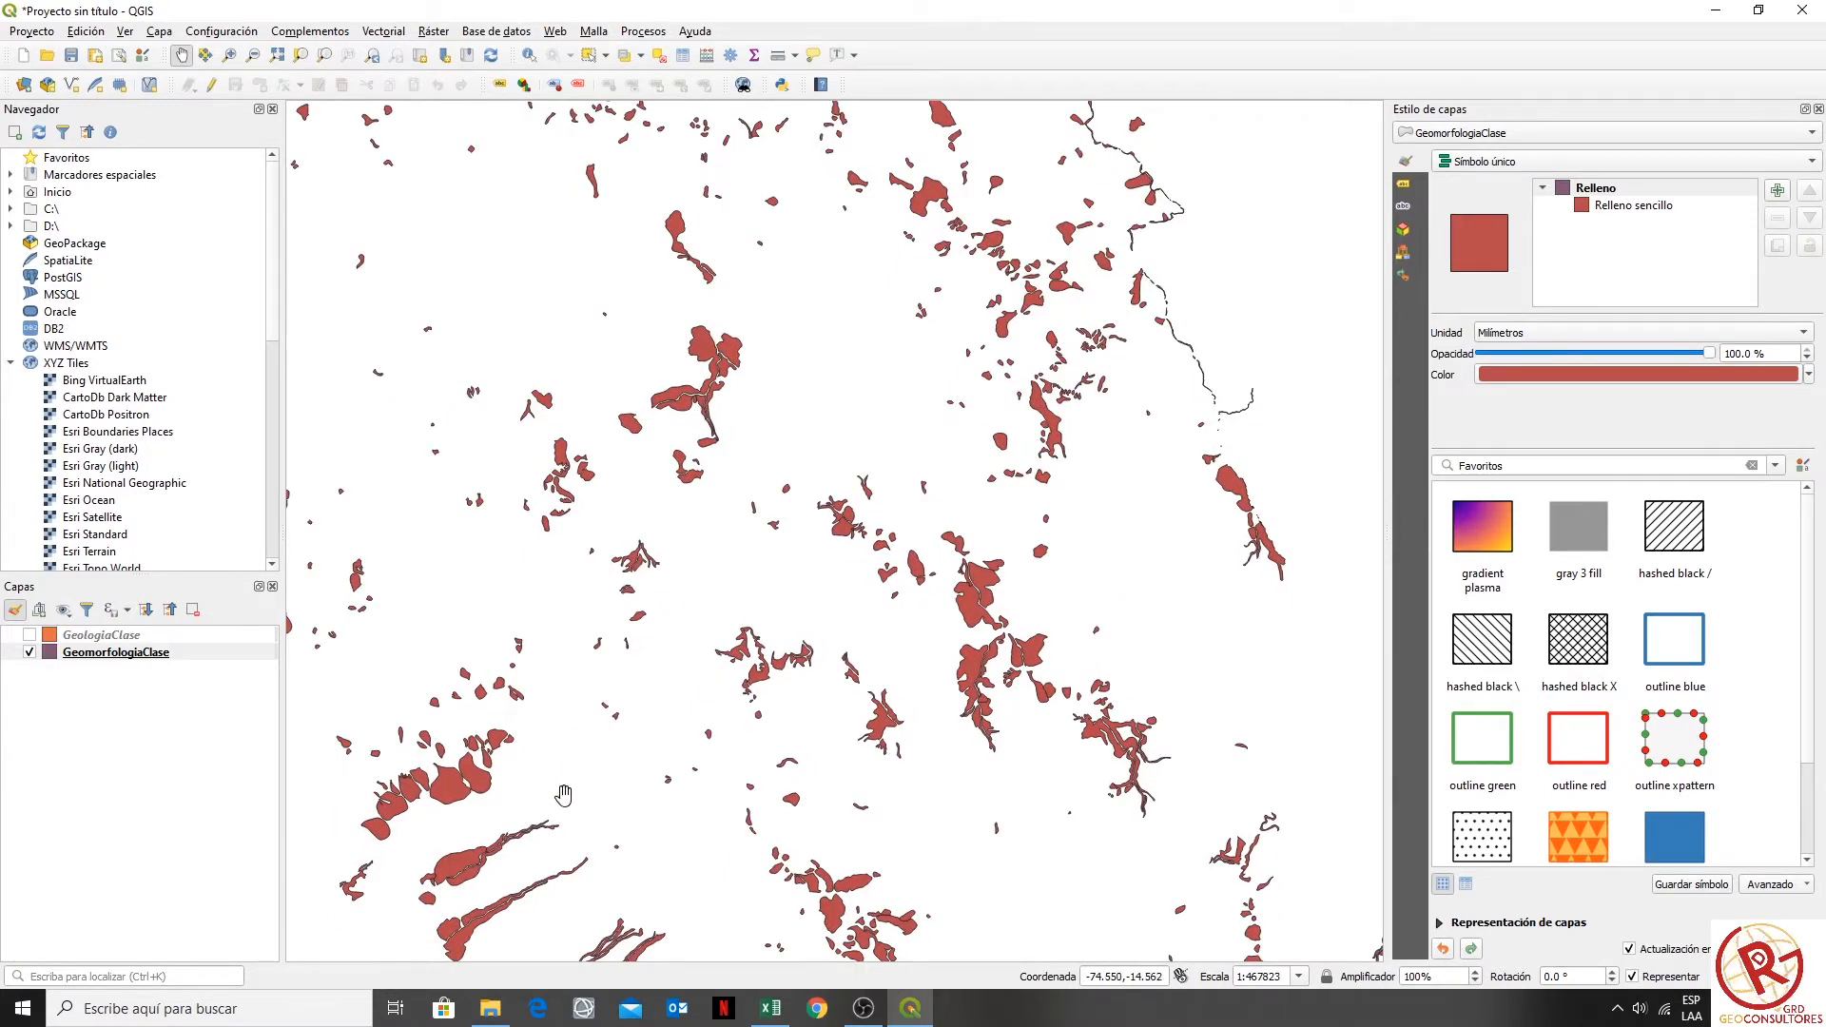
left_click_drag(522, 813, 640, 745)
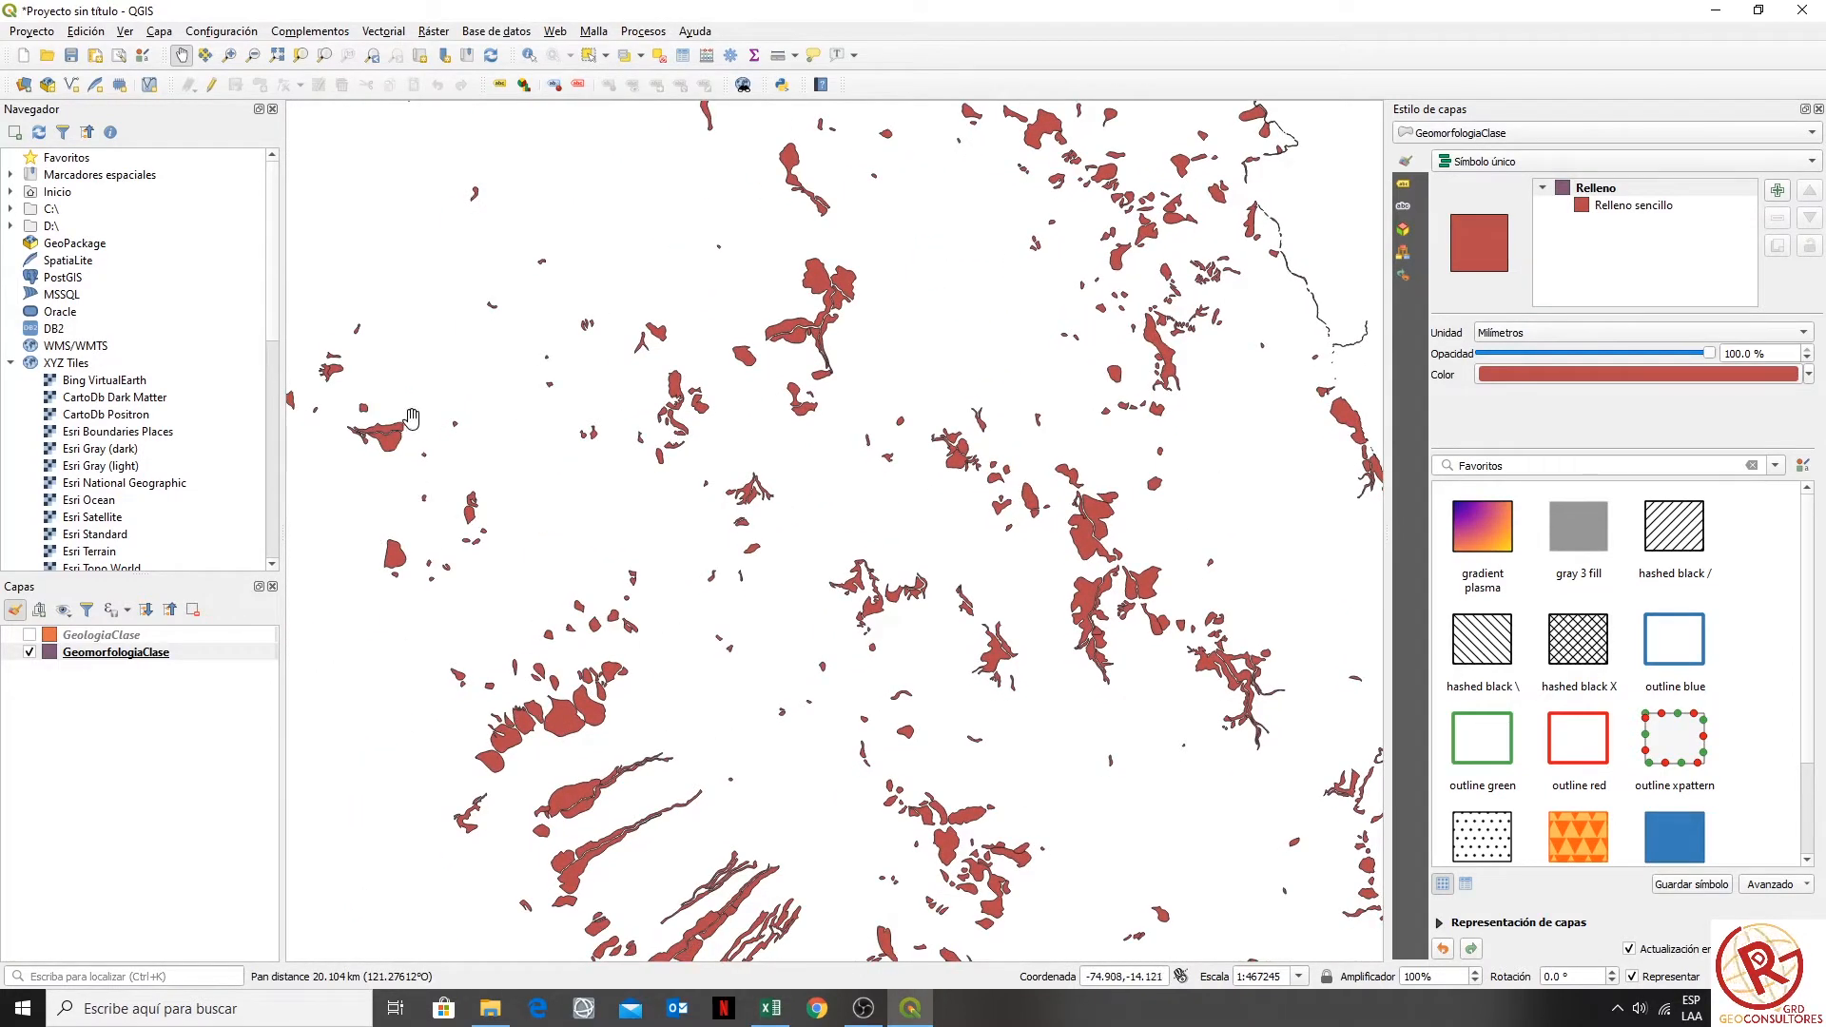
left_click_drag(1113, 468, 656, 571)
scroll(1008, 580, "down", 2)
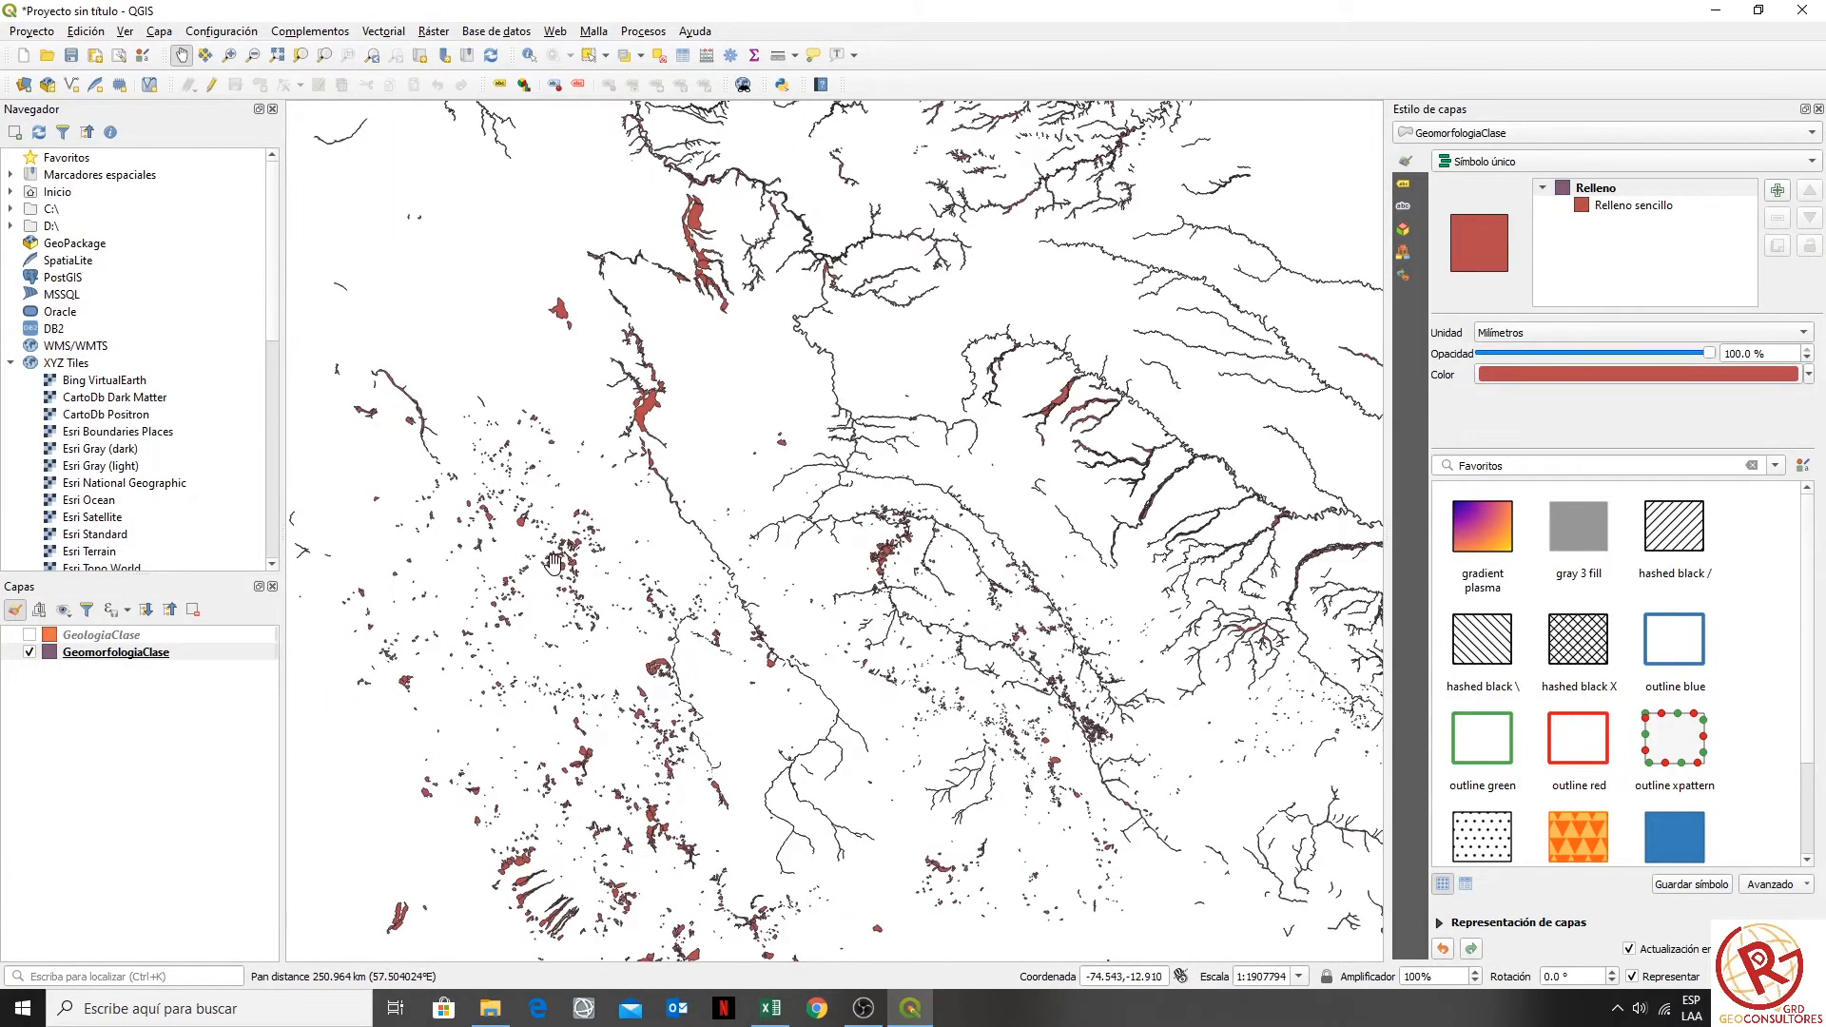
scroll(787, 381, "down", 1)
left_click_drag(788, 380, 743, 532)
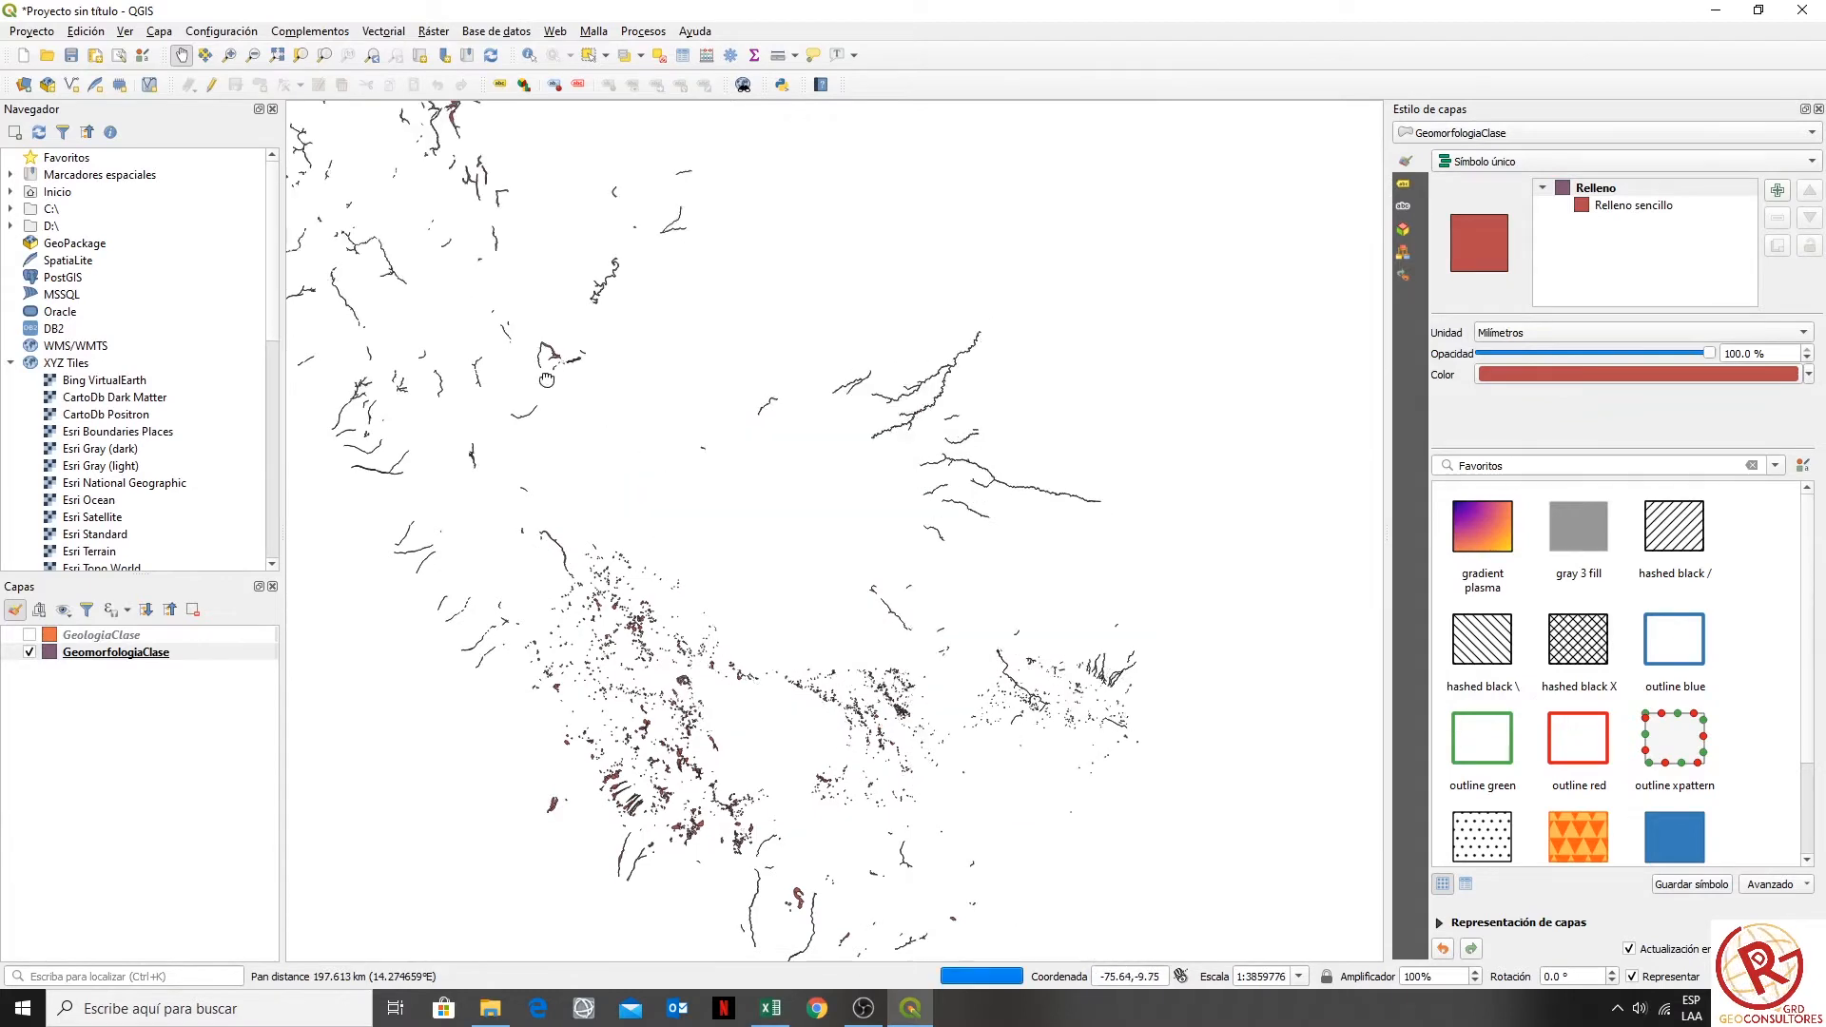
left_click_drag(512, 355, 751, 563)
- Open the GeomorfologiaClase attribute table, widen the sub_uni column to fit its full descriptions and browse the records
right_click(91, 656)
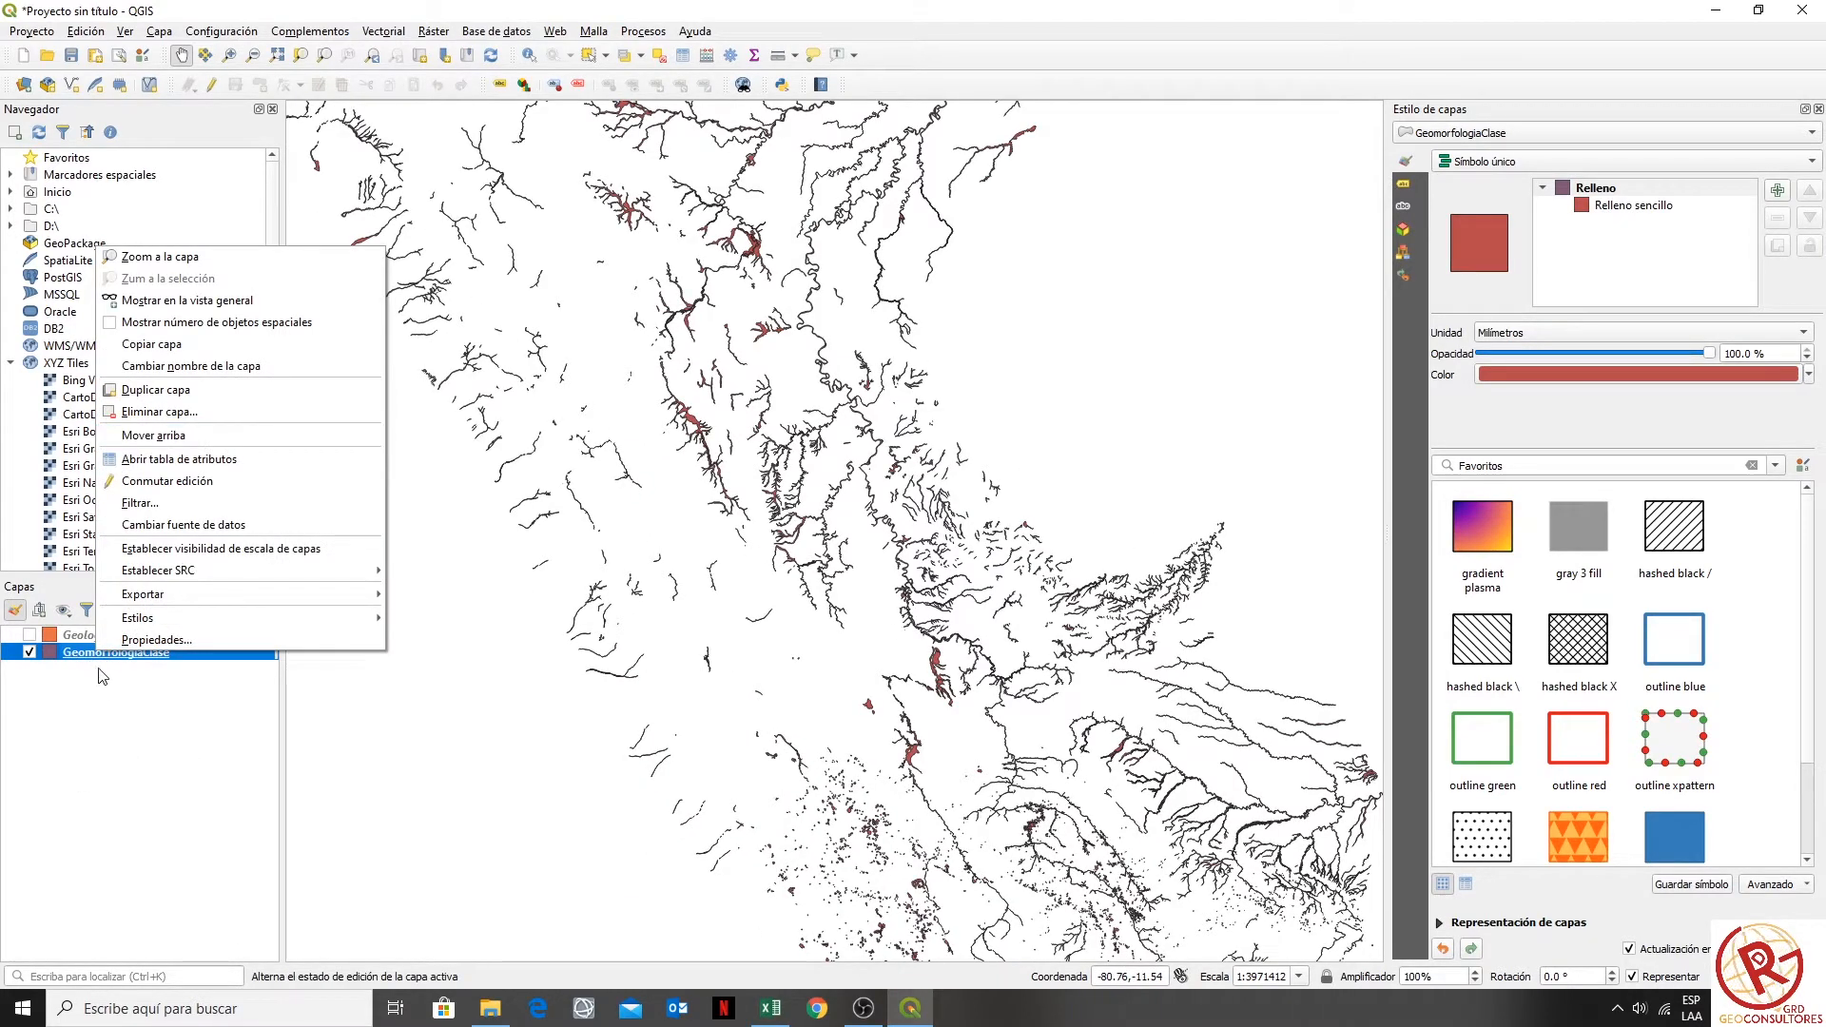
left_click(277, 457)
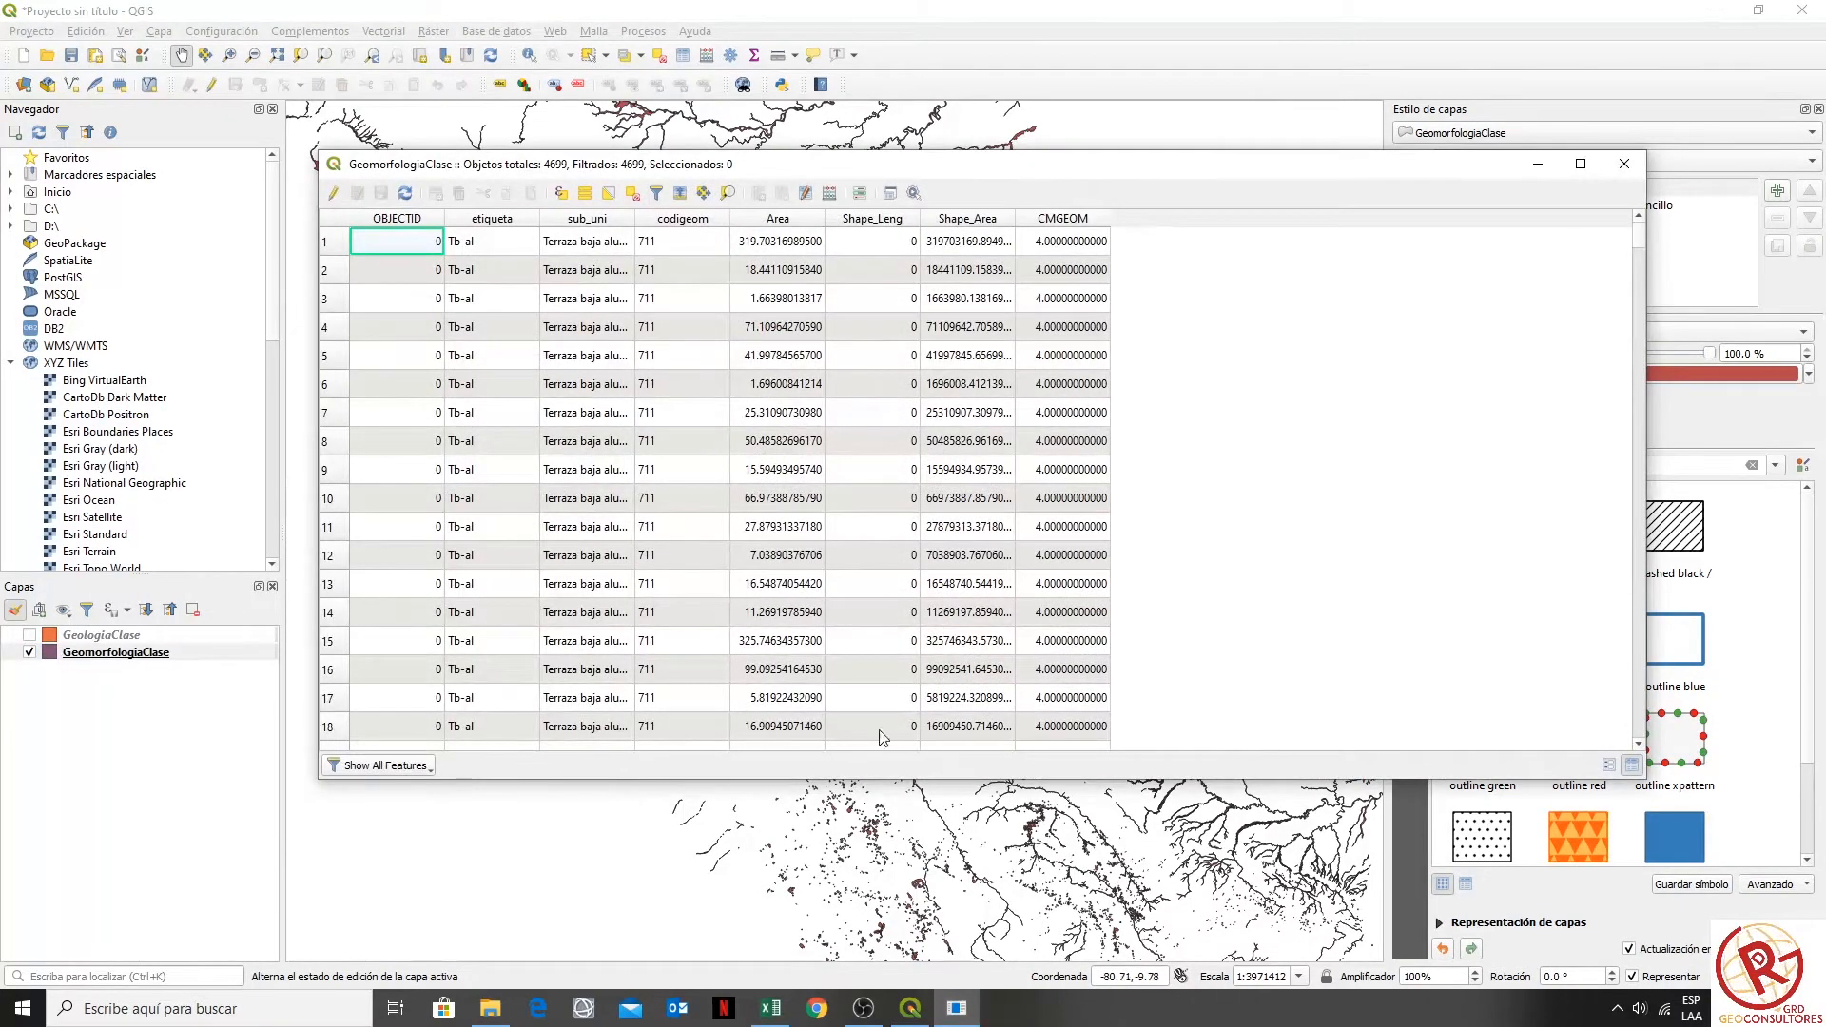
left_click_drag(654, 219, 718, 219)
scroll(1111, 461, "down", 5)
scroll(1111, 462, "down", 2)
left_click_drag(1638, 236, 1632, 518)
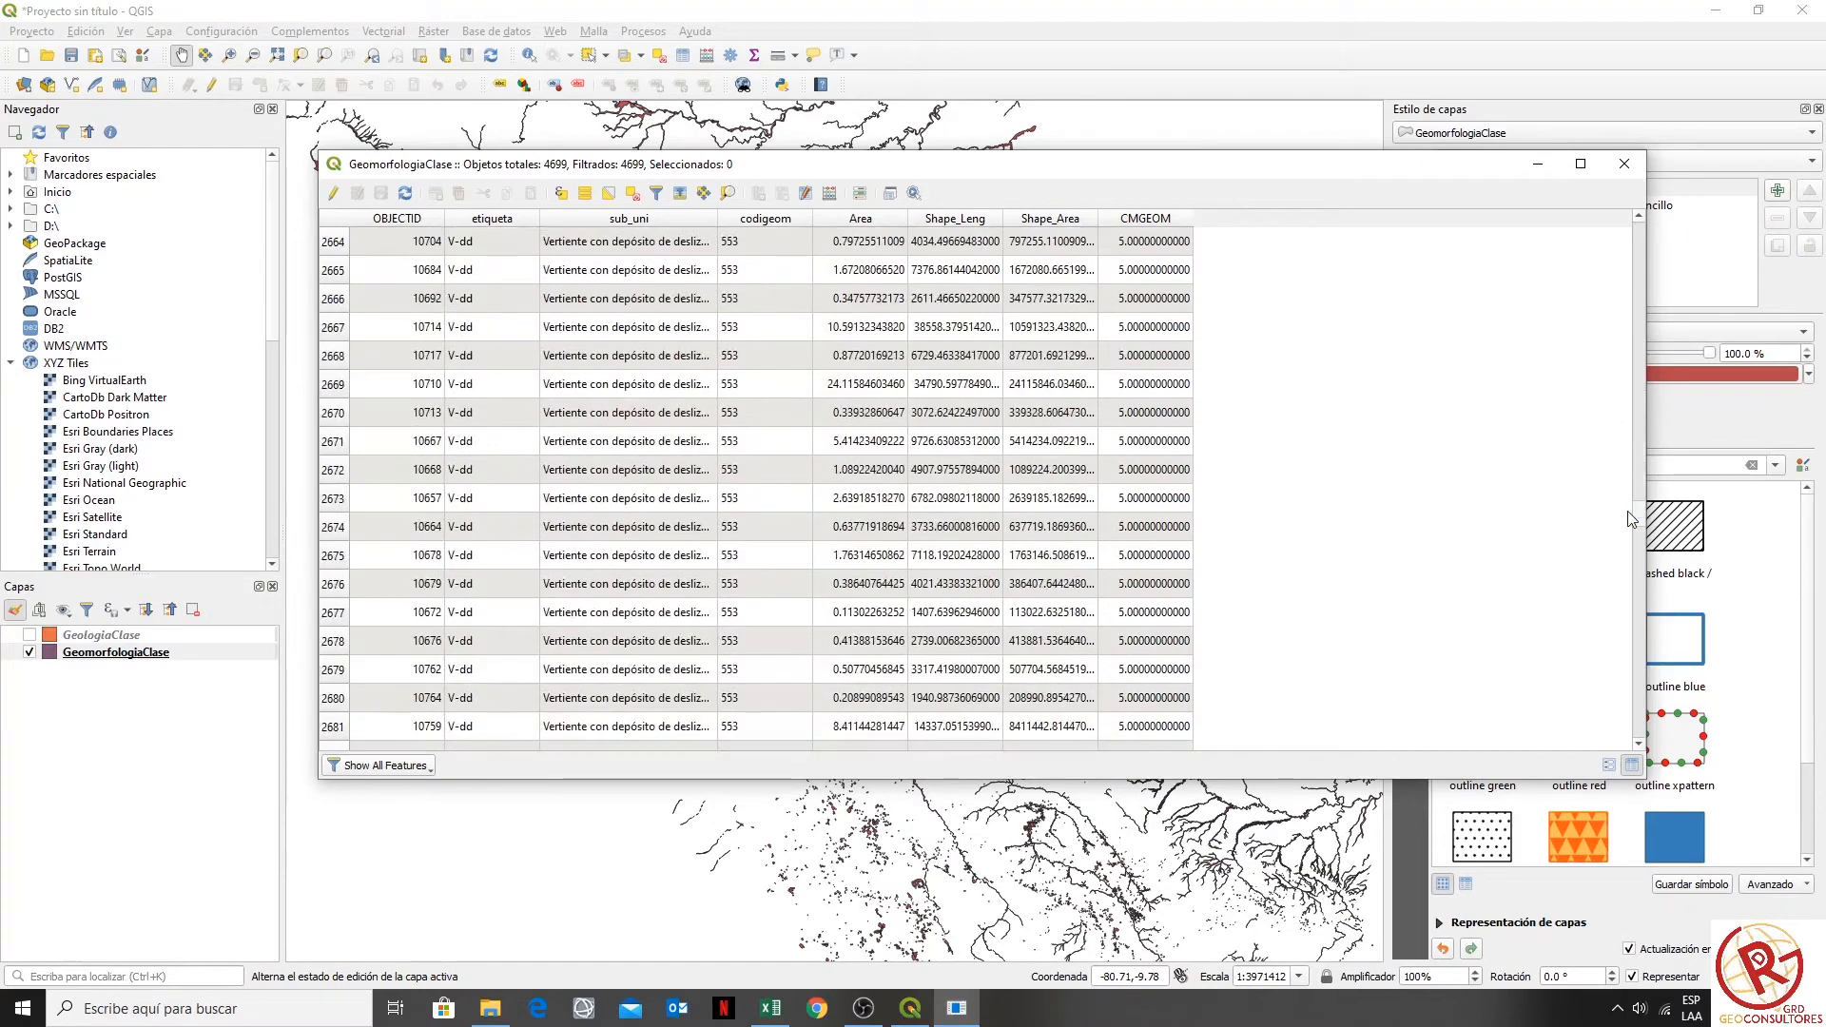
double_click(717, 219)
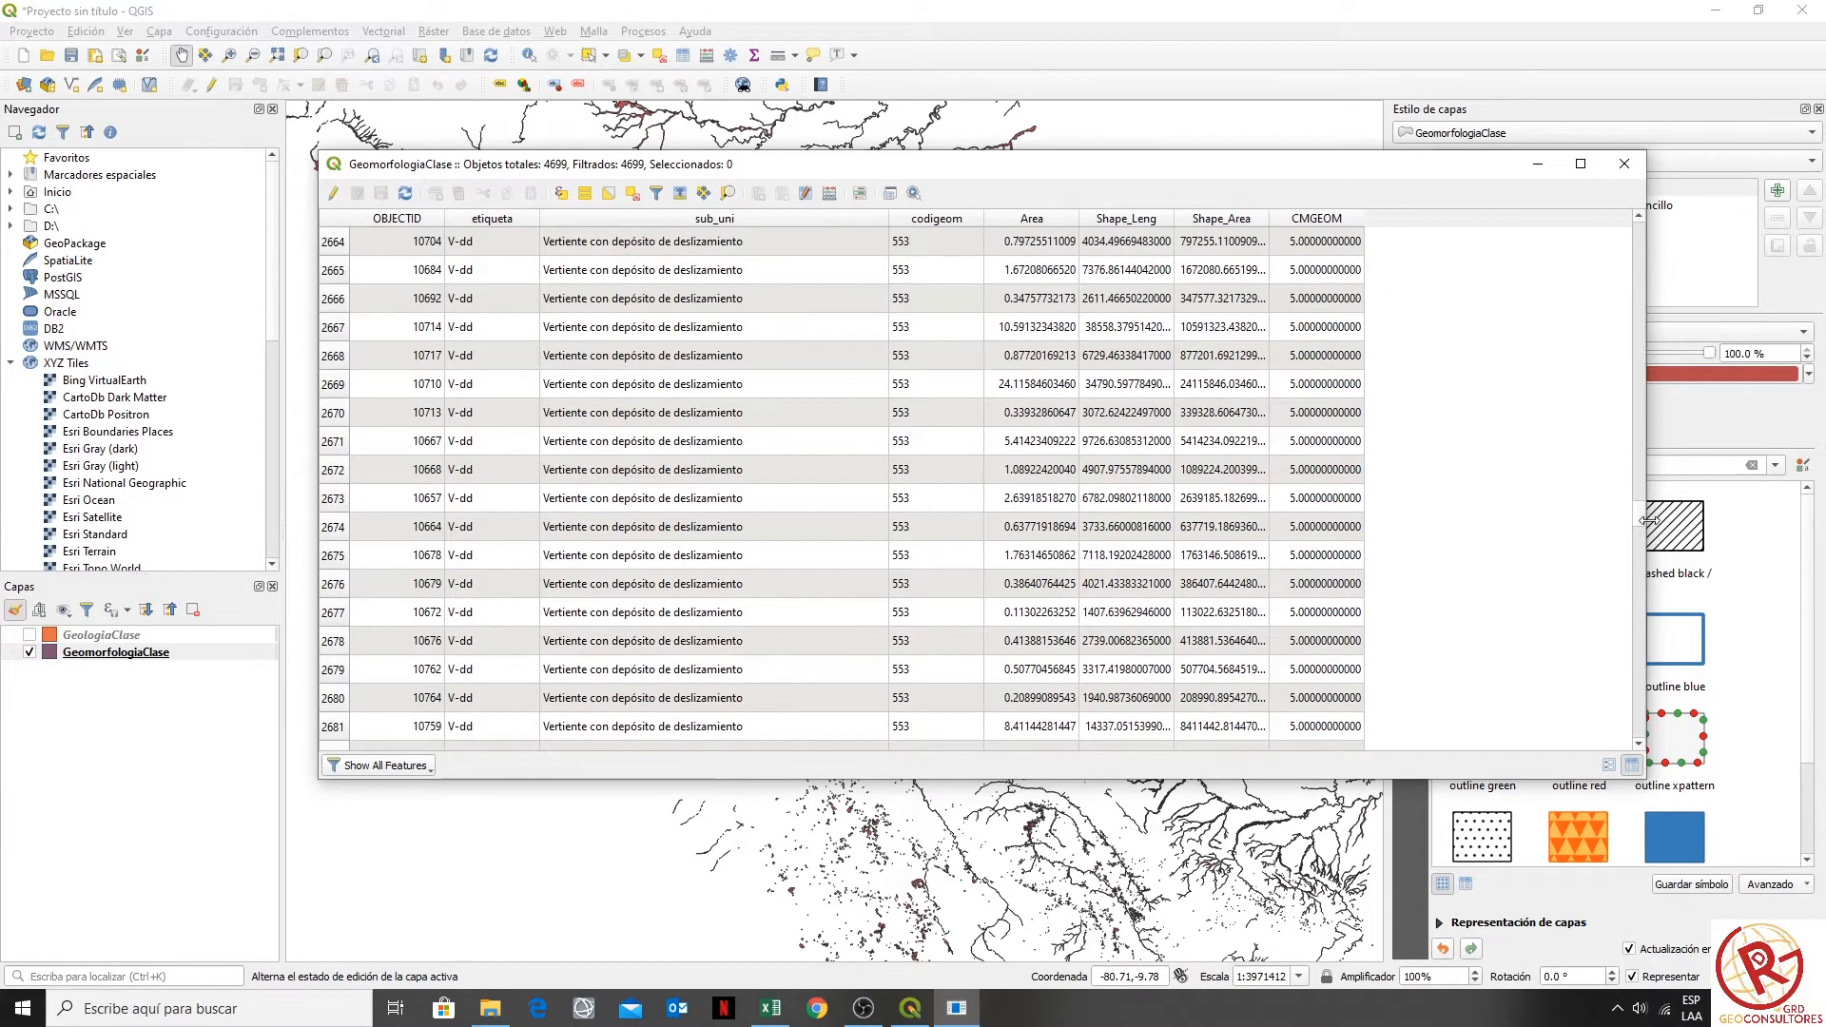
left_click_drag(1642, 526, 1638, 488)
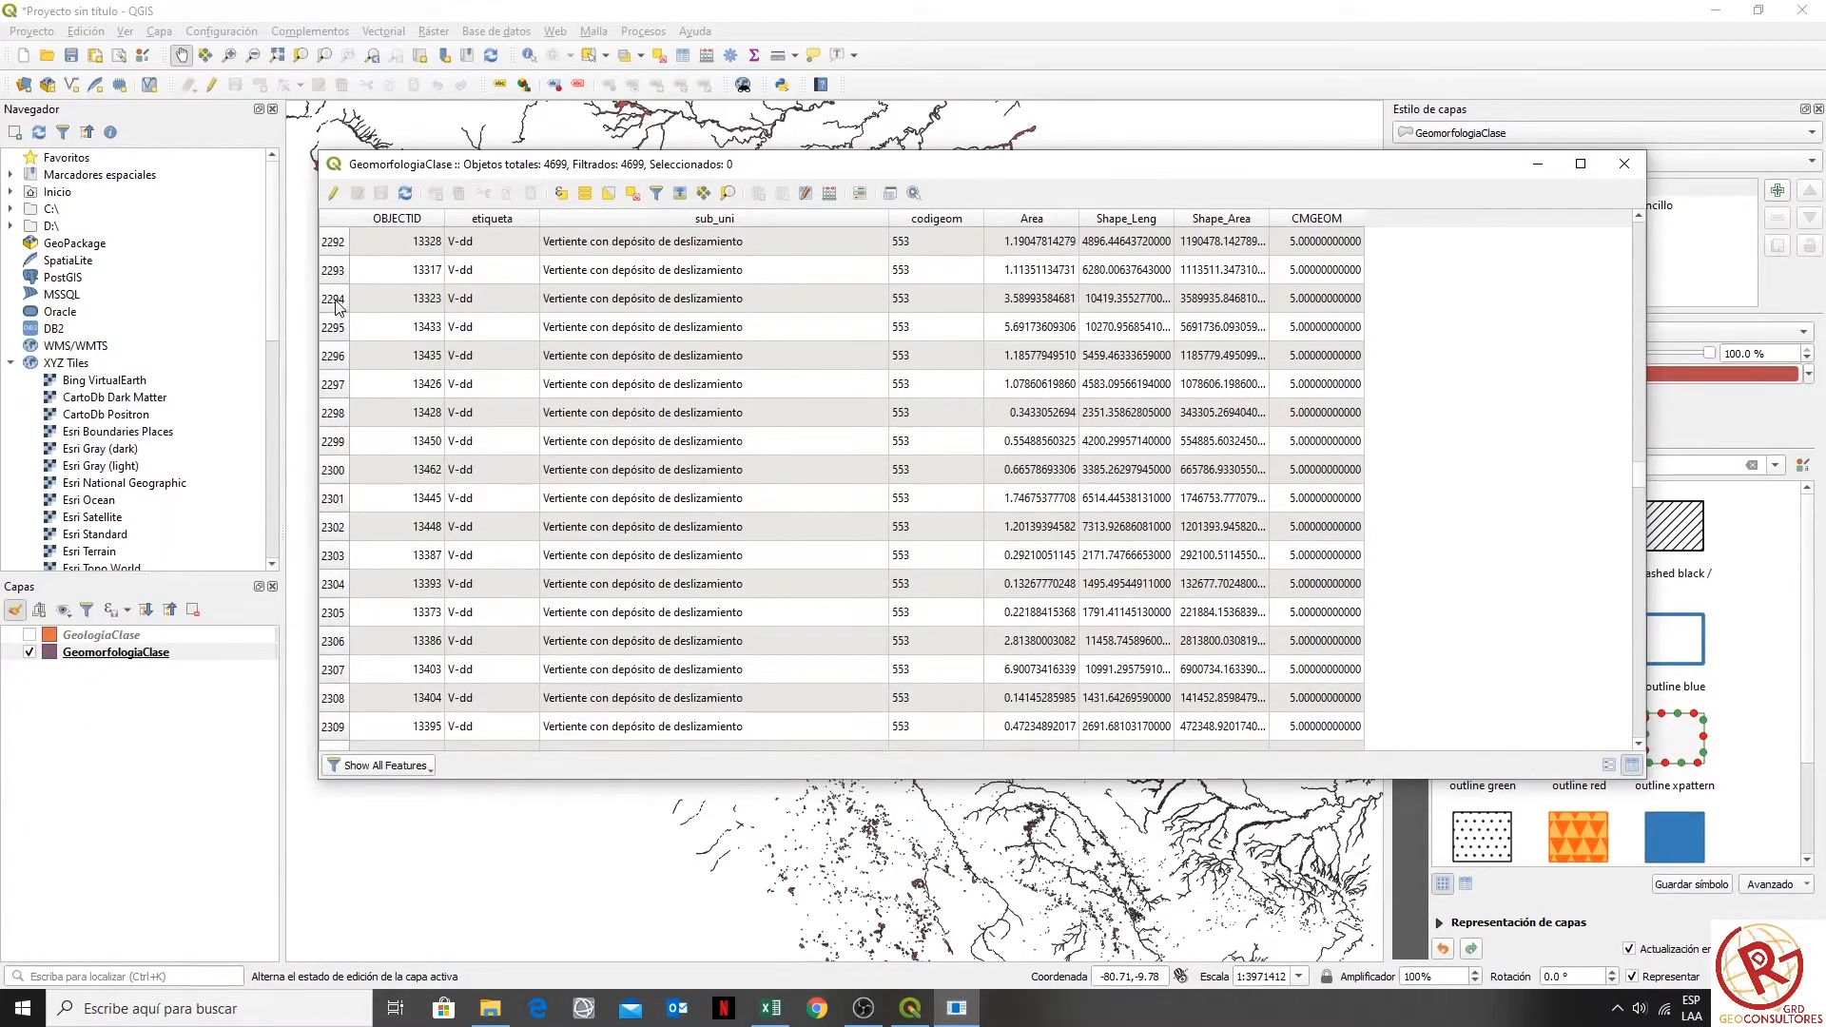
- Select rows 2294 to 2309 of the table, move it off the map and bring the layer's whole extent into view
left_click_drag(338, 303, 333, 726)
left_click_drag(523, 168, 1580, 154)
left_click_drag(1162, 714, 954, 505)
scroll(954, 505, "down", 2)
scroll(954, 505, "down", 1)
left_click_drag(836, 399, 836, 534)
scroll(927, 601, "up", 2)
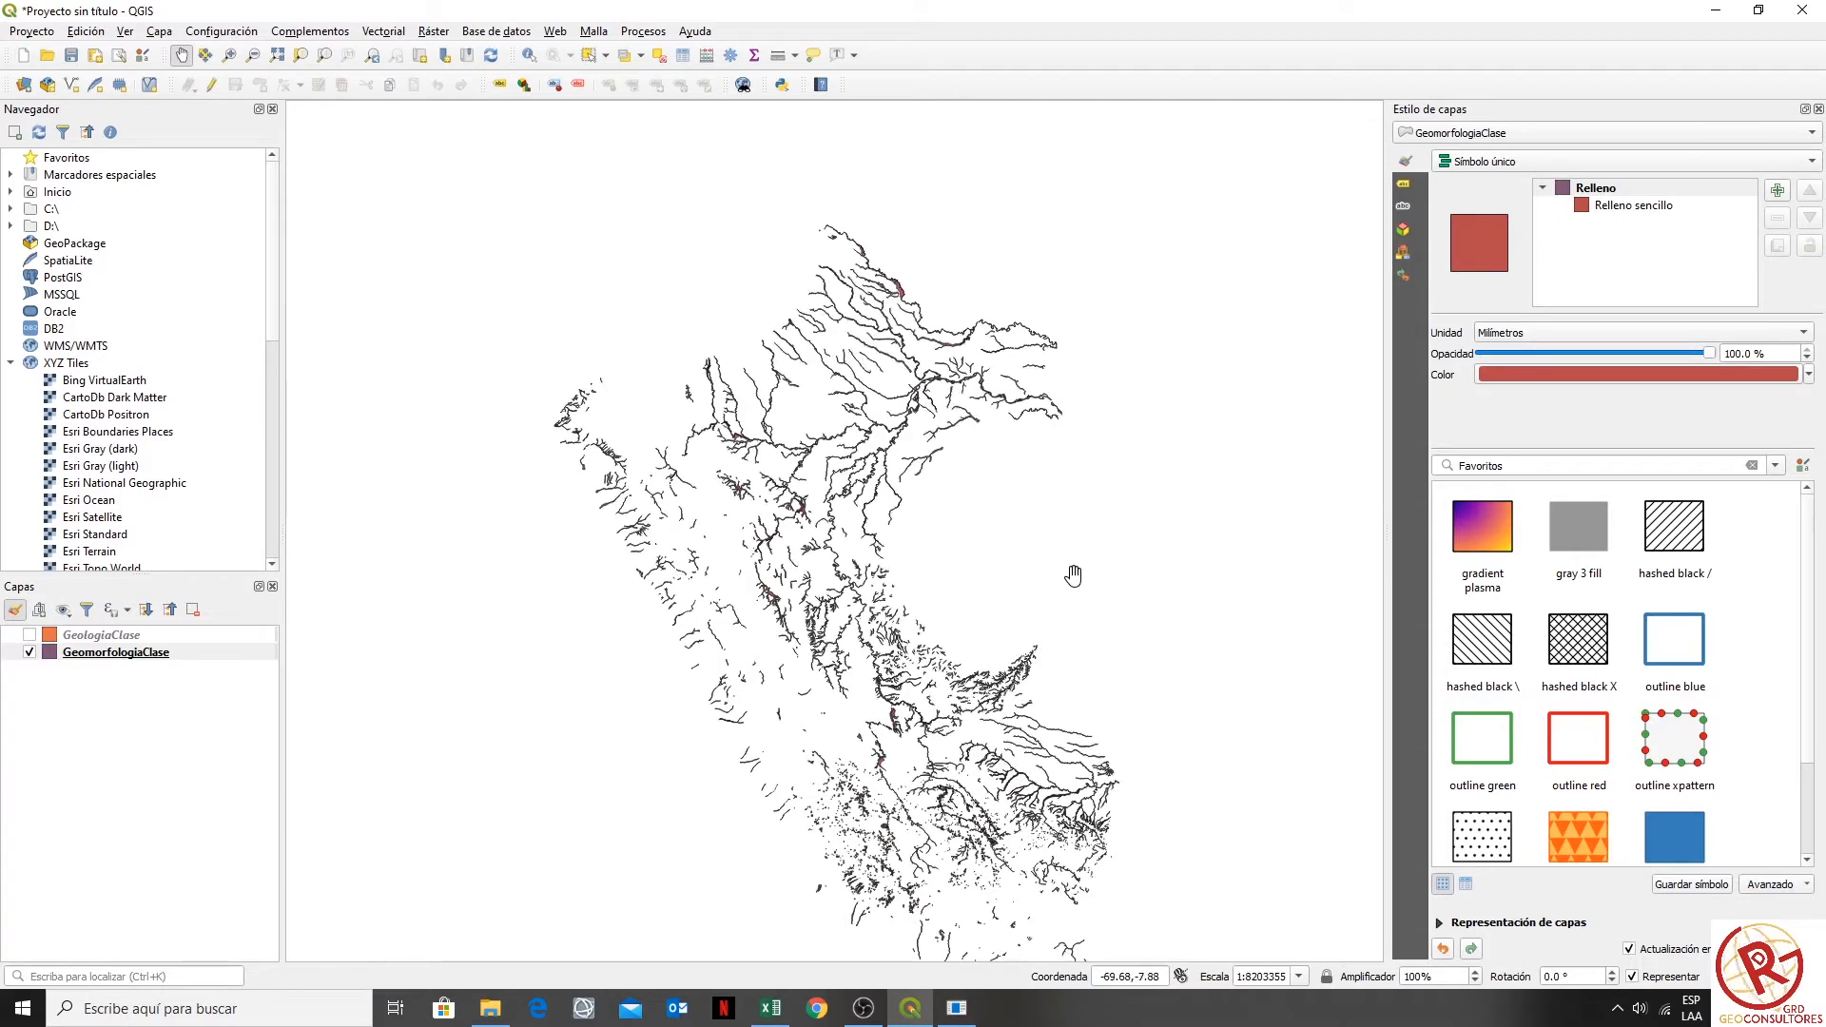
left_click_drag(1125, 624, 1036, 510)
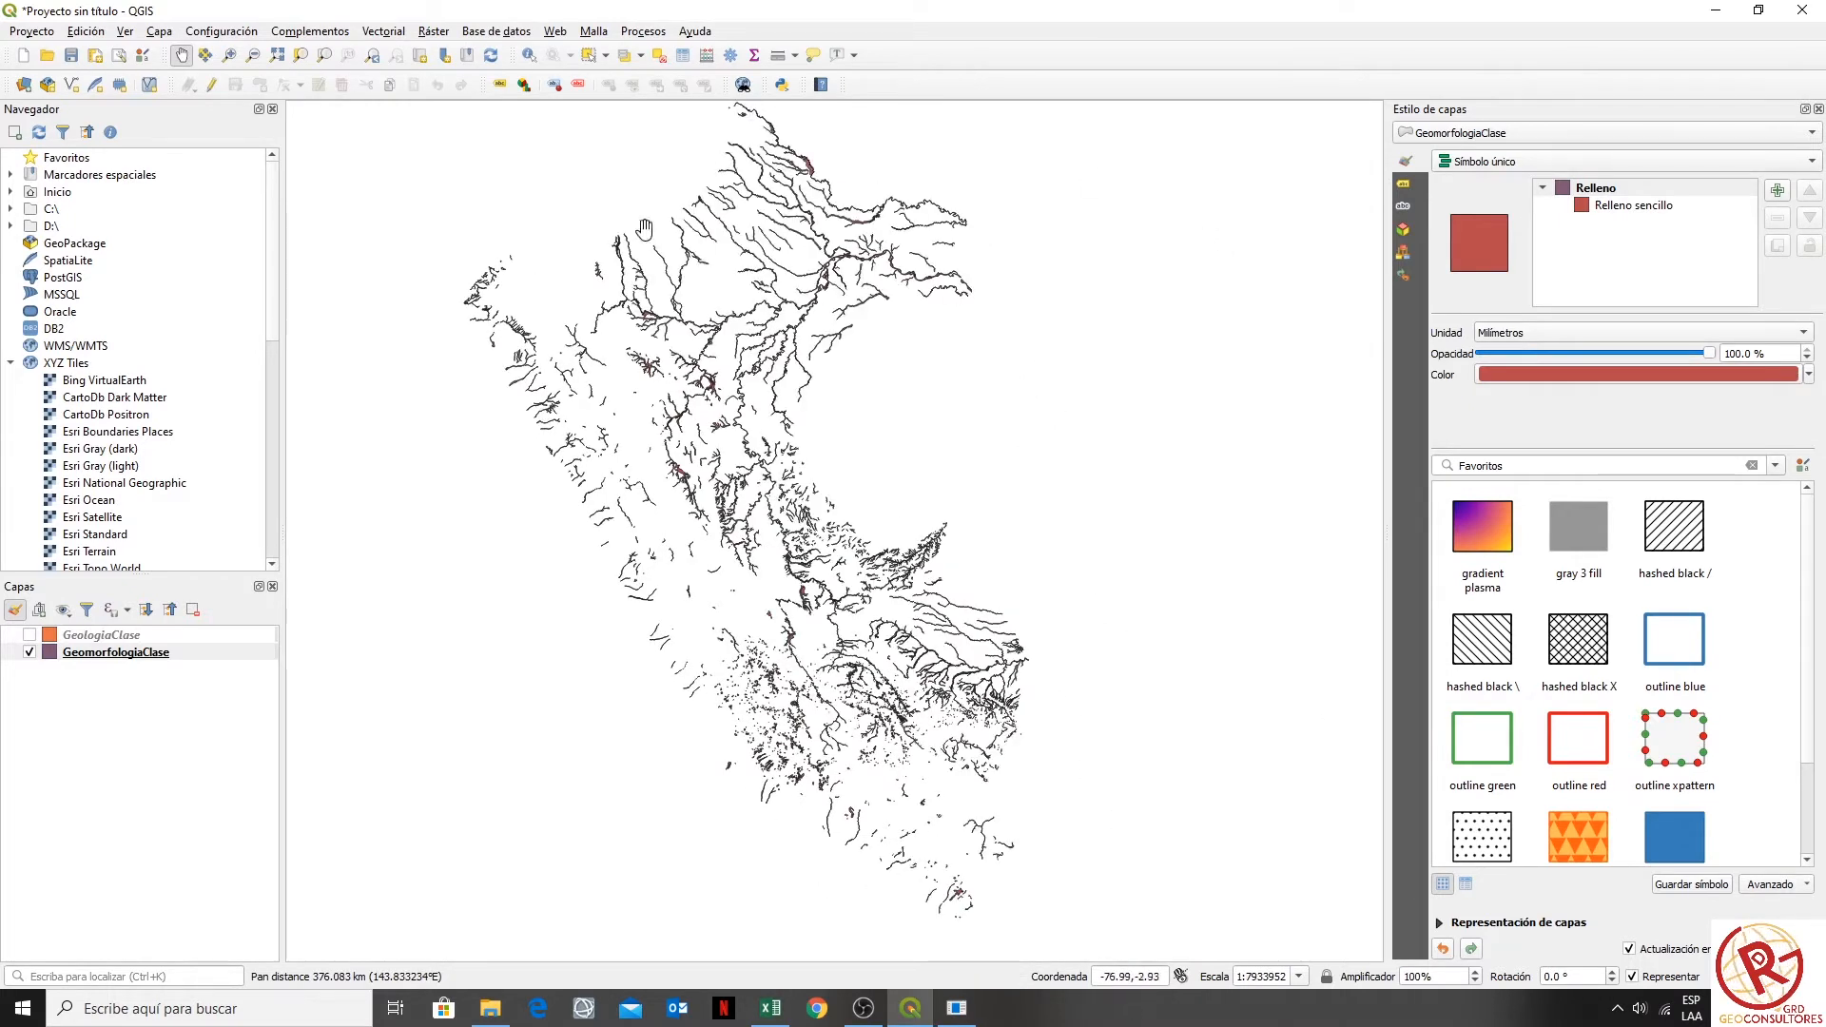
- Extend the selection in the GeomorfologiaClase table to cover rows 2293 through 2354, keeping the table clear of the map
left_click(956, 1010)
left_click(1391, 257, "ctrl")
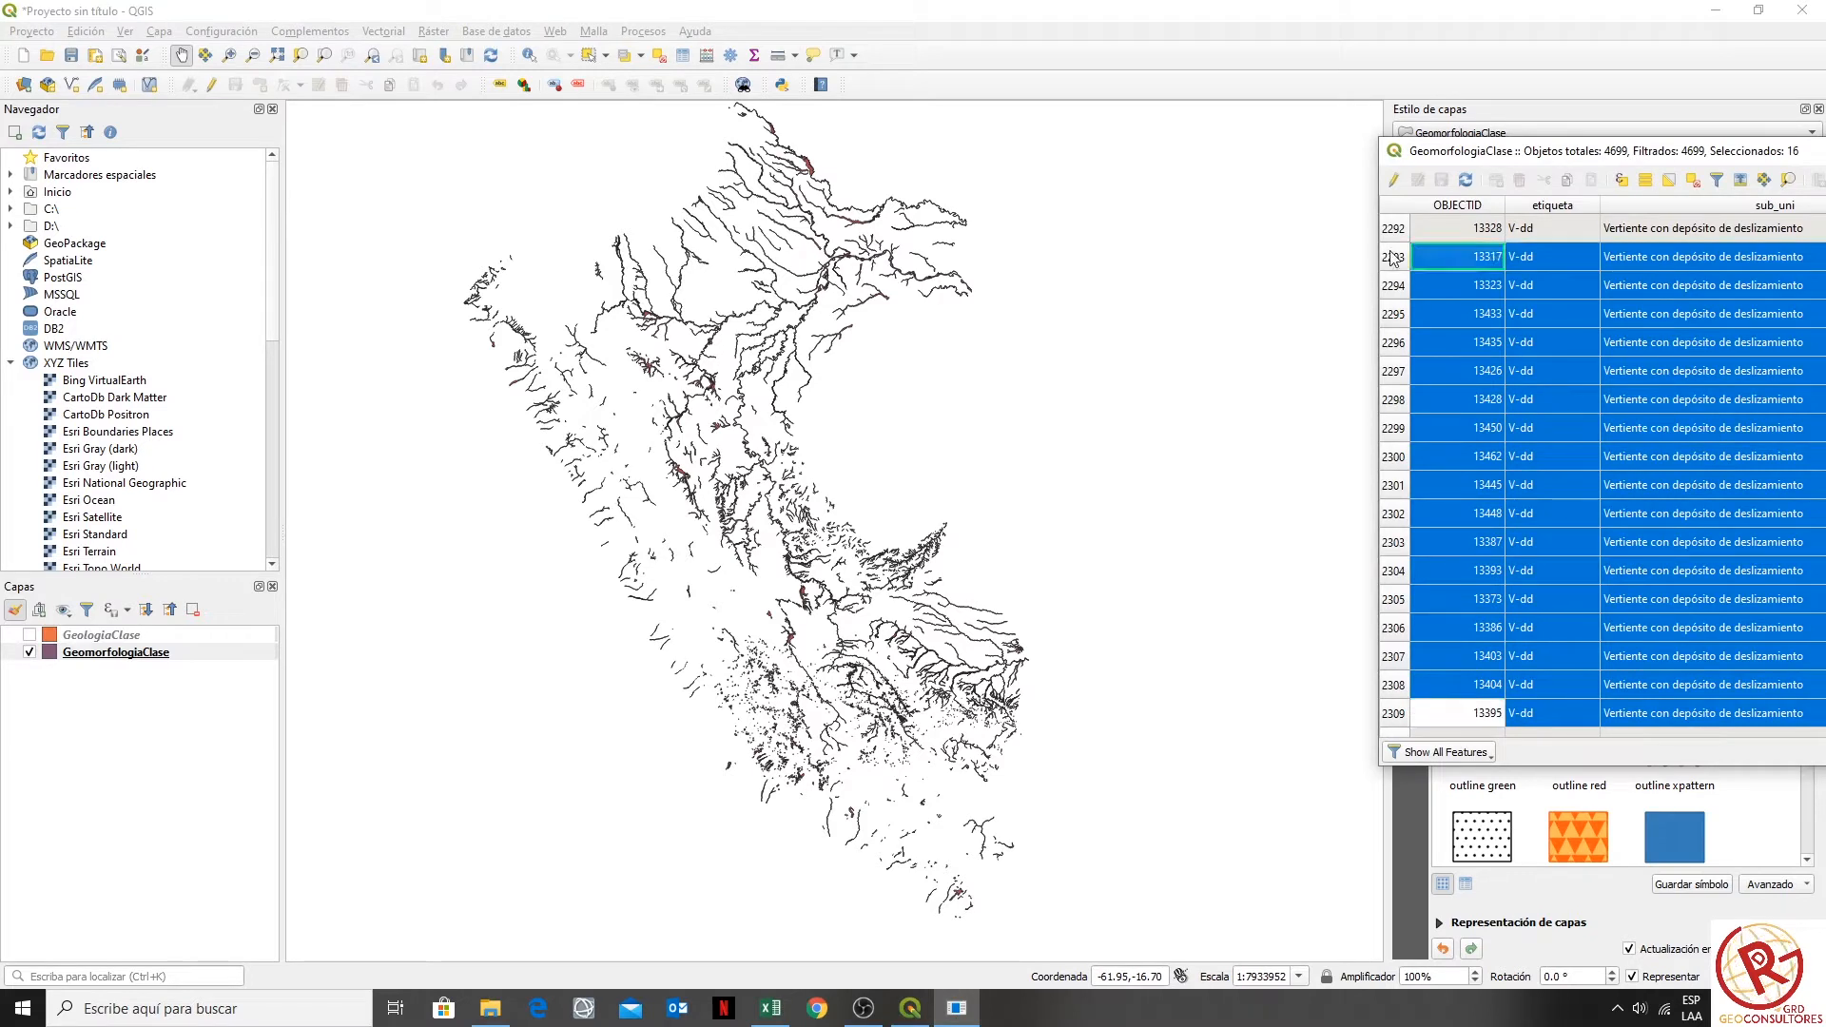
scroll(1463, 374, "down", 3)
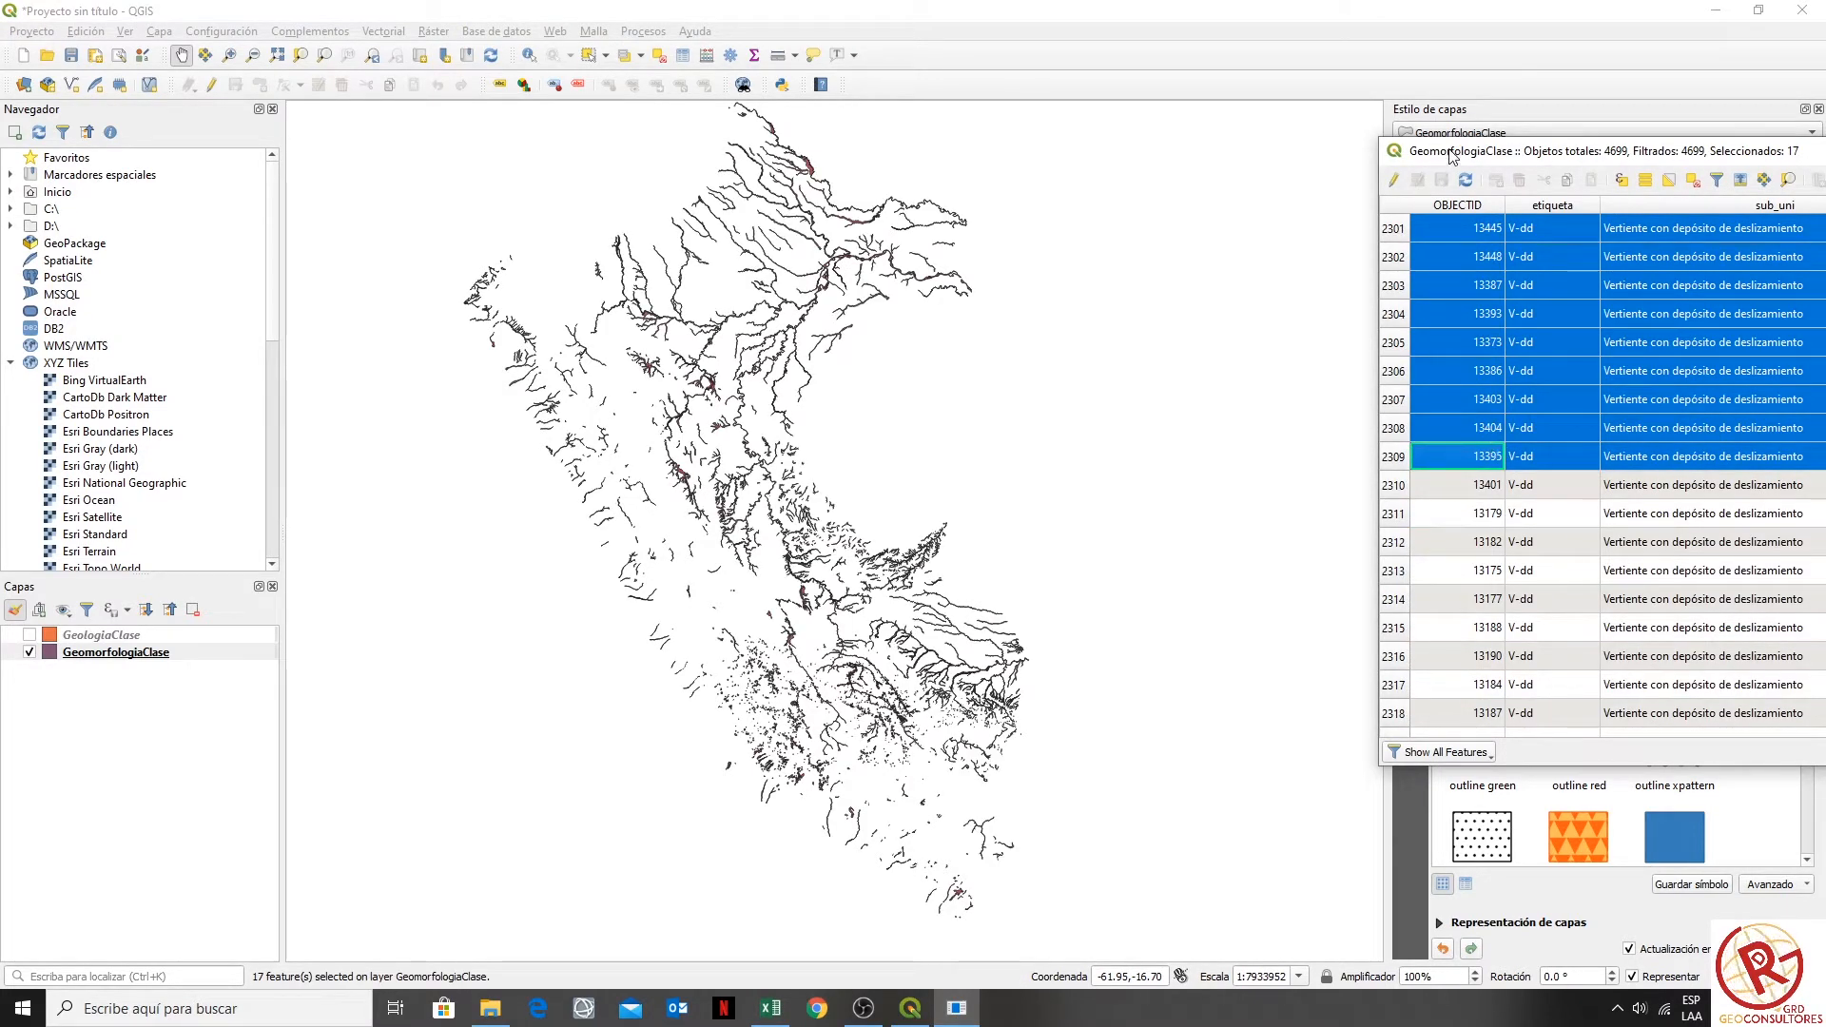
left_click_drag(1452, 157, 1284, 24)
scroll(1352, 435, "down", 10)
scroll(1353, 435, "down", 3)
left_click(1226, 504, "shift")
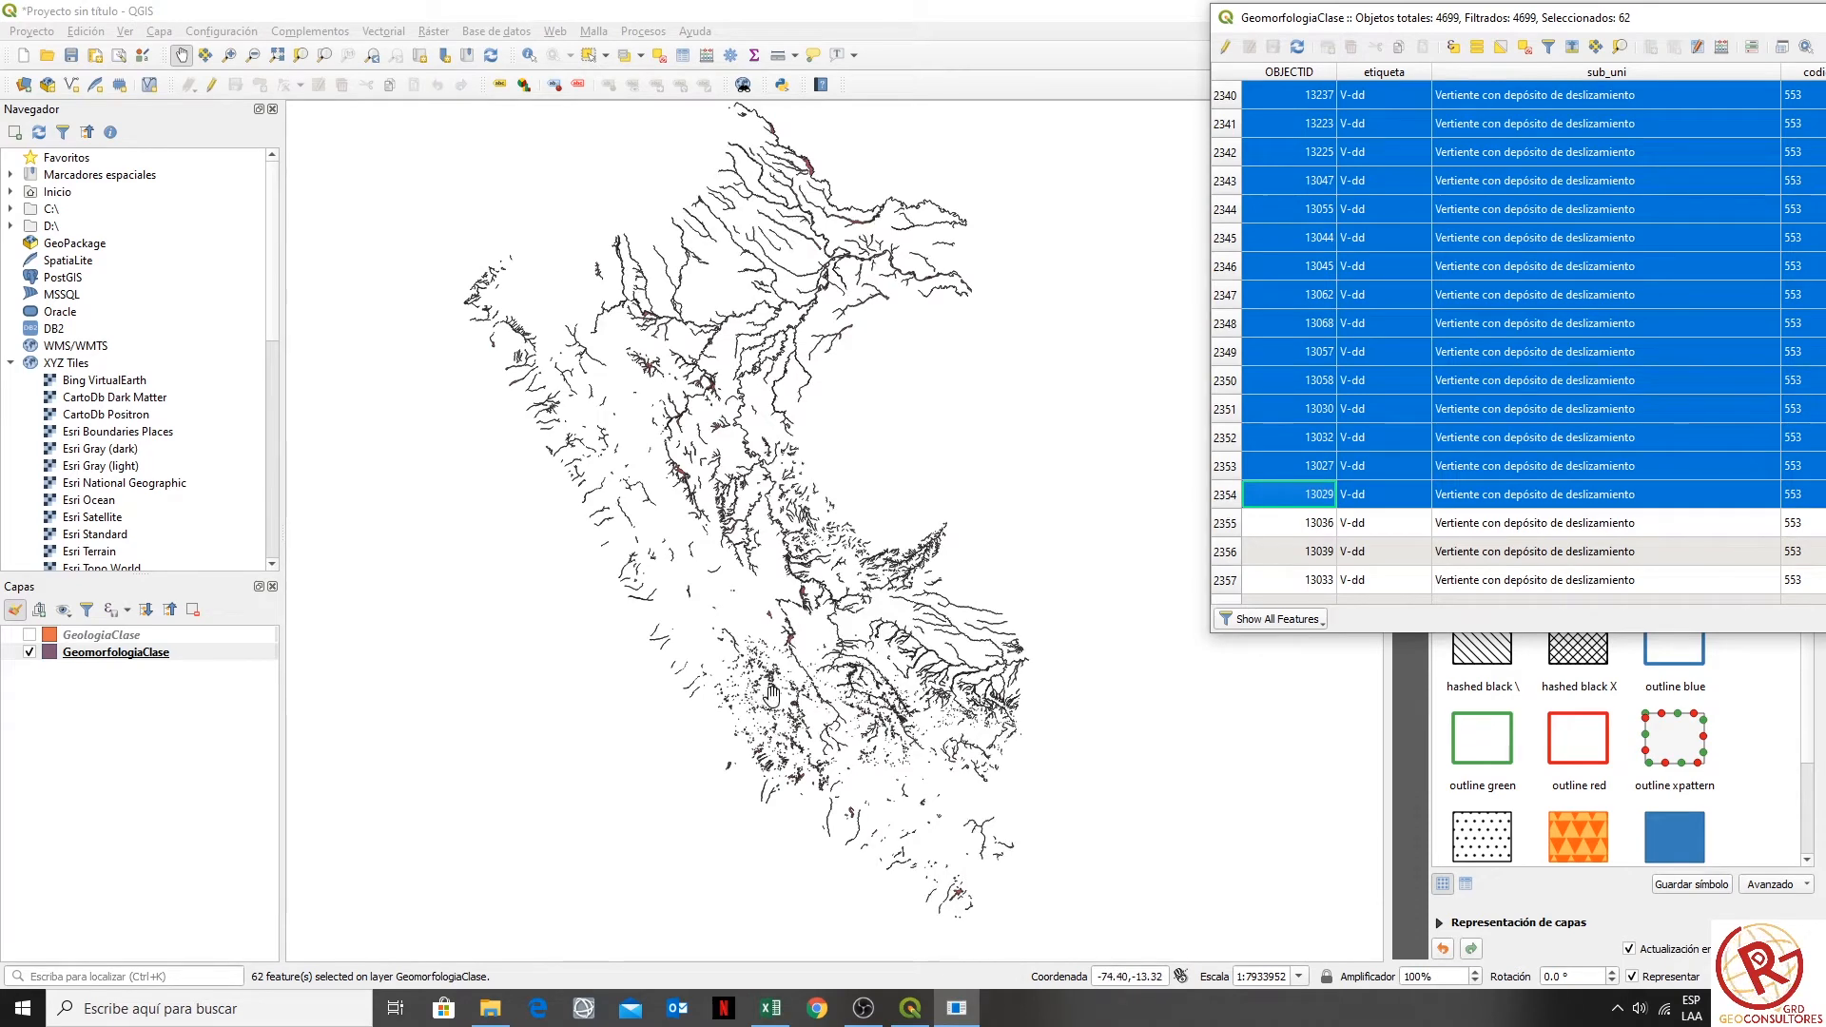
- Examine the selected Vertiente con depósito de deslizamiento polygons on the map, both close up and among the surrounding features
left_click_drag(772, 697, 723, 582)
scroll(723, 582, "up", 3)
left_click_drag(897, 807, 809, 591)
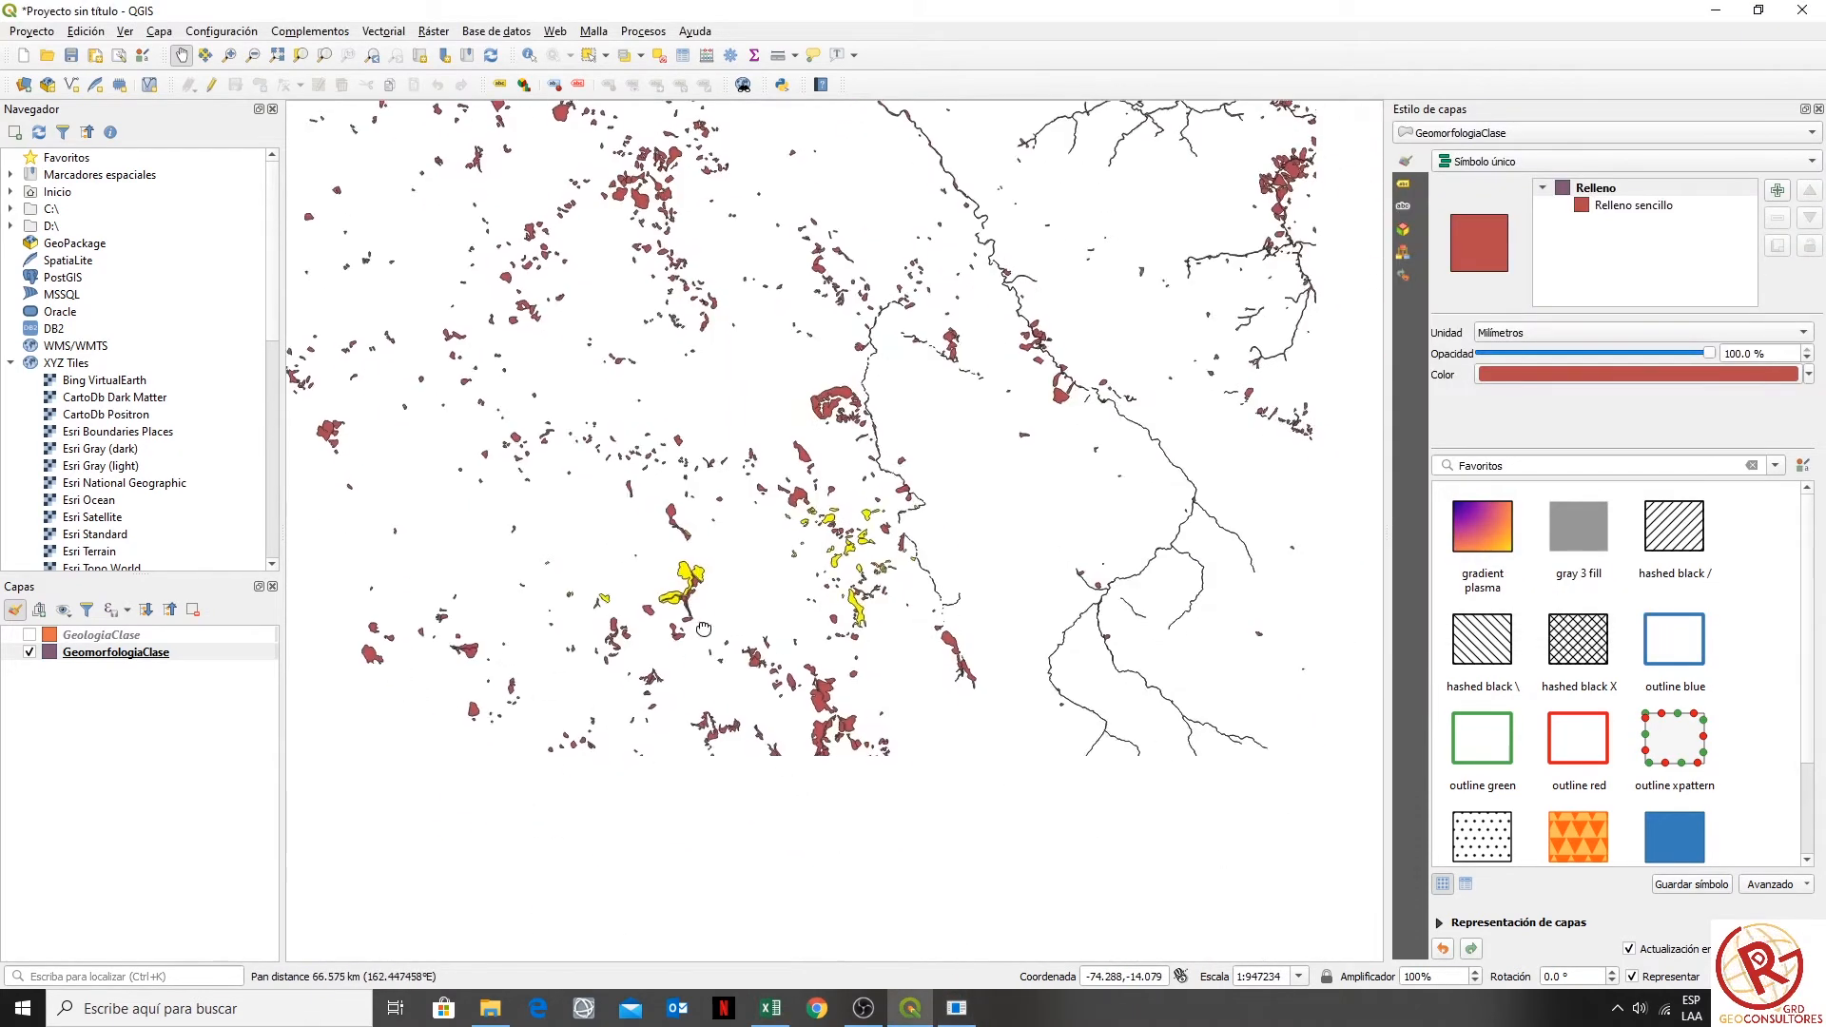
scroll(804, 590, "up", 1)
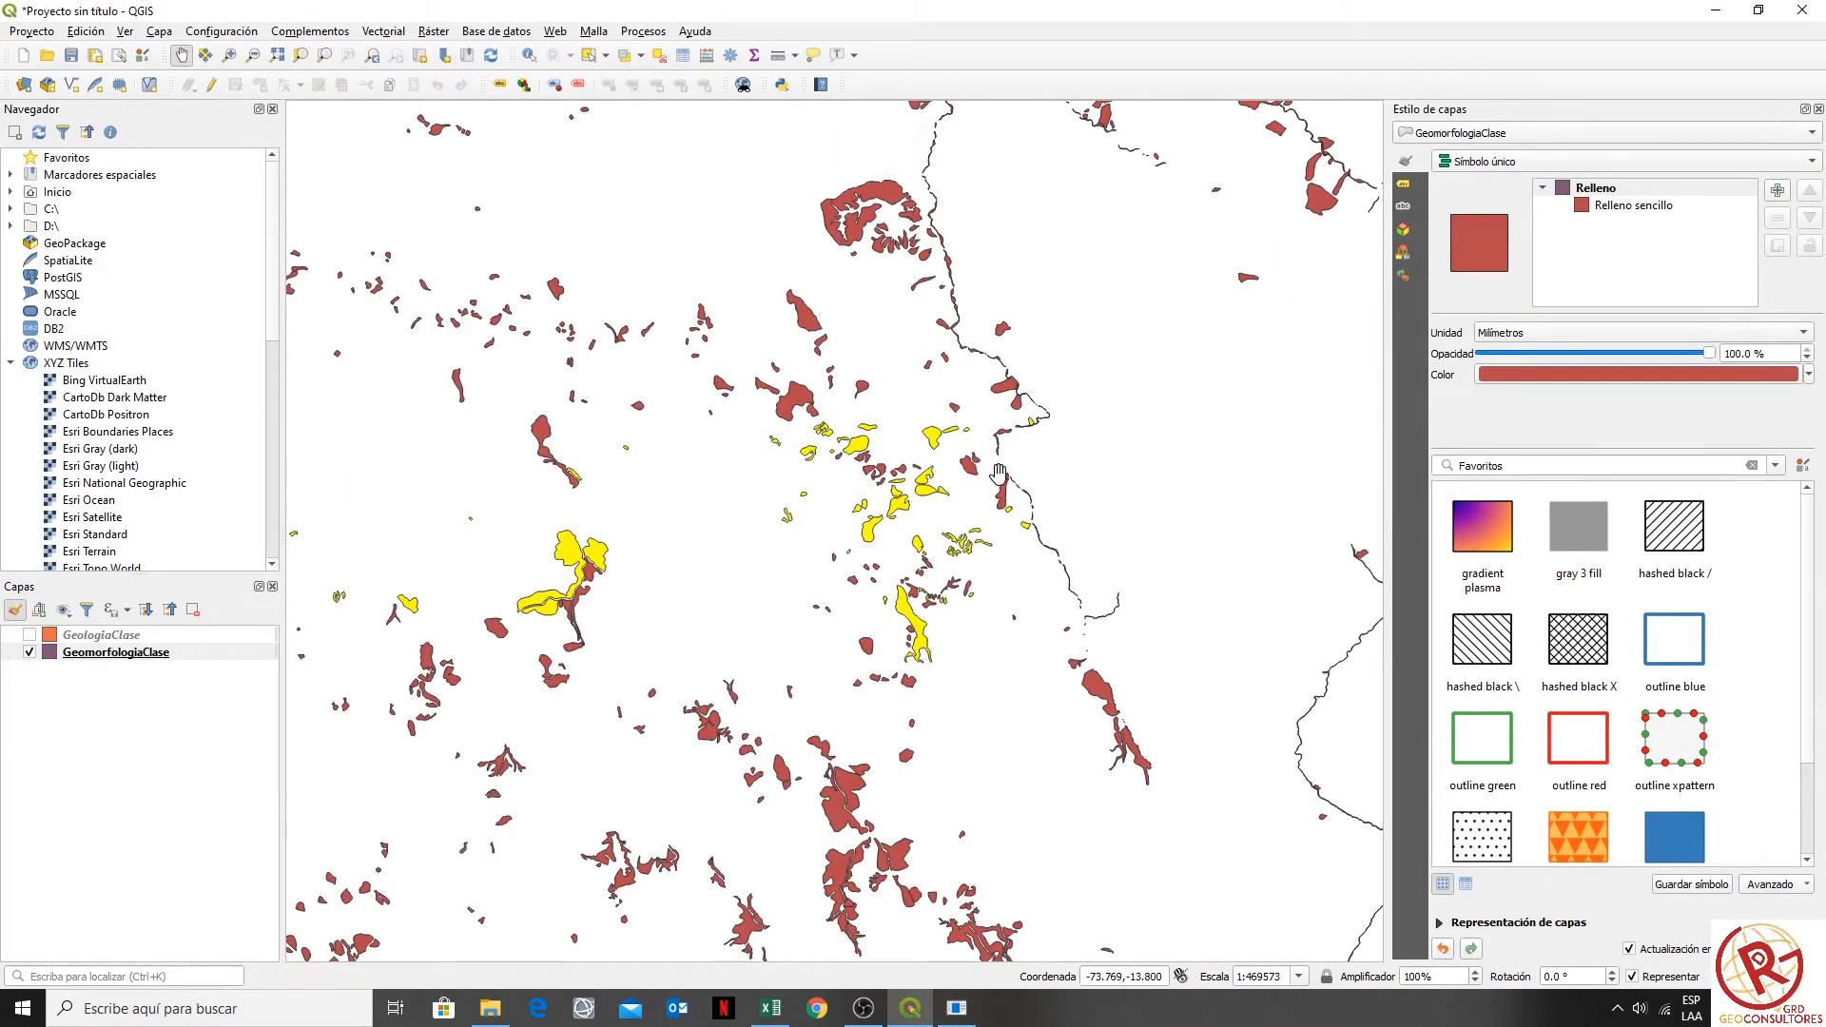
scroll(856, 704, "down", 3)
scroll(1037, 650, "up", 4)
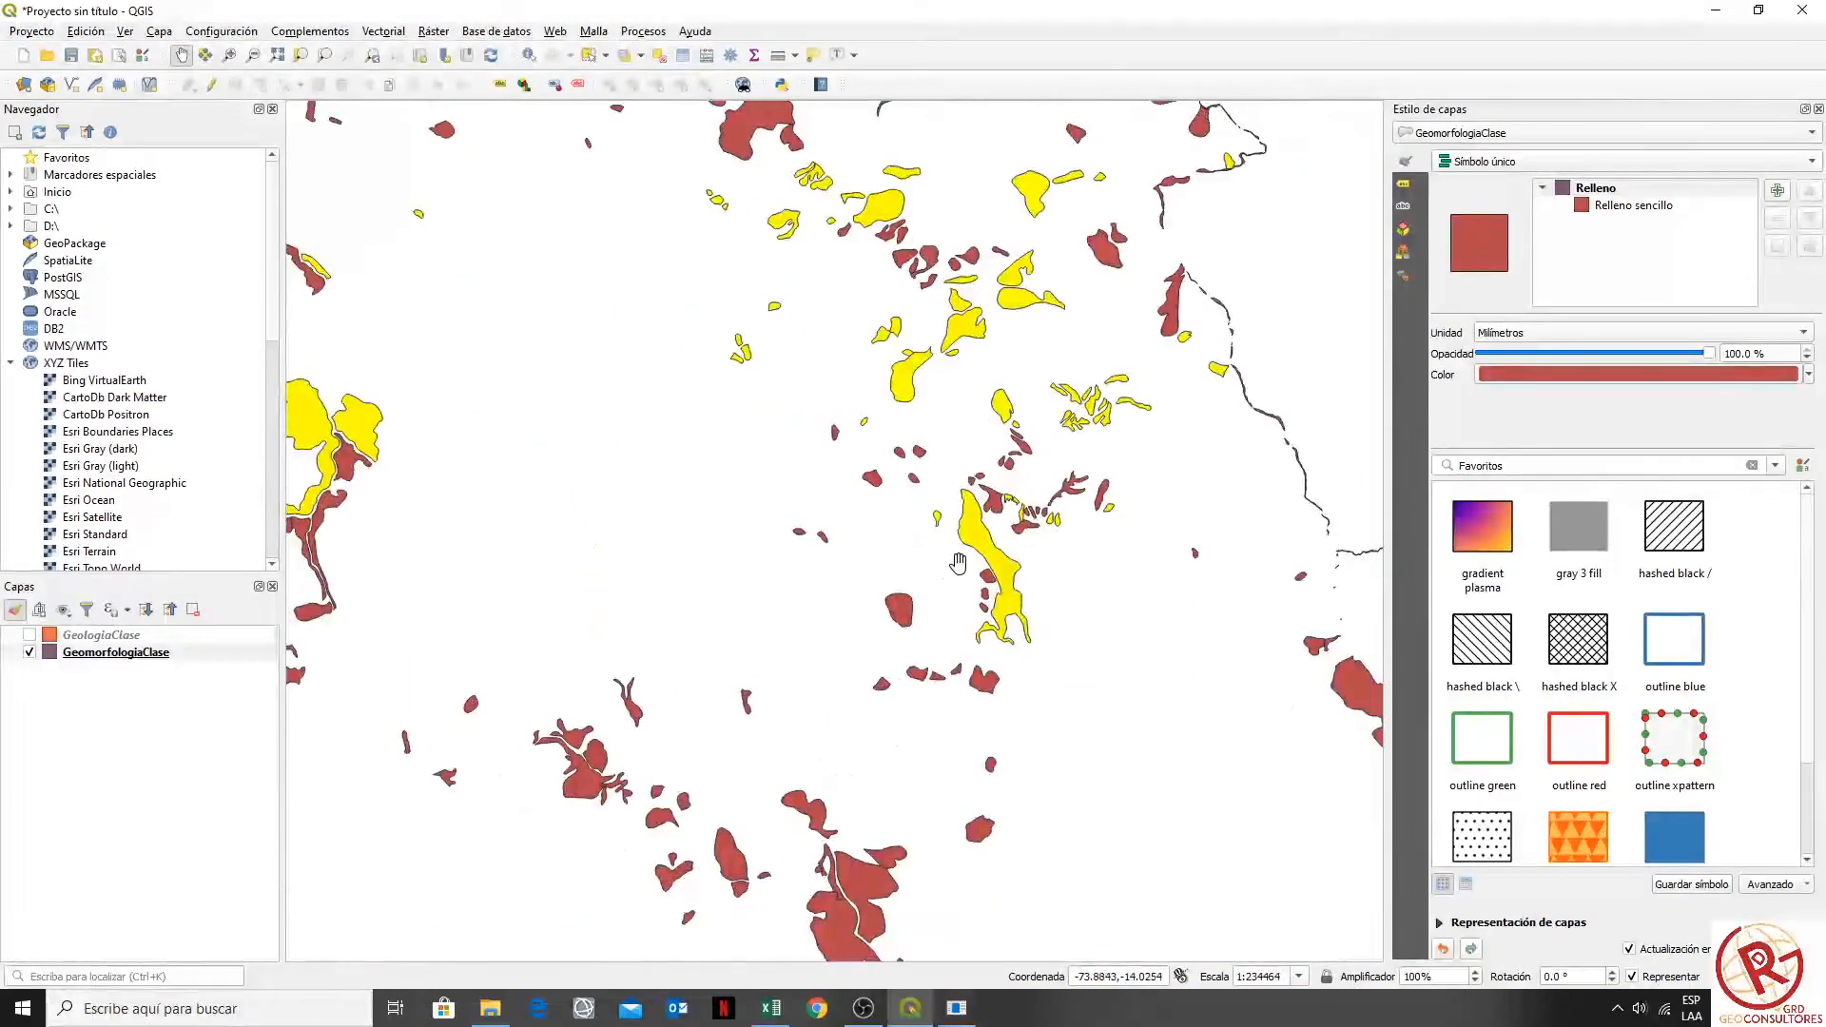
scroll(946, 557, "down", 2)
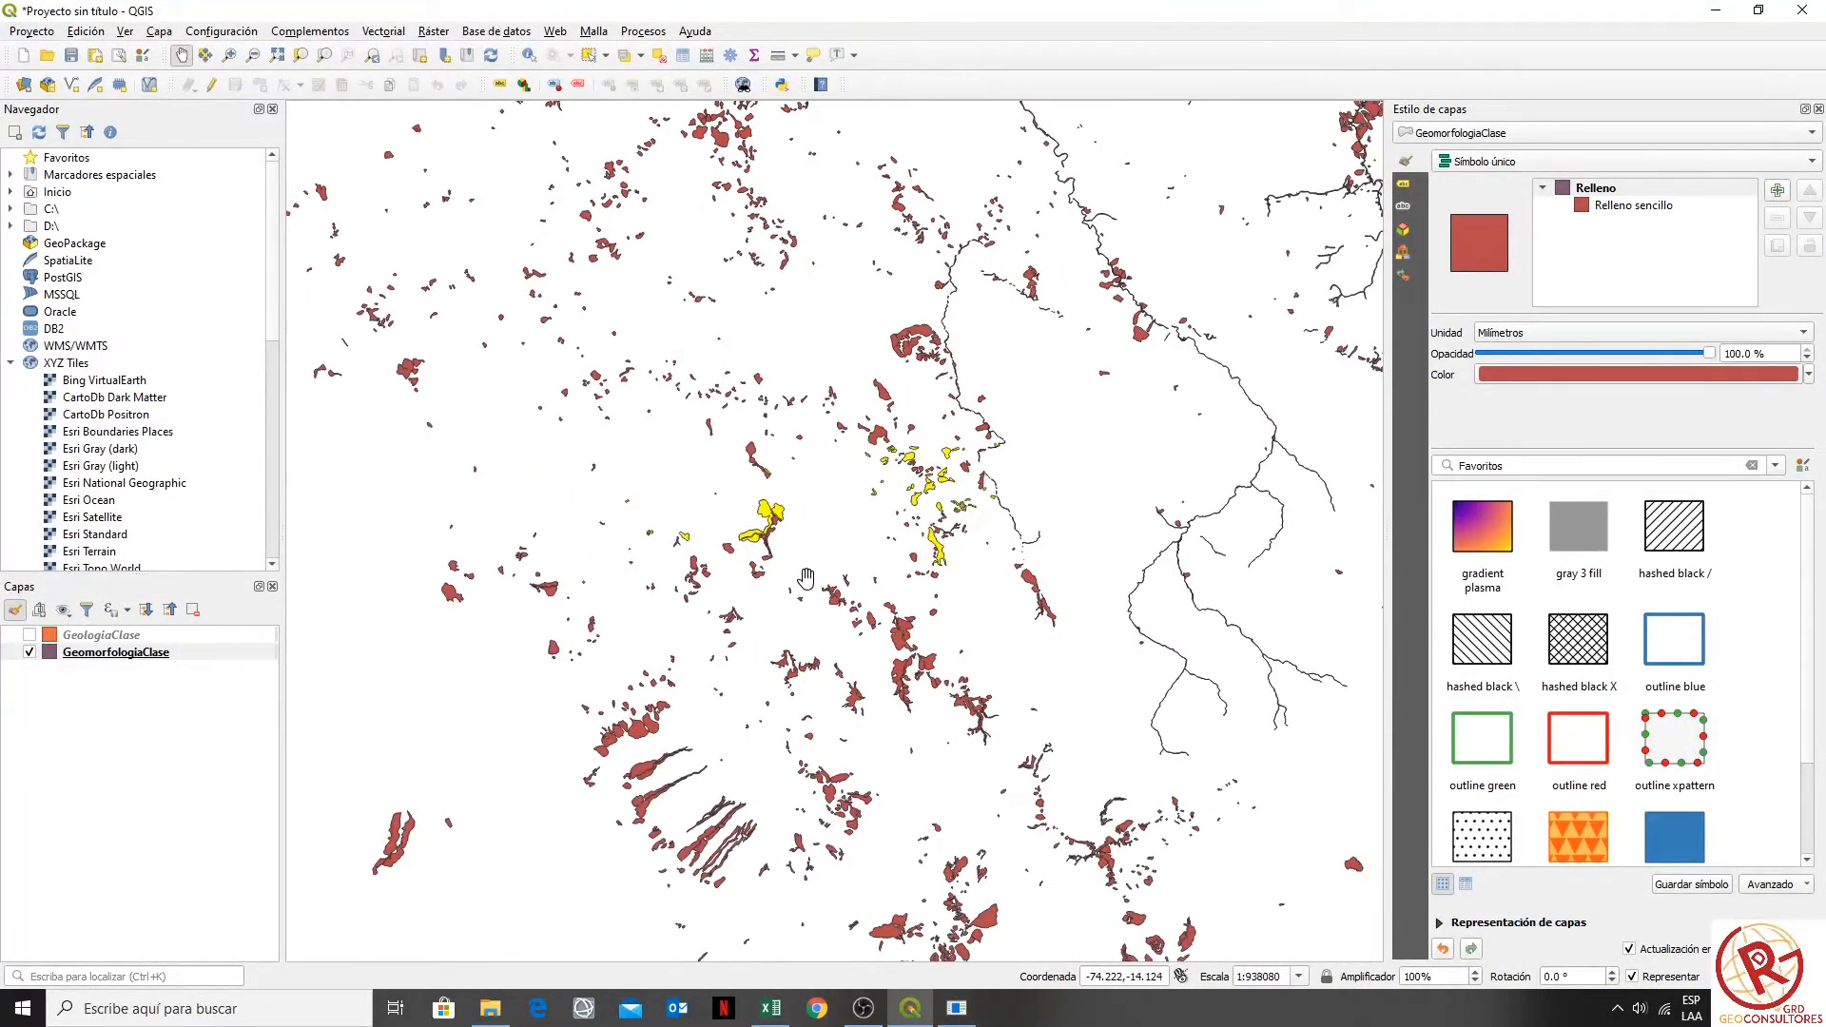
left_click_drag(749, 557, 615, 561)
scroll(664, 482, "down", 1)
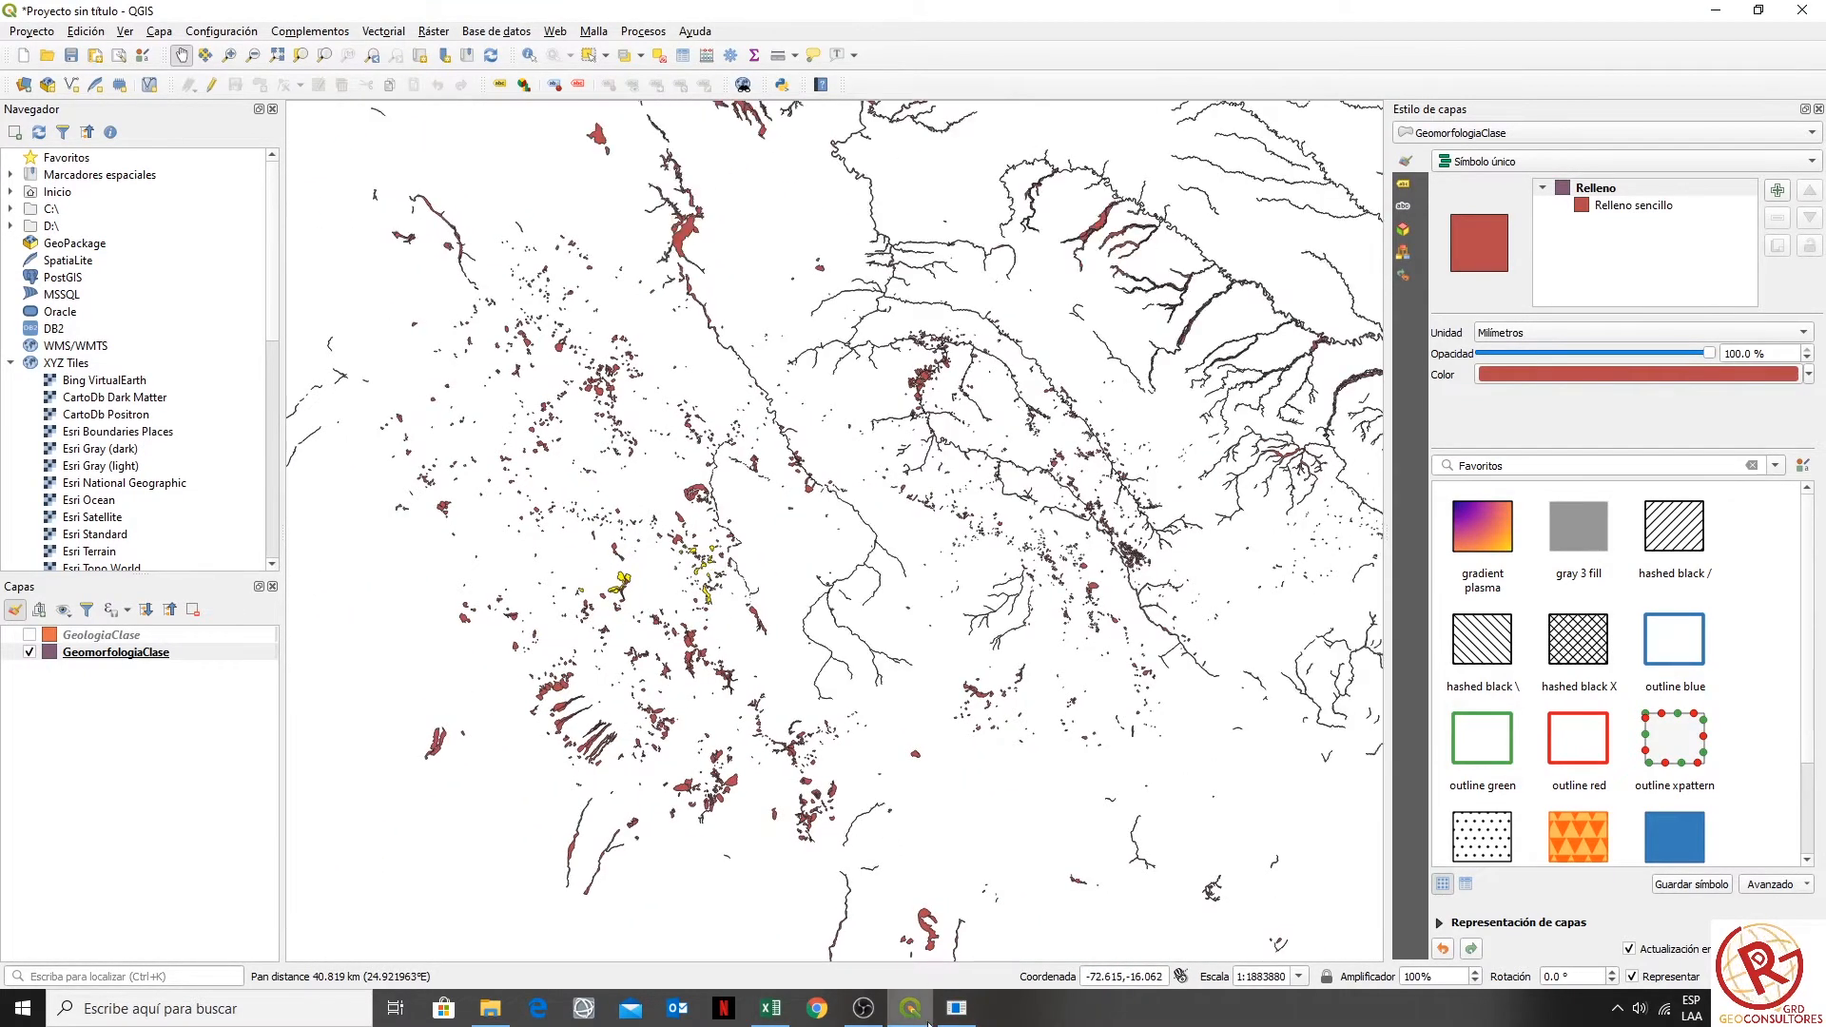
- Bring the attribute table back over the map with its last columns in view and sort the records by CMGEOM in ascending order
left_click(957, 1008)
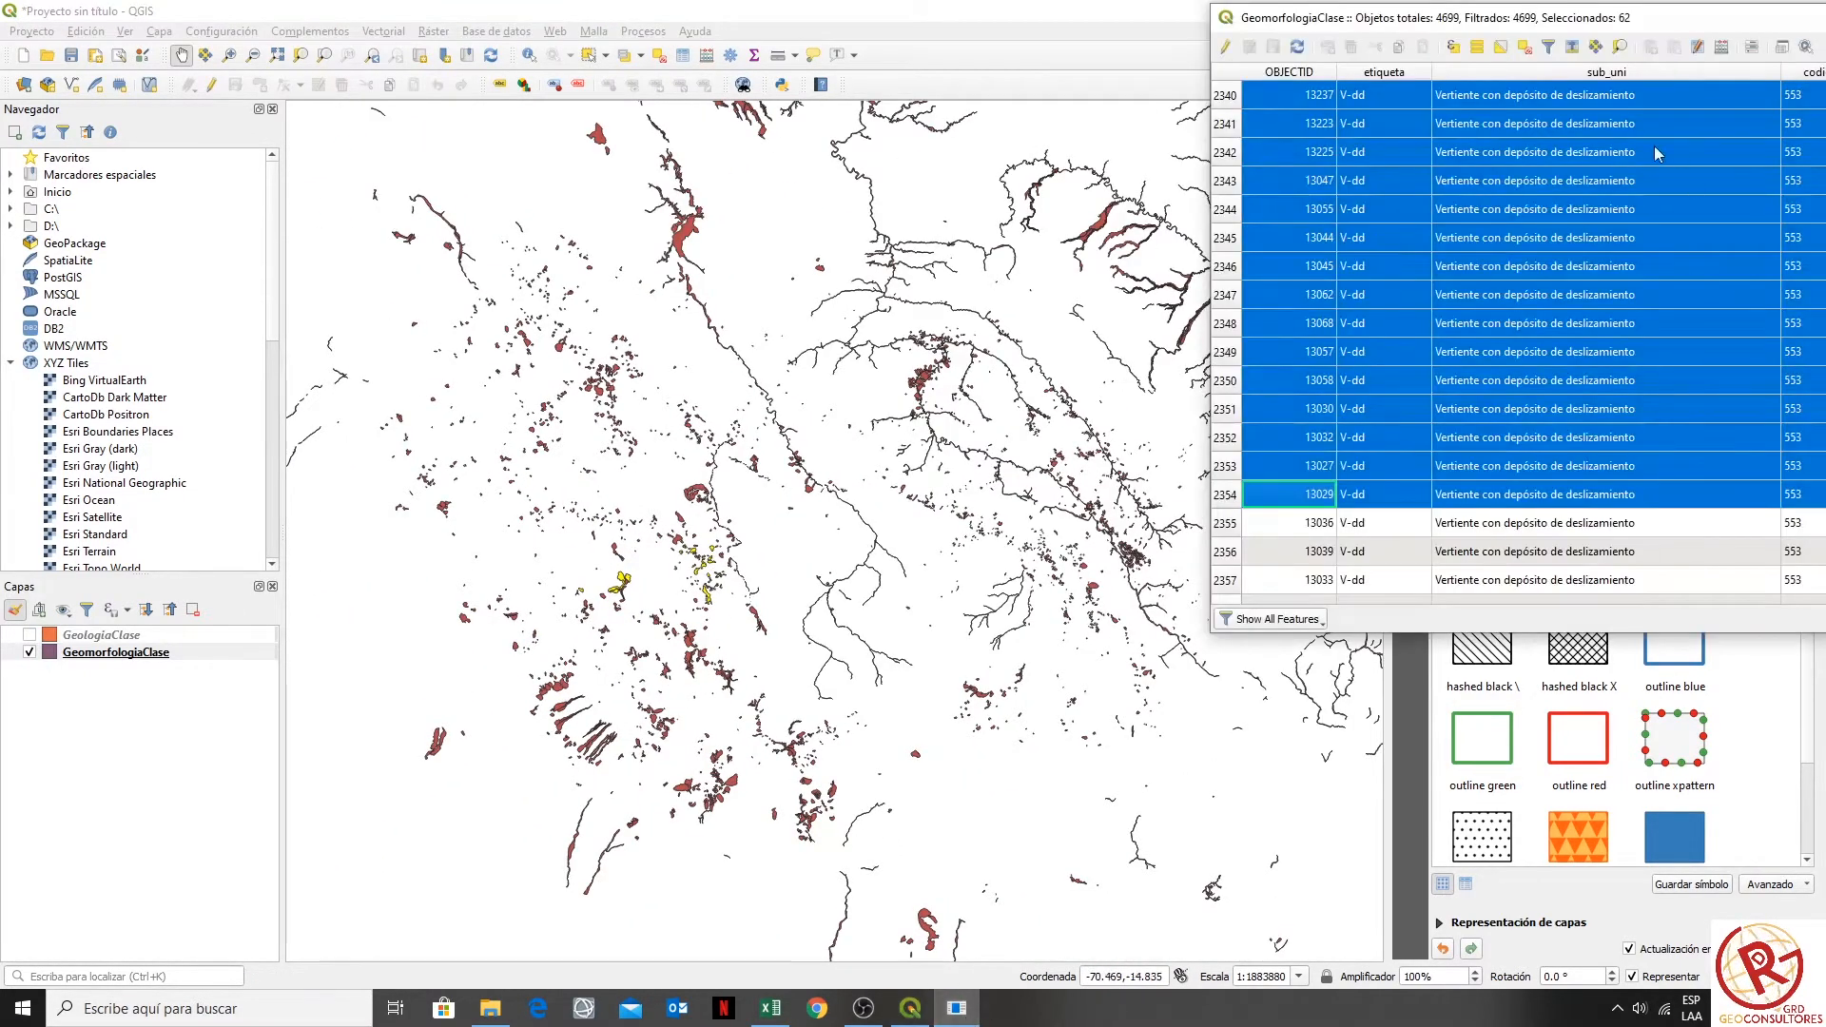
double_click(1561, 19)
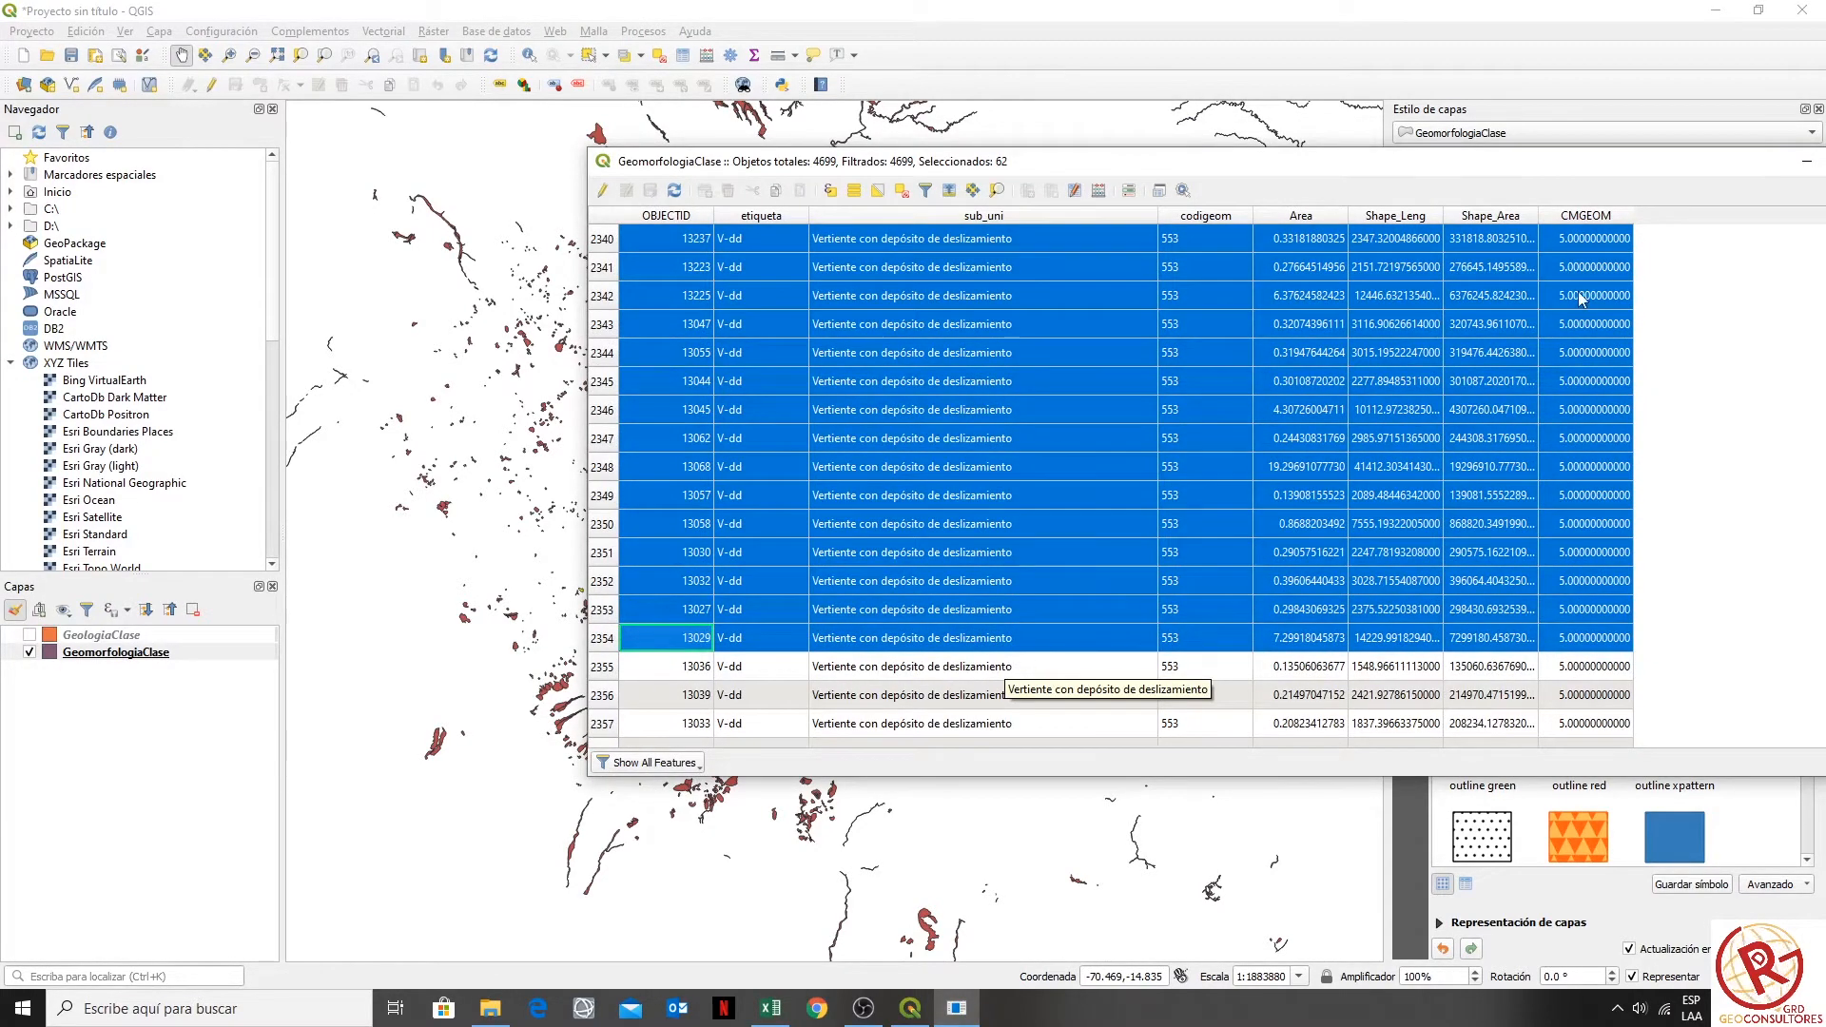
left_click(1587, 217)
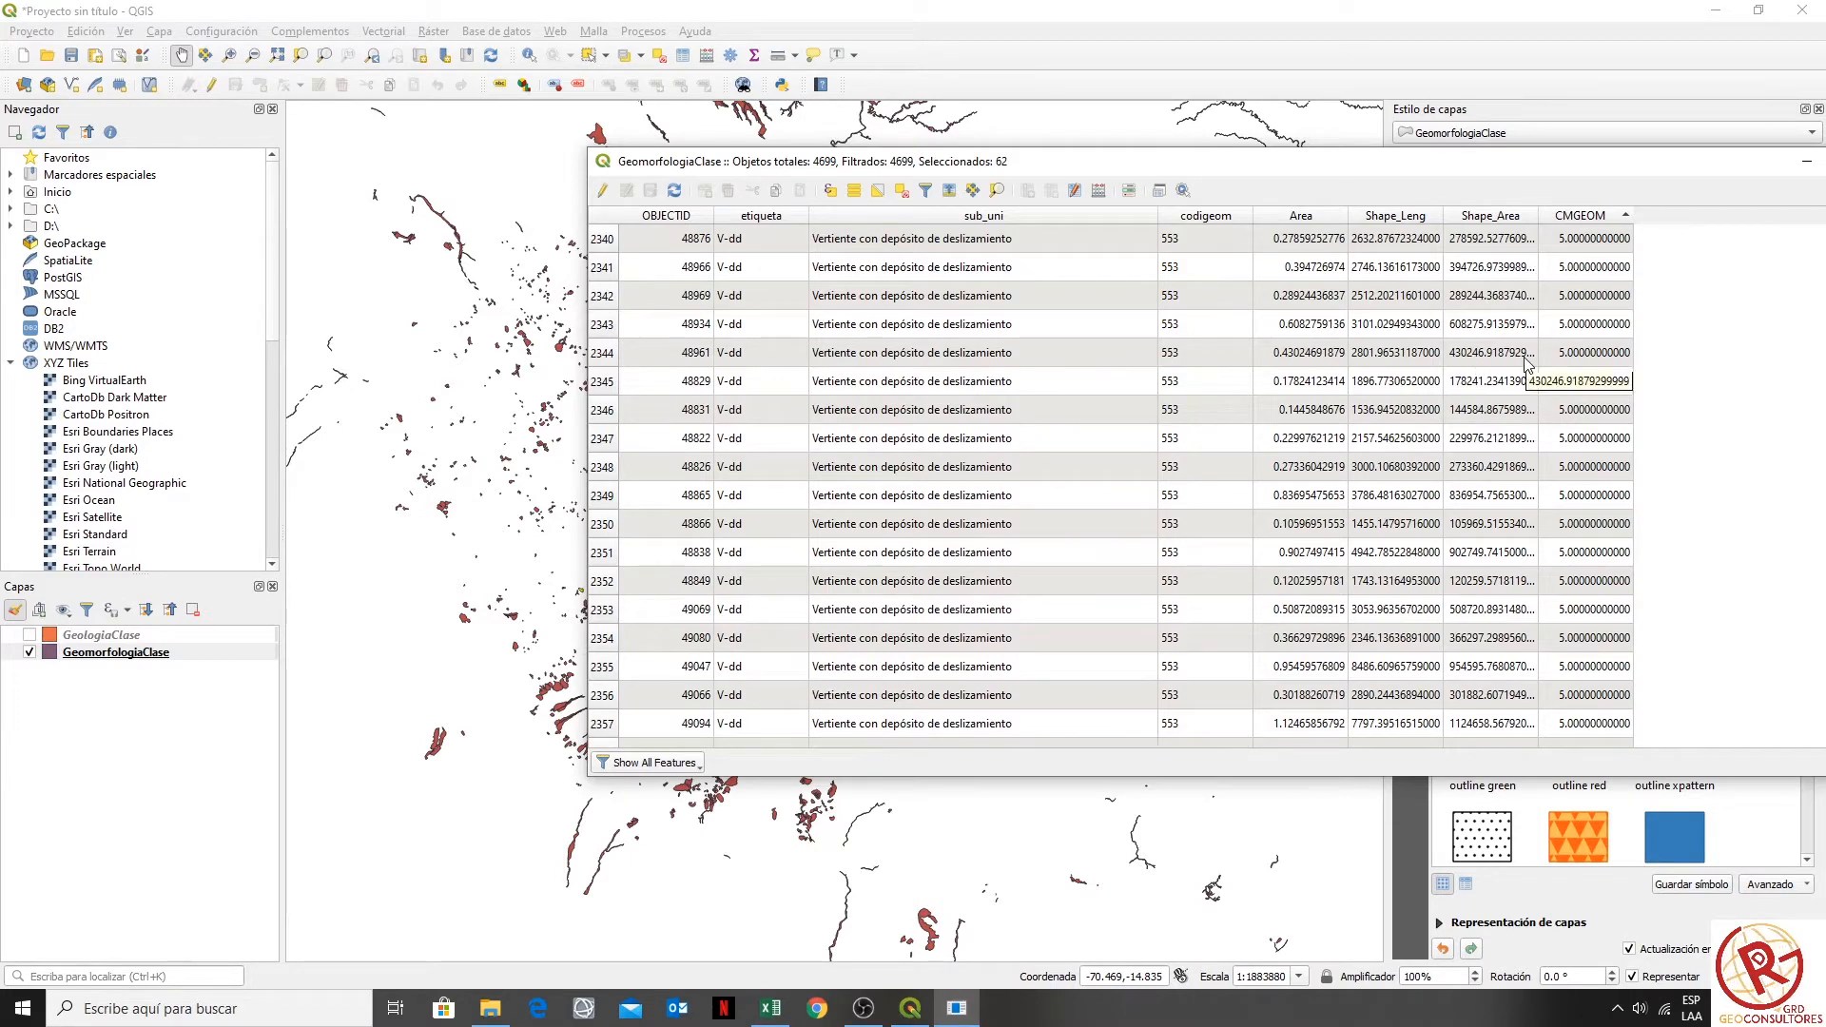
- Switch to the Caso Practico1 workbook in Excel and review the Cauce del río descriptor with its sample code
left_click(767, 1010)
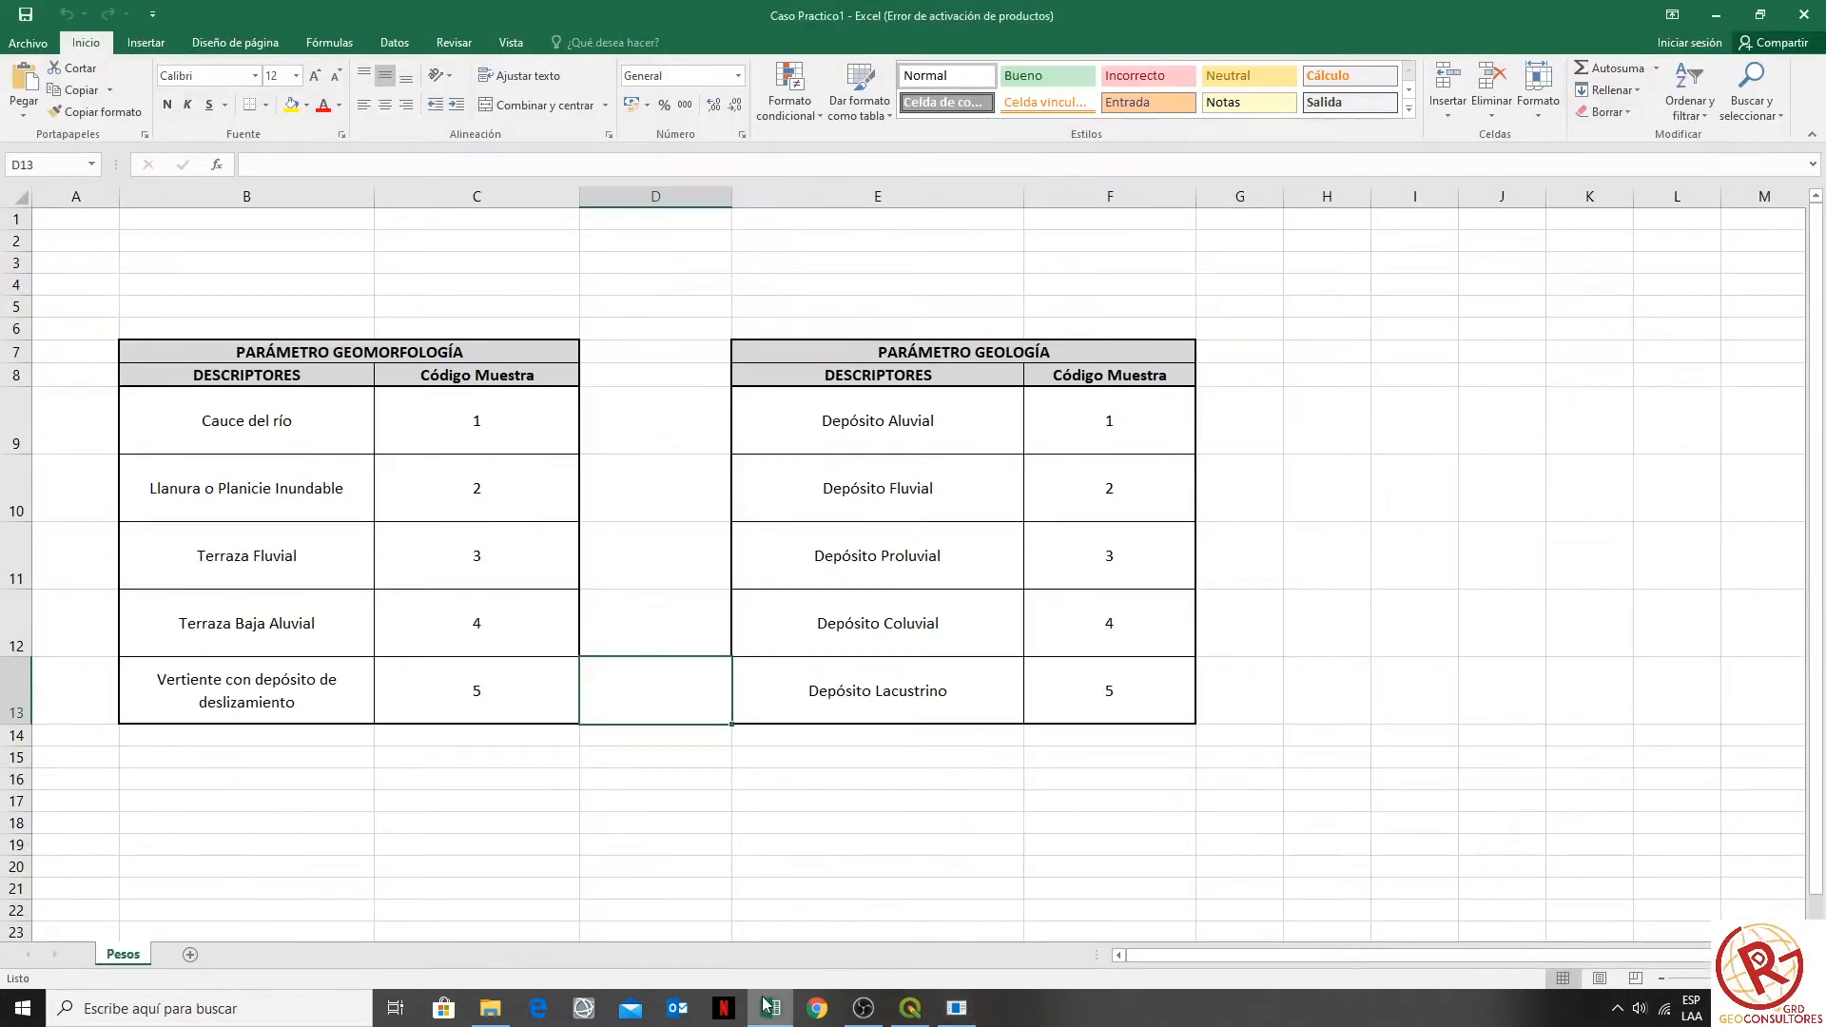
left_click(806, 687)
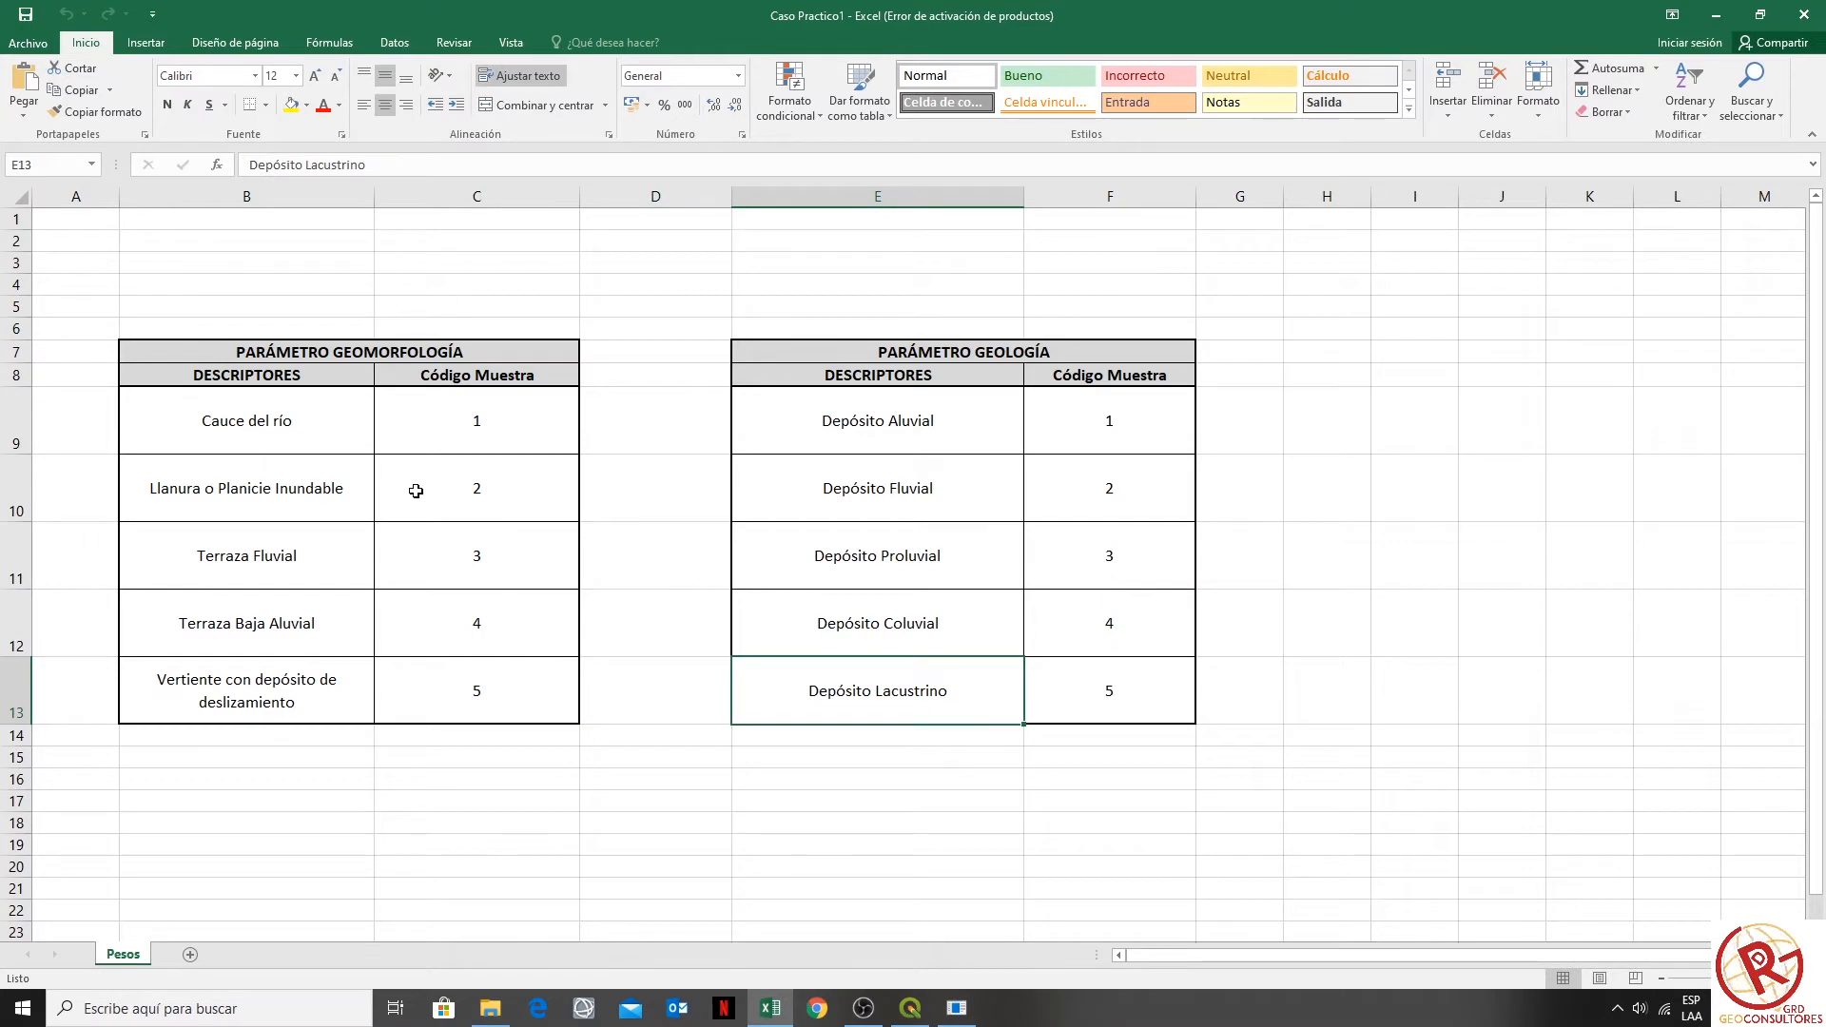
left_click_drag(213, 424, 407, 424)
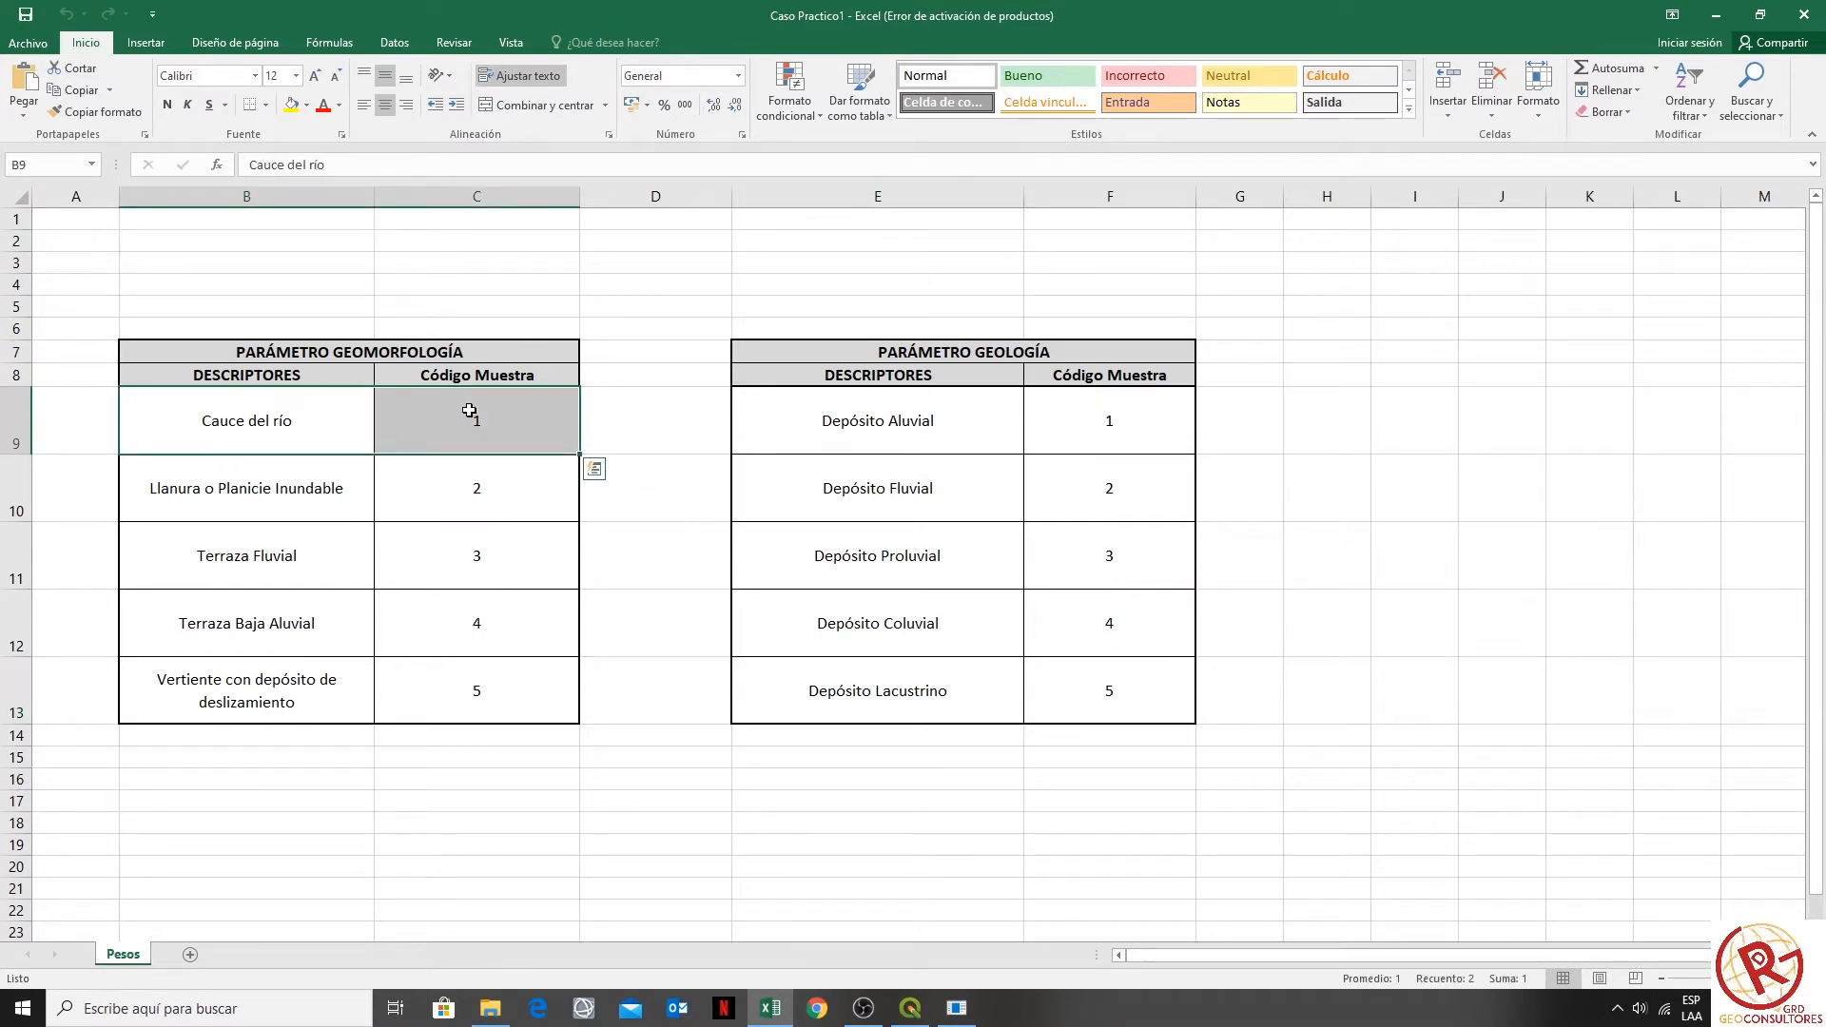
left_click_drag(225, 421, 502, 415)
- Return to the GeomorfologiaClase table in QGIS, reapply the ascending CMGEOM sort and check the codes toward the last records
left_click(928, 1013)
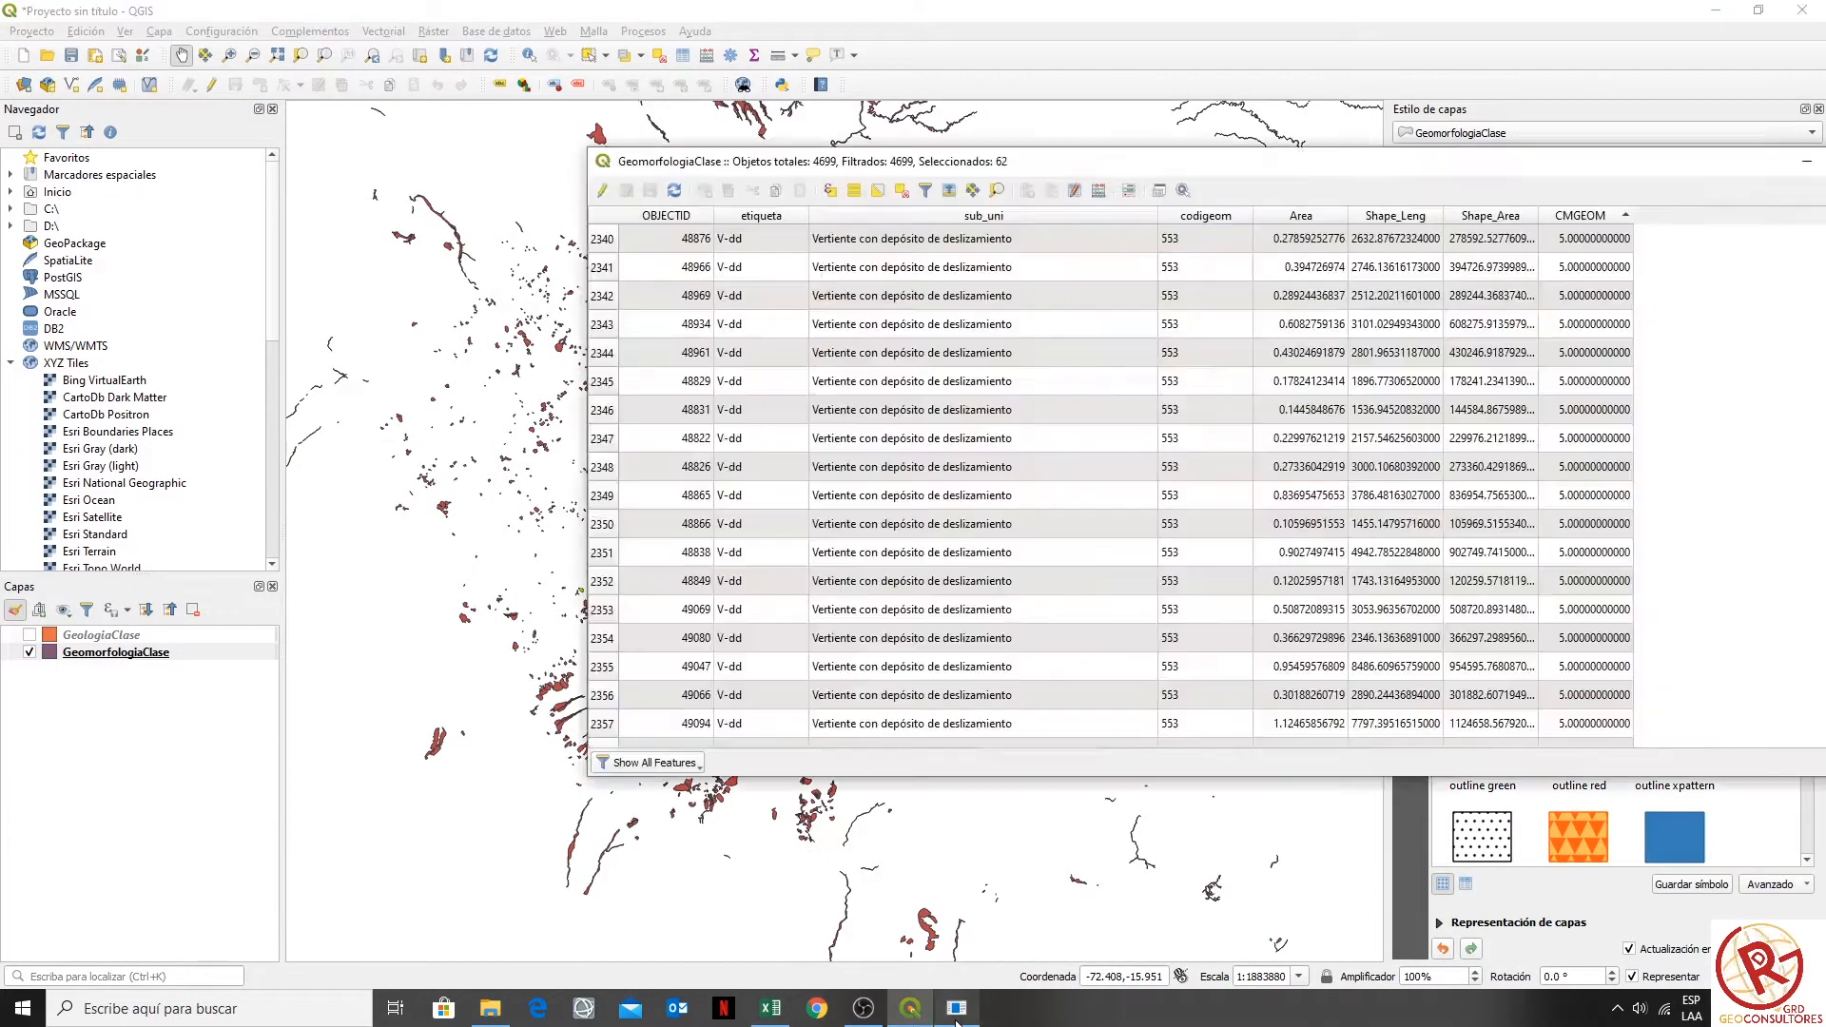
left_click(957, 1008)
scroll(1271, 327, "up", 3)
left_click(1569, 216)
left_click(1582, 218)
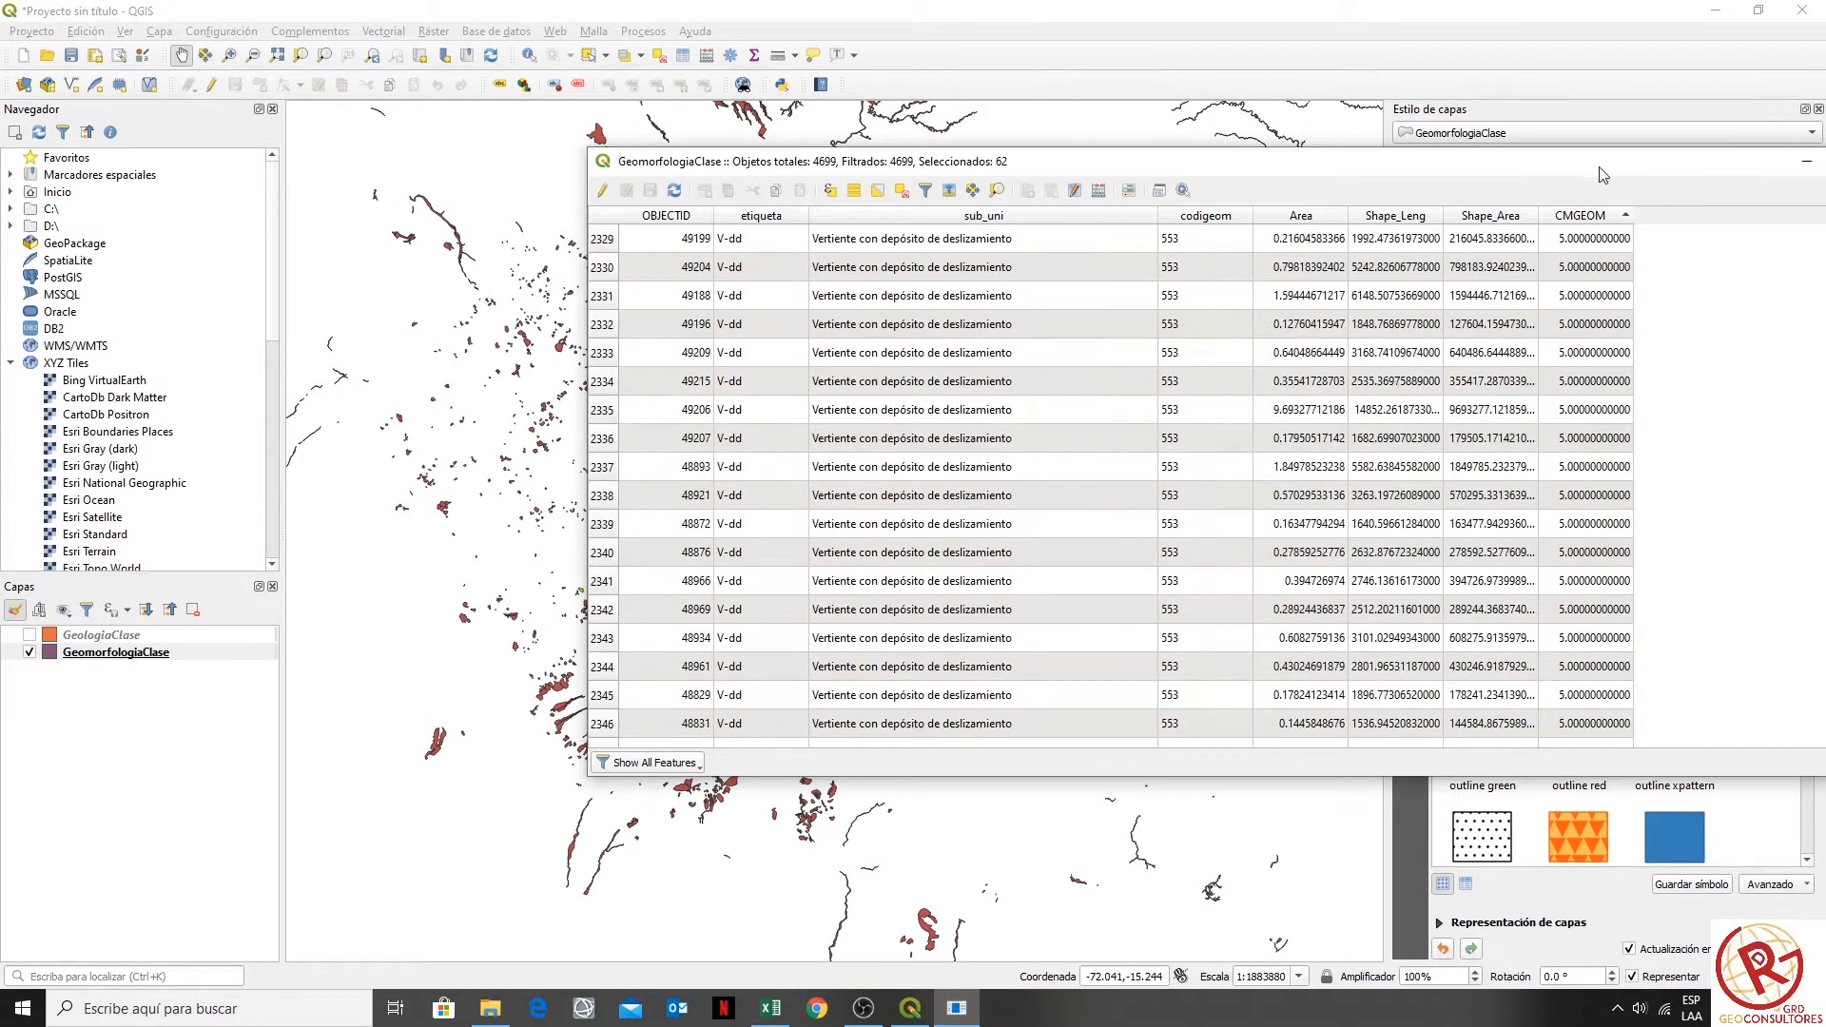
left_click_drag(1598, 169, 1322, 177)
left_click_drag(1642, 483, 1610, 728)
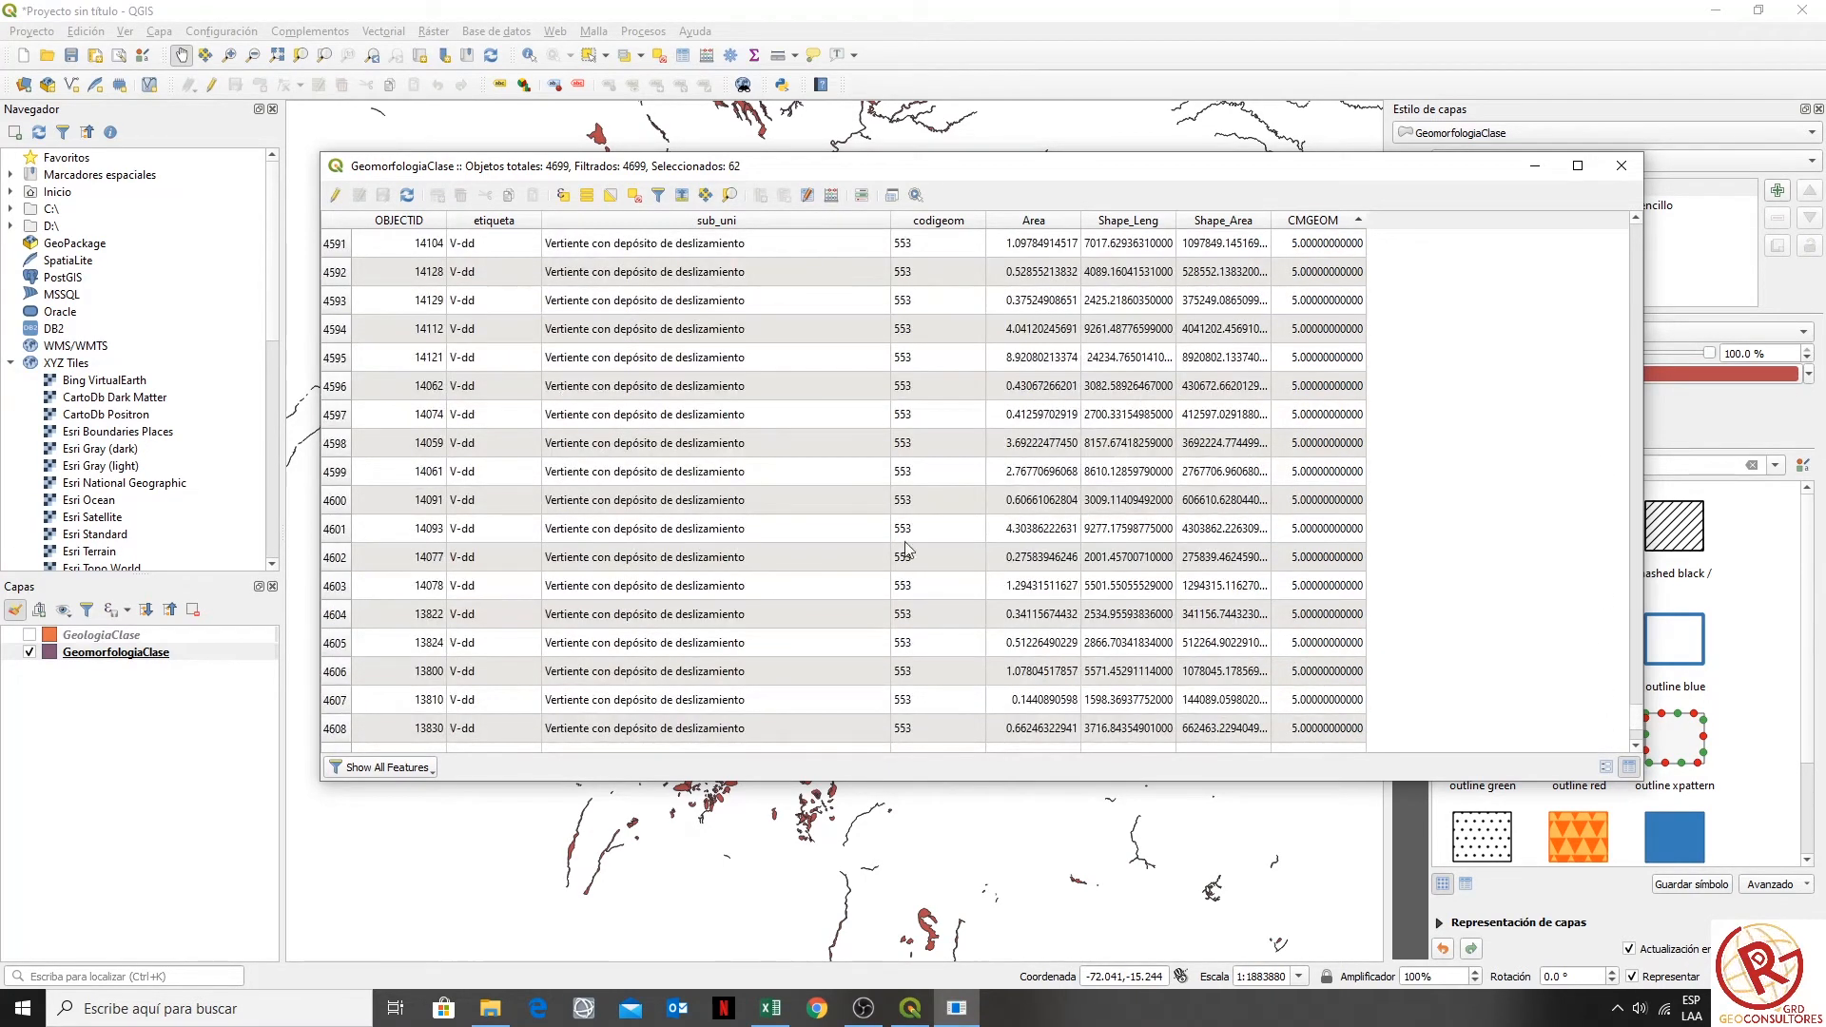
- Switch to the Caso Practico1 workbook in Excel, review the Vertiente con depósito de deslizamiento descriptor with its sample code, and return to QGIS
left_click(770, 1008)
left_click(263, 684)
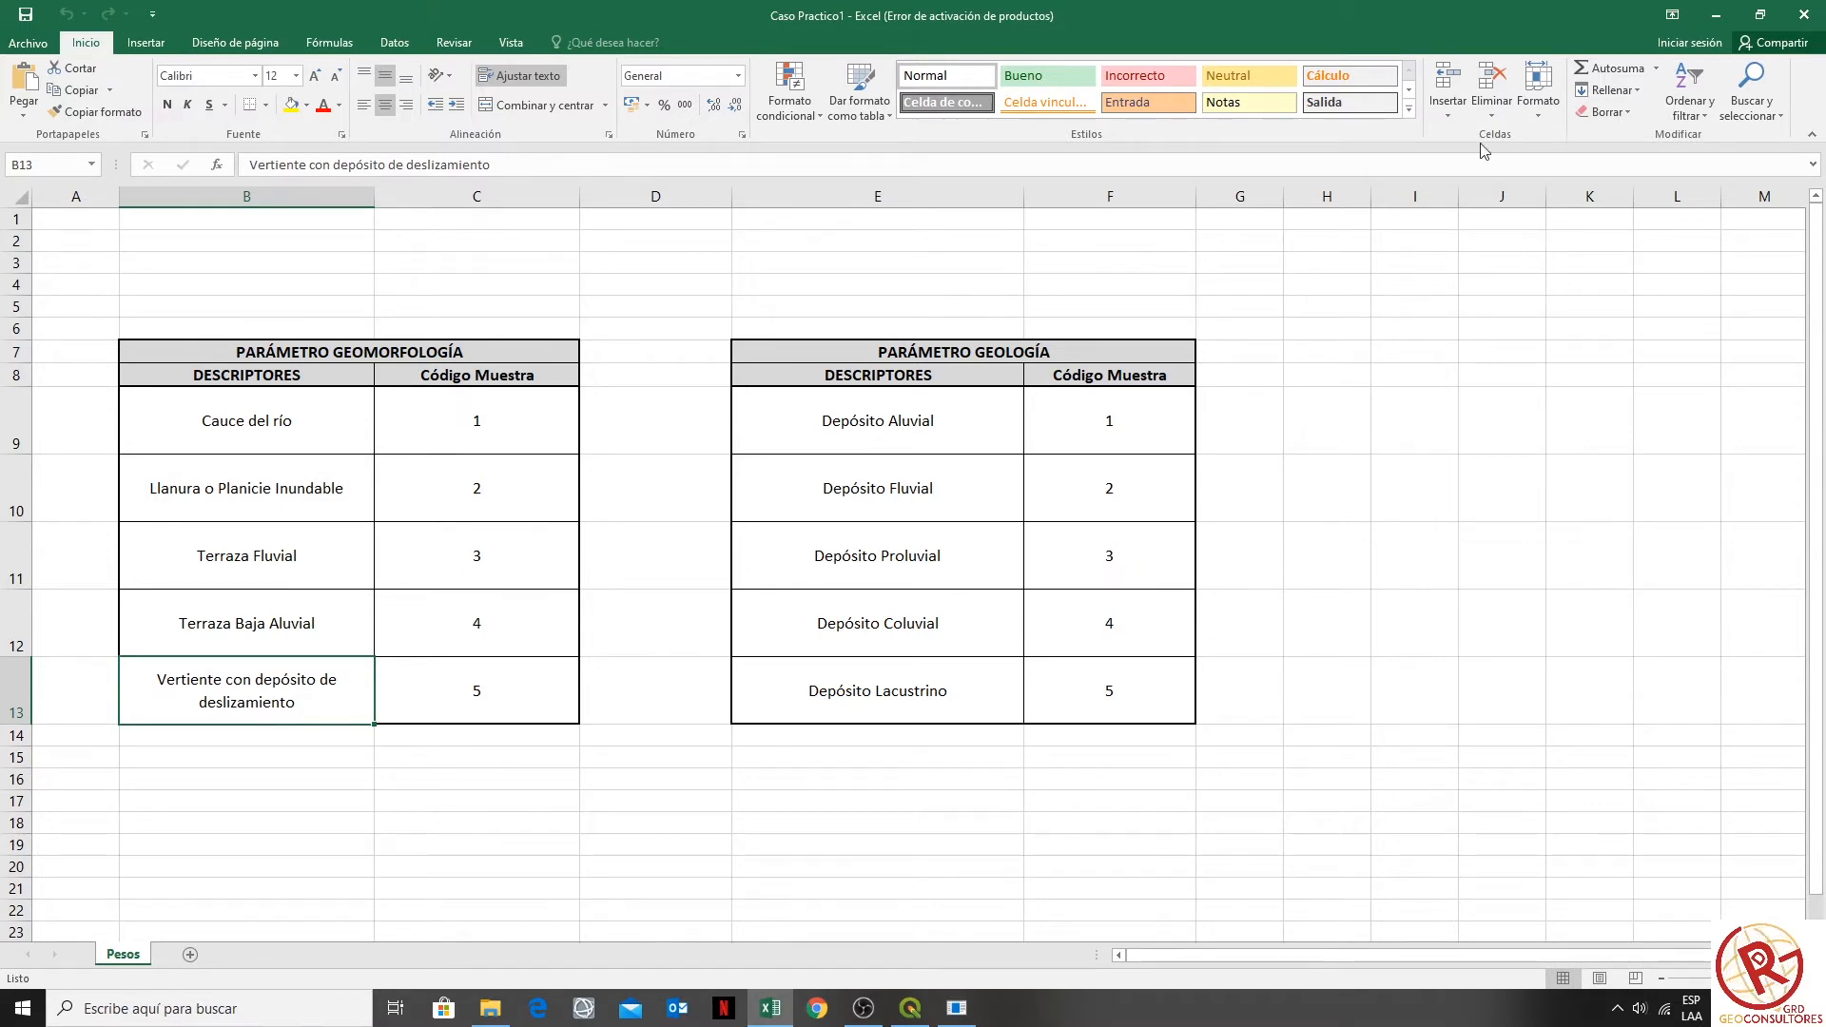
left_click(1717, 15)
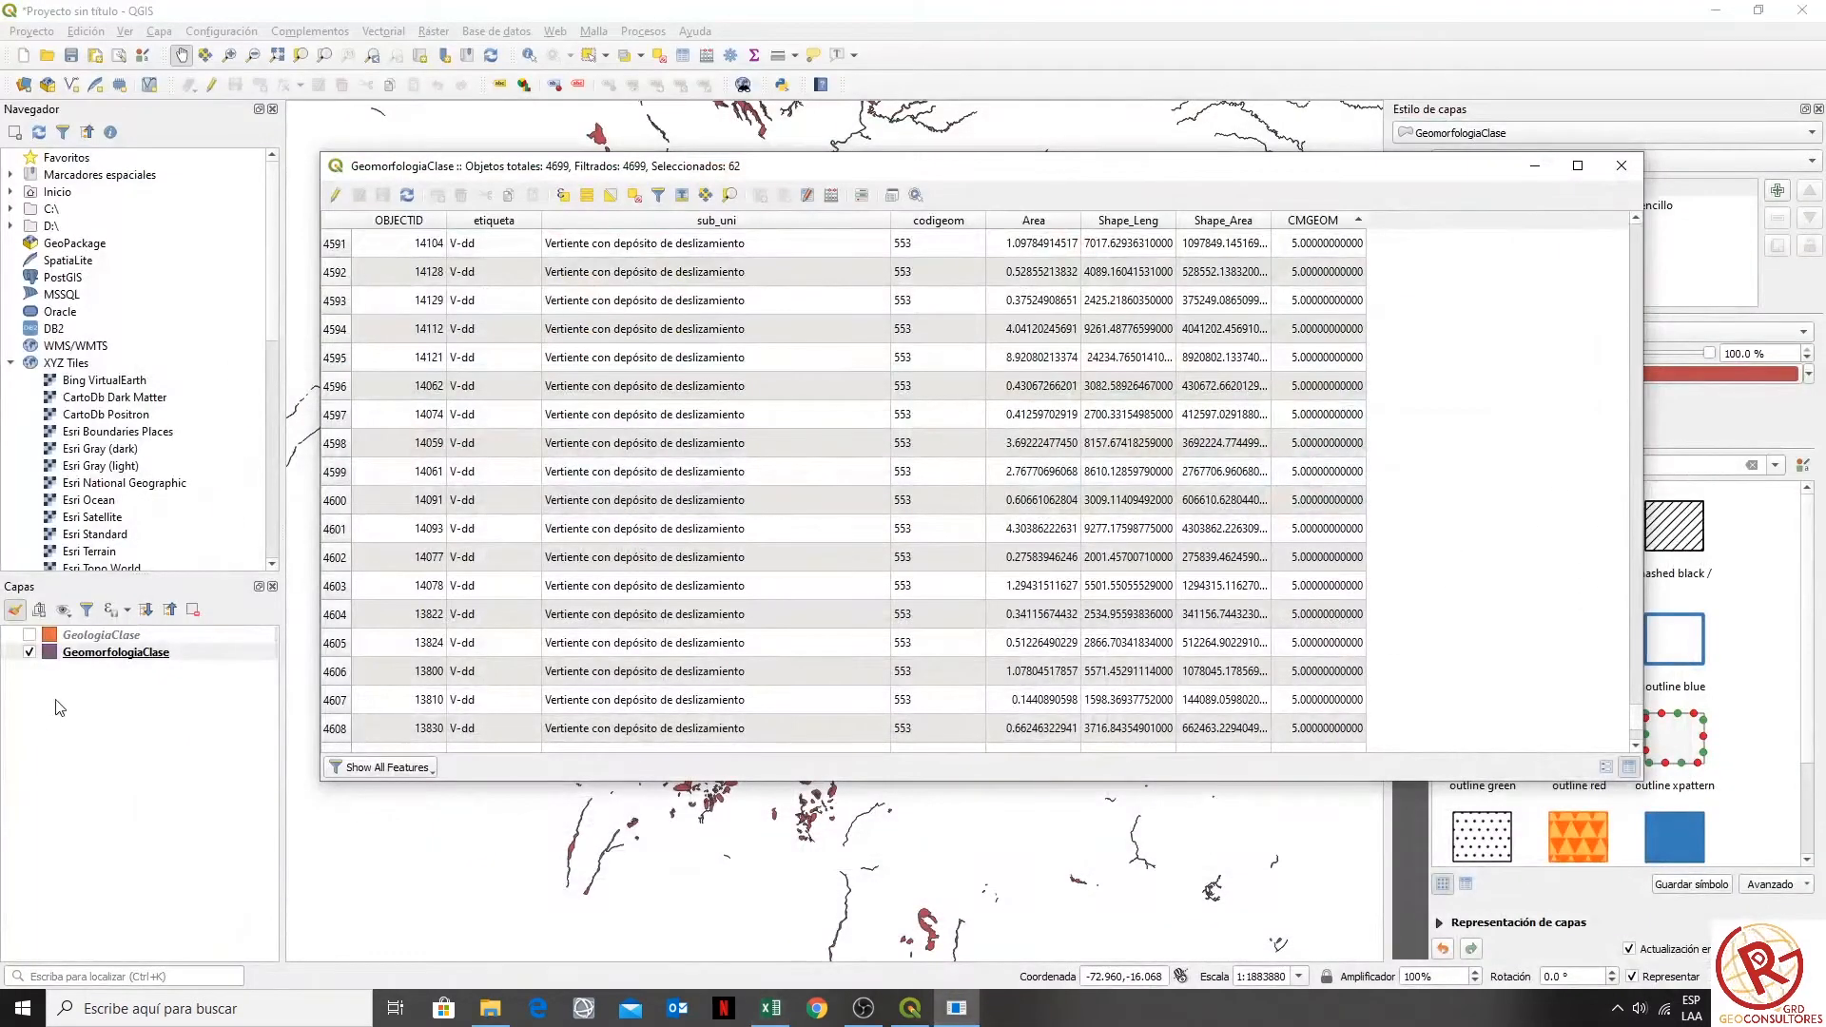
- Open the GeologiaClase layer's attribute table and sort its records by CMGEOL in ascending order
right_click(84, 638)
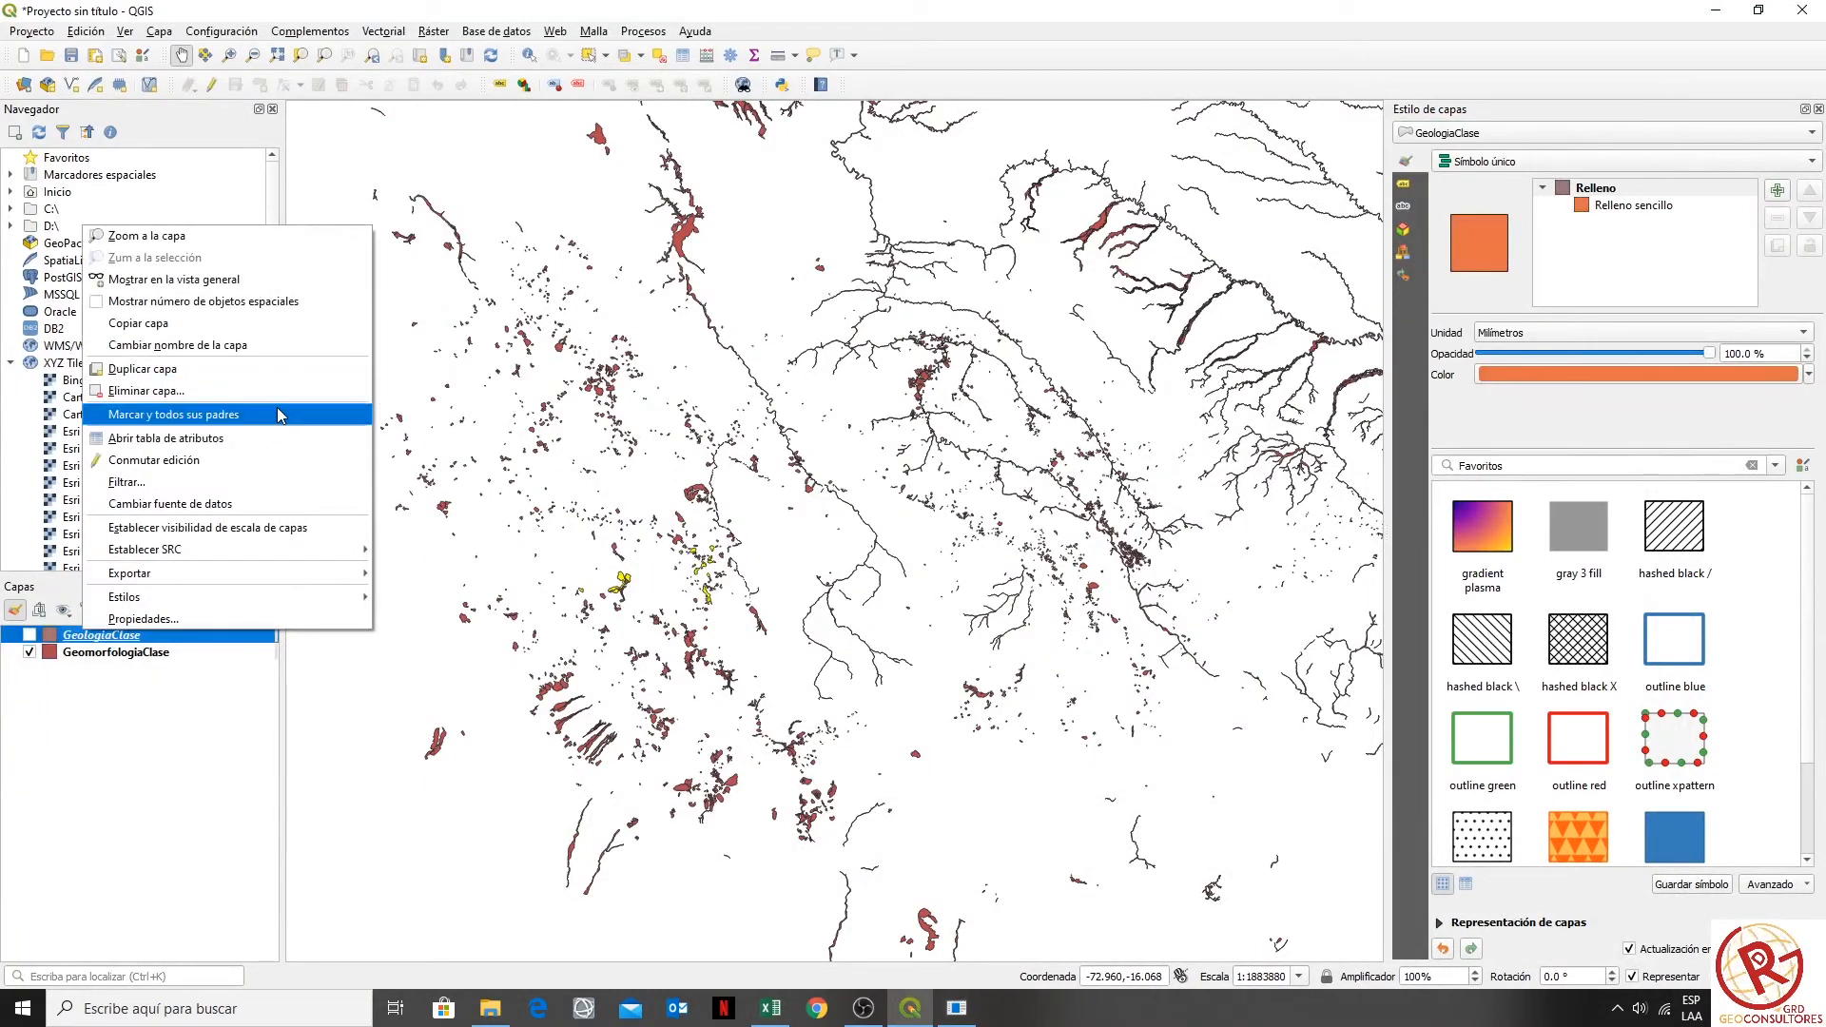
left_click(270, 443)
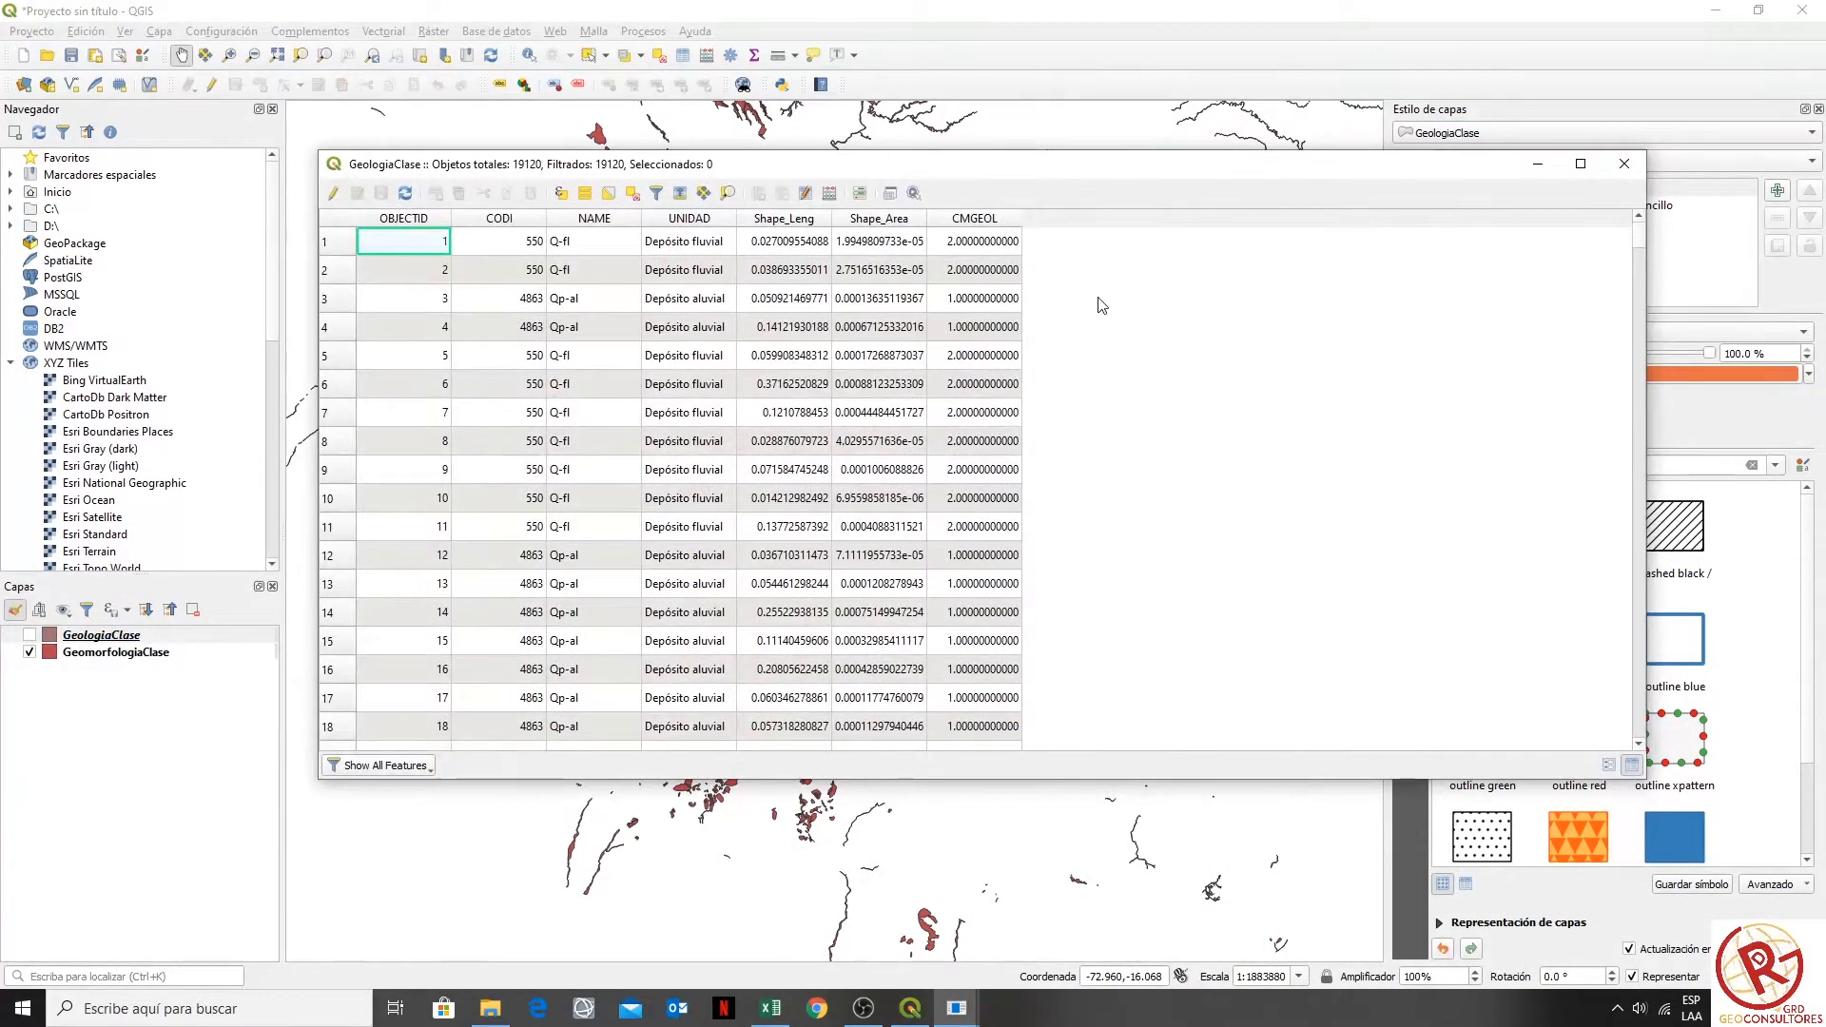
left_click(990, 218)
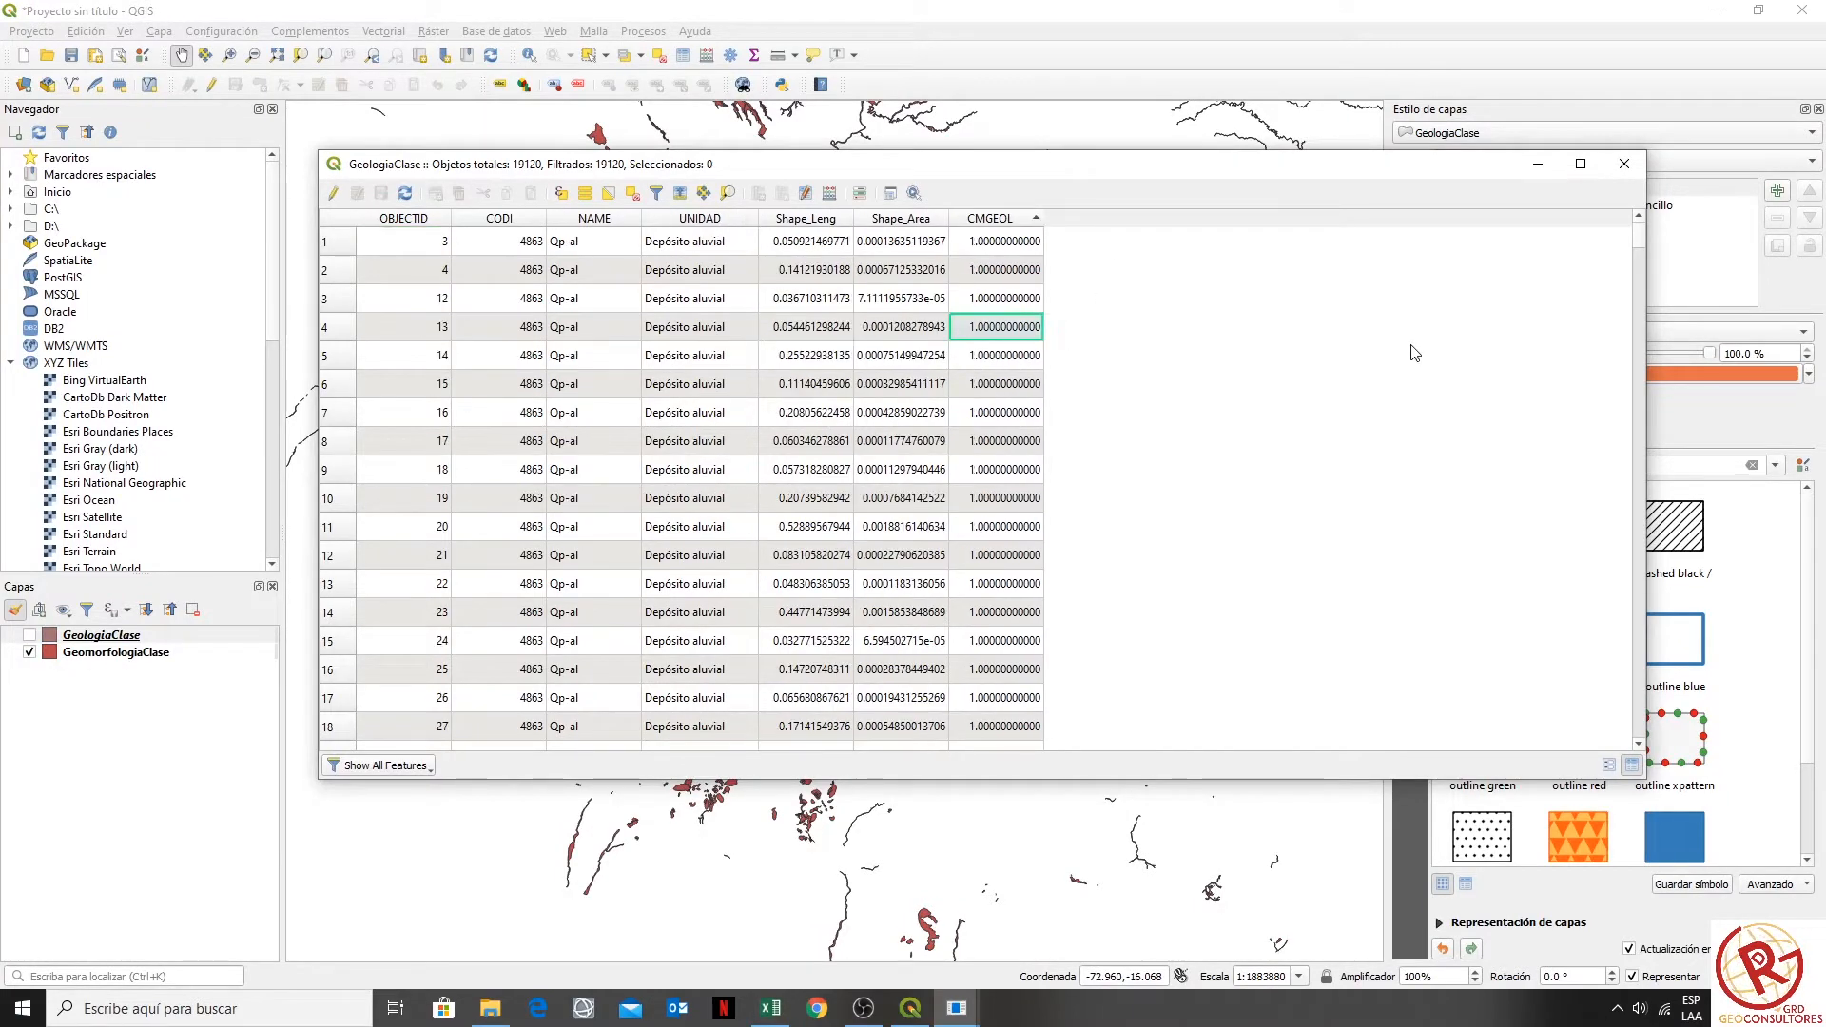
- Browse the Depósito aluvial records in the sorted table and widen the UNIDAD column so its full descriptions can be read
left_click_drag(1641, 242, 1629, 371)
scroll(1631, 372, "down", 12)
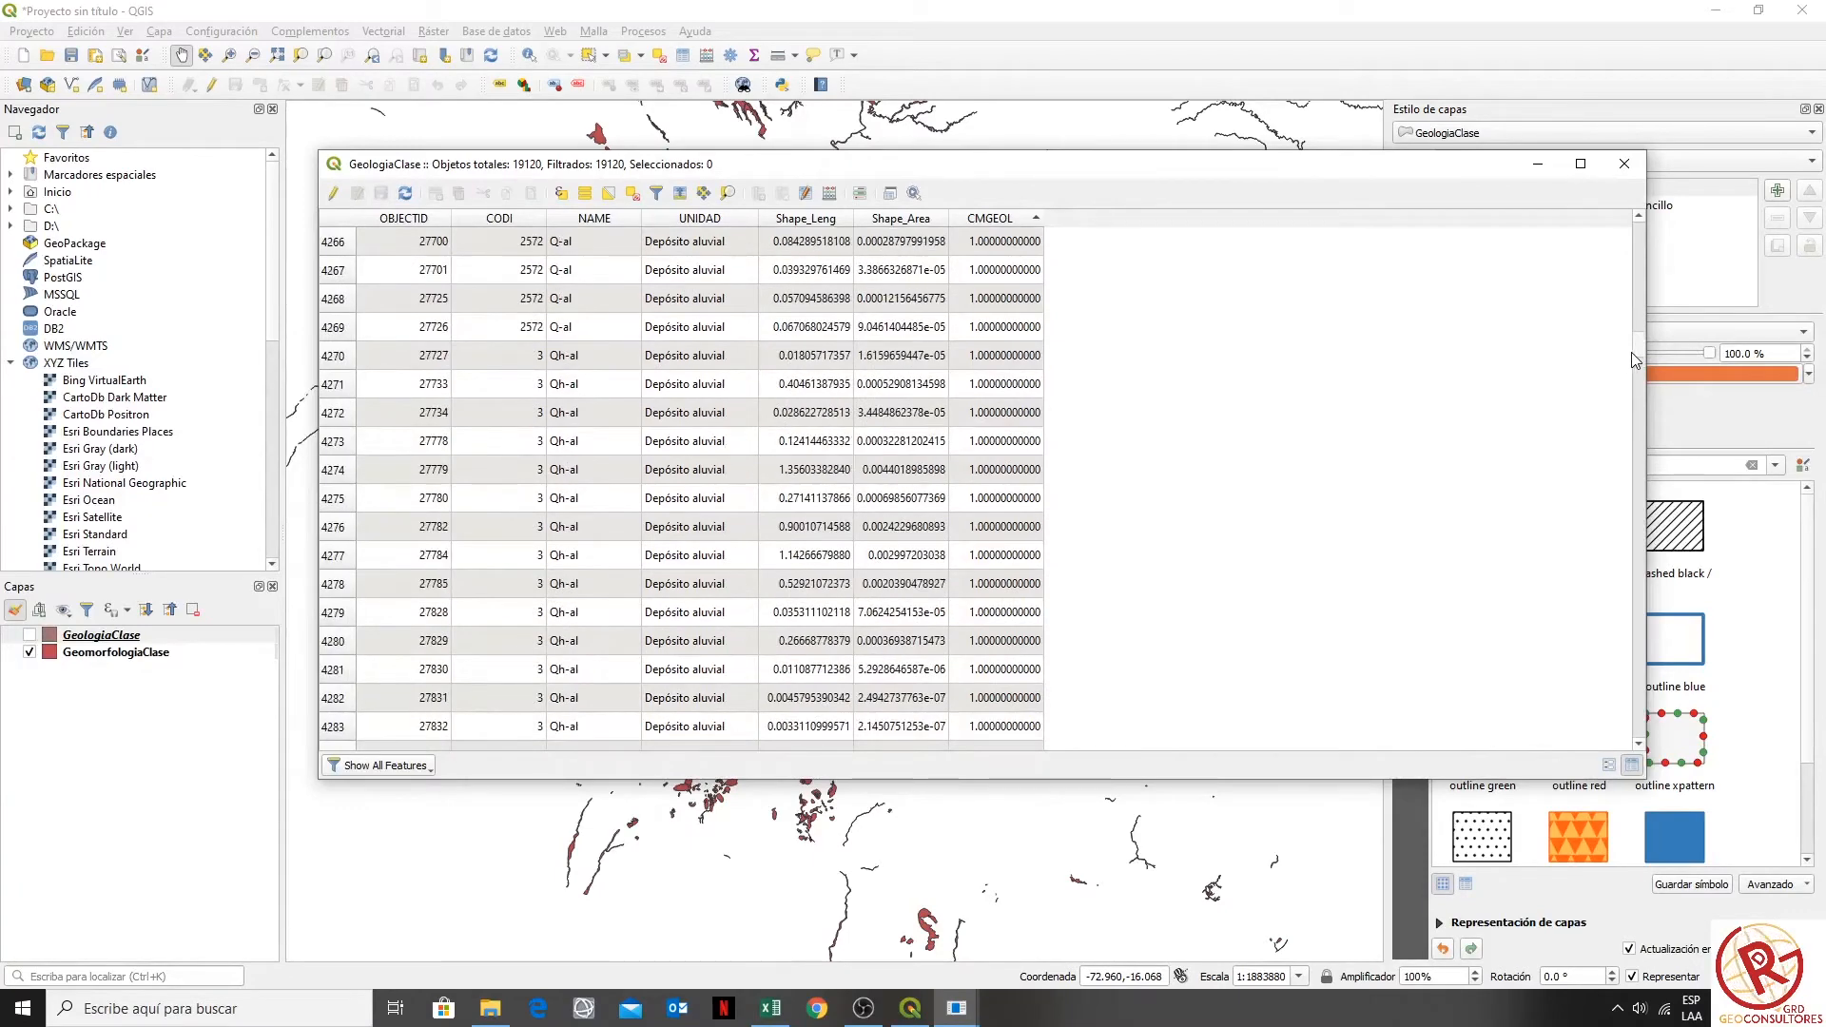
scroll(1635, 371, "up", 20)
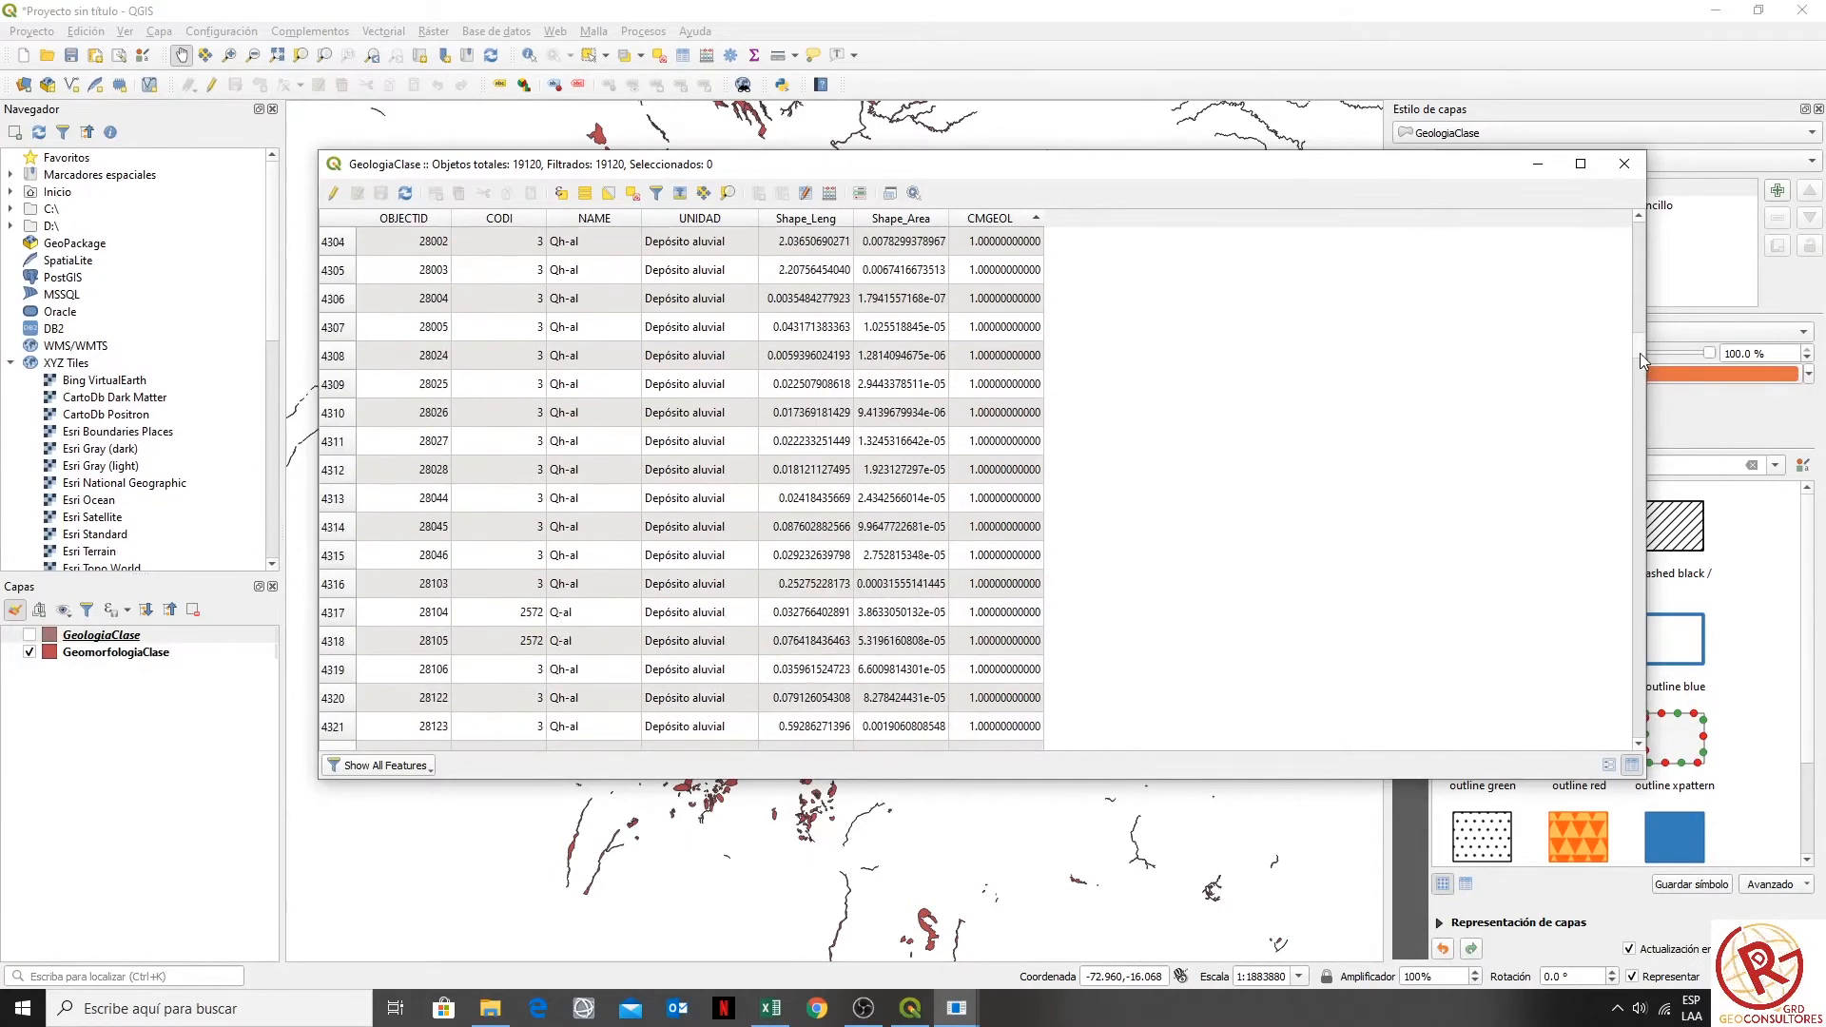
left_click_drag(1641, 363, 1642, 356)
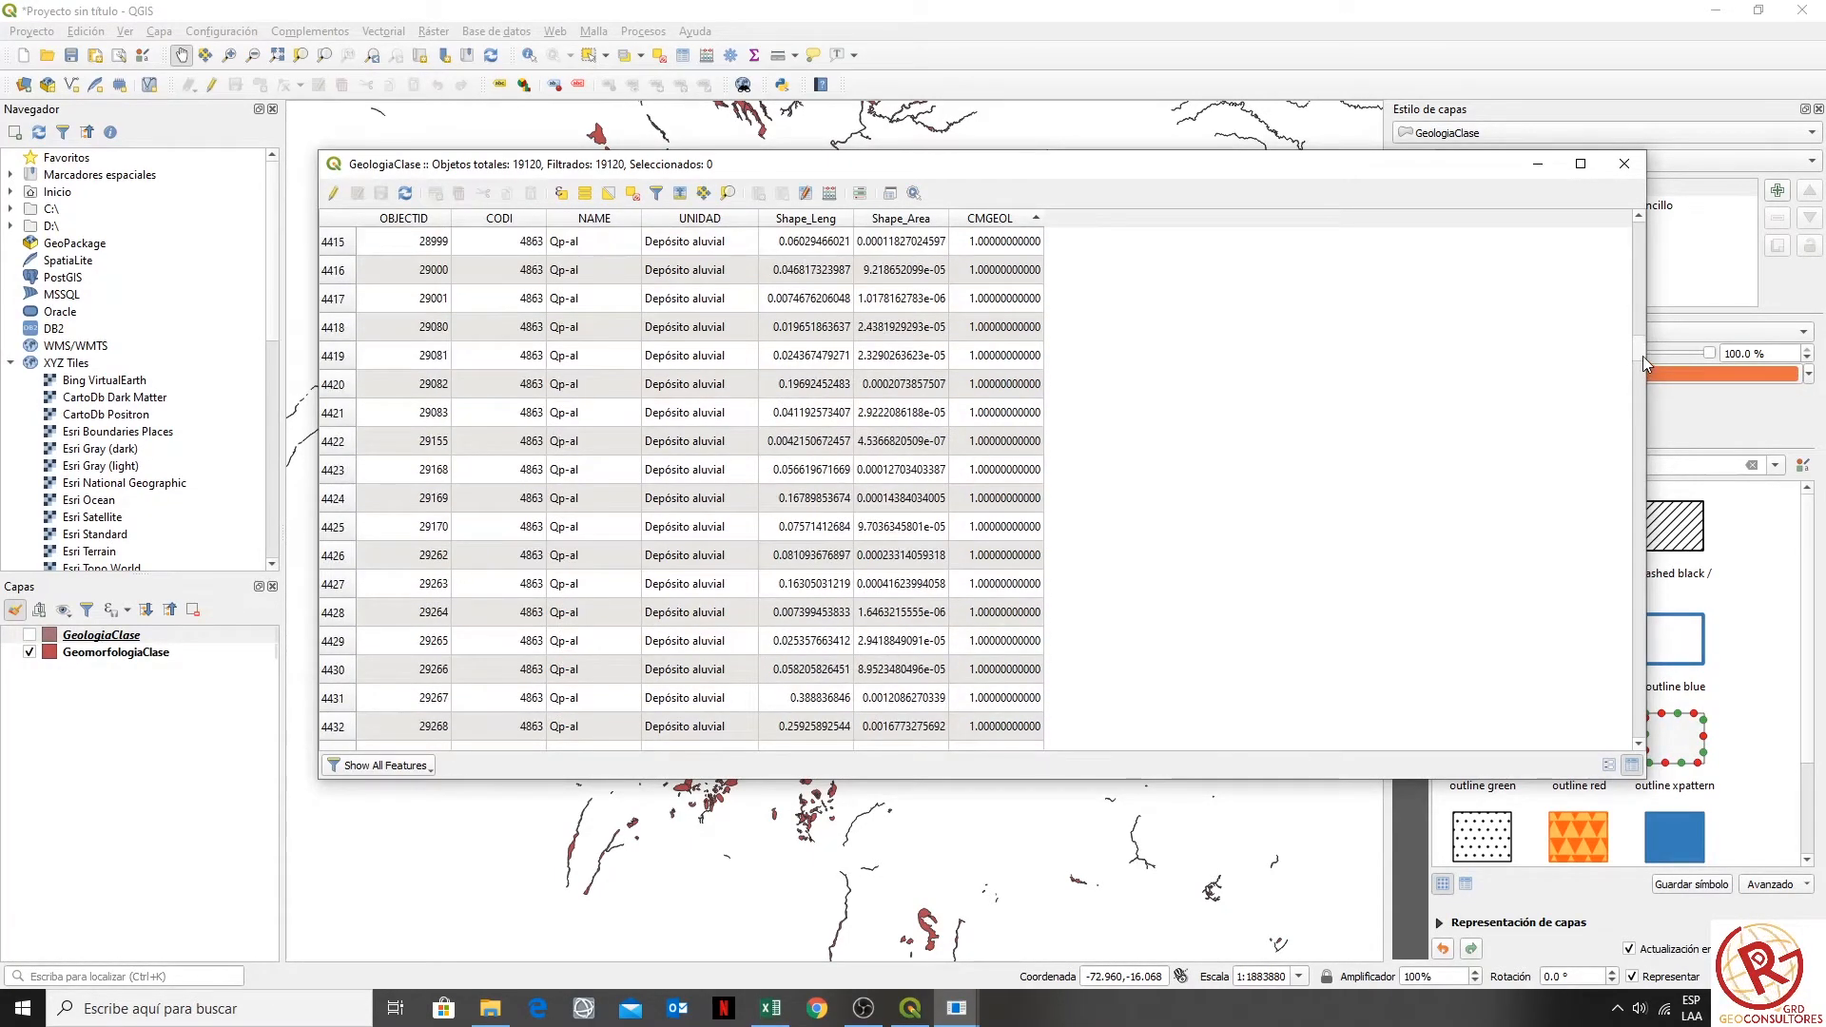
scroll(1262, 287, "down", 12)
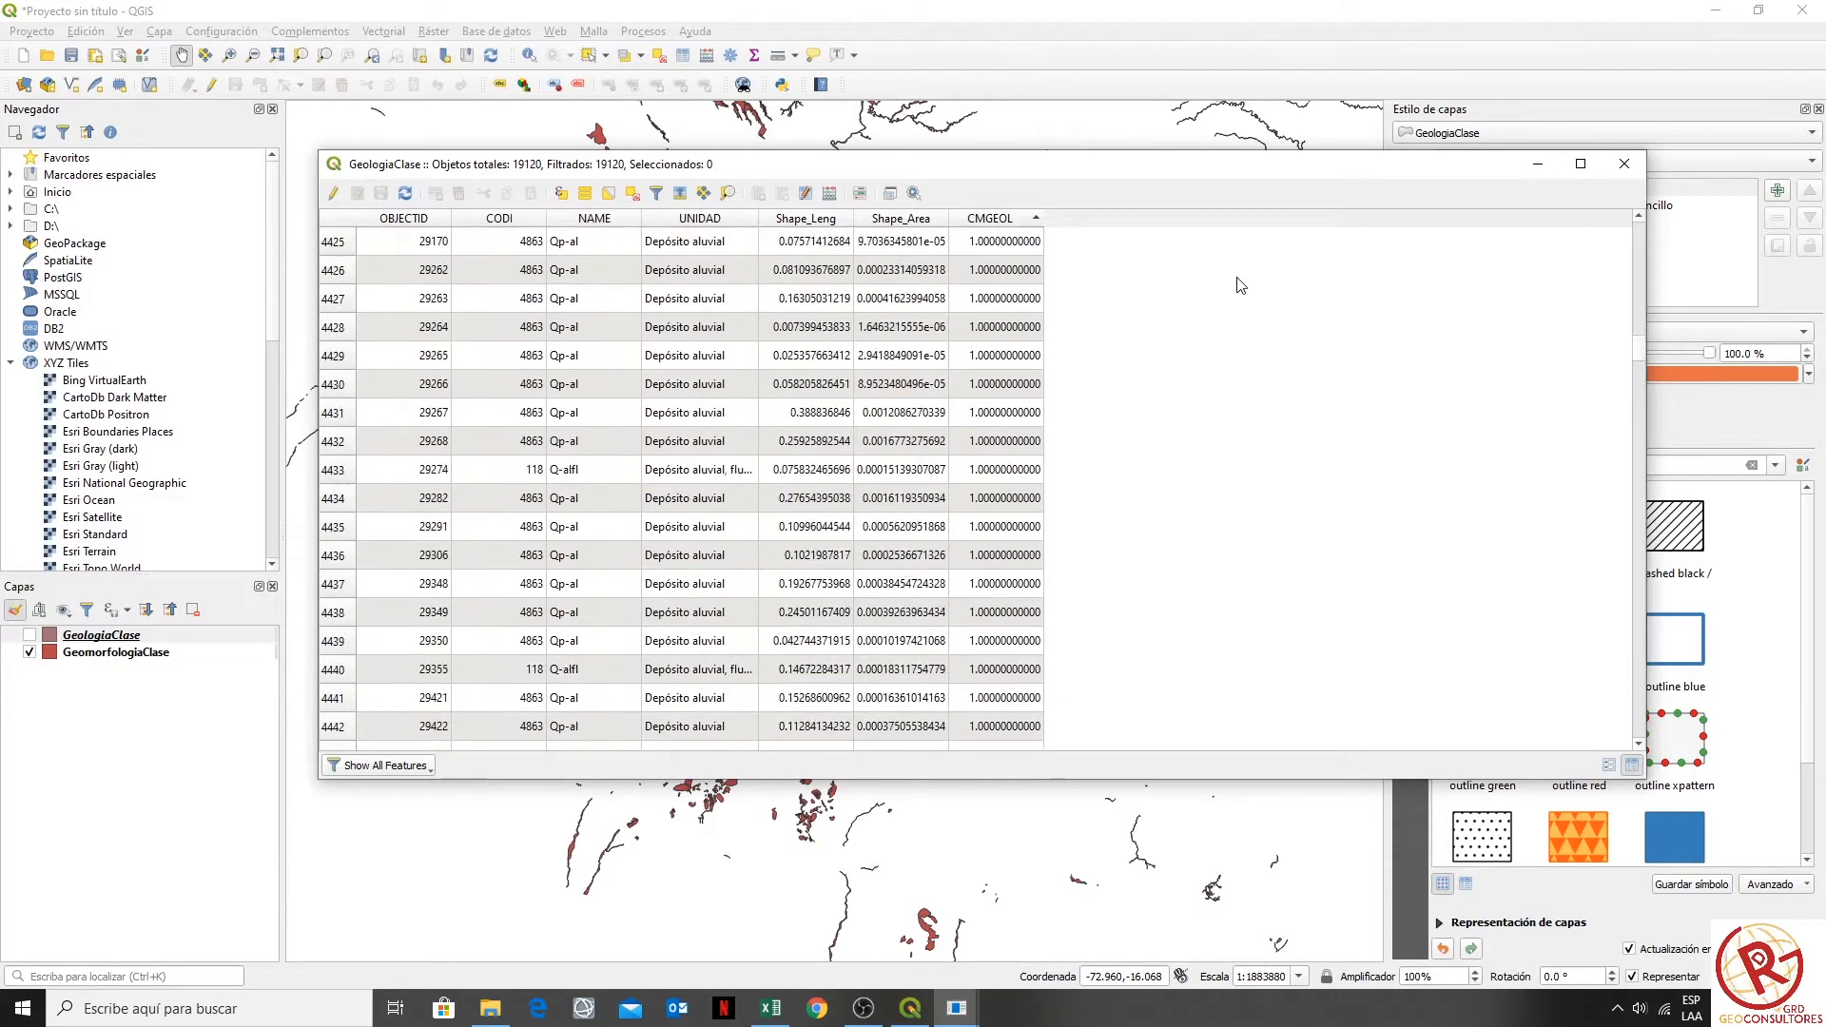
left_click_drag(760, 214, 905, 250)
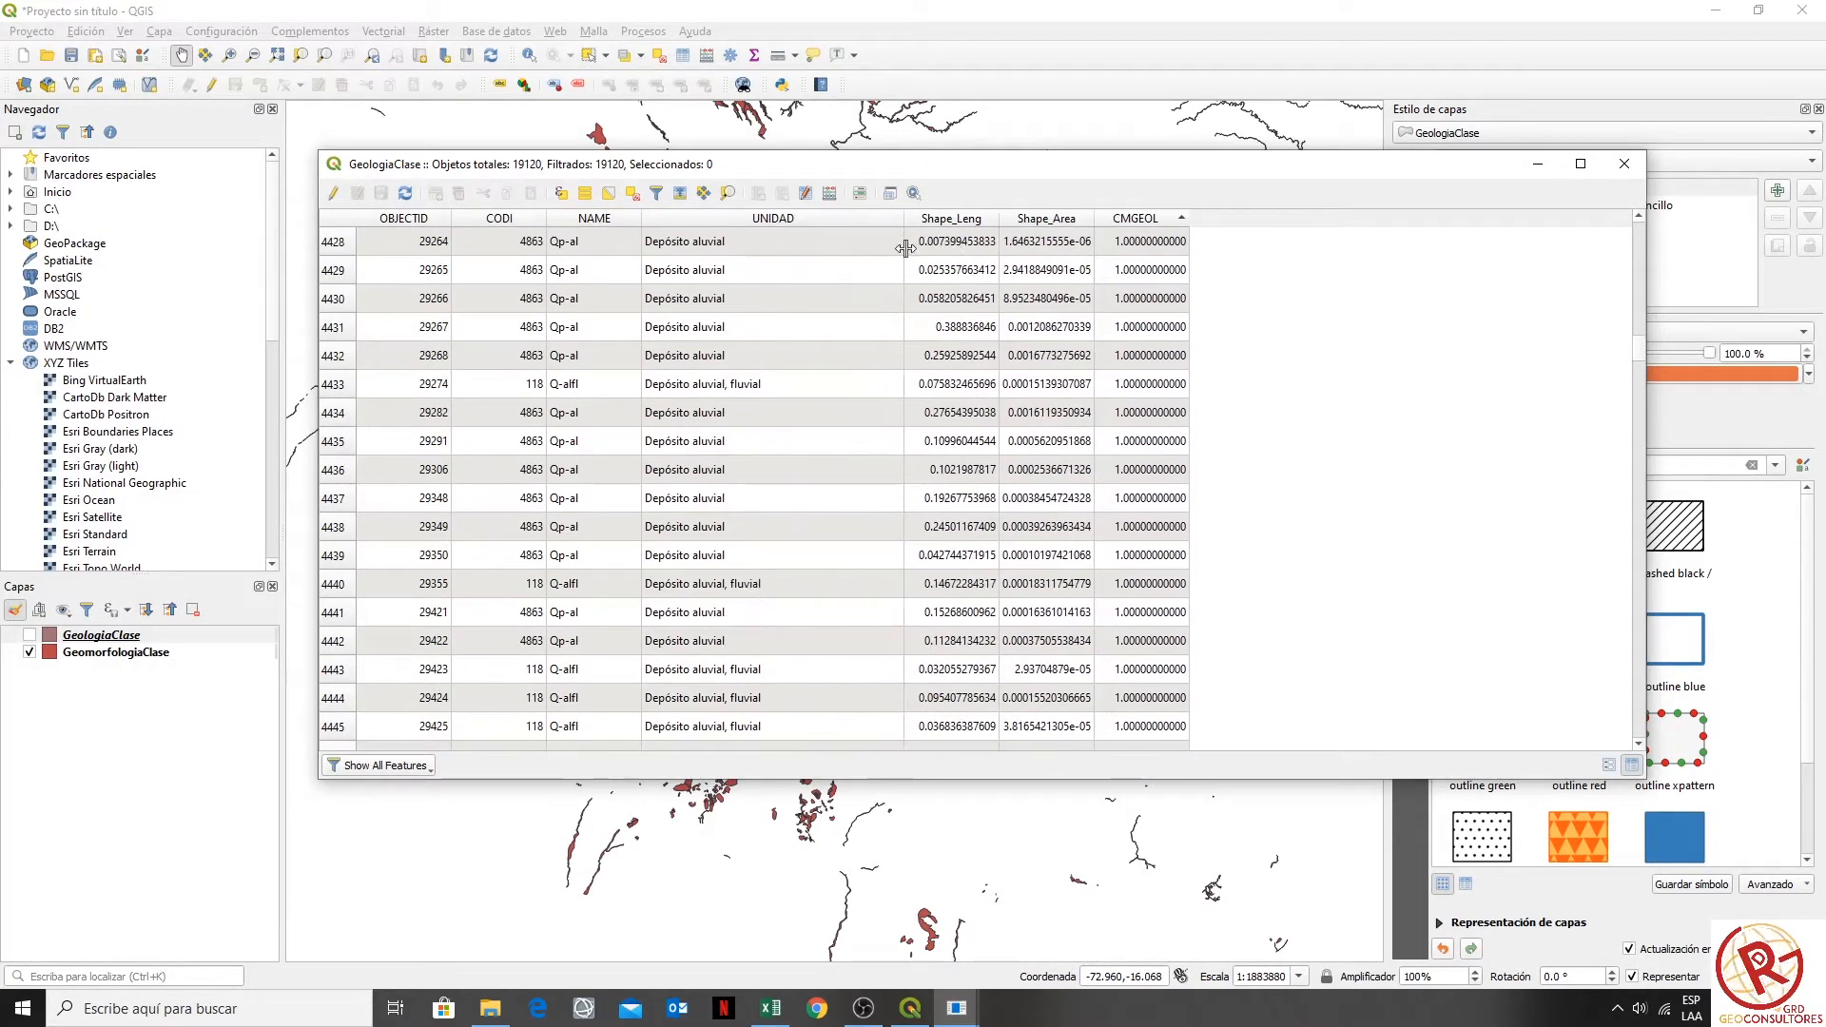
- Mark the Depósito aluvial, fluvial records with OBJECTID 29274 and 29355 and check the CMGEOL codes of similar records below them
left_click(333, 390)
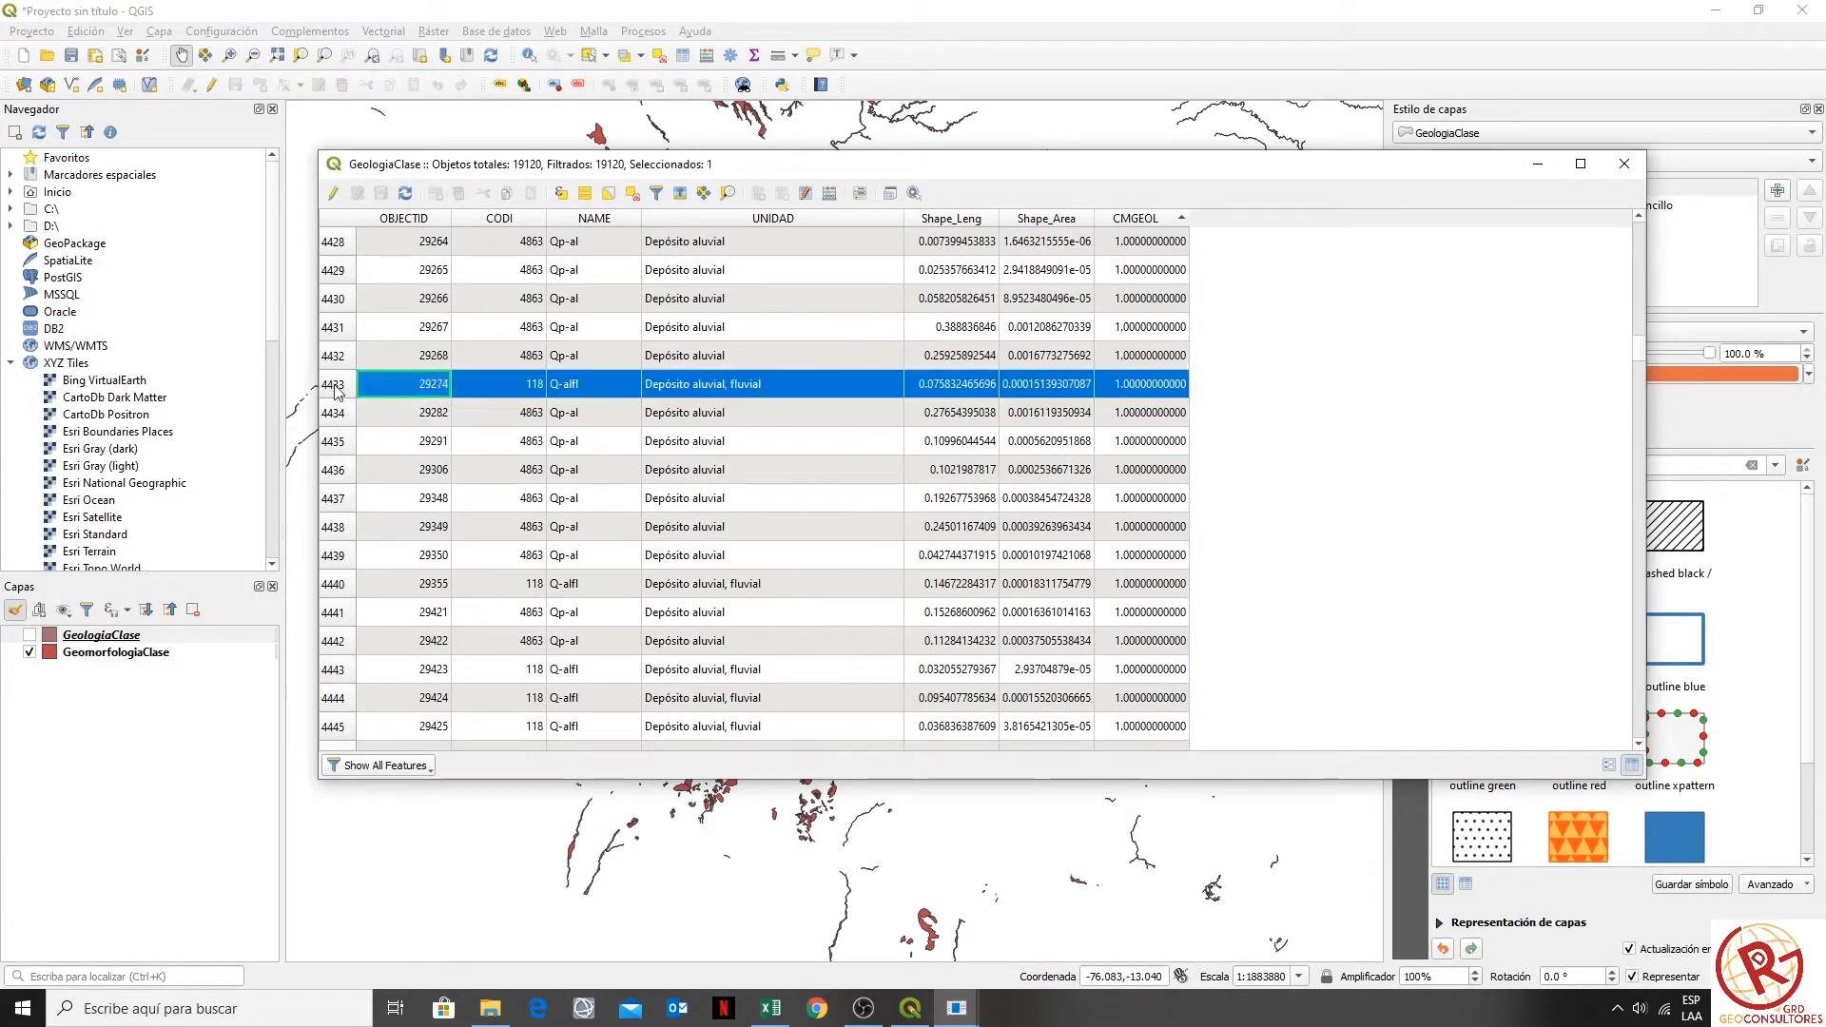
left_click(336, 584, "ctrl")
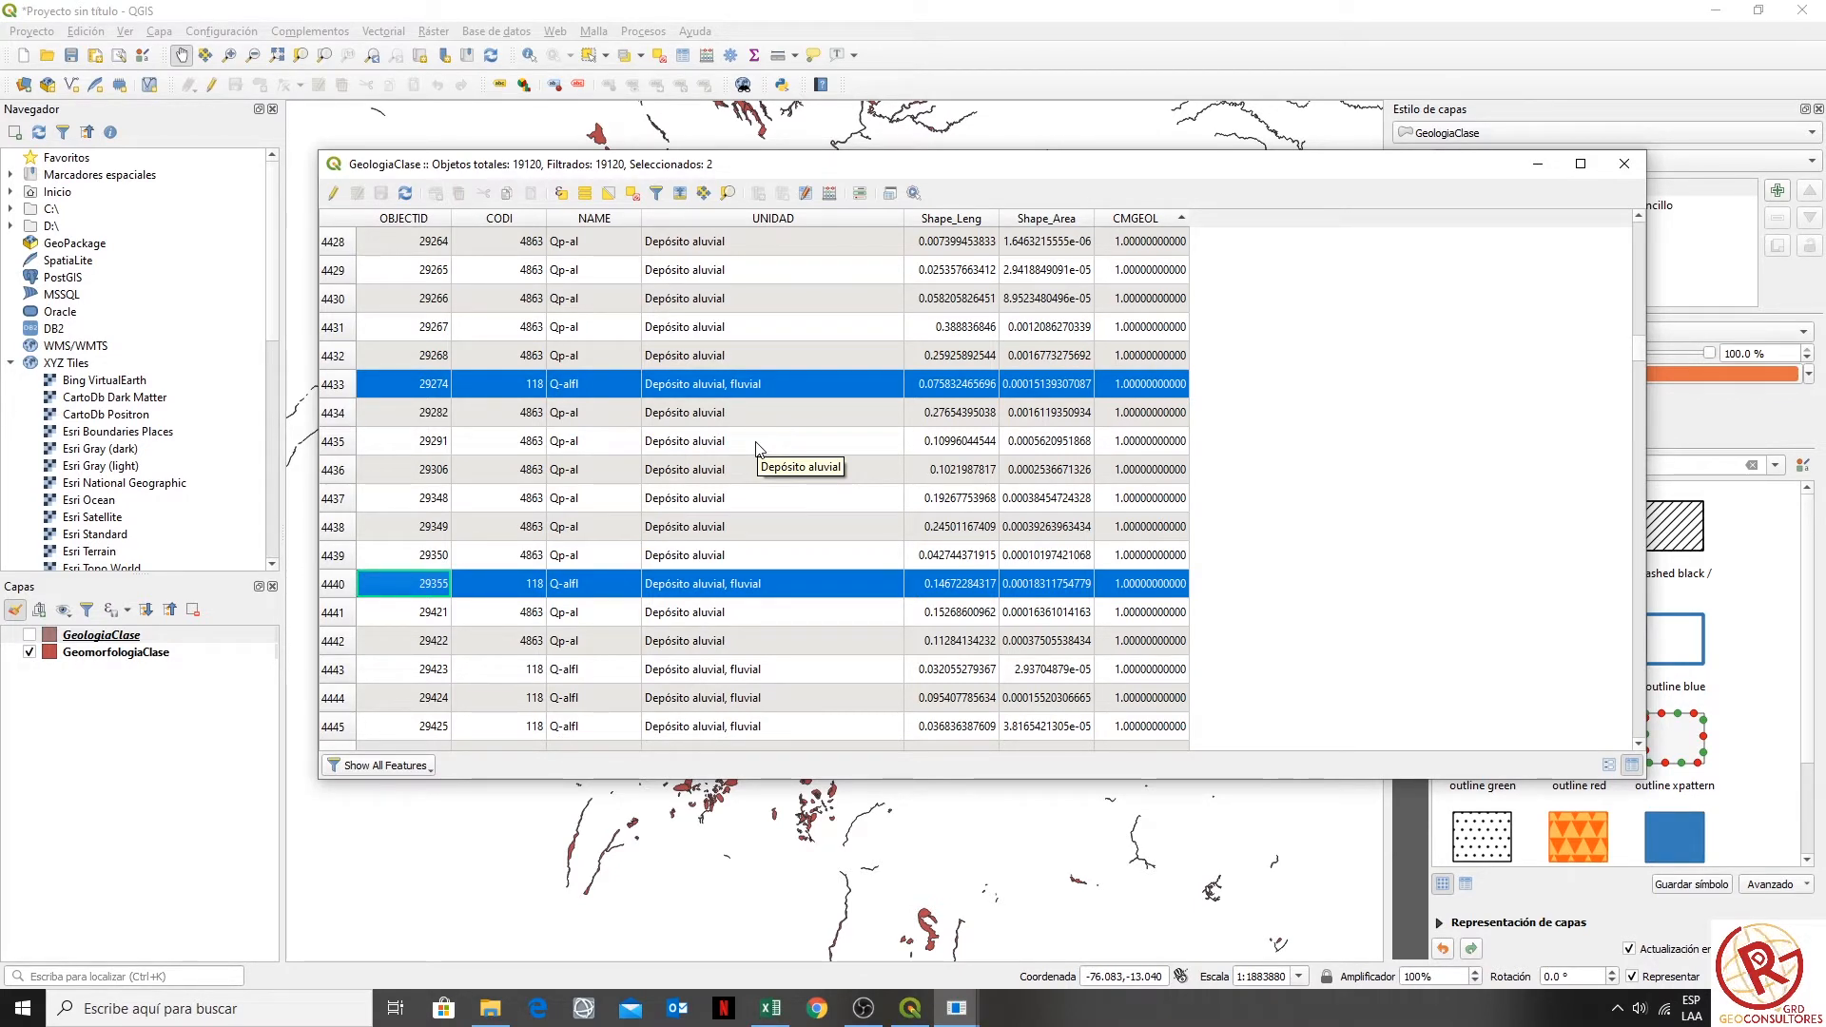
scroll(1057, 544, "down", 3)
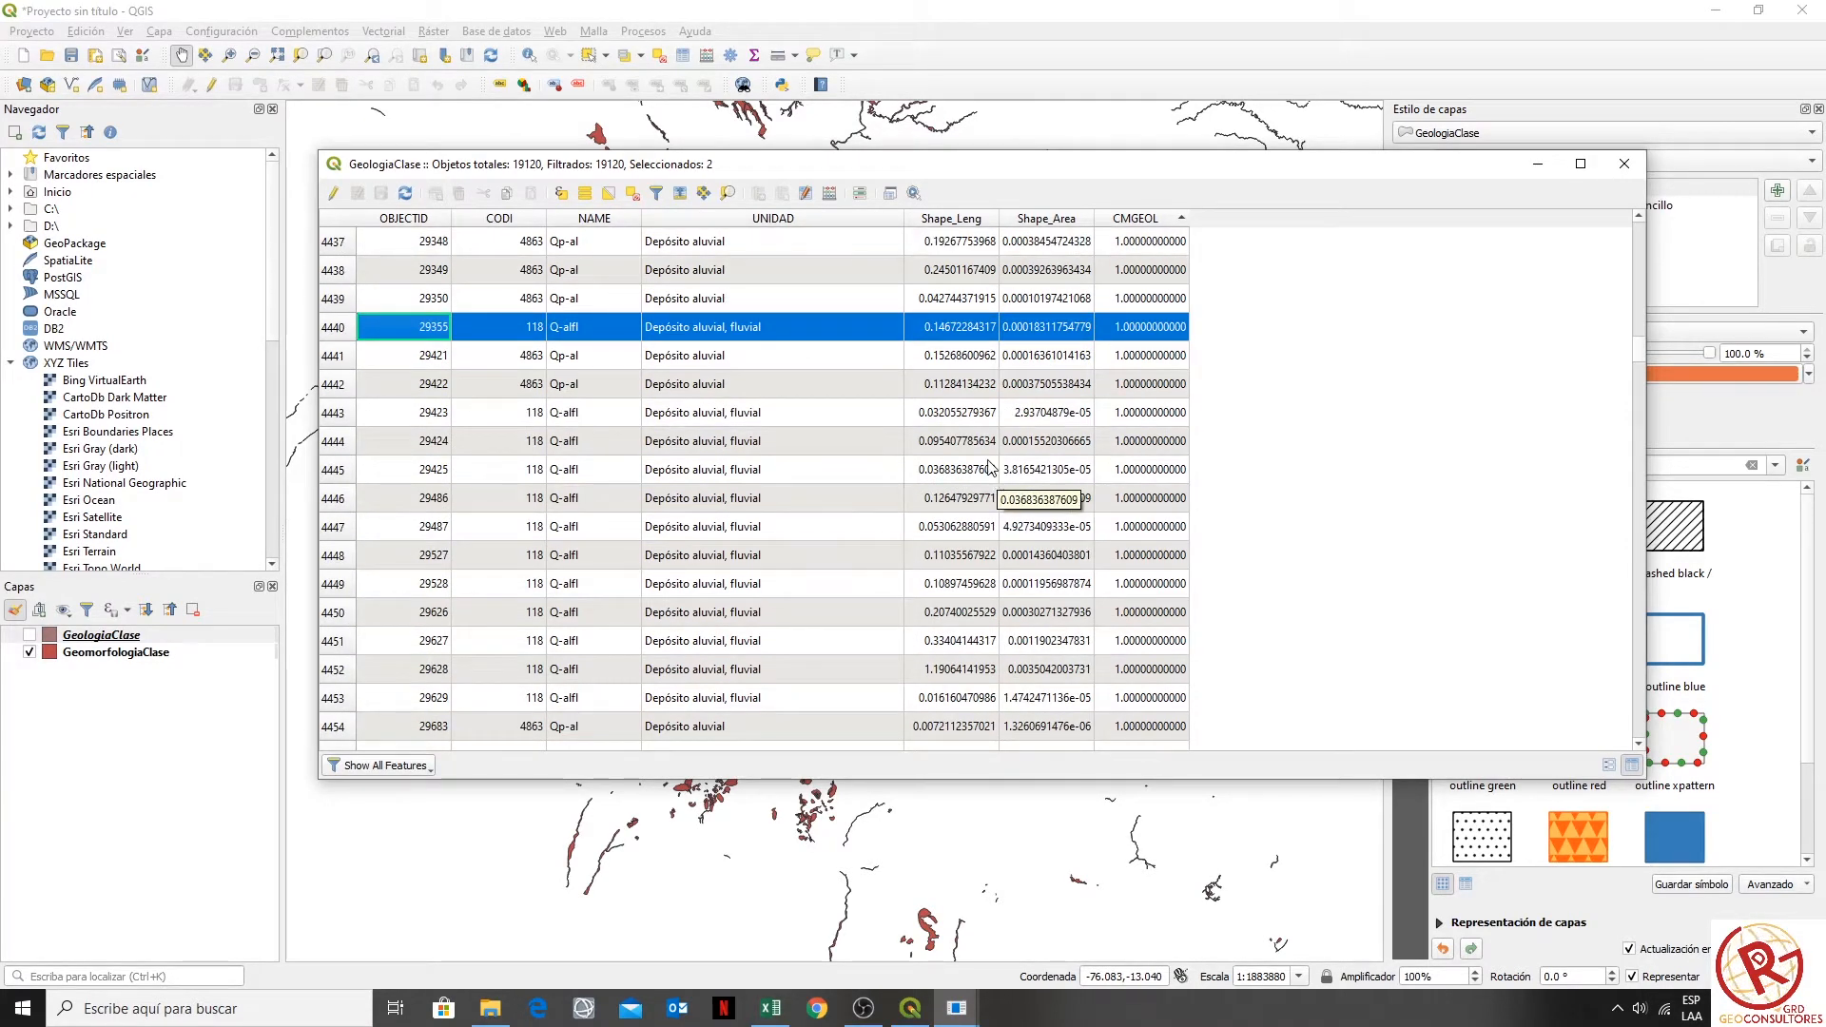
scroll(887, 536, "down", 3)
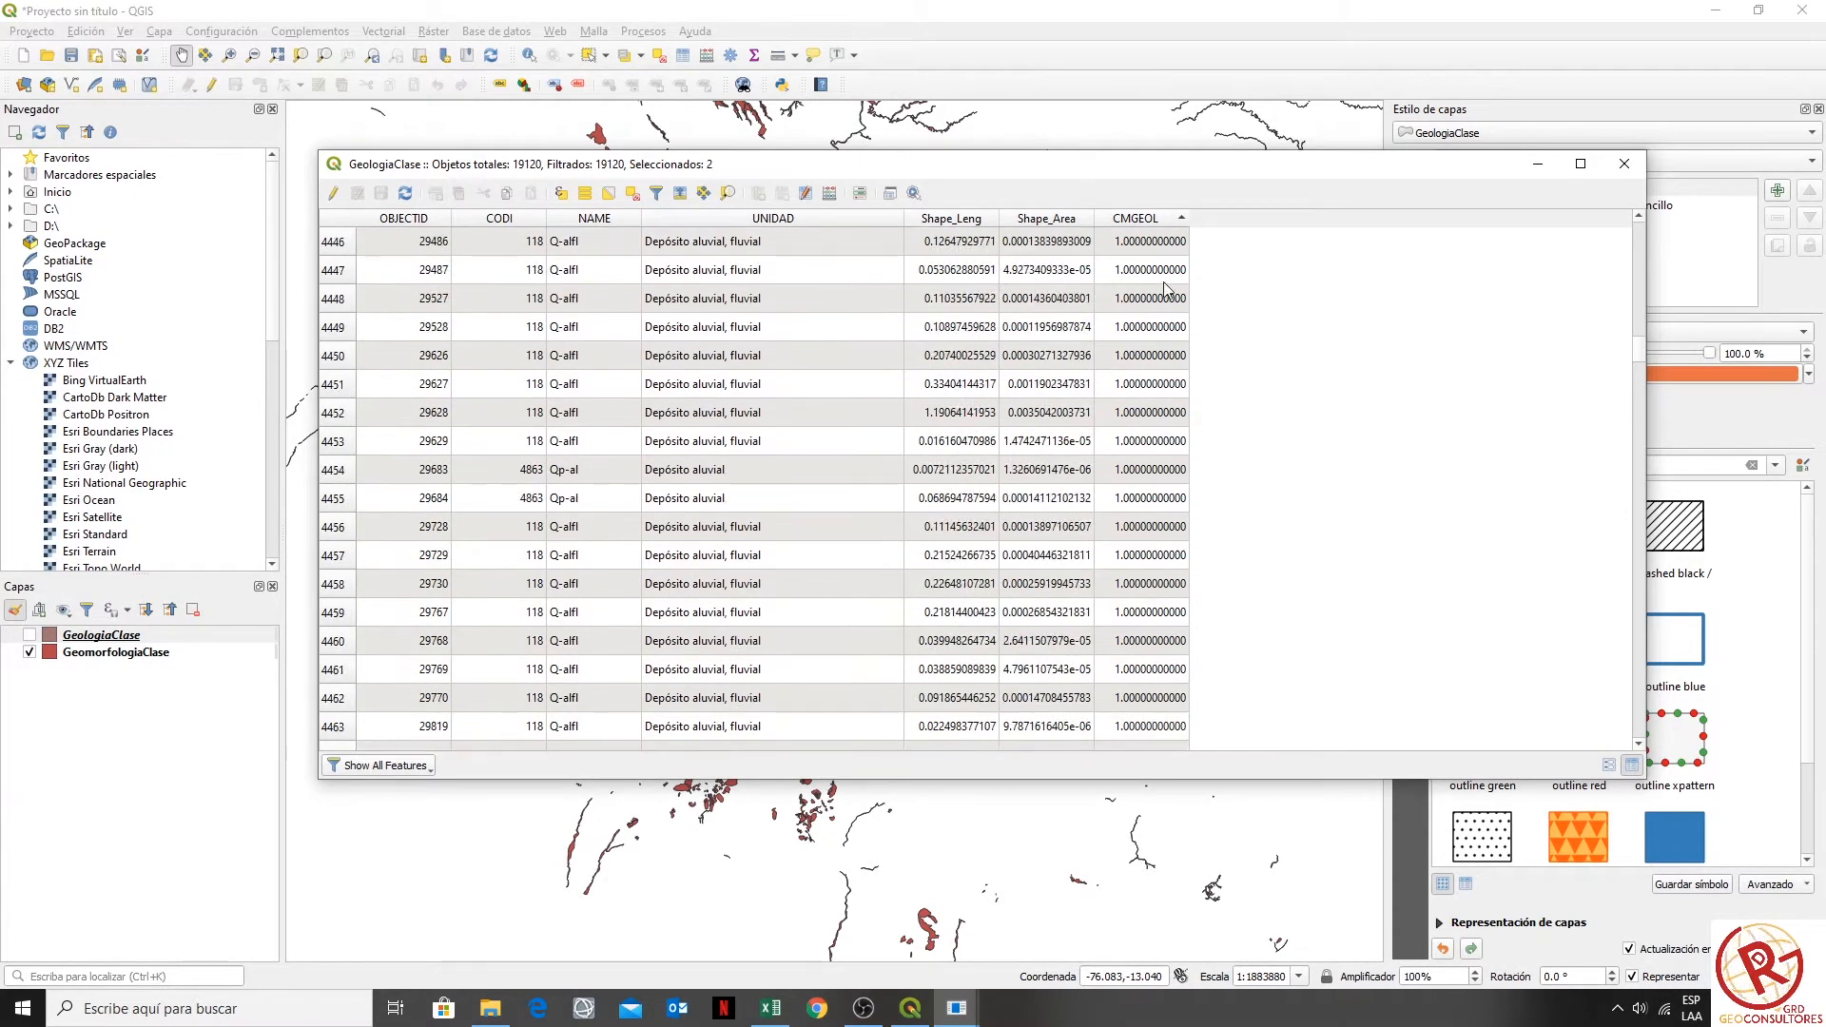
scroll(1211, 419, "down", 16)
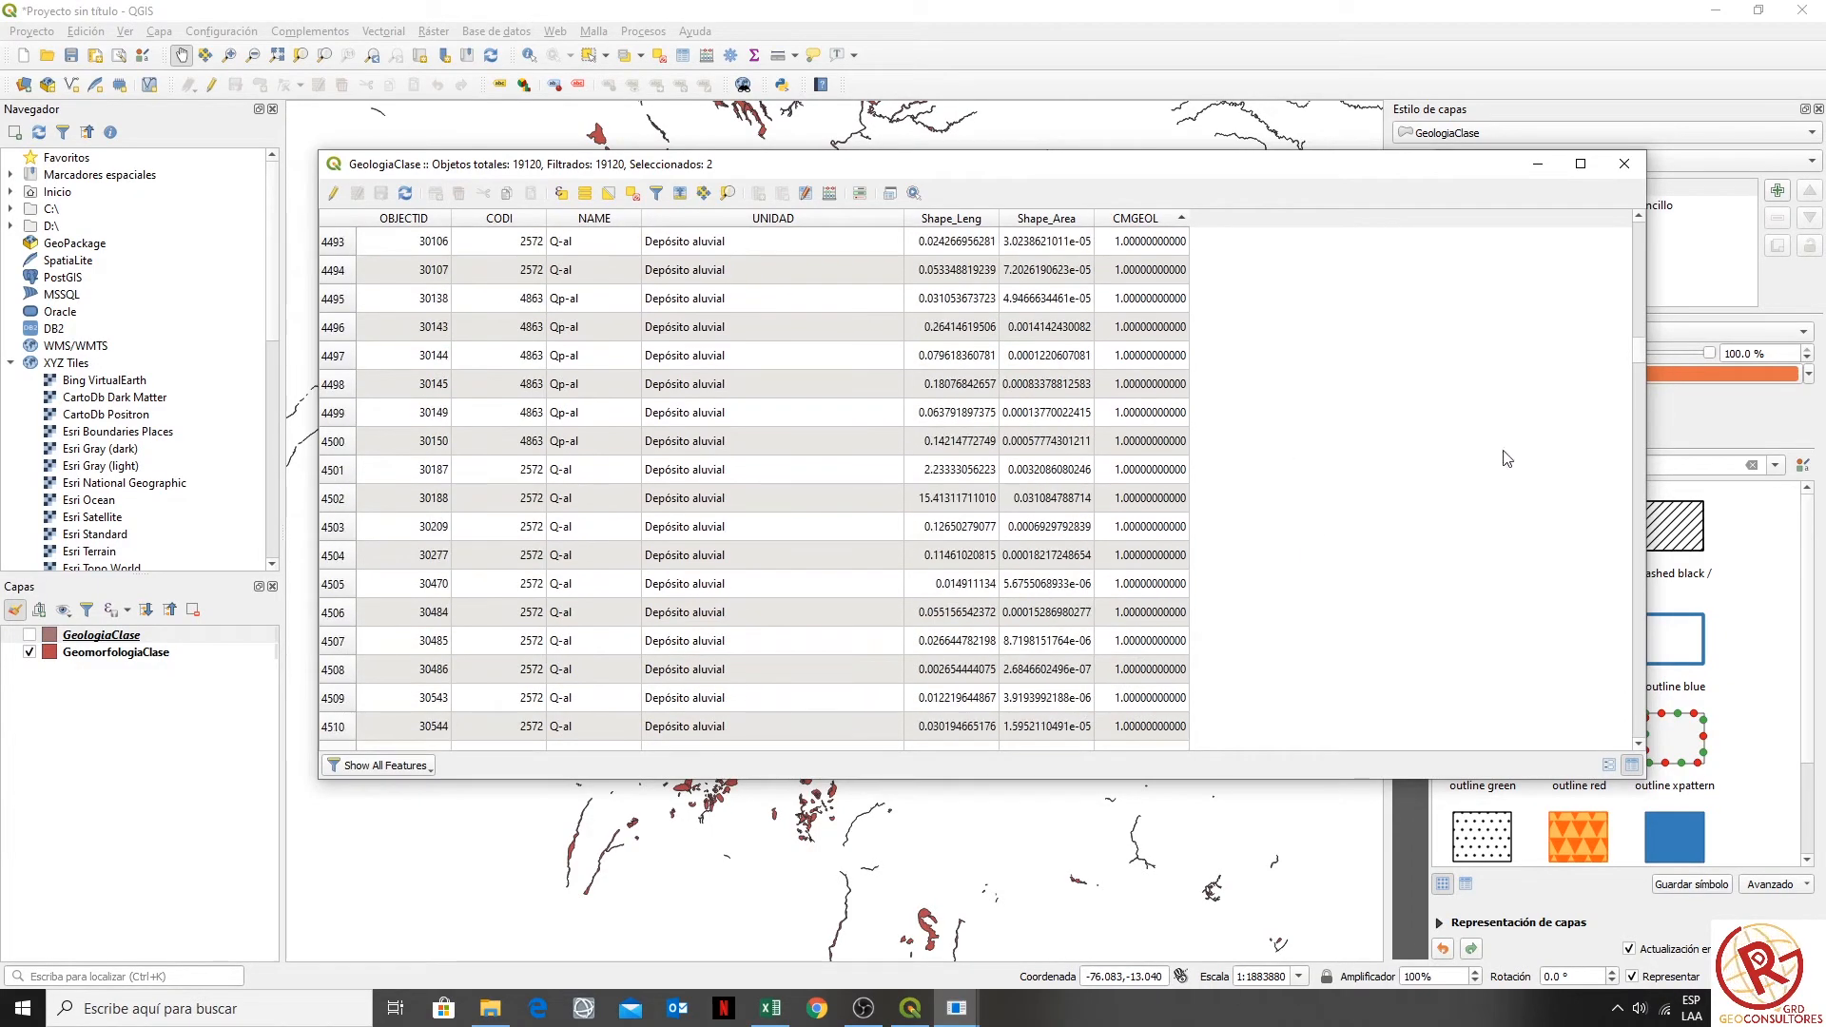
- Examine the Depósito coluvial and Depósito coluvial - aluvial records toward the end of the table and compare their CMGEOL codes
left_click_drag(1642, 352, 1635, 703)
scroll(1018, 357, "down", 5)
scroll(1018, 357, "down", 18)
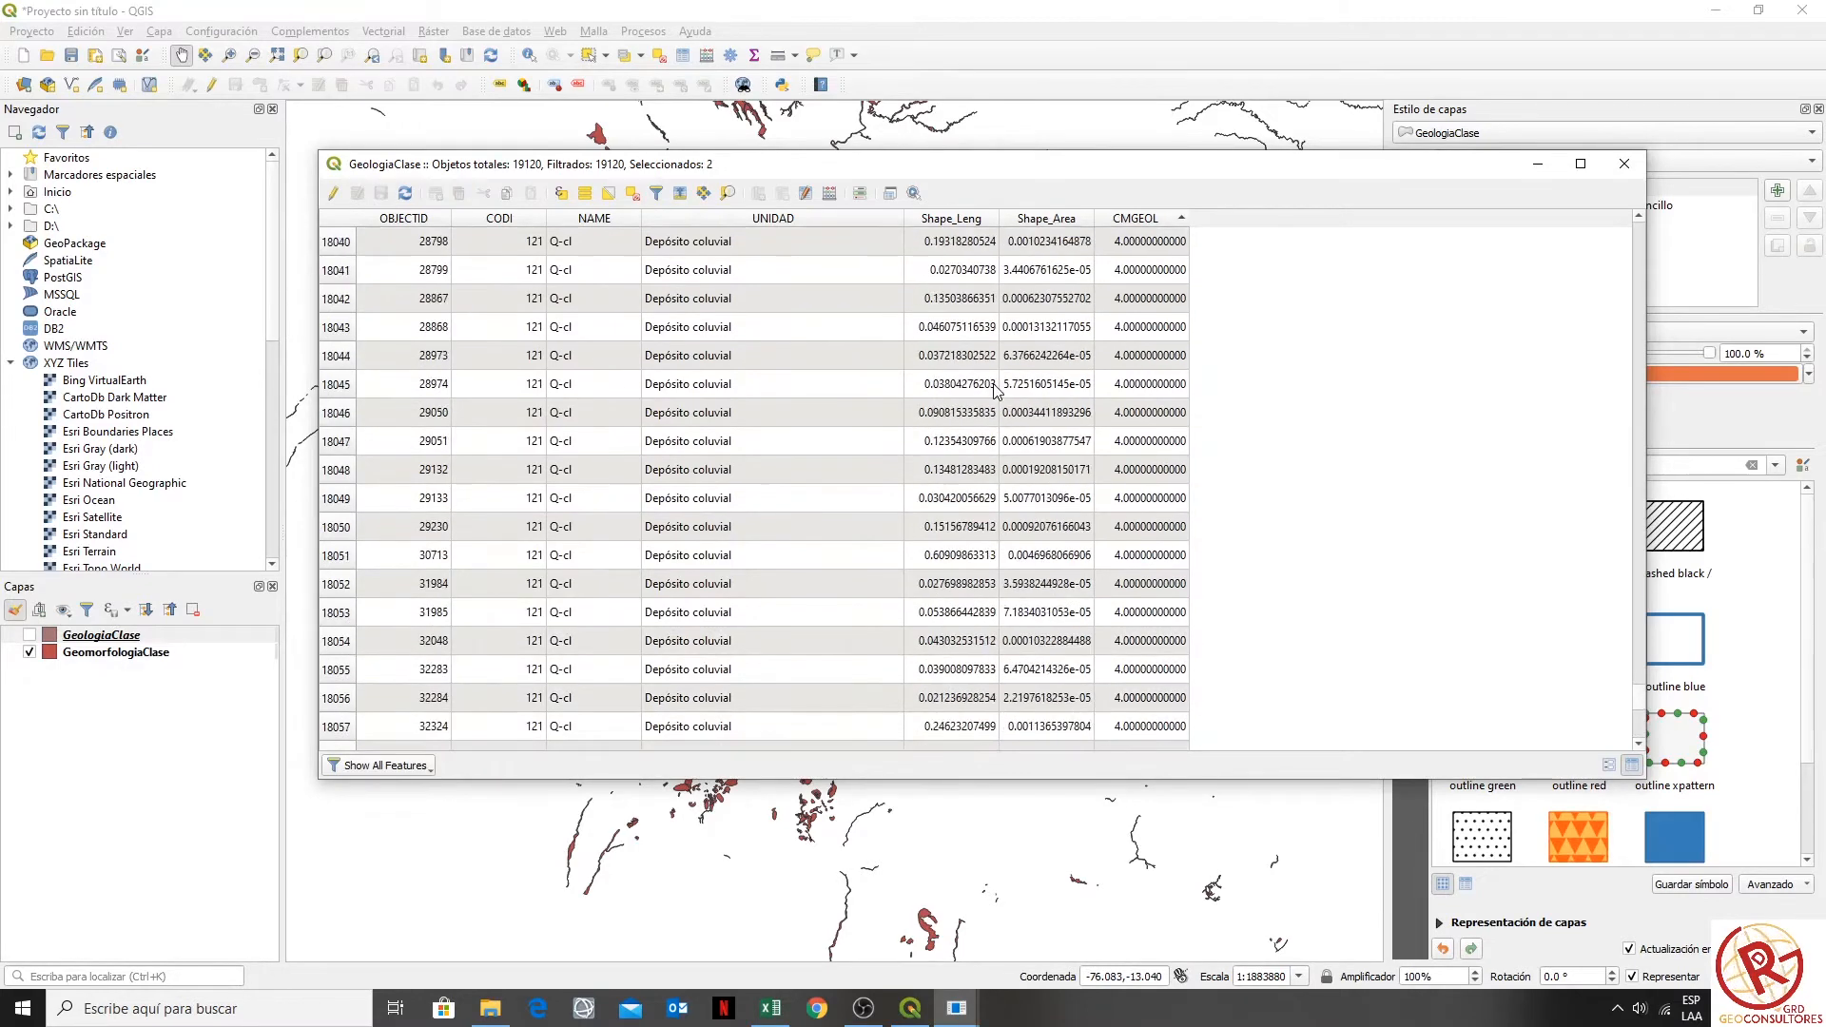
scroll(1101, 399, "down", 17)
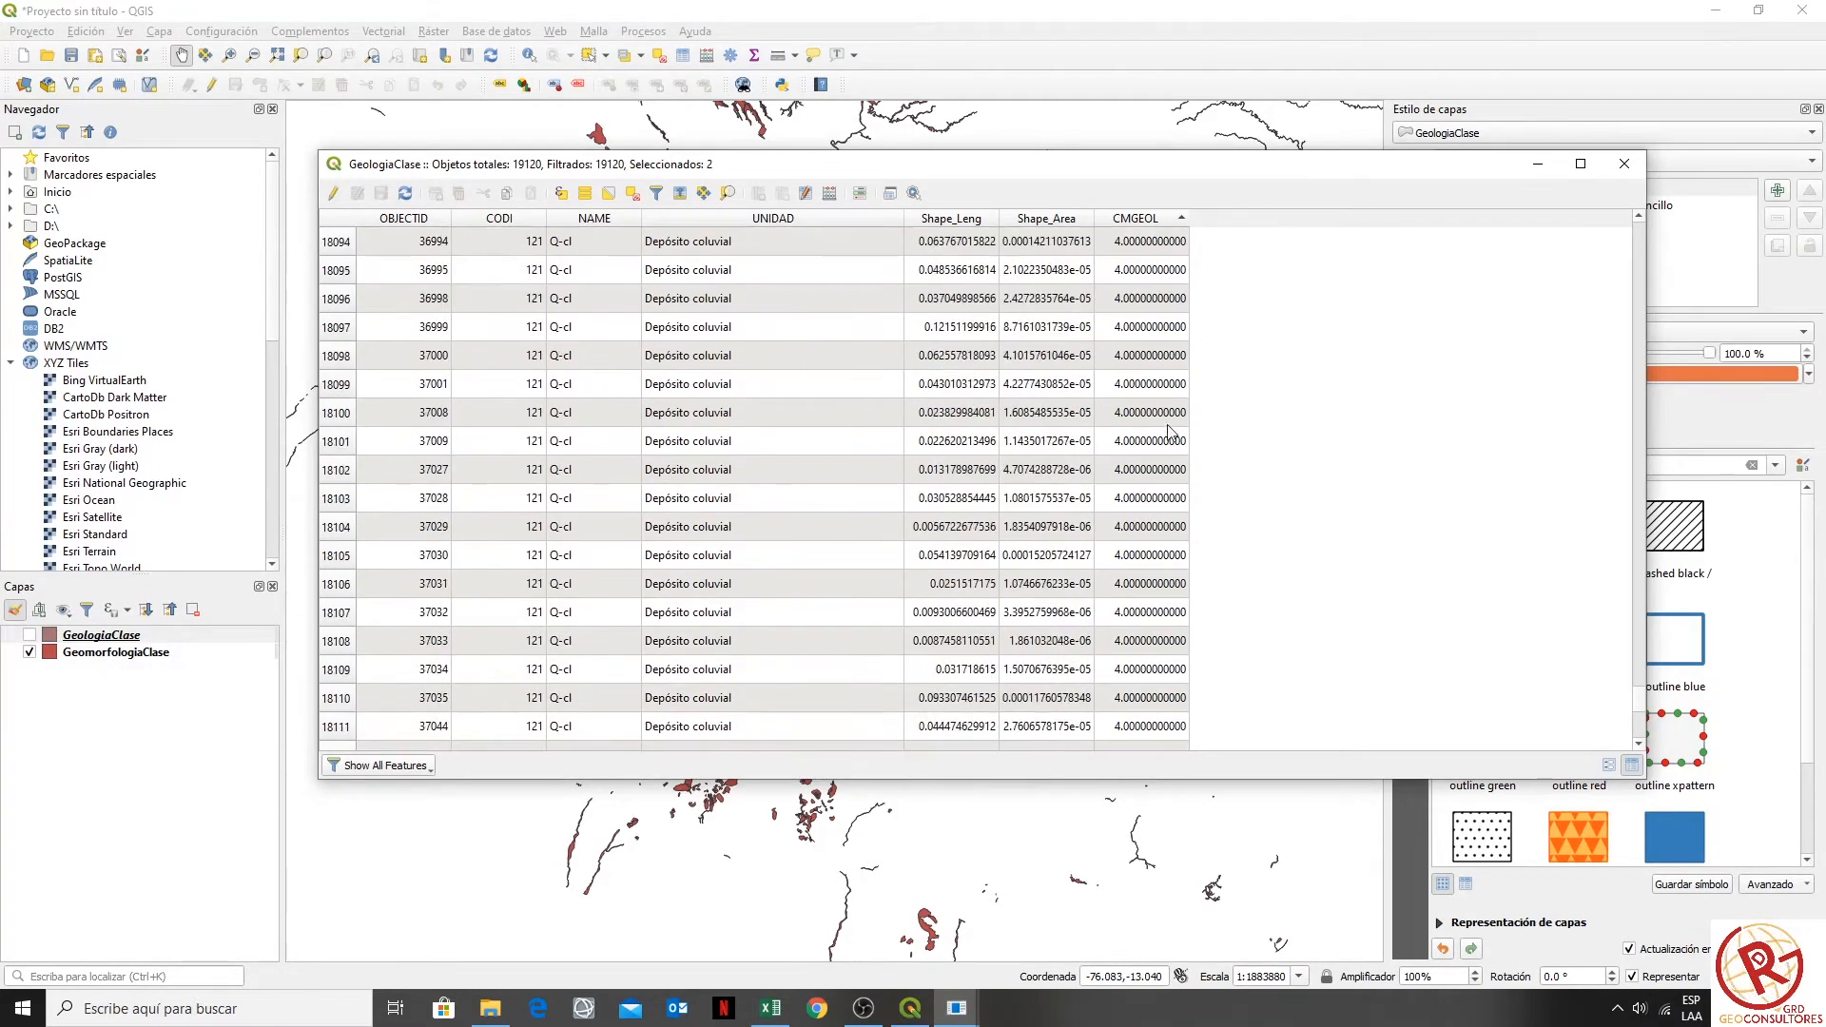
scroll(1236, 471, "down", 10)
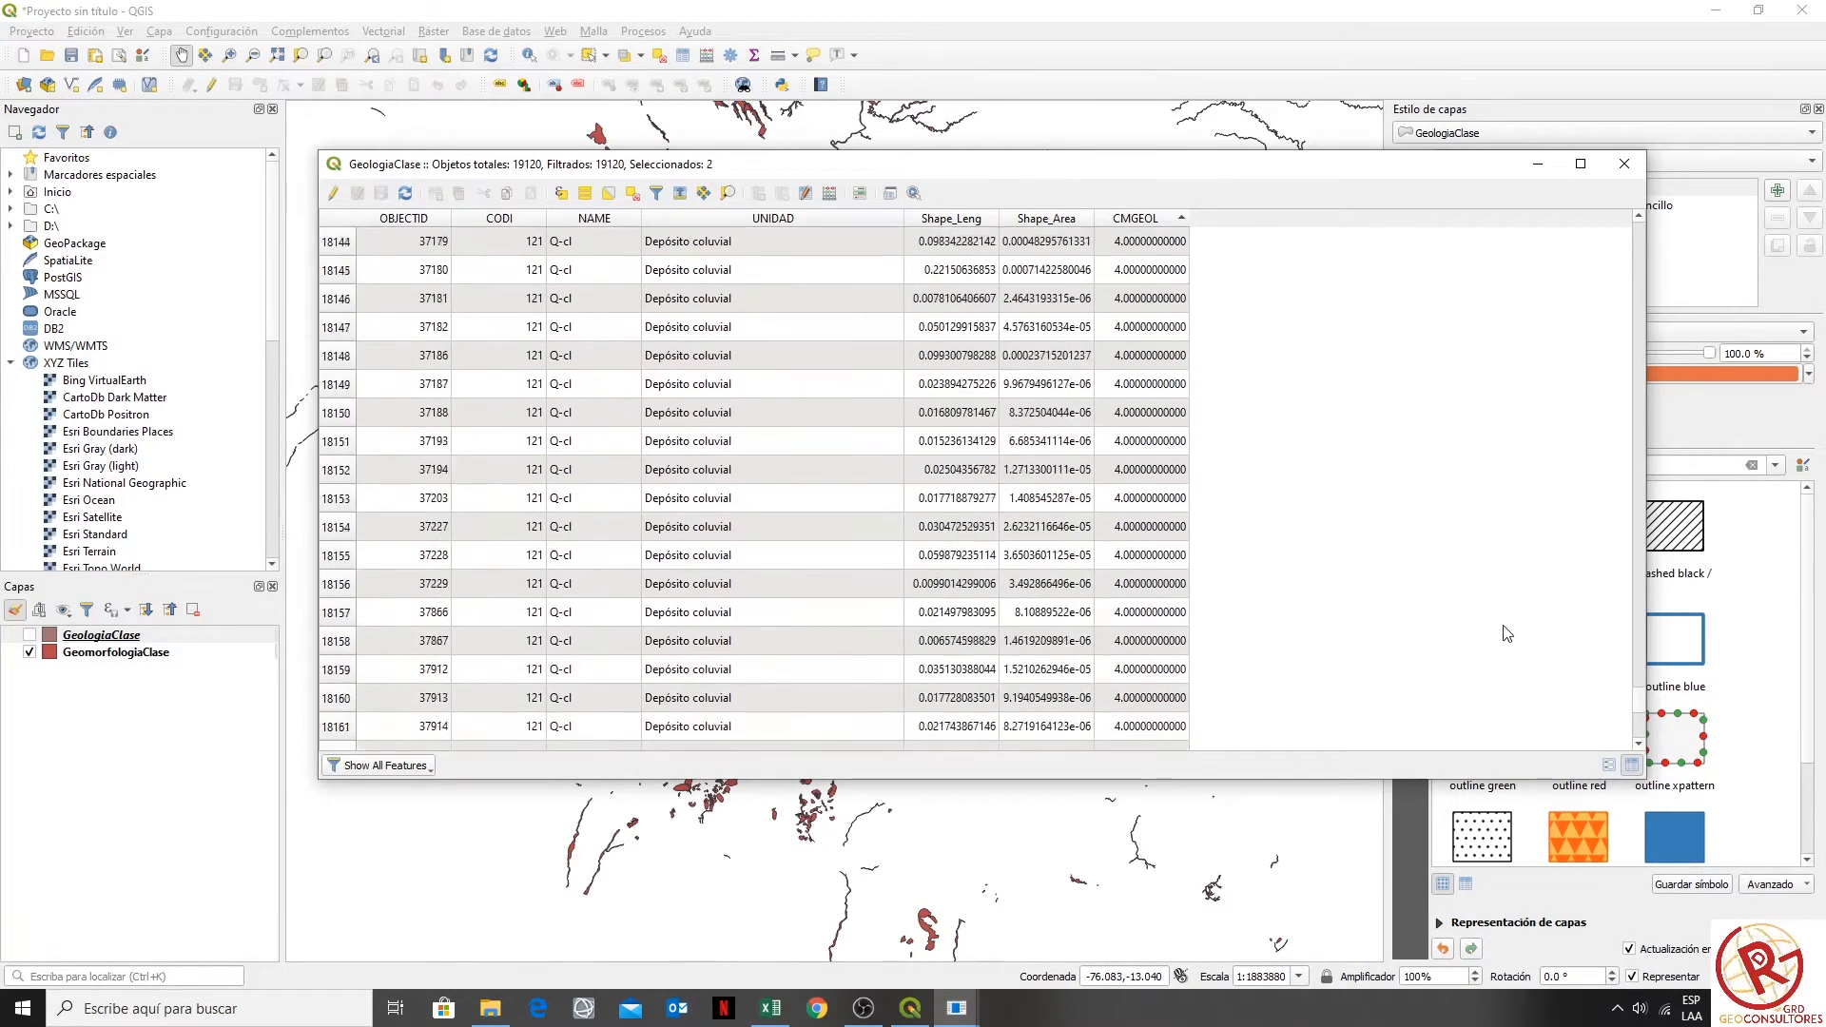
scroll(1640, 735, "down", 12)
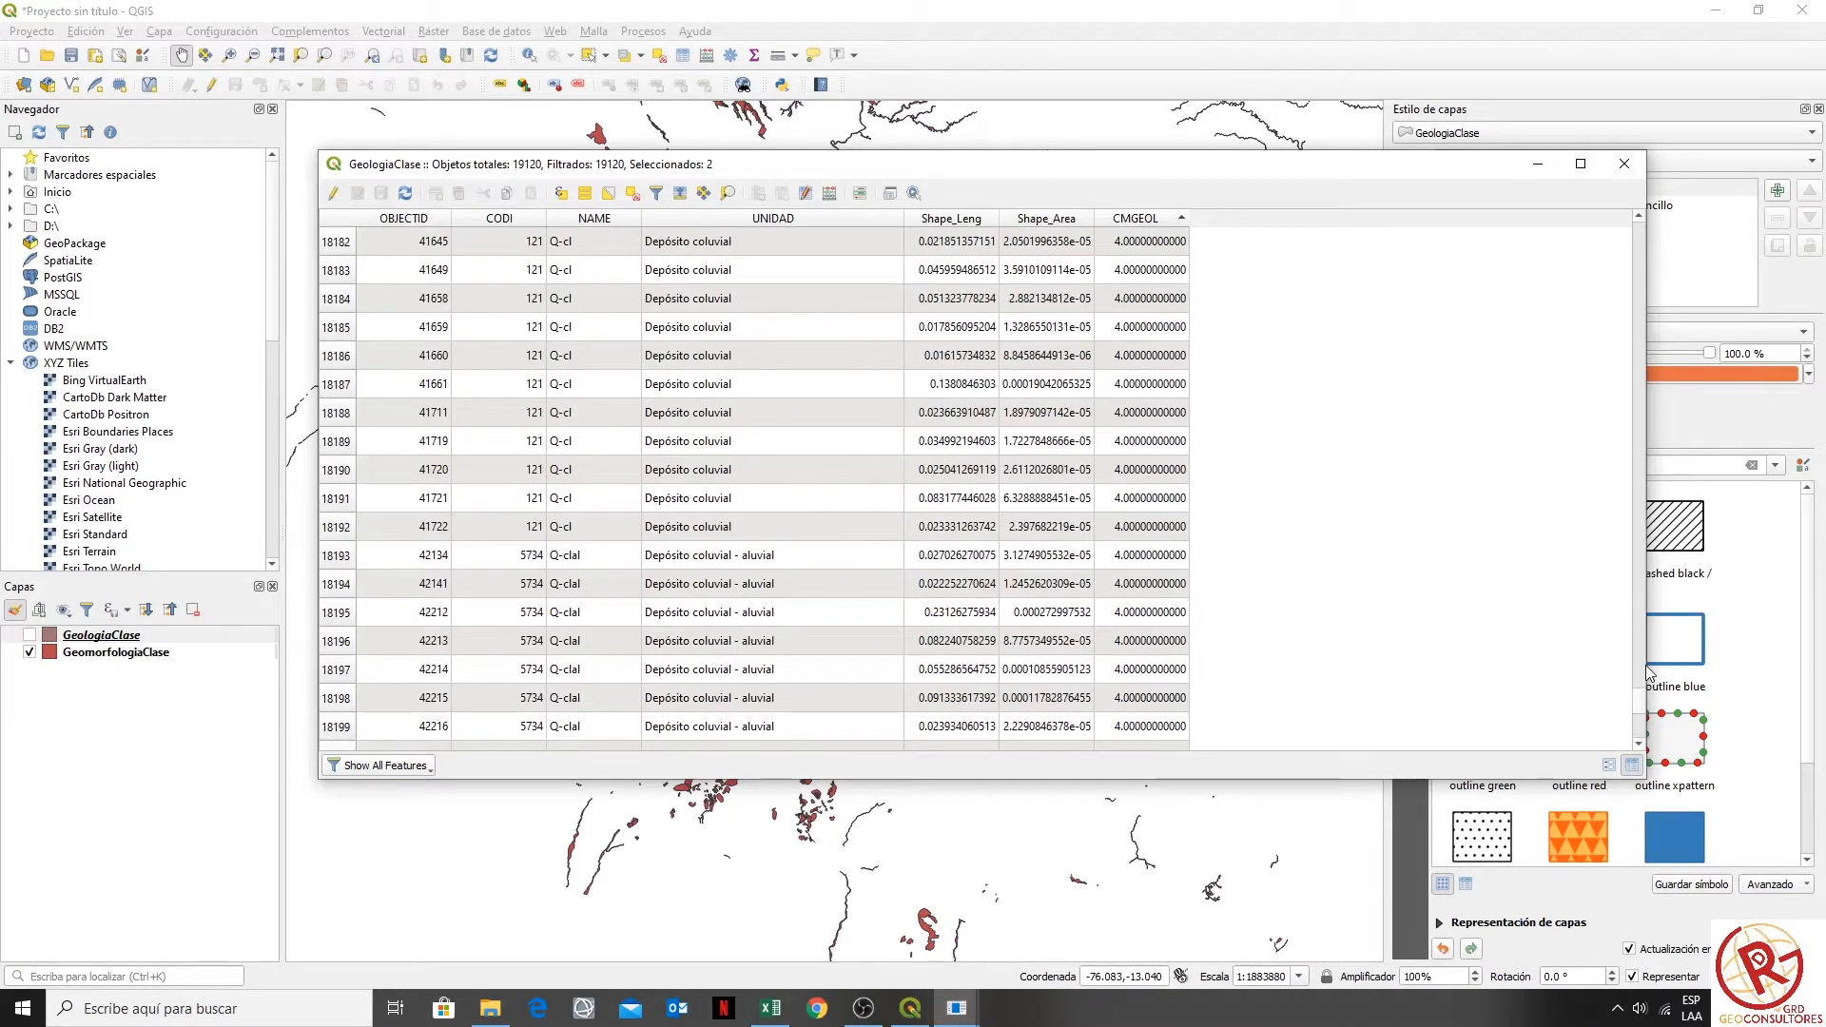
scroll(1639, 664, "up", 6)
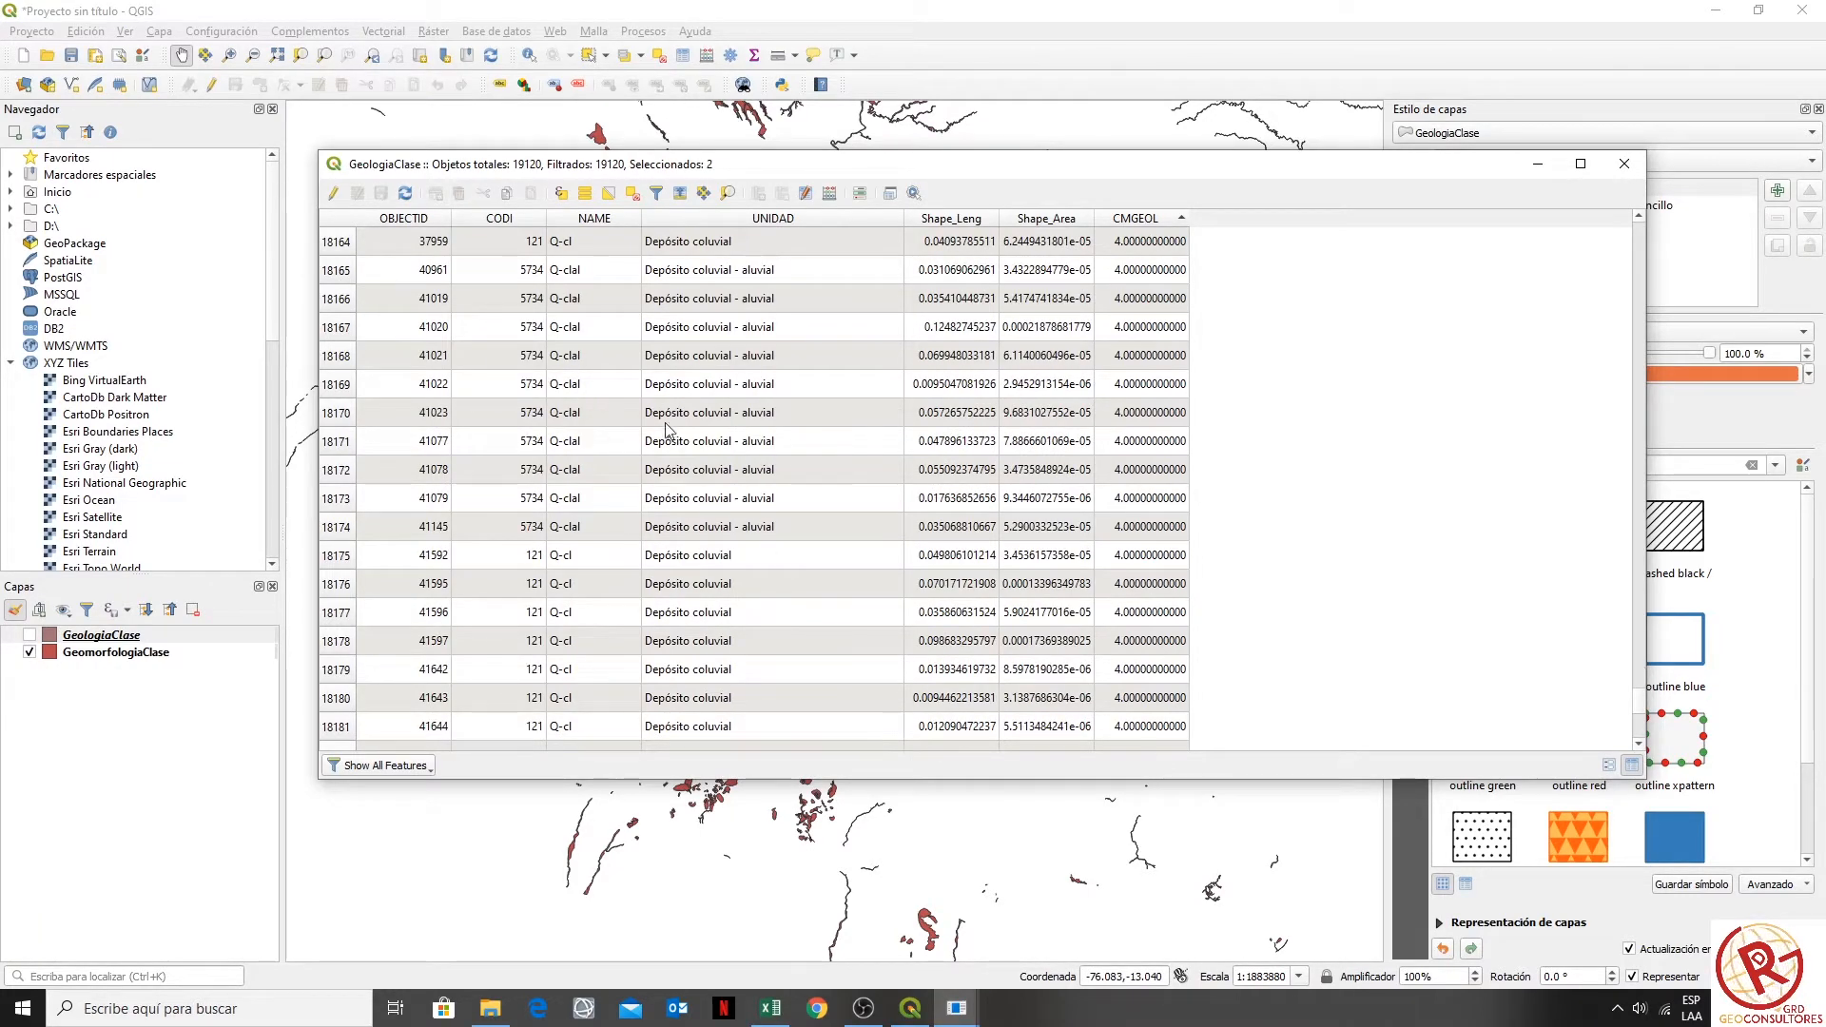
scroll(1132, 380, "up", 1)
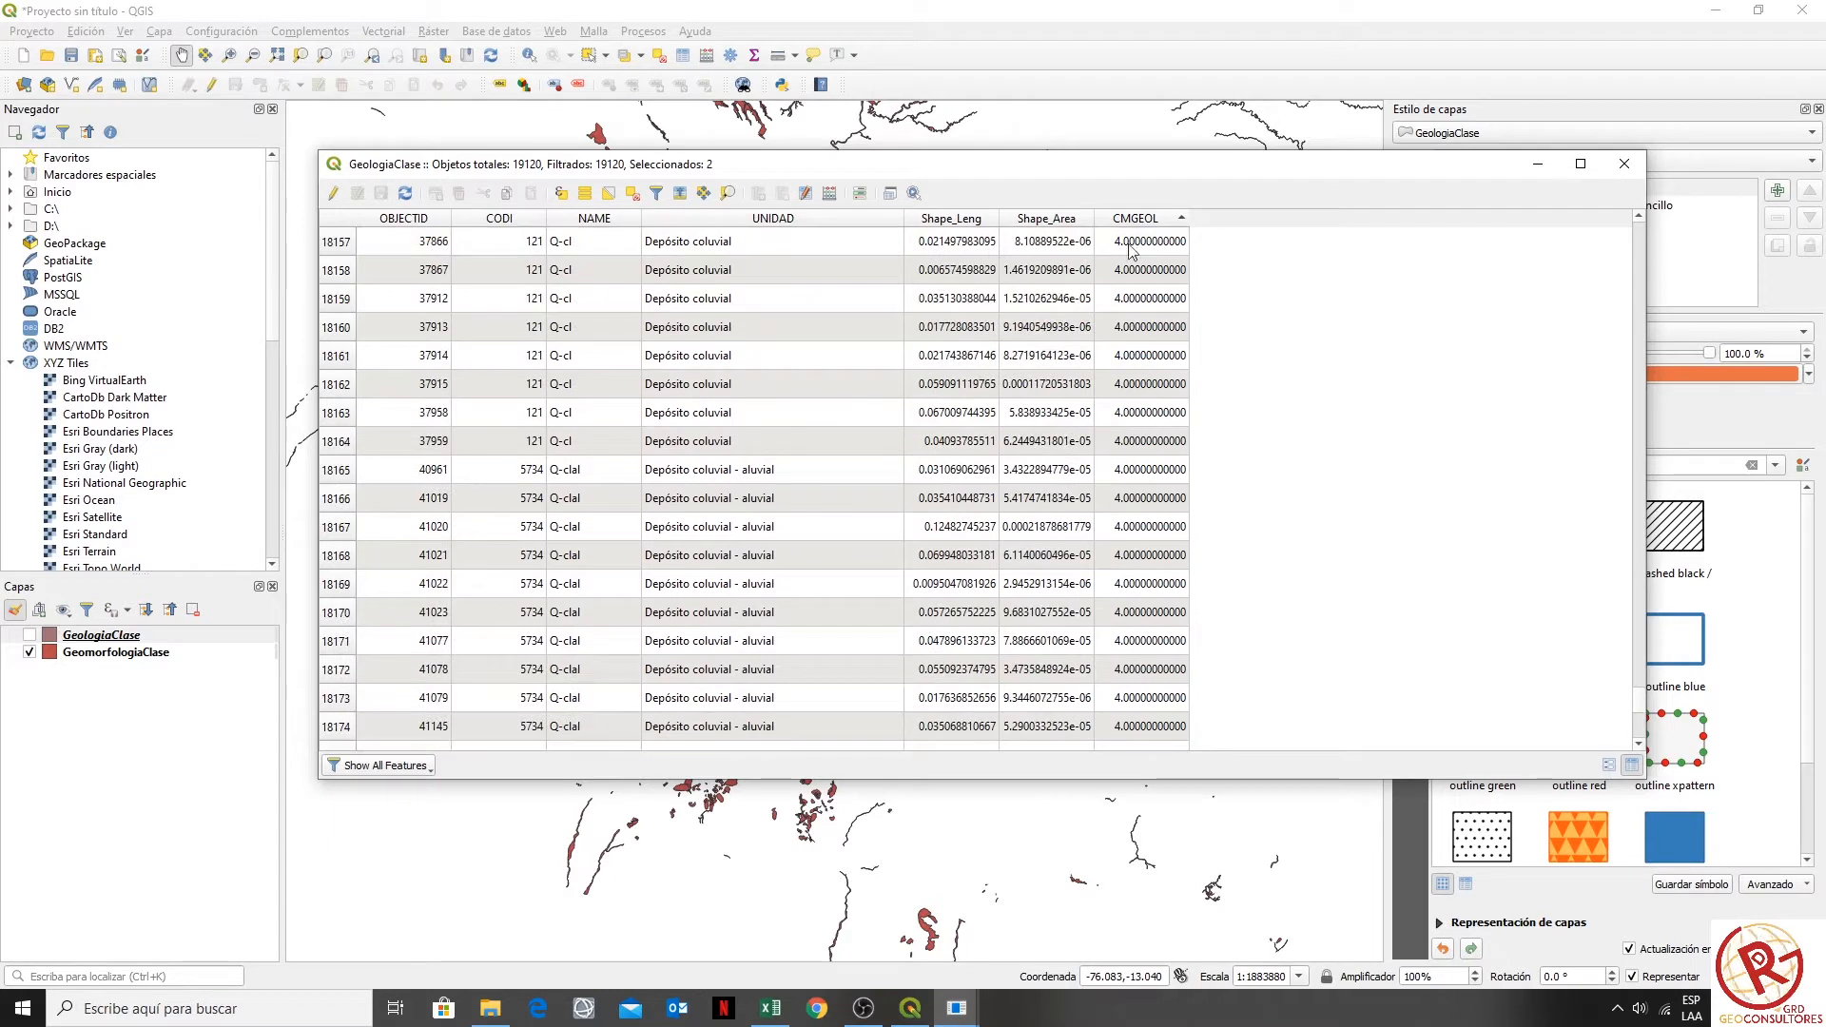
- Select the adjacent Depósito coluvial and Depósito coluvial - aluvial records with OBJECTID 37959 and 40961
left_click_drag(342, 442, 331, 481)
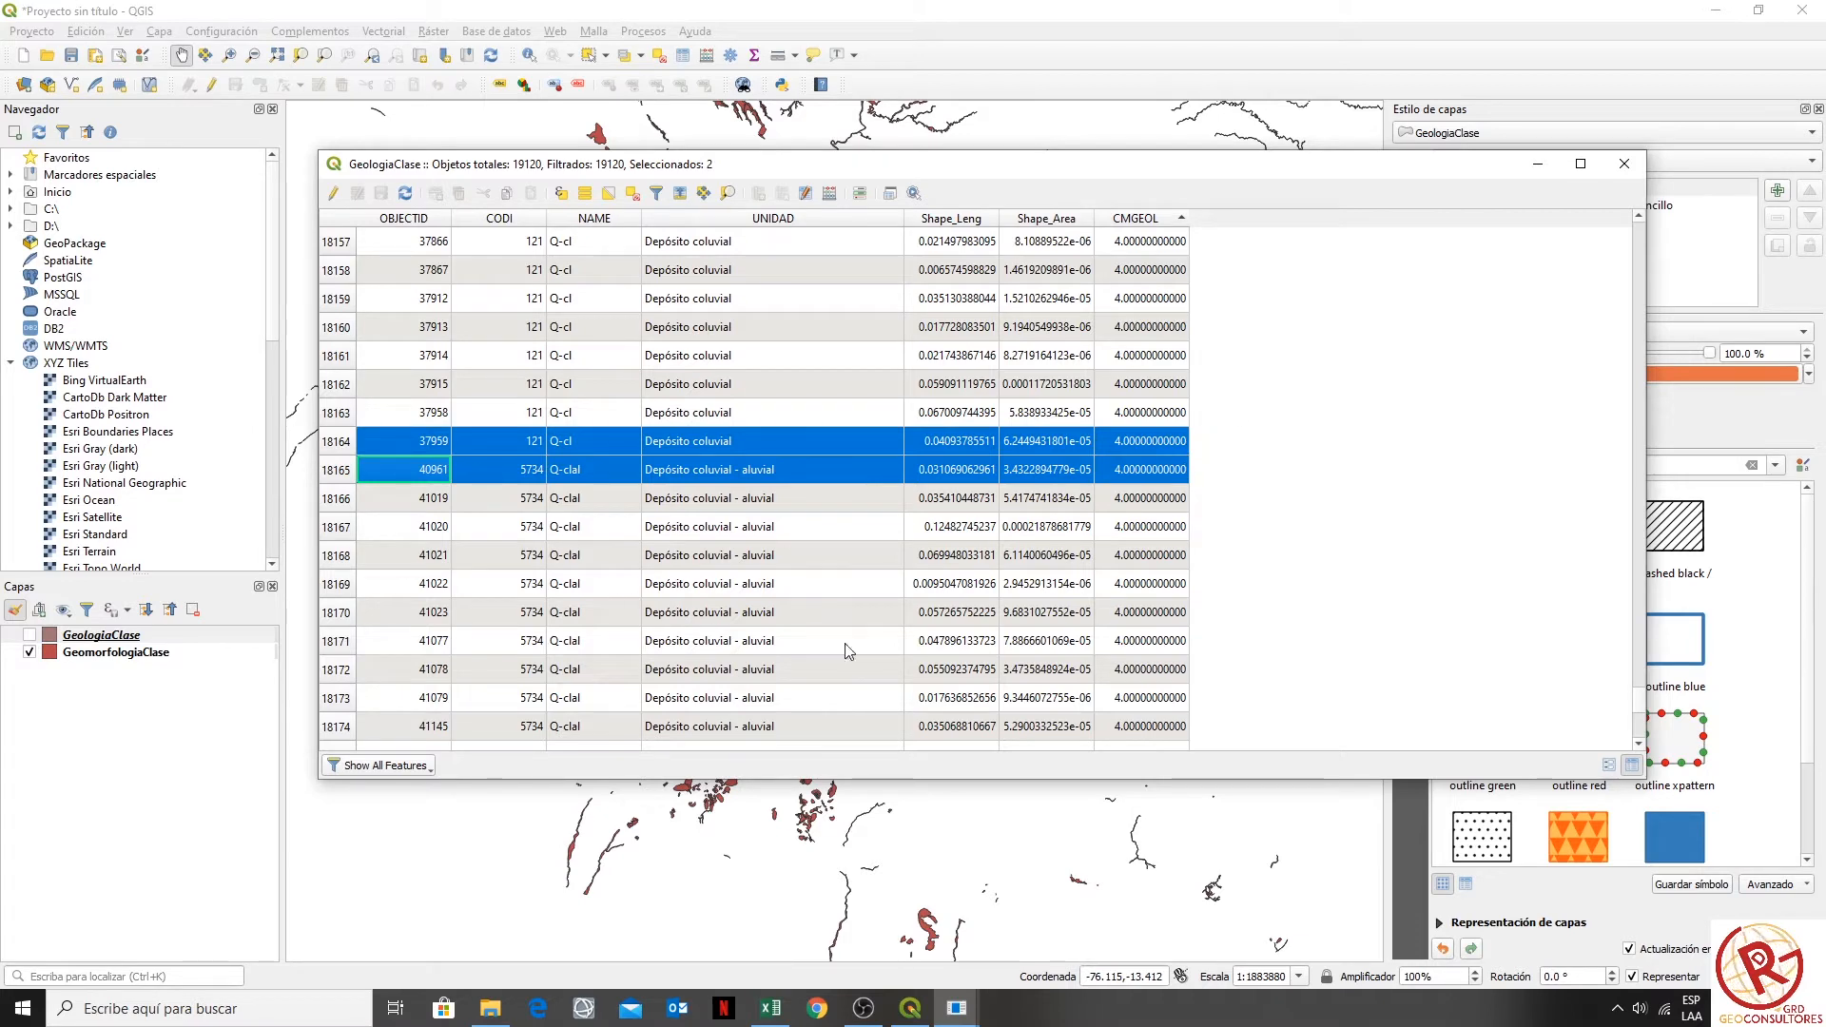
left_click(761, 330)
scroll(739, 278, "up", 7)
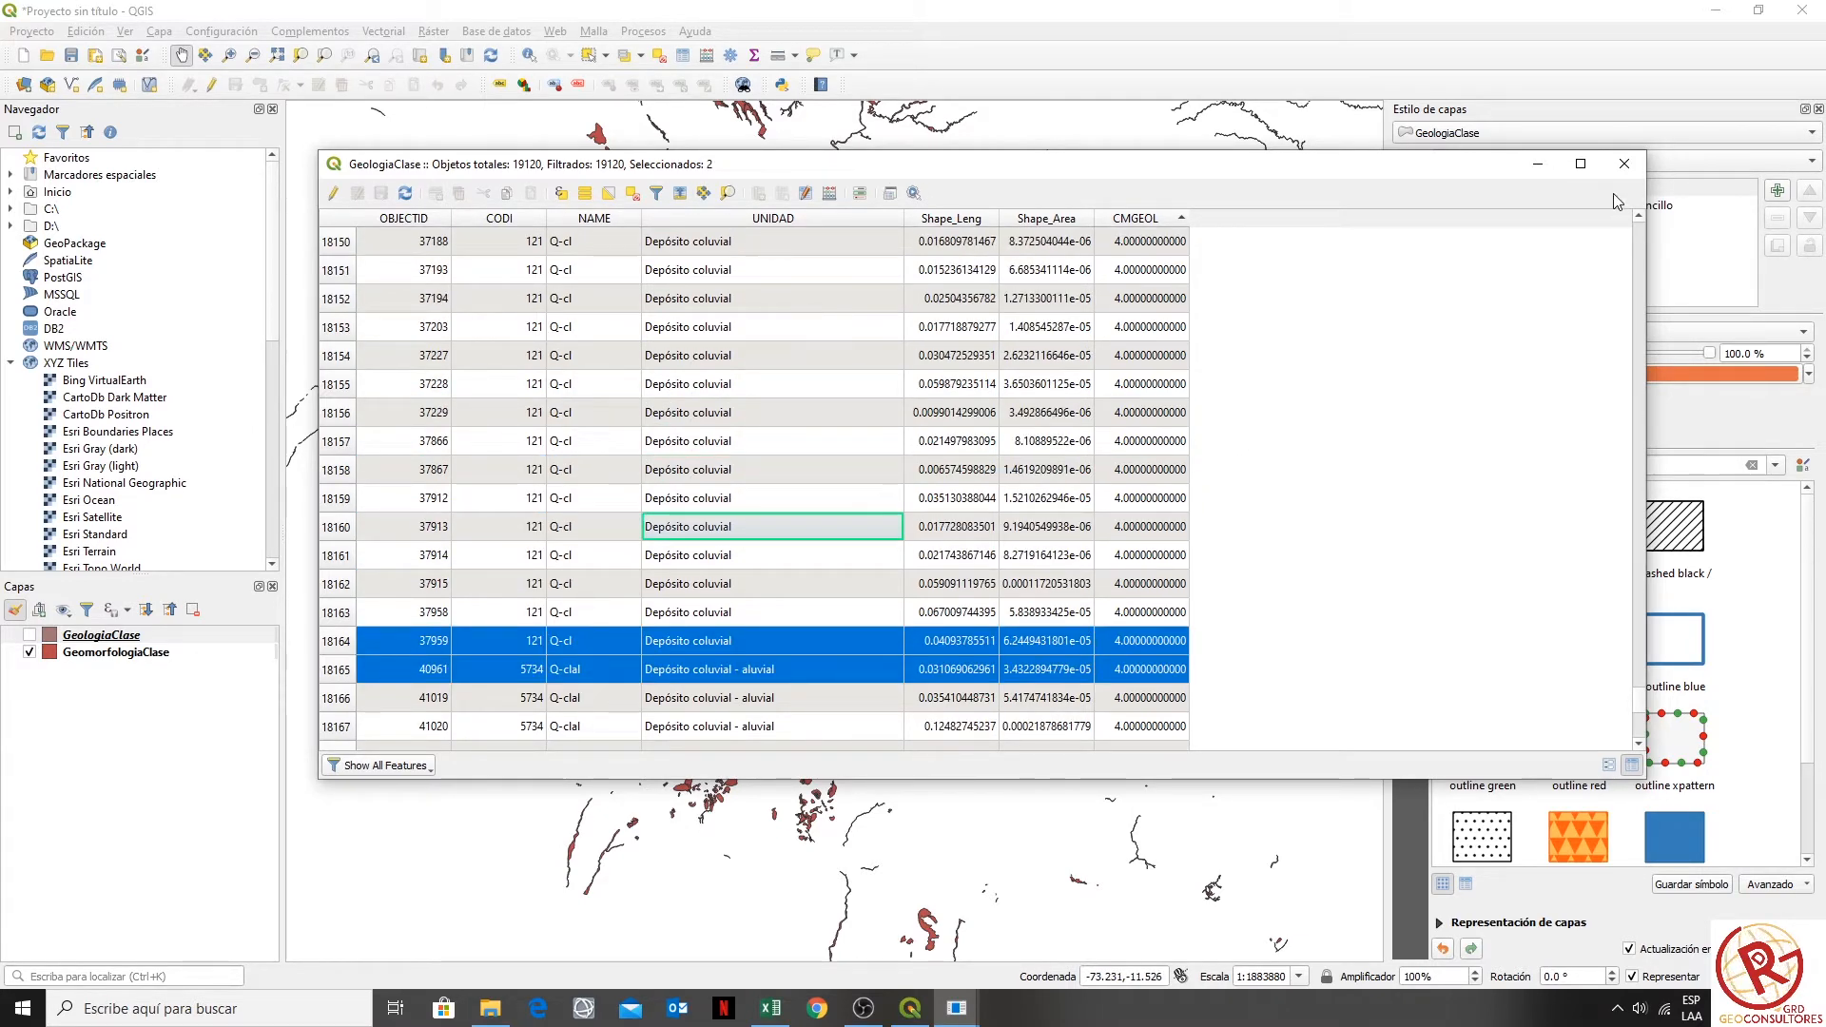
- Close the GeologiaClase attribute table and examine the geomorphology polygons on the map, from close up to the whole country
left_click(1625, 163)
scroll(908, 540, "up", 3)
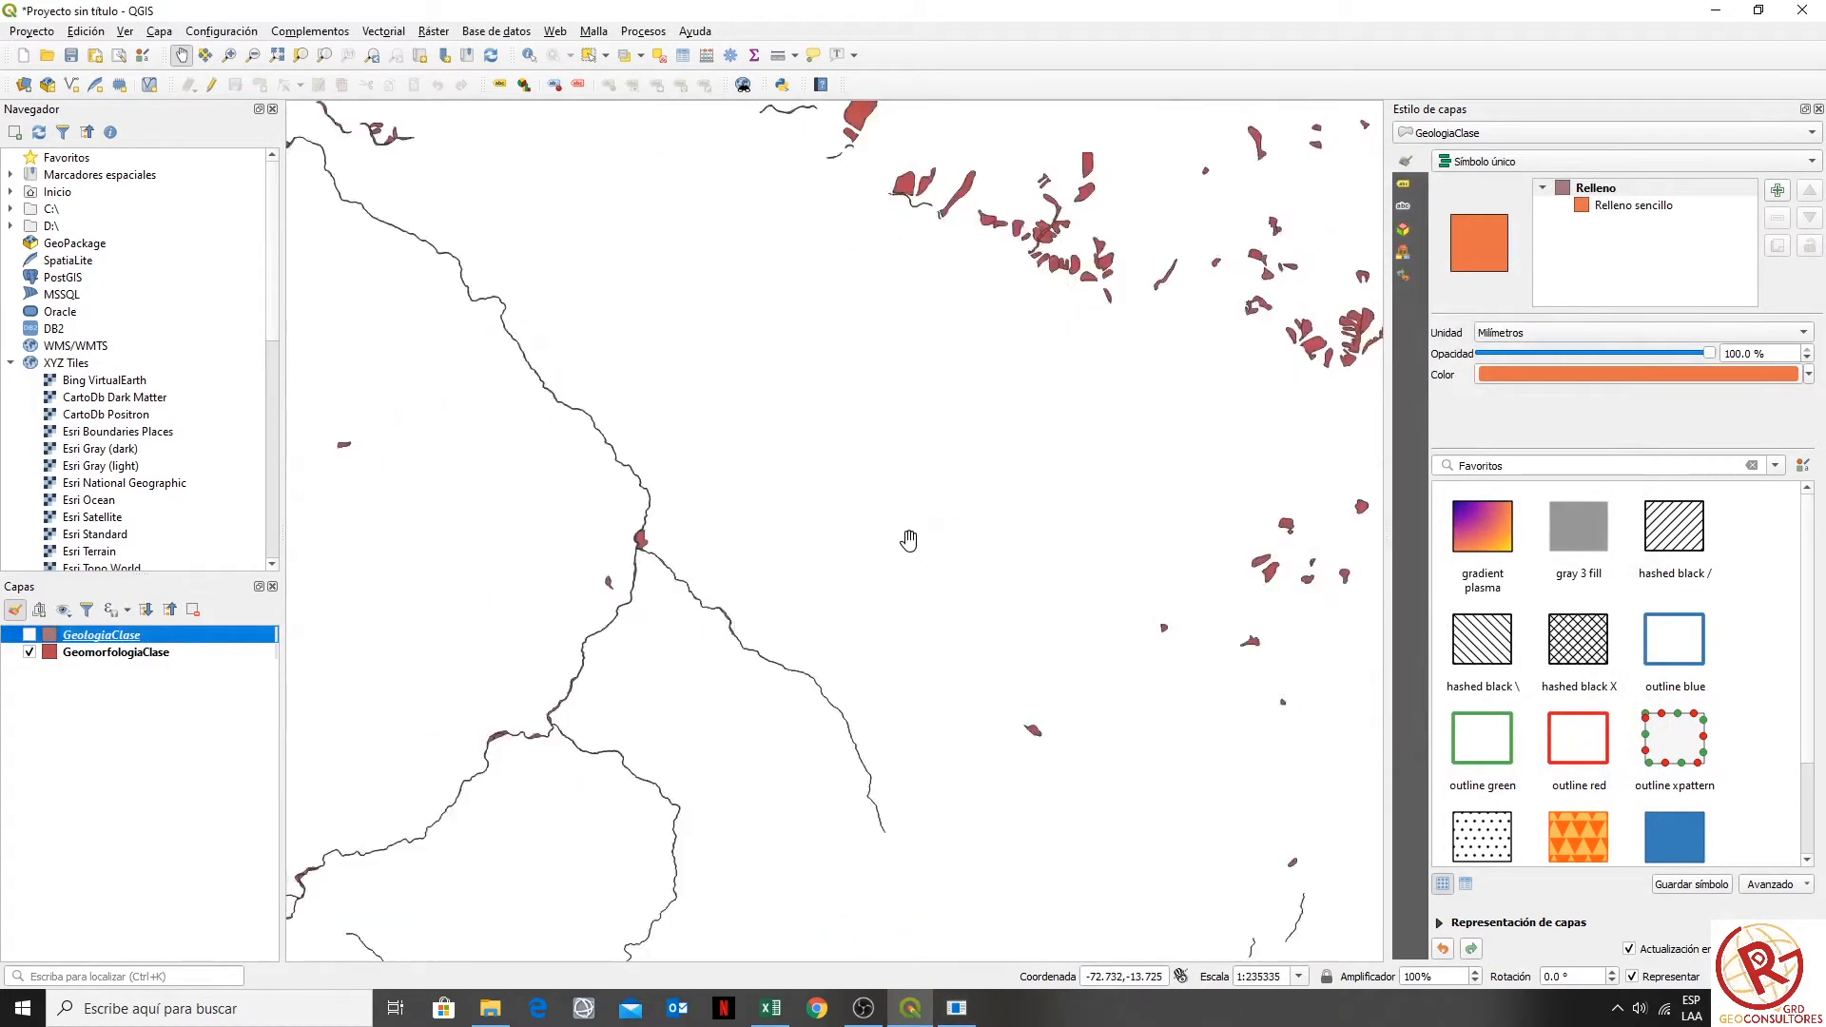
scroll(908, 541, "down", 5)
left_click_drag(758, 358, 764, 588)
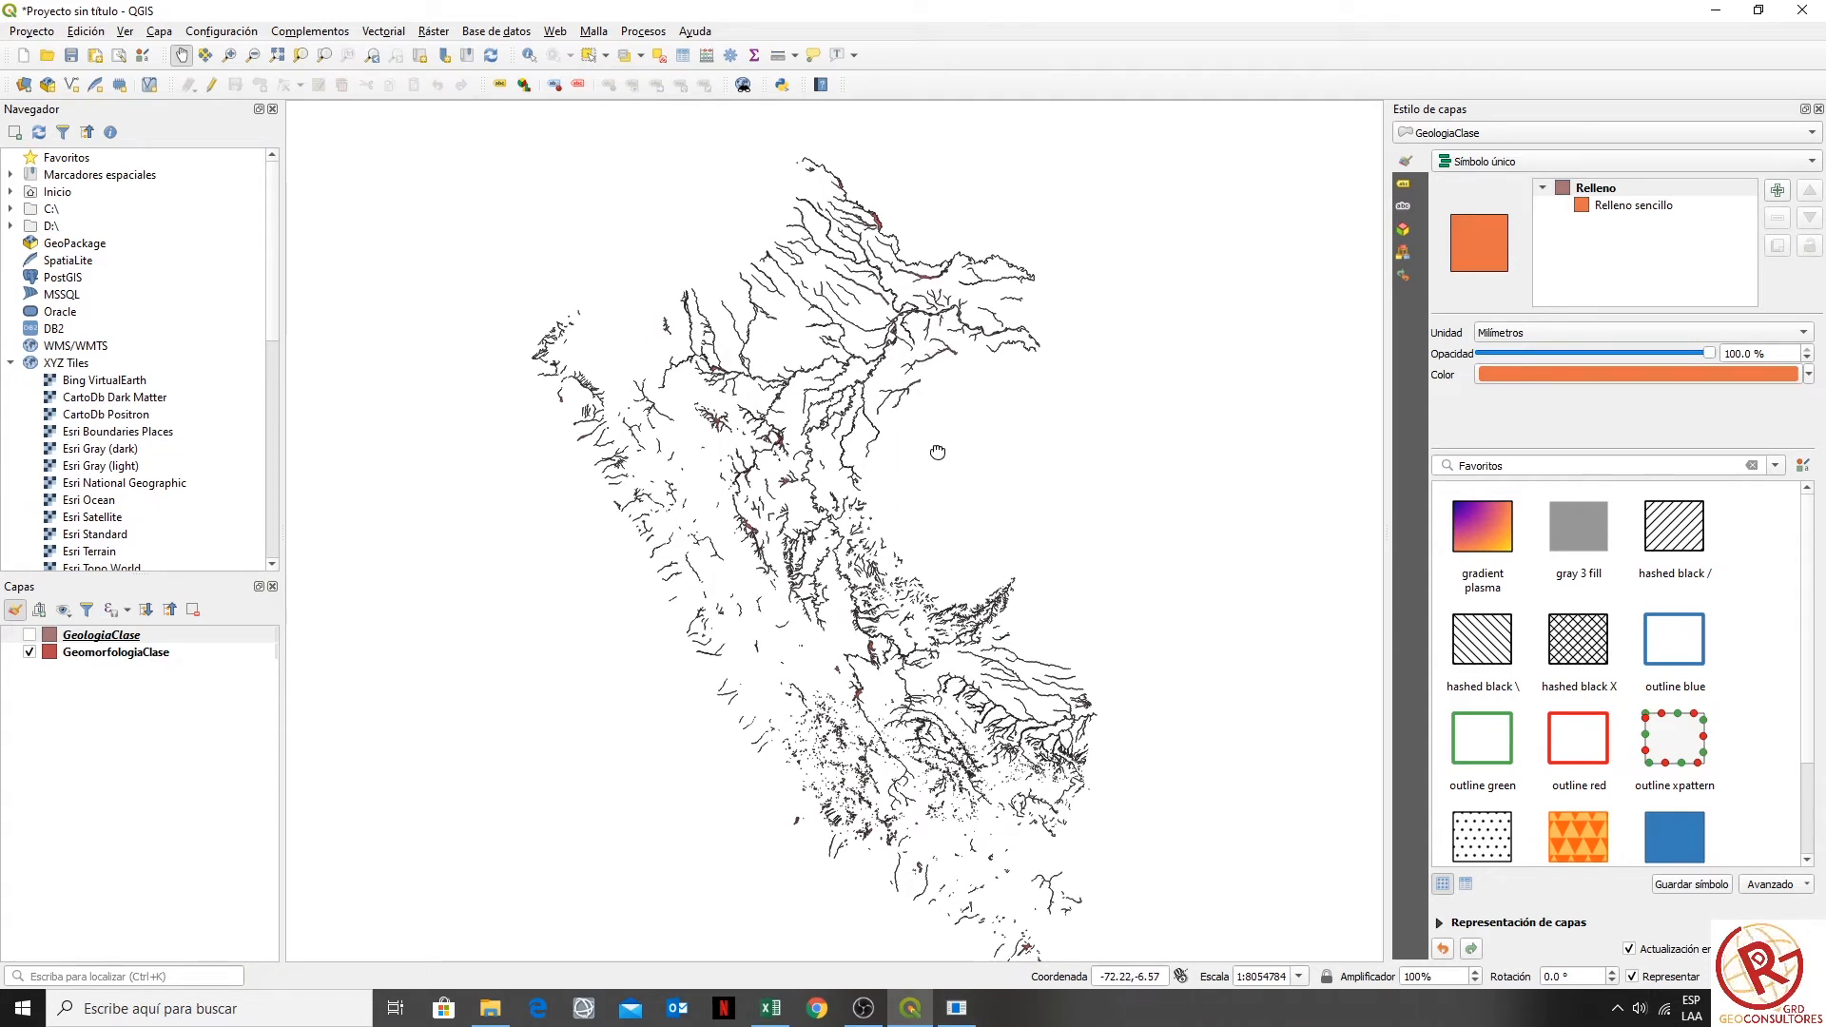
left_click_drag(938, 449, 943, 415)
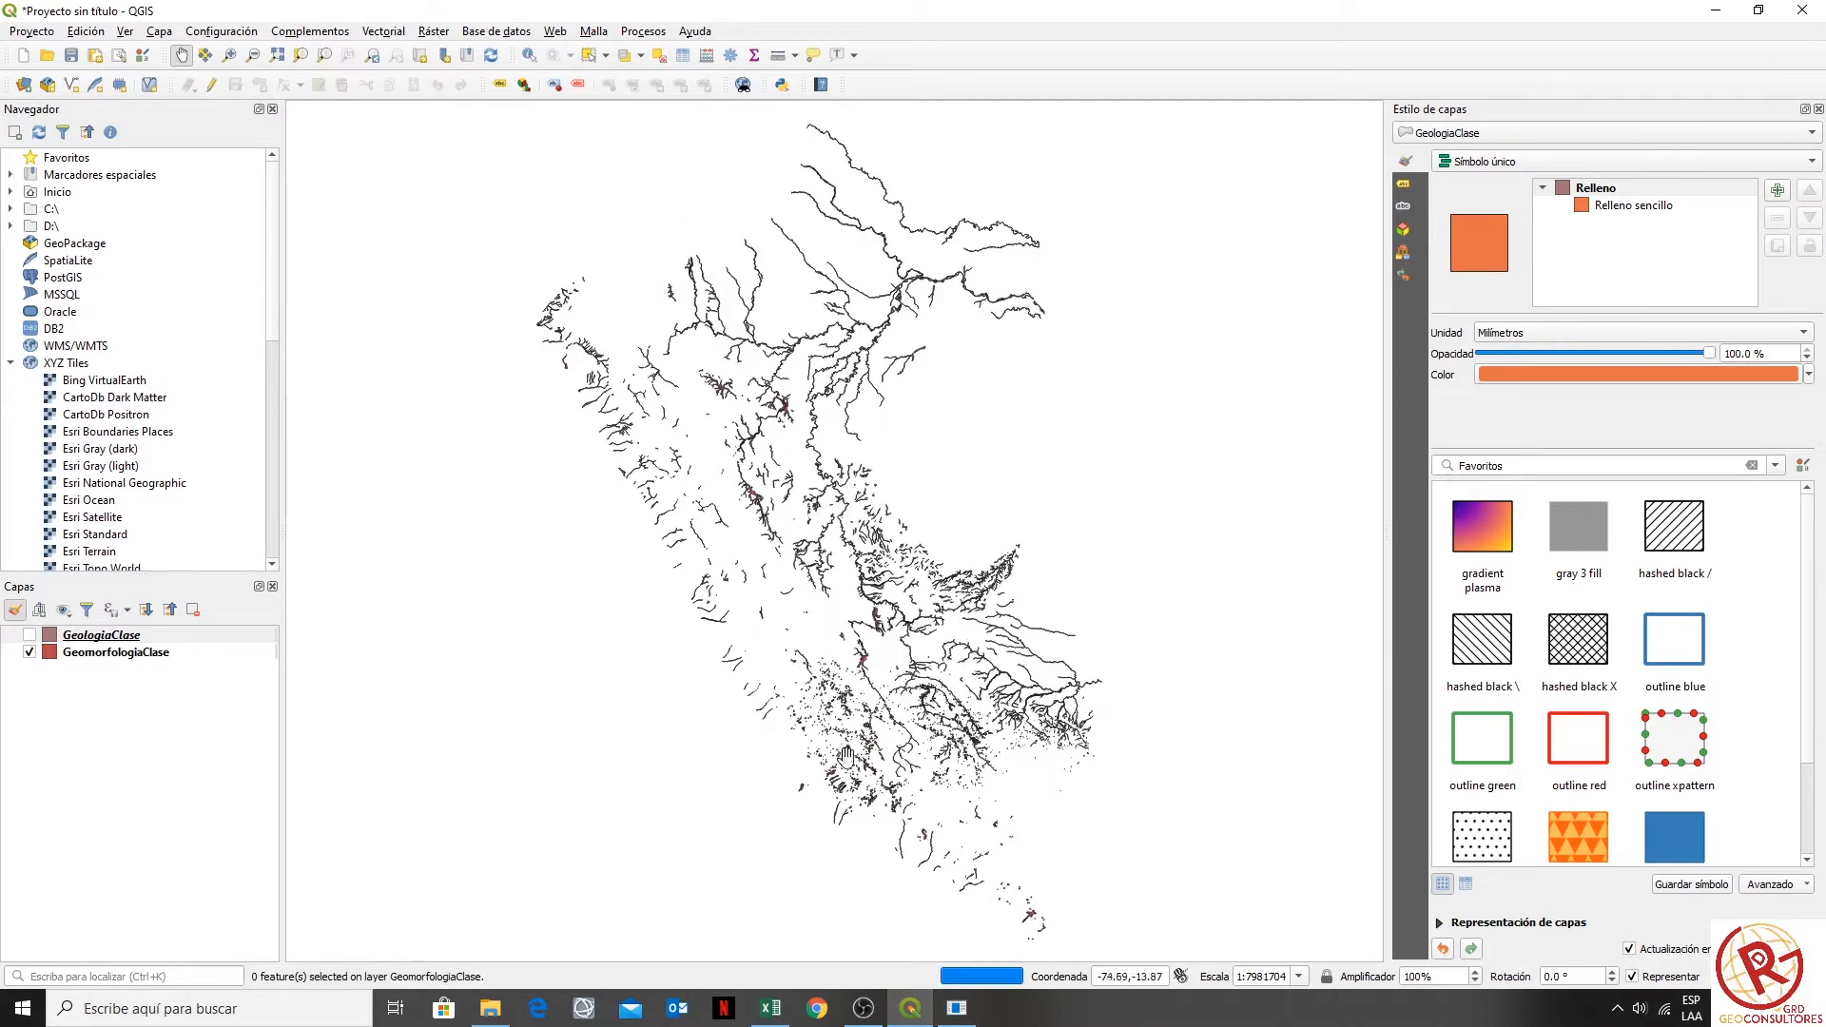
left_click_drag(622, 548, 604, 538)
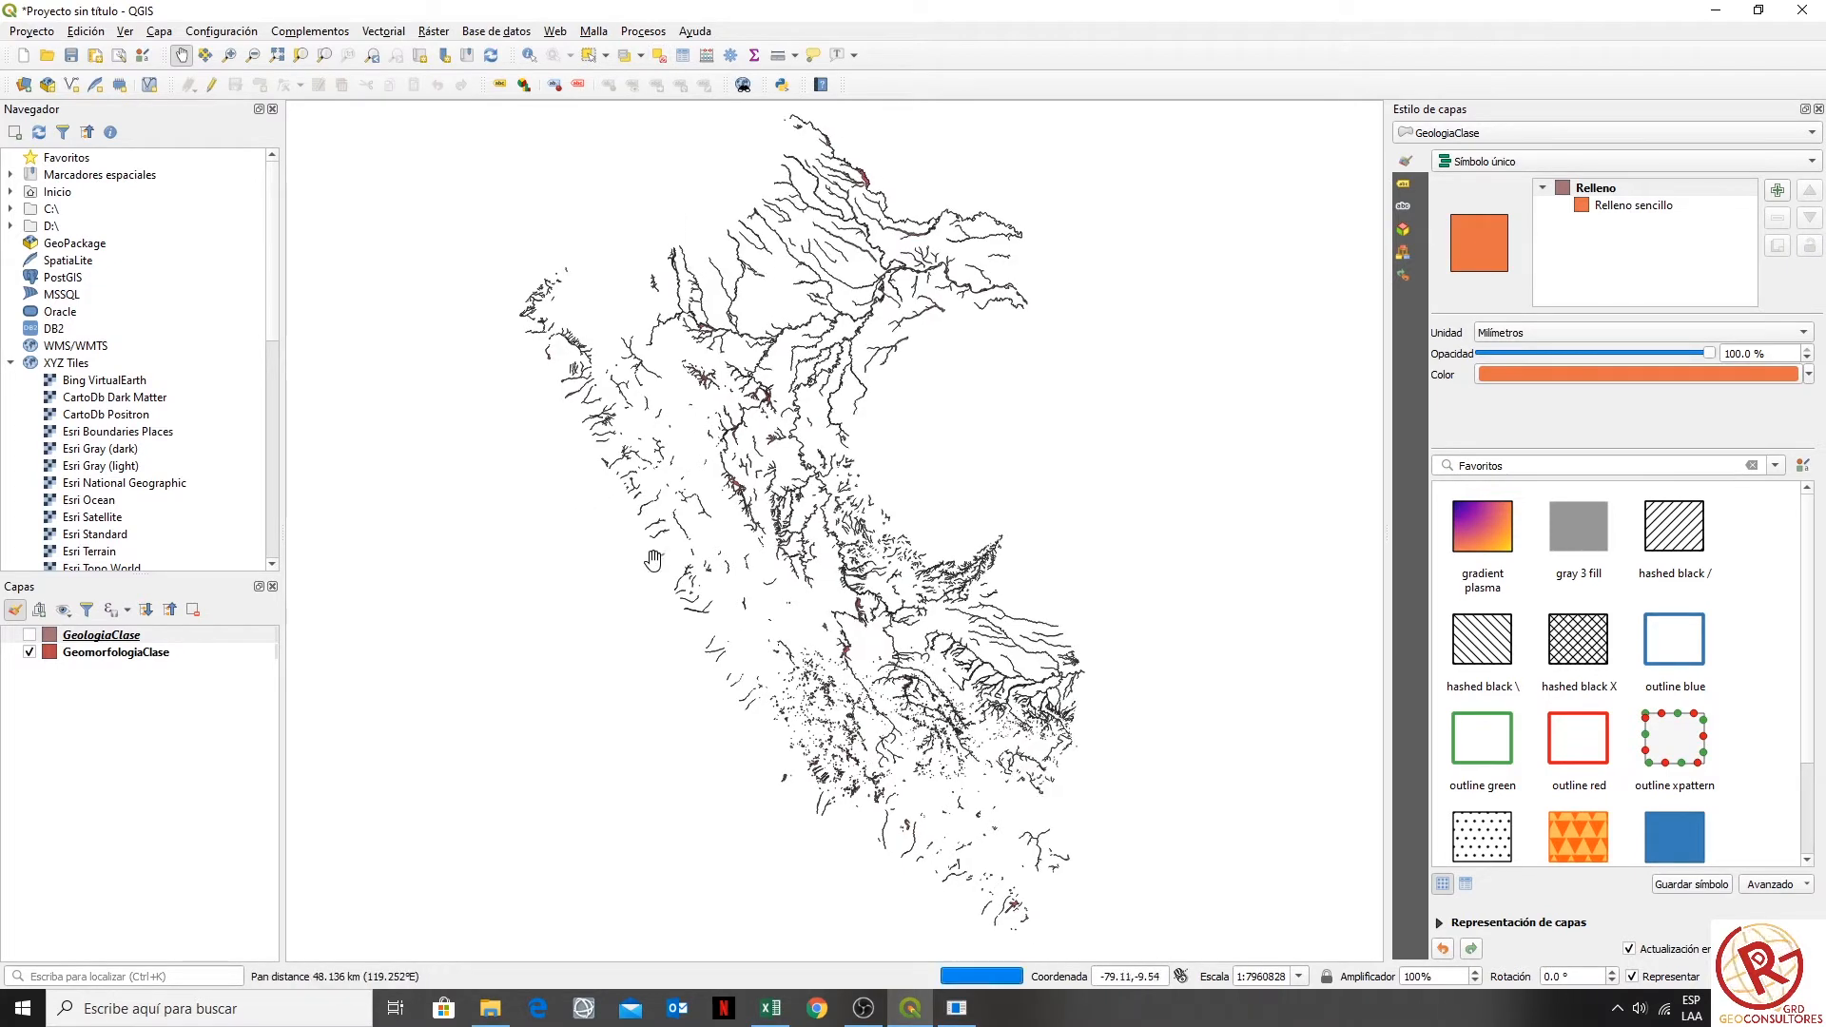
- Make the GeologiaClase layer visible on the map together with GeomorfologiaClase
left_click(30, 634)
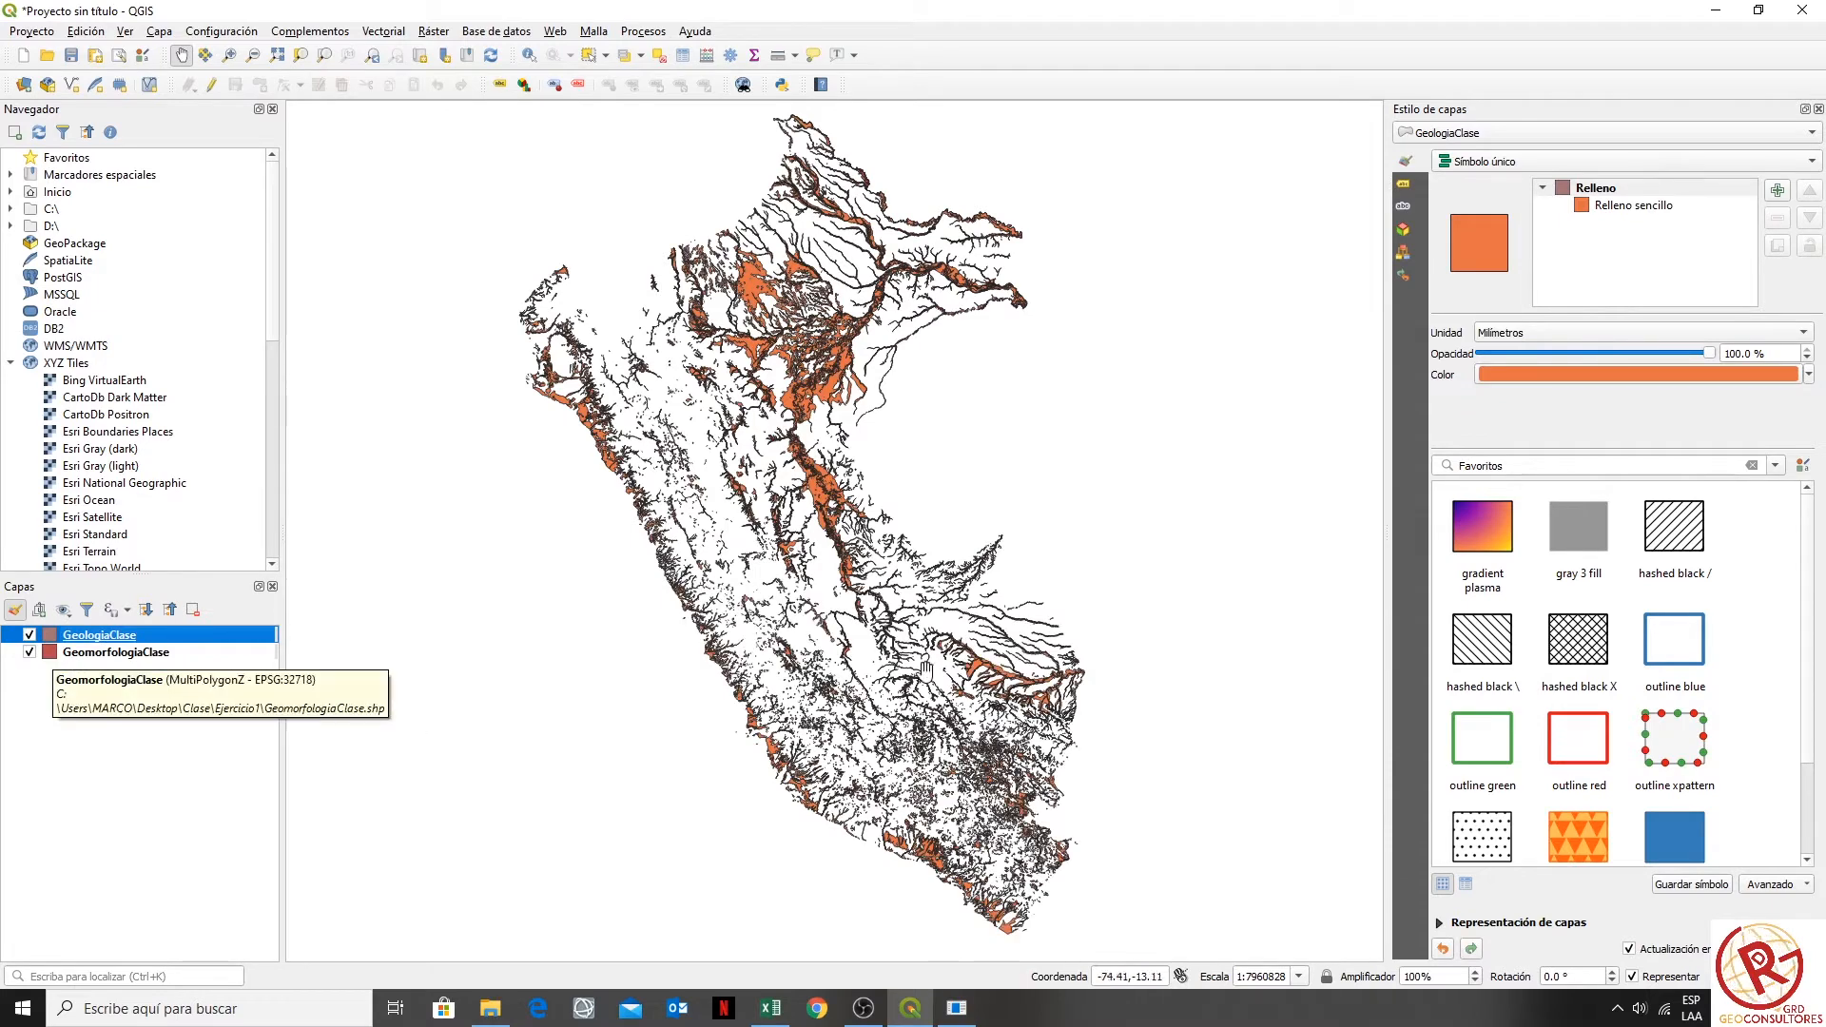
left_click(68, 718)
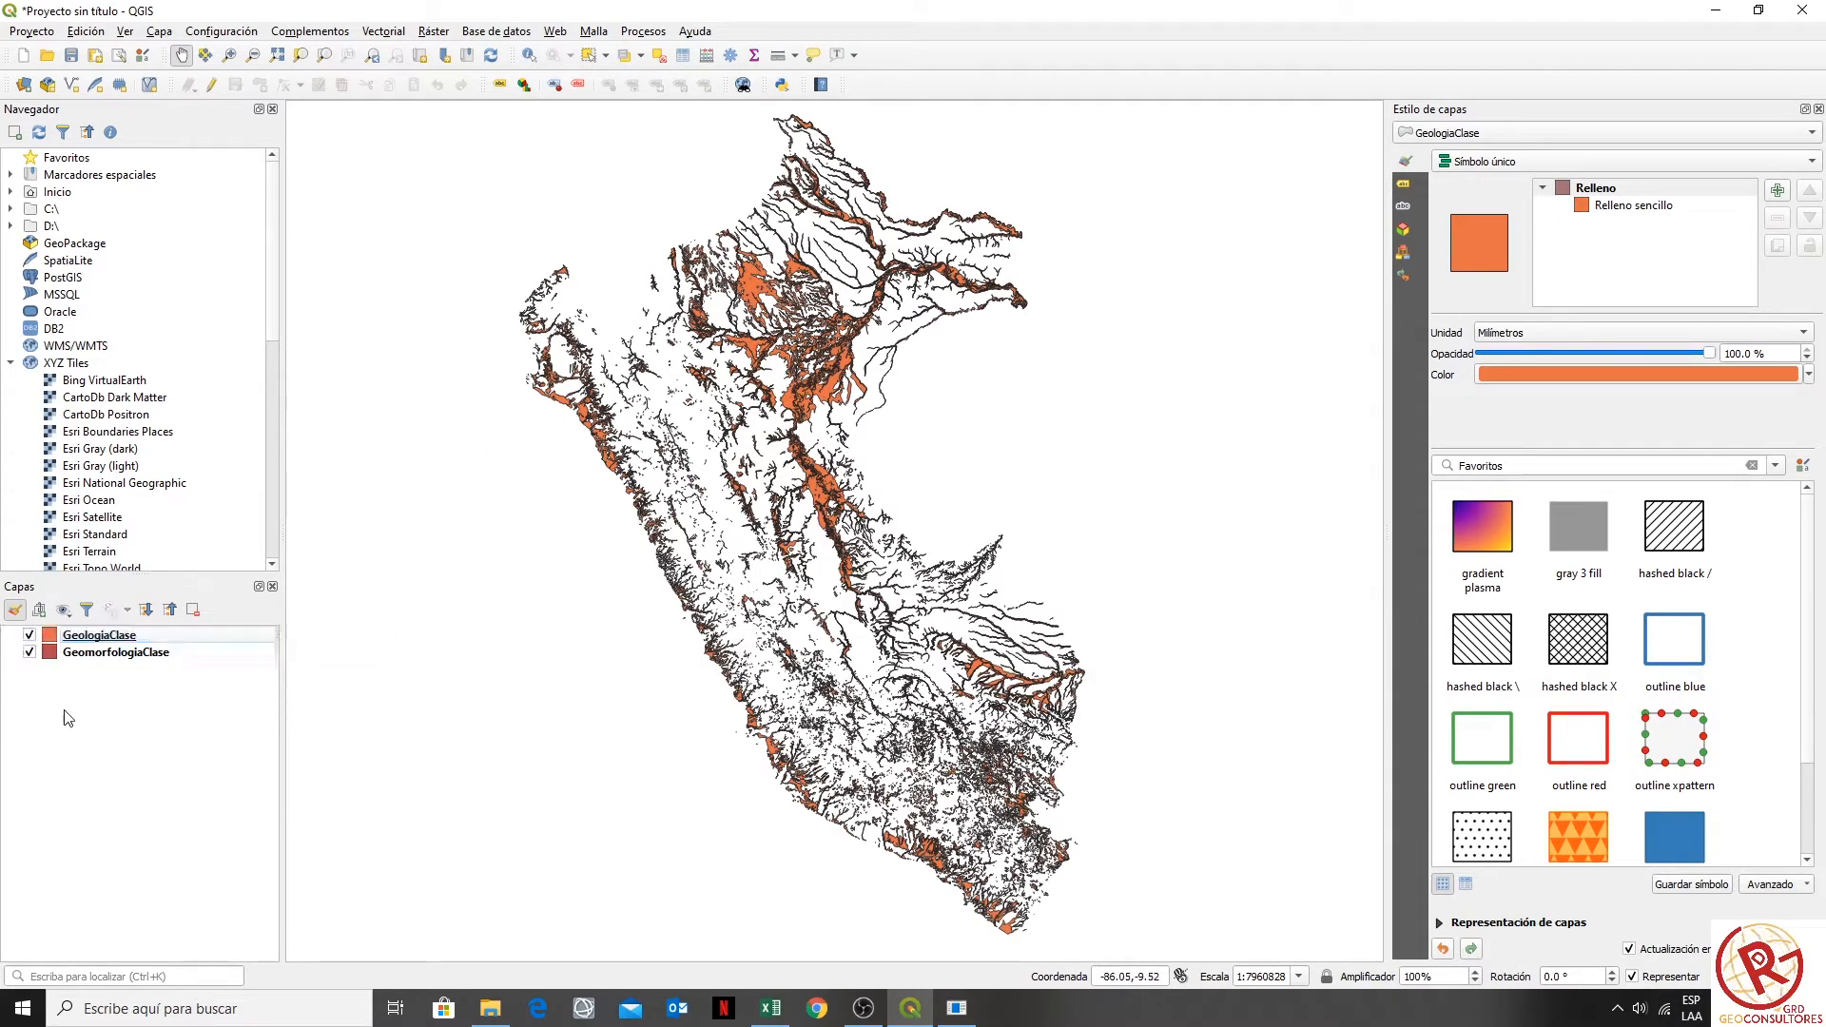
left_click(108, 642)
left_click(128, 653)
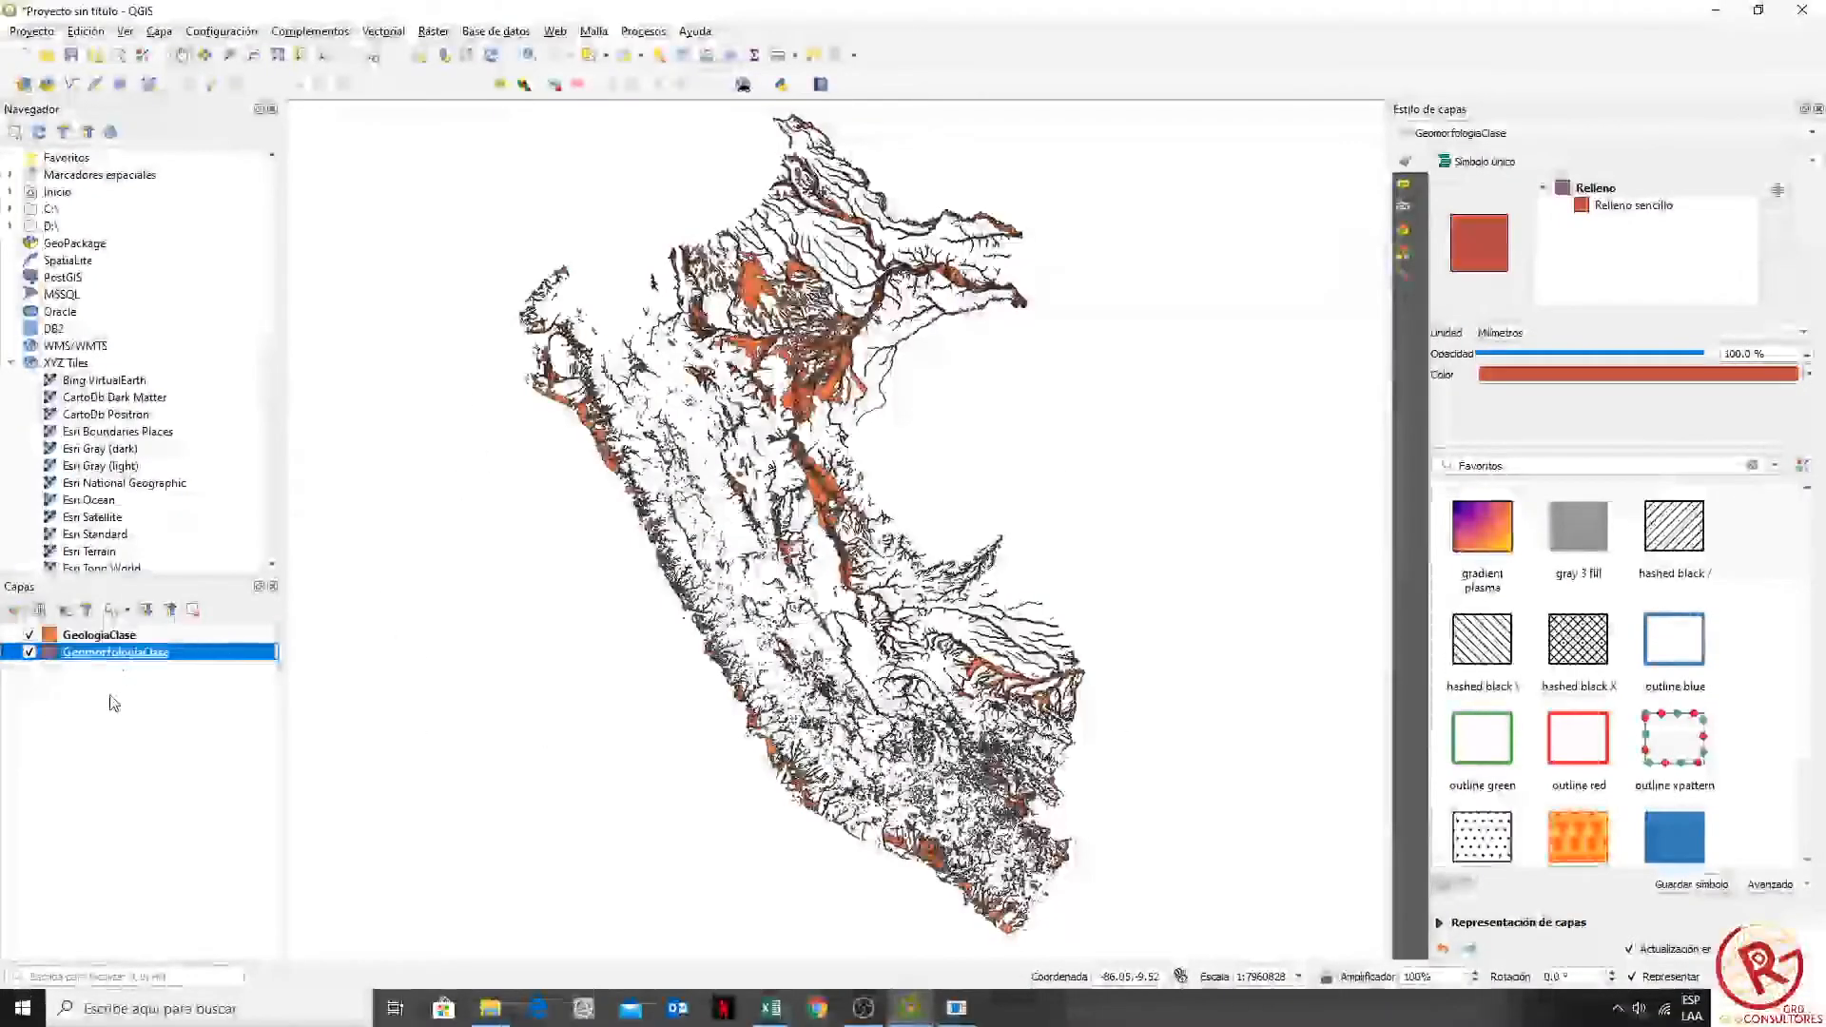
left_click(112, 705)
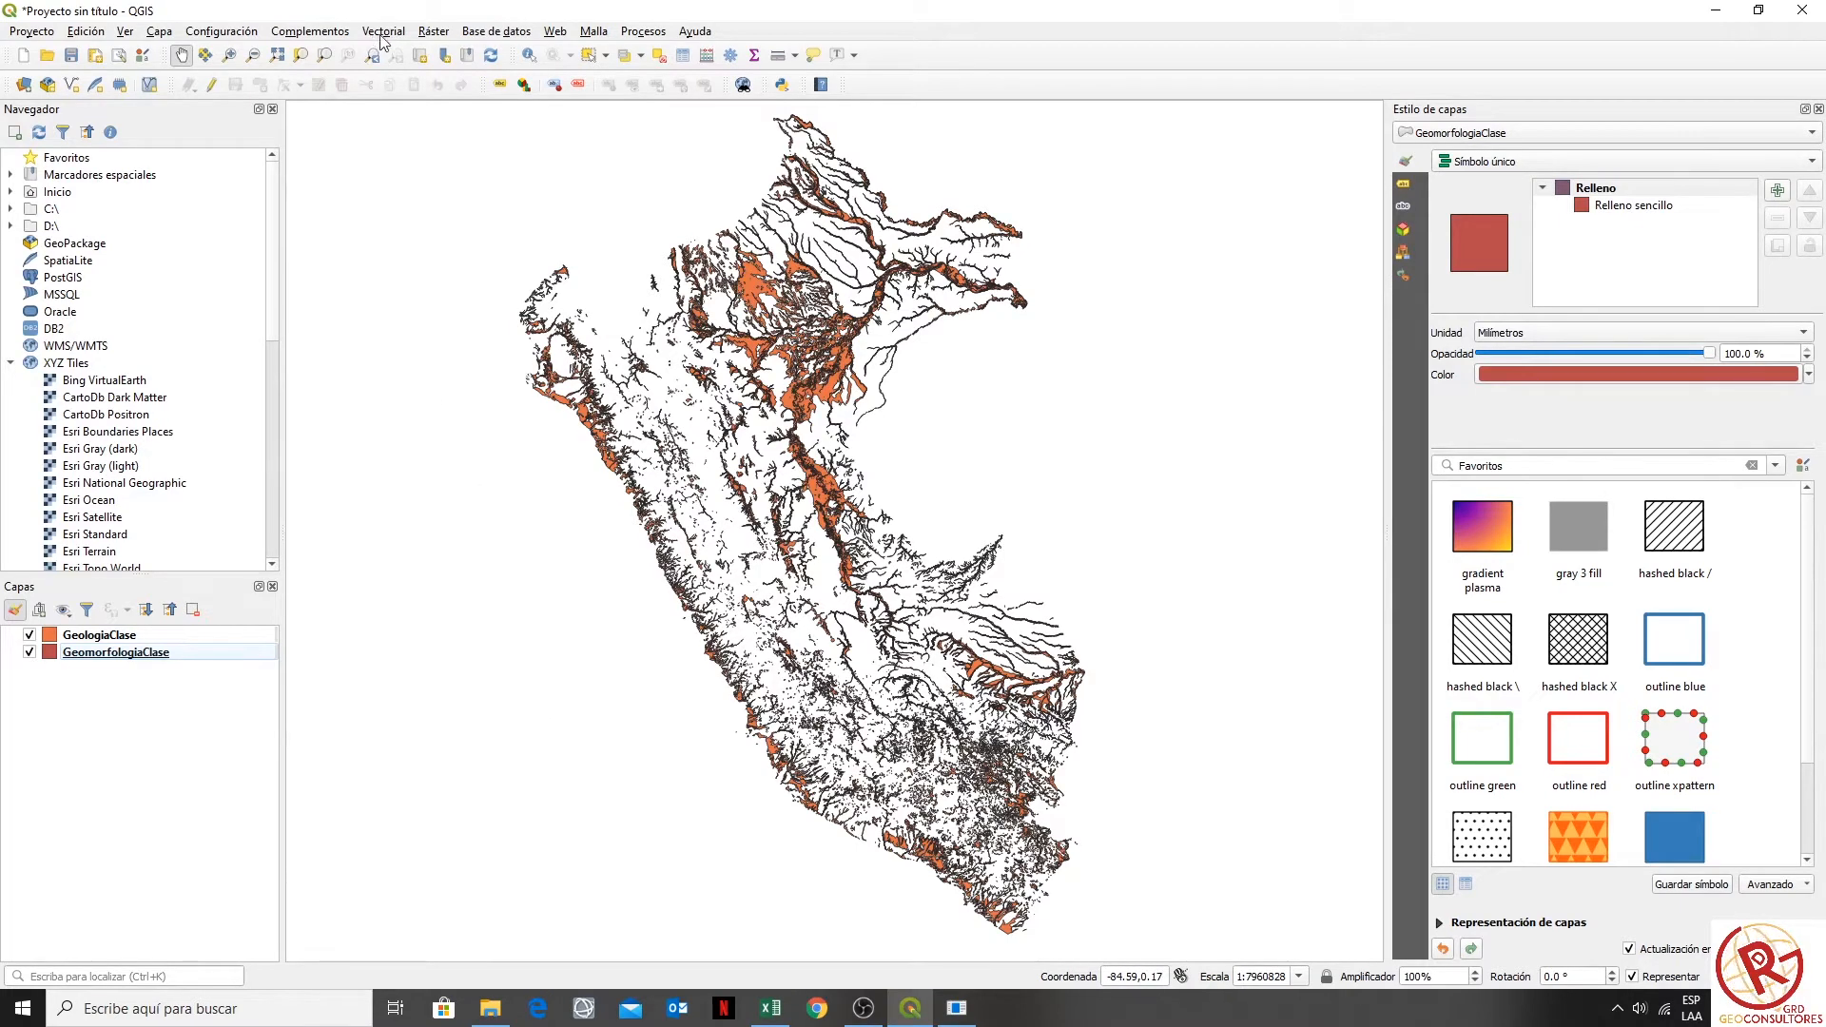
- Add the vector layers mznageol.shp and mznageom.shp from the Ejercicio1 folder to the project
left_click(159, 31)
mouse_move(233, 96)
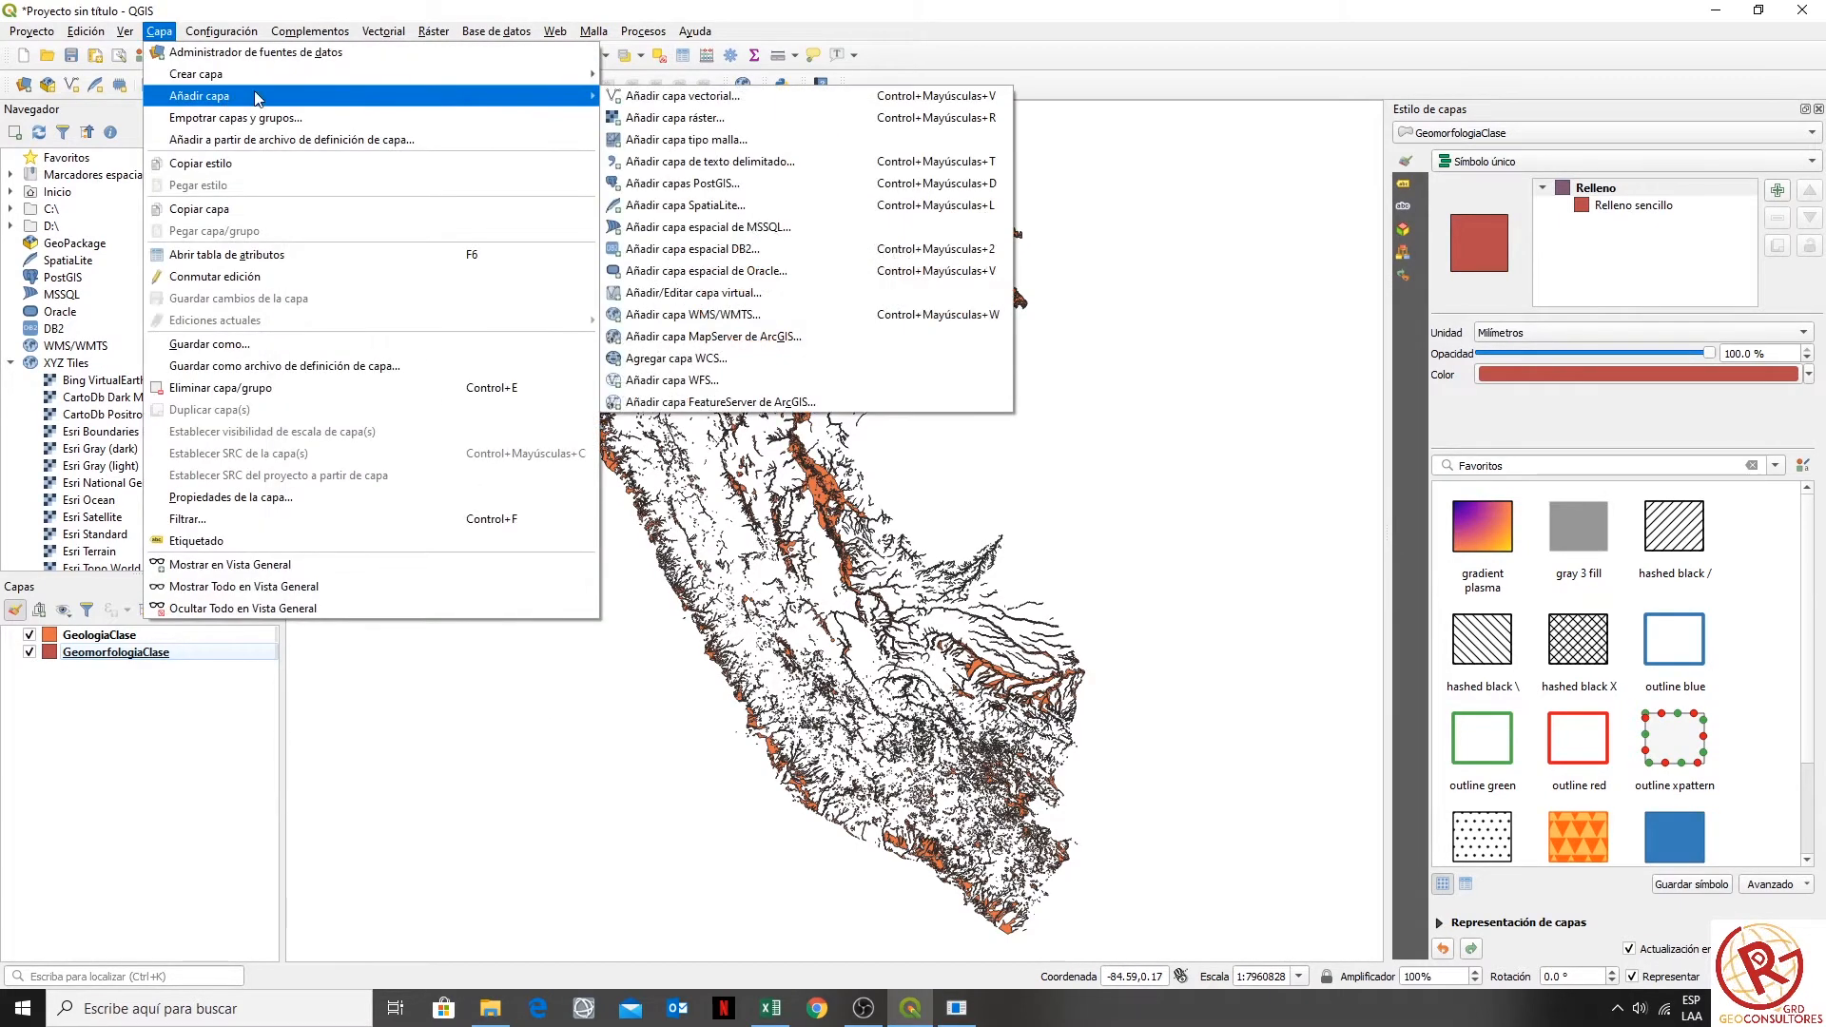
left_click(808, 98)
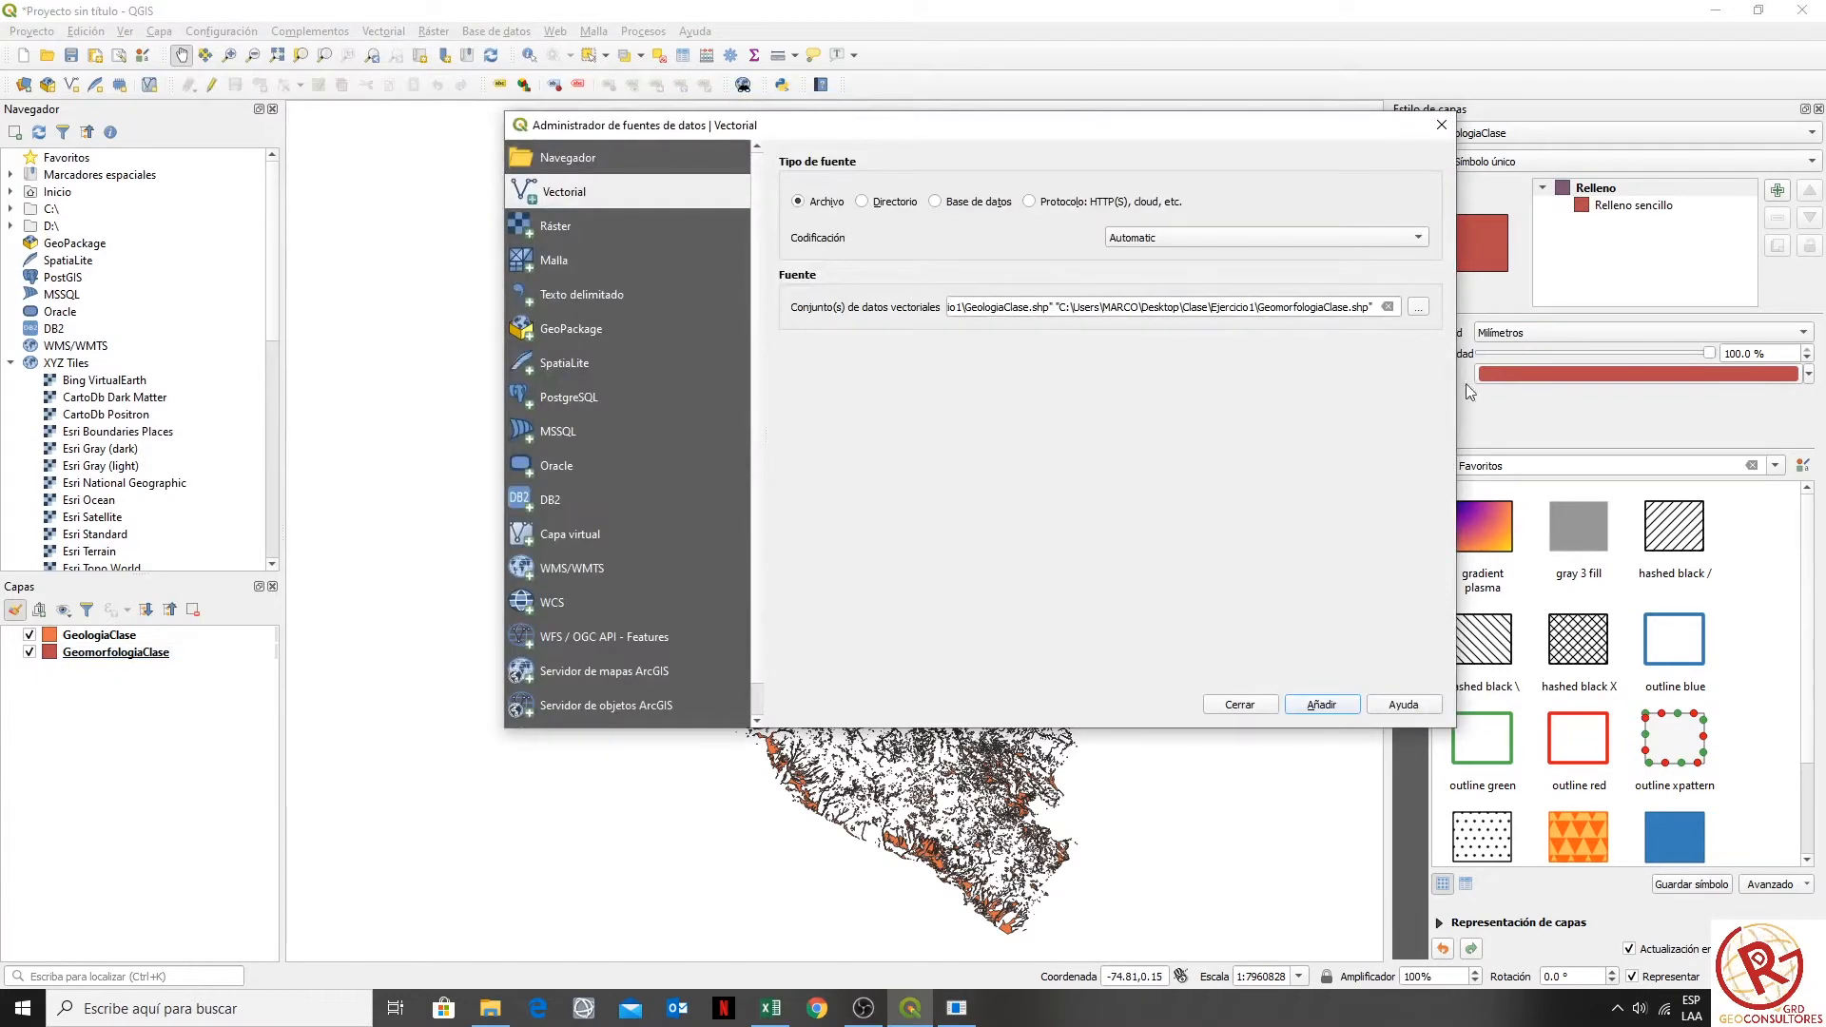
left_click(1421, 306)
scroll(1211, 361, "down", 5)
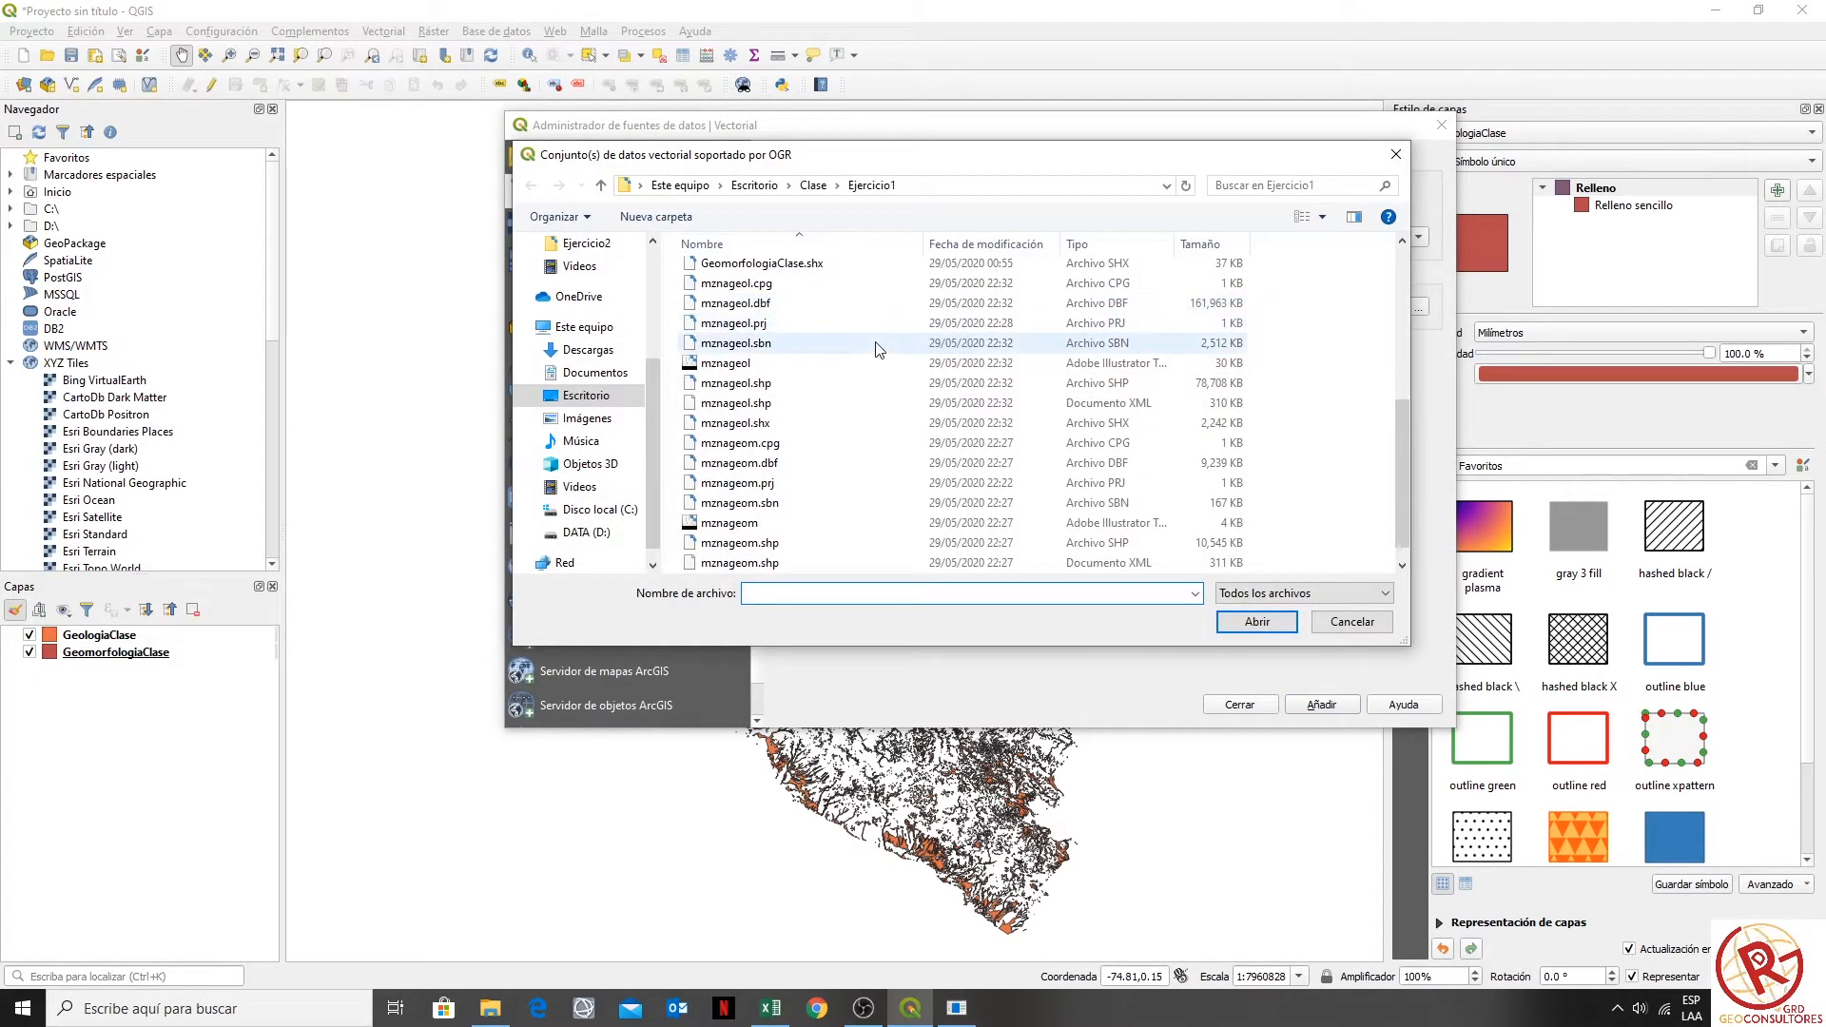
left_click(899, 385)
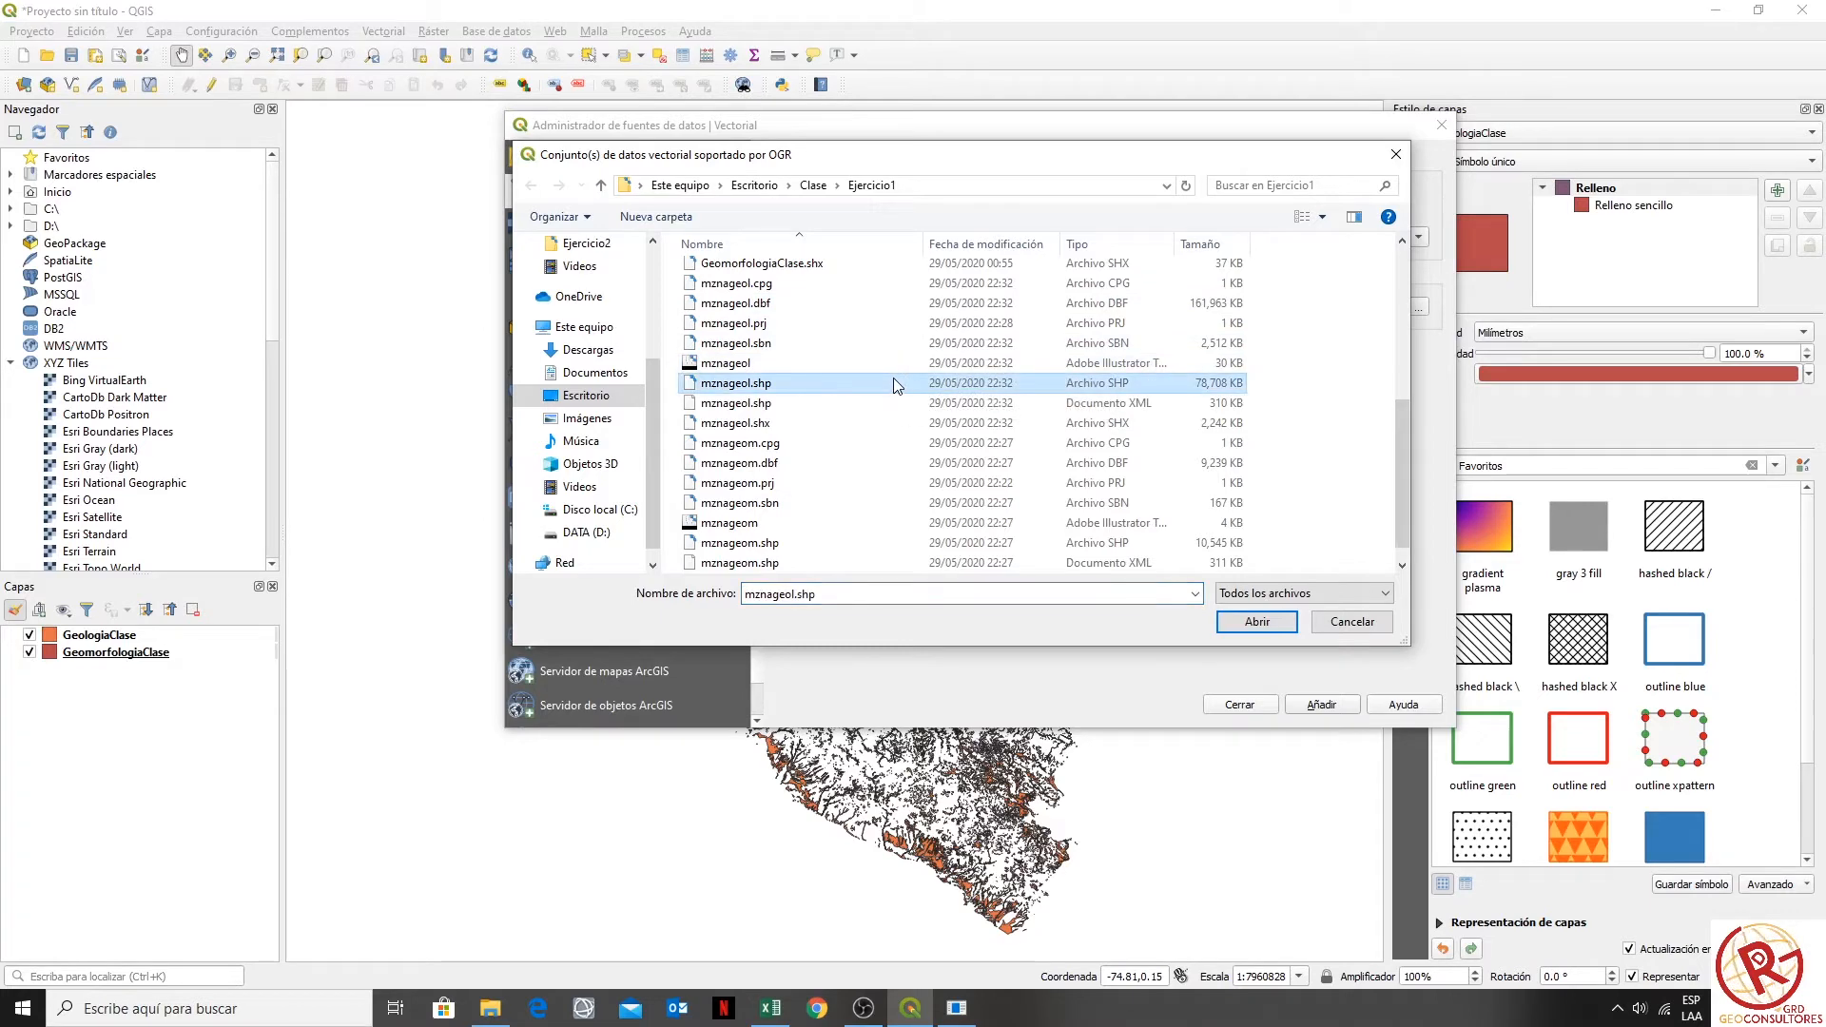
scroll(895, 373, "down", 1)
left_click(932, 523, "ctrl")
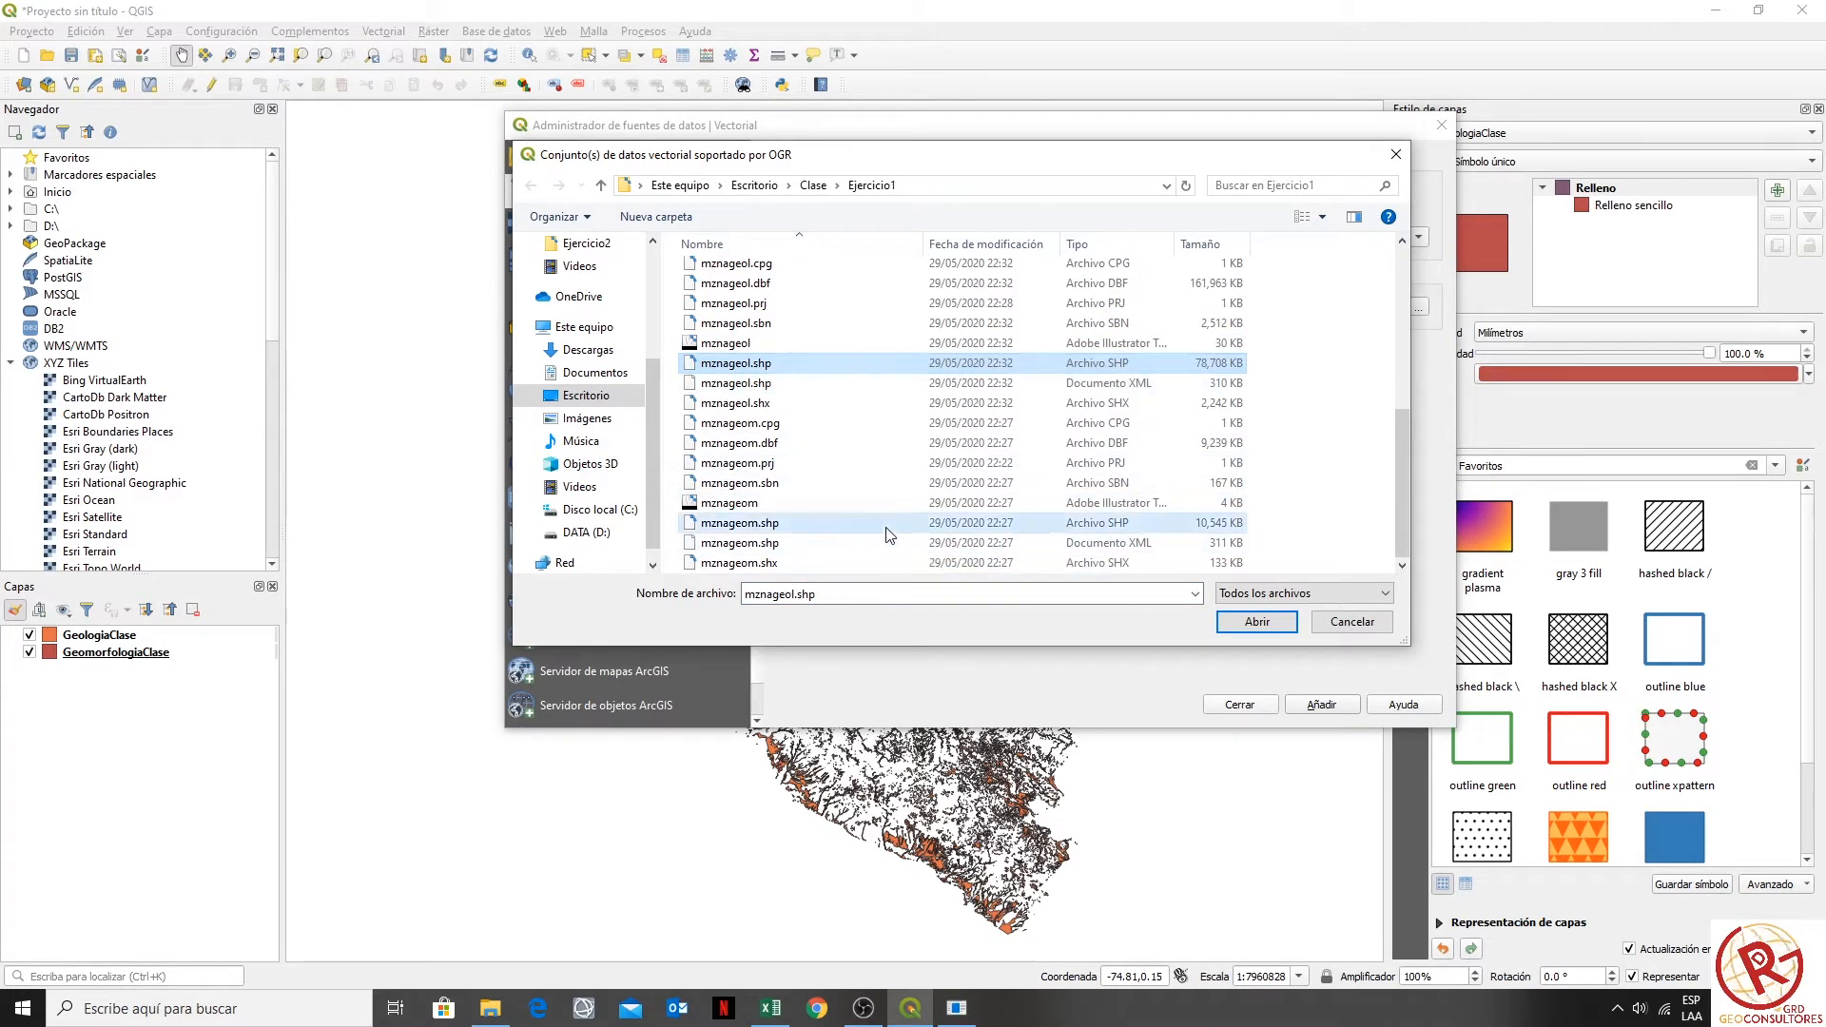
left_click(1257, 621)
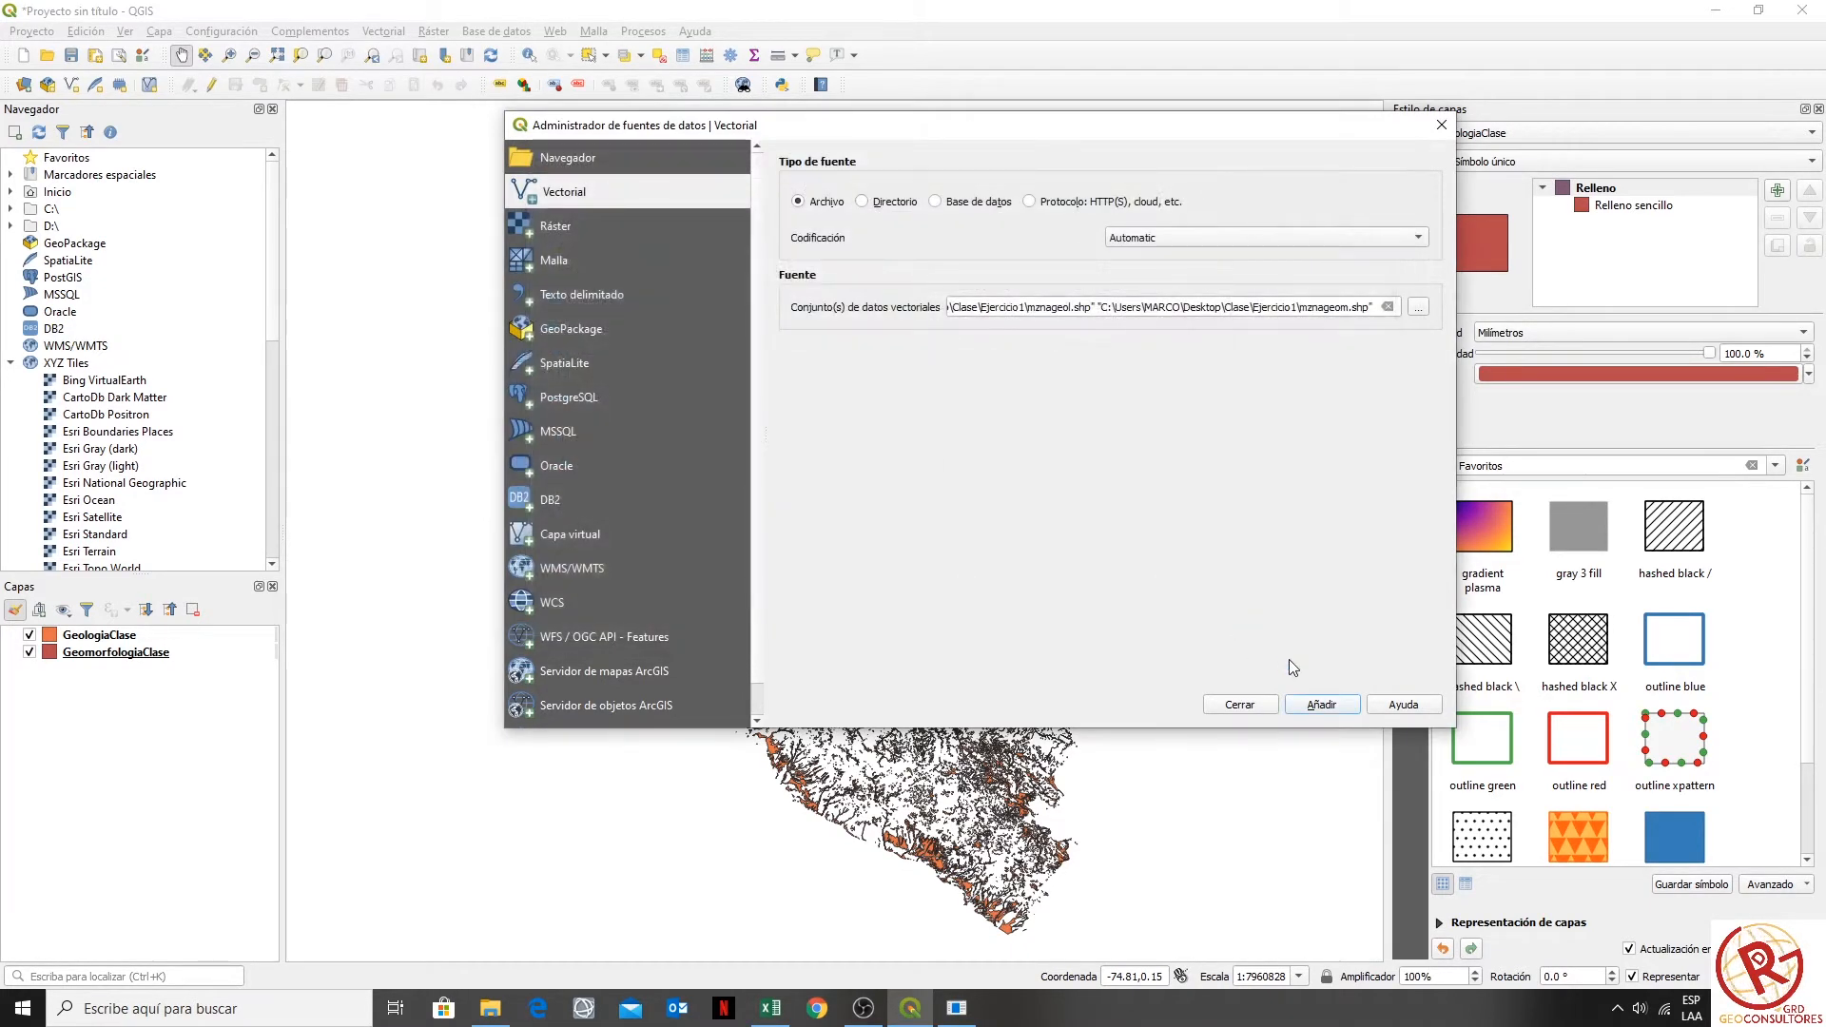
left_click(1325, 705)
left_click(1238, 706)
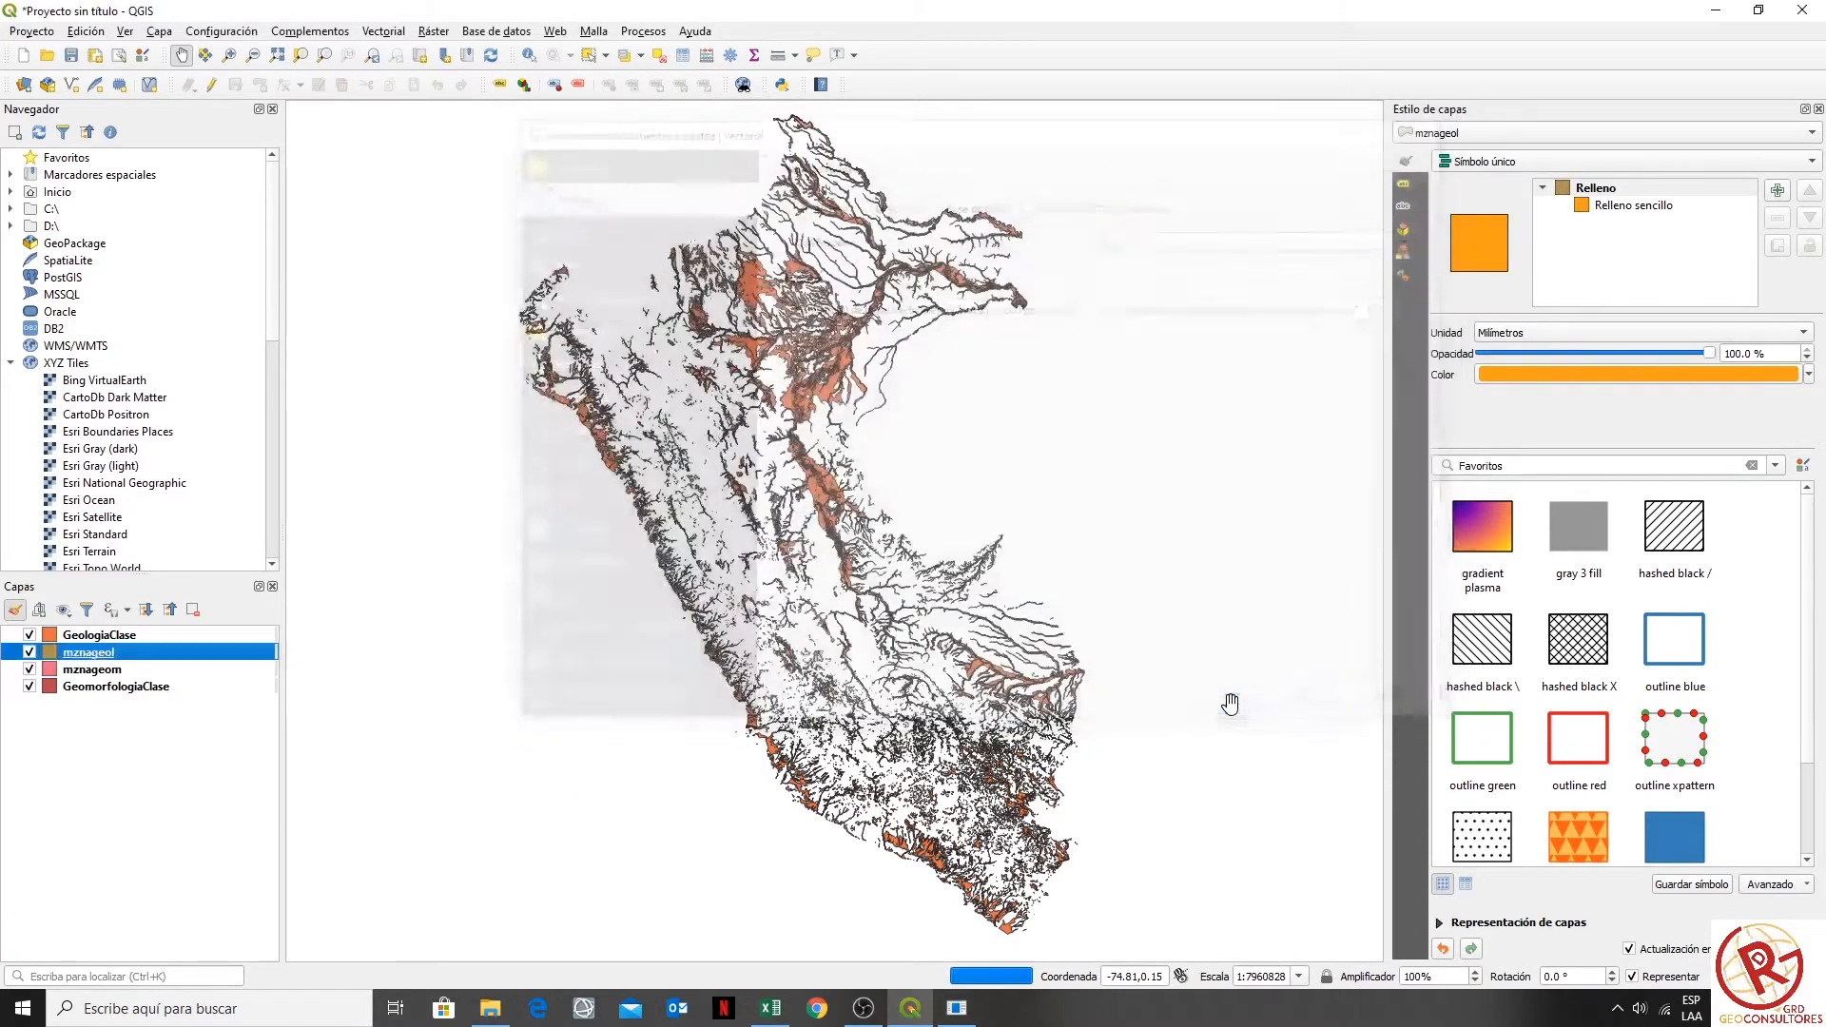
- Move GeologiaClase below mznageom and hide every layer except mznageom
left_click_drag(99, 634, 57, 675)
left_click(32, 671)
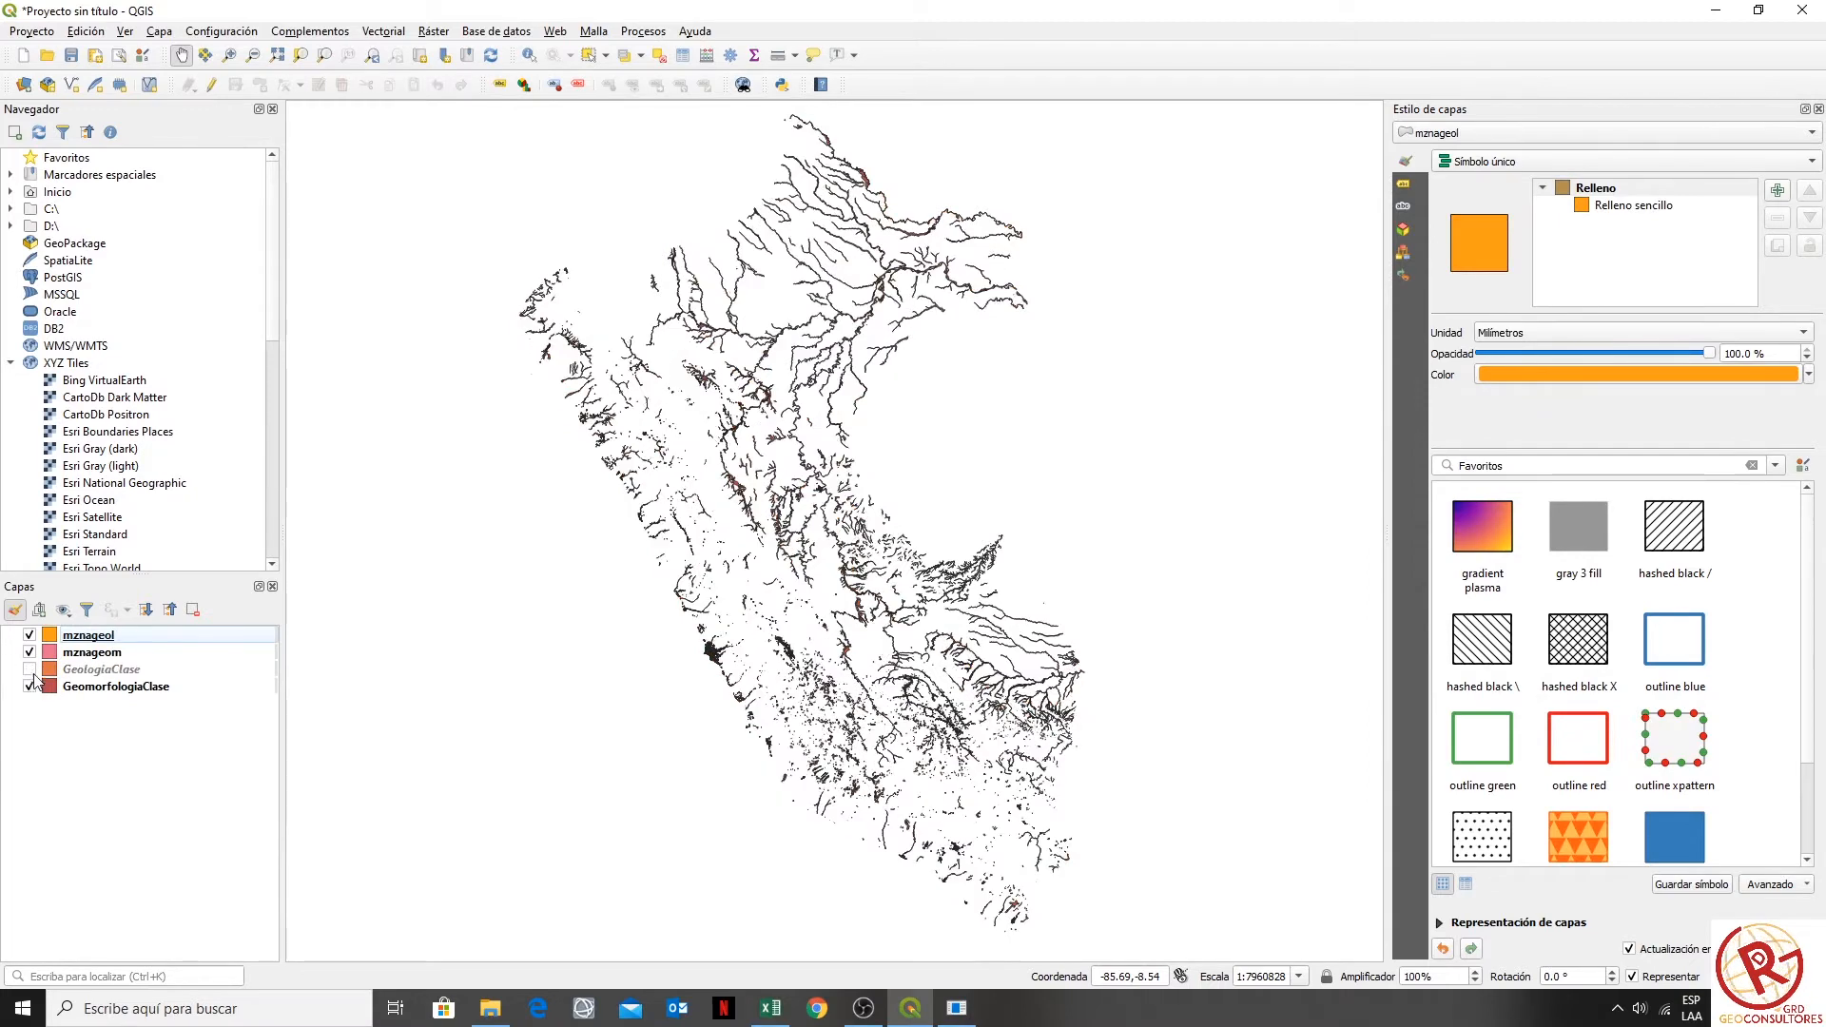
left_click(30, 687)
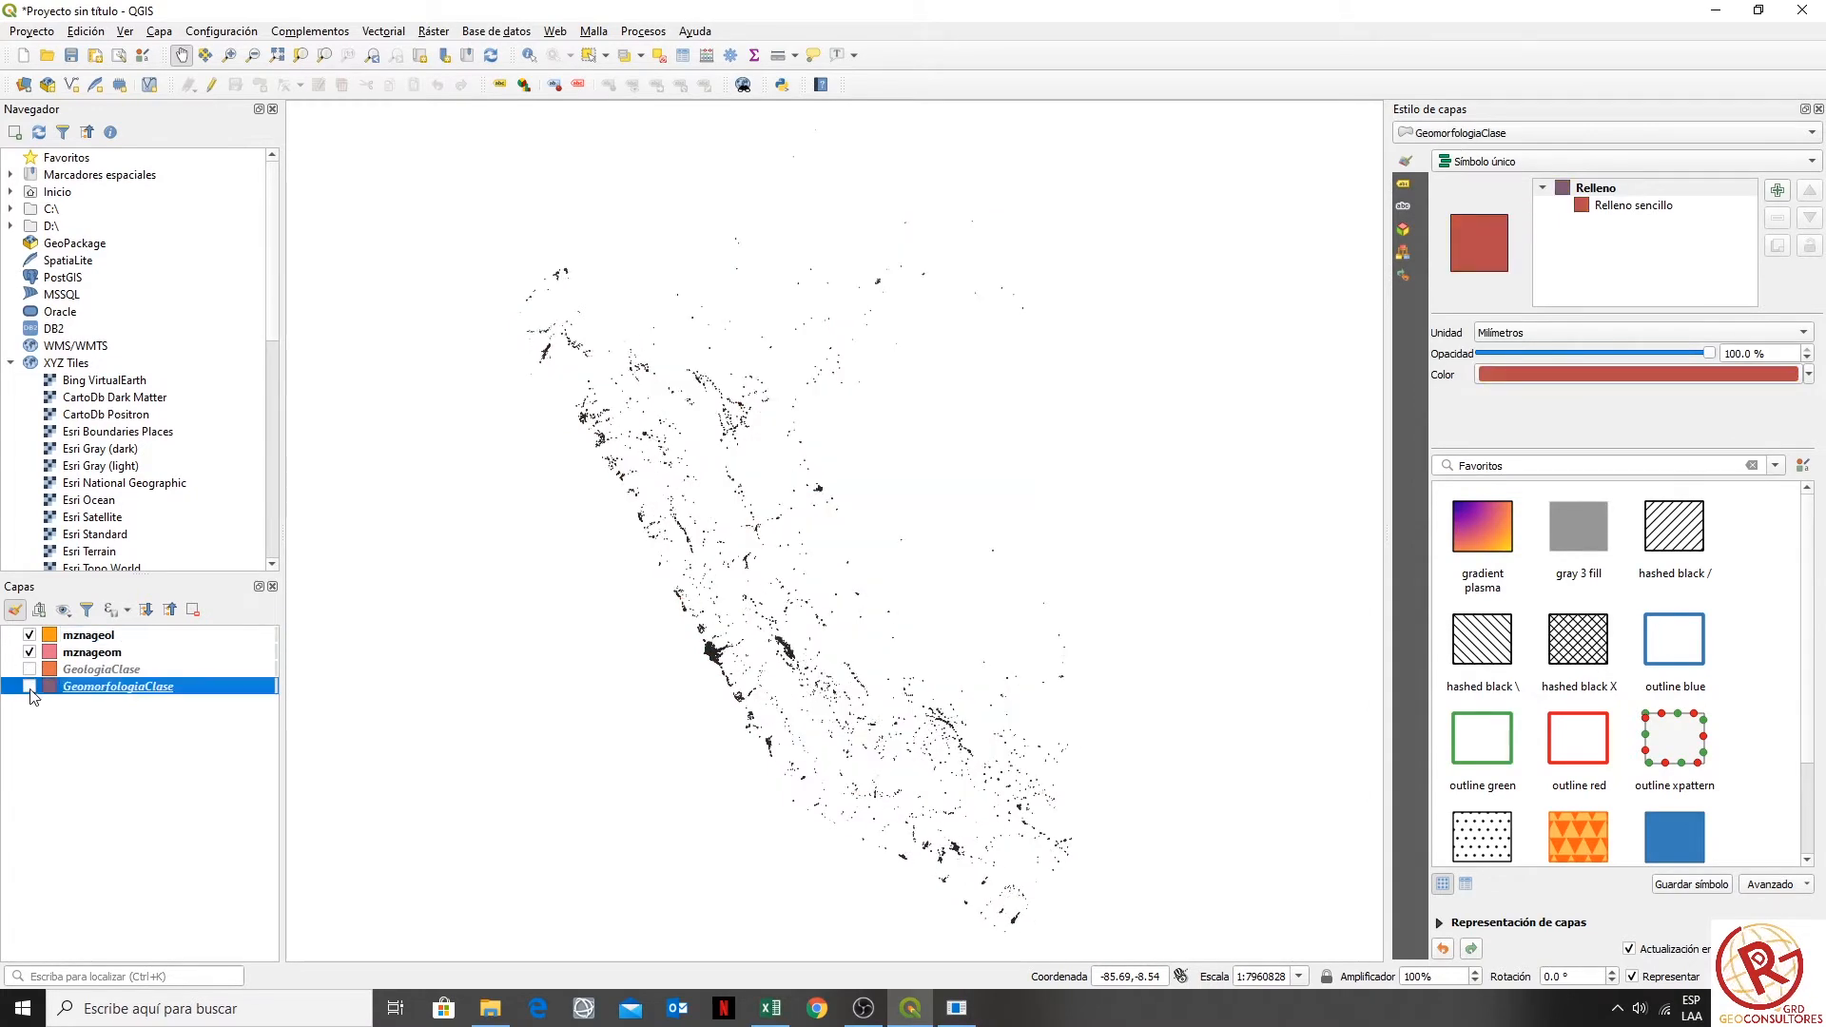
left_click(29, 636)
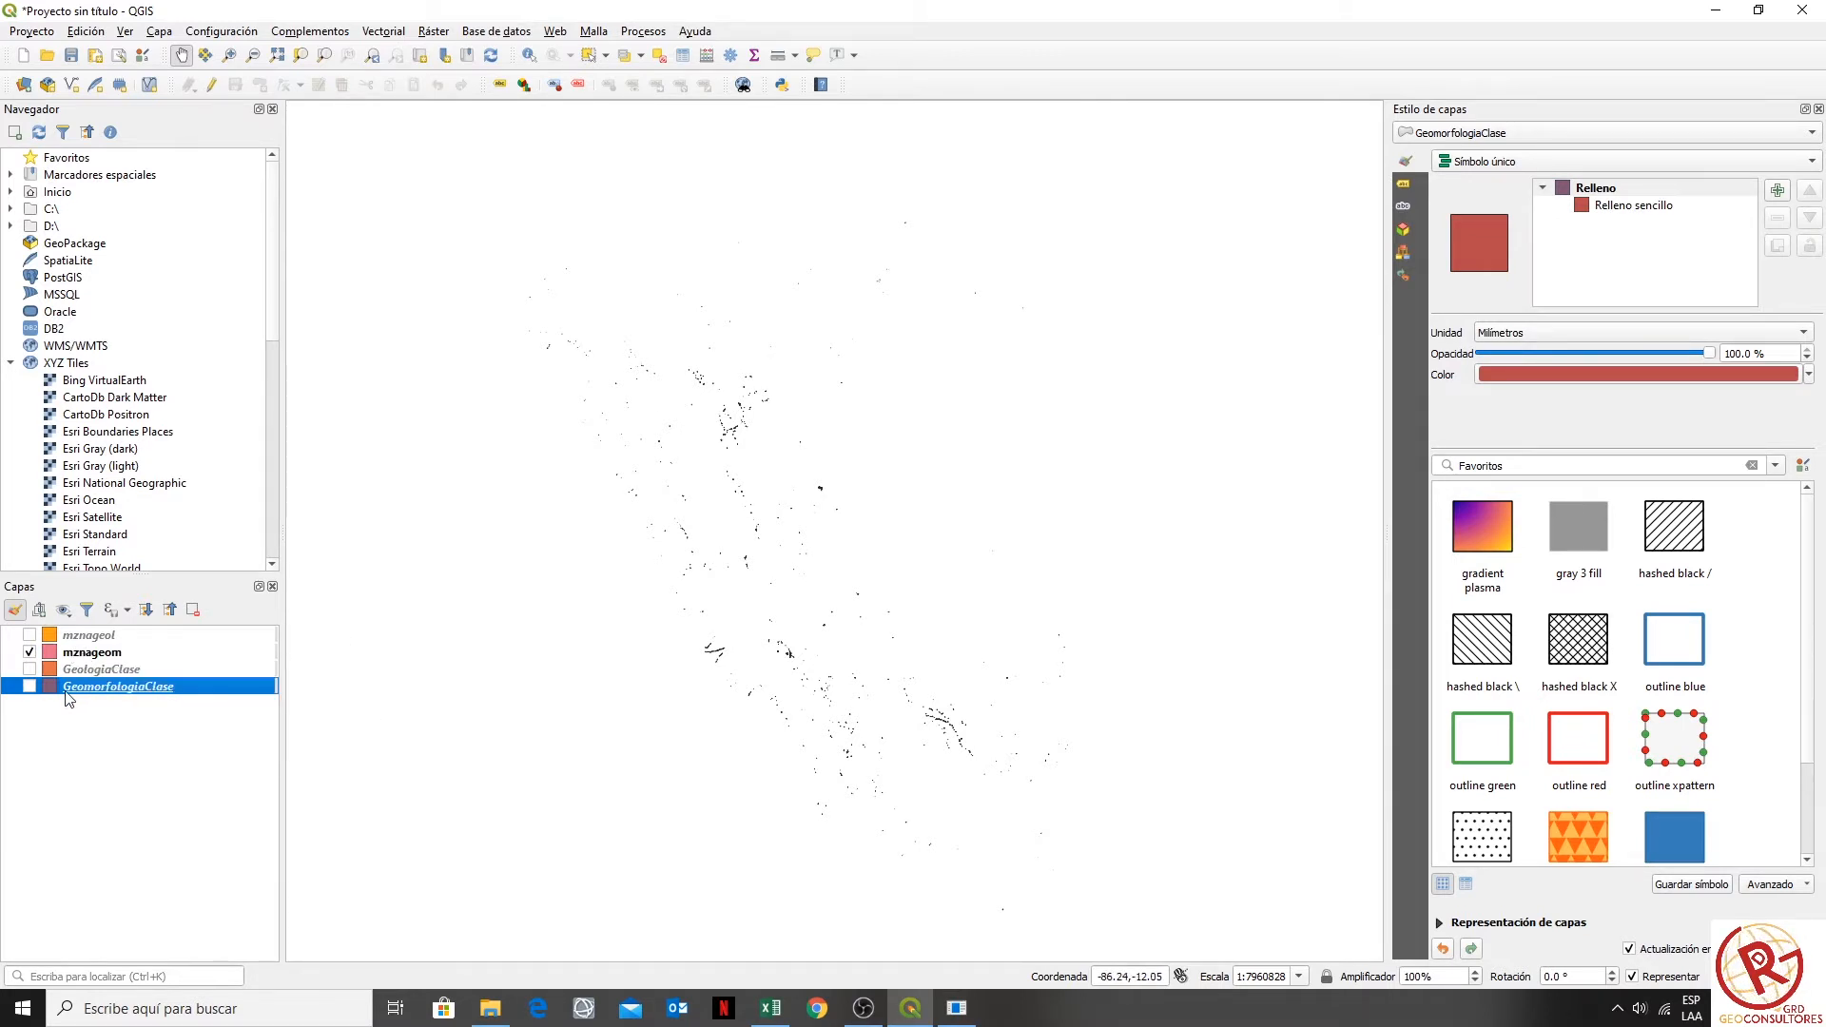
- Open the mznageom attribute table and widen the sub_uni column to show its full descriptions
left_click(86, 654)
right_click(85, 656)
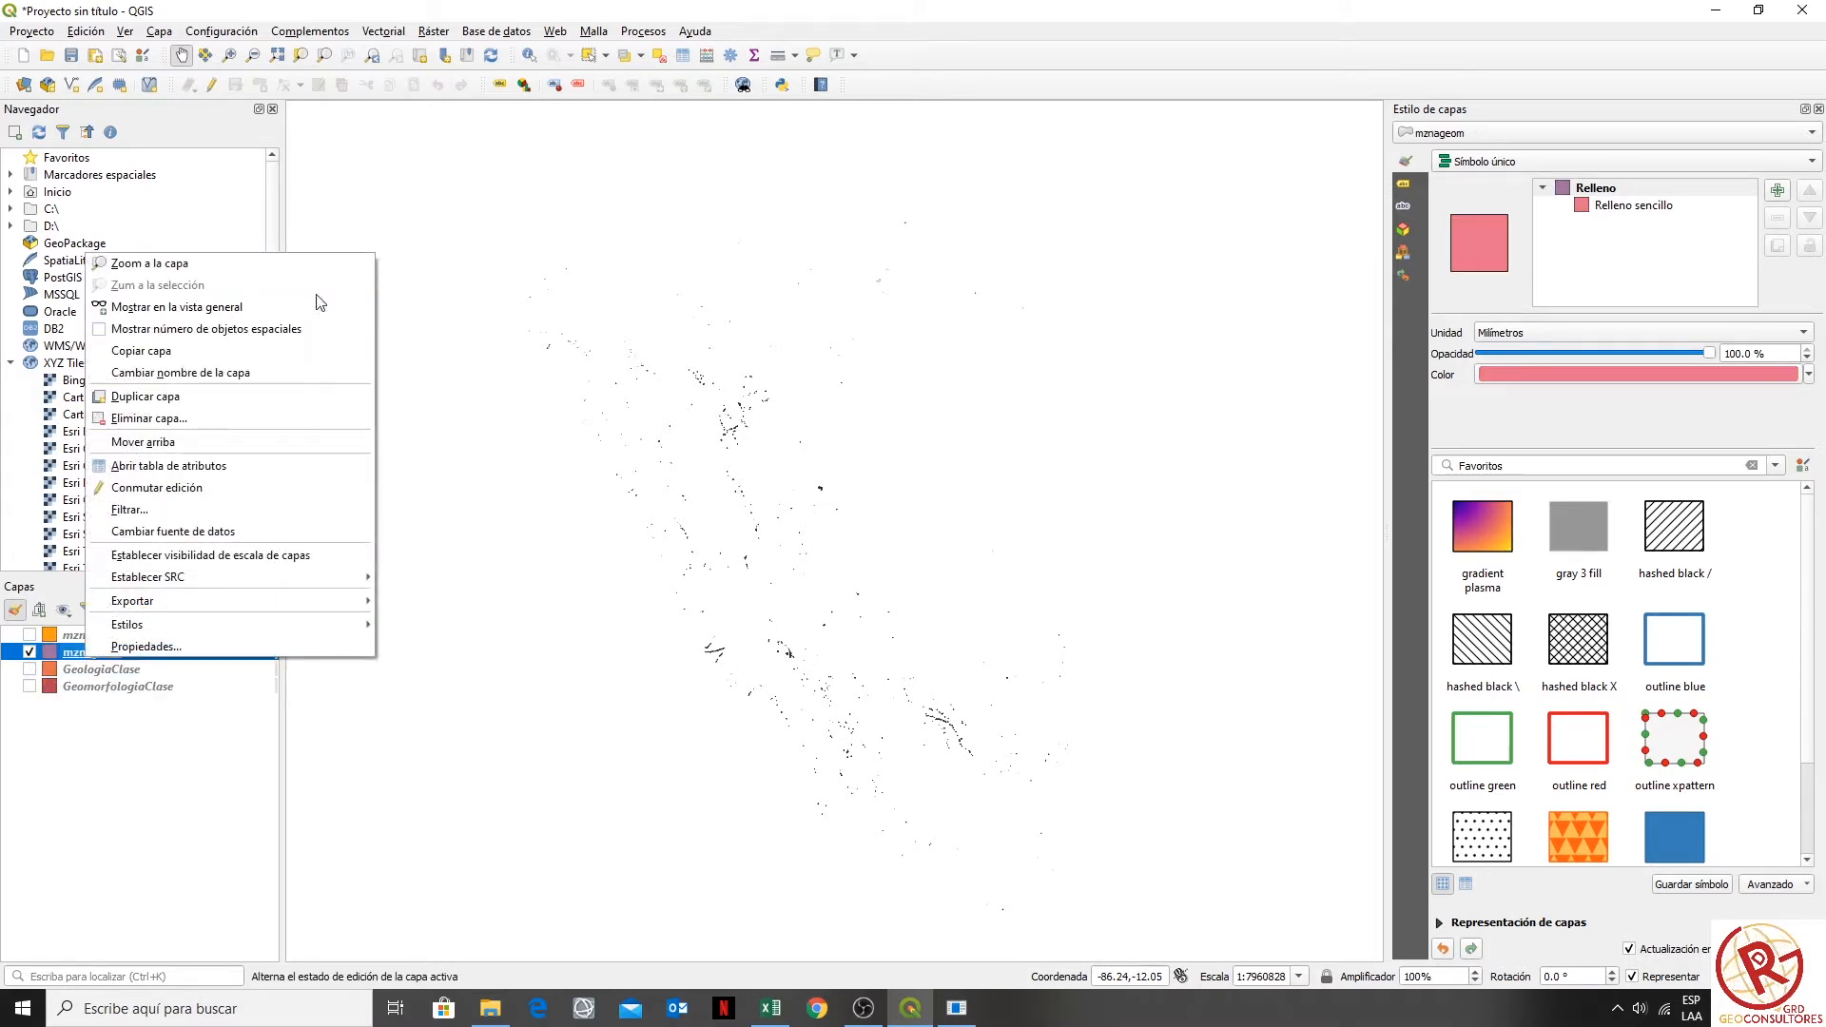
left_click(287, 474)
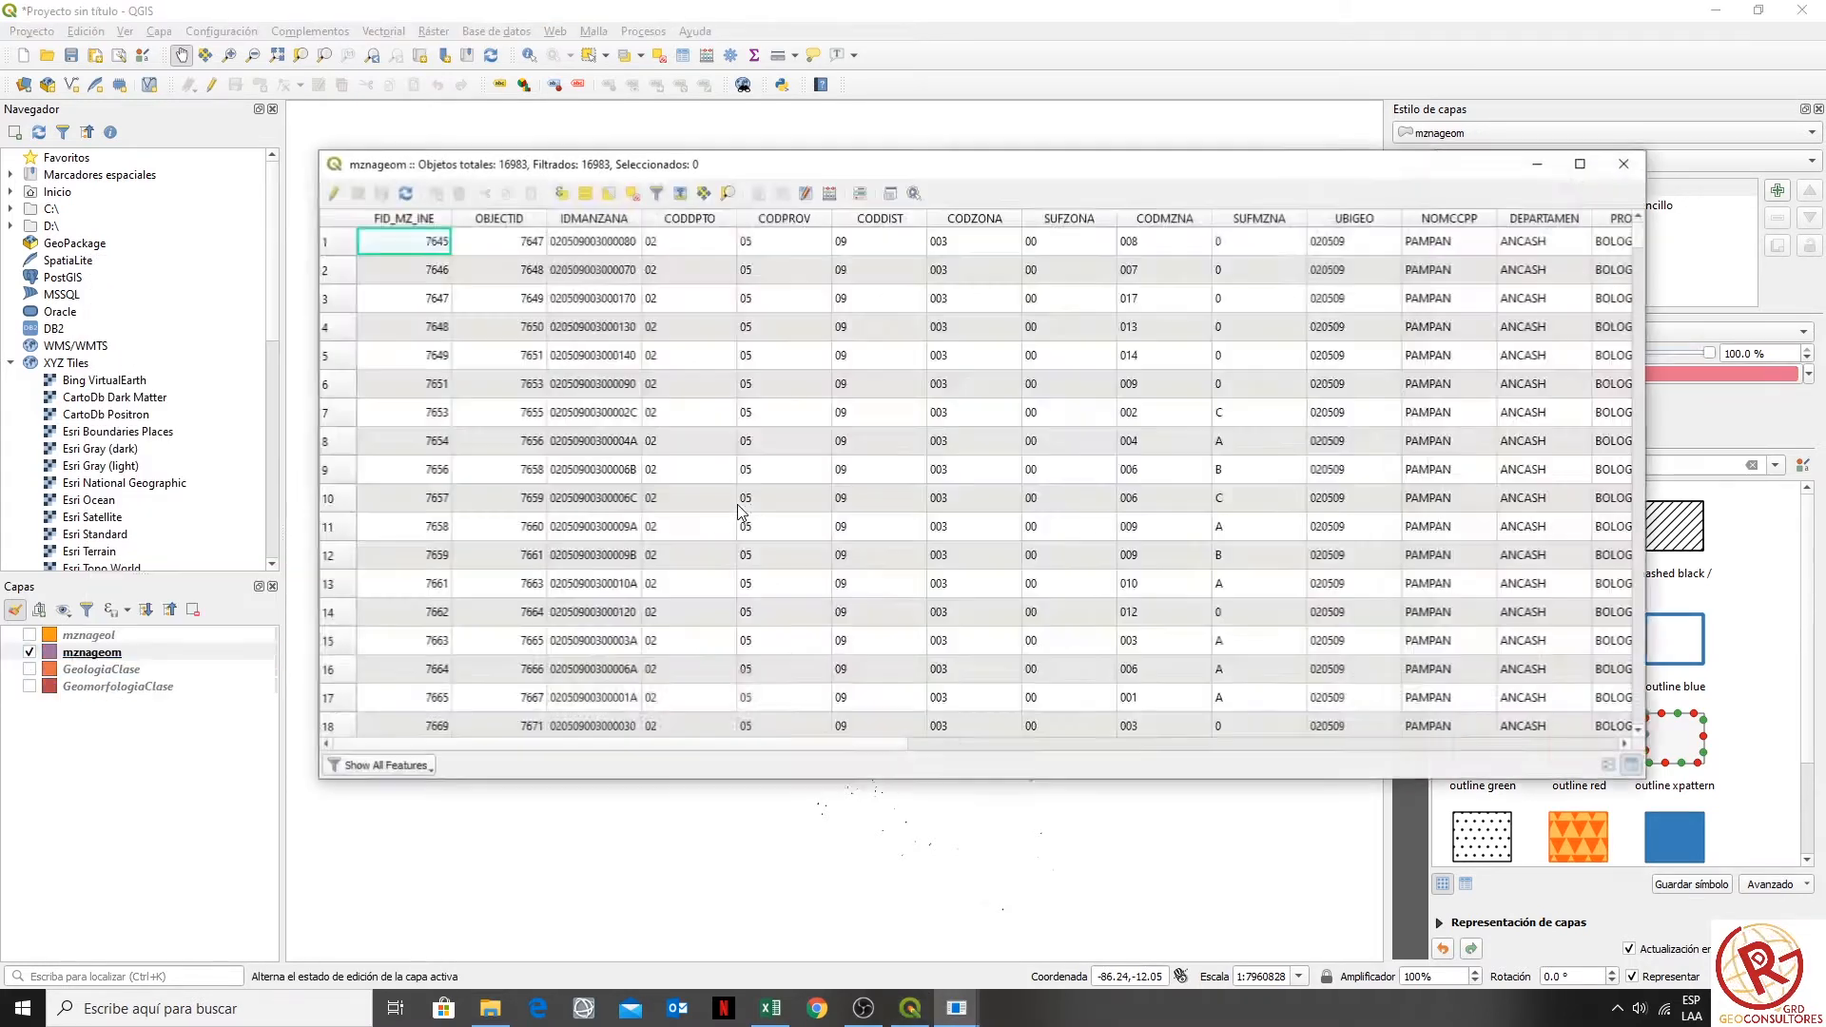
left_click_drag(854, 744, 1642, 718)
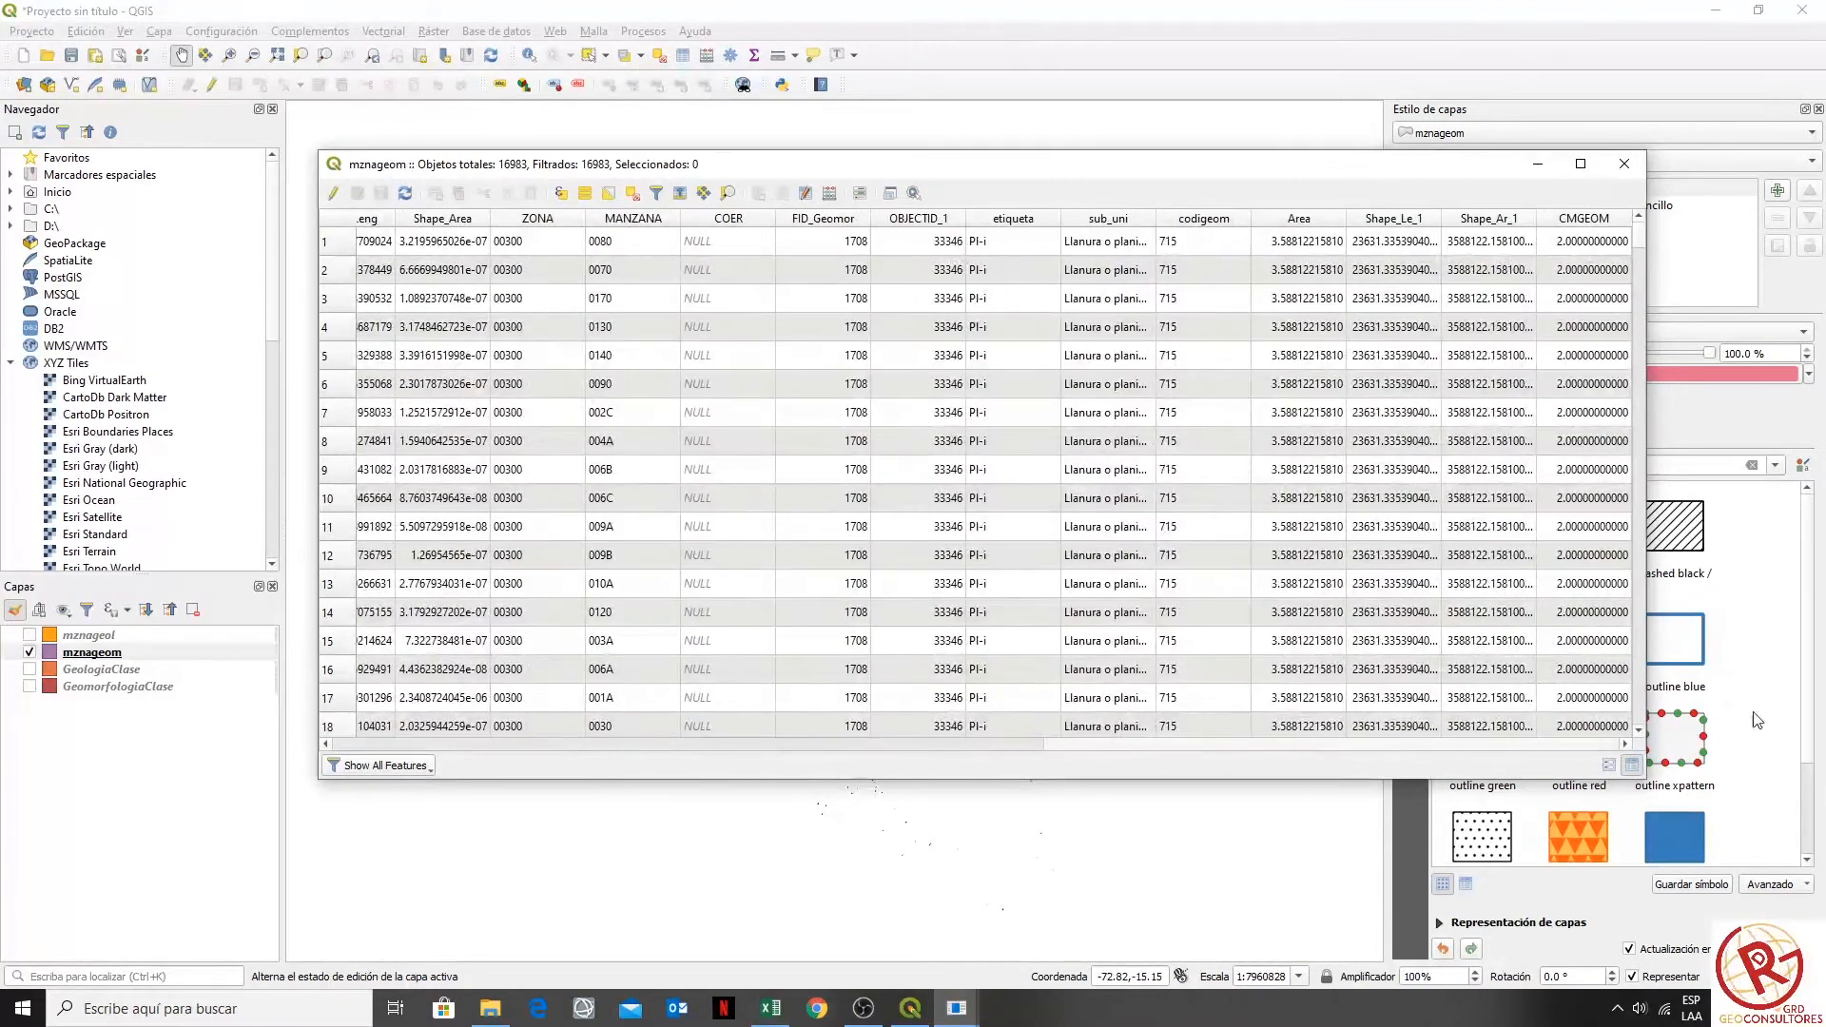
left_click_drag(1156, 219, 1580, 290)
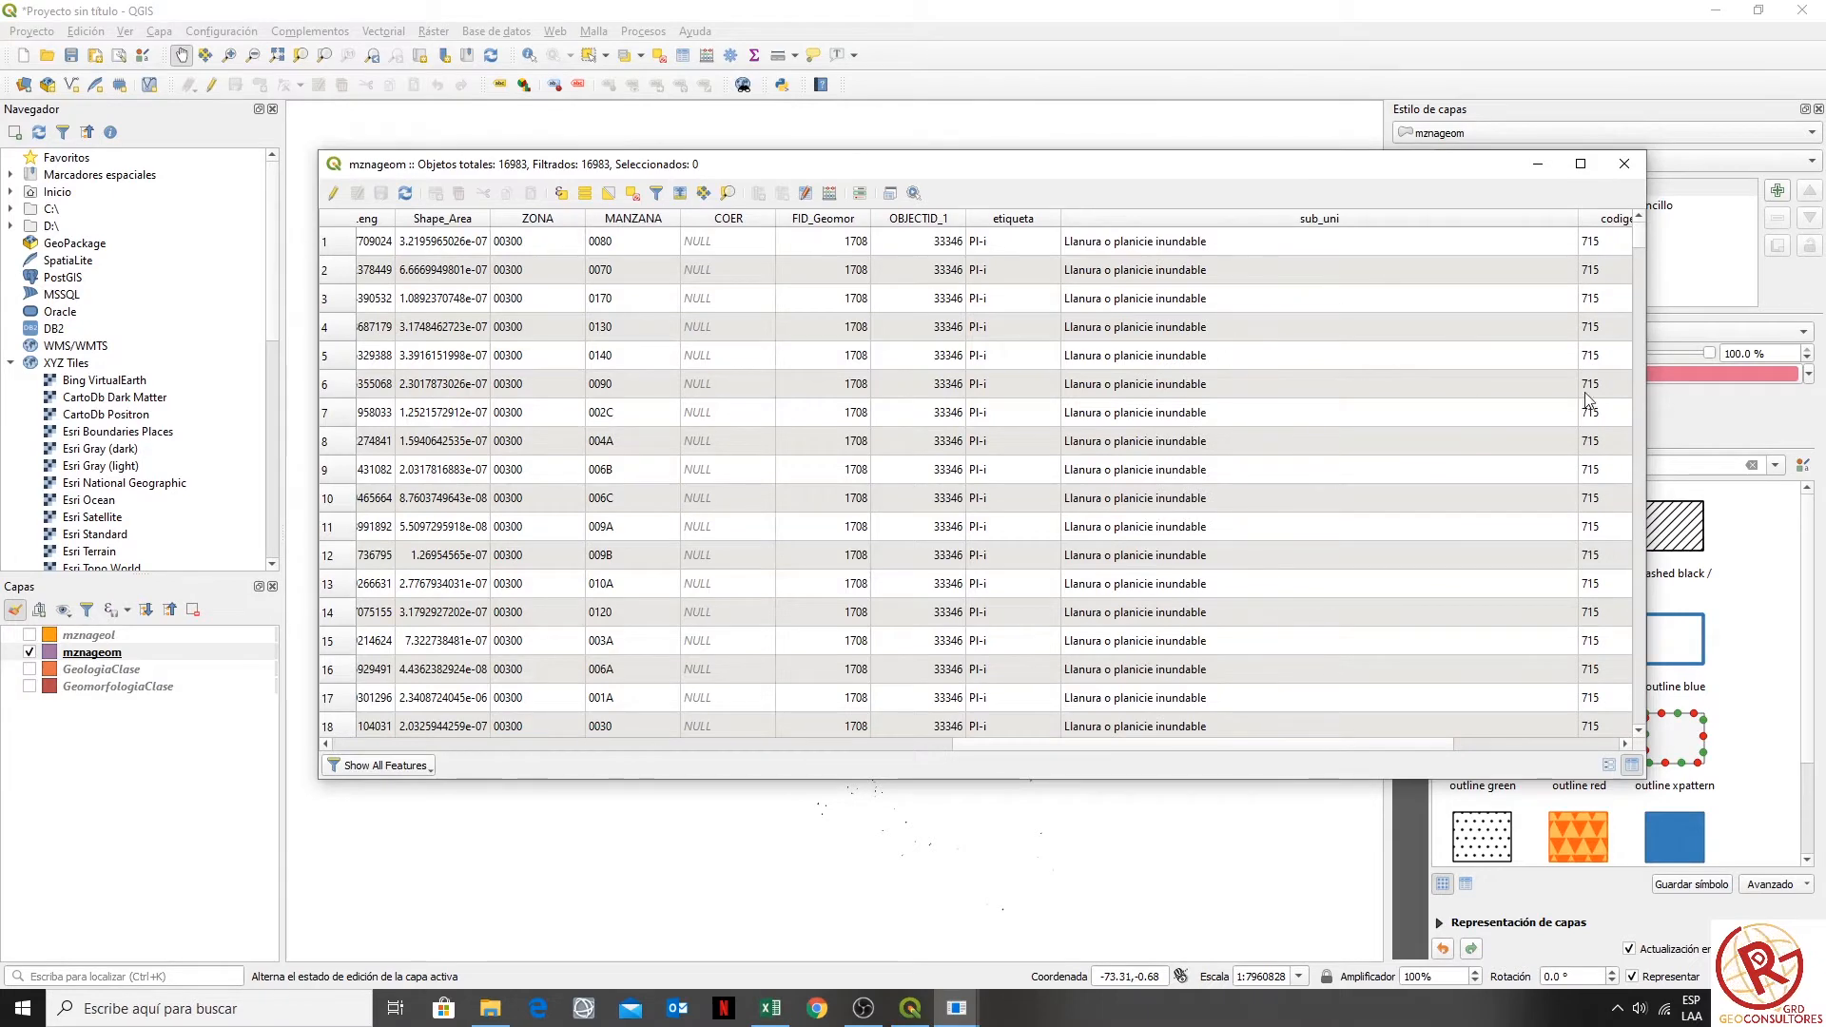
- Browse the sub_uni descriptions down to the Cauce del río records and select the record in row 6708
scroll(1362, 449, "down", 12)
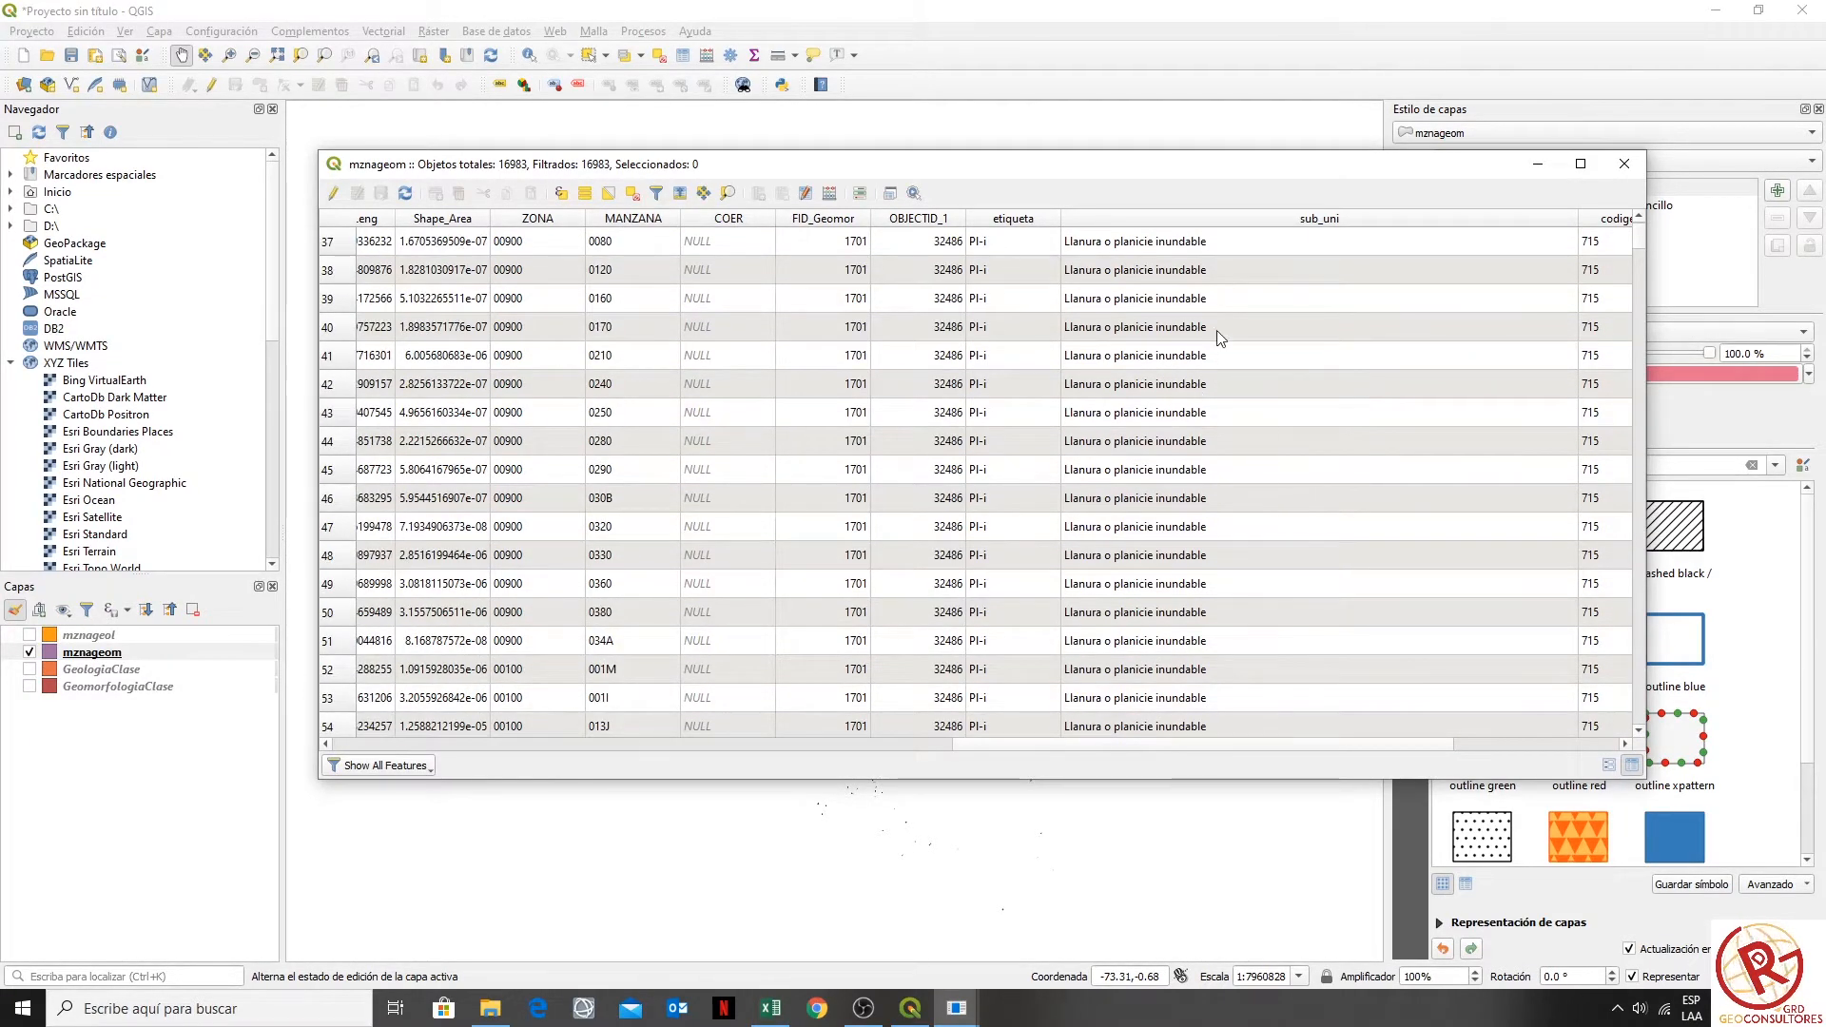
left_click_drag(1635, 237, 1638, 339)
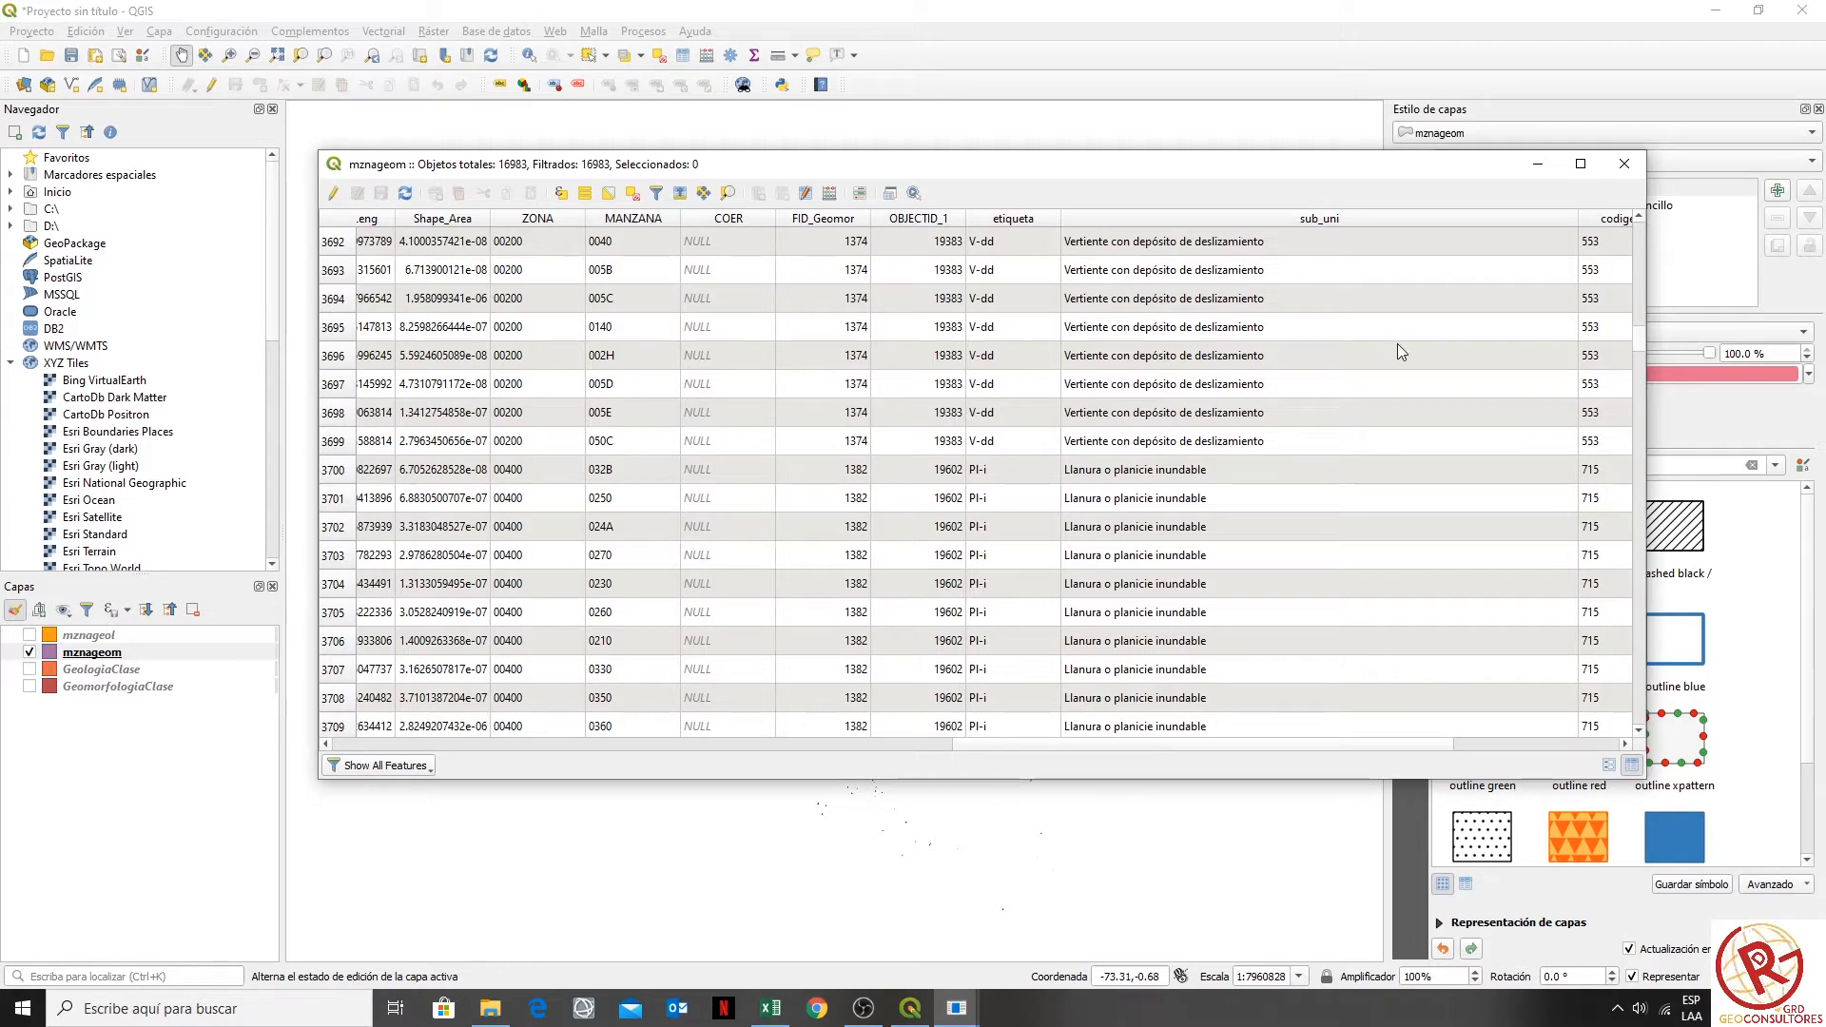
left_click_drag(1642, 340, 1646, 426)
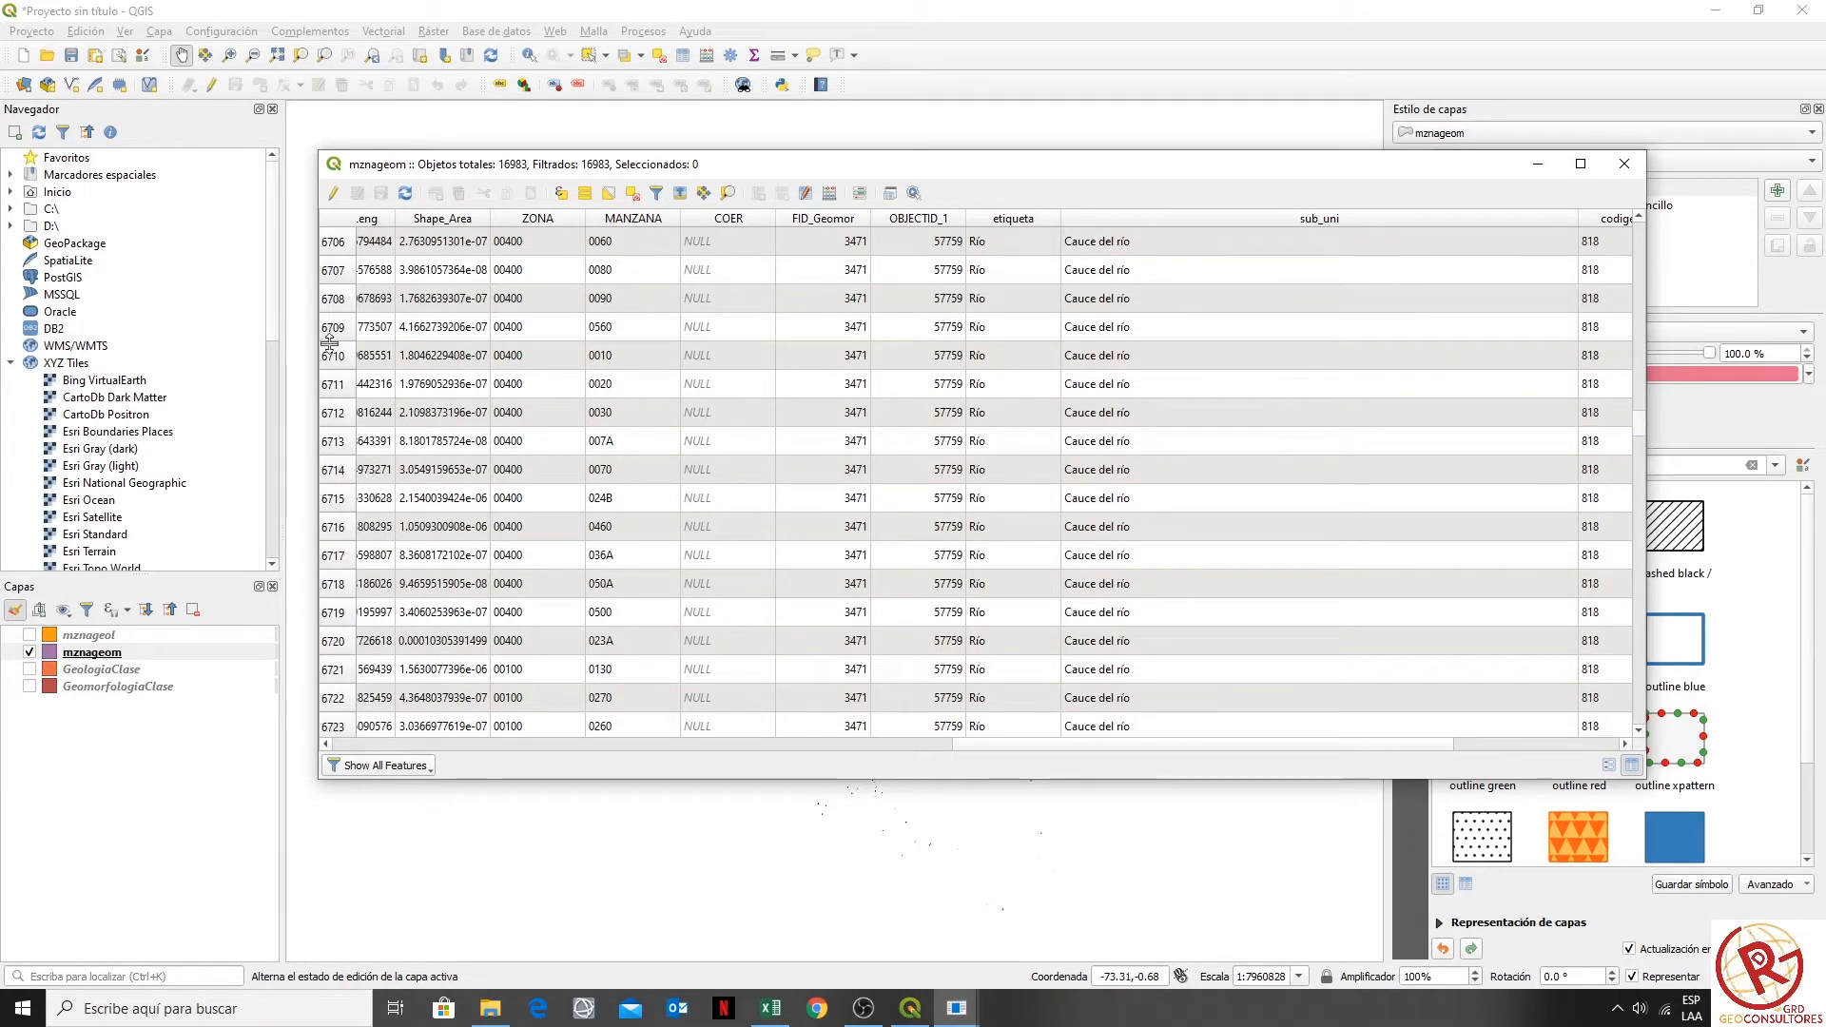
left_click_drag(361, 297, 400, 669)
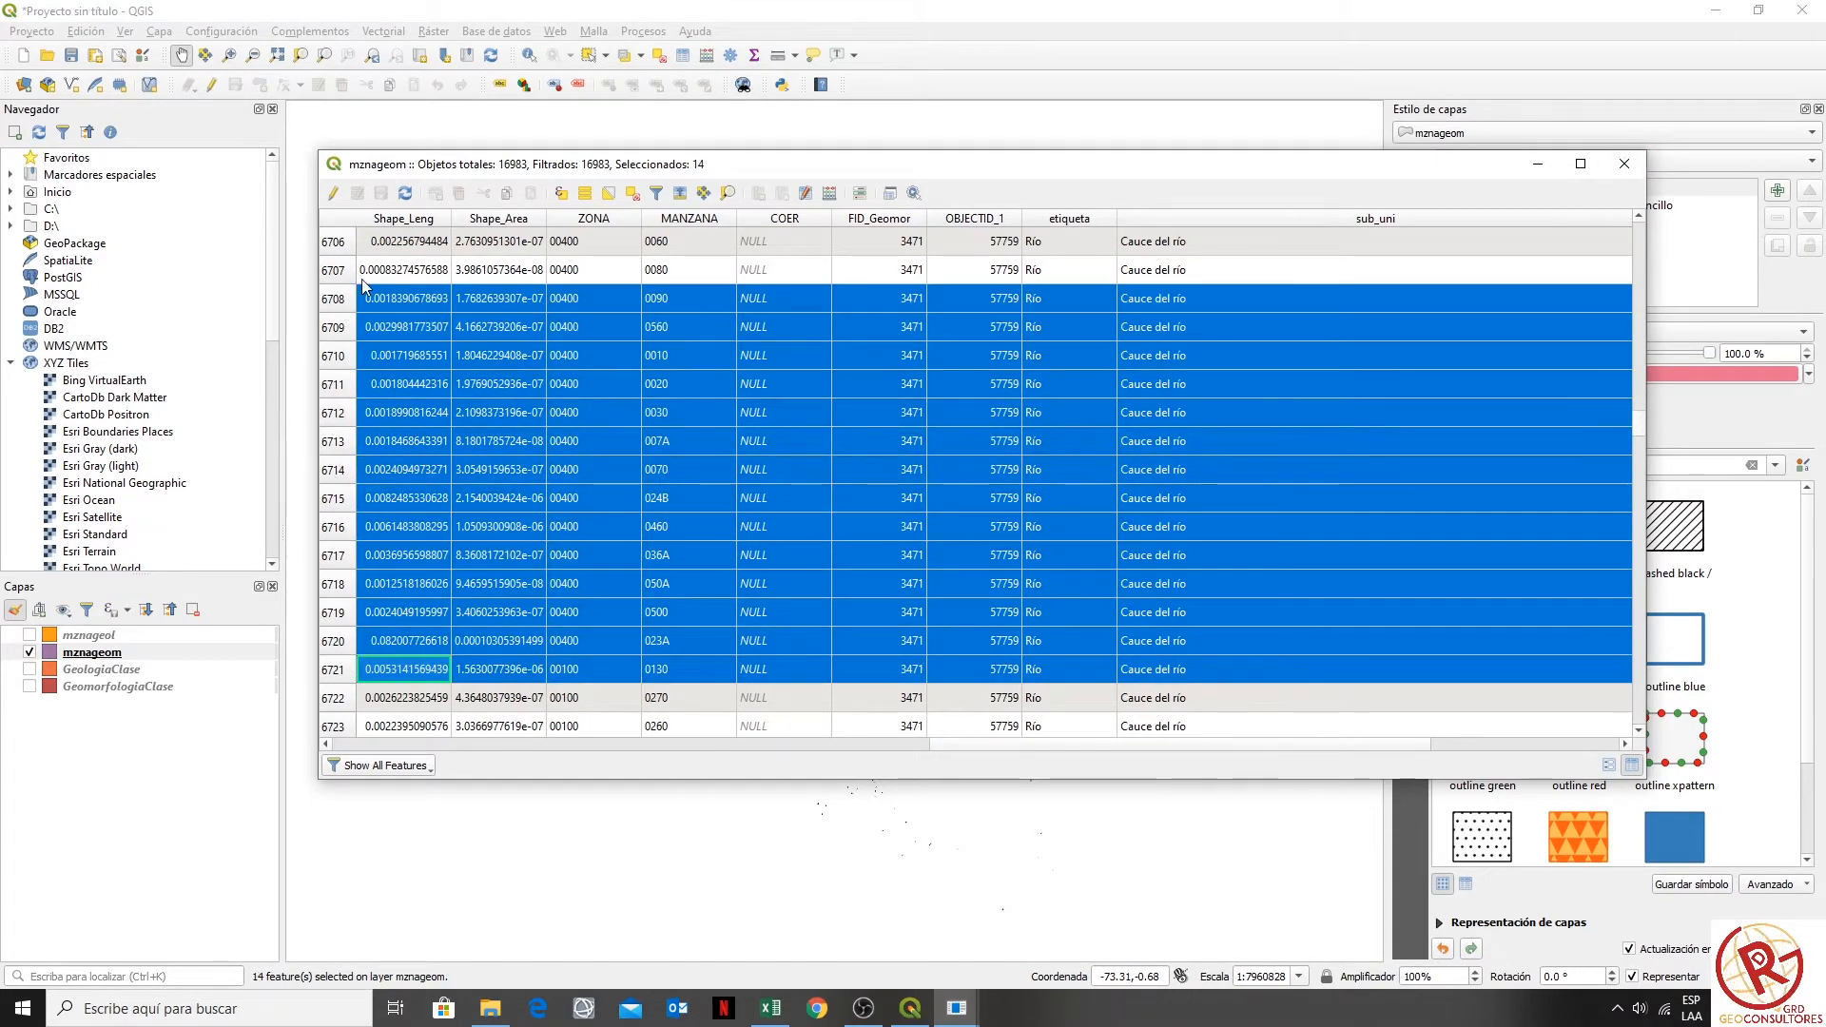
left_click(348, 307)
- Check the records following row 6708 and close the mznageom attribute table
scroll(523, 376, "down", 5)
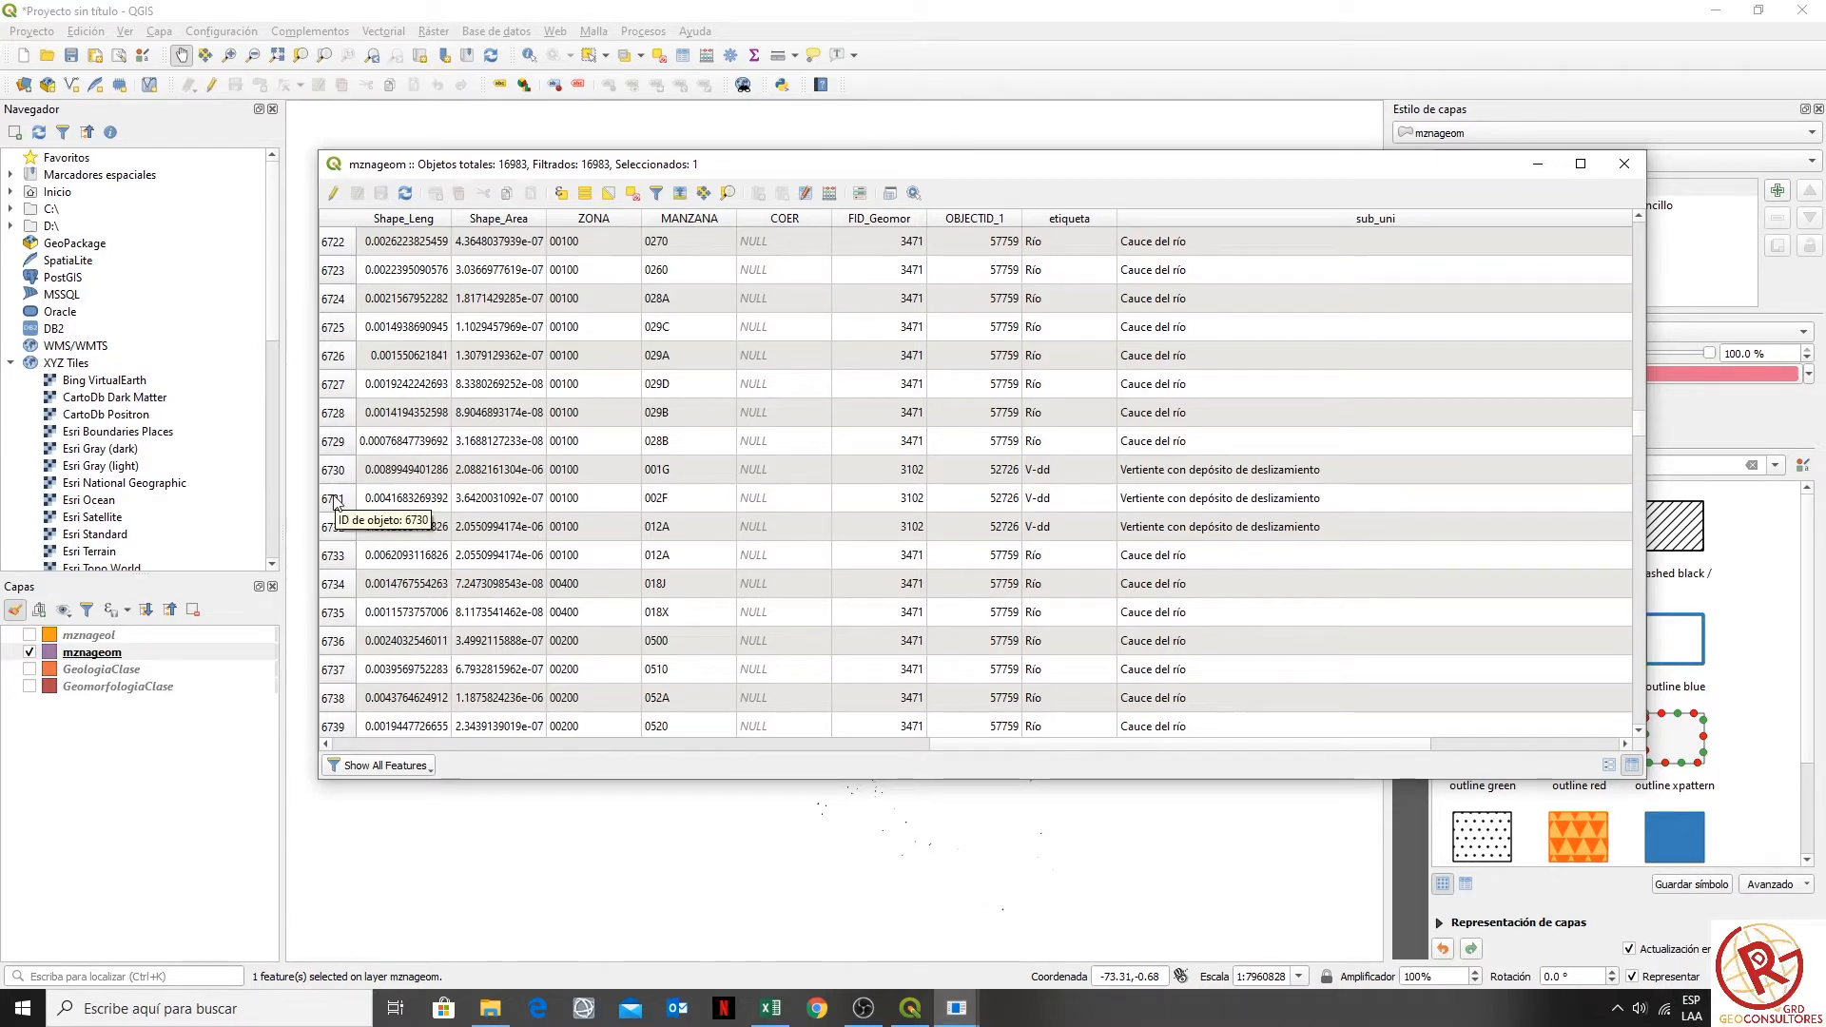
scroll(1286, 337, "down", 12)
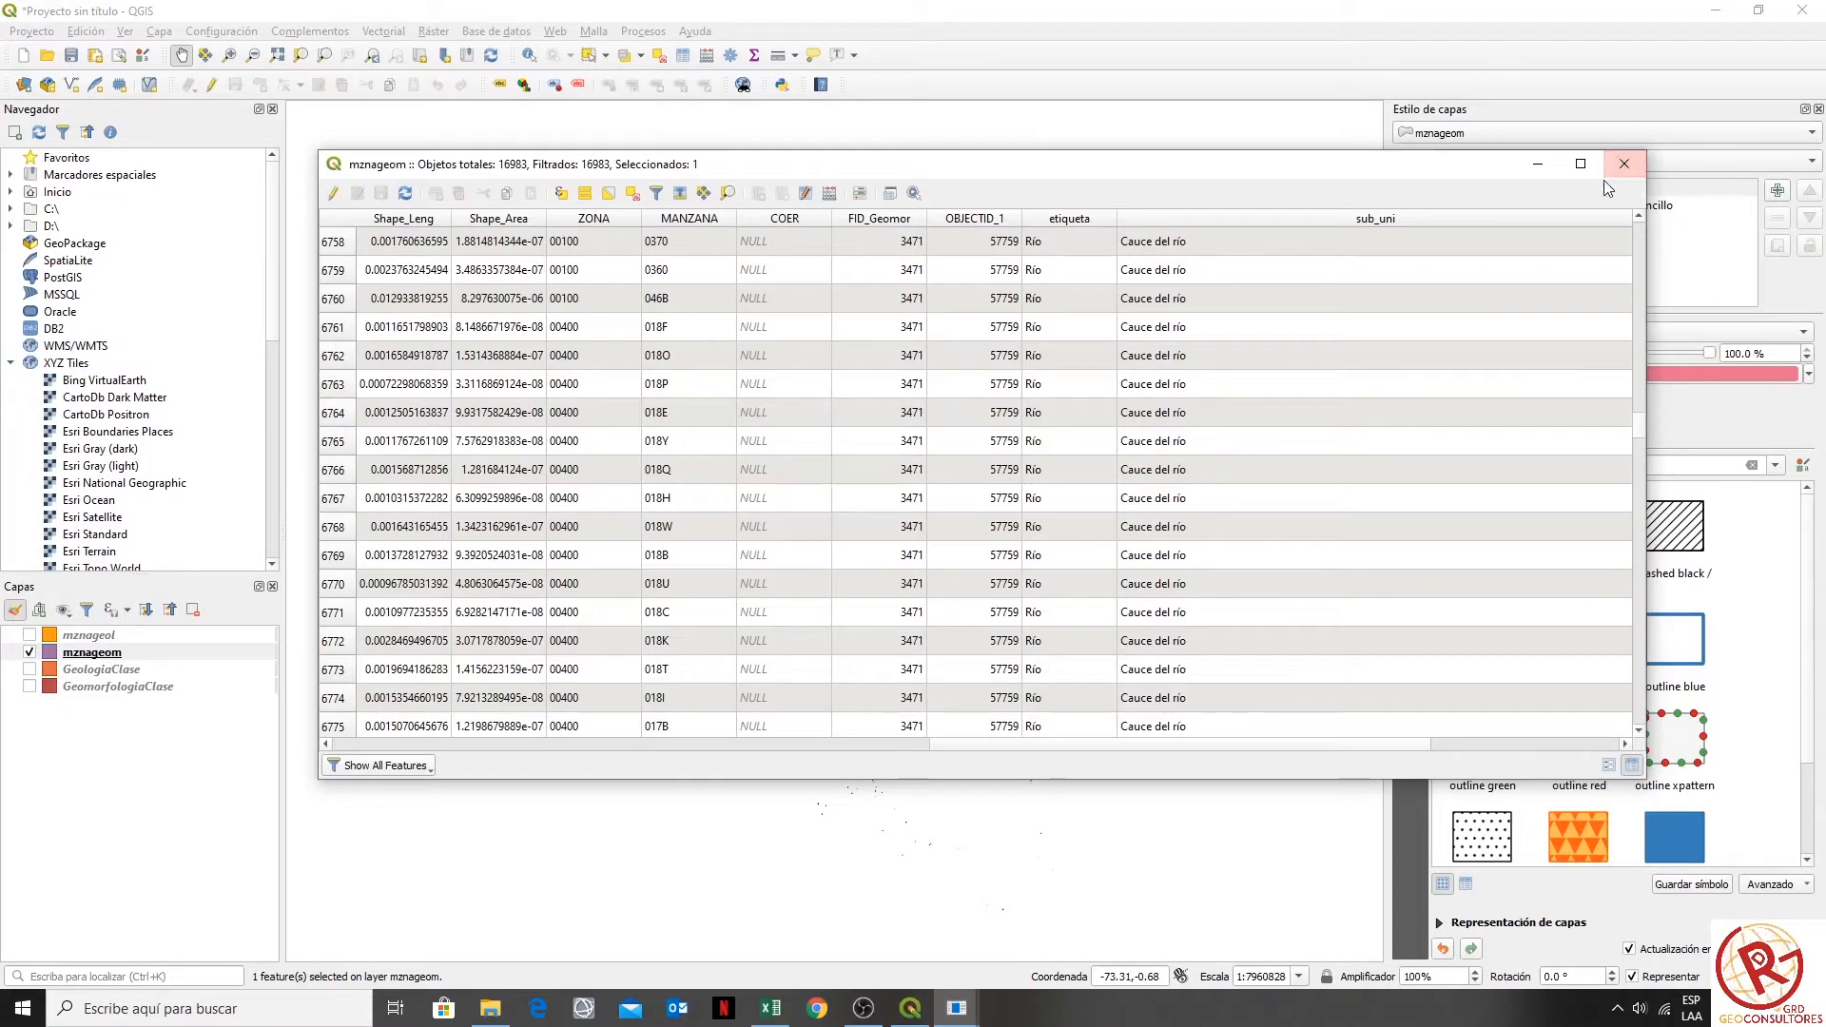
left_click(1625, 164)
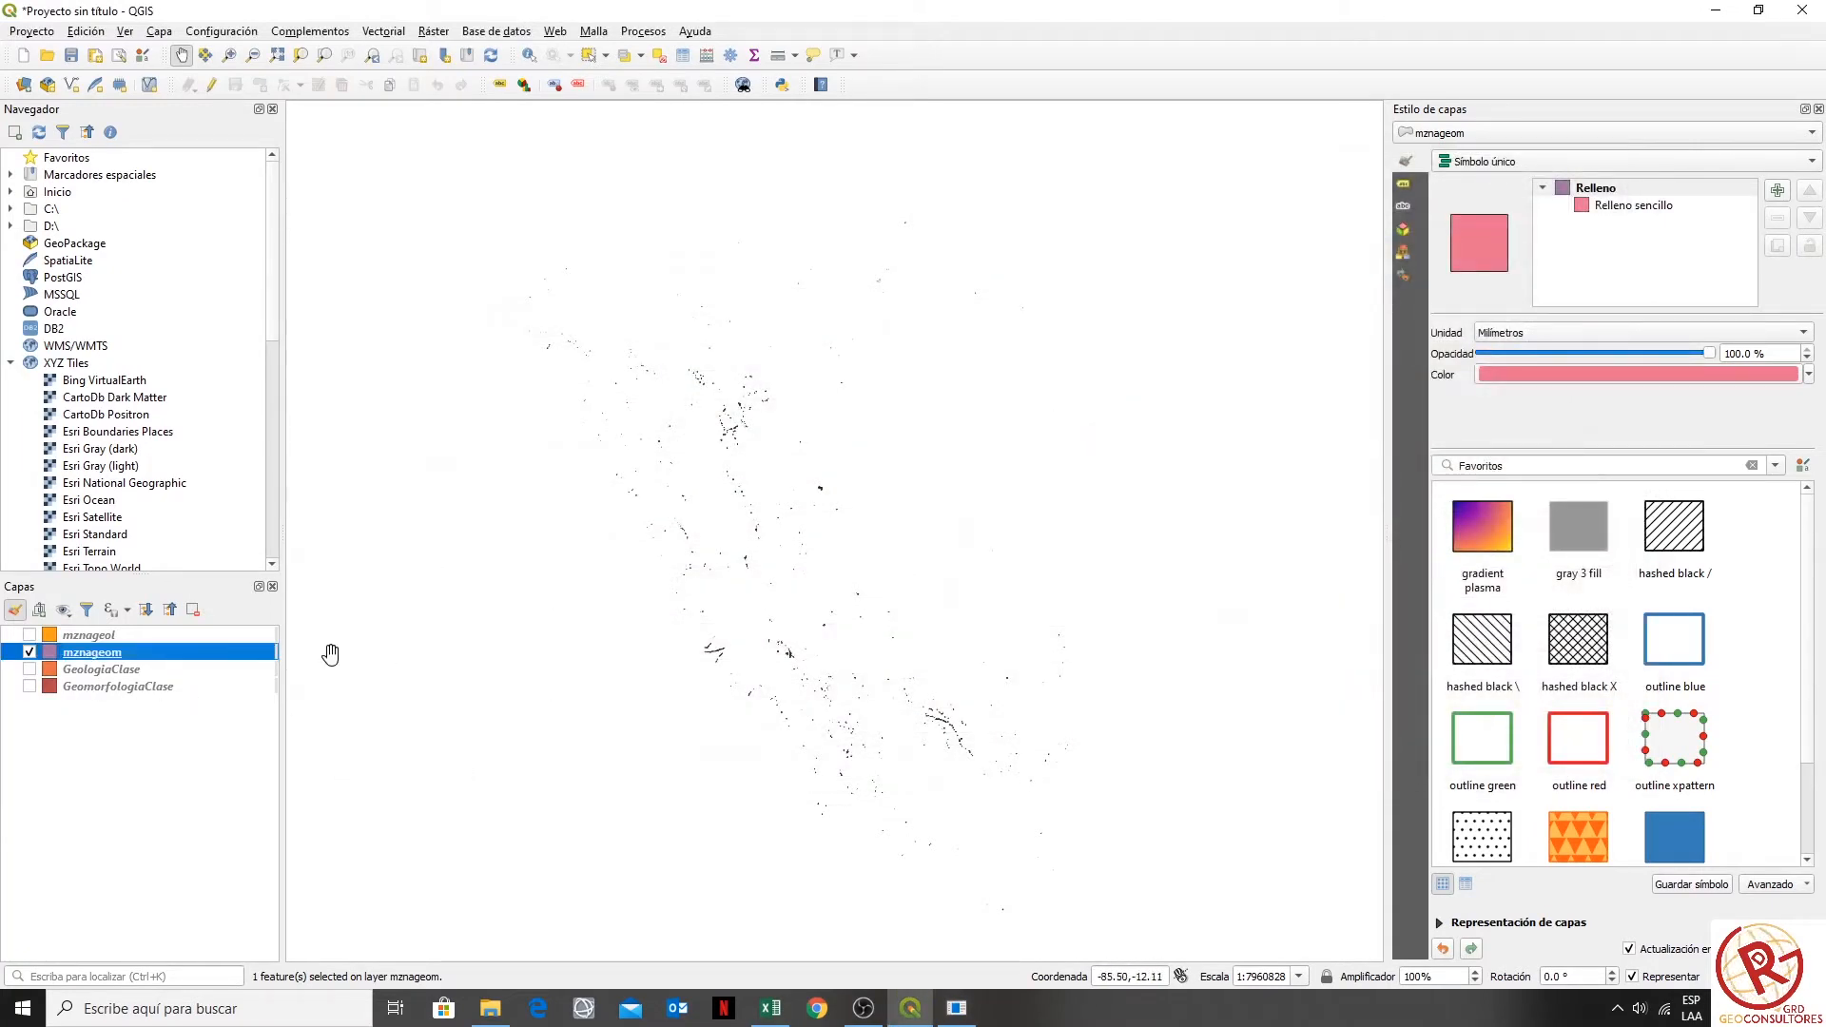
- Hide mznageom and show only the mznageol layer on the map
left_click(30, 652)
left_click(29, 670)
left_click(29, 670)
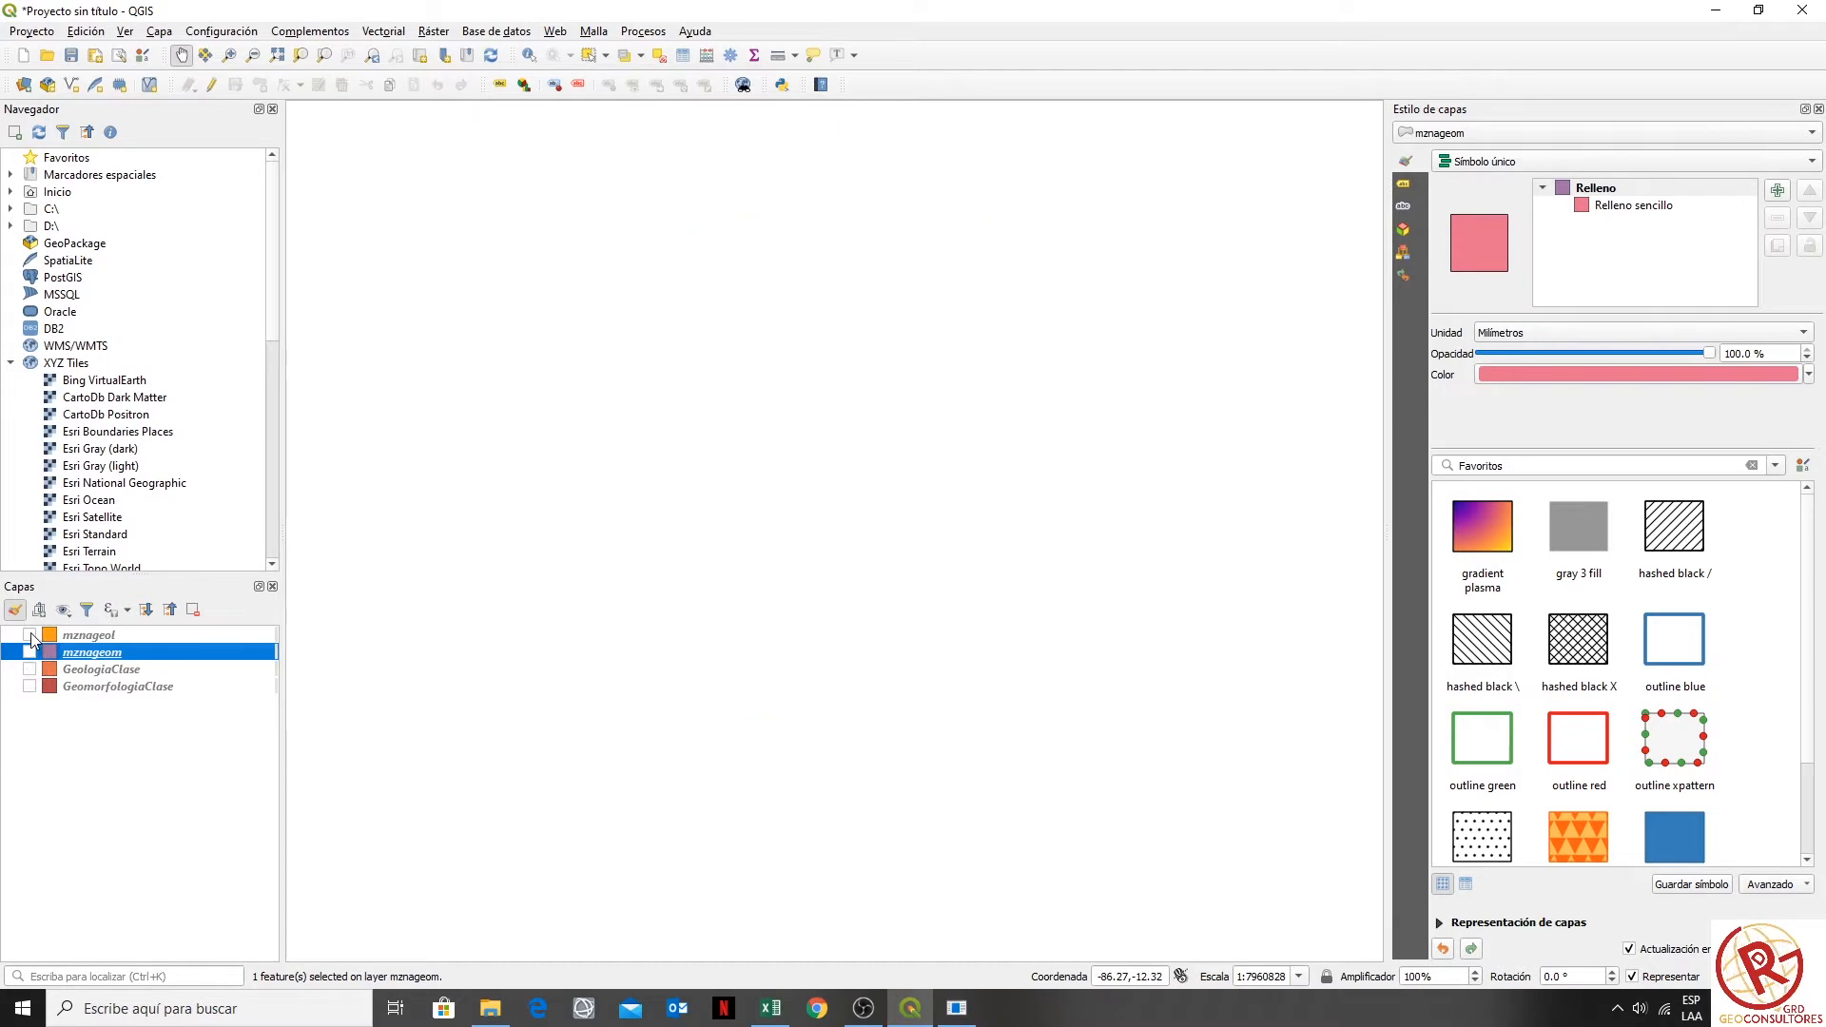
left_click(29, 636)
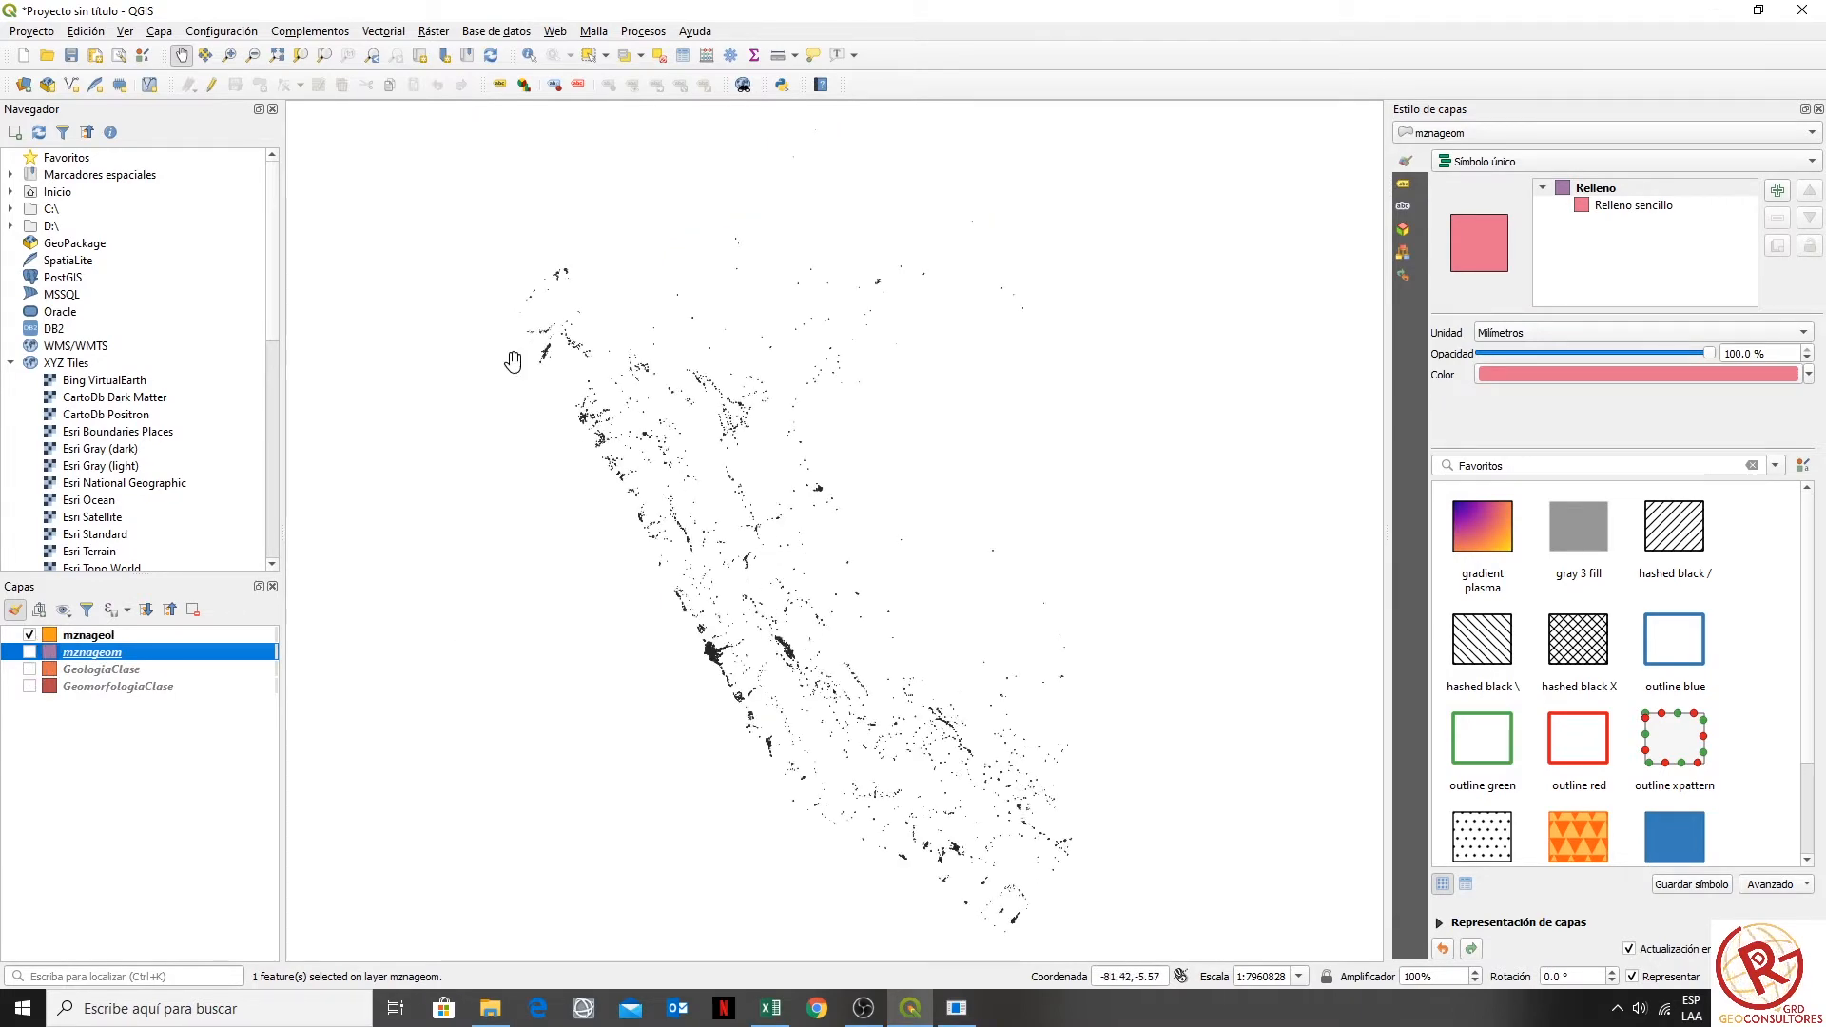
- Examine the mznageol city-block polygons up close in the northwest of the country
scroll(570, 348, "up", 4)
left_click_drag(497, 251, 688, 371)
left_click_drag(486, 543, 799, 372)
scroll(678, 410, "up", 6)
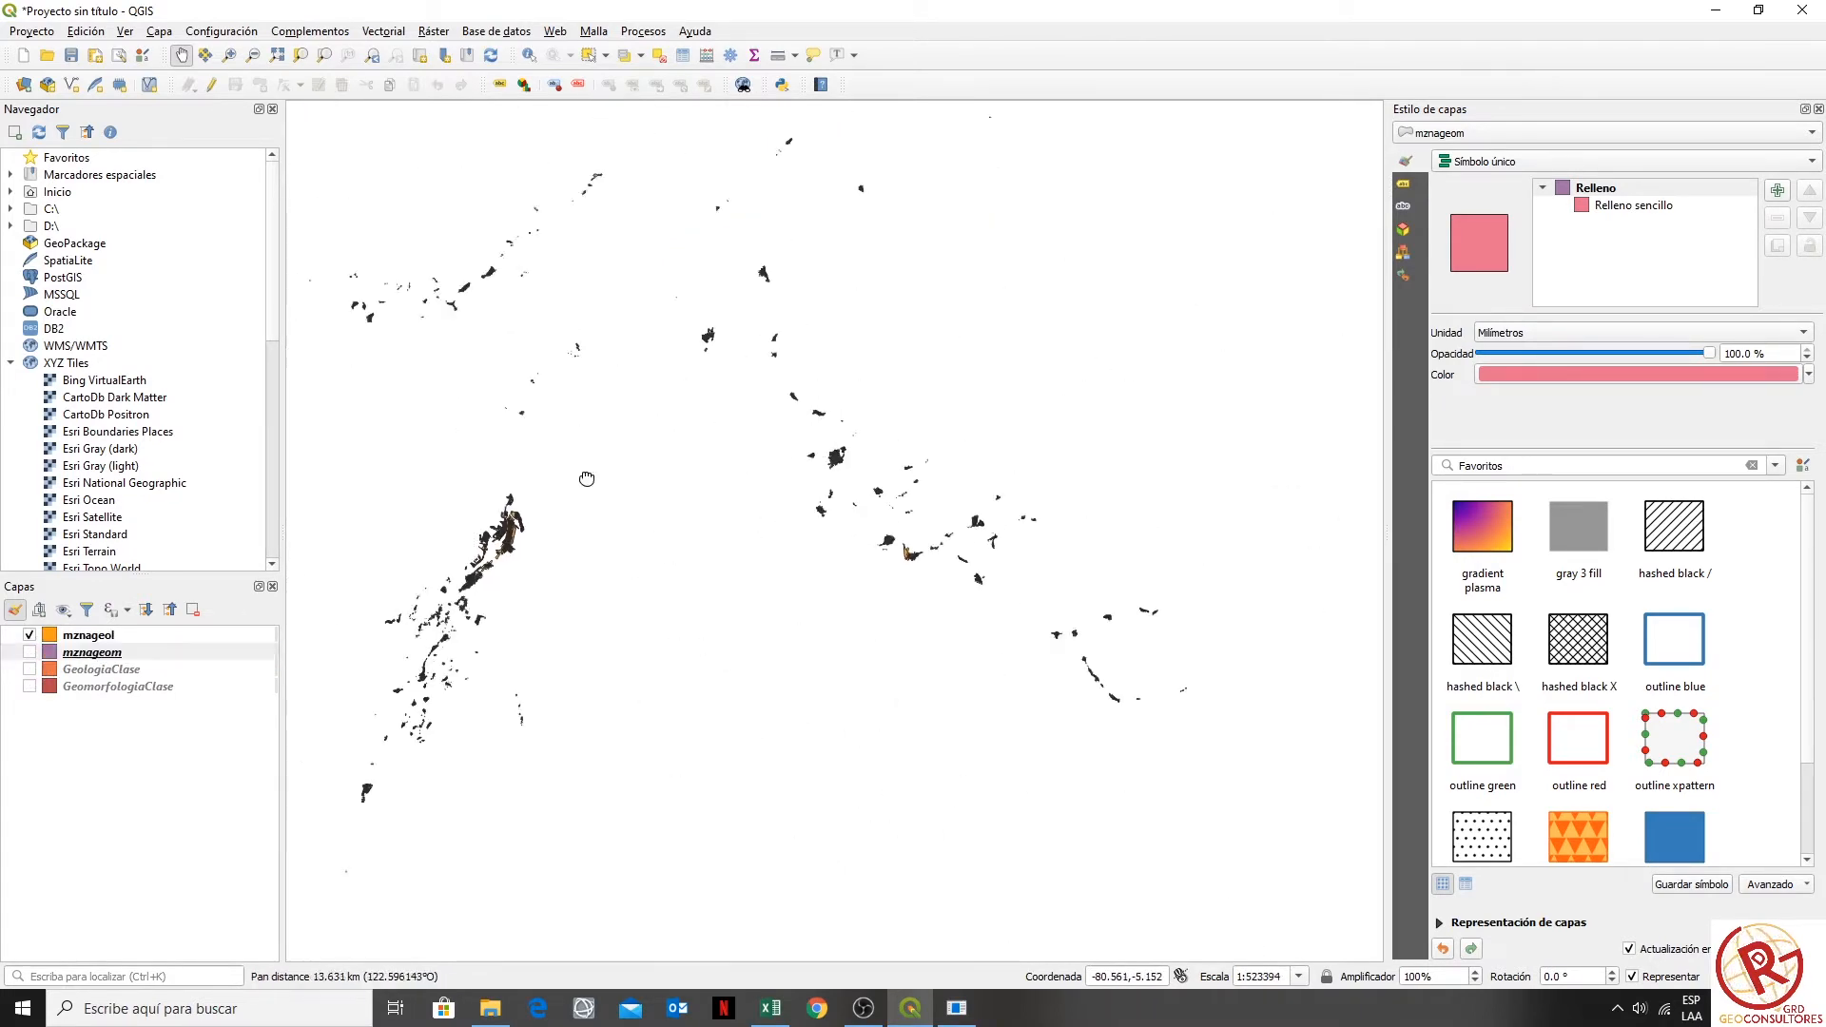
left_click_drag(1231, 412, 565, 499)
scroll(856, 434, "down", 6)
left_click_drag(977, 412, 622, 519)
scroll(938, 419, "up", 3)
left_click_drag(536, 620, 673, 463)
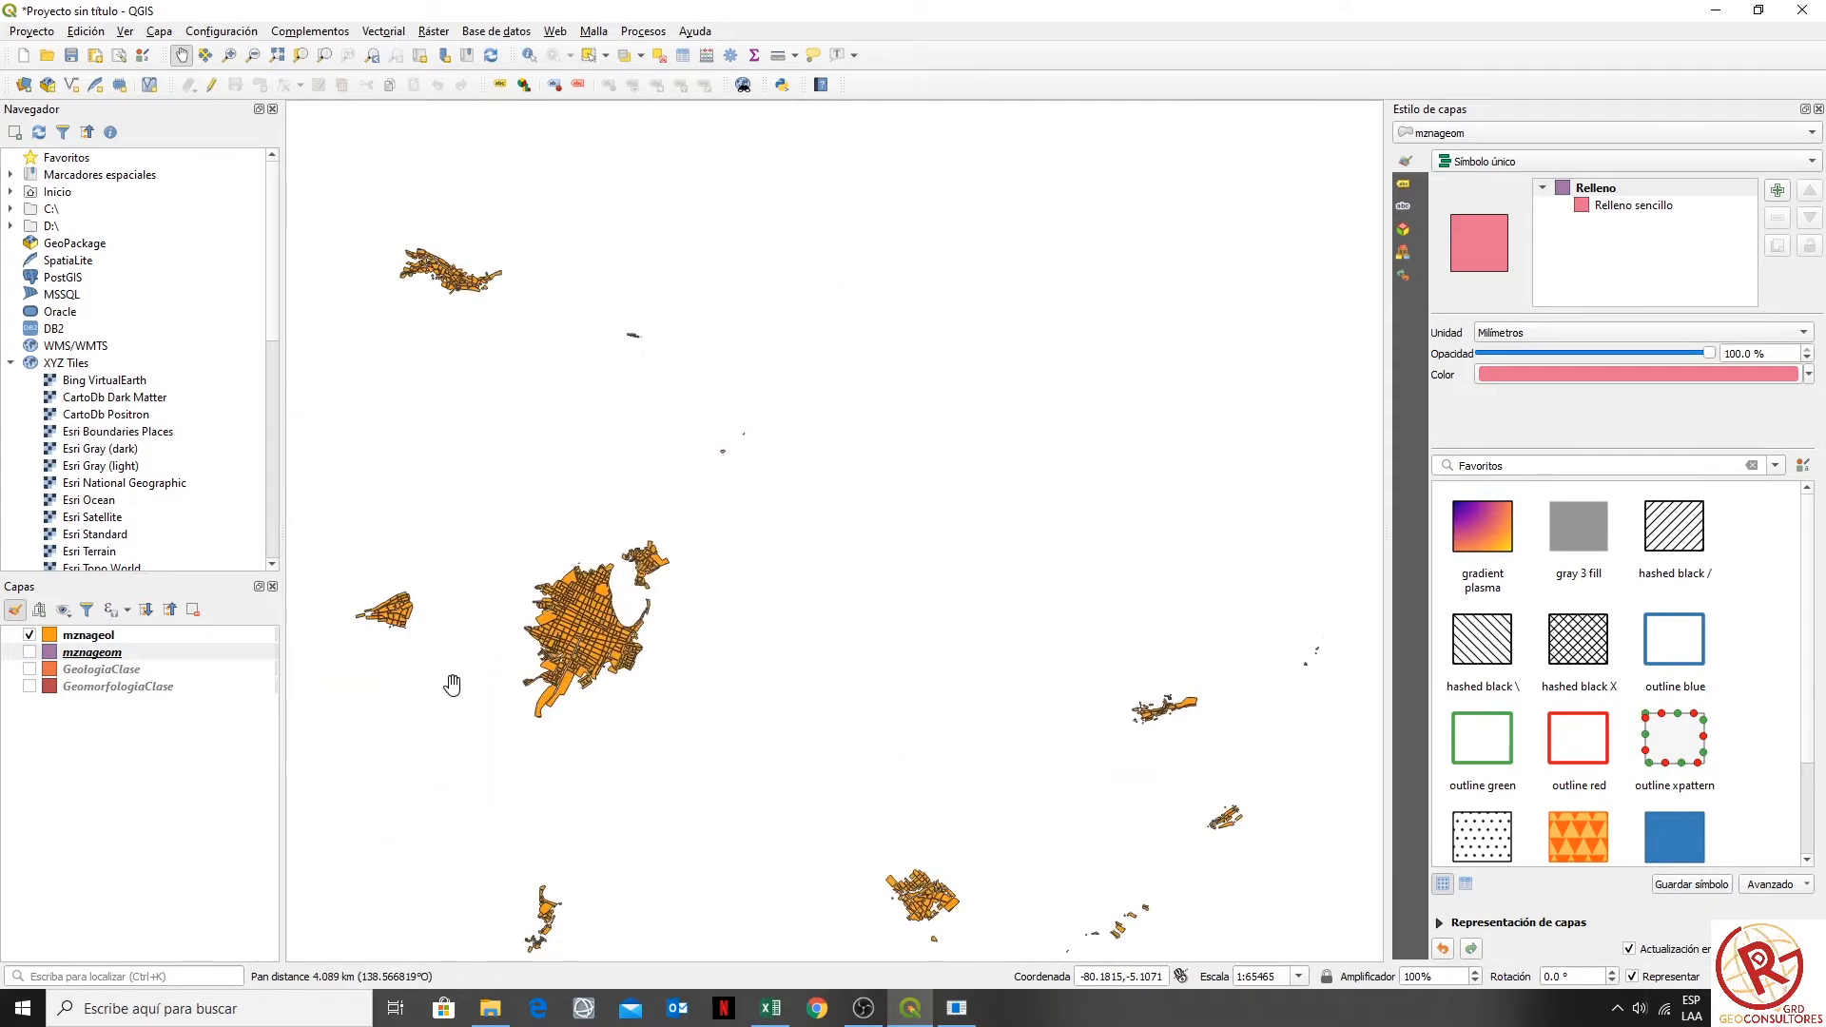
- Show GeologiaClase beneath mznageol on the map, keeping GeomorfologiaClase hidden
left_click(30, 686)
left_click(30, 669)
left_click(30, 686)
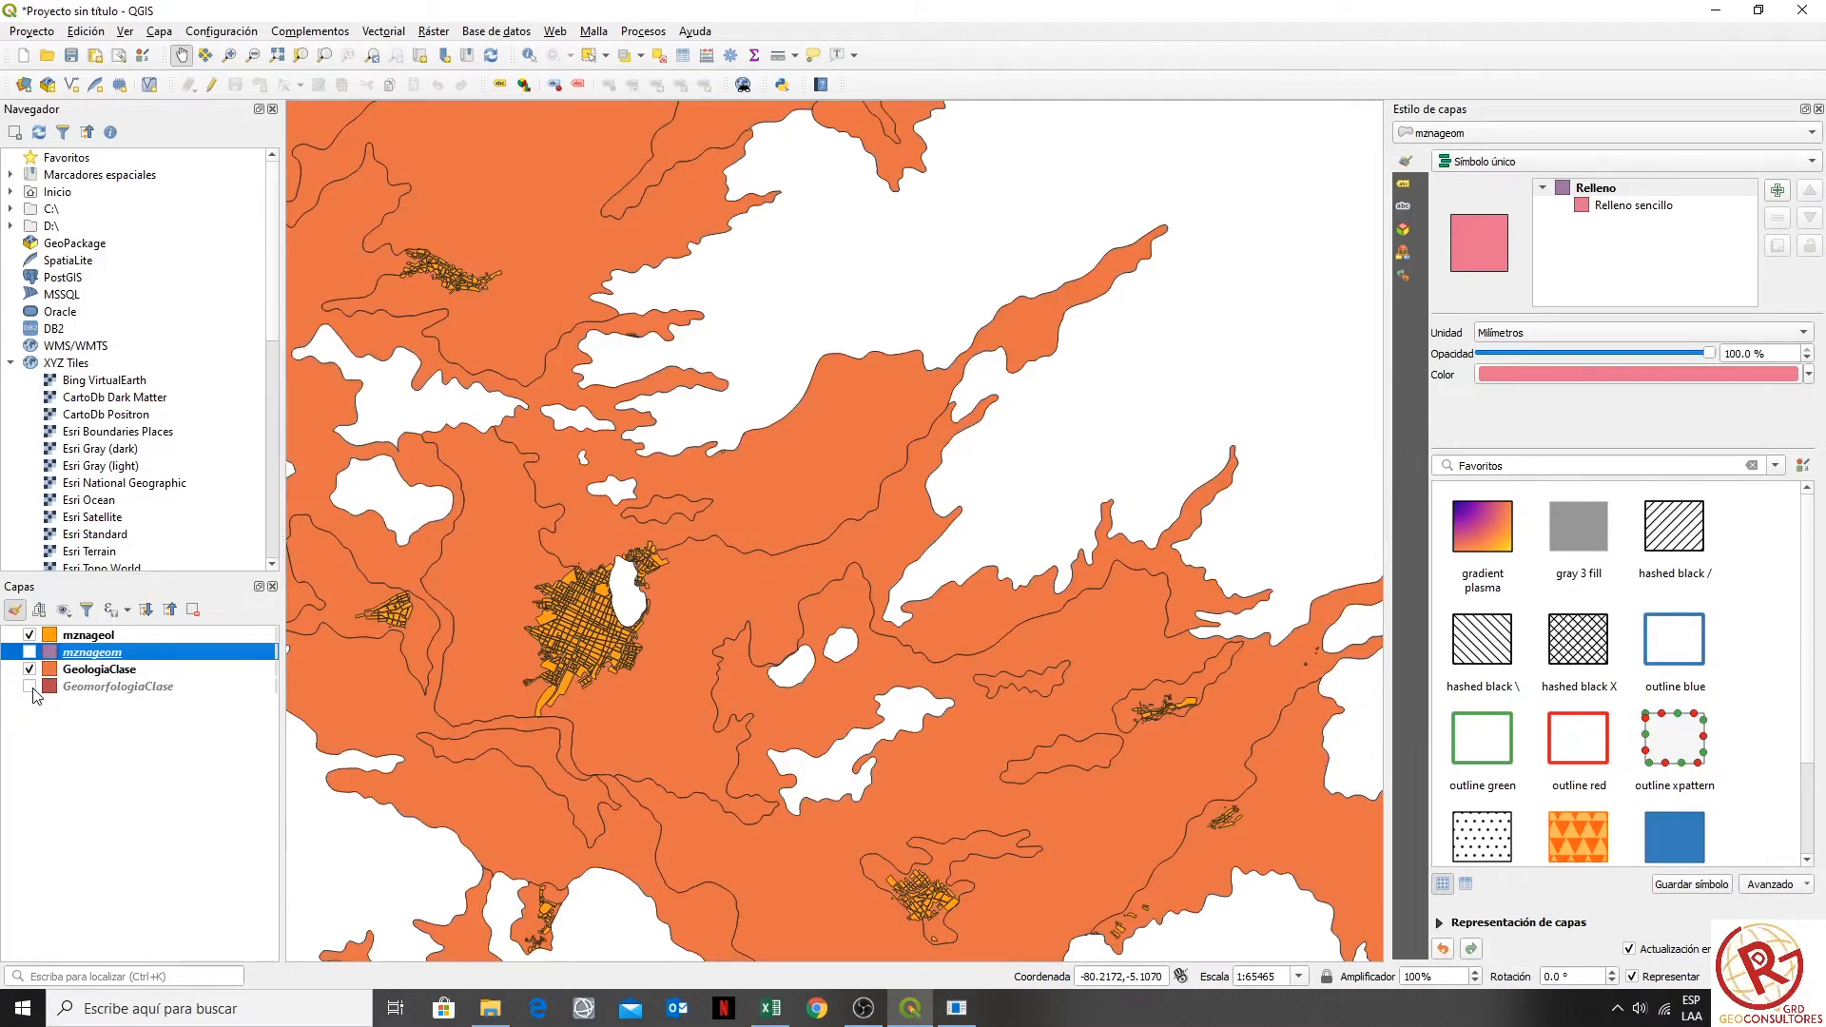
- Apply the gradient plasma fill symbol to the mznageol layer
left_click_drag(623, 562, 830, 571)
scroll(966, 605, "down", 4)
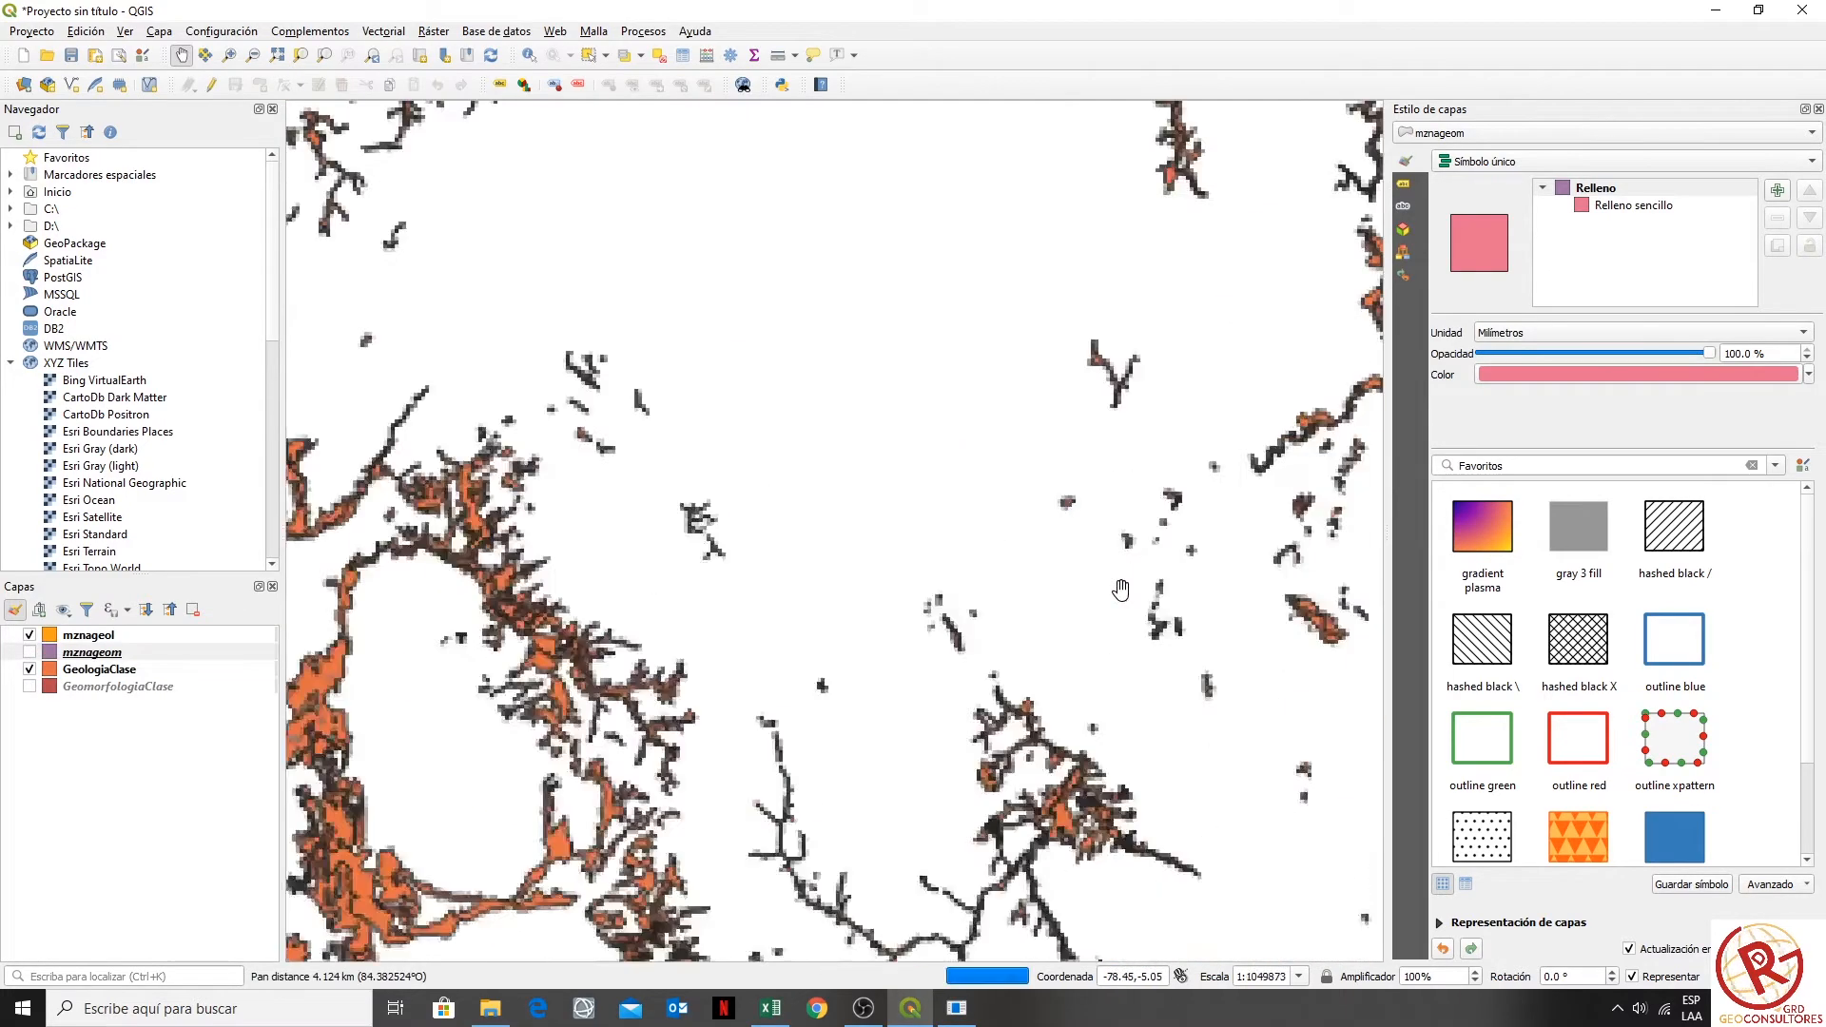
double_click(48, 637)
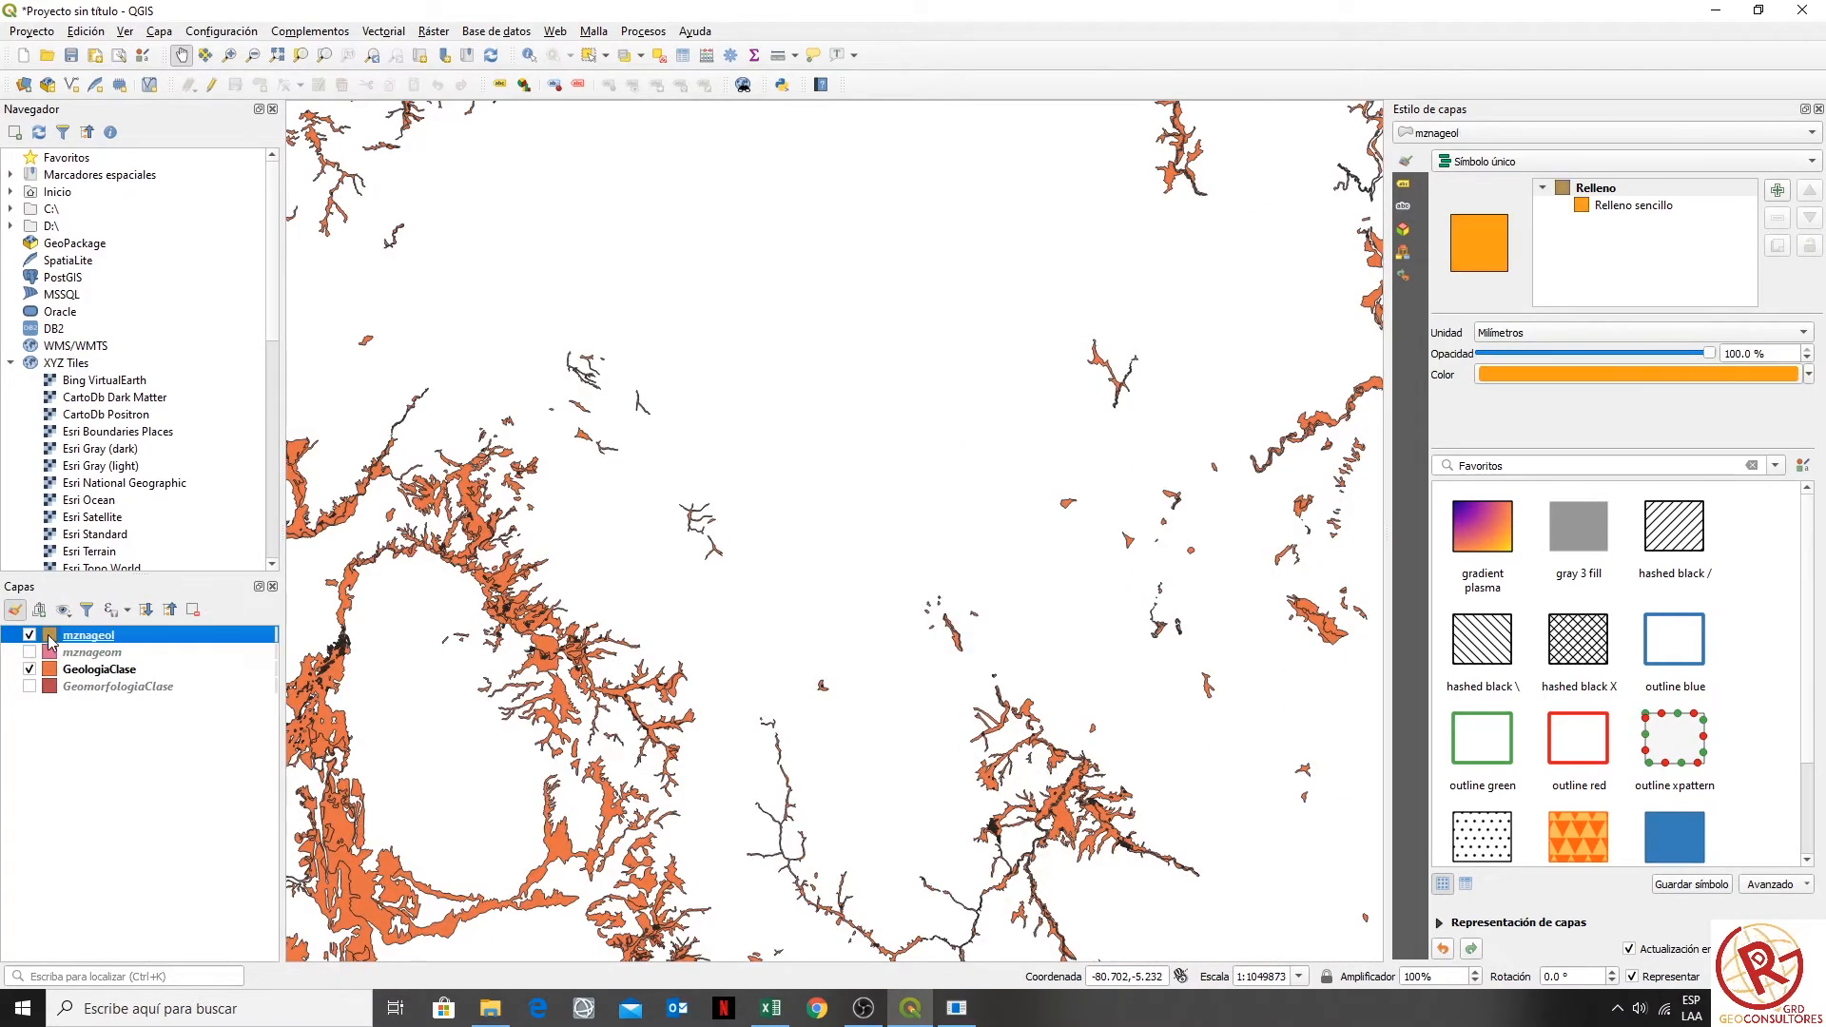
left_click(1218, 513)
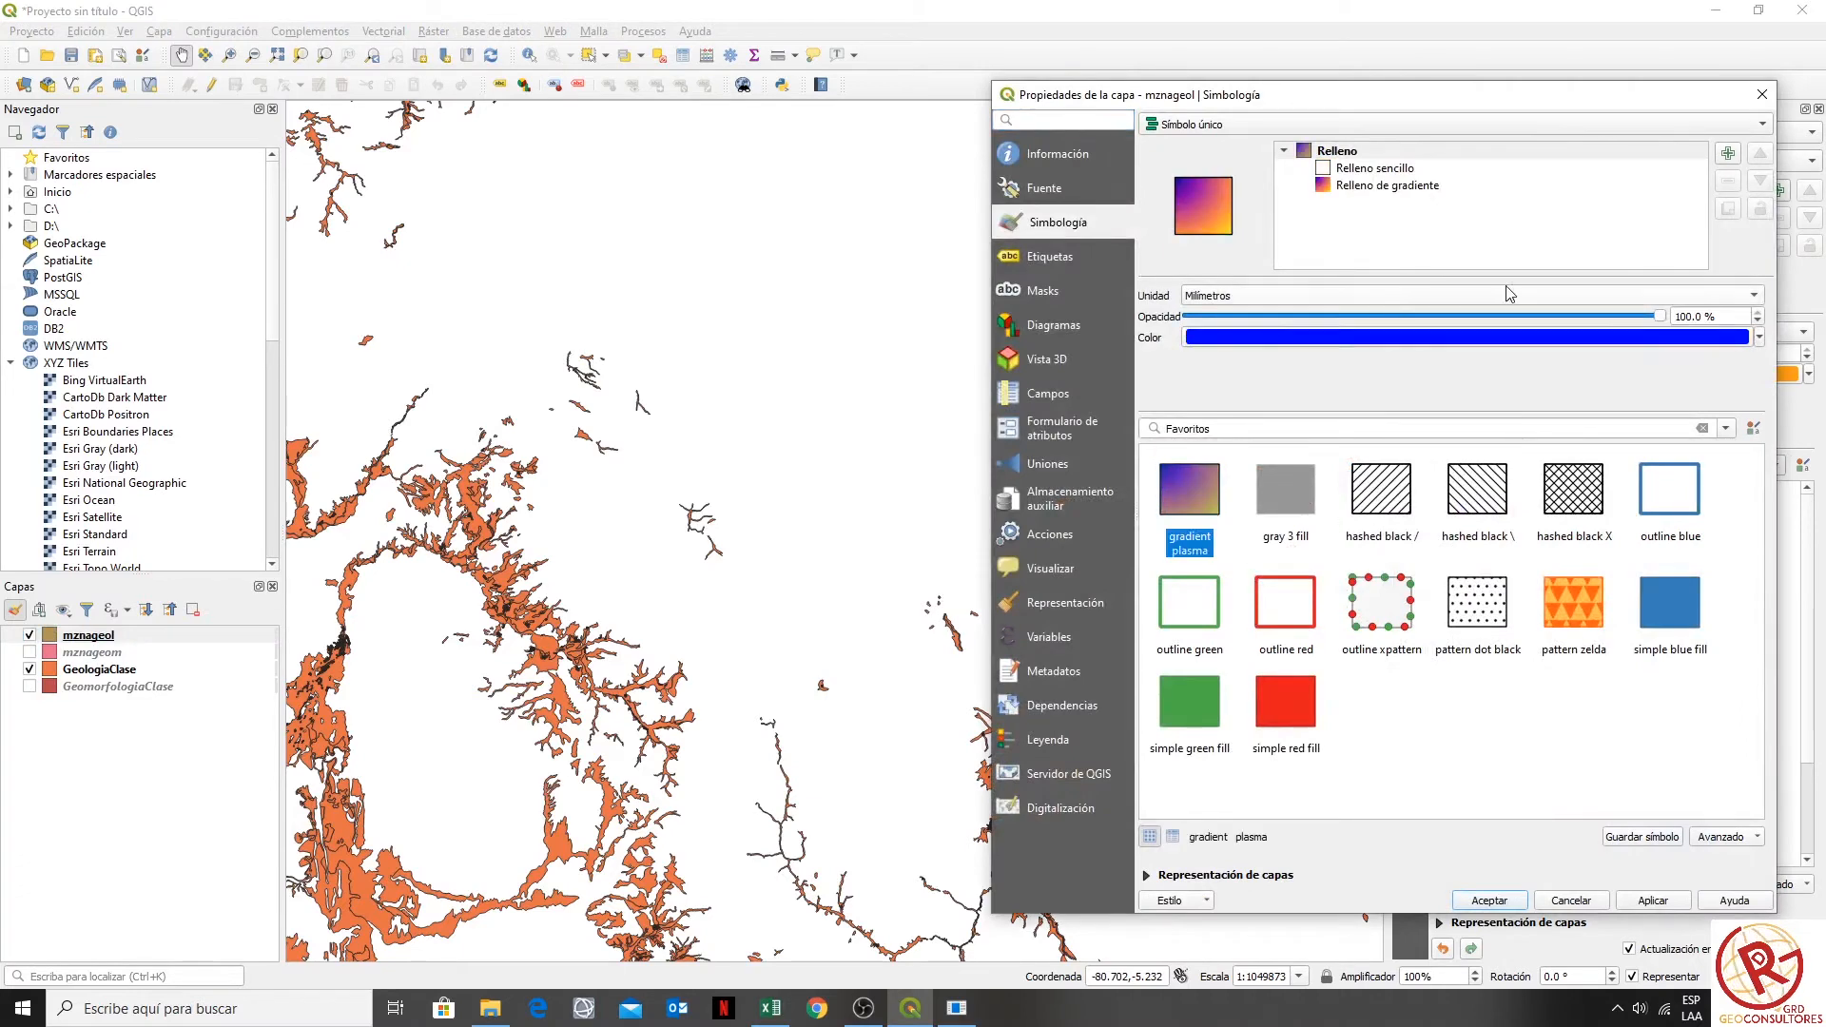
left_click(1481, 901)
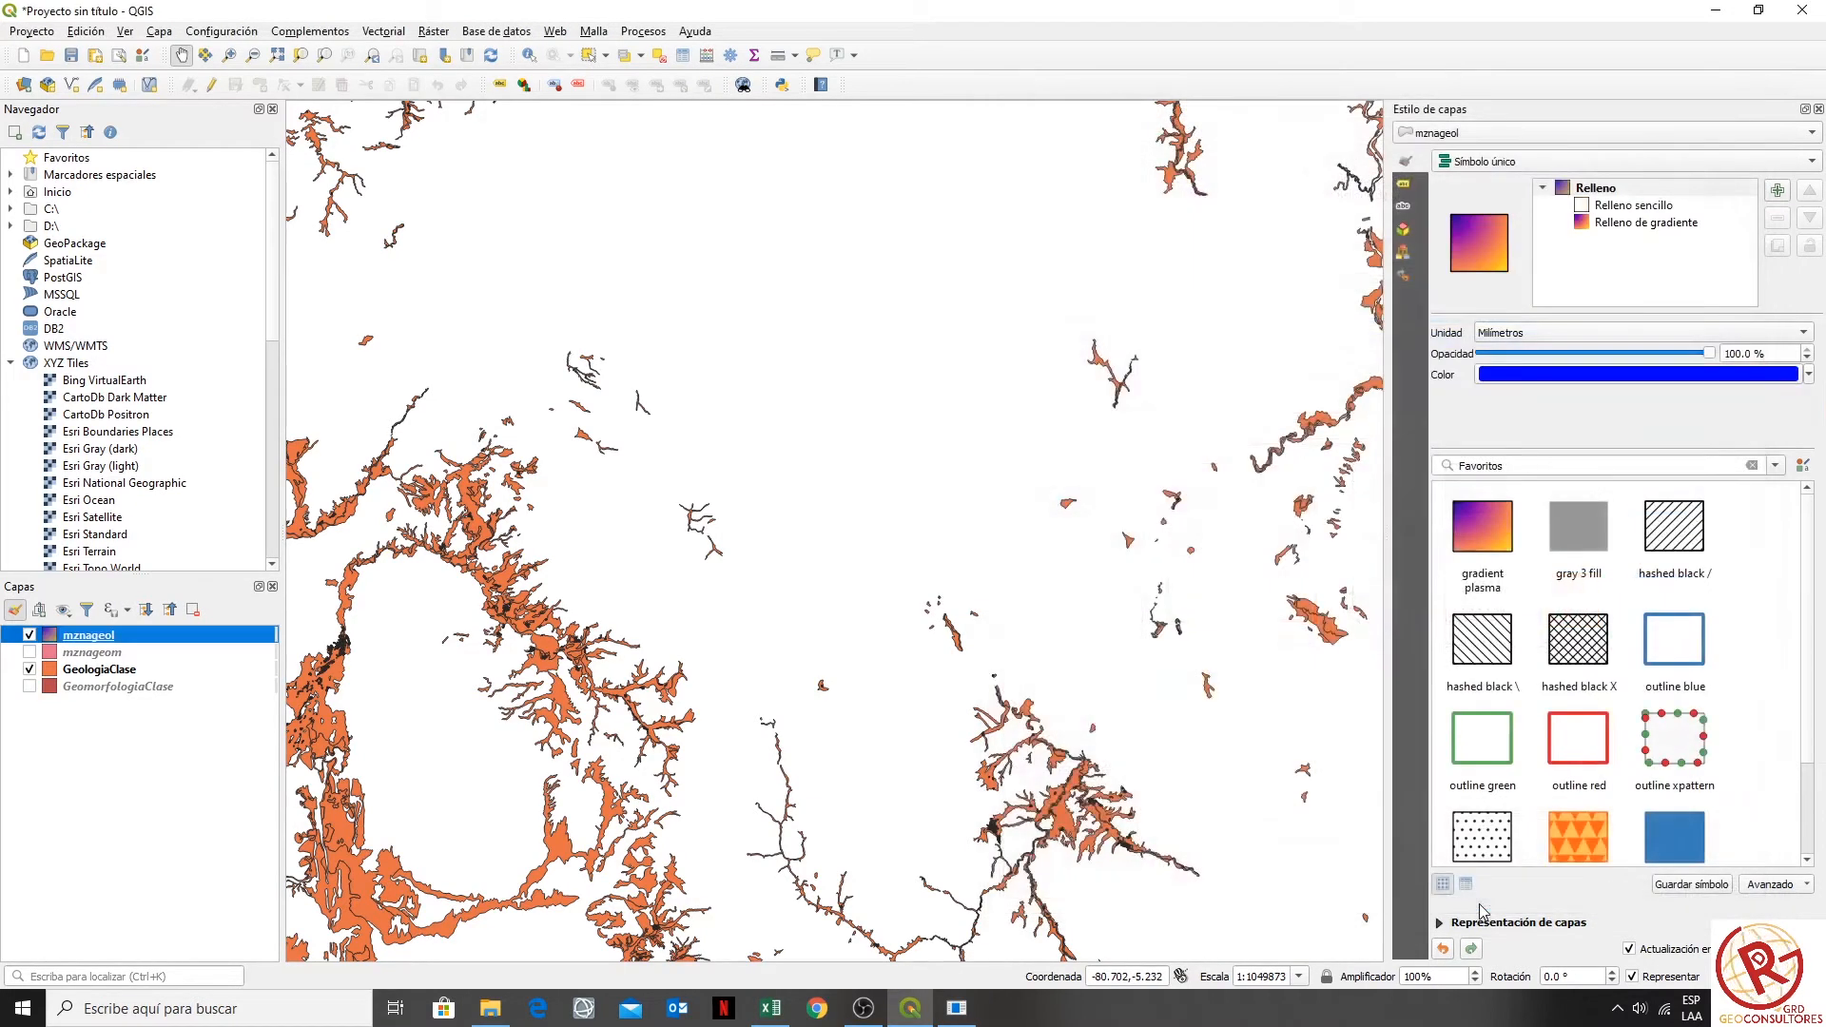
- Inspect the mznageol blocks over the geology and try to identify a feature in the geology area just east of the town
left_click_drag(600, 656, 702, 605)
scroll(702, 605, "up", 4)
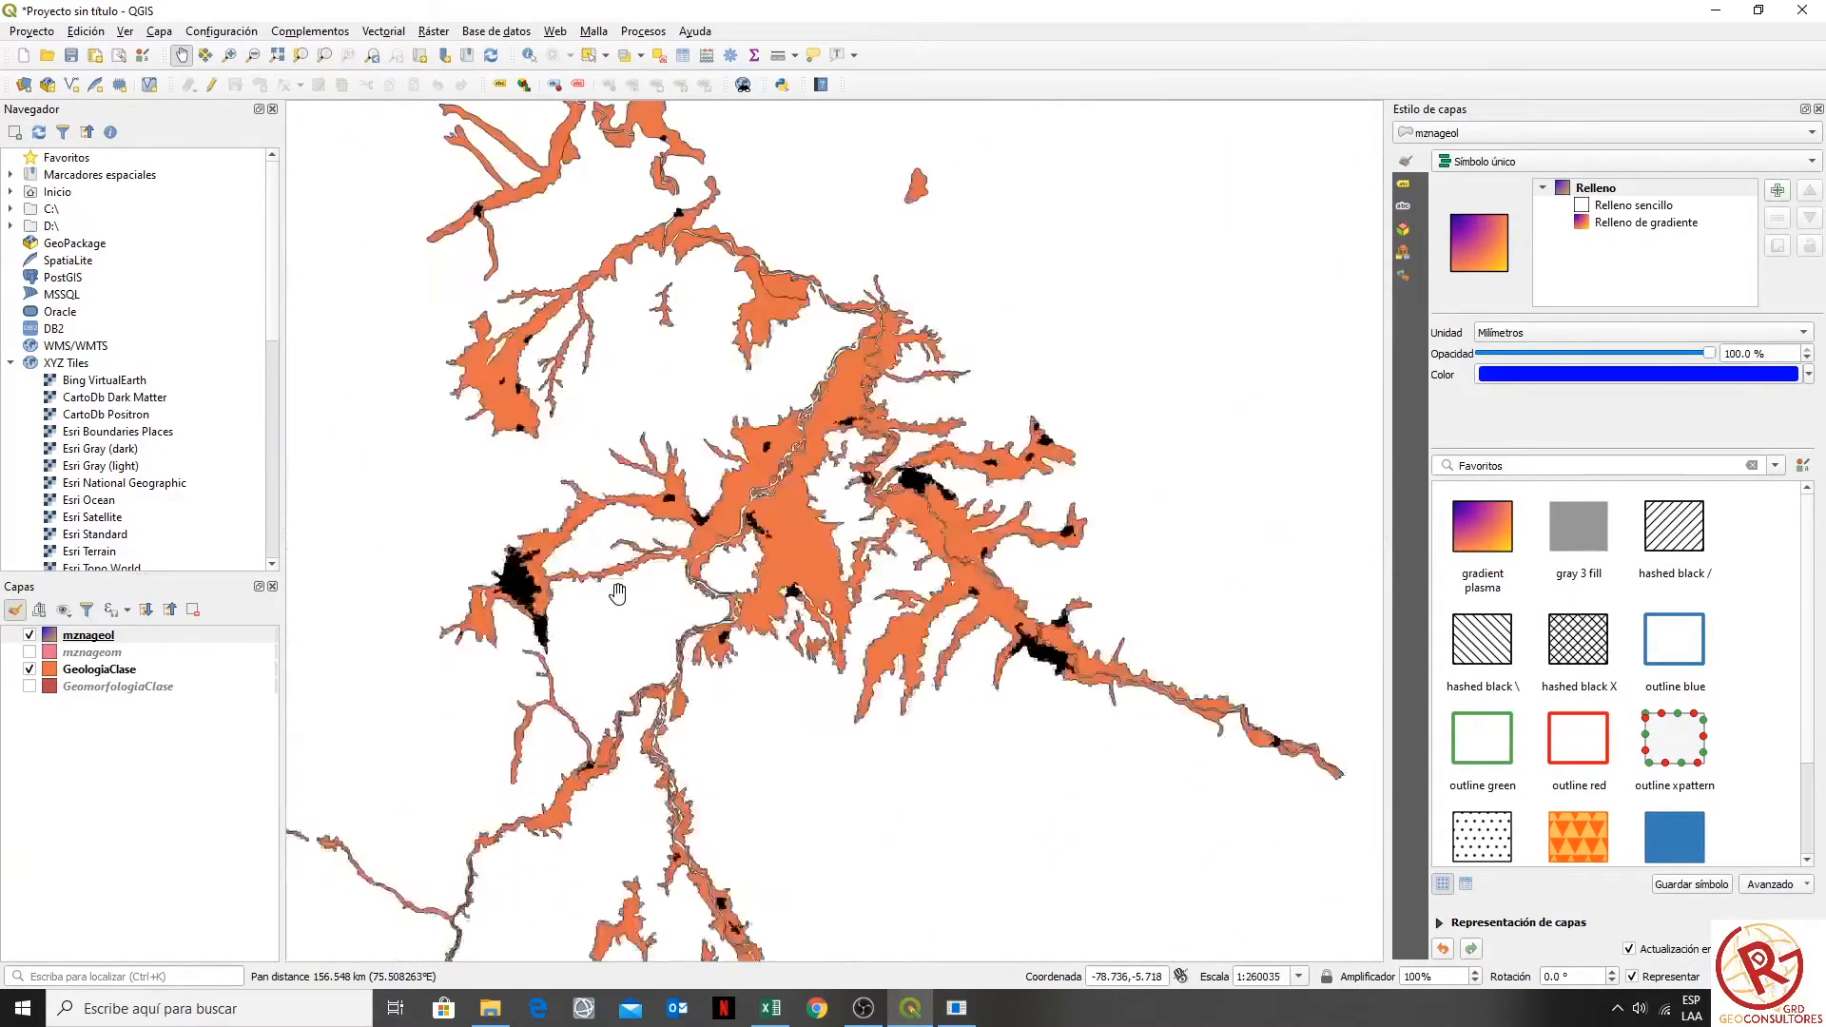
scroll(476, 612, "up", 4)
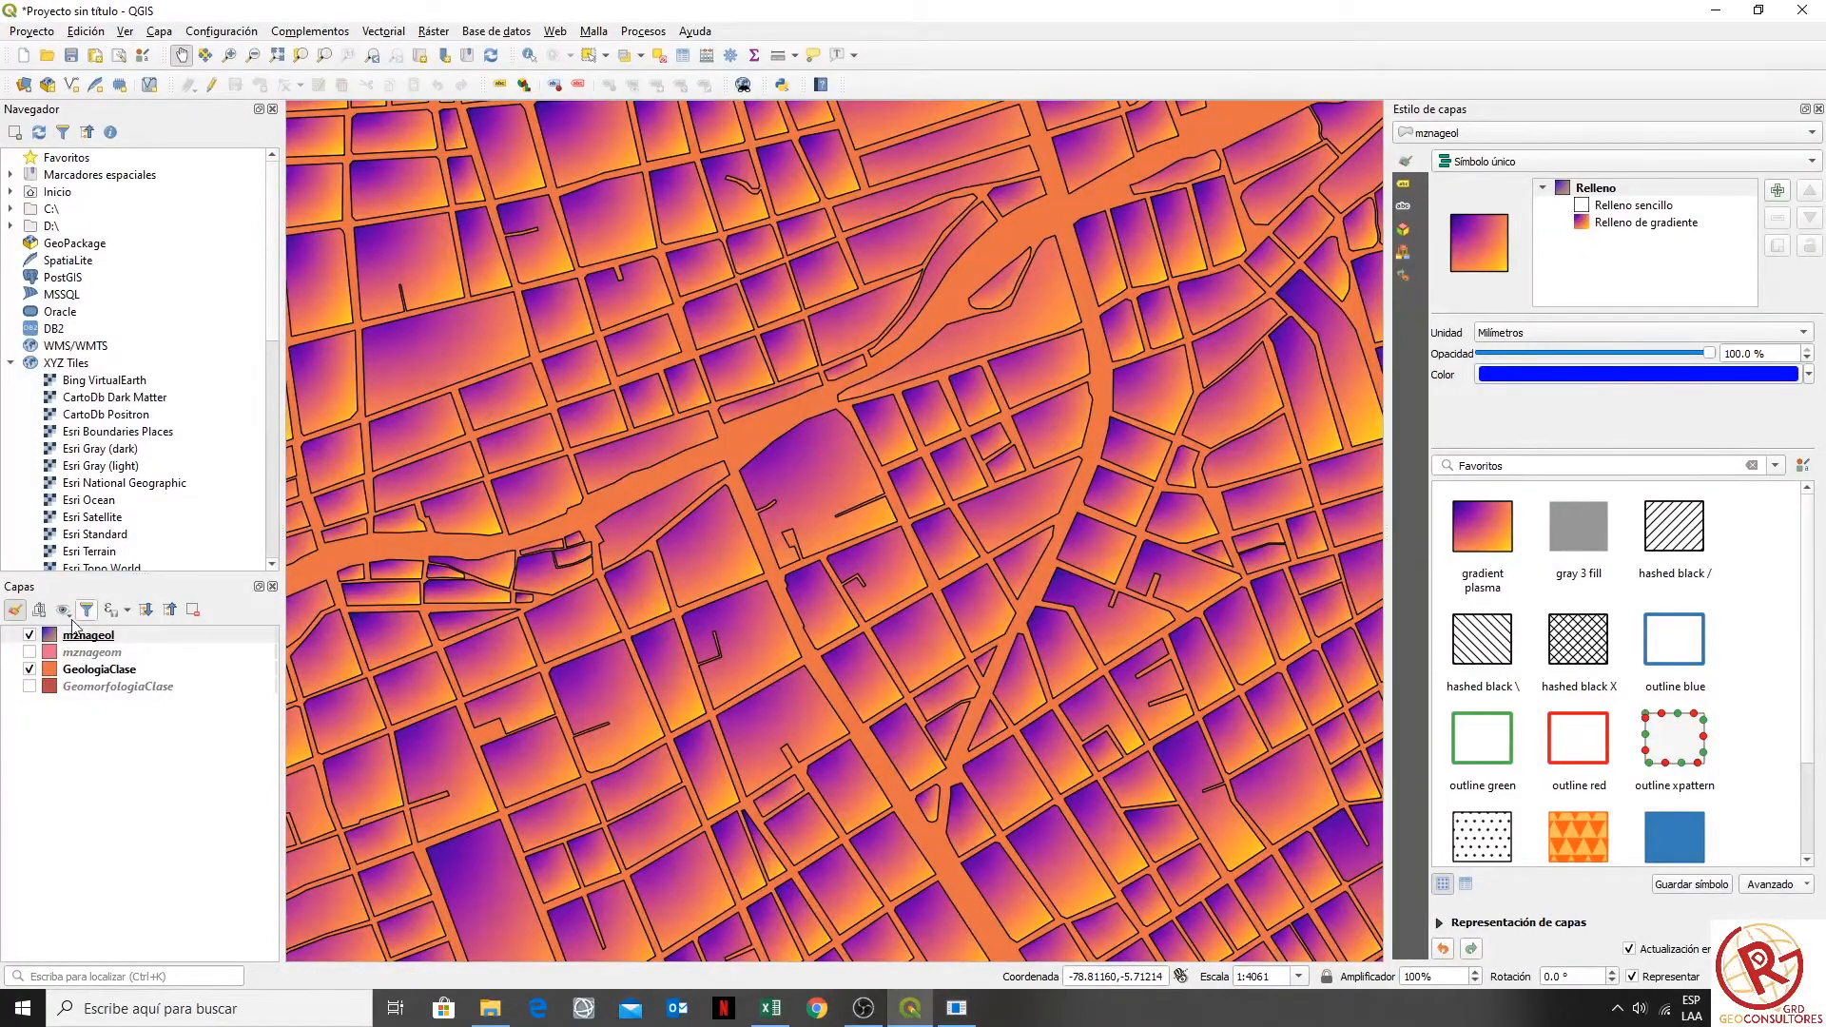
scroll(643, 494, "down", 3)
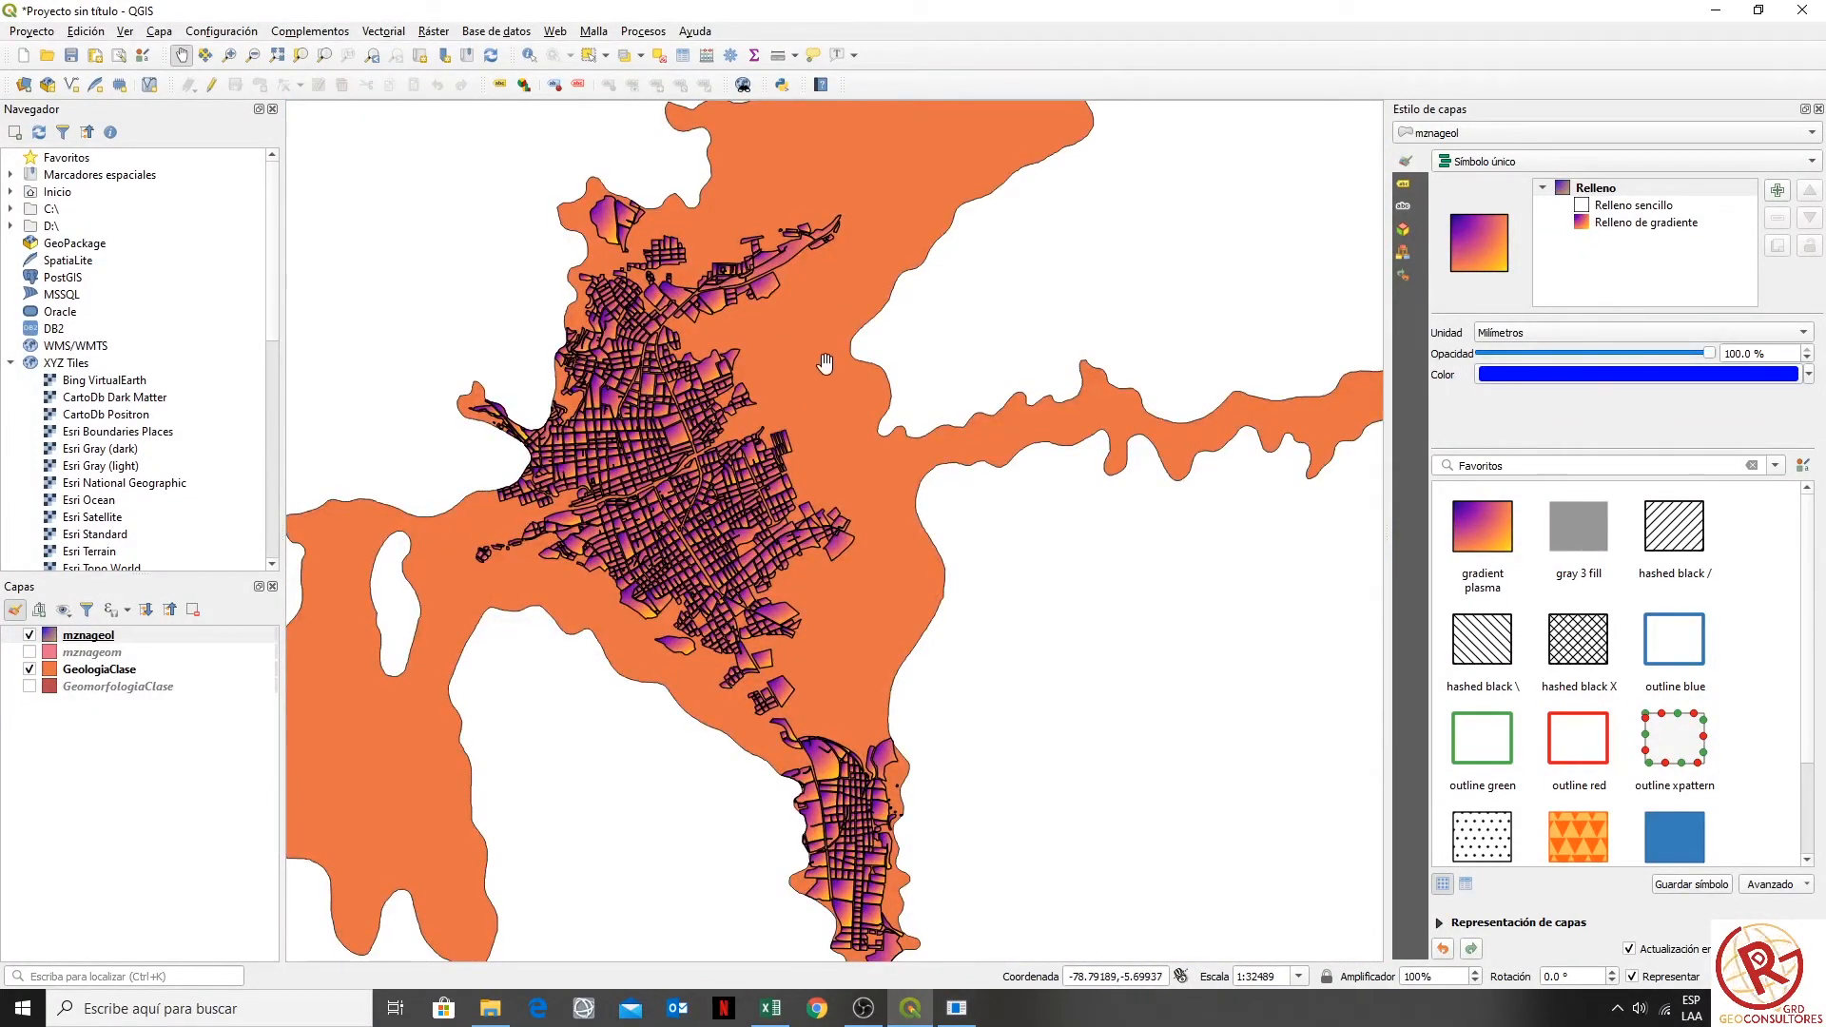
left_click(529, 56)
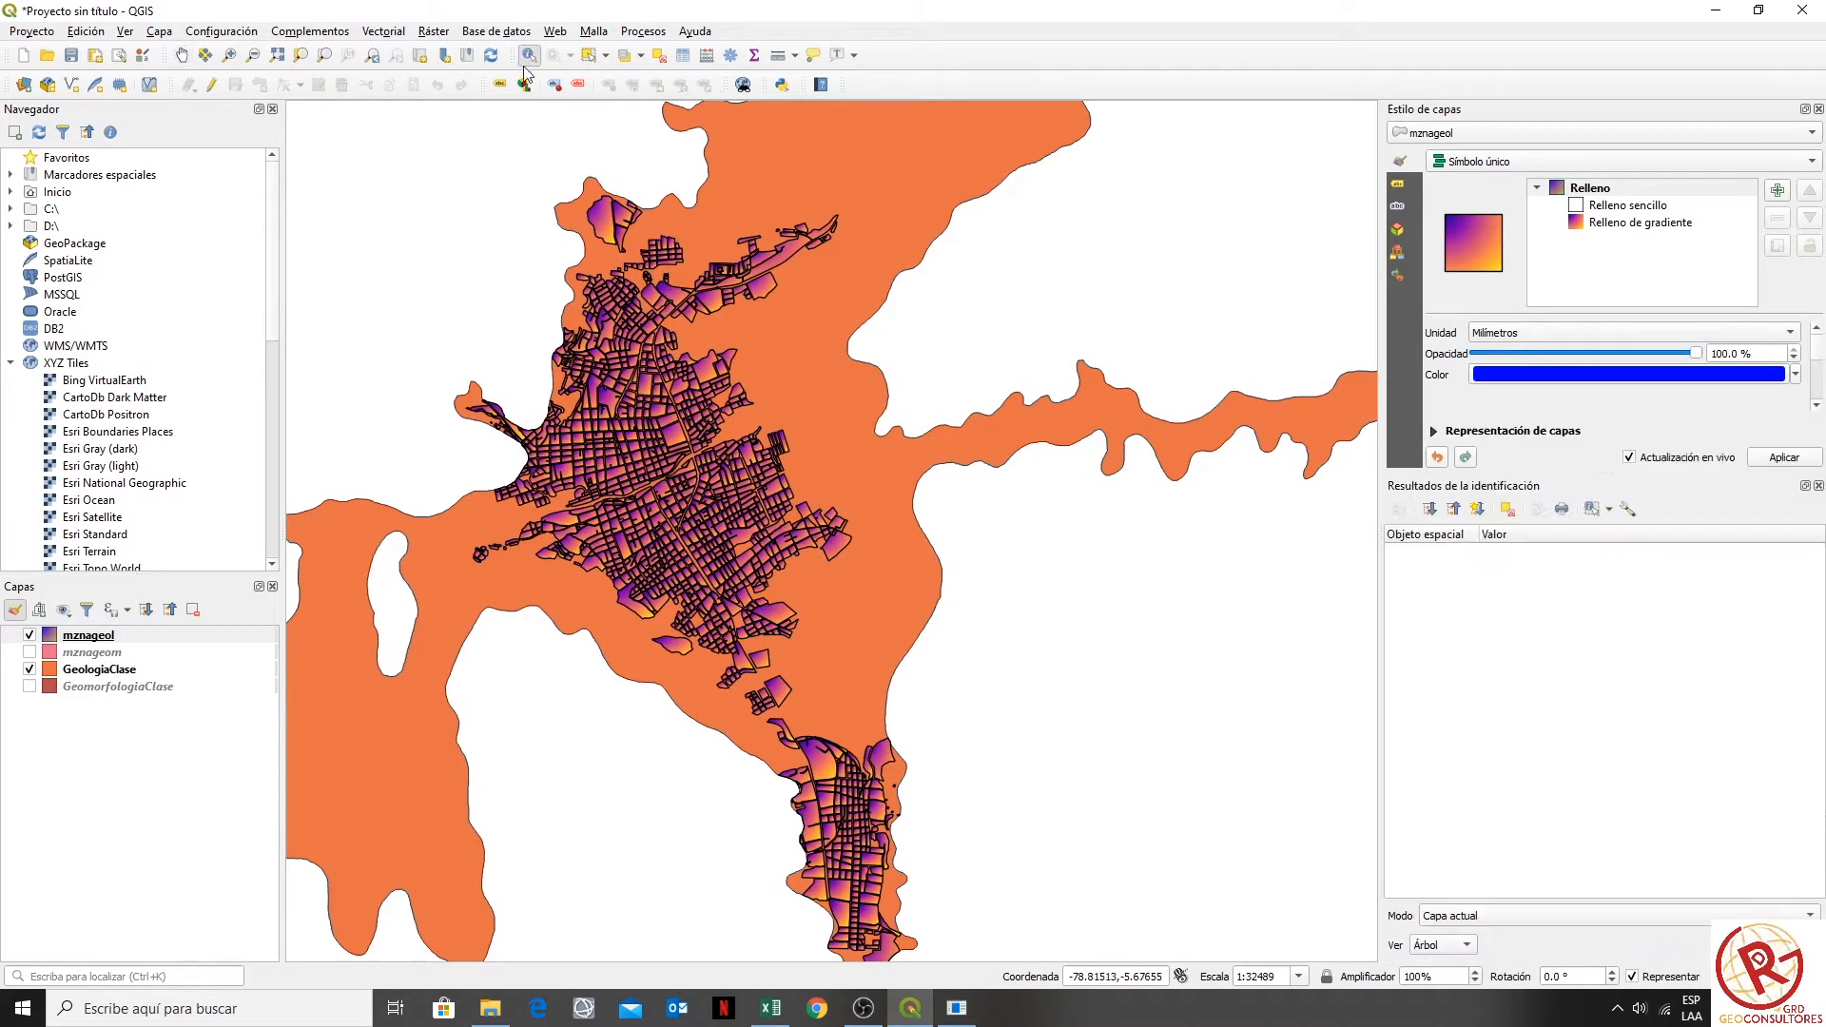
left_click(804, 361)
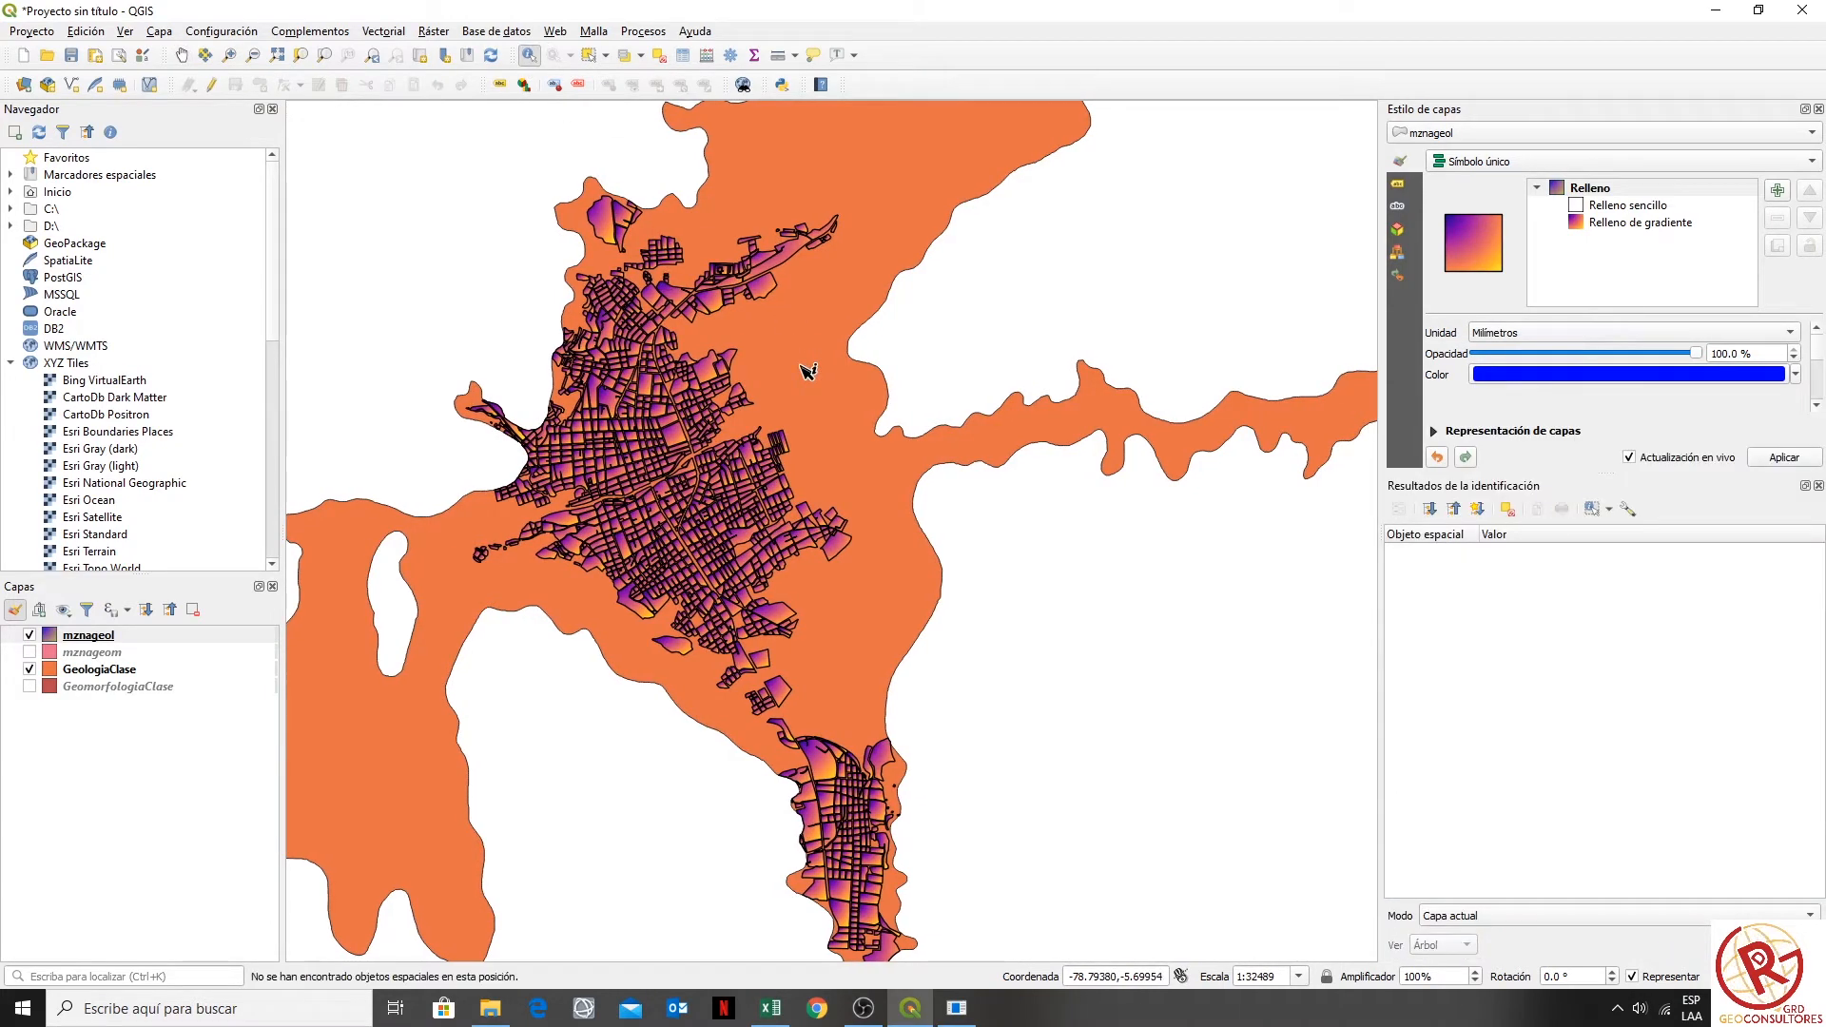
- Make mznageol the active layer and hide the layer styling options
left_click(100, 666)
right_click(99, 641)
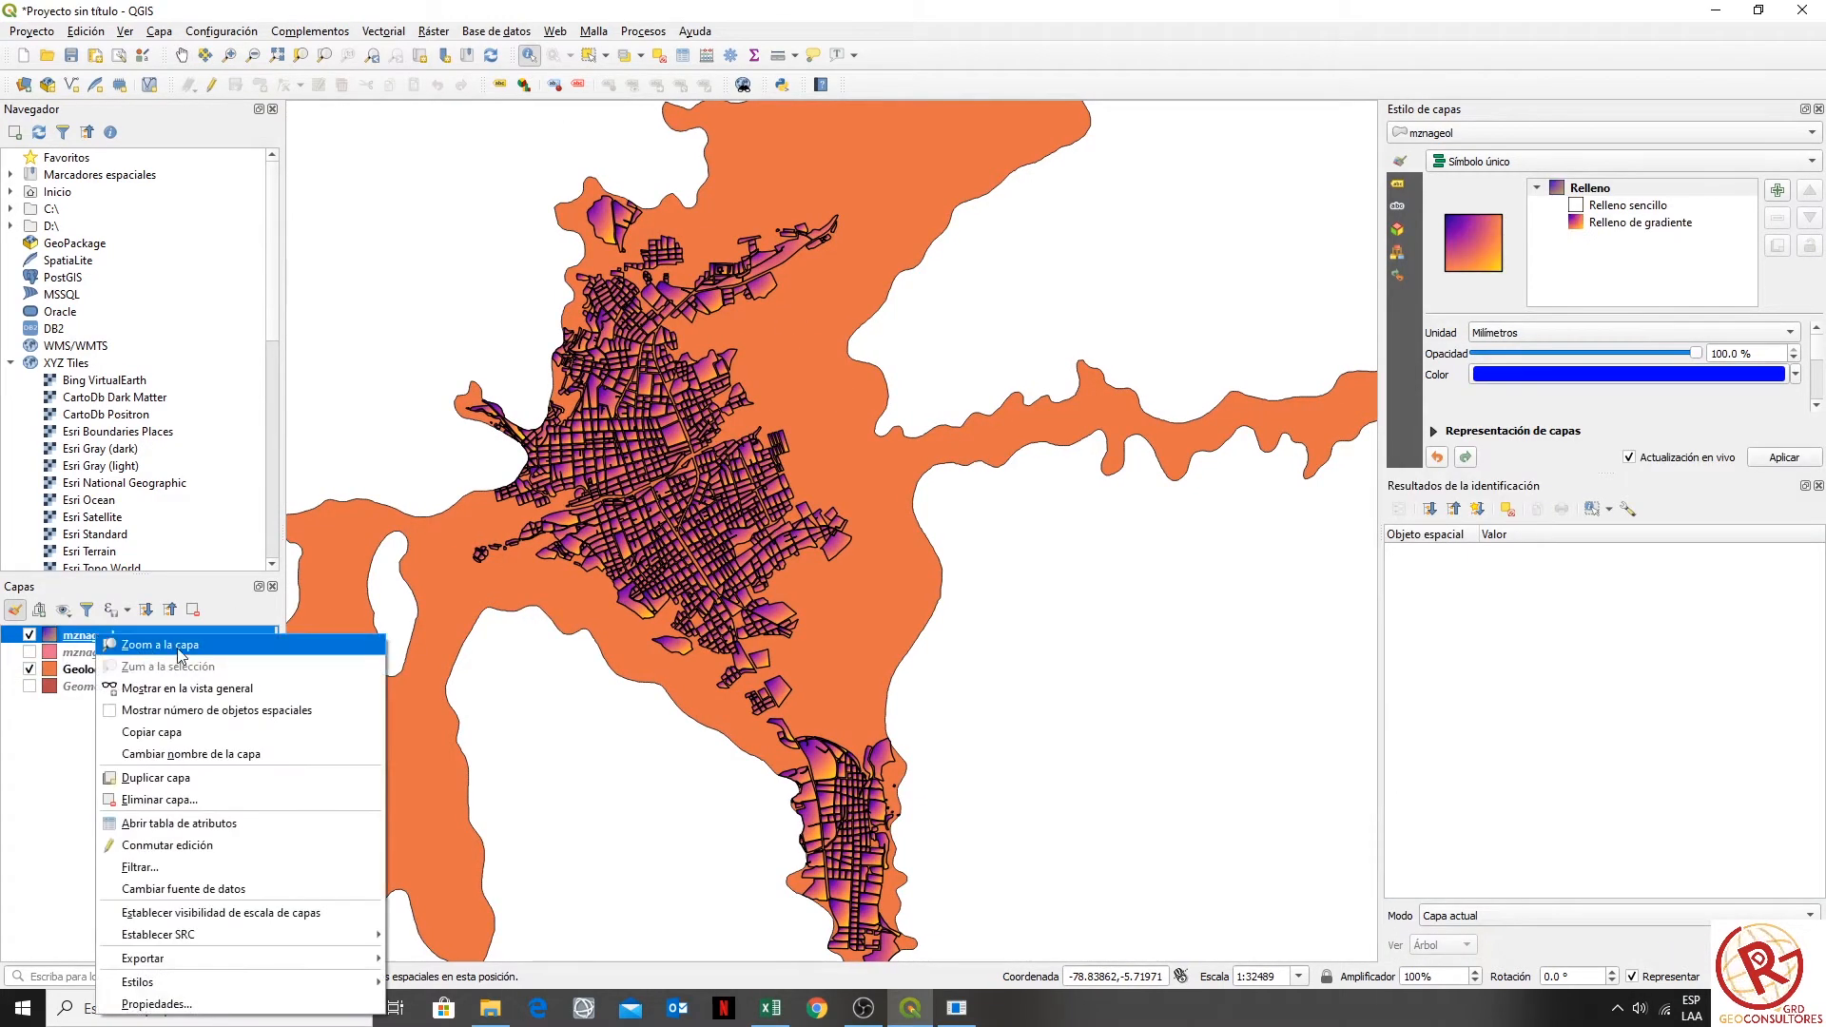
left_click(276, 843)
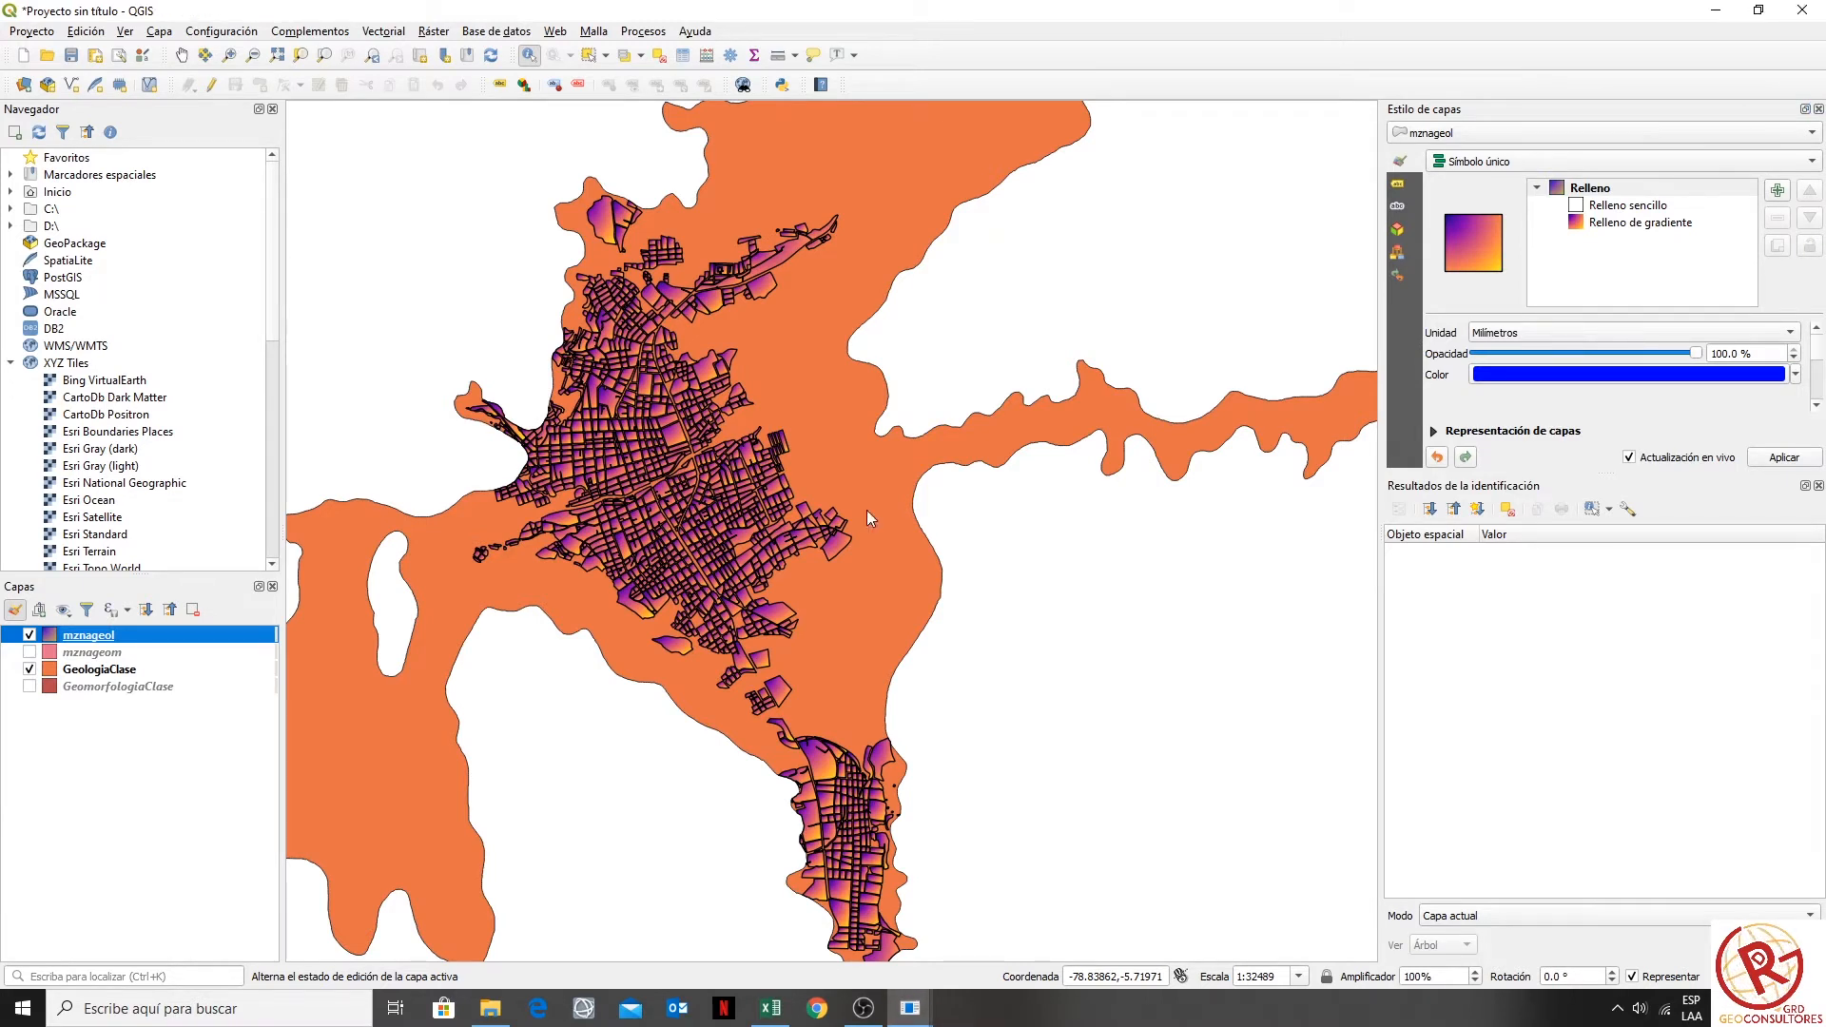
key("F7")
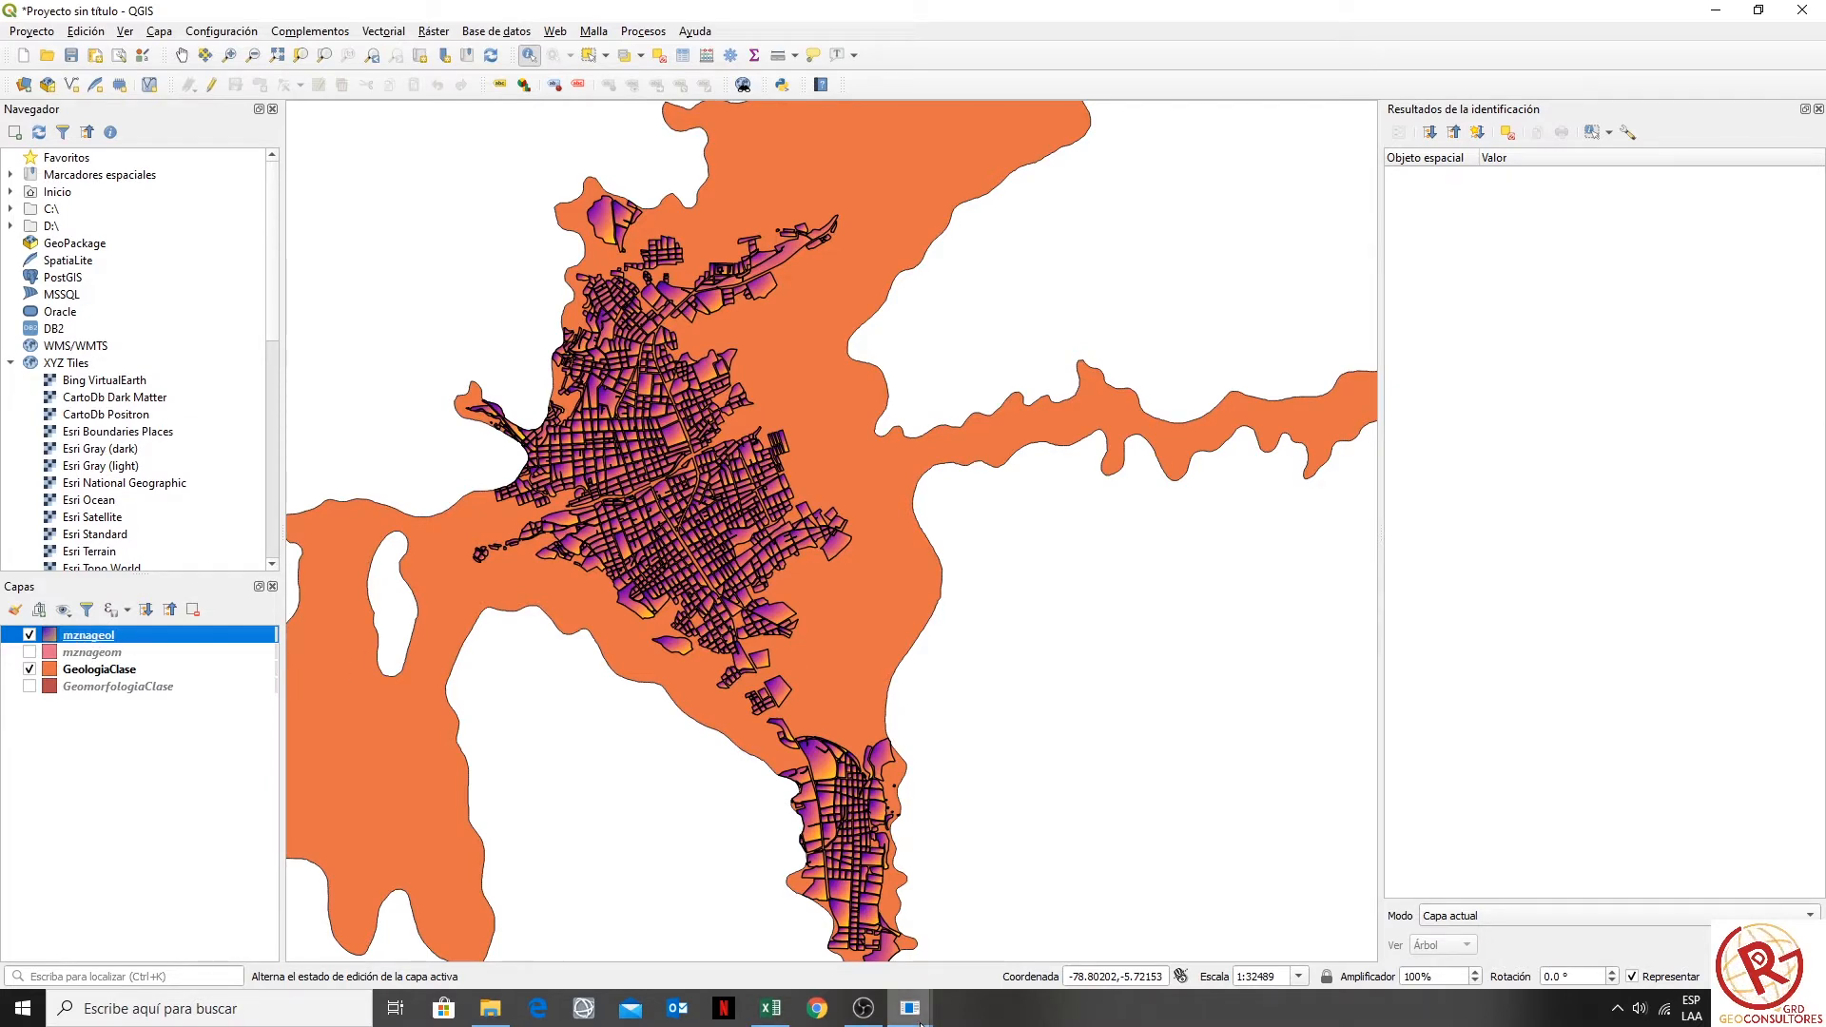
- Examine the geology fields NAME, UNIDAD and CMGEOL in the mznageol attribute table, widening UNIDAD to read its values across the records
left_click(830, 947)
left_click(914, 1009)
left_click(1098, 897)
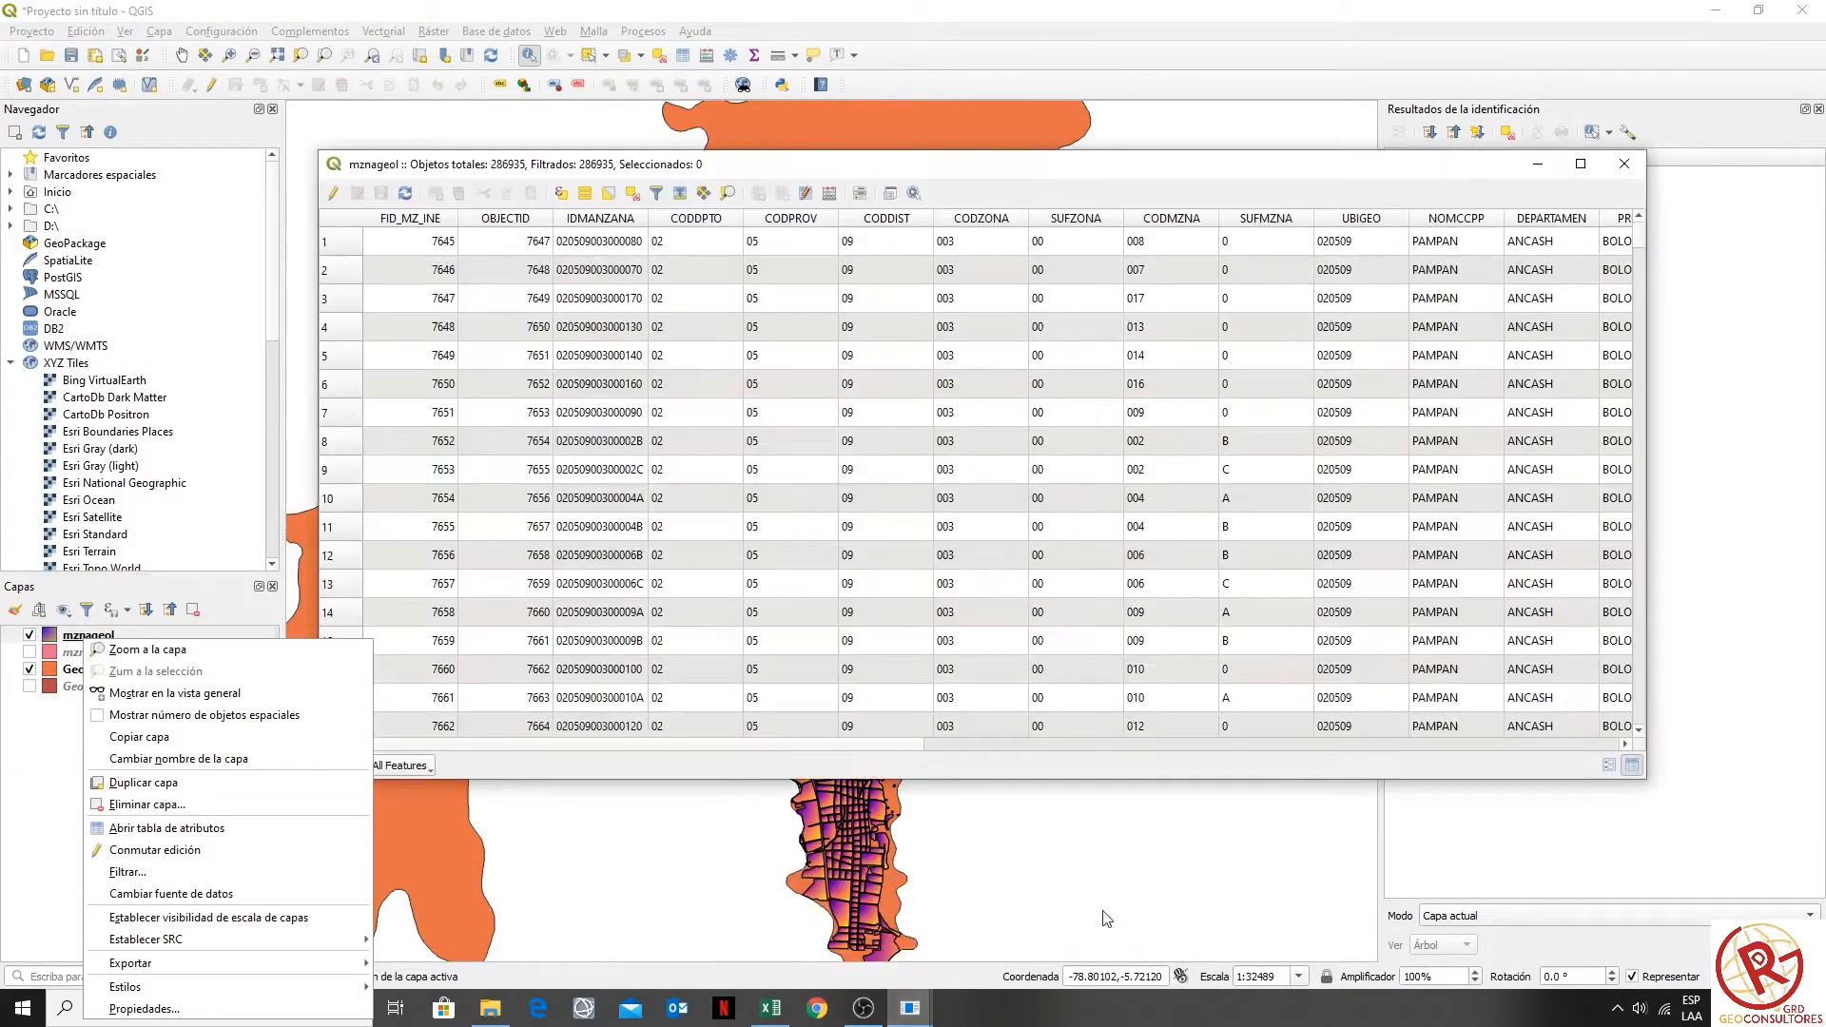
left_click_drag(815, 748, 1529, 738)
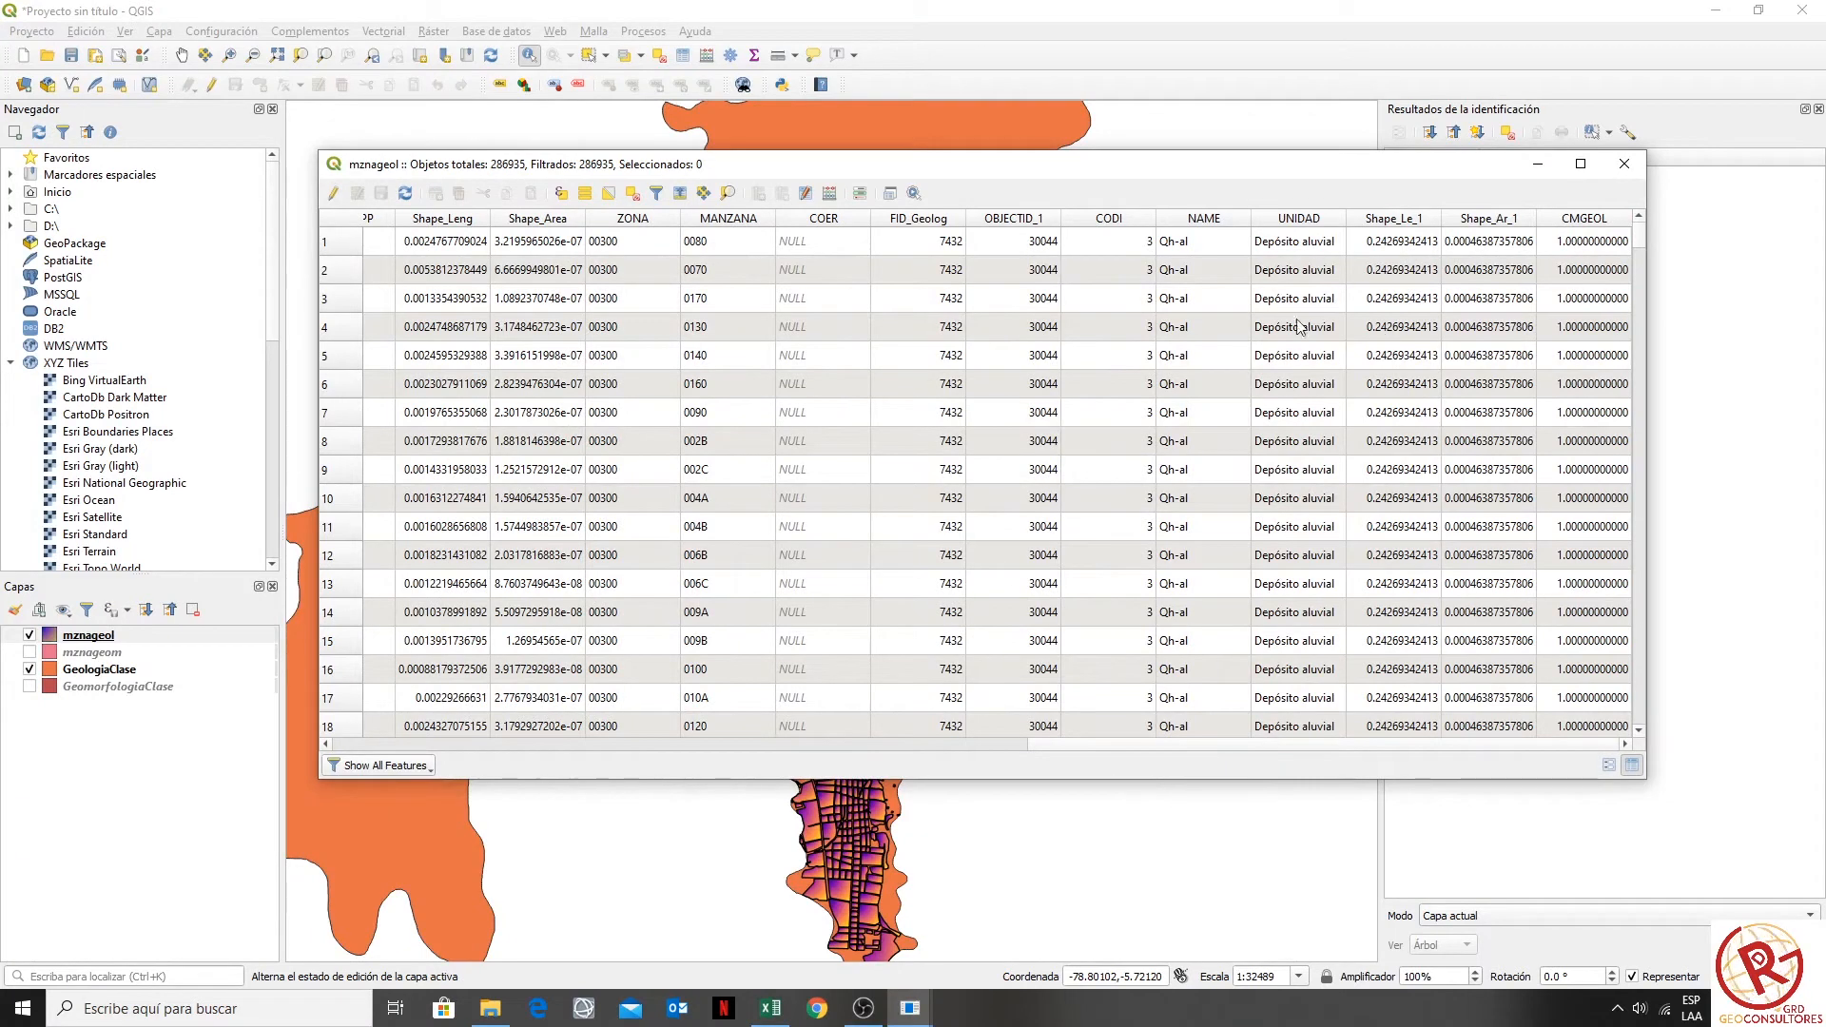
left_click_drag(1347, 216, 1391, 219)
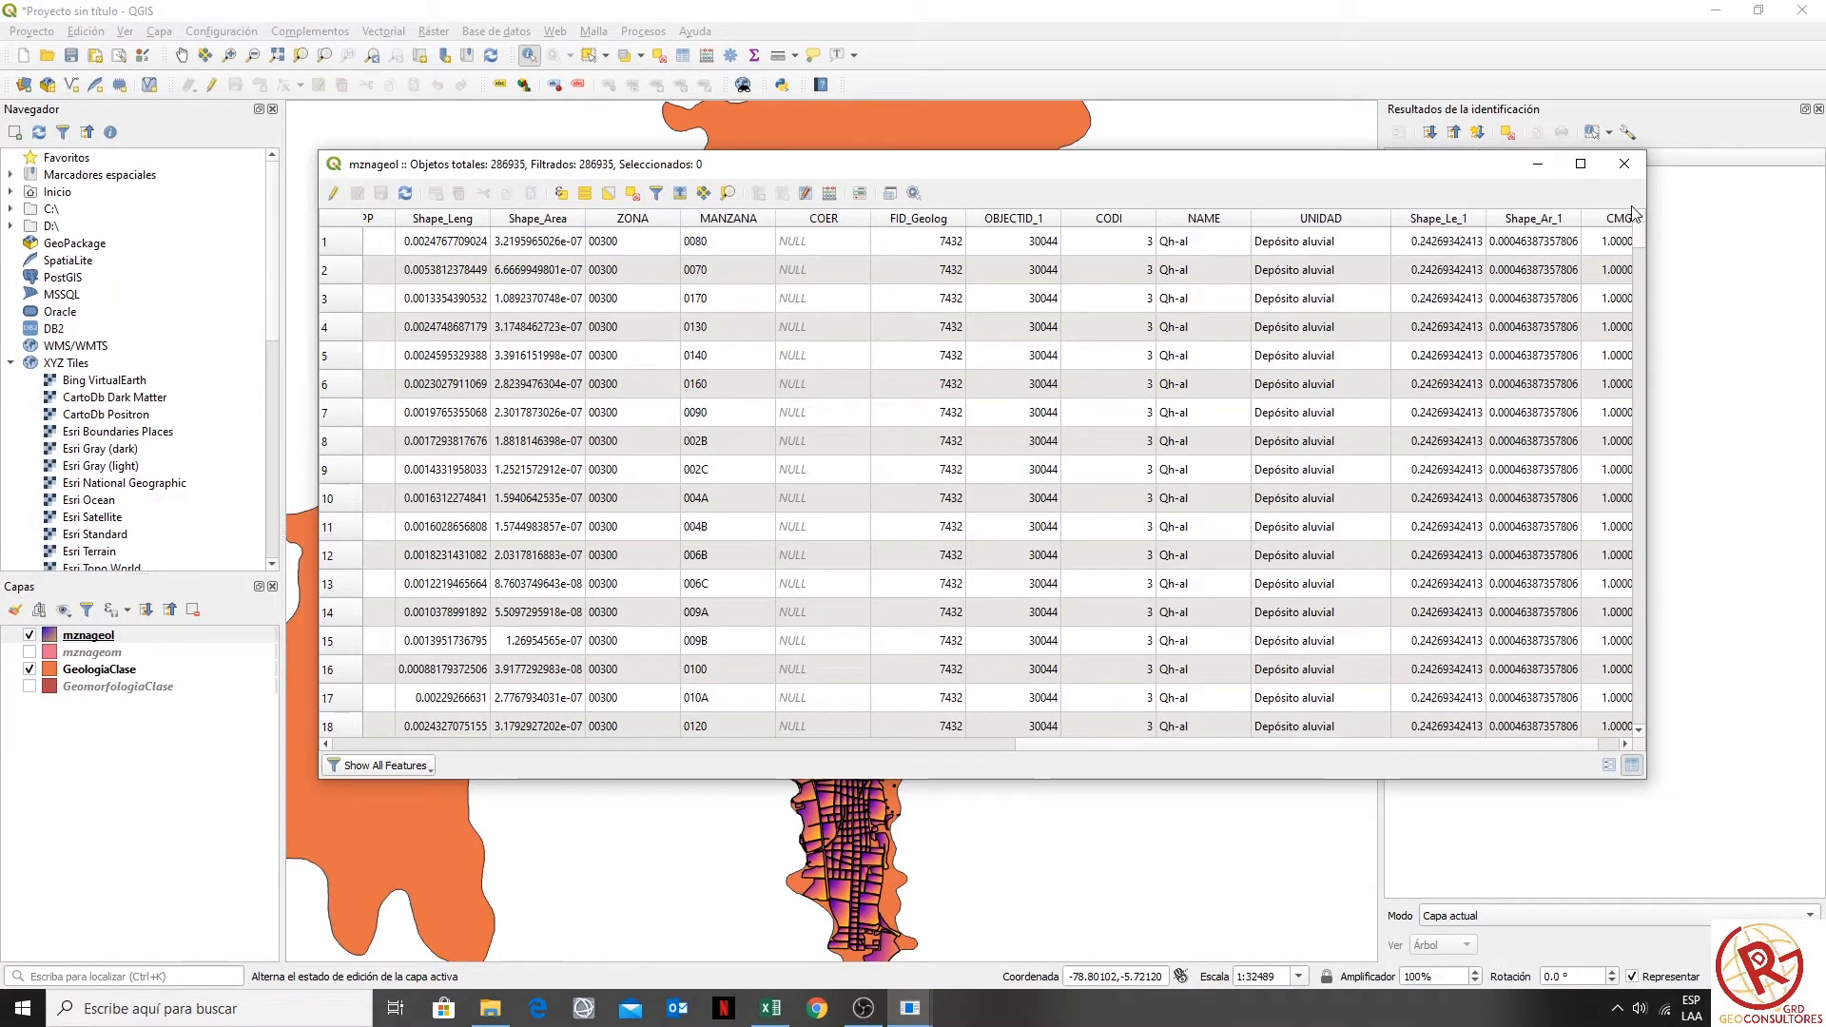
left_click_drag(1639, 250, 1645, 556)
left_click_drag(1642, 603, 1649, 705)
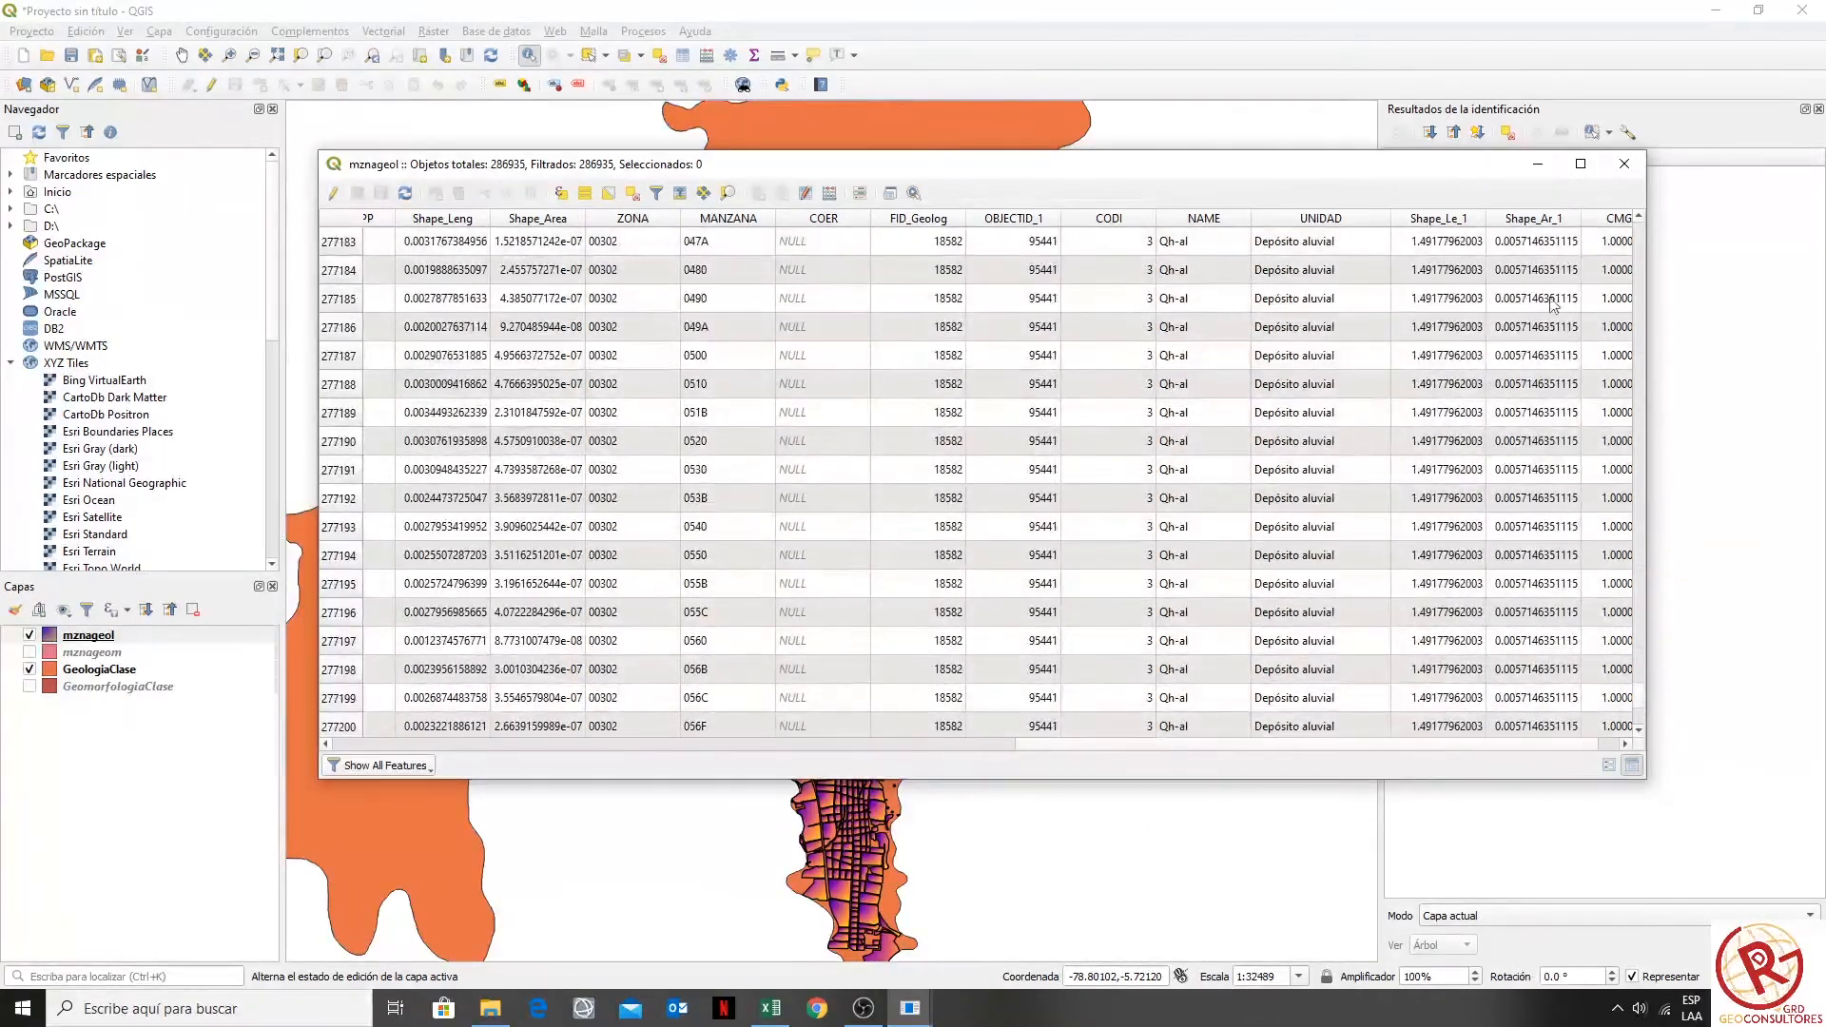
left_click(1624, 165)
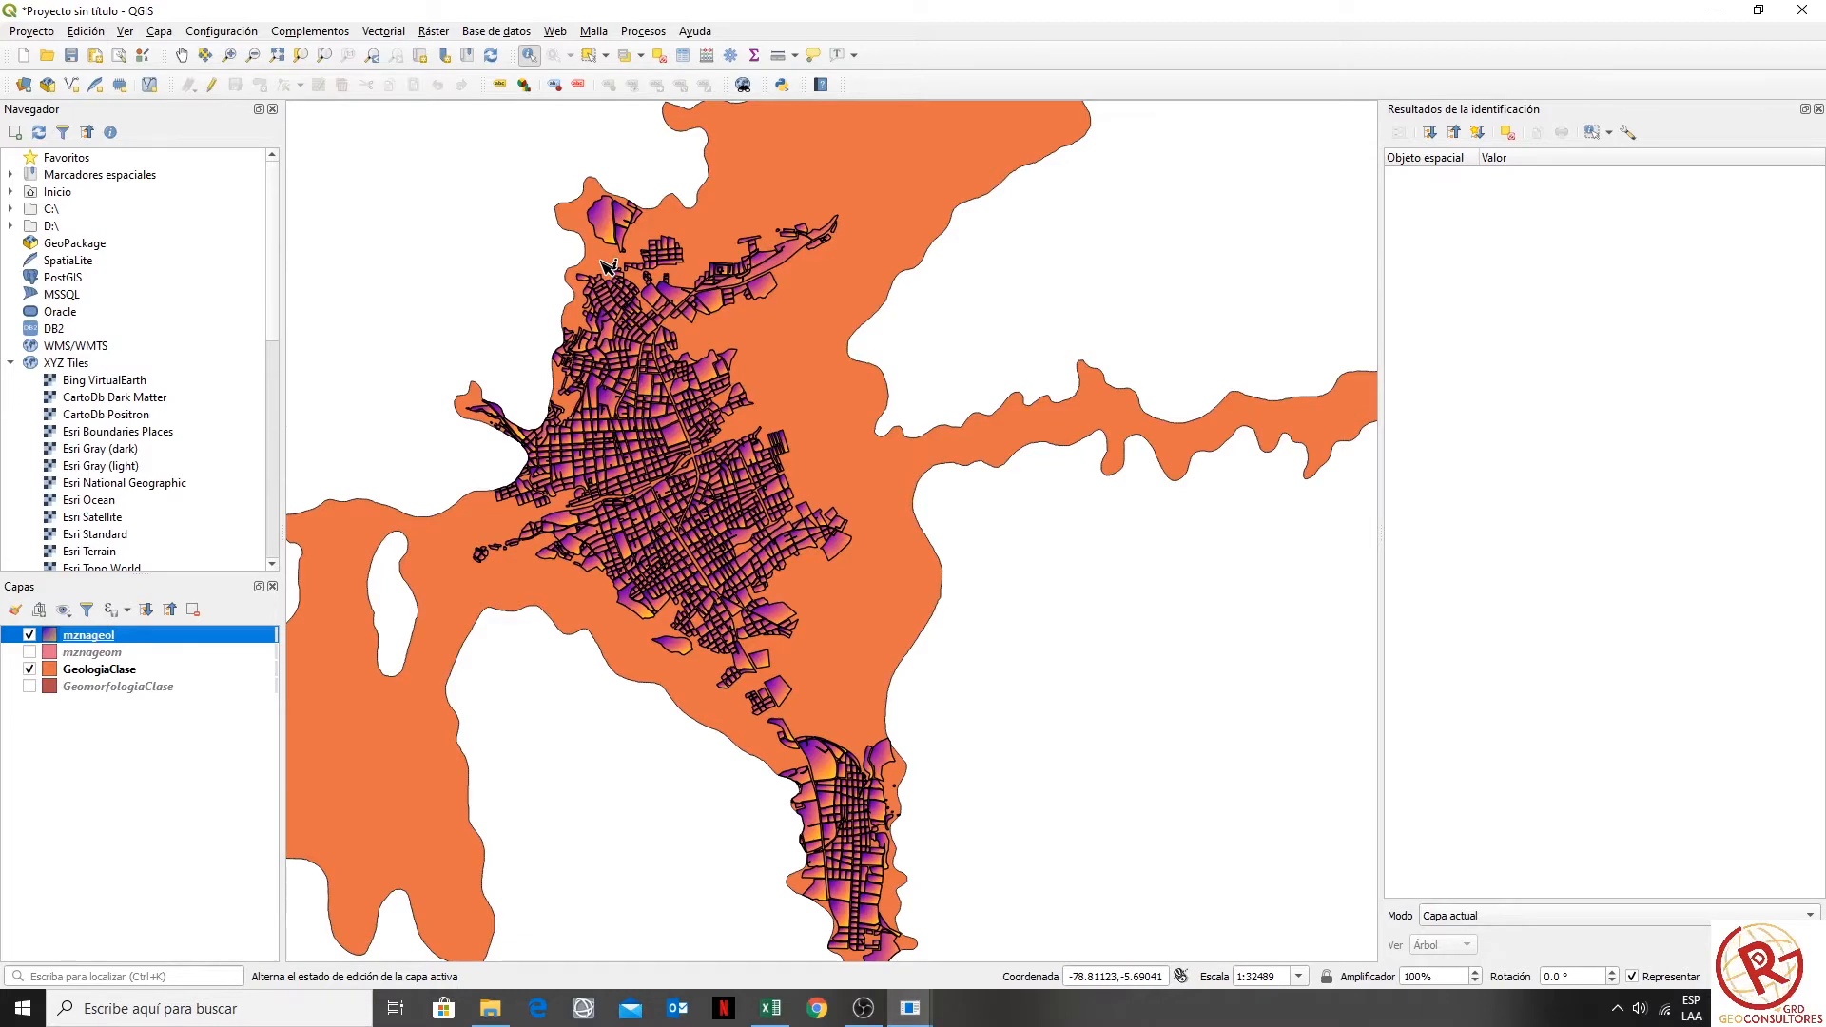
- View the blocks over the surrounding geology at a smaller scale, and hide the GeologiaClase and mznageol layers
scroll(837, 428, "up", 1)
scroll(849, 439, "down", 3)
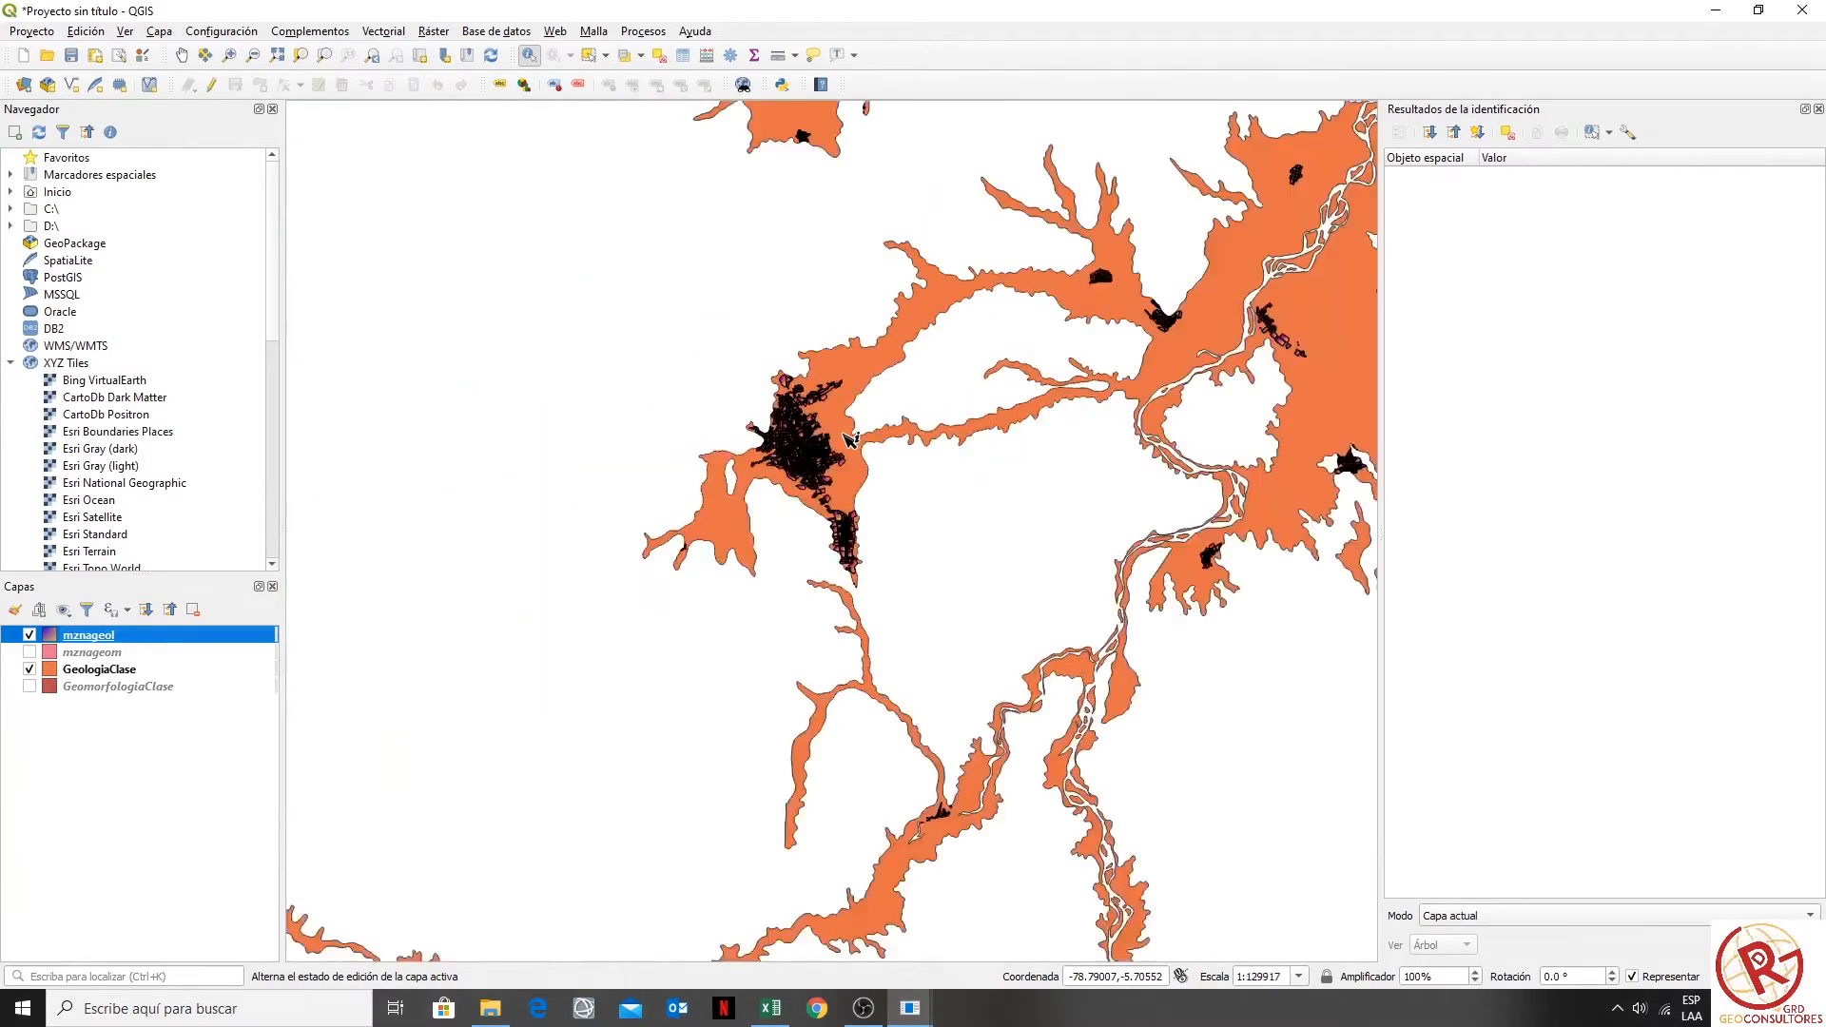
scroll(850, 439, "down", 1)
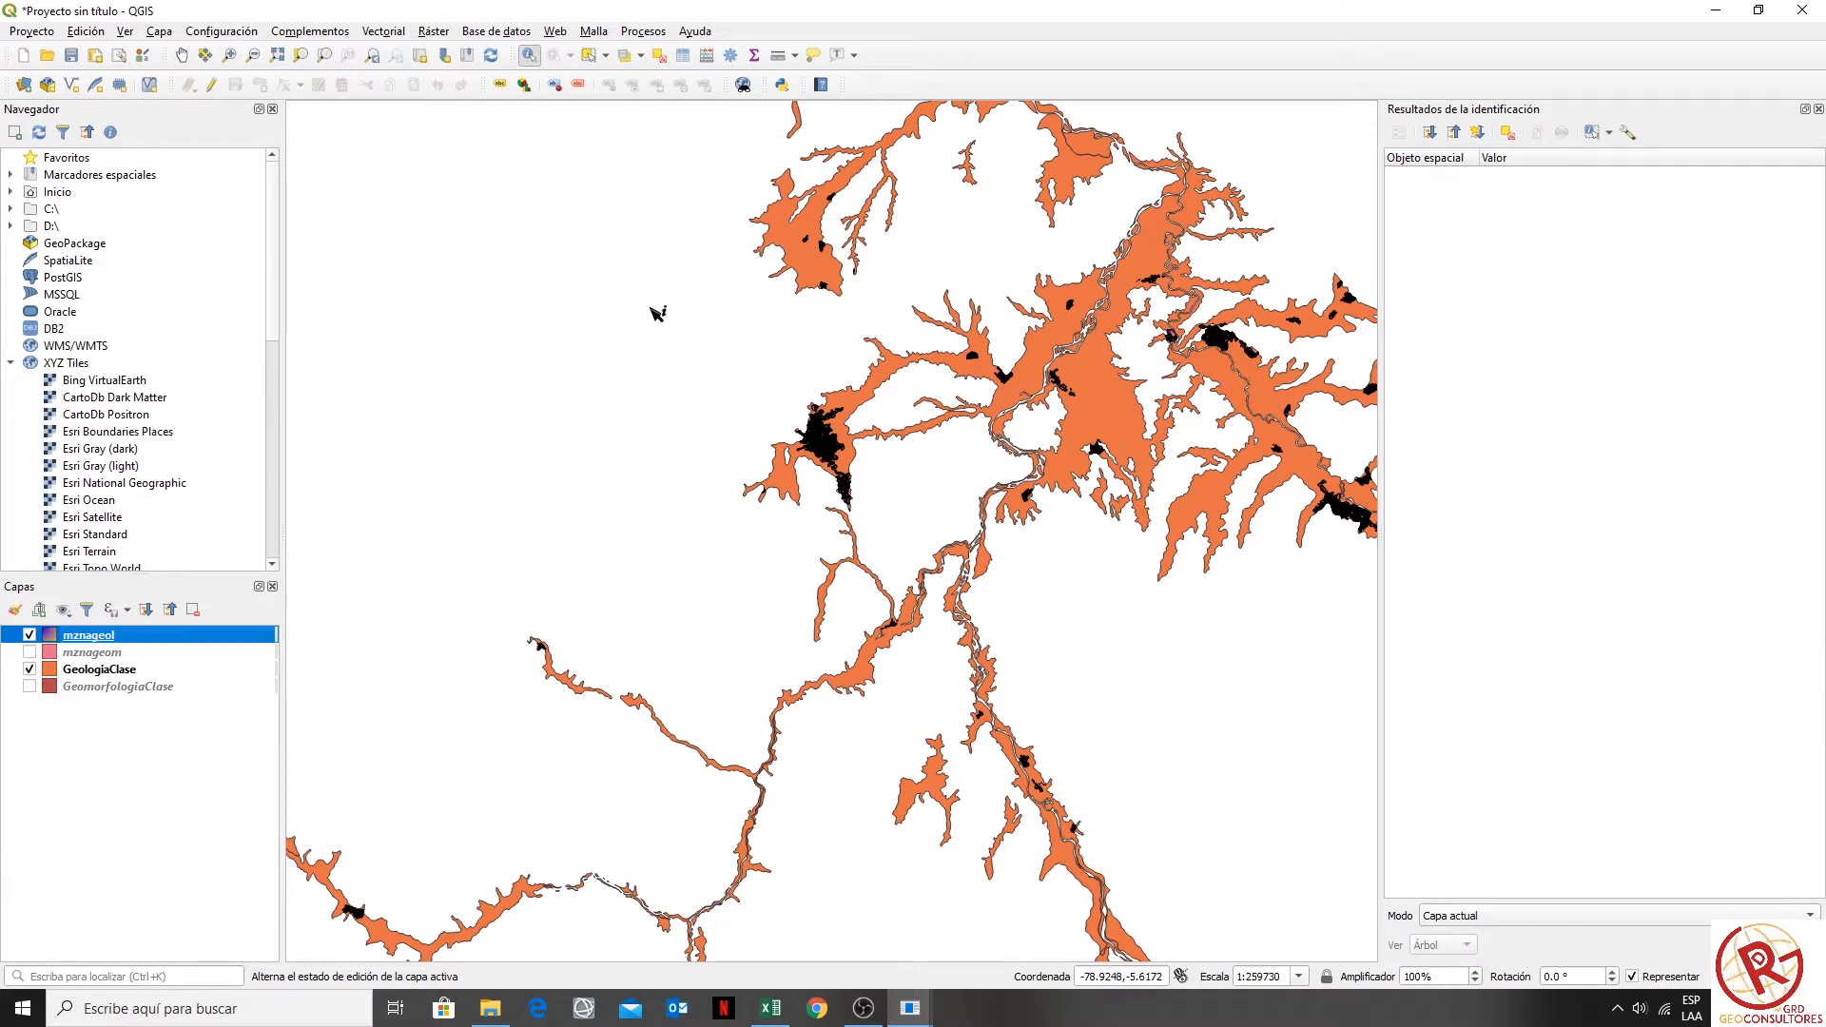
left_click(30, 670)
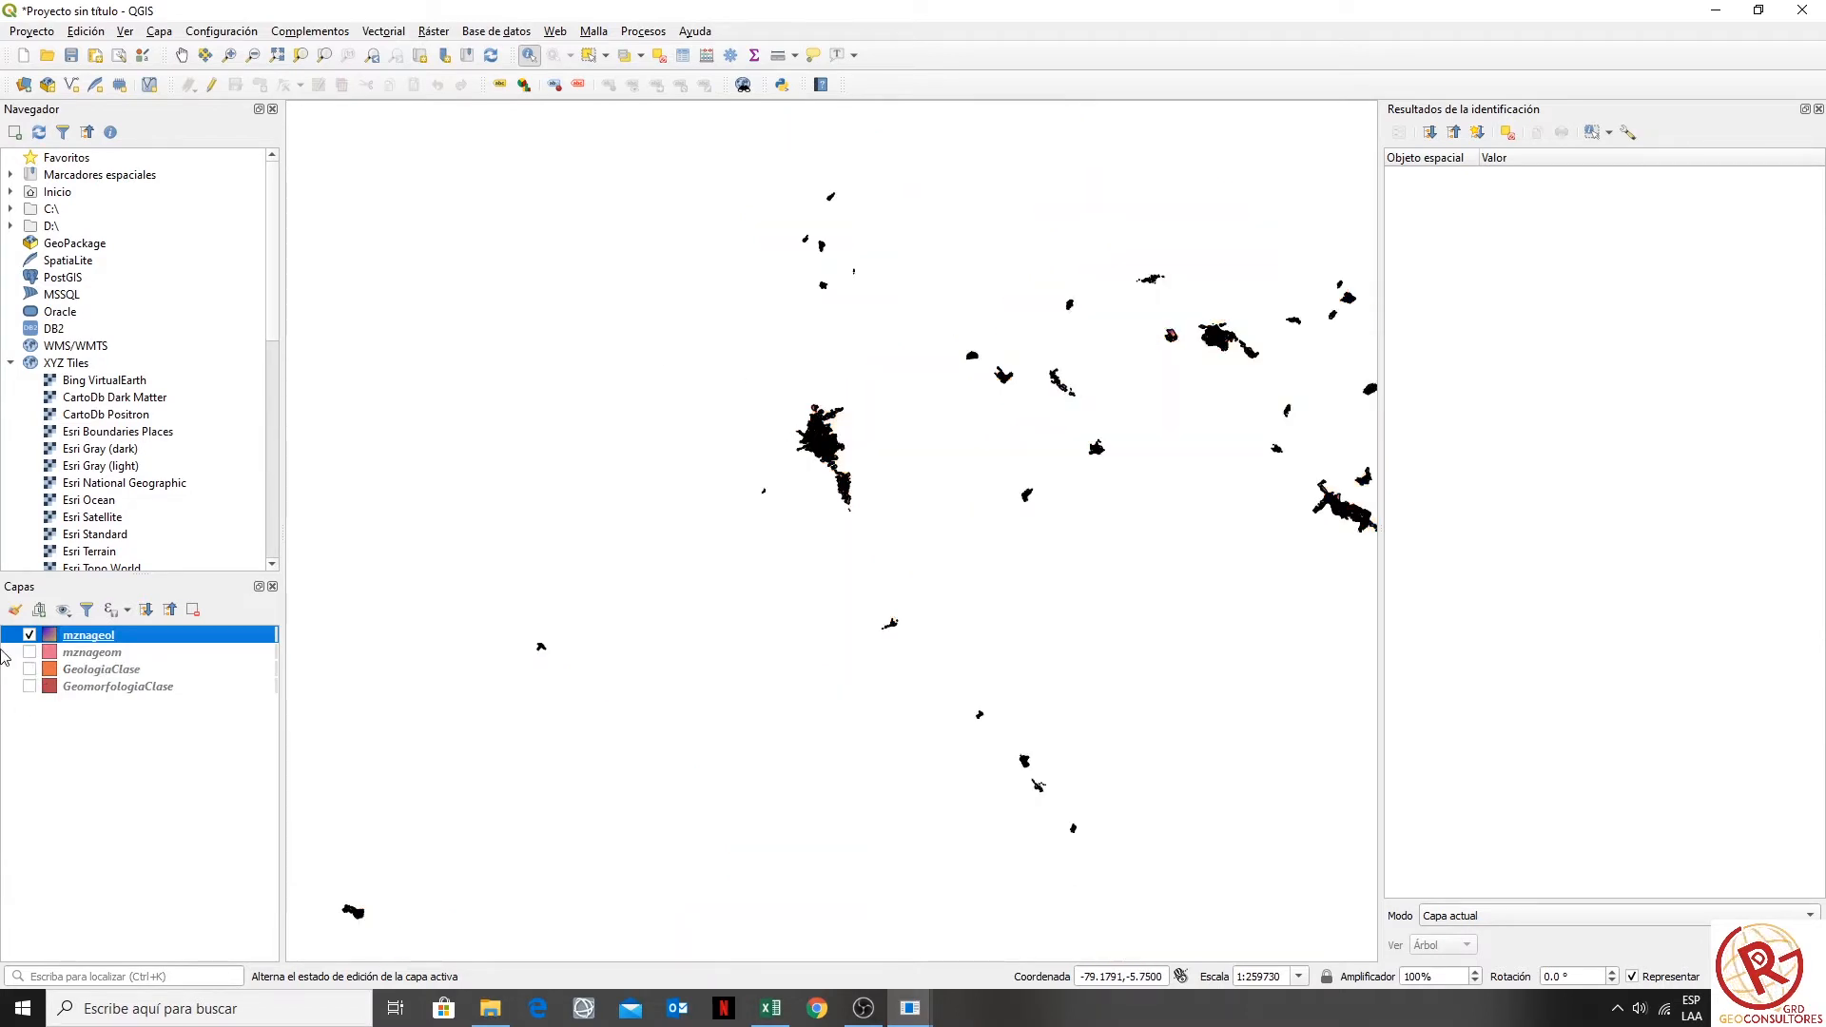
left_click(29, 635)
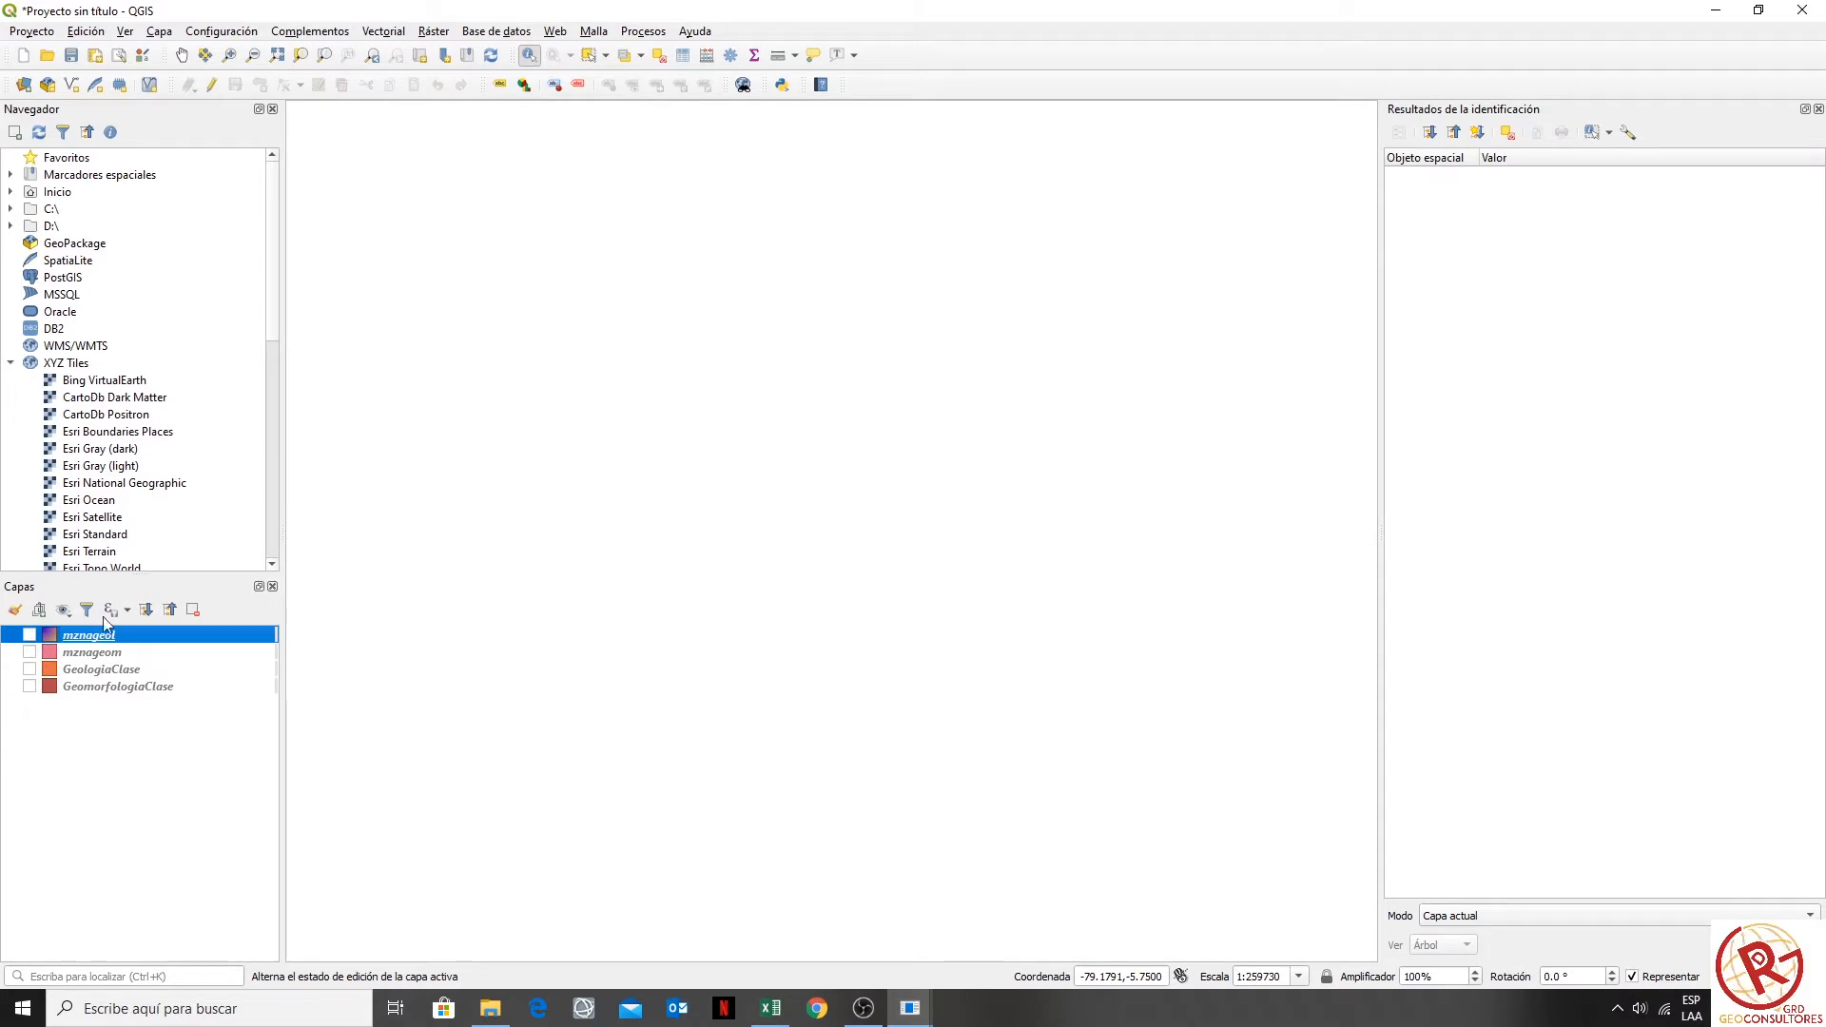
- Set the symbol color of the mznageol layer to light blue
double_click(53, 634)
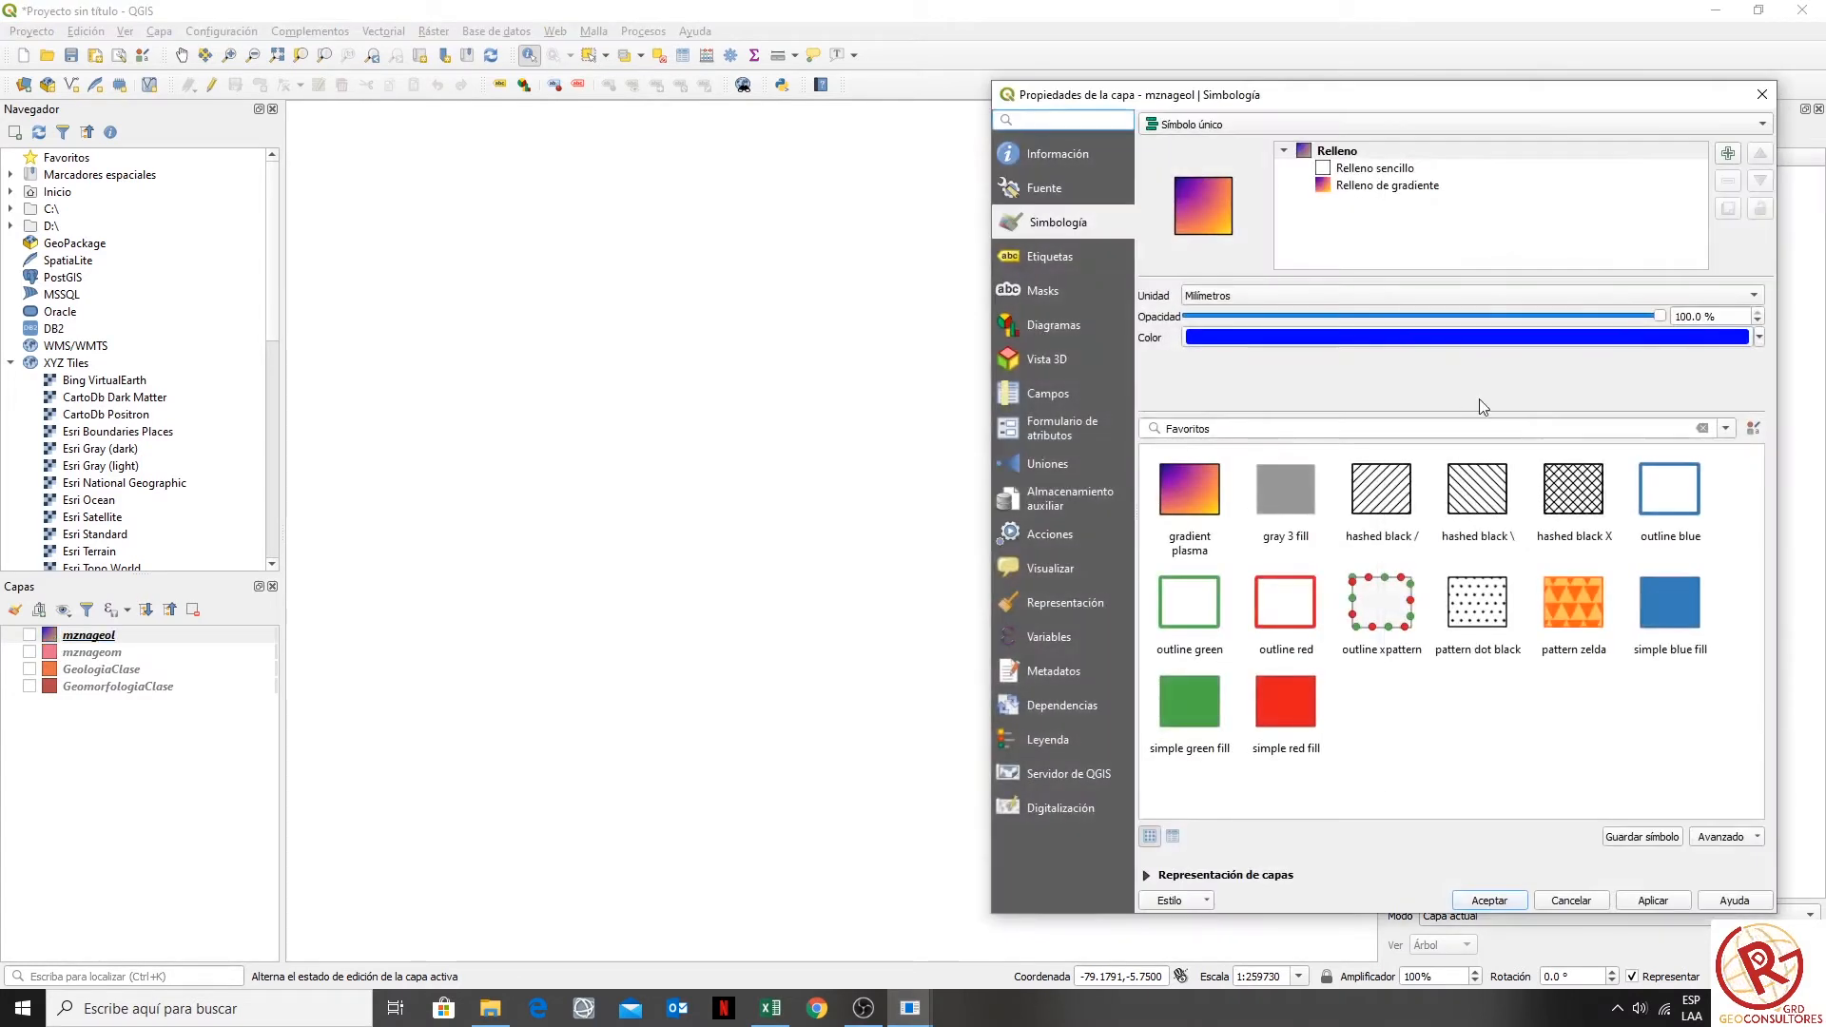
left_click(1676, 343)
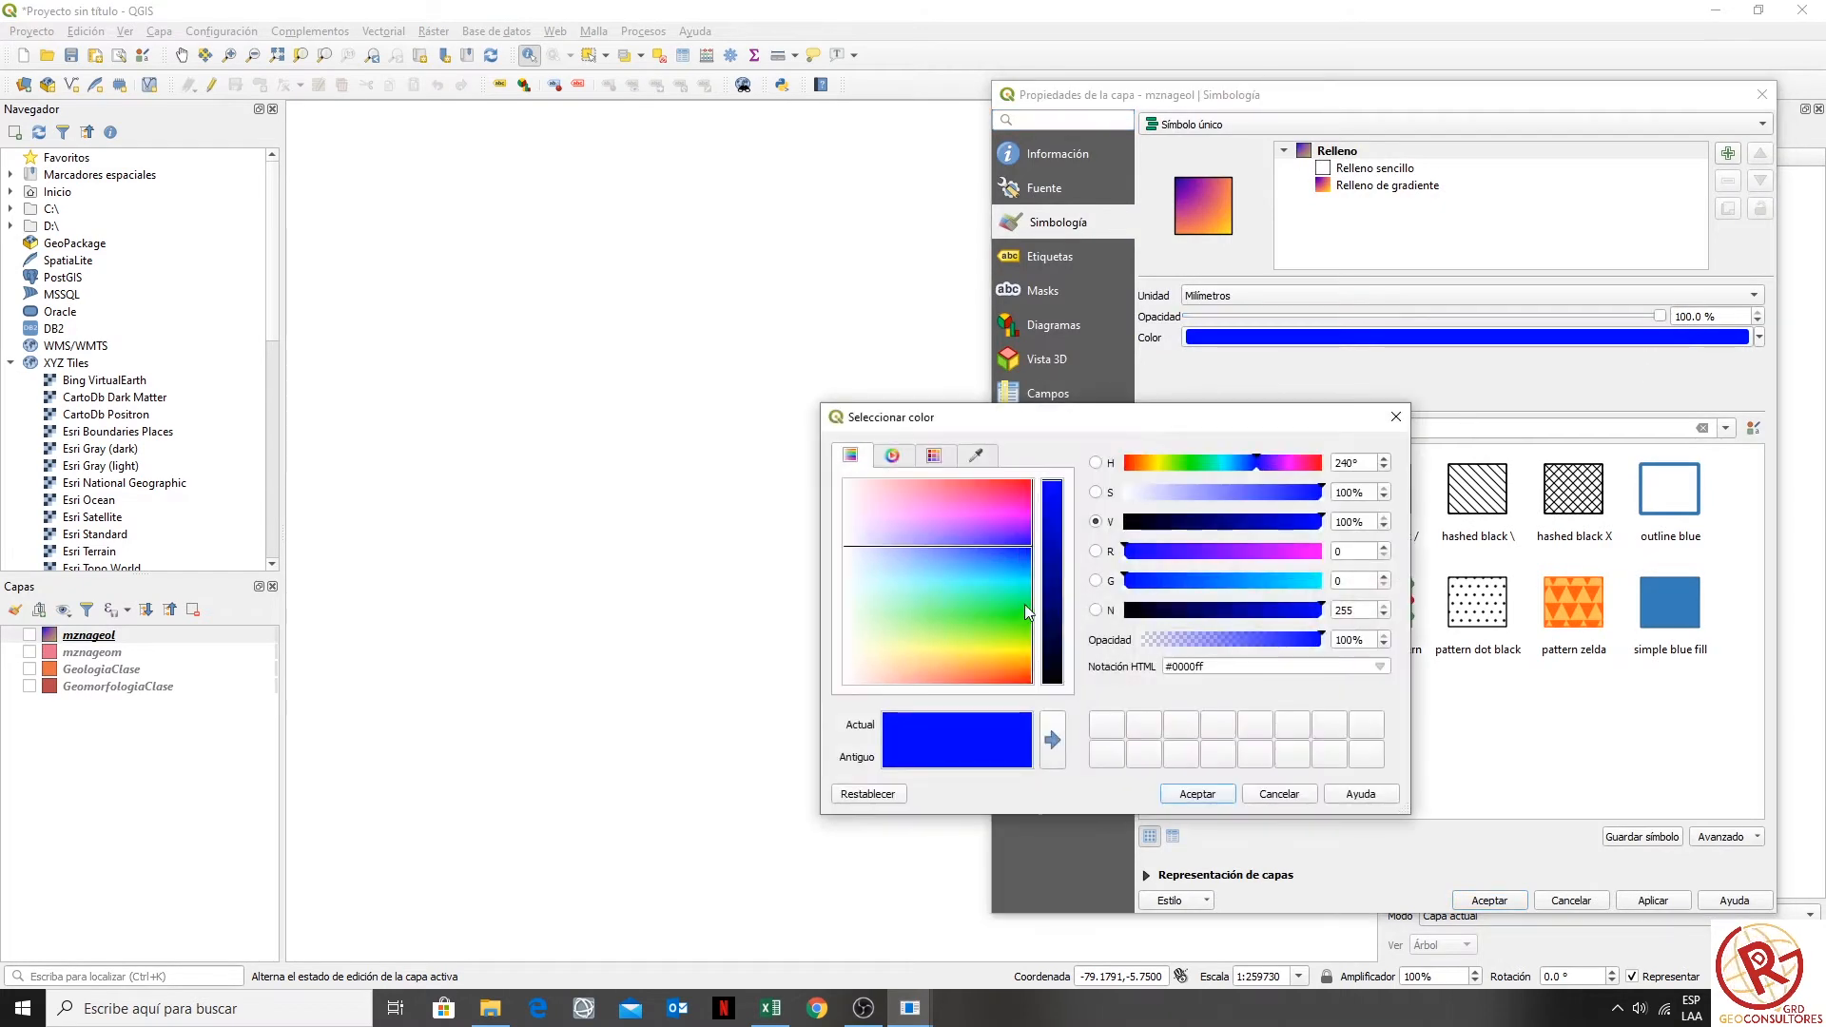
left_click(1013, 575)
left_click(1196, 795)
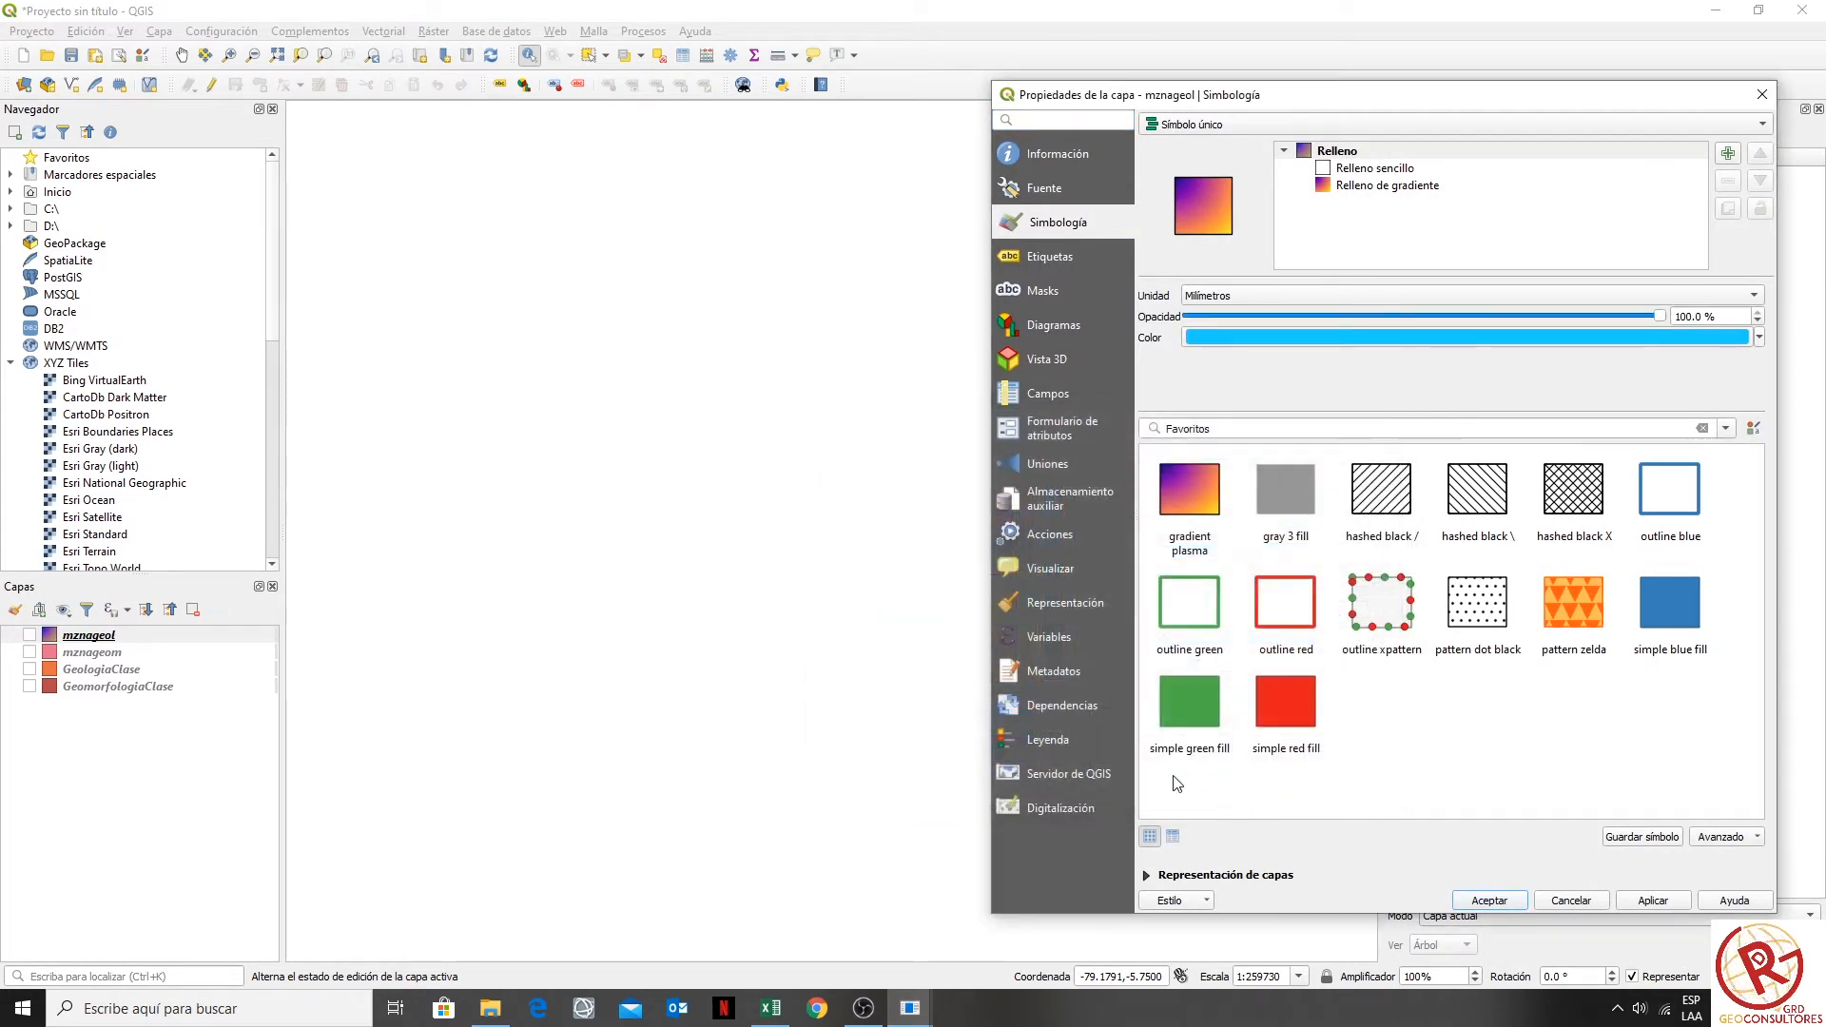
left_click(1484, 899)
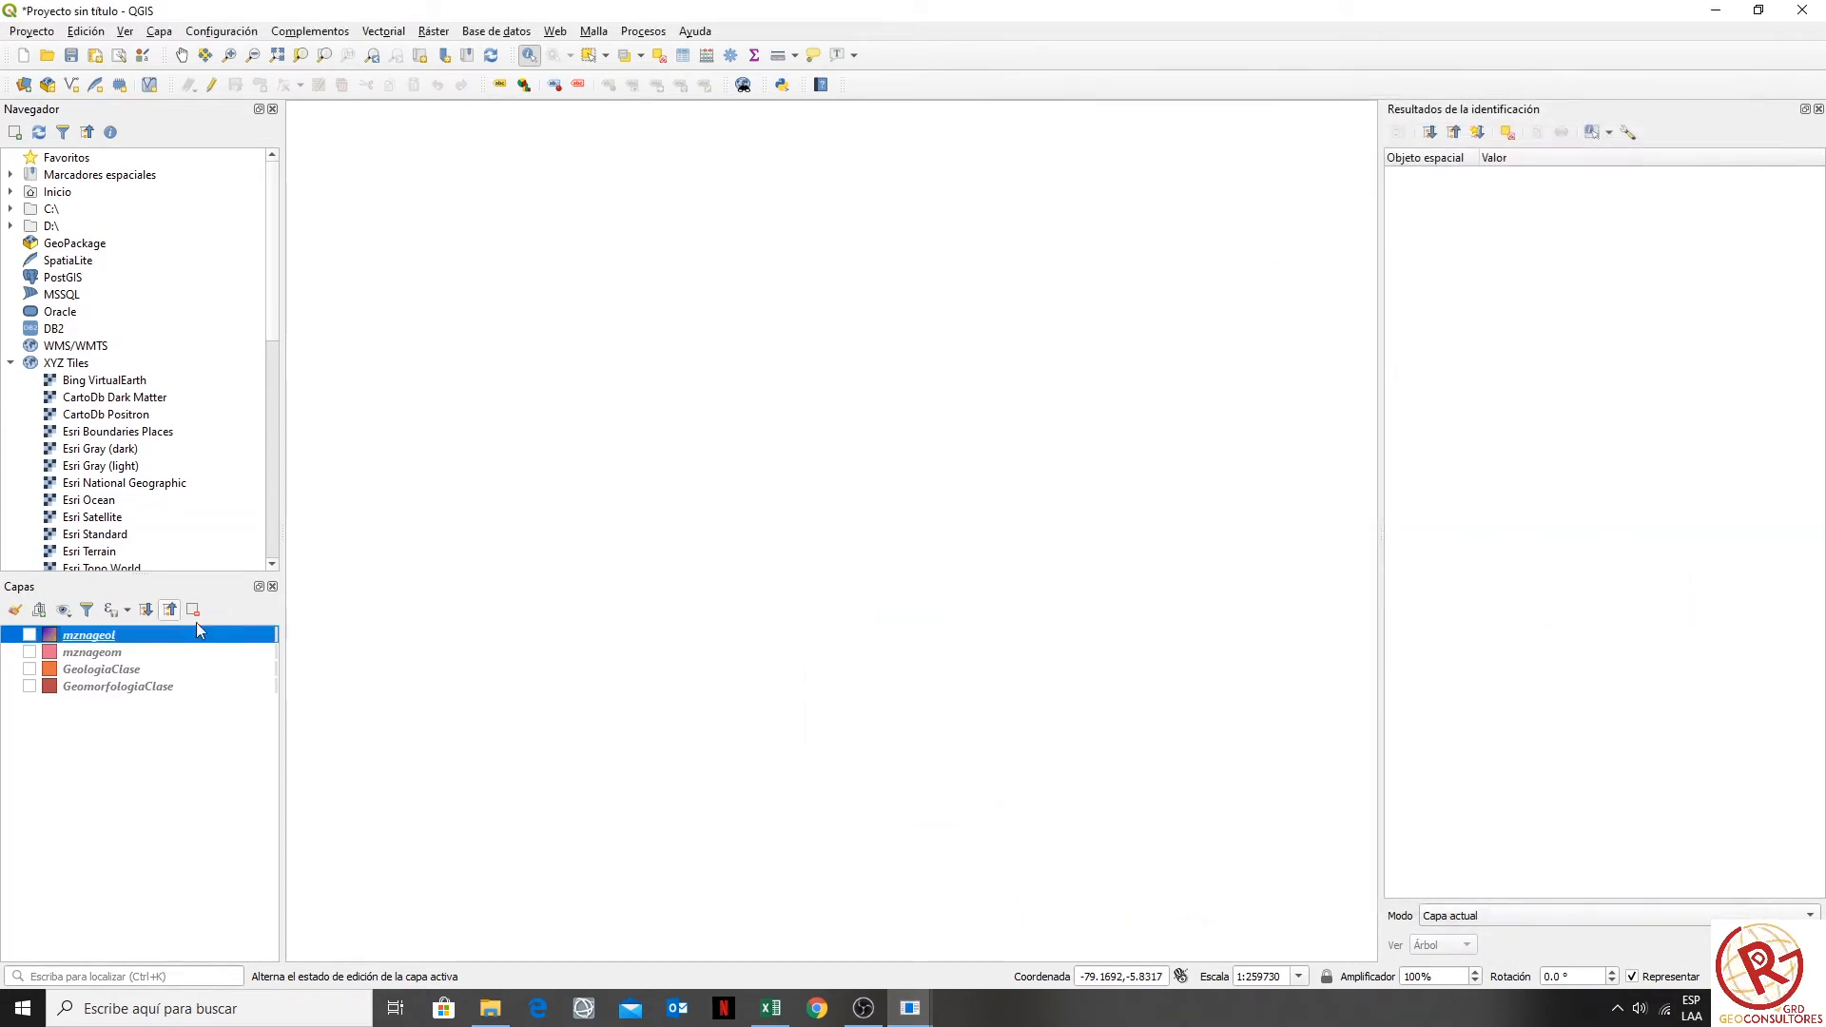
- Set the fill style of the simple fill in mznageol's symbol to Sólido and apply it to the layer
double_click(48, 634)
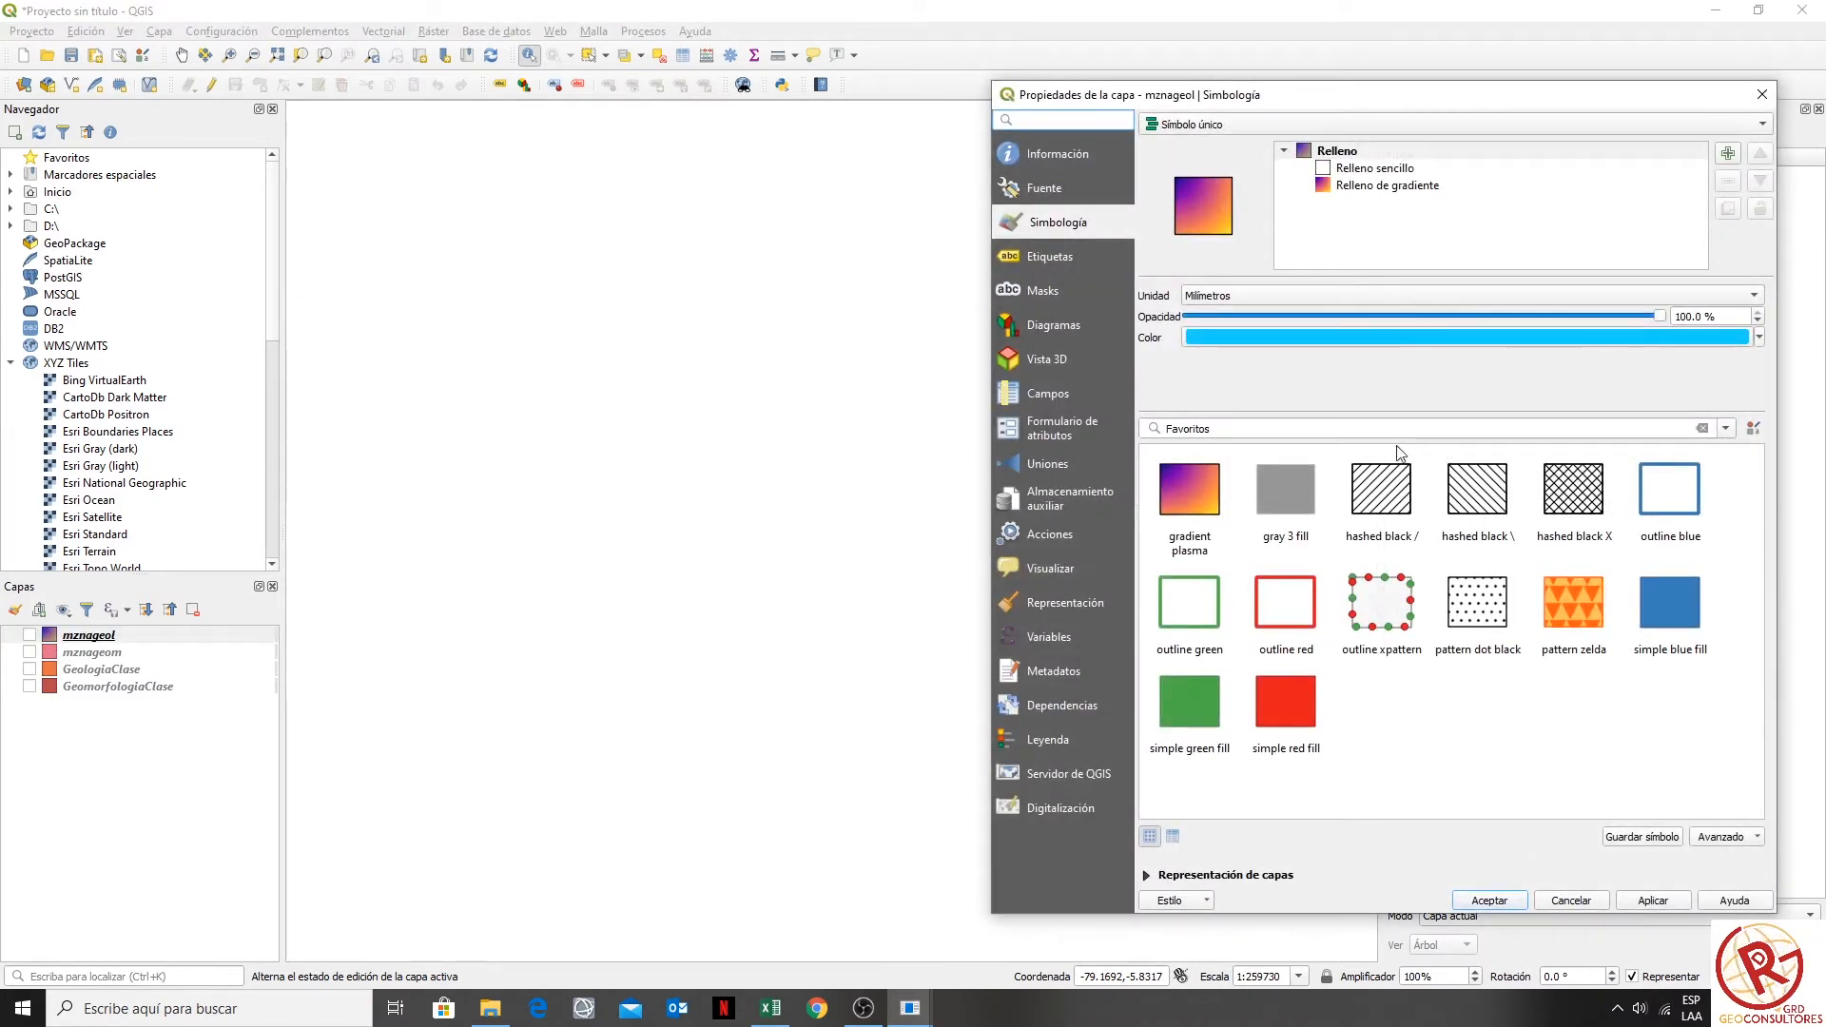
left_click(1390, 186)
left_click(1364, 389)
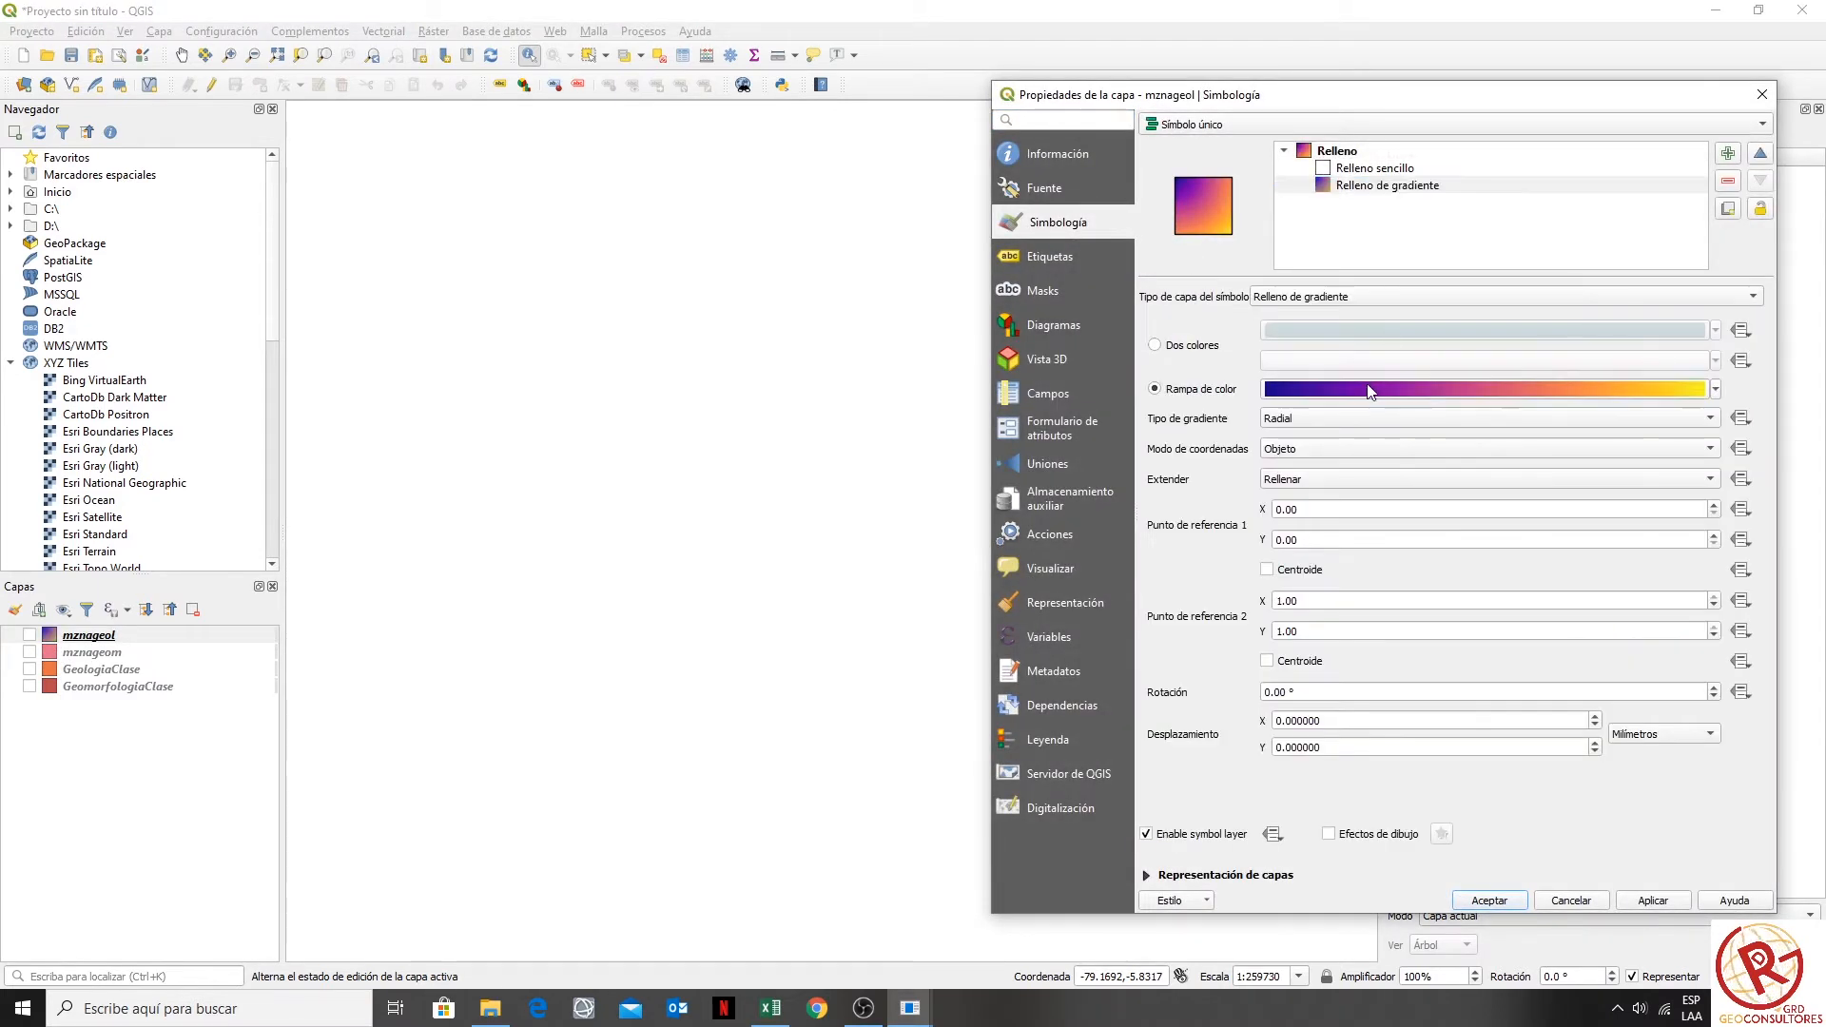
left_click(1777, 202)
left_click(1384, 168)
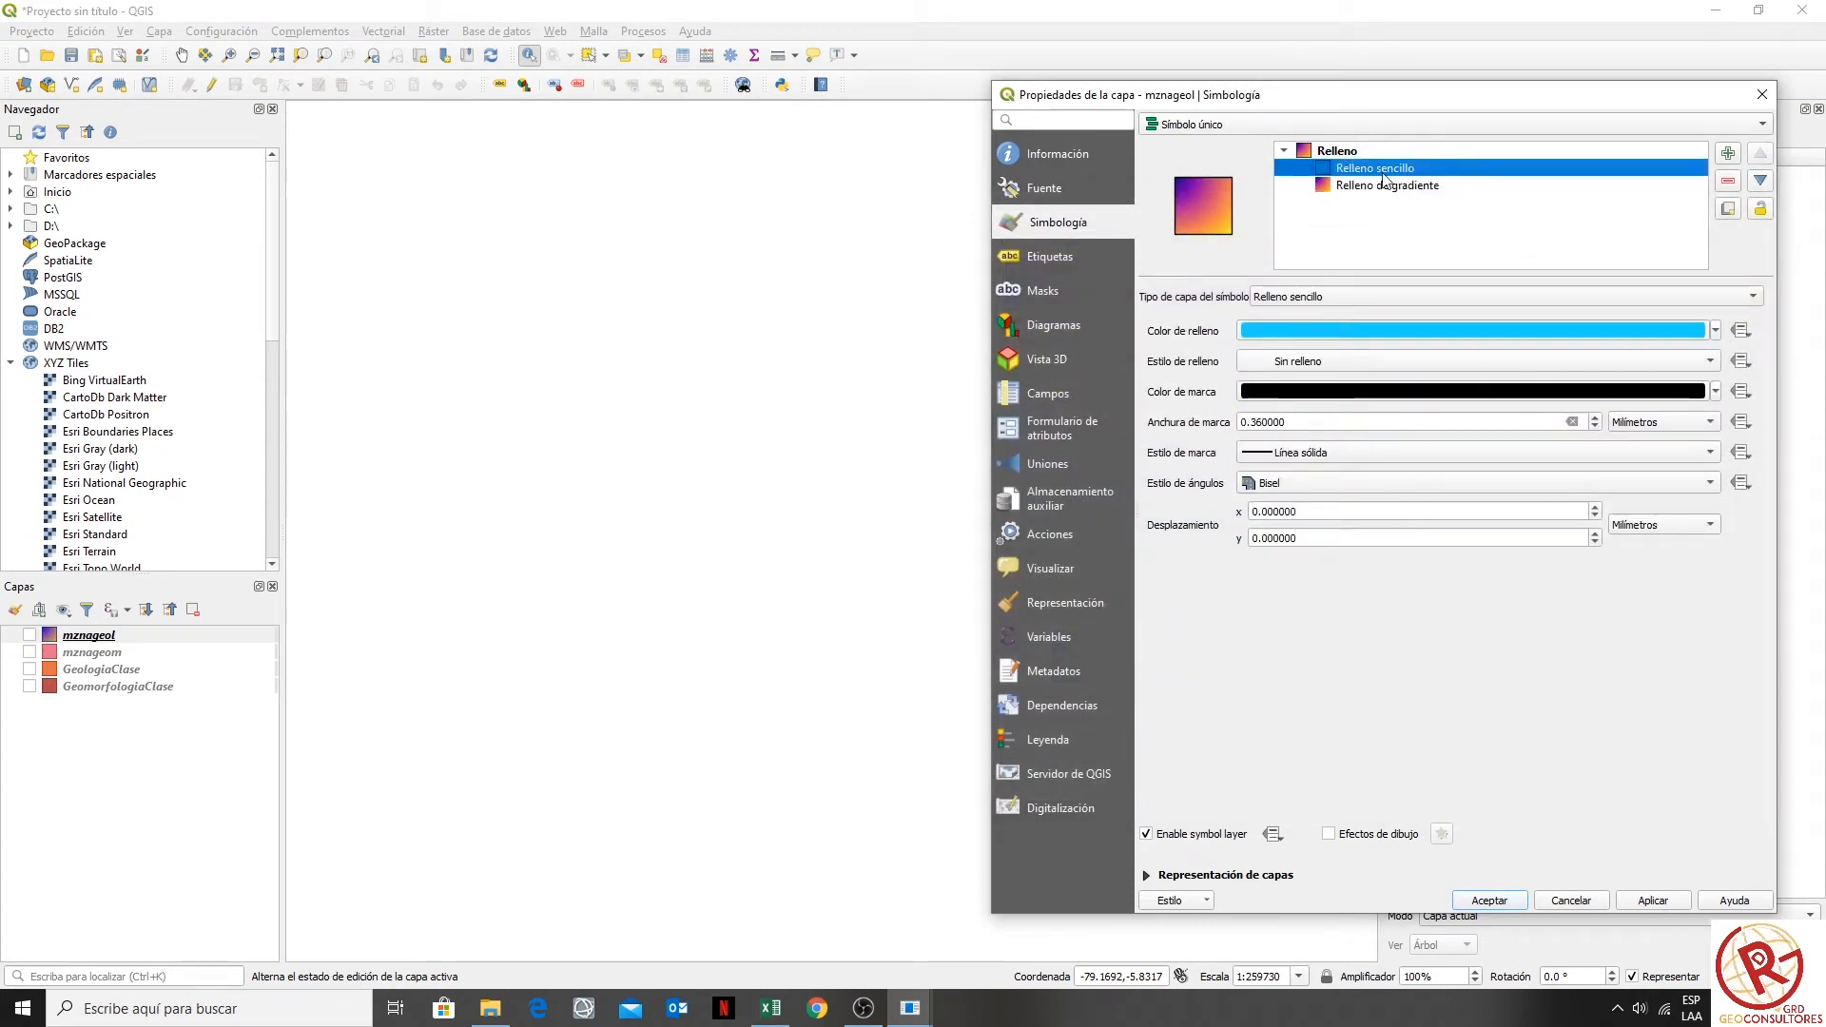
left_click(1345, 366)
left_click(1305, 343)
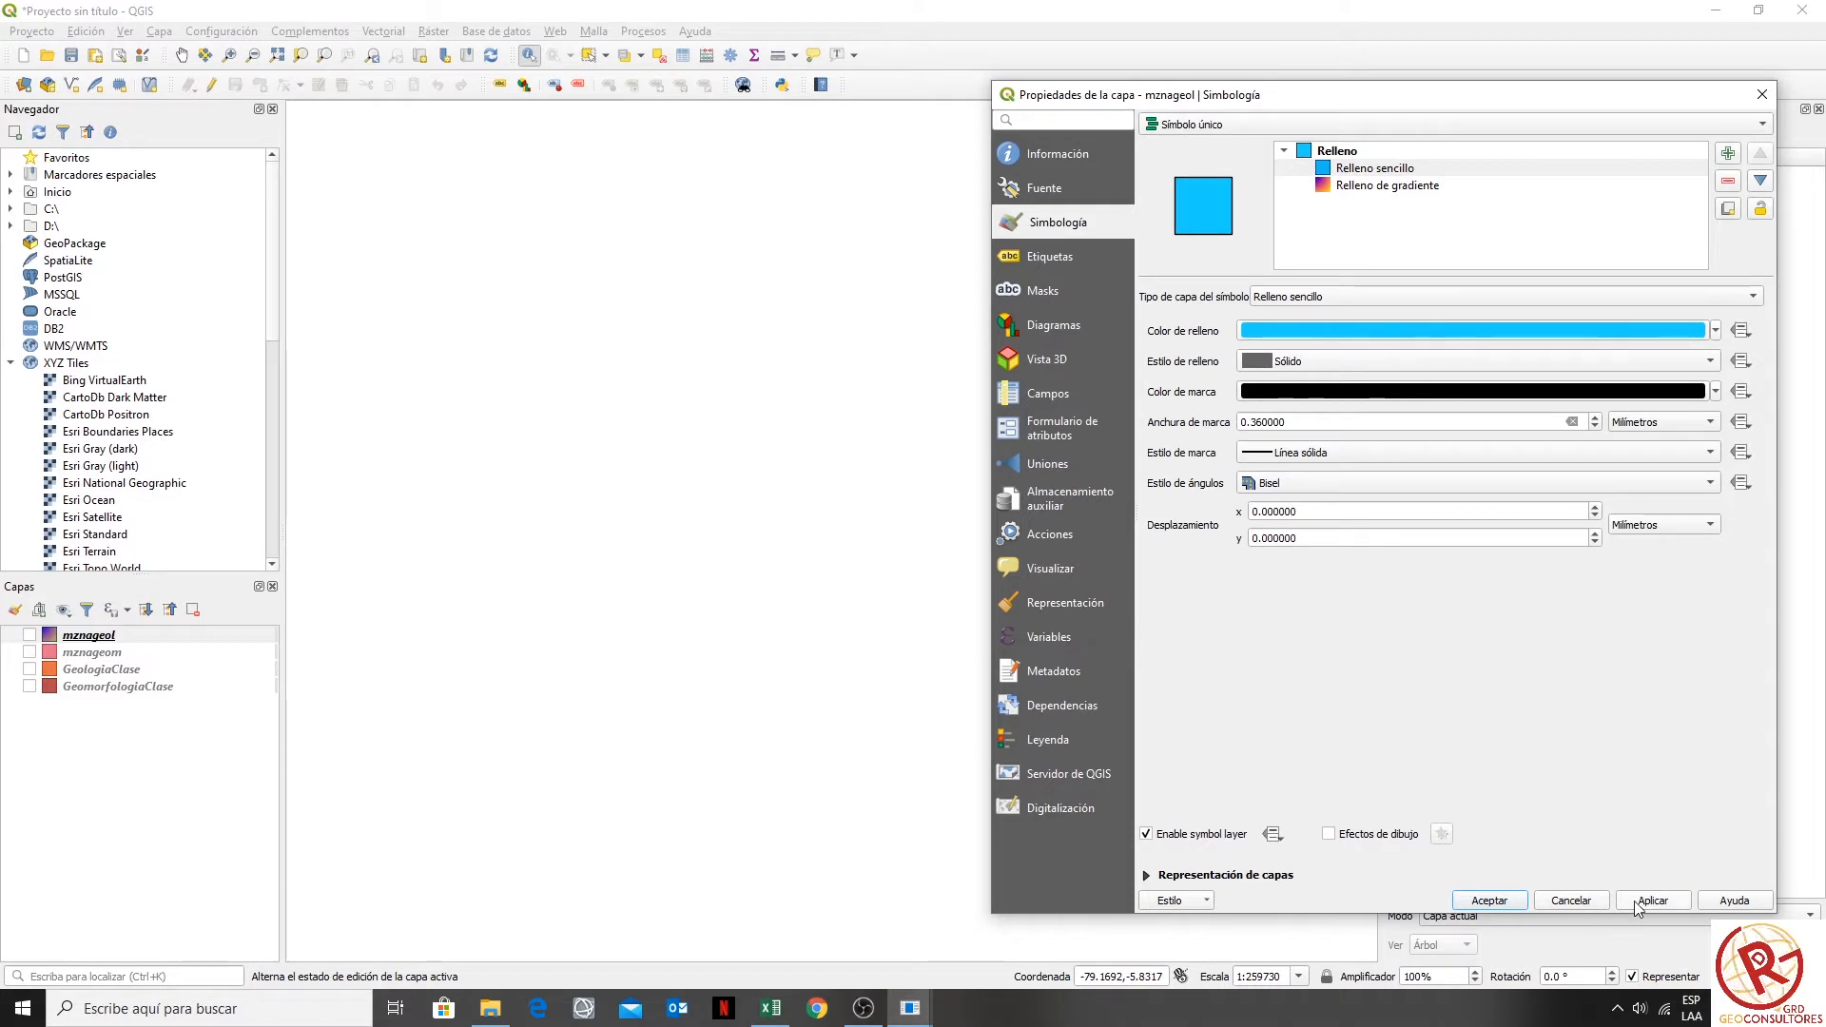
left_click(1490, 900)
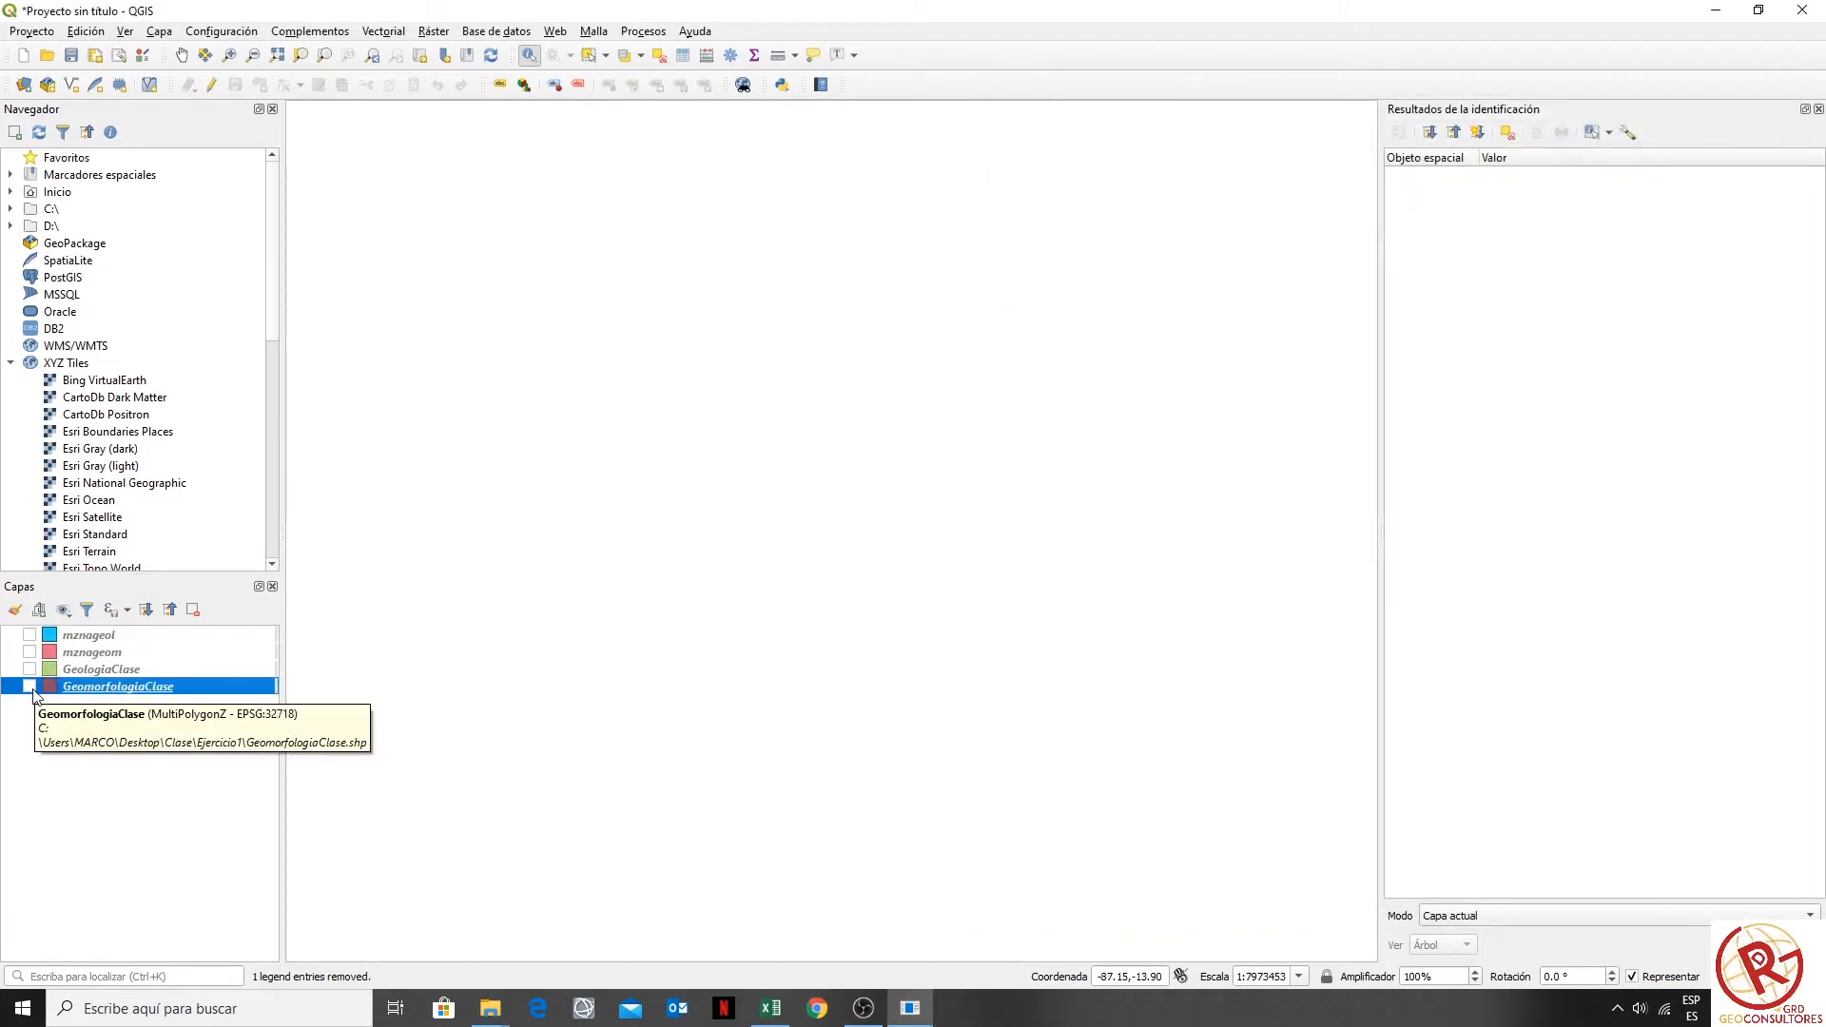
- Show GeomorfologiaClase and GeologiaClase together and inspect how they overlap along the northern rivers
left_click(29, 686)
left_click(30, 669)
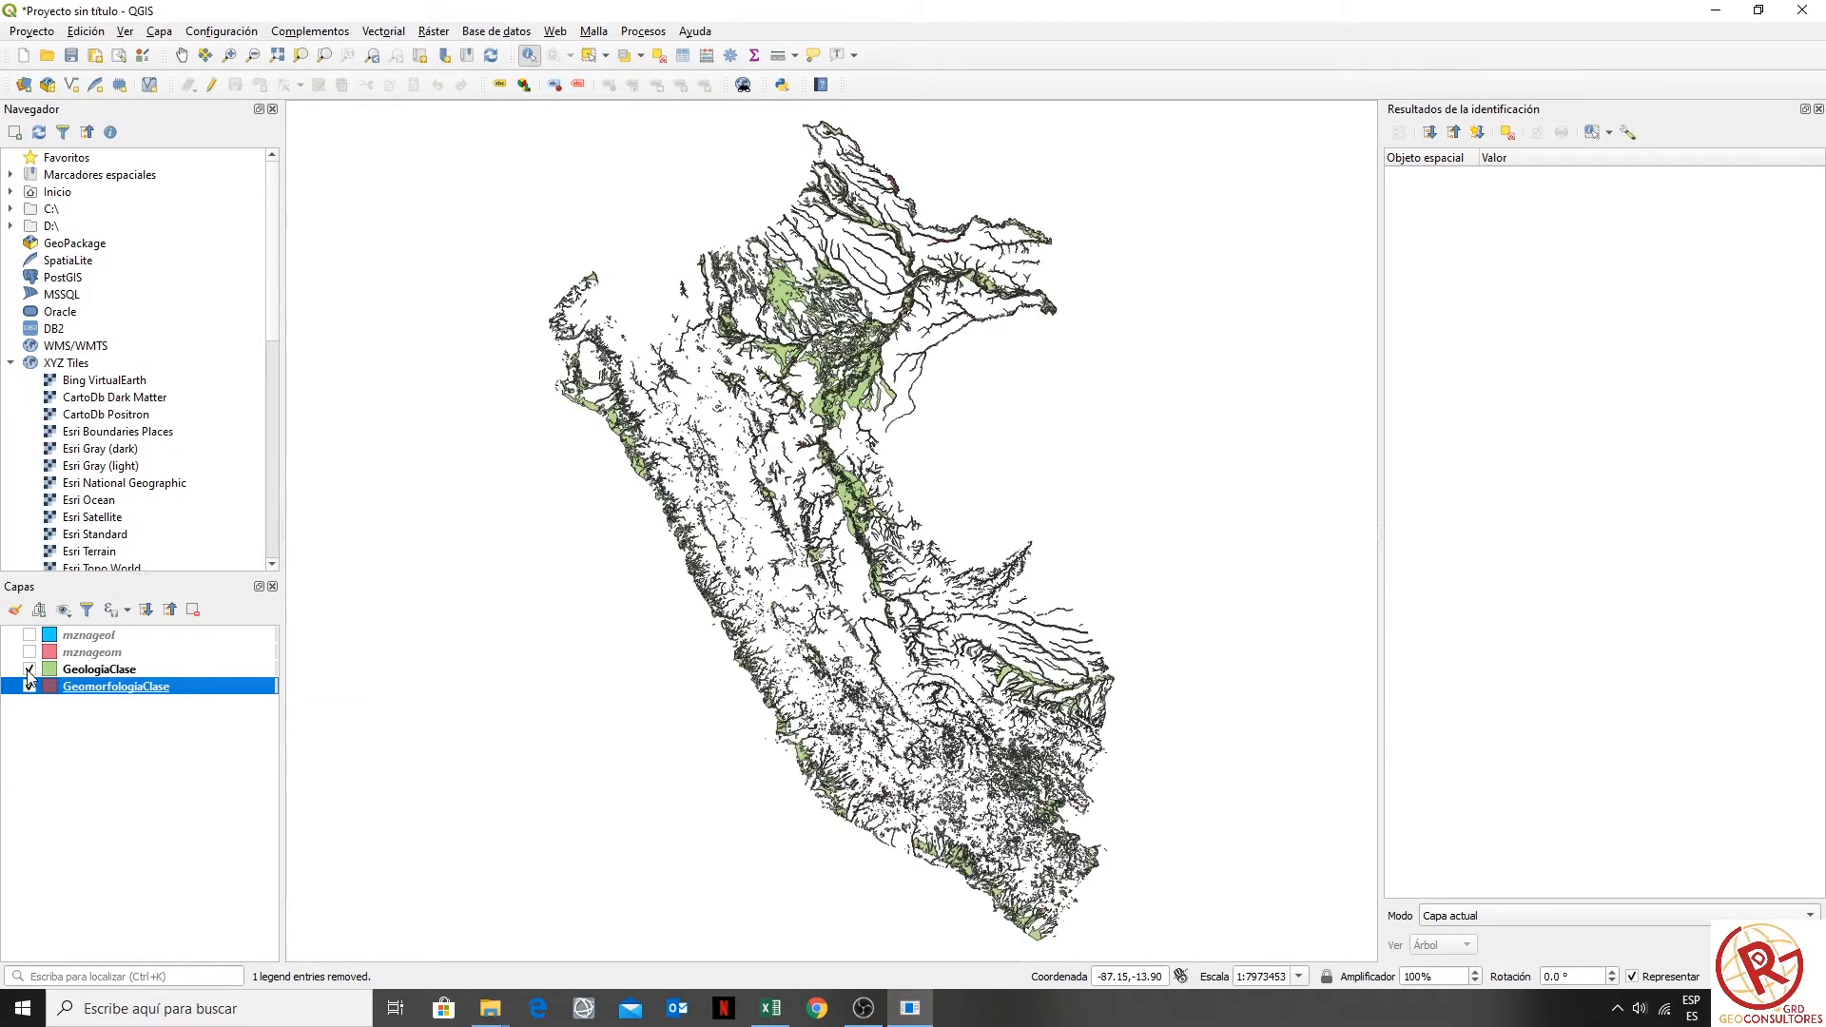
scroll(877, 328, "down", 3)
scroll(877, 328, "up", 5)
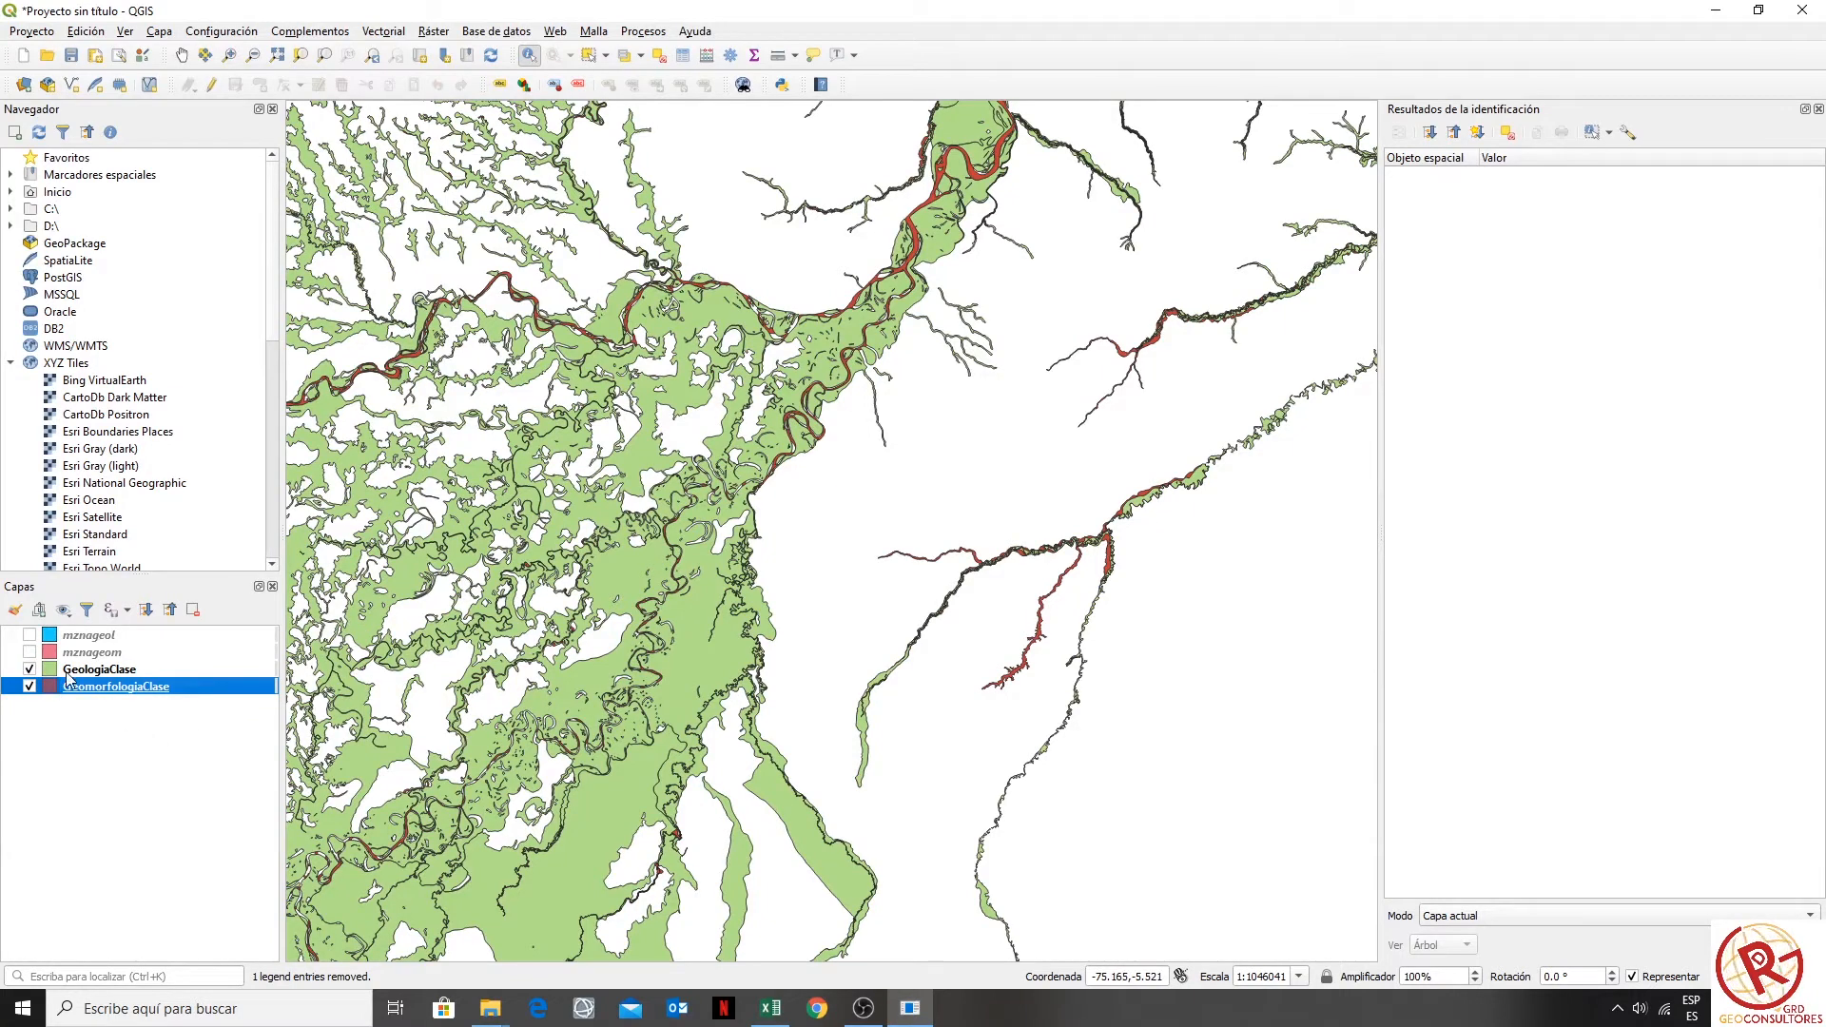
left_click_drag(620, 289, 871, 522)
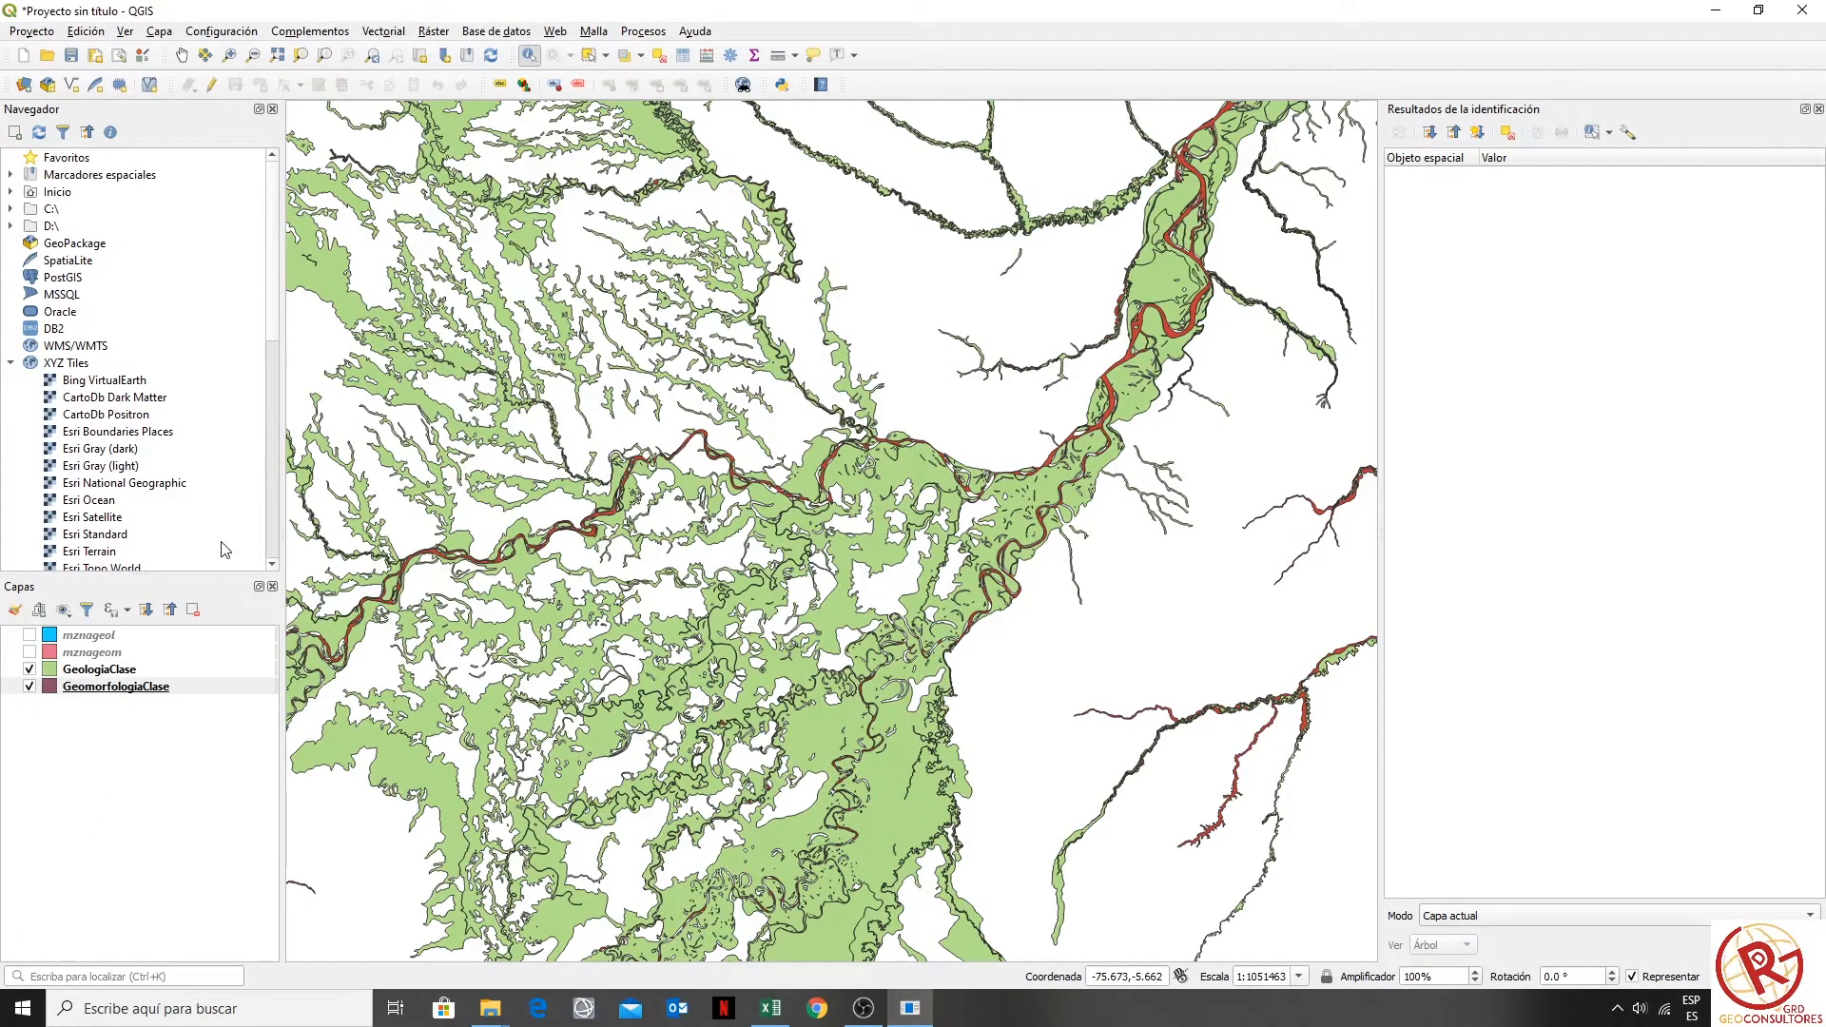
- Add the AreaPriorizada.shp vector layer from the Ejercicio1 folder to the project
left_click(157, 32)
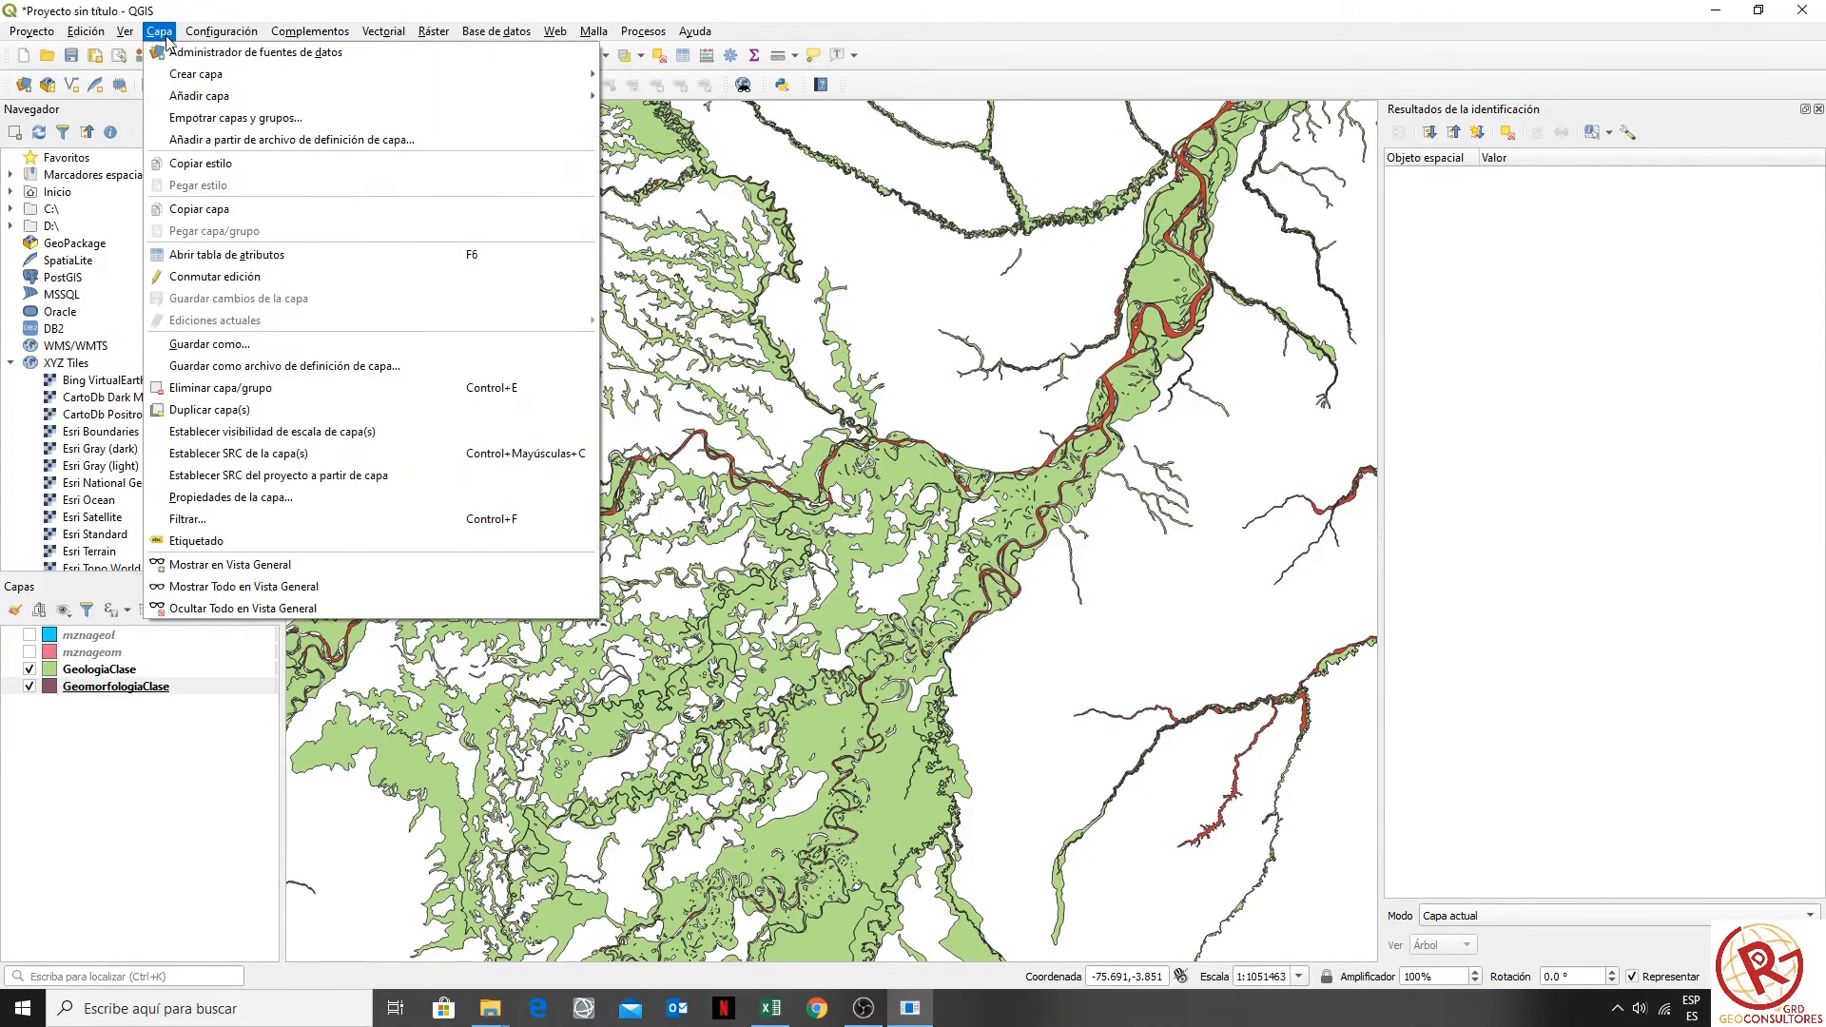
mouse_move(257, 100)
left_click(745, 98)
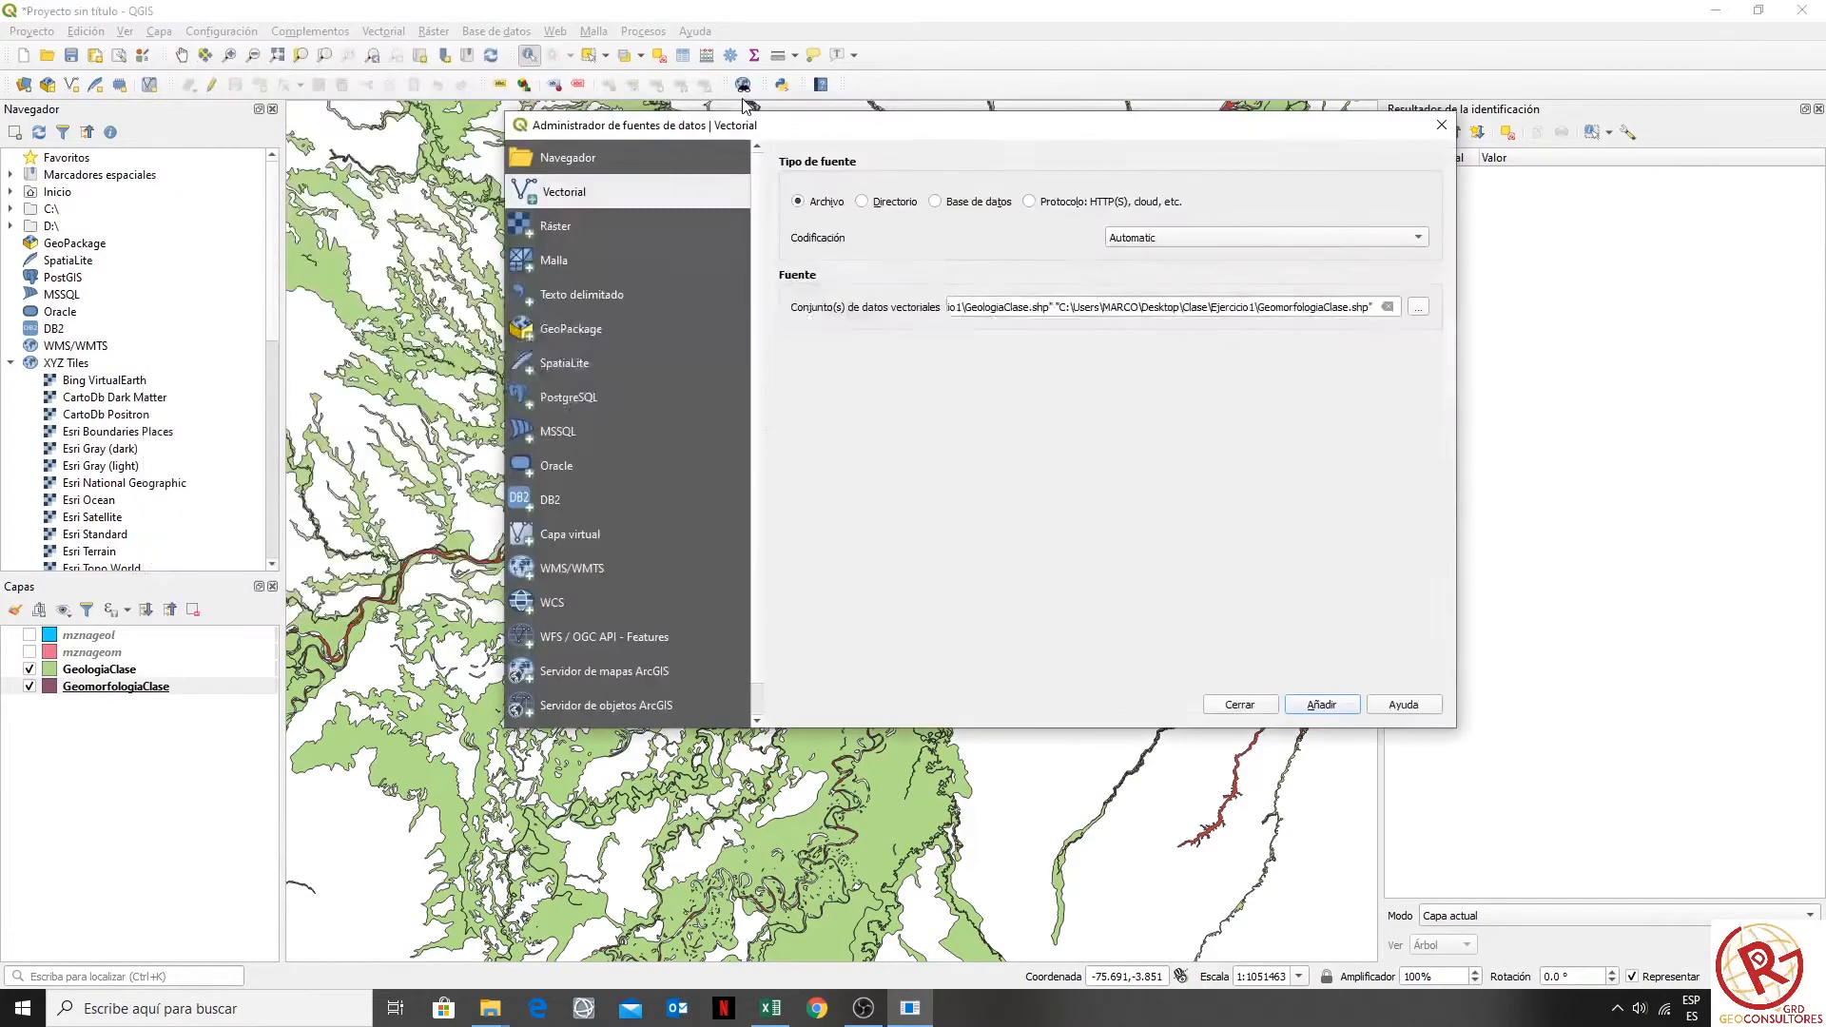
left_click(1419, 308)
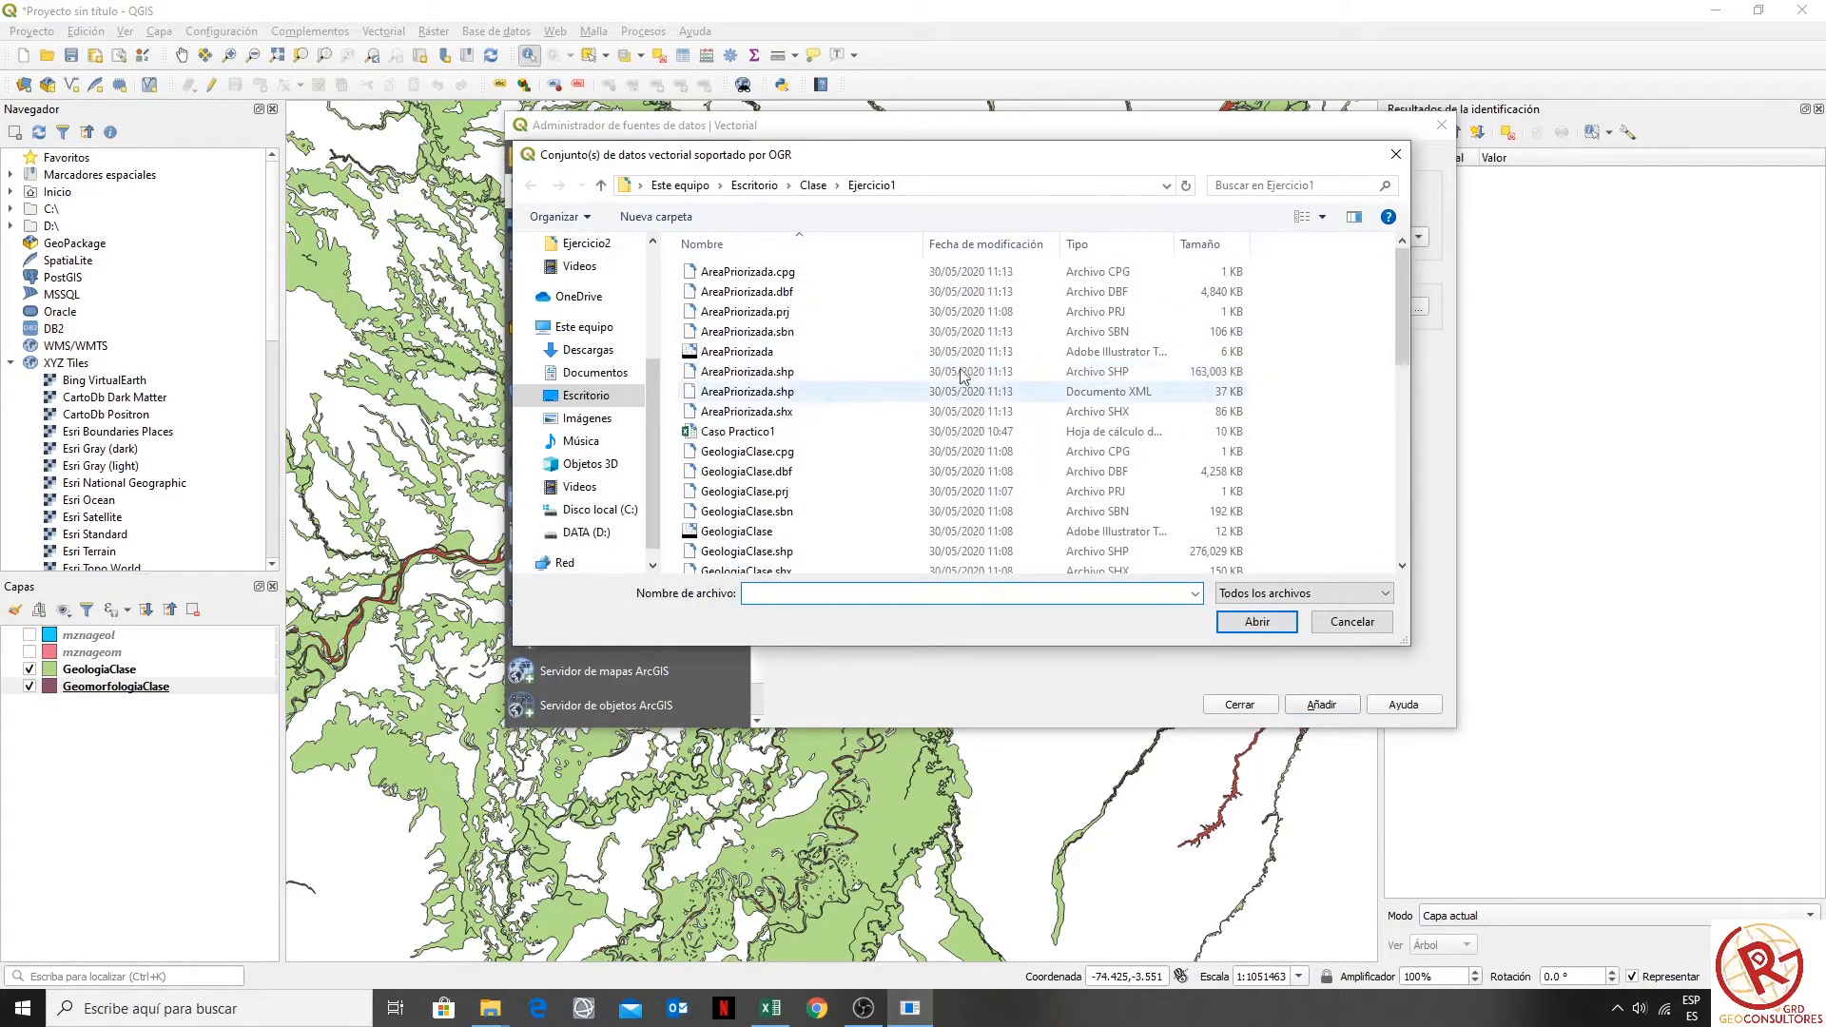
left_click(804, 372)
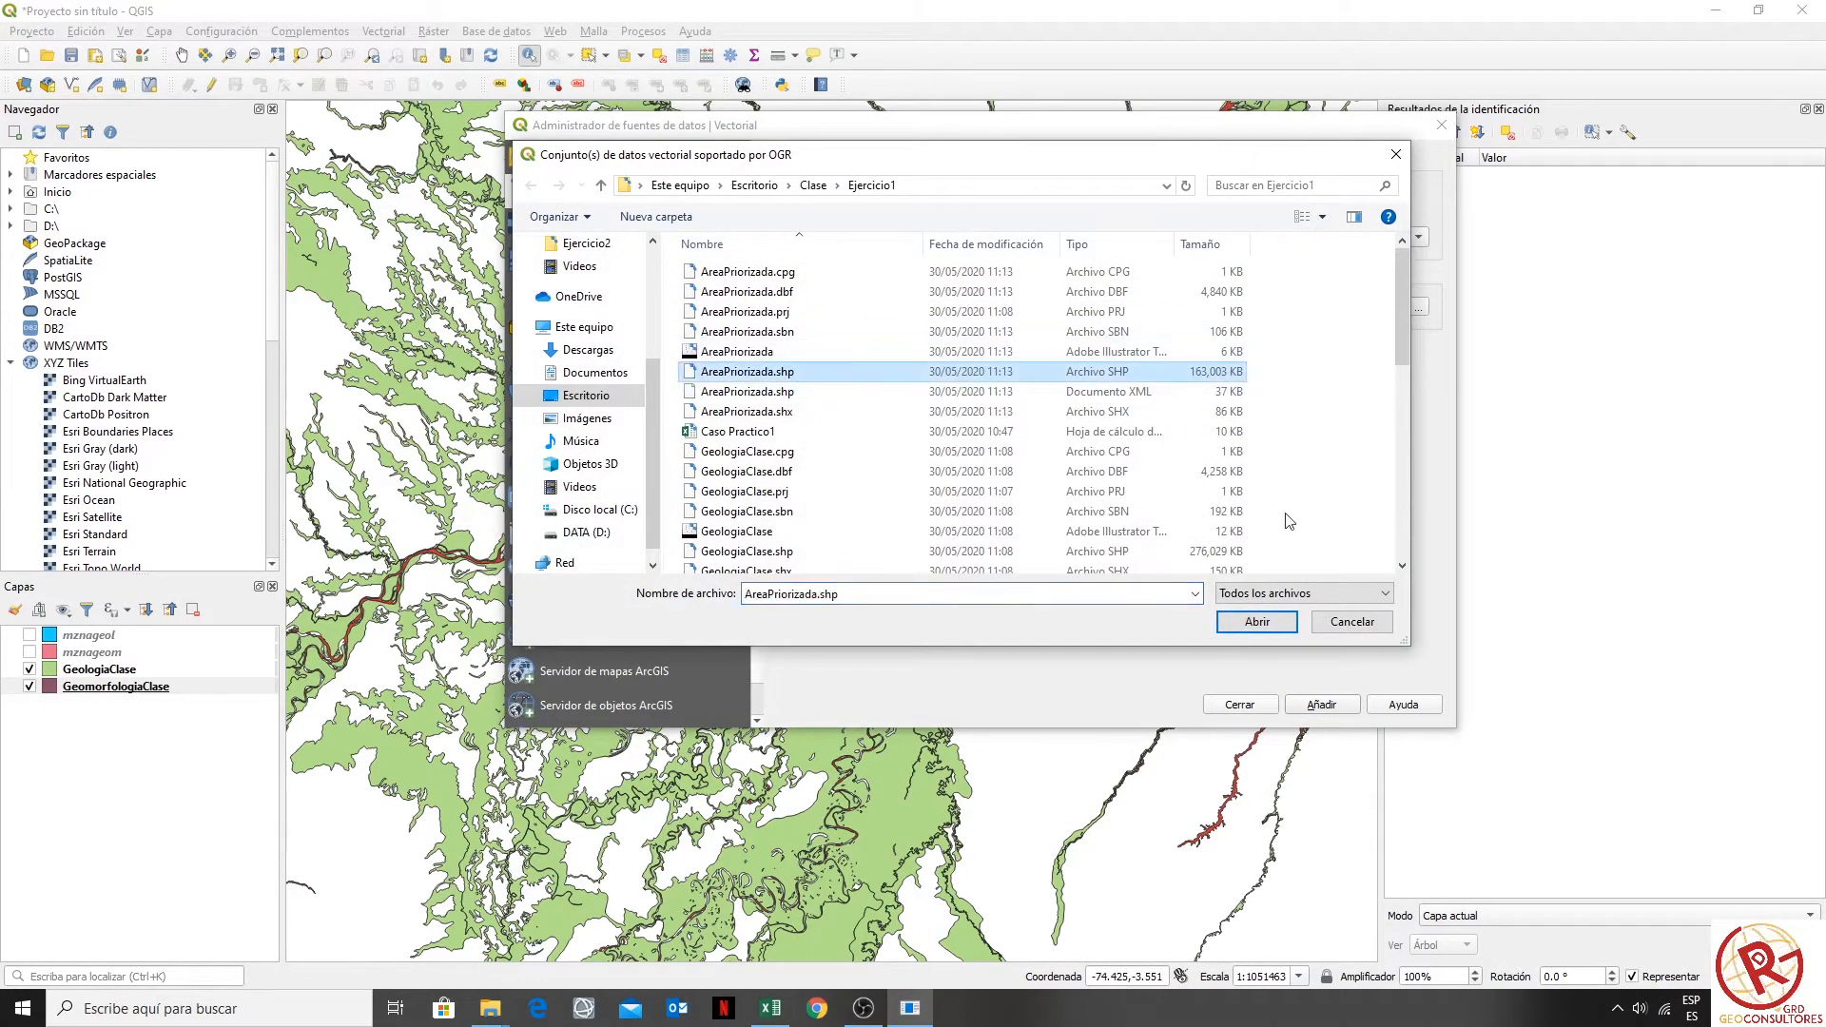
left_click(1250, 623)
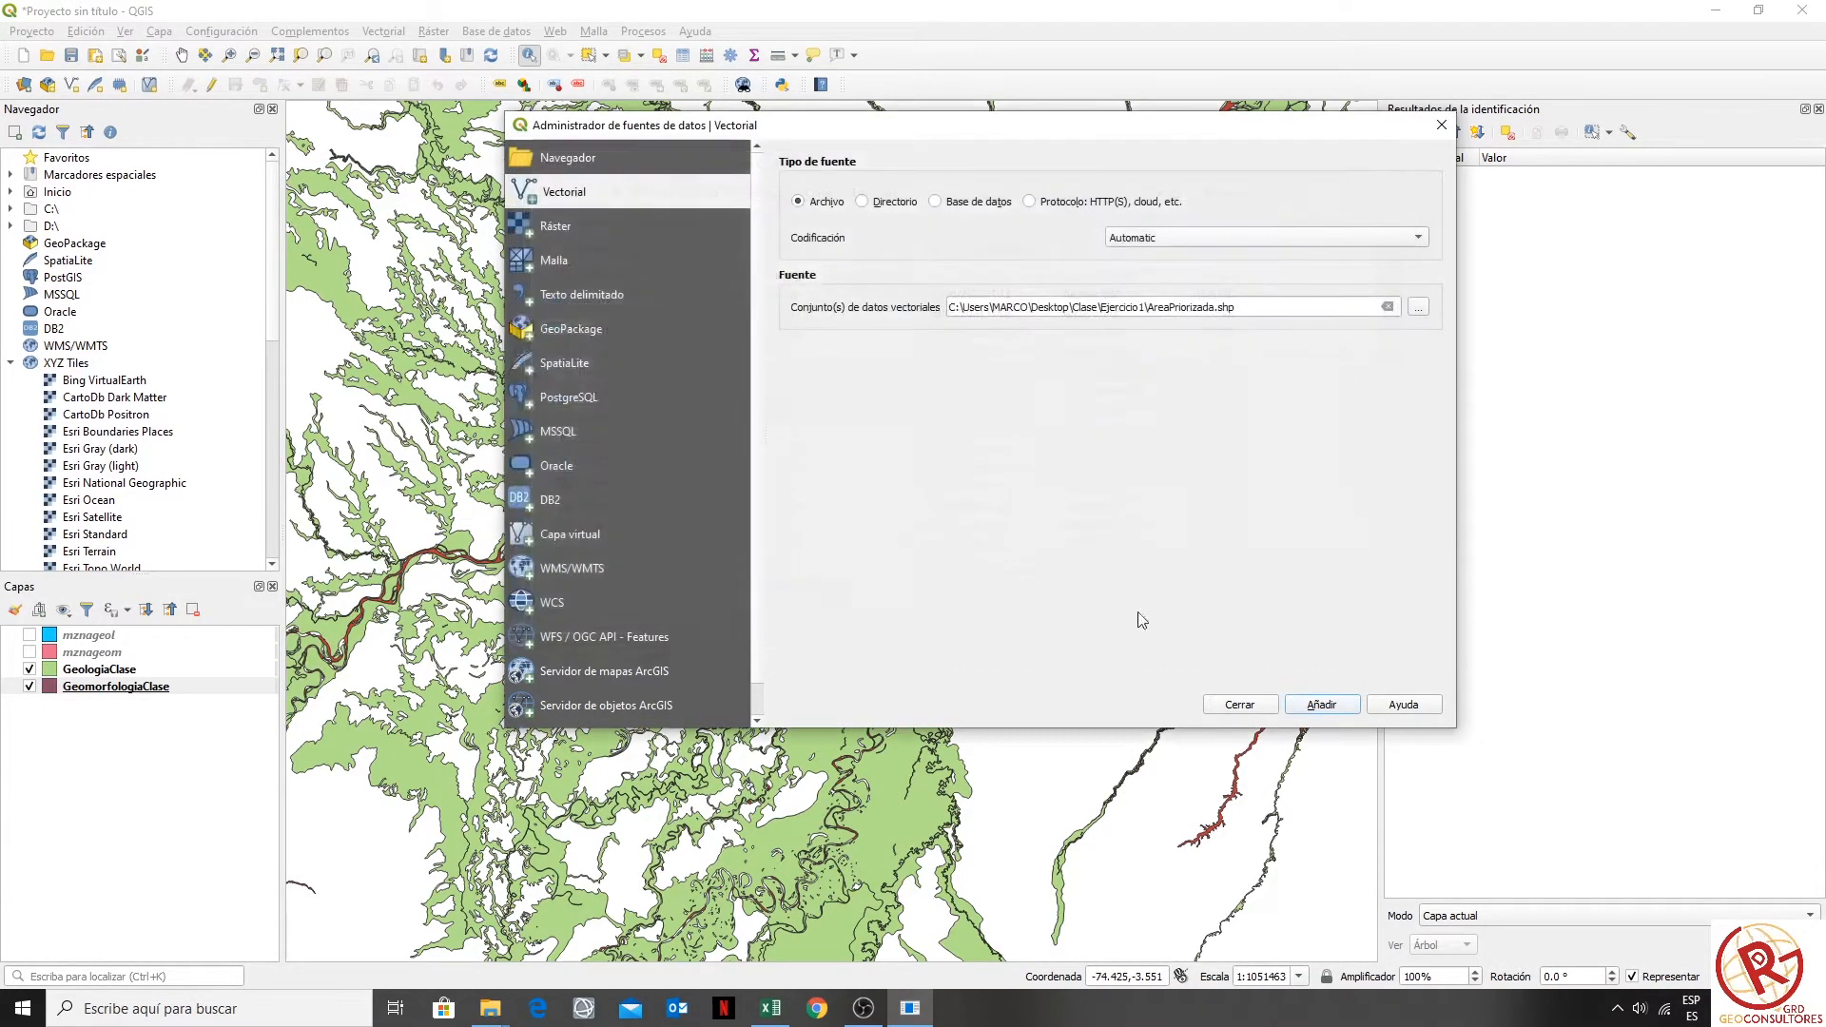
left_click(1323, 707)
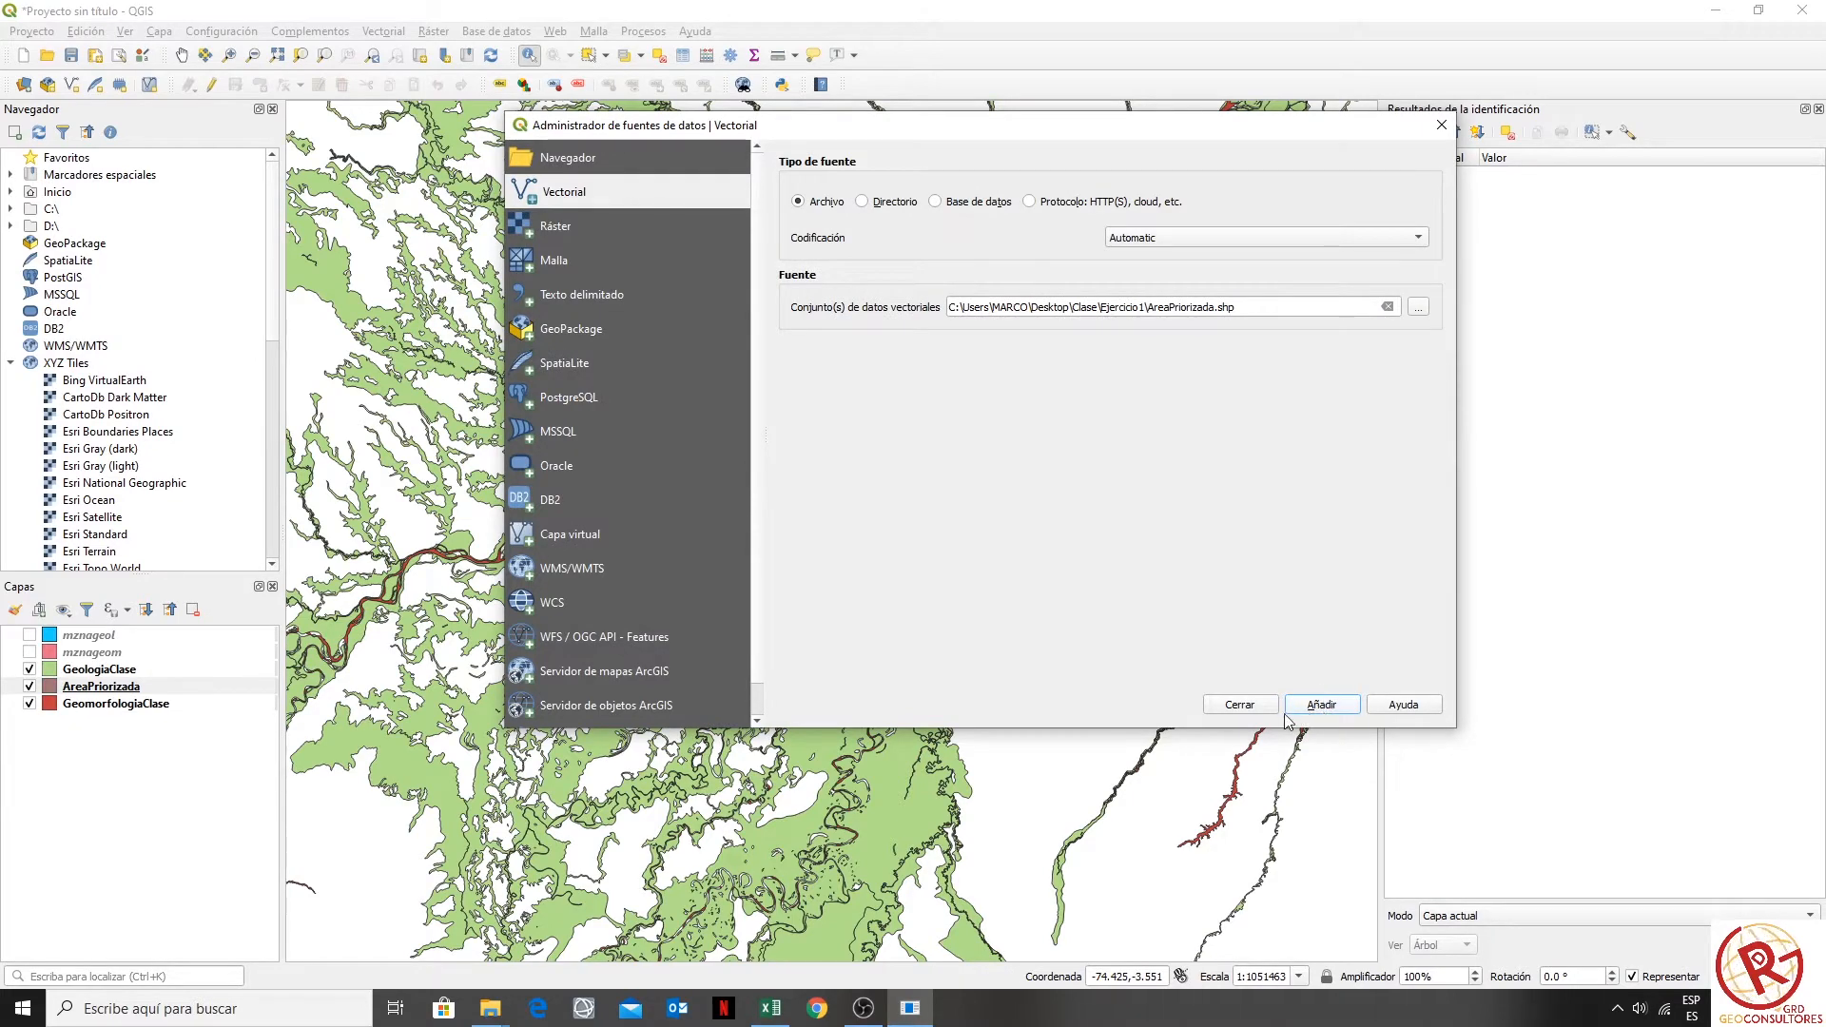
left_click(1239, 705)
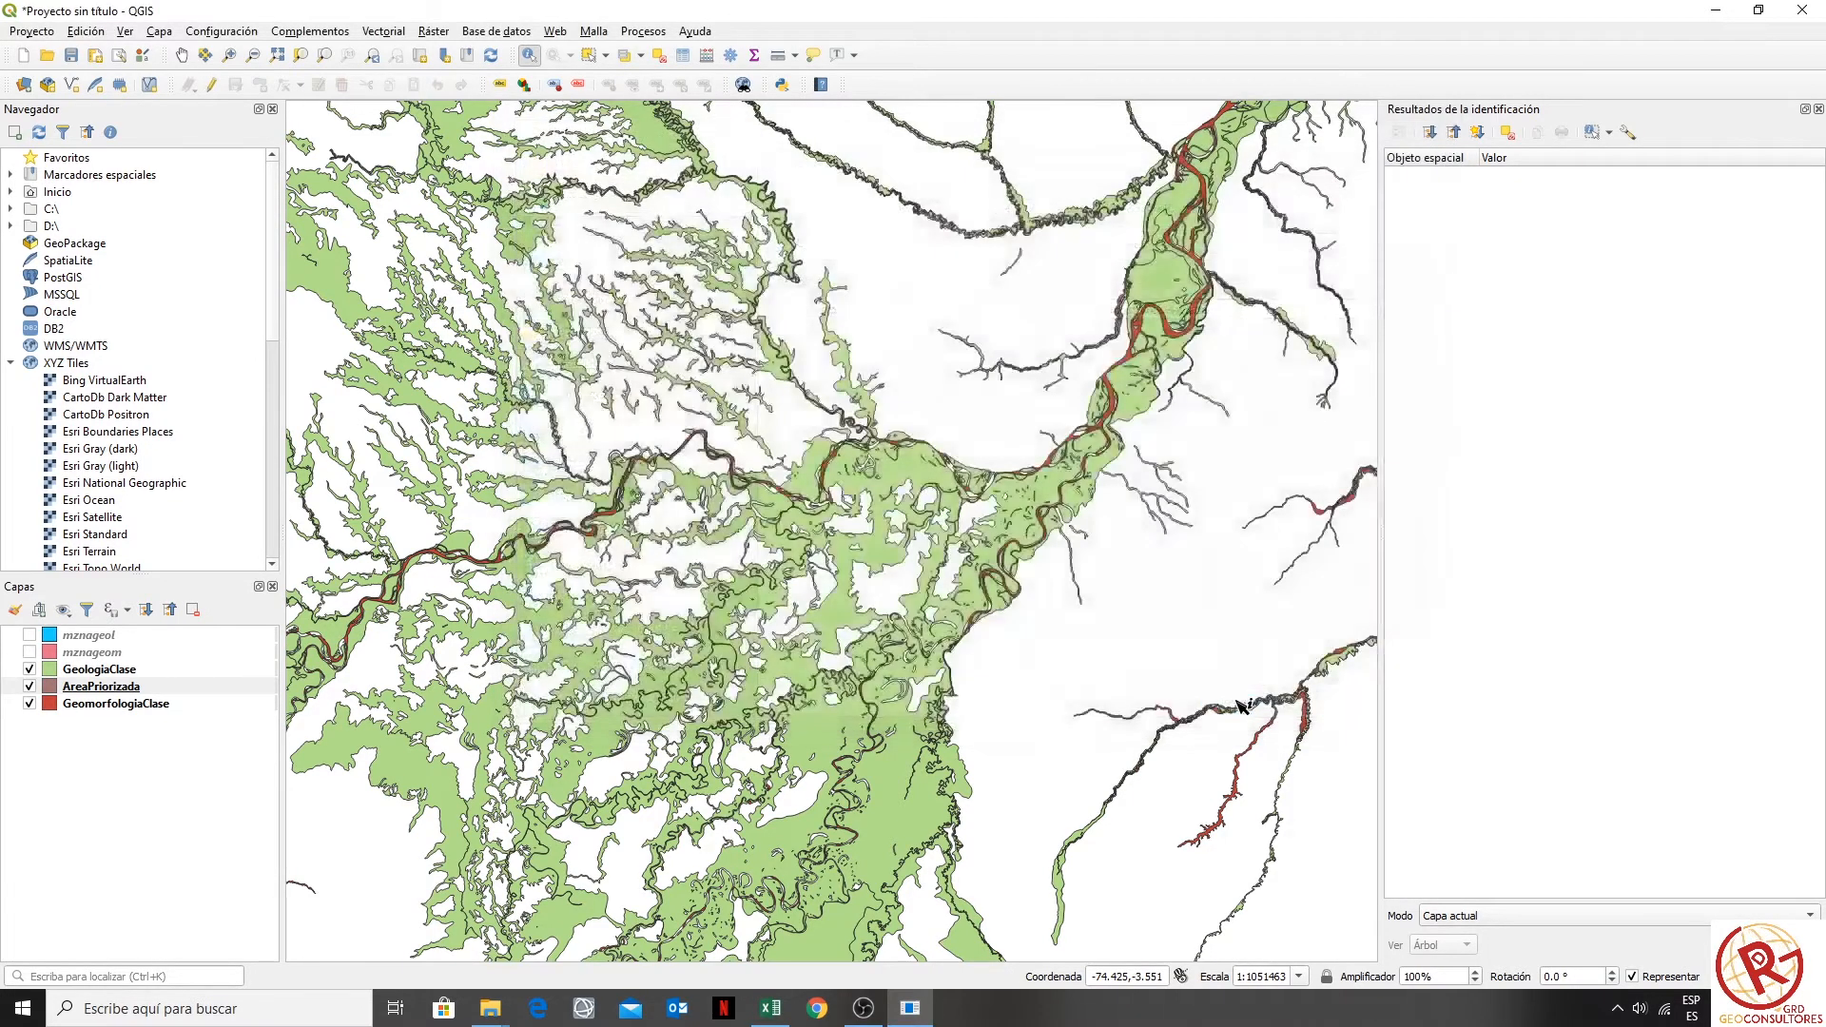
- Hide GeomorfologiaClase and GeologiaClase, and move AreaPriorizada to the top of the layer order
left_click(29, 702)
left_click(29, 670)
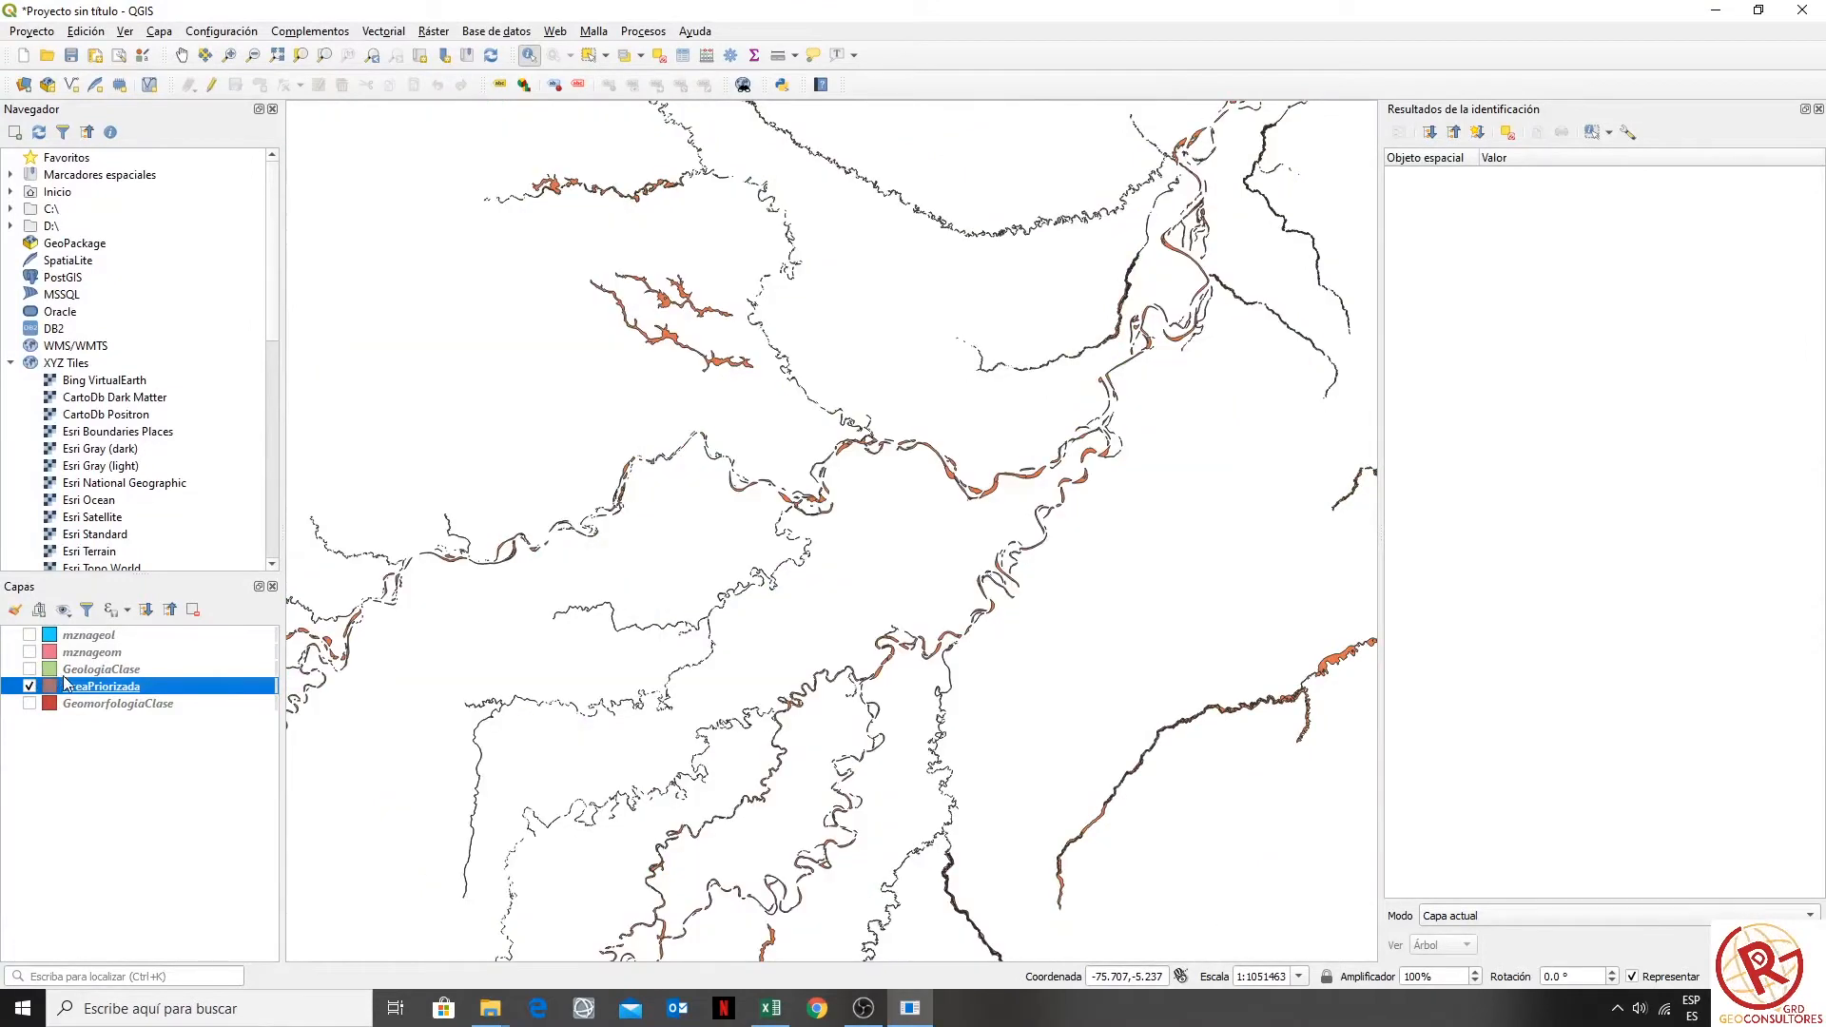
left_click_drag(78, 690, 83, 630)
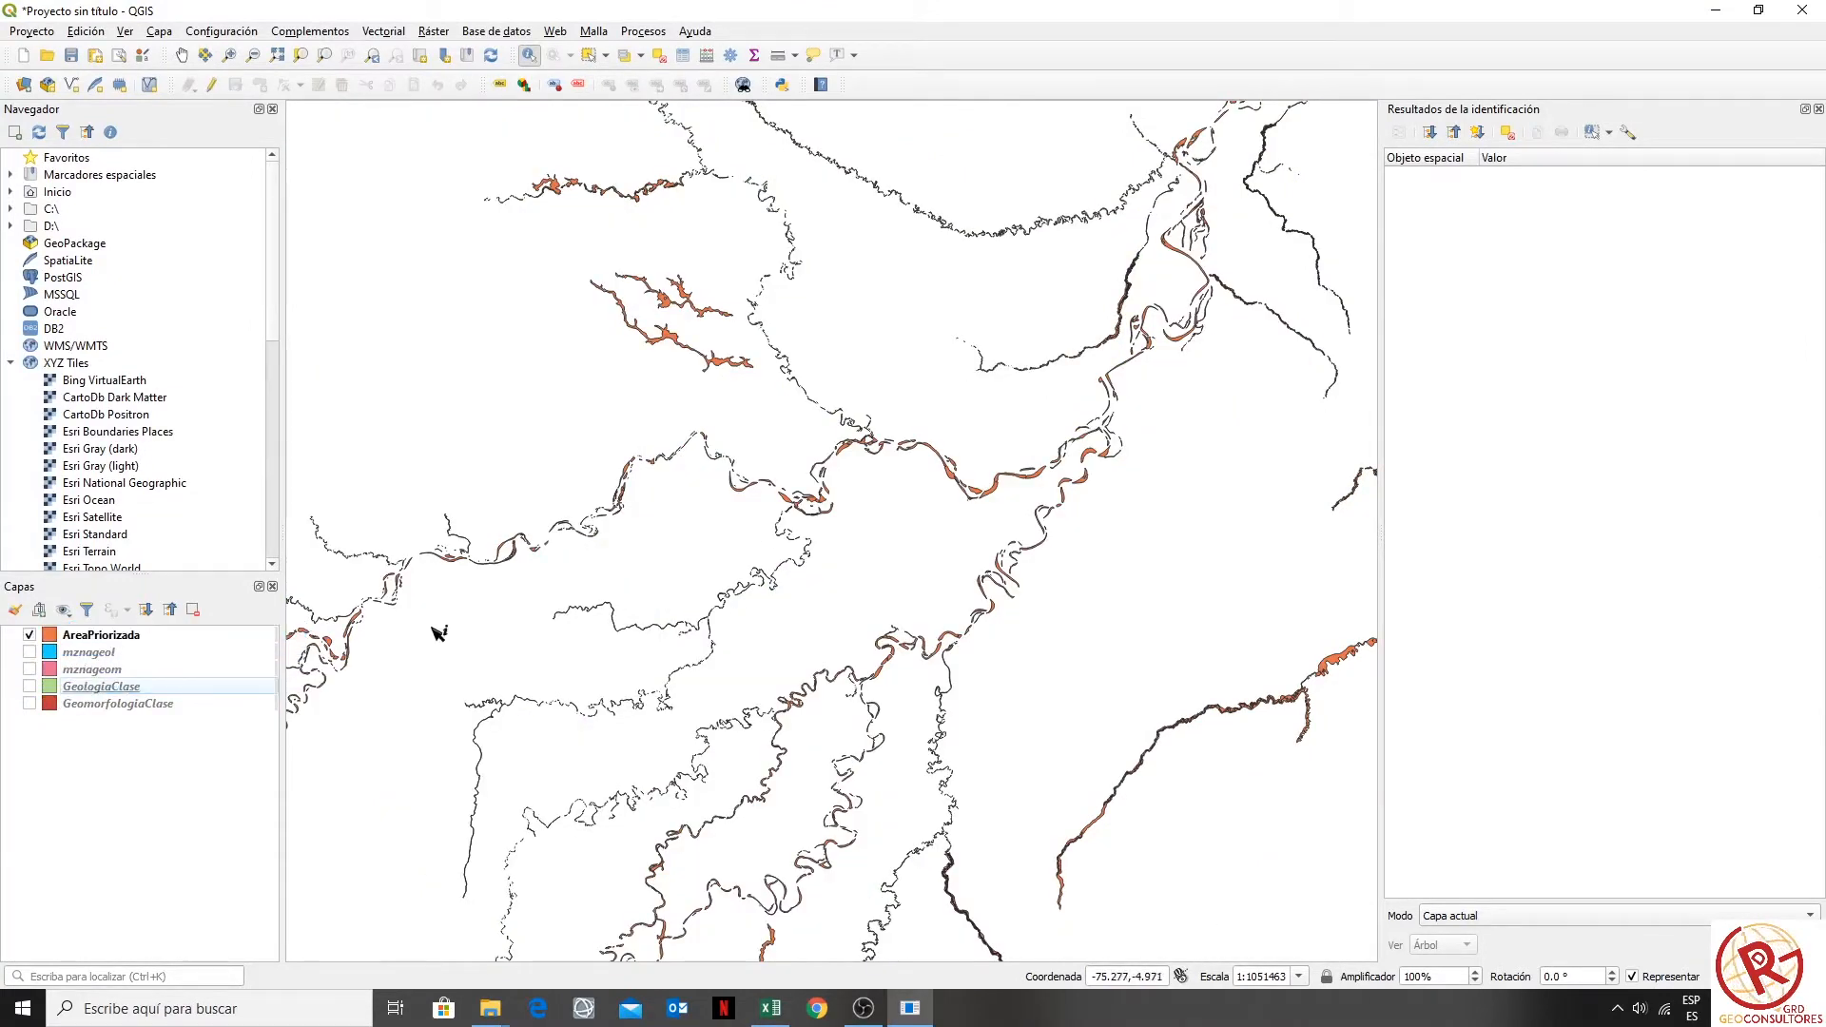
- Toggle GeologiaClase on and off to compare it with the AreaPriorizada polygons
left_click(152, 683)
left_click(29, 686)
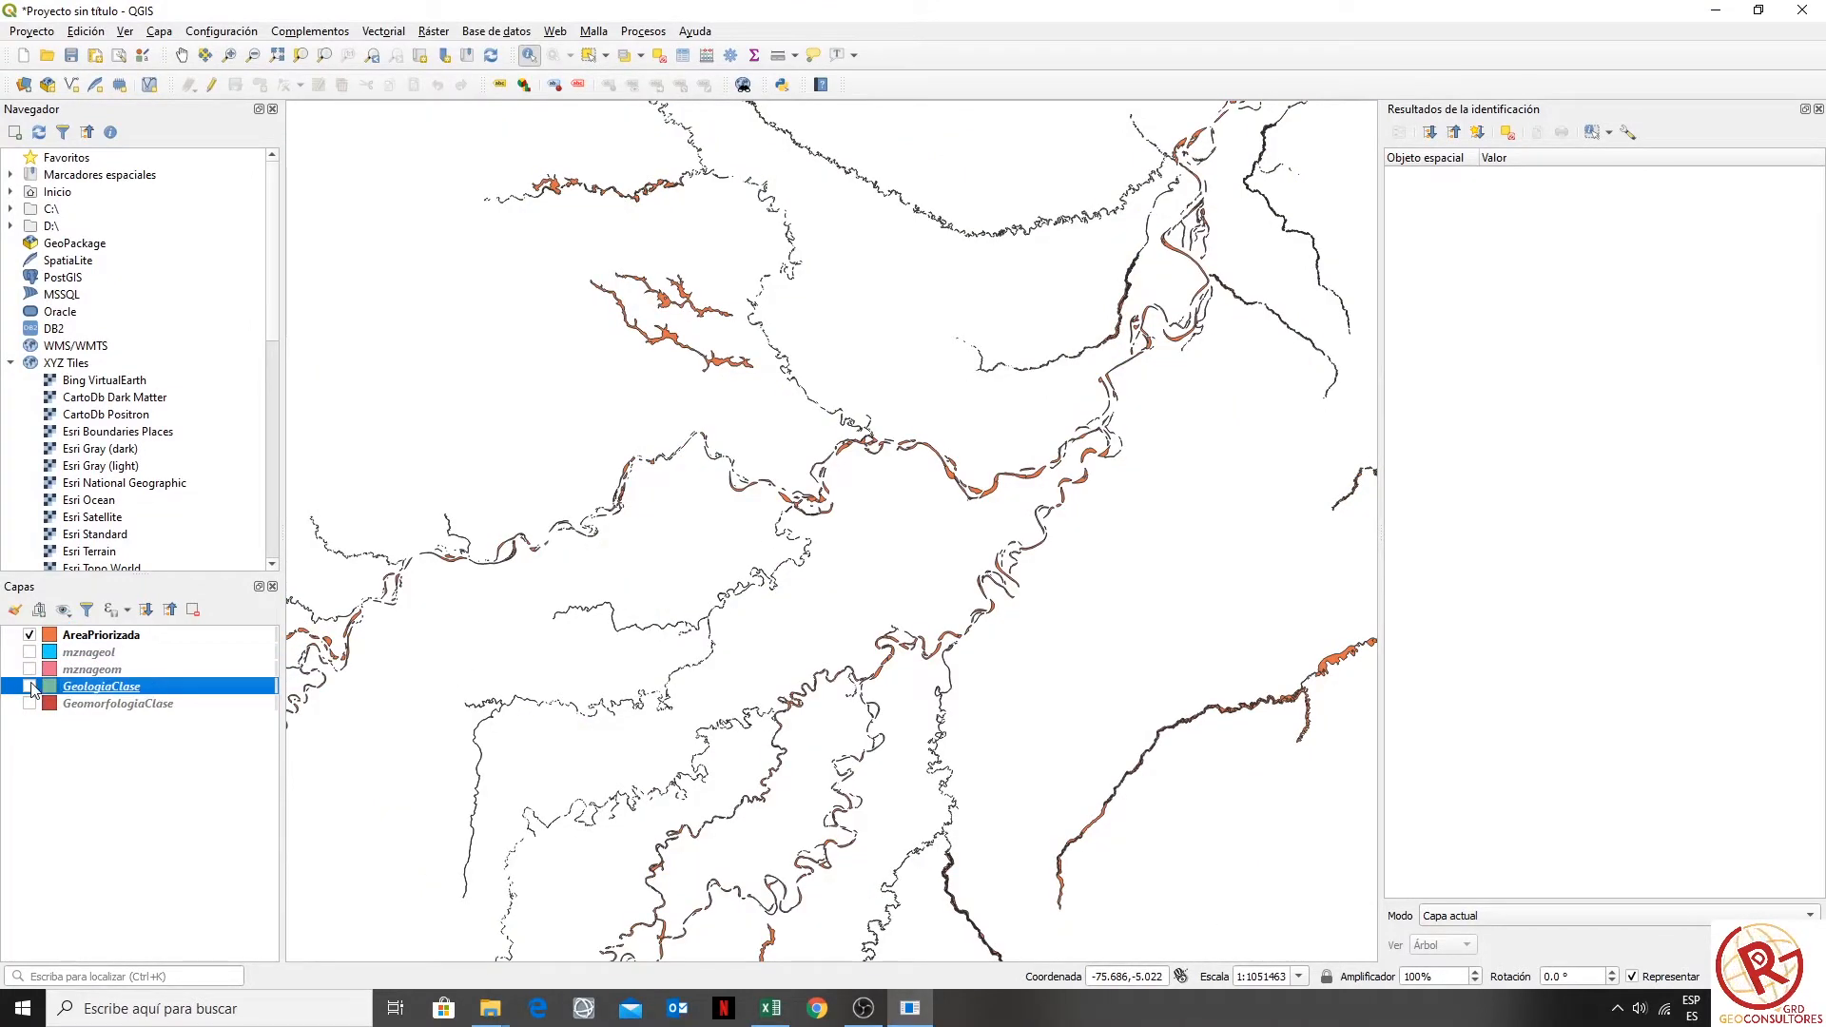
left_click(29, 686)
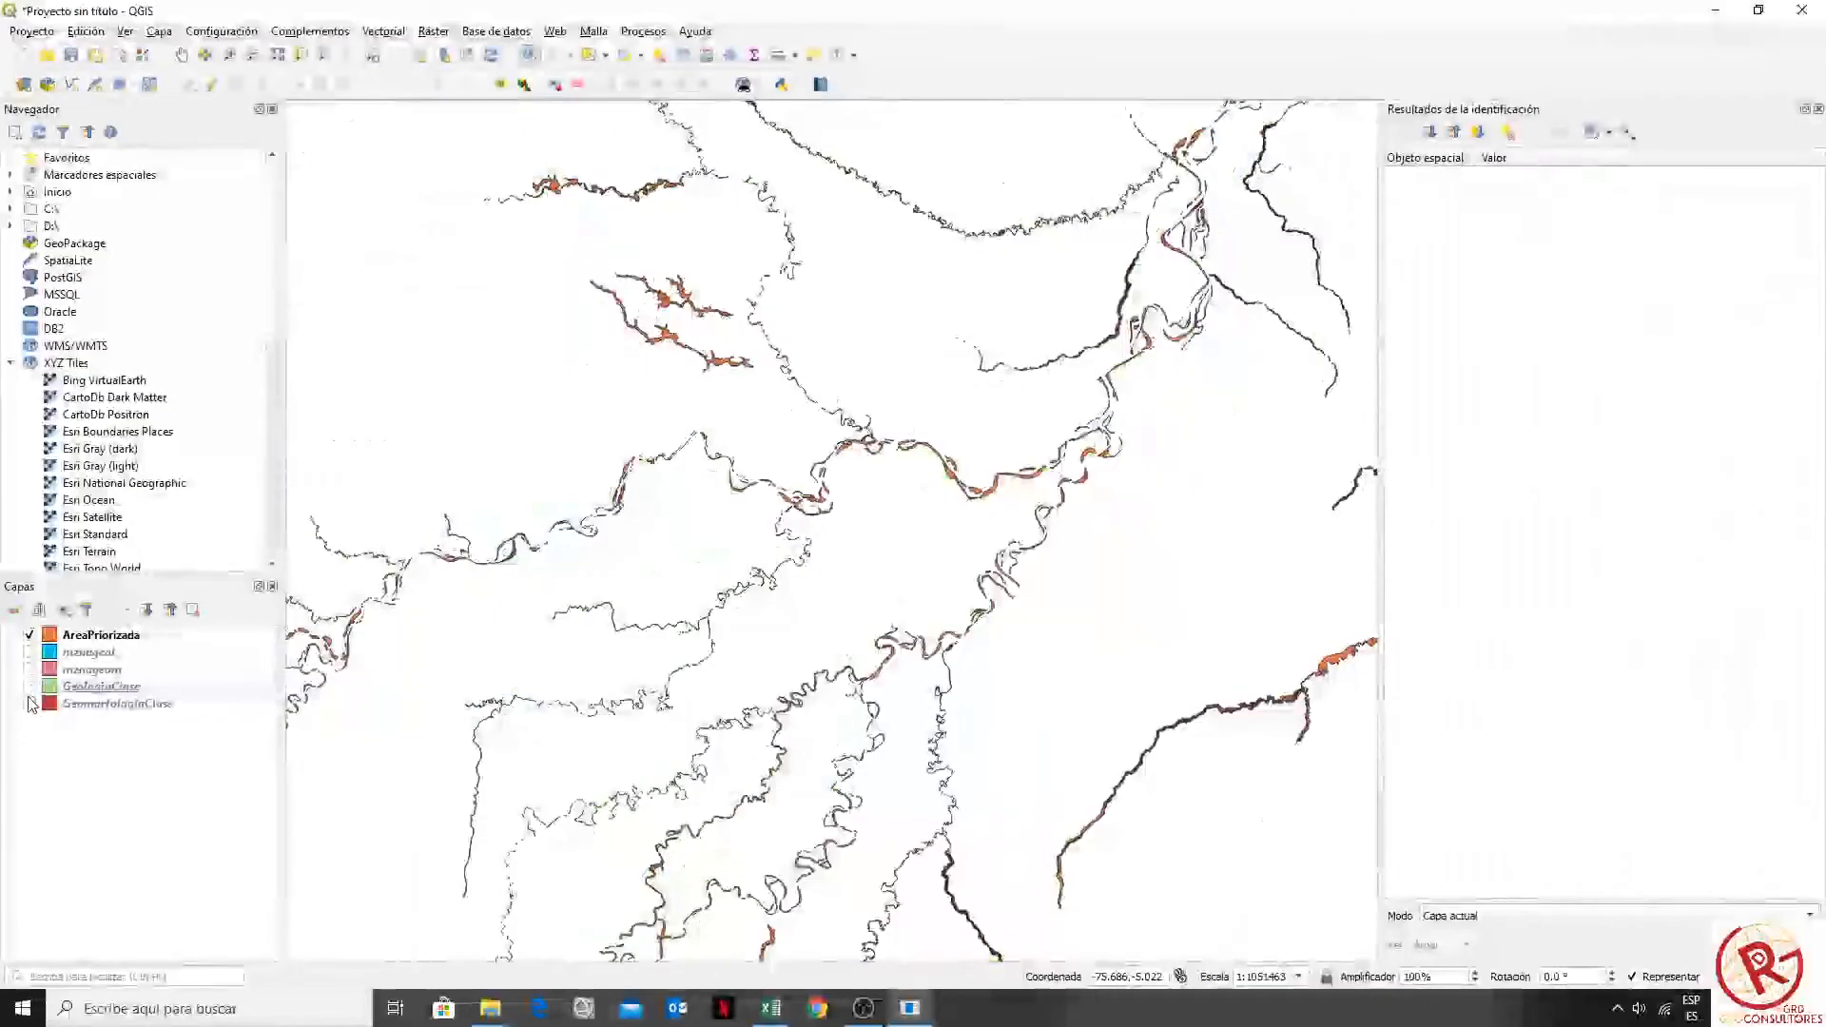
- Examine how the AreaPriorizada polygons are distributed across the whole country
left_click_drag(939, 274, 617, 723)
scroll(1076, 410, "up", 3)
scroll(1077, 410, "down", 4)
scroll(1082, 416, "down", 5)
scroll(946, 571, "up", 3)
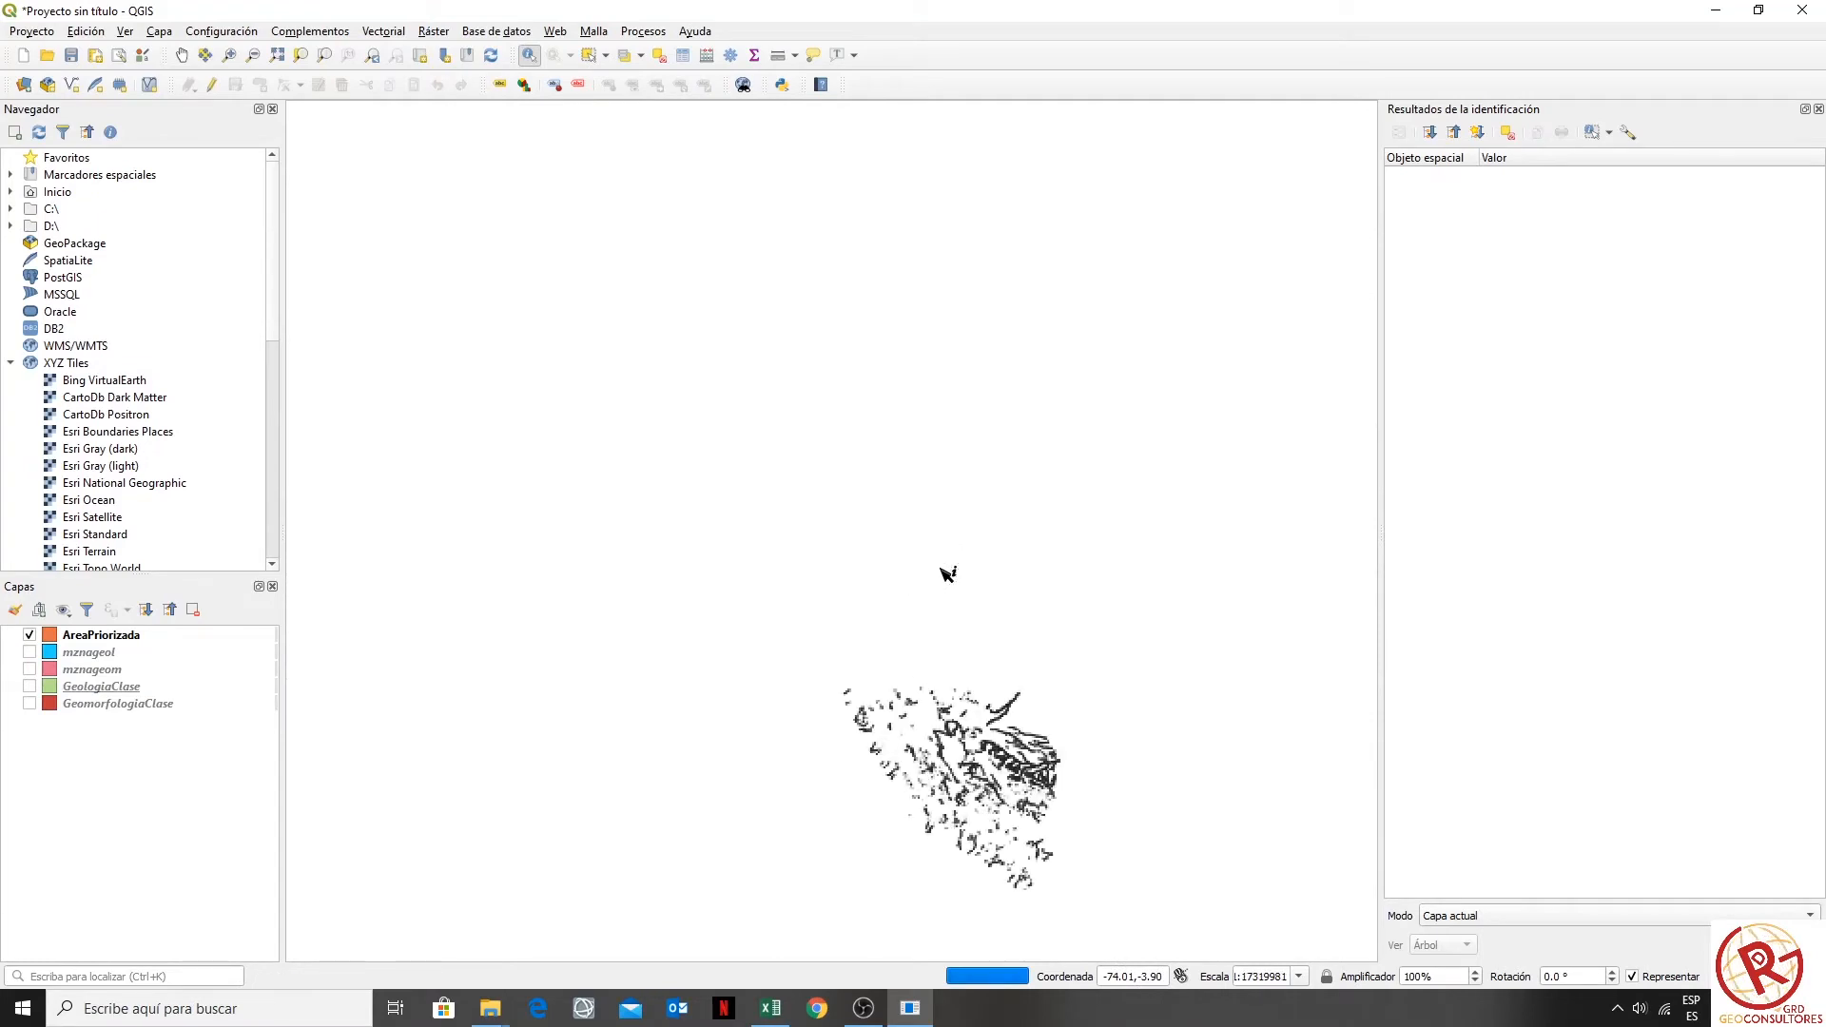
scroll(919, 745, "up", 1)
left_click_drag(918, 745, 864, 543)
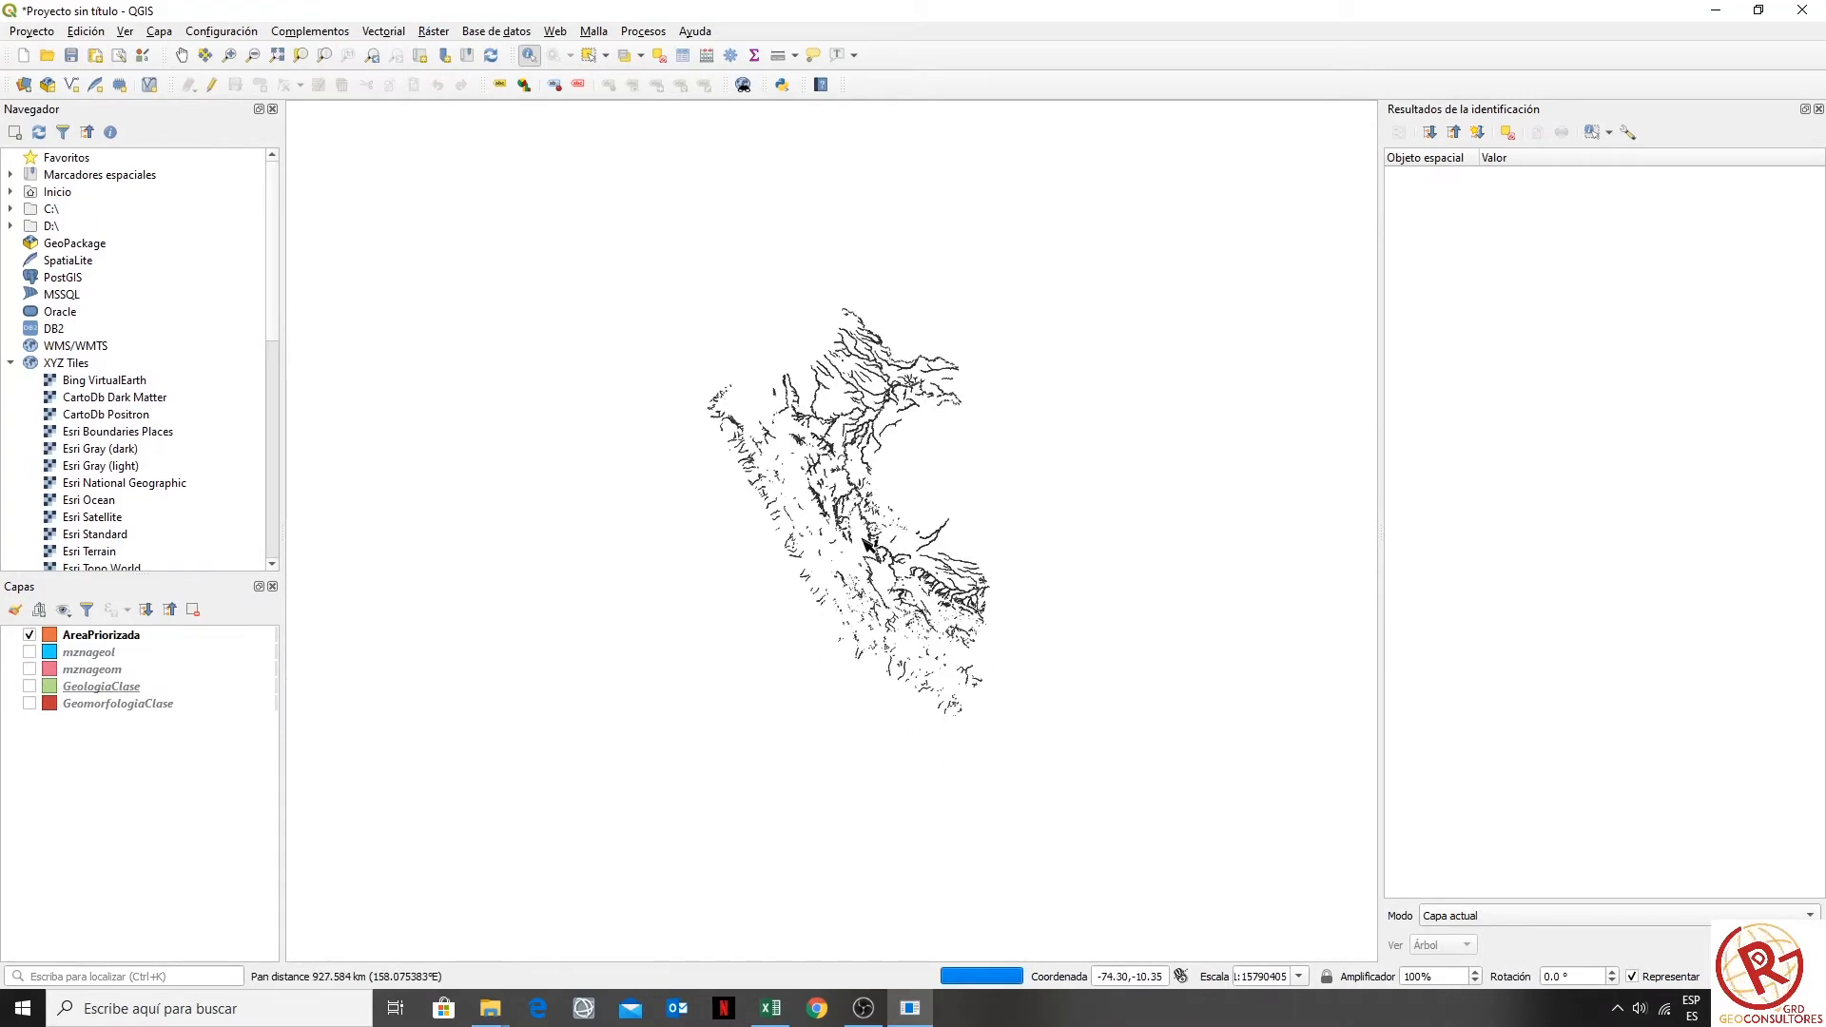
scroll(864, 542, "up", 1)
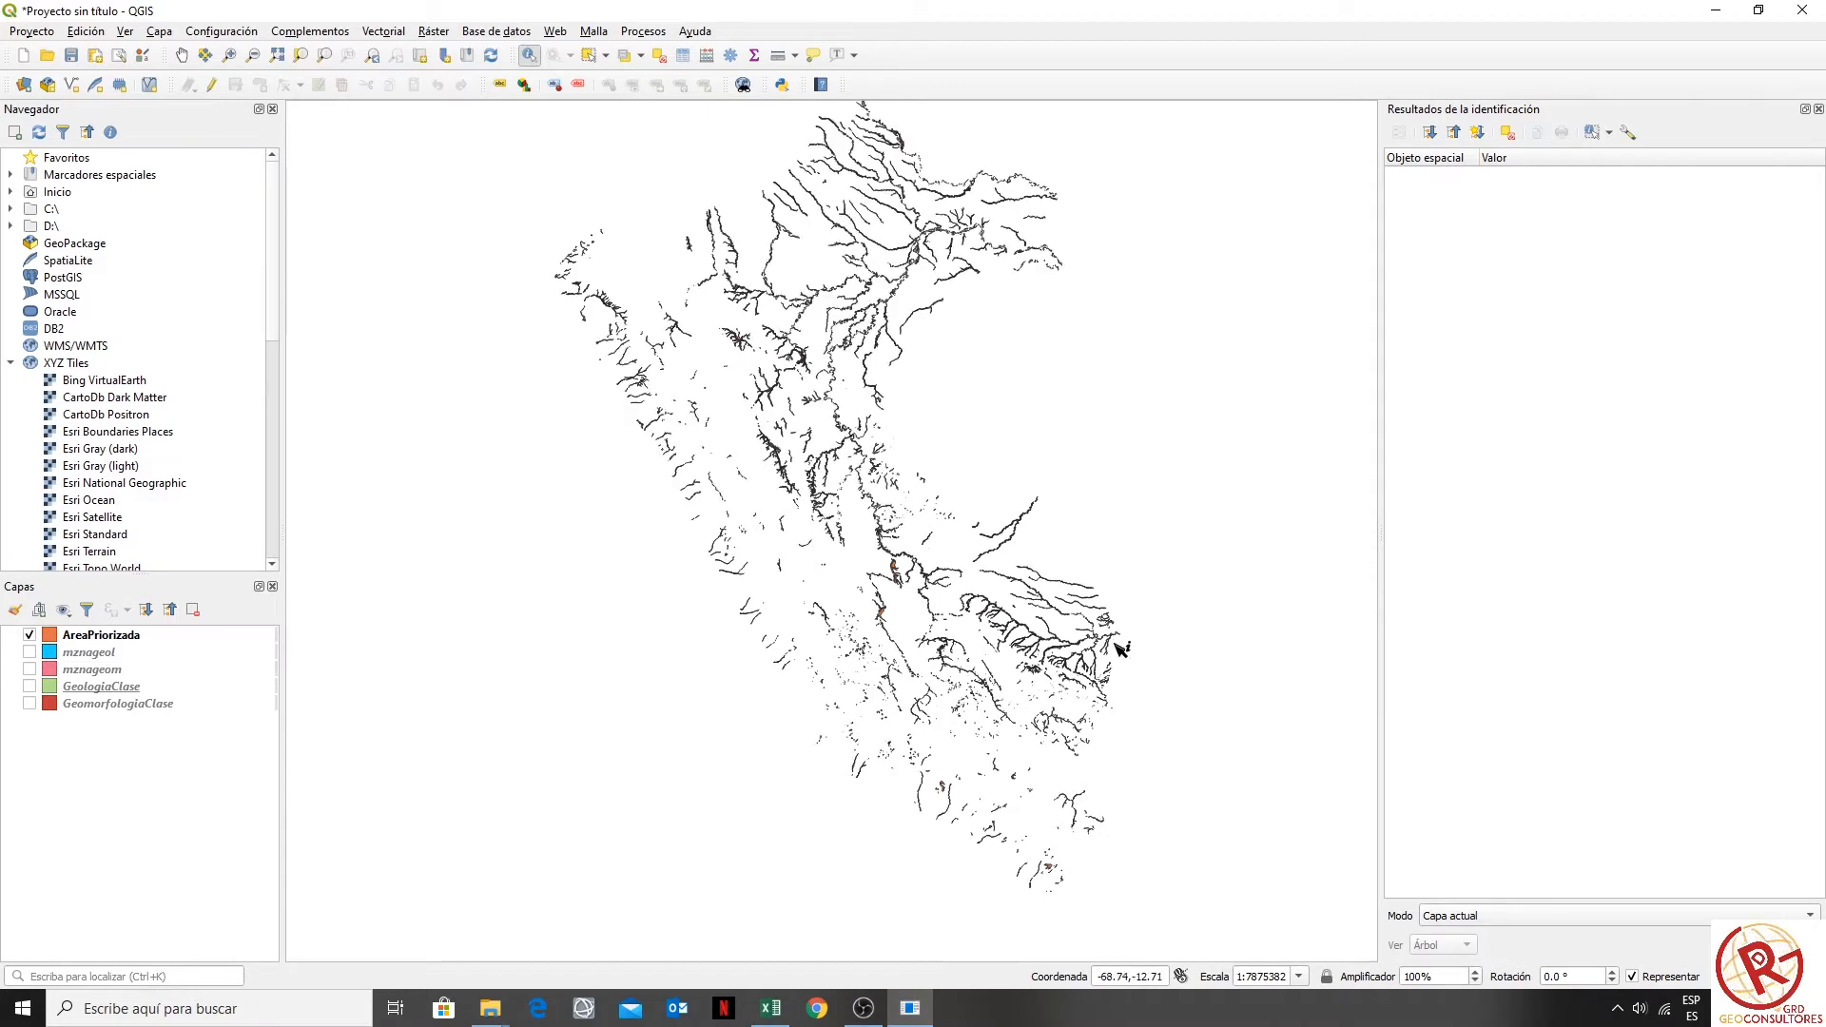
- Open the AreaPriorizada attribute table and sort its records by UNIDAD in ascending order
right_click(107, 638)
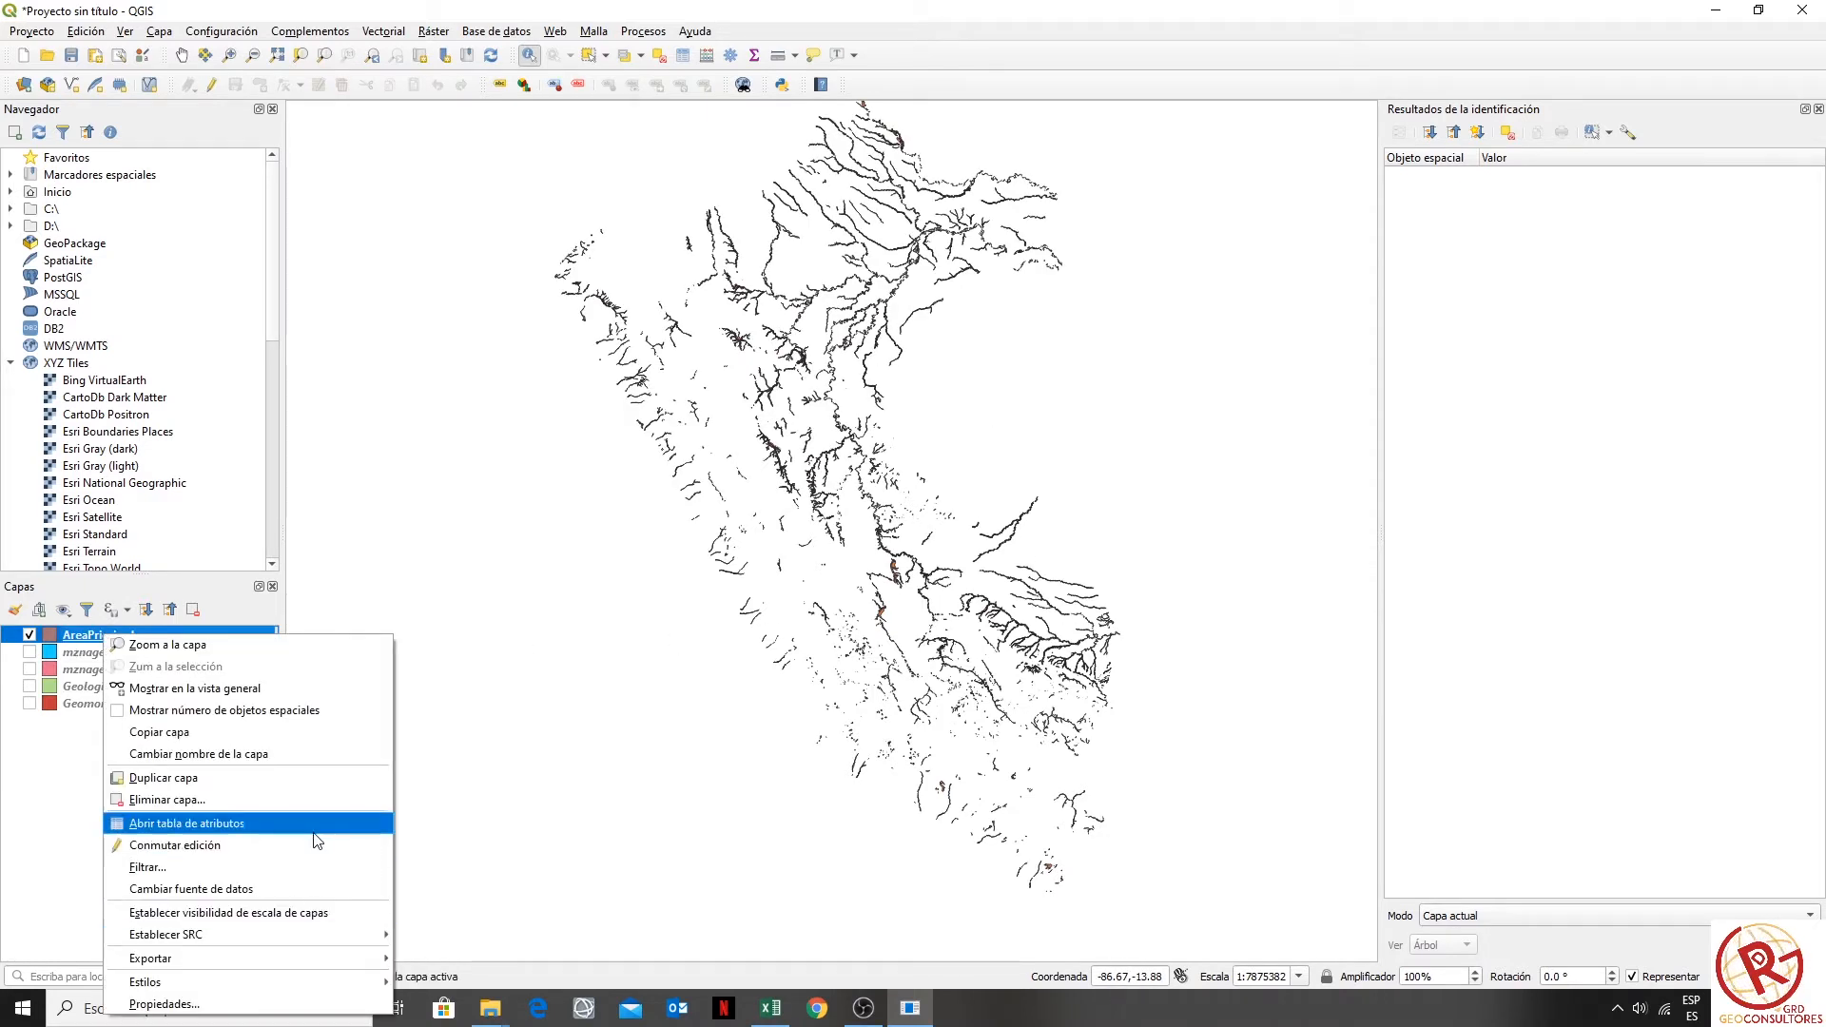
left_click(284, 827)
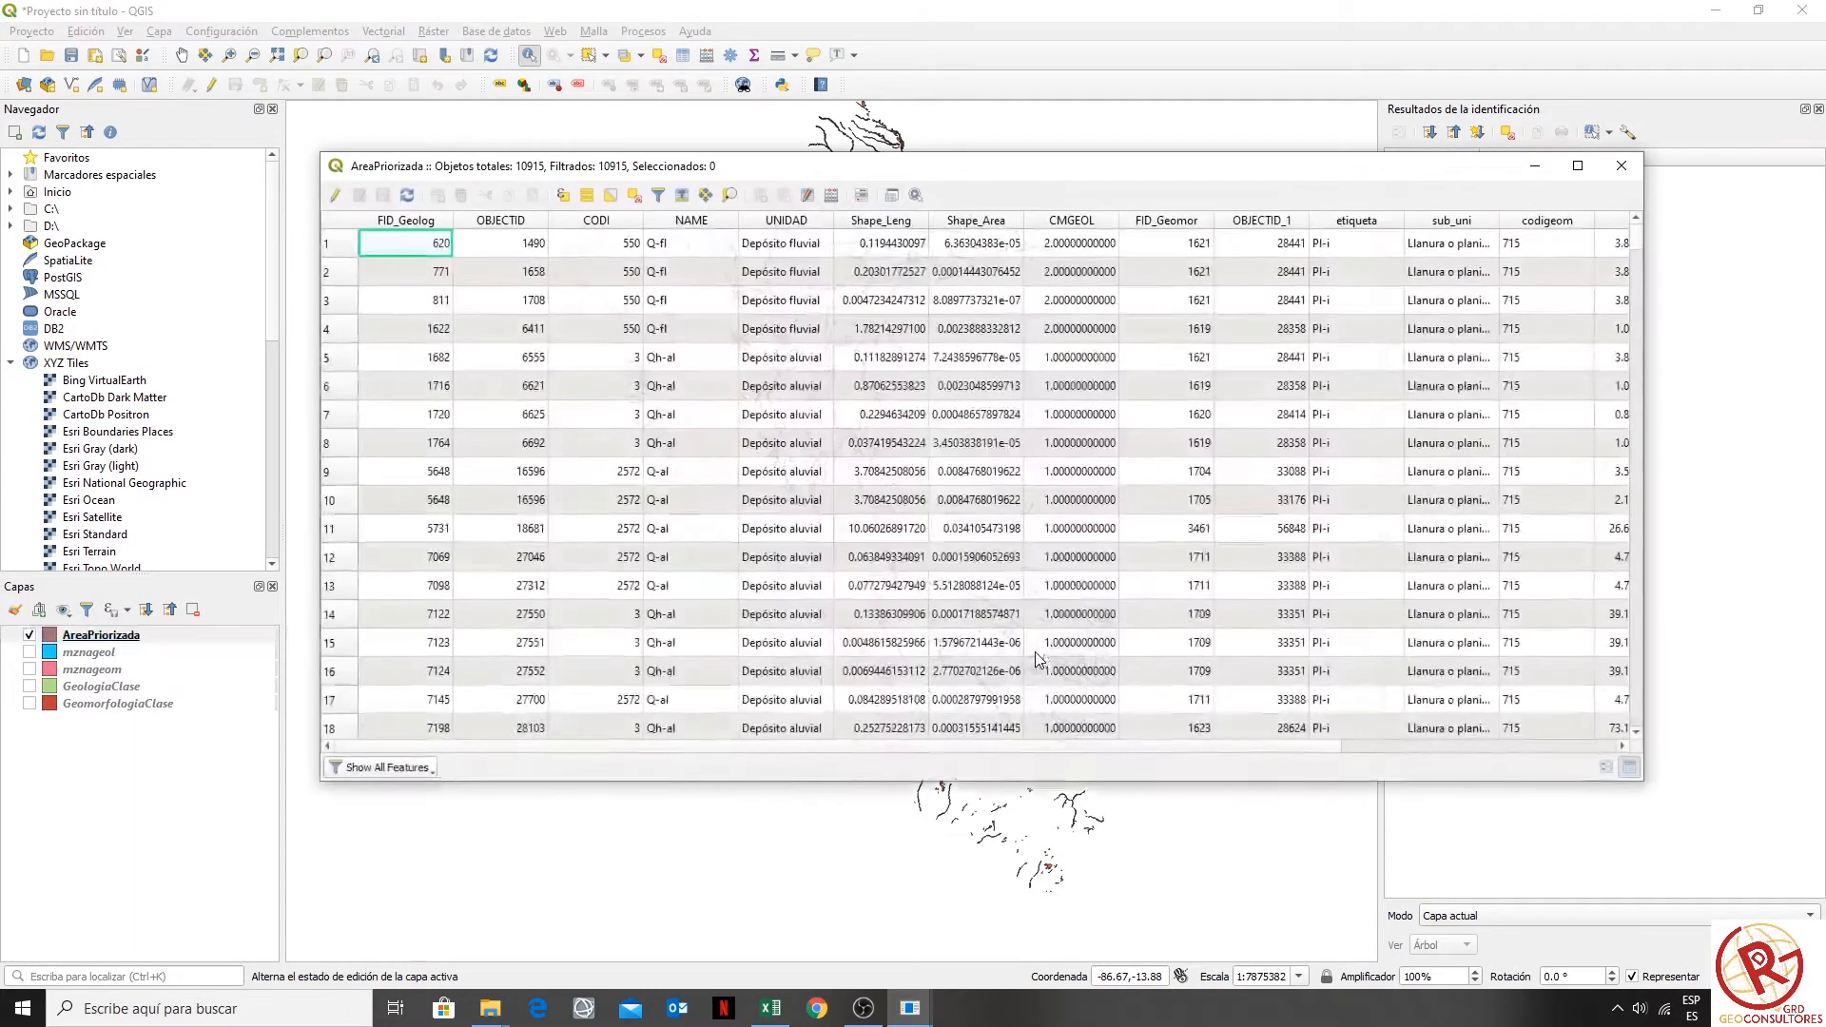
left_click_drag(783, 747, 1459, 745)
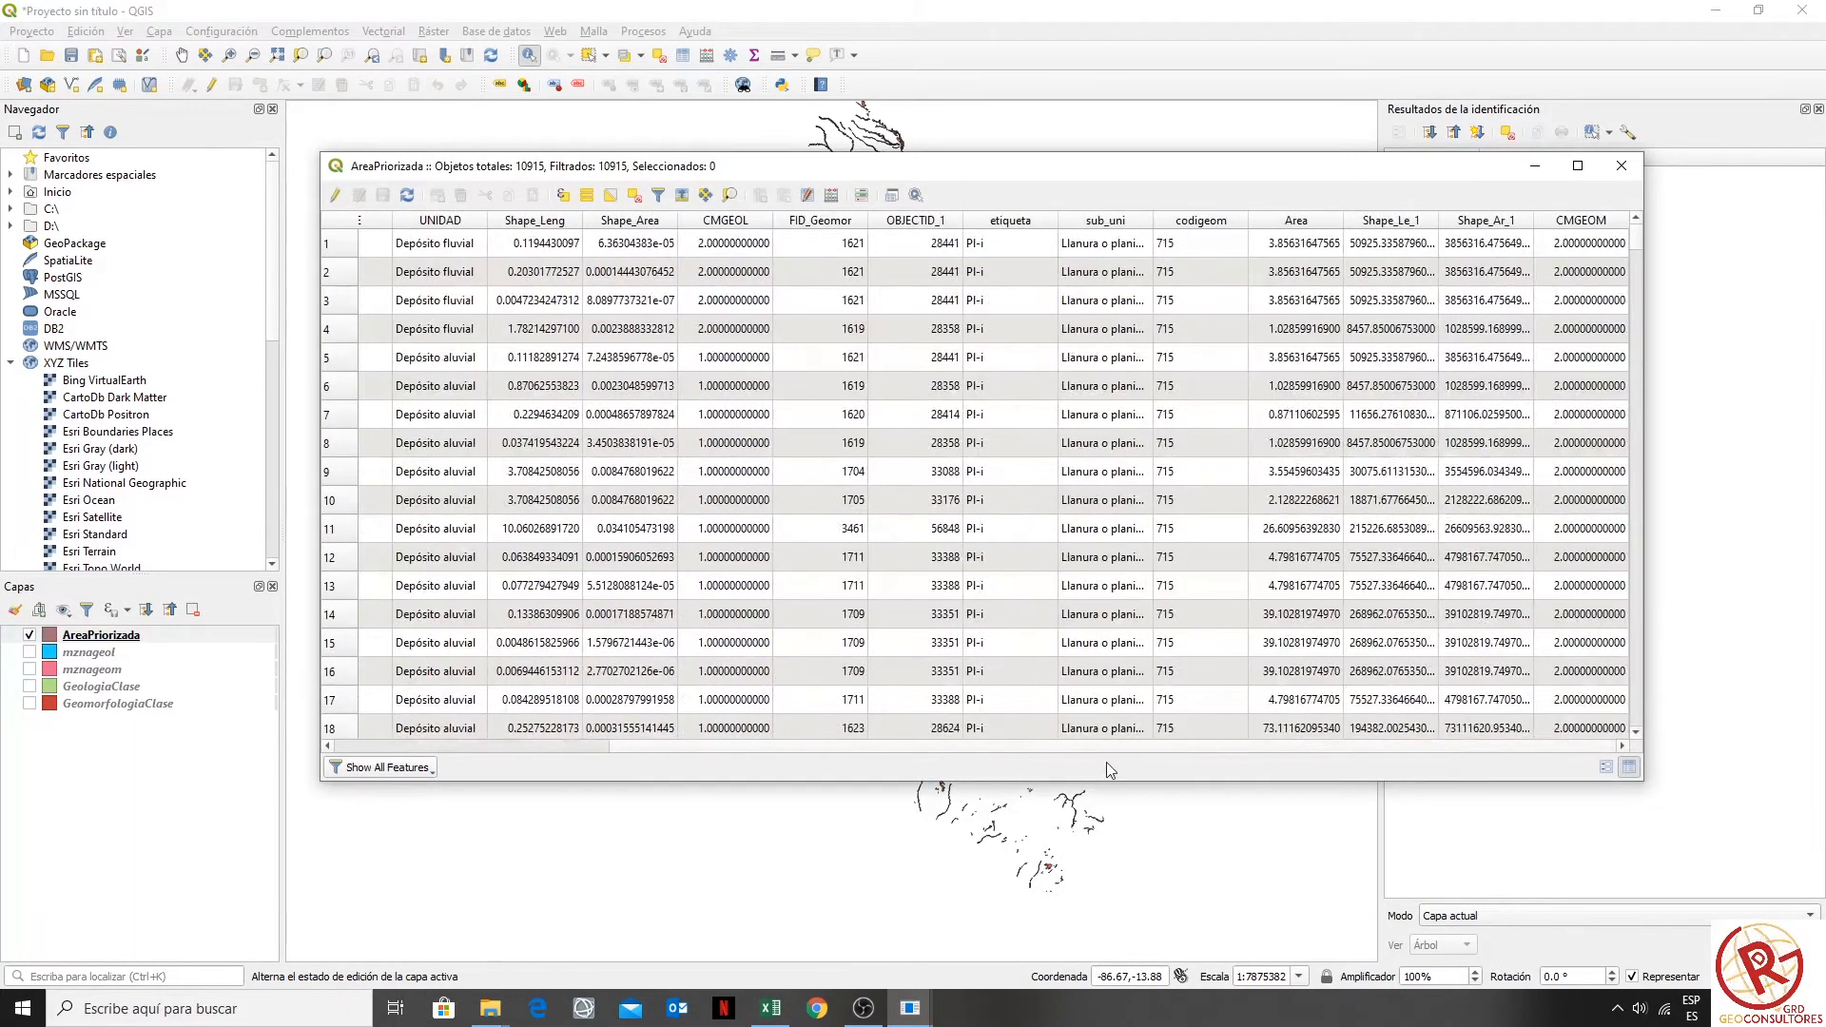
left_click(431, 224)
left_click(426, 222)
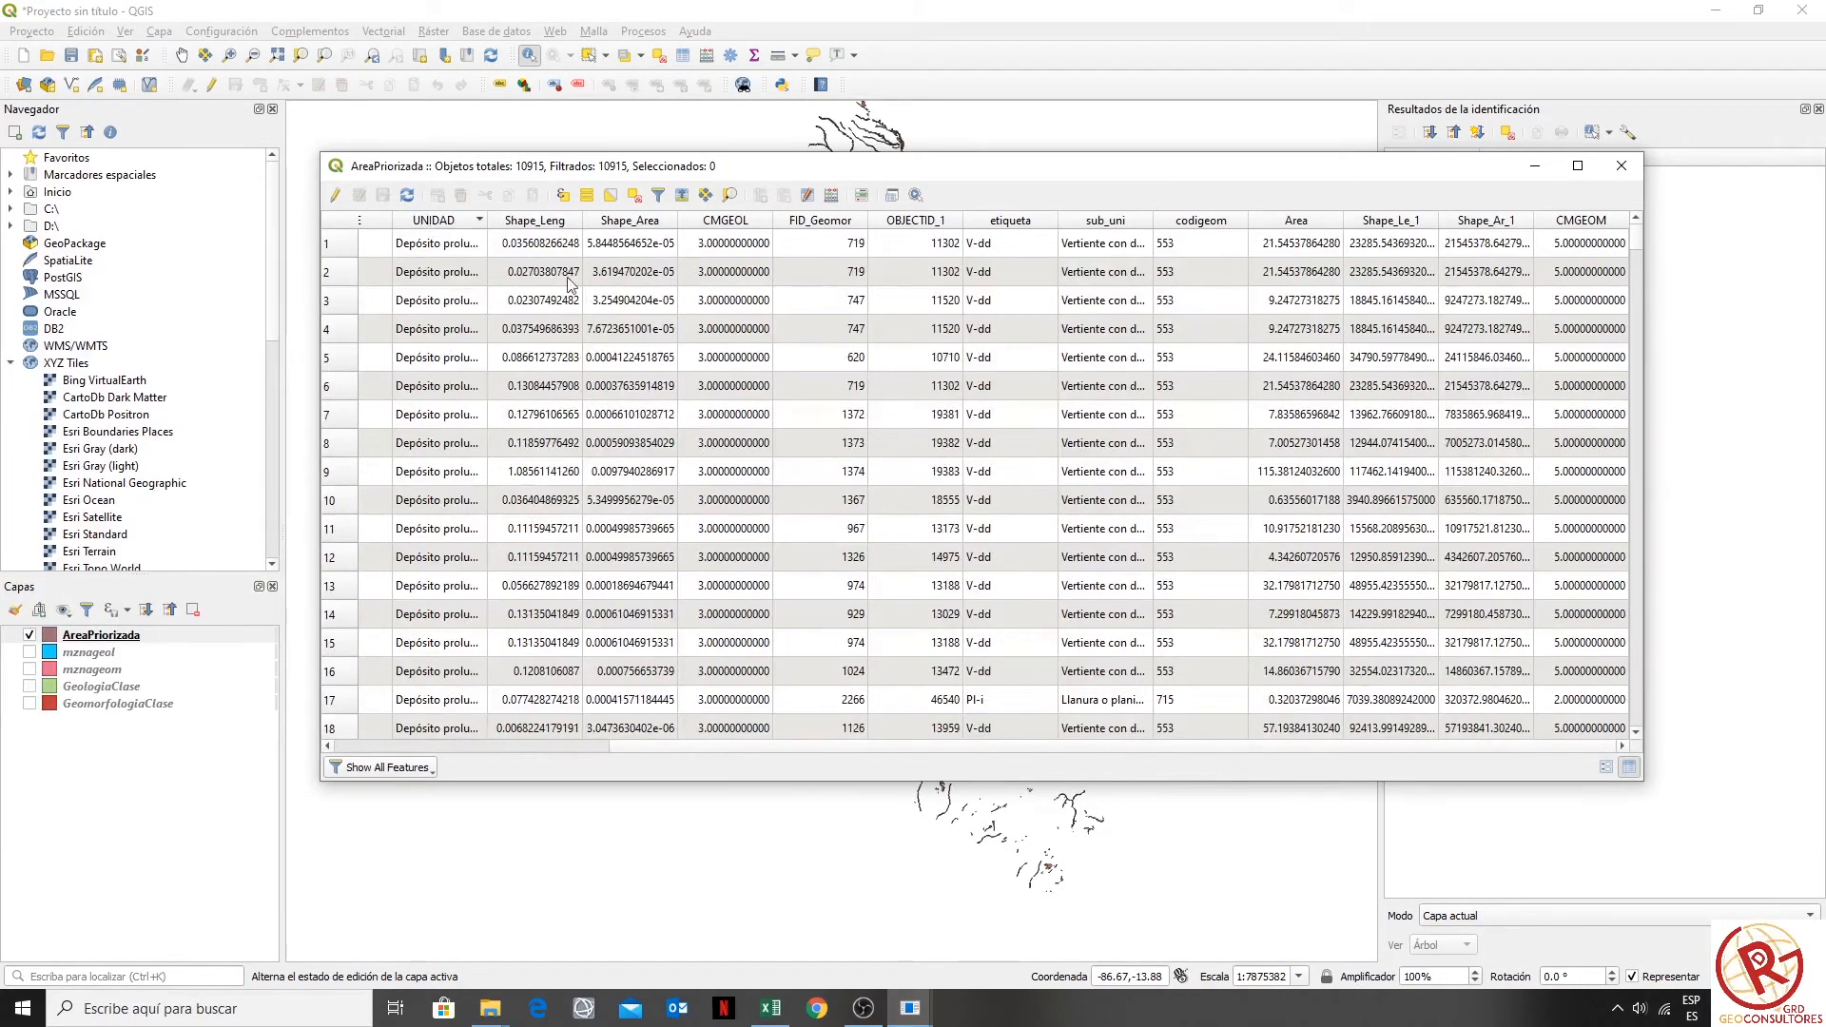
left_click_drag(1298, 745, 1093, 745)
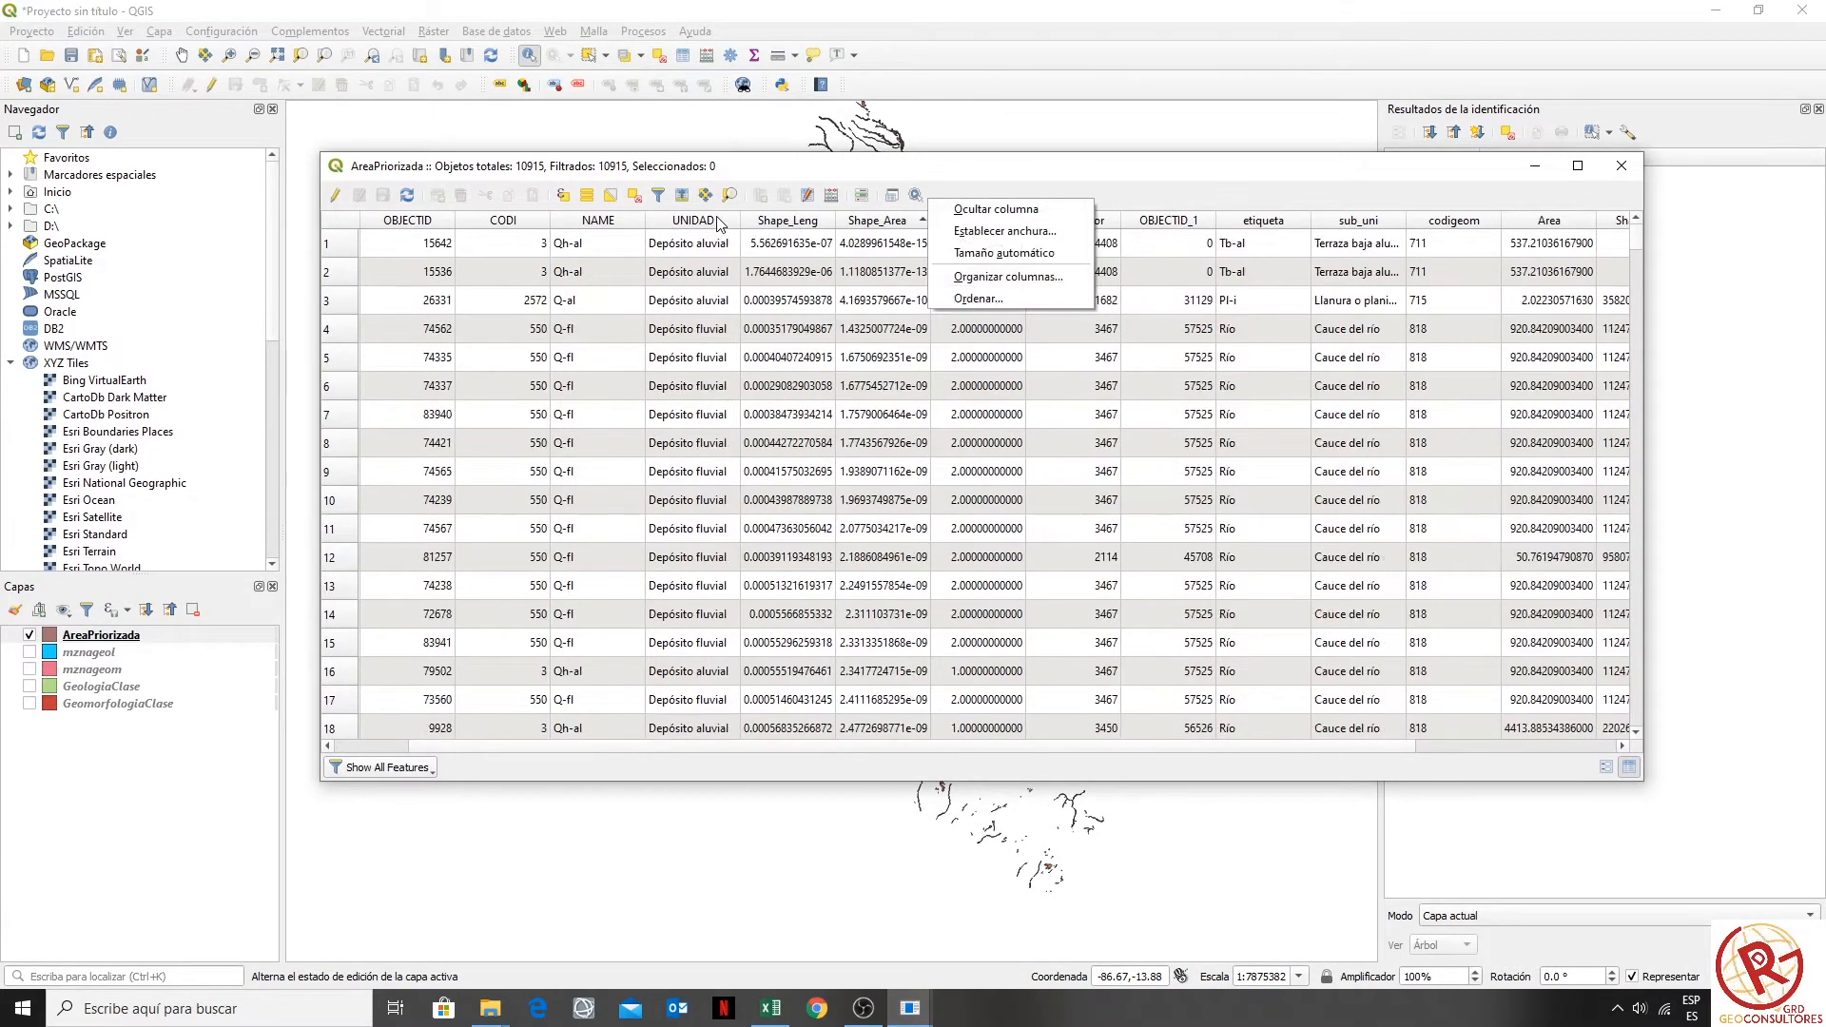
left_click(715, 221)
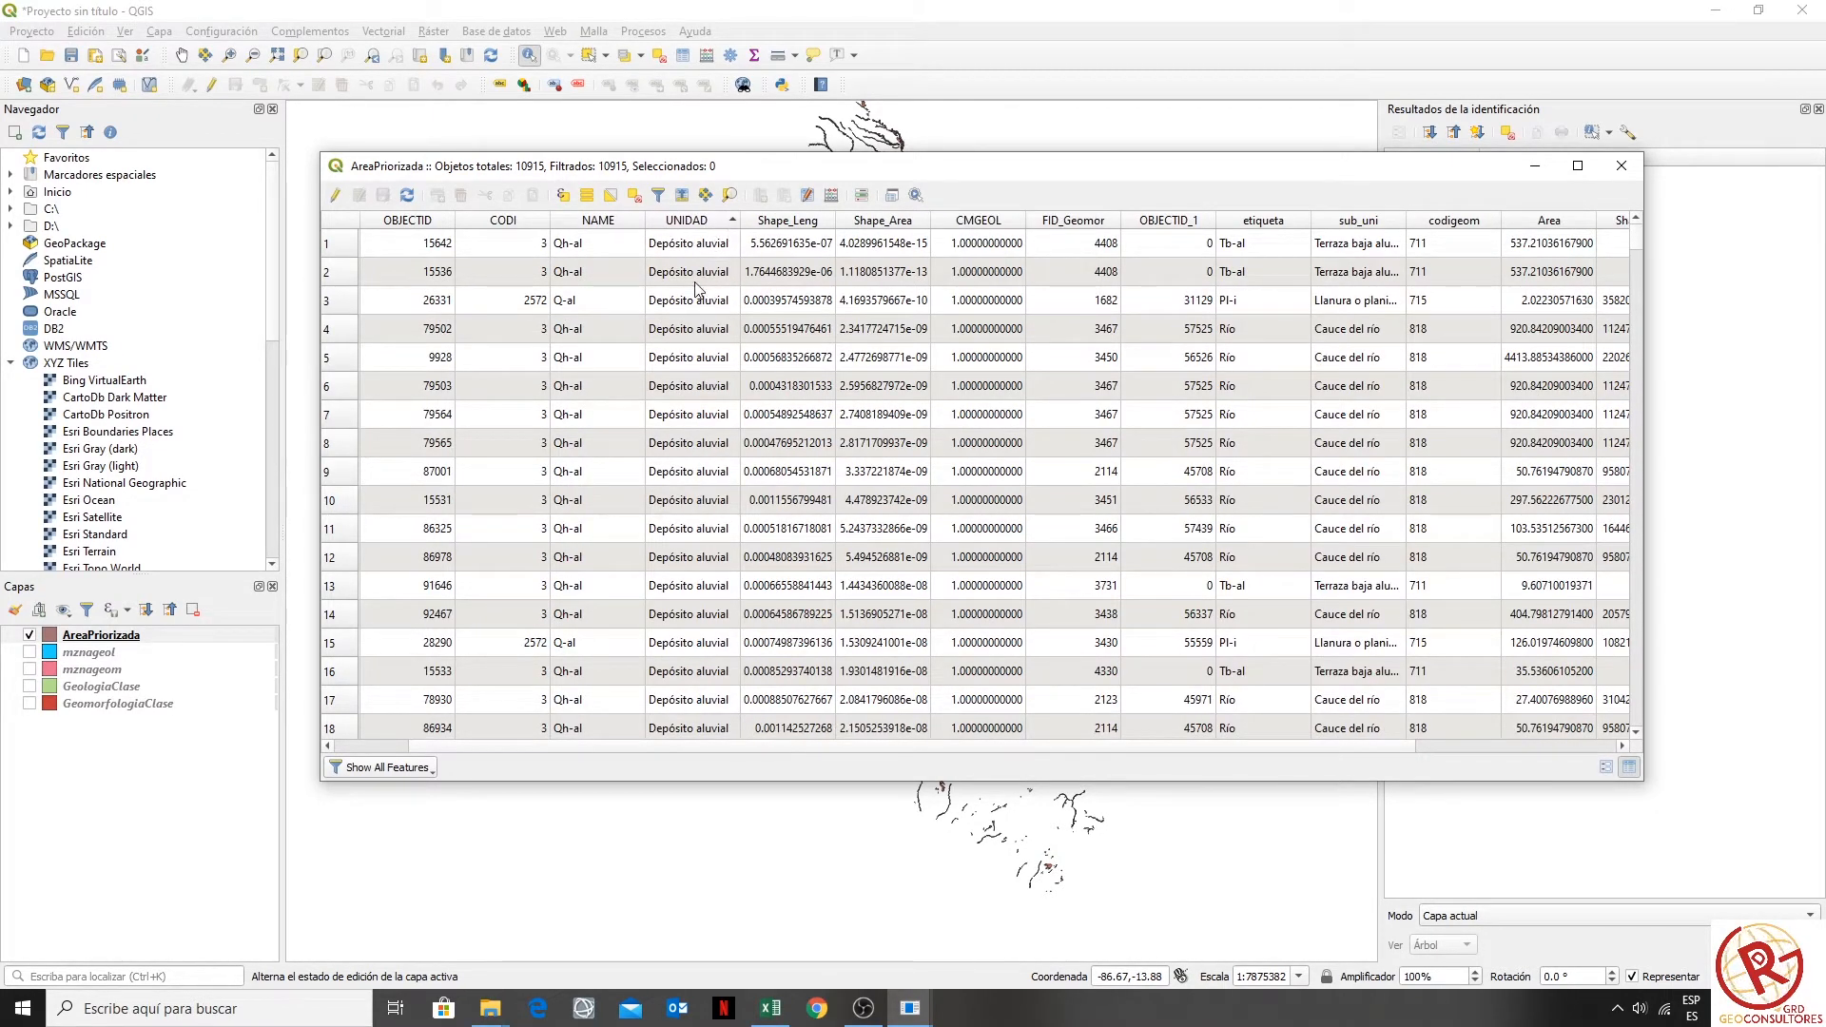
- Select the first three records, and widen the sub_uni column and sort by it in ascending order
left_click_drag(335, 255, 333, 301)
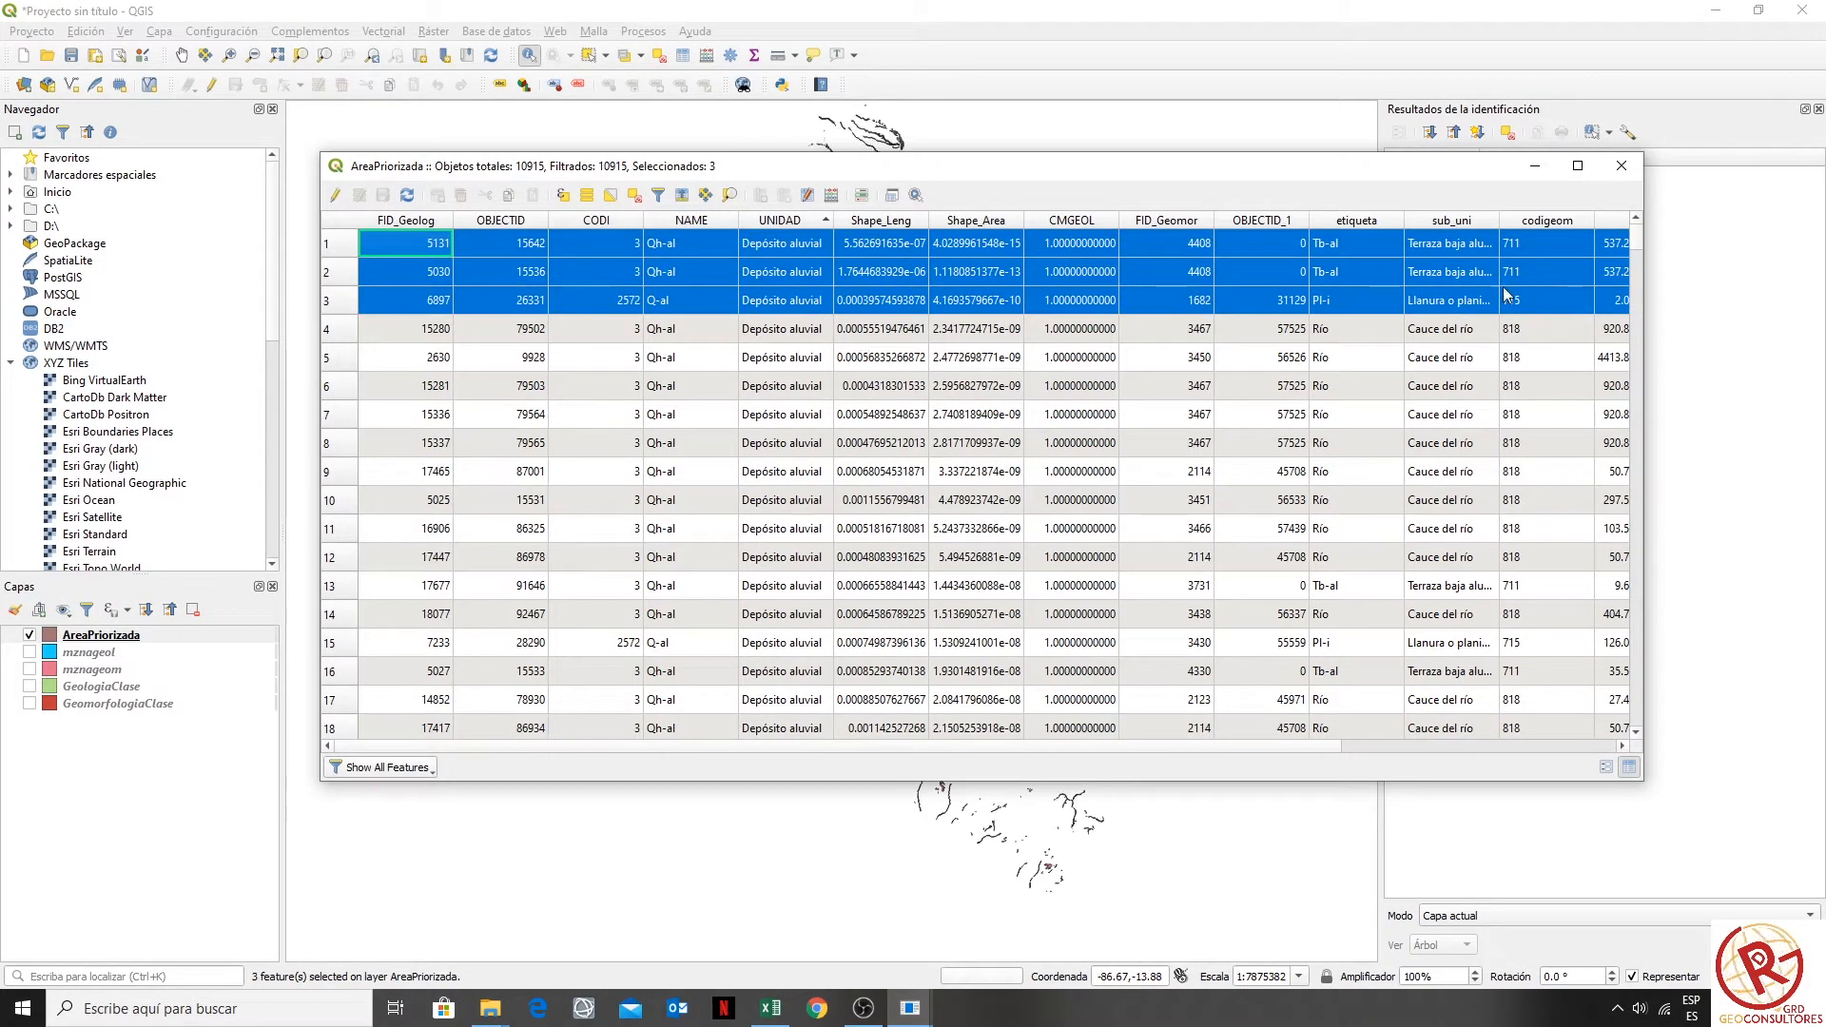
left_click_drag(1500, 220, 1574, 219)
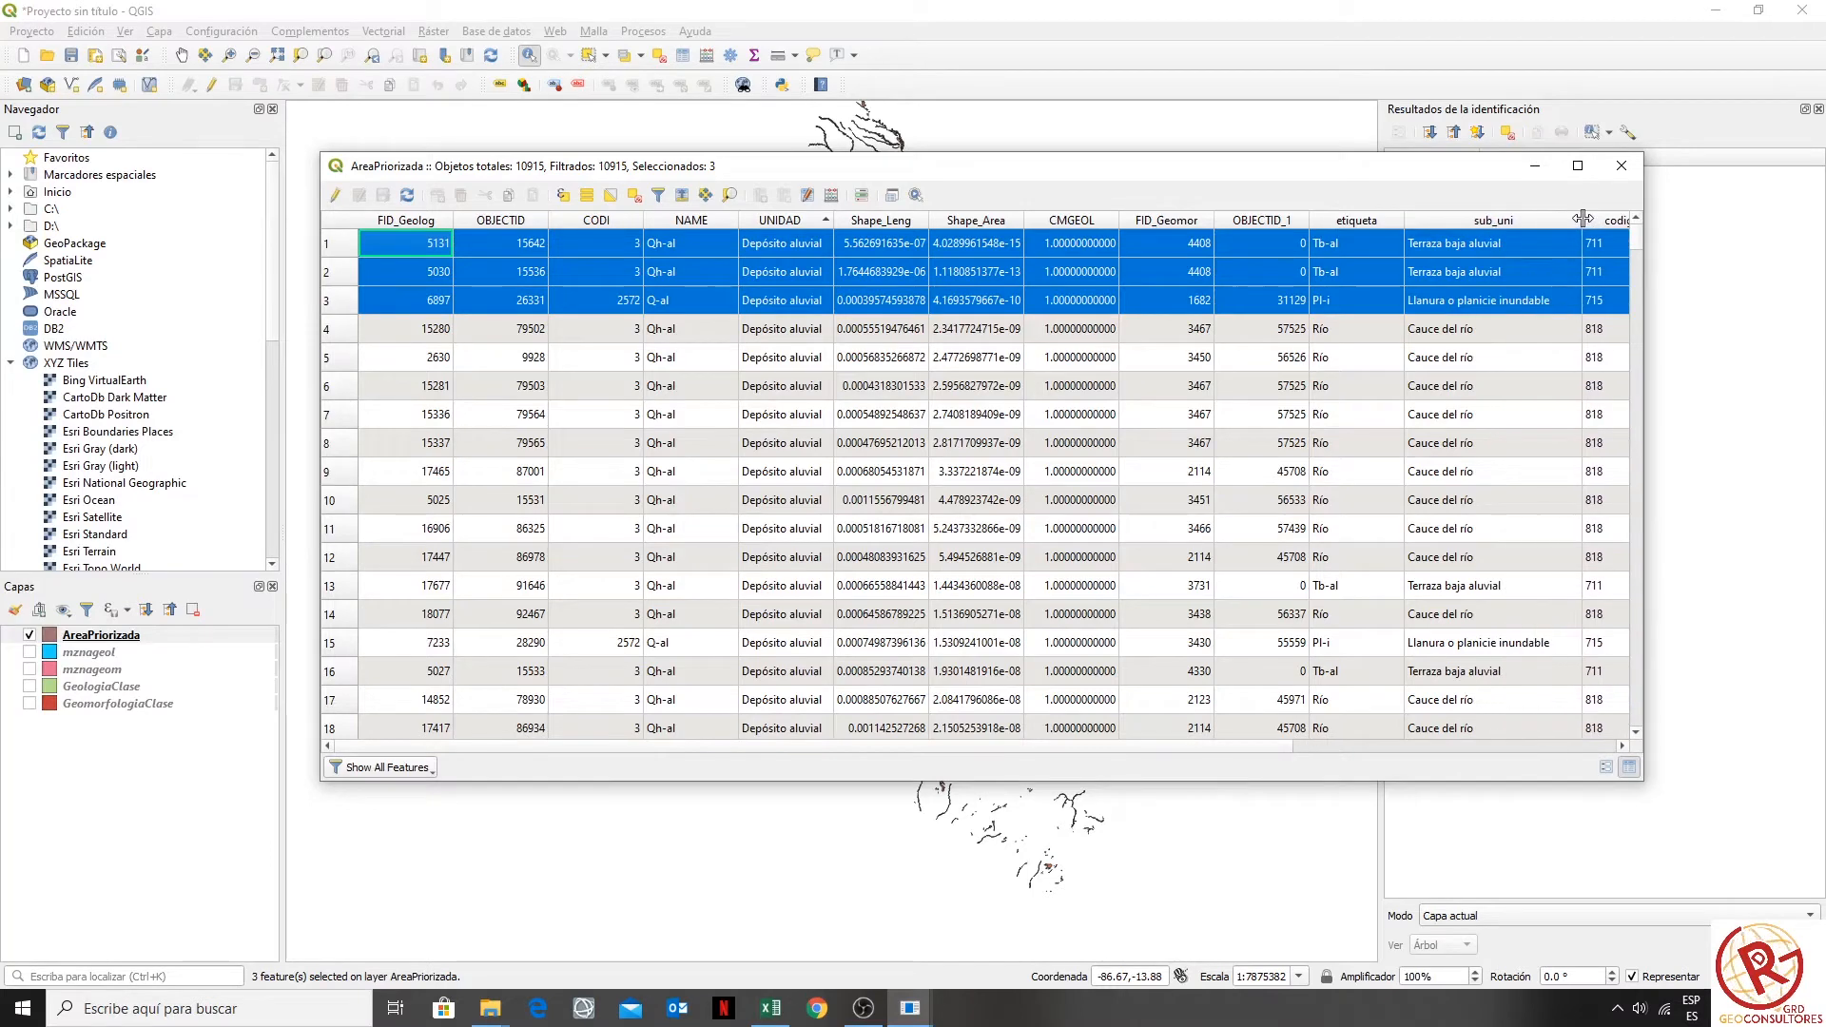
left_click(1545, 229)
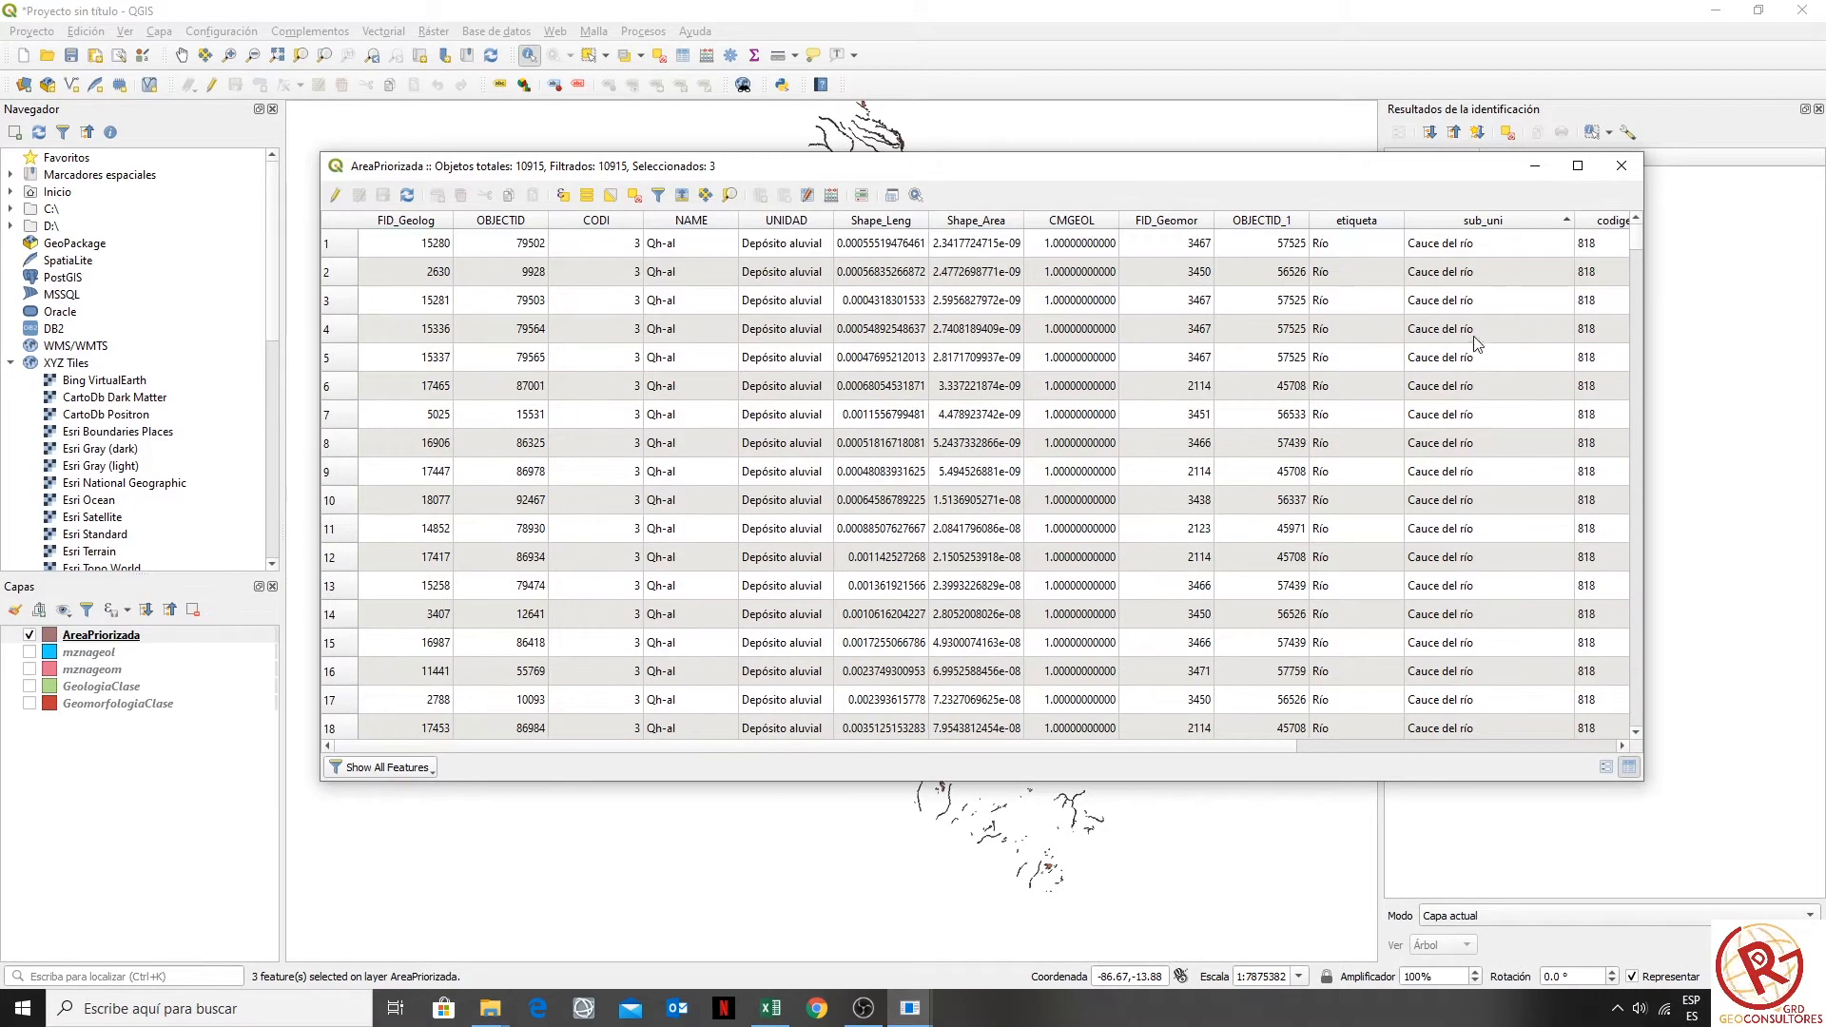
- Select records 1 to 6604, from the first Cauce del río to the last Llanura o planicie inundable entry
left_click(325, 249)
scroll(1008, 513, "down", 12)
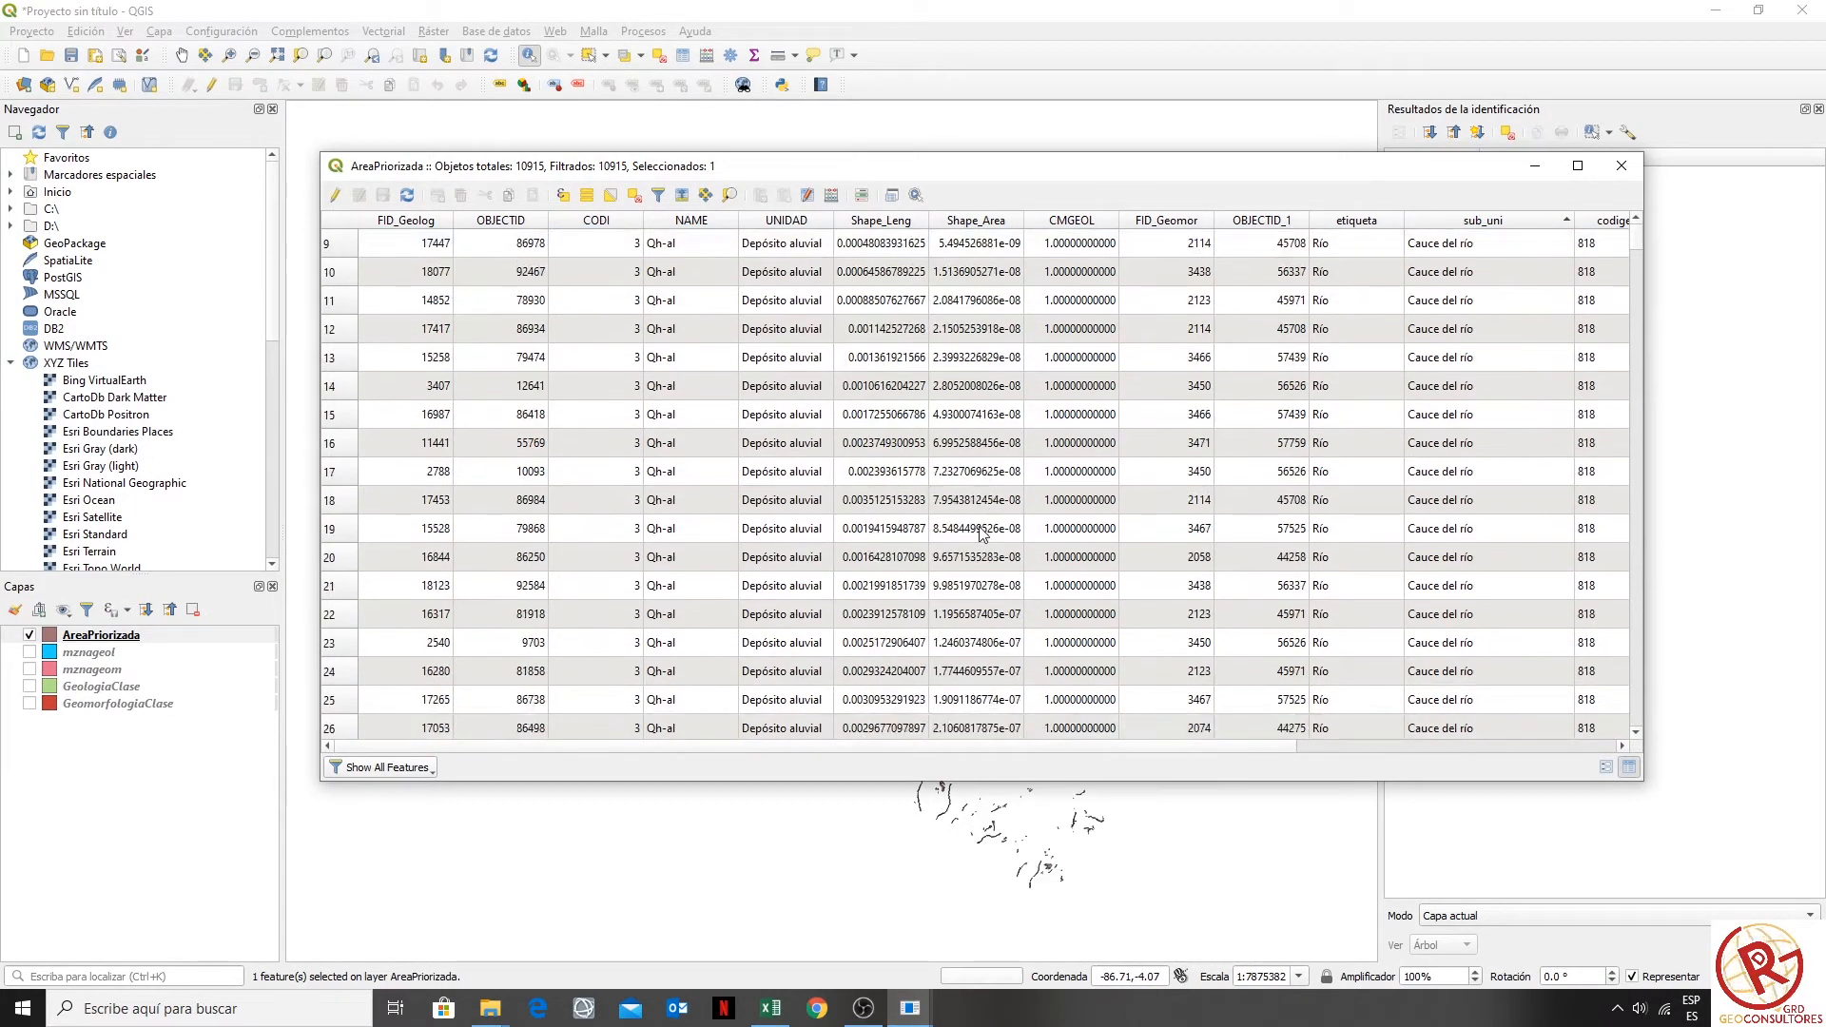
scroll(1008, 514, "down", 3)
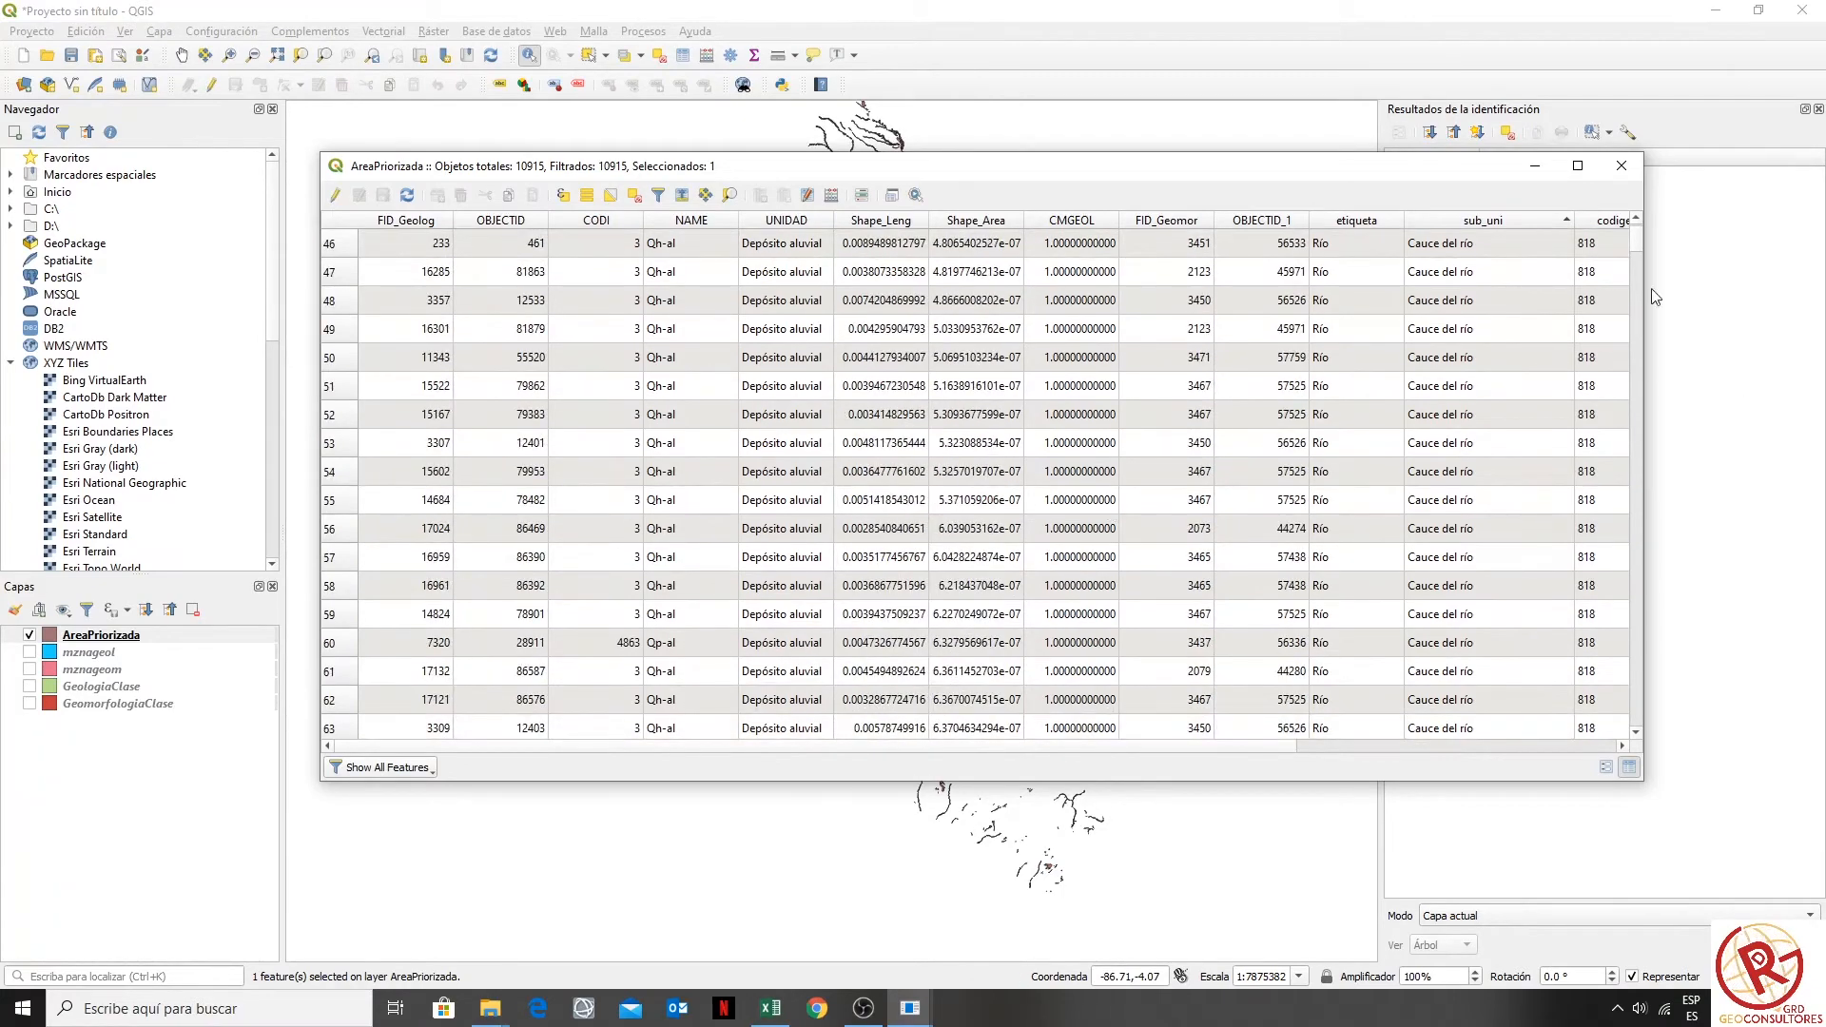
left_click_drag(1636, 231, 1646, 519)
scroll(1514, 506, "up", 14)
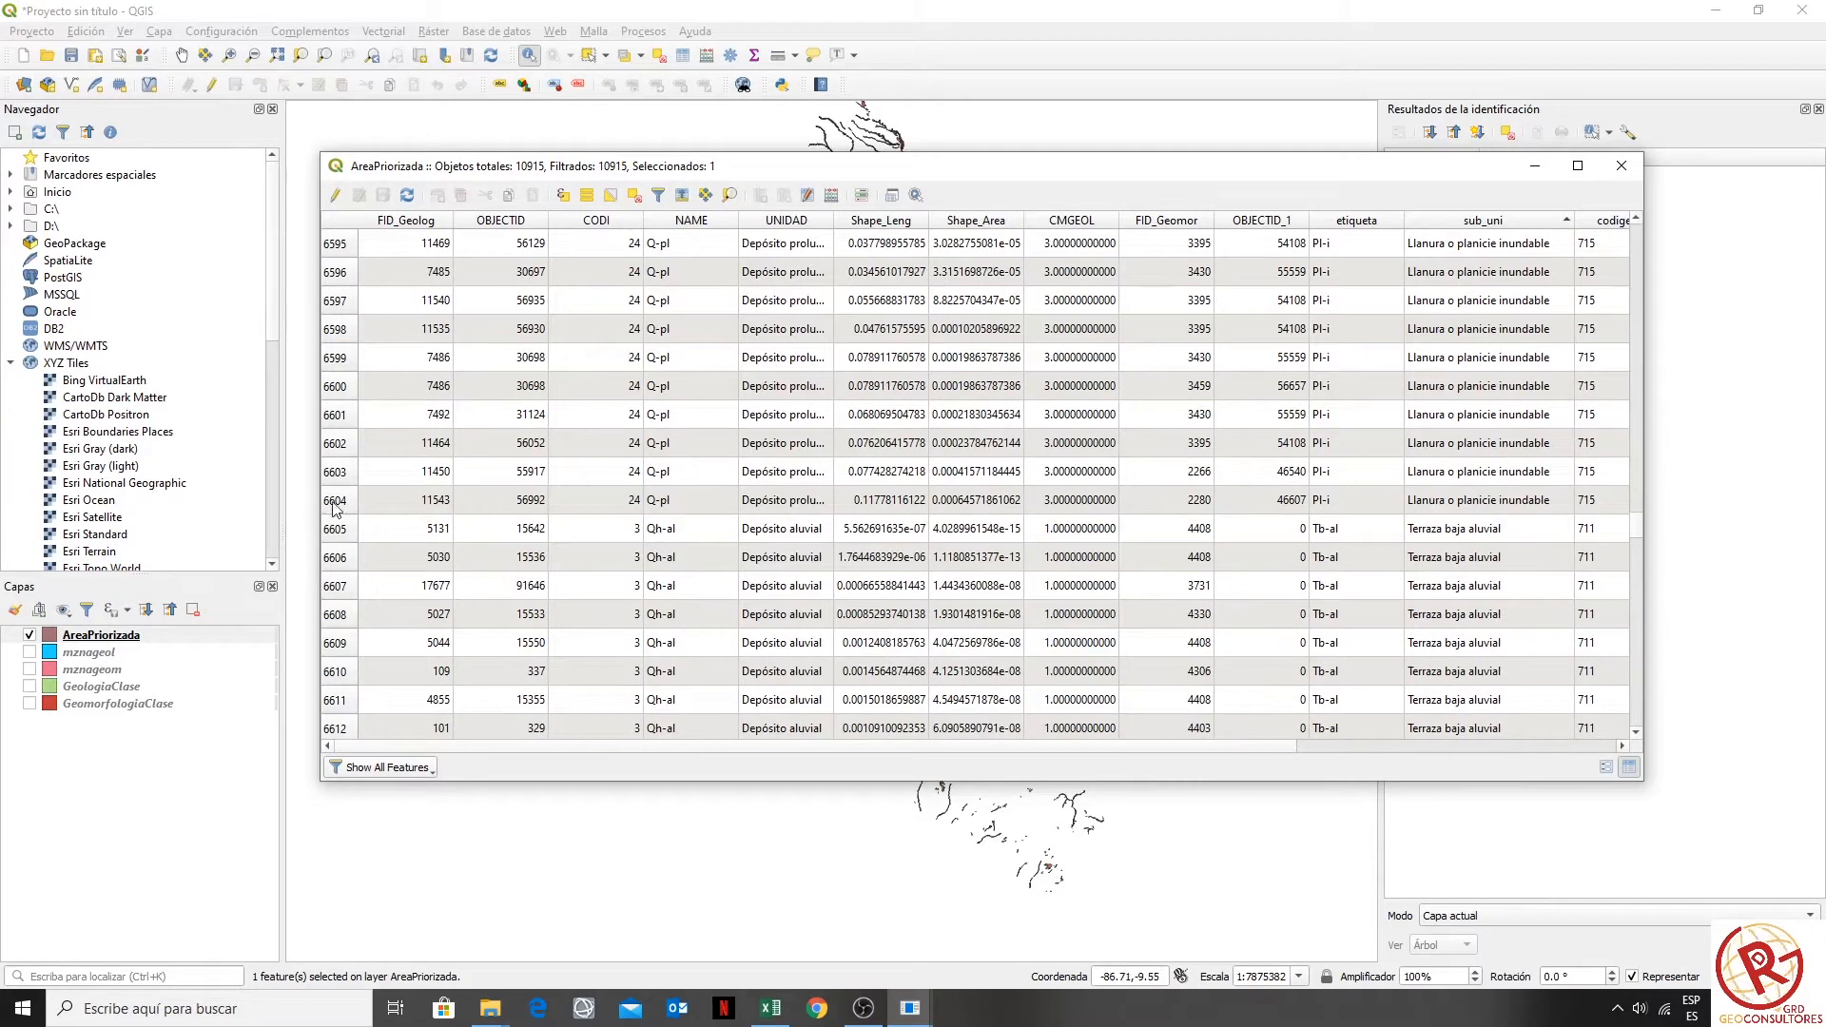
left_click(335, 502, "shift")
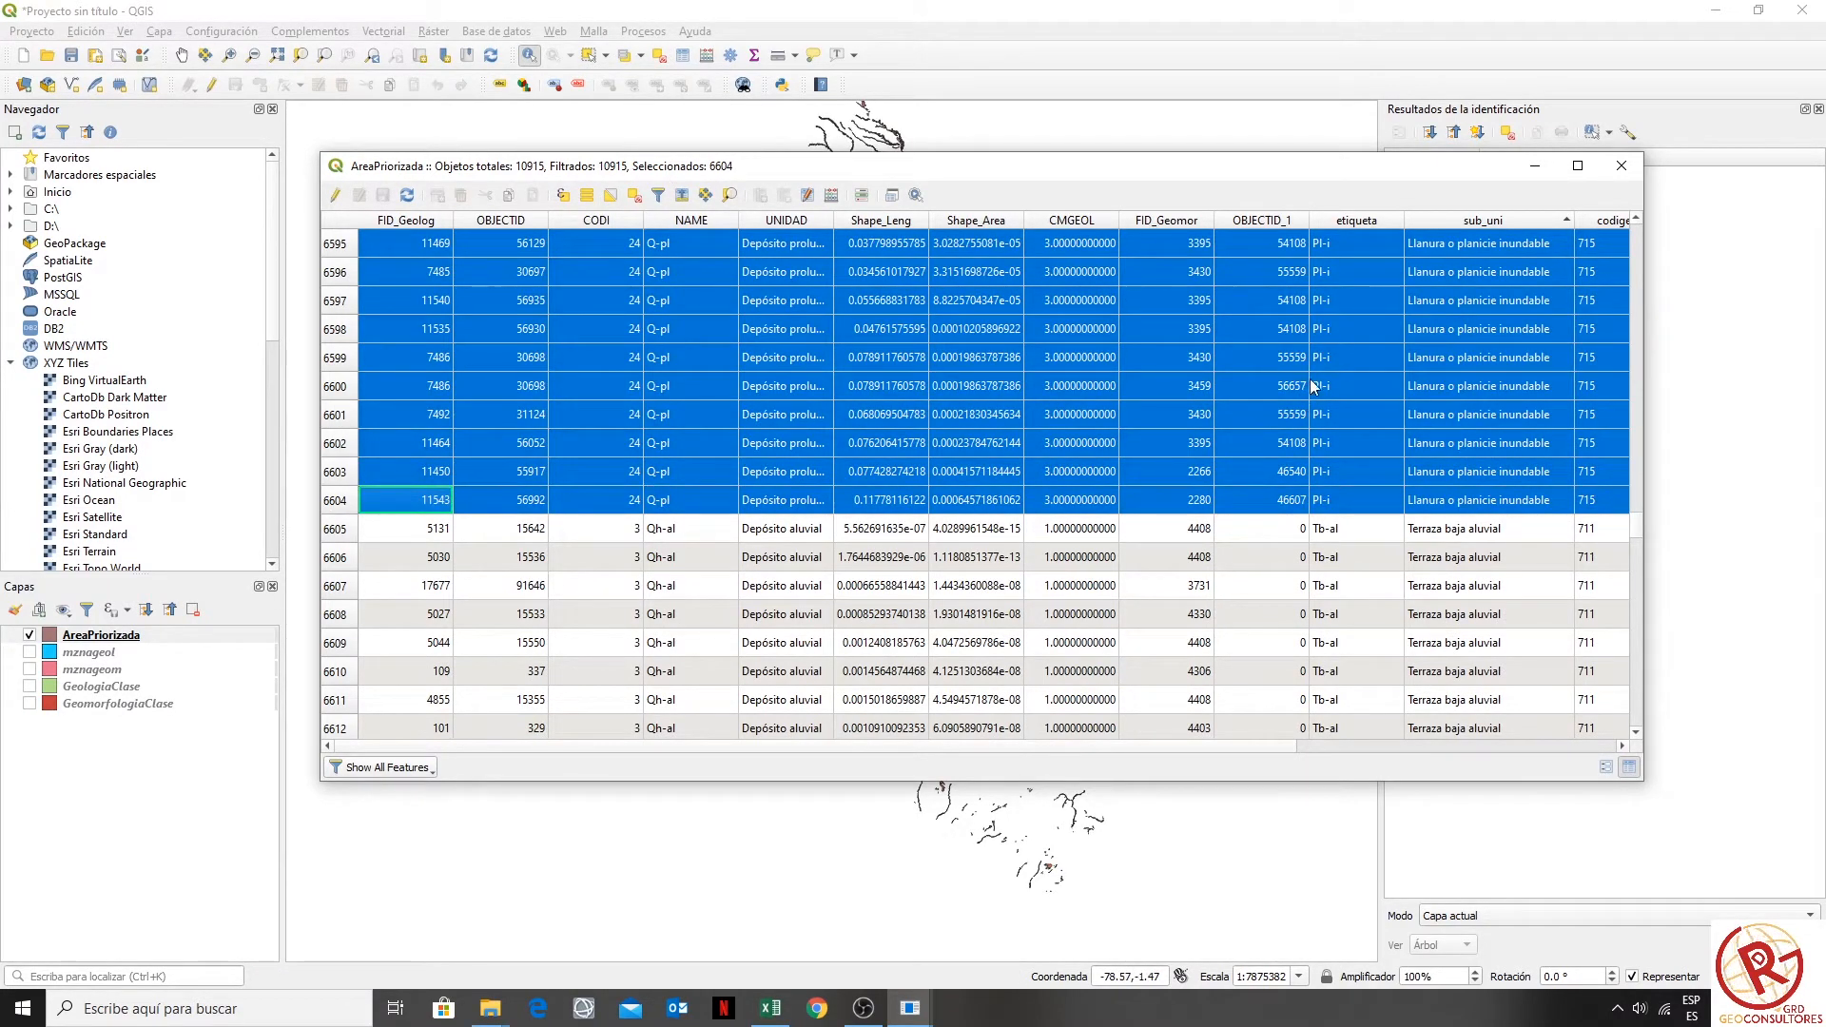
- Review the UNIDAD and sub_uni values of the selected records back to the first row and close the attribute table
scroll(1332, 416, "up", 3)
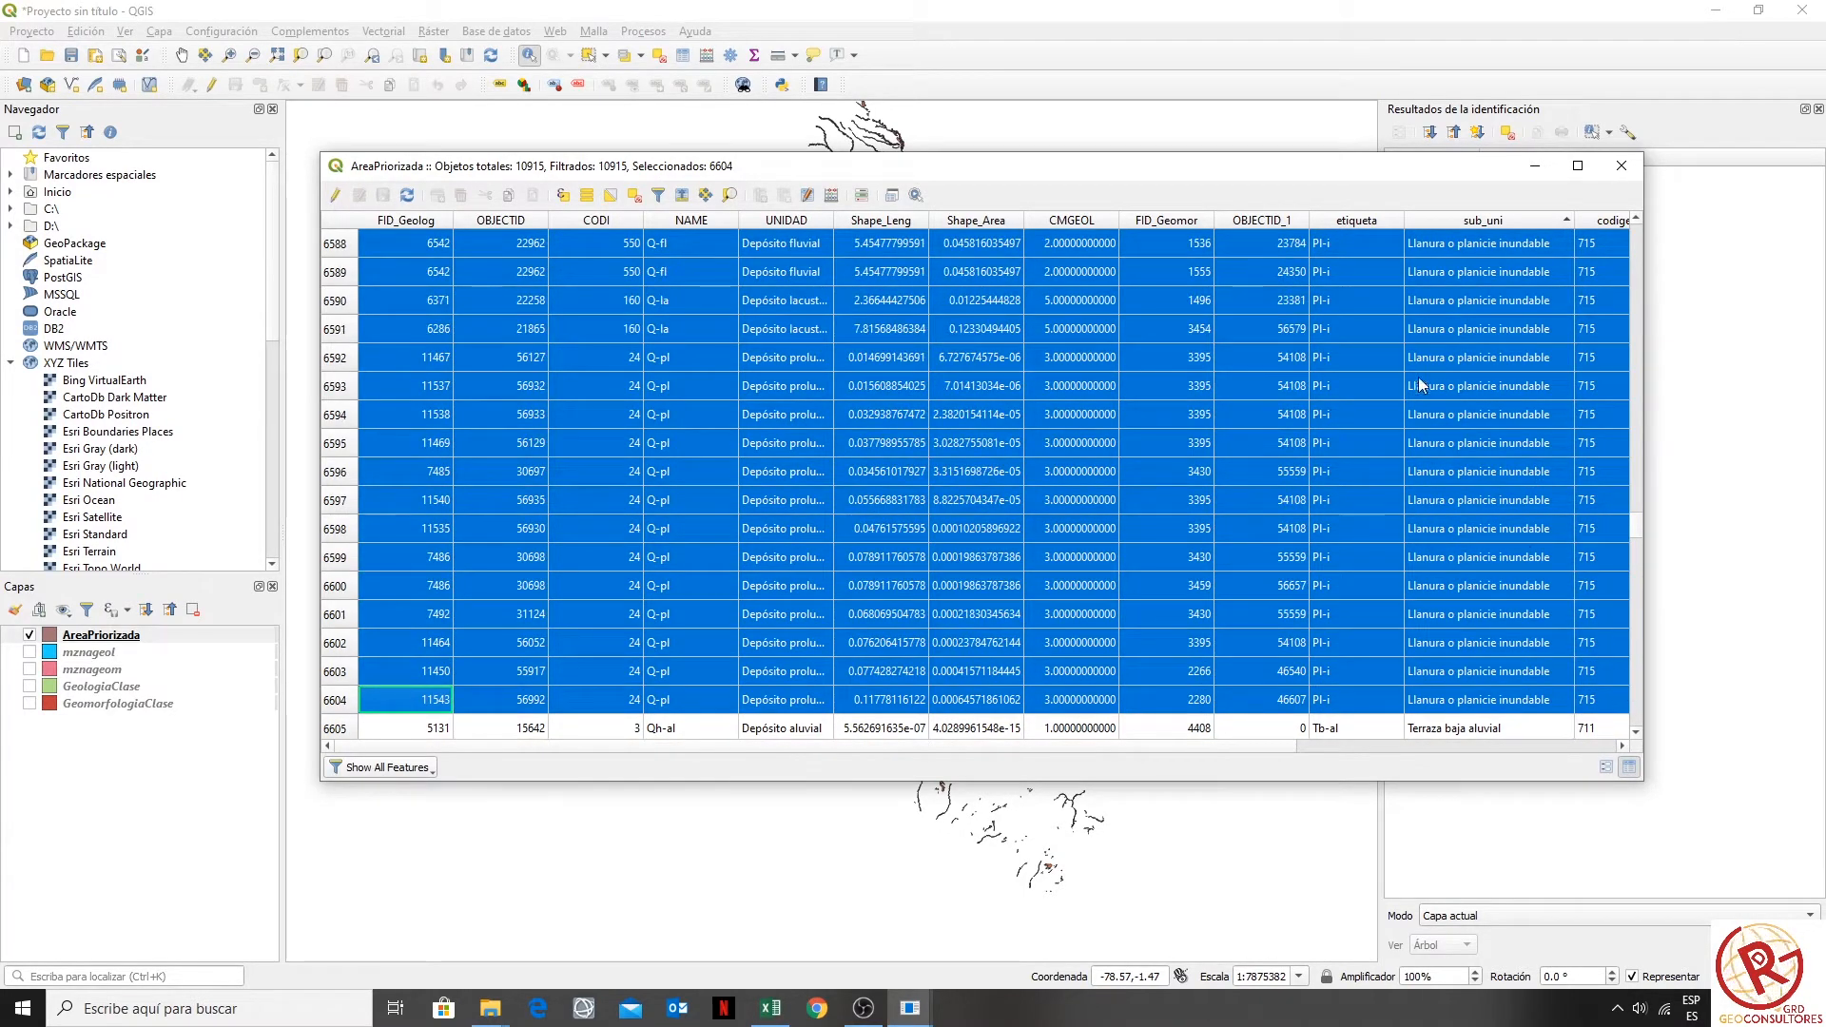
left_click_drag(1638, 522, 1608, 257)
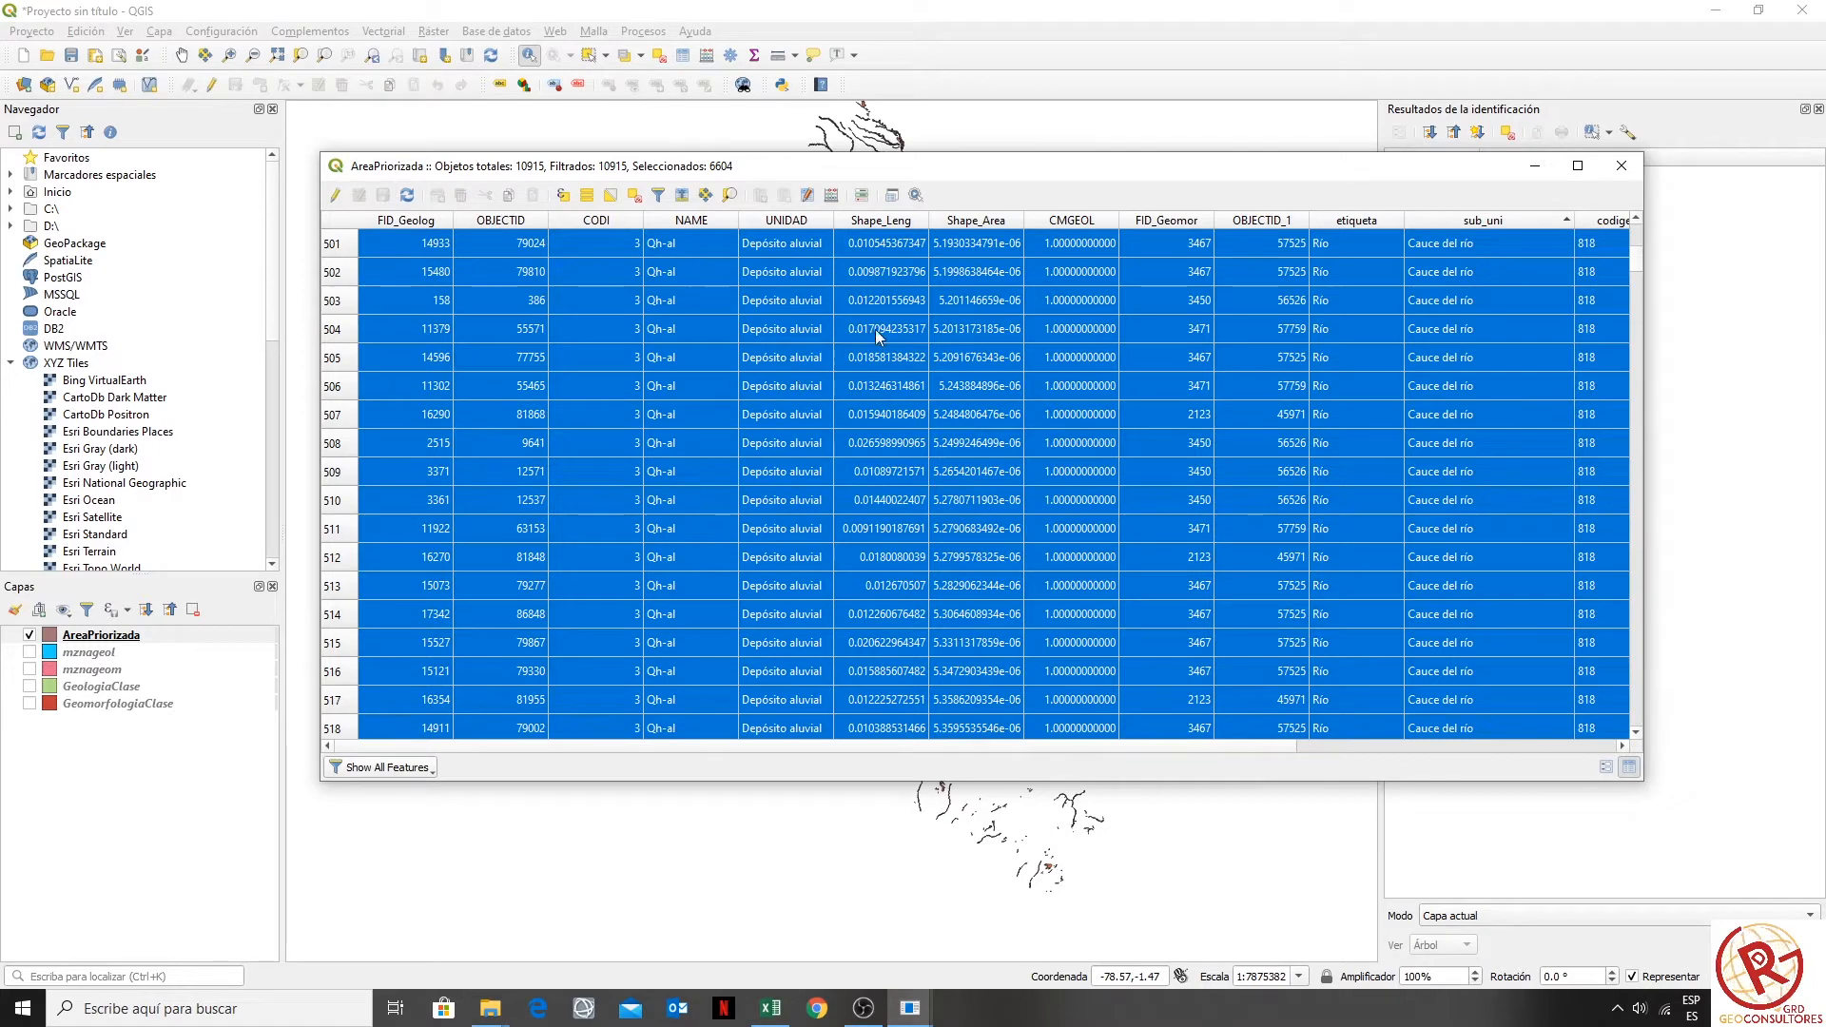
mouse_move(1636, 261)
left_mouse_down()
mouse_move(1606, 552)
mouse_move(1619, 231)
left_mouse_up()
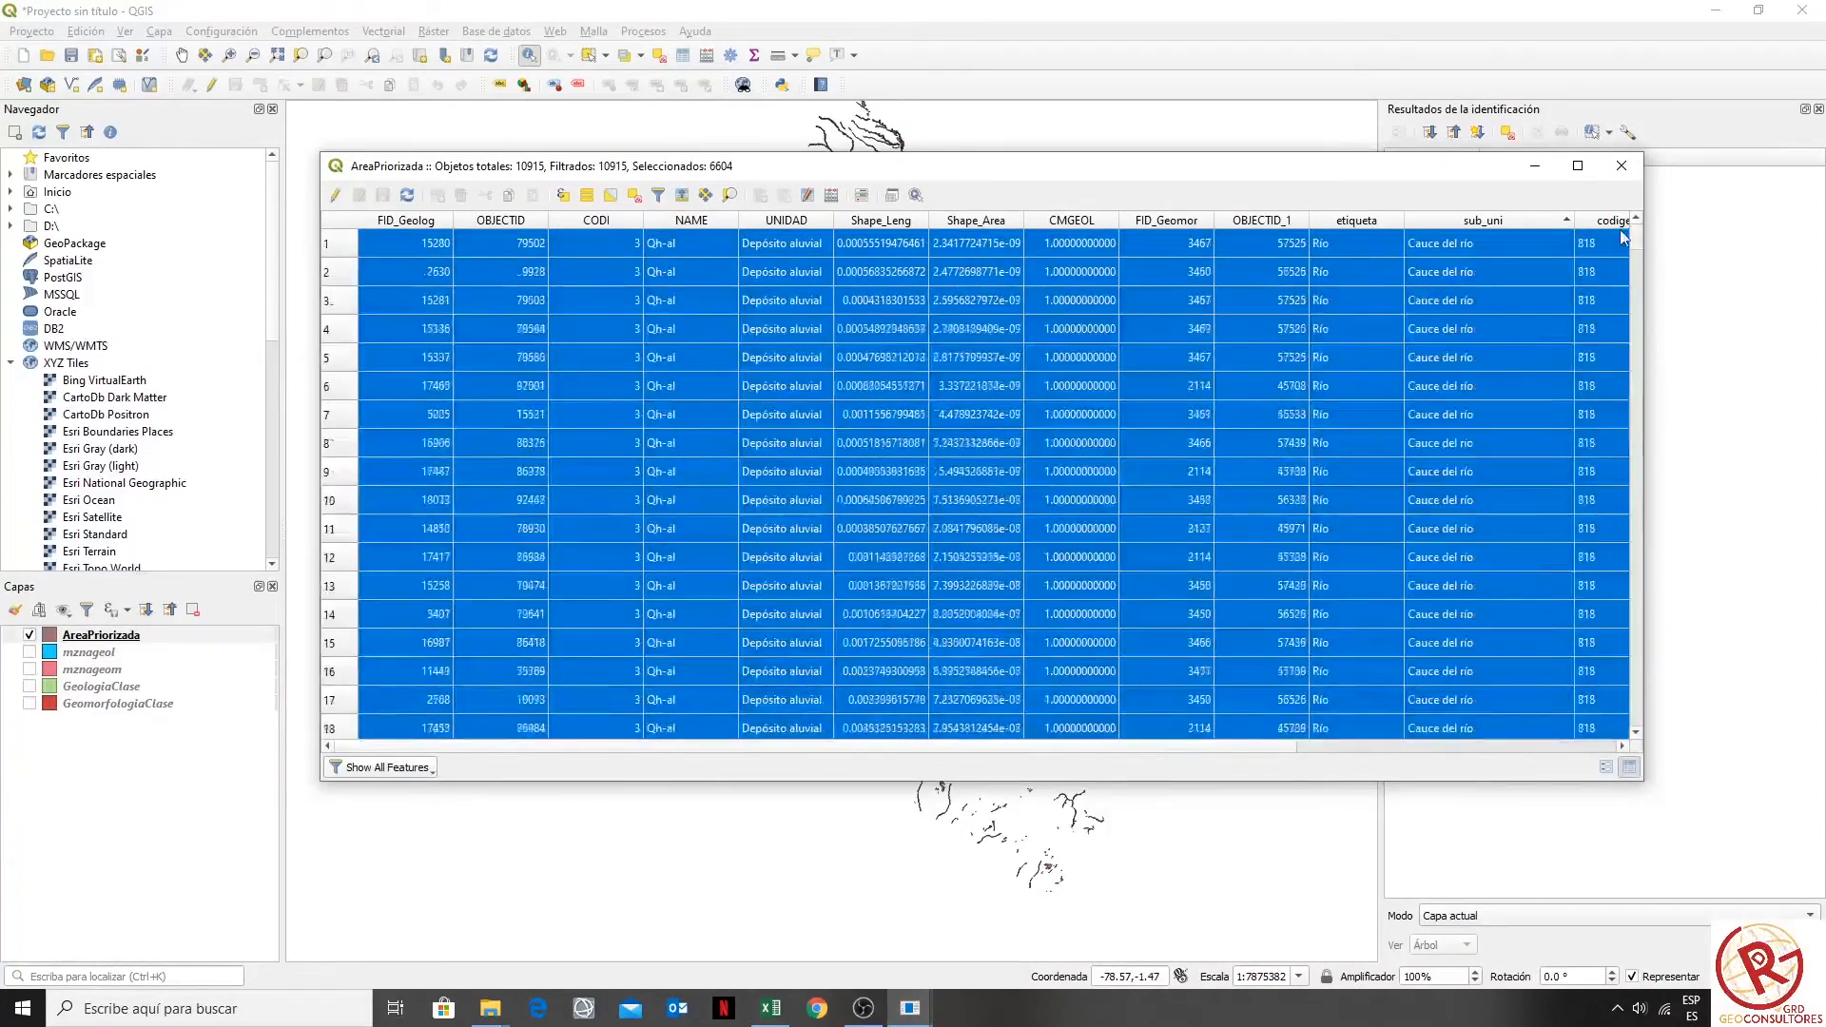
left_click(1620, 169)
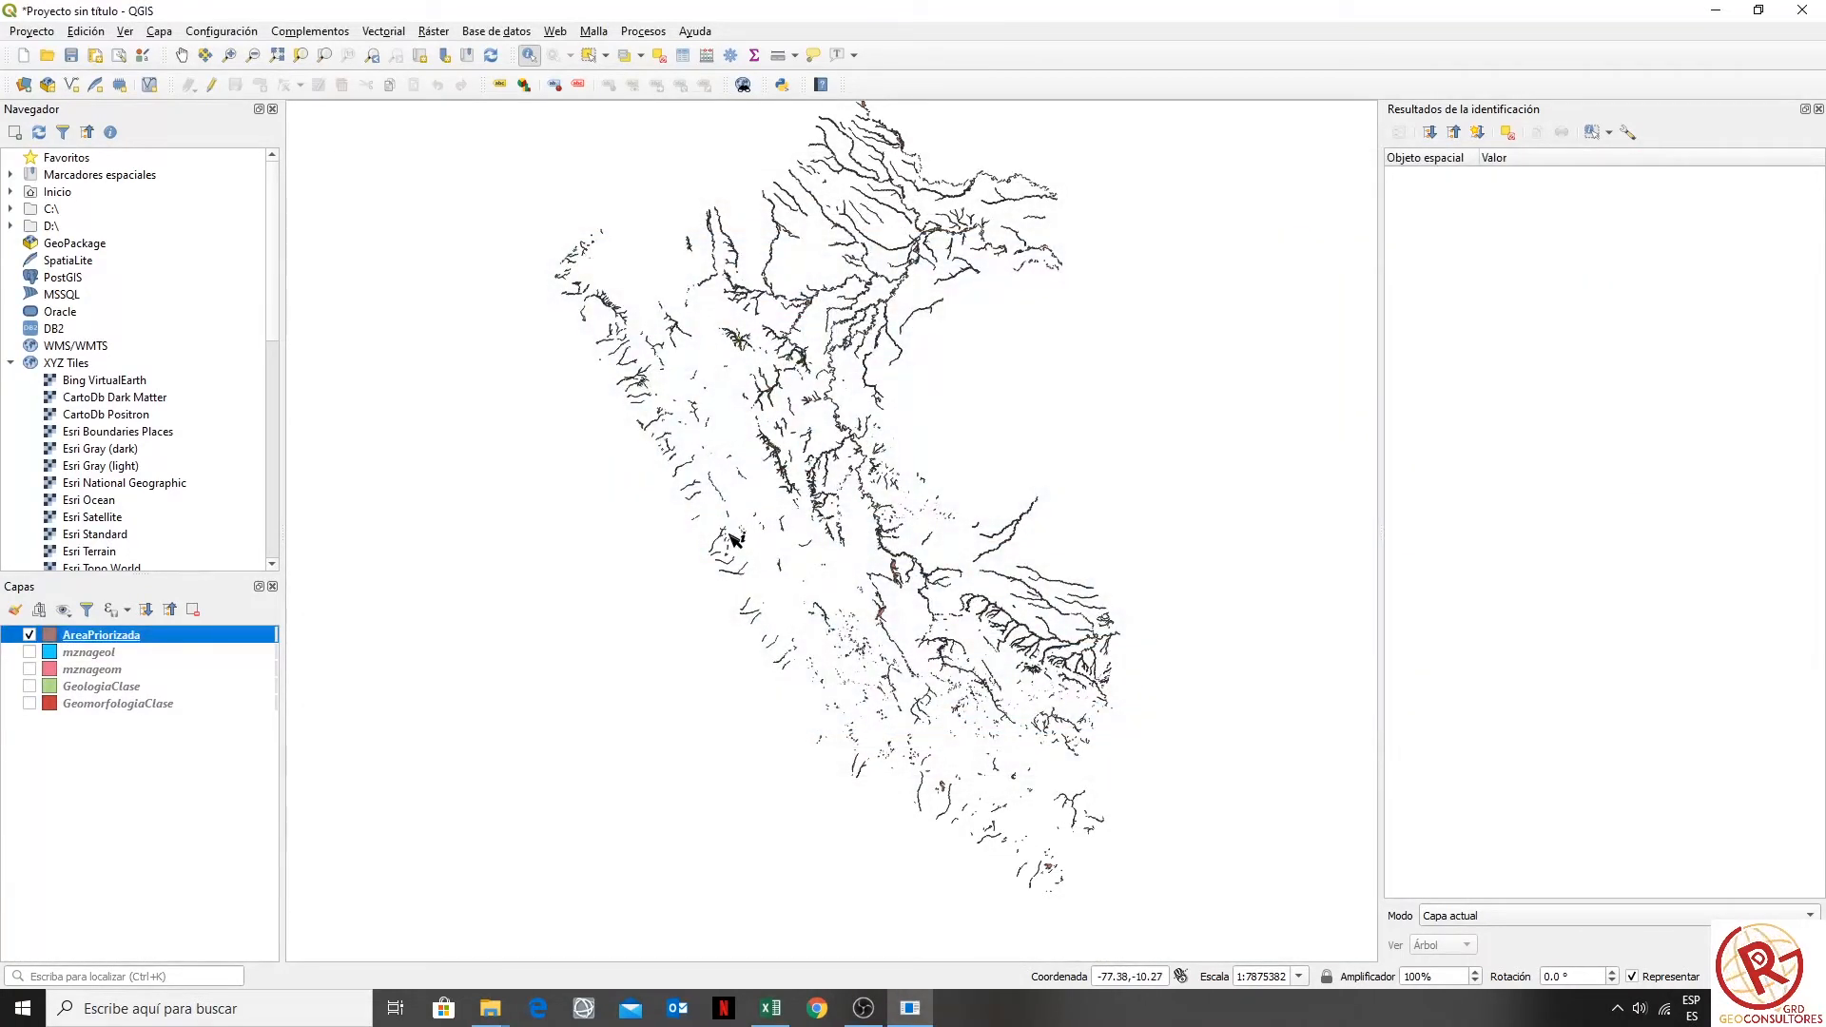
- Inspect the selected AreaPriorizada polygons on the map, at full extent and close up along the northern rivers
left_click_drag(815, 386, 729, 604)
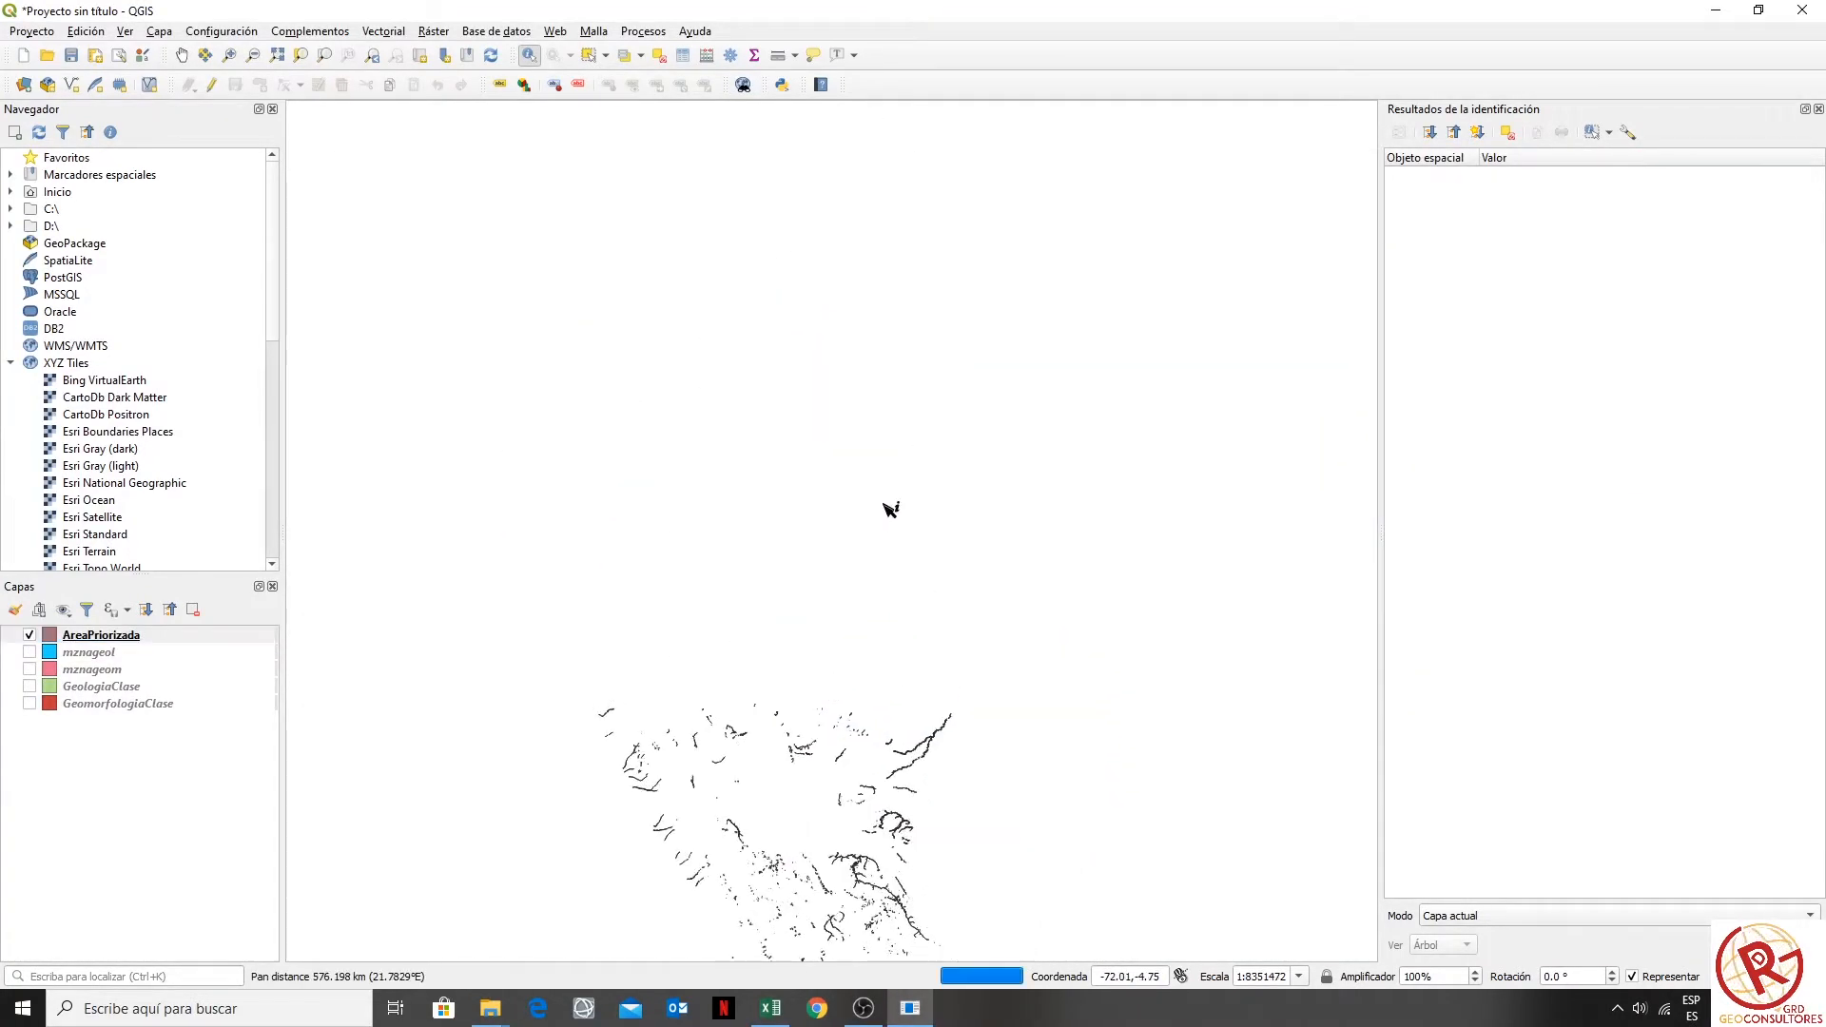
scroll(788, 494, "down", 2)
scroll(788, 494, "up", 2)
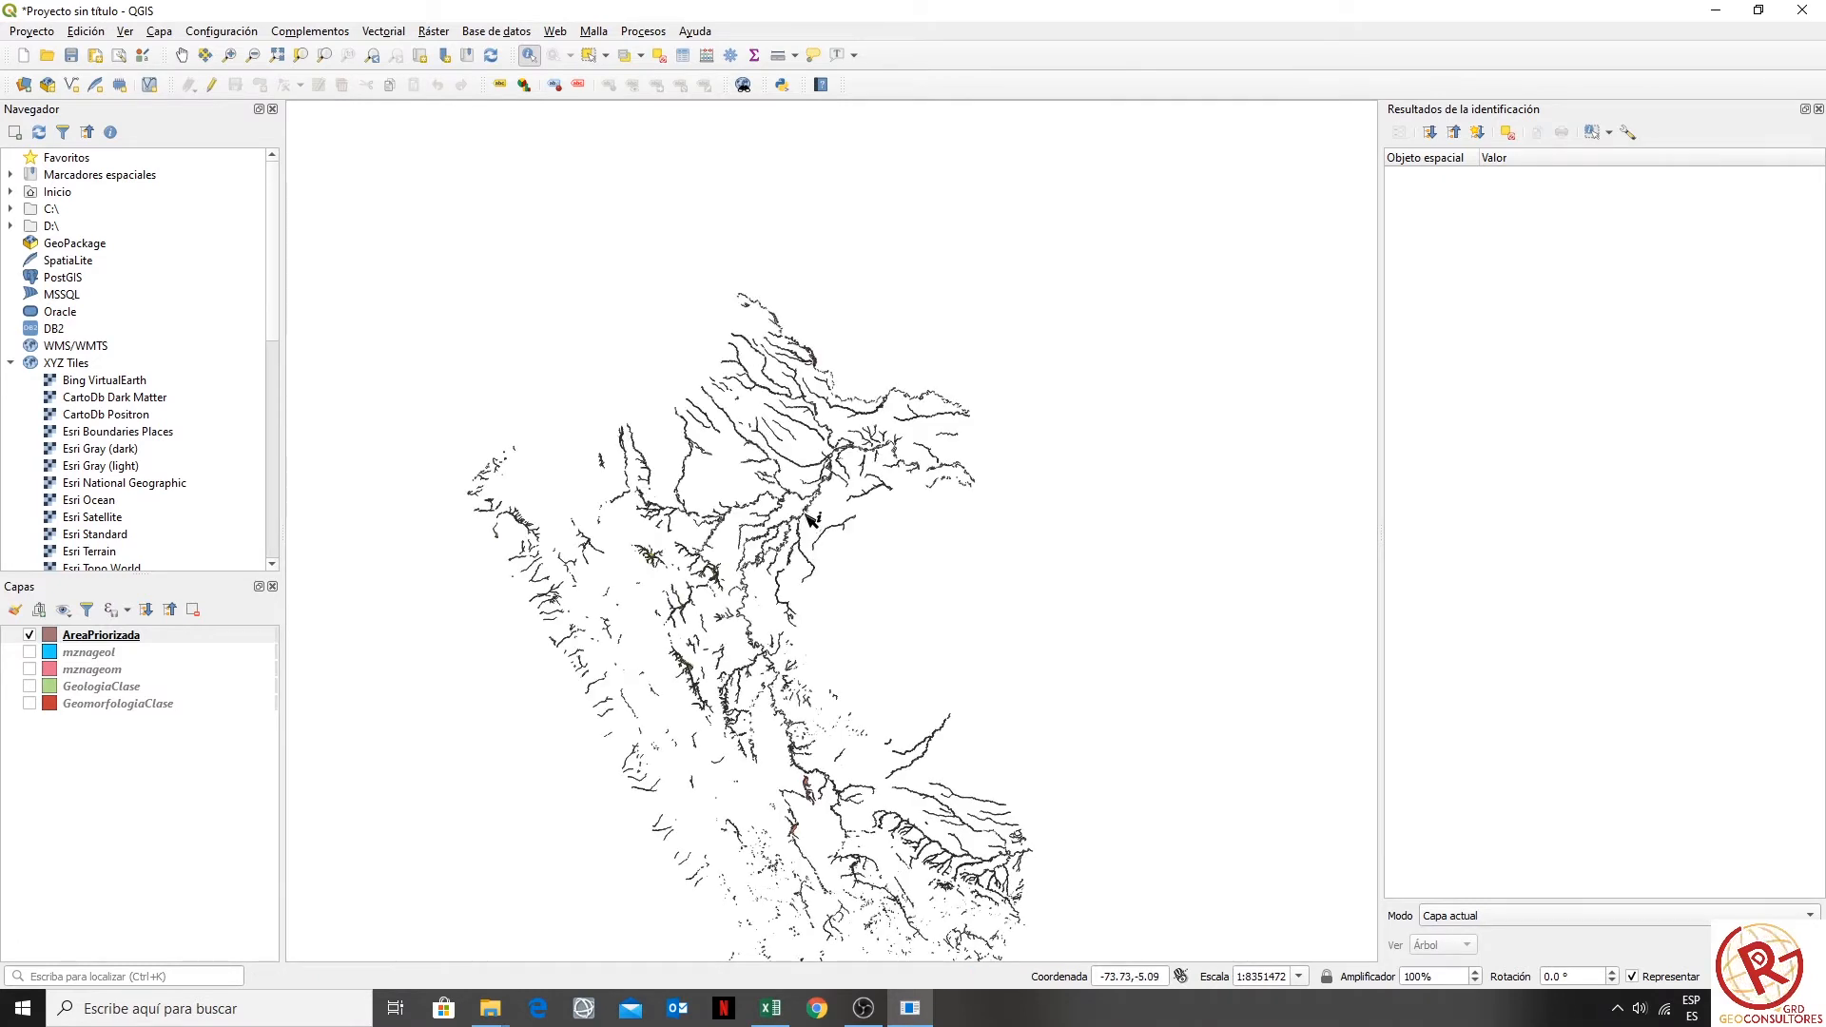
left_click_drag(816, 529, 861, 393)
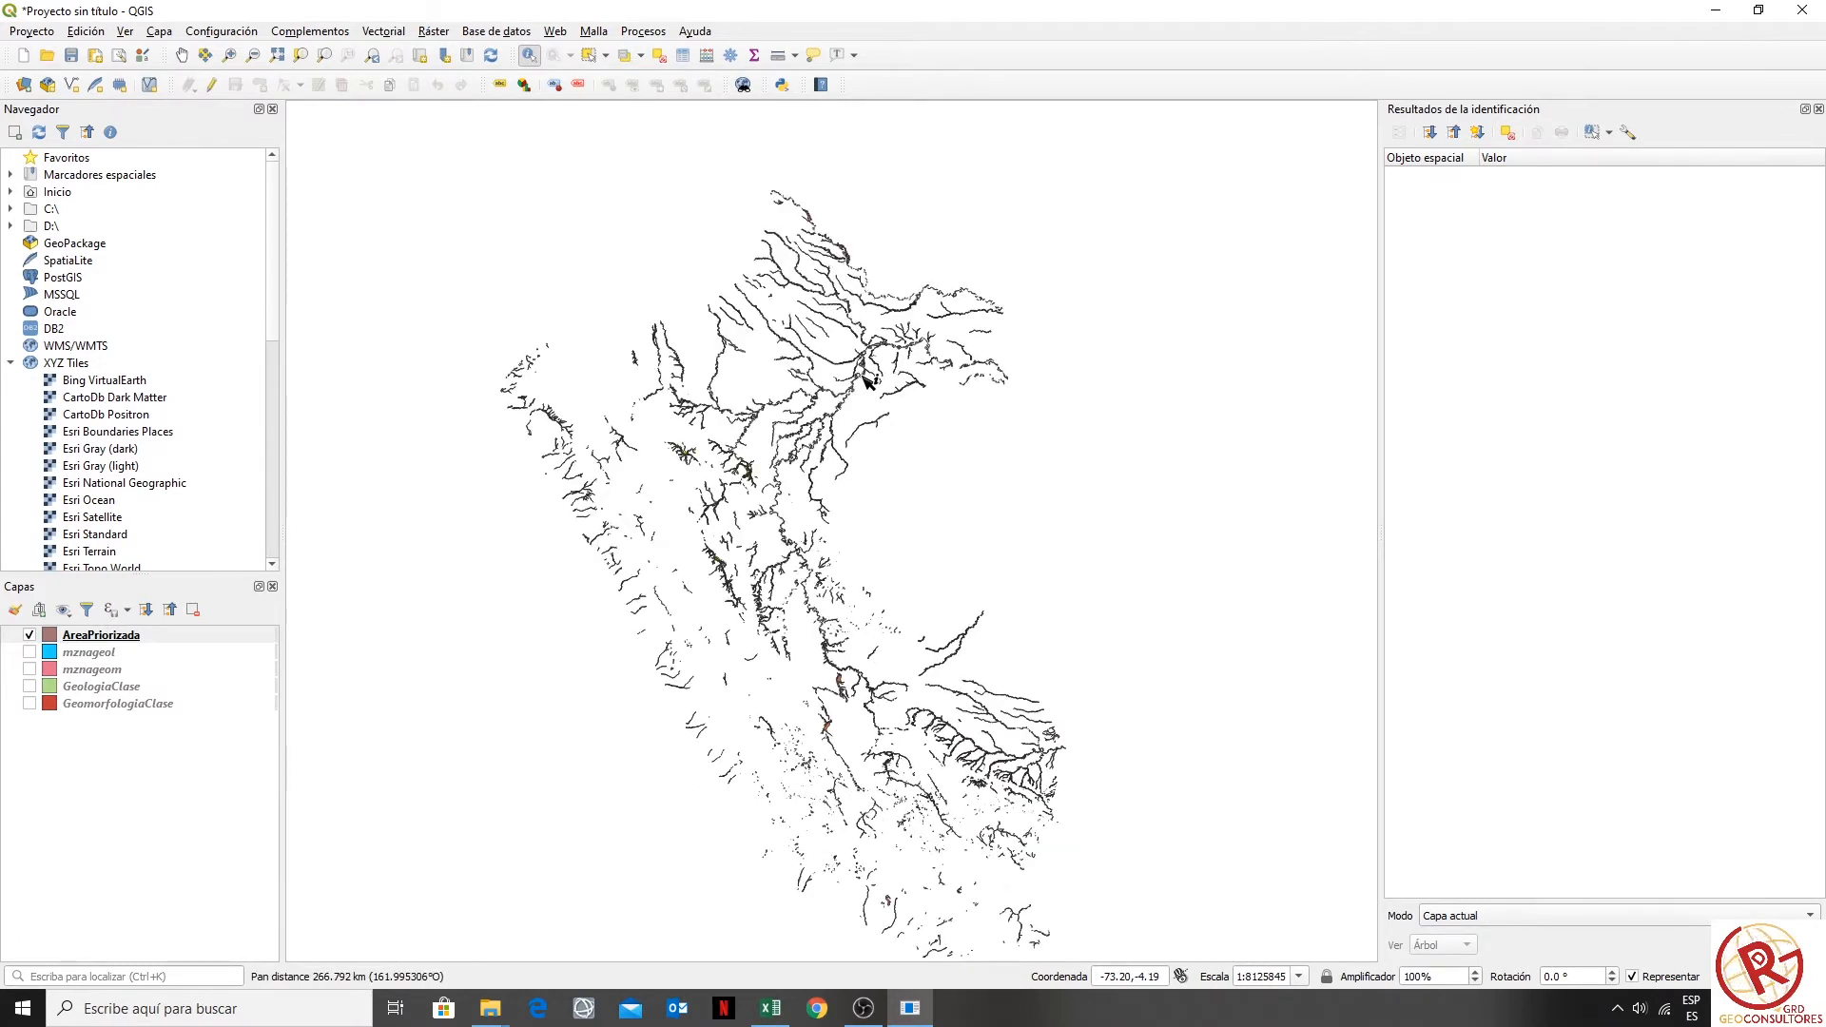
scroll(866, 381, "up", 2)
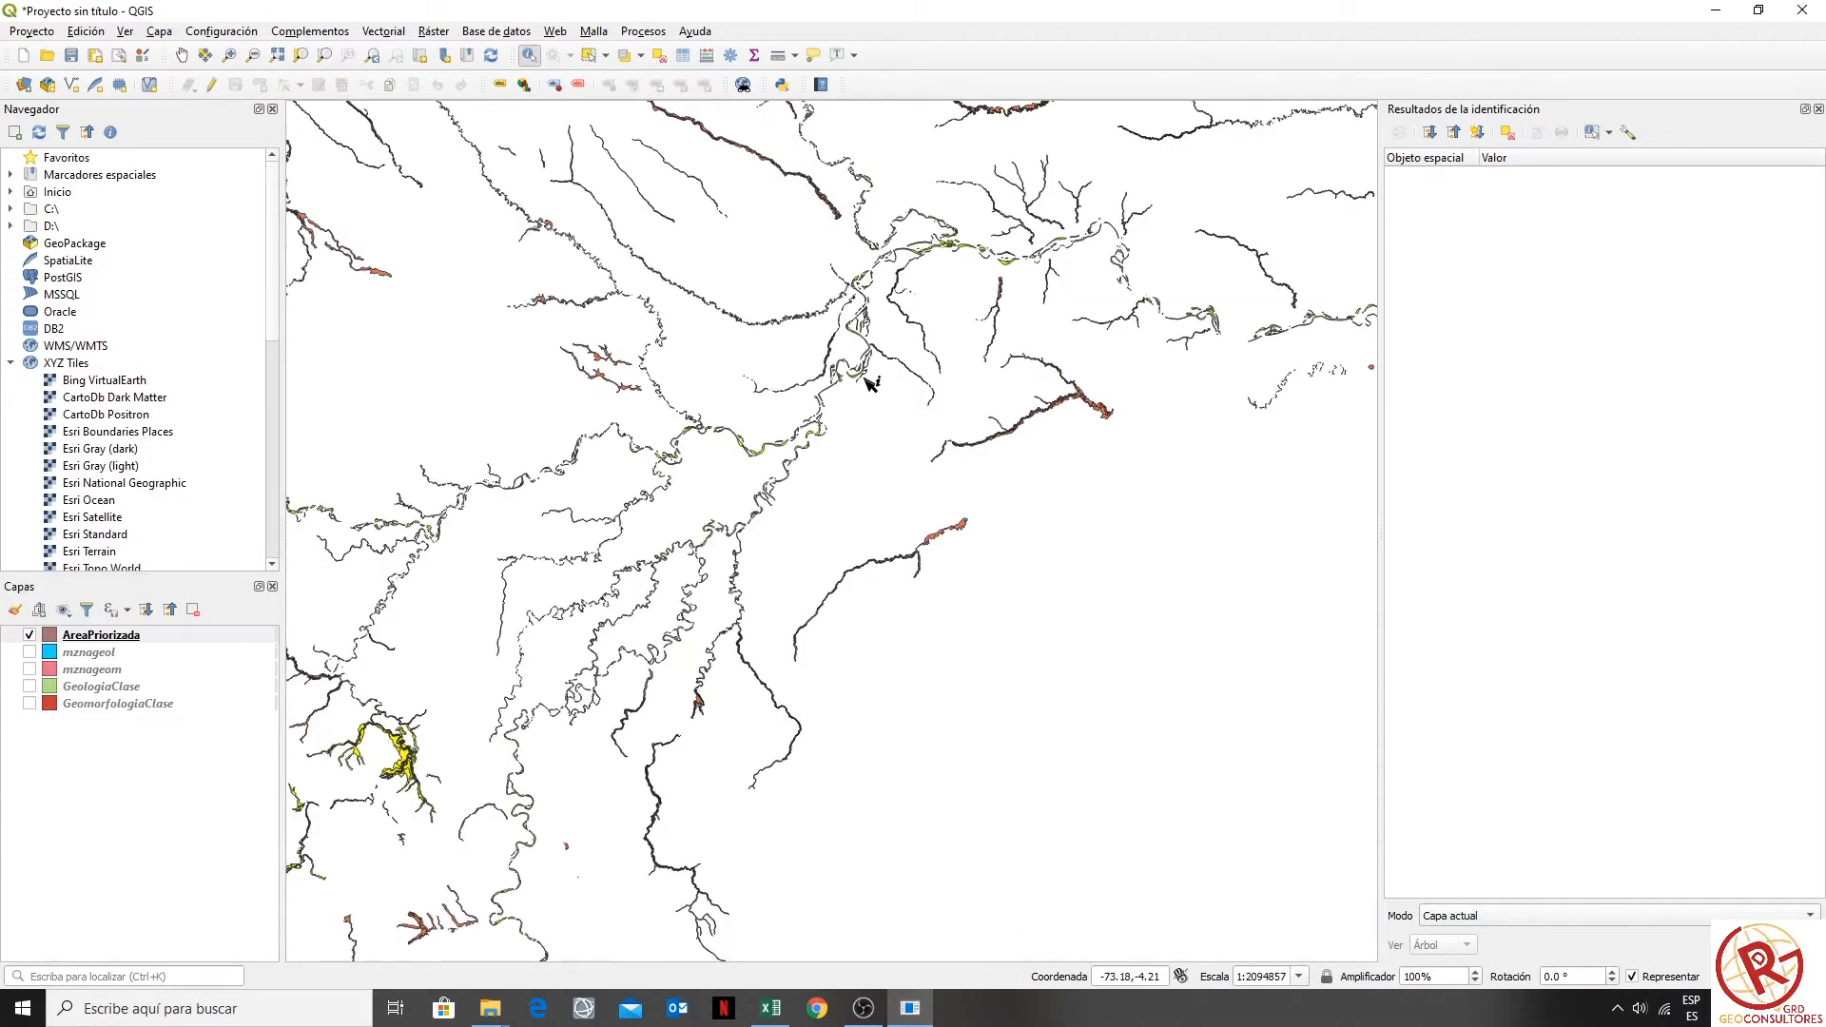
scroll(916, 369, "down", 2)
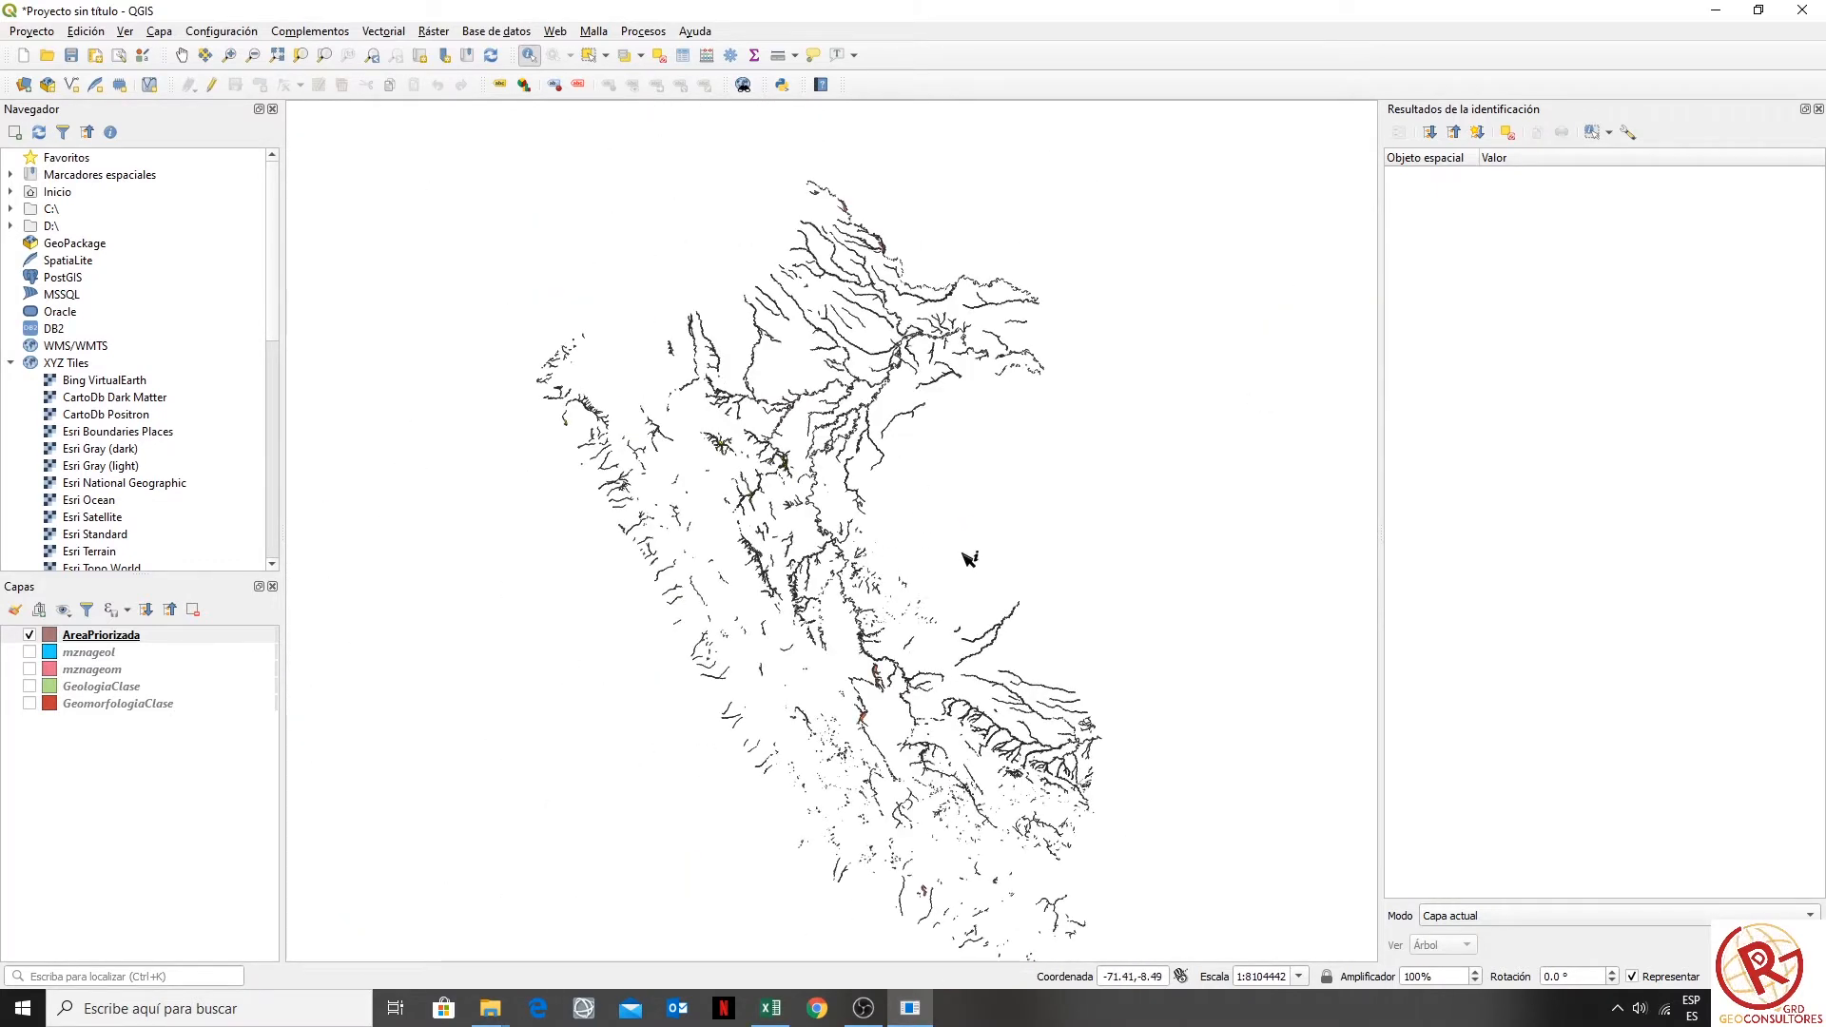
left_click_drag(980, 559, 914, 491)
left_click(1026, 400)
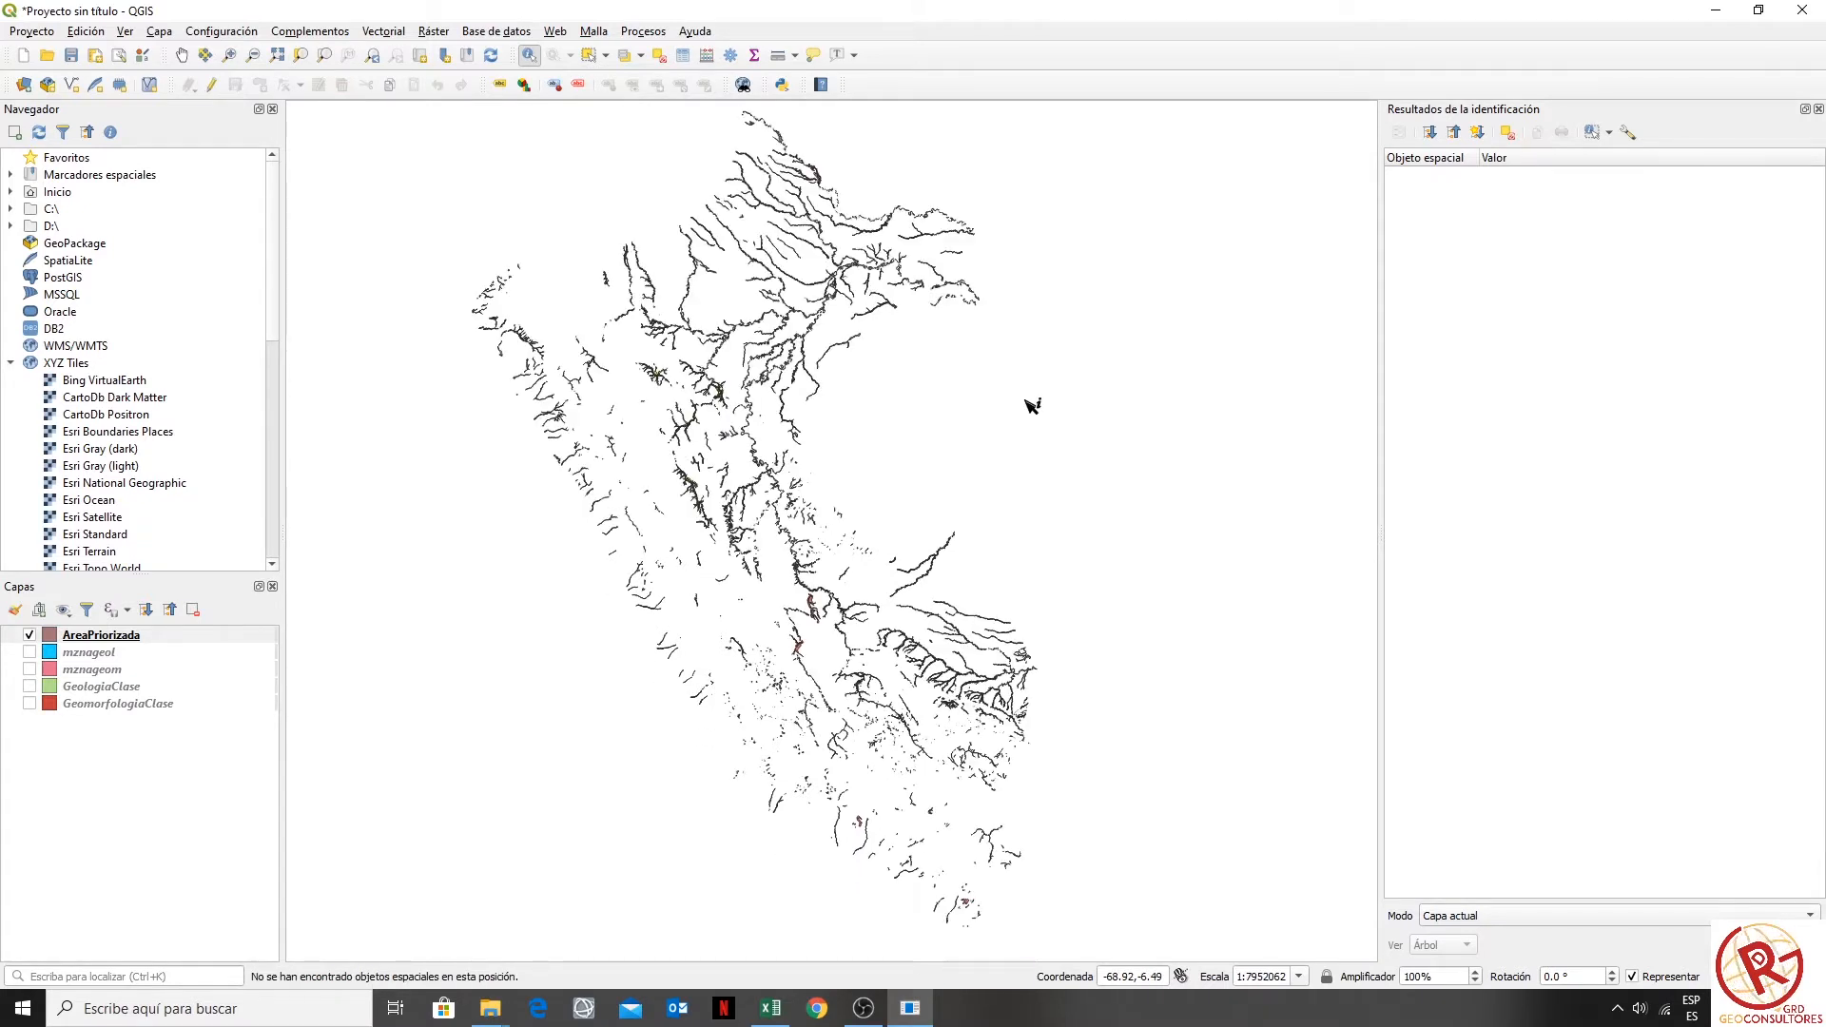
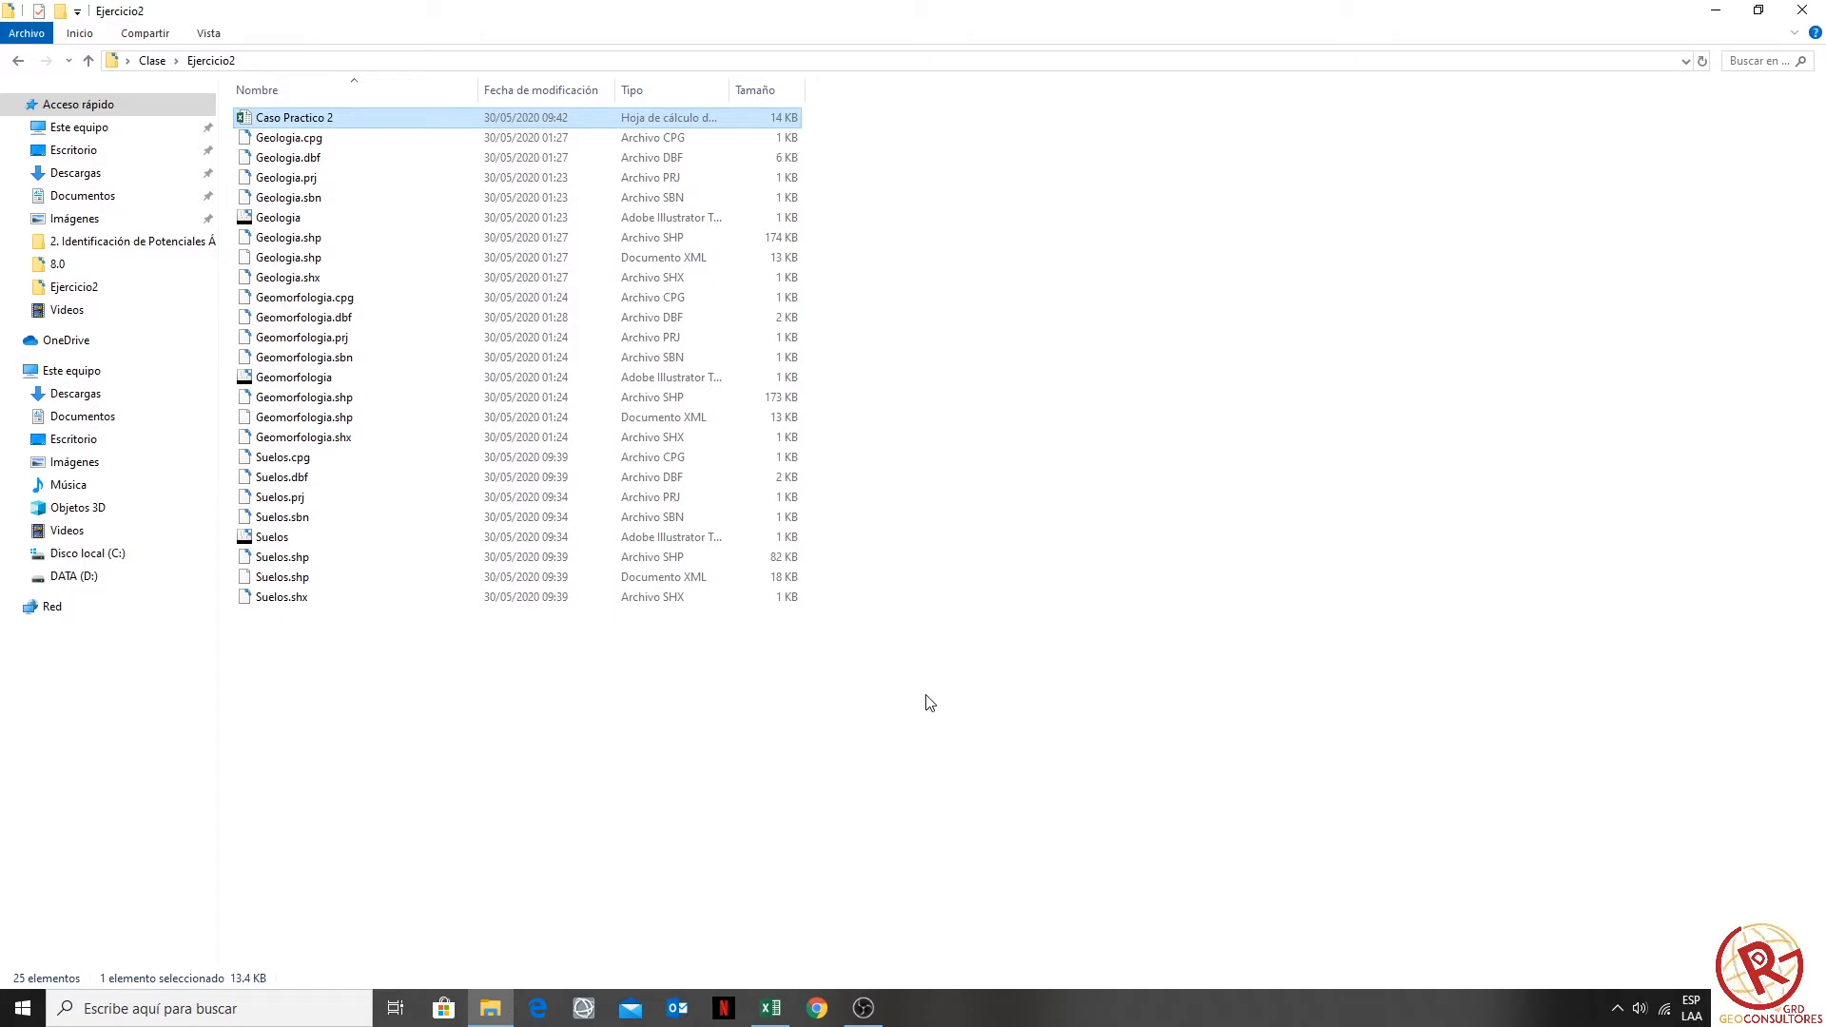
- Switch to the Caso Practico 2 workbook in Excel and review the Suelos, Geomorfología and Geología weight tables on the Pesos sheet
left_click(772, 1010)
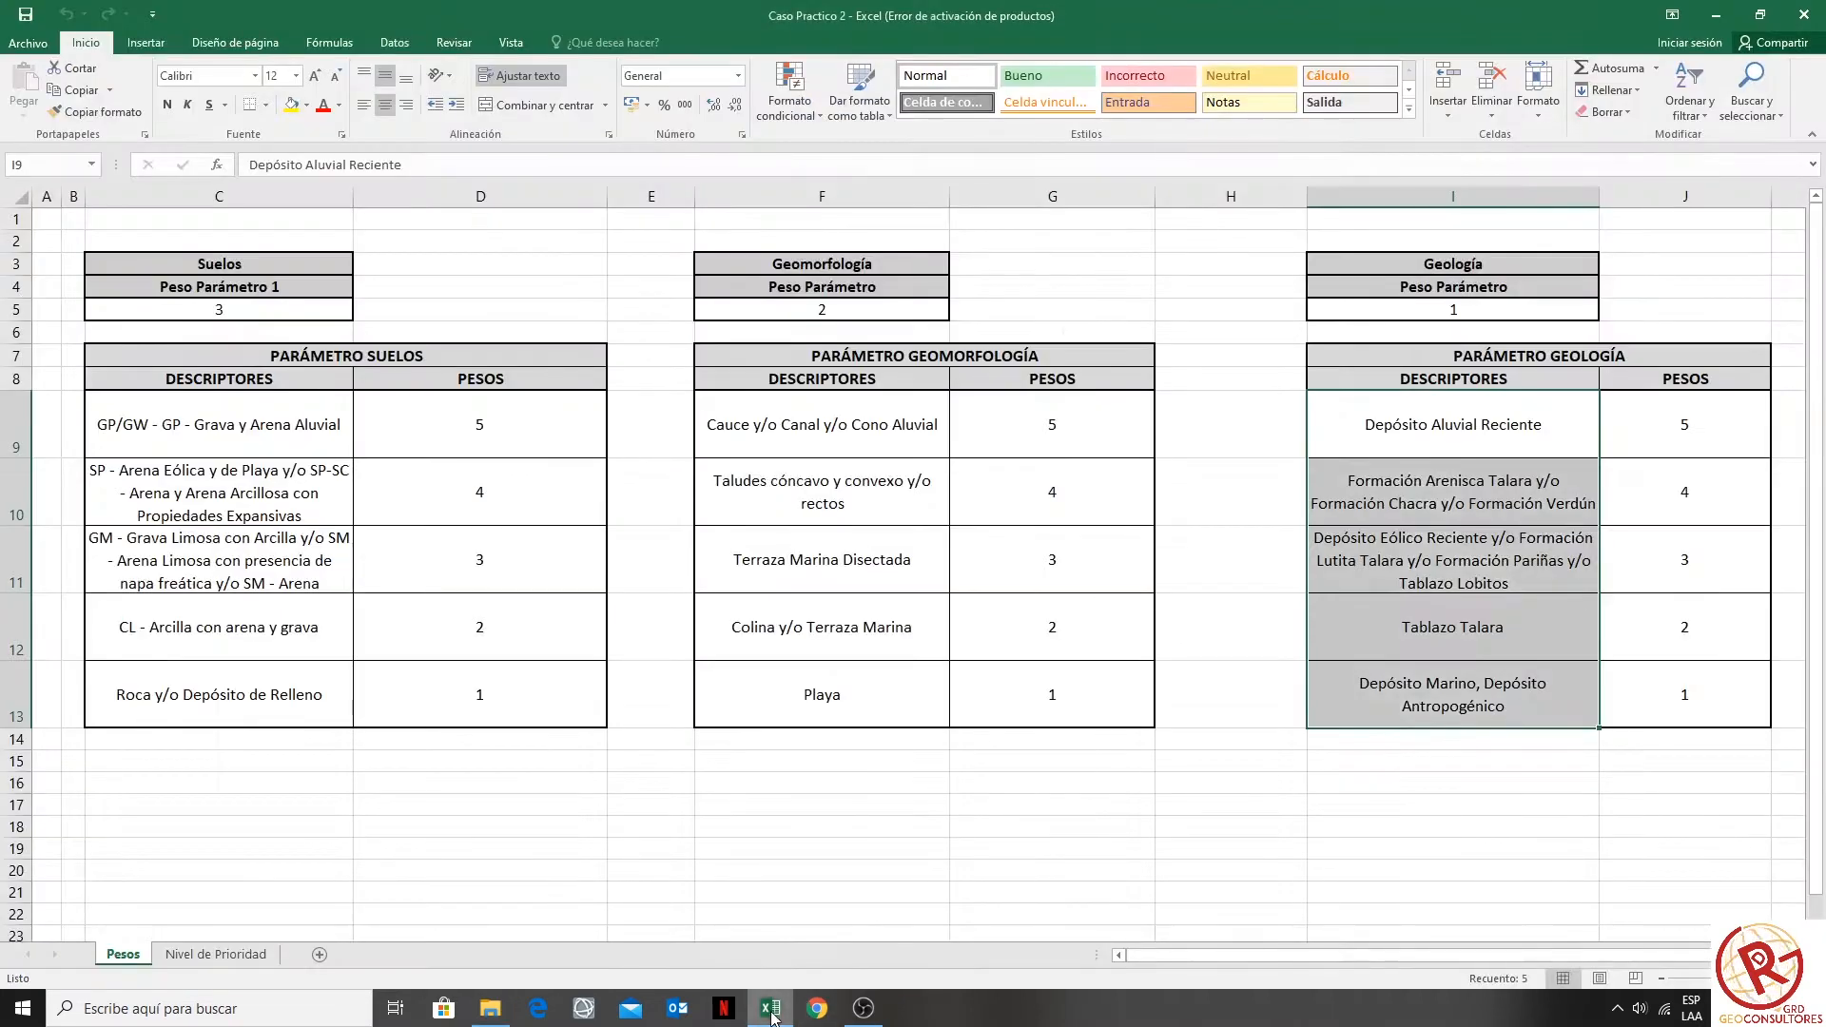
left_click(628, 782)
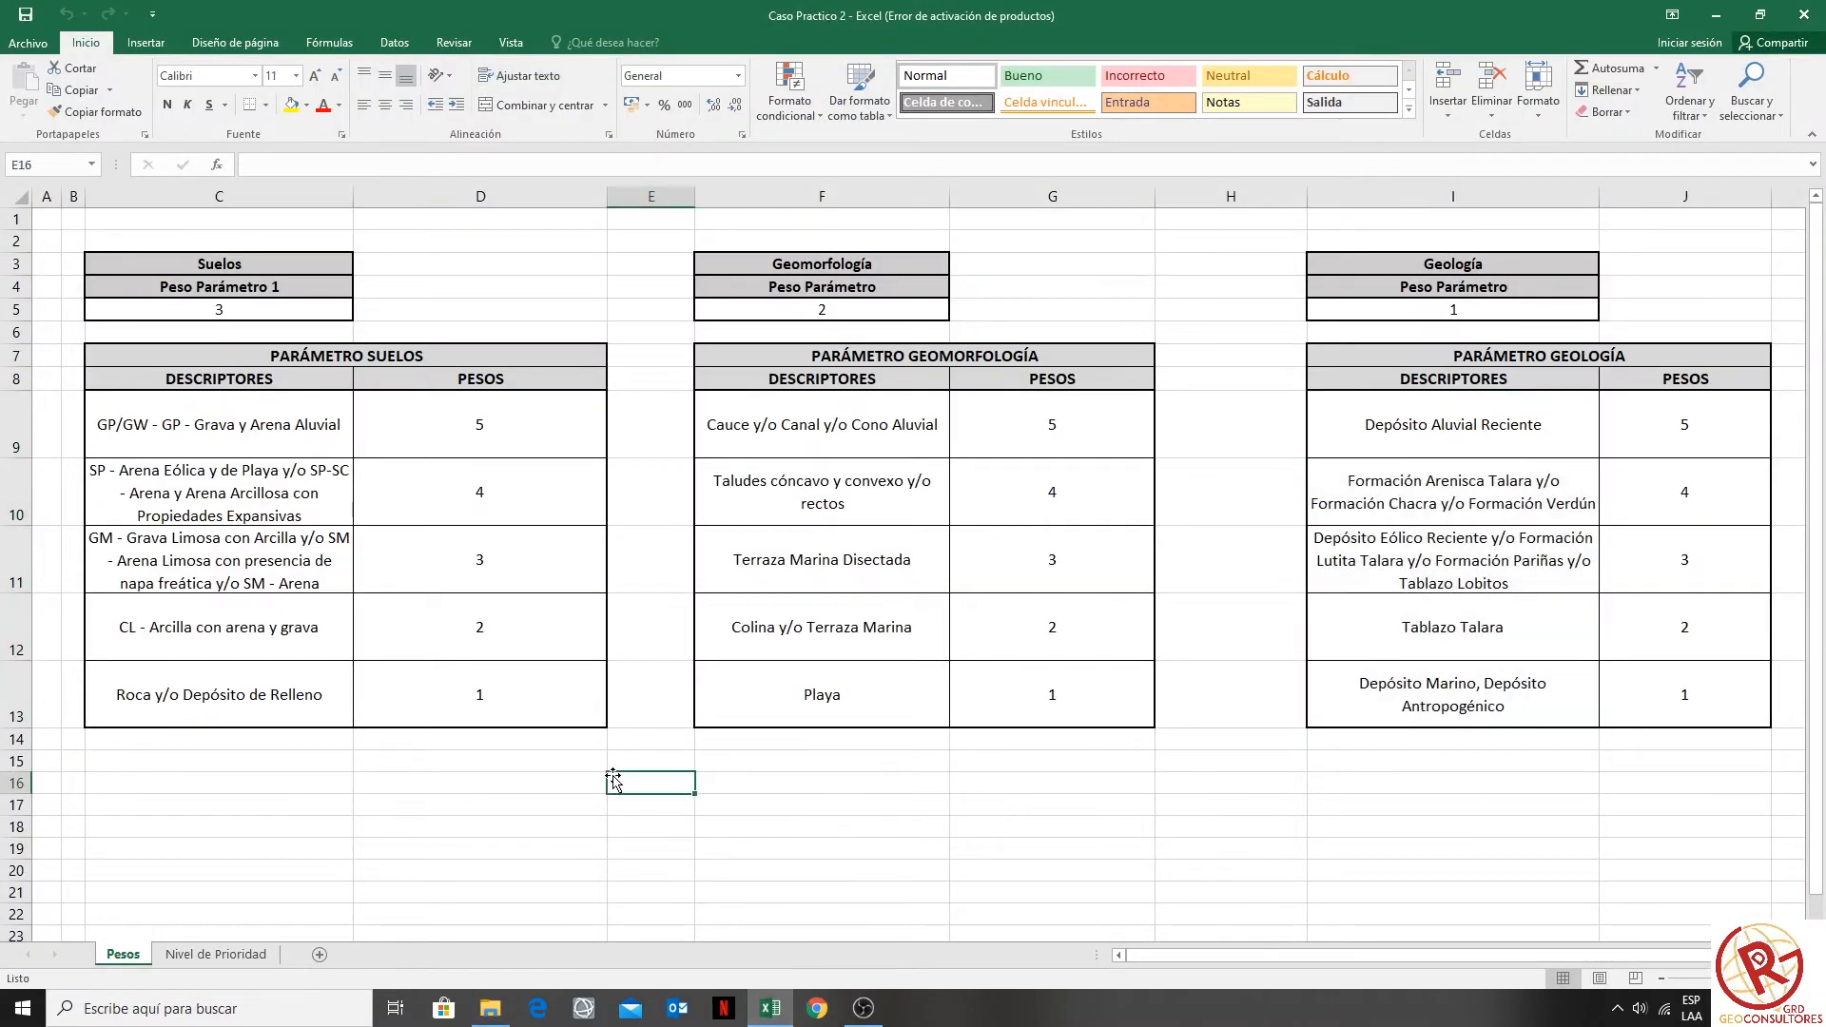
left_click(195, 955)
left_click(121, 959)
left_click_drag(191, 257, 482, 789)
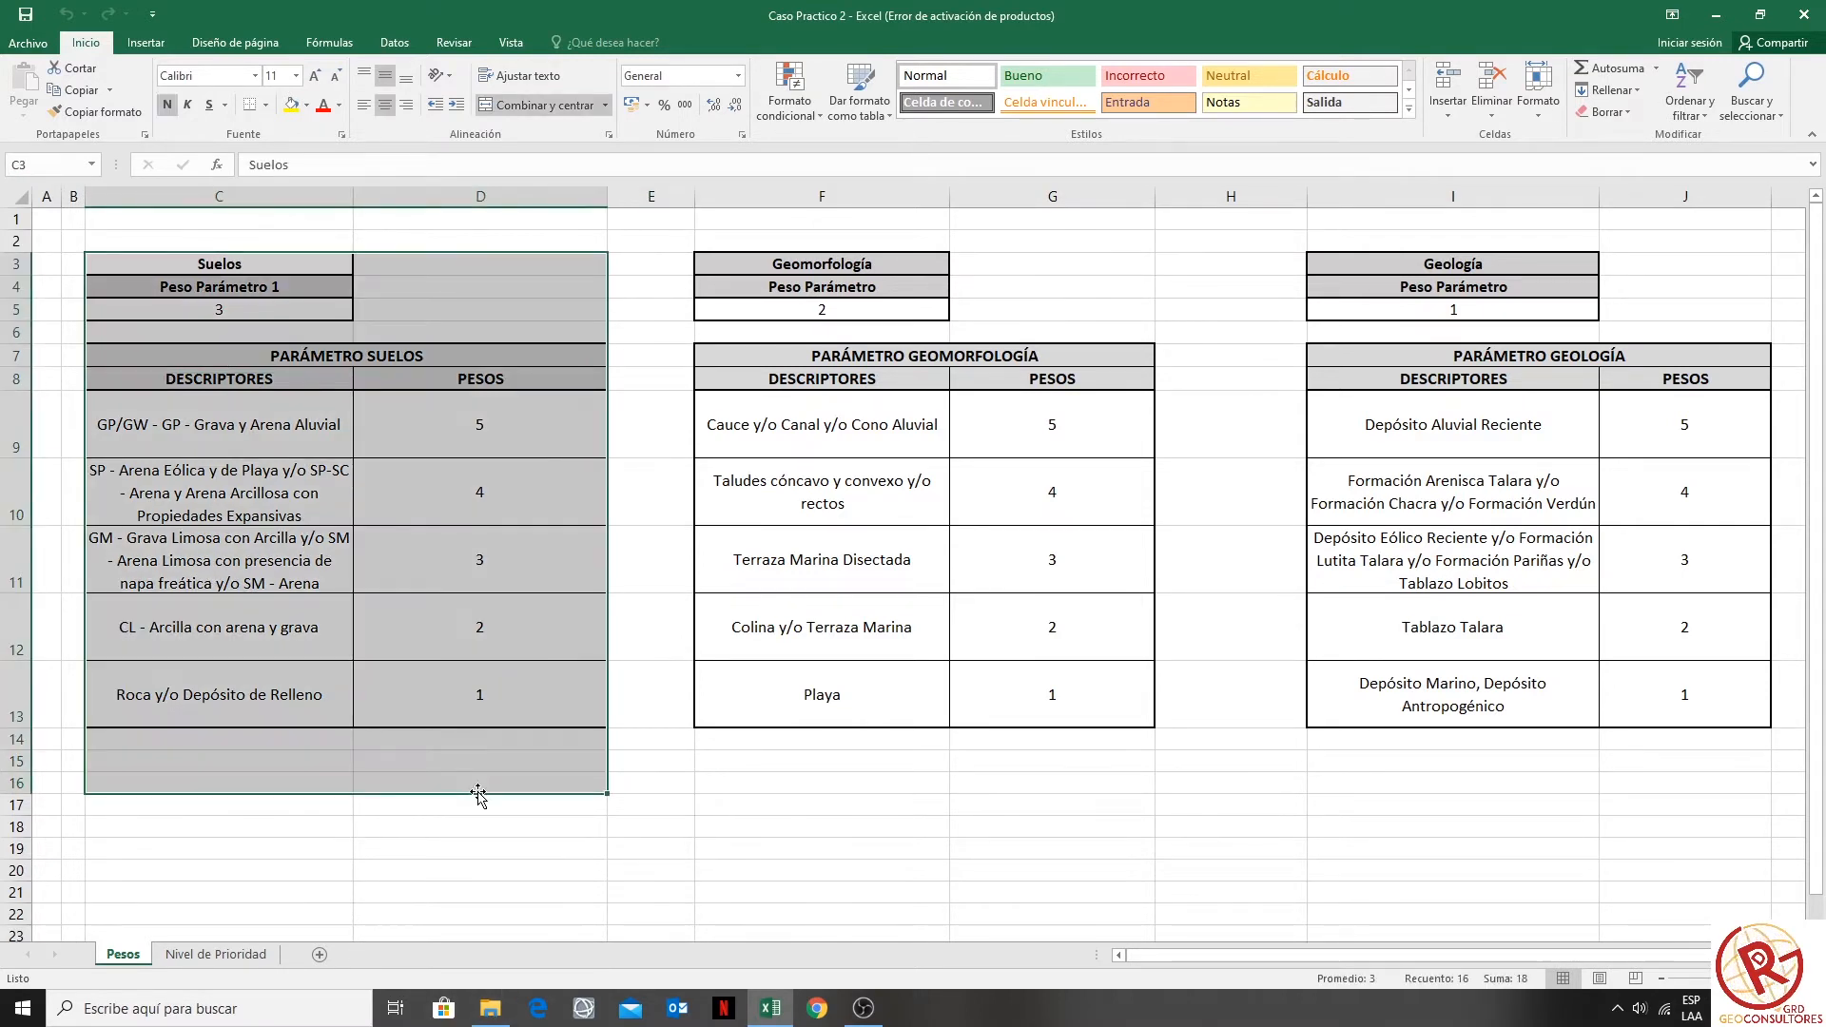
left_click_drag(884, 238, 1047, 847)
left_click_drag(1452, 238, 1698, 780)
left_click(347, 569)
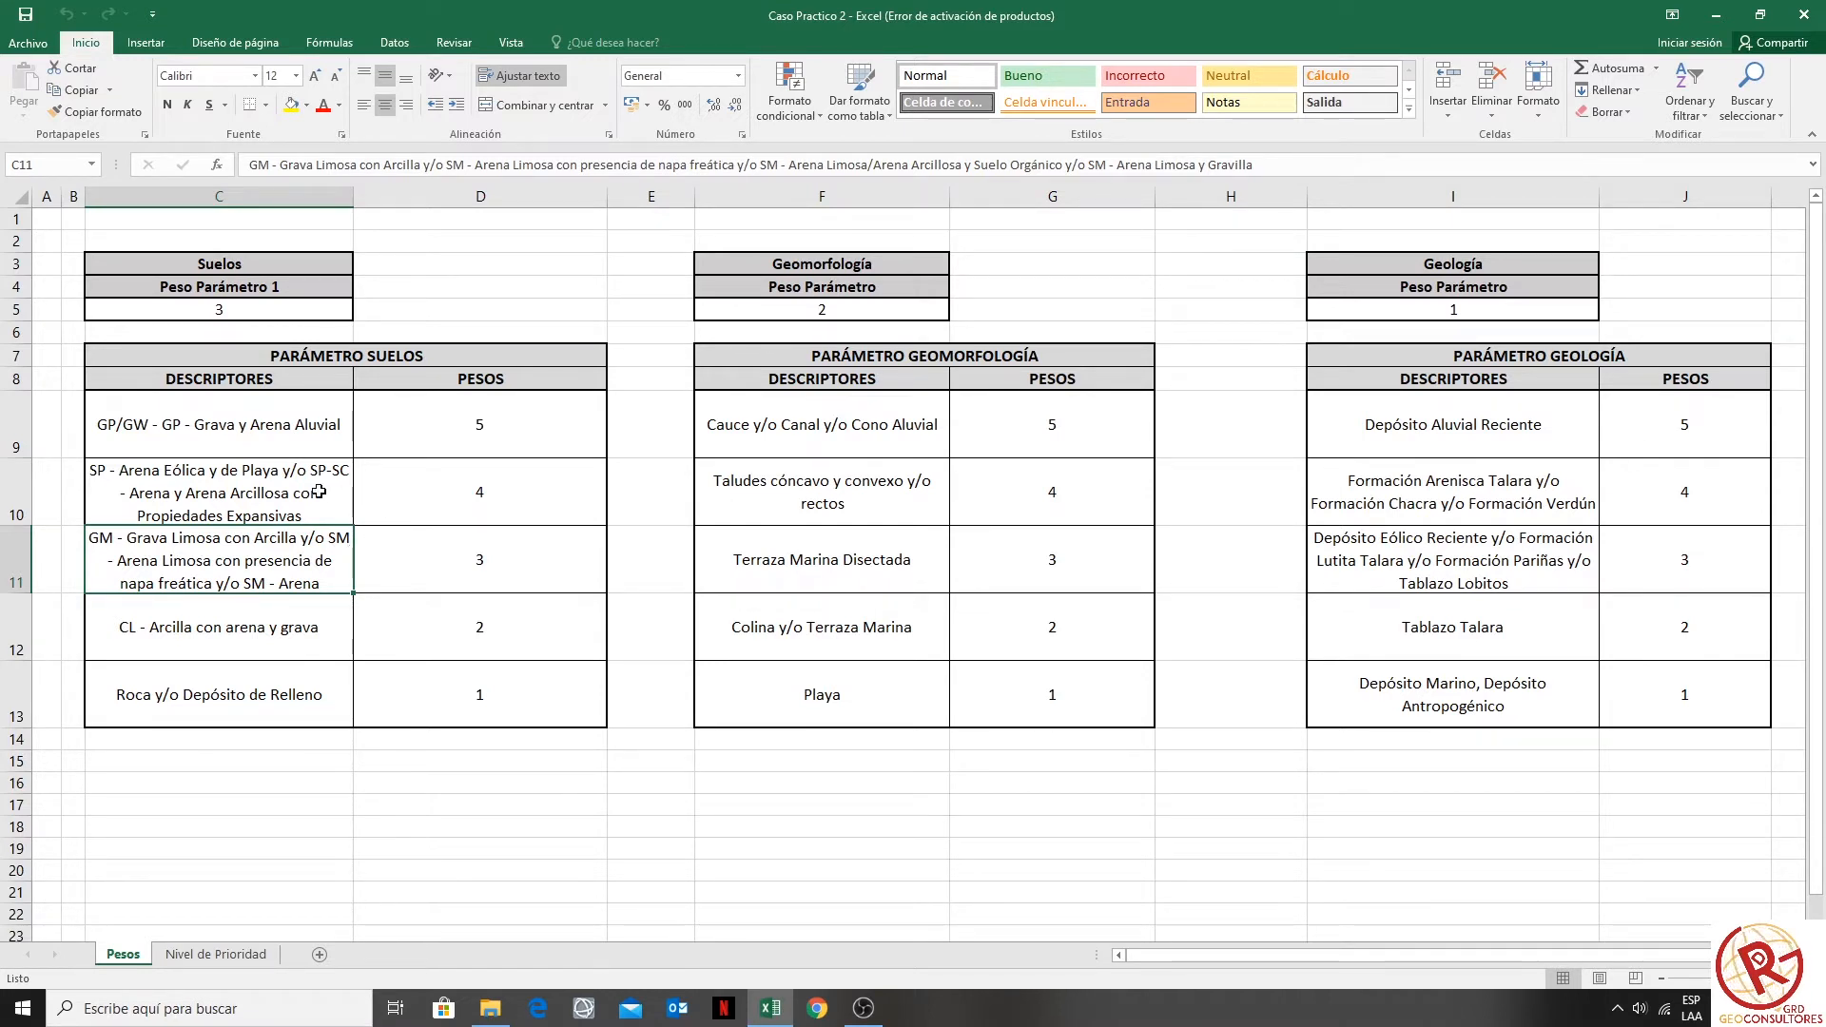
- Examine the descriptors in the Suelos, Geomorfología and Geología tables, including the SP - Arena Eólica y de Playa entry
left_click_drag(256, 431, 220, 739)
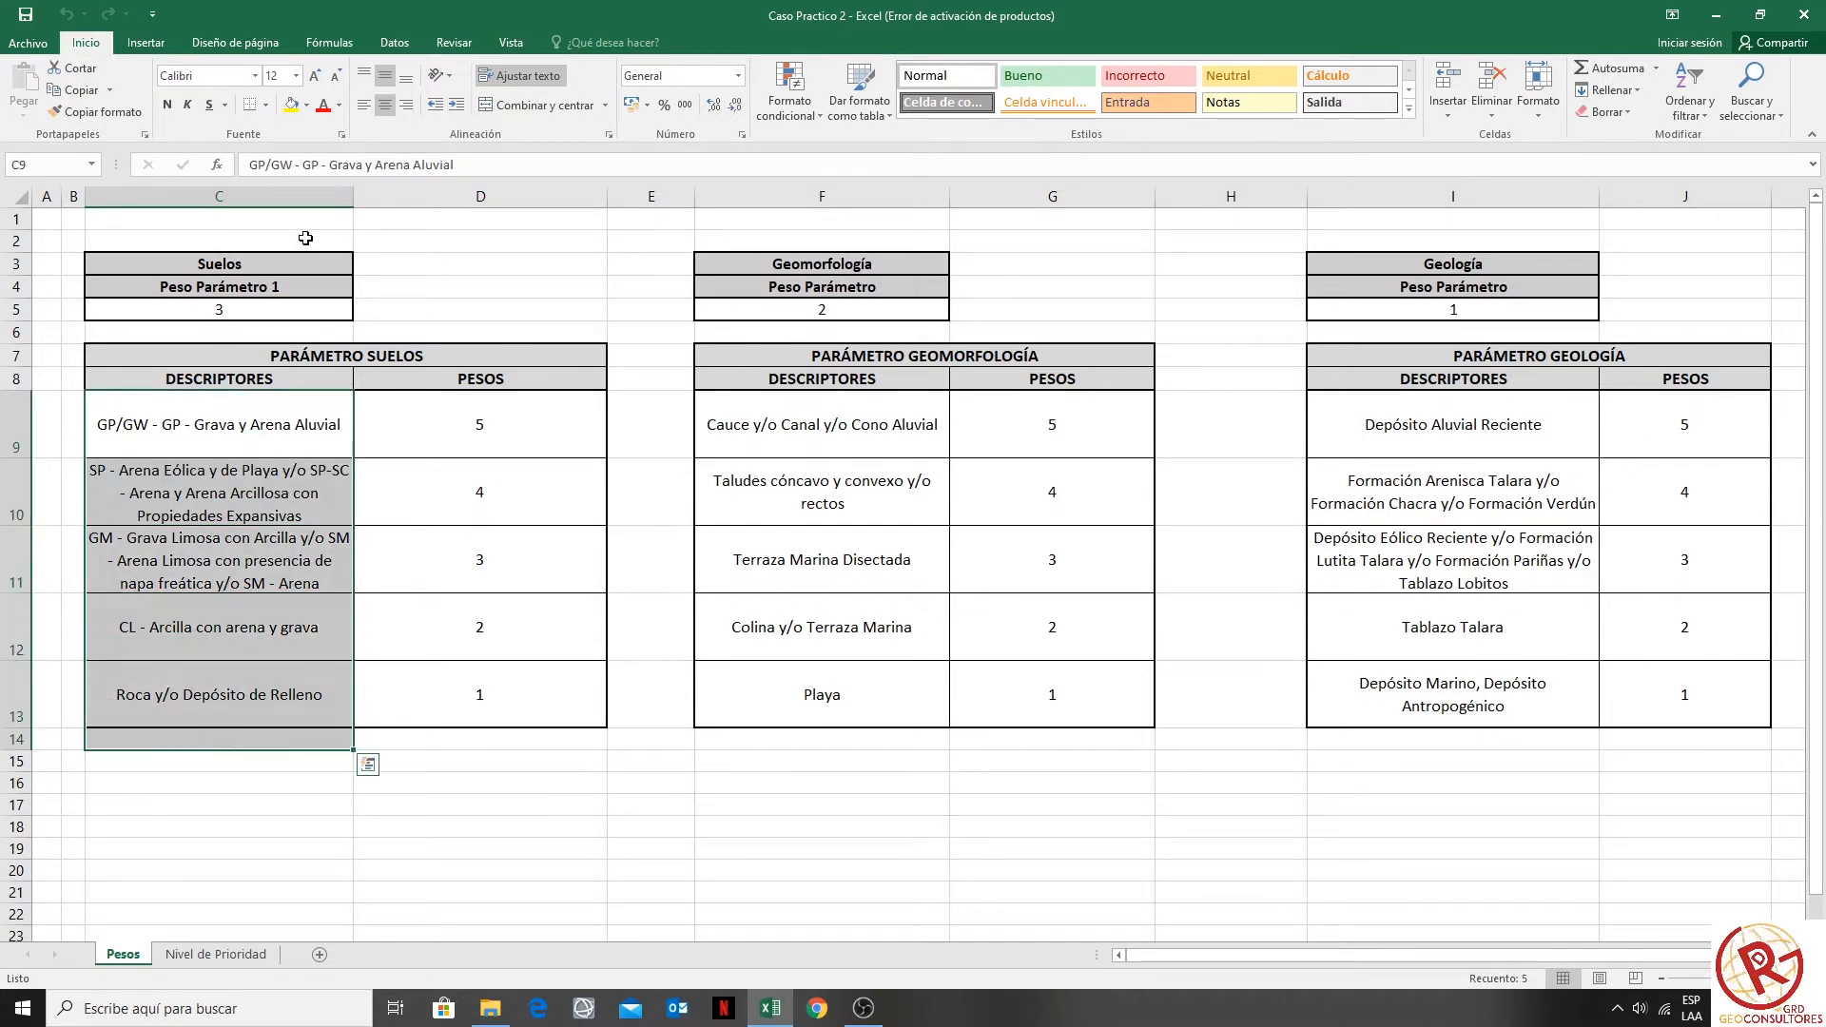
left_click(294, 442)
left_click_drag(278, 439, 228, 739)
left_click_drag(856, 425, 845, 697)
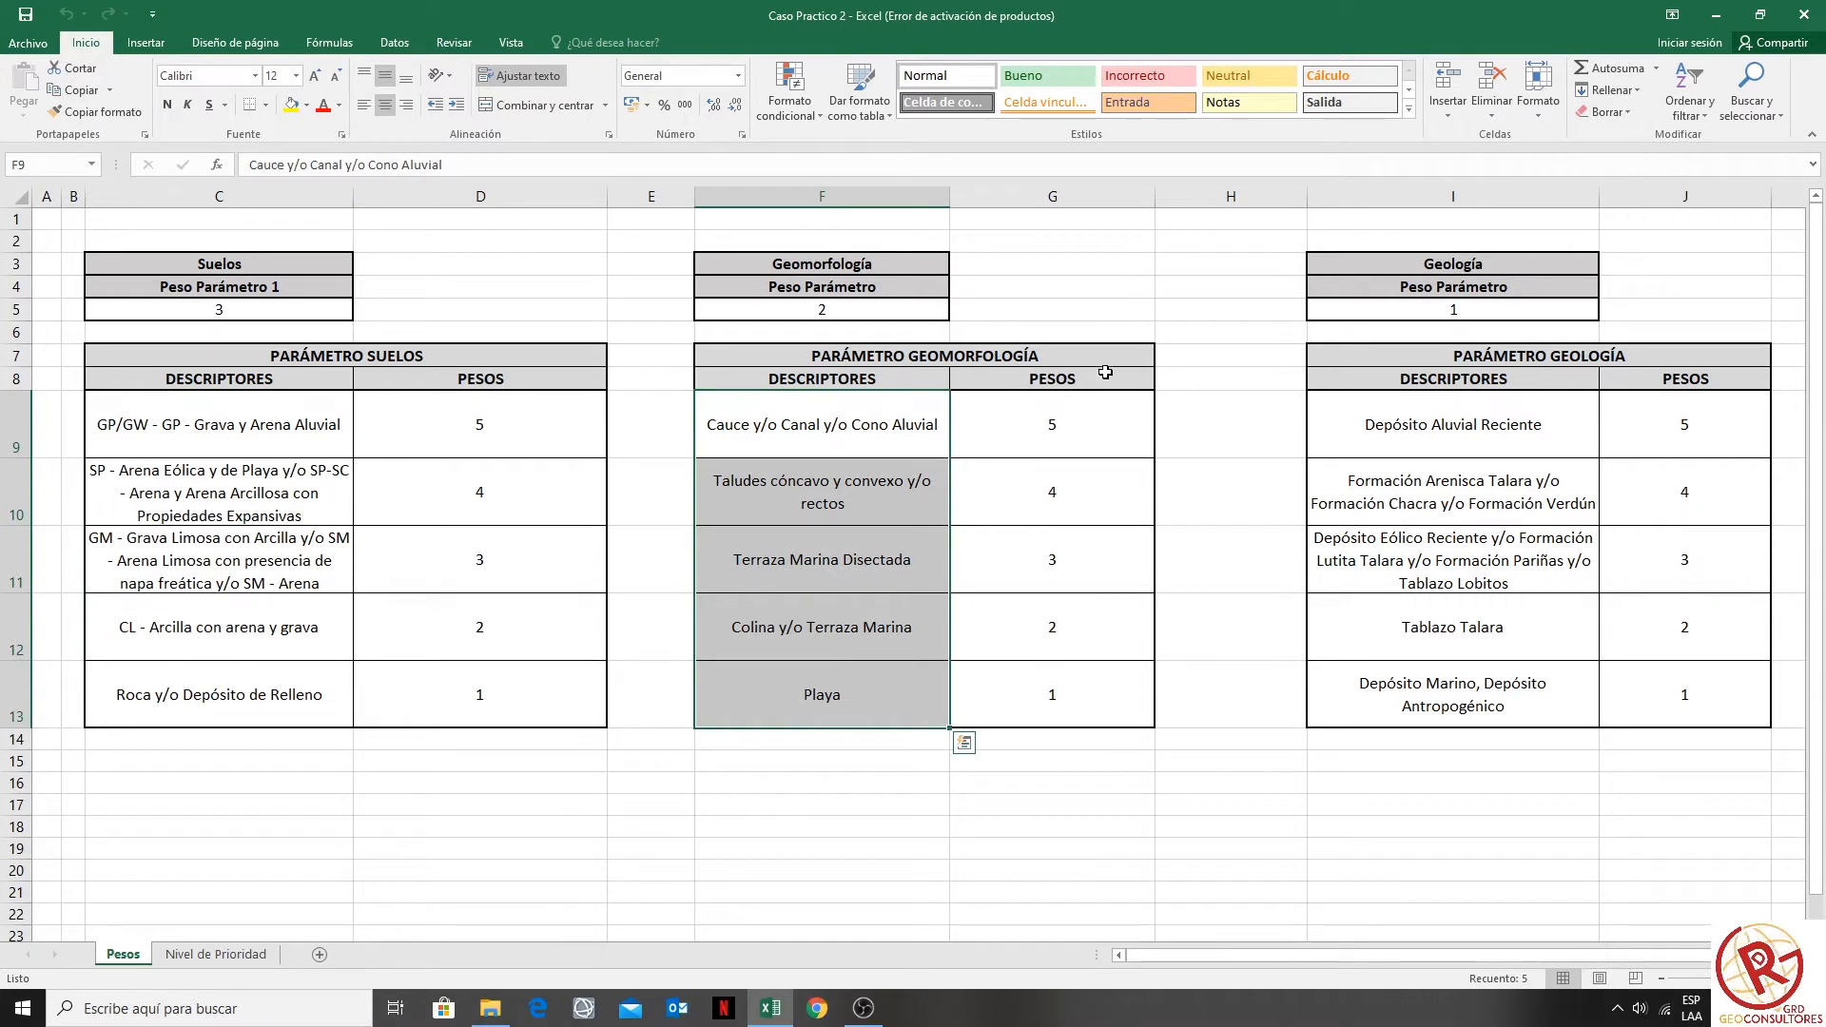
left_click_drag(1452, 436, 1480, 699)
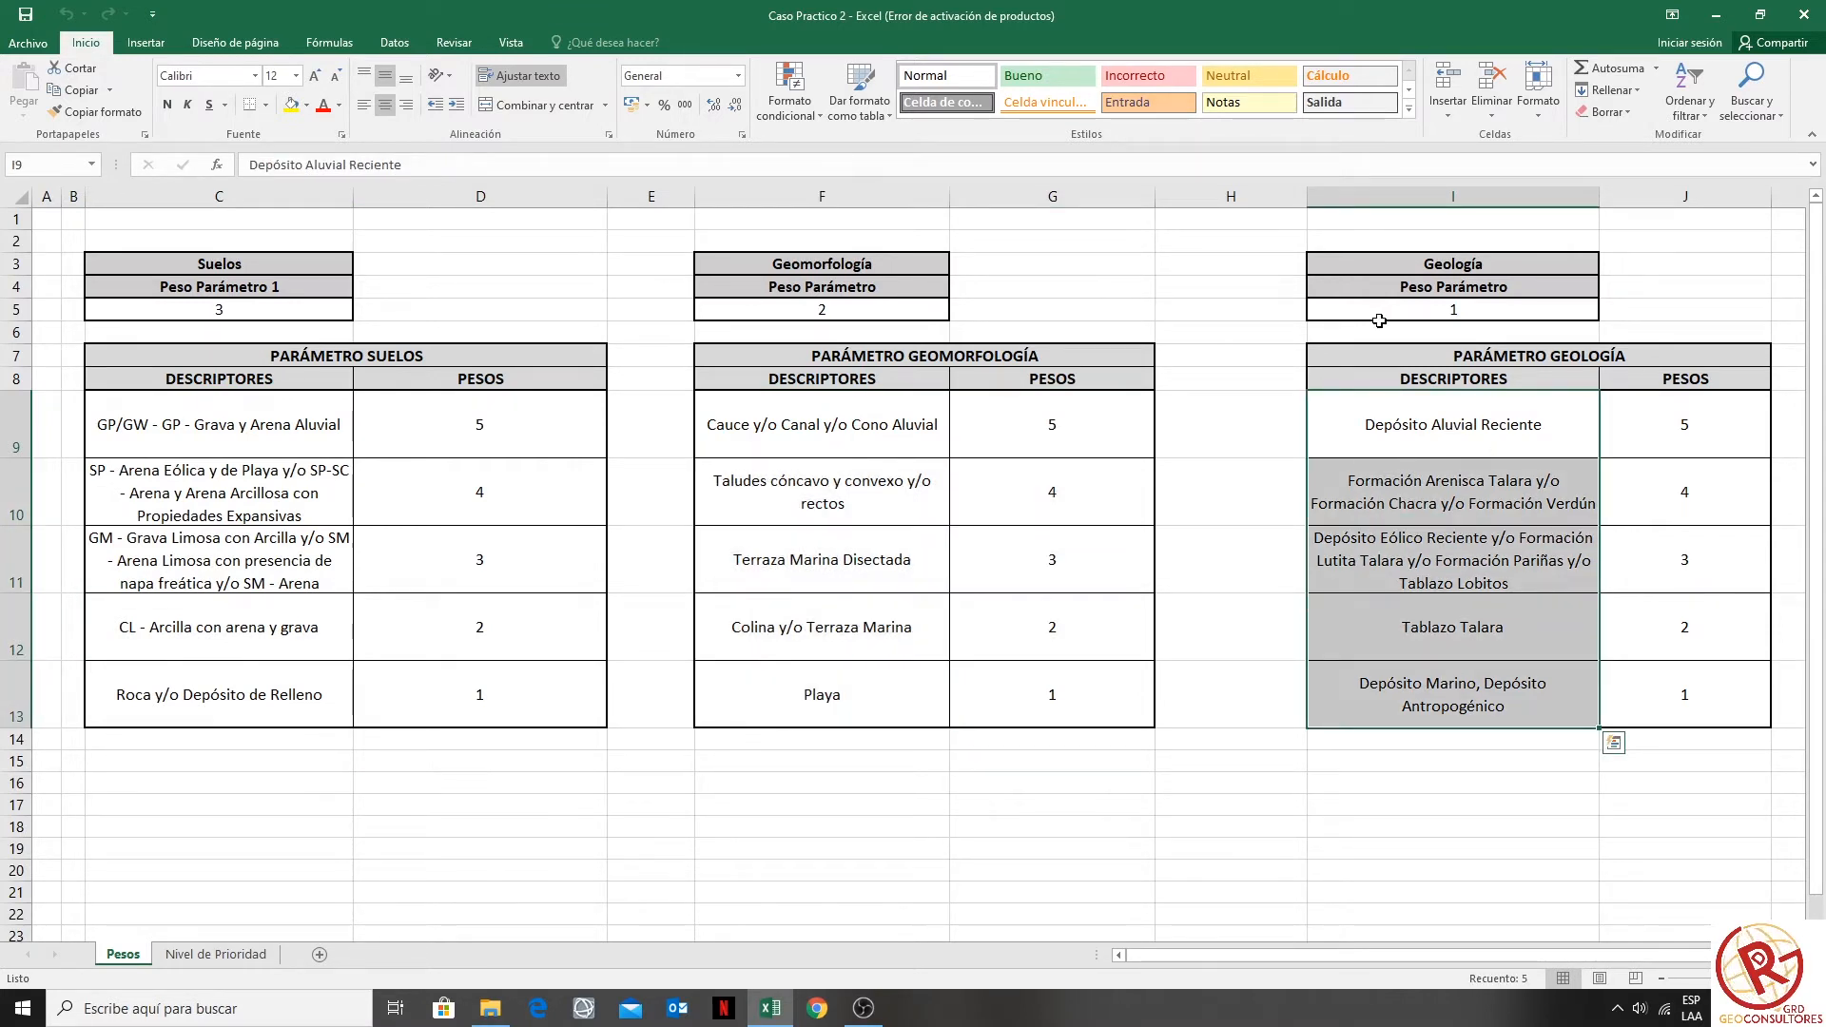
left_click(274, 516)
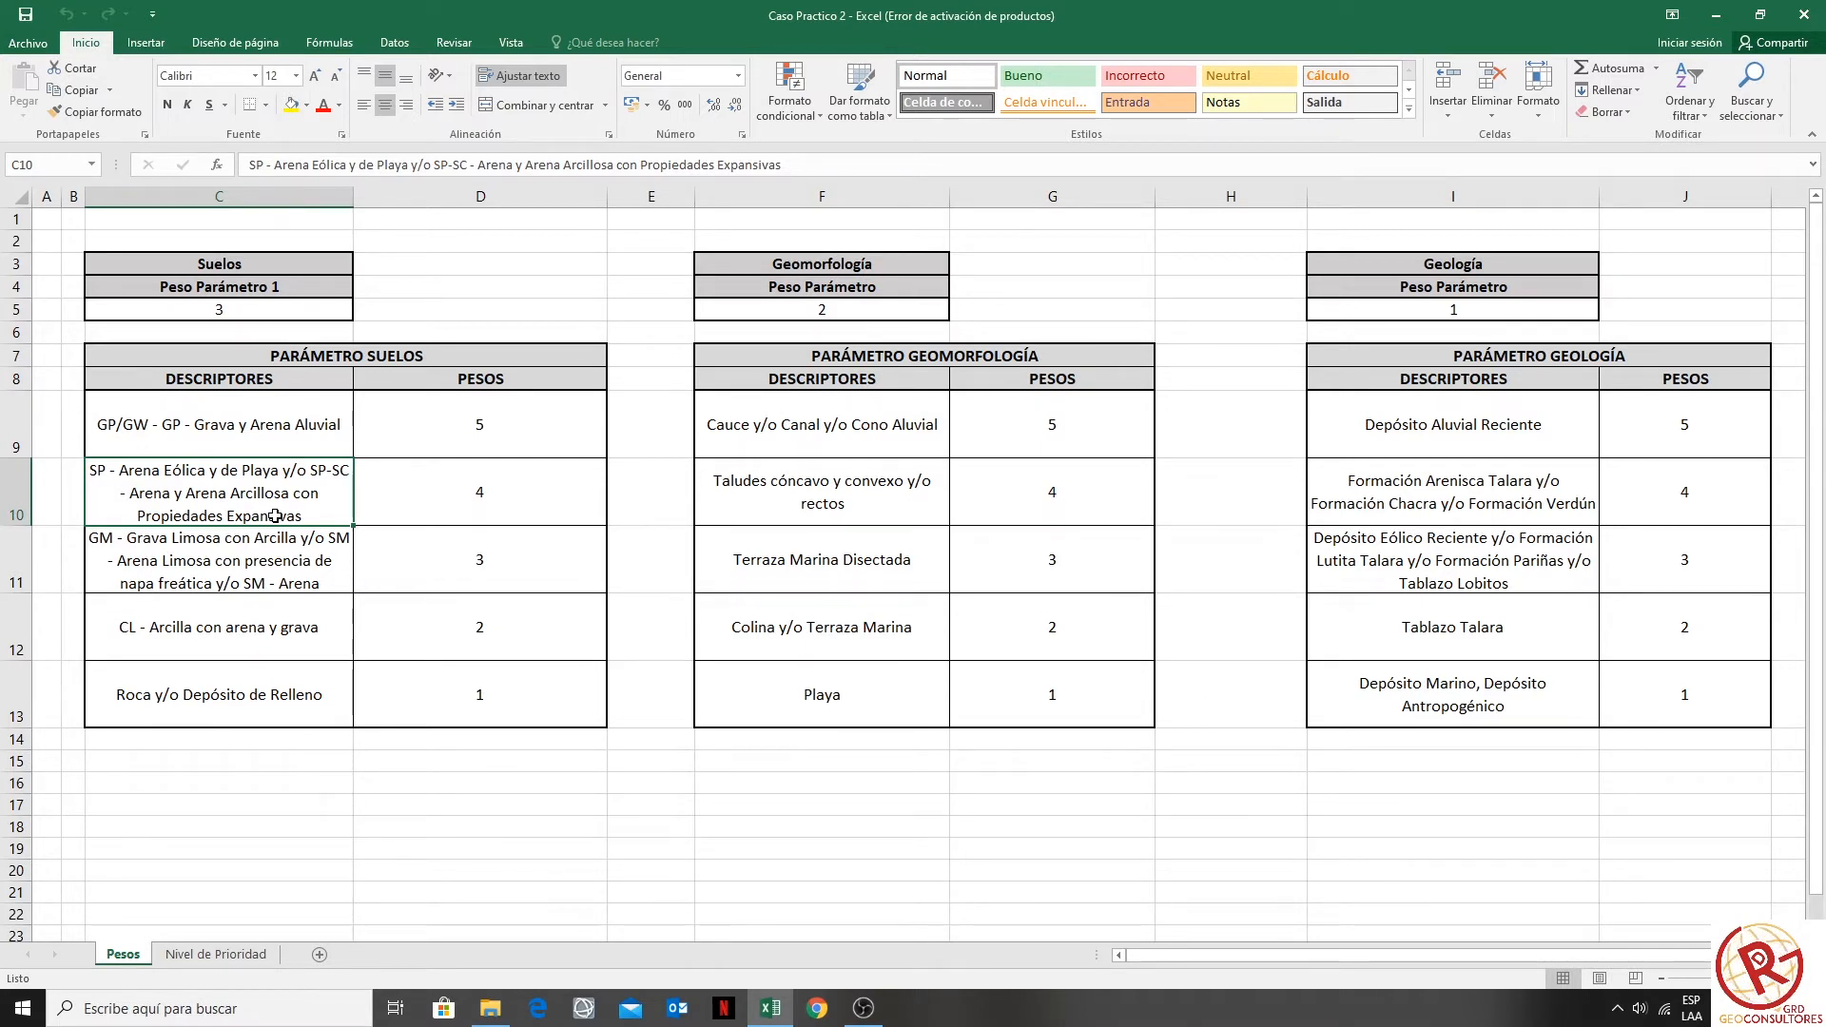
- Examine the Suelos descriptors with their weights and the Geomorfología descriptors on the Pesos sheet
left_click_drag(285, 408, 237, 694)
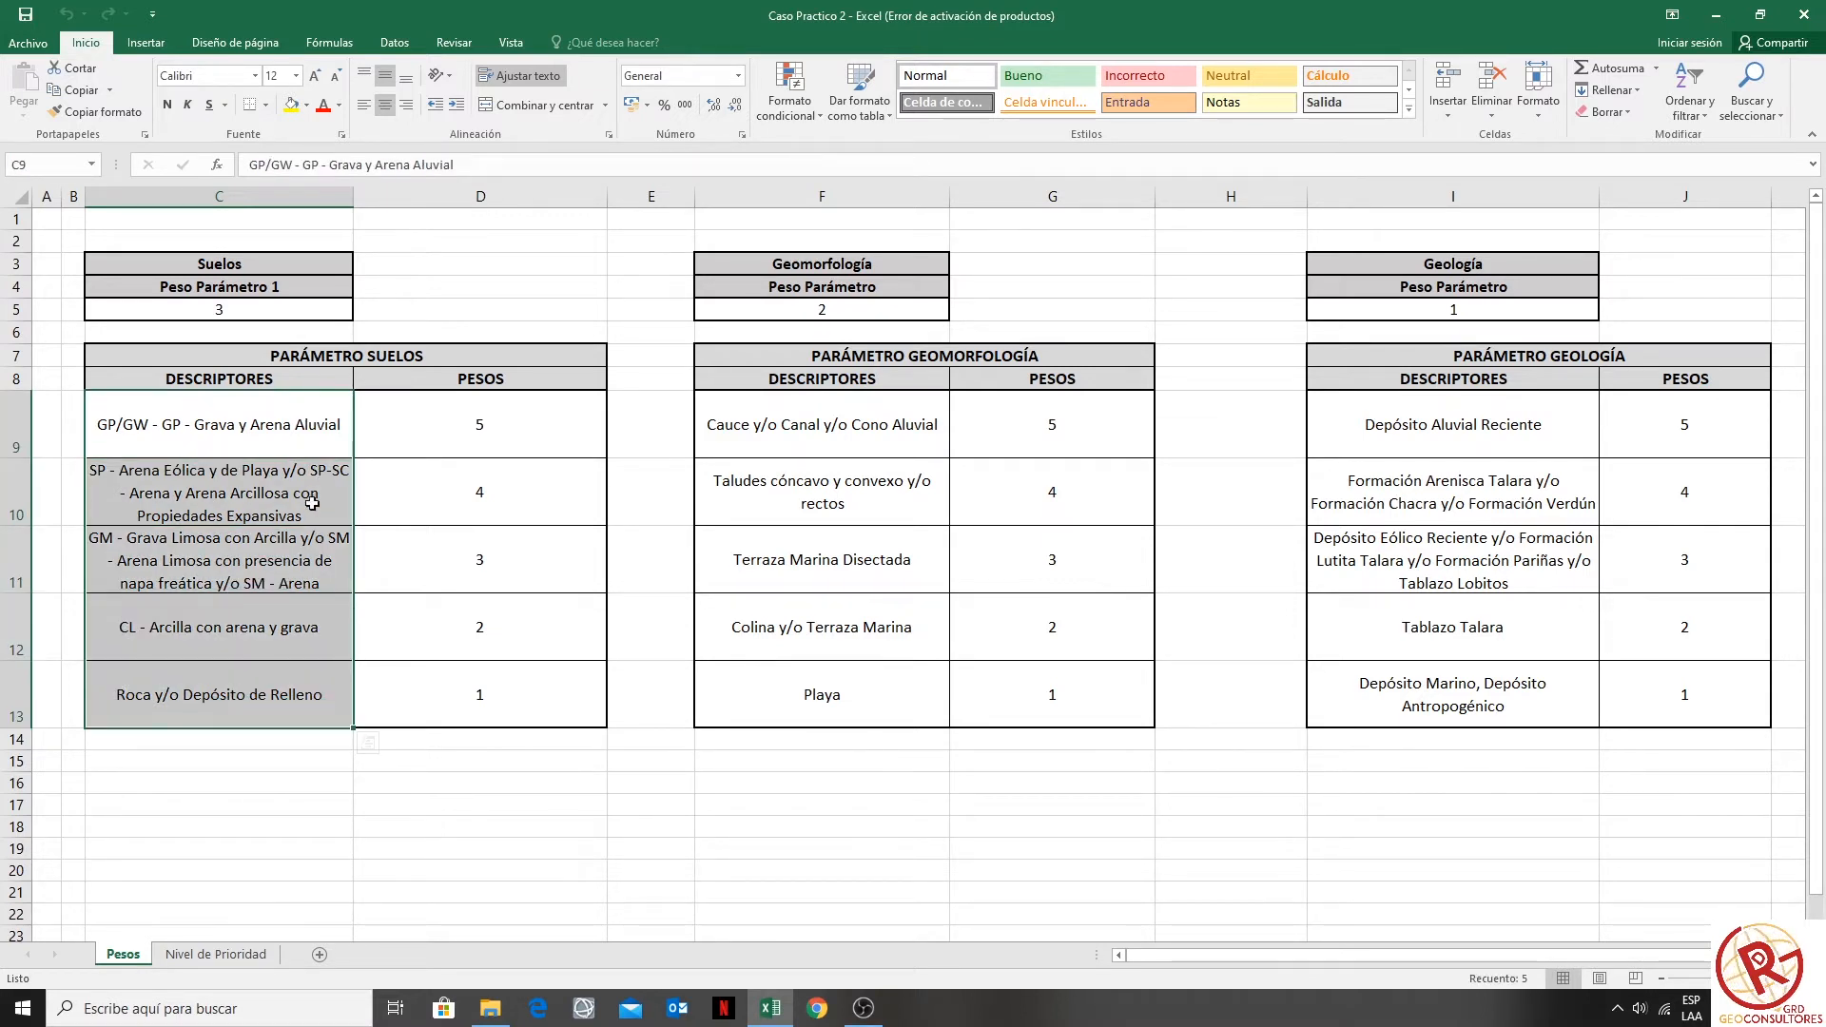
left_click_drag(481, 419, 479, 718)
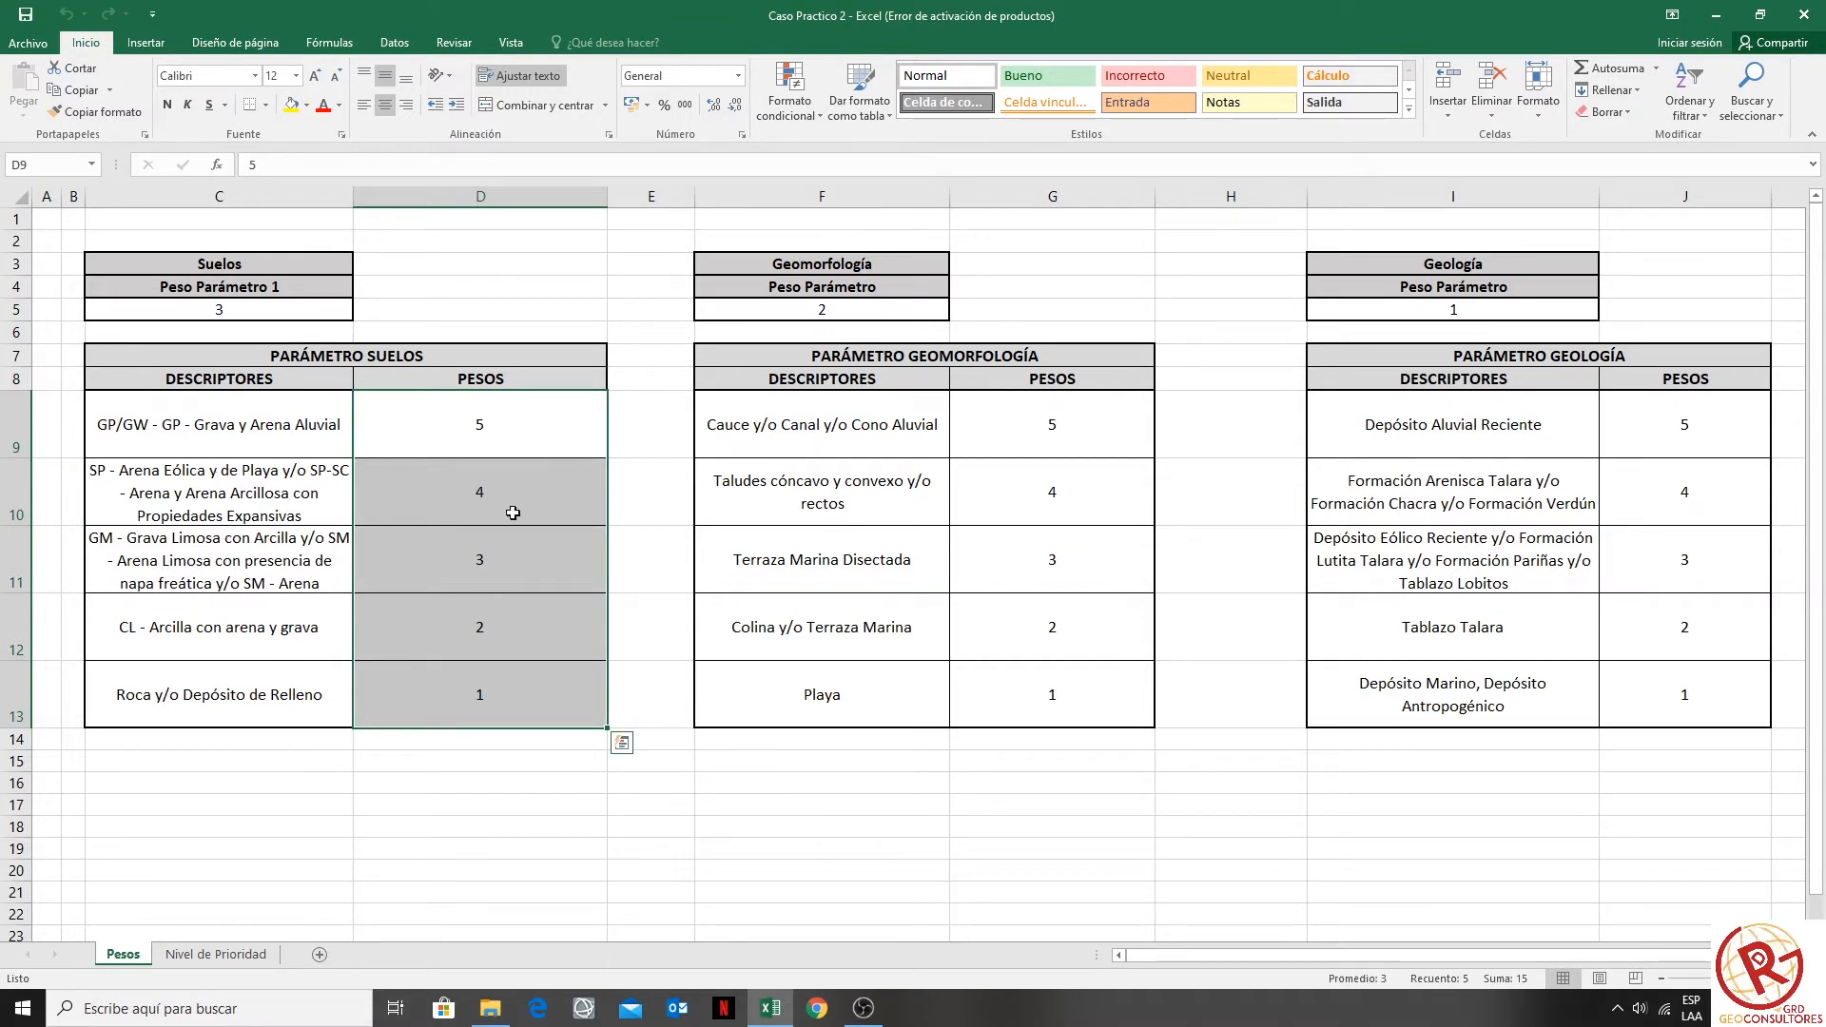
left_click_drag(810, 415, 823, 680)
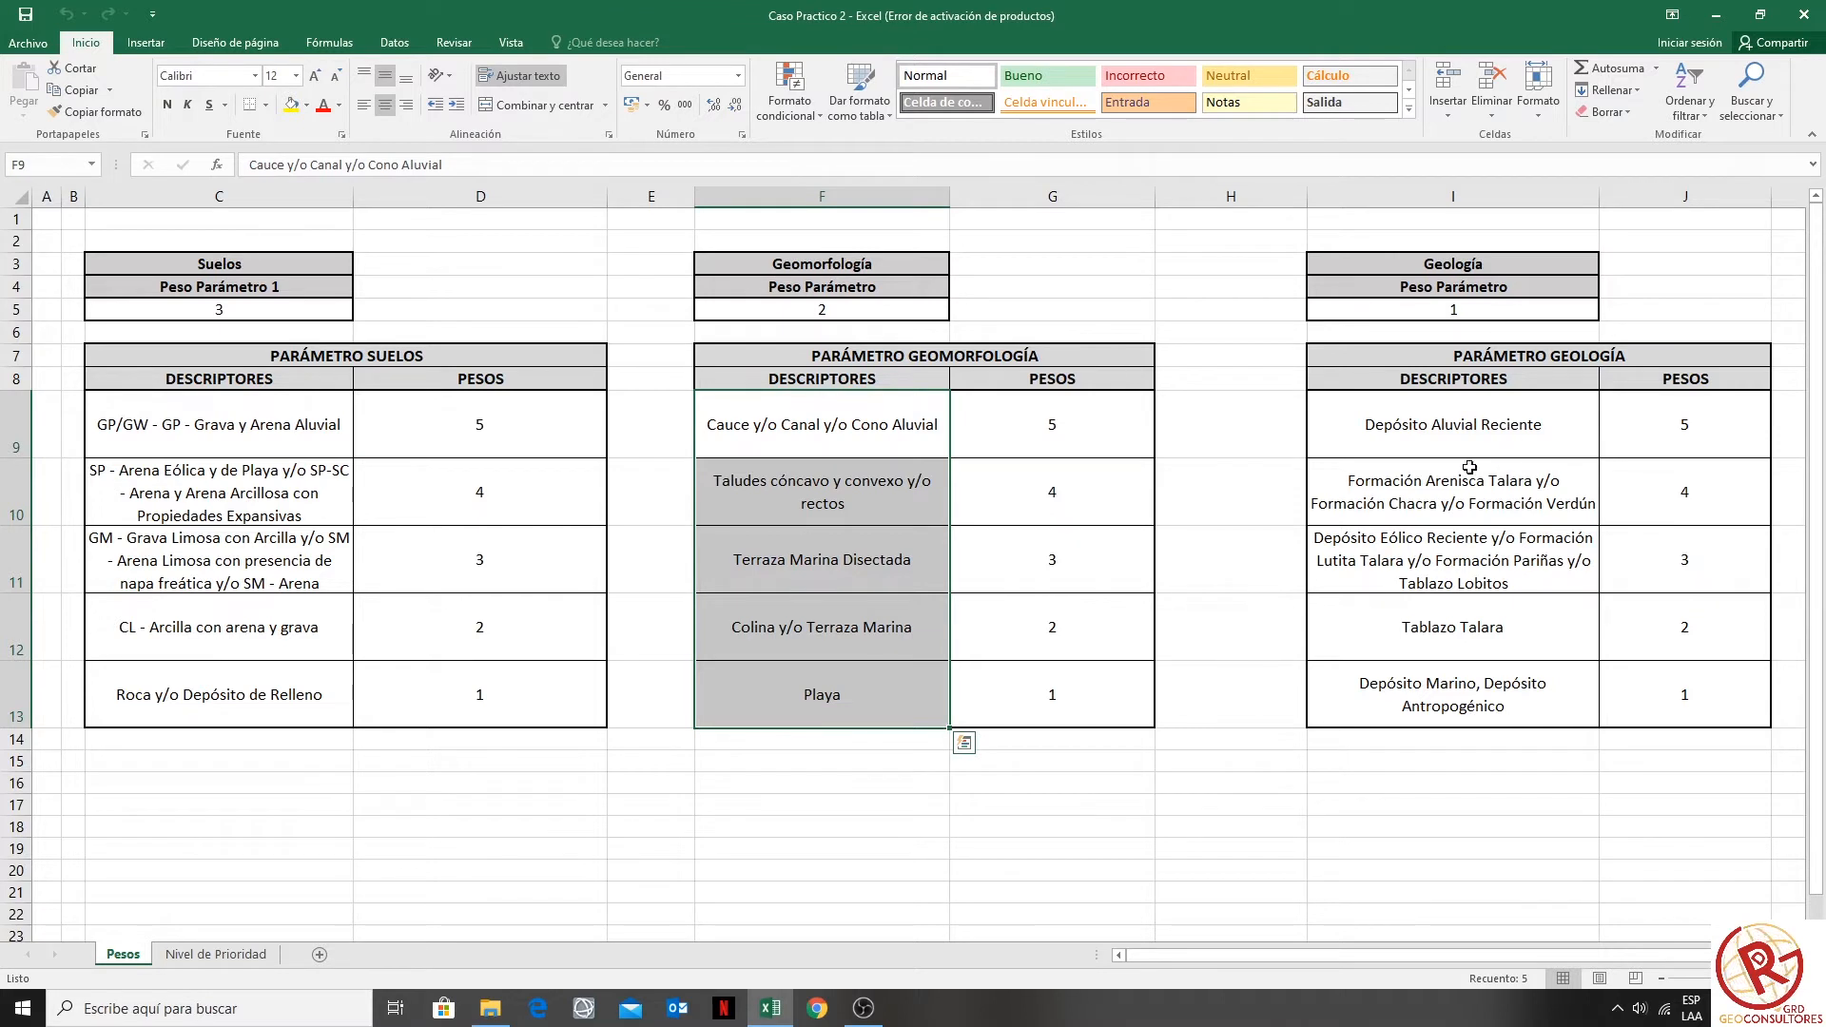
left_click_drag(200, 426, 428, 687)
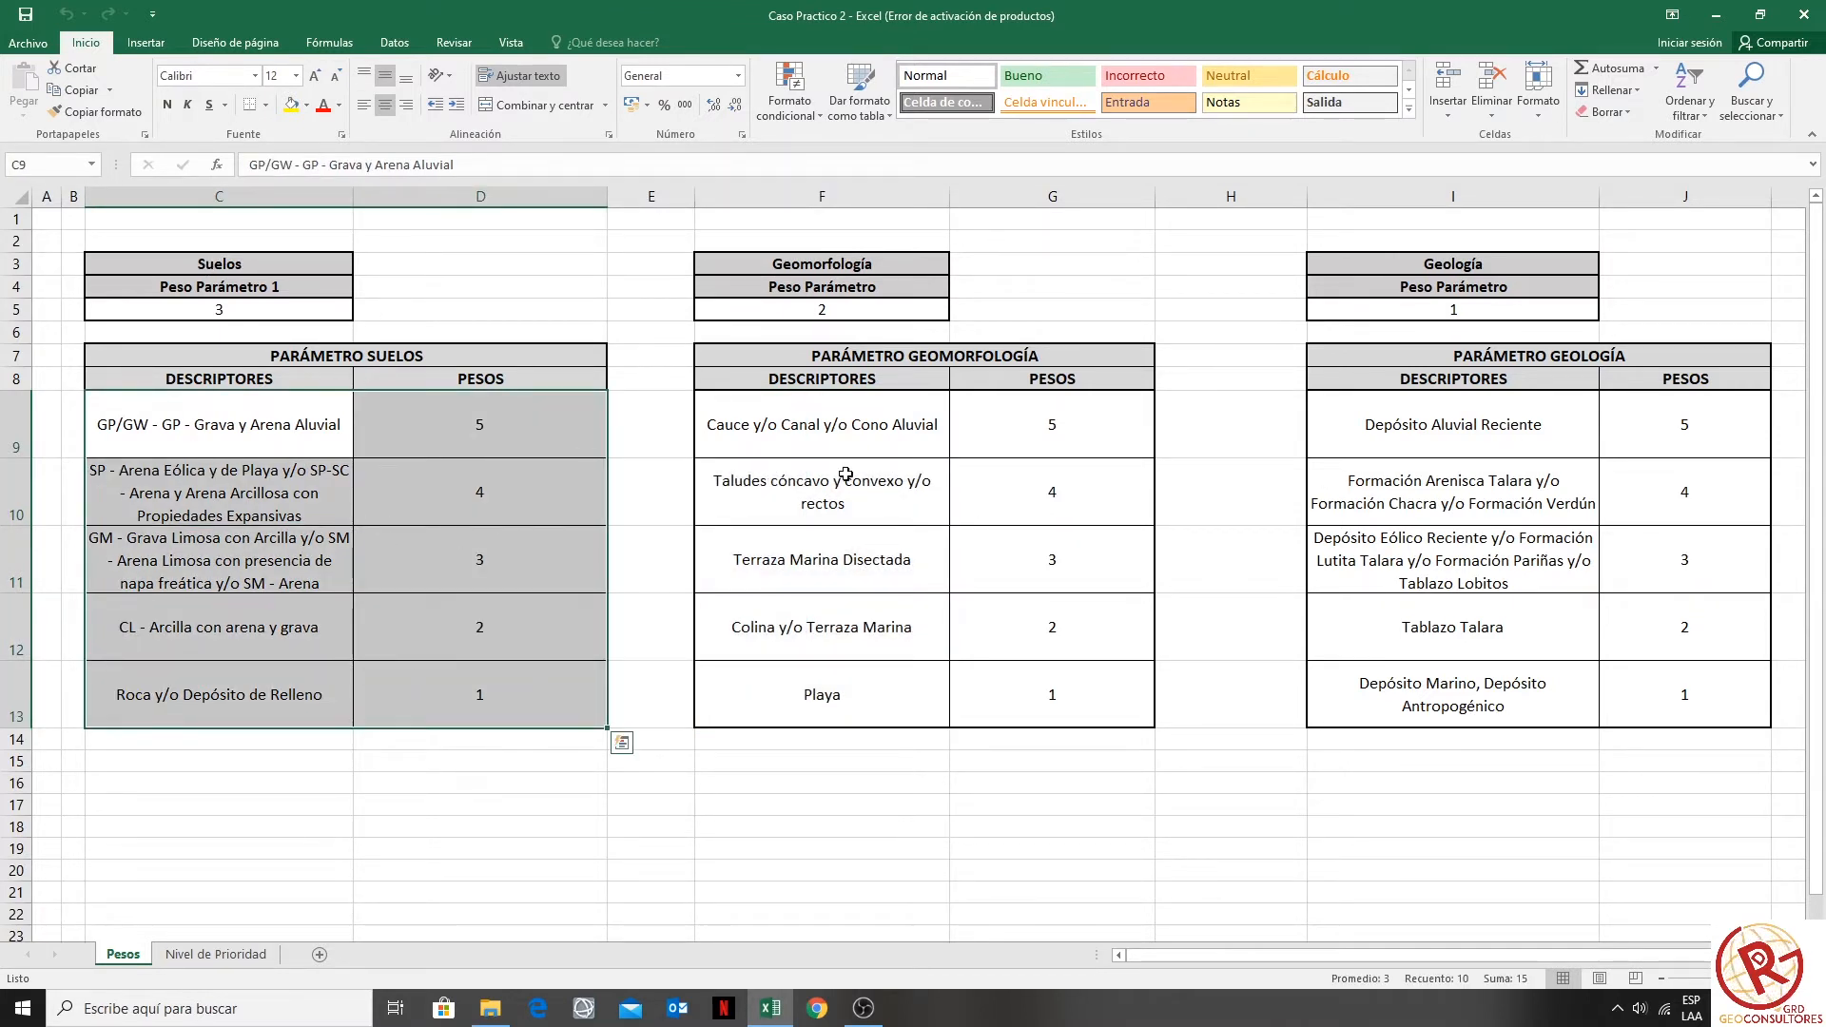
- Check the weights assigned in the Geomorfología table, from Cauce y/o Canal y/o Cono Aluvial to Colina y/o Terraza Marina
left_click(988, 538)
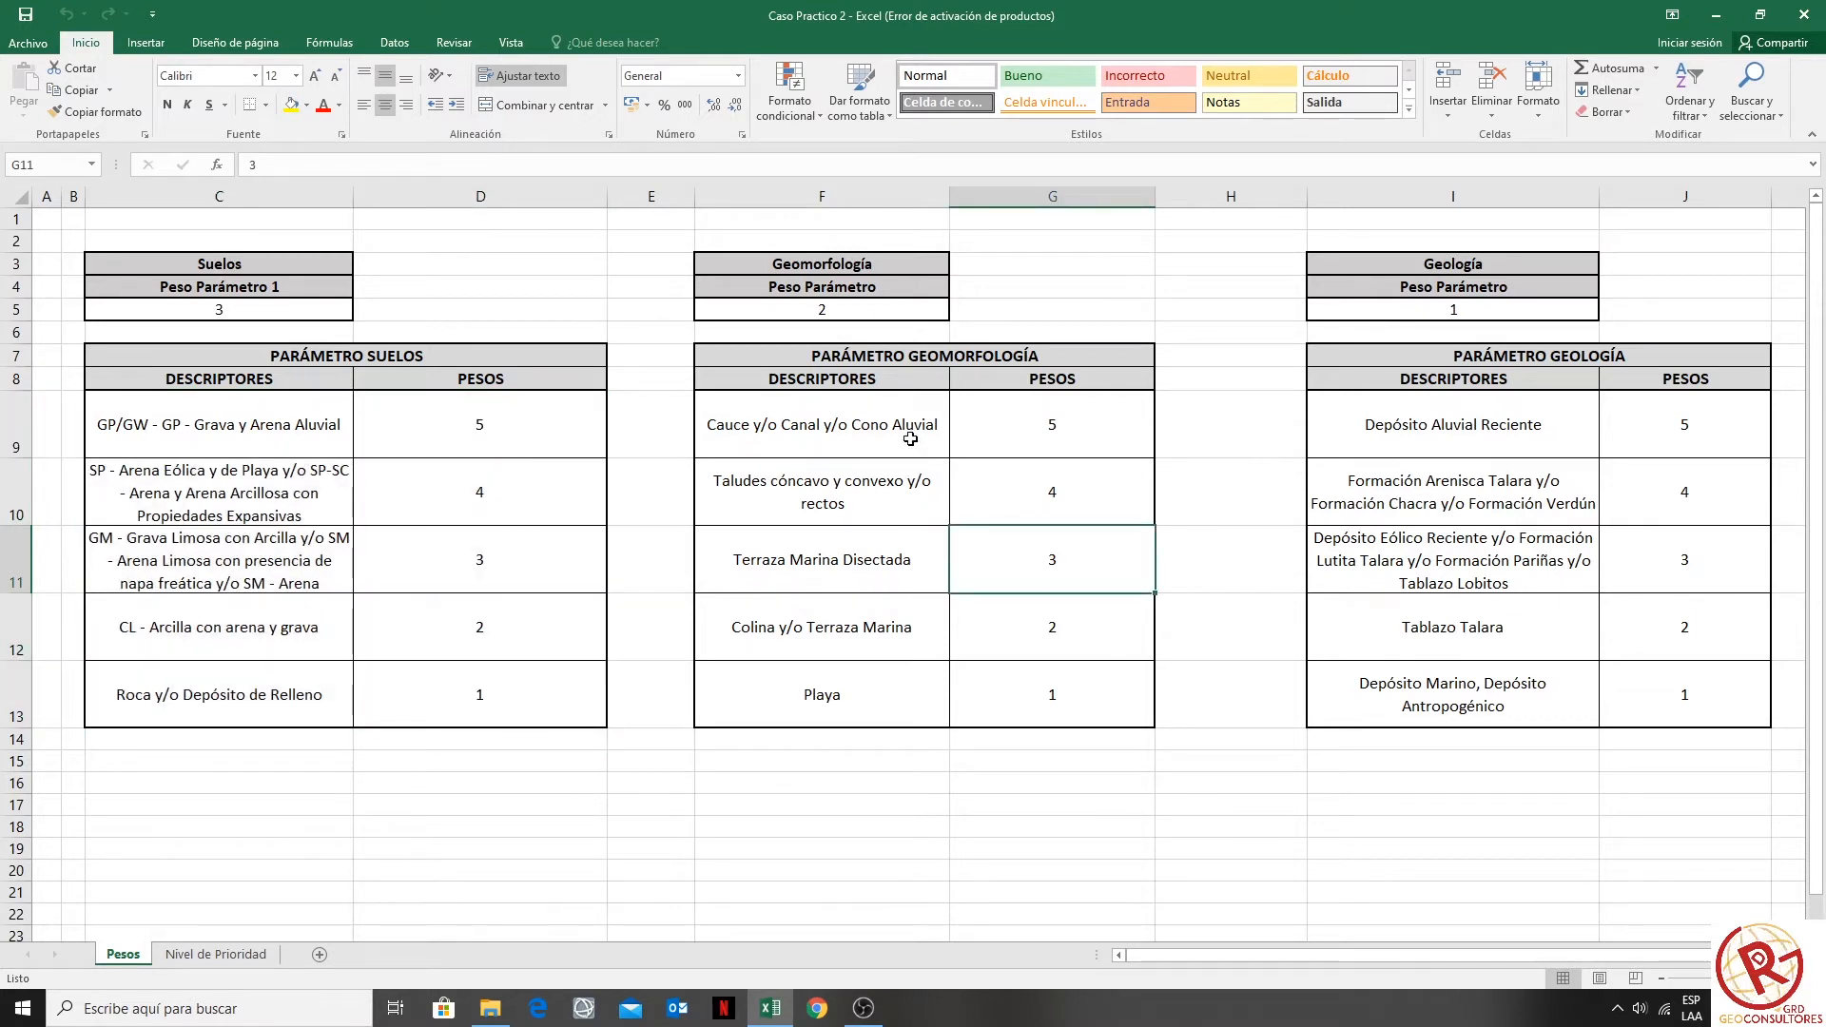
left_click(873, 424)
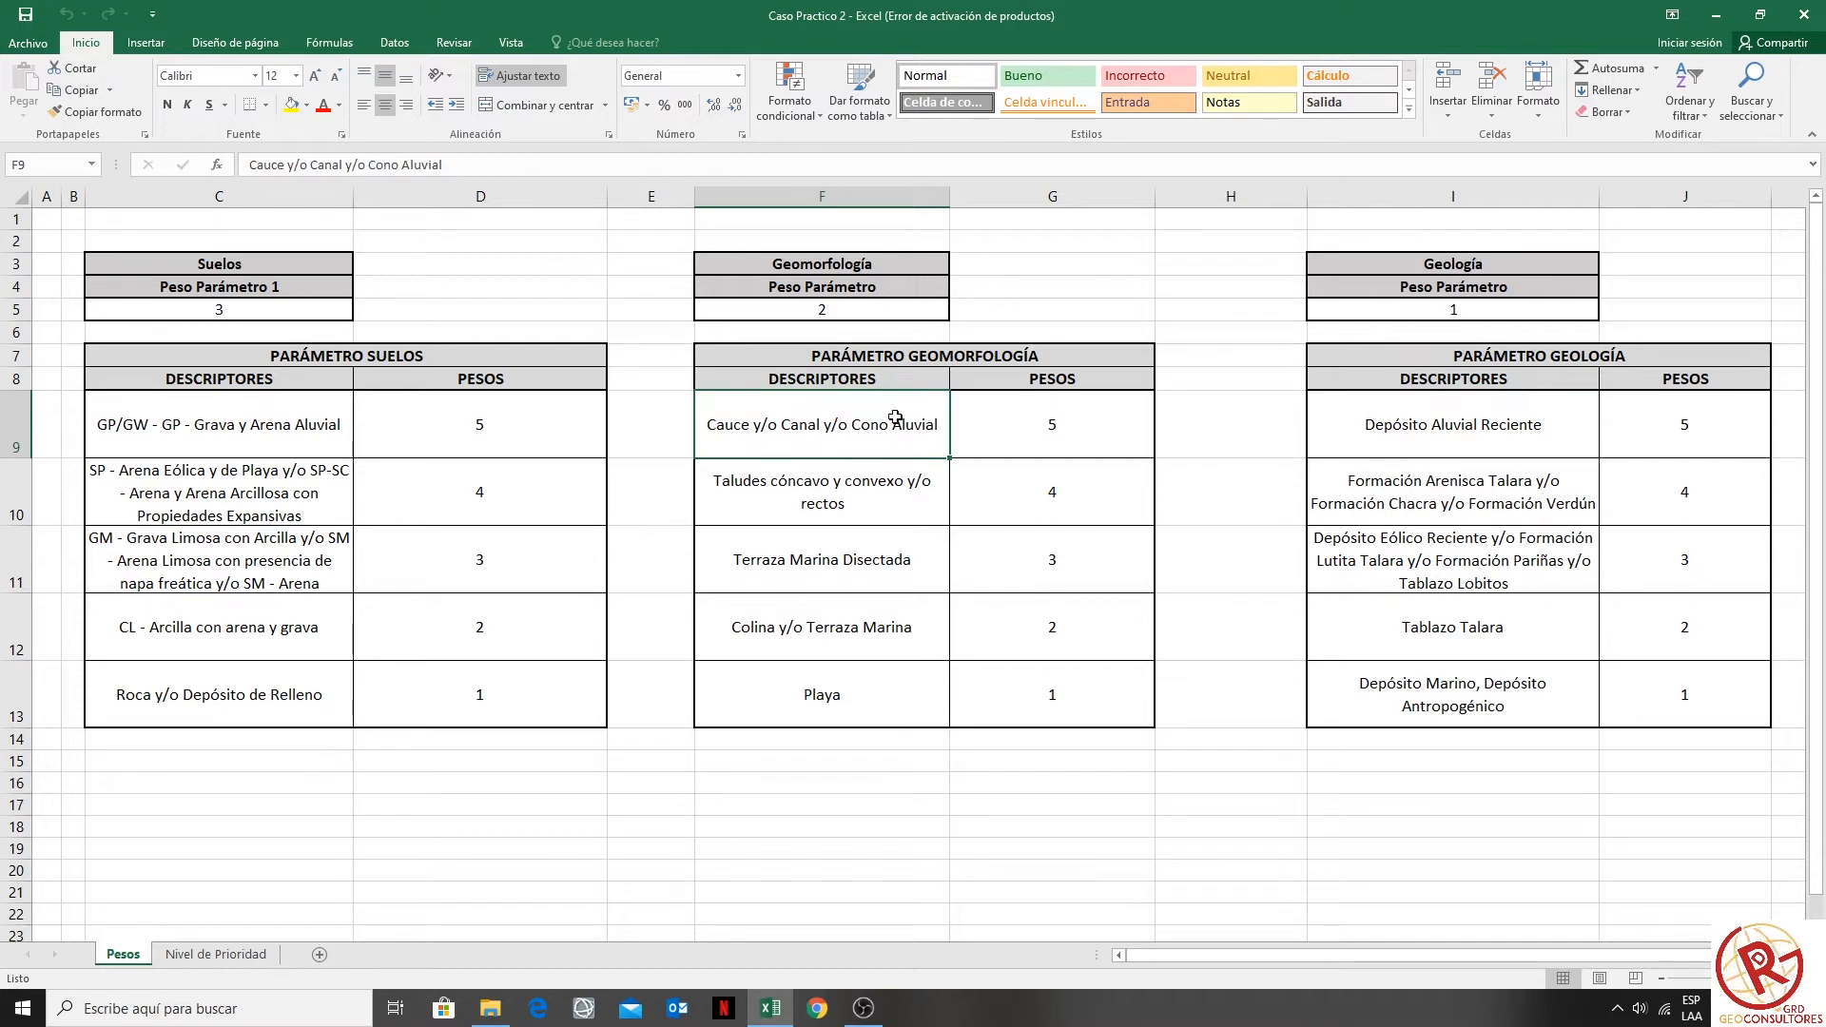
left_click(1073, 424)
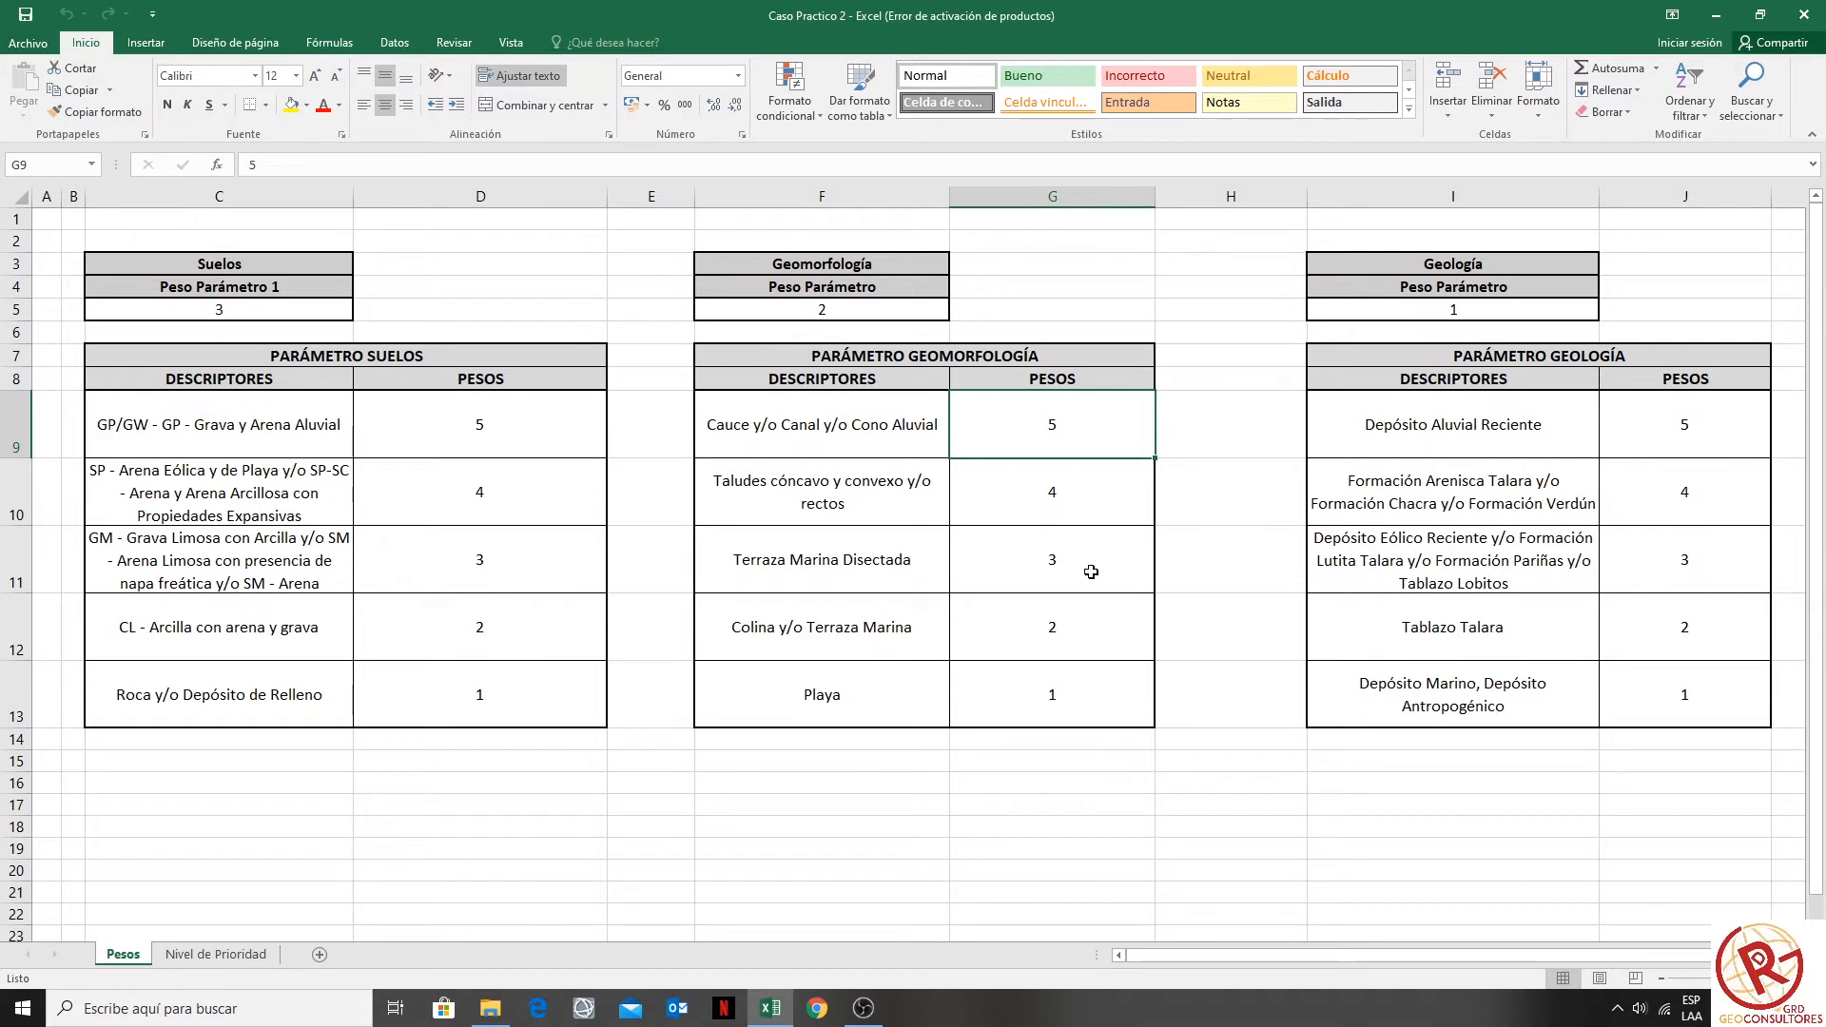
left_click_drag(876, 628, 1015, 631)
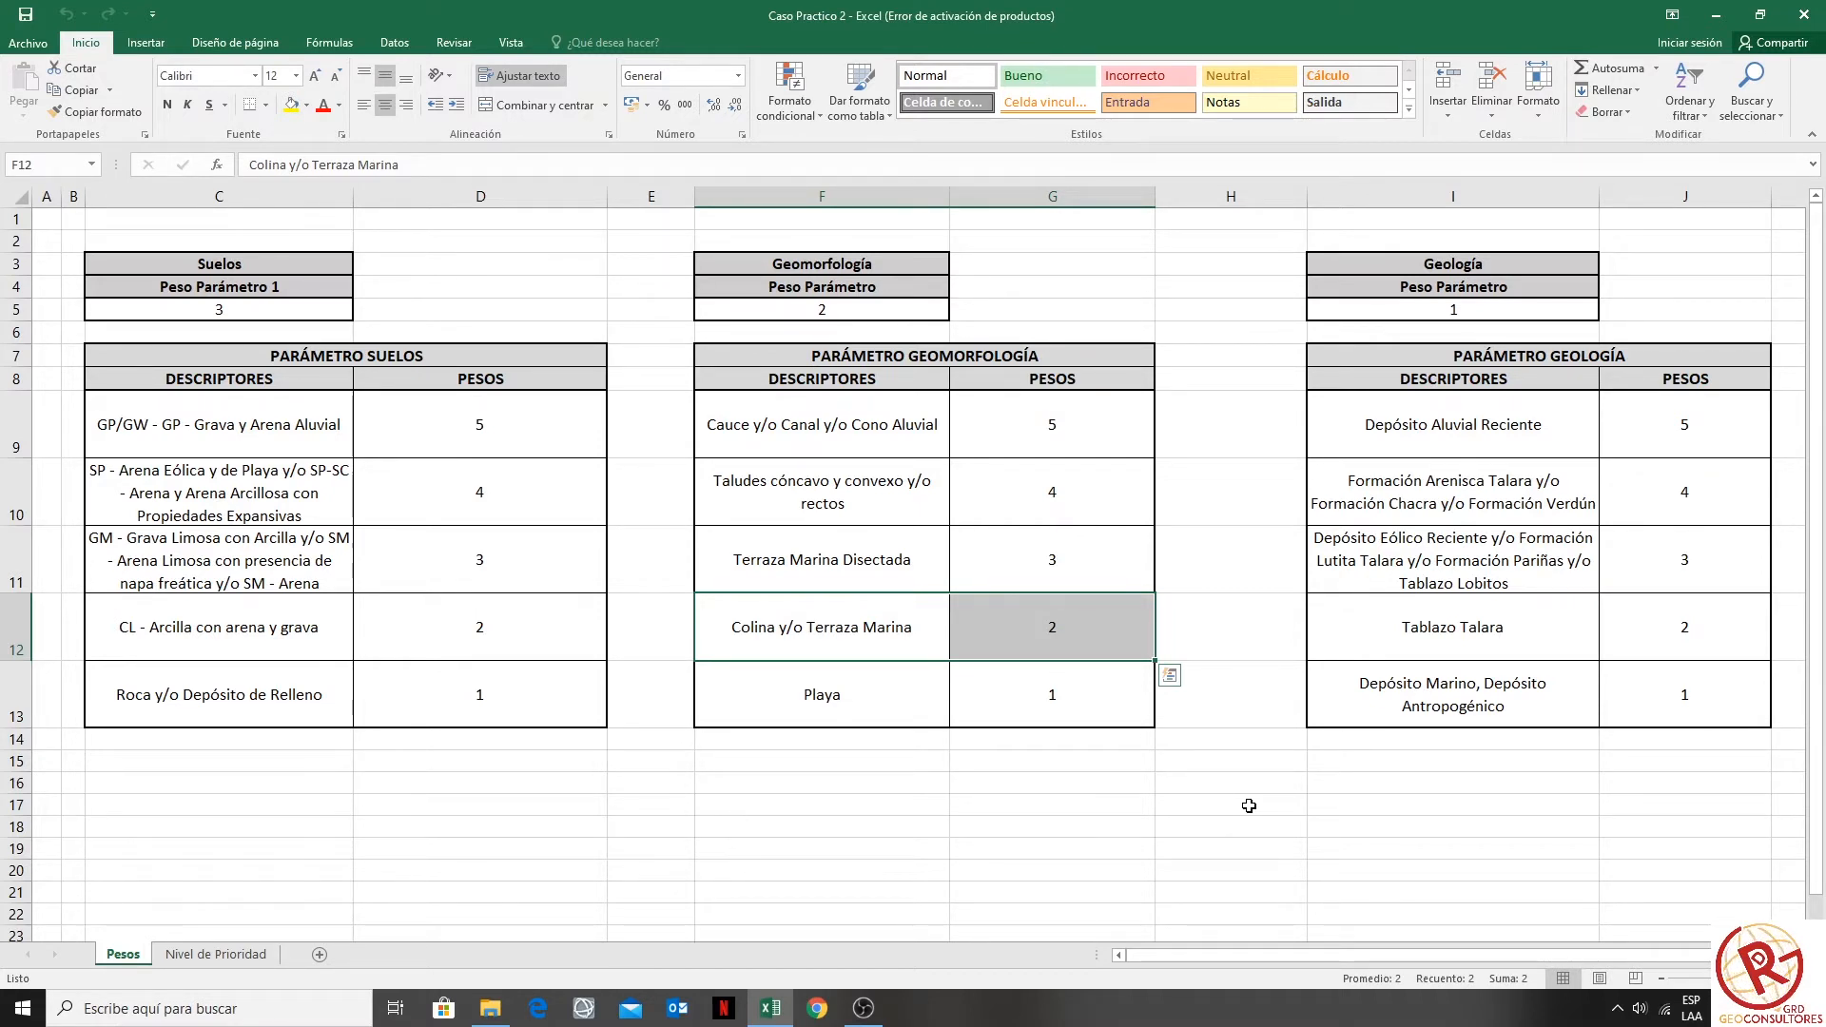
- Compare the descriptor lists of Geomorfología, Geología and Suelos, and the PESOS columns of Suelos and Geomorfología
left_click_drag(845, 419, 885, 727)
mouse_move(1541, 420)
left_mouse_down()
mouse_move(1422, 766)
mouse_move(1424, 735)
left_mouse_up()
left_click_drag(302, 428, 297, 709)
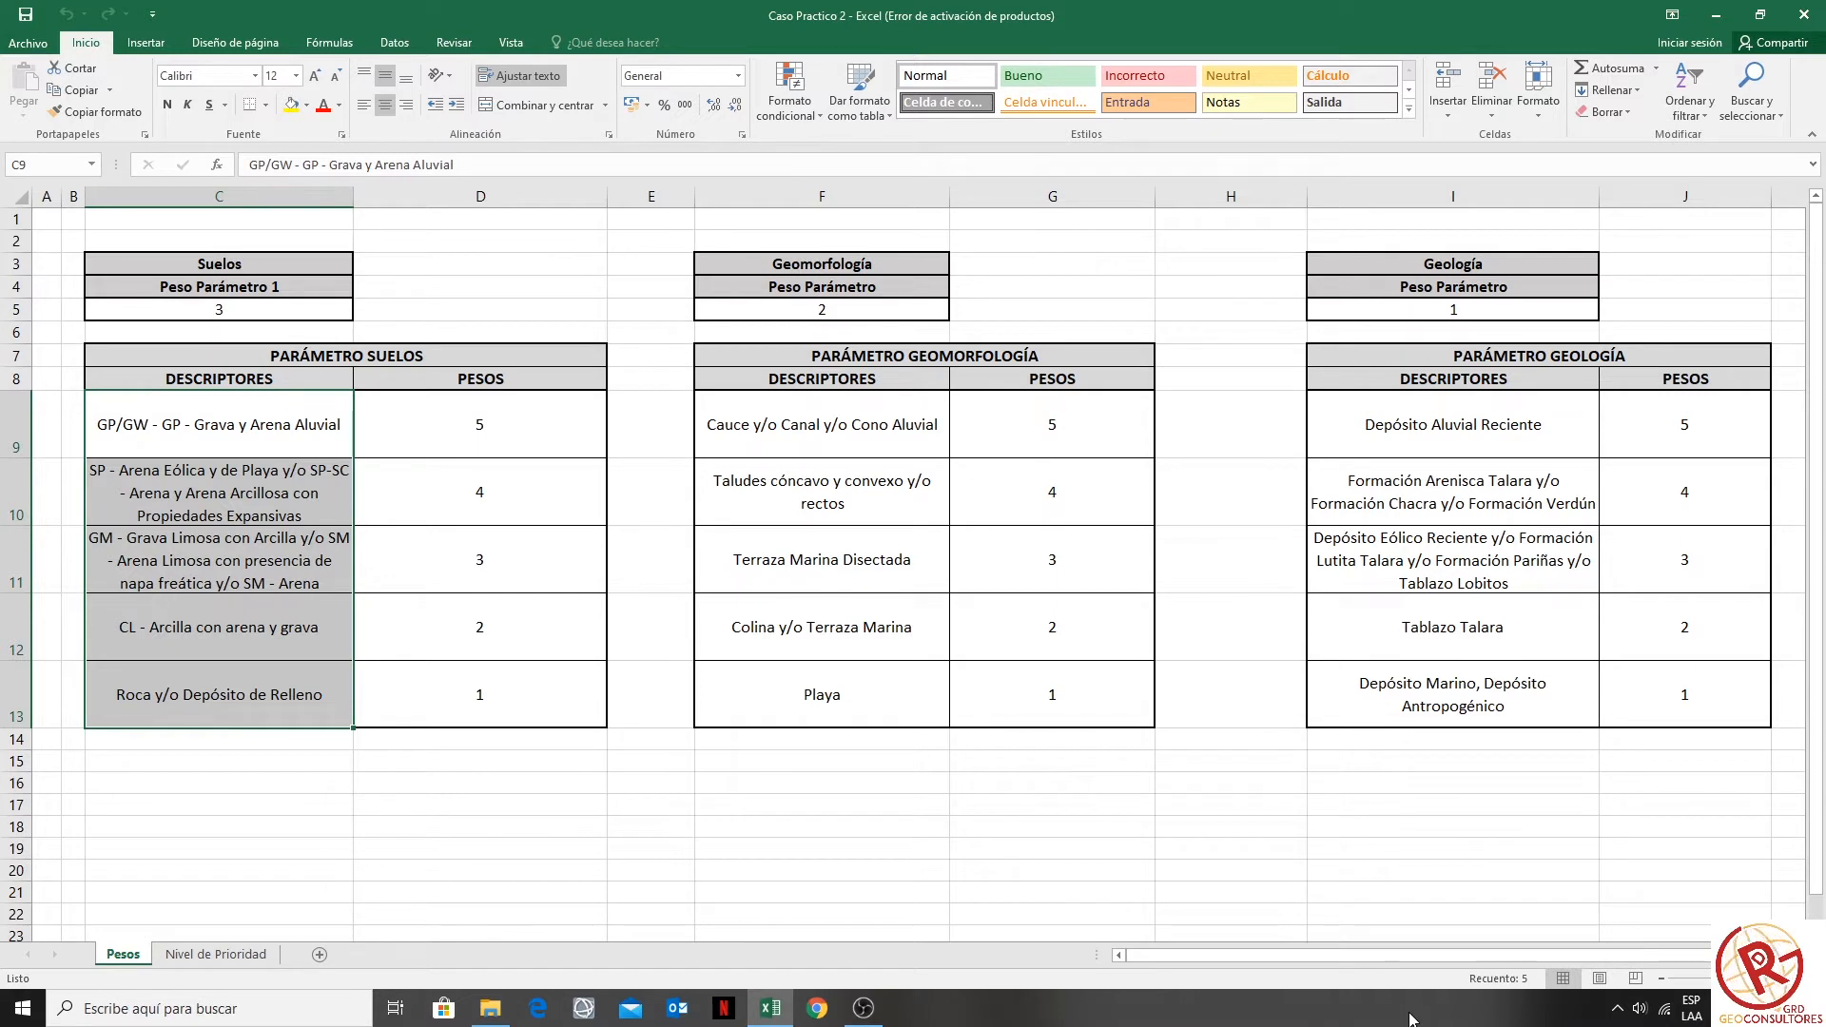
left_click(222, 485)
left_click_drag(586, 418, 585, 690)
left_click_drag(1056, 416, 1056, 694)
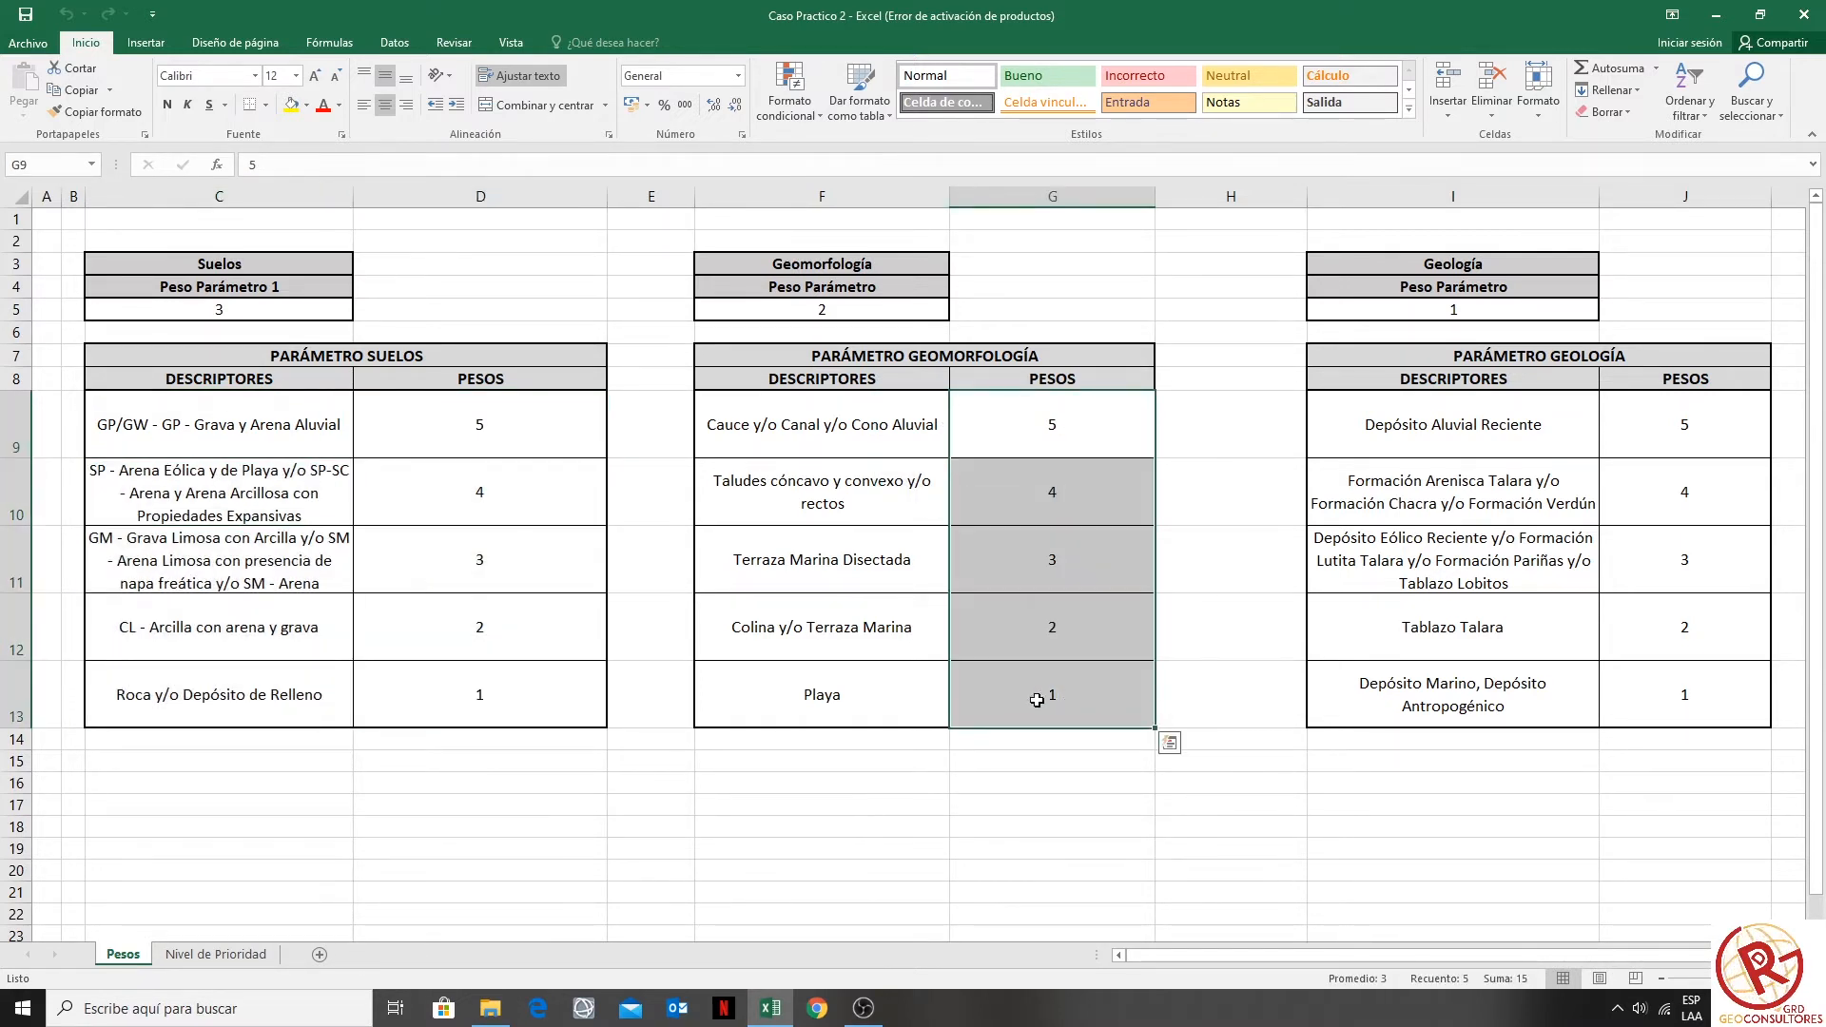
left_click_drag(452, 416, 466, 694)
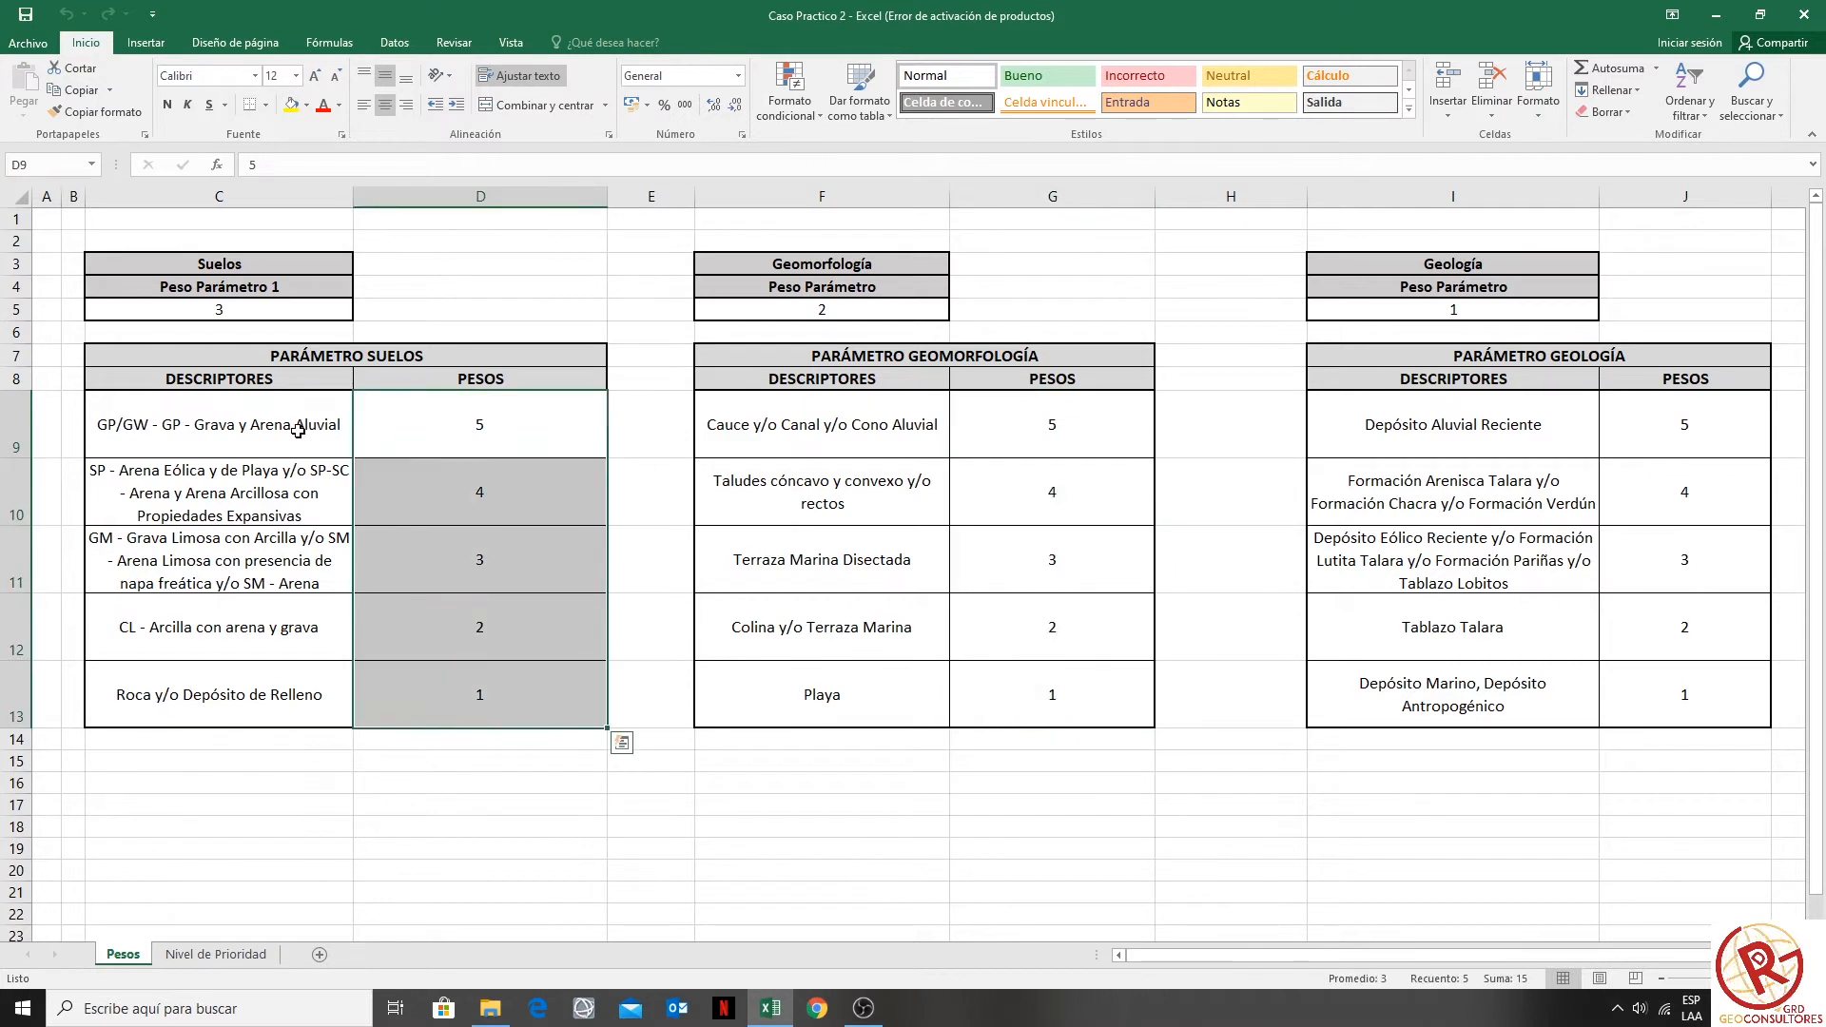
left_click_drag(298, 430, 274, 708)
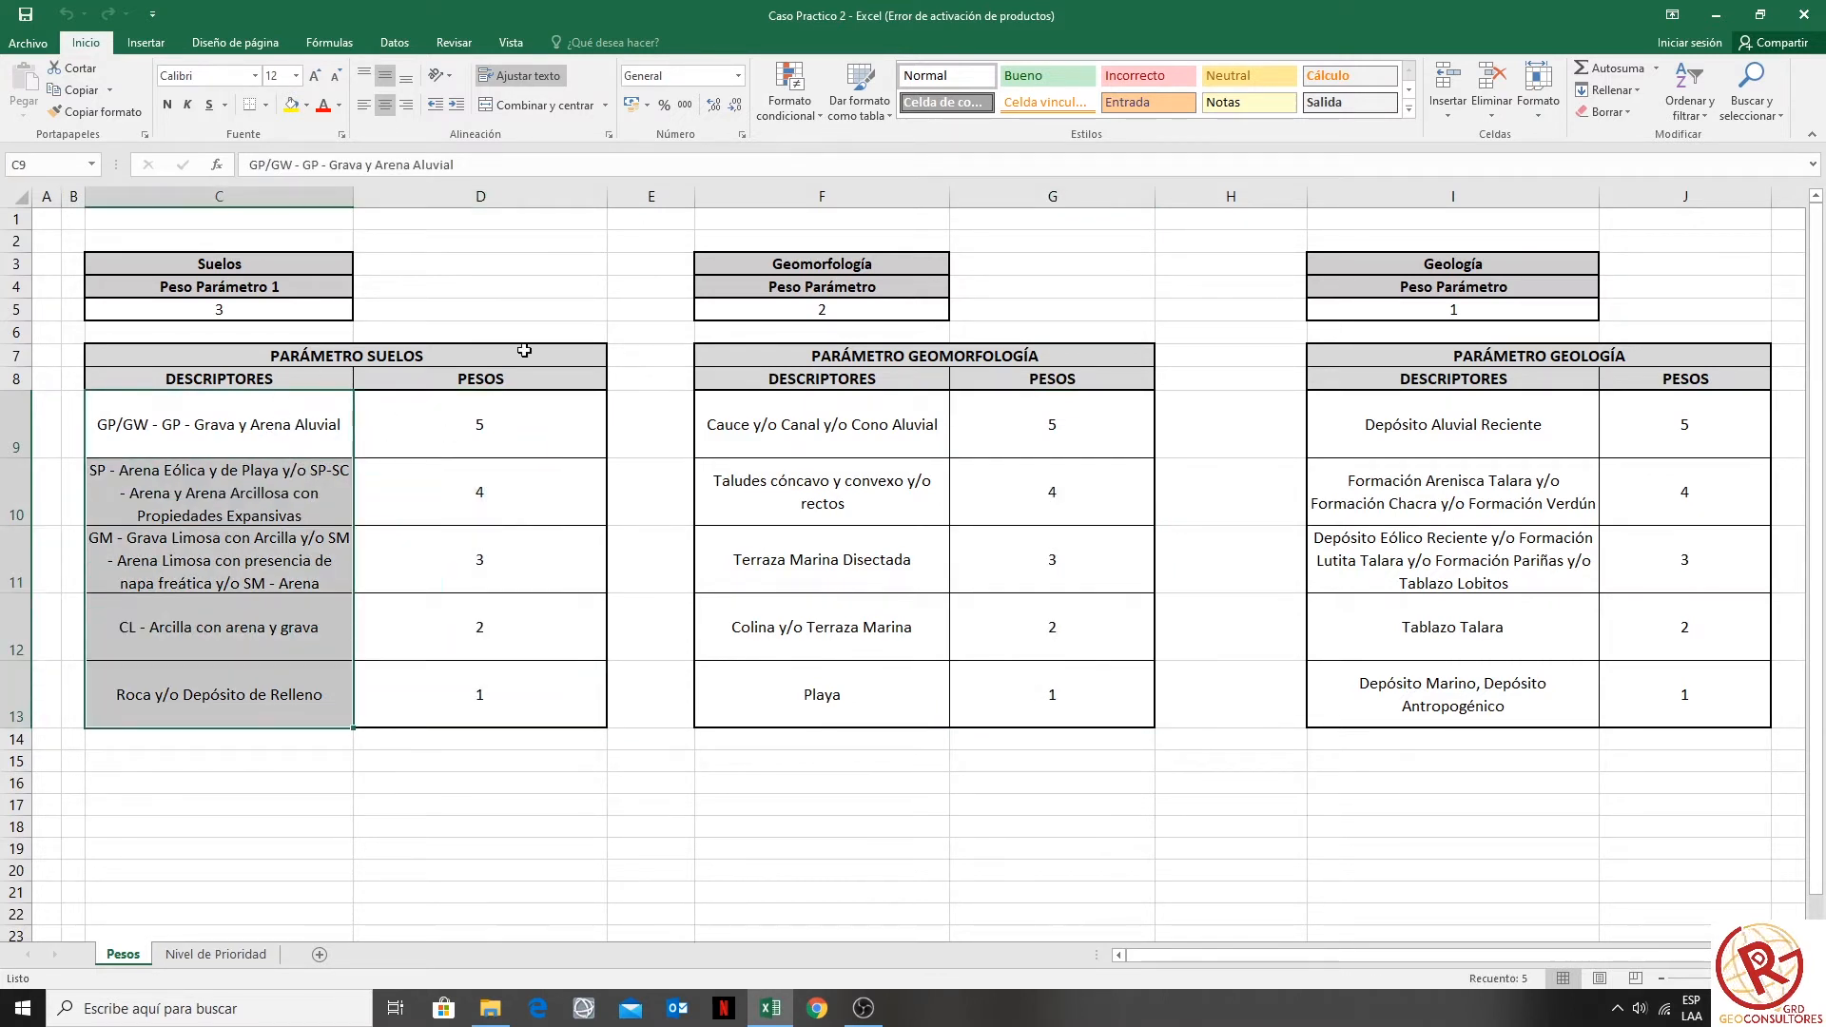
- Review the overall parameter weights assigned to Suelos, Geomorfología and Geología above the descriptor tables
left_click(284, 273)
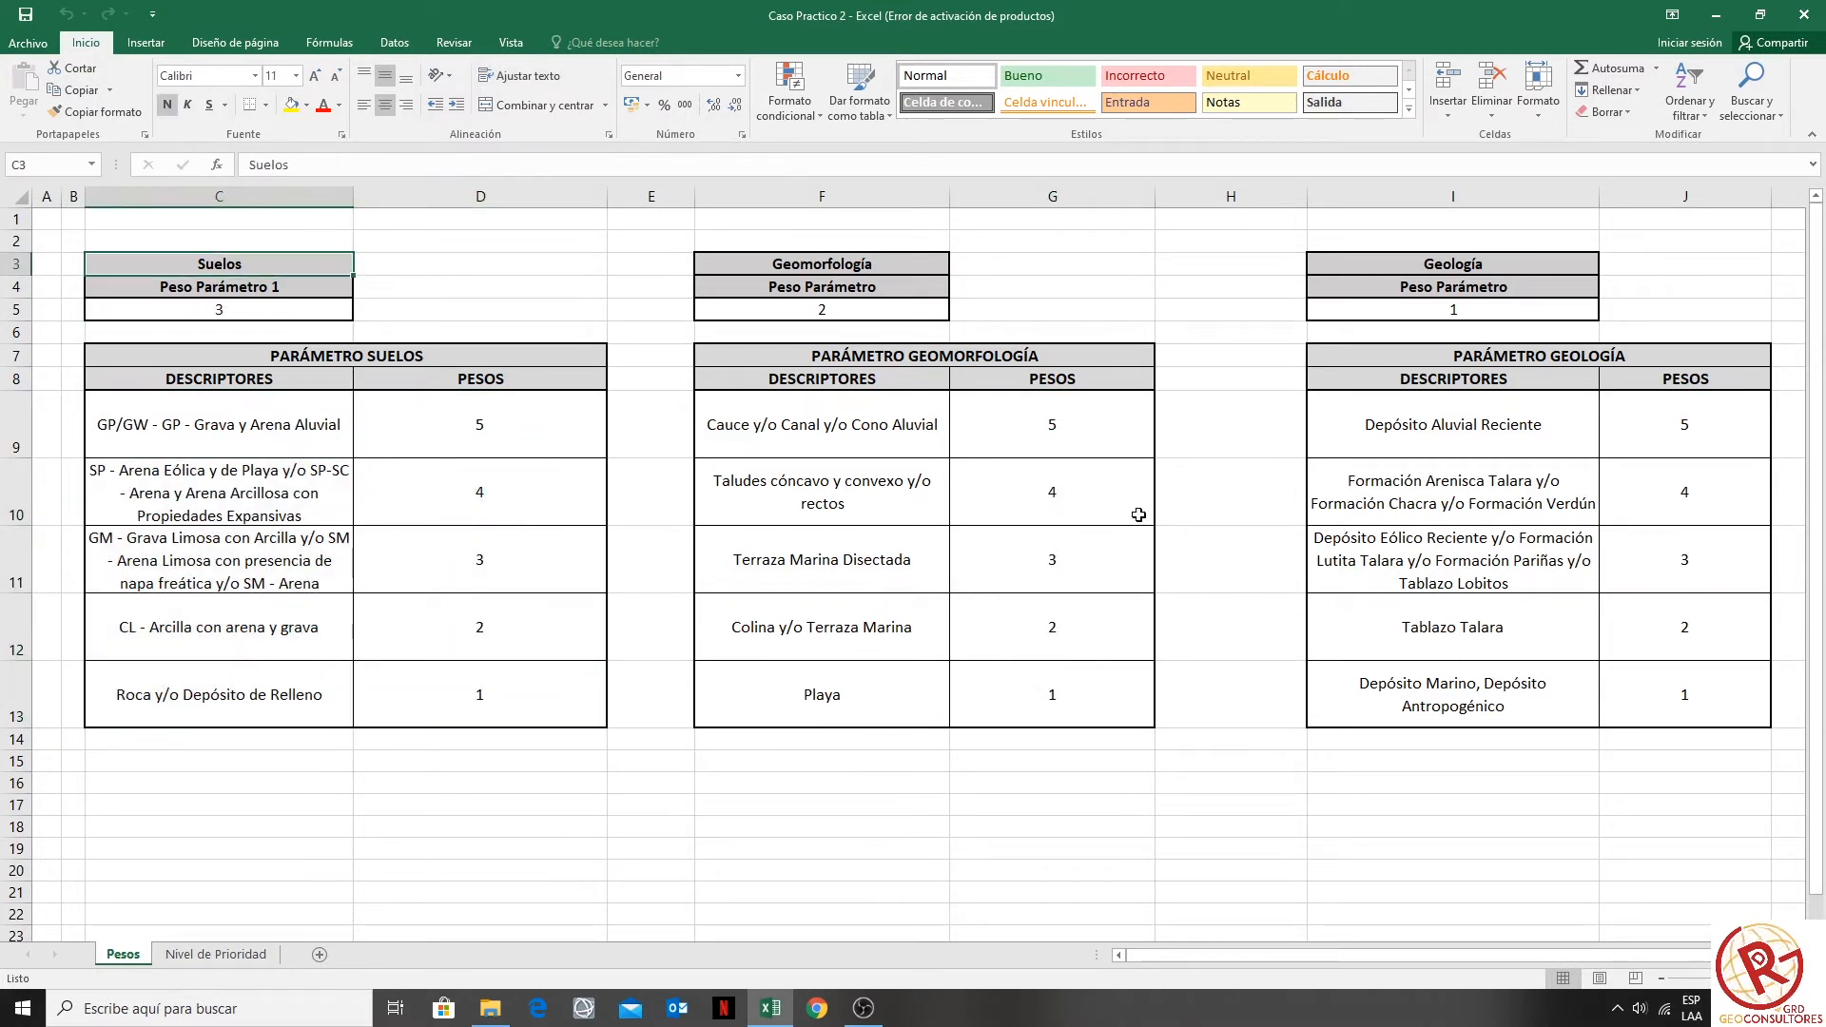
left_click_drag(252, 309, 259, 266)
left_click_drag(893, 311, 893, 270)
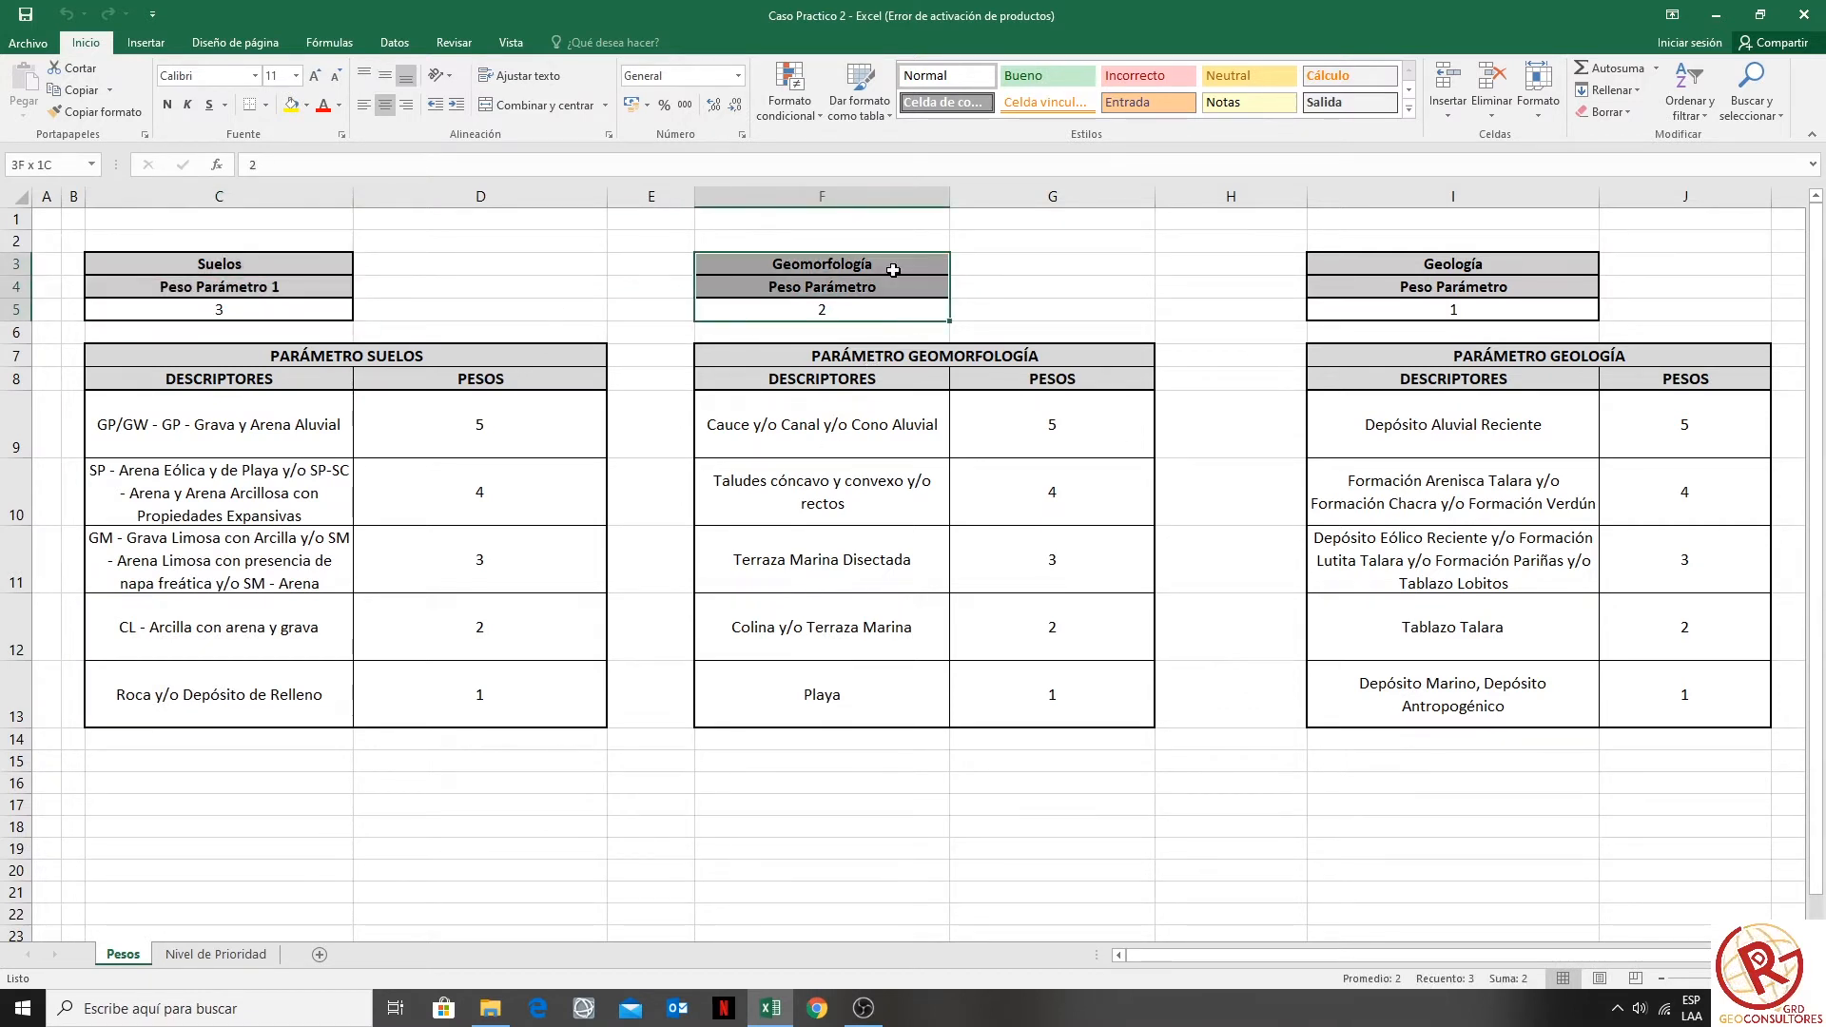
left_click_drag(309, 312, 312, 266)
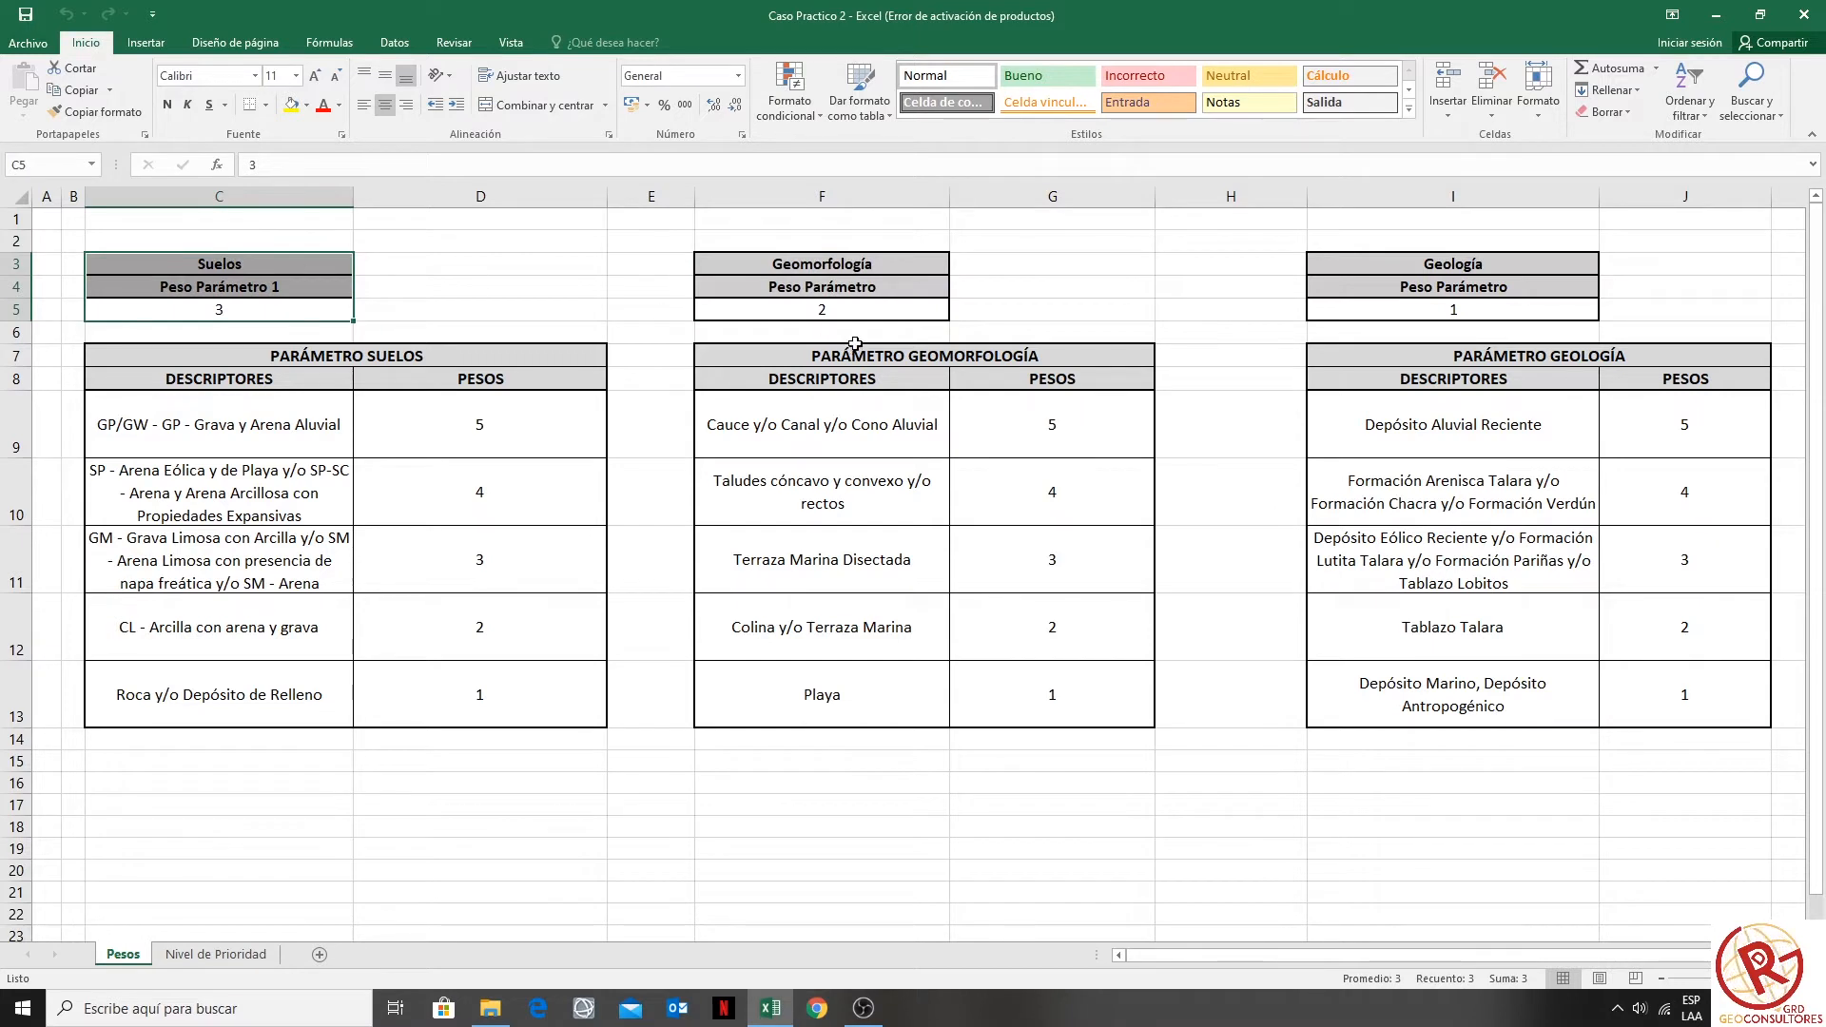
left_click_drag(898, 314, 890, 262)
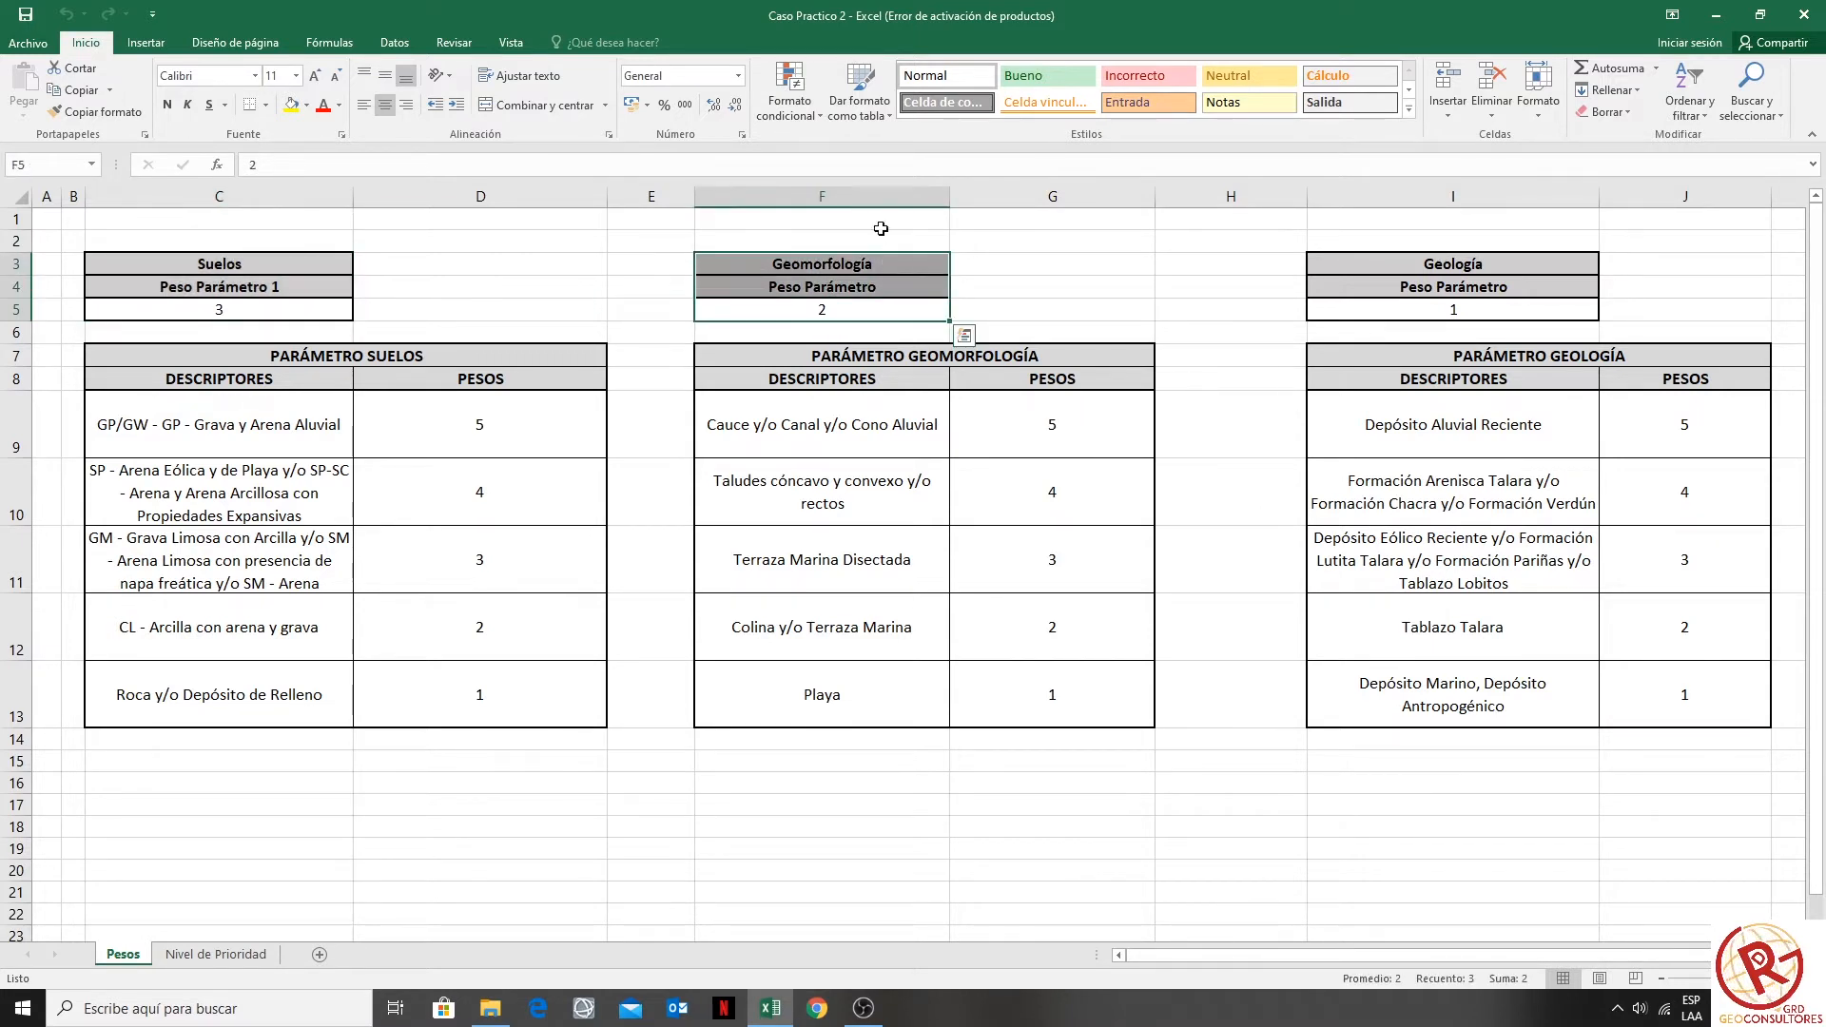
left_click_drag(1488, 310, 1480, 265)
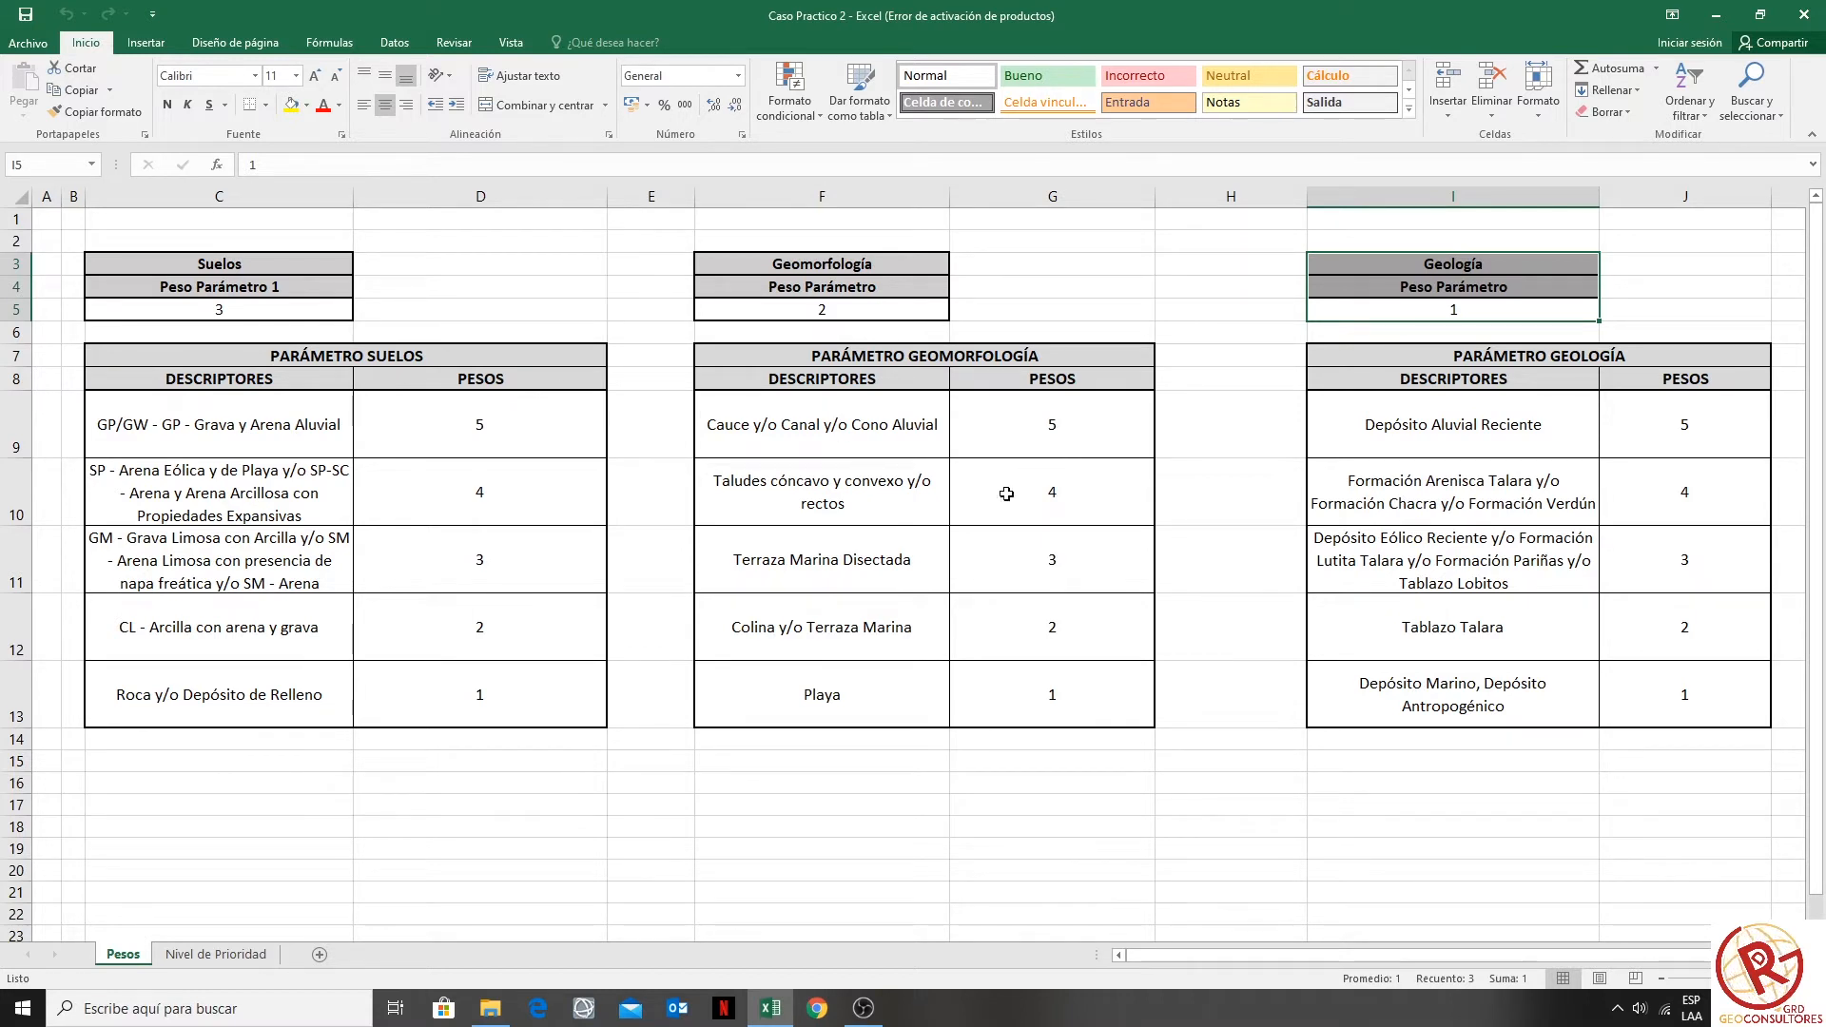
left_click(798, 754)
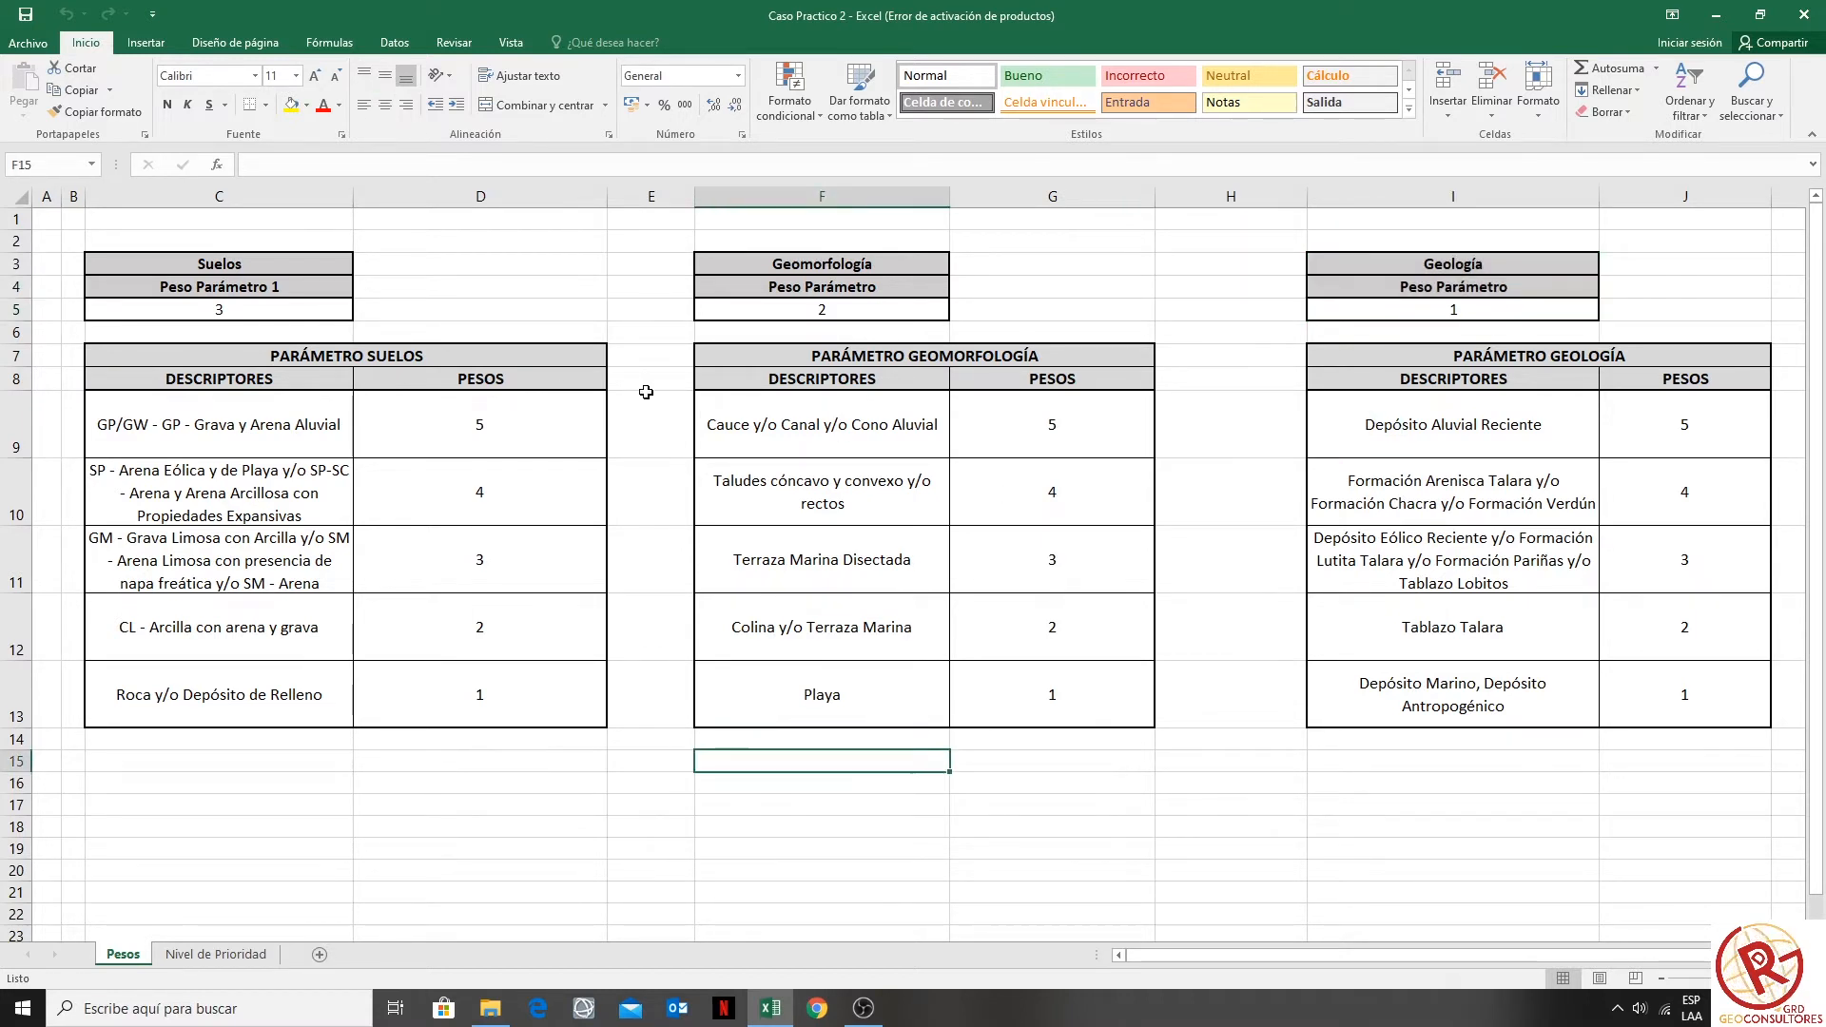
- Open the Nivel de Prioridad sheet and review the UMBRALES column and the priority-level ranges table
left_click(230, 956)
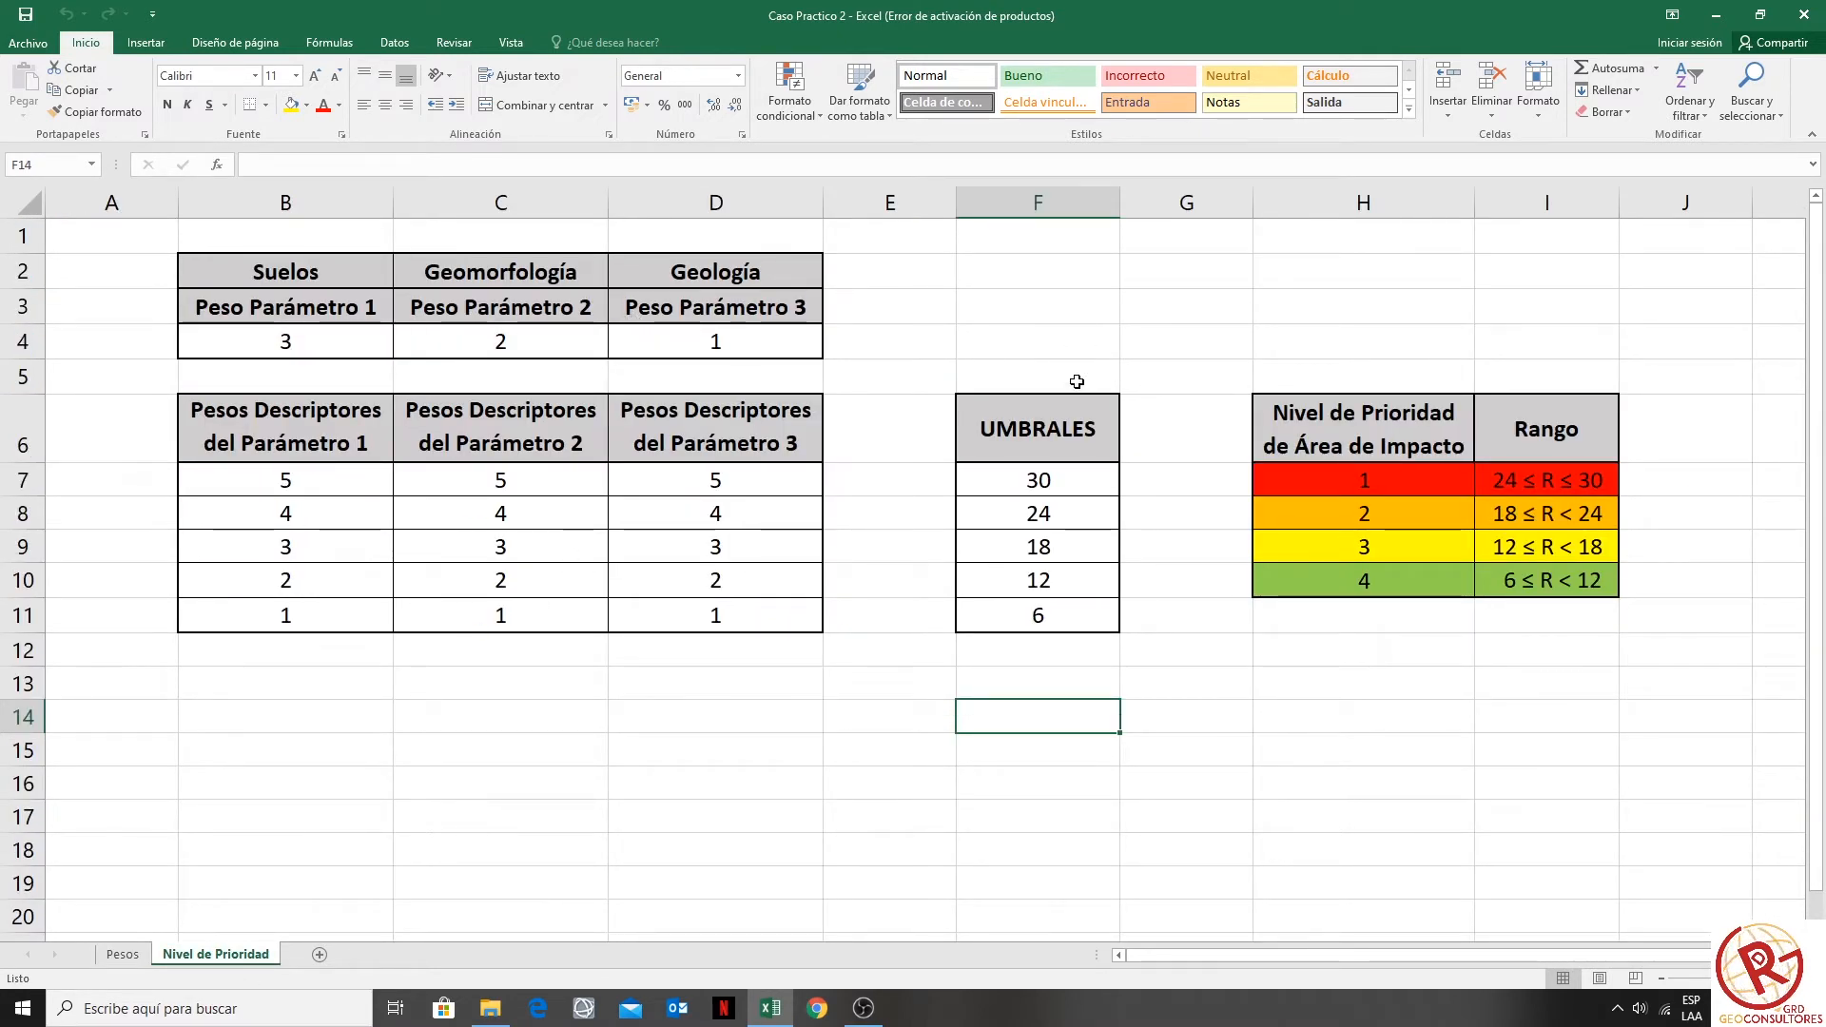
left_click_drag(1051, 428, 1072, 621)
left_click(1408, 686)
left_click_drag(1547, 416, 1399, 616)
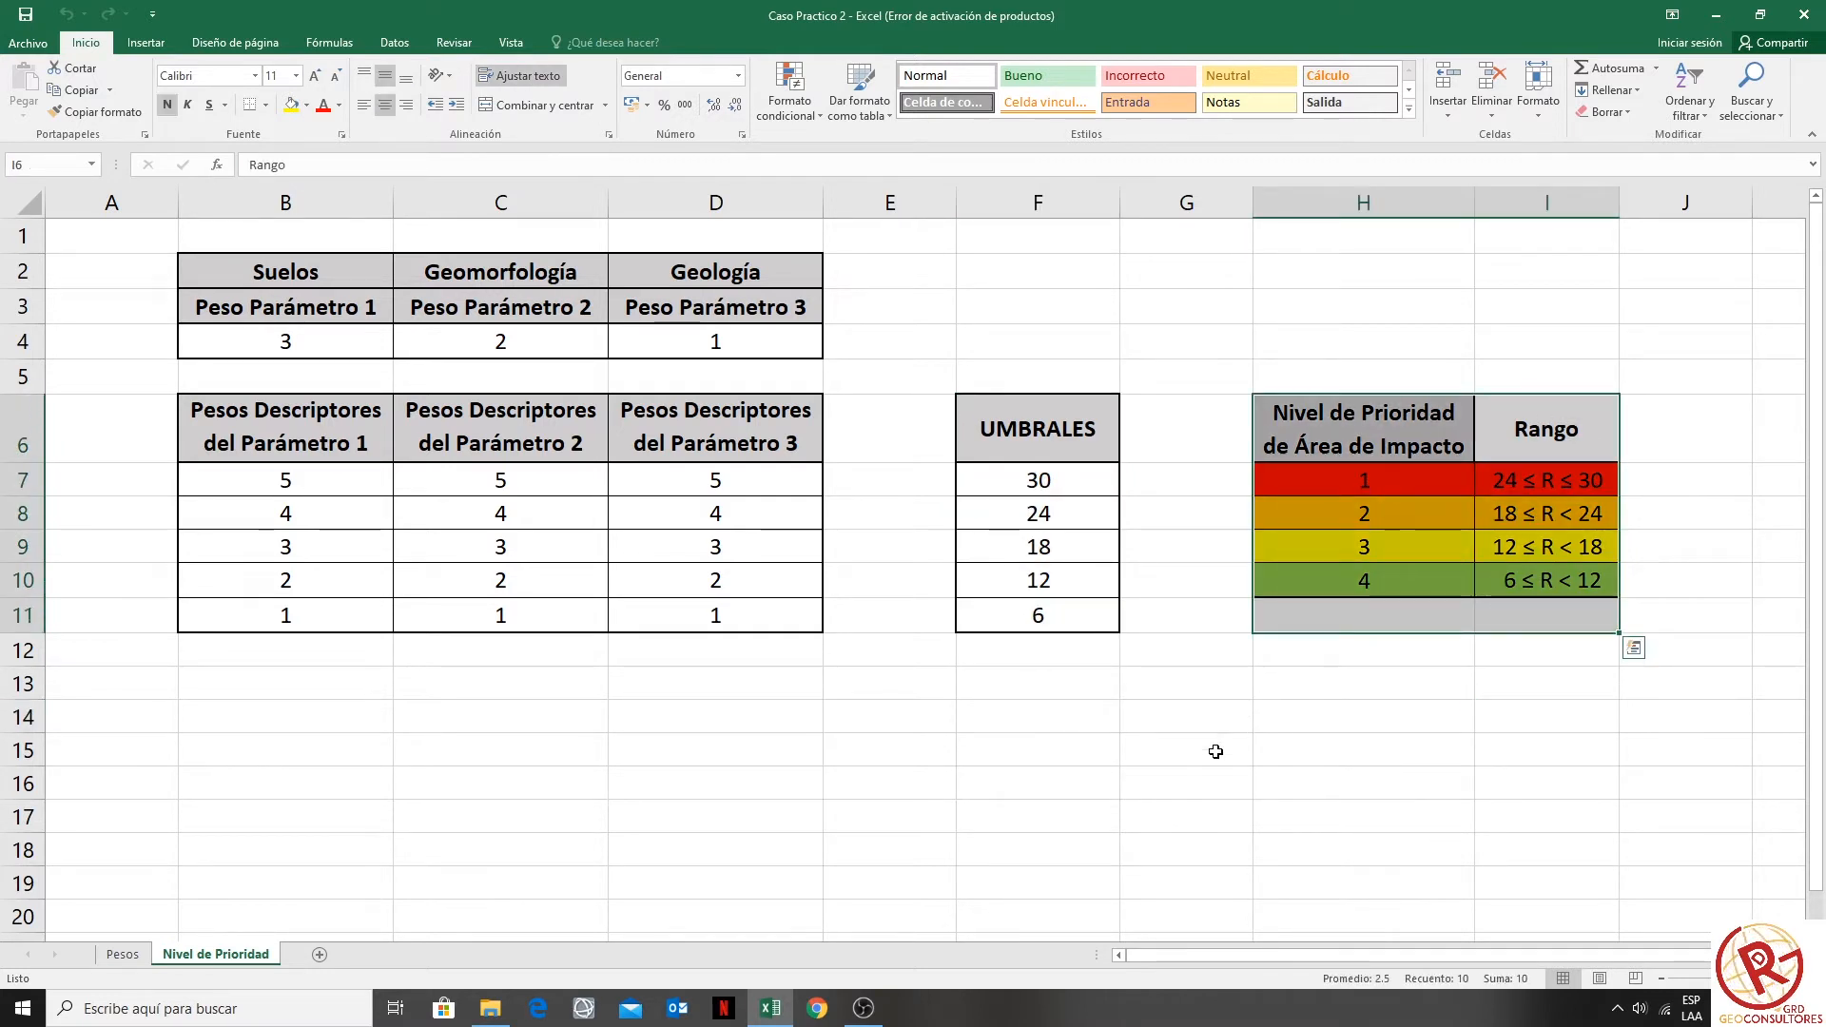
left_click(1068, 461)
left_click_drag(1067, 461, 1046, 618)
left_click(733, 770)
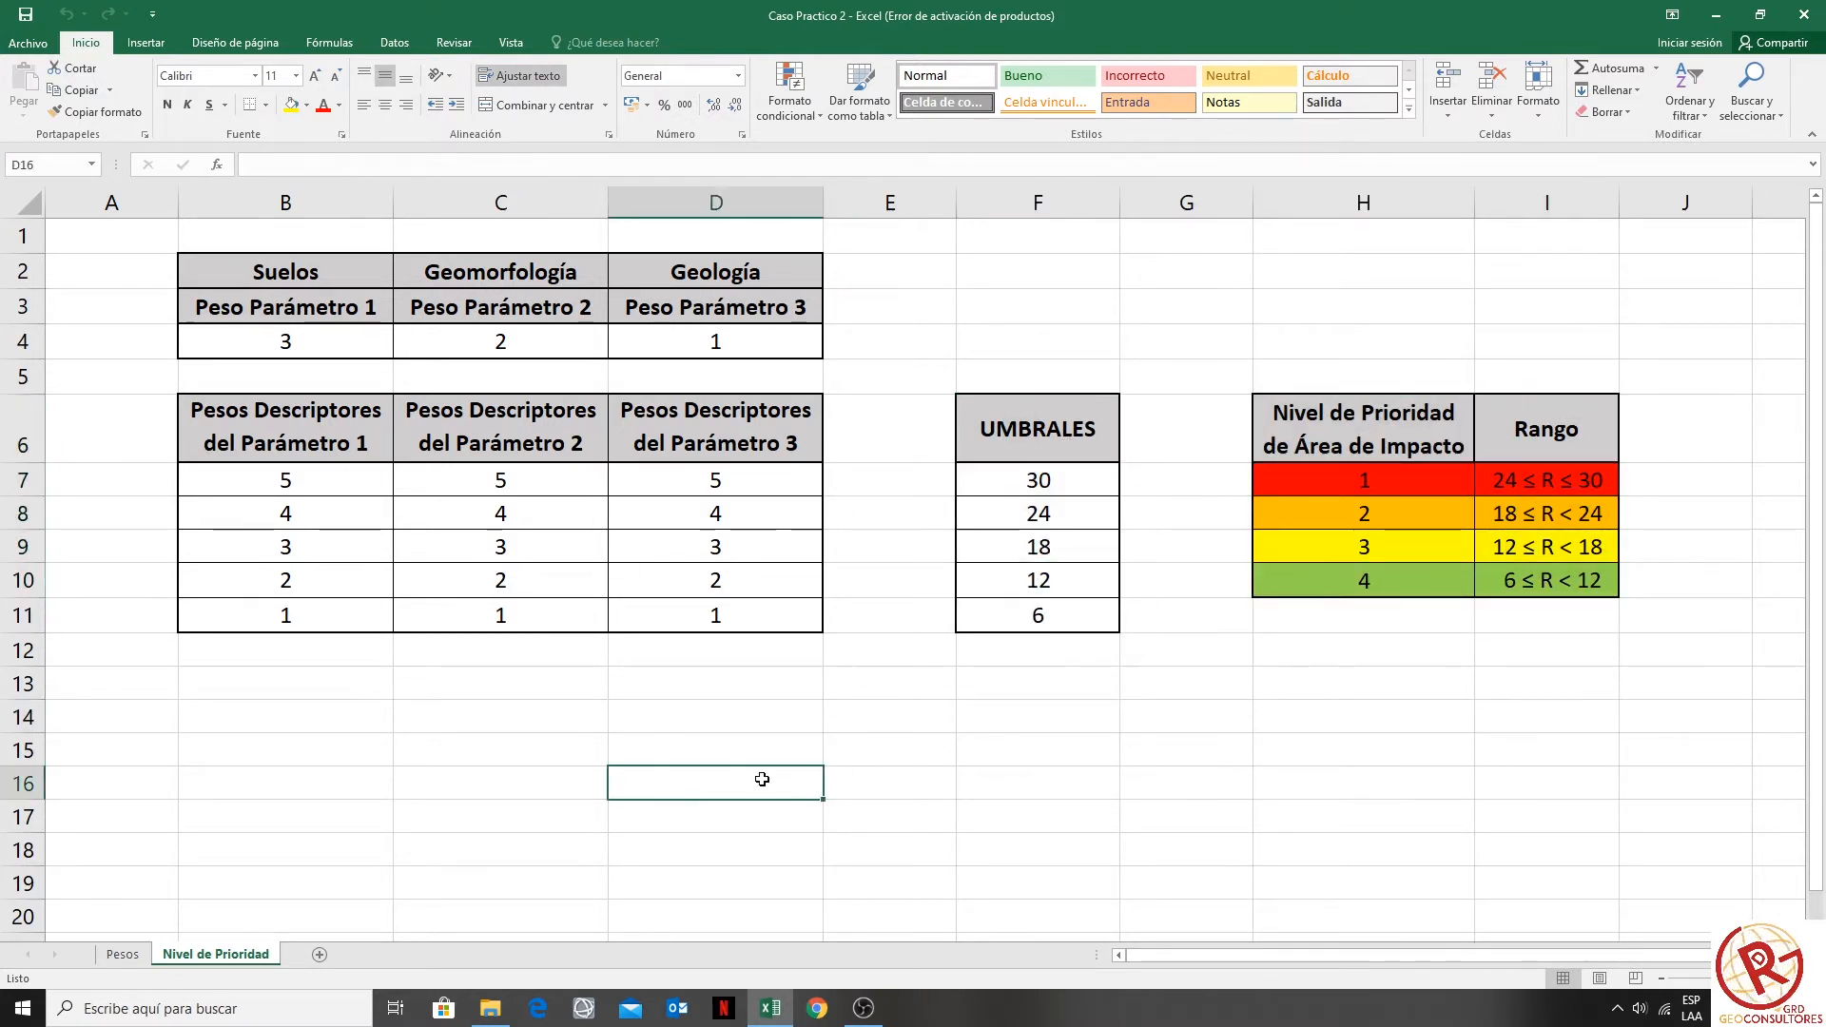
- Review the Suelos, Geomorfología and Geología parameter weights on the Nivel de Prioridad sheet
left_click_drag(344, 275, 774, 347)
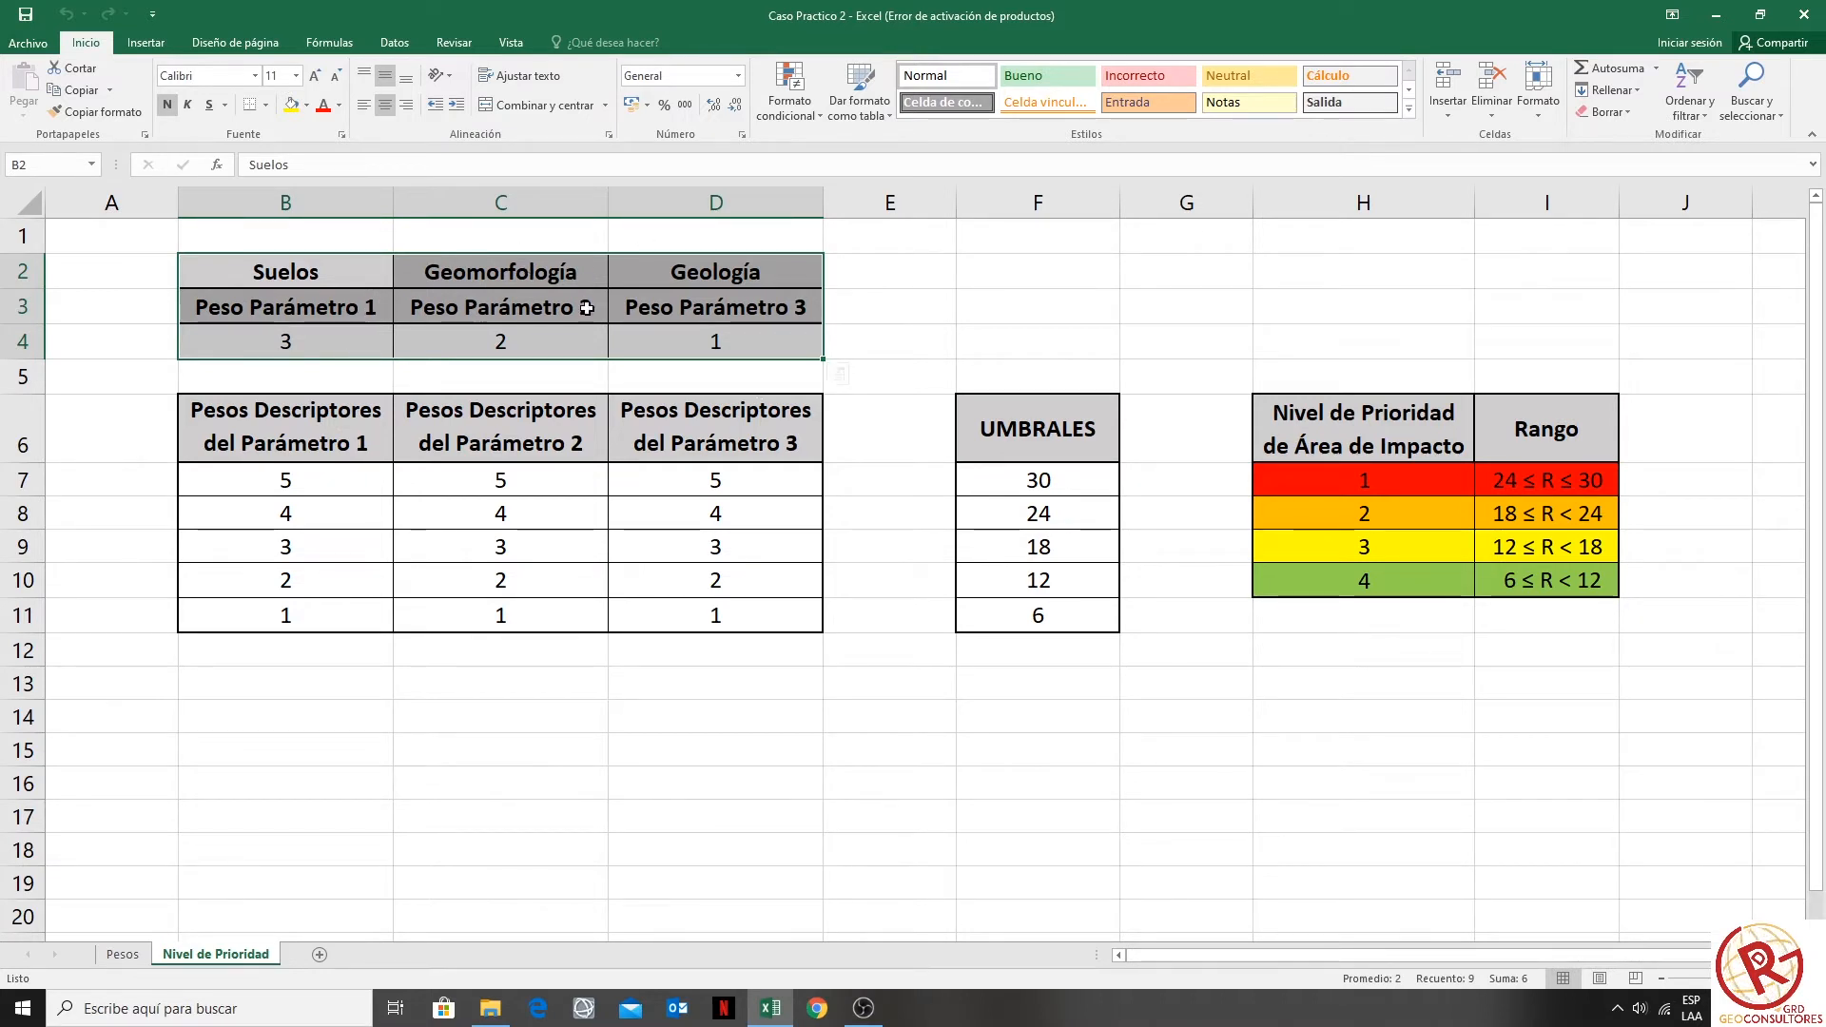
left_click(663, 404)
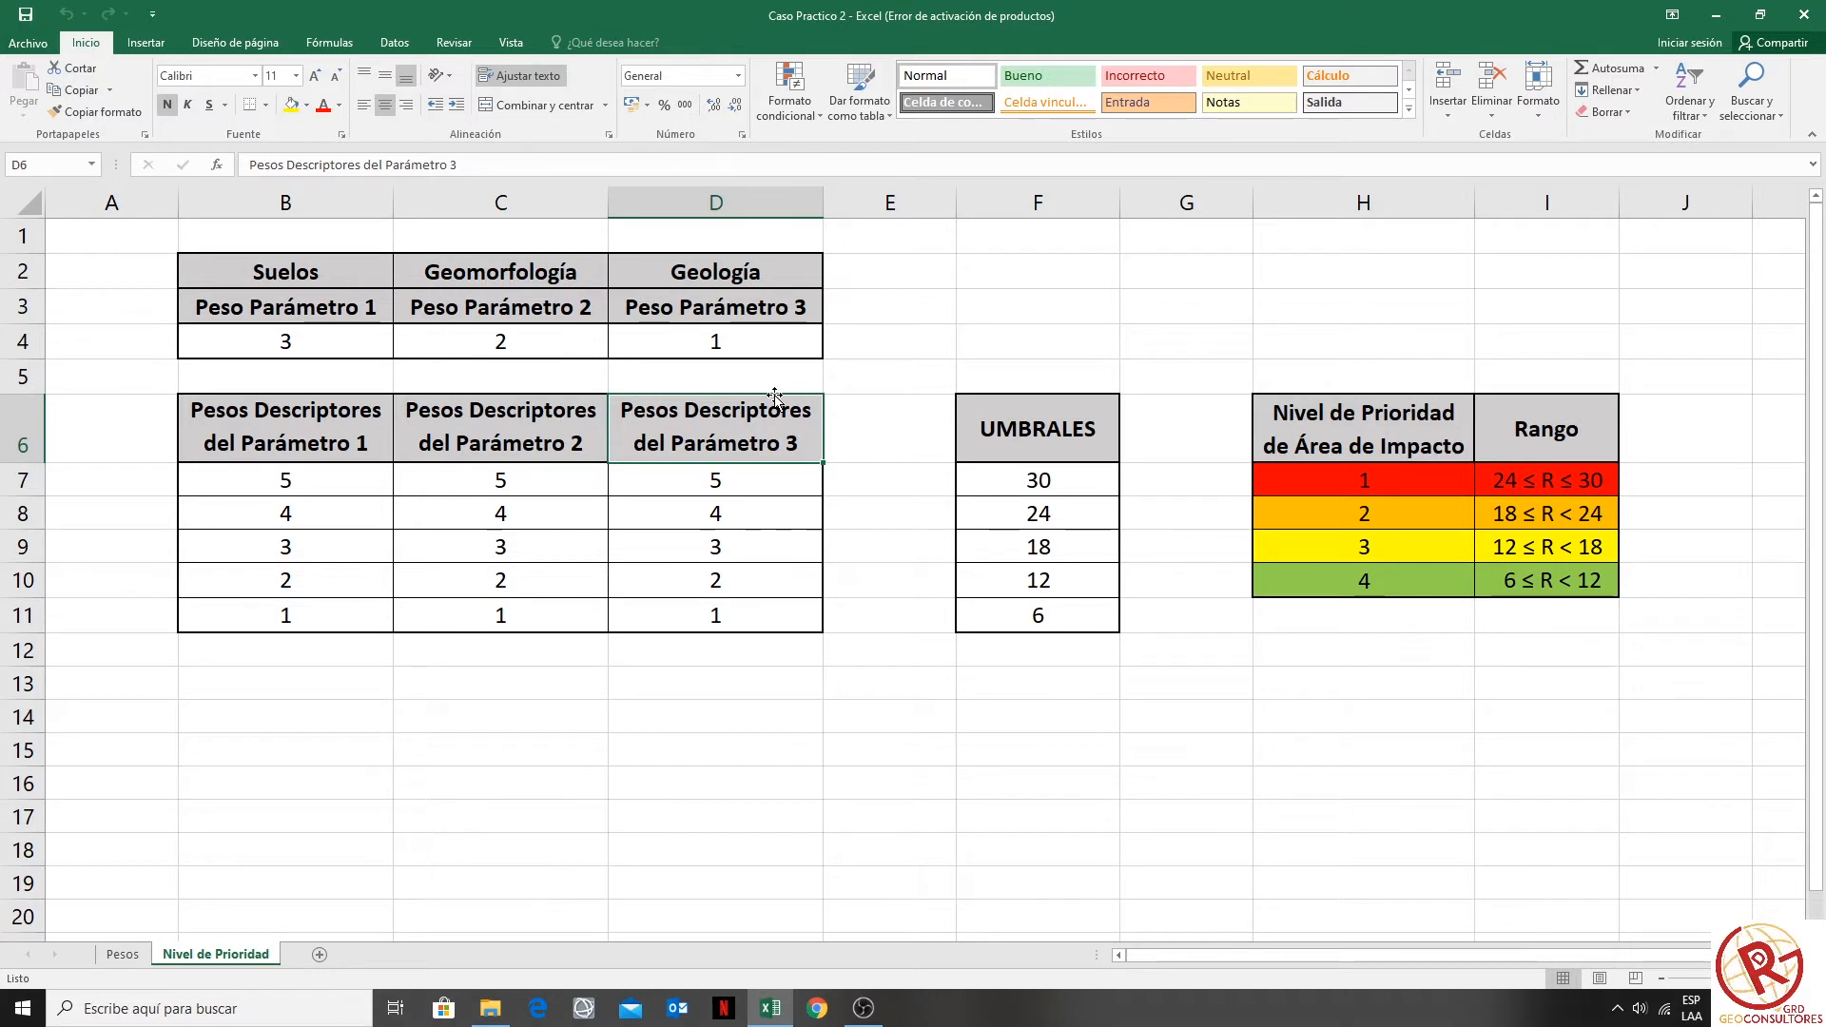
left_click_drag(551, 321, 542, 351)
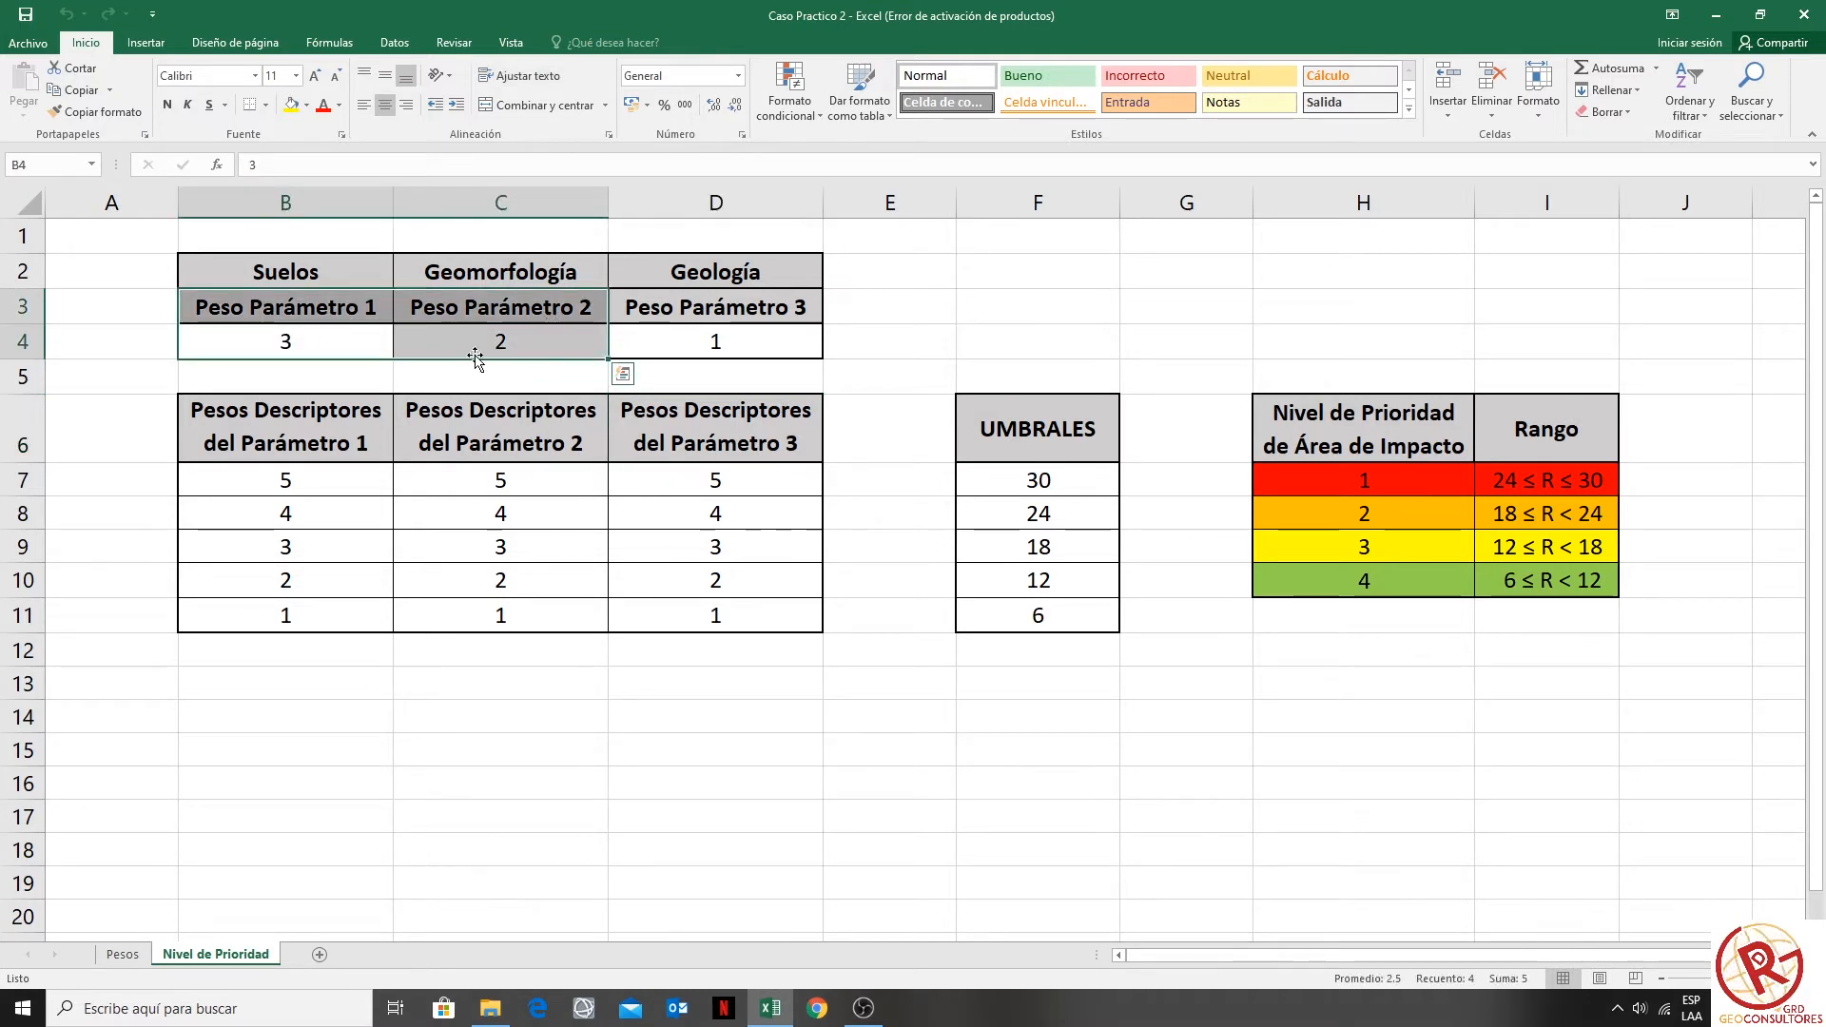
left_click_drag(344, 350, 719, 351)
- Review the descriptor weights of parameters 1, 2 and 3 in B7:D11, column by column
left_click_drag(327, 479, 715, 619)
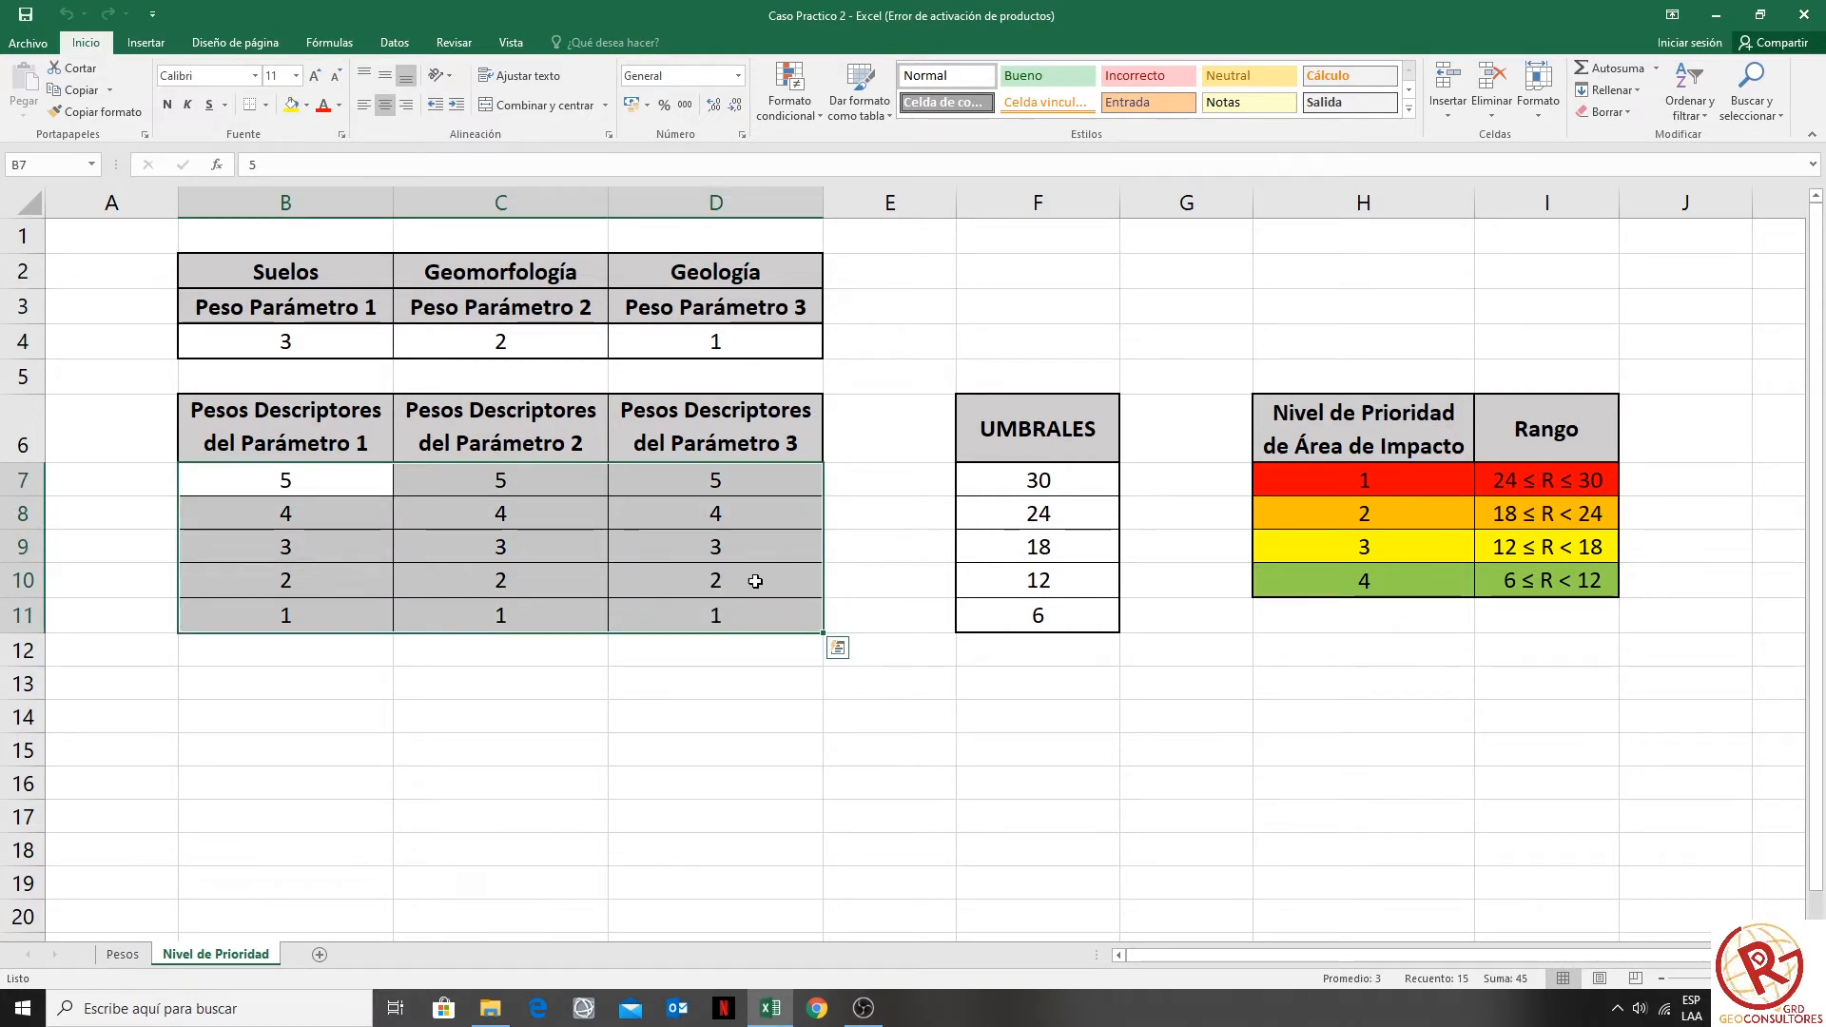
left_click(768, 583)
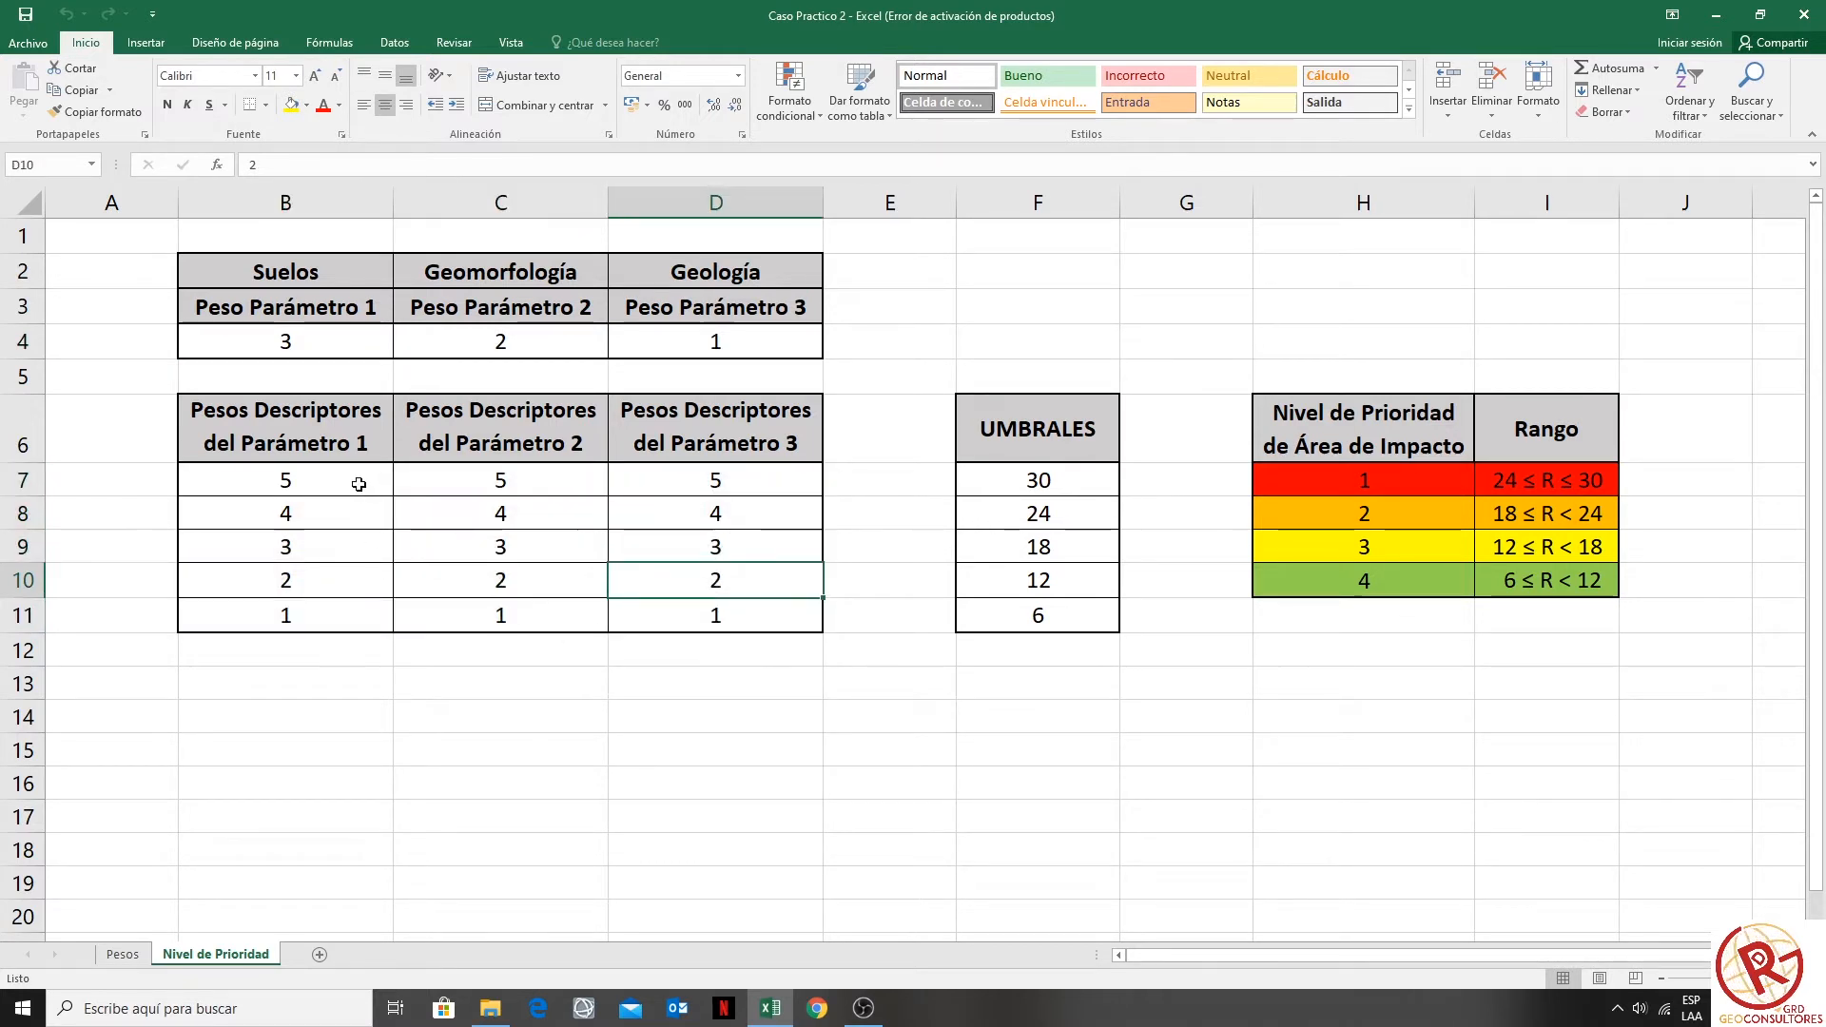
left_click_drag(359, 481, 358, 609)
left_click_drag(551, 481, 555, 614)
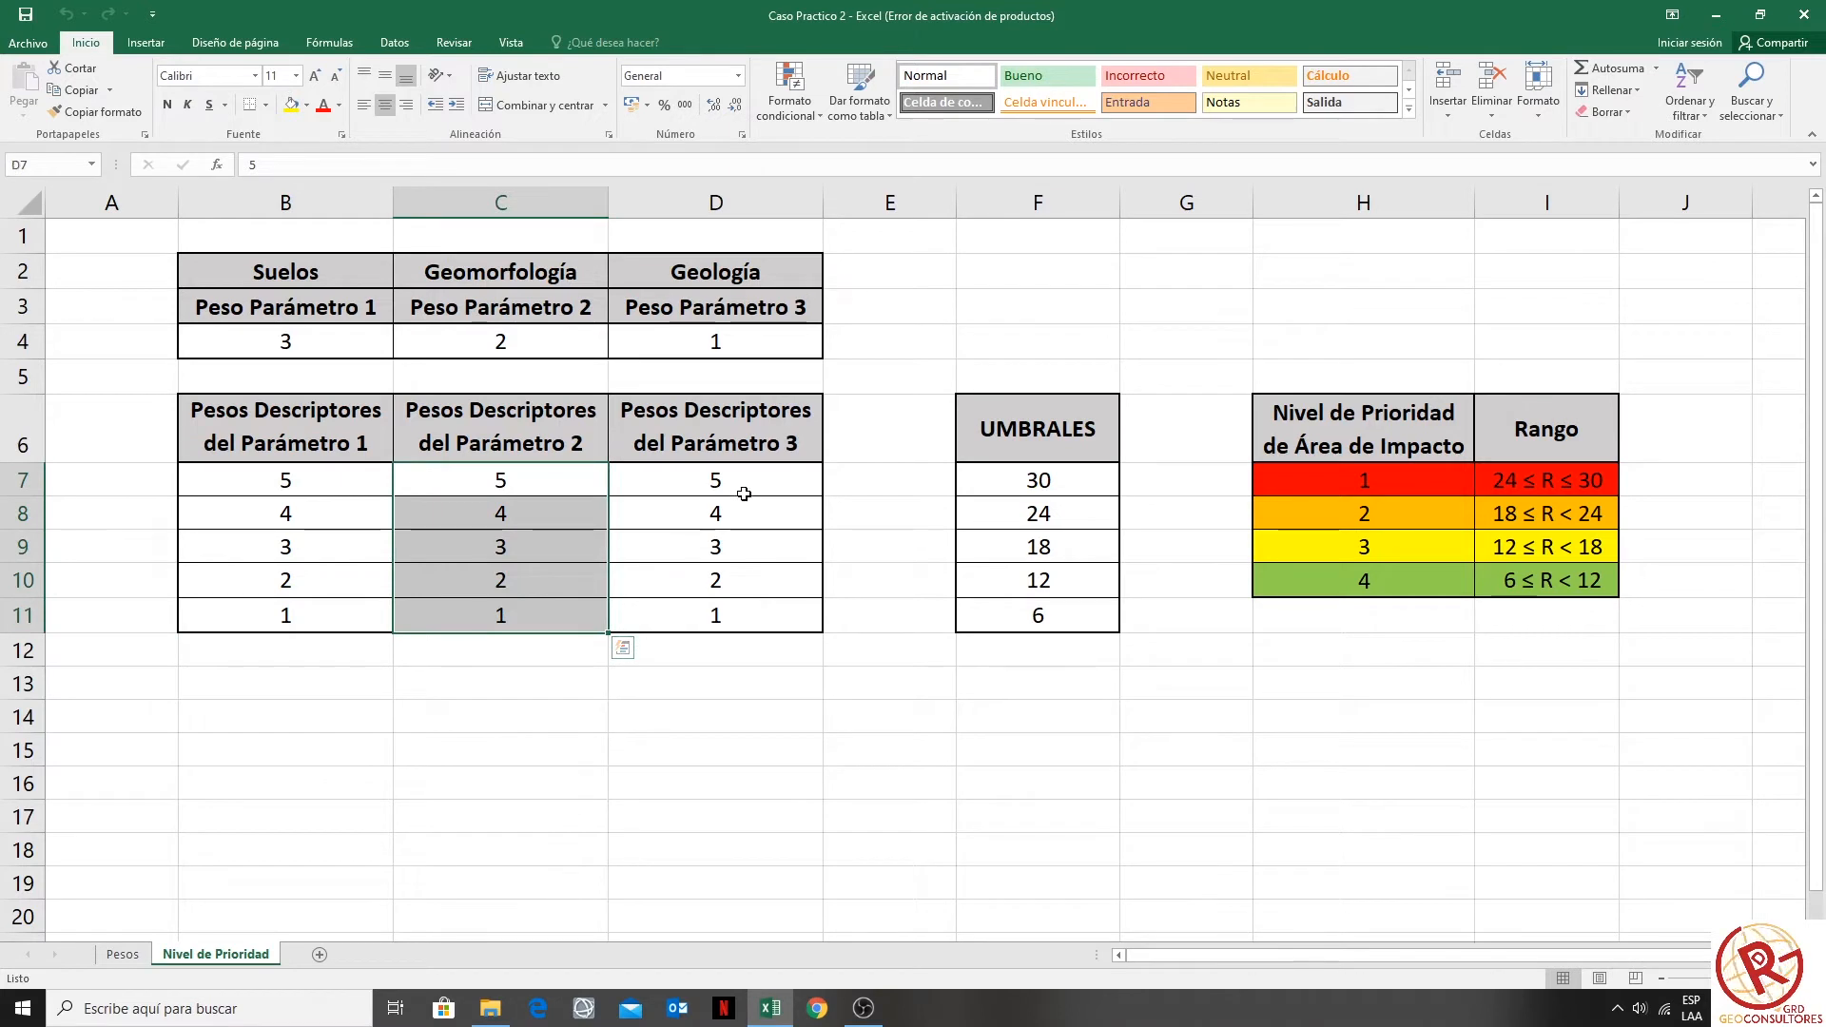
left_click_drag(741, 483, 718, 613)
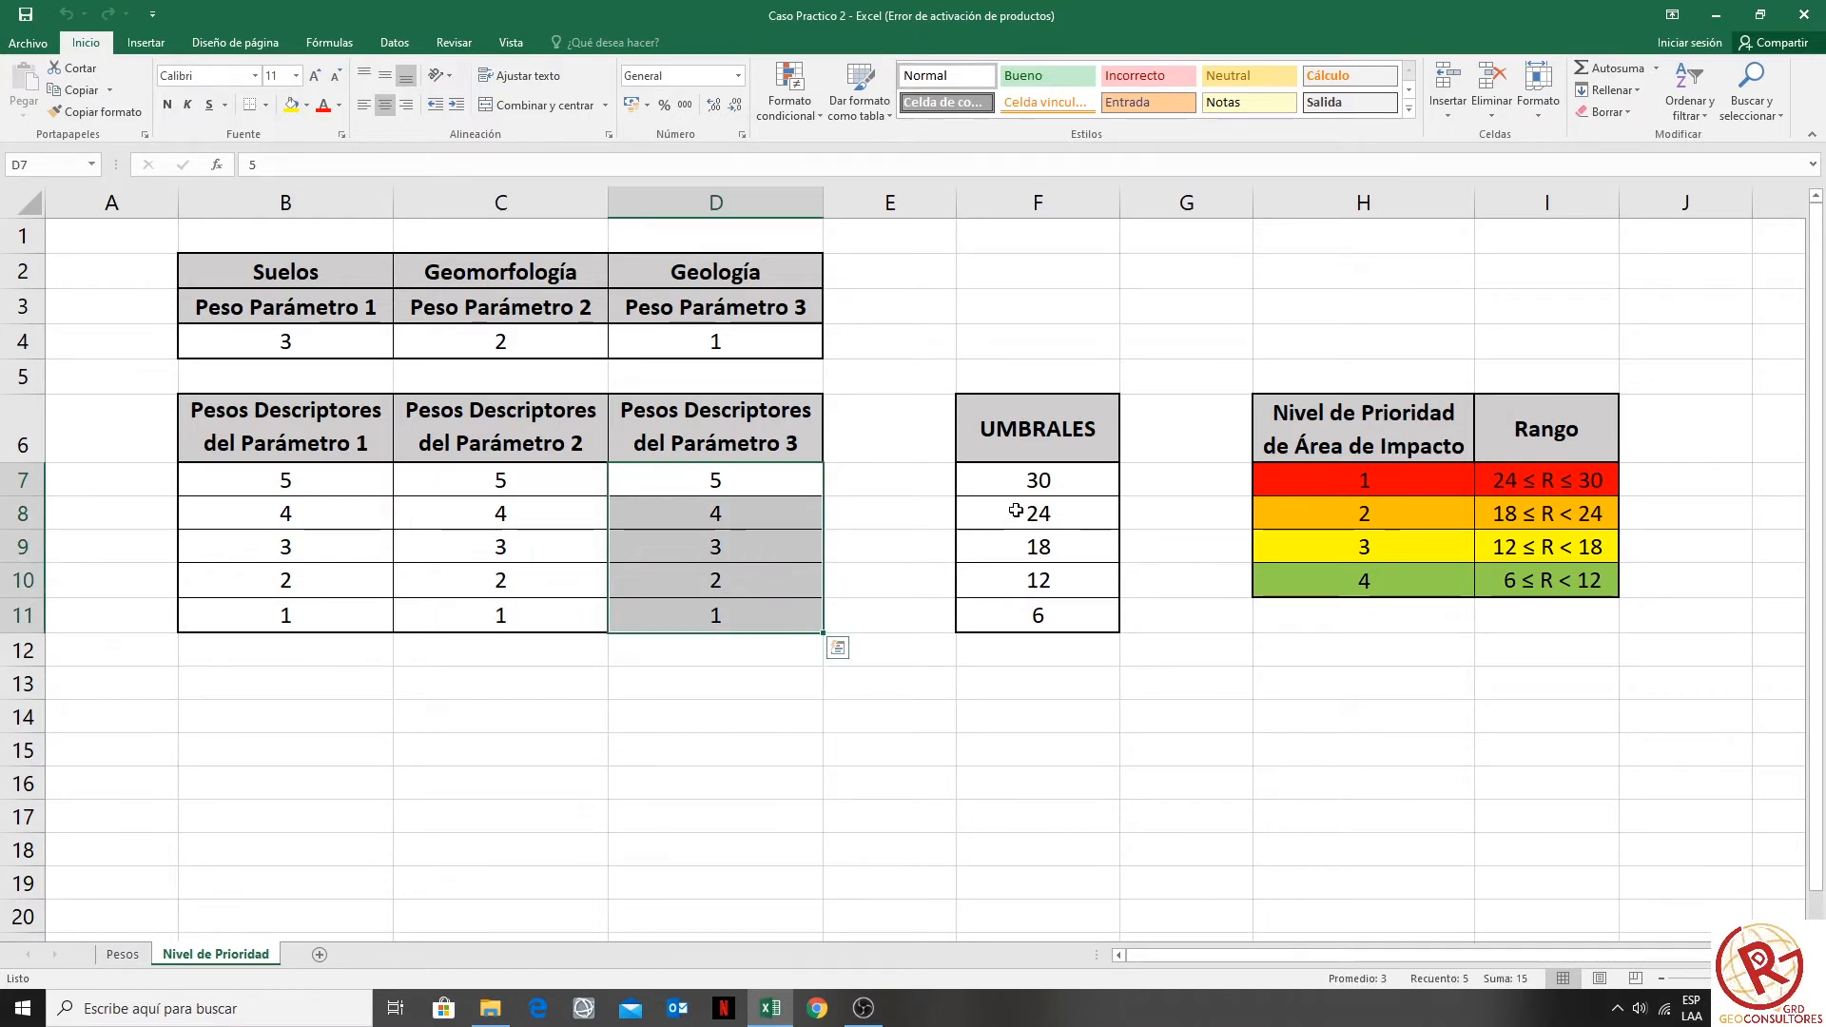
- Inspect the formula behind the first UMBRALES value in F7 and the row 7 weights it uses, leaving it unedited
left_click(1051, 490)
double_click(1054, 497)
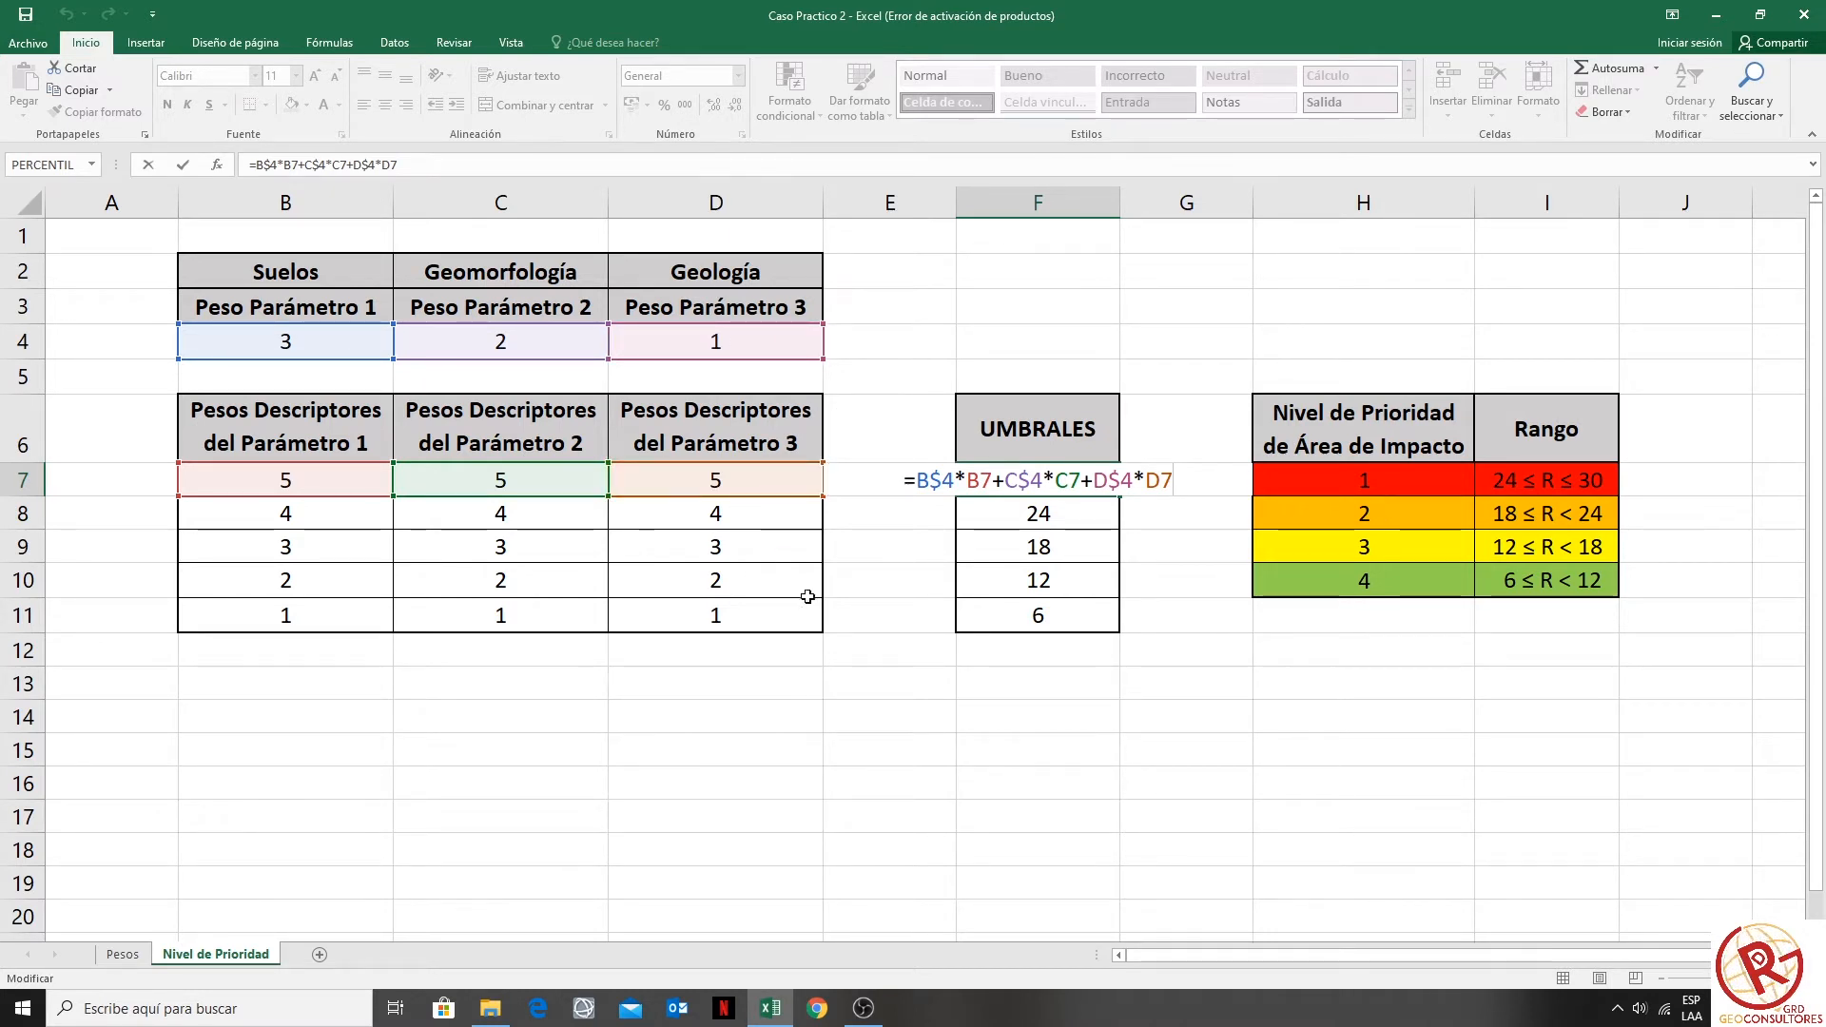
key("Return")
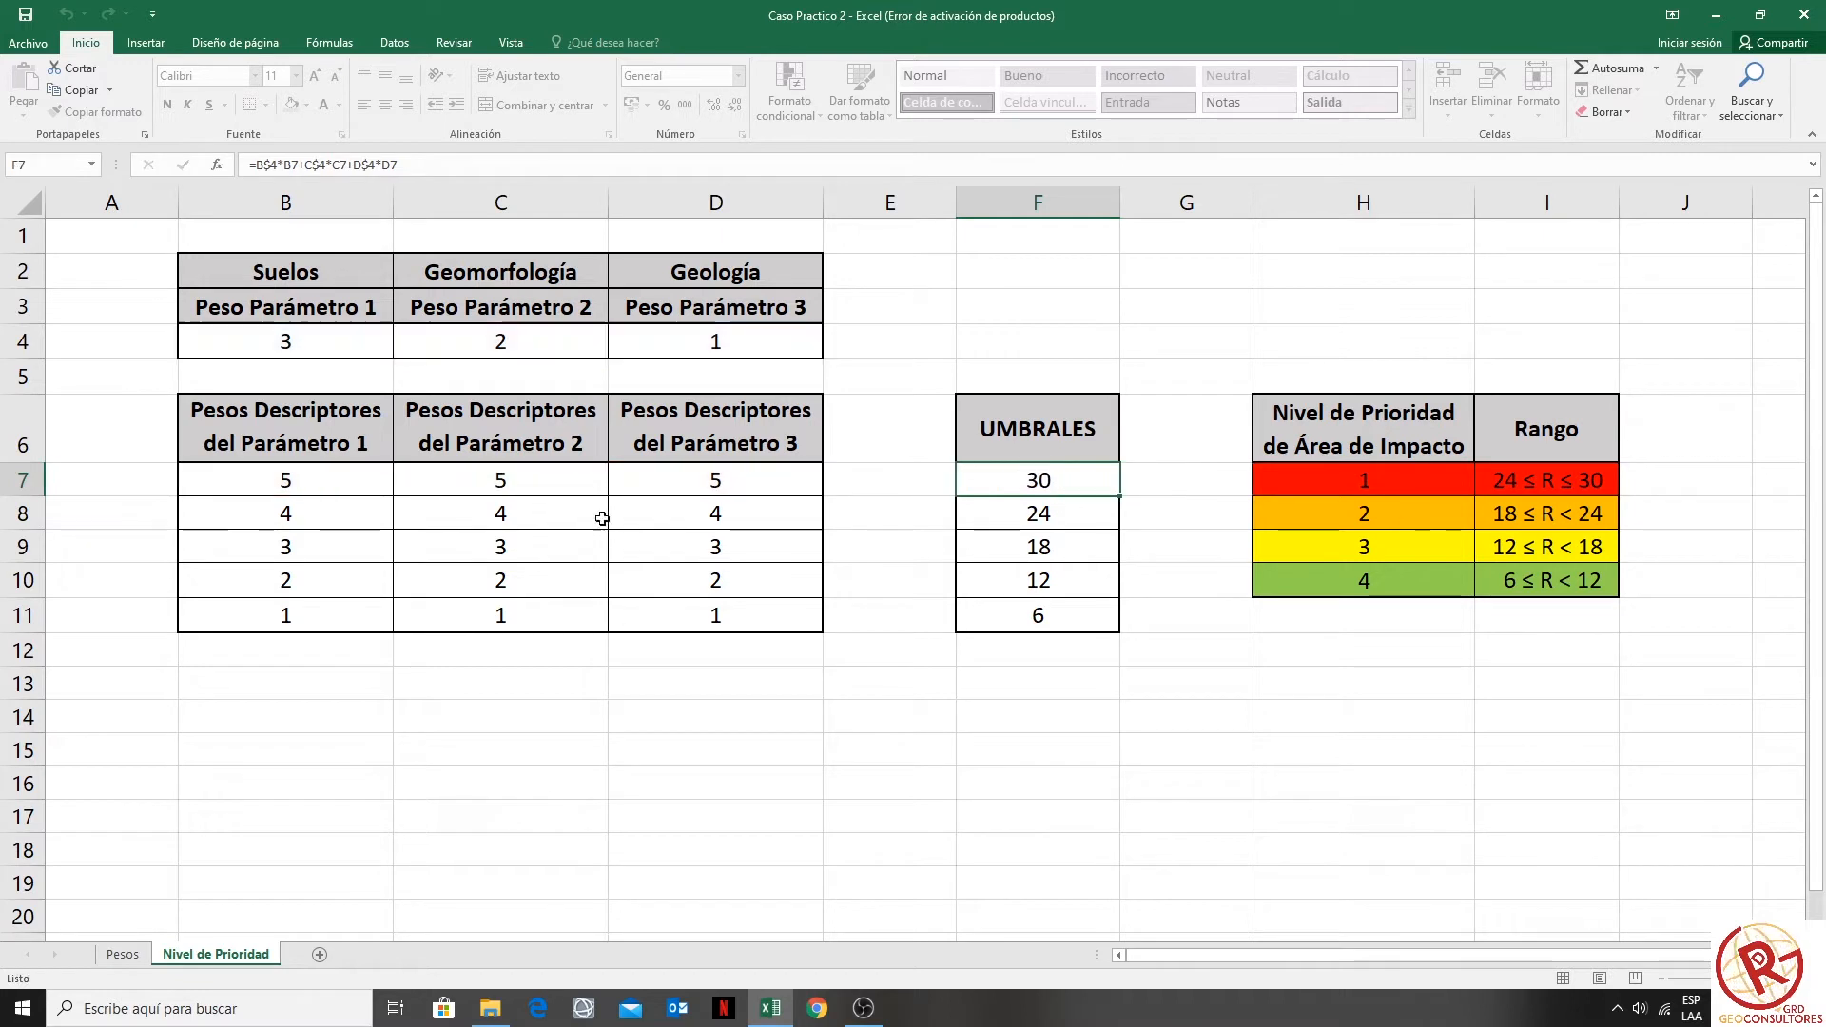
left_click_drag(255, 481, 1044, 461)
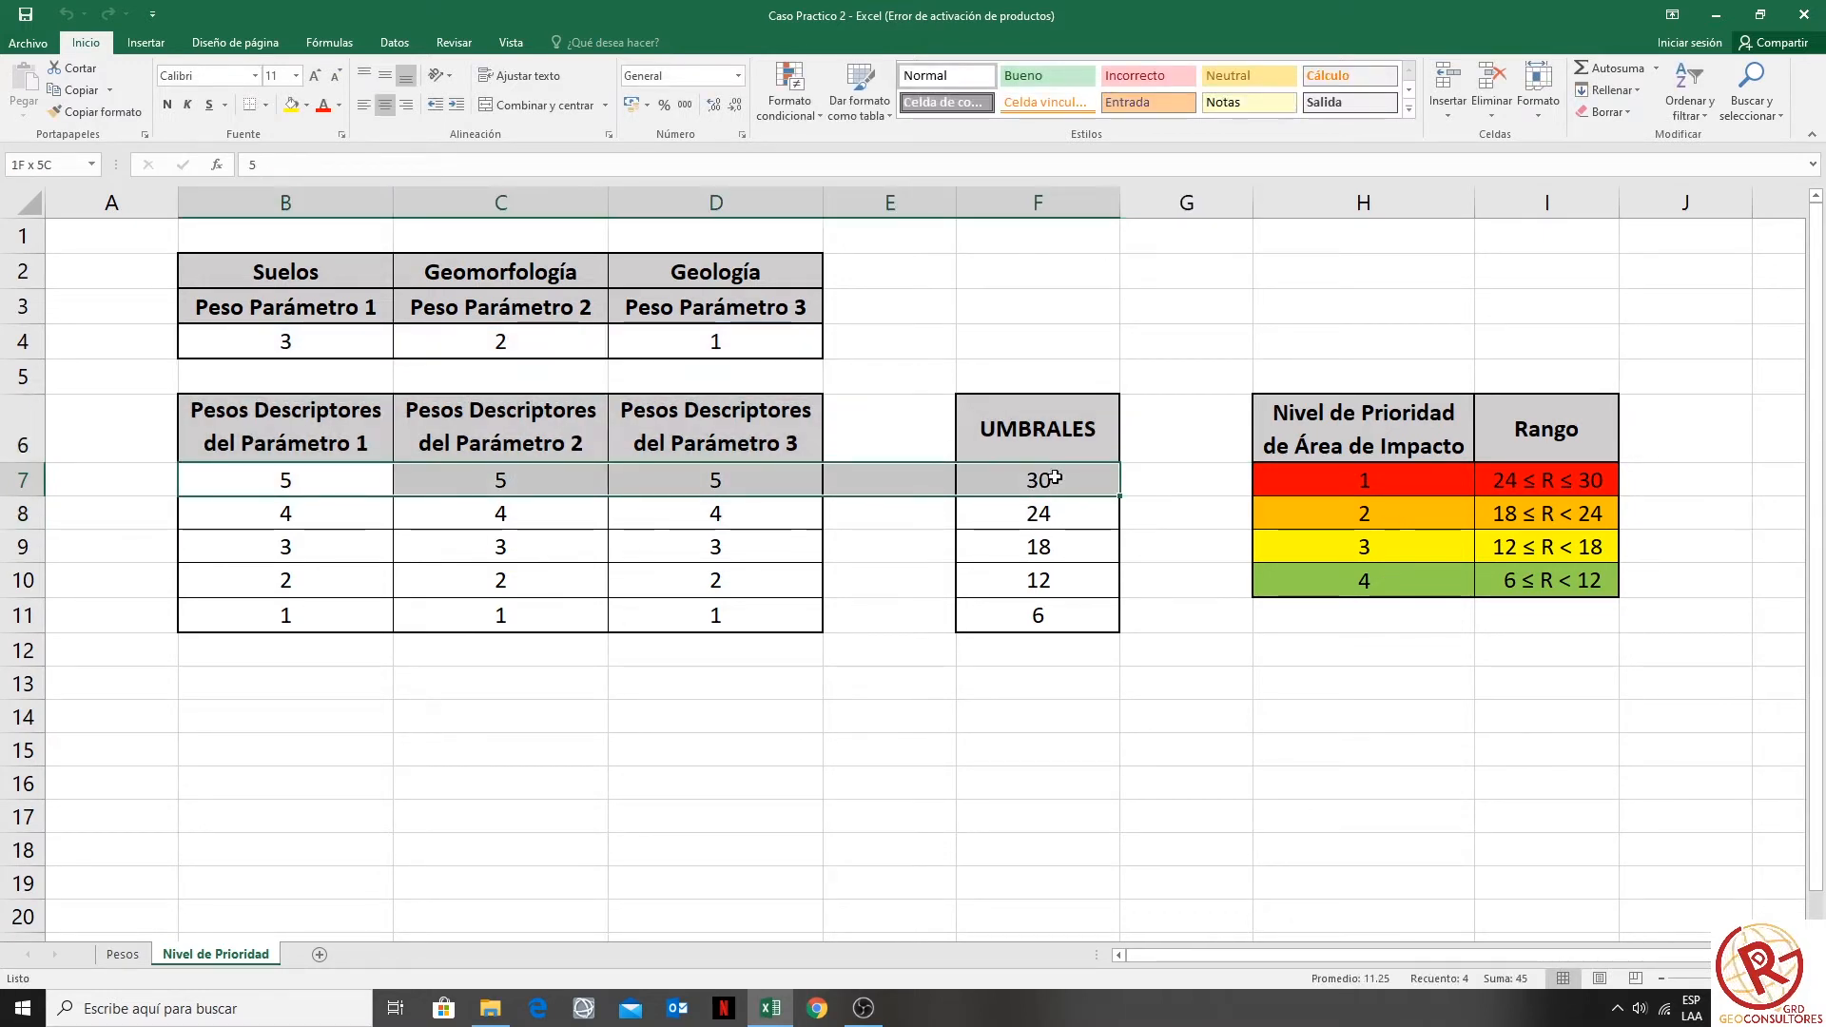
left_click(1045, 480)
double_click(1051, 480)
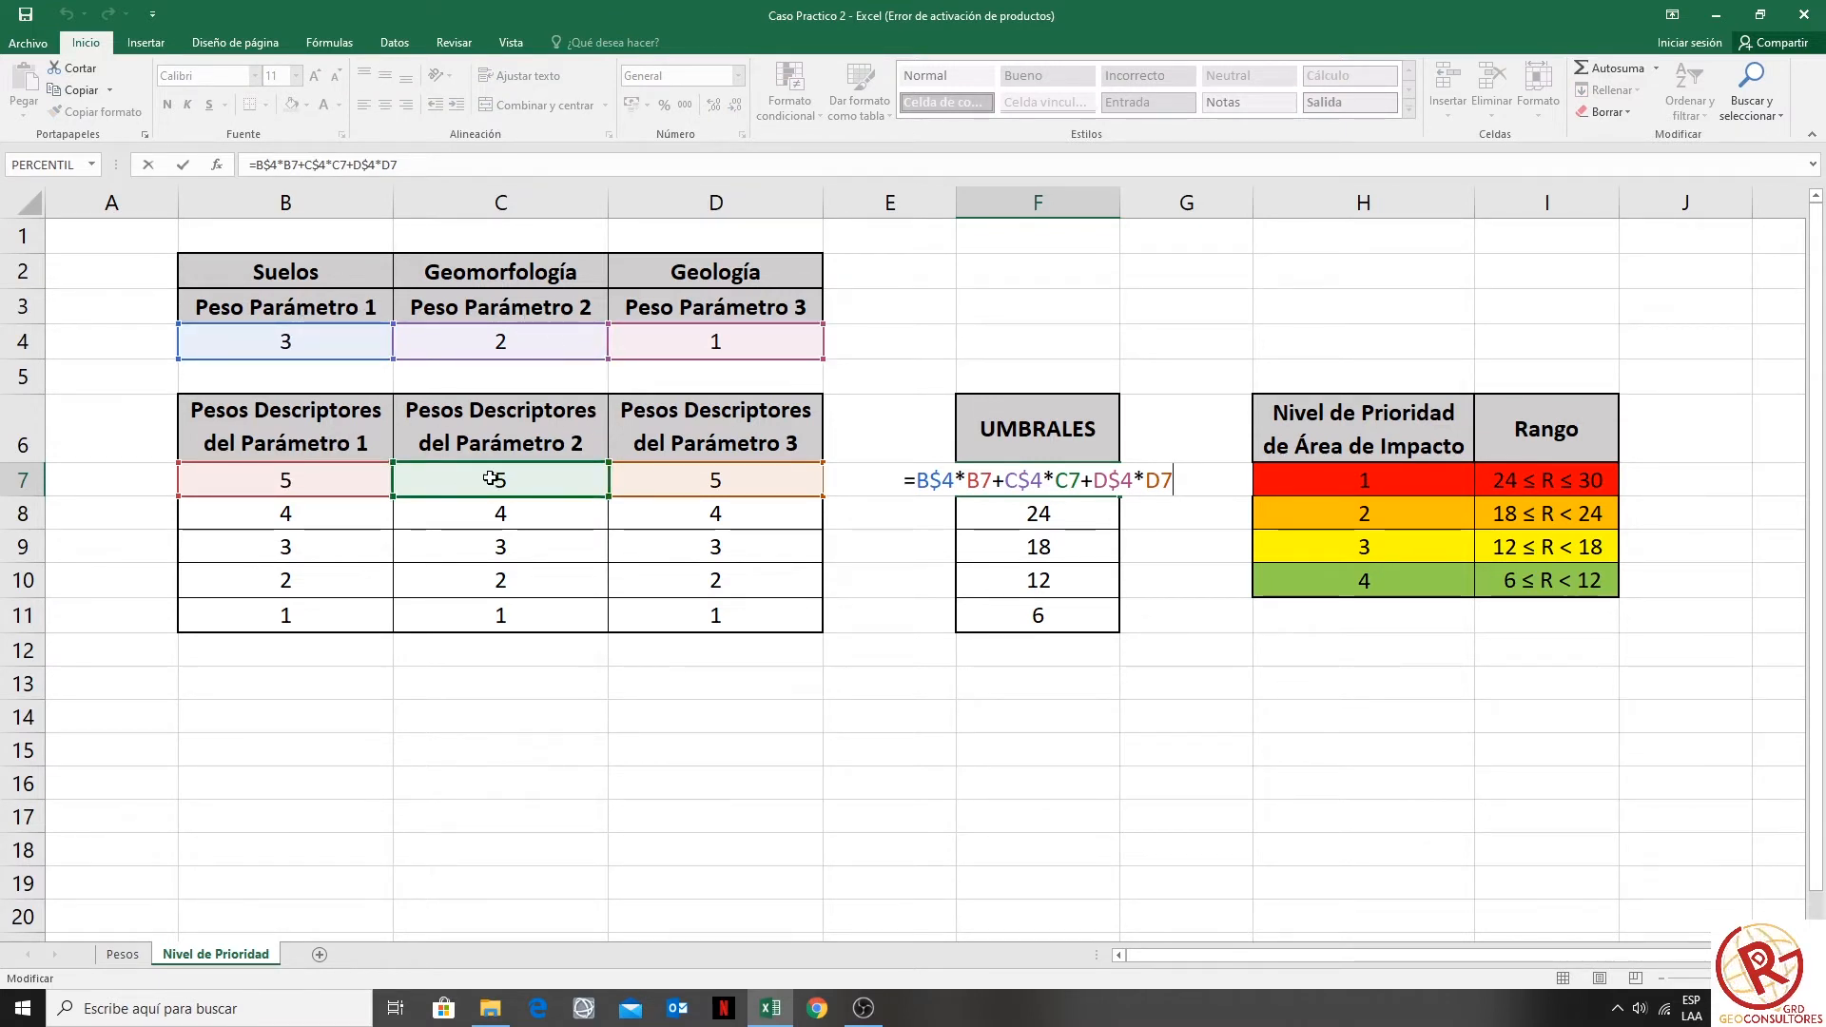
key("ctrl+Return")
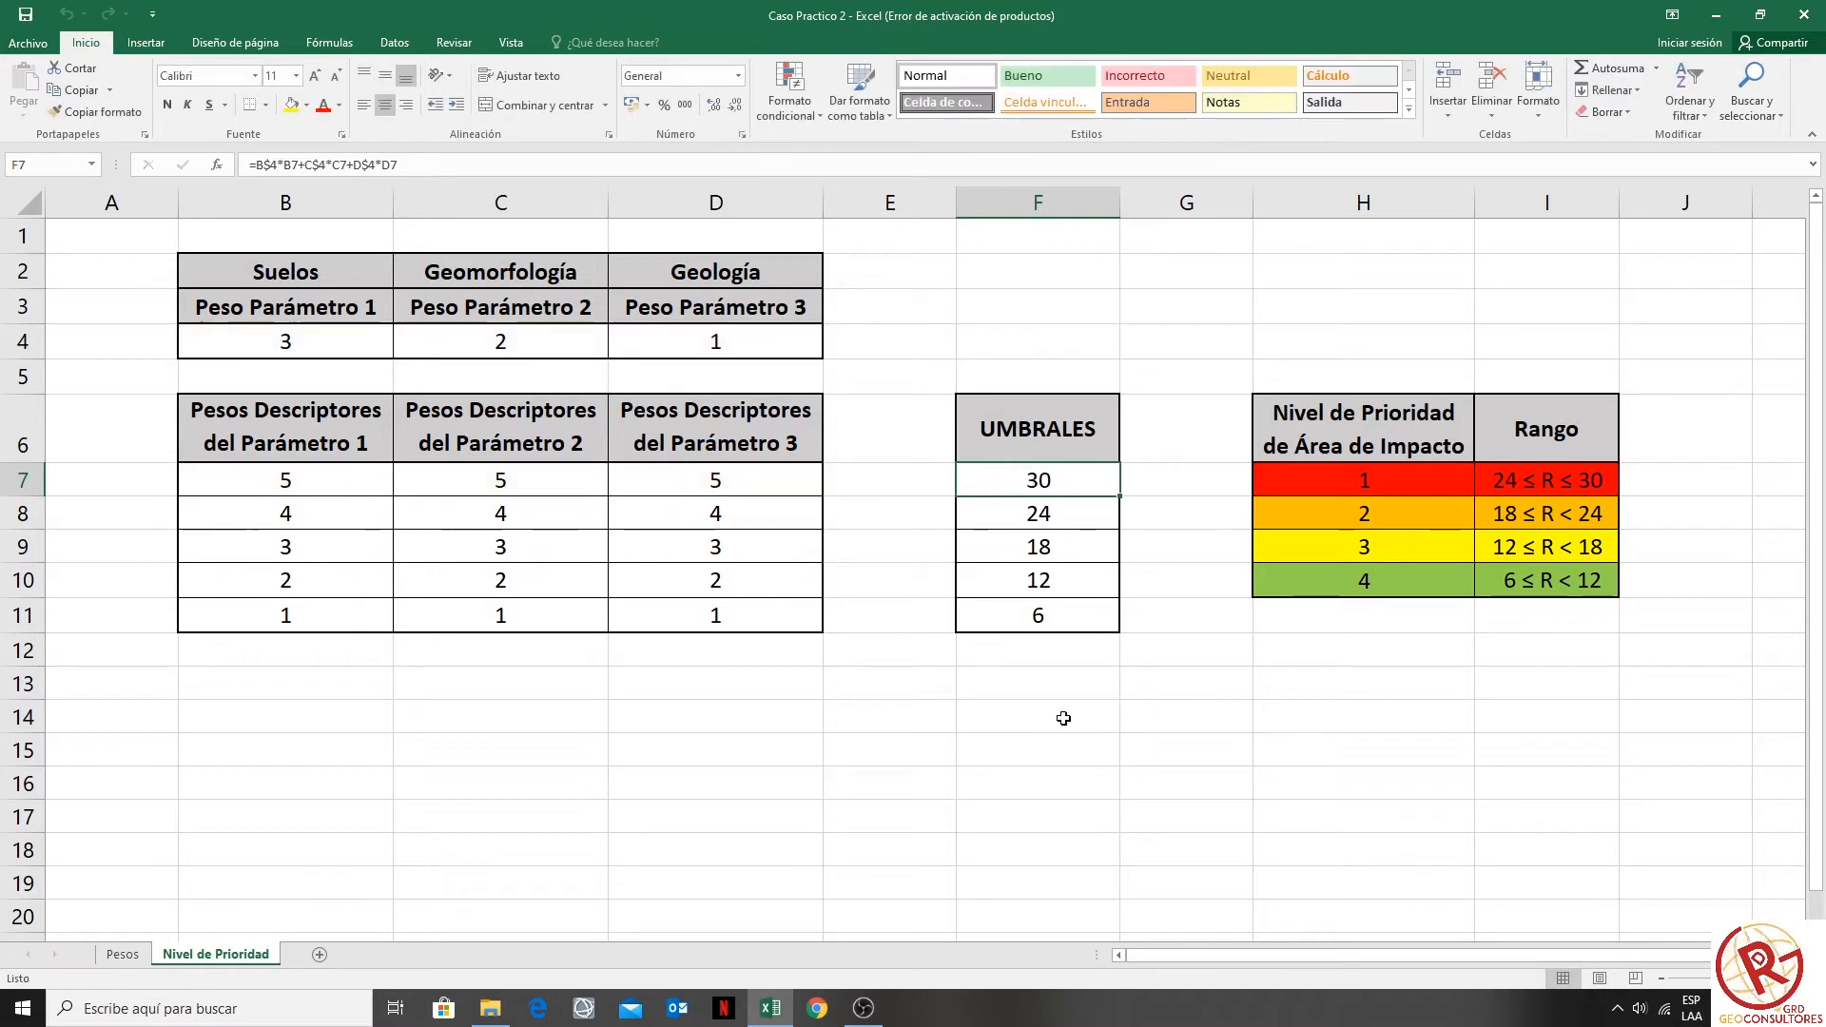
- Inspect the formulas behind the remaining UMBRALES values in F8:F11 and the weights they reference, leaving them unedited
left_click(1050, 623)
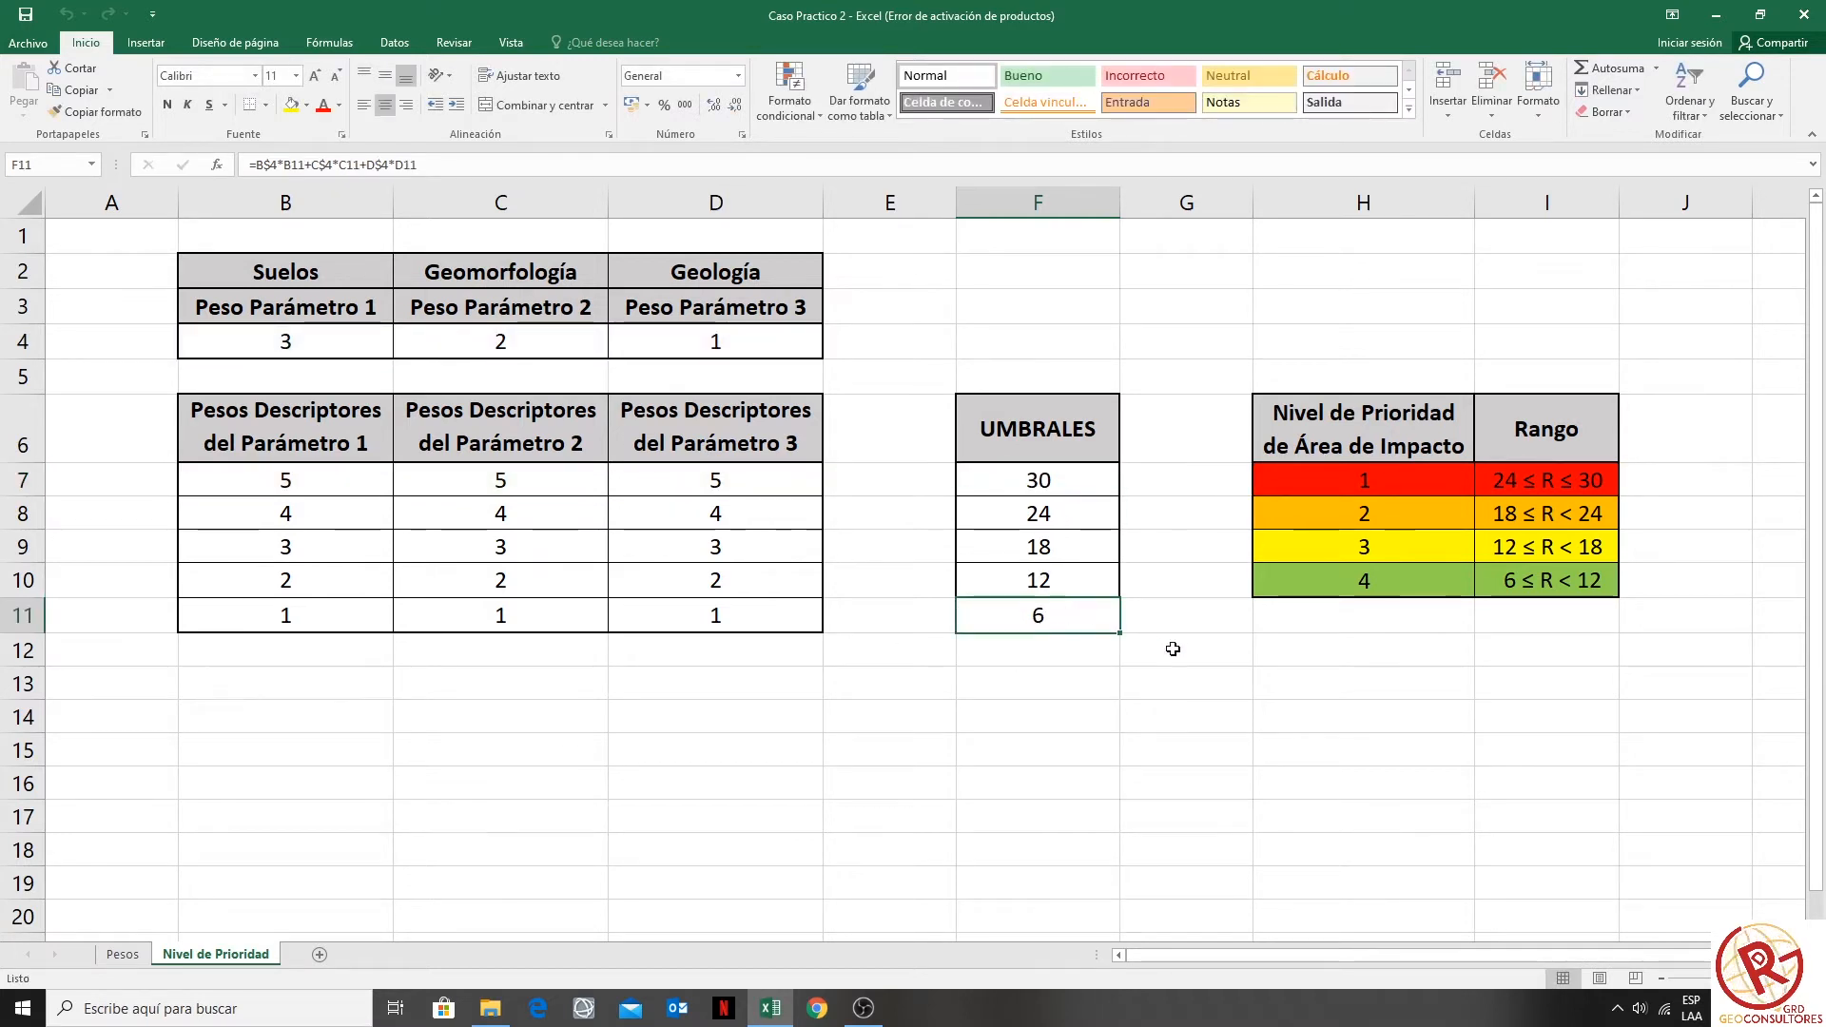
double_click(1041, 617)
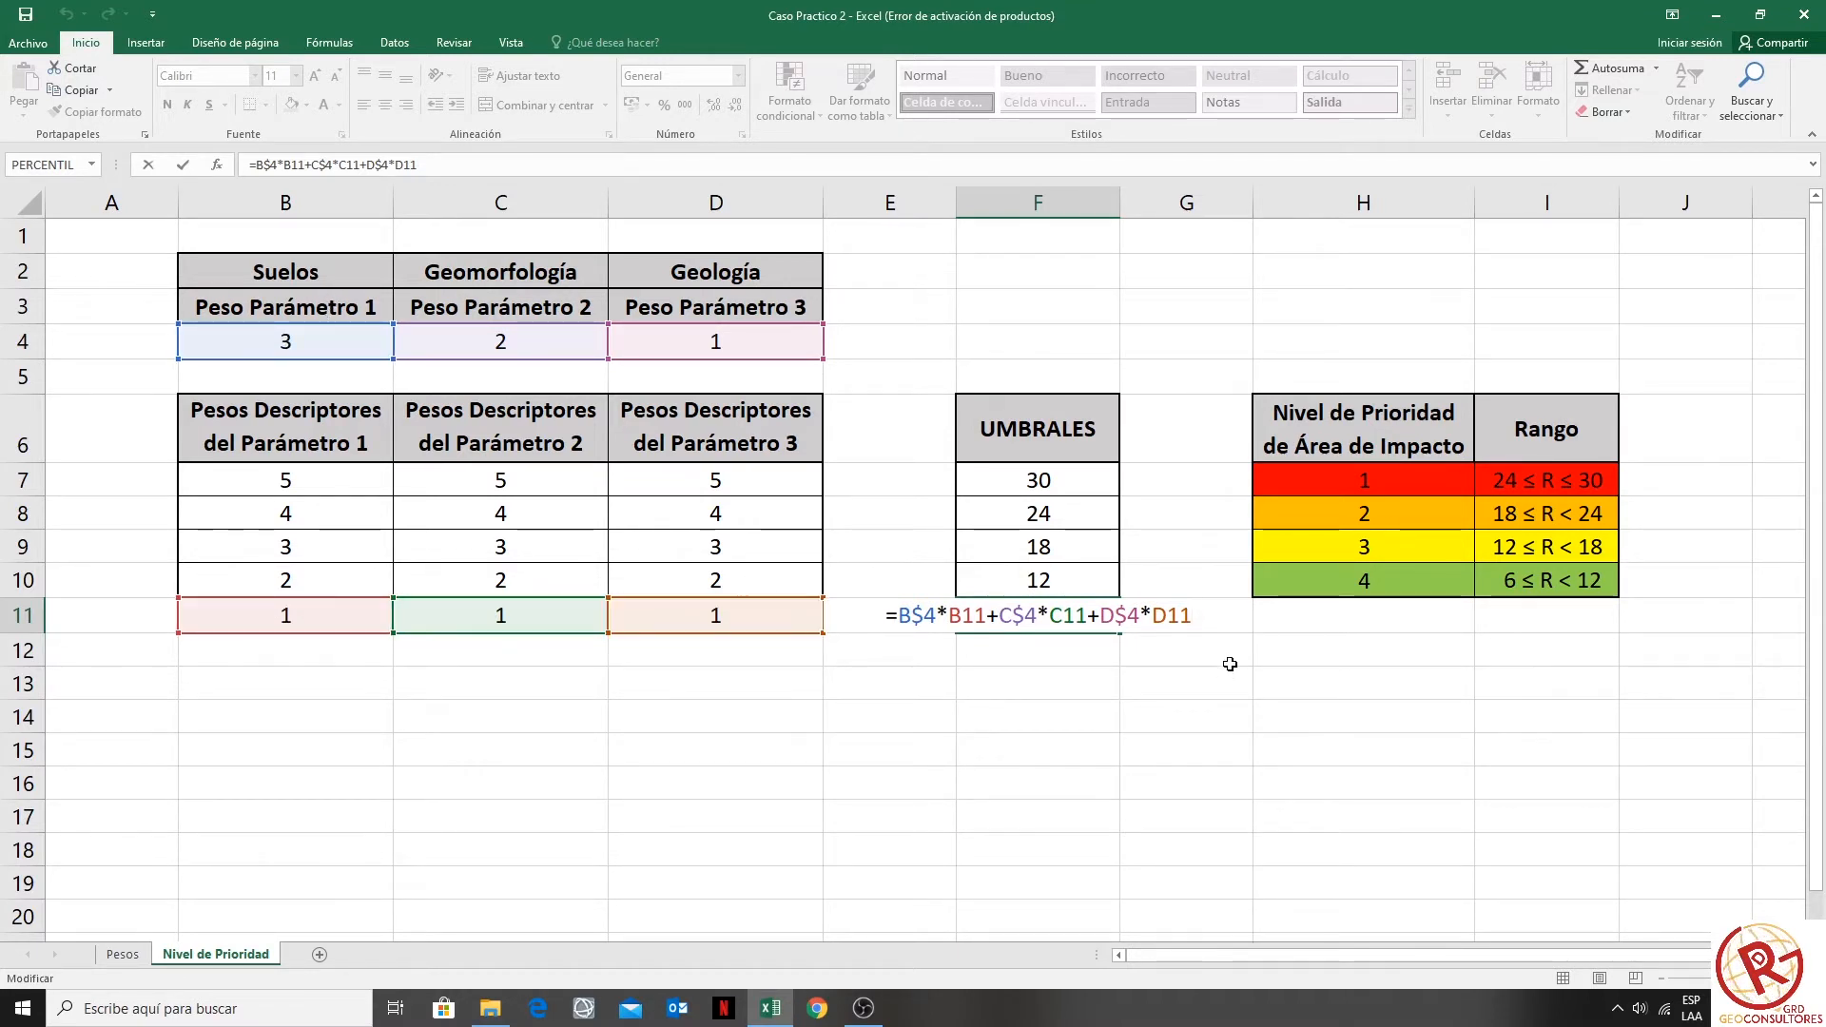
key("Escape")
double_click(1066, 546)
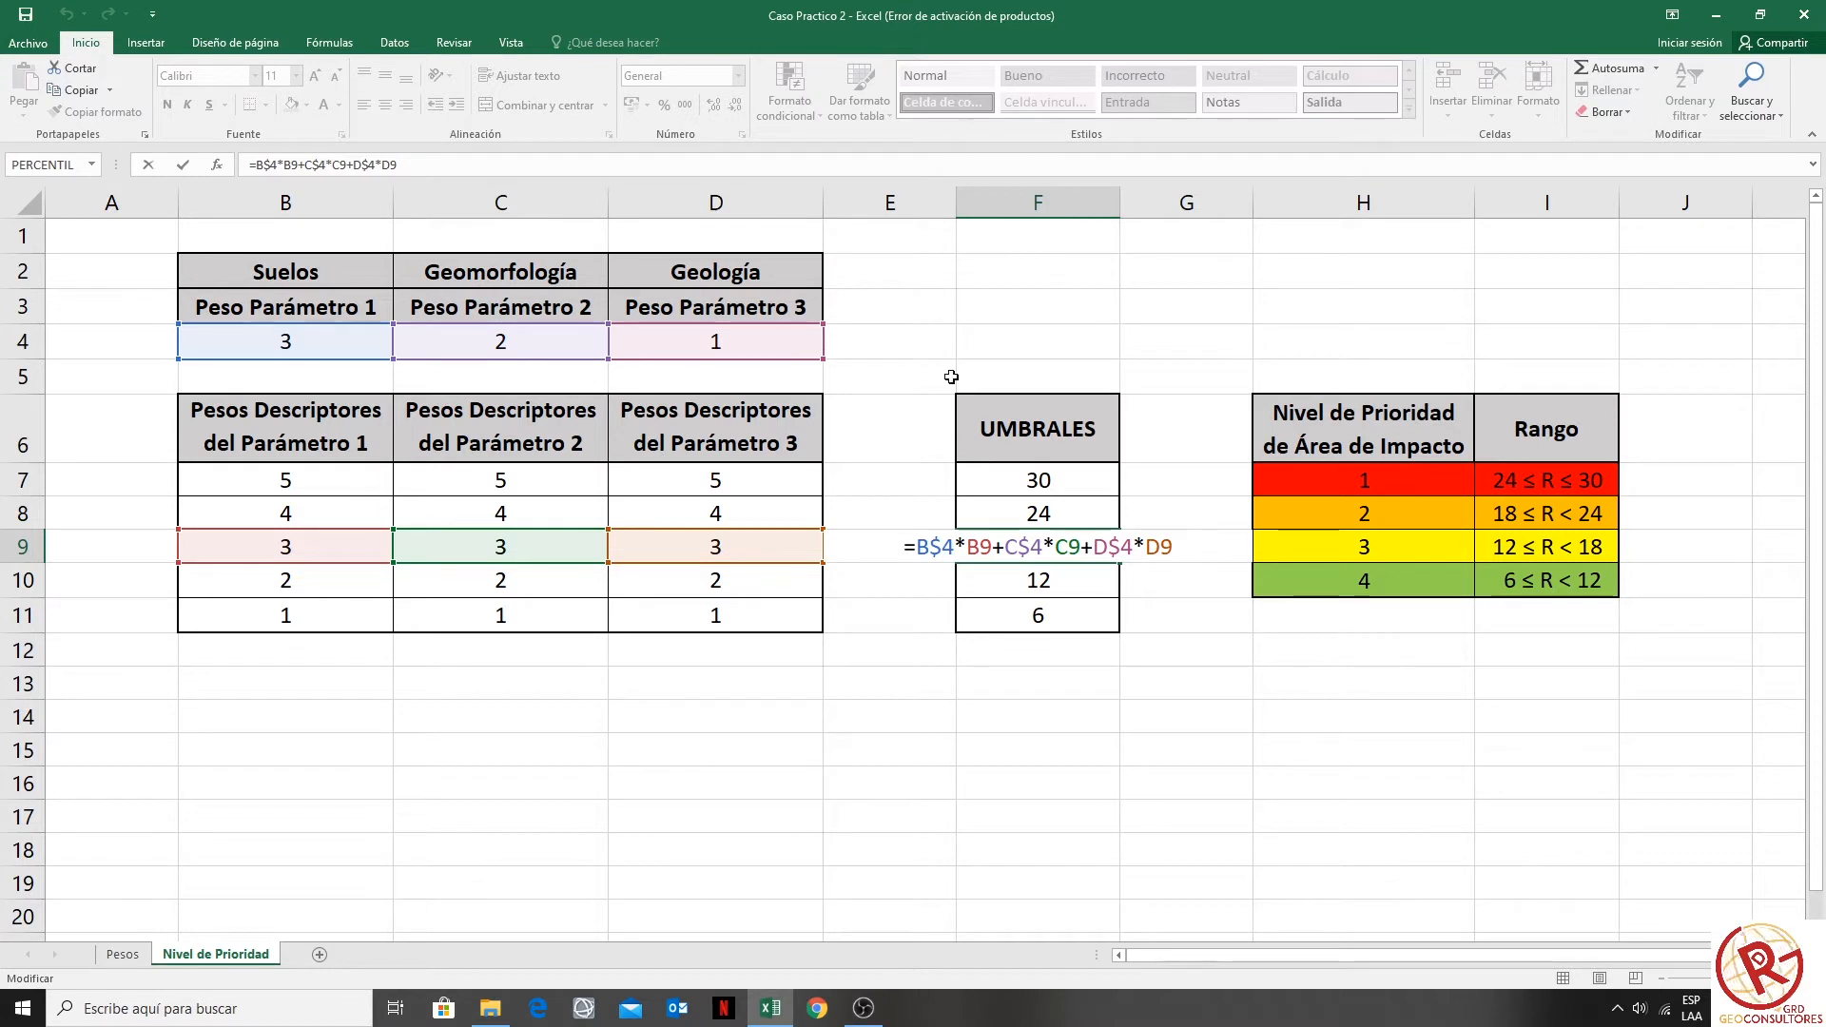
key("Return")
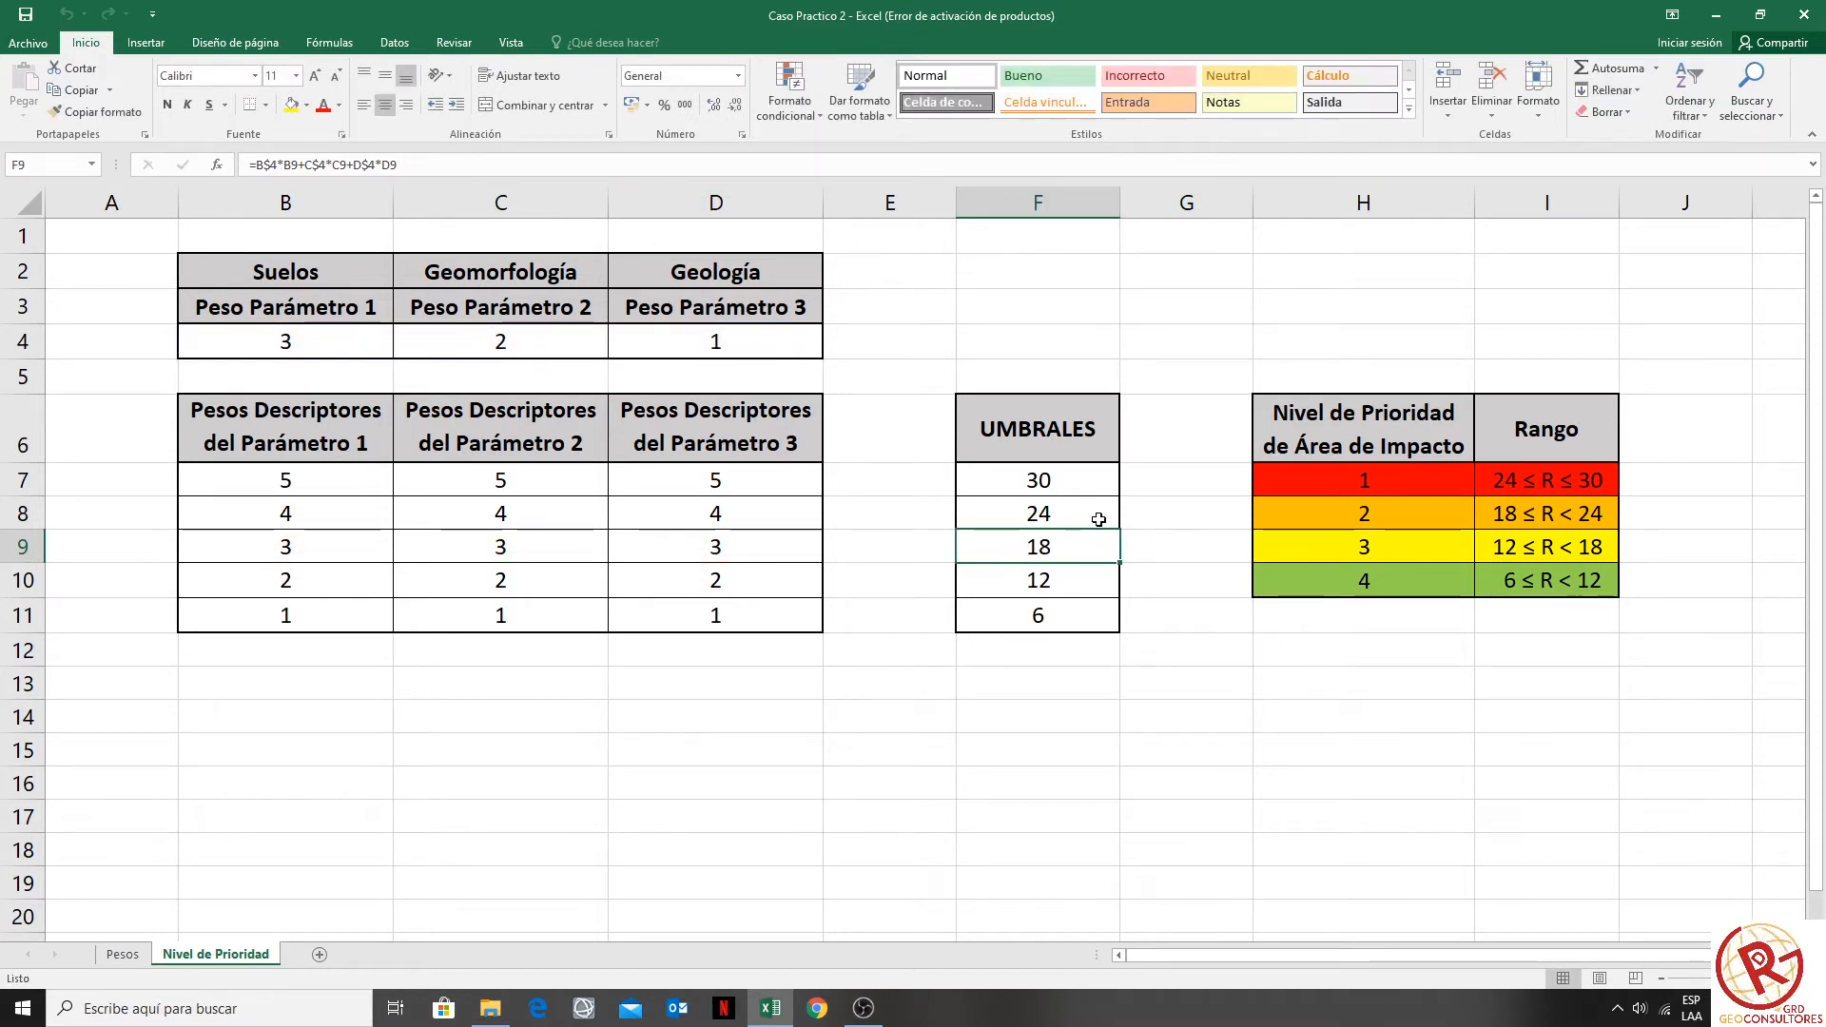
double_click(1092, 518)
key("Escape")
double_click(1071, 582)
key("Escape")
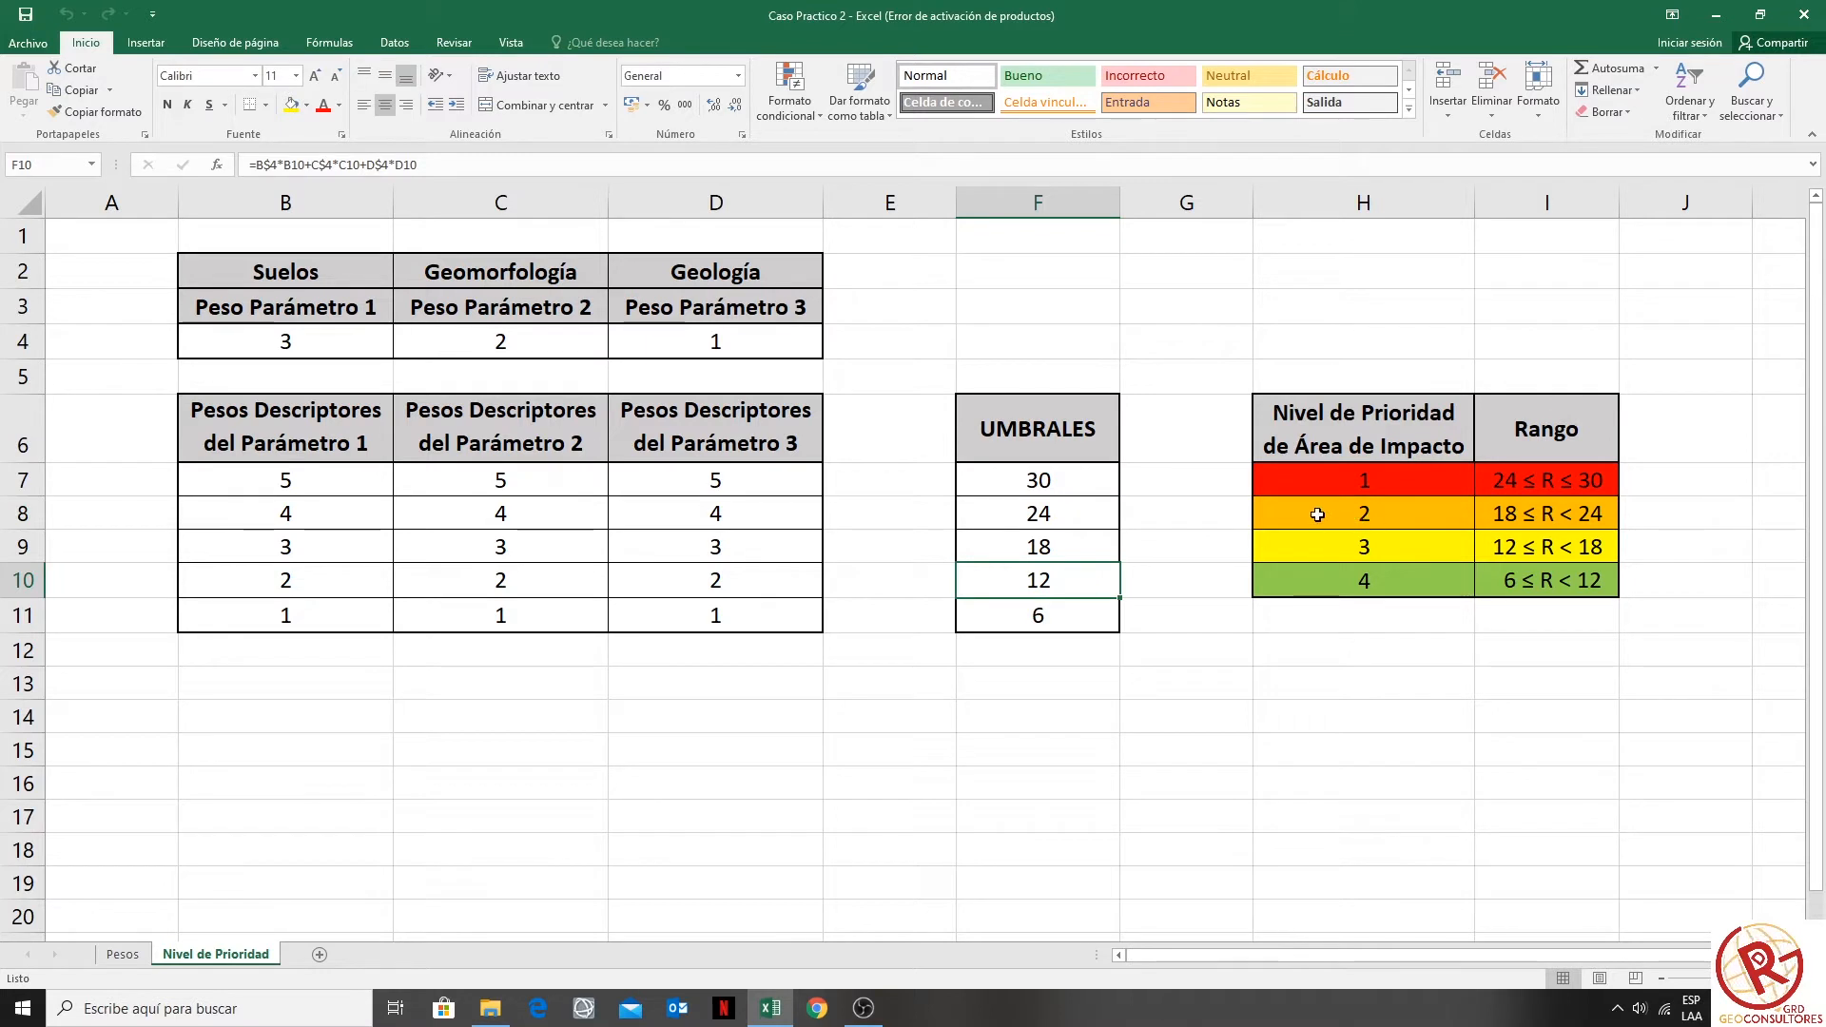
- Compare the UMBRALES column with the Rango column, relating the thresholds in F7:F8 to priority level 1 in H7:I7
left_click_drag(1052, 428, 1035, 623)
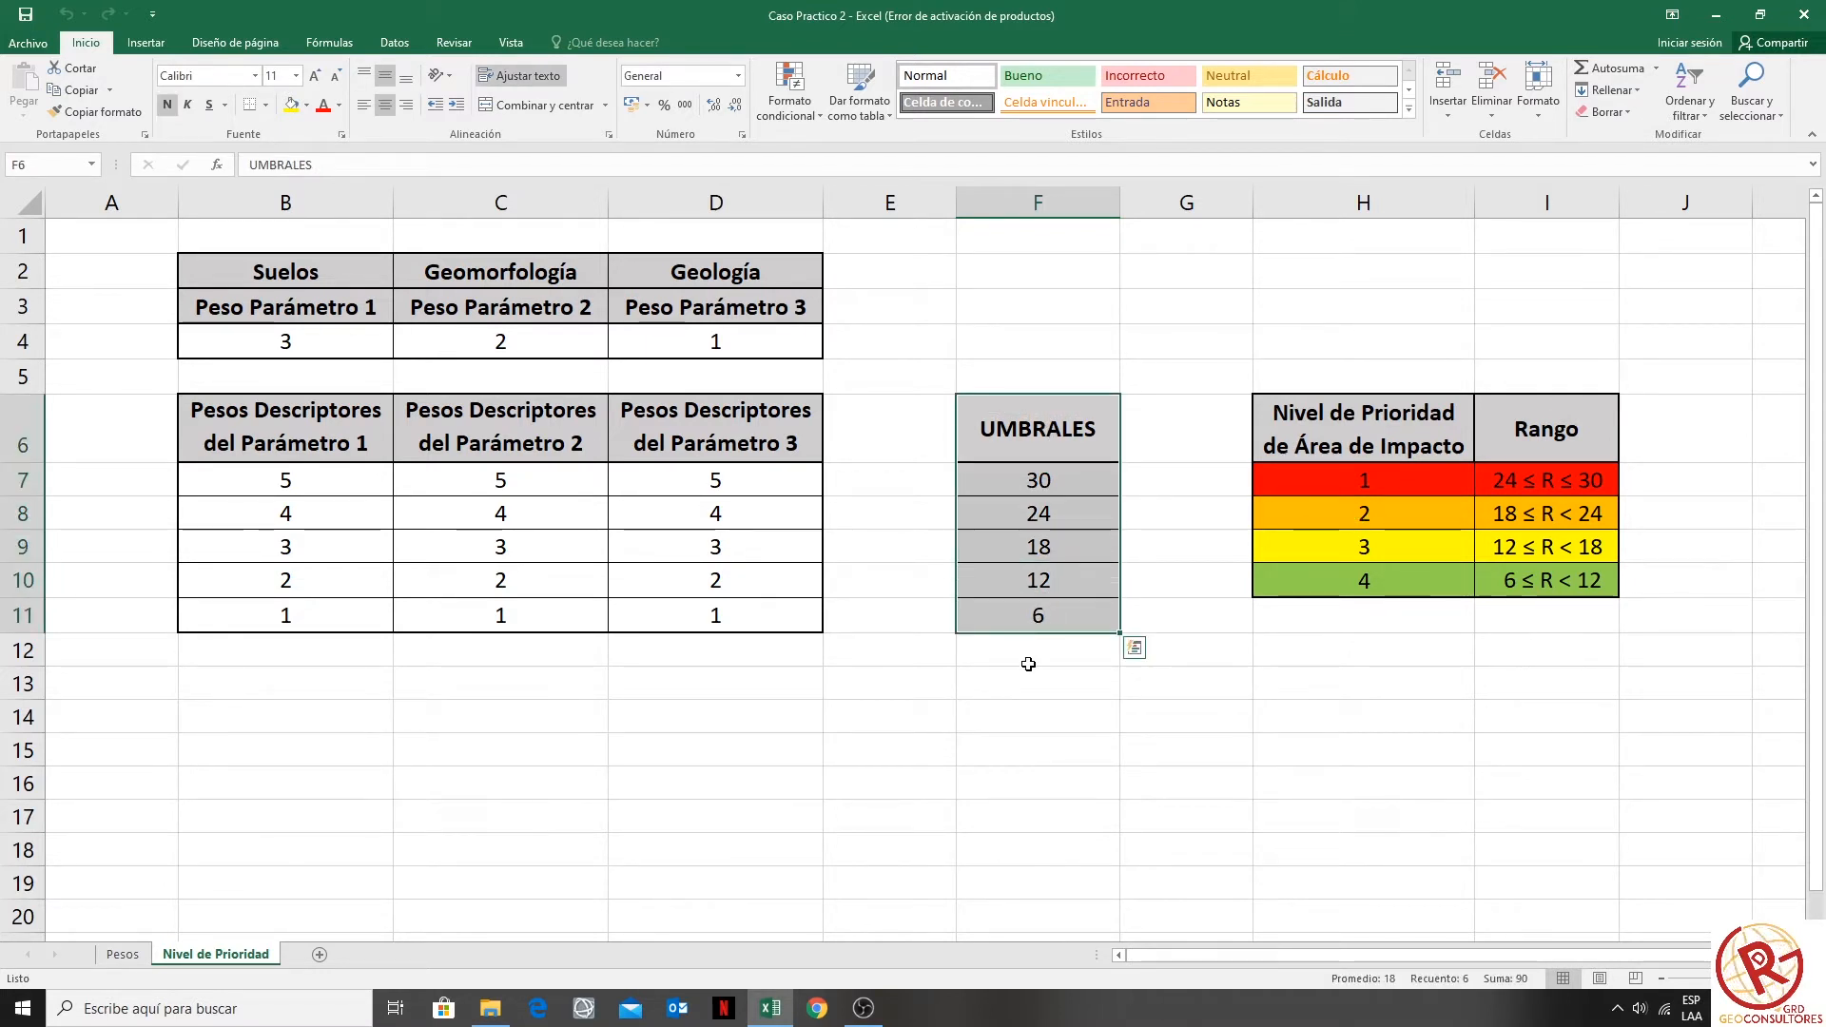
left_click(1551, 434)
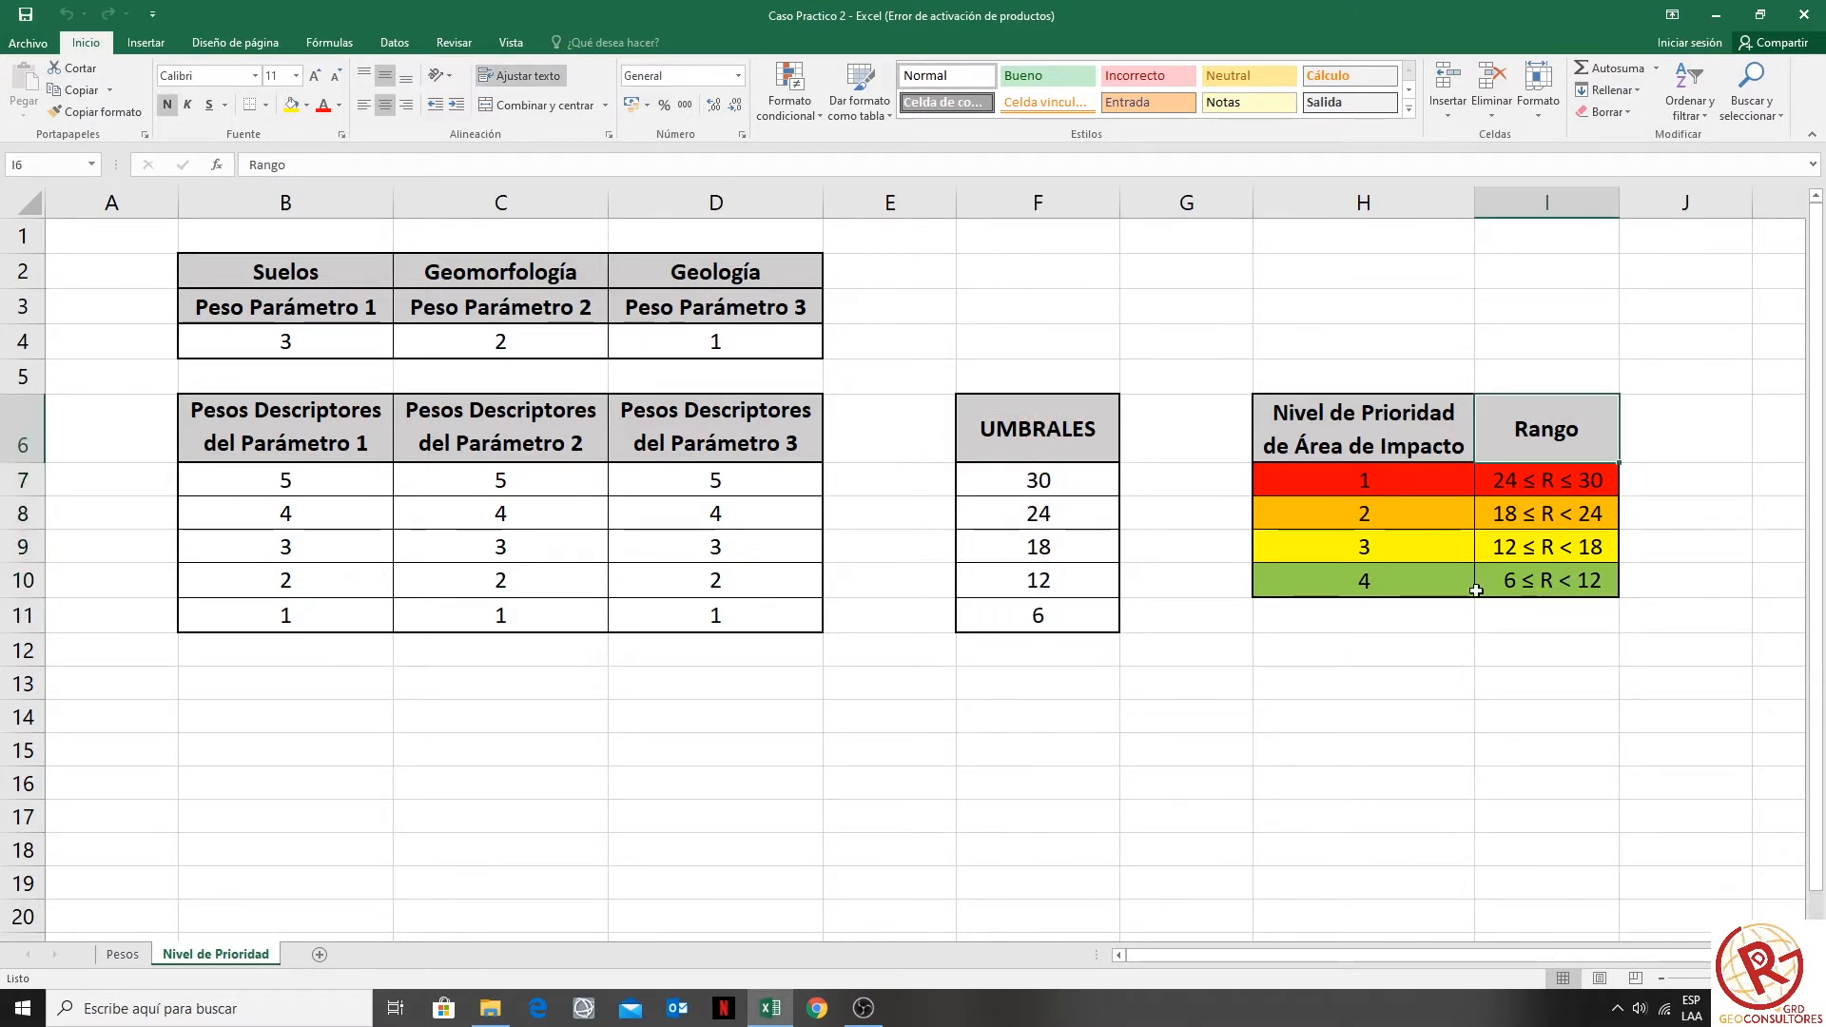
left_click_drag(1049, 614, 1039, 585)
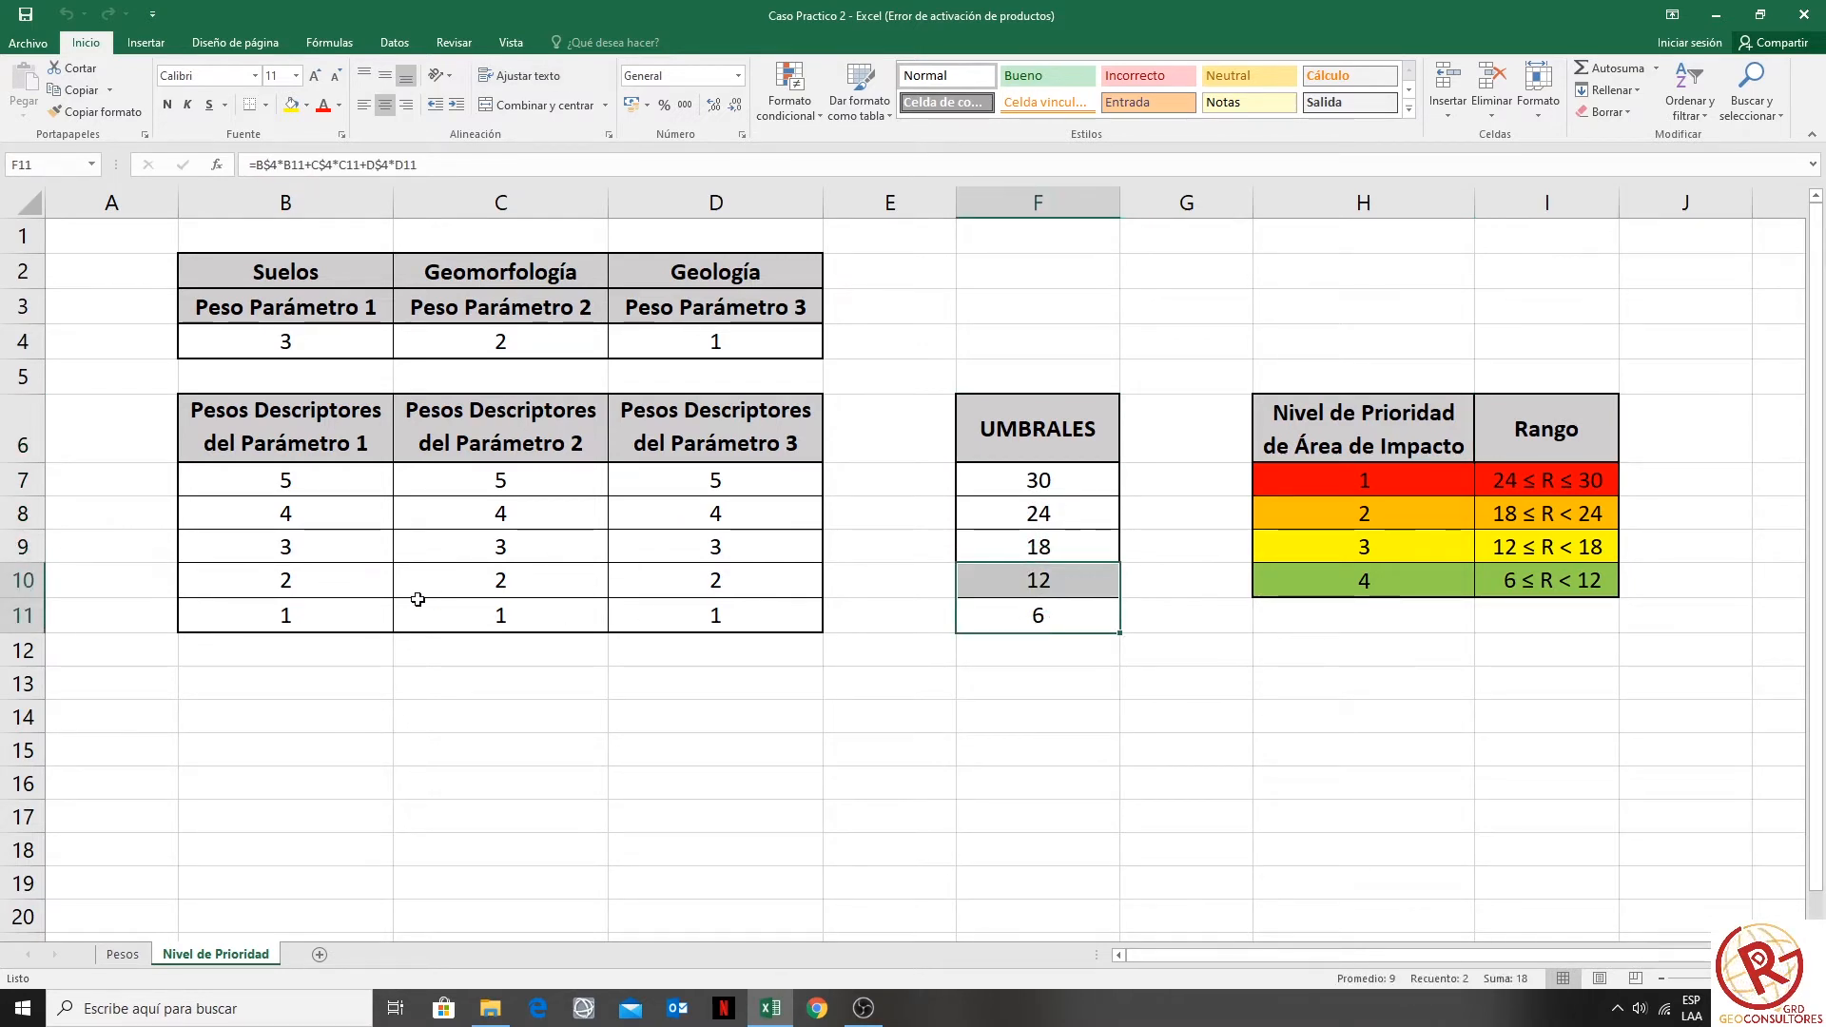
left_click_drag(253, 619, 742, 620)
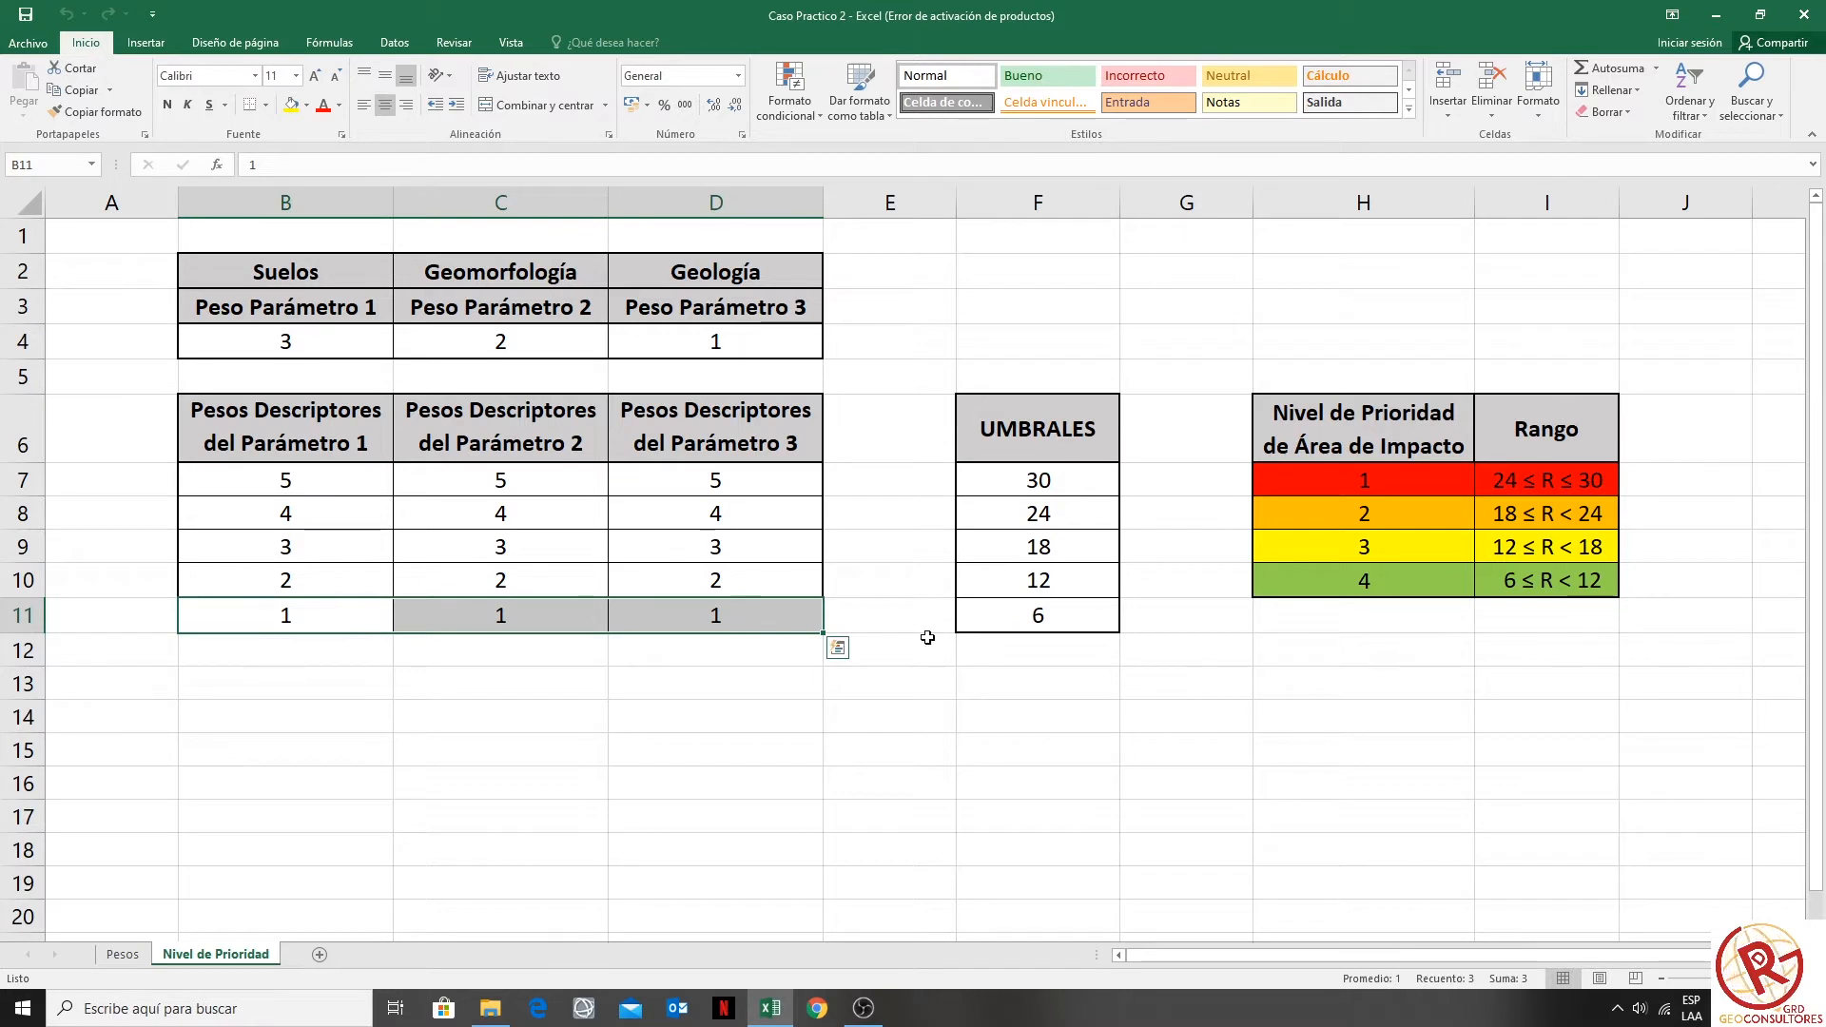
left_click(1046, 475)
left_click(1041, 502)
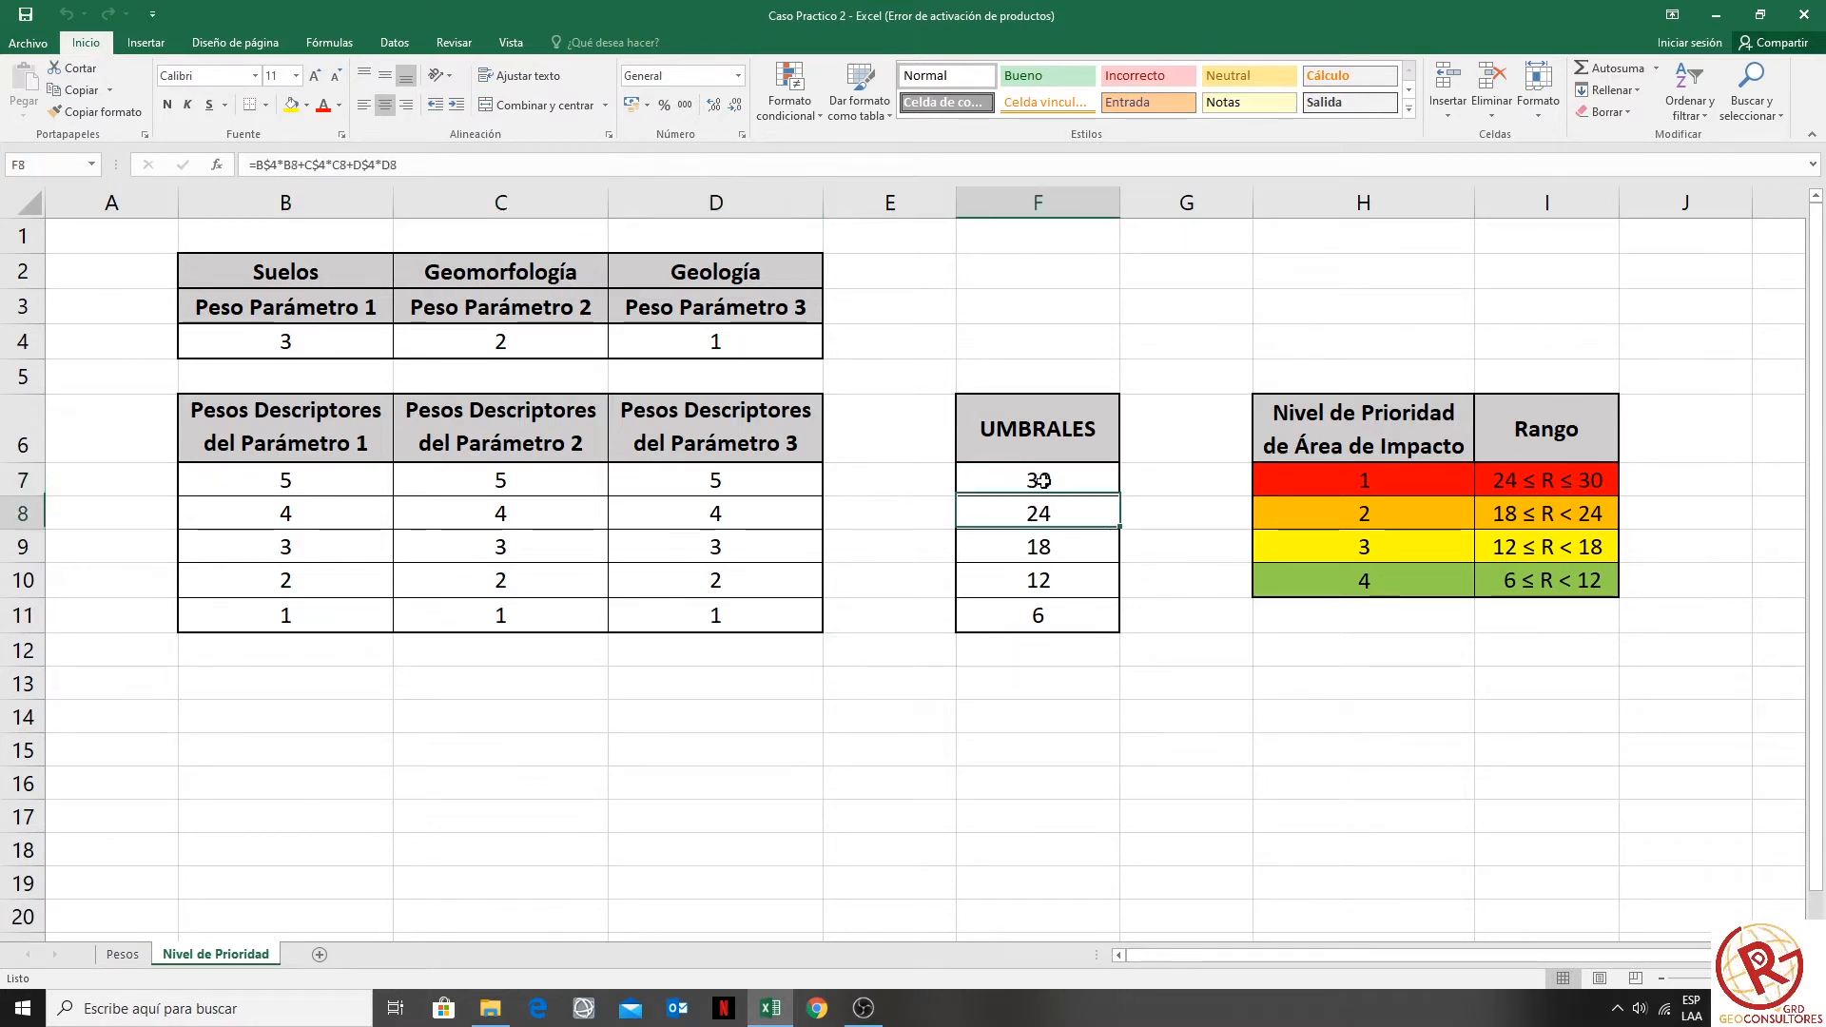
left_click_drag(1041, 502, 1043, 478)
left_click(1582, 475)
left_click(1370, 477)
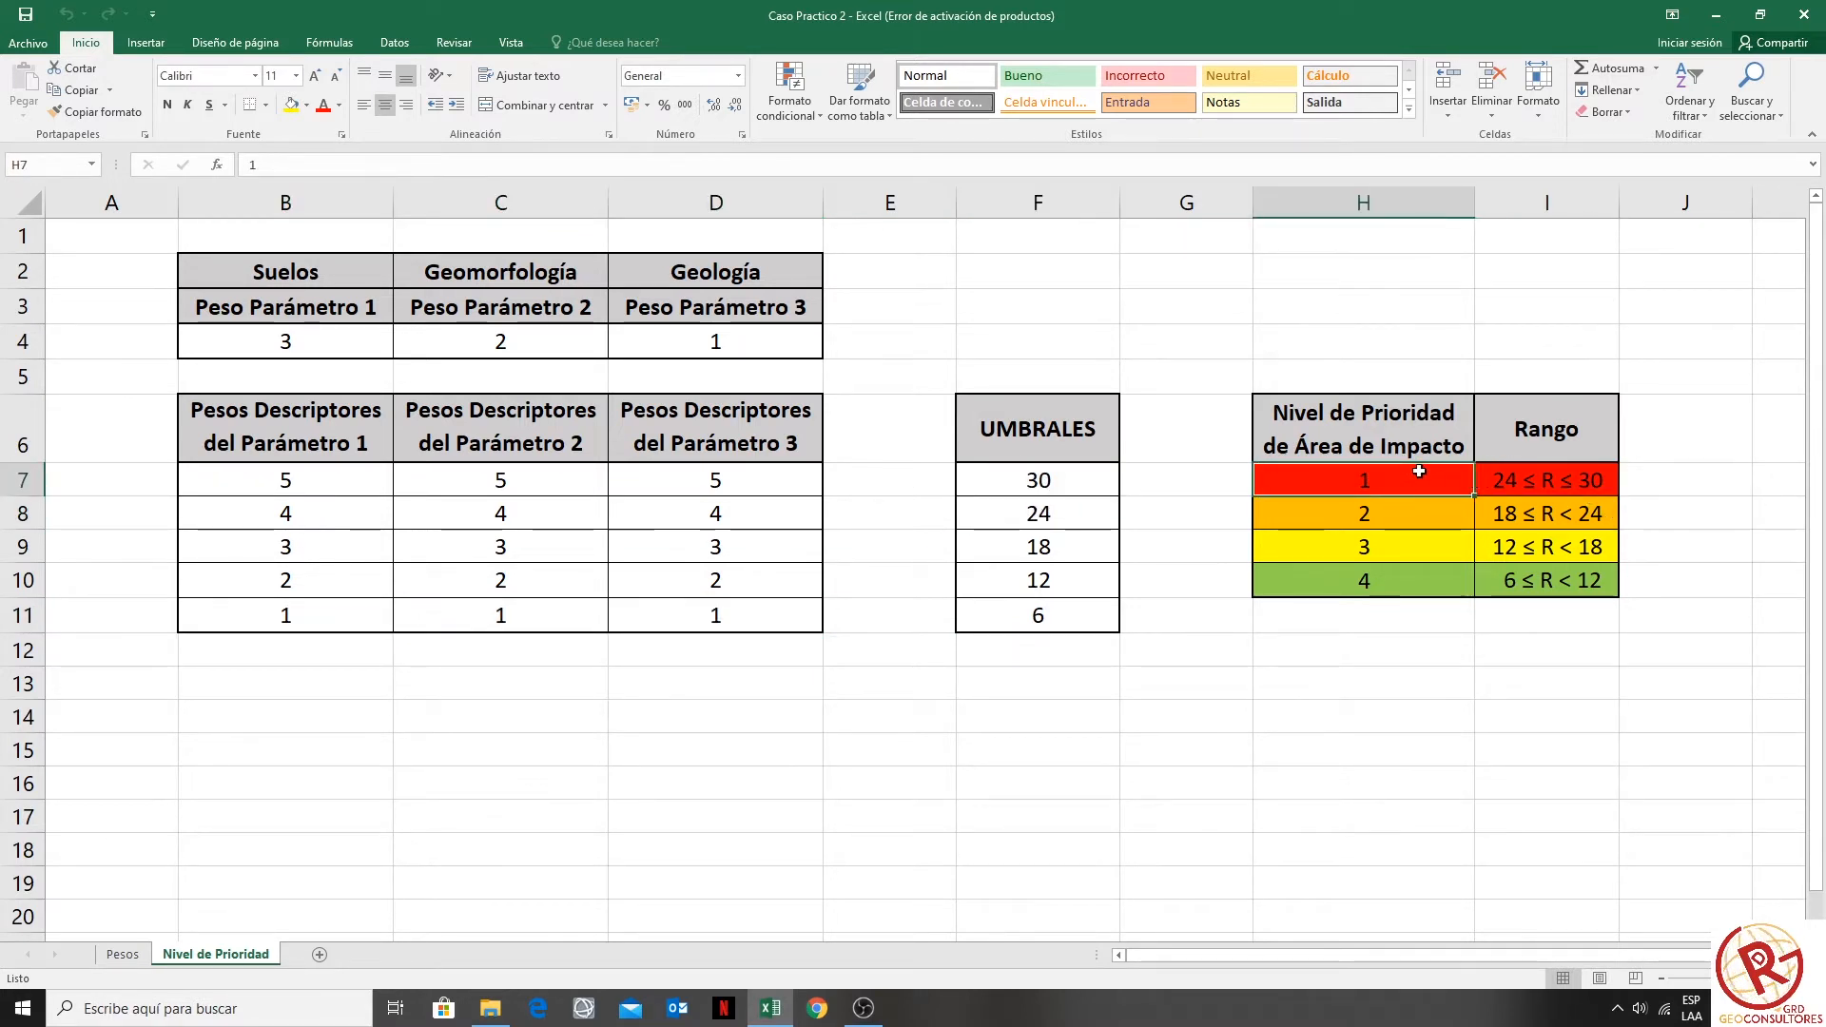
left_click_drag(1419, 472, 1521, 483)
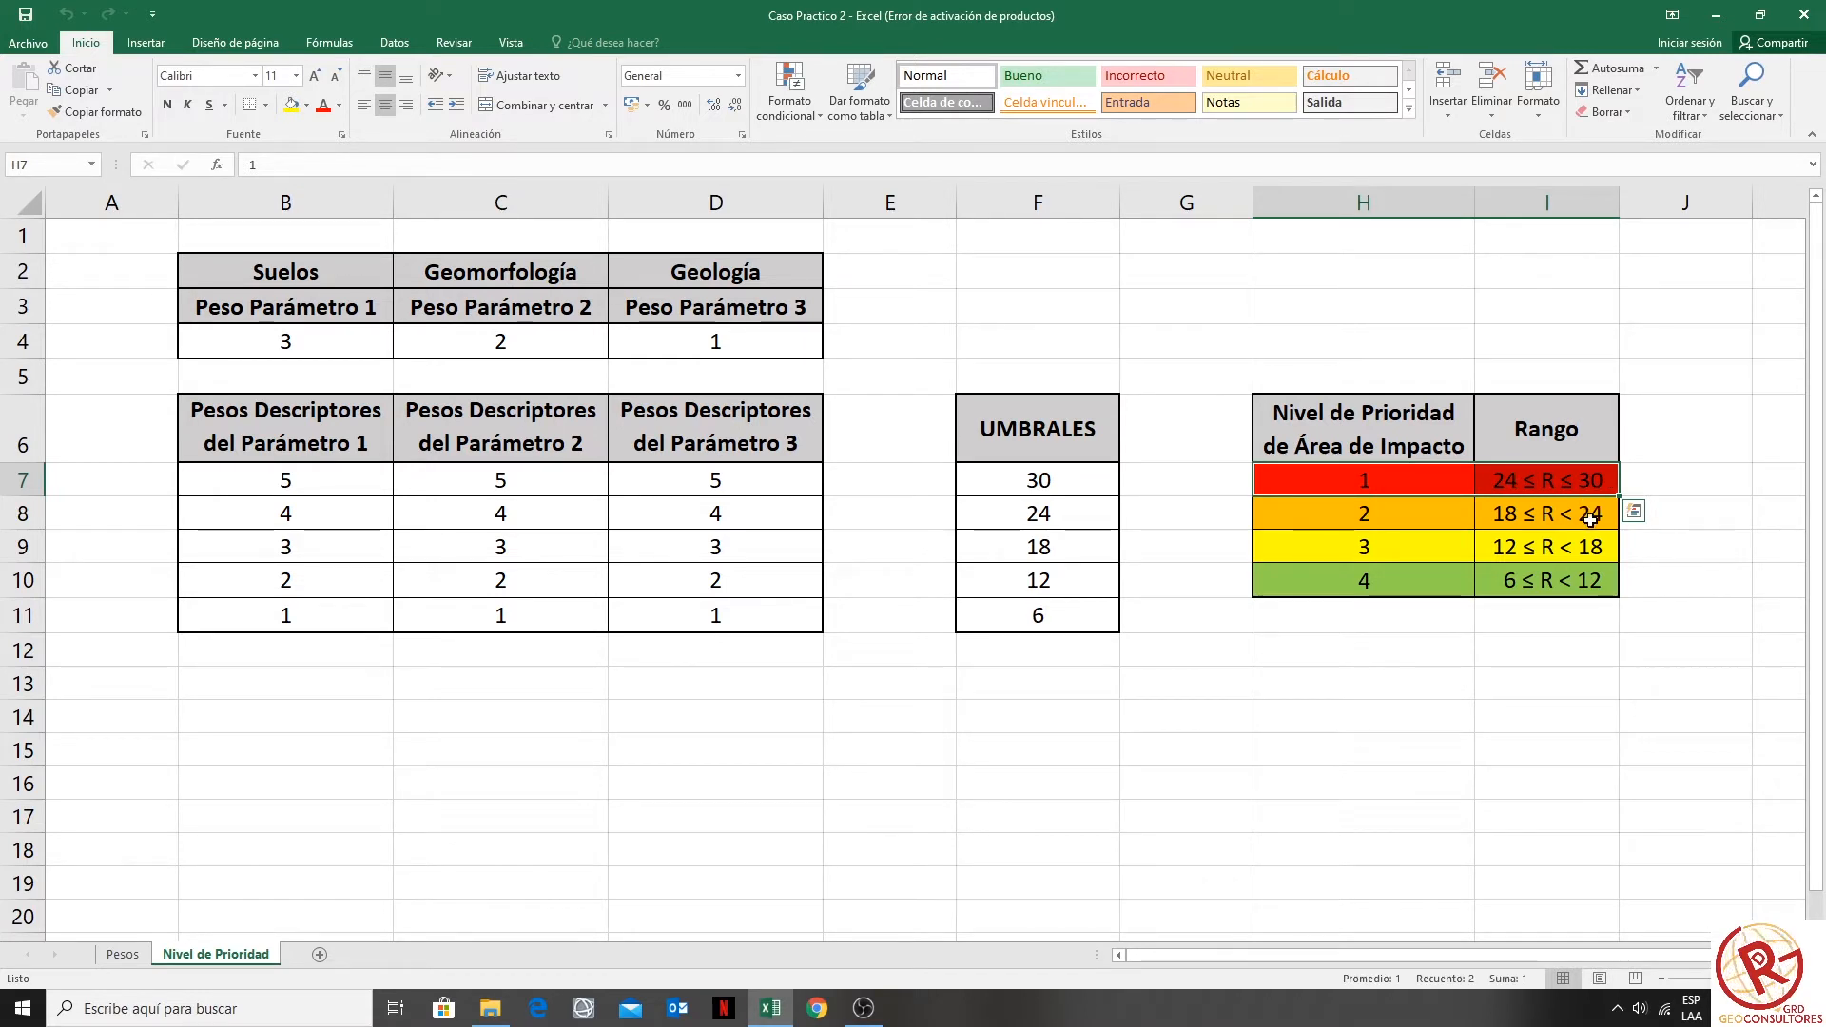
left_click(1136, 689)
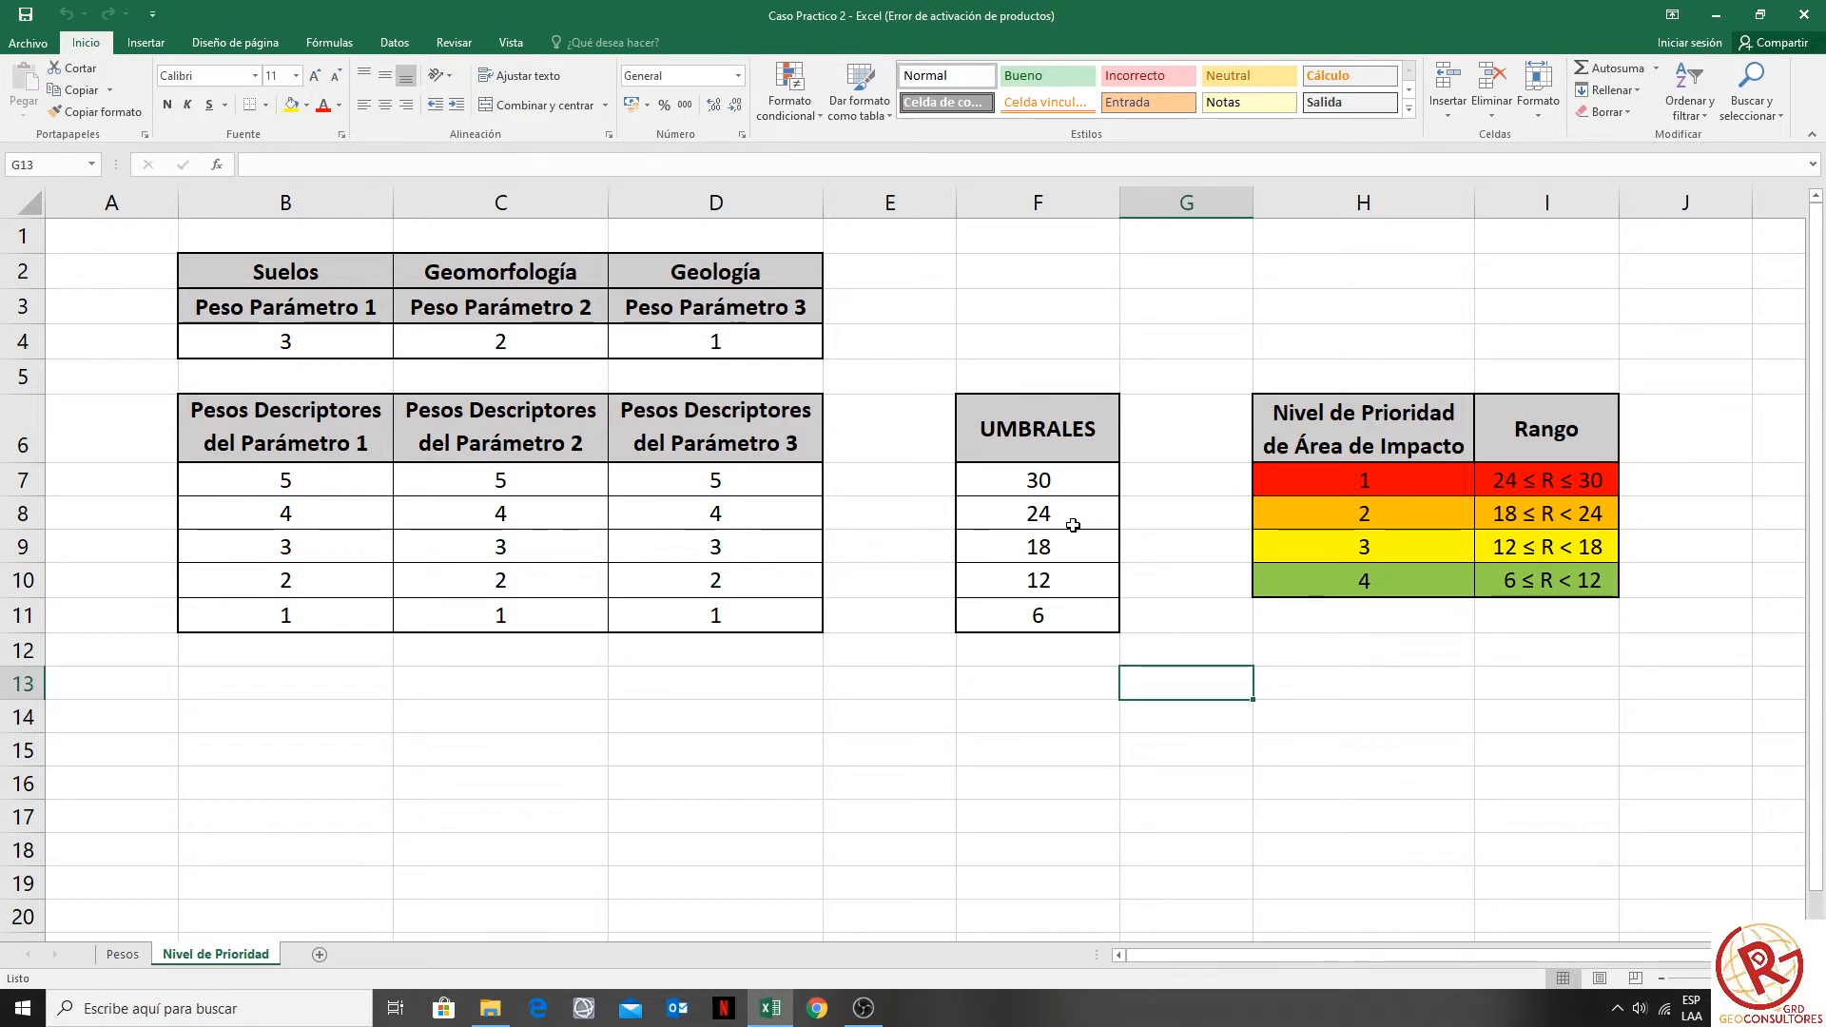
- Compare the thresholds in F10:F11 with the priority level 4 range and review the complete UMBRALES and Rango columns
left_click(1051, 616)
key("shift+Up")
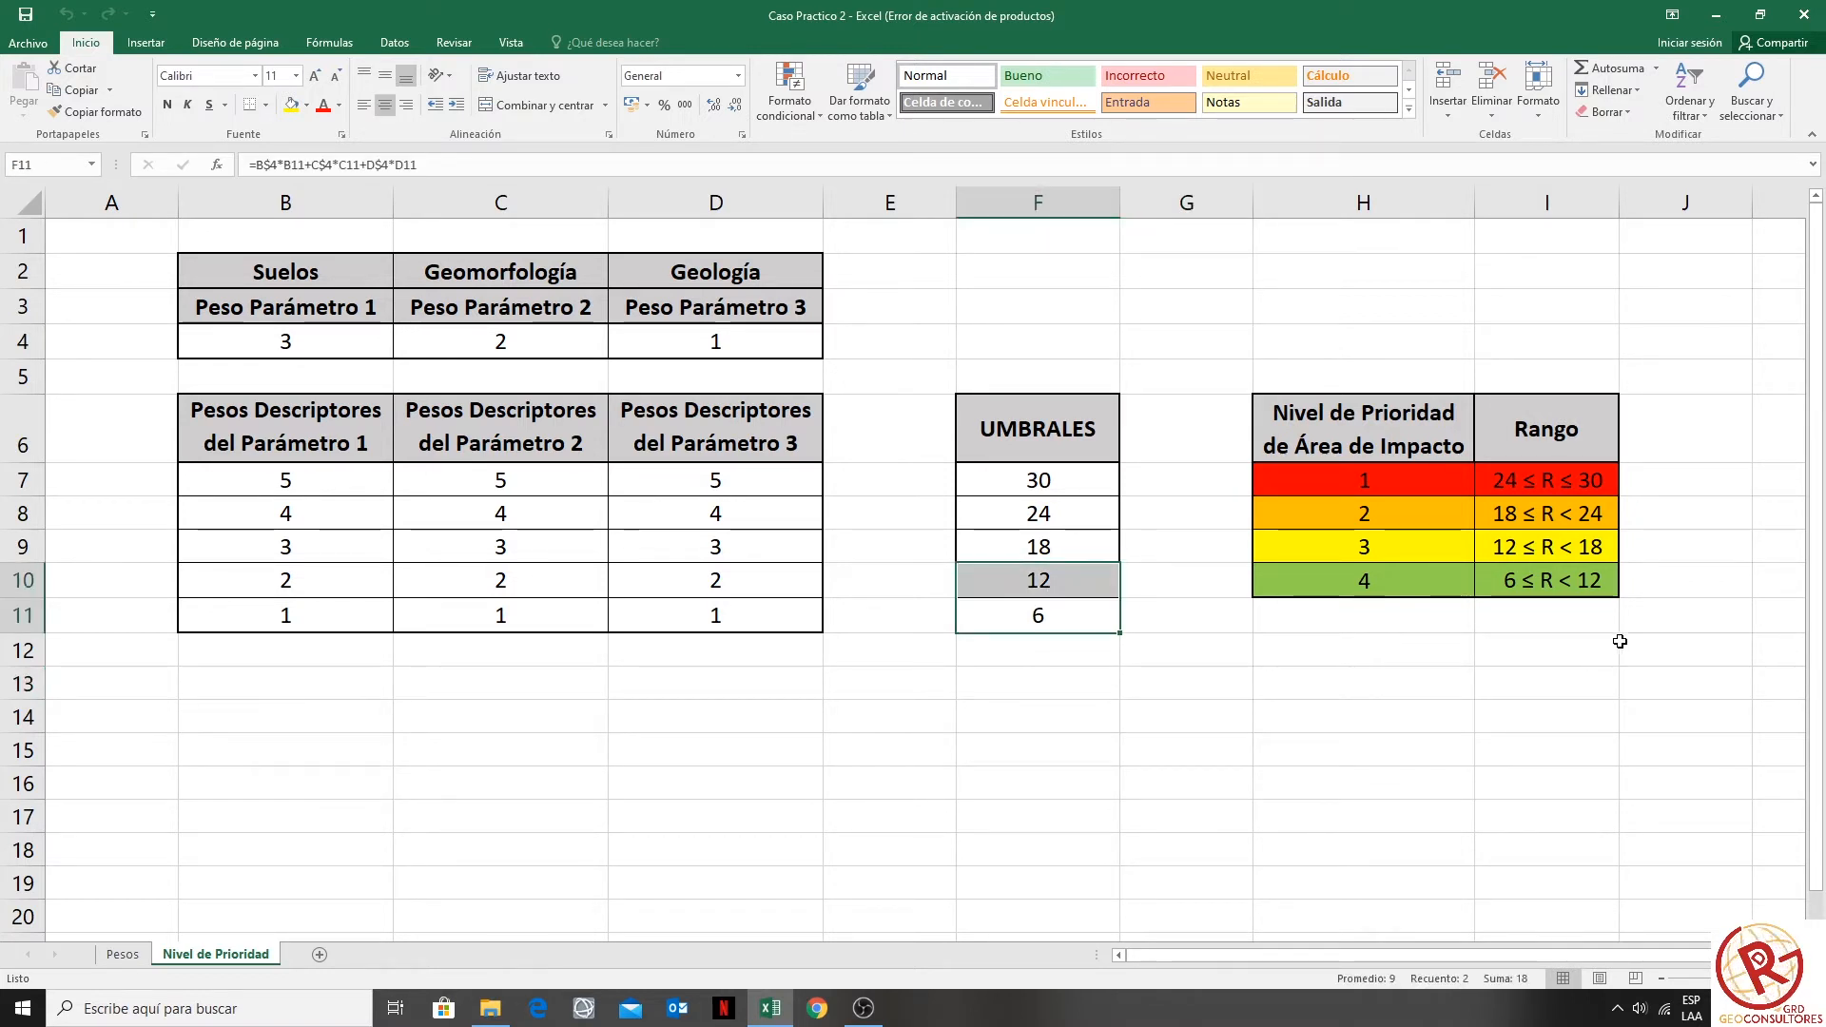
left_click(1552, 576)
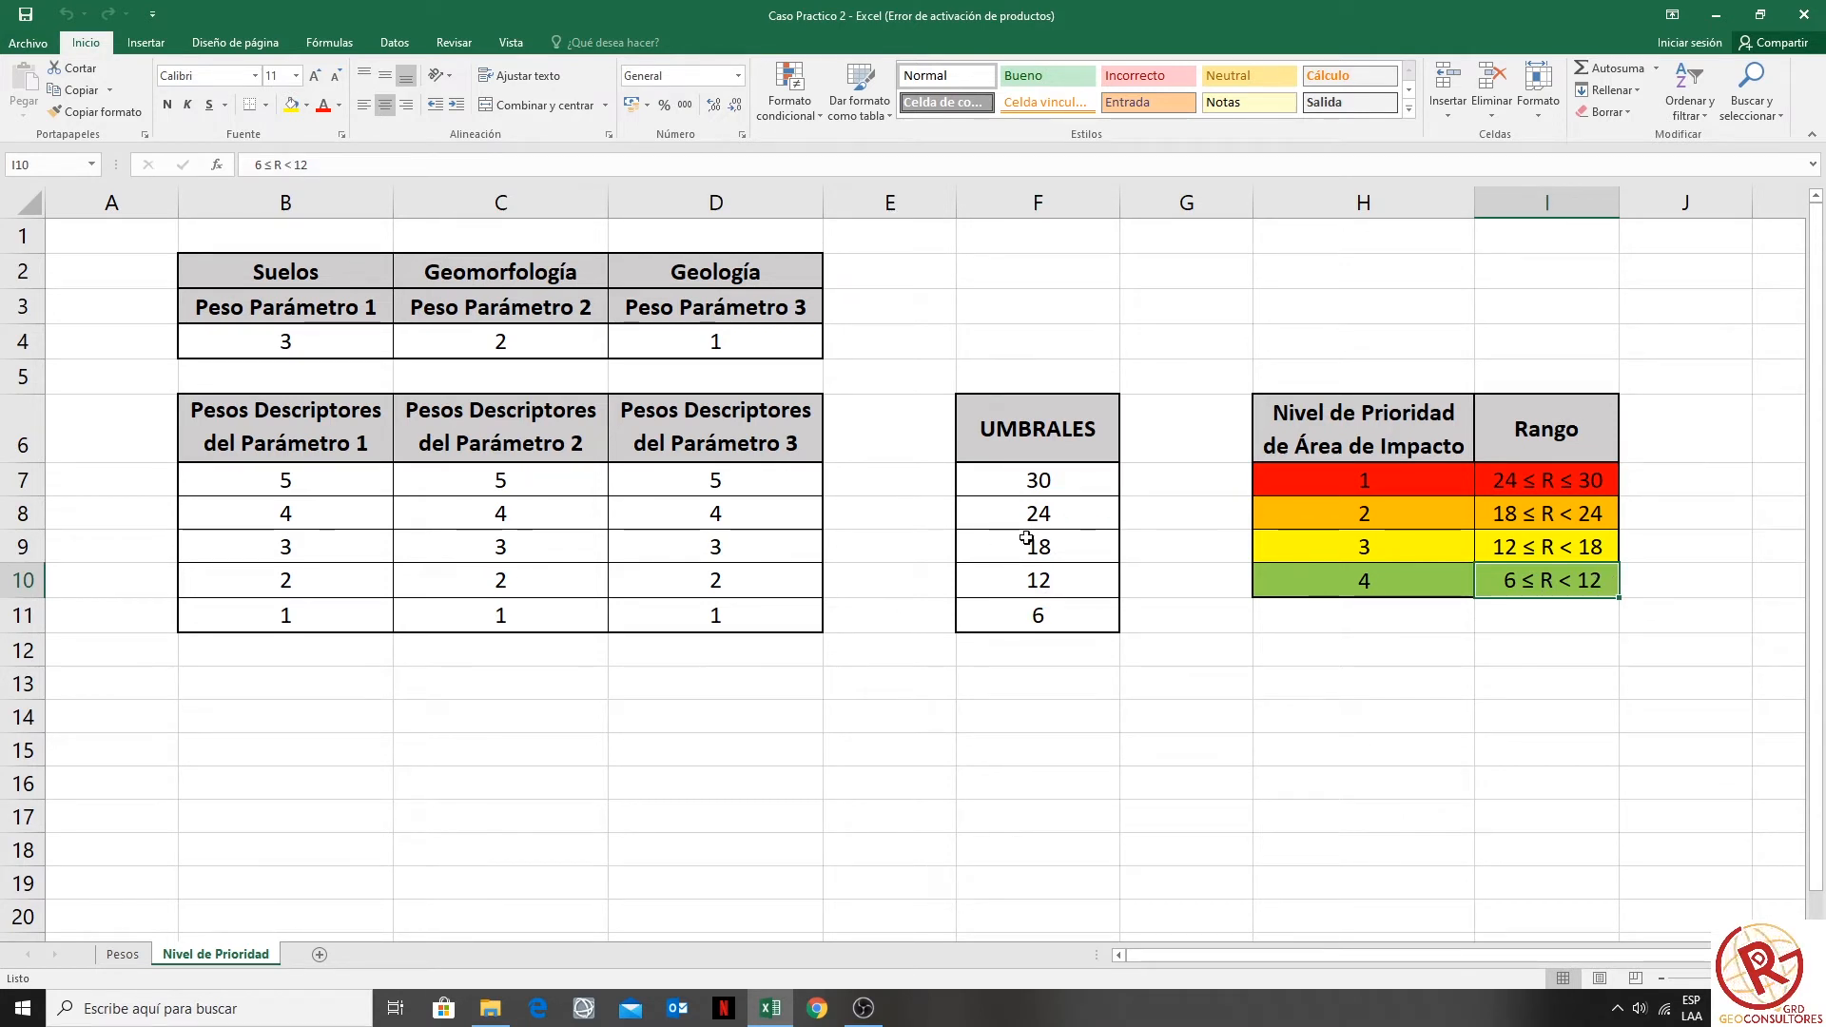
left_click(1598, 482)
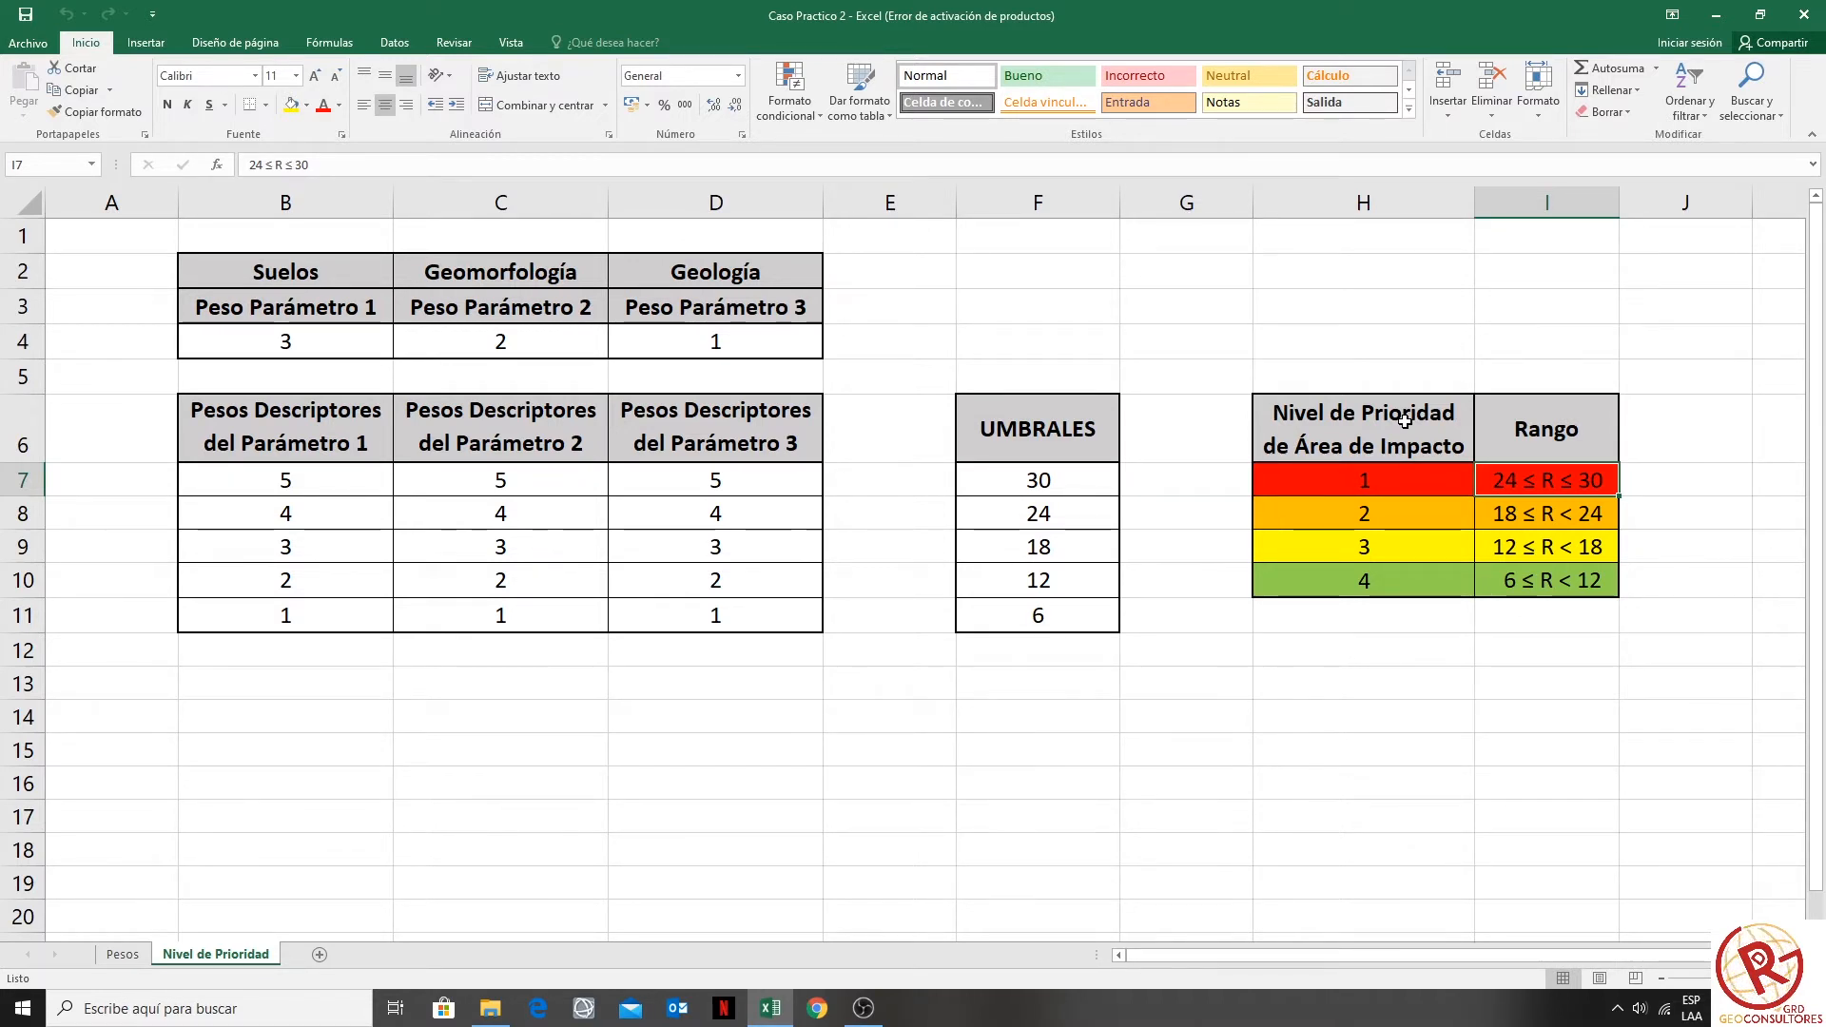
left_click_drag(1051, 455, 1031, 618)
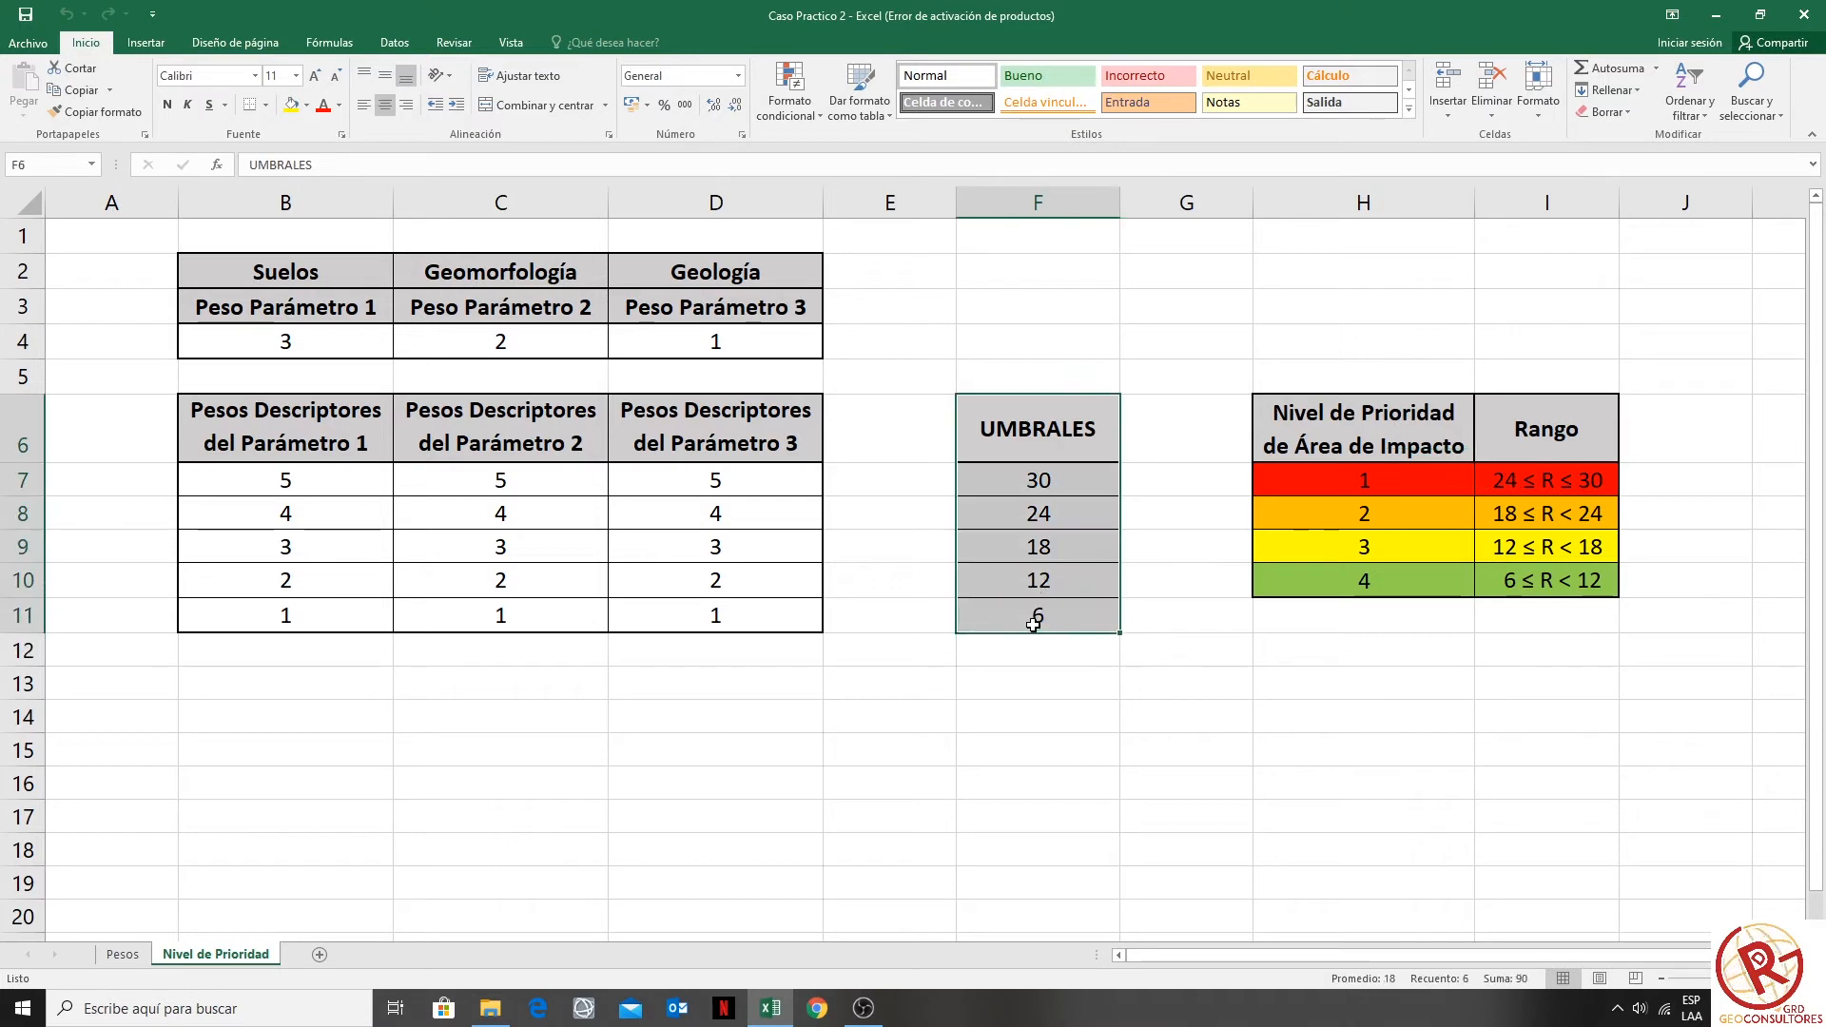
left_click(1156, 750)
left_click_drag(1577, 452, 1527, 590)
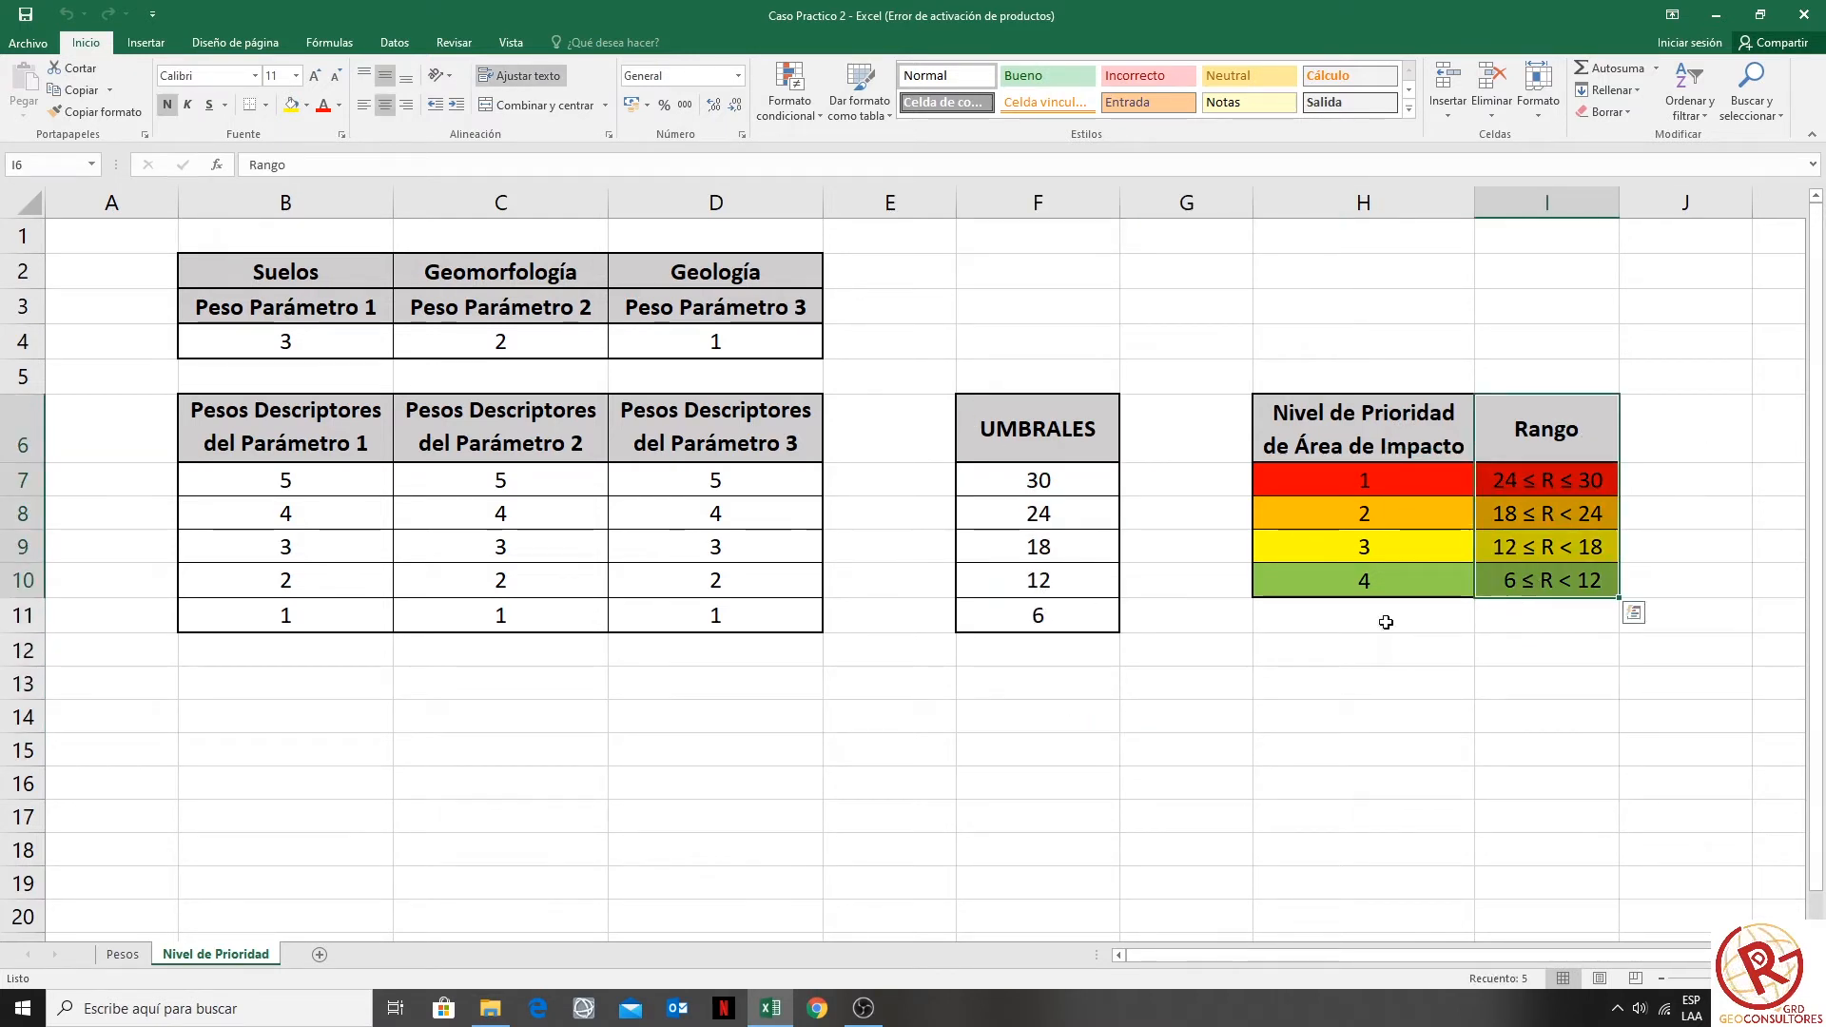
left_click(797, 721)
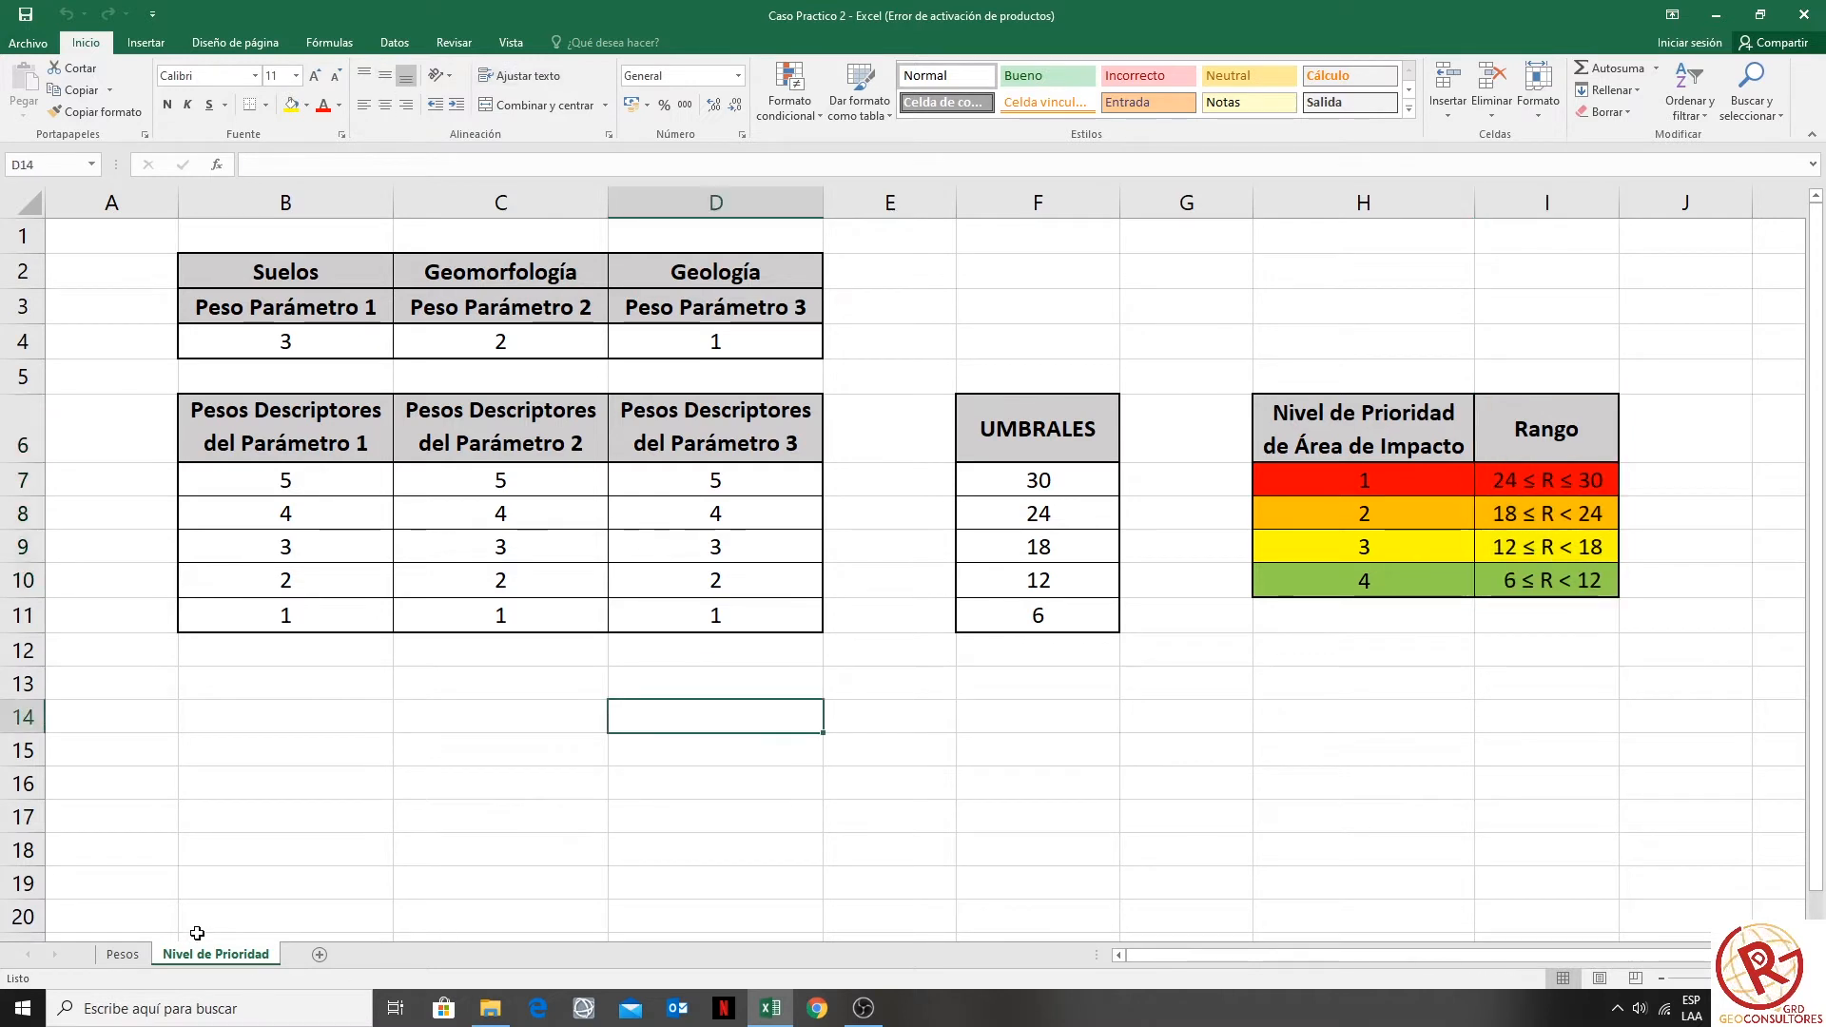
- Open the Pesos sheet and review the PESOS columns of the Suelos, Geomorfología and Geología parameters
left_click(129, 955)
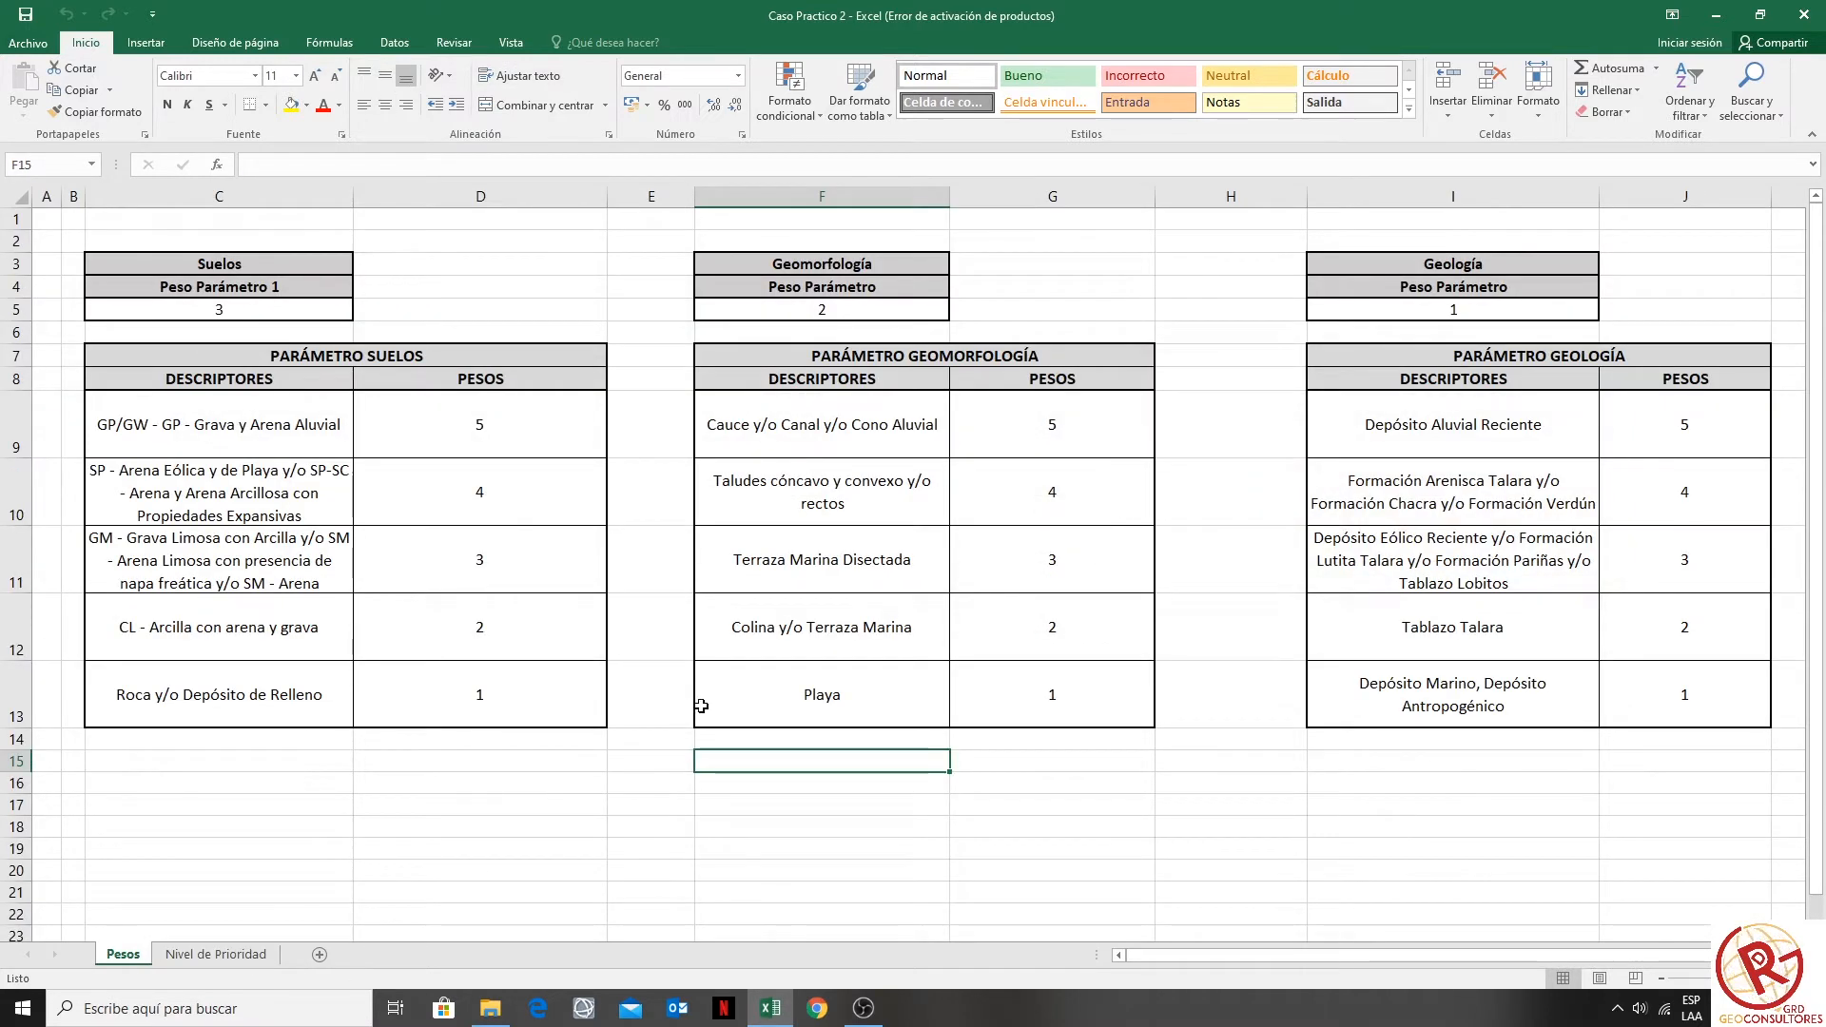
left_click_drag(446, 434, 532, 718)
left_click_drag(1030, 447, 1056, 713)
left_click_drag(1667, 418, 1721, 687)
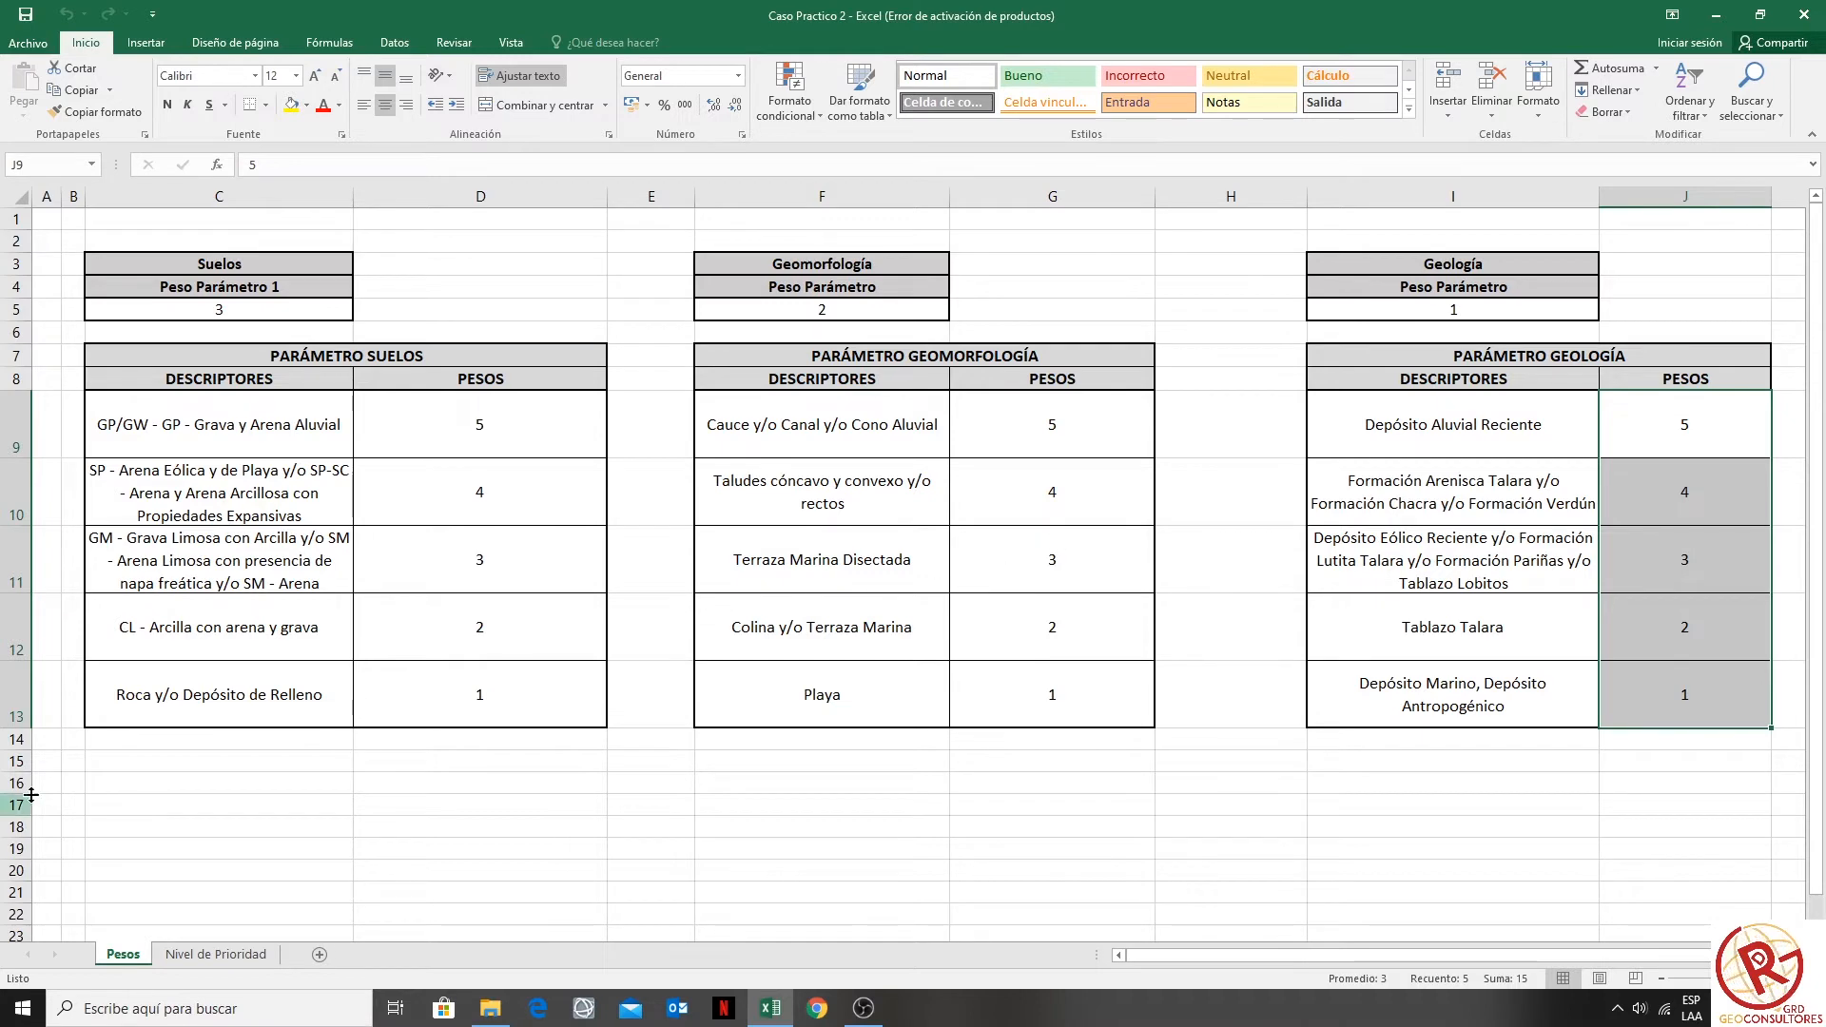
- Launch QGIS Desktop 3.12.3 and create a new empty project
left_click(22, 1009)
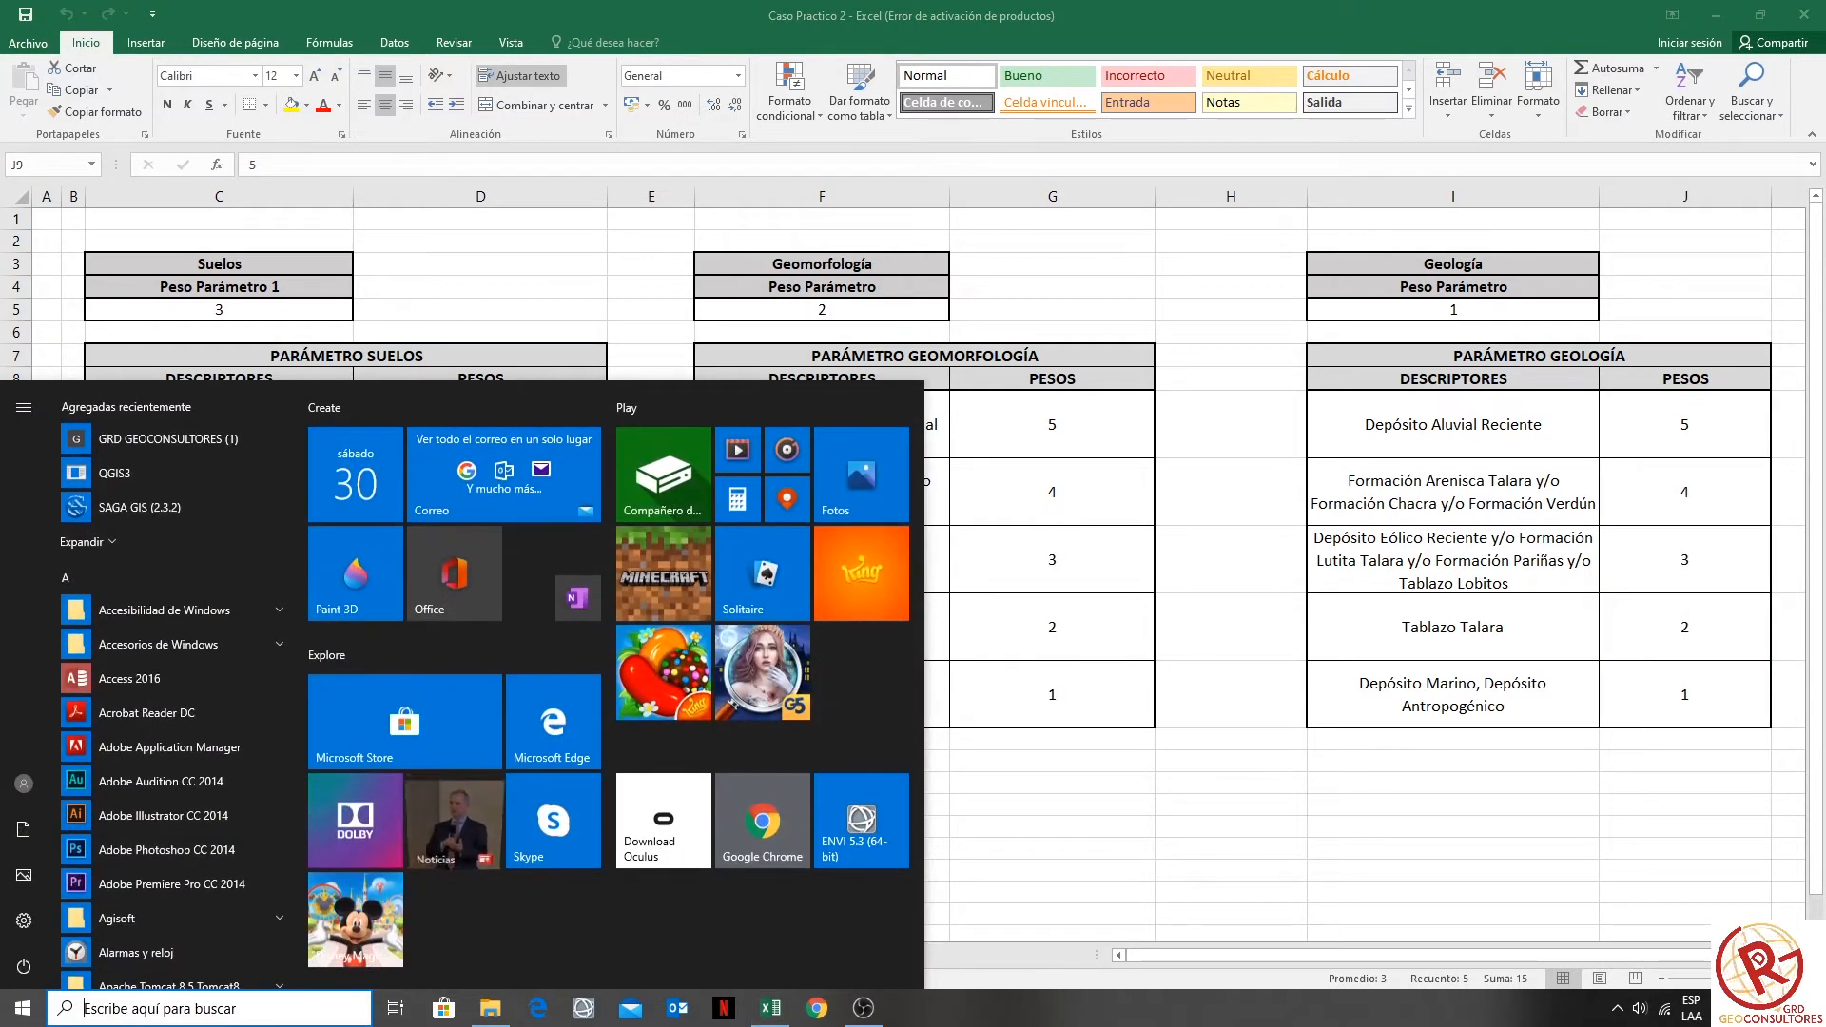
type("qgis")
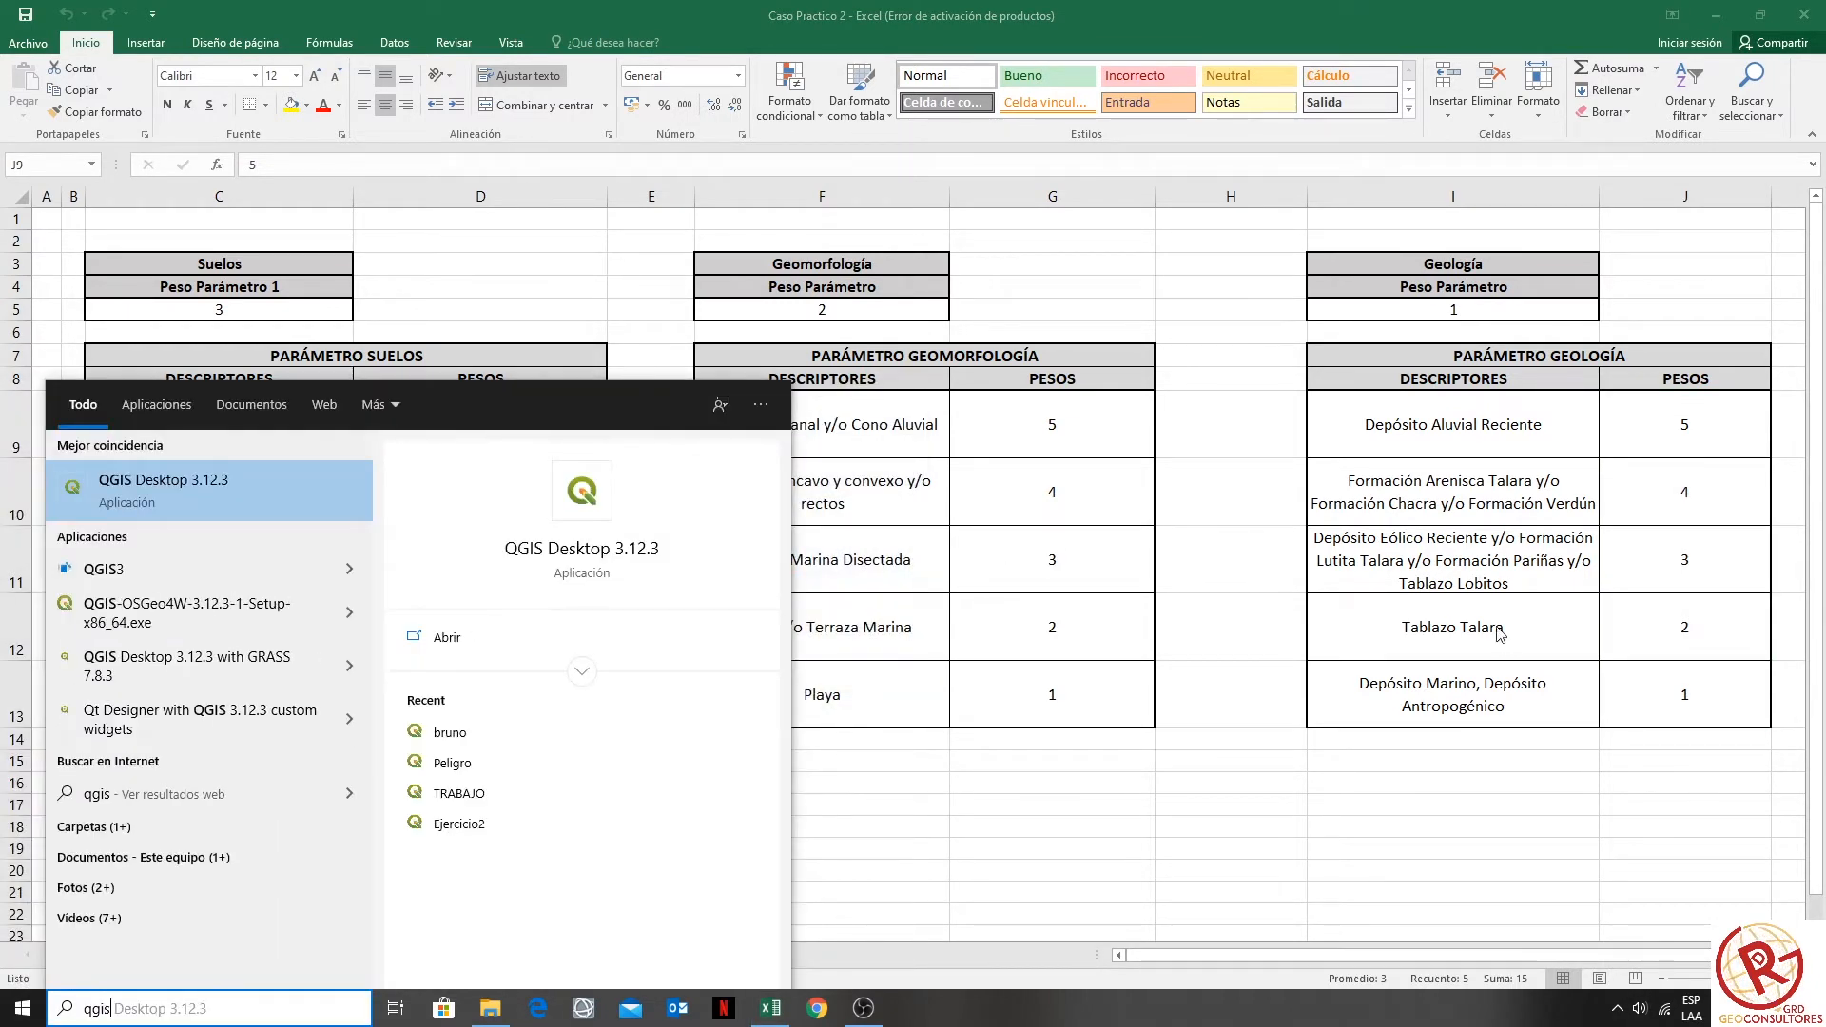
left_click(234, 493)
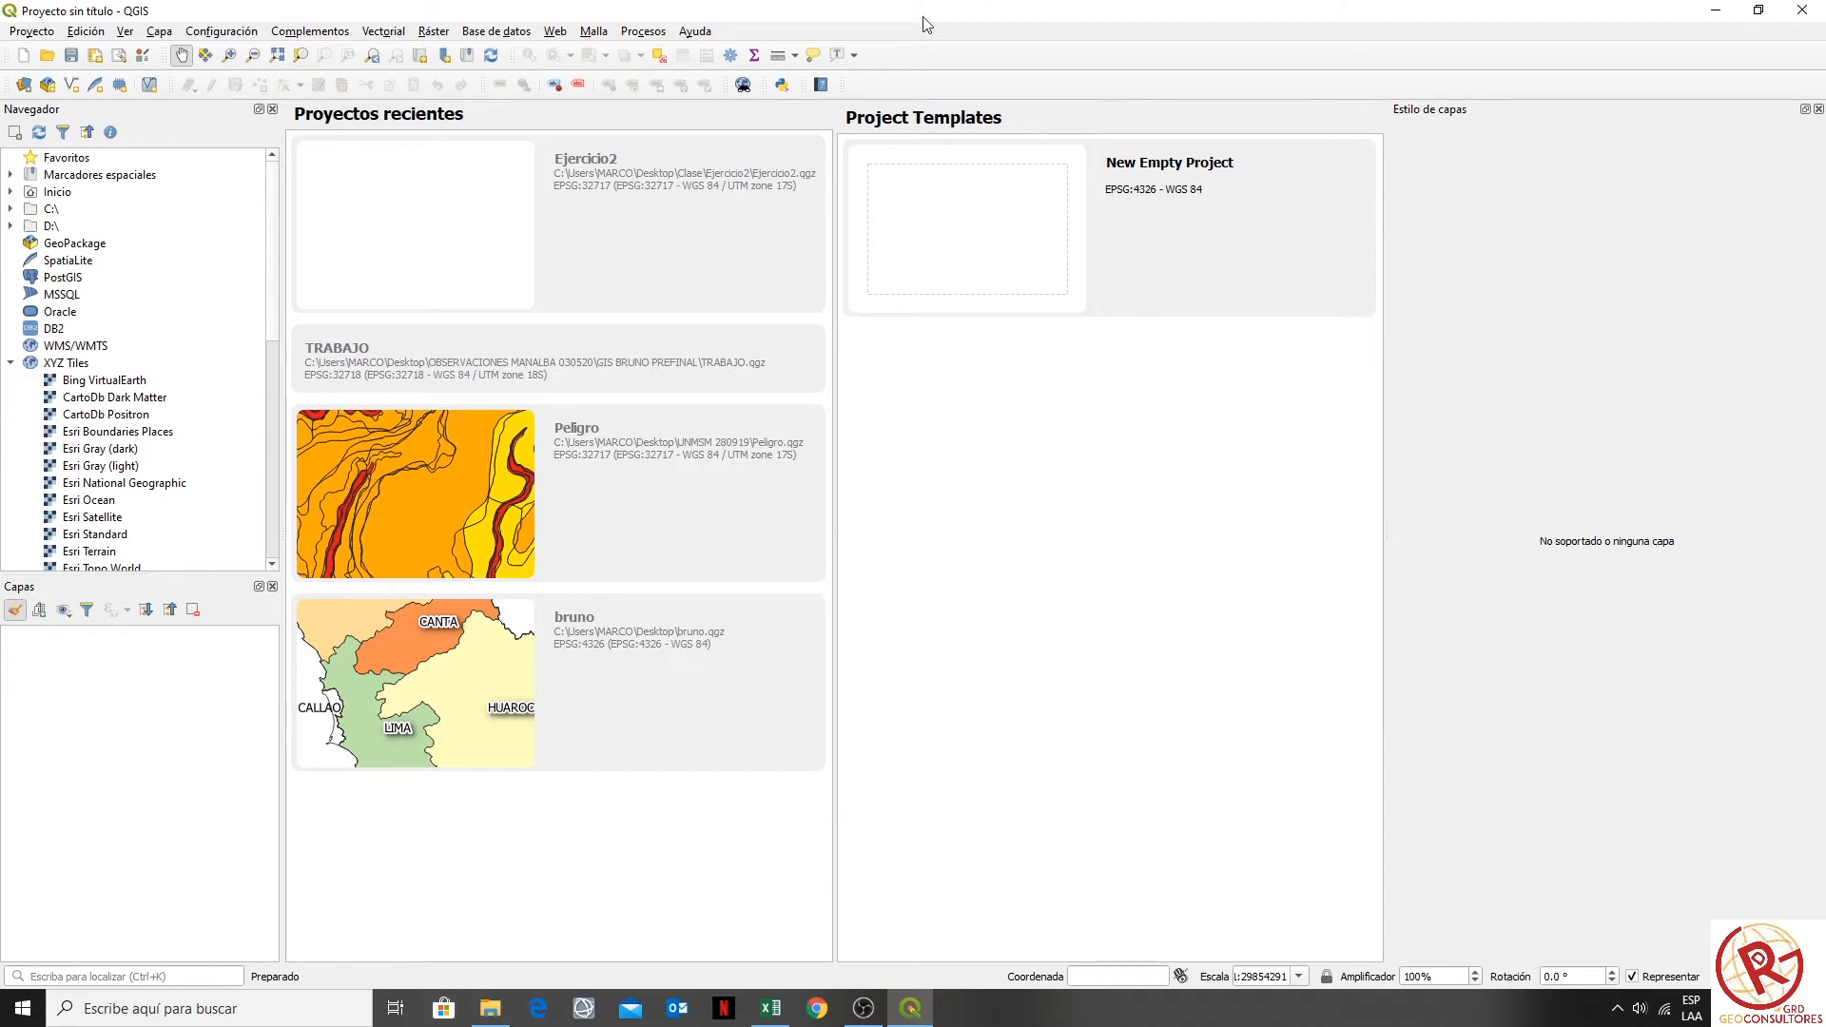
left_click(1014, 273)
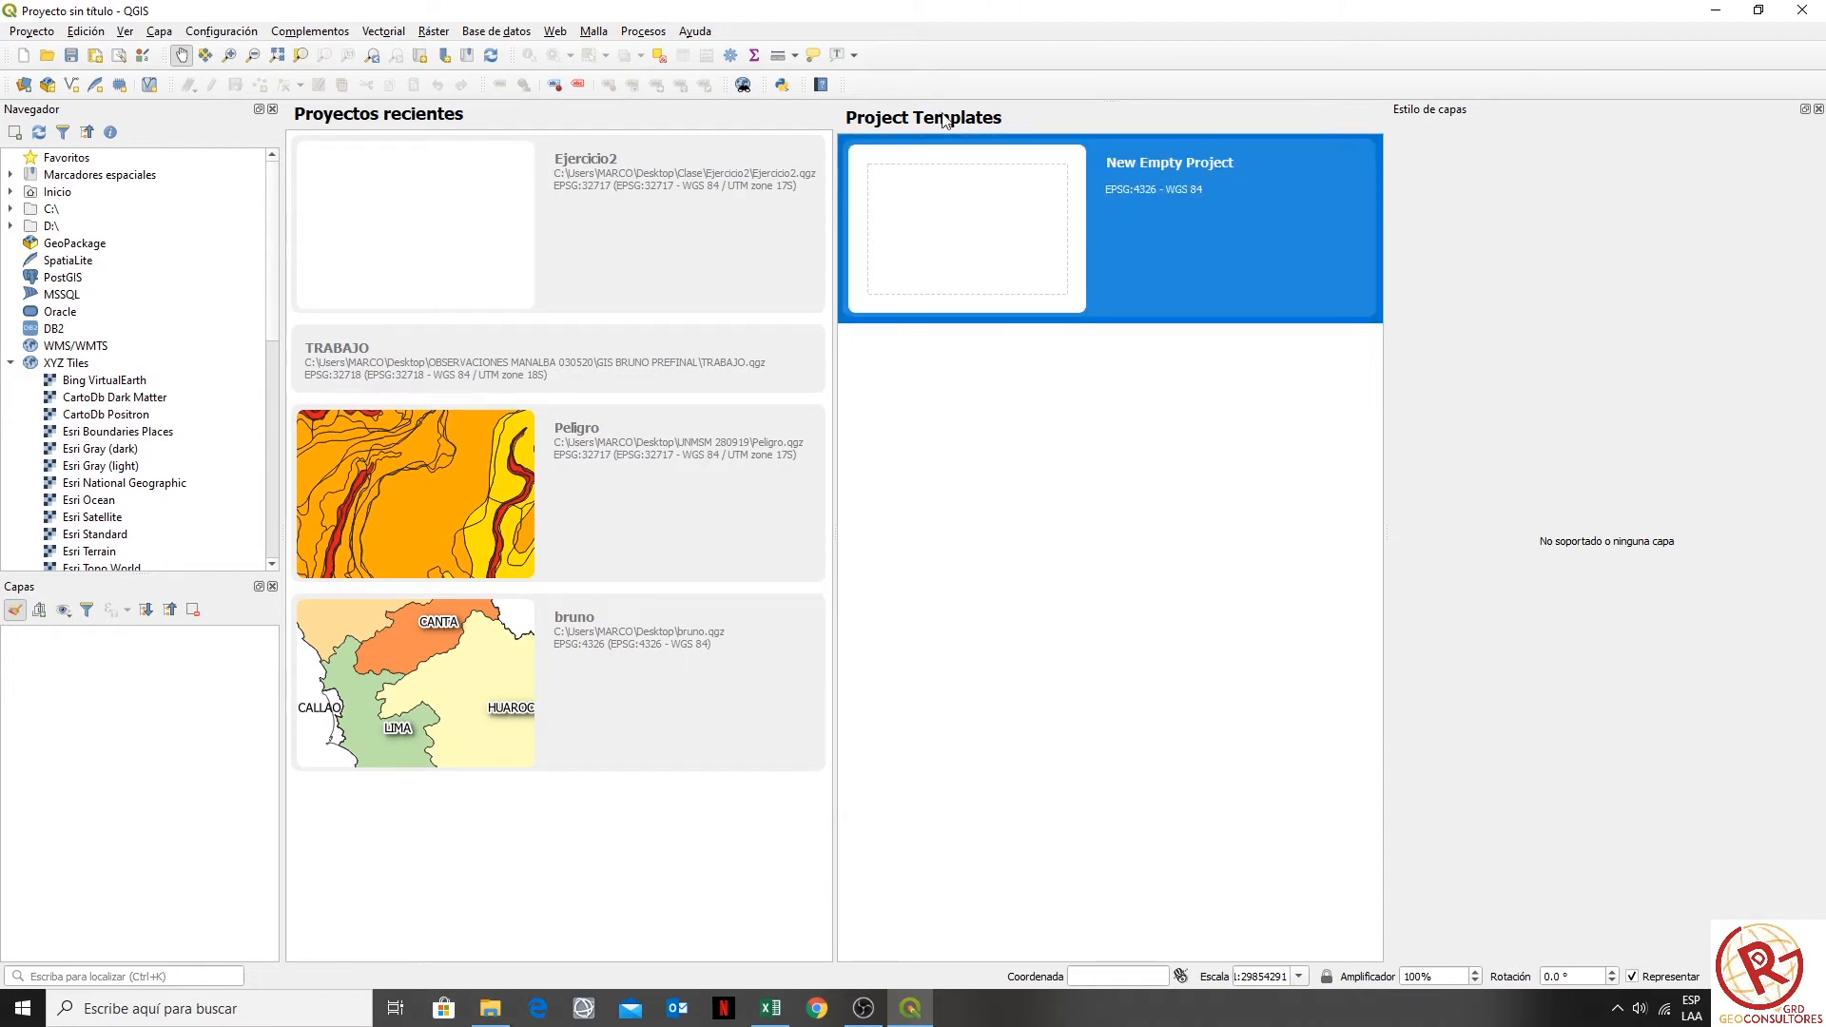
double_click(964, 286)
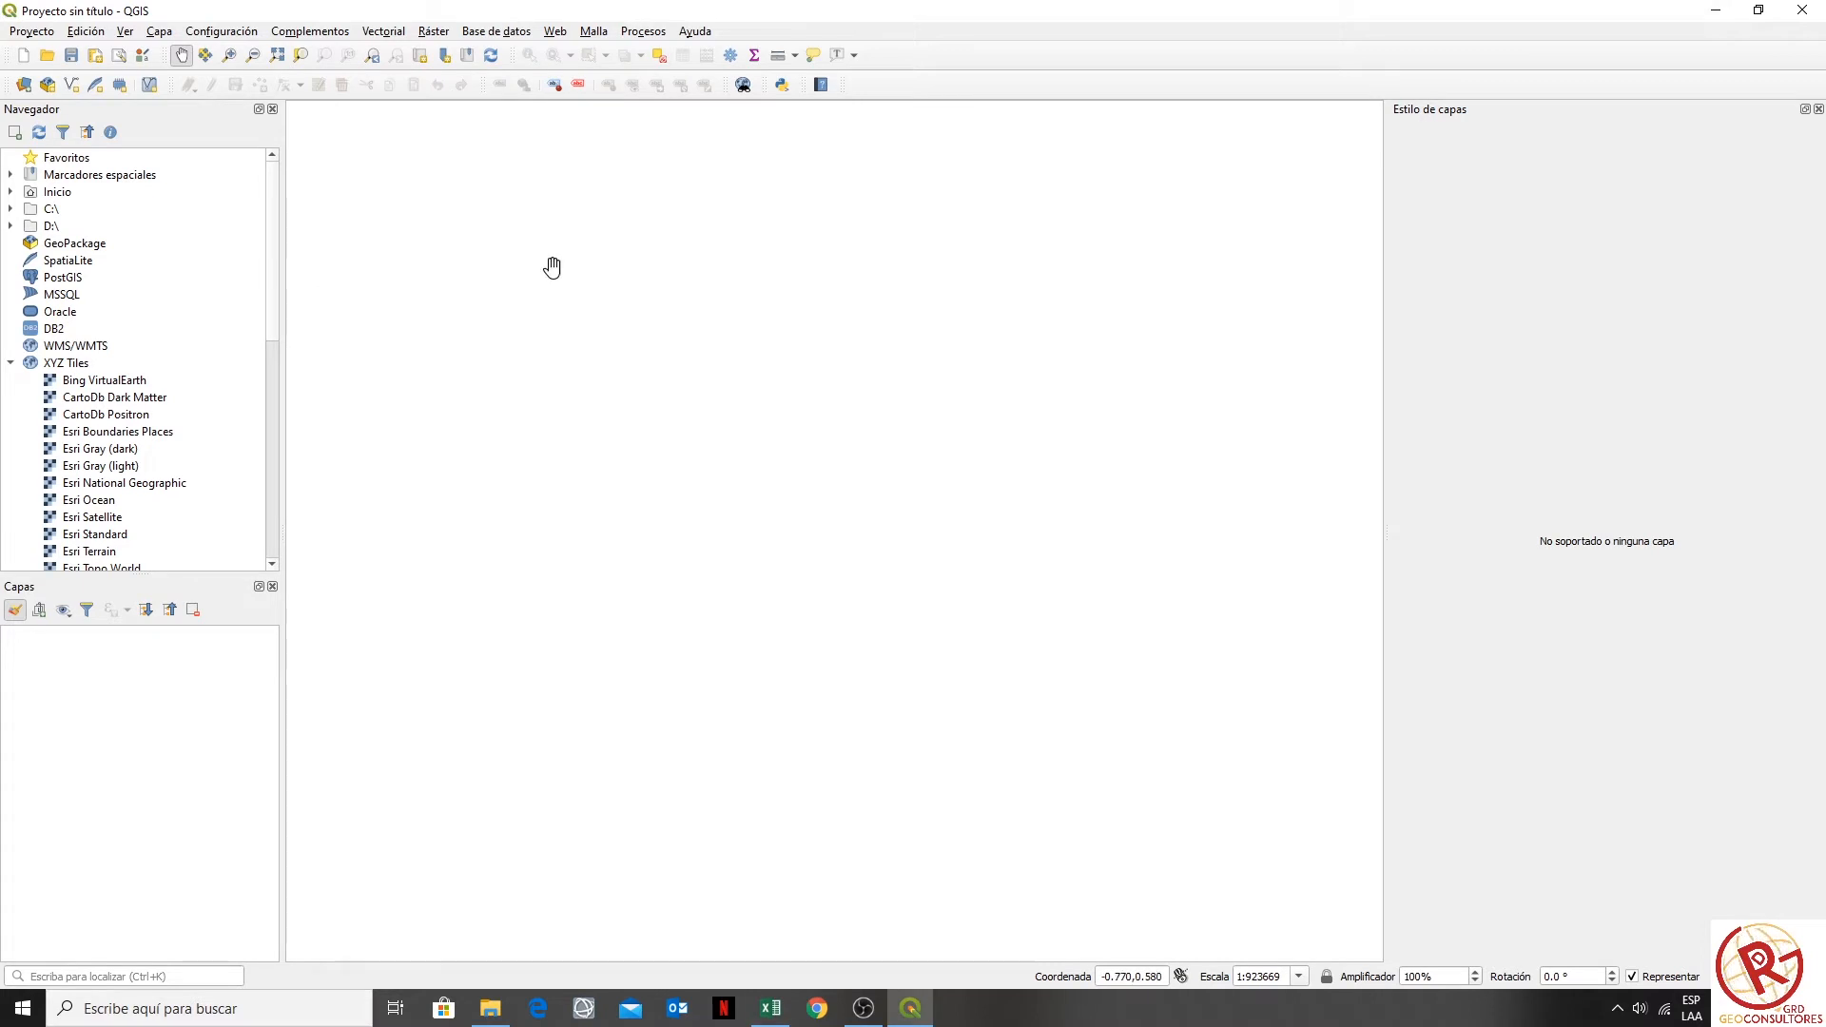
- Start adding a vector layer from file and browse the Ejercicio2 folder for the datasets
left_click(159, 33)
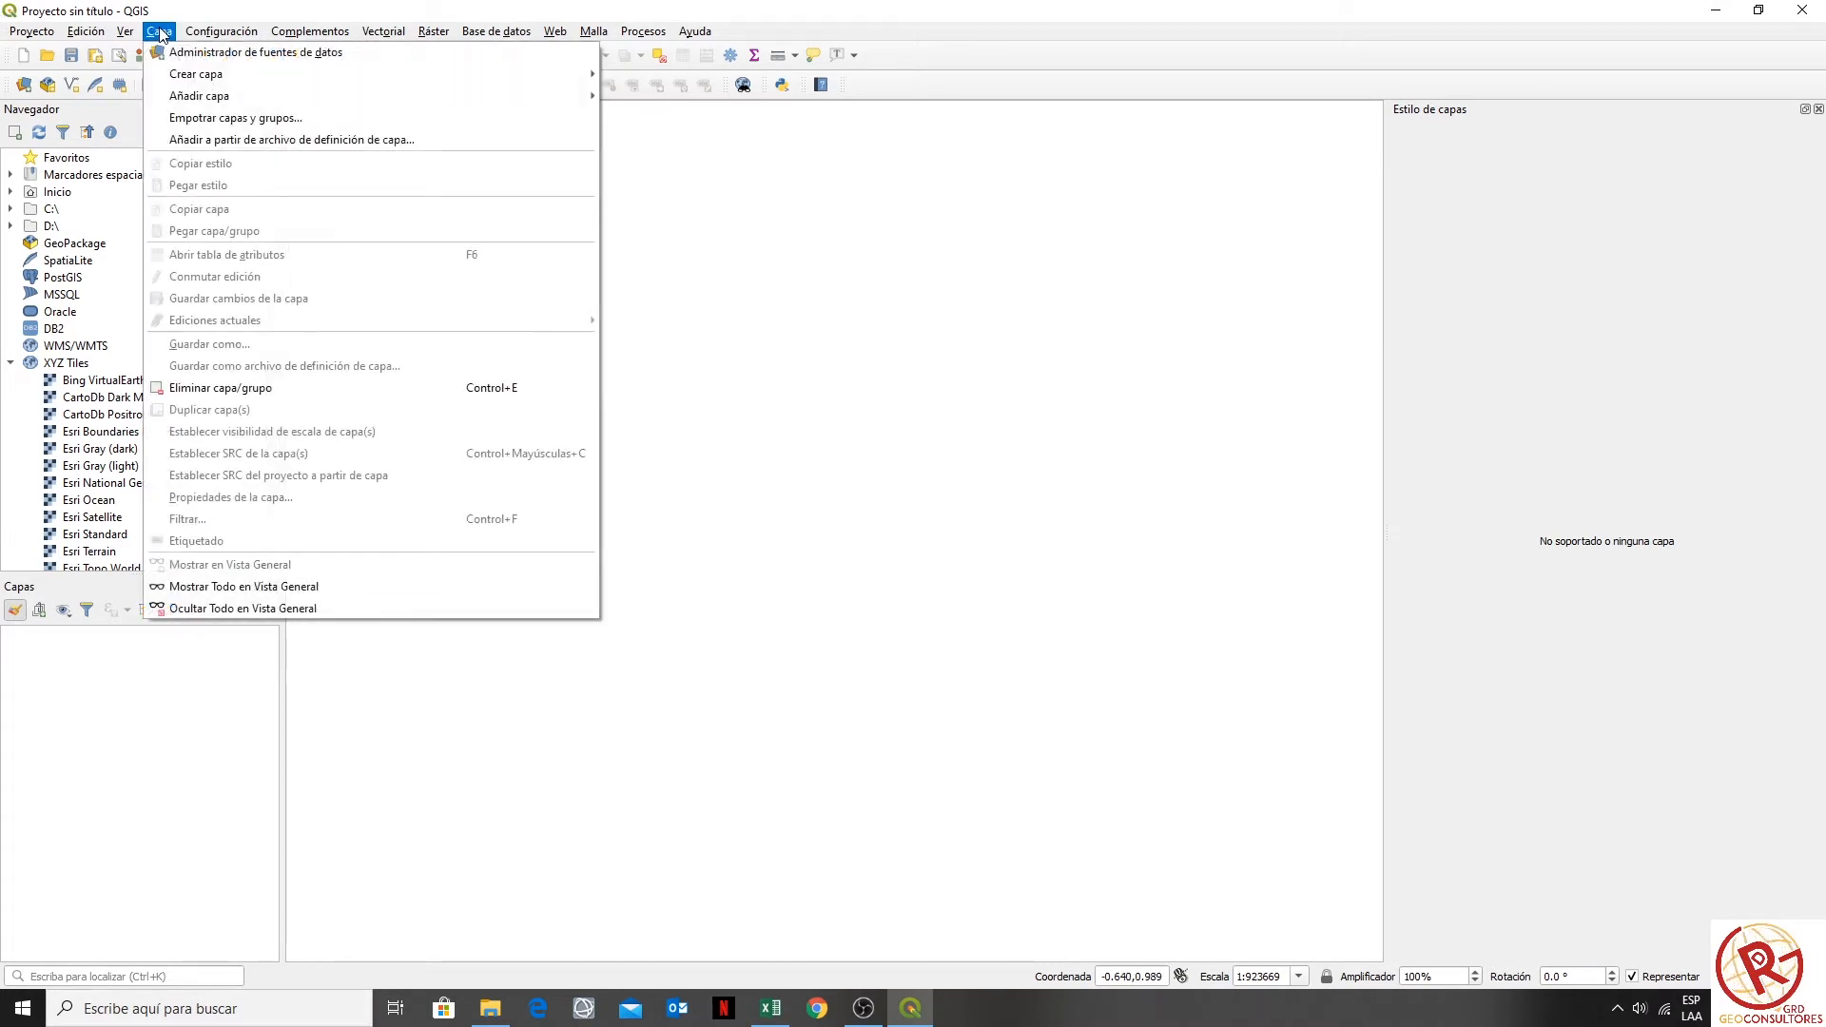
left_click(221, 31)
left_click(160, 32)
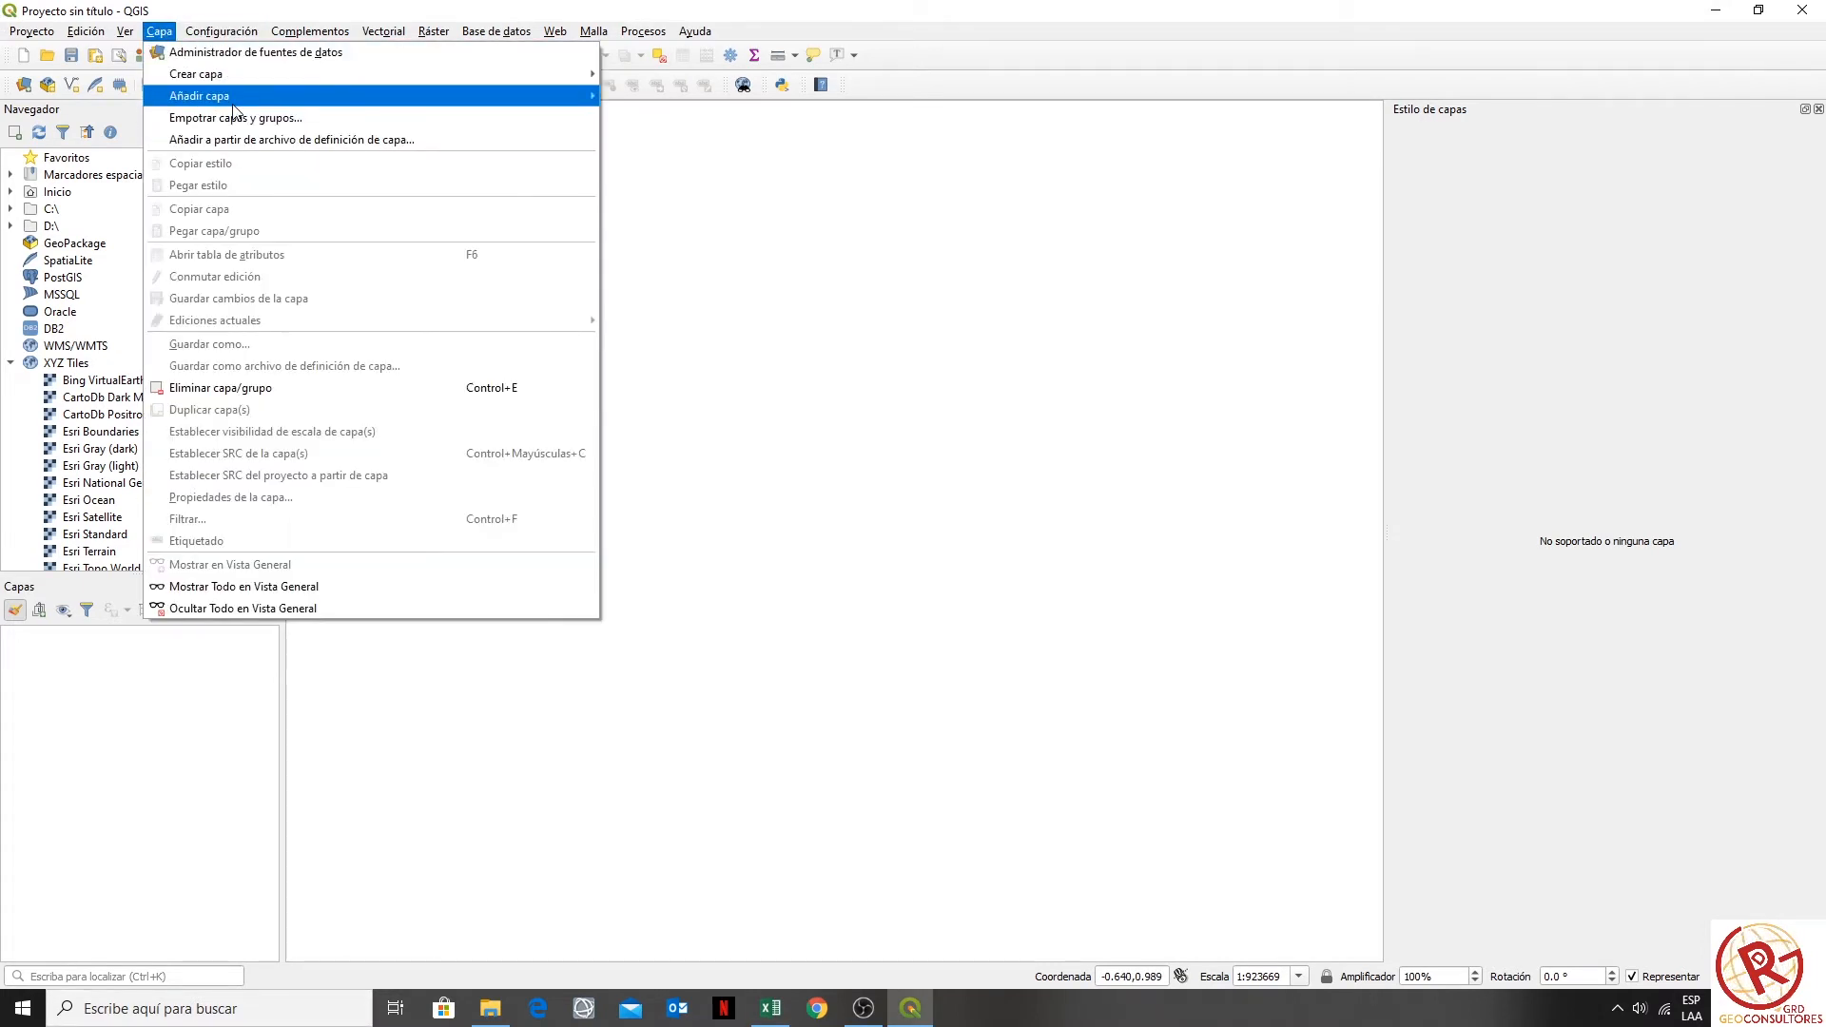
mouse_move(231, 105)
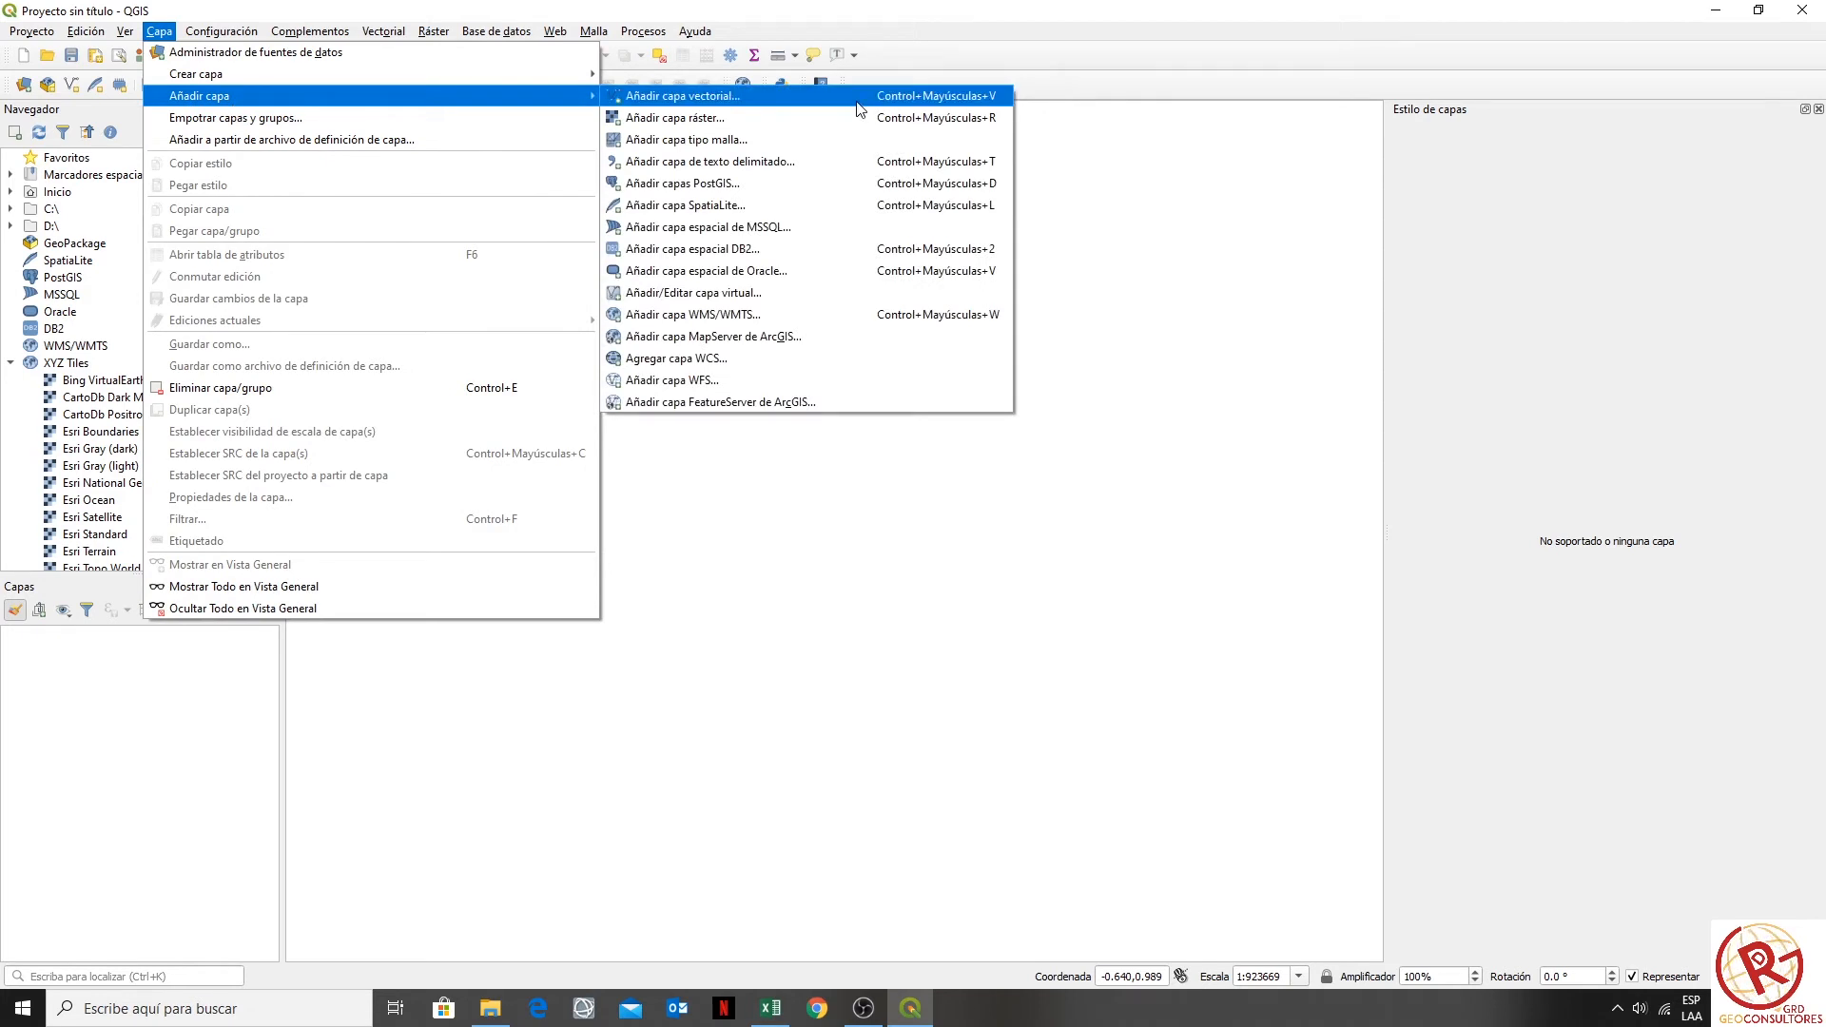
left_click(857, 103)
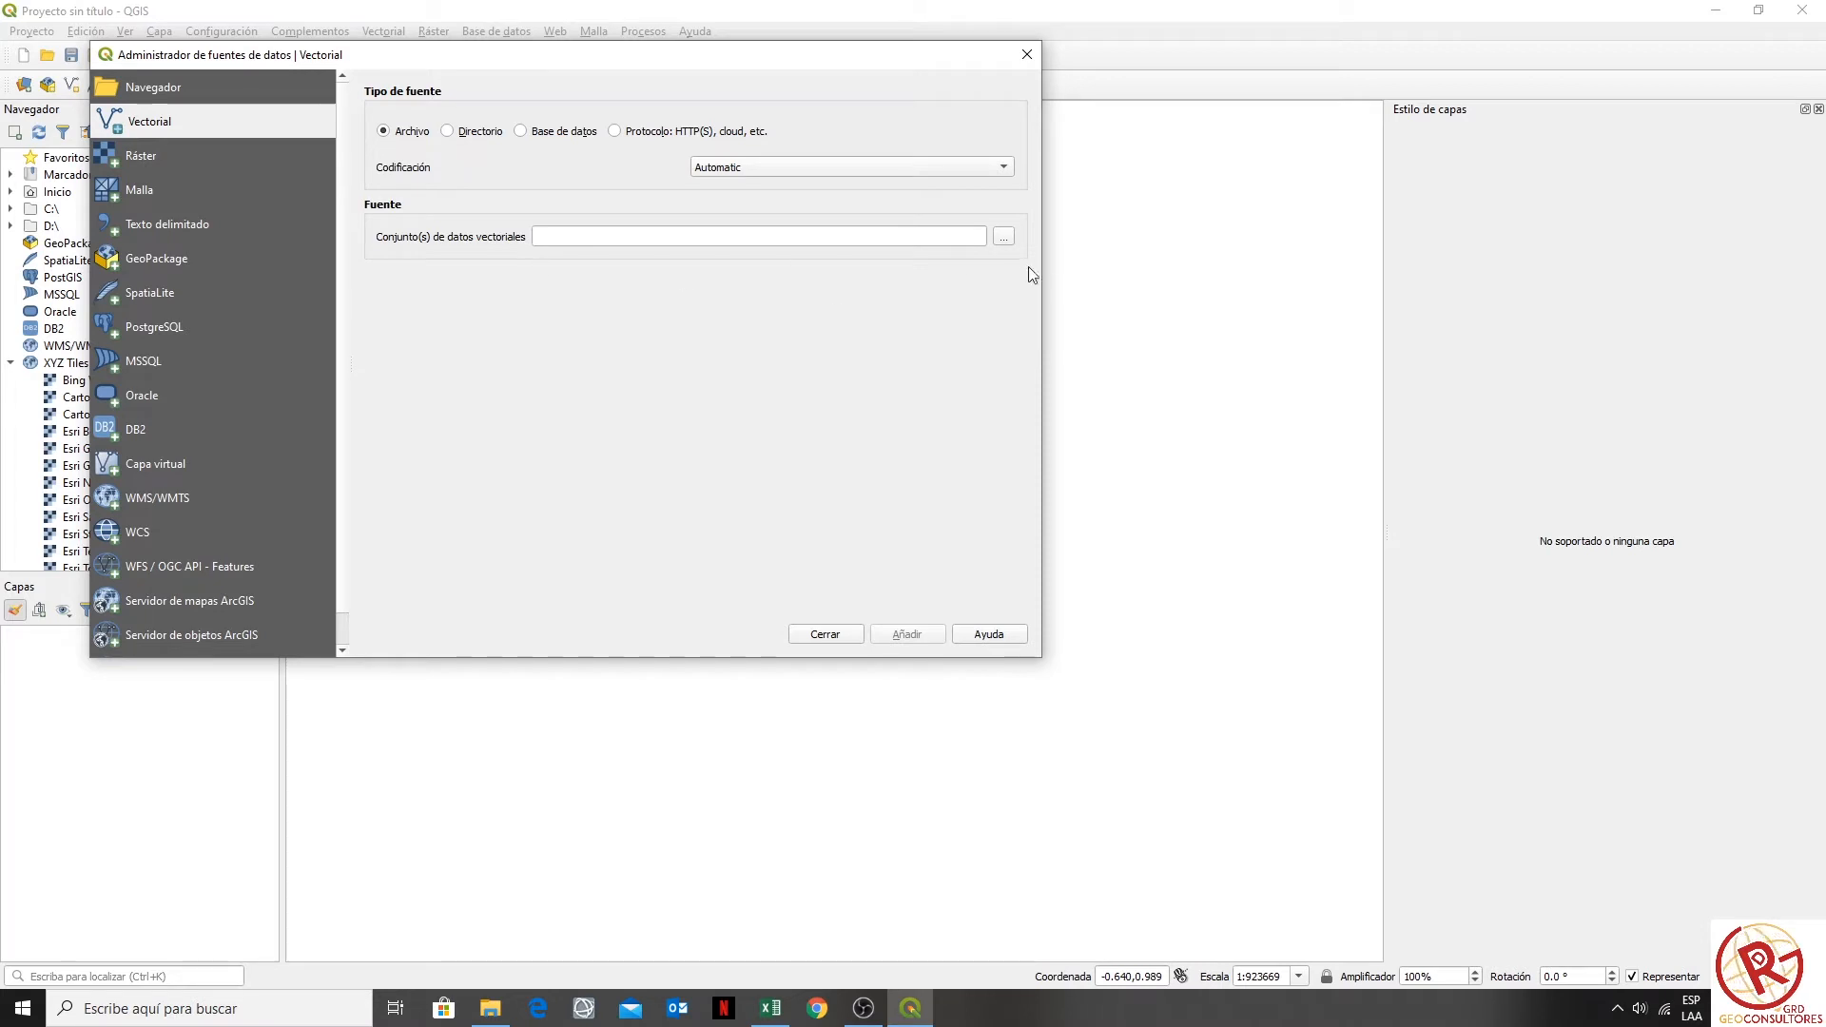
left_click(1008, 237)
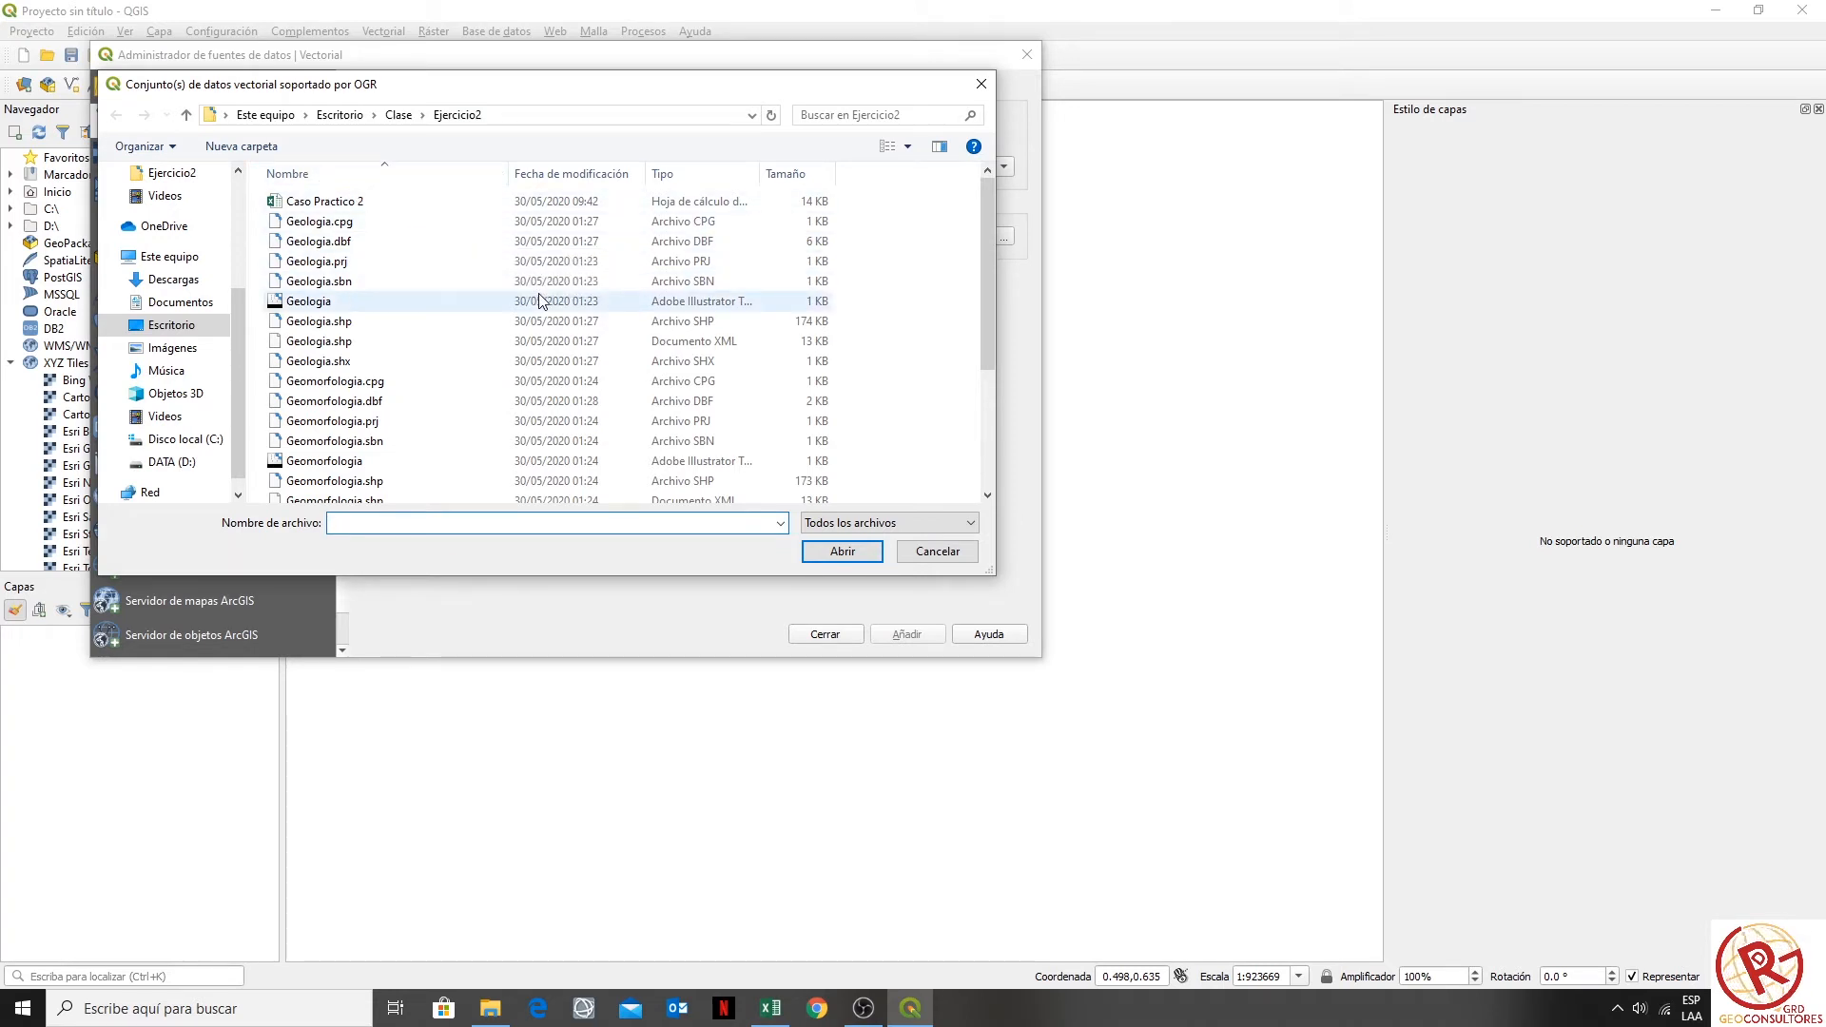
- Add the Geologia.shp, Geomorfologia.shp and Suelos.shp shapefiles to the project as vector layers and close the data source manager
left_click(380, 321)
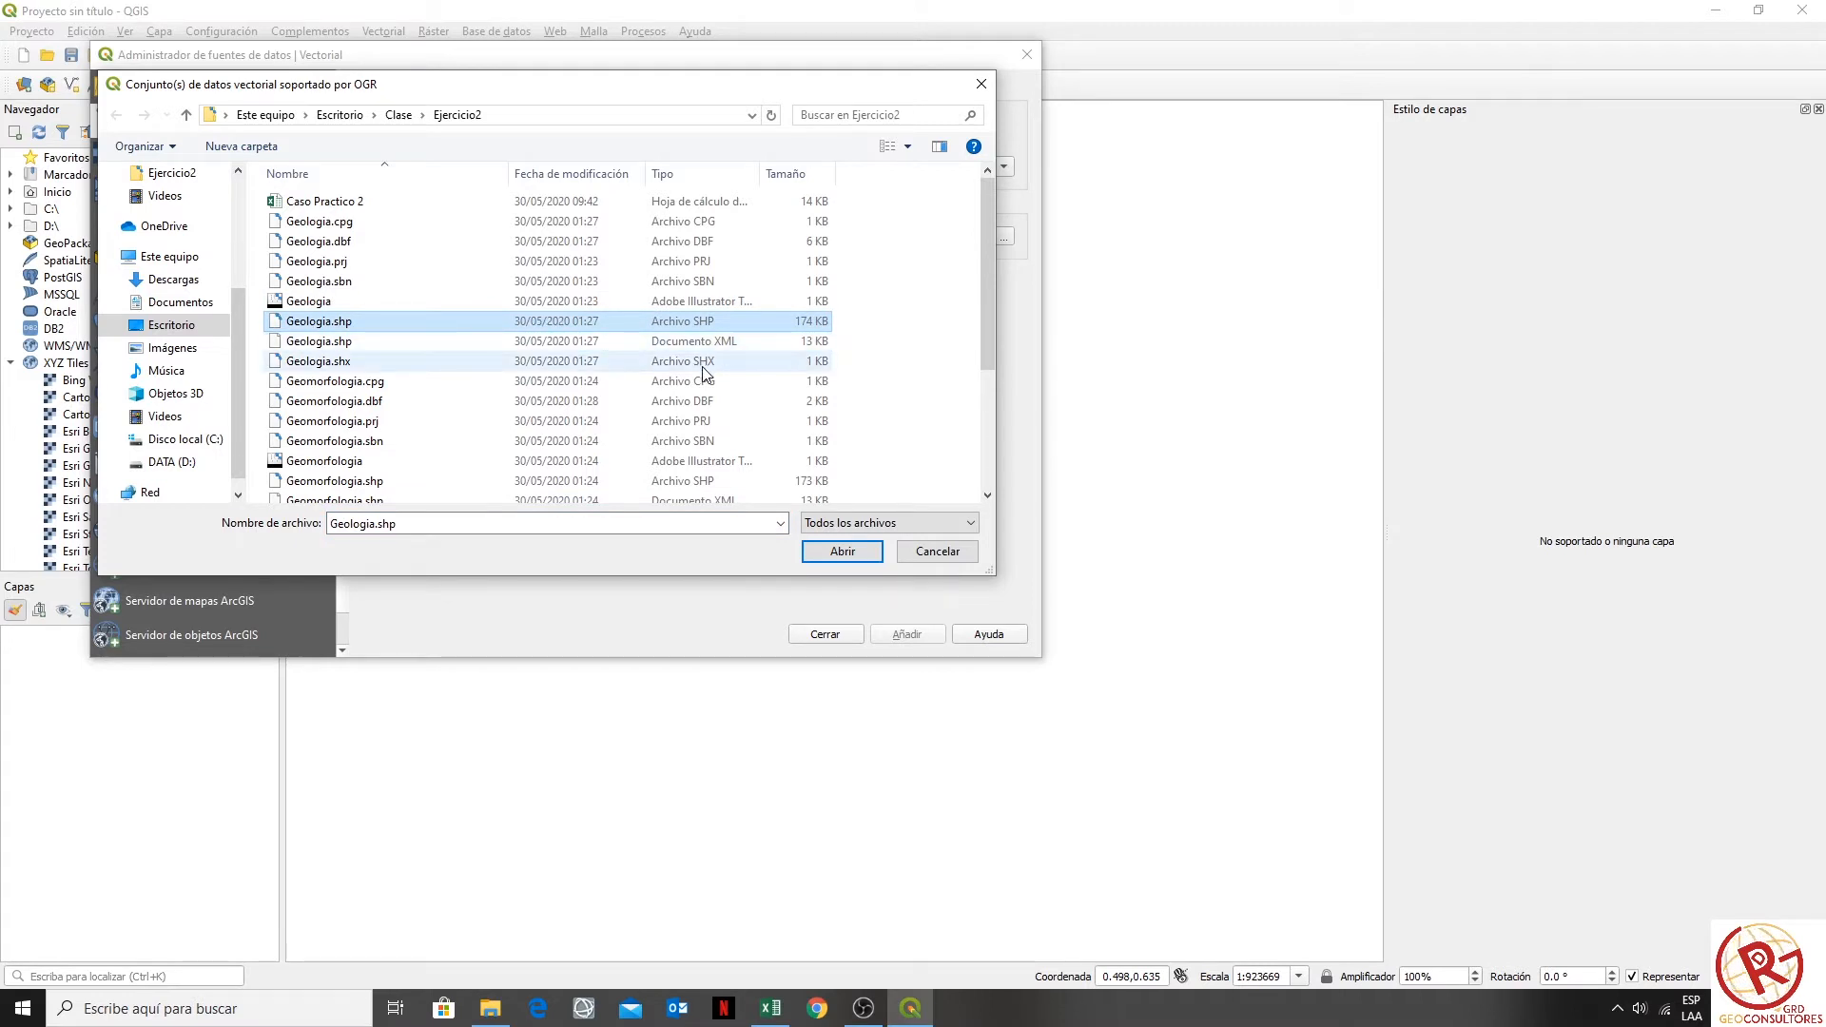
scroll(704, 380, "down", 1)
left_click(539, 473, "ctrl")
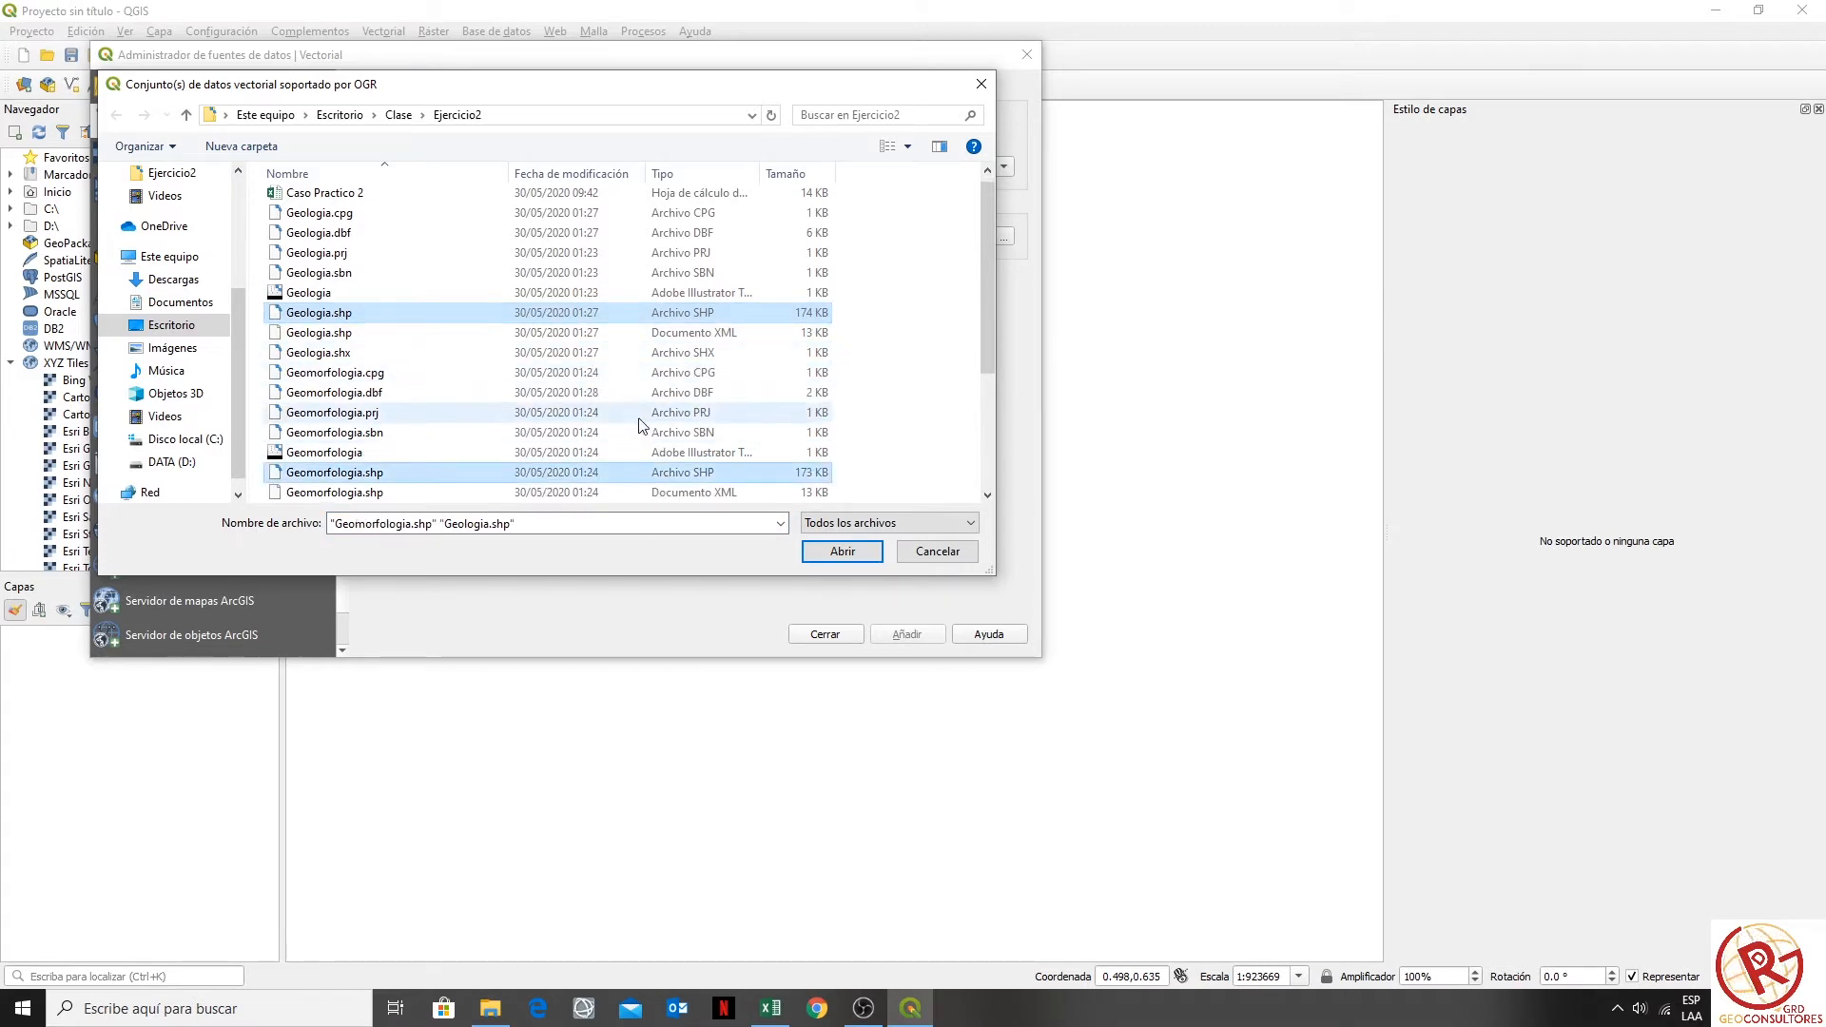
scroll(588, 427, "down", 3)
left_click(582, 452, "ctrl")
scroll(760, 235, "up", 2)
scroll(759, 235, "up", 2)
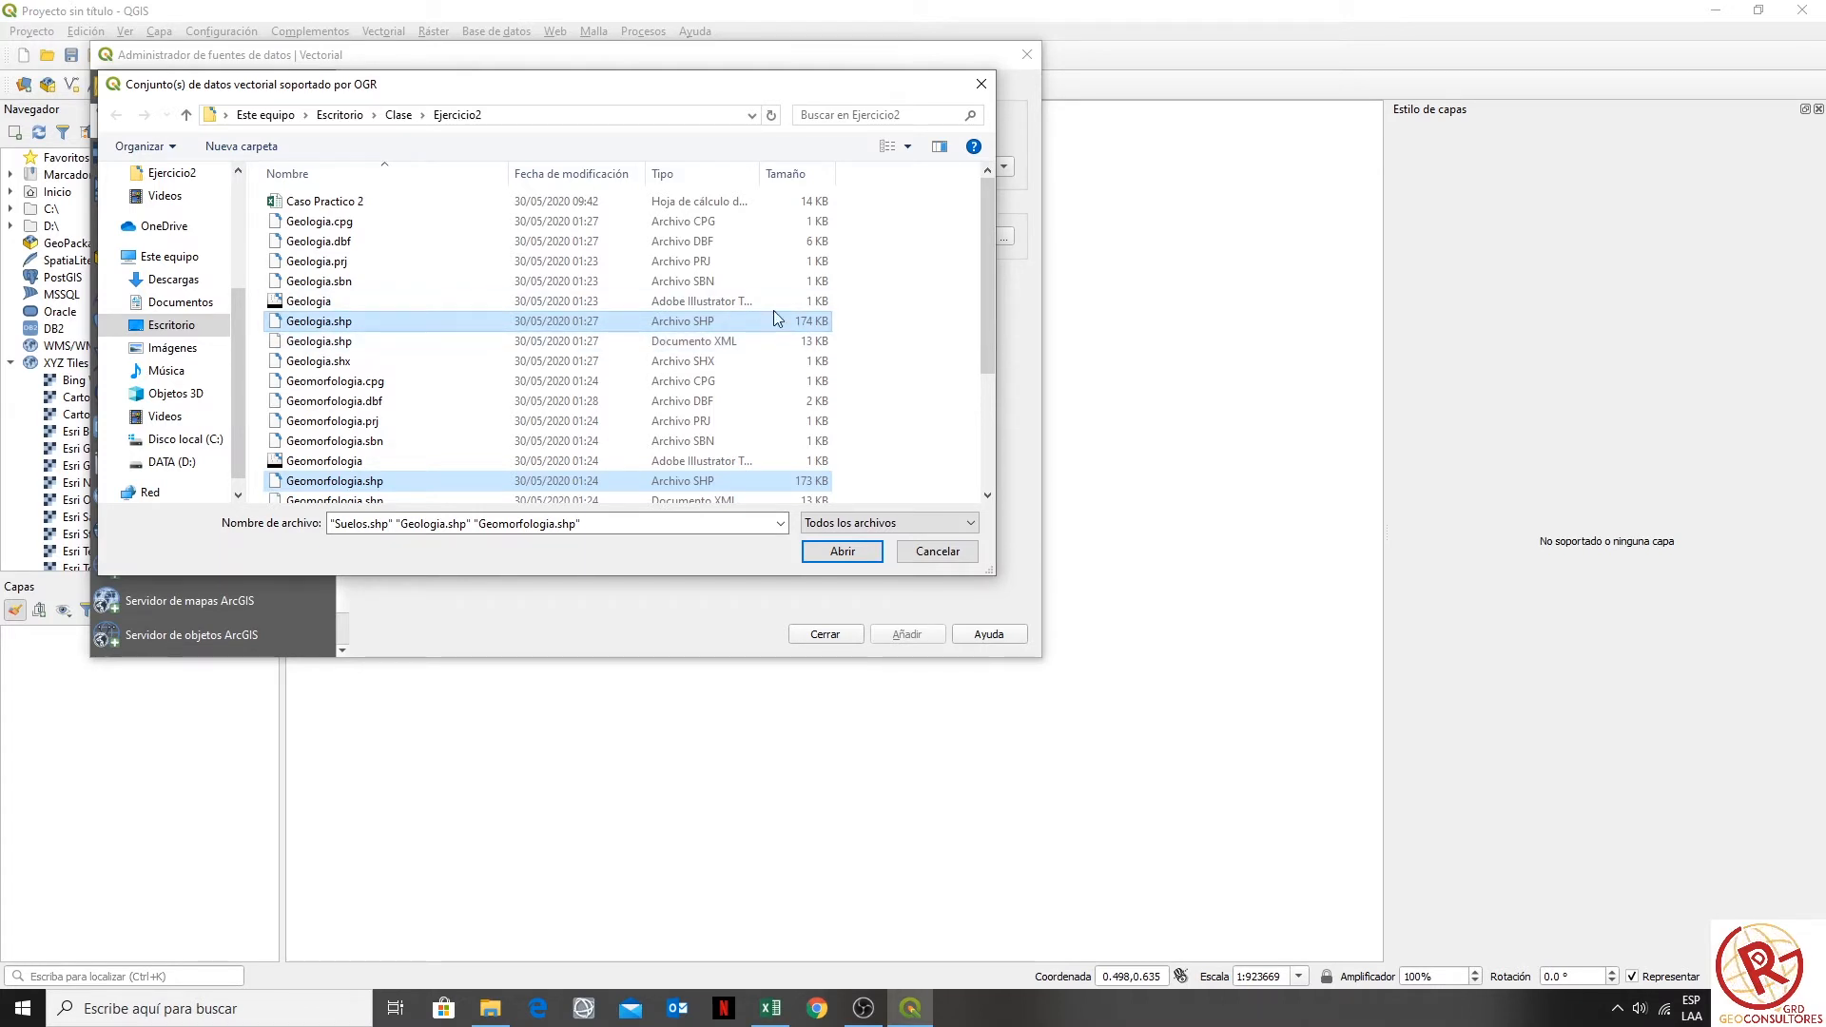
scroll(756, 321, "down", 3)
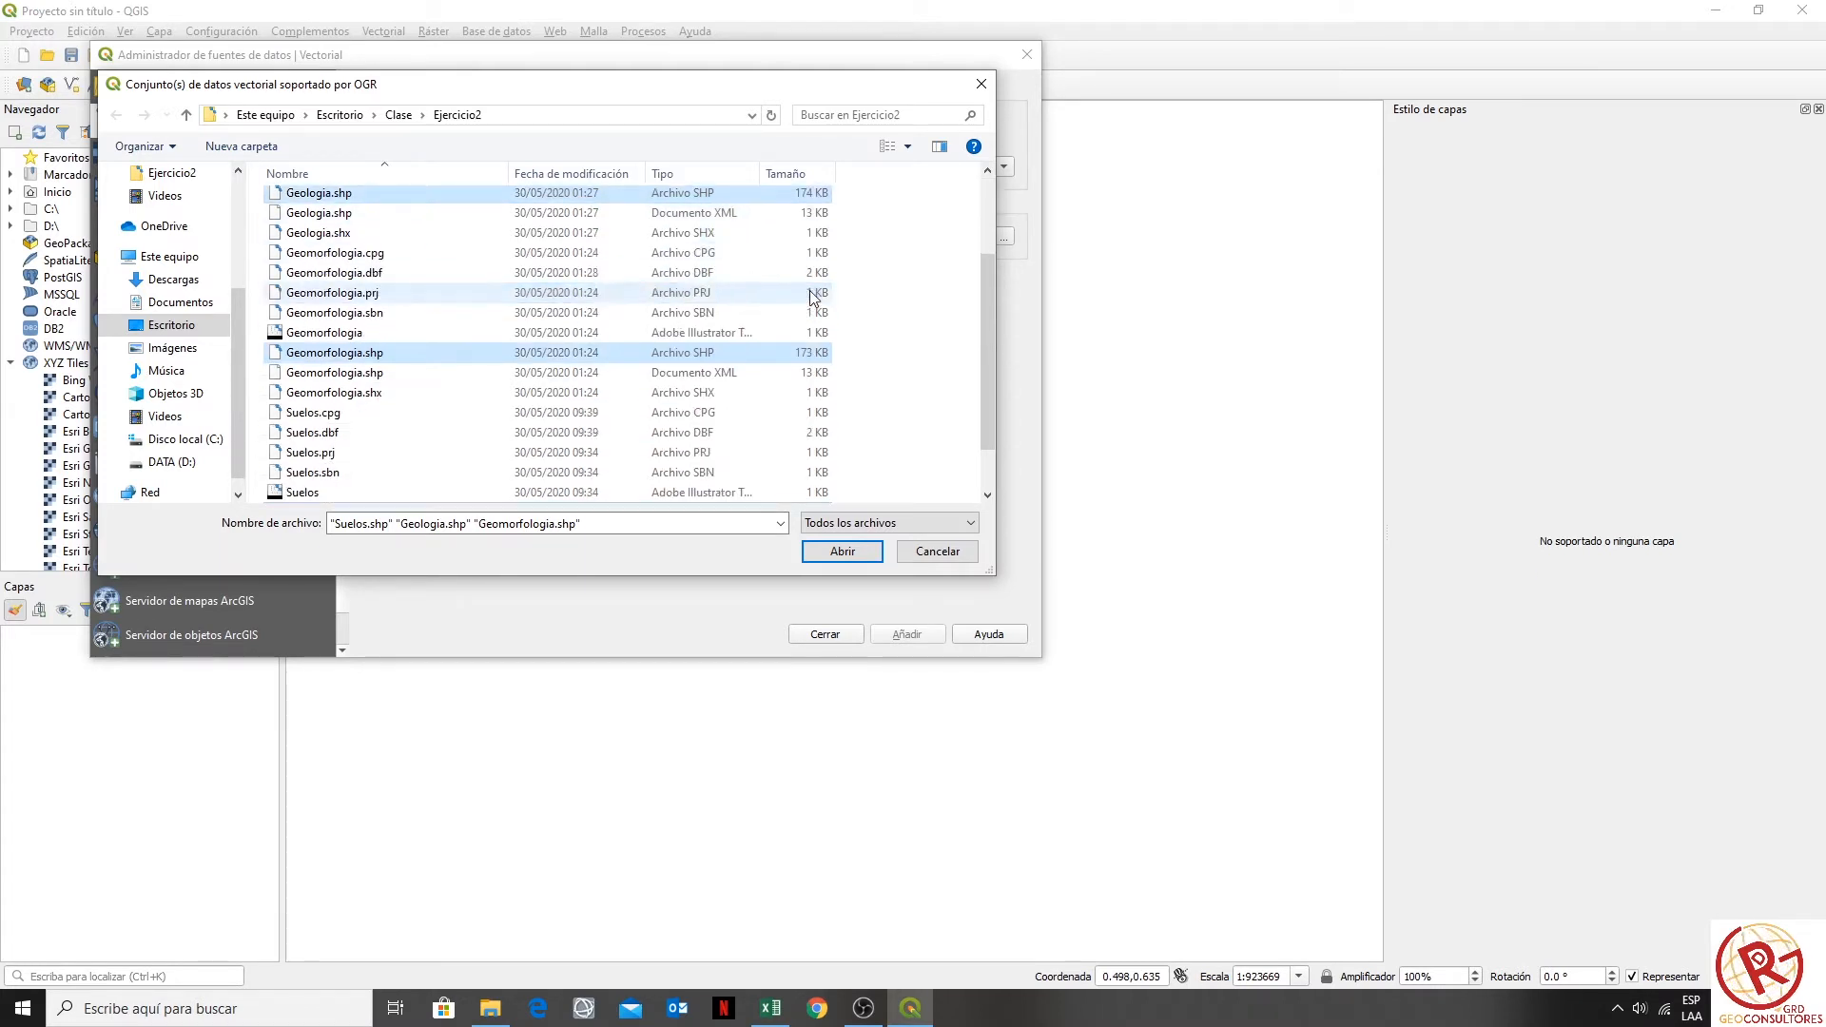
left_click(858, 555)
left_click(911, 639)
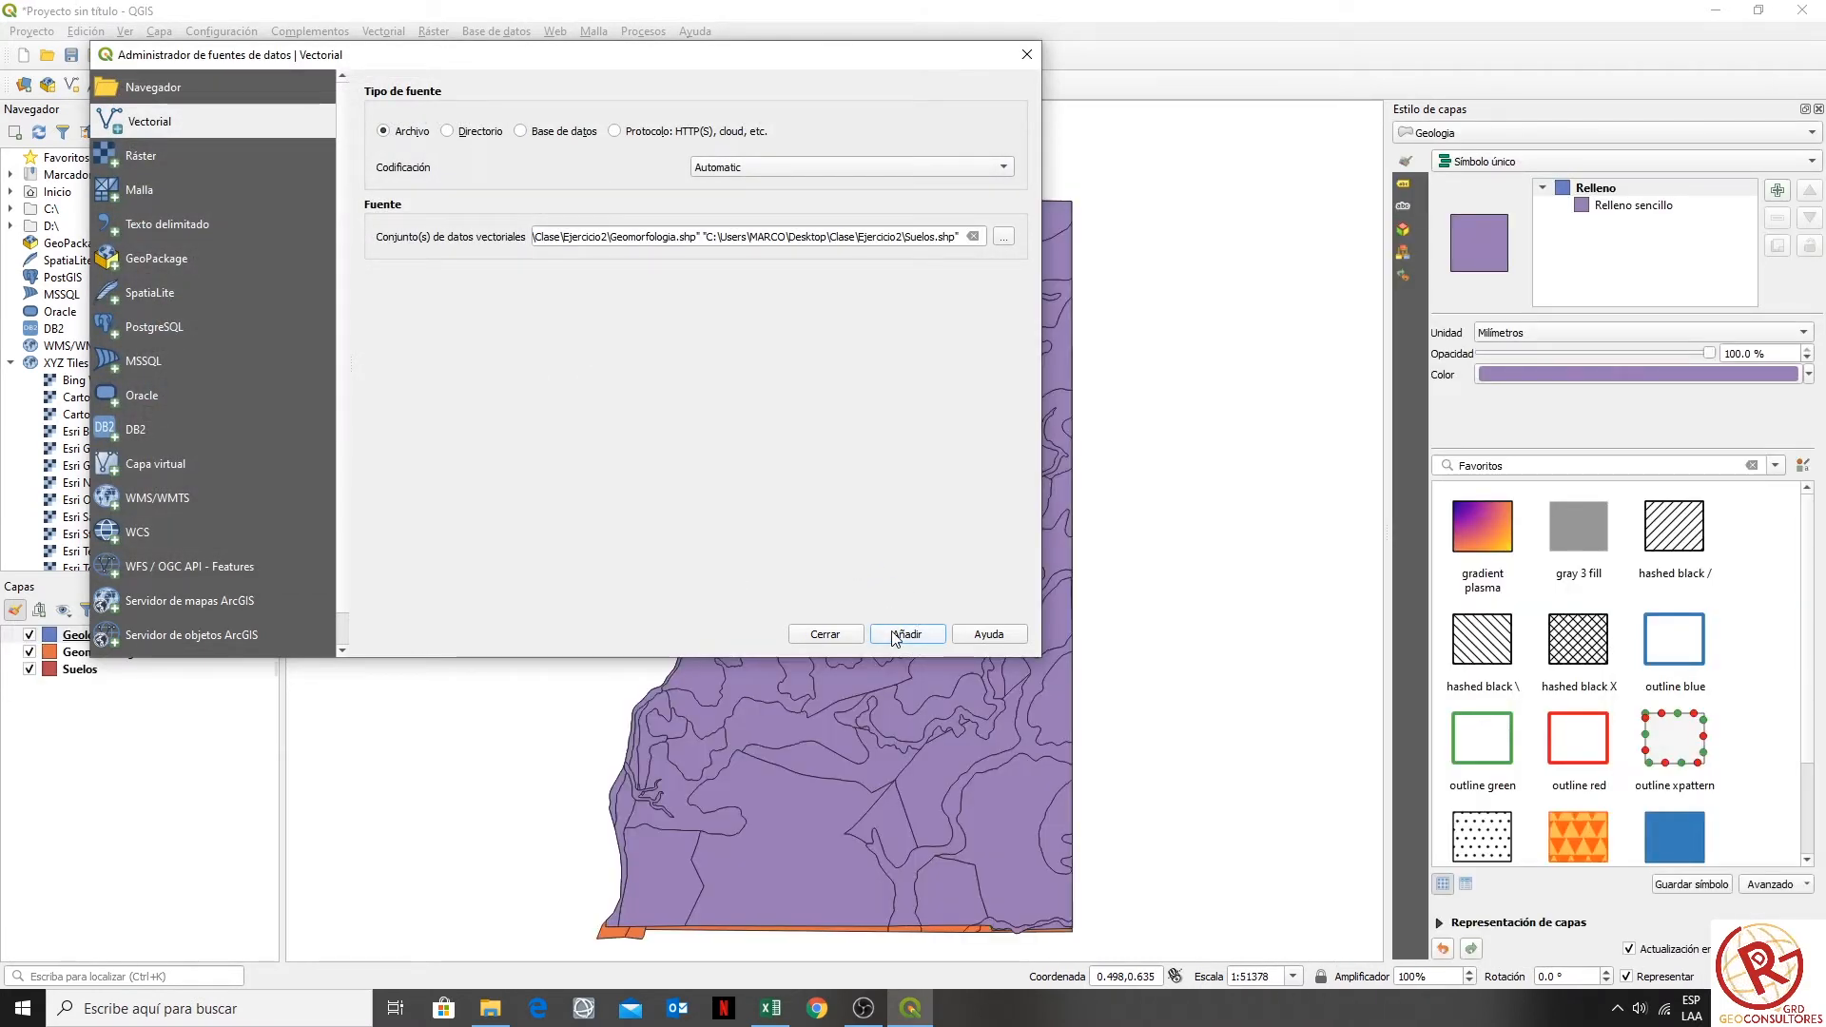
left_click(825, 636)
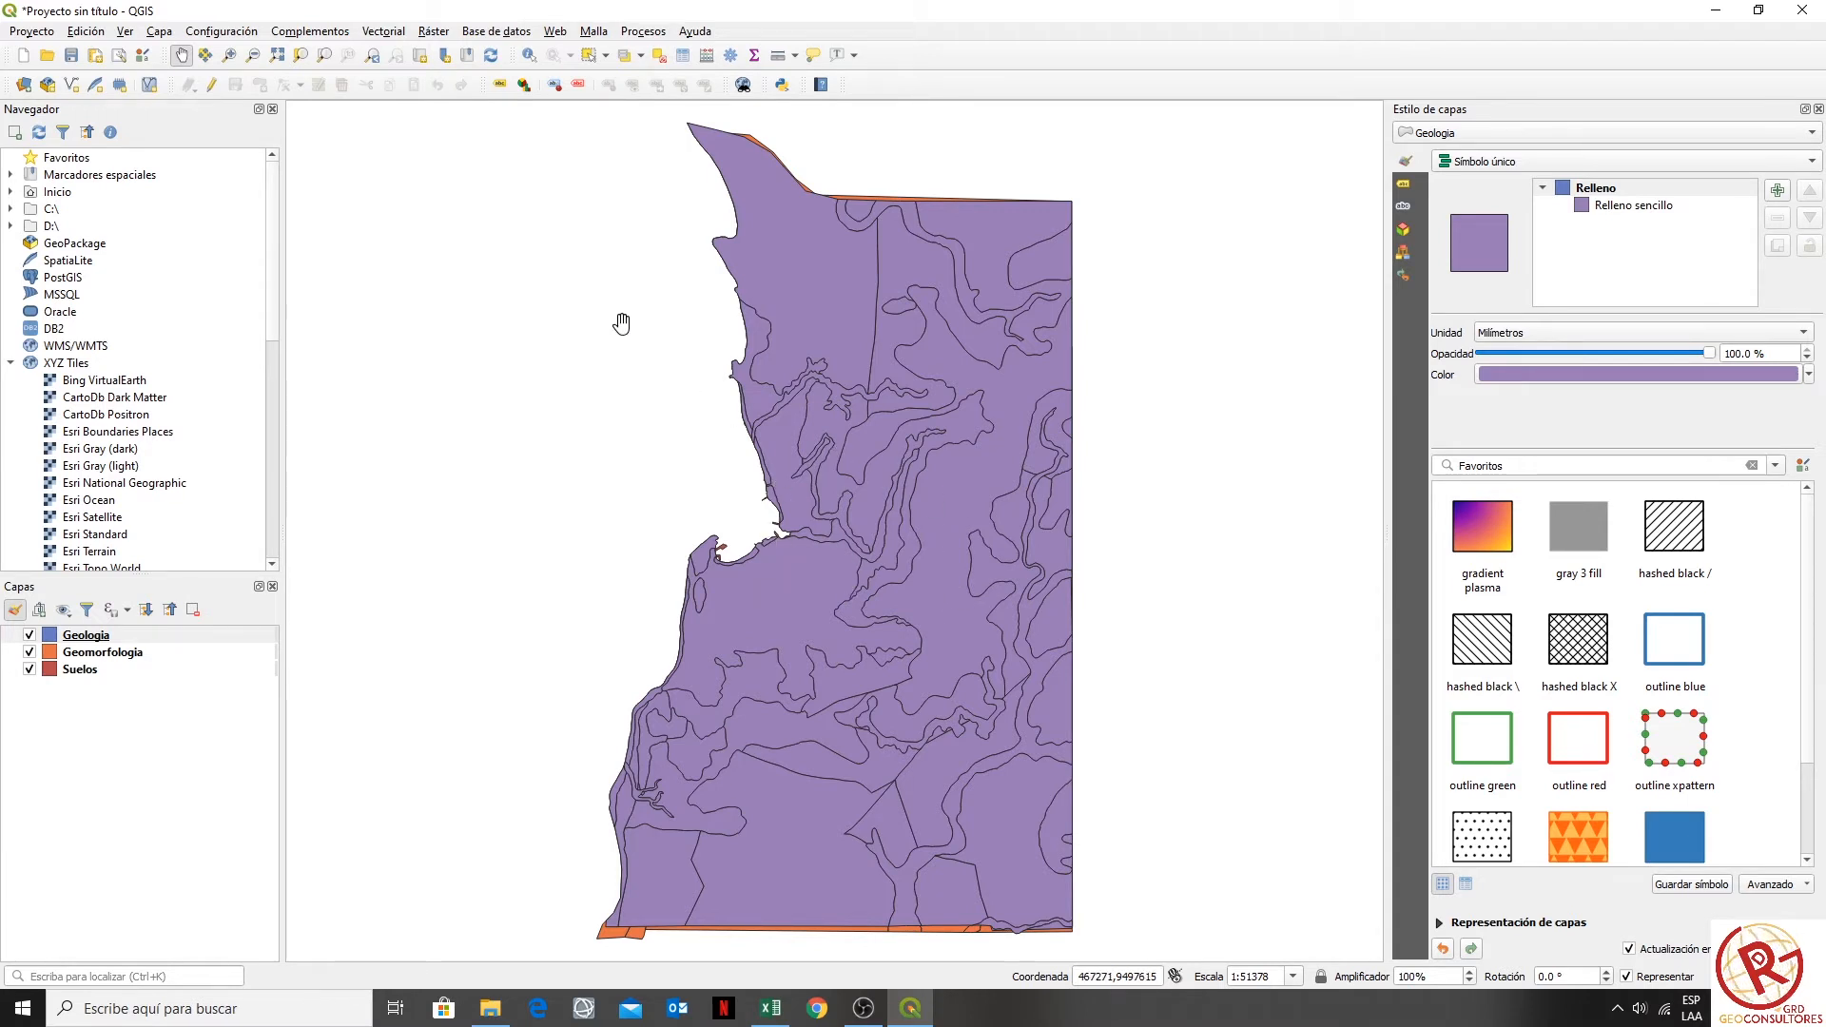
- Save the project as Ejercicio2 in the Ejercicio2 folder and check the project file in File Explorer
left_click(34, 32)
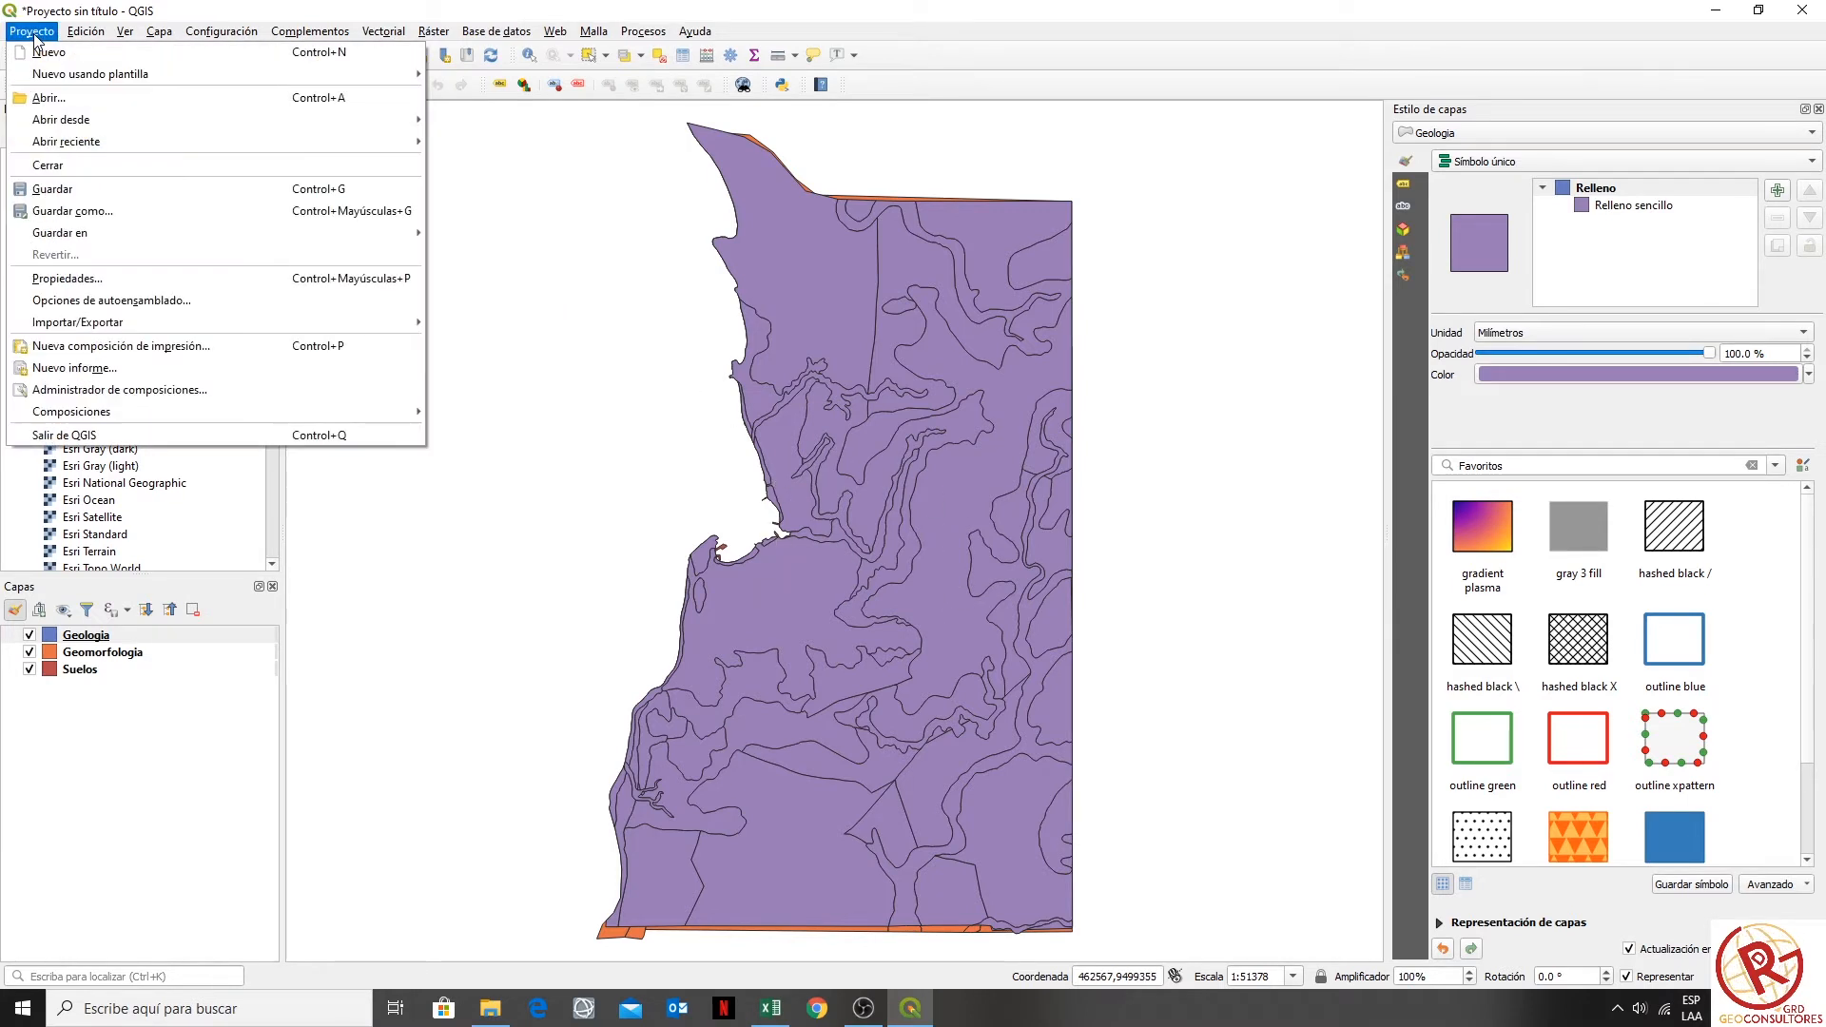
left_click(159, 218)
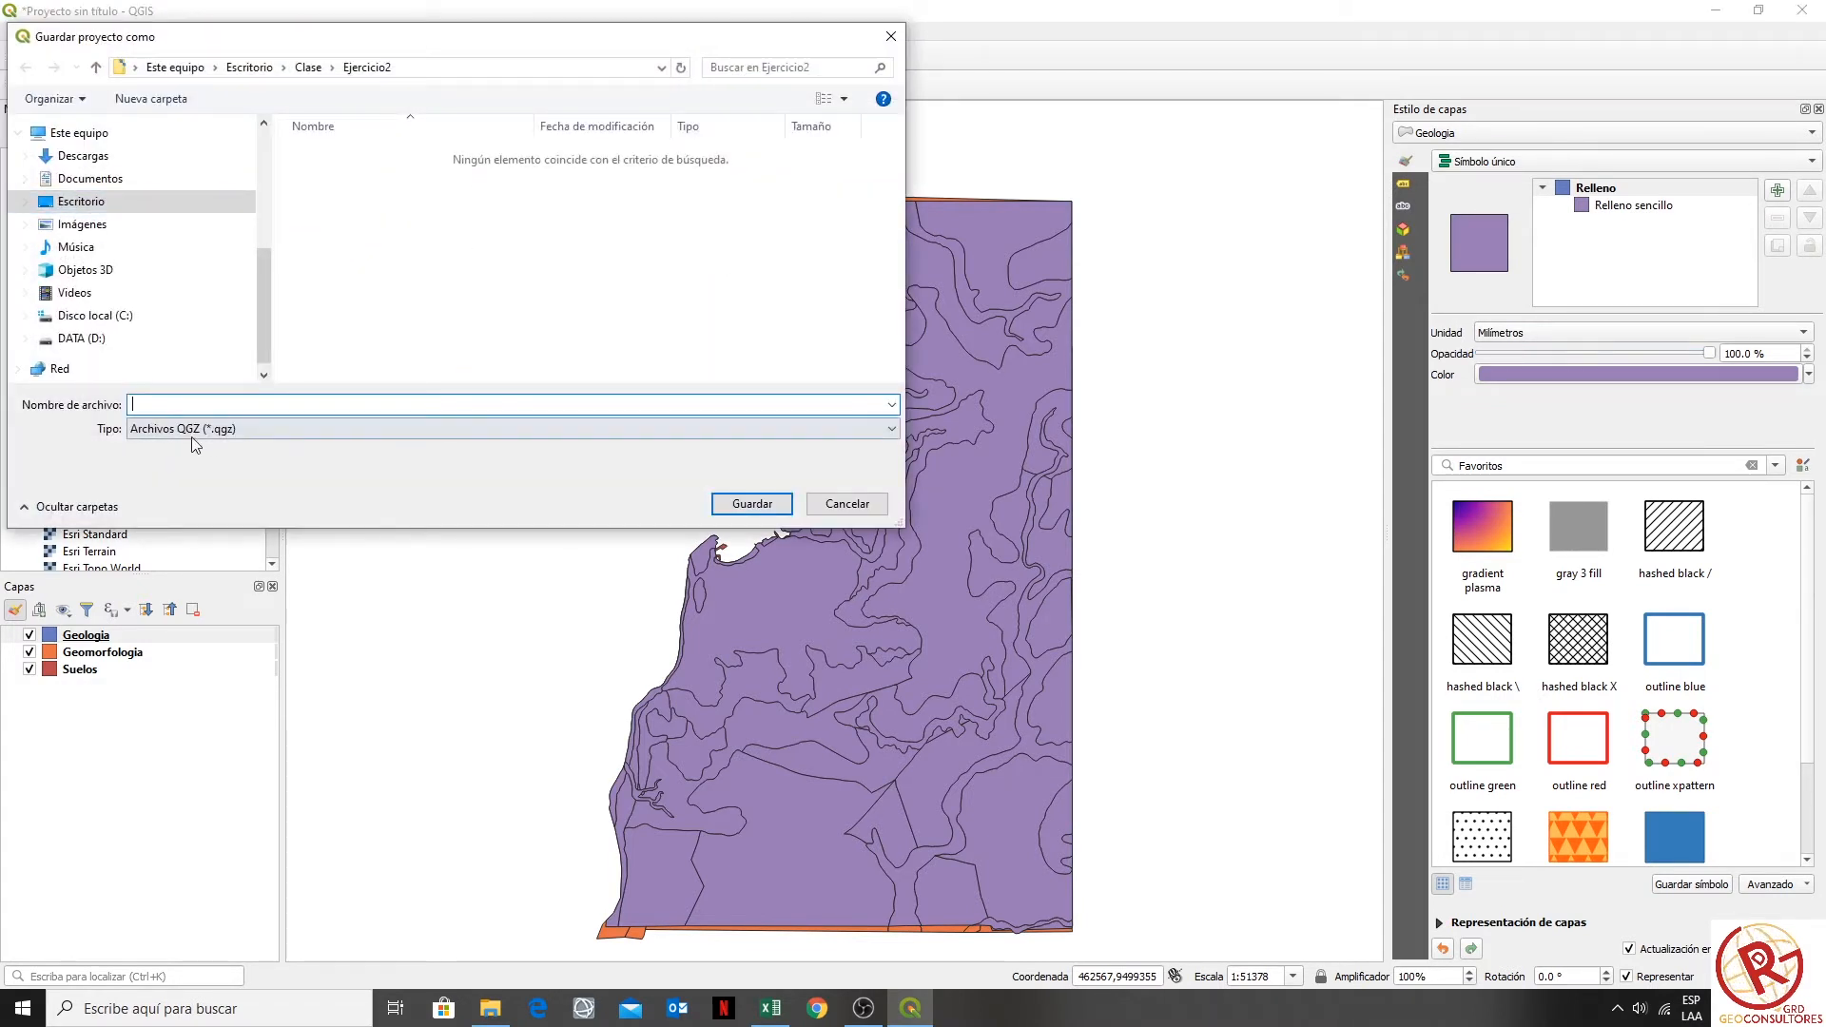
type("Ejercicio2")
left_click(775, 503)
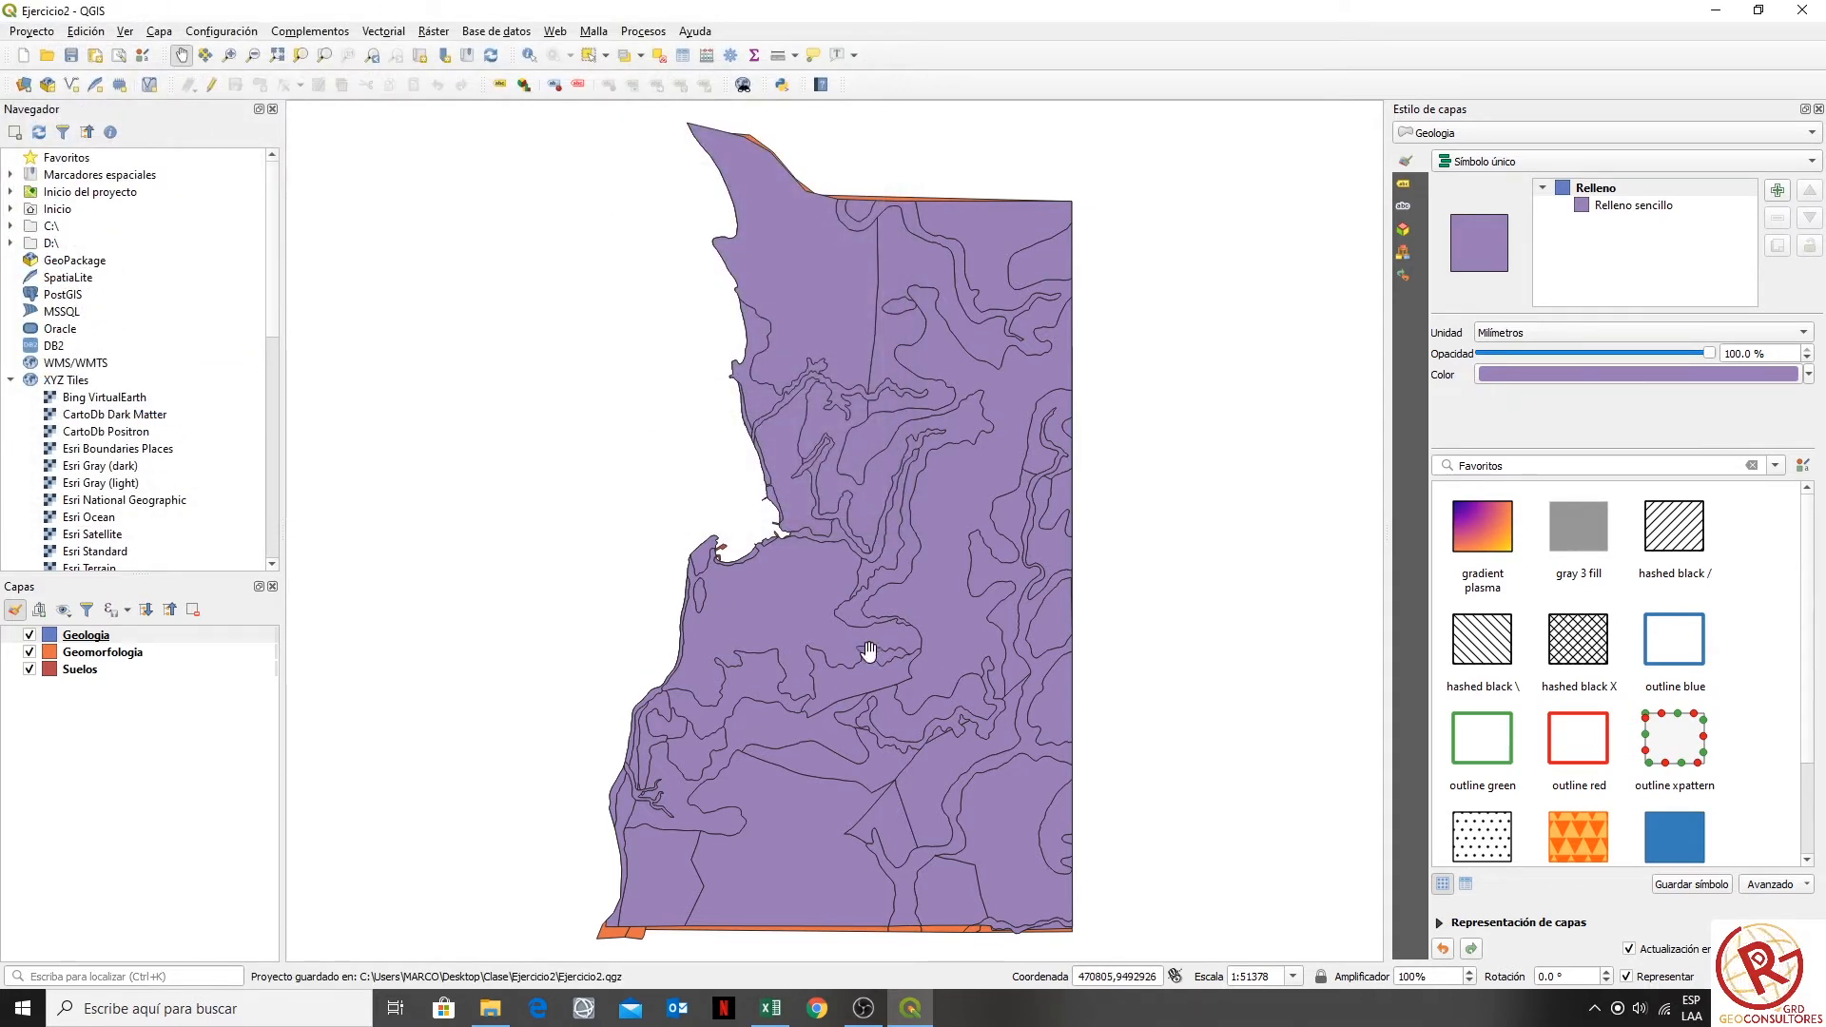
left_click(491, 1010)
left_click(335, 137)
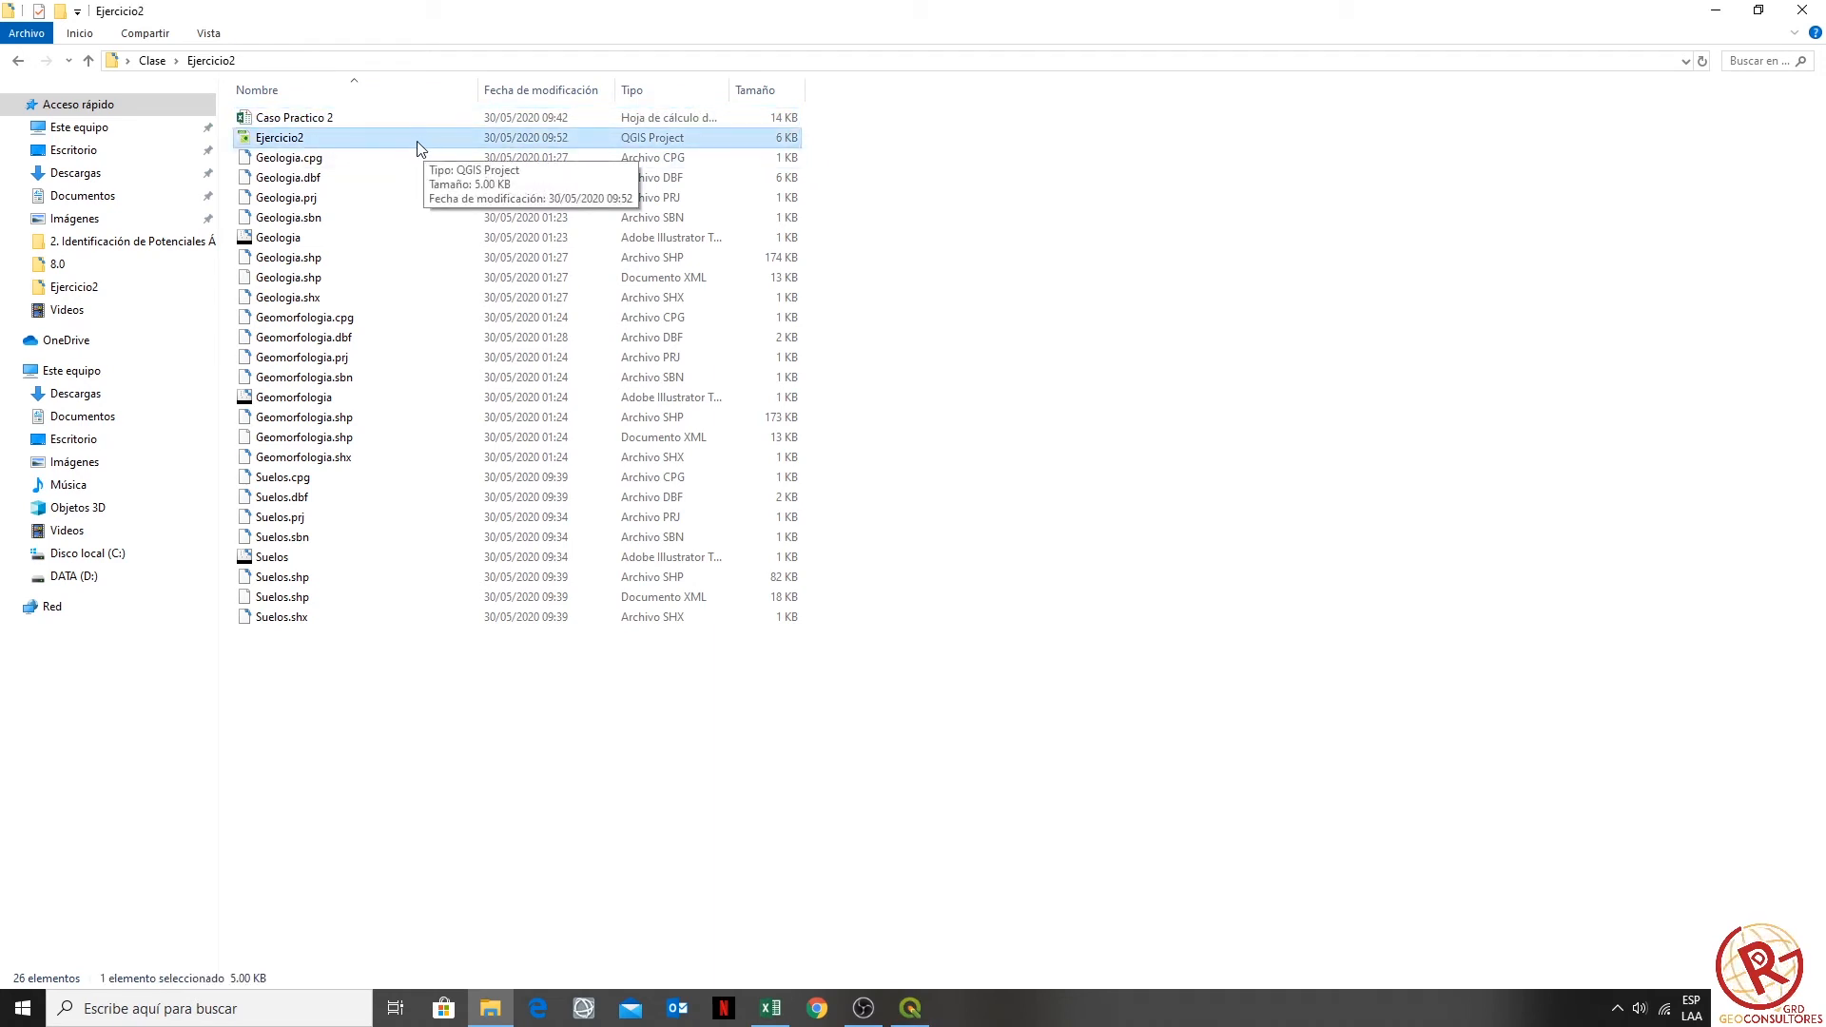
left_click(1719, 11)
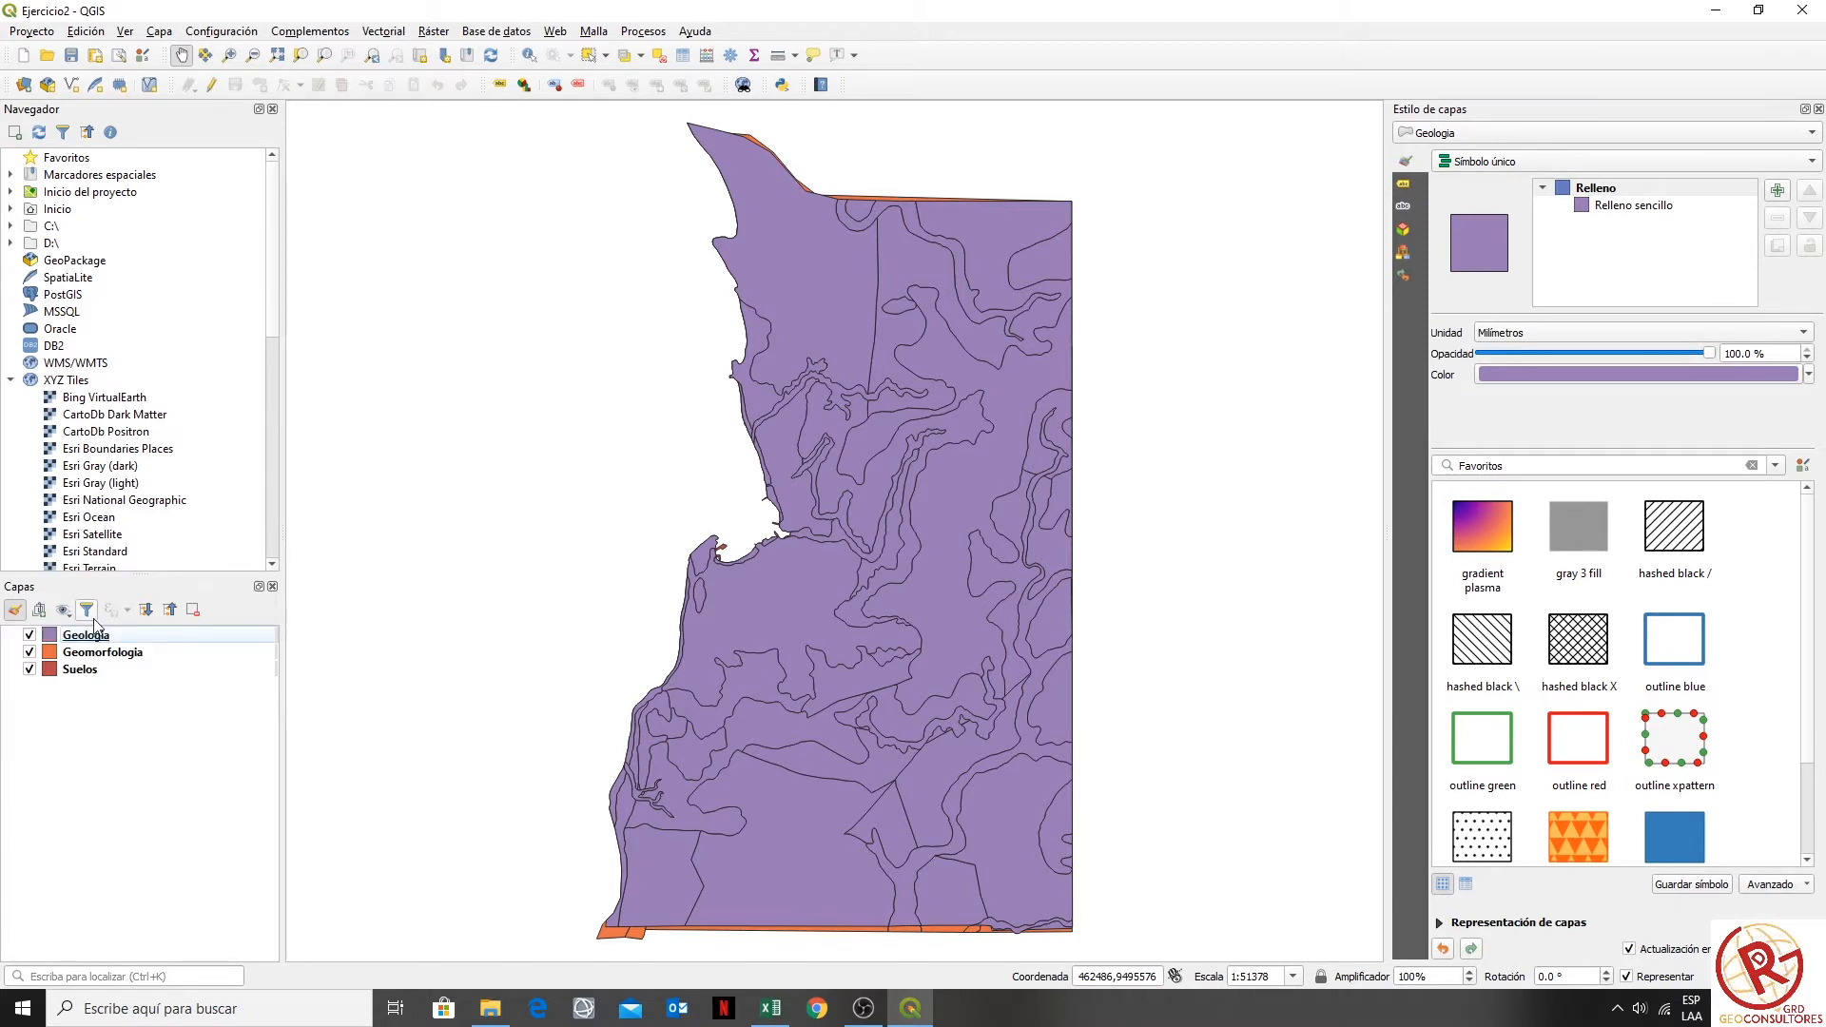
- Toggle the visibility of the three layers to view each one, leaving only Geologia displayed
left_click(85, 671)
left_click(30, 636)
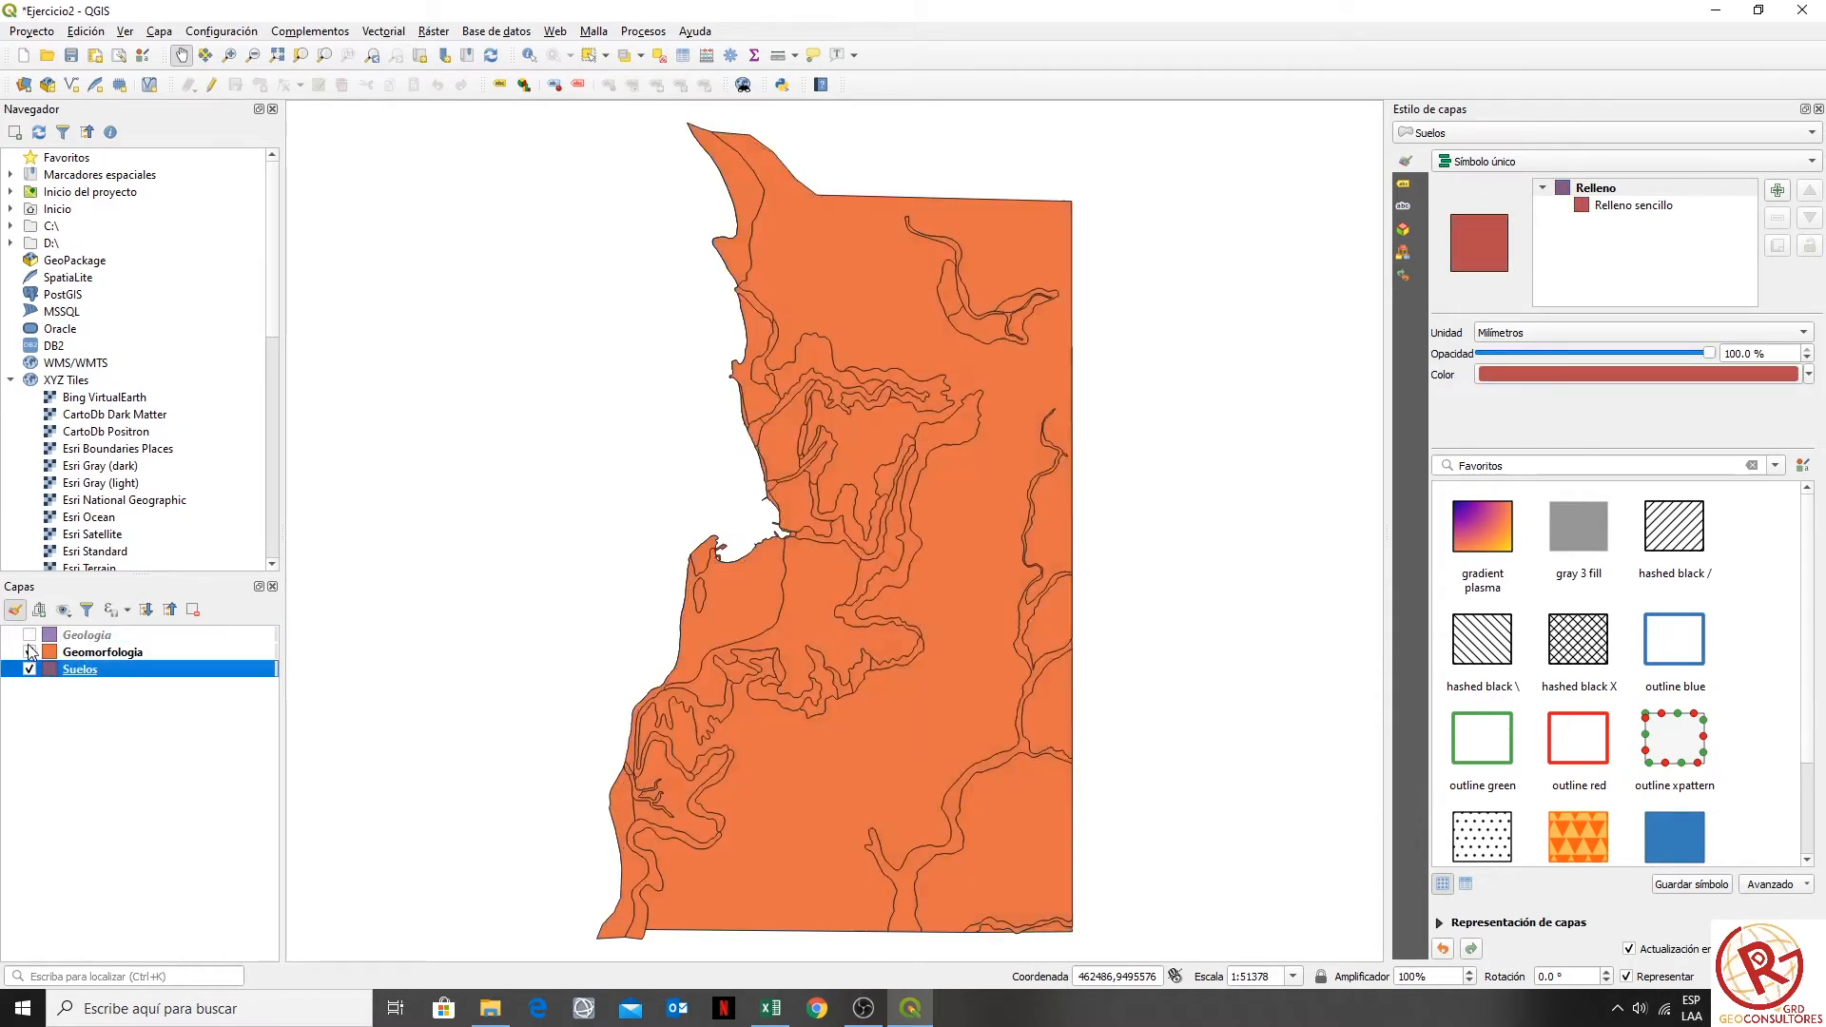
left_click(30, 652)
left_click(29, 670)
left_click(30, 652)
left_click(30, 636)
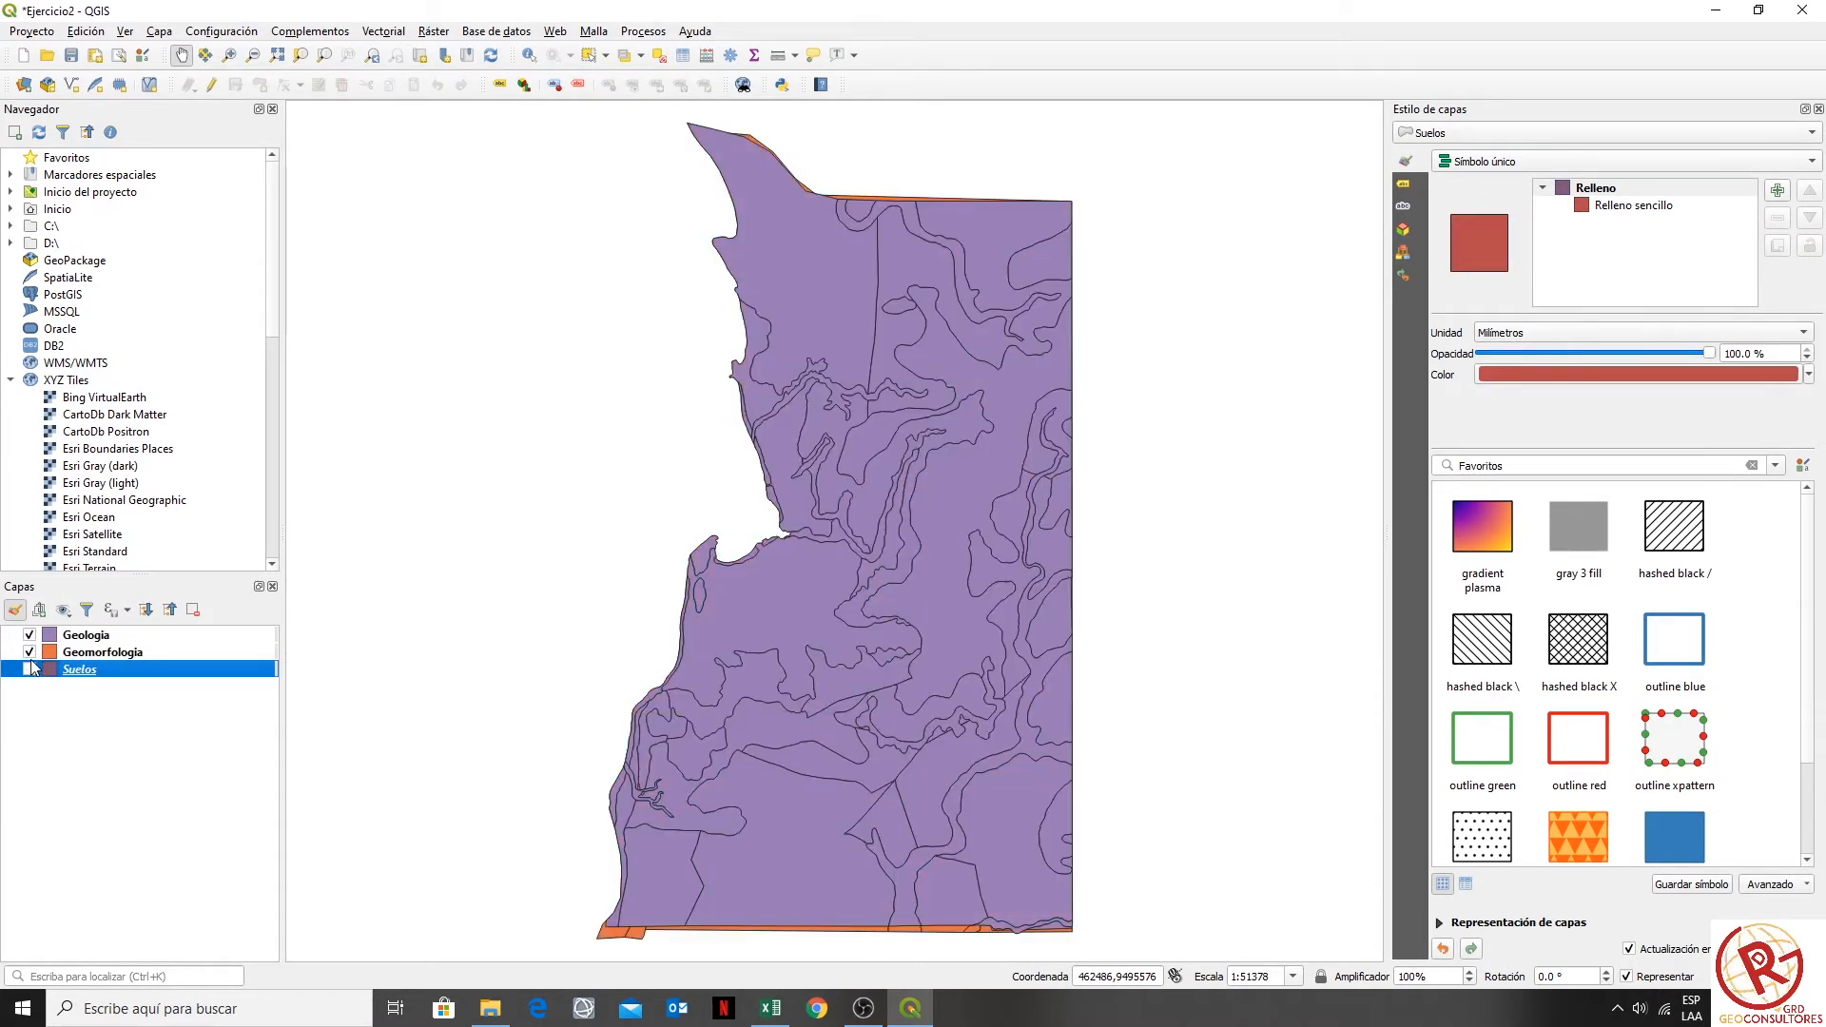
left_click(38, 652)
left_click(29, 653)
- Open the attribute table of the Geologia layer and resize the DESCRIPCI and SIMBOLO columns to fit their text
left_click(81, 639)
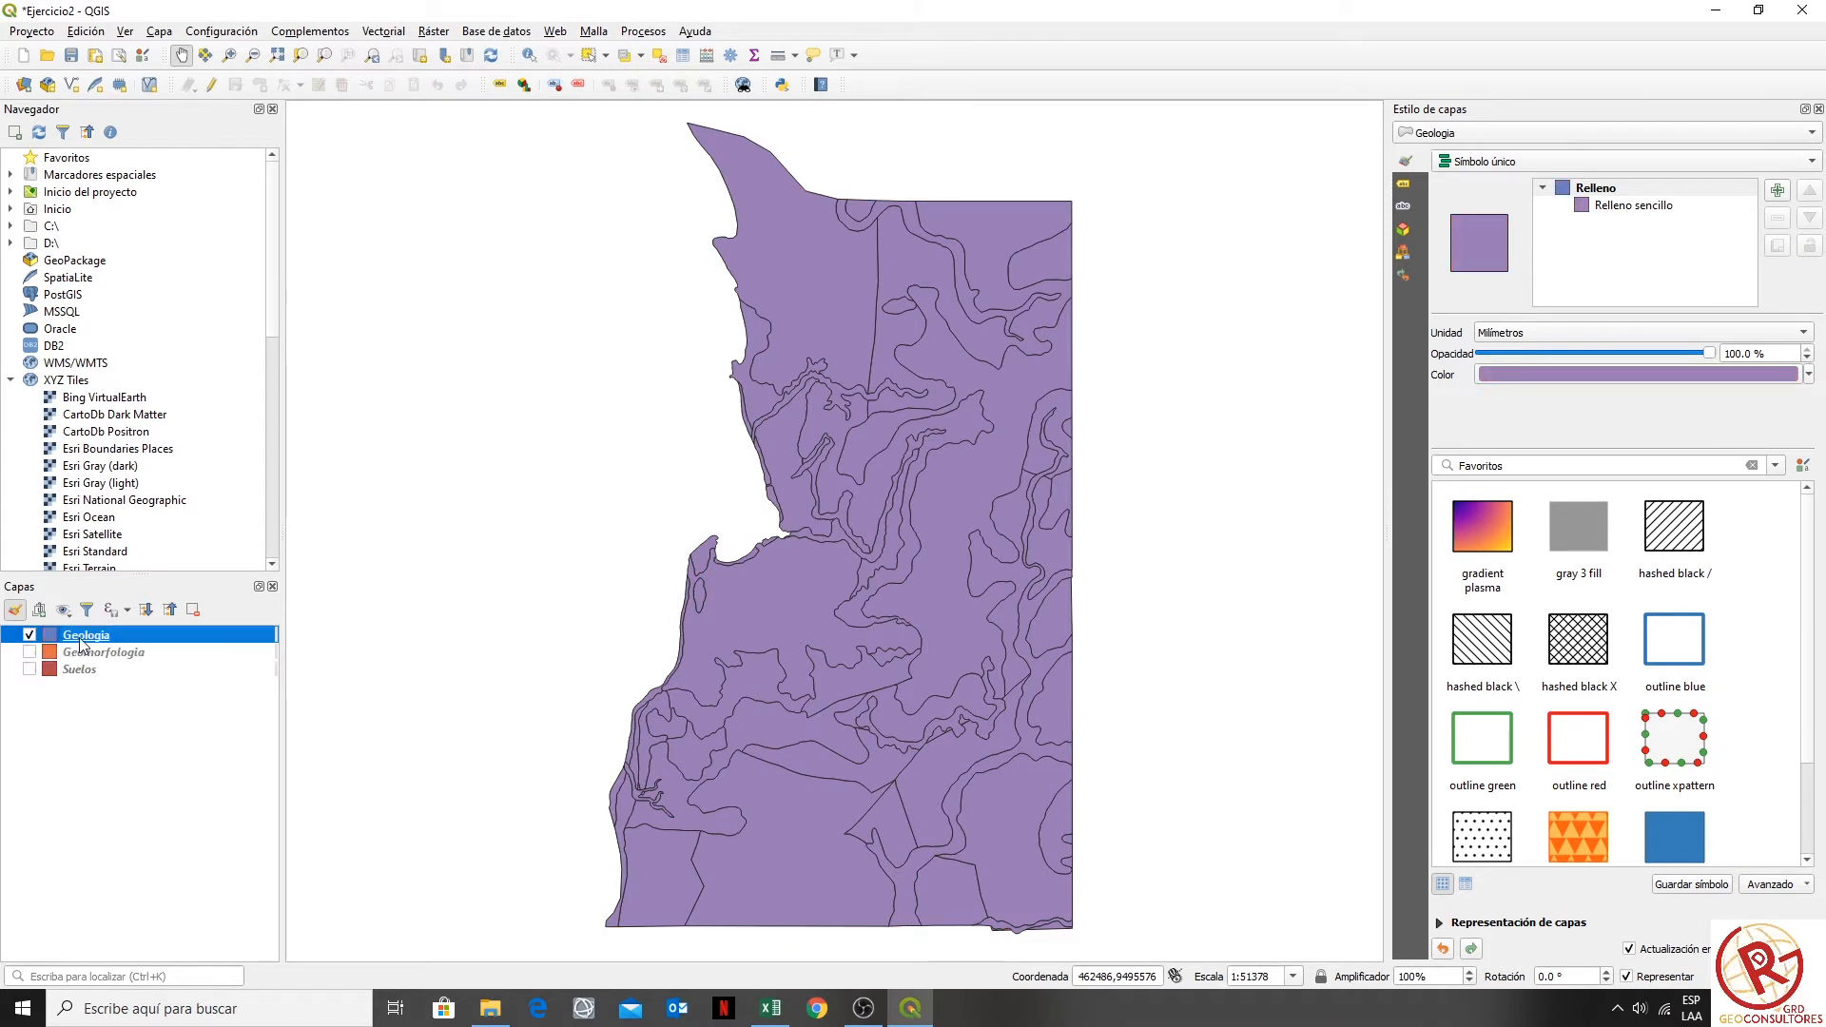
right_click(80, 639)
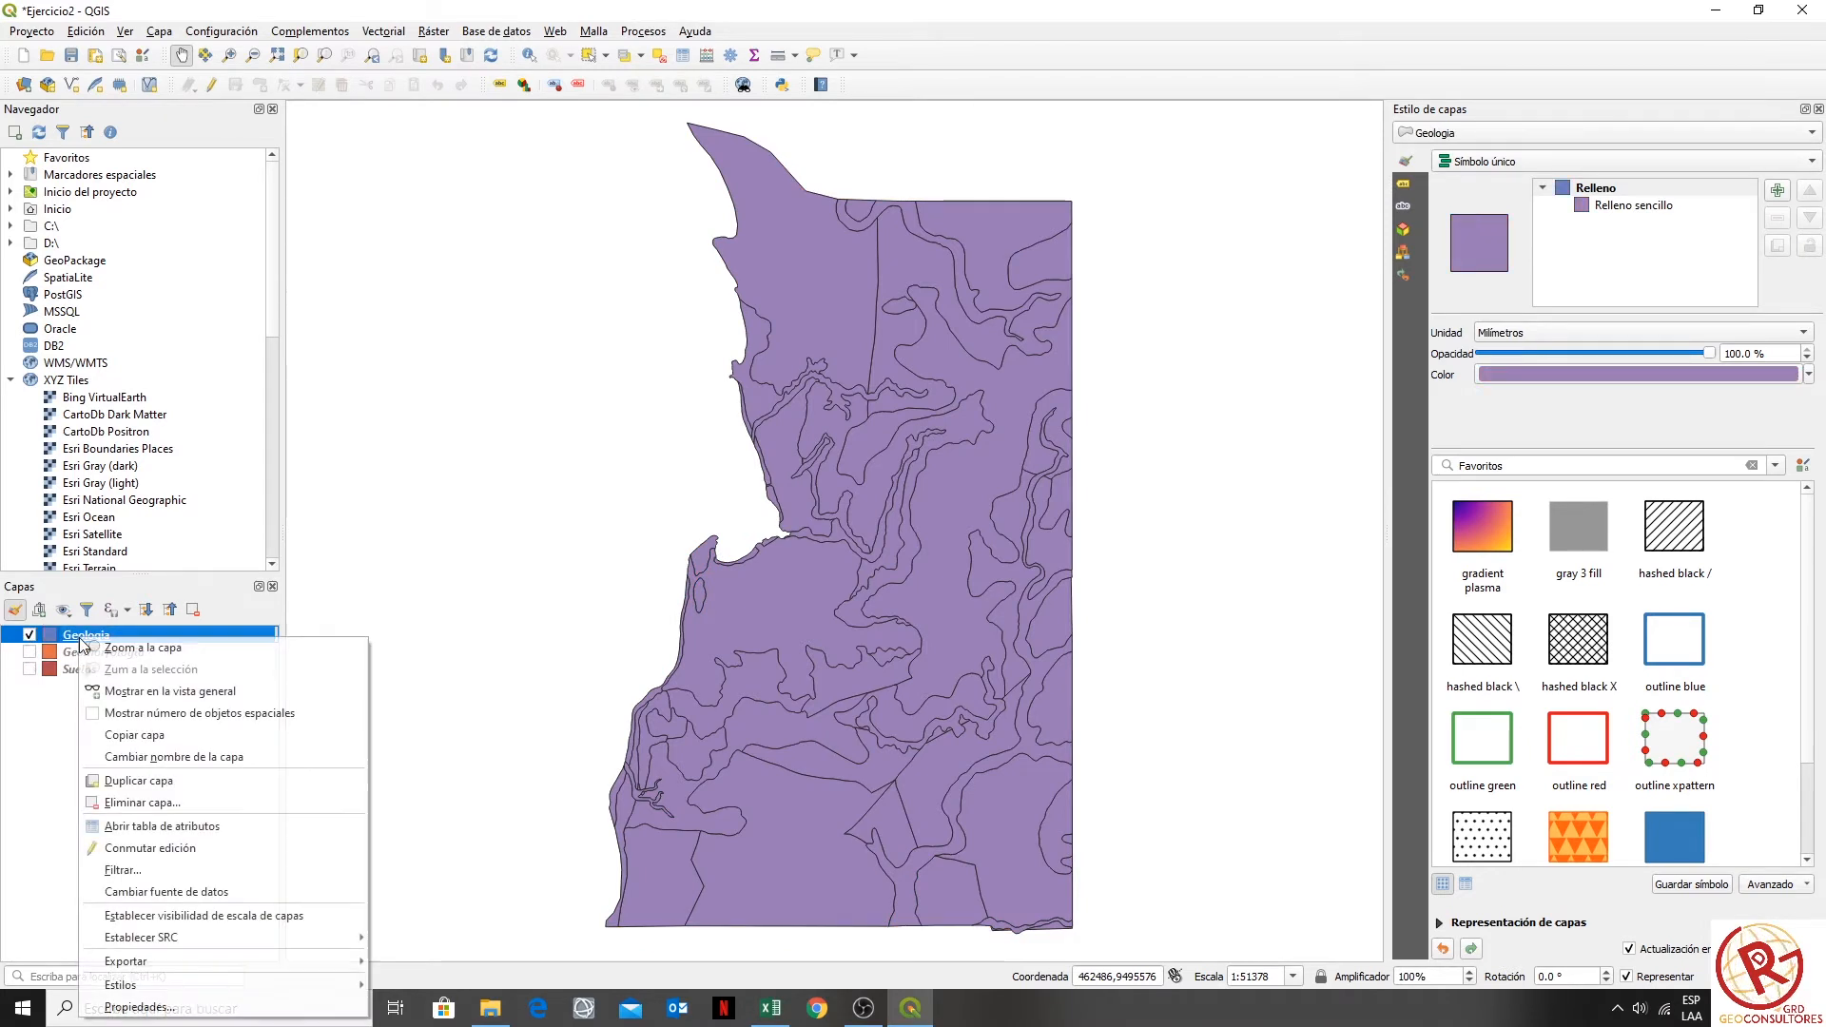
left_click(192, 826)
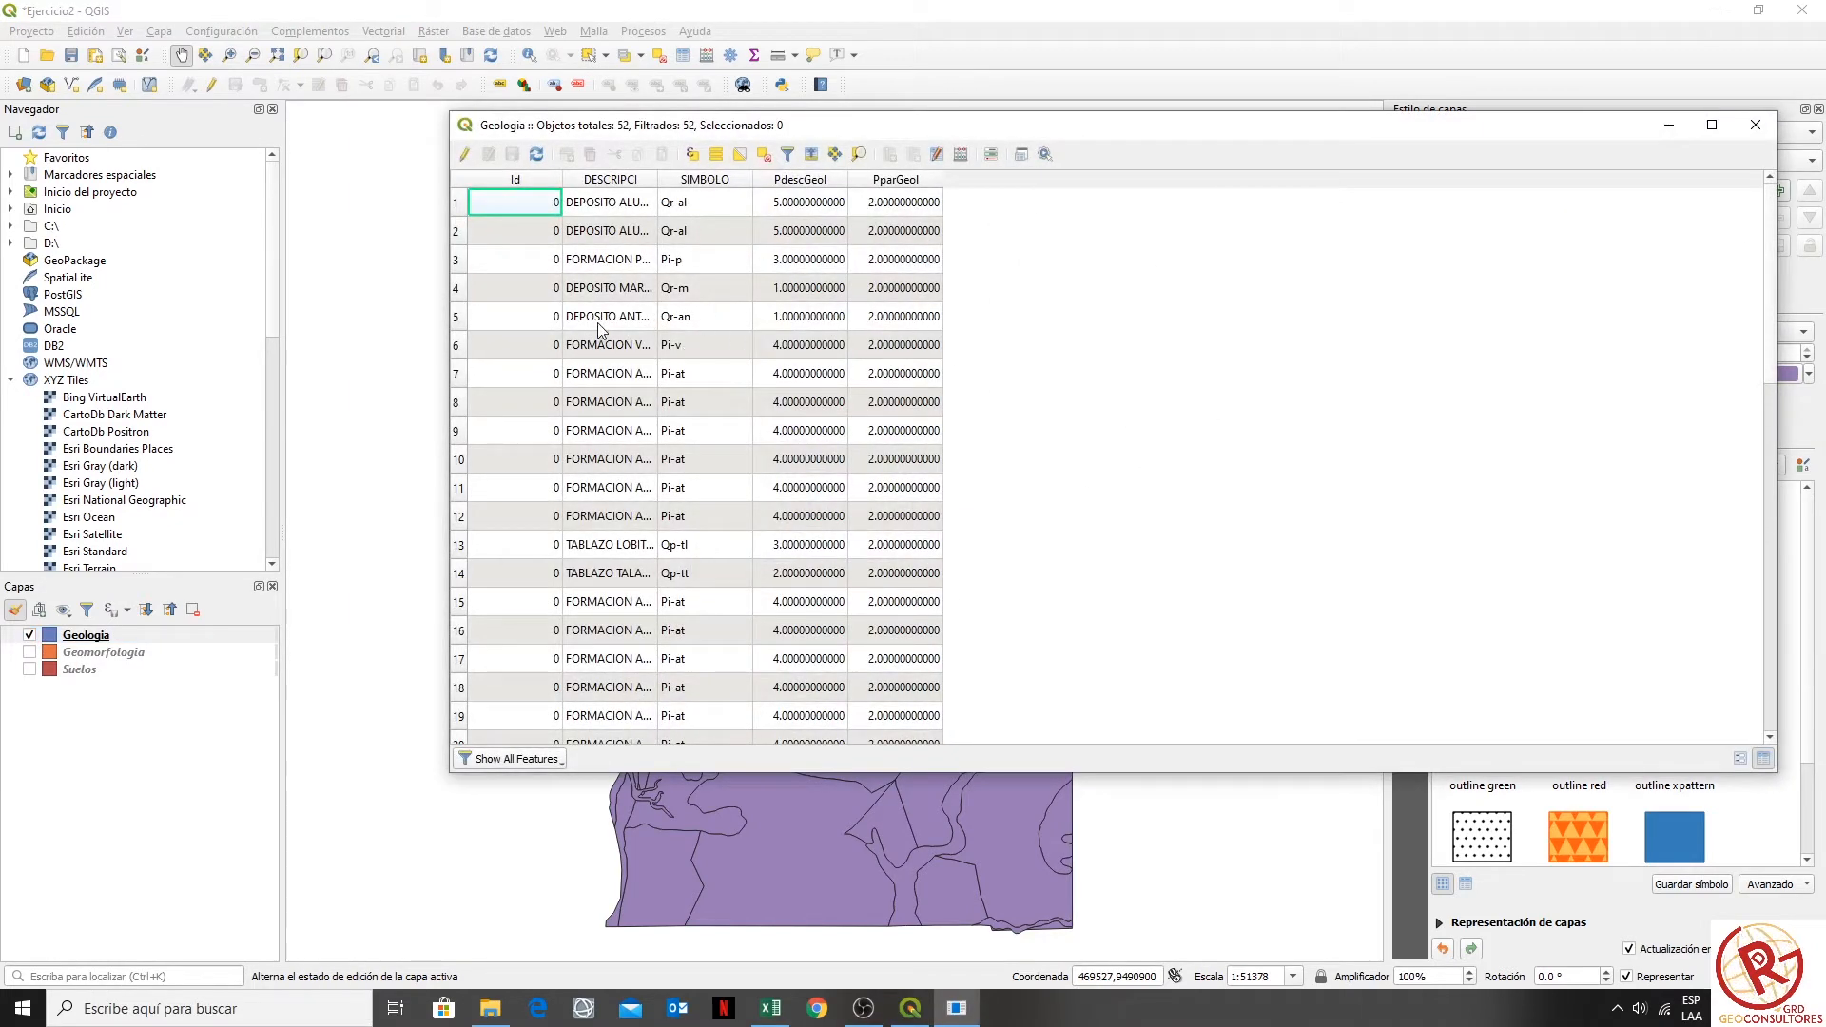
left_click_drag(657, 178, 913, 179)
left_click_drag(699, 179, 755, 181)
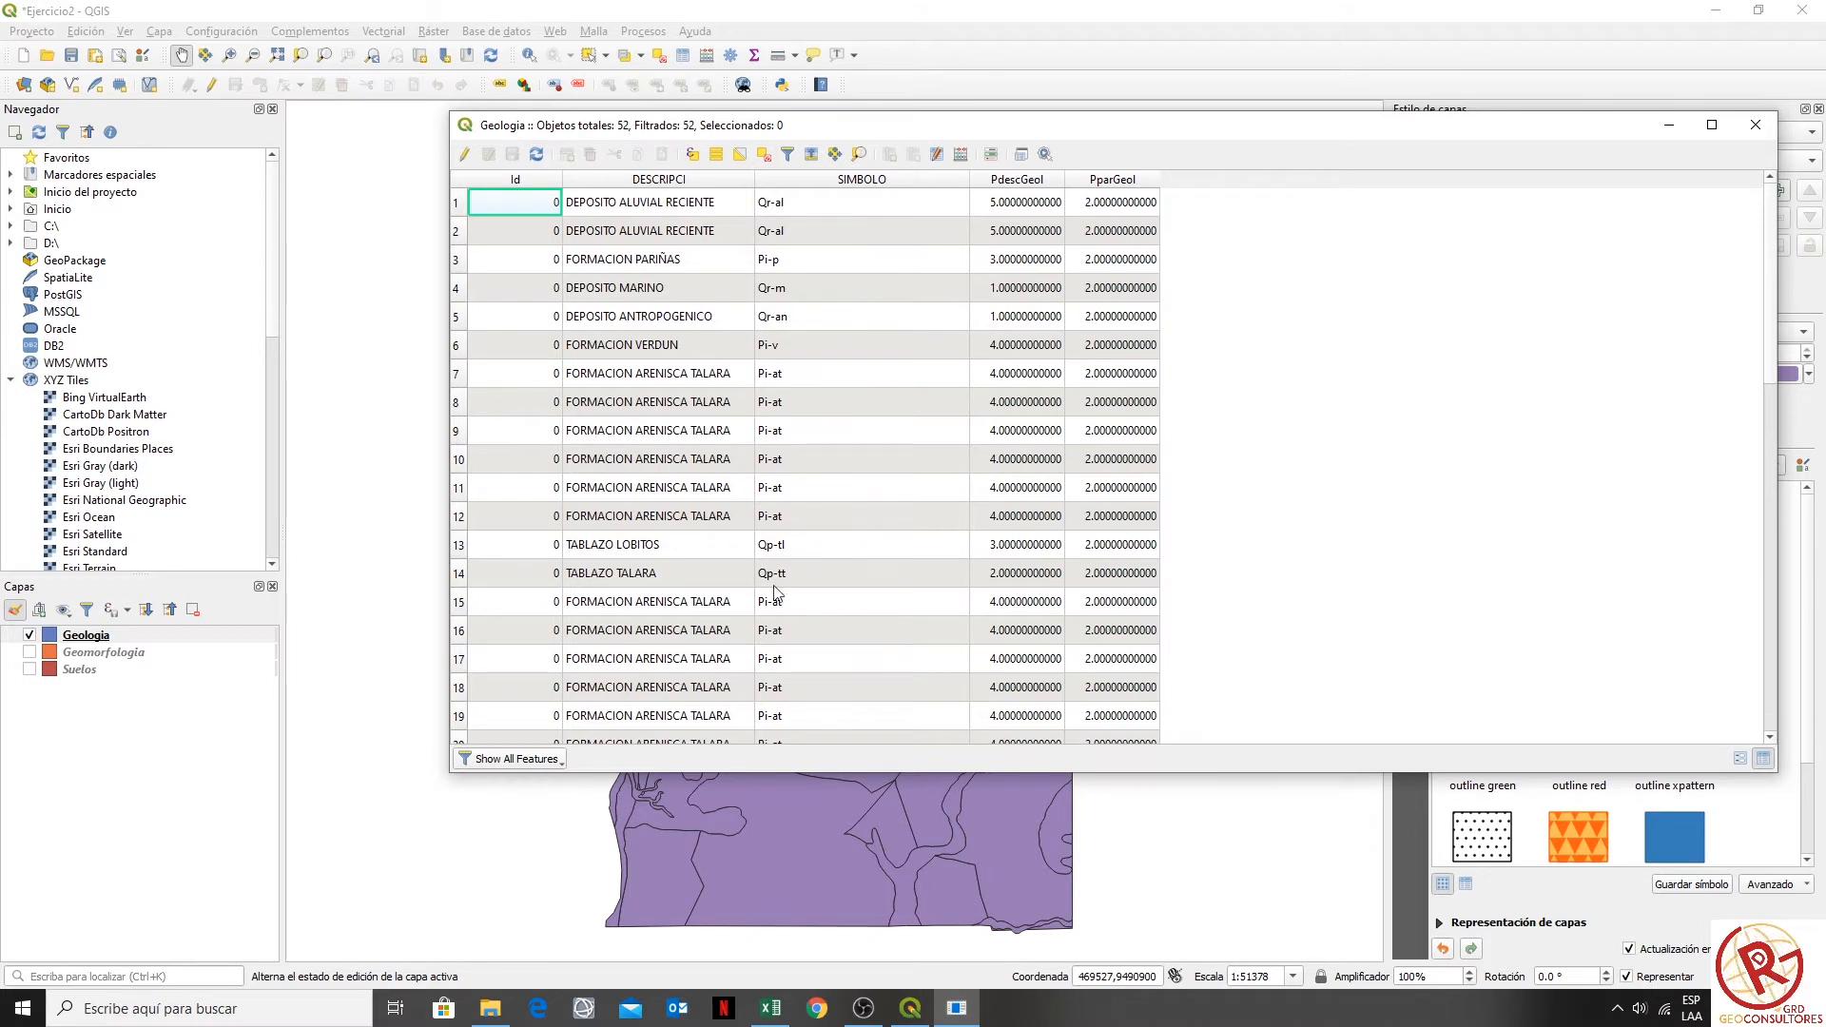
left_click_drag(969, 179, 843, 179)
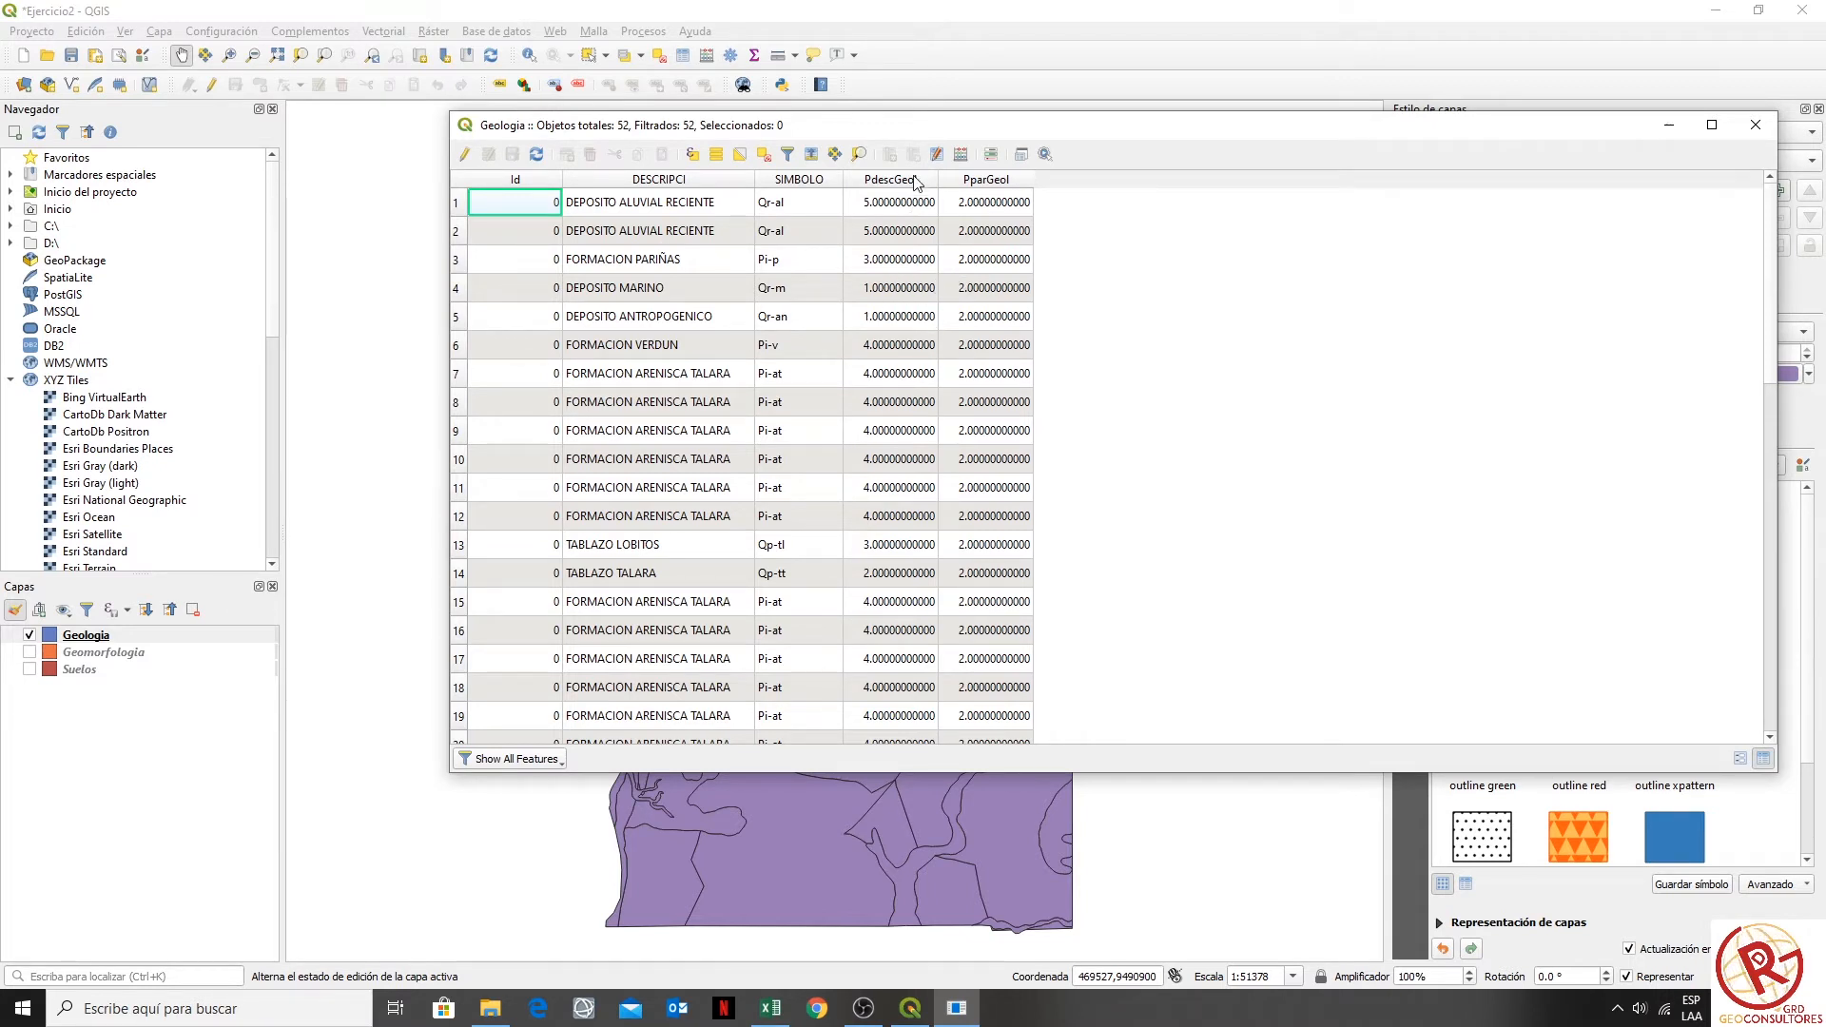
- Review the descriptor weights in PdescGeol and the parameter weights in PparGeol across all the Geologia records
scroll(899, 209, "down", 3)
scroll(895, 214, "up", 3)
scroll(909, 264, "down", 5)
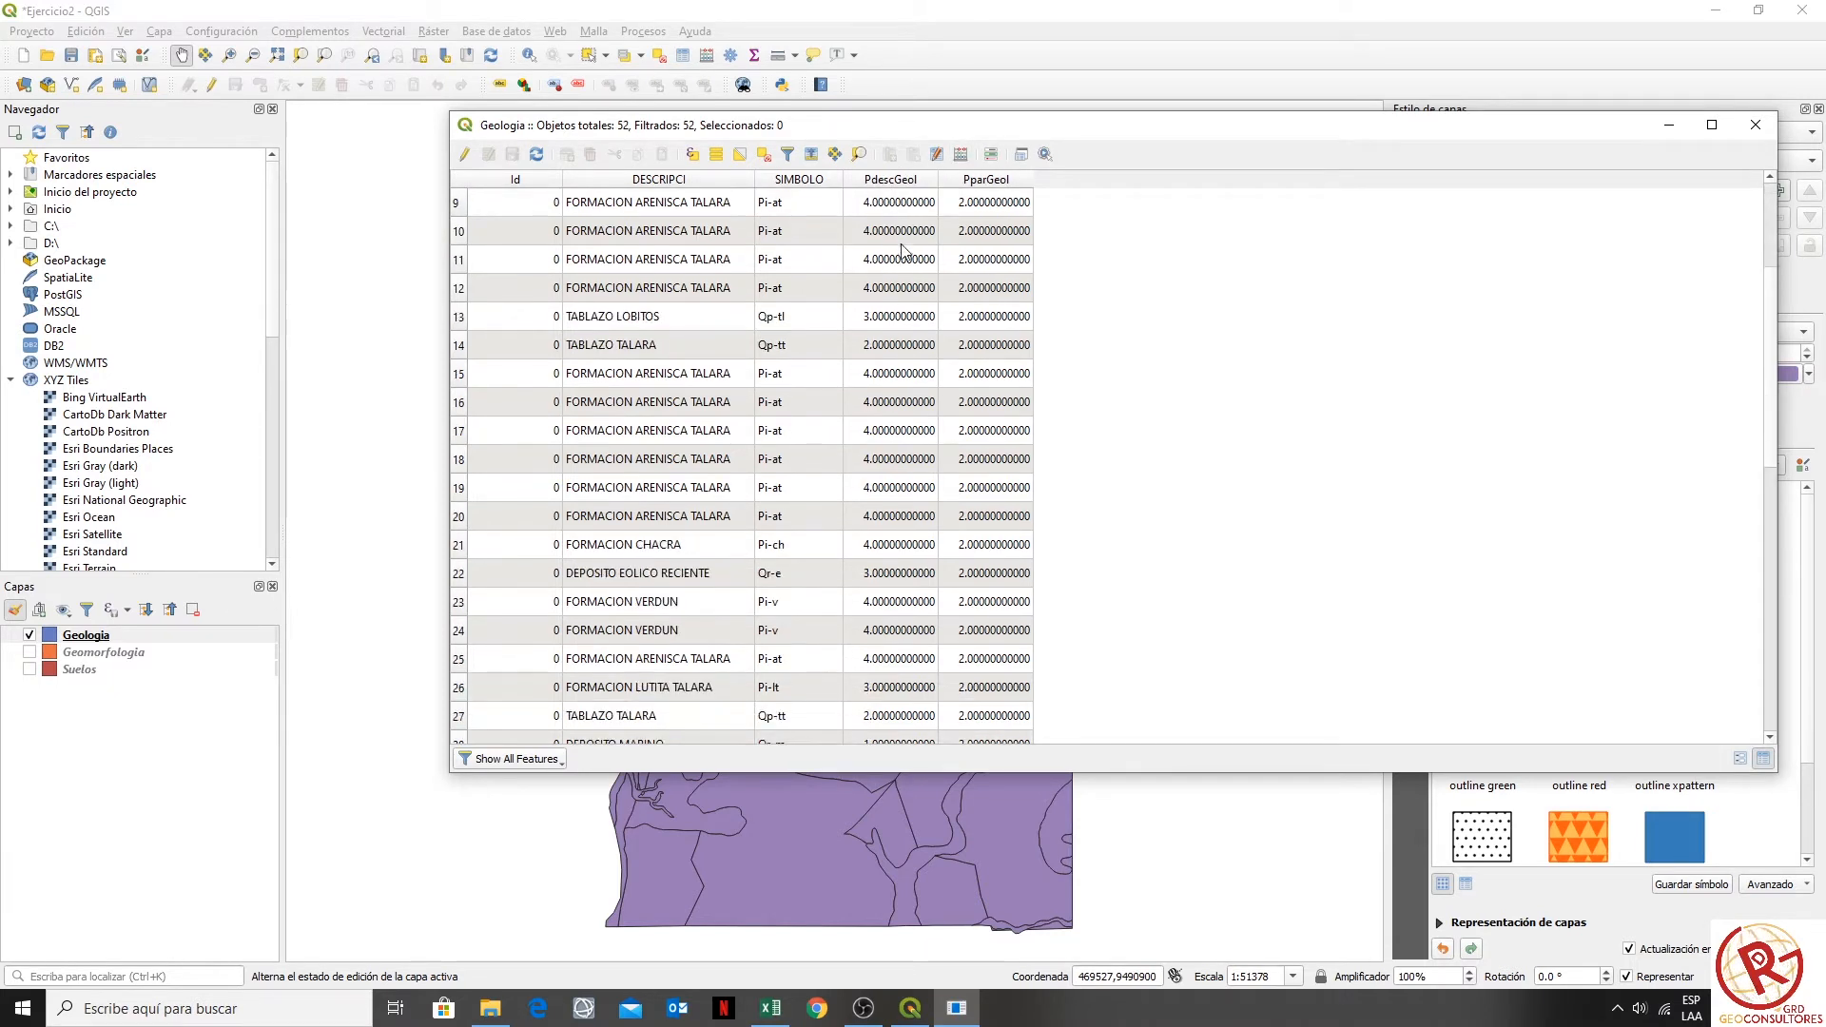
scroll(908, 265, "down", 6)
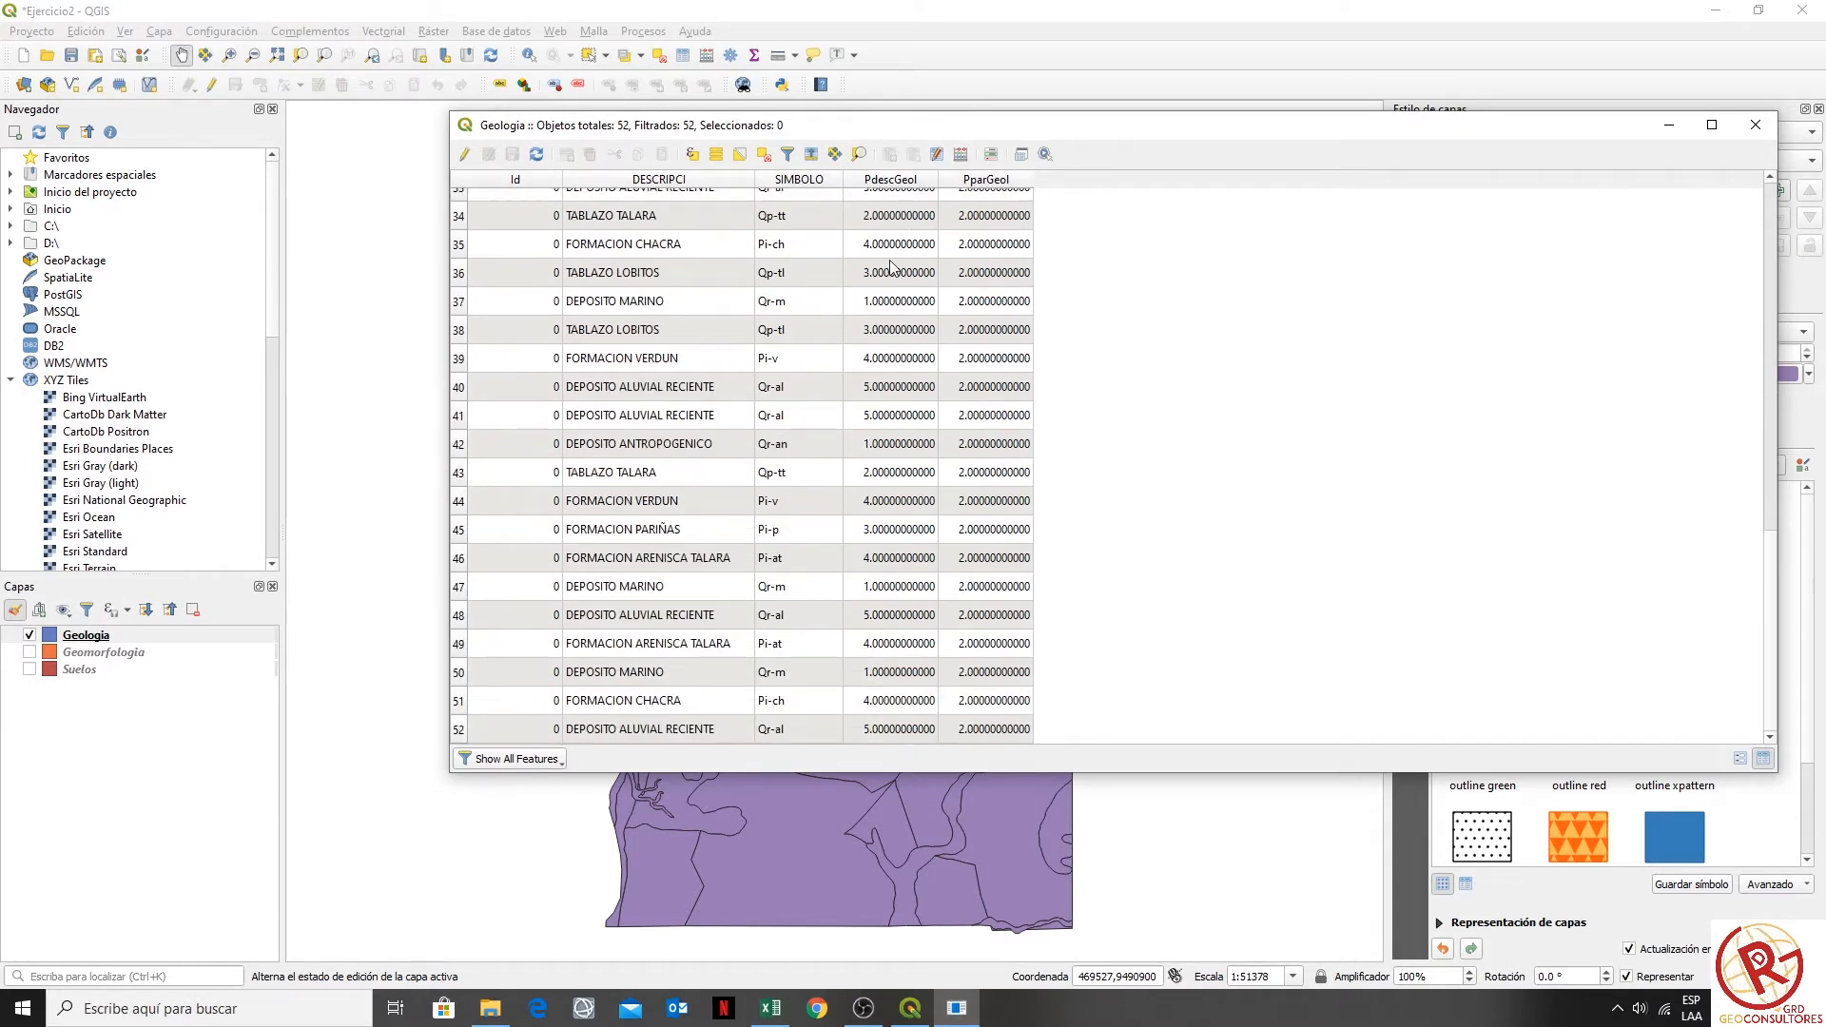
scroll(894, 266, "up", 11)
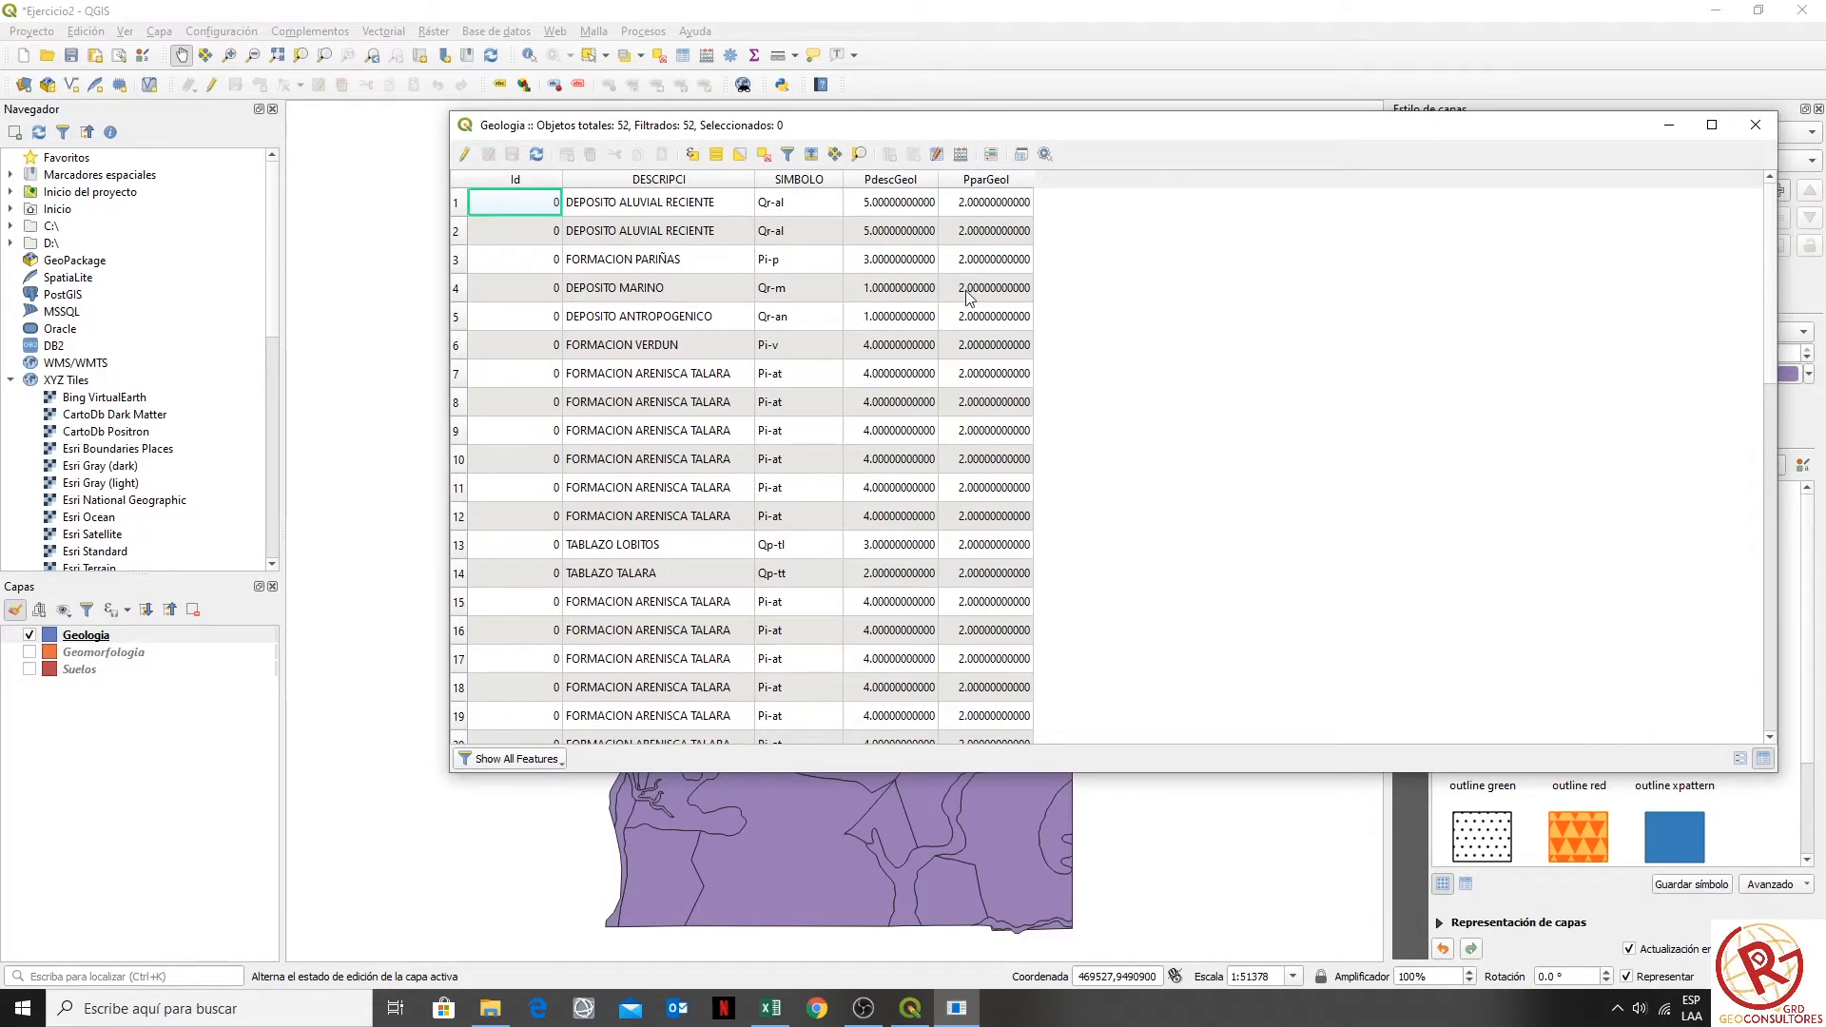
scroll(913, 347, "down", 4)
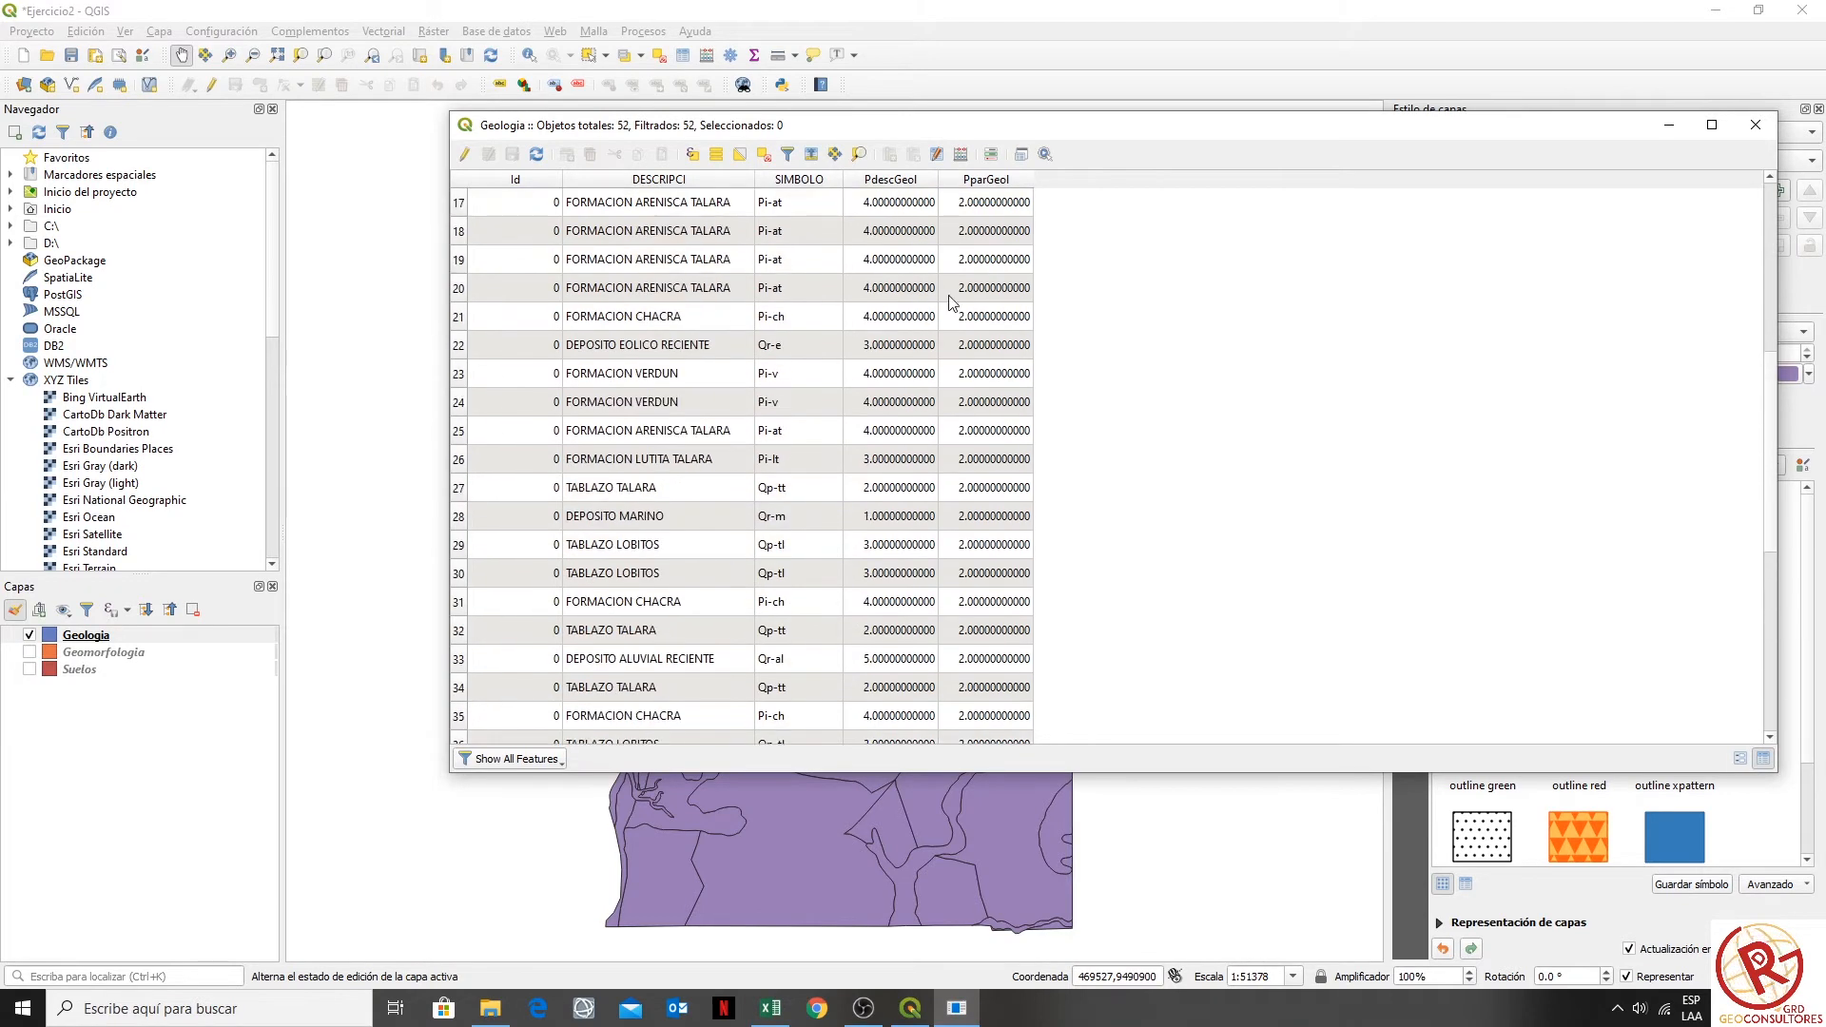
scroll(940, 207, "up", 4)
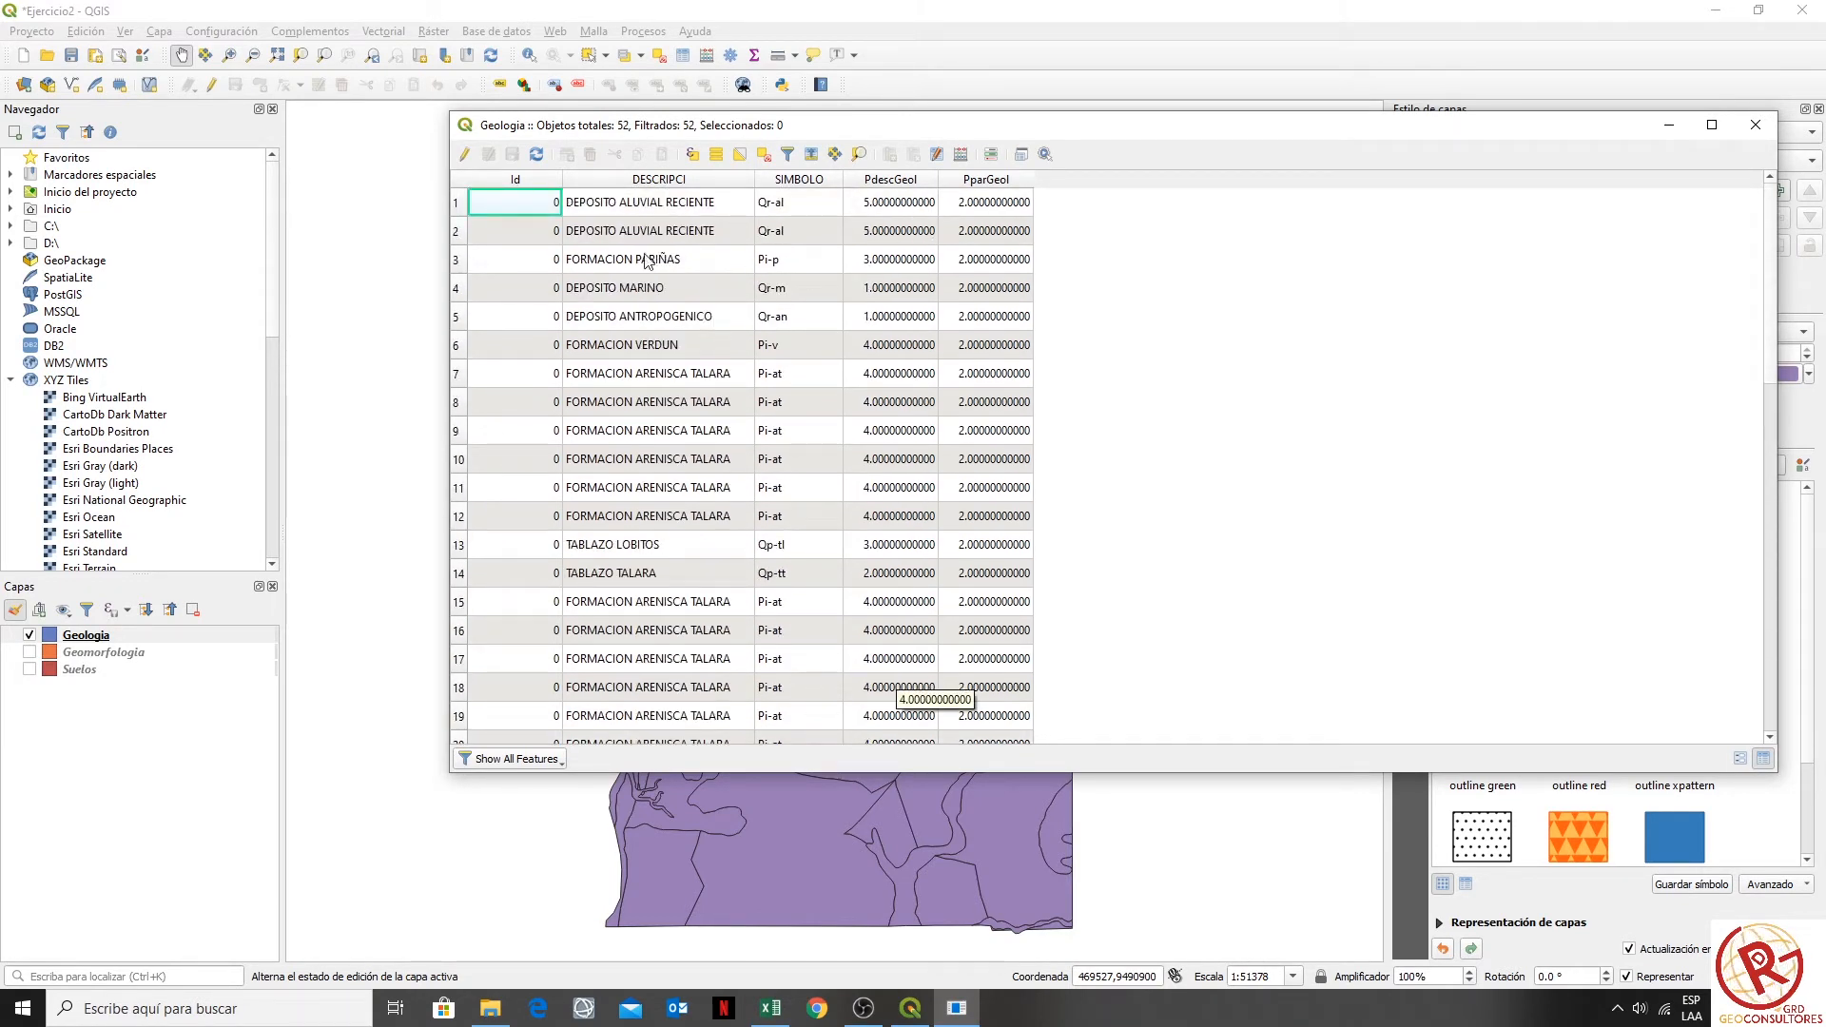
- Switch to the Caso Practico 2 workbook in Excel and check the weight of Depósito Aluvial Reciente in I9:J9 of the Pesos sheet
left_click(770, 1008)
left_click(1347, 600)
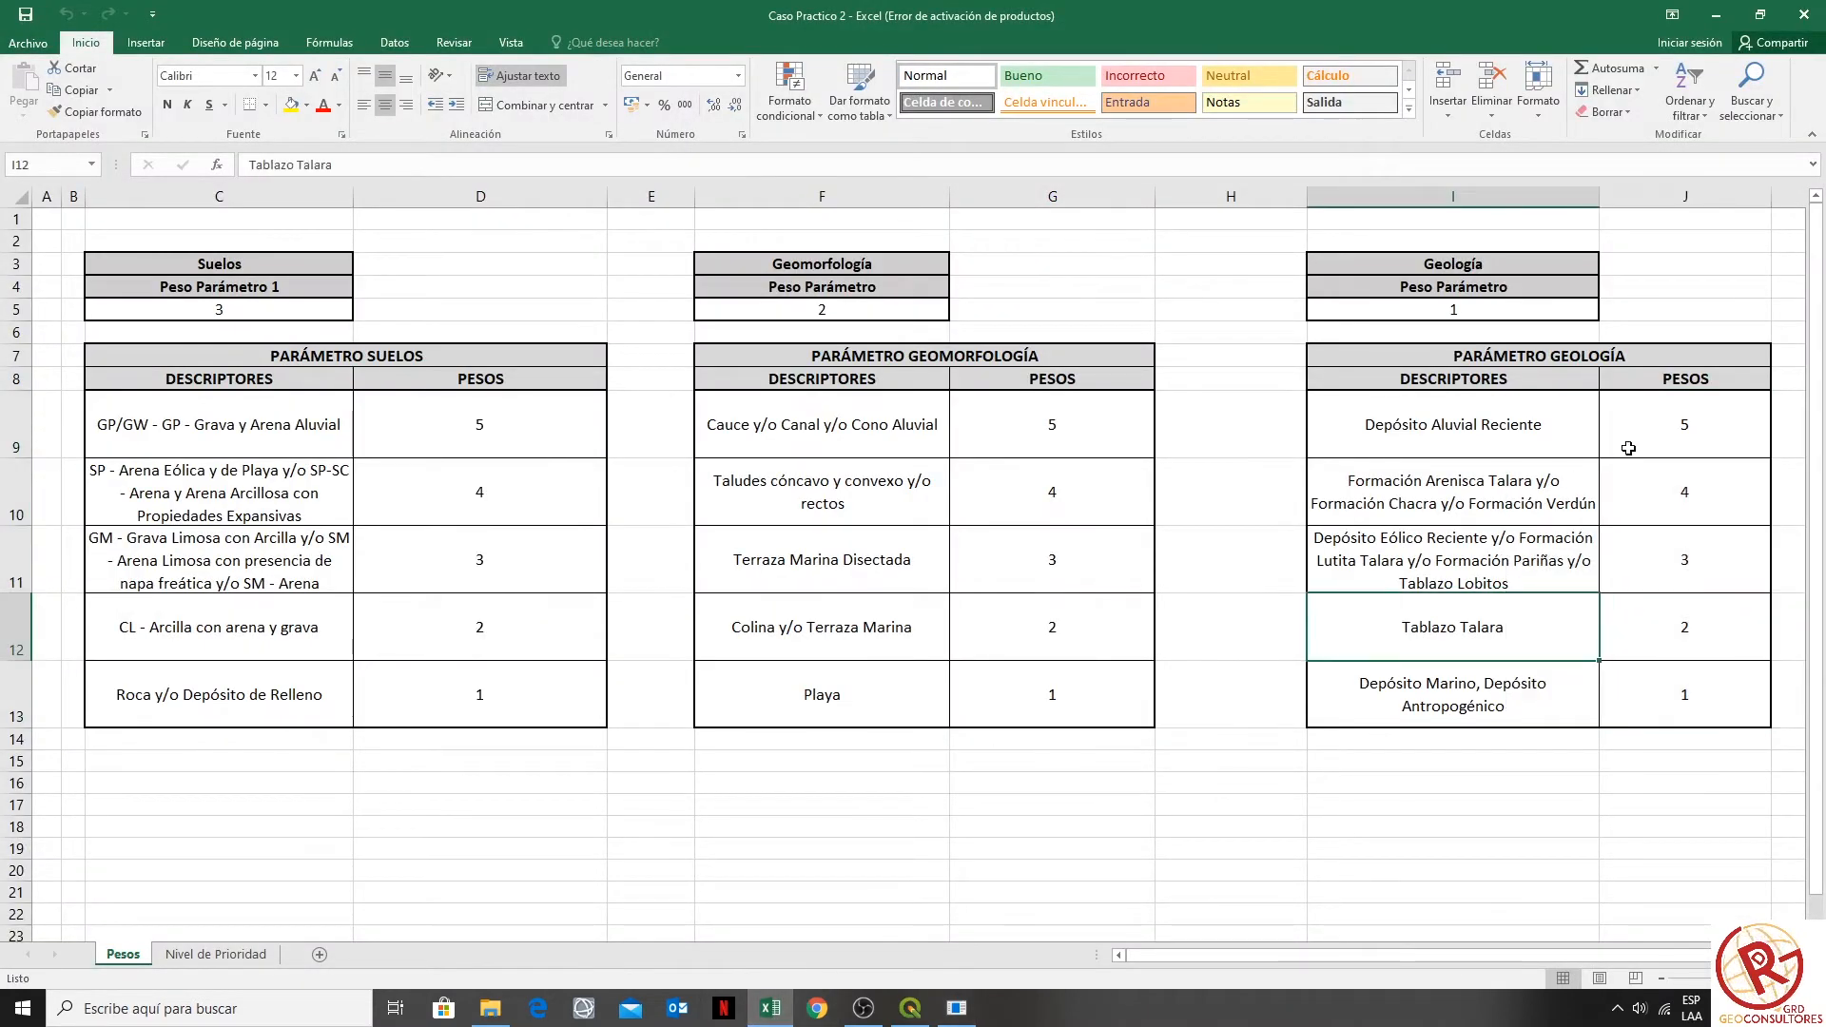
left_click(1683, 411)
left_click_drag(1682, 411, 1387, 419)
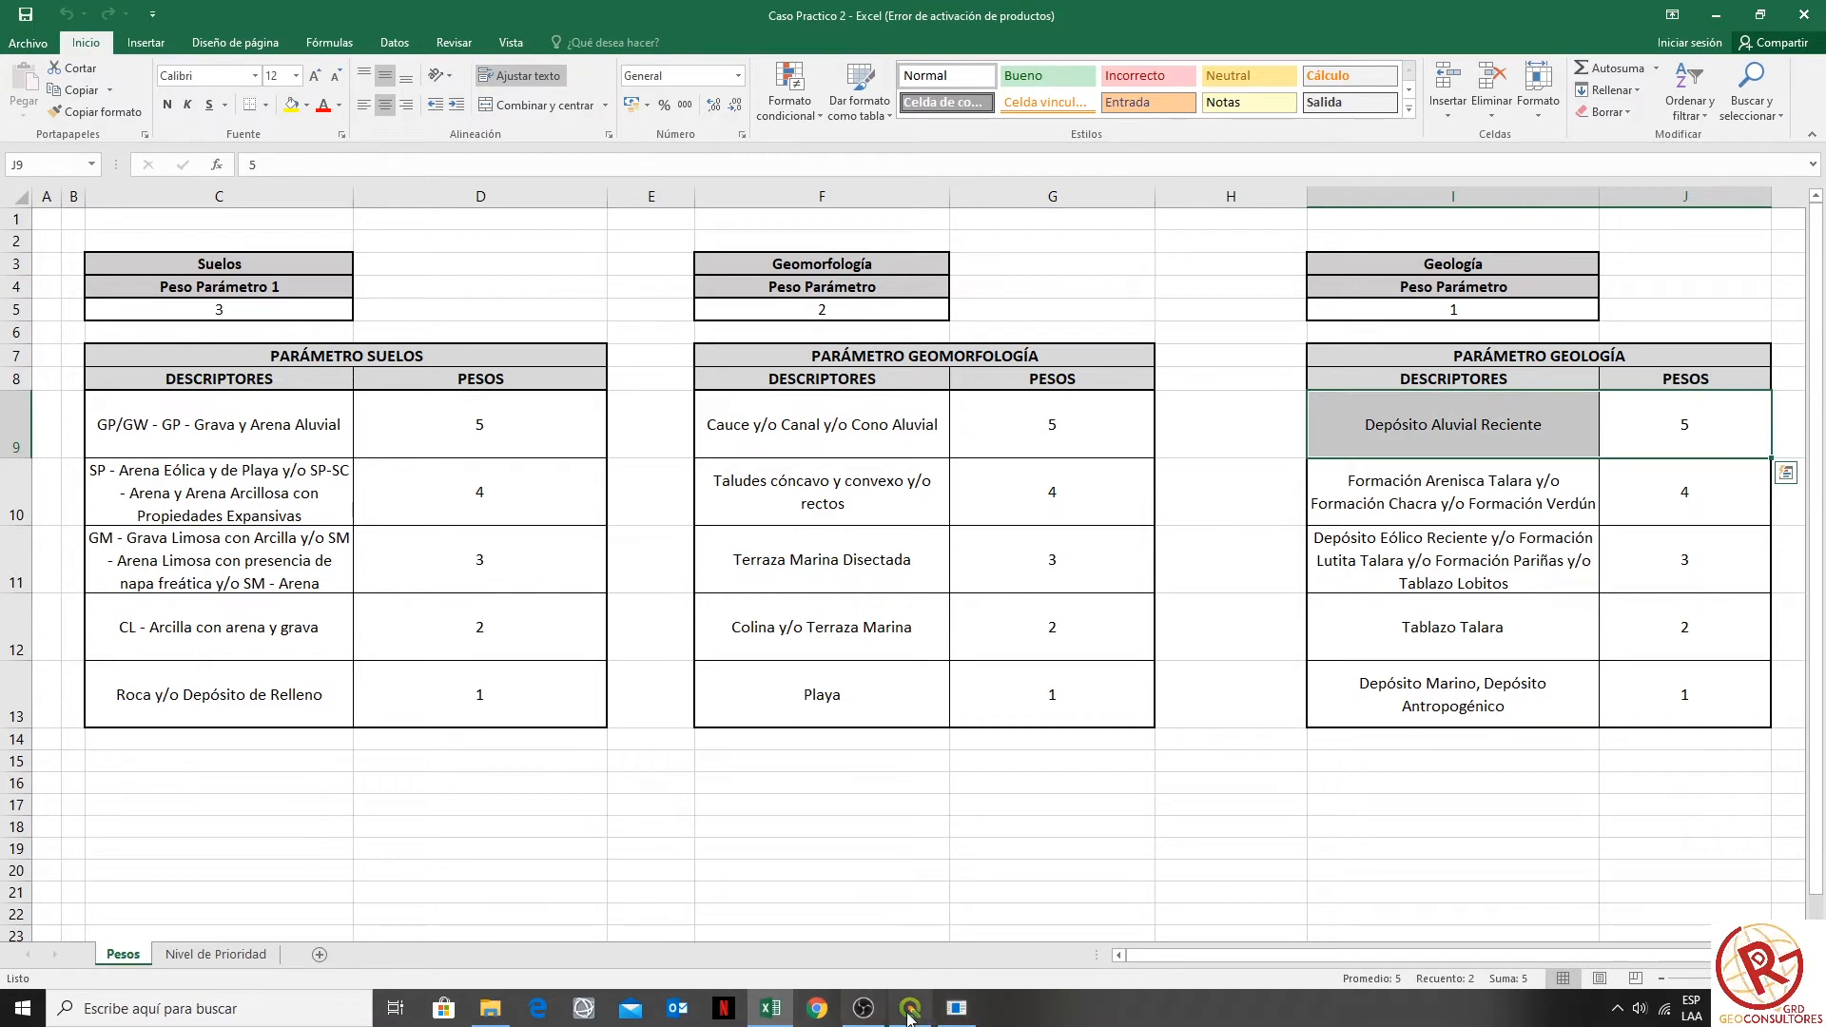
- Compare the PdescGeol value of a DEPOSITO ANTROPOGENICO record in the QGIS Geologia table with the descriptor in I13 of the Excel Pesos sheet
left_click(910, 1010)
left_click(956, 1010)
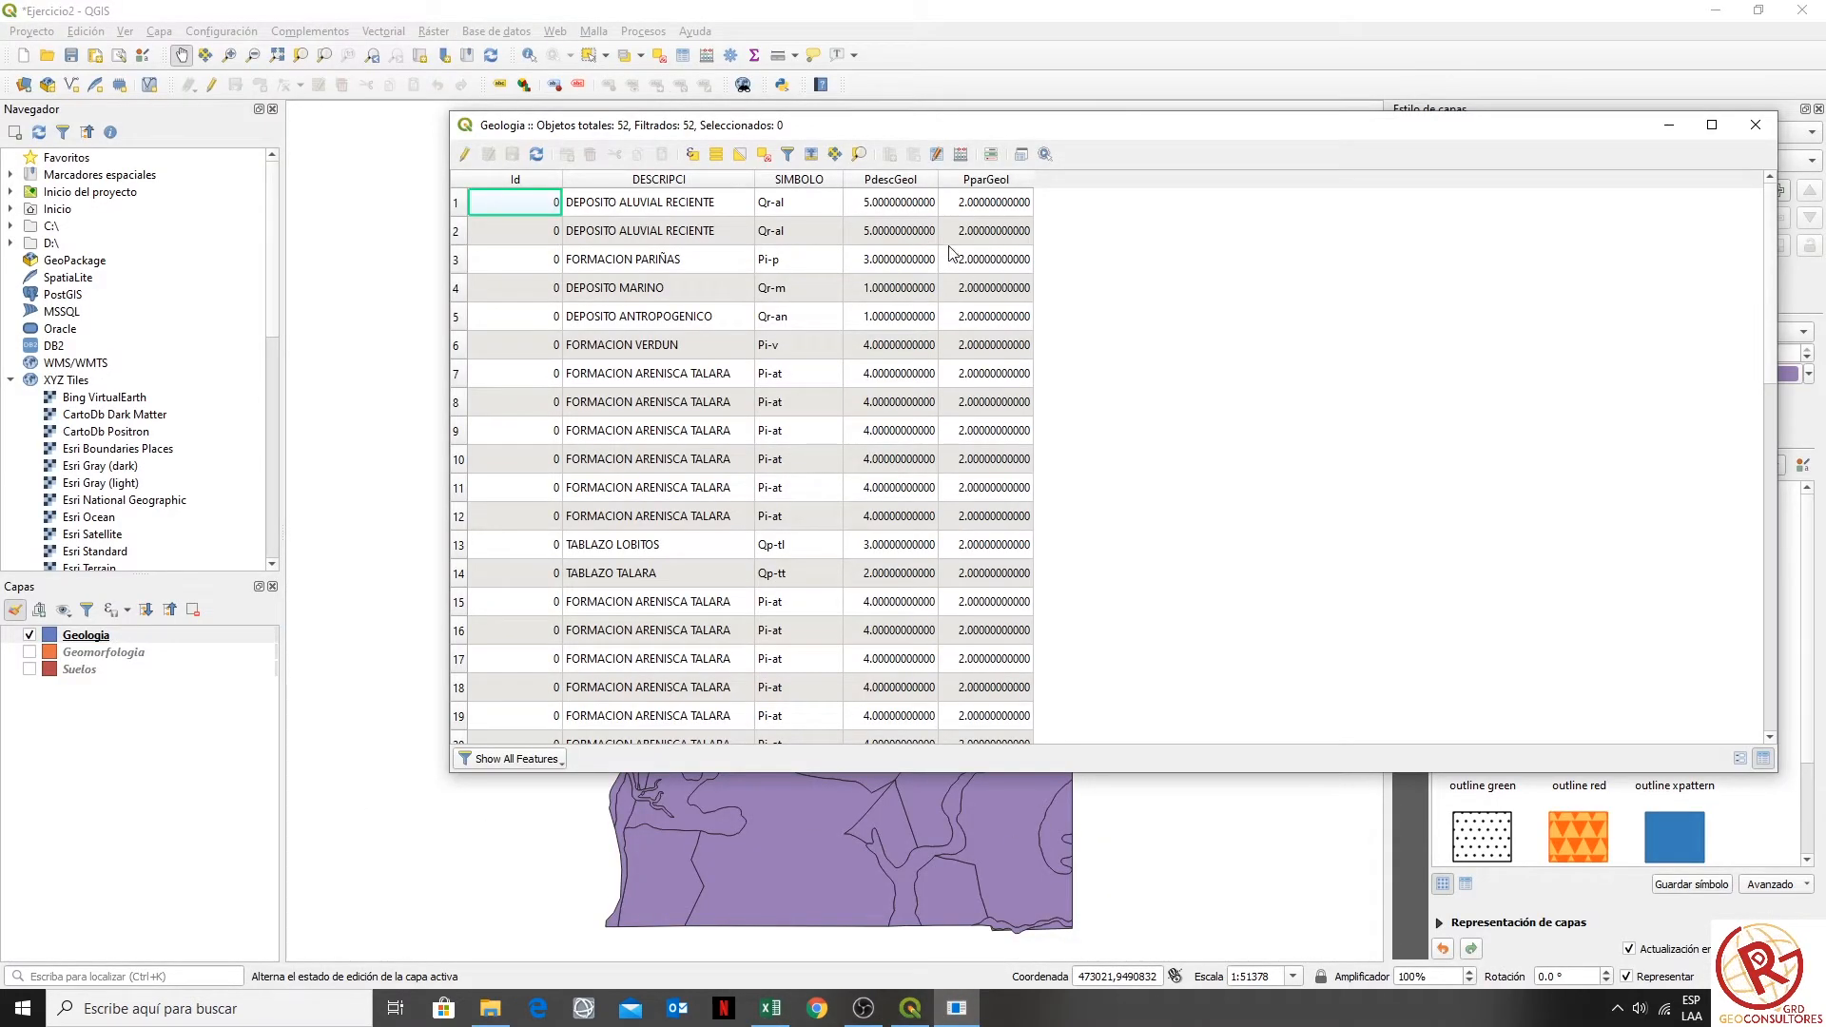
scroll(1037, 445, "down", 8)
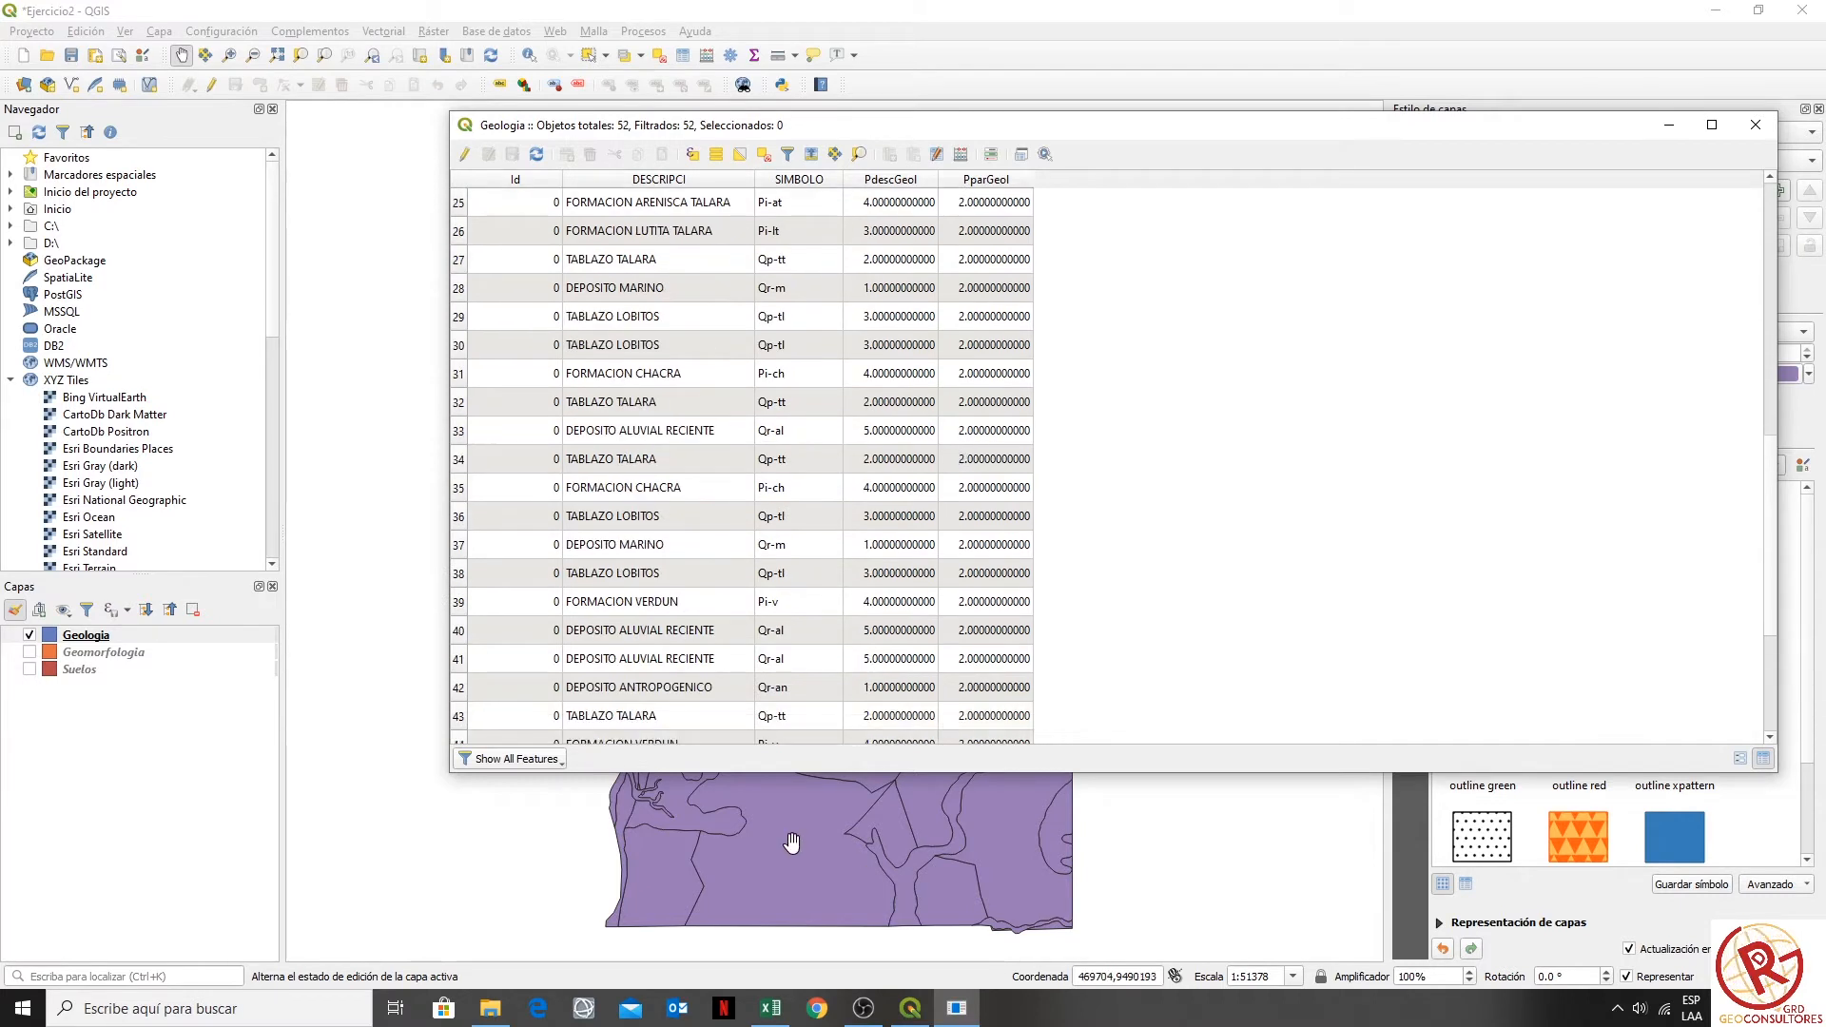
left_click(690, 691)
left_click(901, 689)
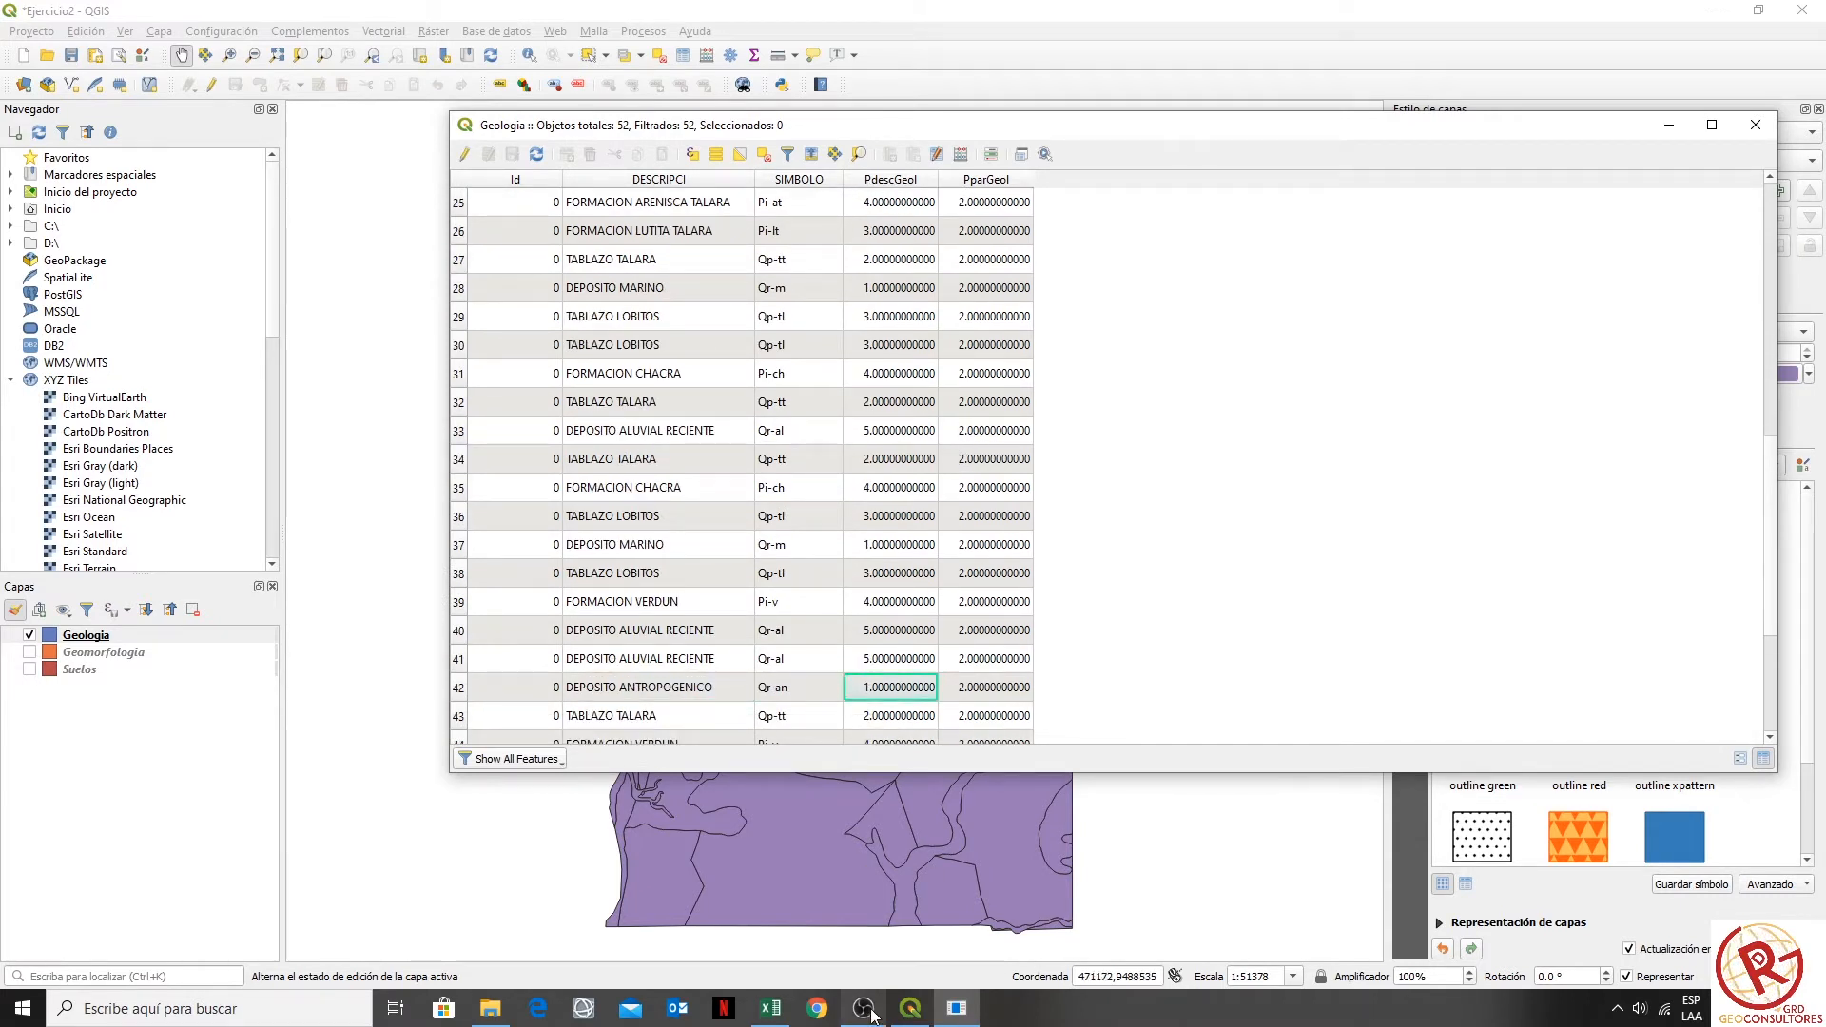
left_click(785, 1016)
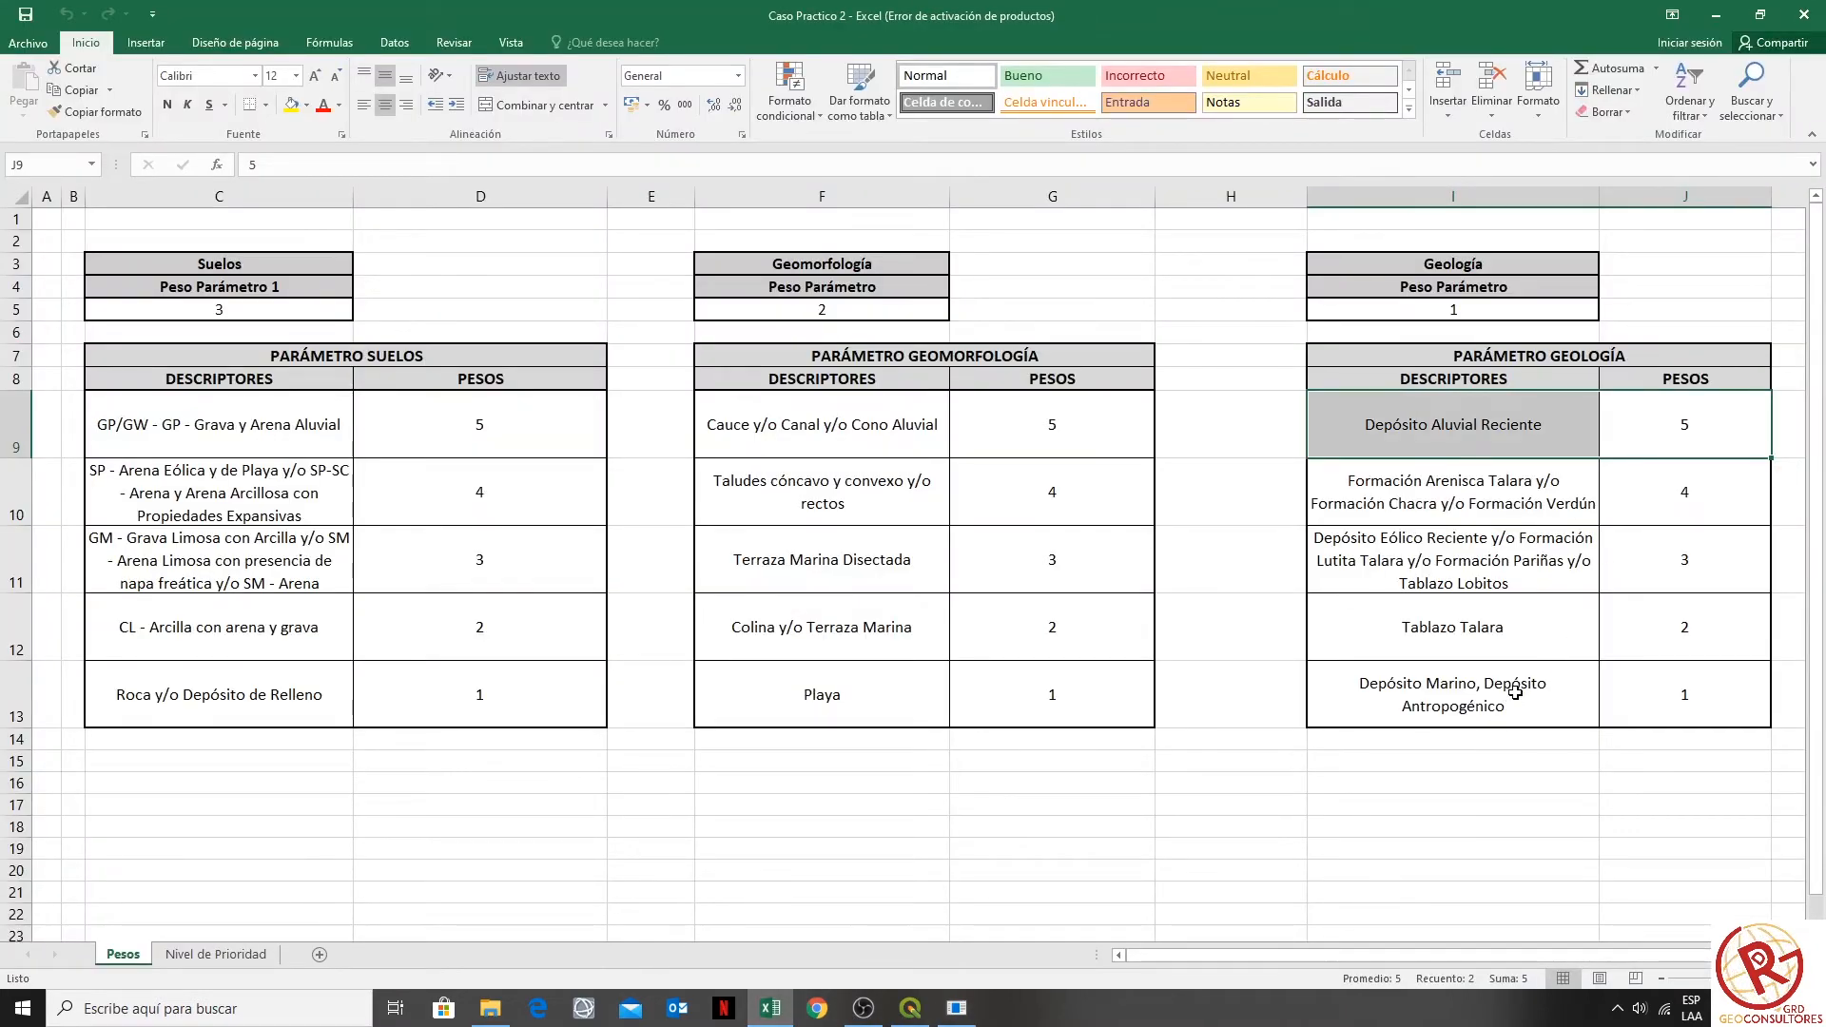
left_click(1350, 705)
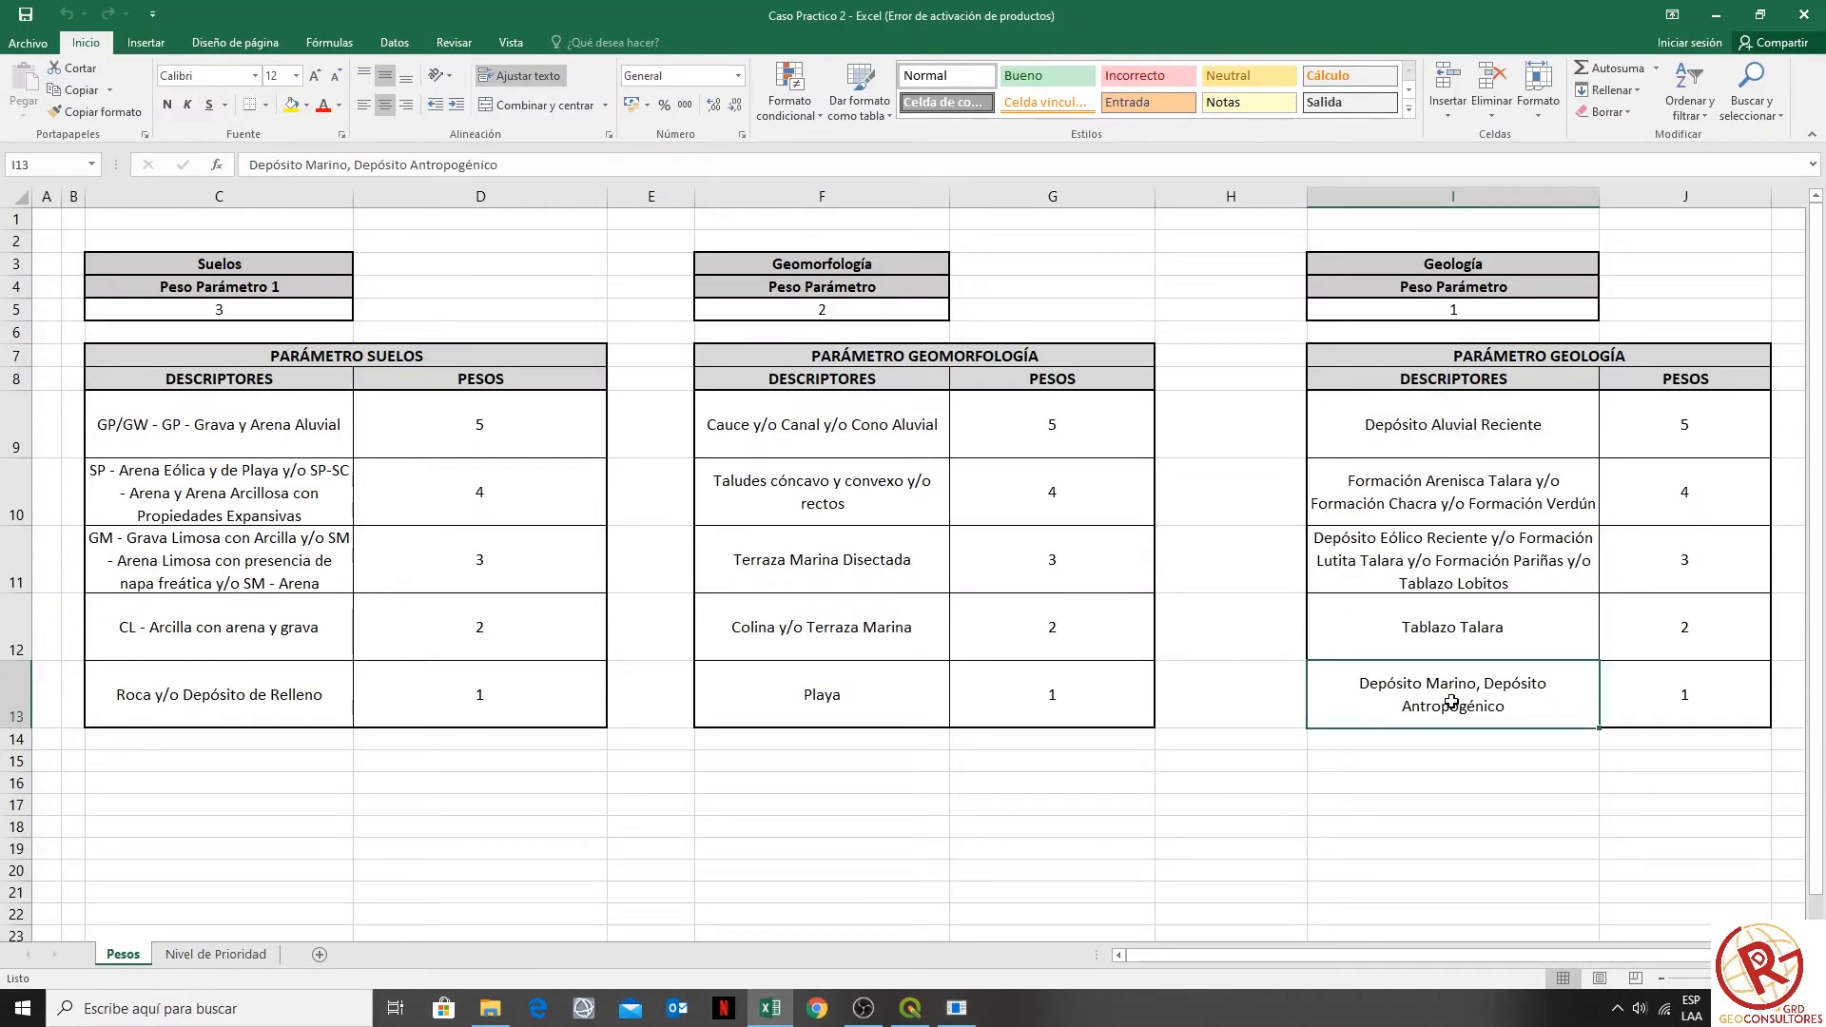
- Check the descriptor weight in J13 of the Pesos sheet and switch back to the Geologia attribute table in QGIS
left_click(1746, 705)
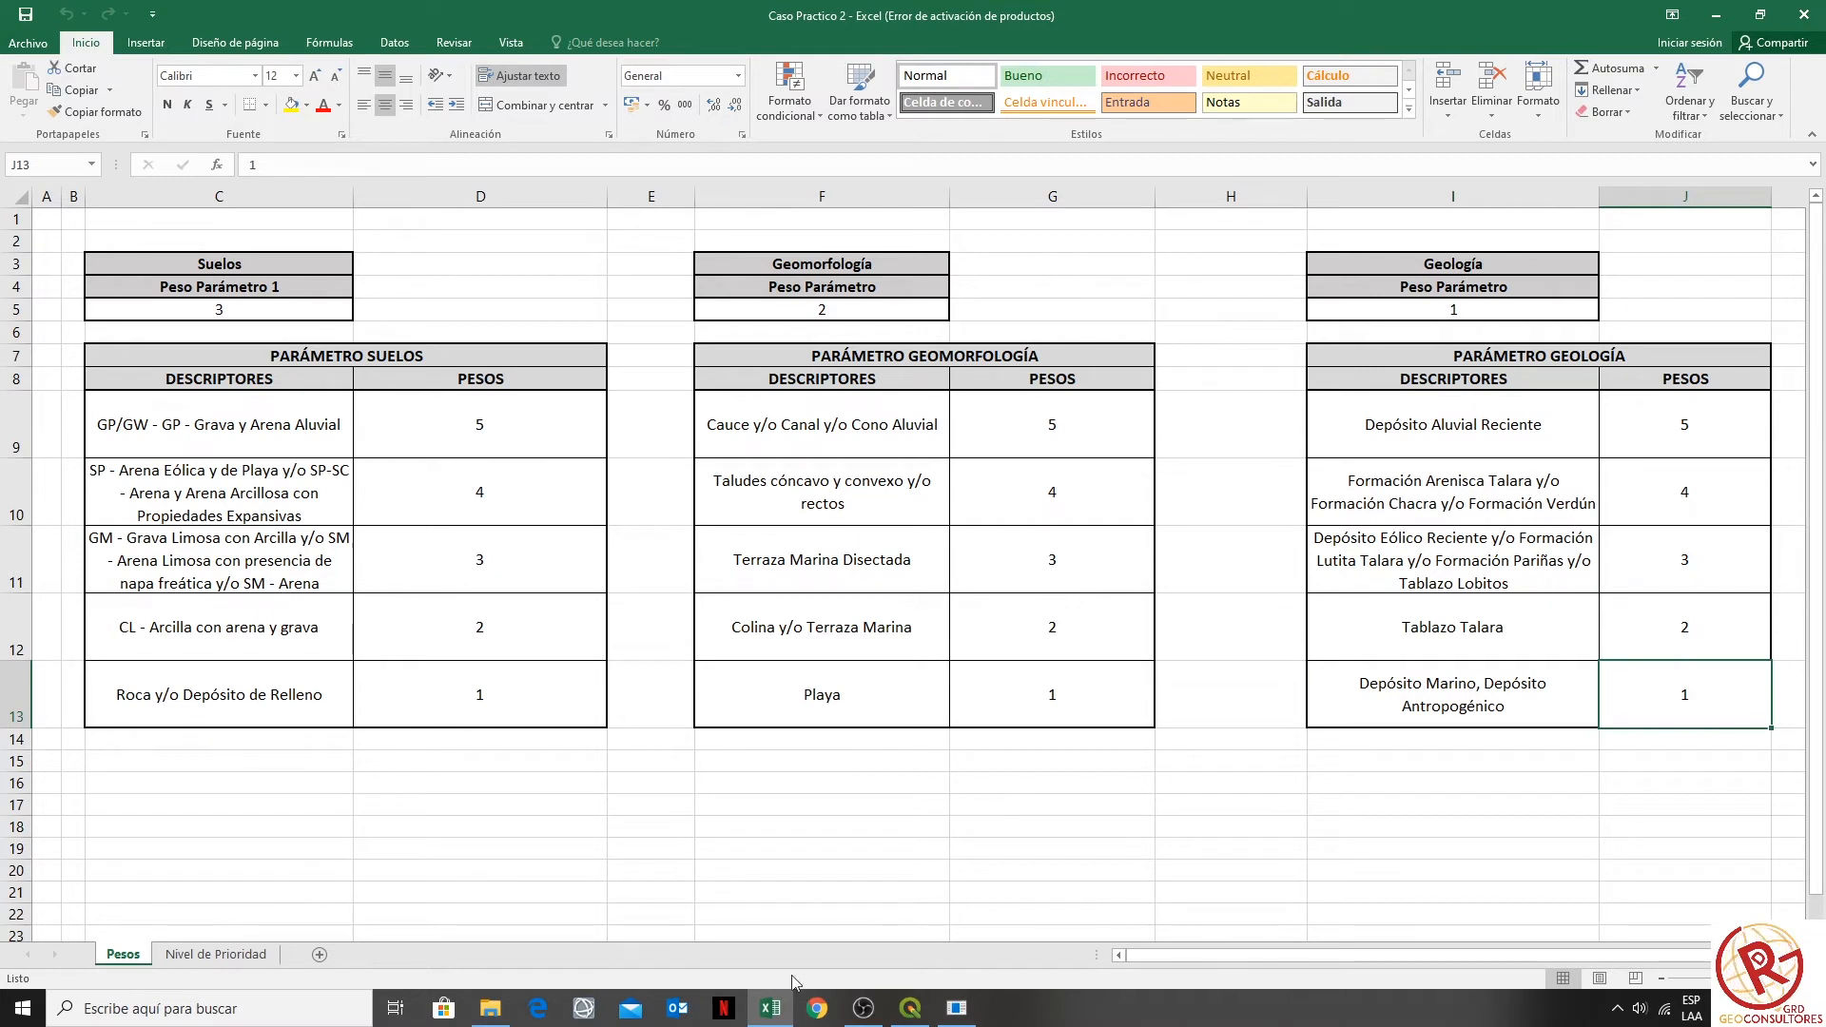
mouse_move(773, 1006)
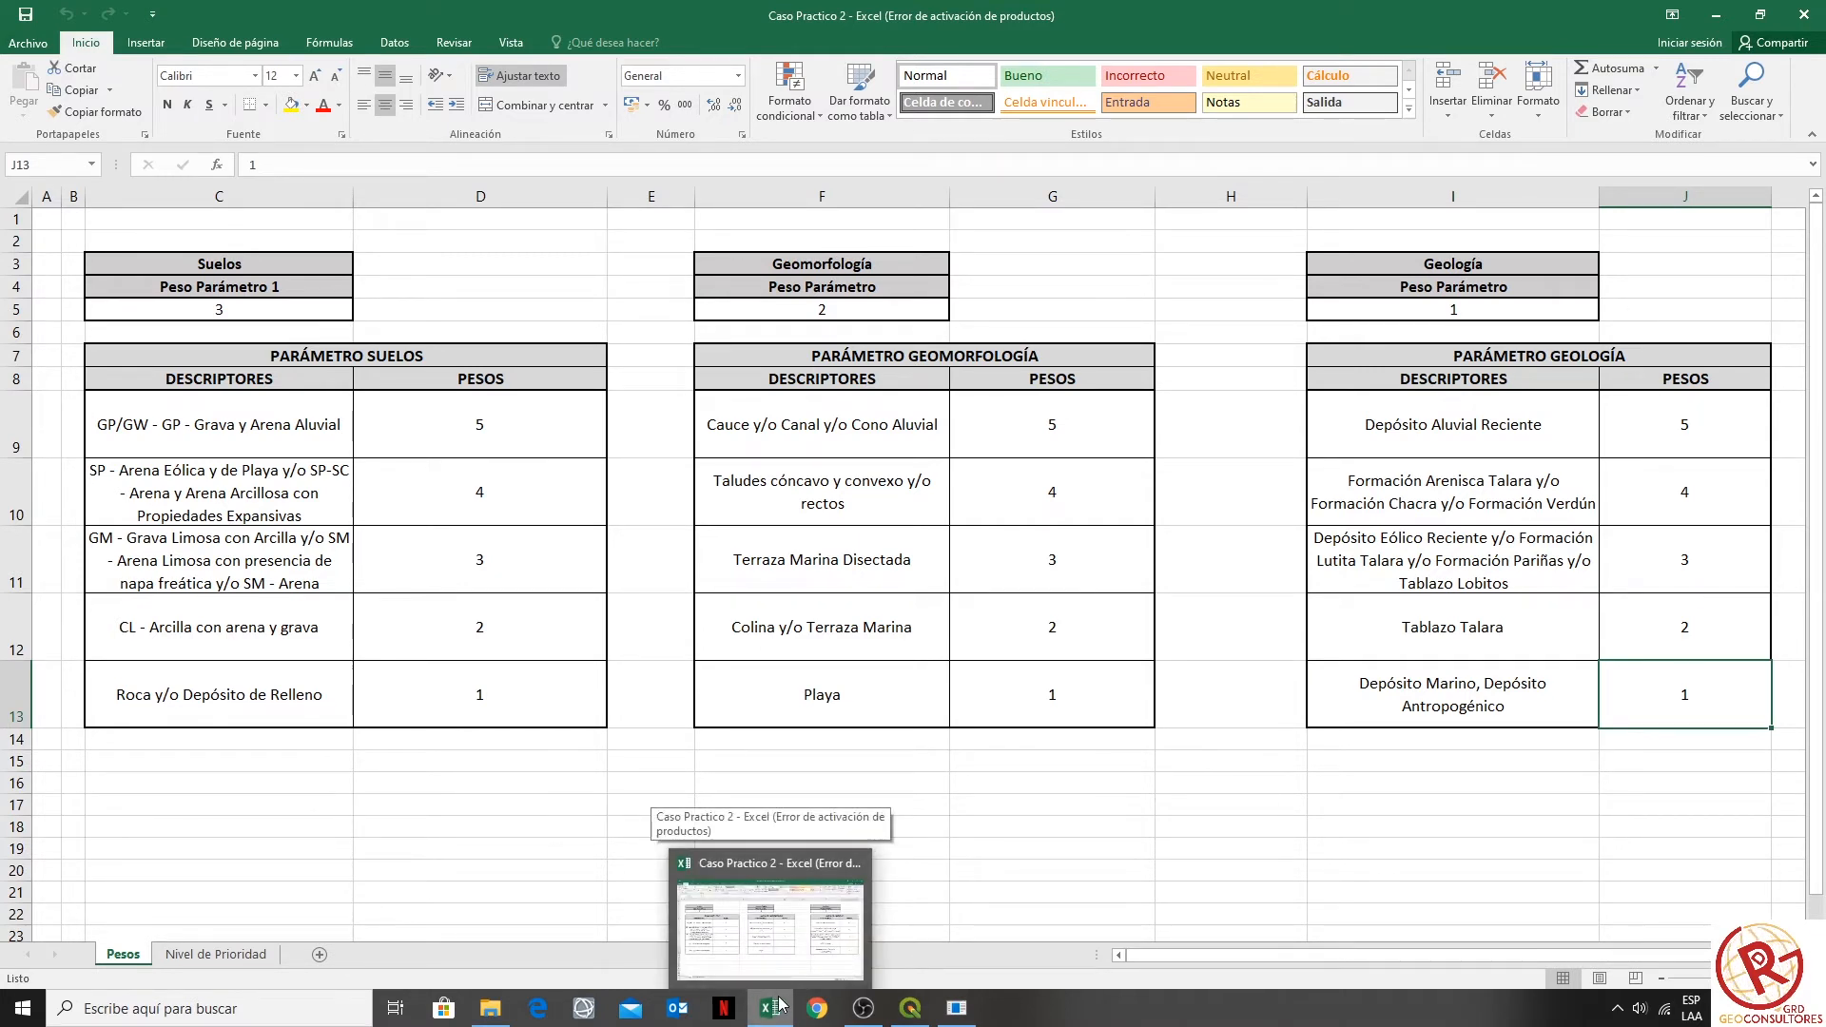
left_click(910, 1008)
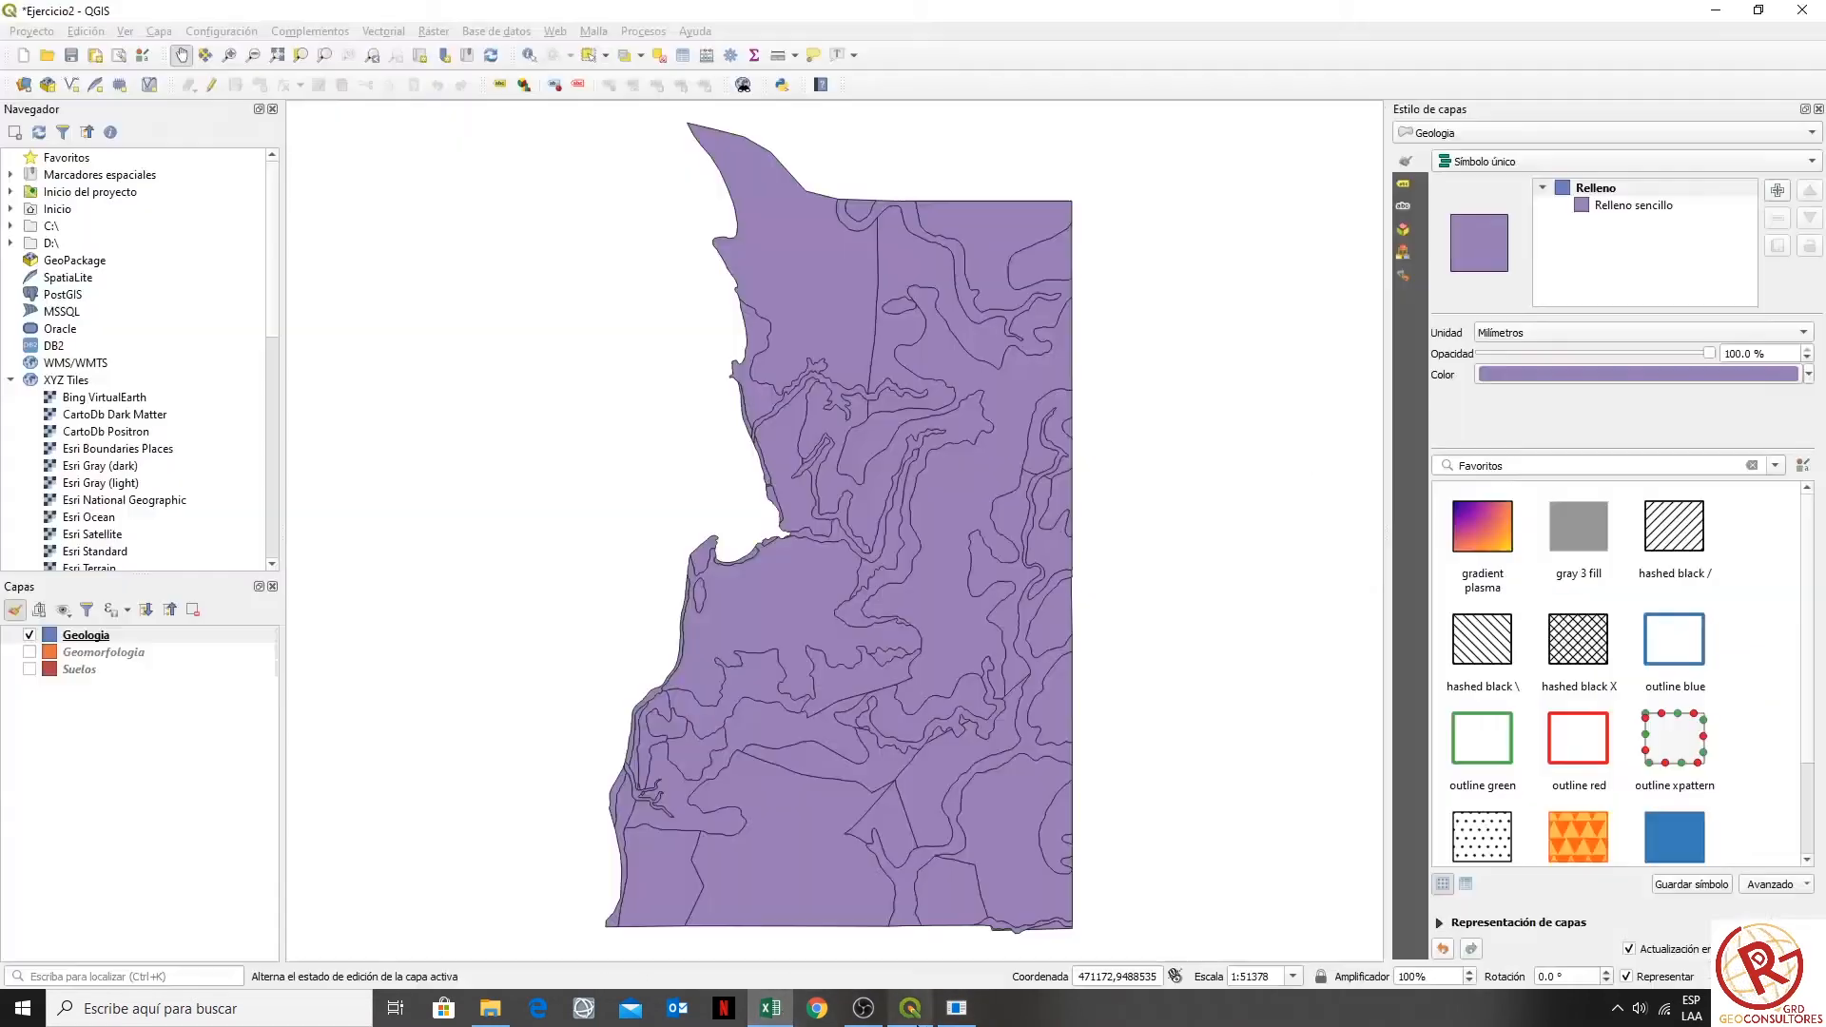
left_click(956, 1009)
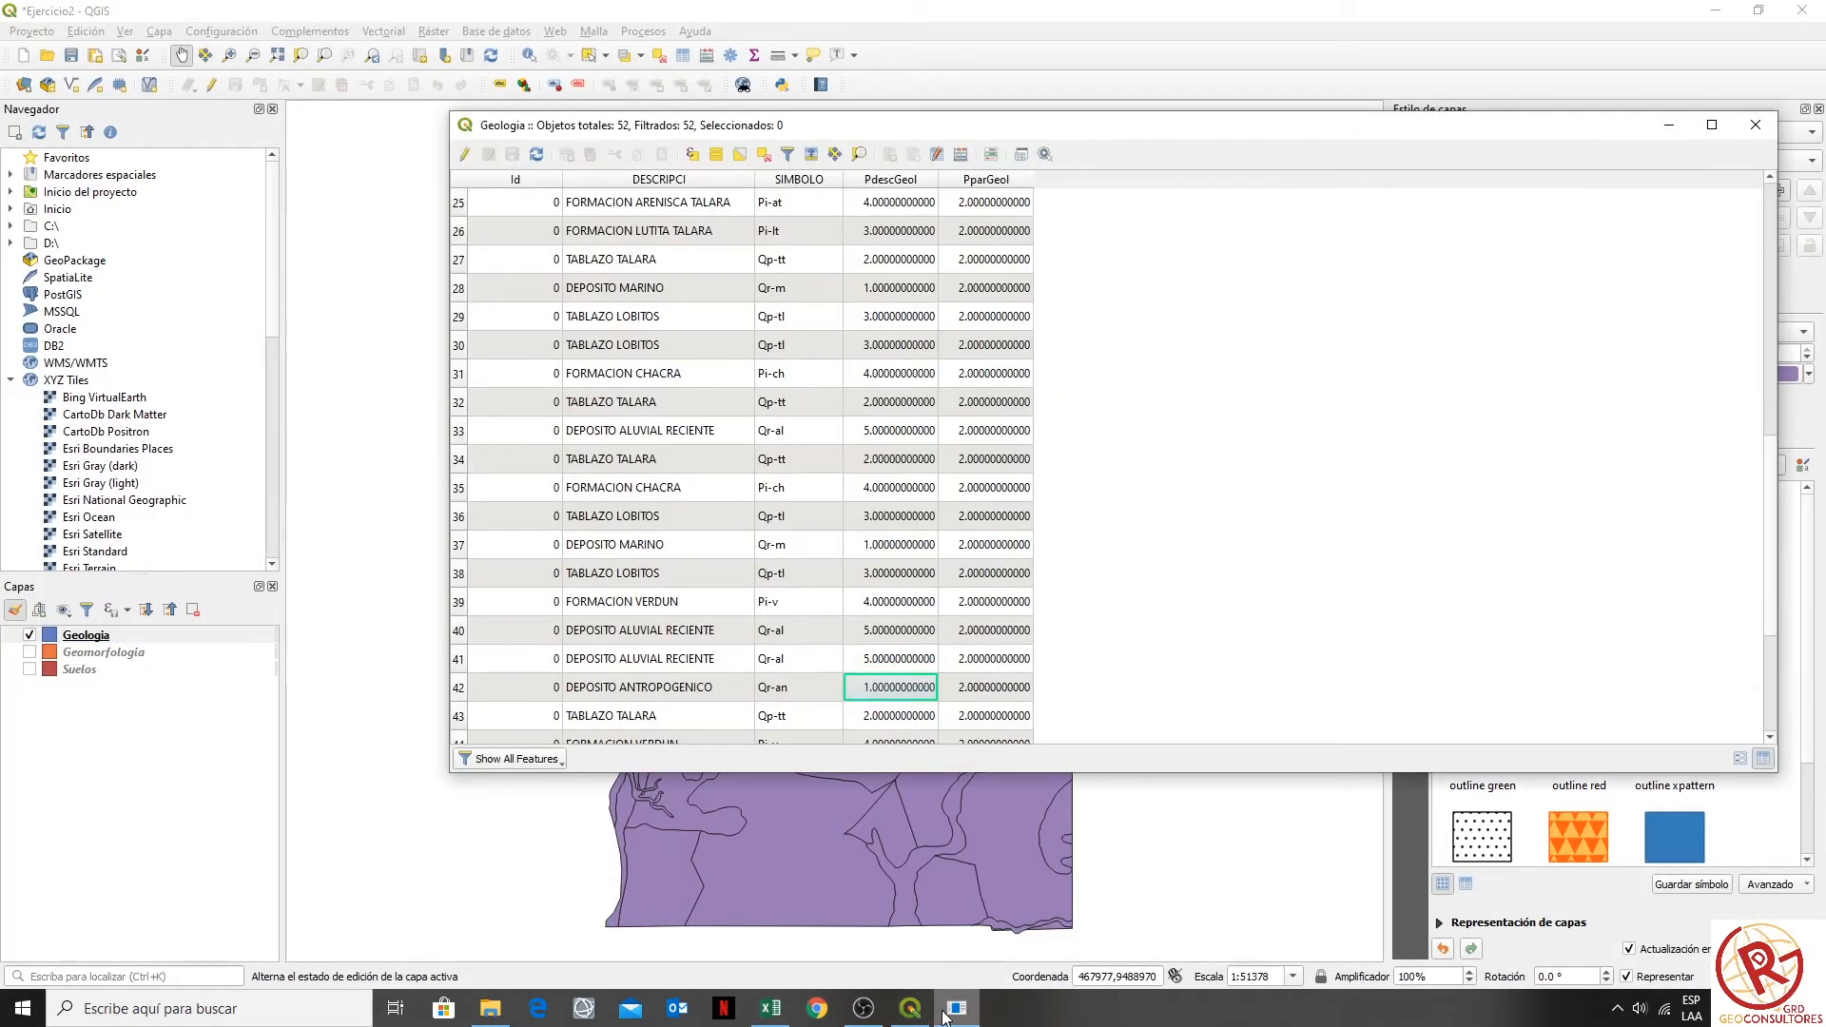
- Sort the Geologia table by PparGeol and compare its values with the Geología parameter weight in I5 of the Excel Pesos sheet
left_click(971, 180)
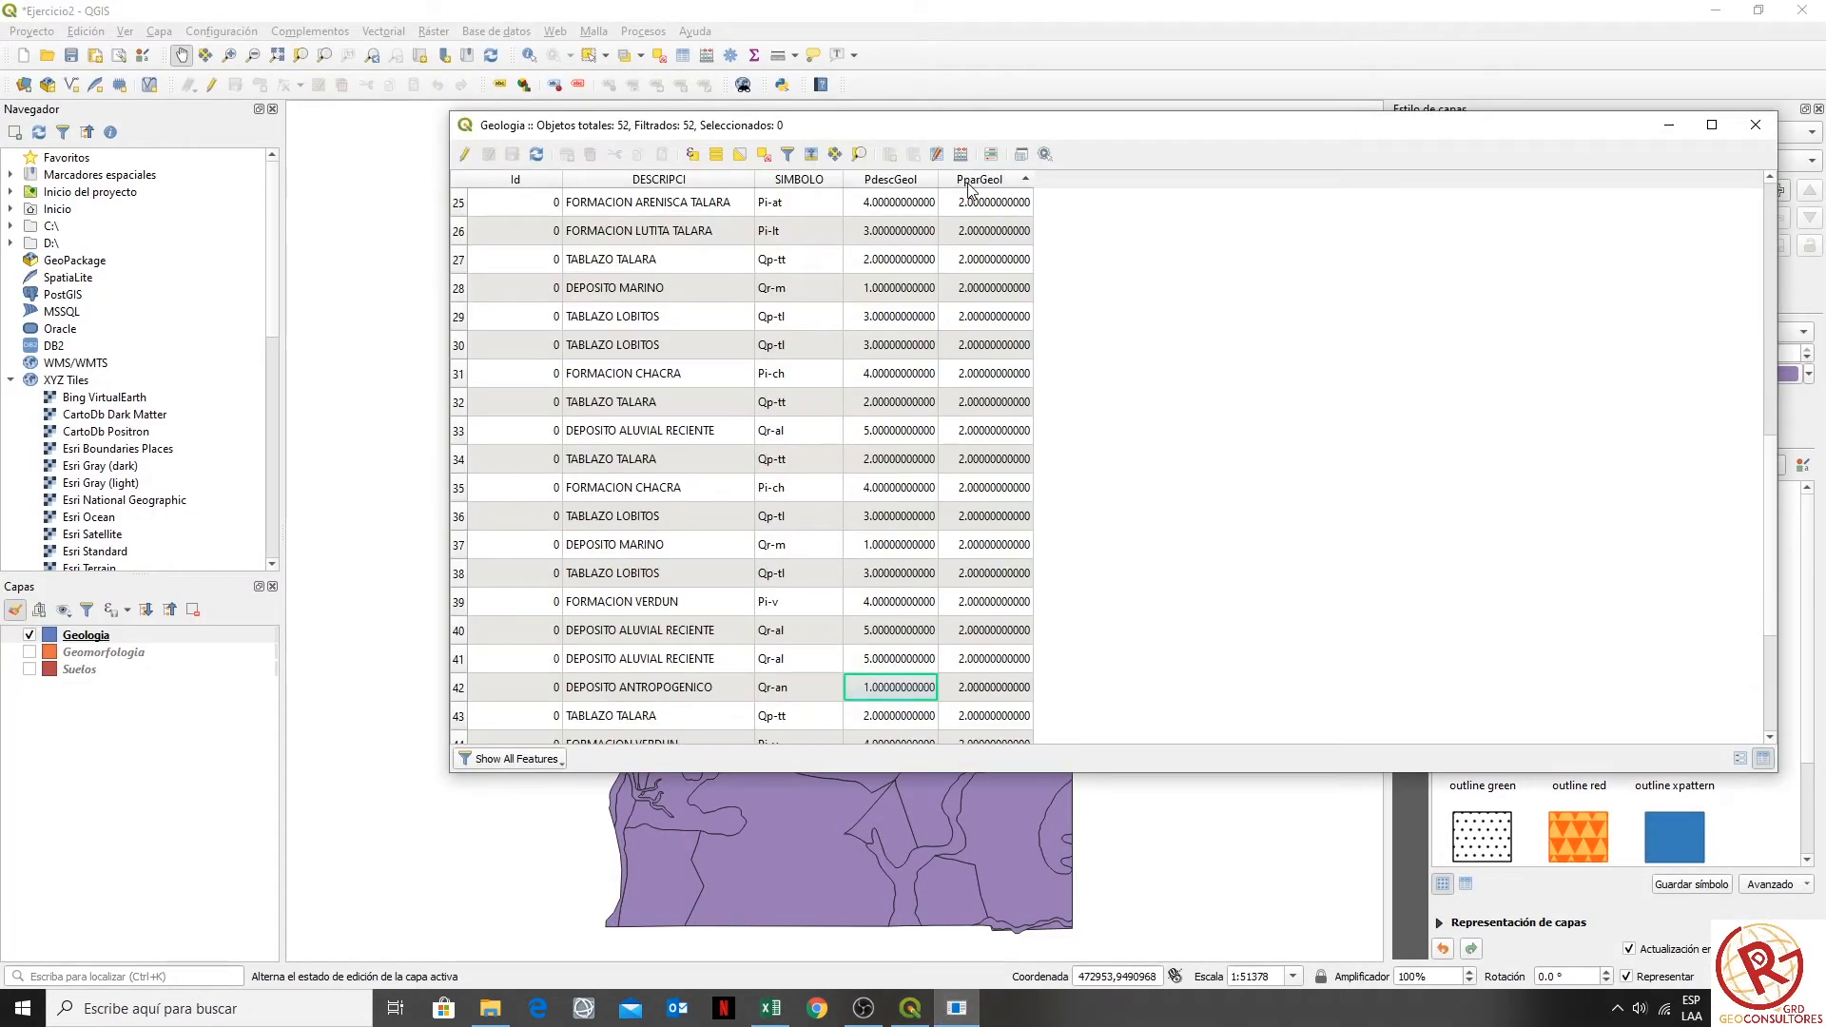
left_click(771, 1008)
left_click_drag(1494, 241, 1490, 309)
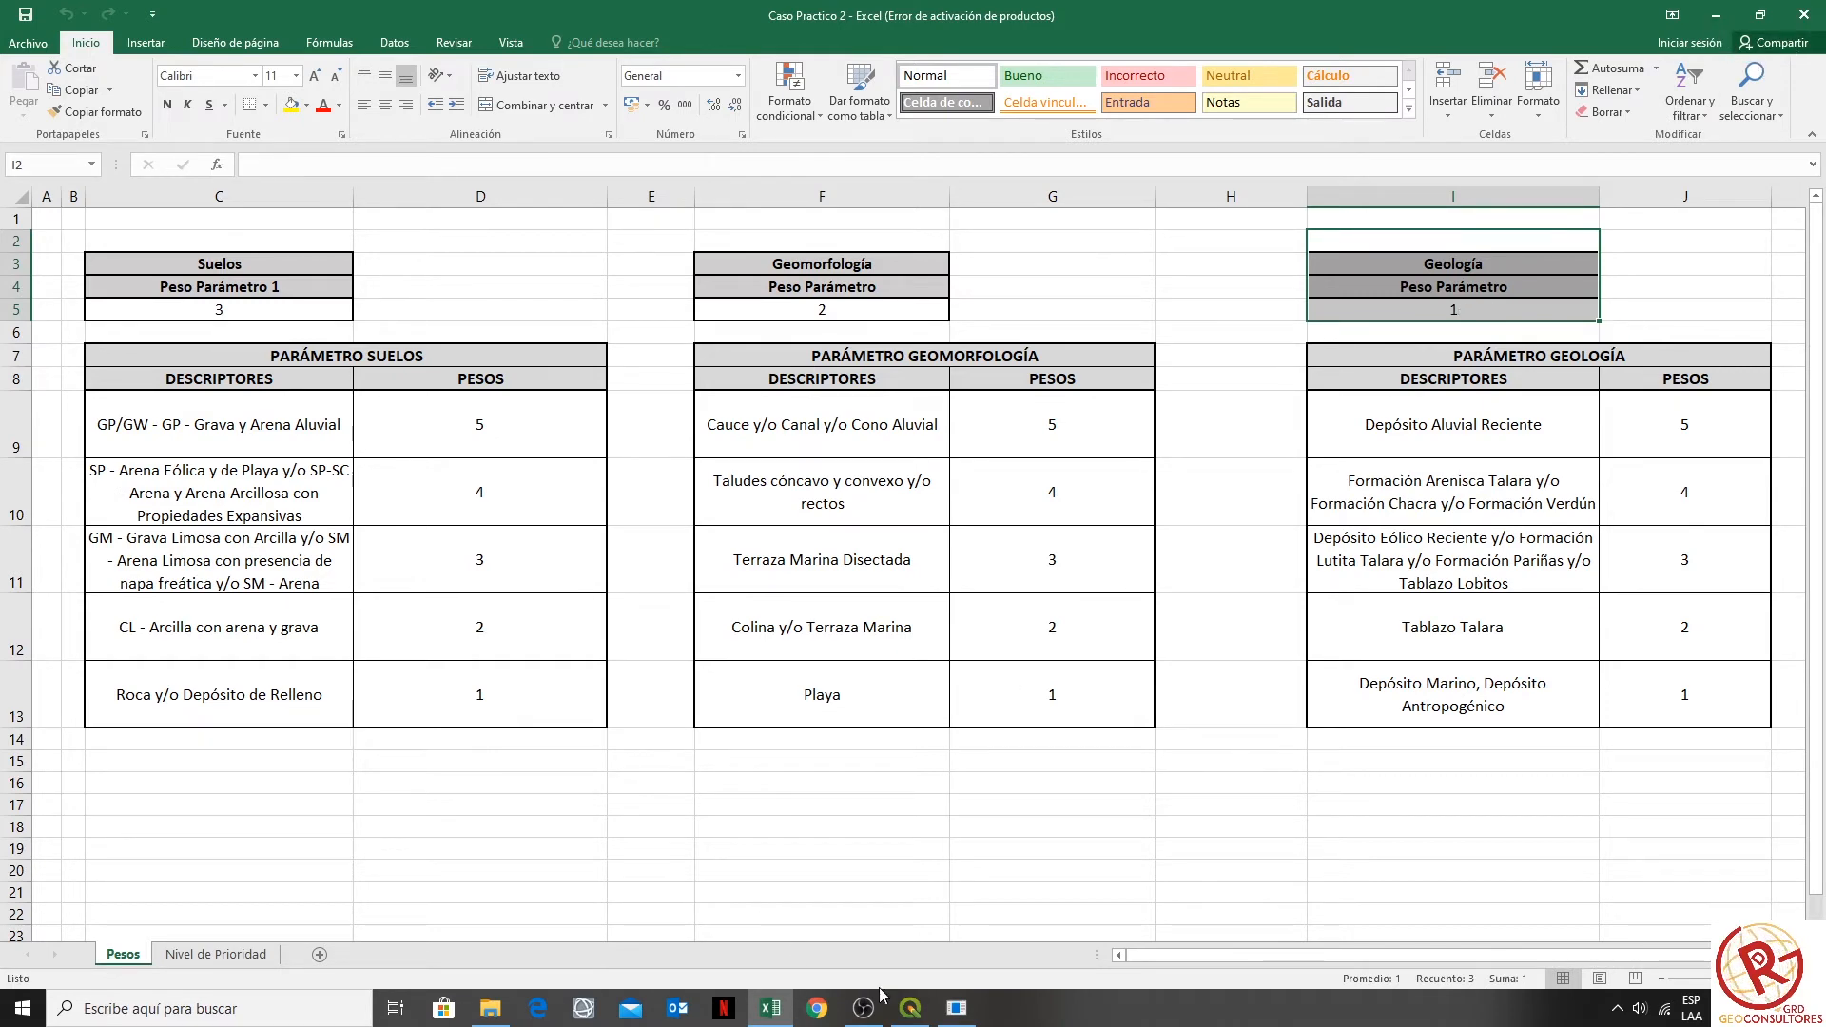
left_click(928, 1016)
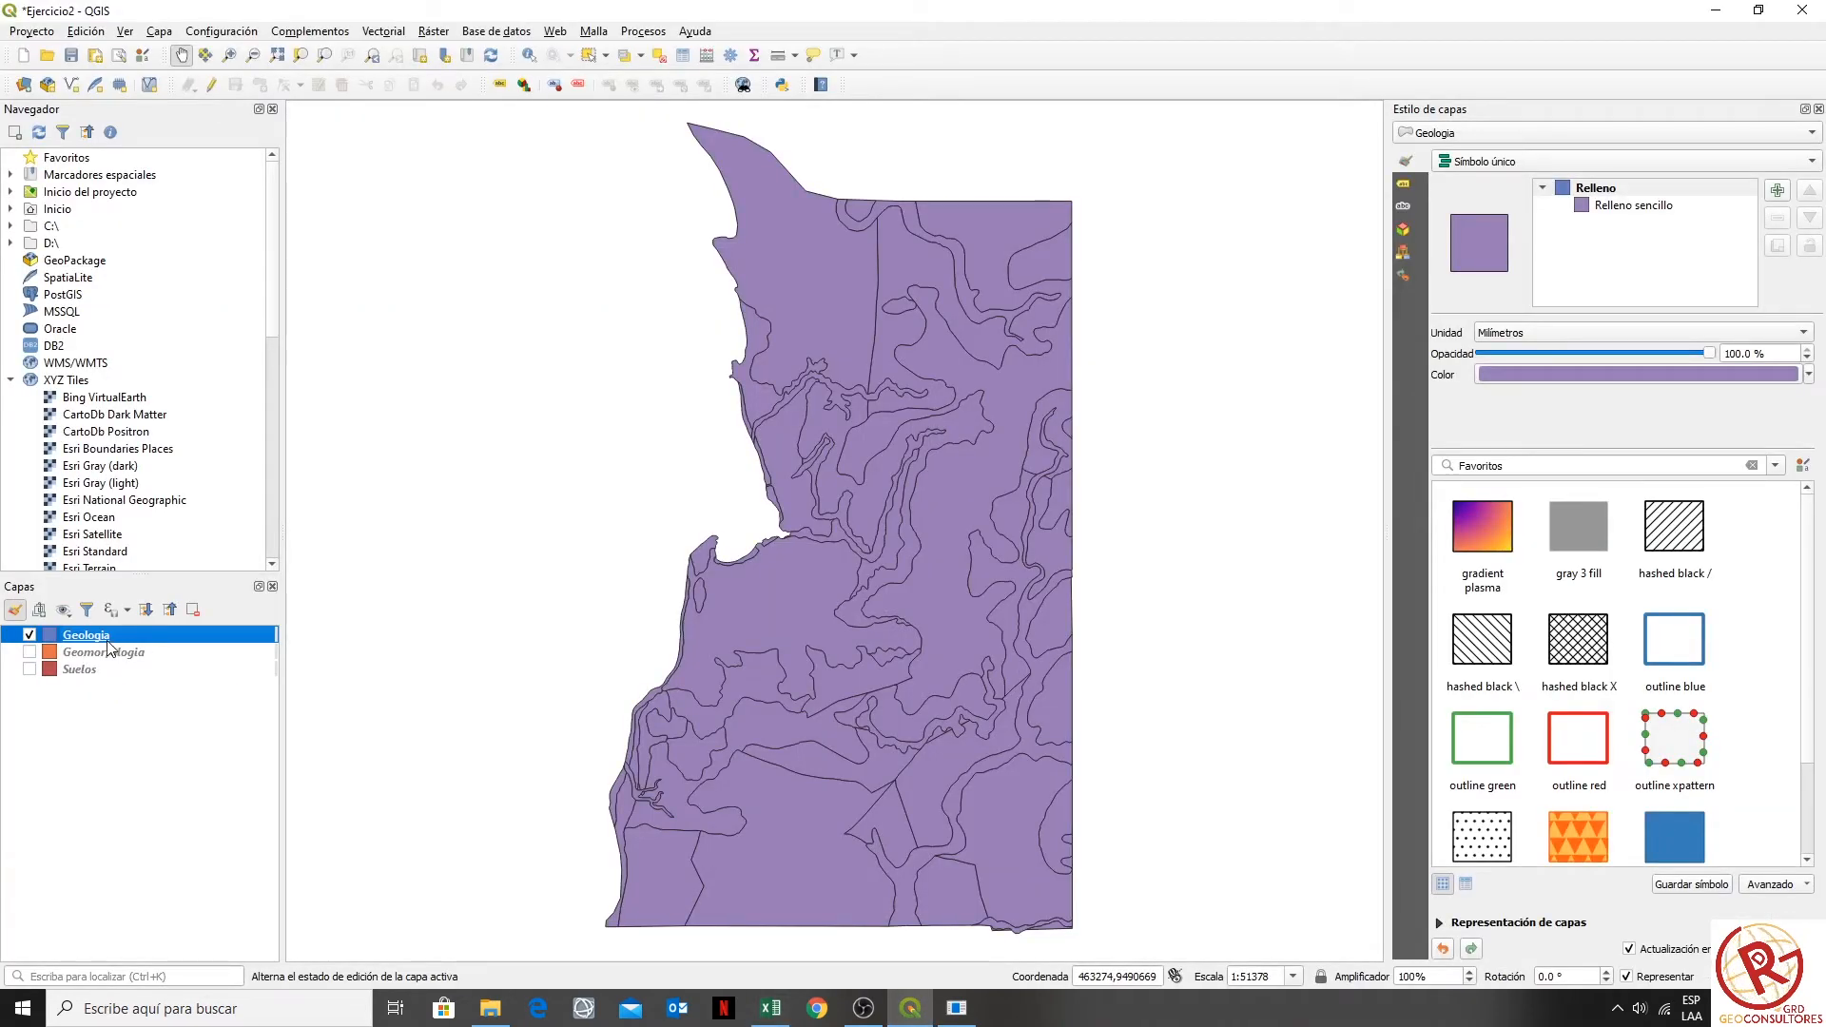
left_click(956, 1008)
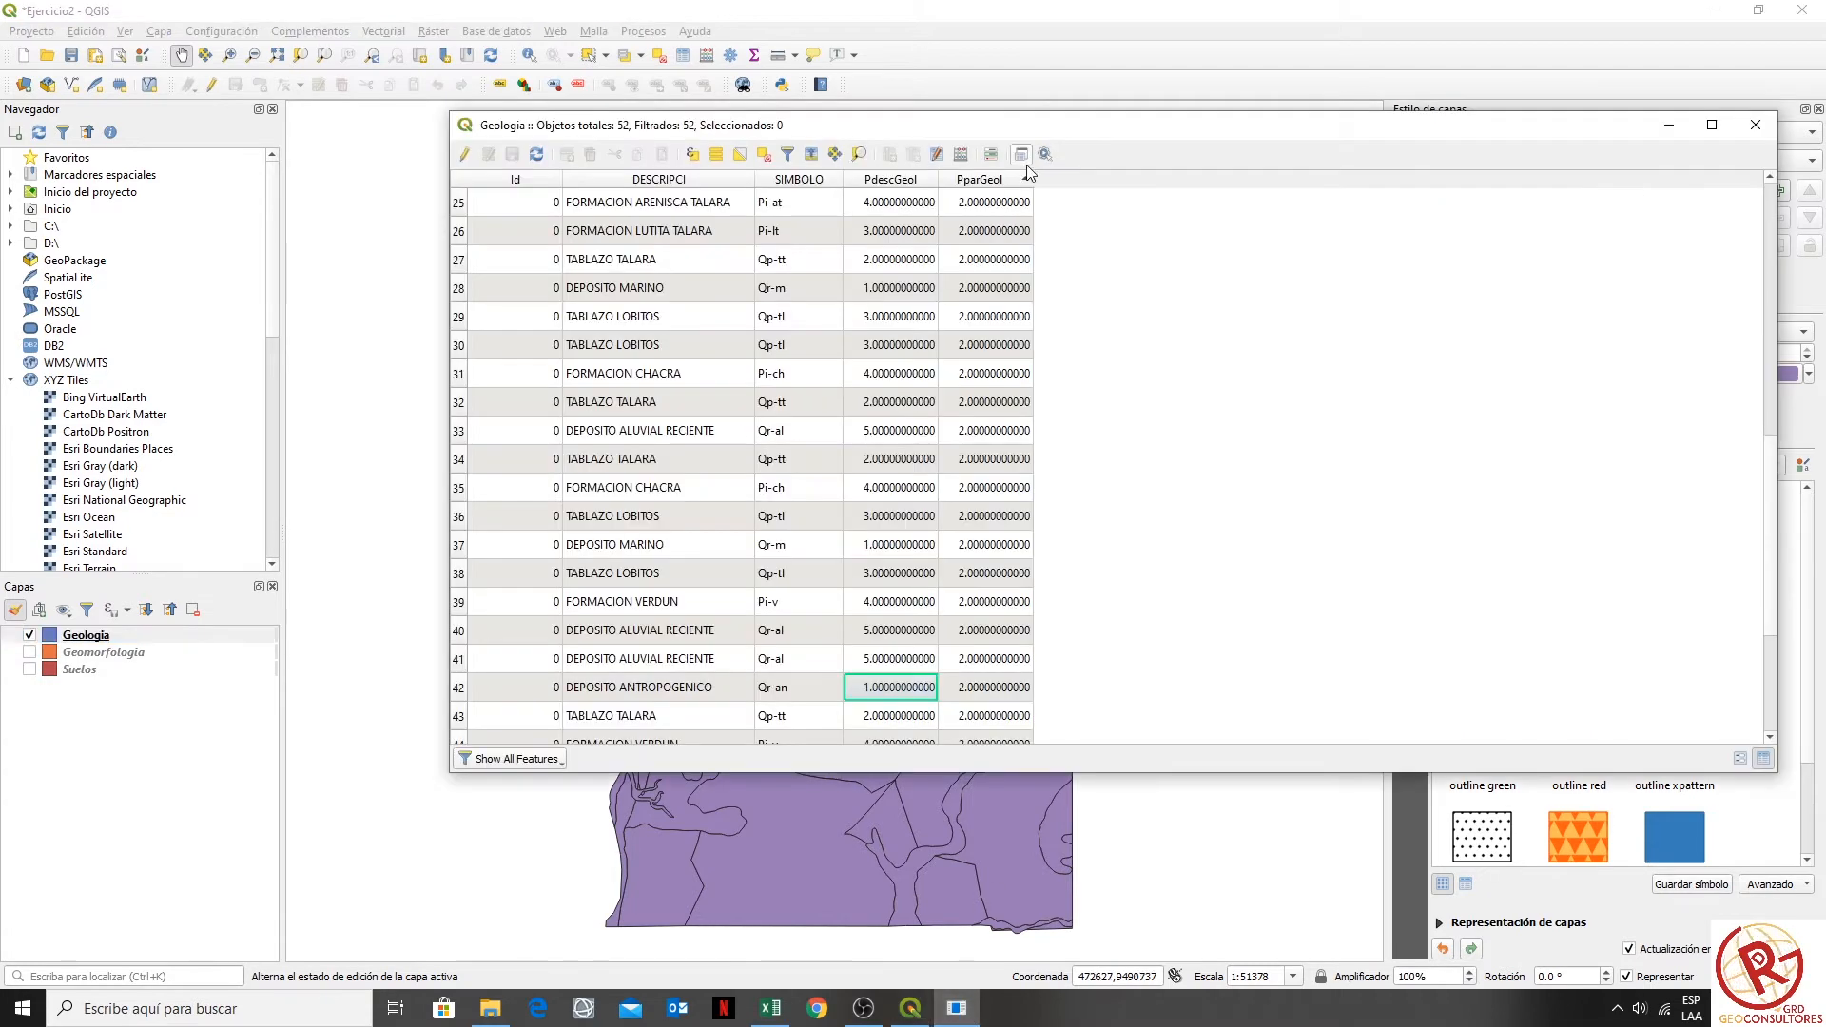
scroll(994, 285, "up", 5)
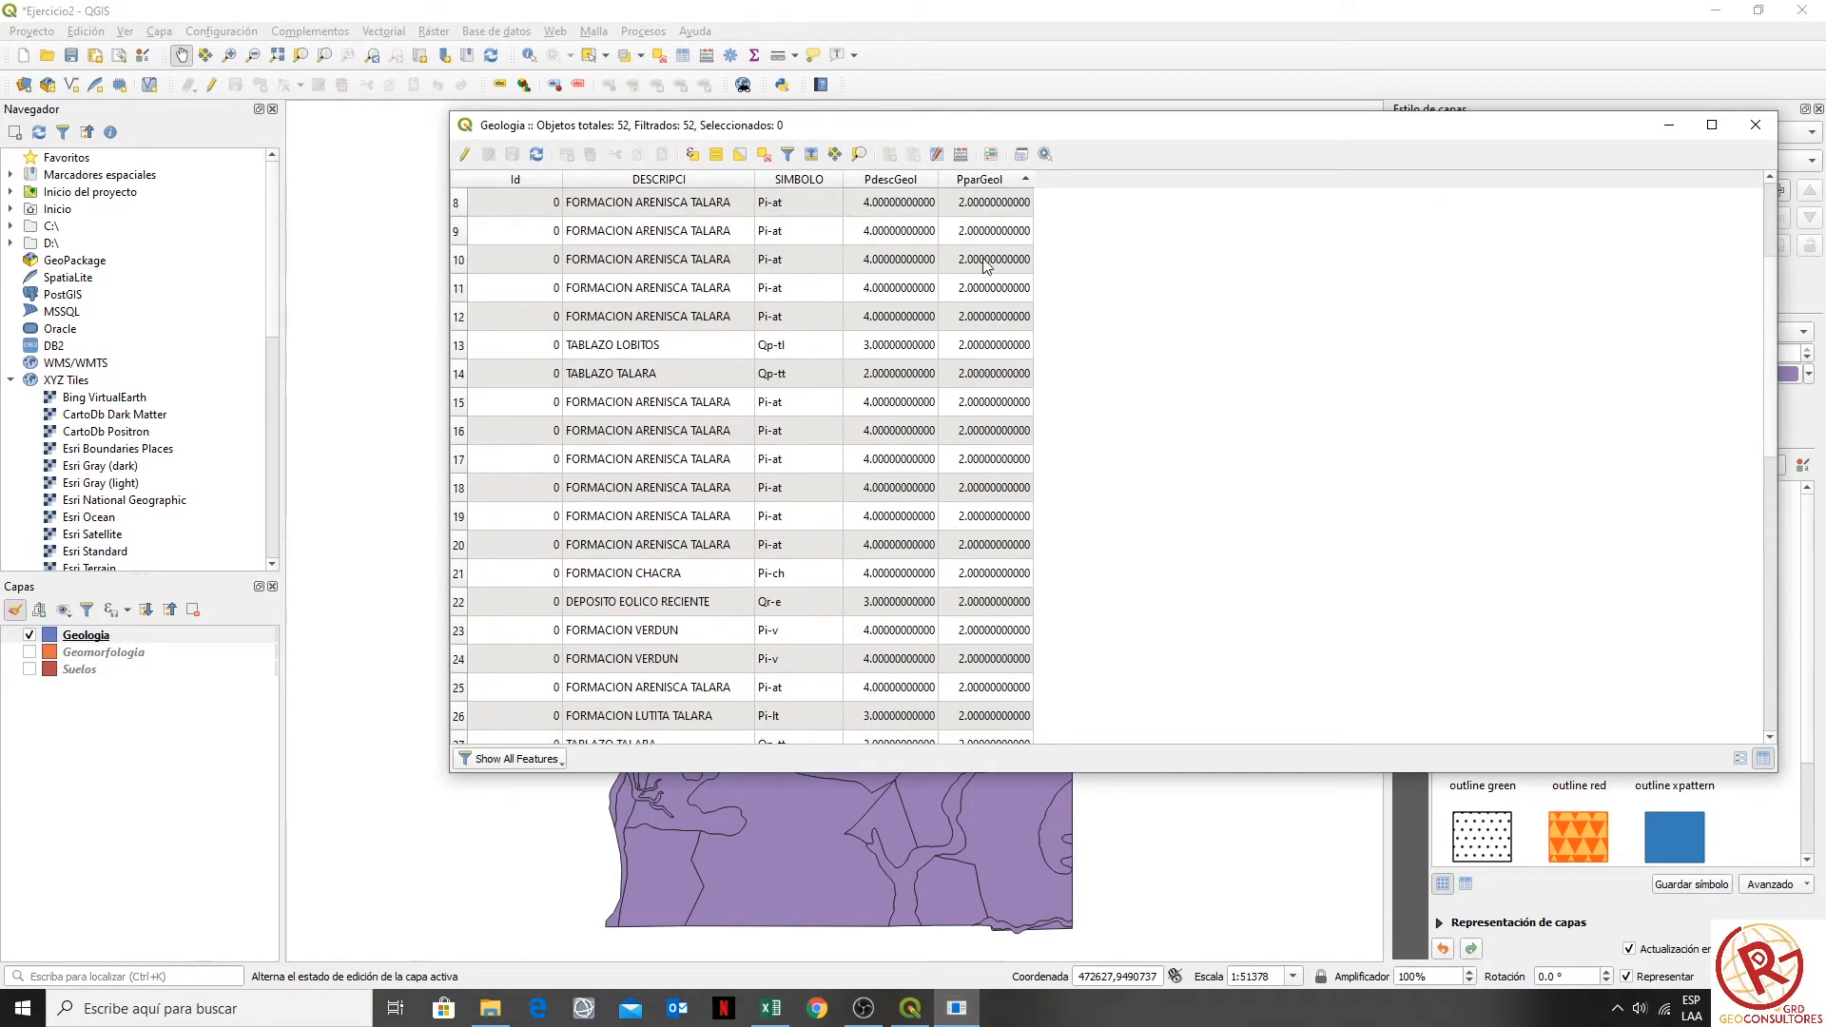
scroll(984, 257, "up", 3)
scroll(982, 186, "down", 8)
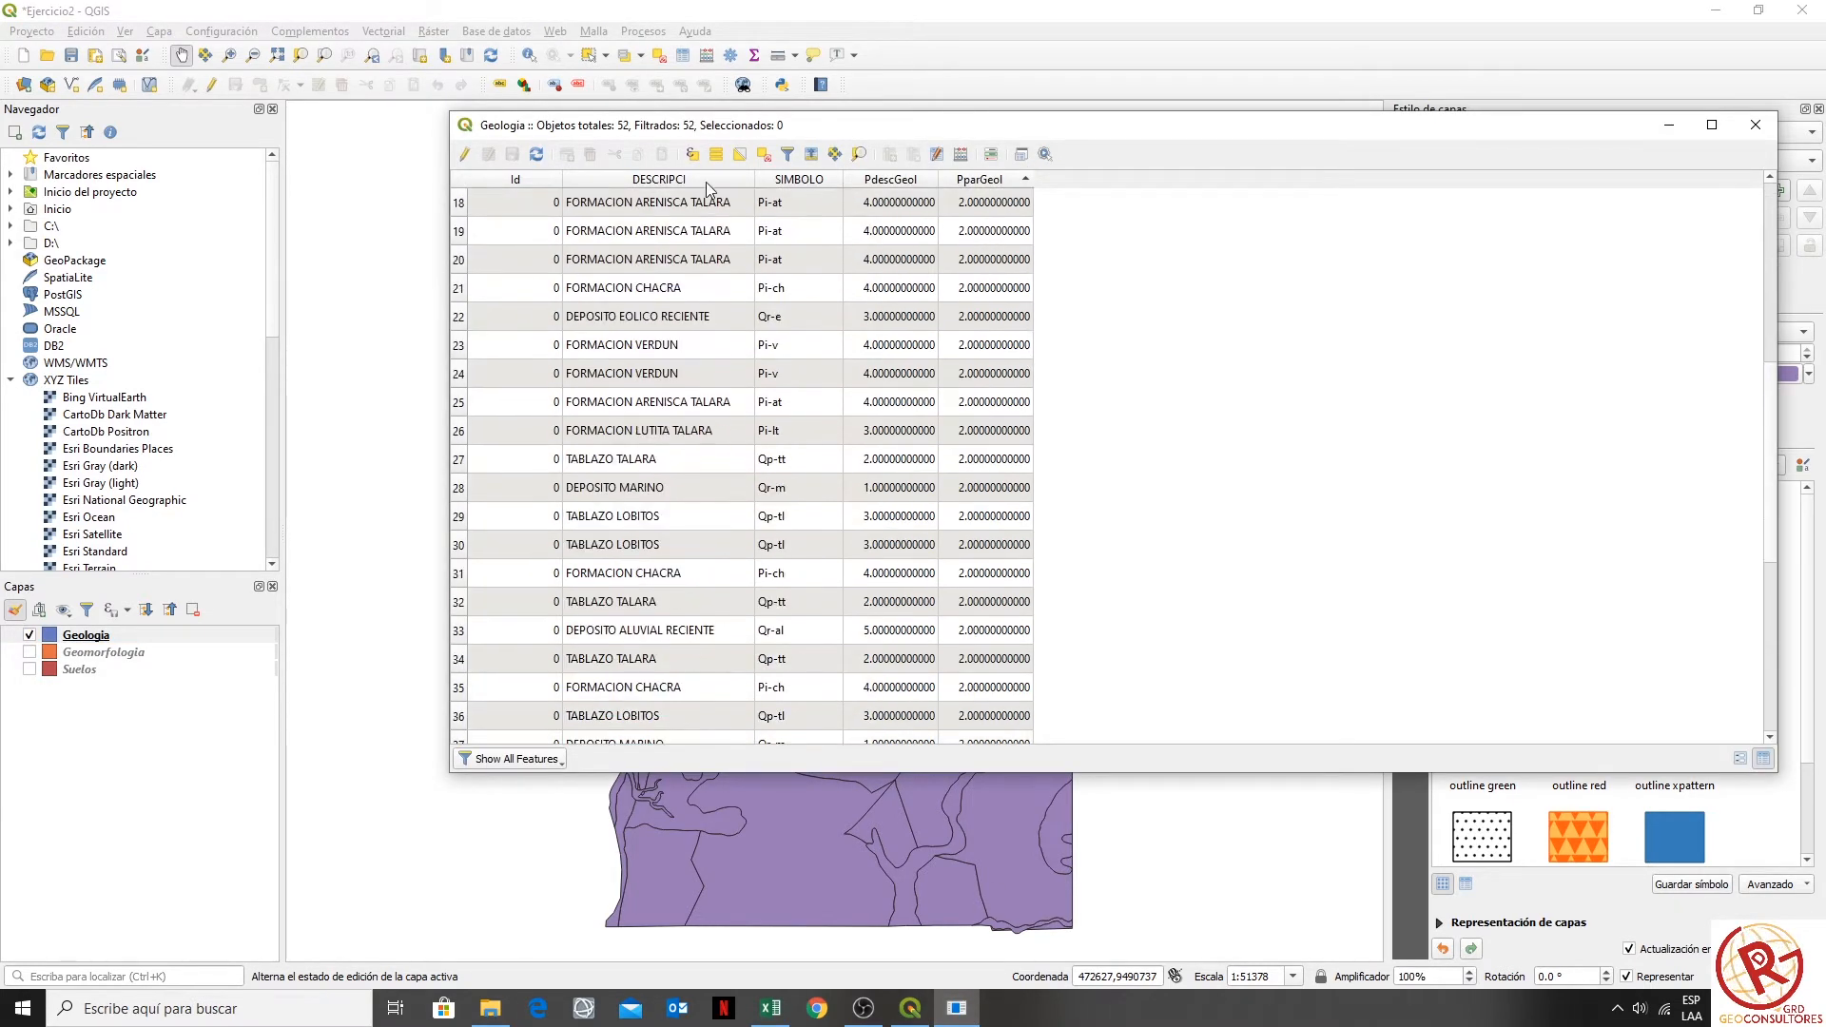
scroll(1056, 275, "up", 8)
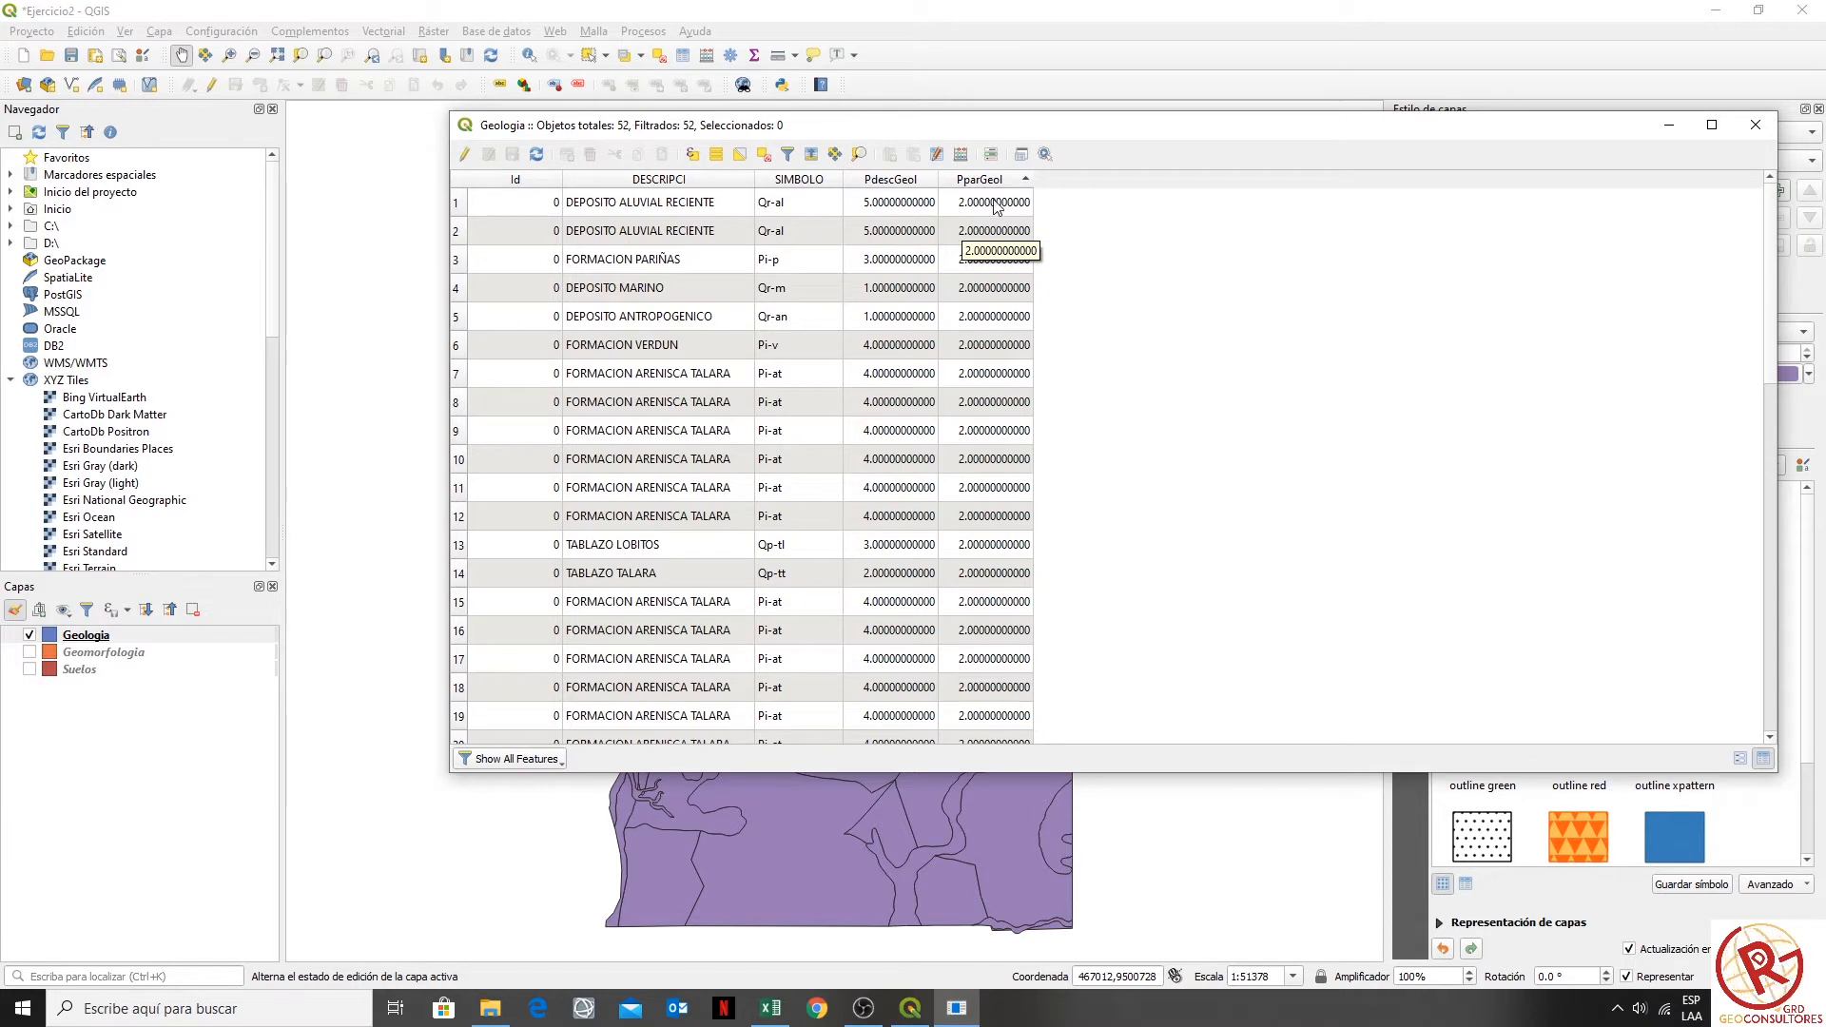
- Update the existing PparGeol field to 1 for all Geologia records with the field calculator and review the column
left_click(961, 156)
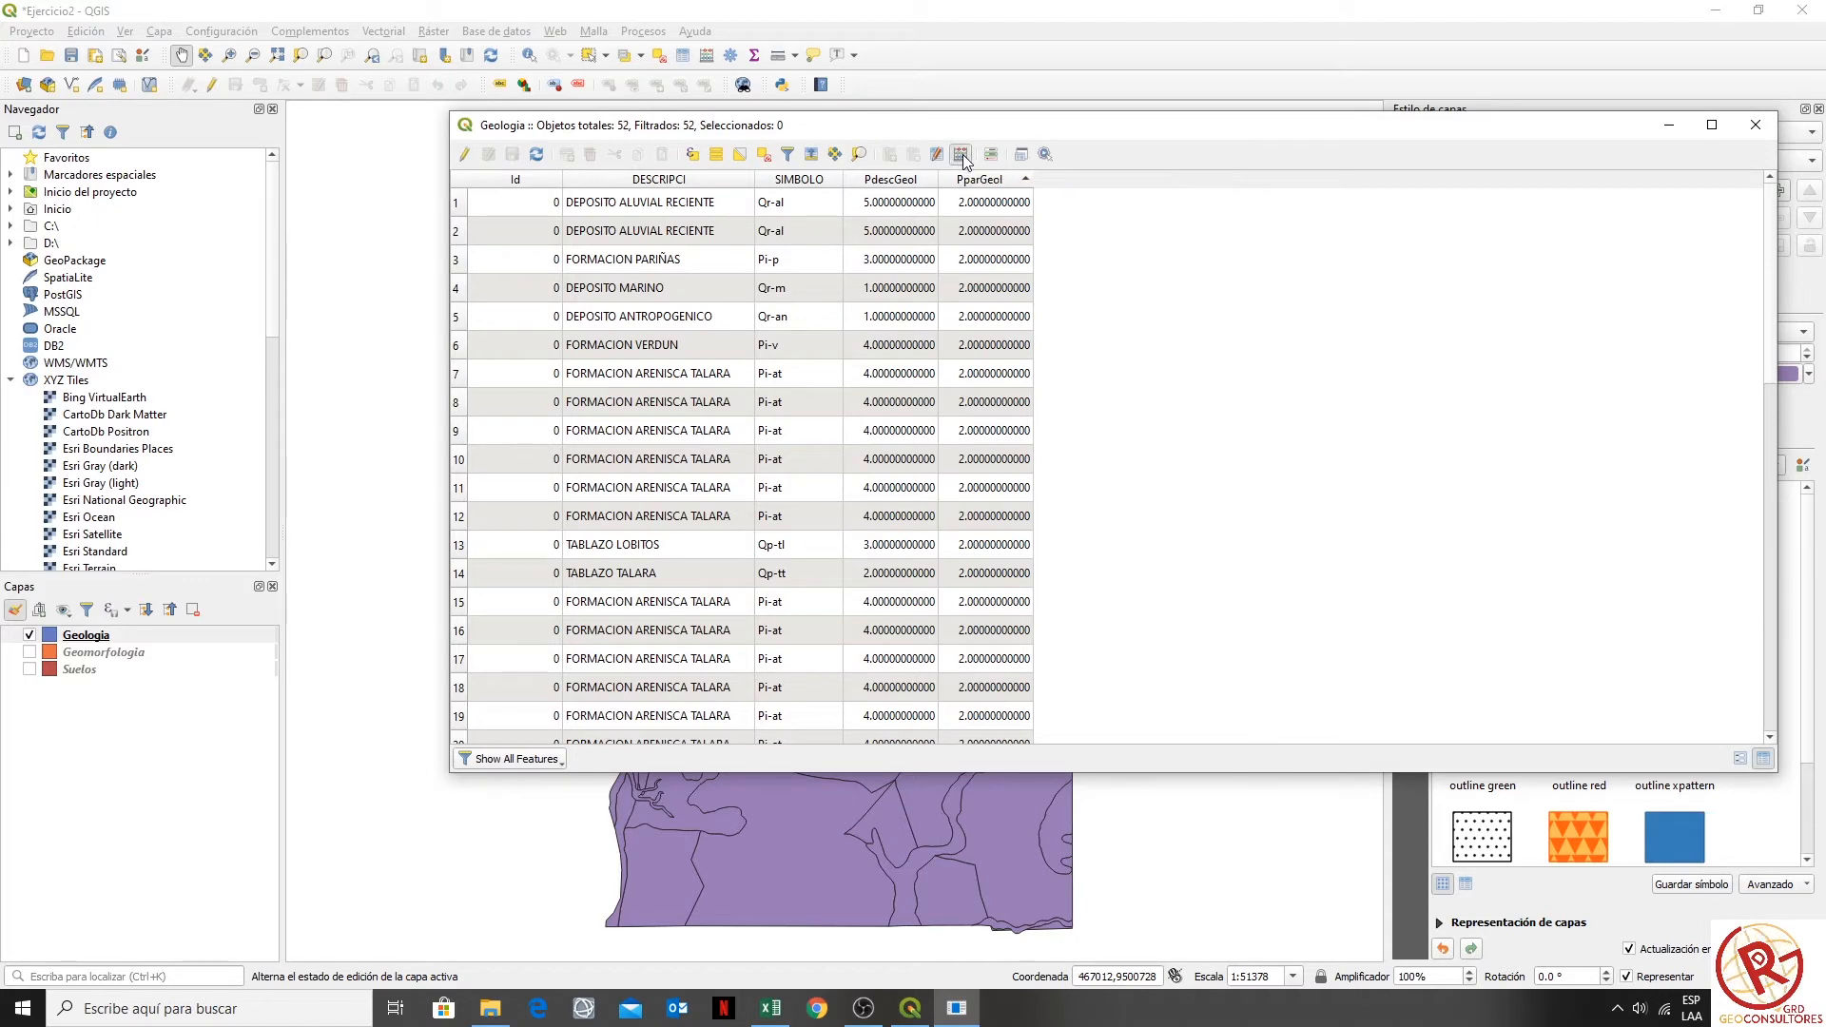
left_click_drag(944, 132, 1276, 160)
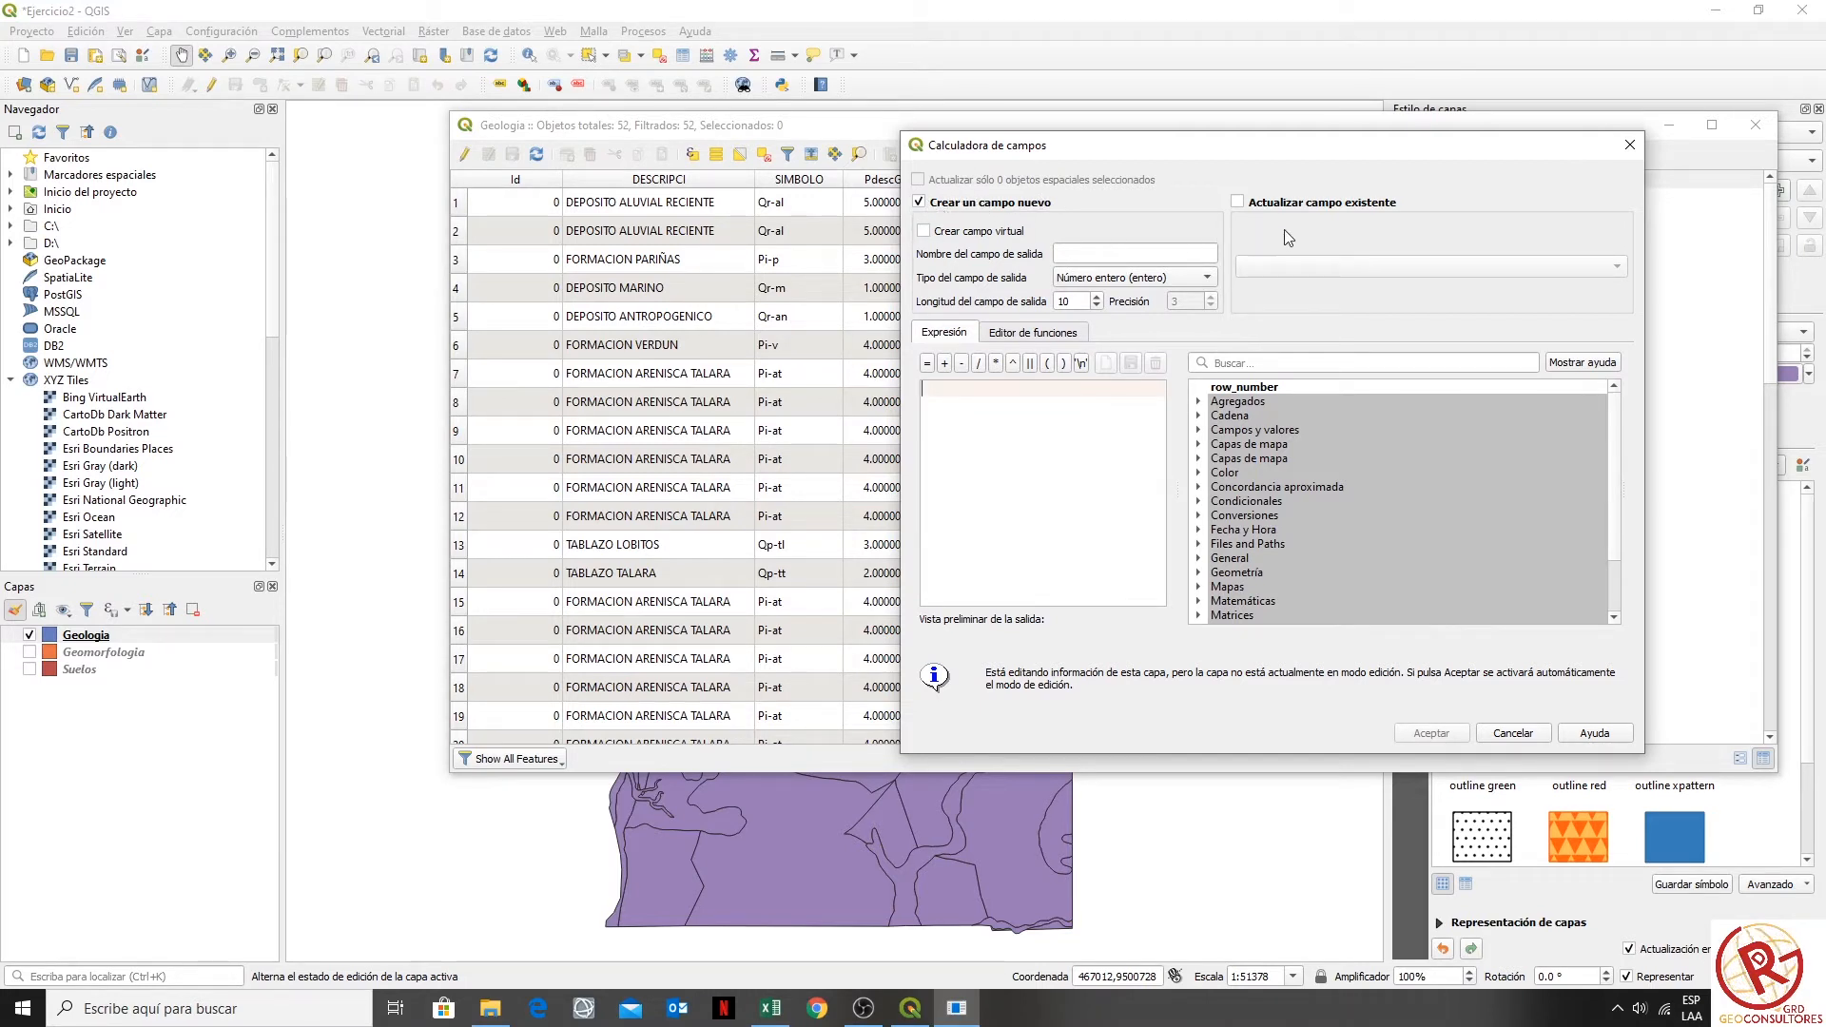
left_click(1266, 203)
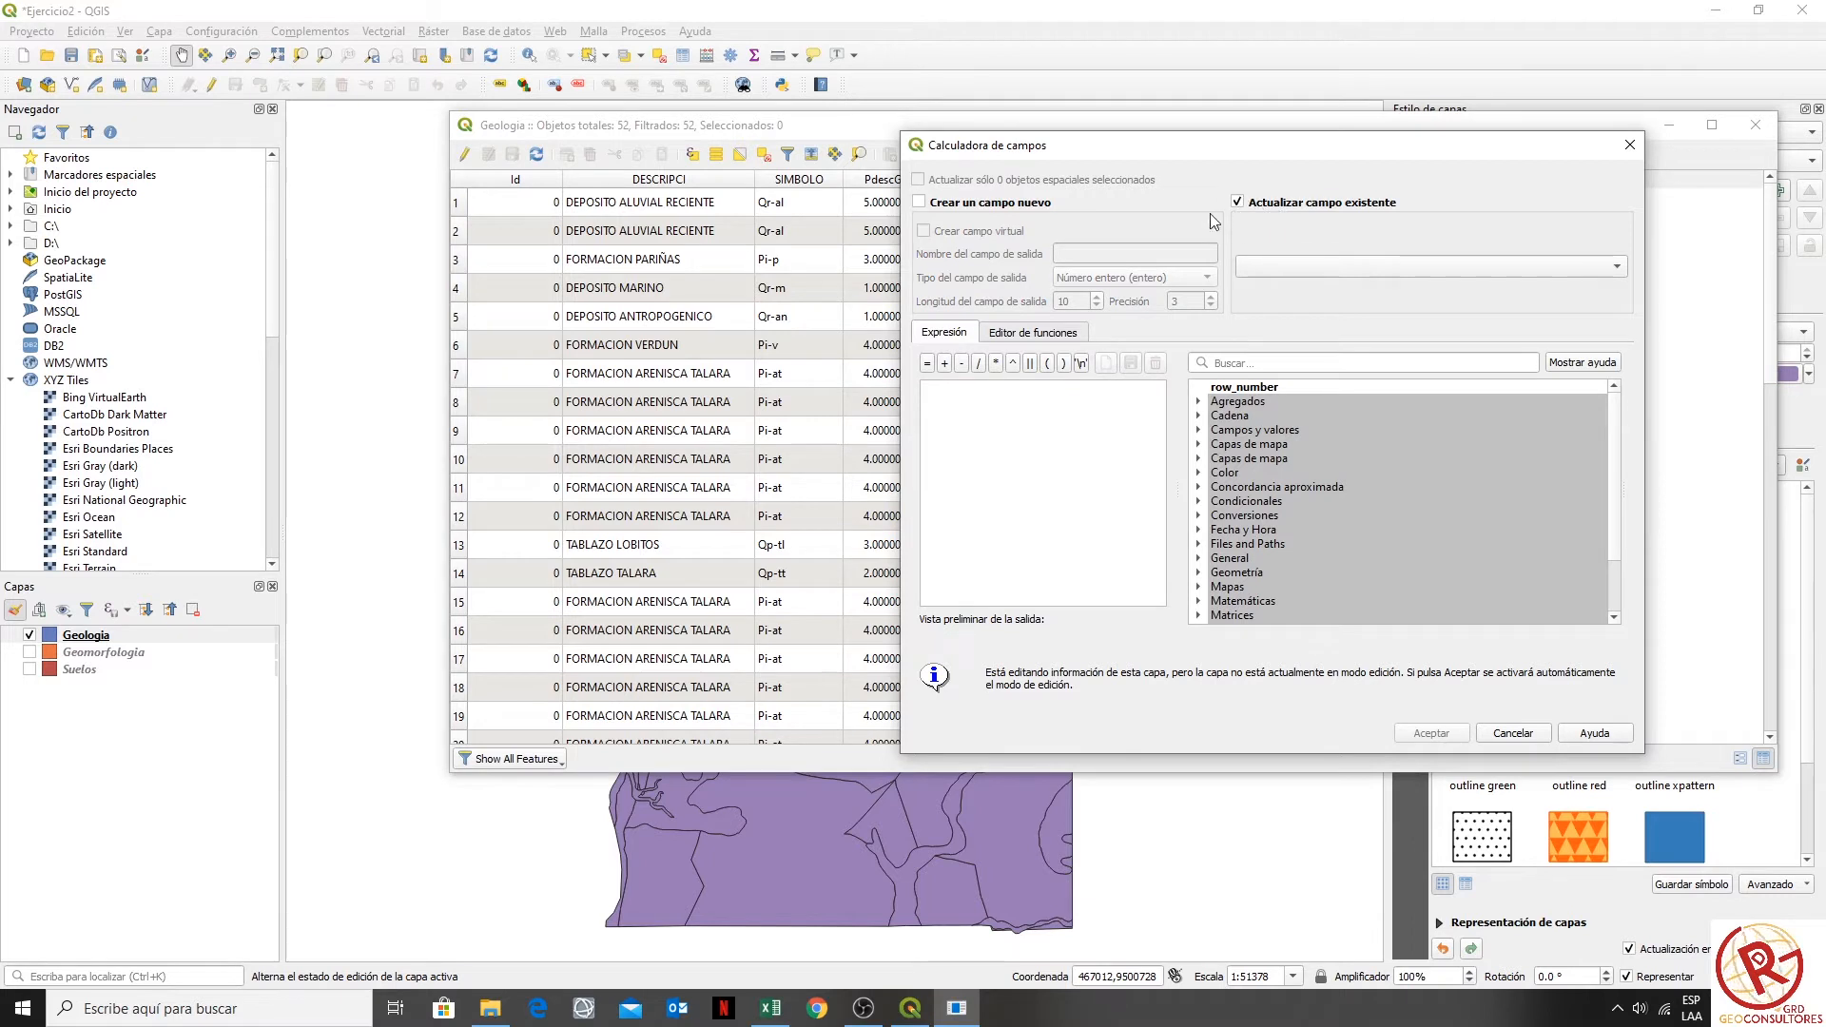
left_click_drag(1253, 146, 1372, 143)
left_click(1496, 265)
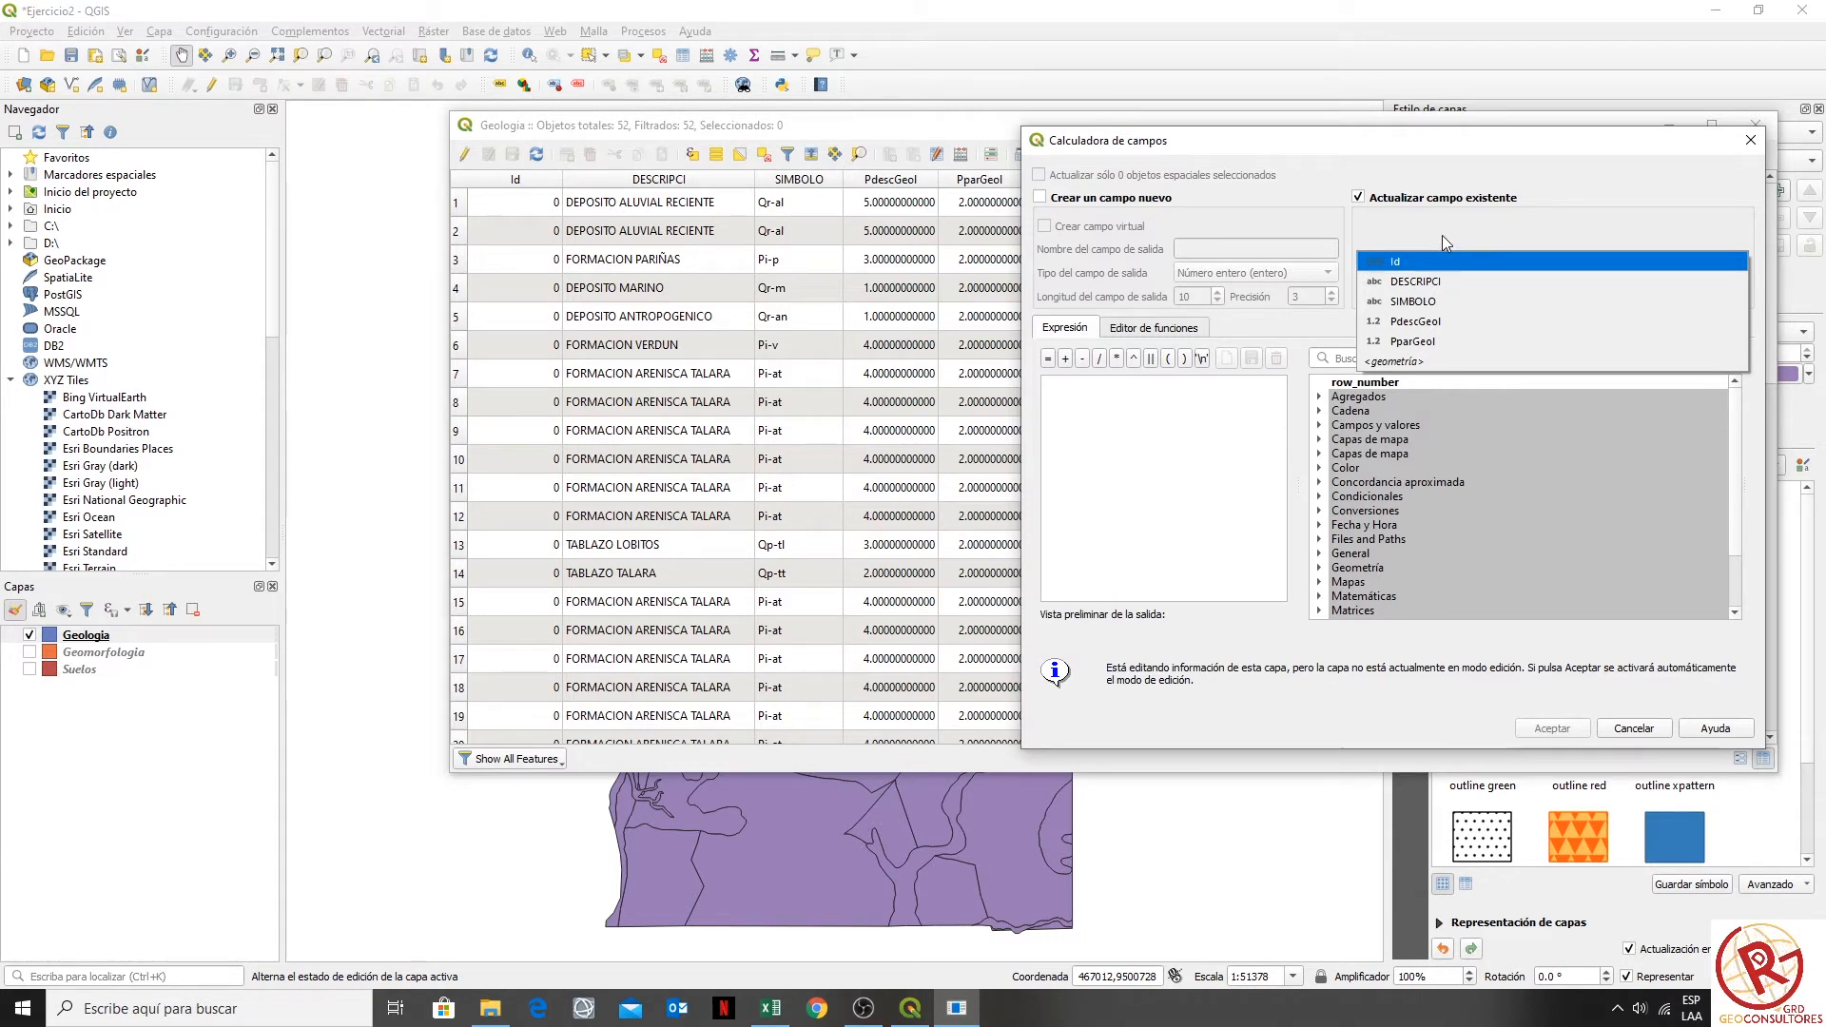
left_click(1446, 349)
left_click(1172, 440)
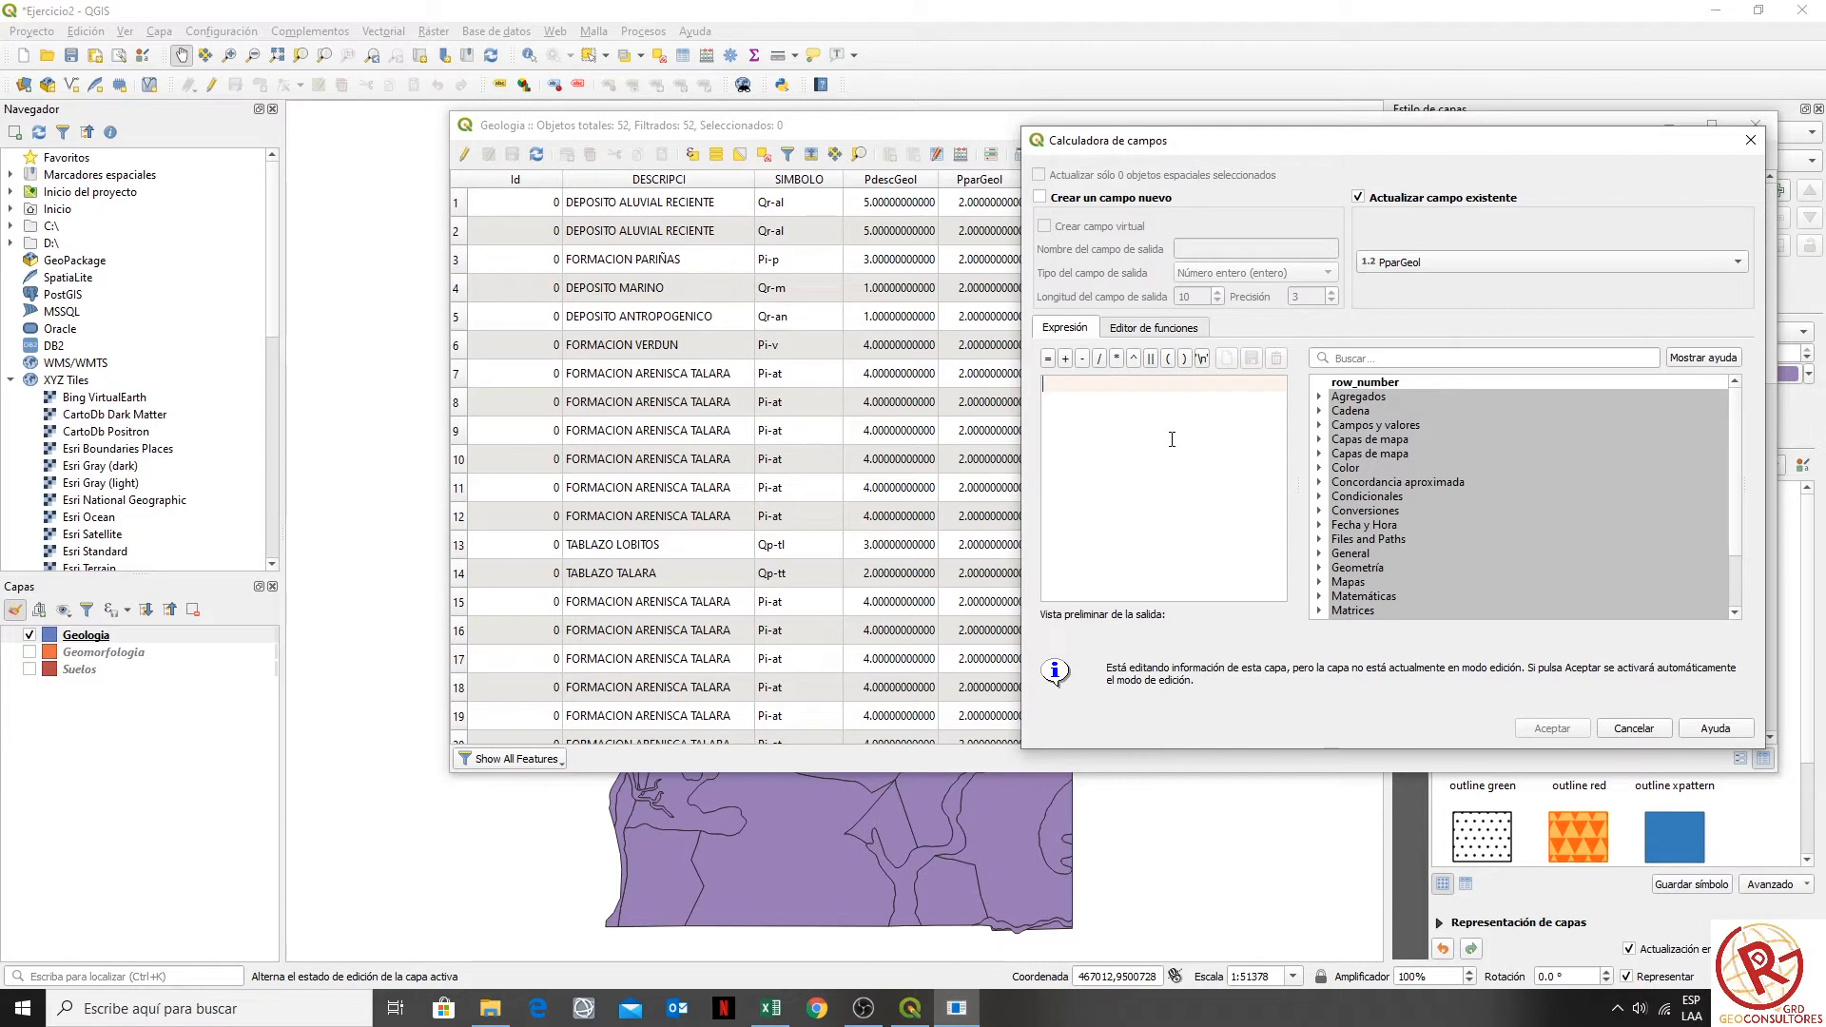
type("1")
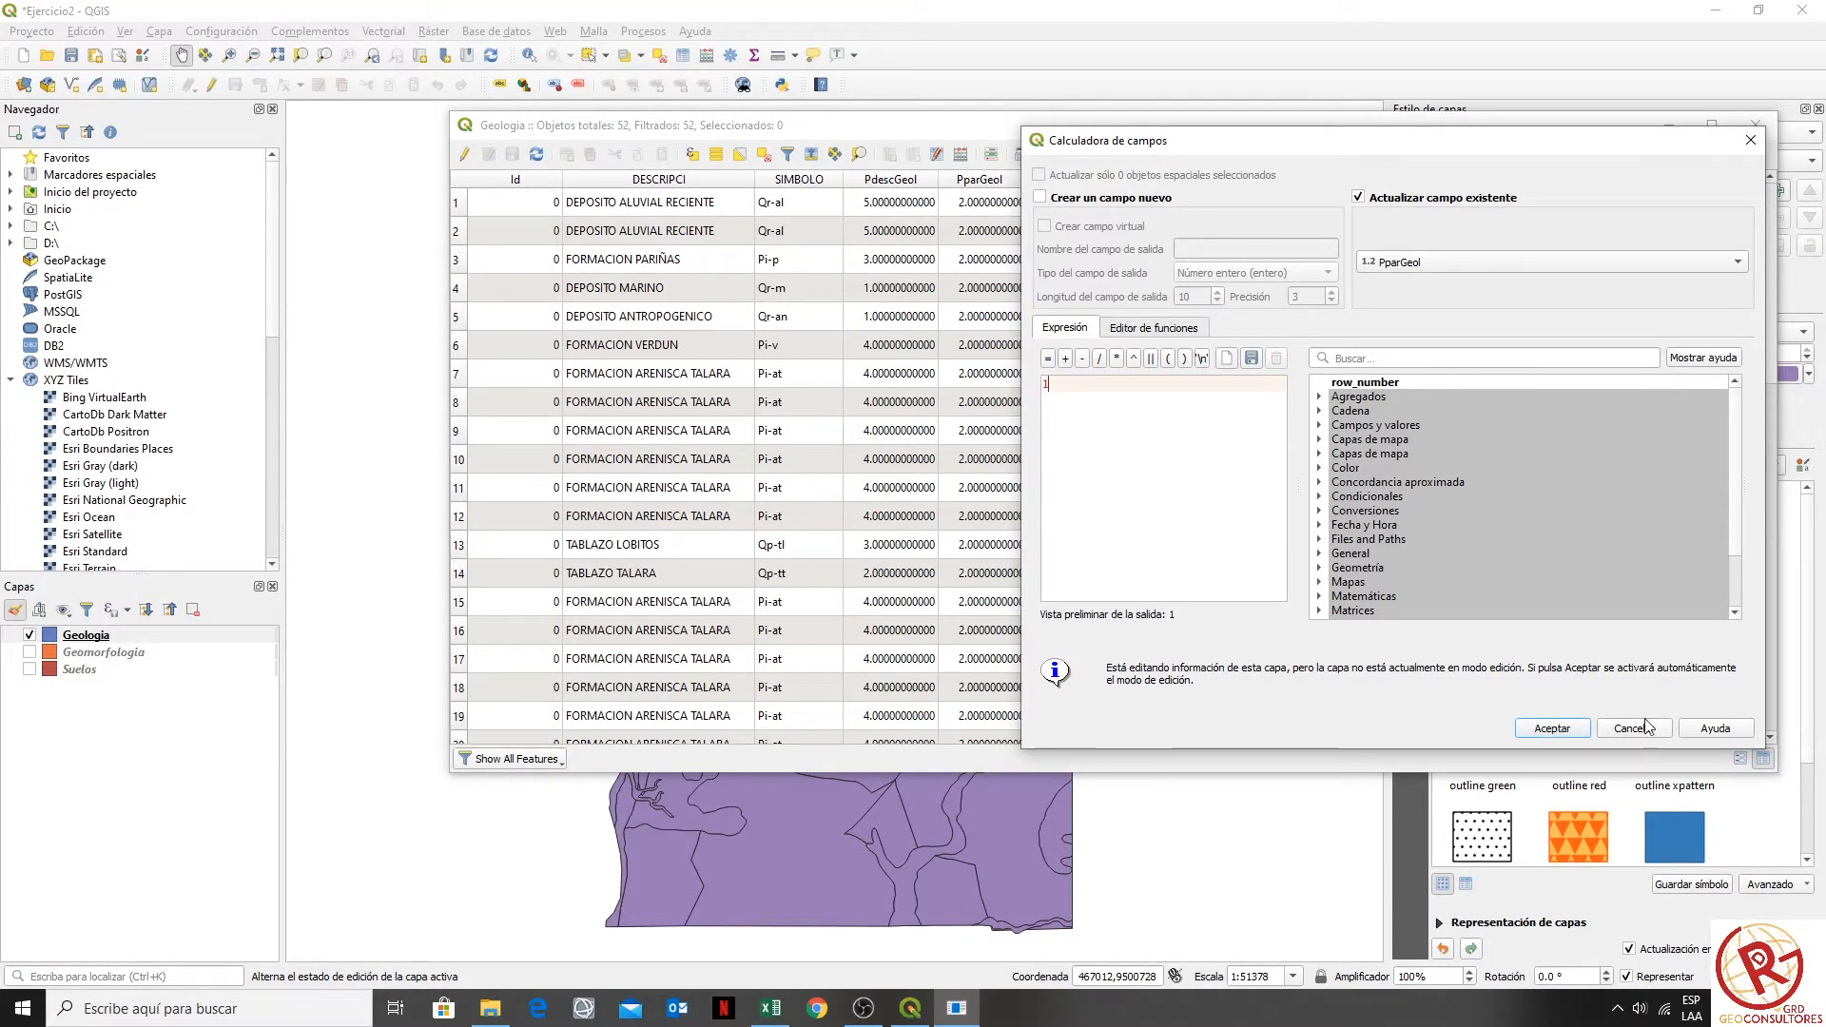
left_click(1550, 731)
scroll(1085, 471, "down", 11)
scroll(1032, 466, "up", 8)
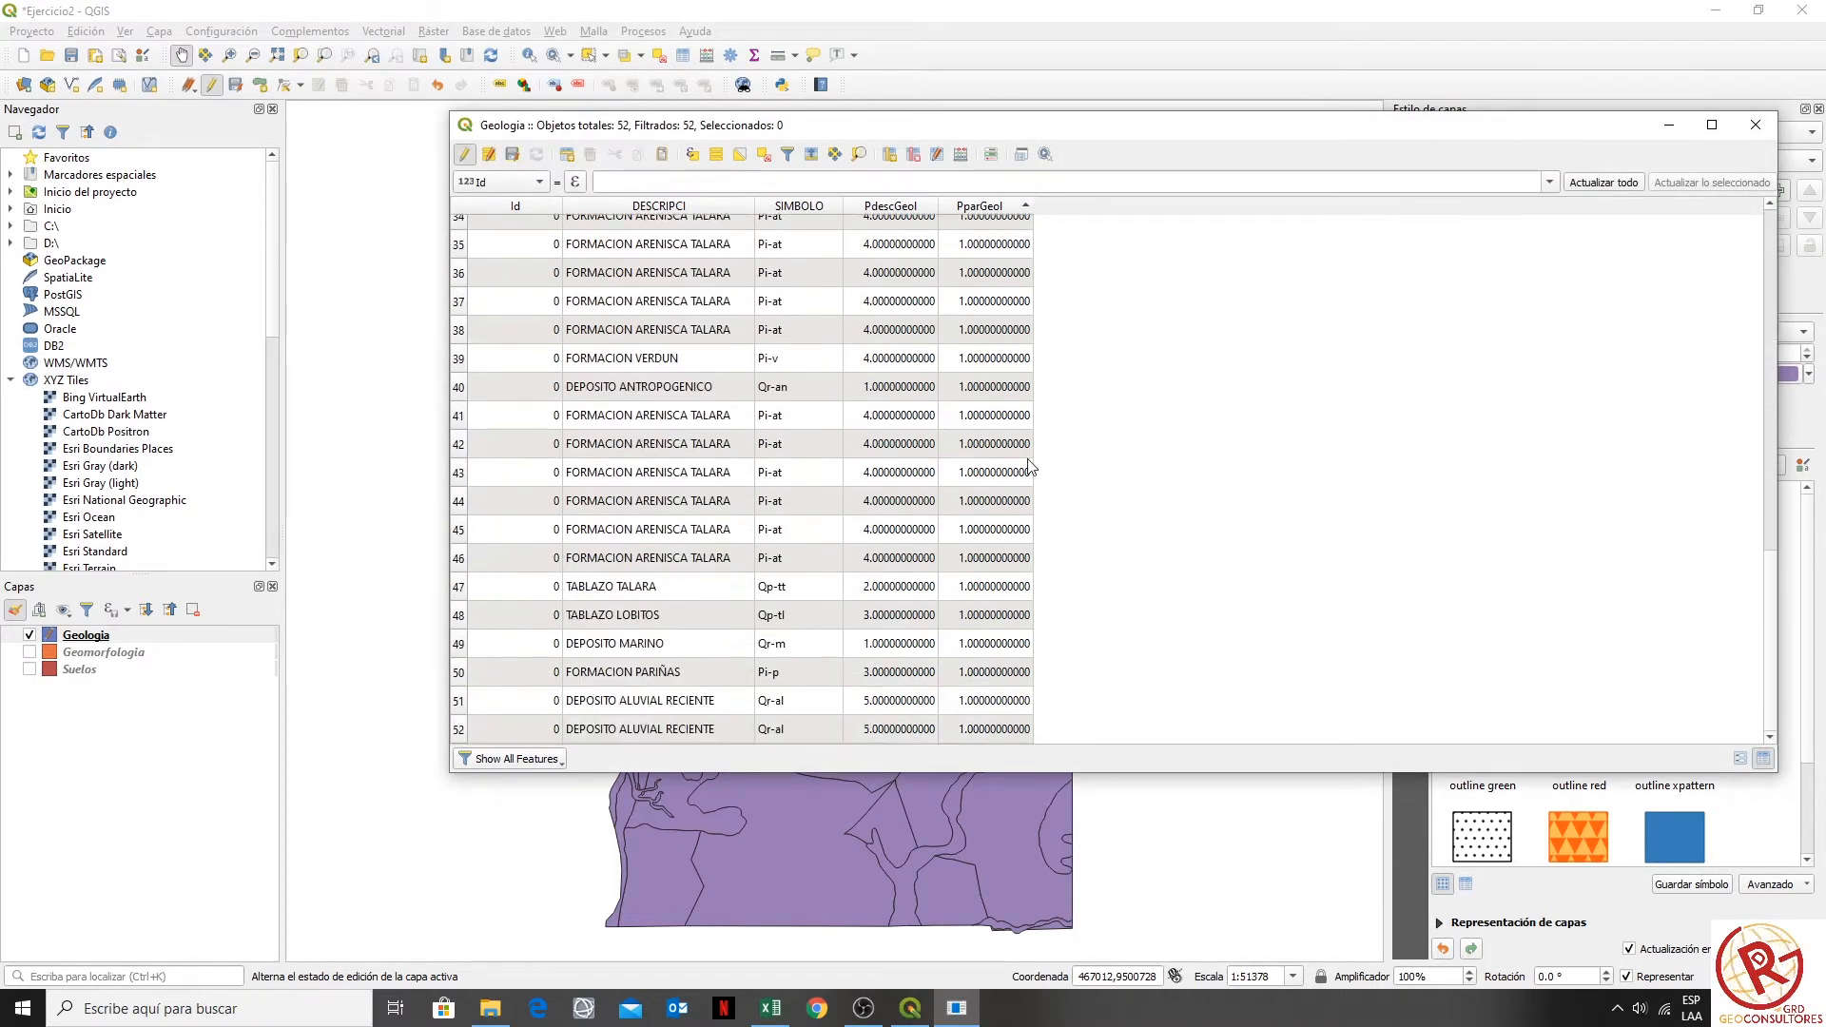
scroll(1022, 468, "up", 3)
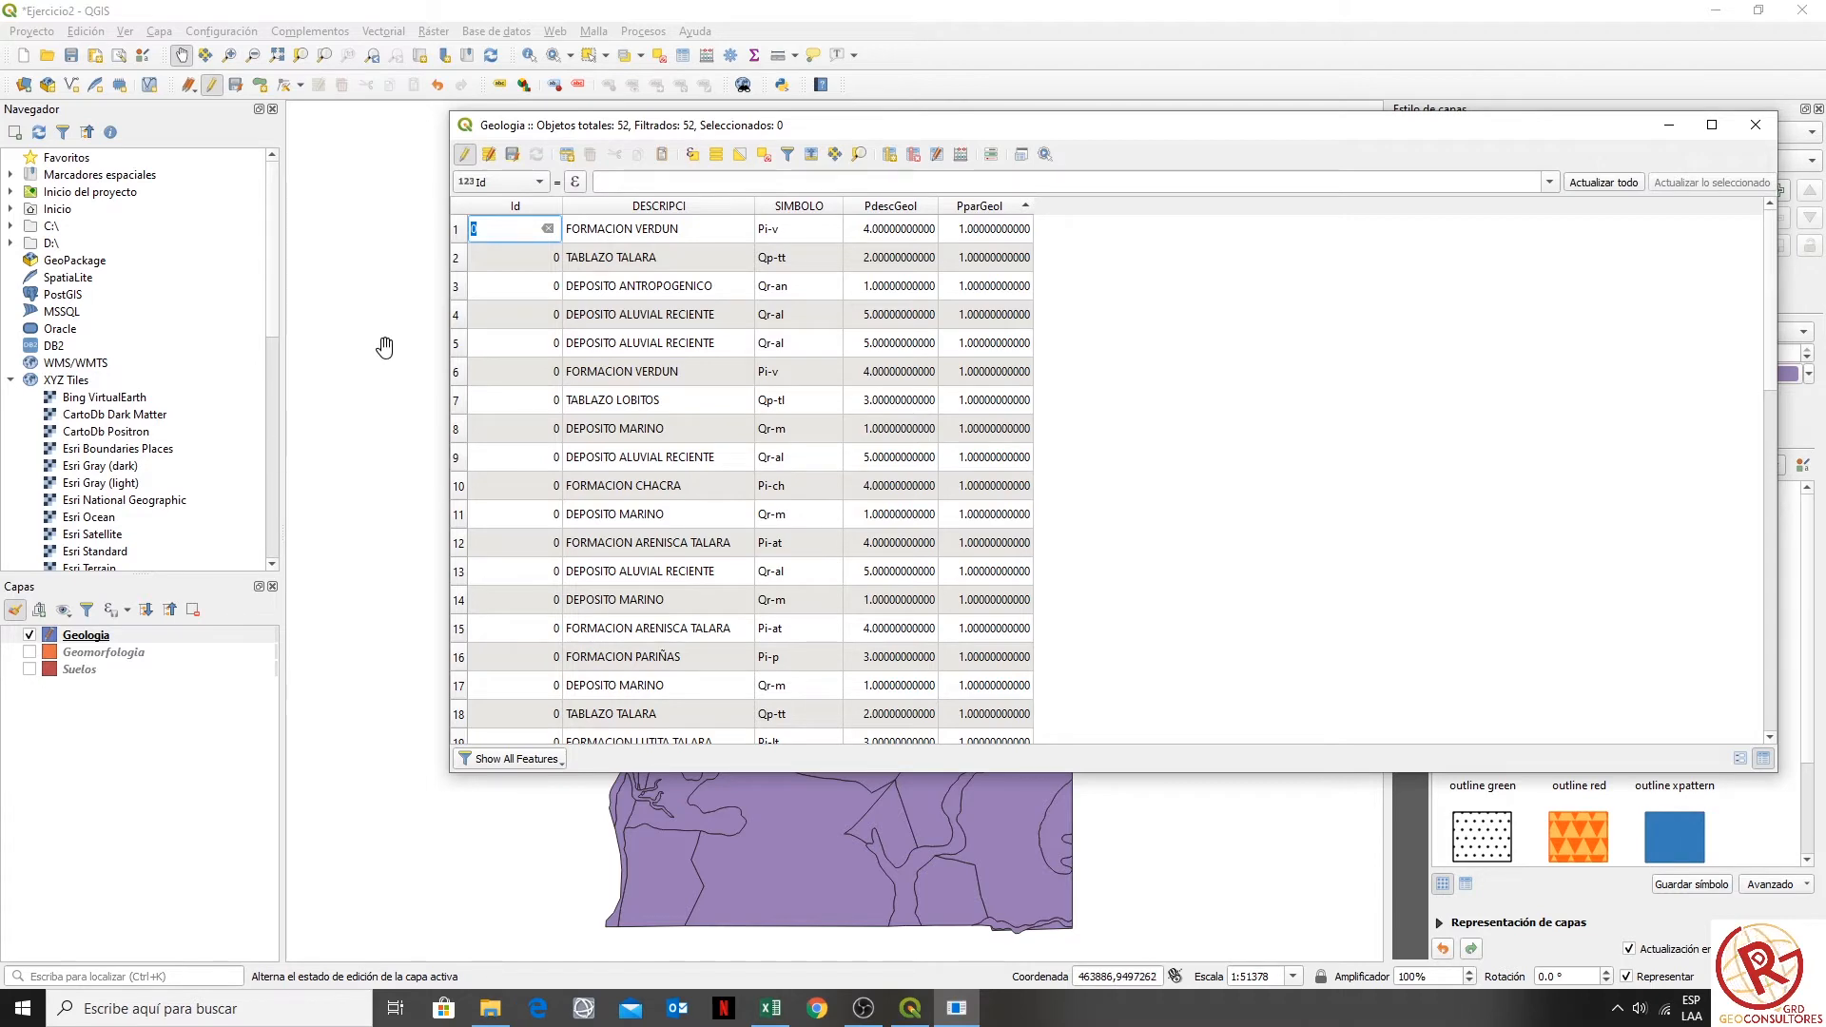
- Select successive groups of Geologia records, ending with rows 1 to 7, and examine their matching polygons on the map
left_click_drag(457, 260, 447, 378)
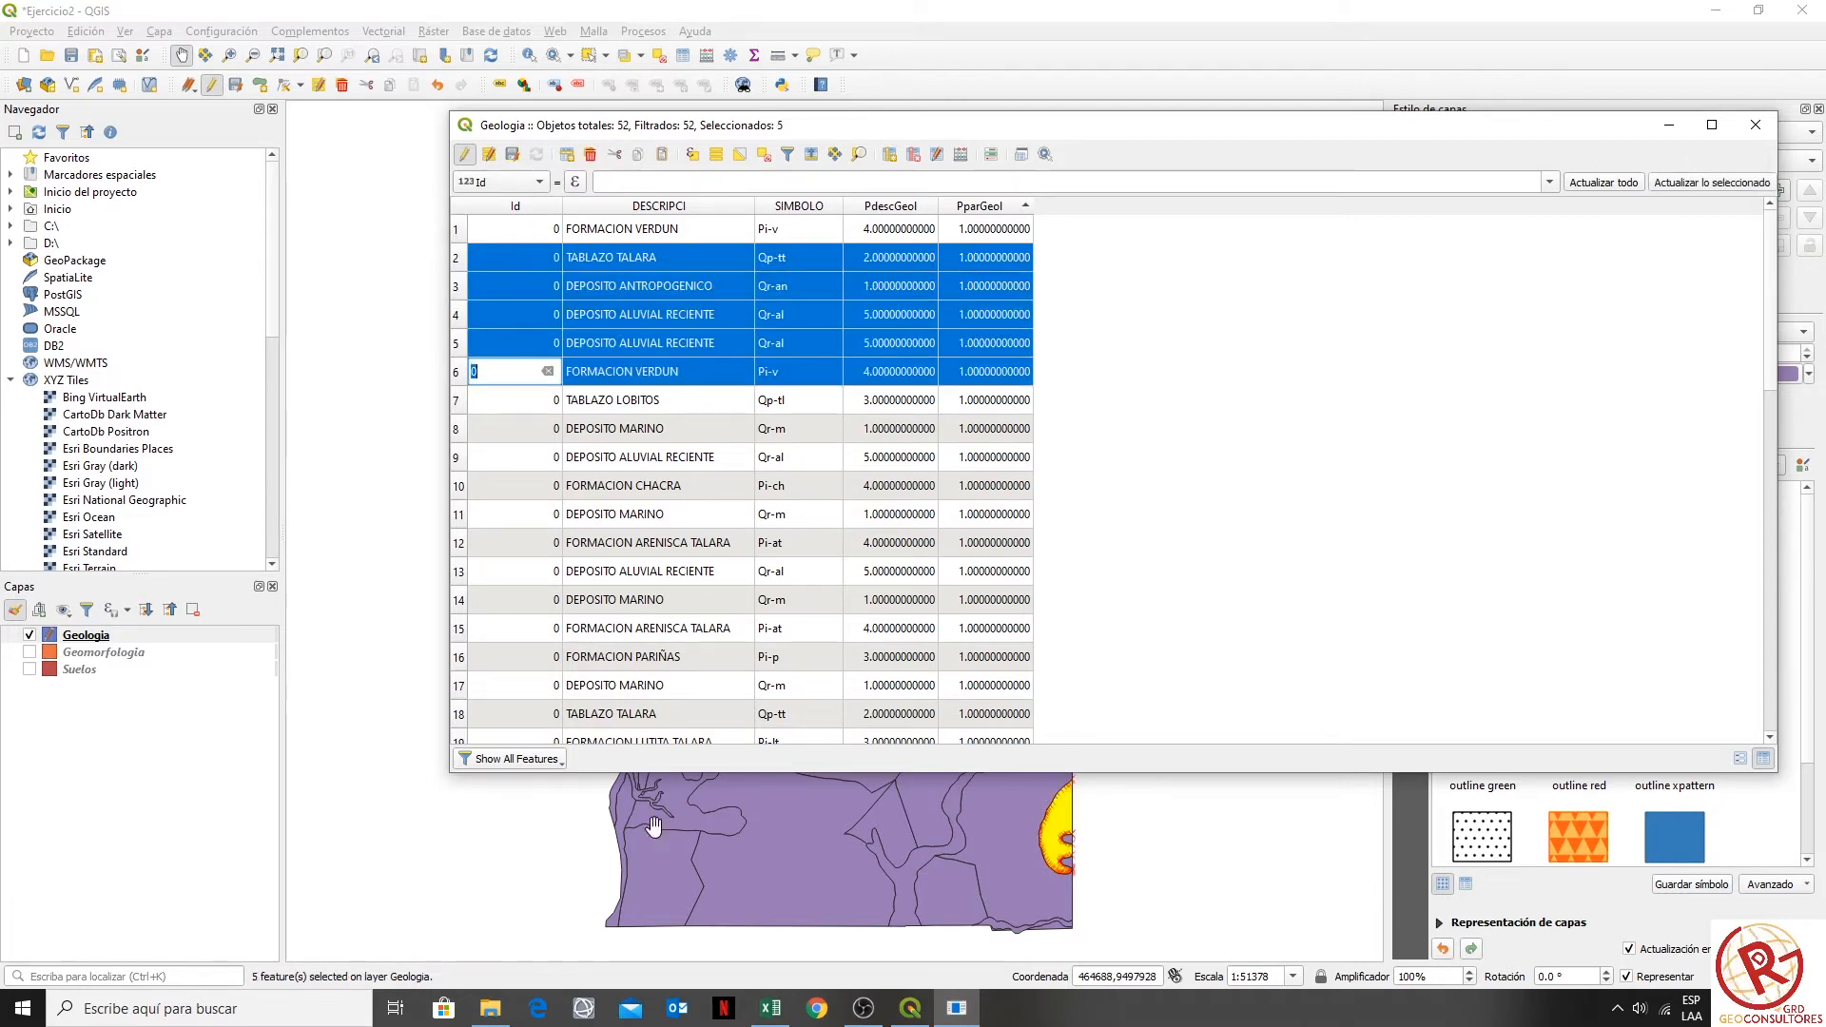
left_click_drag(740, 124, 1481, 208)
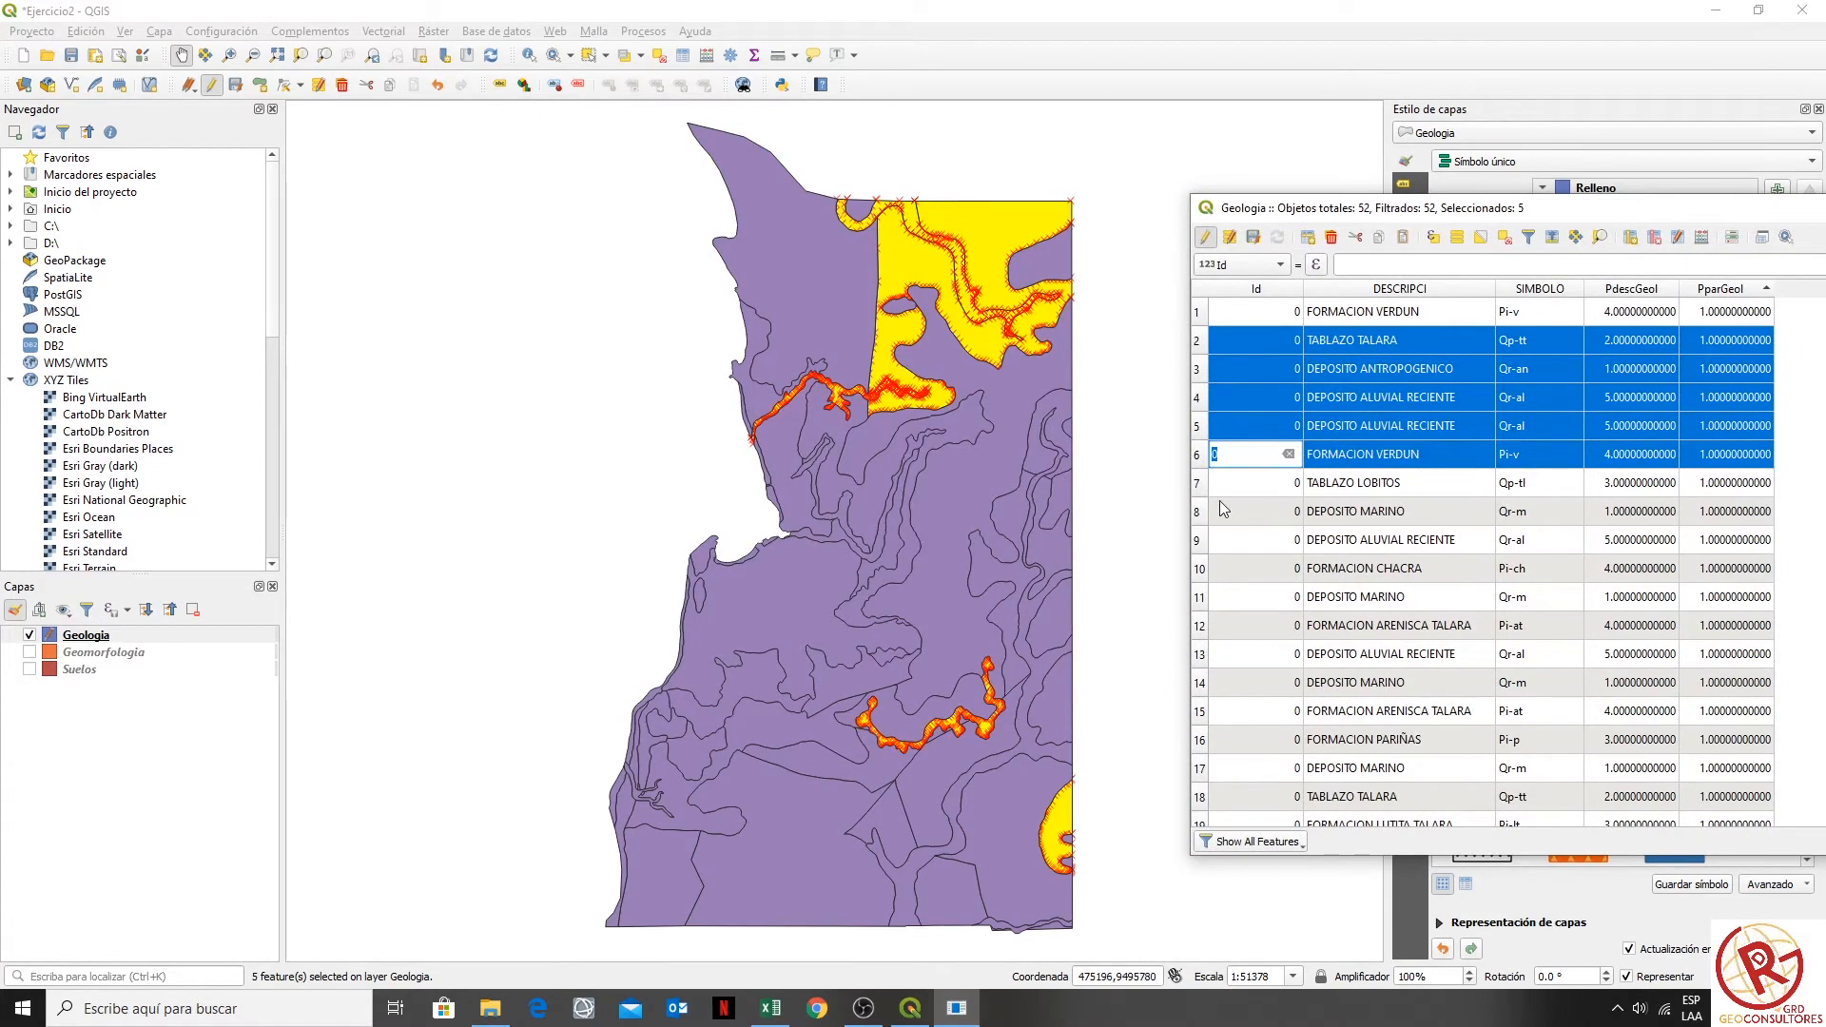
left_click_drag(1208, 486, 1219, 637)
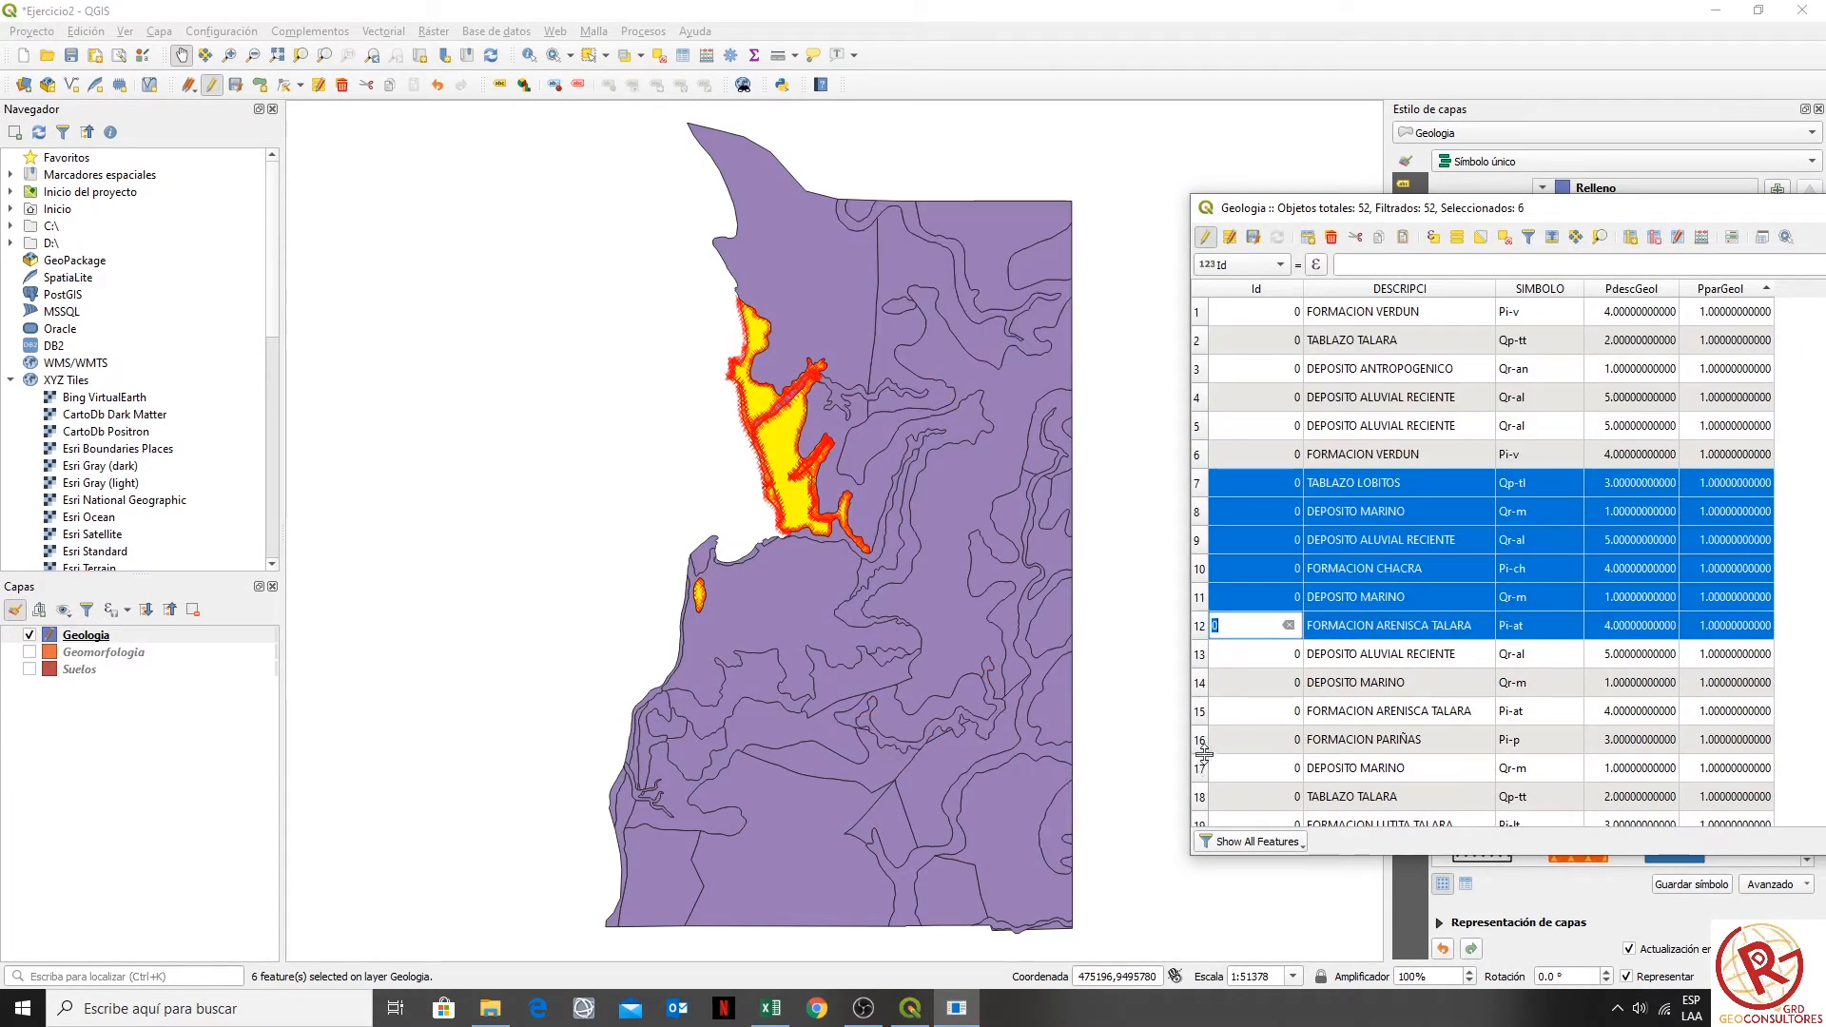
left_click_drag(1204, 770, 1203, 695)
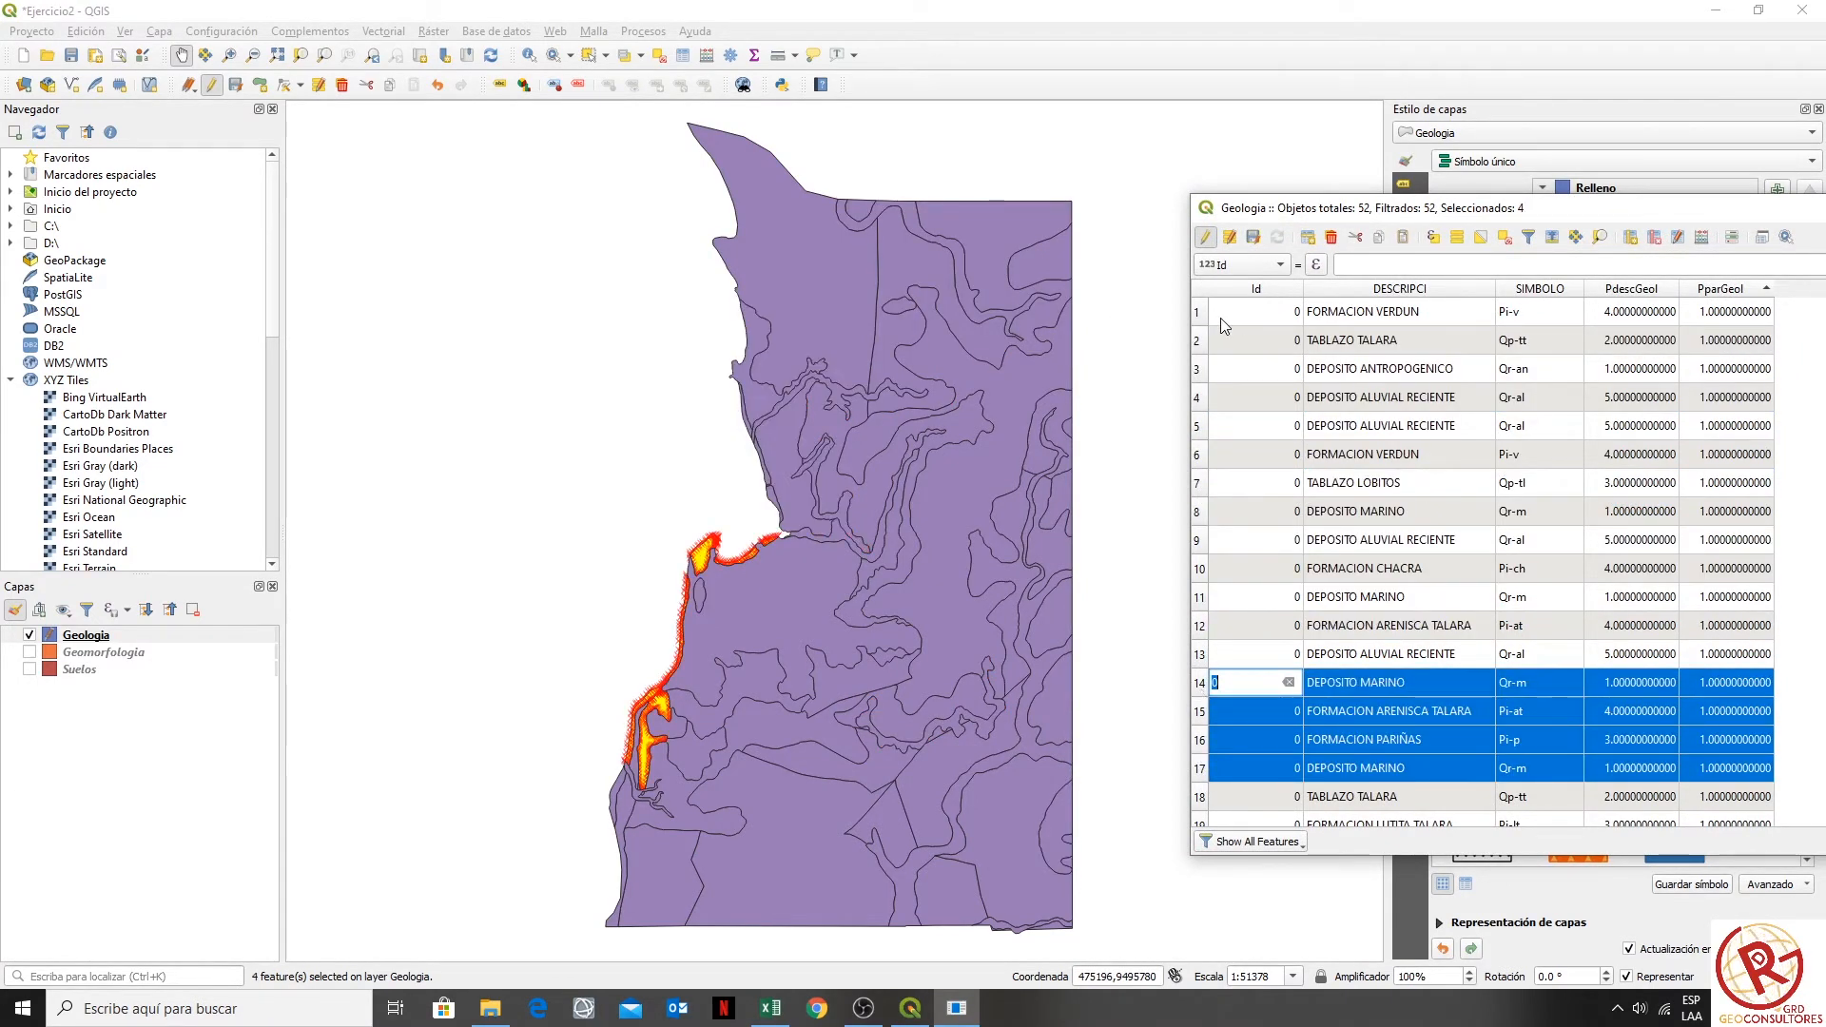
left_click_drag(1204, 314, 1204, 484)
left_click_drag(1519, 211, 1117, 149)
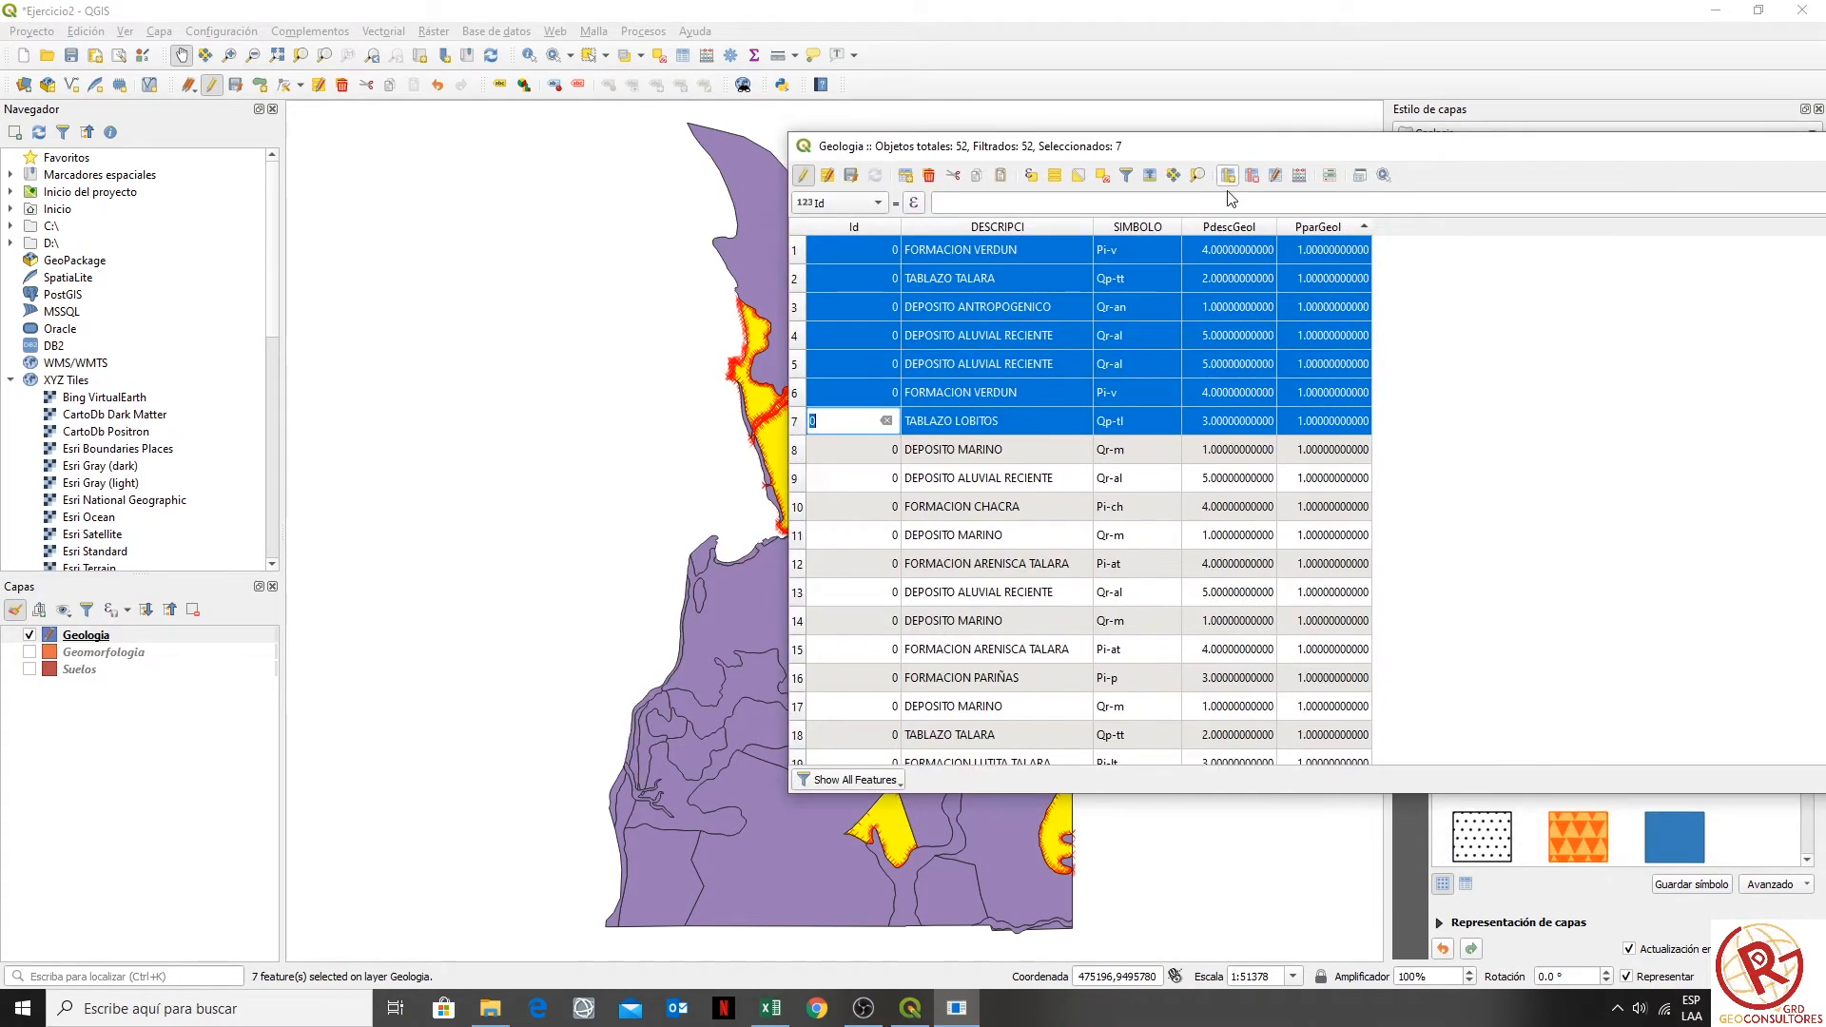
left_click(1228, 177)
left_click(1576, 366)
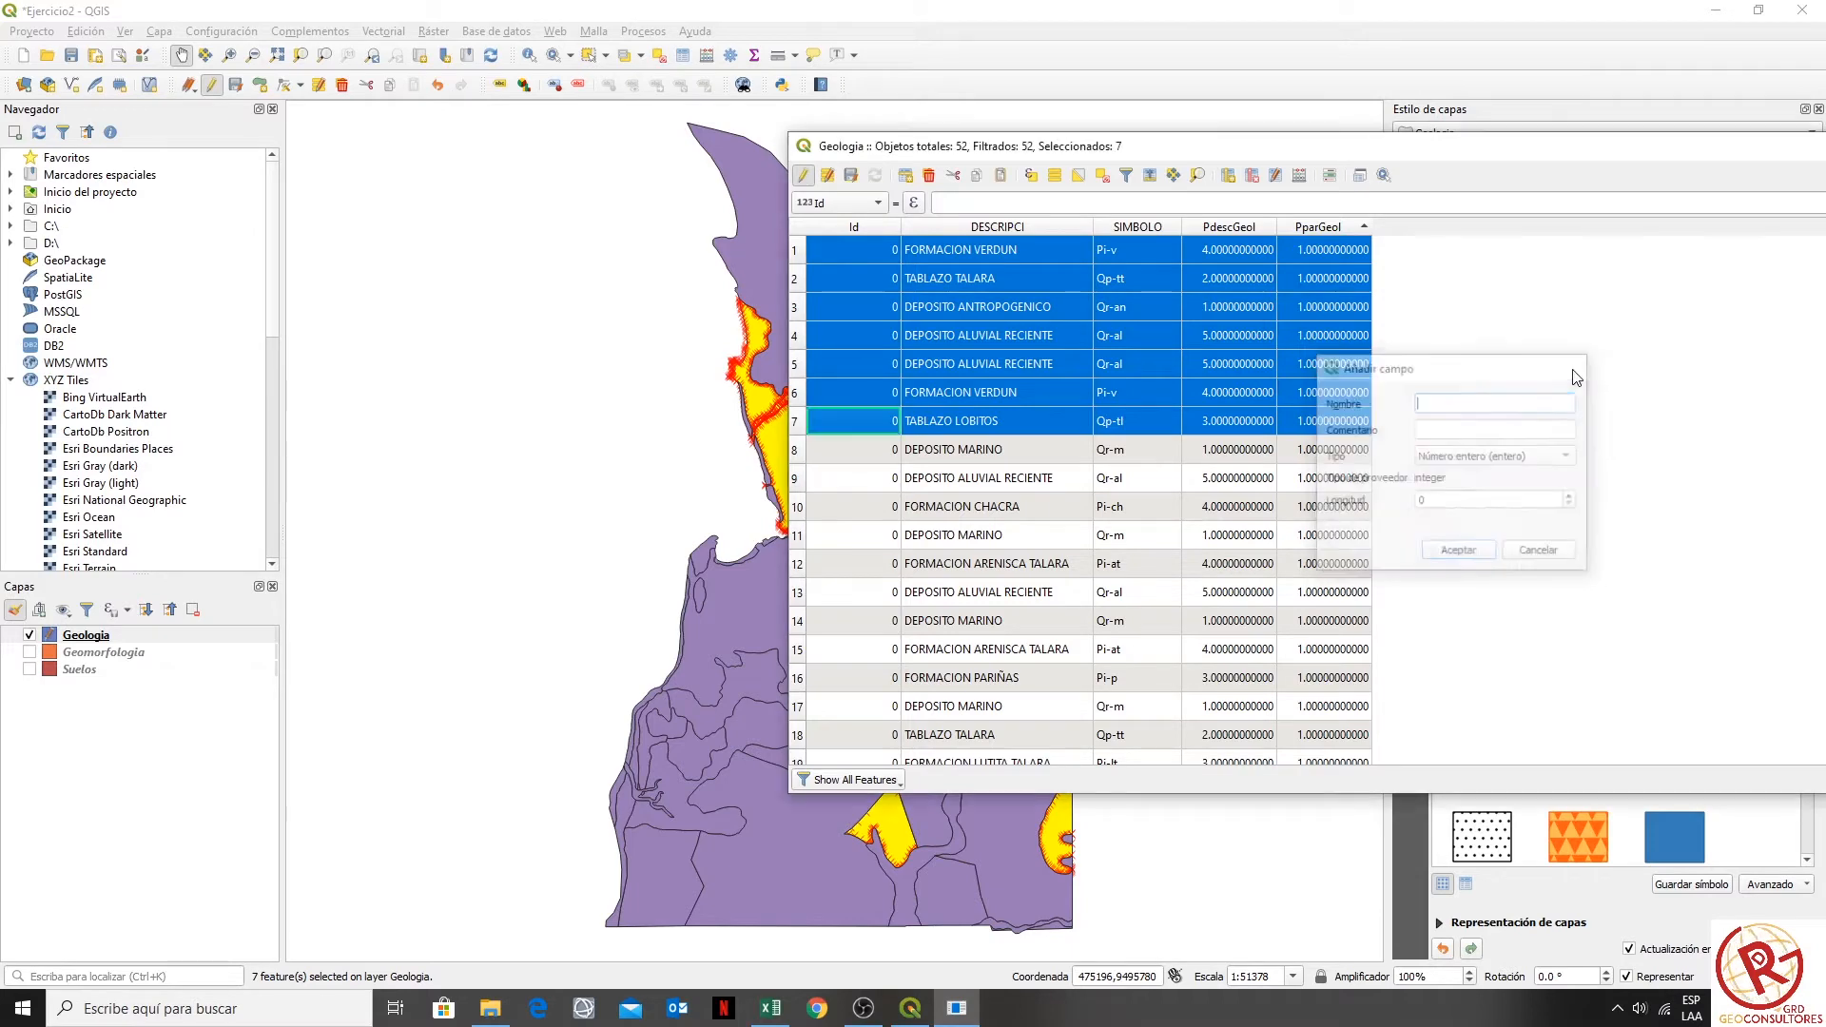
left_click(1300, 179)
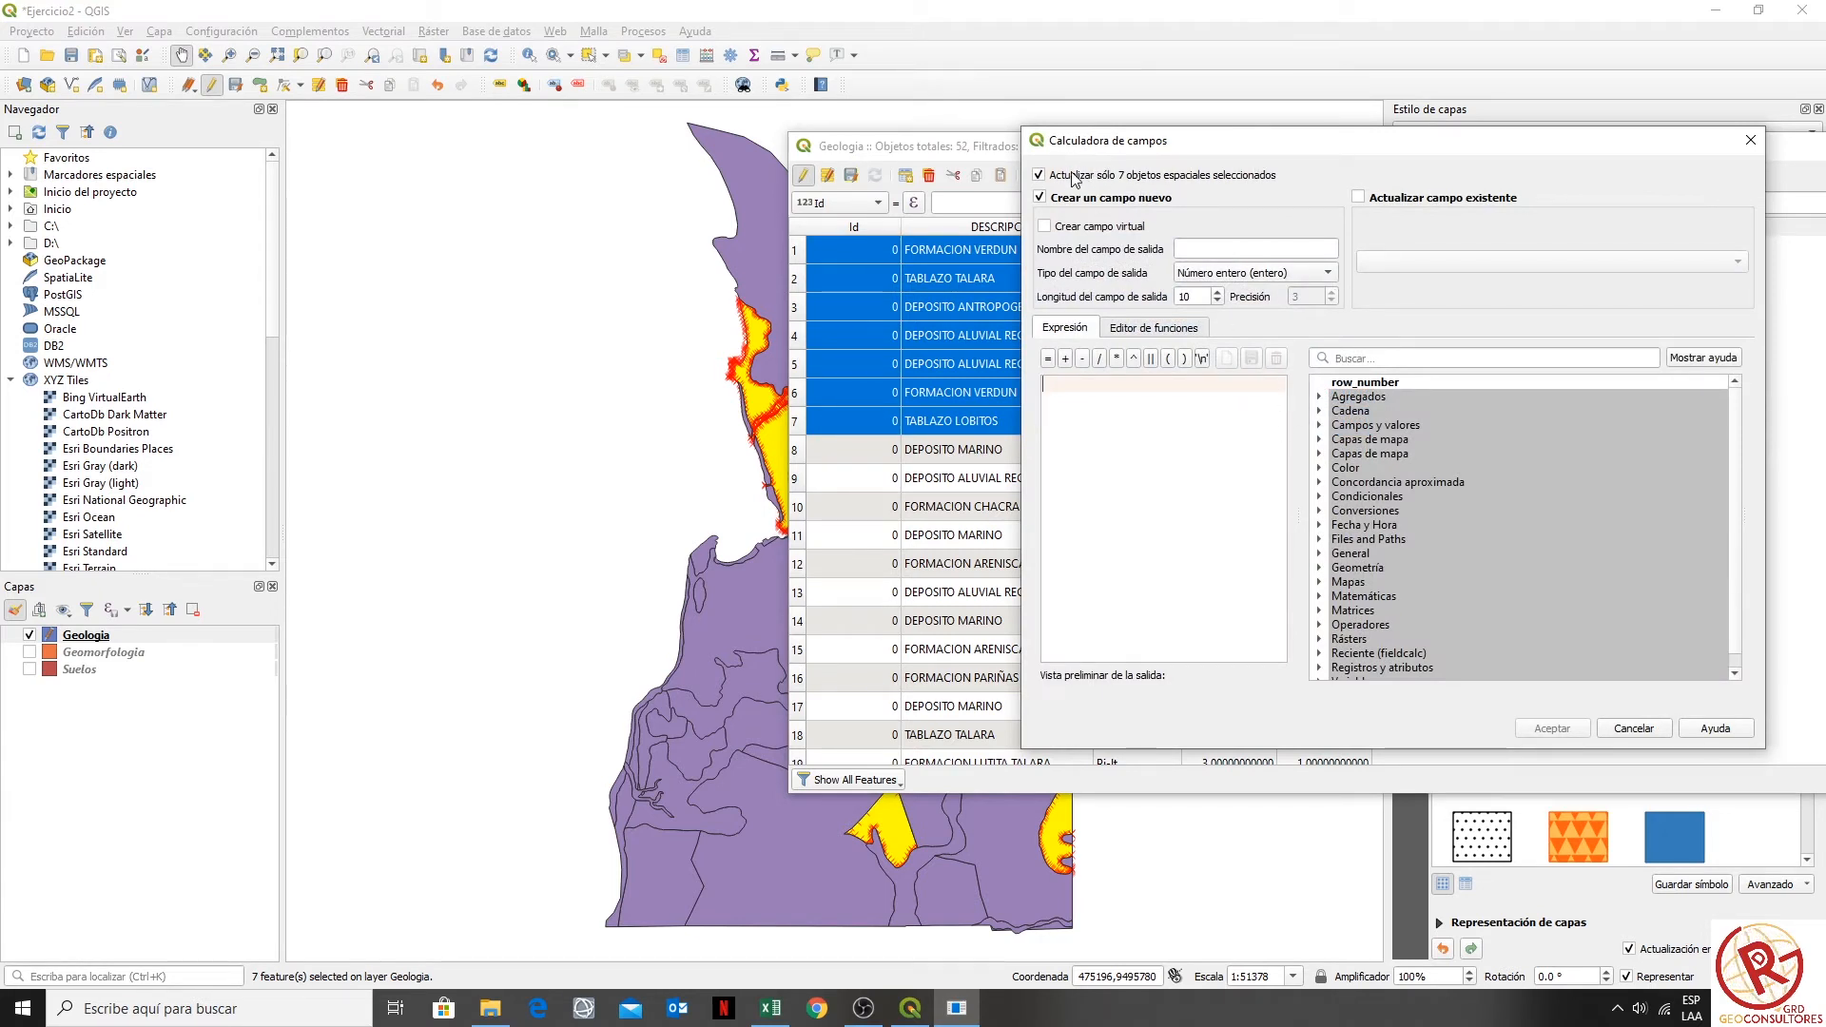
left_click(1059, 178)
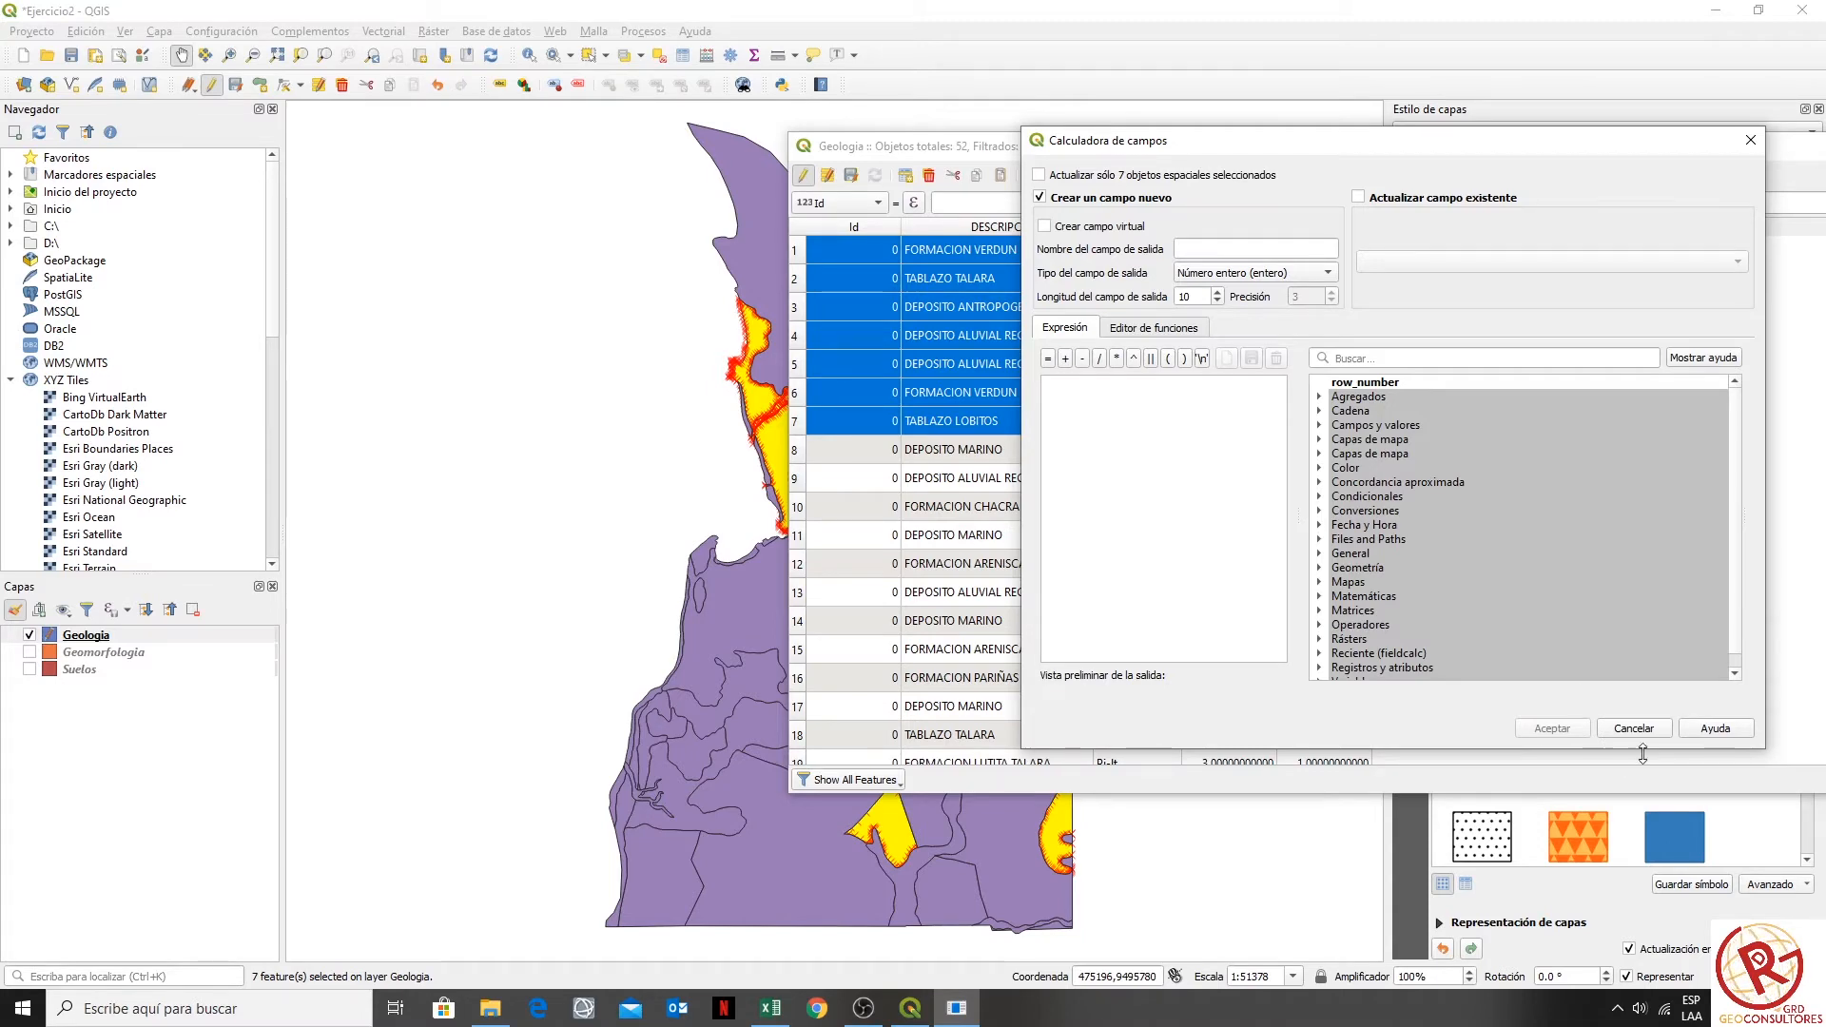
left_click(1633, 730)
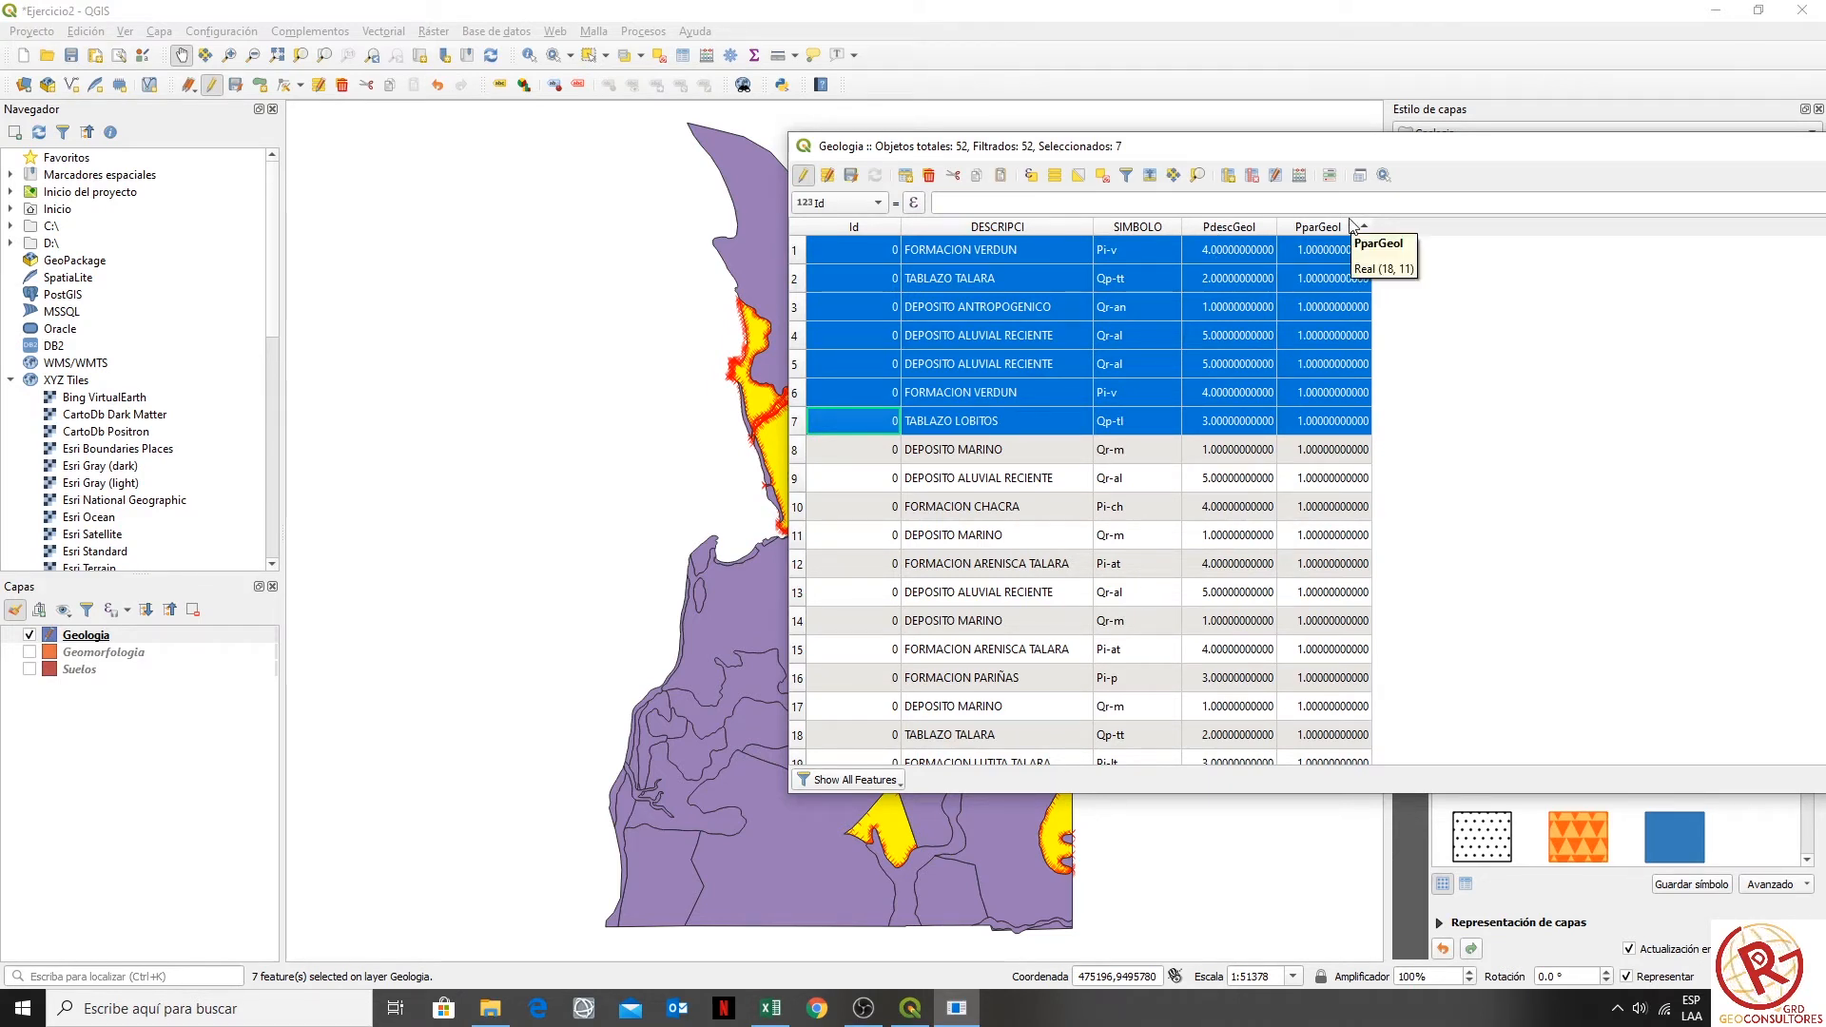
- Close the Geologia attribute table and hide the Geologia layer, leaving Suelos hidden too
left_click_drag(1507, 154, 1125, 227)
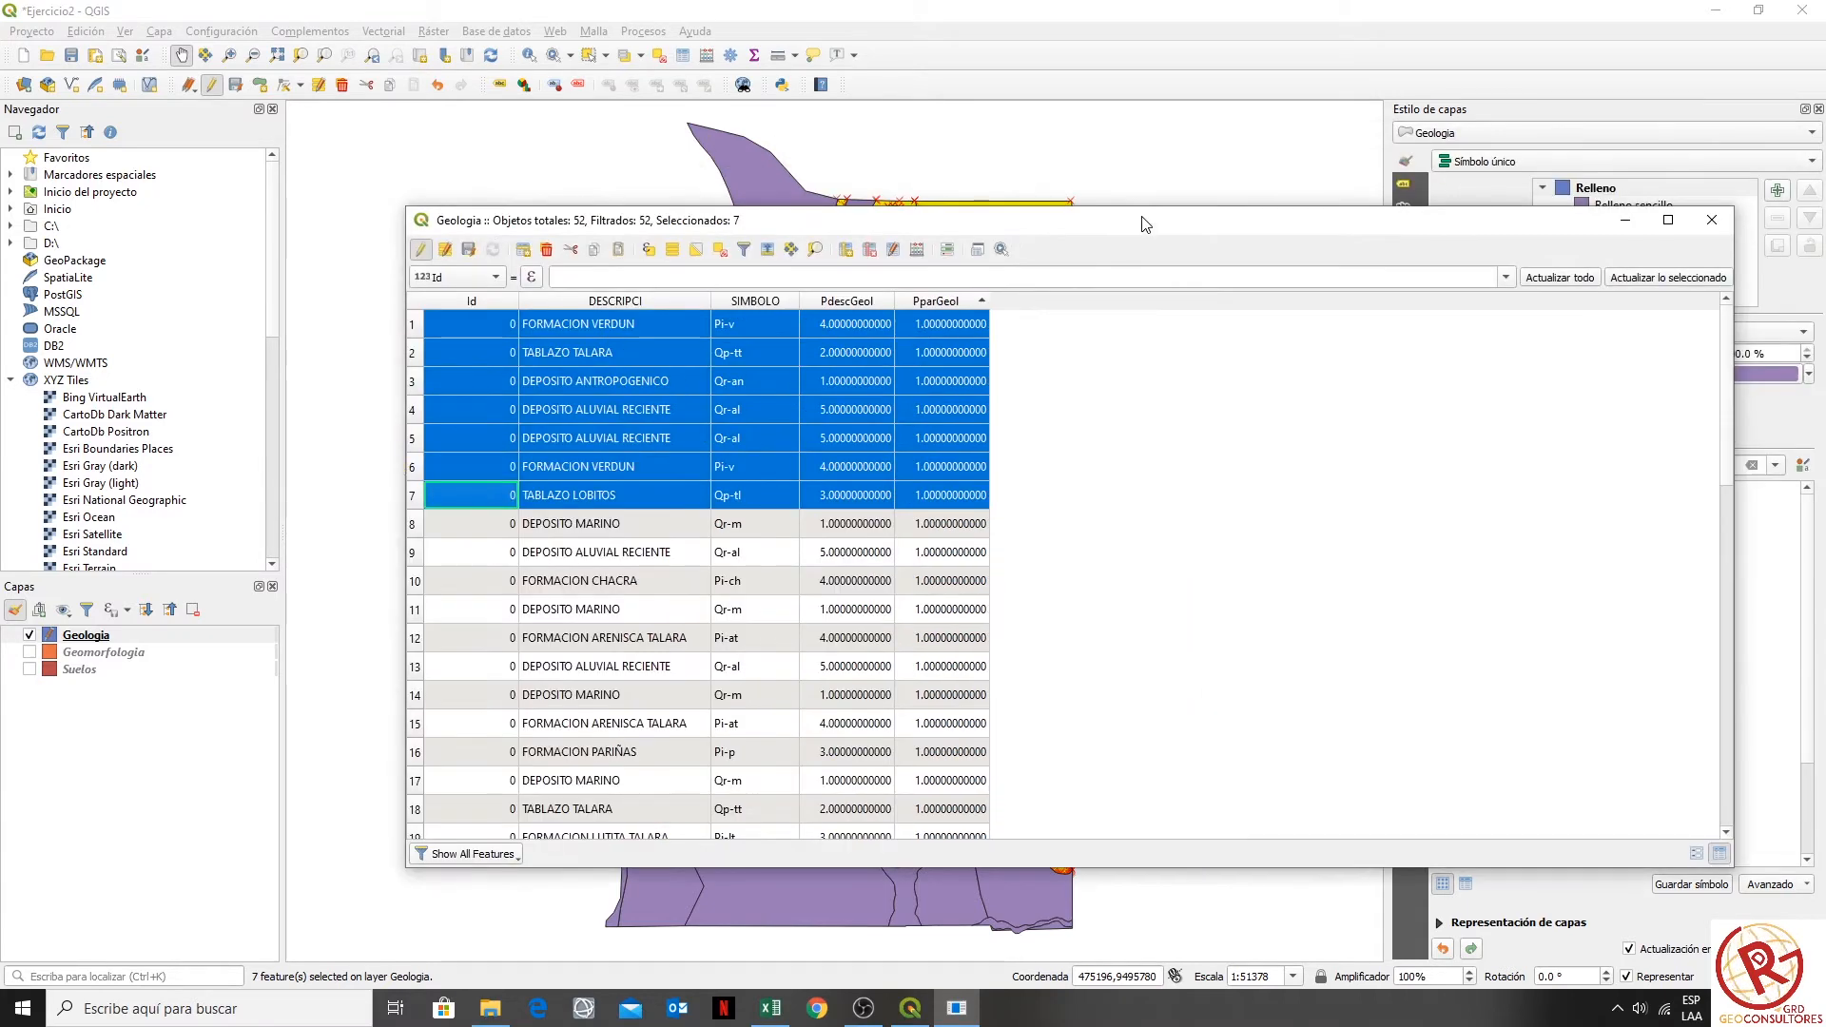
left_click(1712, 220)
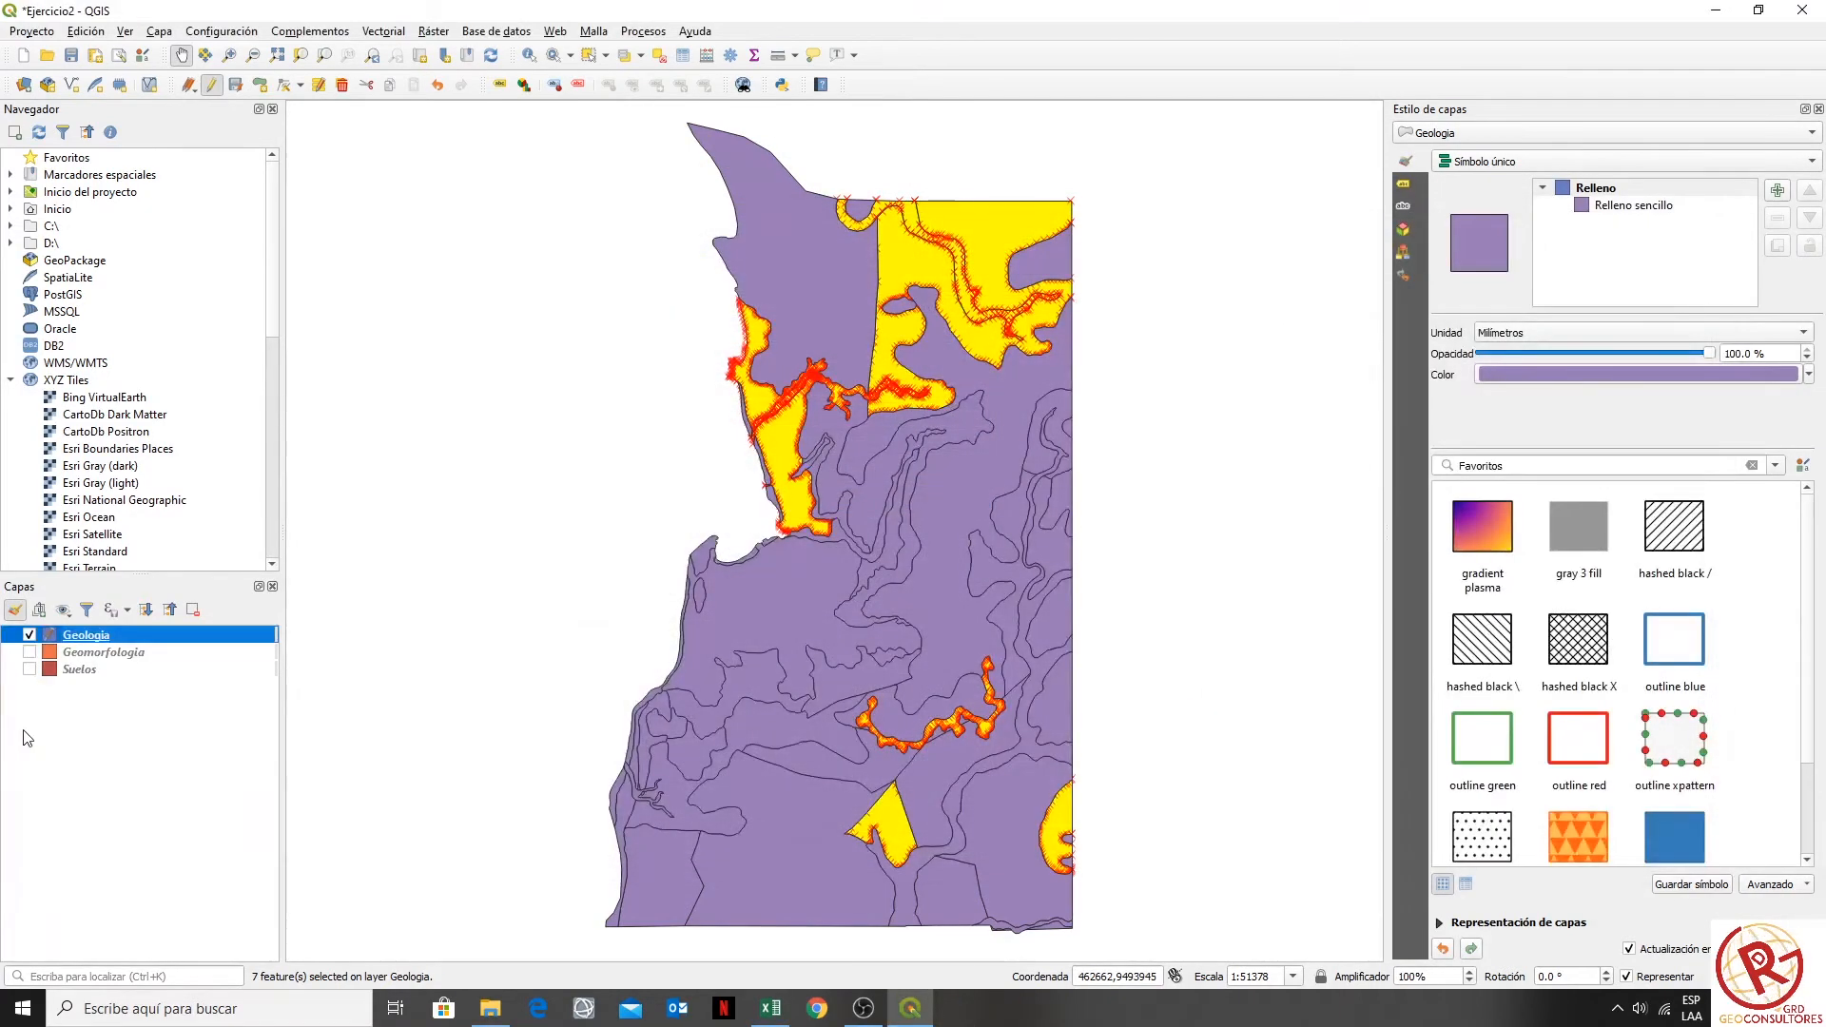
left_click(30, 635)
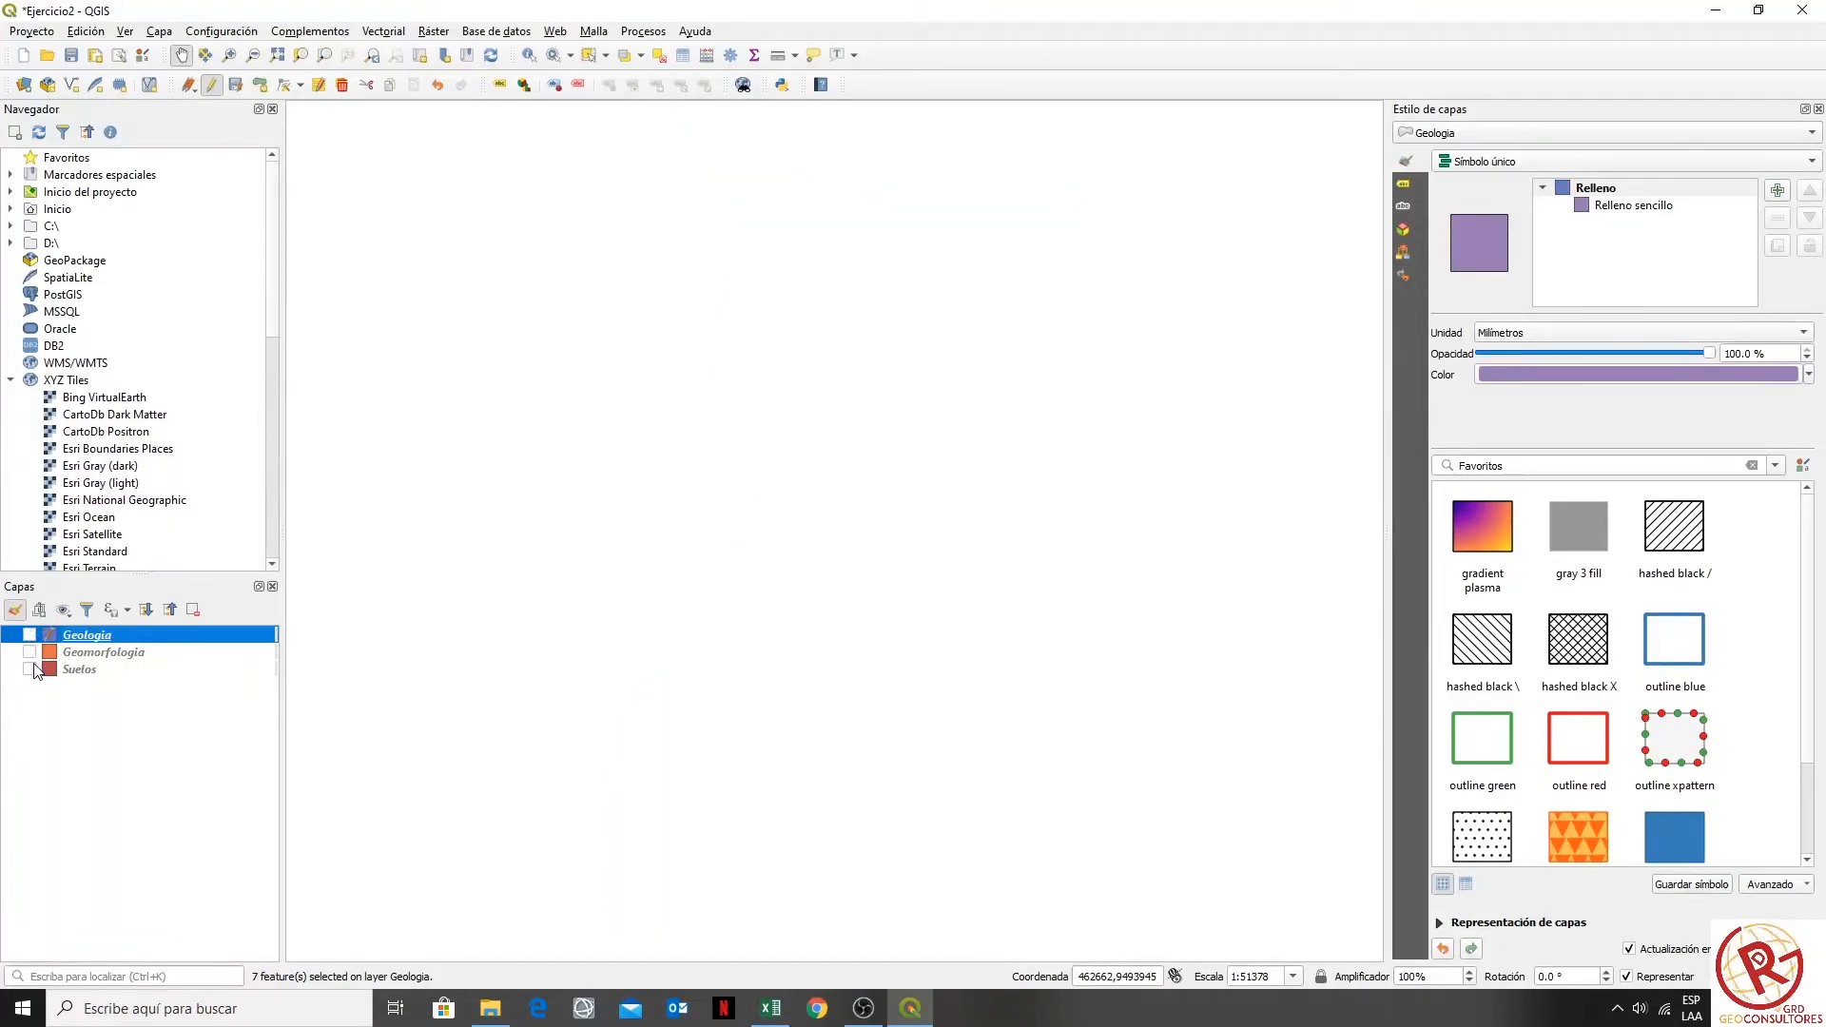
left_click(31, 635)
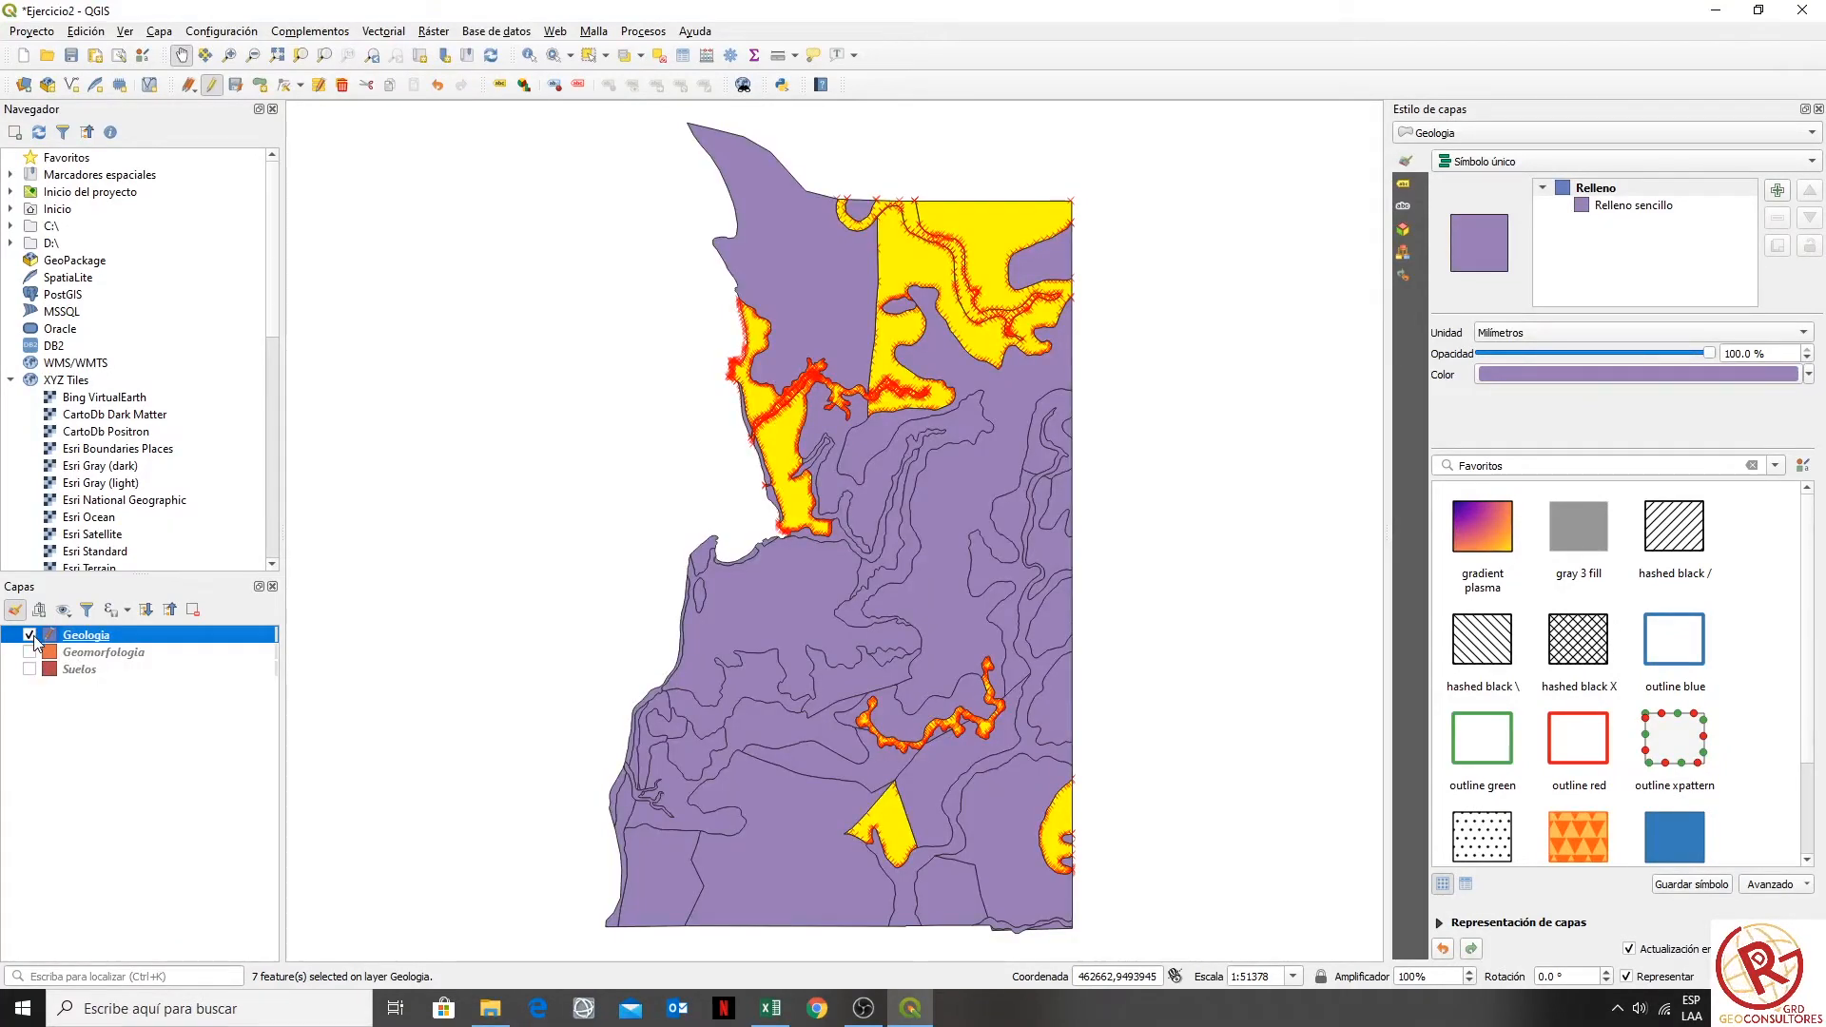
left_click(30, 634)
left_click(30, 670)
left_click(30, 669)
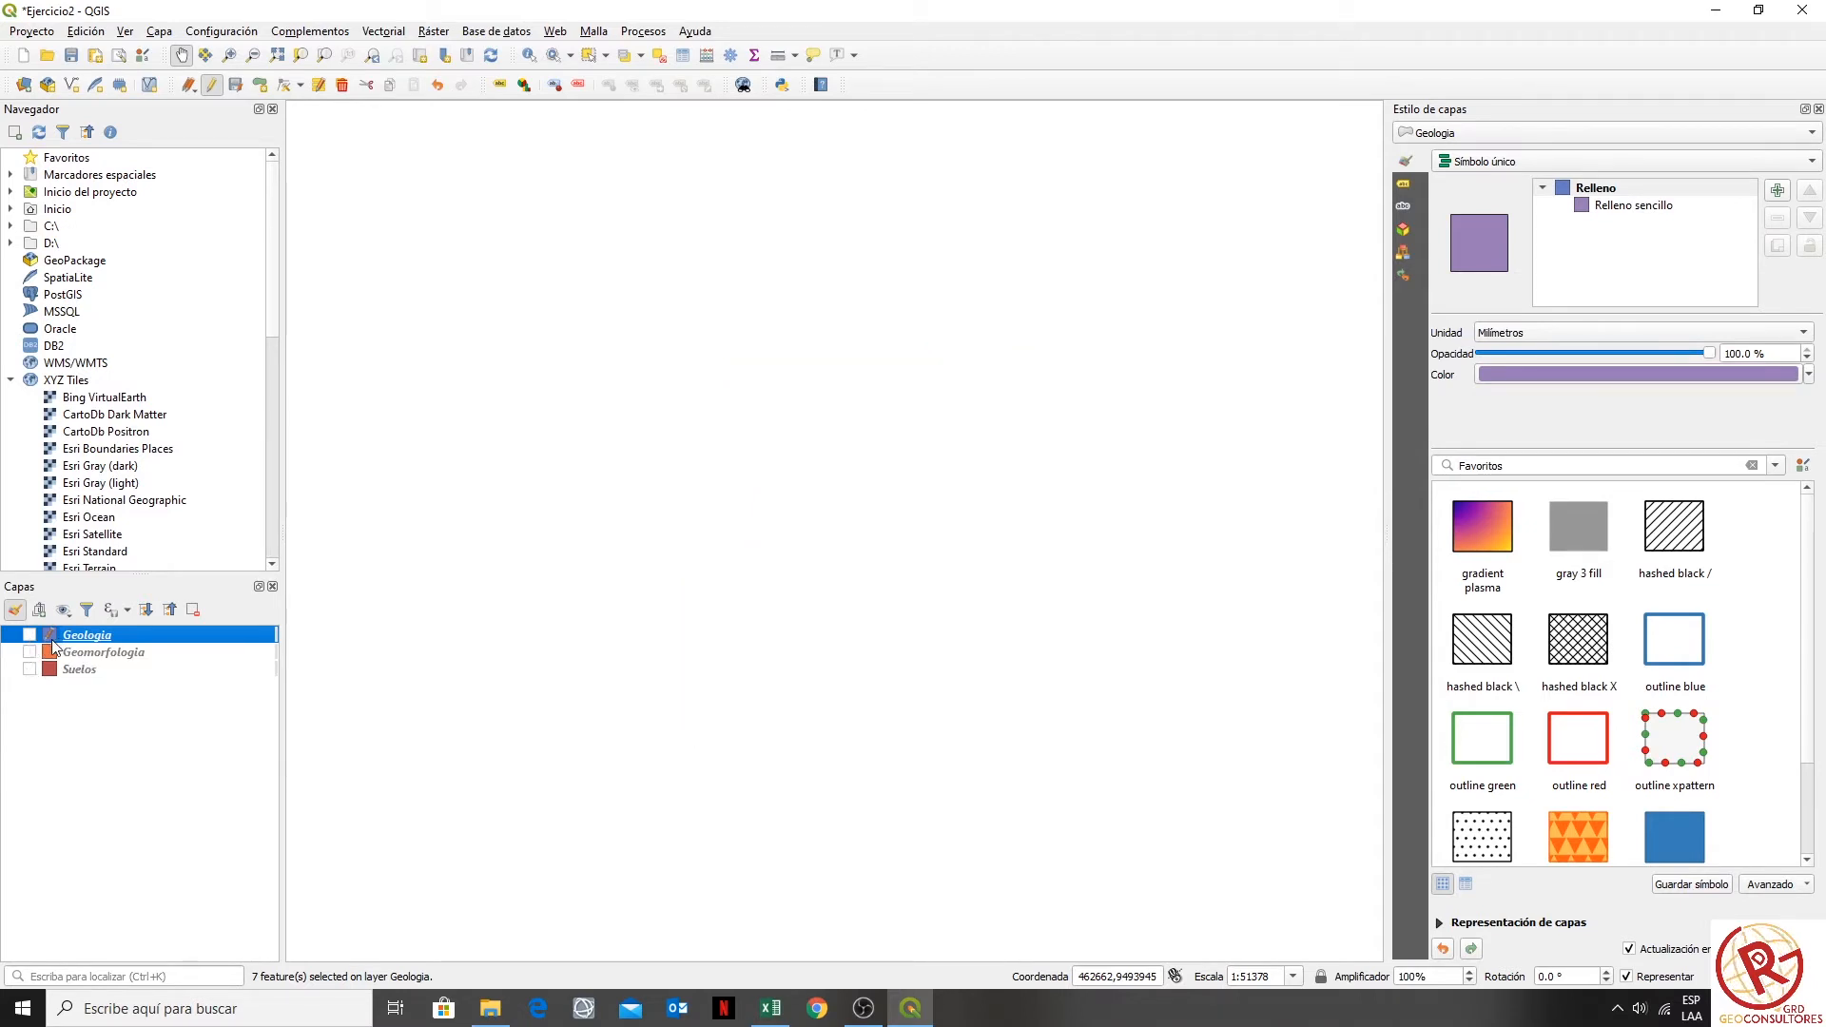
- Reopen the Geologia attribute table, end the editing session saving the layer's changes, and close the table
right_click(53, 630)
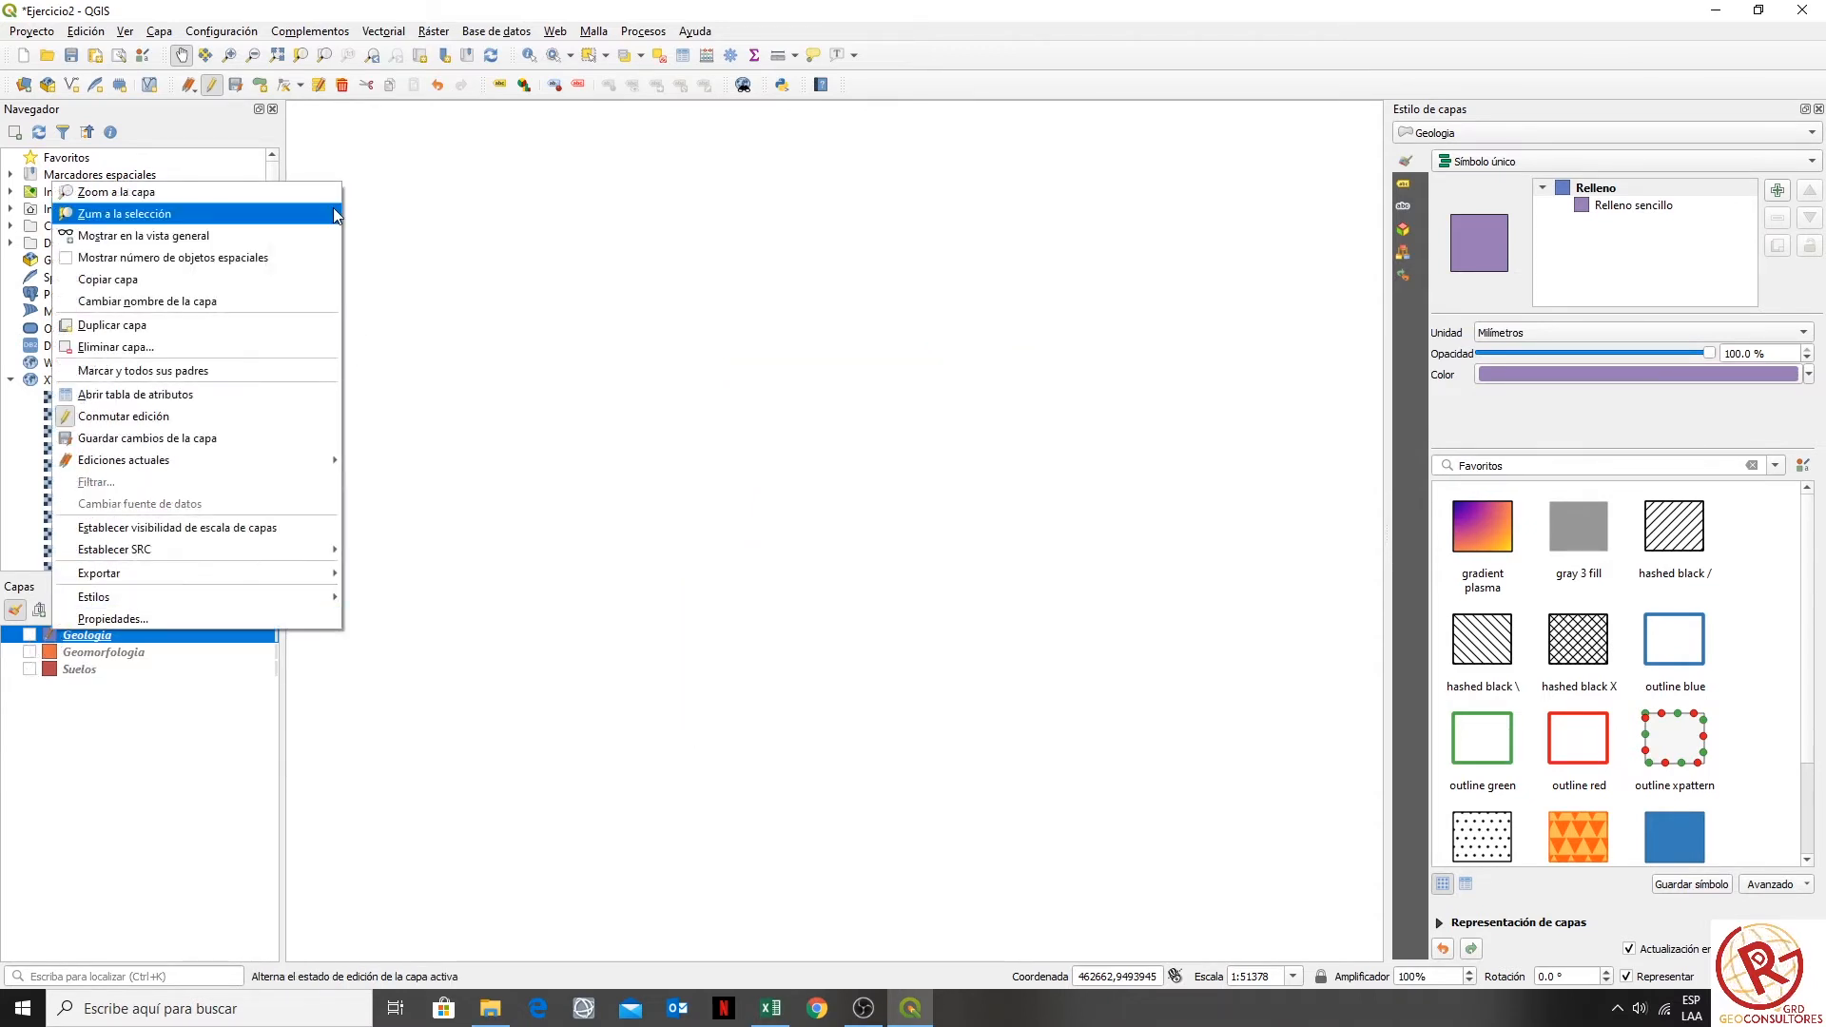
left_click(247, 395)
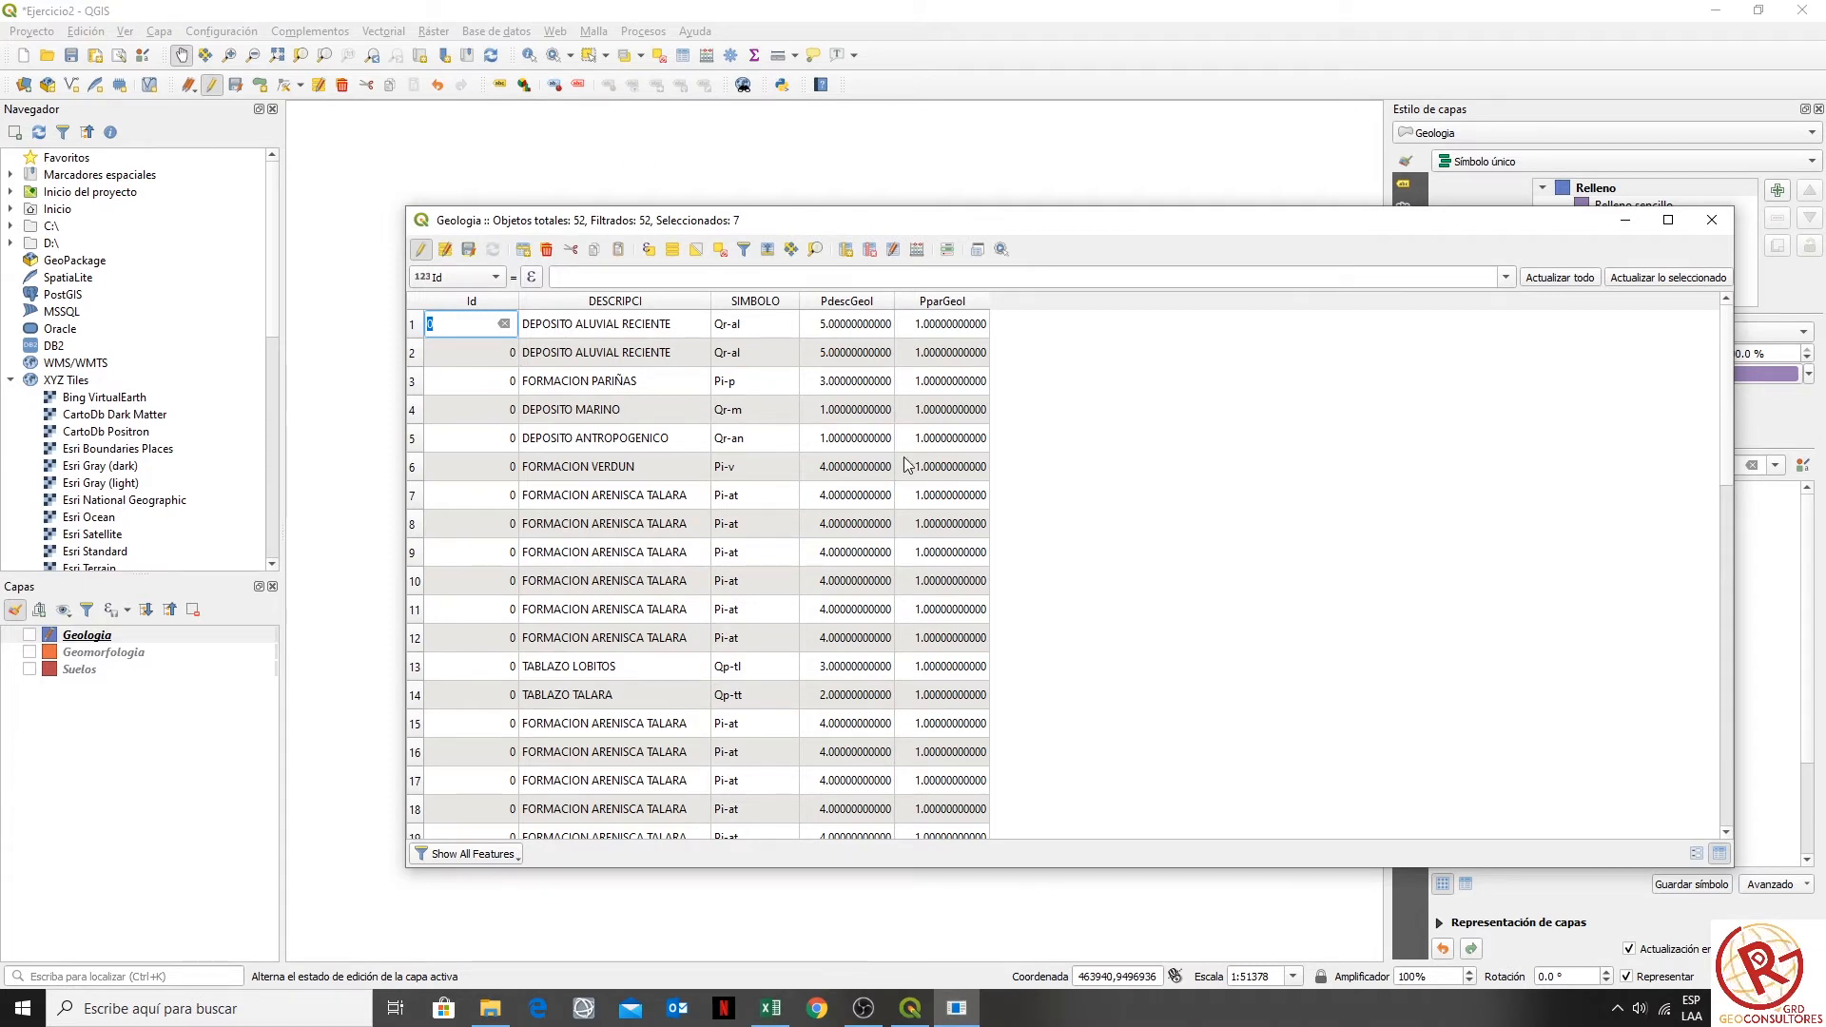
left_click(770, 276)
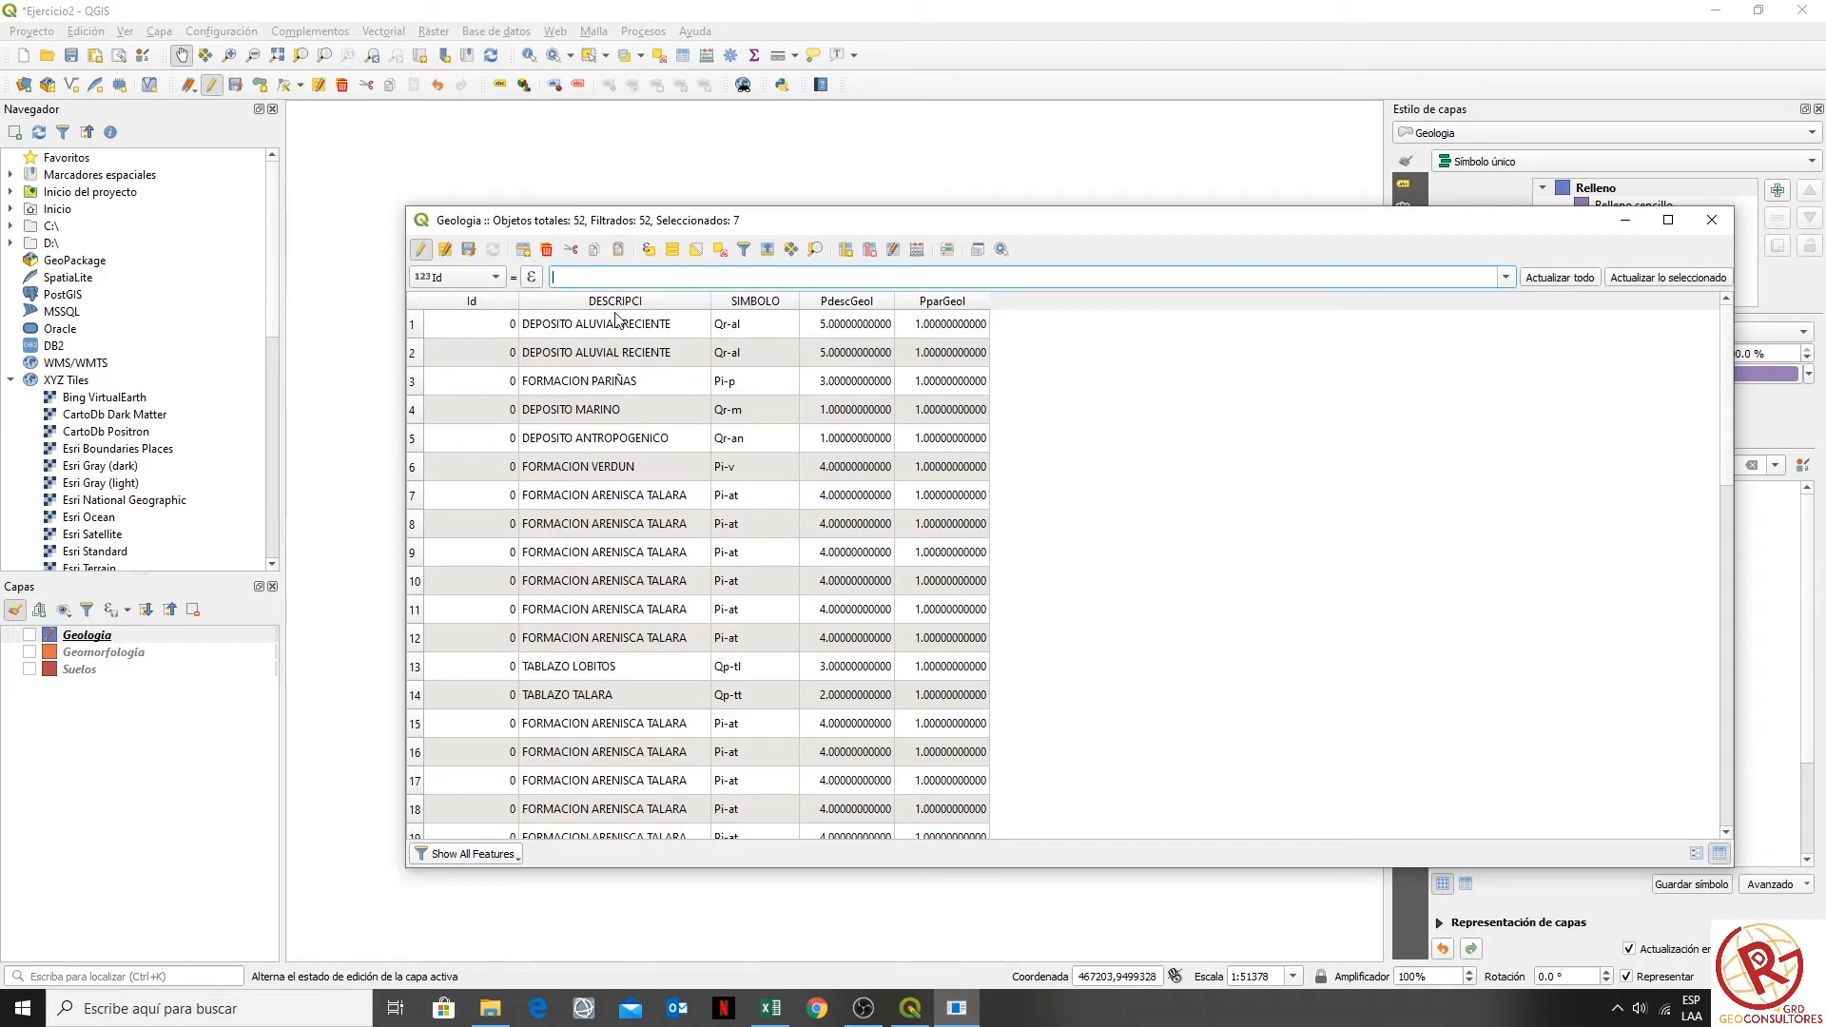
left_click(421, 253)
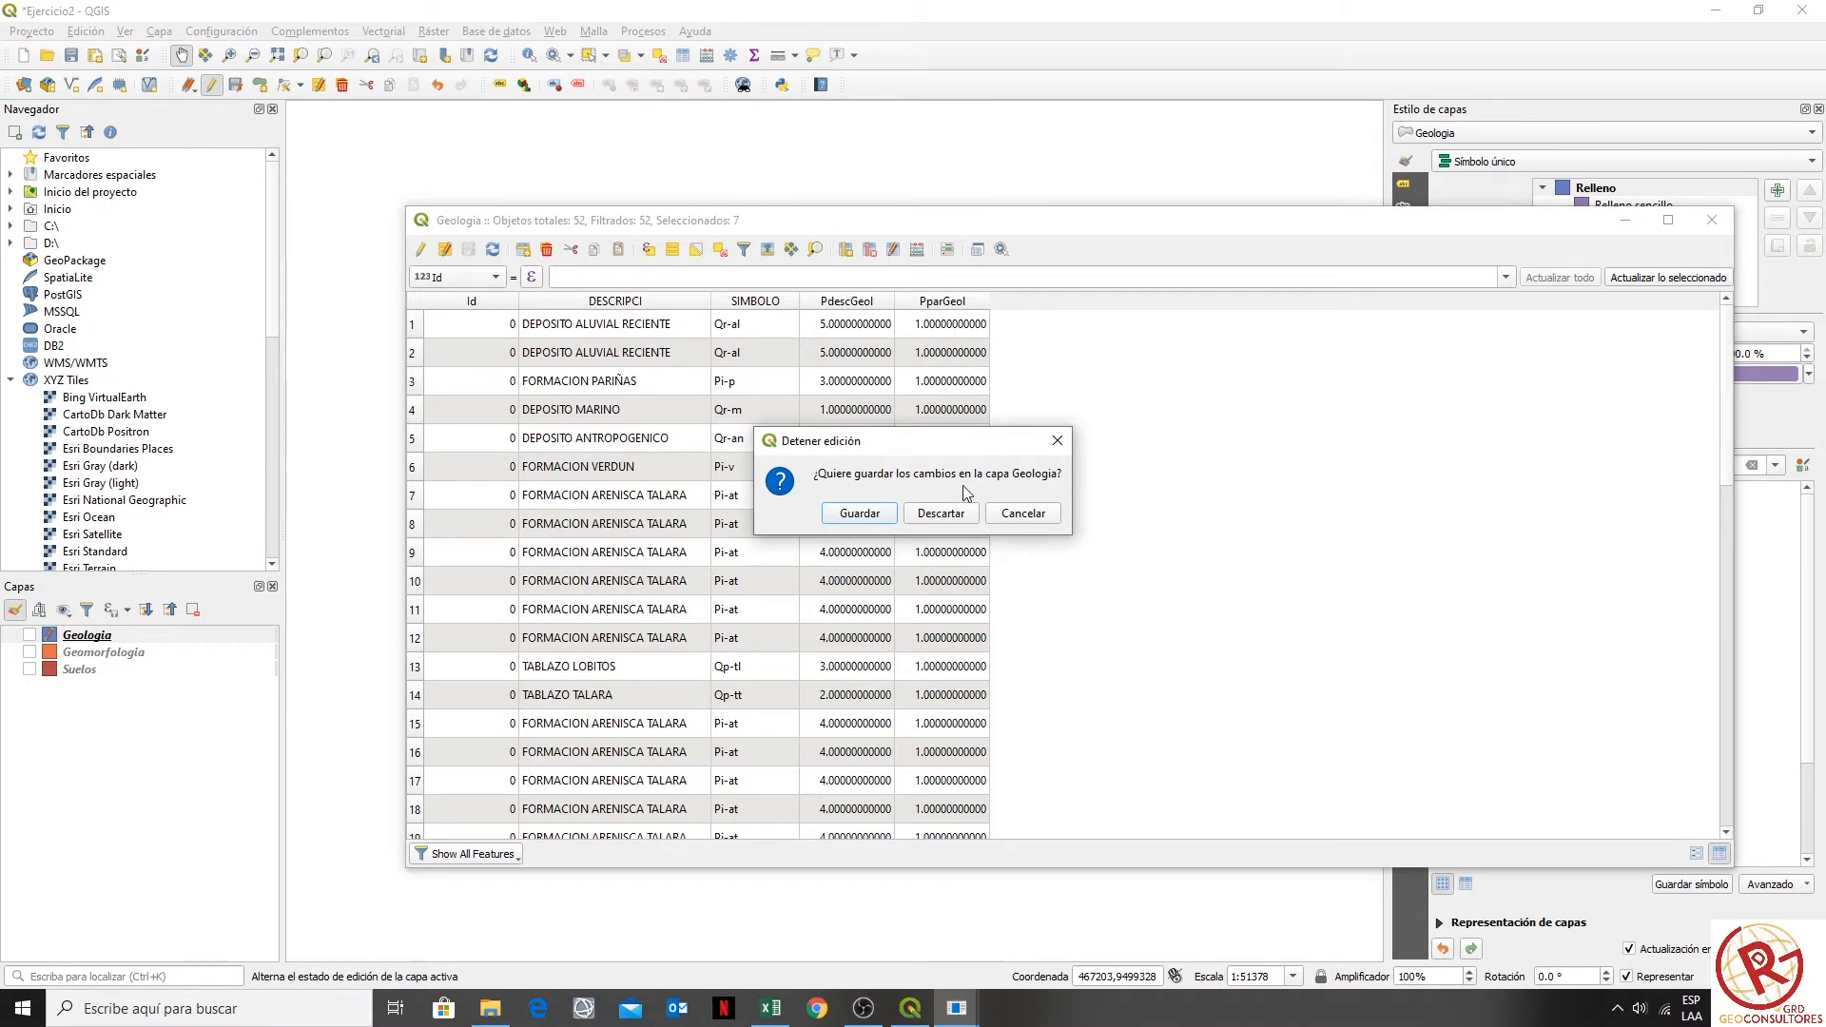
left_click(859, 518)
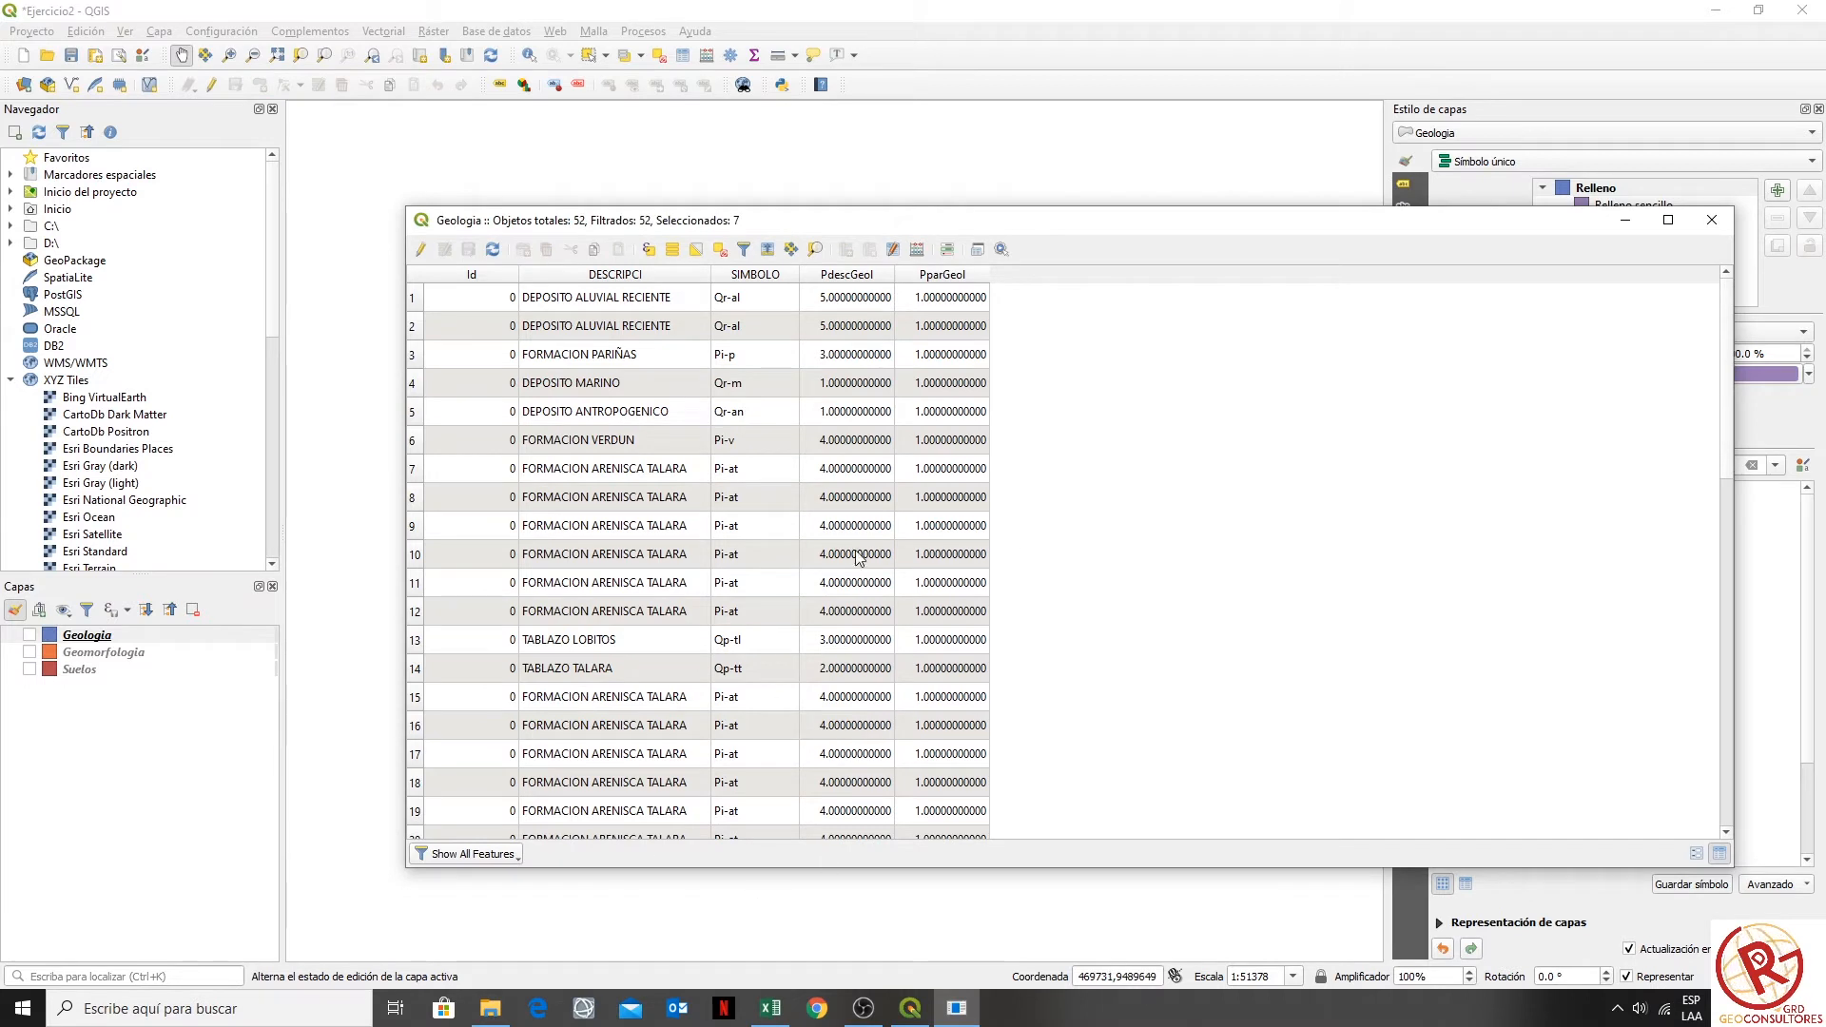
left_click(915, 357)
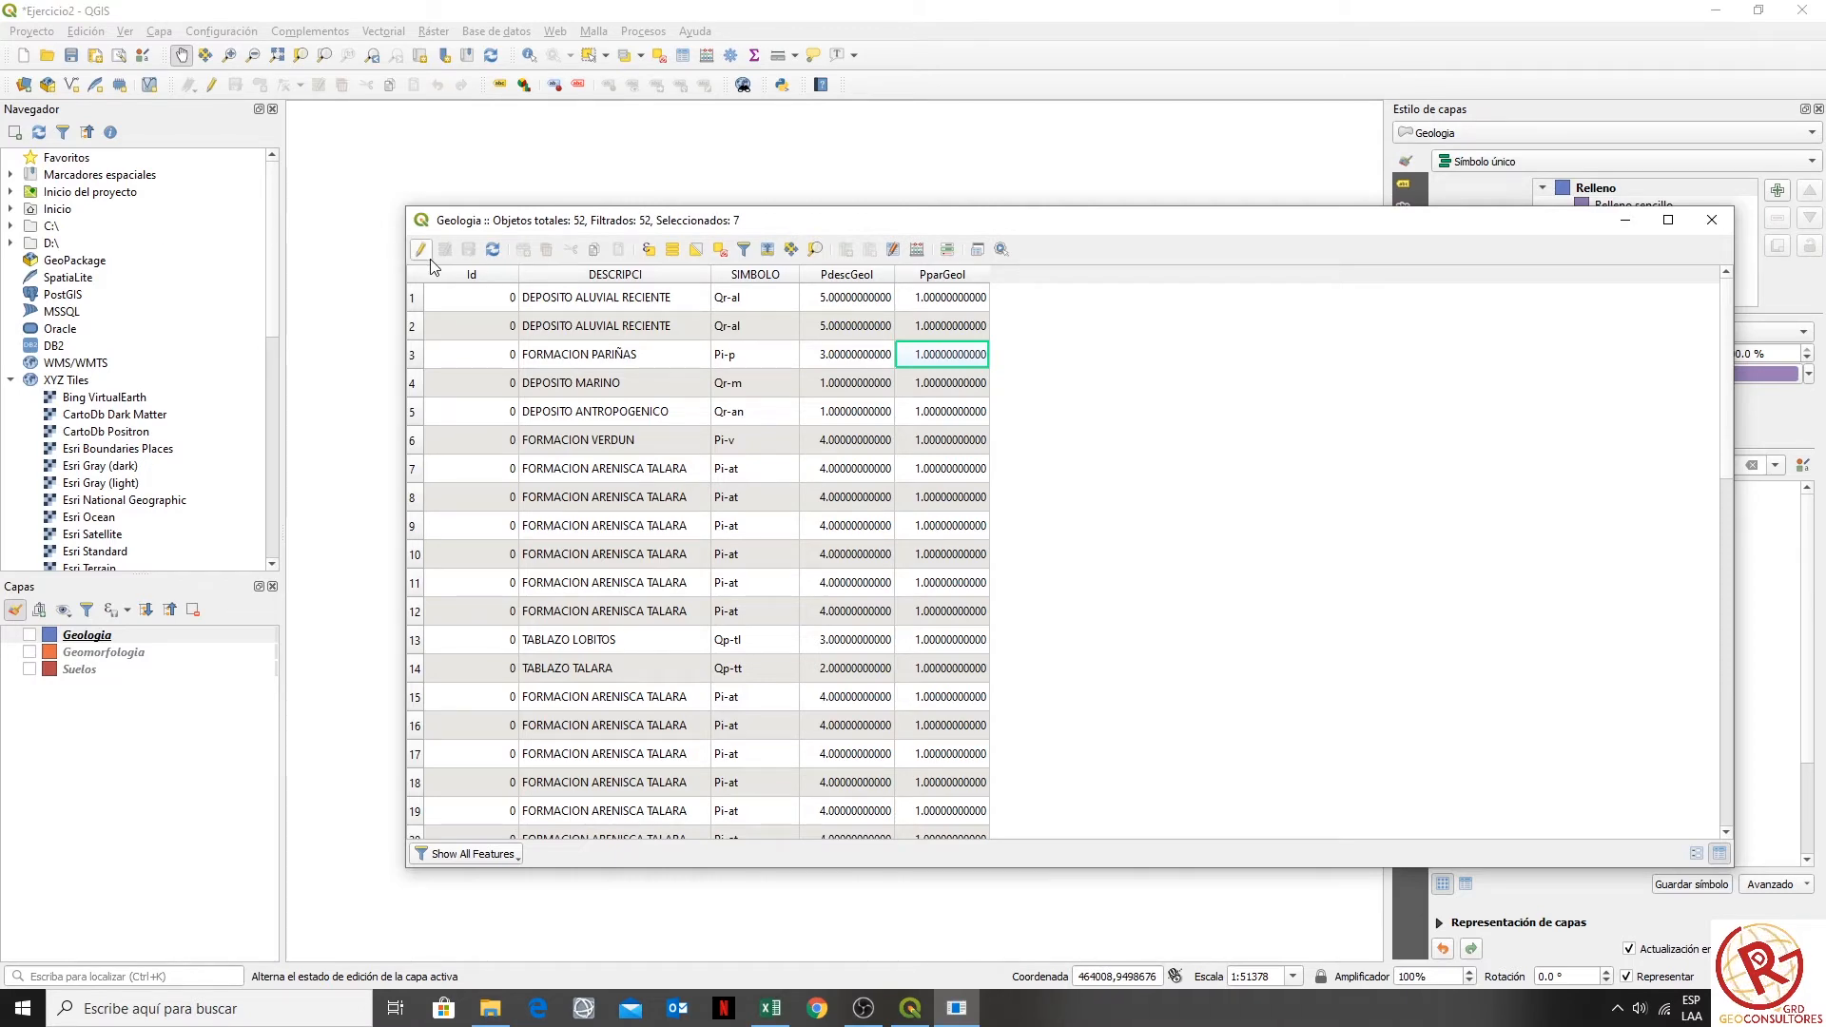
left_click(1712, 220)
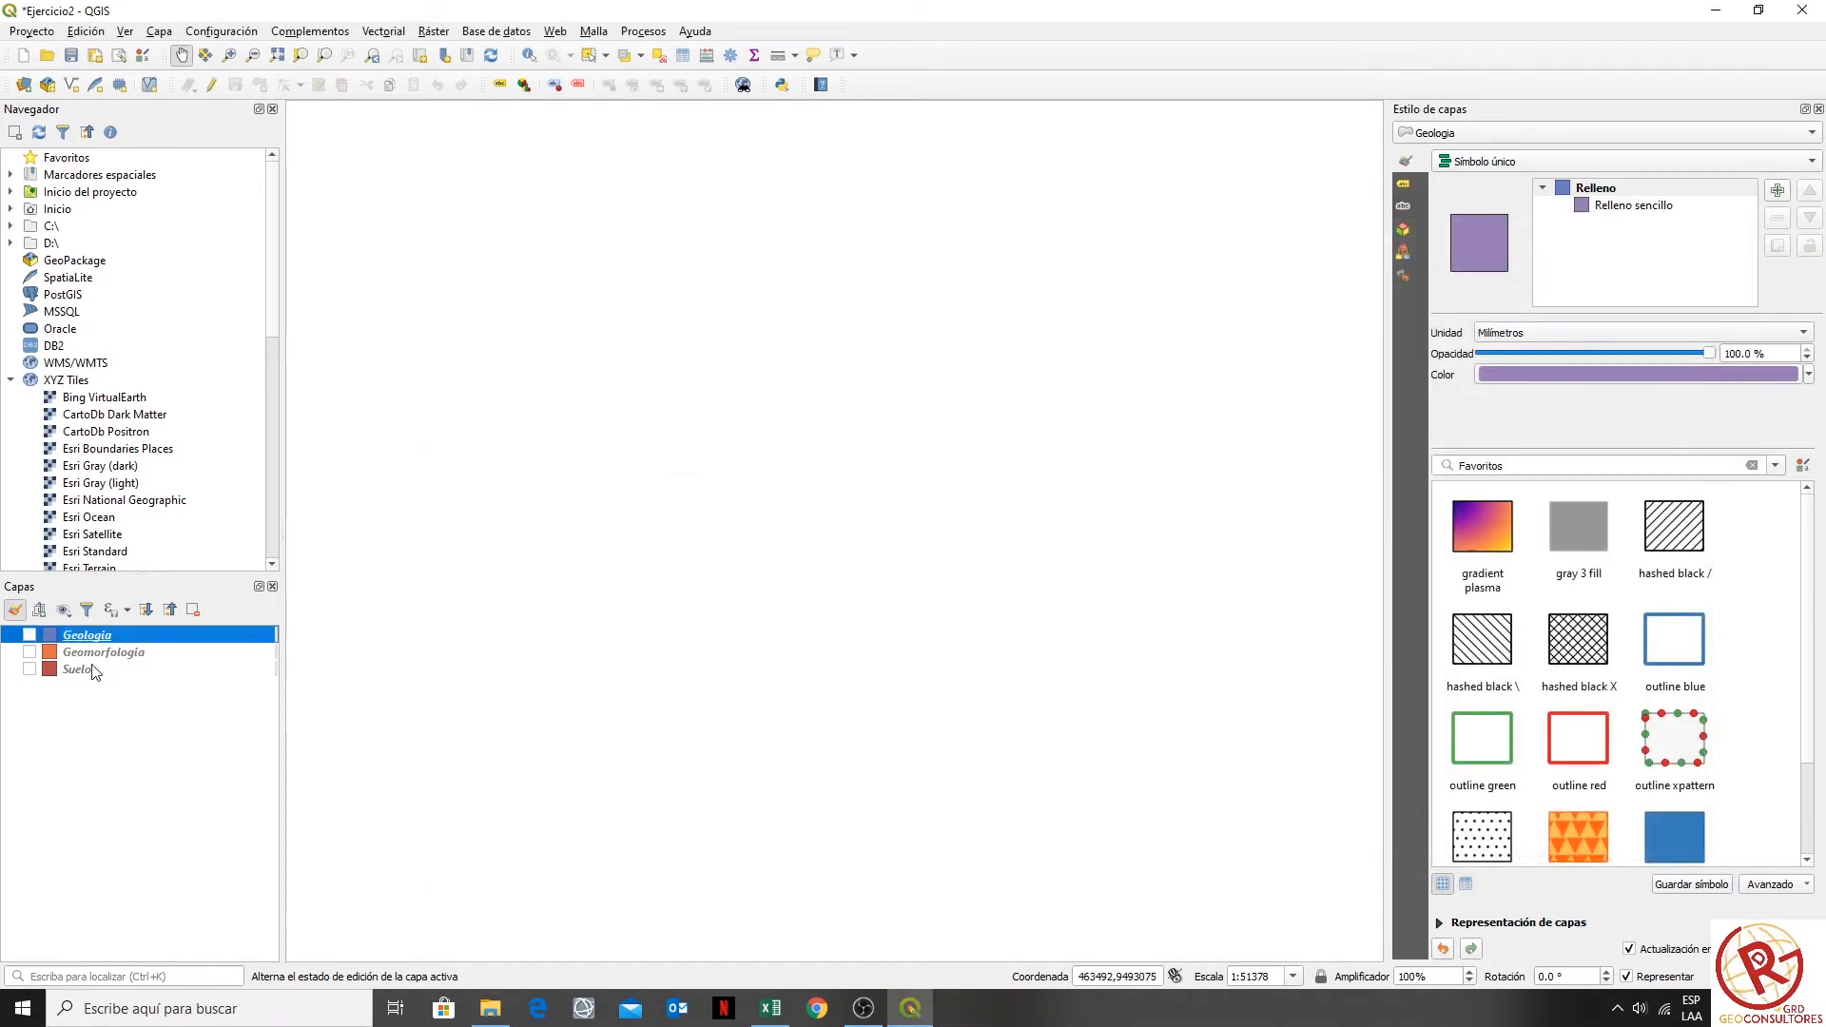
- Open the attribute table of the Suelos layer and review its PdescSuel and PparSuel weight fields
left_click(30, 670)
left_click(30, 669)
right_click(69, 670)
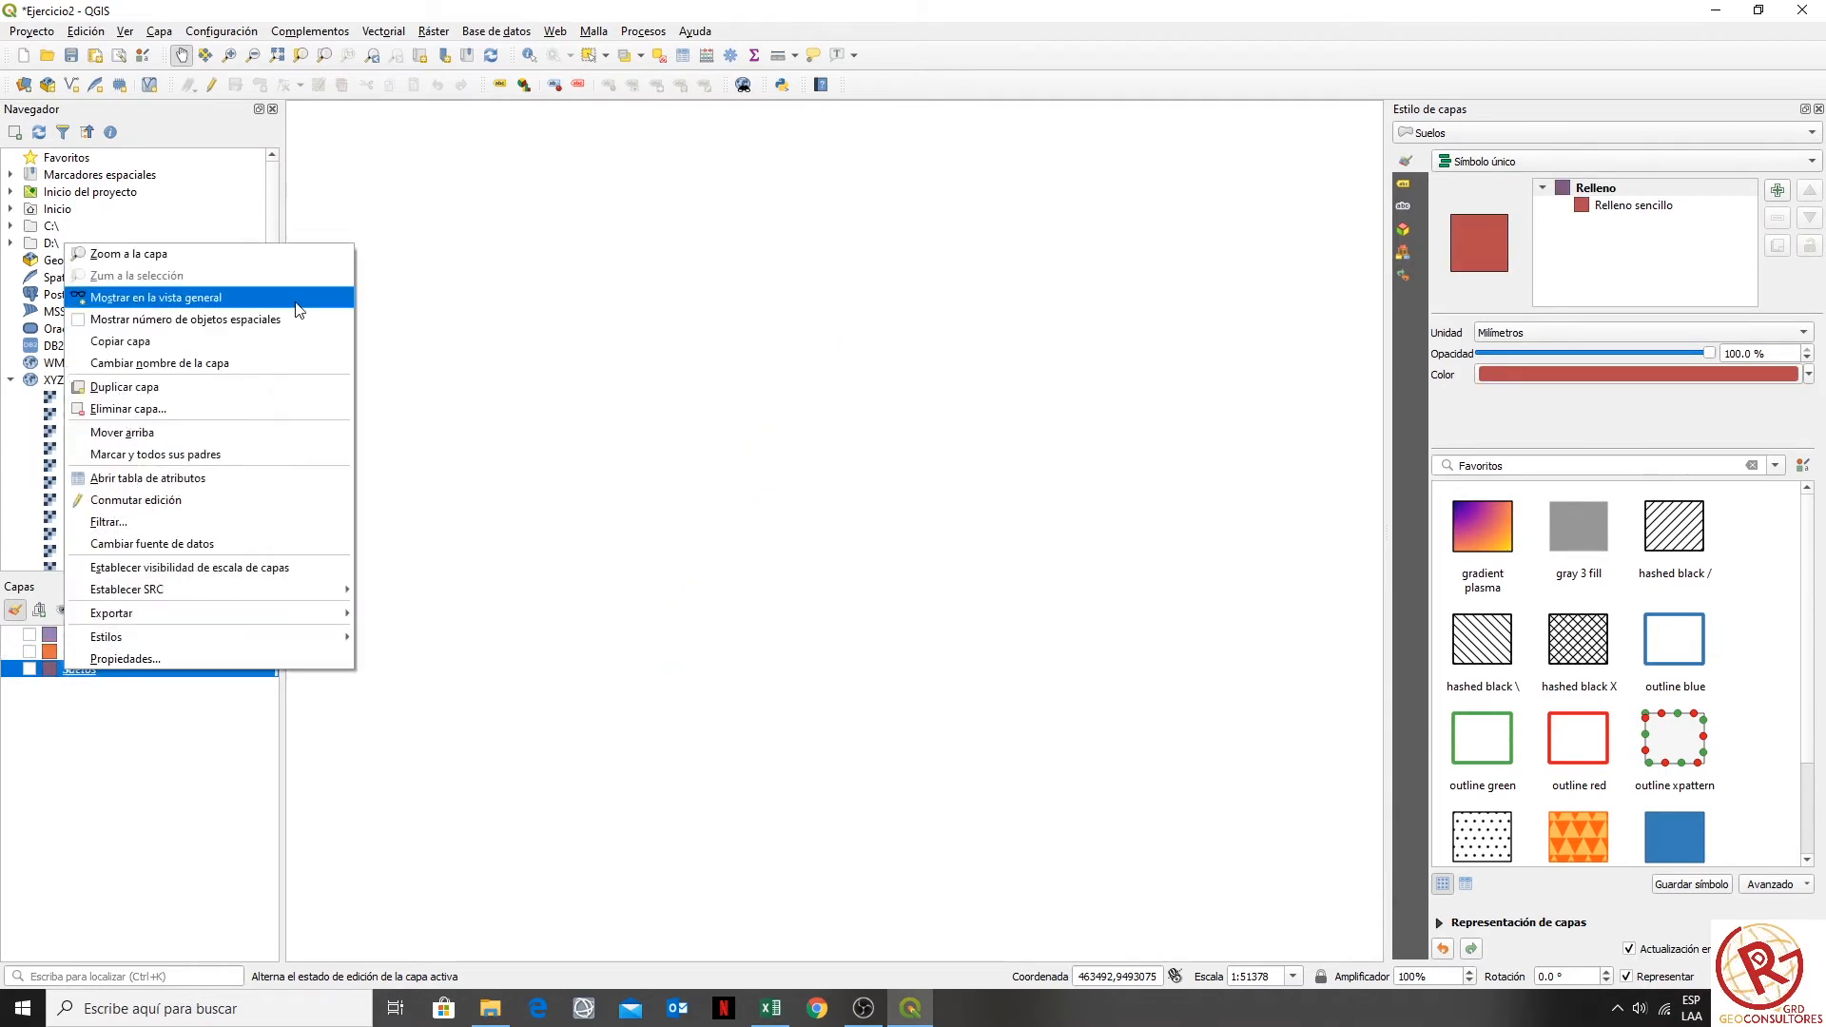
left_click(234, 476)
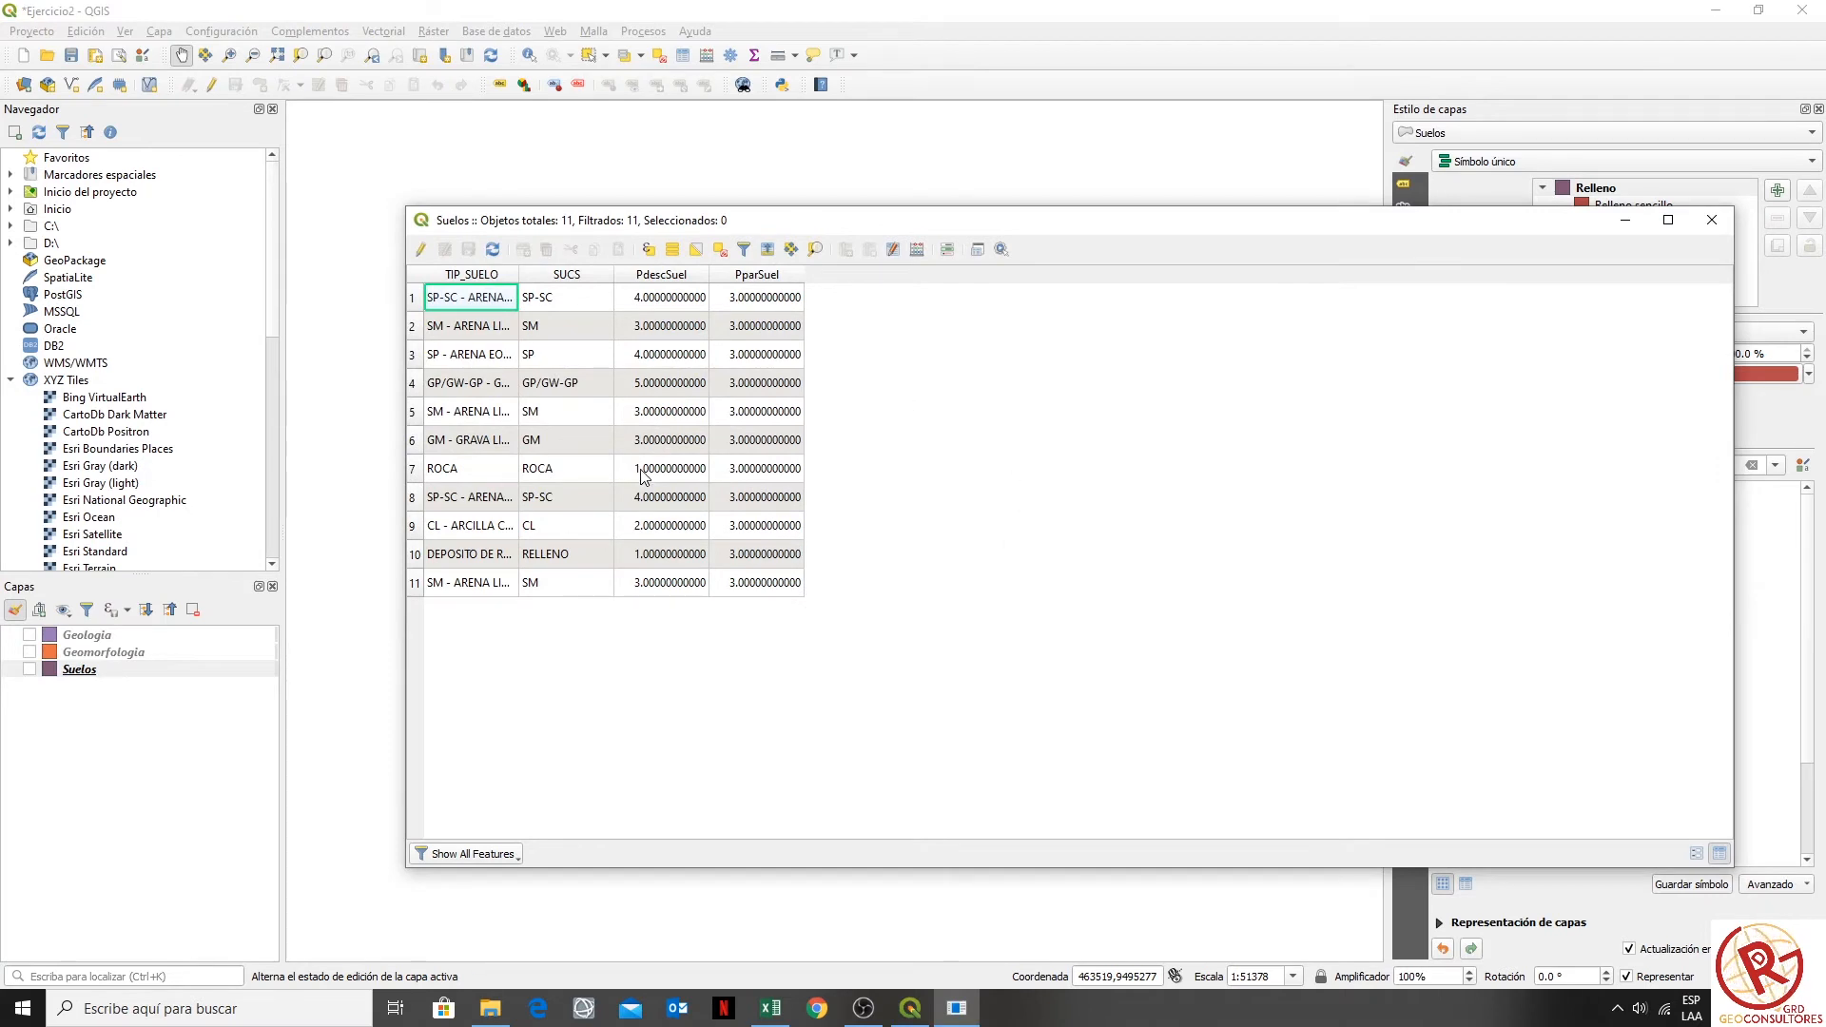
left_click_drag(709, 275, 717, 275)
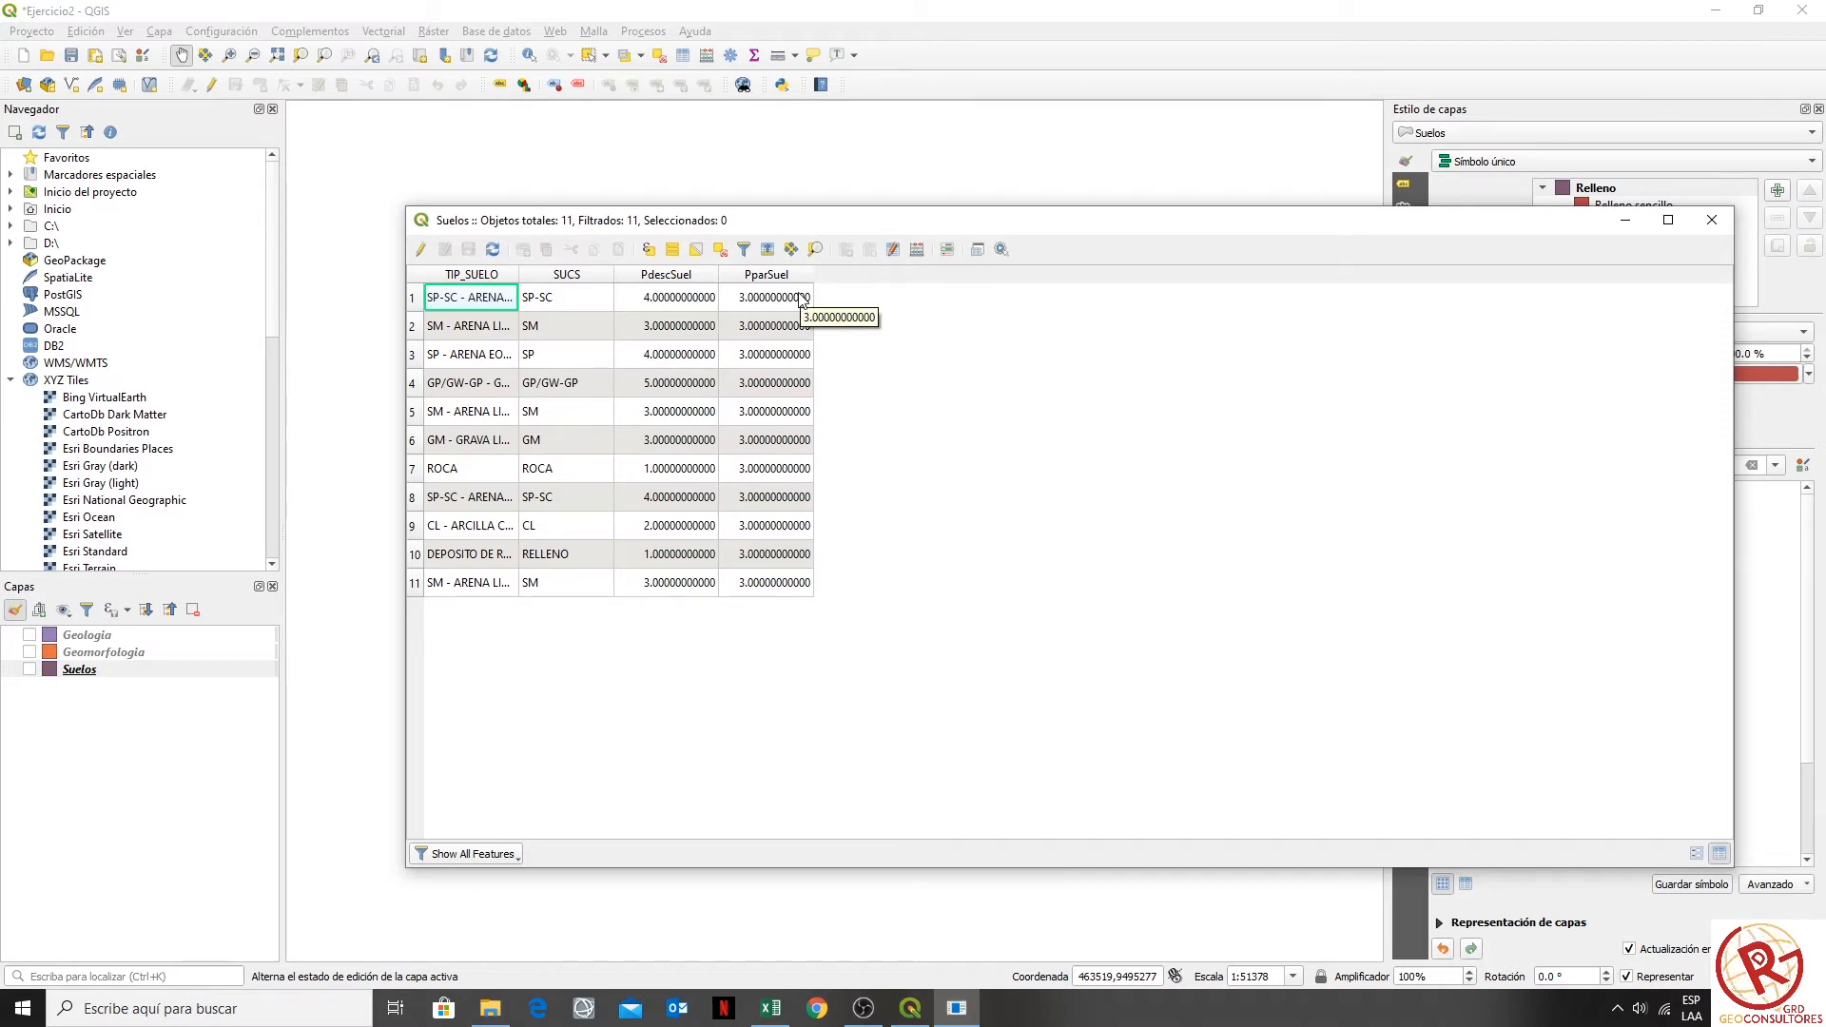
- Switch to the Caso Practico 2 workbook in Excel and review the Suelos parameter weight and its descriptor weights
left_click(869, 959)
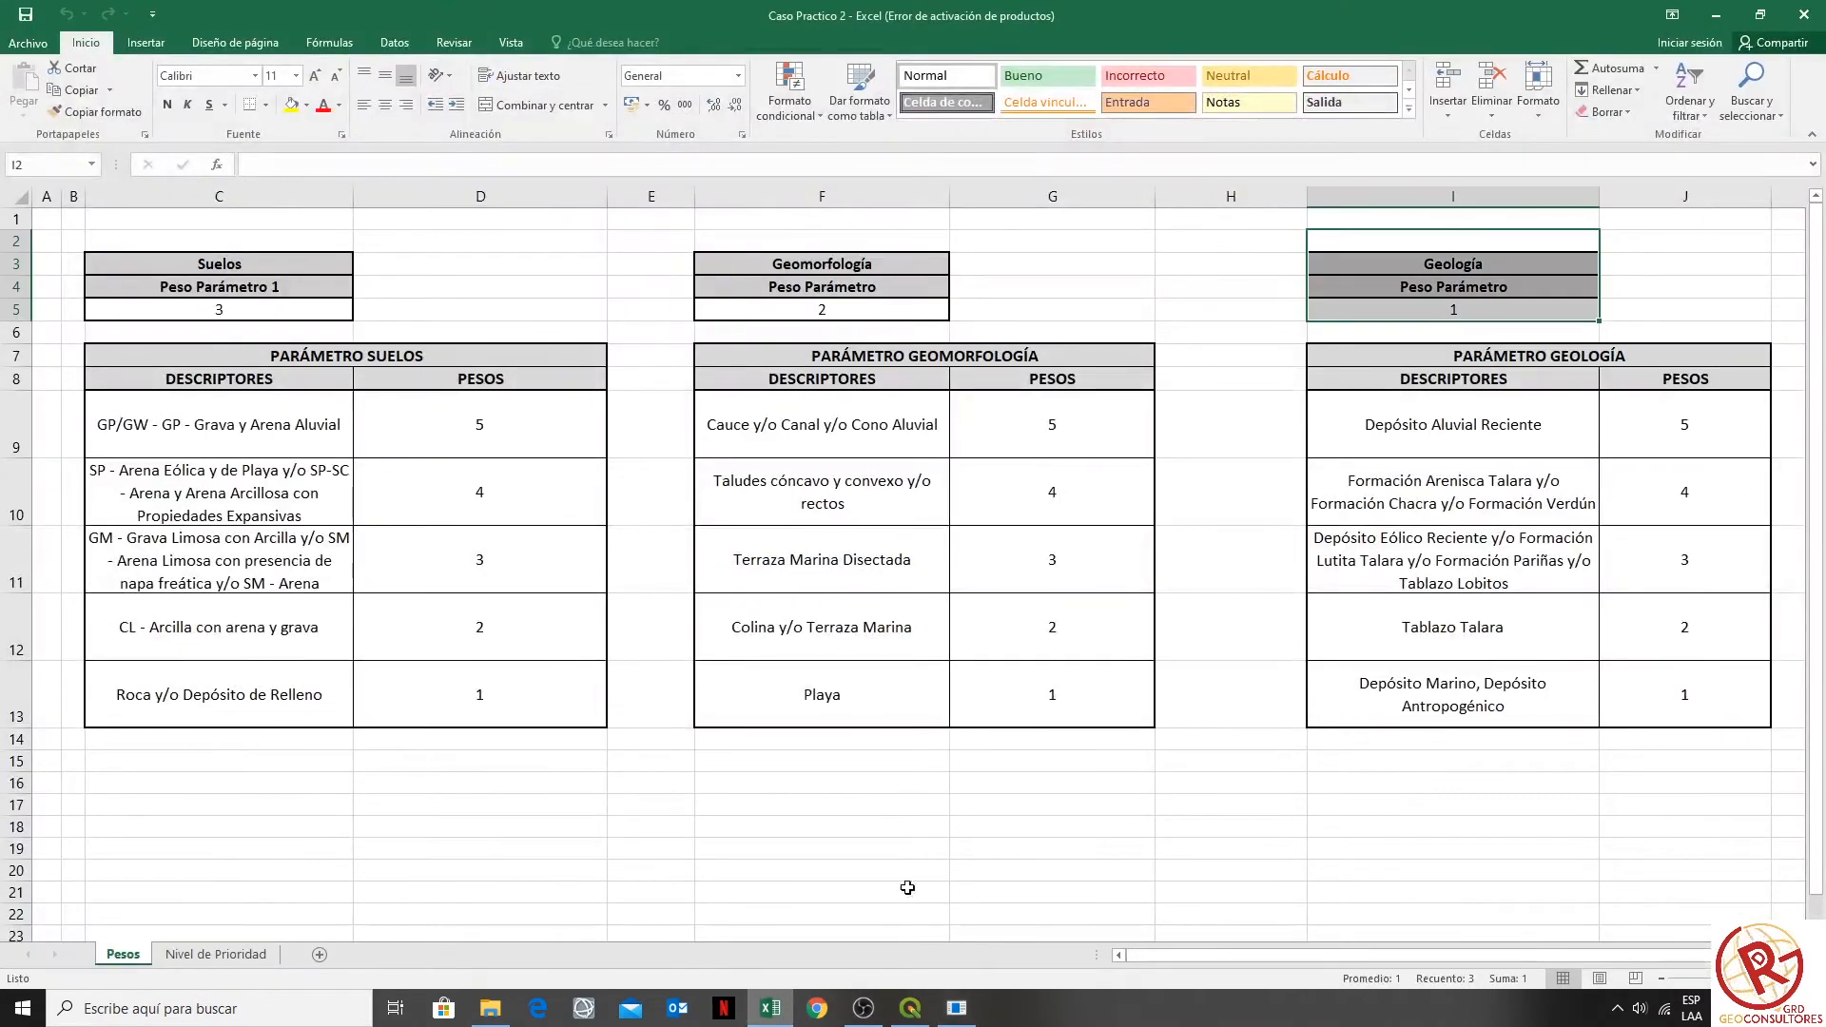
left_click(818, 847)
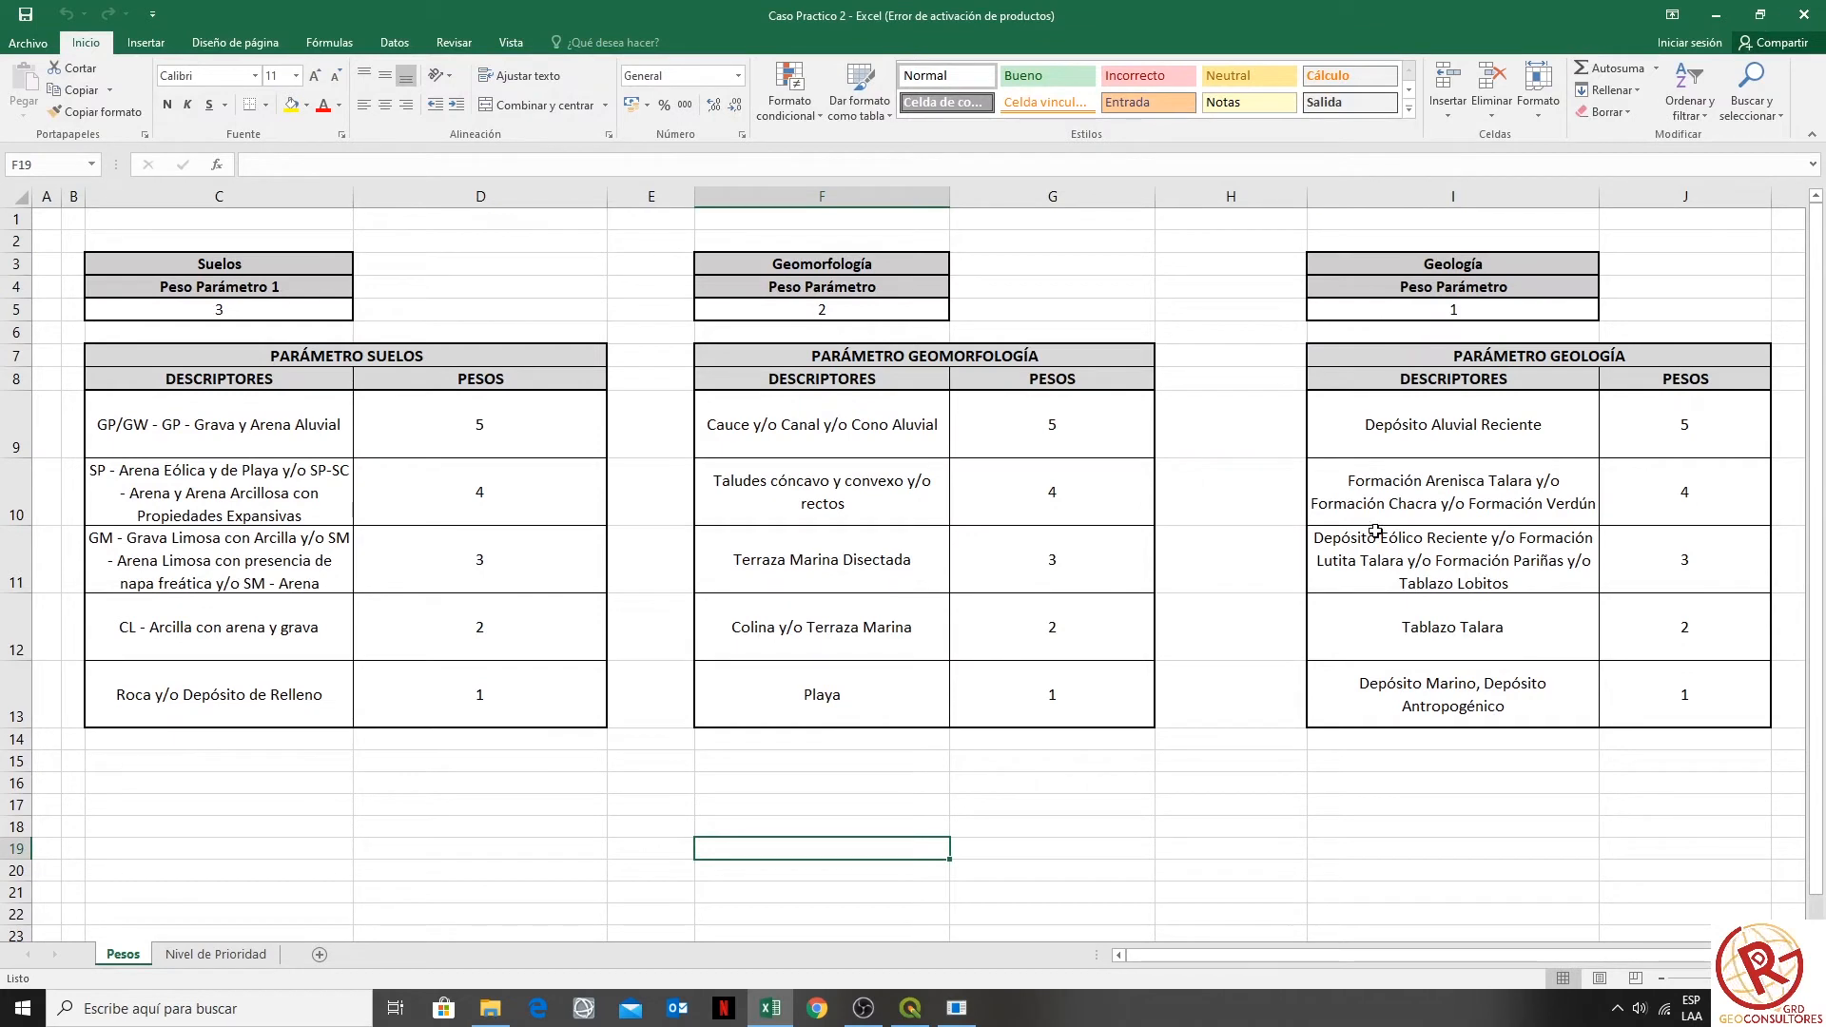
left_click(234, 307)
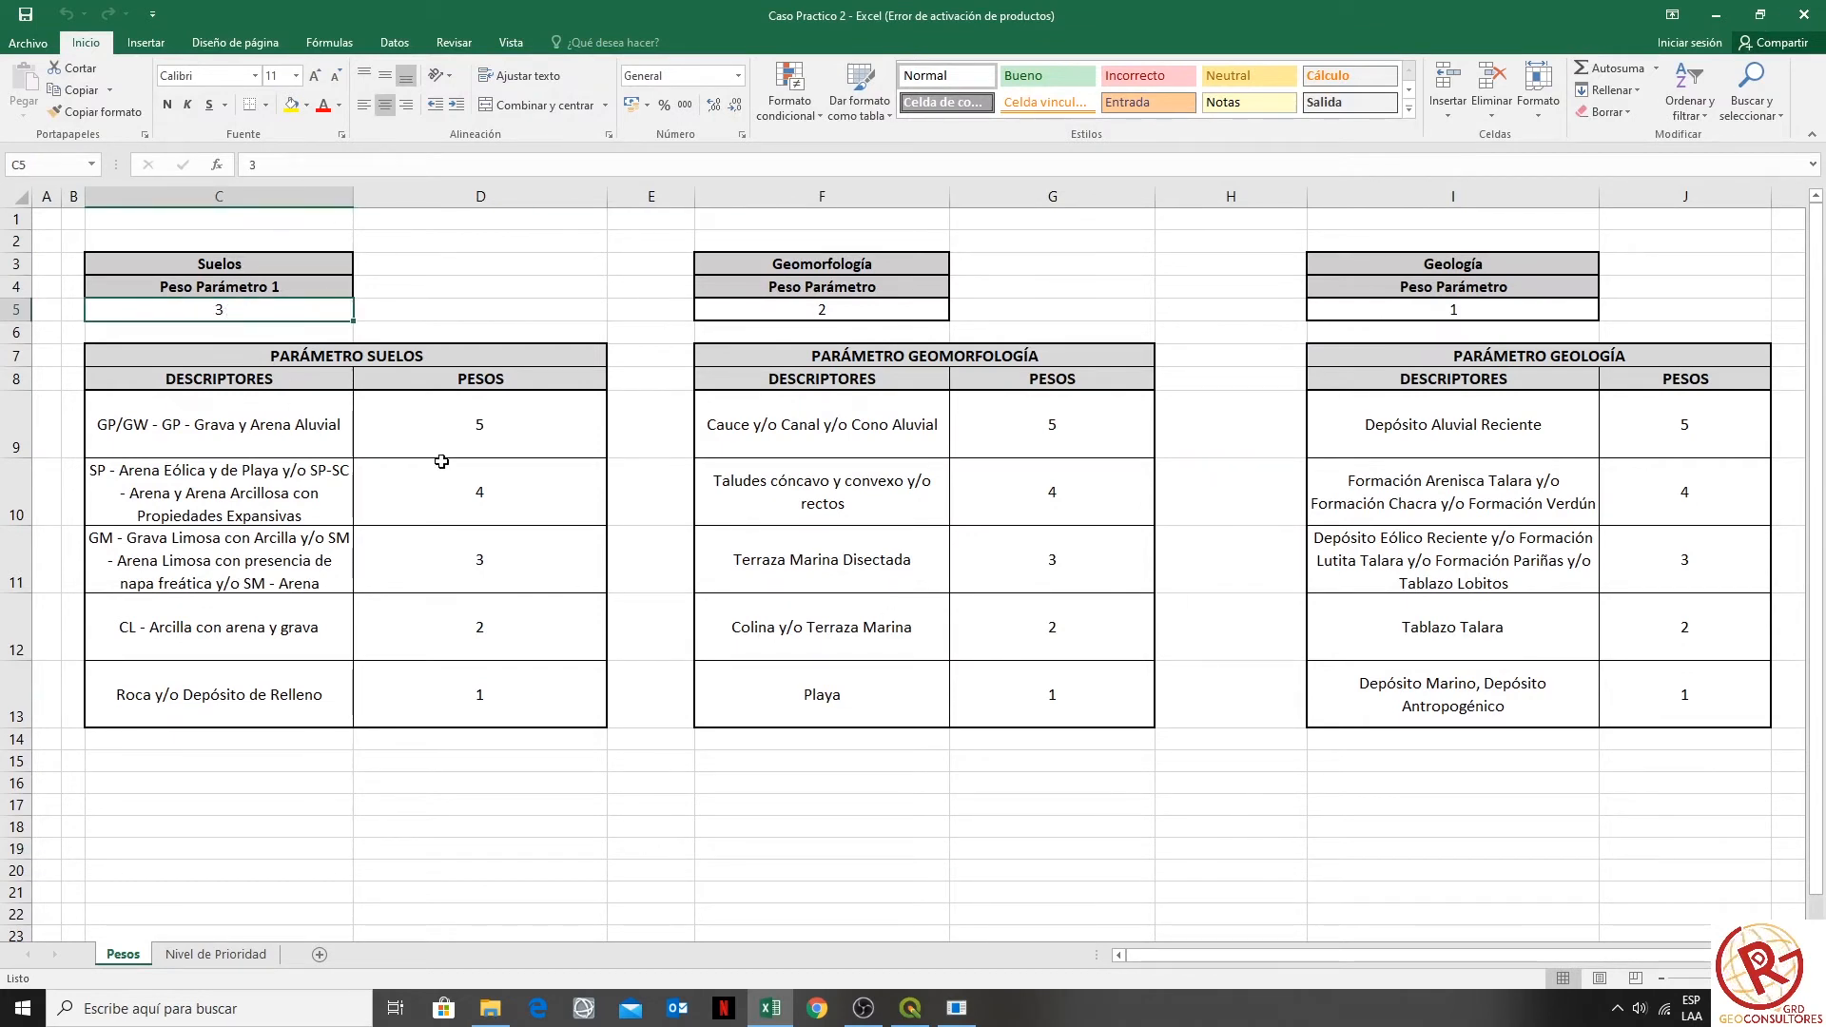
left_click_drag(246, 412, 441, 694)
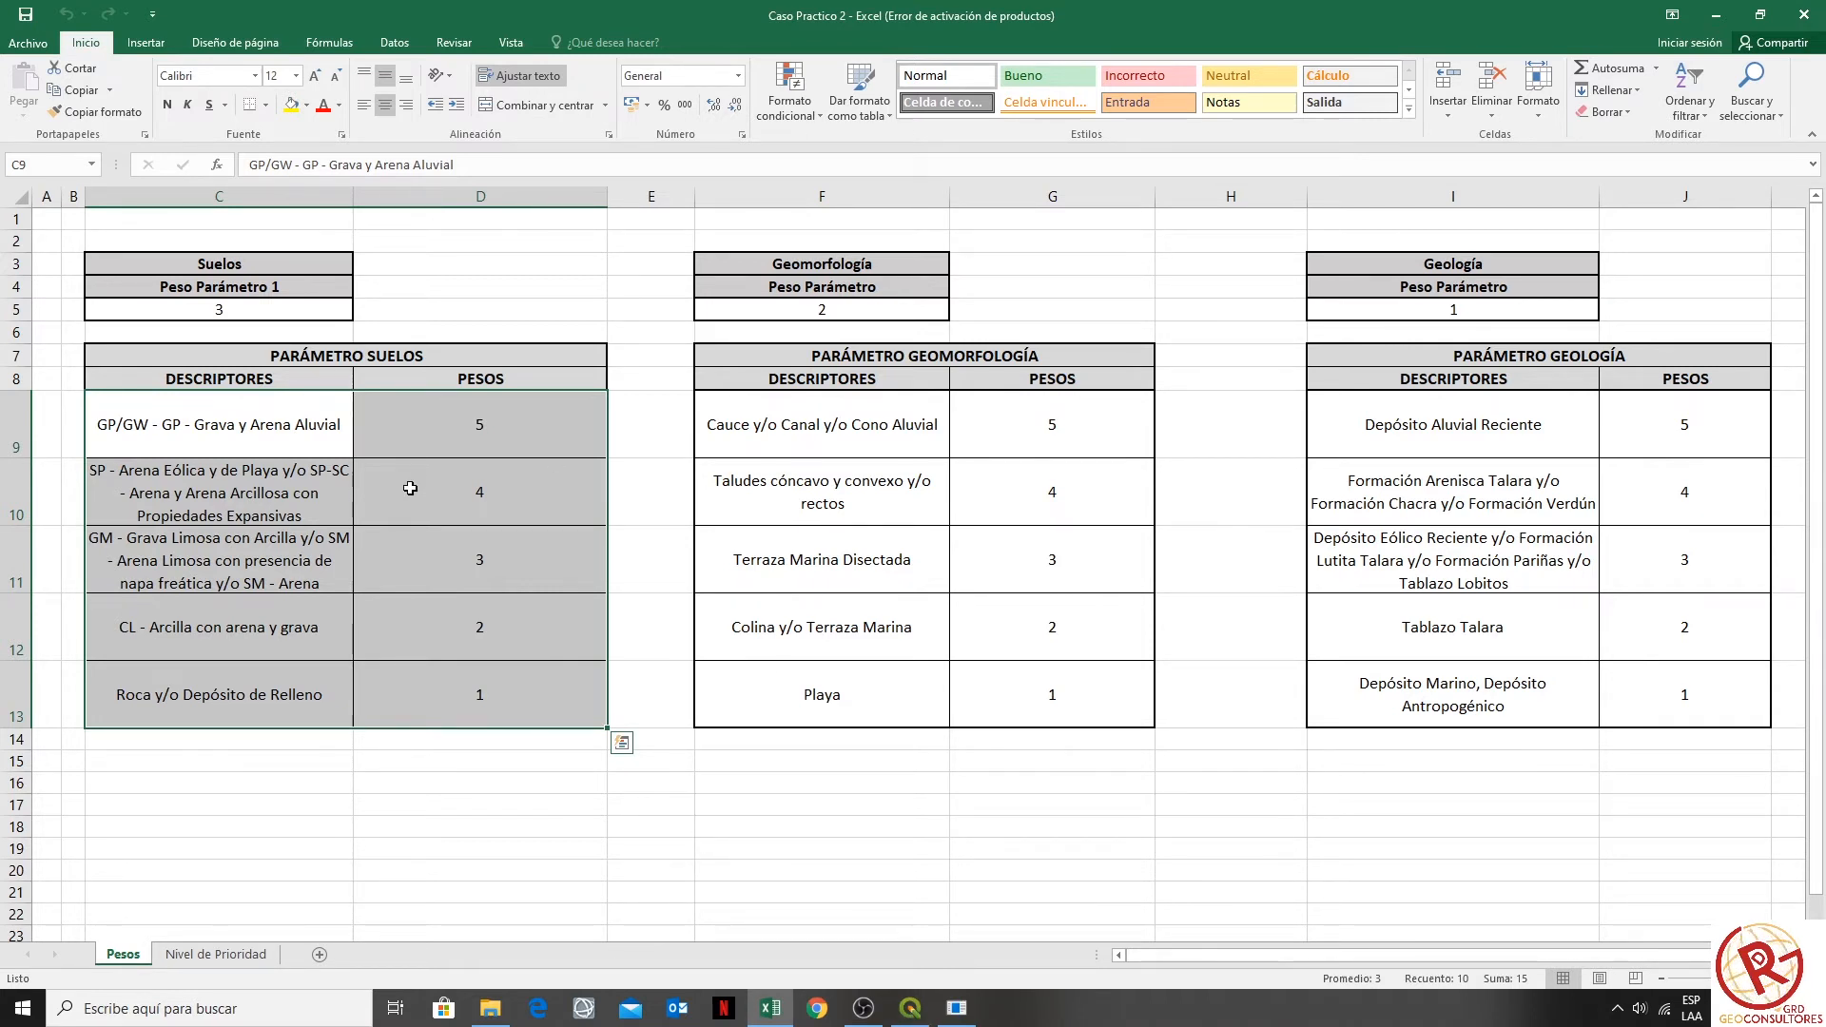
- Switch back to QGIS, open the Geomorfologia attribute table and widen the DESCRIPC column to show the full descriptions
left_click(911, 1010)
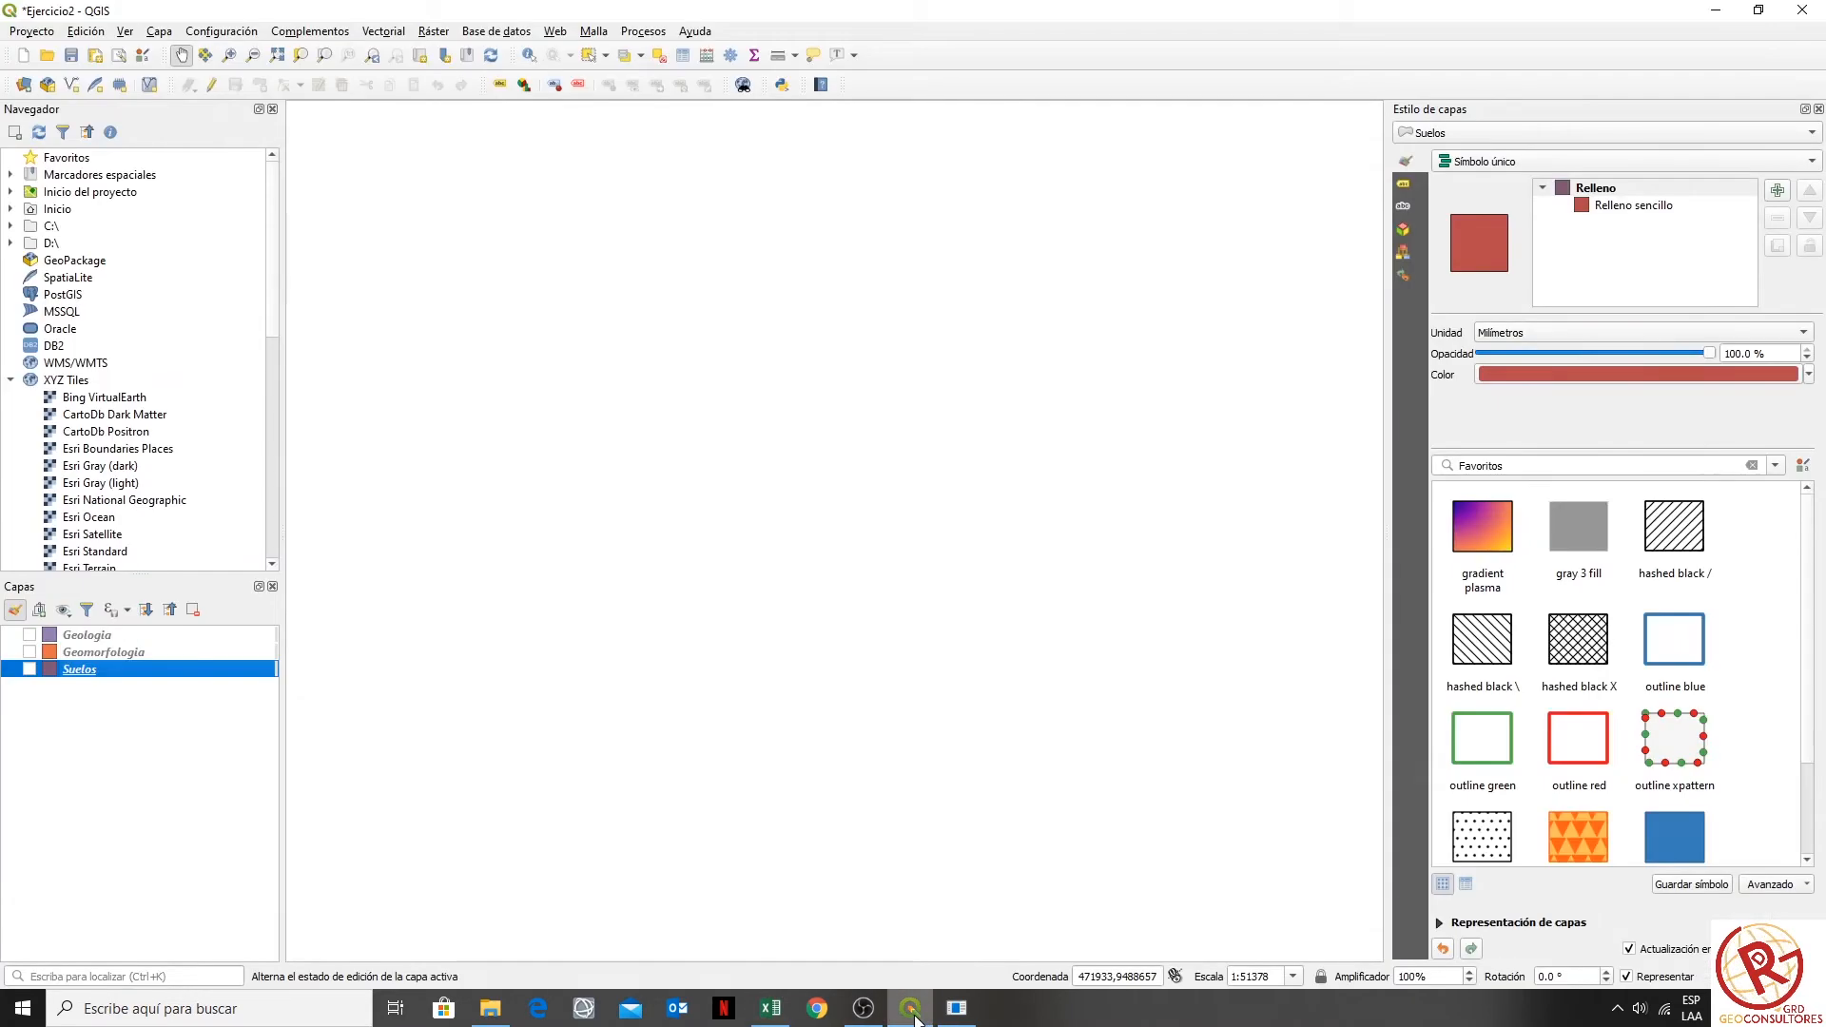
right_click(87, 652)
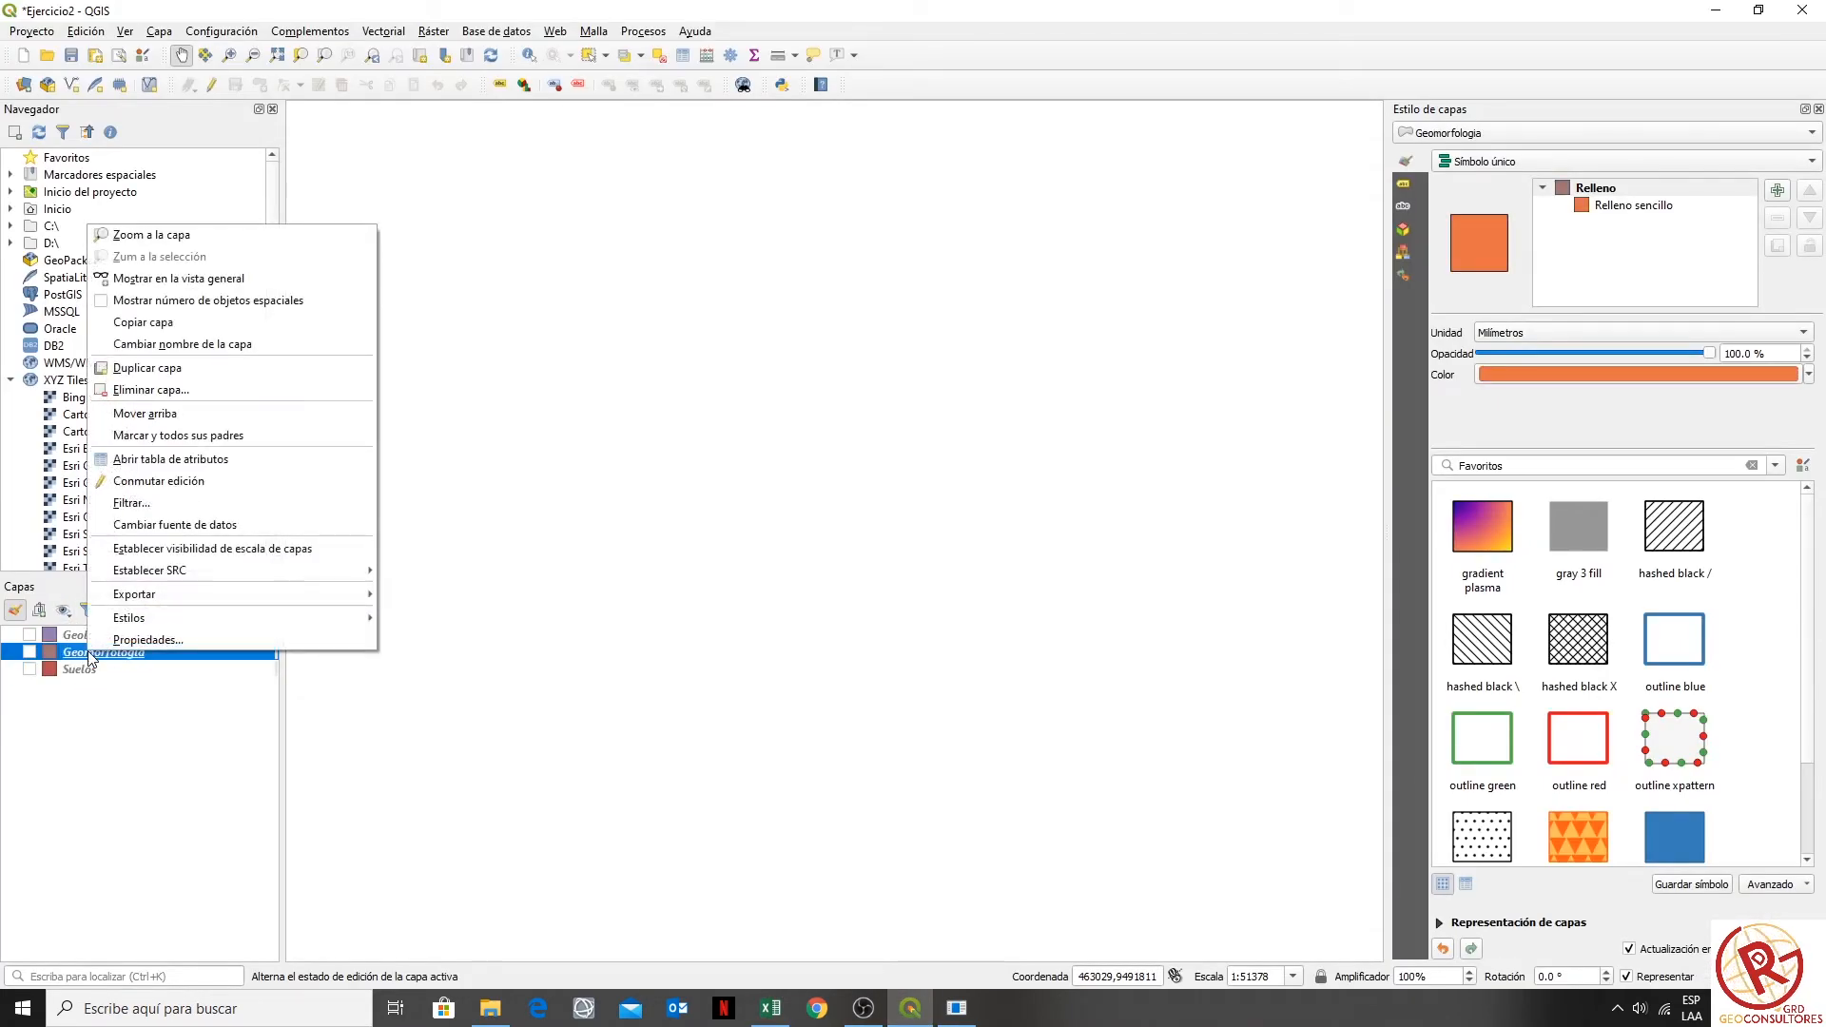
left_click(257, 459)
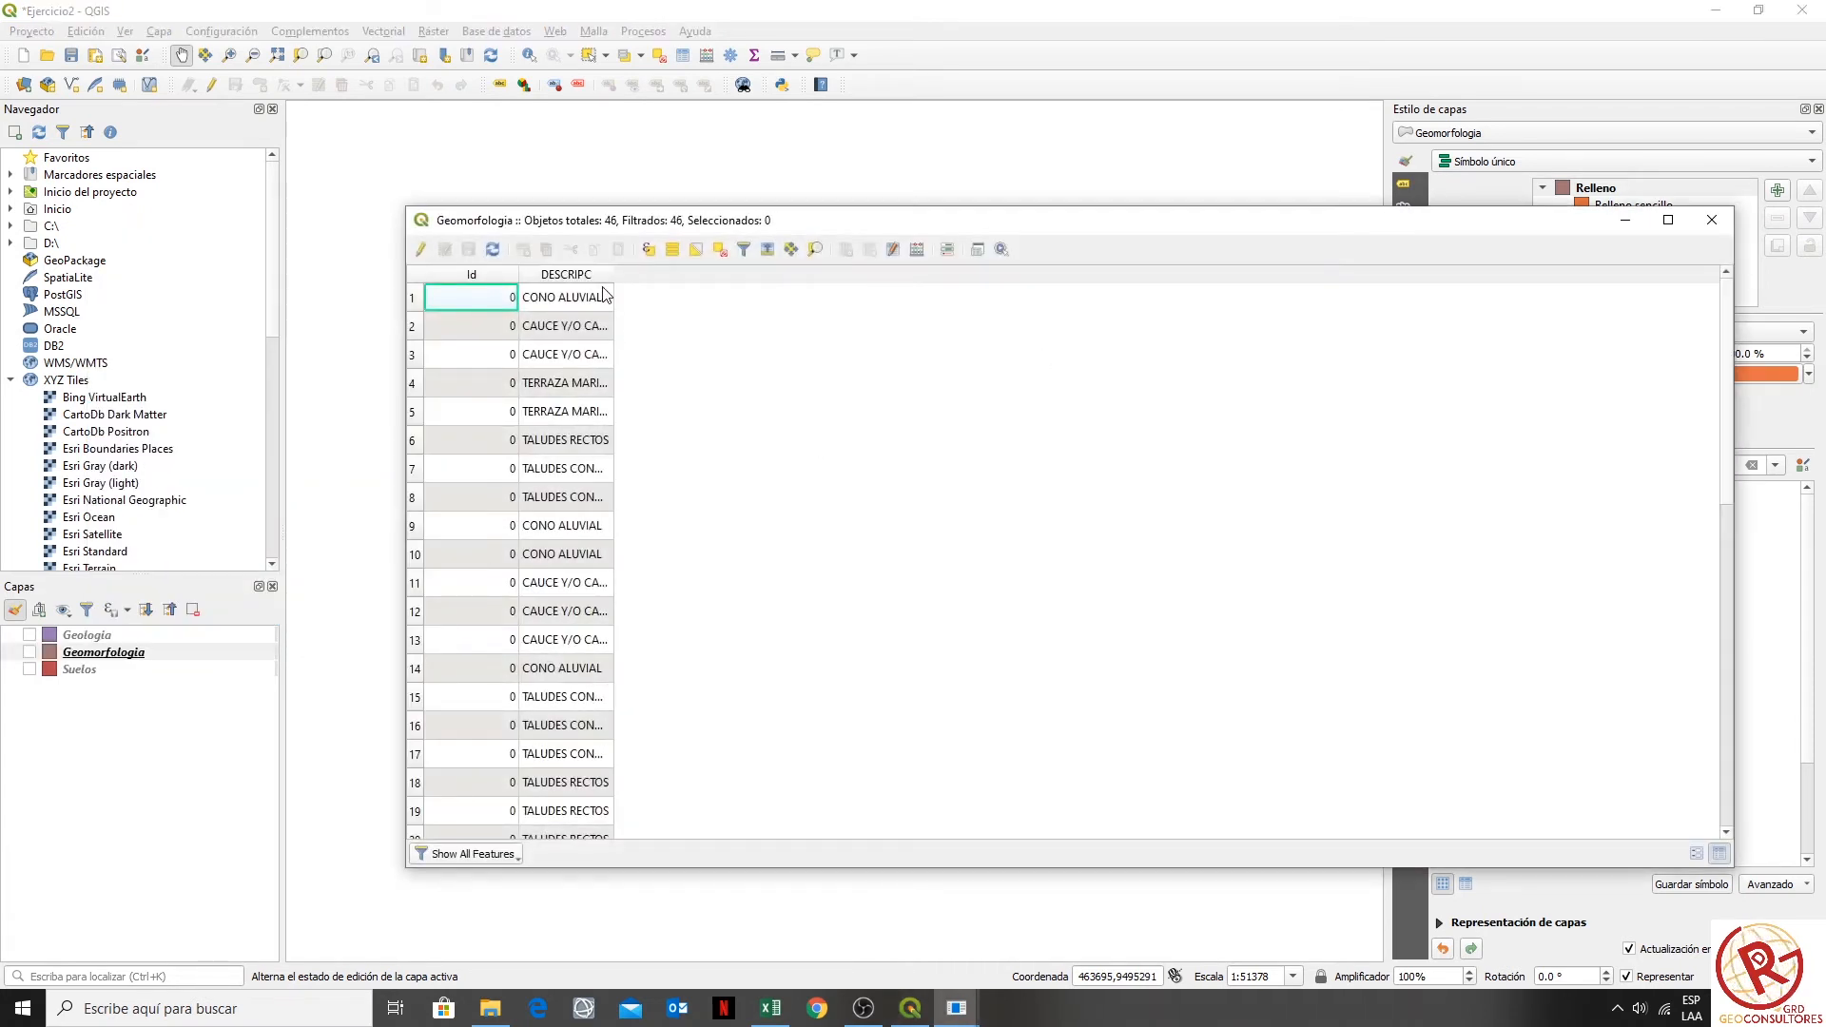
left_click_drag(614, 274, 731, 293)
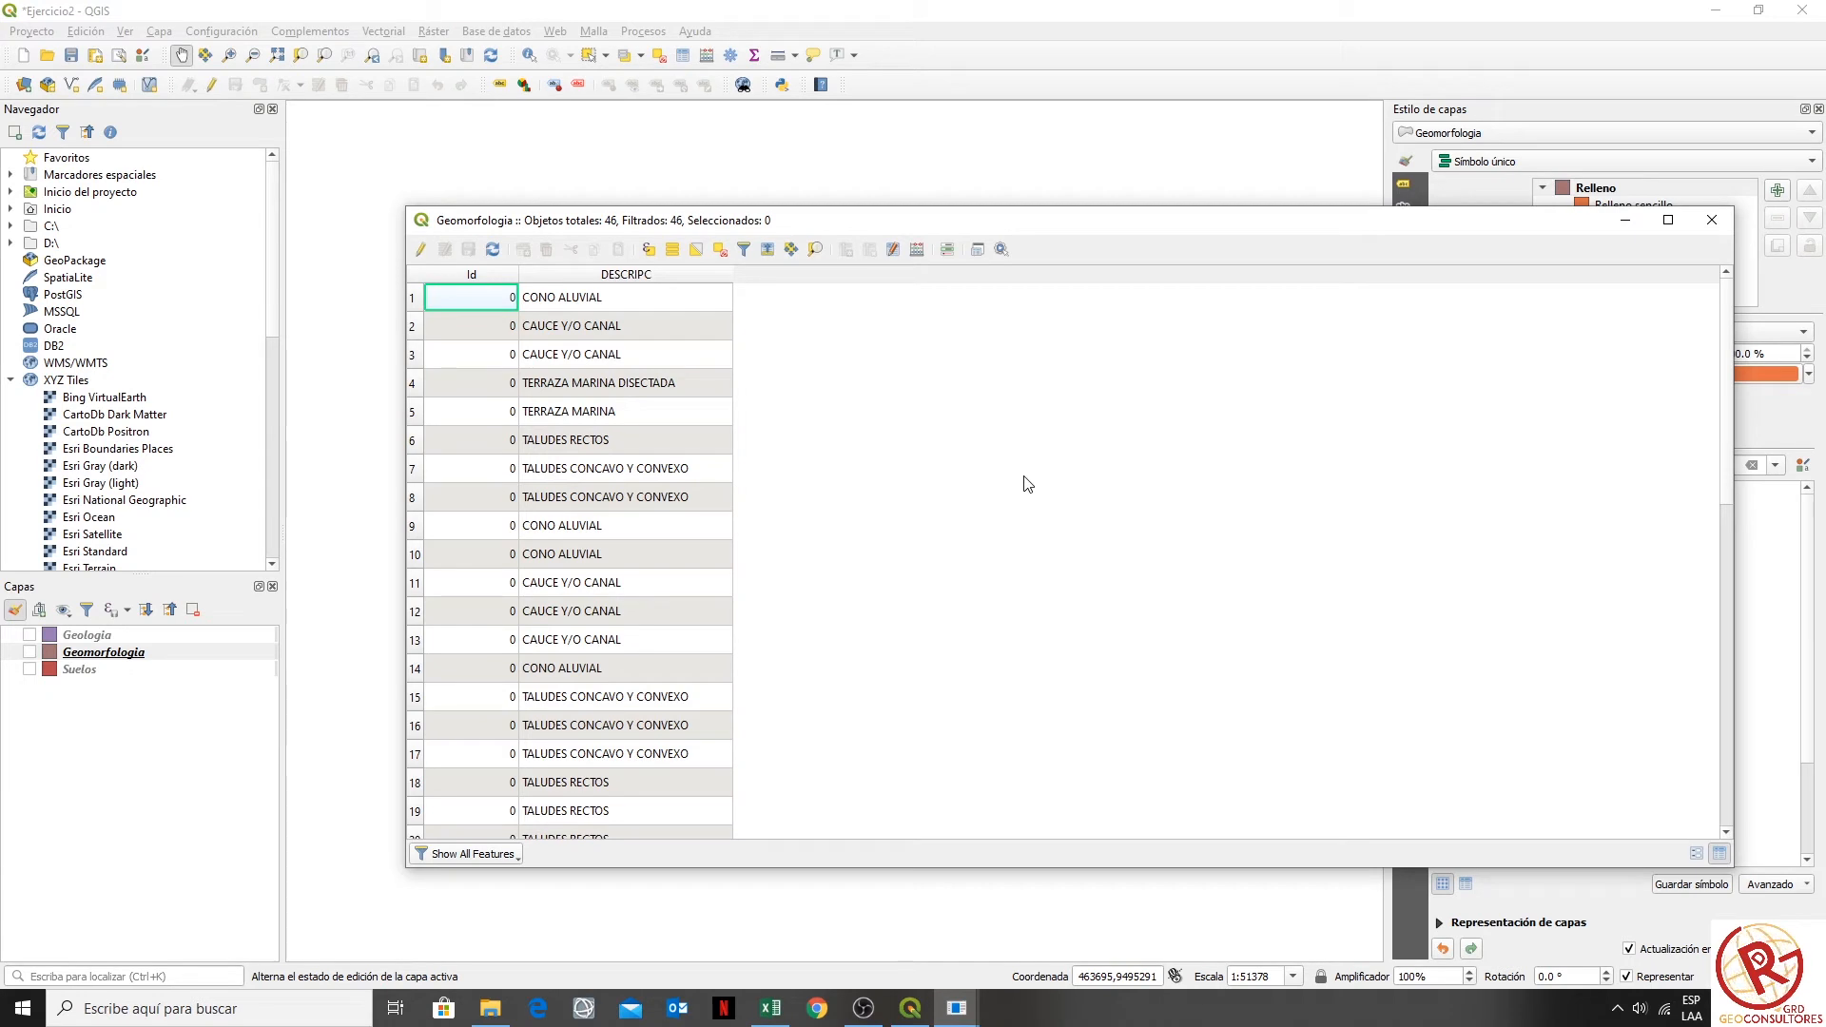
- Make the Geomorfologia layer visible on the map and bring up its attribute table again
left_click(30, 653)
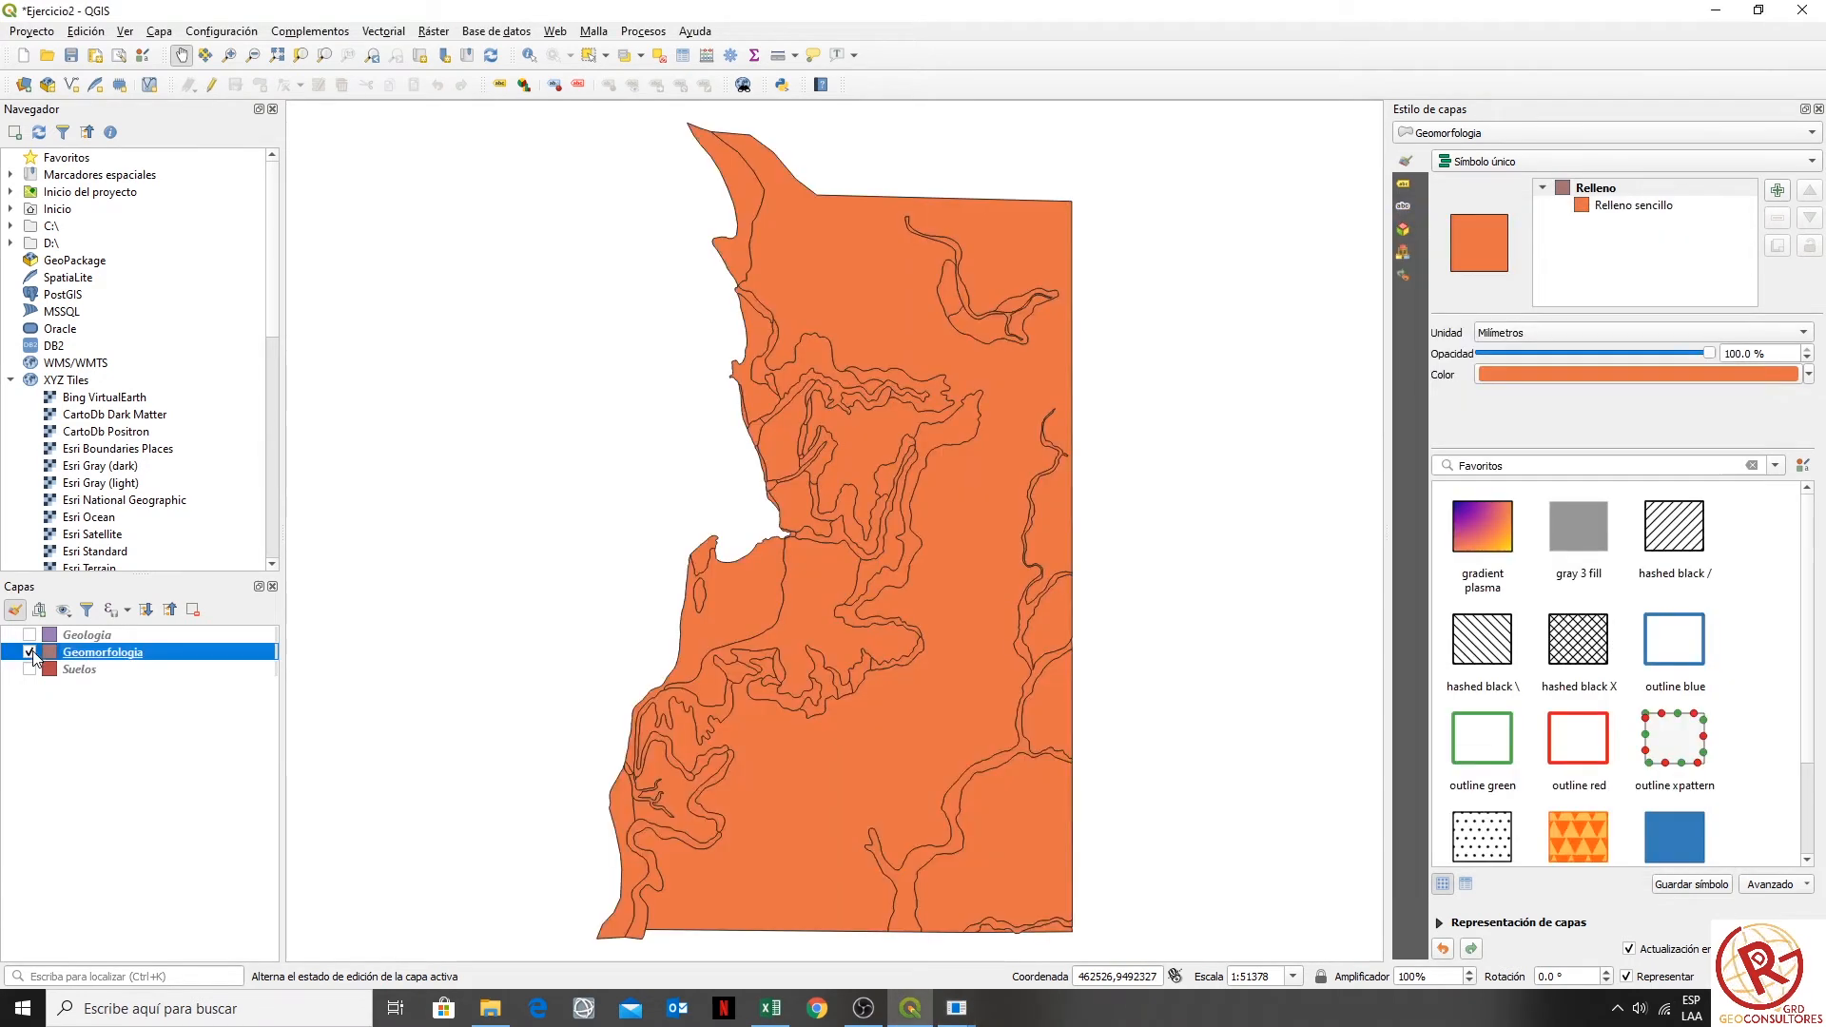
right_click(103, 654)
left_click(285, 459)
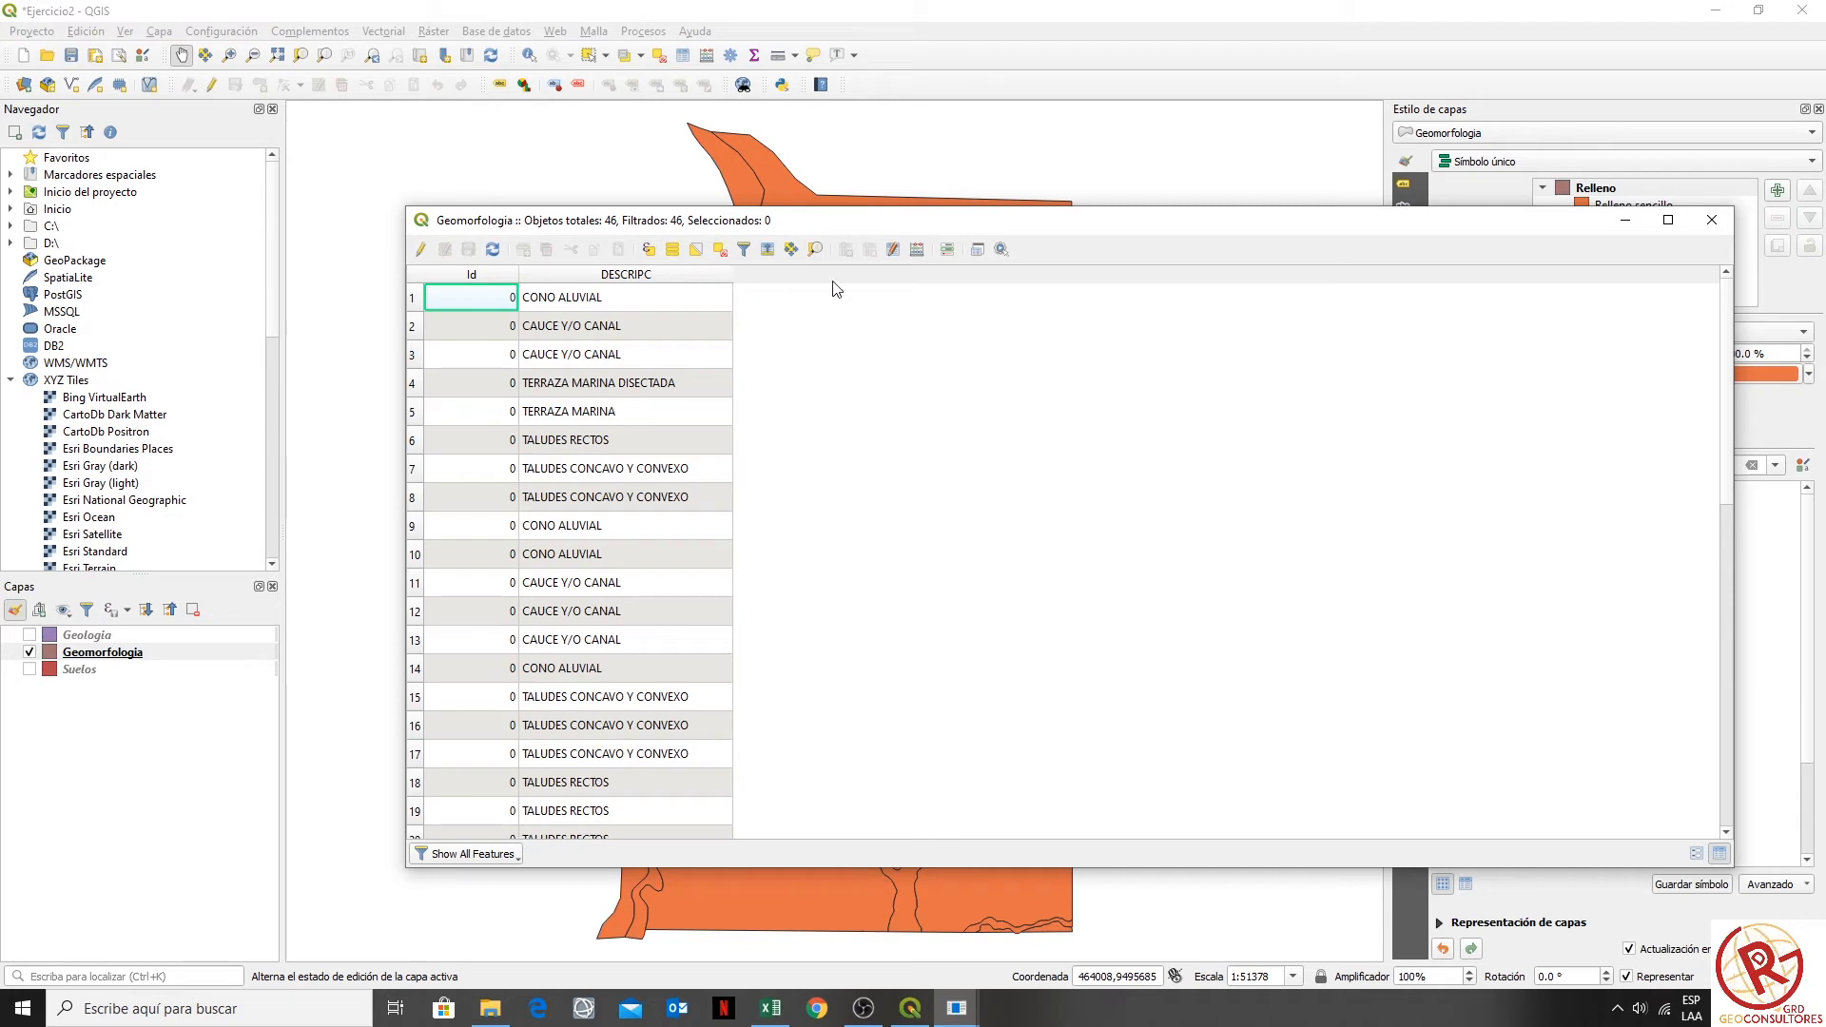
- Enable editing on the Geomorfologia layer and add two integer fields named PdescGeom and PparGeom
left_click(410, 250)
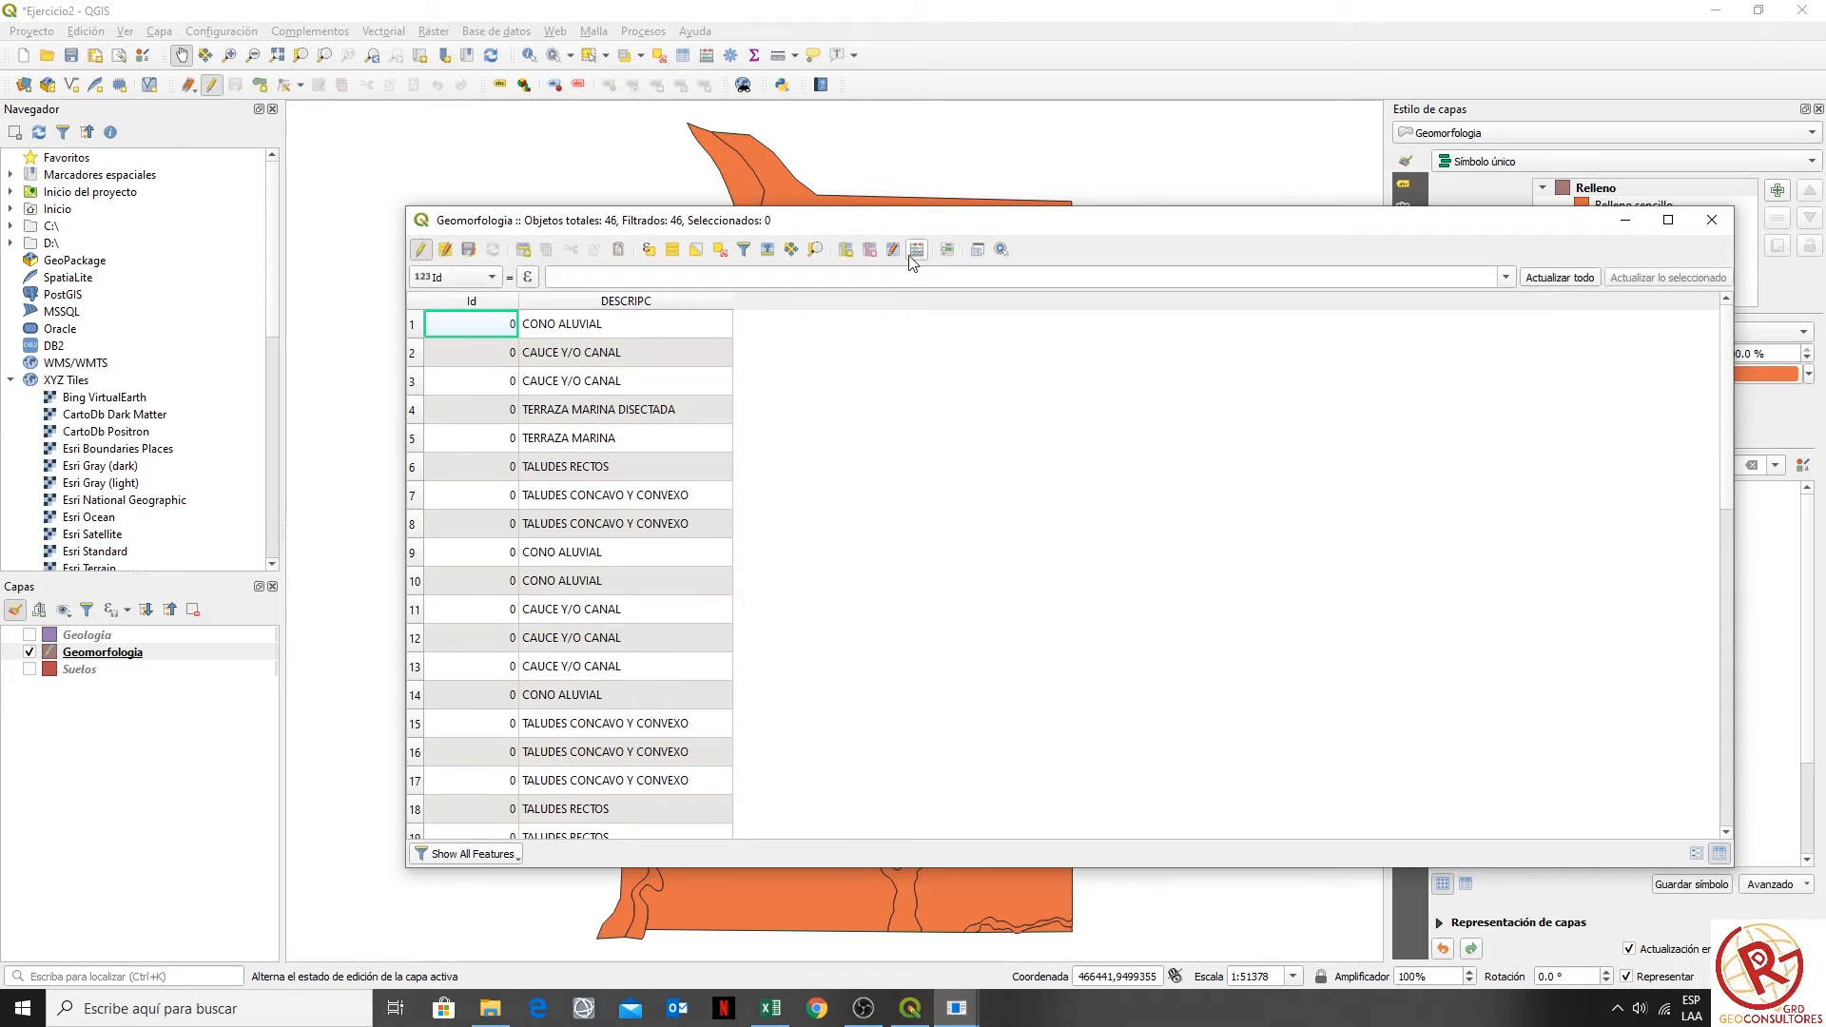
left_click(840, 253)
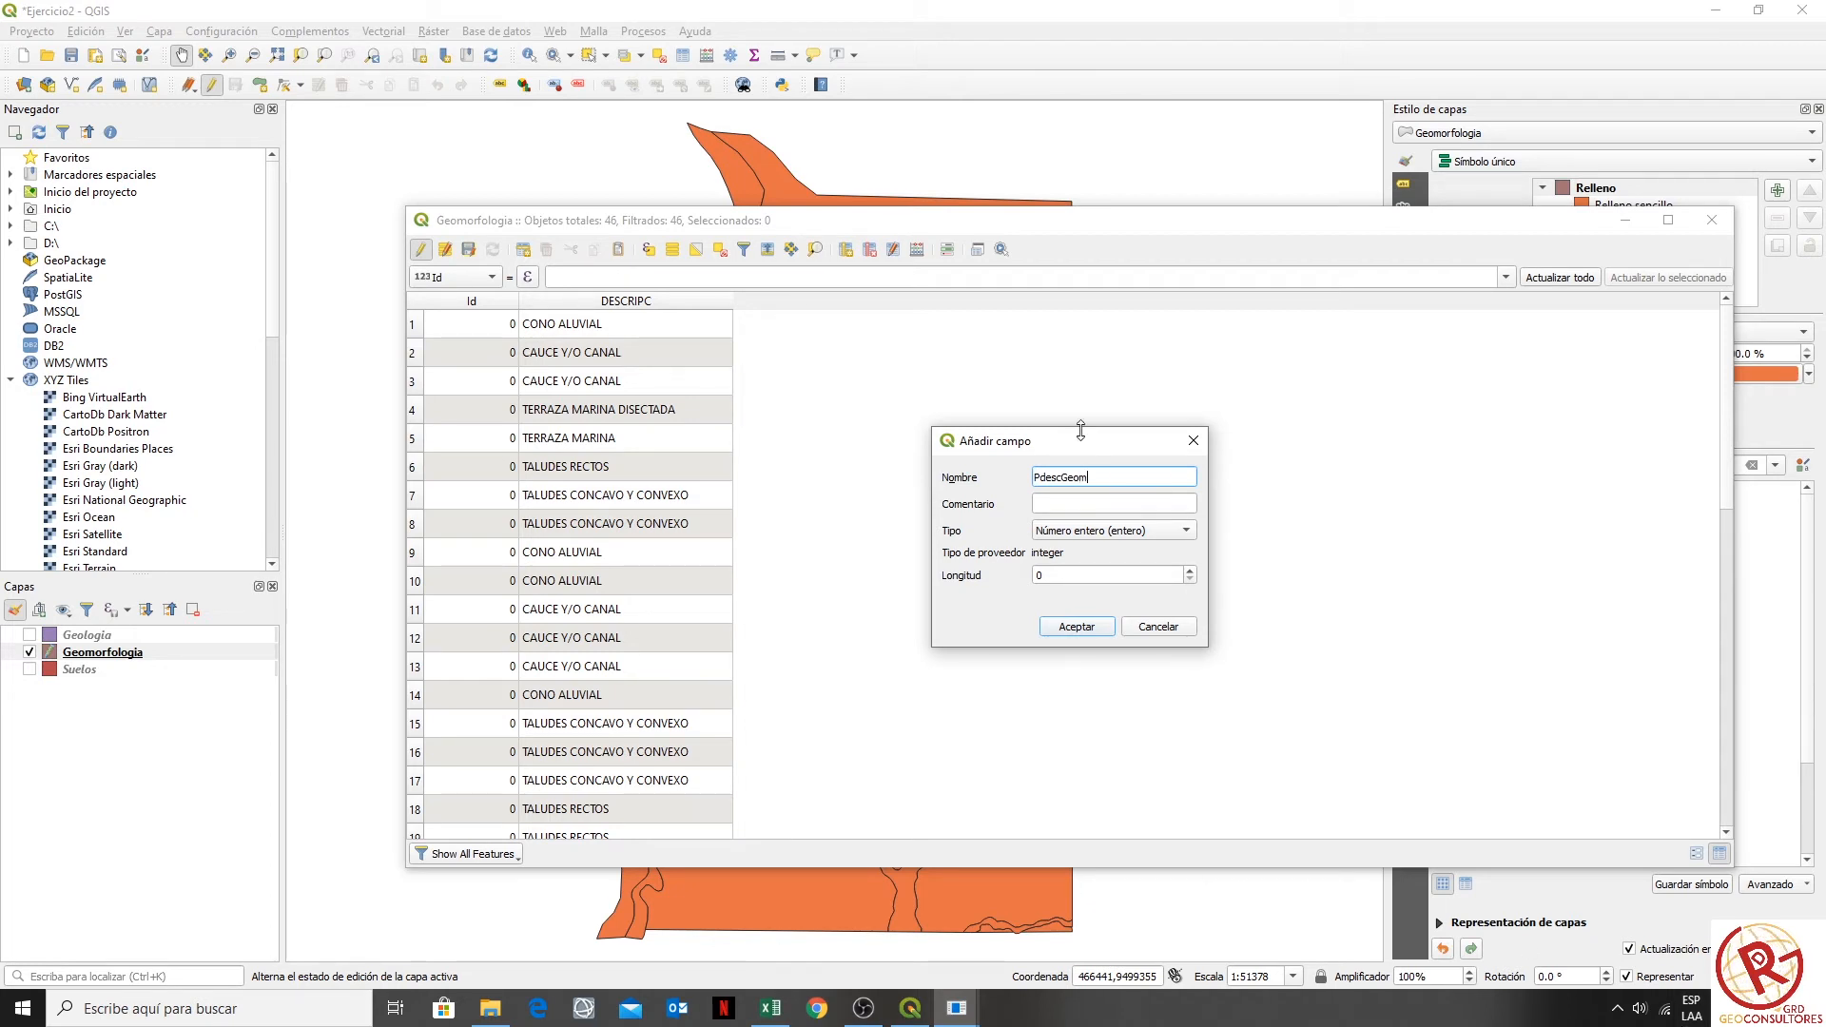
left_click(1091, 631)
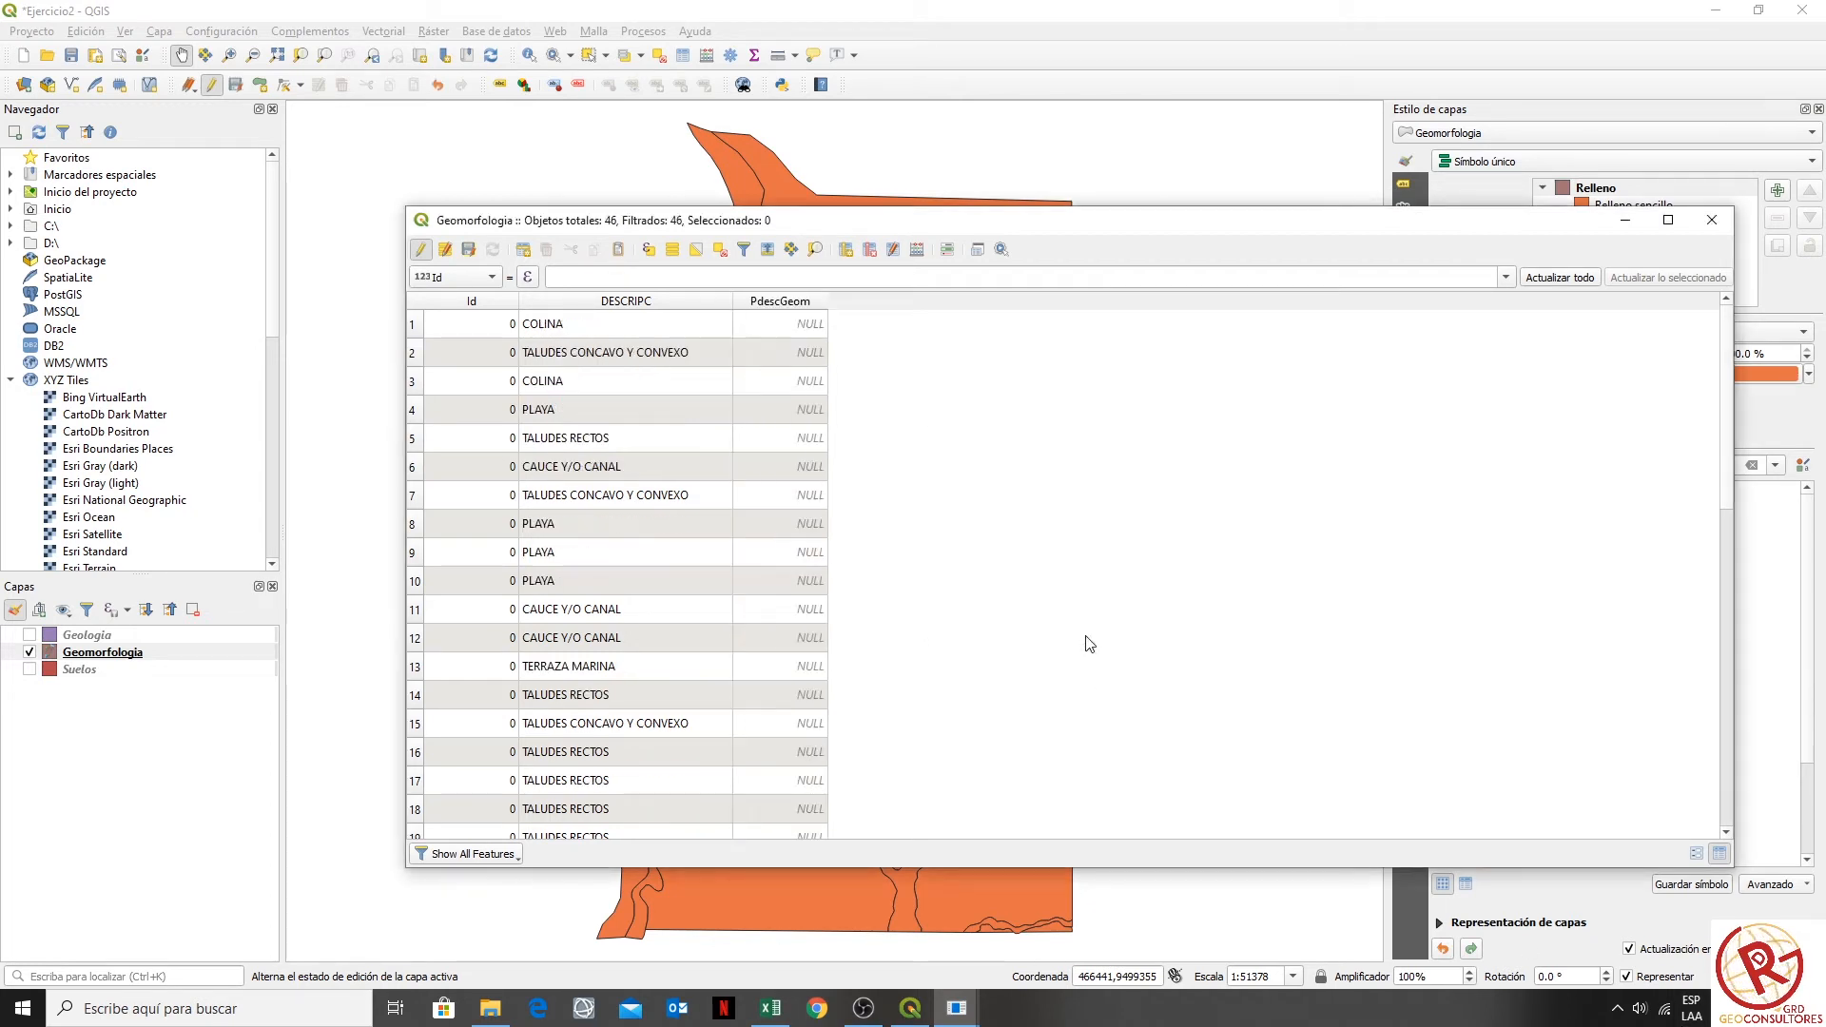
left_click(846, 250)
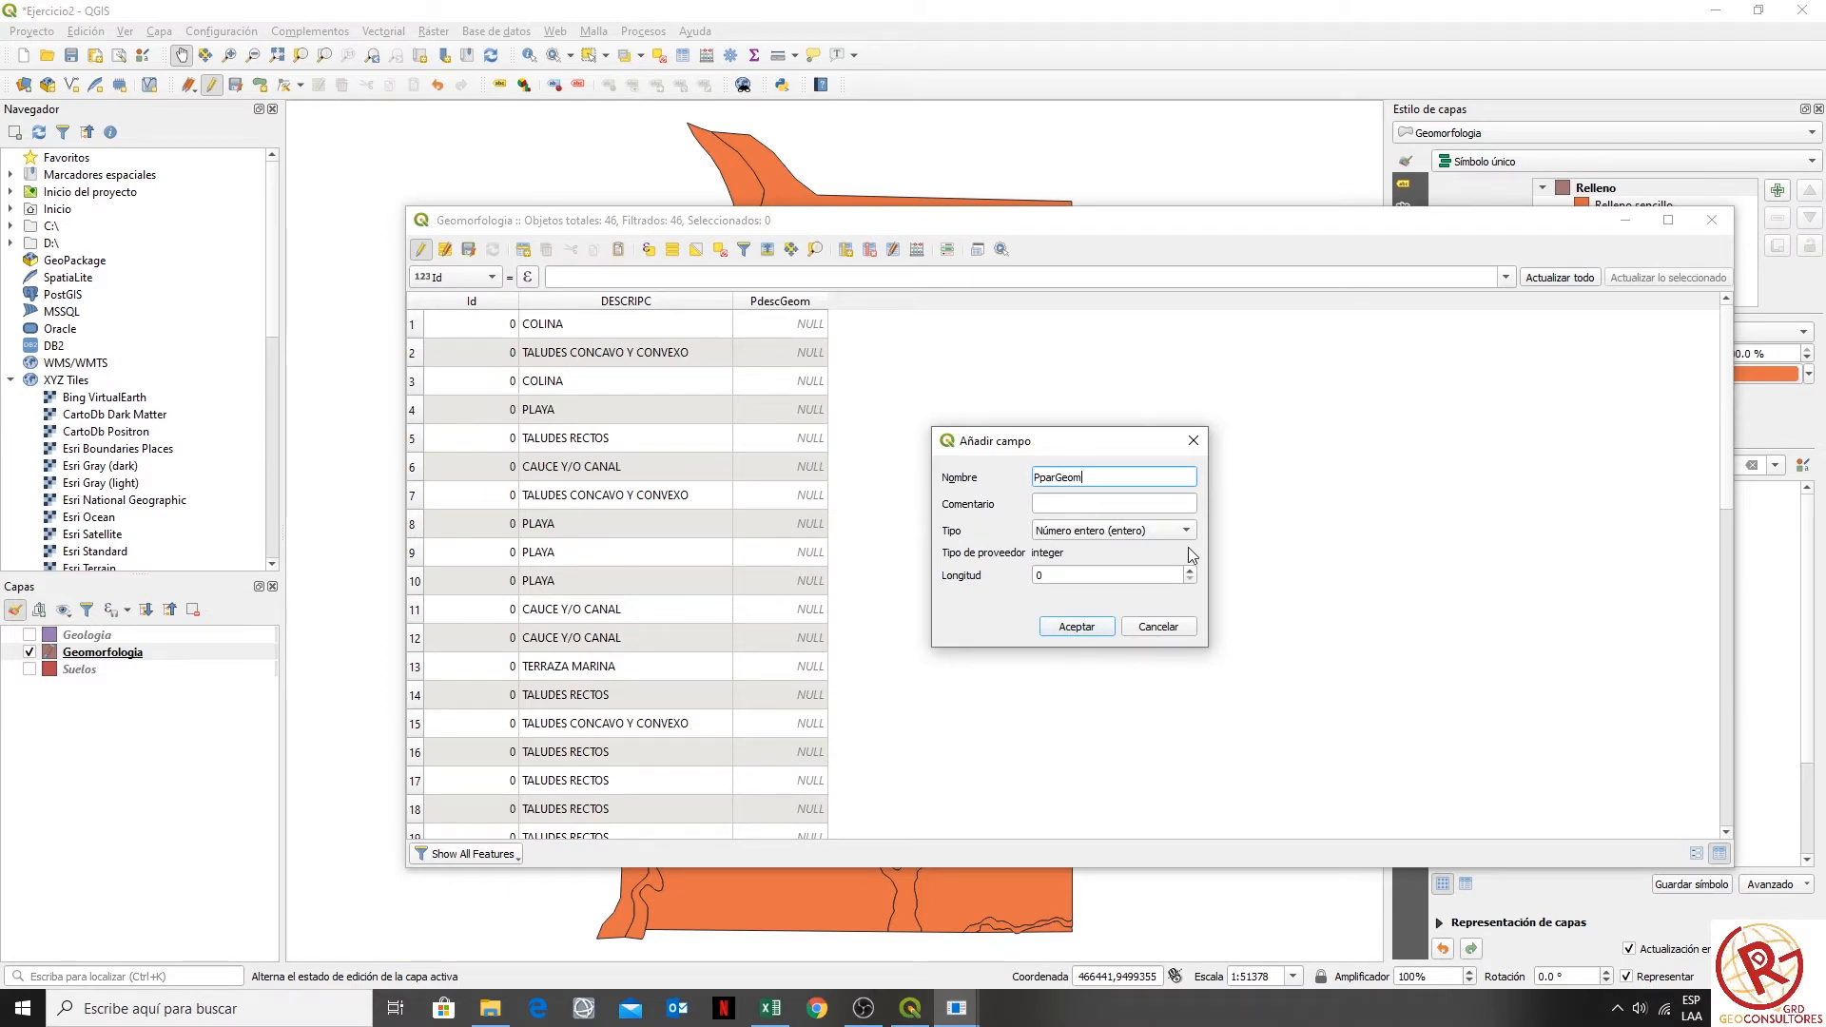
left_click(1077, 627)
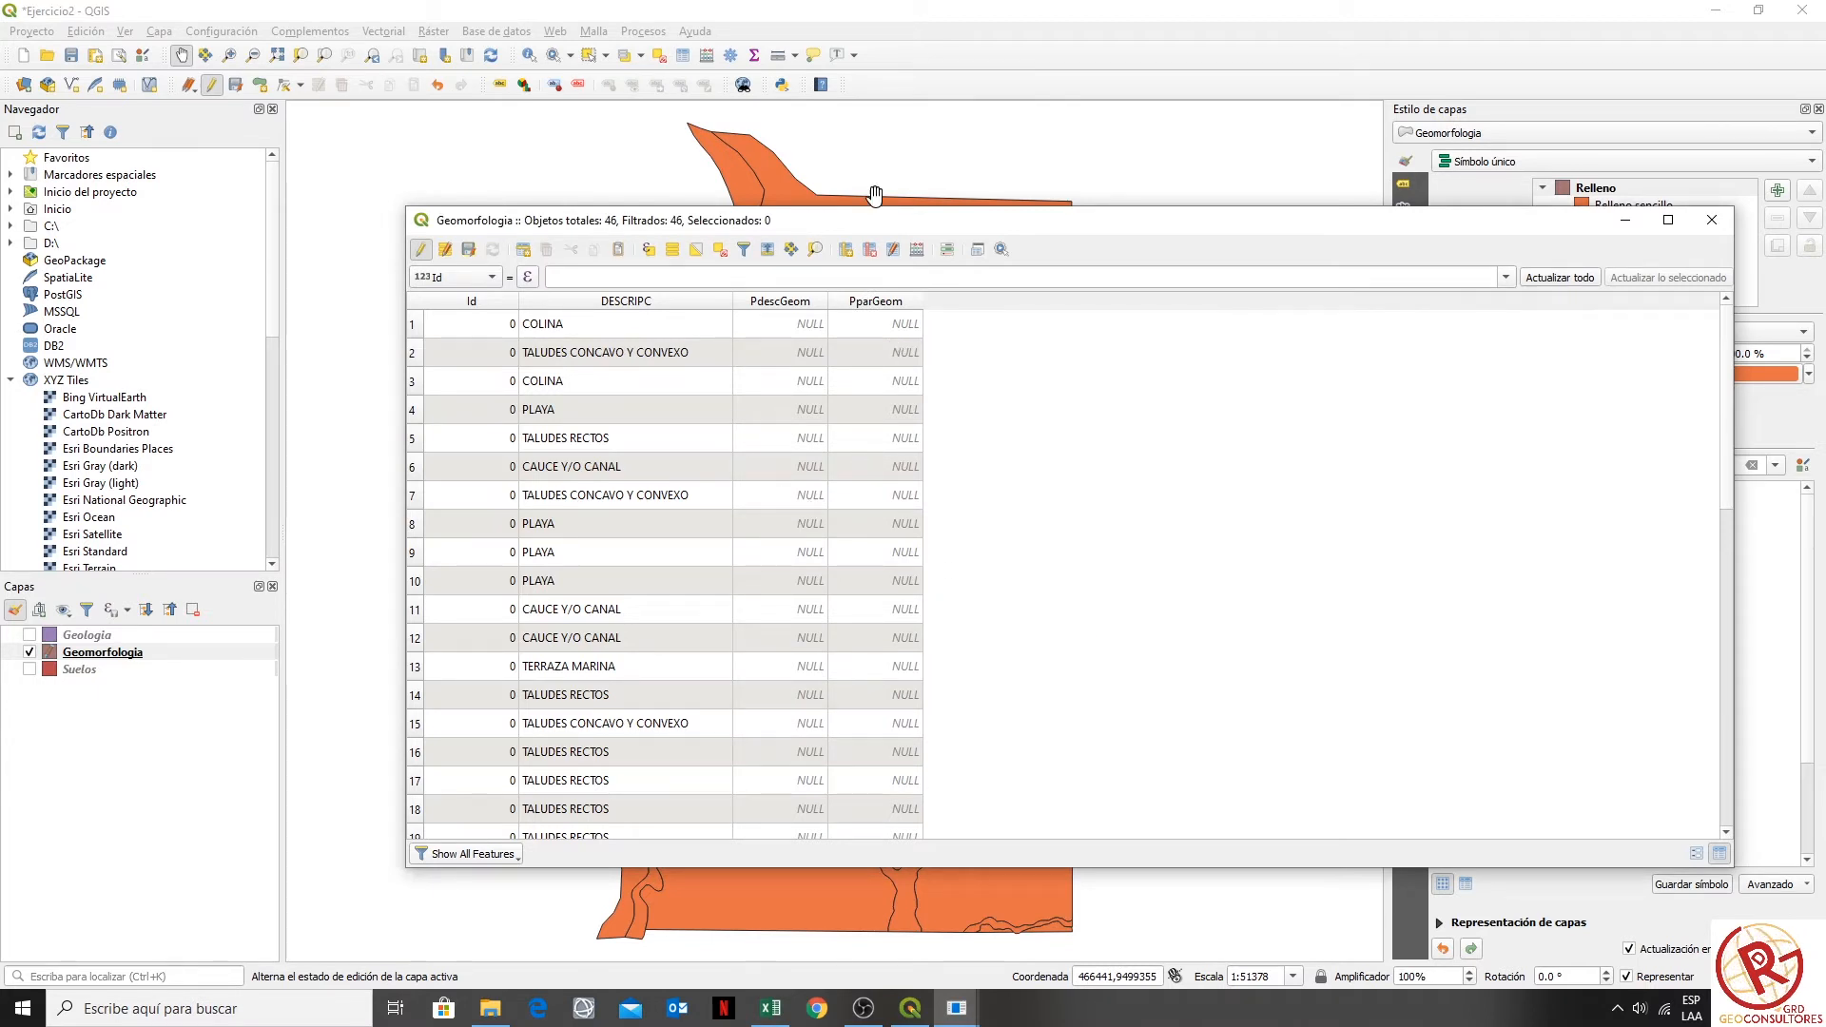
- Check the Geomorfologia parameter weight in Excel, then back in QGIS close the Suelos and duplicate Geomorfologia attribute tables, keeping one Geomorfologia table open
left_click(780, 1001)
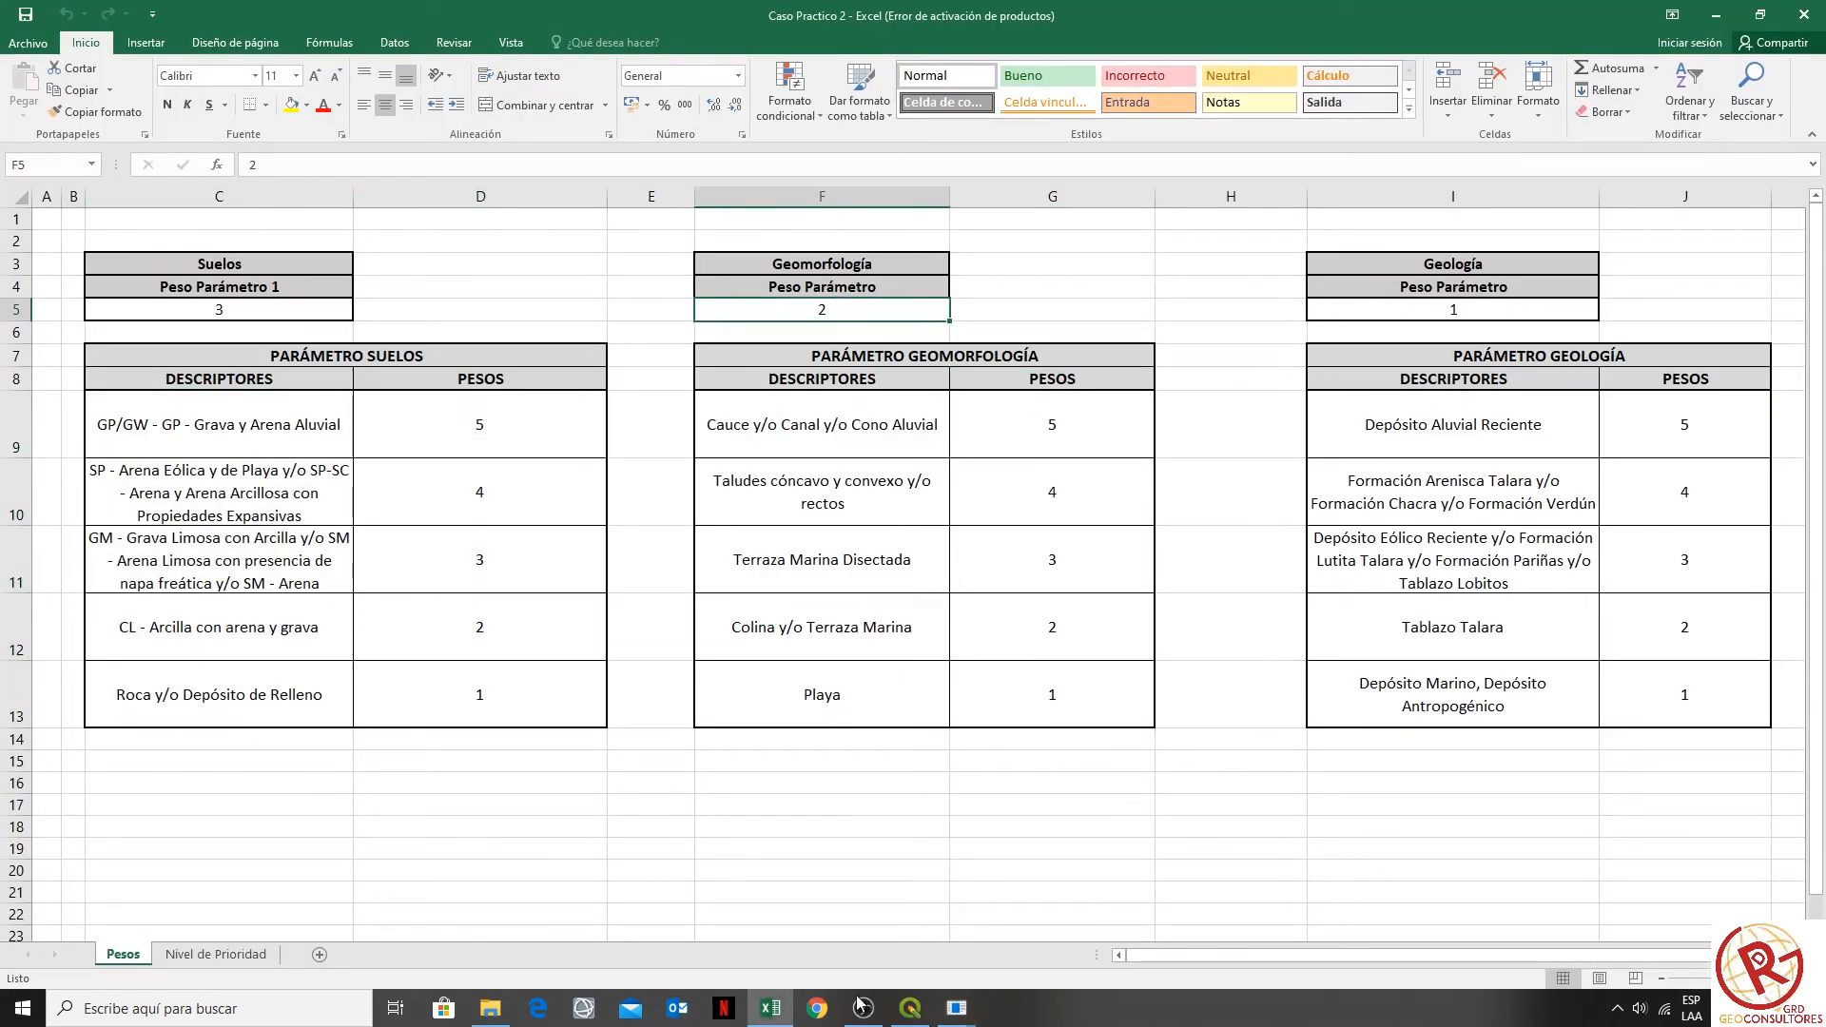
left_click(911, 1008)
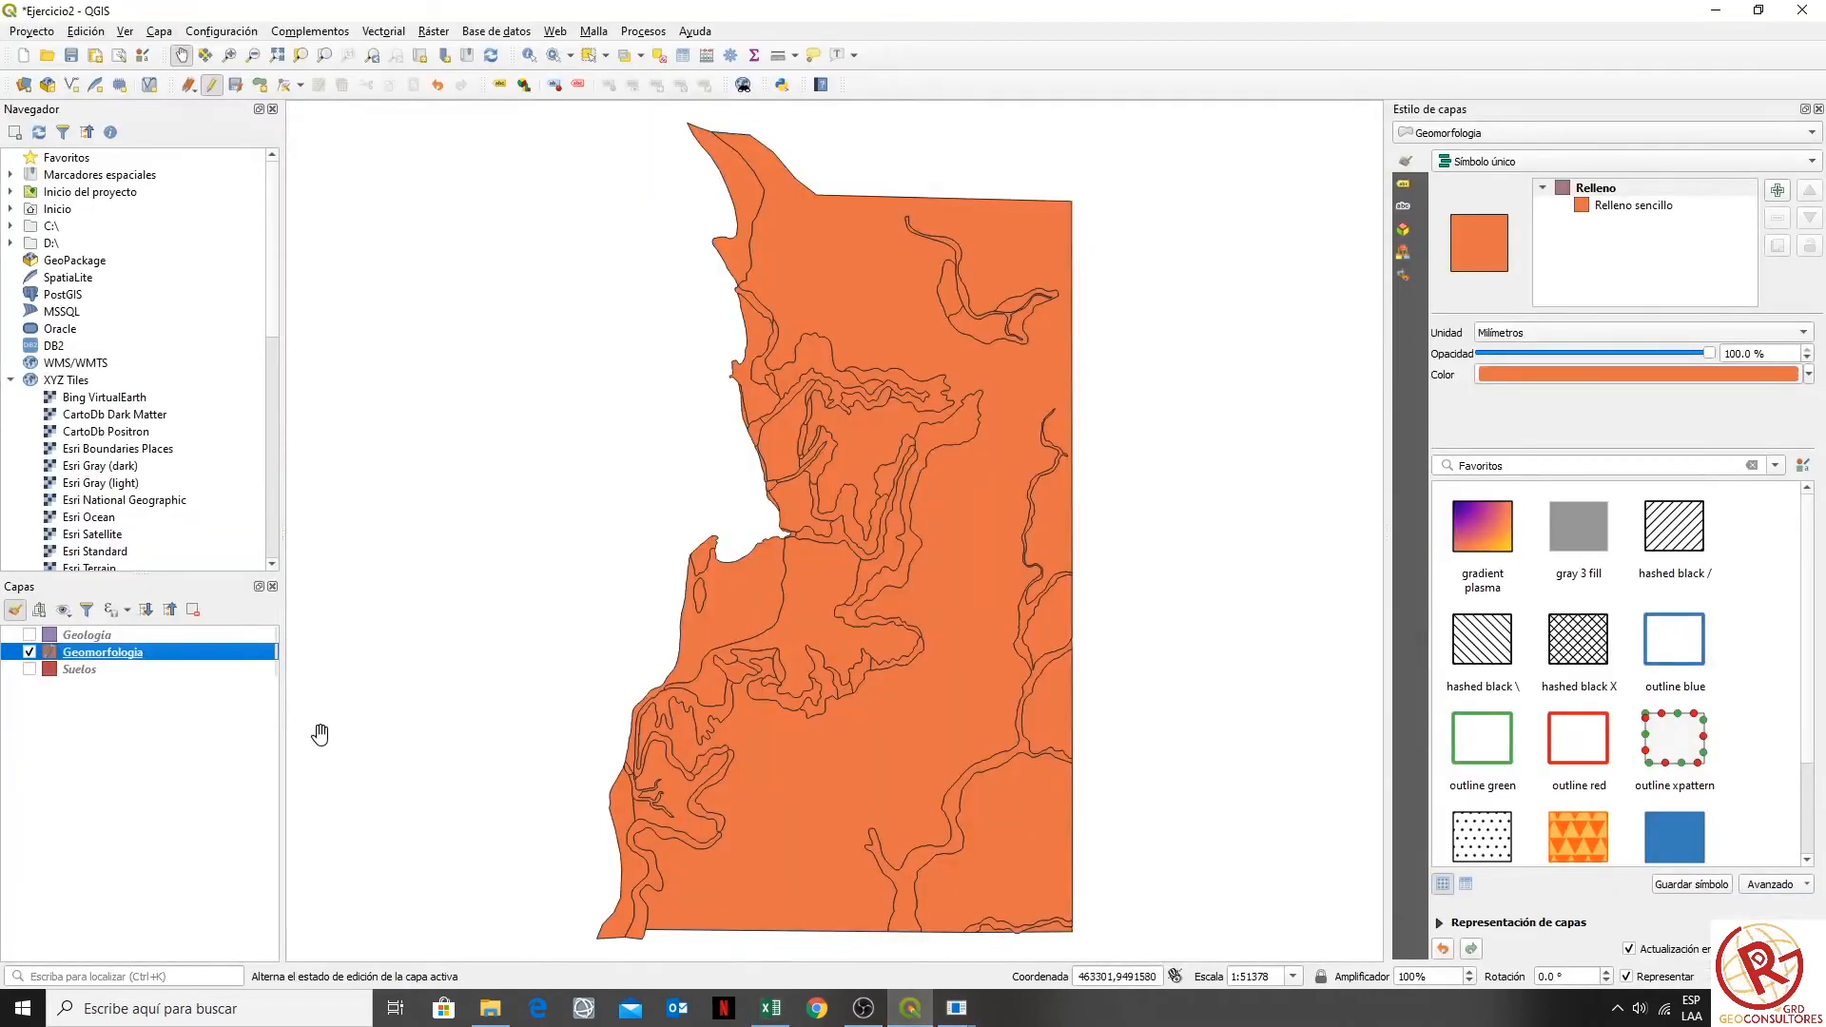
right_click(131, 654)
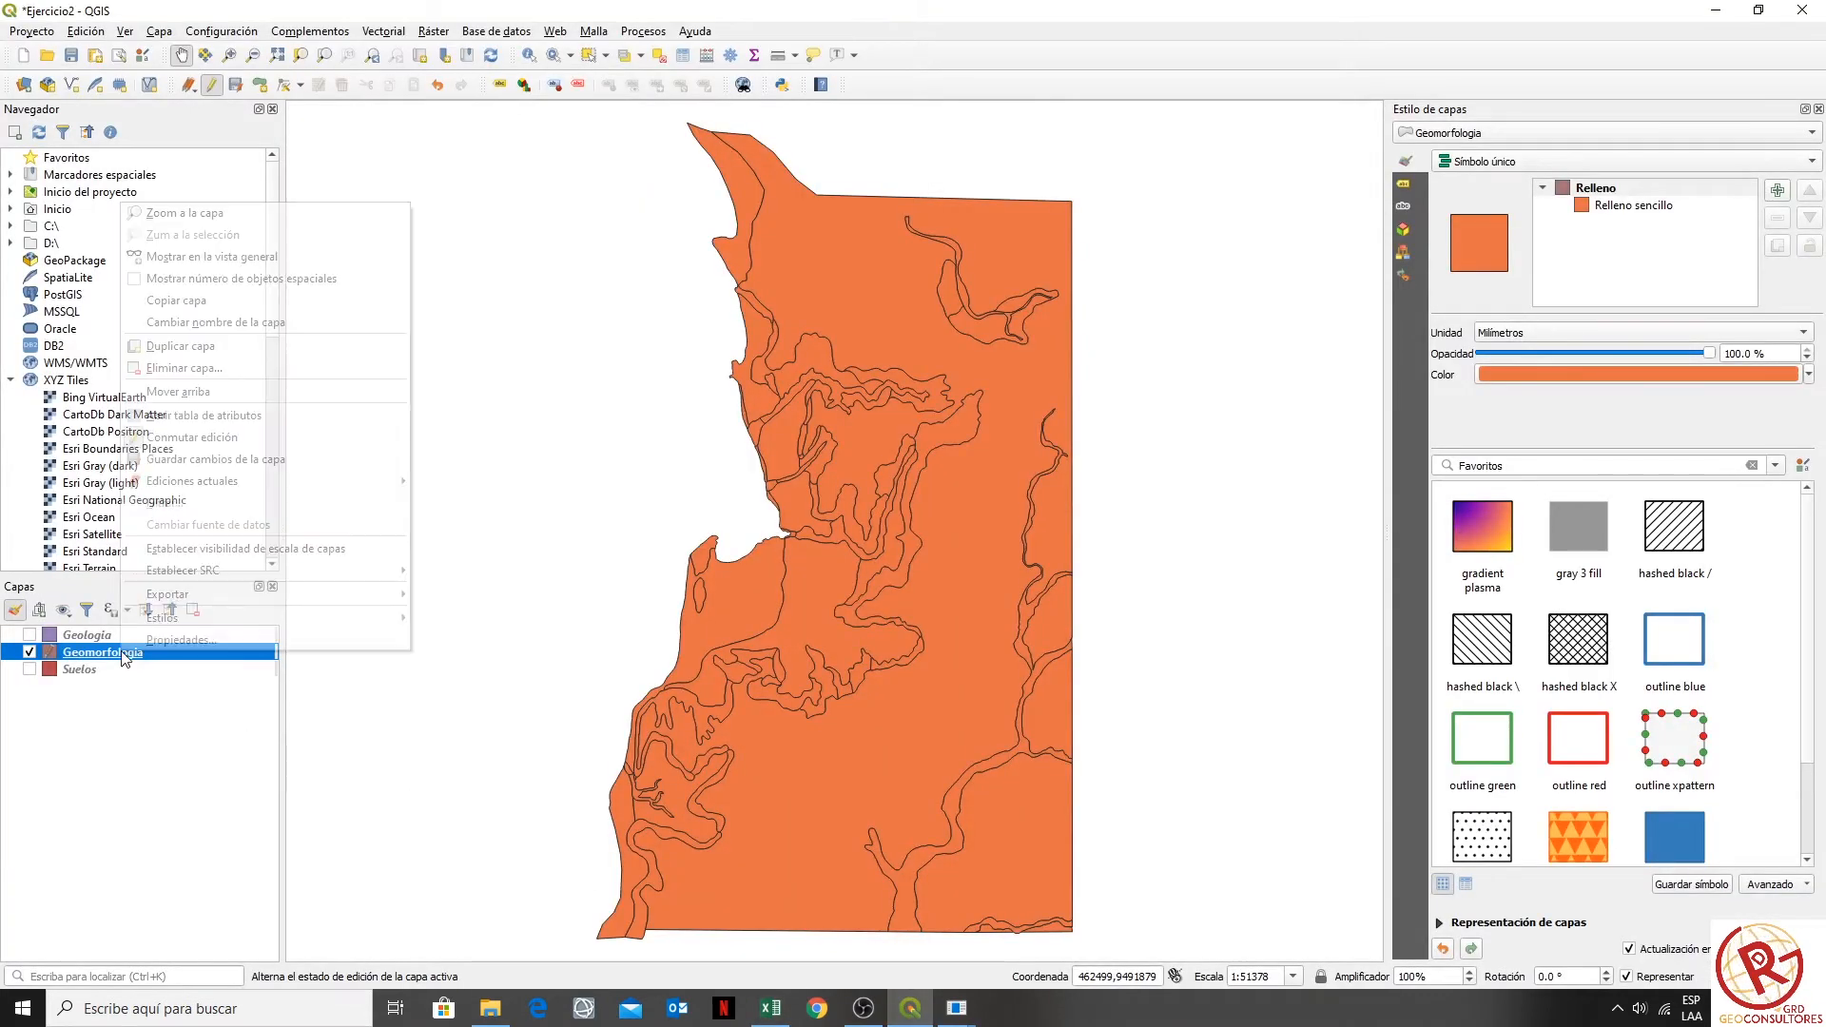
left_click(970, 1023)
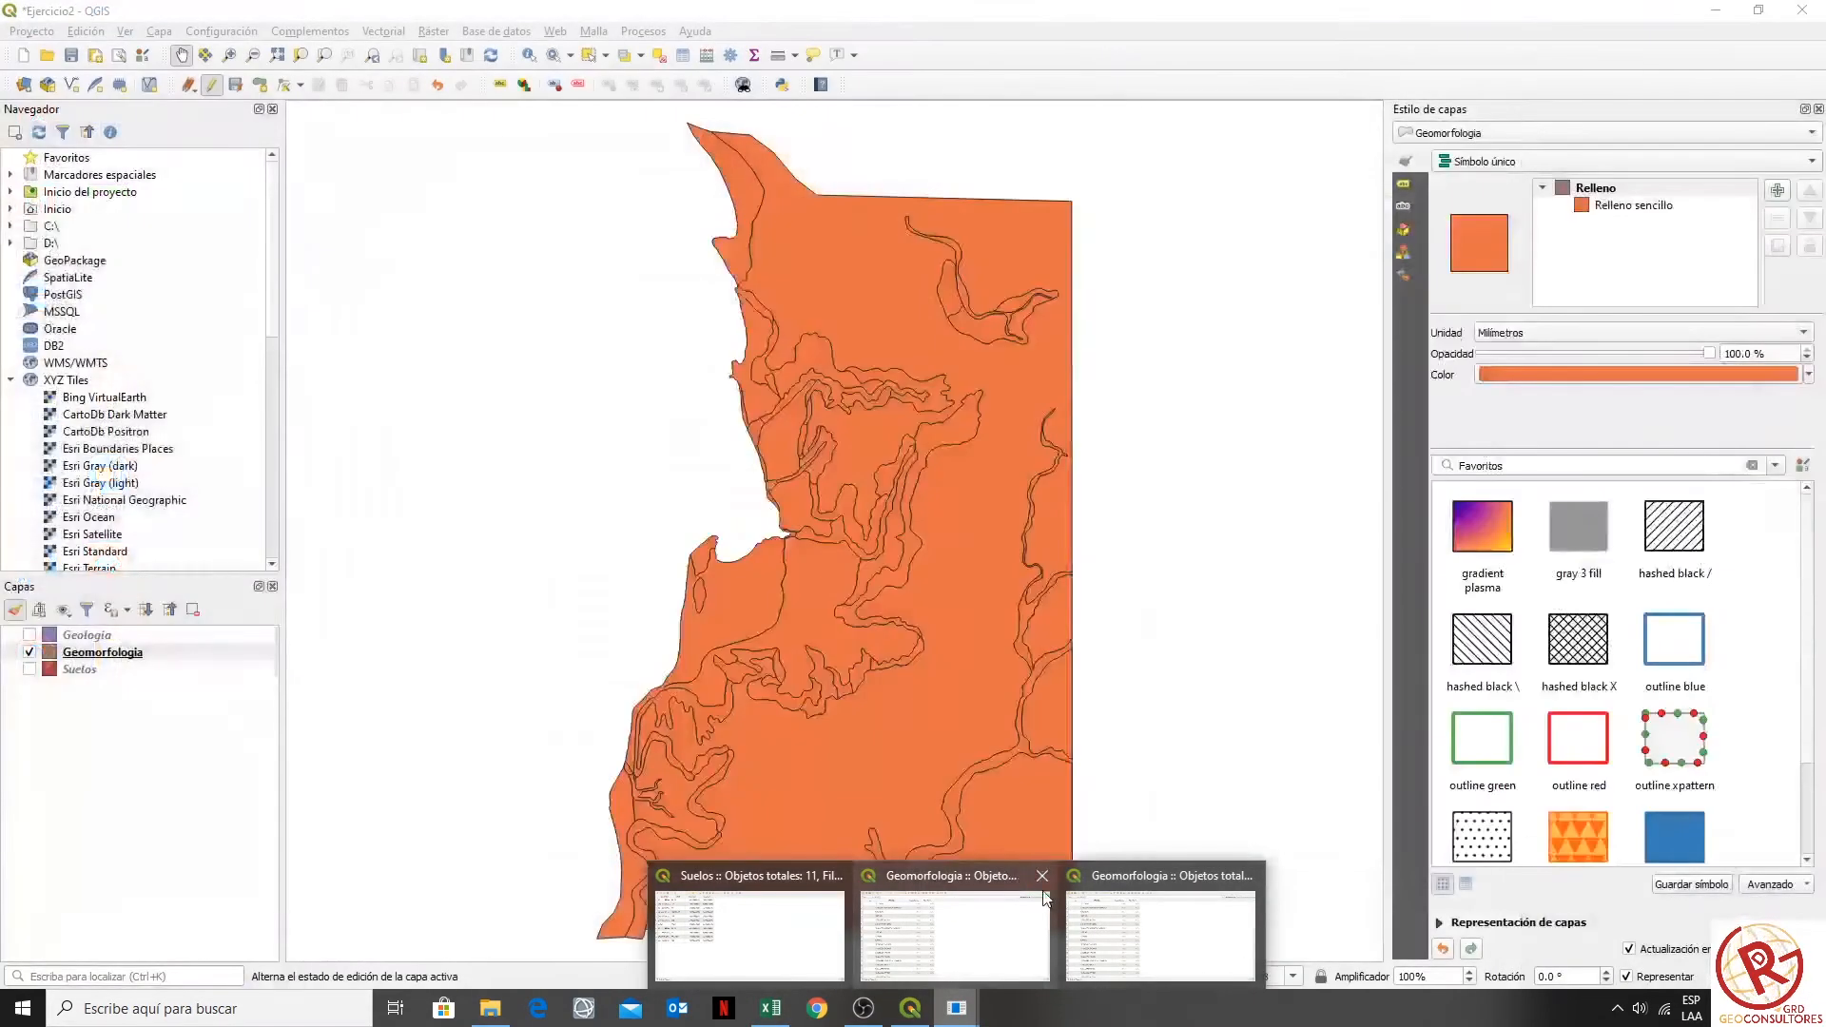
left_click(1037, 875)
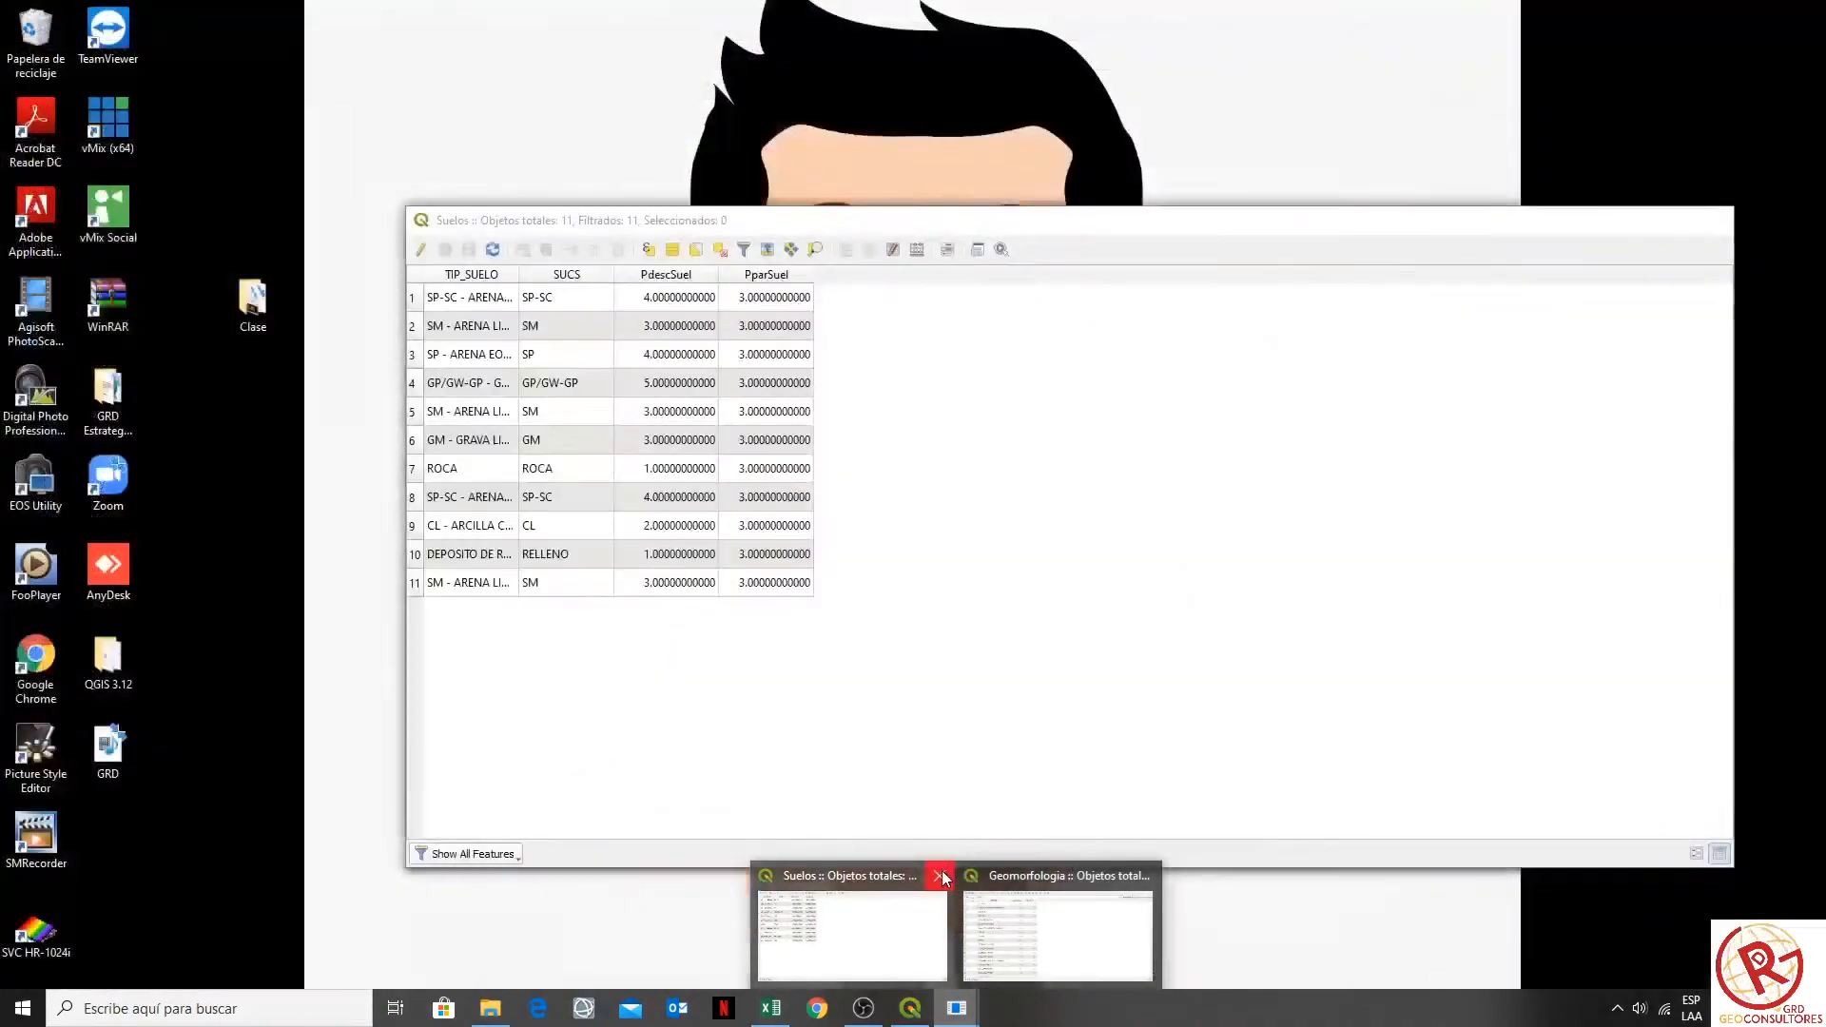
left_click(945, 876)
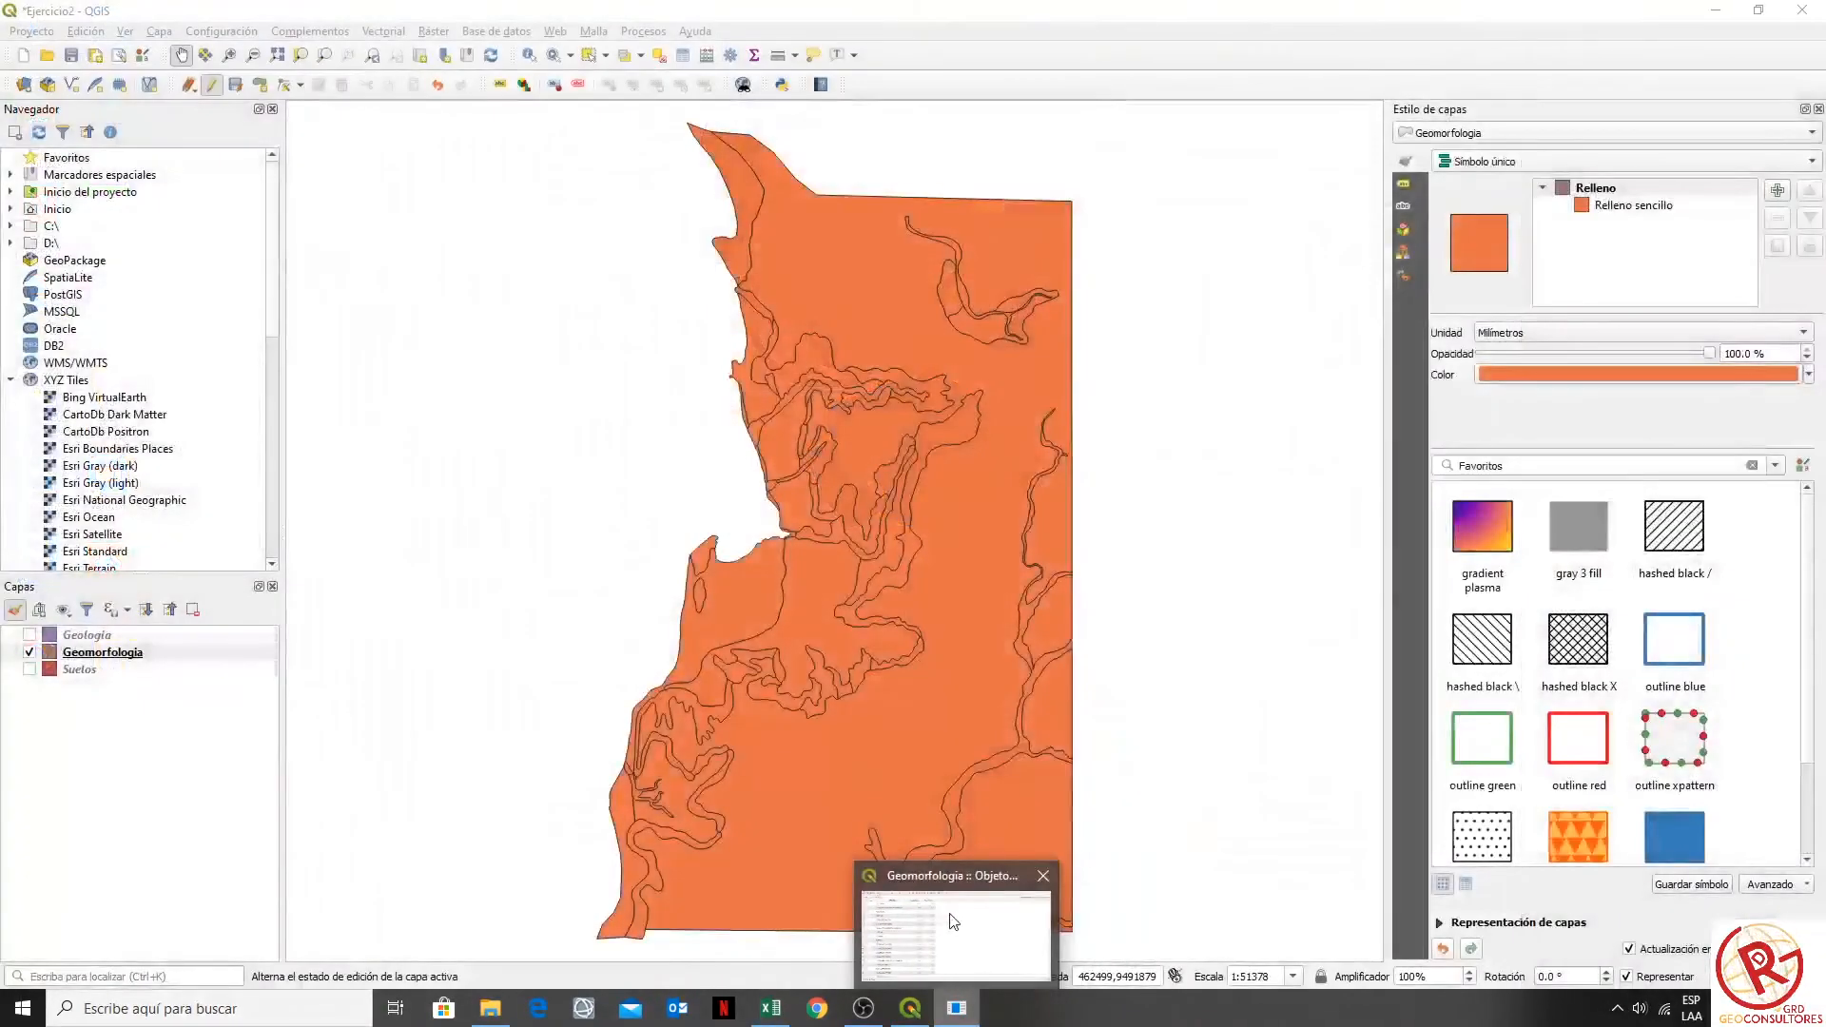
left_click(949, 915)
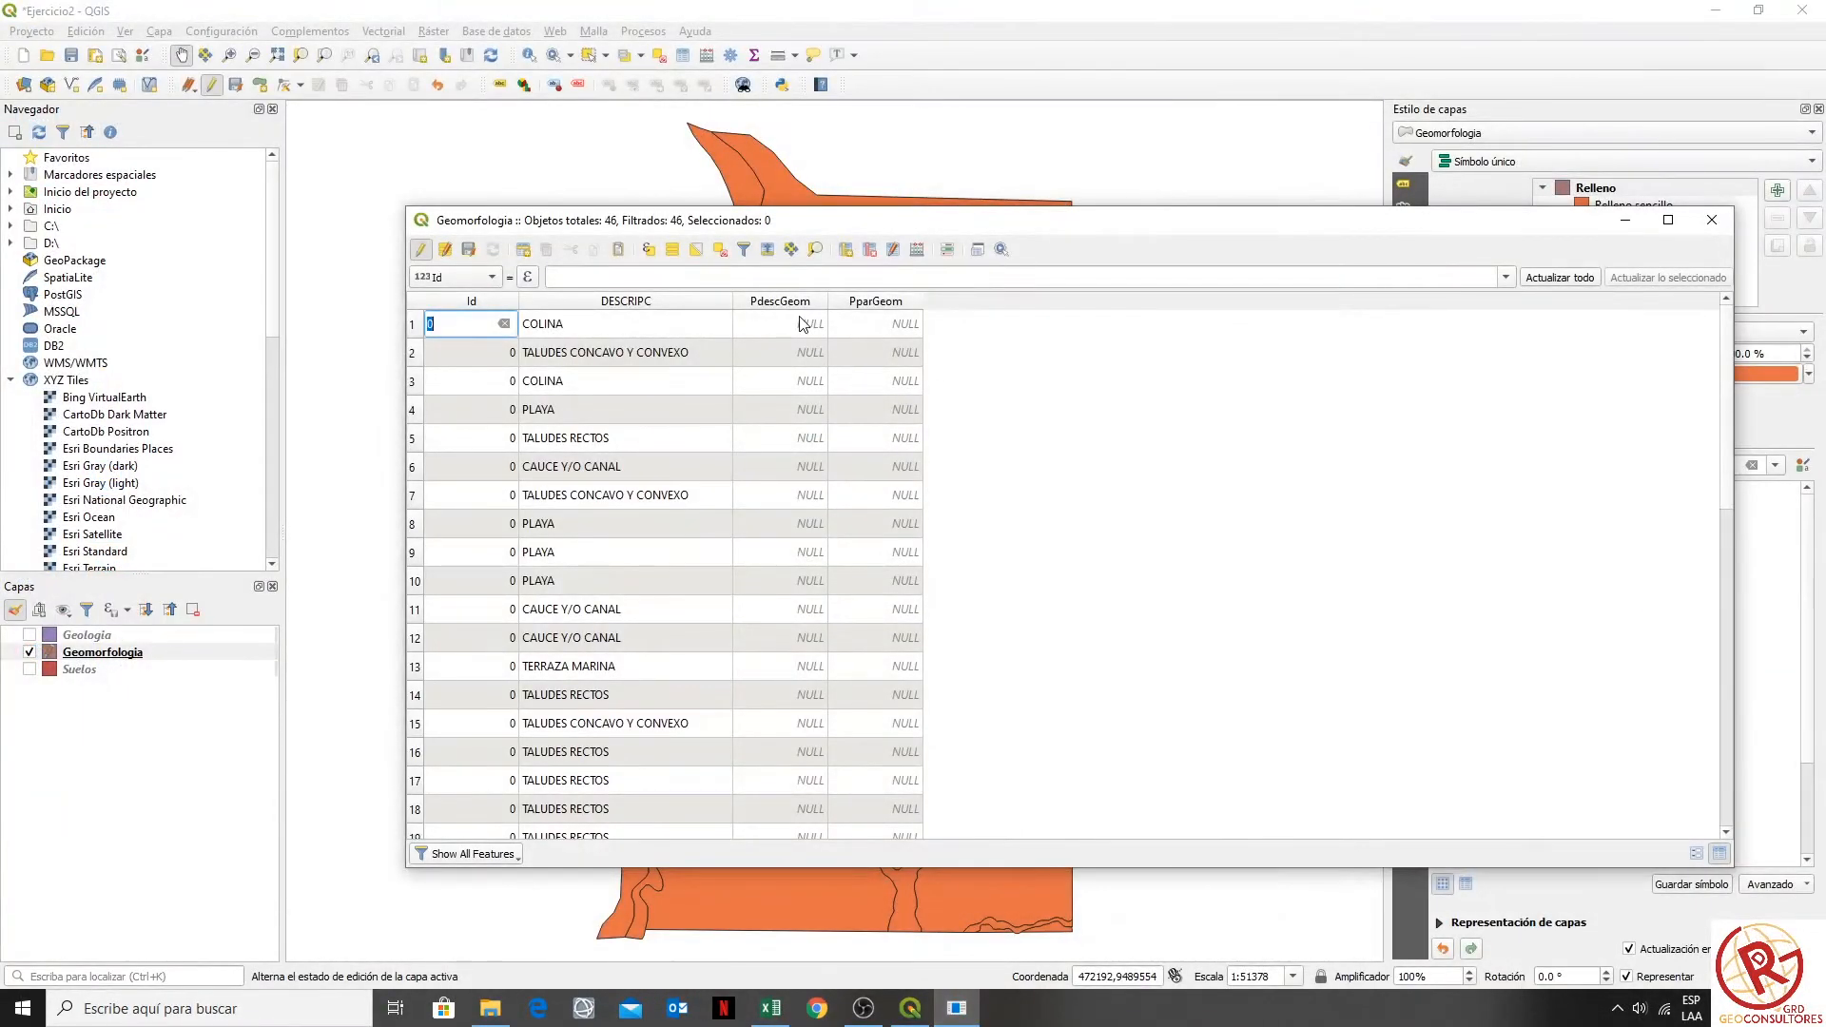
- Use the field calculator to update the existing PparGeom field to 2 for all Geomorfologia features
left_click(967, 340)
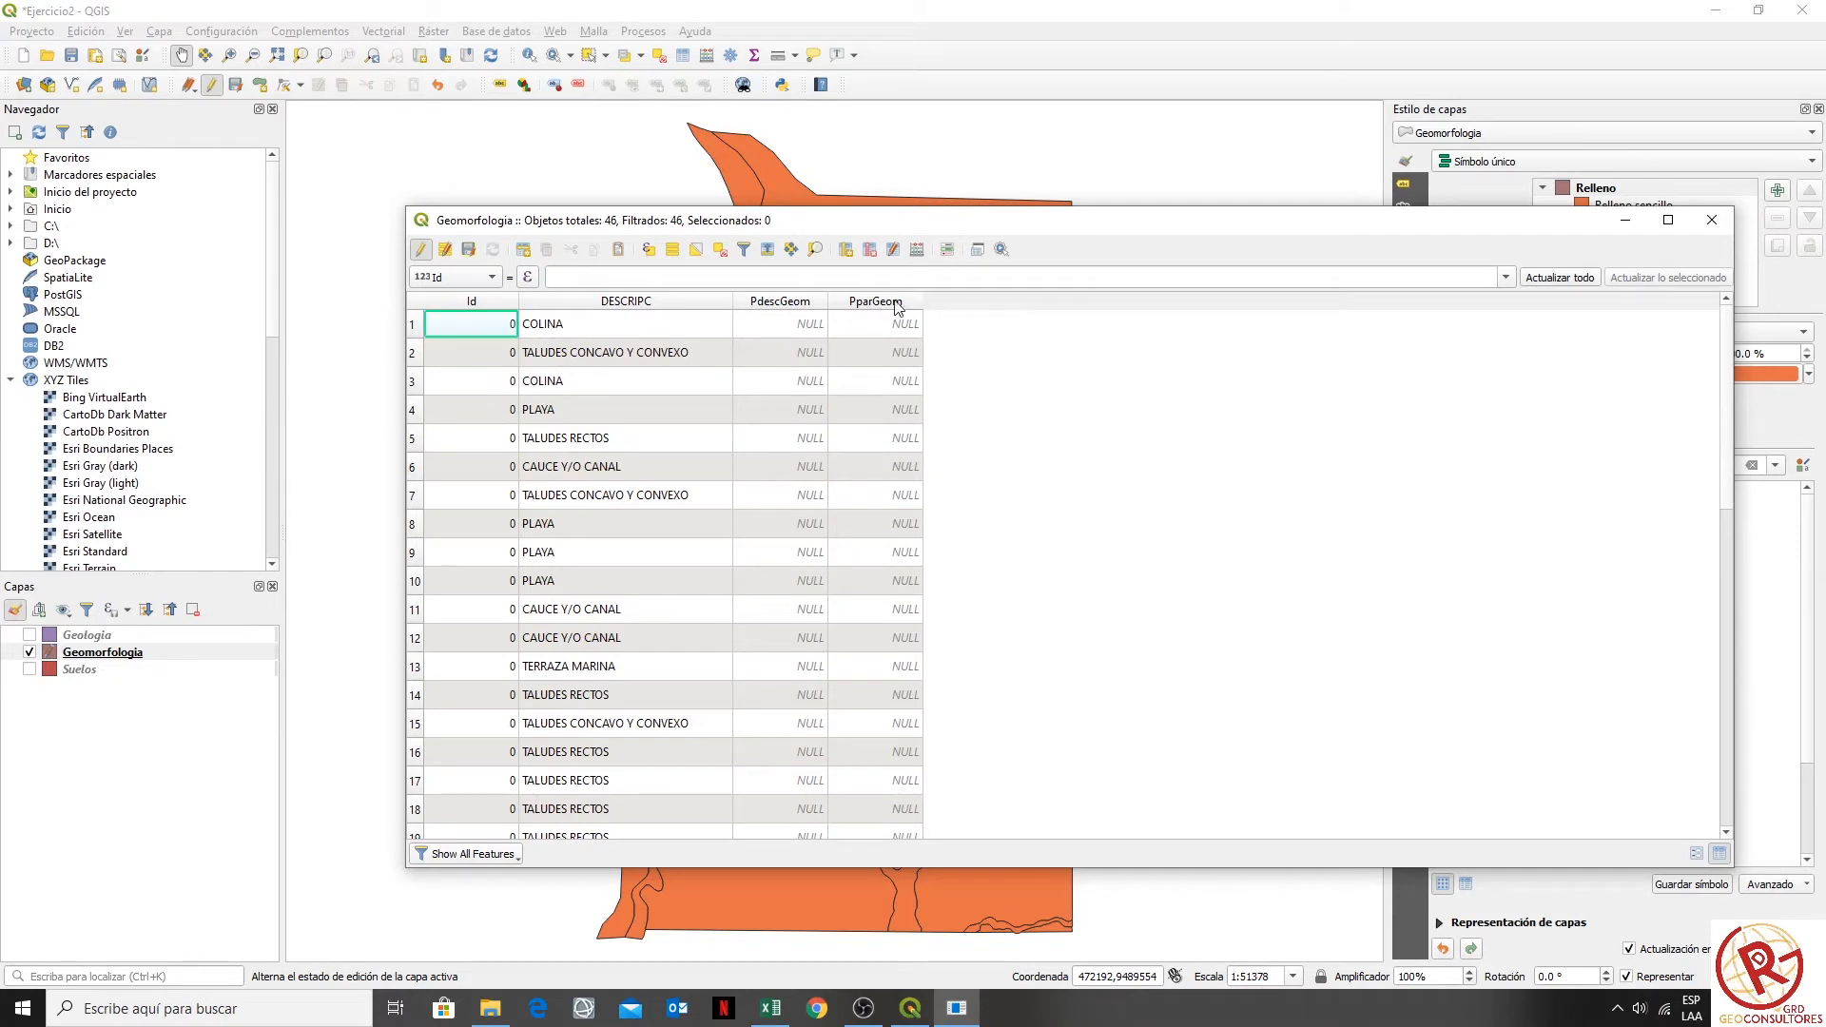
left_click(894, 302)
left_click(917, 250)
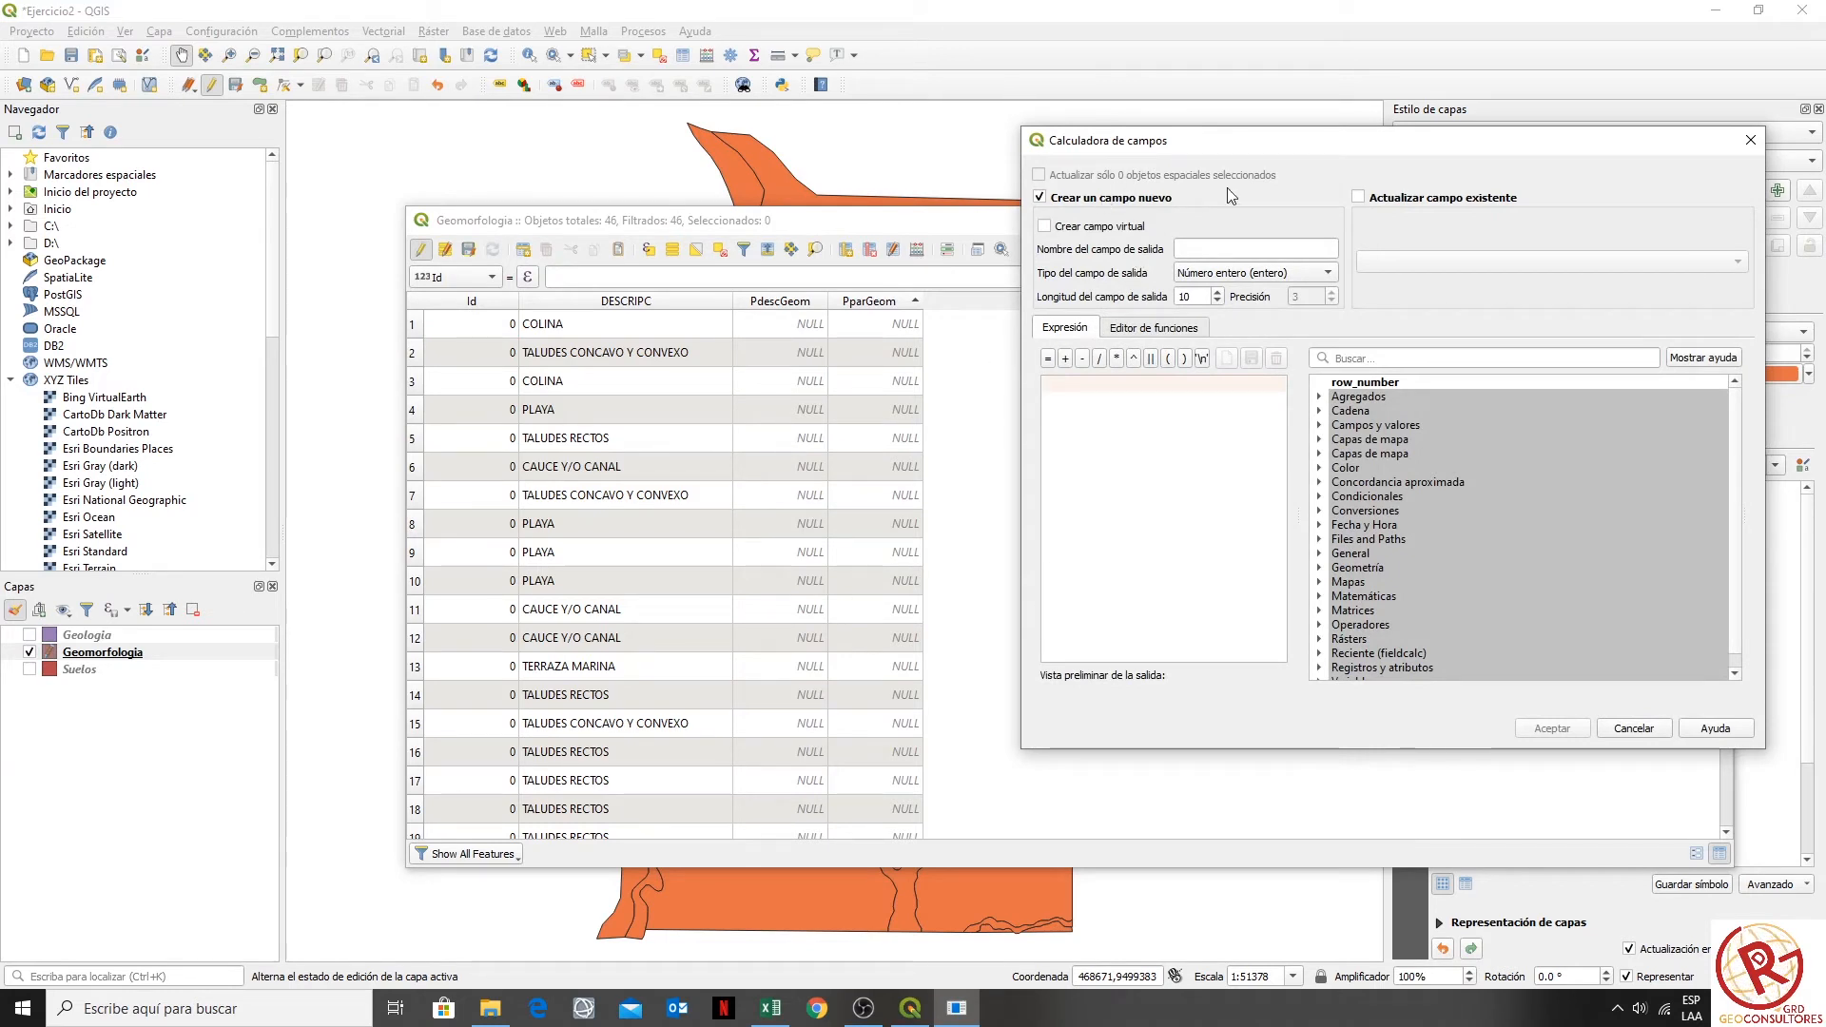
left_click(1375, 201)
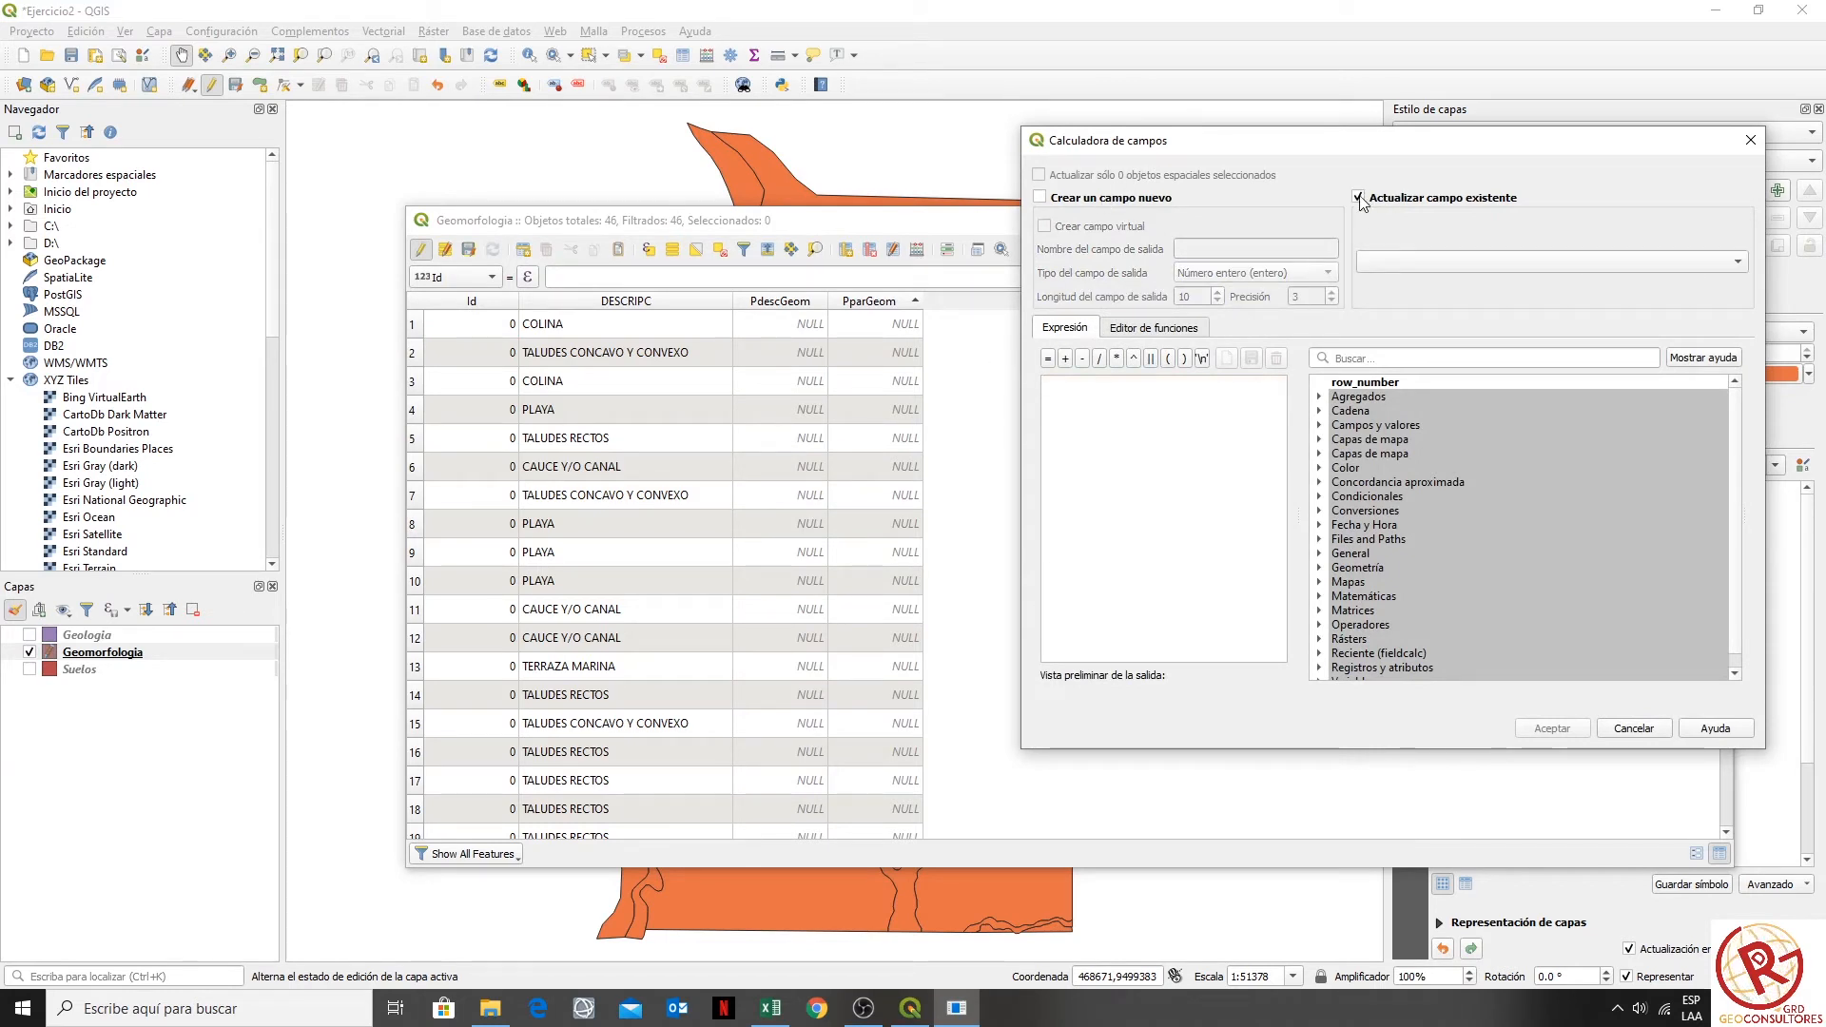
left_click(1406, 266)
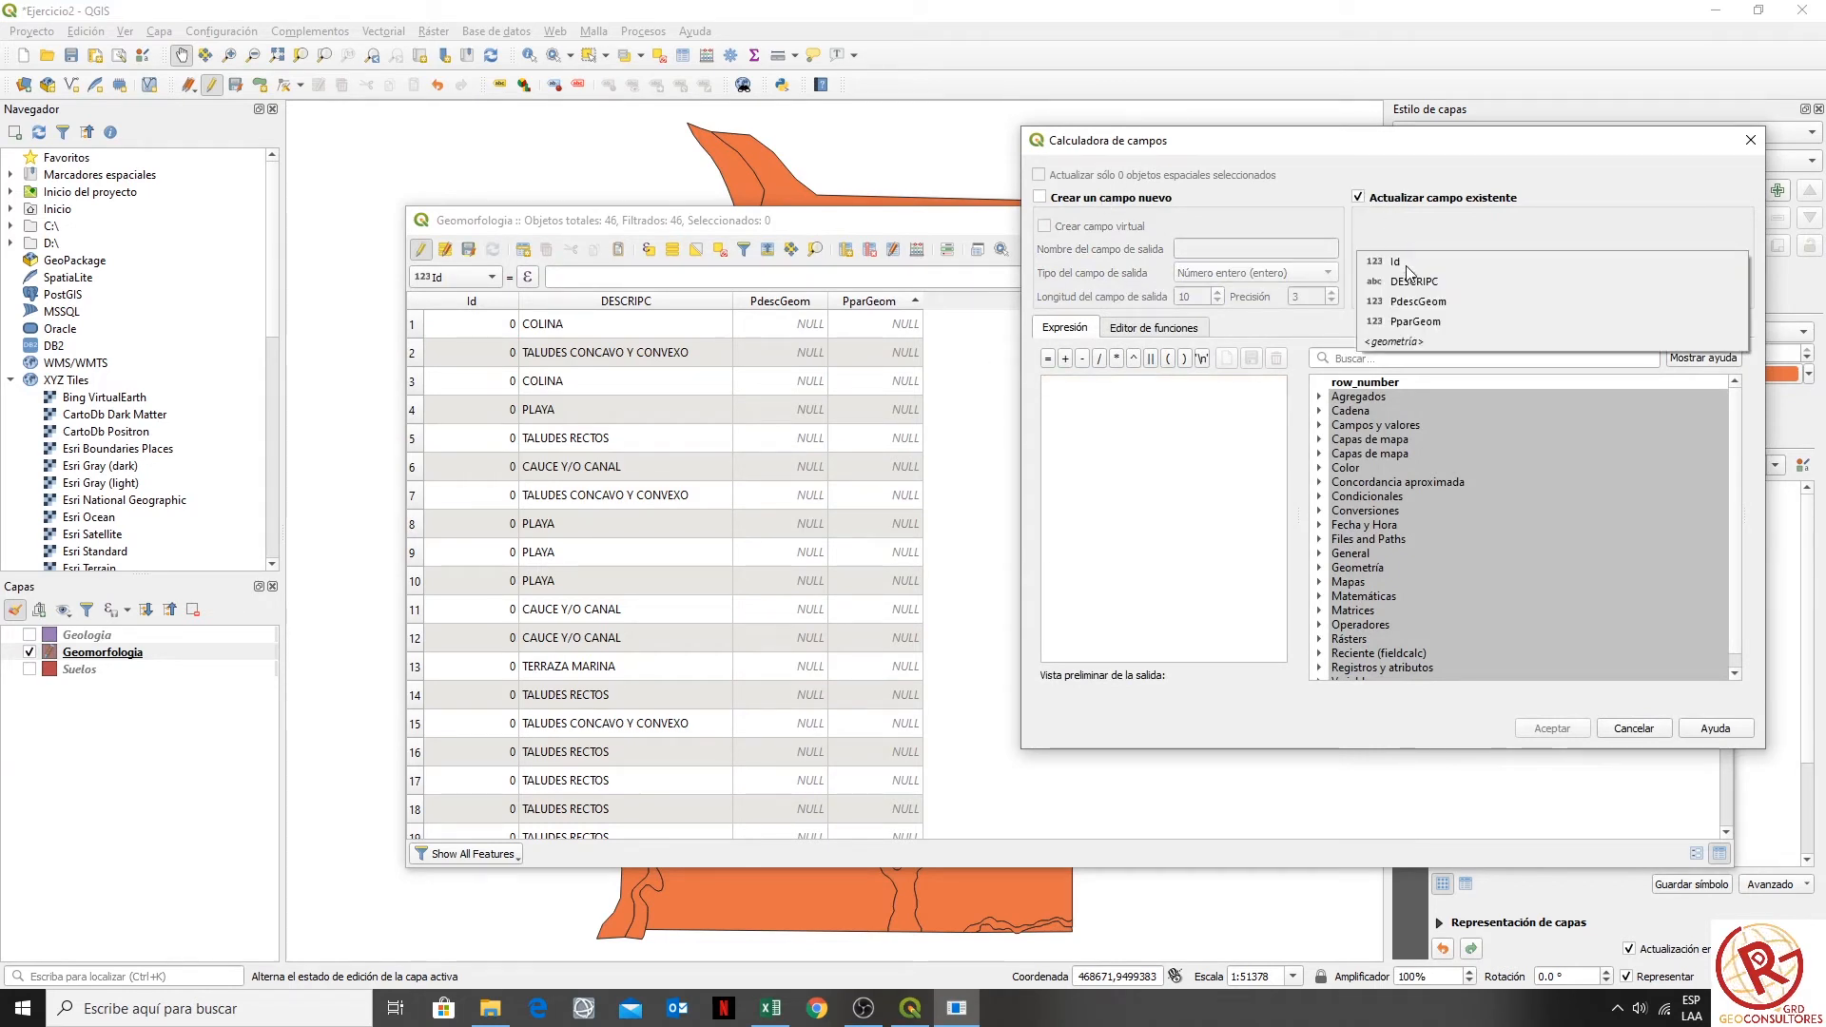
left_click(1454, 320)
left_click(1156, 484)
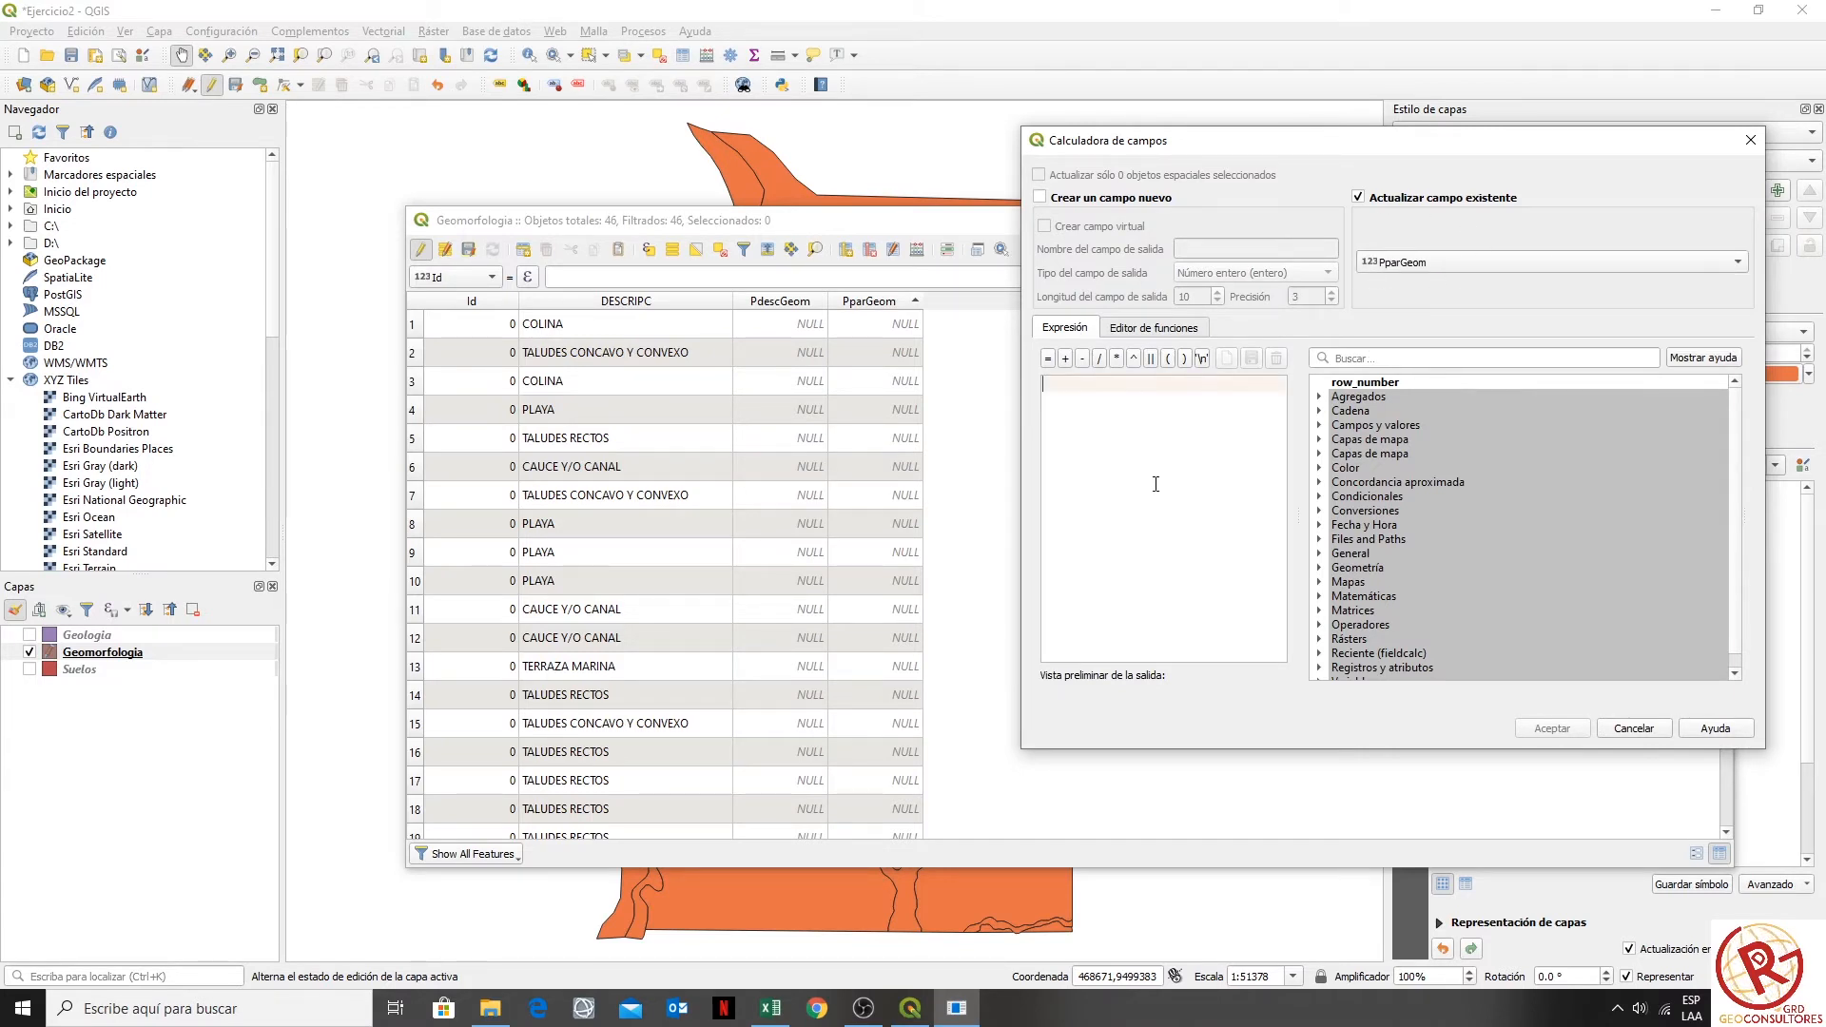
type("2")
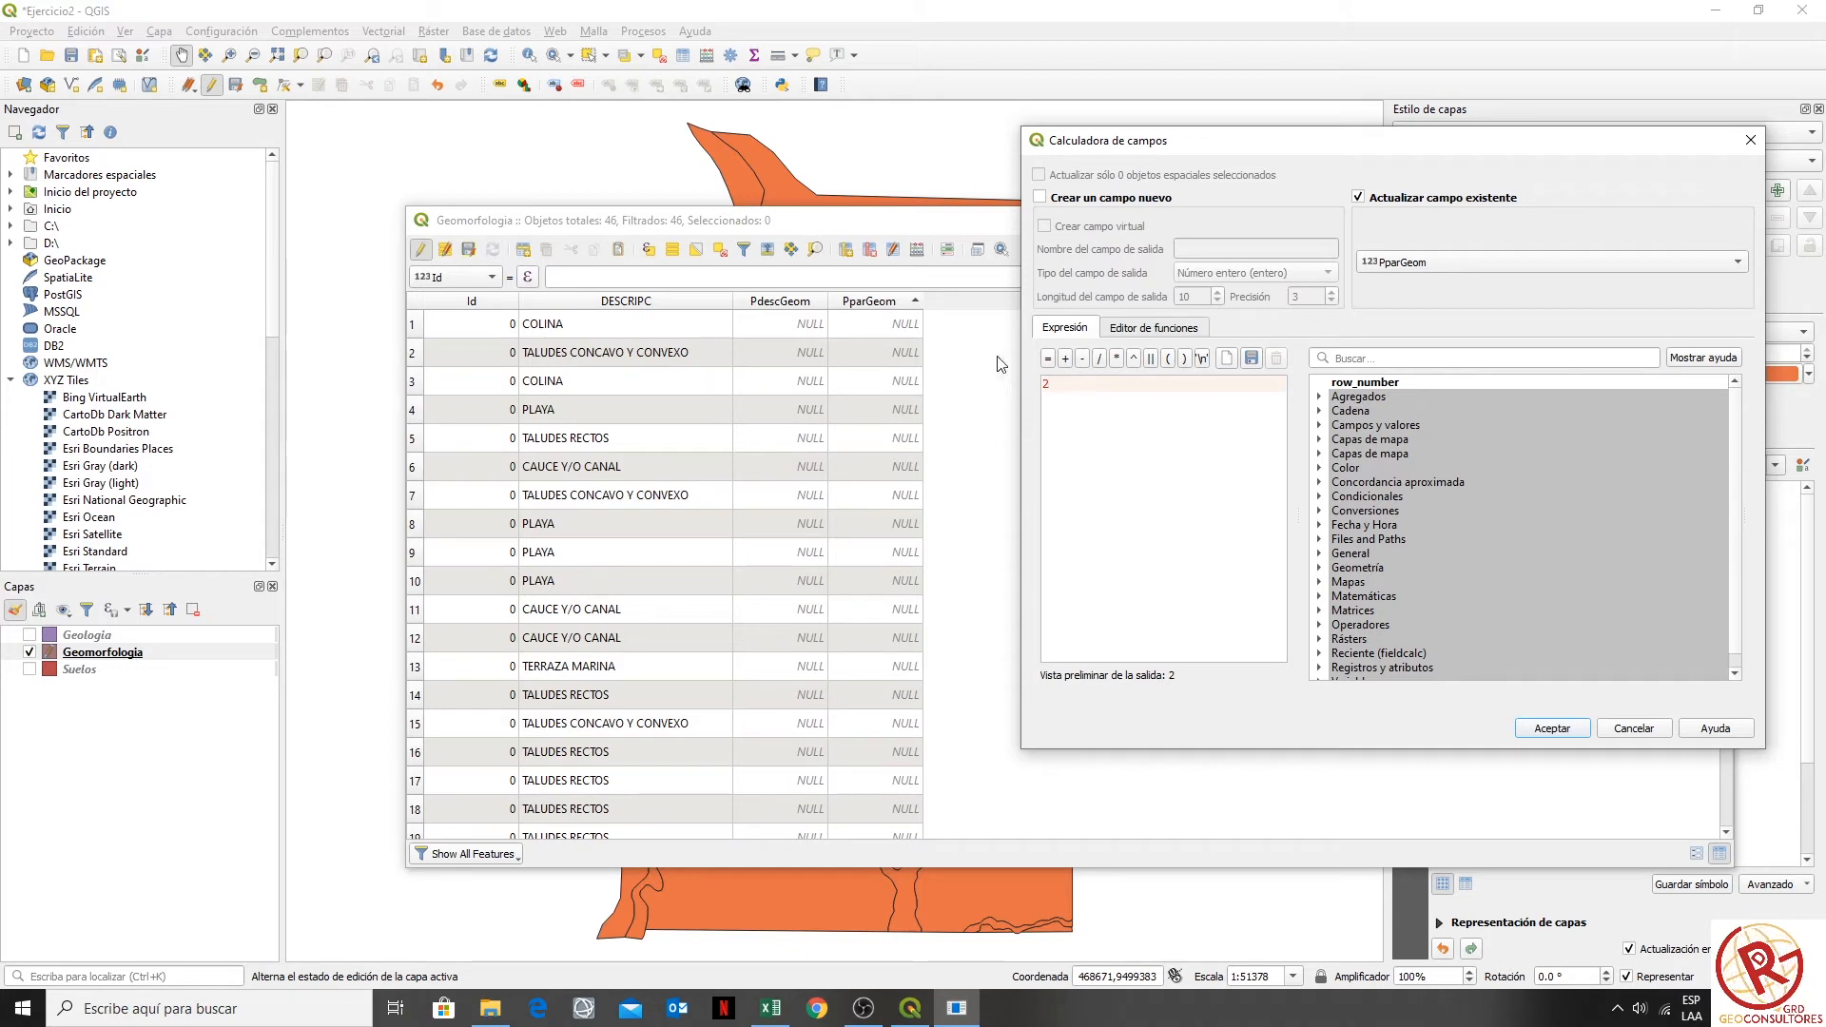
left_click(1536, 730)
- Examine the PparGeom values through the rows of the Geomorfologia attribute table
scroll(911, 405, "down", 8)
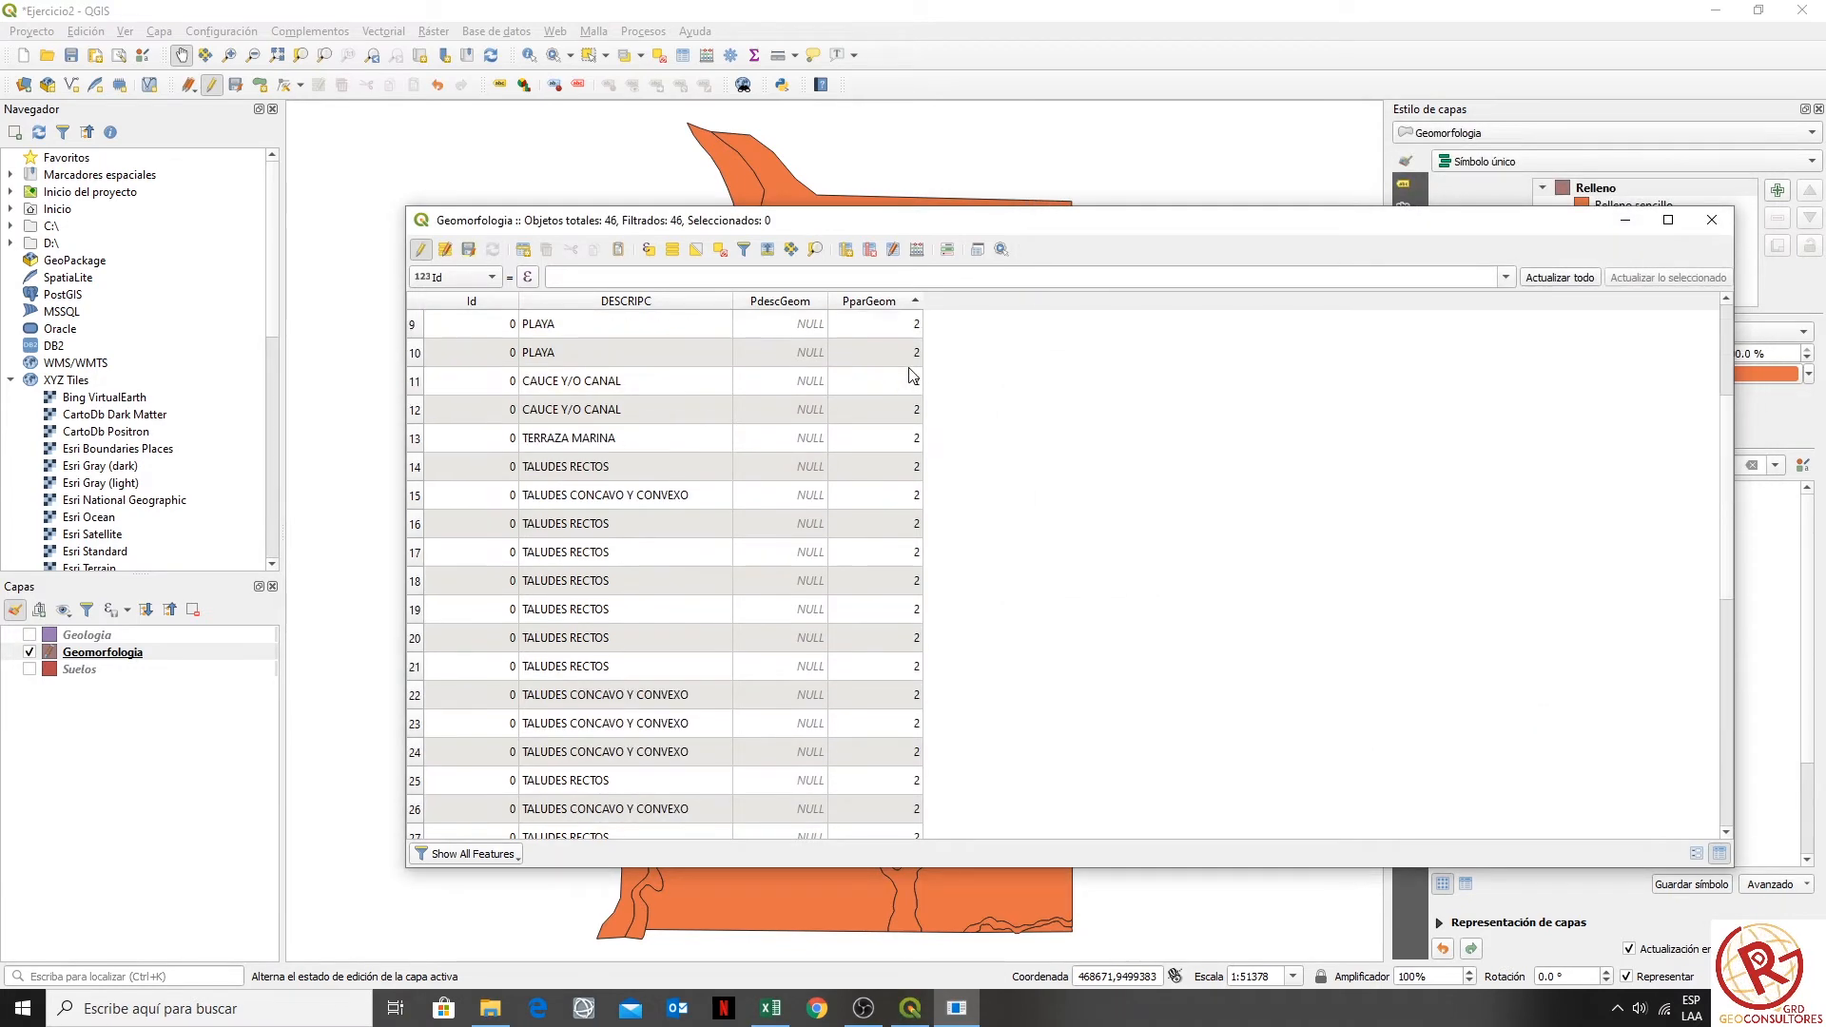
scroll(919, 360, "up", 8)
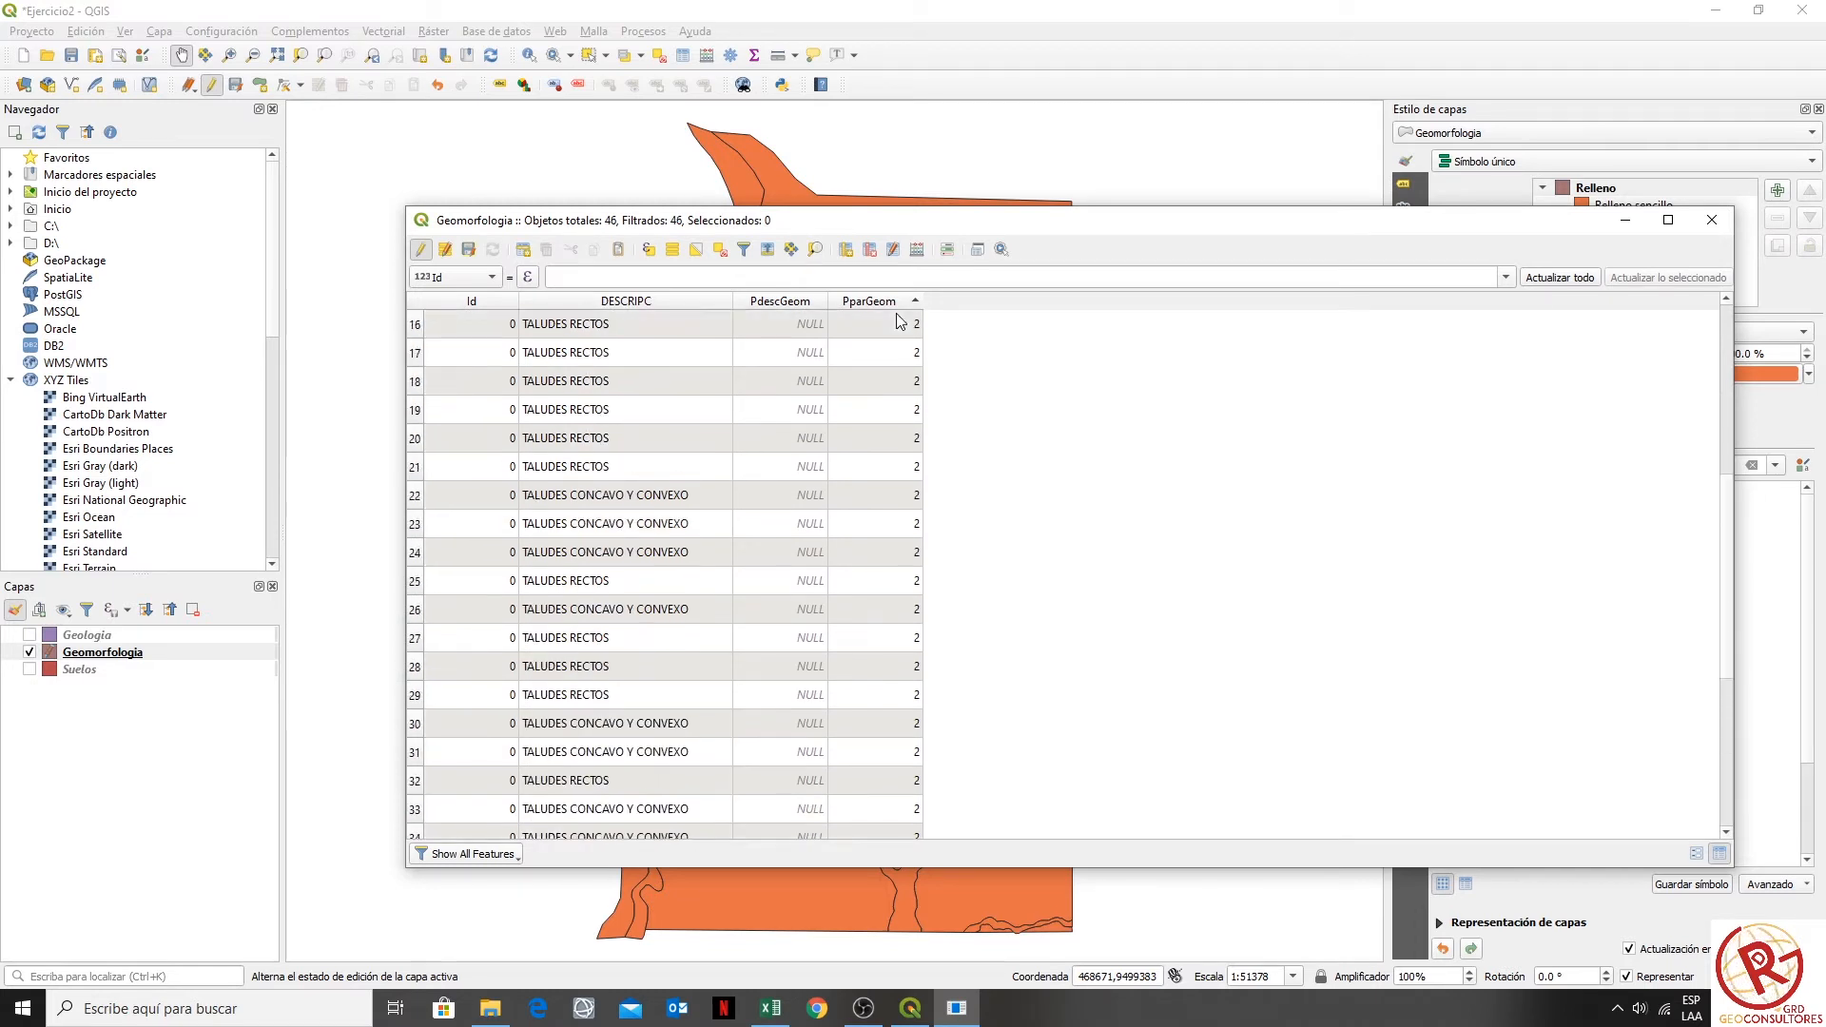
scroll(940, 528, "down", 9)
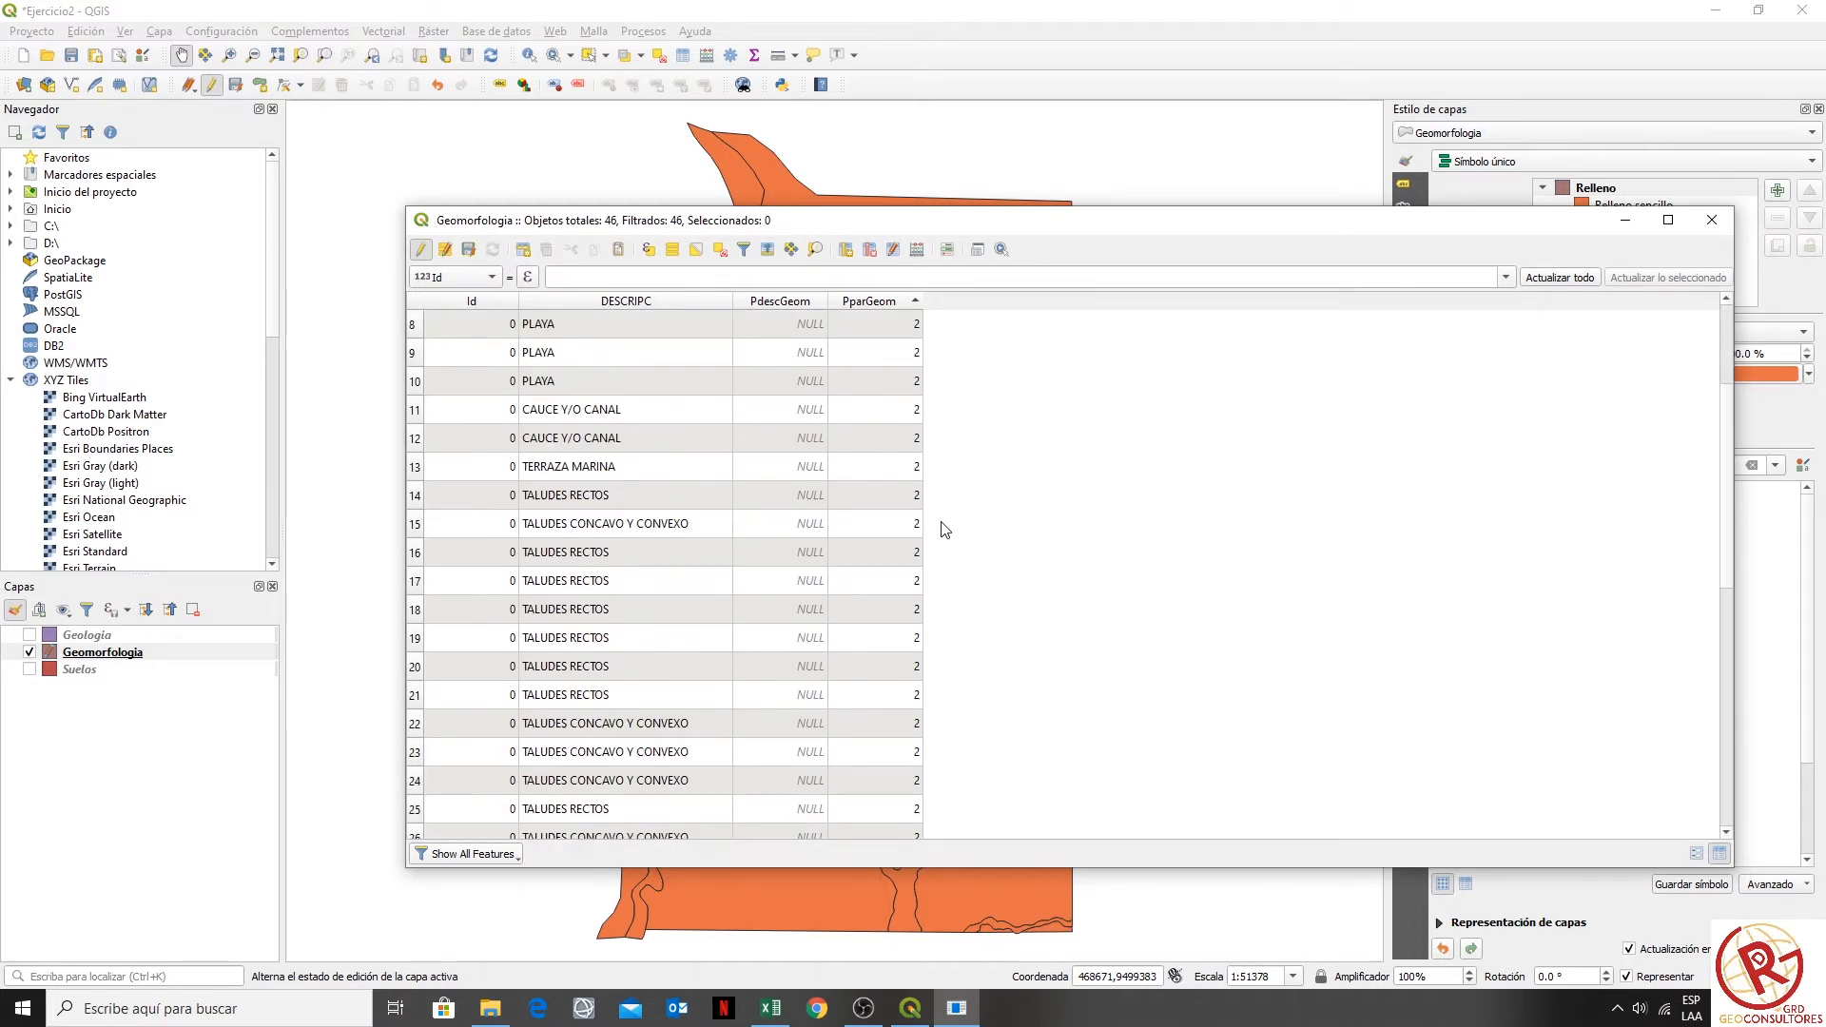
scroll(727, 469, "up", 9)
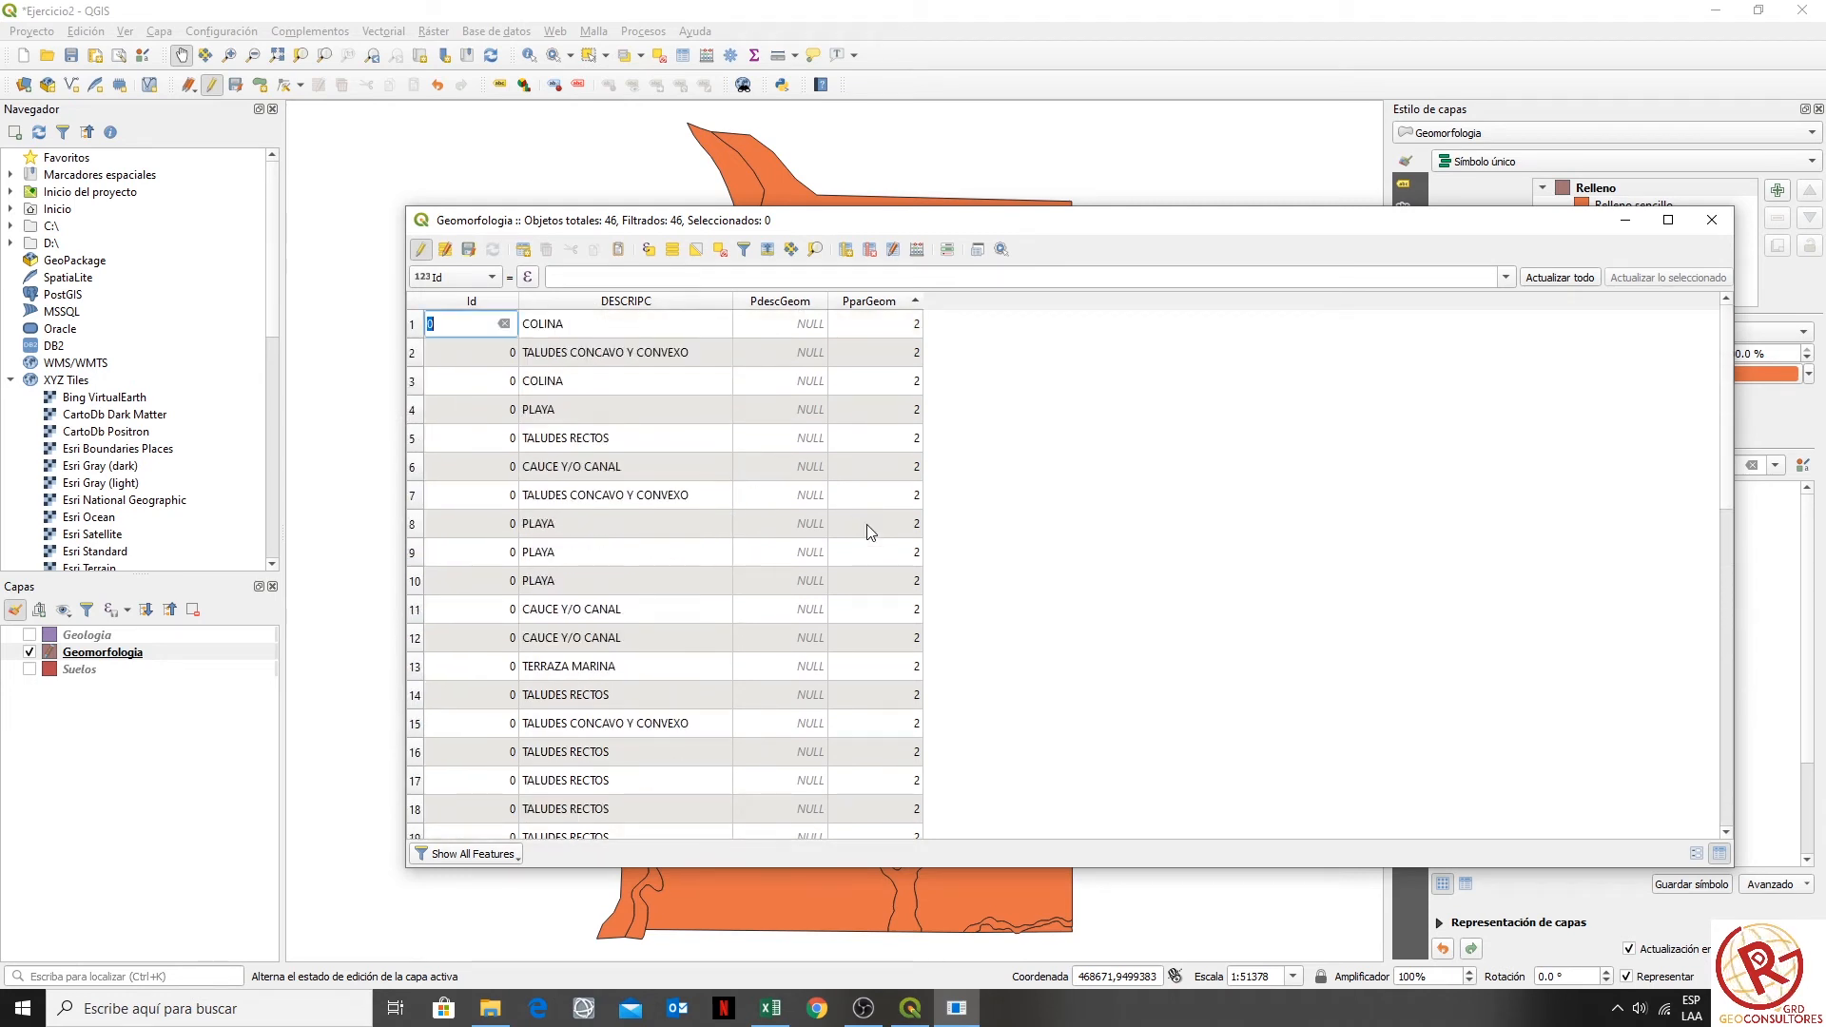
scroll(807, 477, "down", 6)
scroll(742, 376, "down", 3)
scroll(761, 400, "up", 5)
scroll(774, 415, "up", 4)
- Sort the Geomorfologia attribute table by DESCRIPC in ascending order so equal descriptors are grouped together
left_click(694, 303)
left_click(686, 303)
left_click(697, 303)
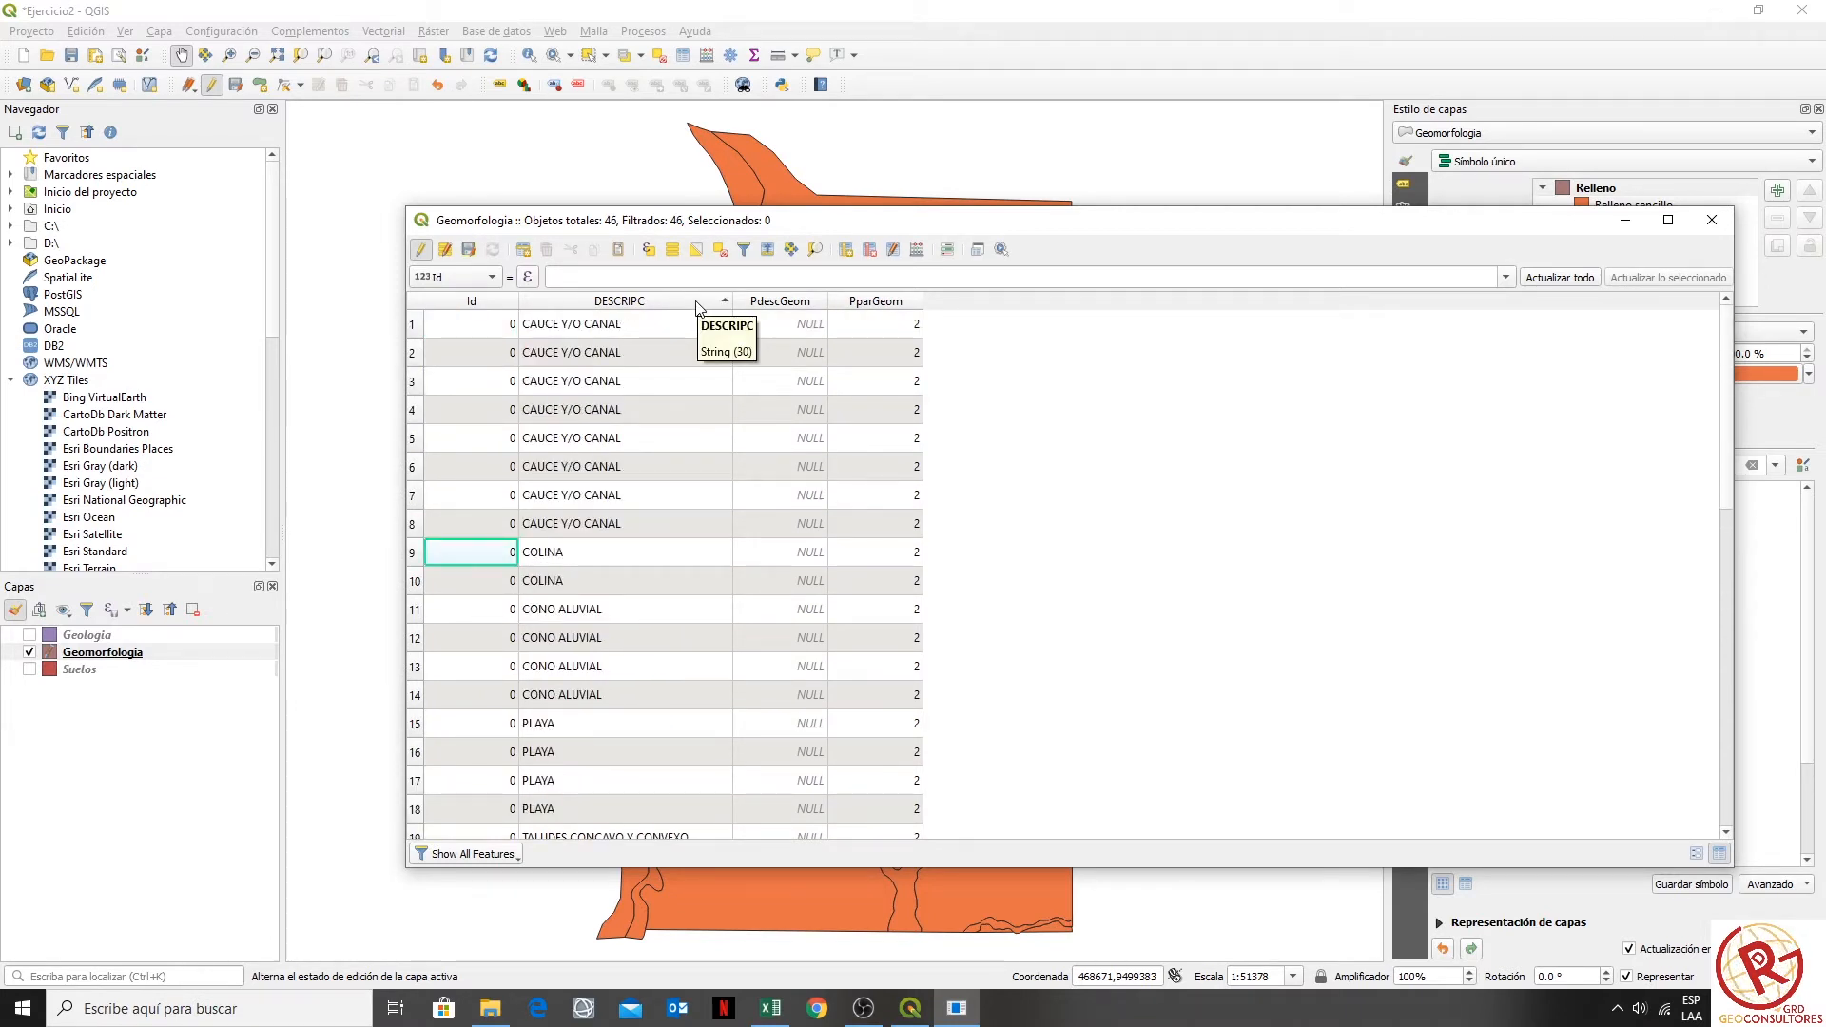
left_click(699, 302)
left_click(697, 303)
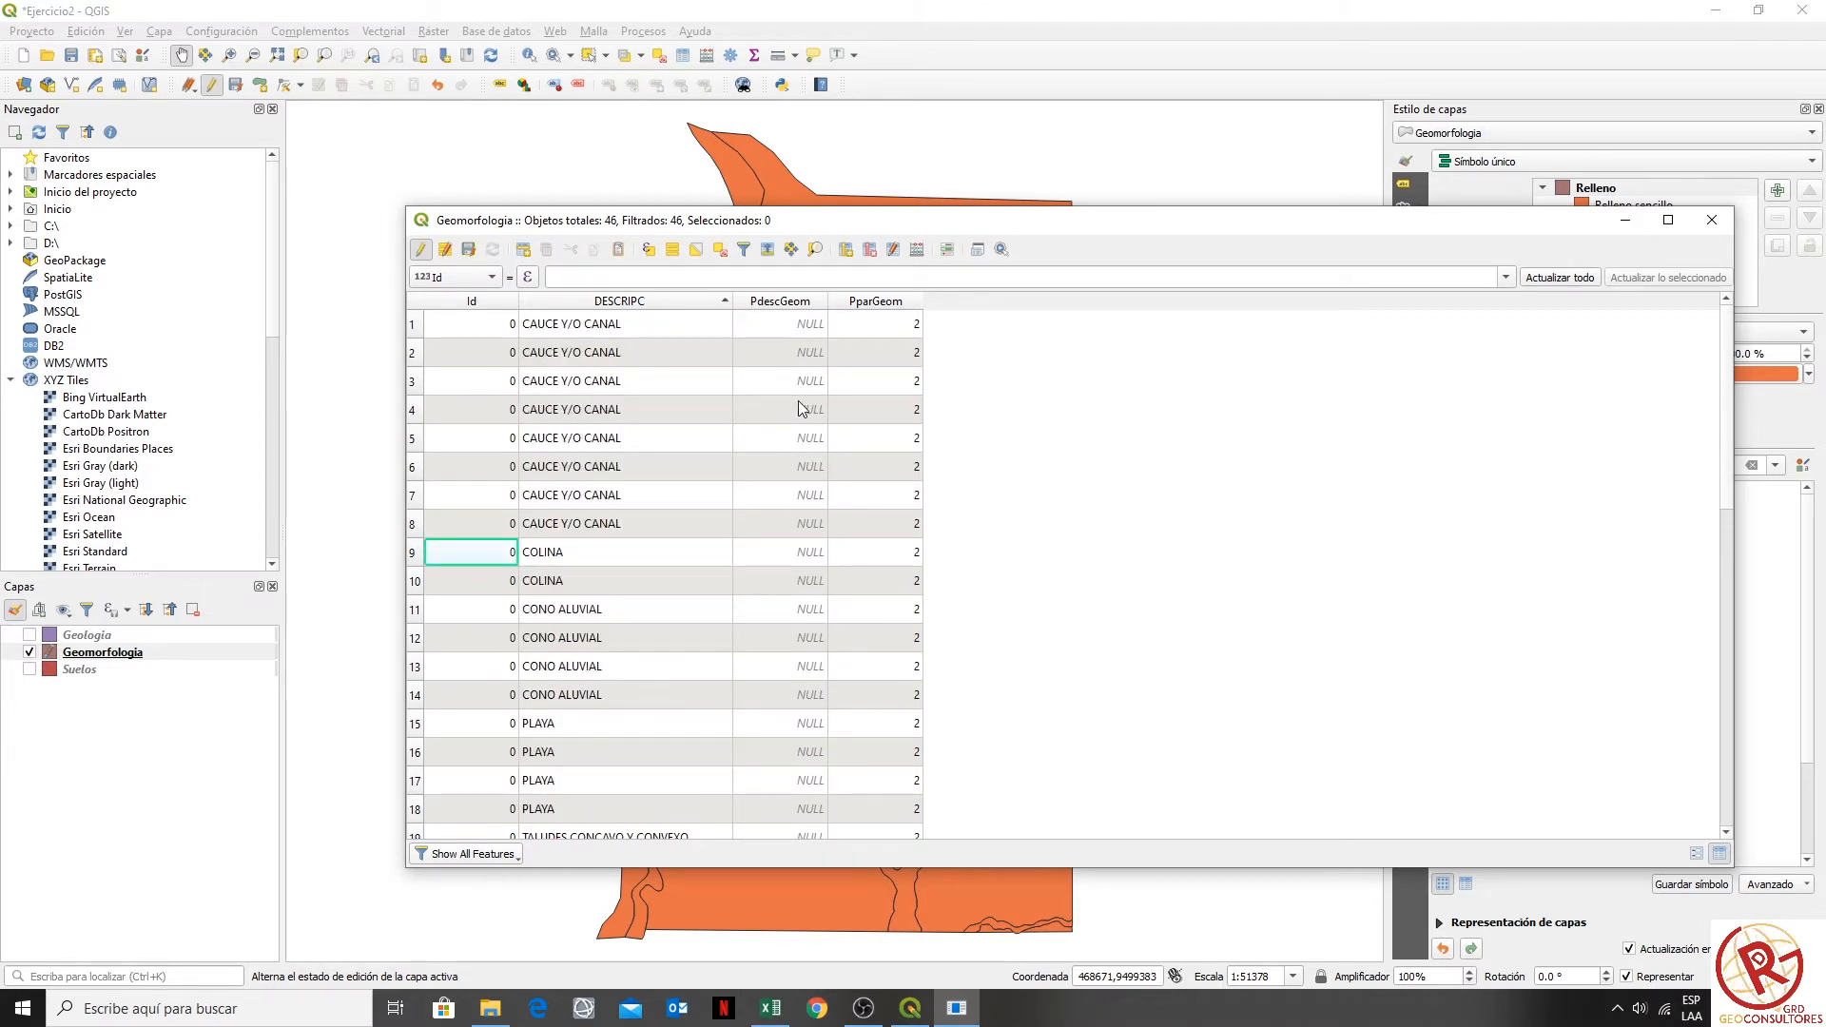
- Switch to the Caso Practico 2 workbook in Excel, look up the Cauce y/o Canal y/o Cono Aluvial weight, and return to QGIS
left_click(771, 1009)
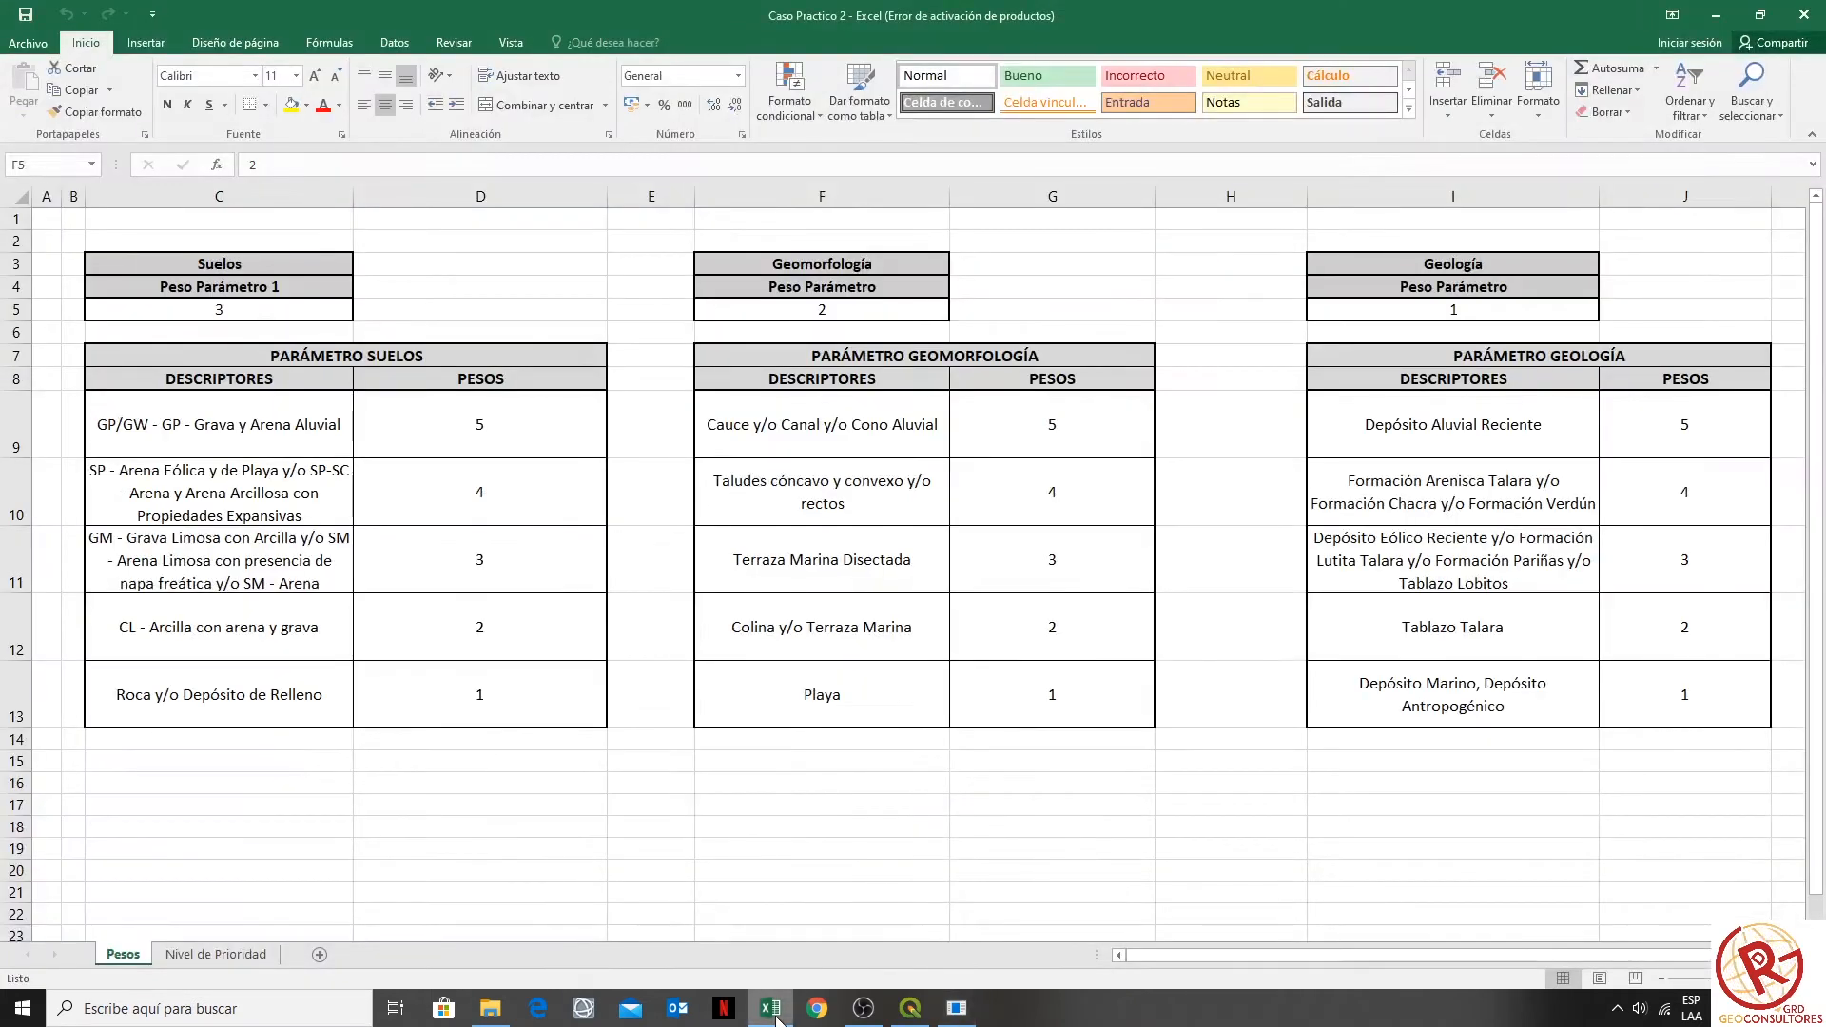
left_click(755, 443)
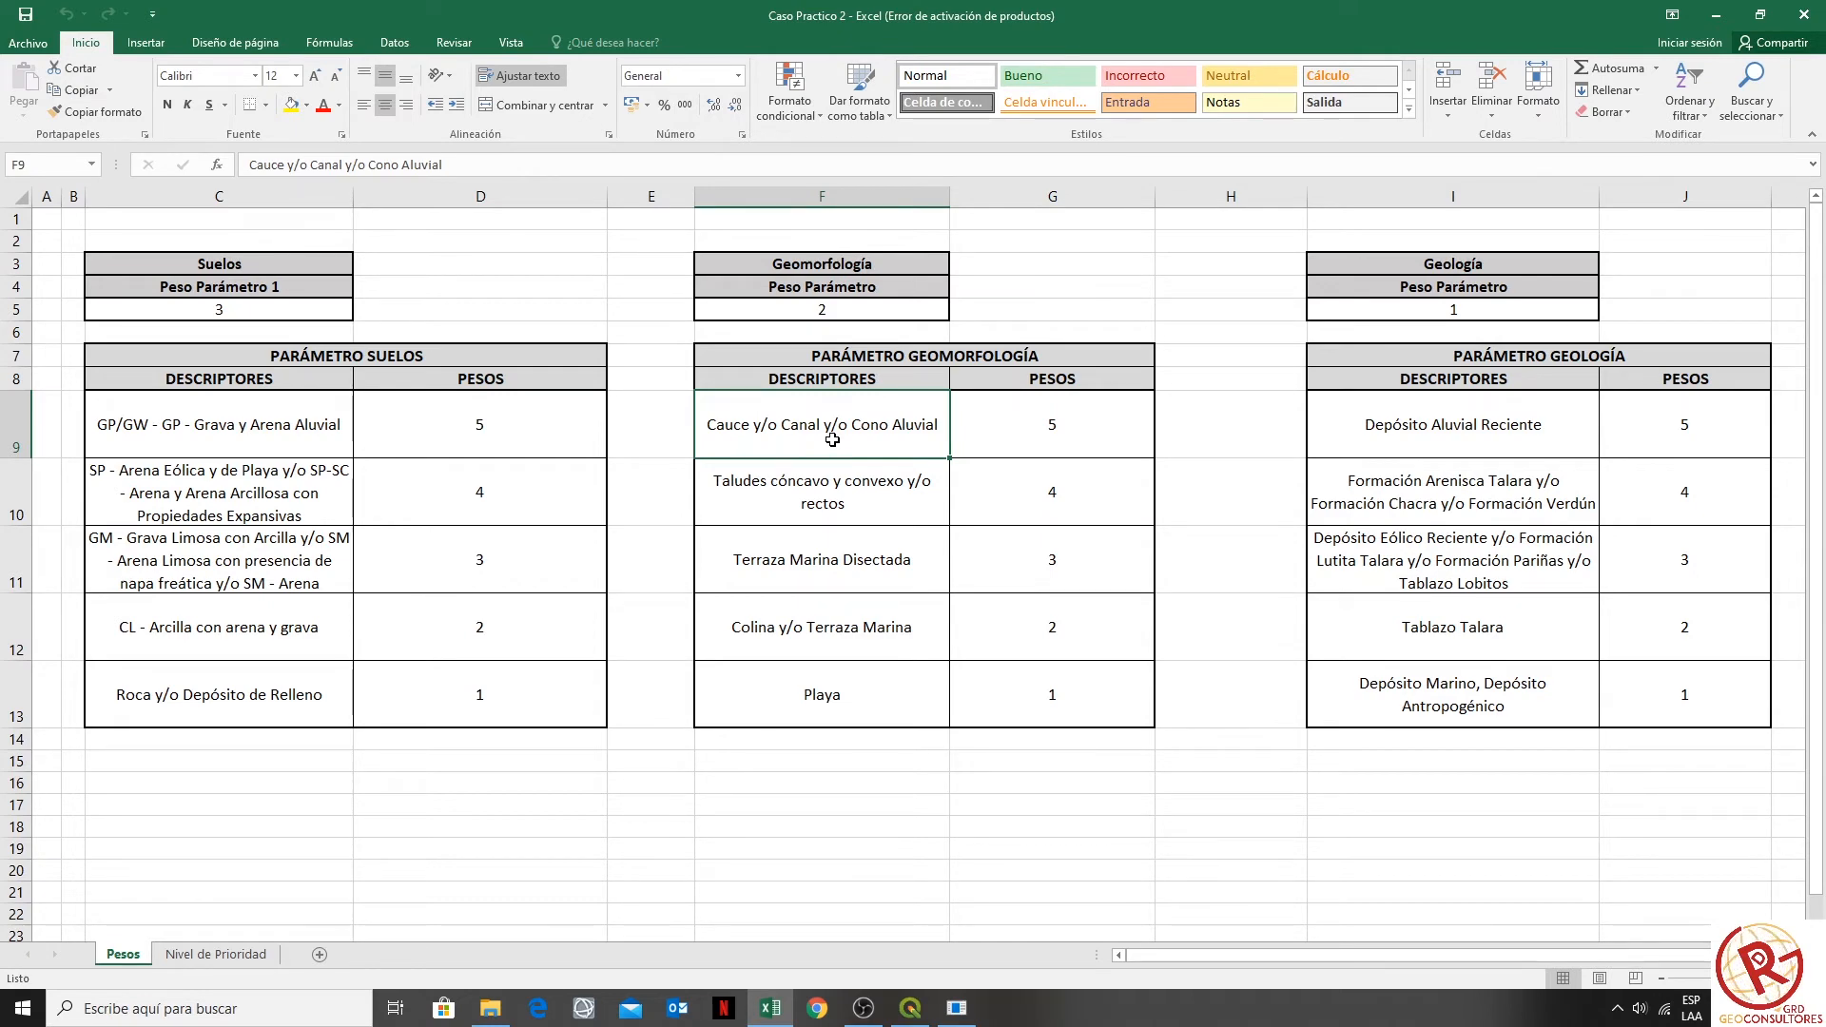
left_click(1094, 441)
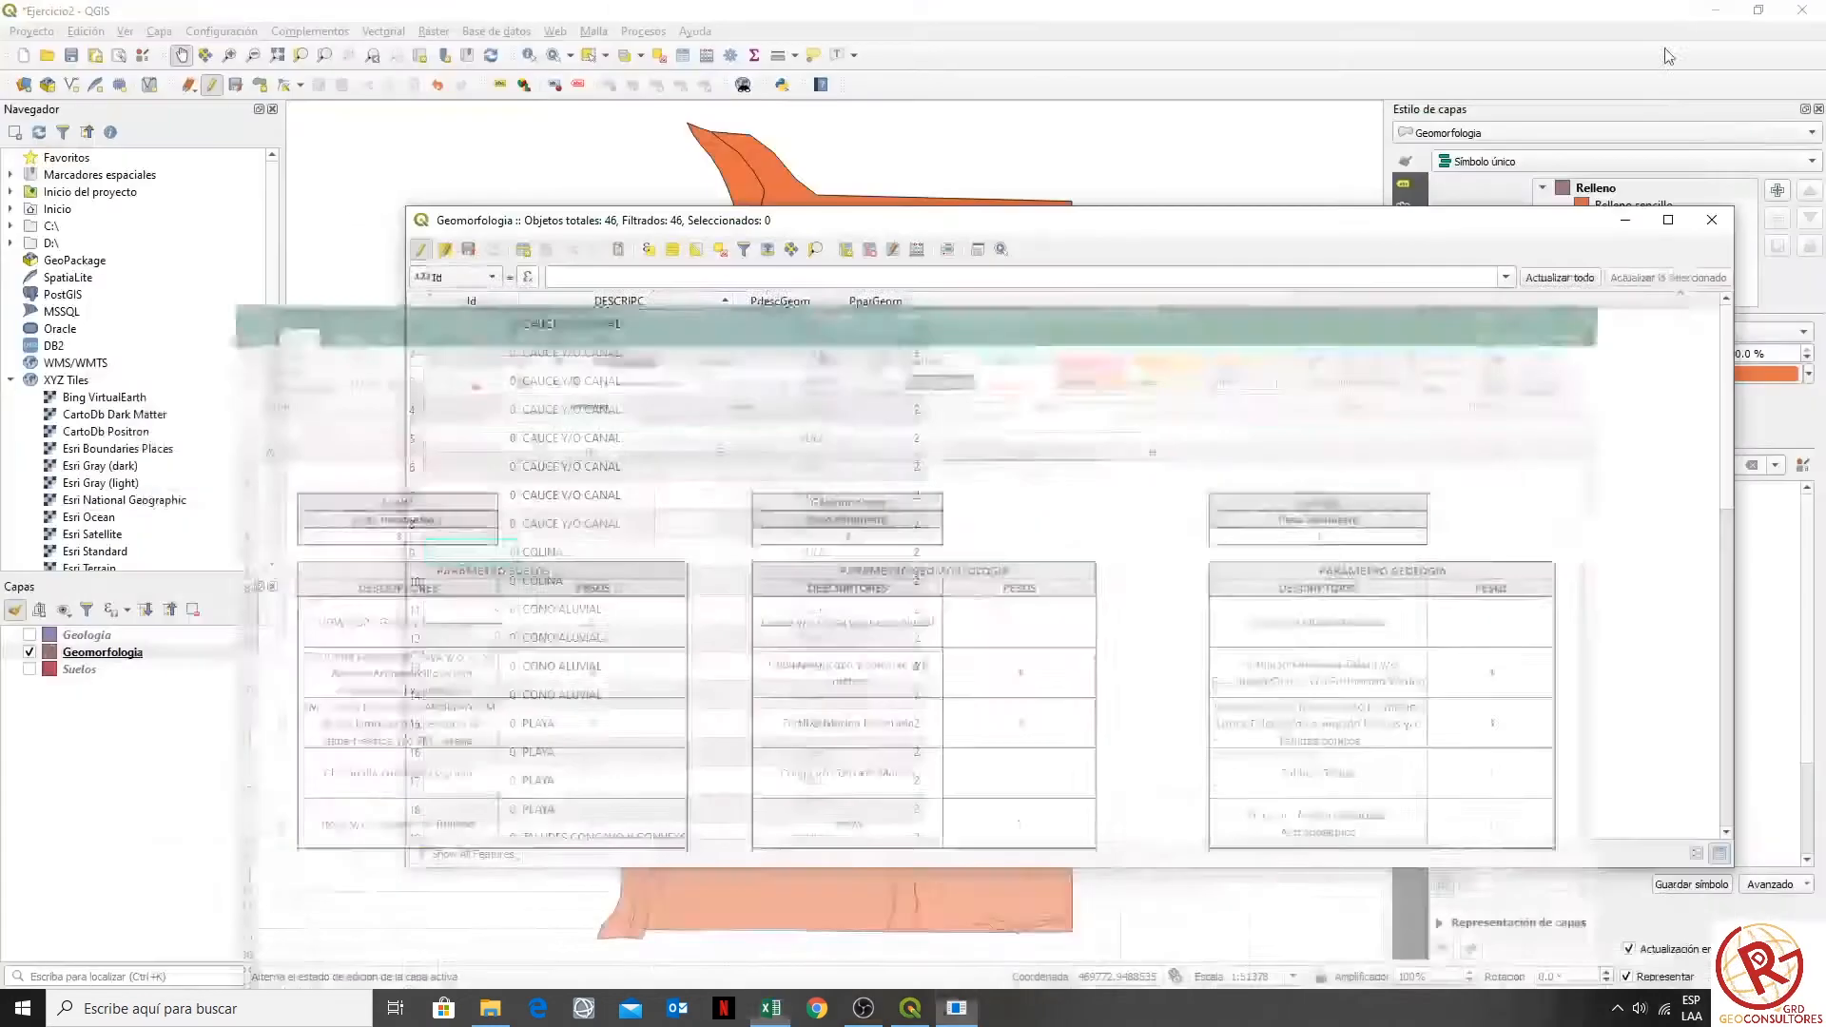
left_click(1716, 16)
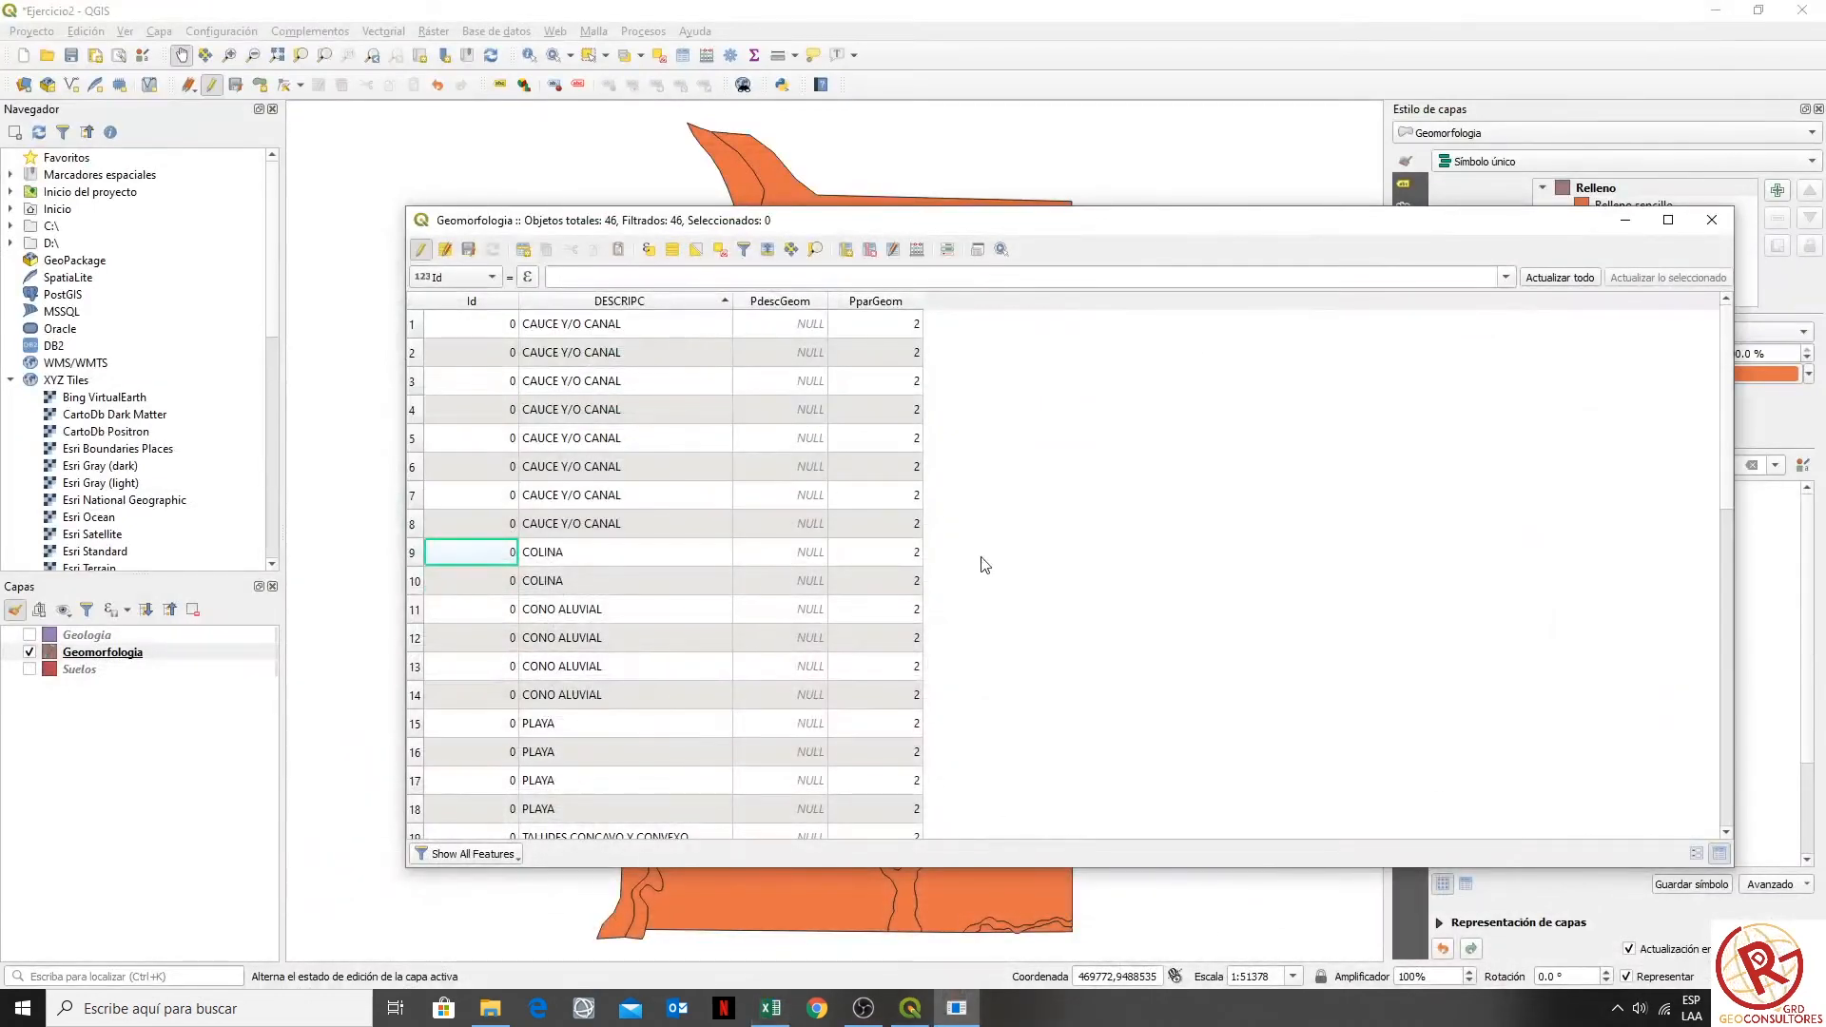
- Select all CAUCE Y/O CANAL and CONO ALUVIAL rows together in the Geomorfologia attribute table
left_click_drag(416, 330, 424, 524)
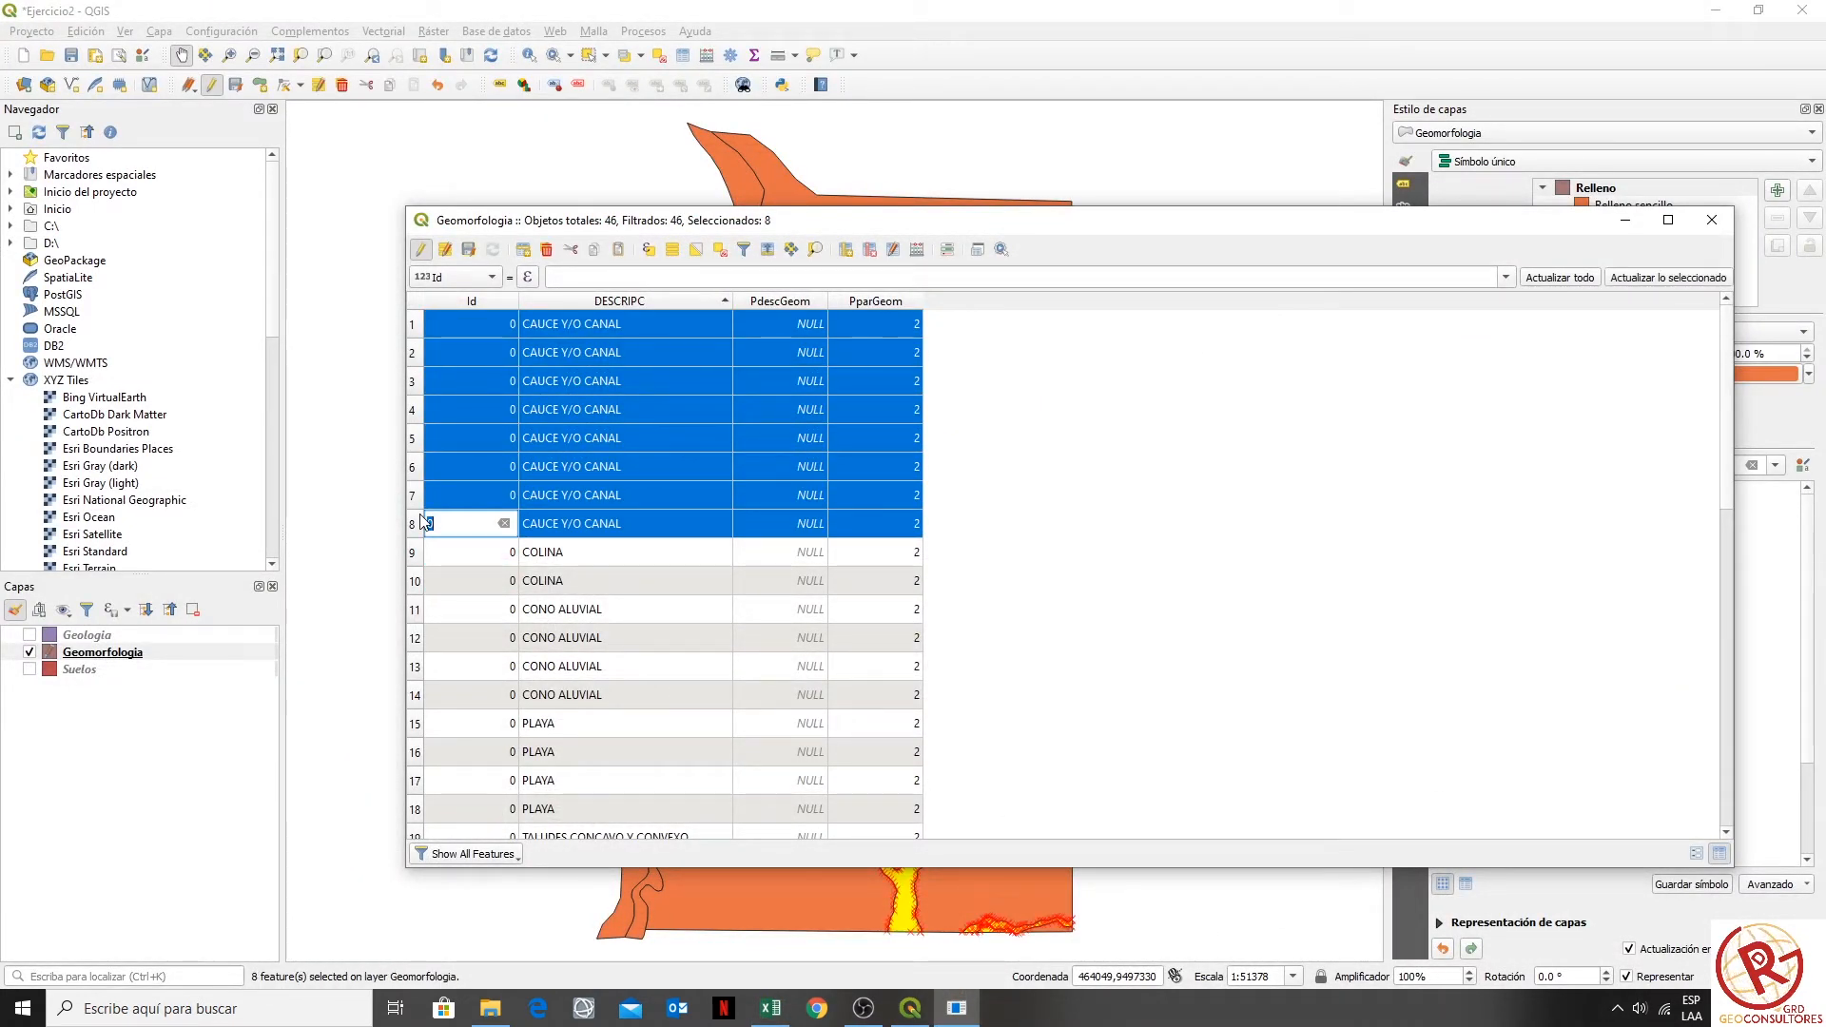
left_click_drag(419, 610, 425, 695)
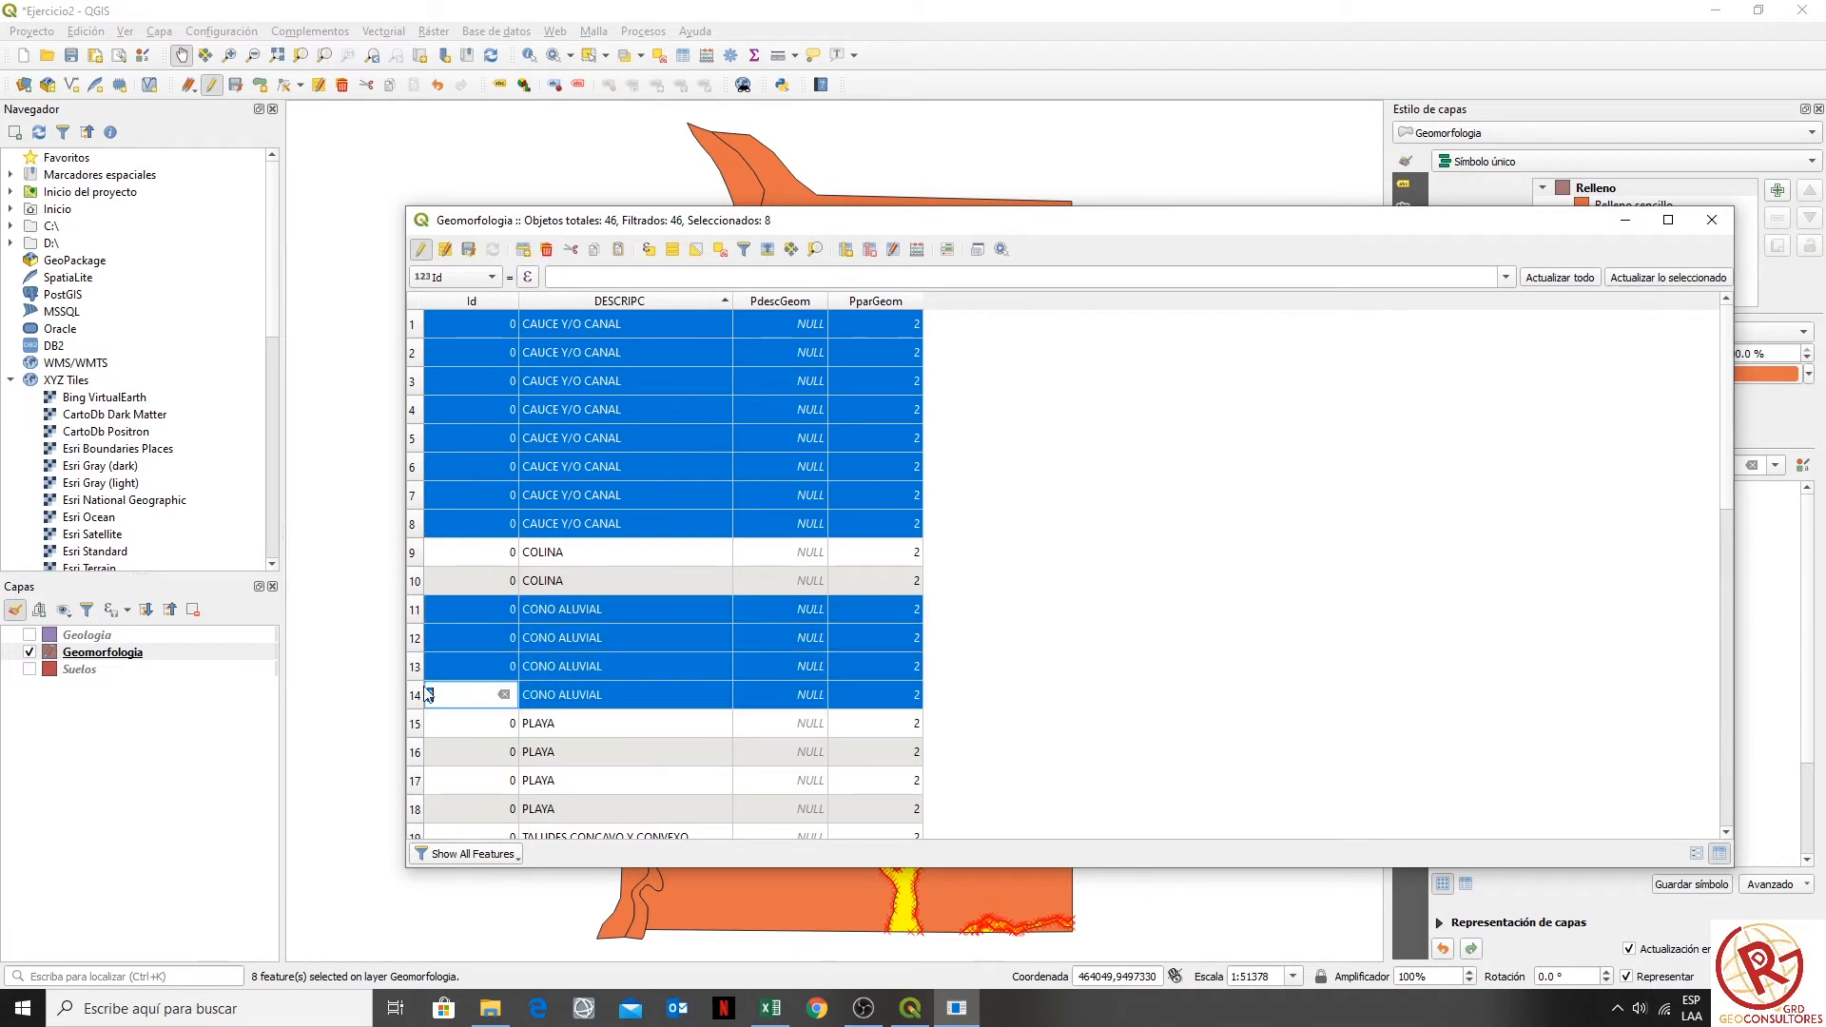
scroll(792, 632, "down", 3)
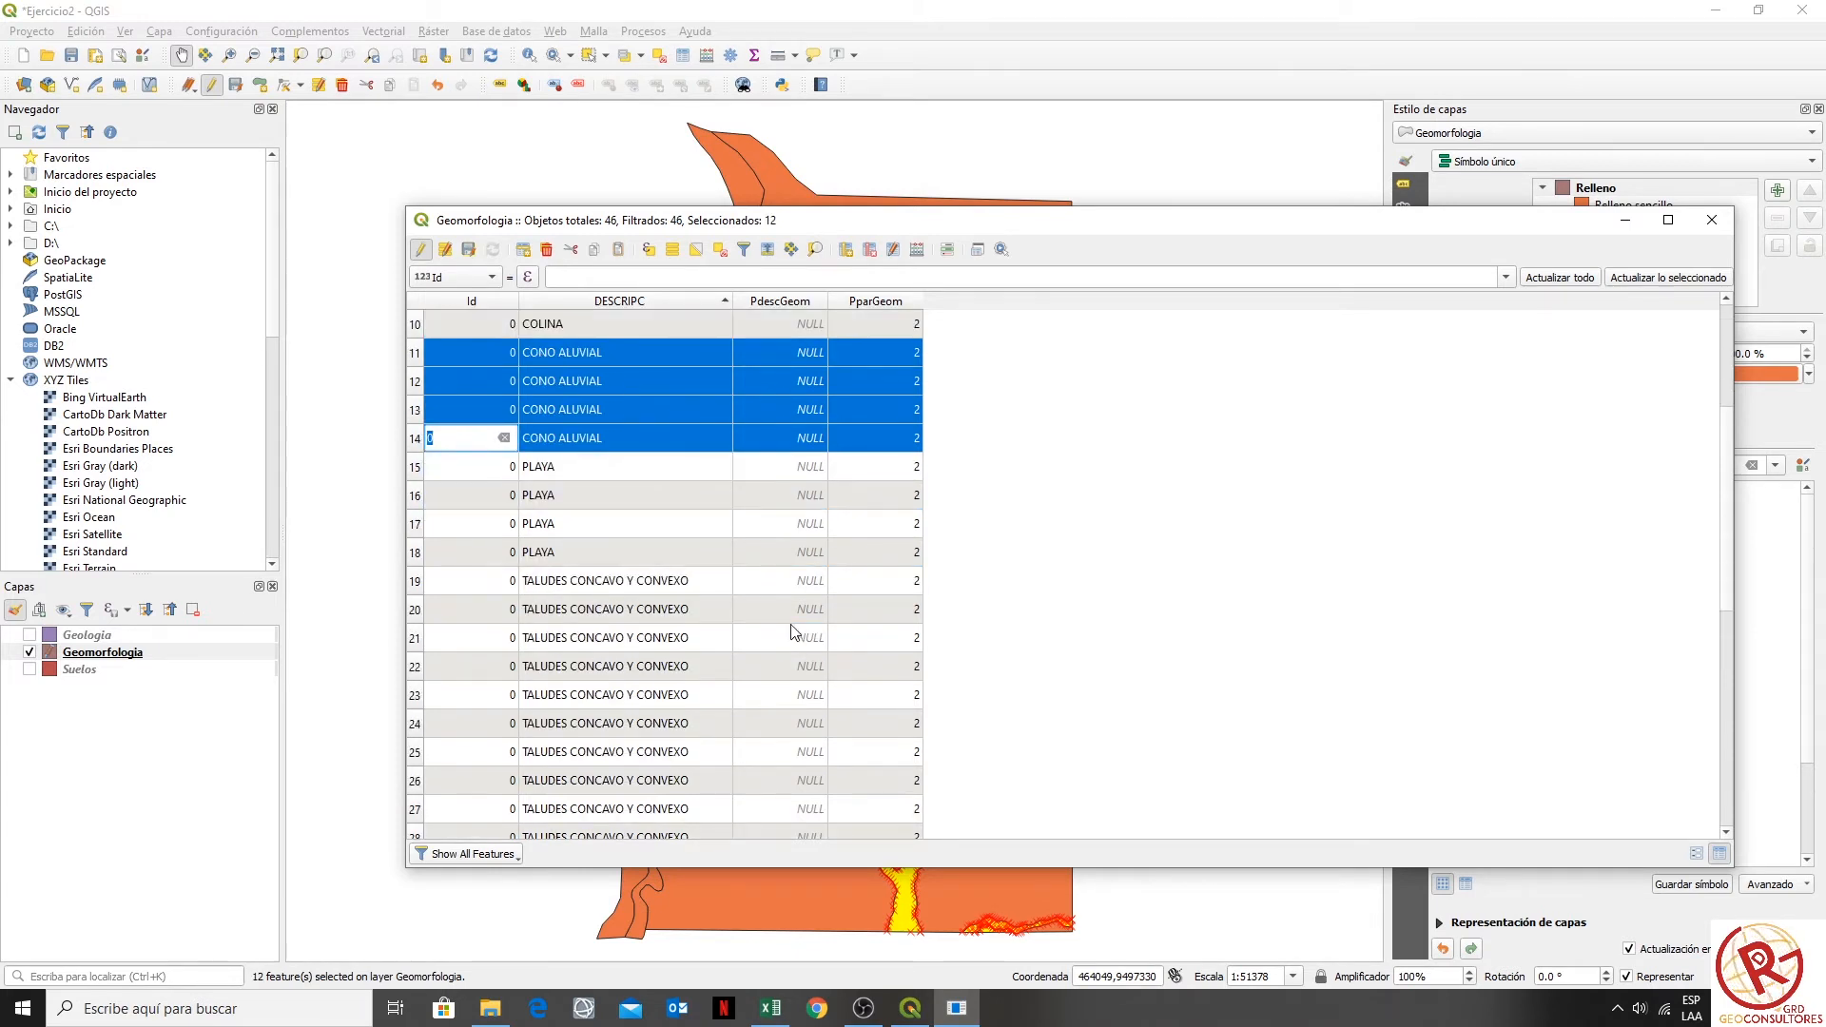
scroll(789, 619, "down", 6)
scroll(808, 576, "up", 3)
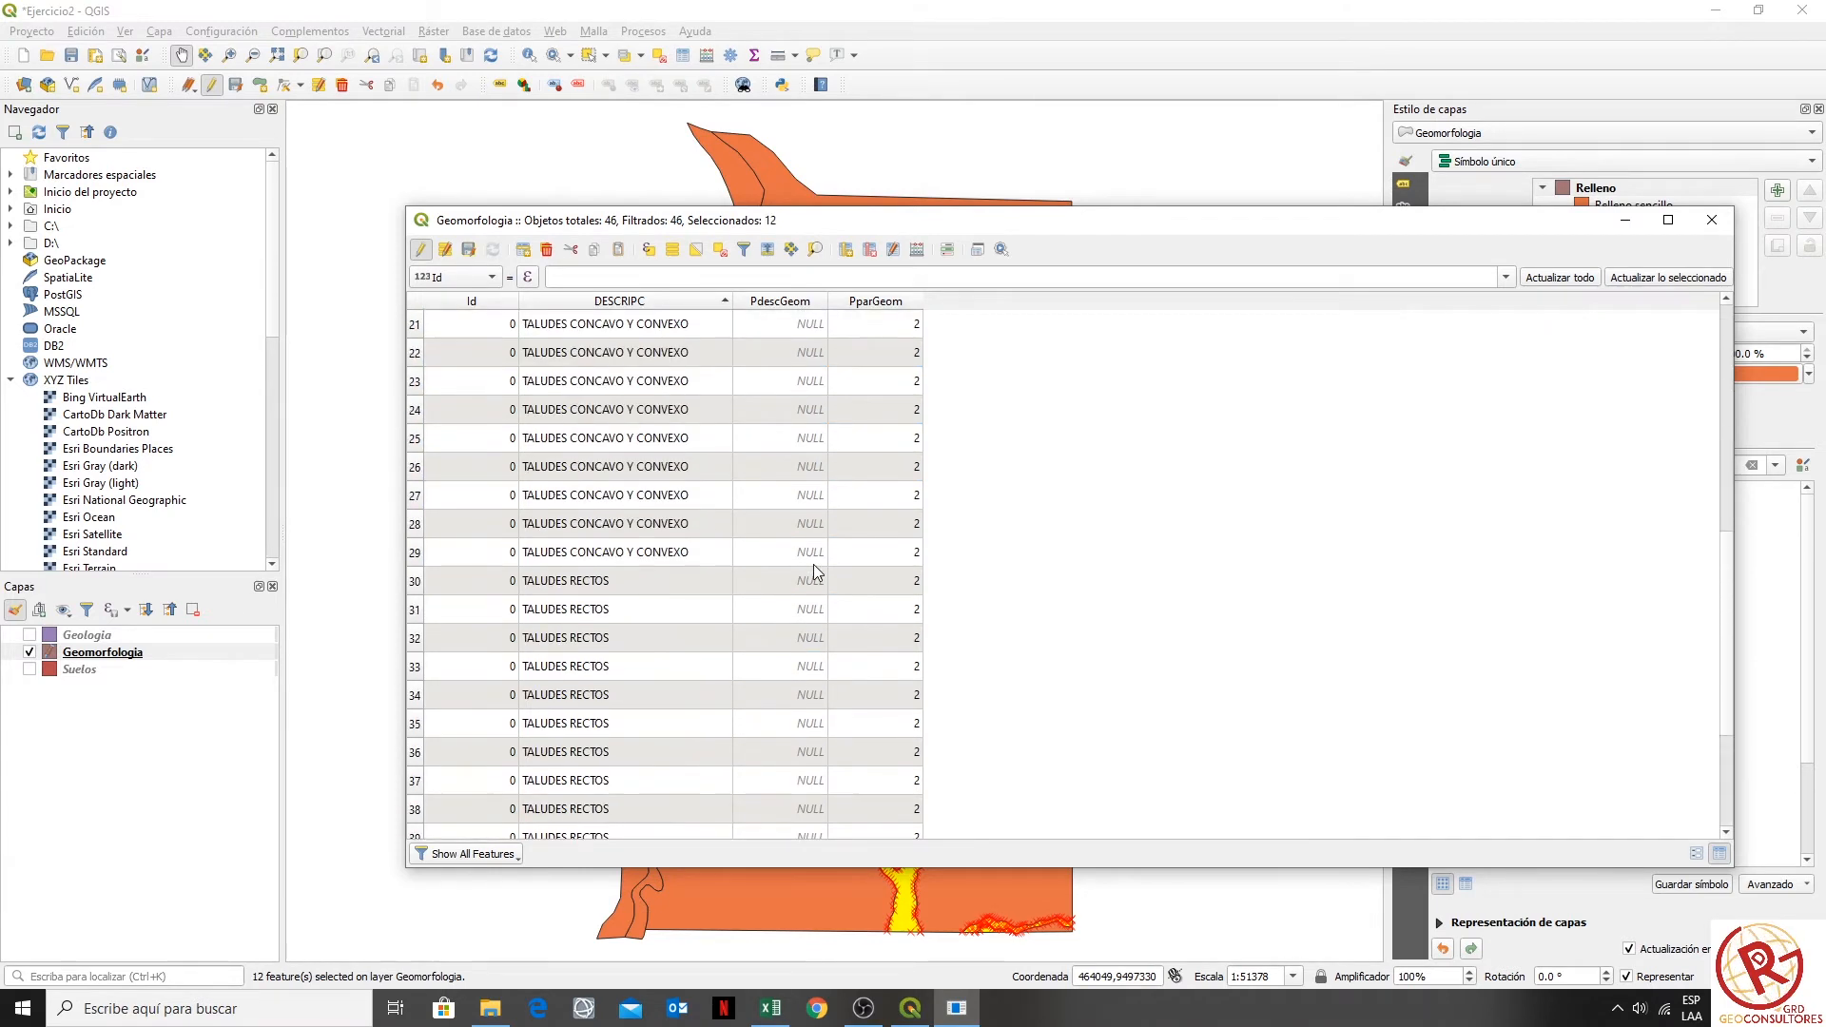
scroll(813, 563, "up", 7)
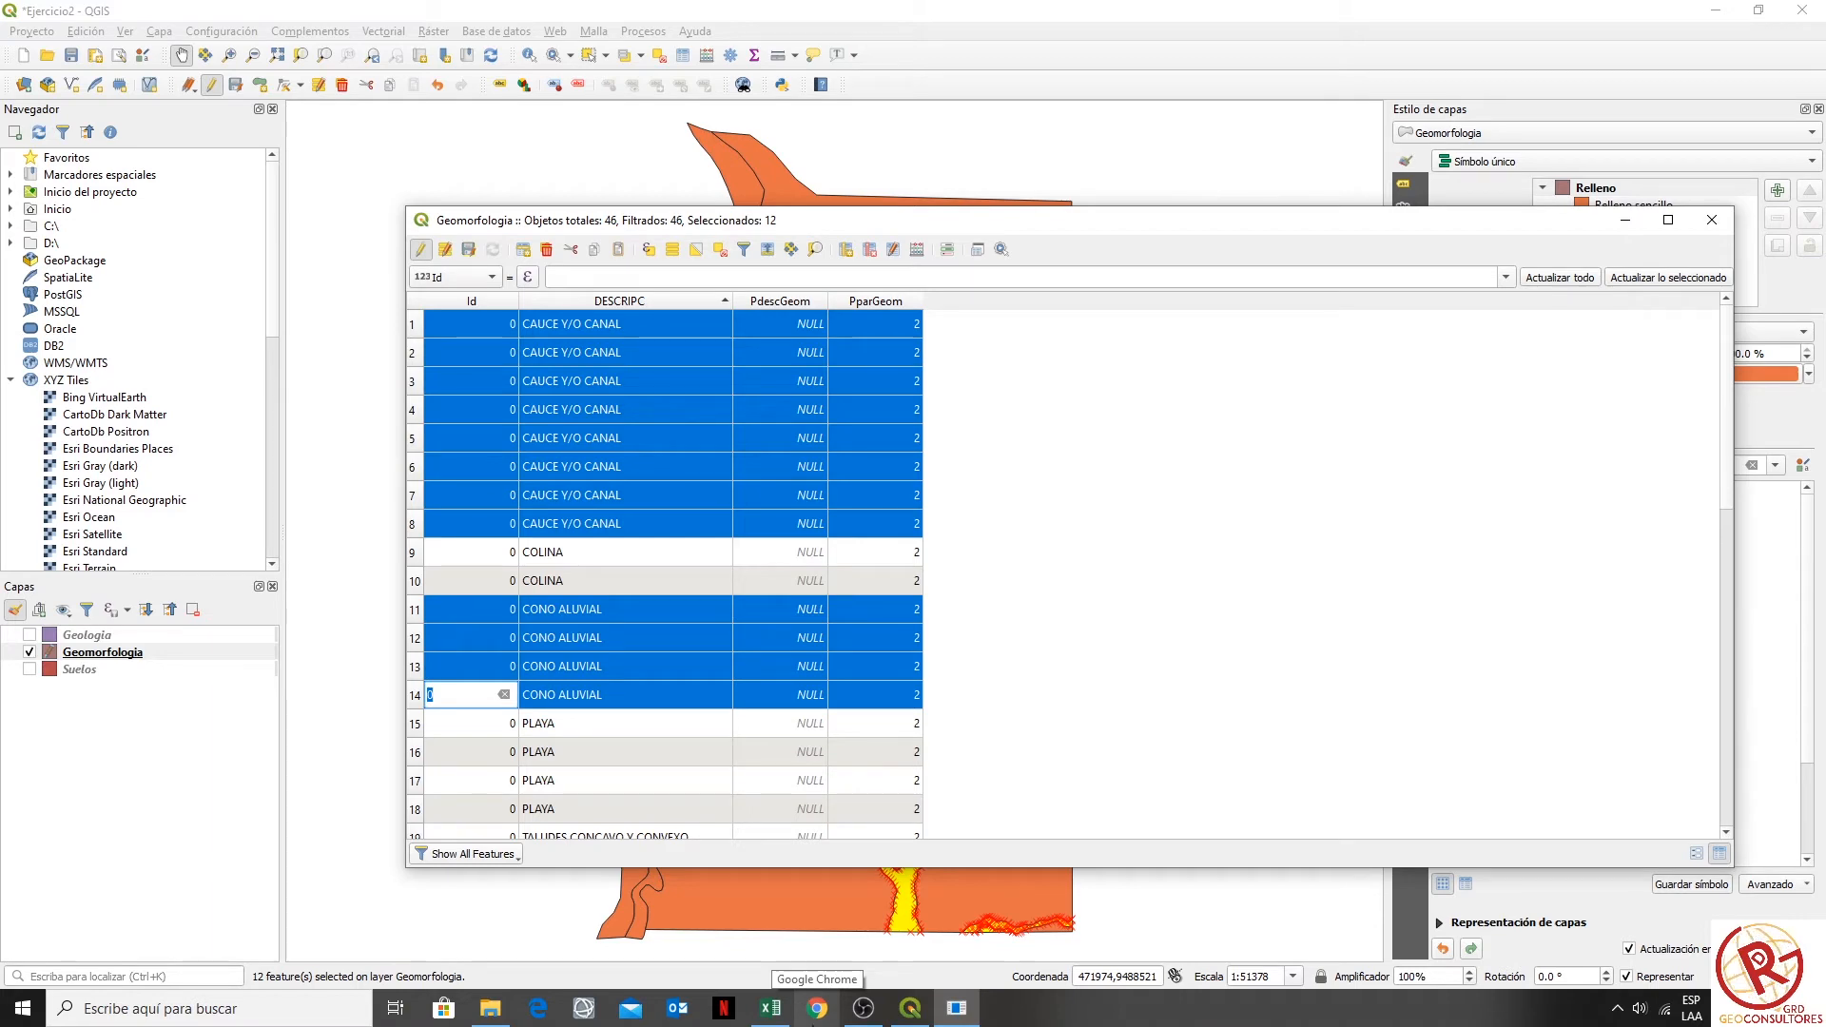
- Recheck the weight of the first Geomorfología descriptor in Excel and bring the Geomorfologia attribute table back up in QGIS
left_click(770, 1009)
left_click_drag(873, 413, 1028, 419)
left_click(1070, 438)
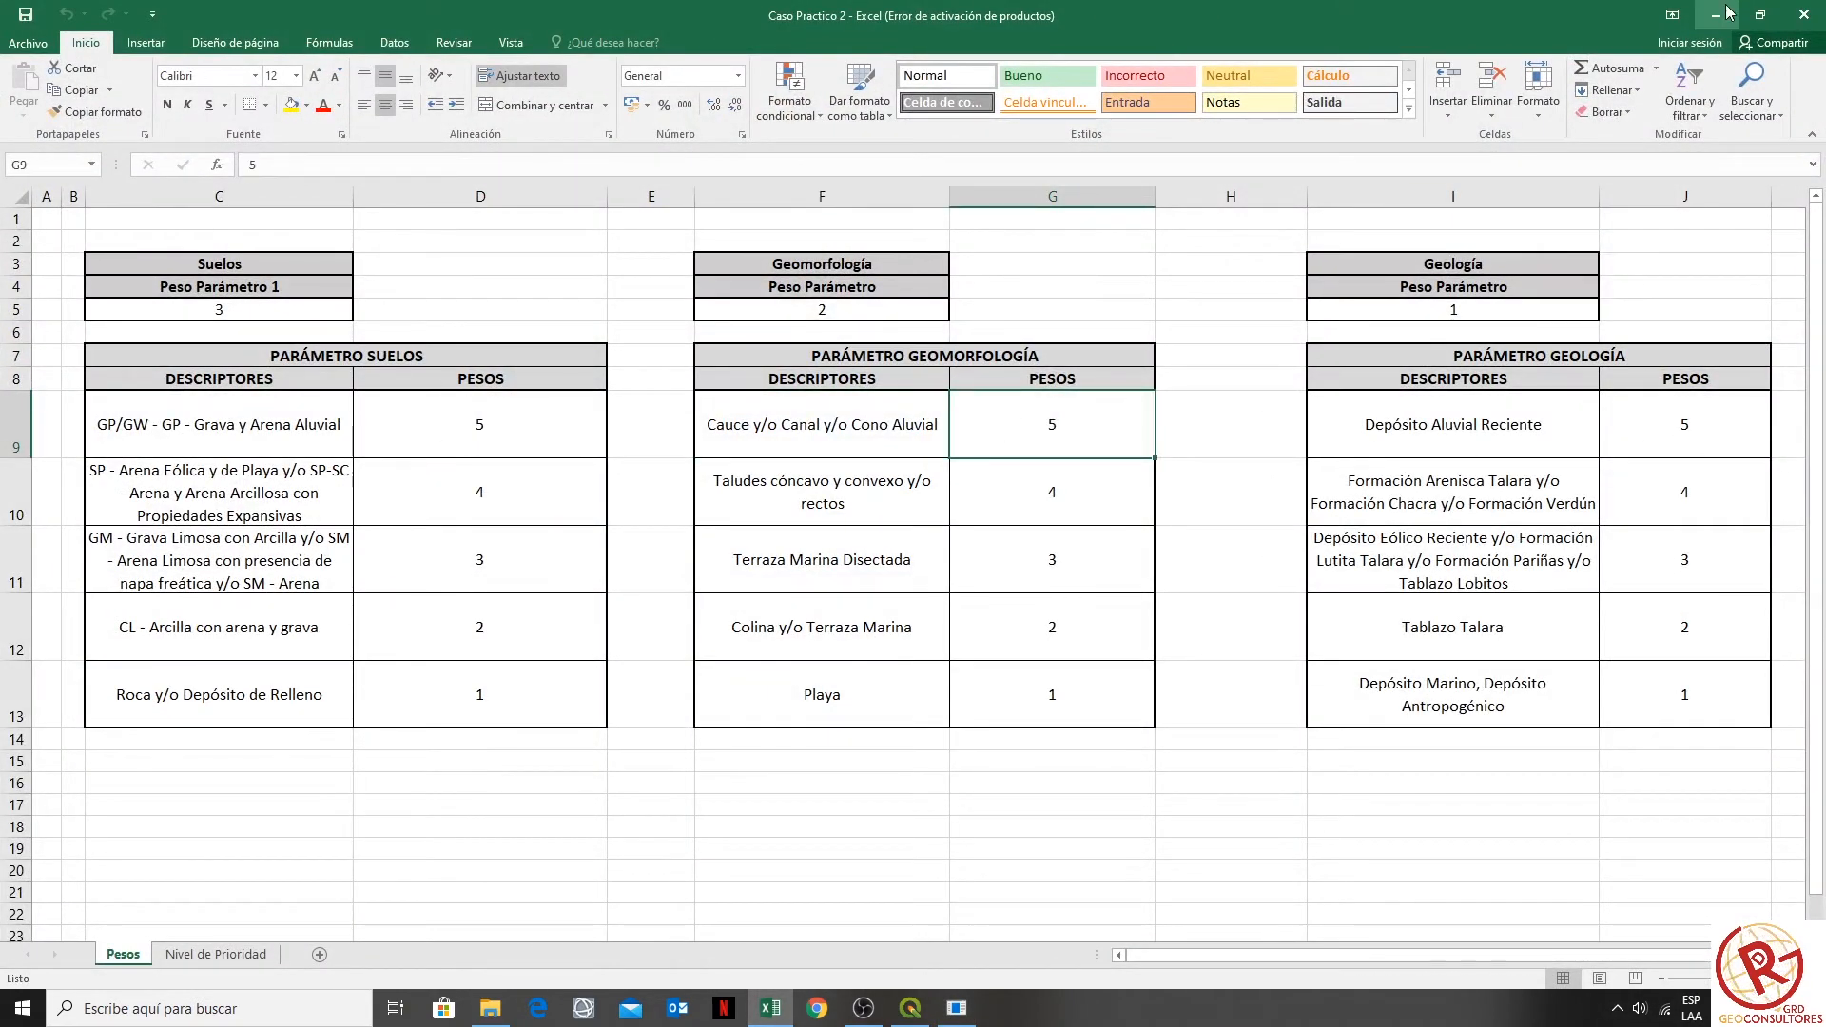
left_click(910, 1009)
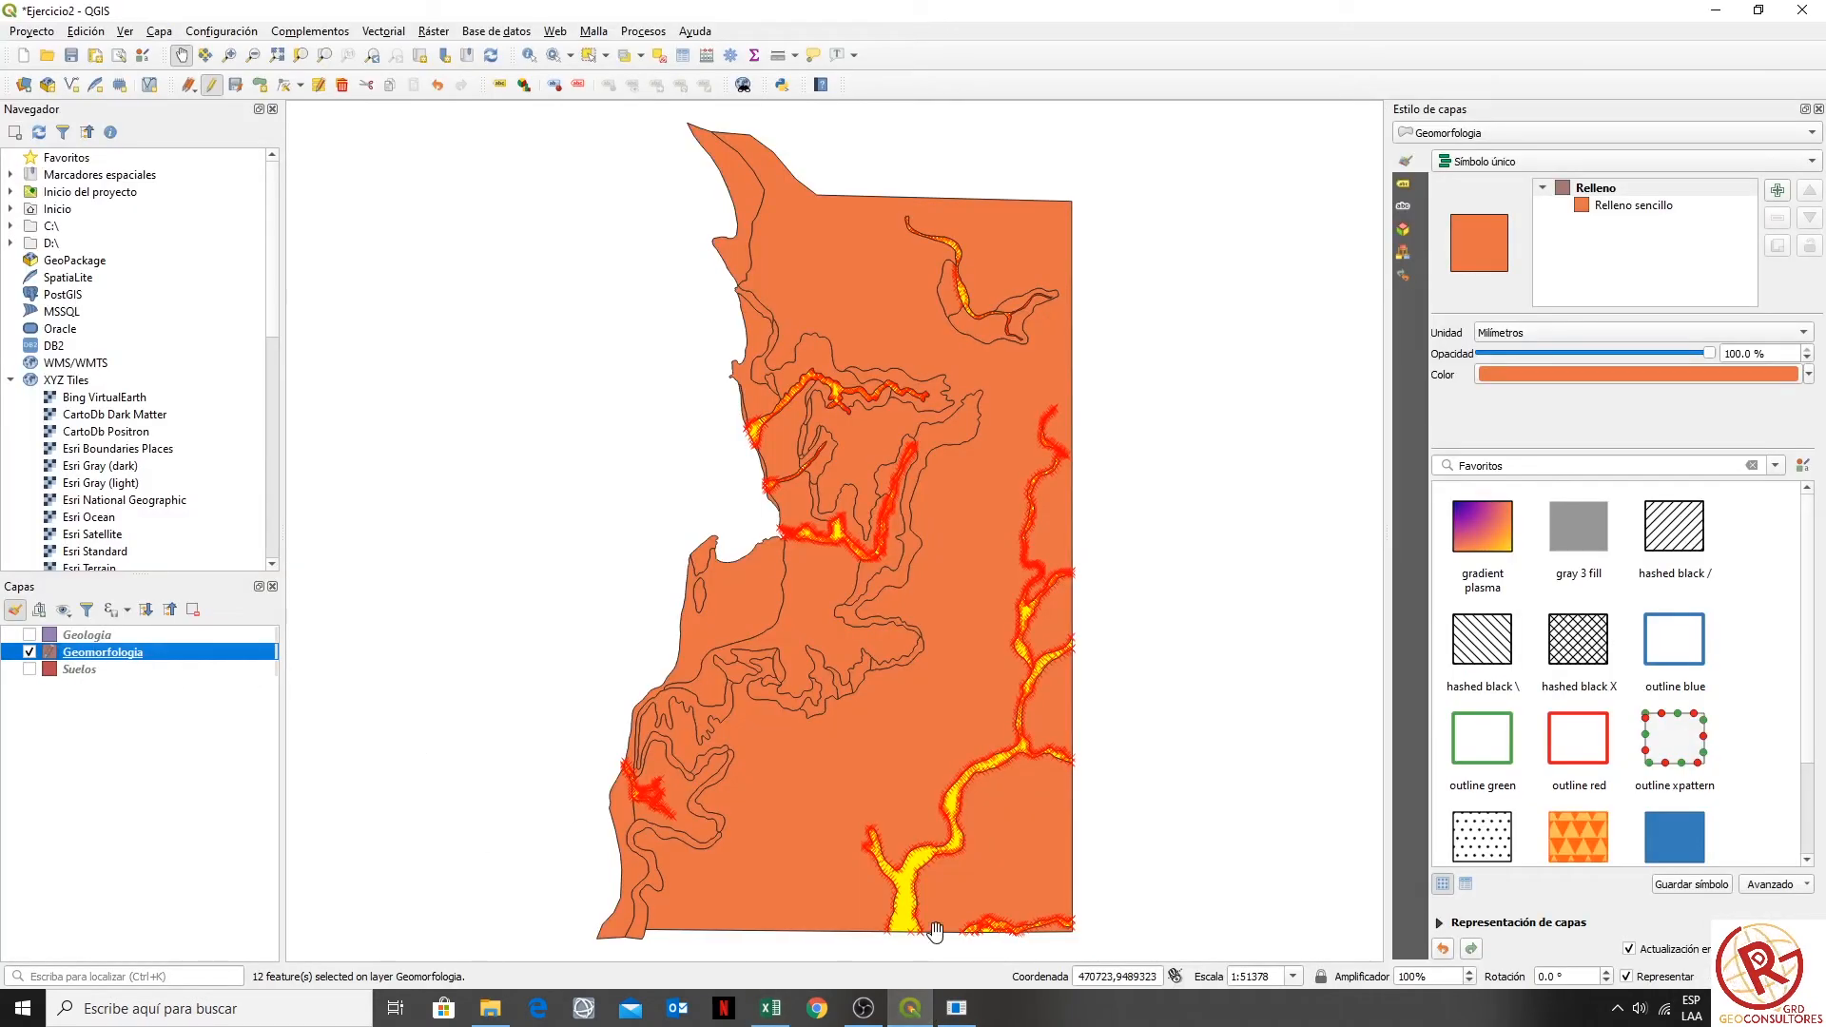
left_click(957, 1008)
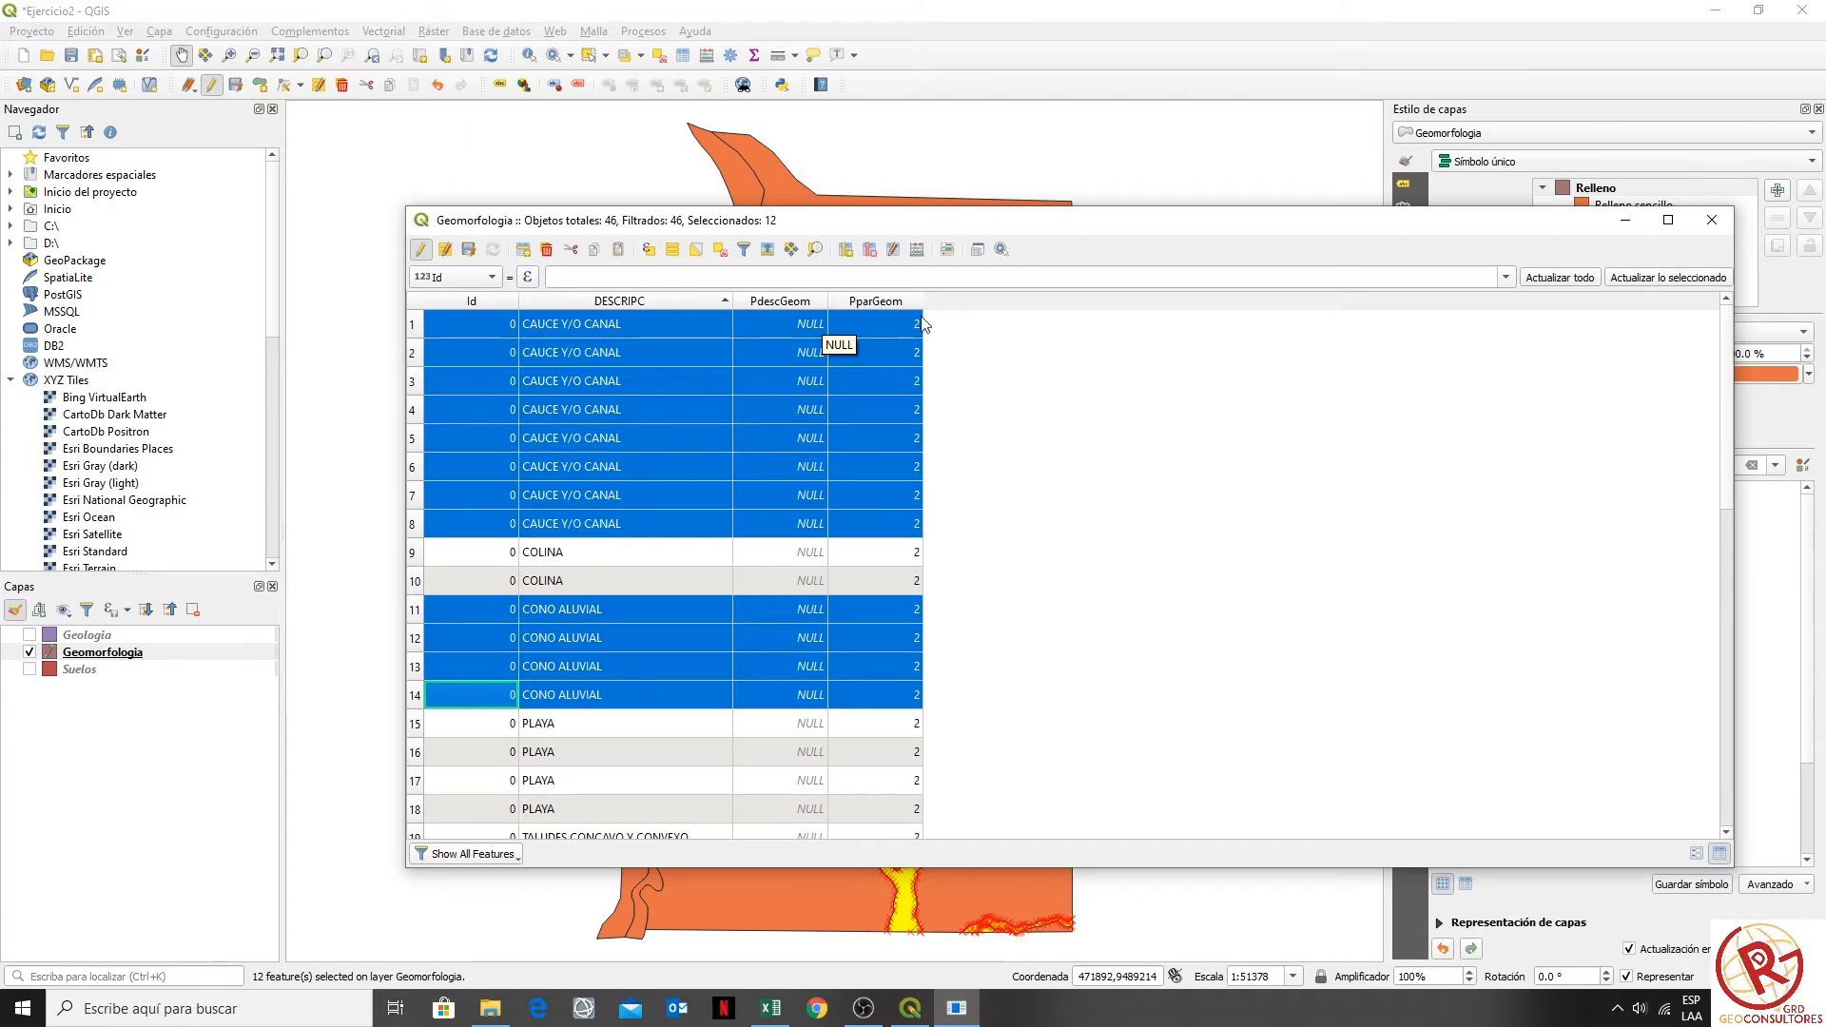
- Update the existing PdescGeom field to 5 for the selected CAUCE Y/O CANAL and CONO ALUVIAL rows with the field calculator
left_click(918, 251)
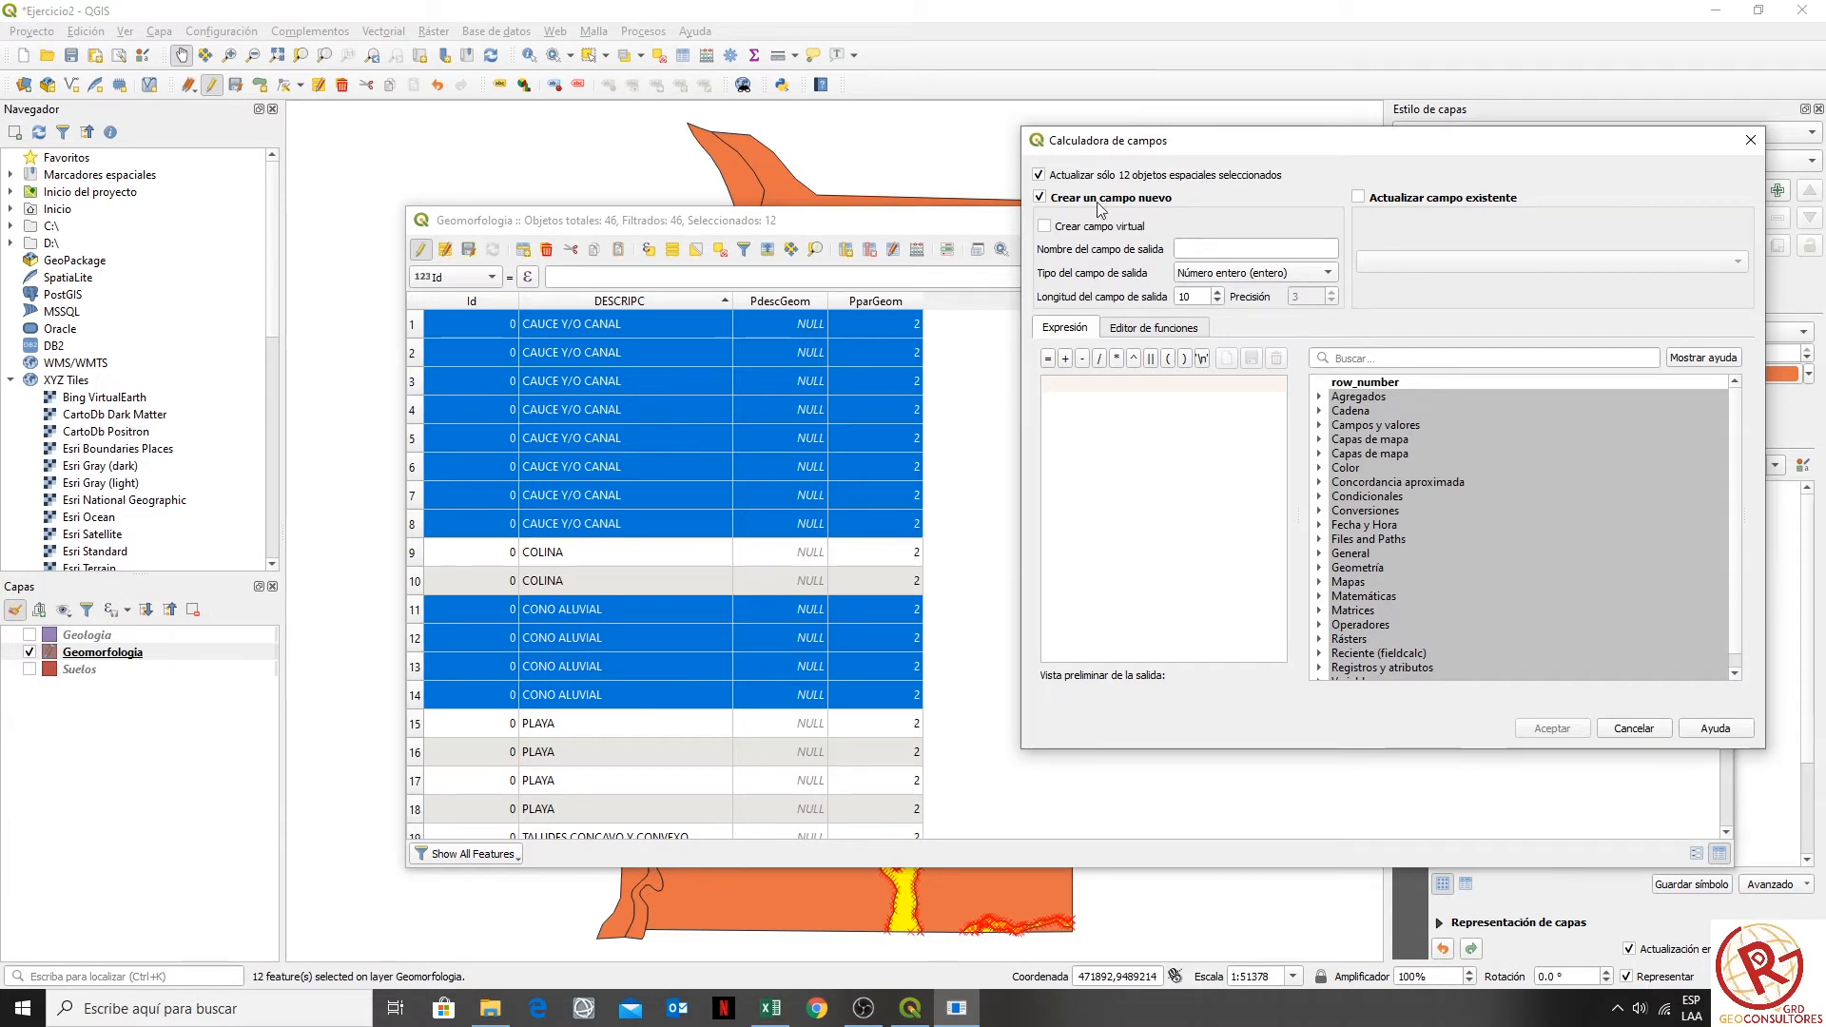
left_click(1402, 200)
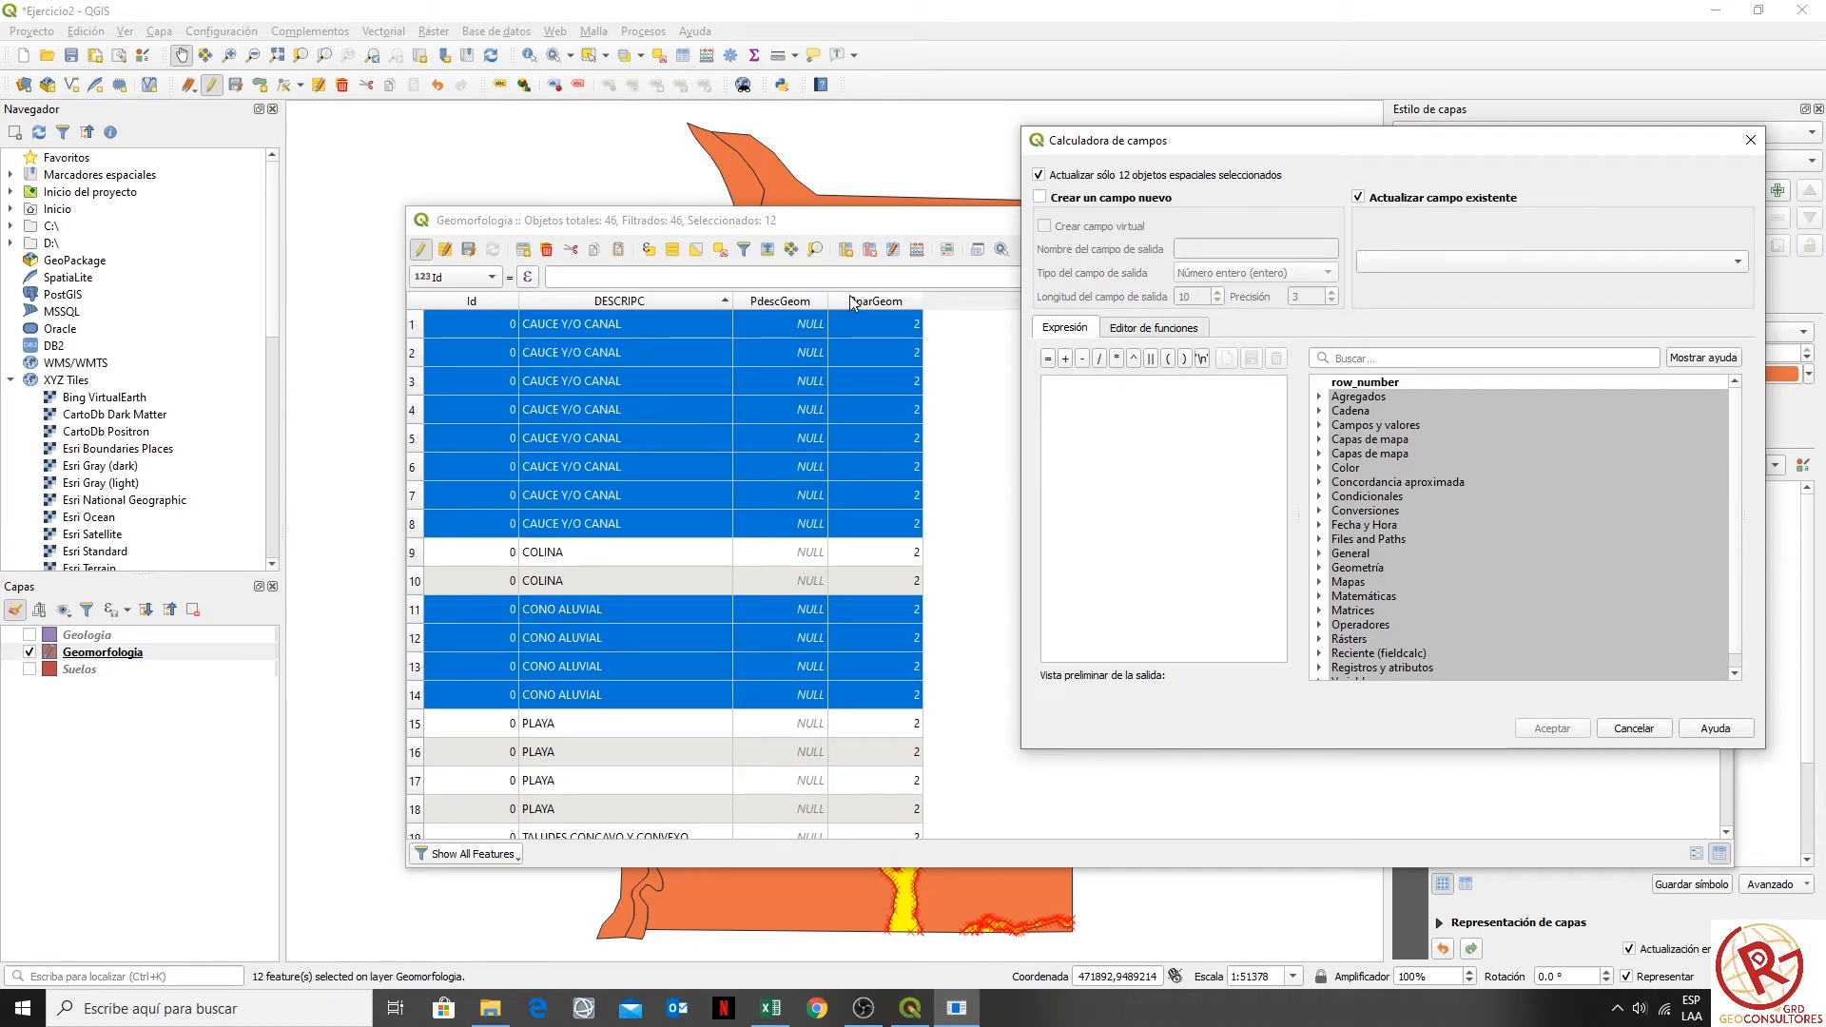
left_click(1476, 268)
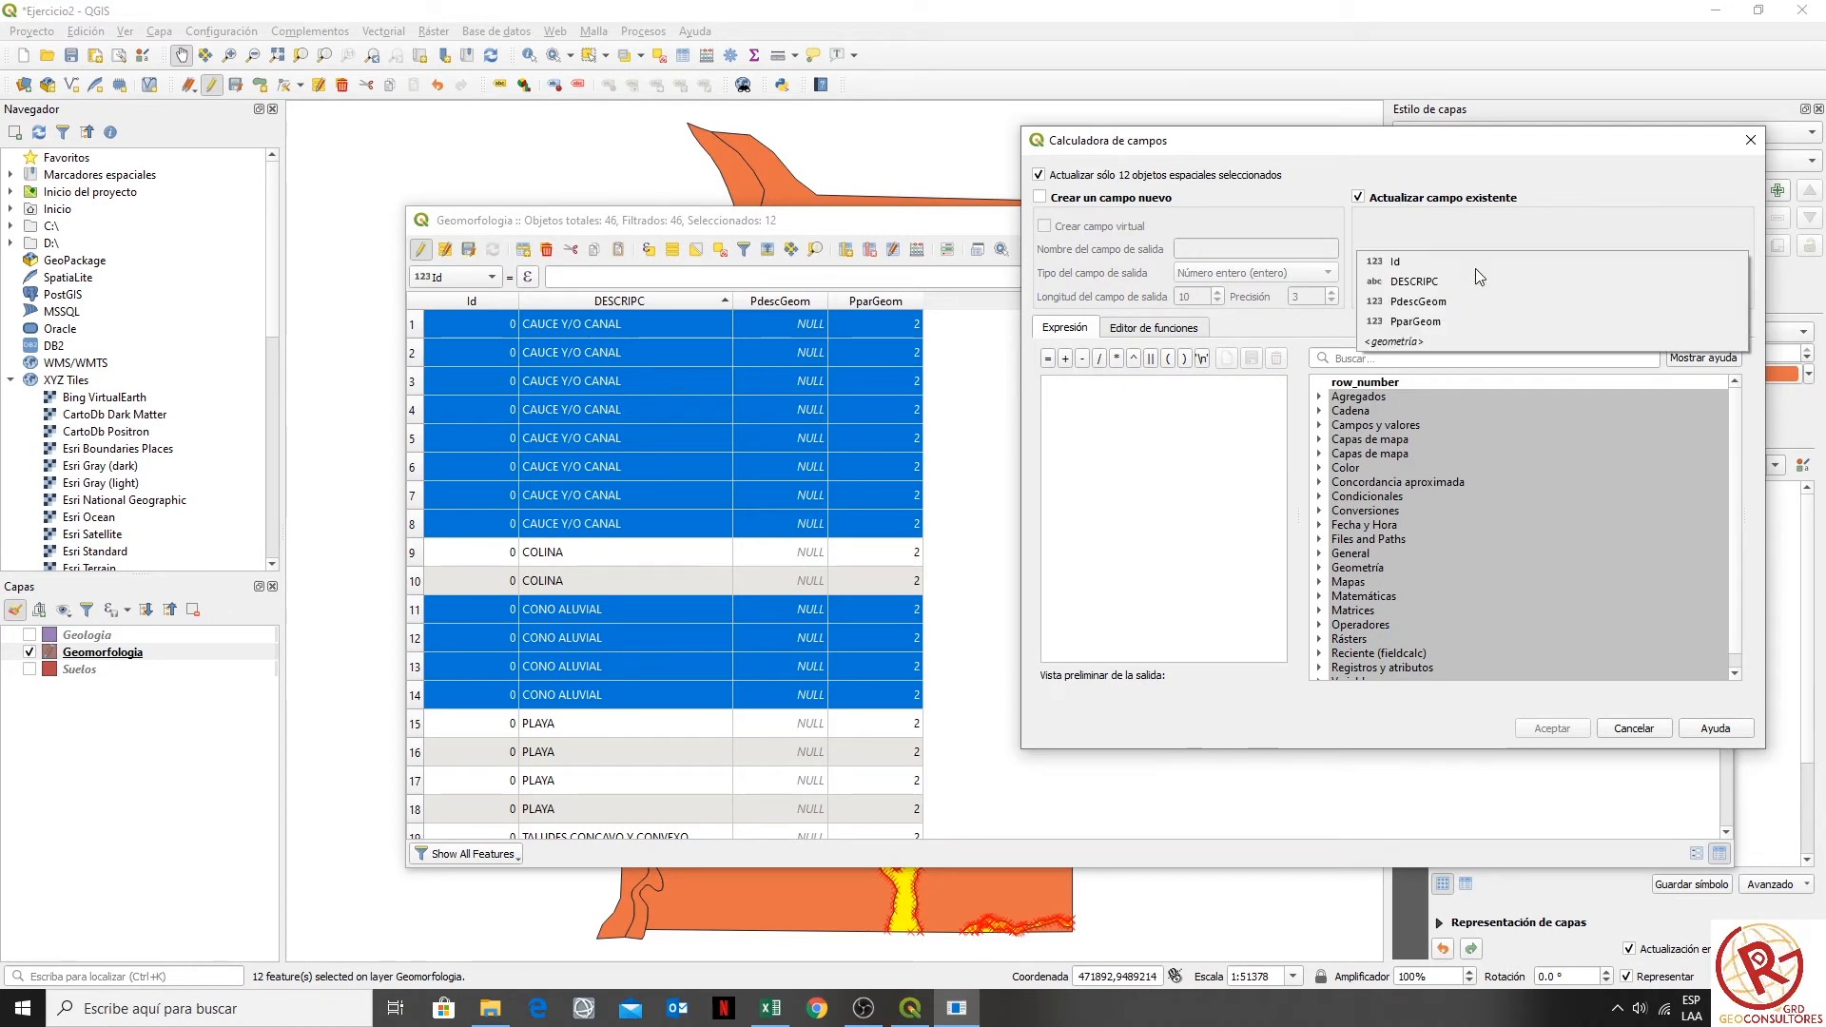
left_click(1409, 301)
left_click(1137, 456)
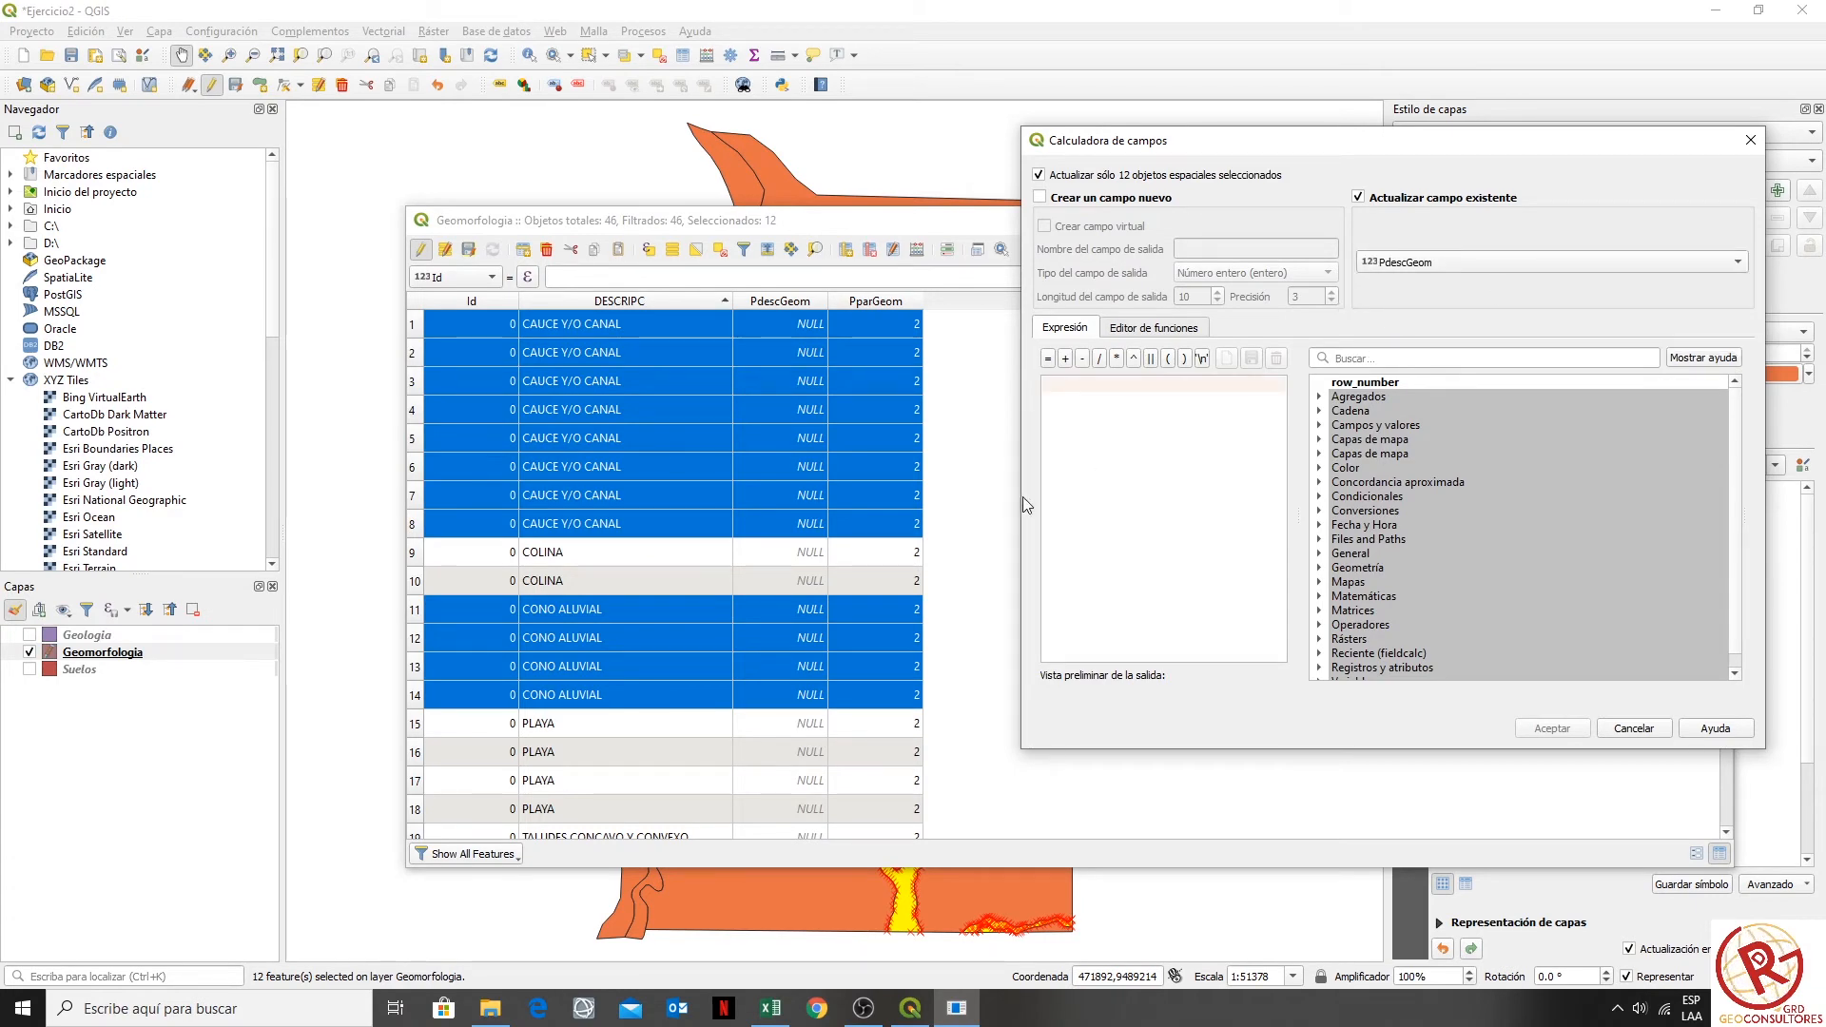
type("5")
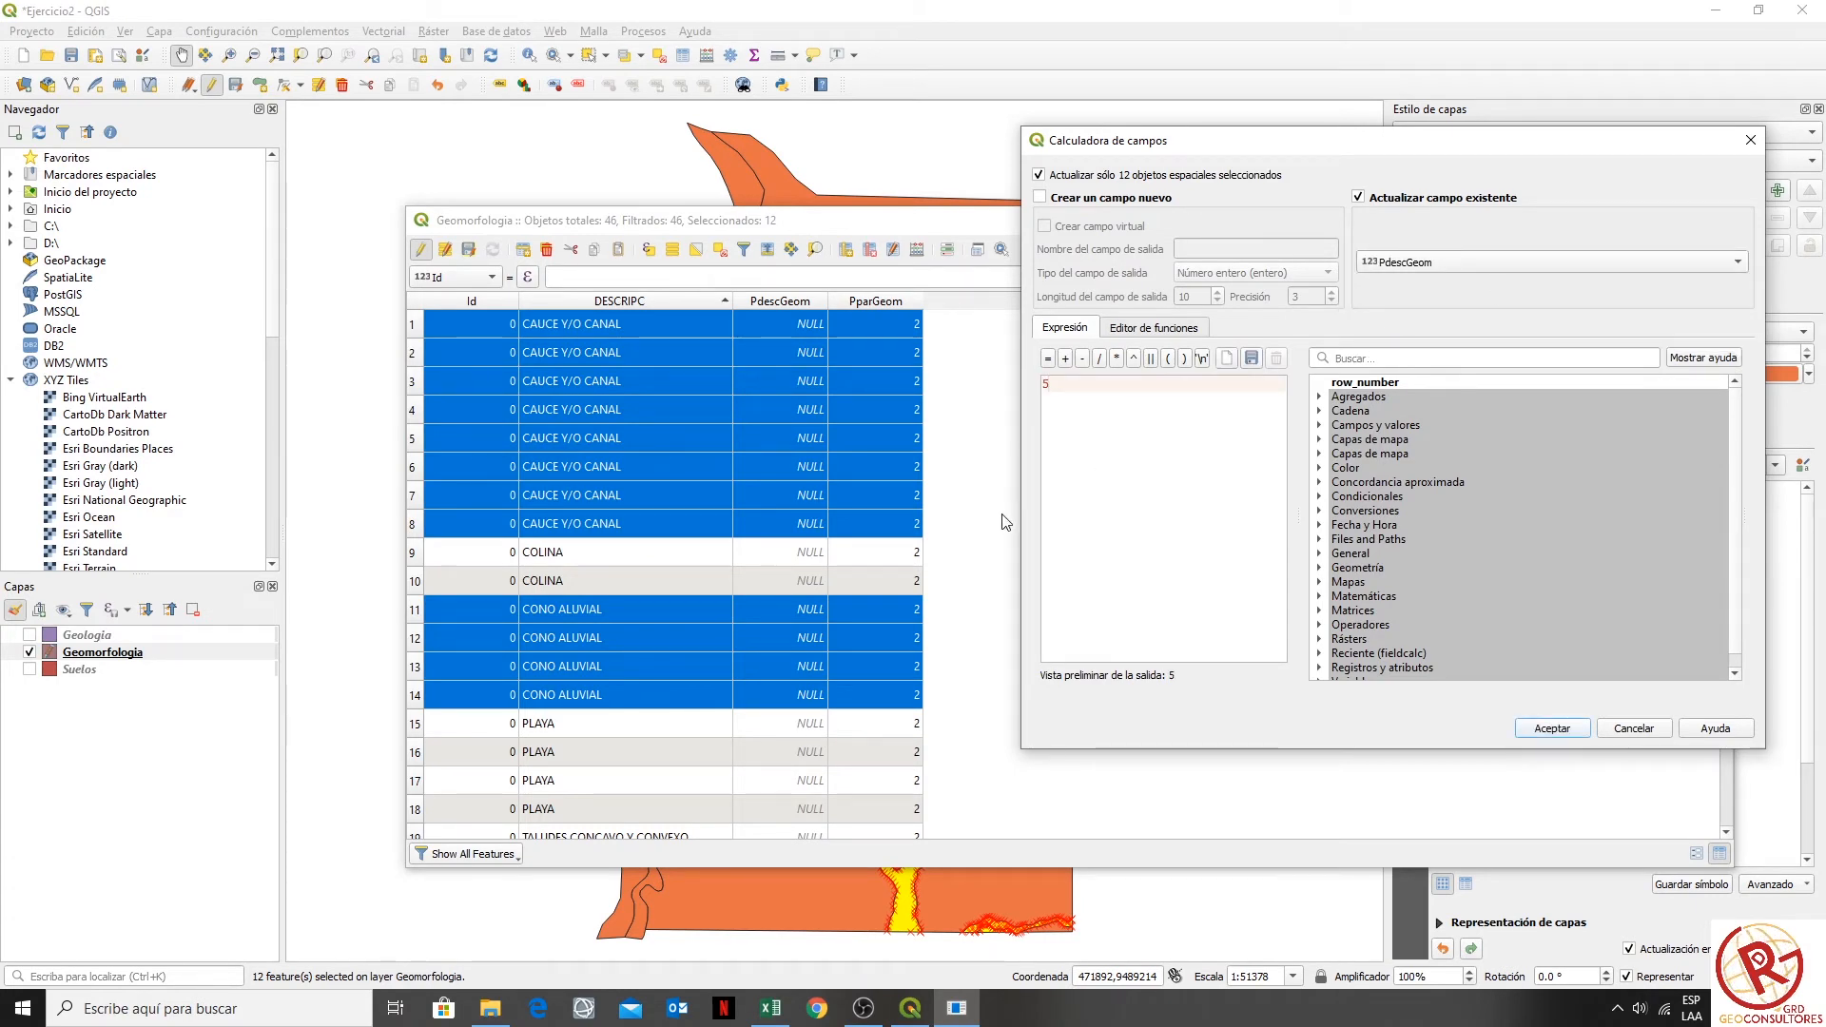
left_click(1549, 729)
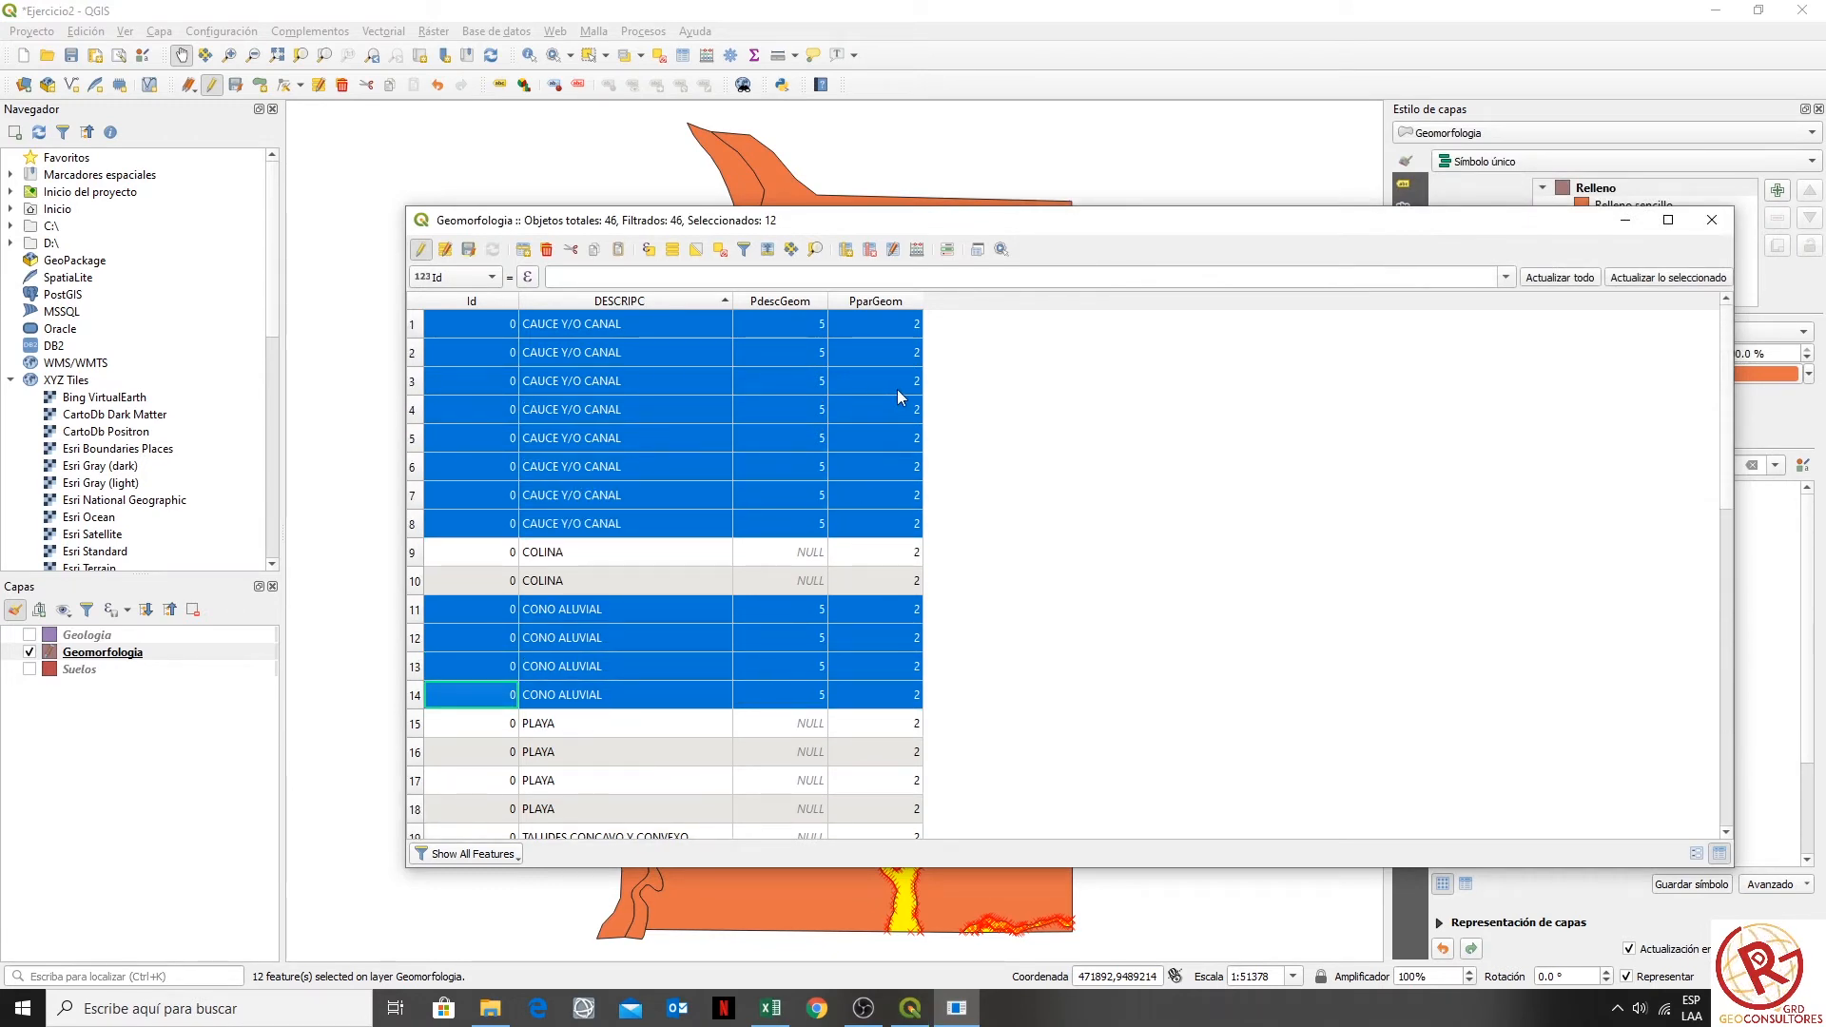
- Look up the weight of the Taludes cóncavo y convexo y/o rectos descriptor in Excel and reopen the Geomorfologia attribute table in QGIS
scroll(885, 394, "down", 1)
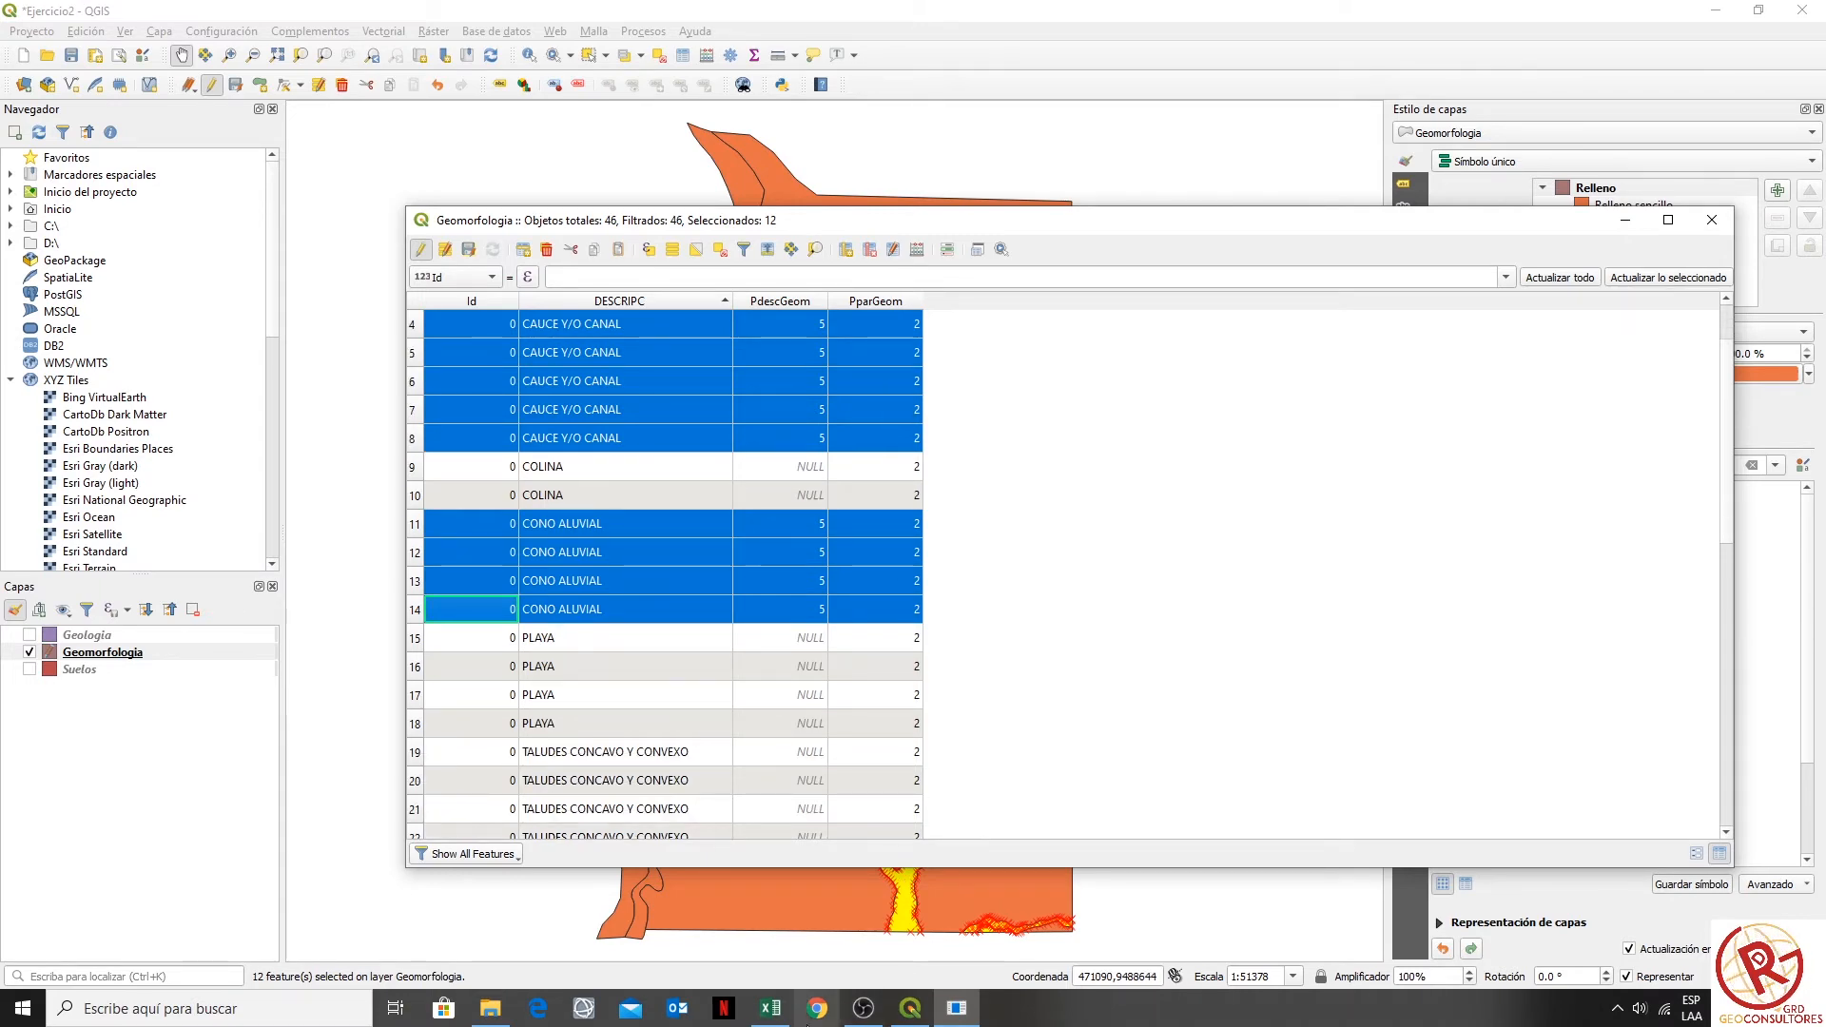
left_click(771, 1008)
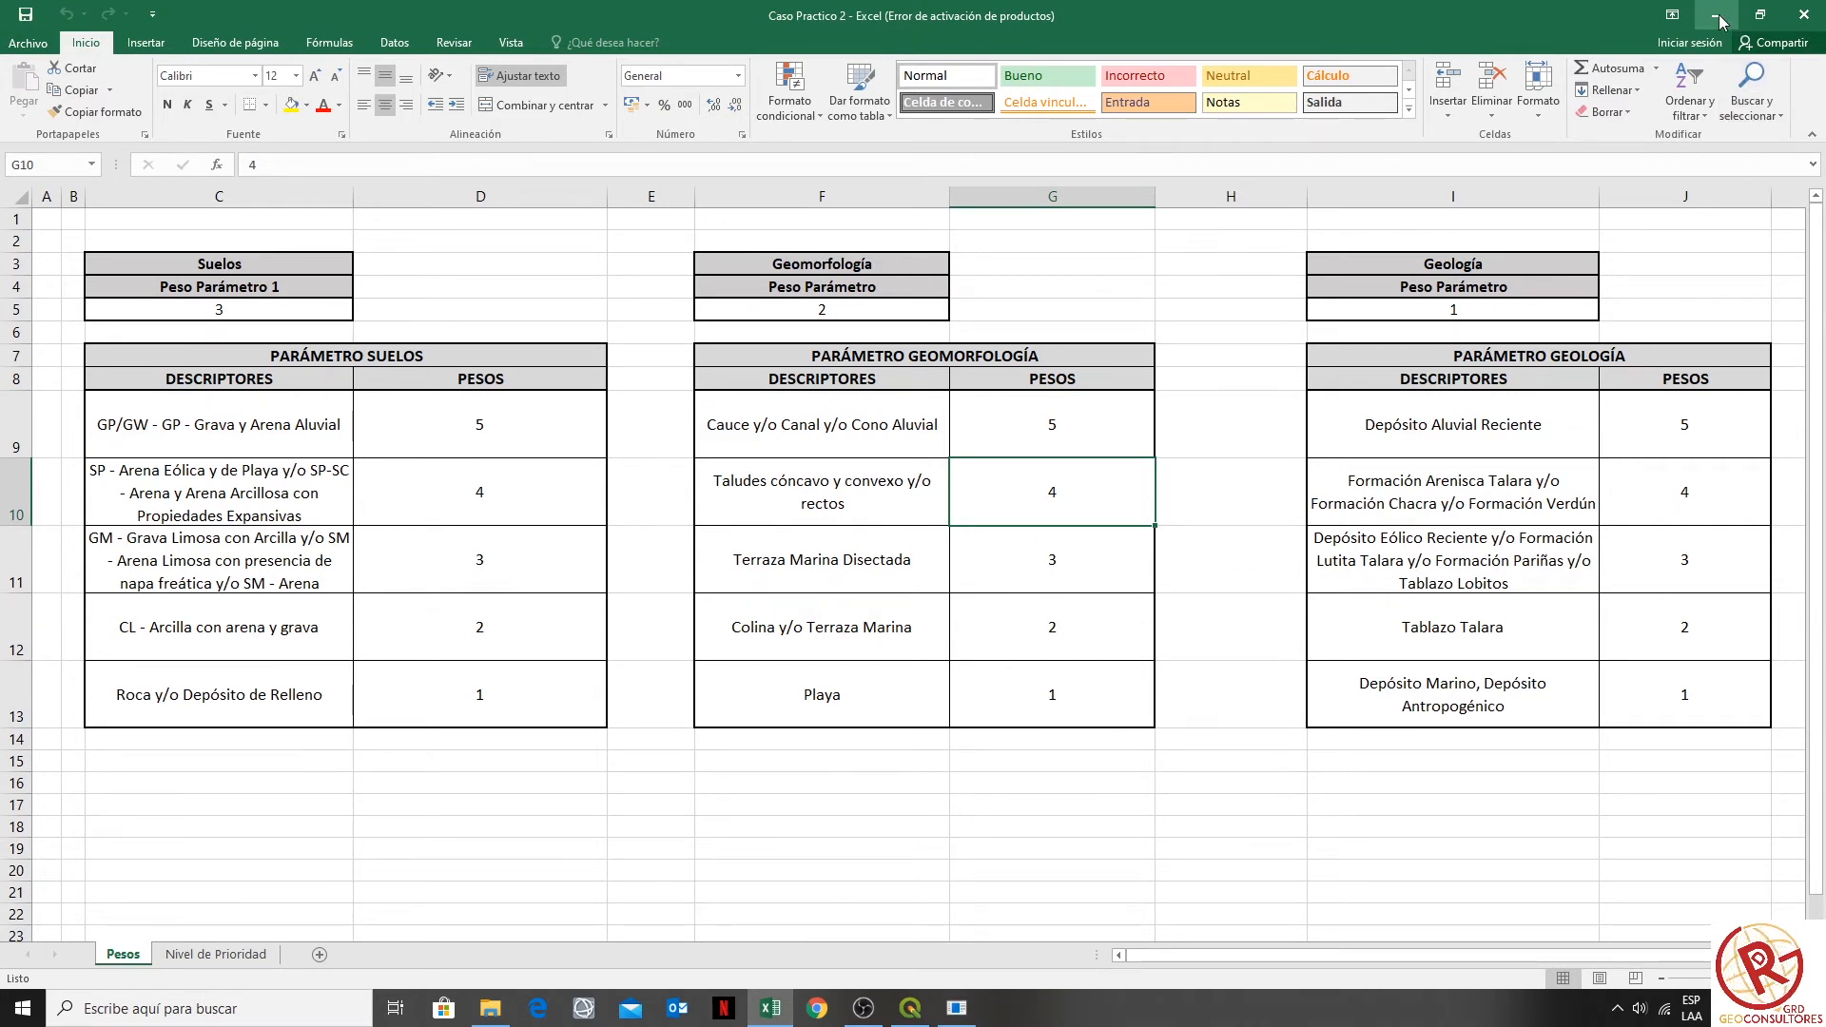
left_click(910, 1010)
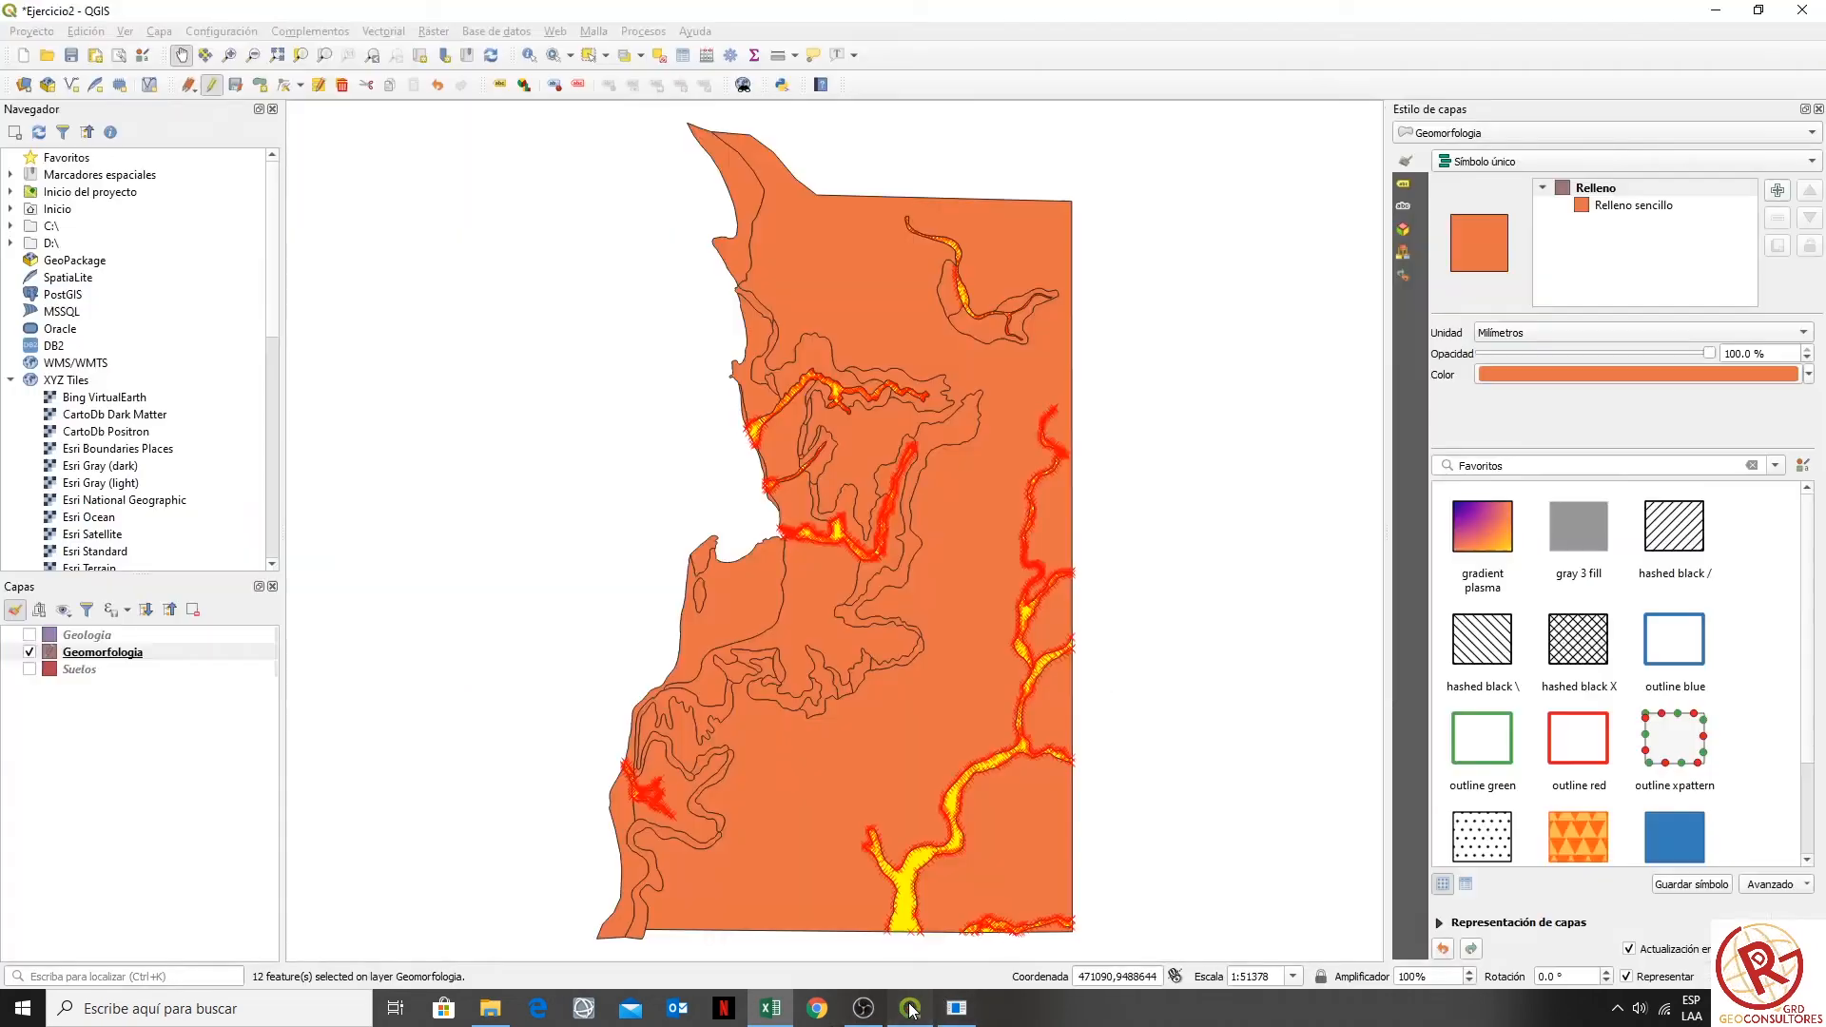
right_click(106, 657)
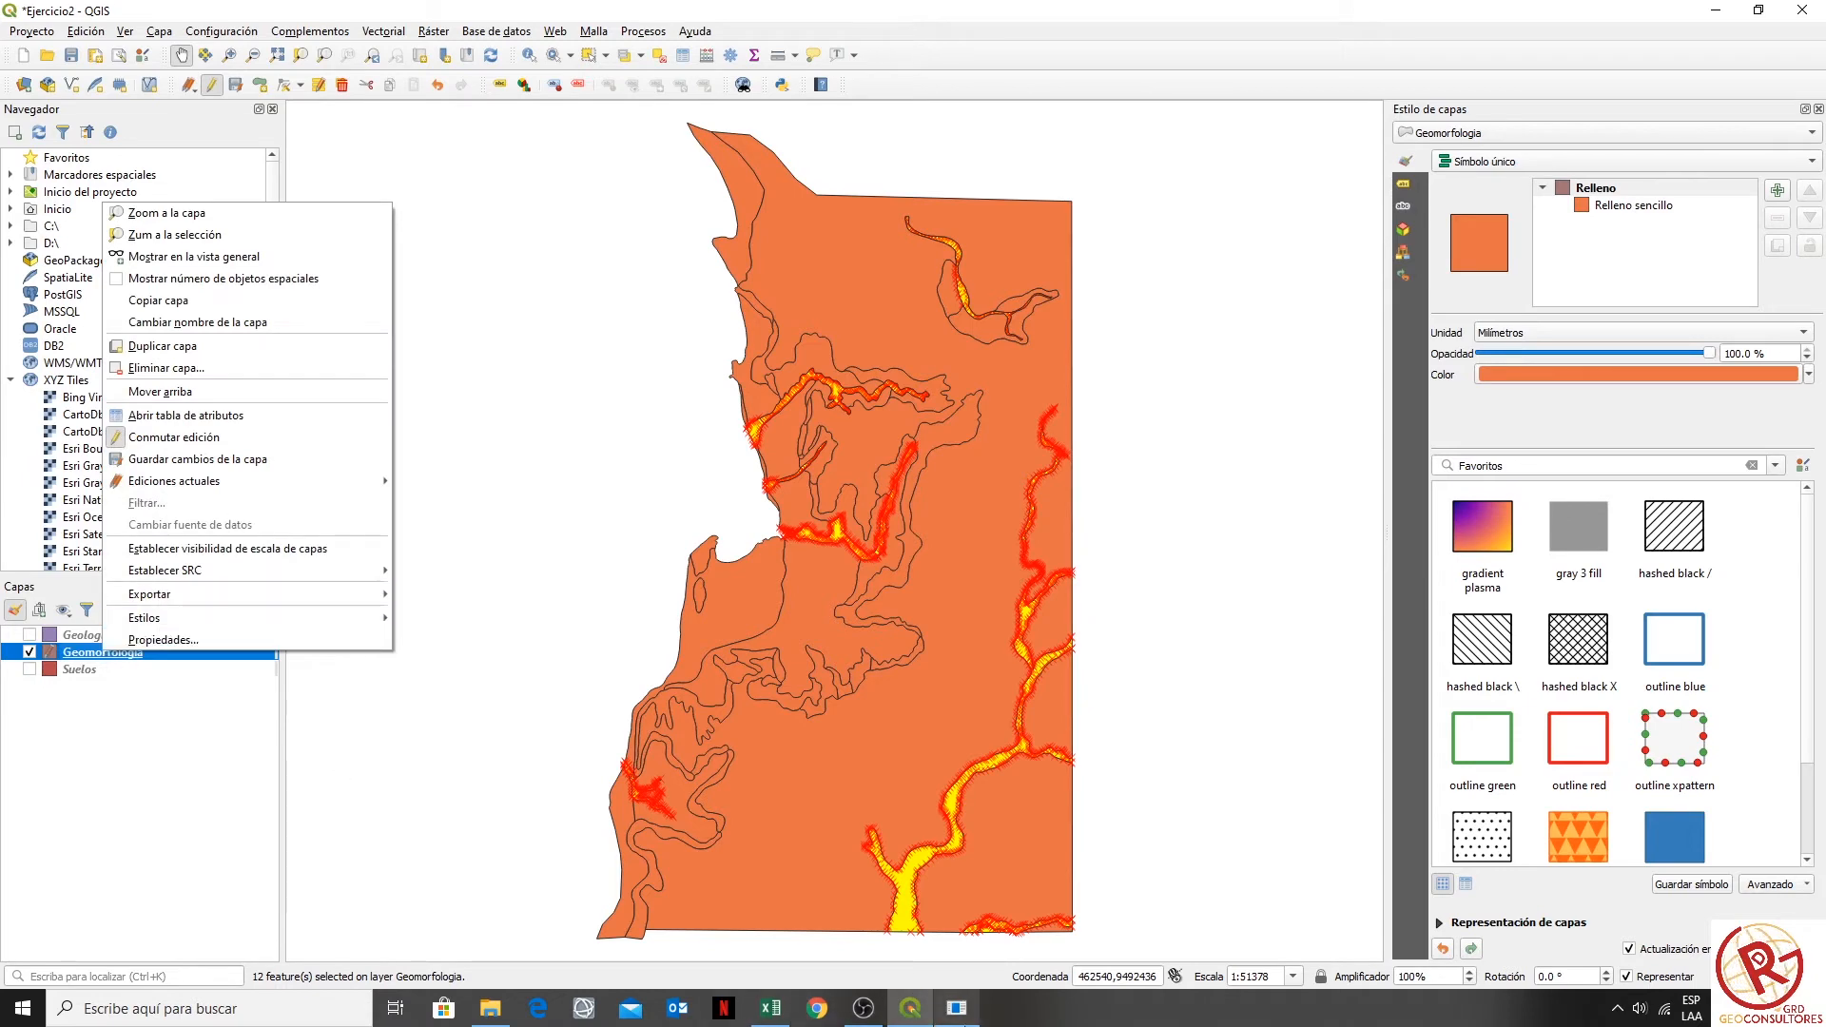
left_click(181, 412)
- Select all TALUDES CONCAVO Y CONVEXO and TALUDES RECTOS rows, 19 through 43, in the Geomorfologia attribute table
scroll(915, 599, "down", 3)
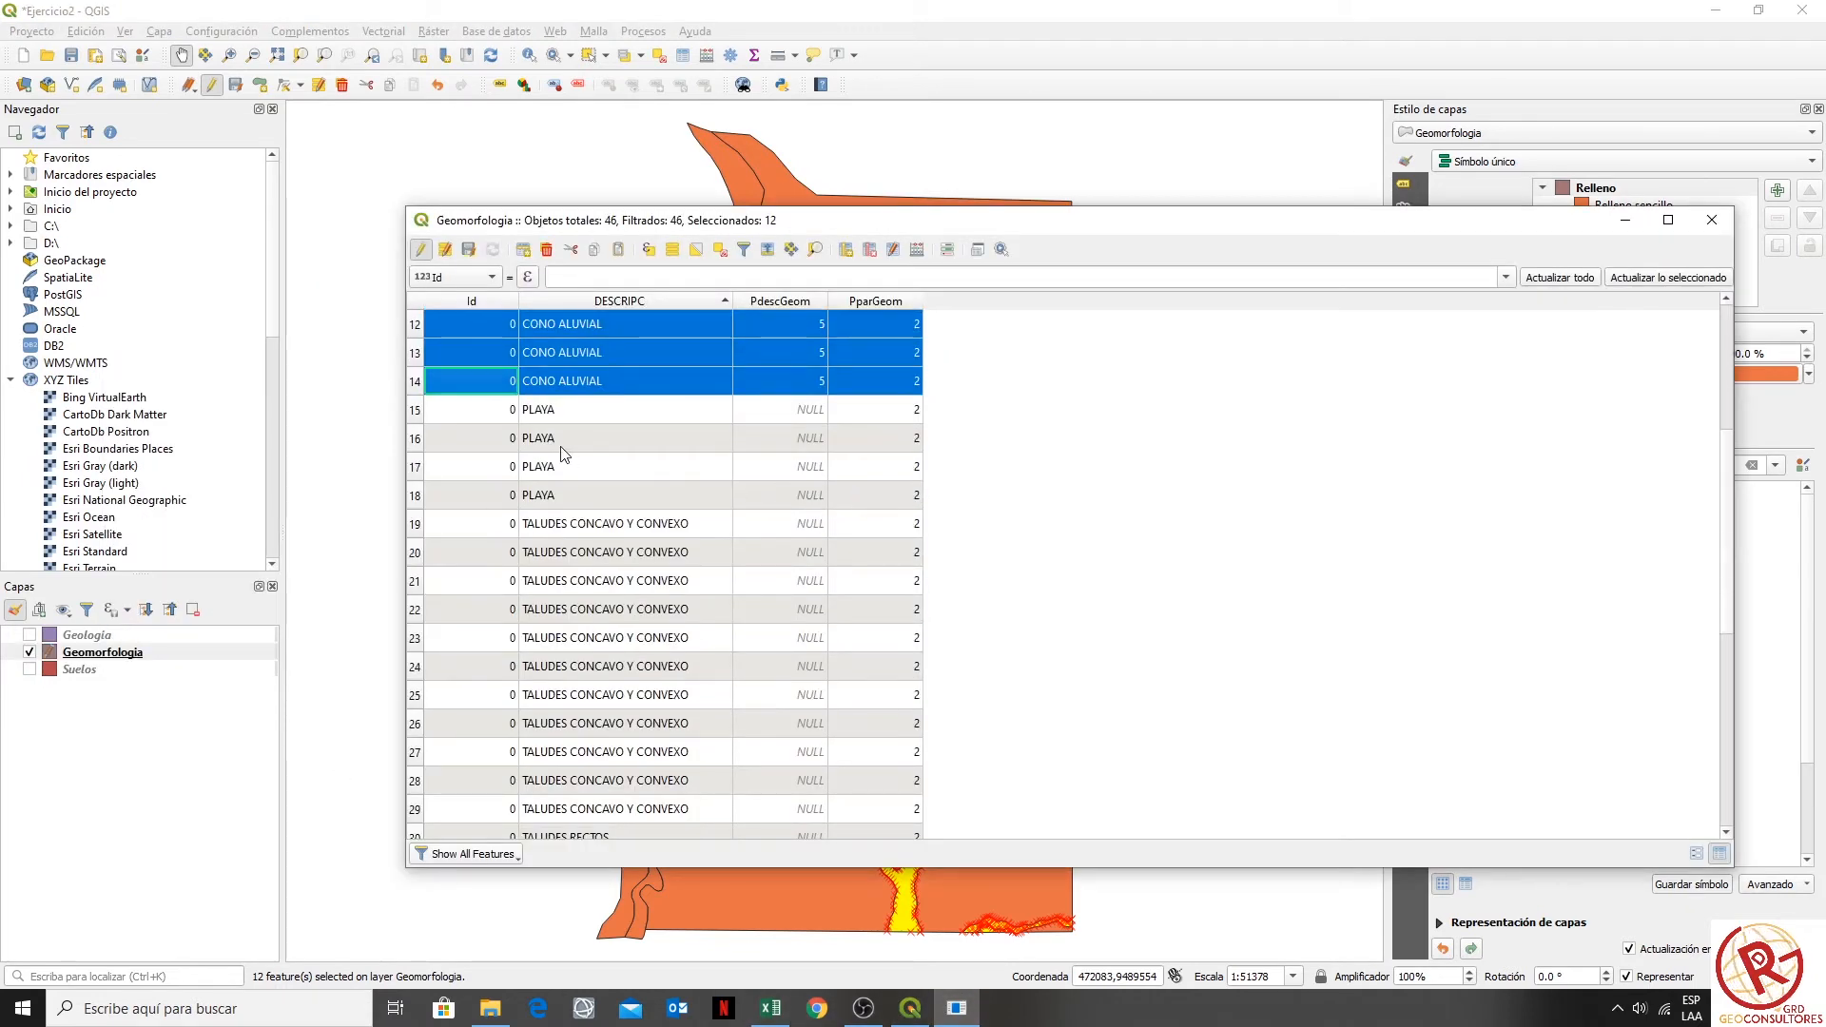
double_click(430, 524)
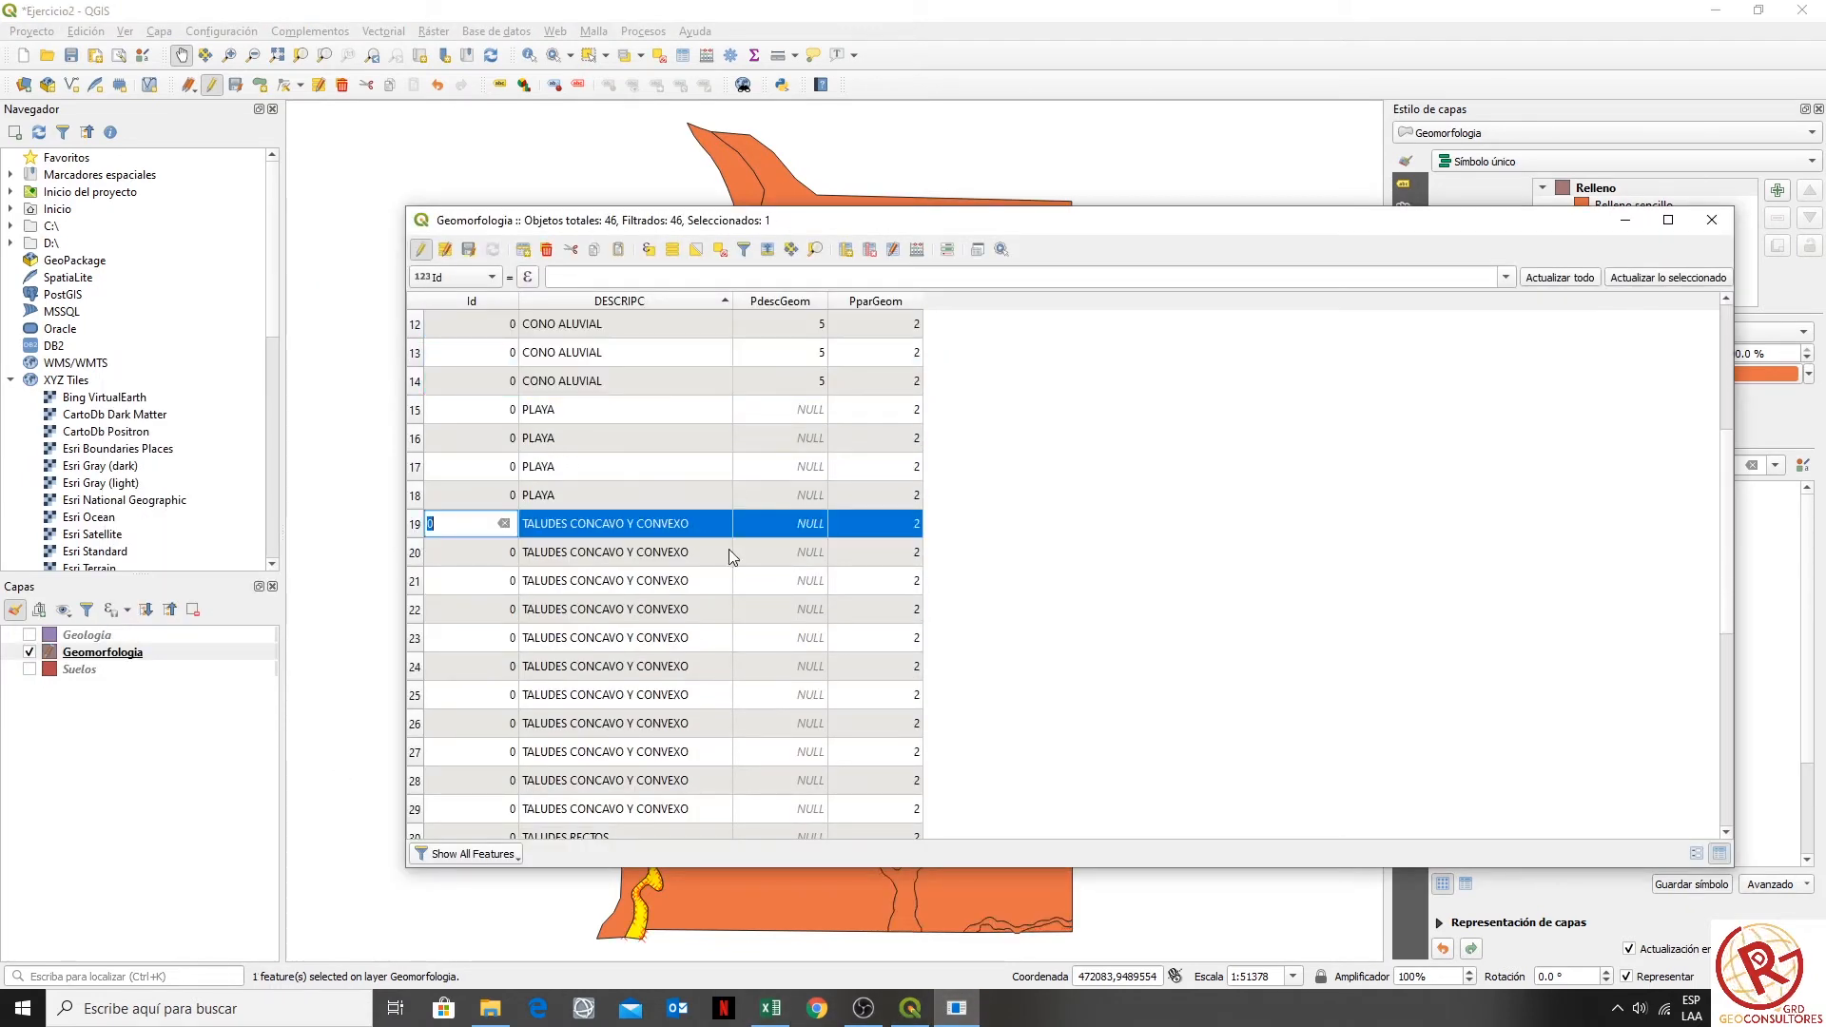
scroll(730, 514, "down", 3)
scroll(632, 456, "down", 3)
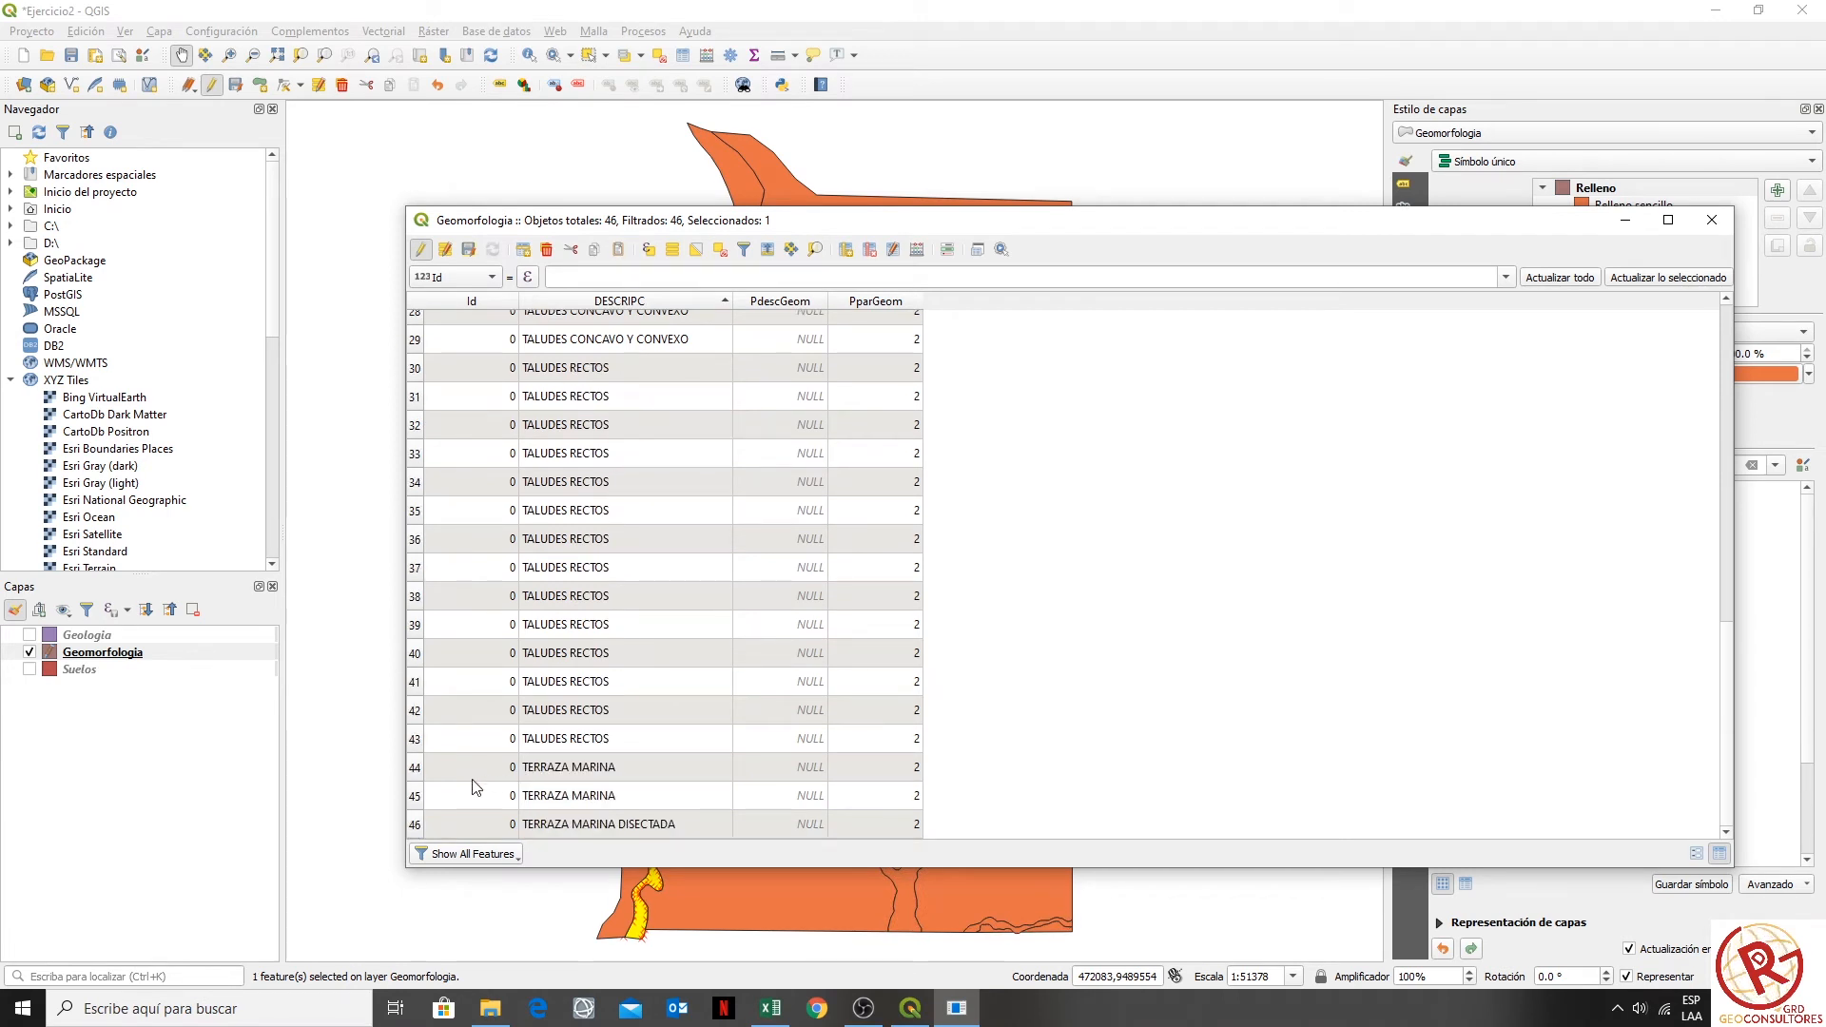
left_click(426, 744, "shift")
scroll(820, 443, "up", 3)
scroll(820, 443, "up", 3)
scroll(448, 477, "down", 1)
scroll(967, 507, "down", 4)
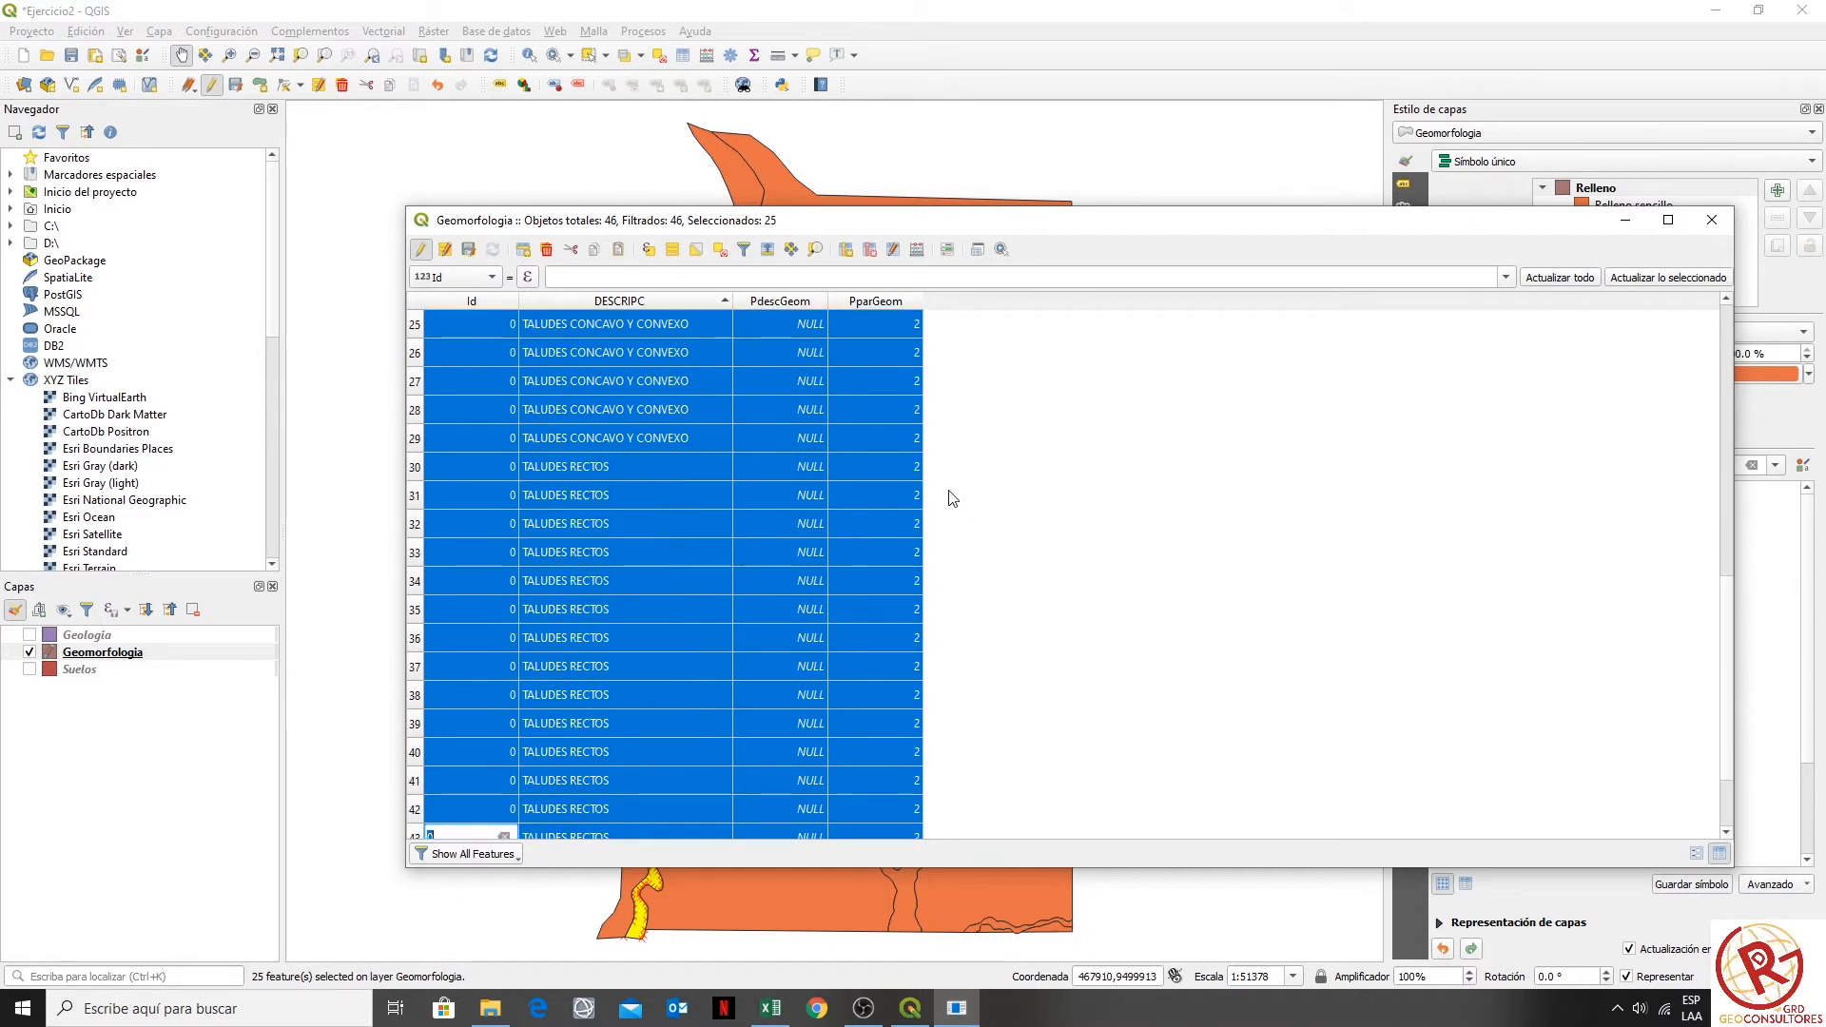
scroll(938, 489, "up", 5)
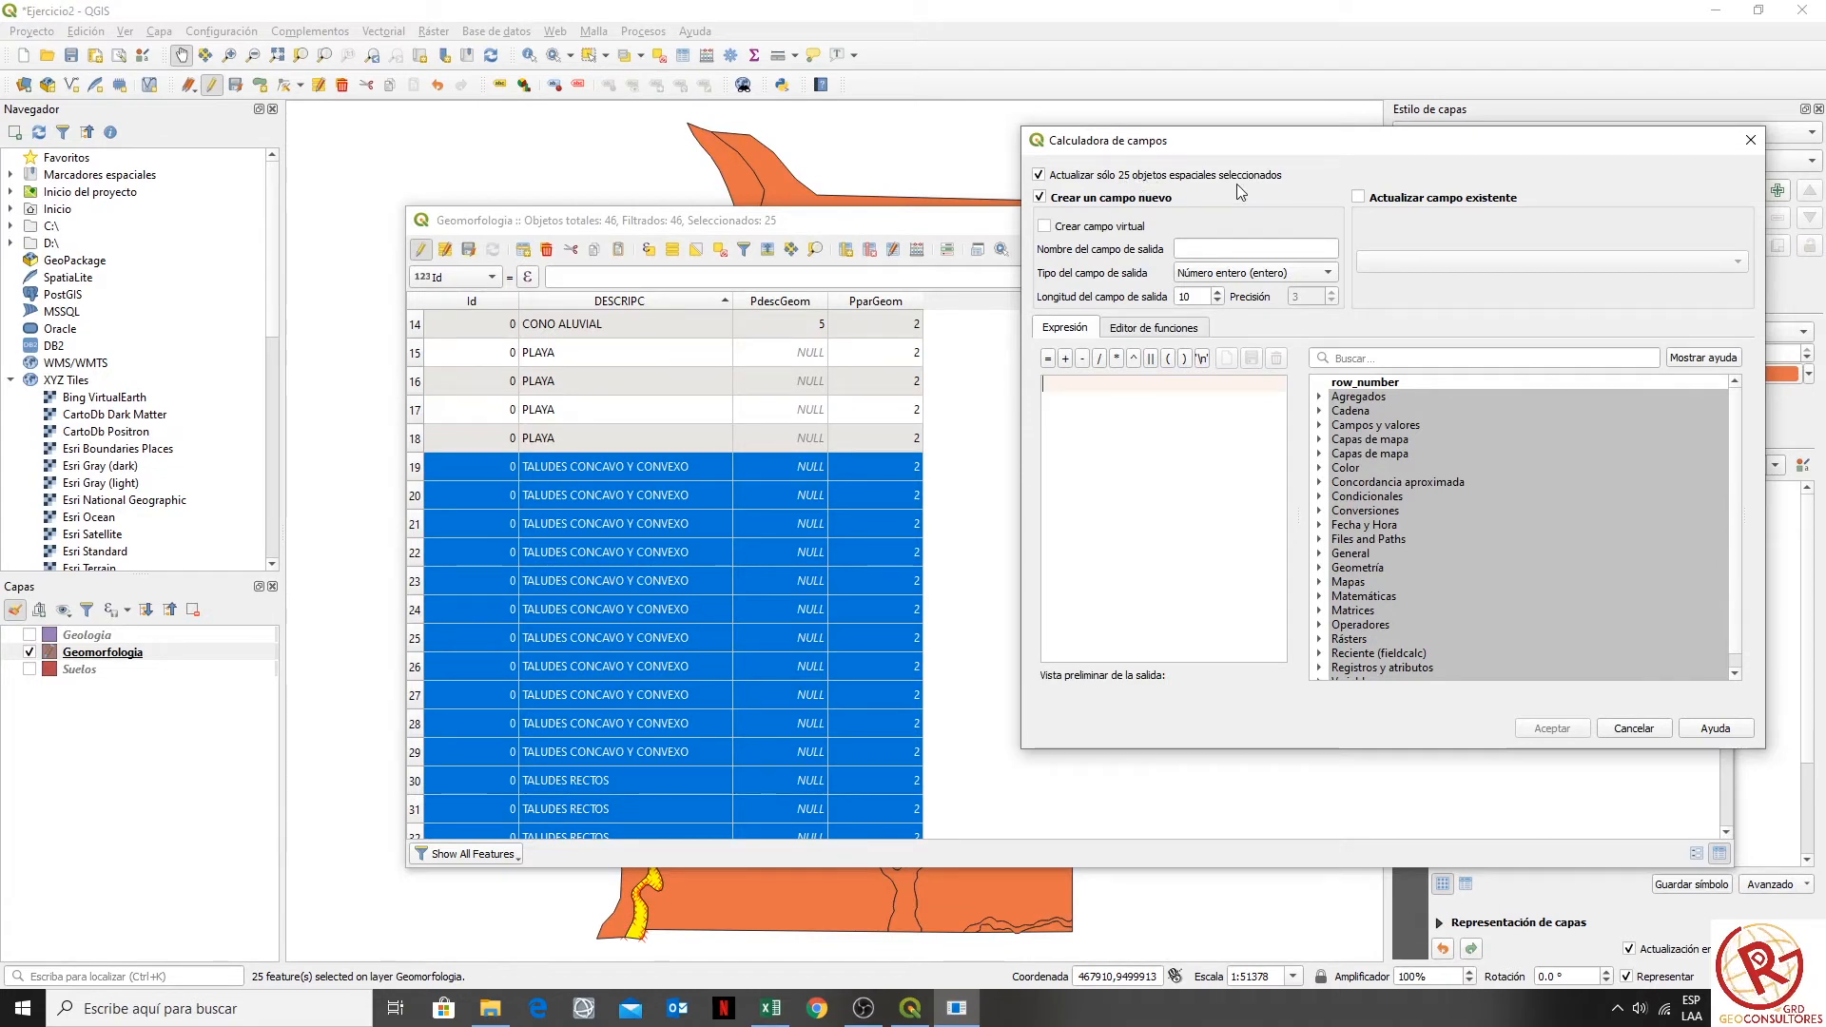
- Update the existing PdescGeom field to 4 for the selected TALUDES rows with the field calculator
left_click(1360, 198)
left_click(1463, 264)
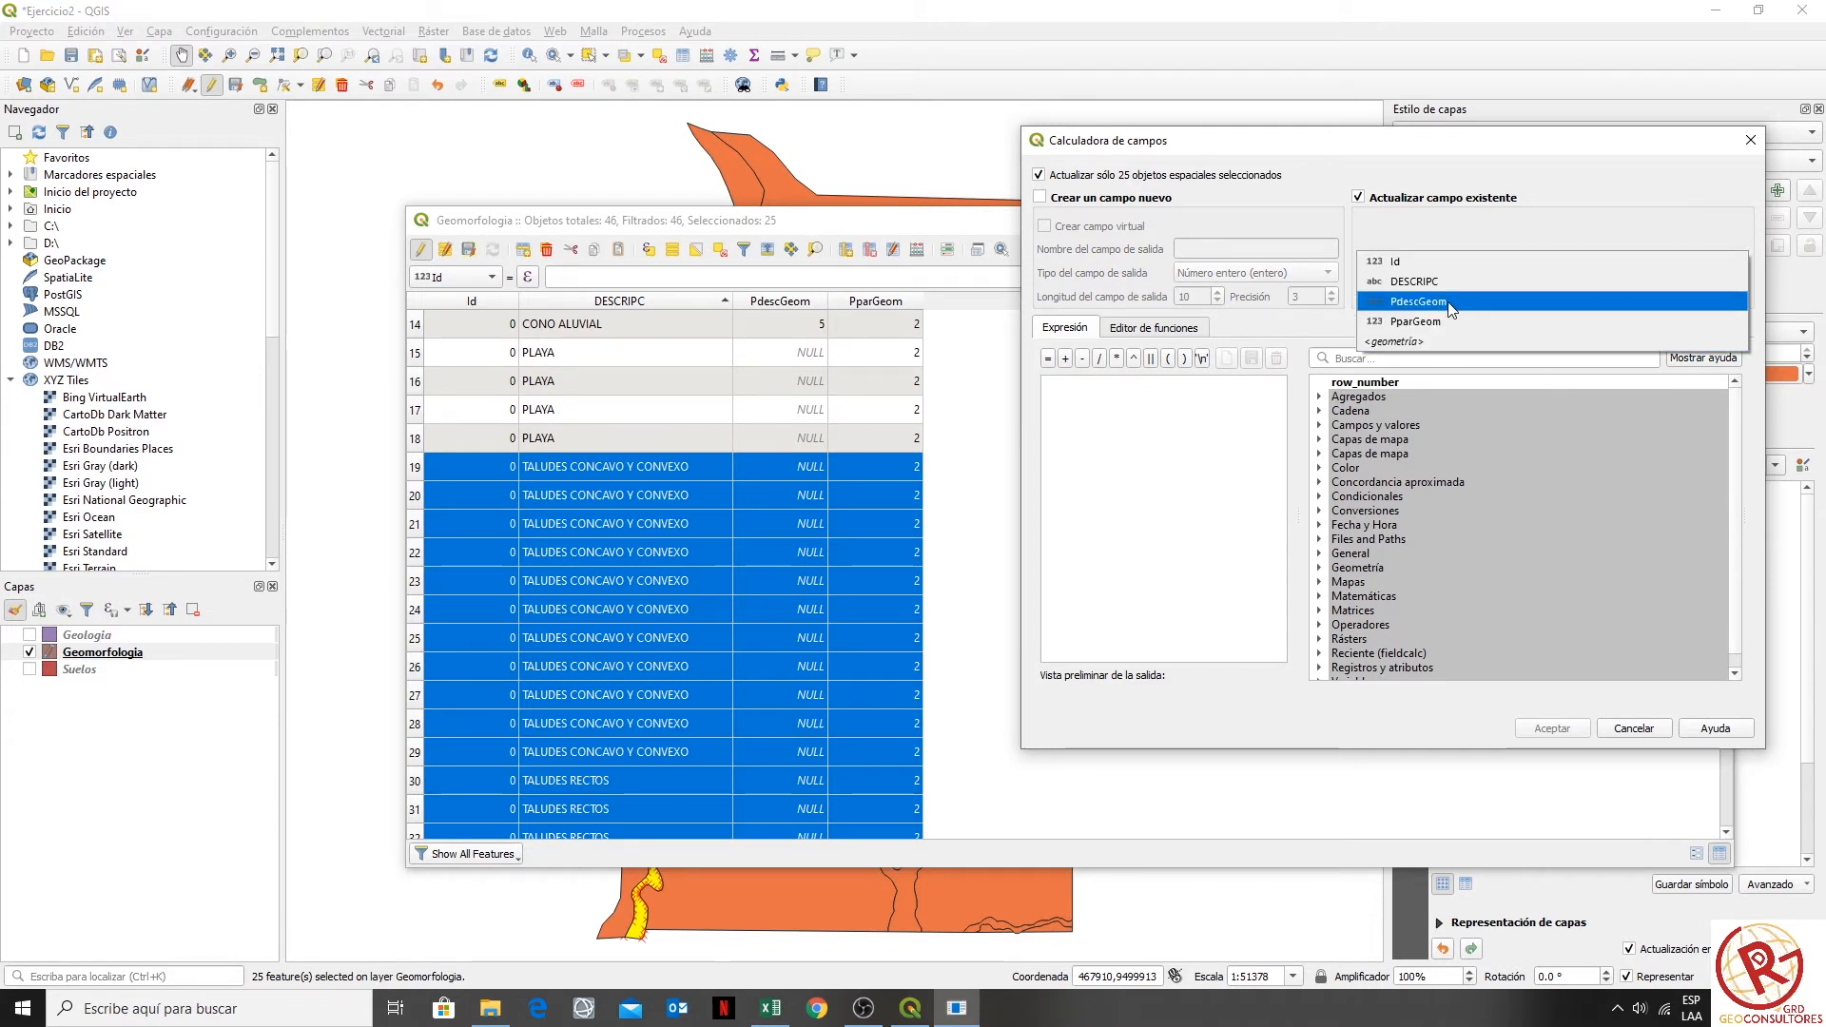
left_click(1450, 303)
left_click(1080, 428)
type("4")
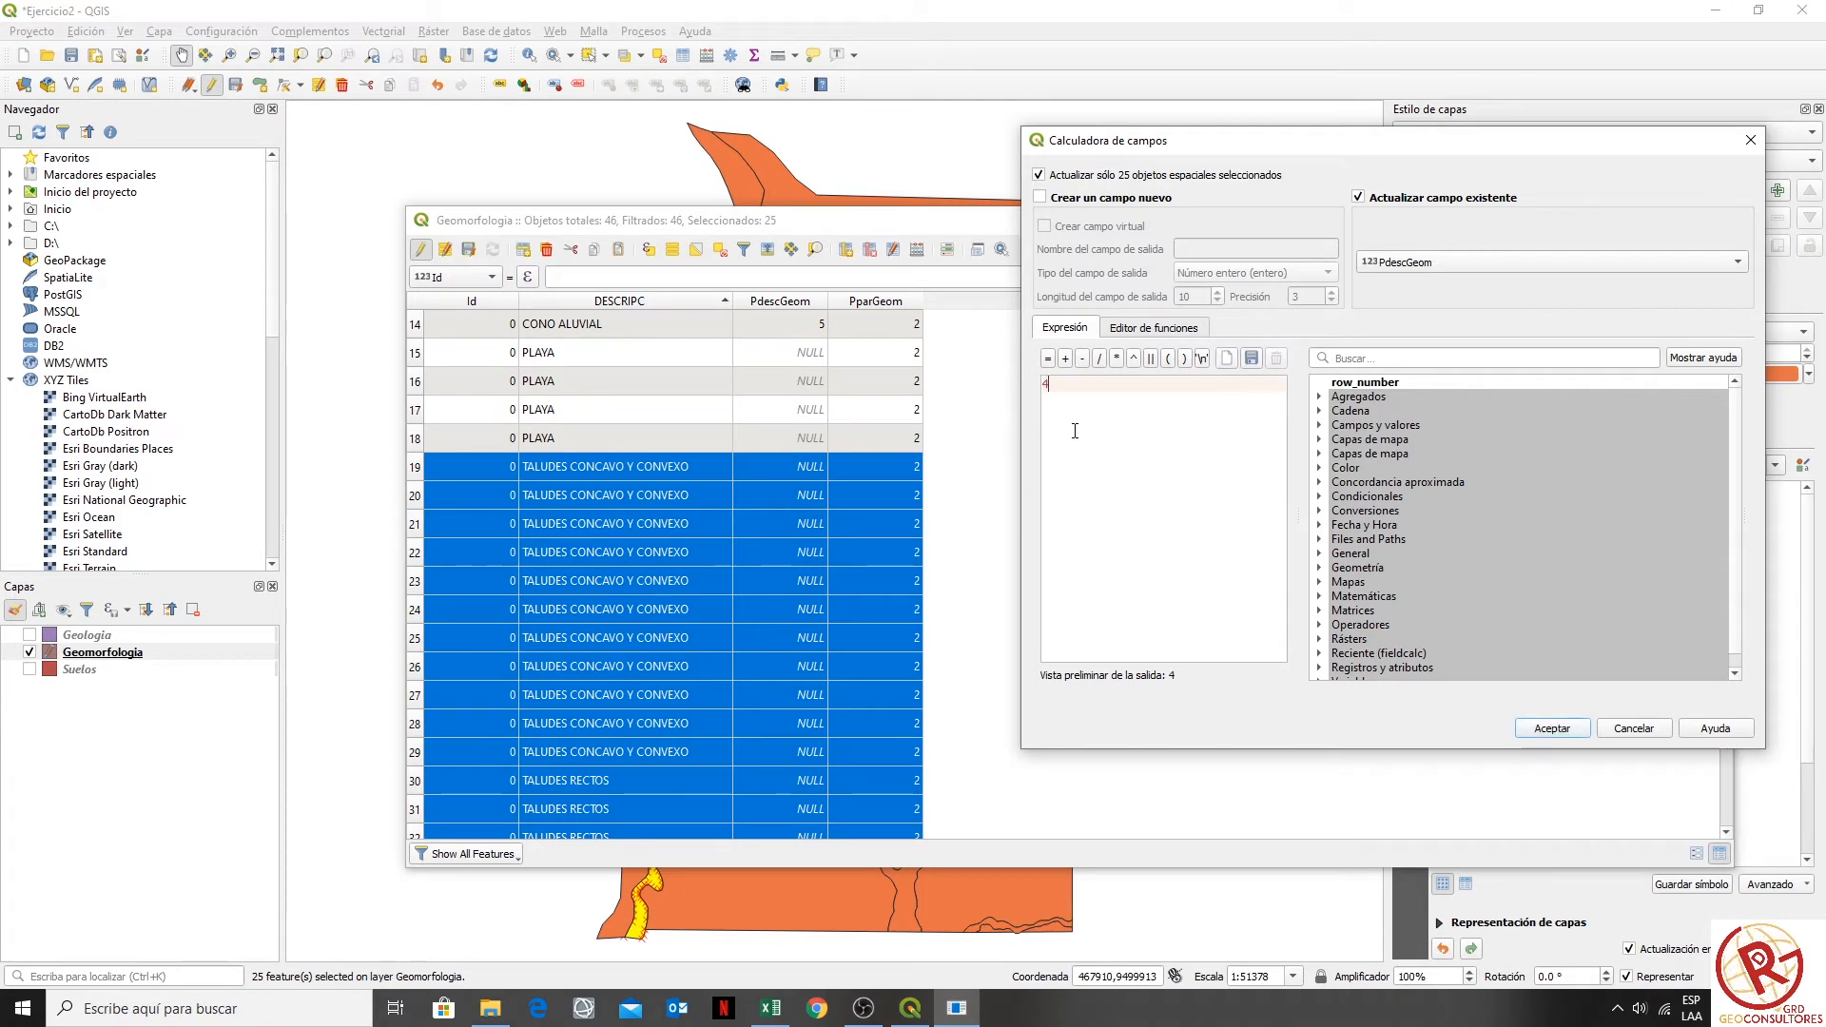
left_click(1553, 729)
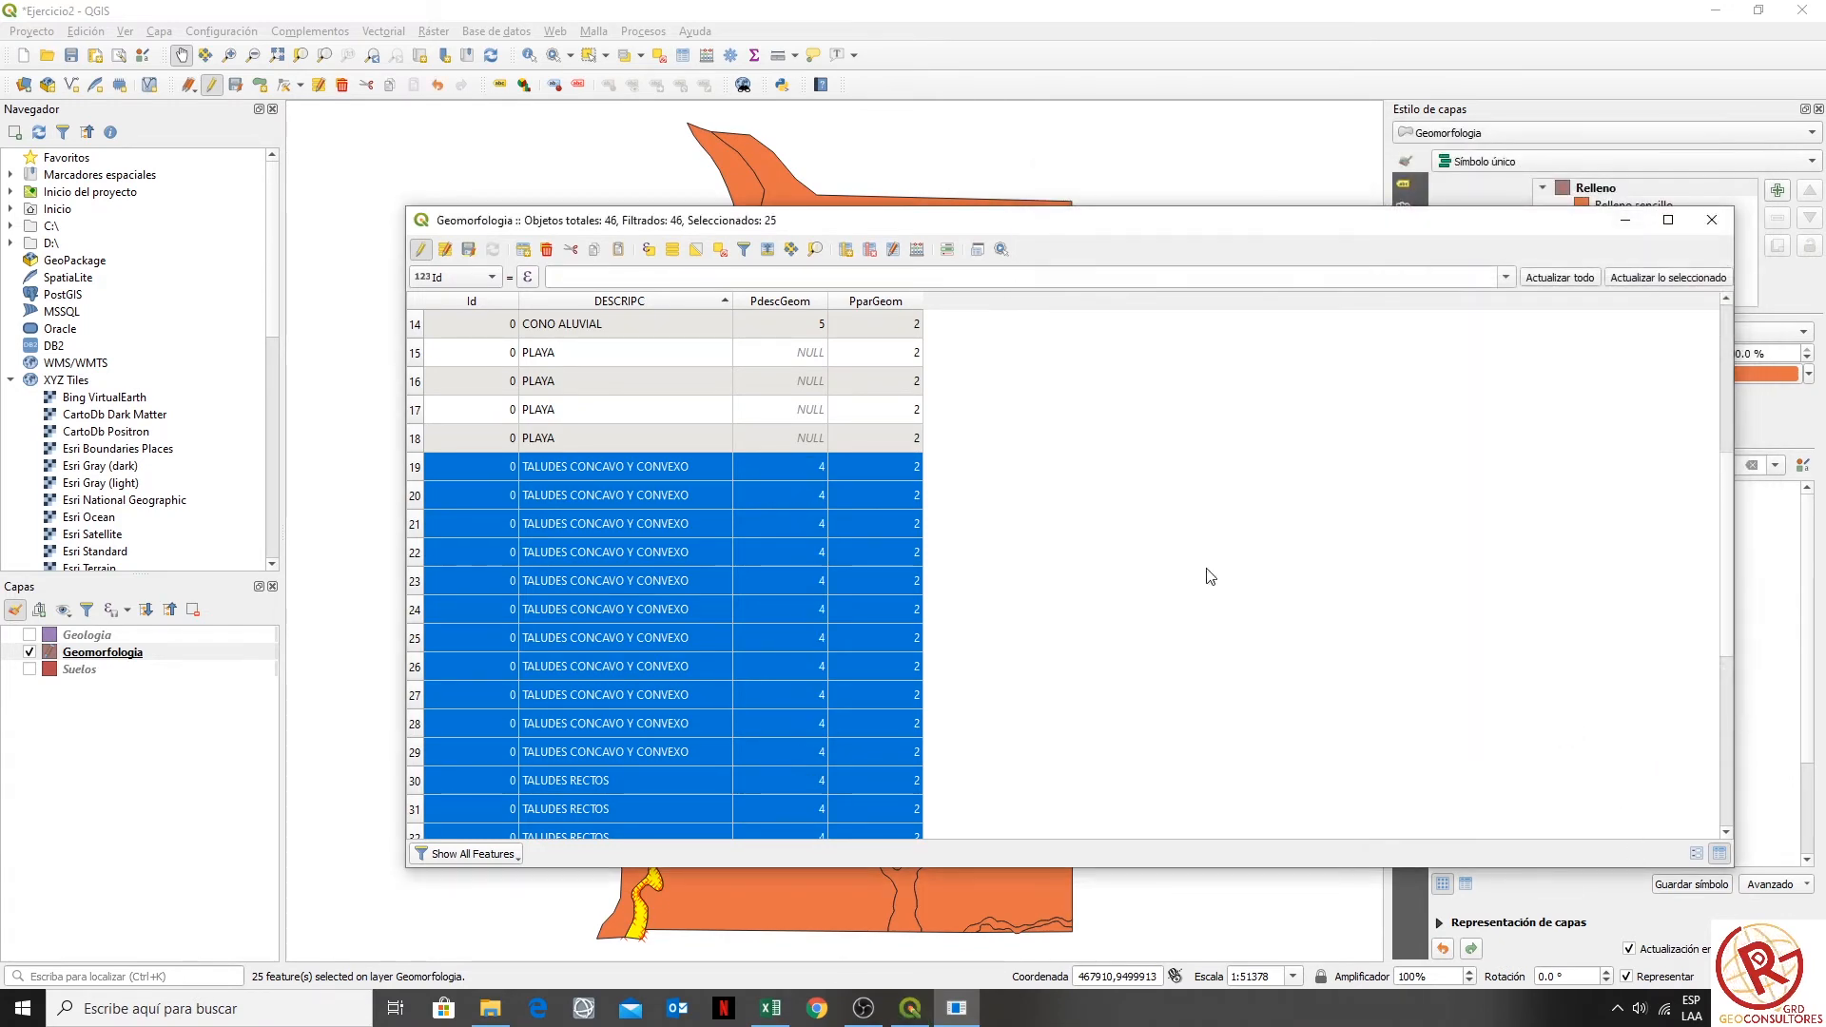
- Look up the Terraza Marina Disectada weight in the Excel workbook and bring the Geomorfologia attribute table back up in QGIS
left_click(770, 1008)
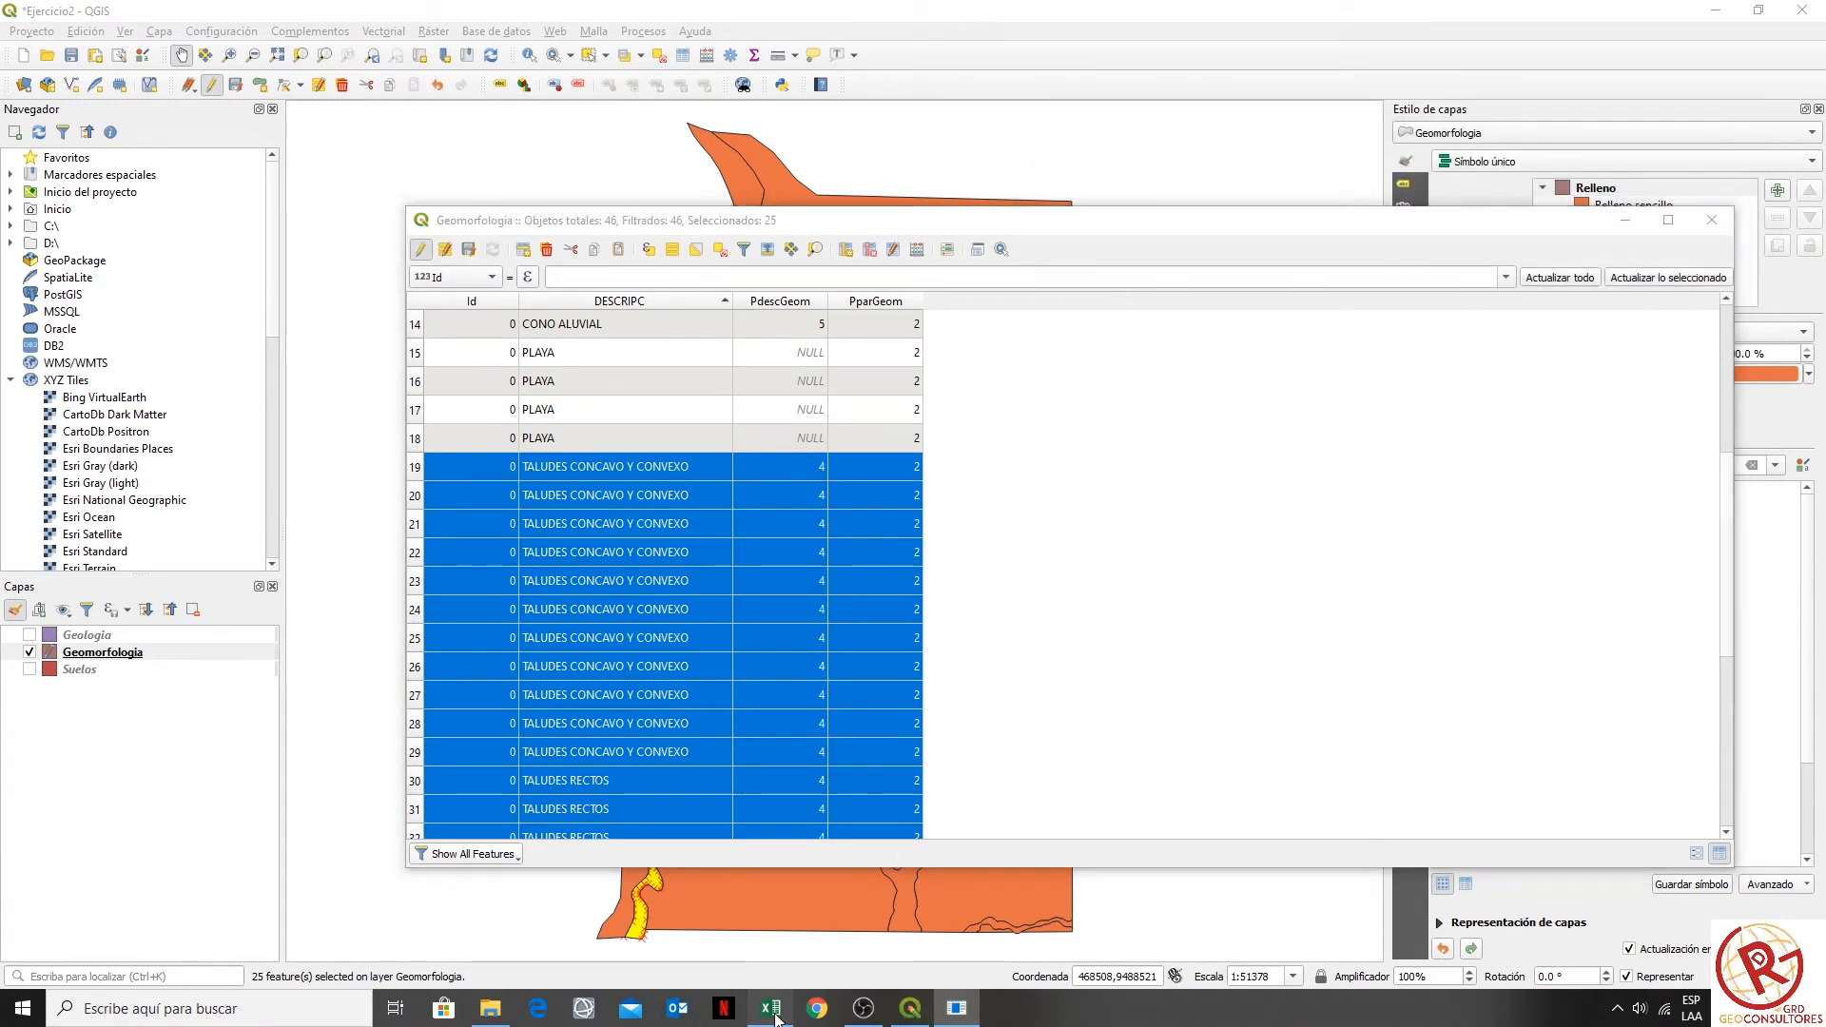
left_click(771, 550)
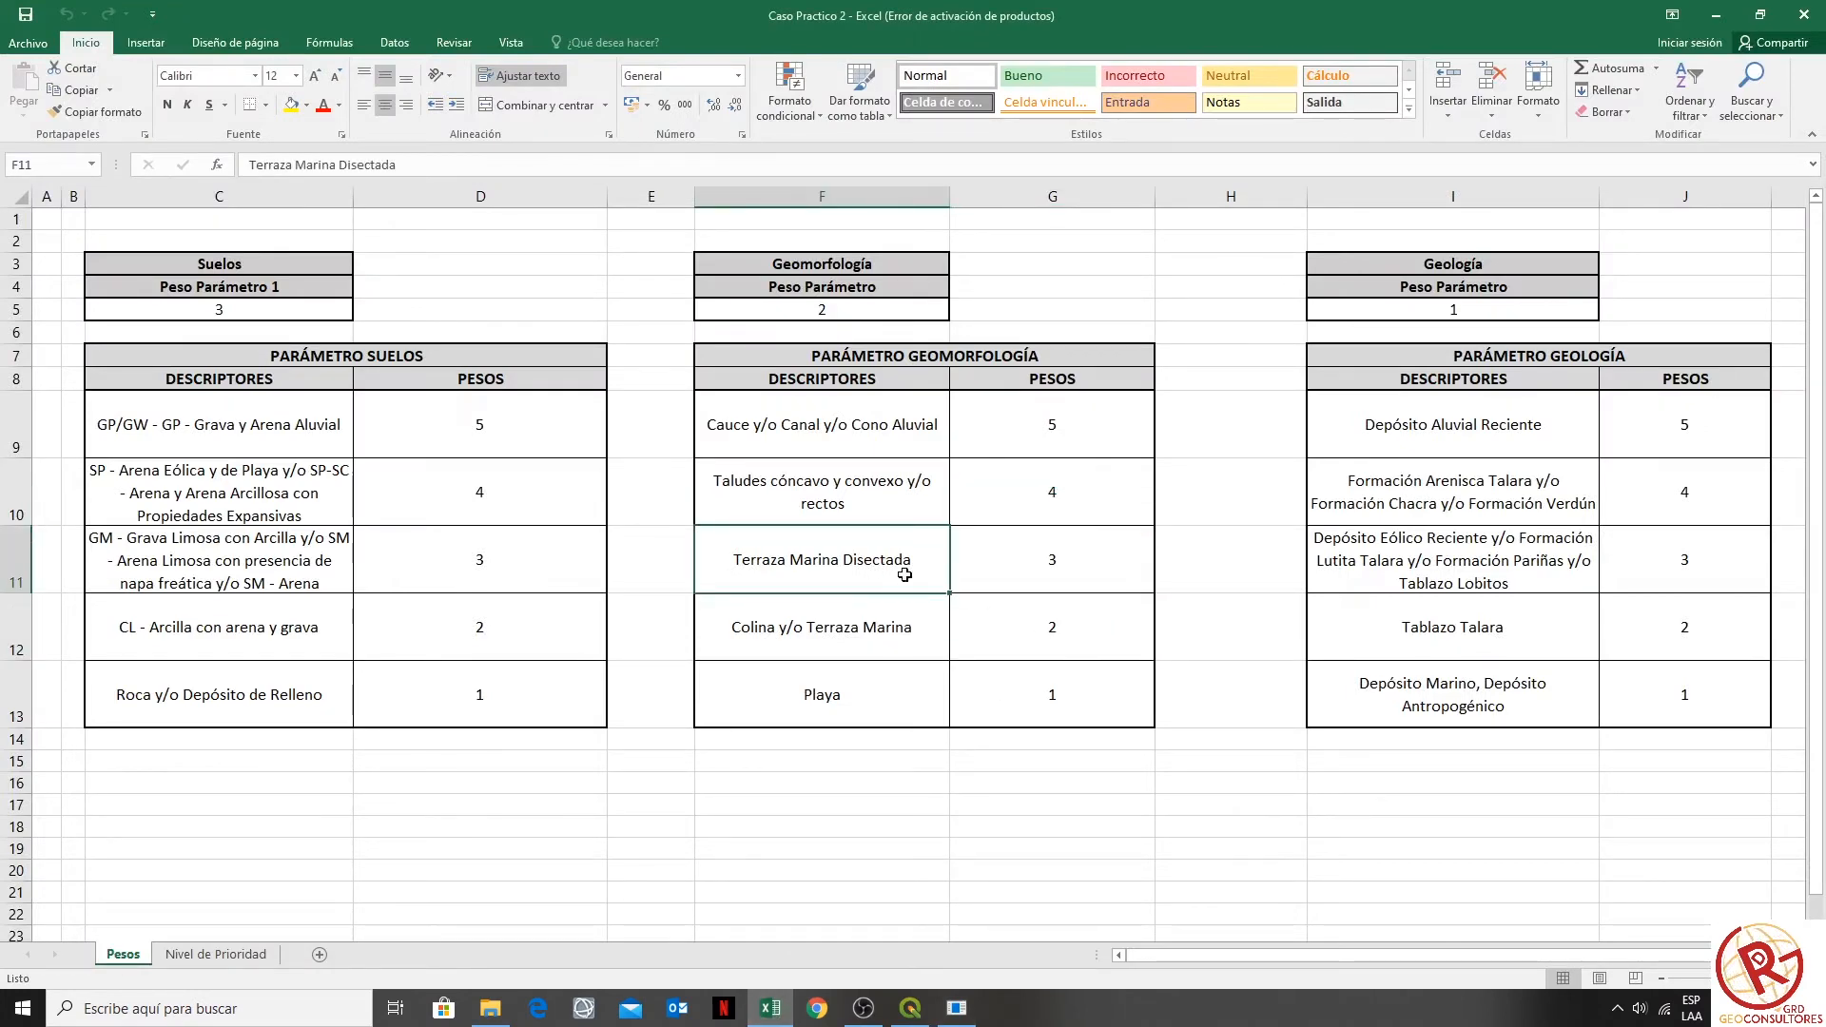
left_click(1052, 568)
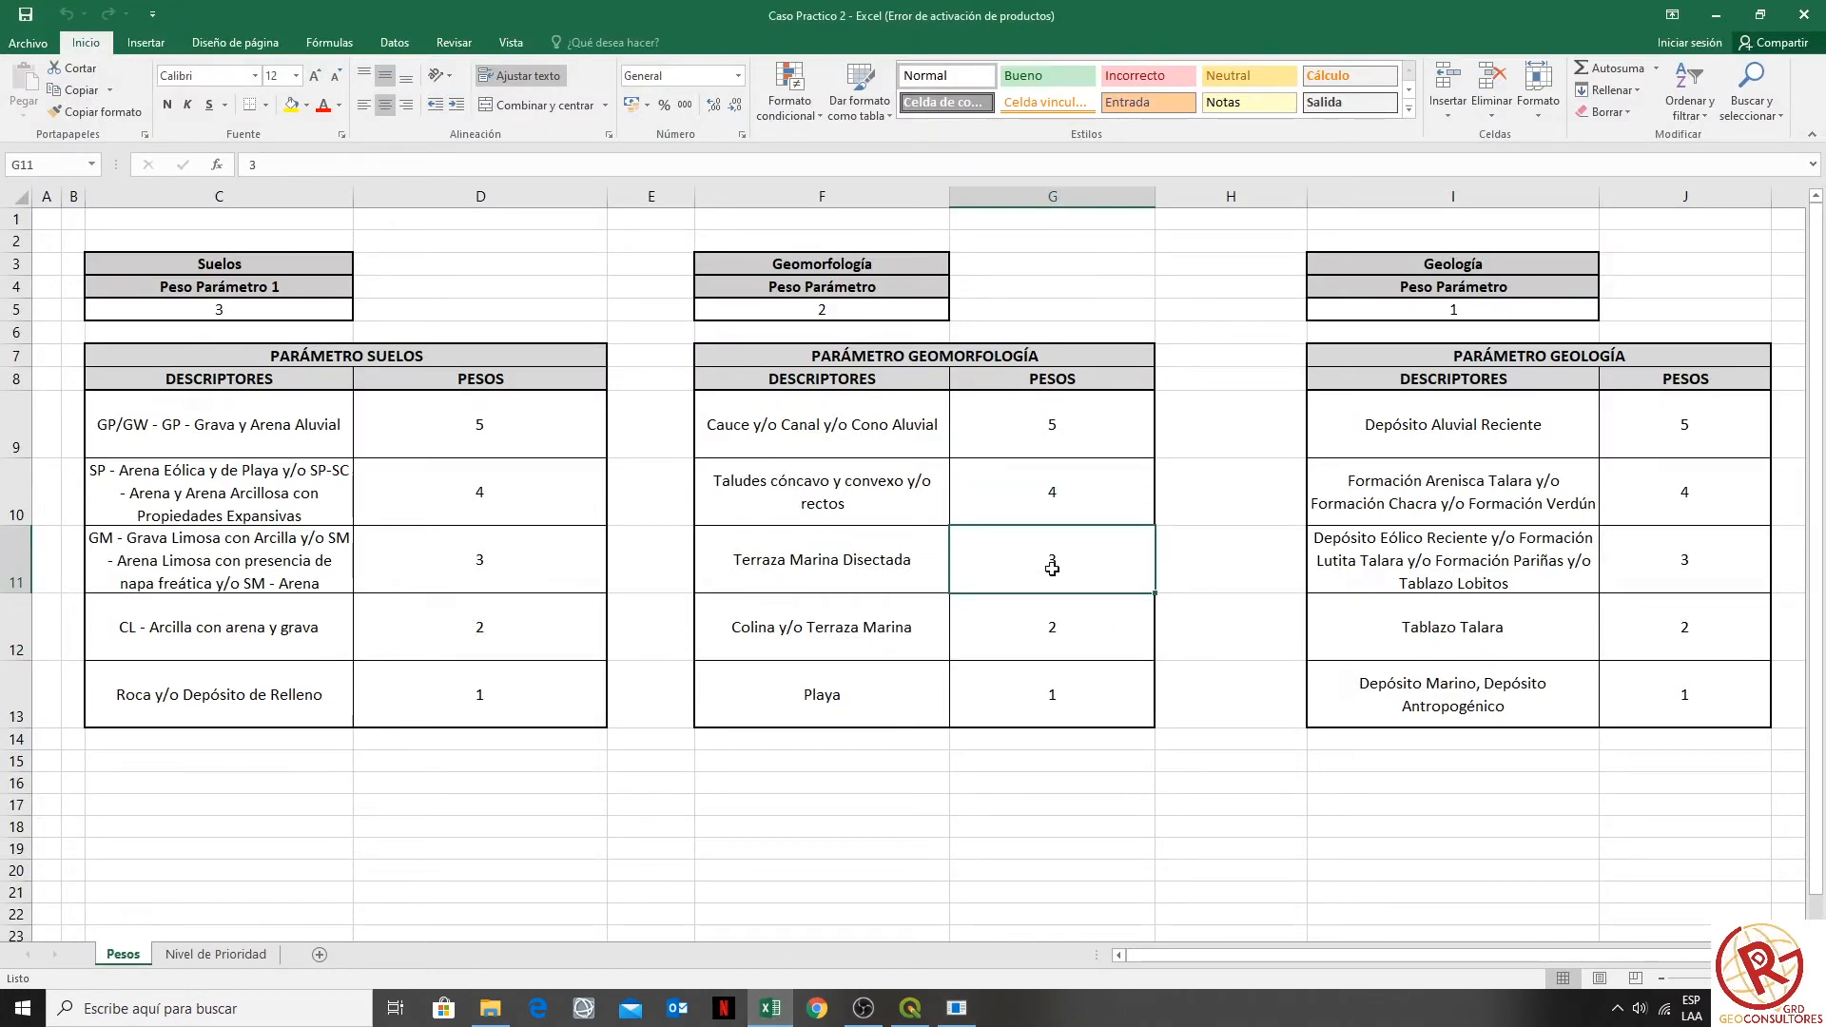
left_click(911, 1008)
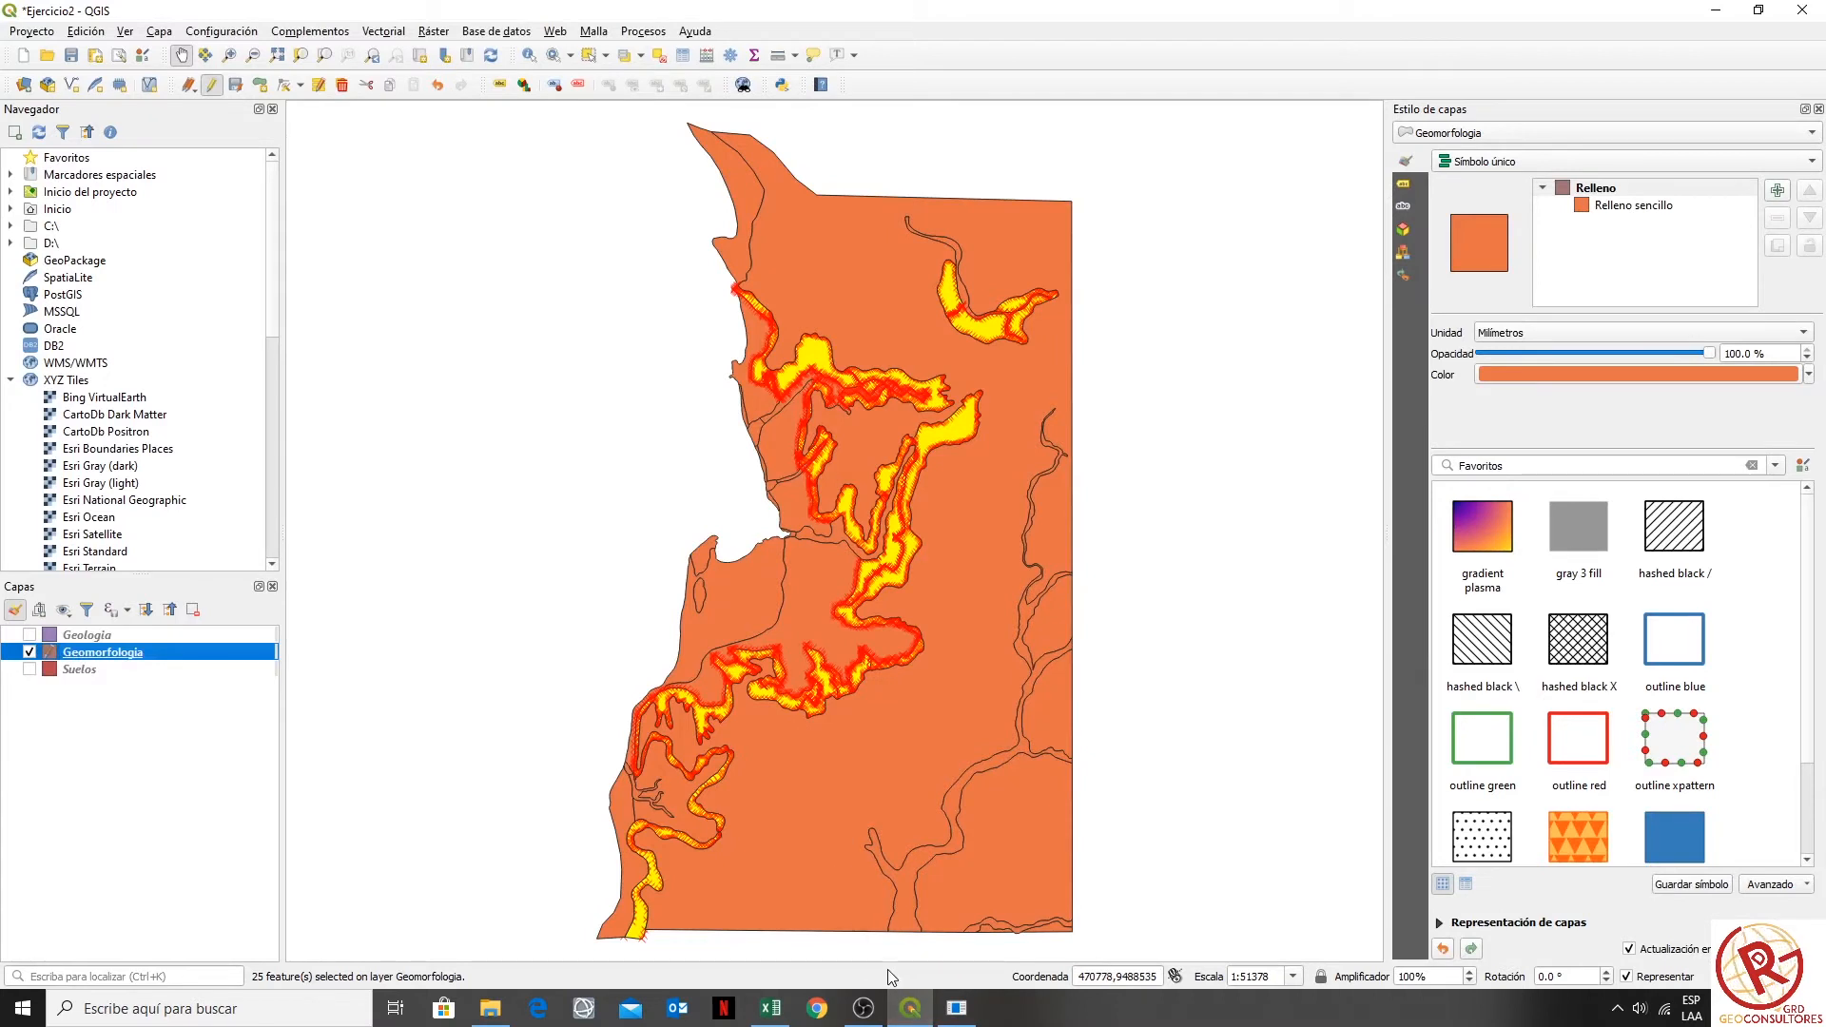
left_click(957, 1009)
- Set PdescGeom to 3 directly in the TERRAZA MARINA DISECTADA row of the Geomorfologia attribute table
scroll(752, 464, "up", 5)
scroll(759, 440, "down", 9)
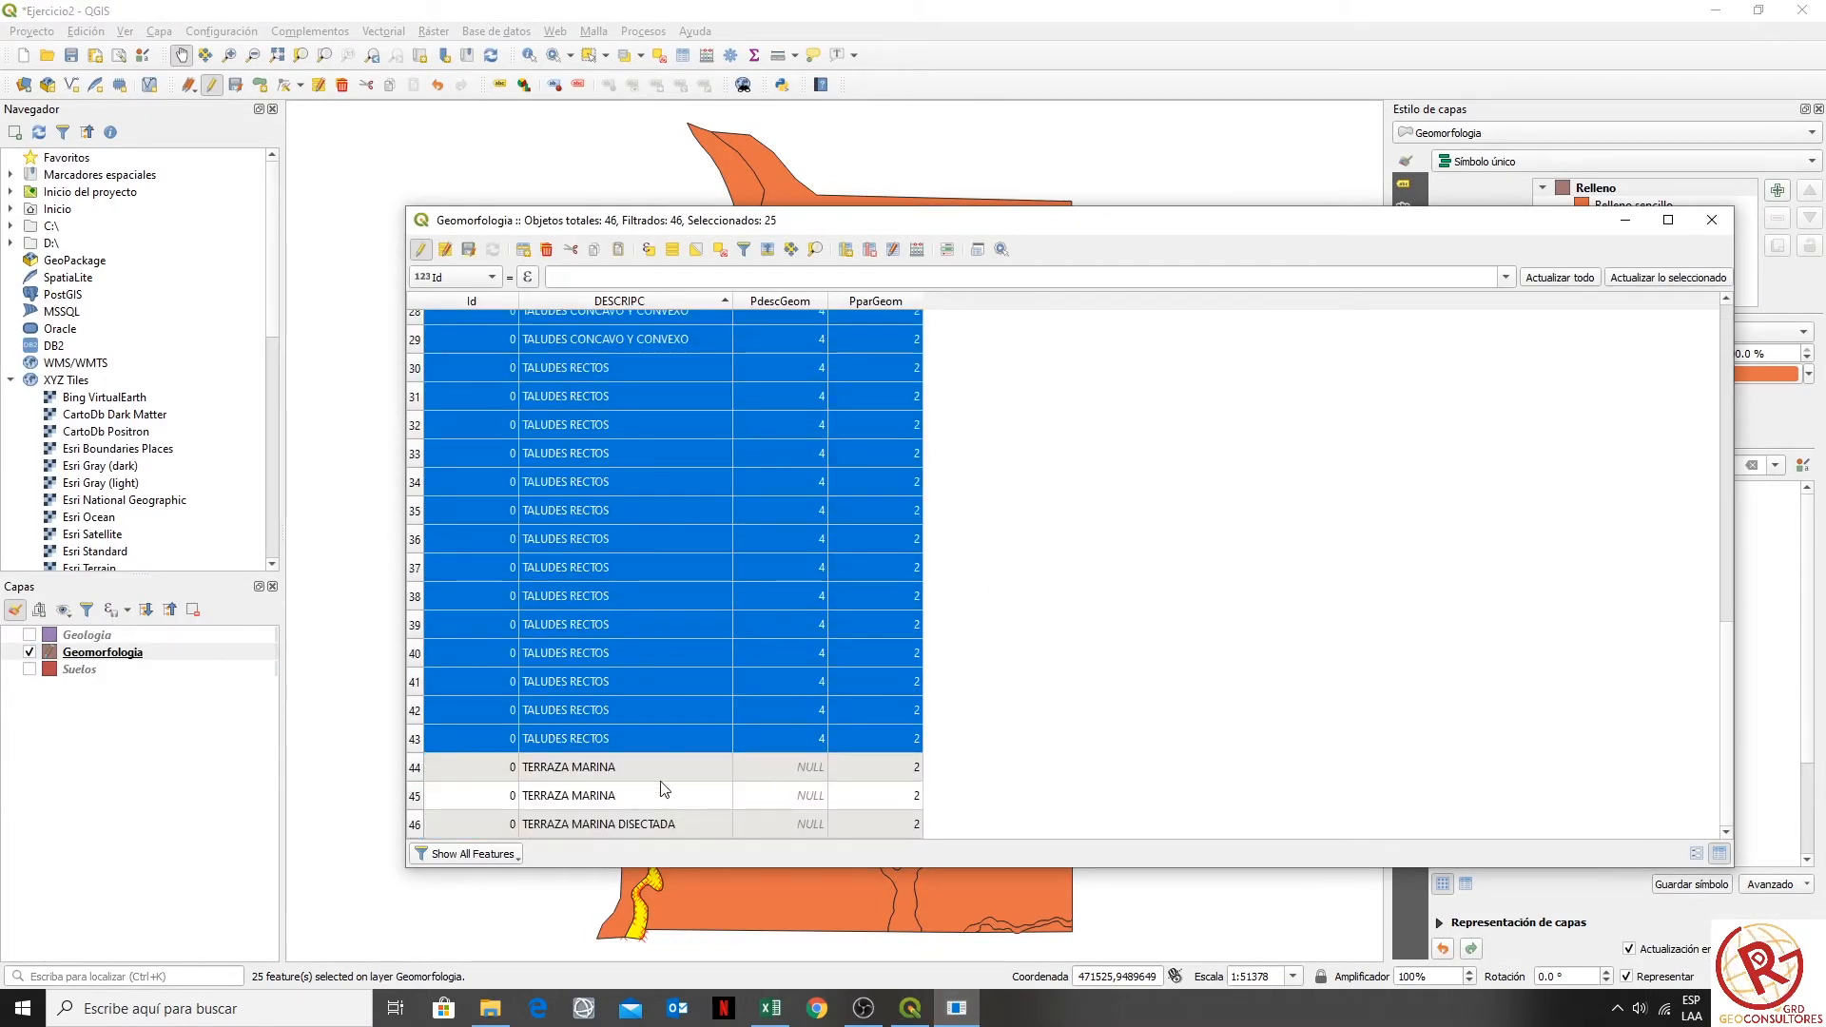
left_click(415, 826)
double_click(807, 824)
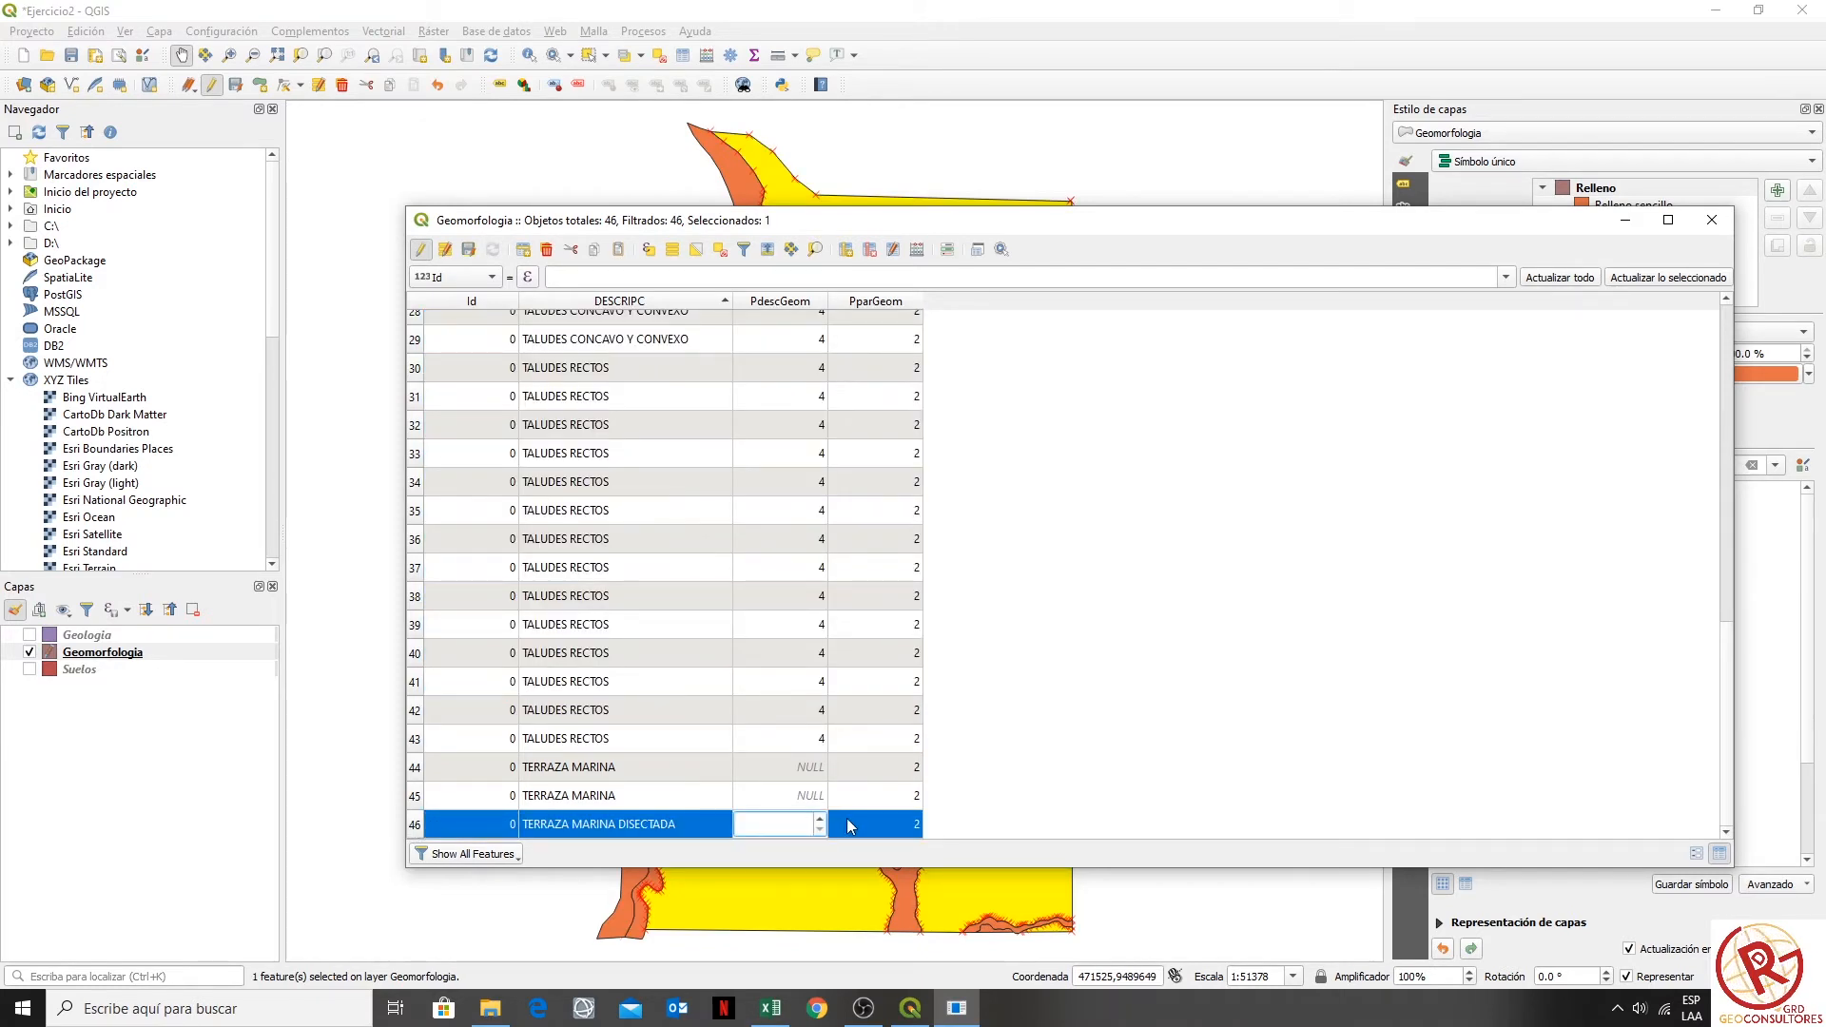
double_click(802, 787)
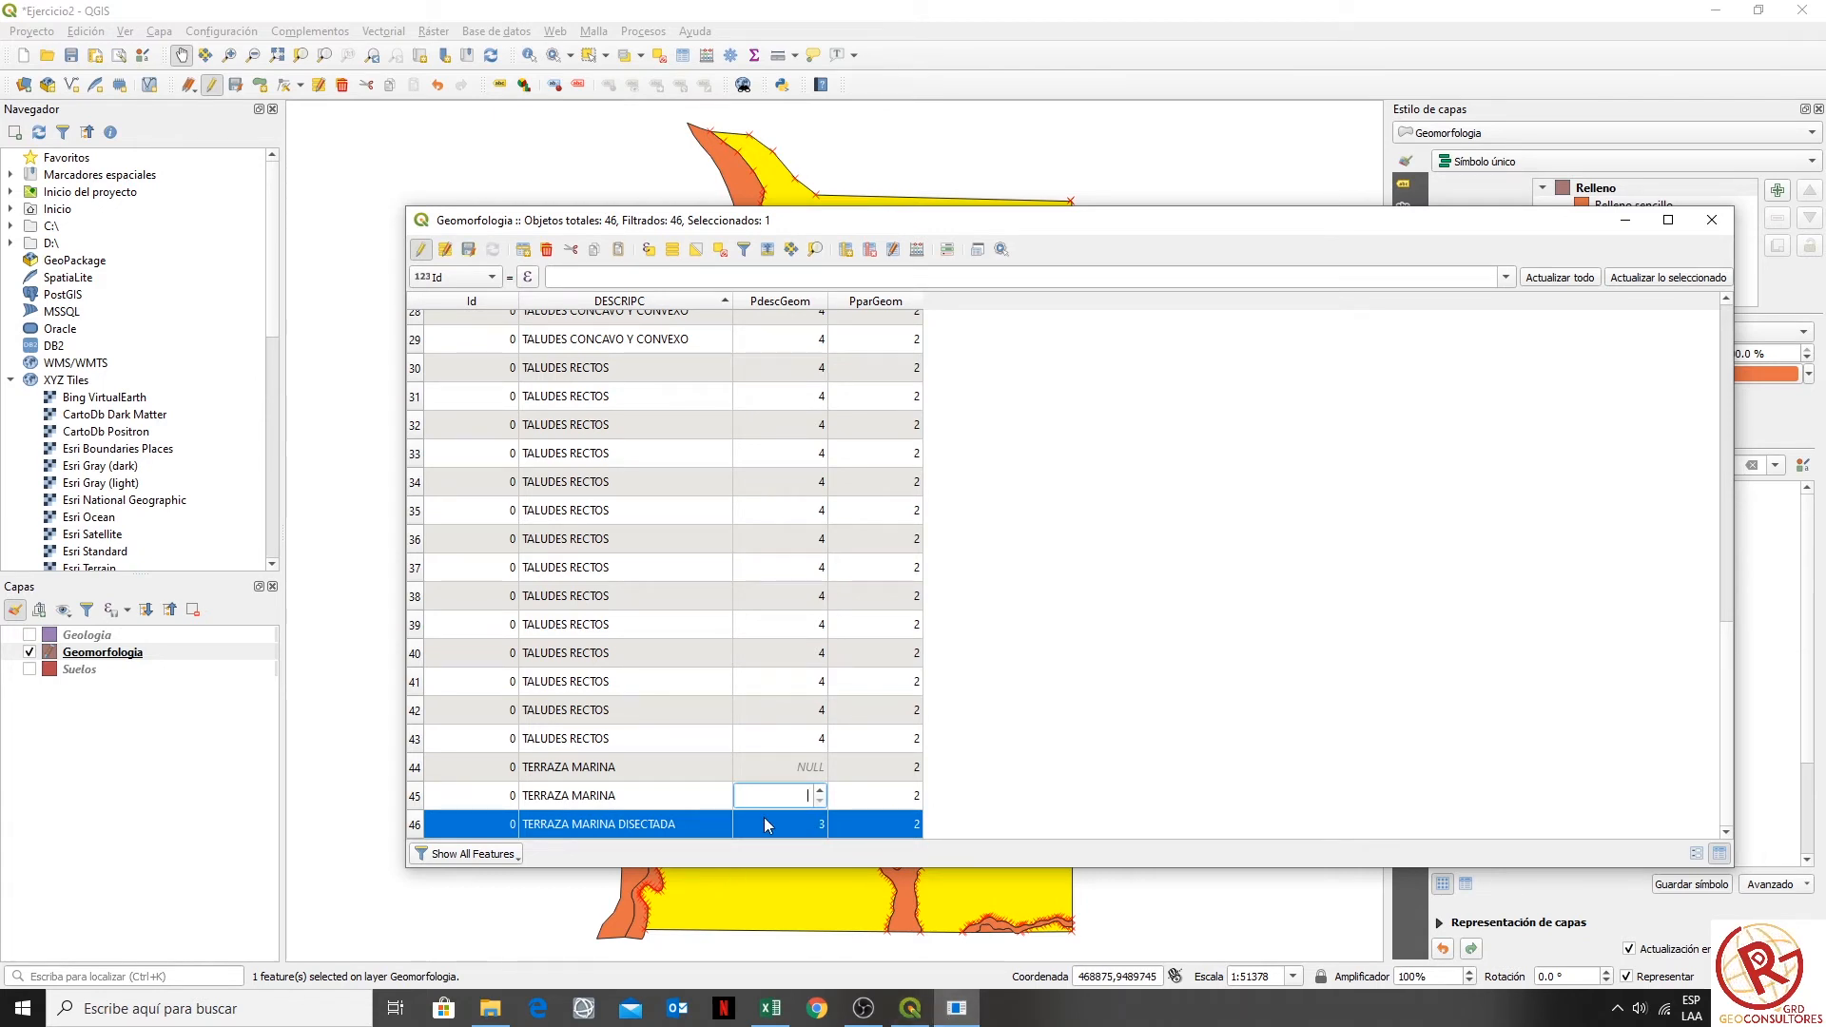
- Look up the Colina y/o Terraza Marina weight in Excel and return to the Geomorfologia attribute table in QGIS
left_click(775, 1011)
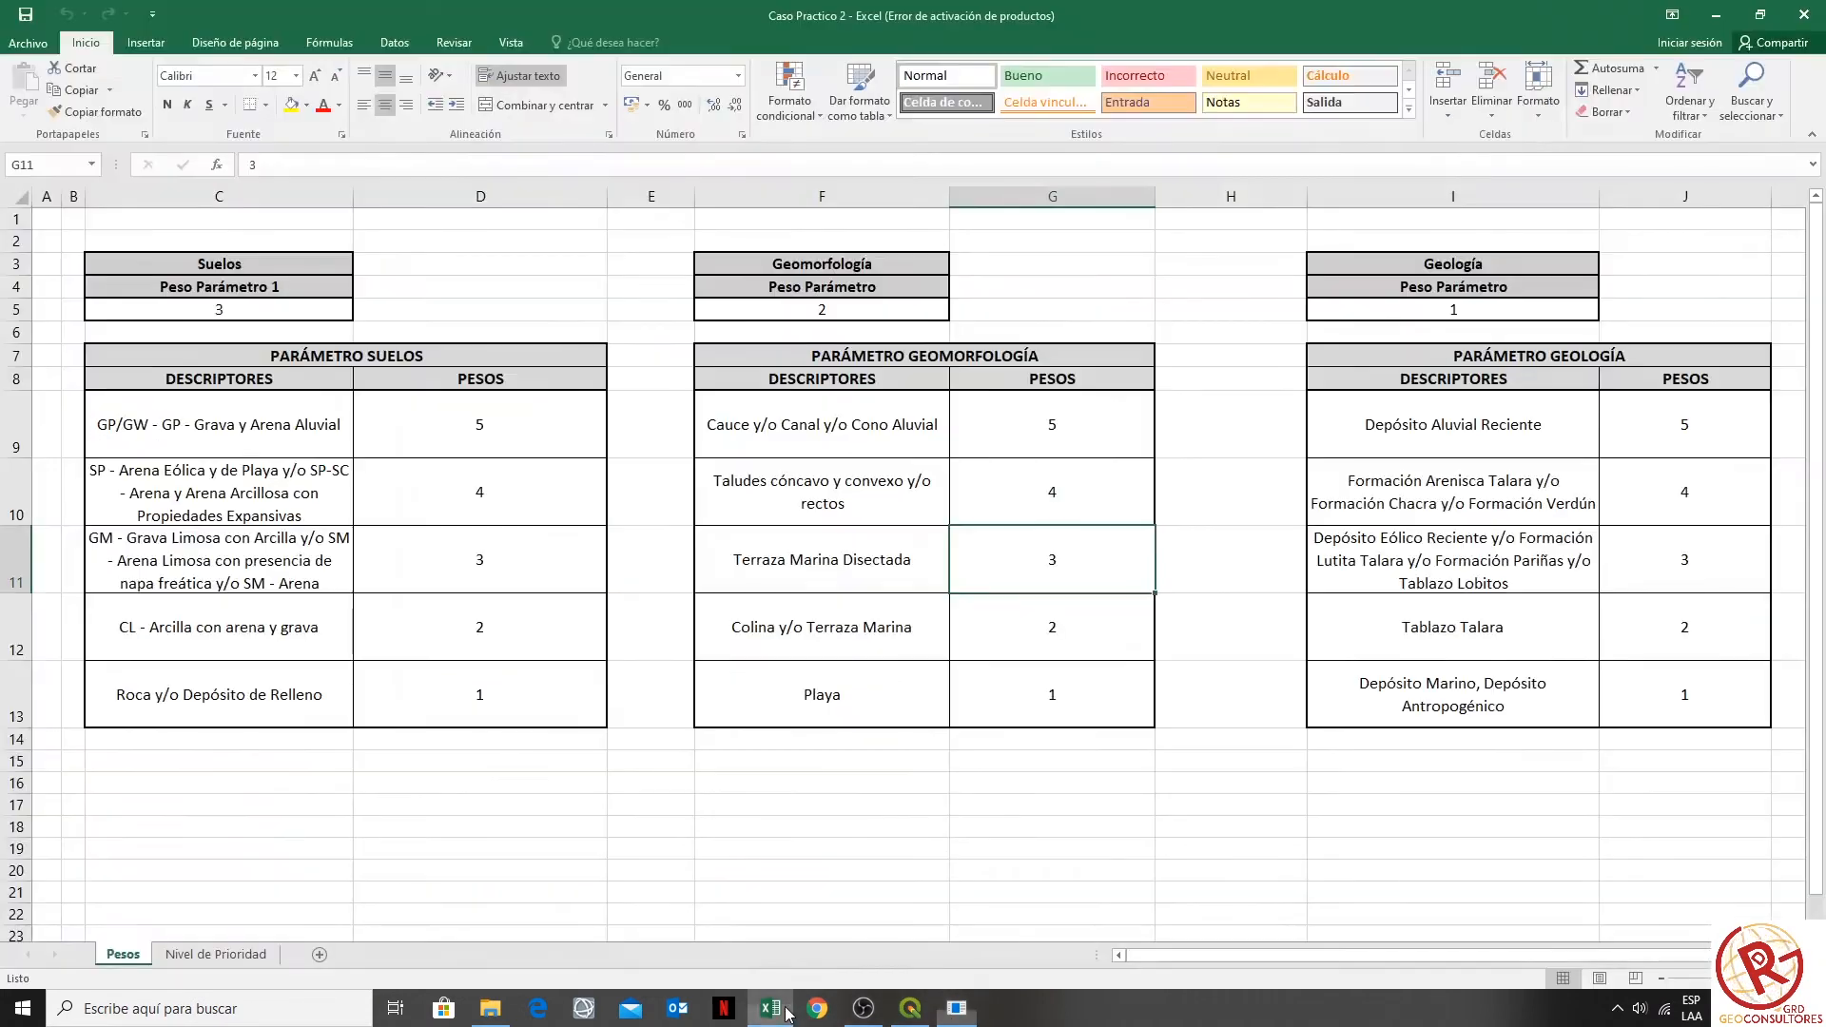
left_click(1040, 642)
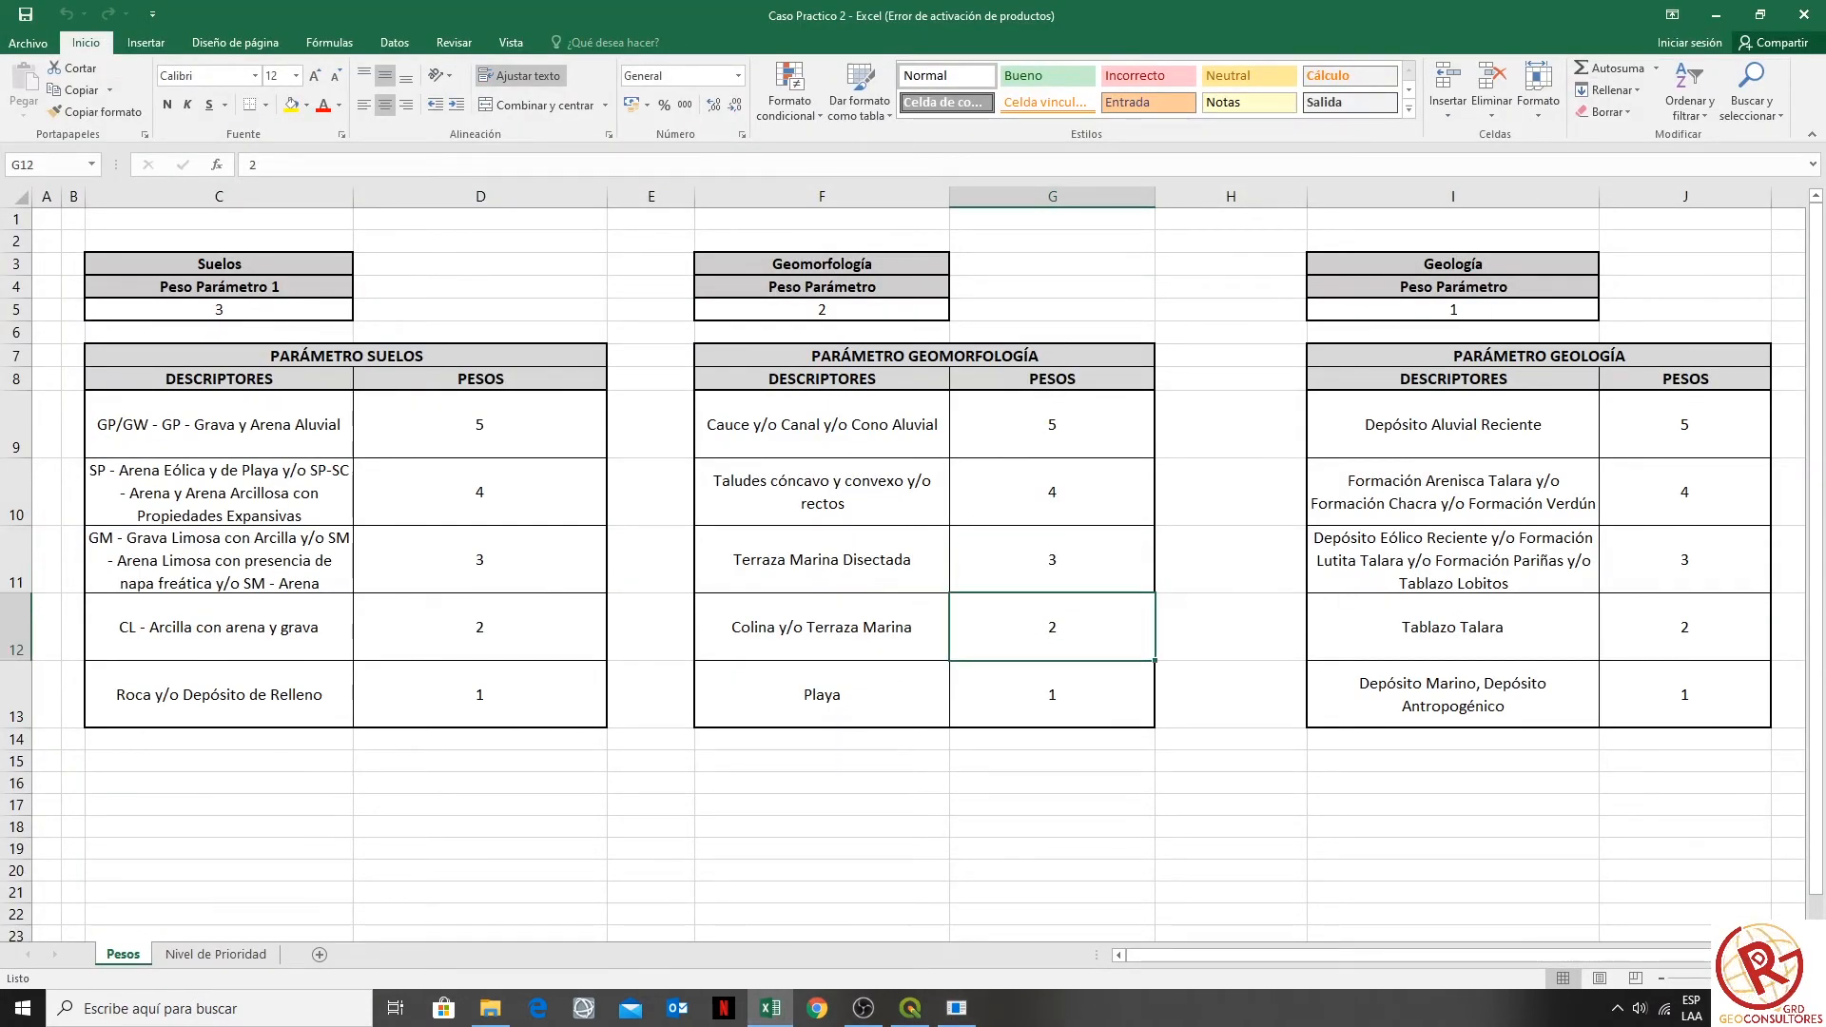
left_click(957, 1008)
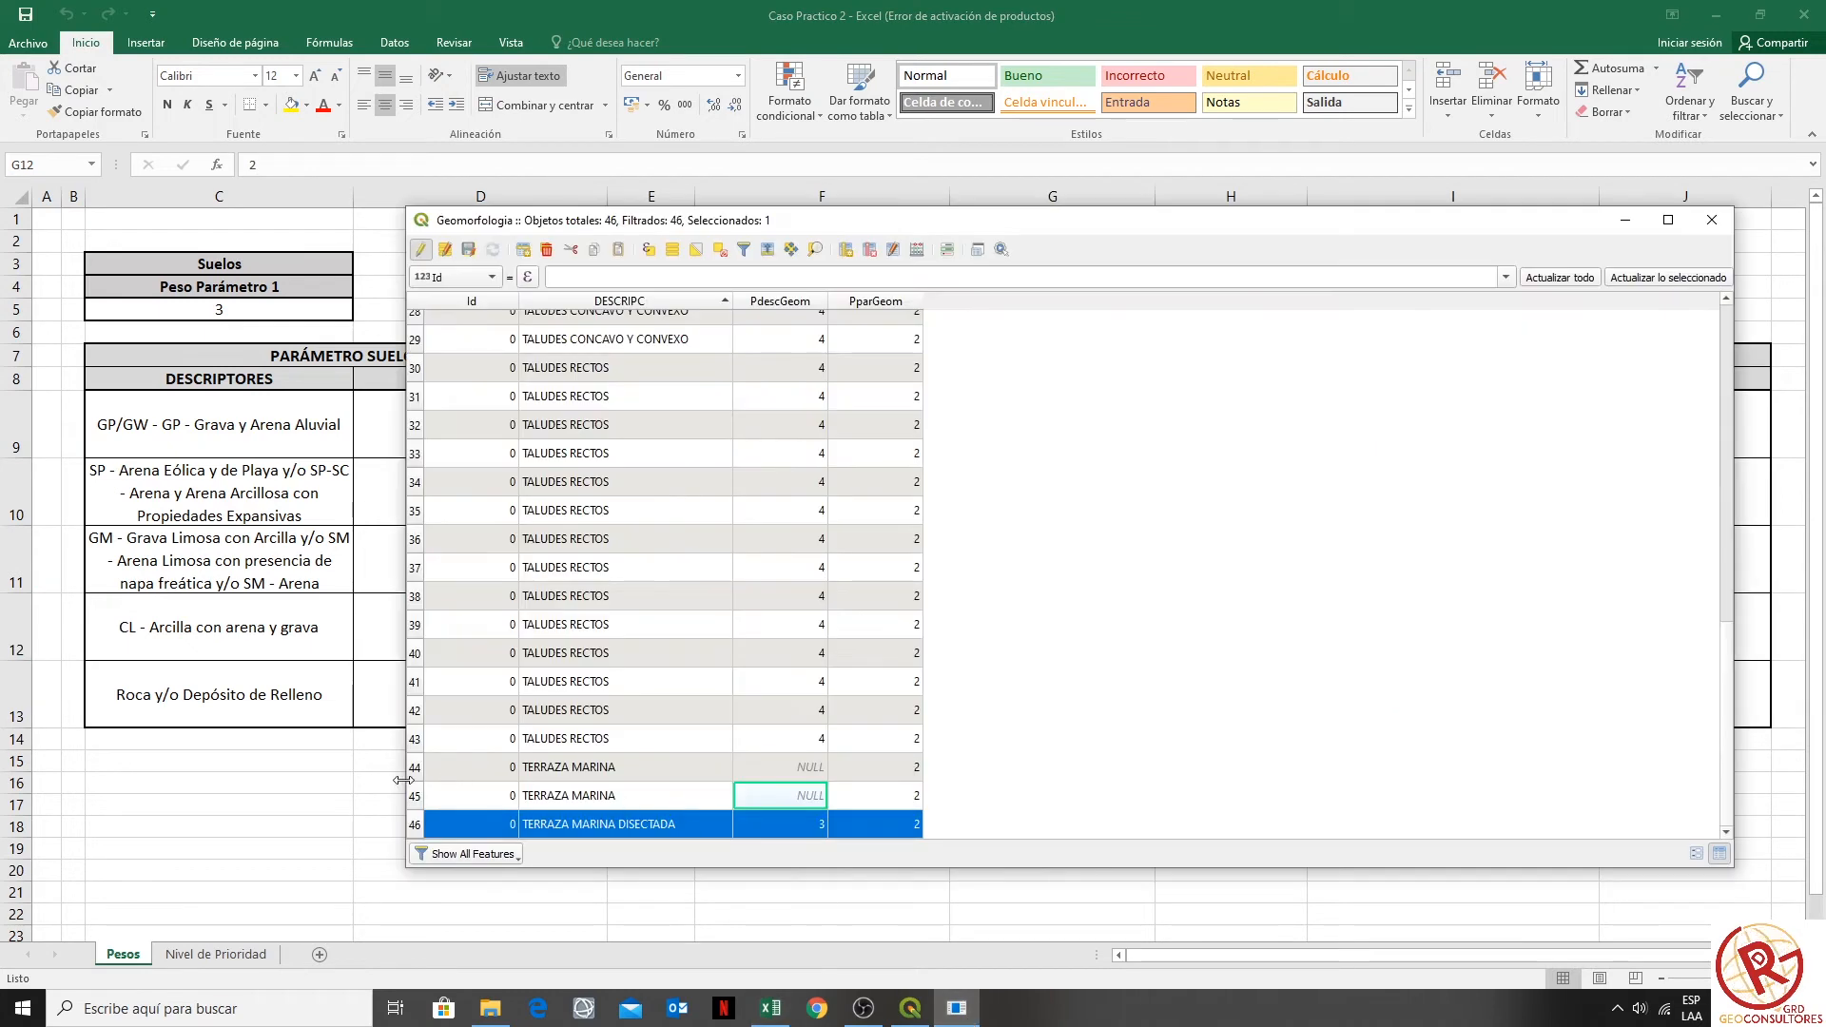
- Select the two TERRAZA MARINA rows and the two COLINA rows together in the Geomorfologia attribute table
left_click_drag(416, 795, 419, 767)
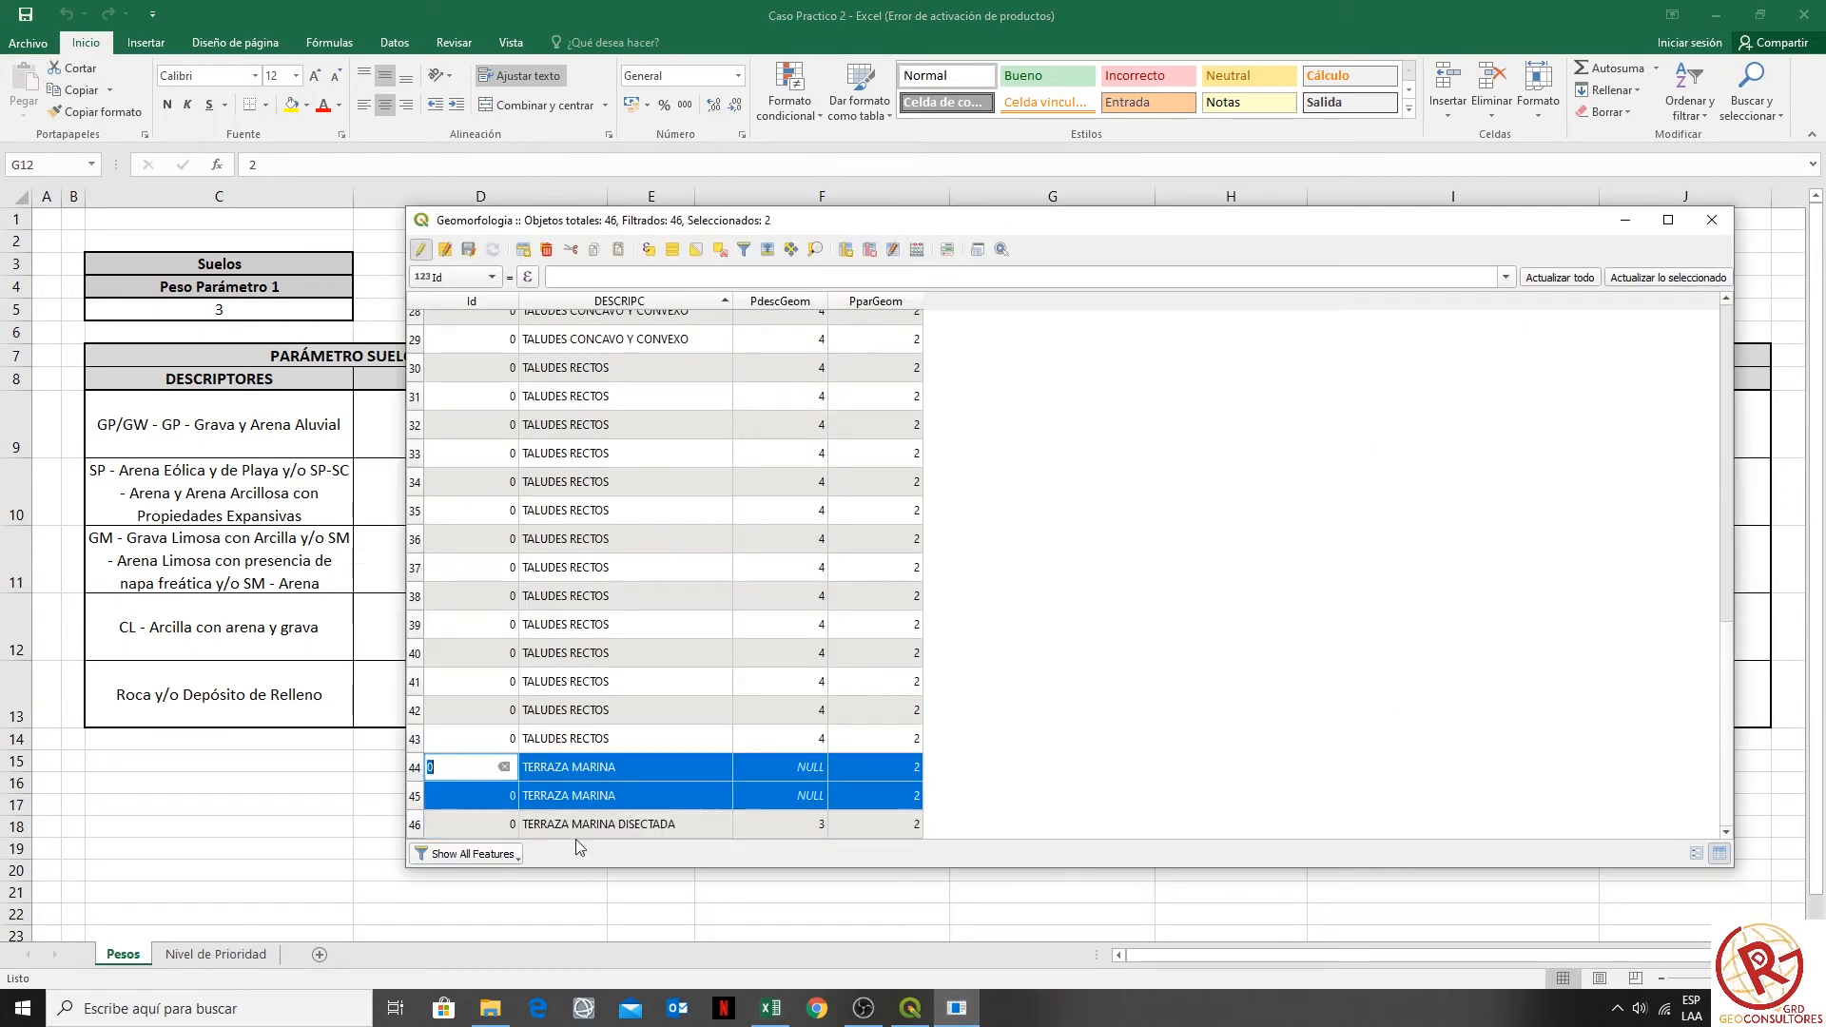
scroll(697, 511, "up", 9)
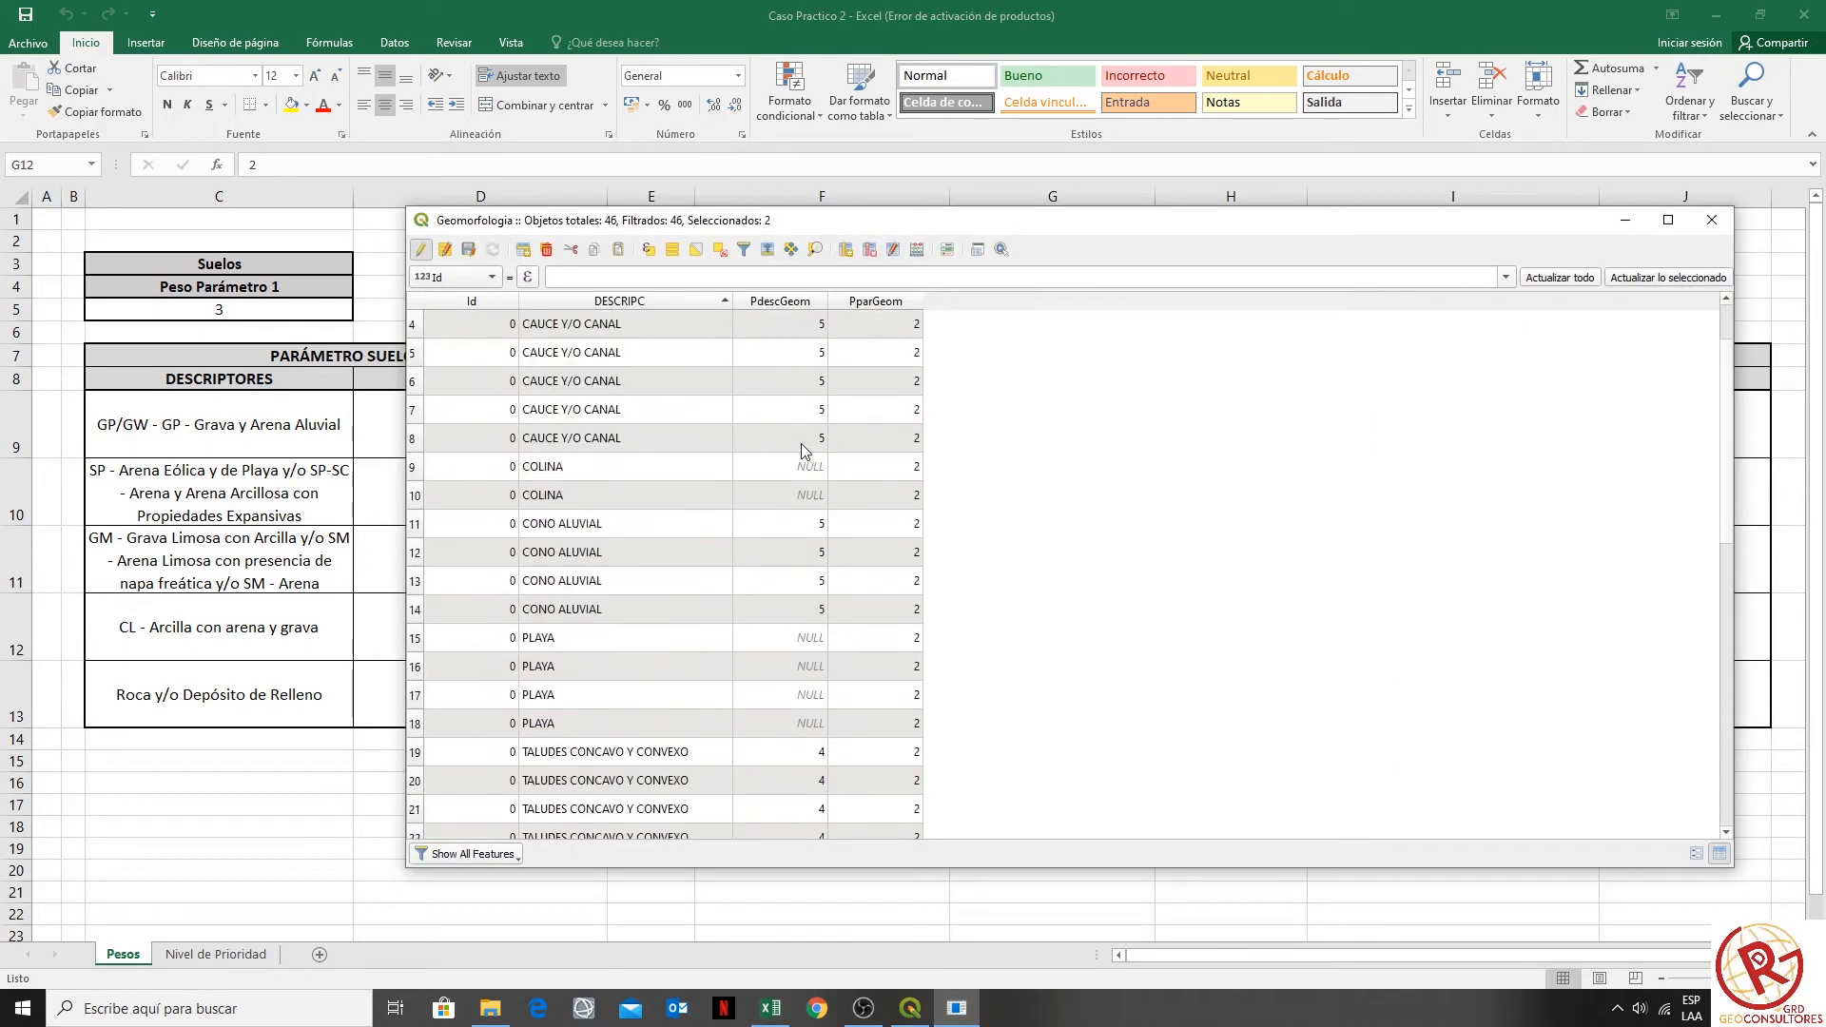
left_click_drag(423, 552, 411, 584)
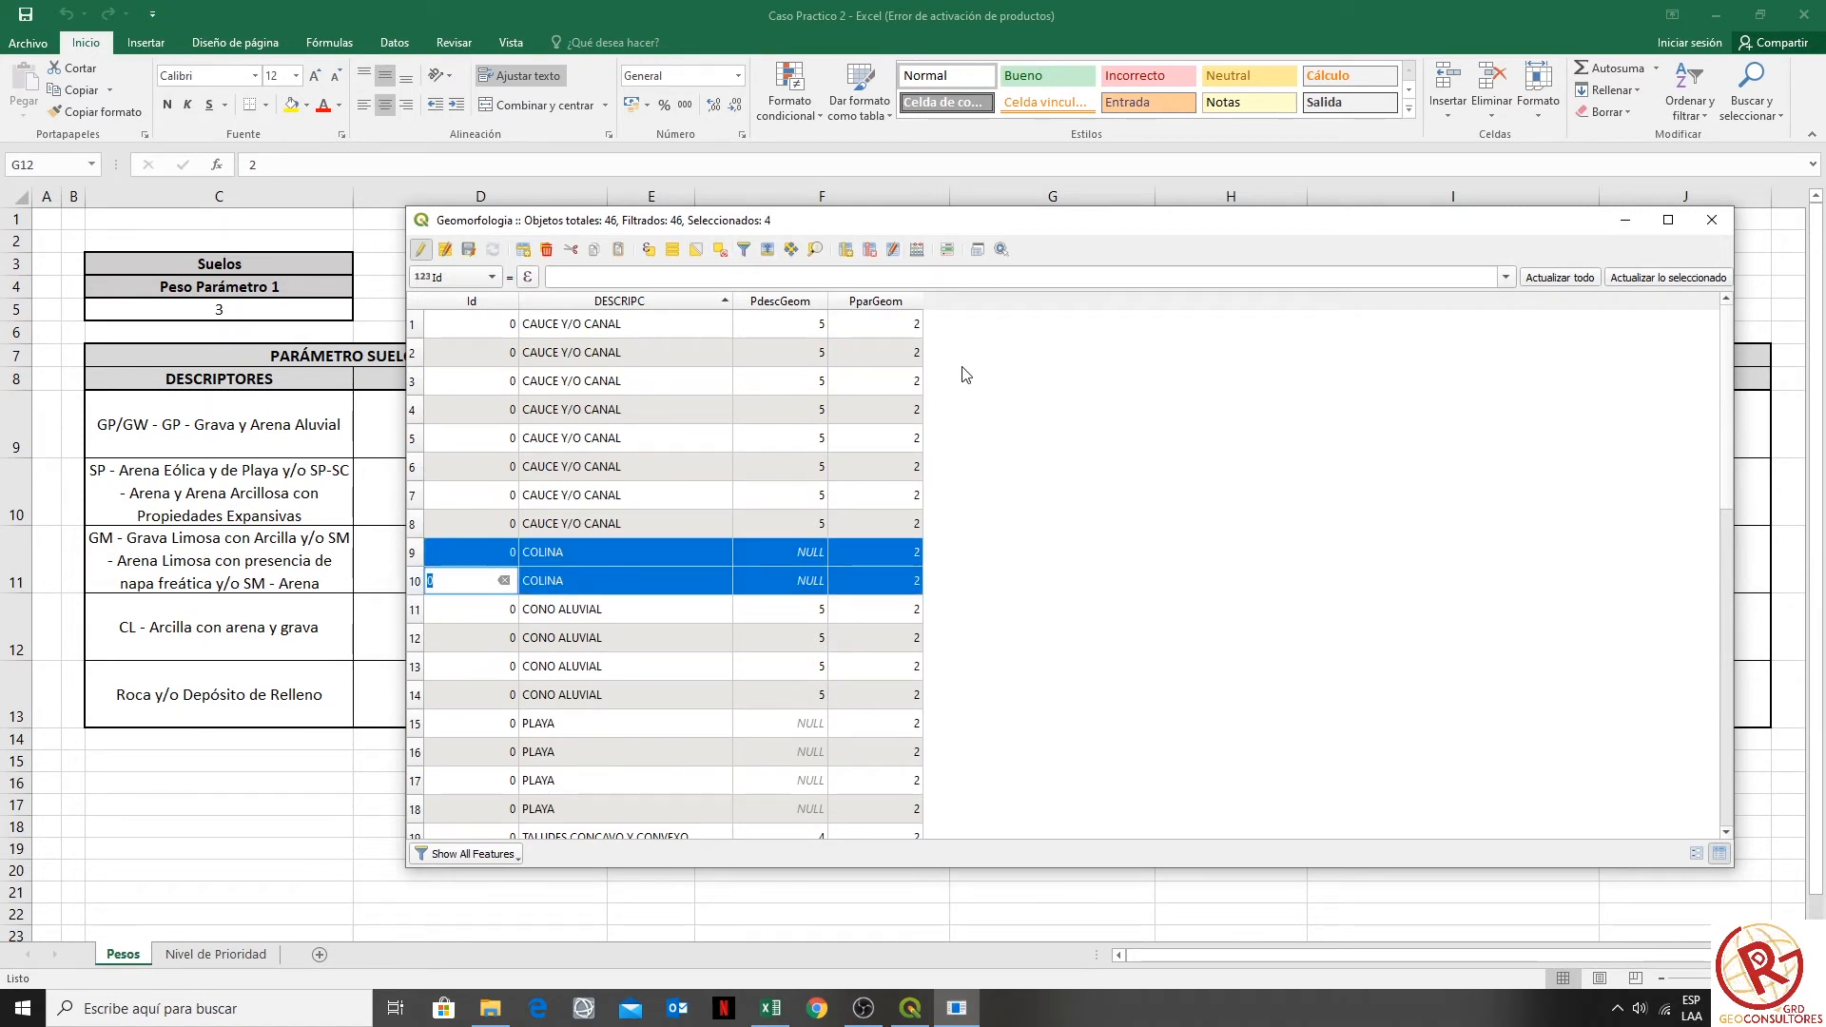
- Set up the field calculator to update the existing PdescGeom field for only the selected TERRAZA MARINA and COLINA features
left_click(917, 255)
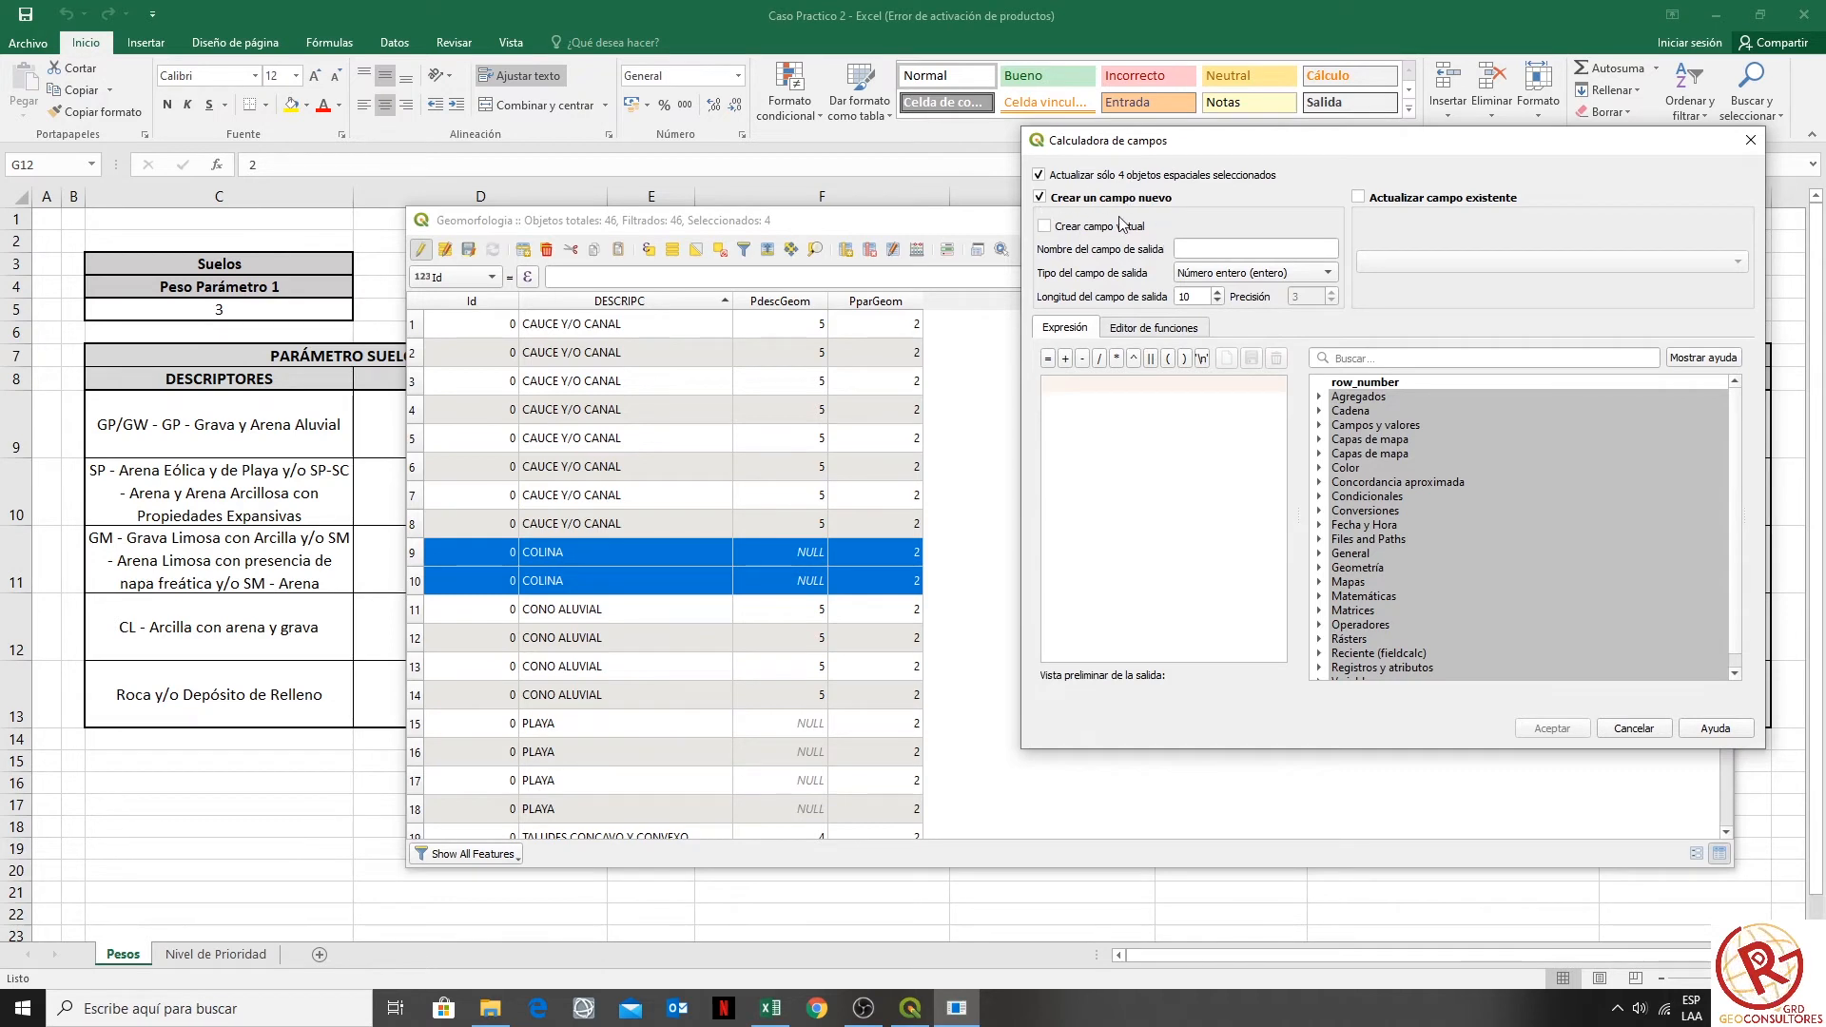
left_click(1402, 200)
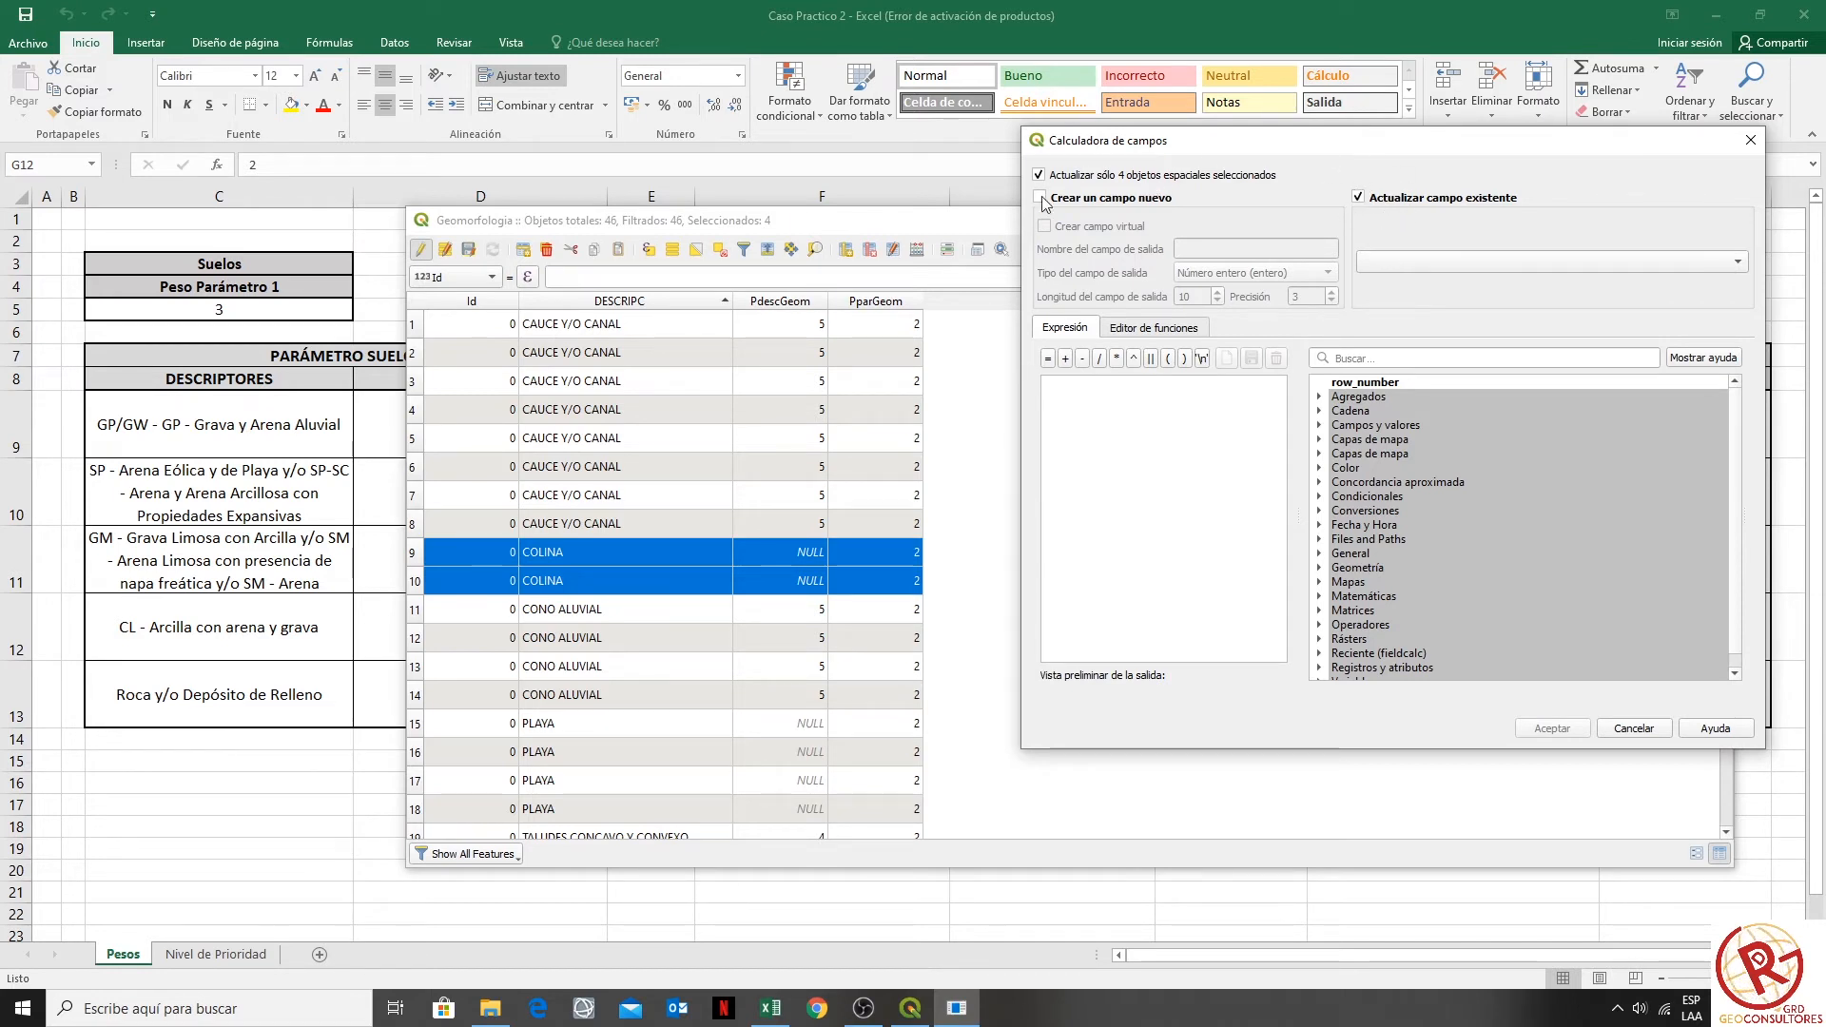
left_click(1551, 270)
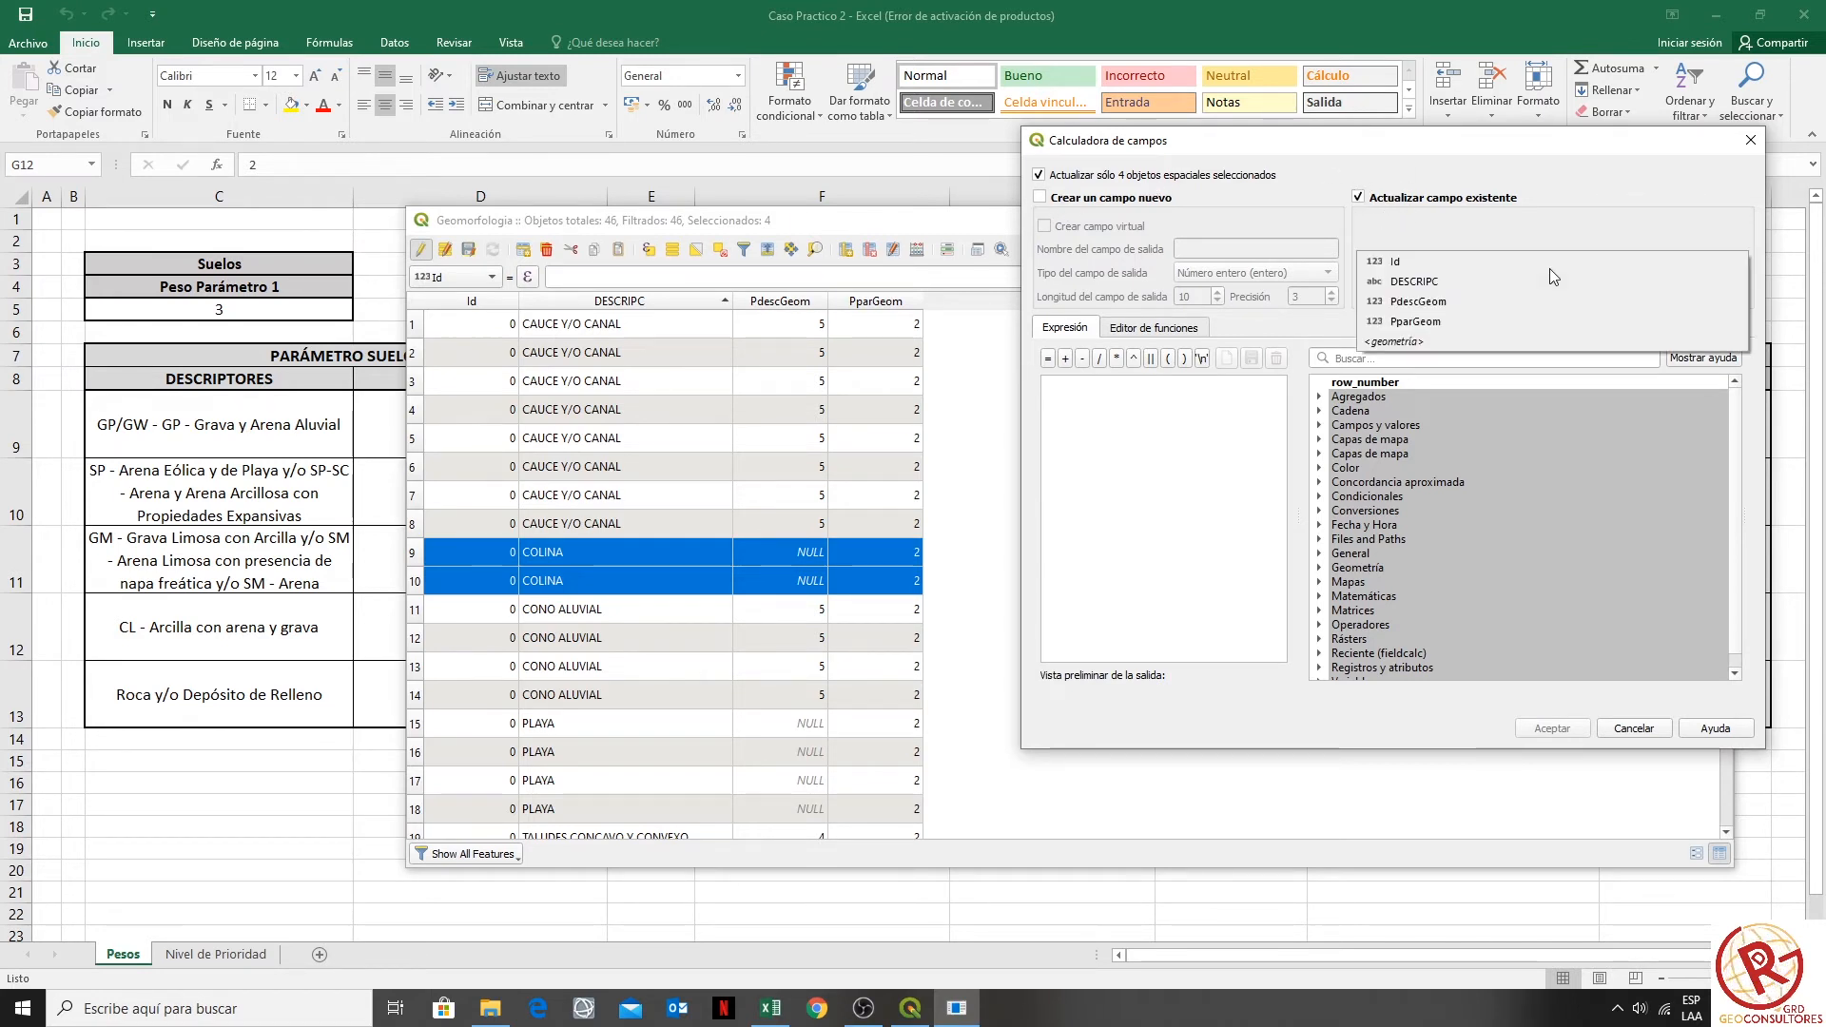
left_click(1477, 314)
left_click(1119, 440)
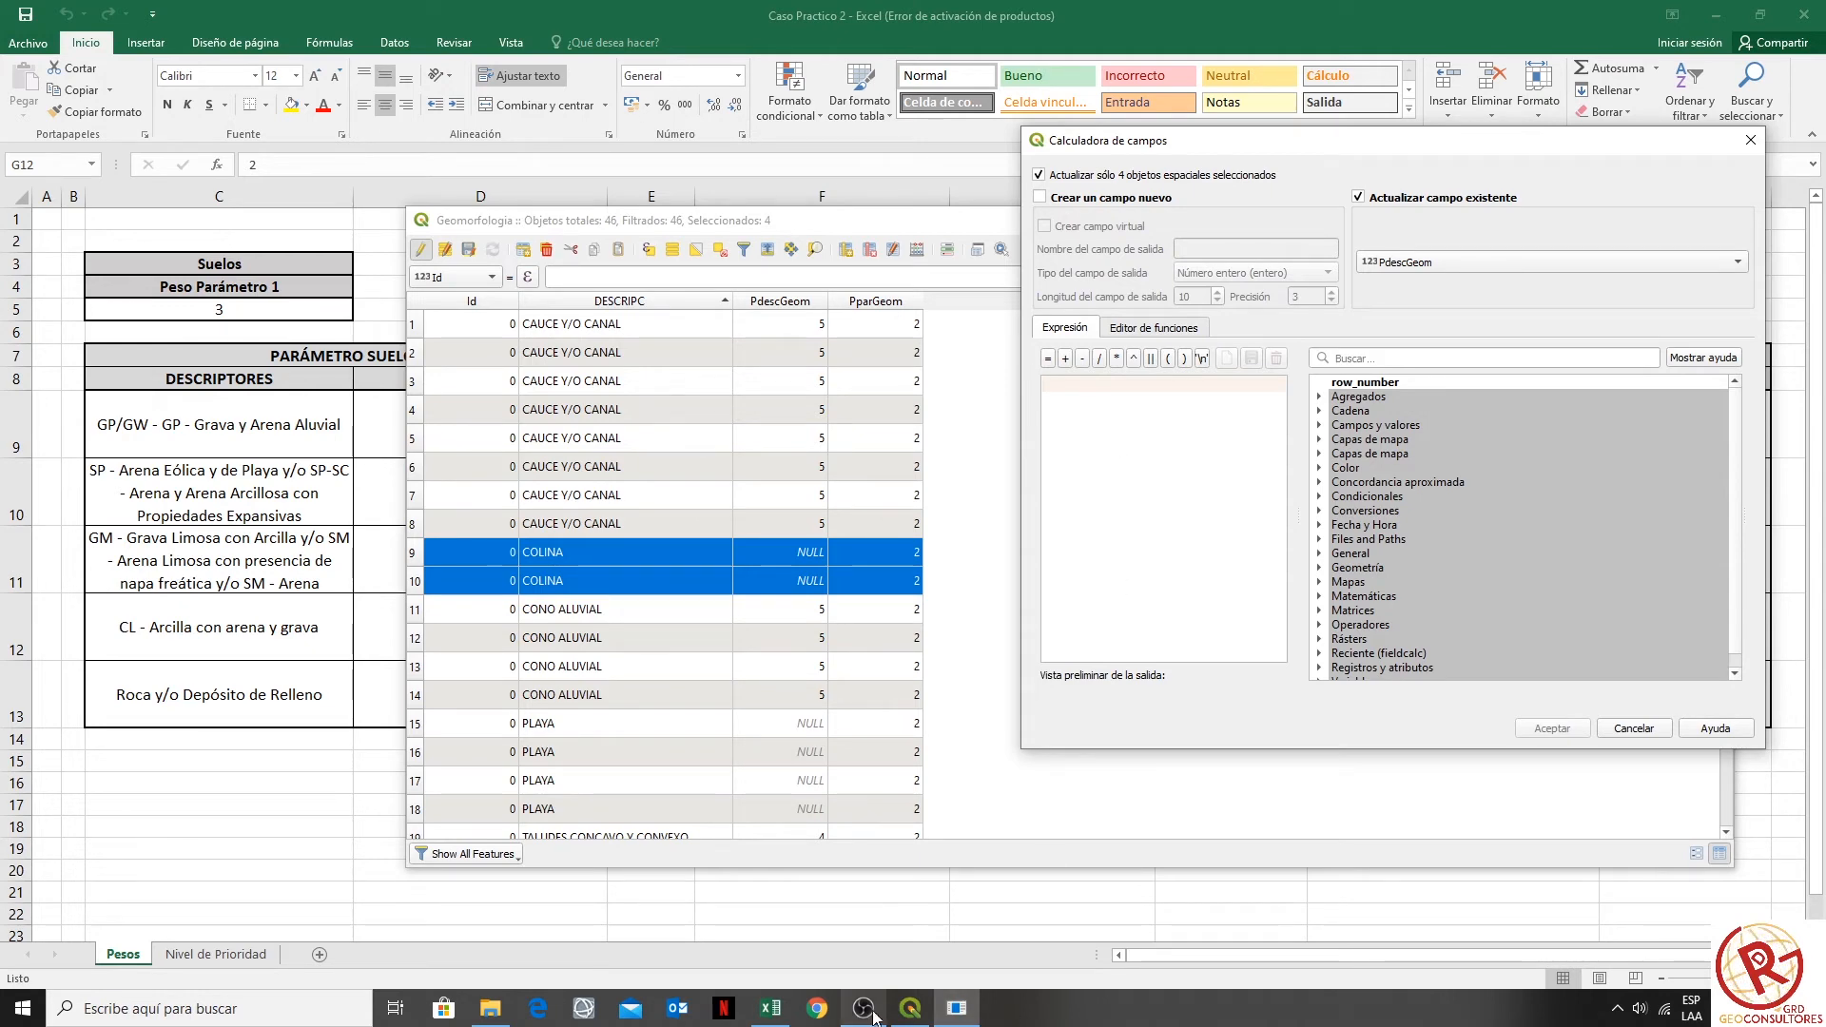
- Check the Colina y/o Terraza Marina weight in Excel, and in QGIS set PdescGeom to 2 for the selected features
left_click(770, 1008)
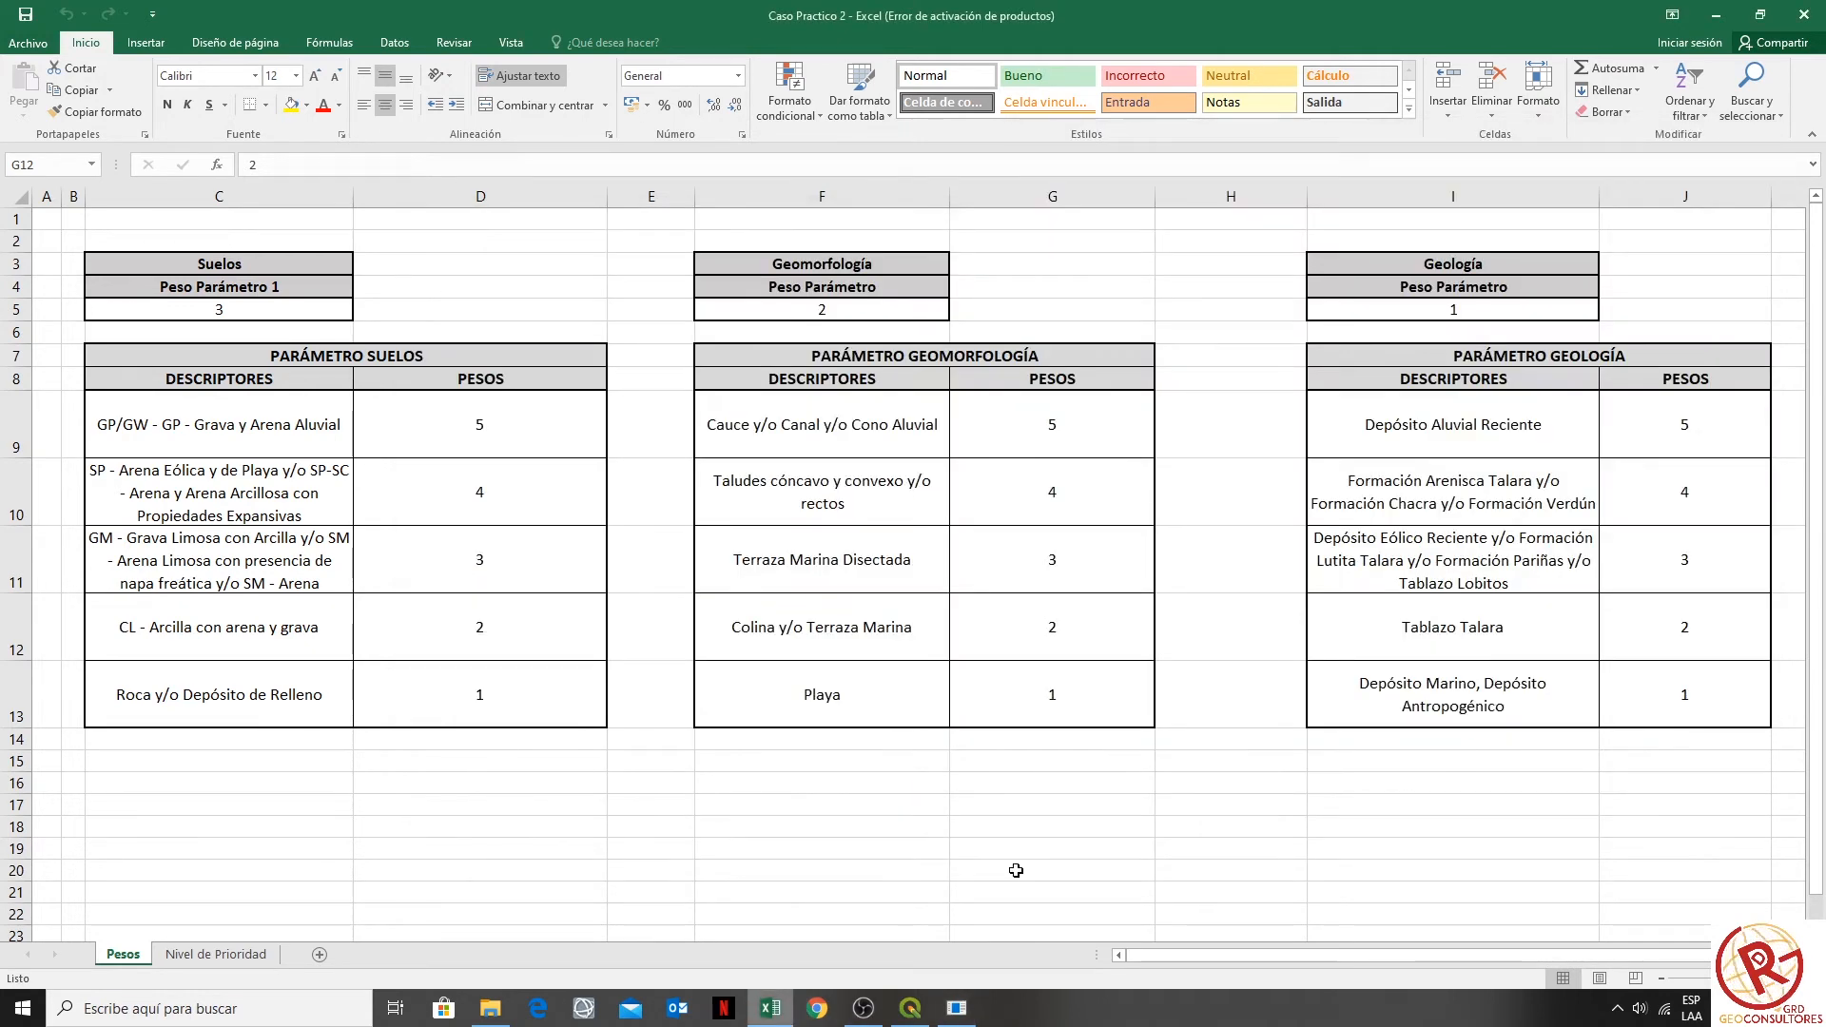
left_click(828, 623)
left_click(1113, 643)
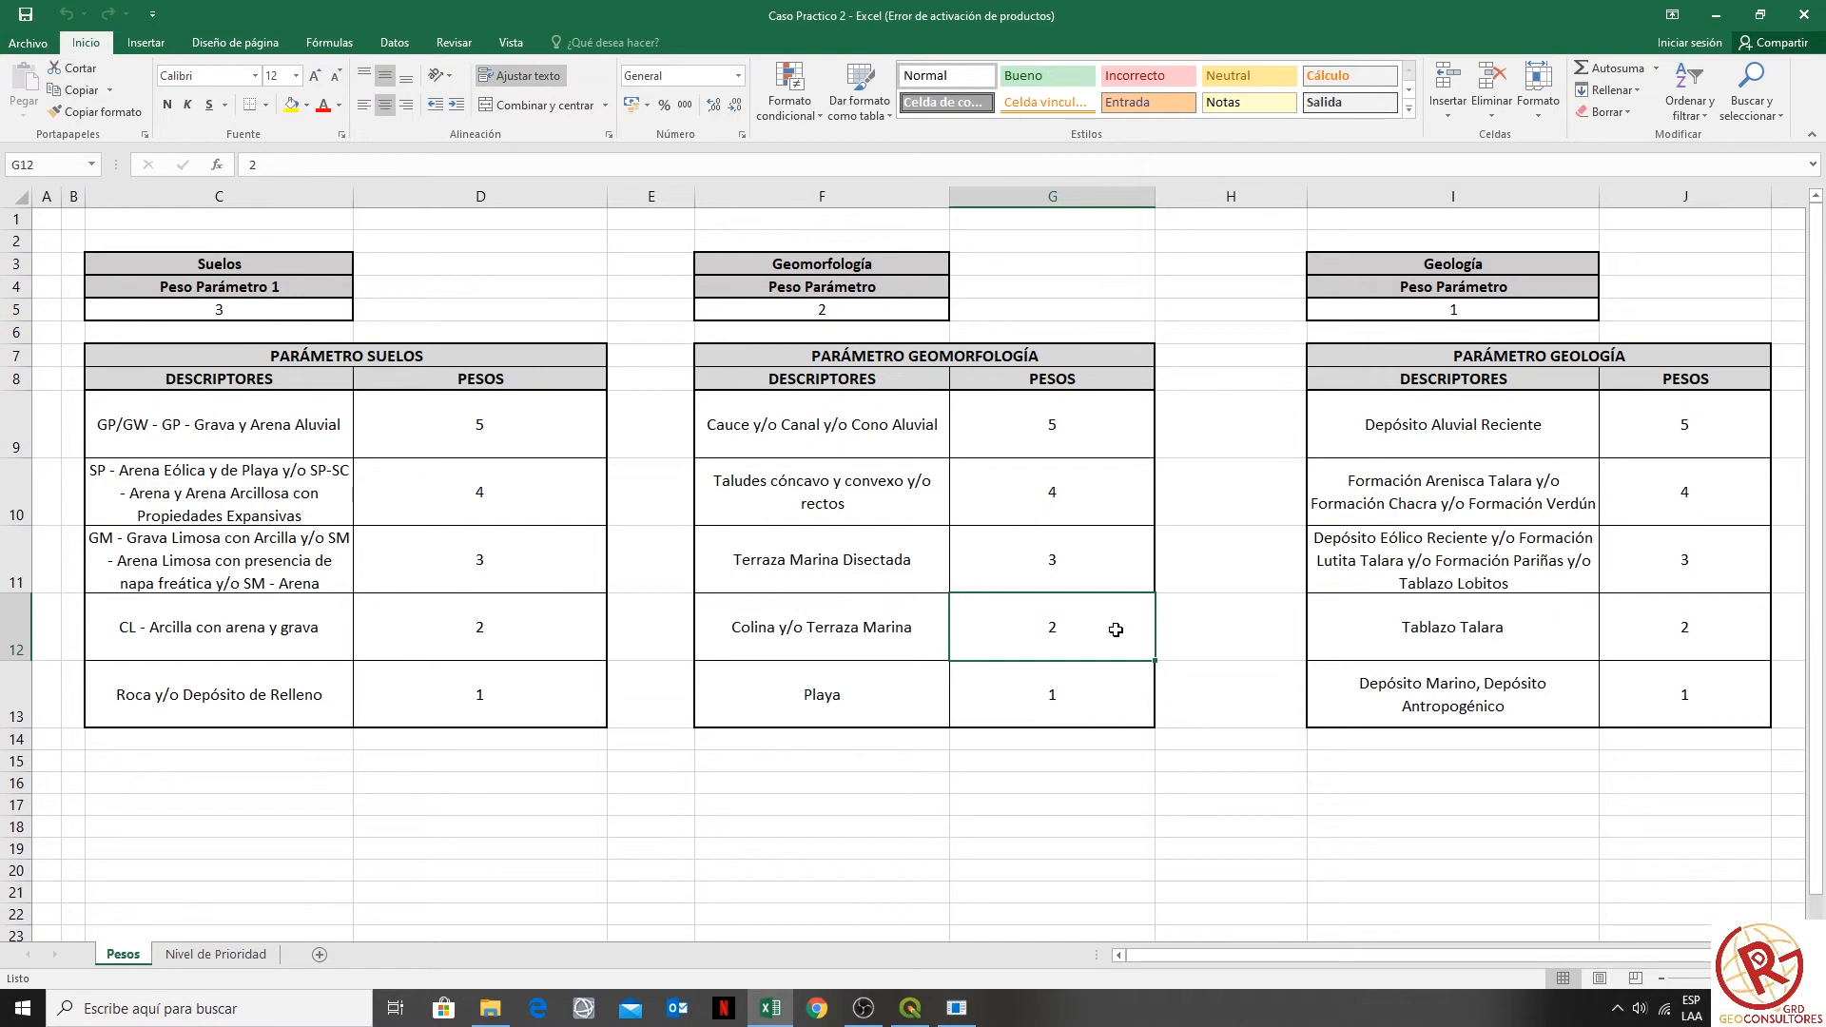
left_click(906, 1008)
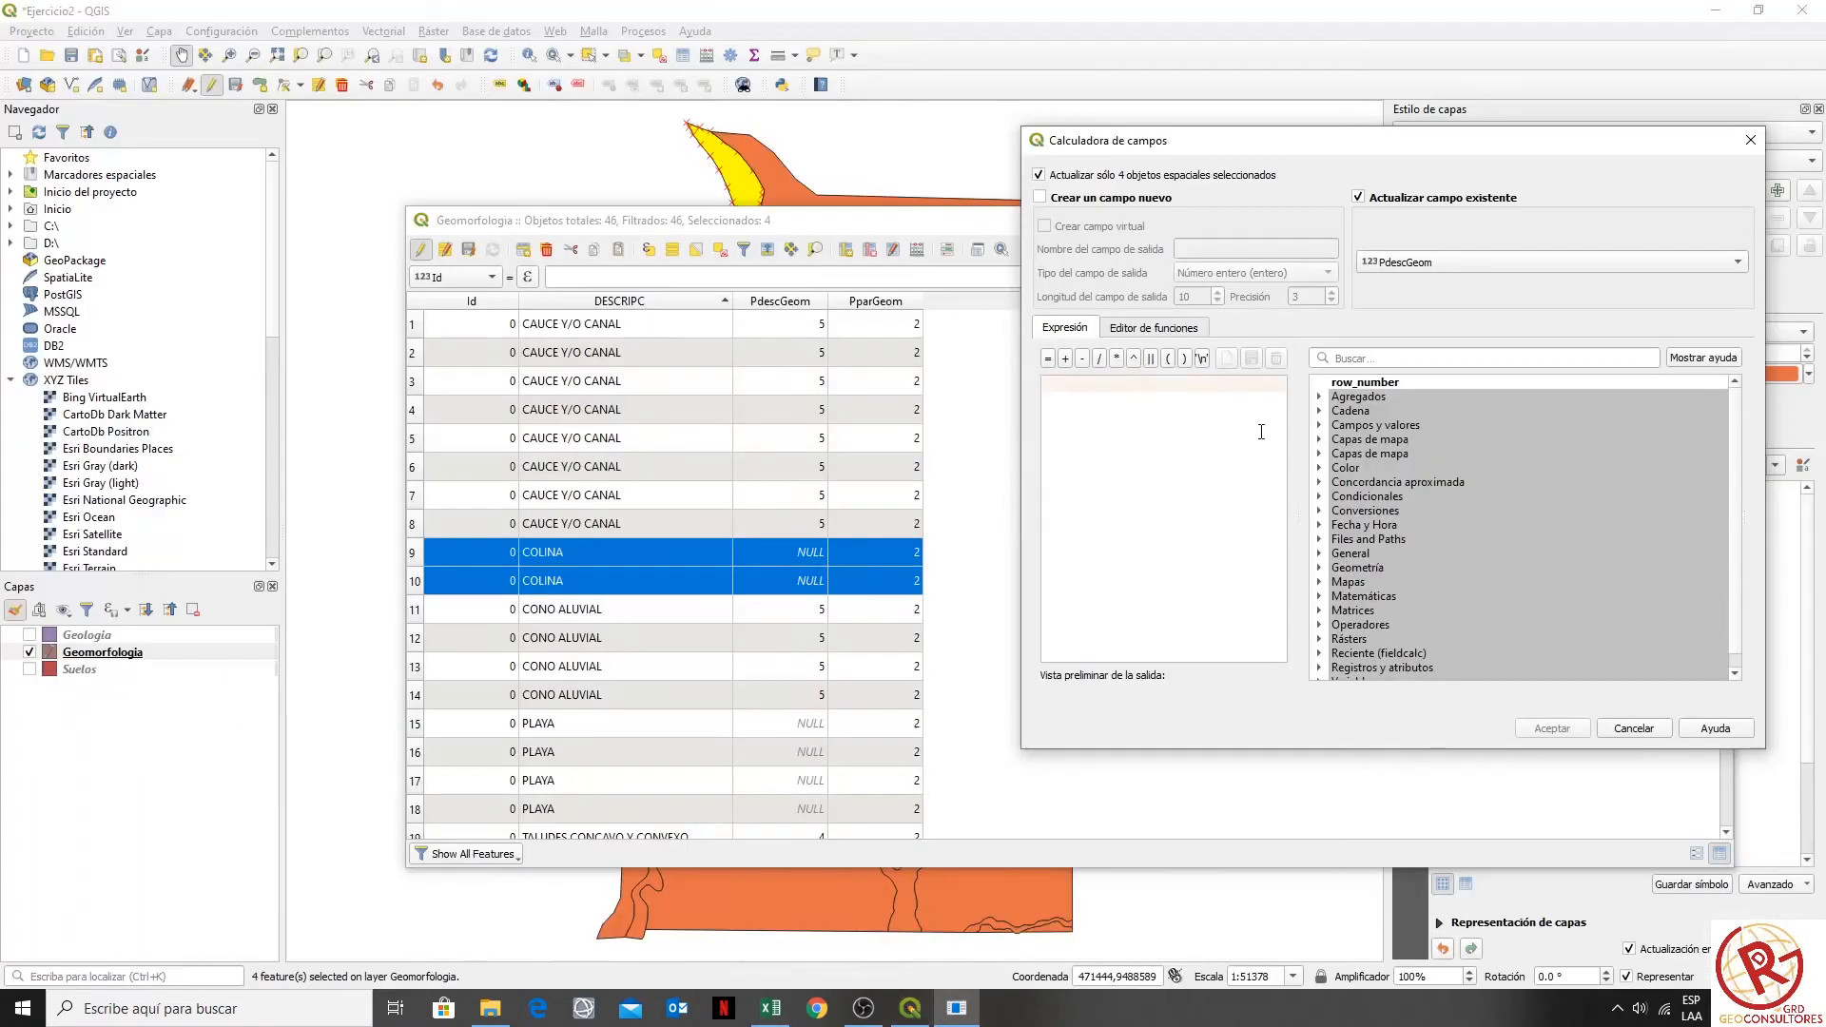
type("2")
left_click(1553, 728)
- Select the four PLAYA rows together in the Geomorfologia attribute table
scroll(884, 617, "down", 4)
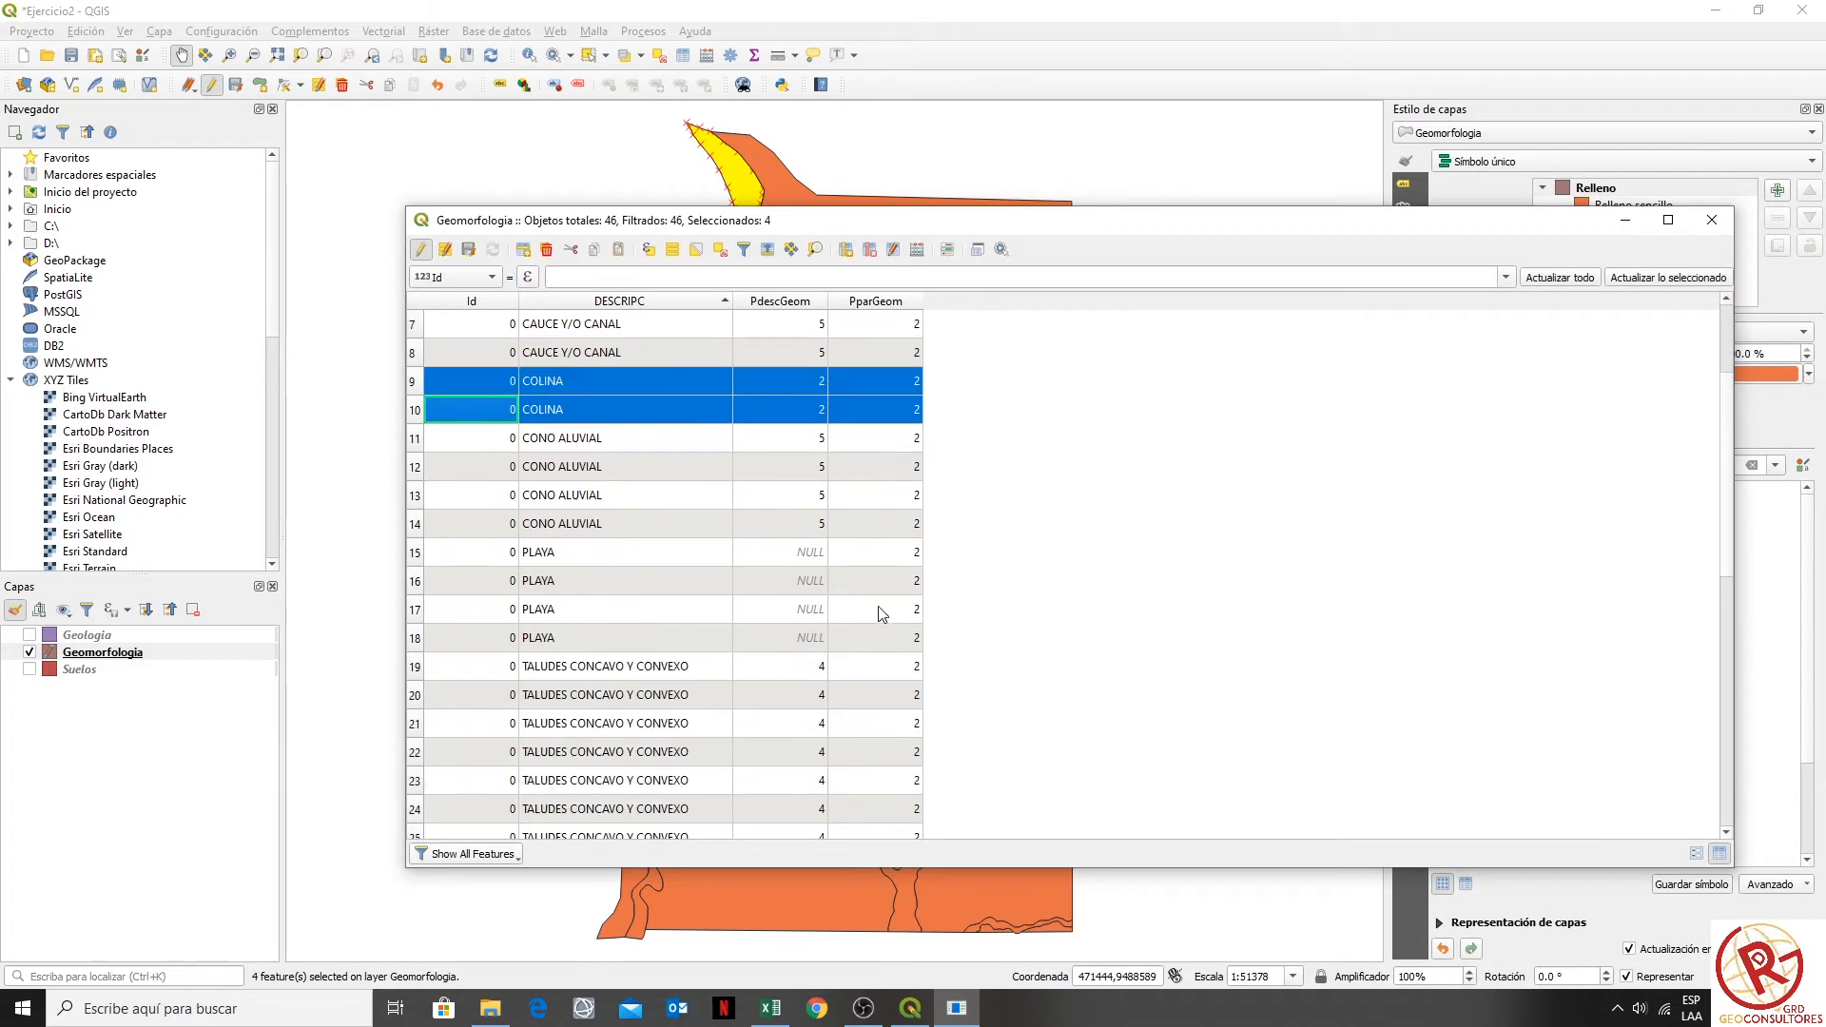
scroll(884, 612, "up", 2)
left_click(432, 523)
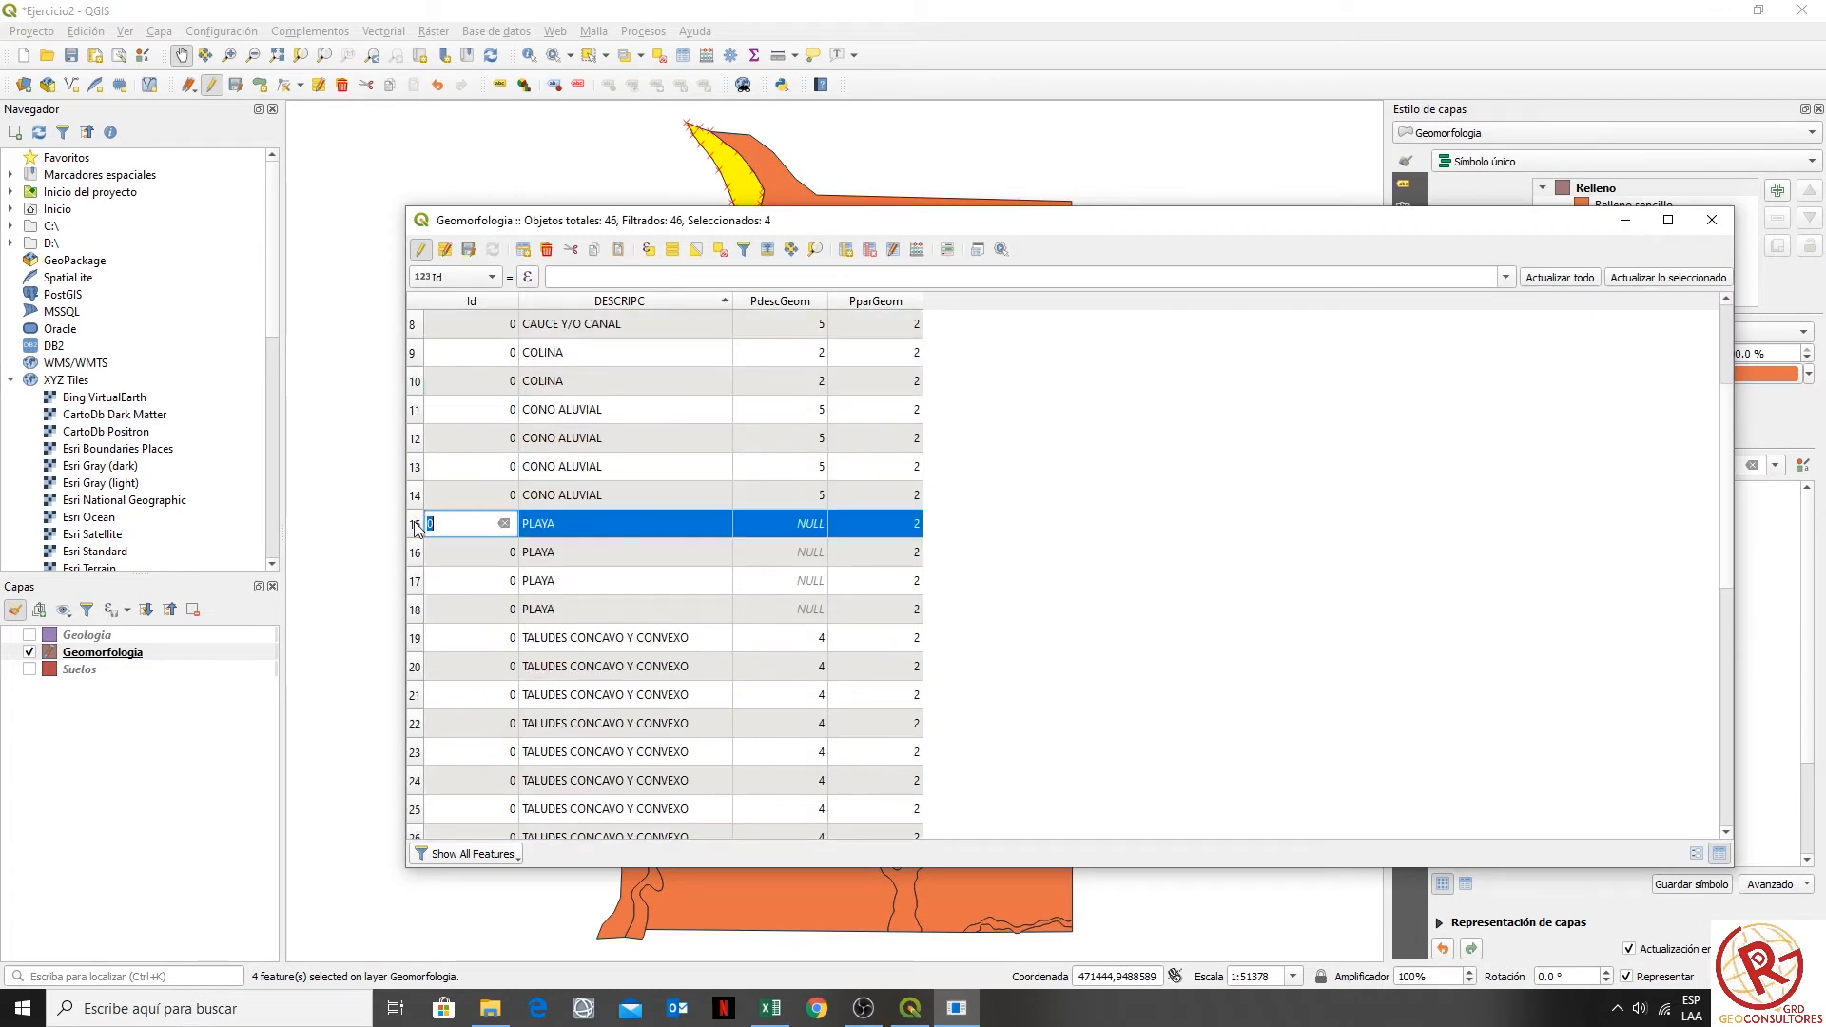
left_click(432, 610, "shift")
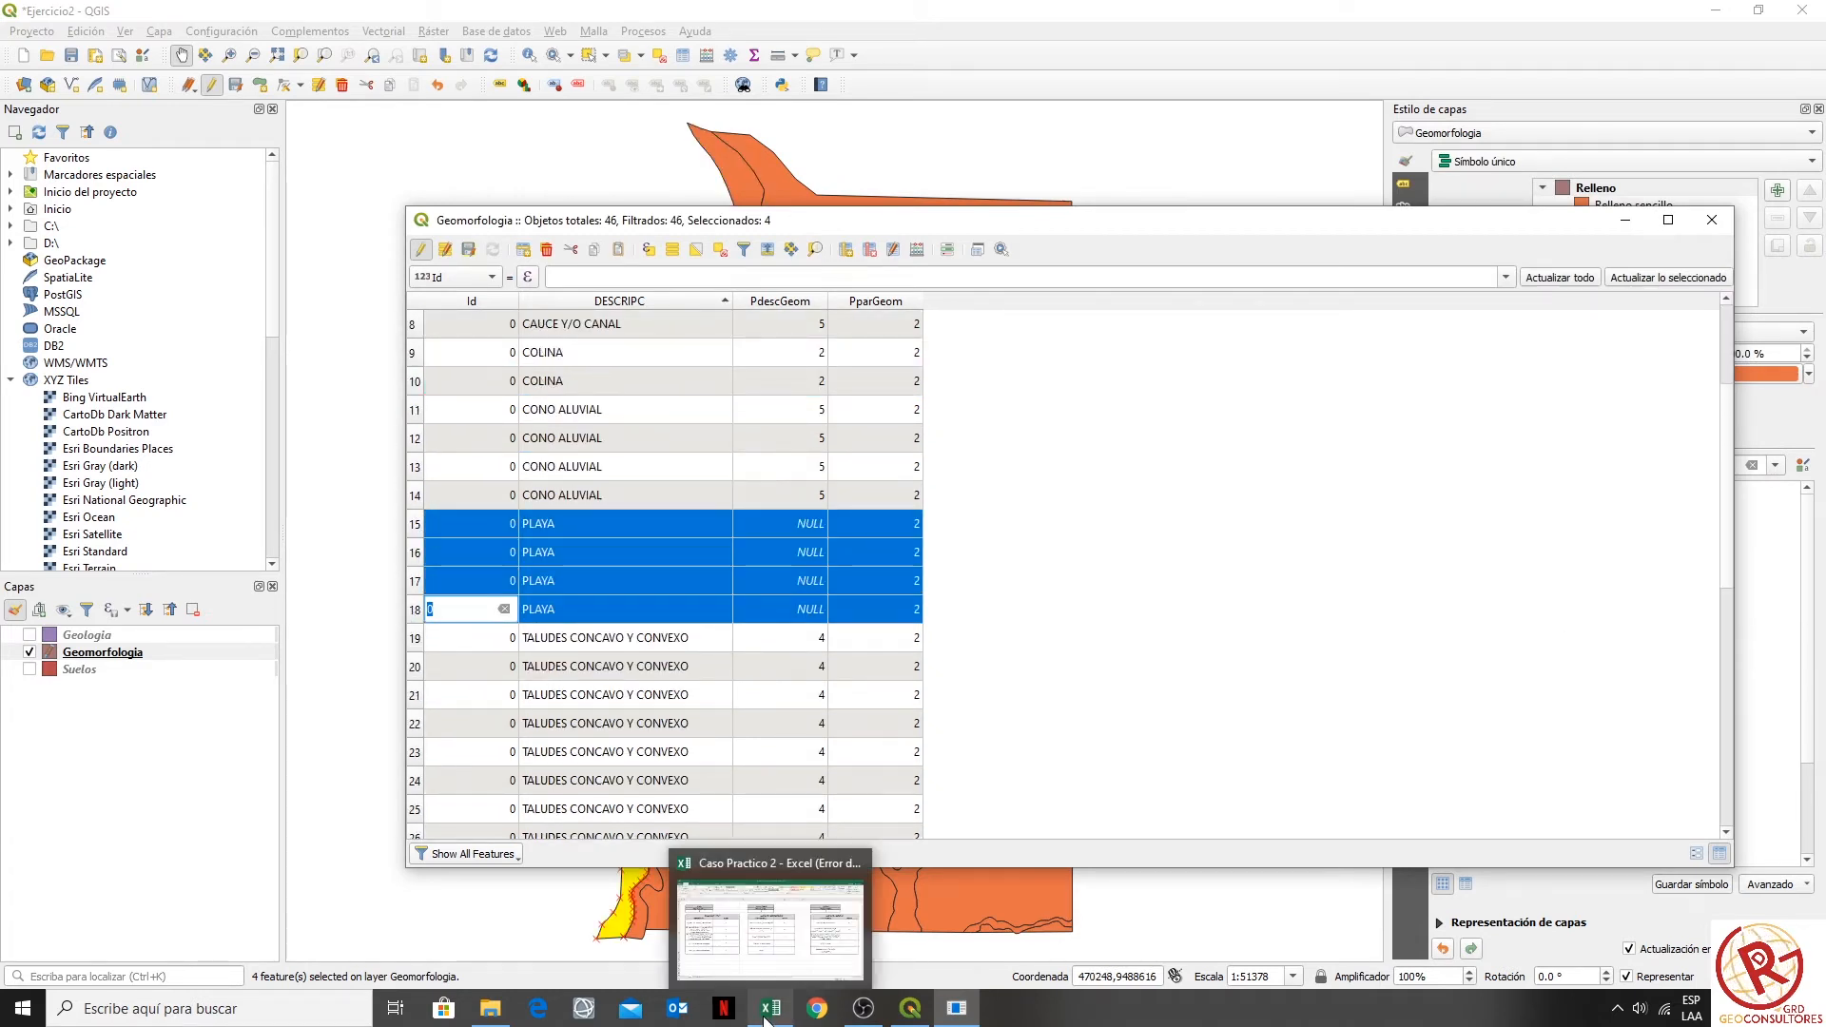
- Look up the Playa weight in the Excel geomorphology table and return to the Geomorfologia attribute table in QGIS
left_click(822, 892)
left_click_drag(889, 714, 1049, 696)
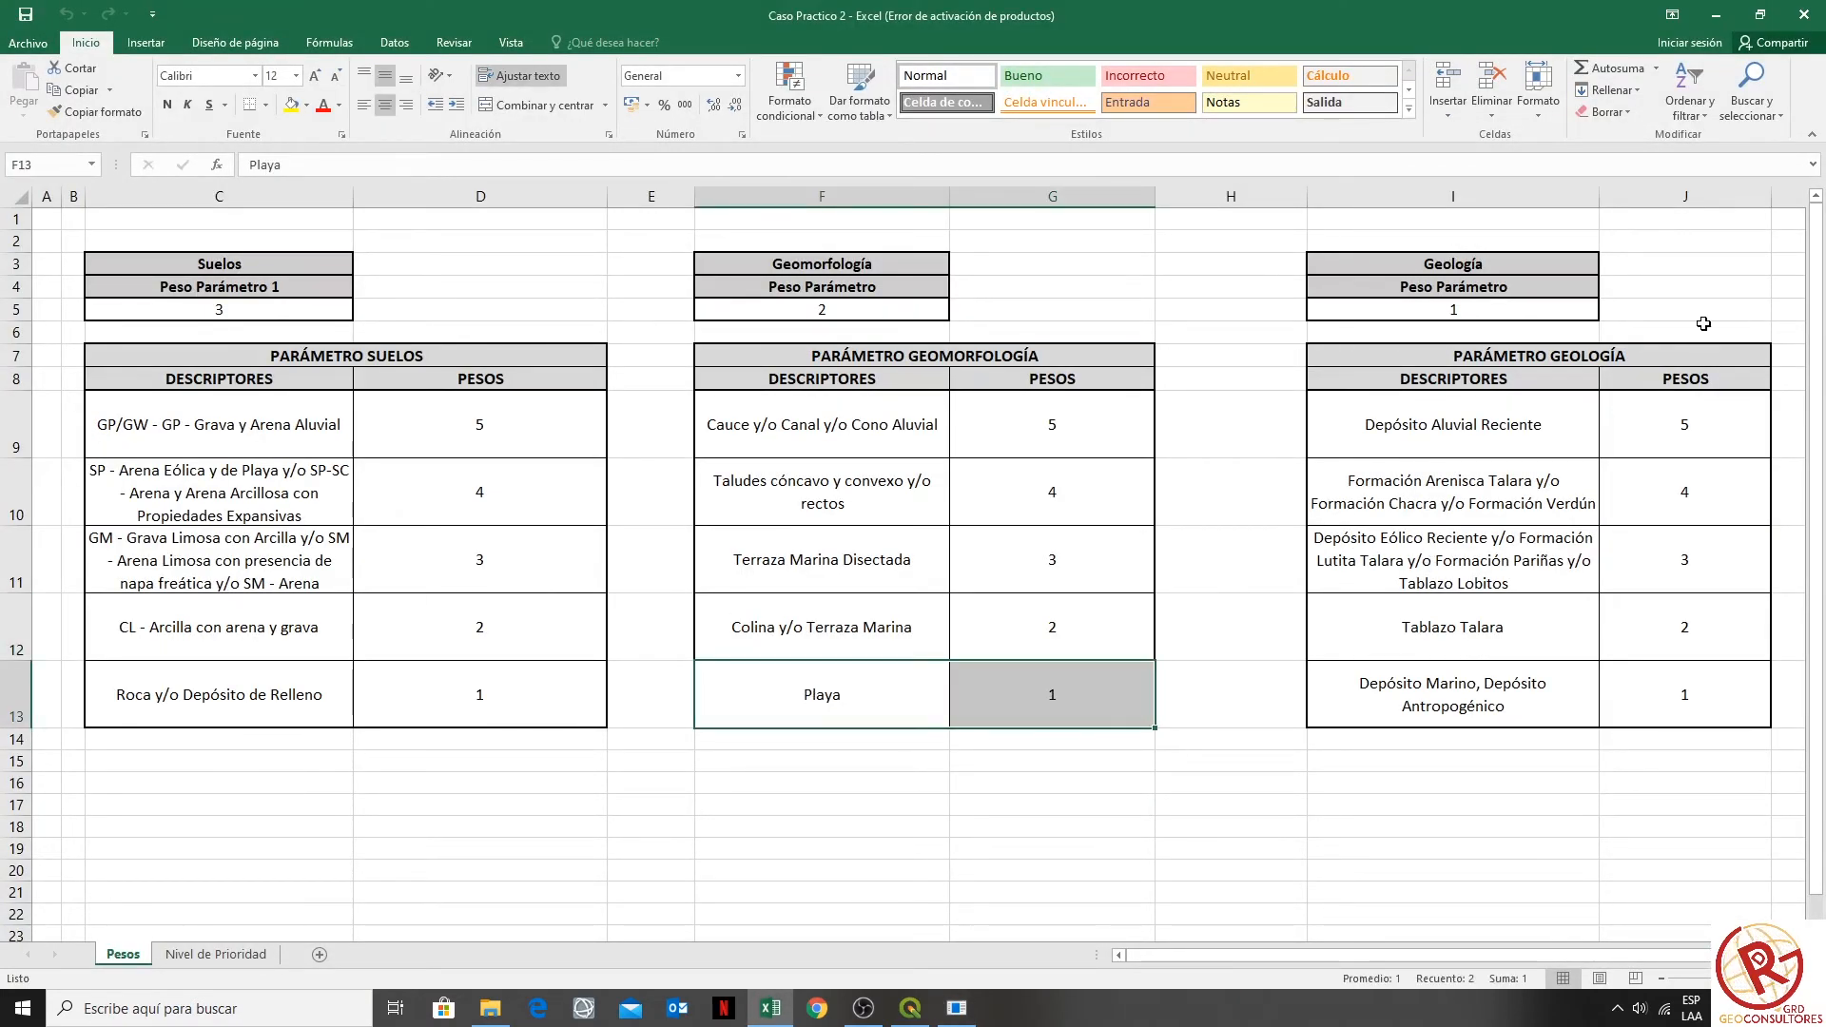
left_click(910, 1008)
left_click(956, 1008)
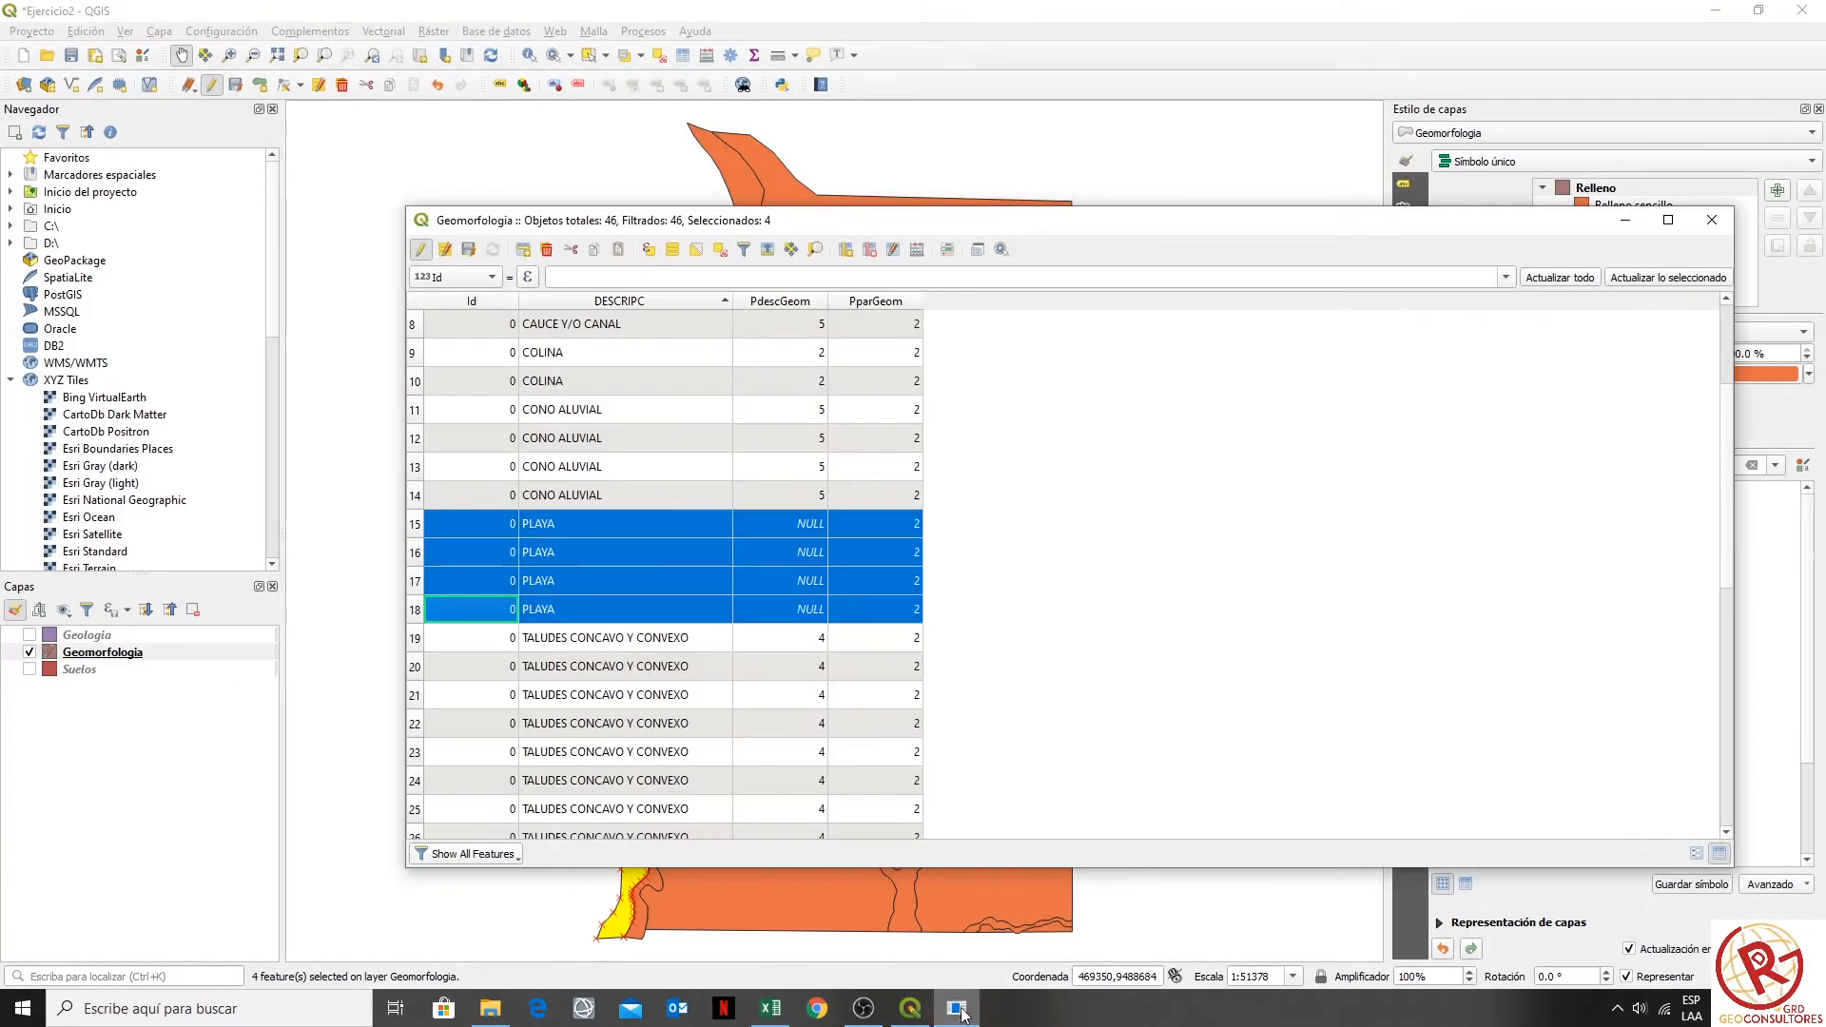
- Update the existing PdescGeom field to 1 for the selected PLAYA rows using the field calculator
left_click(916, 250)
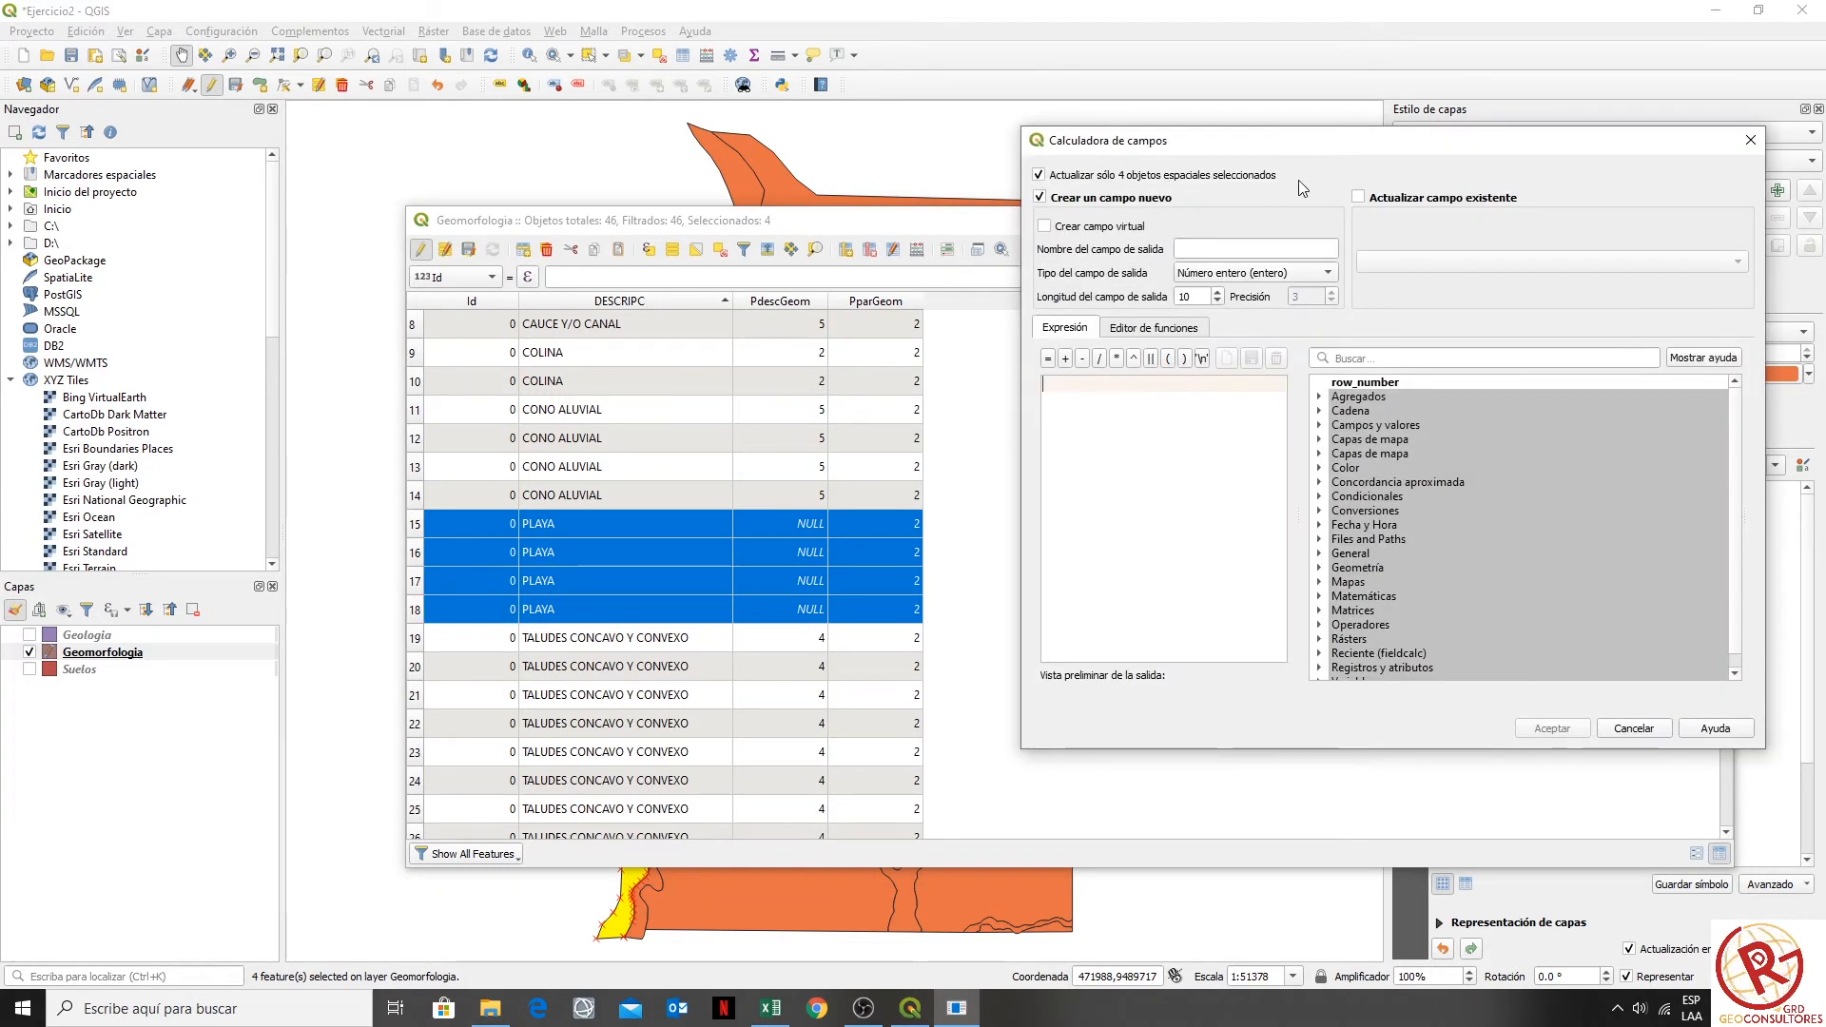
left_click(1406, 198)
left_click(1423, 265)
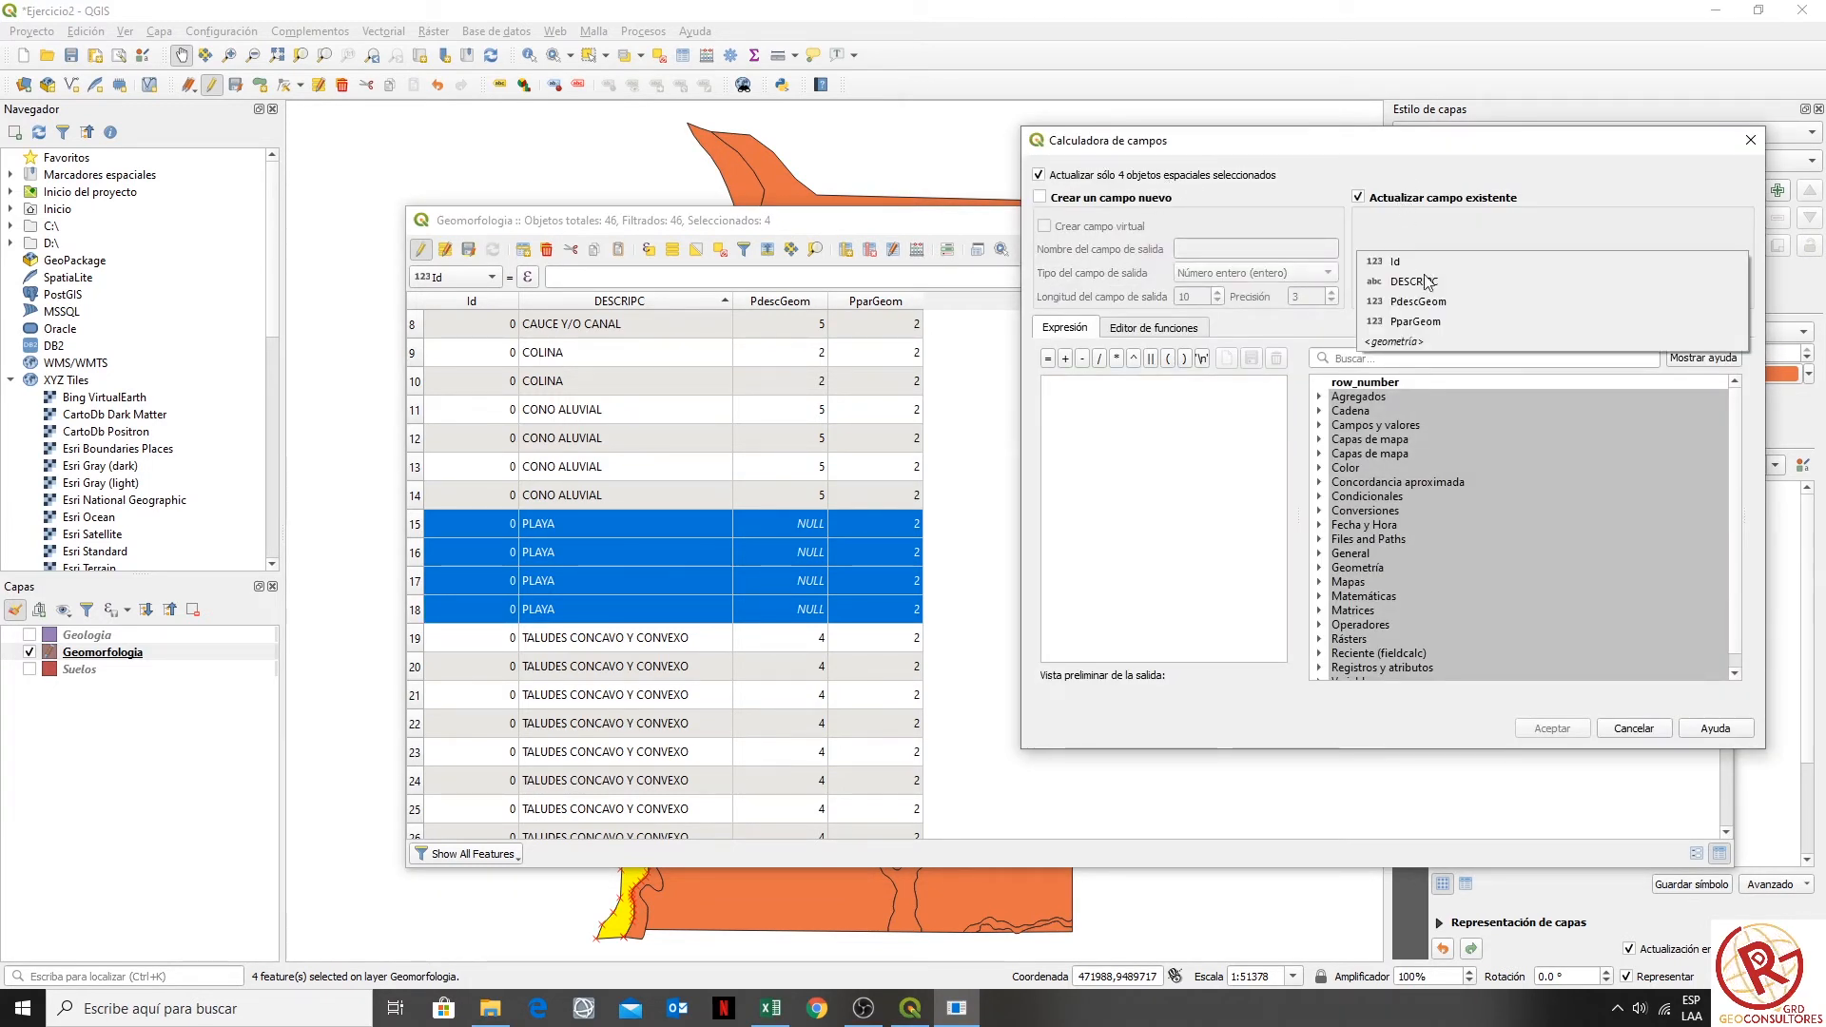
left_click(1480, 304)
left_click(1109, 514)
type("1")
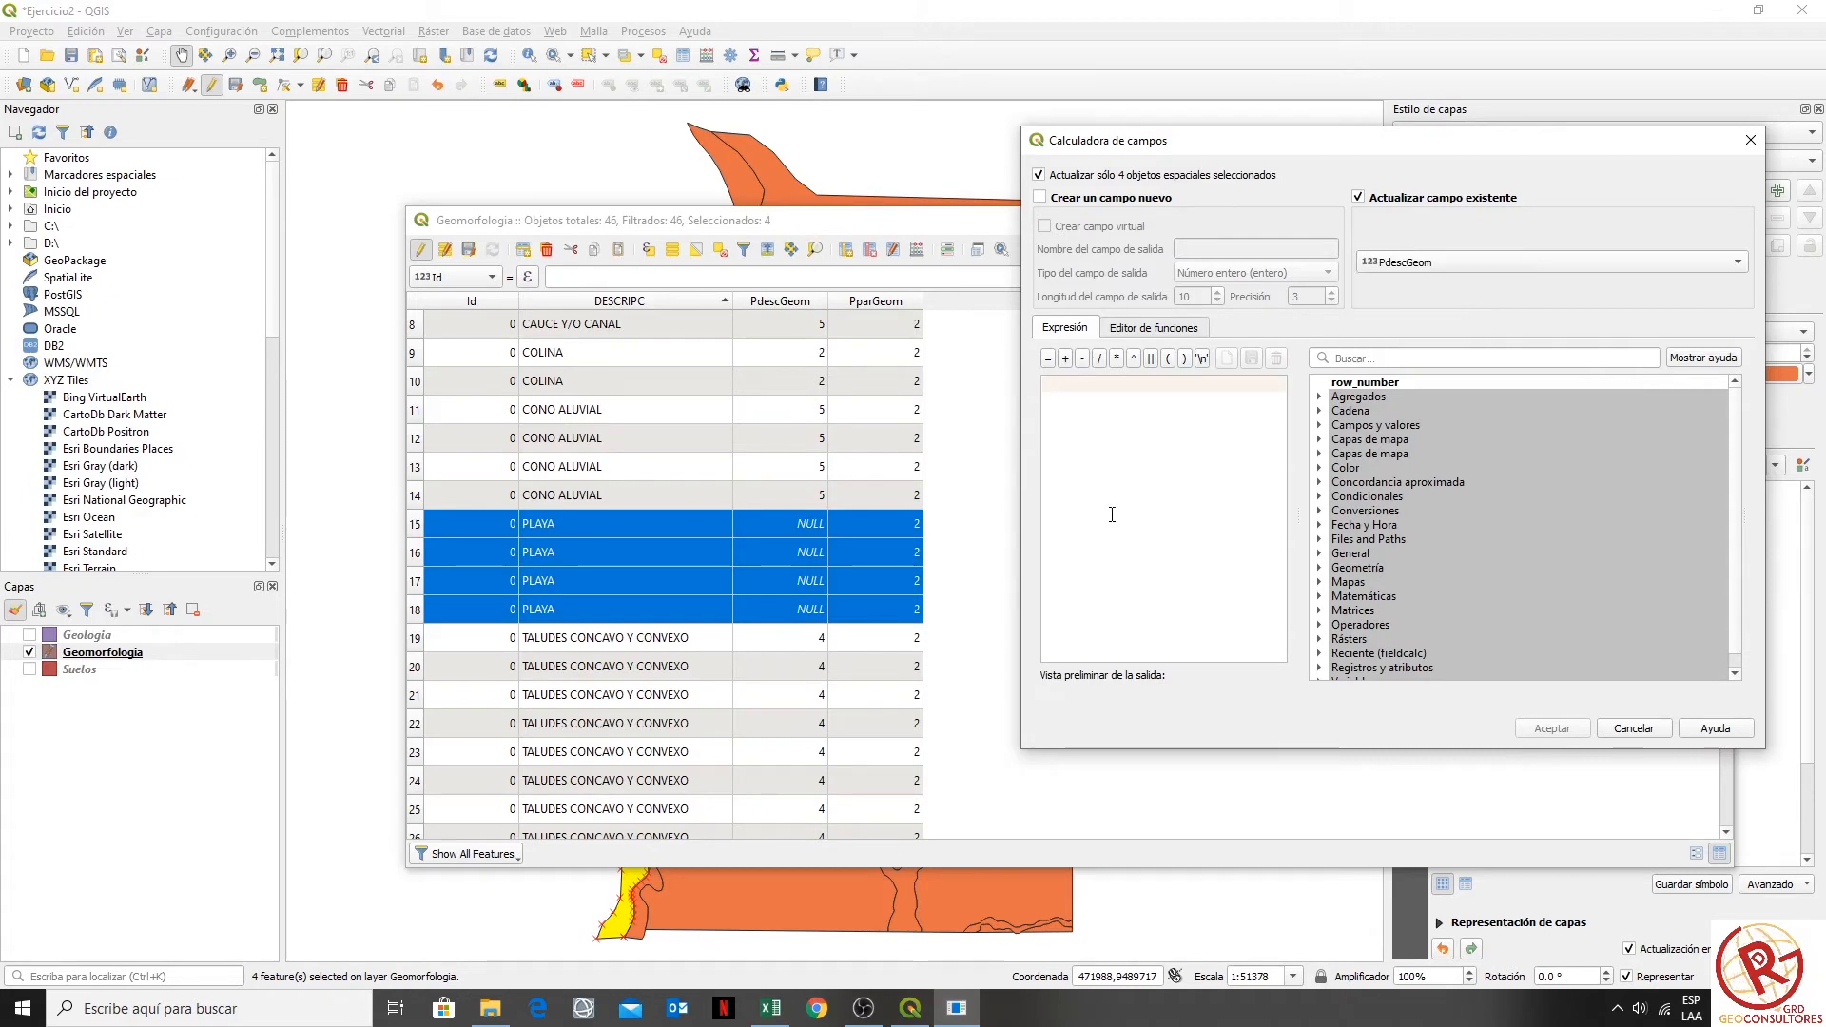
left_click(1552, 729)
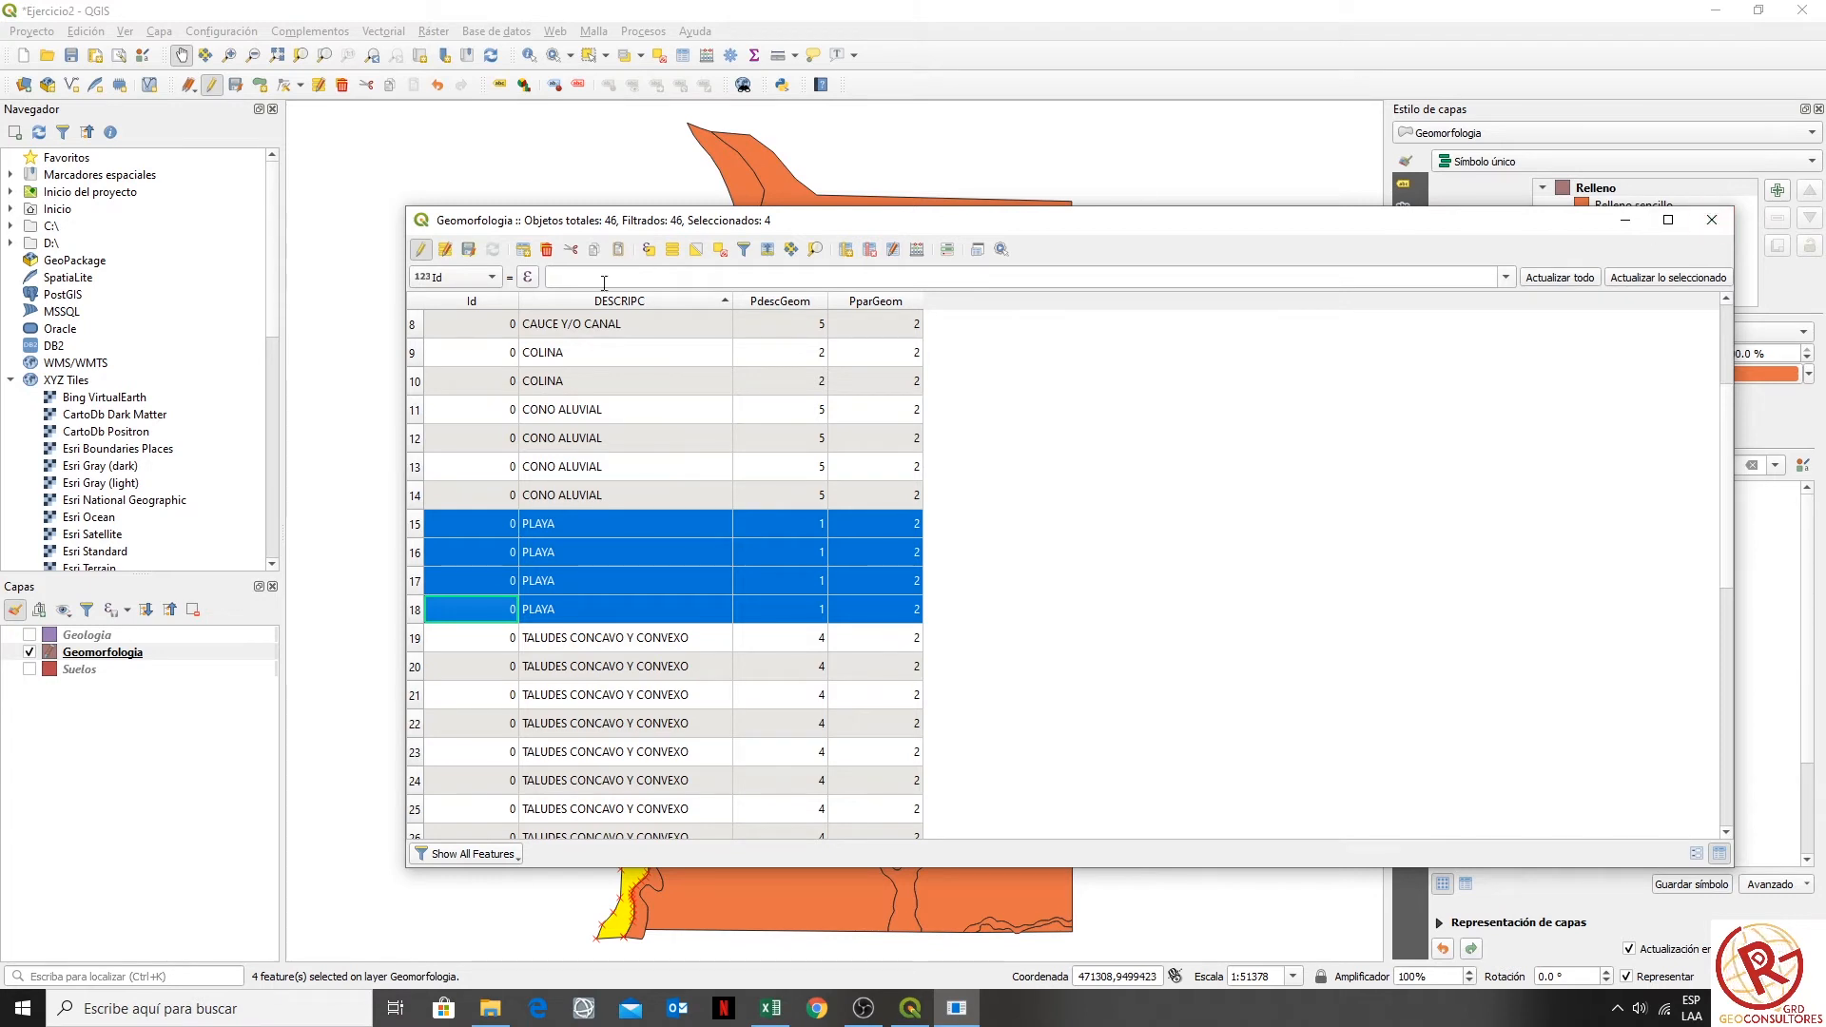
- Review the filled weights, end editing of the Geomorfologia layer with its changes saved, and close the attribute table
scroll(786, 493, "up", 2)
scroll(786, 493, "down", 9)
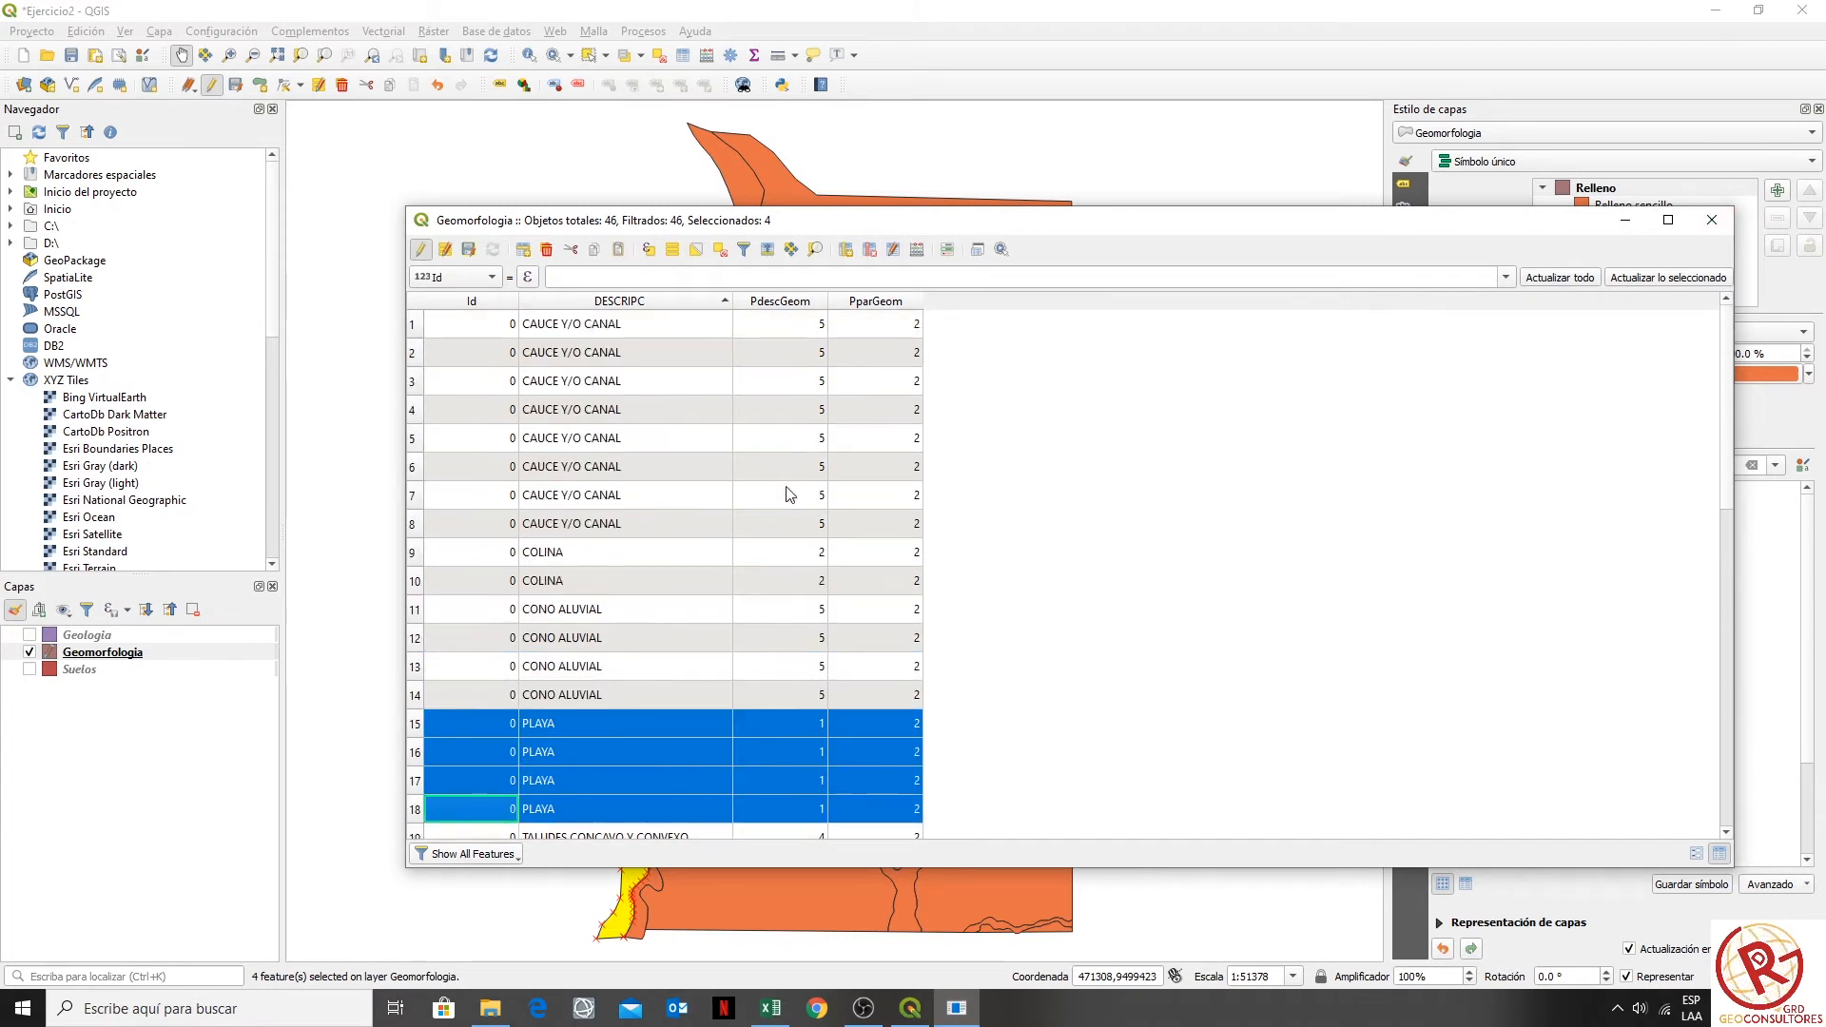
scroll(837, 433, "up", 9)
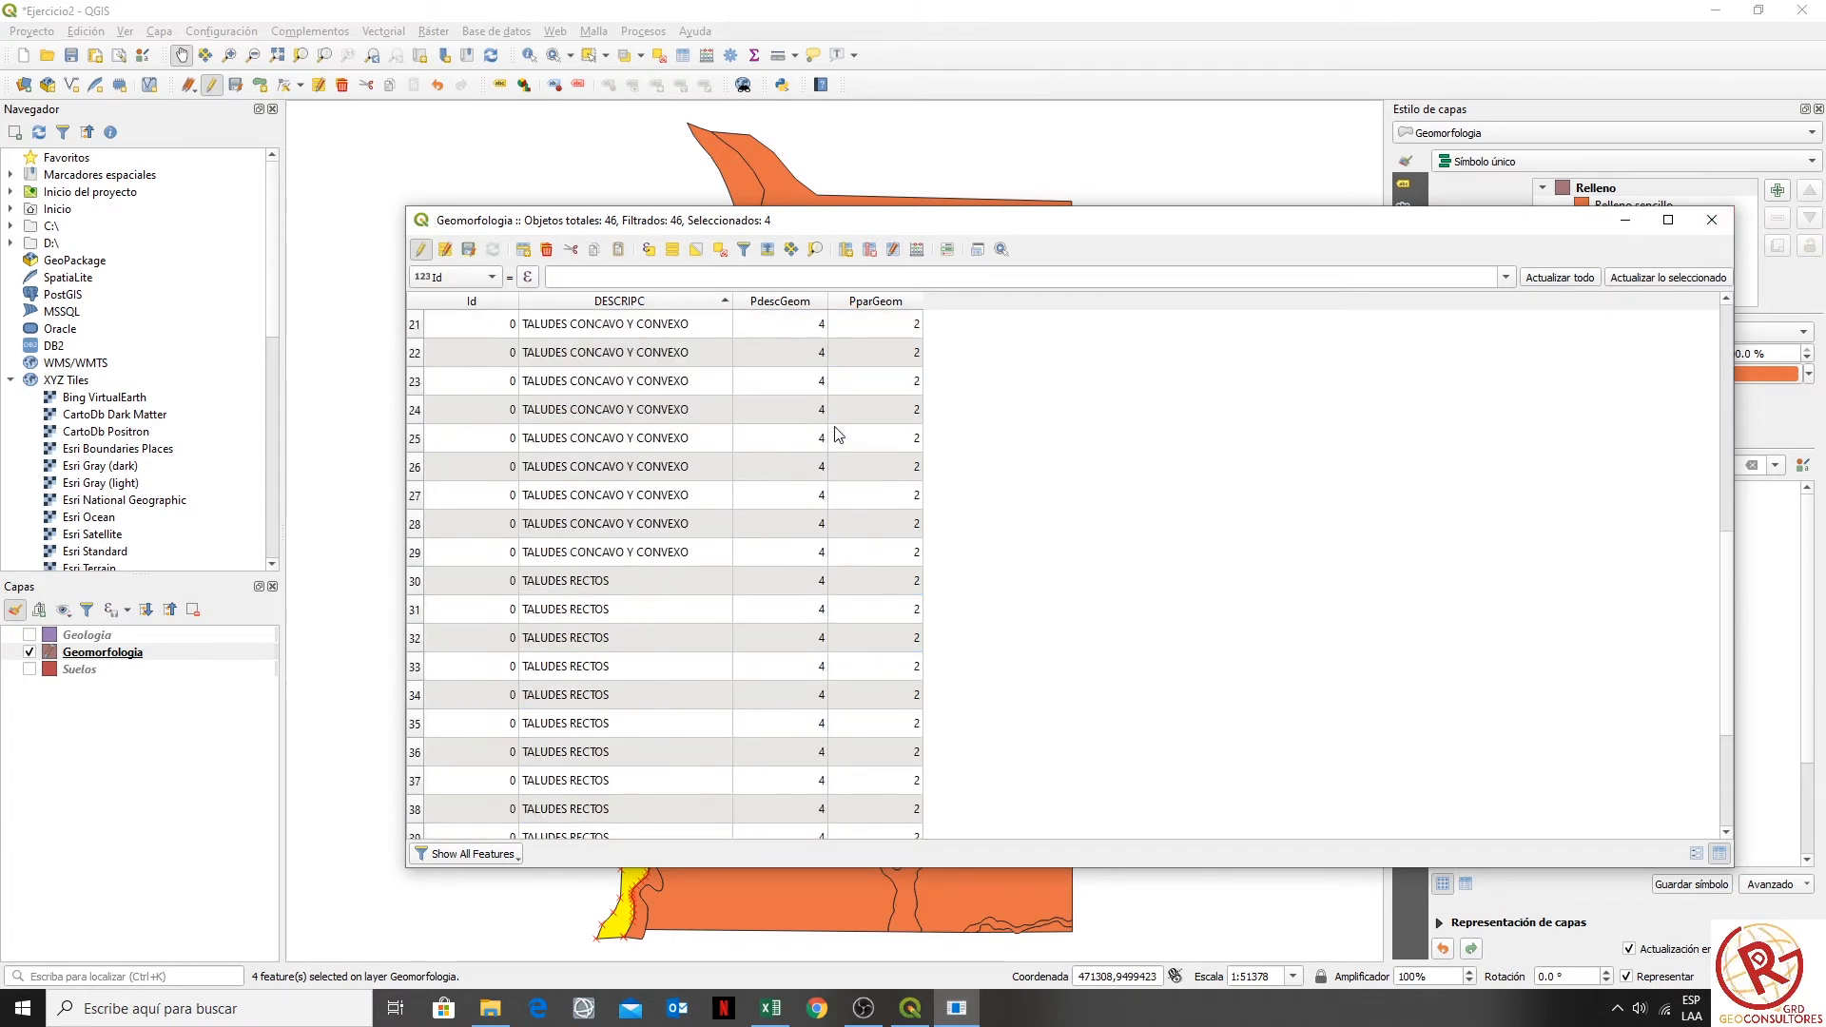
left_click(419, 247)
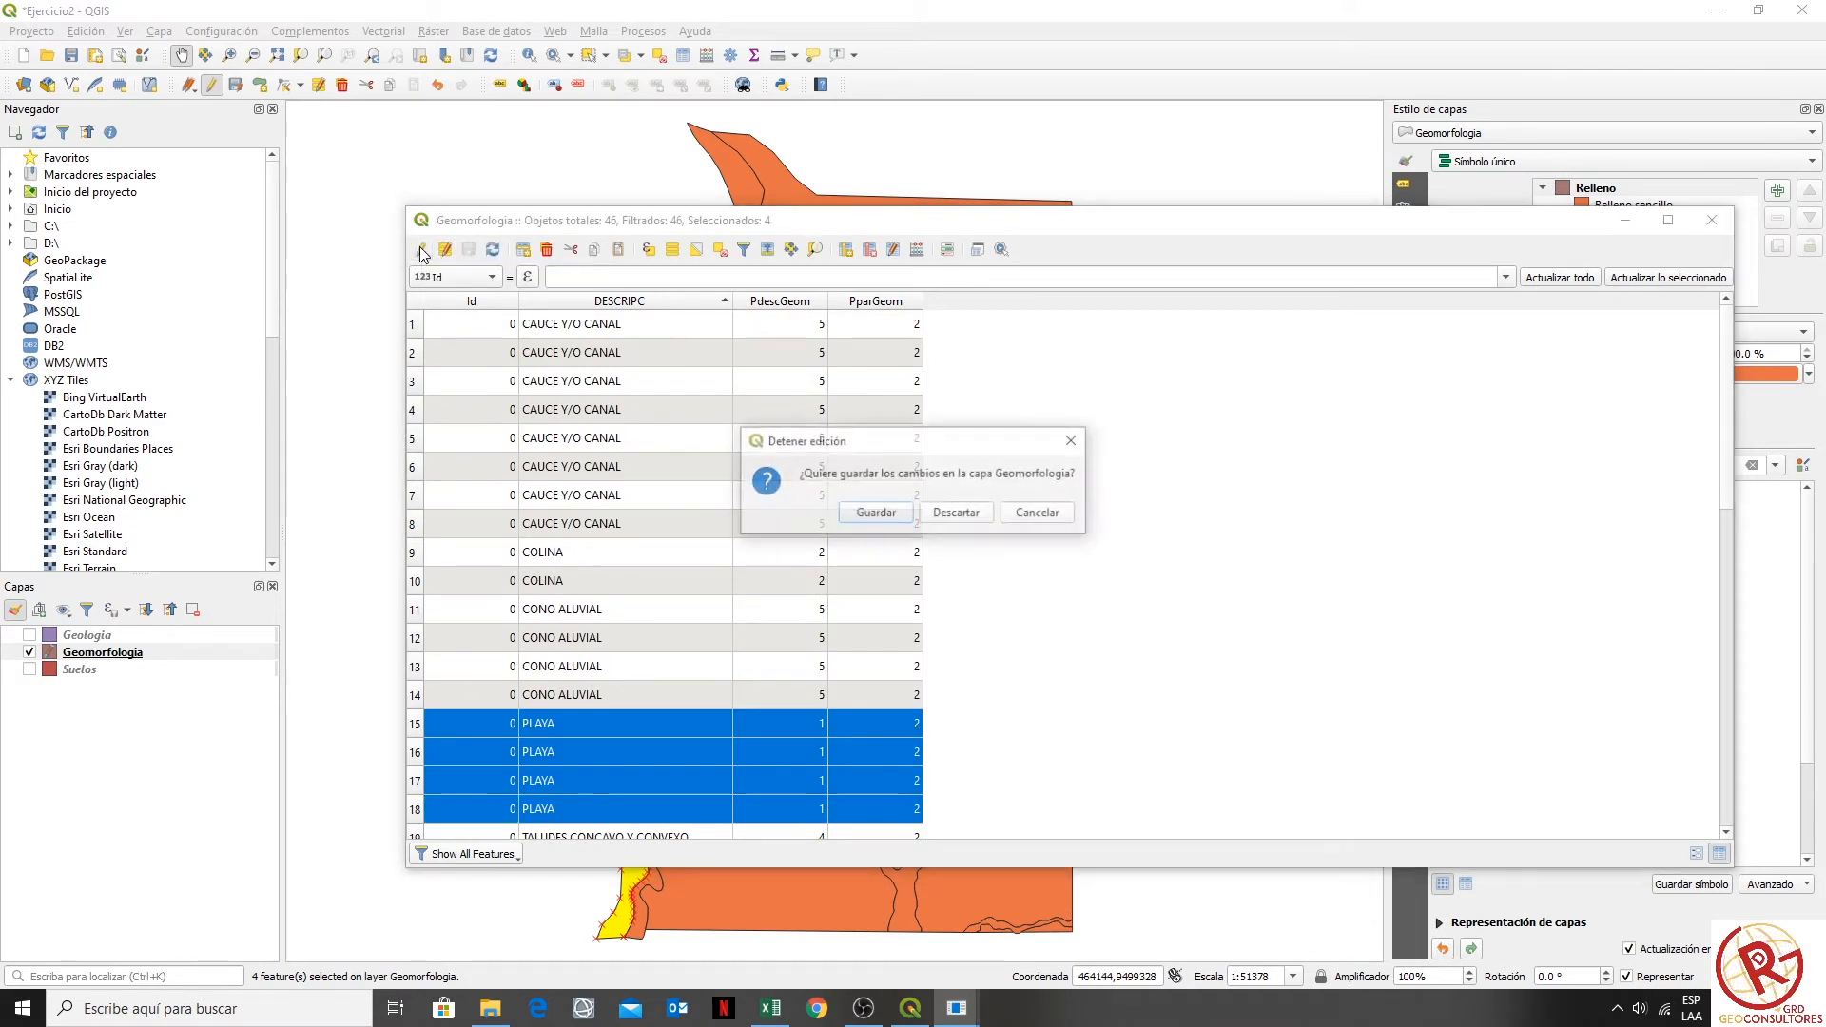
left_click(876, 515)
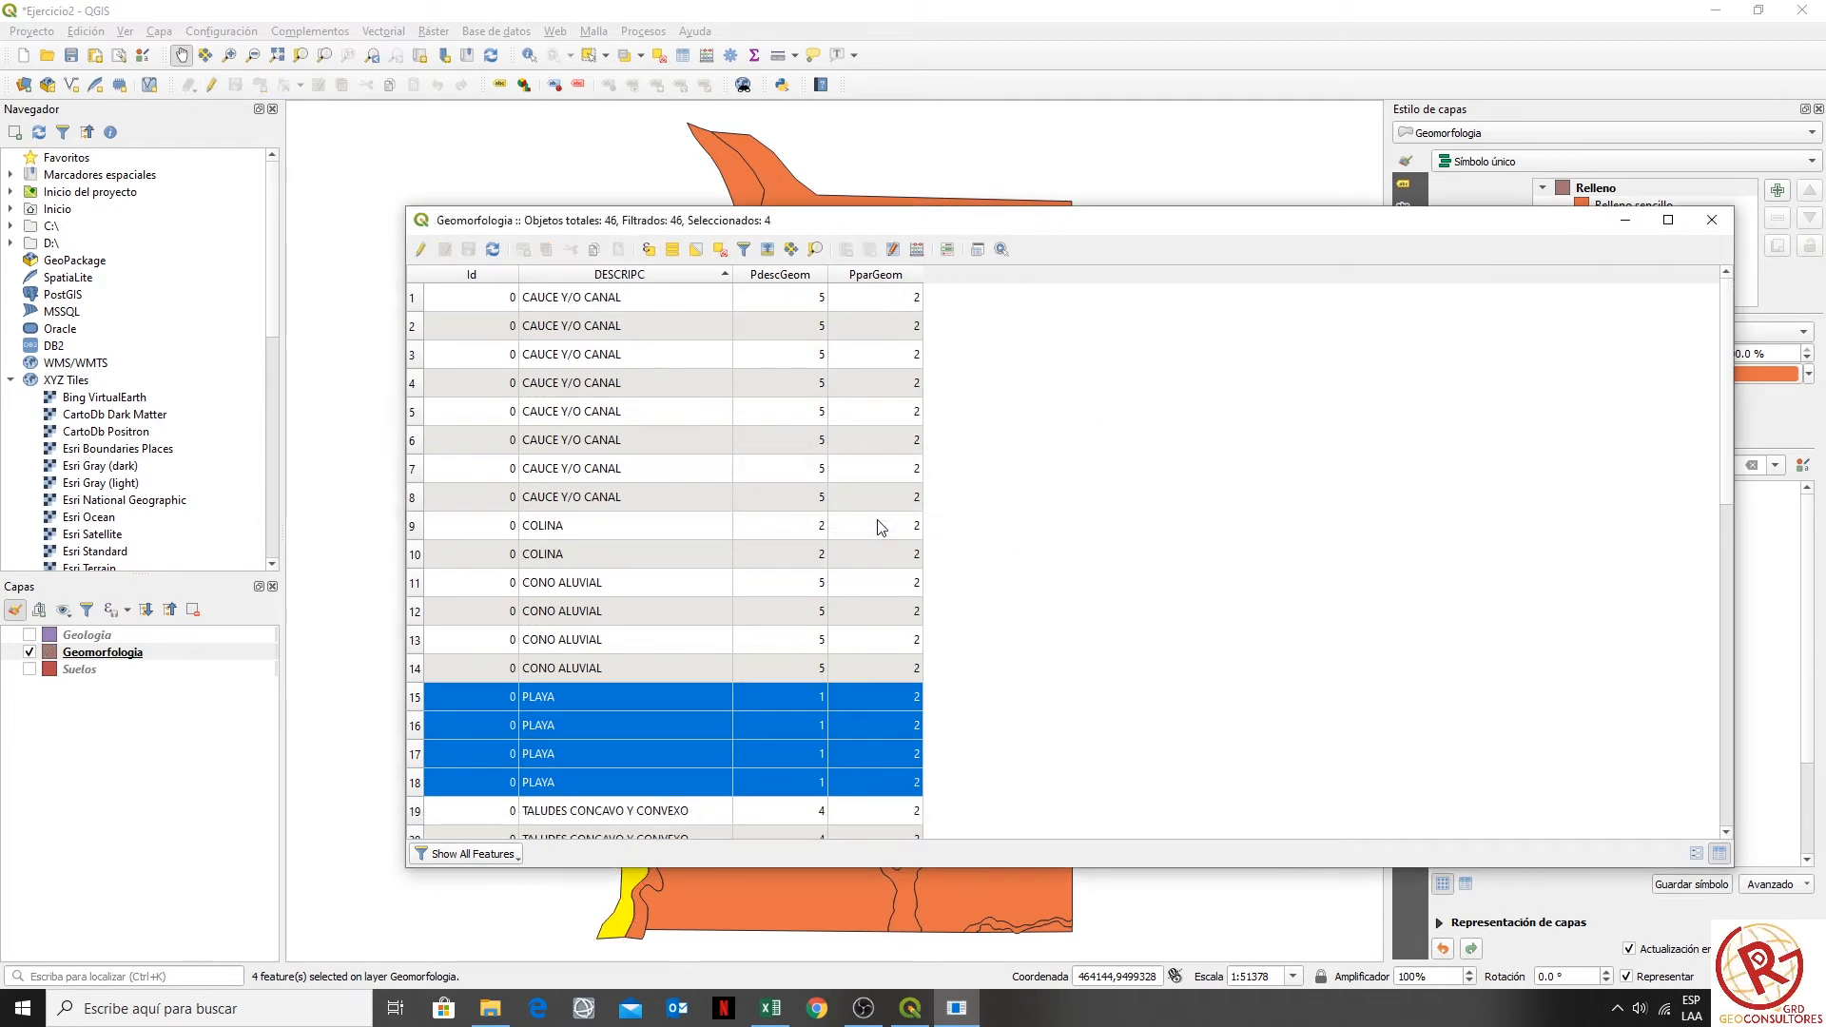
left_click(1712, 220)
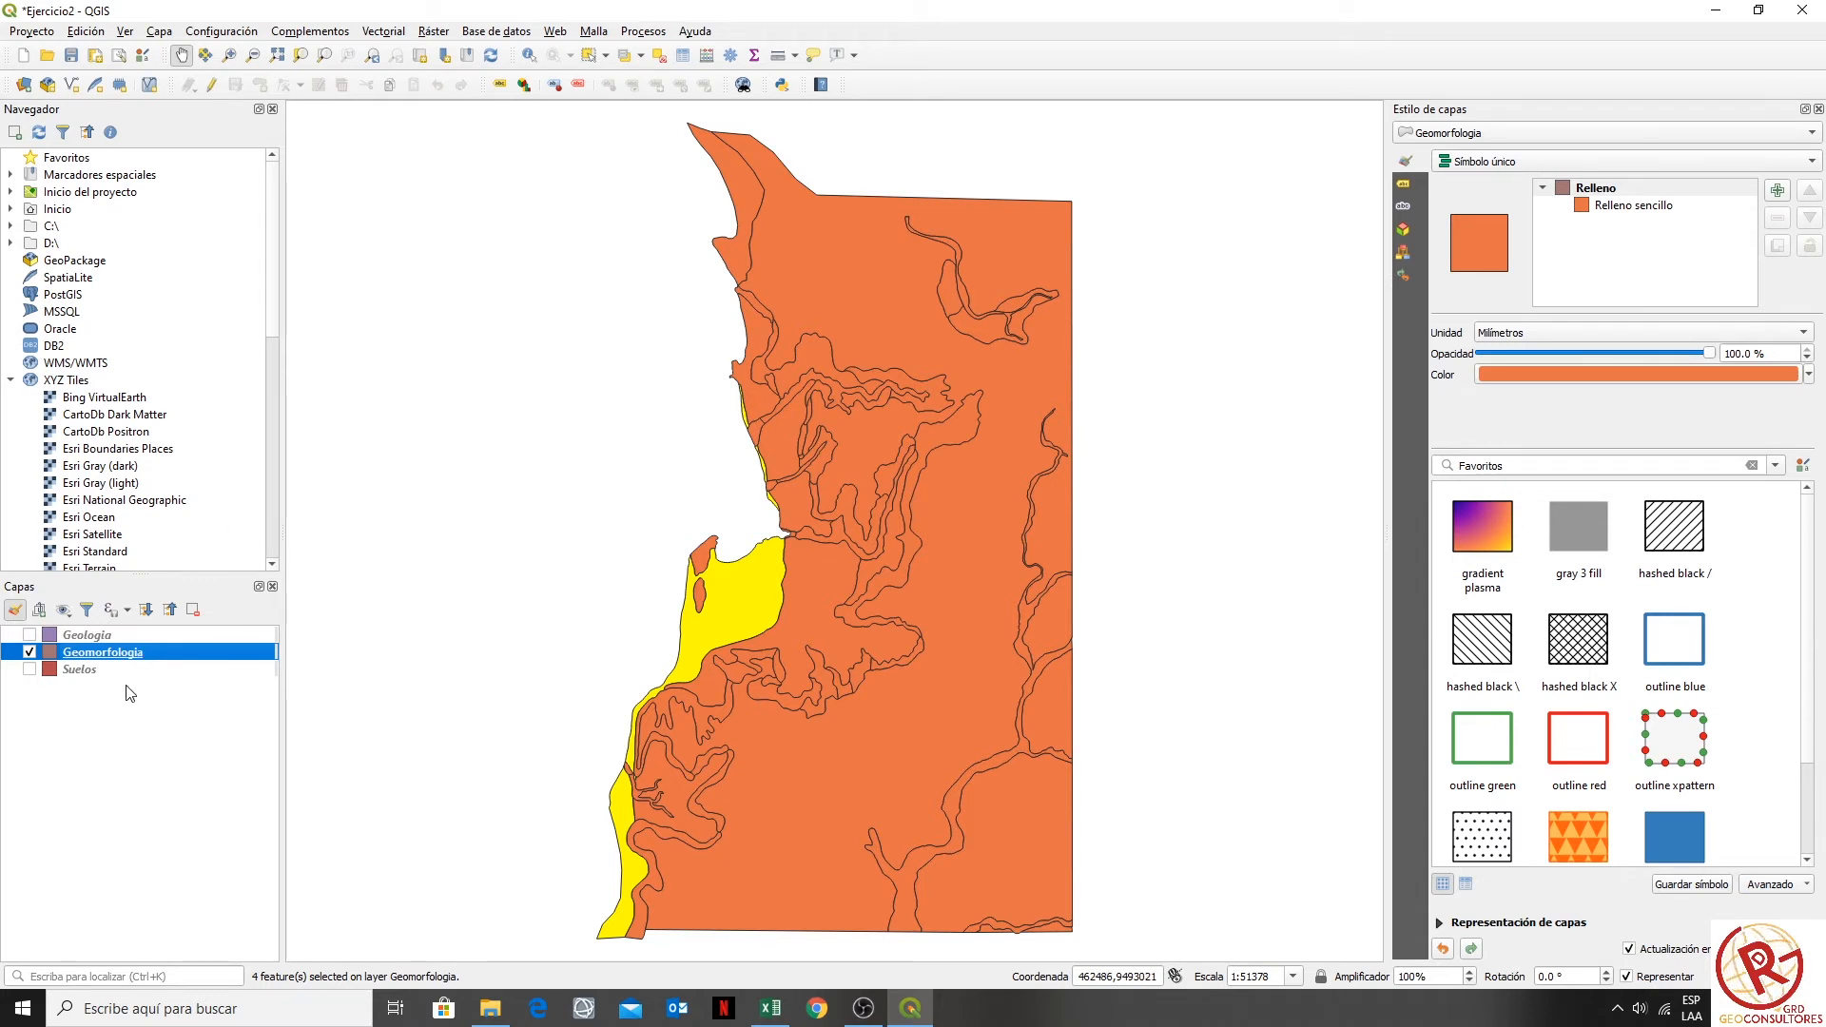
- Save the Ejercicio2 project
left_click(124, 715)
left_click(31, 33)
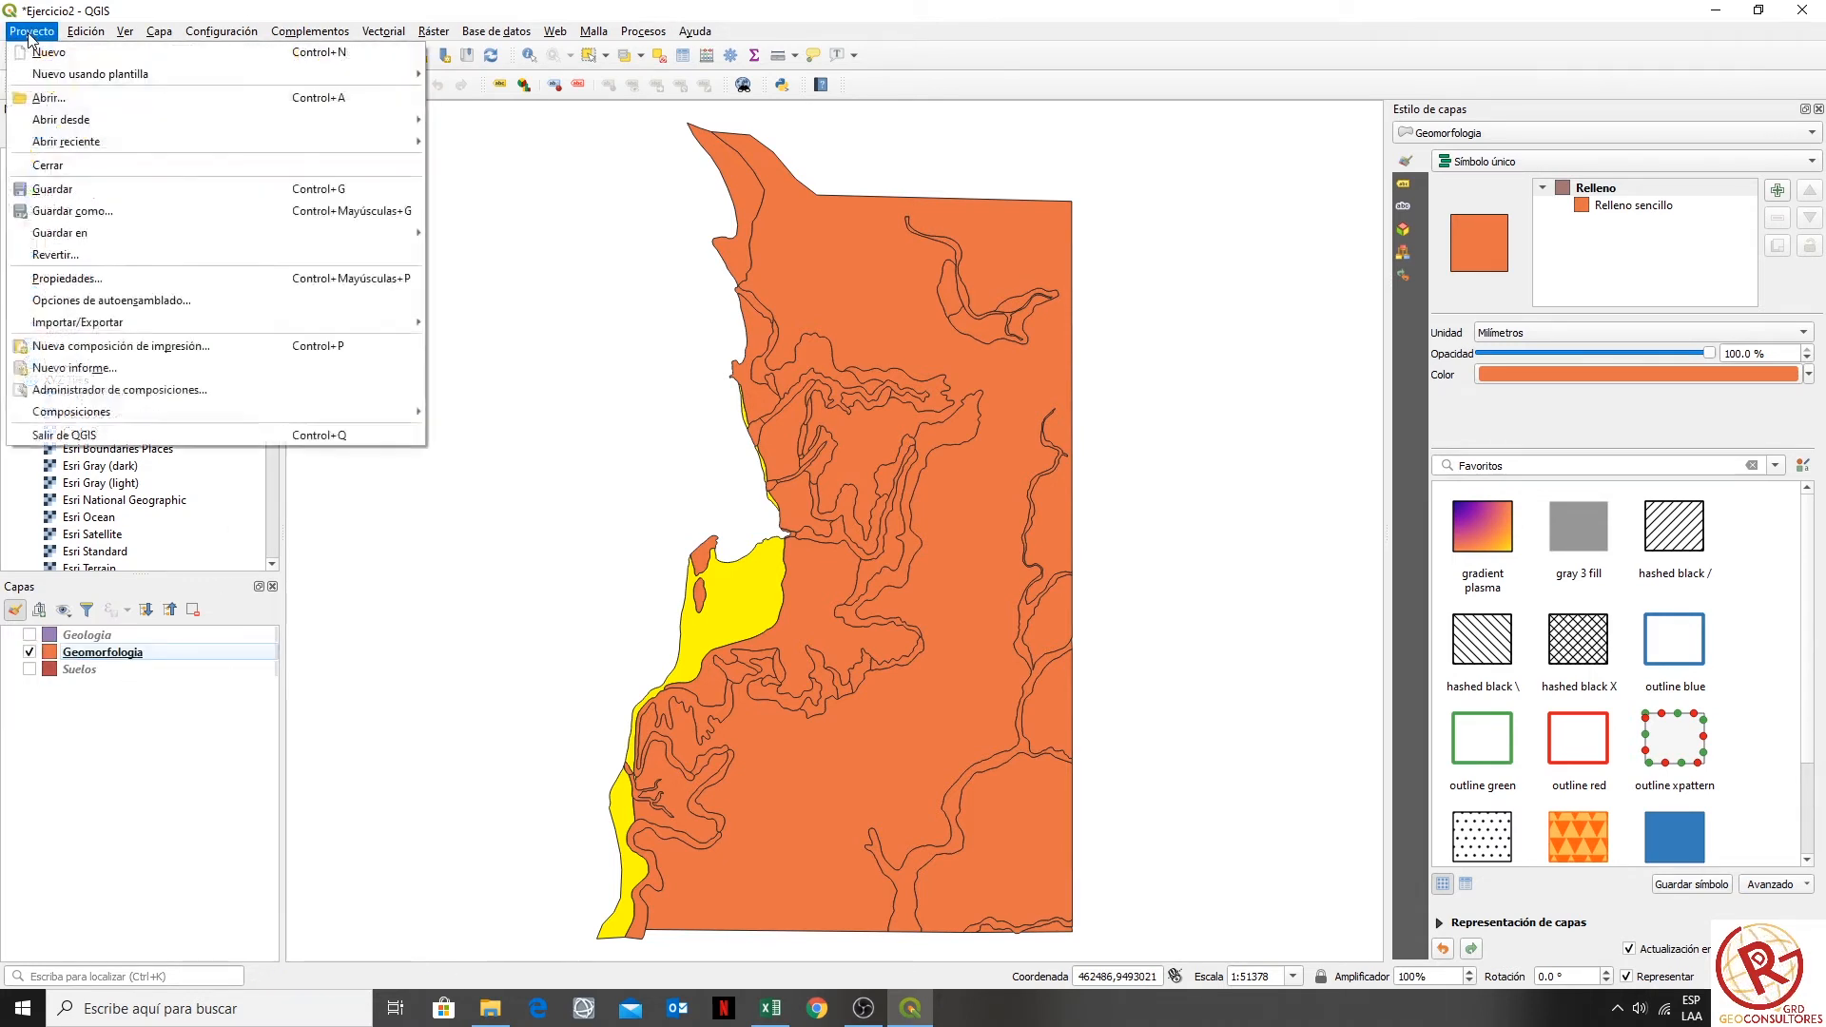
left_click(200, 208)
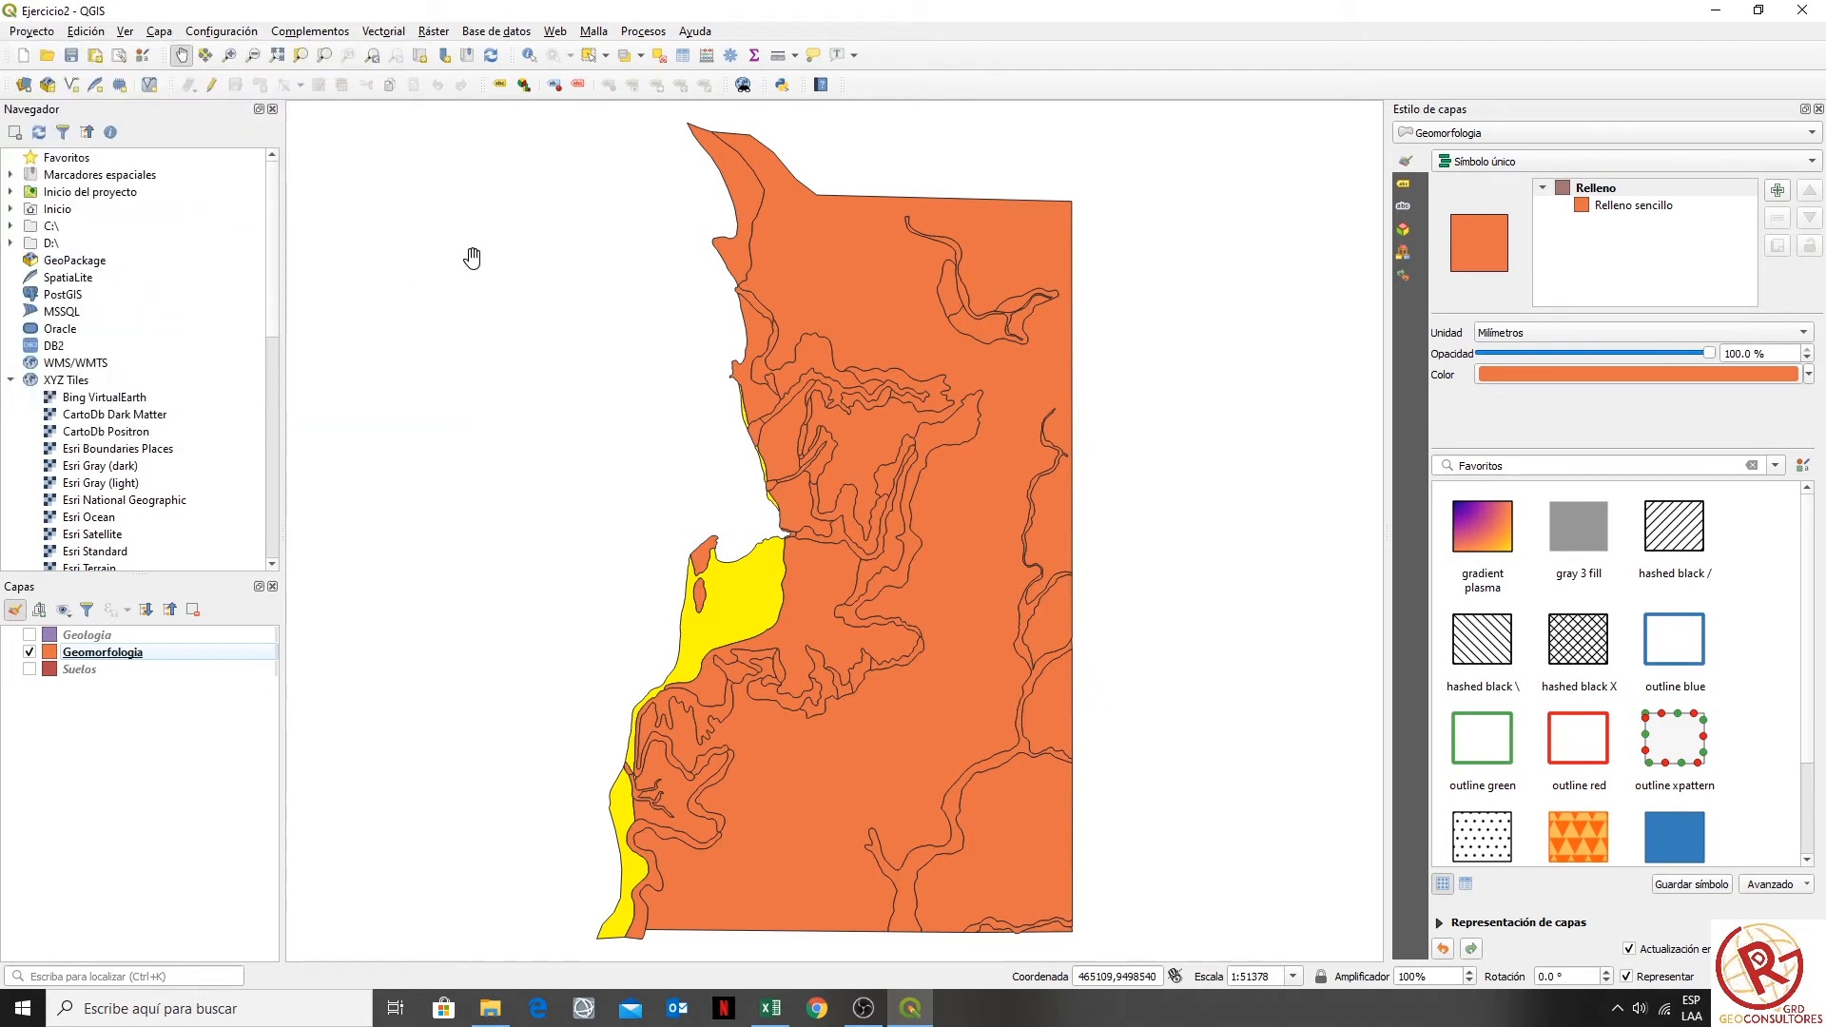
- Deselect all features of the Geomorfologia layer in the map
left_click_drag(485, 377, 841, 523)
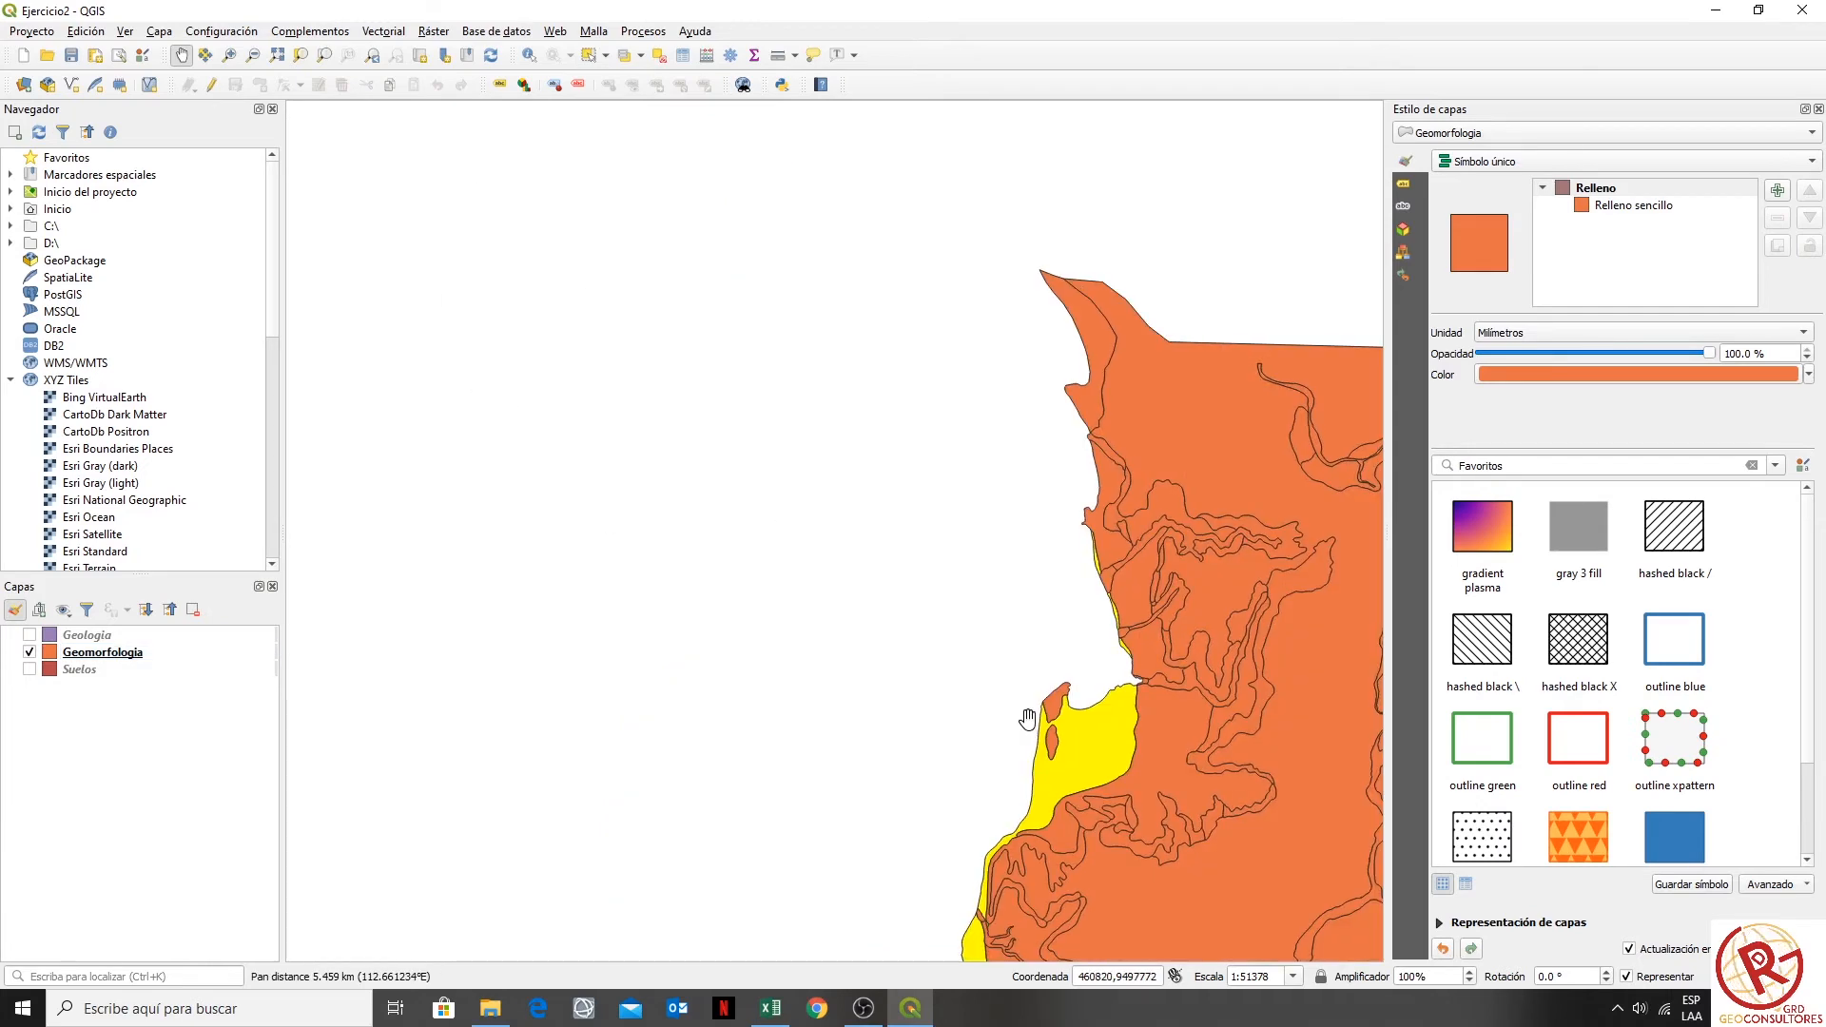
left_click_drag(888, 758, 396, 571)
left_click_drag(918, 577, 979, 677)
left_click_drag(685, 626, 662, 589)
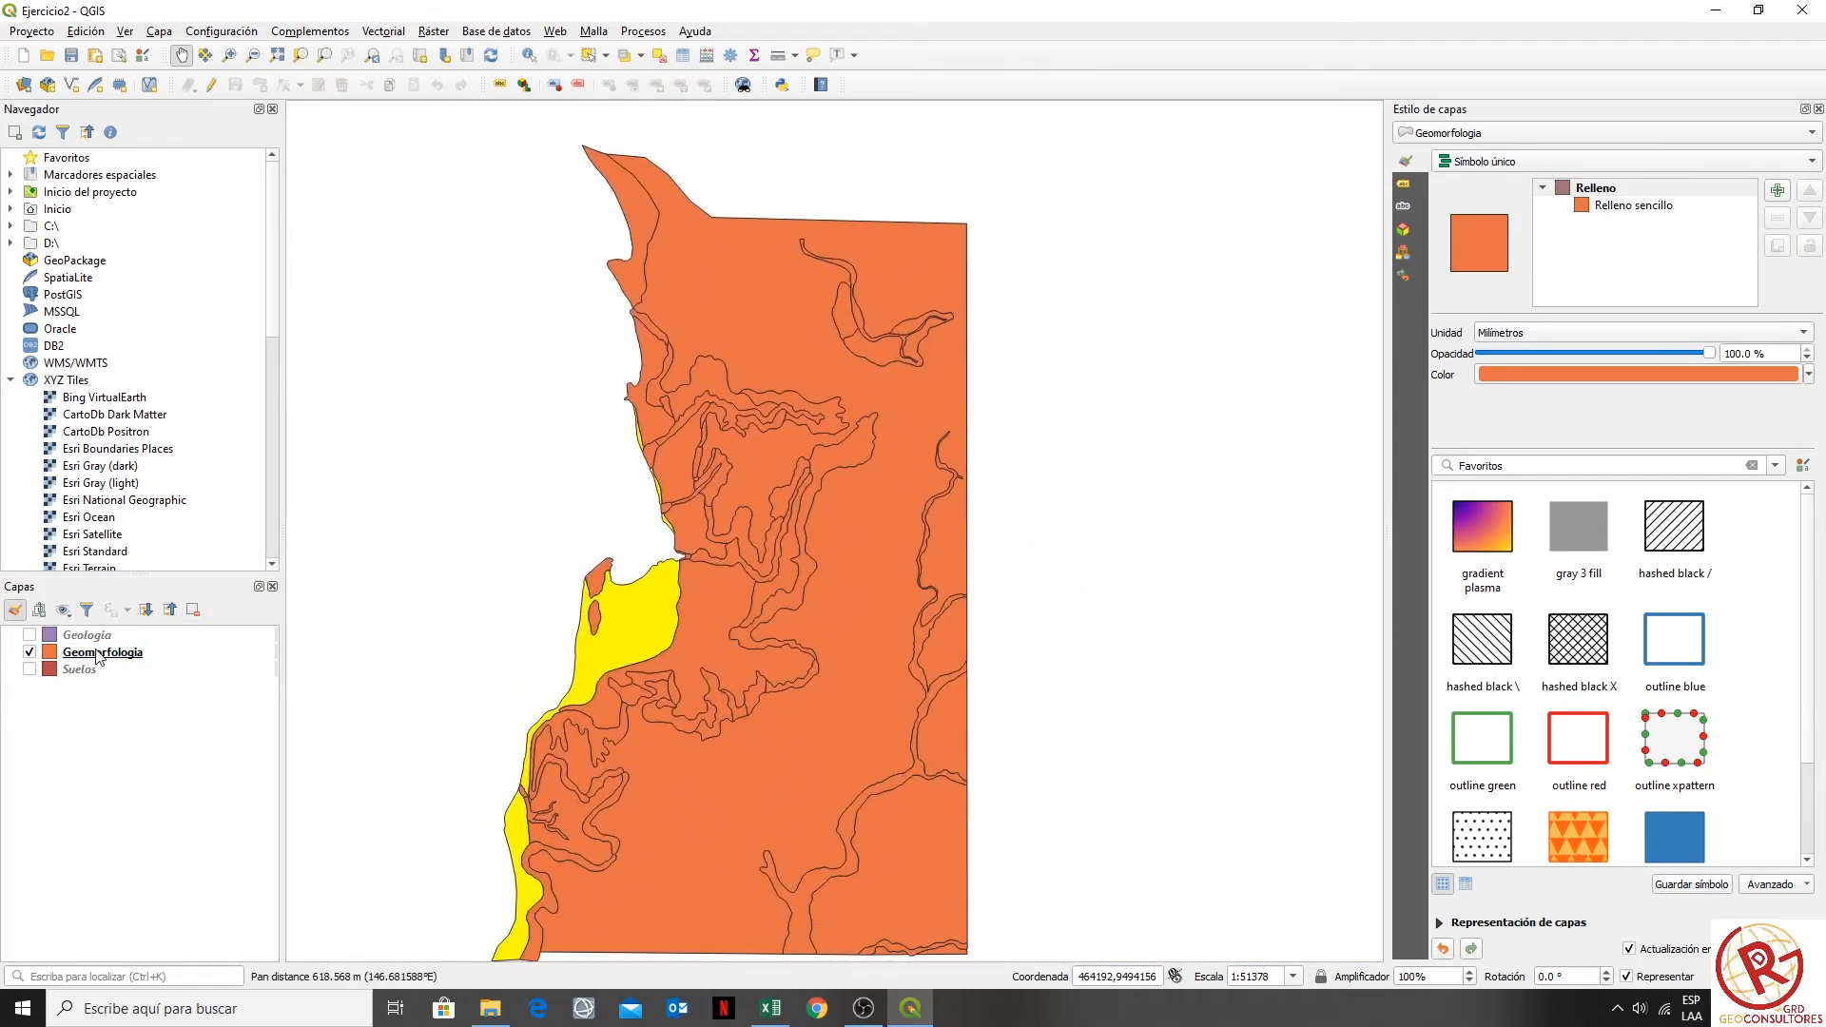
left_click_drag(771, 670, 770, 652)
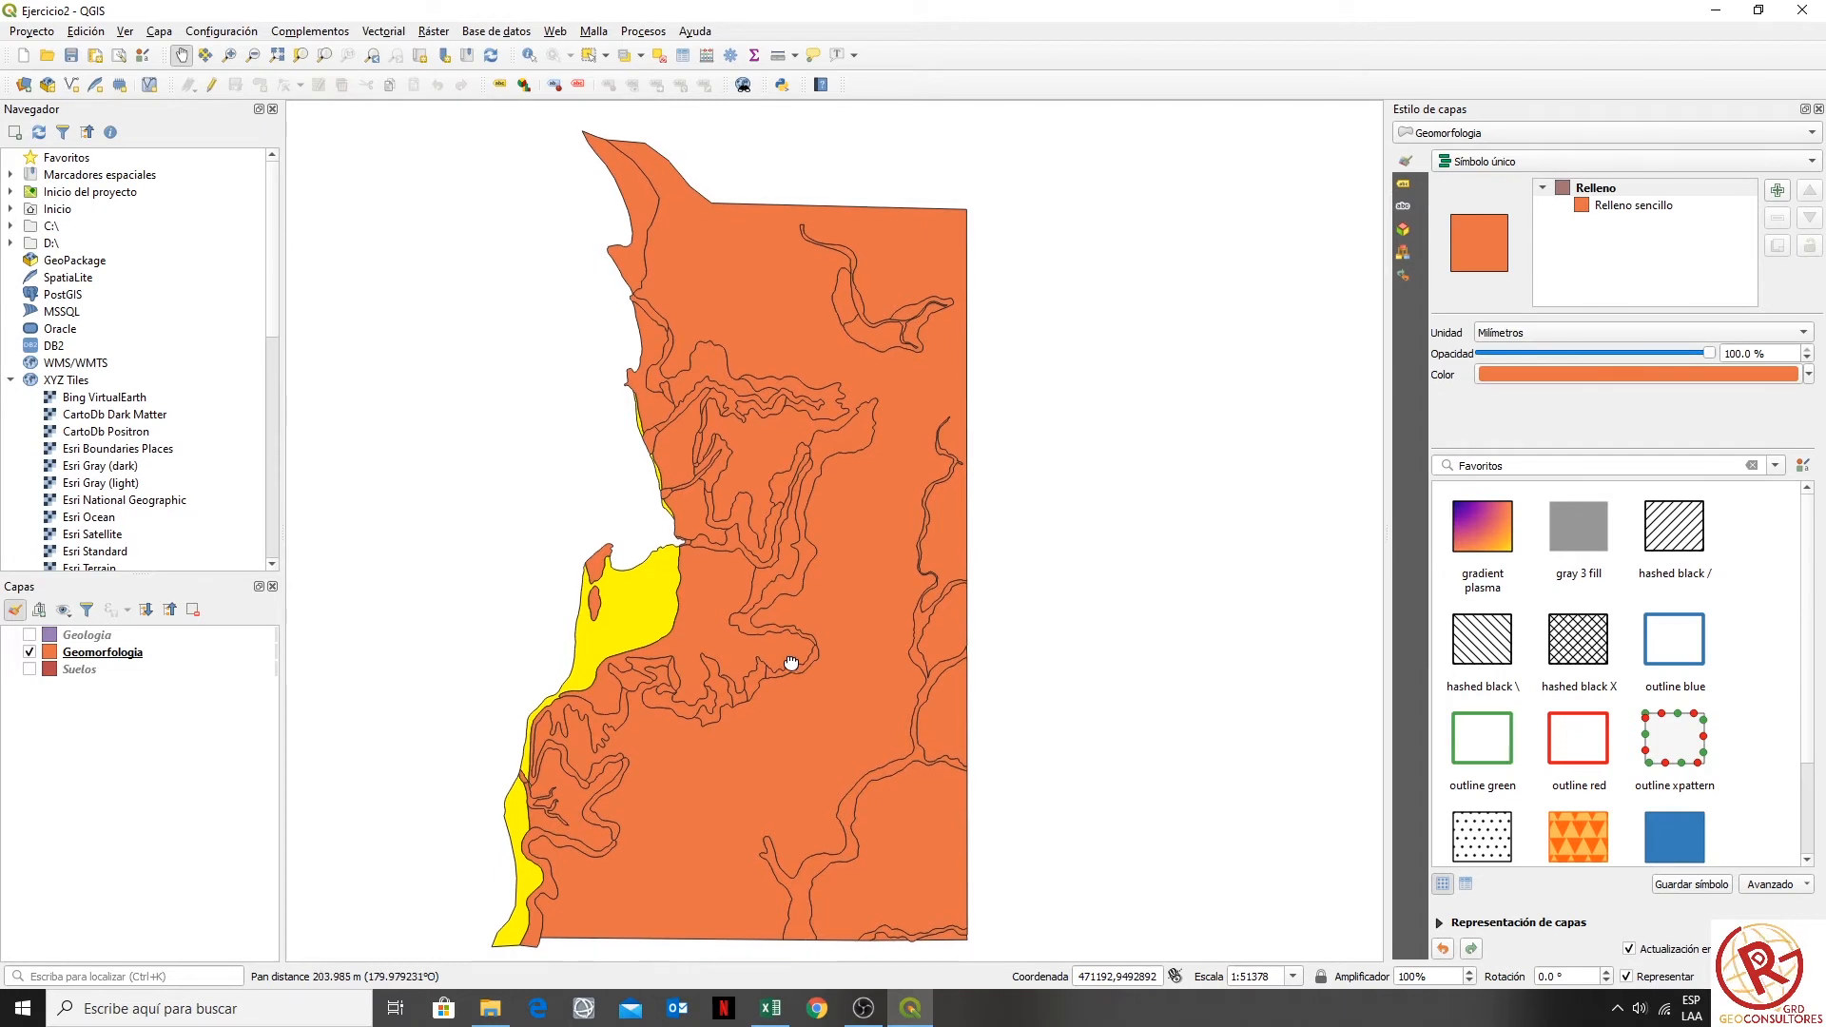
left_click(659, 57)
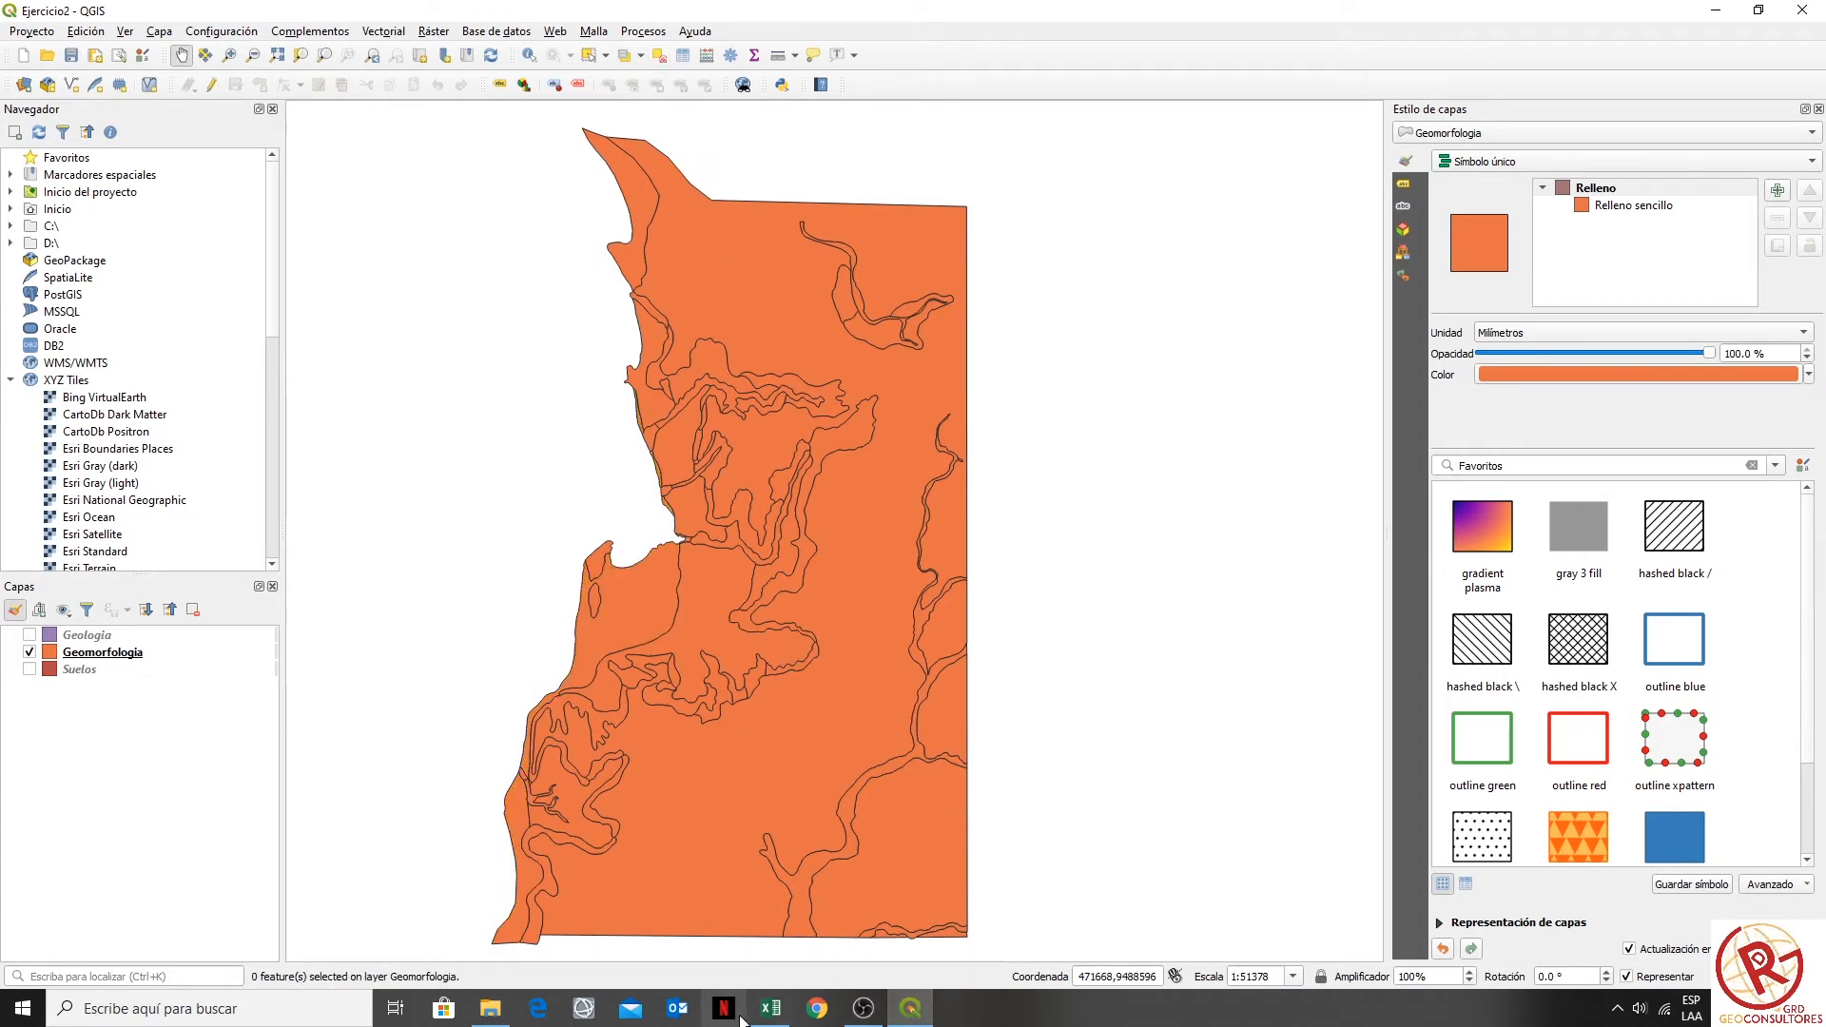
mouse_move(894, 1011)
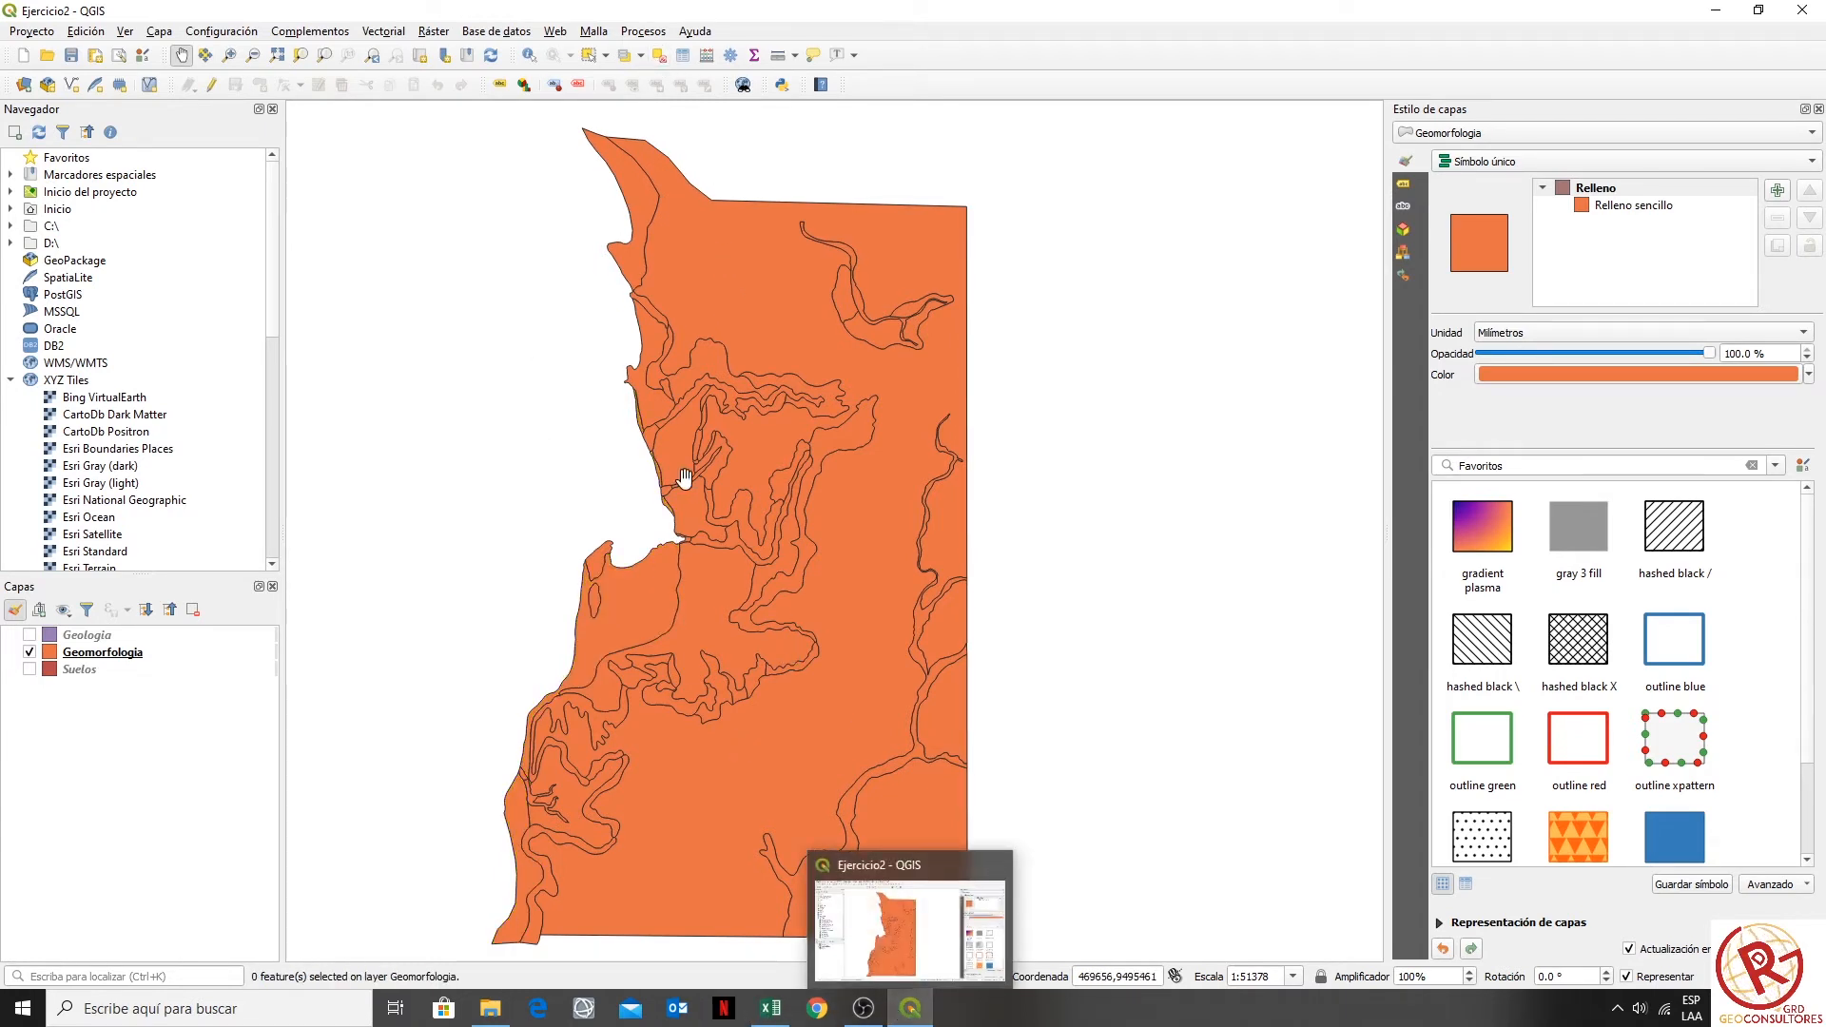
left_click_drag(562, 453, 579, 436)
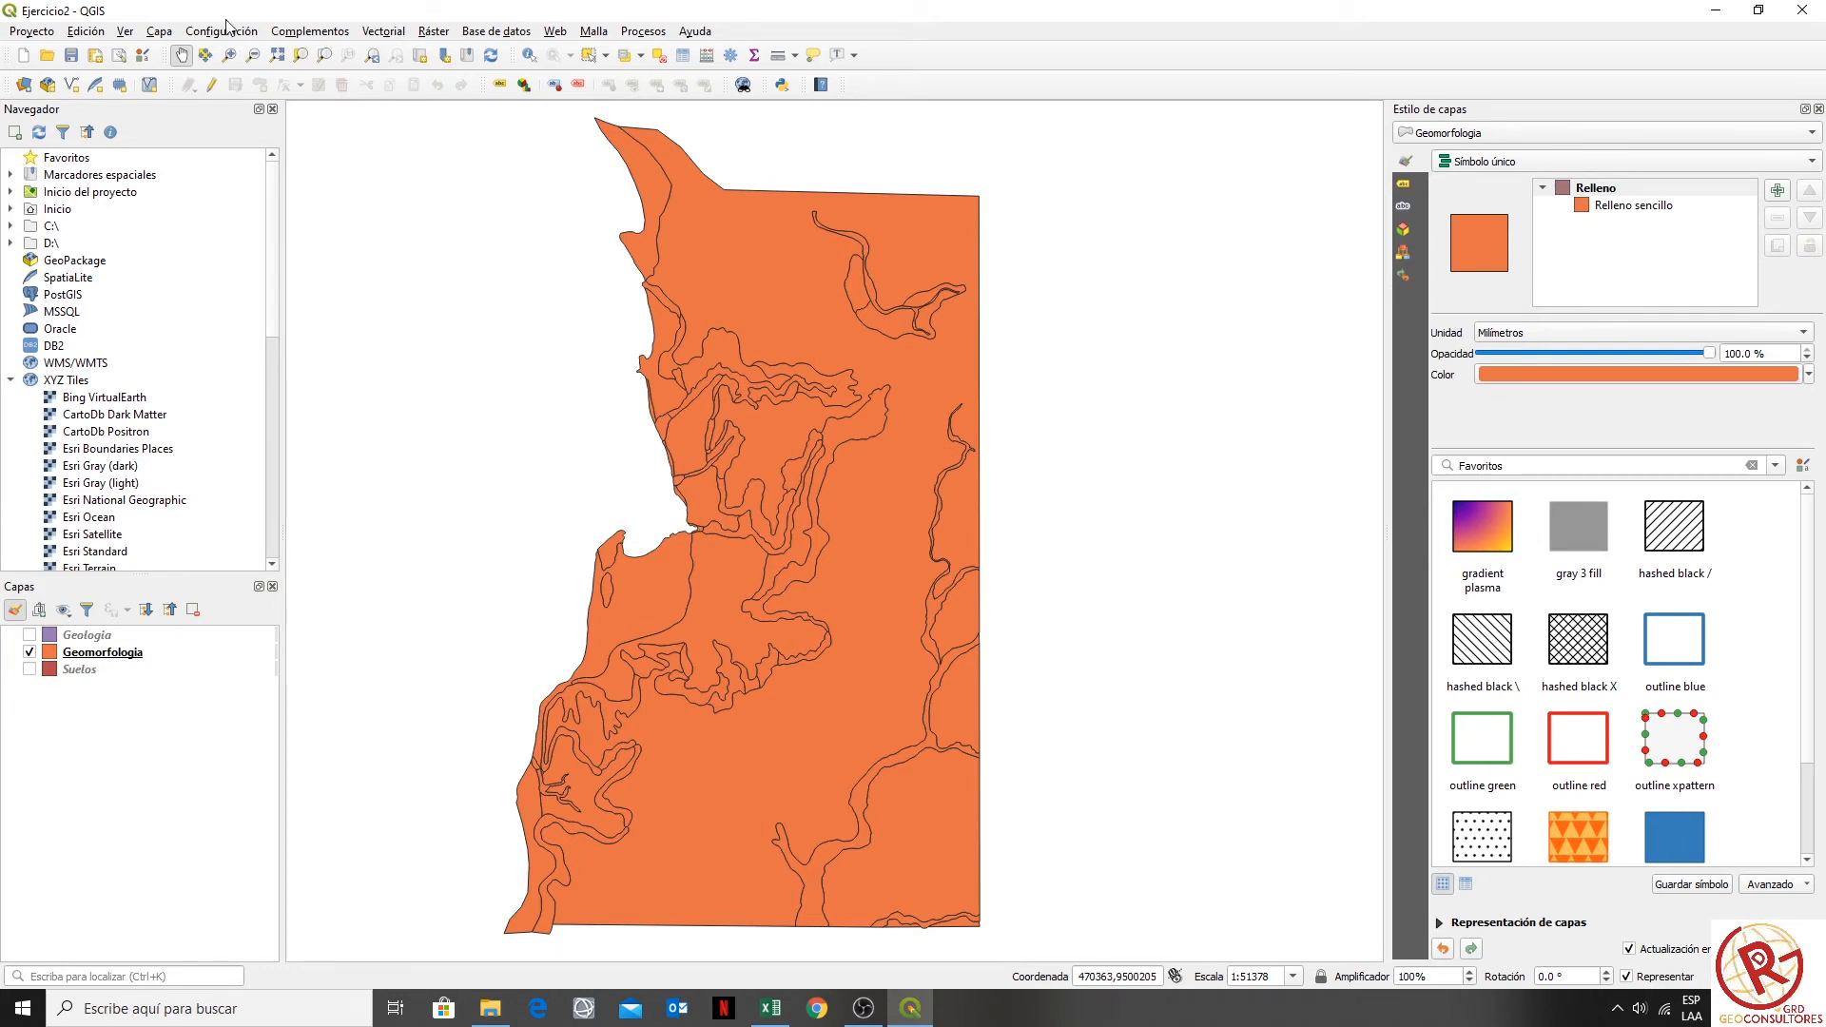
- Run the Intersection geoprocess with Geologia as the input layer and Geomorfologia as the overlay layer, output to a temporary layer
left_click(385, 33)
mouse_move(427, 57)
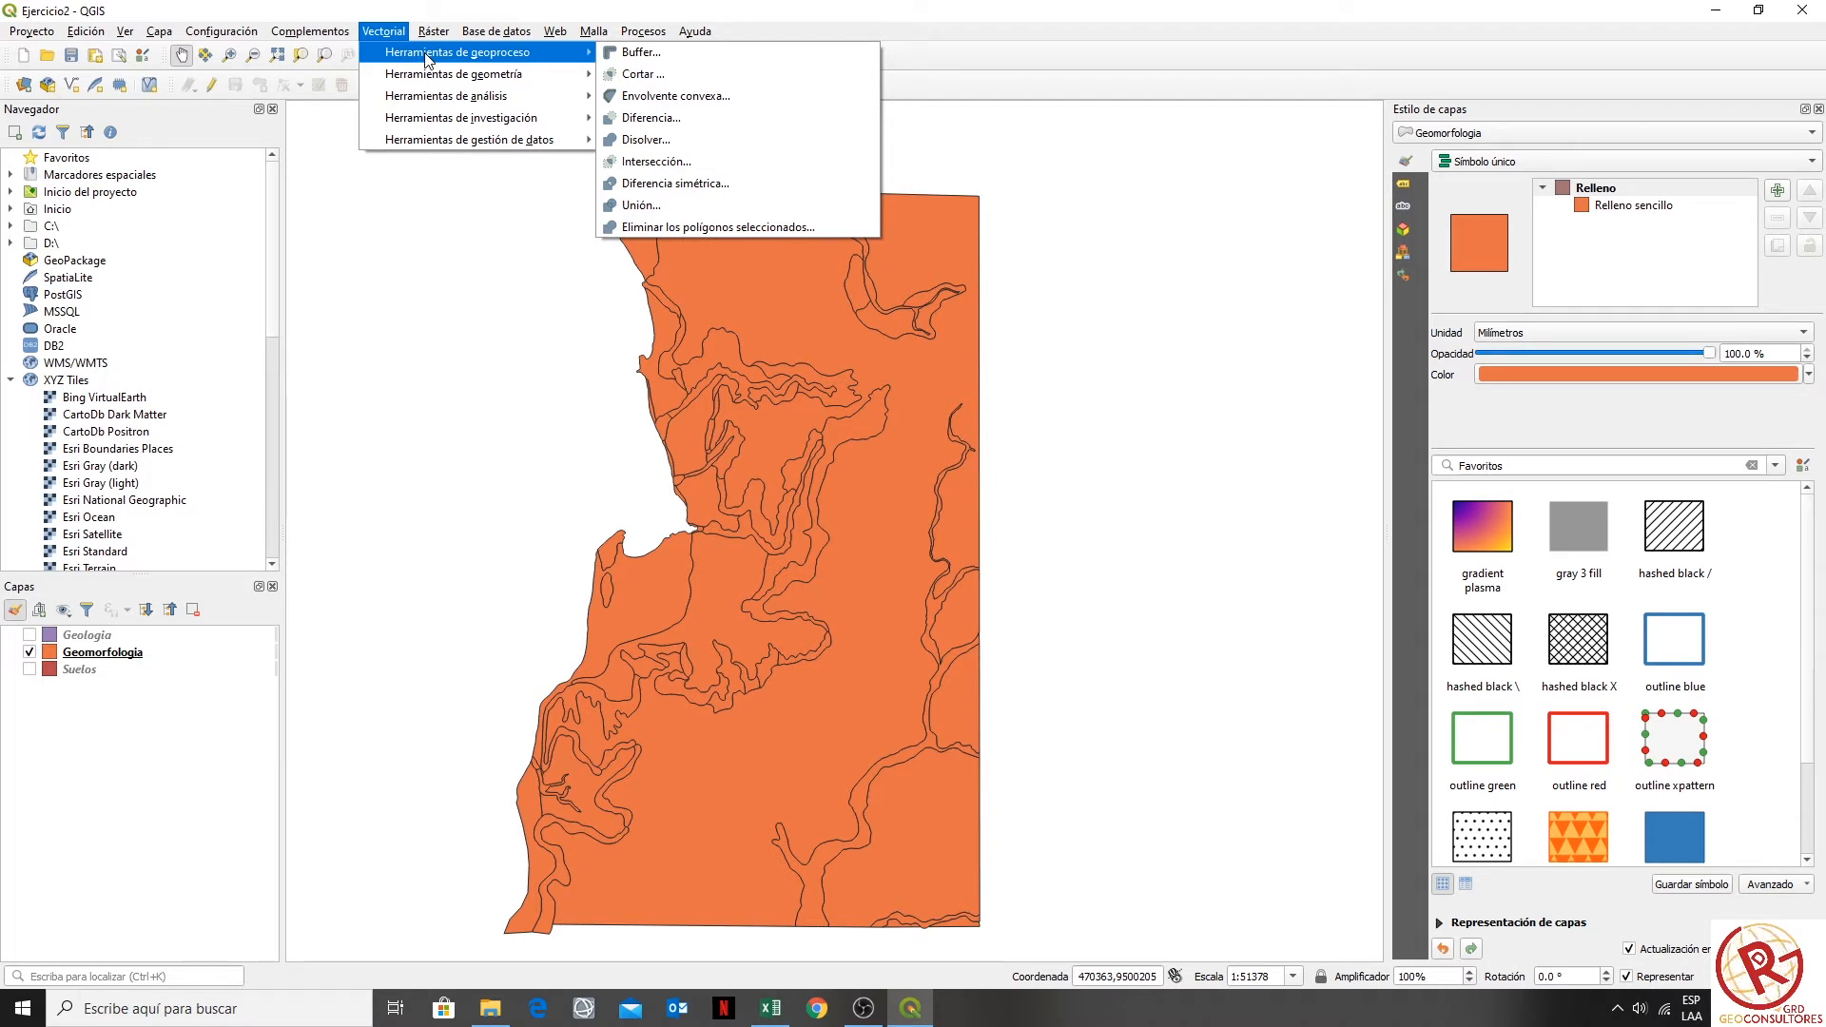
left_click(690, 164)
left_click_drag(535, 55, 690, 199)
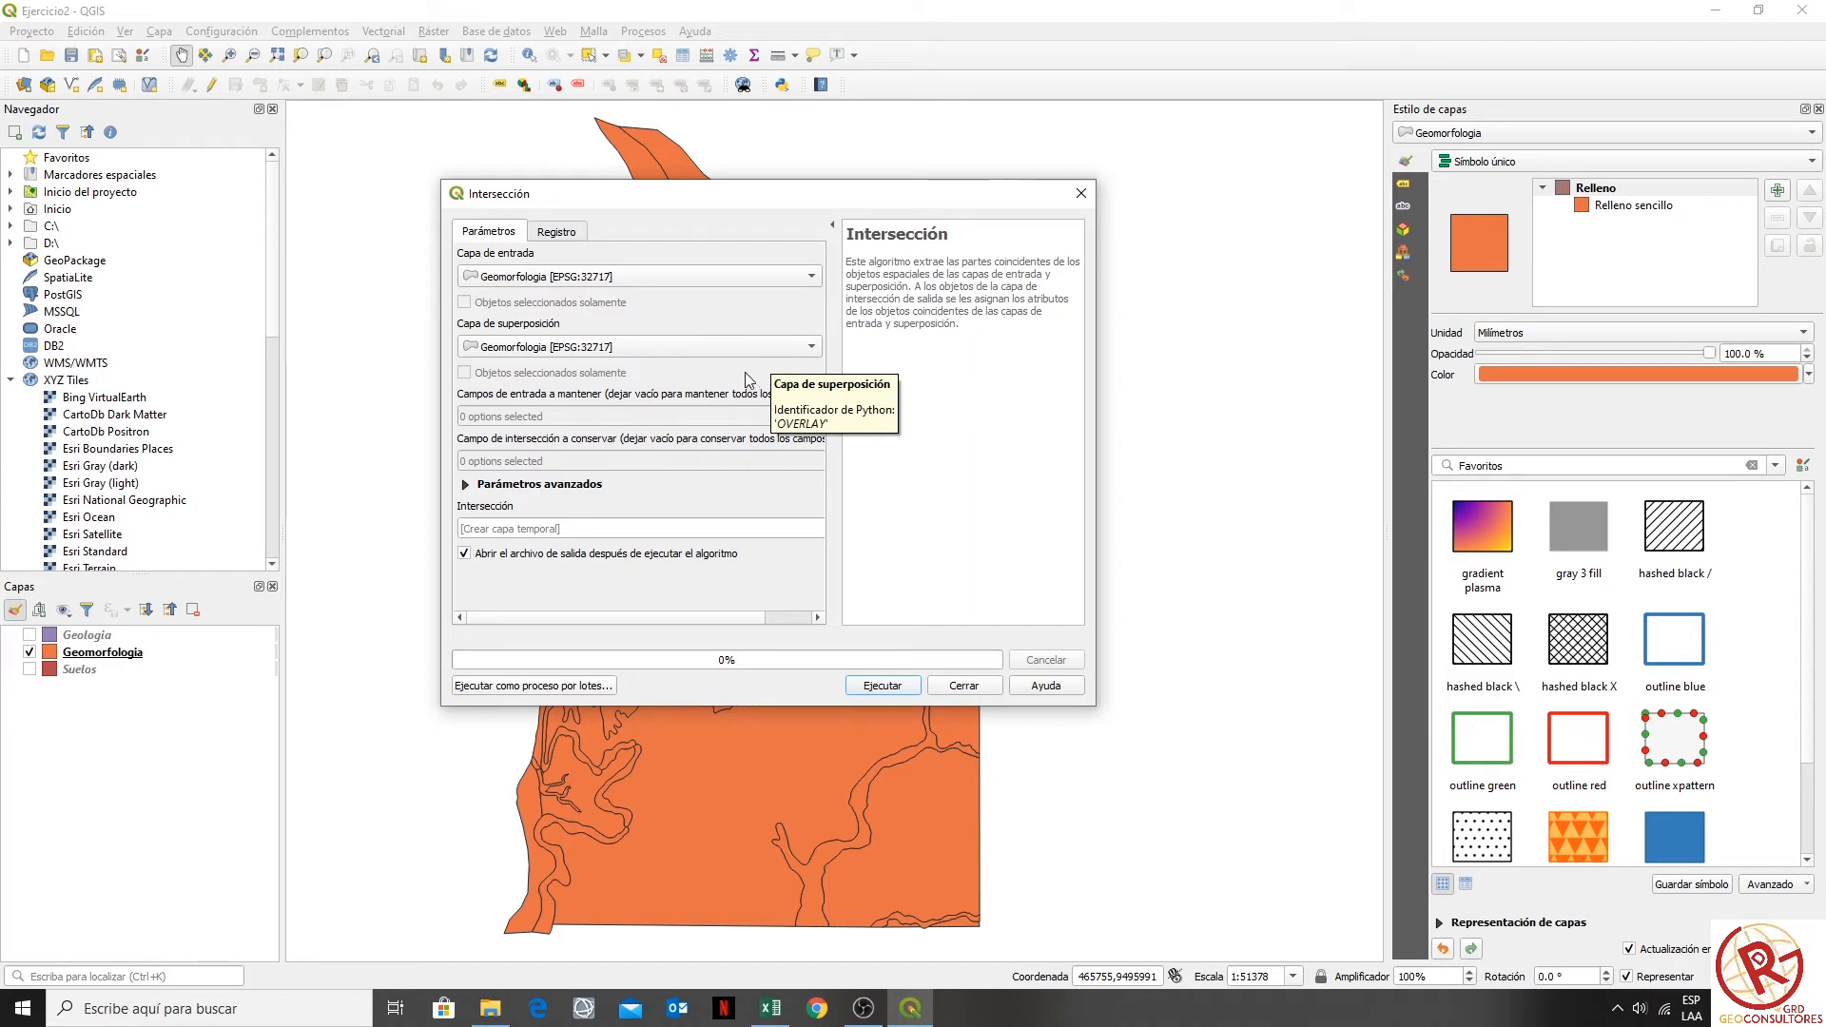
left_click(674, 277)
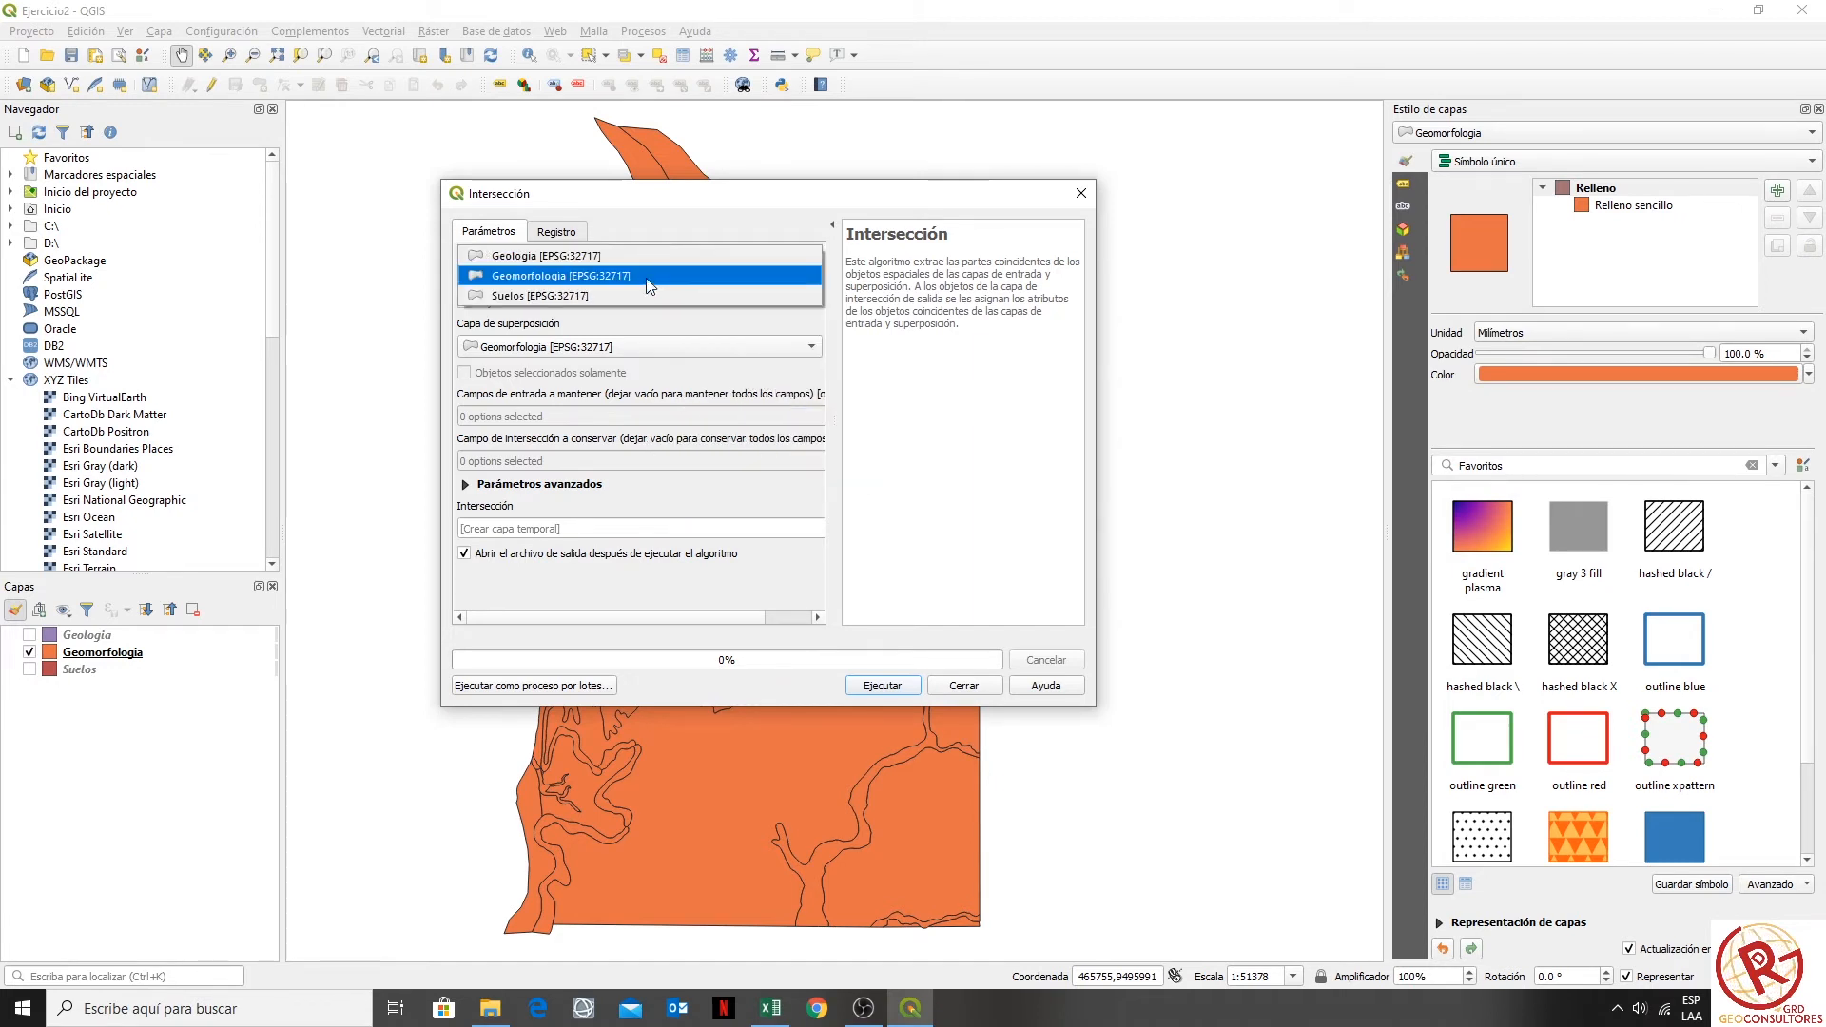
left_click(567, 256)
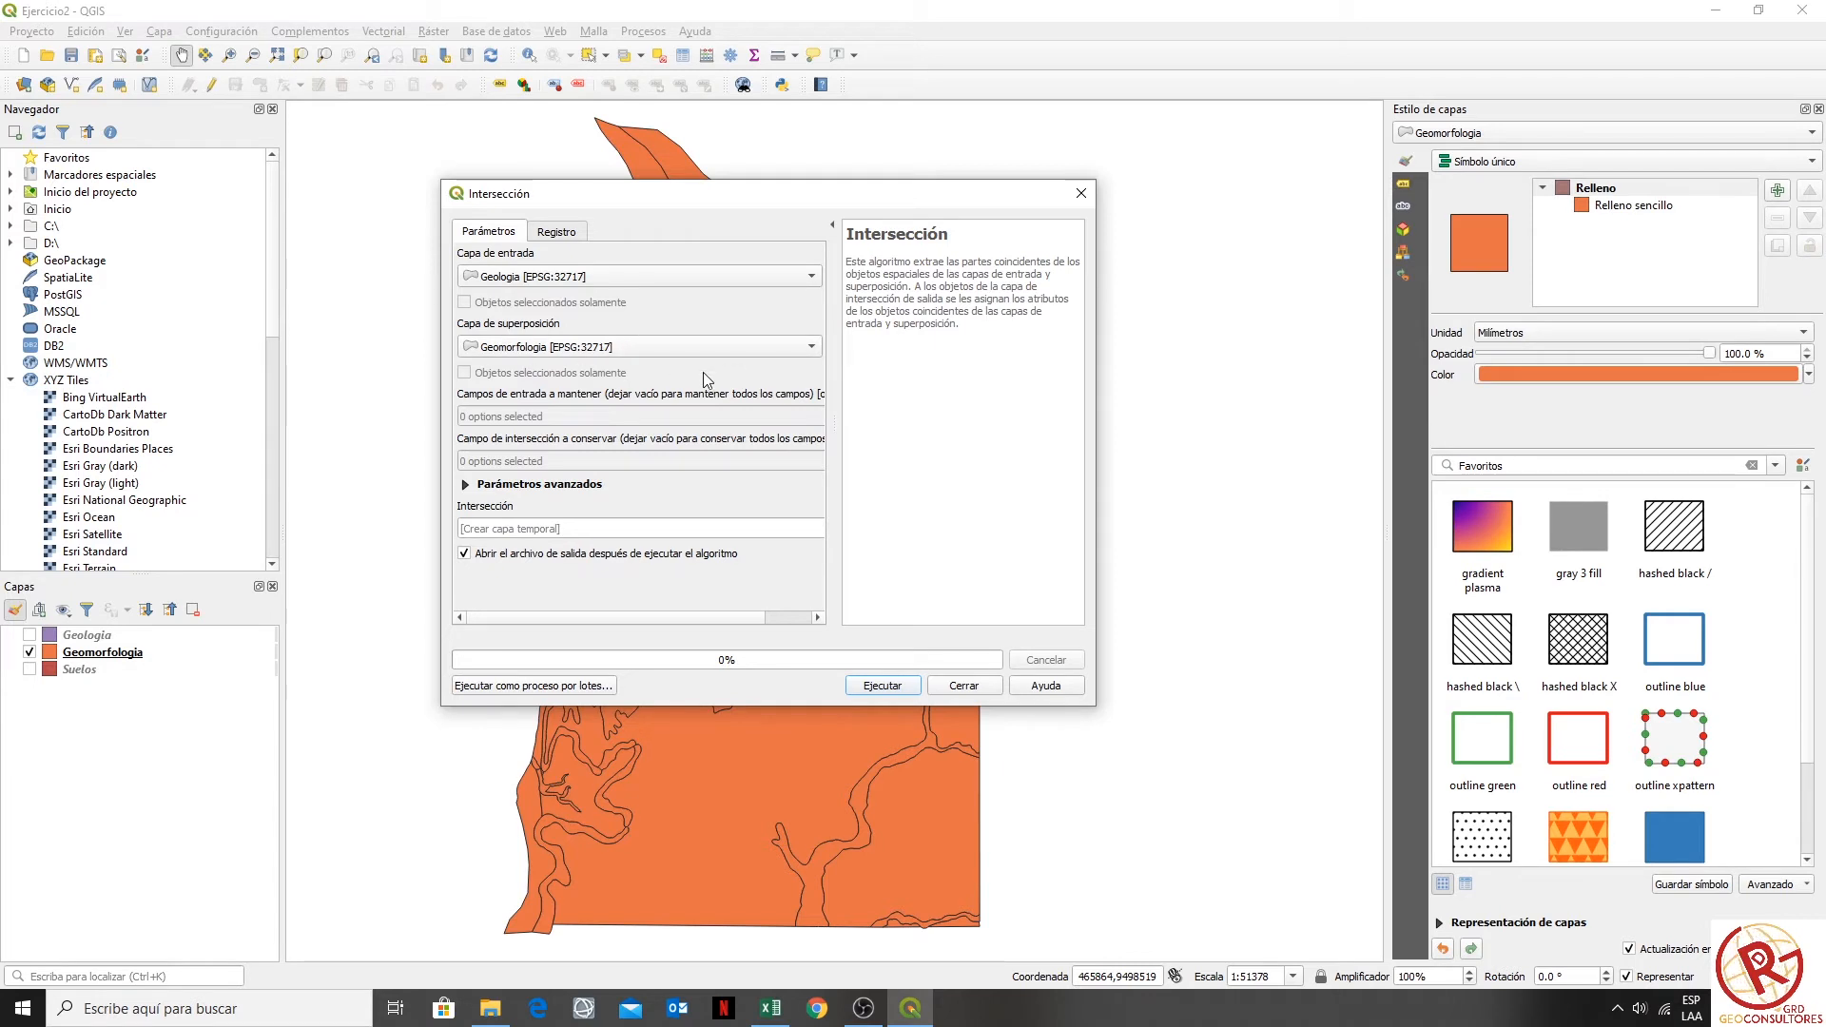
left_click(698, 529)
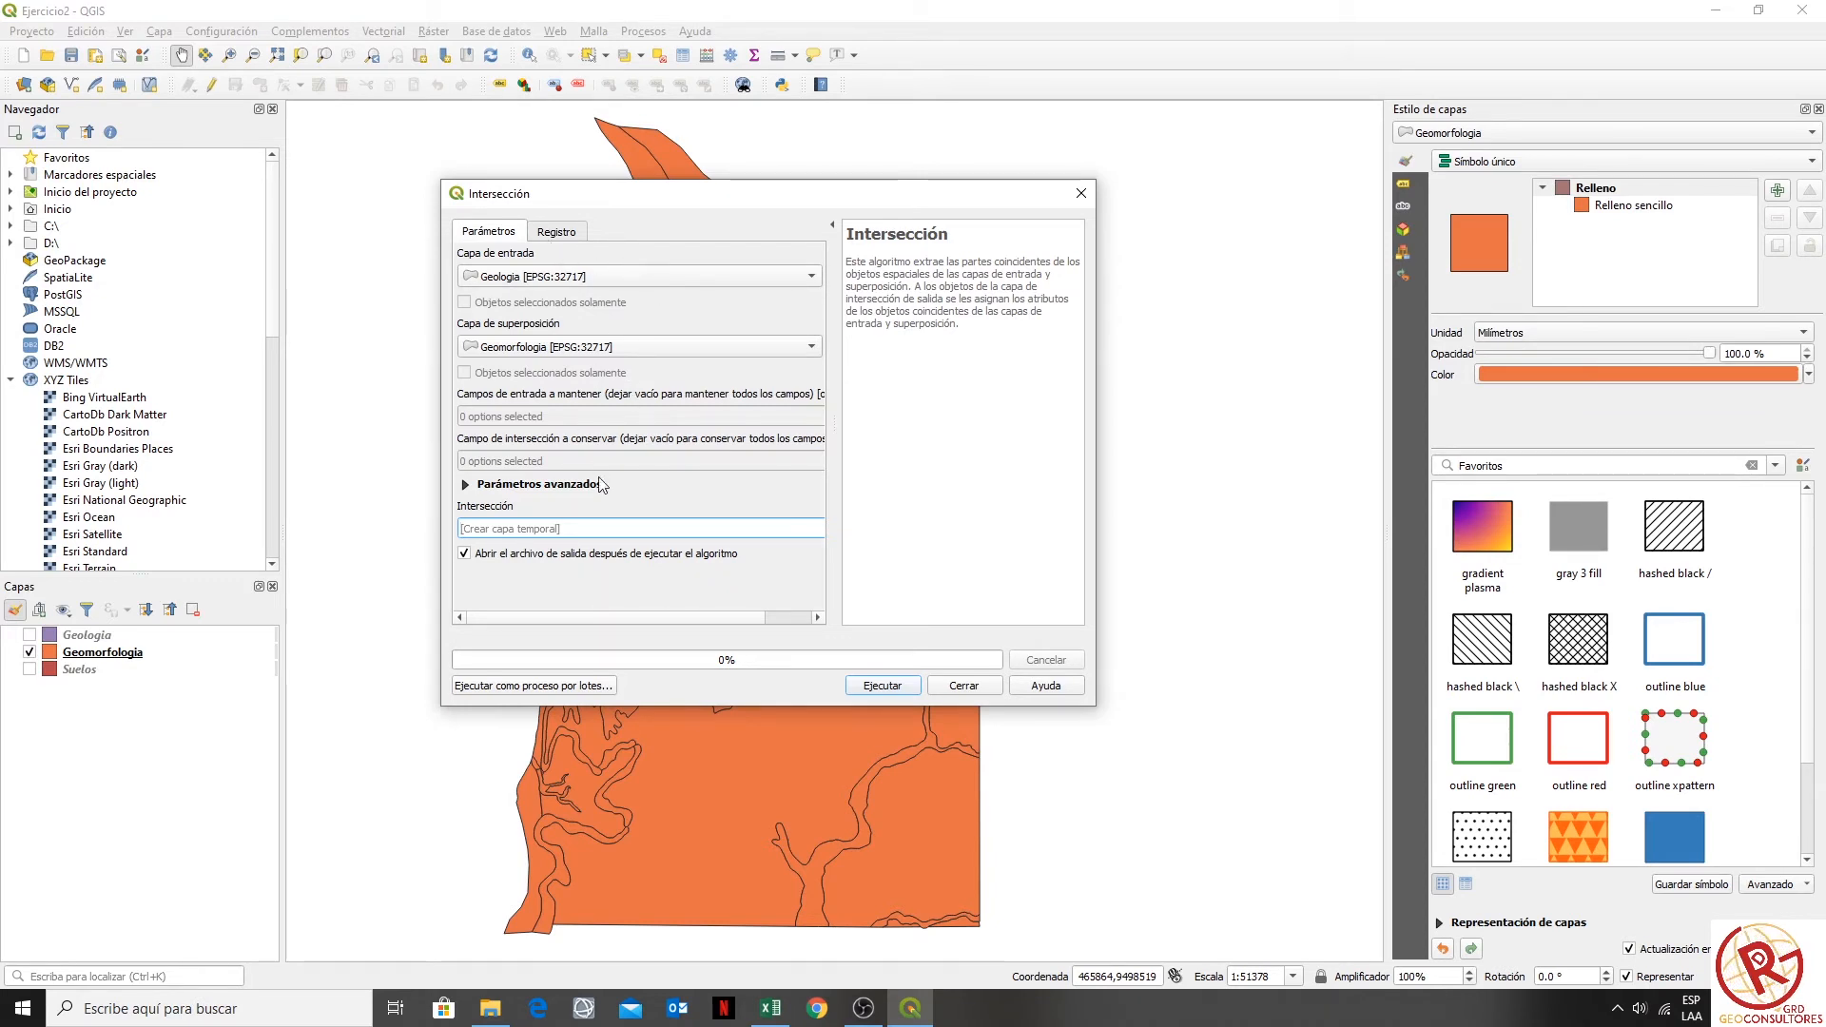
left_click(871, 688)
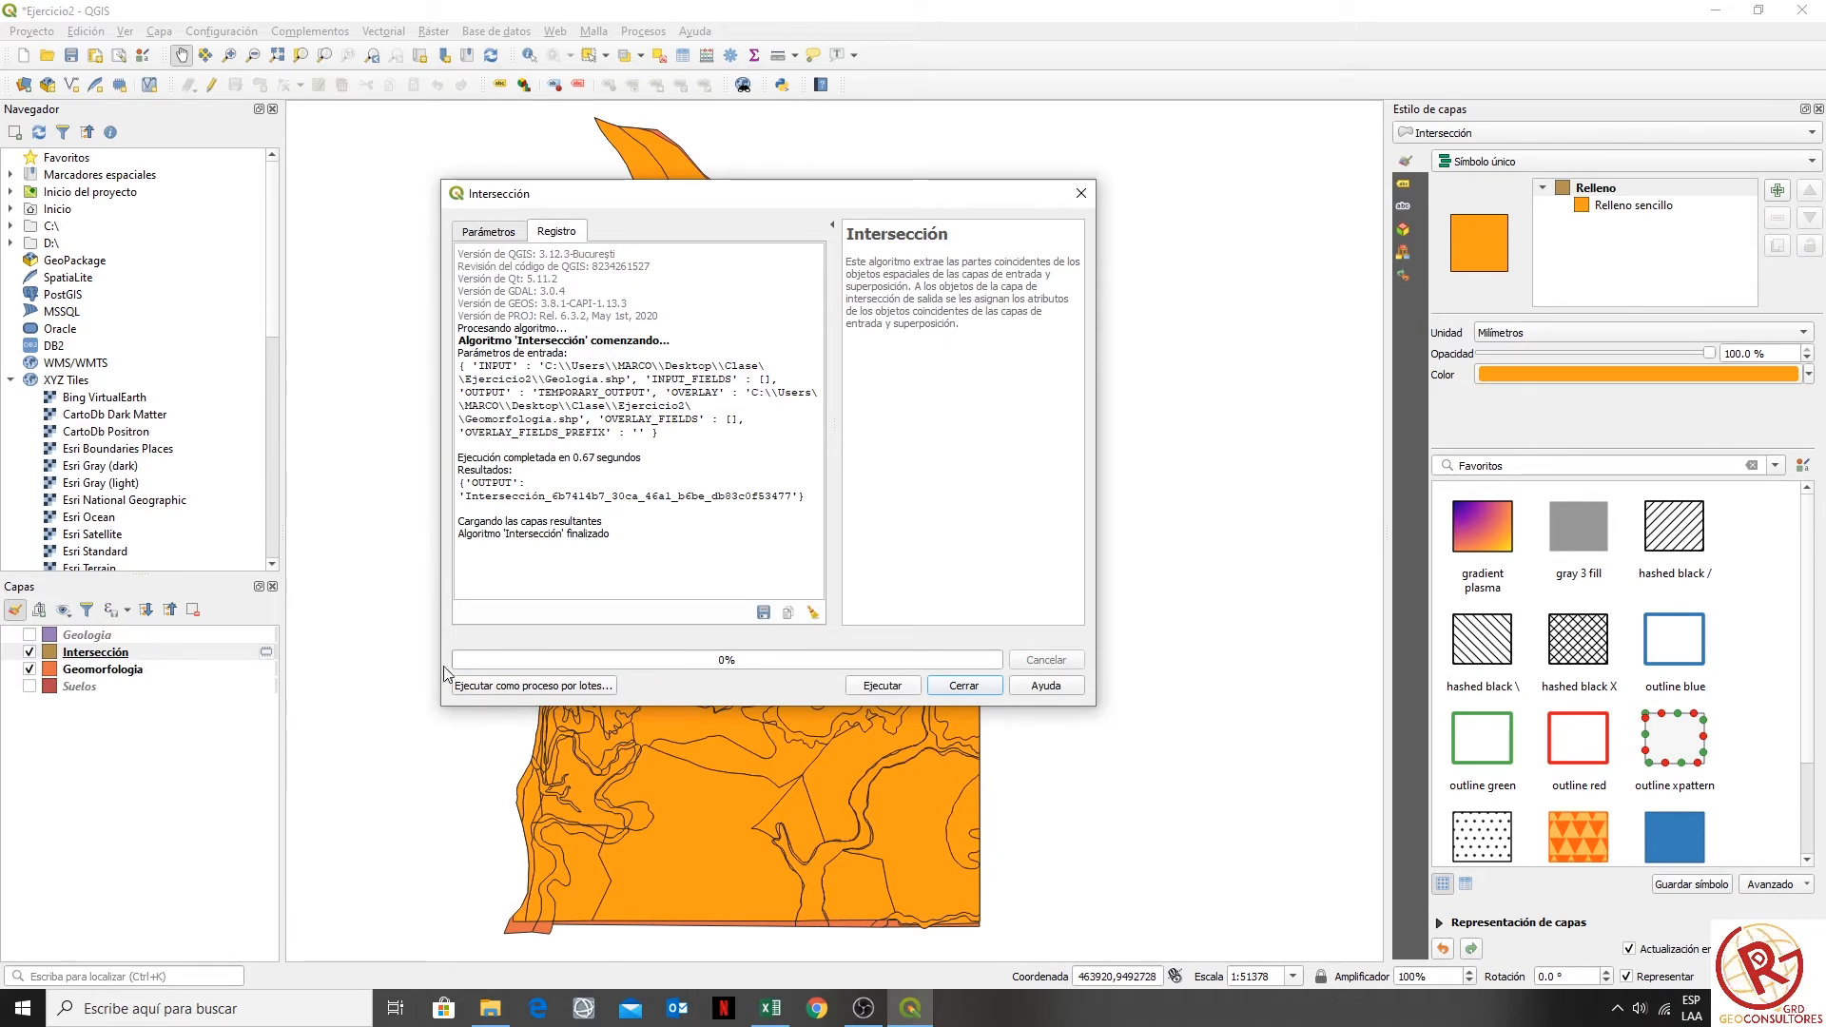
- Hide the Geomorfologia layer and review the attribute table of the Intersección layer for its descriptor and parameter weight fields
left_click(963, 686)
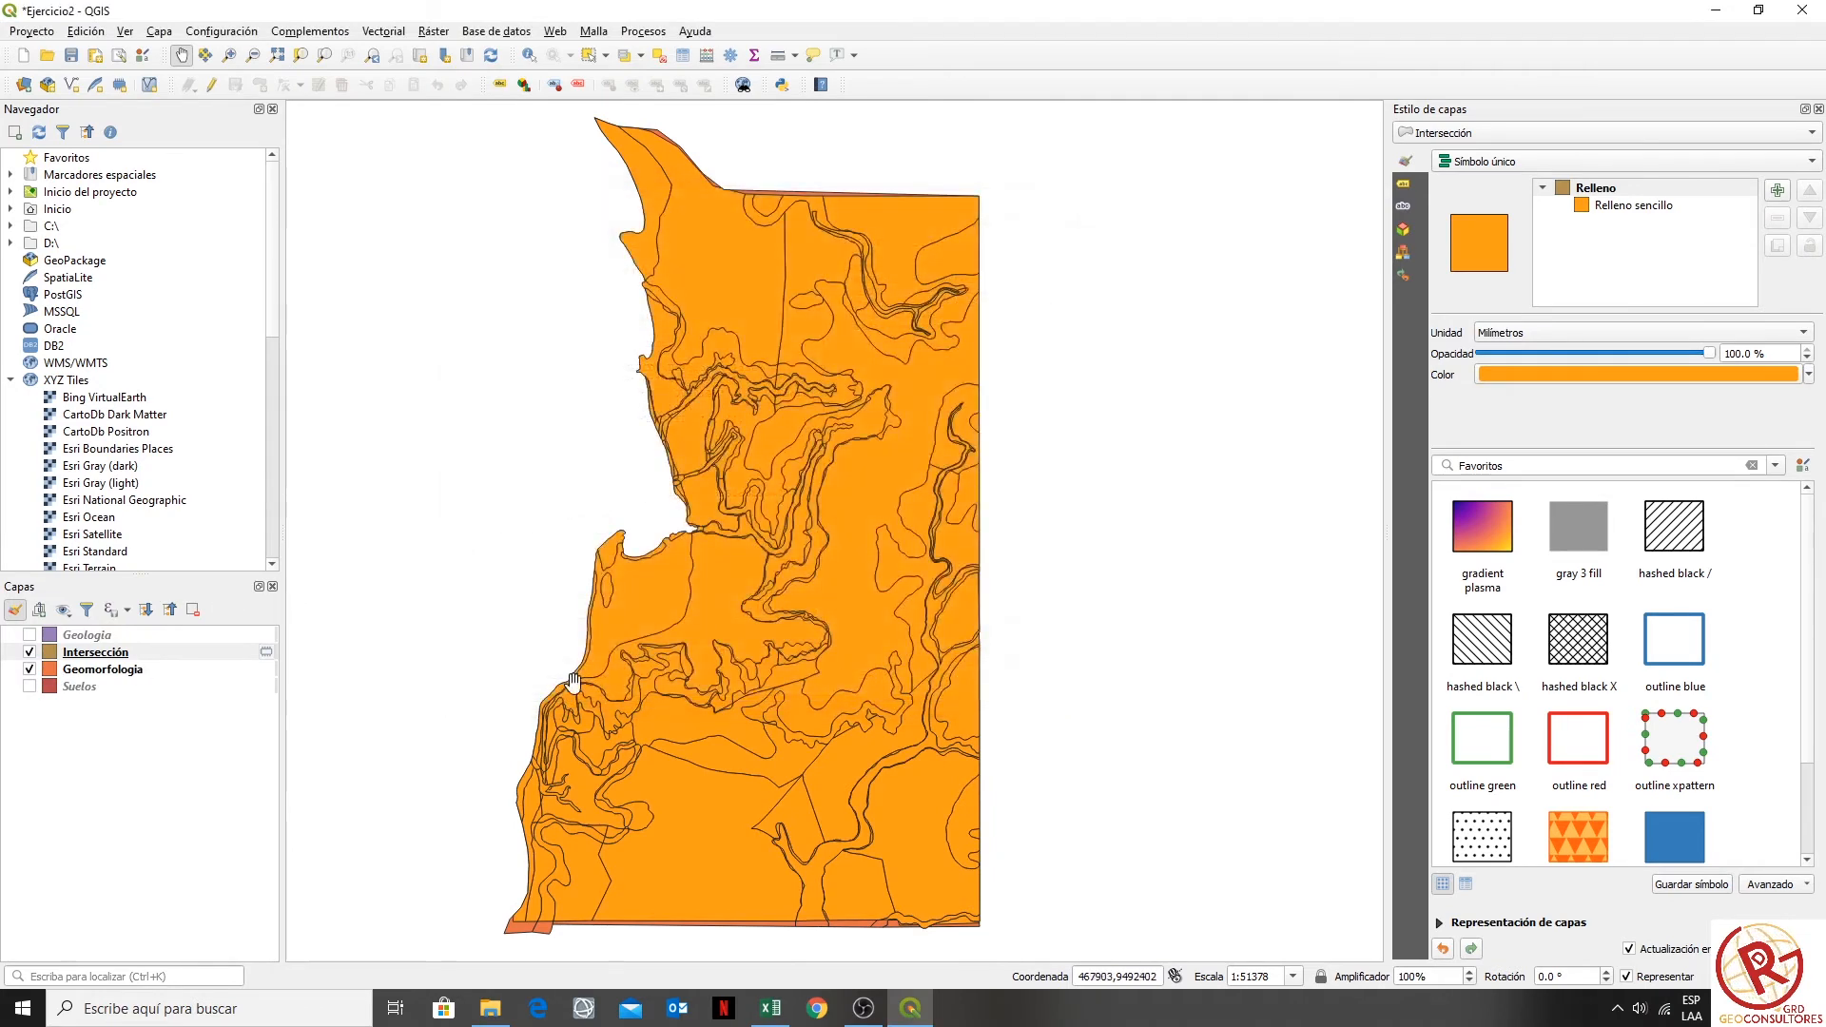
left_click(30, 669)
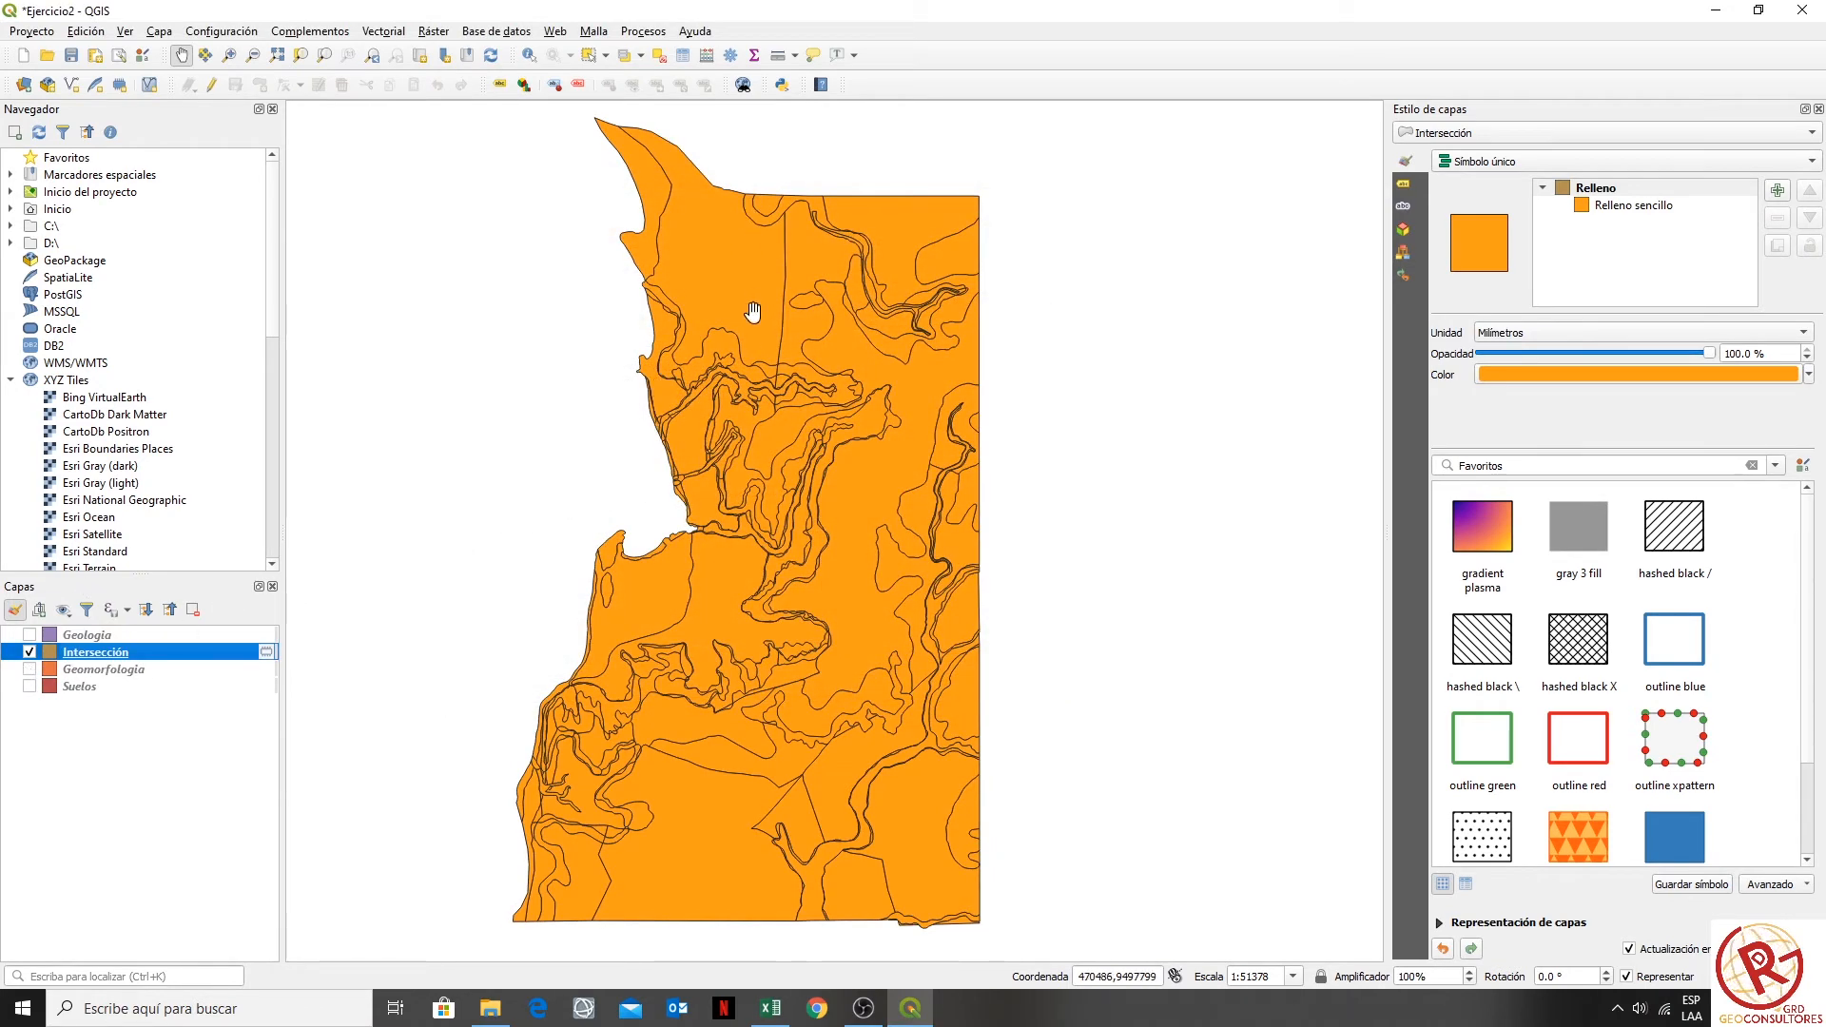
right_click(86, 657)
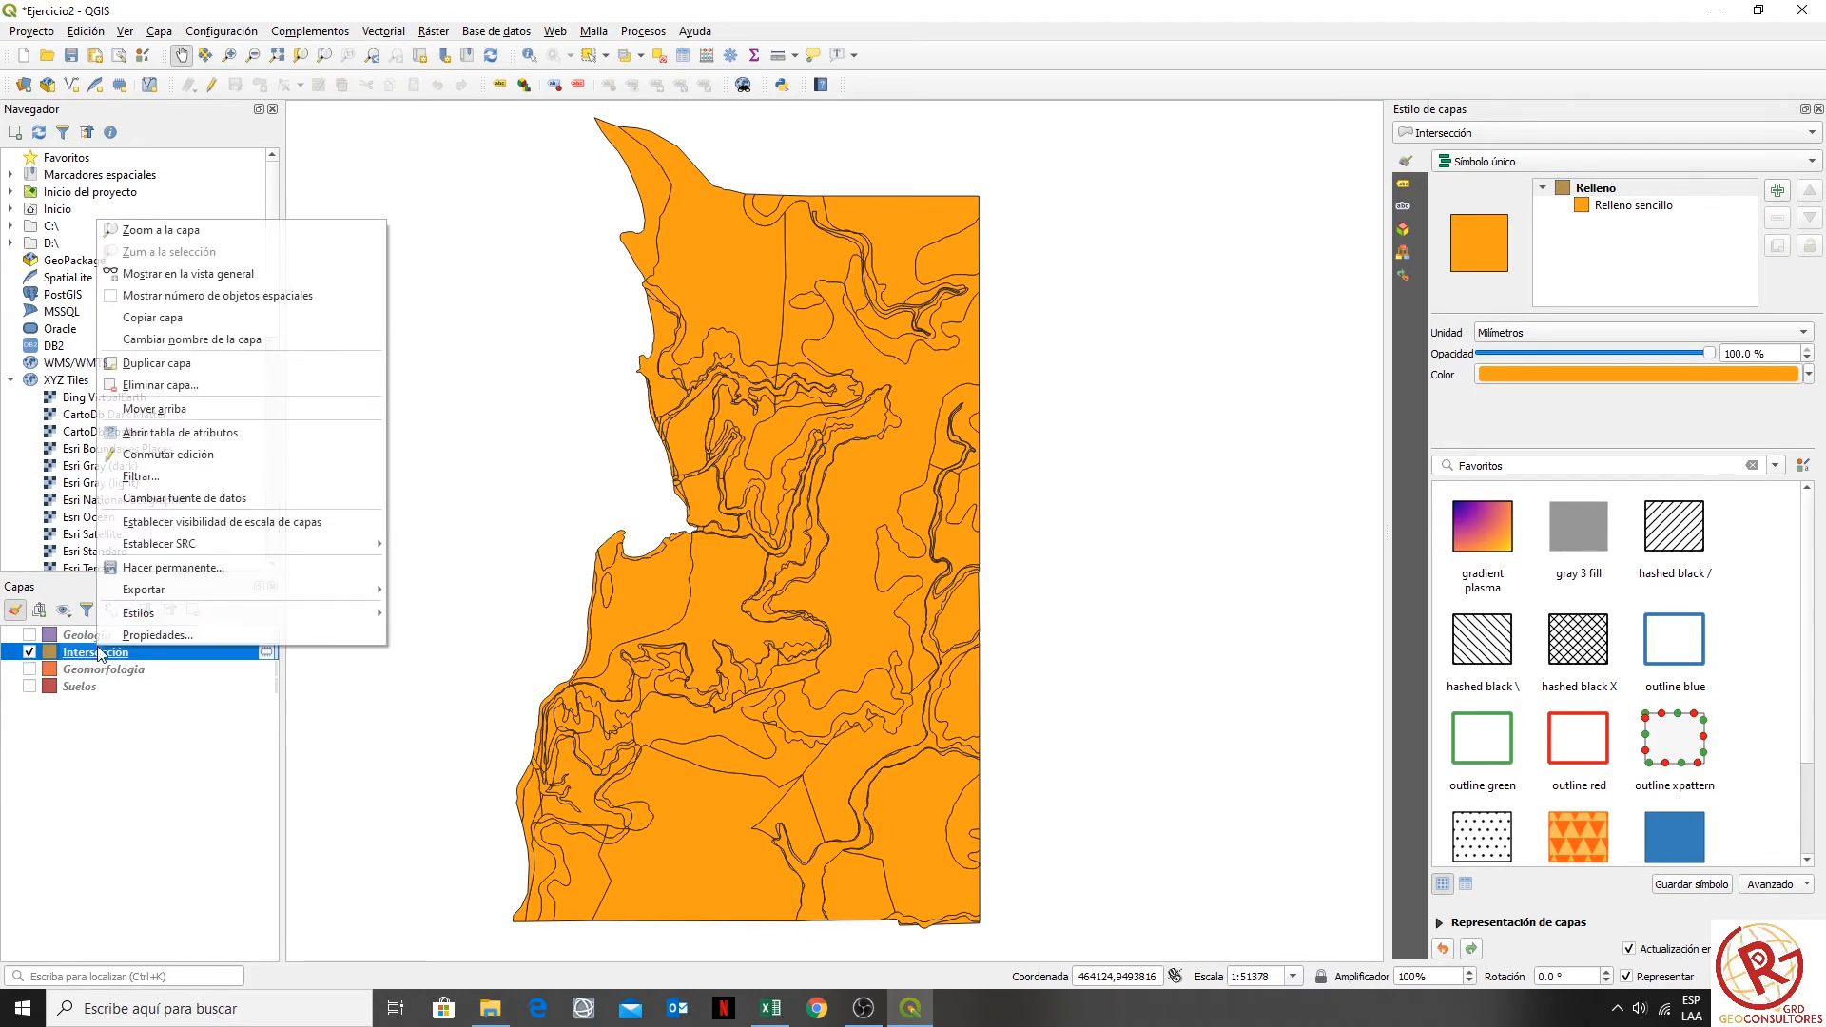
left_click(326, 438)
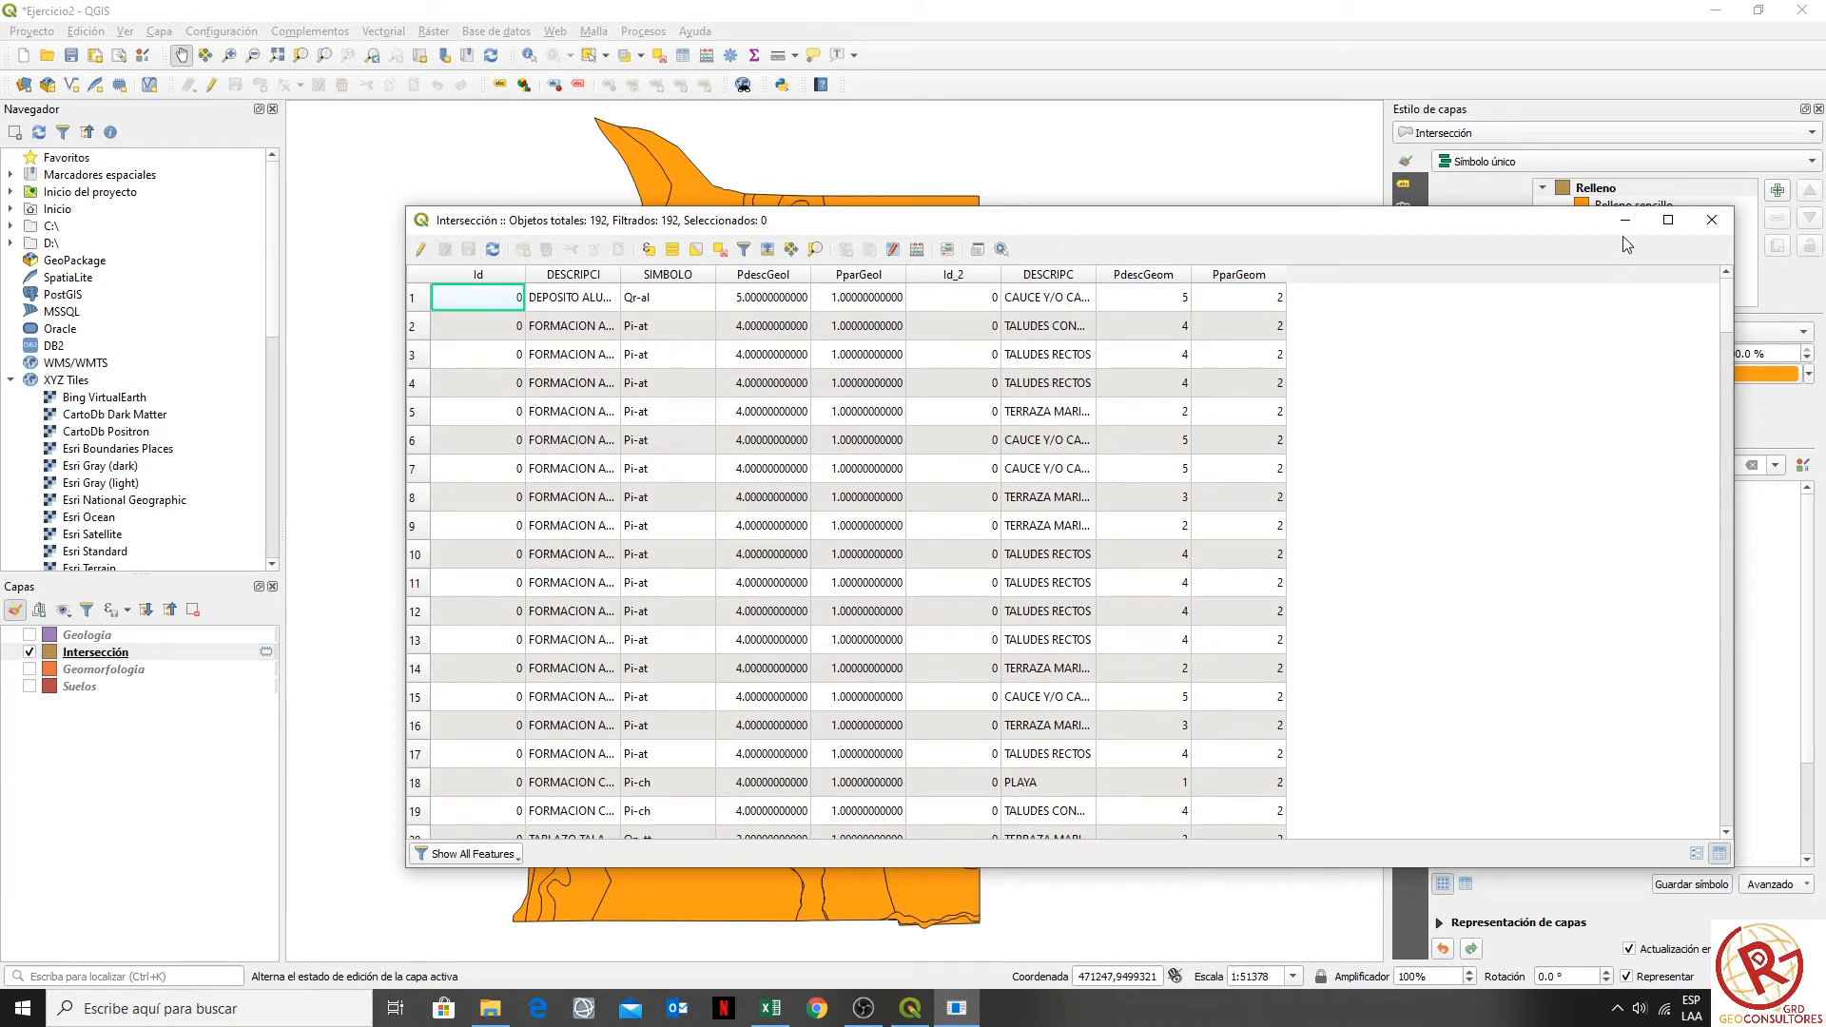
left_click(1713, 219)
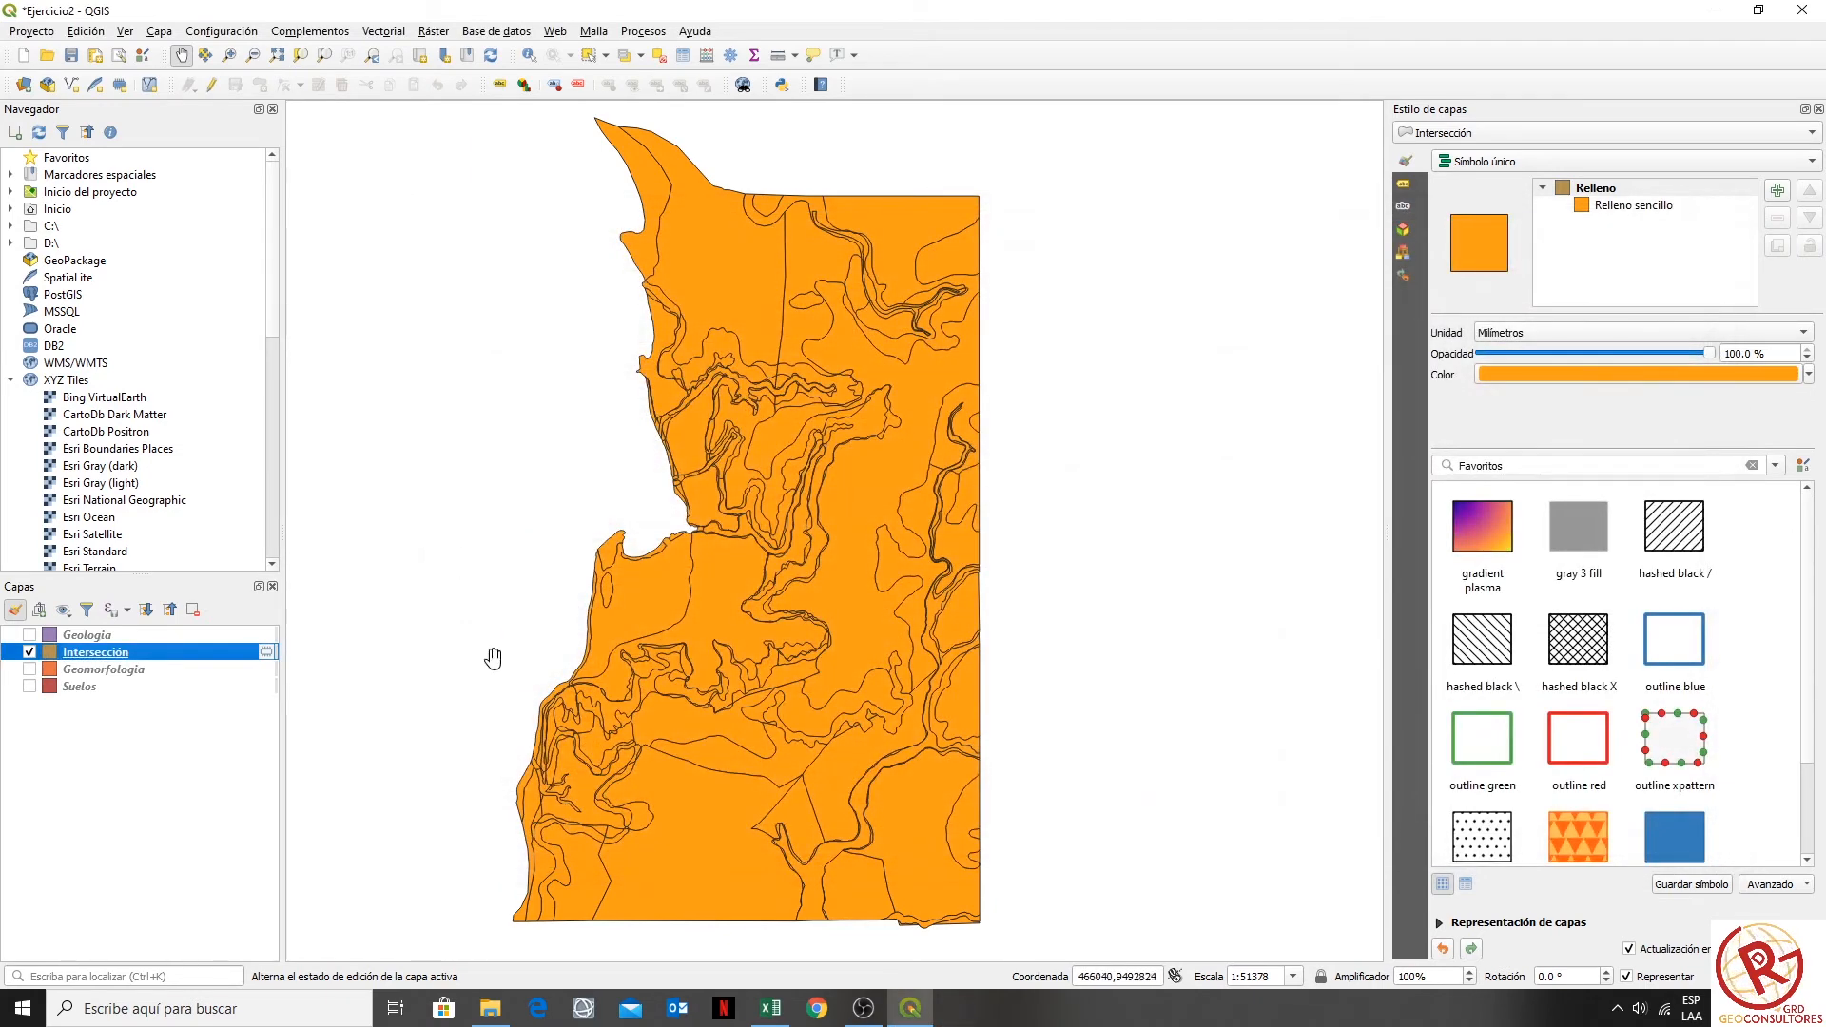
left_click(133, 709)
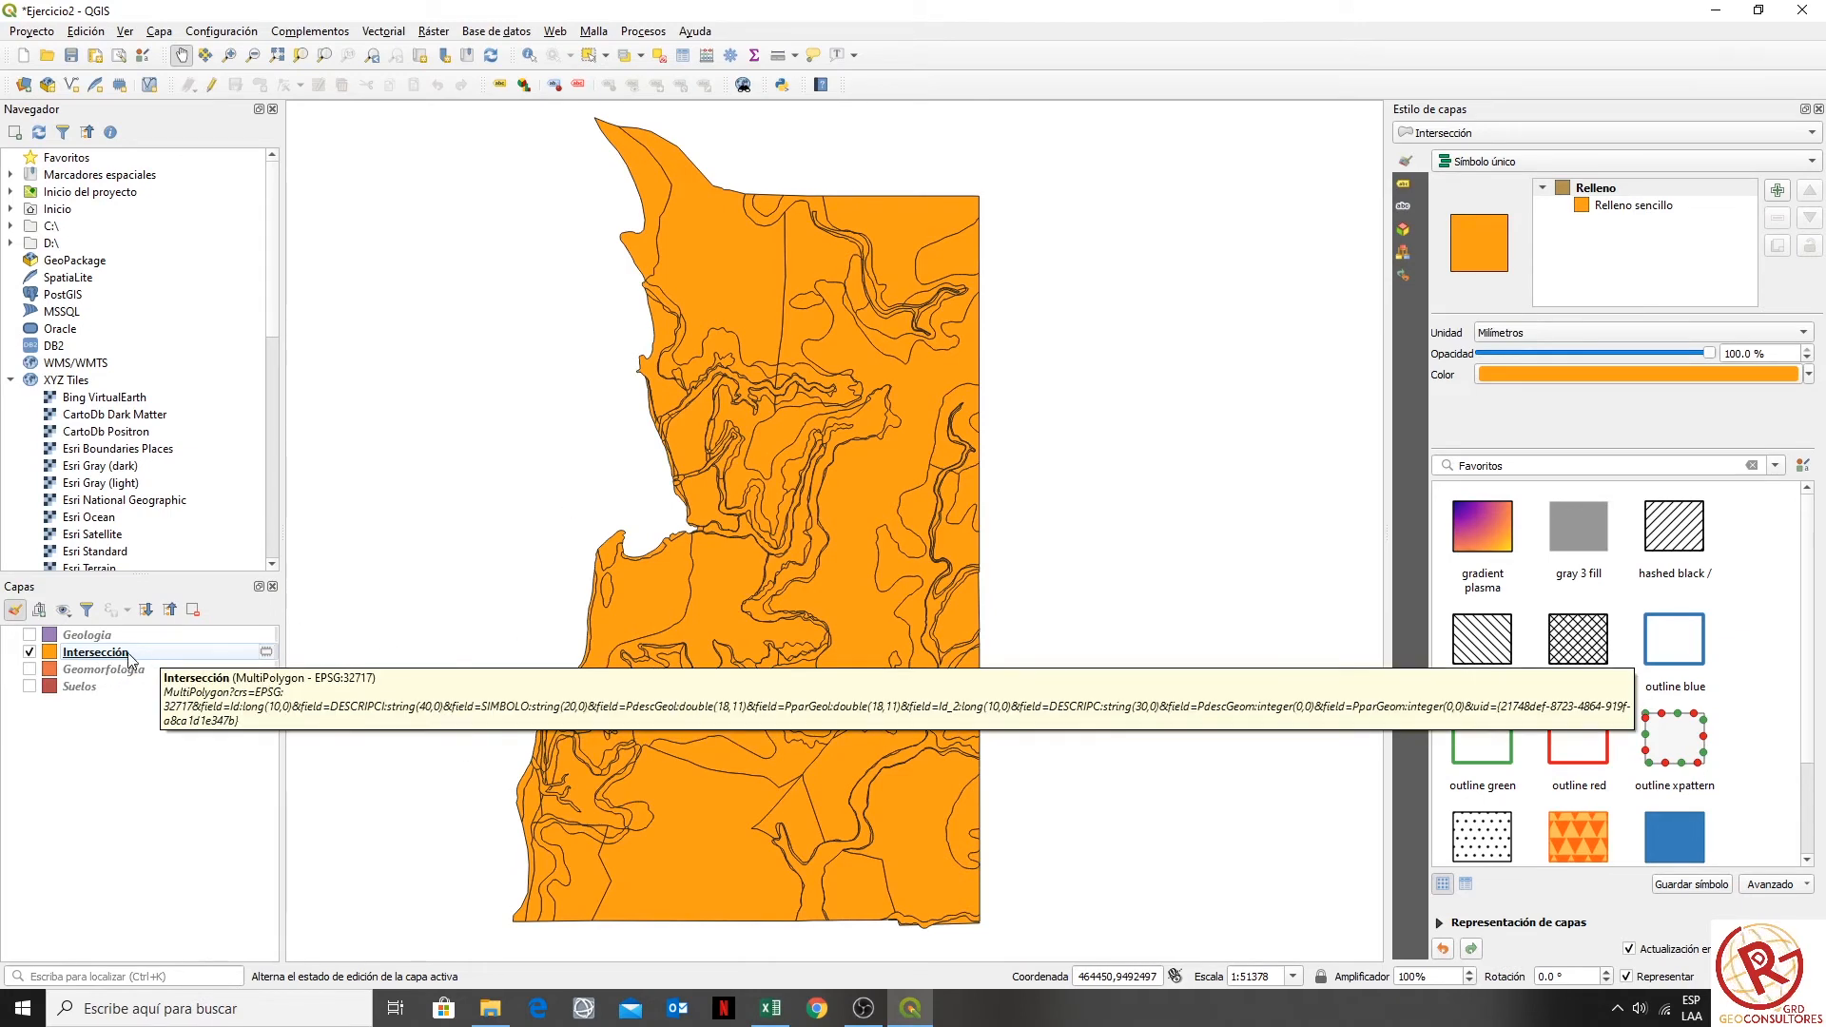
- Run the Intersection geoprocess with Intersección as the input layer and Suelos as the overlay layer, output to a temporary layer
left_click(81, 685)
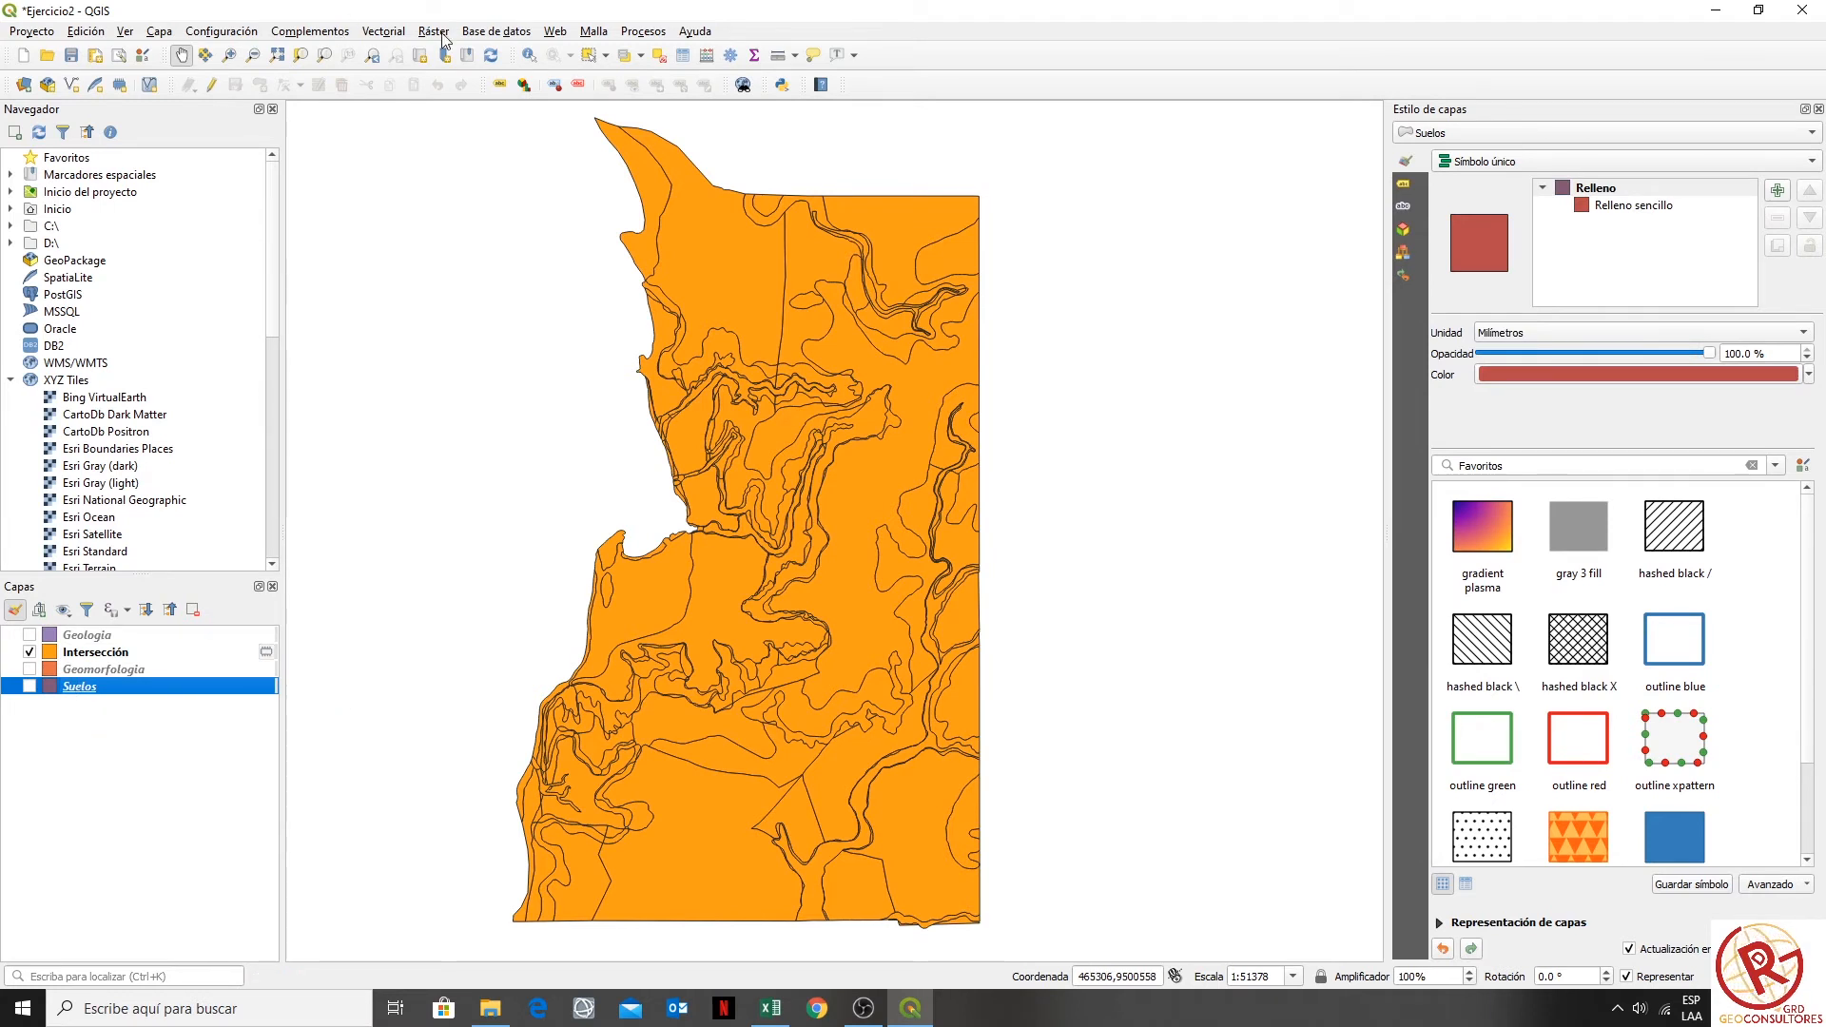
left_click(390, 34)
mouse_move(437, 60)
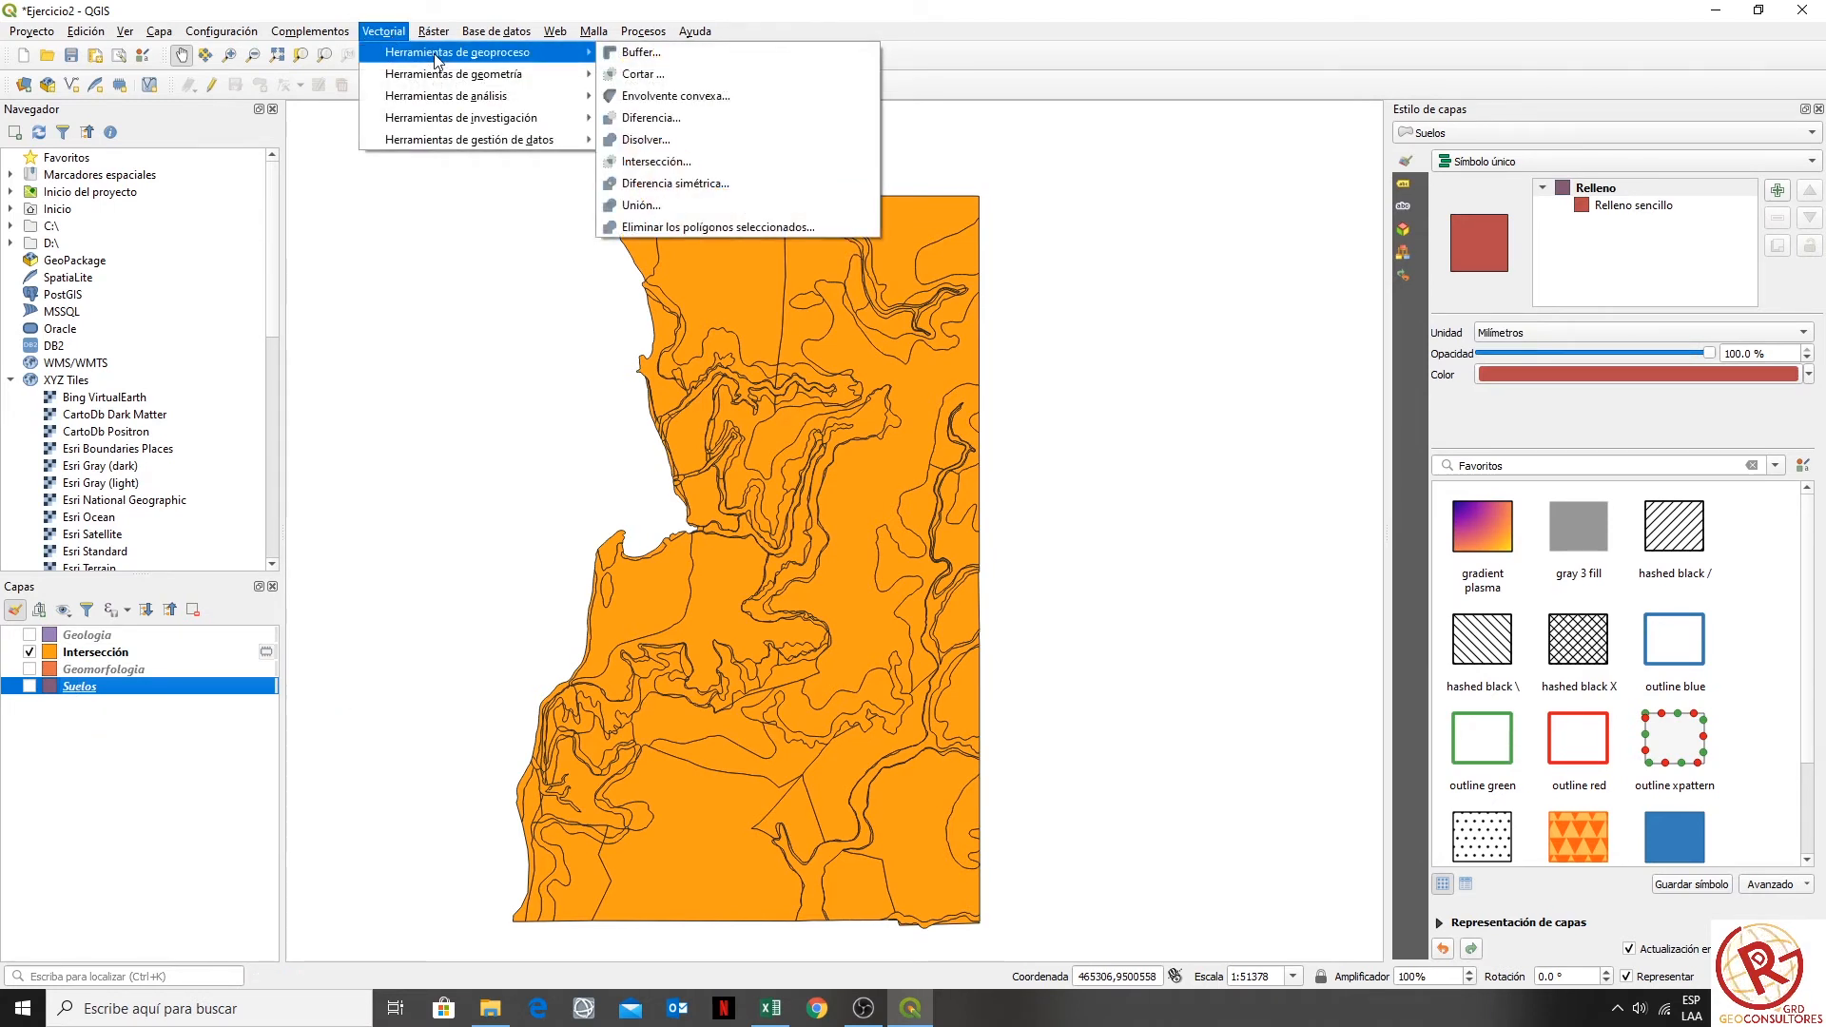
left_click(656, 161)
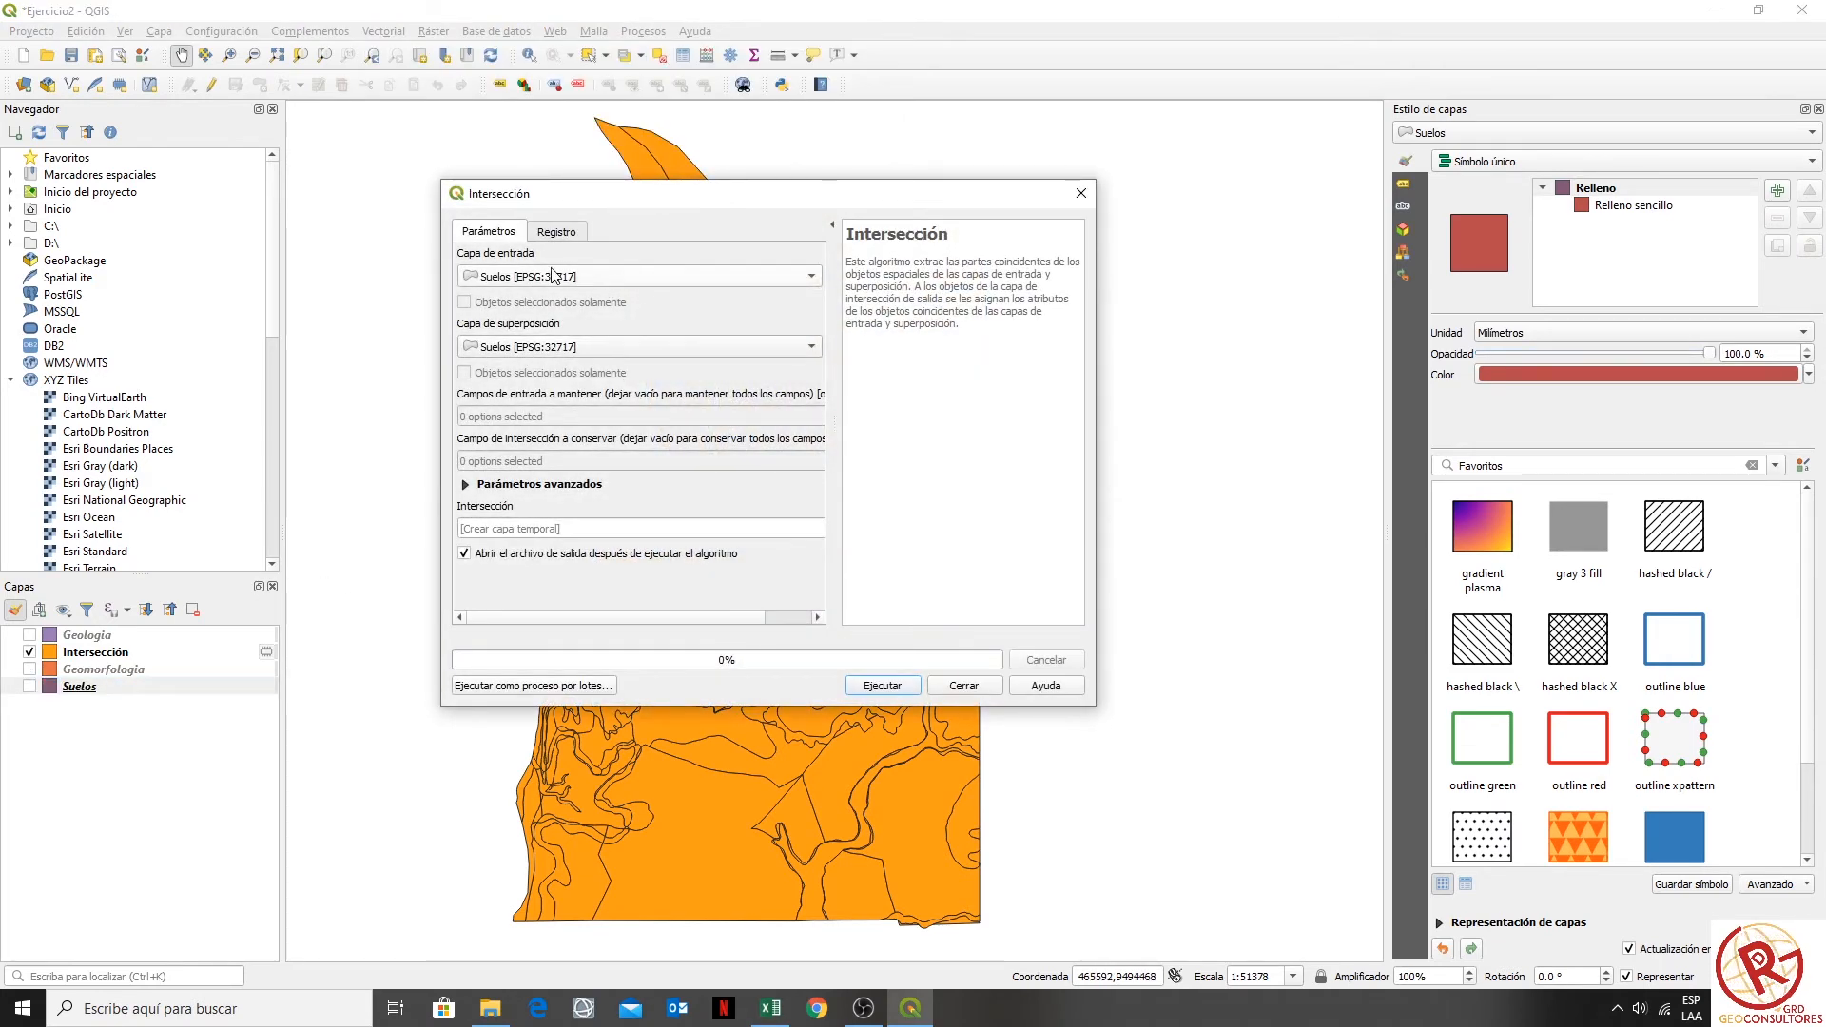
left_click(571, 278)
left_click(618, 256)
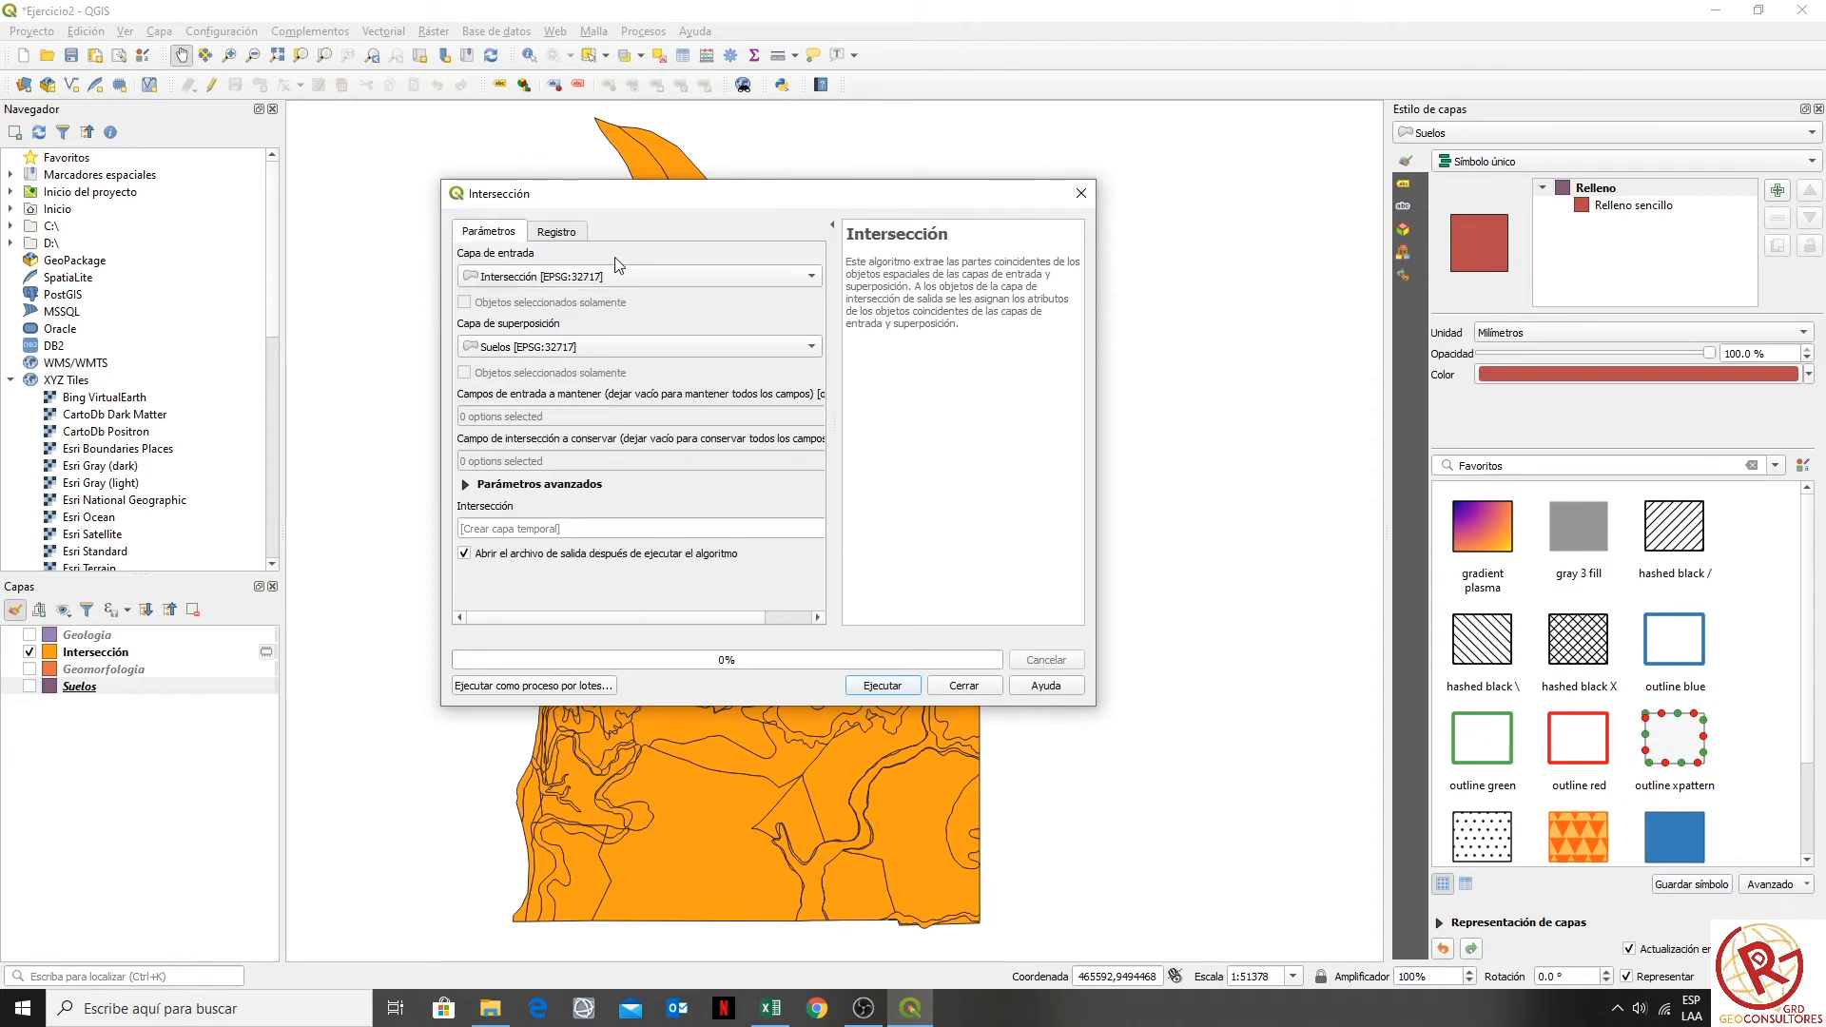
left_click(669, 350)
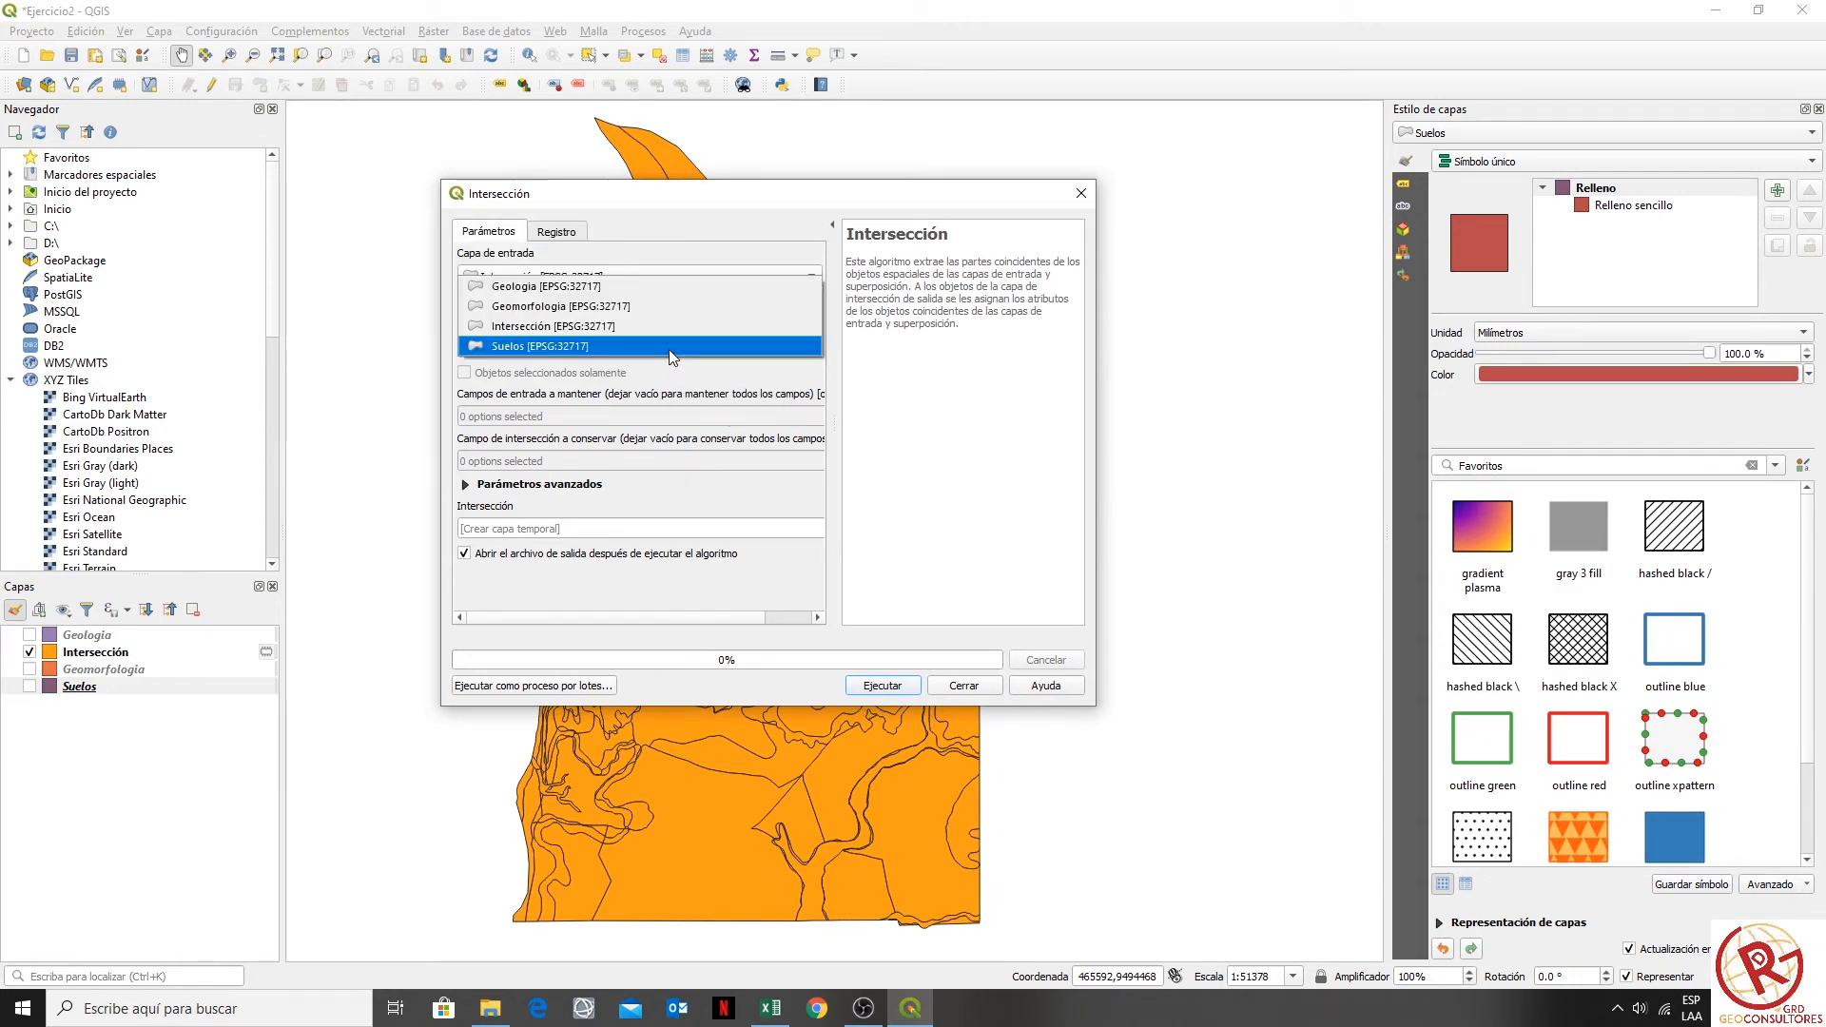
left_click(669, 347)
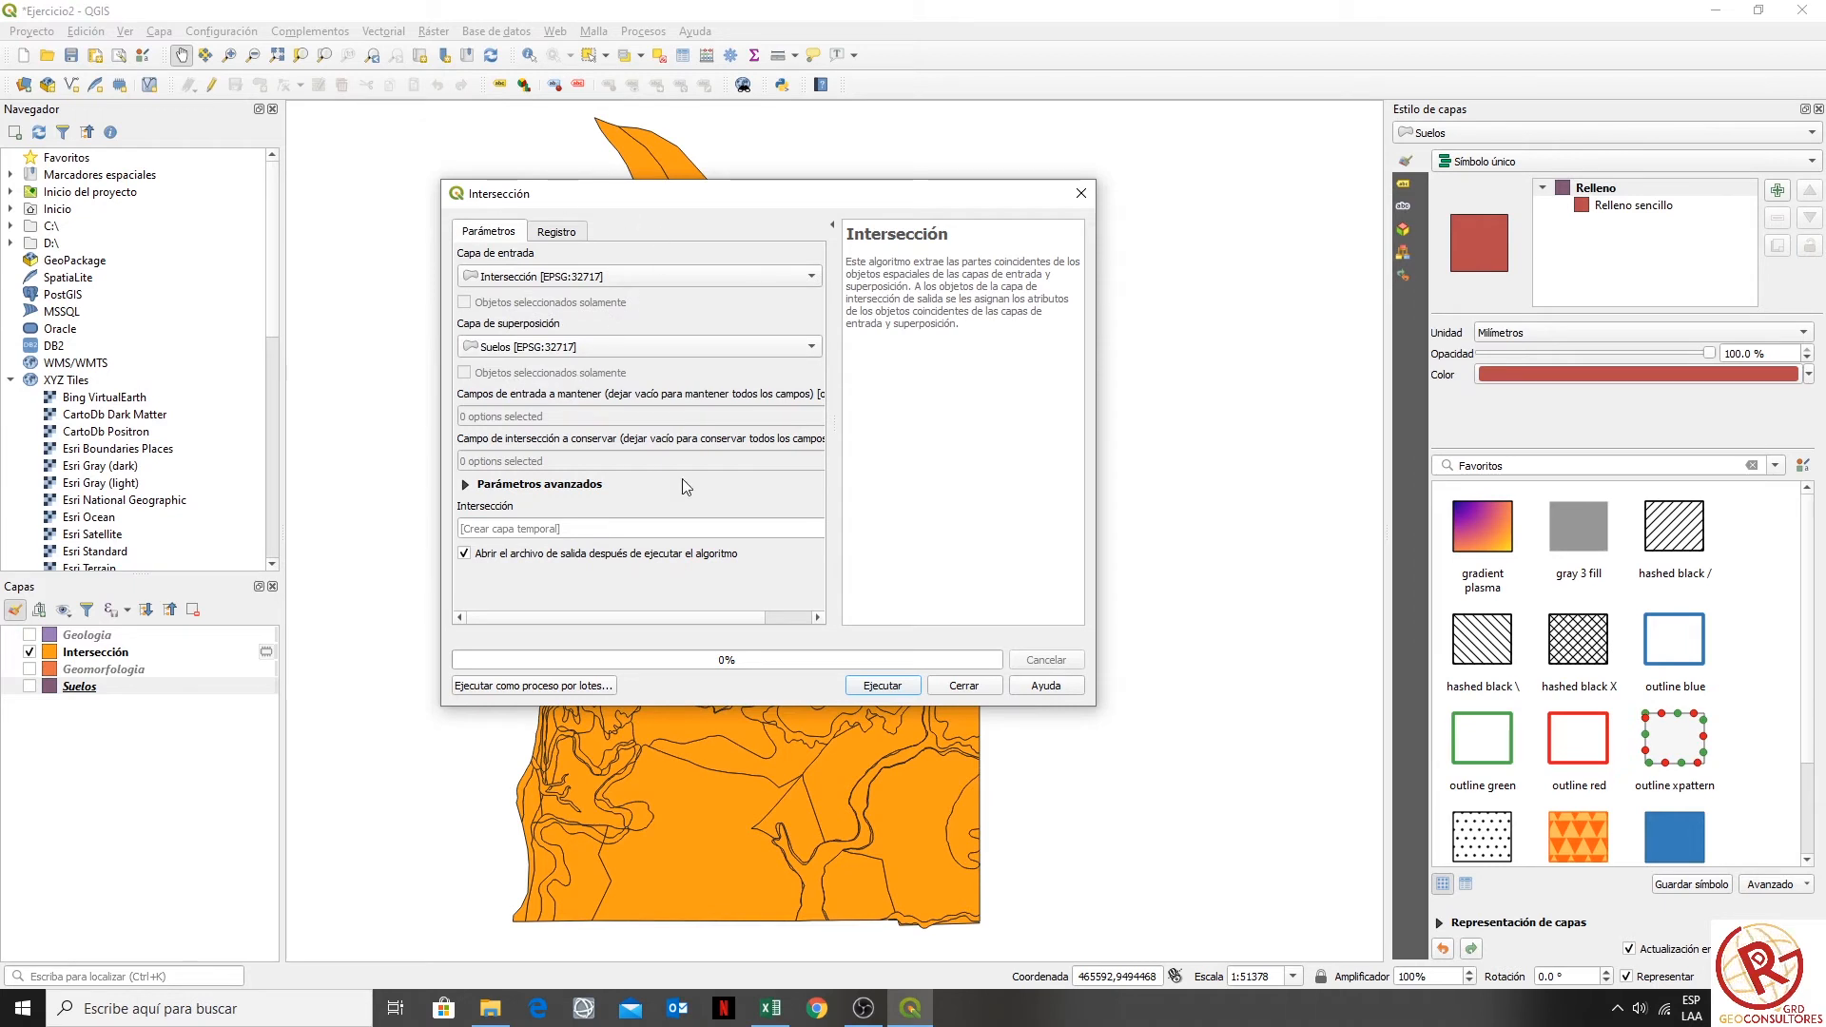
left_click(892, 688)
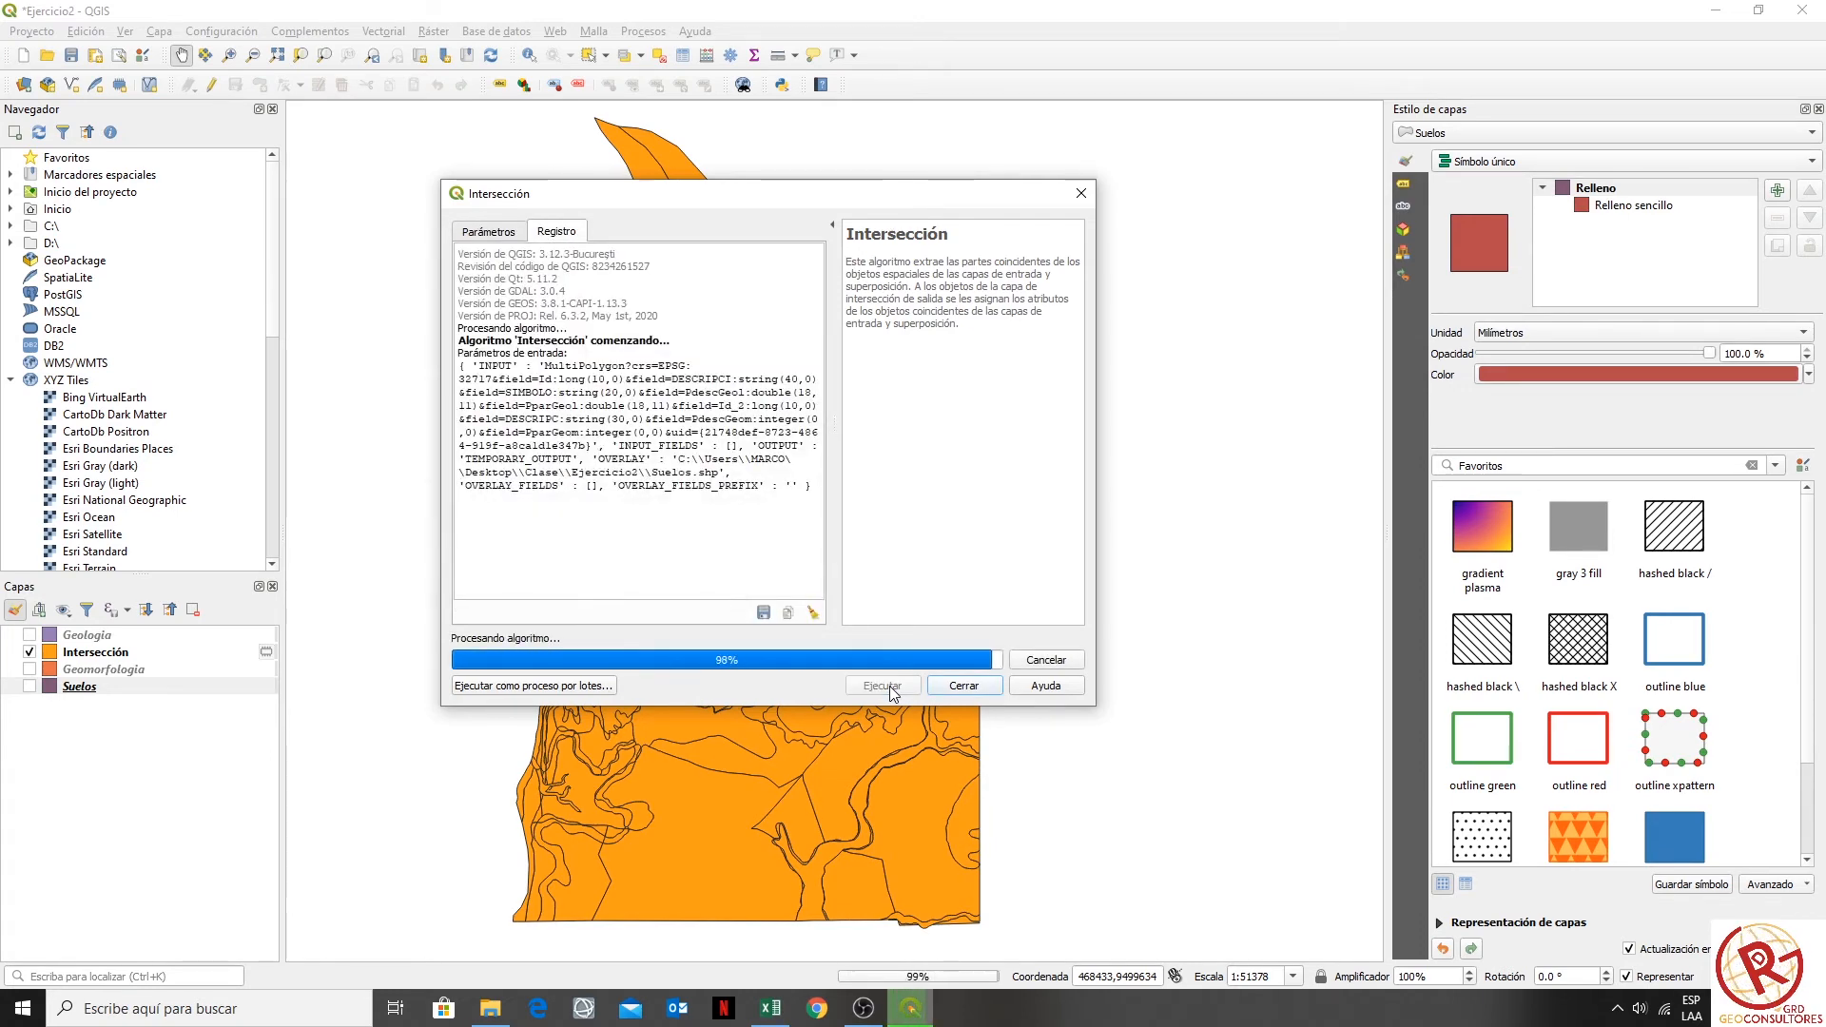
left_click(956, 687)
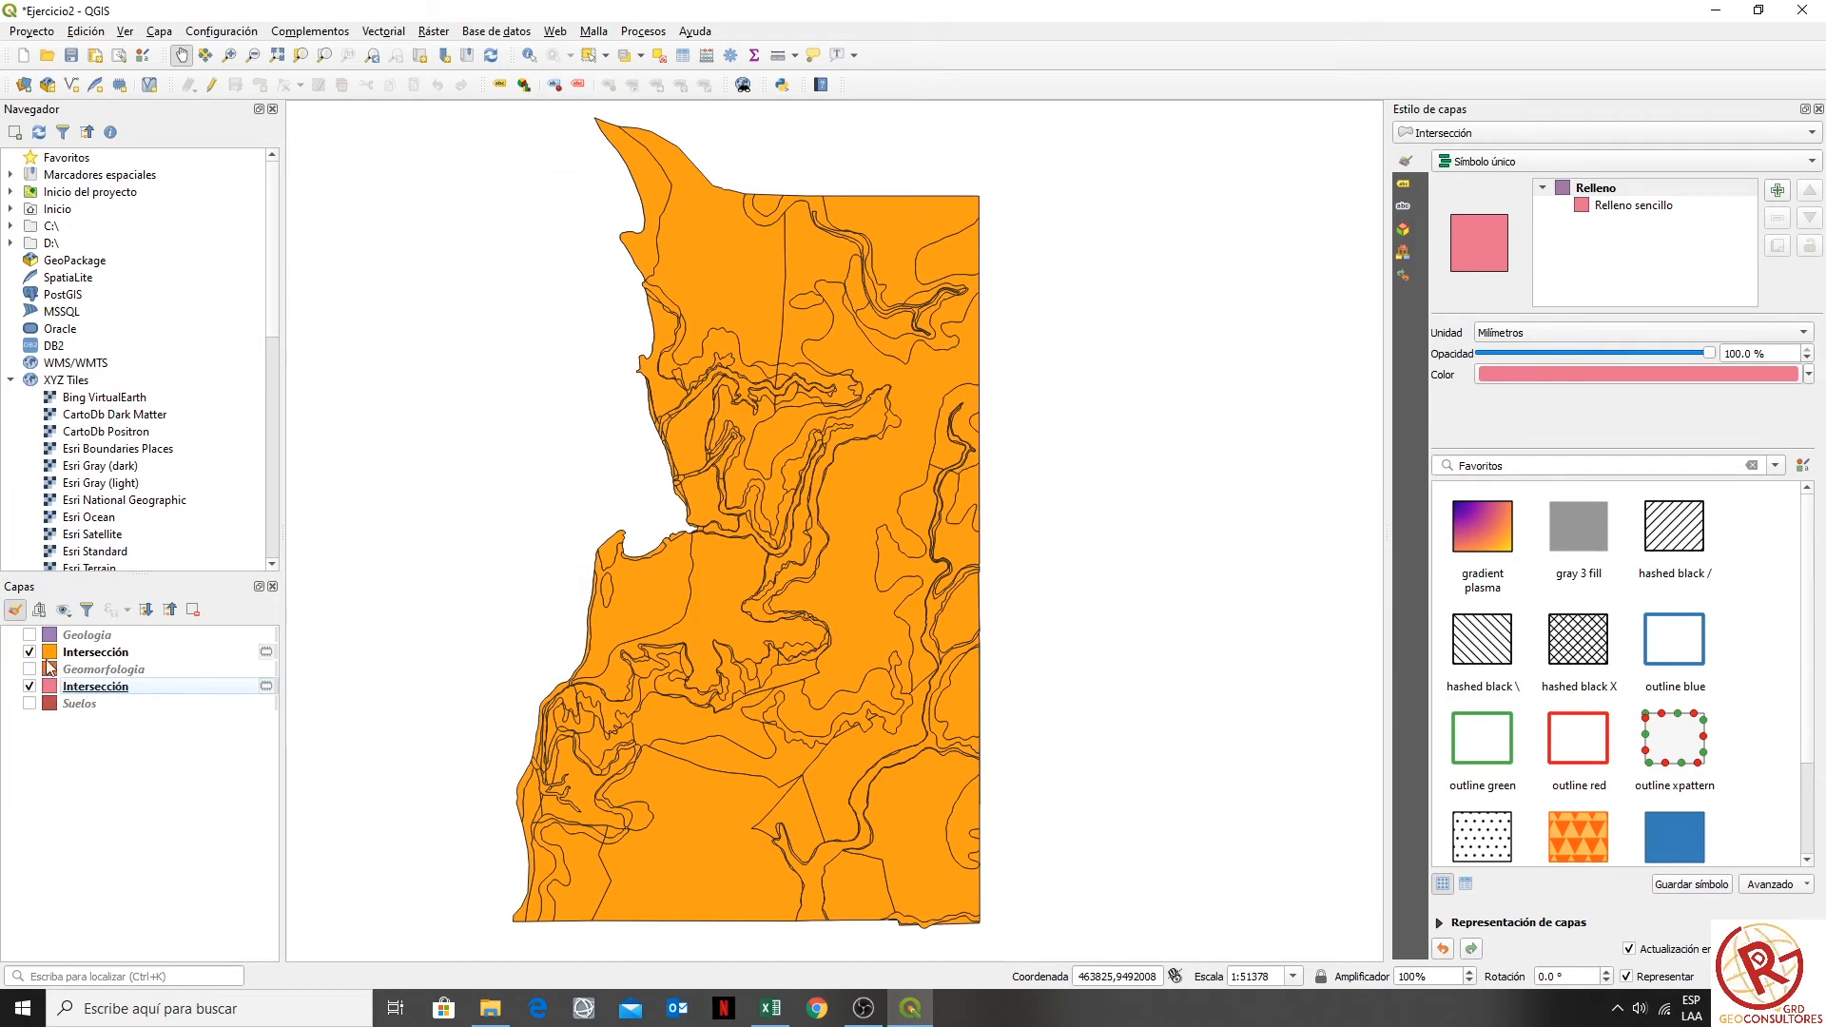
- Remove the first Intersección layer, made from Geologia and Geomorfologia, from the project after comparing it in the map
left_click(29, 653)
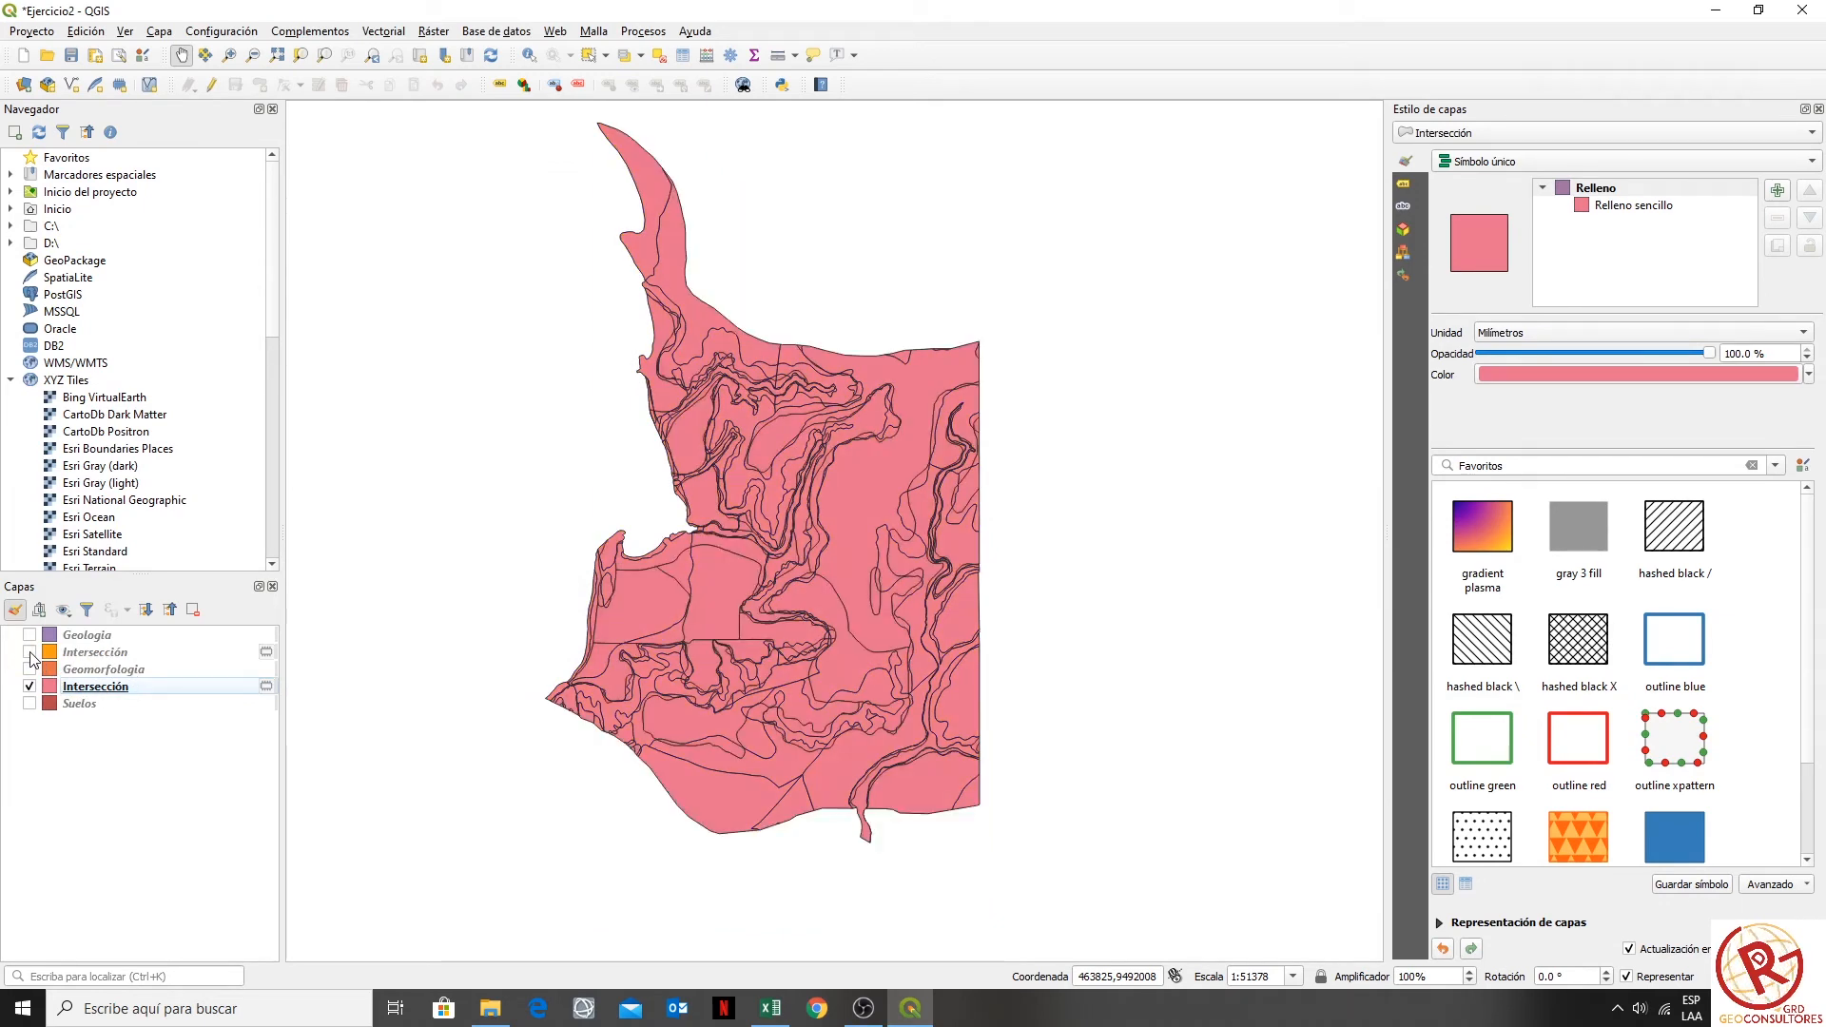
left_click(31, 654)
left_click(30, 654)
right_click(116, 653)
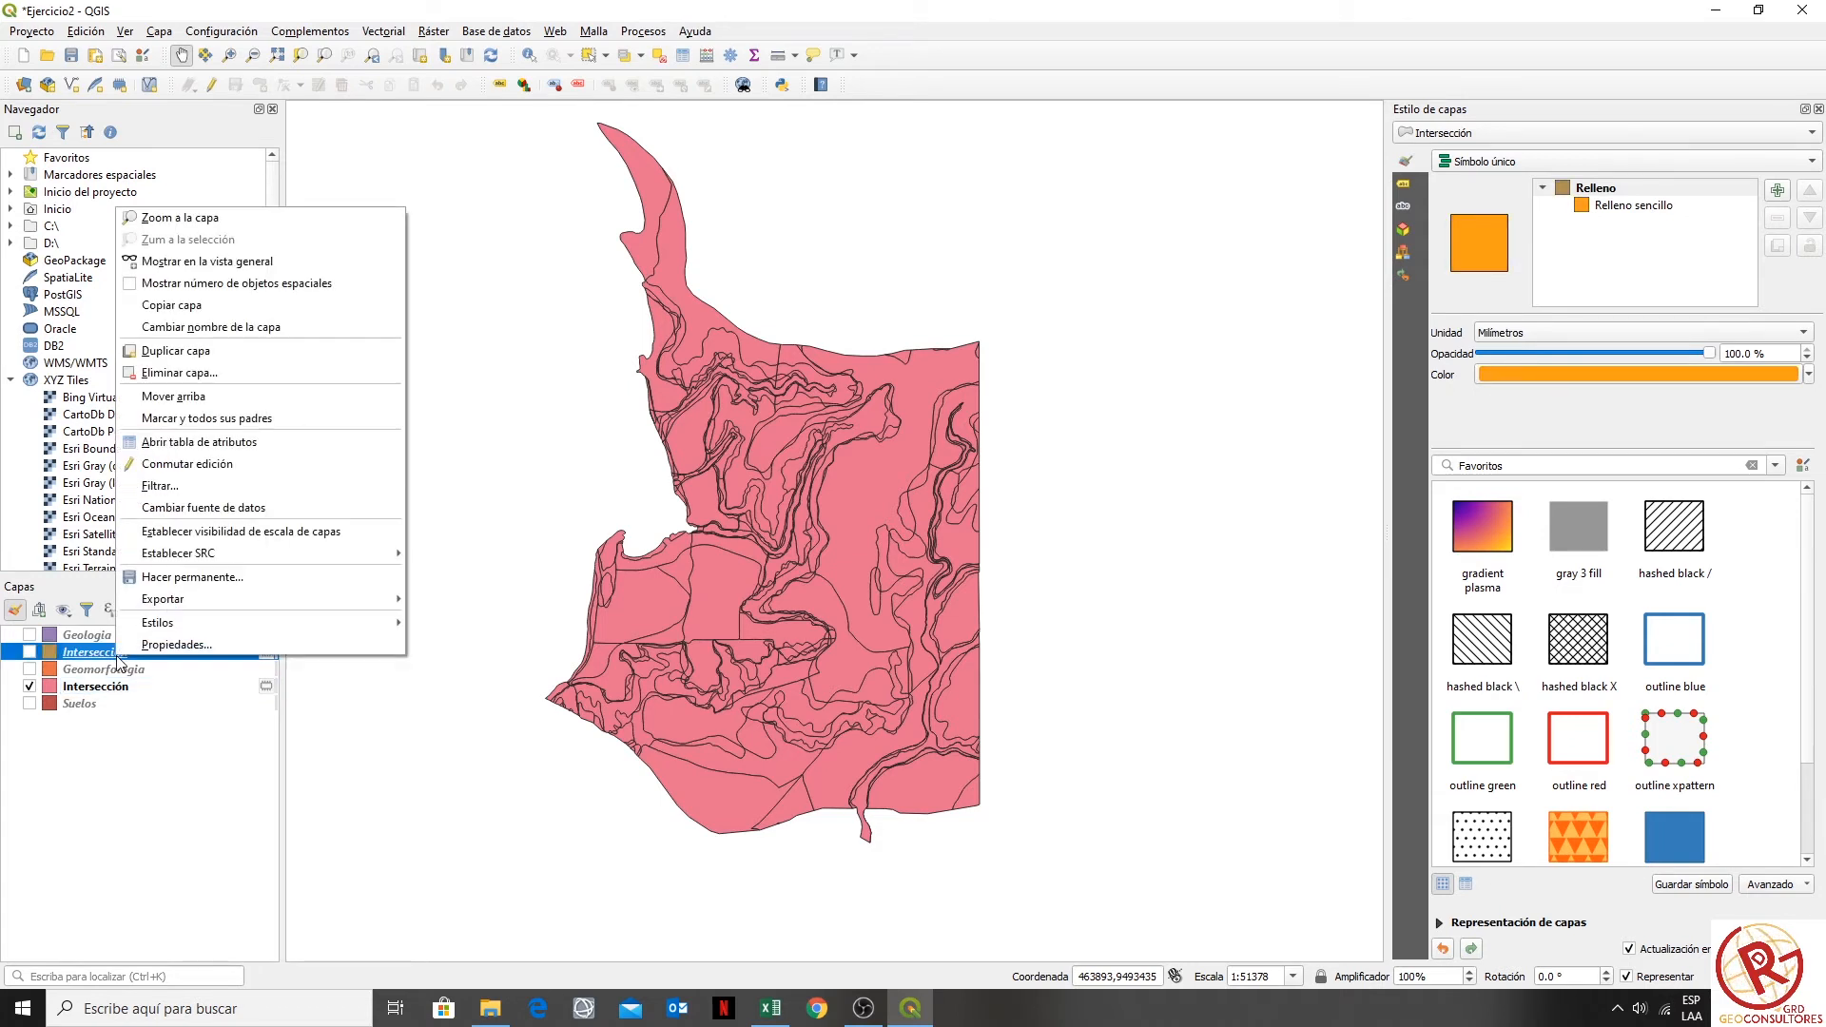
left_click(233, 374)
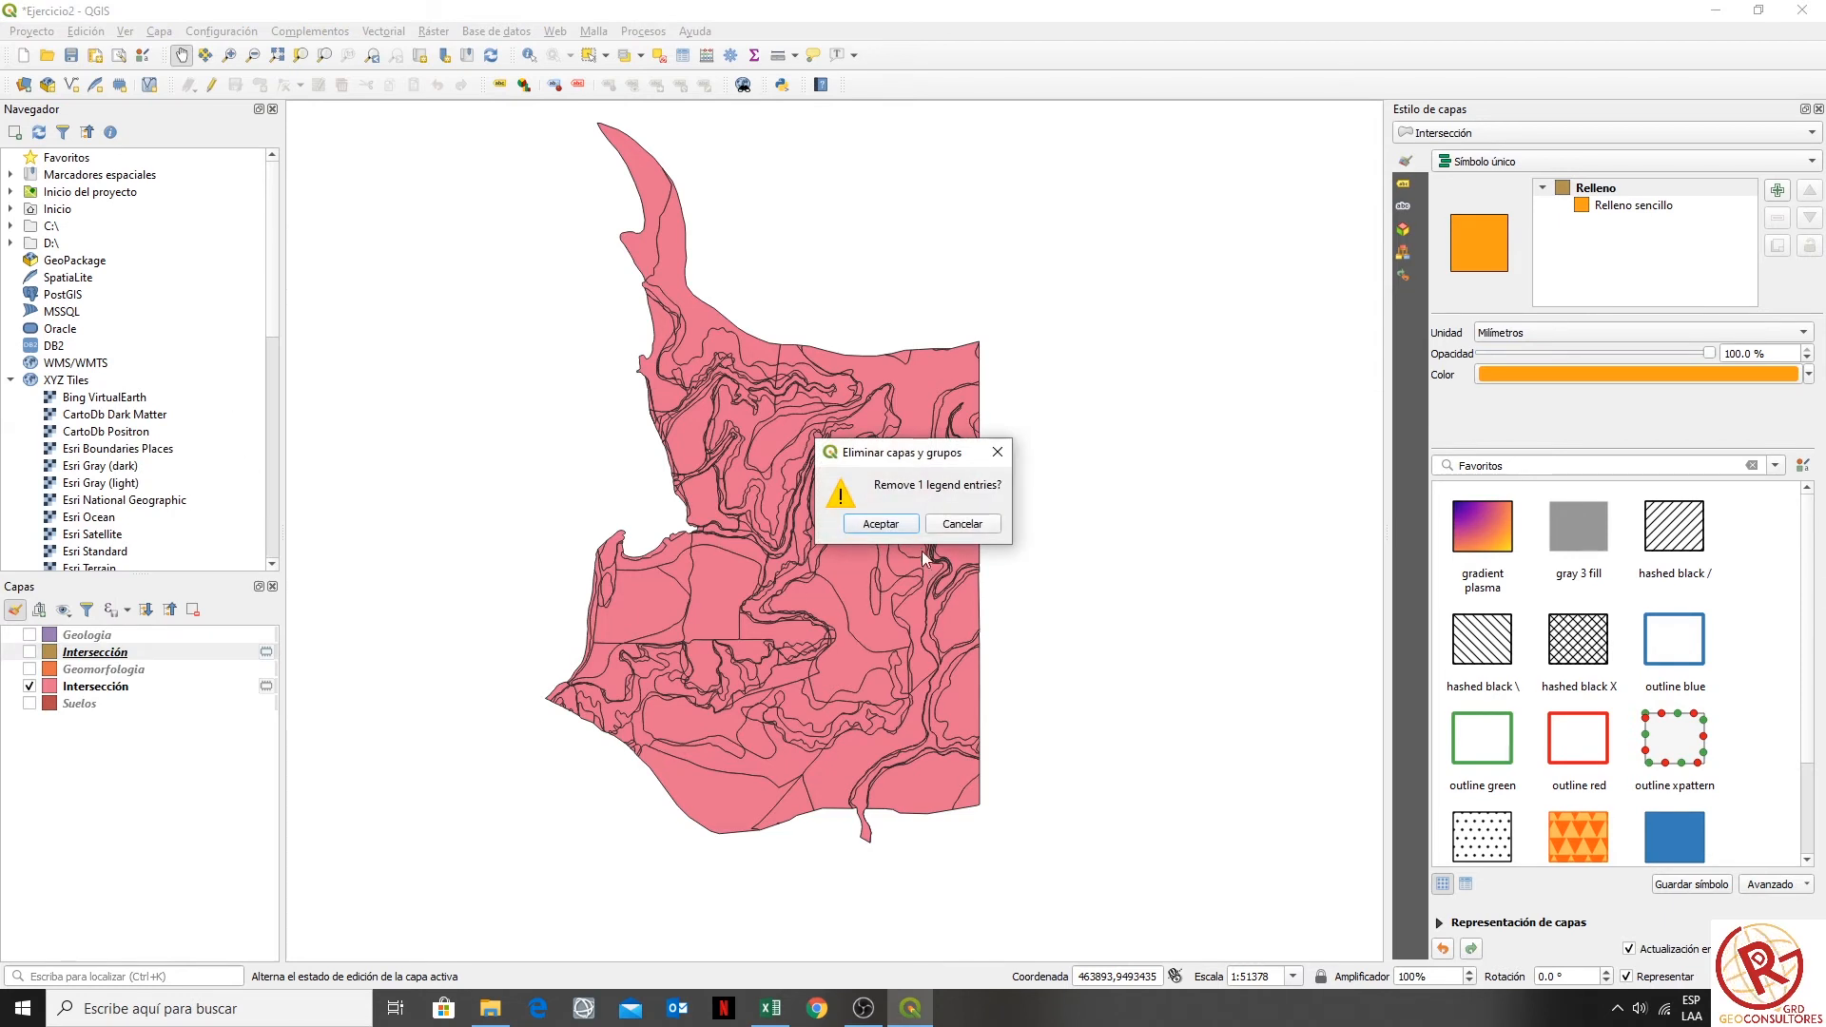
left_click(881, 523)
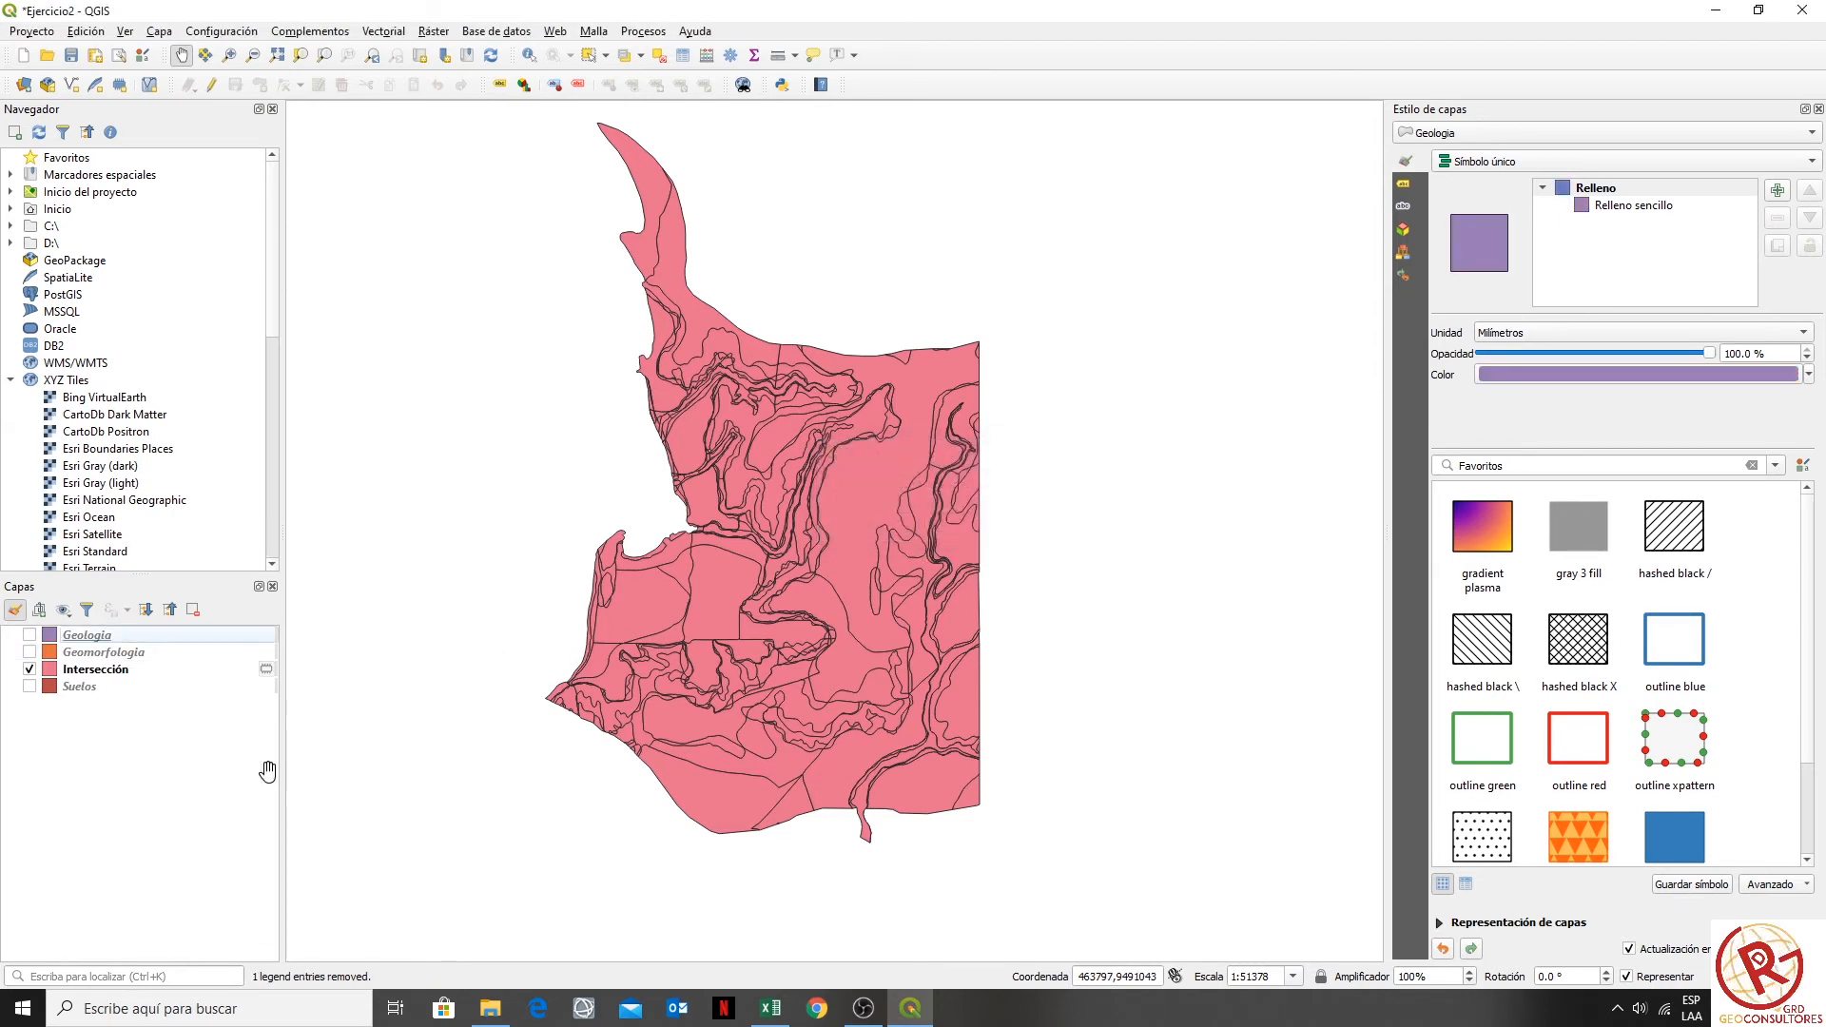
- Examine the weight fields in the remaining Intersección layer's attribute table, sorting the records by PdescGeol
left_click(195, 670)
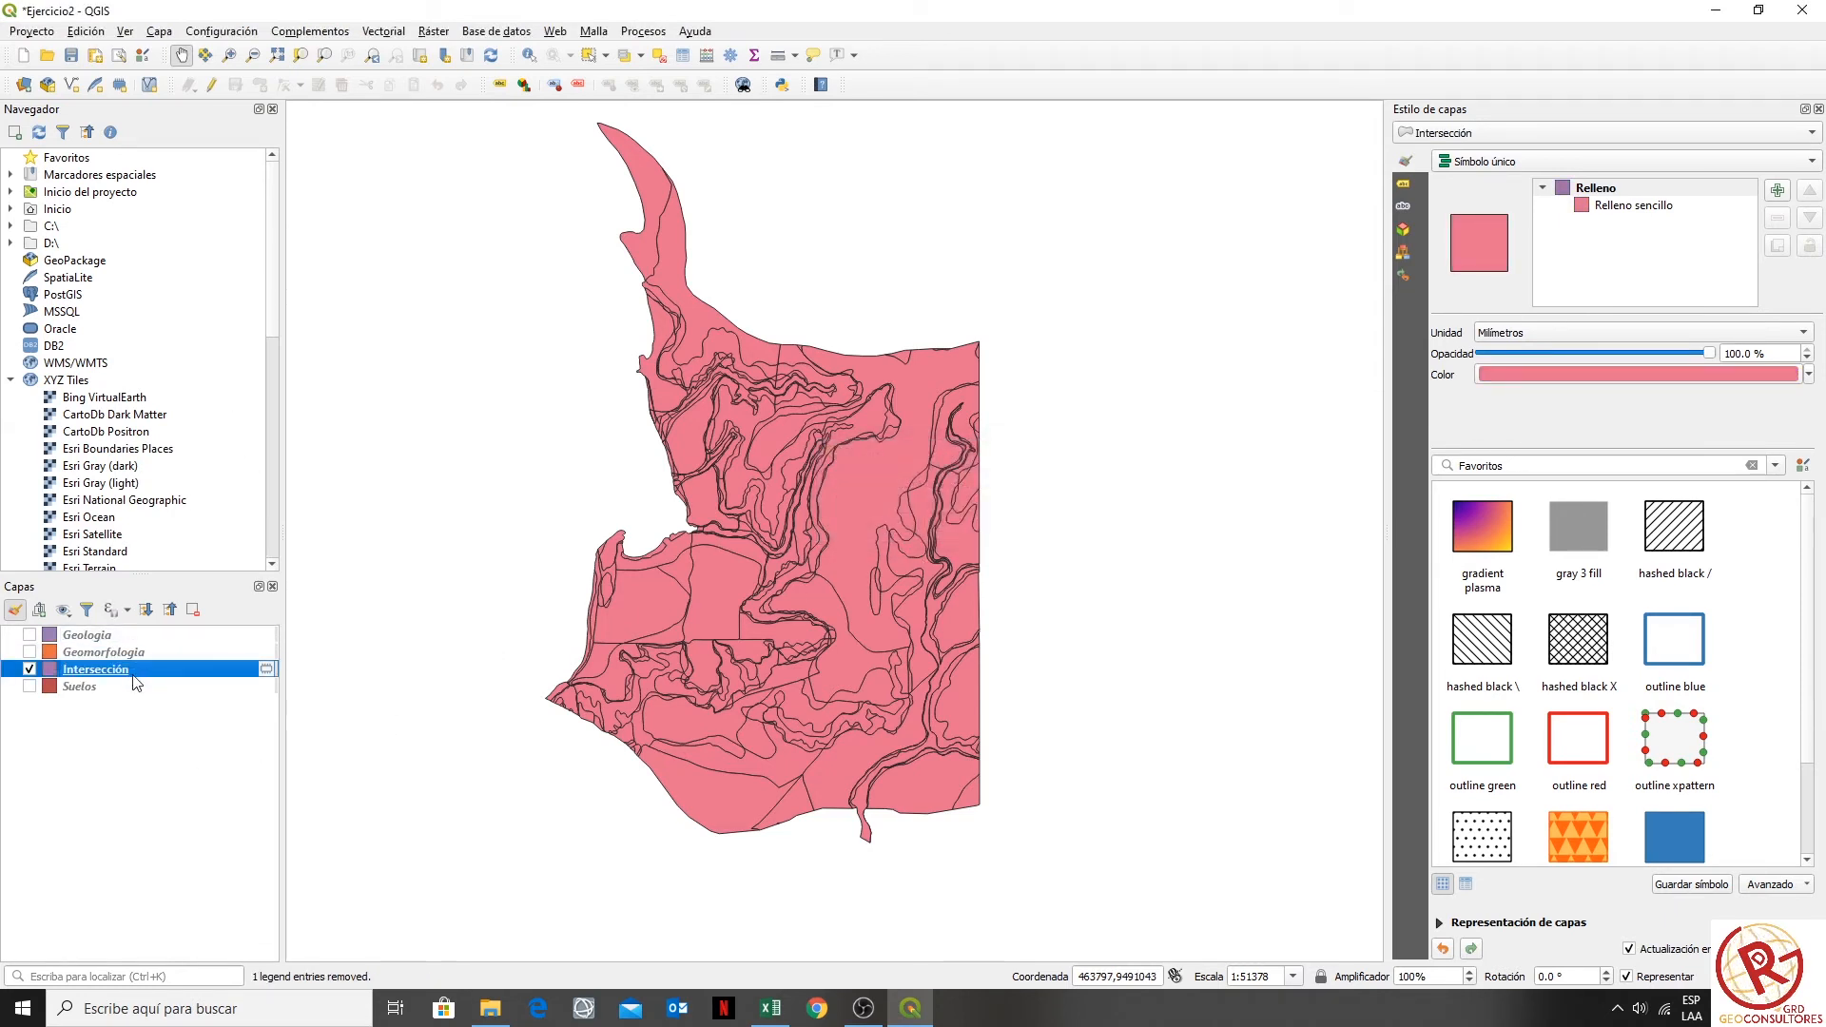
right_click(138, 676)
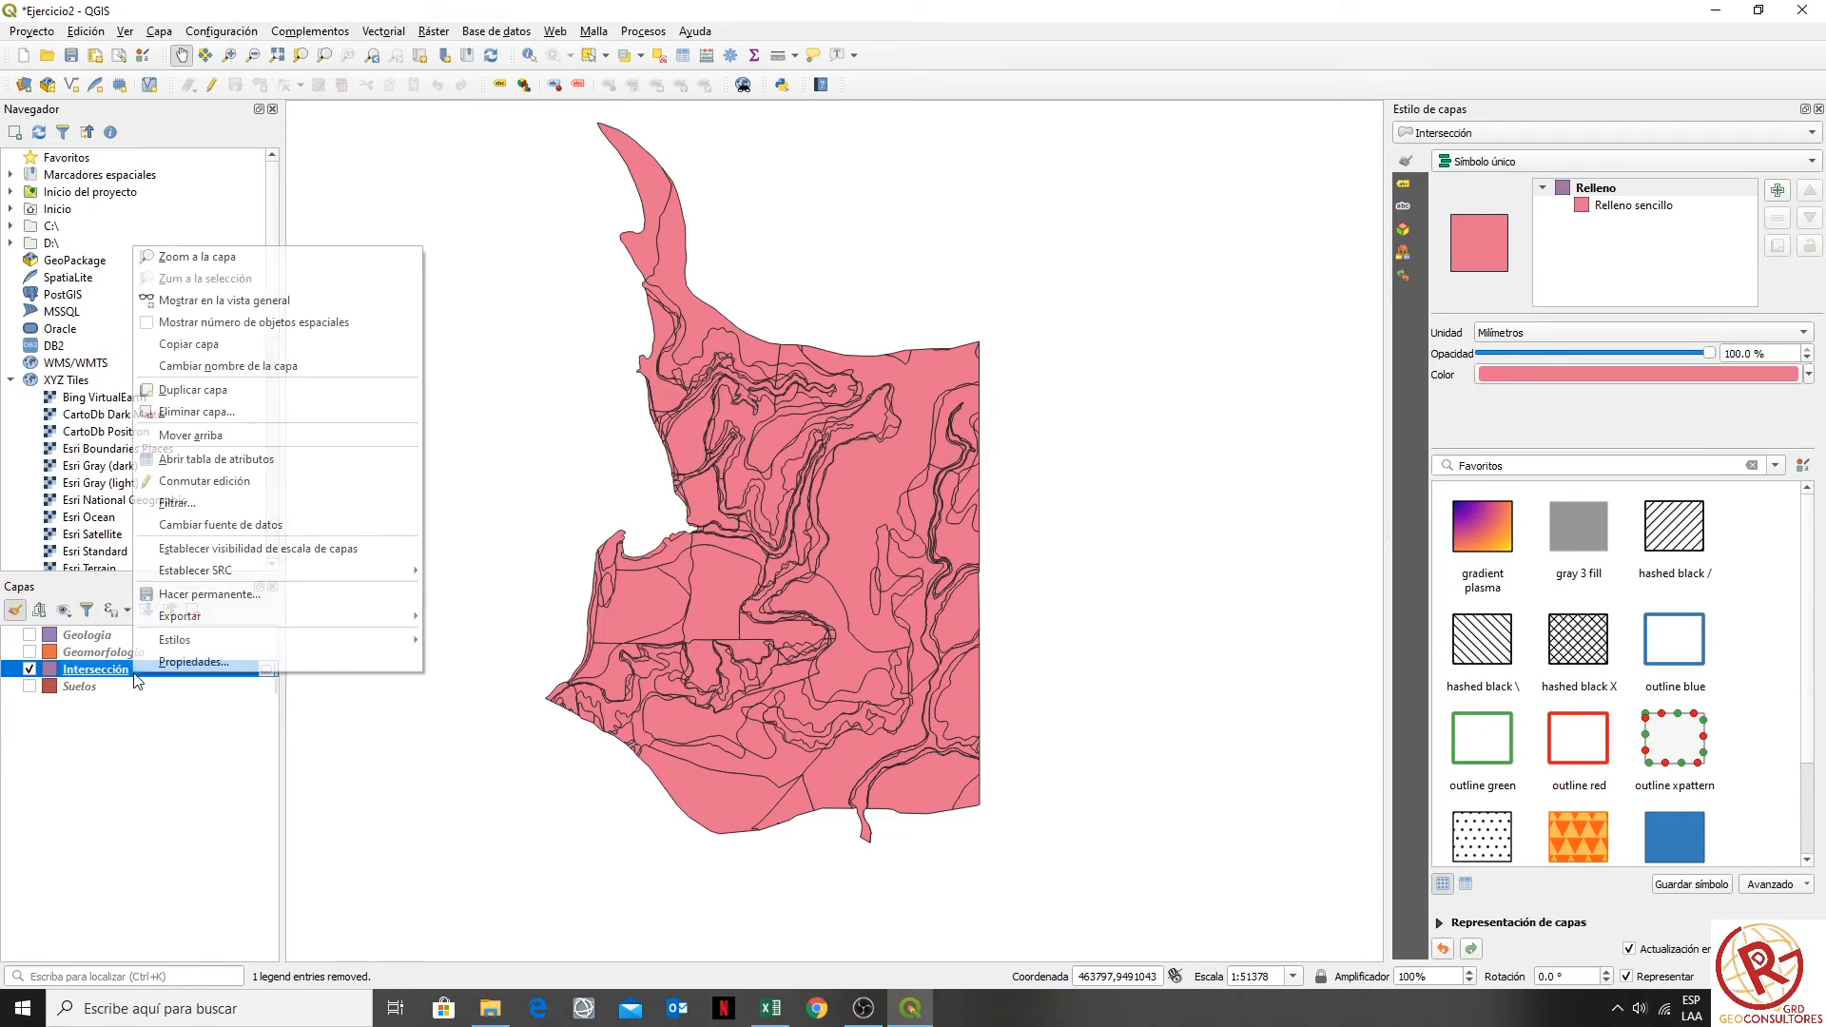
left_click(327, 466)
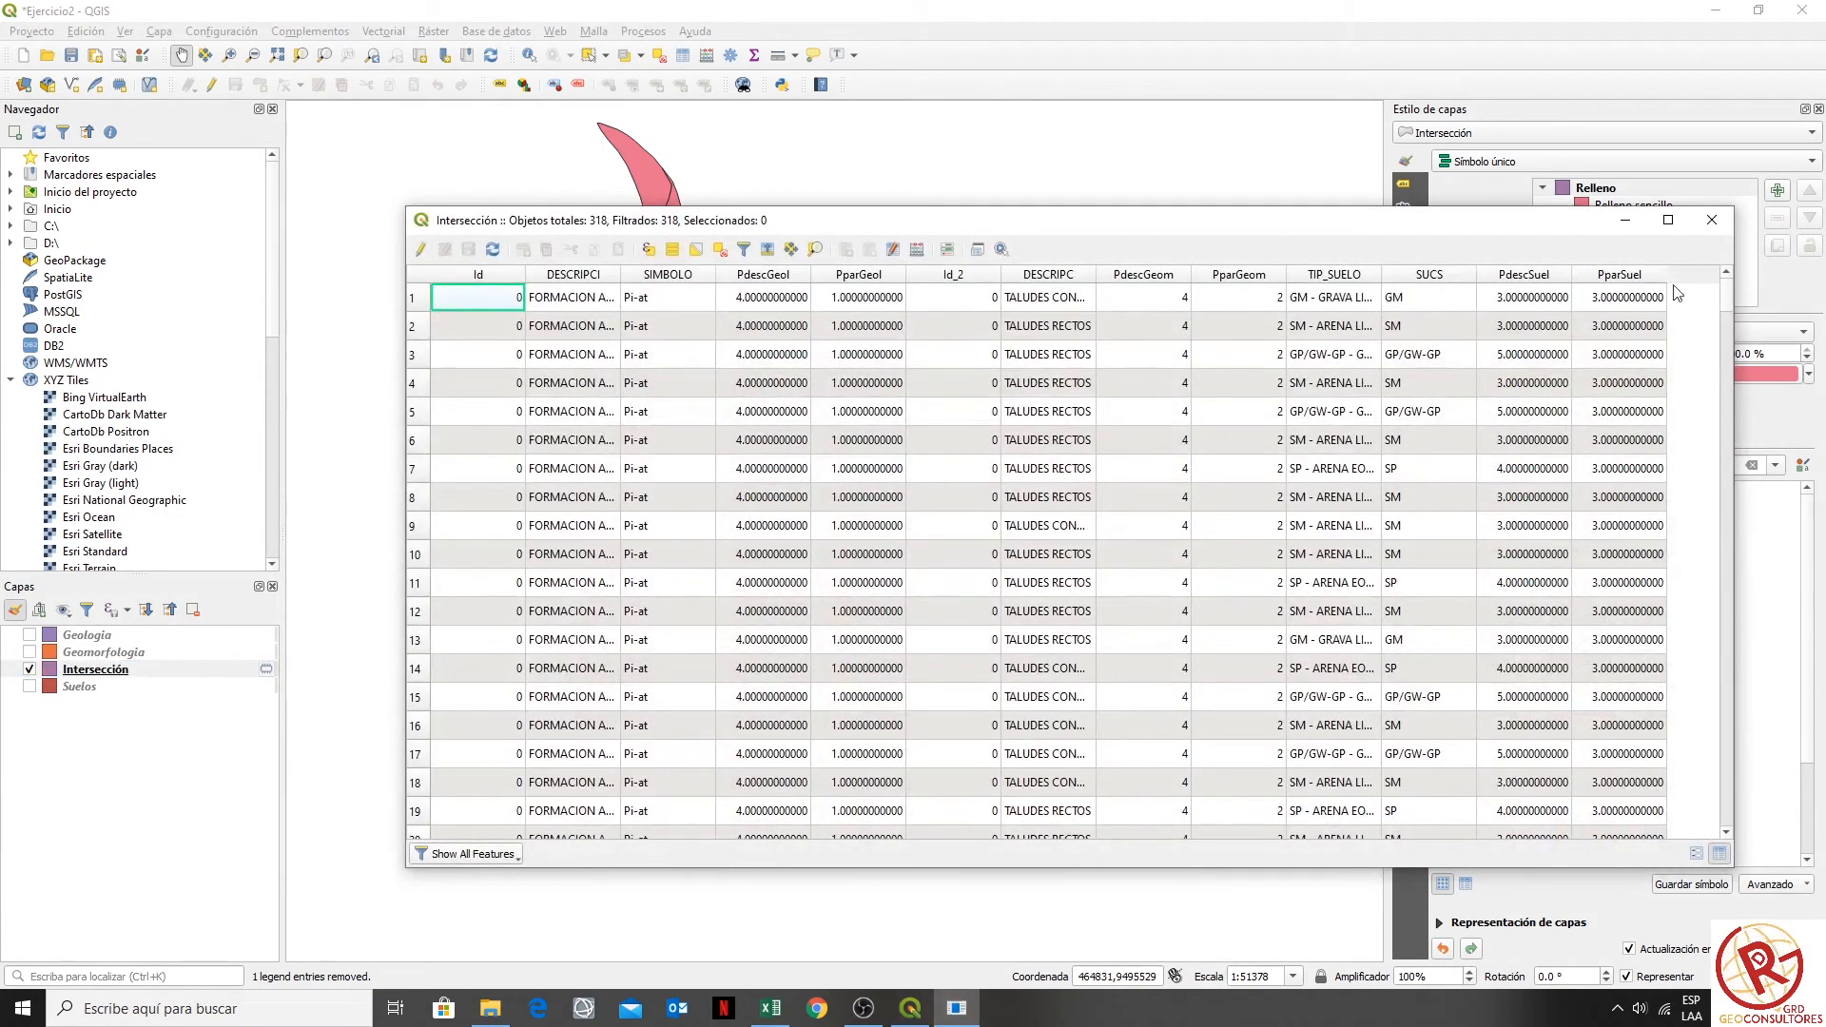
left_click(758, 276)
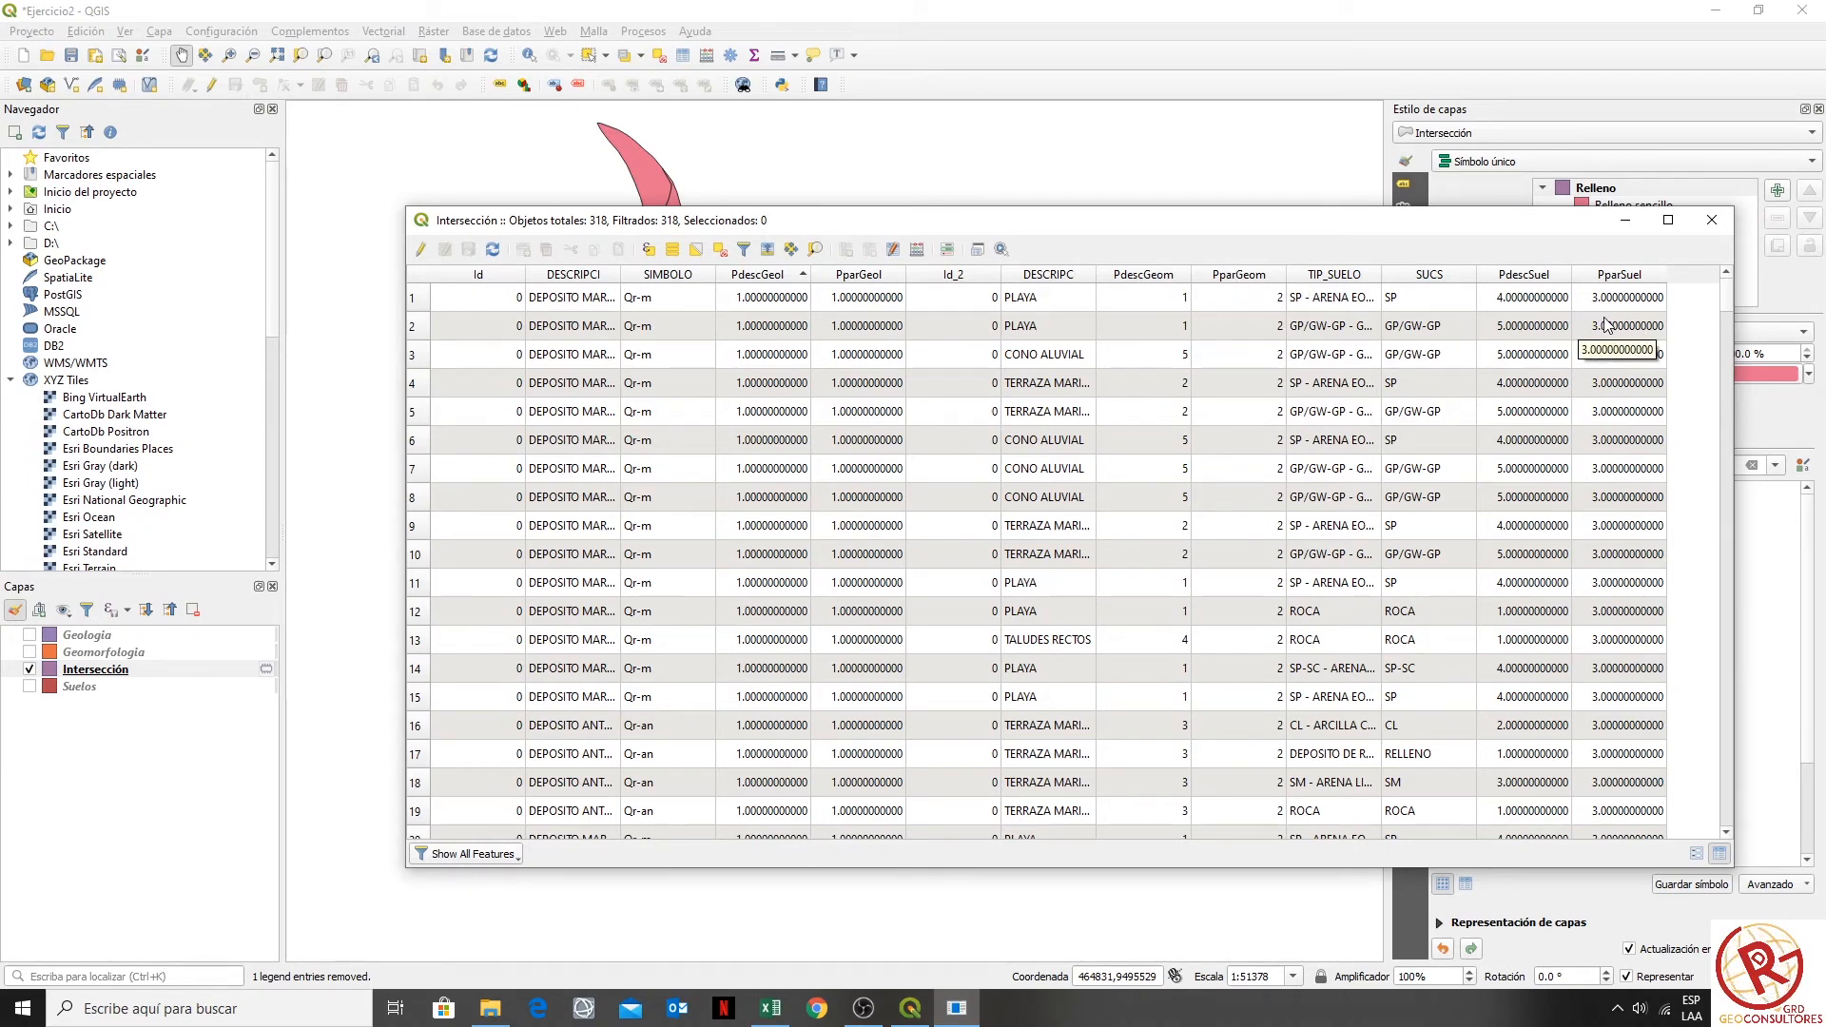
left_click(1711, 220)
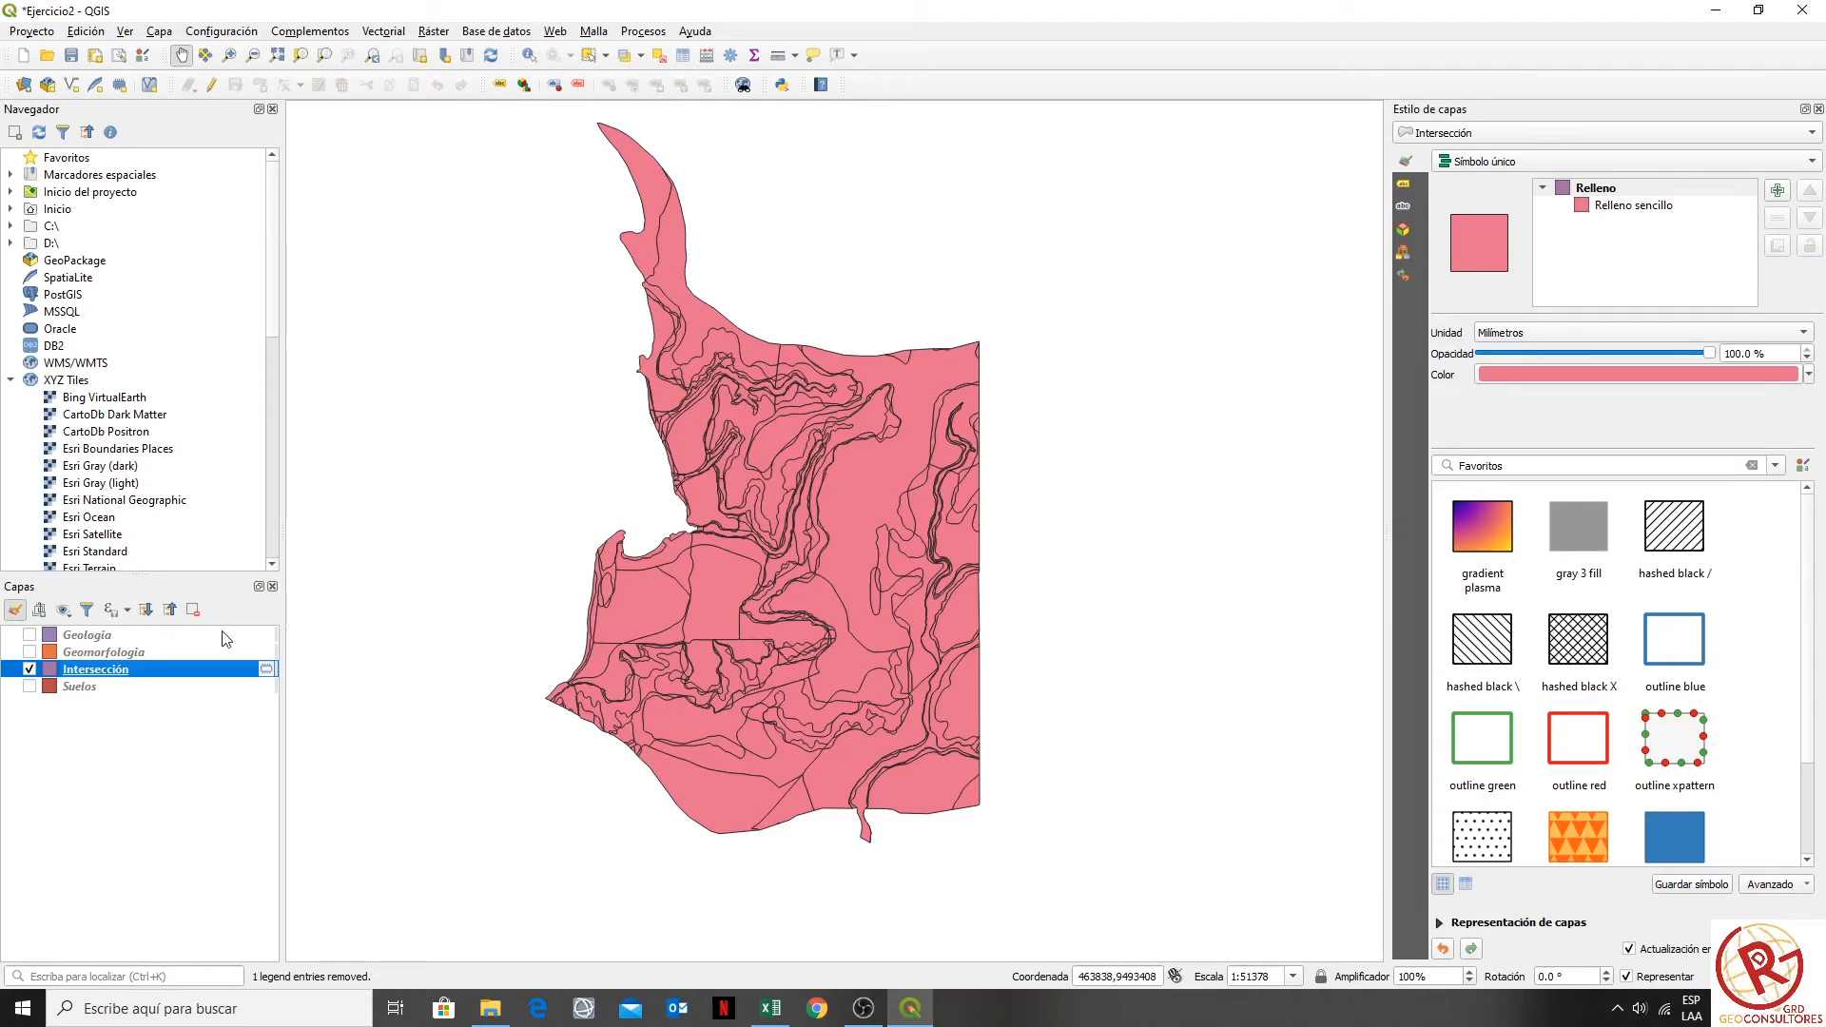
- Export the Intersección layer as an ESRI shapefile named areapriorizada in the Clase\Ejercicio2 folder and add it to the map
right_click(143, 676)
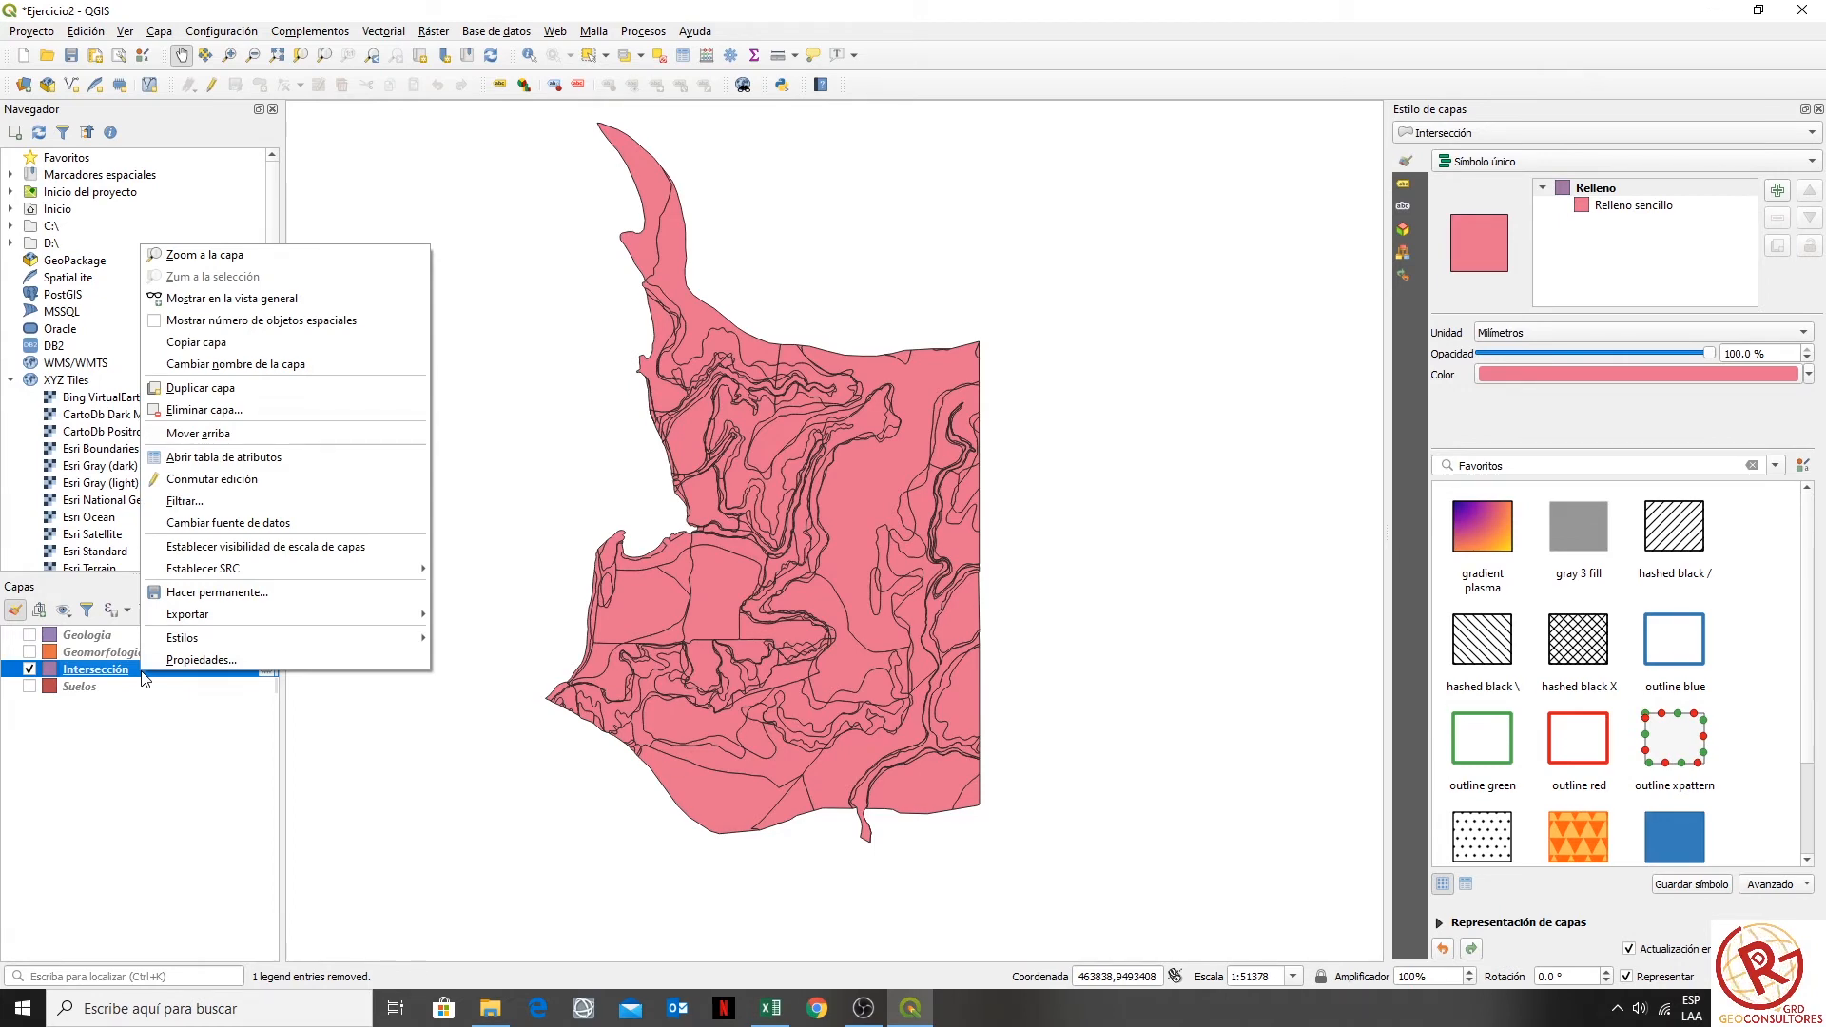
mouse_move(286, 620)
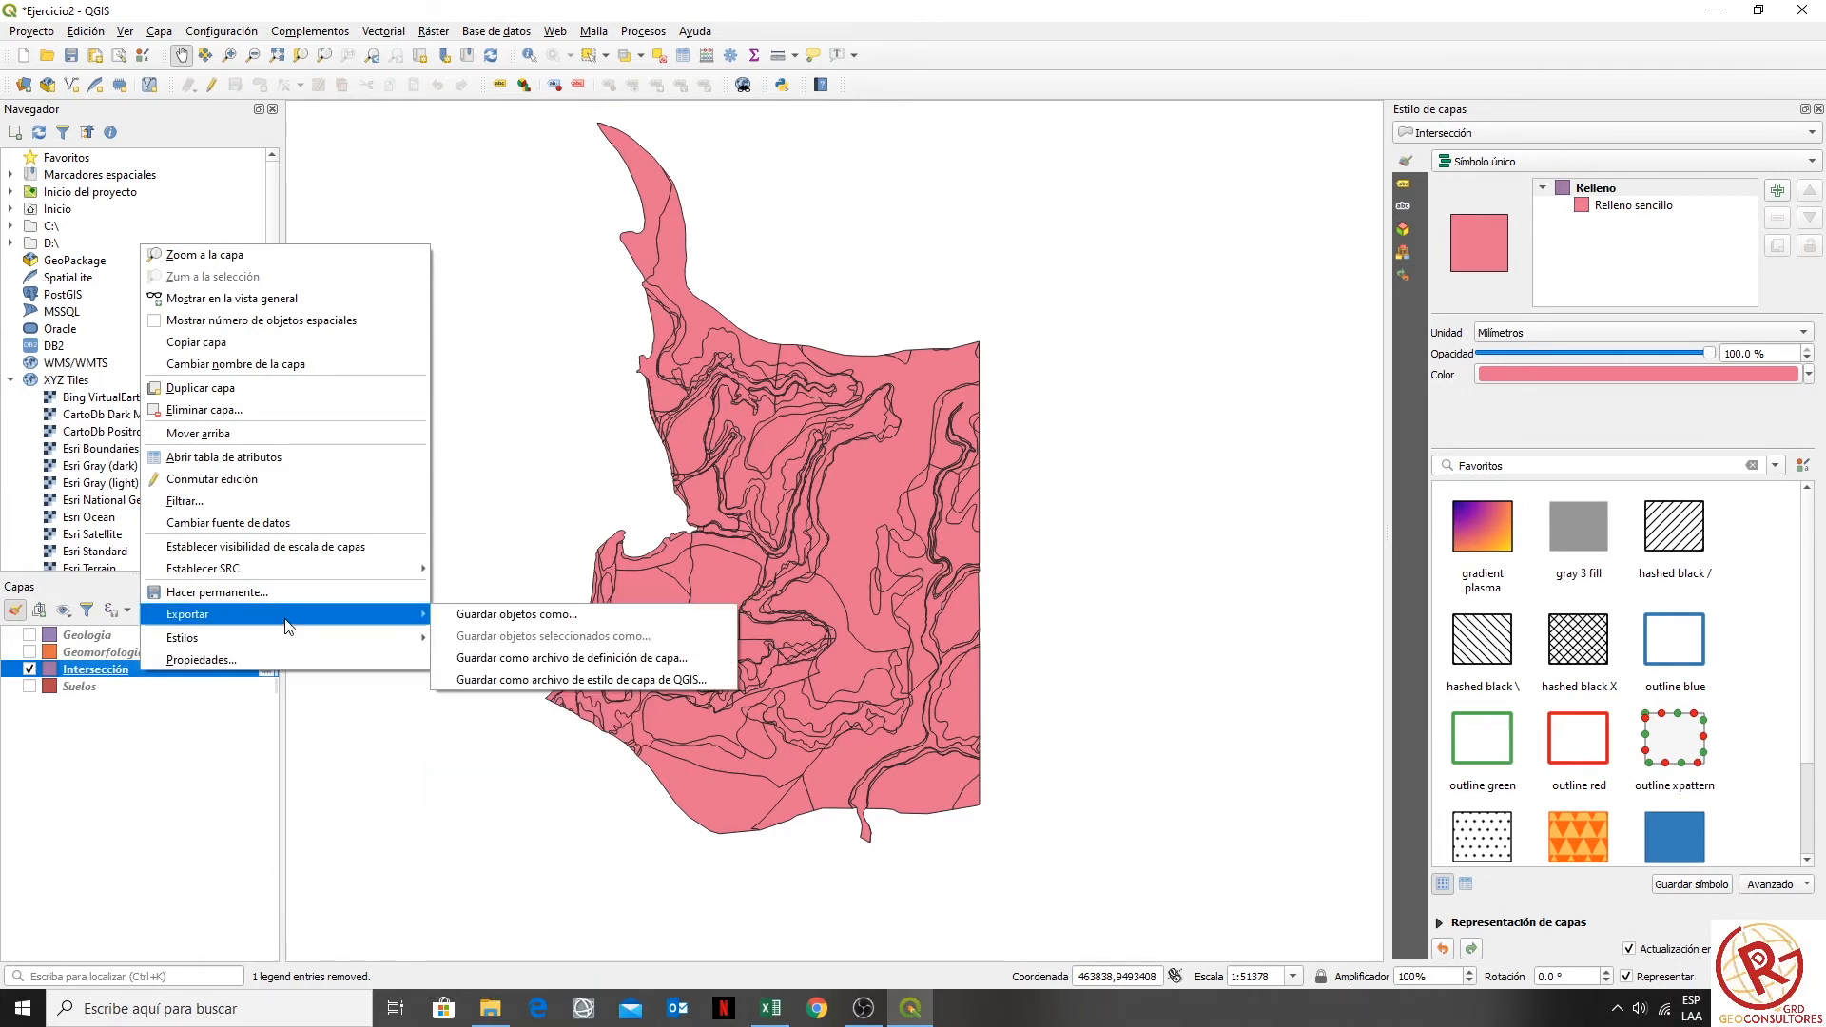
left_click(624, 616)
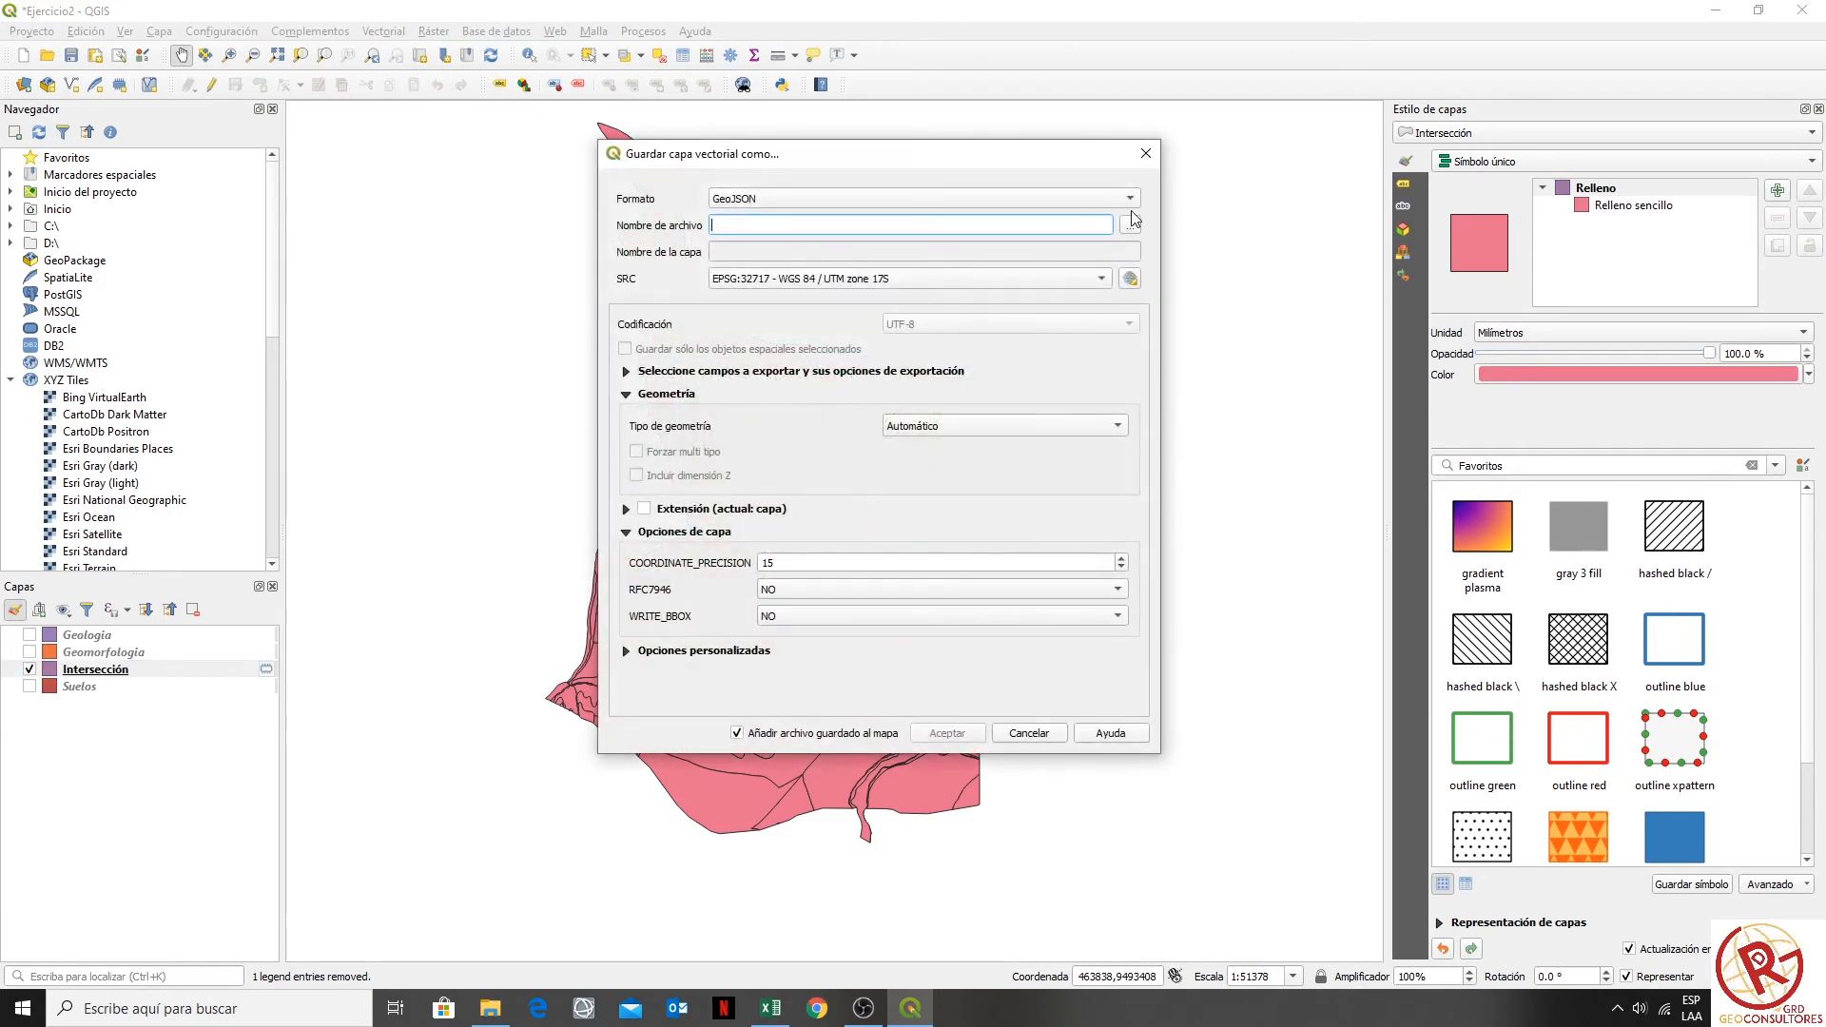
left_click(885, 199)
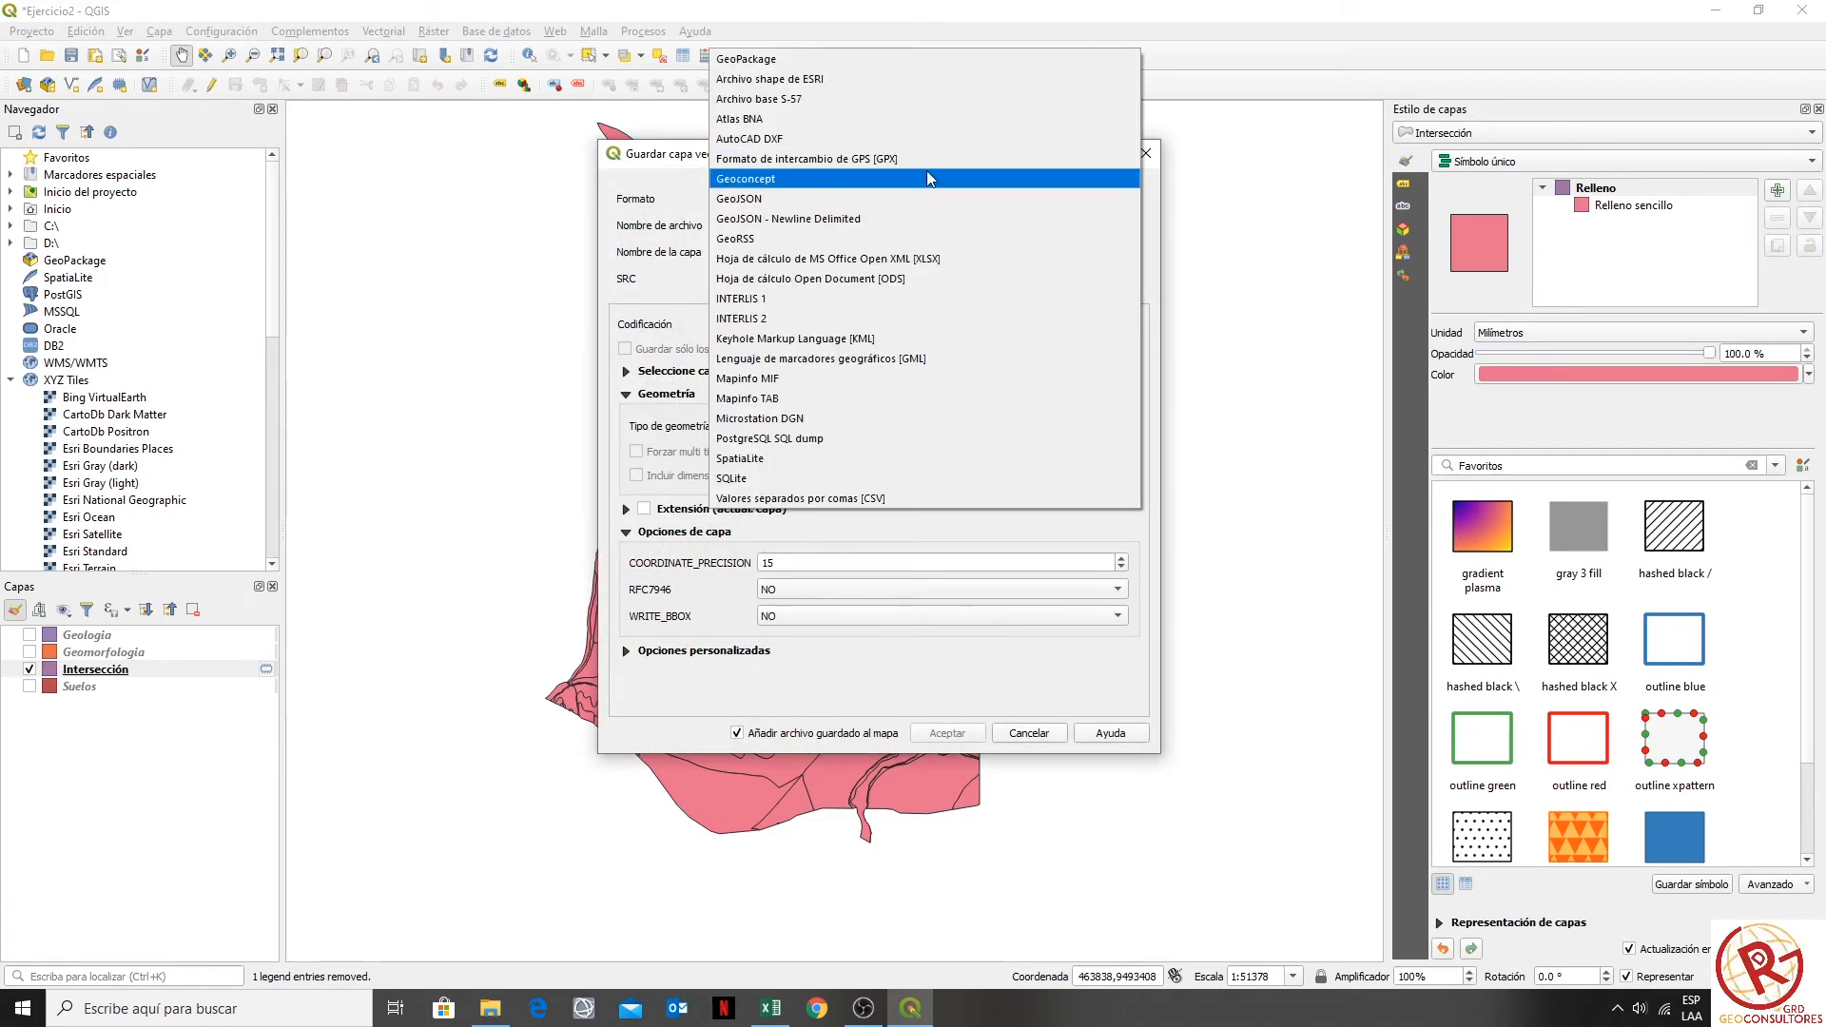
left_click(1005, 80)
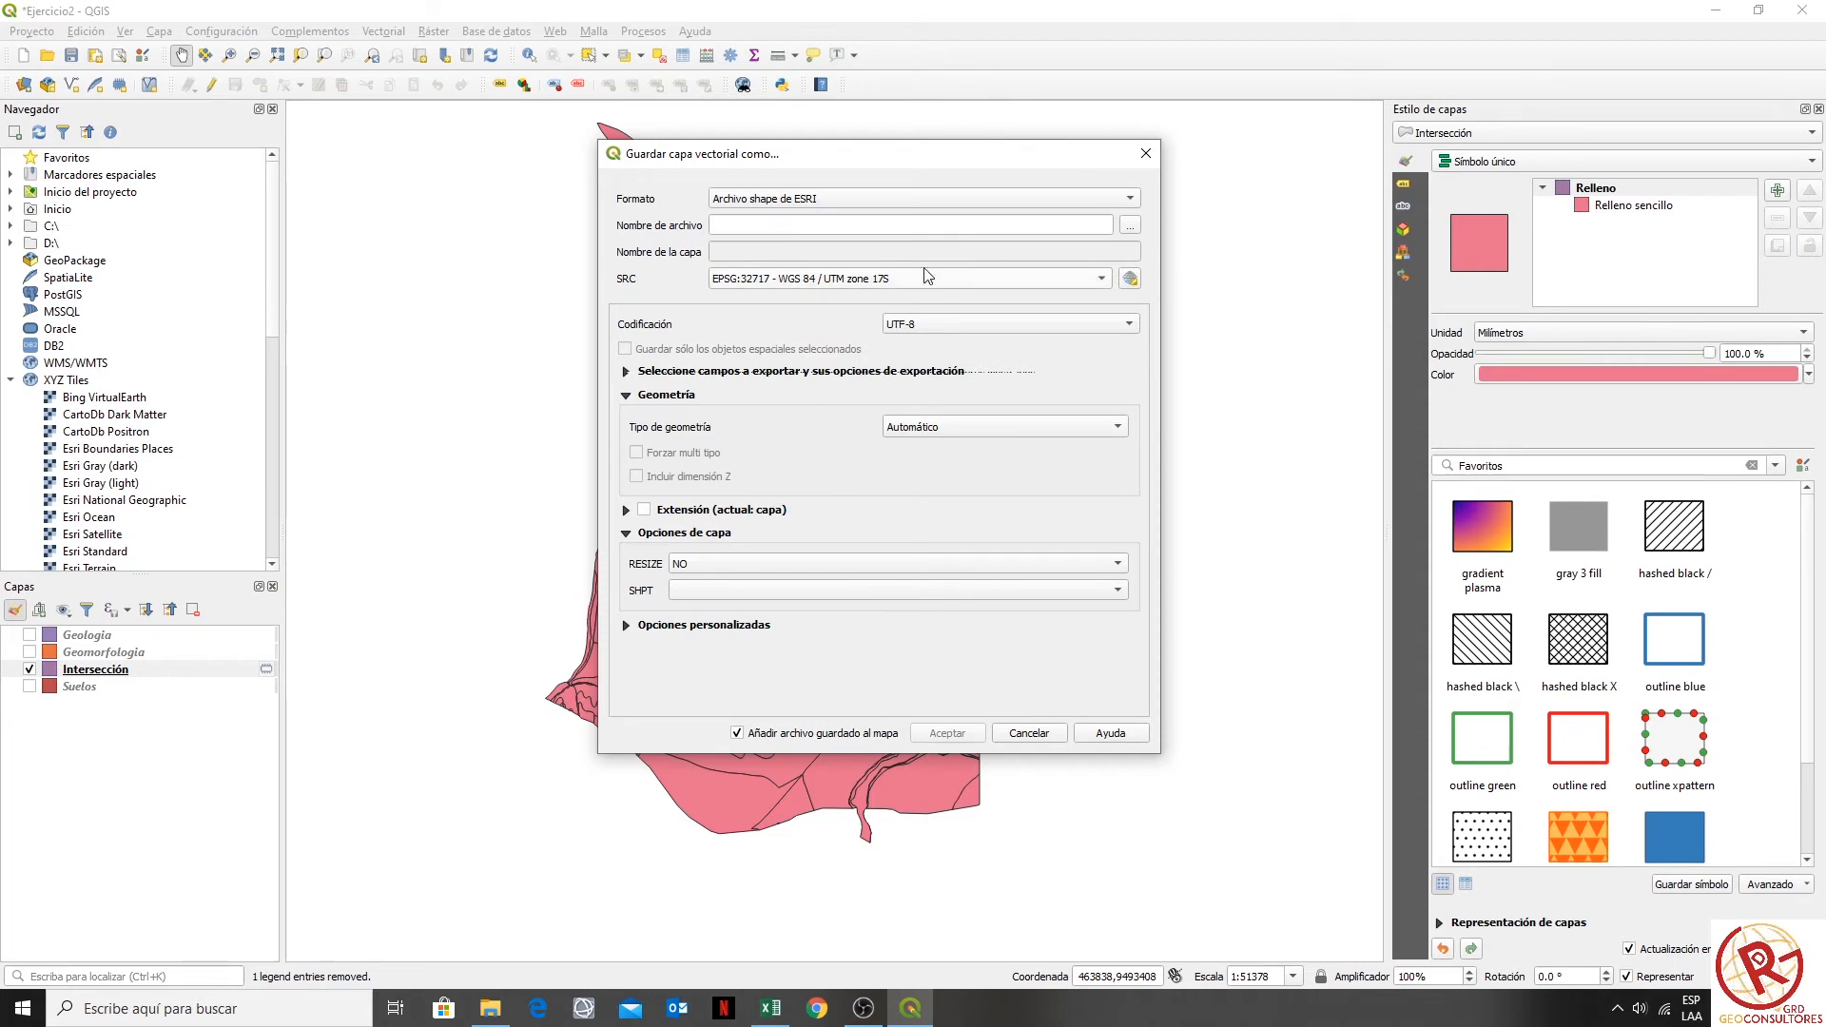
left_click(1131, 226)
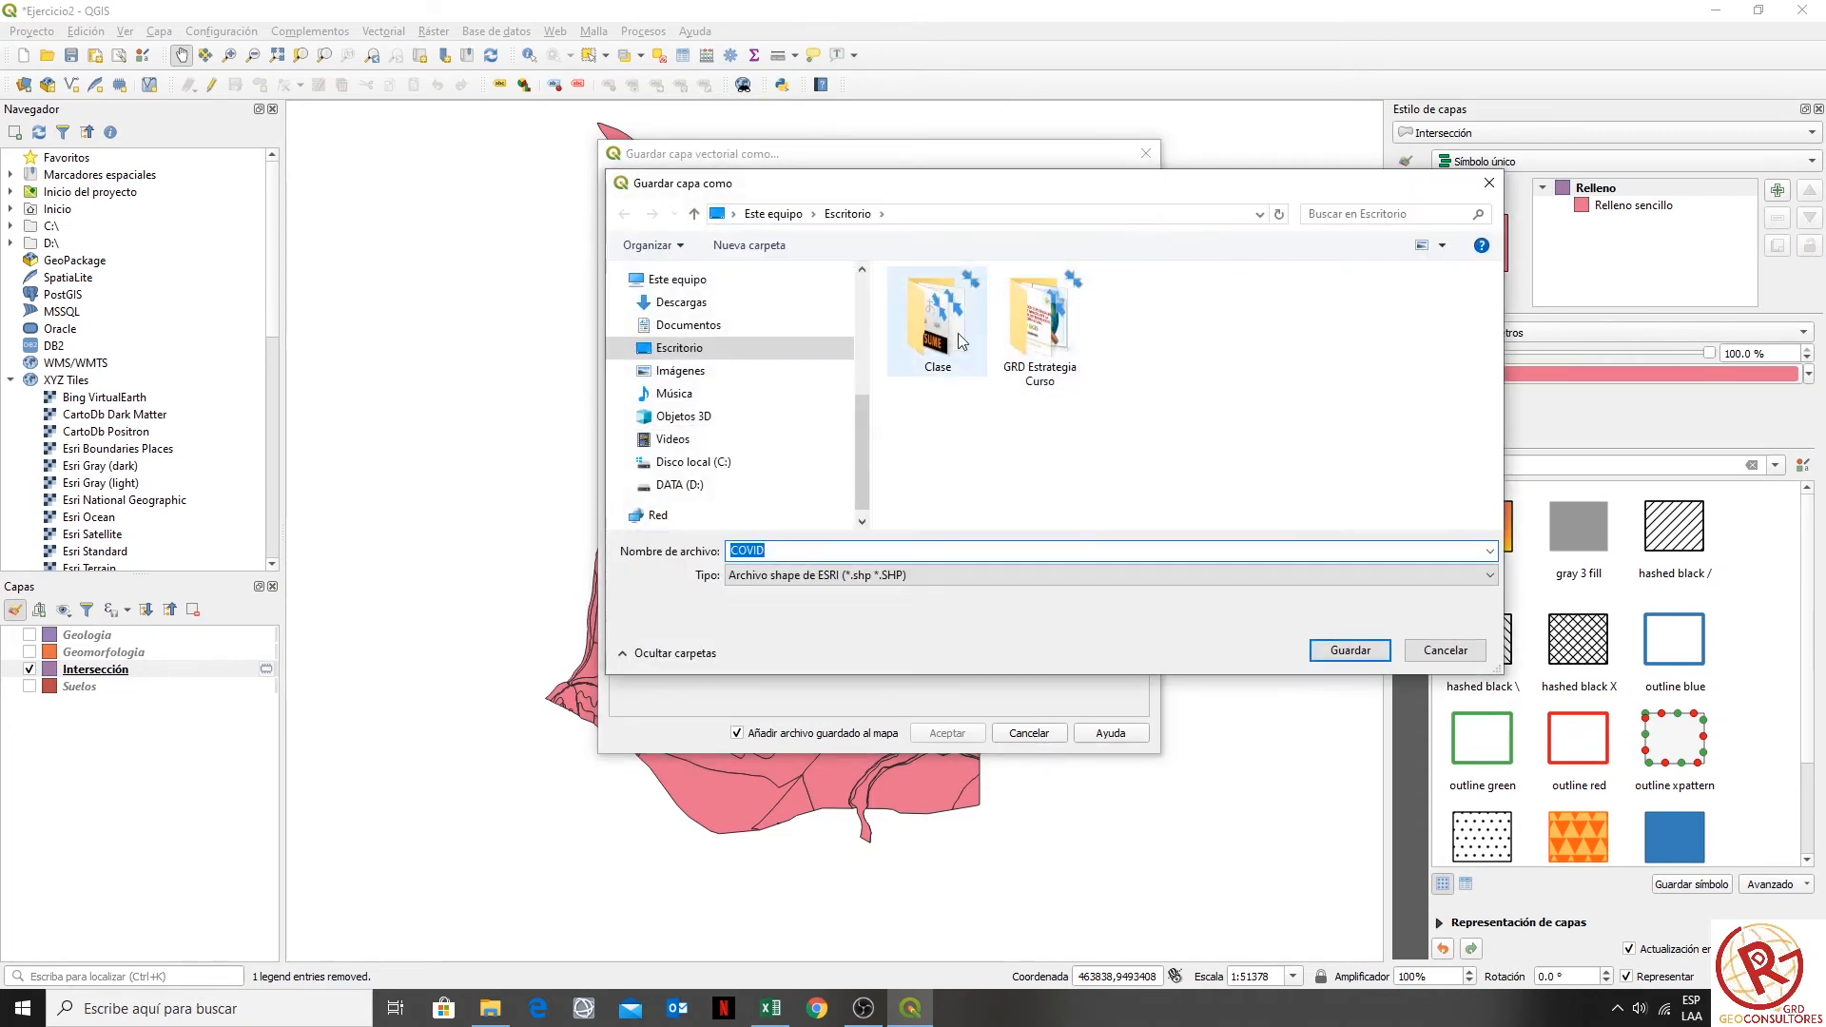
double_click(933, 301)
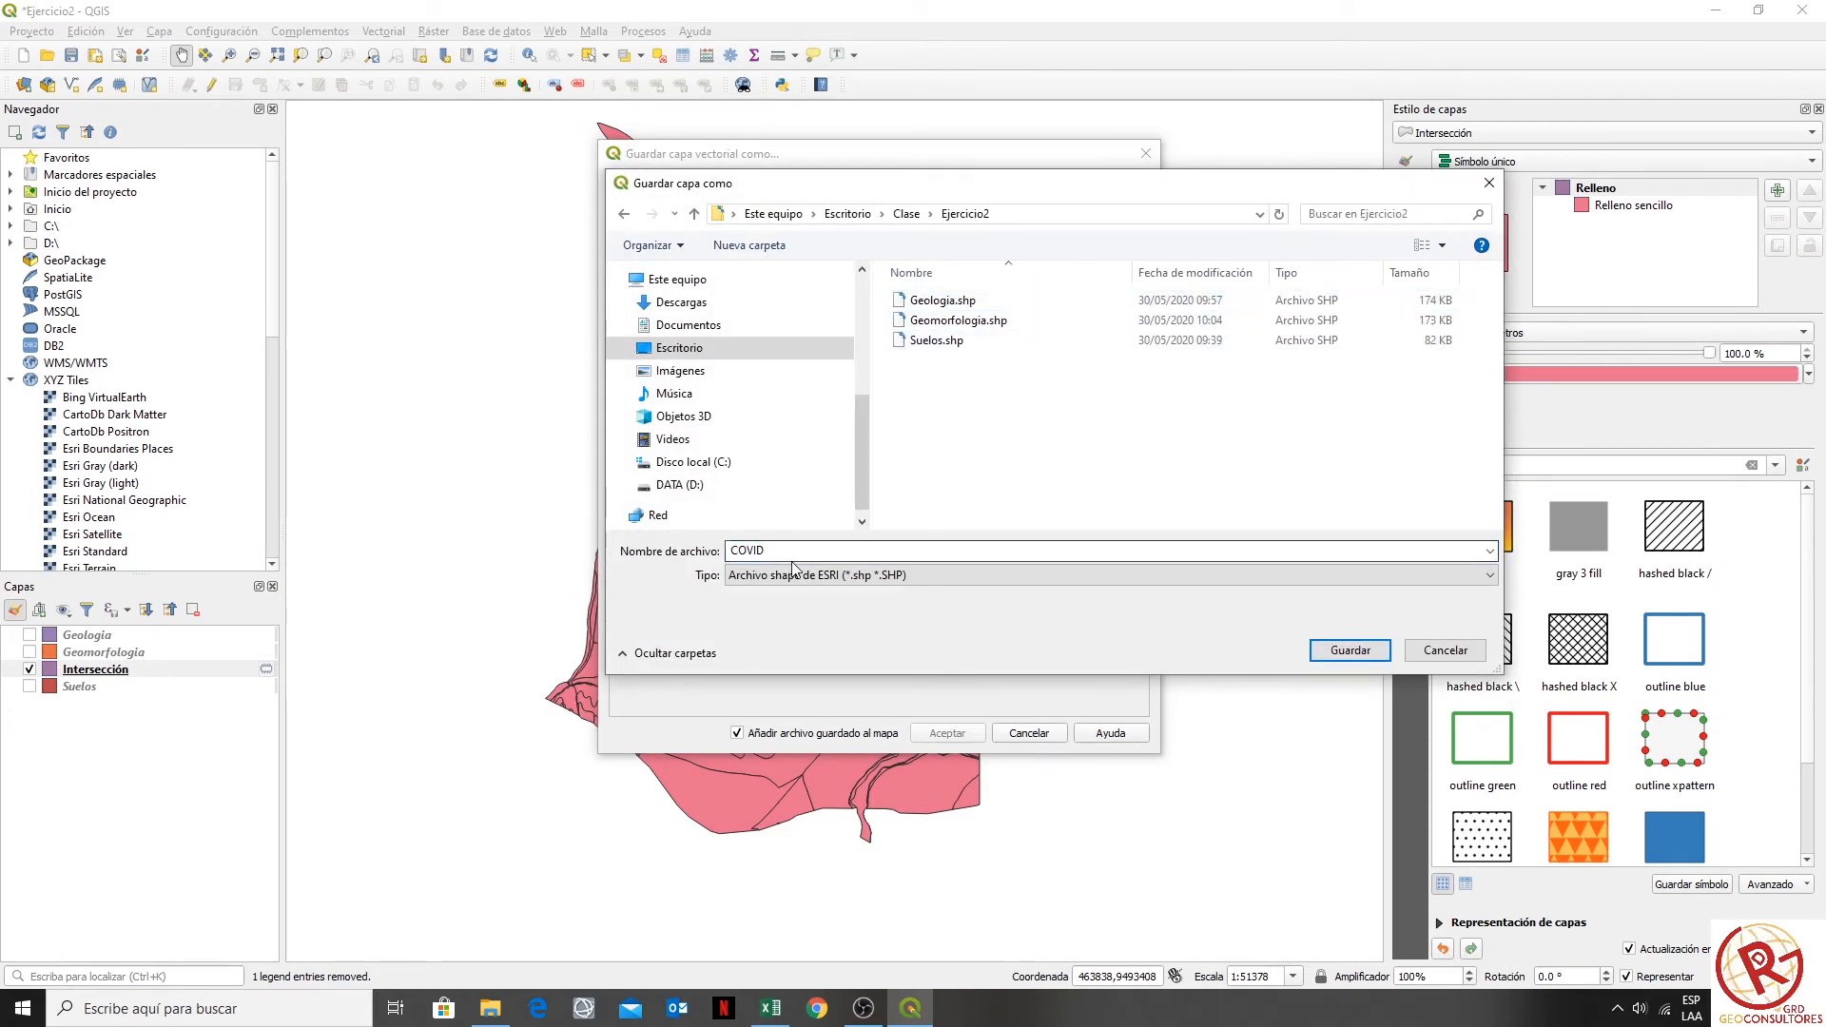
type("areapriorizada")
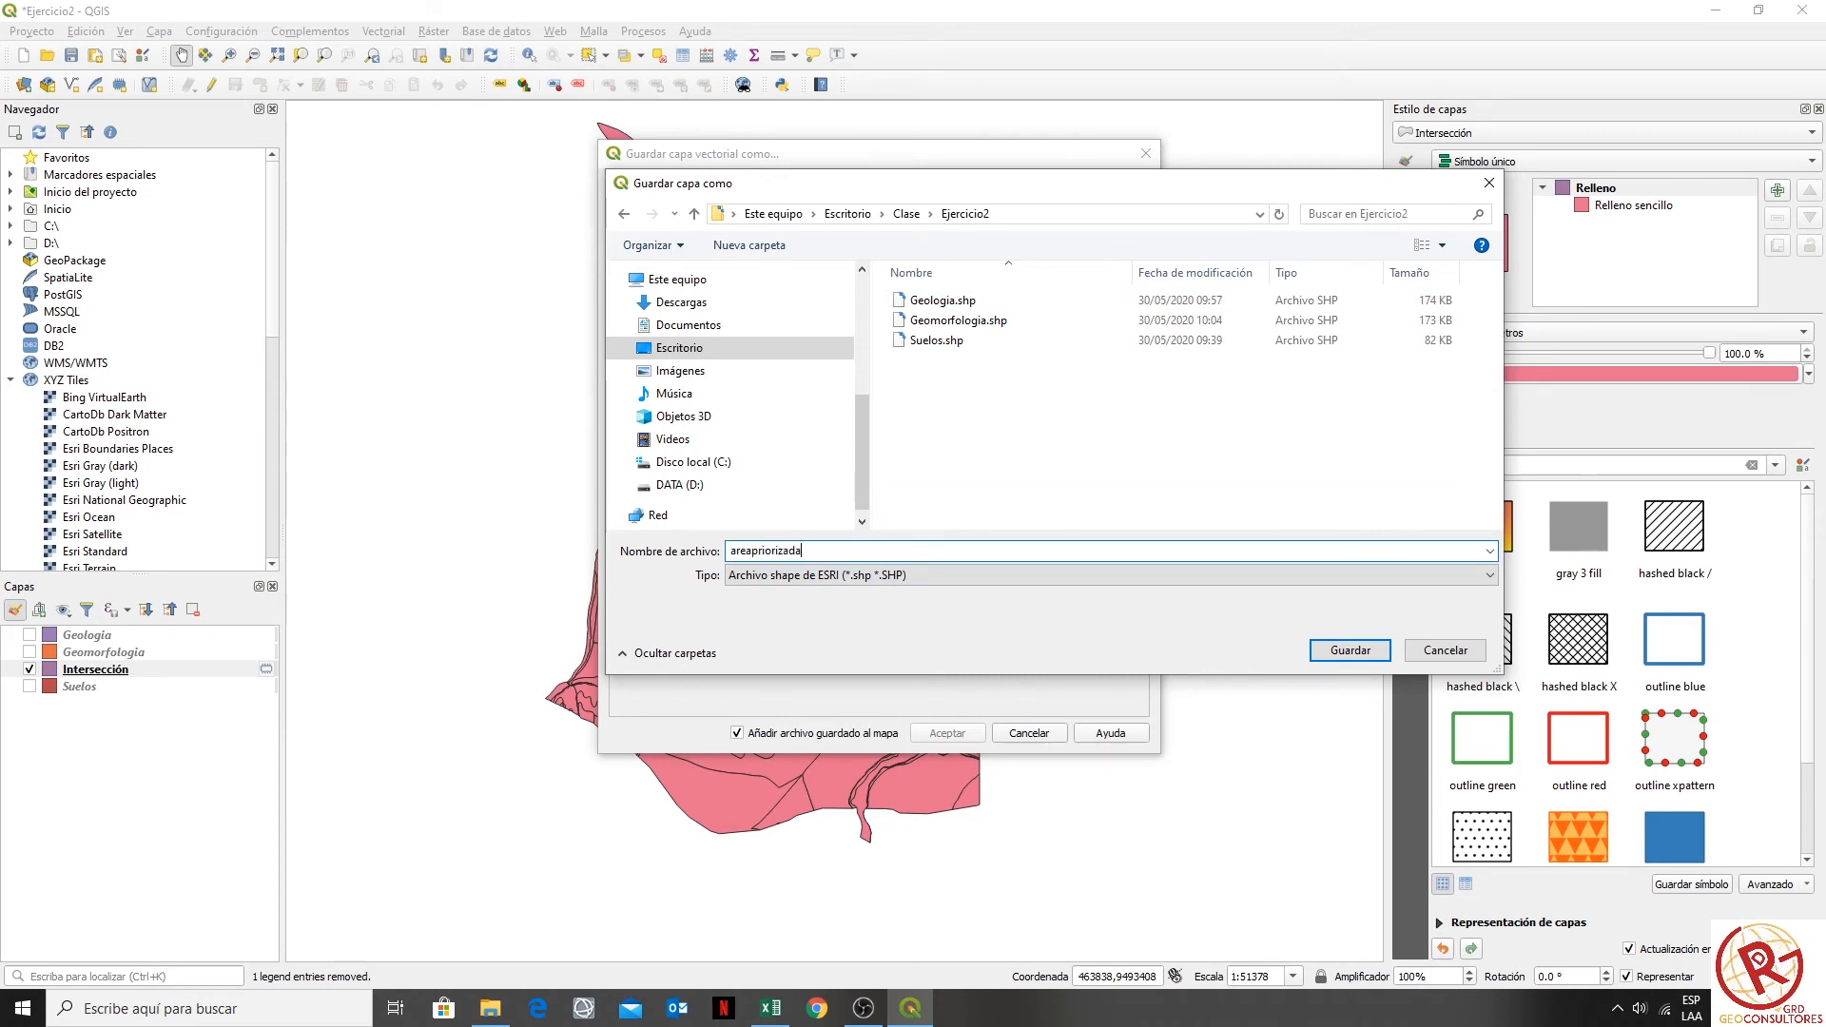
key("Return")
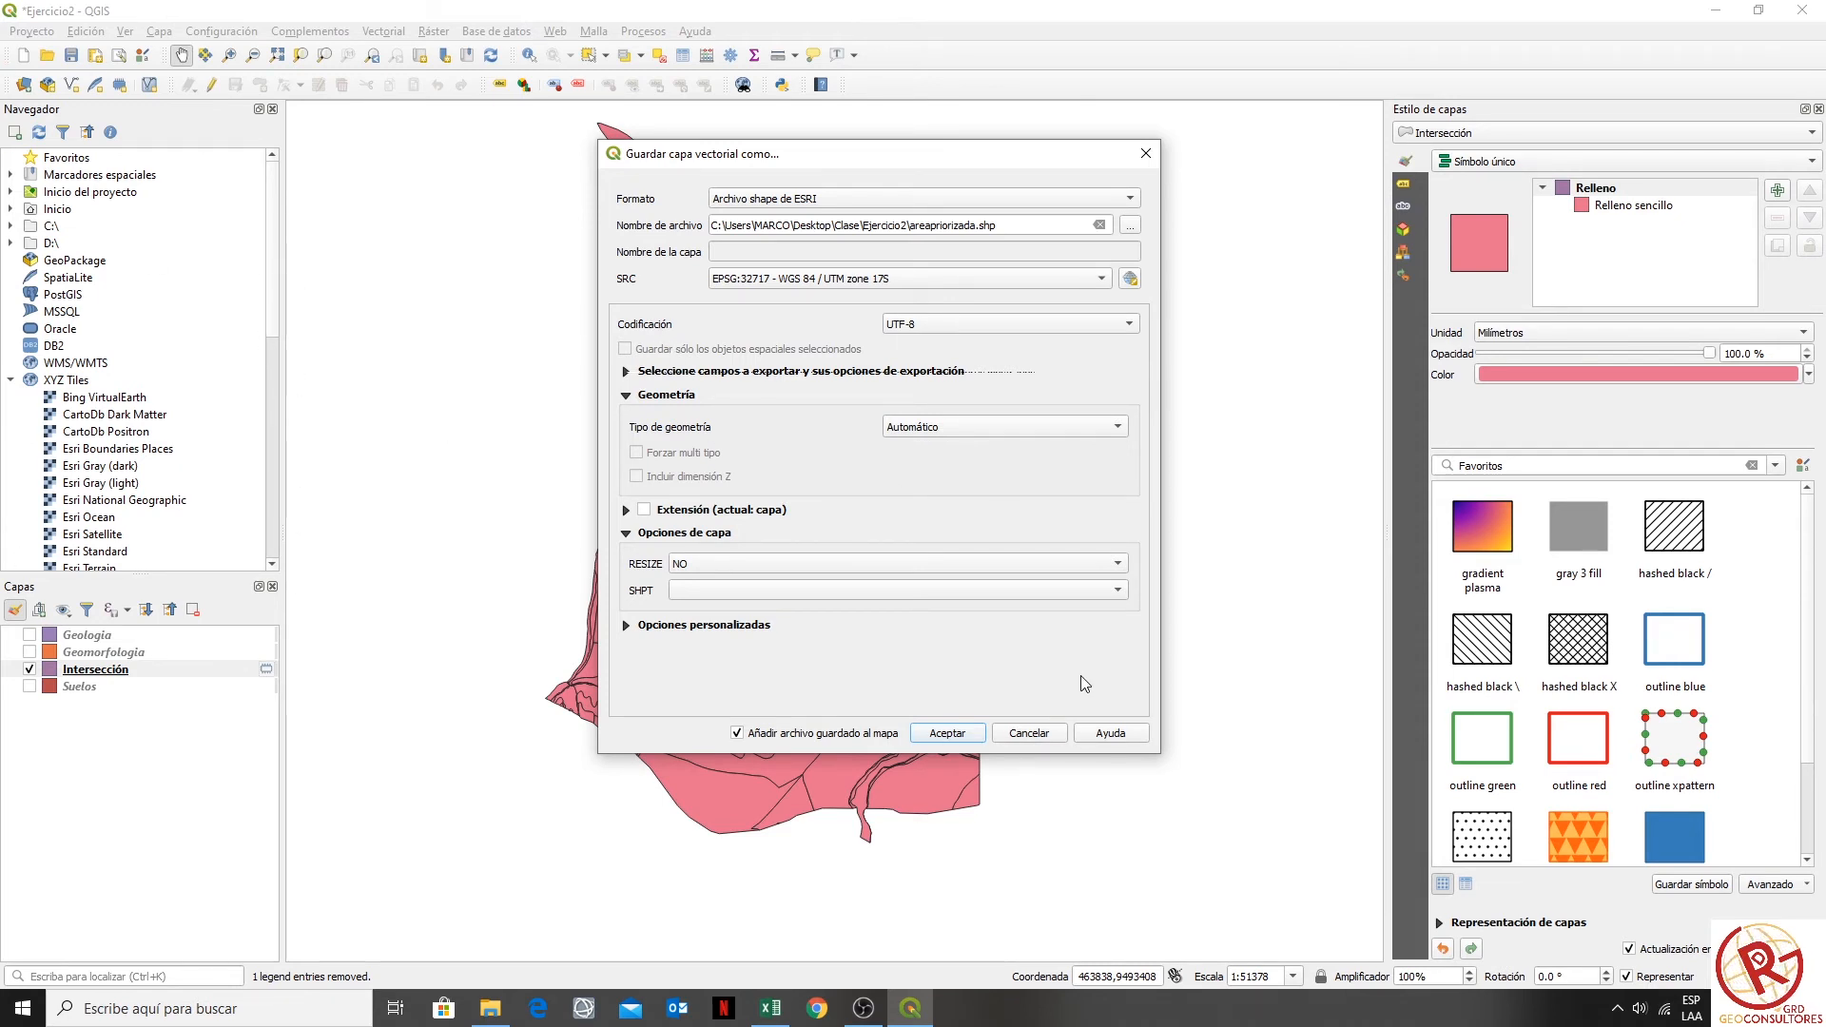
left_click(961, 739)
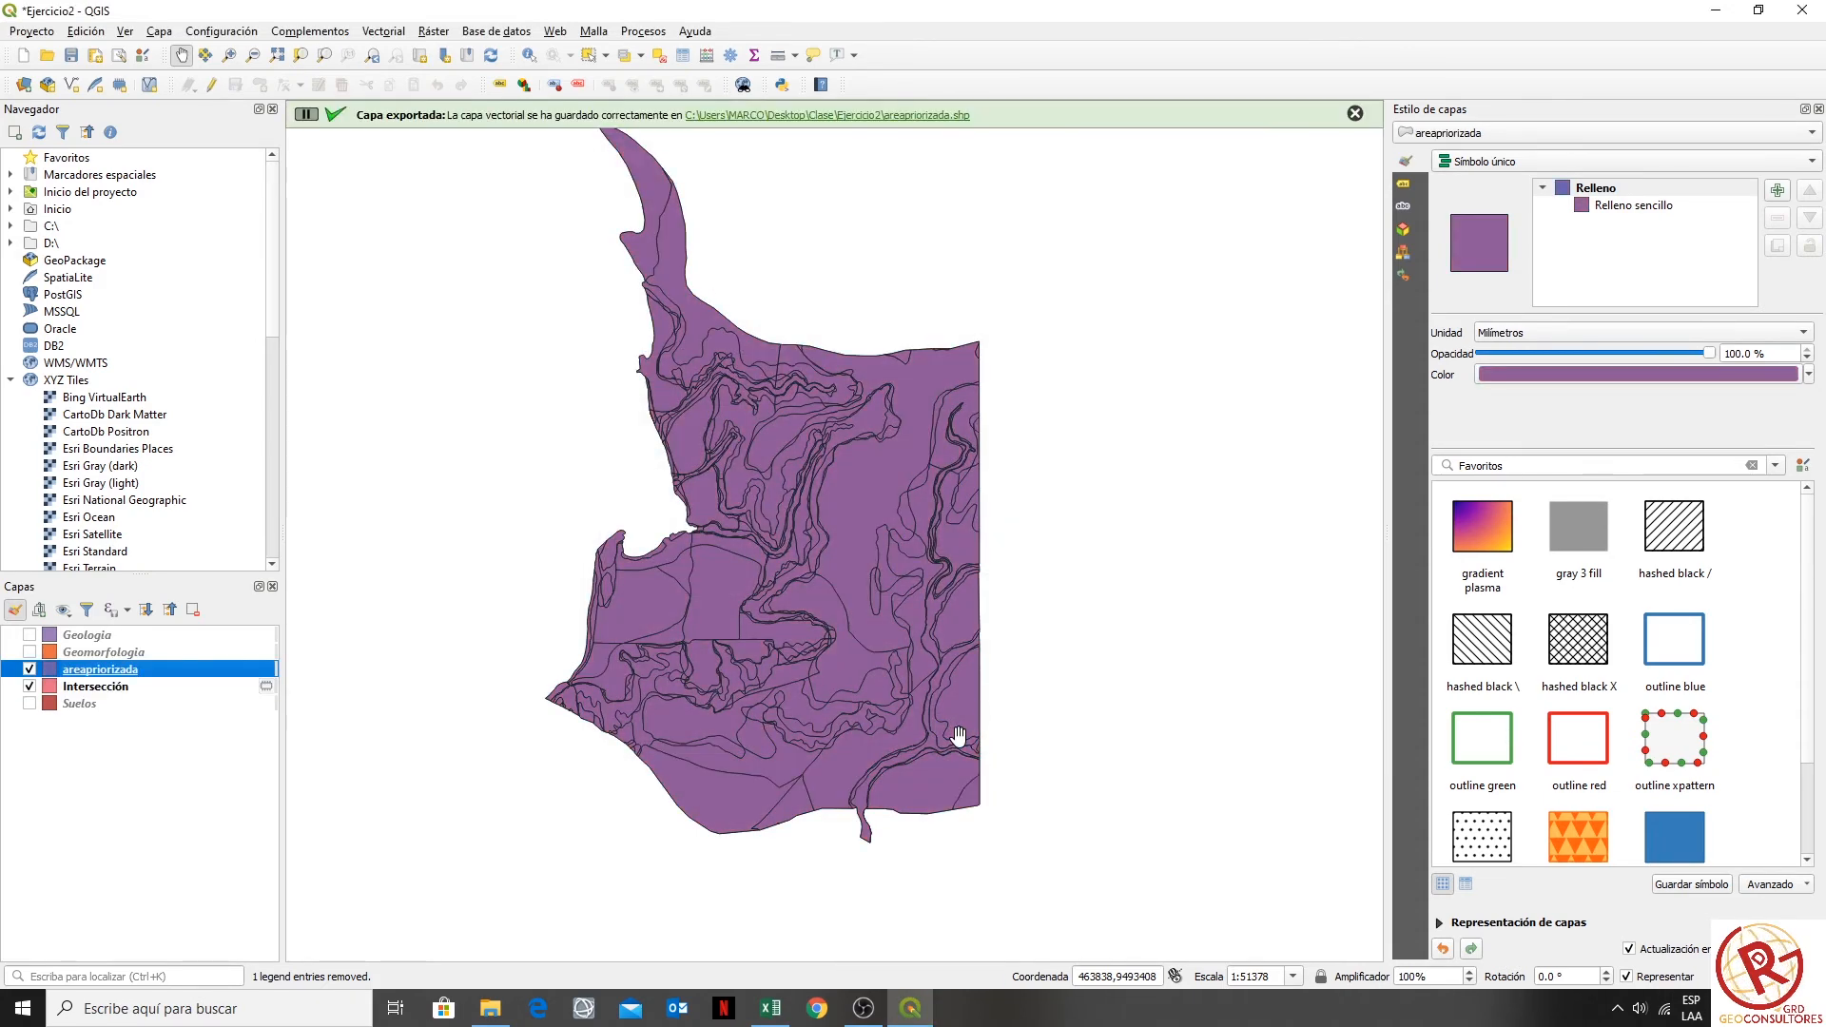
- Make areapriorizada the active layer and hide the temporary Intersección layer
left_click(104, 706)
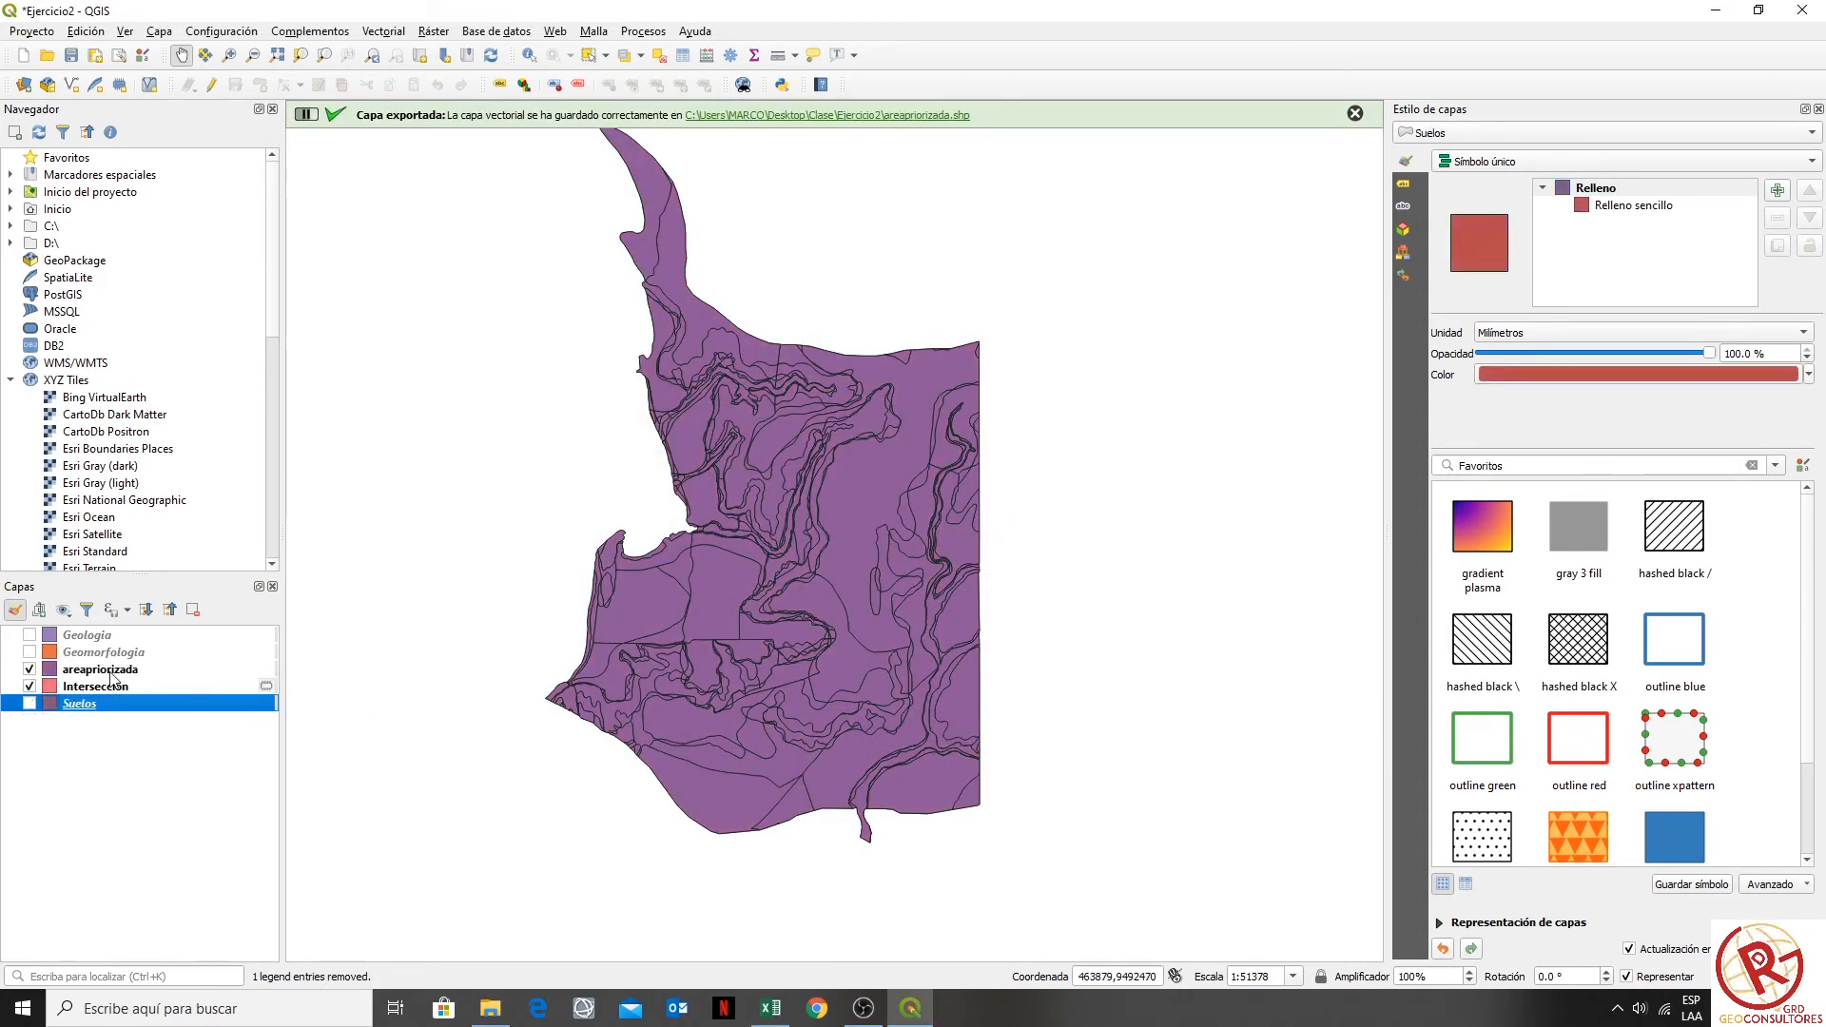
left_click(126, 669)
left_click(30, 686)
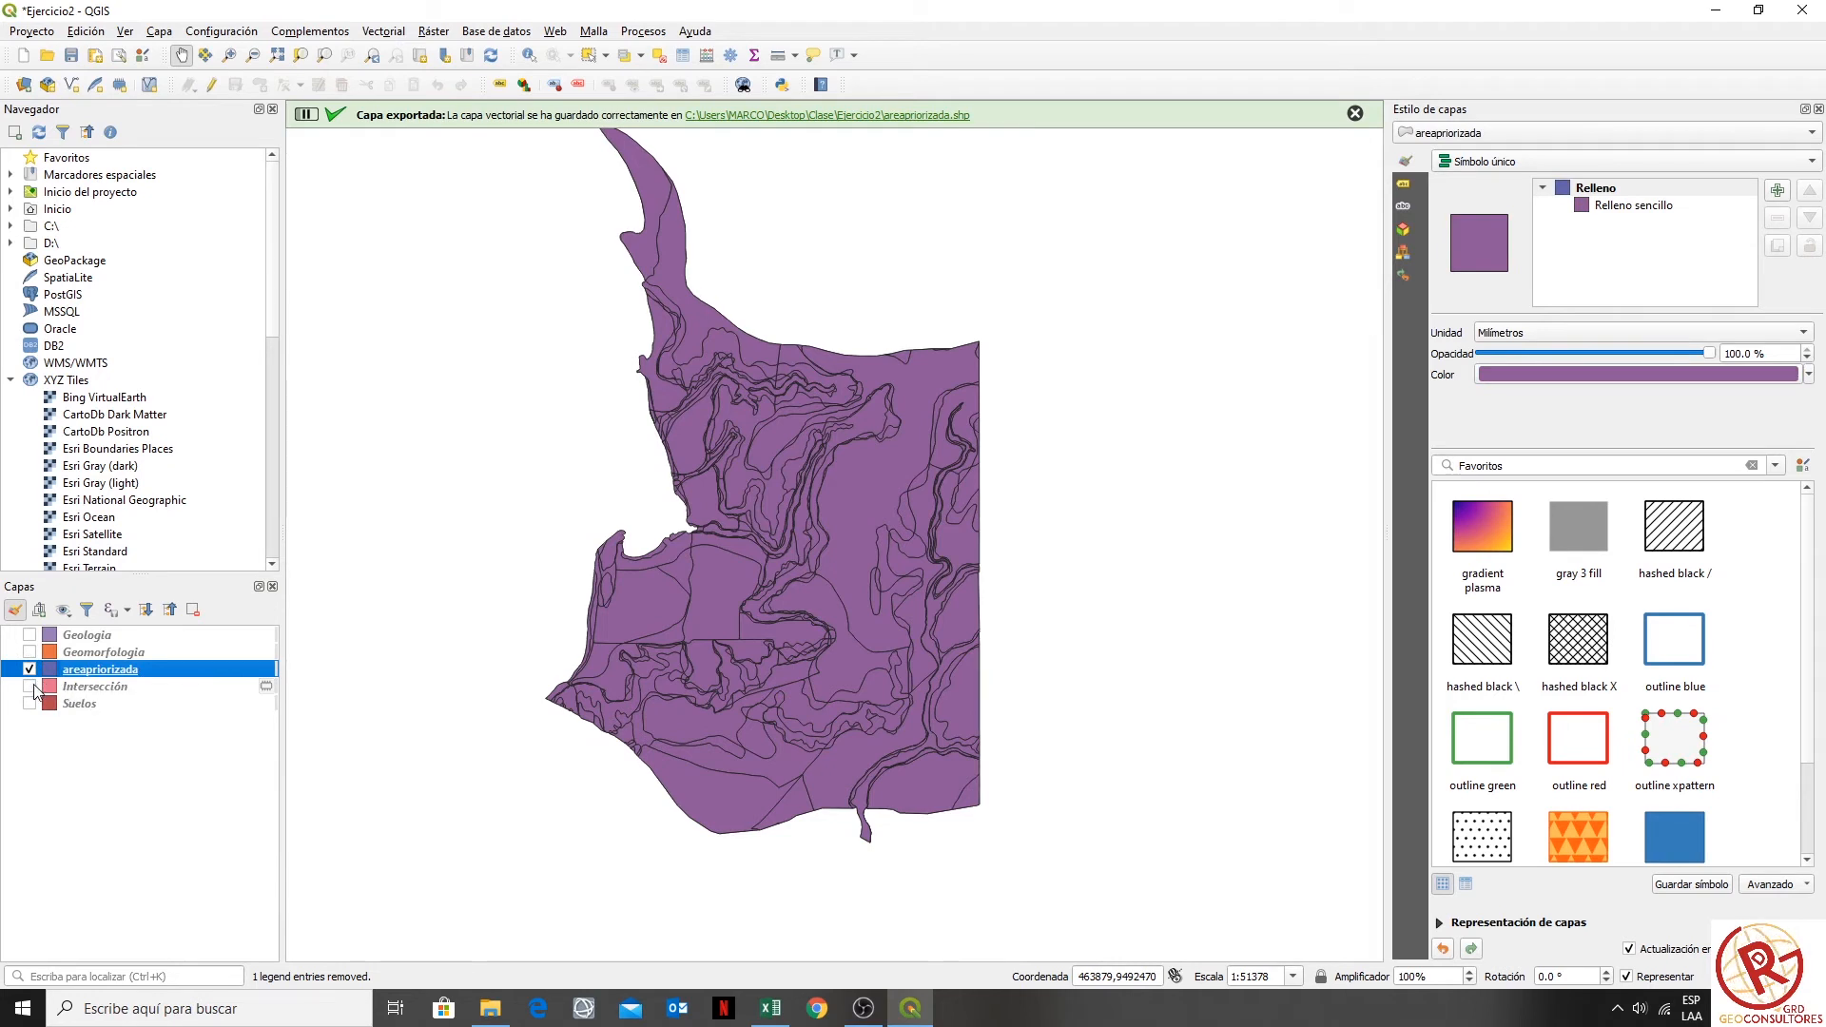
- Remove the temporary Intersección layer from the project and move areapriorizada to the top of the layer order
left_click(100, 686)
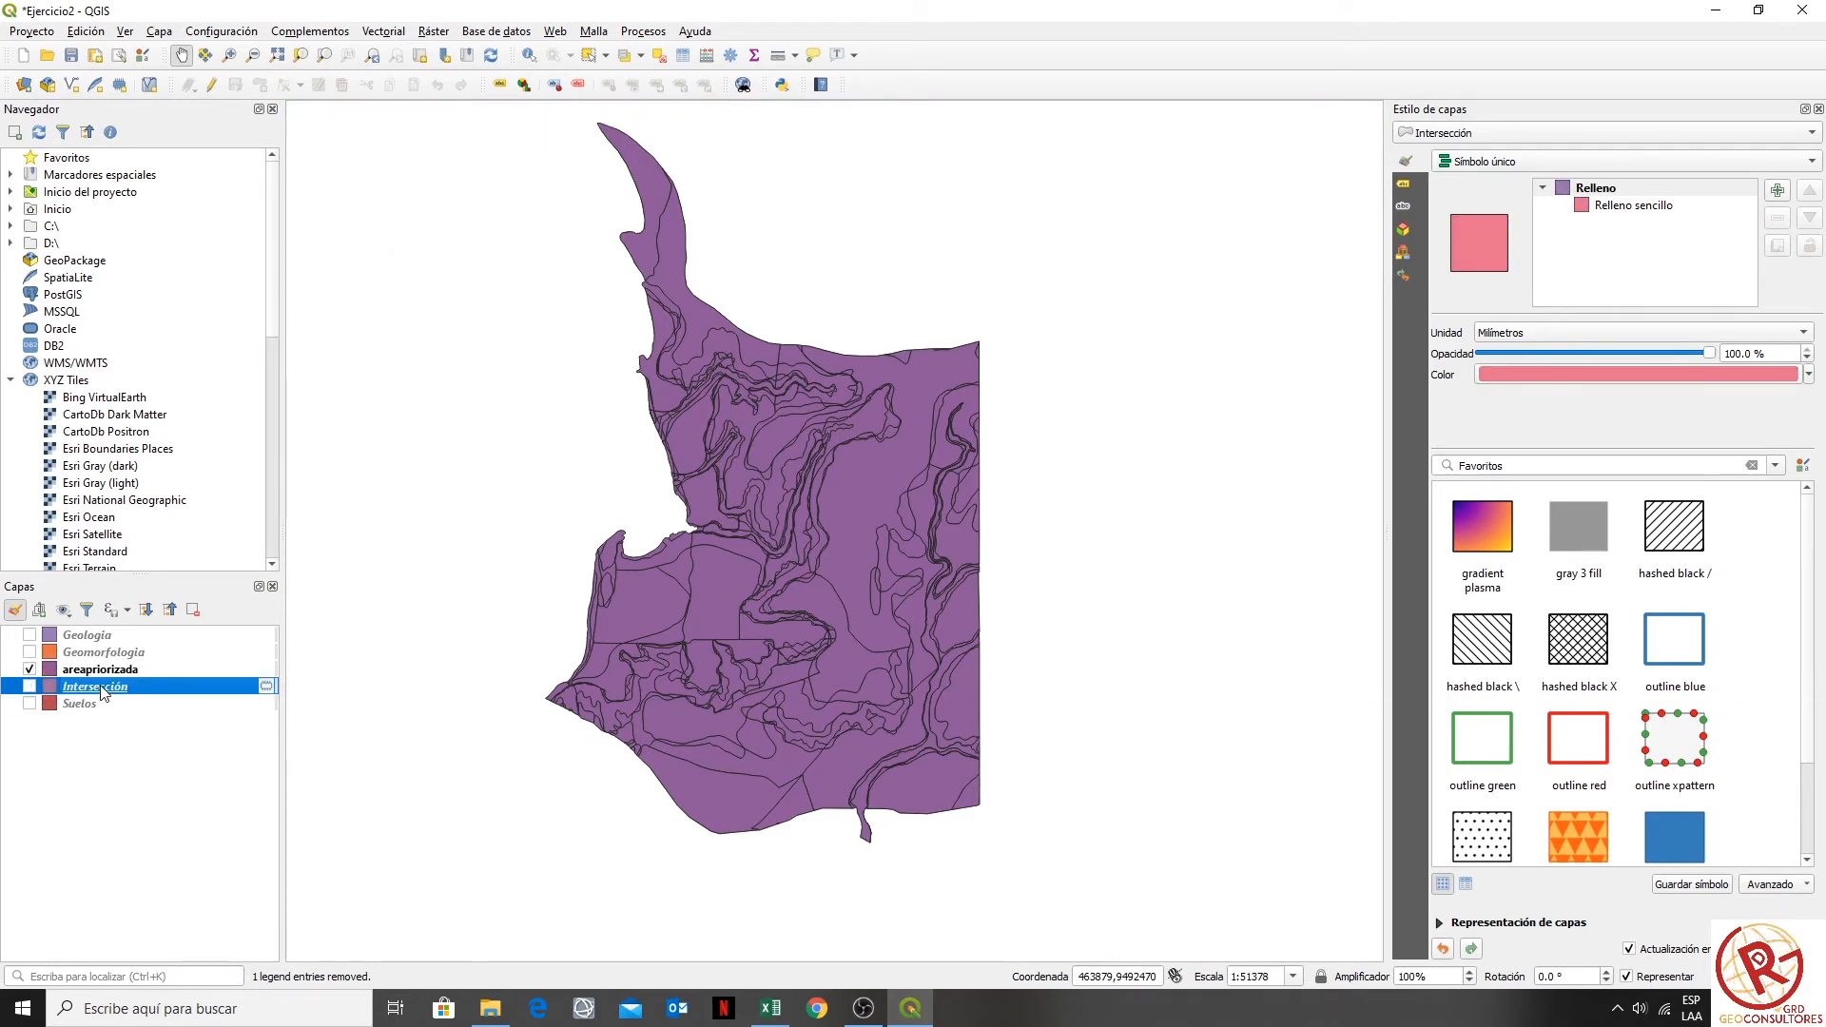
right_click(100, 686)
left_click(283, 402)
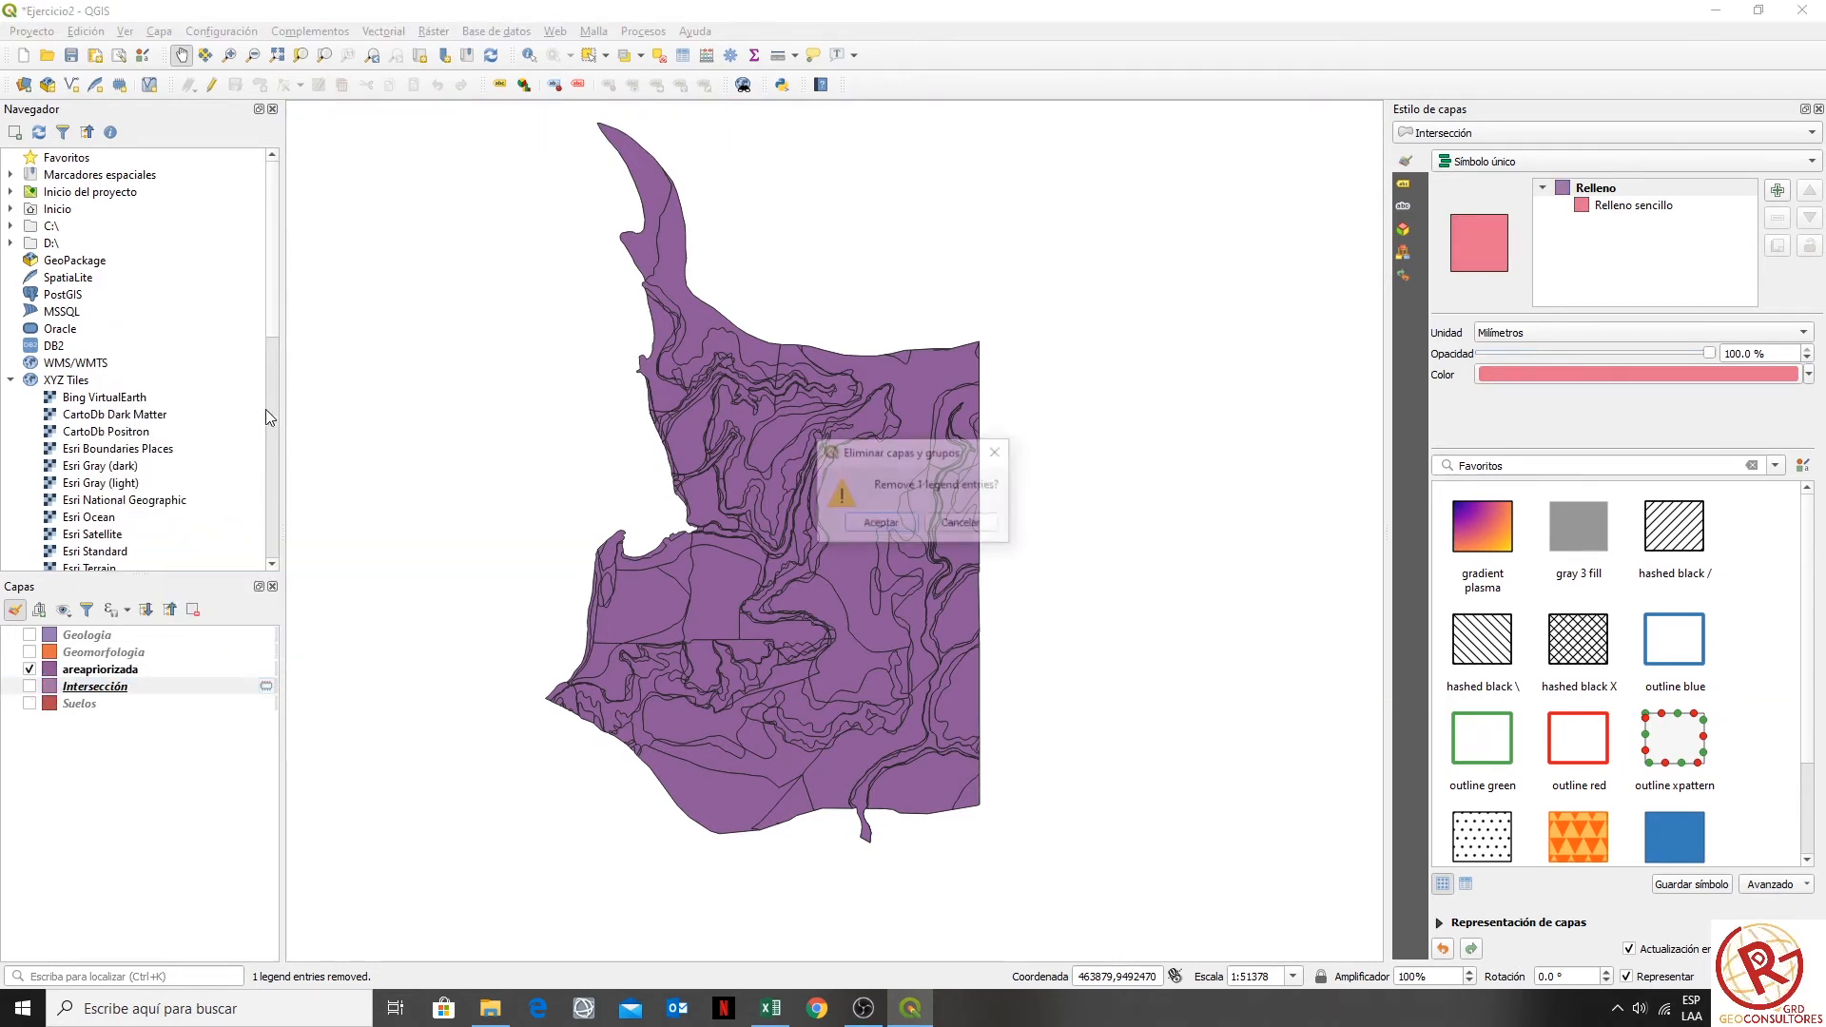
left_click(881, 522)
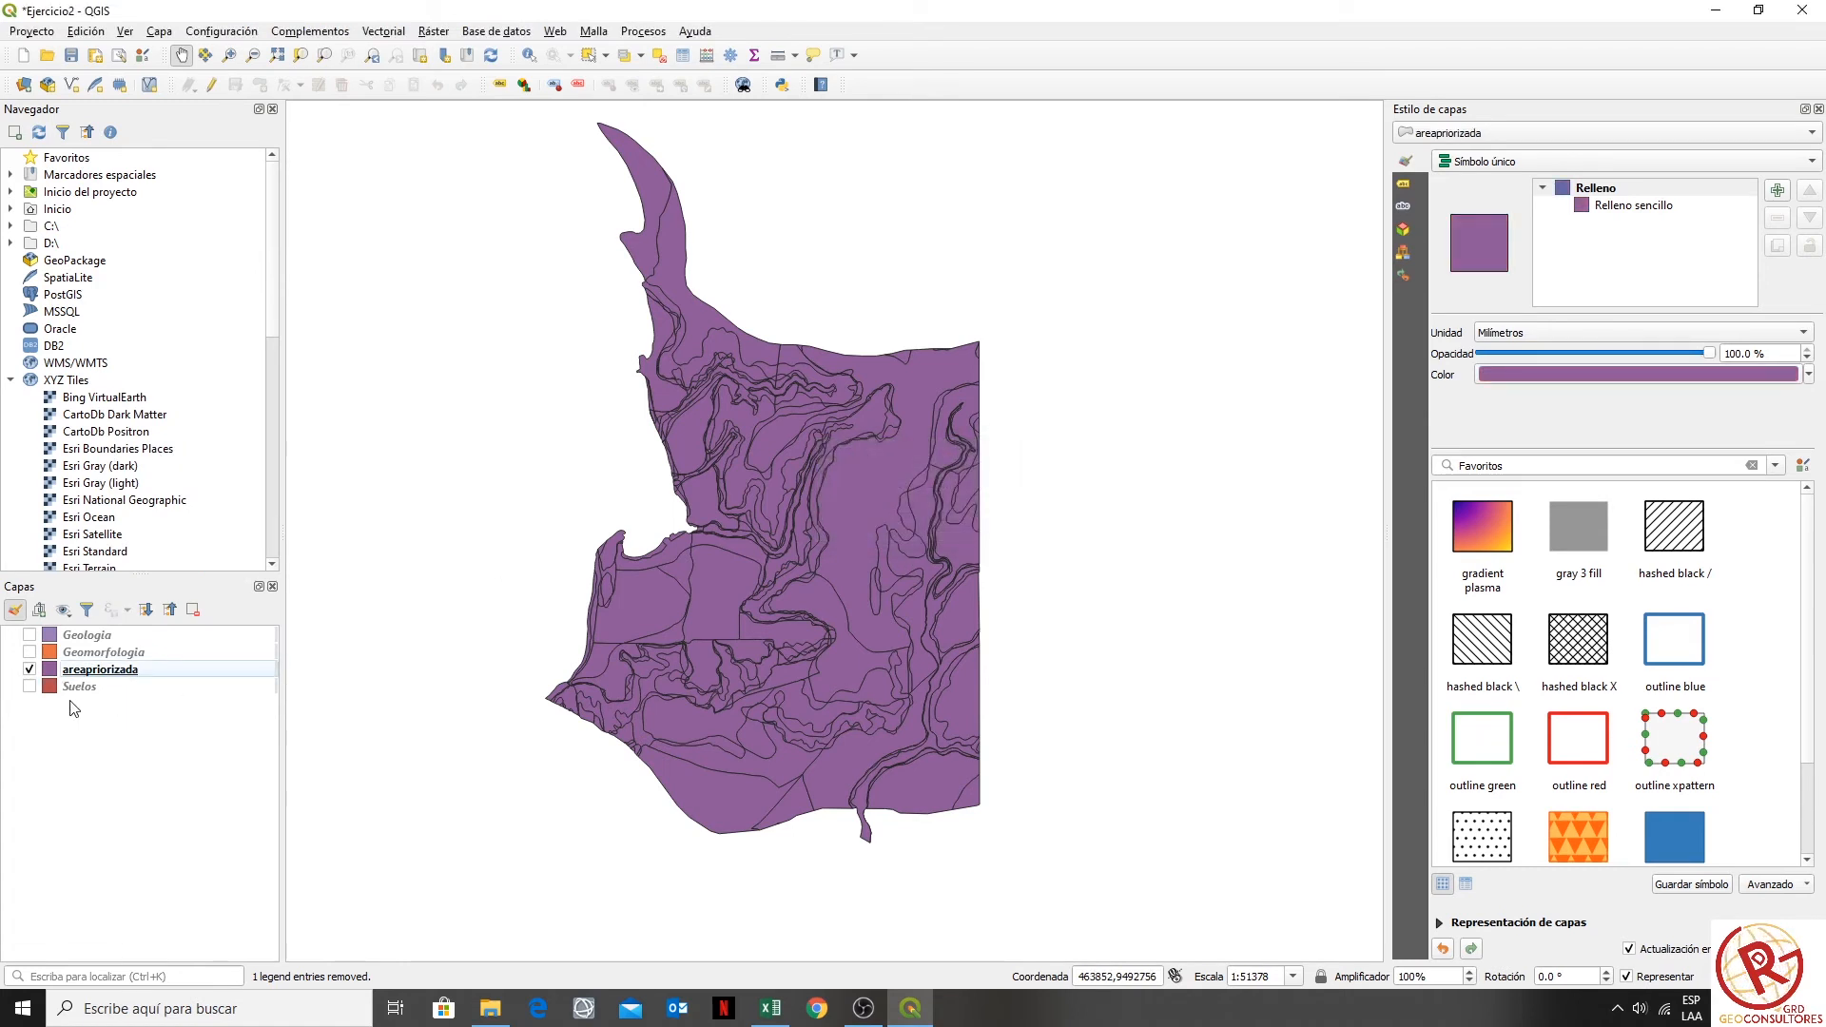
left_click_drag(114, 653, 57, 656)
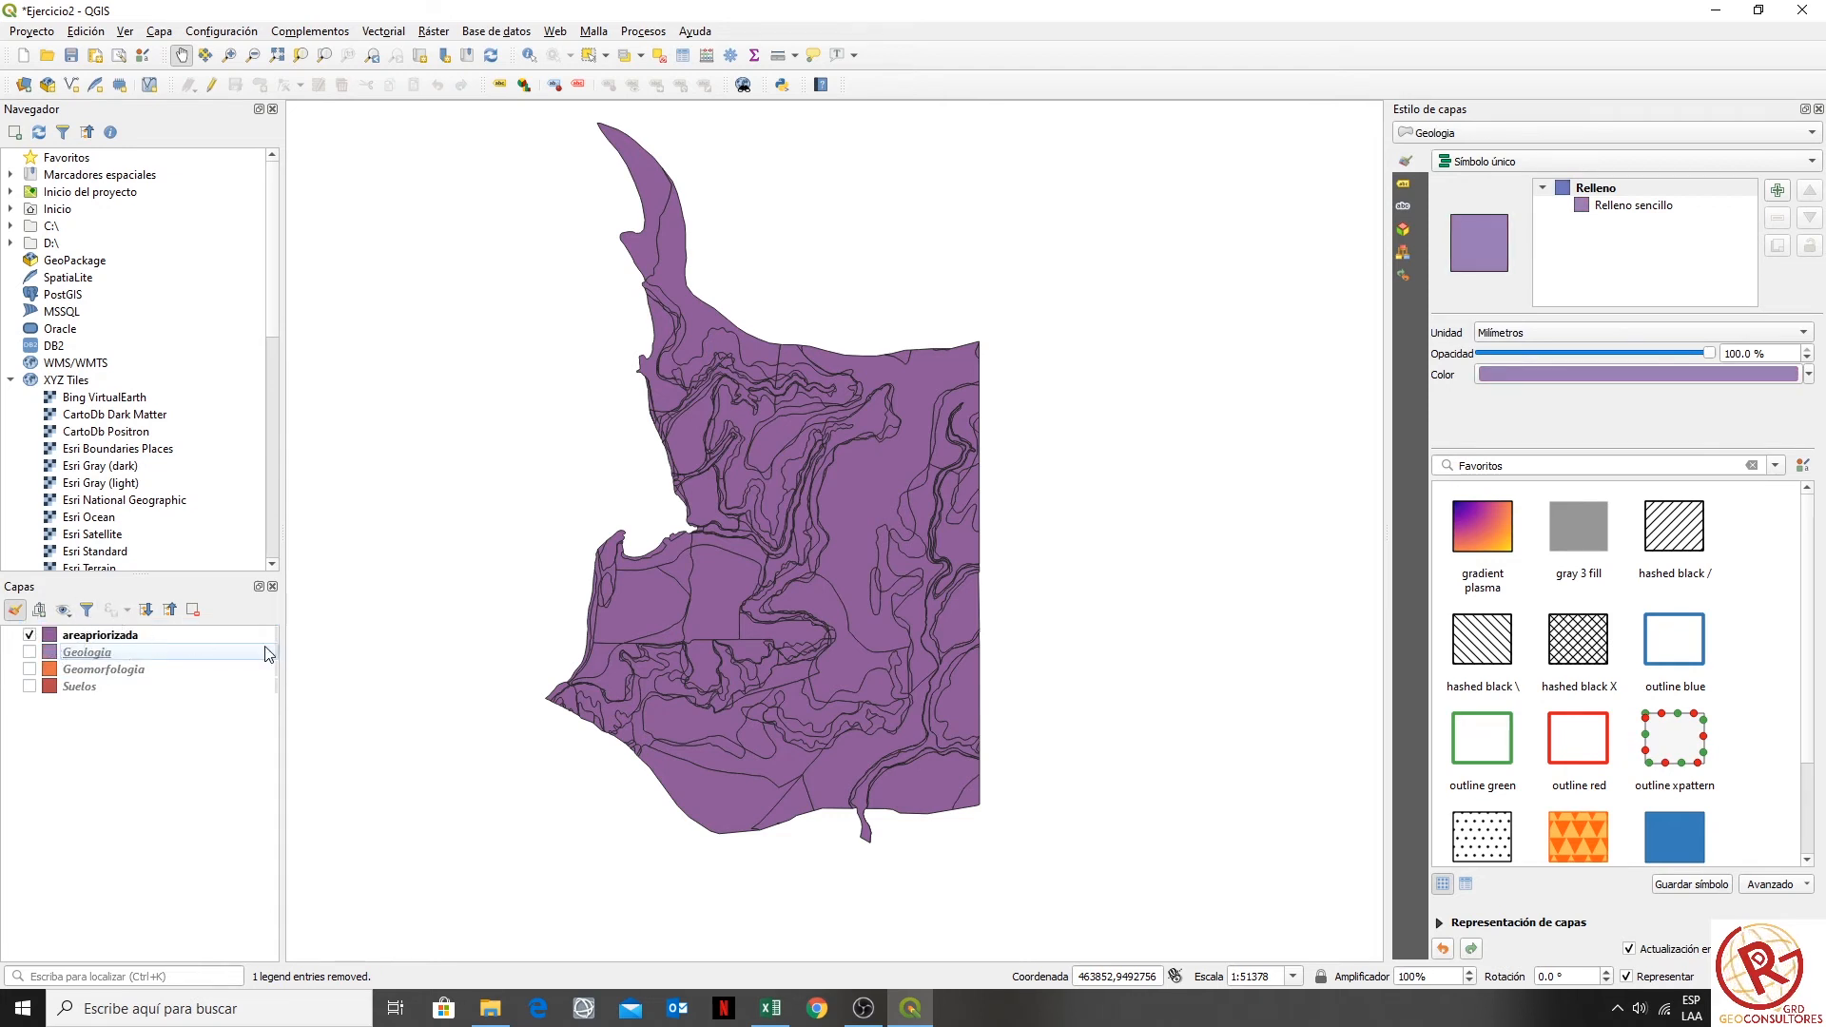
- Open the attribute table of areapriorizada and look over its descriptor and parameter weight fields
right_click(98, 638)
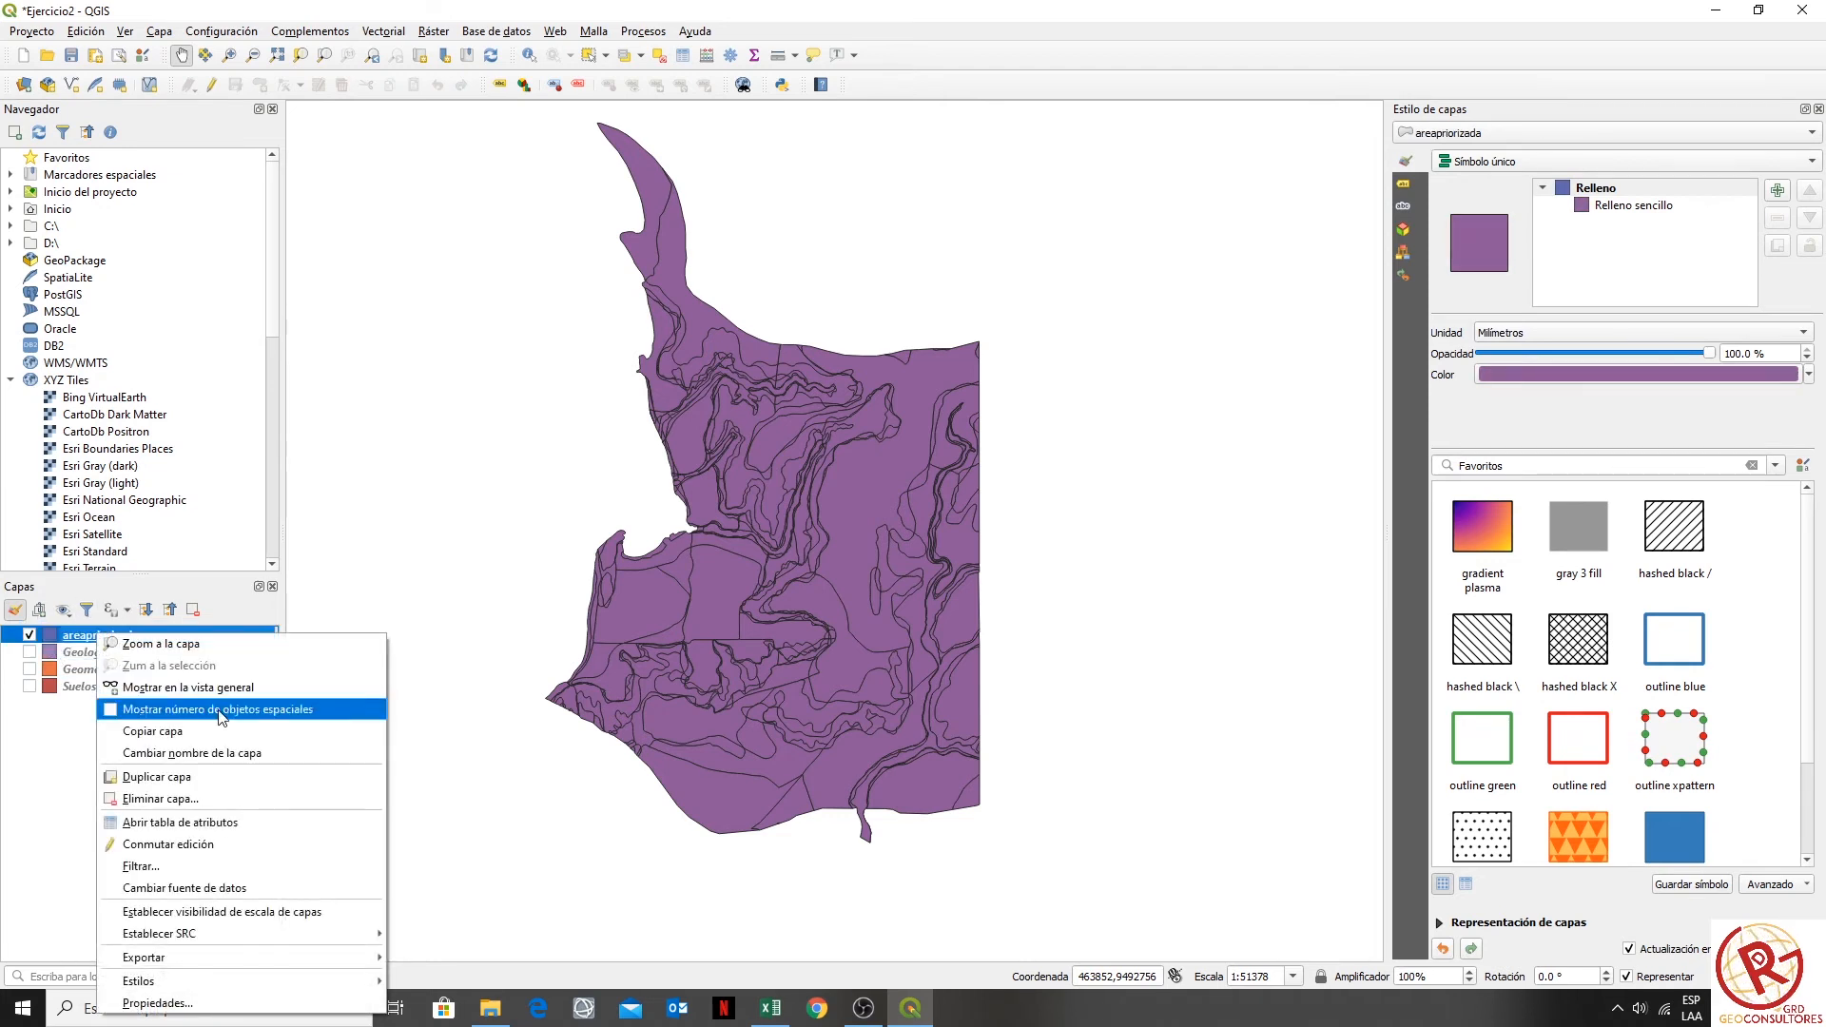
left_click(181, 822)
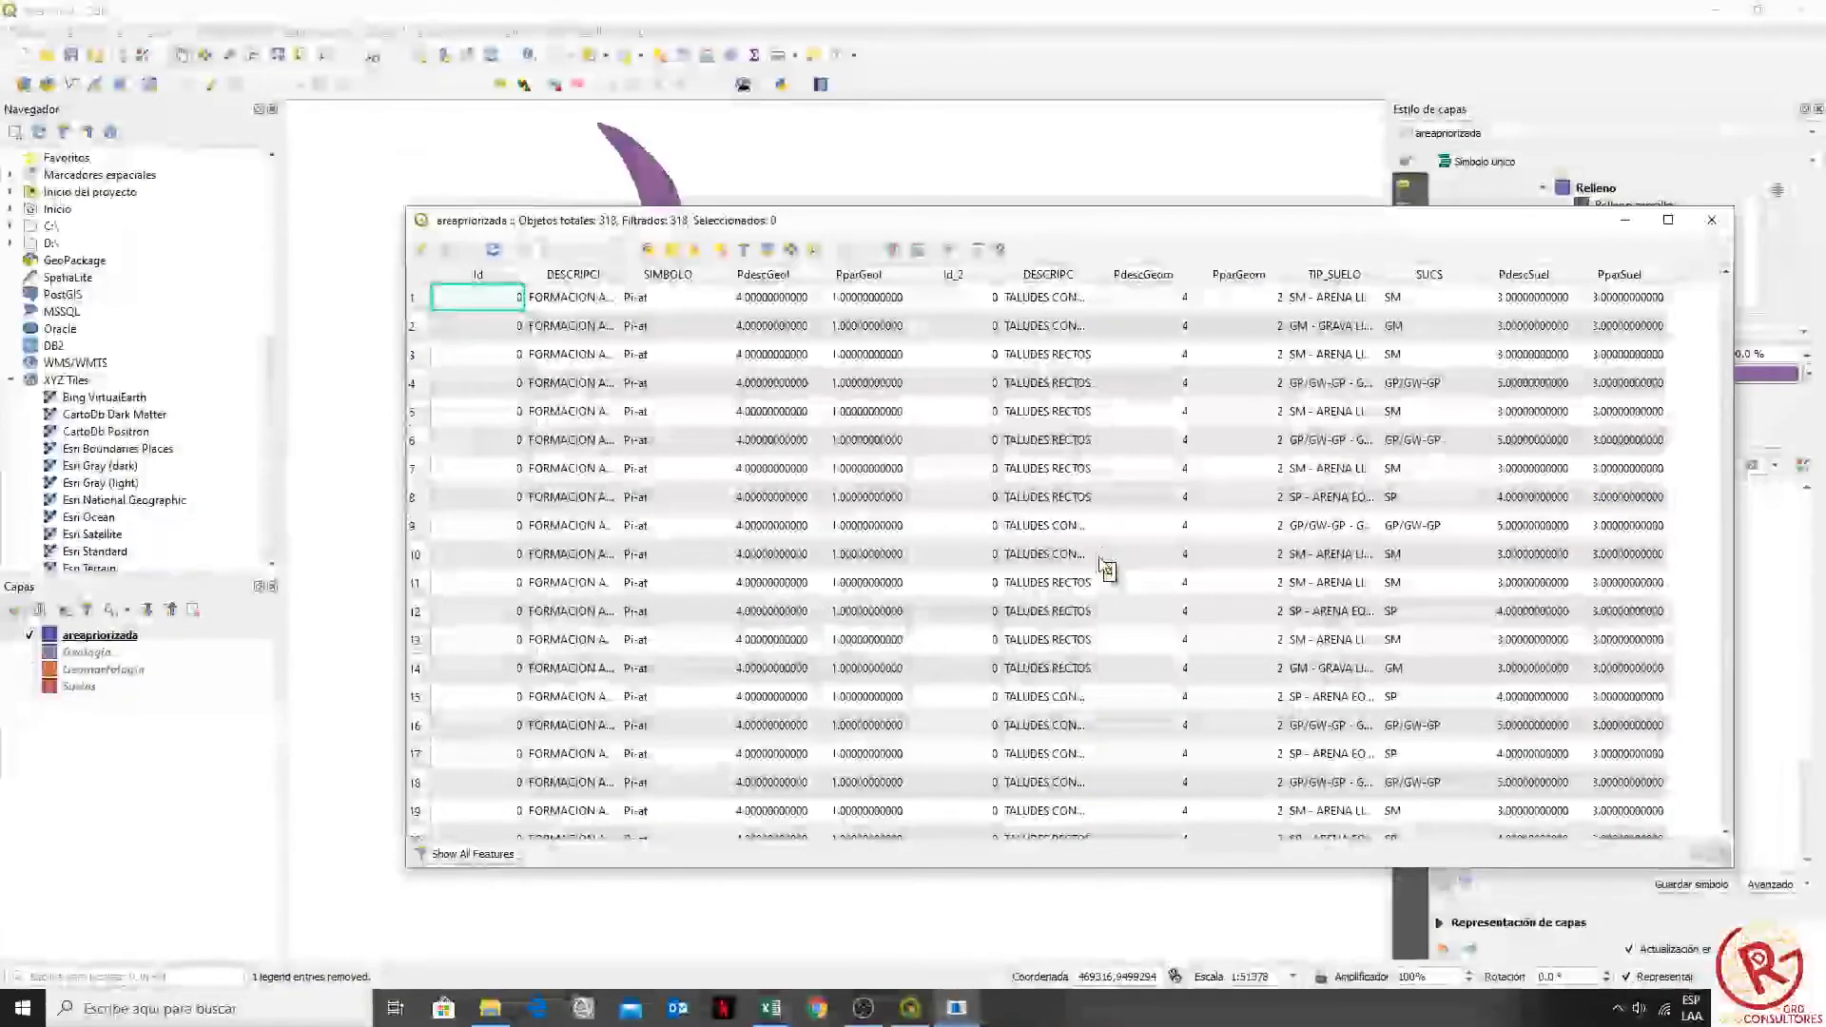
mouse_move(1093, 565)
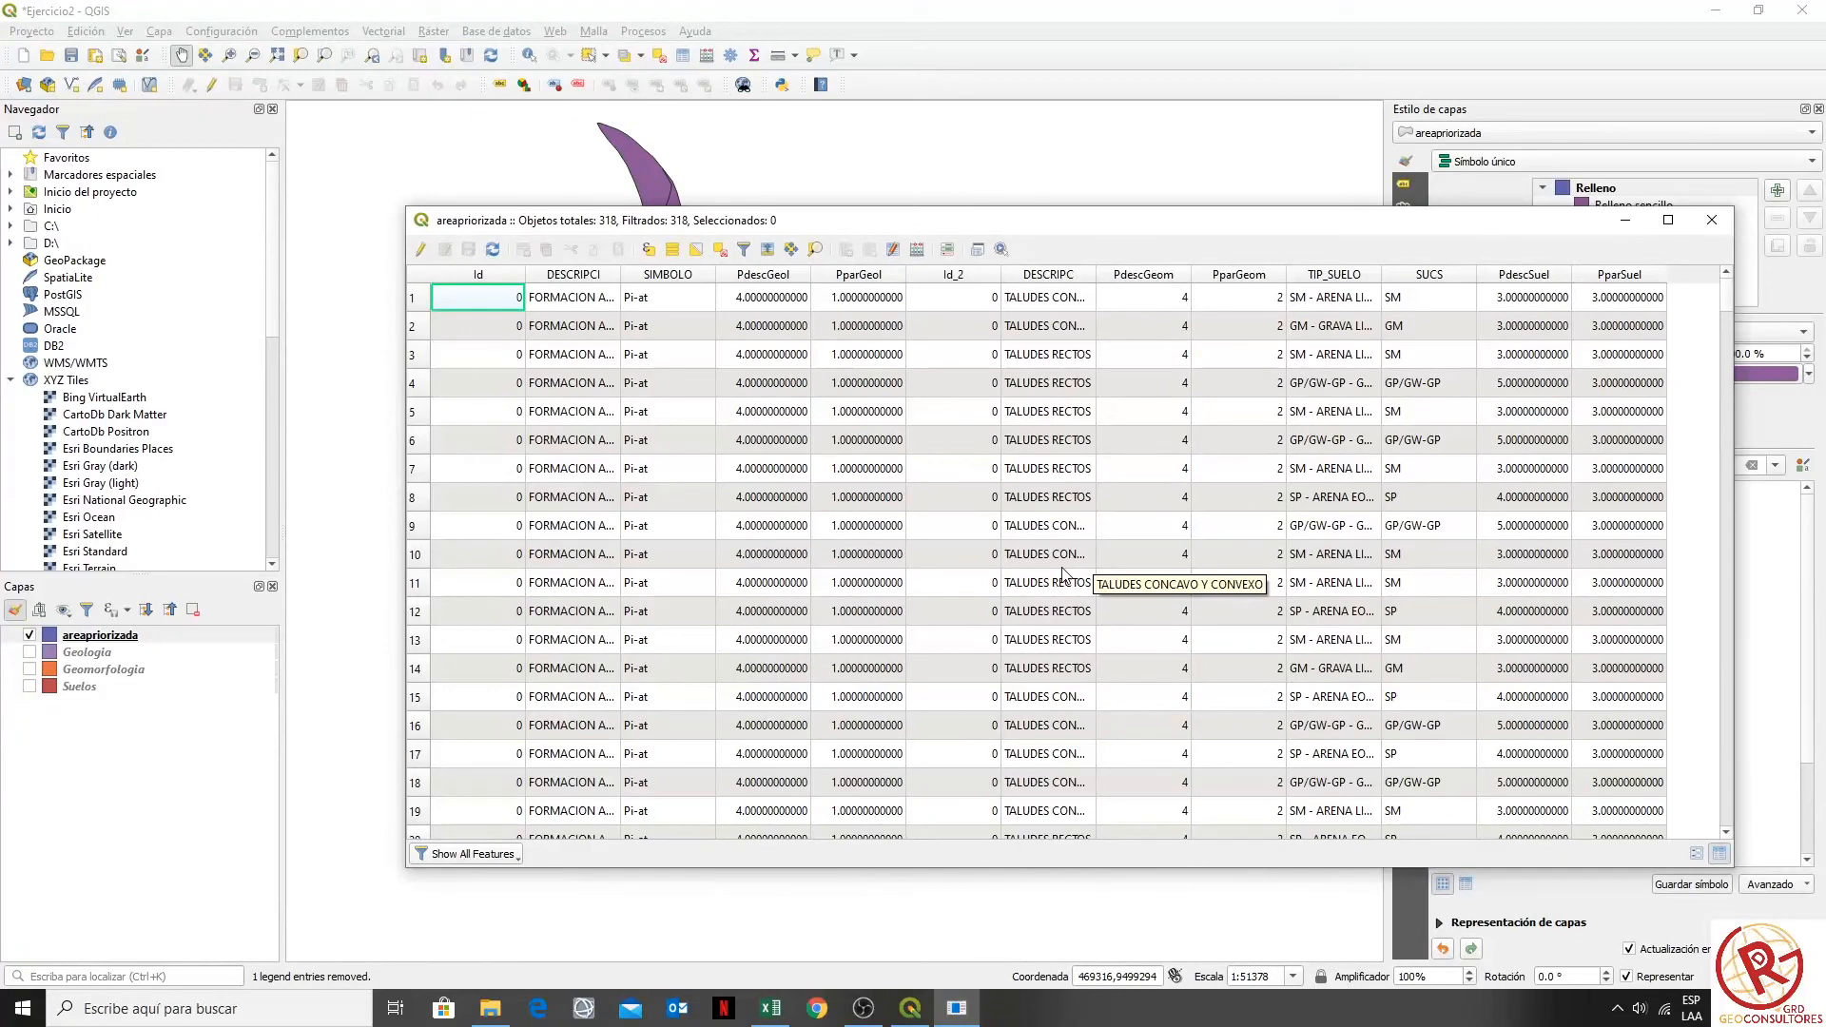
- Switch to the Caso Practico 2 workbook in Excel and look at the UMBRALES values on the Nivel de Prioridad sheet
left_click(772, 1008)
left_click(632, 808)
scroll(396, 709, "right", 1)
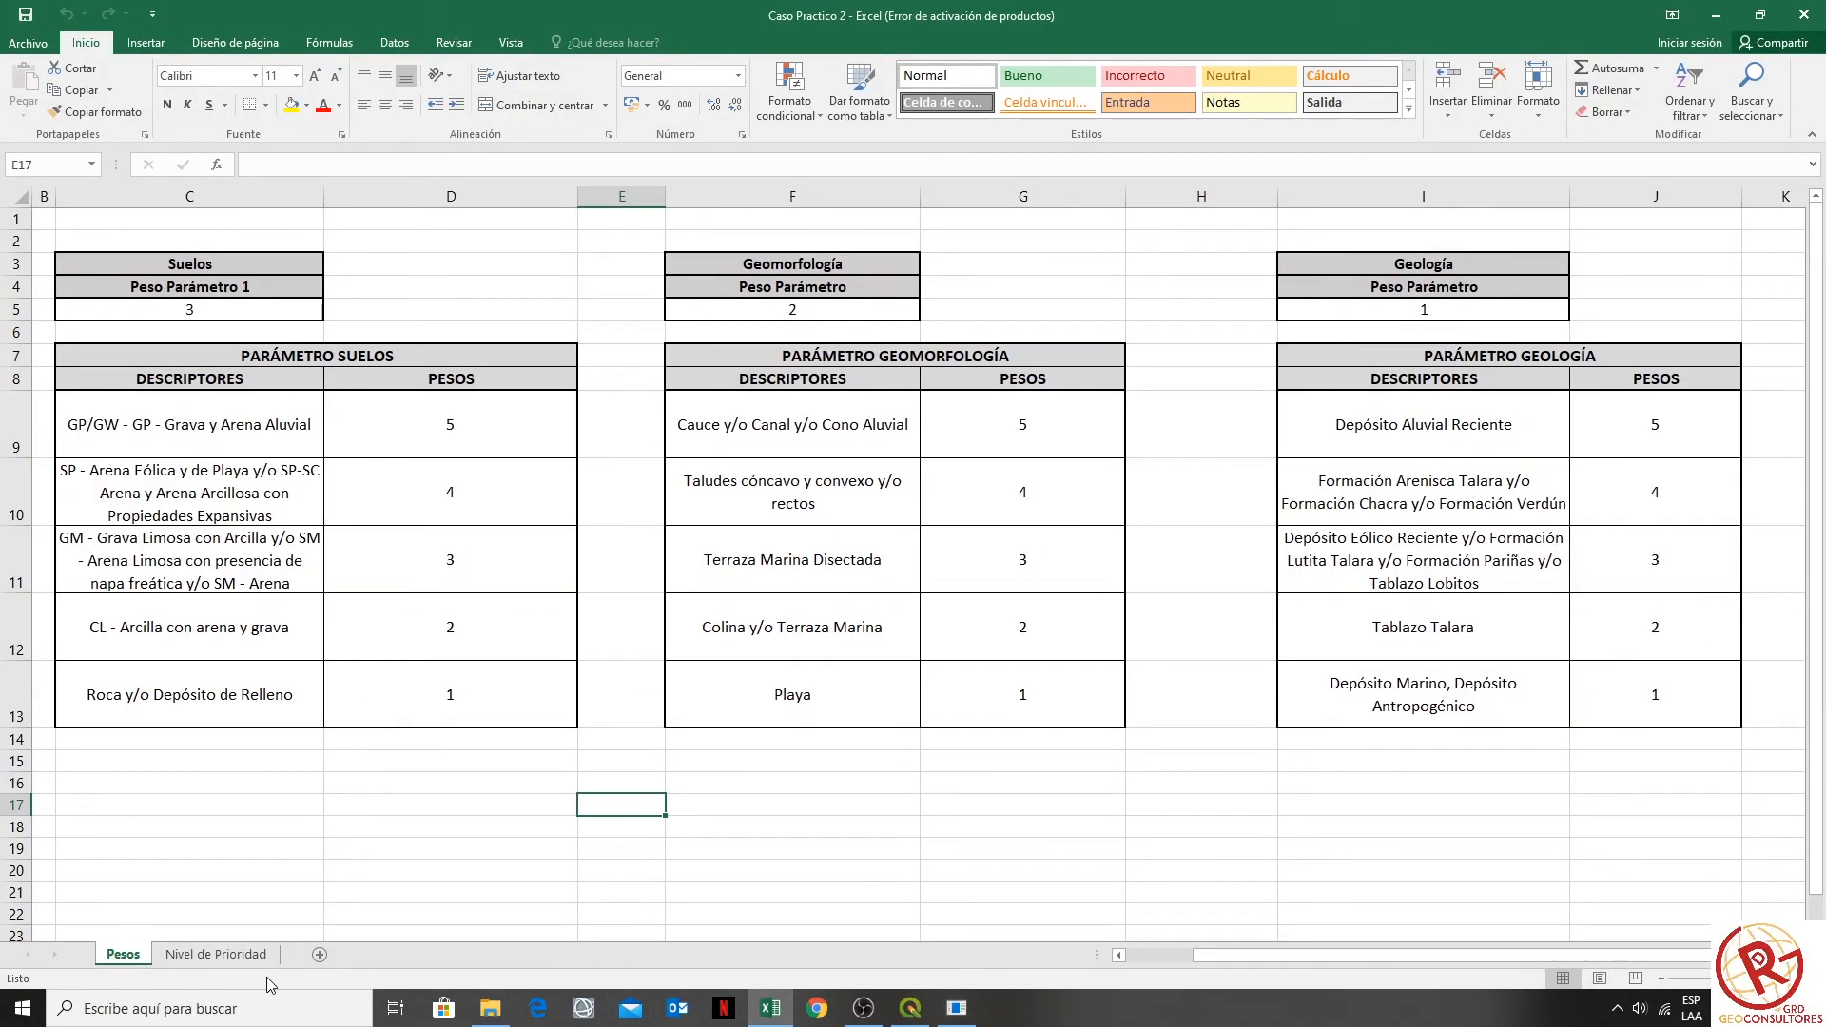
left_click(216, 954)
scroll(522, 567, "right", 1)
left_click(904, 650)
left_click_drag(871, 403, 910, 624)
left_click(904, 479)
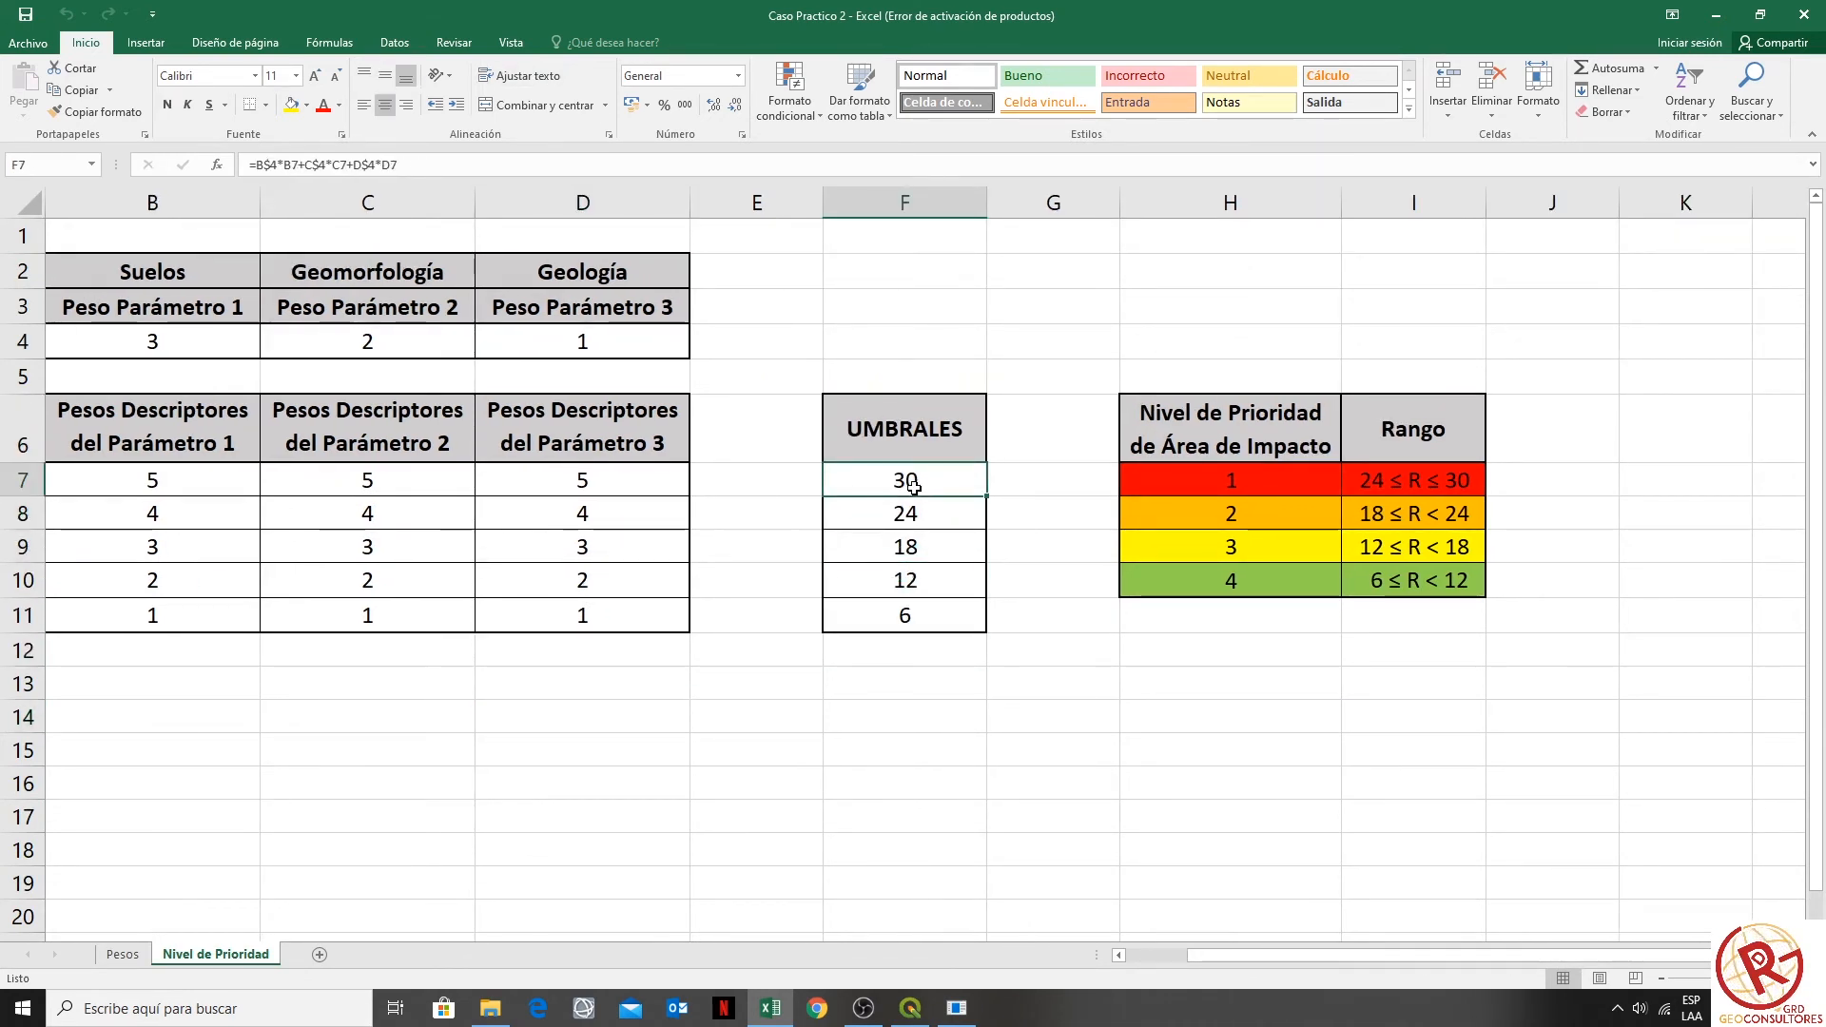
- Inspect the UMBRALES formulas in cells F7 and F9 and the parameter and descriptor weights they multiply
double_click(914, 485)
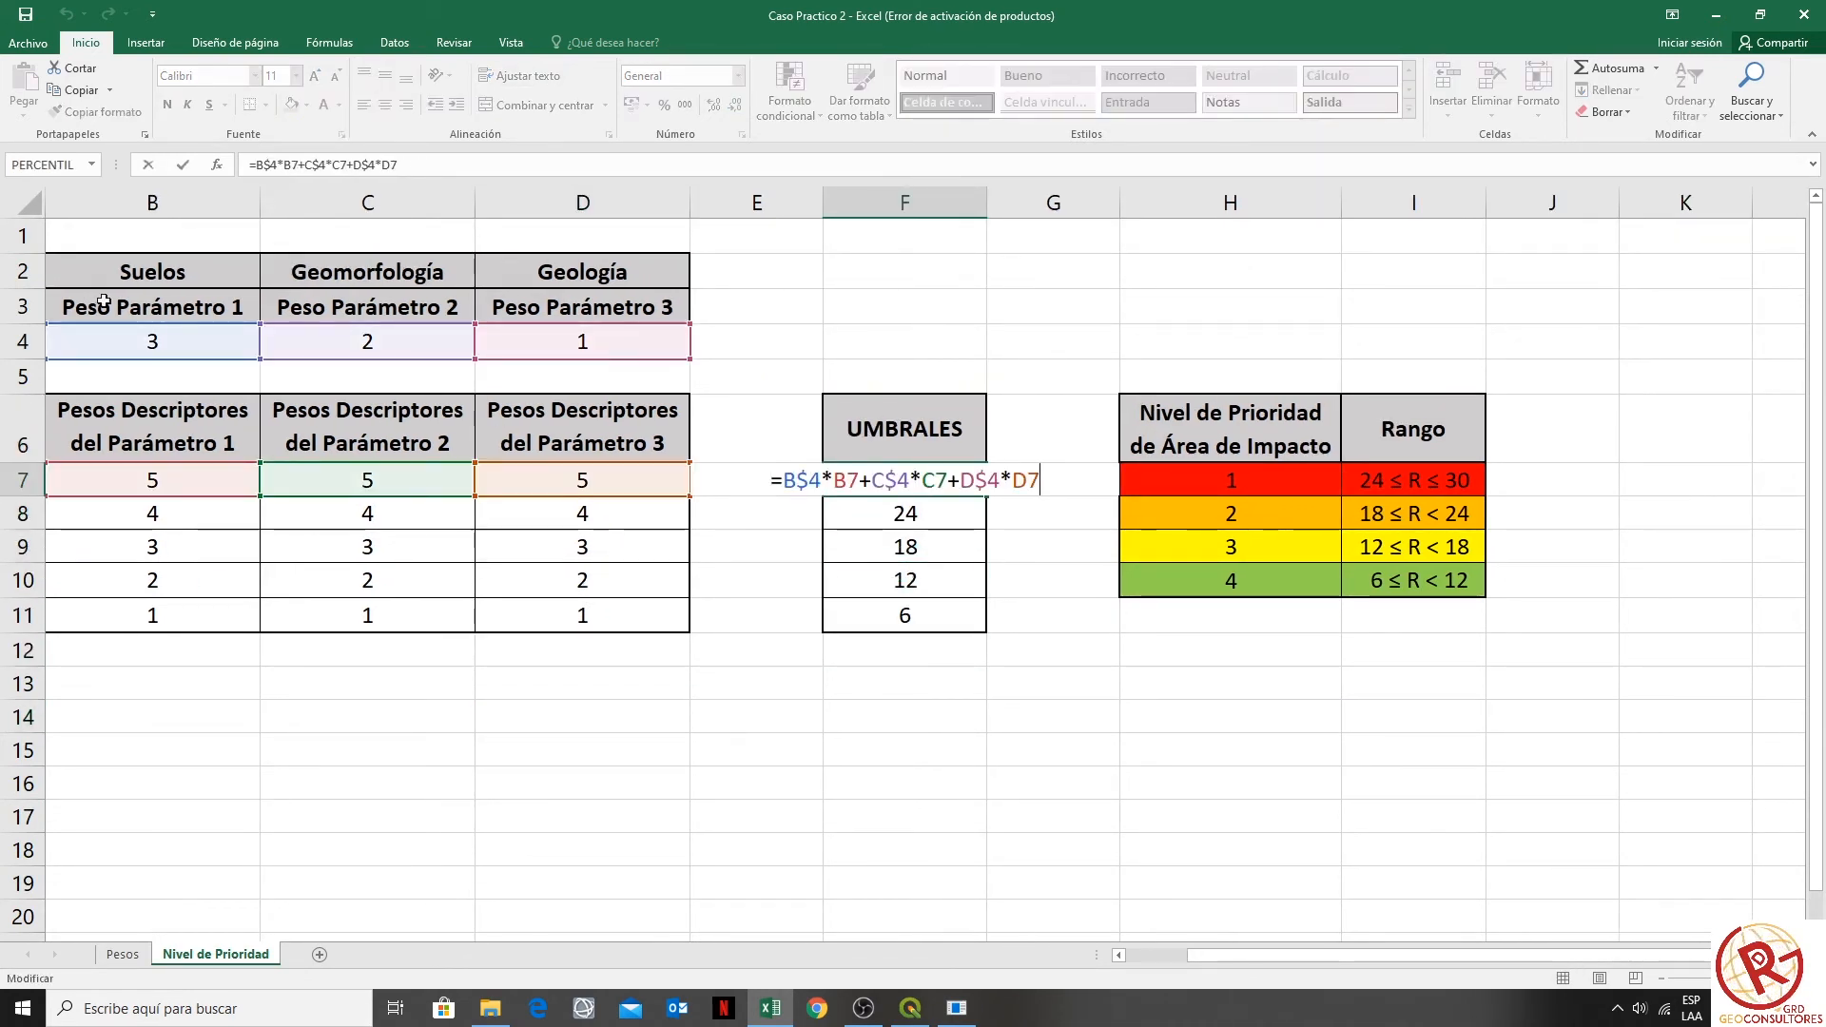
left_click(195, 338)
left_click(224, 478)
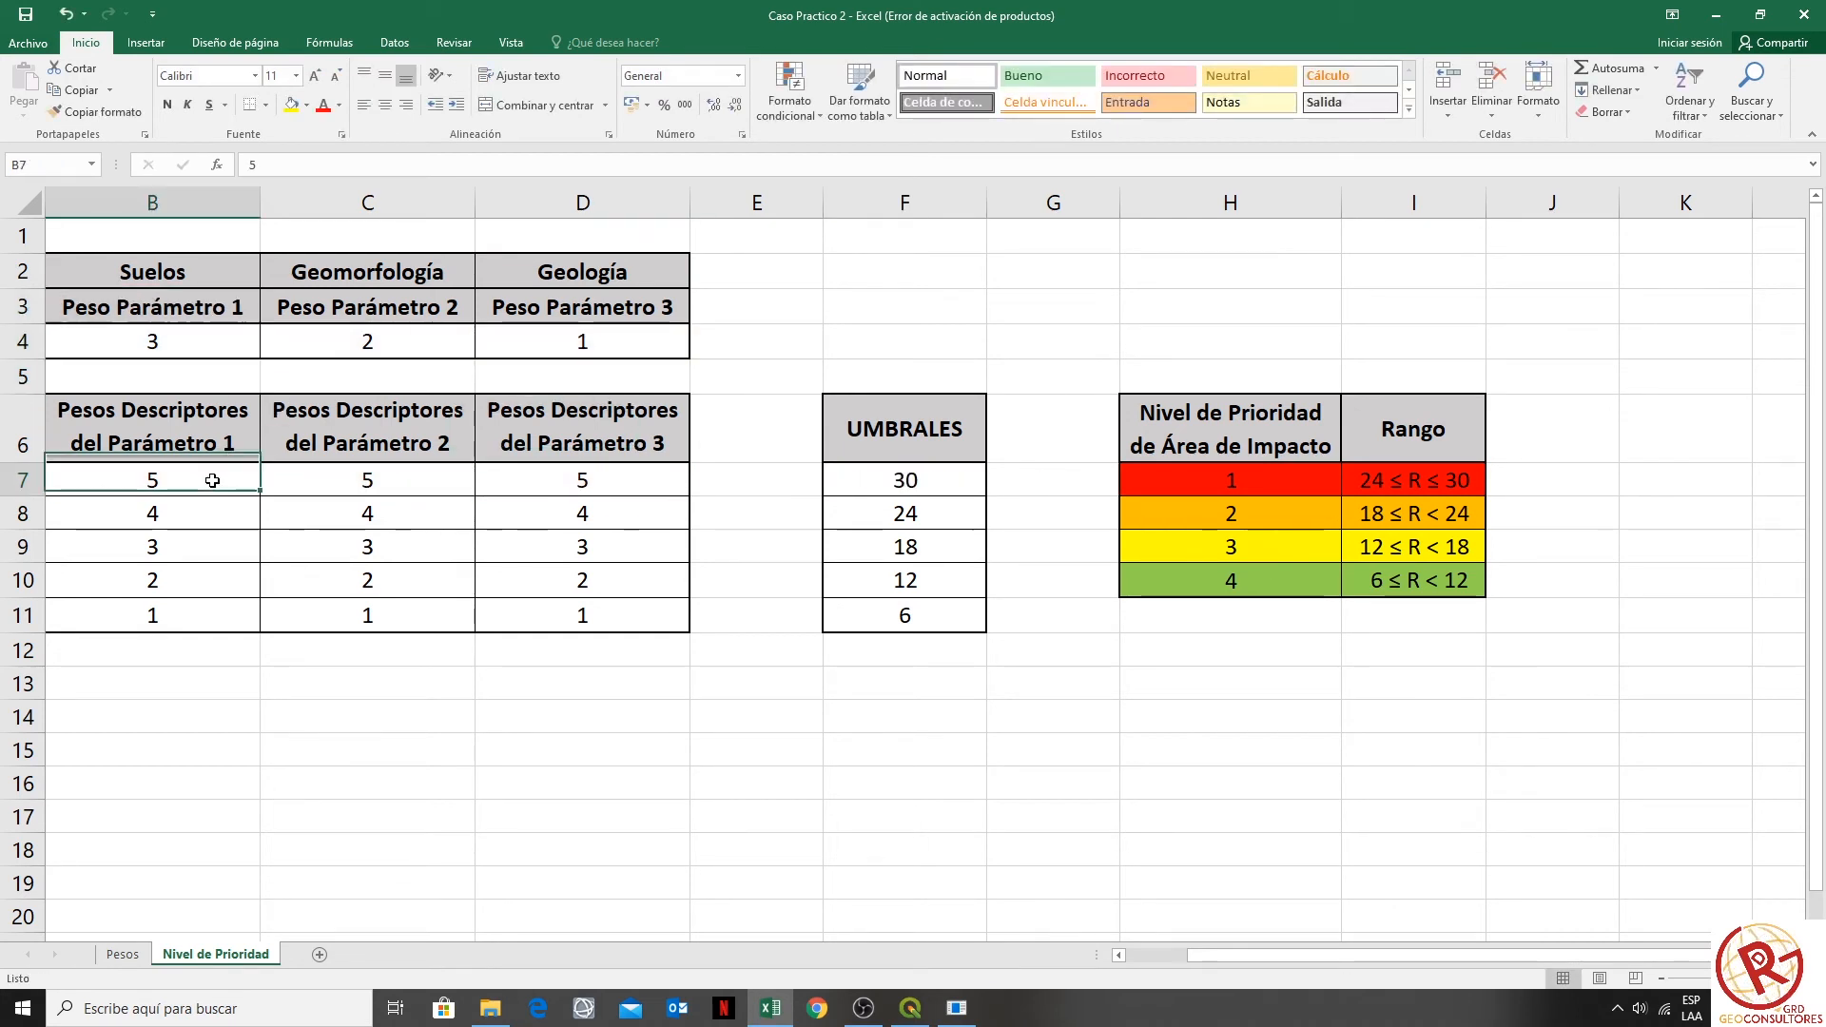
left_click(892, 472)
double_click(891, 476)
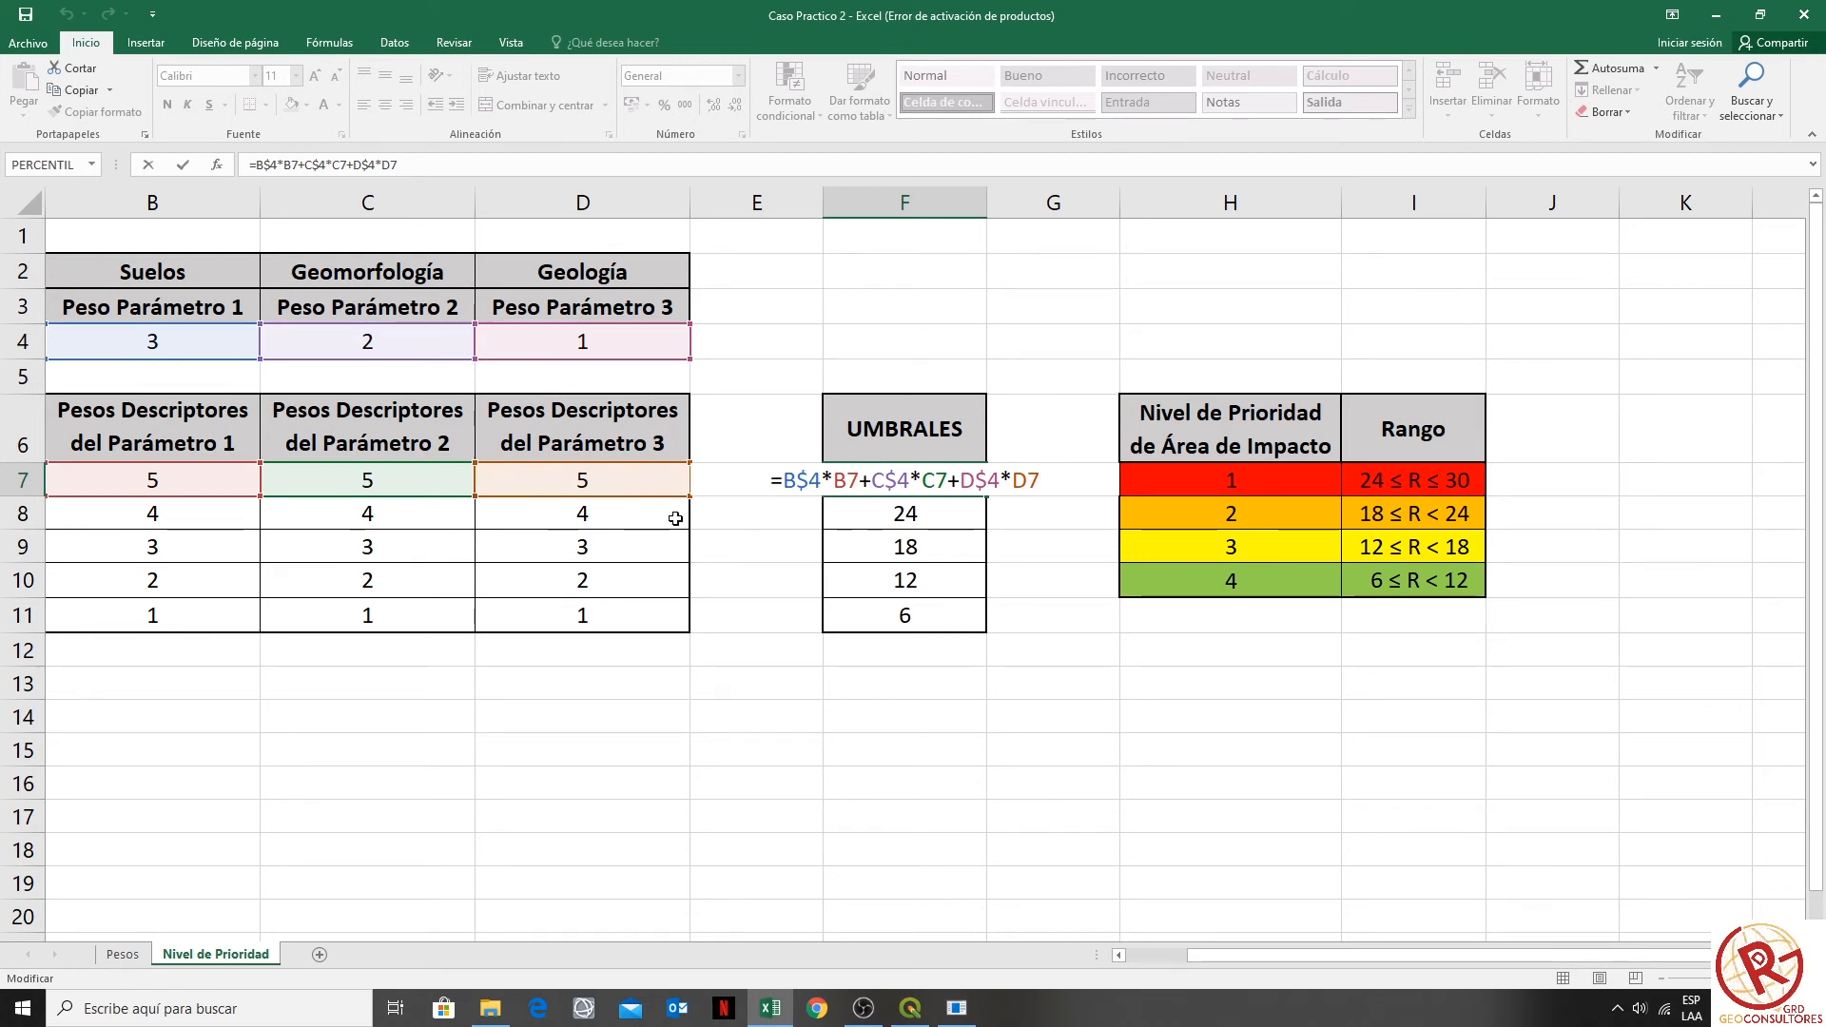
key("ctrl+Return")
left_click(922, 536)
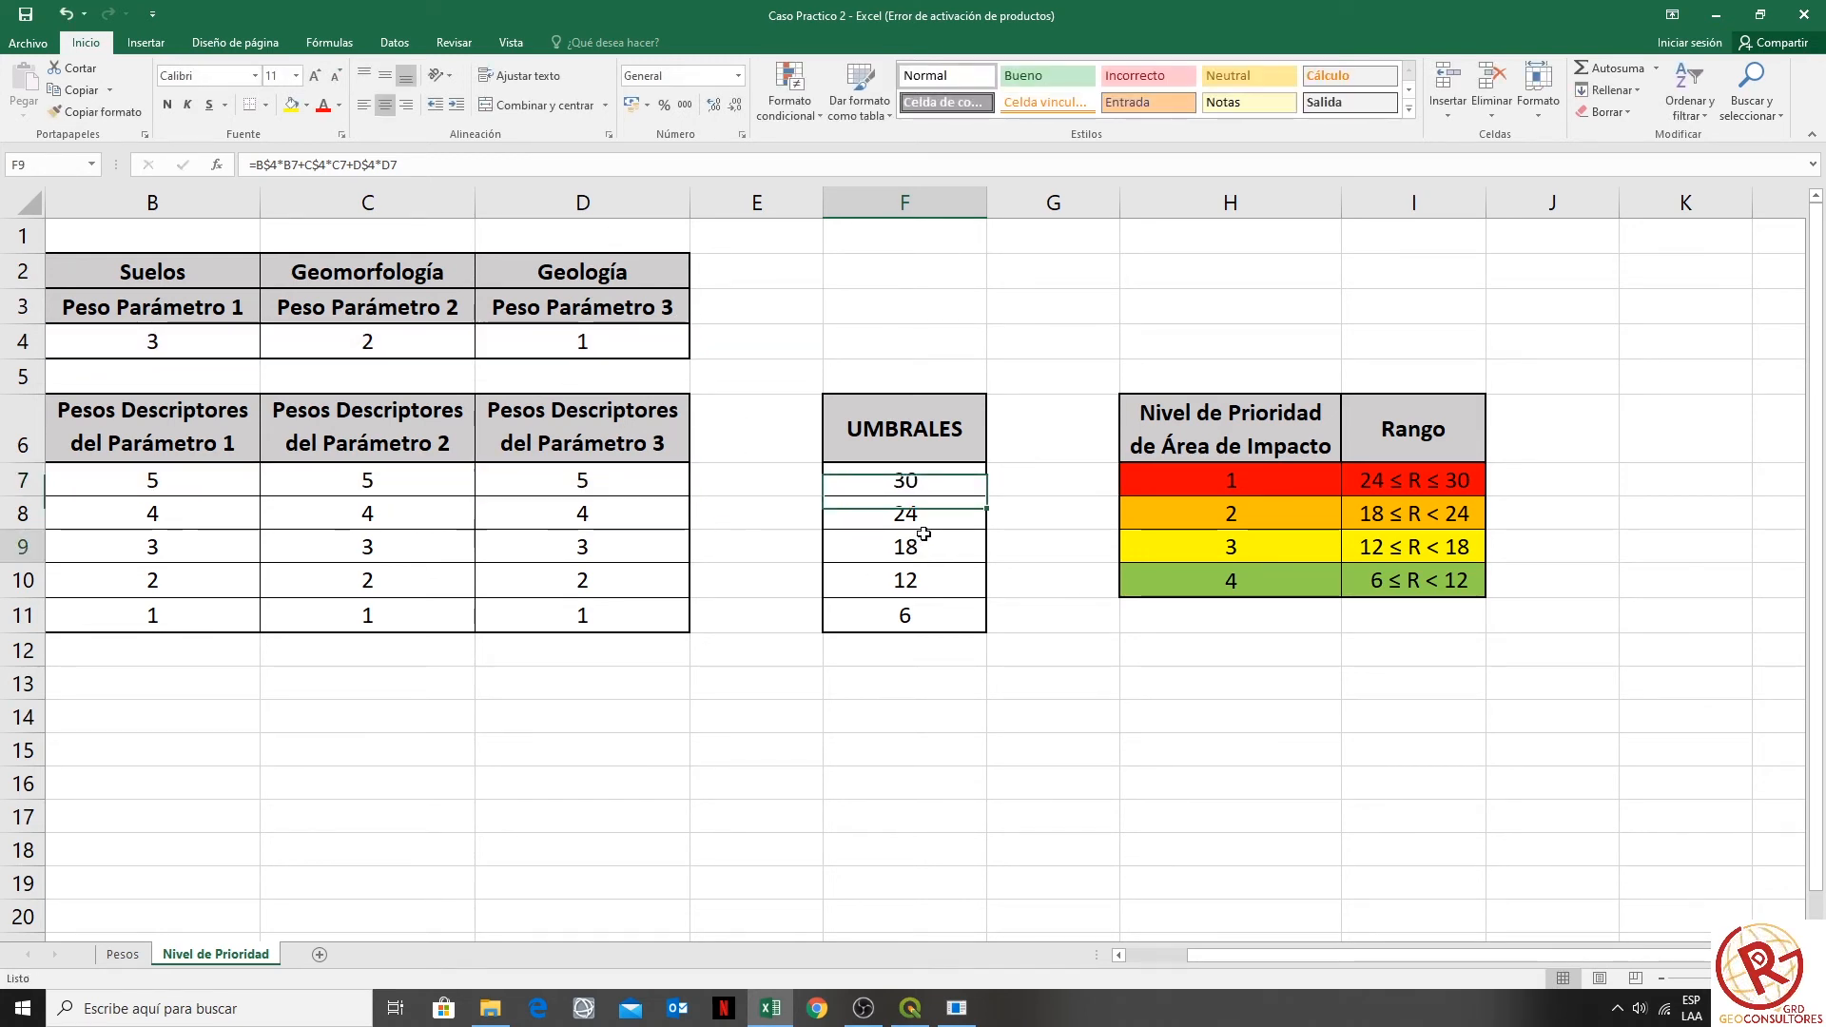
key("F2")
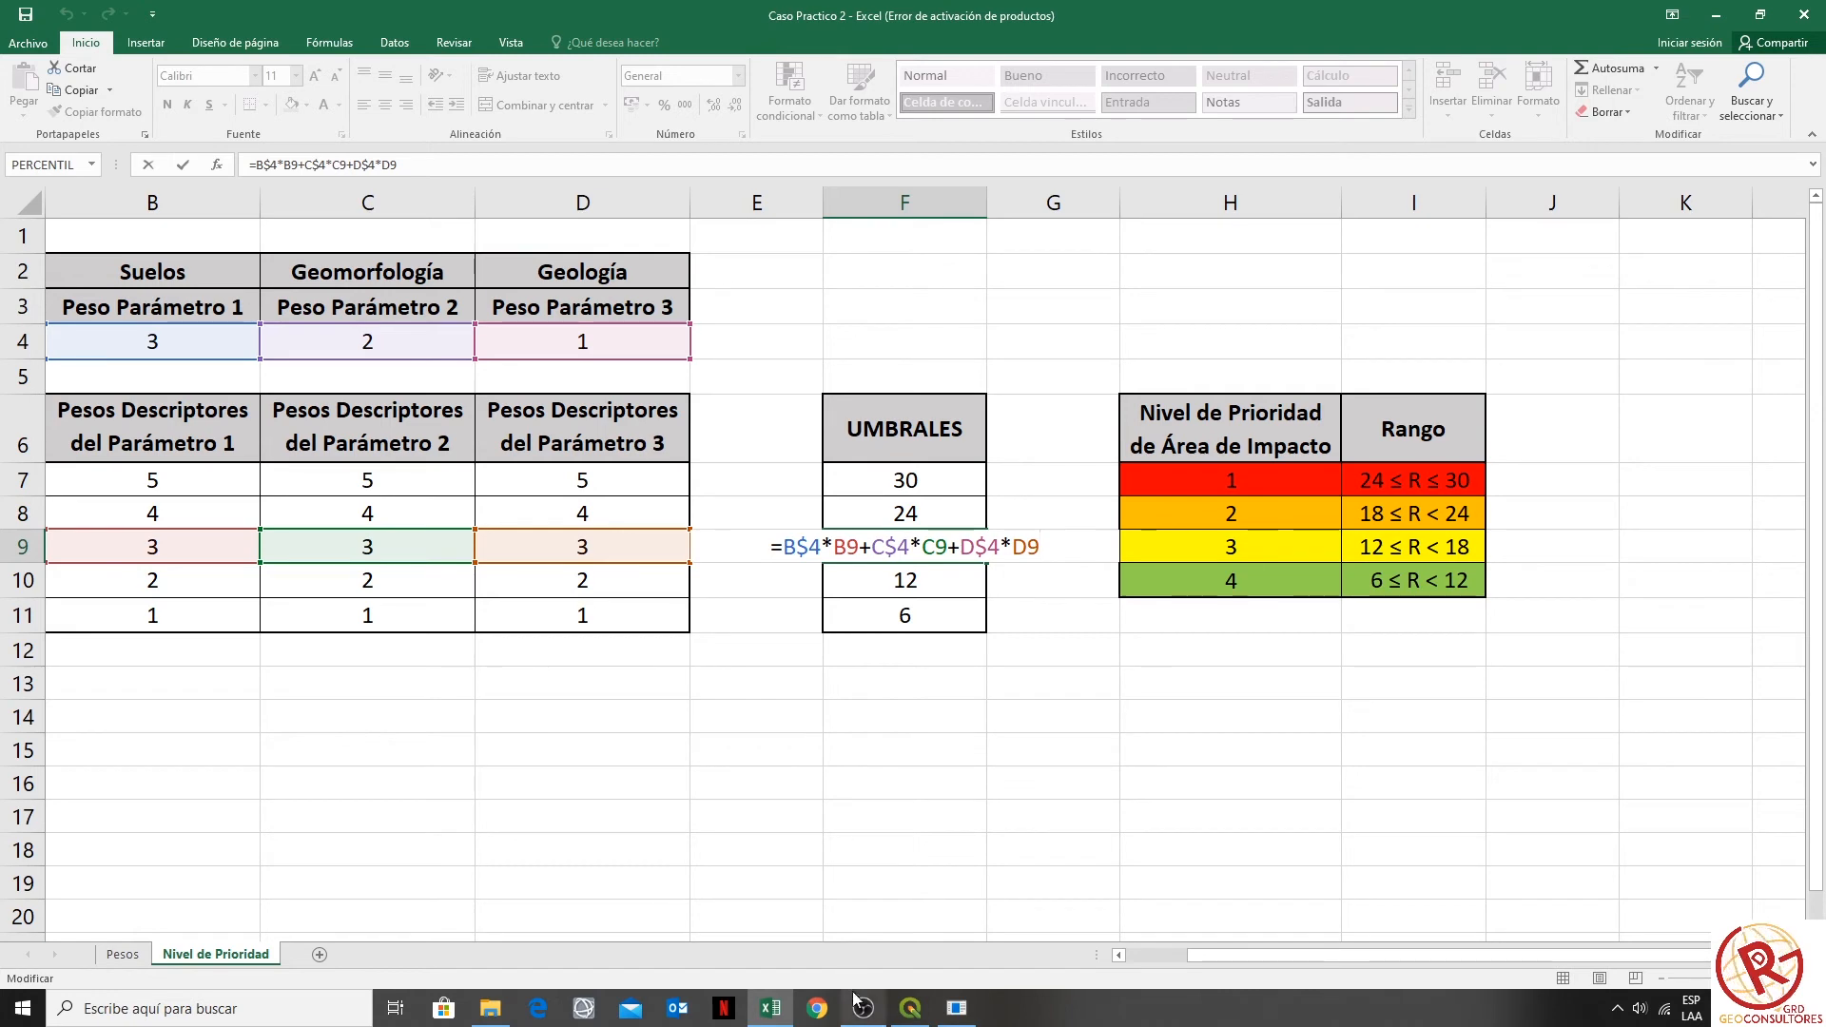
- Switch back to QGIS and bring up the areapriorizada attribute table in front of the map
left_click(910, 1009)
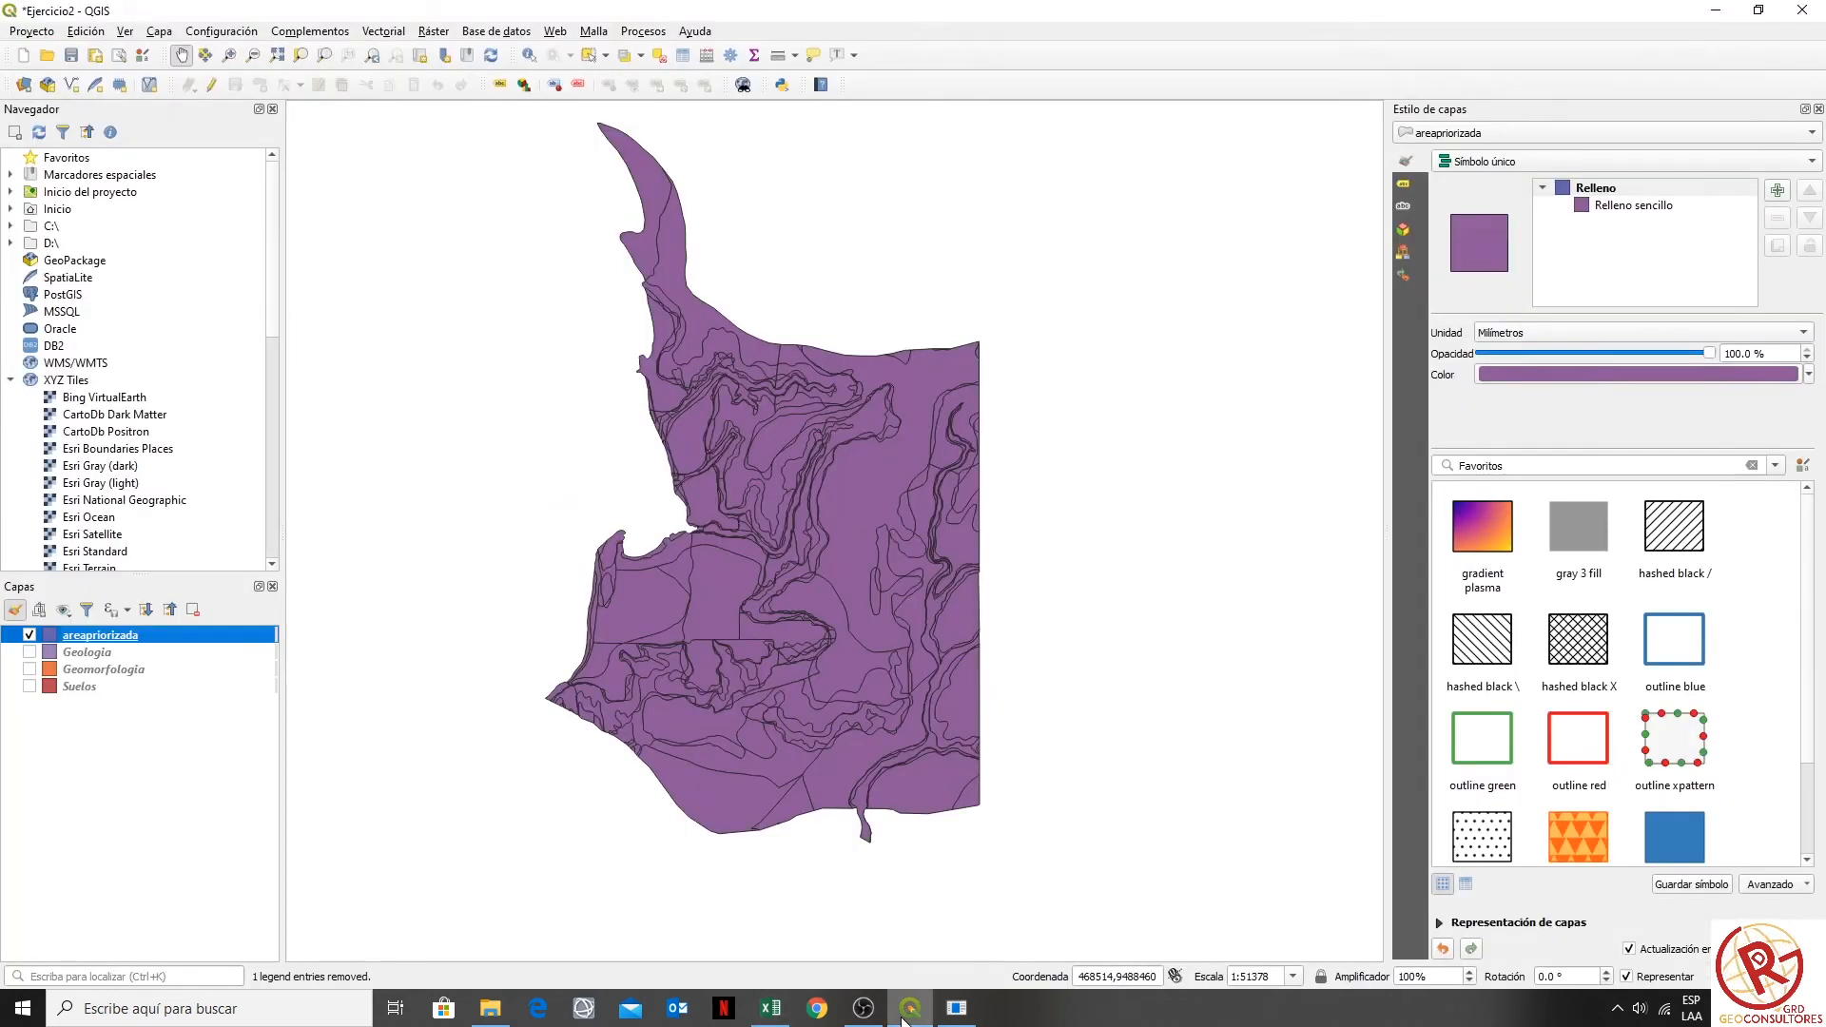
right_click(91, 643)
left_click(143, 825)
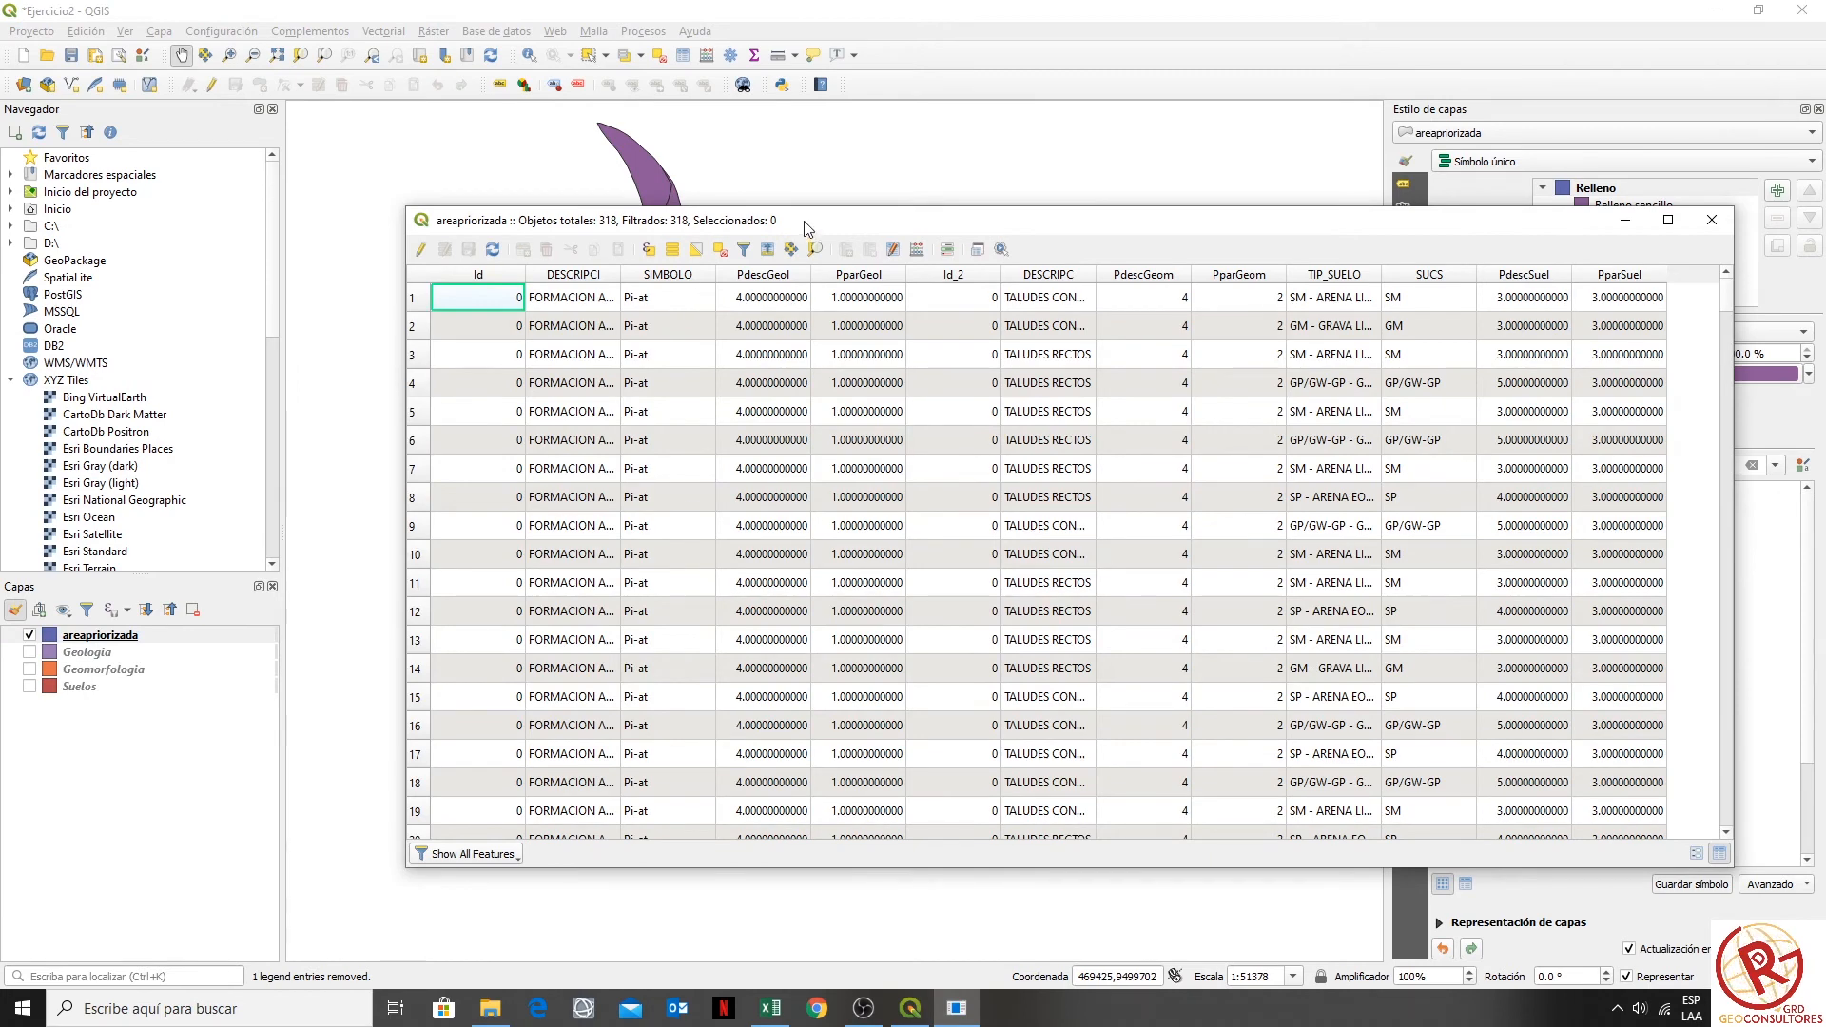
left_click_drag(806, 228, 731, 225)
right_click(111, 640)
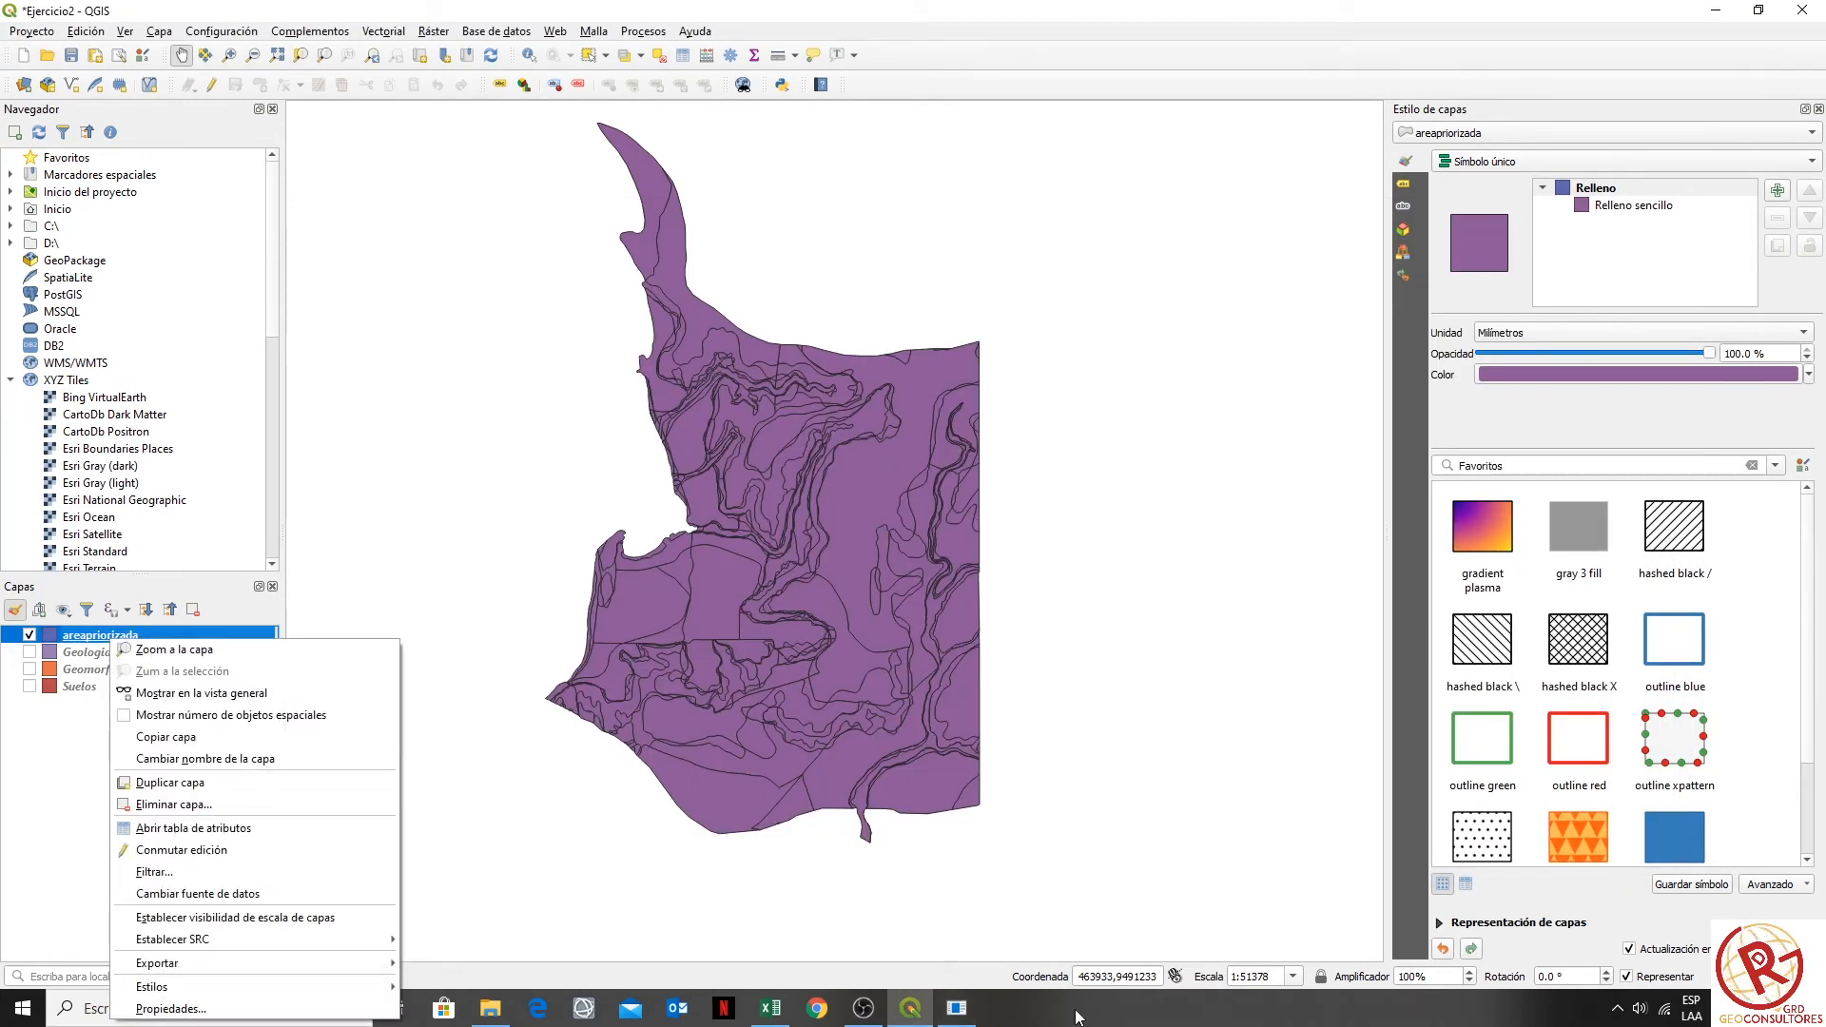
left_click(957, 1008)
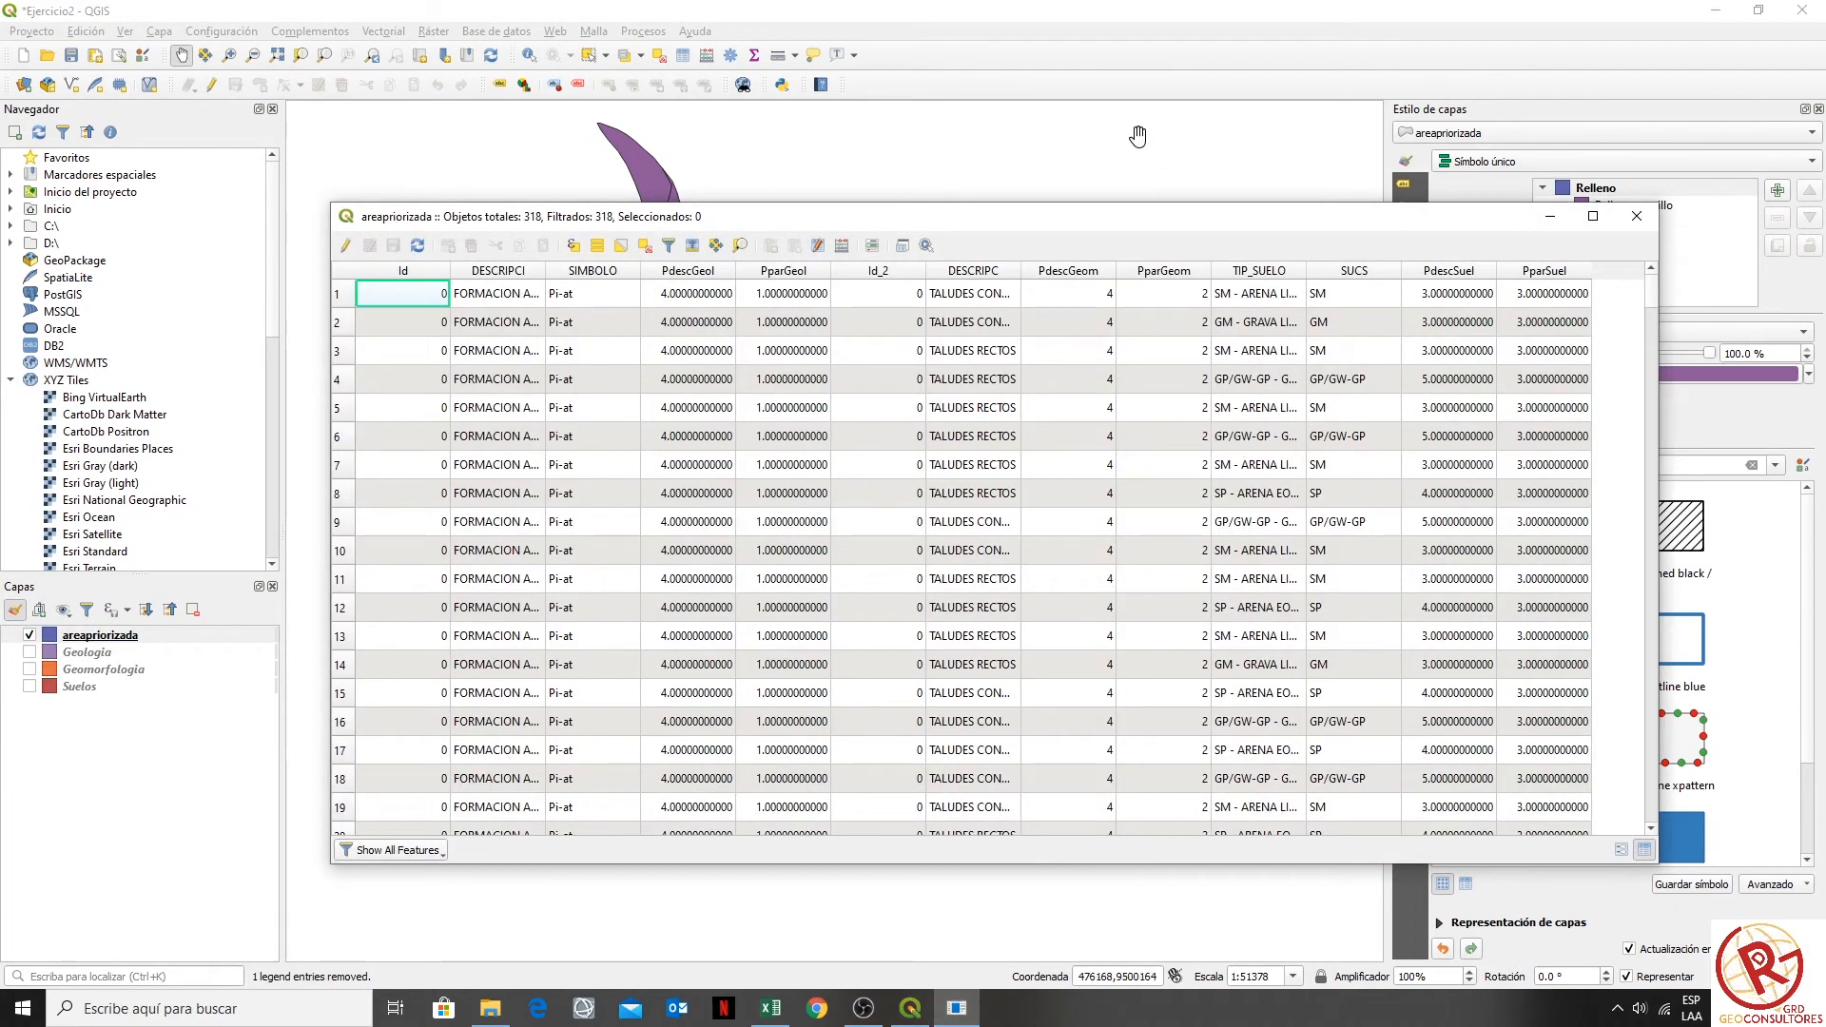
left_click_drag(979, 198, 864, 221)
left_click_drag(774, 628, 1001, 655)
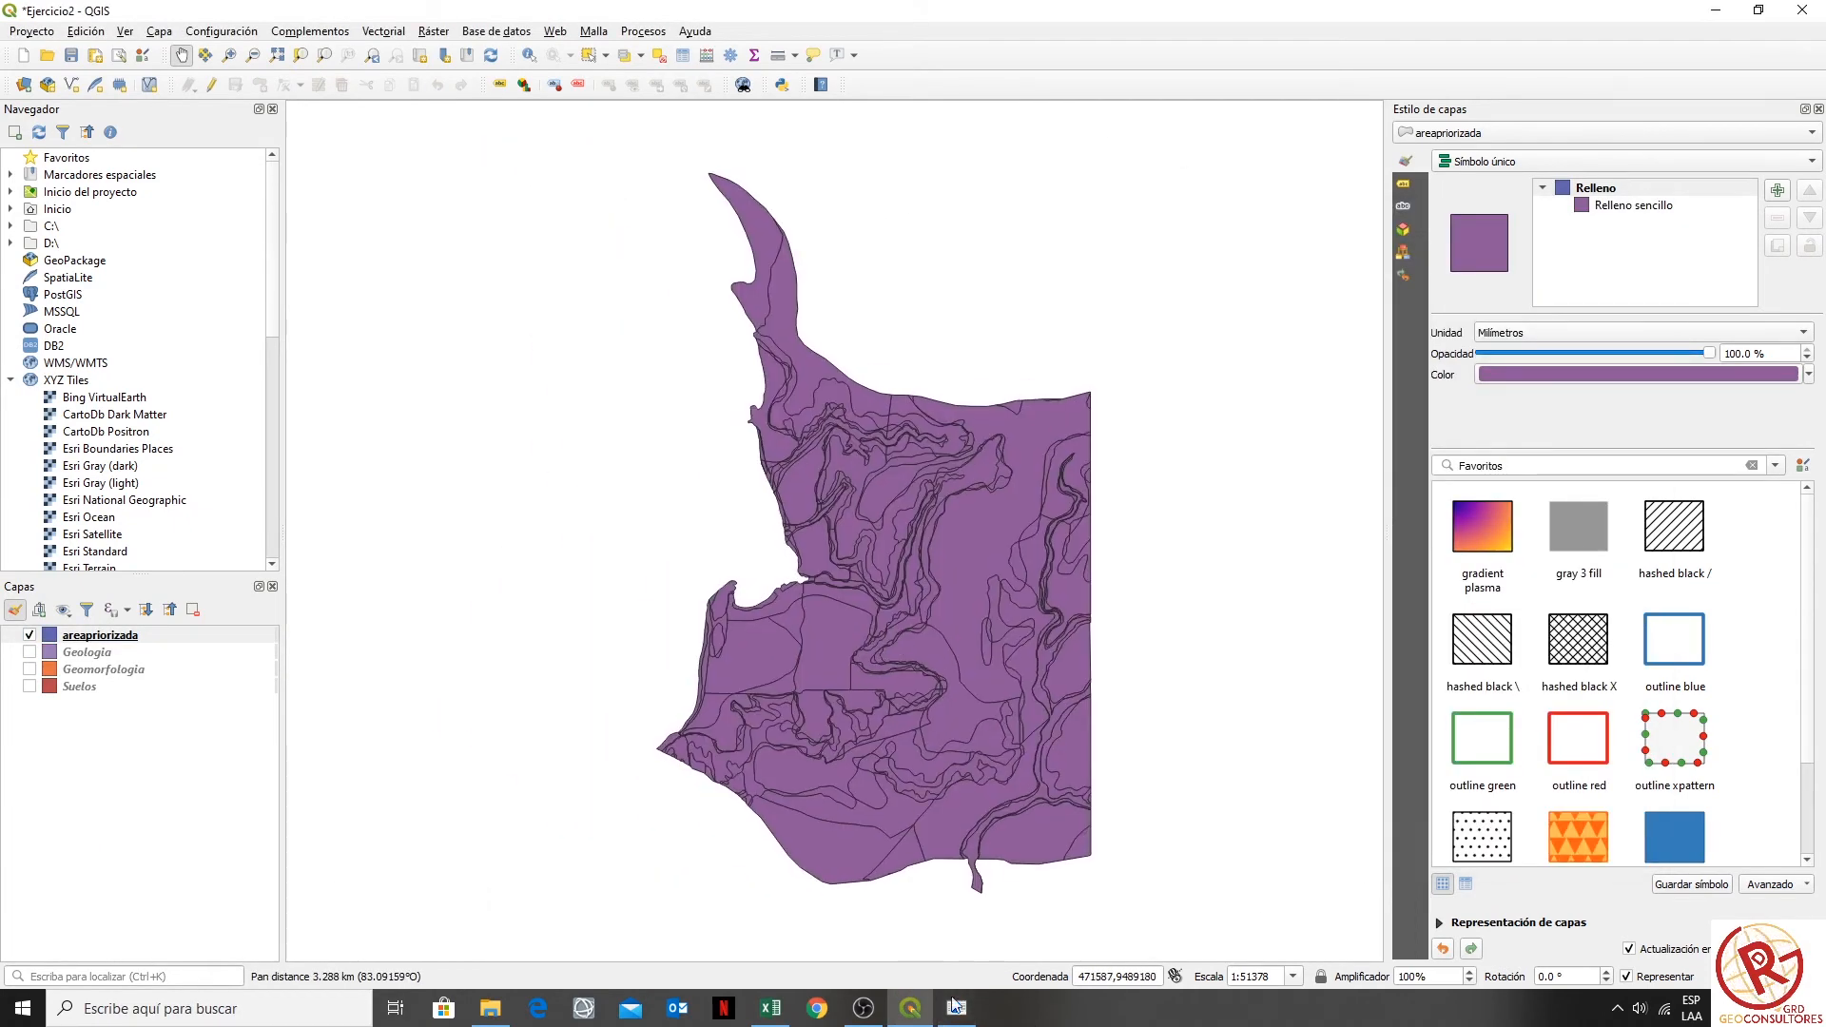
left_click(957, 1008)
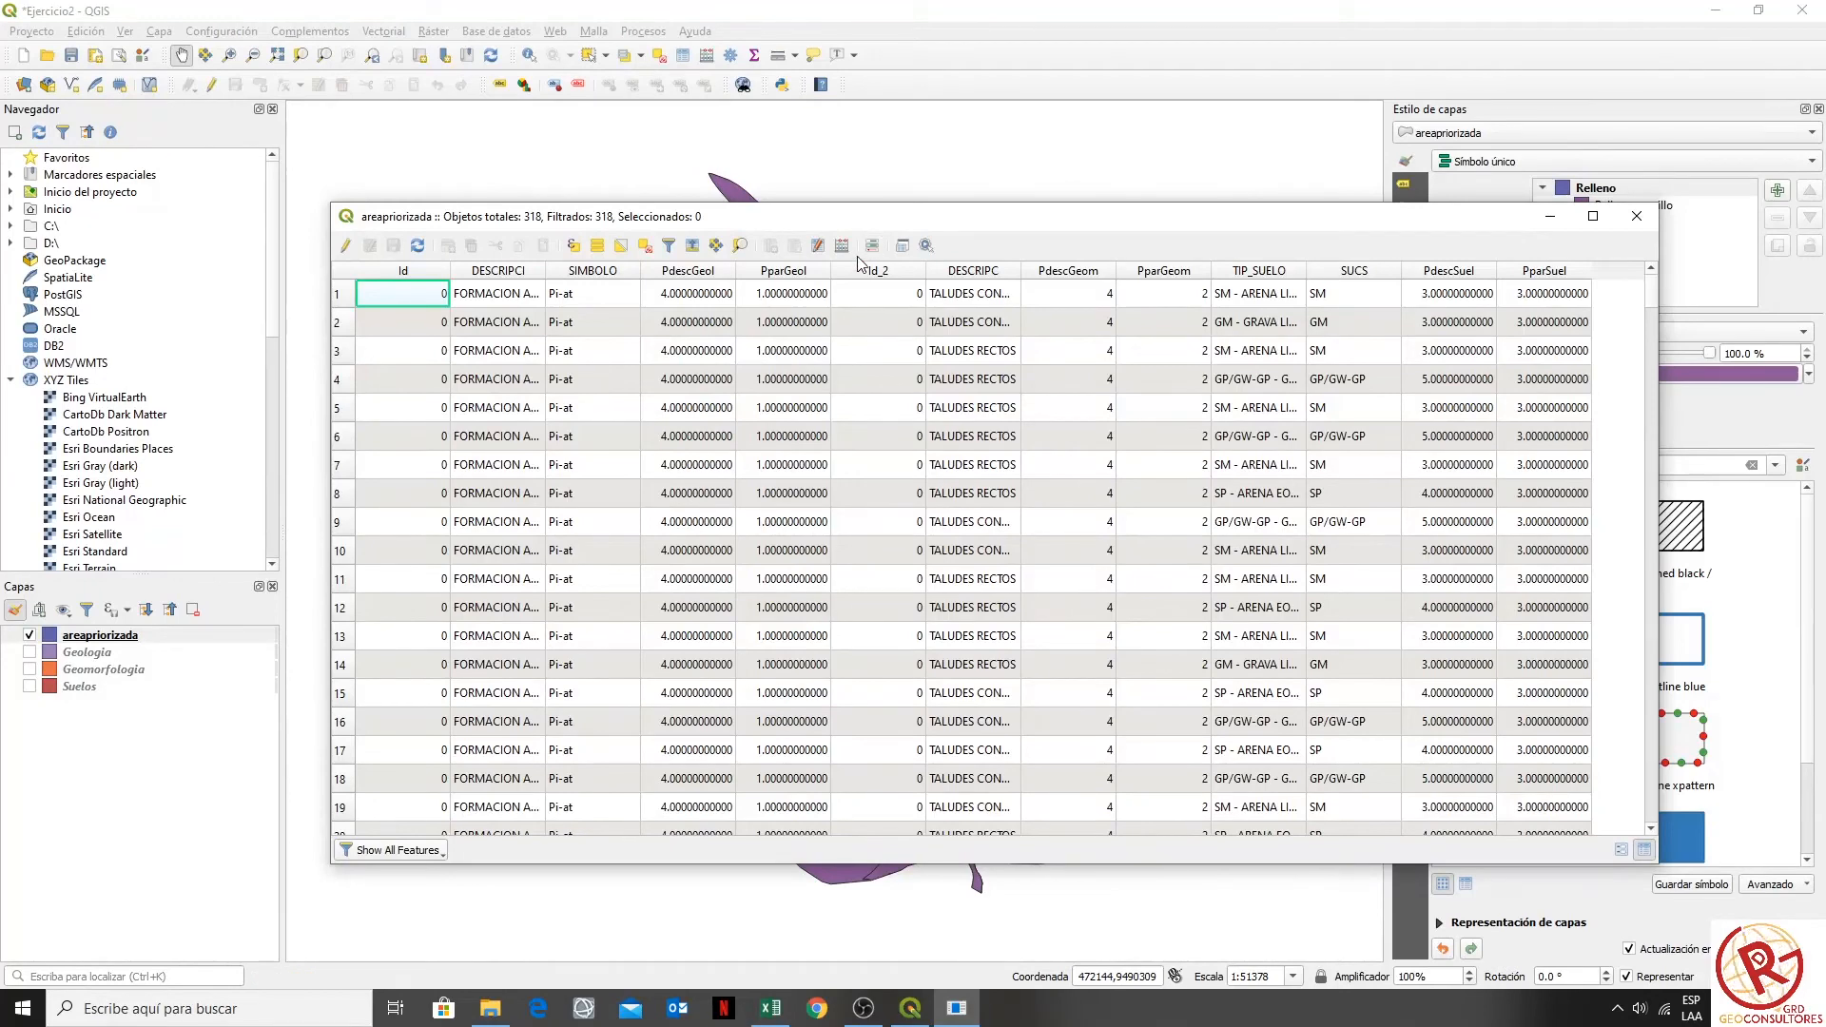
- Enable editing on areapriorizada and add an integer field (Número entero) named umbral
left_click(344, 245)
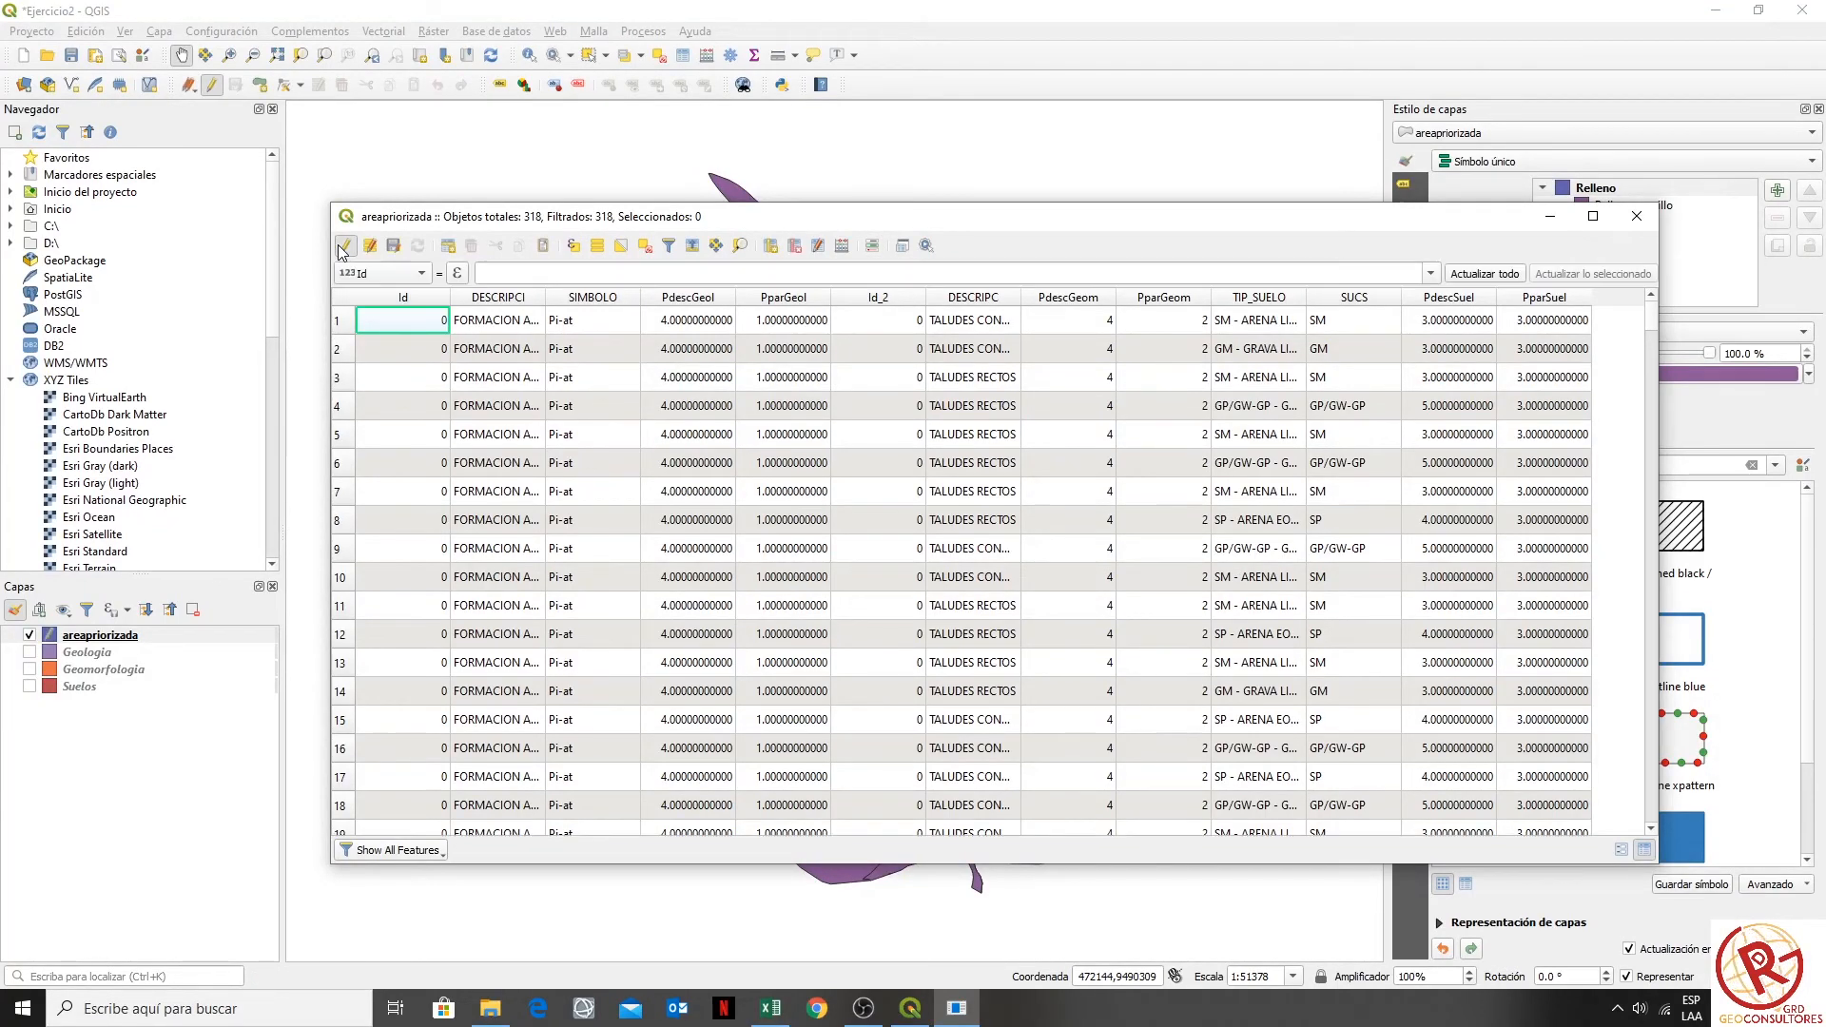
left_click(771, 246)
type("umbral")
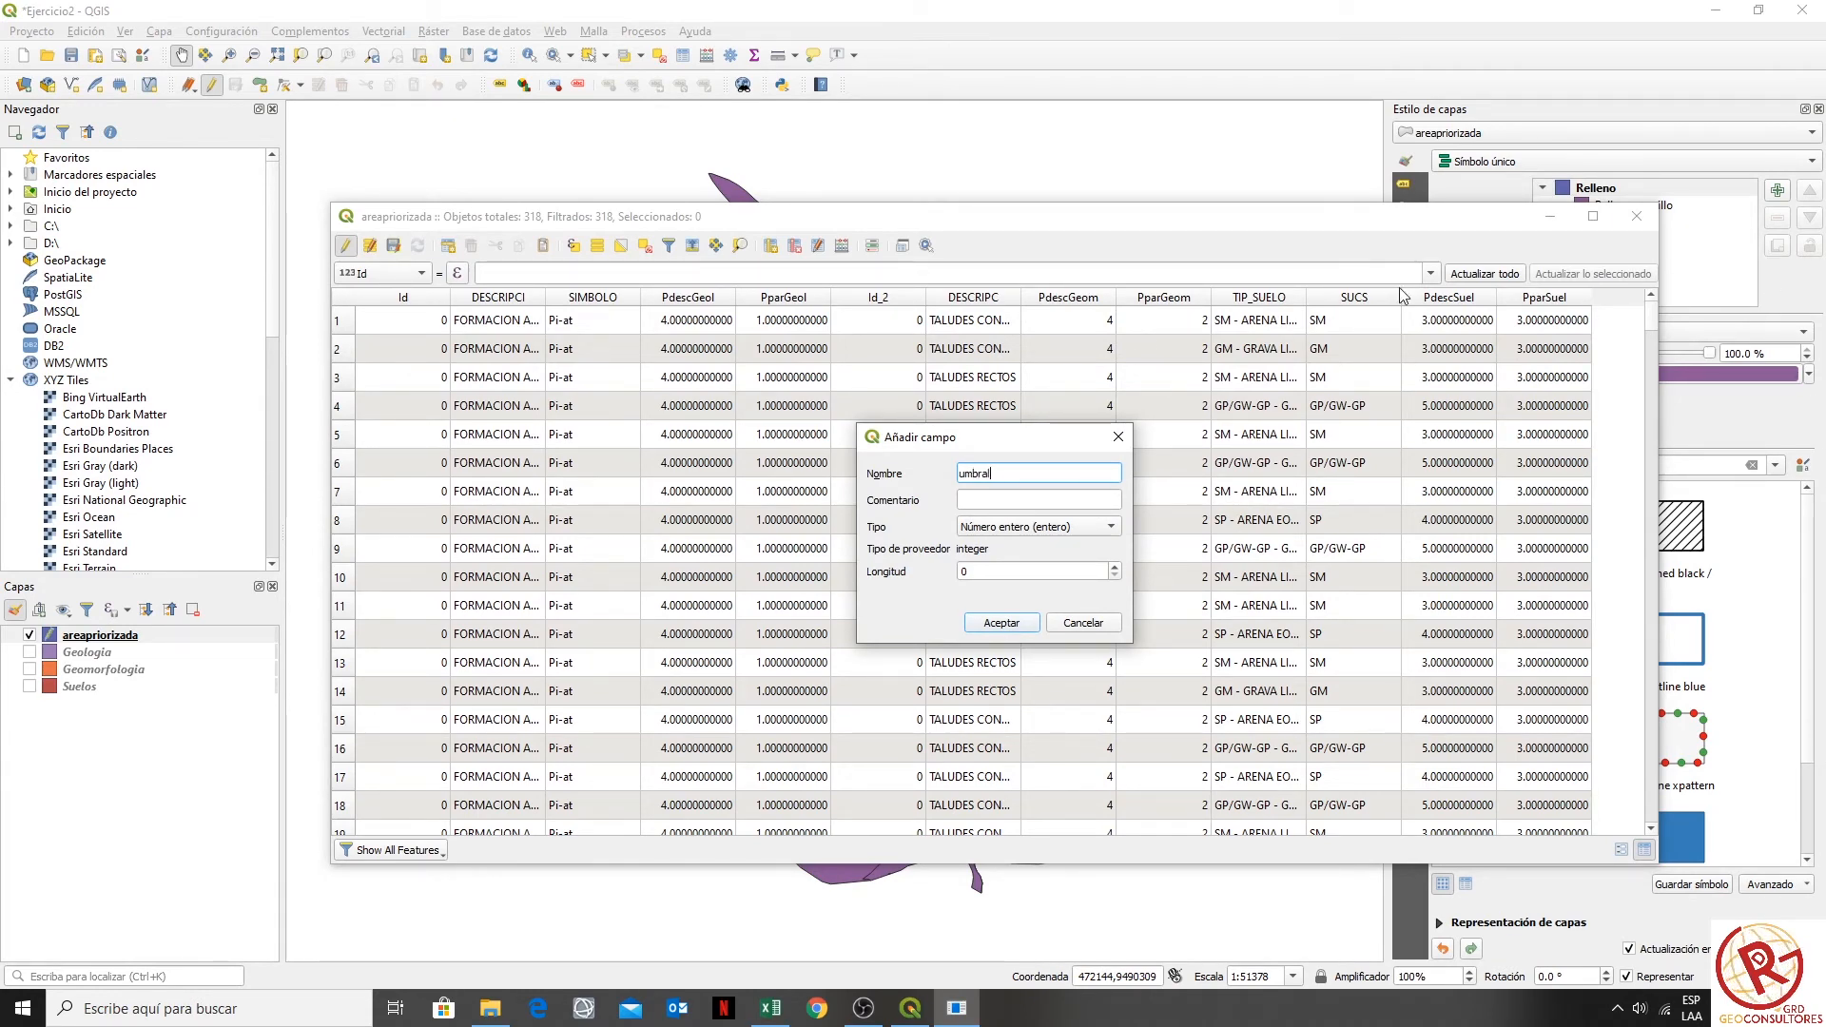
left_click(985, 623)
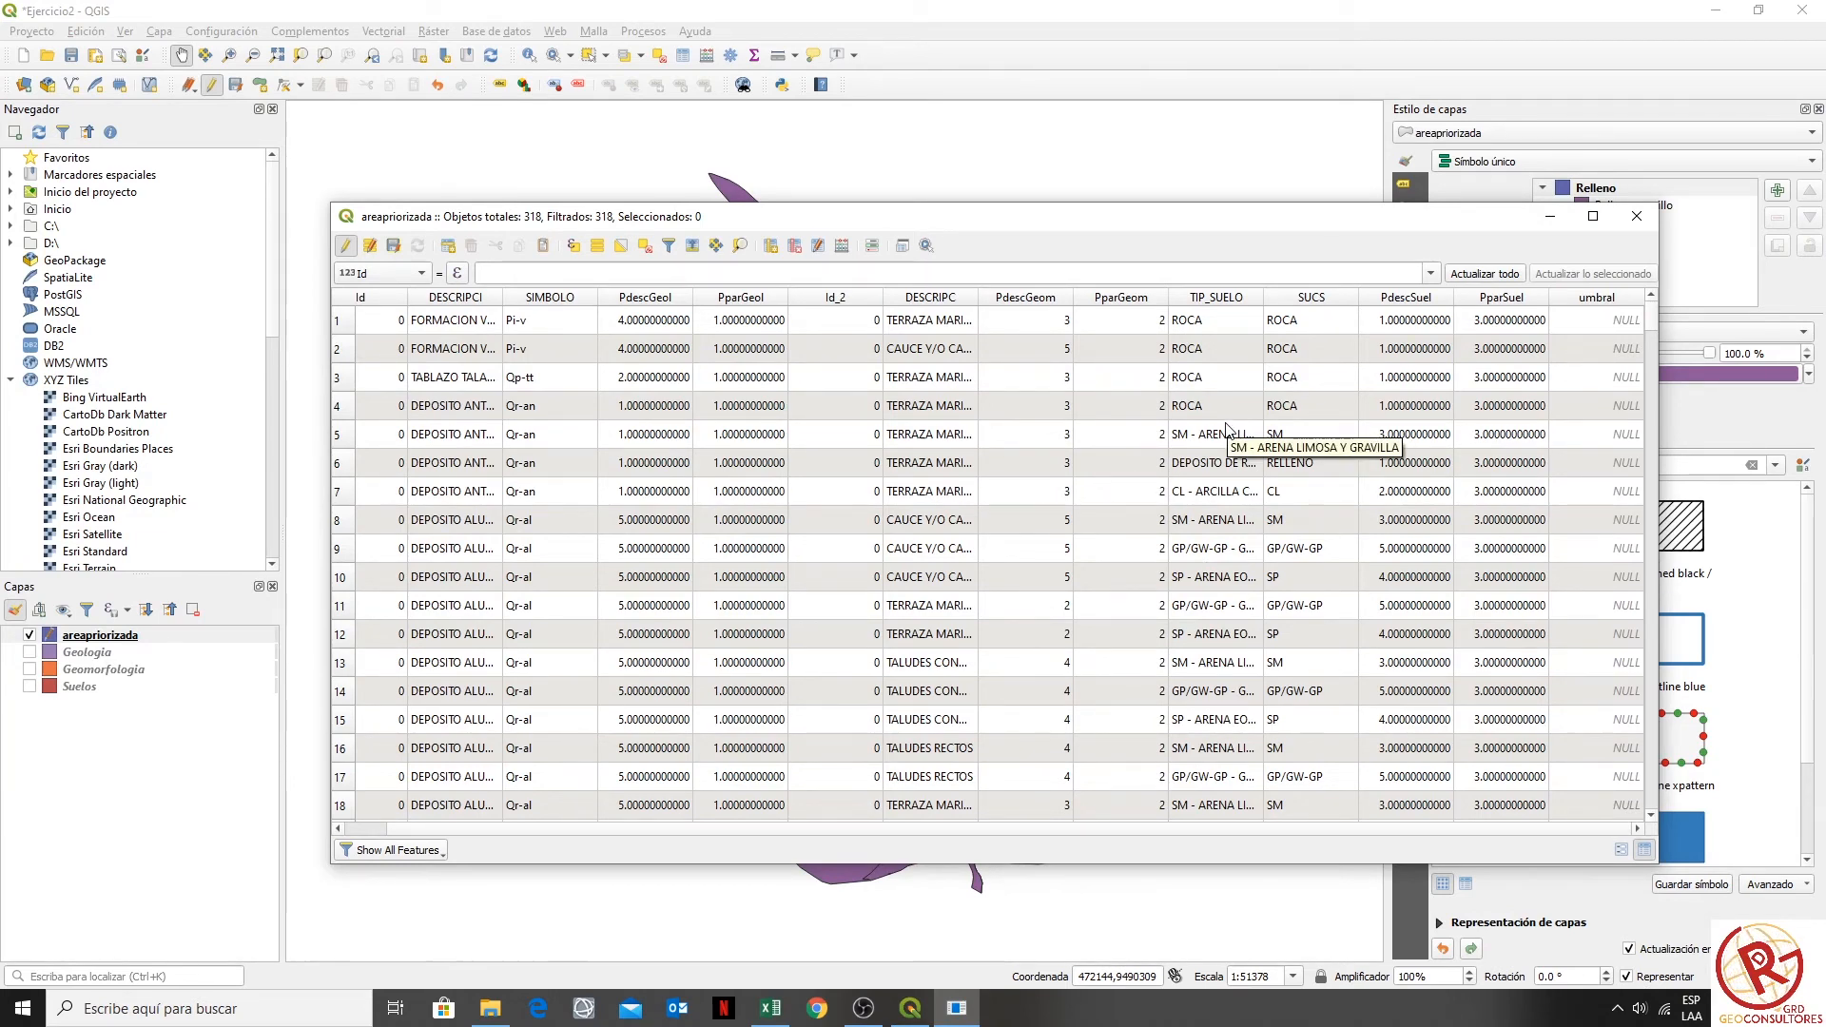
- Open the field calculator and set it to update the existing field umbral
left_click(842, 247)
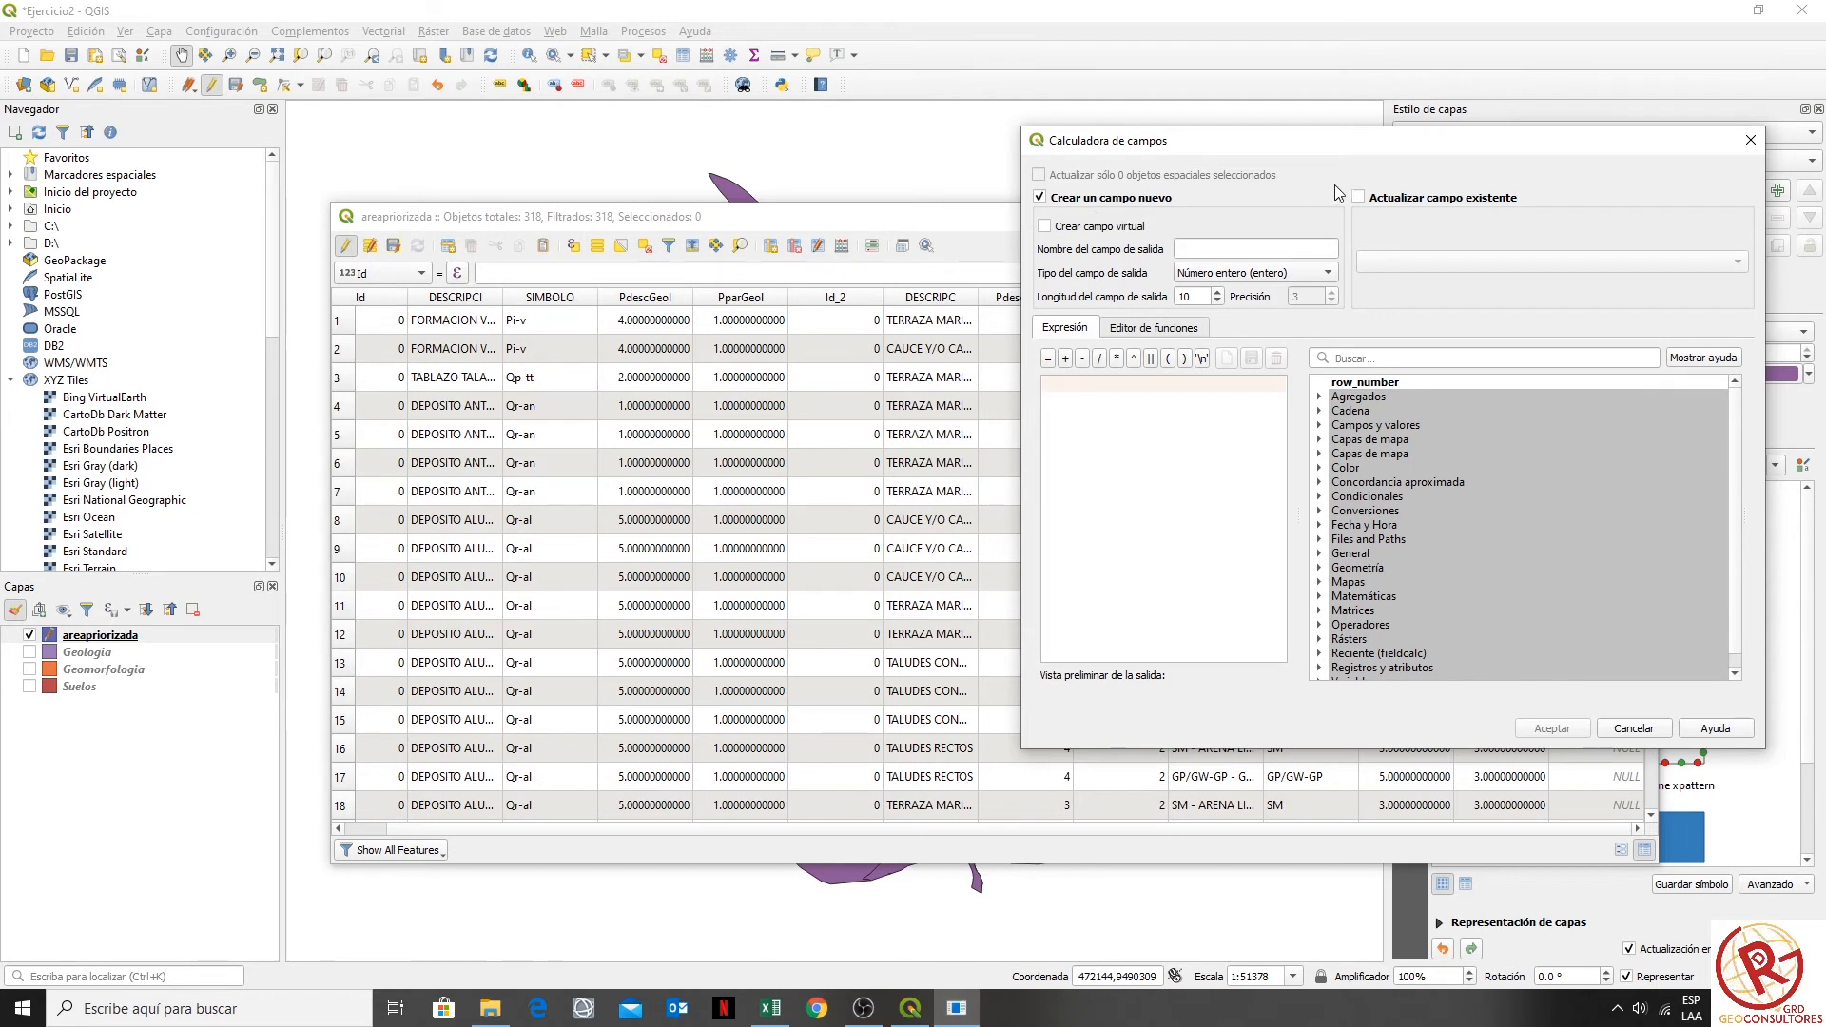
left_click(1396, 198)
left_click(1437, 269)
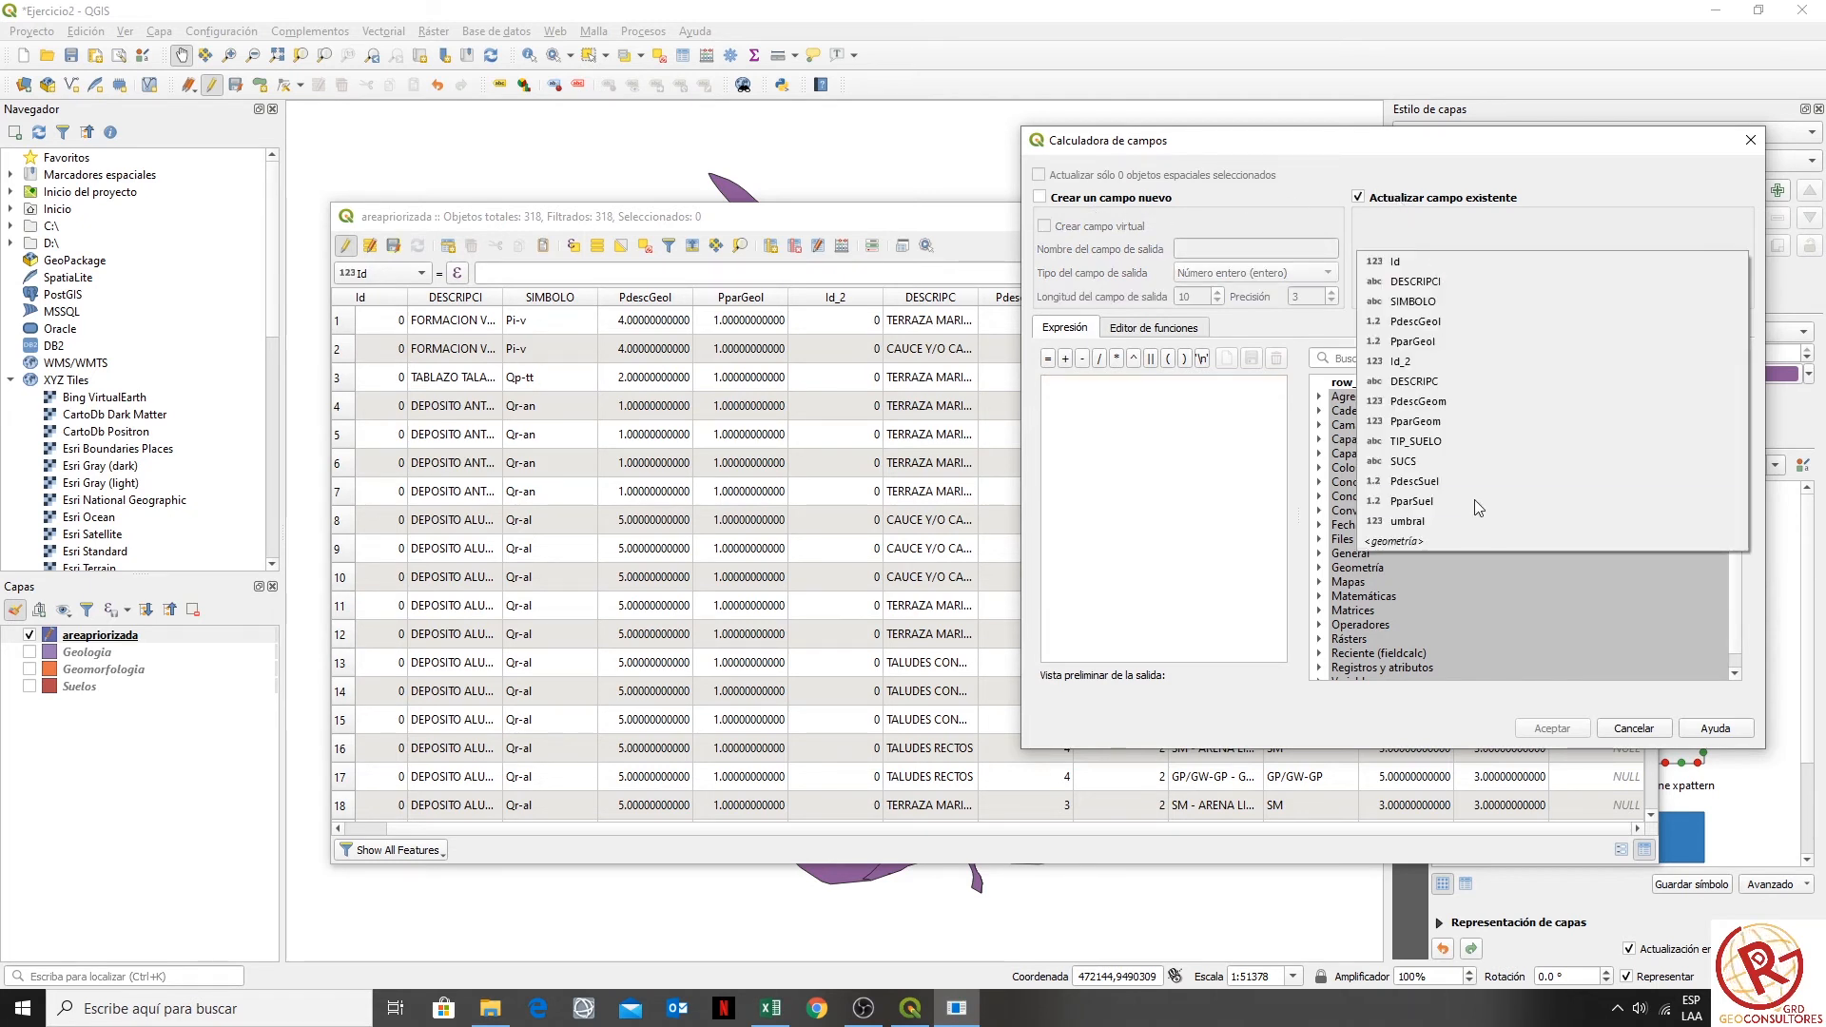
left_click(1453, 521)
left_click(1222, 481)
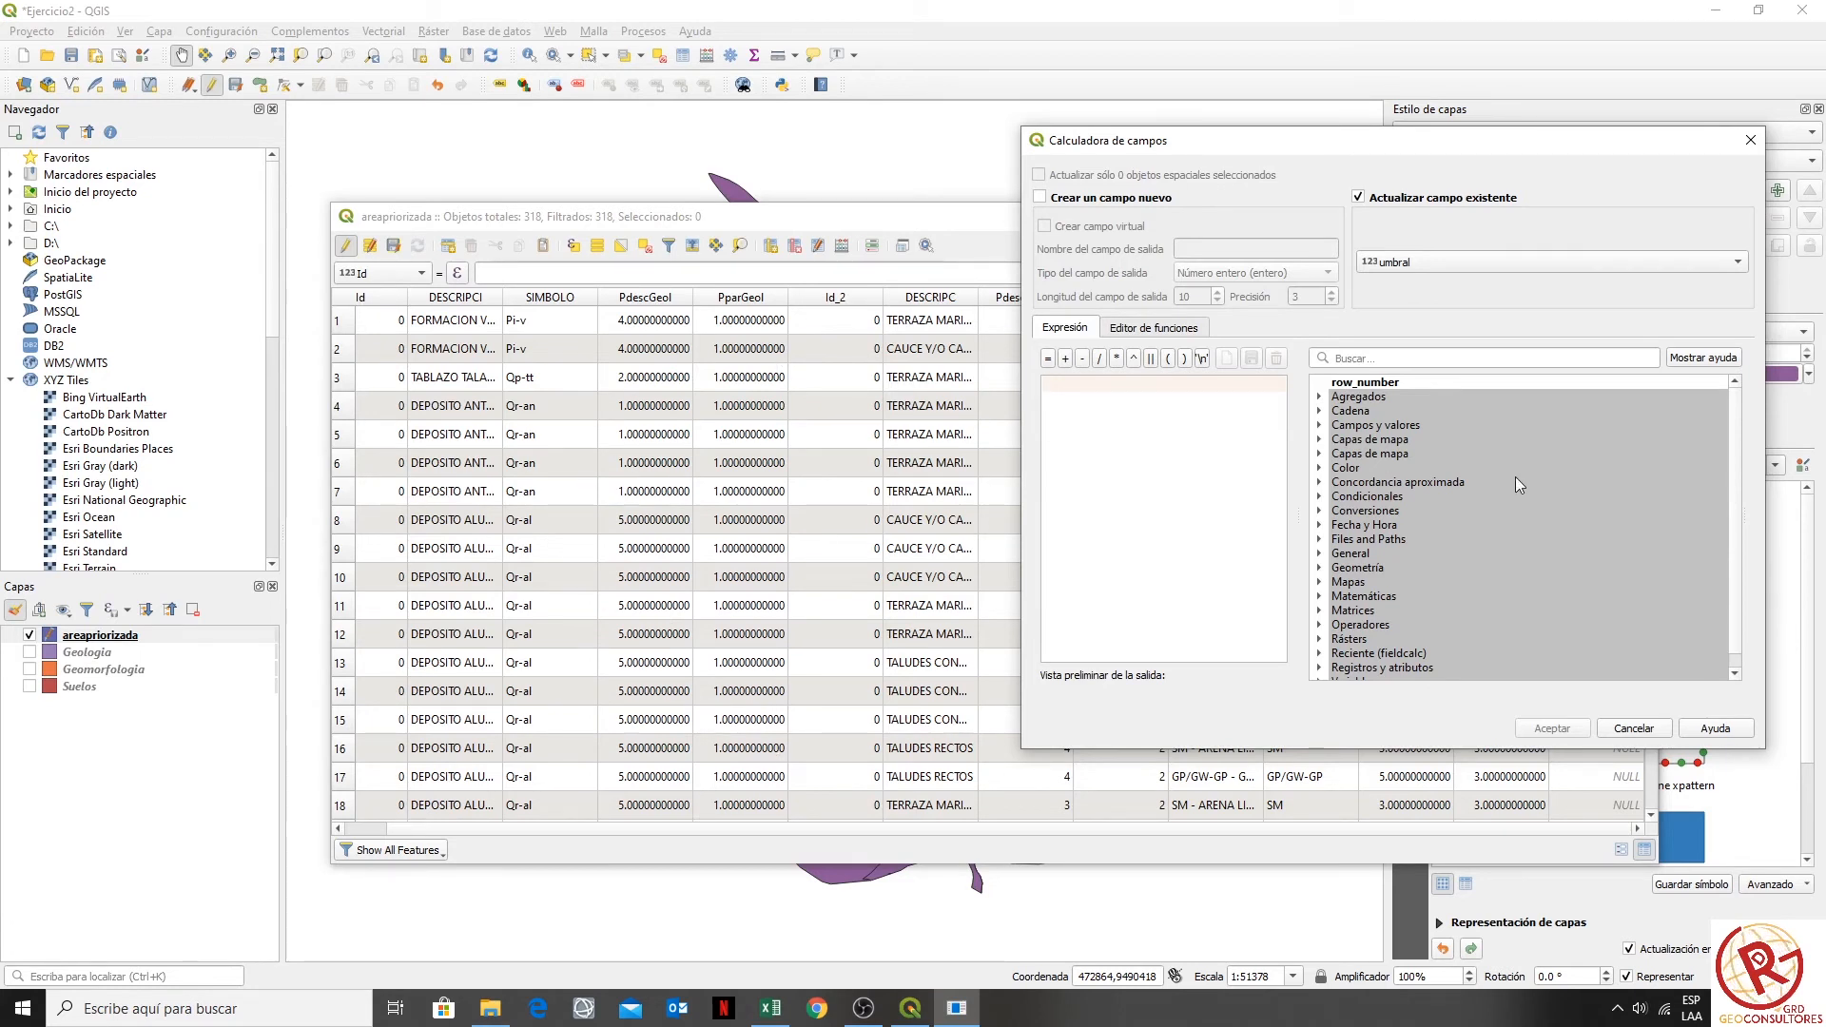
- Start the umbral expression with the "PparGeol" field from Campos y valores and widen the field calculator
left_click(1381, 428)
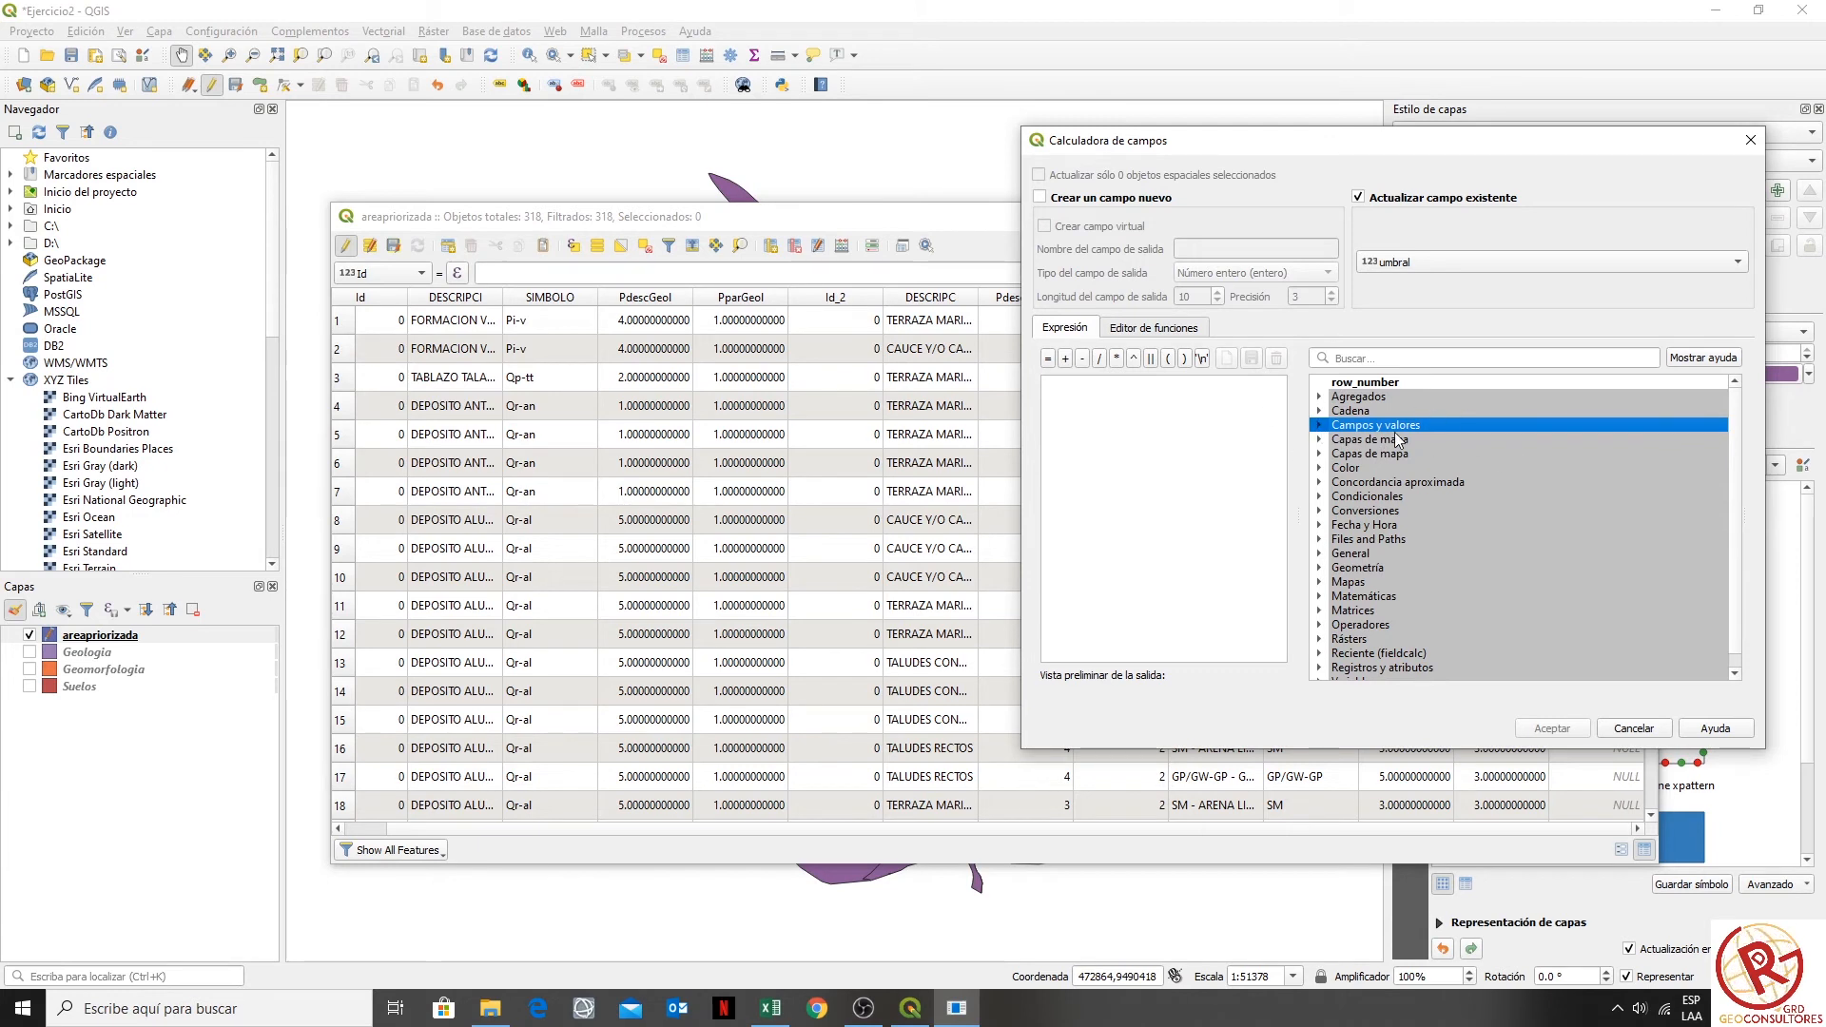
left_click(1320, 428)
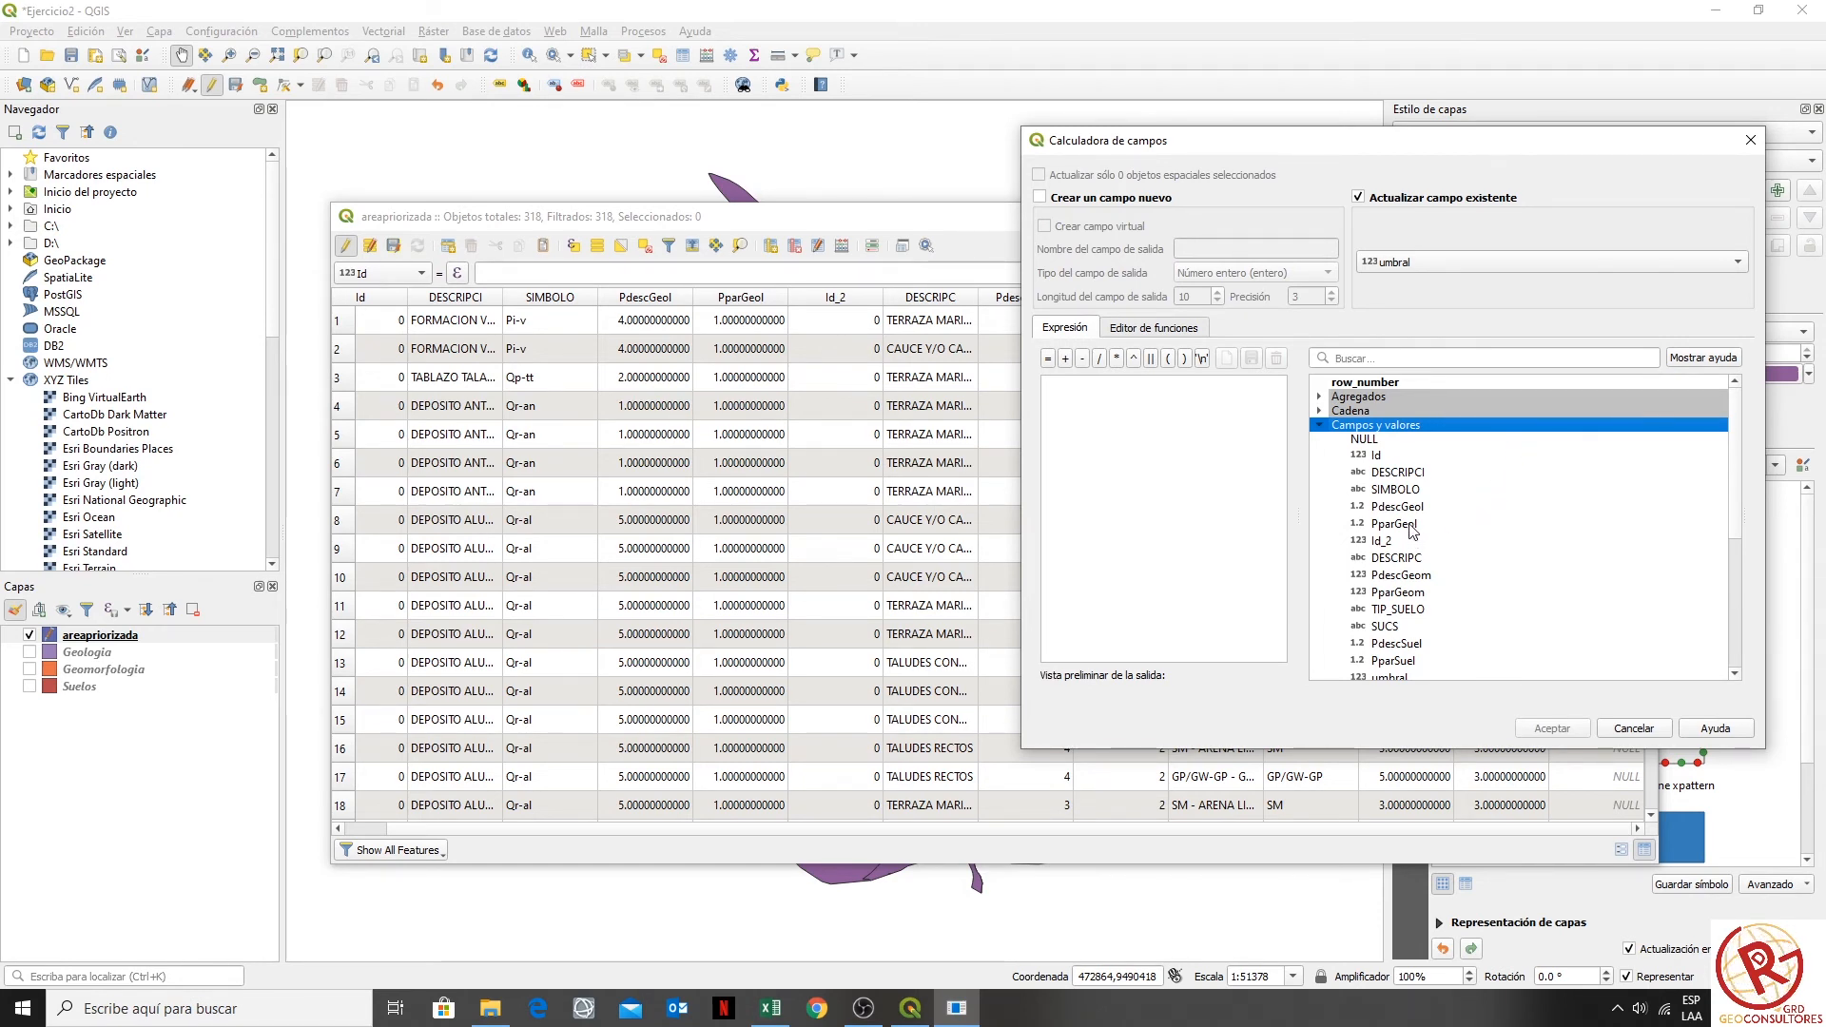
left_click(1395, 524)
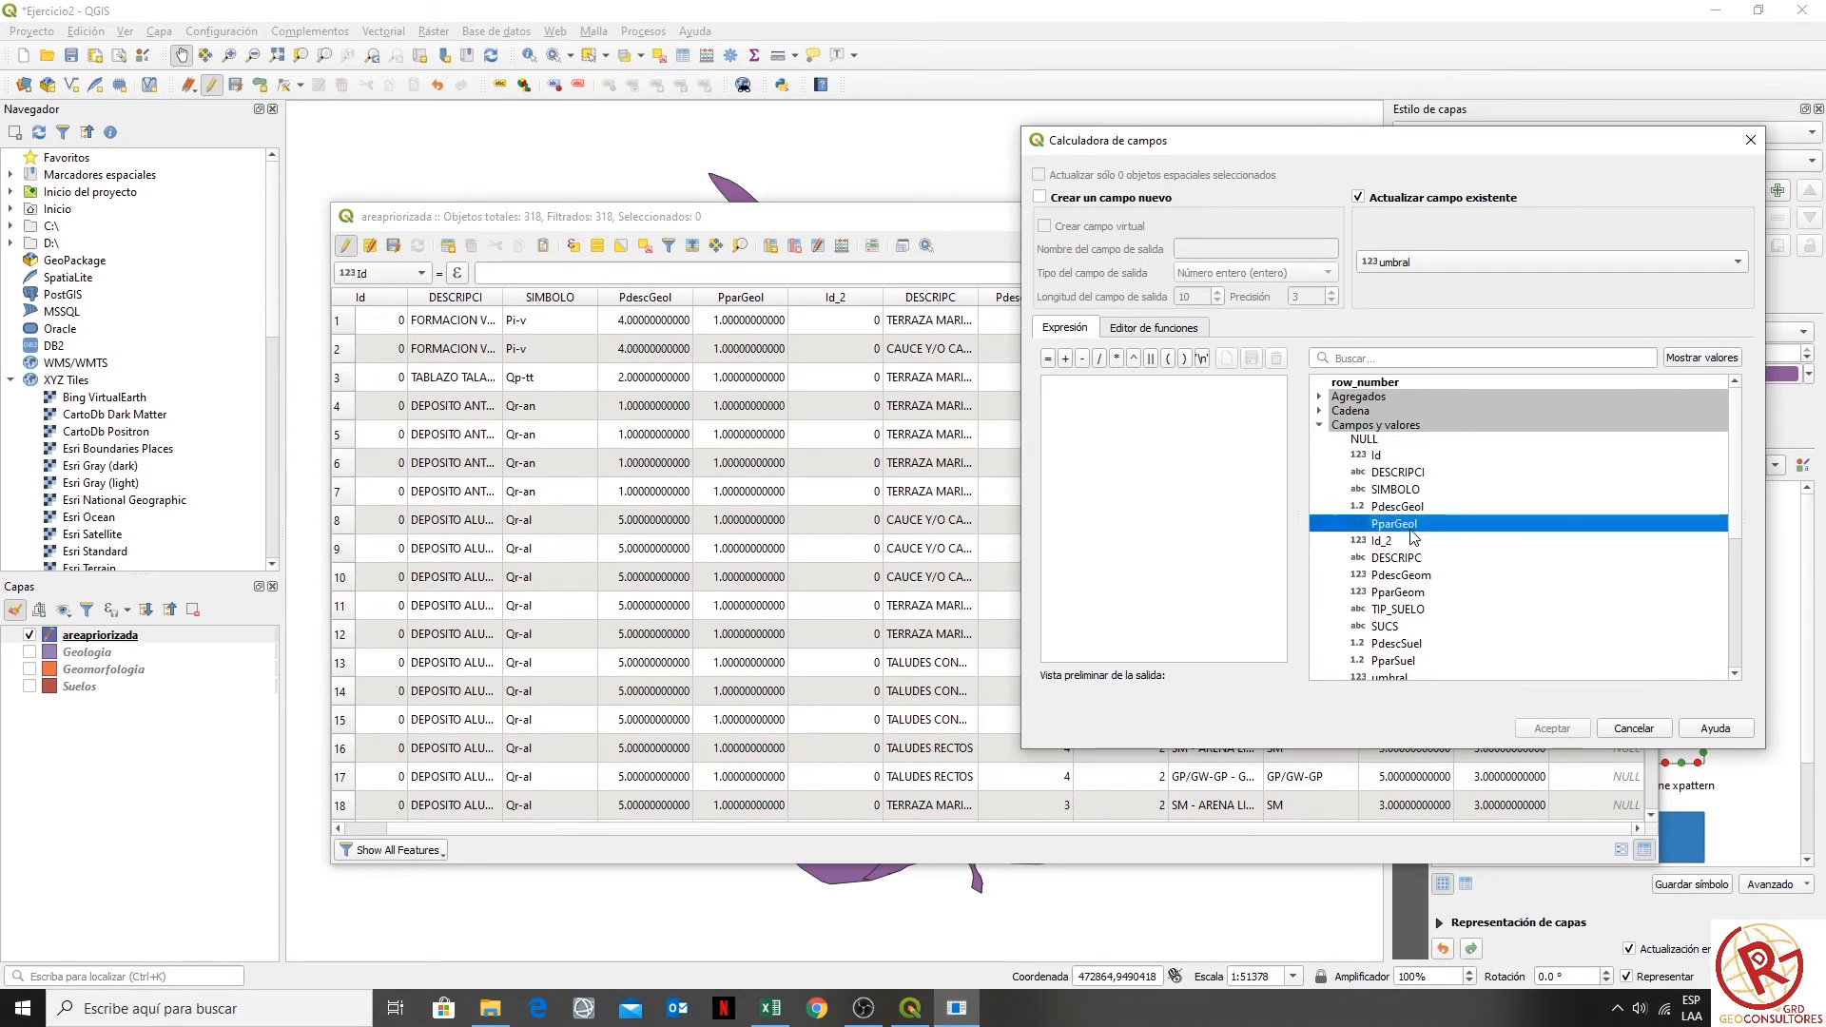
double_click(1394, 524)
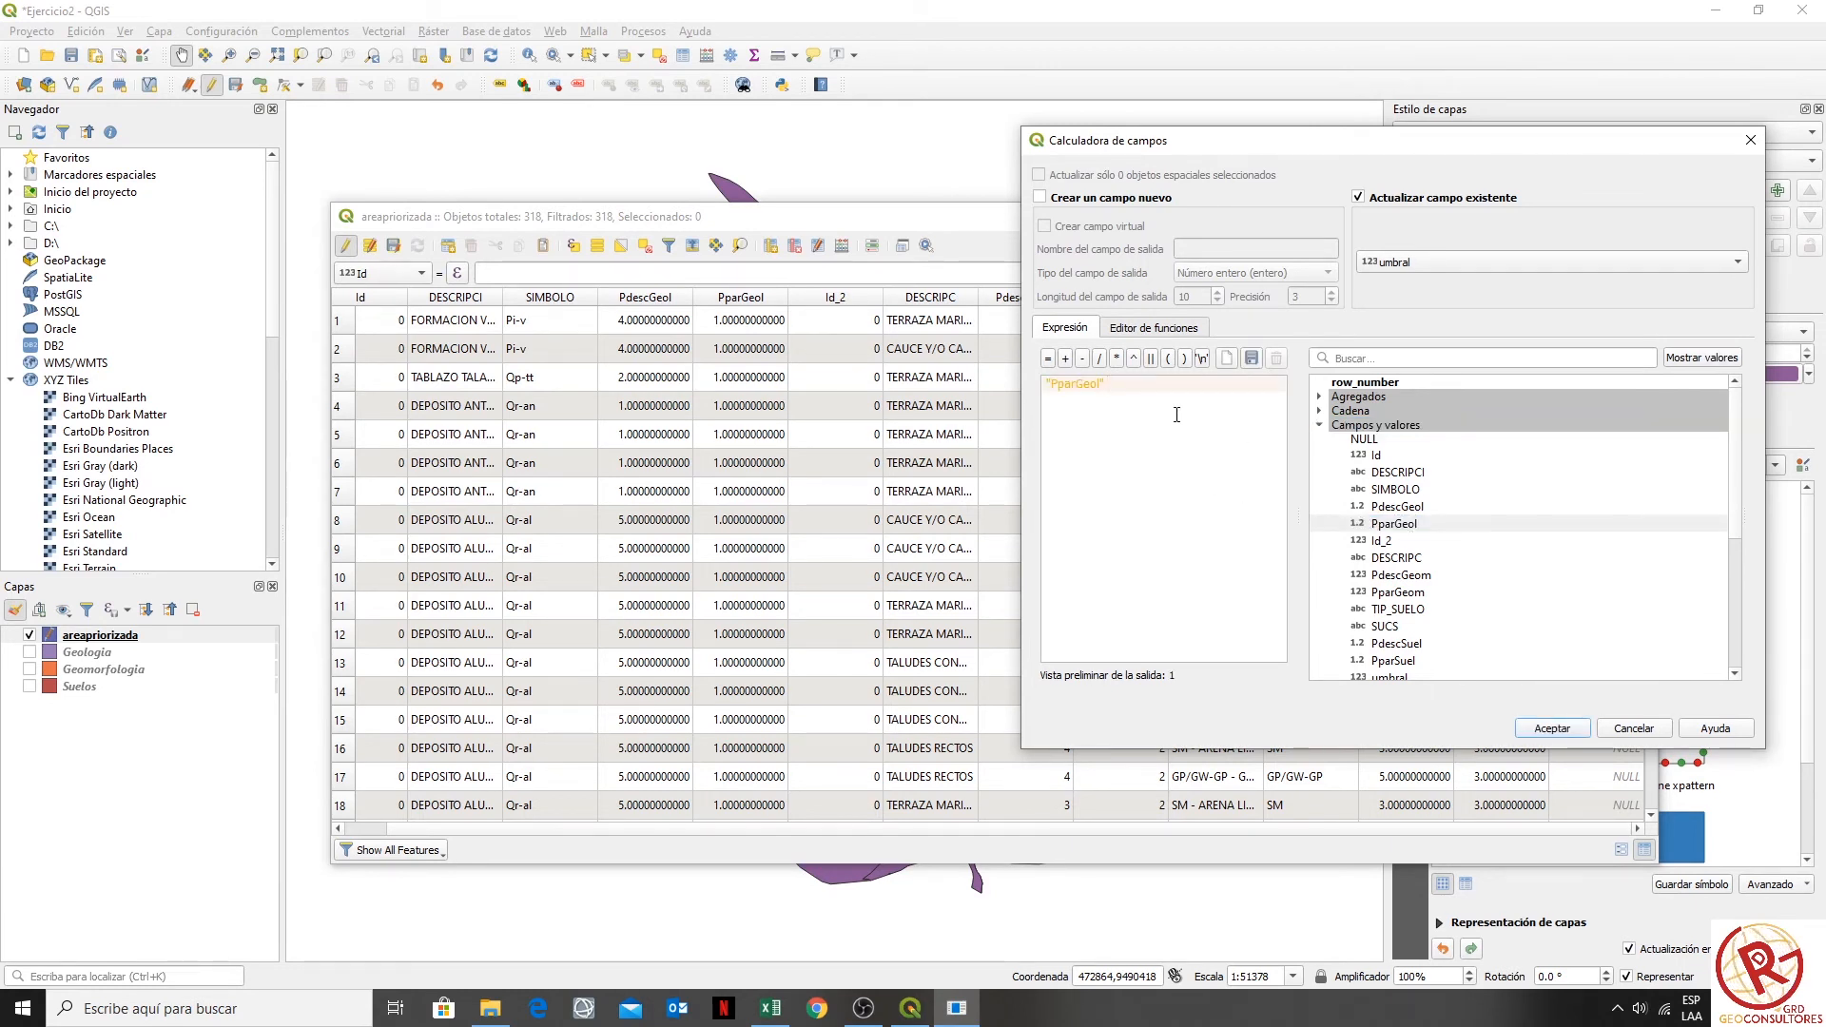
left_click_drag(1014, 420, 1156, 450)
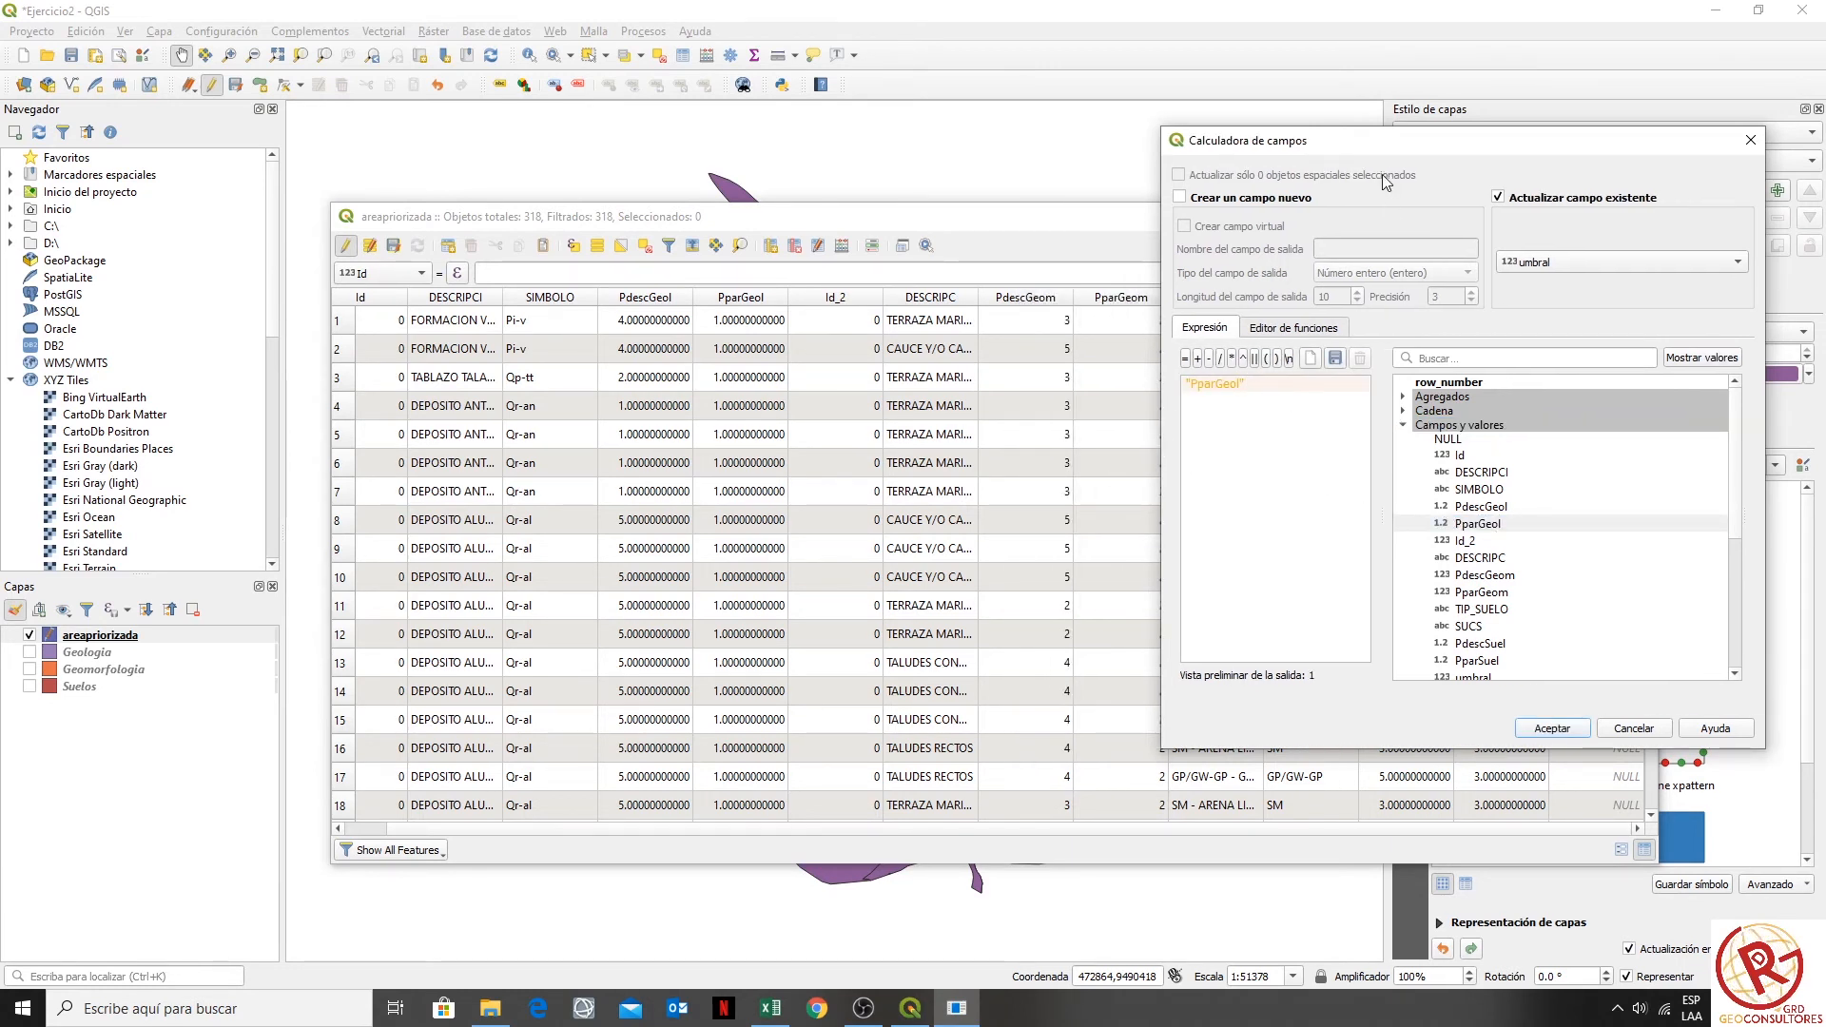
left_click_drag(1357, 142, 1203, 152)
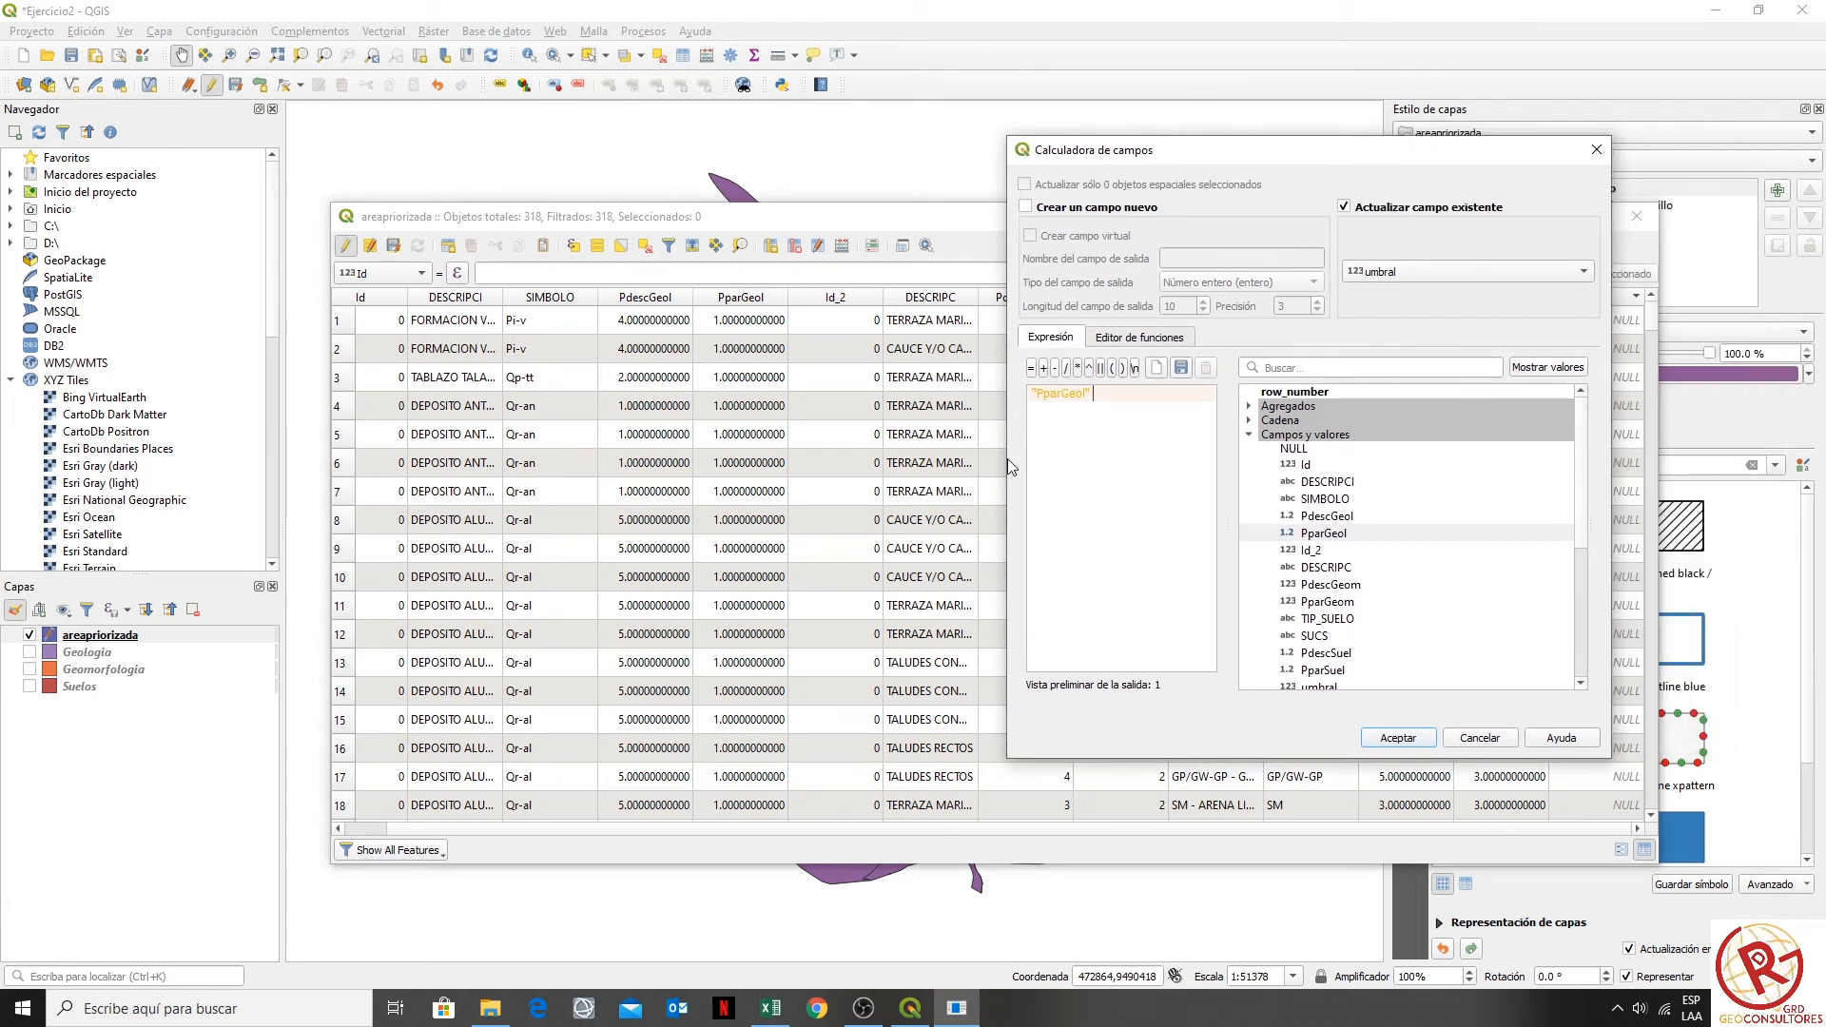
left_click_drag(1004, 458, 876, 453)
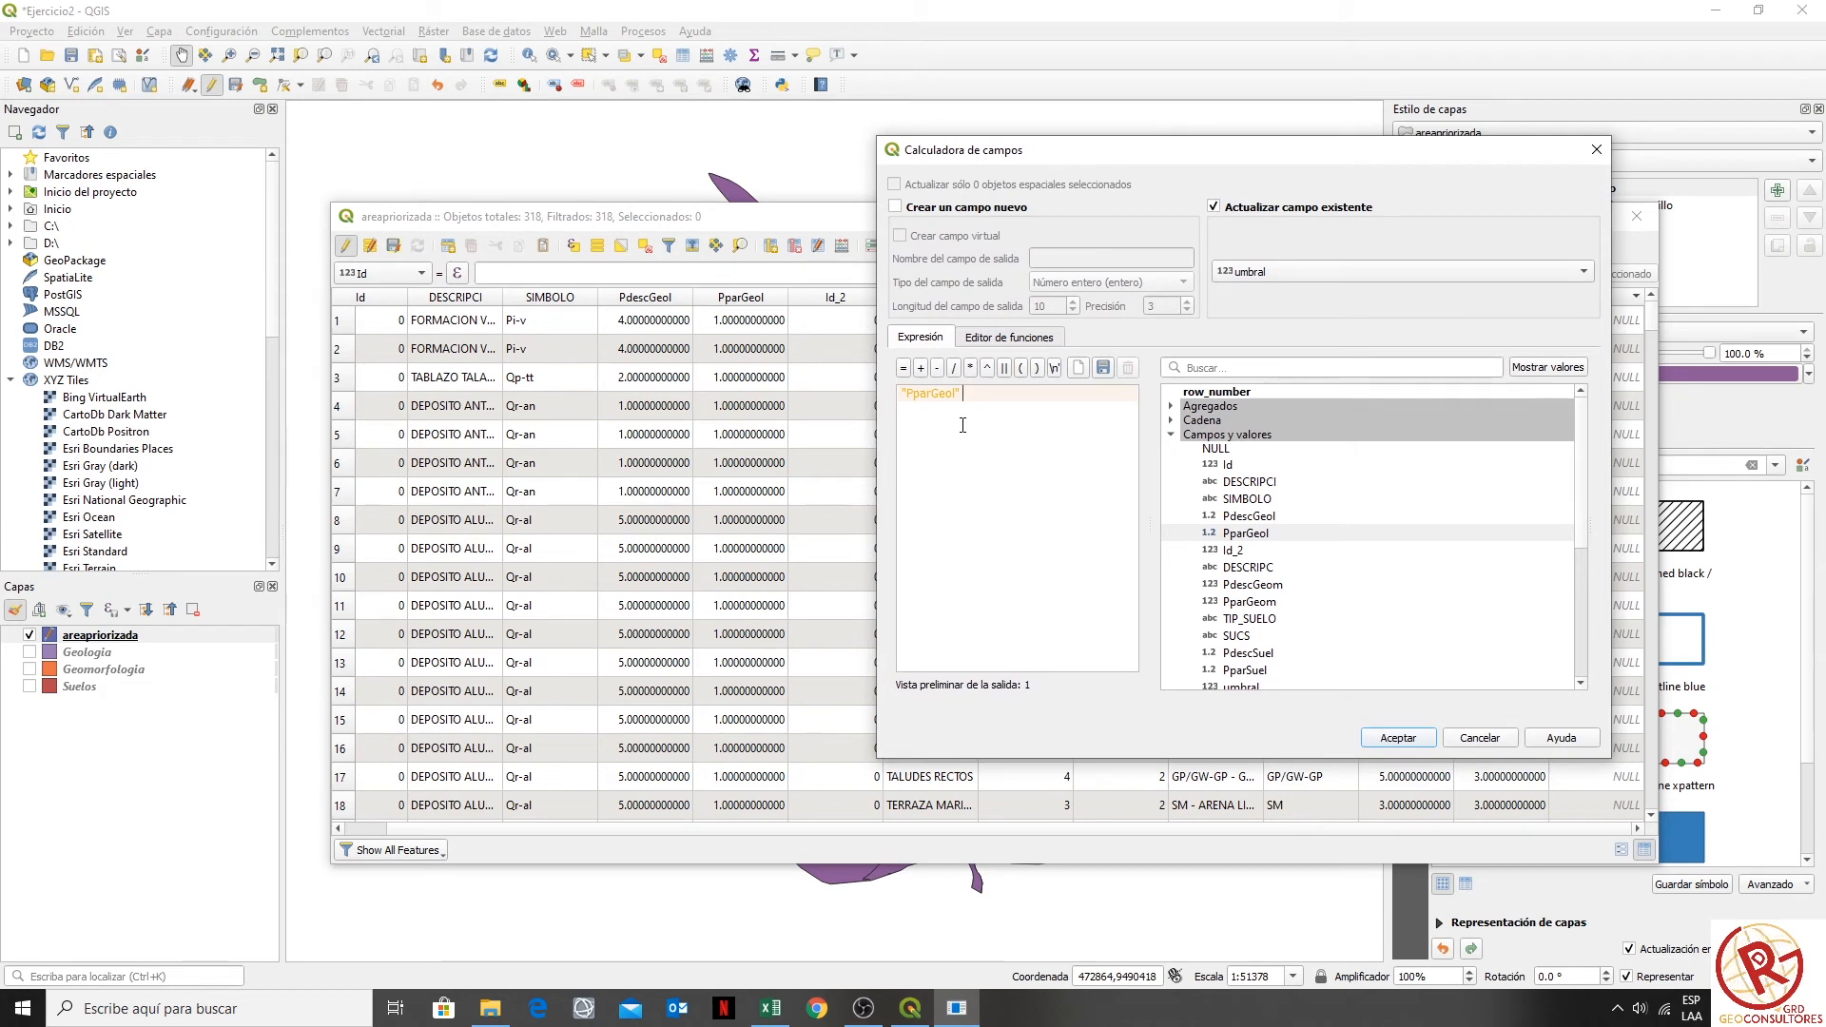
- Multiply "PparGeol" by "PdescGeol" in the umbral expression
type("*")
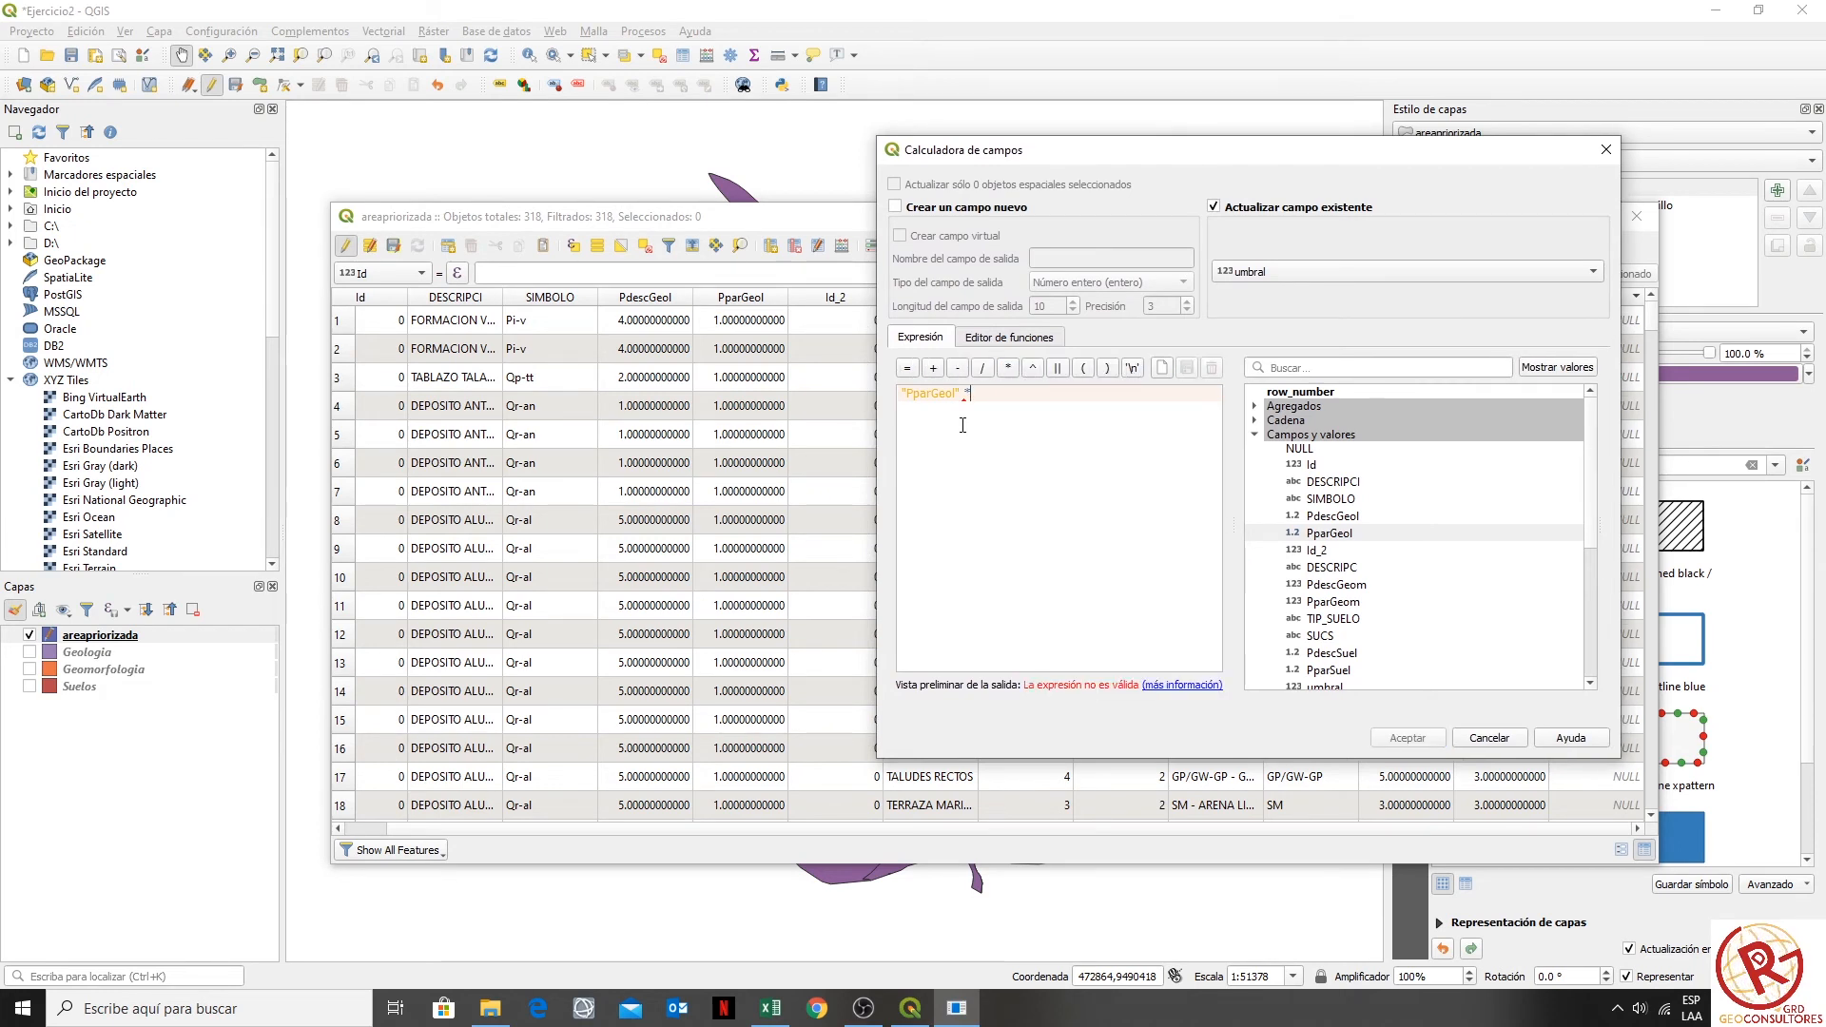
double_click(1345, 521)
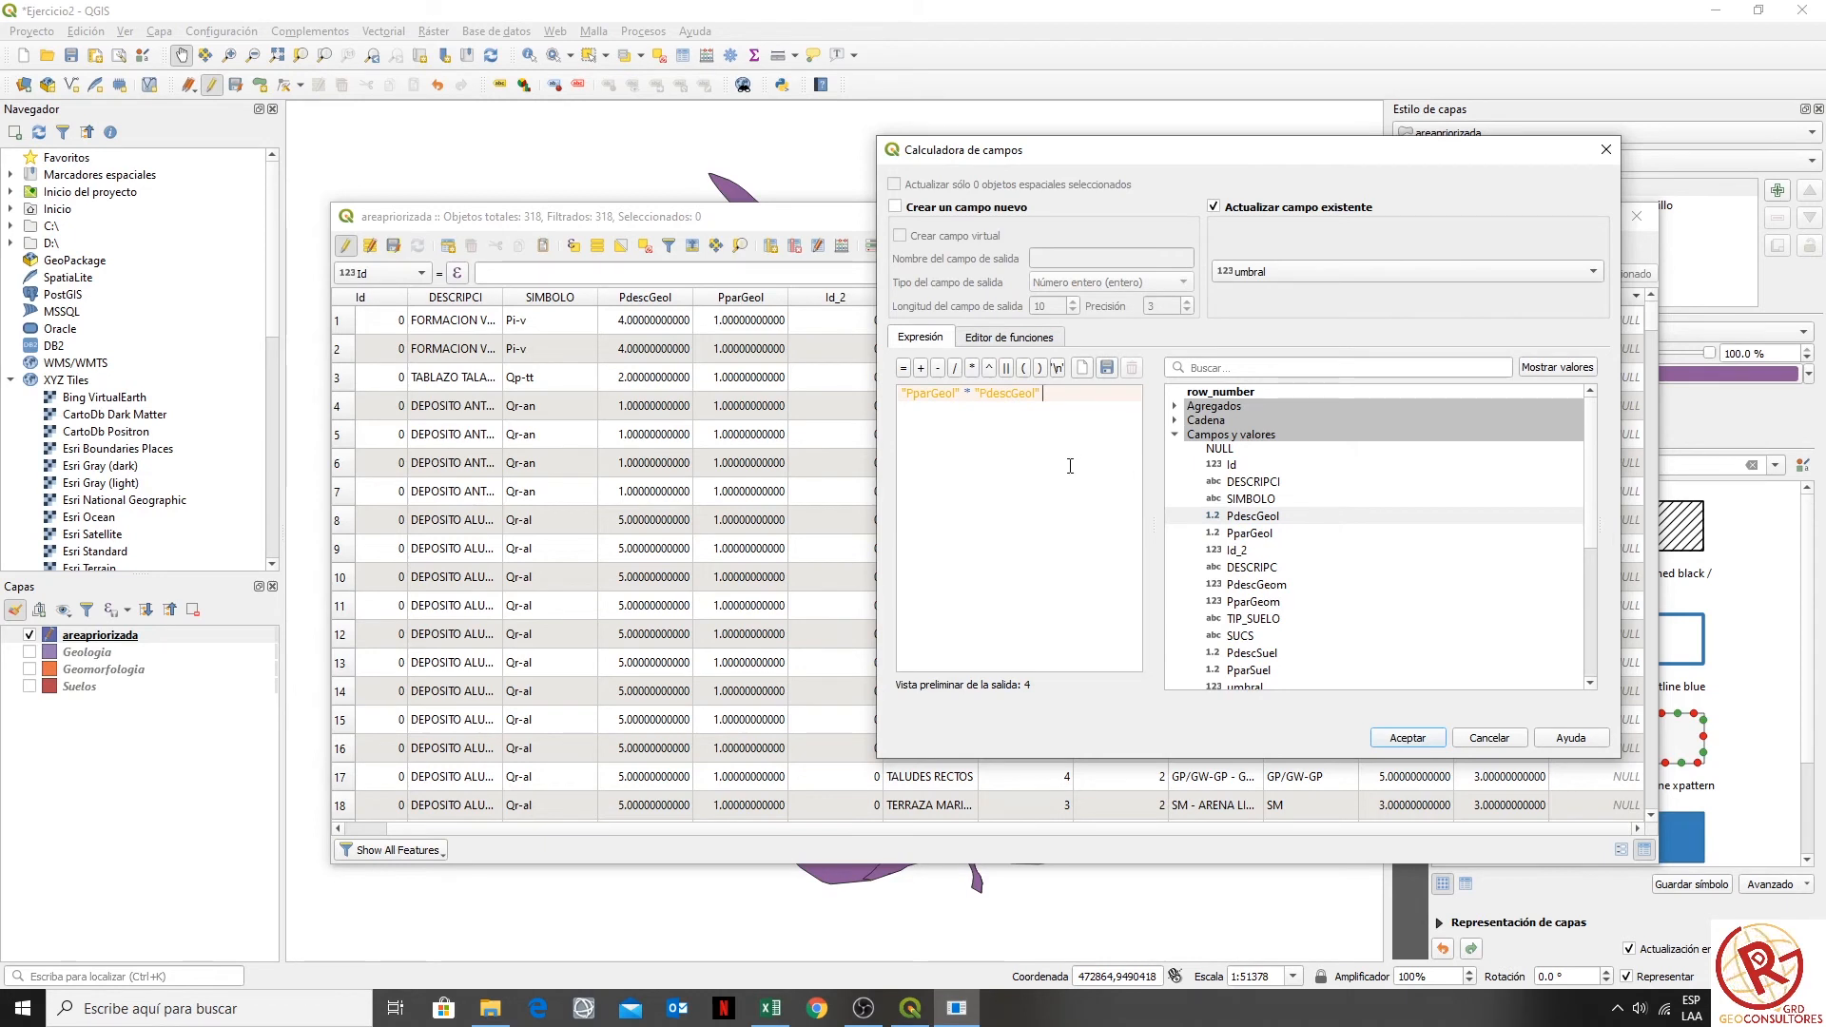
left_click_drag(1044, 393, 975, 393)
key("BackSpace")
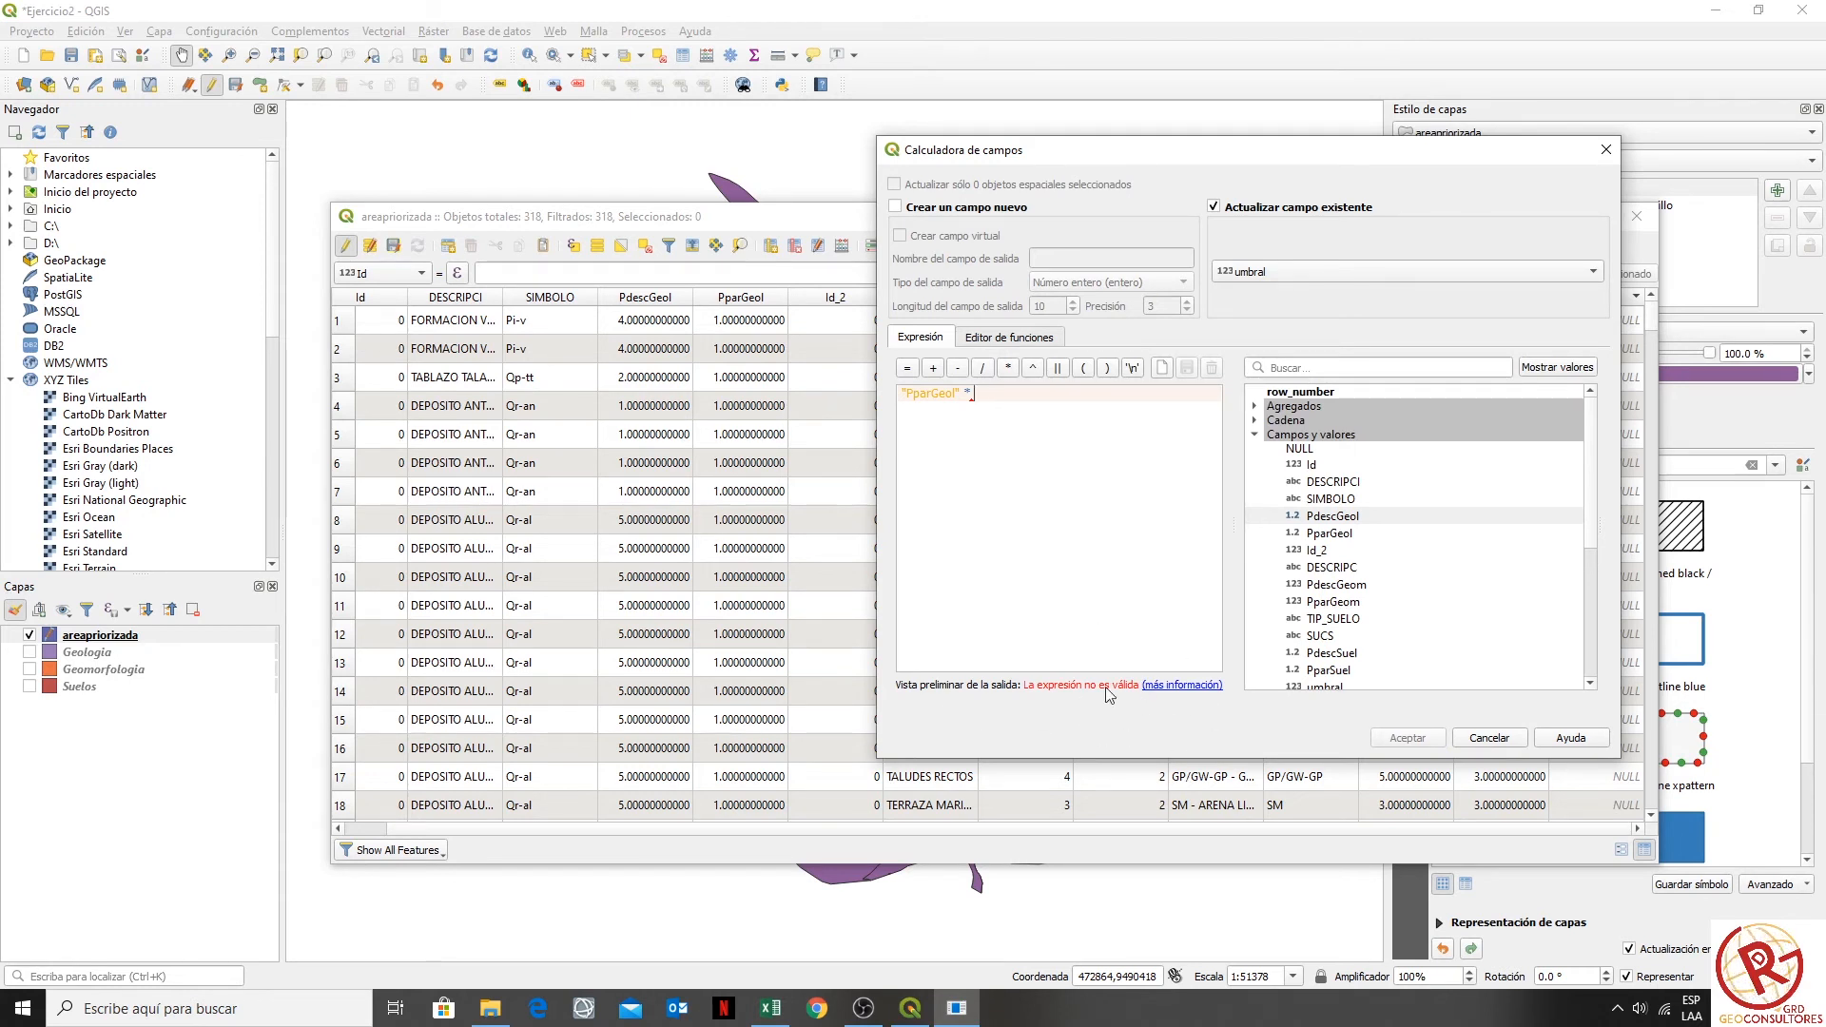
double_click(1356, 520)
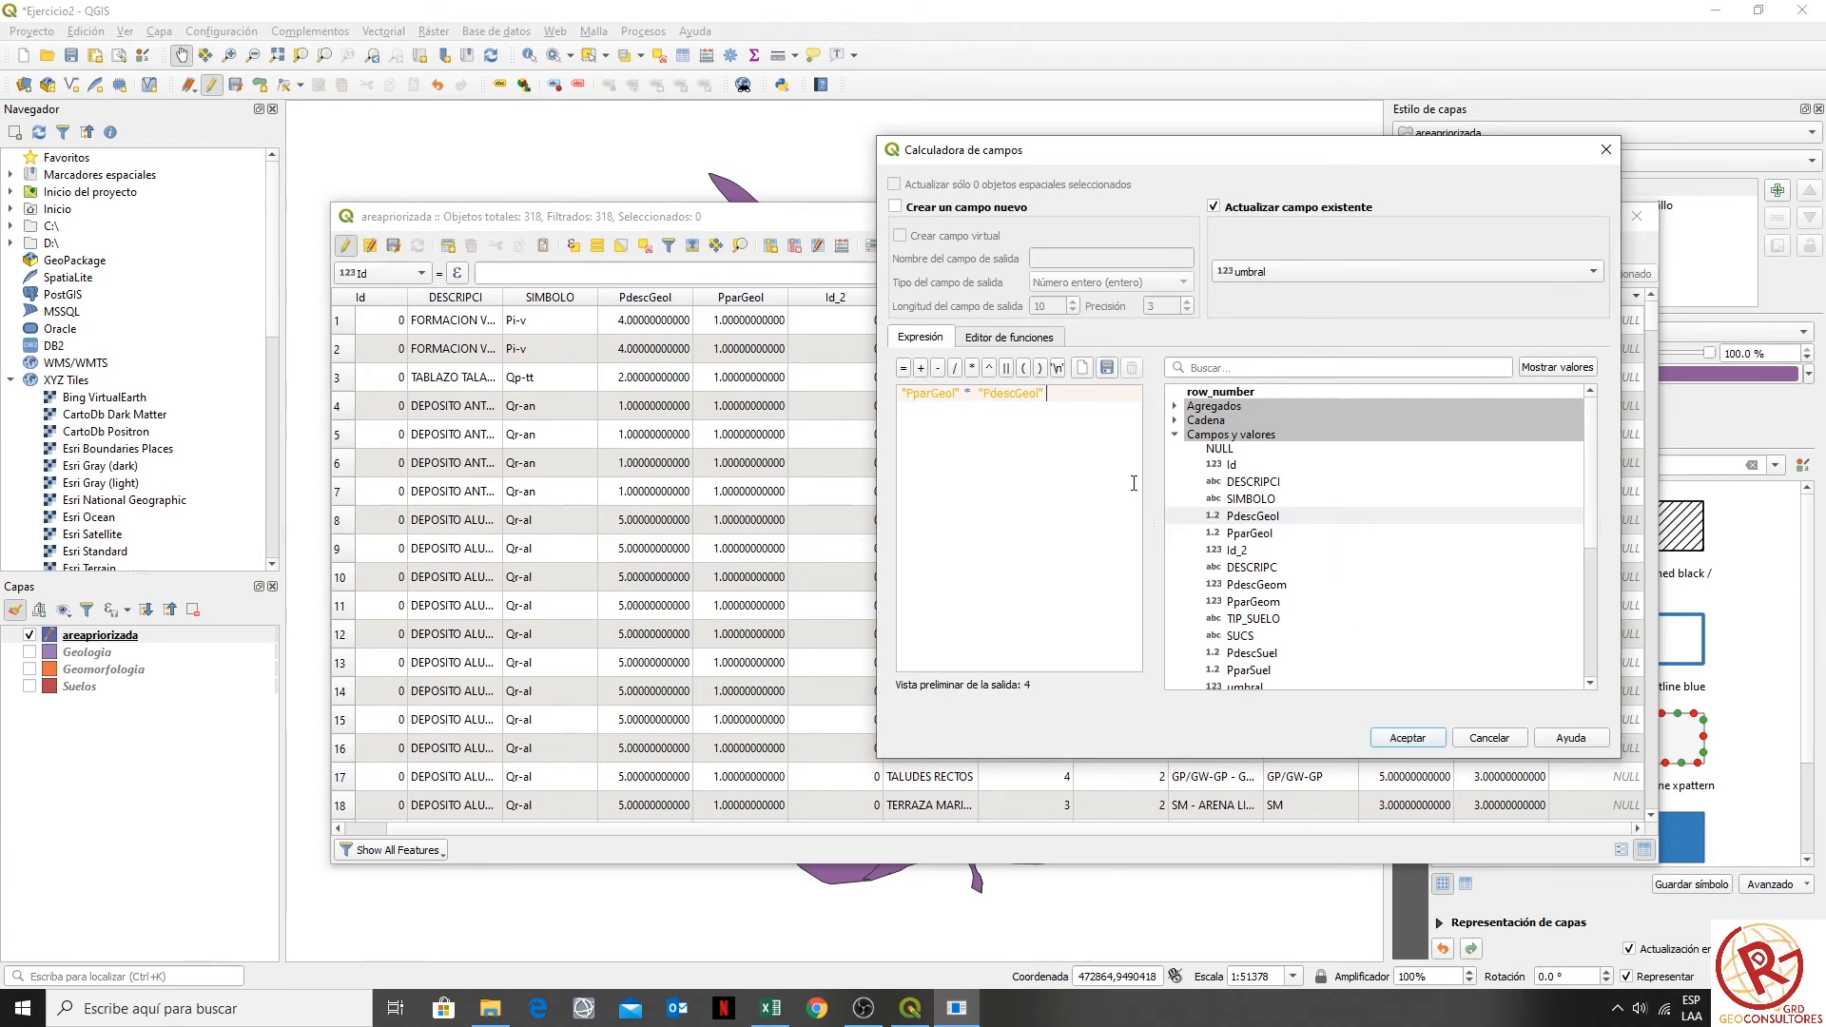
left_click_drag(1097, 403, 800, 368)
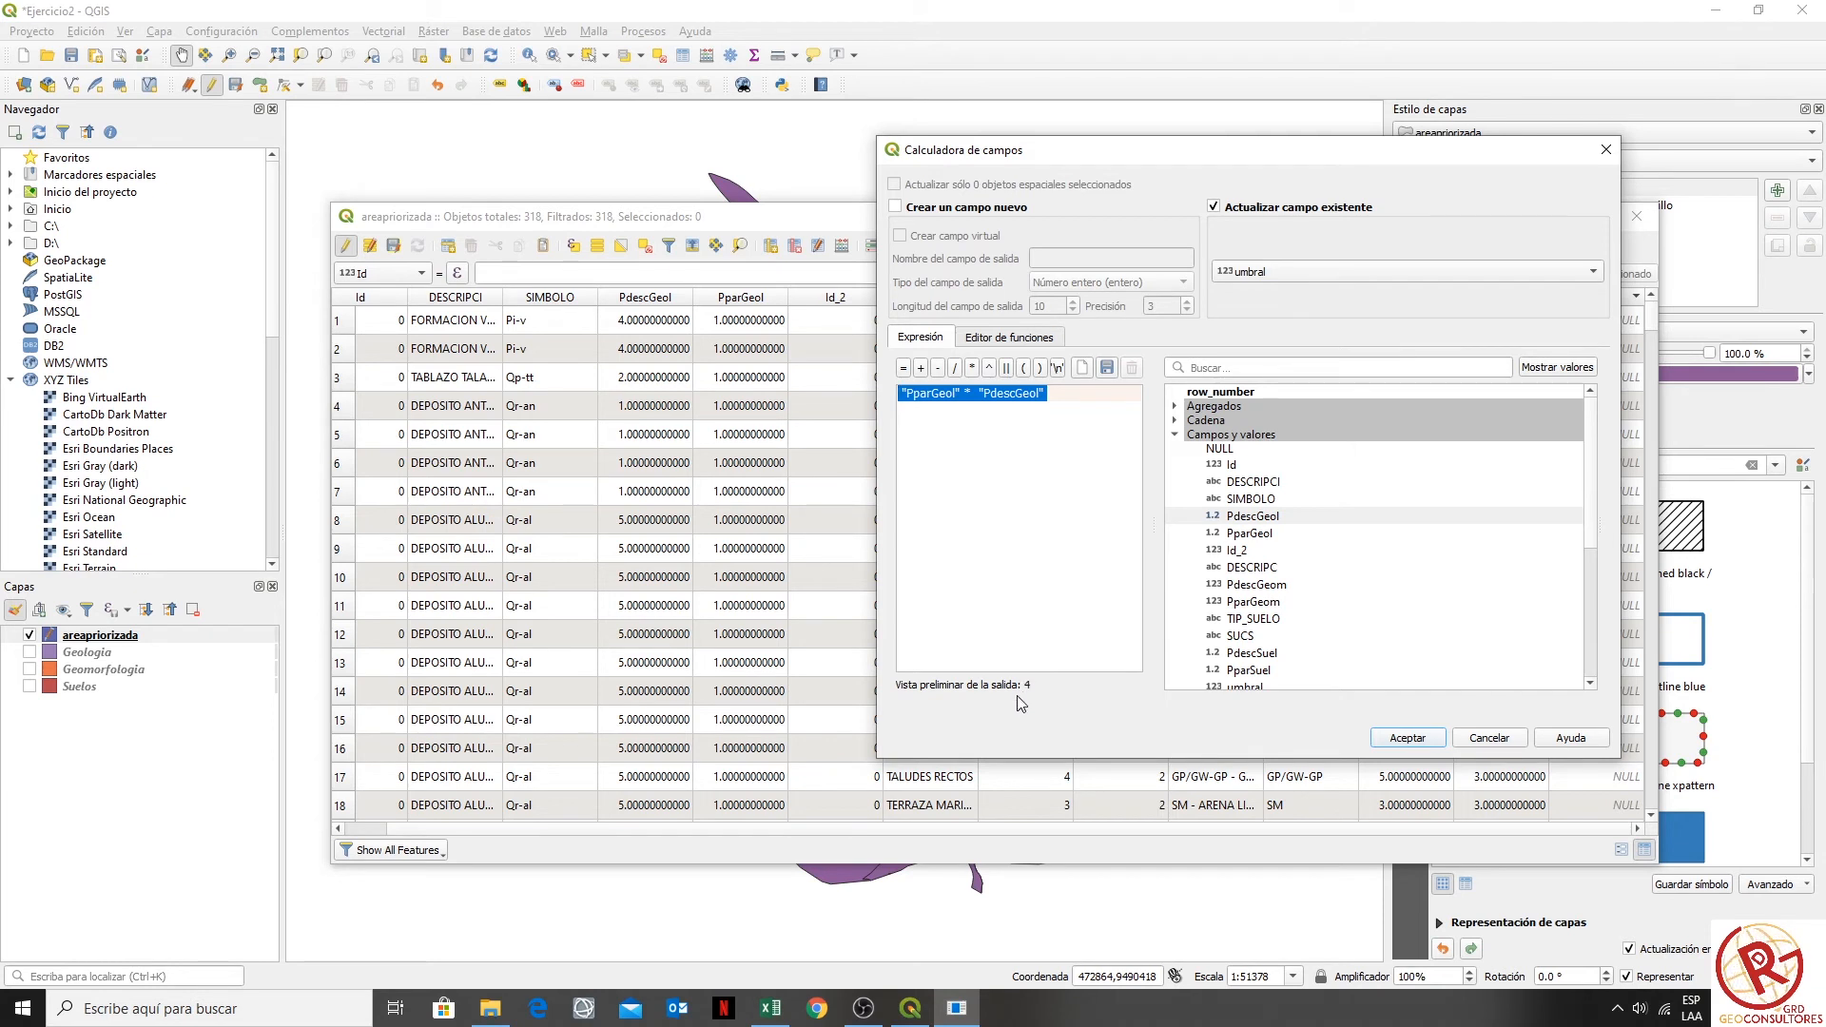
left_click(1024, 467)
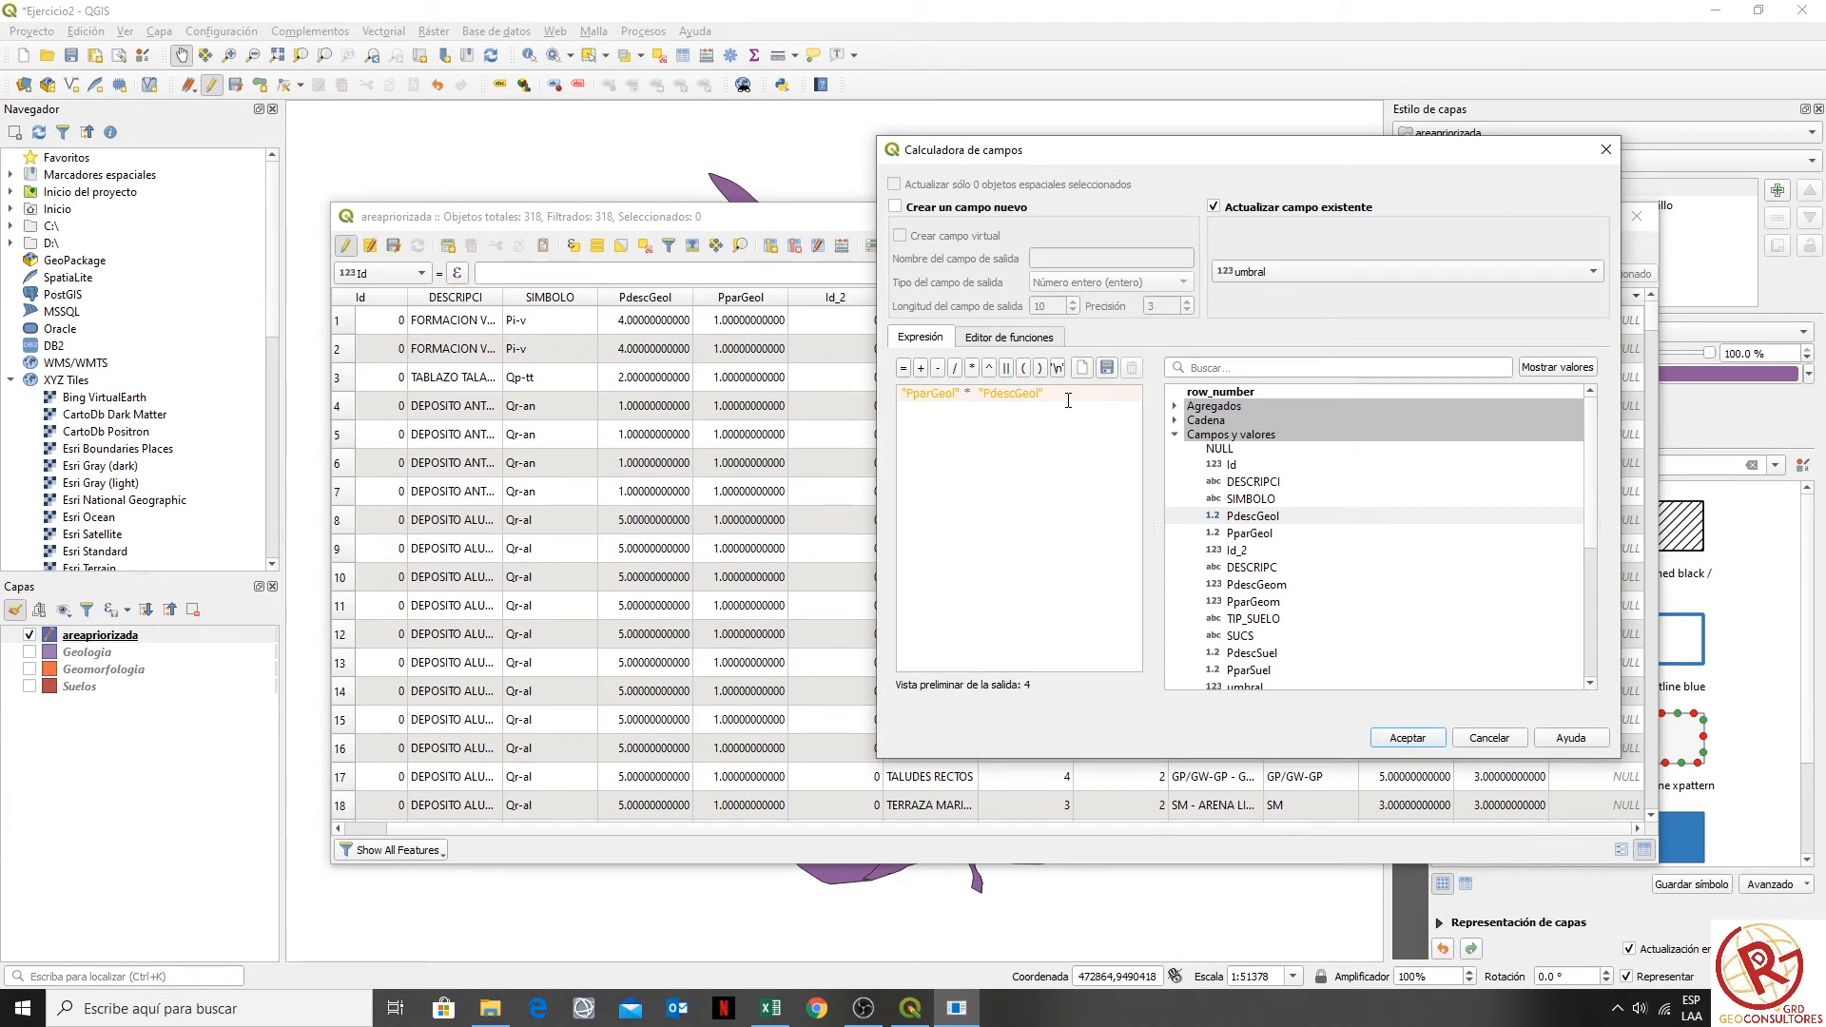
- Add the geomorphology term + "PparGeom" * "PdescGeom" to the umbral expression
type("+")
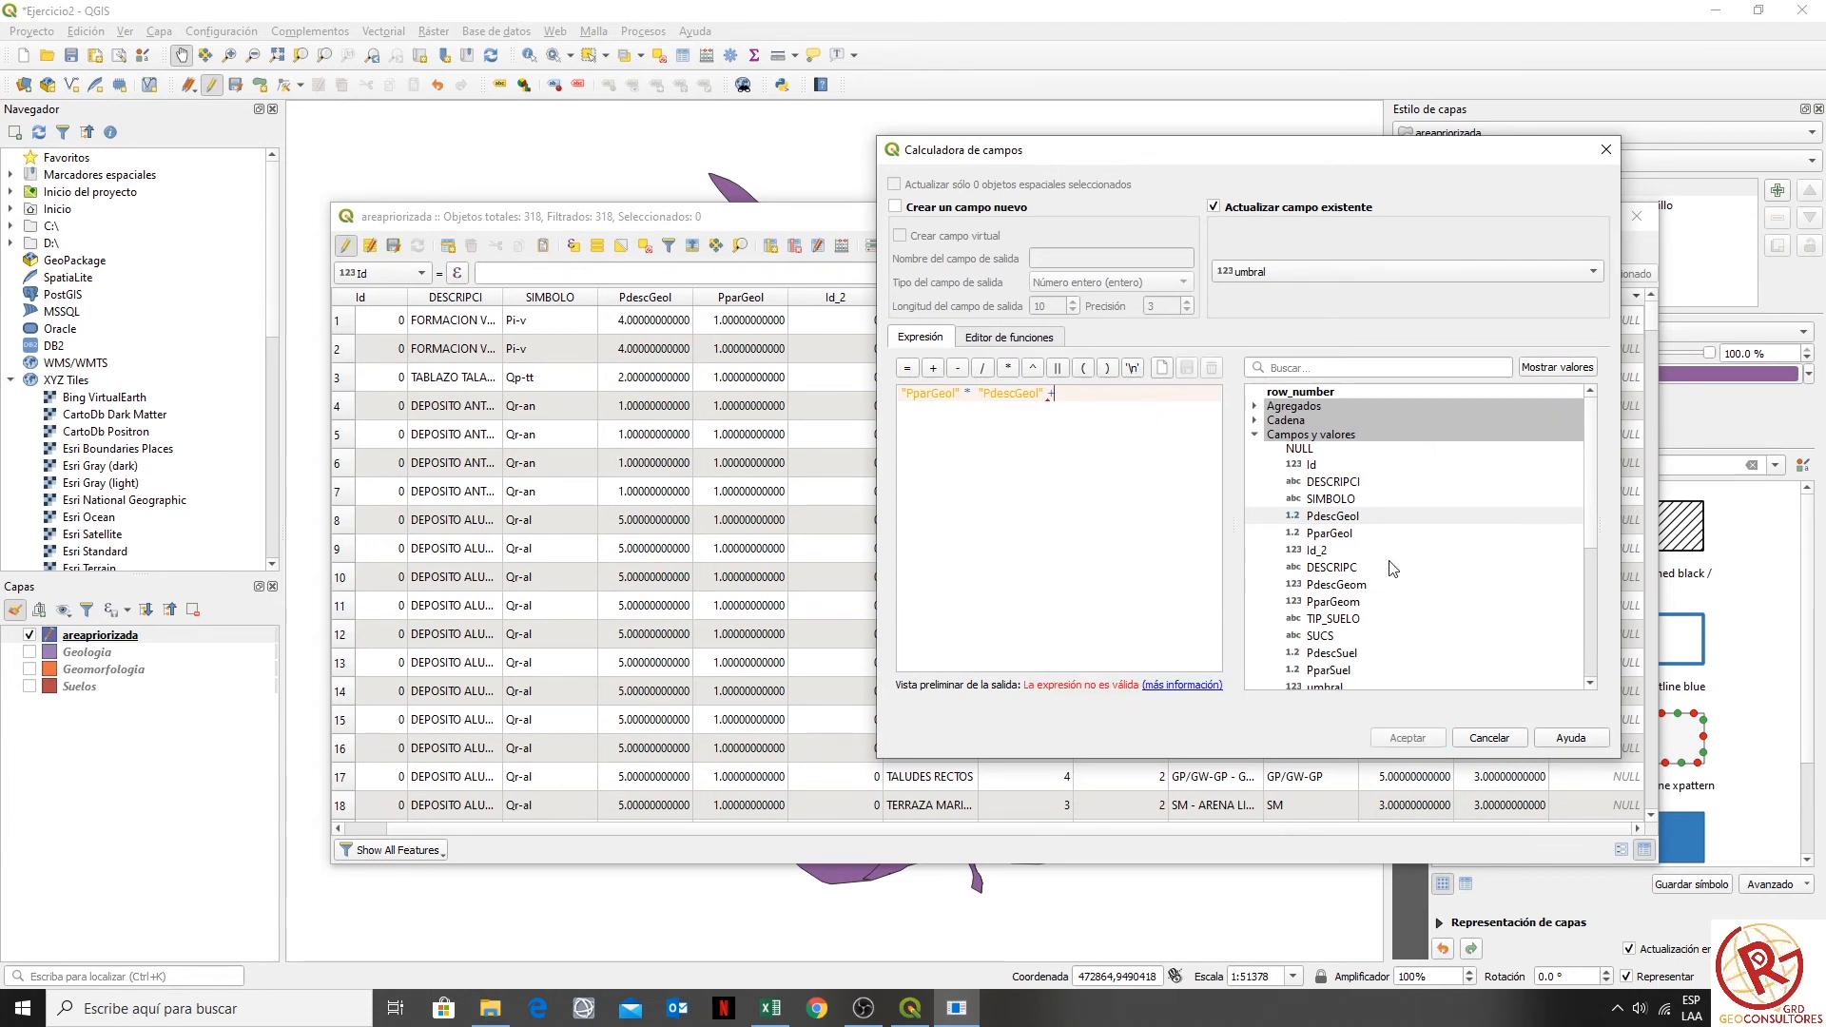
double_click(1333, 601)
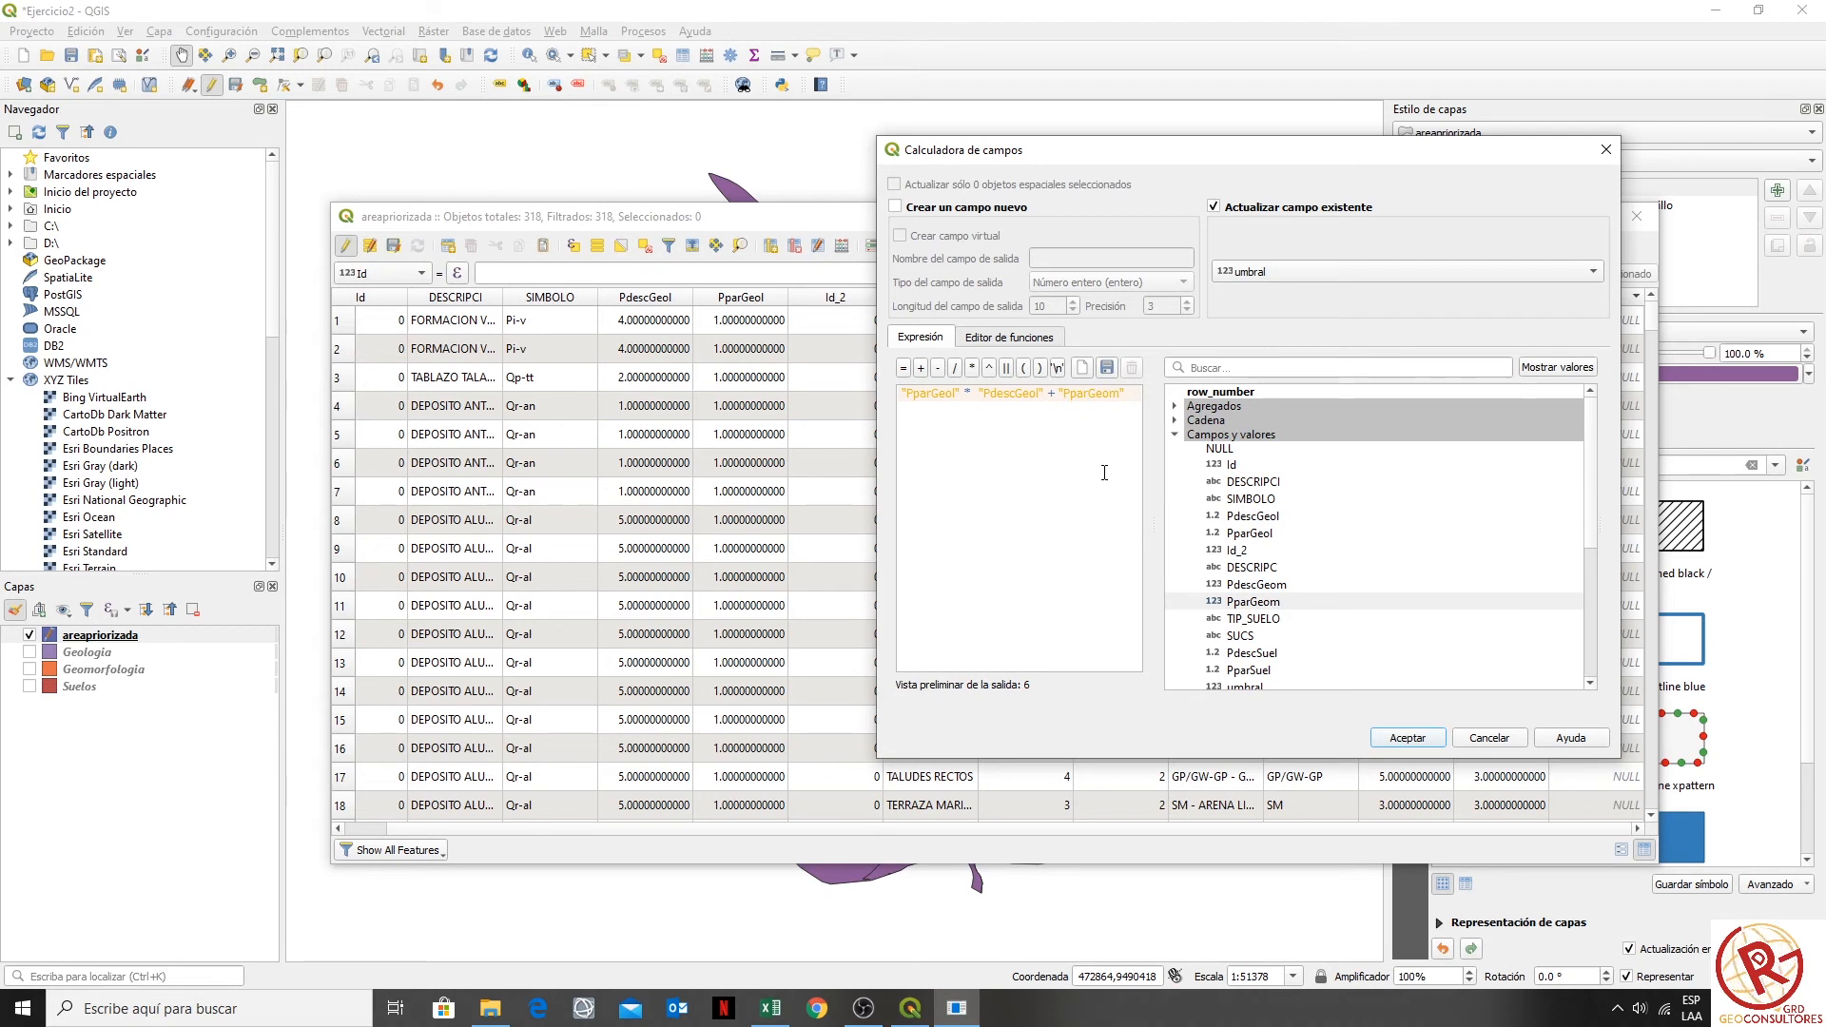
type("*")
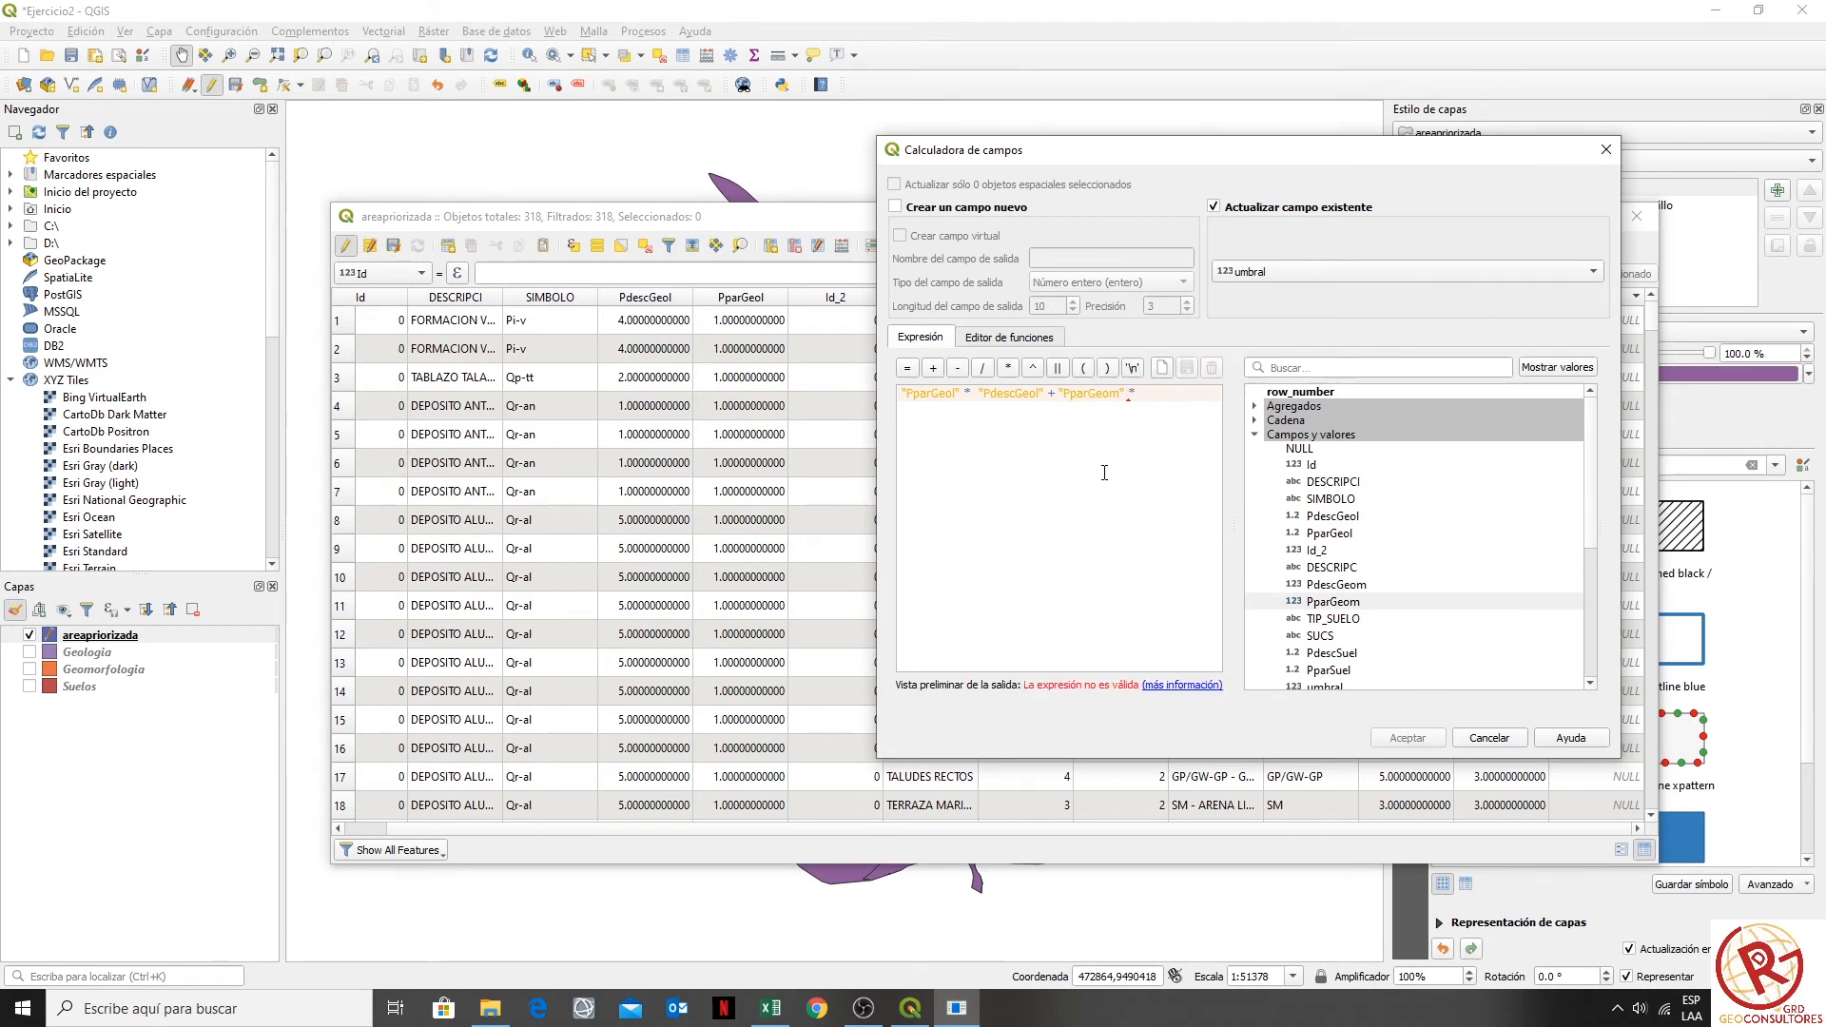
left_click(1349, 587)
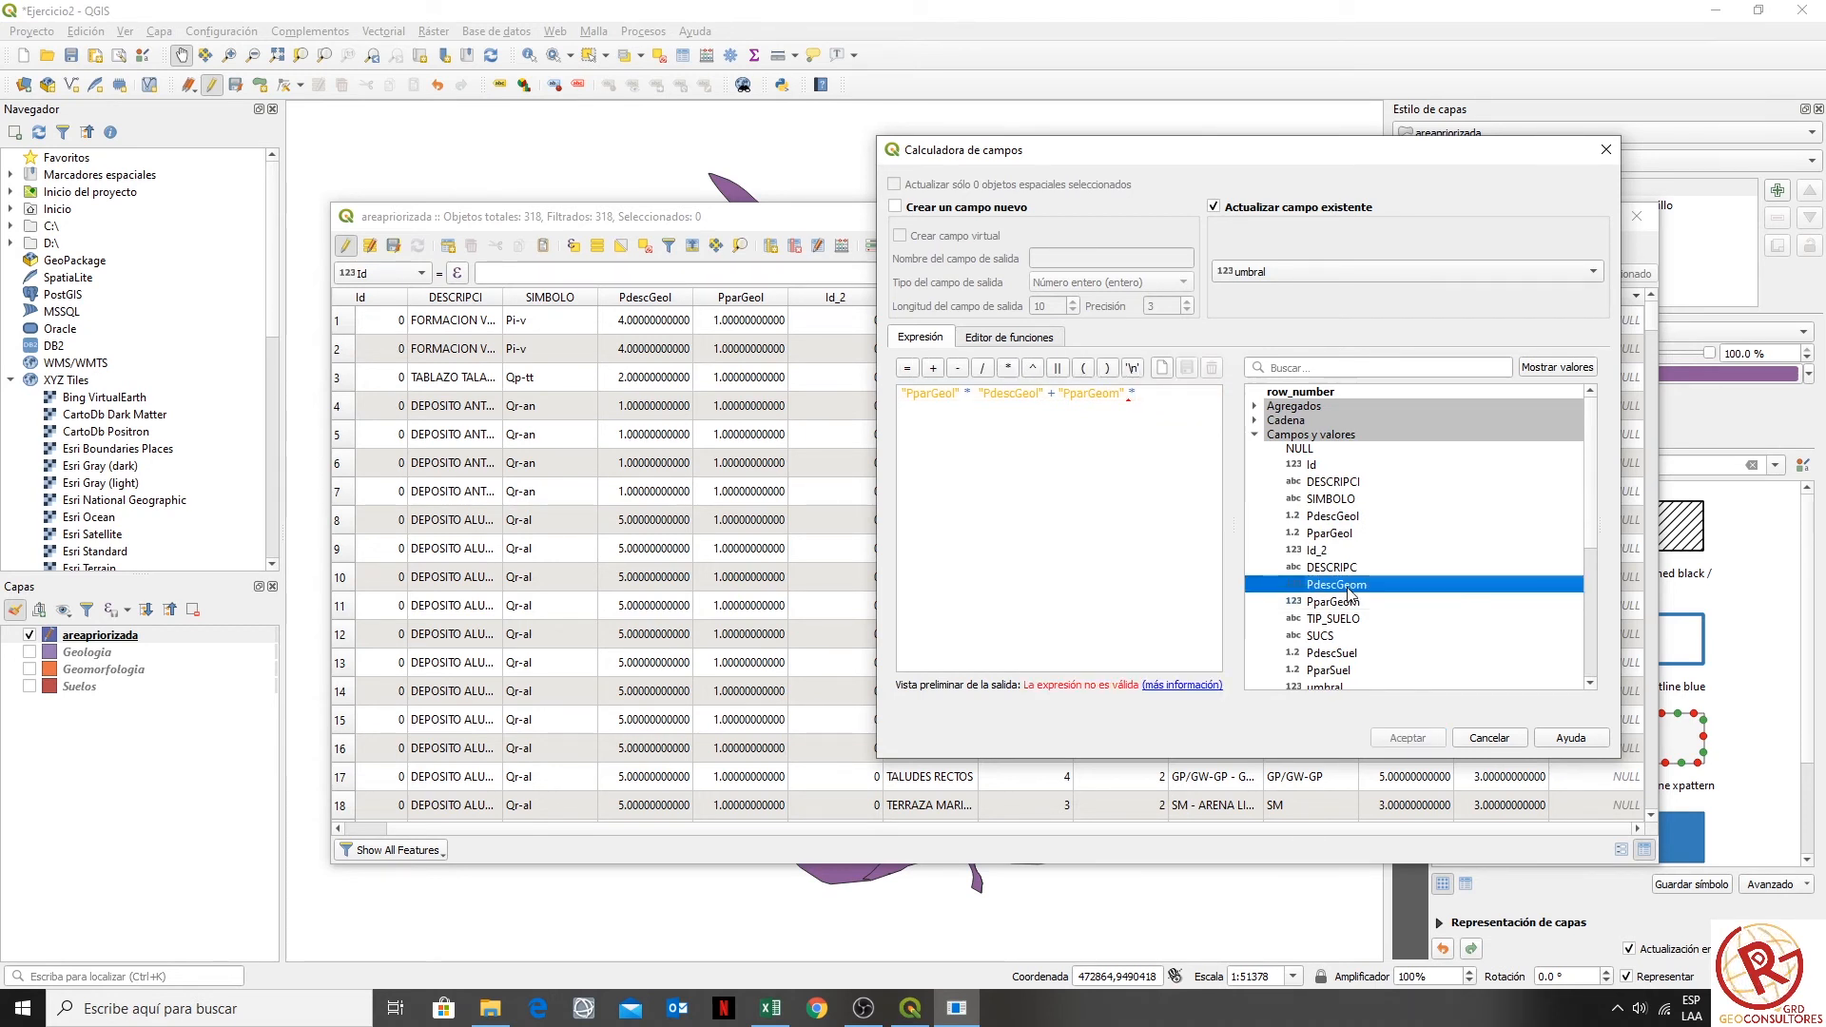
double_click(1349, 587)
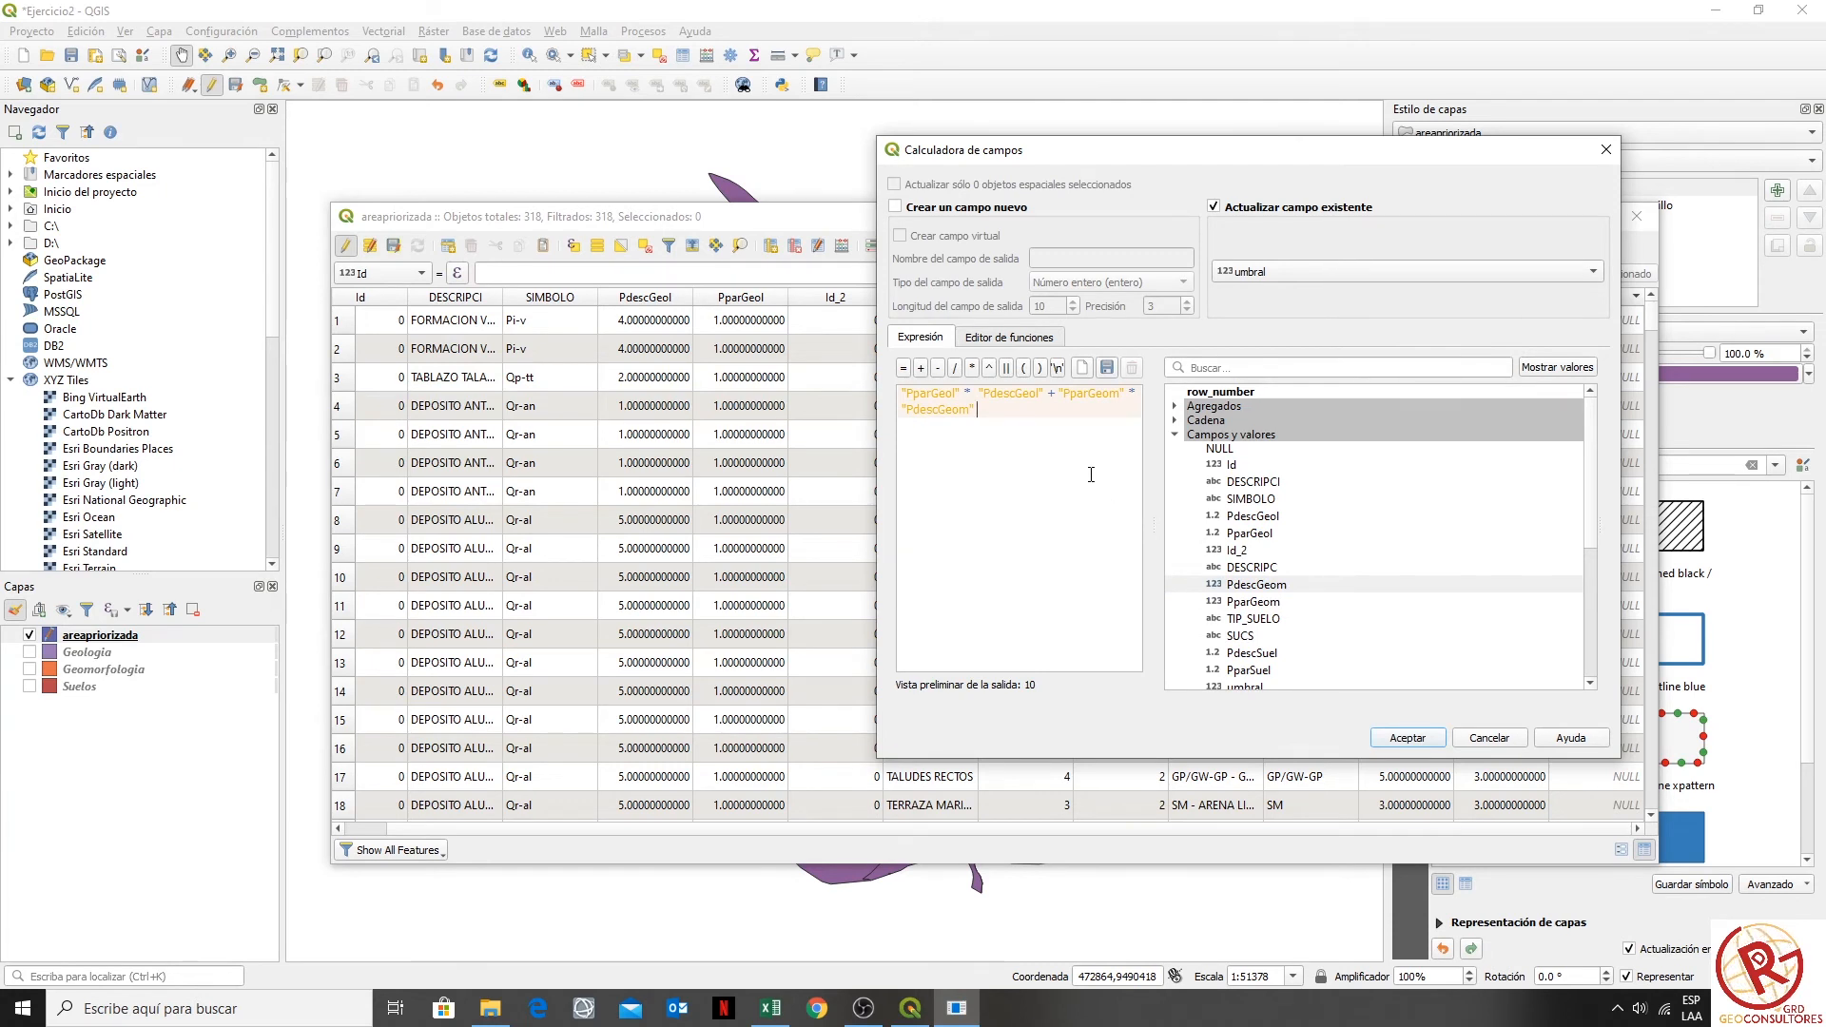
- Add the soils term + "PparSuel" * "PdescSuel" to the expression and apply the calculation to umbral
type("+")
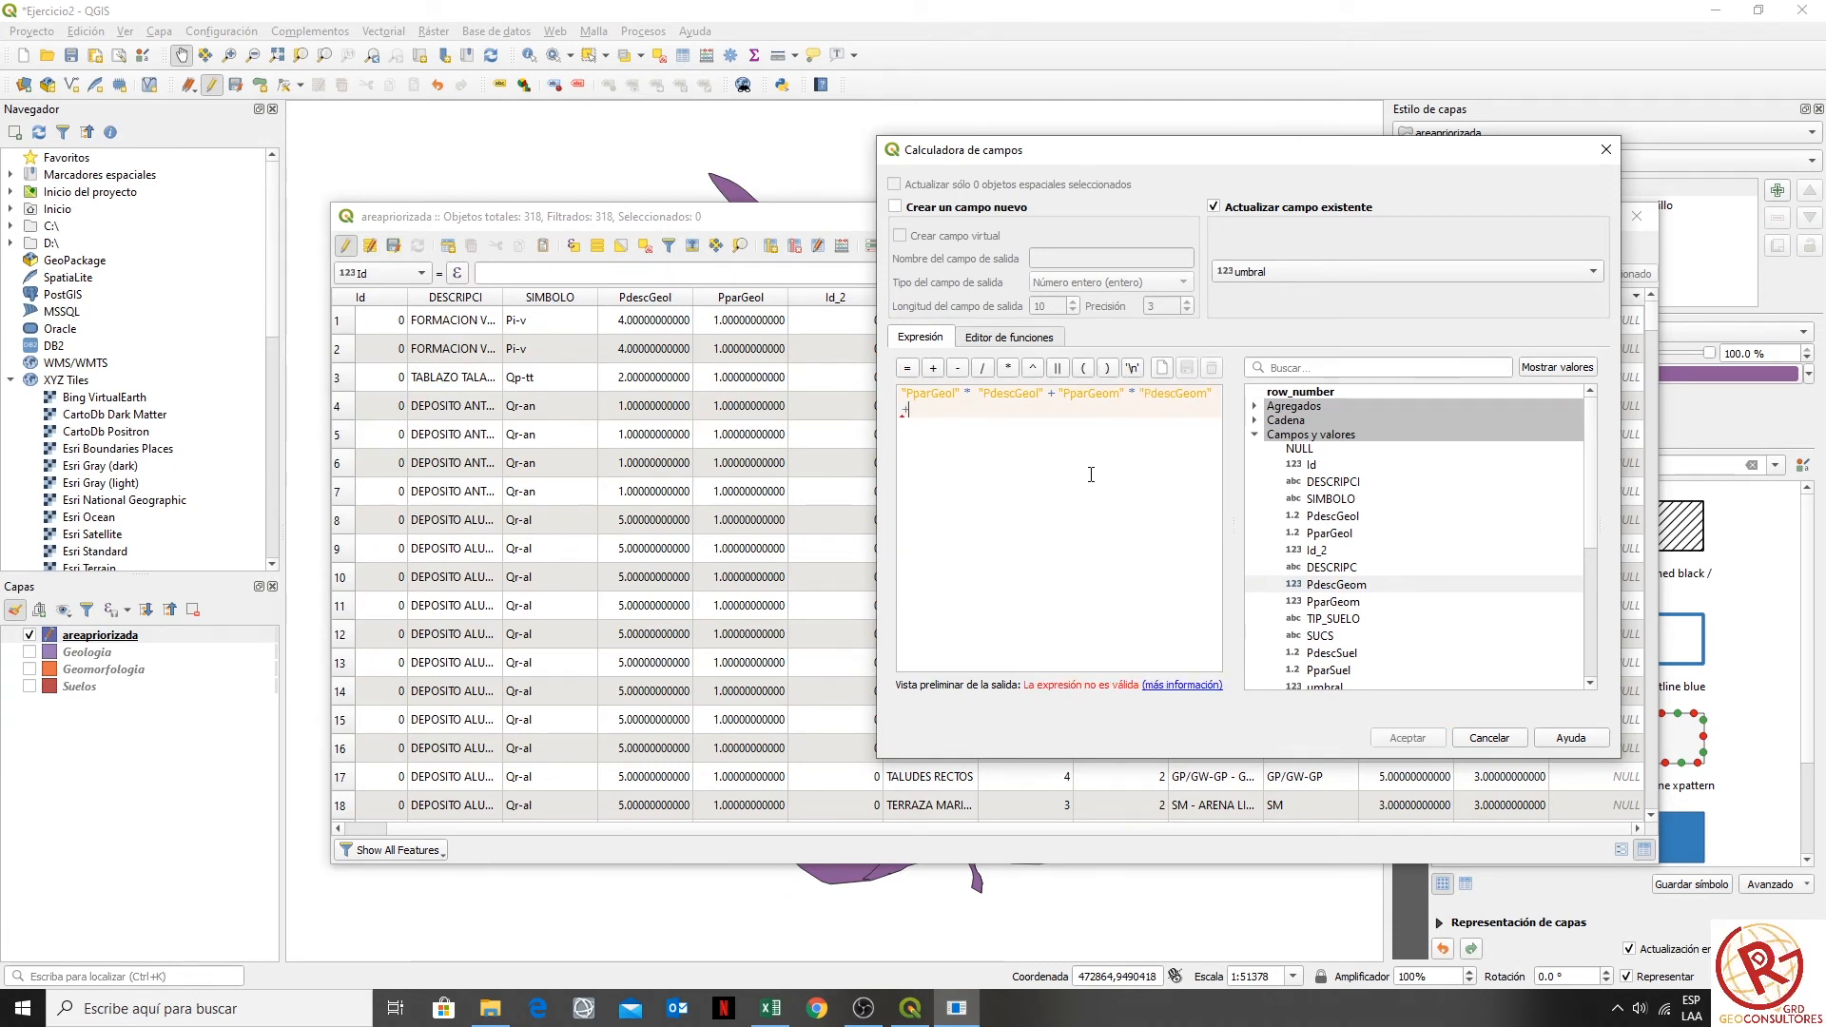
double_click(1313, 672)
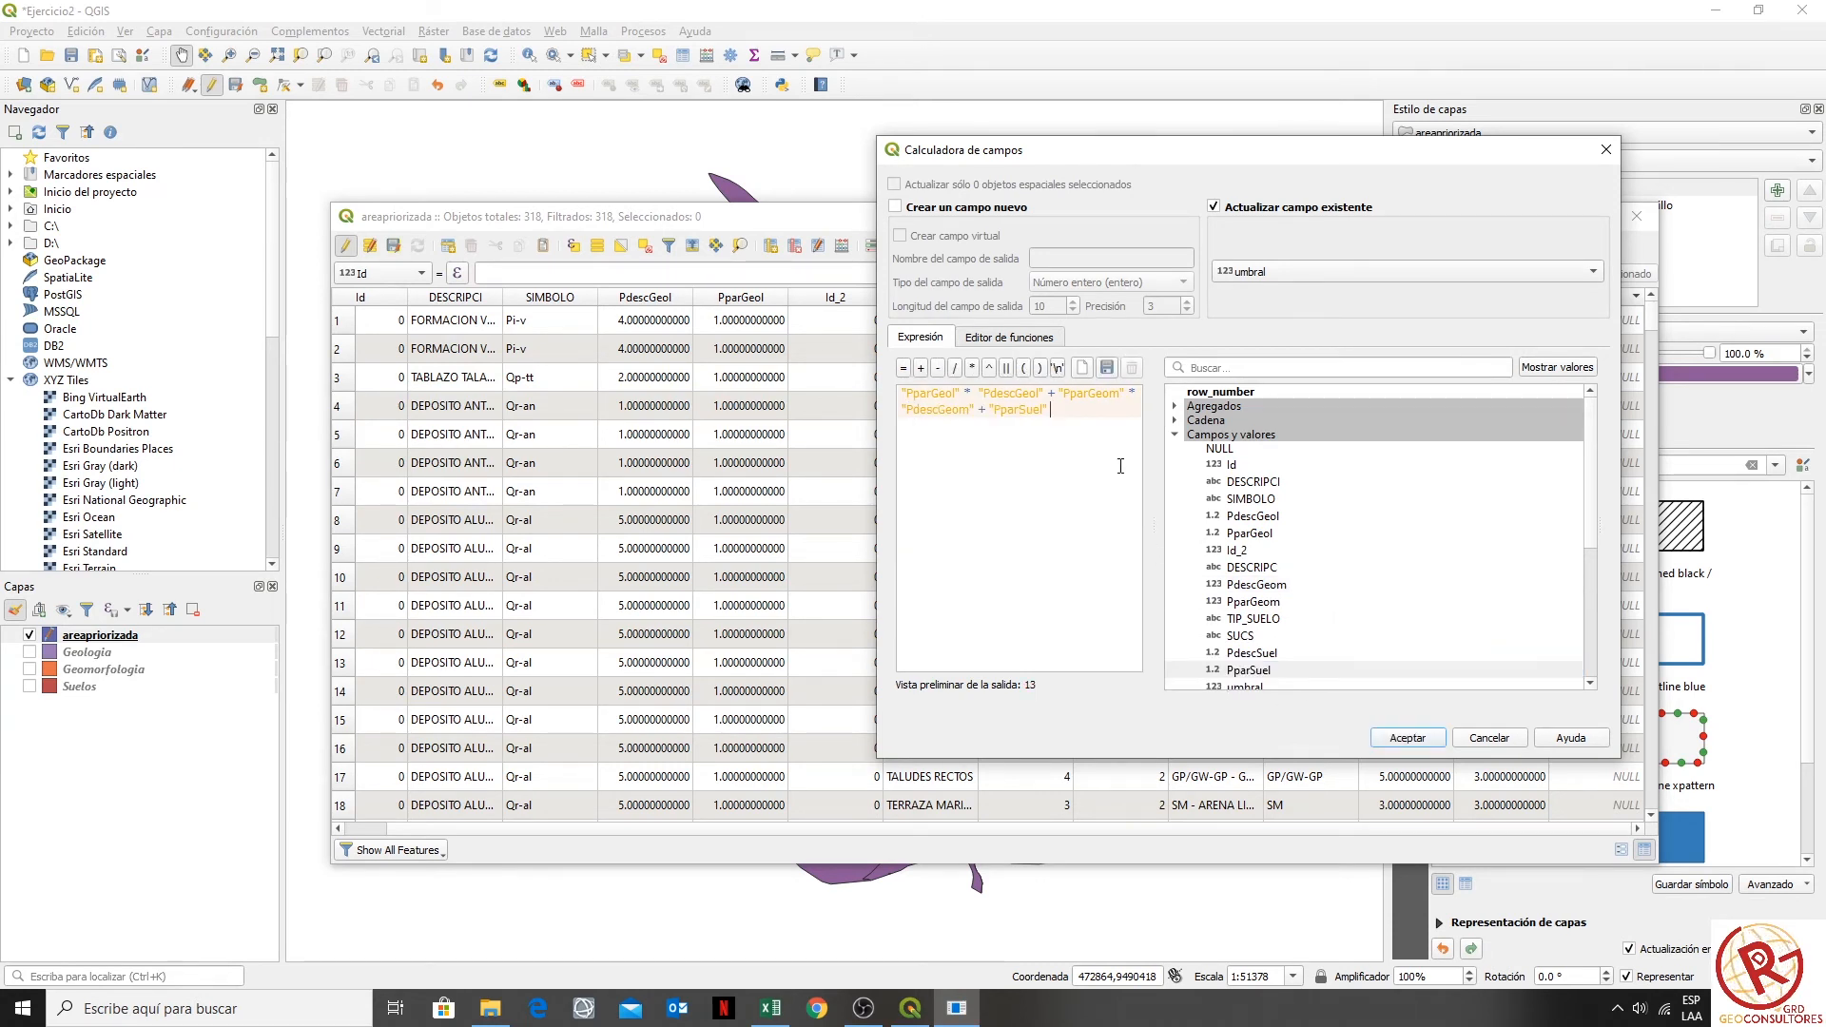
type("*")
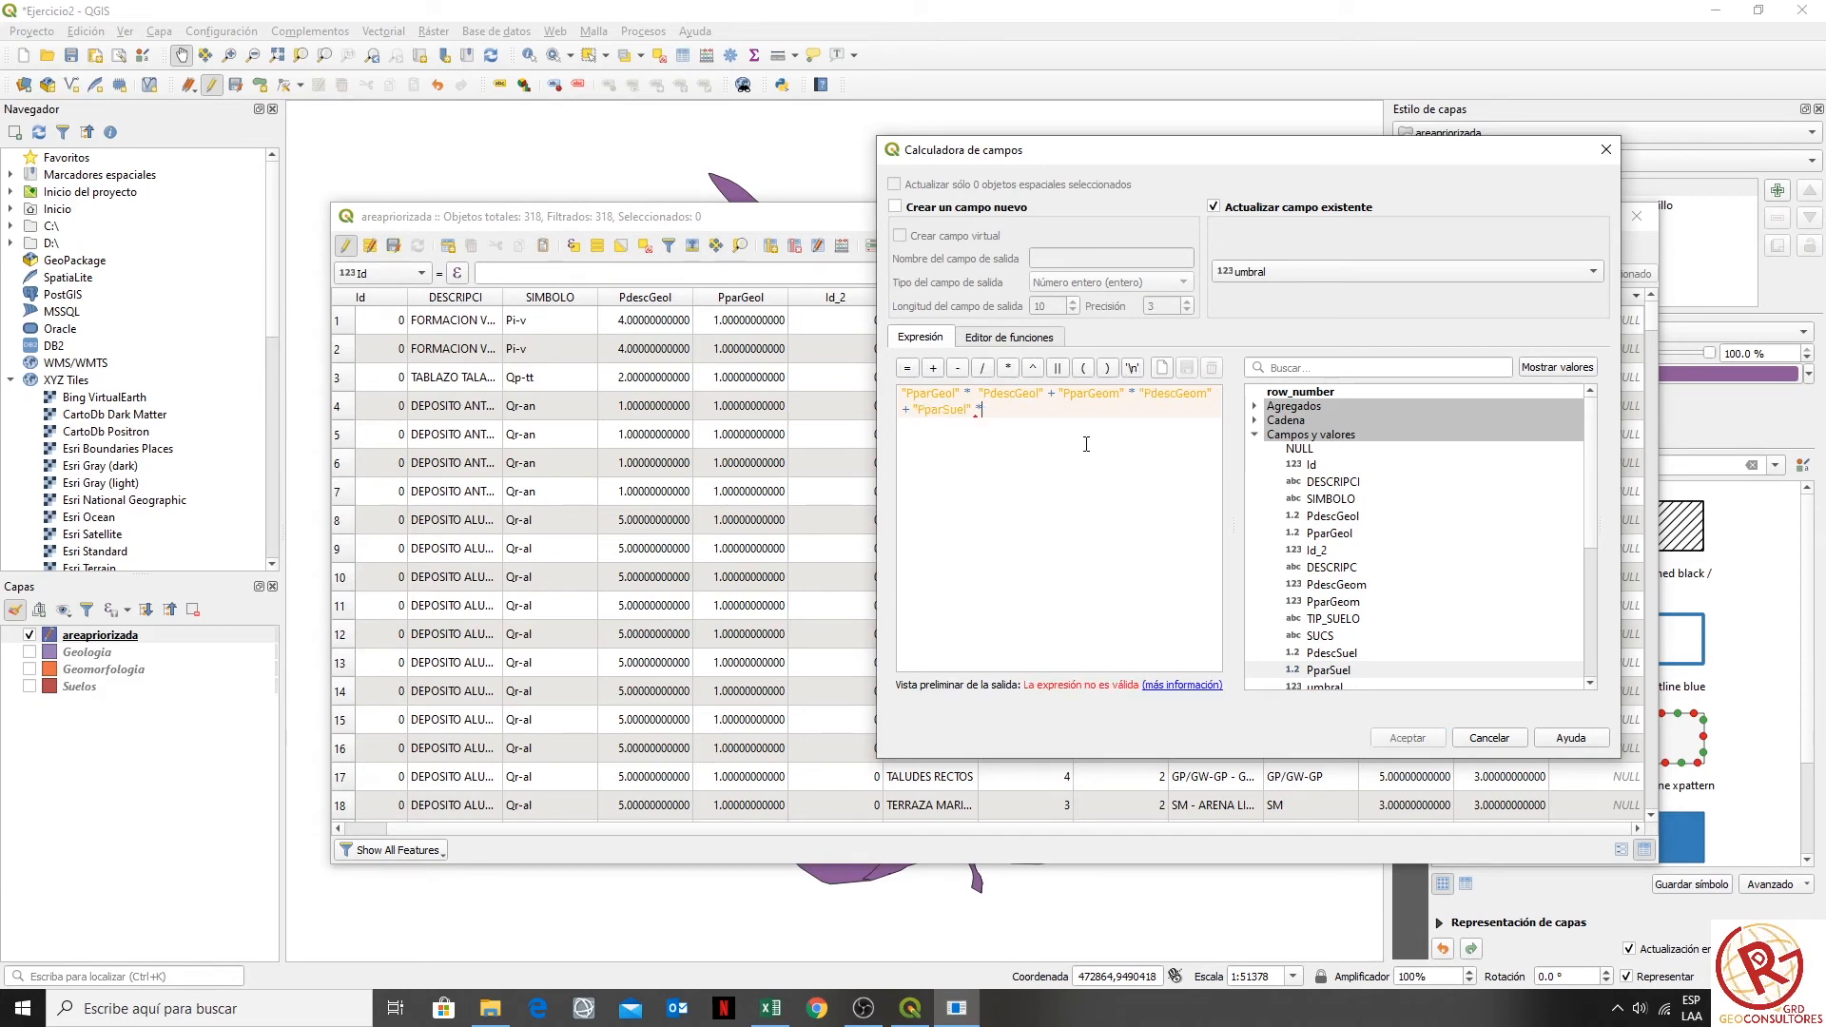
left_click(1334, 655)
double_click(1333, 655)
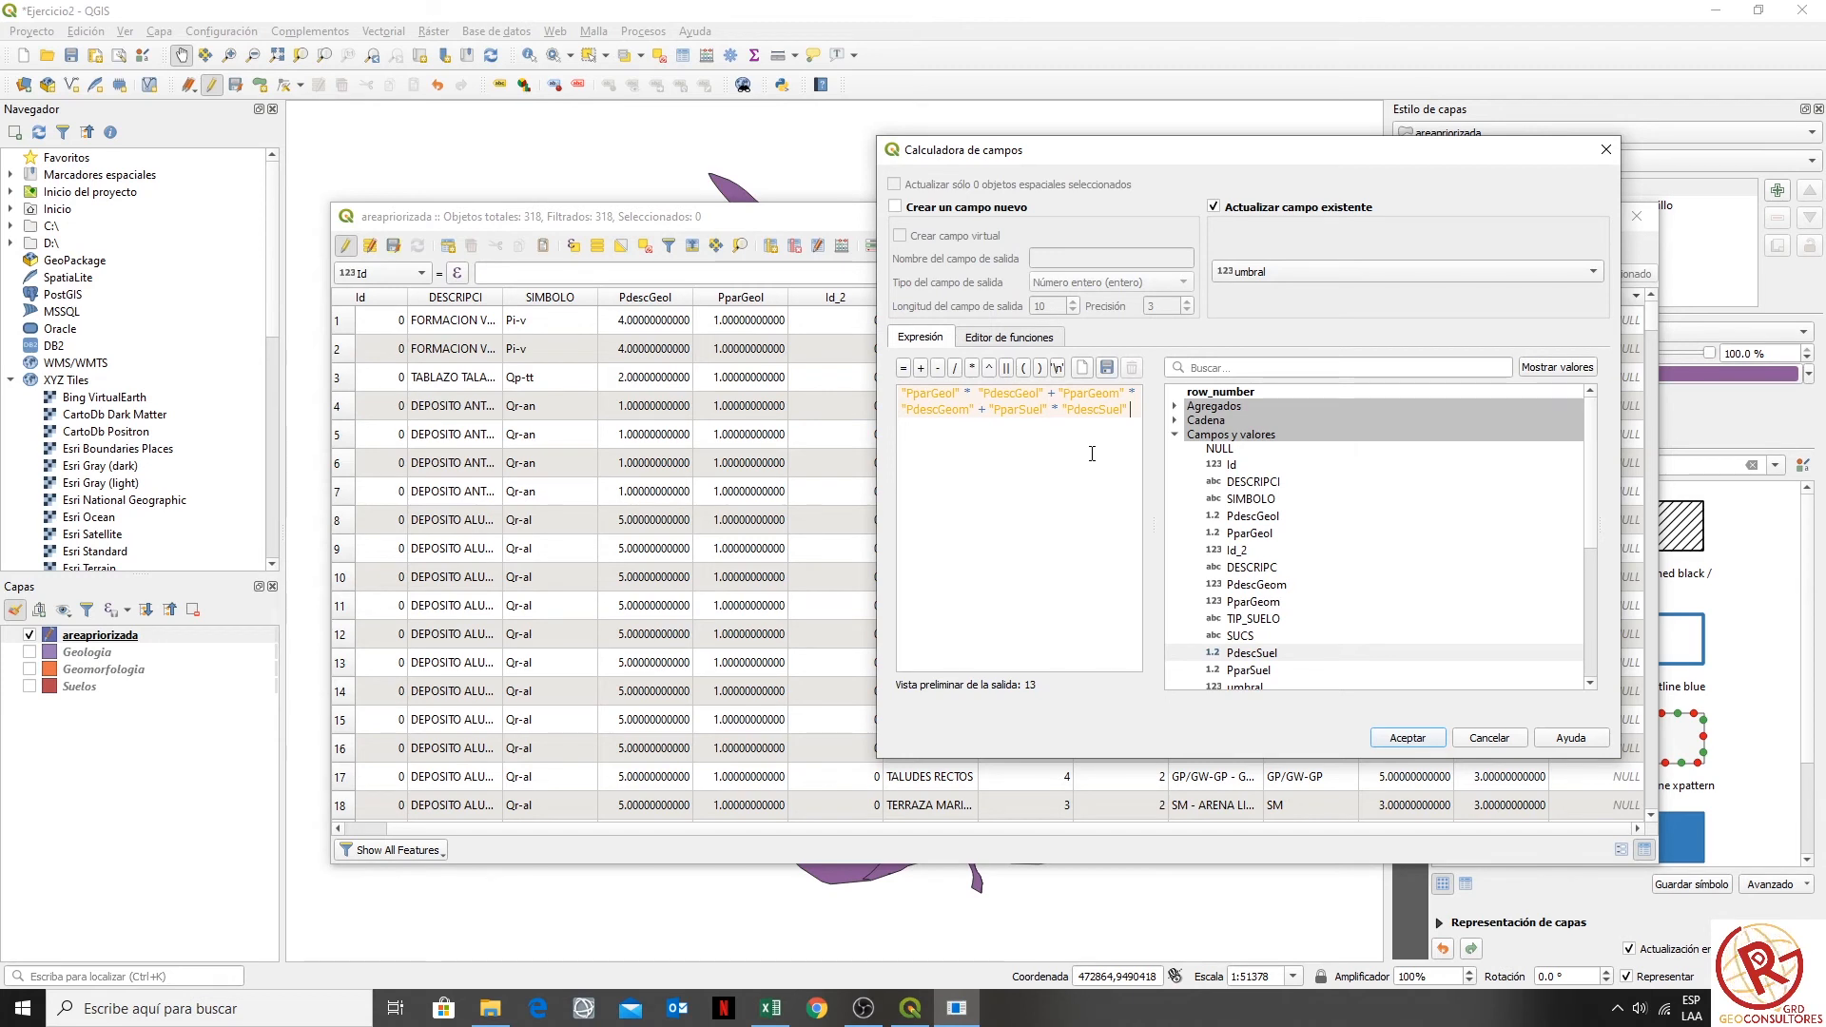
left_click(1395, 741)
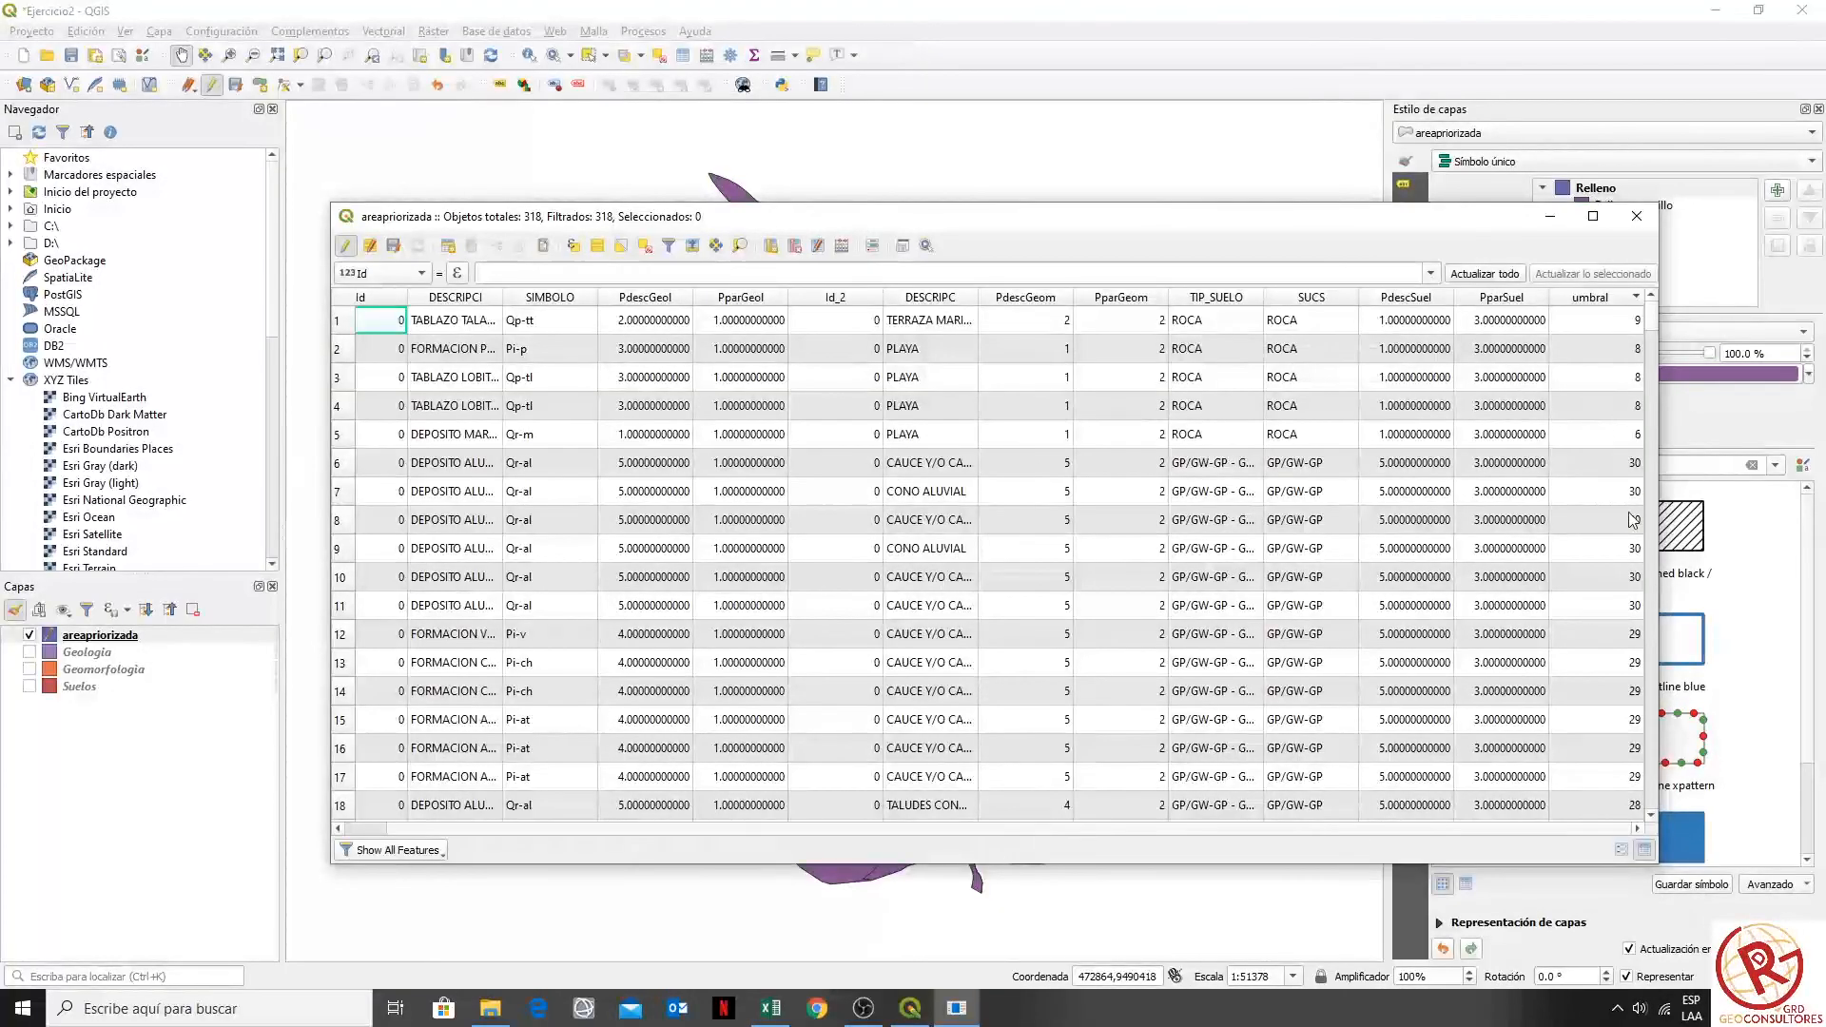
- Sort the areapriorizada attribute table by umbral and review the range of calculated values
left_click(1606, 301)
left_click(1607, 303)
left_click(1607, 302)
scroll(1612, 357, "down", 5)
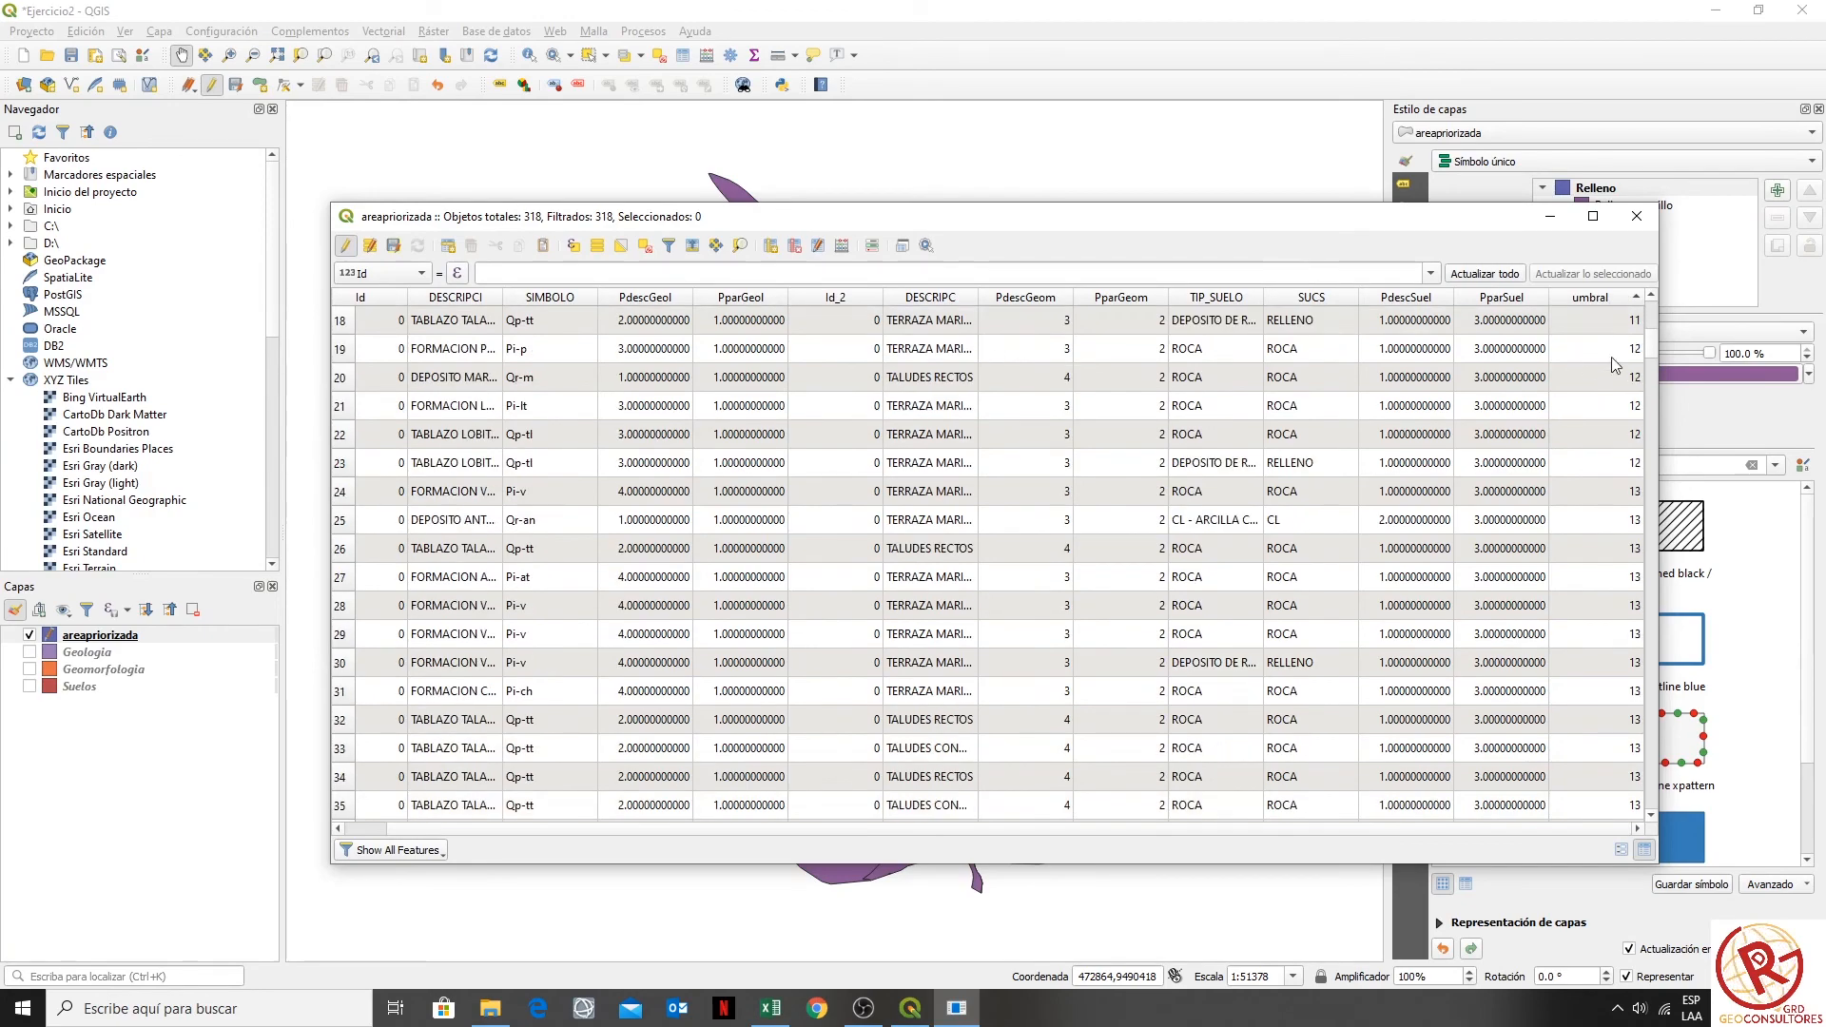
left_click_drag(1654, 356, 1652, 304)
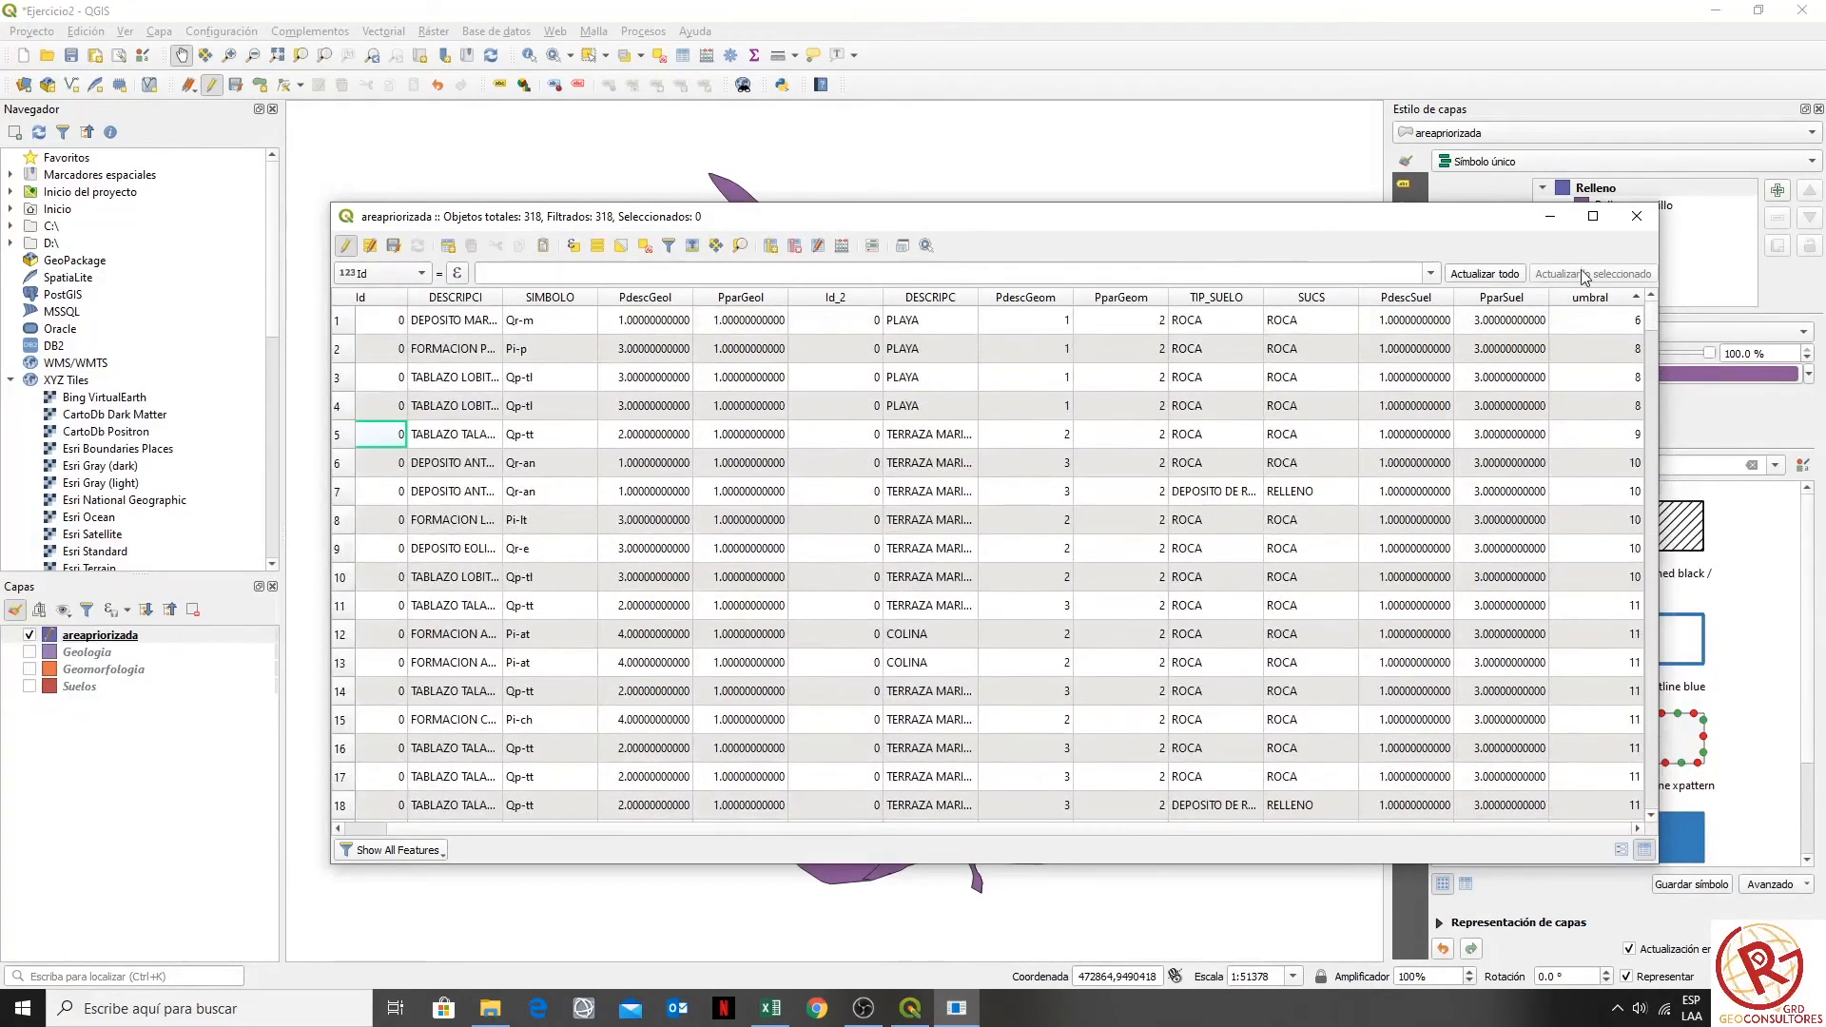
- Switch to Excel, close the open F9 formula, and examine the UMBRALES values and the Nivel de Prioridad ranges
left_click(770, 1008)
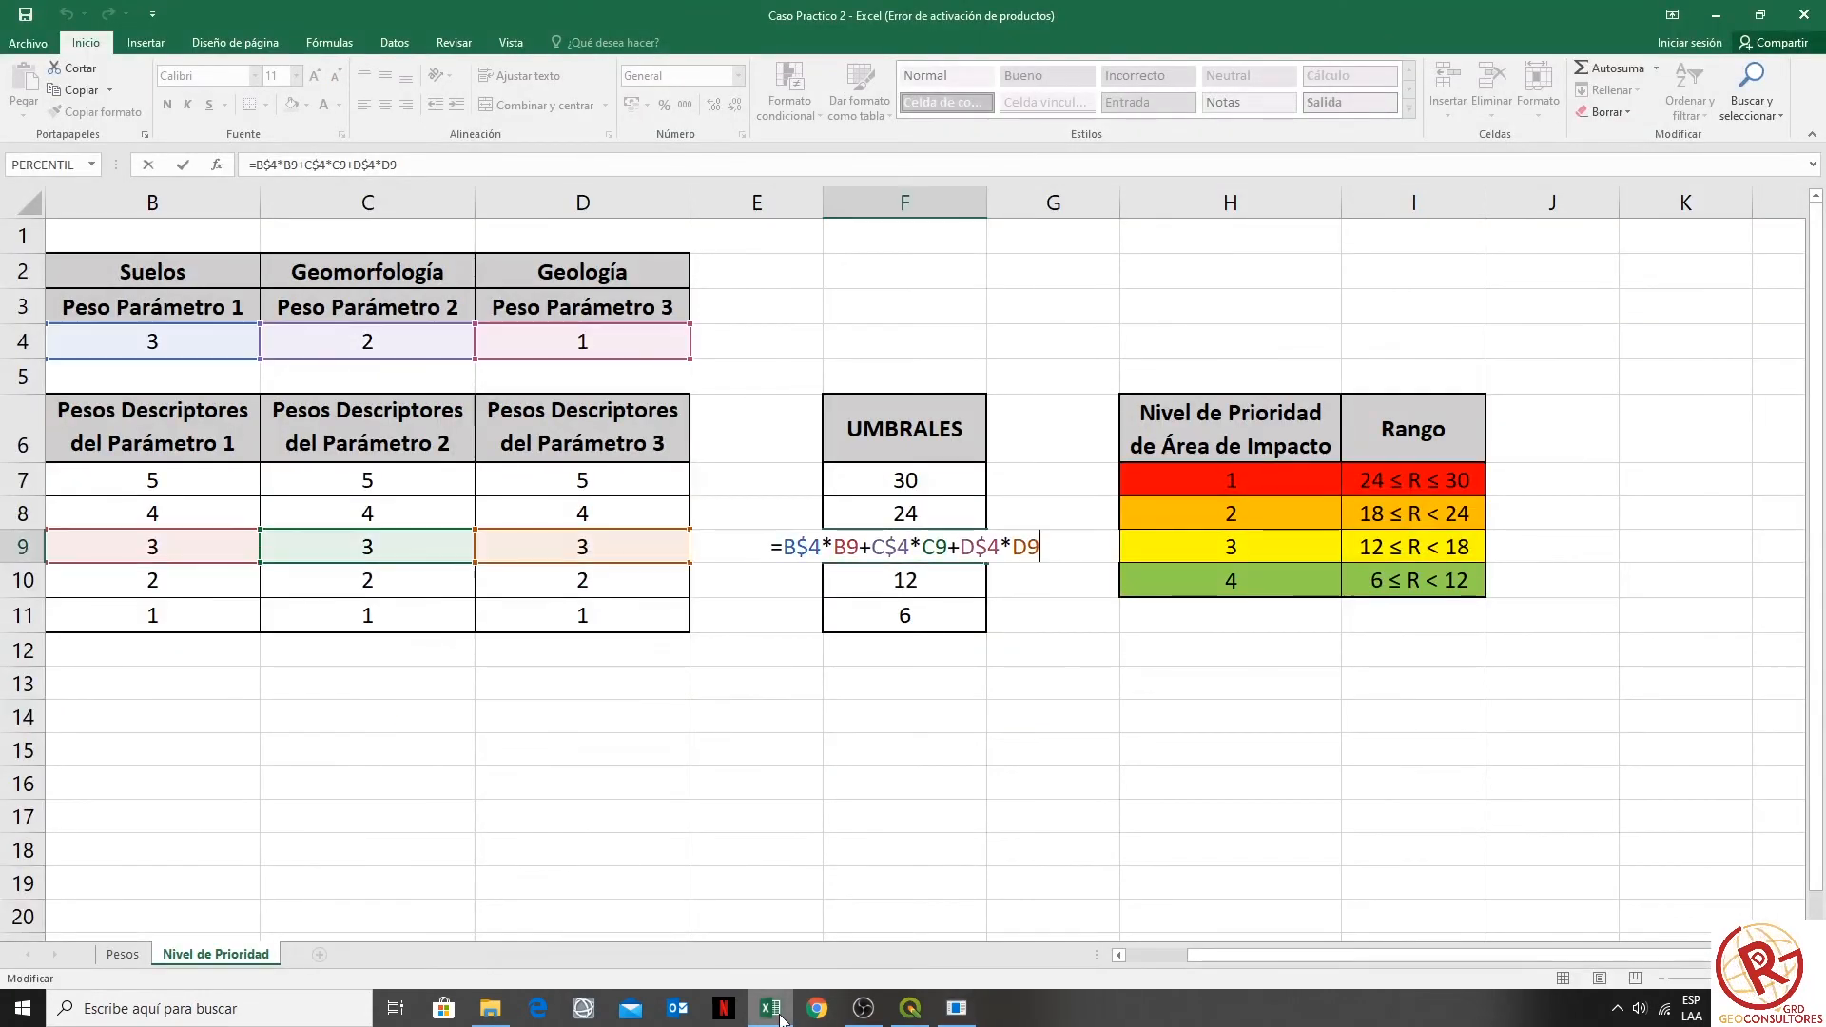
key("Return")
left_click_drag(905, 428, 961, 550)
left_click(952, 649)
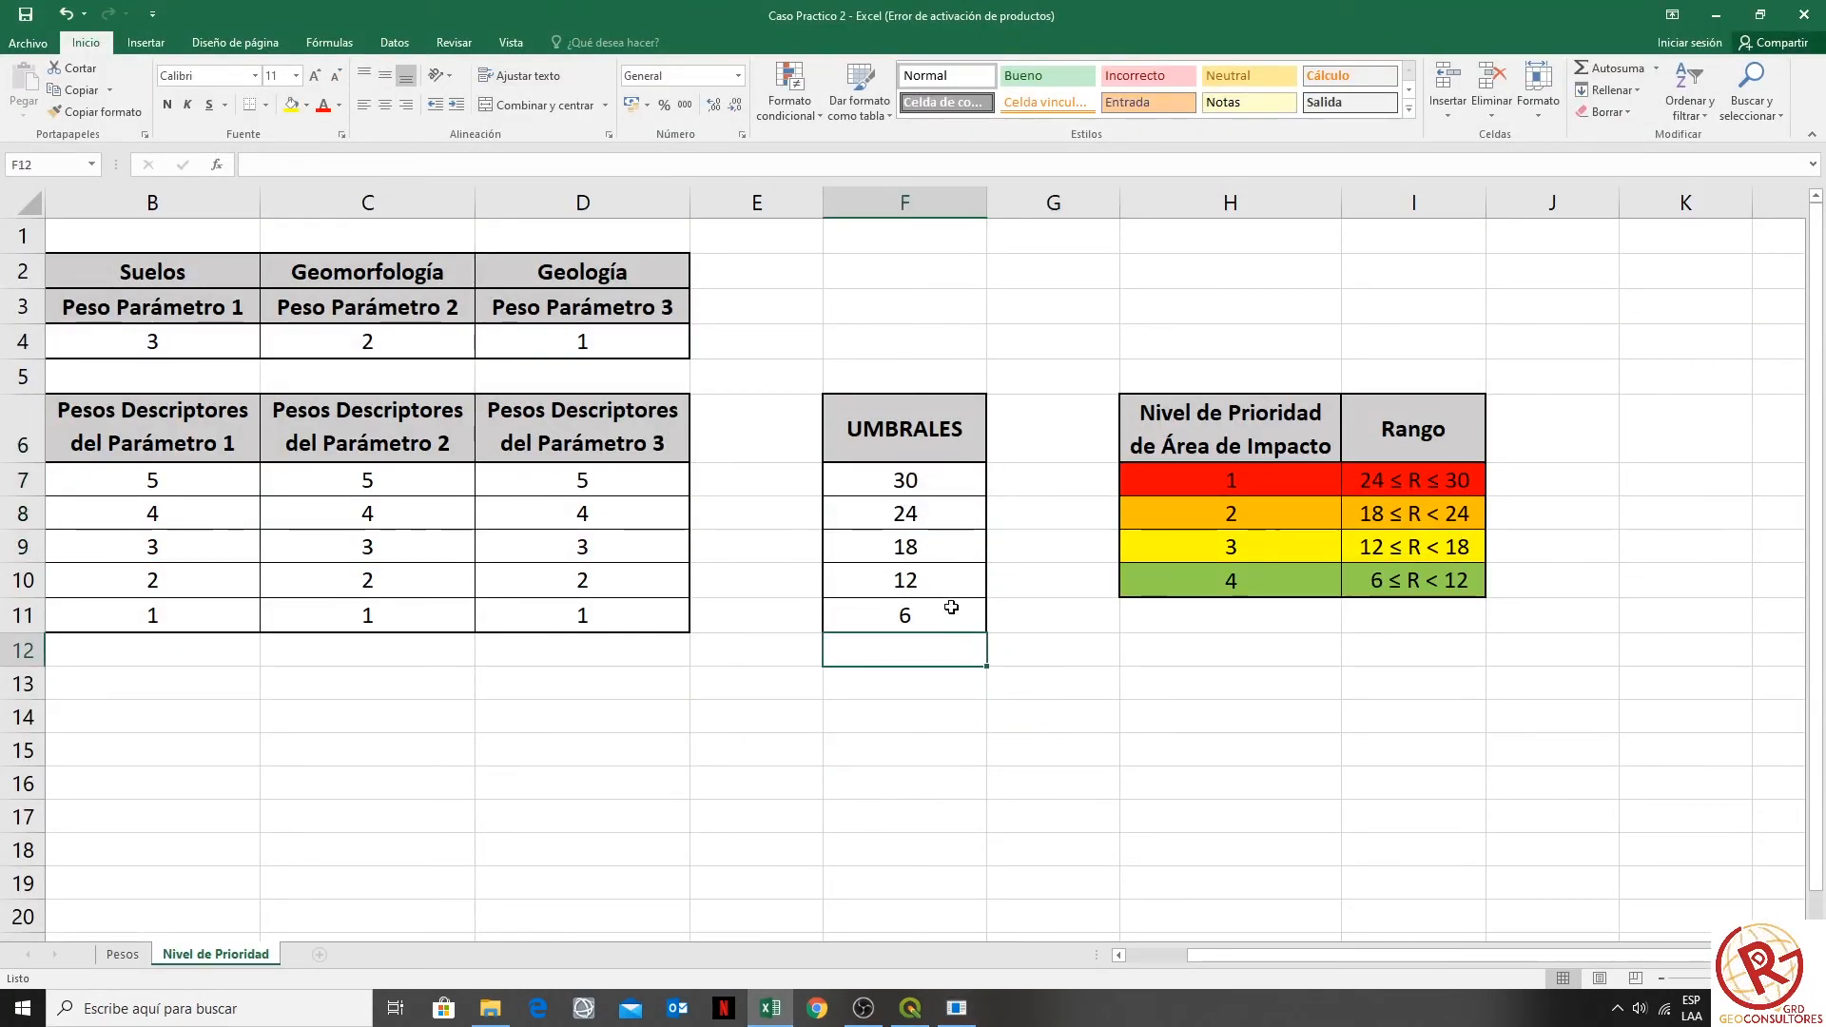
left_click_drag(1252, 434, 1476, 582)
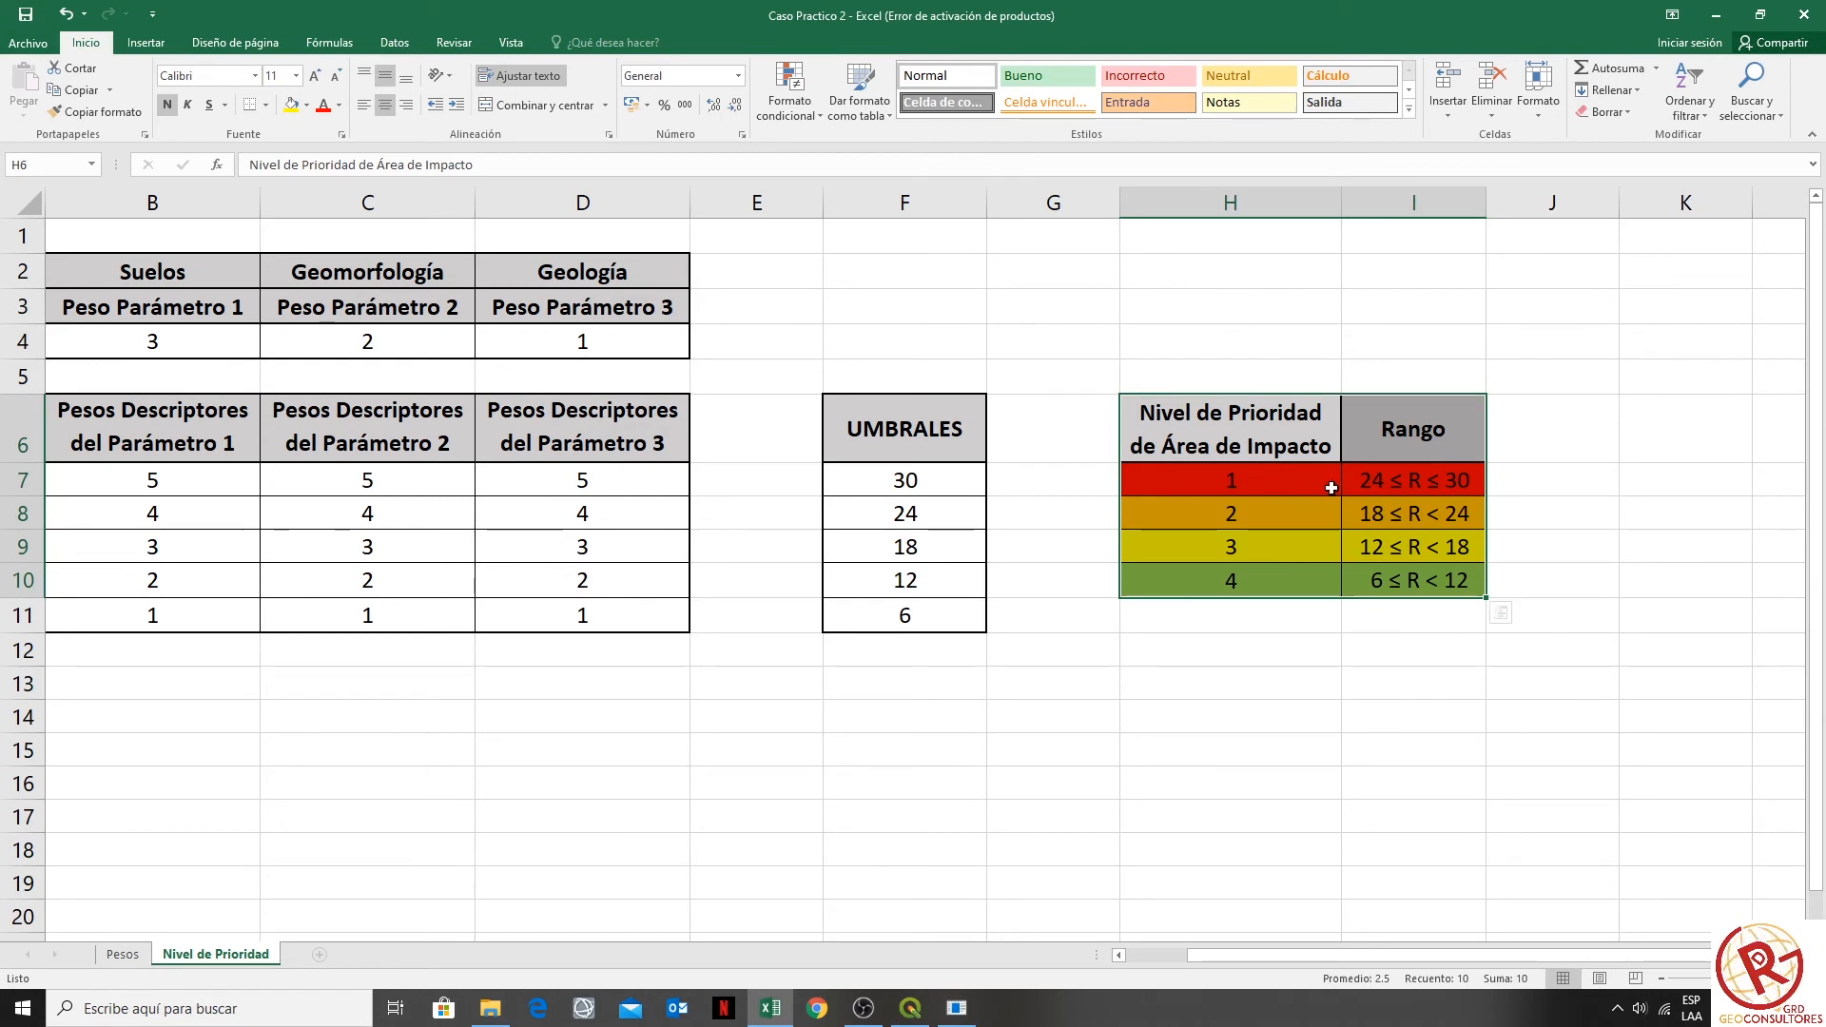
left_click(1208, 683)
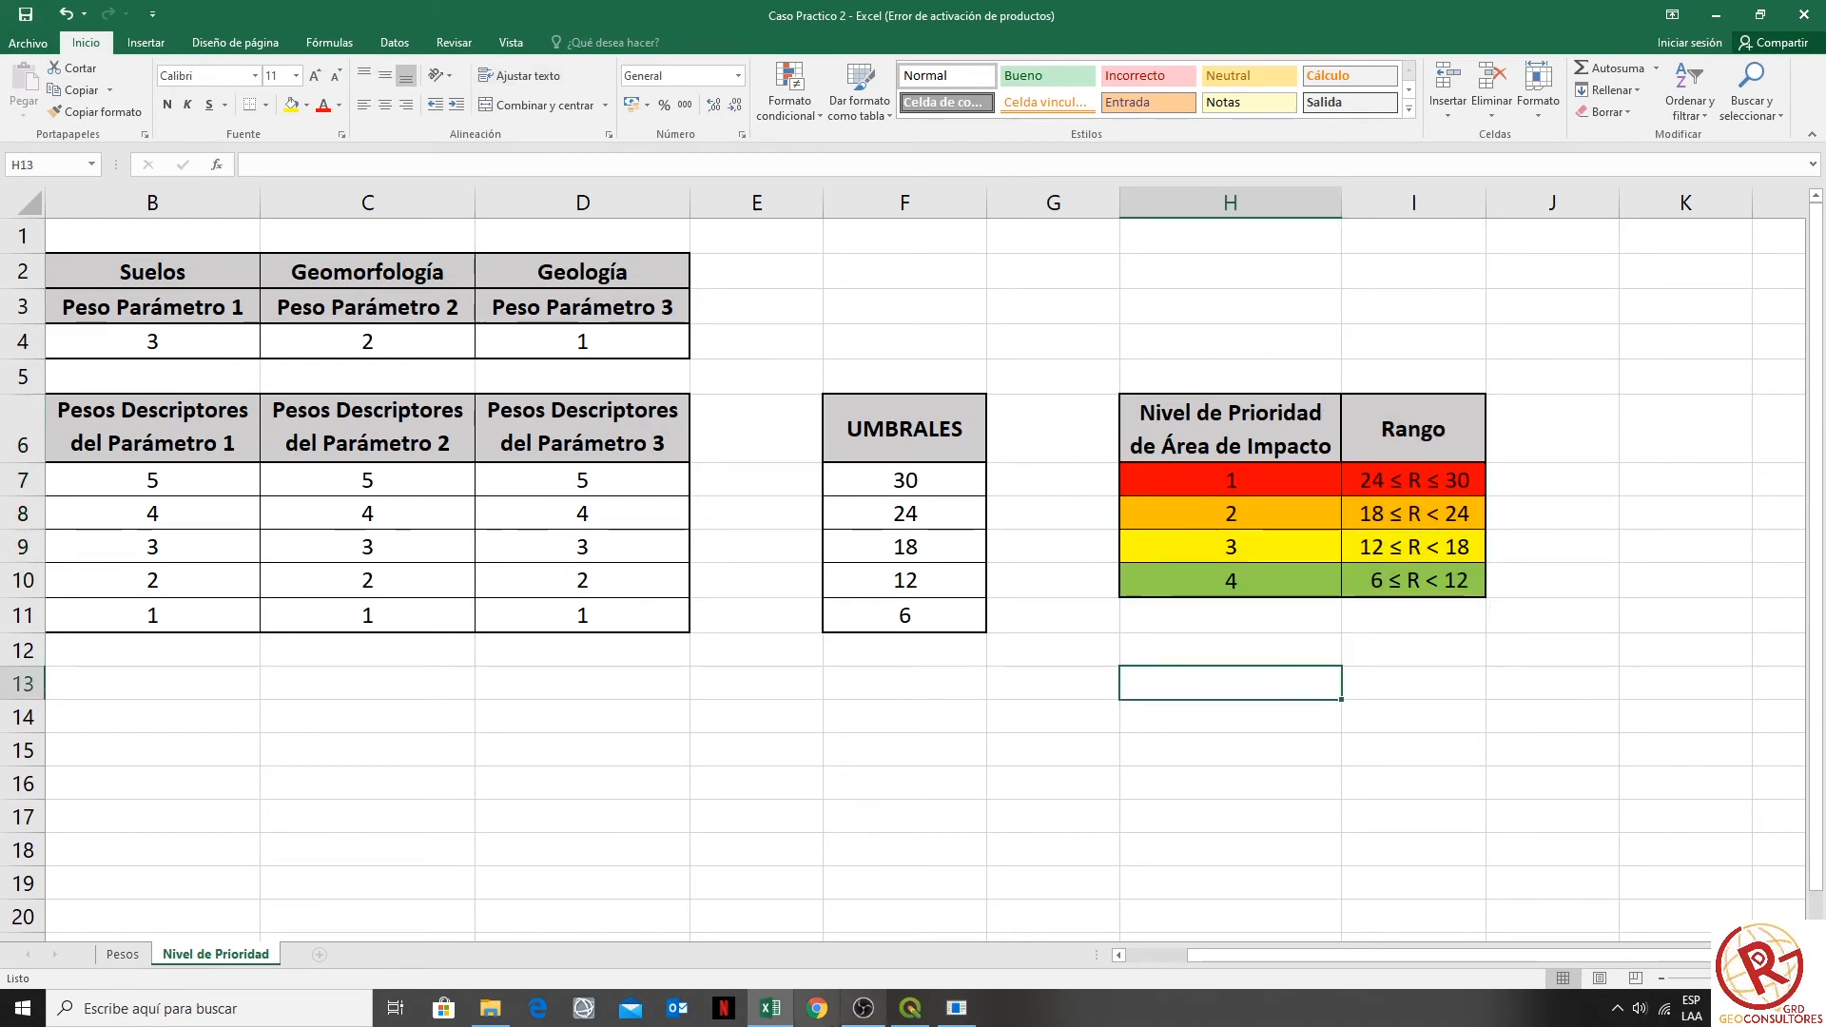
- Switch back to QGIS and open the areapriorizada attribute table, showing its umbral column
left_click(910, 1012)
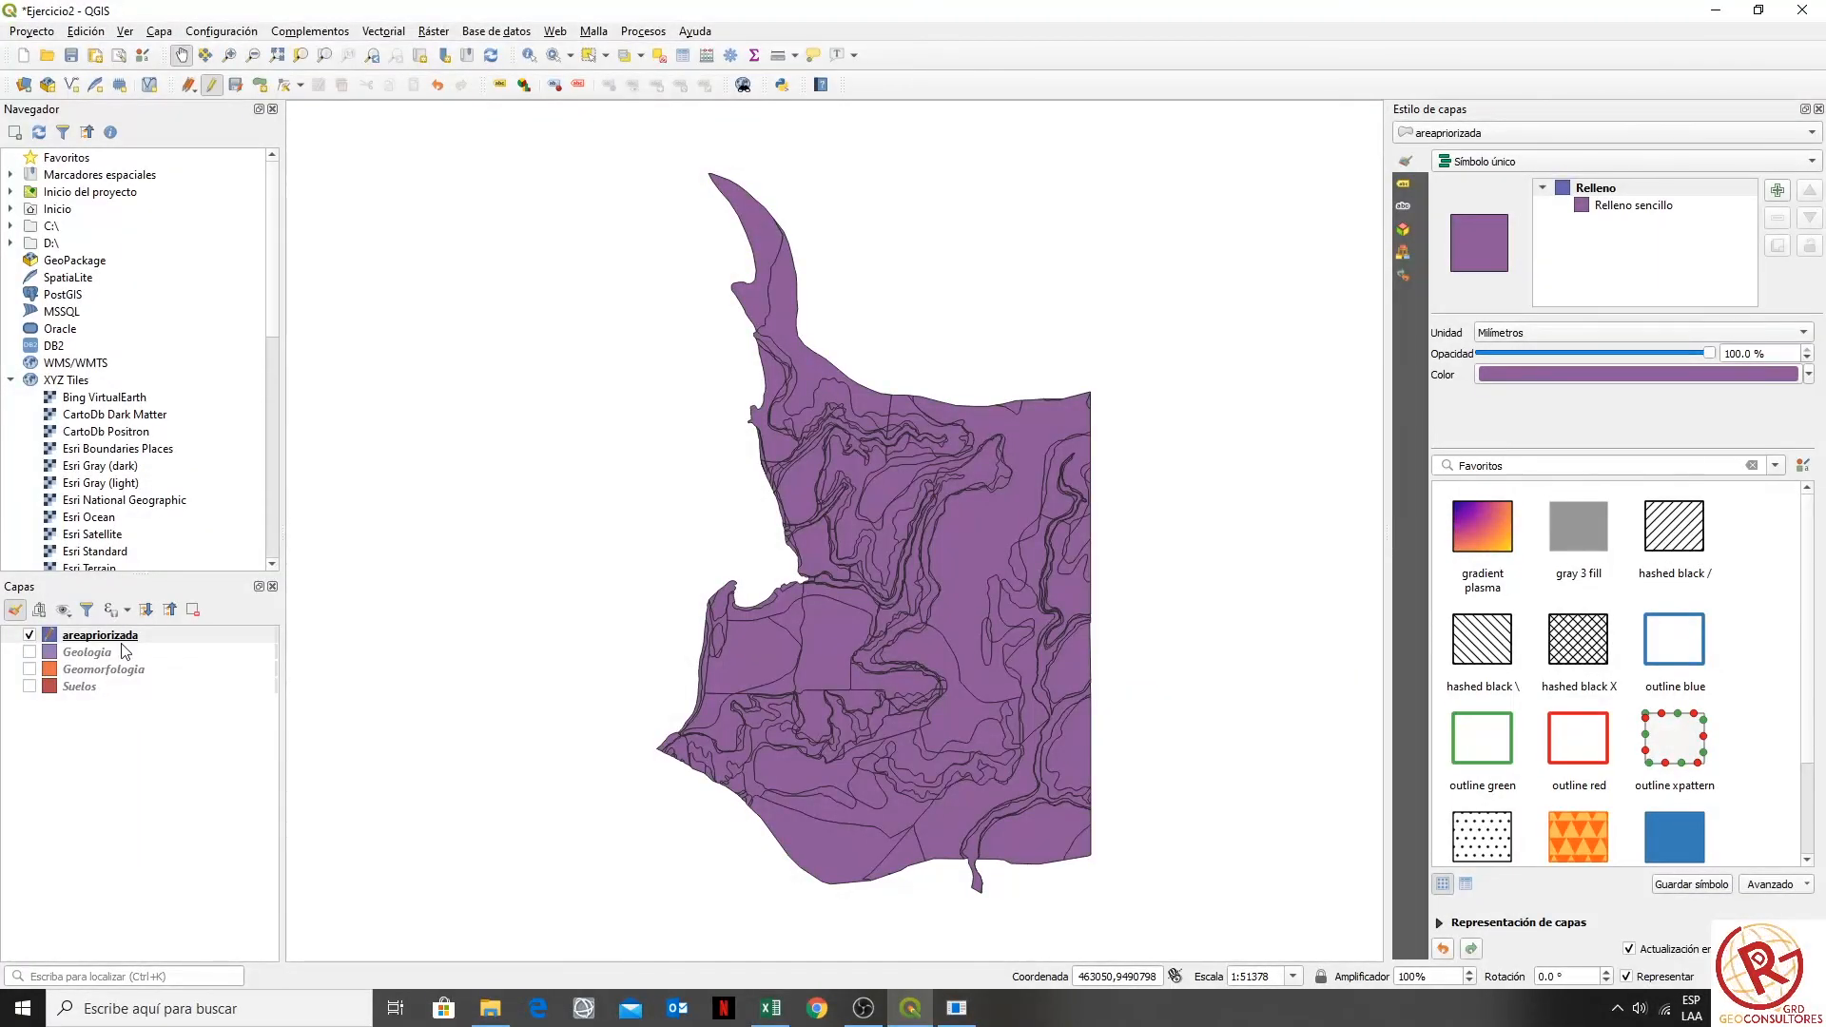
right_click(120, 646)
right_click(90, 641)
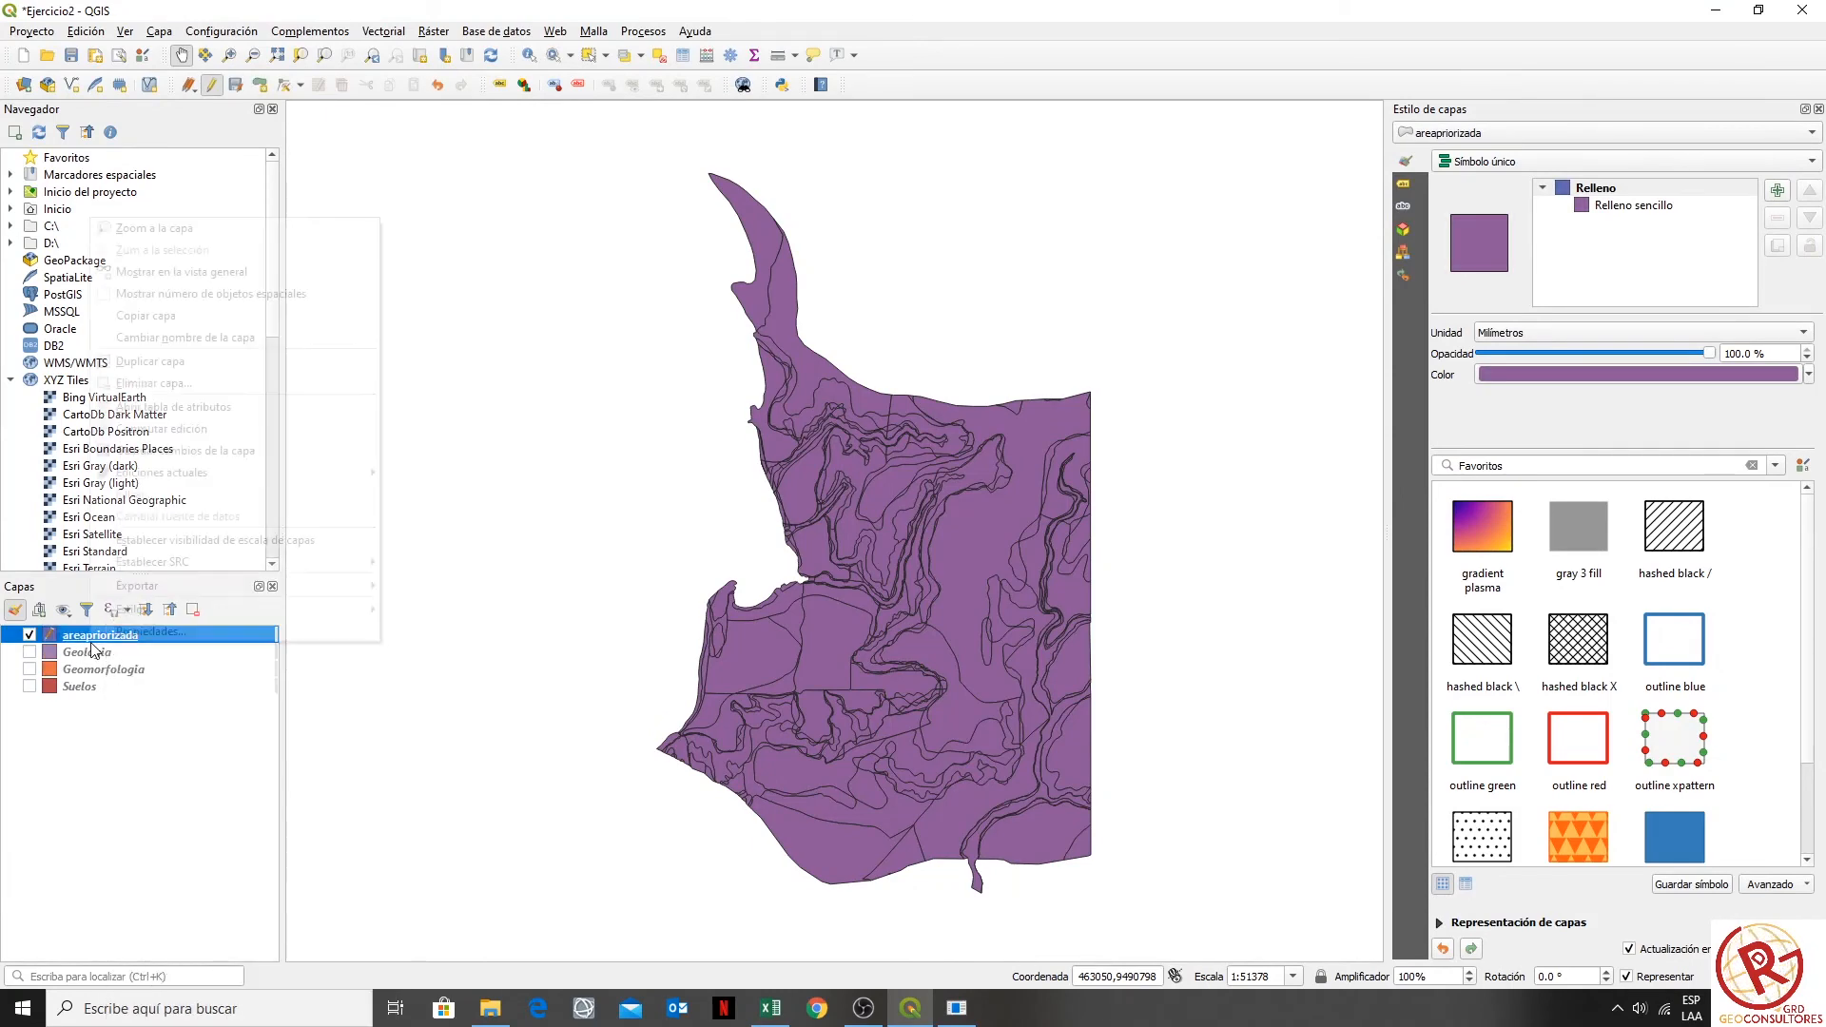
left_click(181, 407)
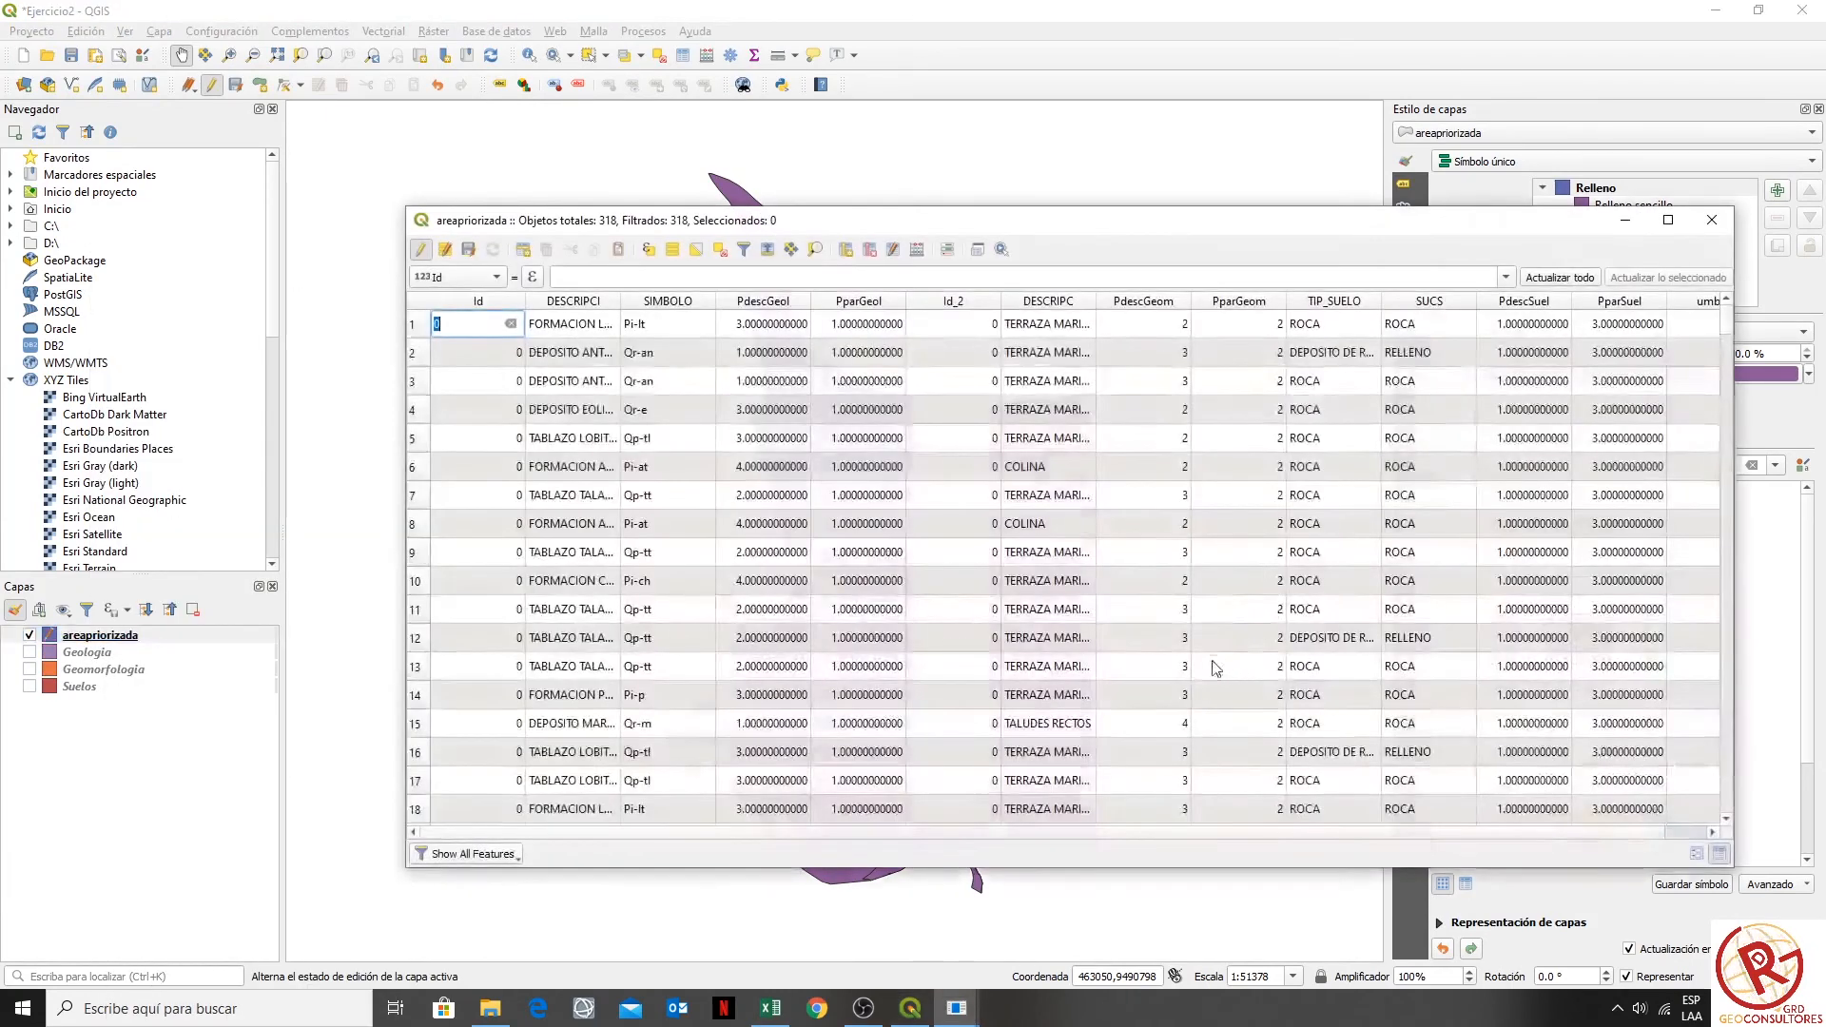
left_click_drag(1284, 831, 1519, 825)
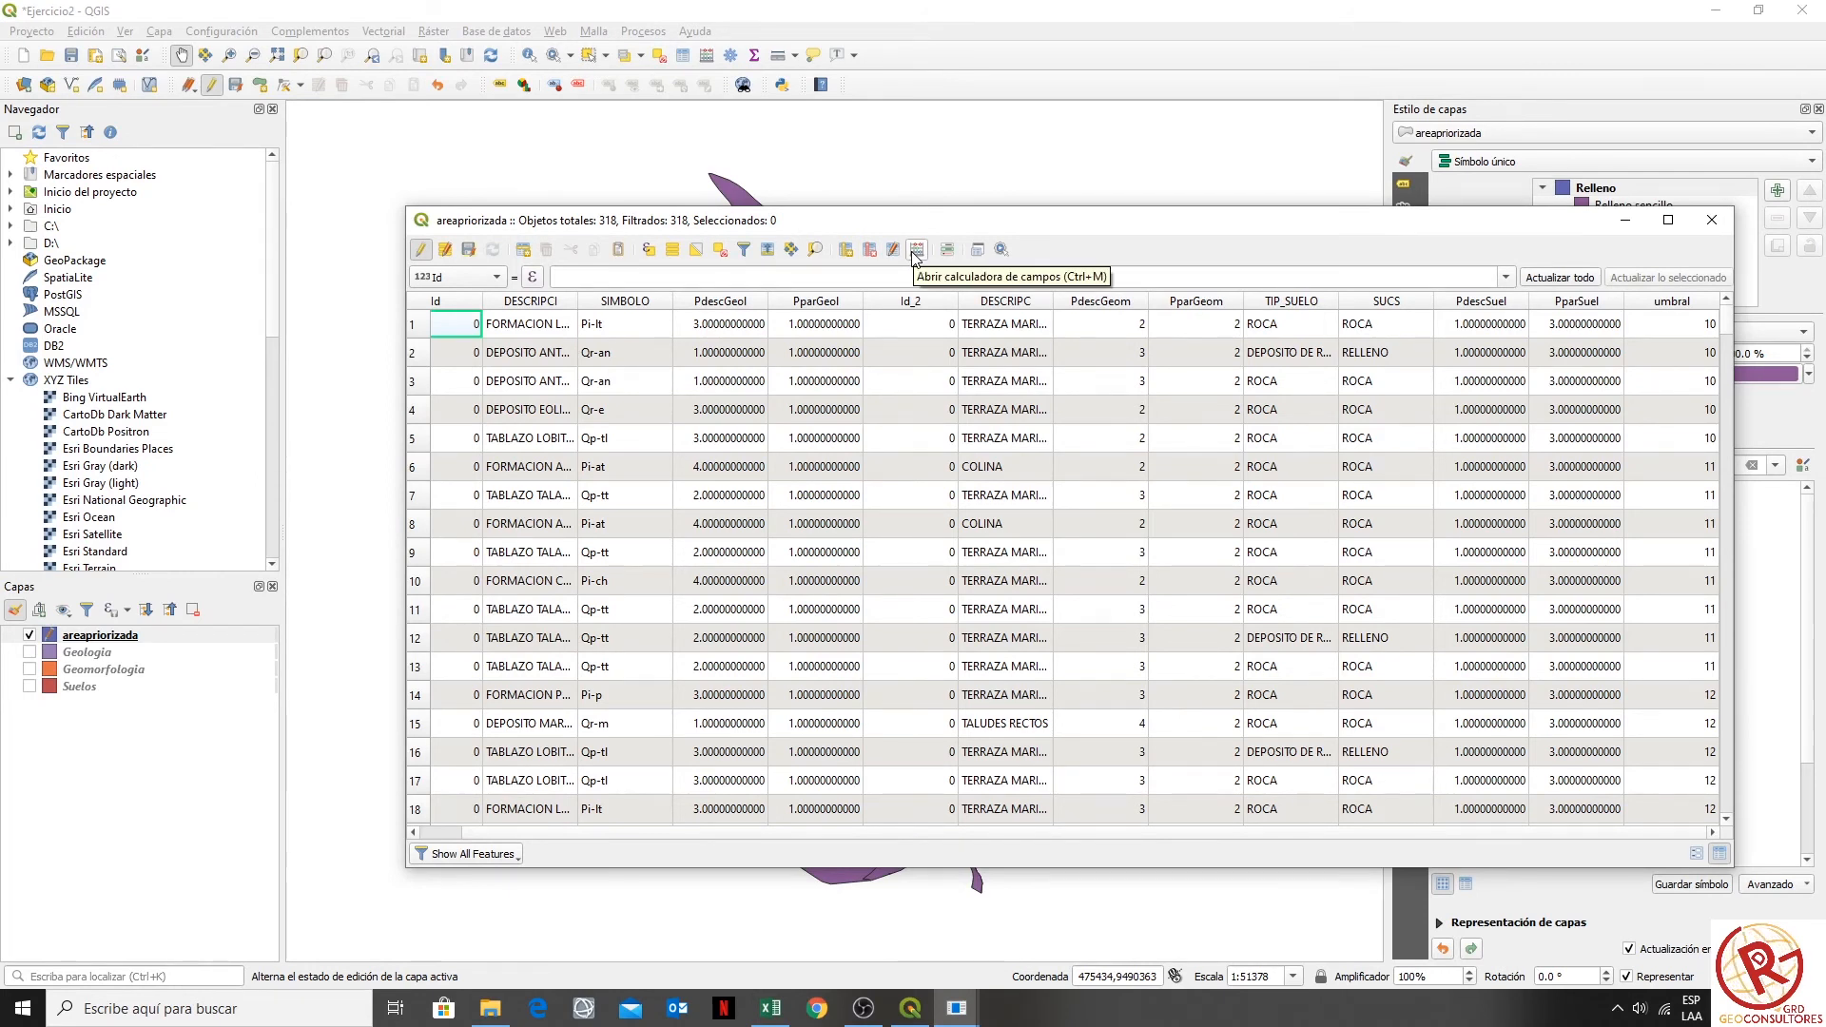
- Add an integer field (Número entero) named Prioridad to areapriorizada and bring its column into view
left_click(846, 250)
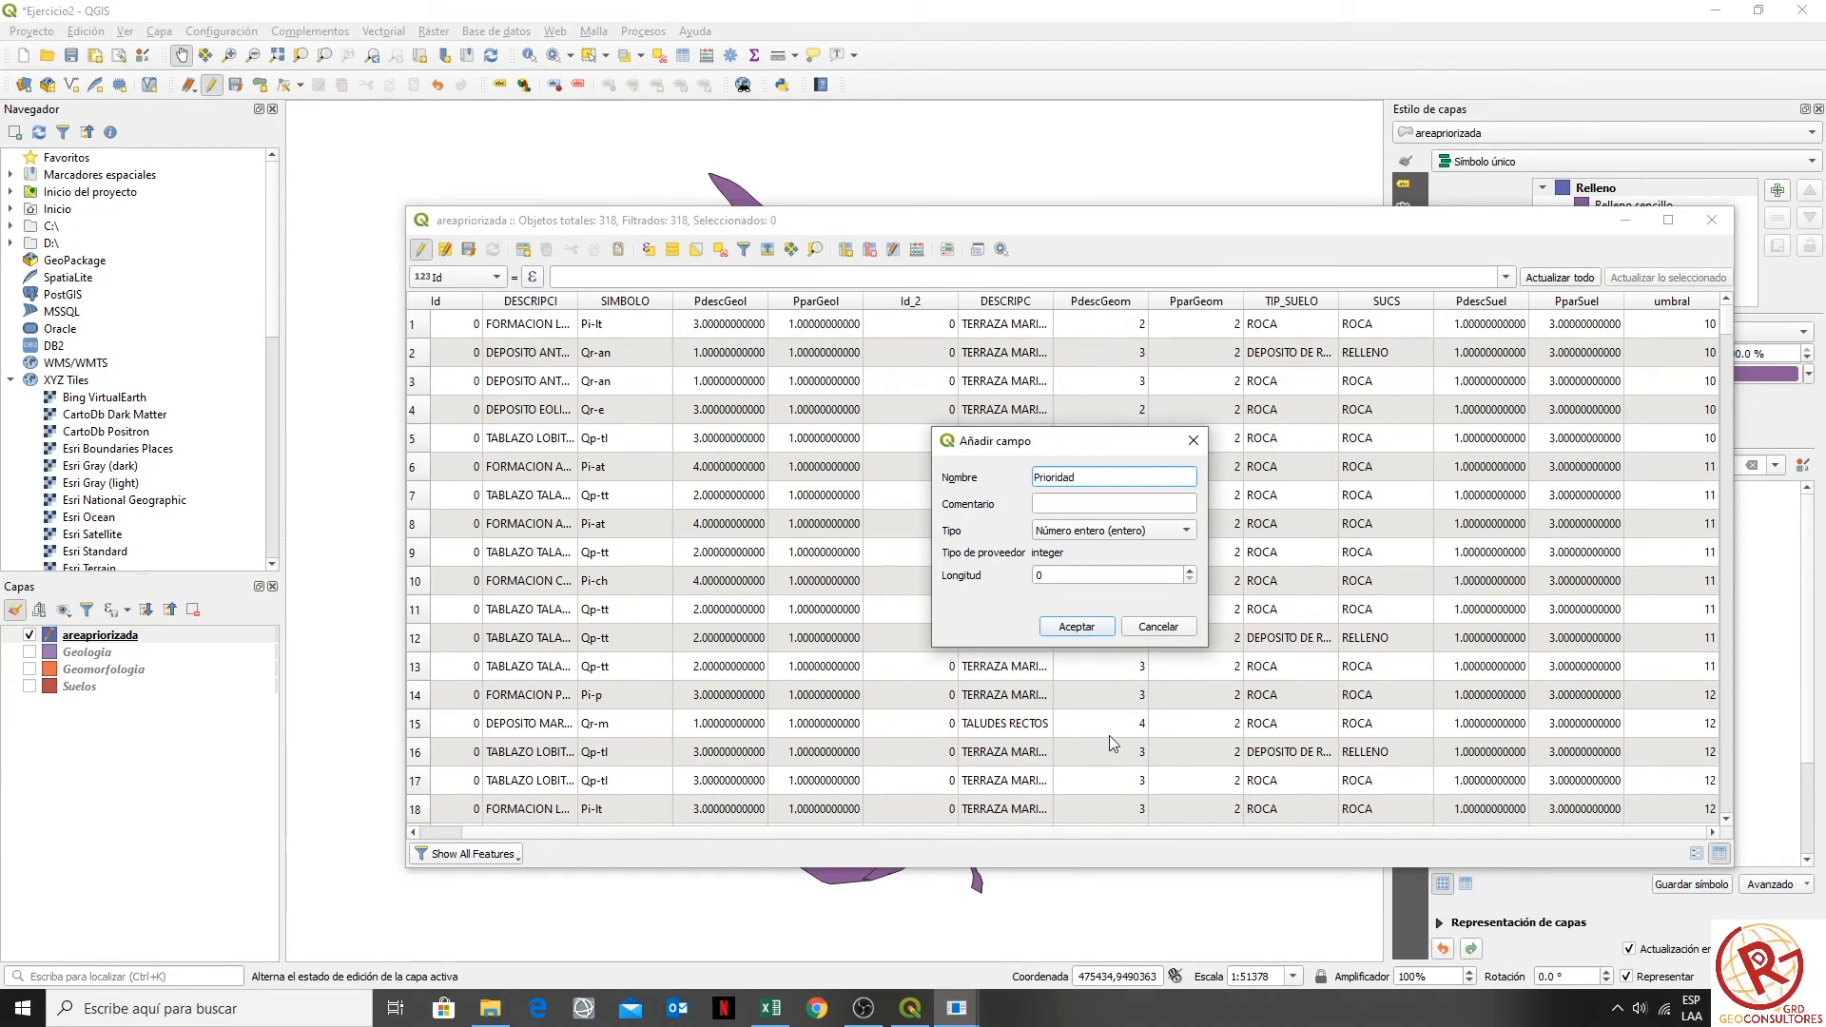
left_click(1067, 629)
left_click_drag(1552, 831, 1753, 839)
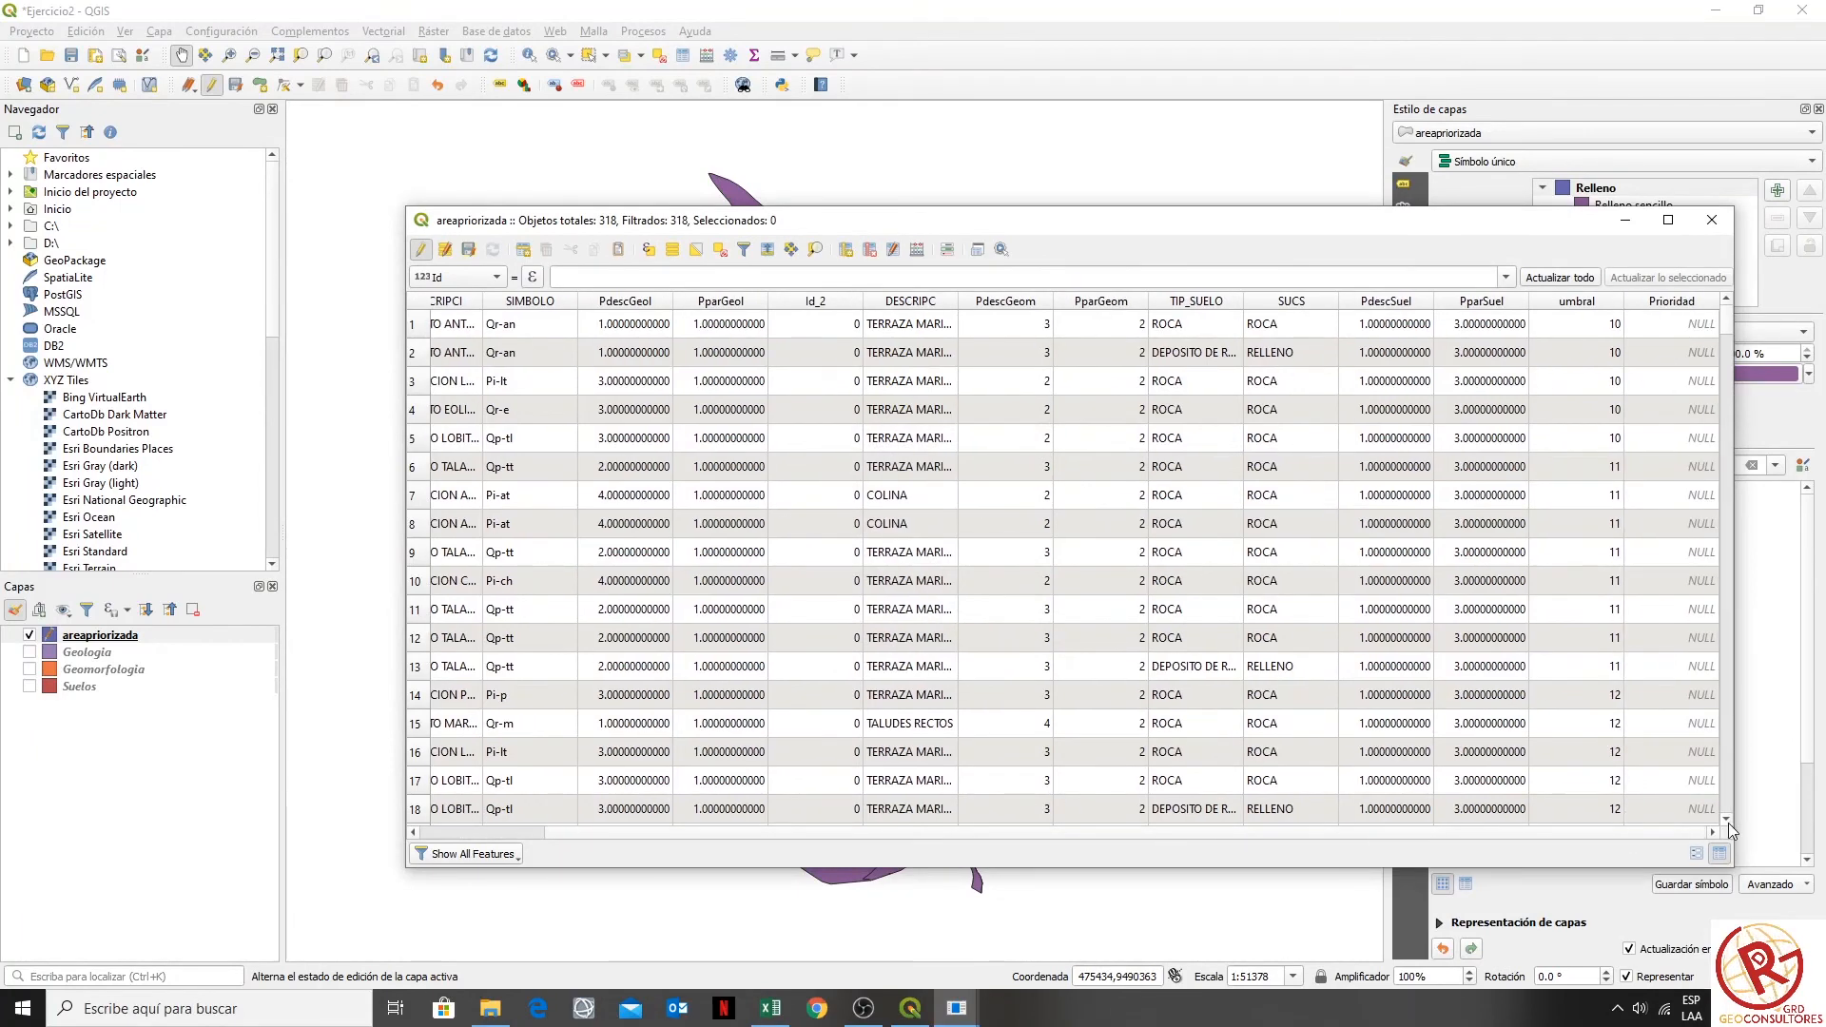
- Sort the areapriorizada table by umbral in descending order, check the priority 1 range in Excel, and return to the QGIS table
left_click(1595, 302)
left_click(1595, 302)
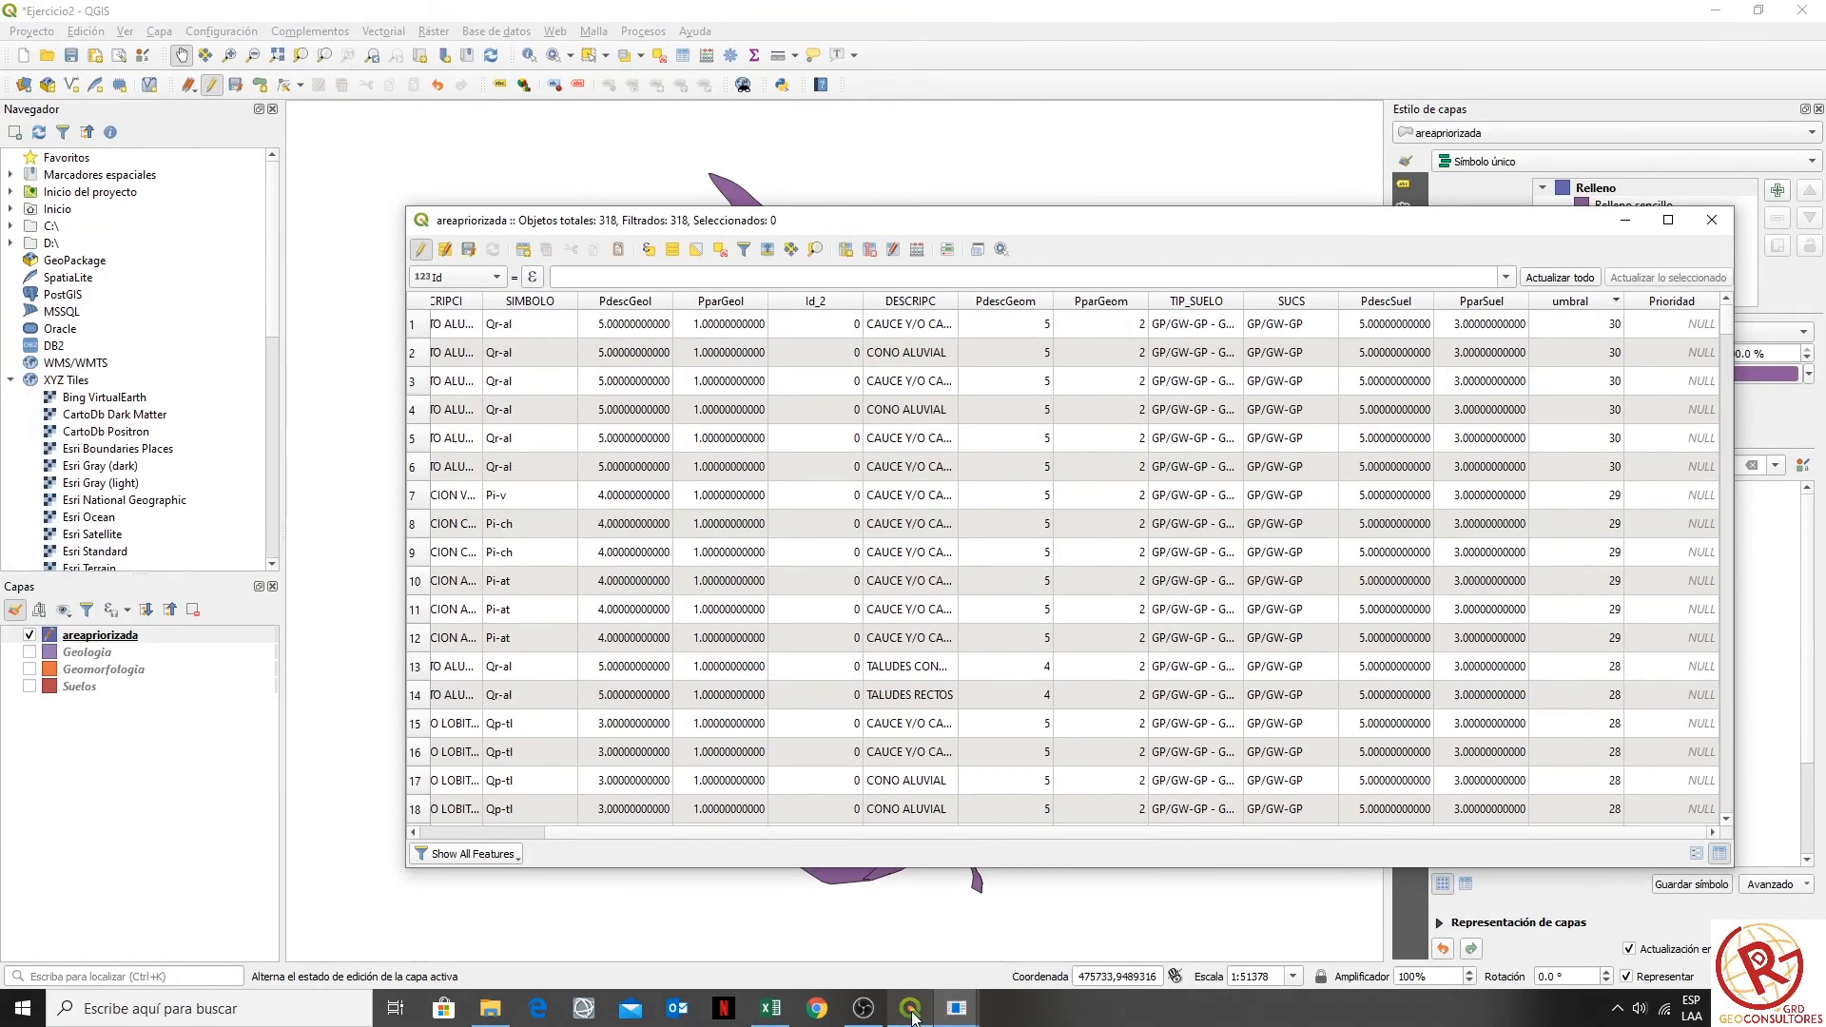
left_click(771, 1008)
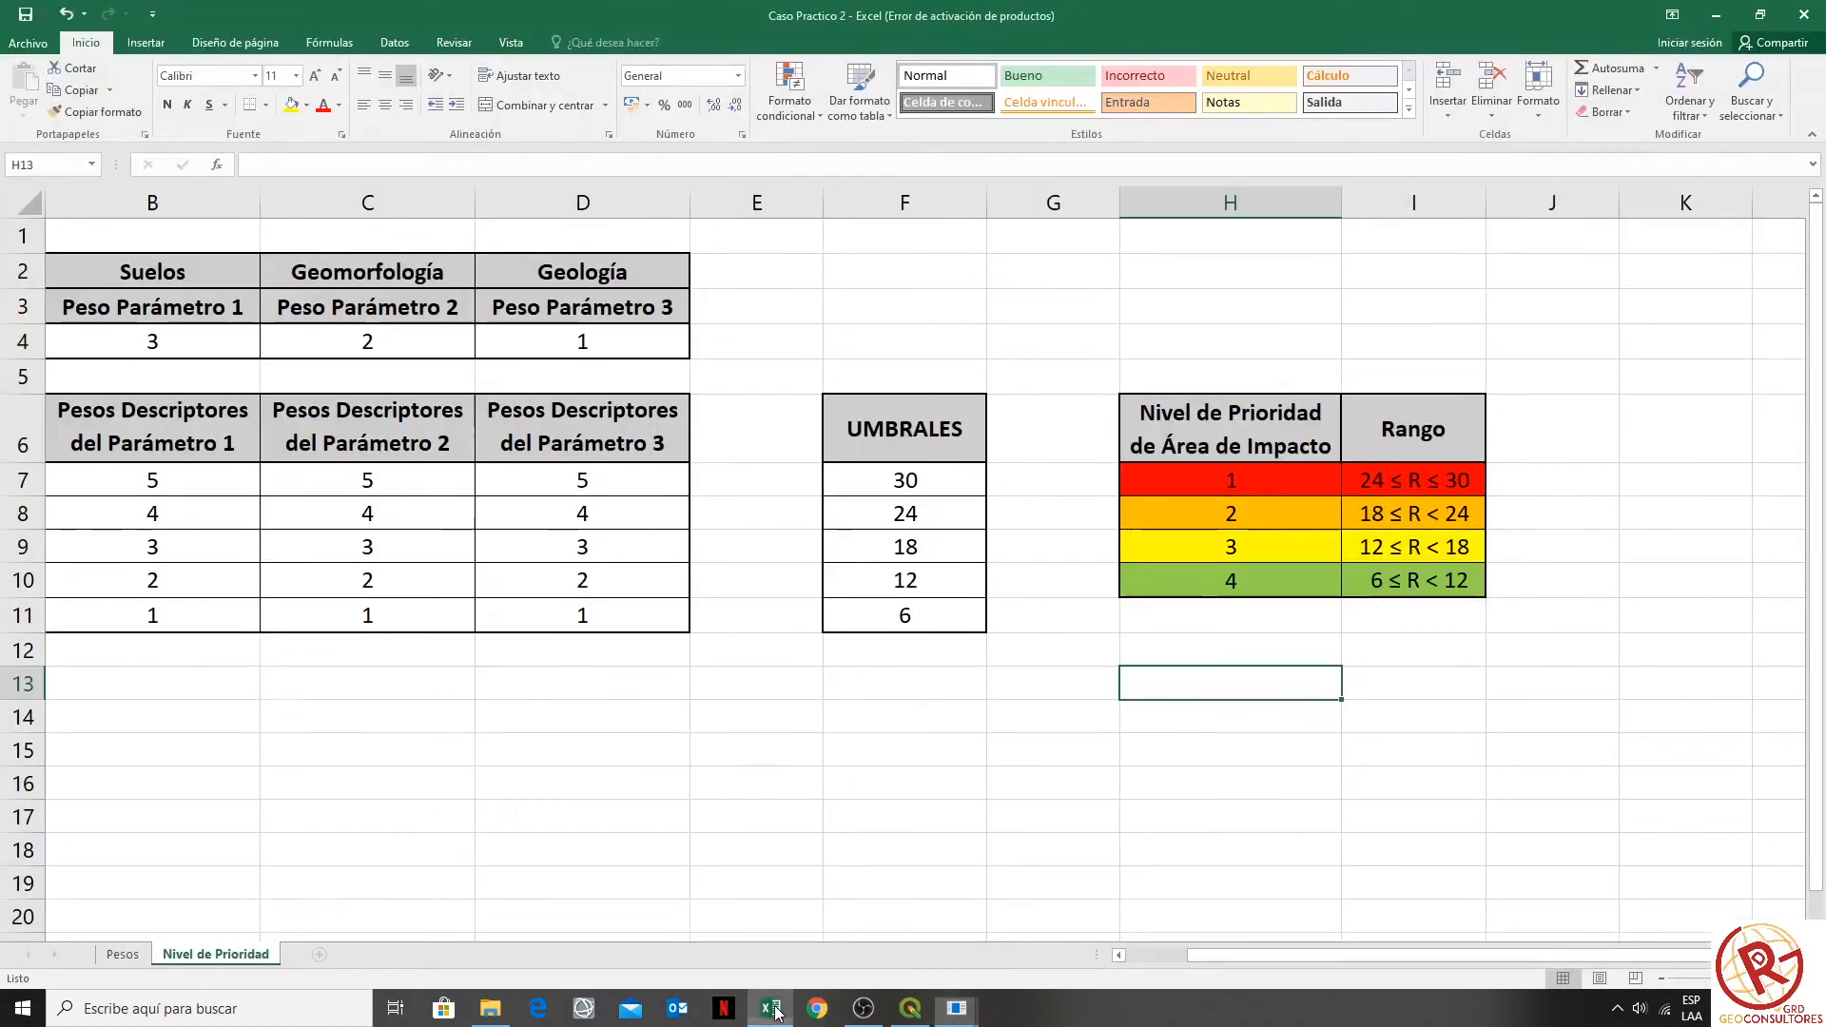
left_click(1405, 477)
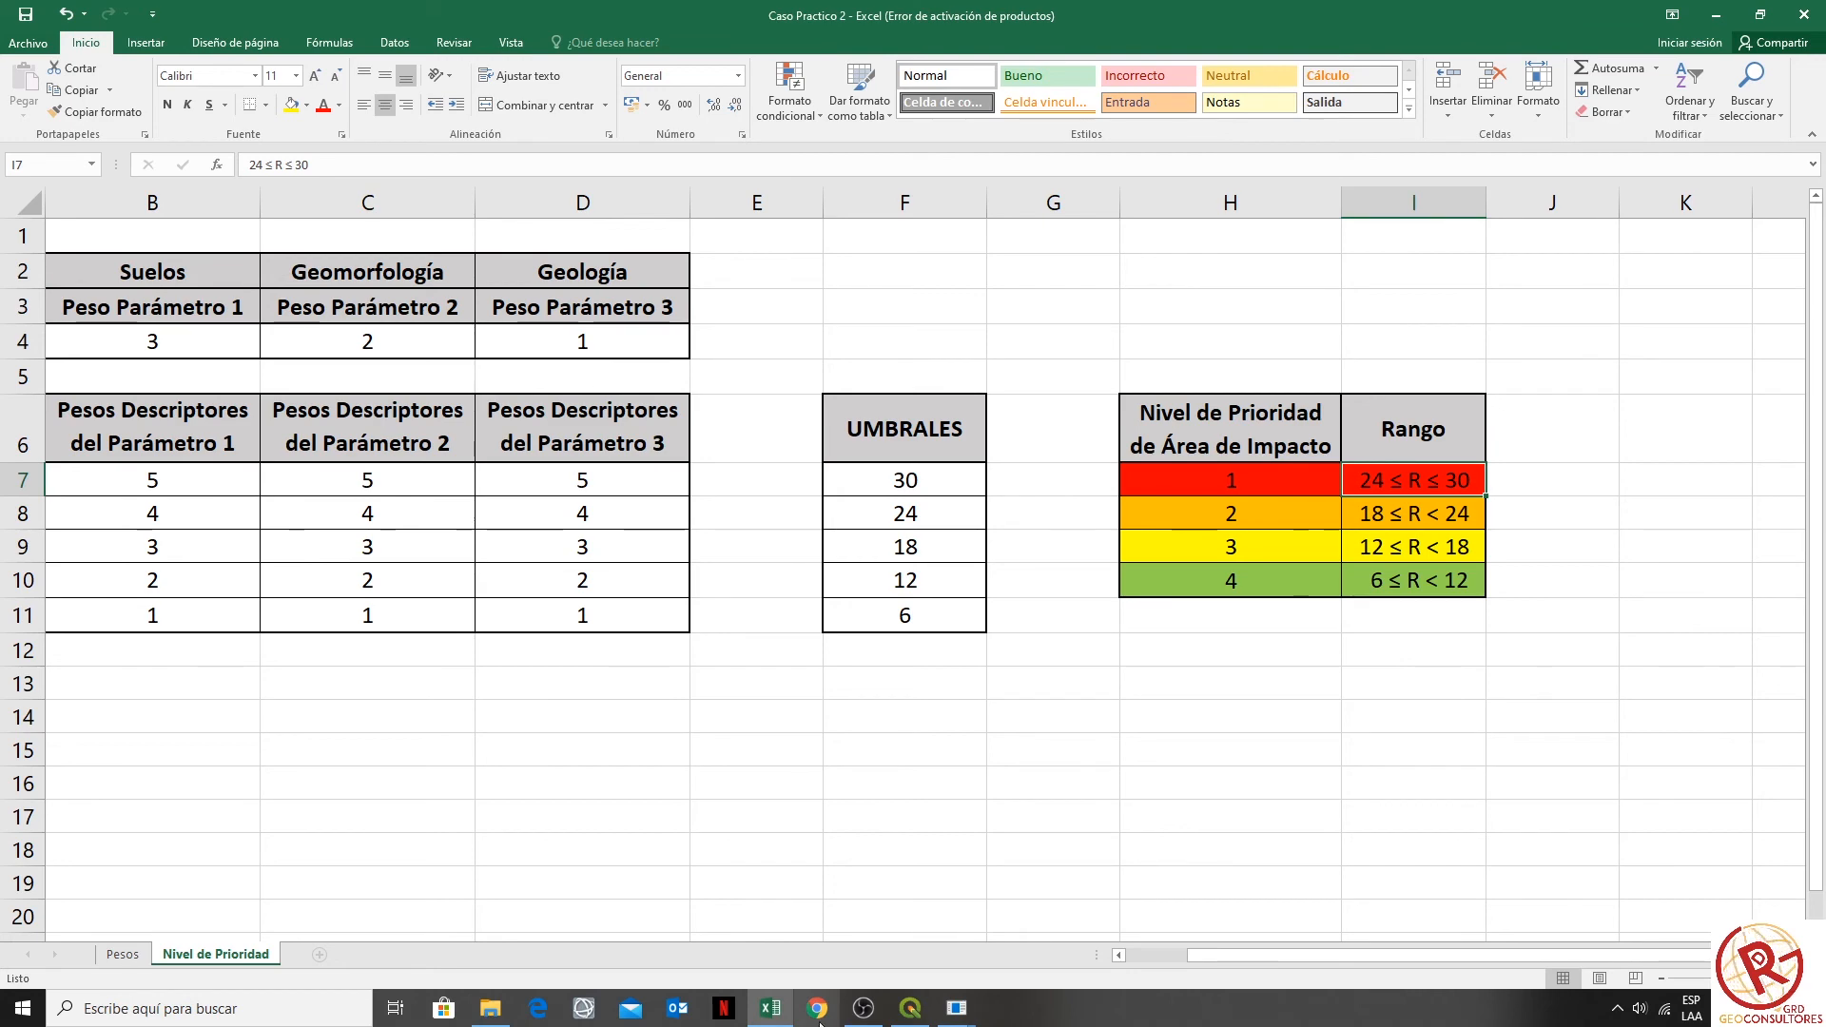
left_click(903, 1014)
mouse_move(902, 1016)
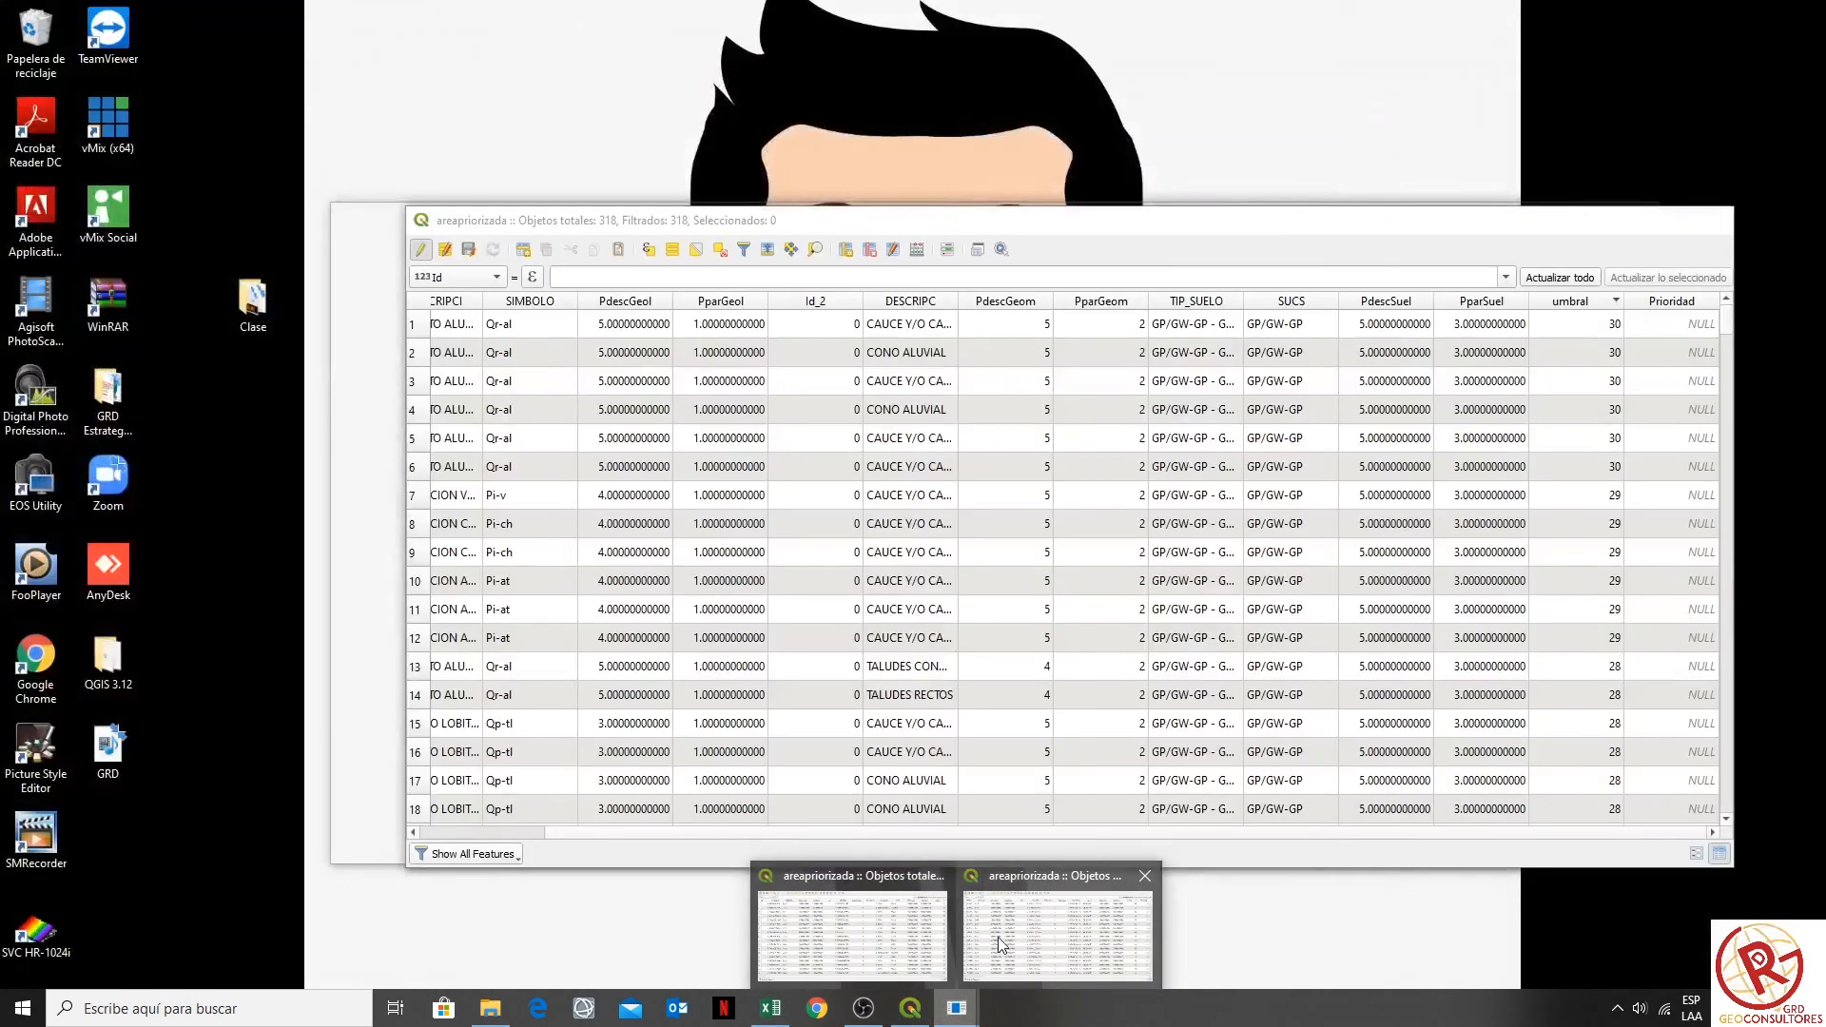
left_click(997, 938)
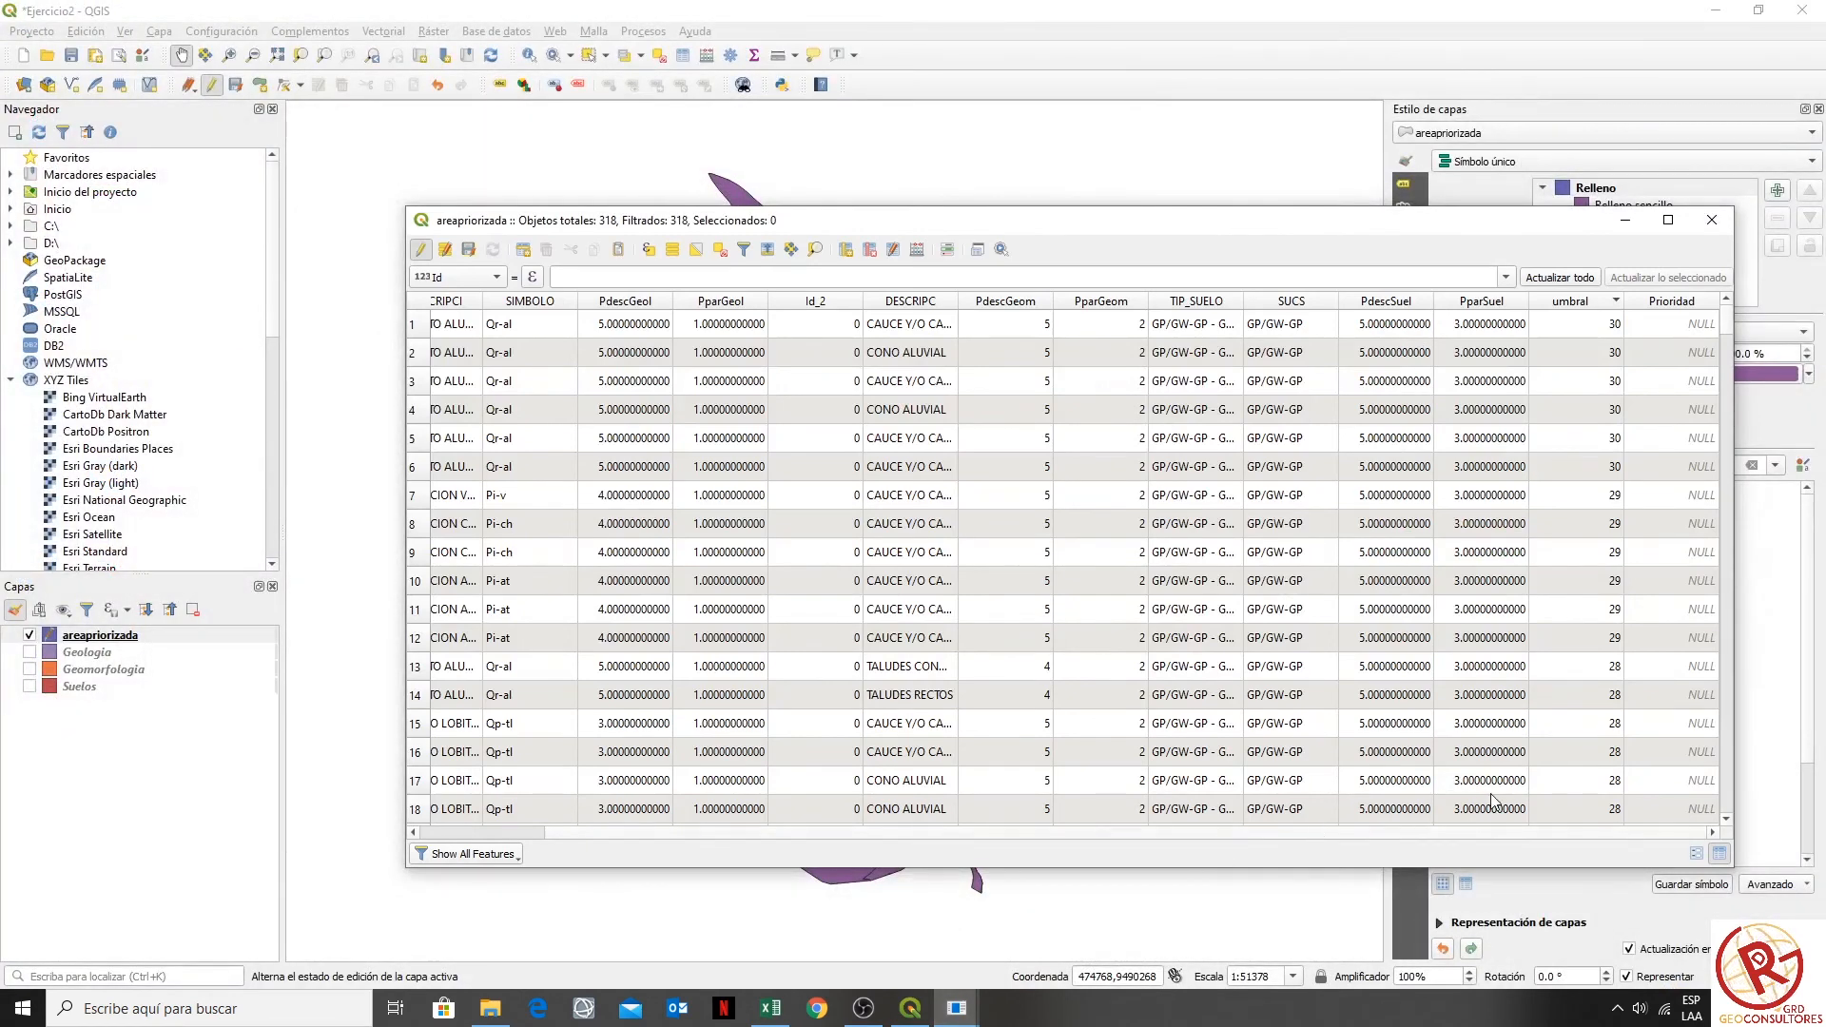
- Select all records with umbral values from 30 down to 24 and bring the Prioridad column into view
left_click(414, 325)
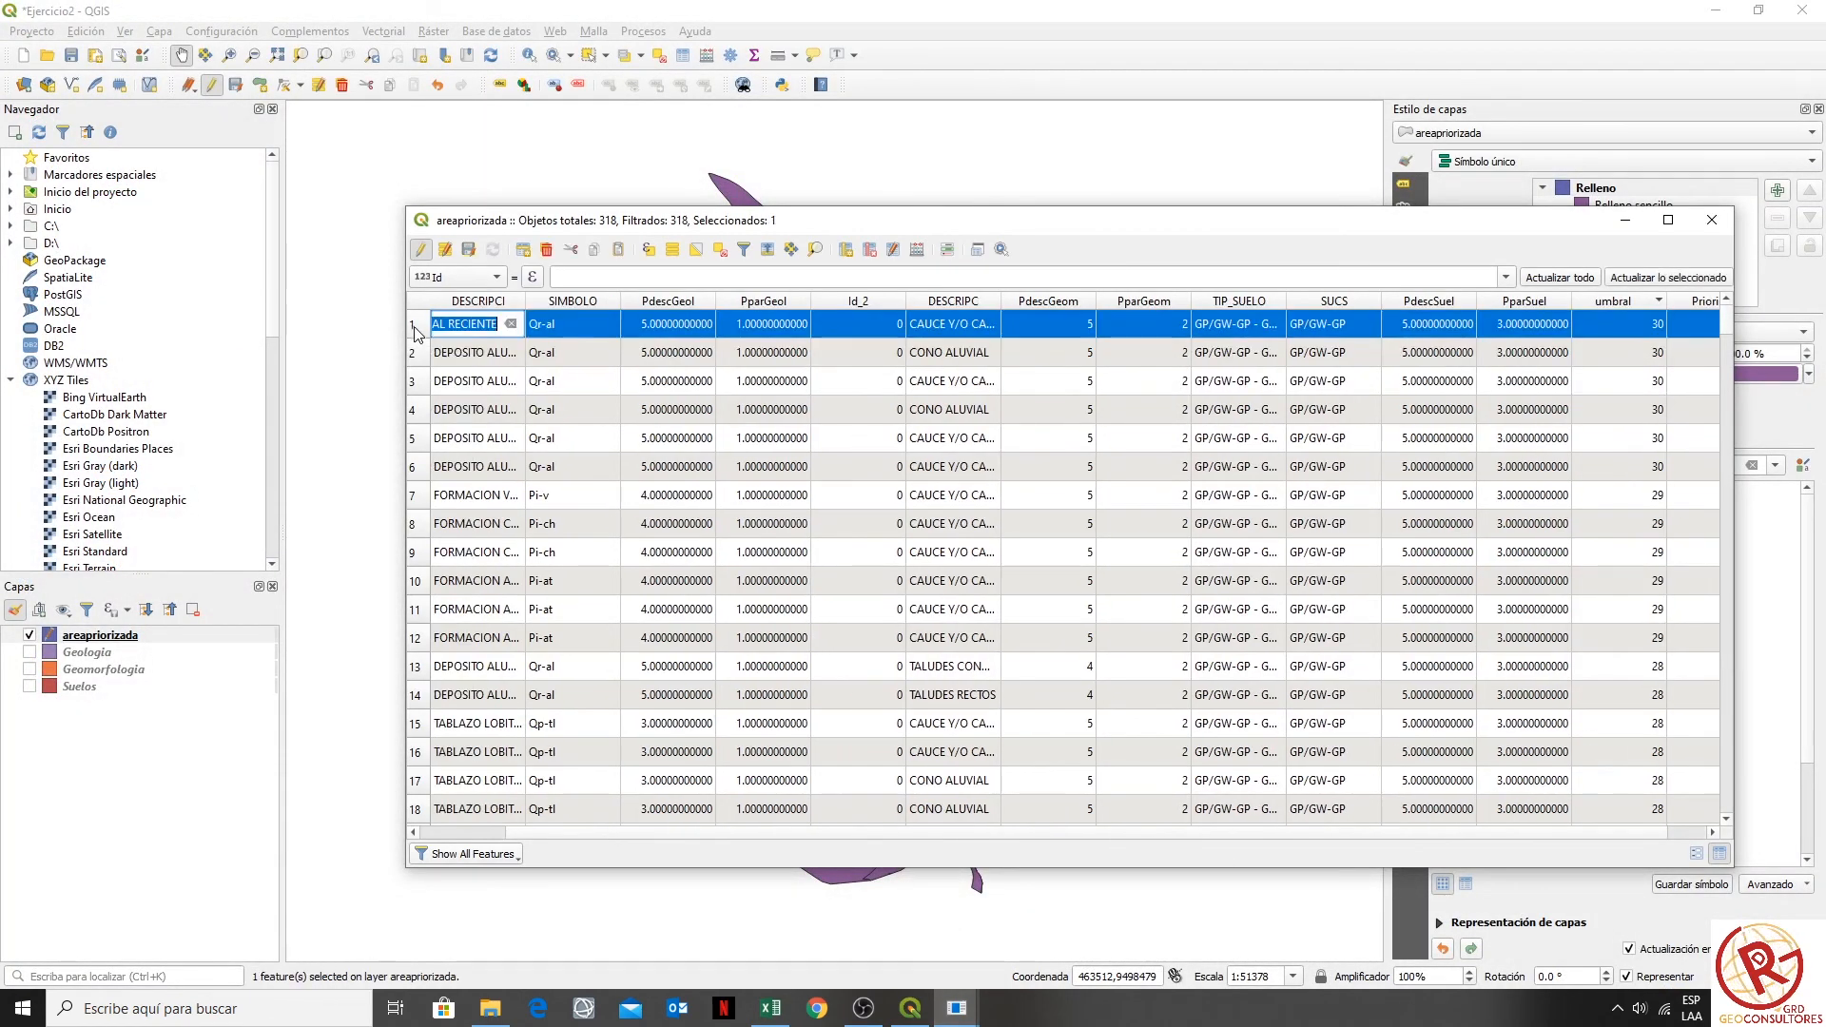
scroll(727, 523, "down", 13)
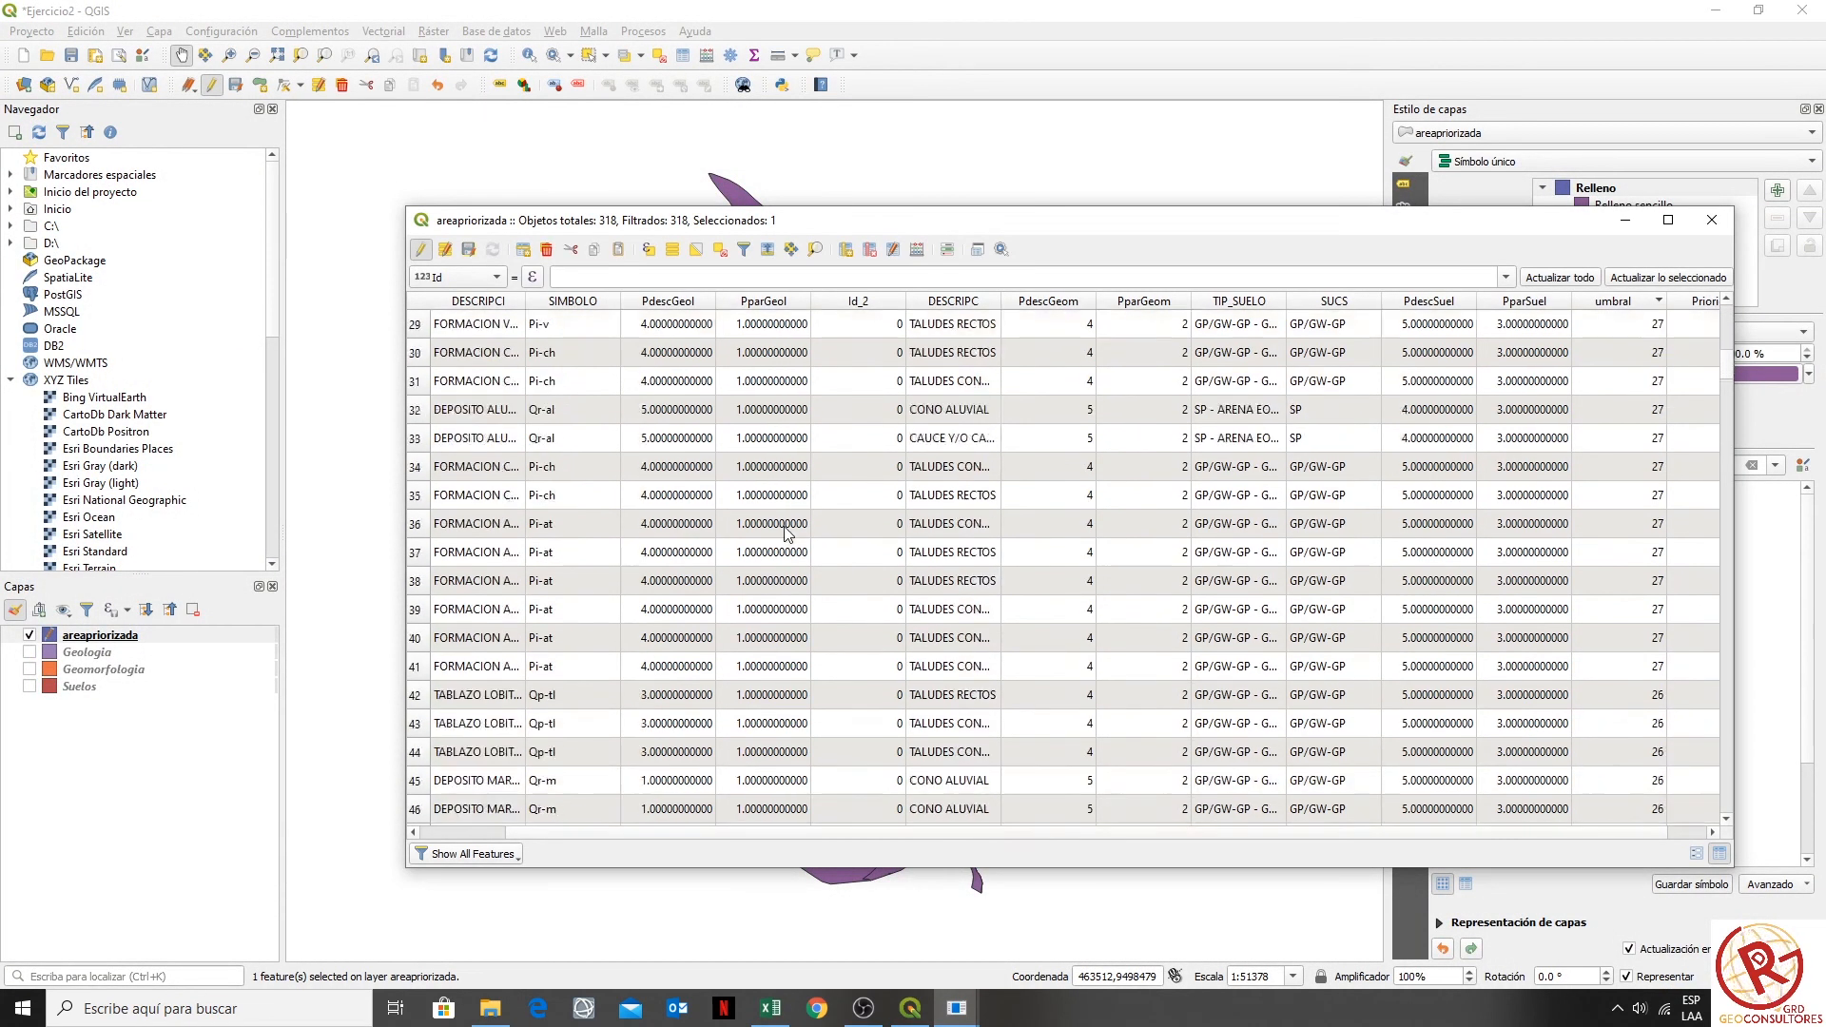
scroll(786, 533, "down", 13)
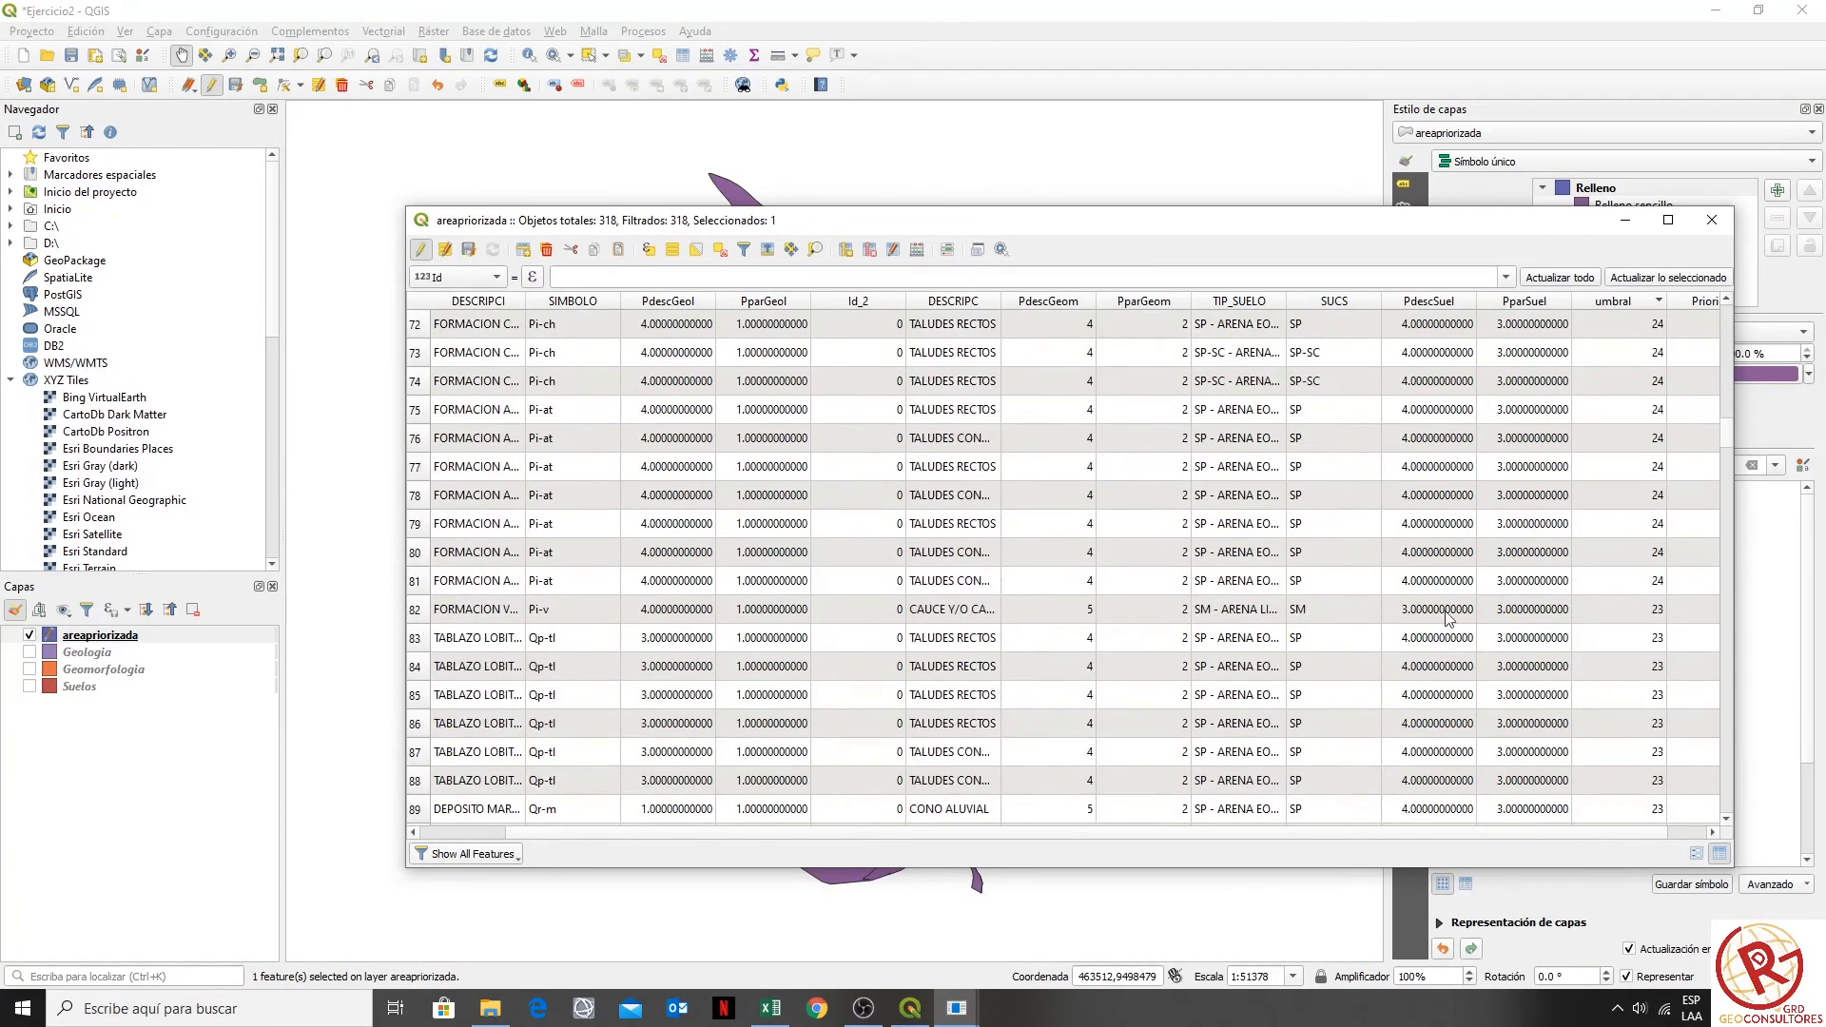
scroll(1465, 604, "up", 2)
left_click(419, 582, "shift")
left_click_drag(1428, 833, 1634, 819)
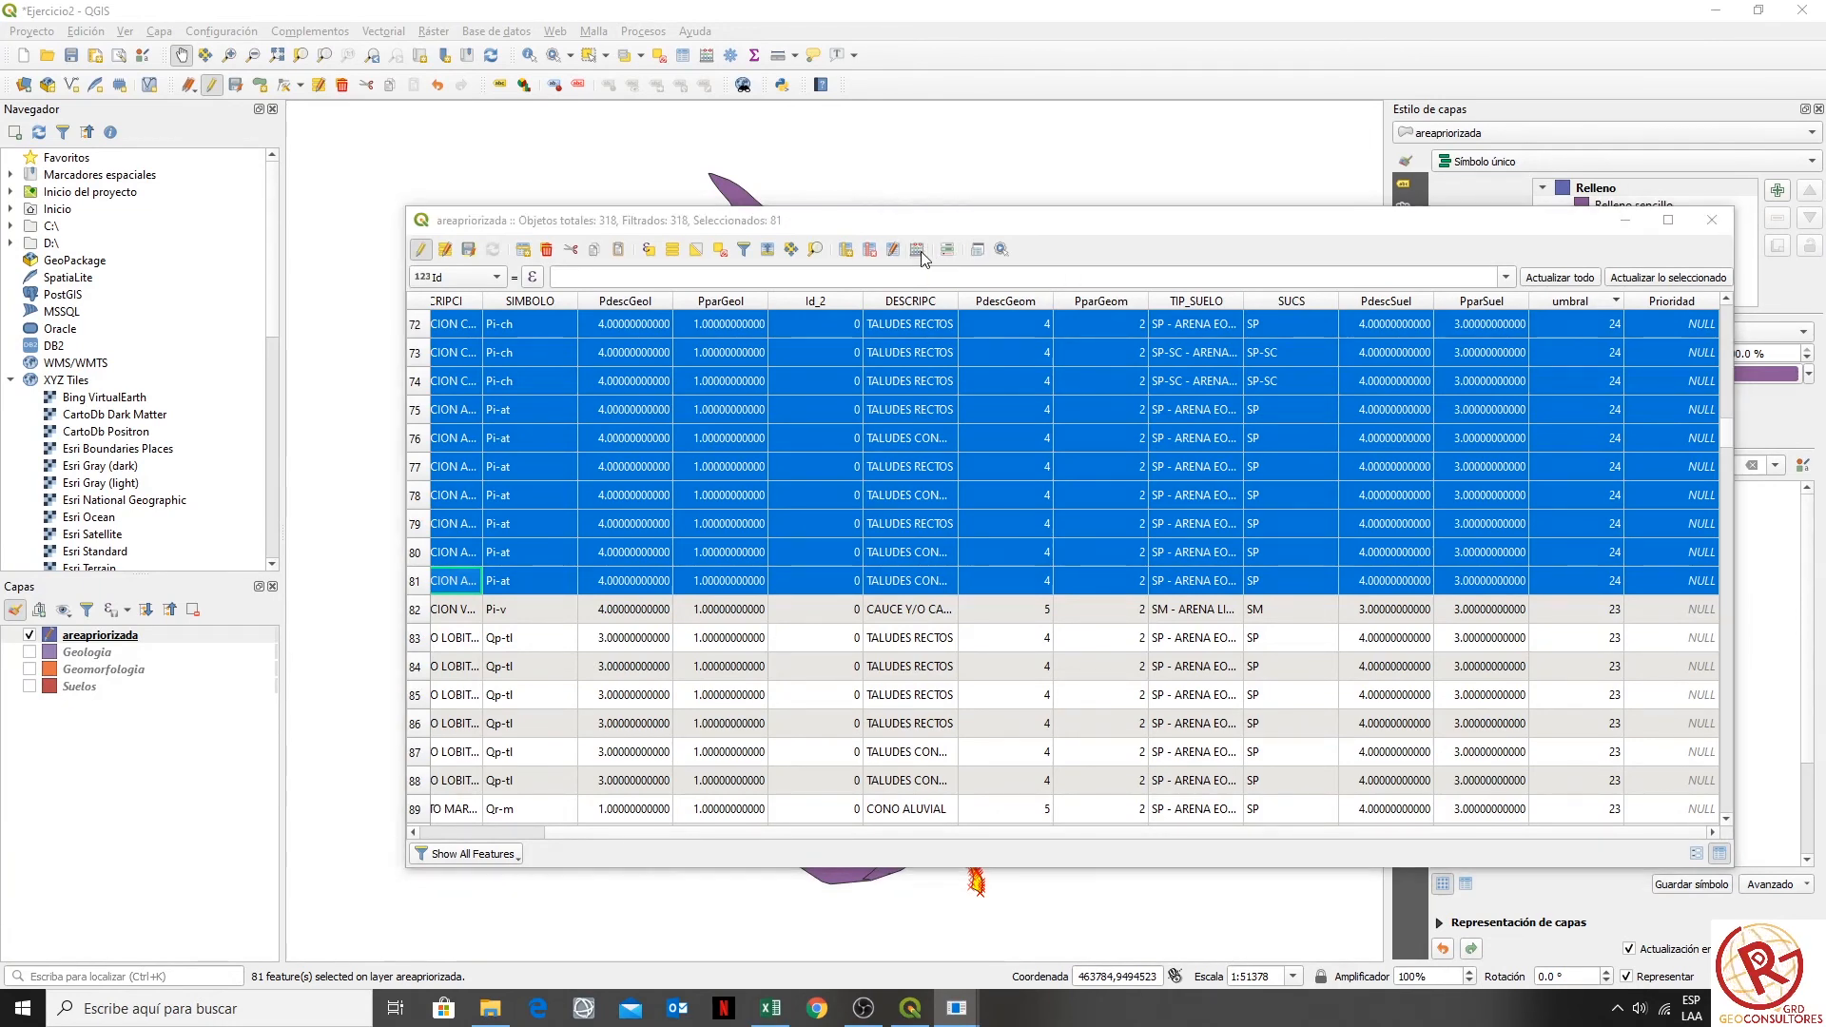
- Update the existing Prioridad field to 1 for the selected records with the field calculator
left_click(919, 252)
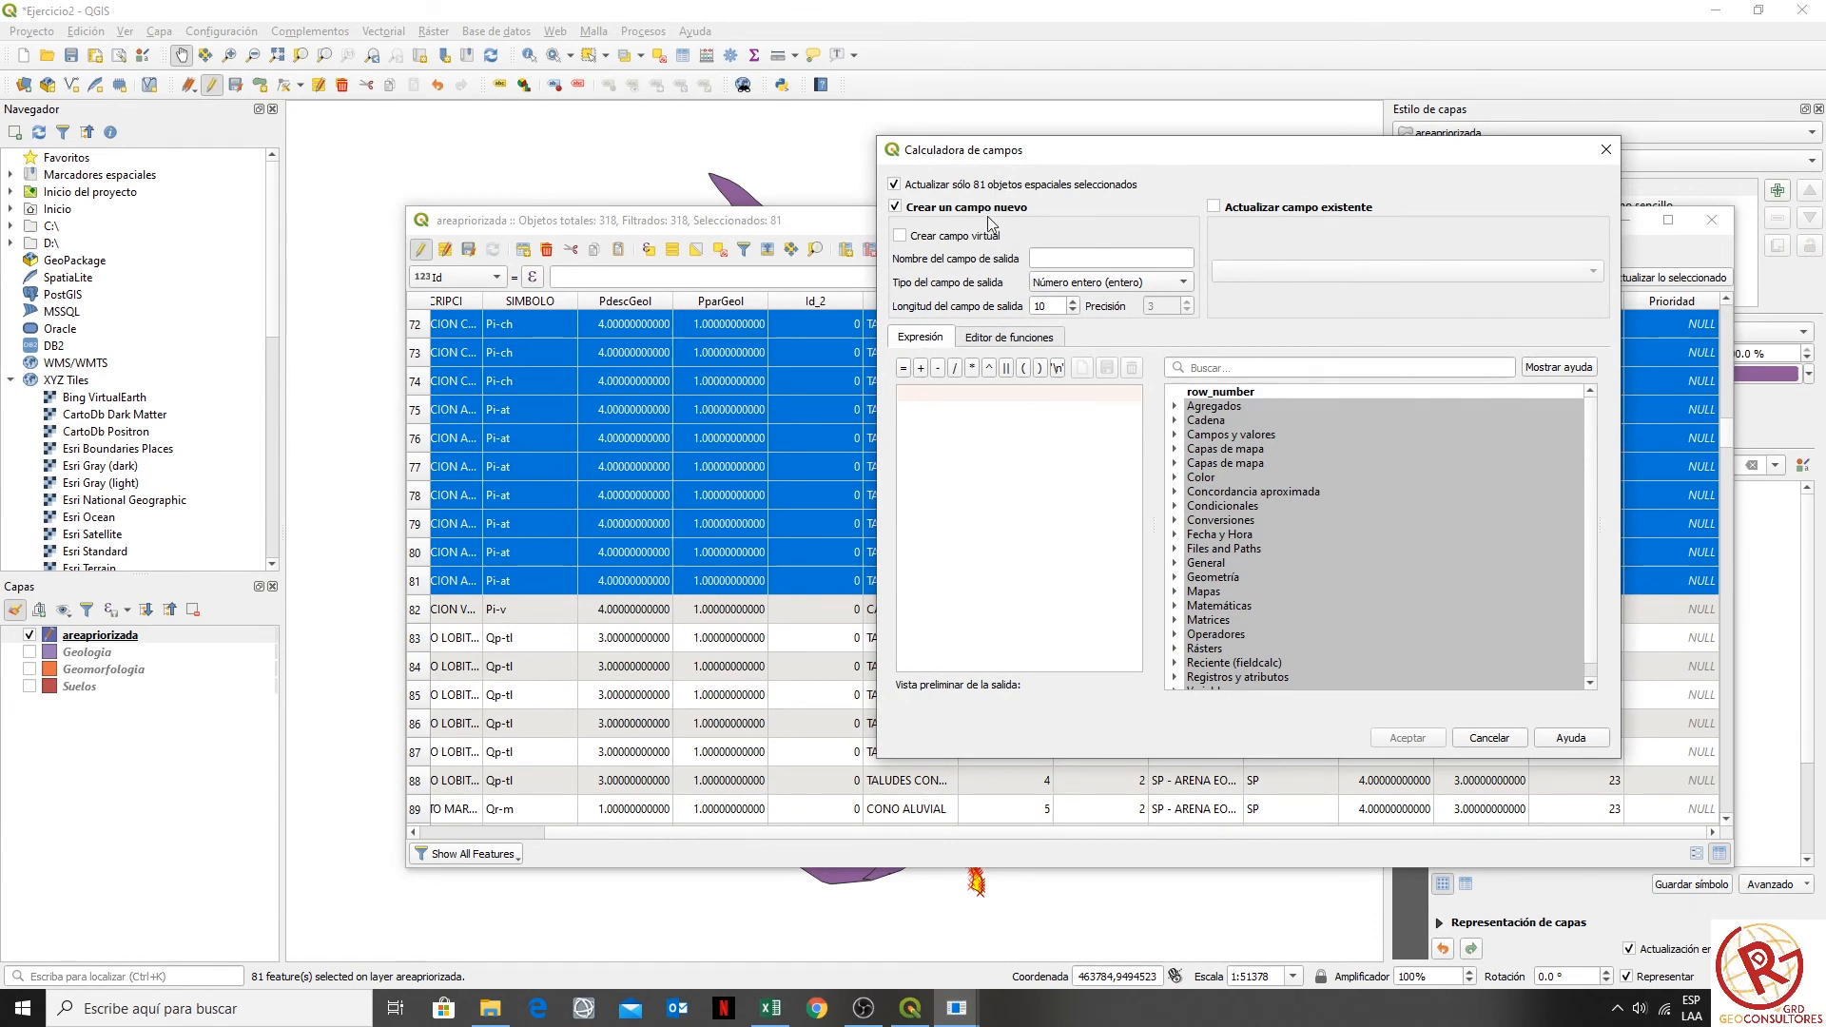
left_click(1328, 211)
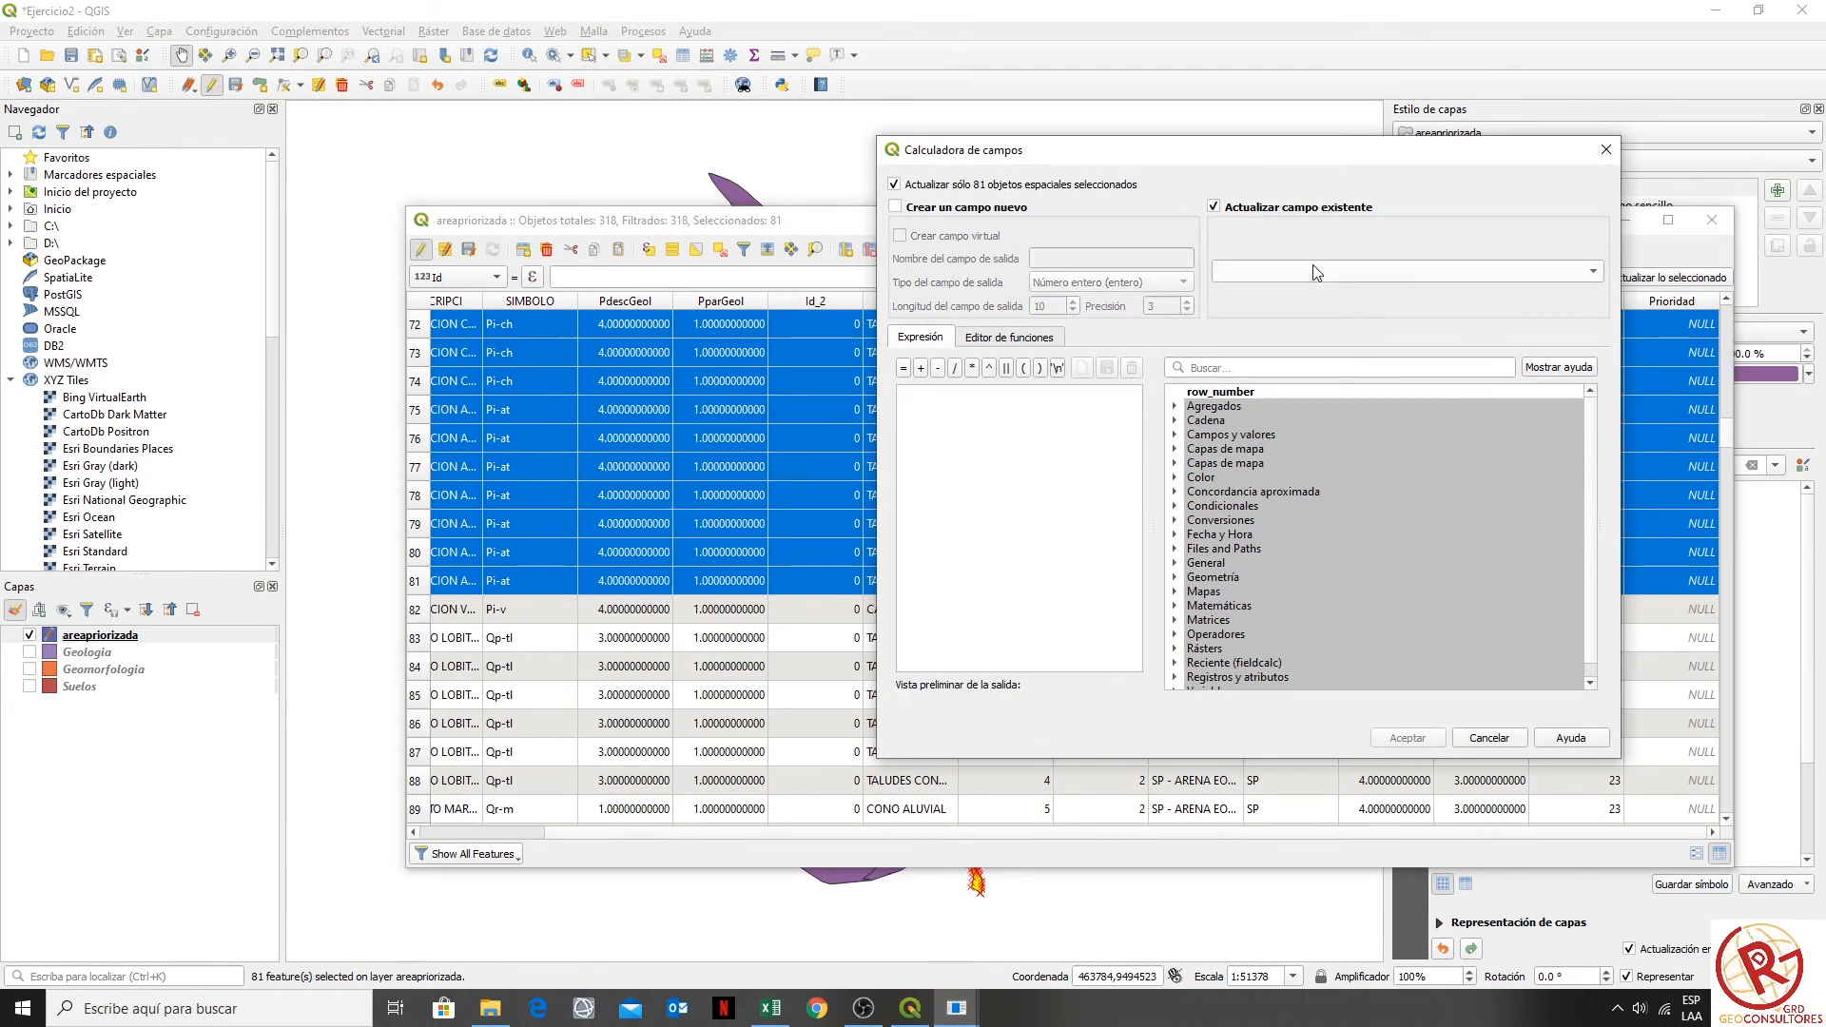
left_click(1312, 271)
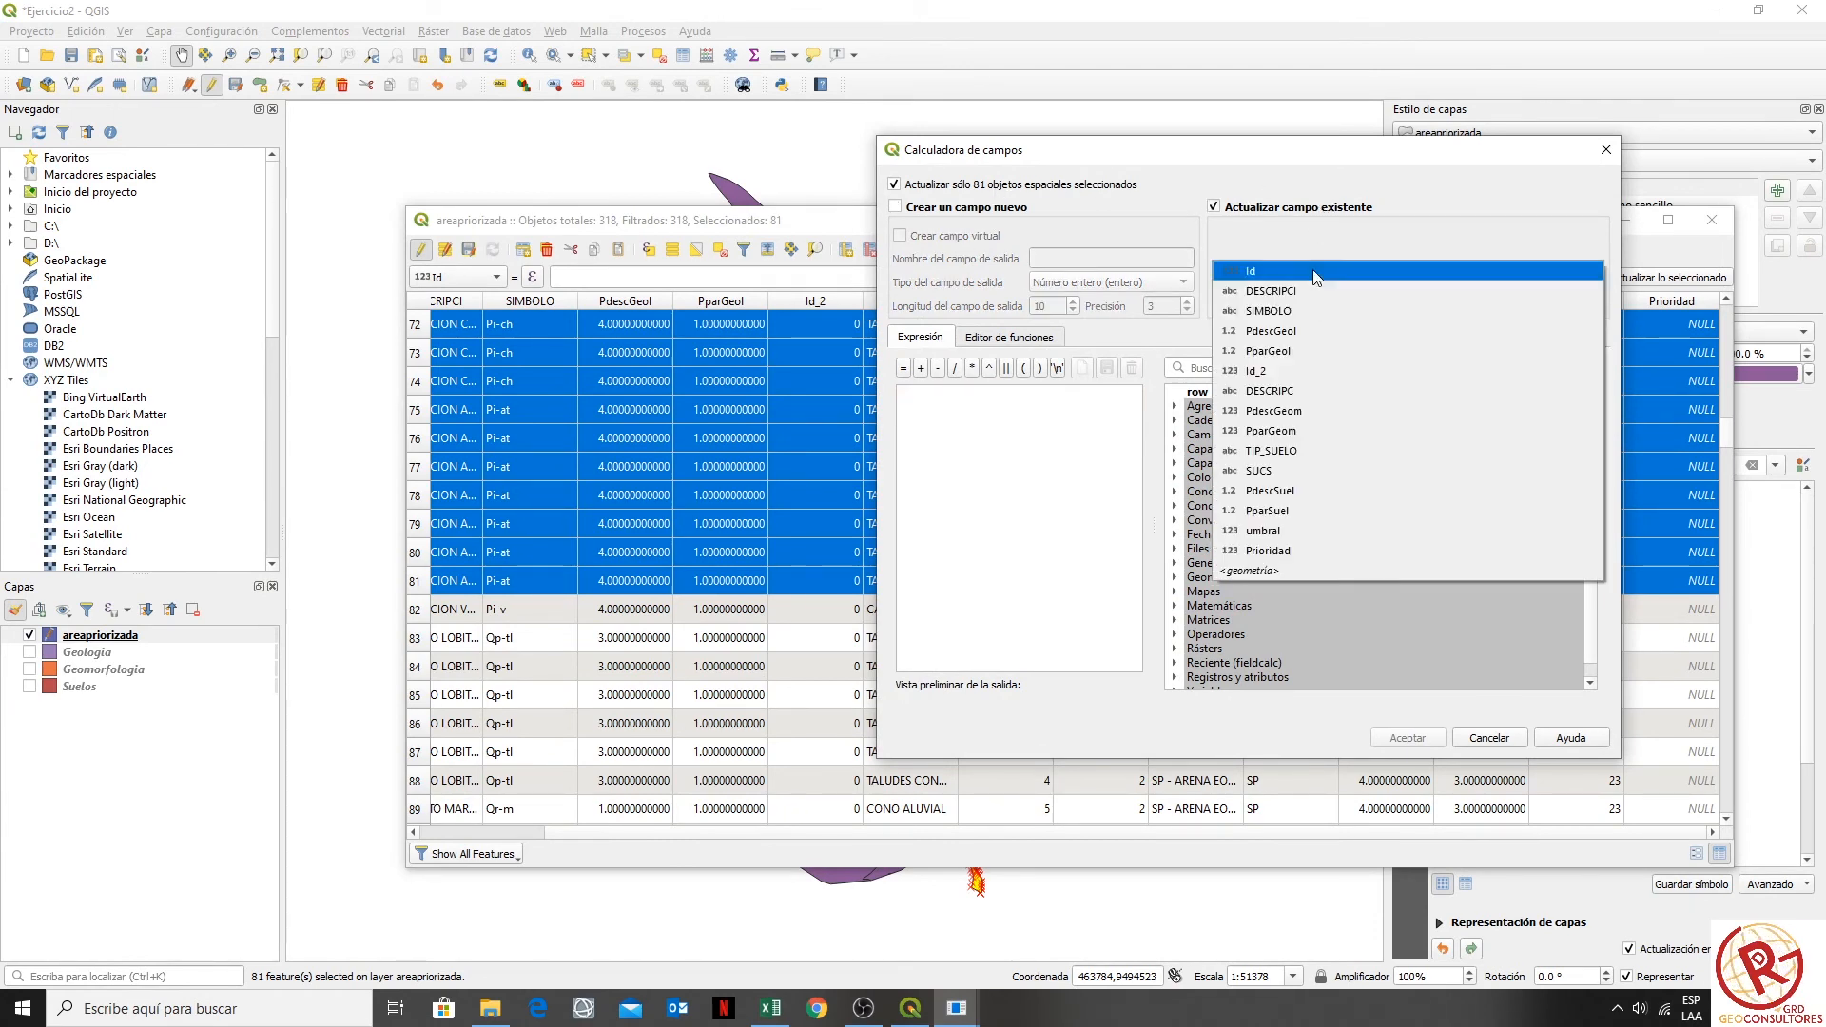
left_click(1341, 550)
left_click(966, 473)
type("1")
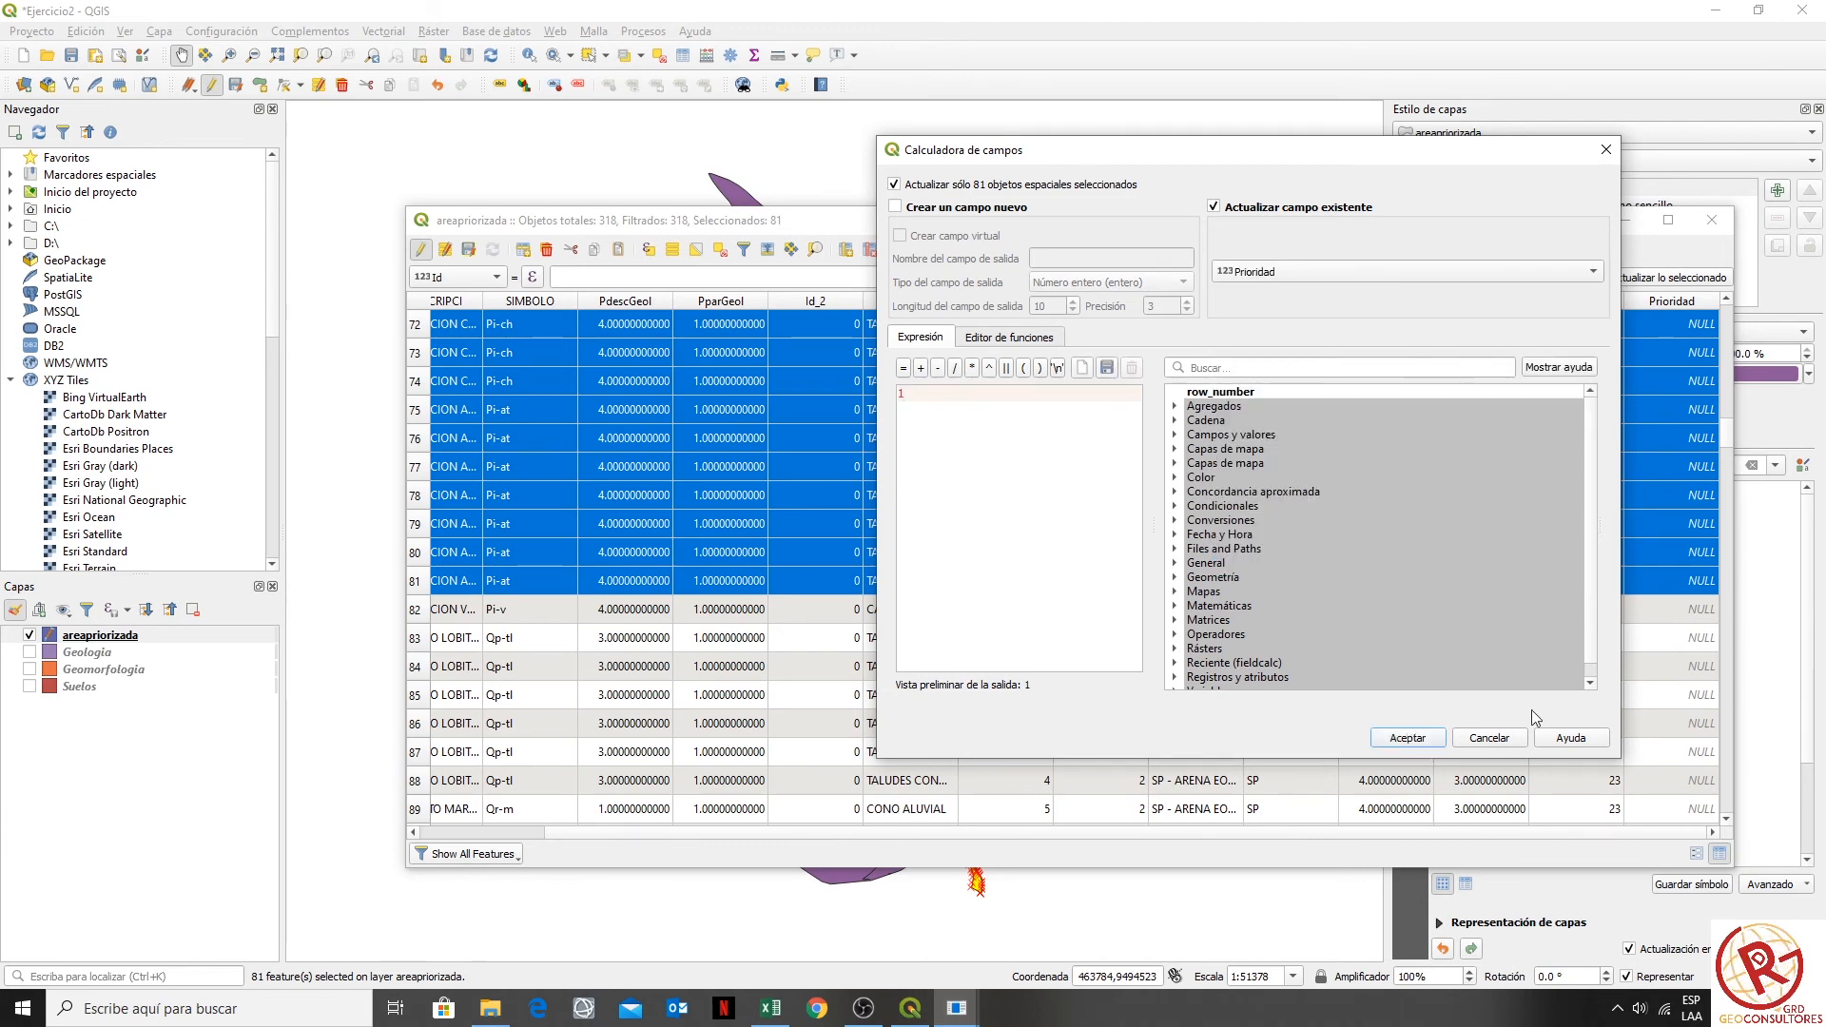
left_click(1425, 741)
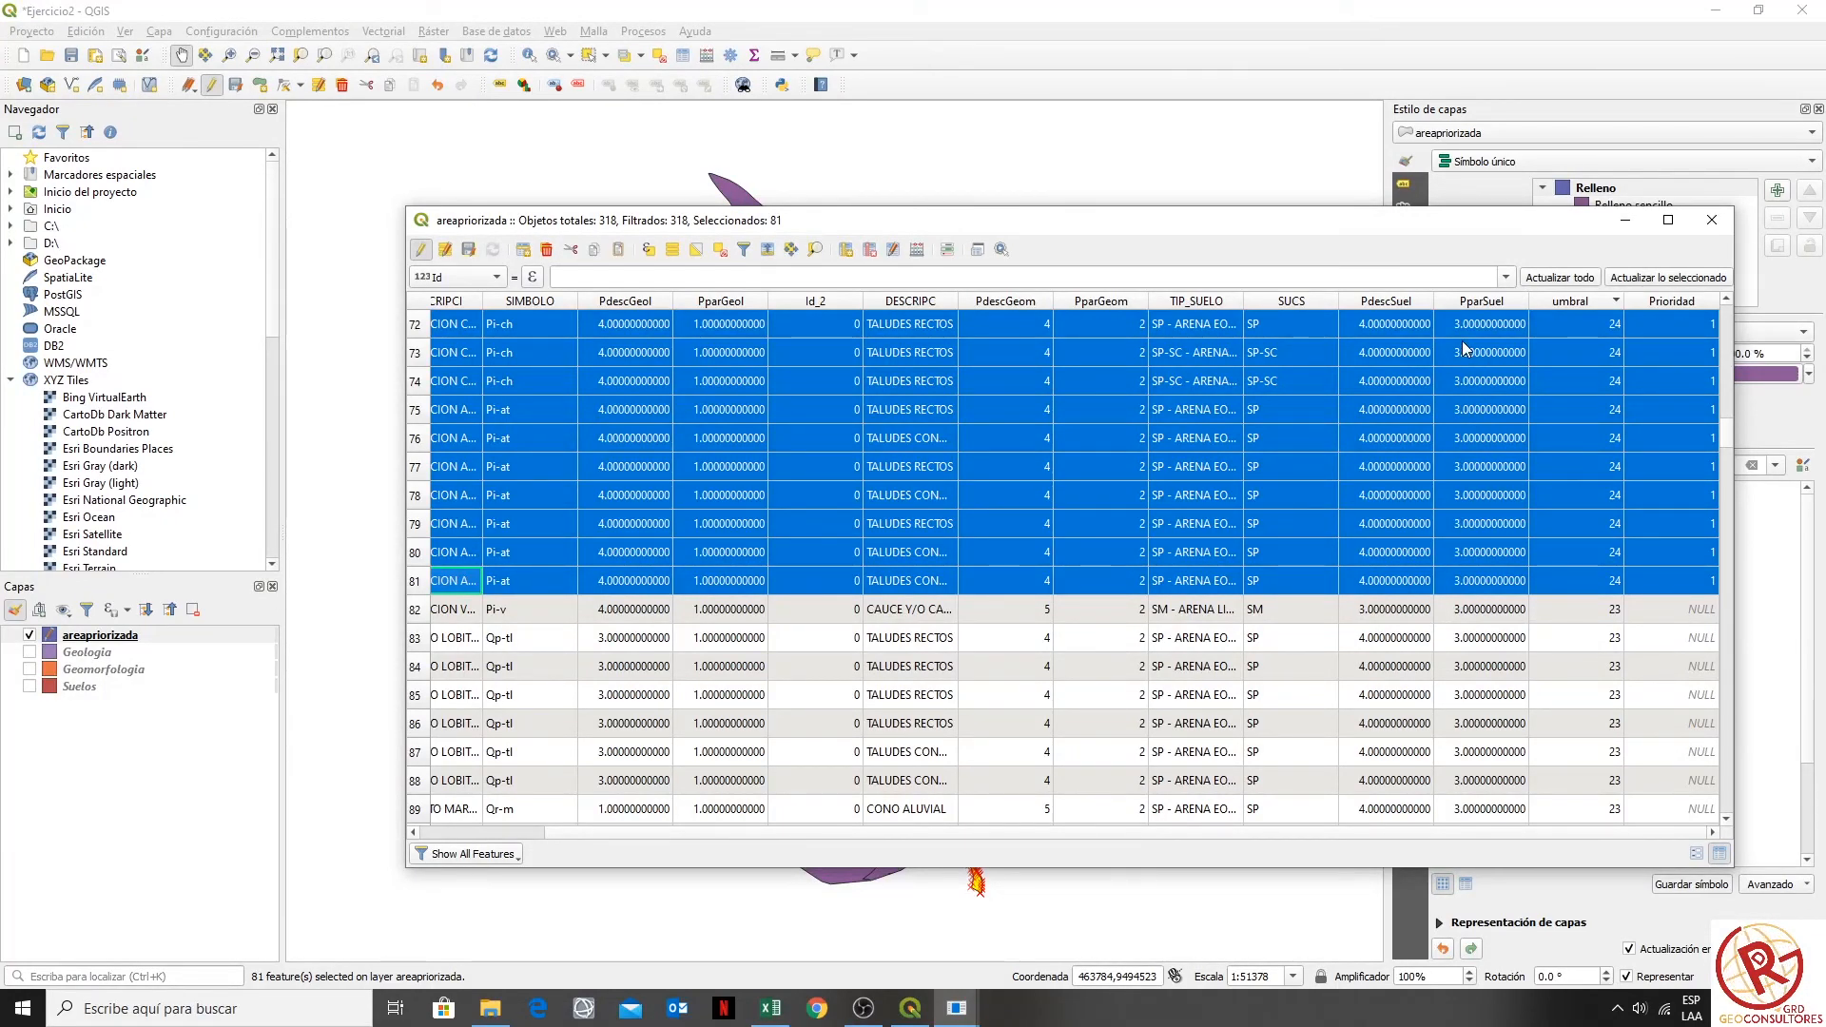
- Switch to Excel to check the umbral range of priority level 2, then return to the QGIS attribute table
left_click(770, 1009)
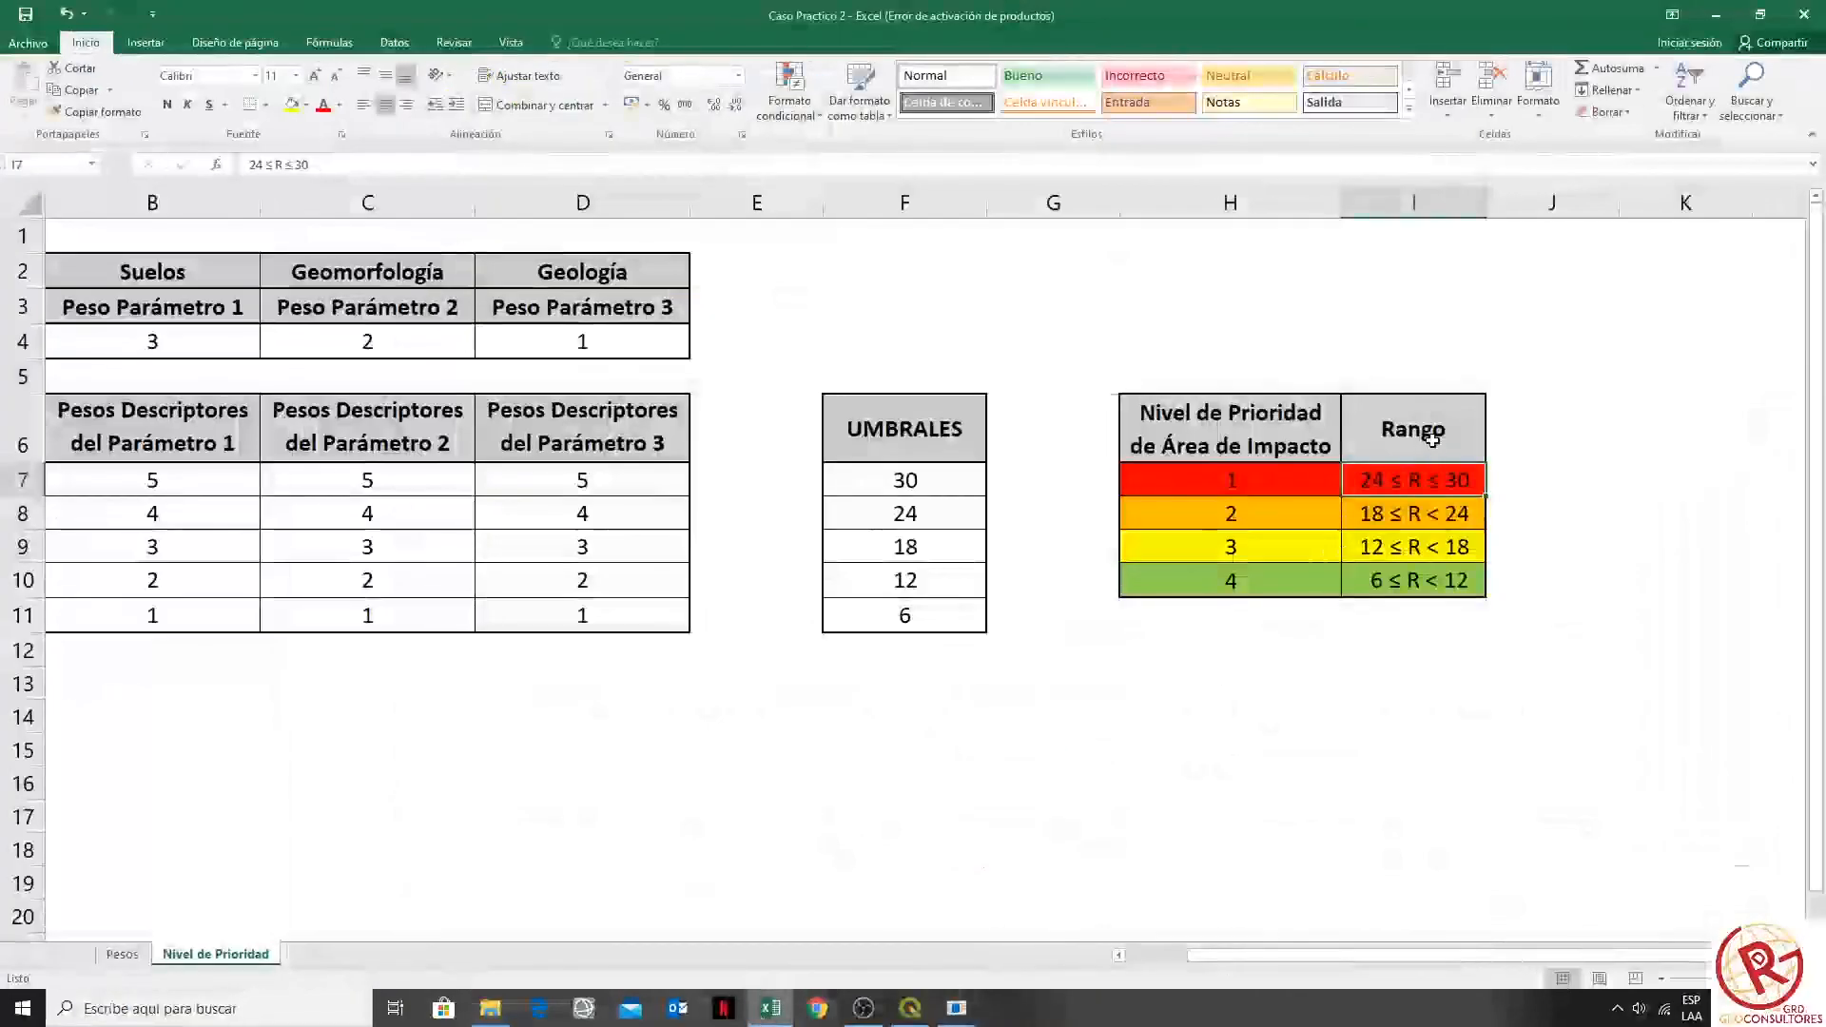
left_click(1401, 528)
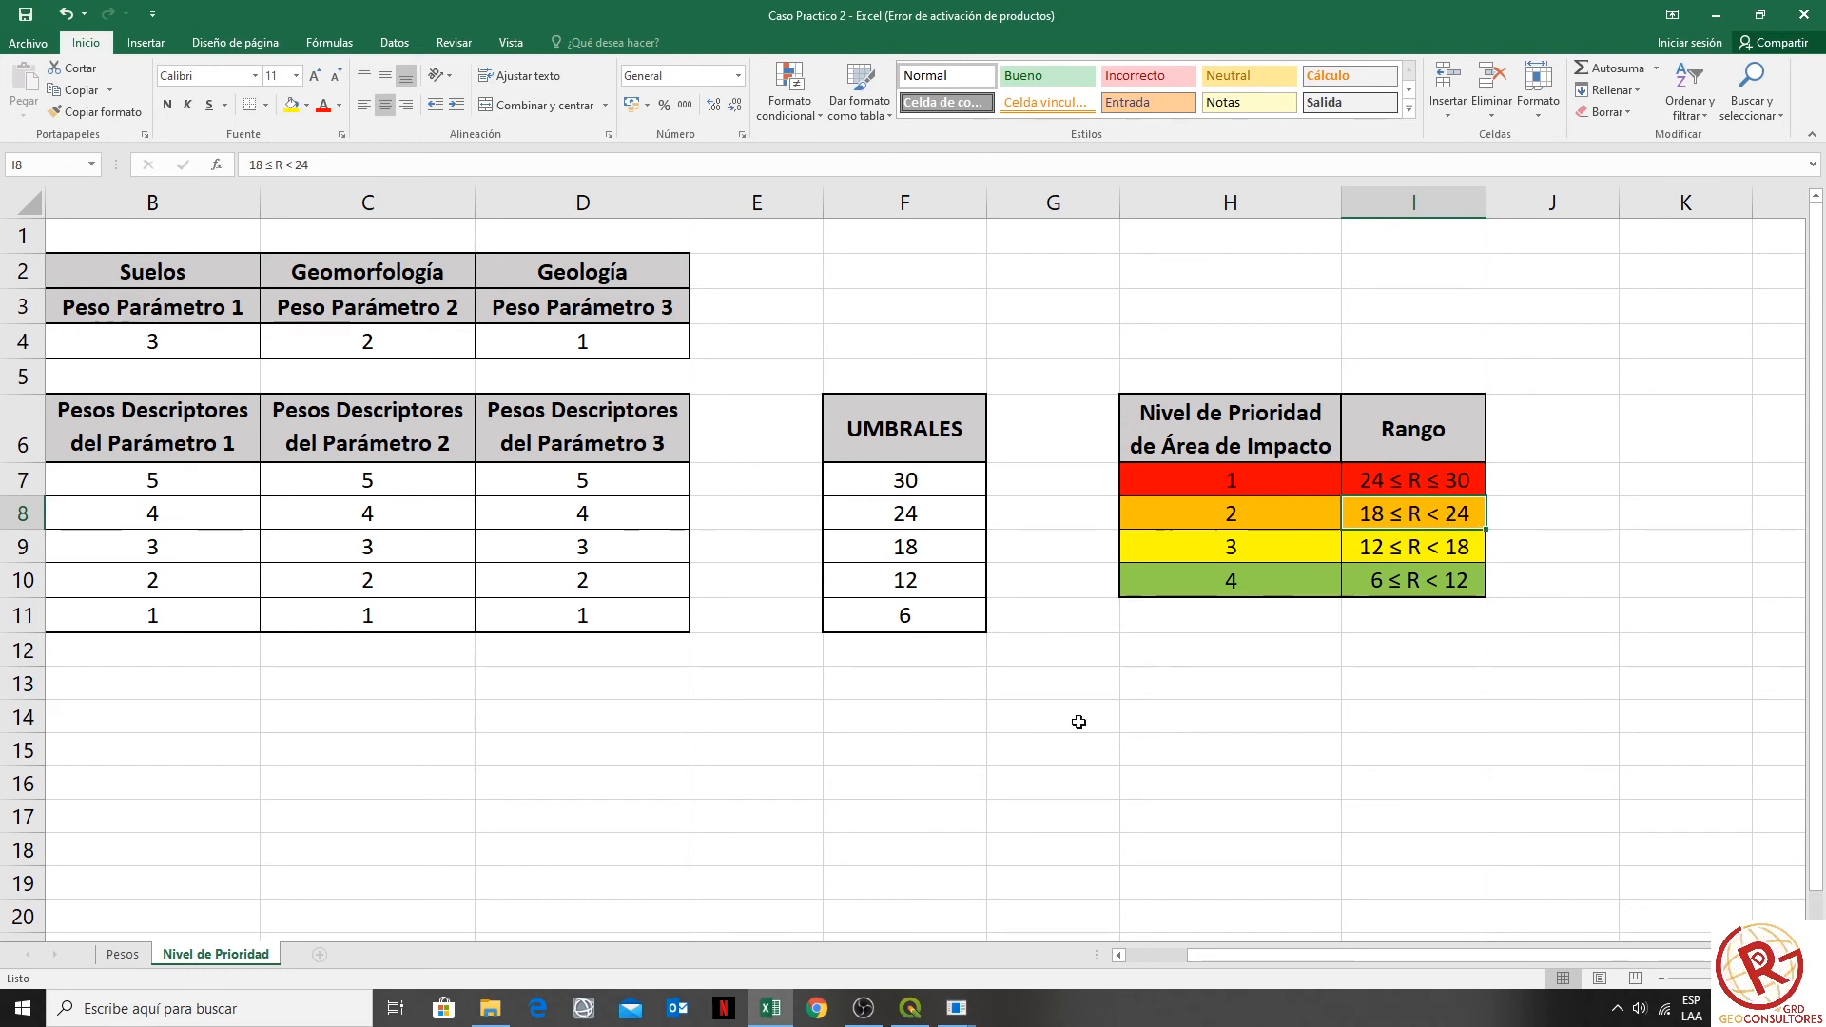
mouse_move(850, 1022)
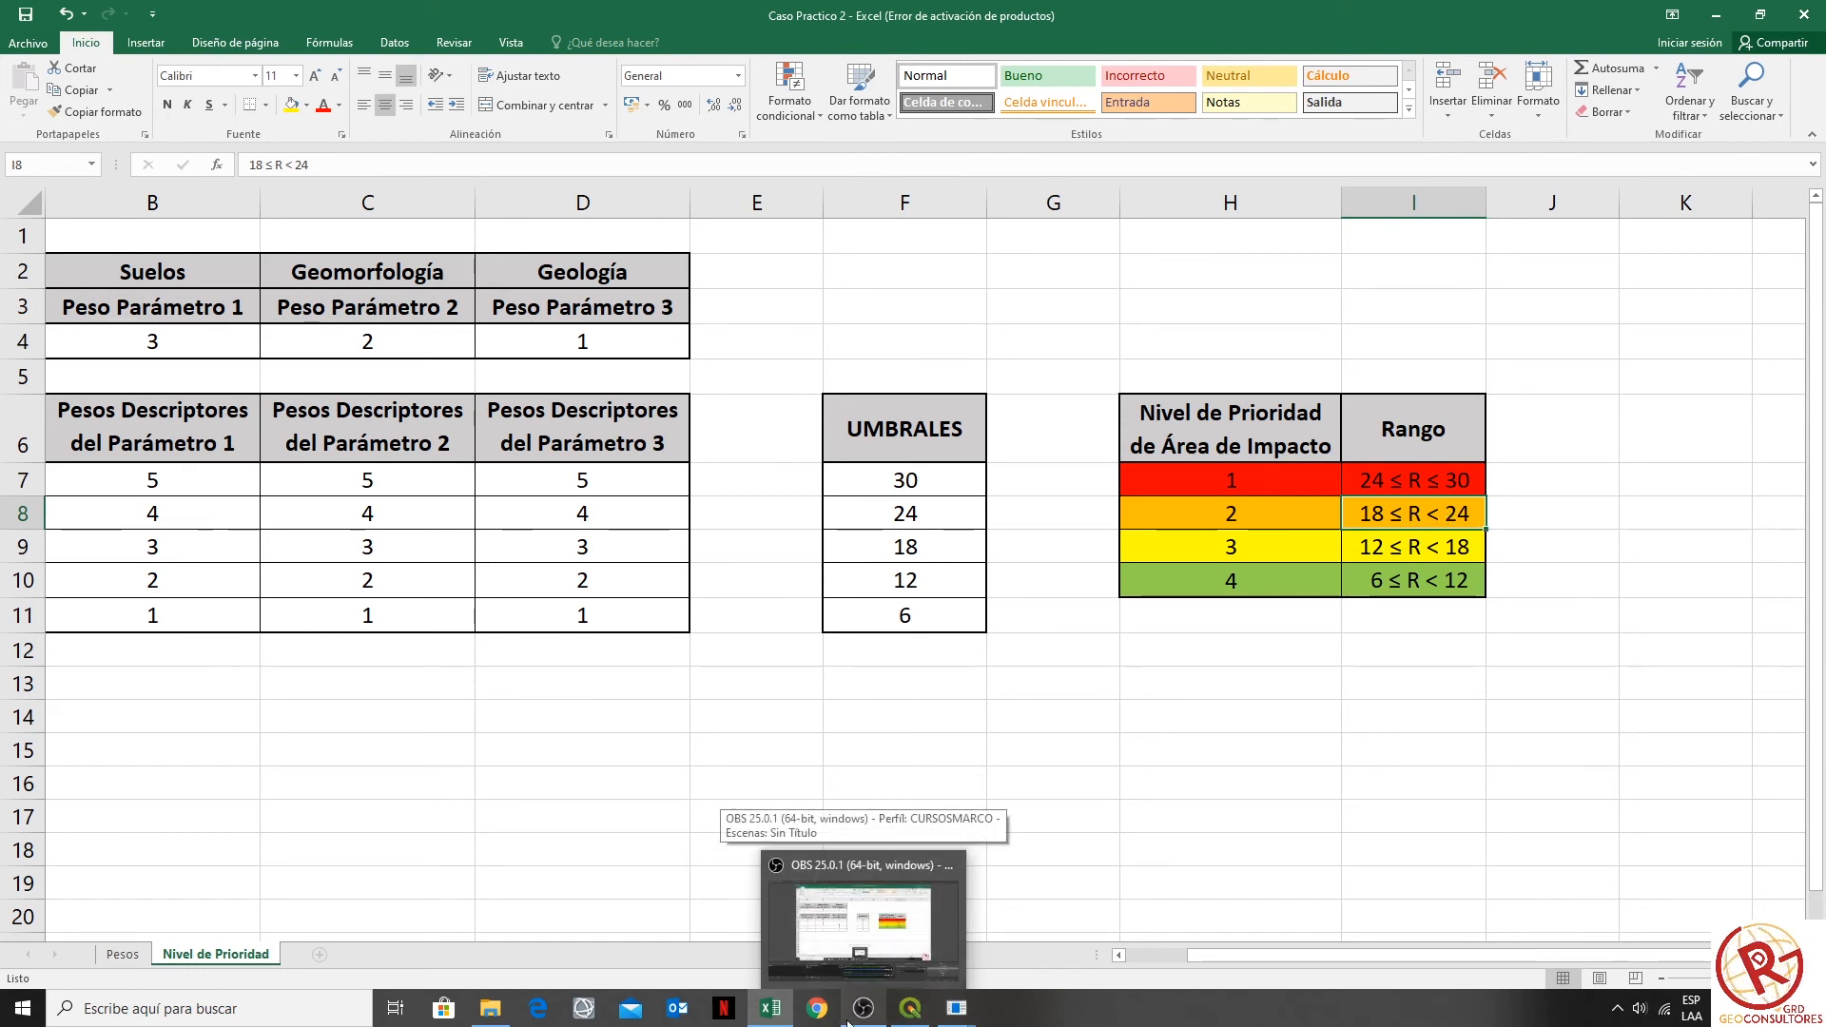
left_click(953, 1019)
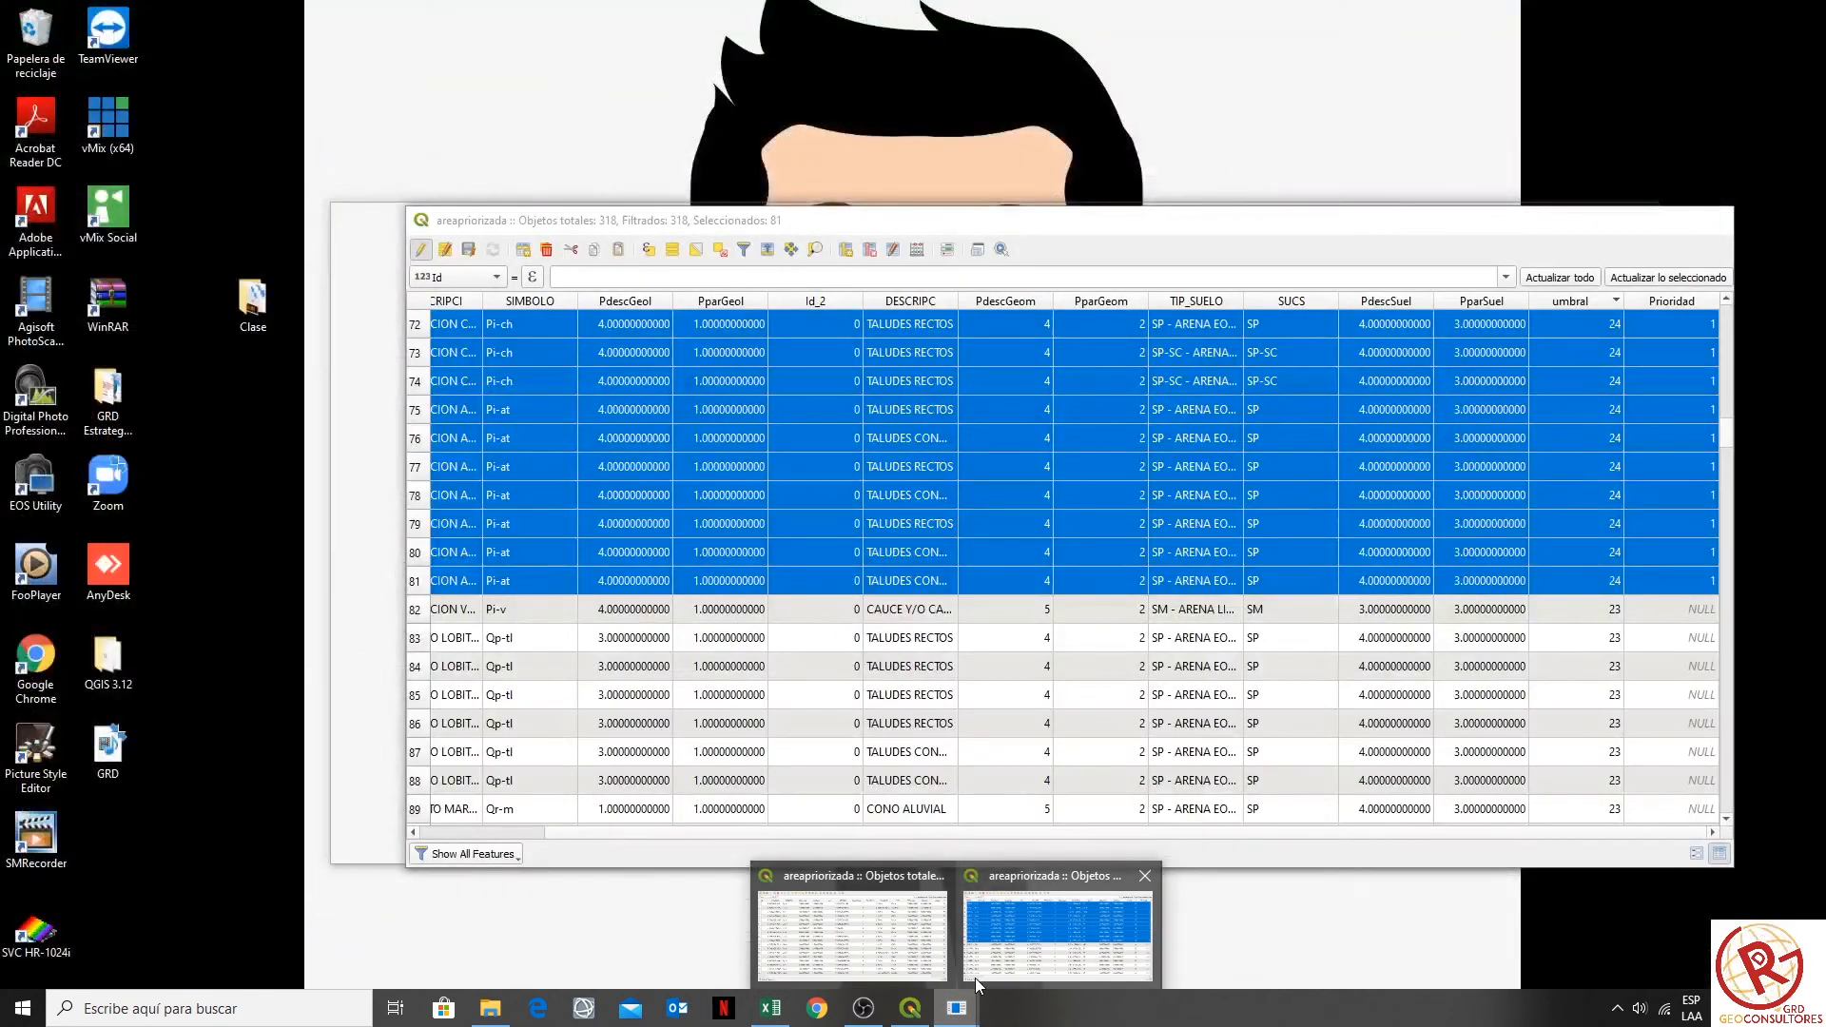
left_click(974, 978)
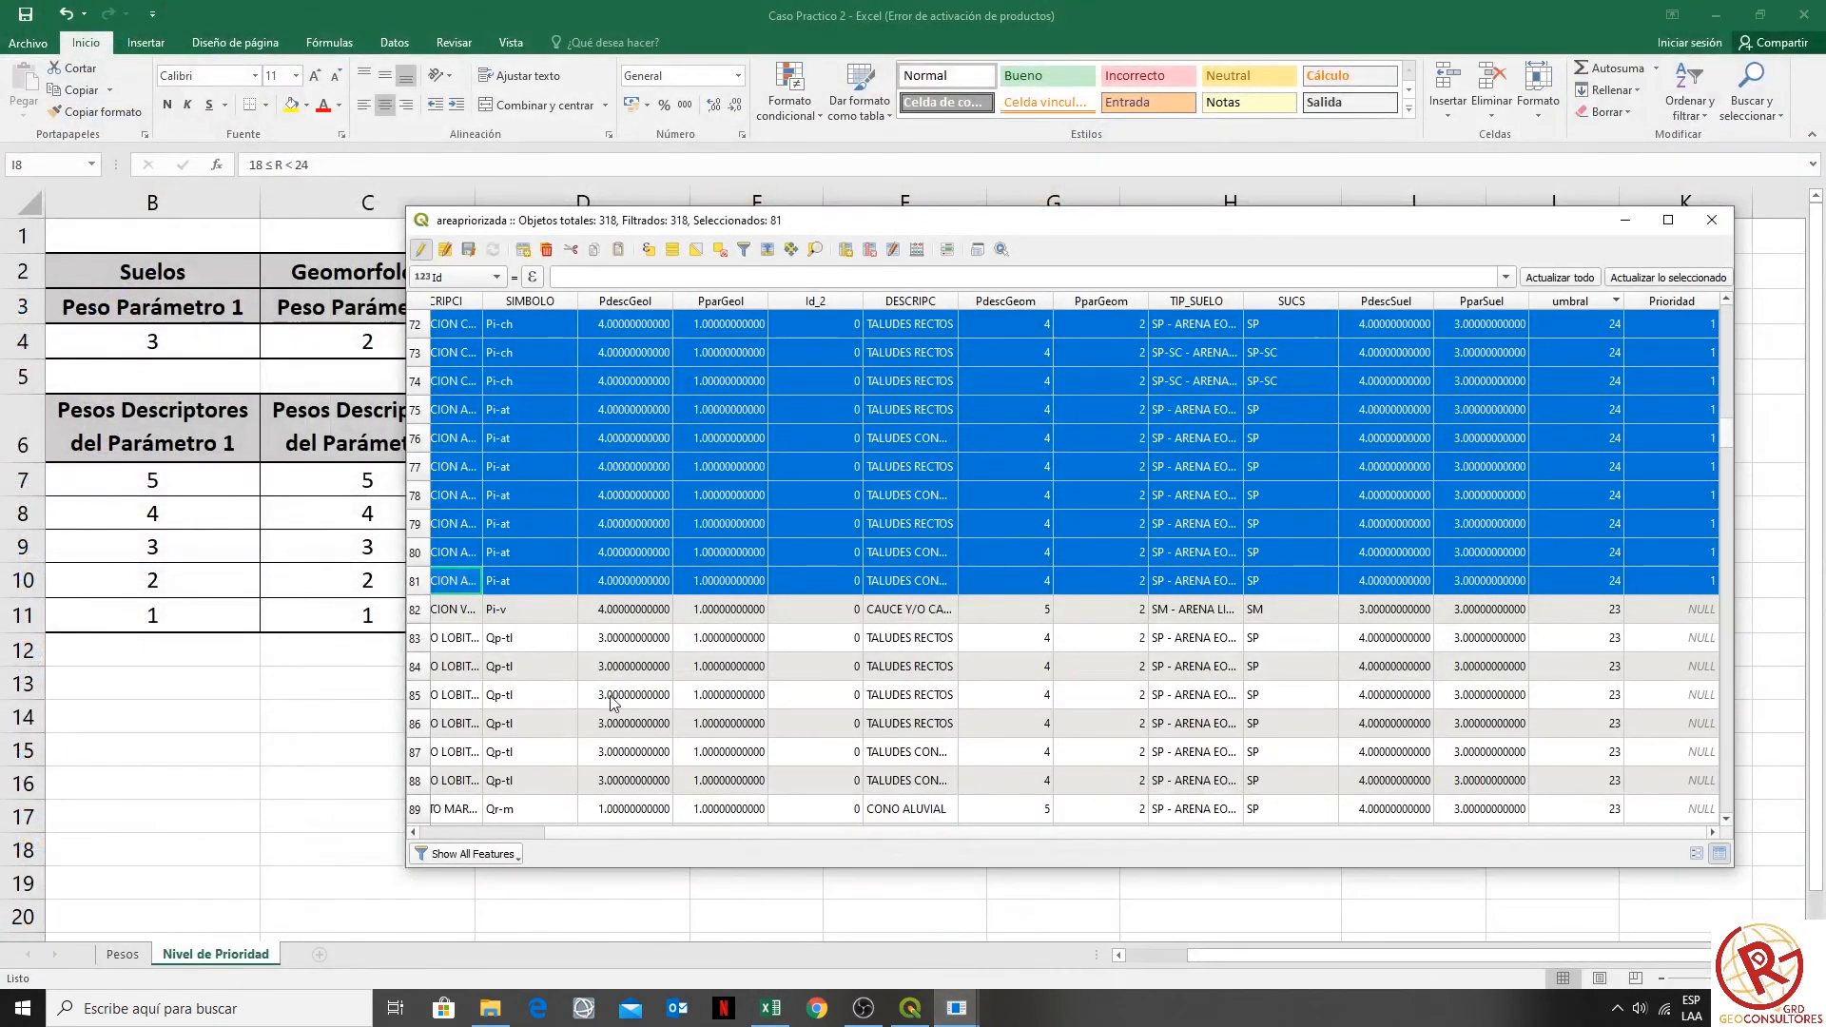
- Select all records with umbral values from 23 down to 18 in the areapriorizada table
left_click(426, 613)
scroll(850, 618, "down", 7)
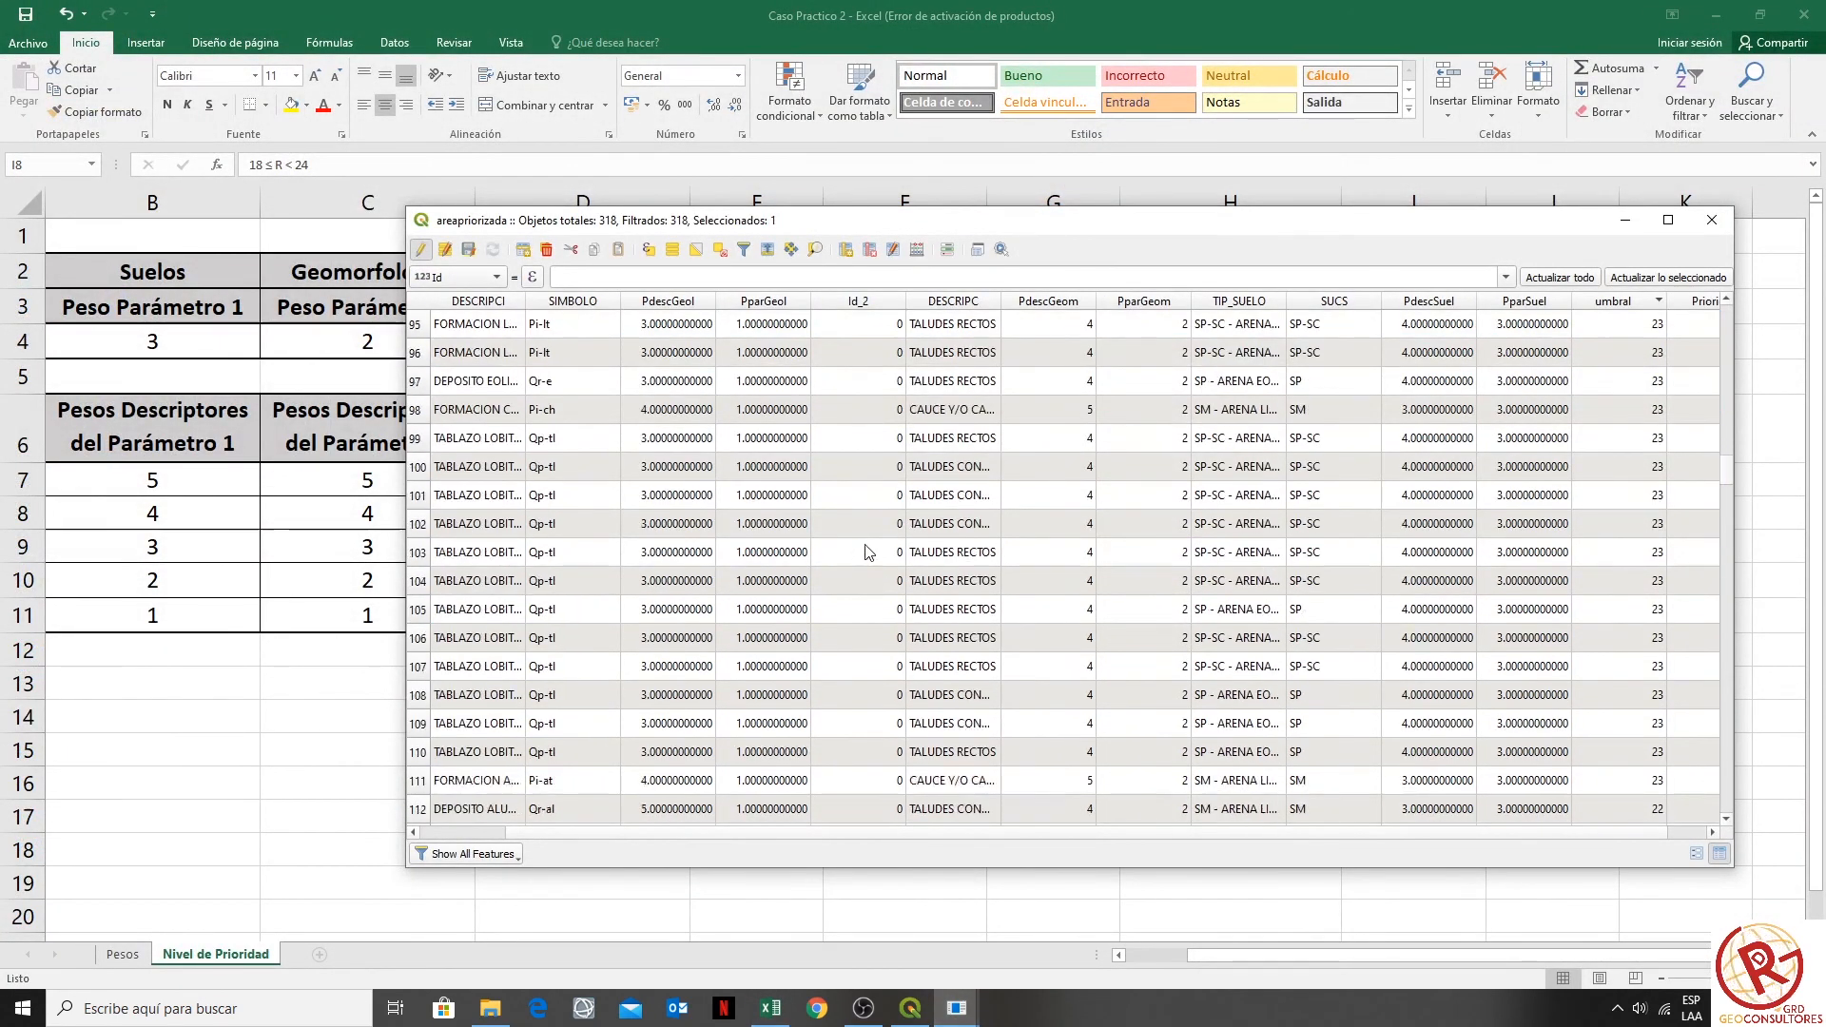
scroll(867, 552, "down", 9)
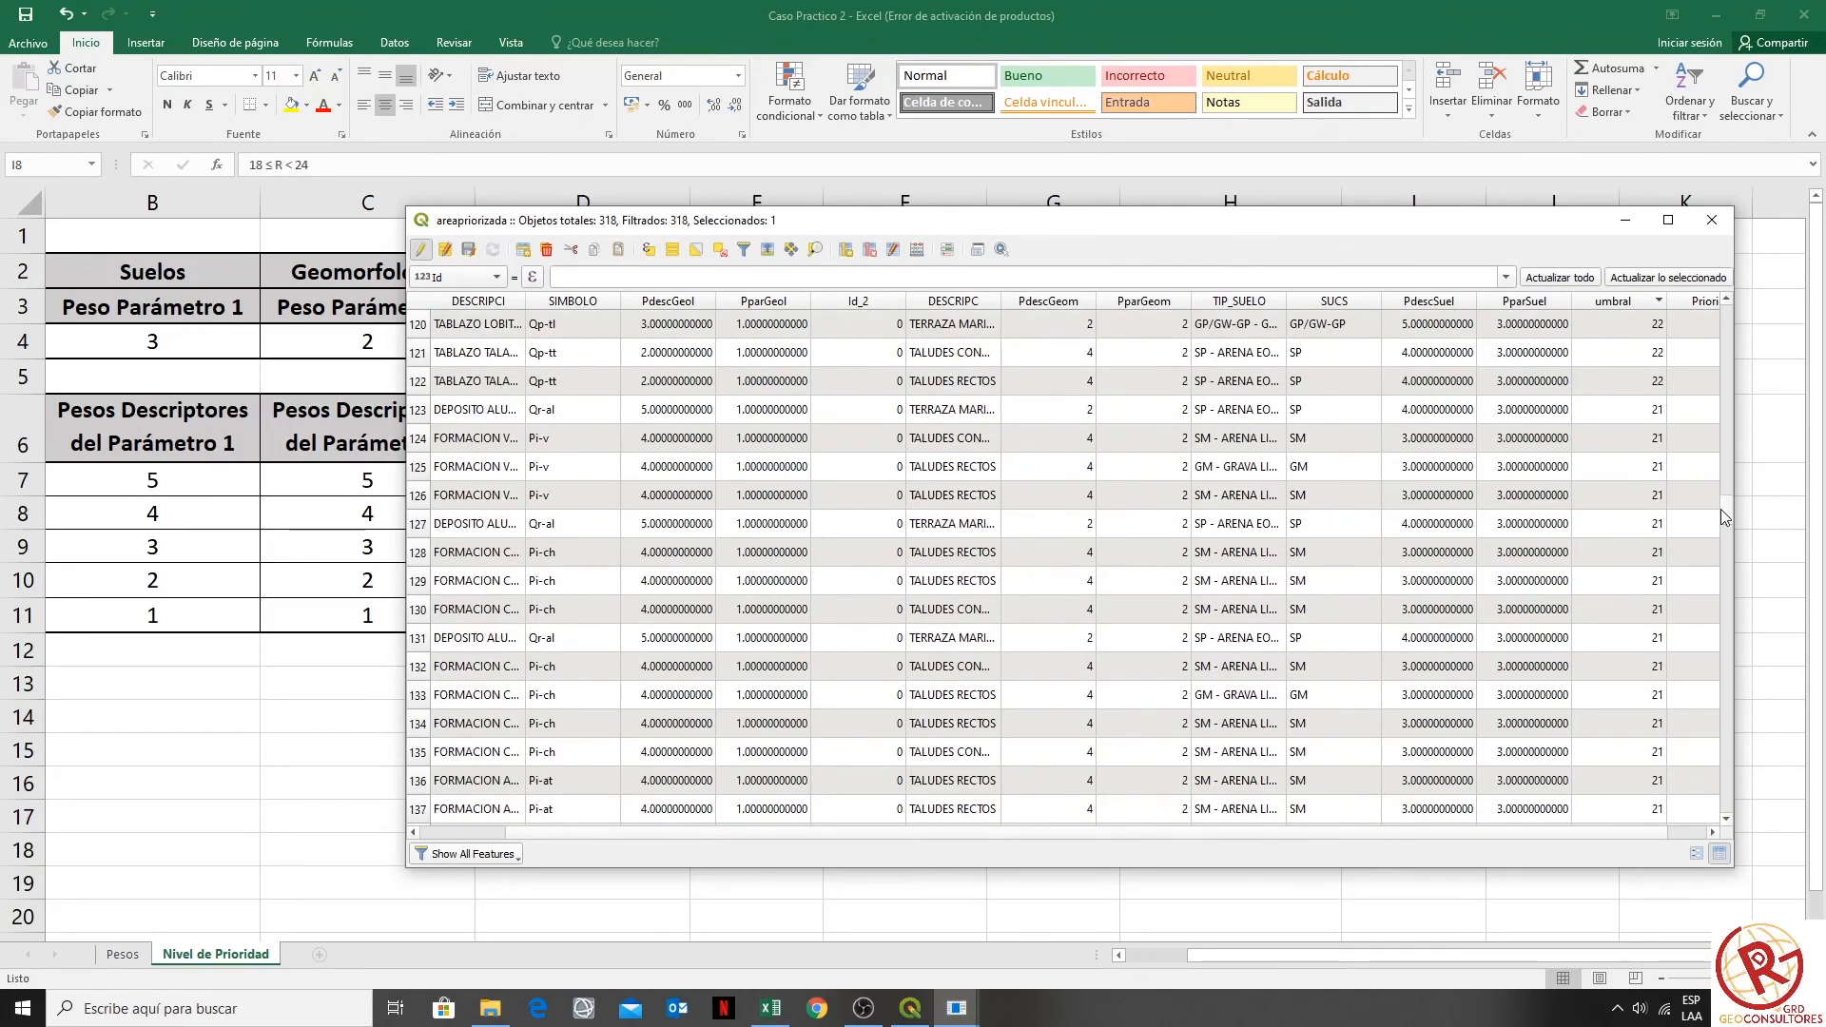
left_click_drag(1727, 510, 1733, 637)
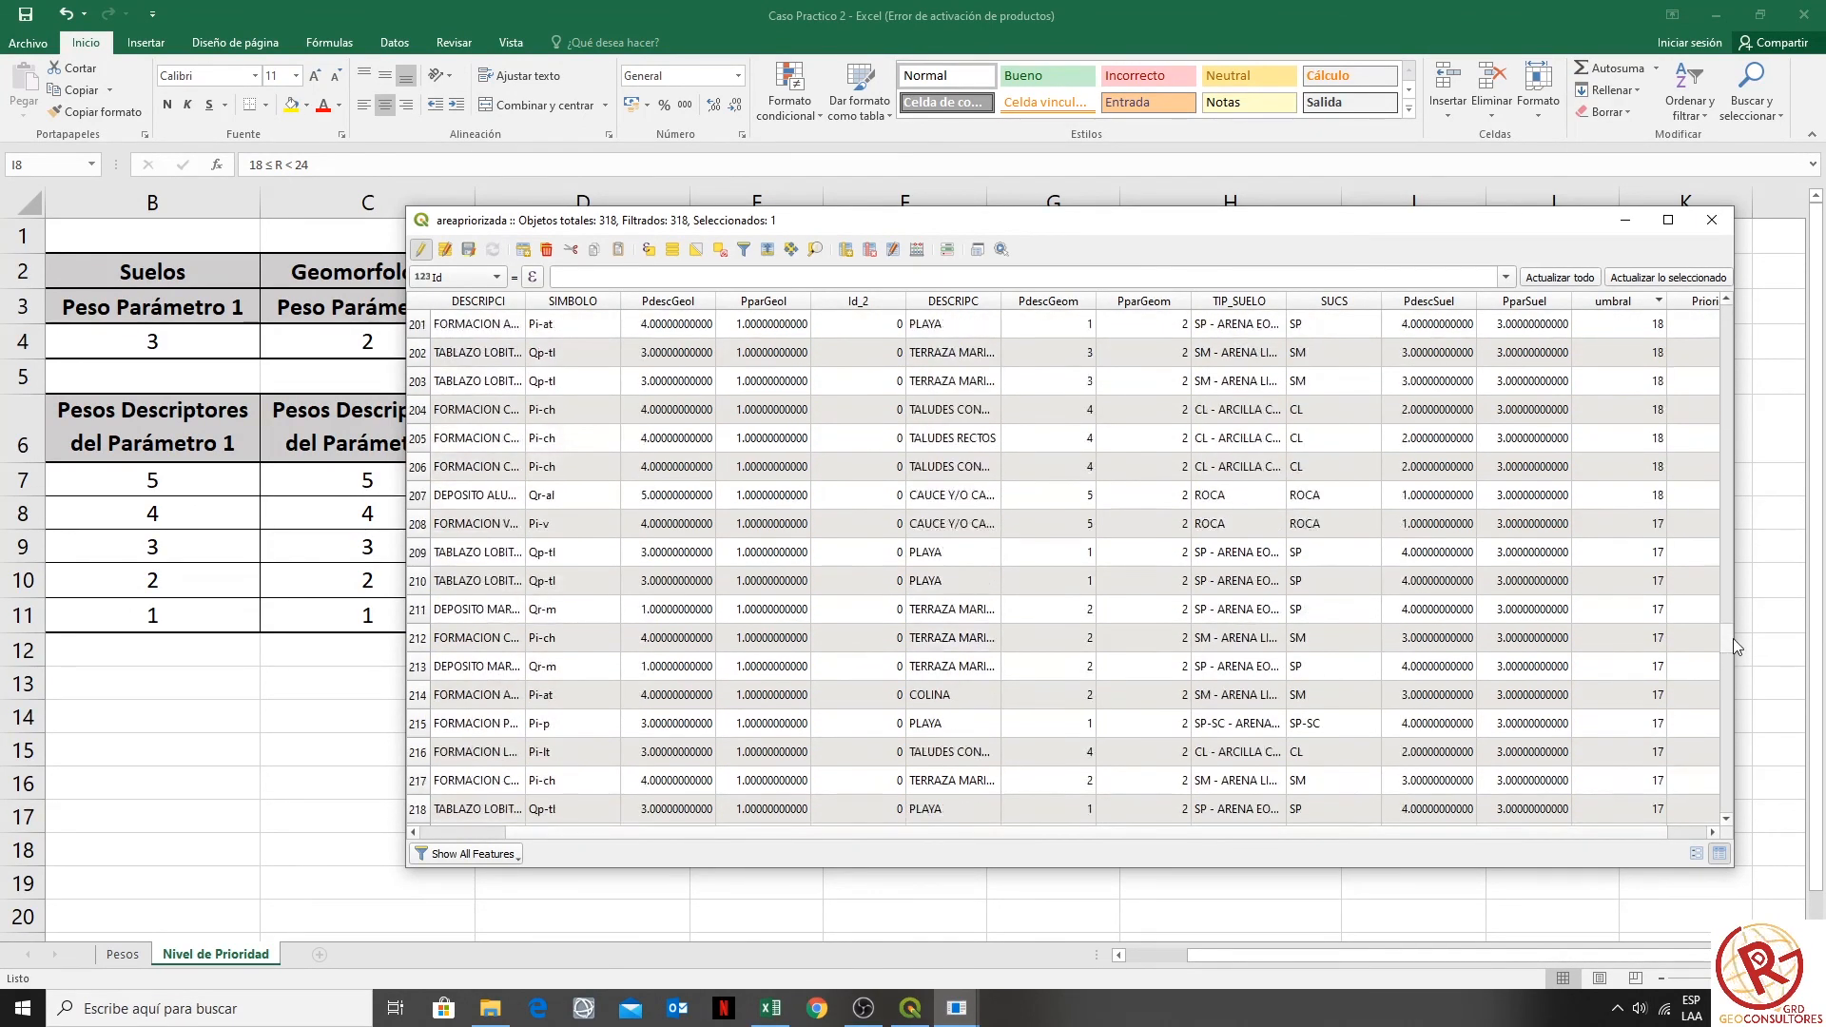
left_click(422, 499, "shift")
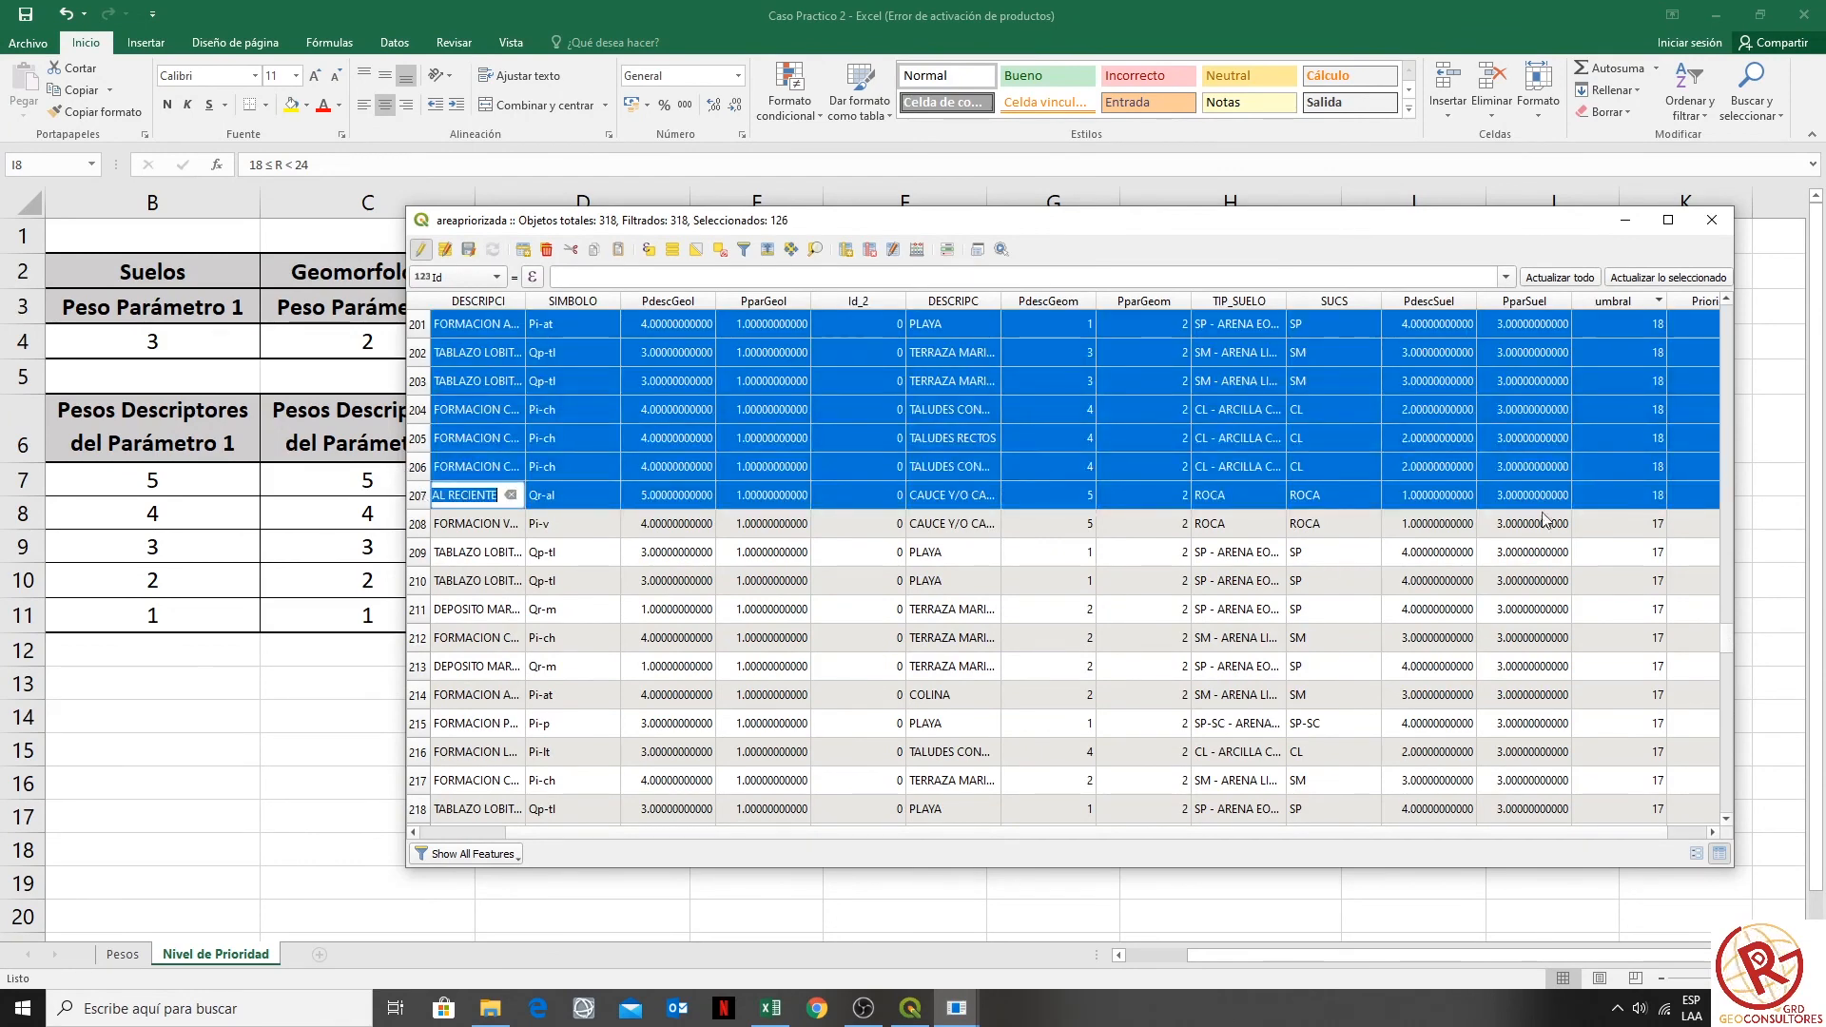
- Update the existing Prioridad field to 2 for the selected records with the field calculator and check the column
left_click(919, 250)
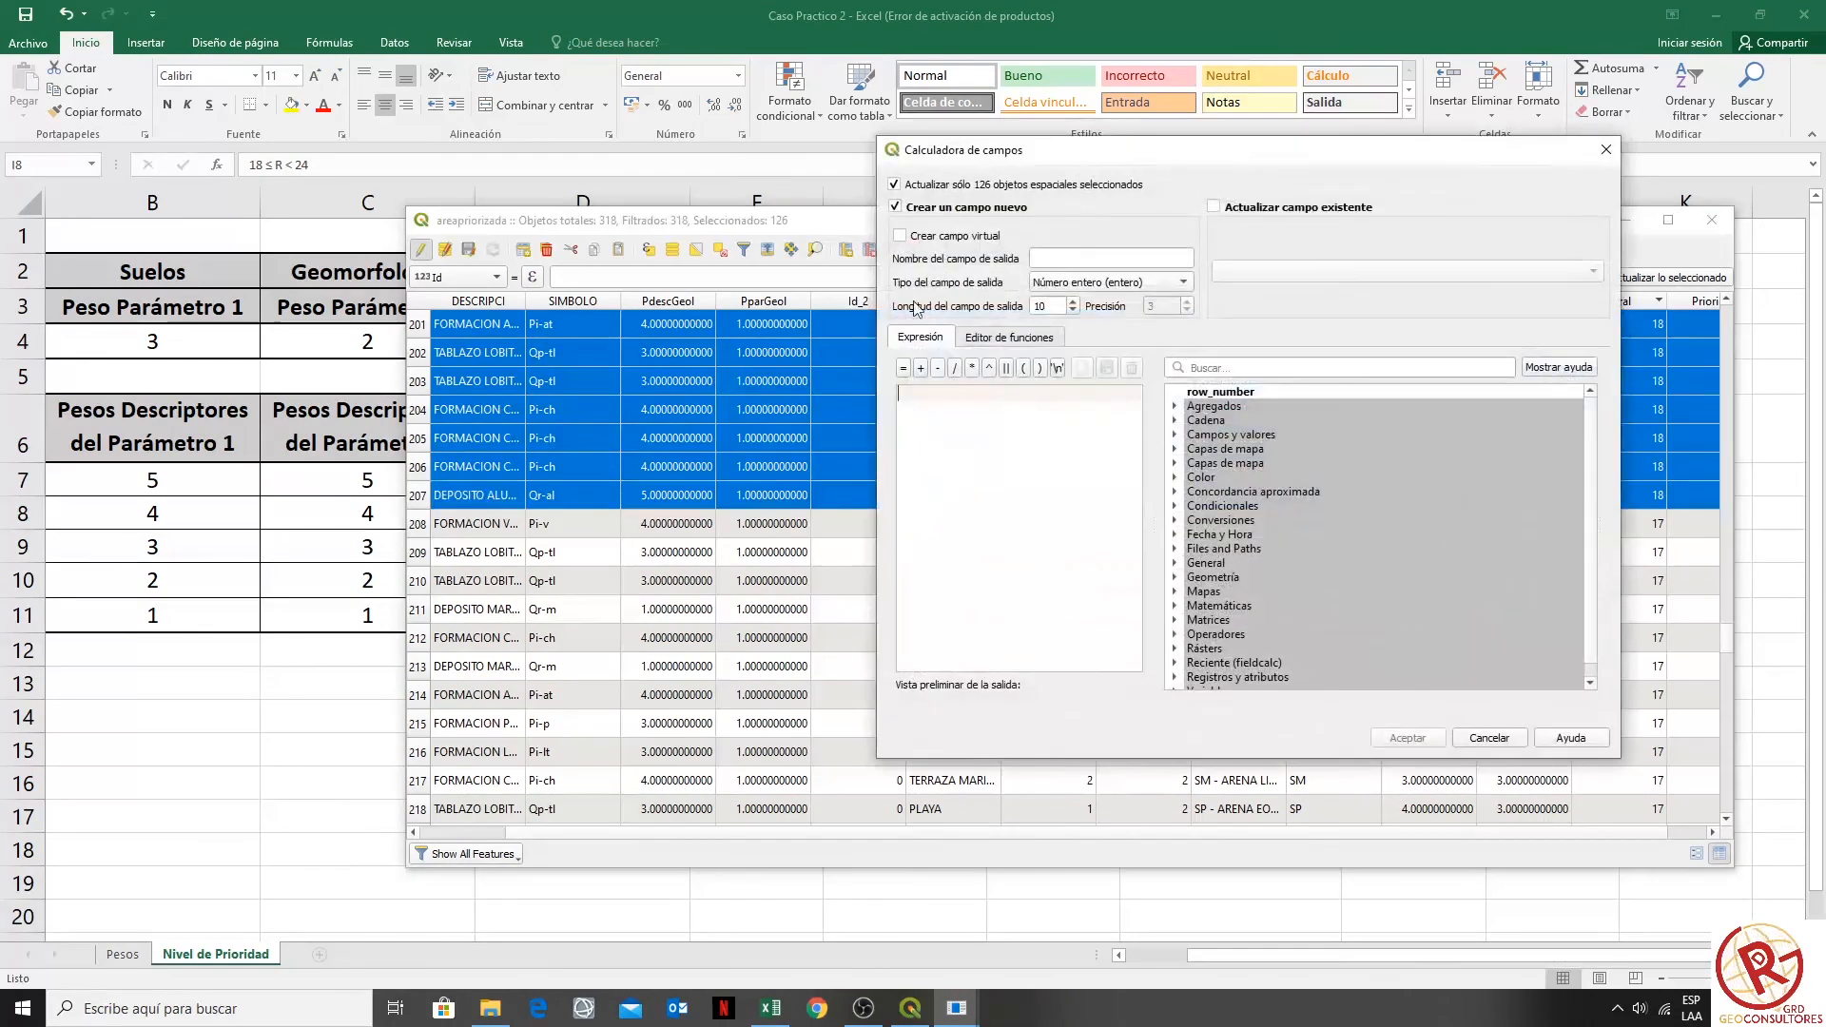
left_click(1274, 207)
left_click(1267, 272)
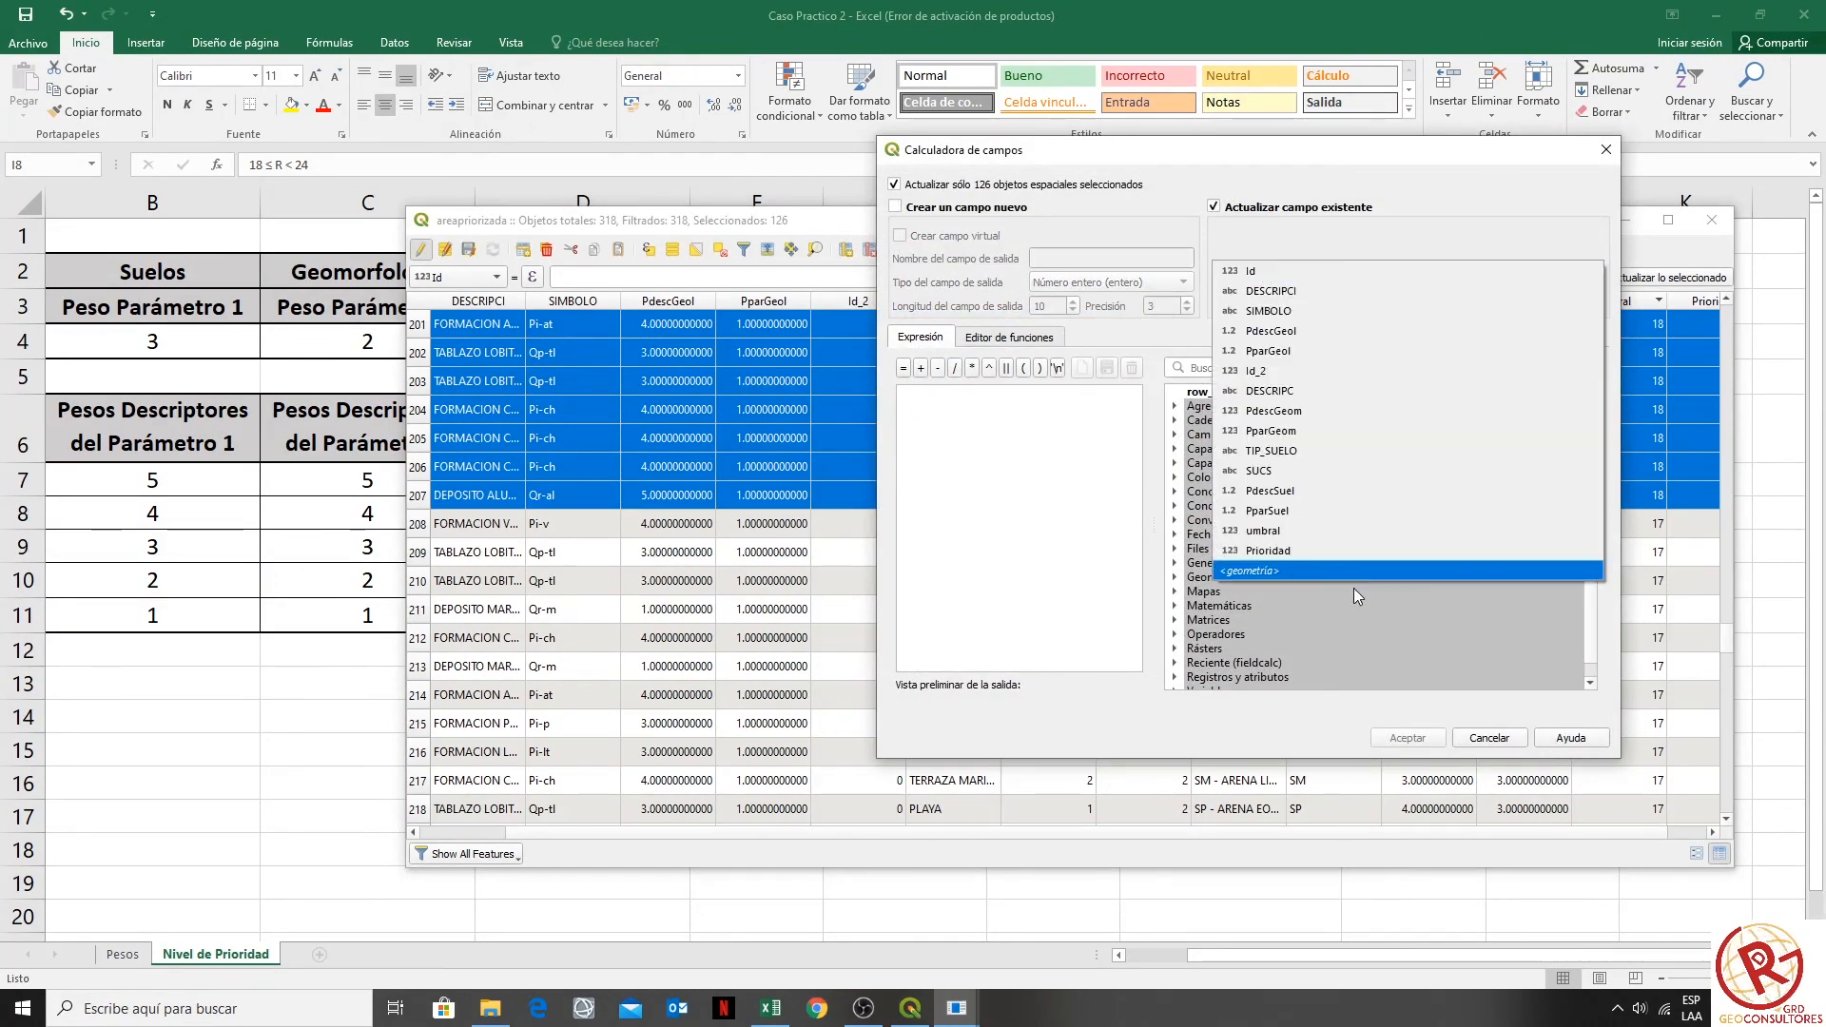
left_click(1268, 551)
left_click(954, 435)
type("2")
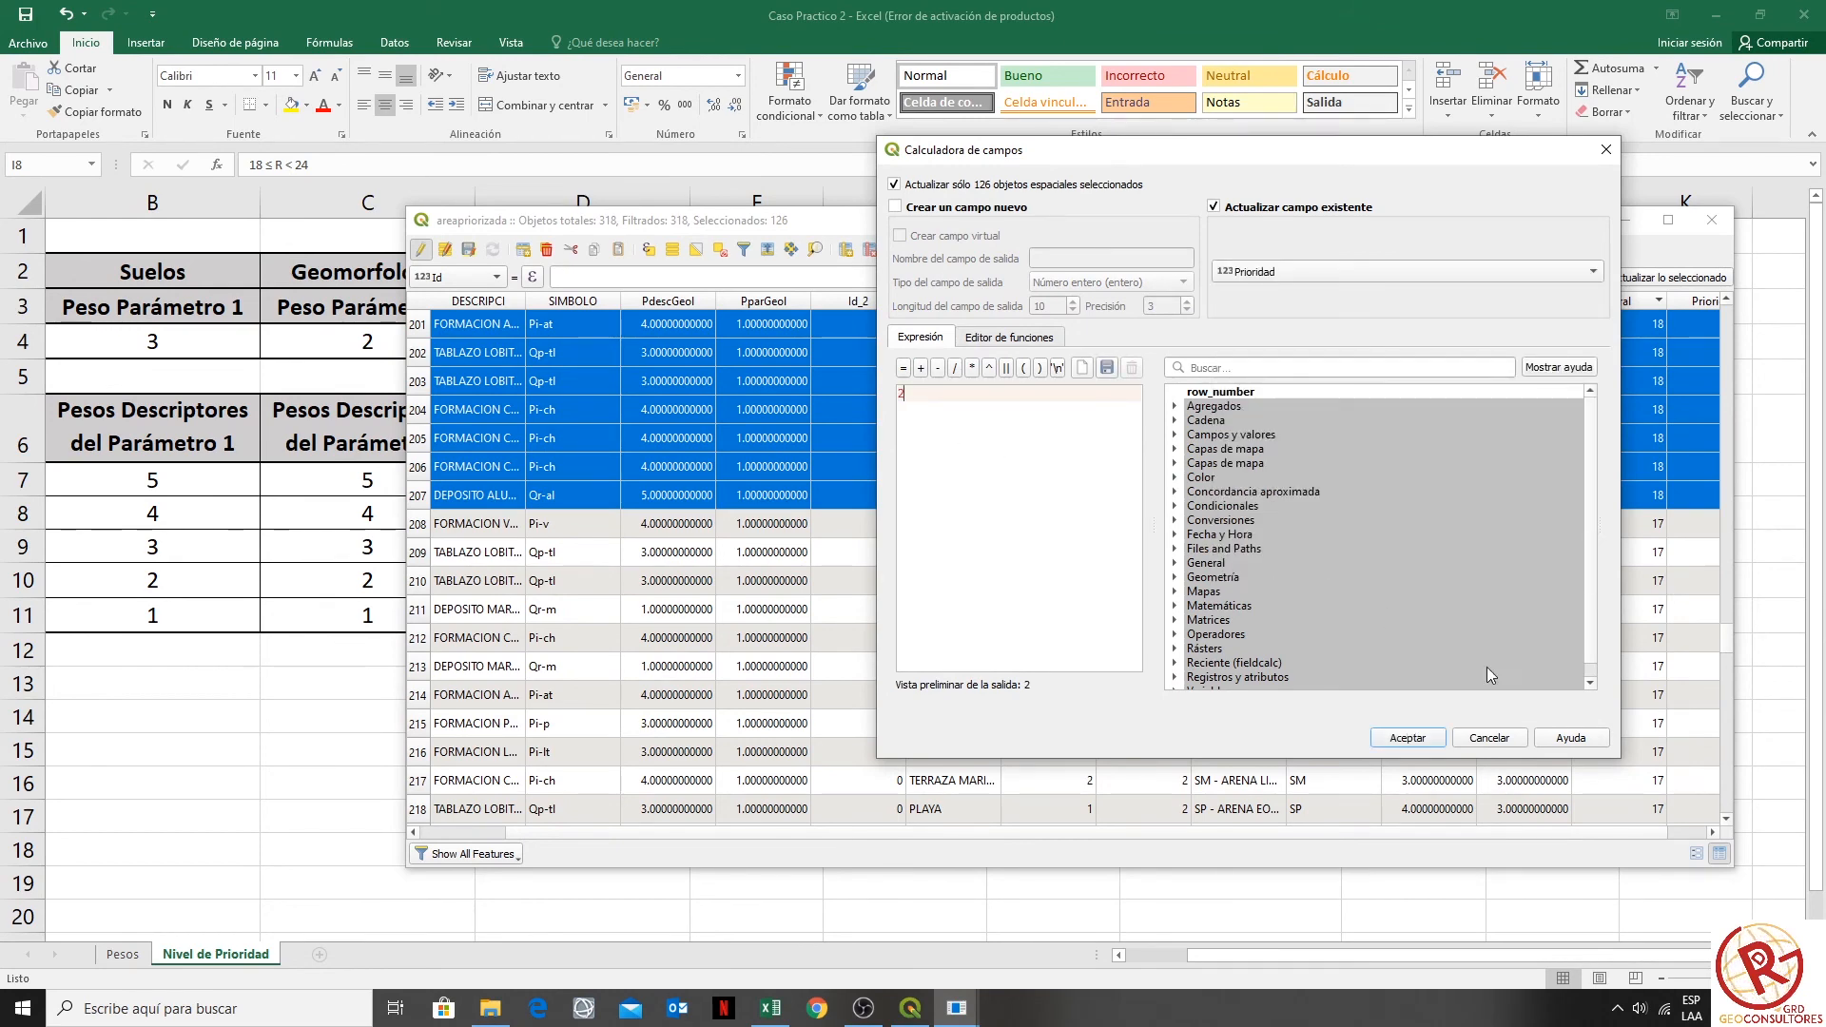
left_click(1407, 738)
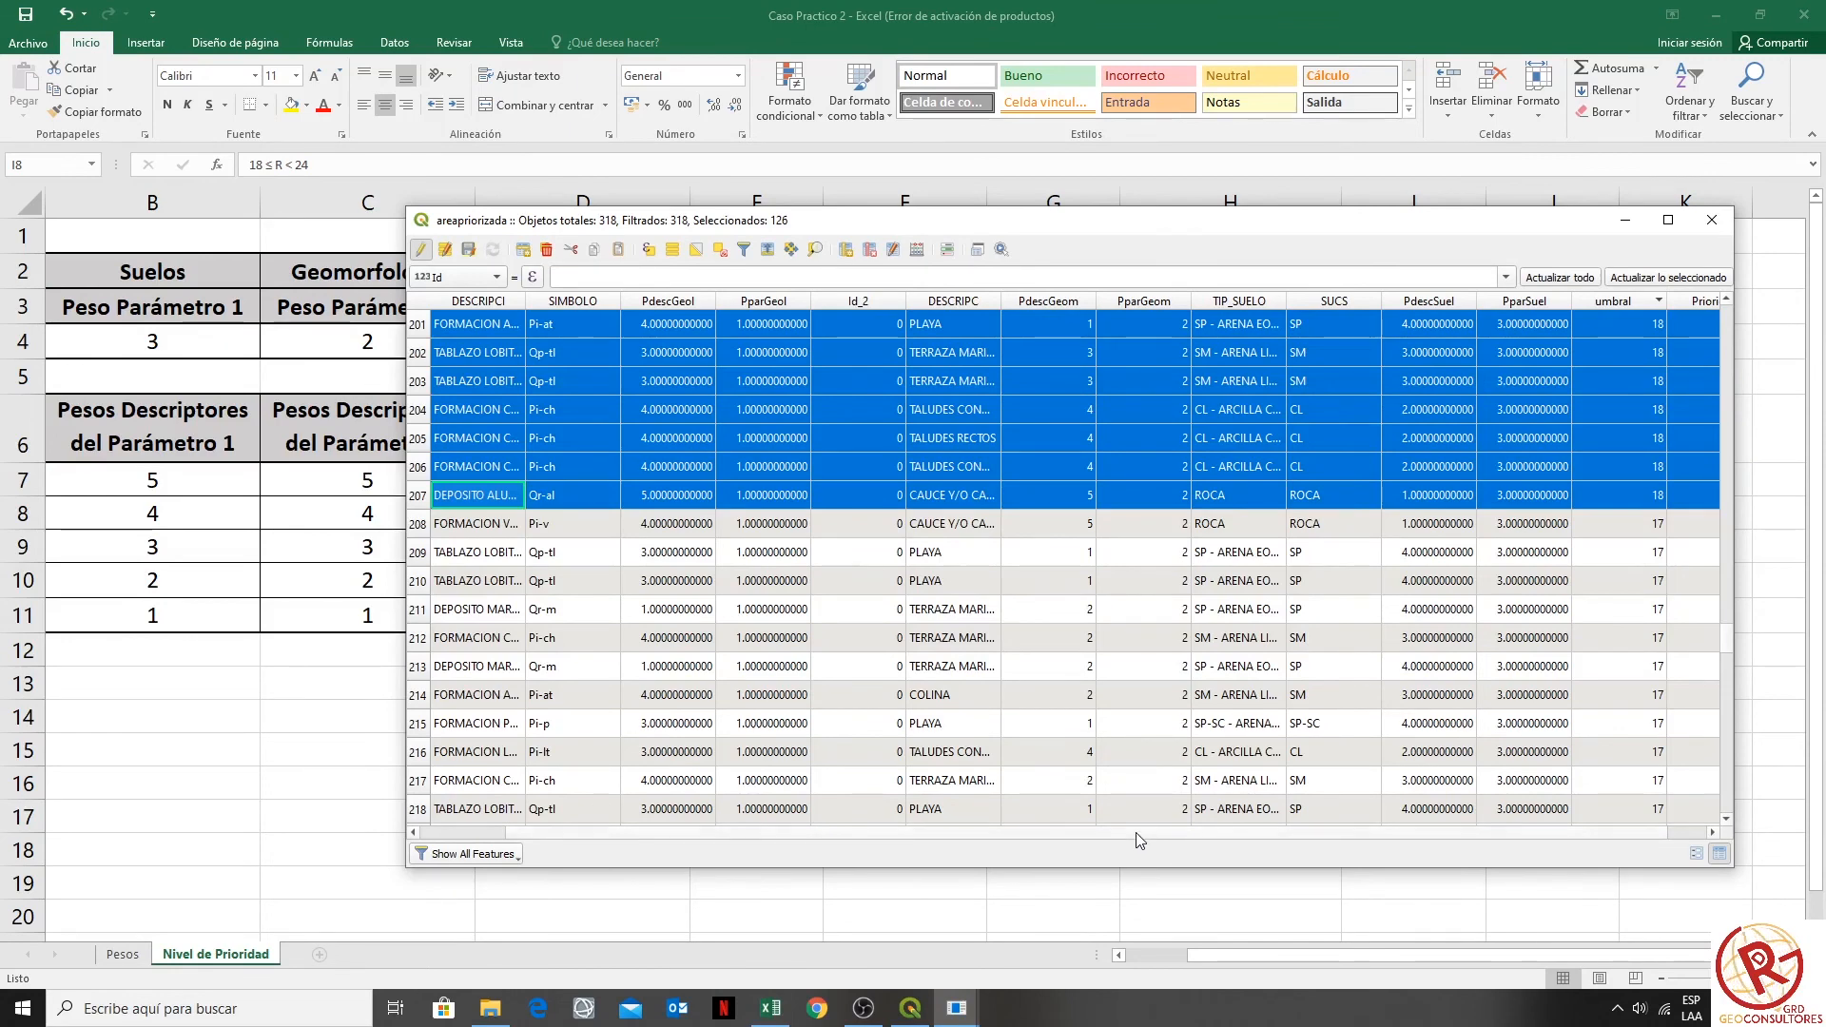
scroll(1141, 837, "right", 1)
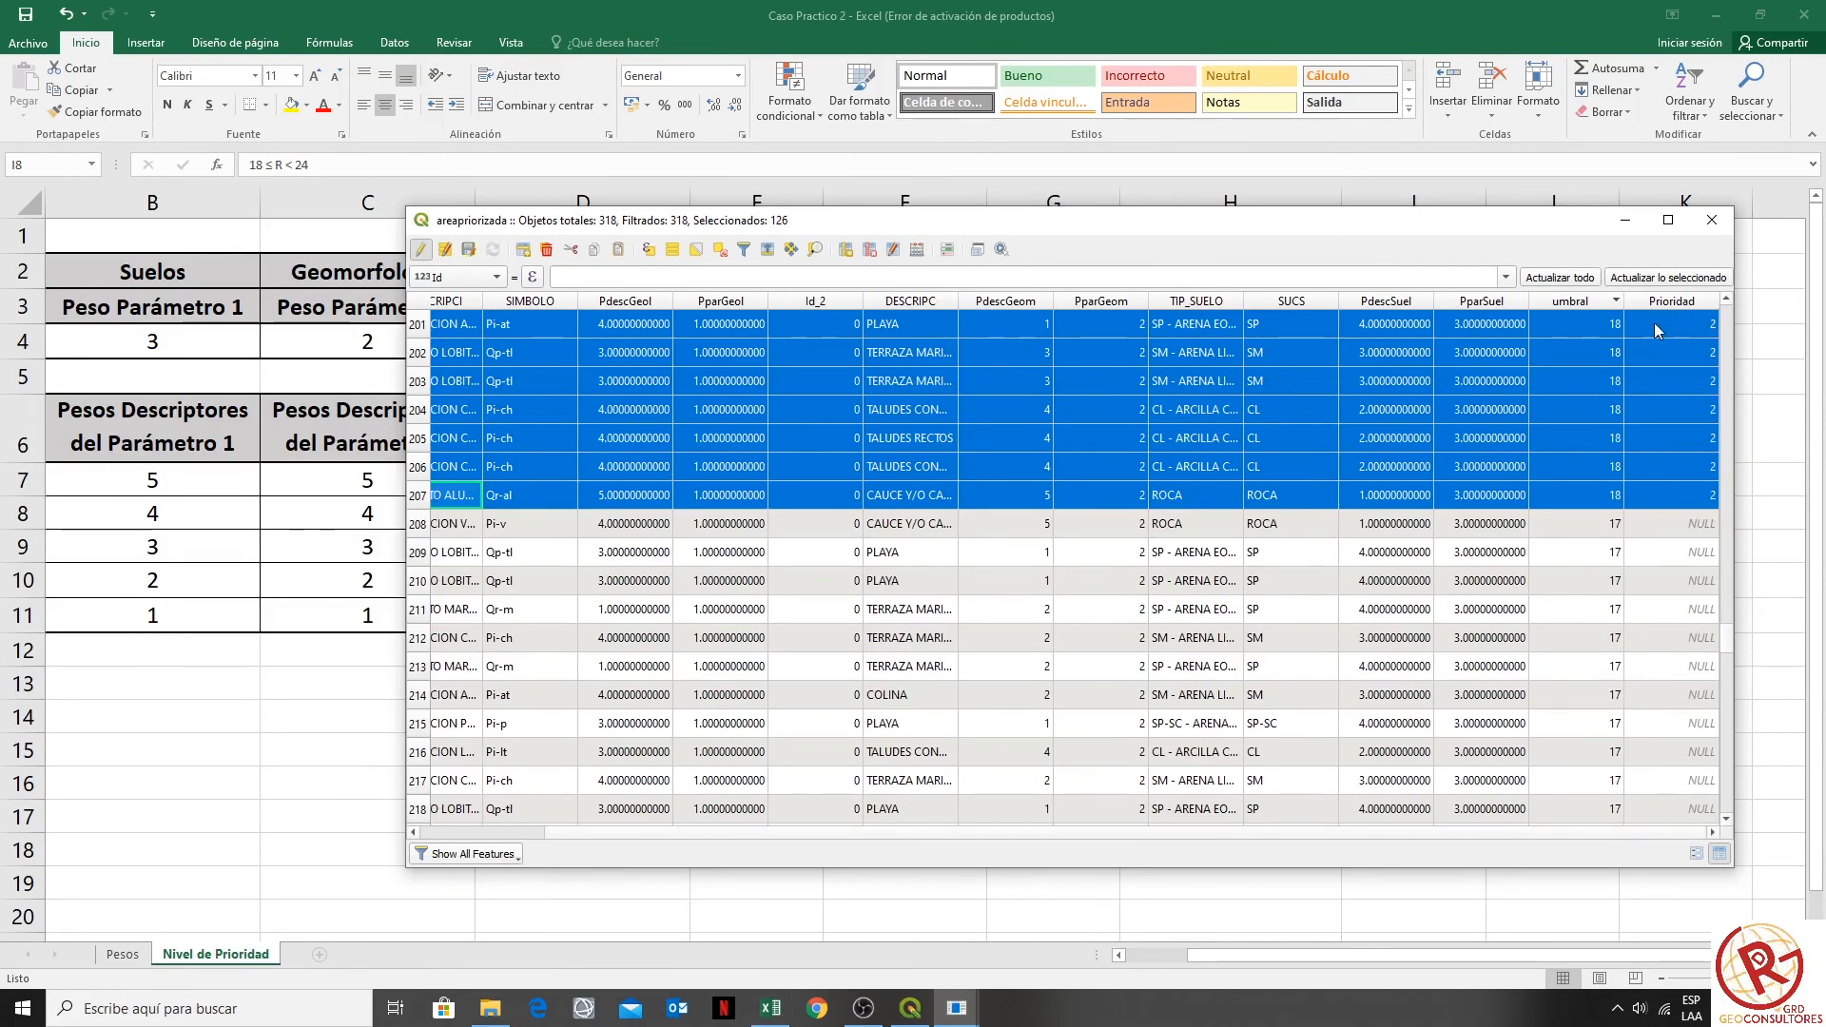
- Switch to Excel to check the umbral range of priority level 3, then return to the QGIS attribute table
left_click(772, 1010)
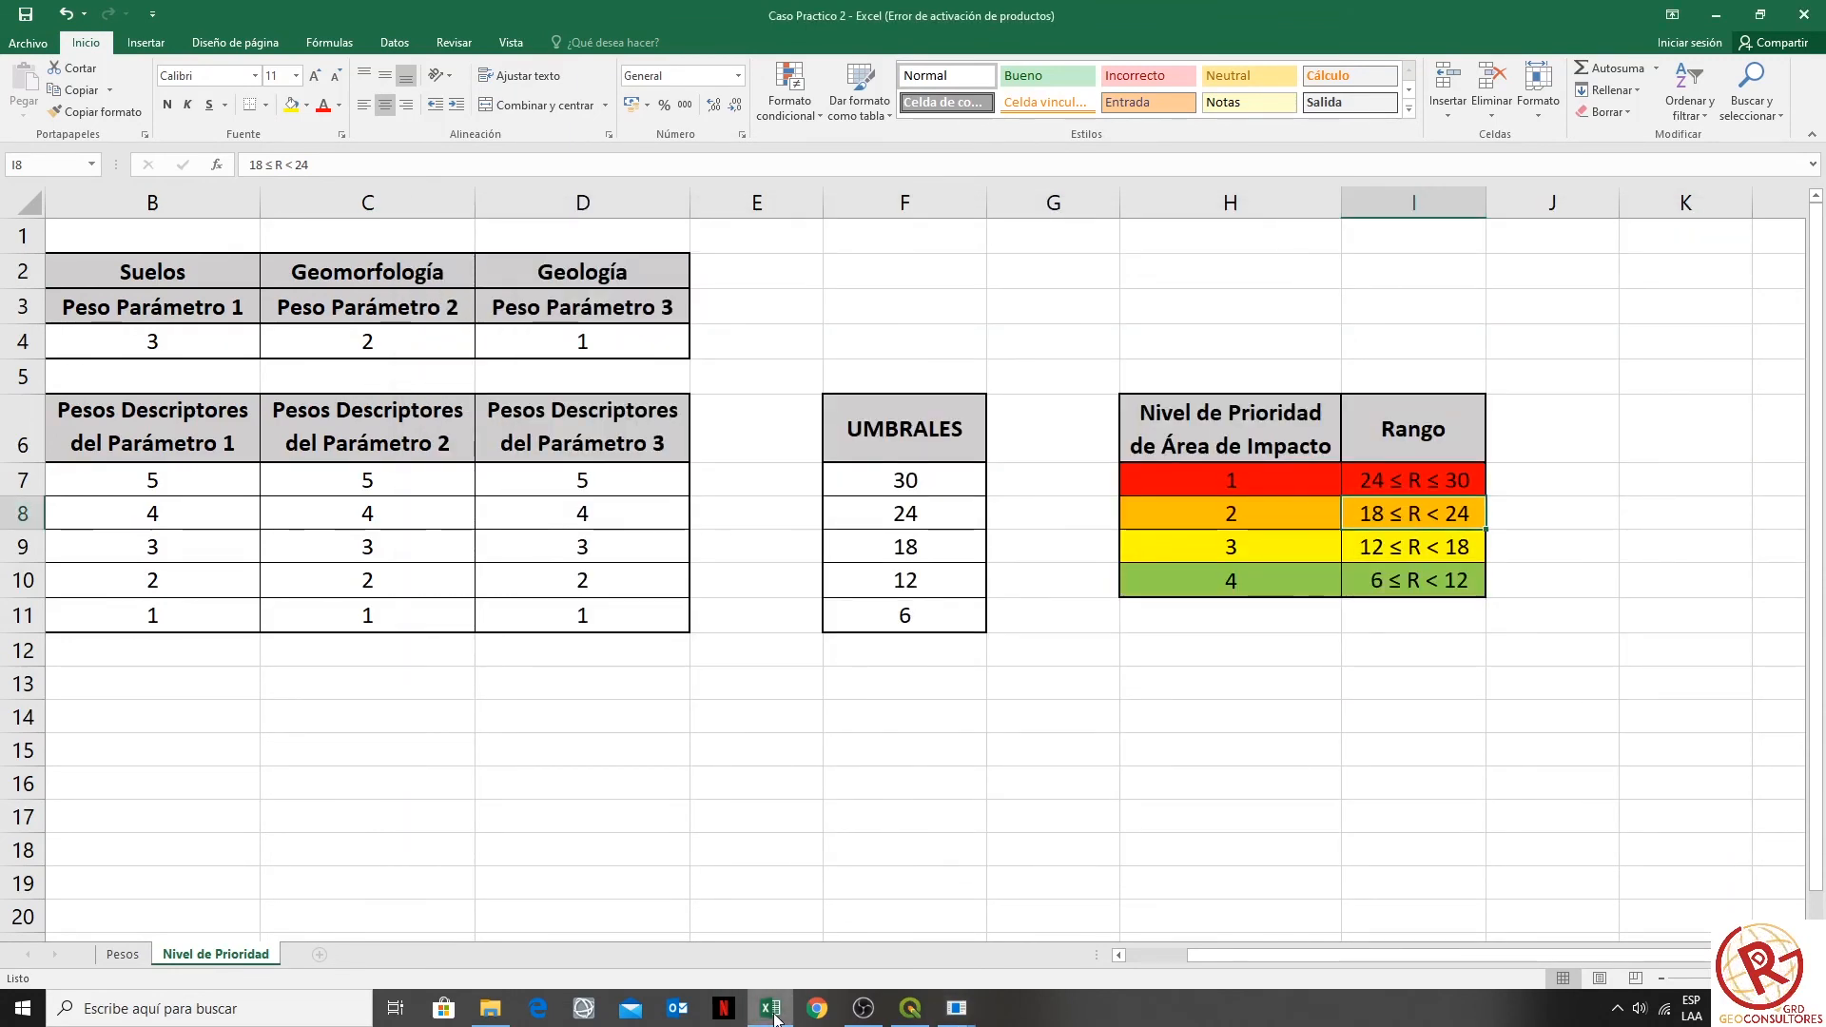
left_click(1474, 613)
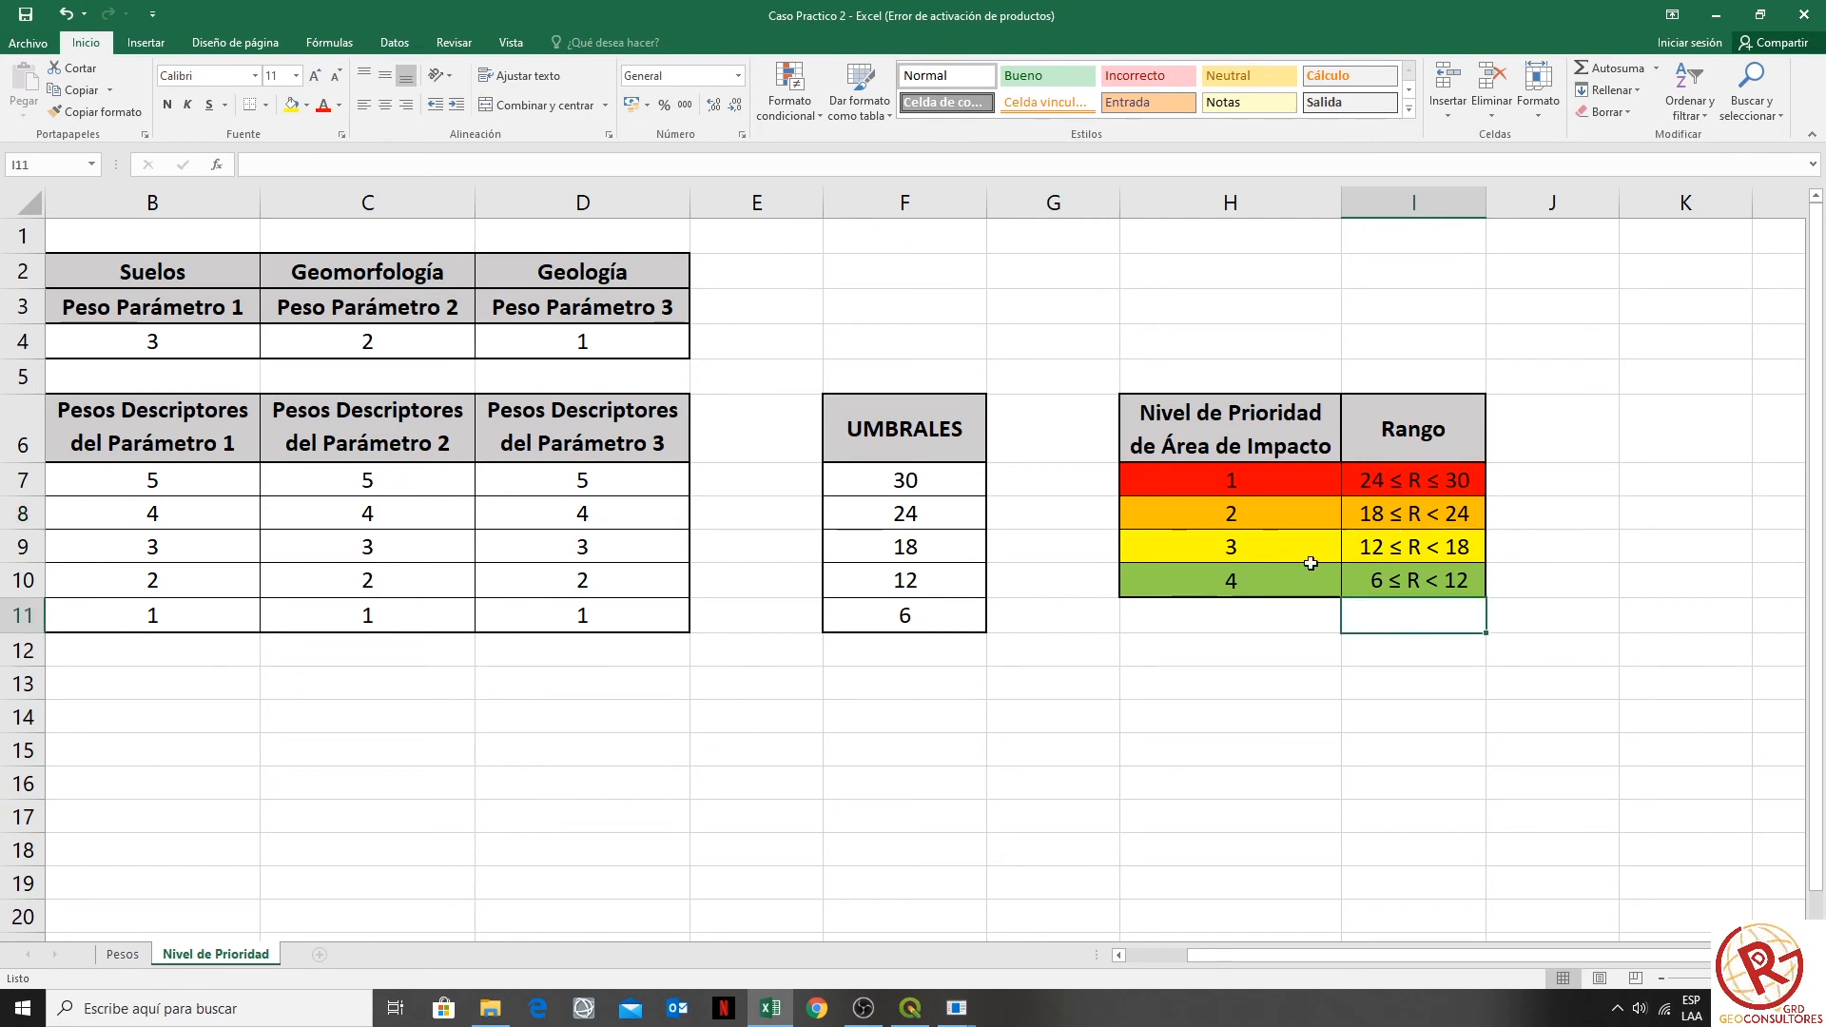
left_click(1266, 535)
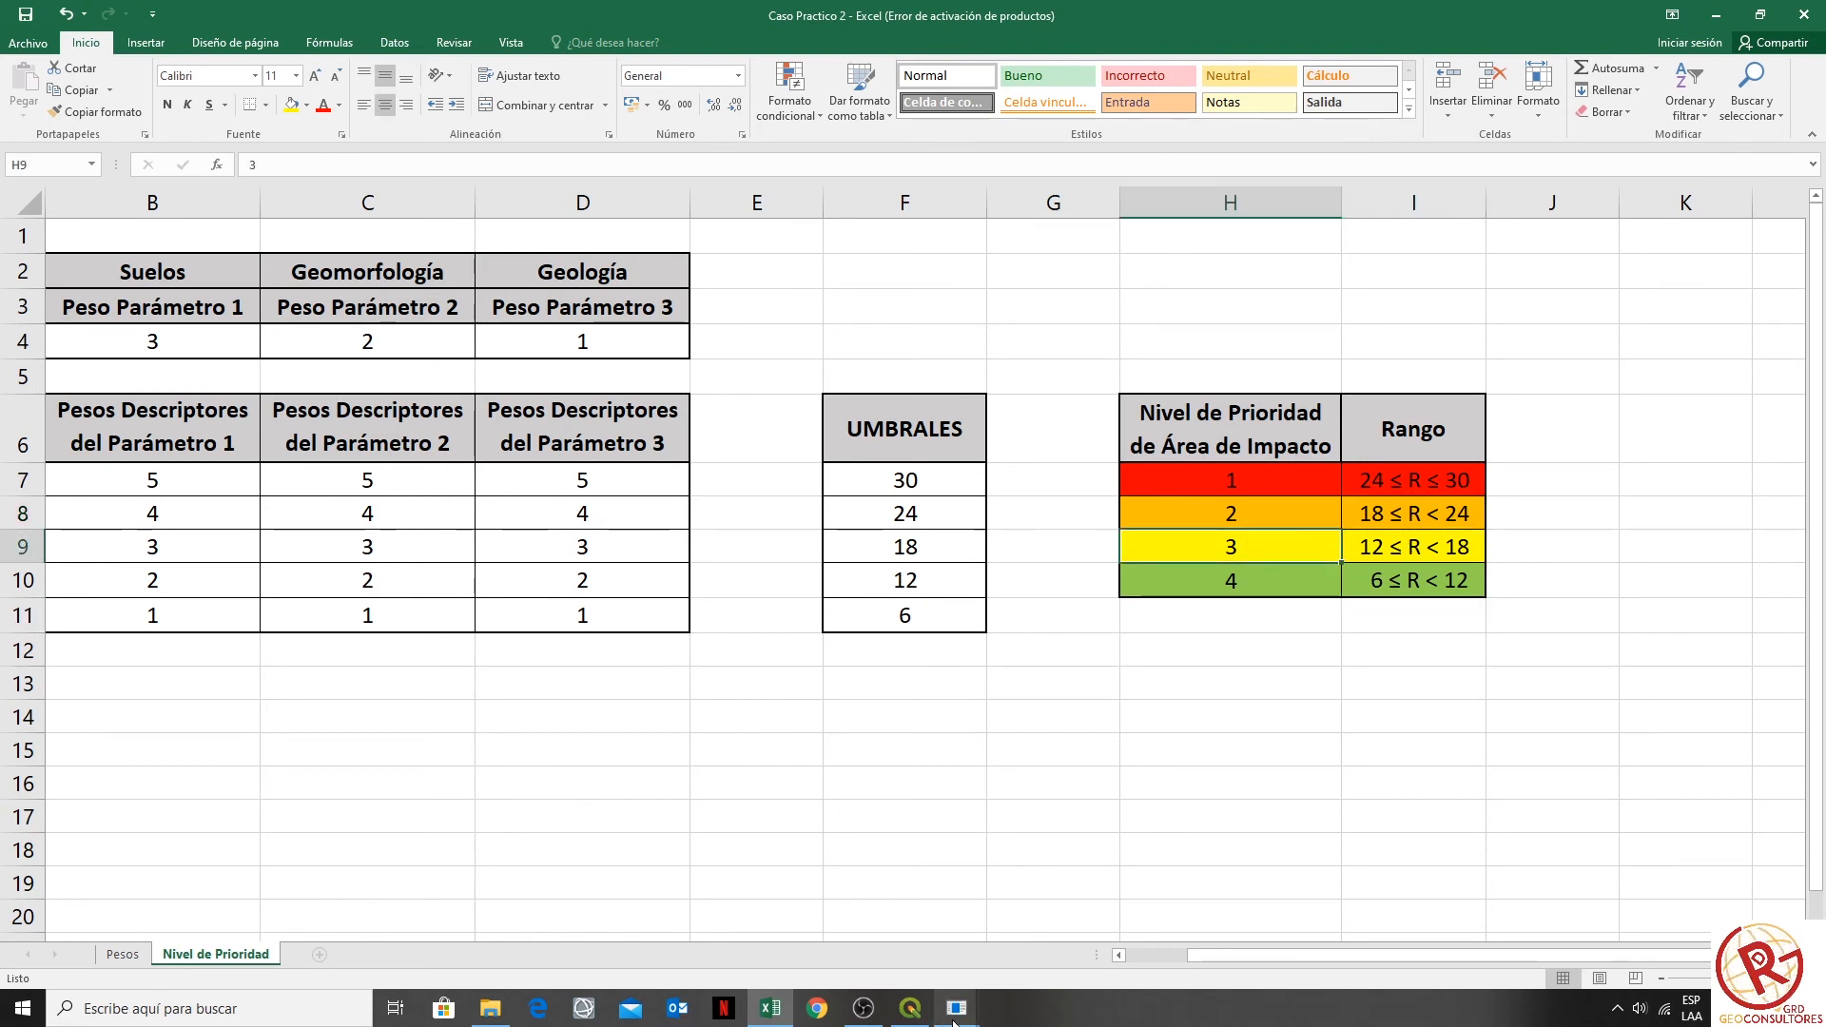
mouse_move(956, 1014)
left_click(1046, 951)
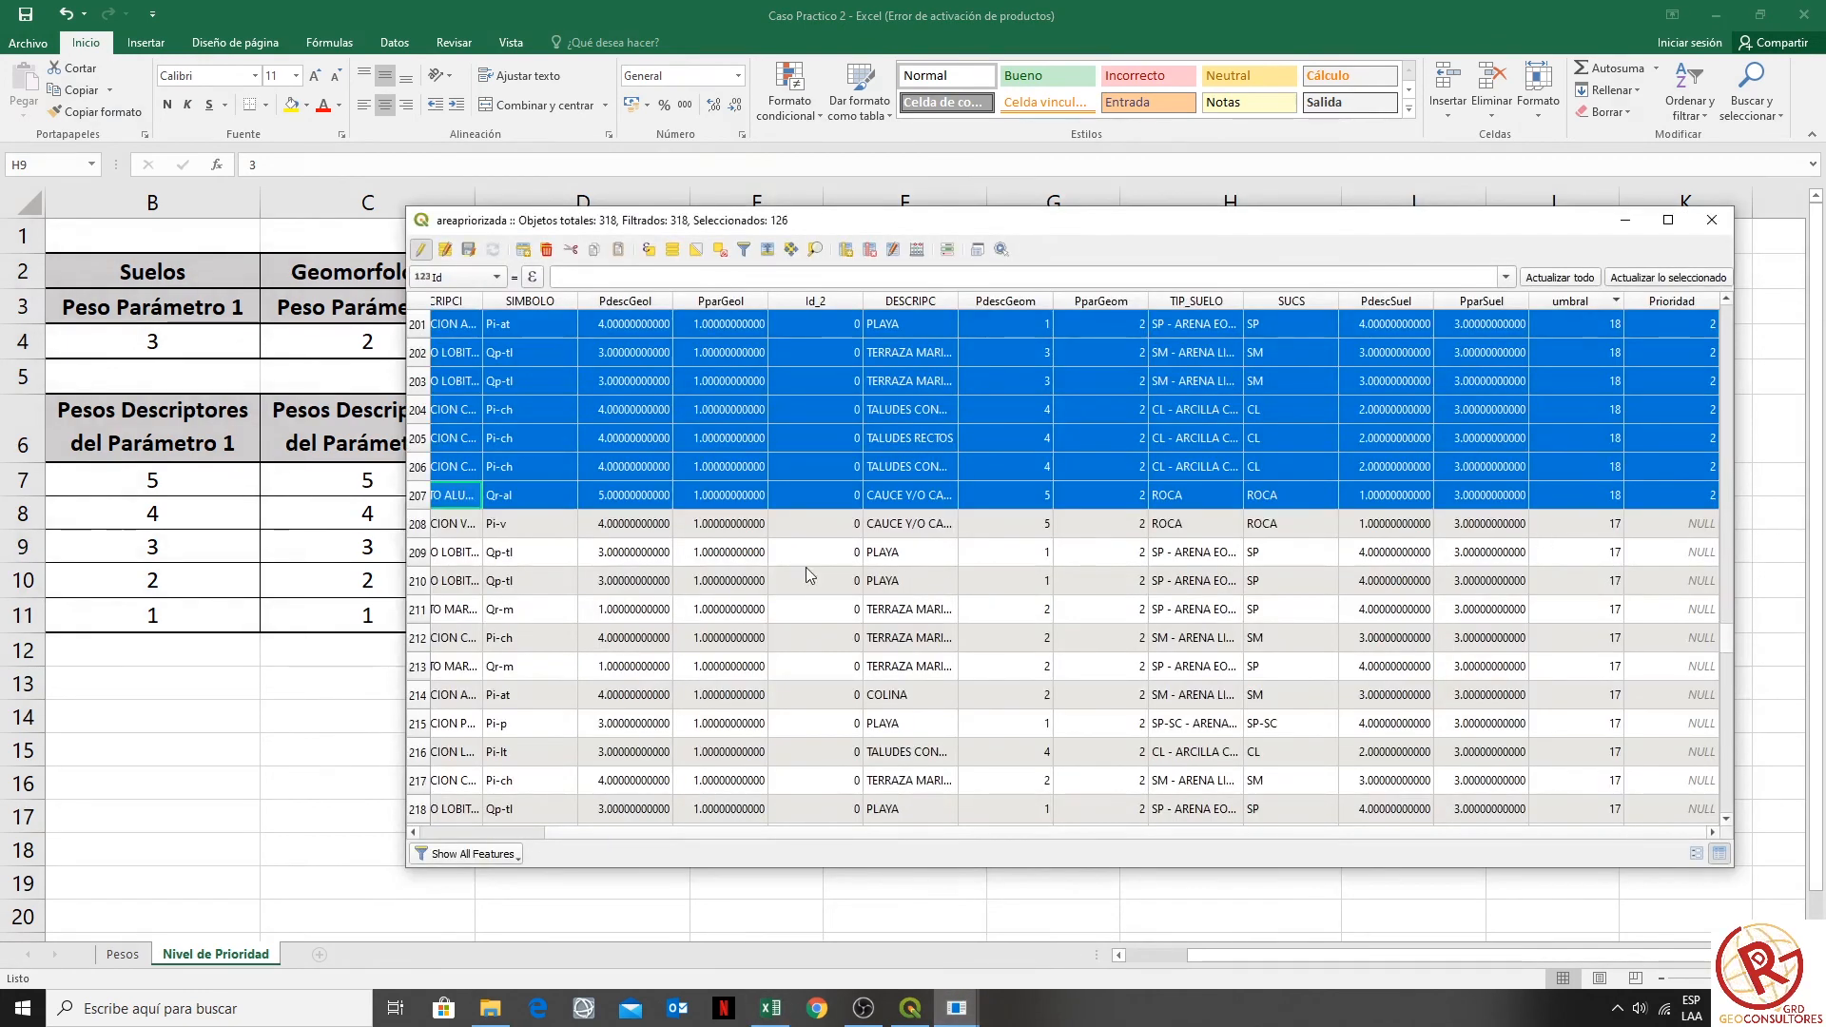
- Select all records with umbral values from 17 down to 12 in the areapriorizada table
left_click(420, 524)
scroll(1294, 611, "down", 10)
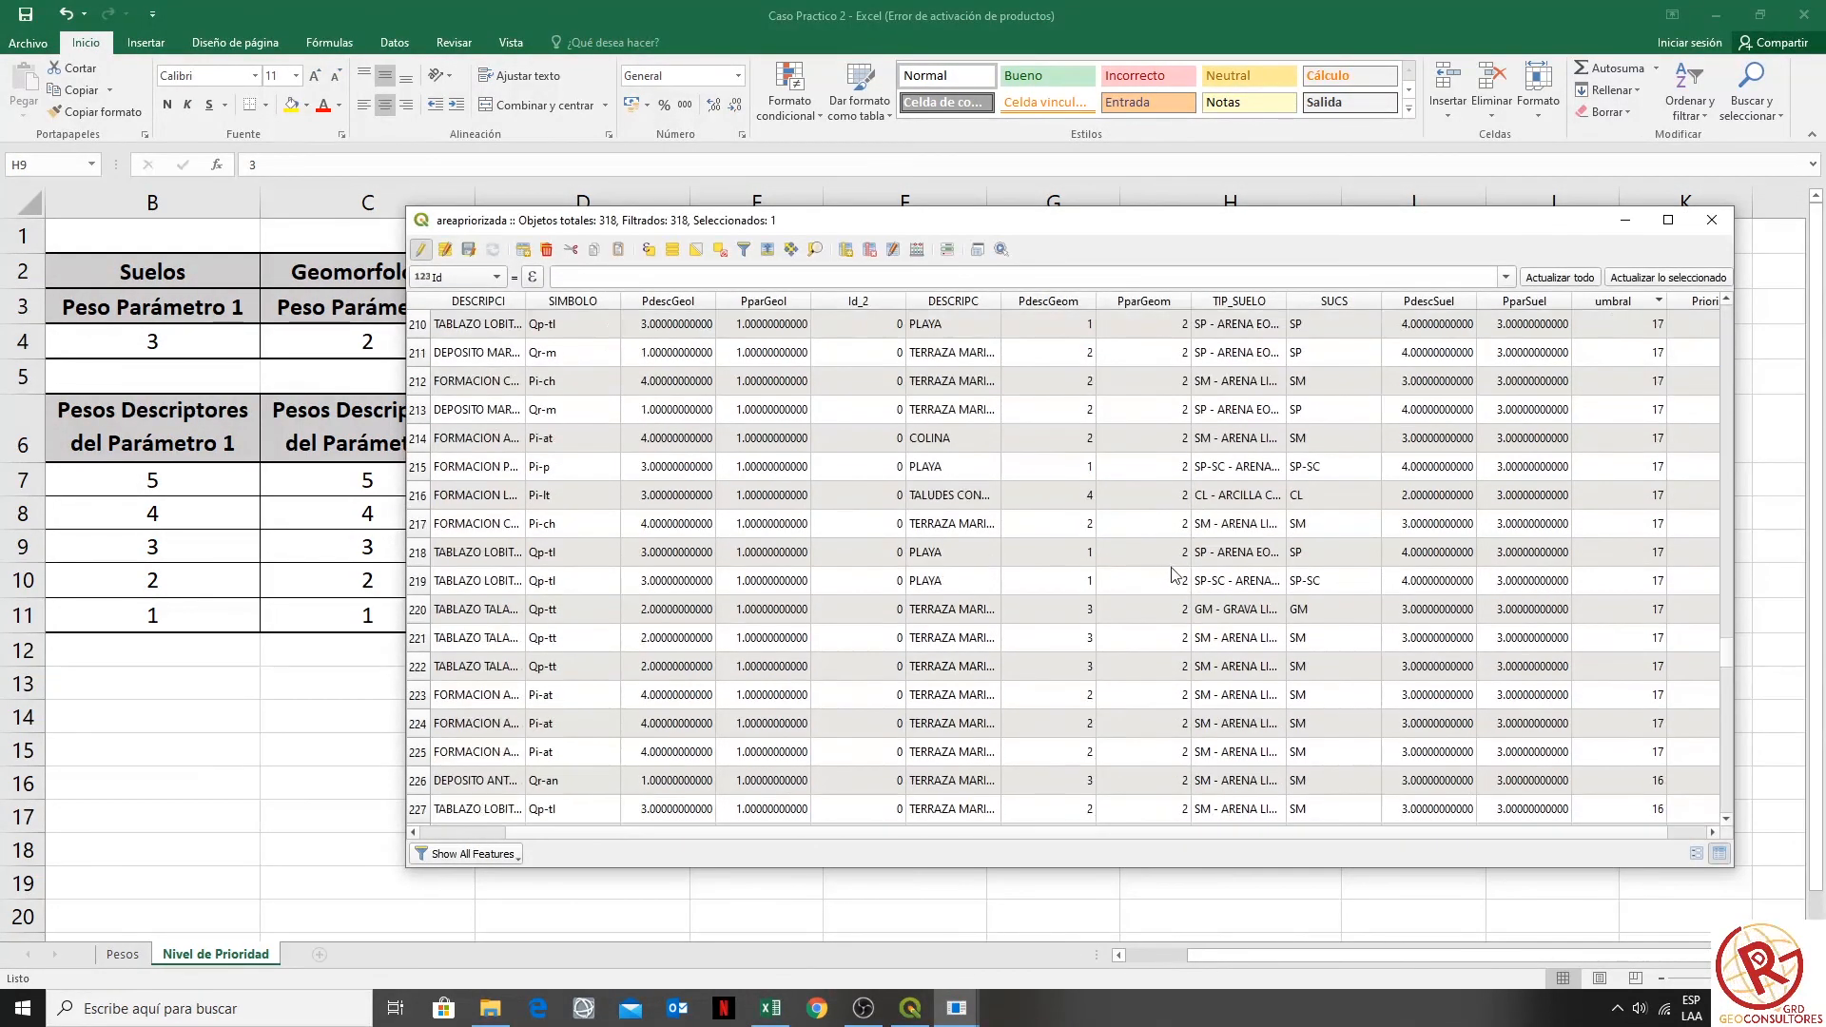
scroll(1293, 611, "down", 17)
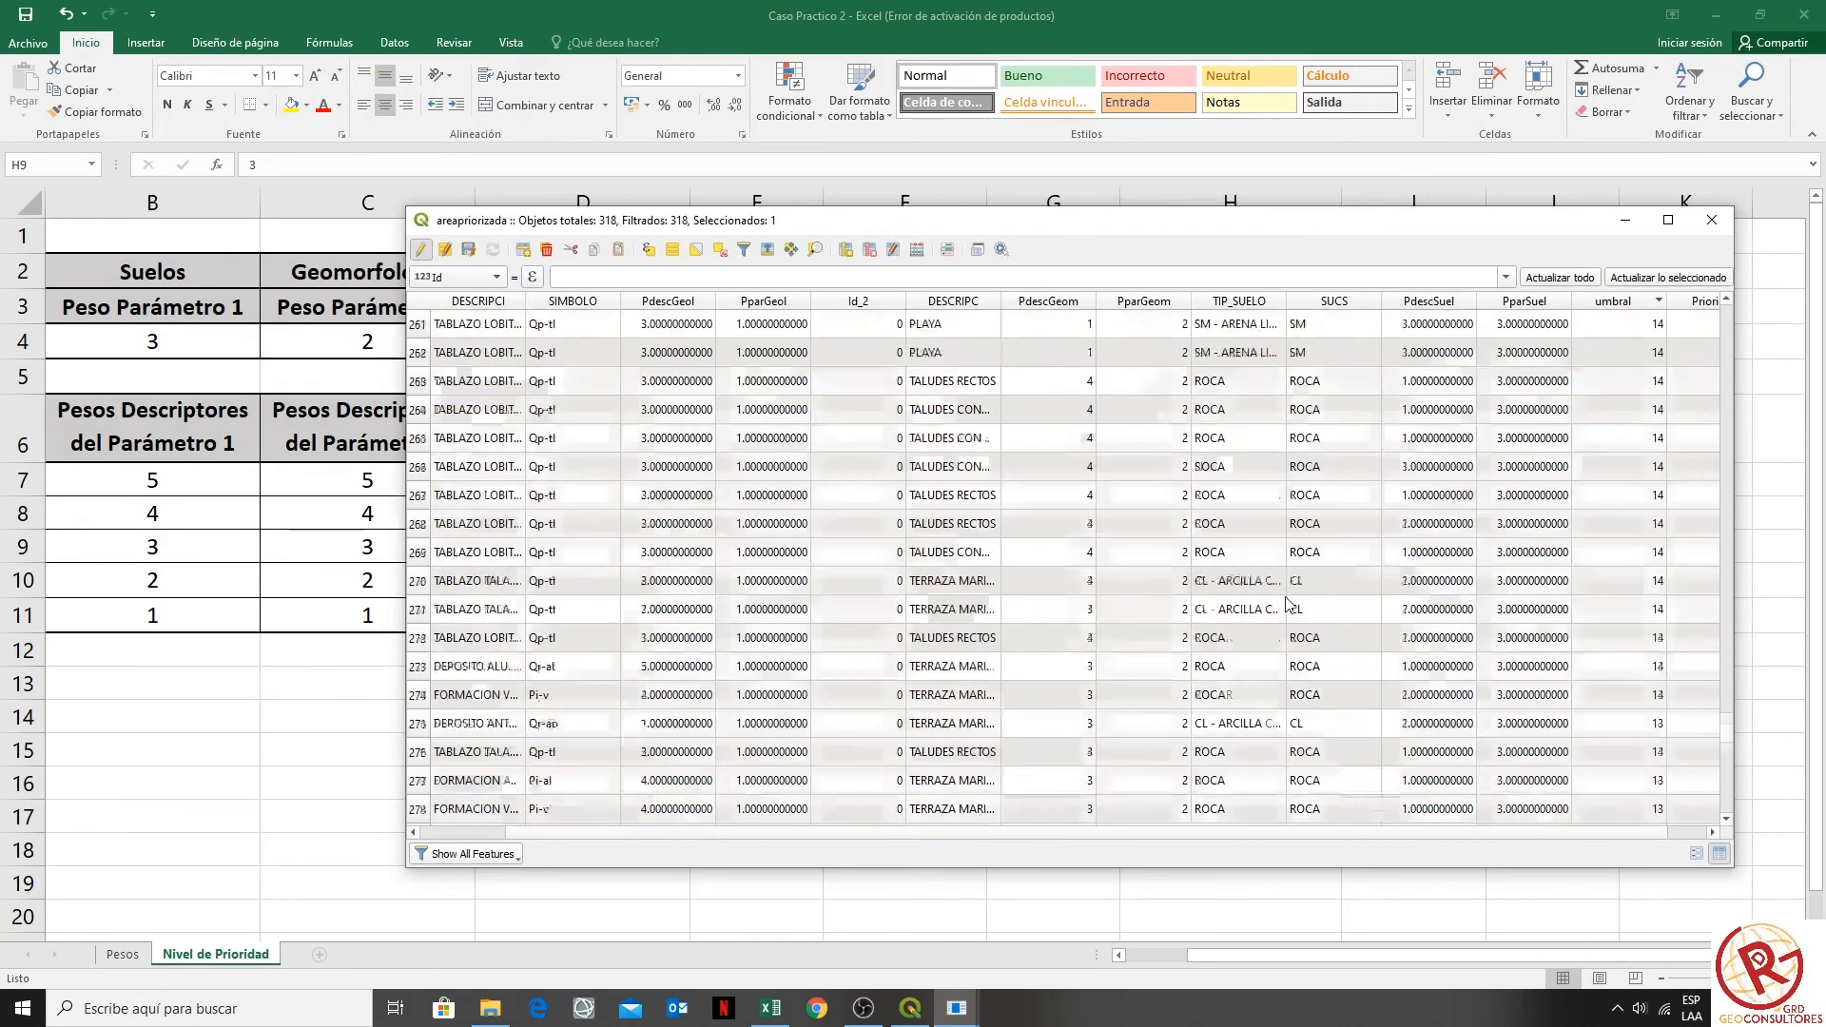
scroll(1289, 604, "down", 1)
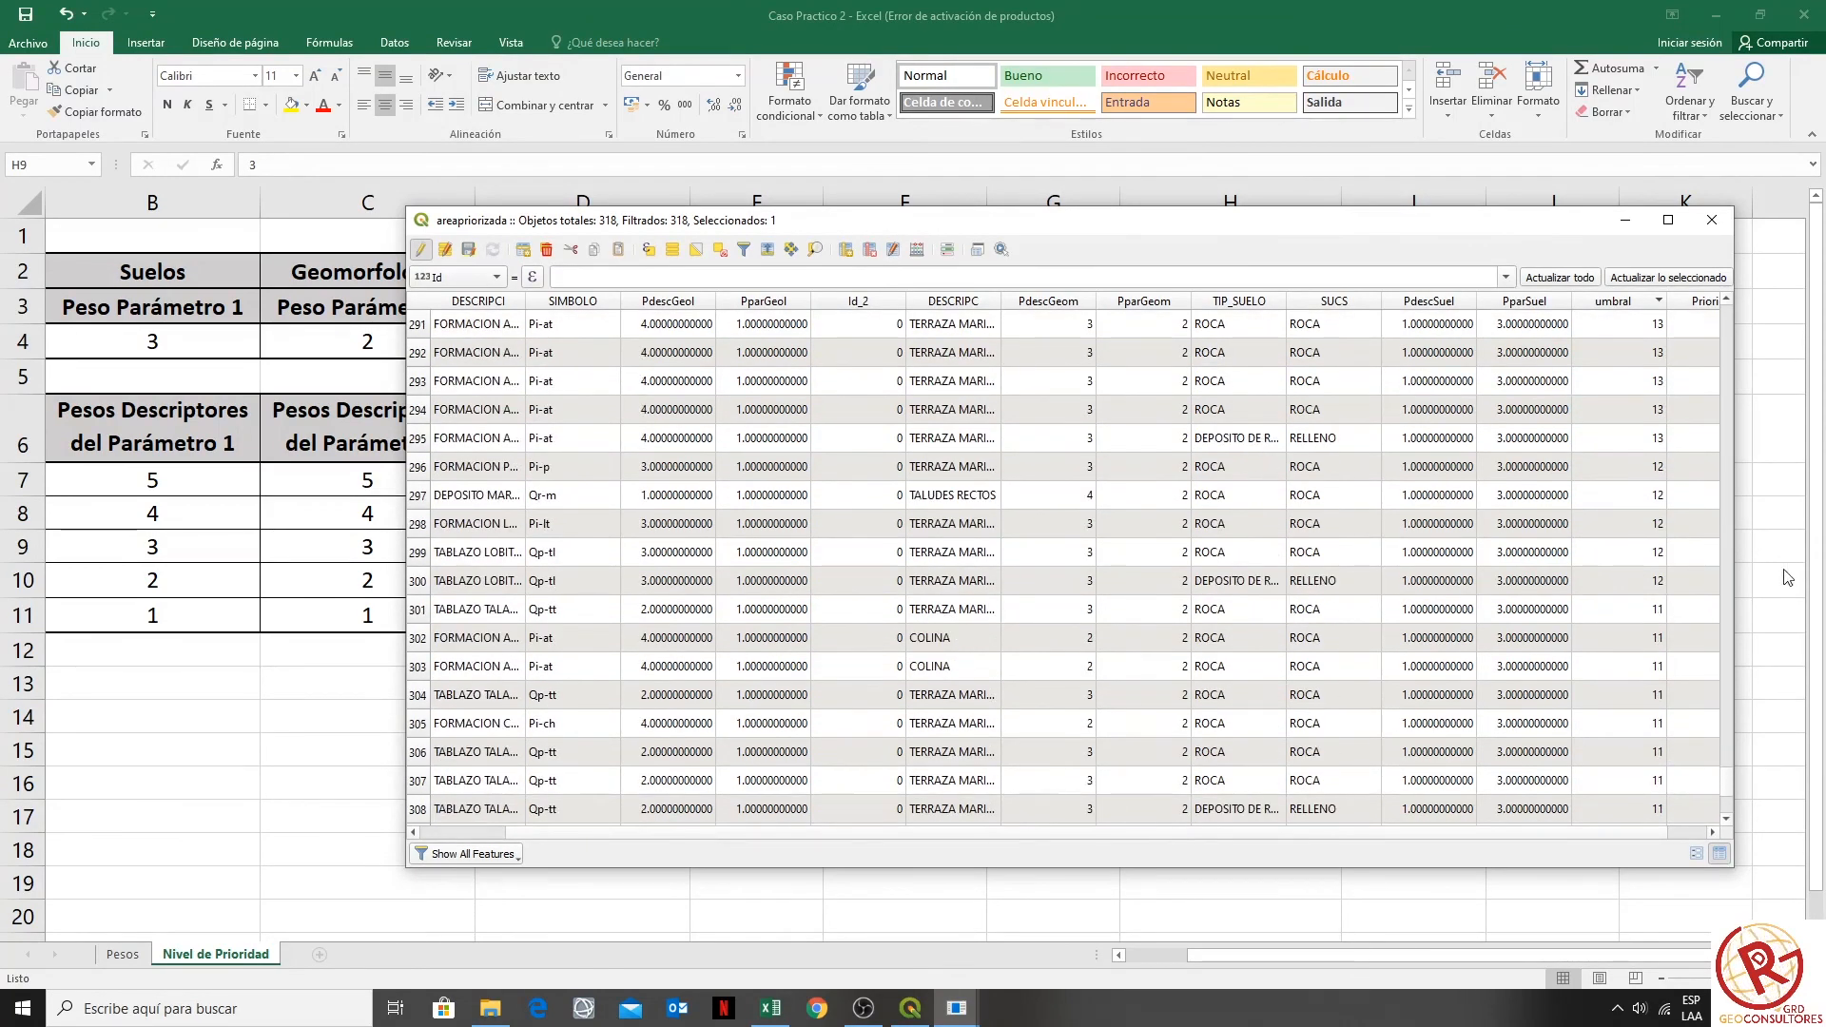
left_click(417, 580, "shift")
left_click_drag(1535, 835, 1637, 827)
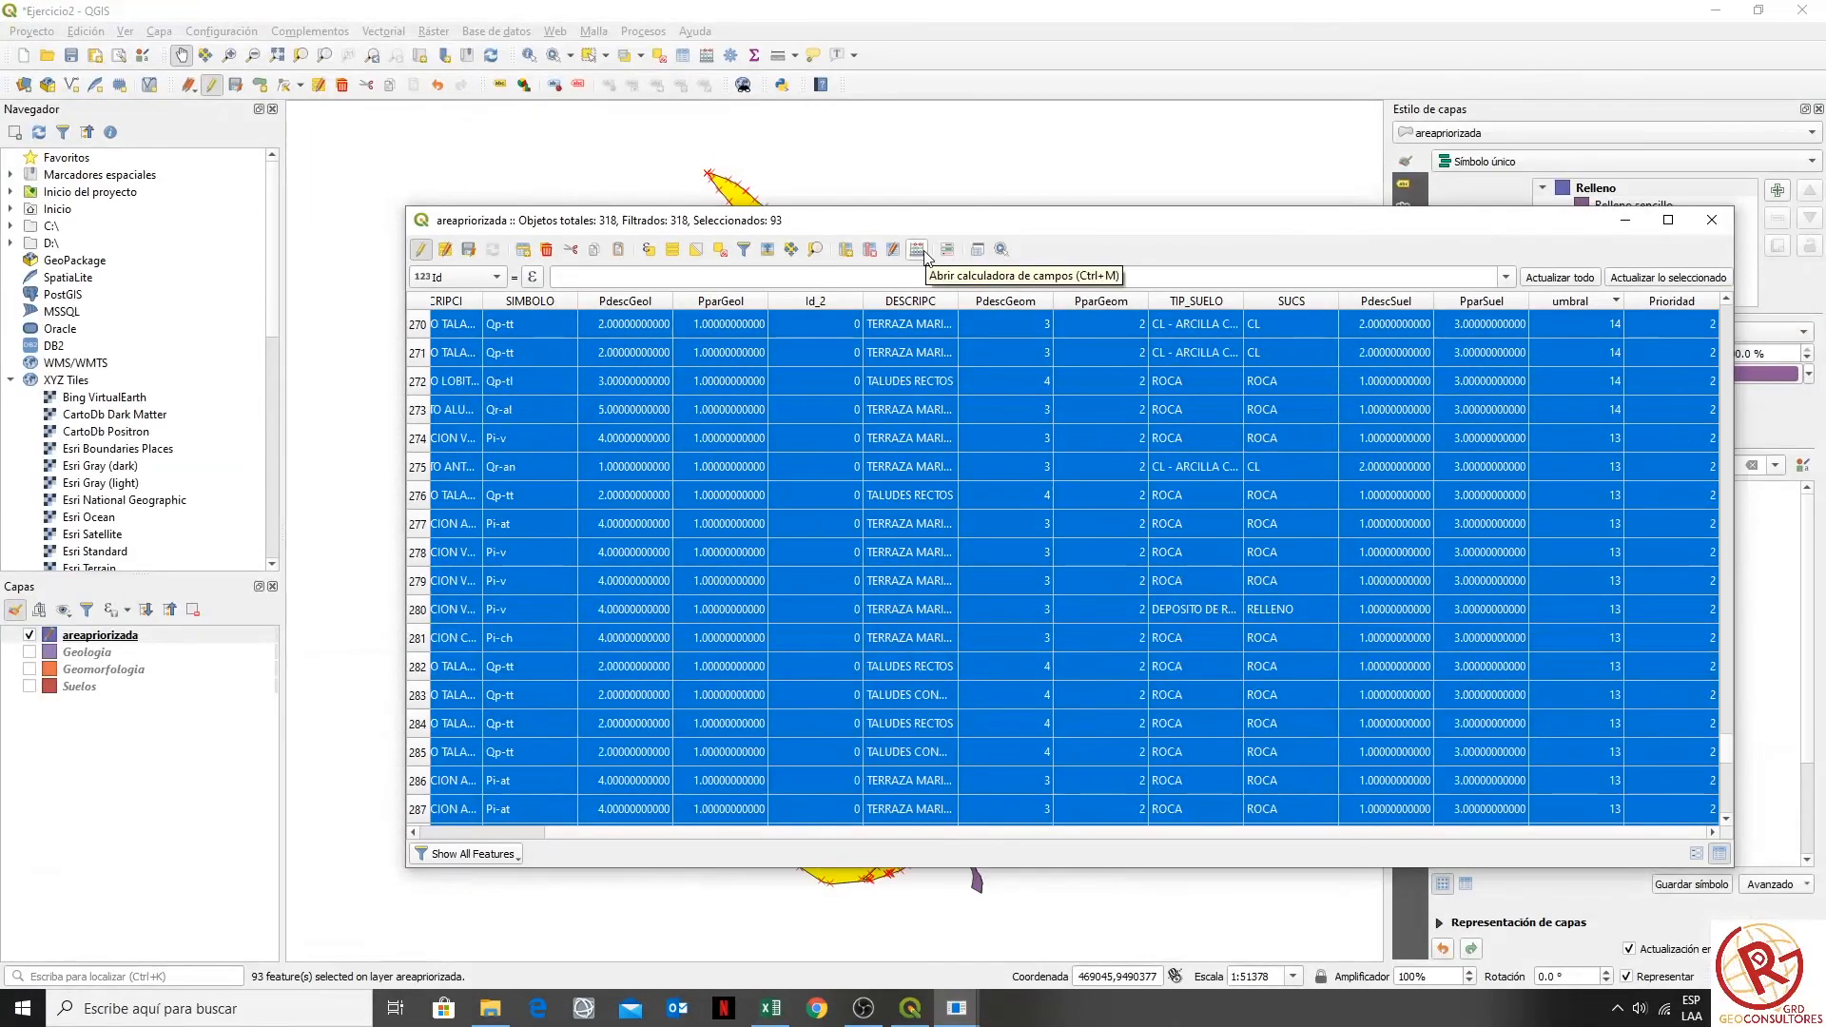
- Update the existing Prioridad field to 3 for the selected records with the field calculator
left_click(919, 249)
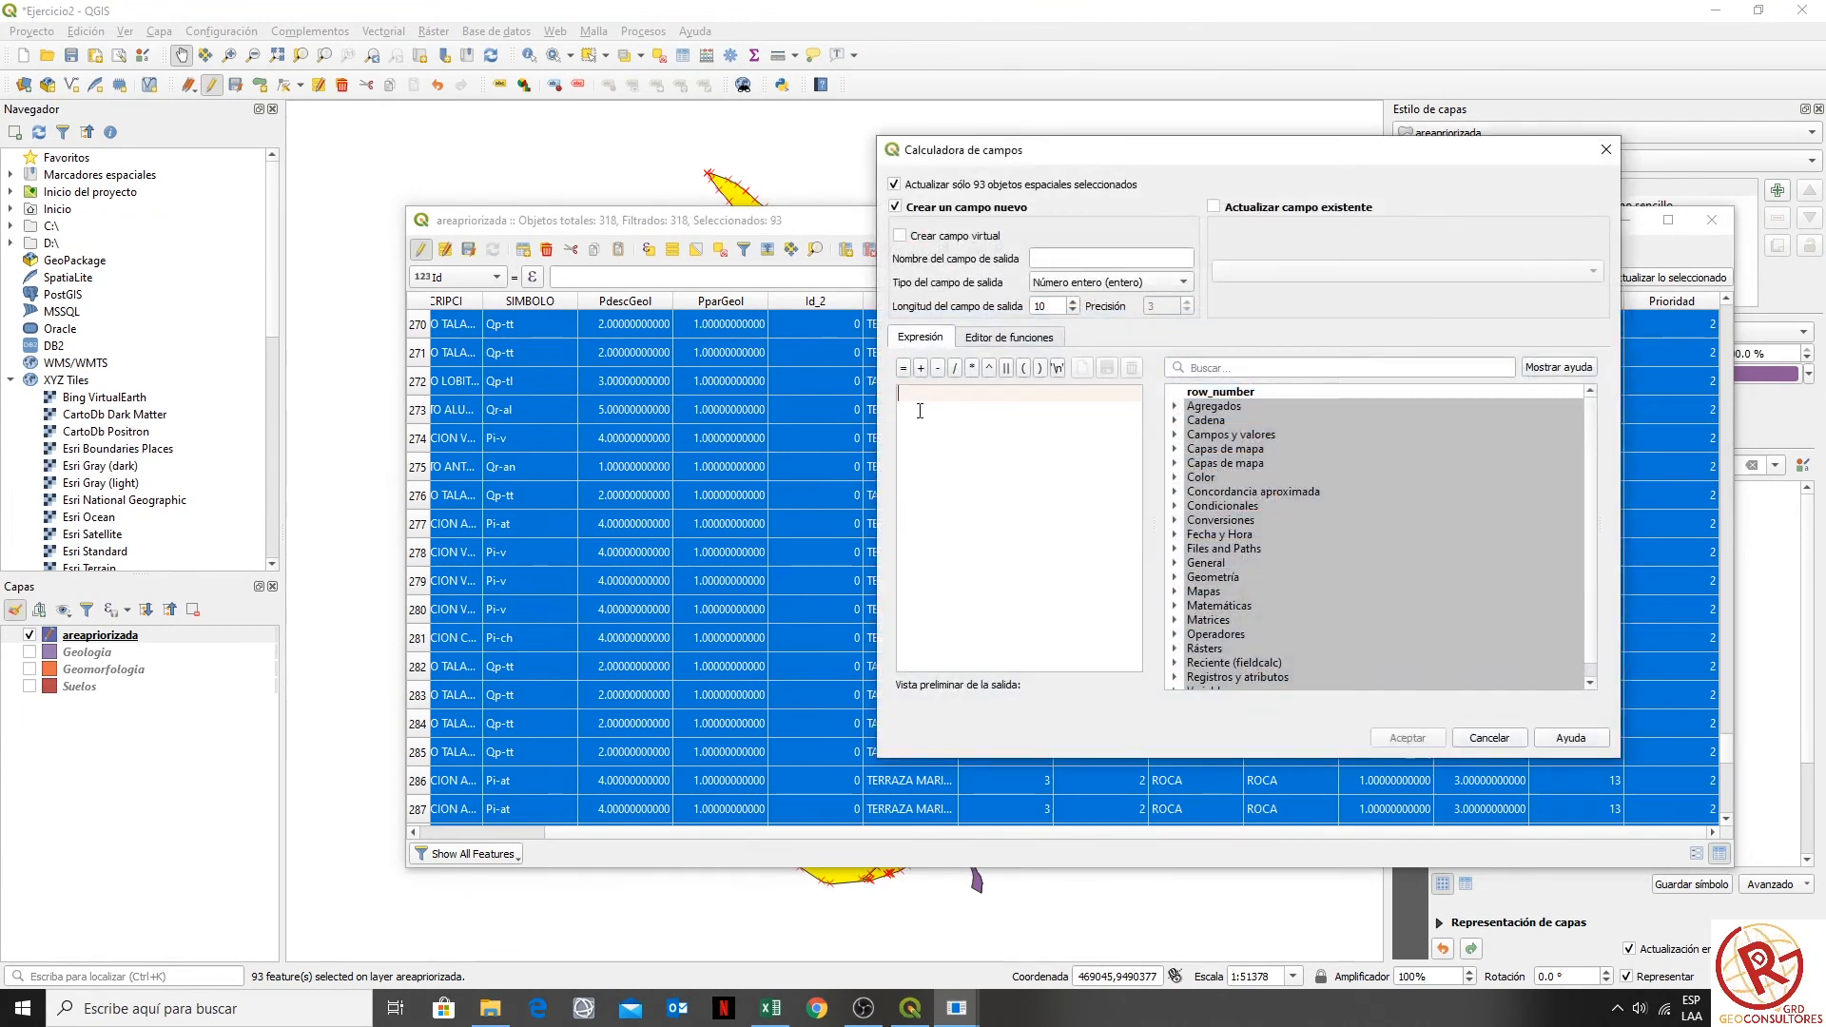
left_click(1278, 211)
left_click(1339, 274)
left_click(1331, 397)
type("3")
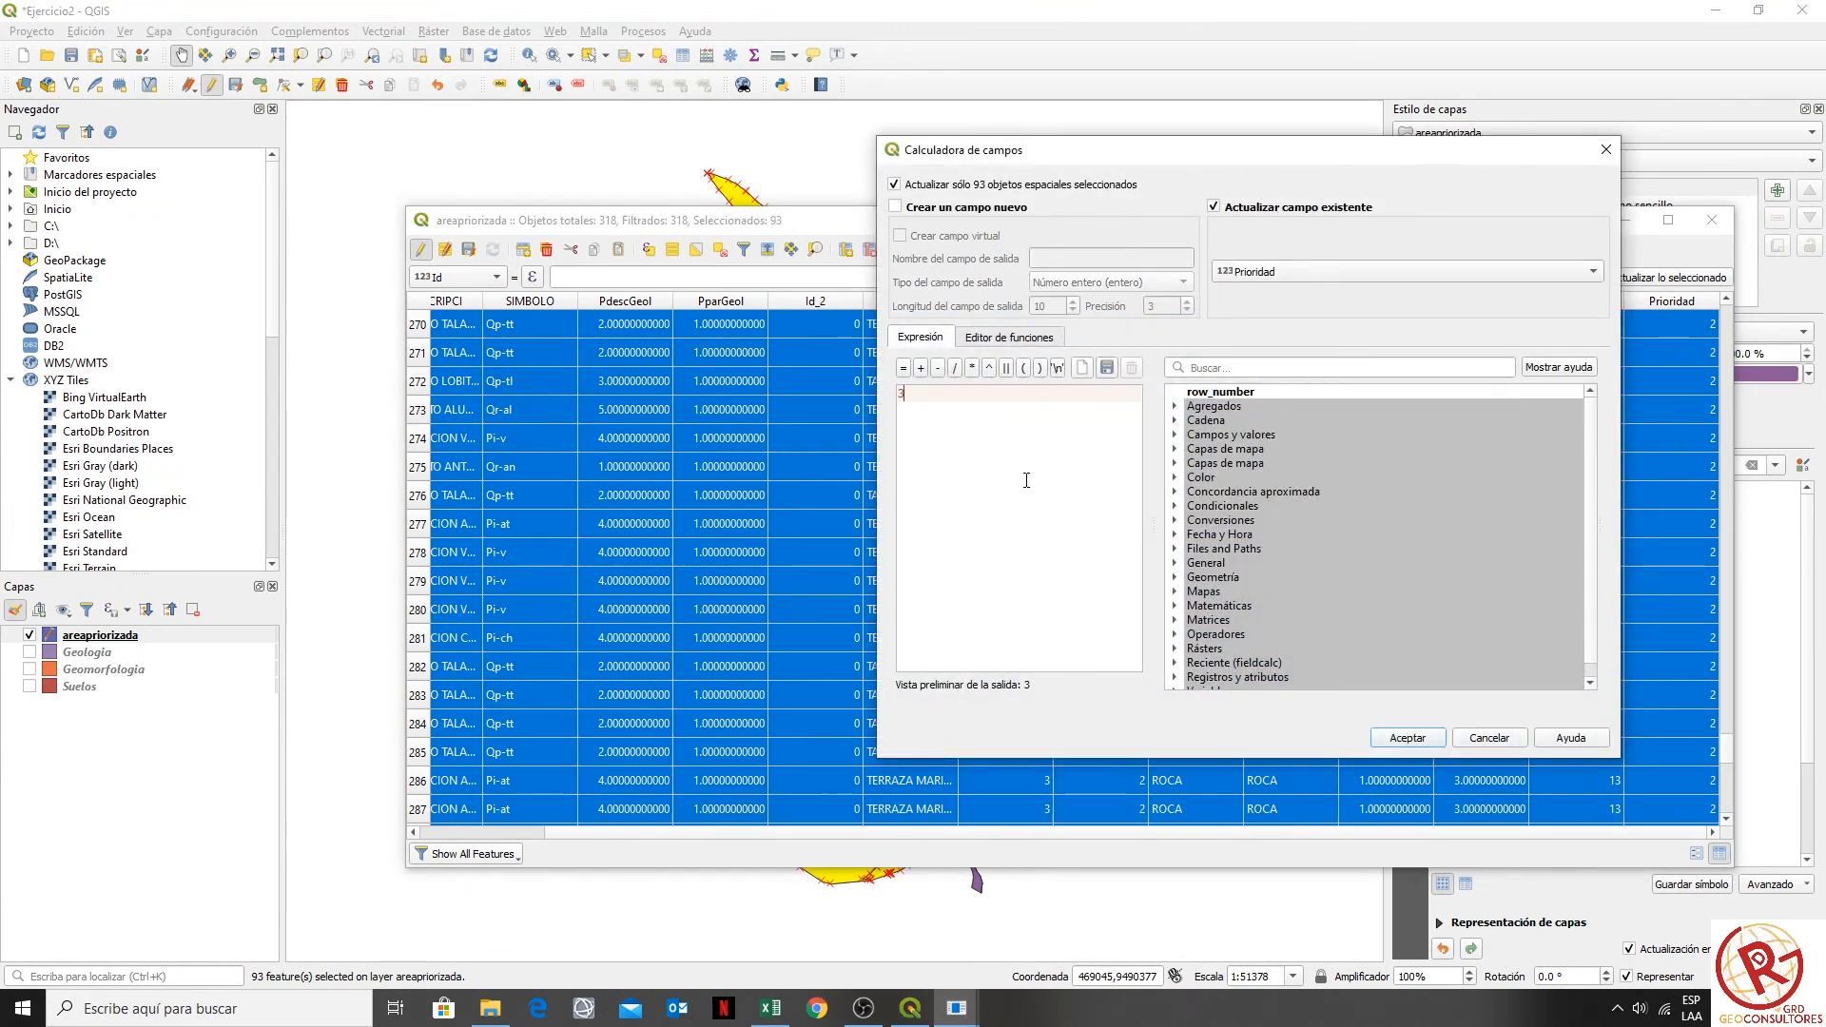
left_click(1408, 738)
- Select all records with umbral values from 11 down to 6 at the end of the areapriorizada table
scroll(1722, 589, "down", 8)
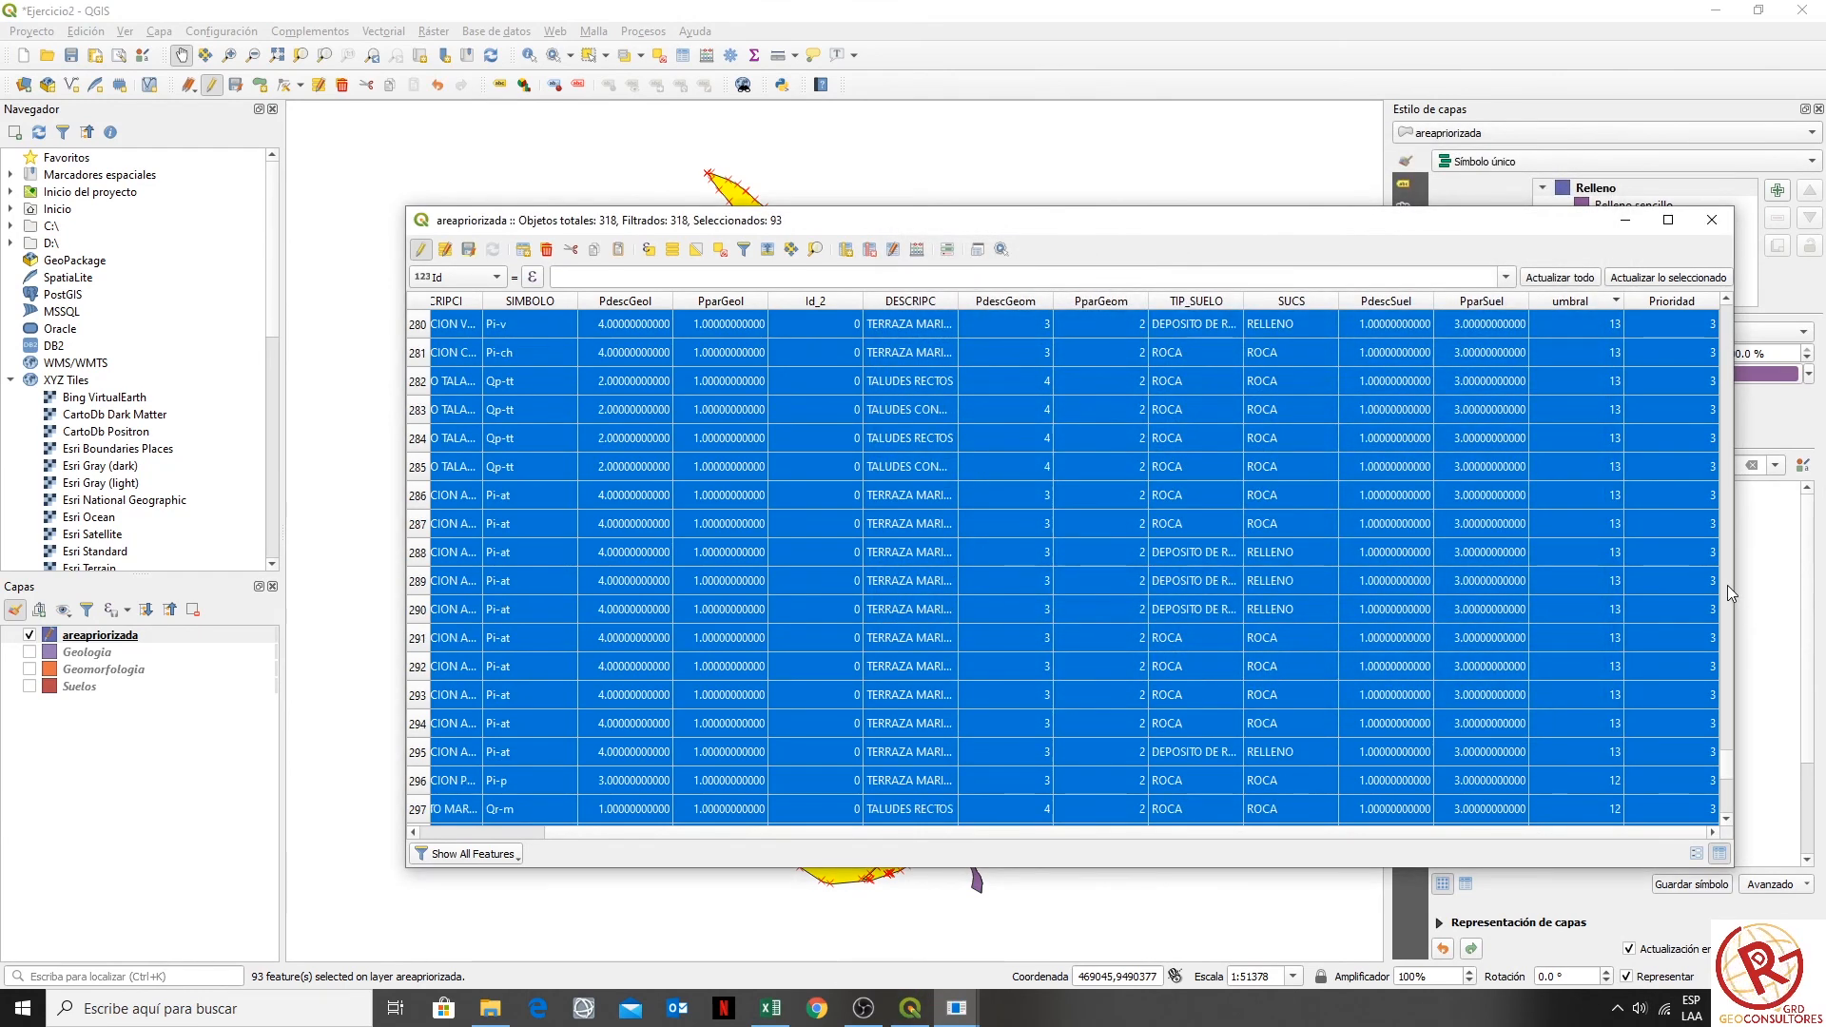
scroll(1714, 608, "down", 1)
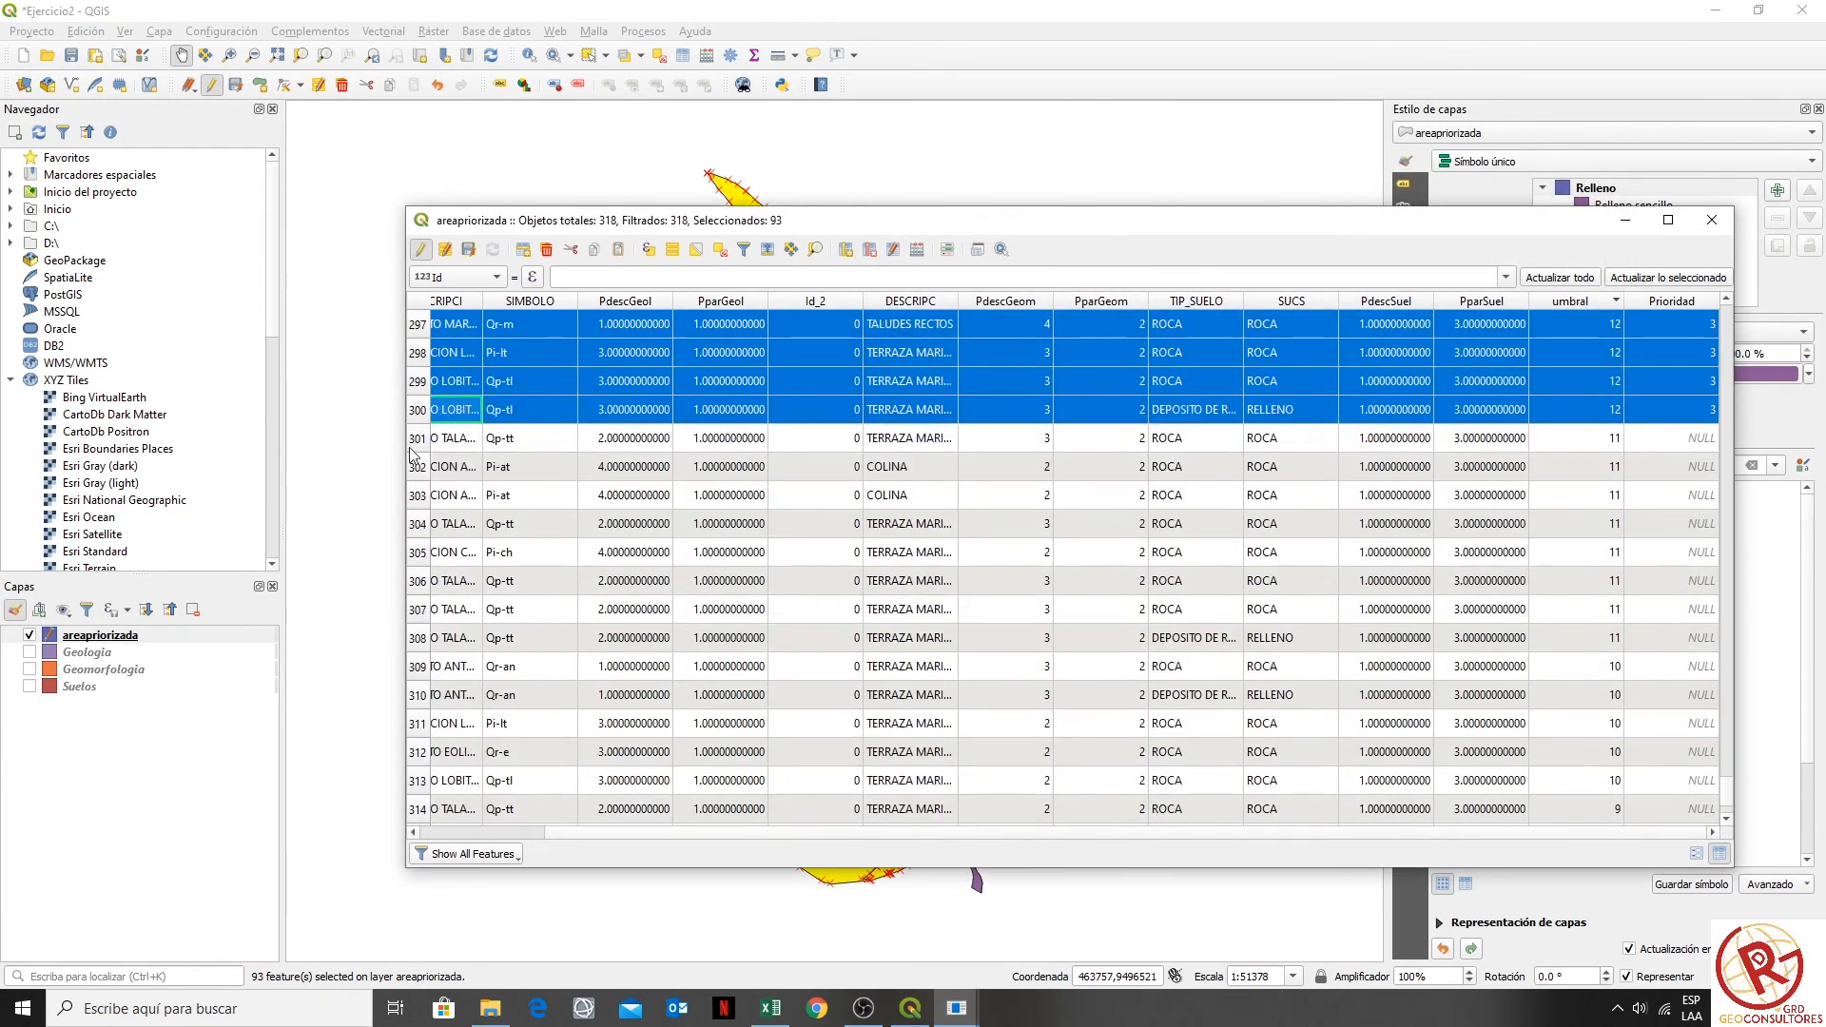
double_click(439, 446)
scroll(1448, 761, "down", 2)
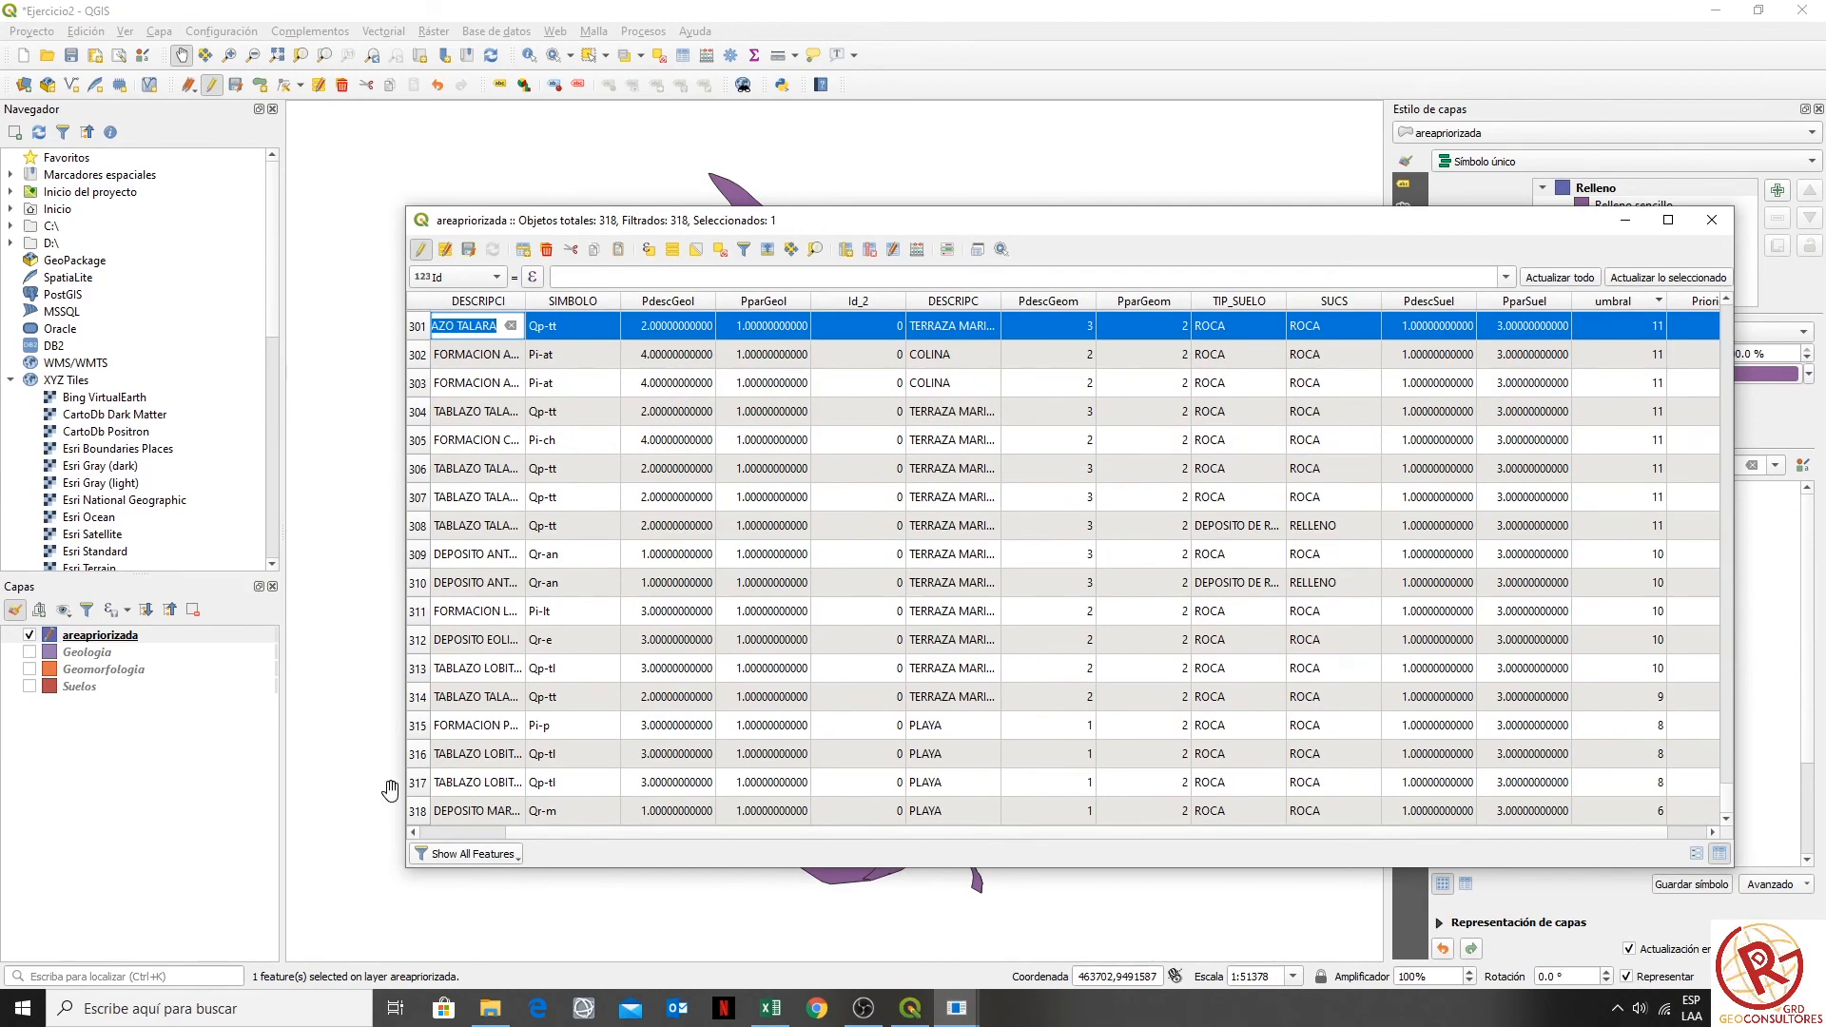
left_click(419, 811, "shift")
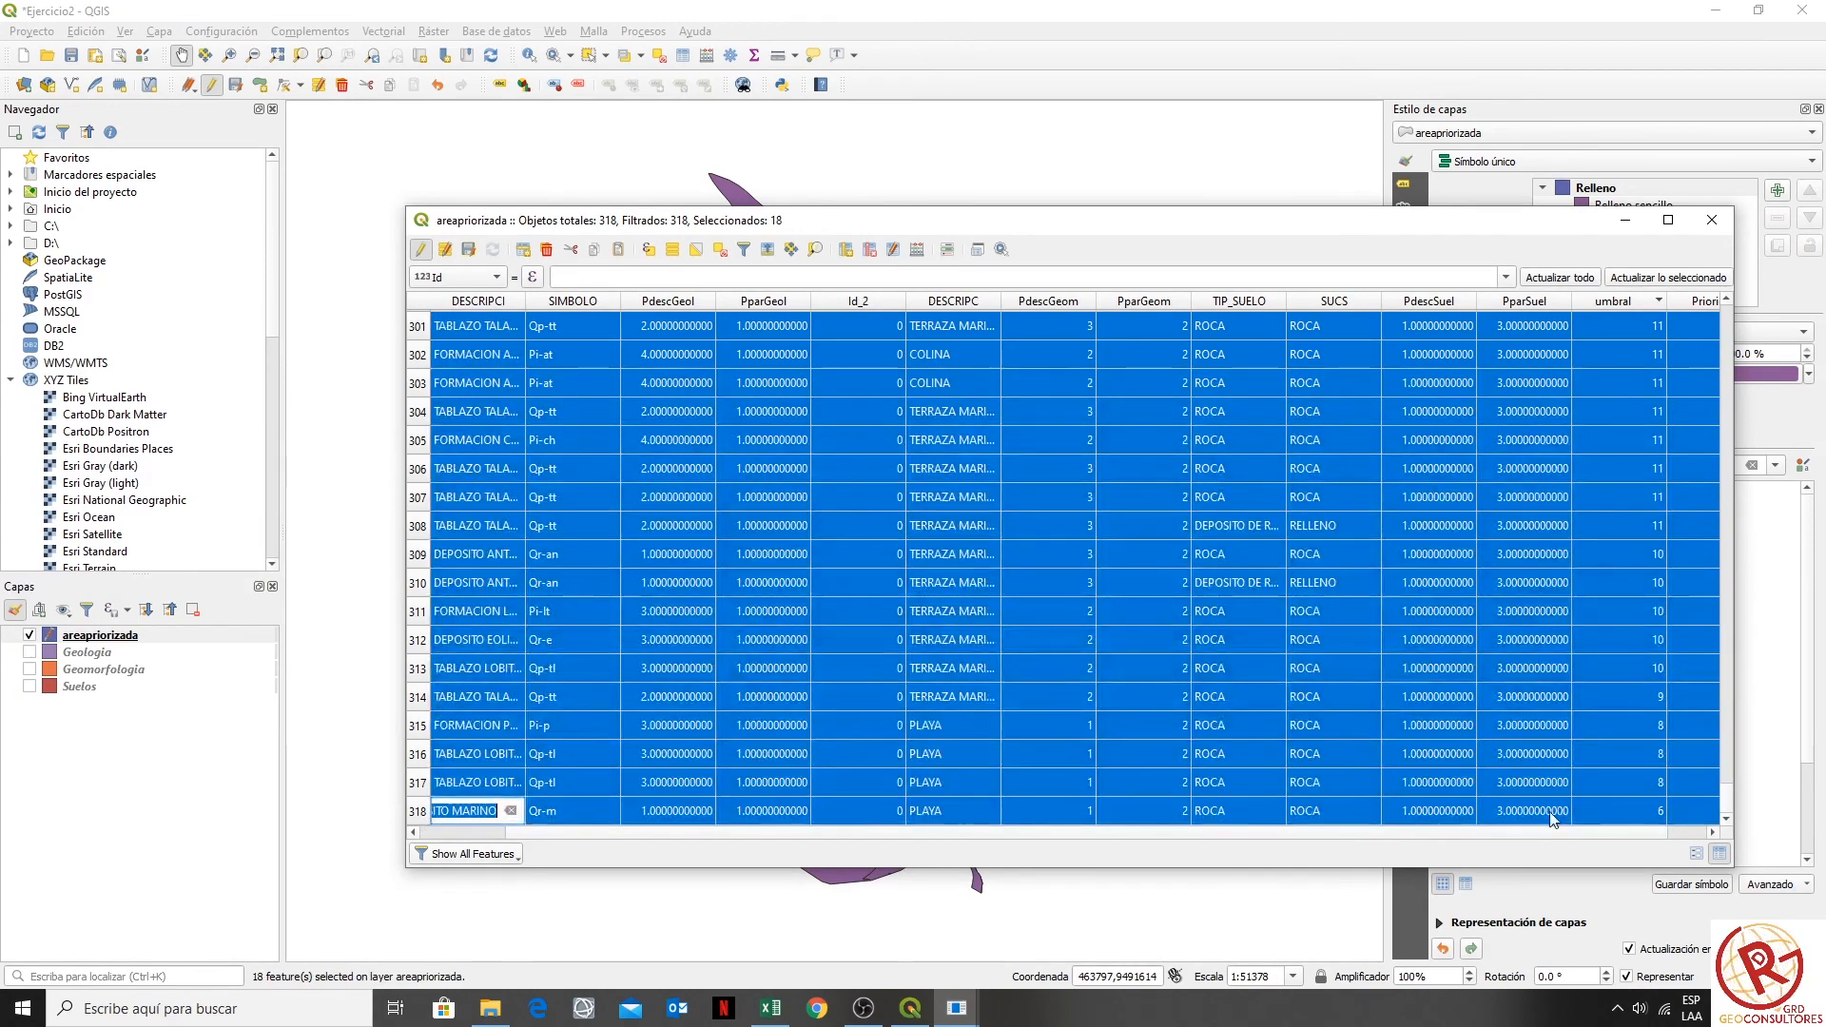
left_click_drag(1644, 834, 1699, 829)
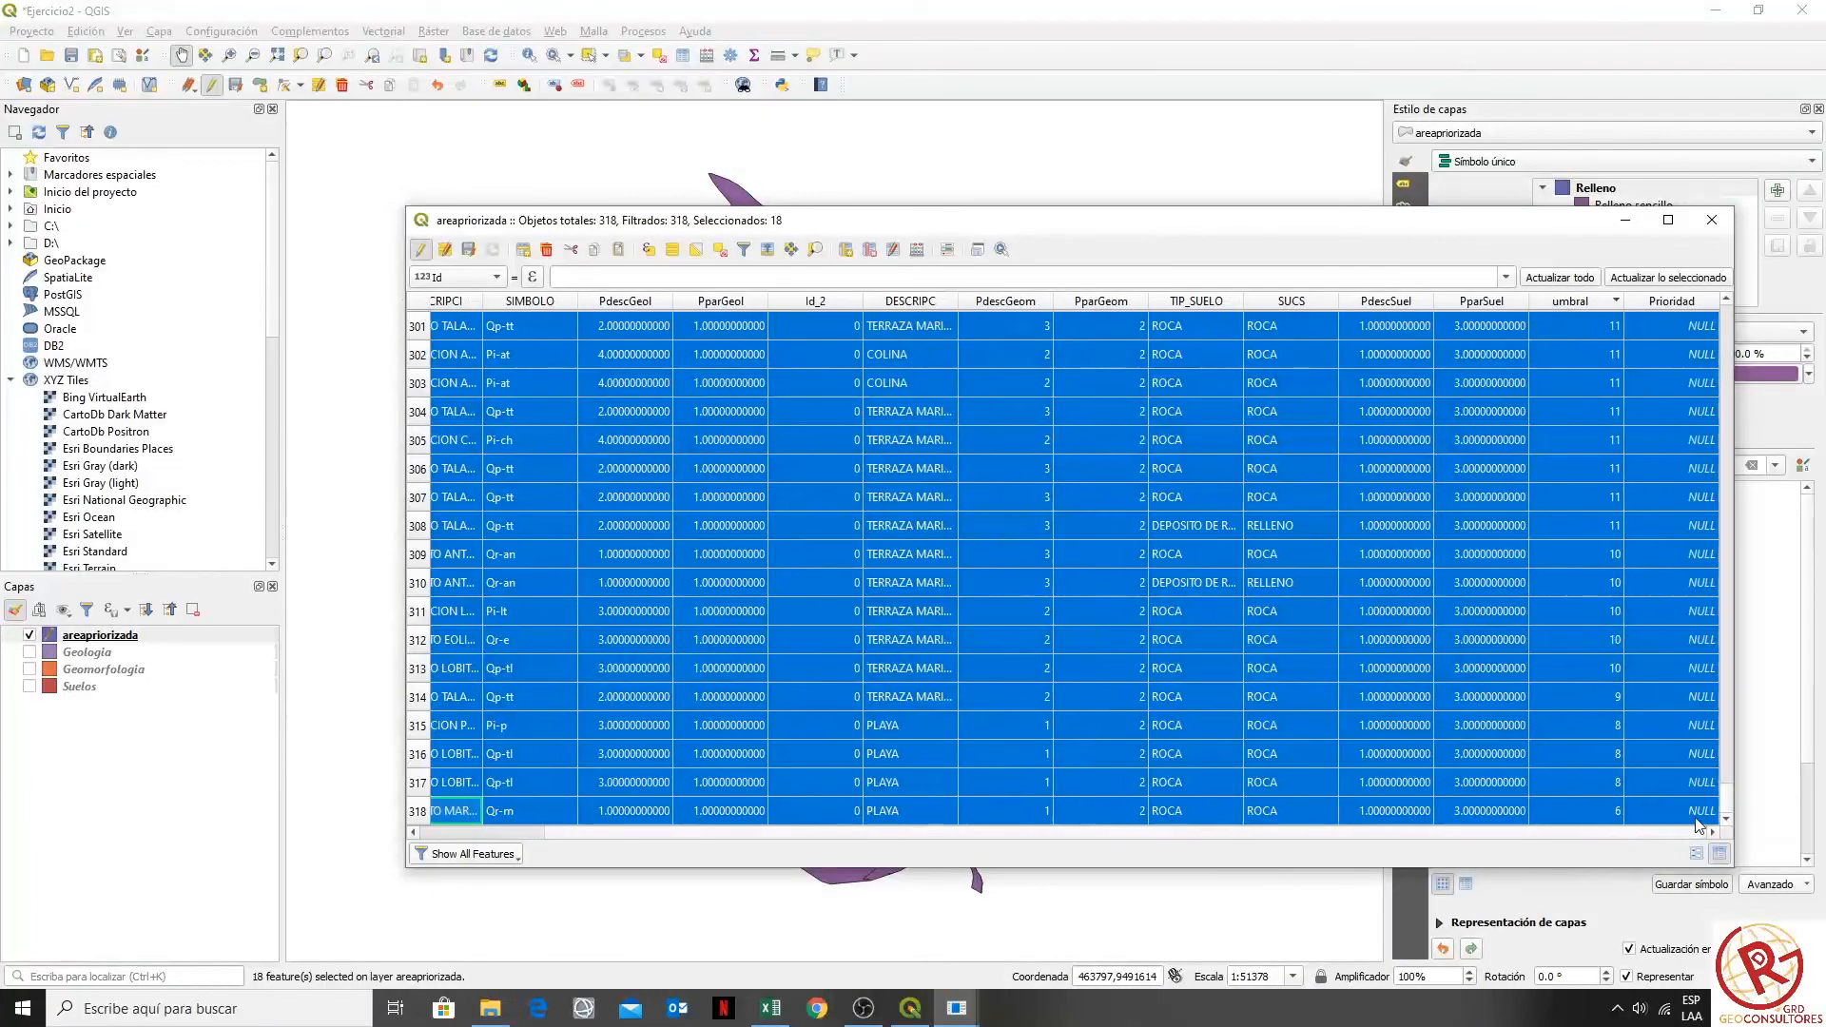
scroll(1674, 417, "up", 2)
scroll(1674, 416, "down", 2)
- Update the existing Prioridad field to 4 for the selected records with the field calculator
left_click(916, 250)
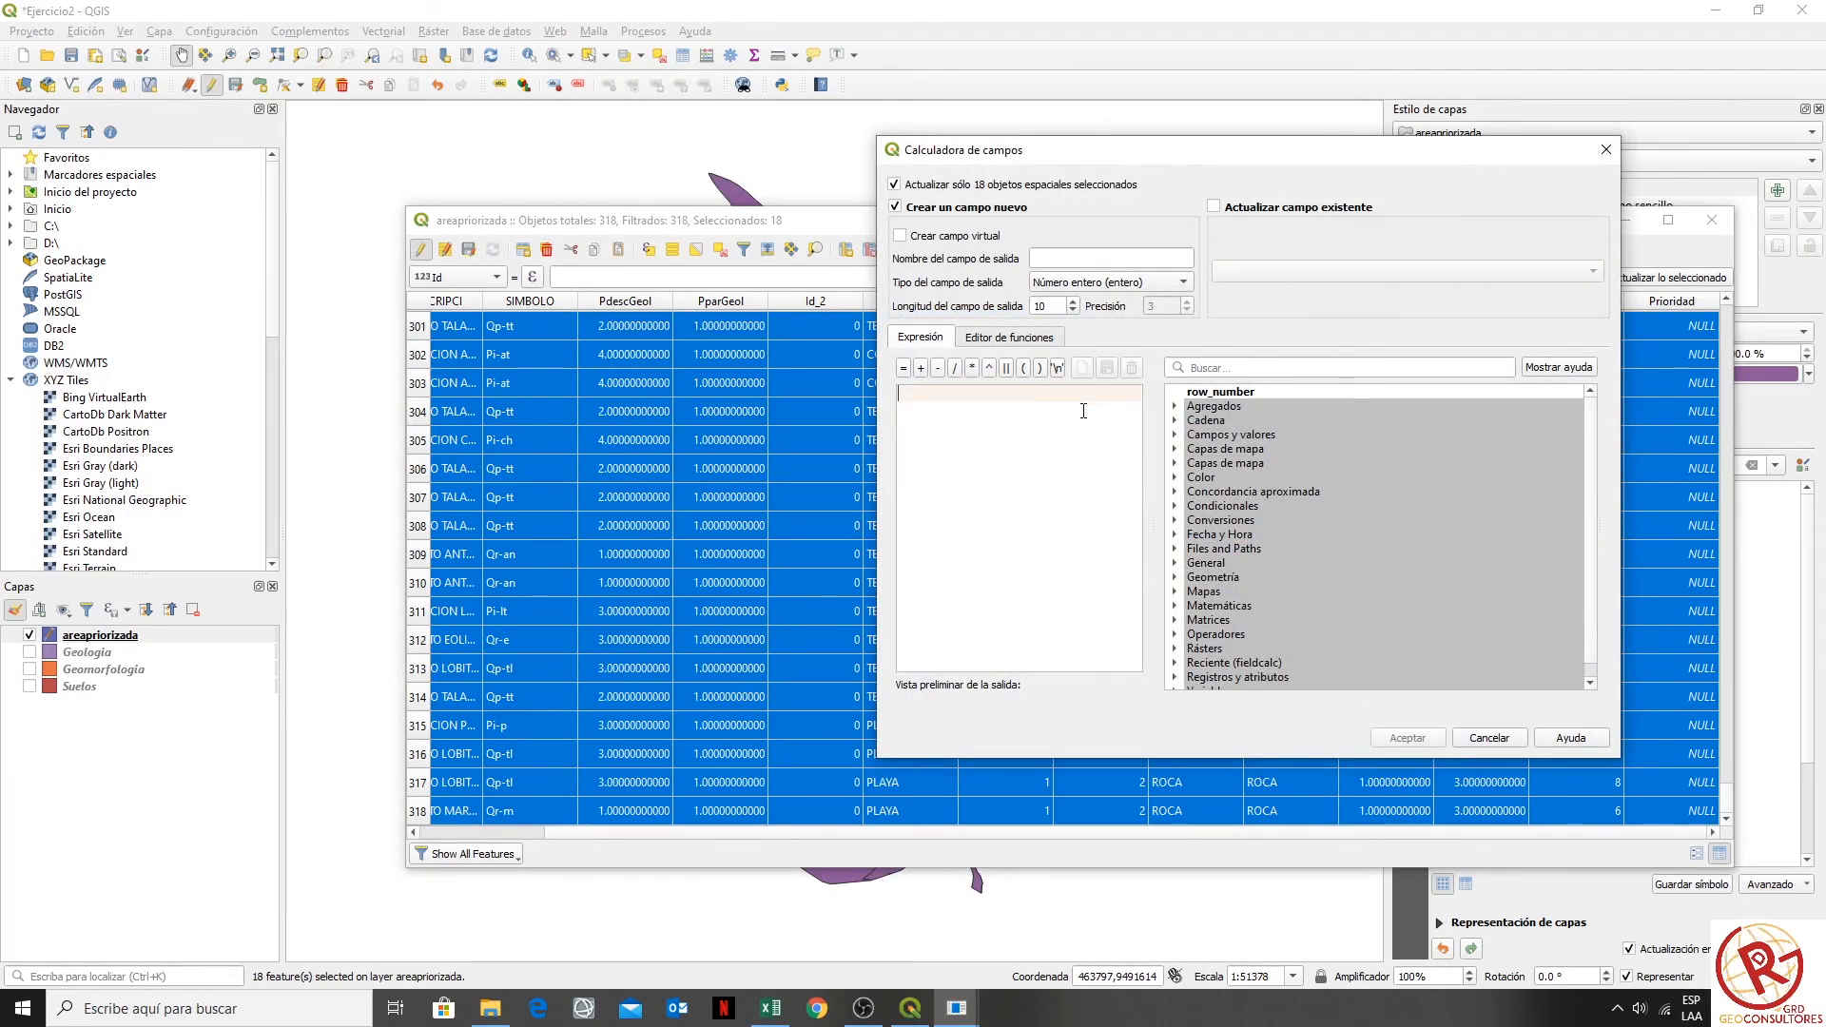
left_click(1213, 206)
left_click(1290, 276)
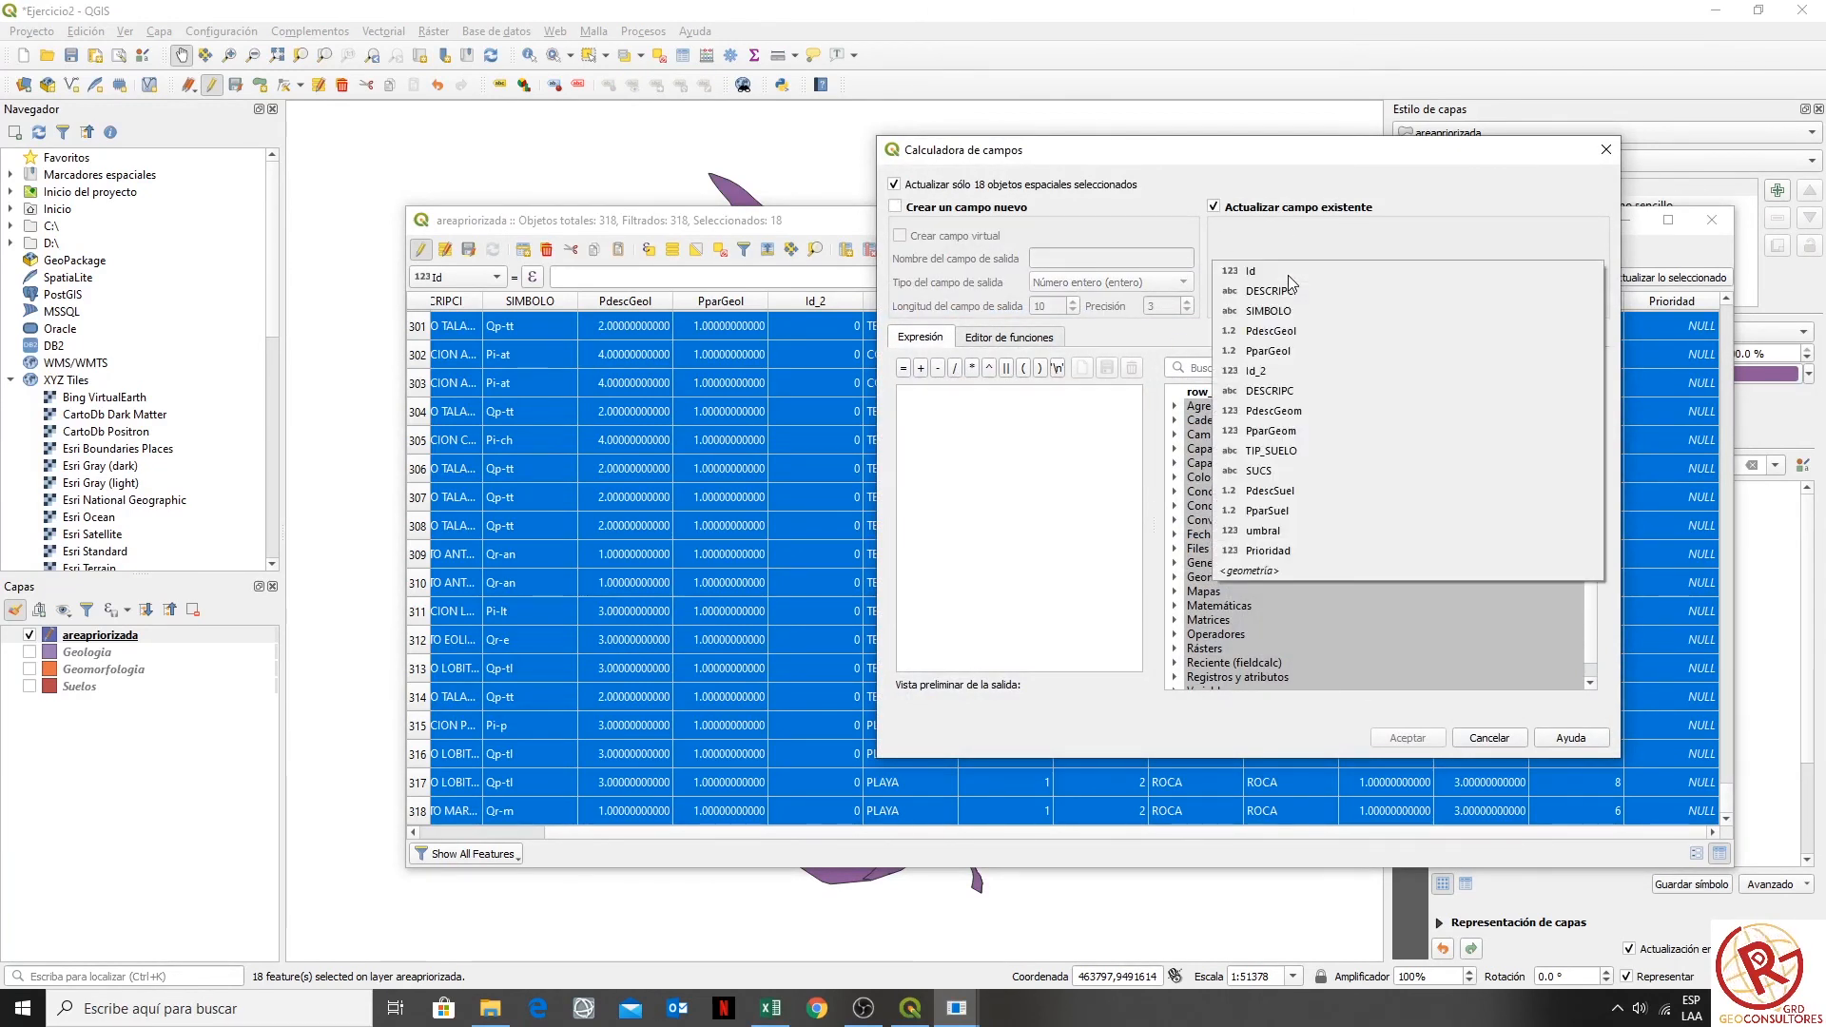
left_click(1304, 569)
left_click(978, 485)
type("4")
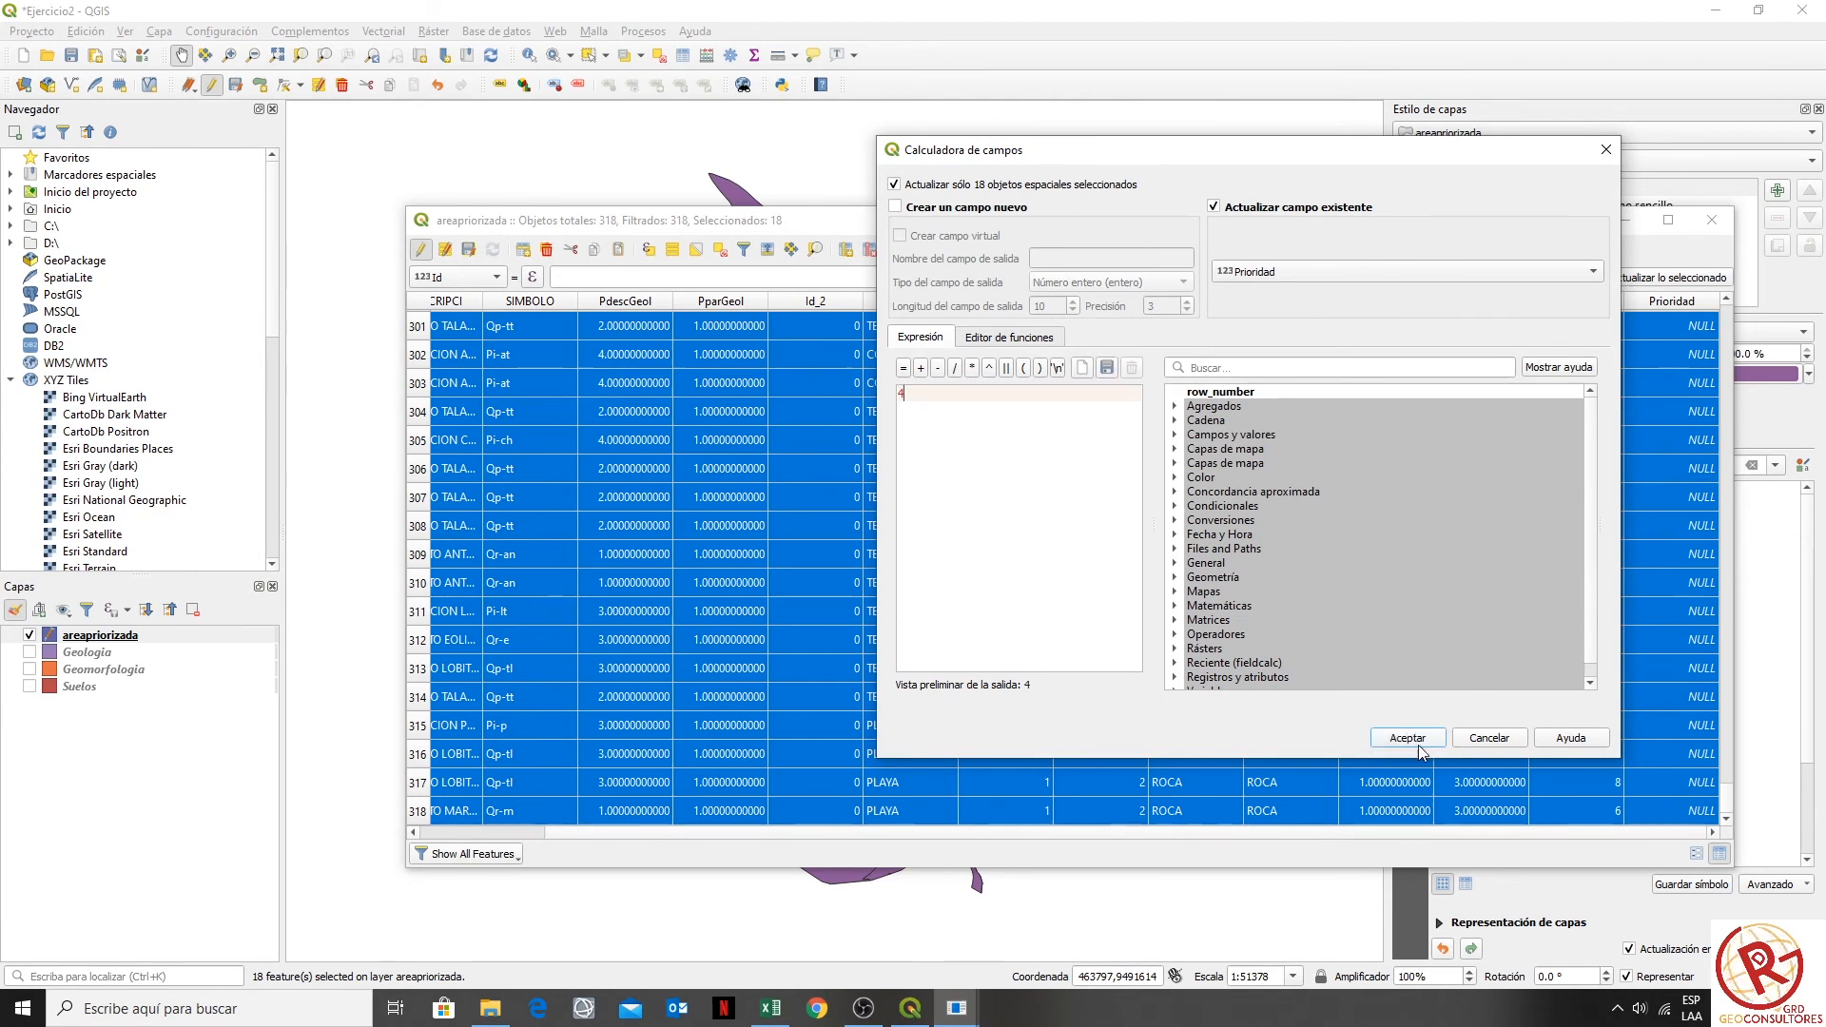
left_click(1414, 747)
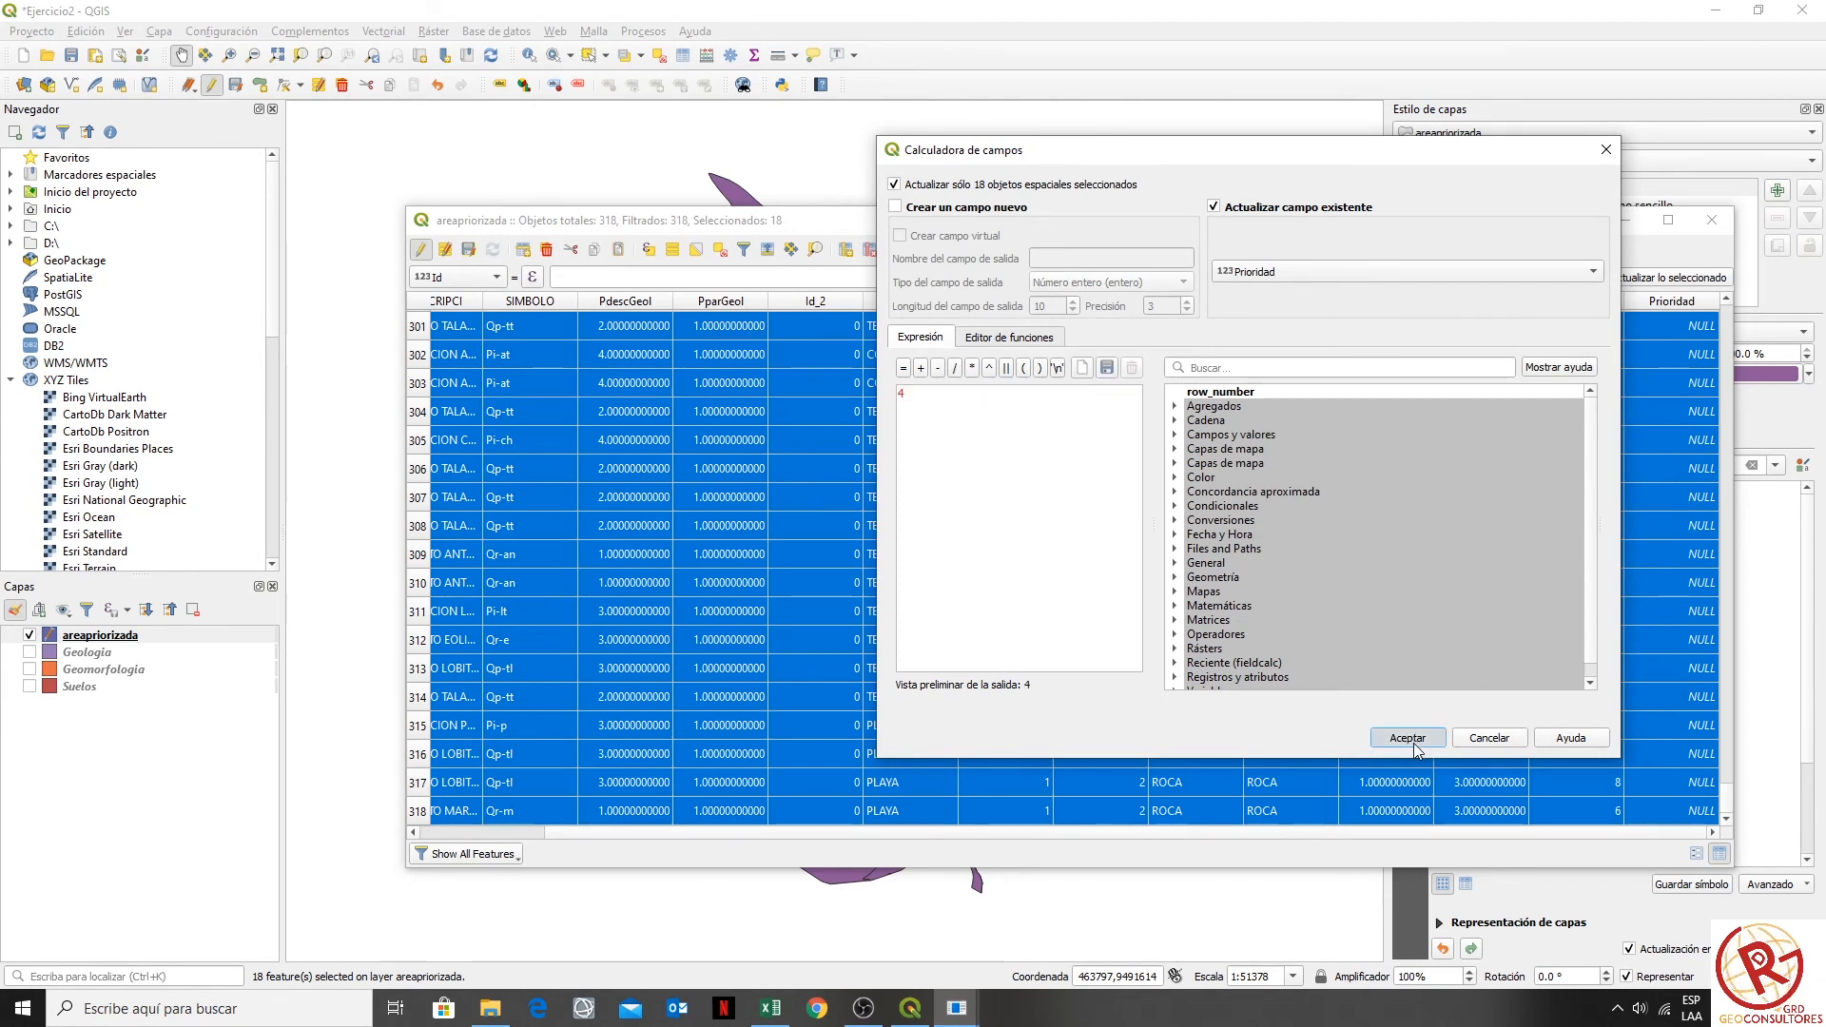
left_click(1413, 744)
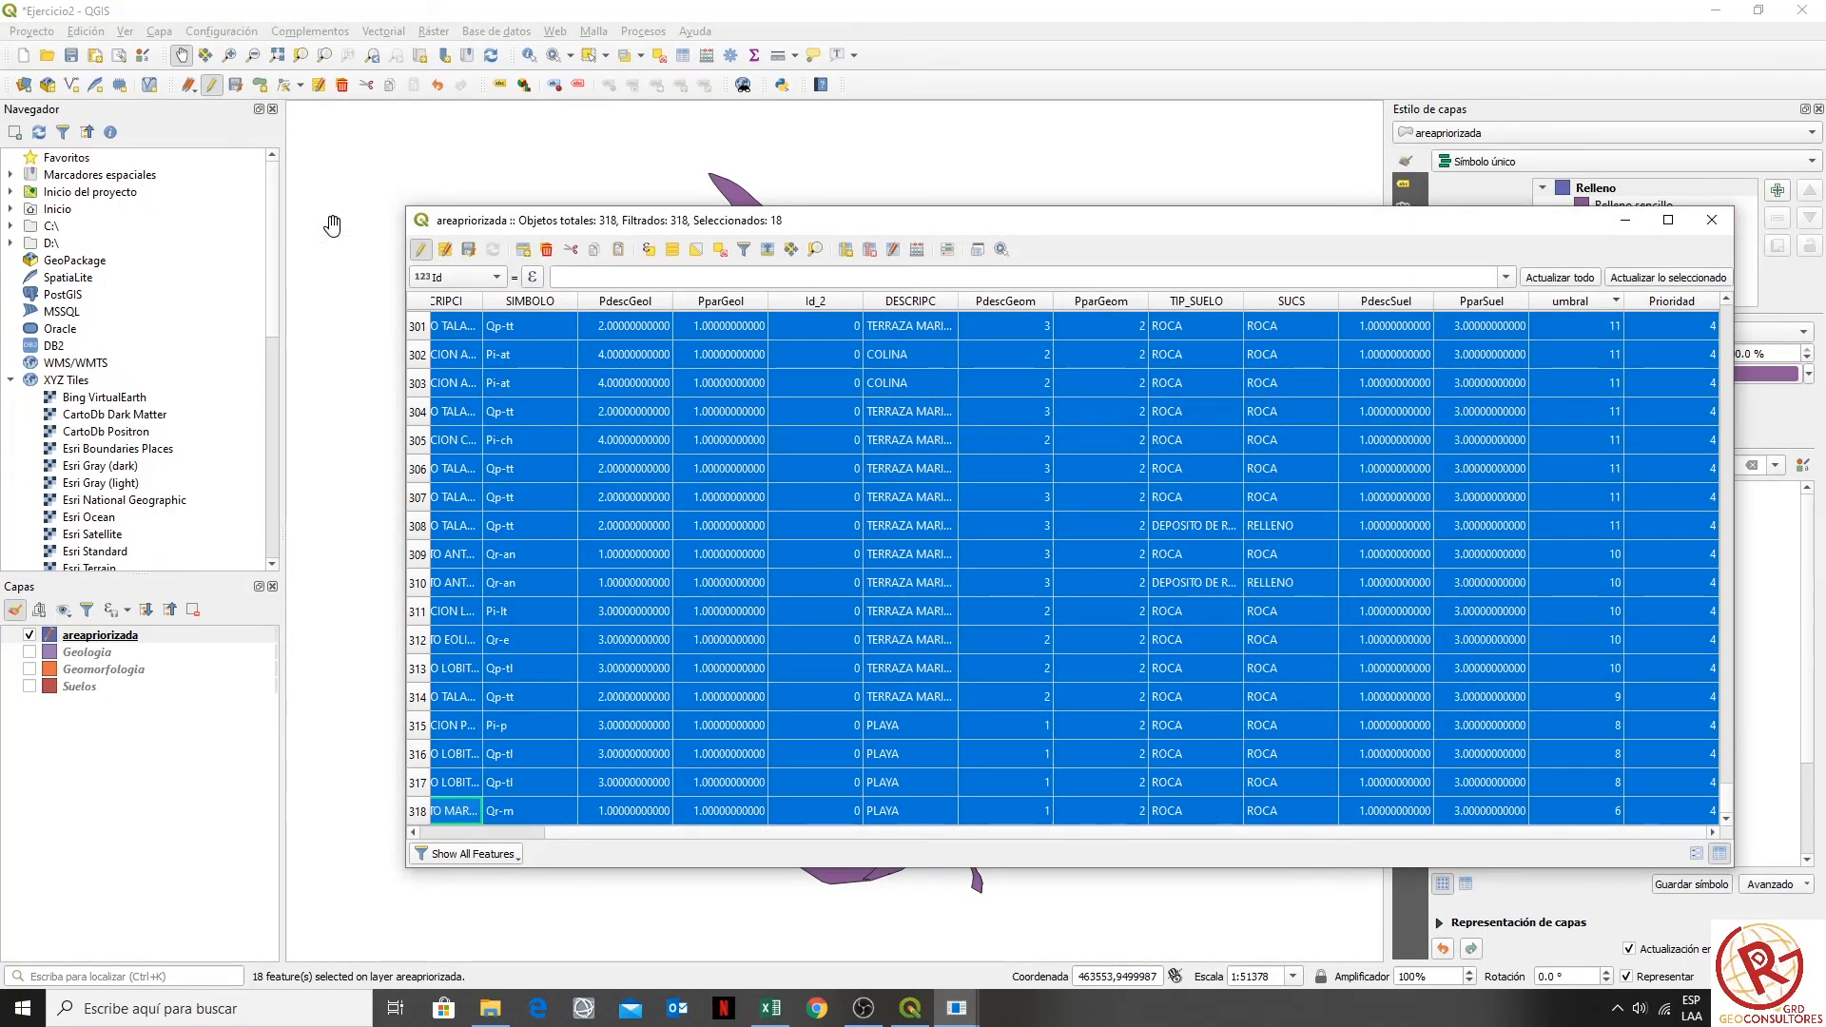
- Stop editing the areapriorizada layer with its changes saved and close the attribute table
left_click(420, 250)
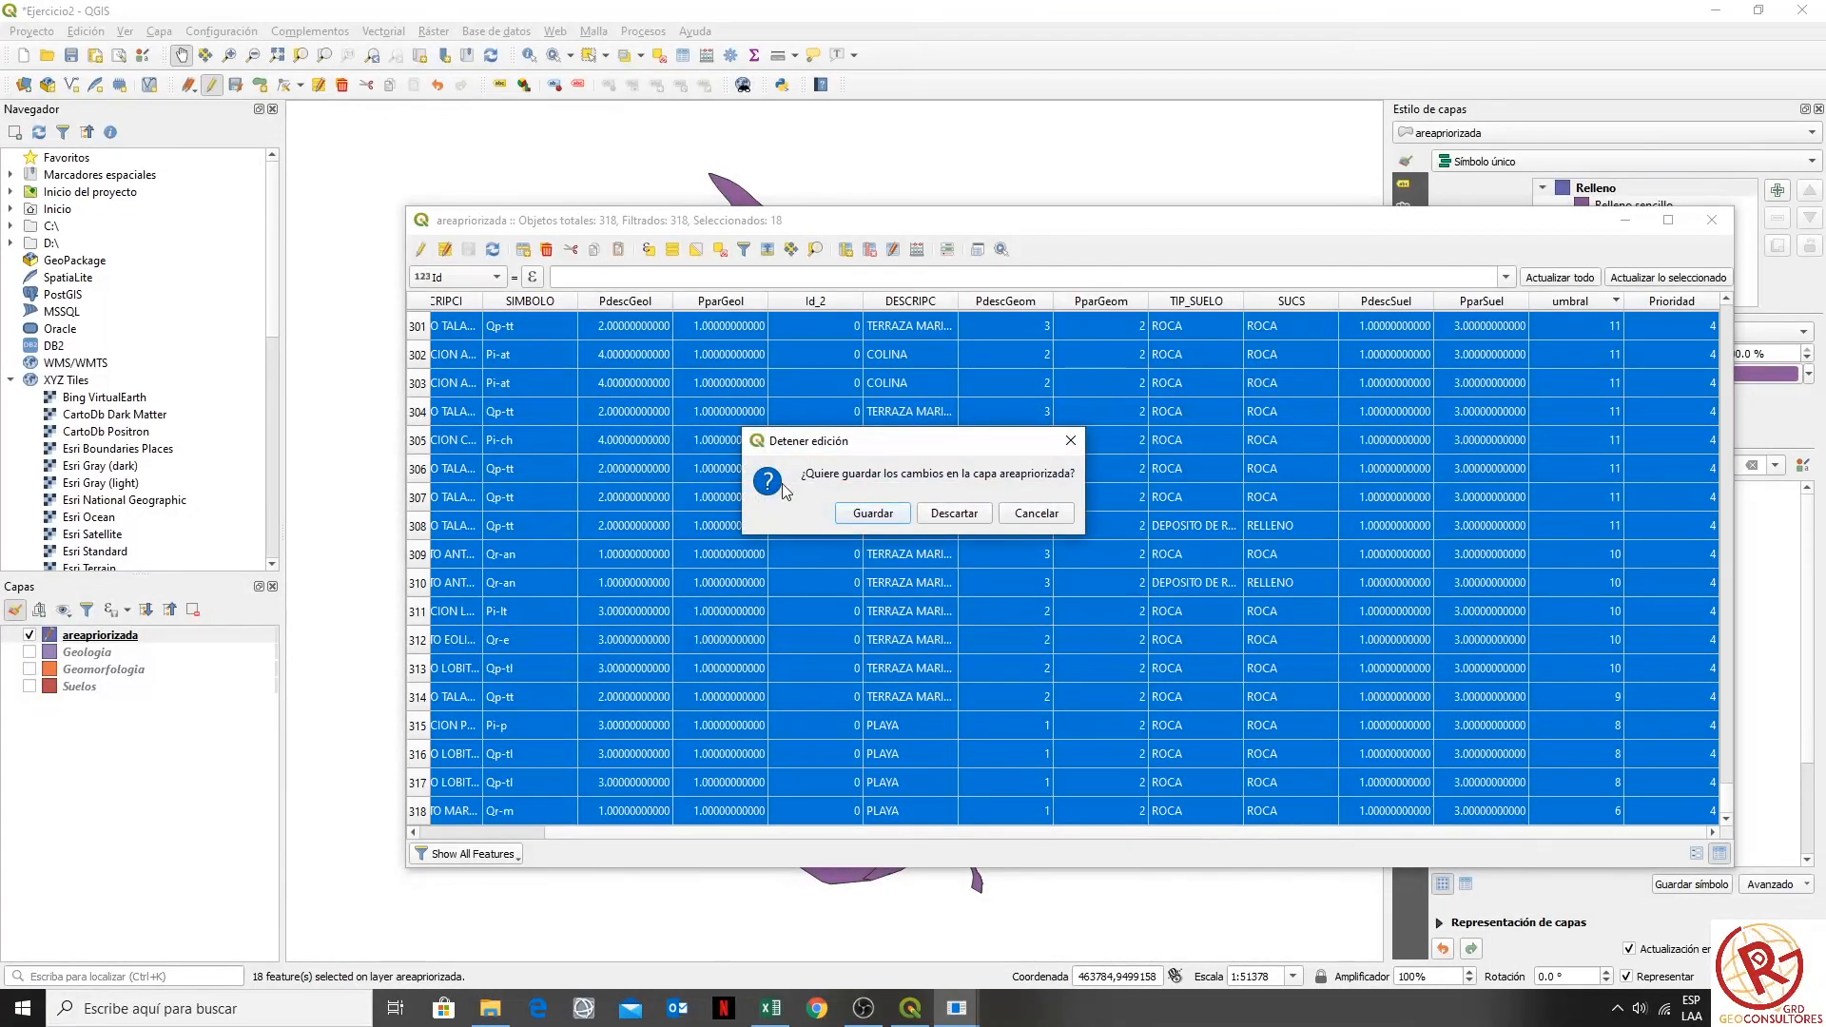
left_click(885, 515)
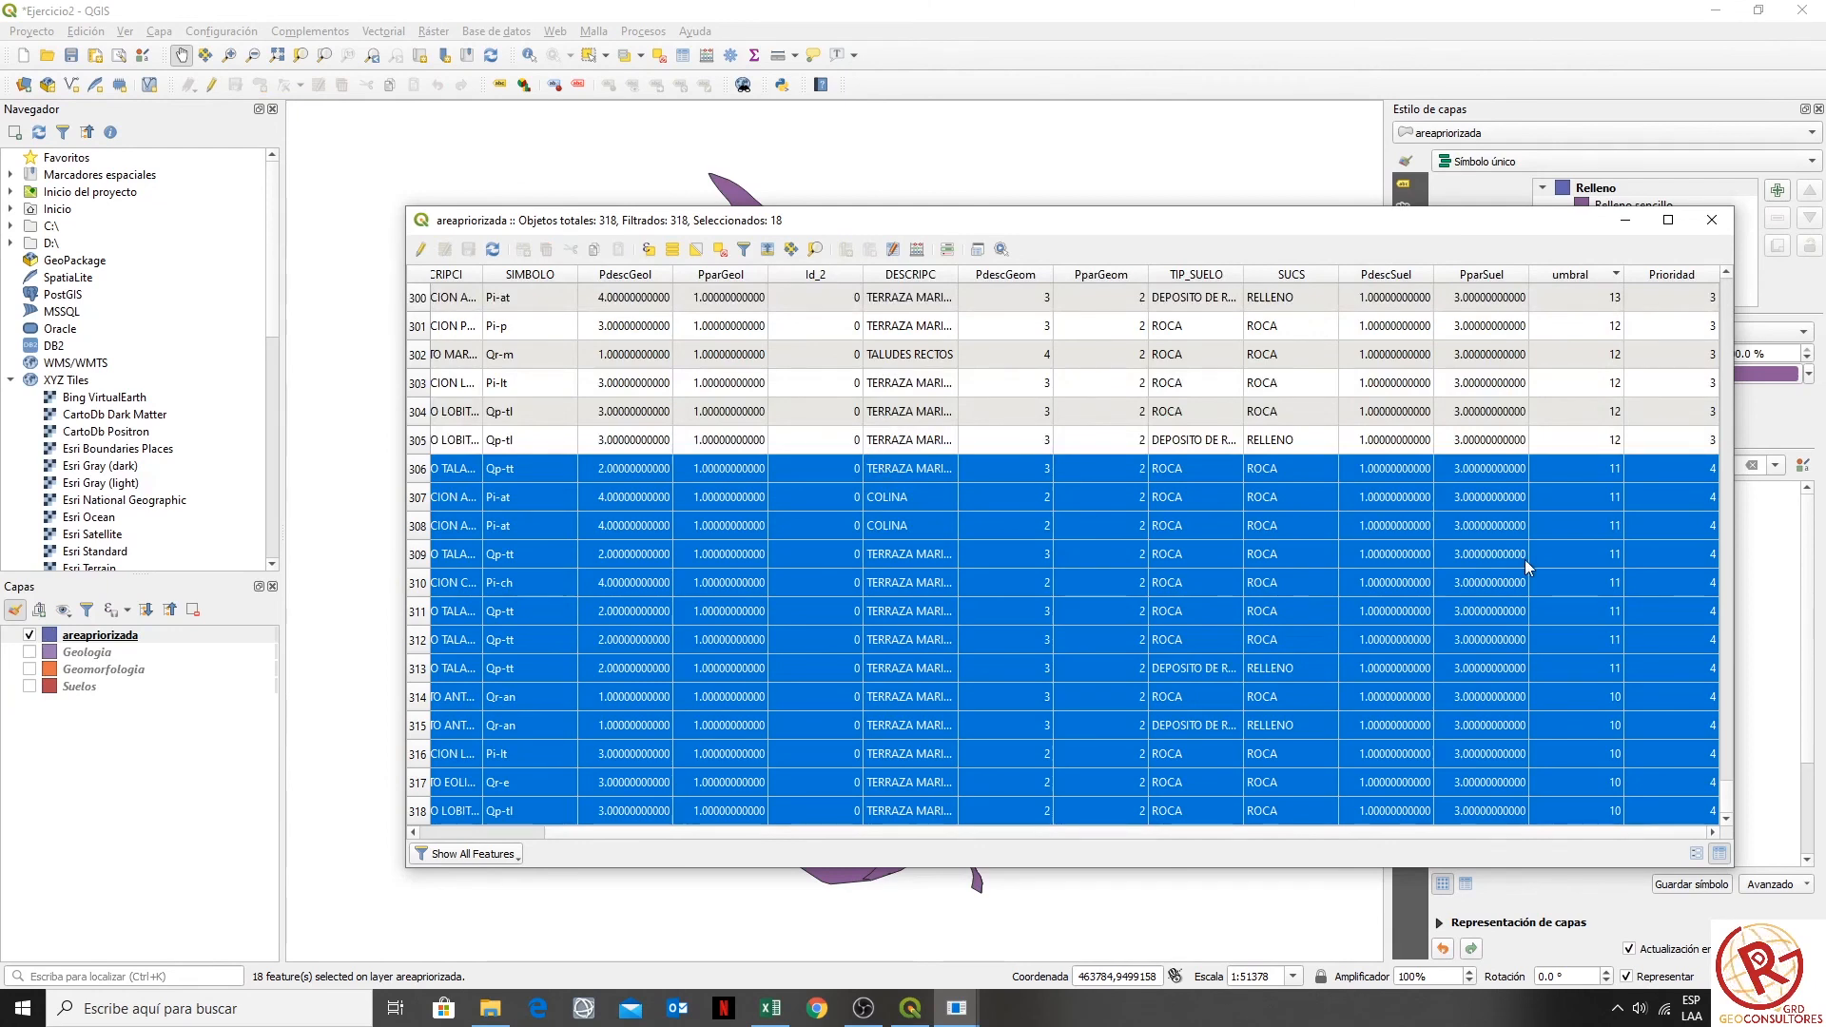
left_click(1680, 273)
left_click(1711, 220)
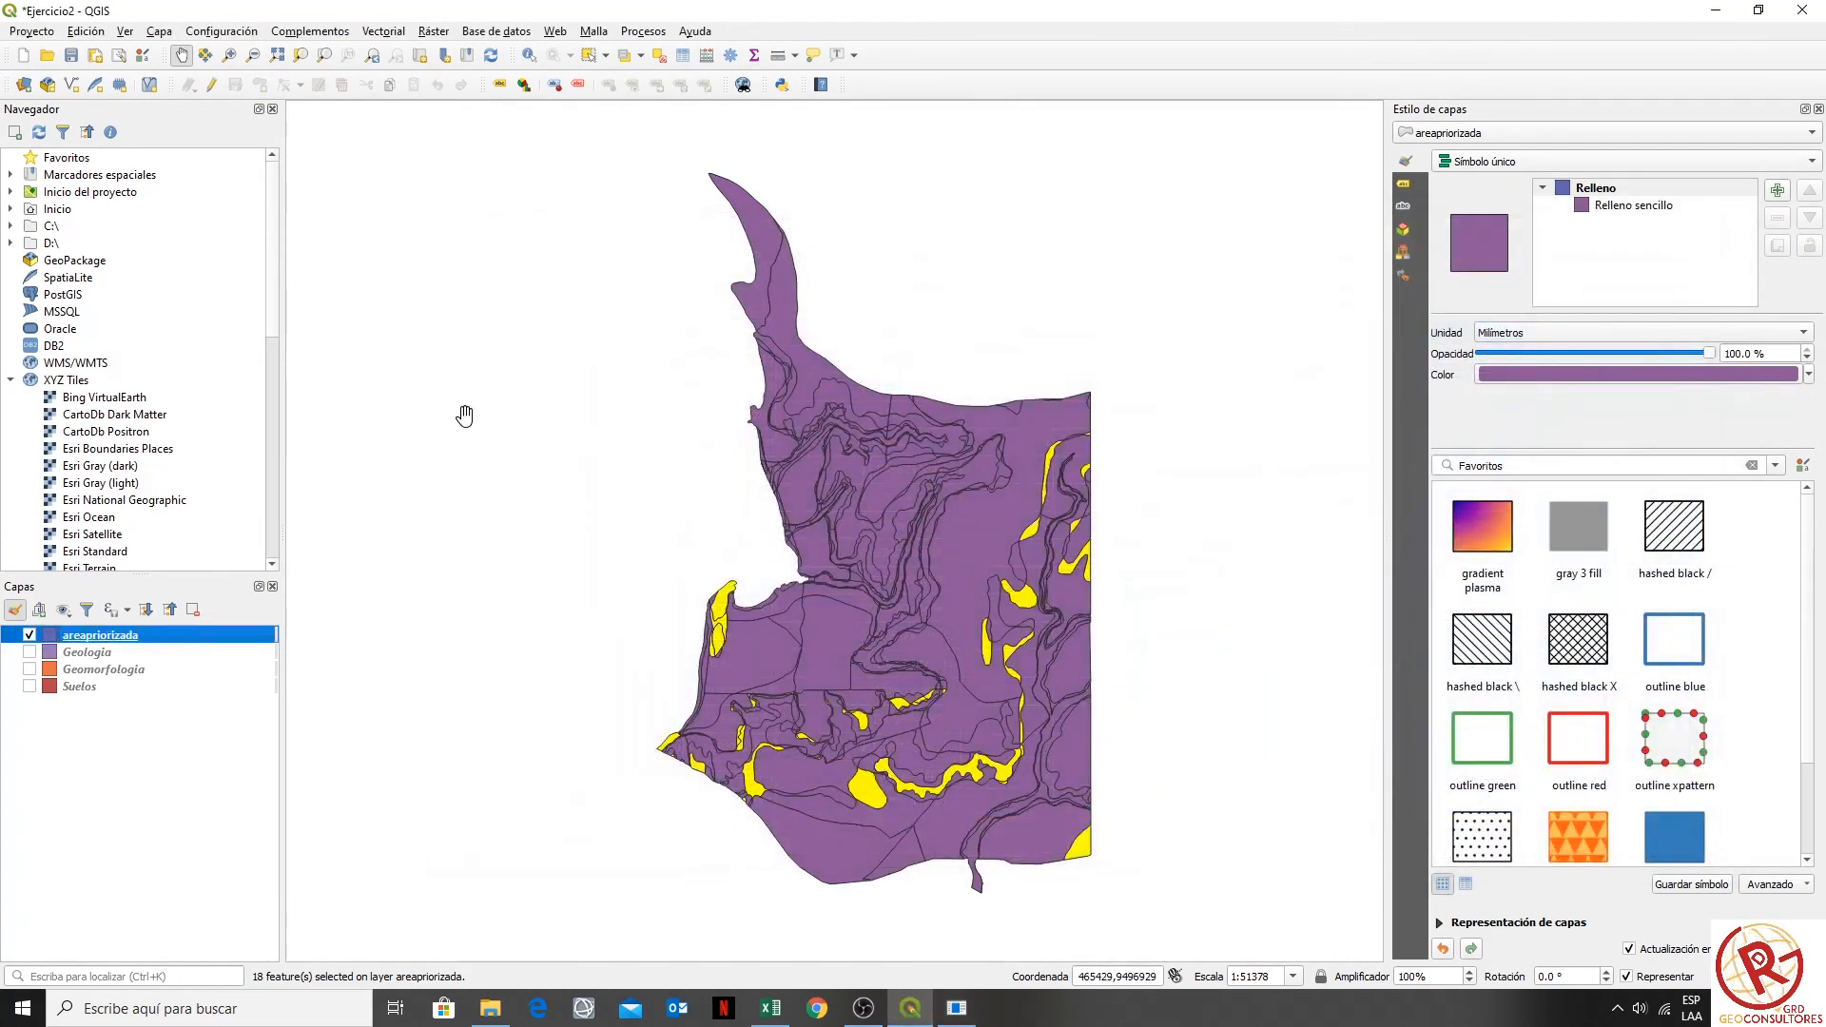
- Clear the feature selection, and check the priority level colours in the Excel table before returning to QGIS
left_click(658, 55)
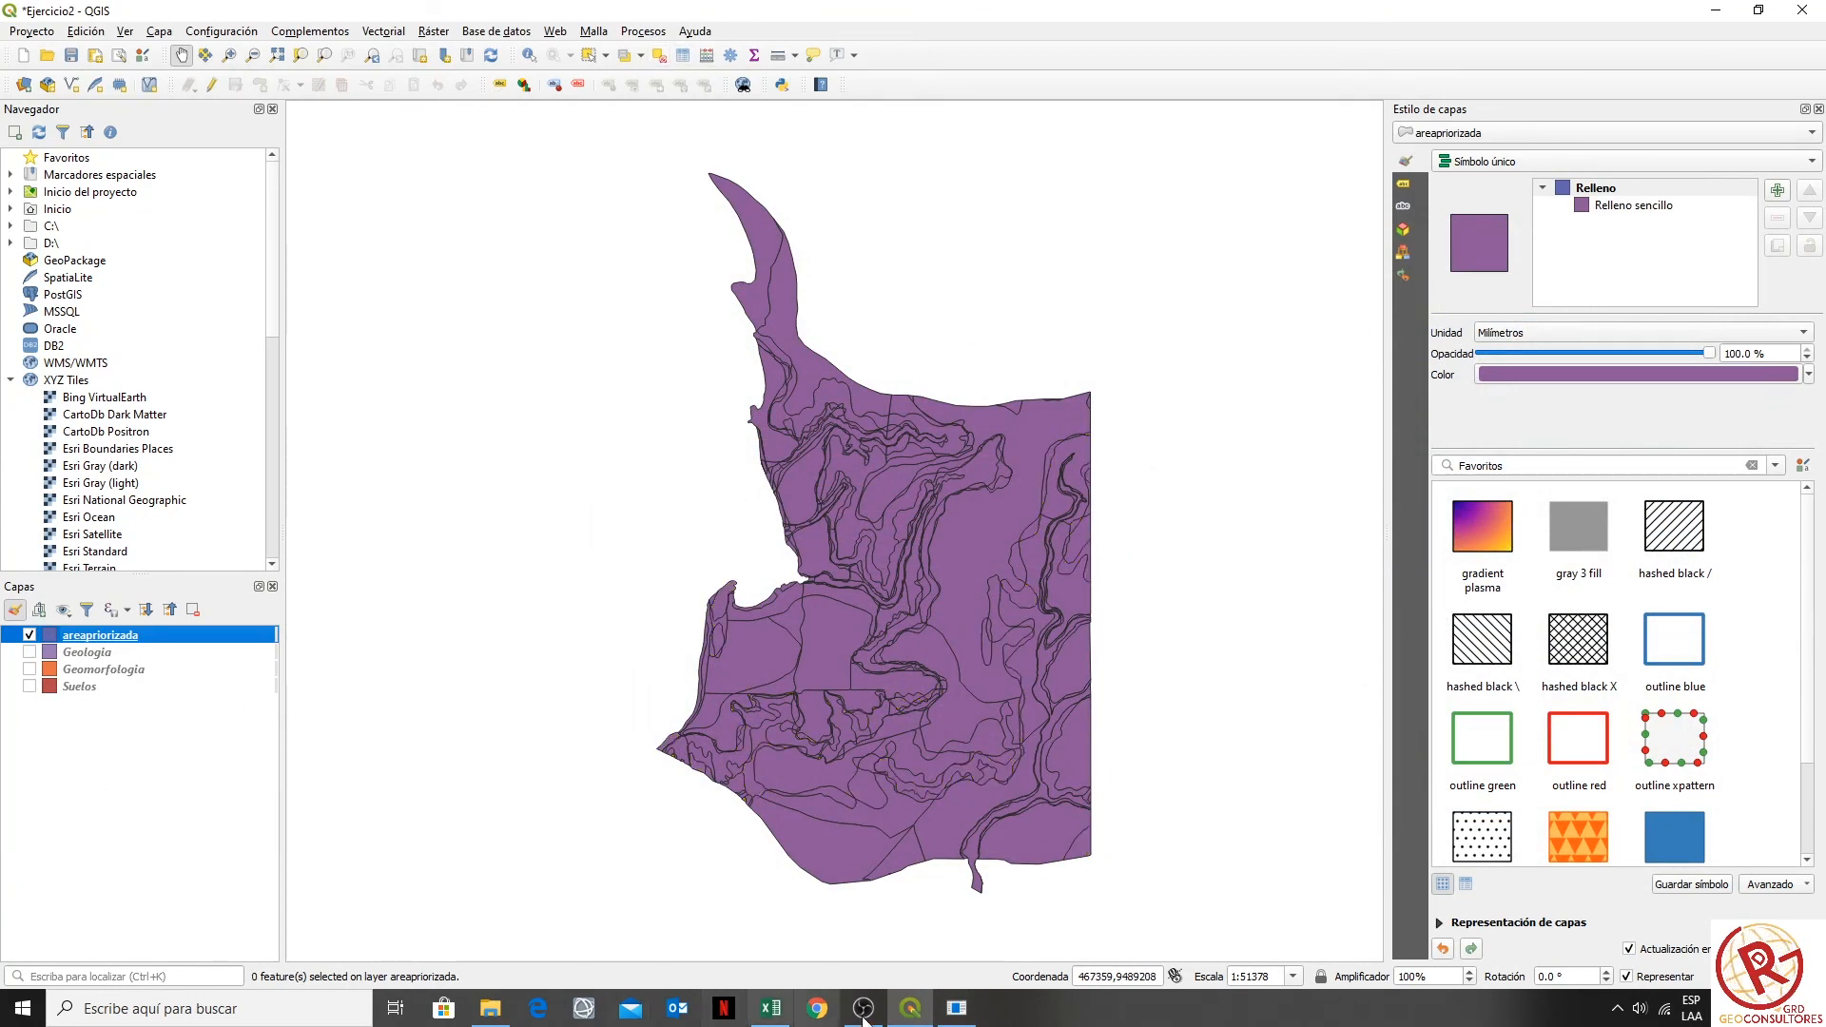
left_click(770, 1008)
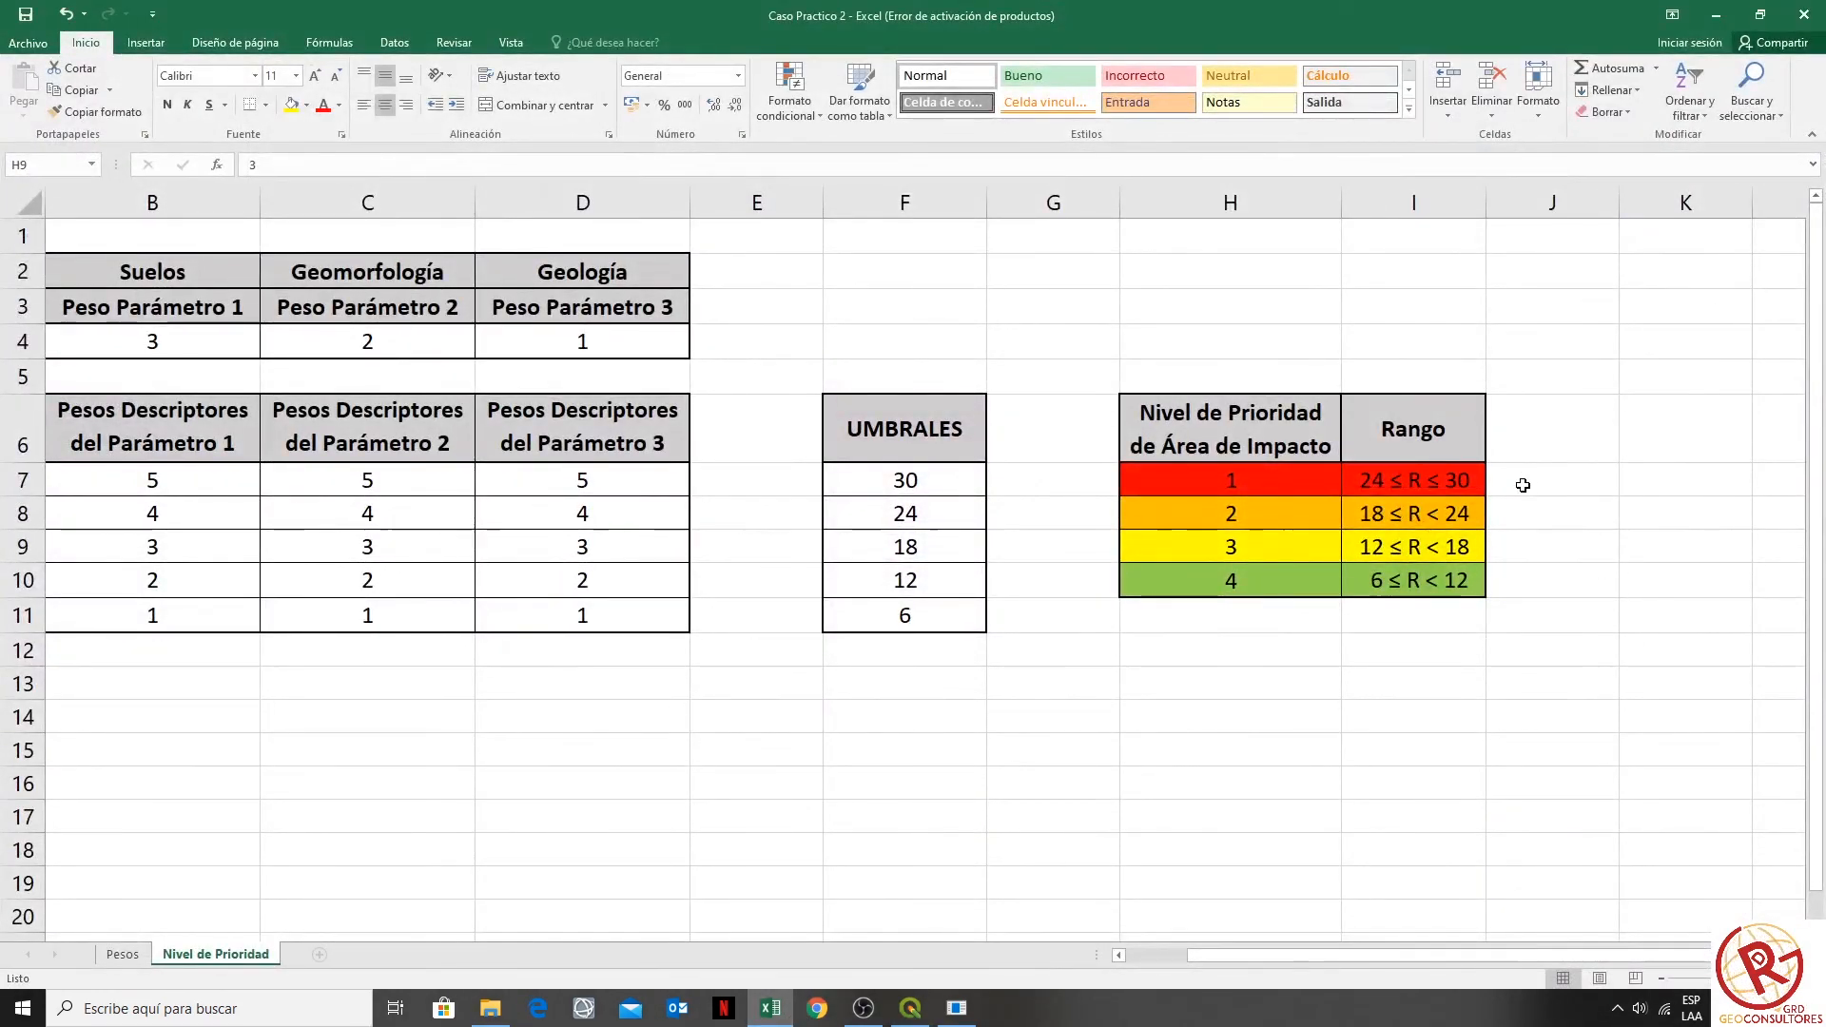
left_click(1715, 14)
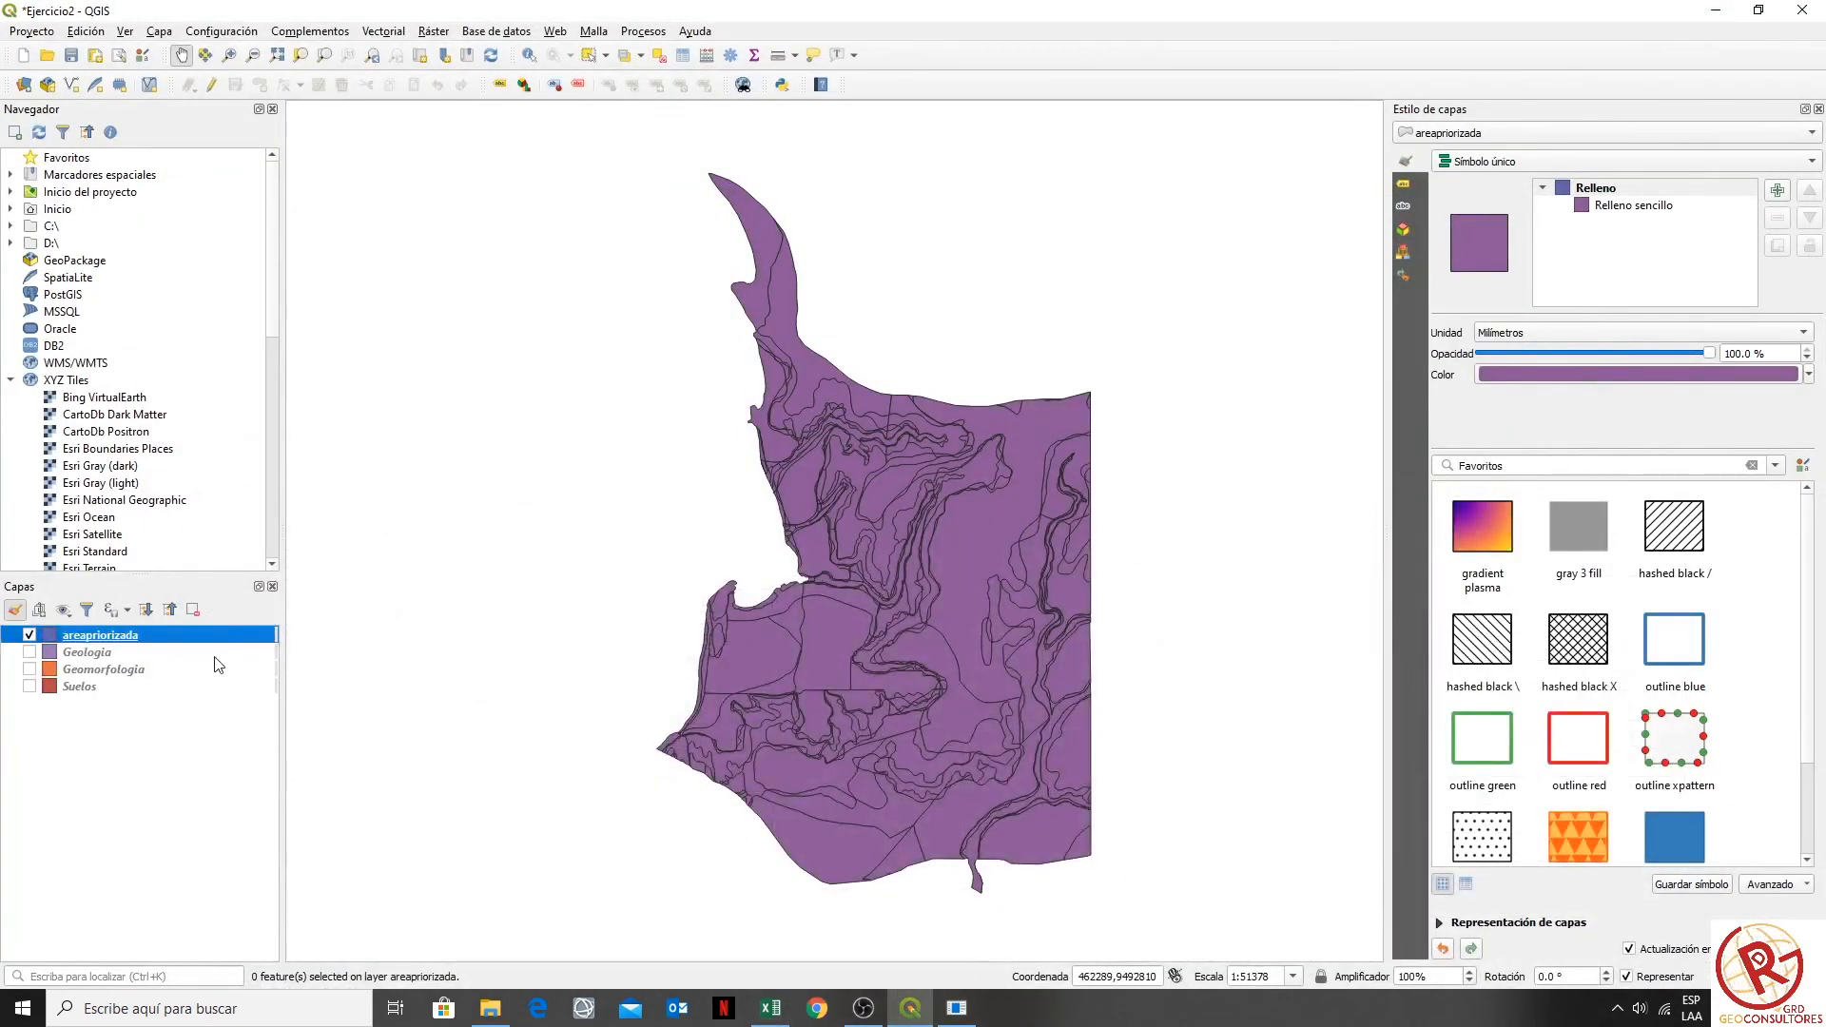
- Set the areapriorizada layer's symbology to Categorizado by the Prioridad field and classify its values
right_click(134, 647)
left_click(273, 1015)
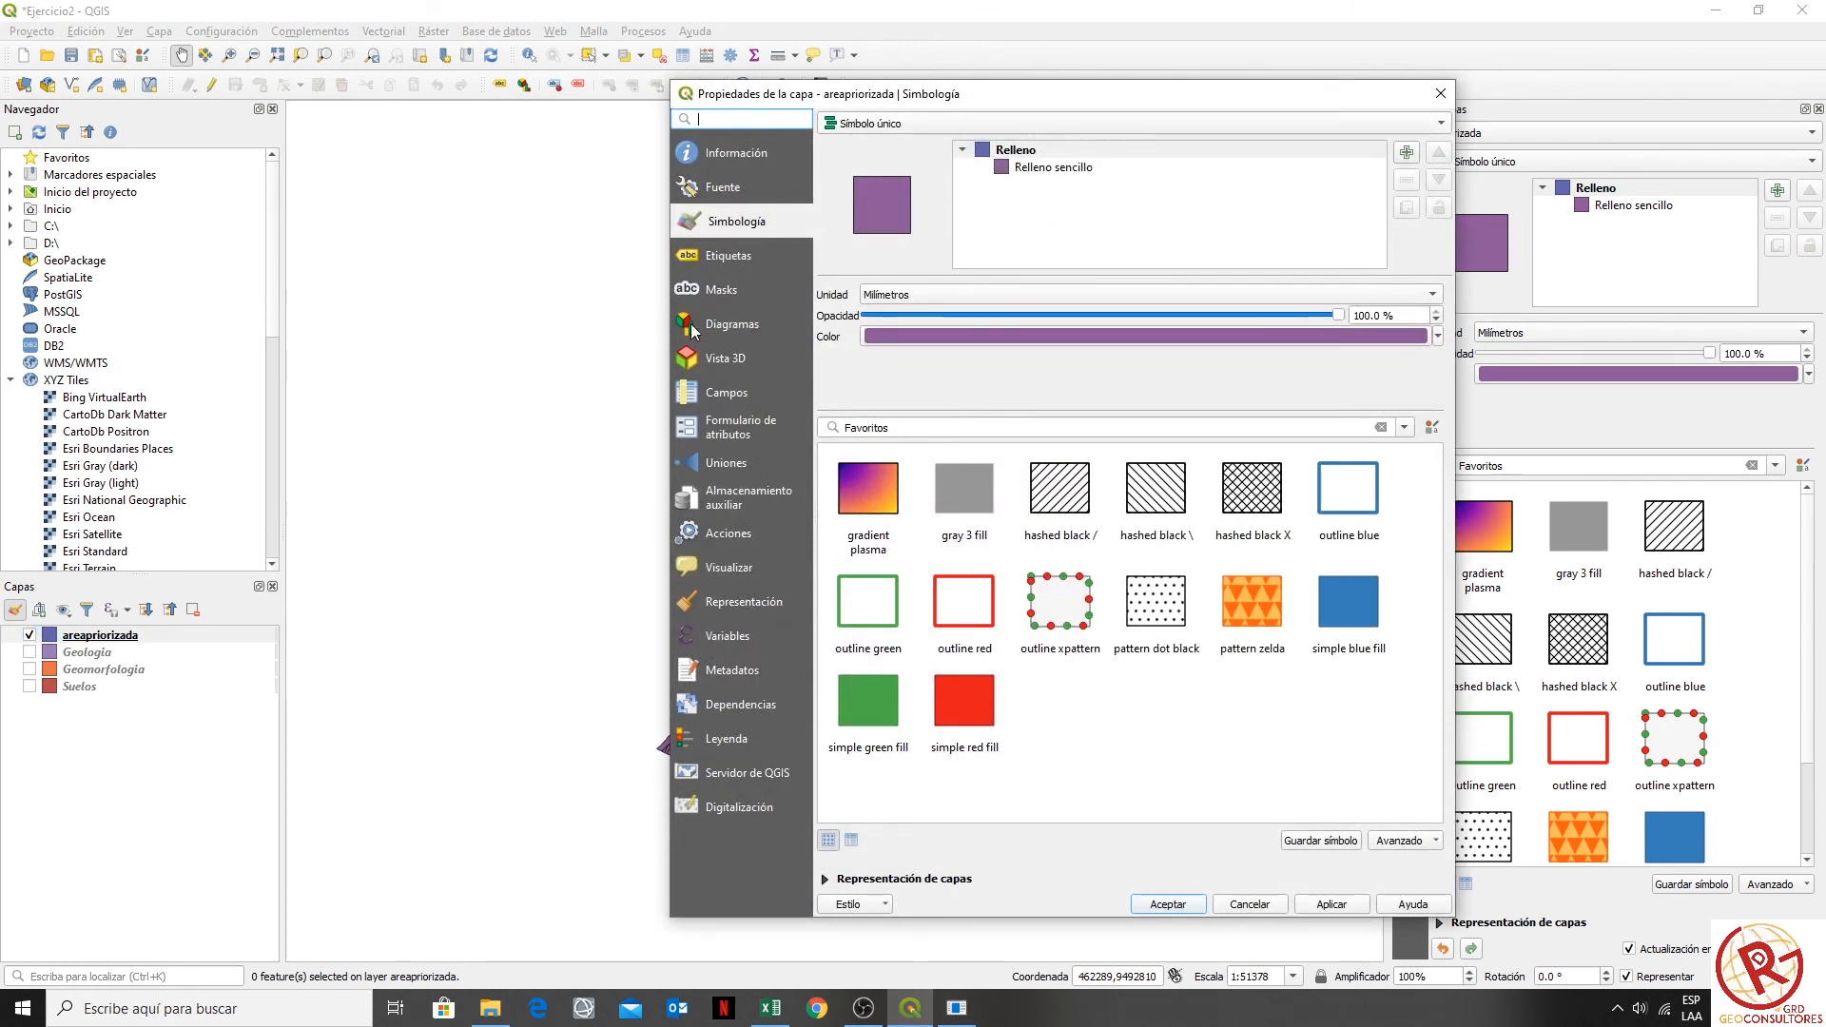
left_click(918, 123)
left_click(915, 152)
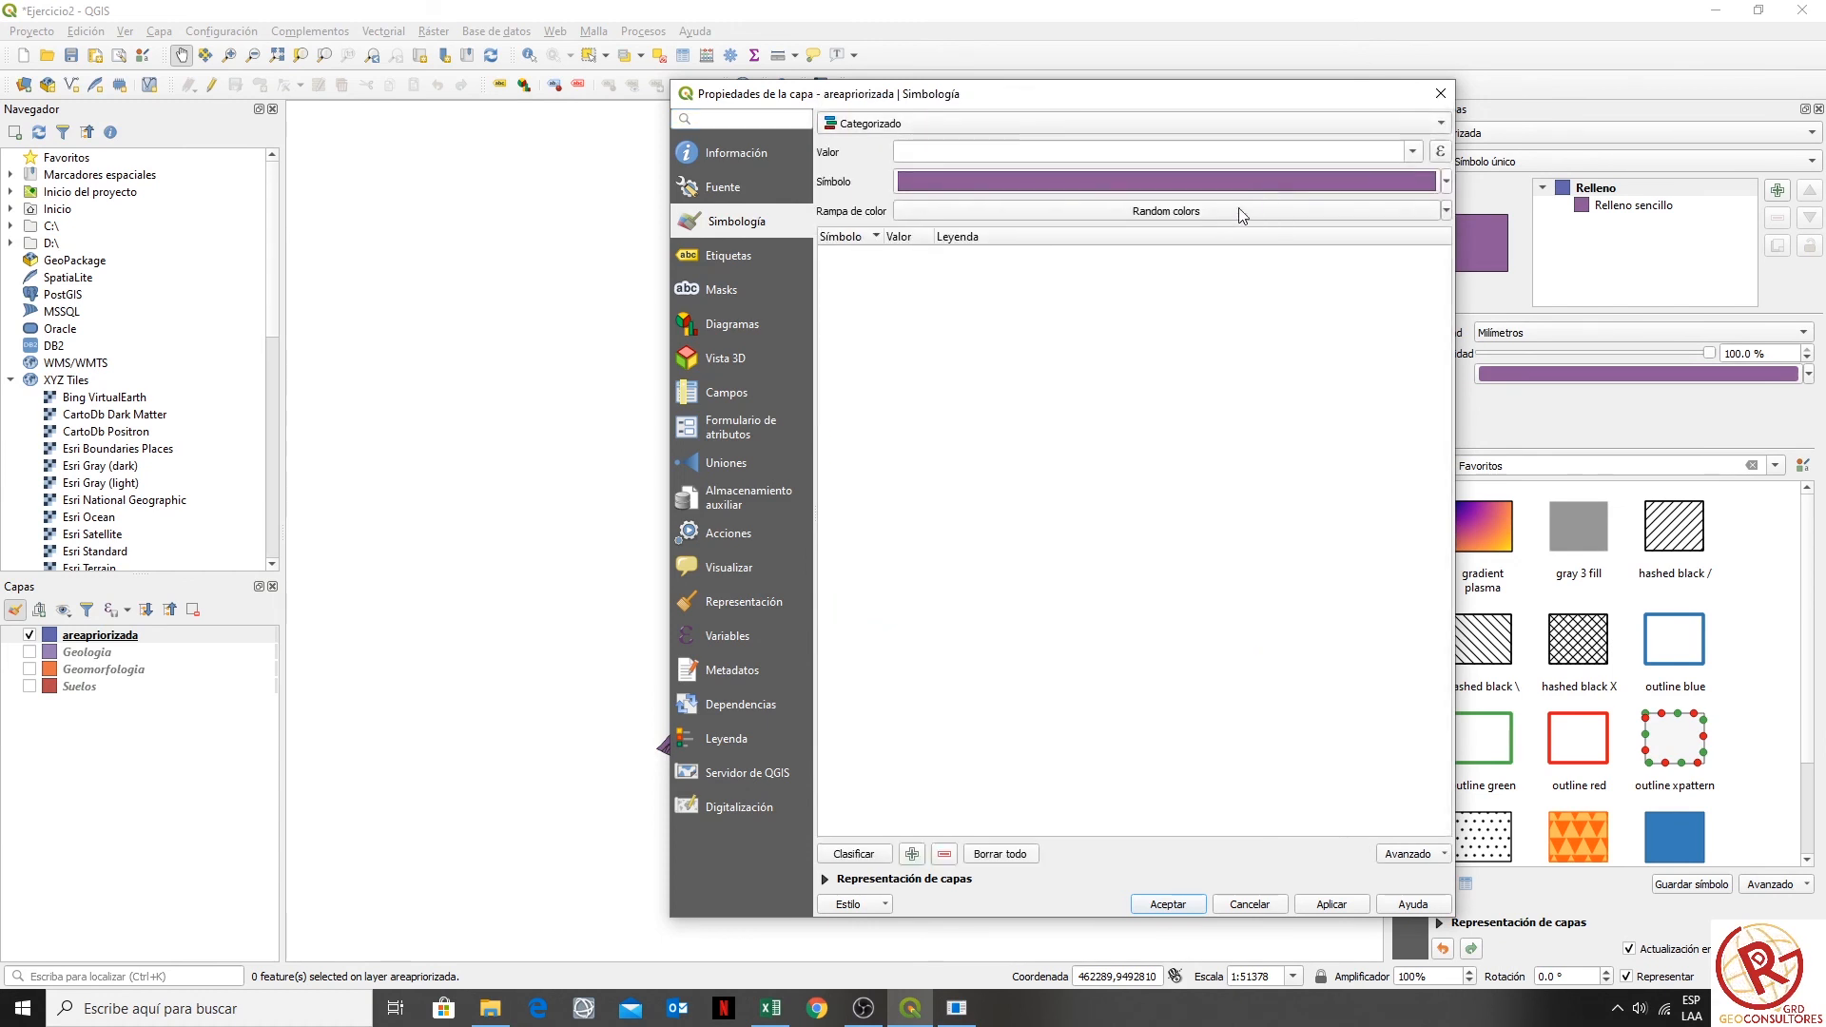
left_click(1413, 154)
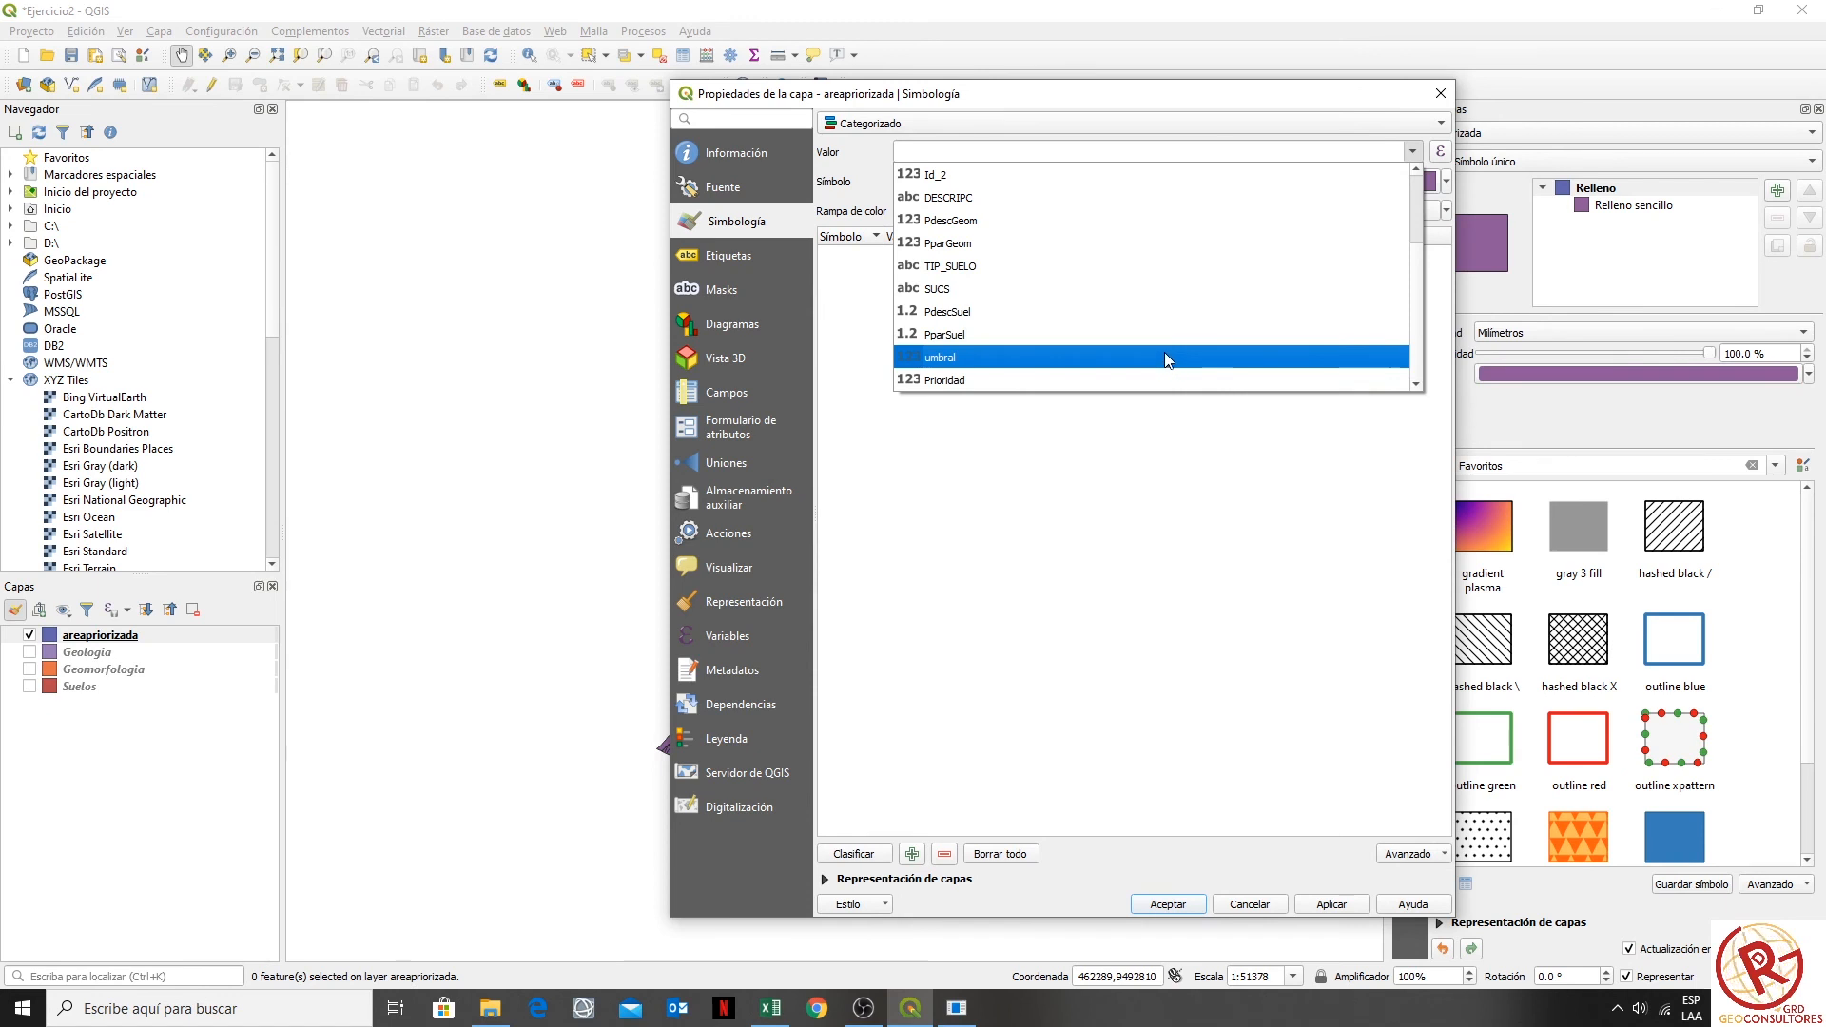
left_click(1103, 380)
left_click(853, 854)
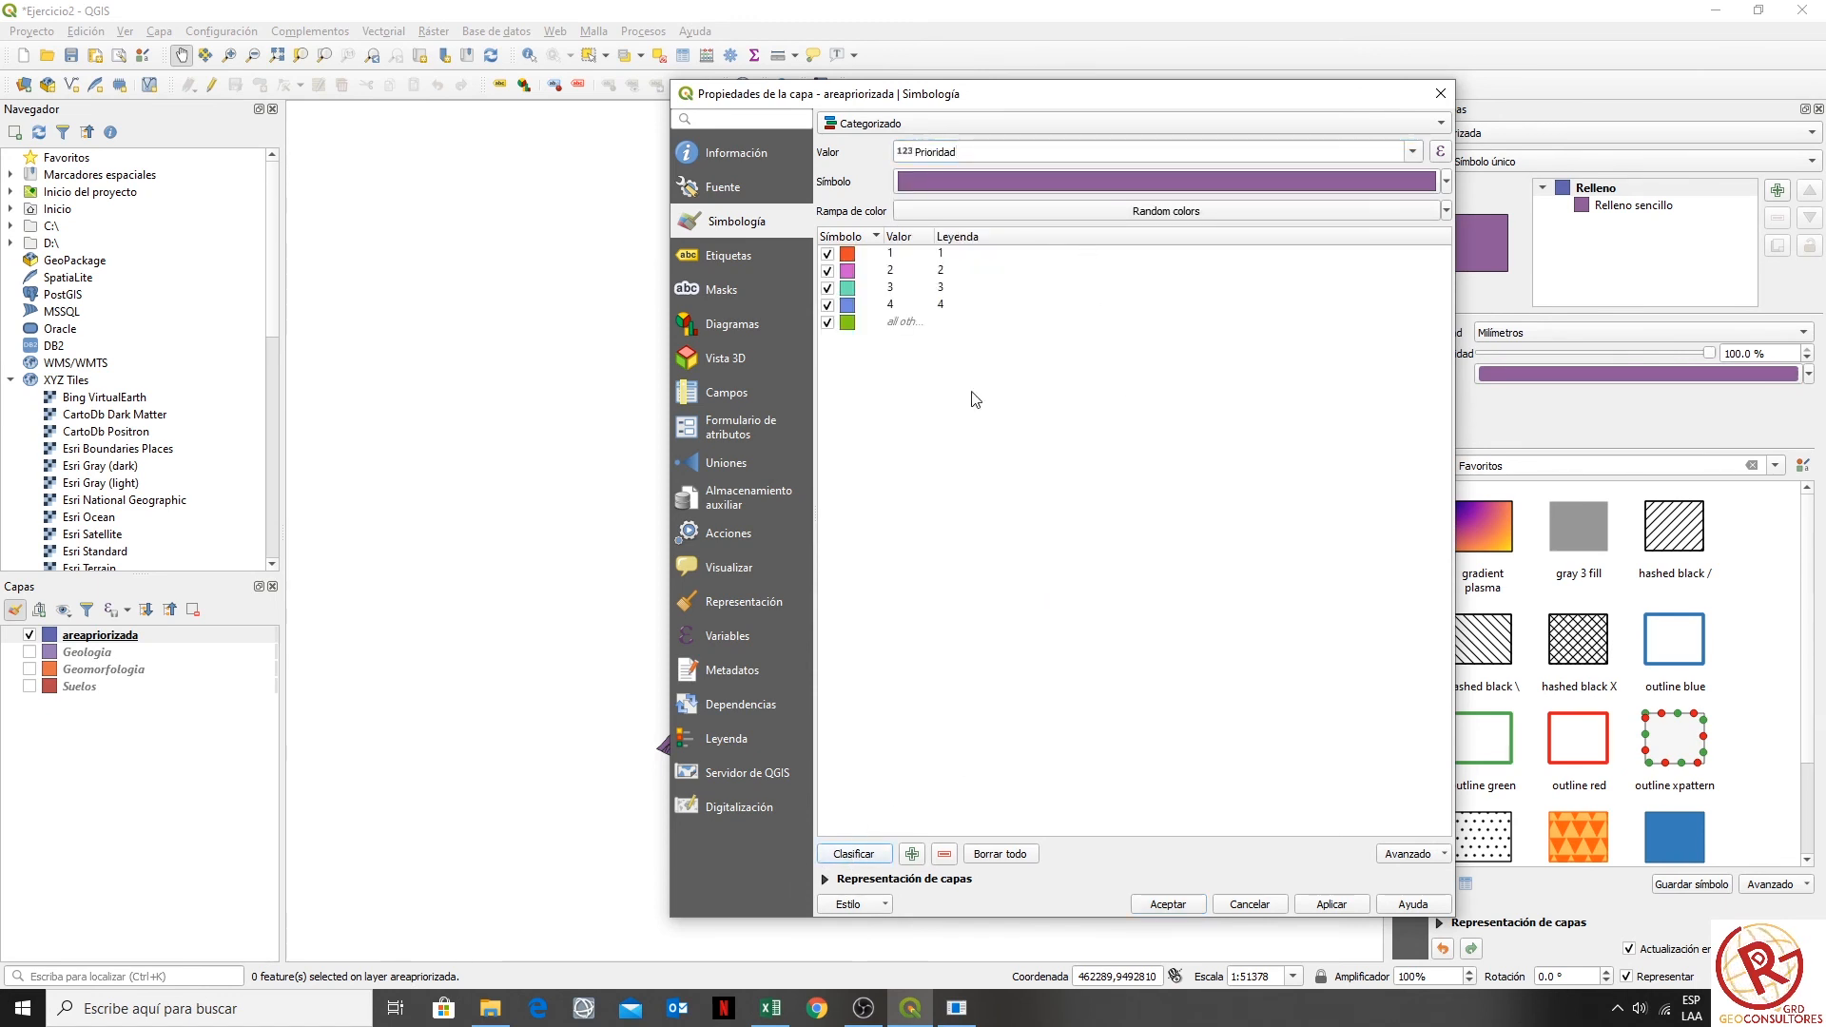
- Set the fill colour of the priority 1 category to an orange-tinted red
double_click(850, 253)
left_click(1268, 433)
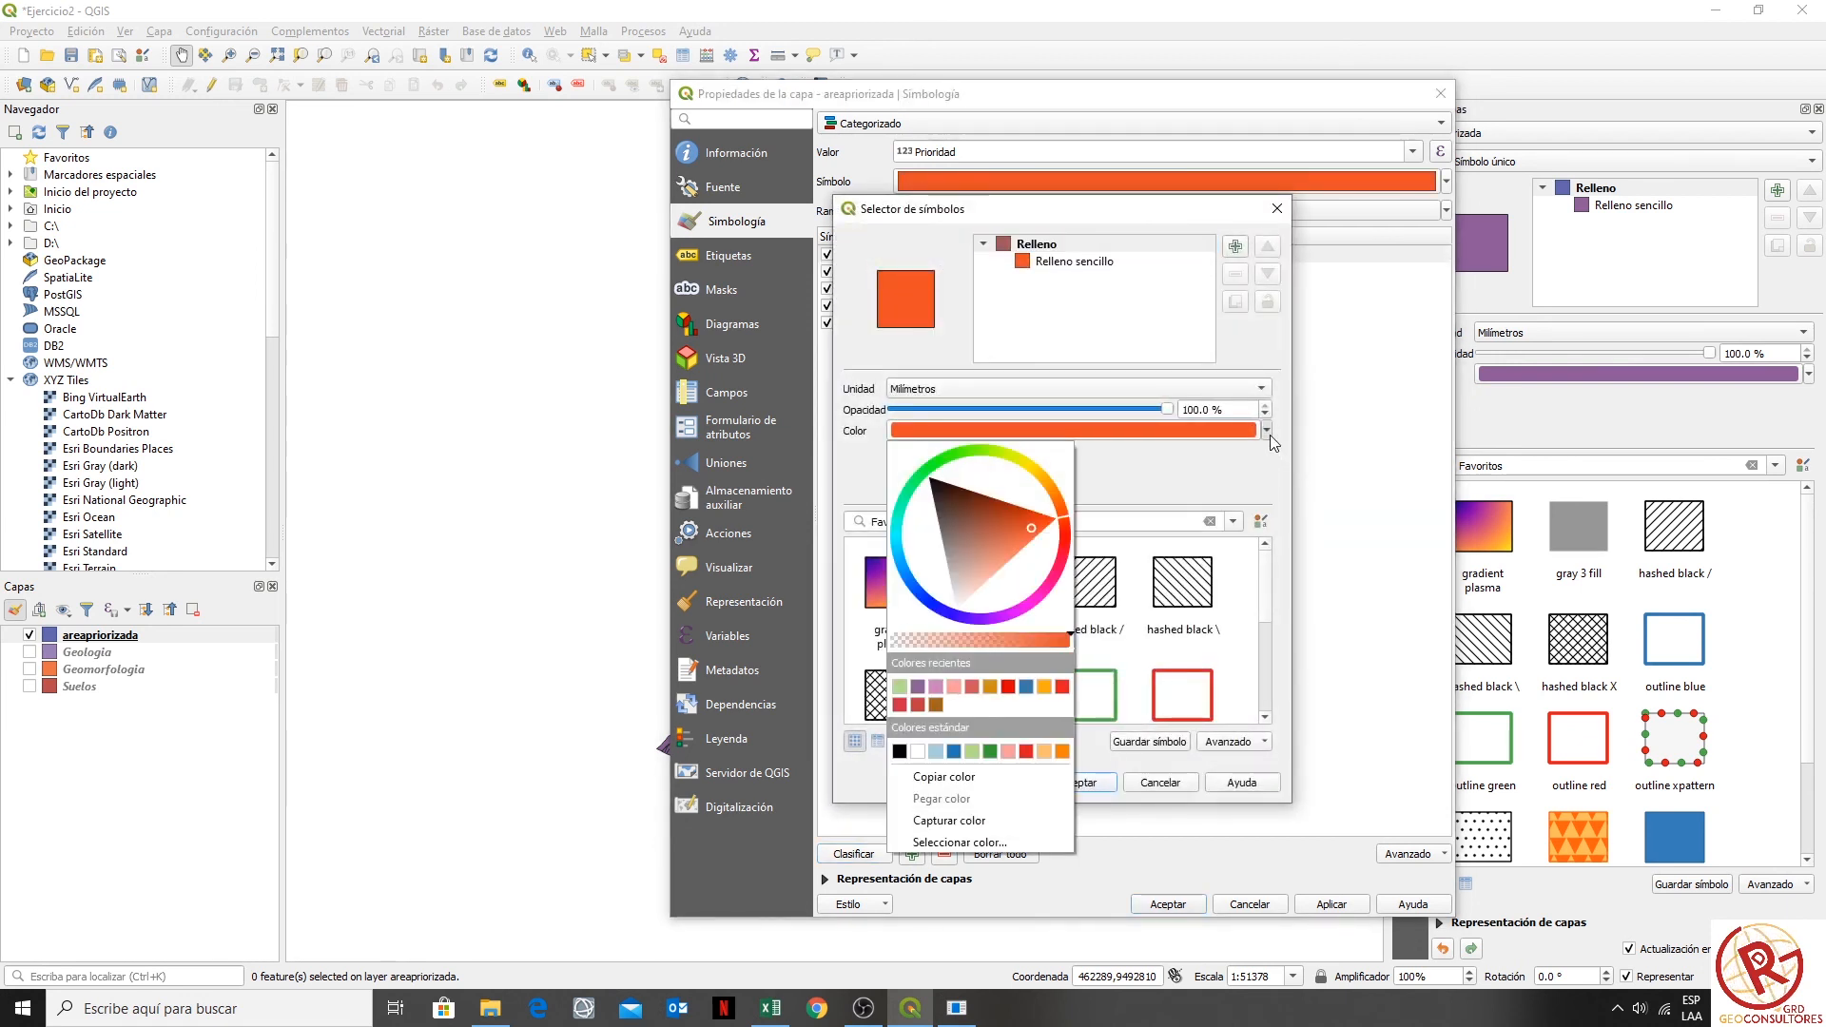
left_click(901, 705)
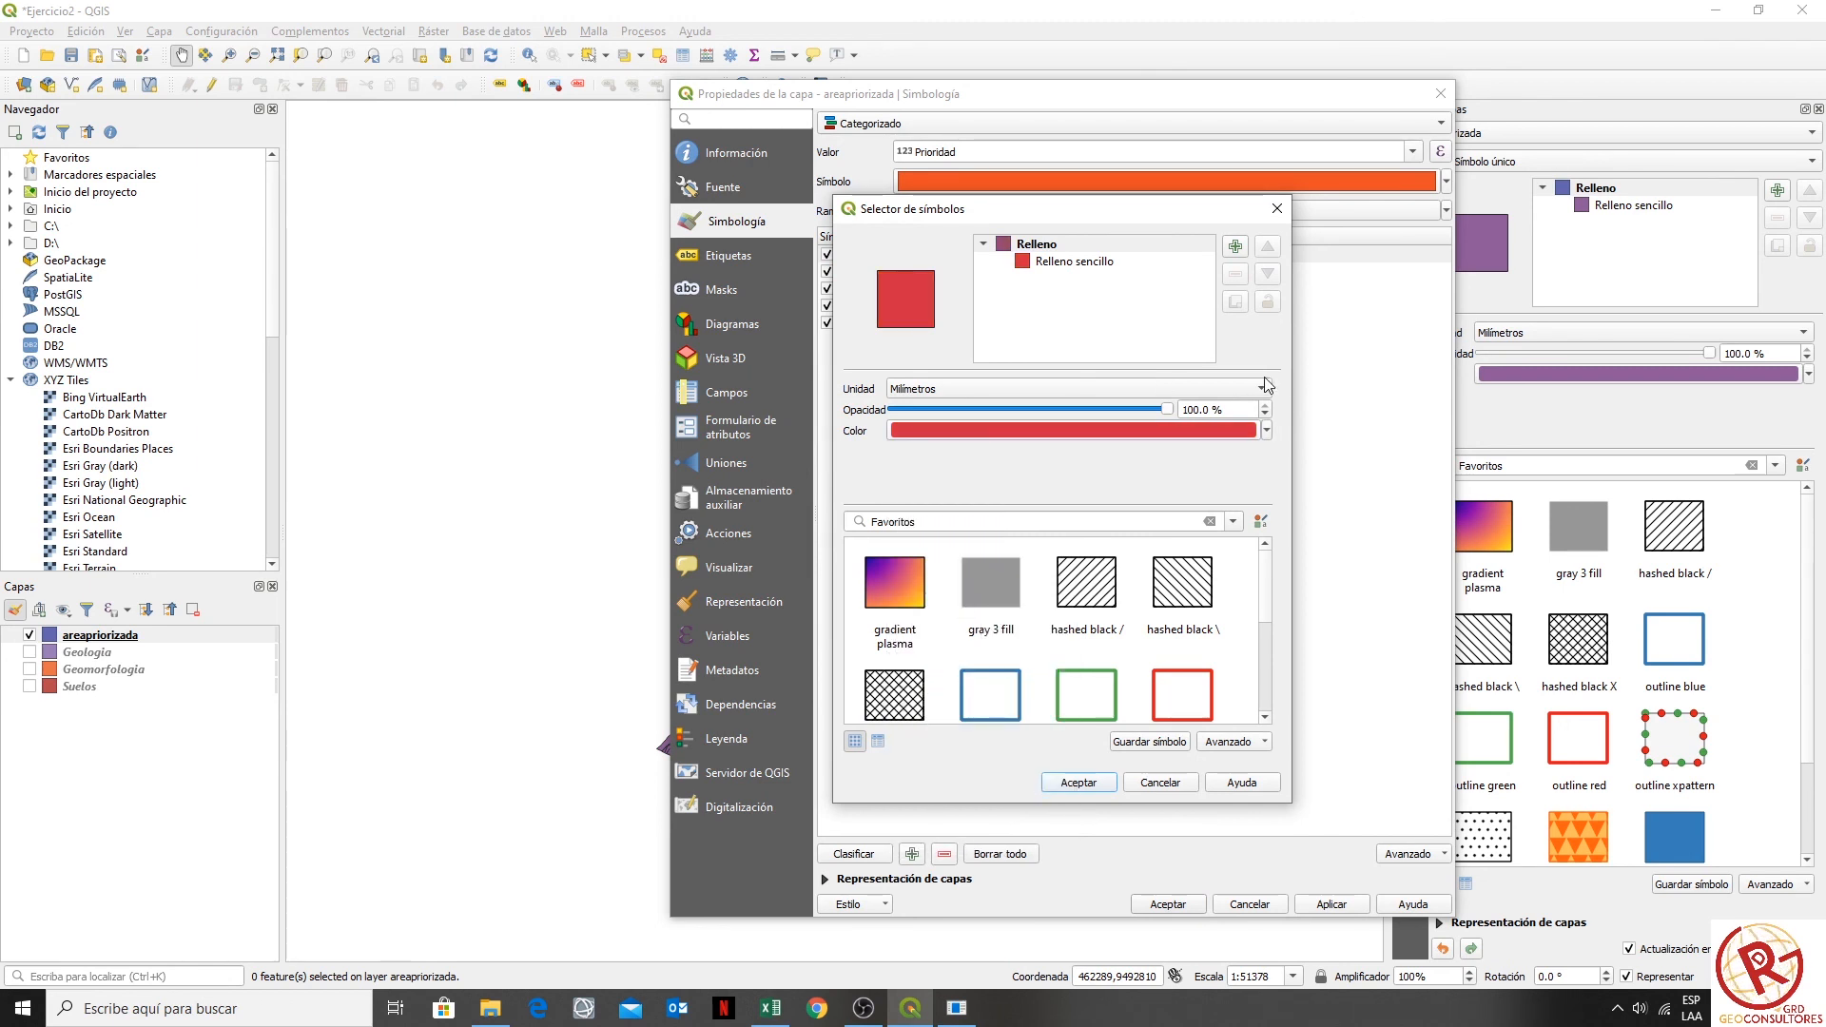
left_click(1266, 431)
left_click(1064, 506)
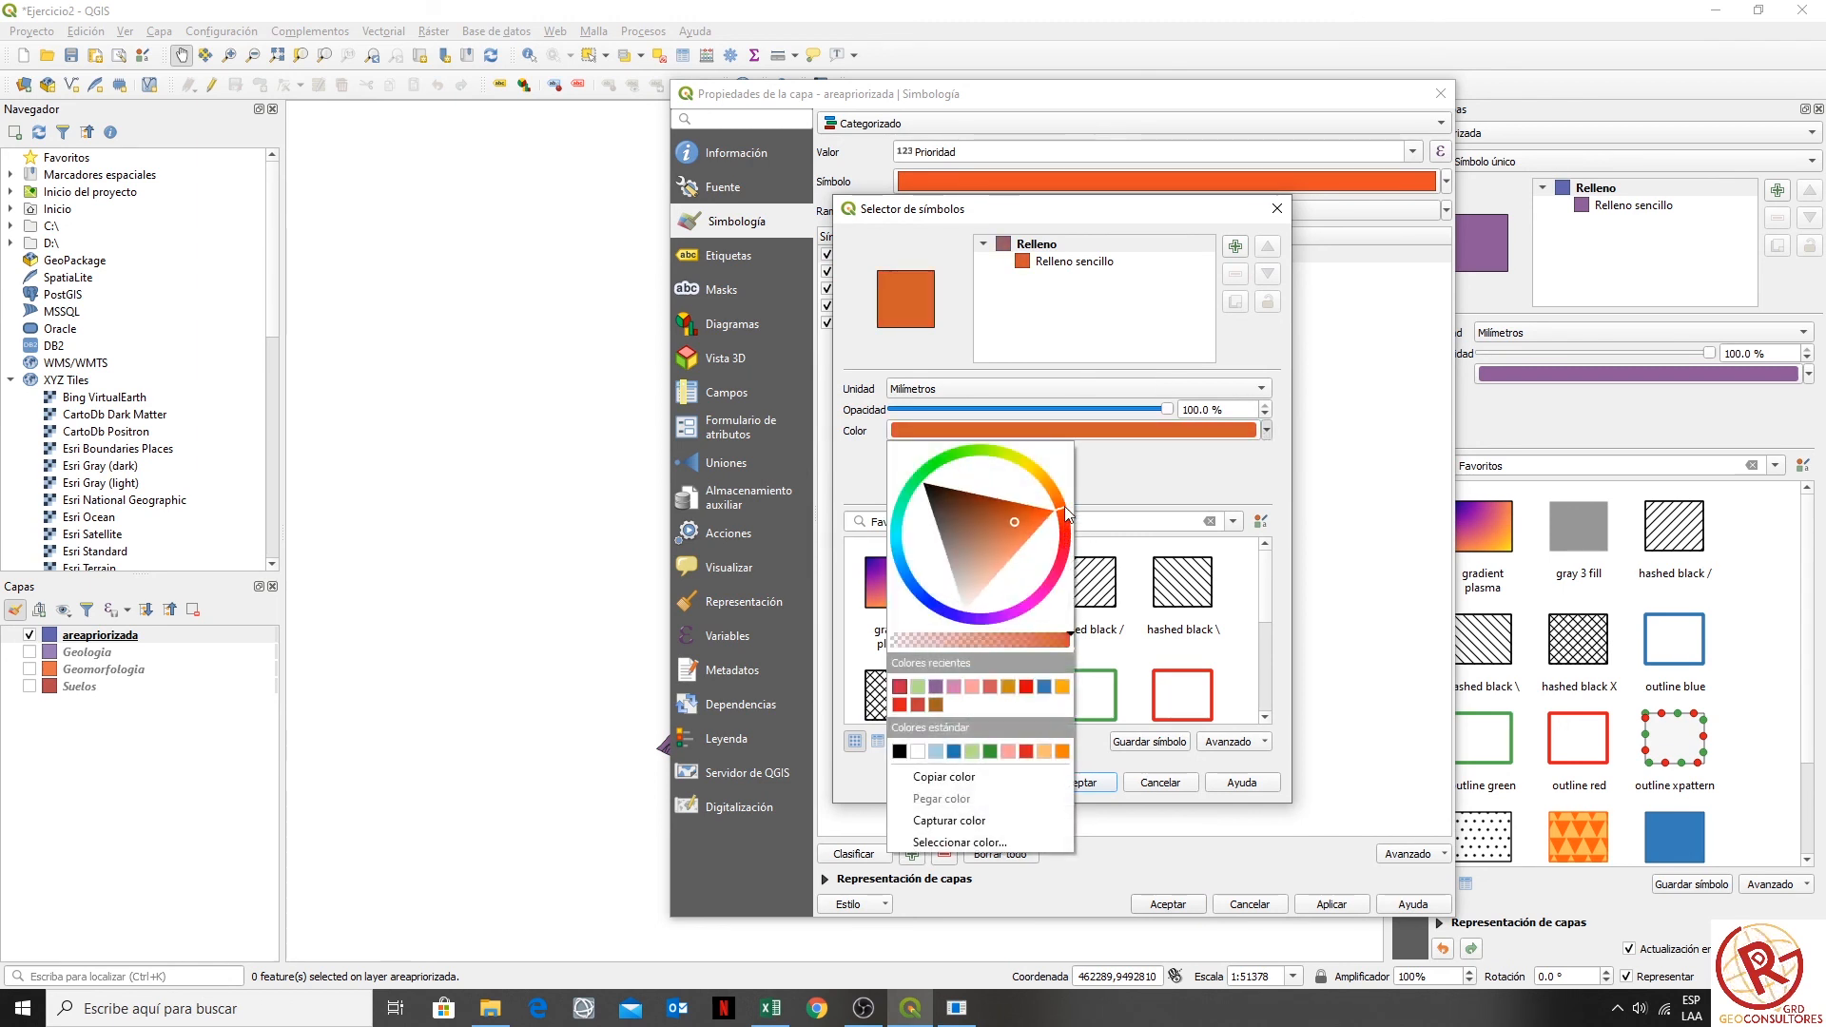
left_click_drag(1064, 506, 1075, 530)
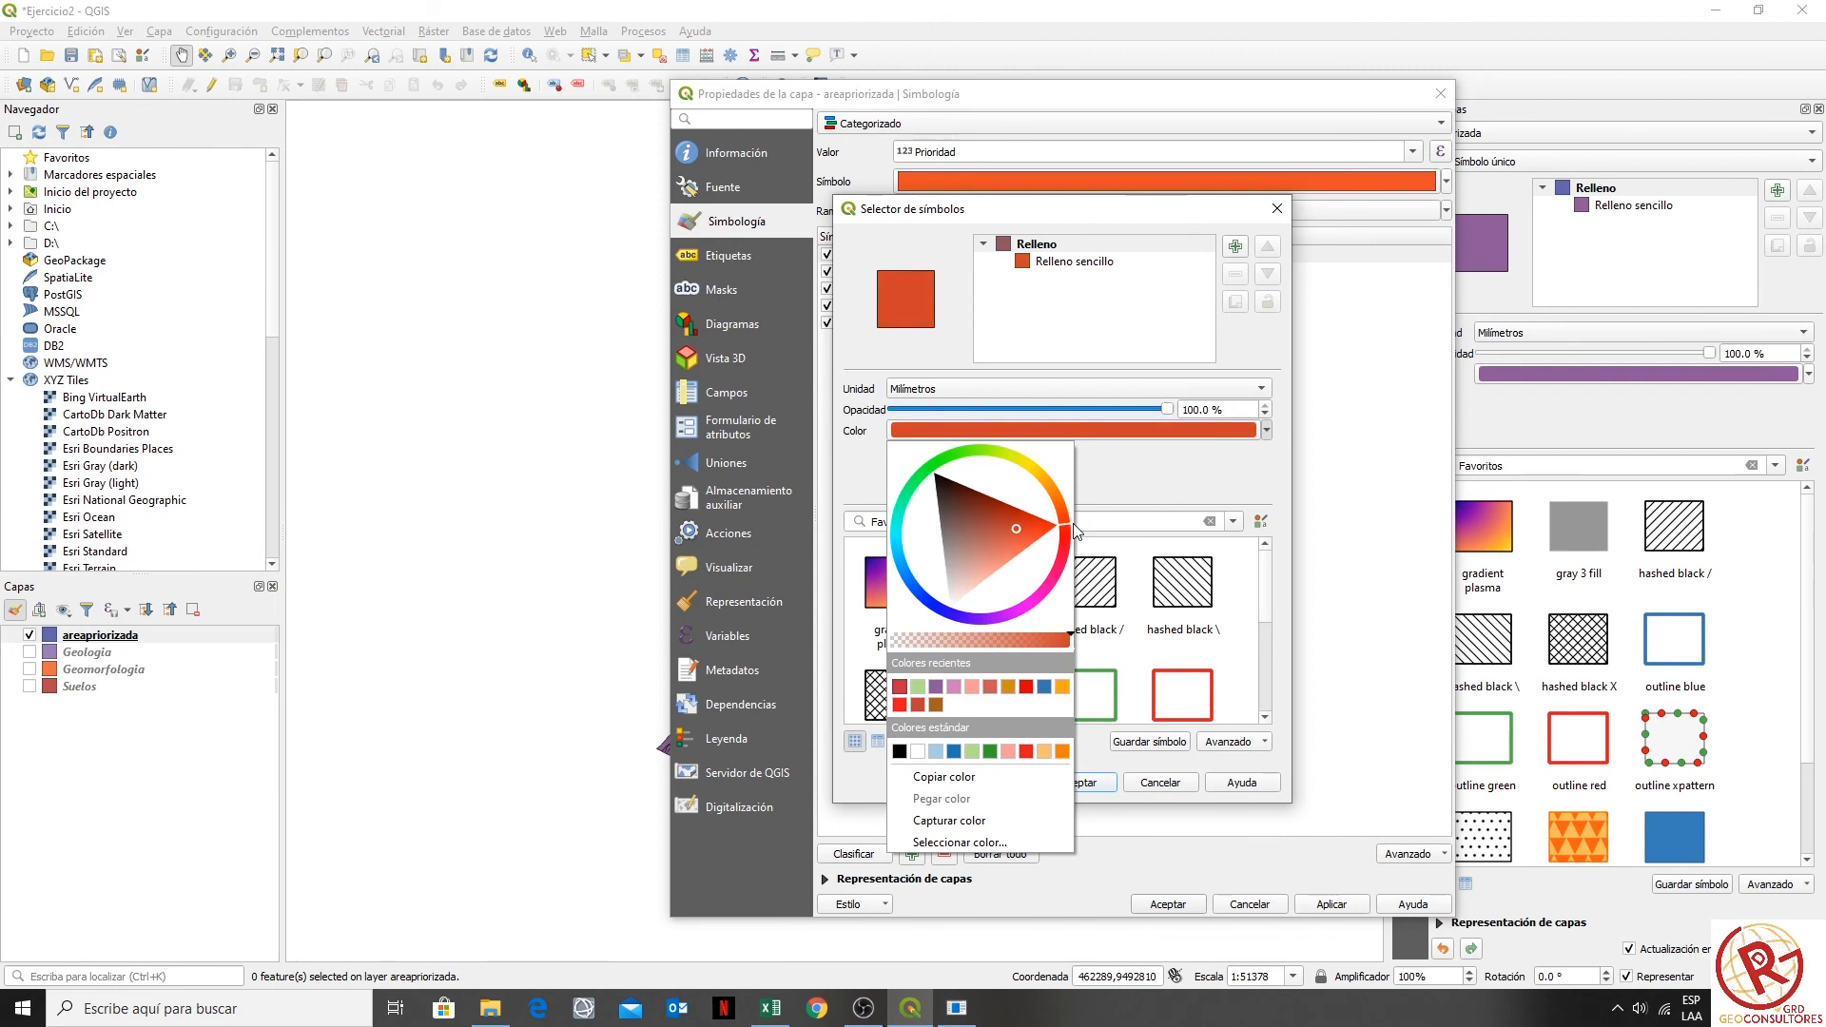
left_click(1153, 478)
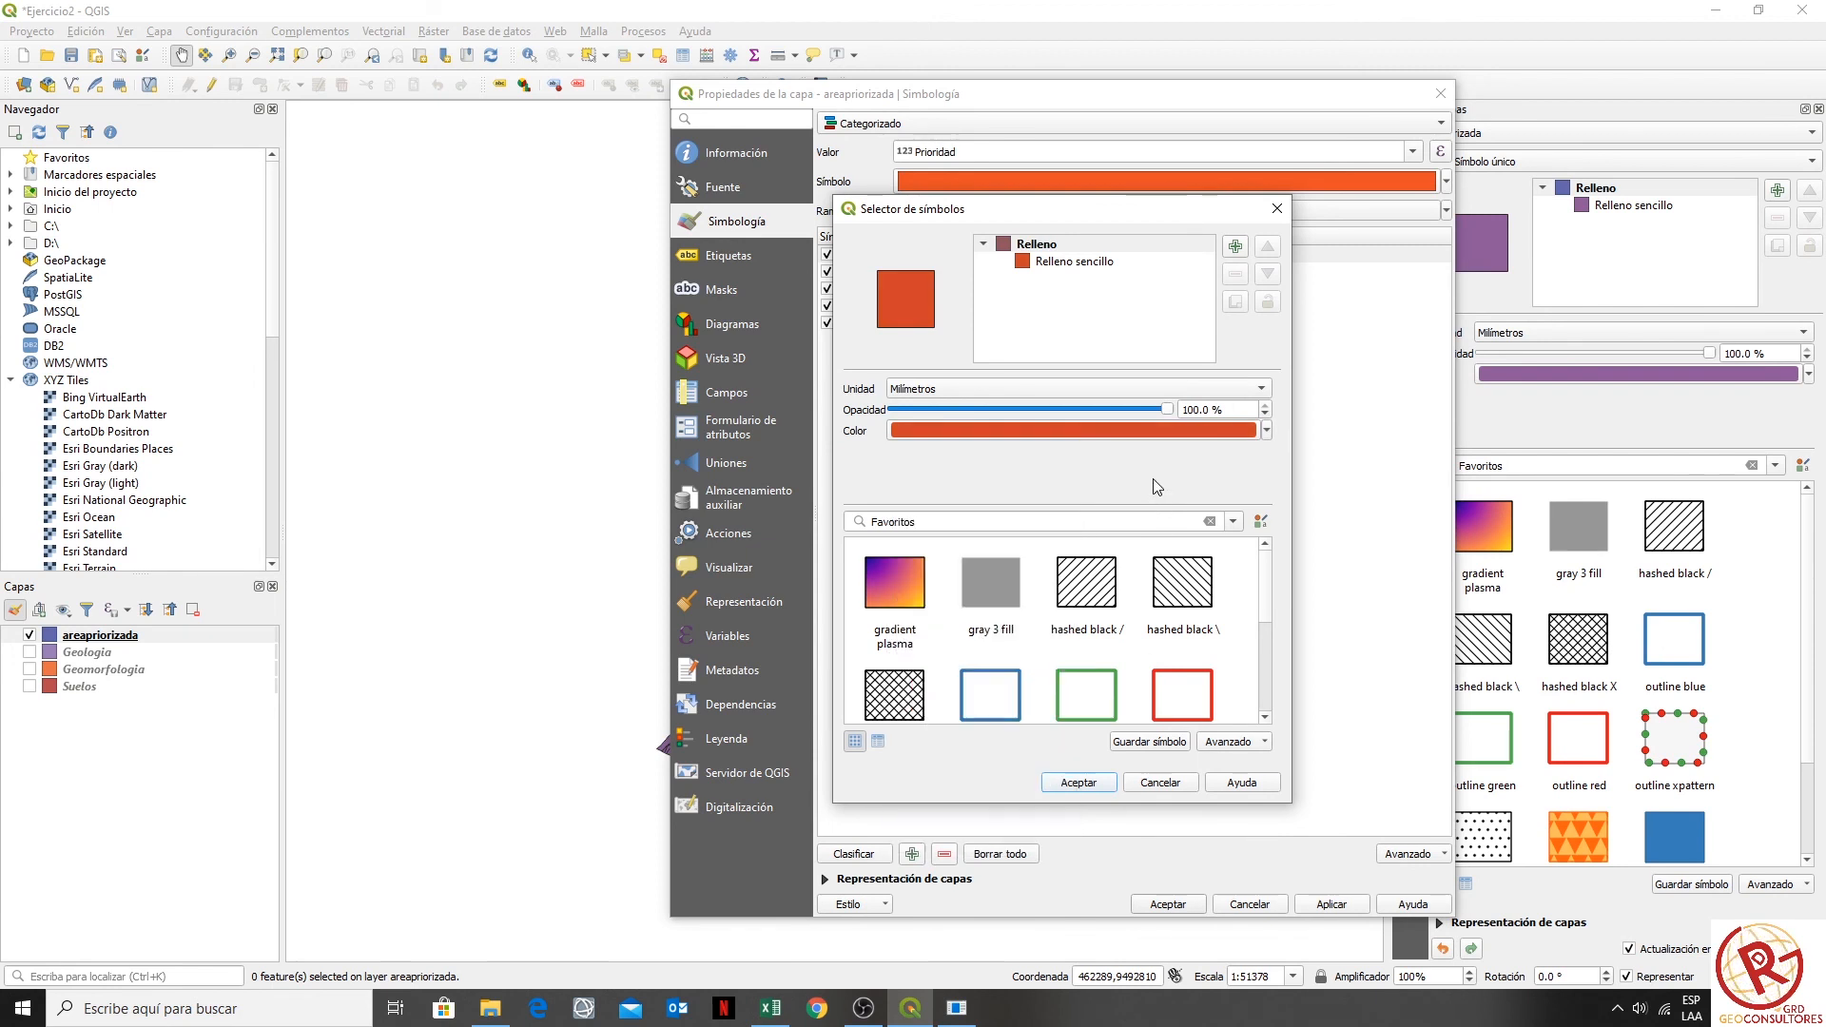
left_click(1079, 783)
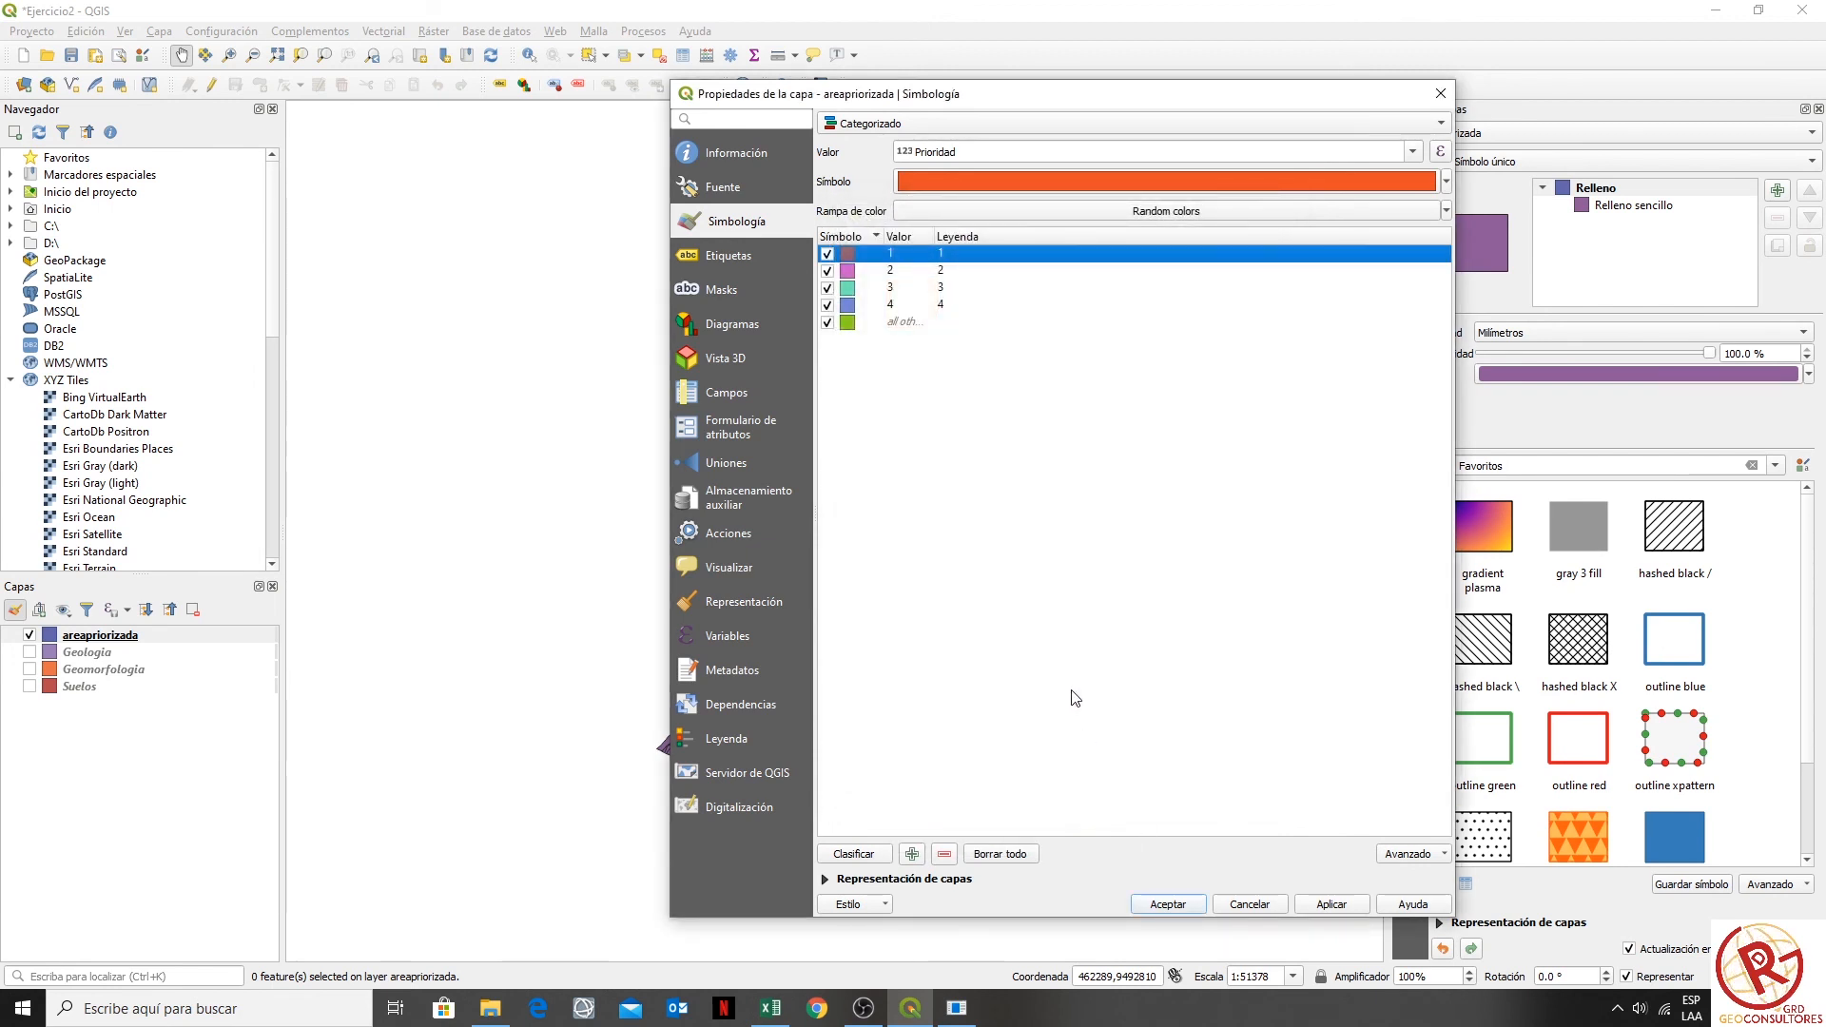
- Set the fill colour of the priority 2 category to the orange from the recent colours
double_click(846, 273)
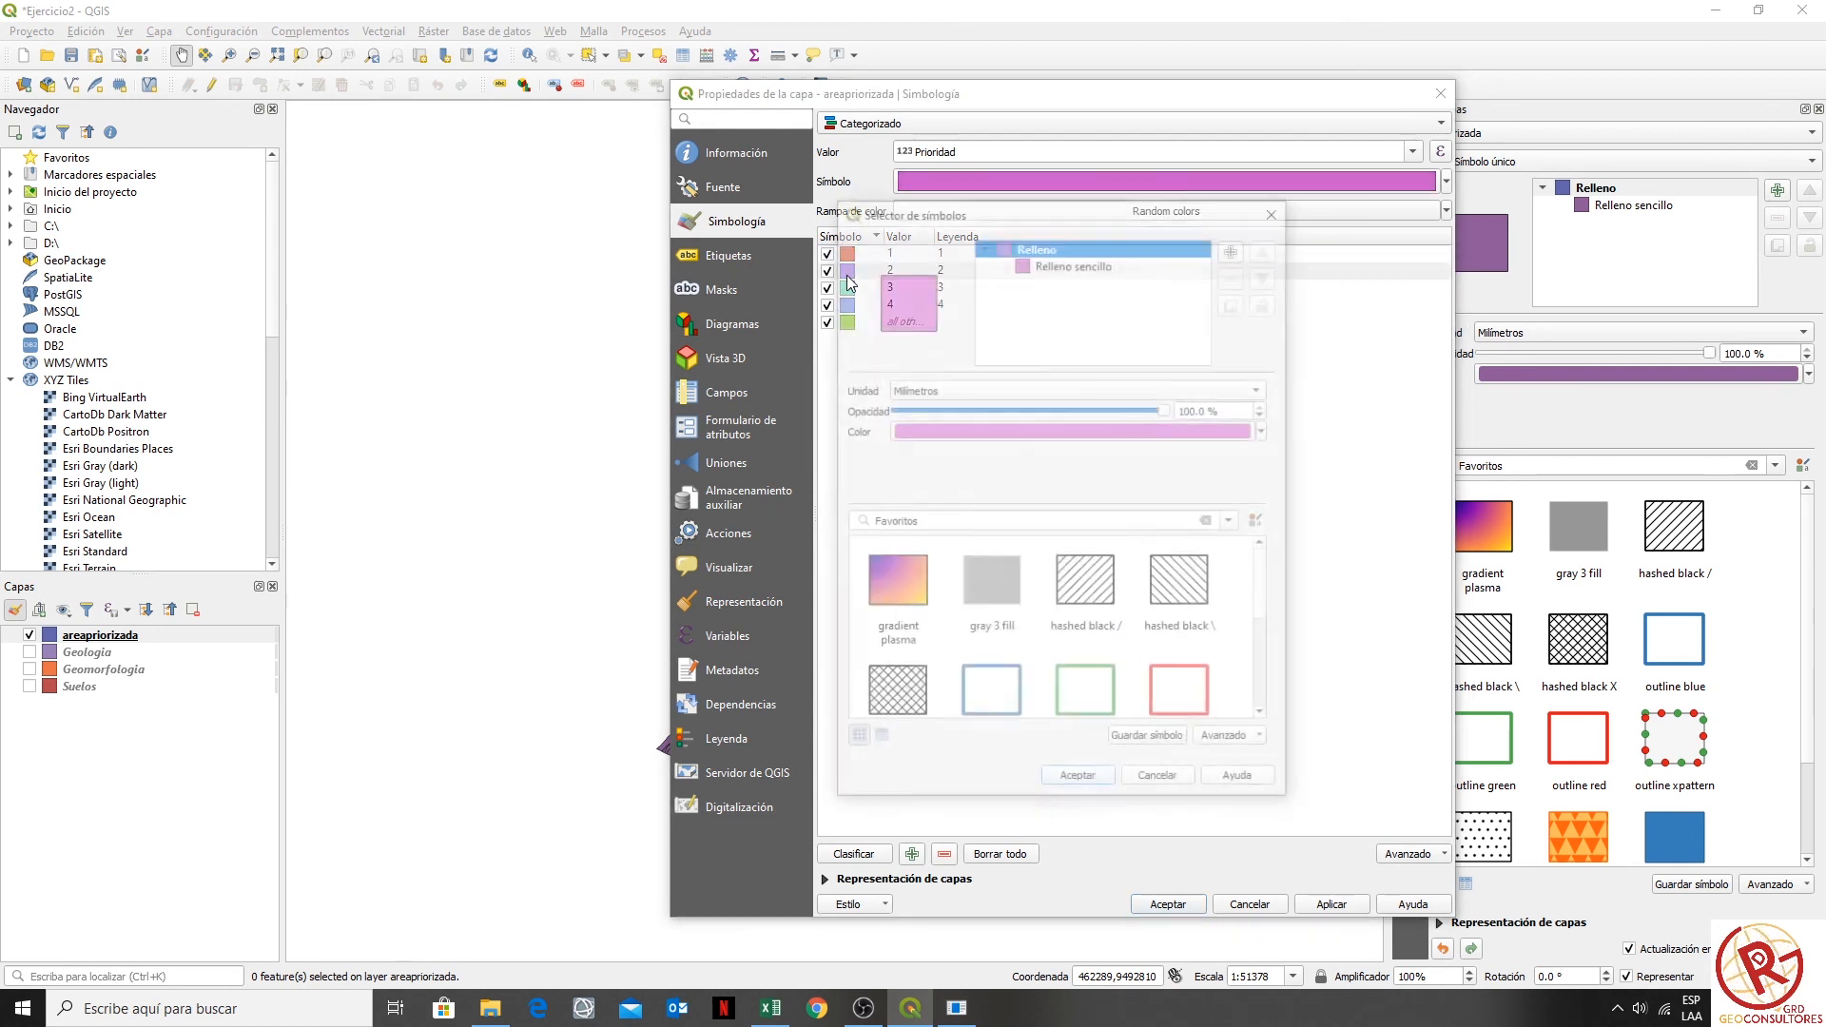
left_click(1266, 431)
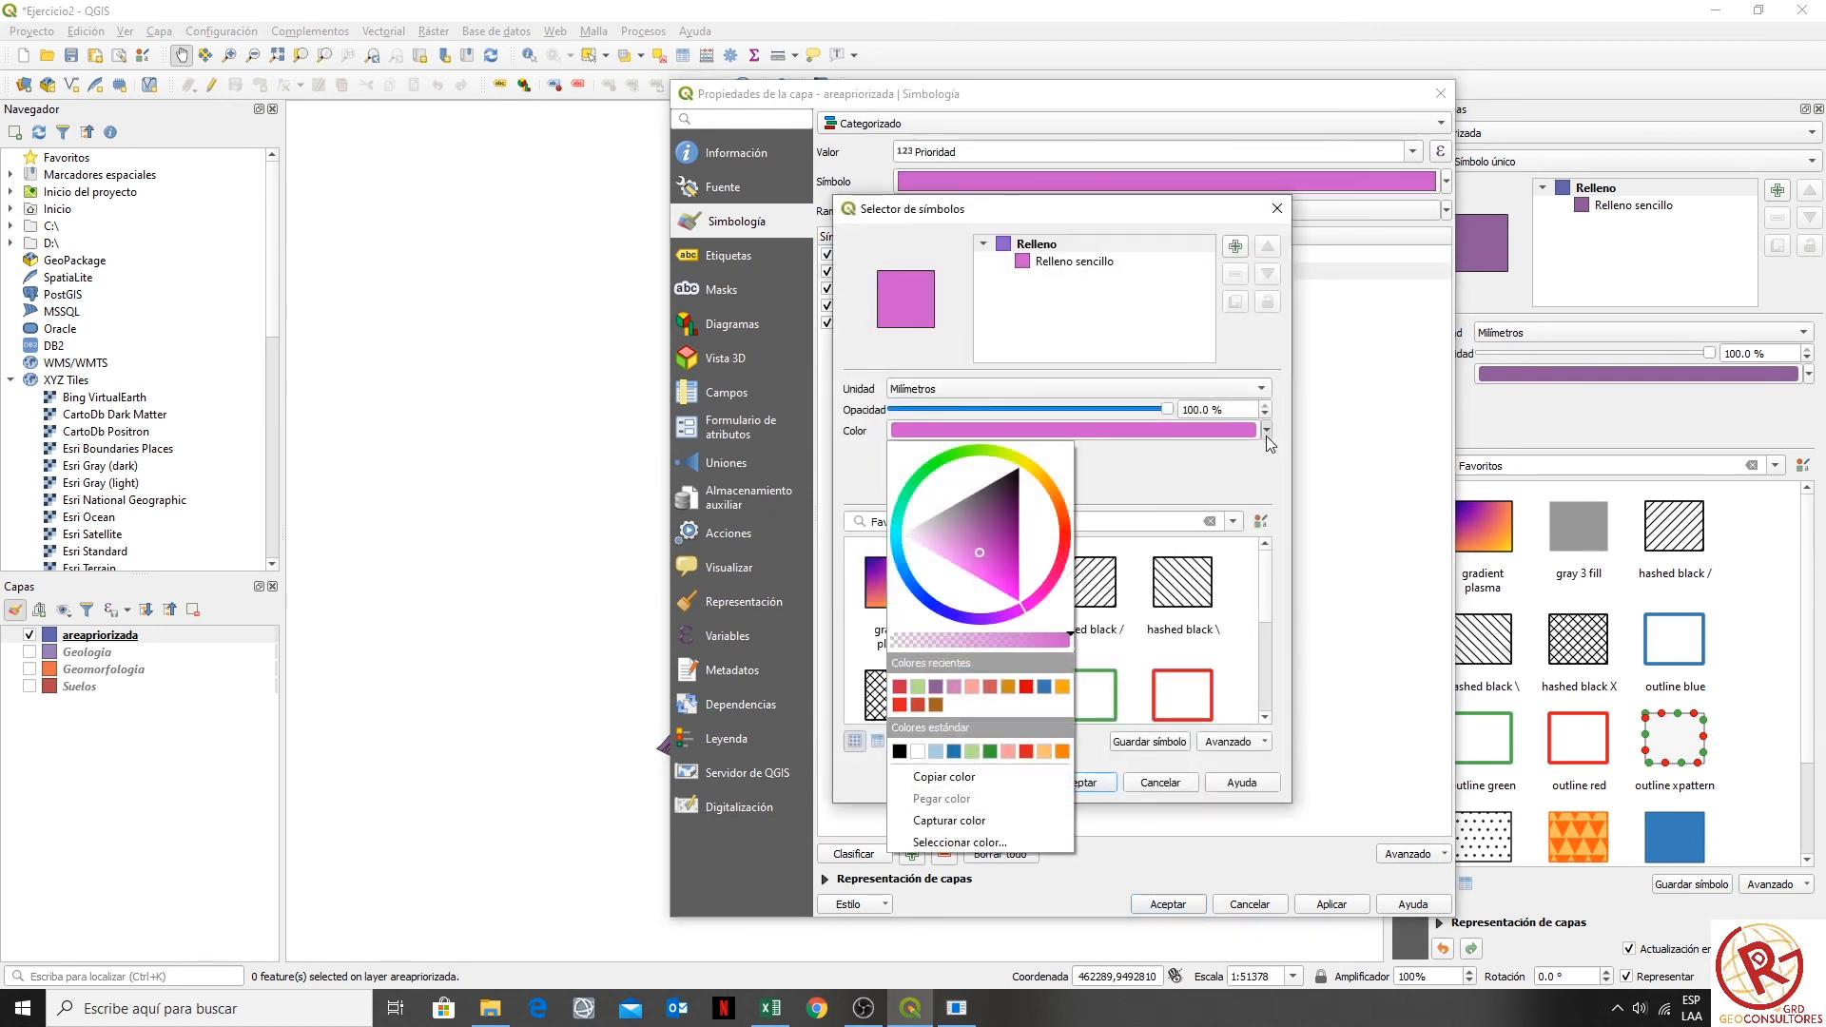
left_click(1063, 685)
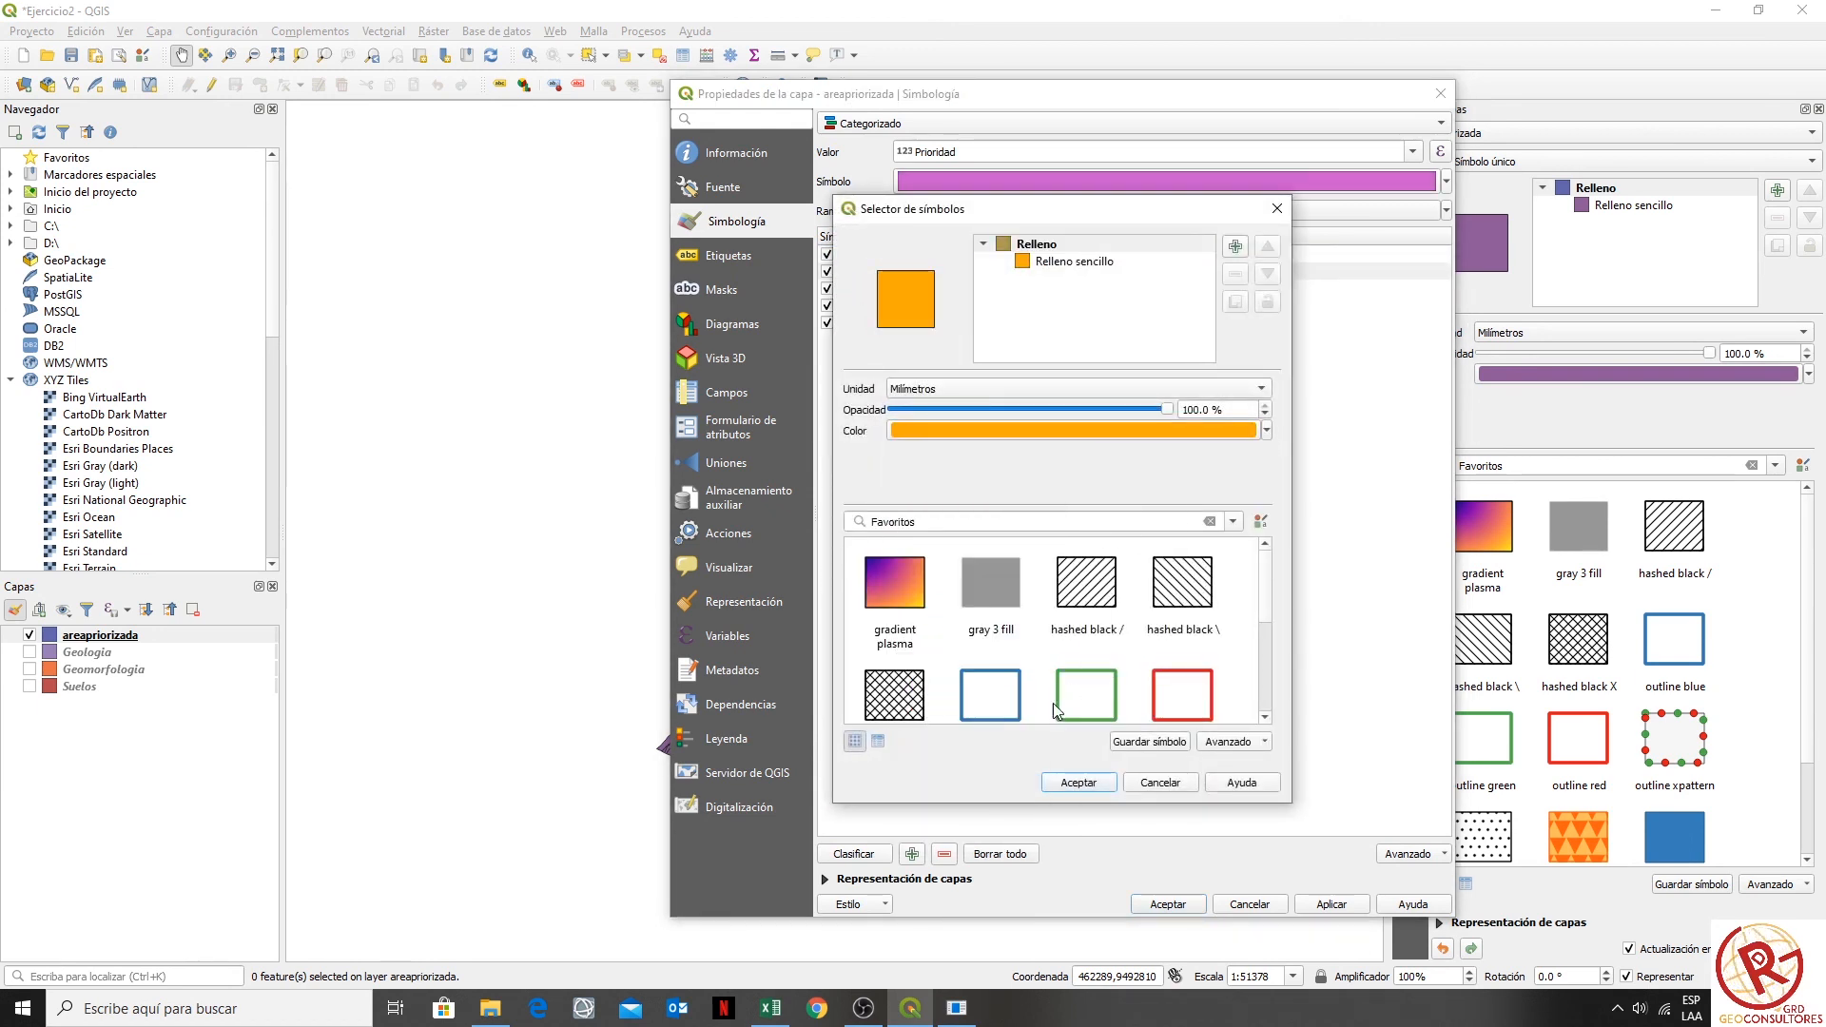
left_click(1068, 782)
- Set the fill colour of the priority 3 category to a bright yellow
double_click(849, 287)
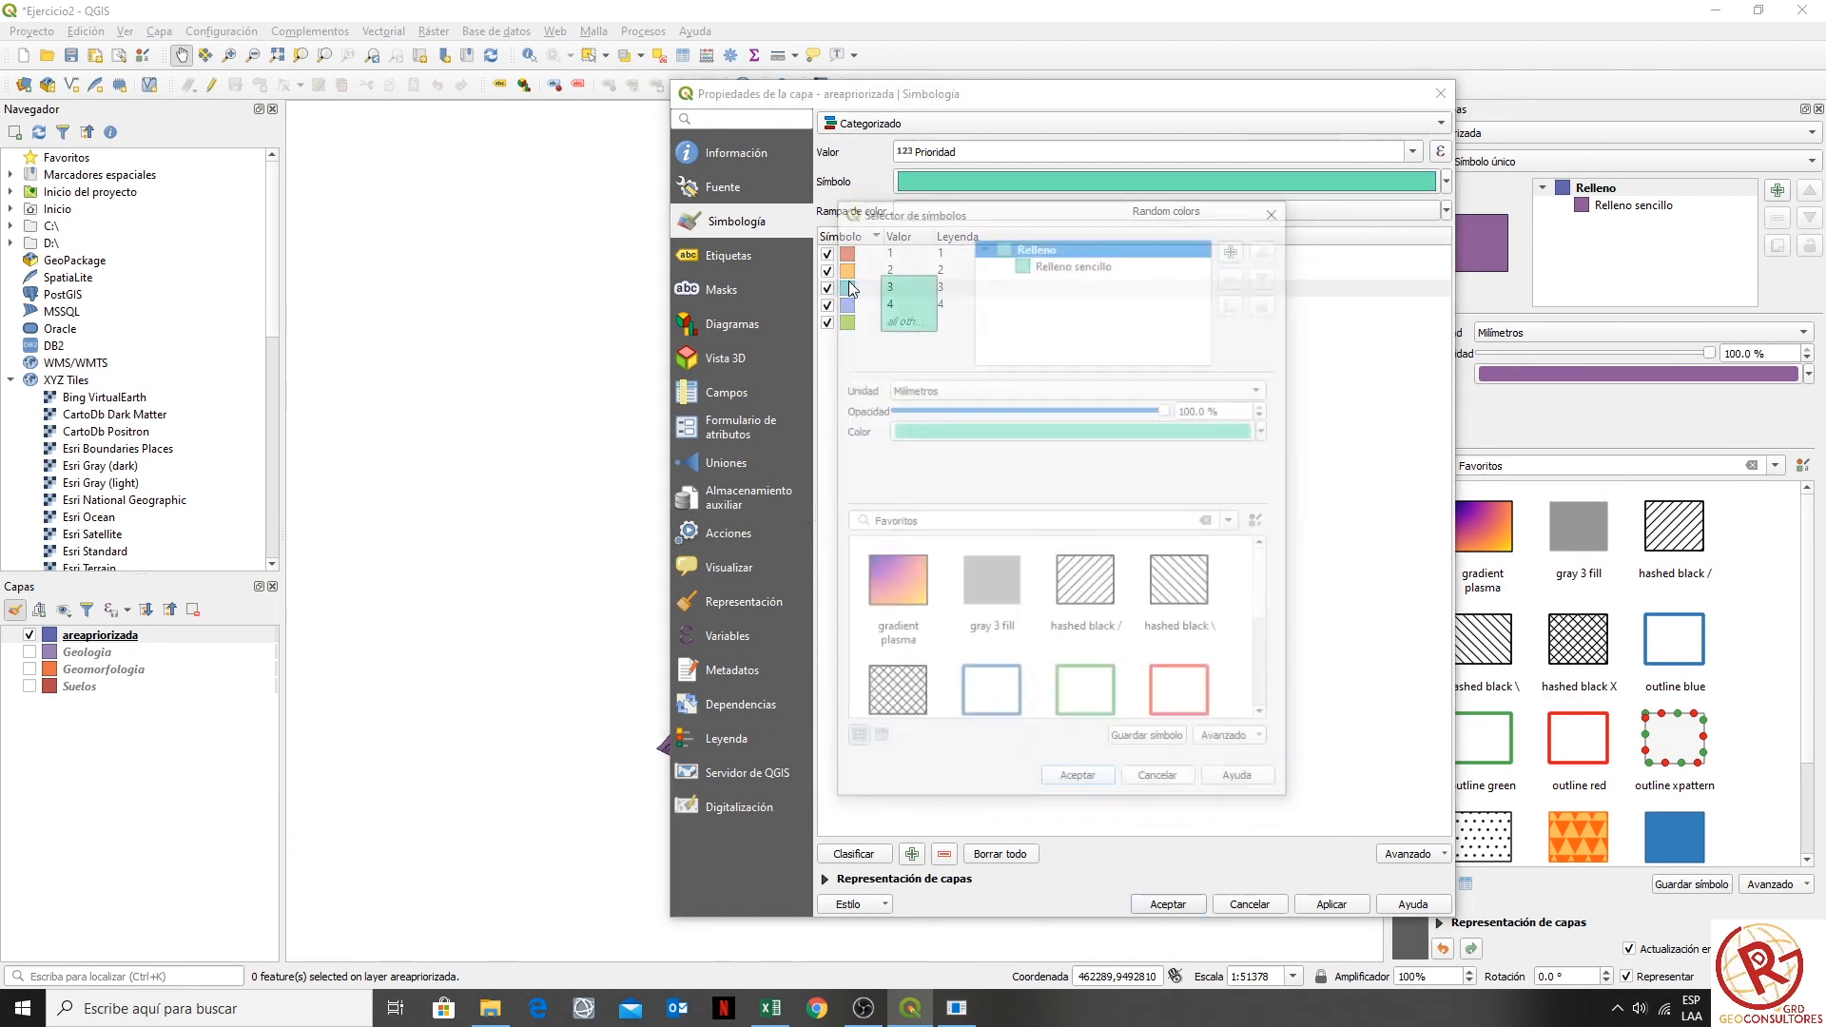
left_click(1266, 431)
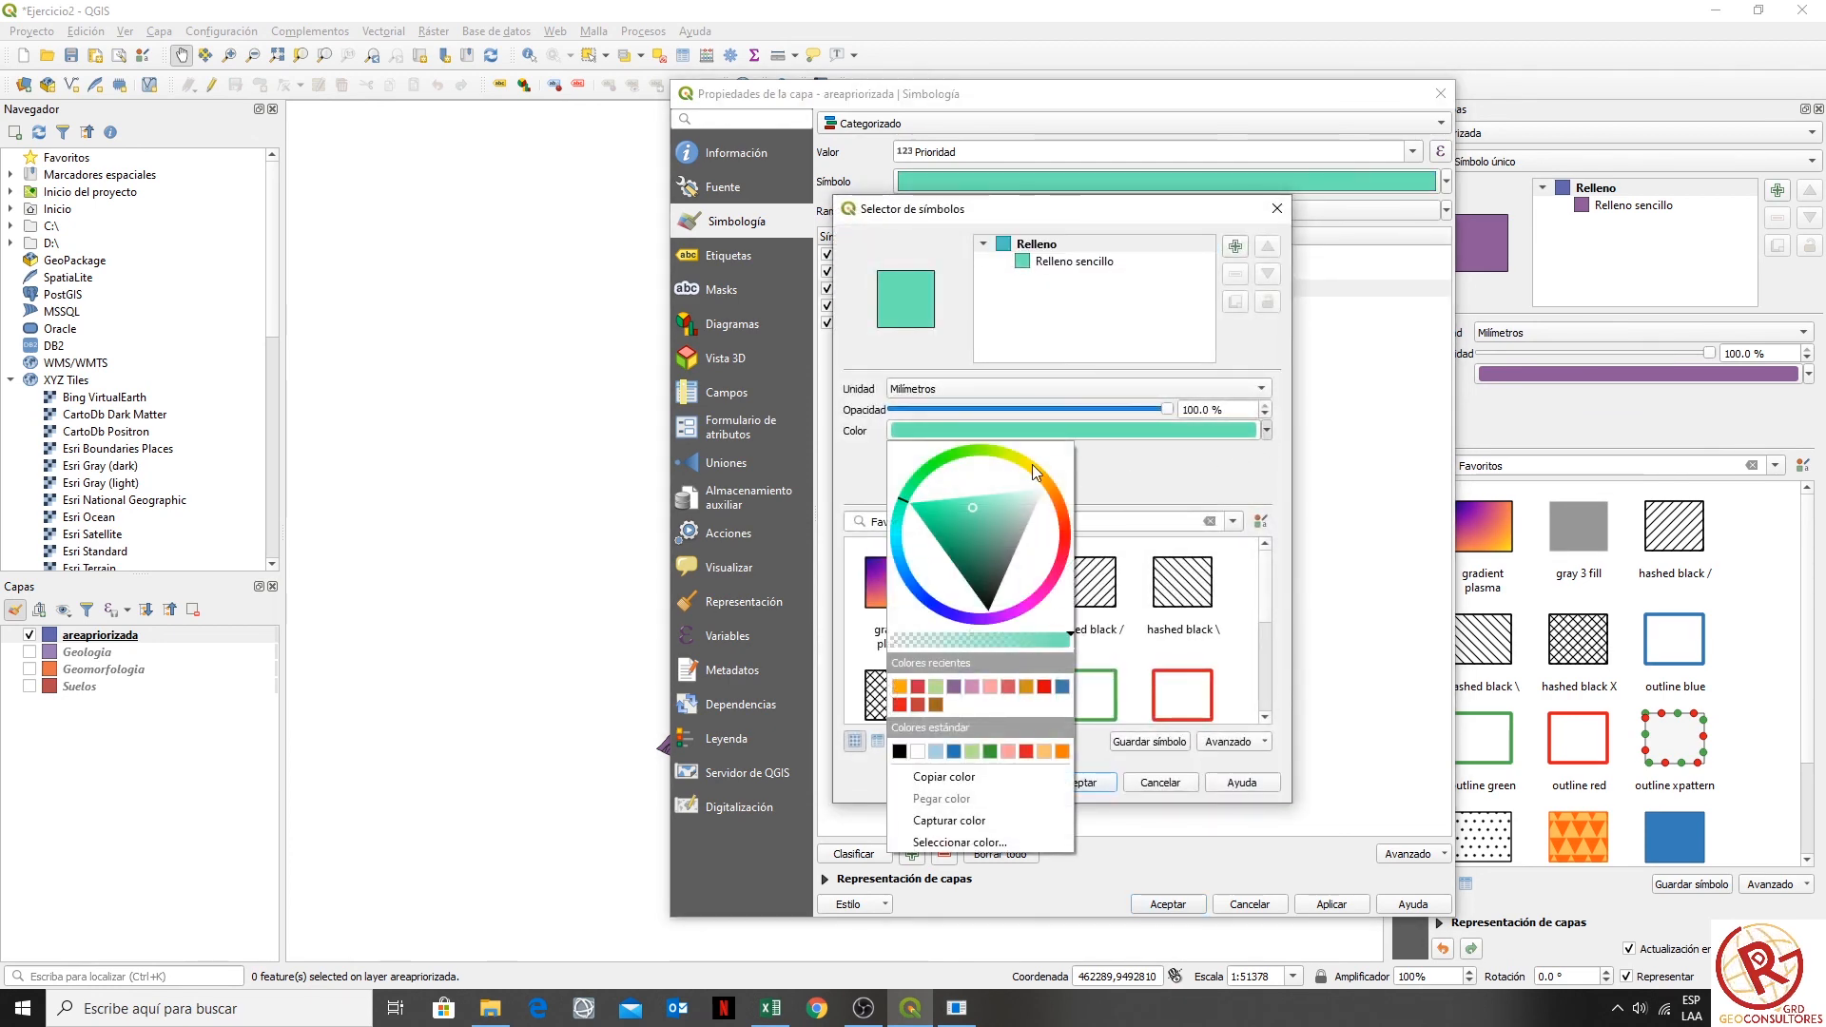
left_click_drag(1031, 464, 1029, 465)
left_click_drag(1009, 534, 1025, 483)
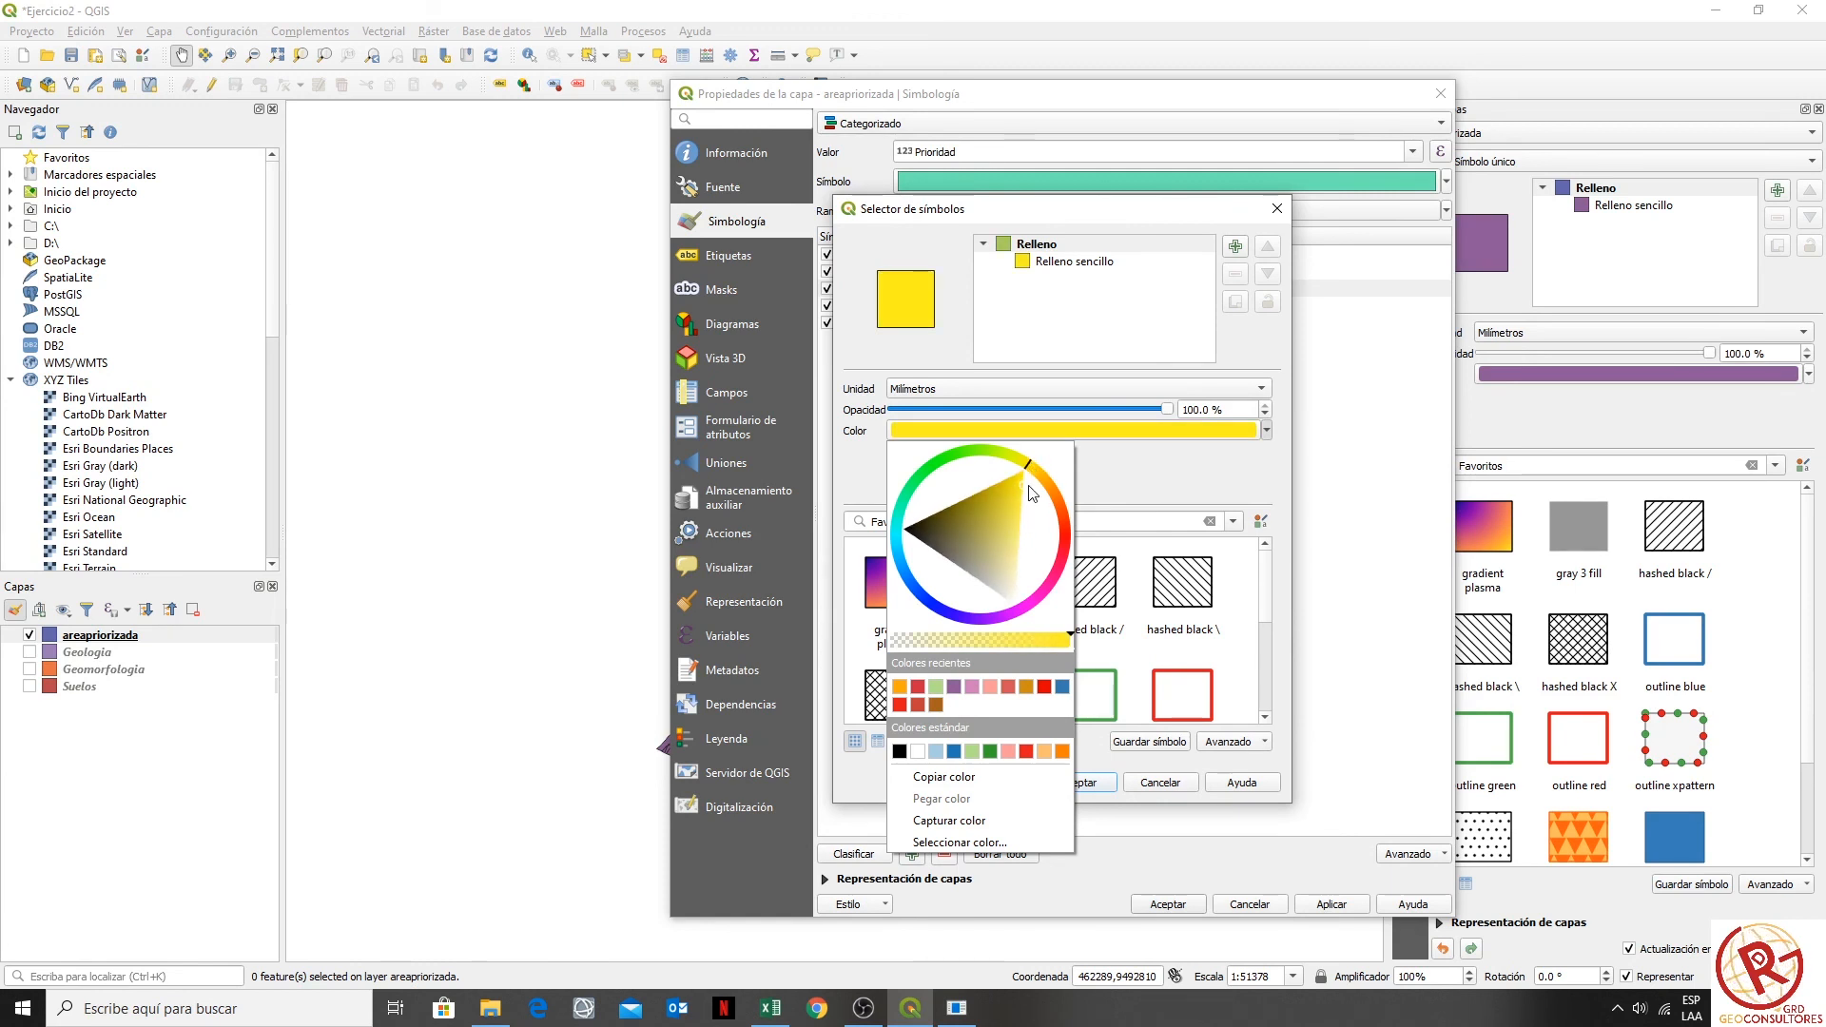
left_click(1256, 629)
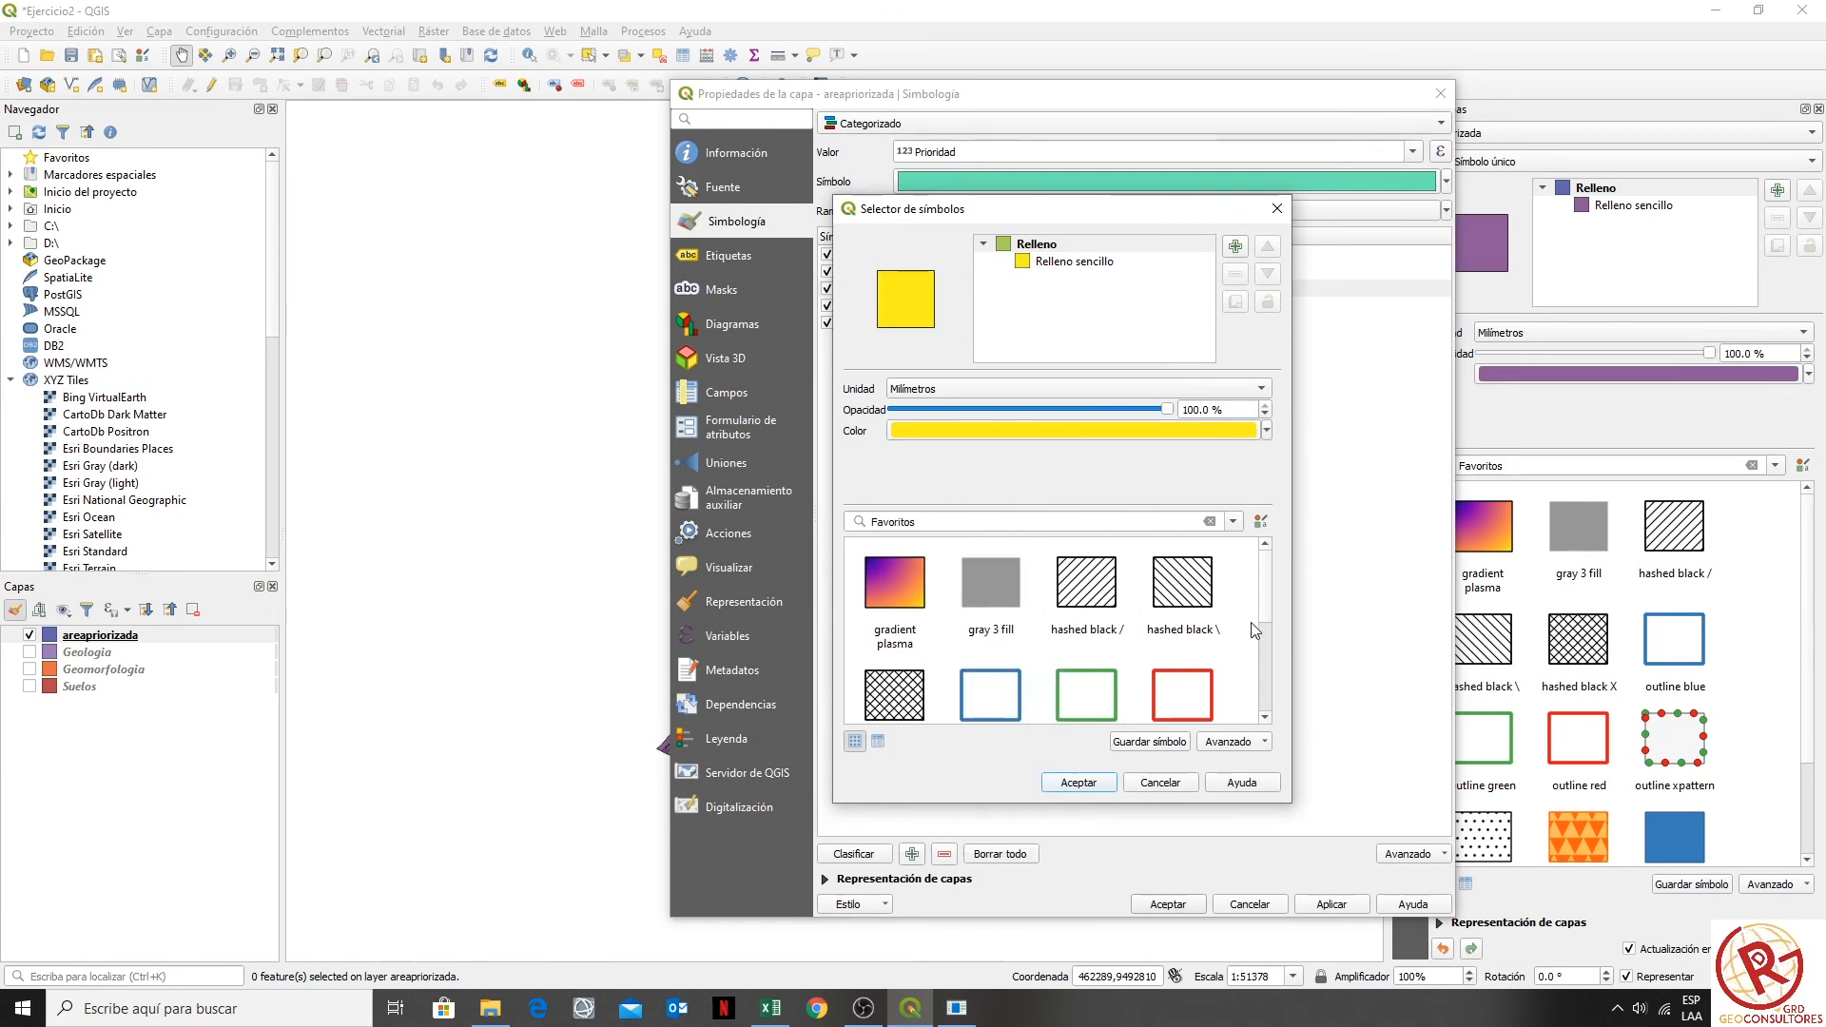
left_click(1078, 782)
- Set the fill colour of the priority 4 category to the light green from the recent colours
left_click(861, 306)
left_click(856, 322)
double_click(851, 308)
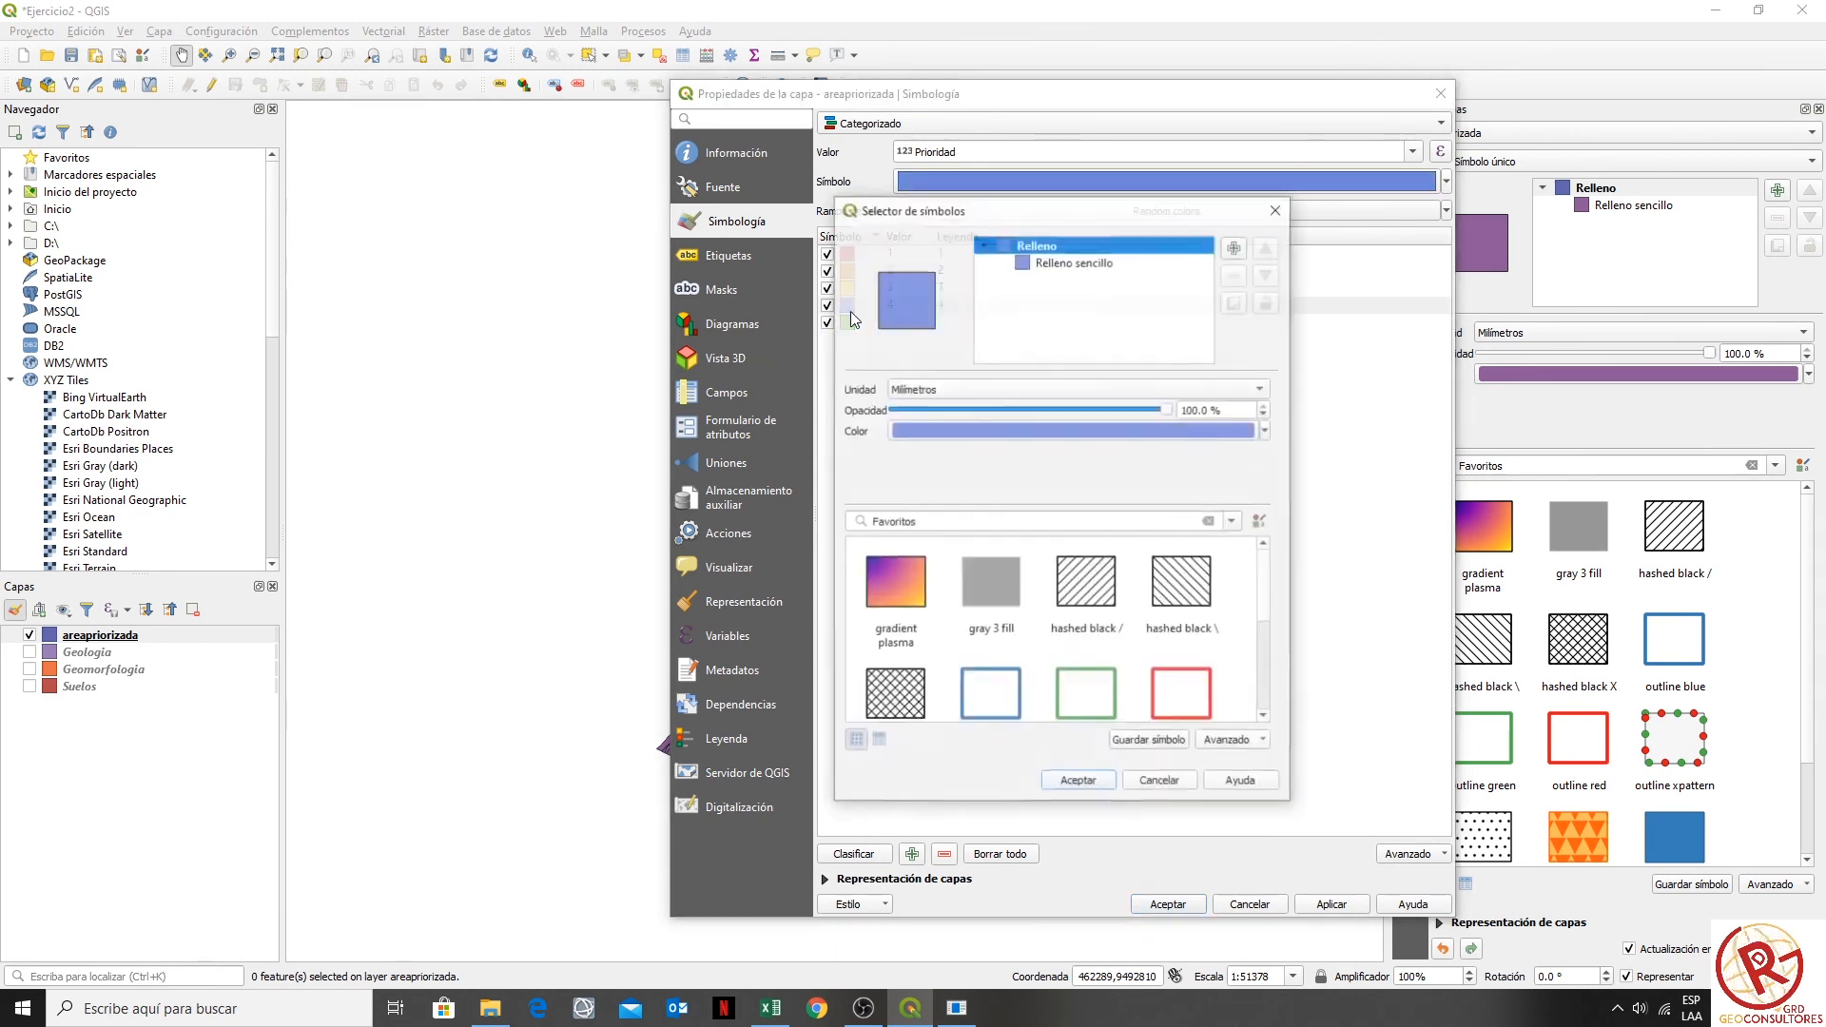
left_click(1266, 429)
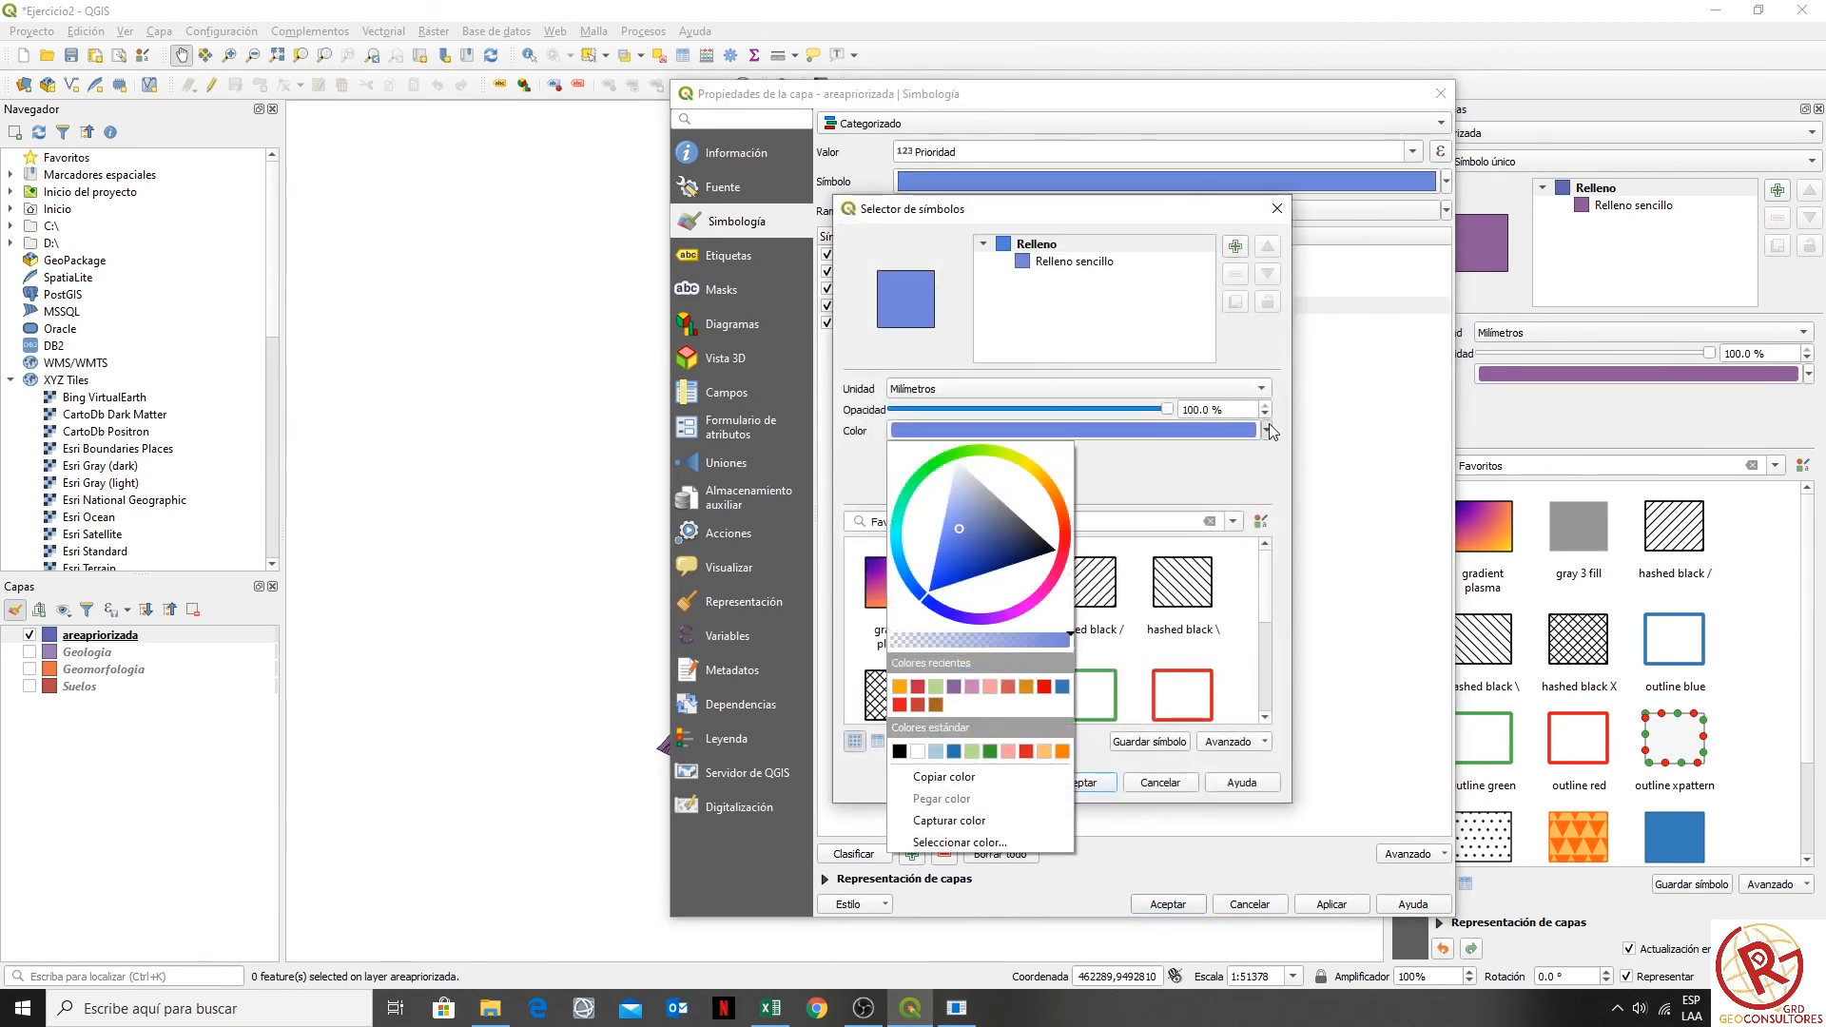
left_click(936, 686)
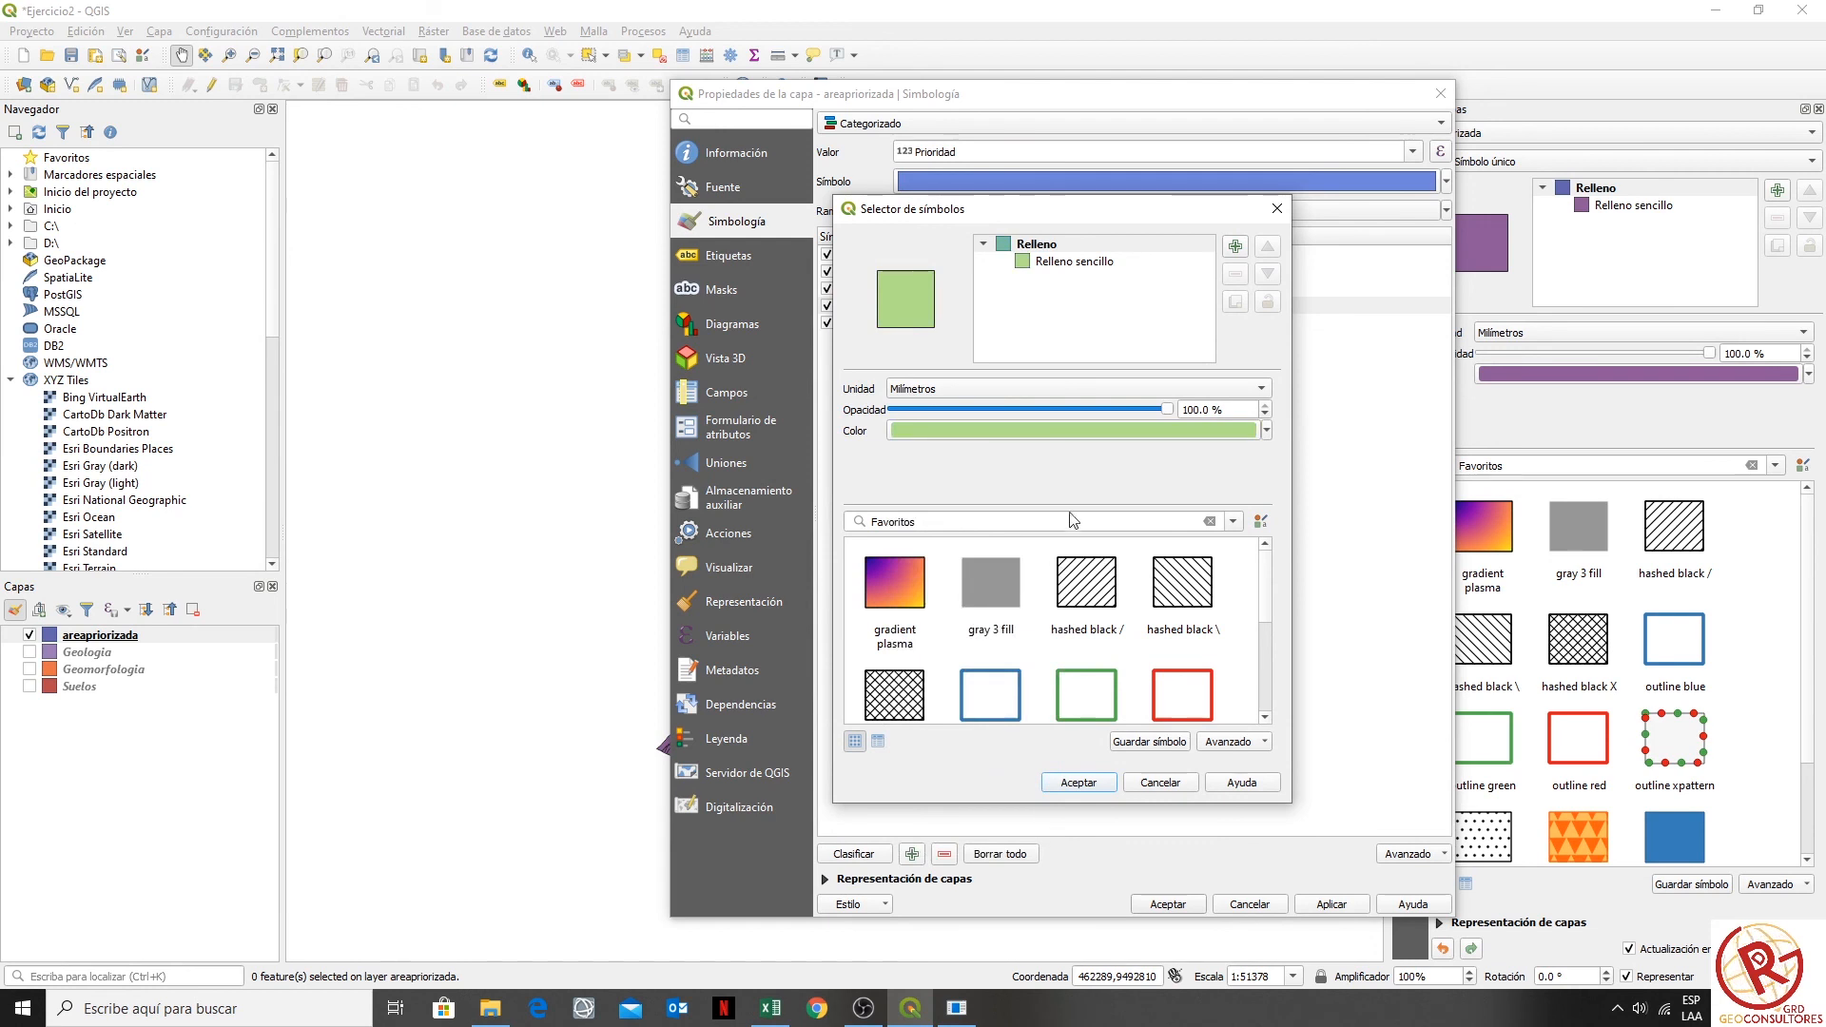
left_click(1075, 782)
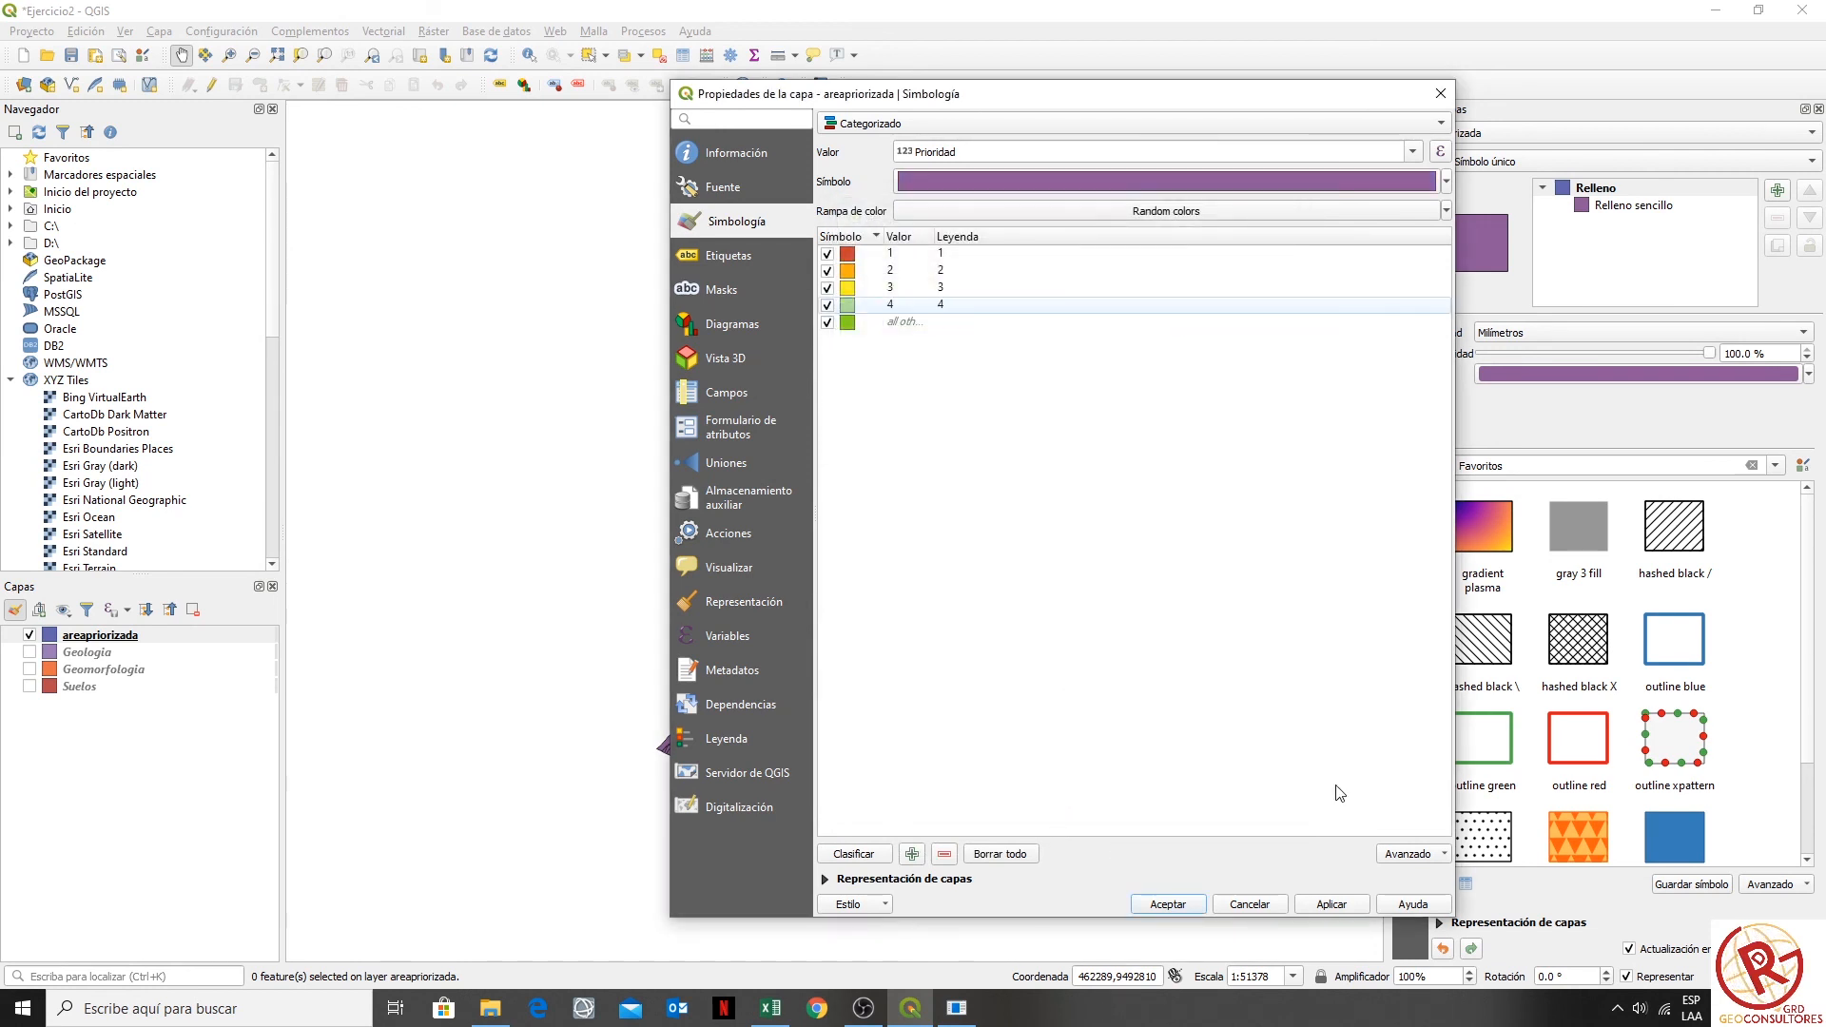
- Switch to the Excel workbook, review the descriptor weights for soils, geomorphology and geology on the Pesos sheet, and return to QGIS
left_click_drag(963, 95, 1372, 119)
left_click_drag(1615, 124, 1514, 94)
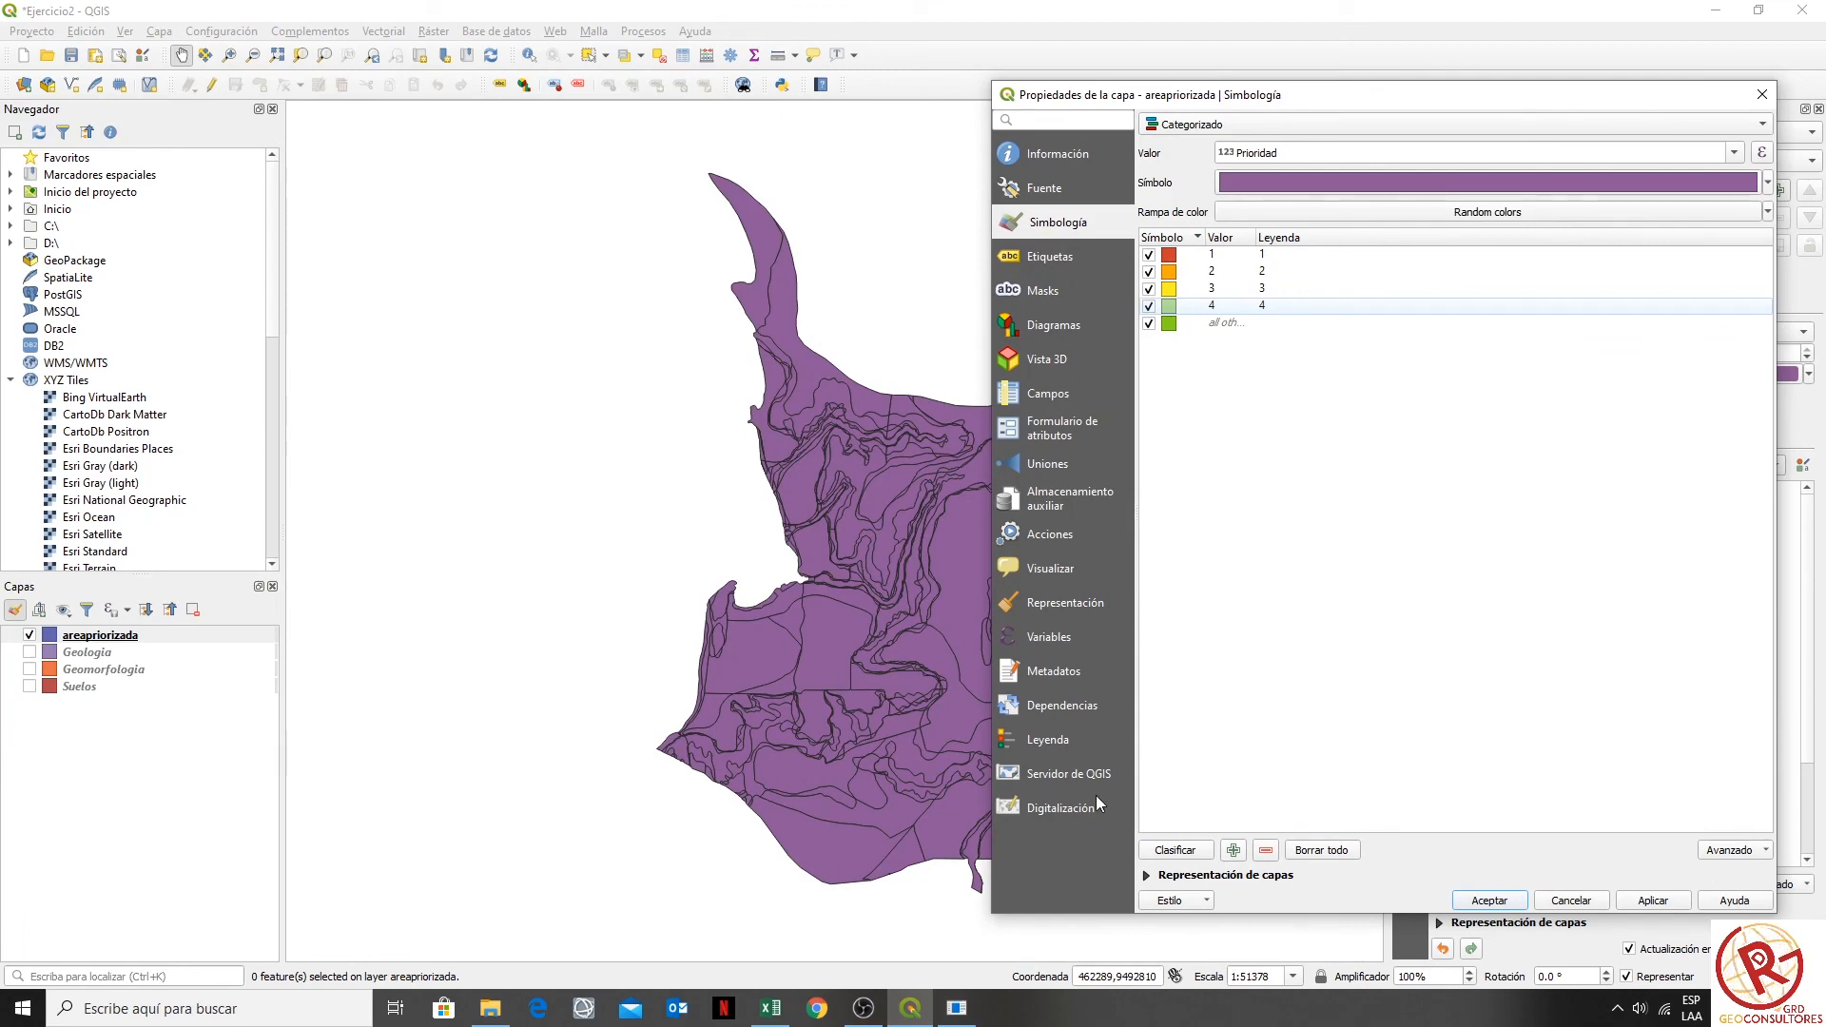
left_click(771, 1009)
left_click(760, 718)
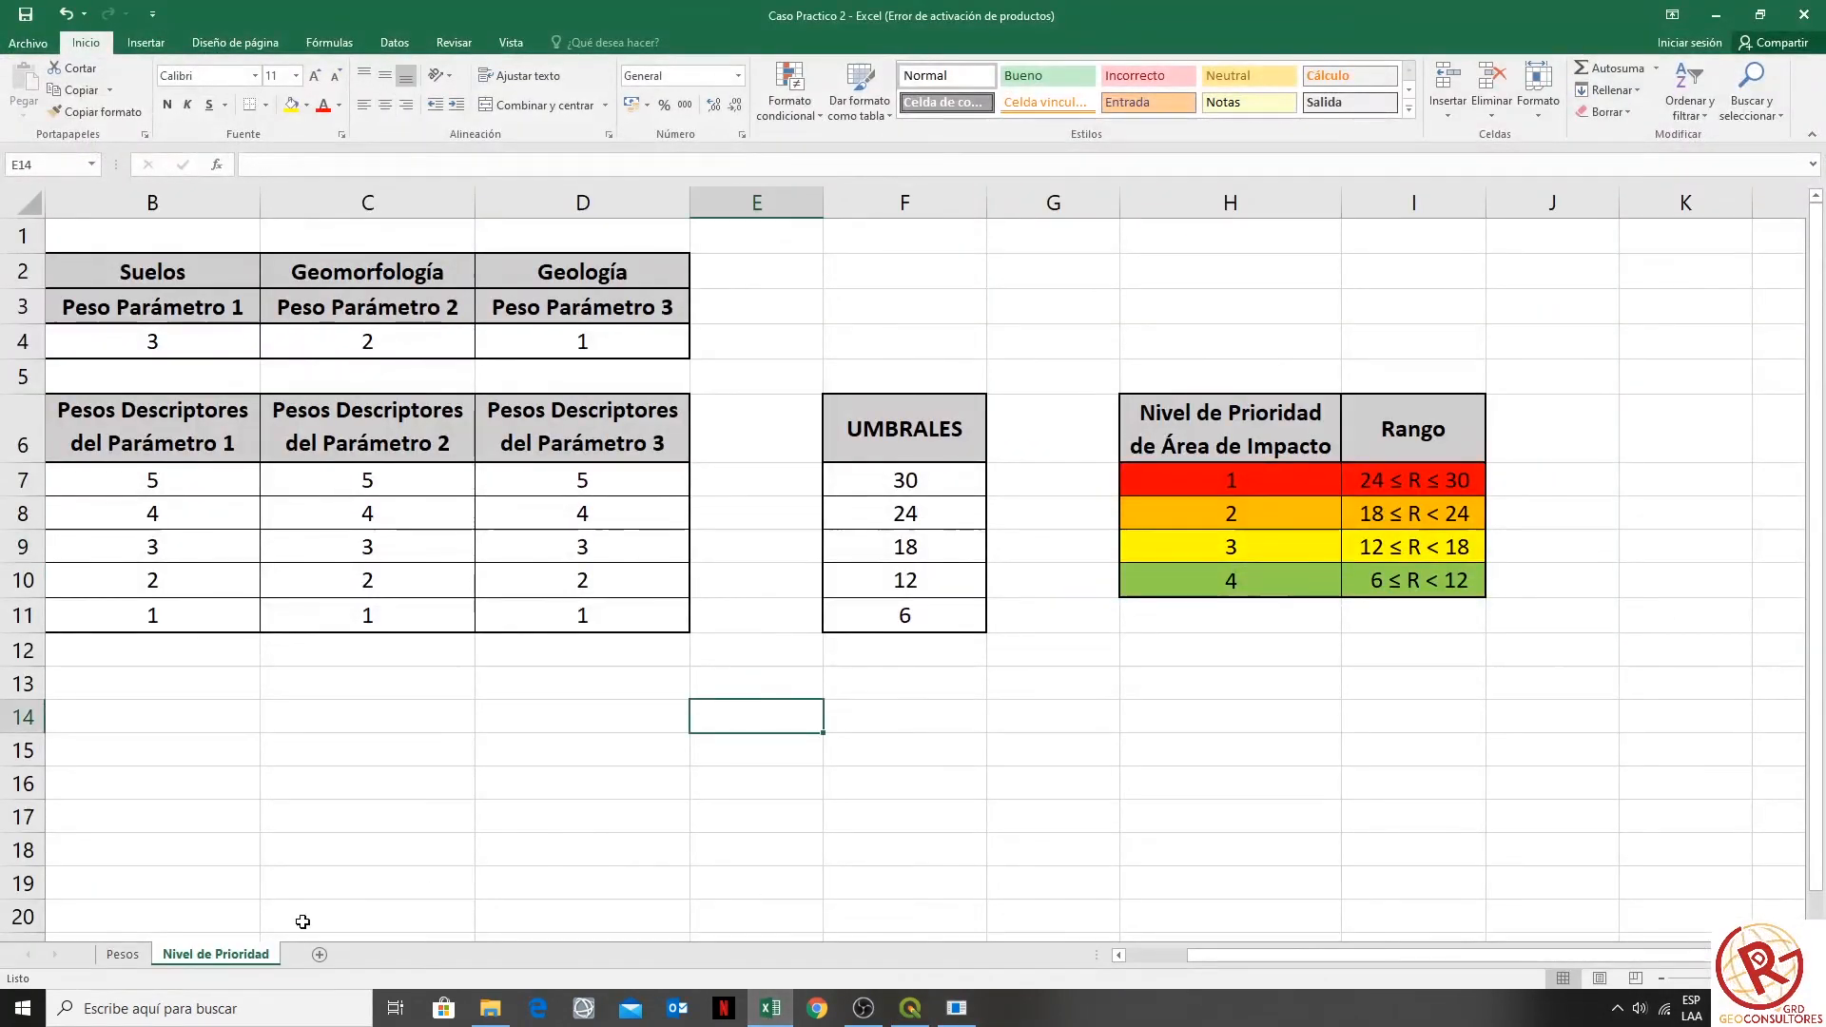
left_click(123, 954)
left_click(587, 600)
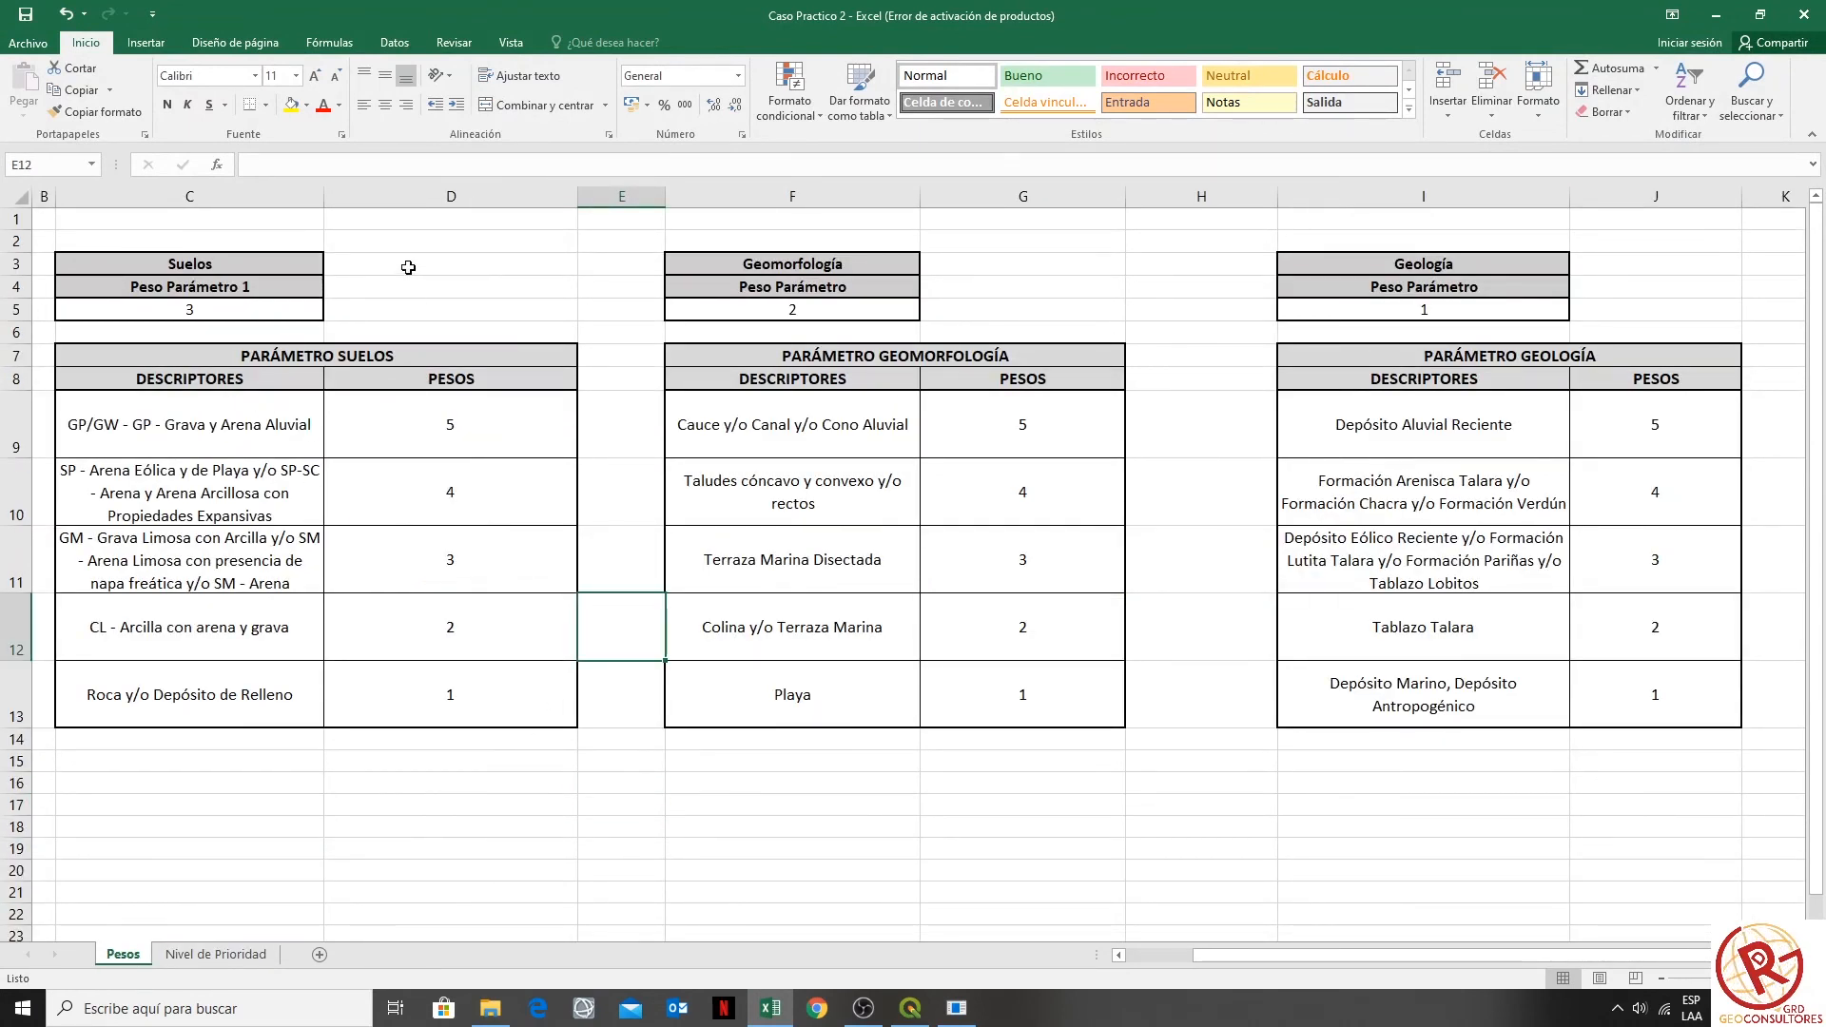
left_click_drag(1418, 437, 1603, 413)
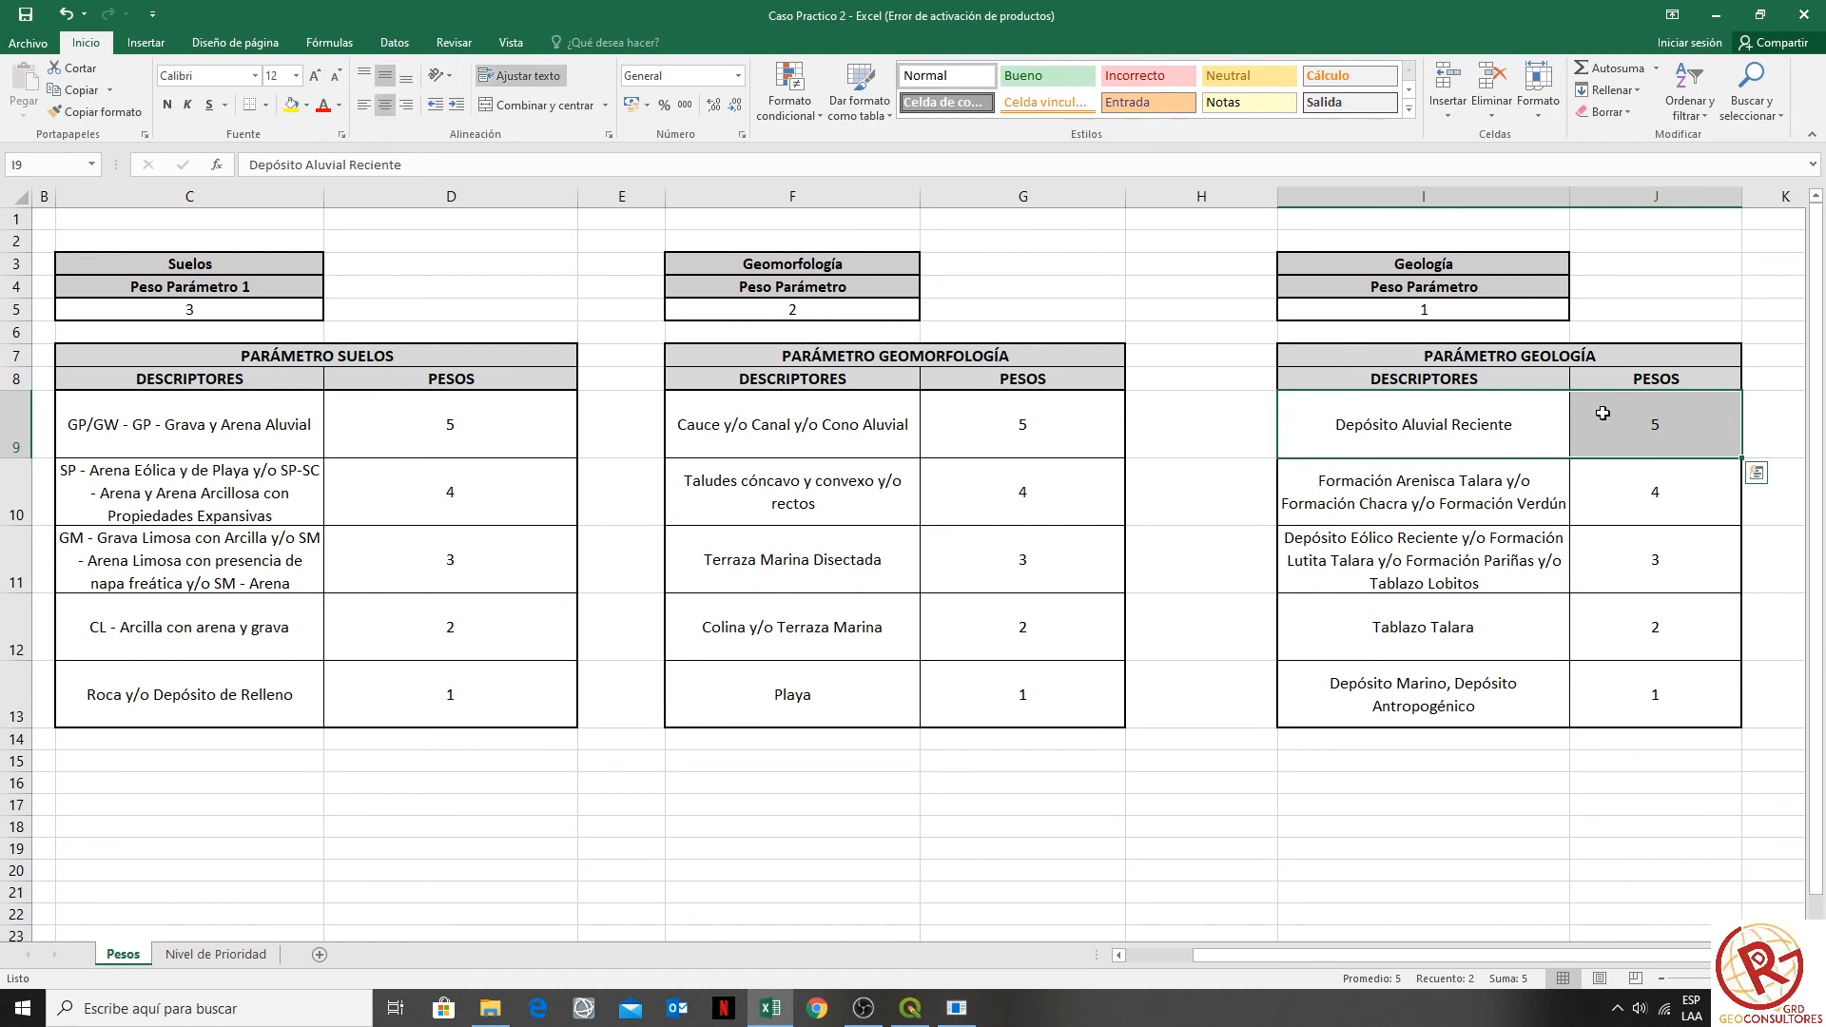
left_click(1603, 413)
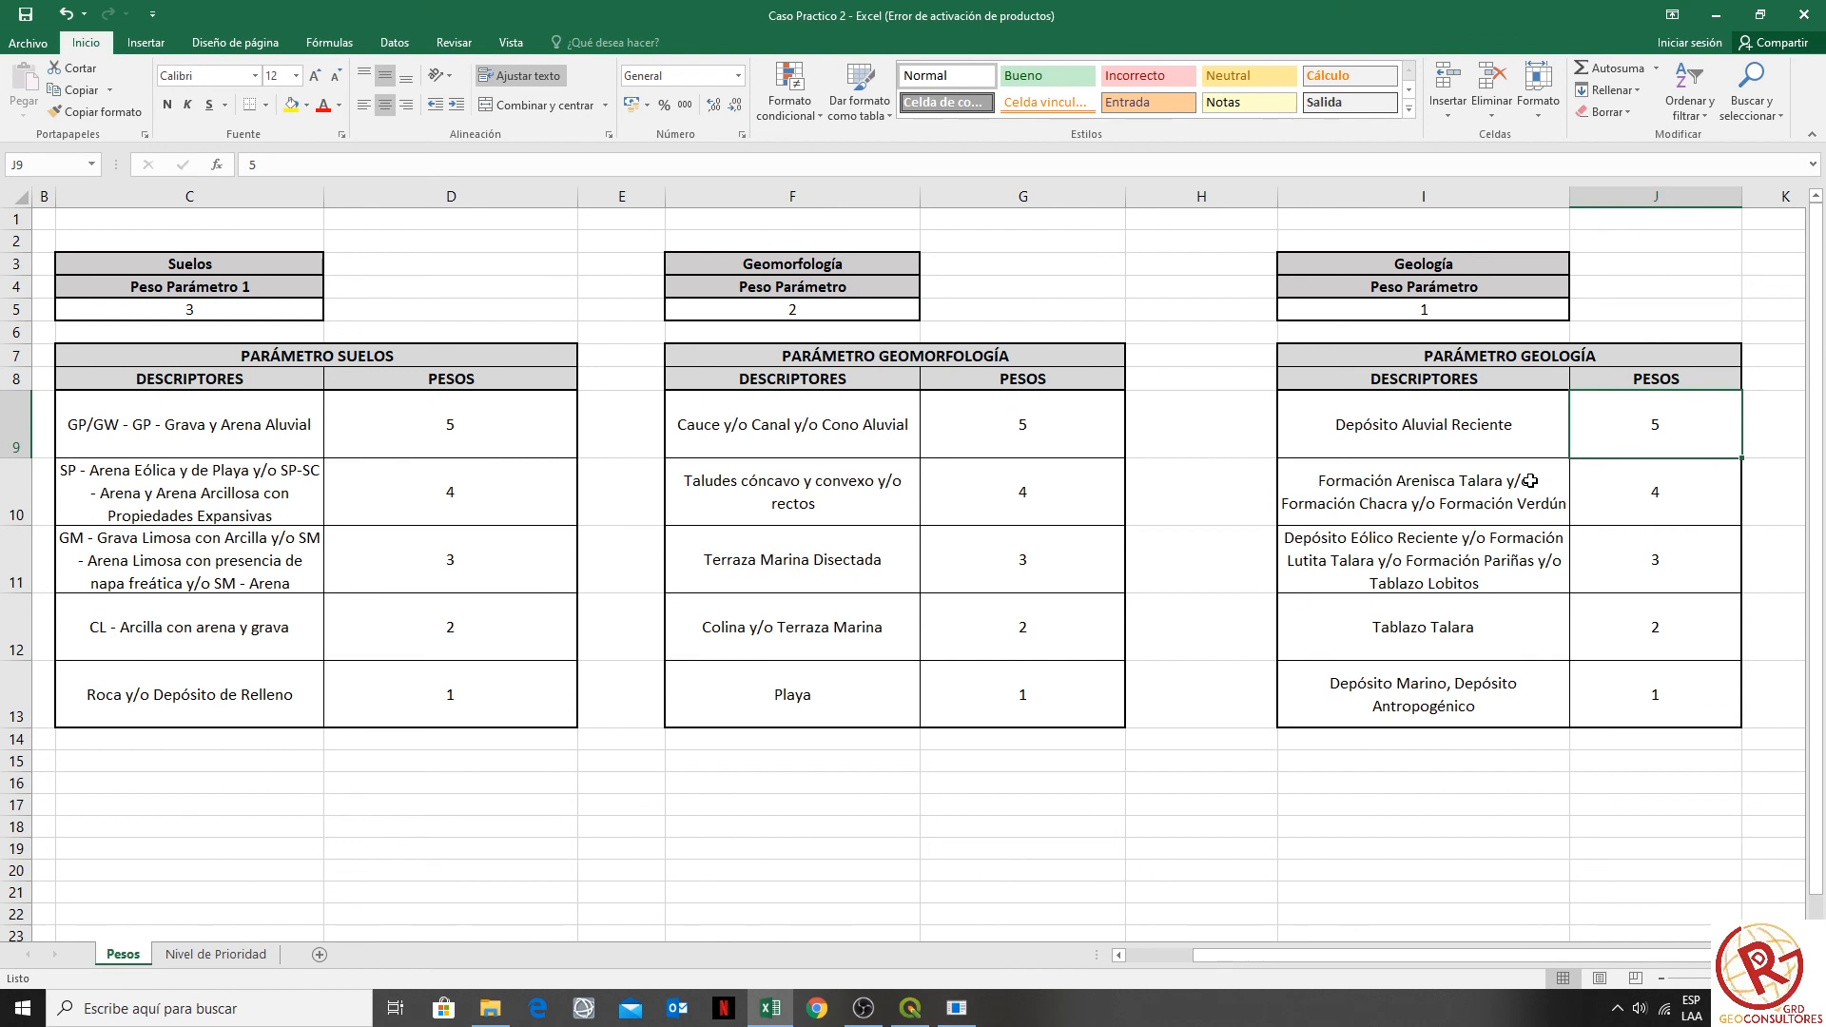
left_click(1660, 484)
left_click_drag(1656, 496, 285, 428)
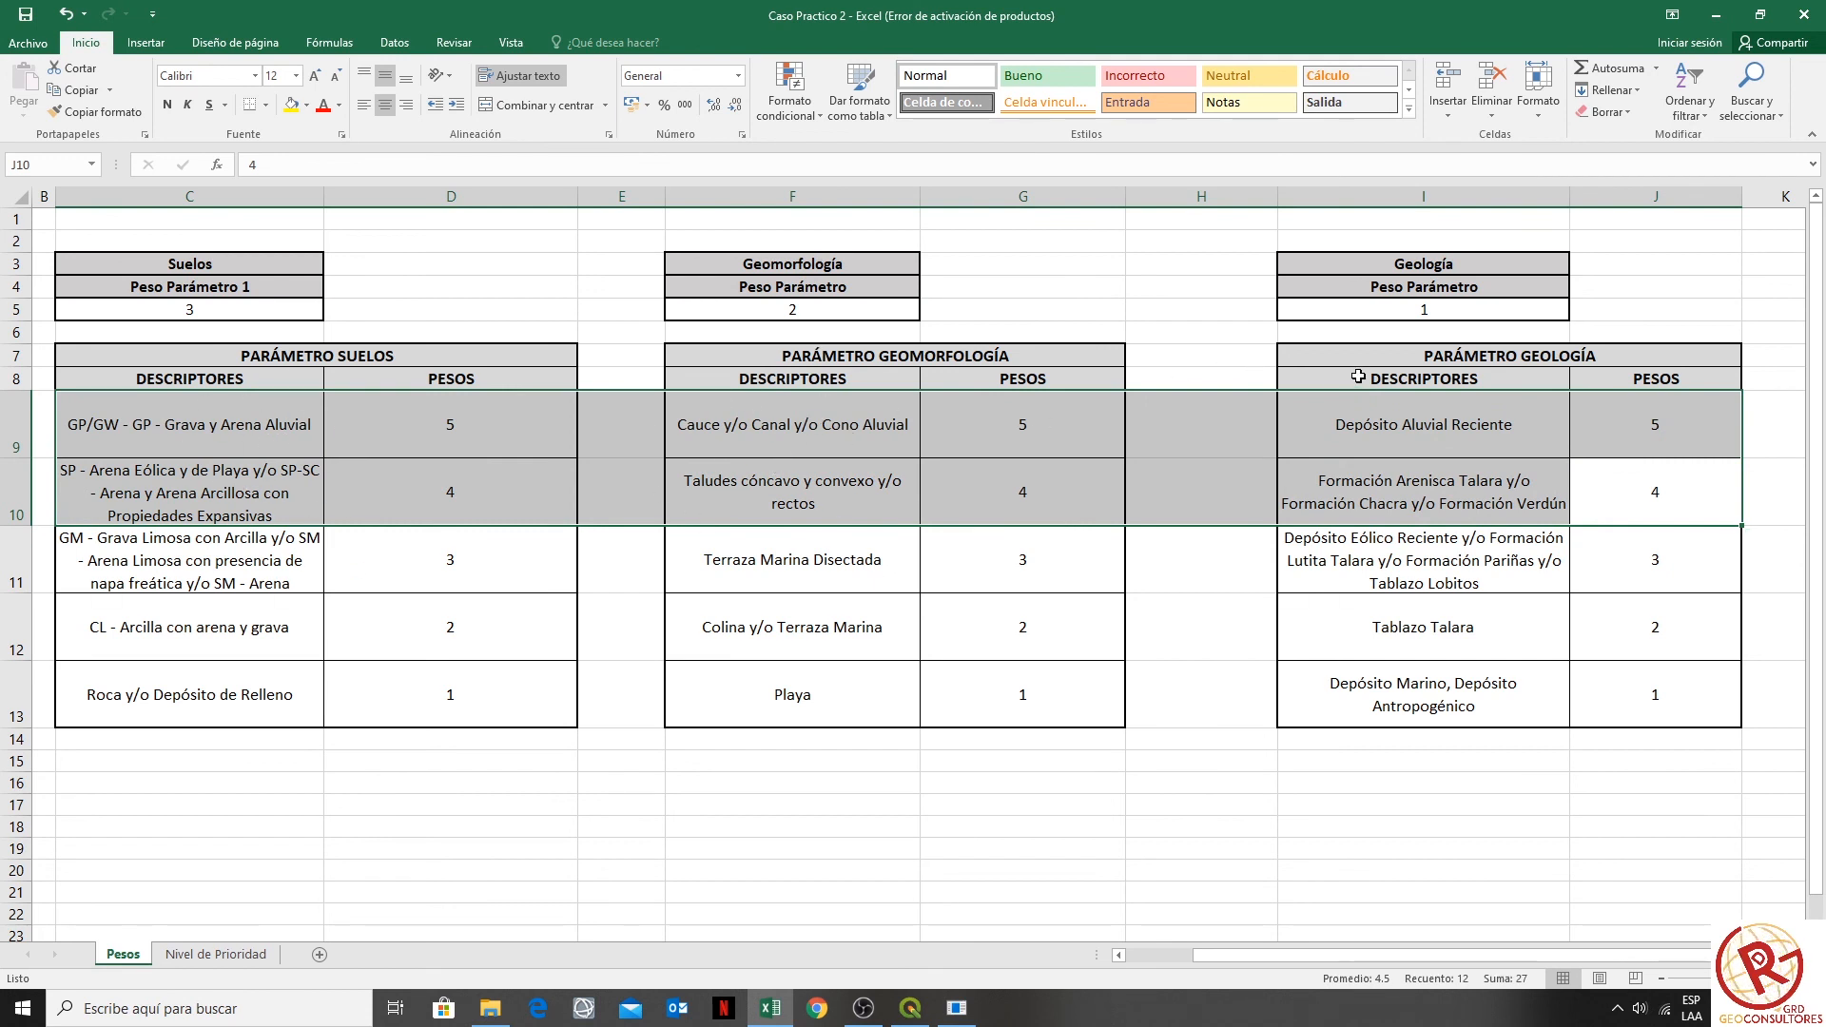
left_click_drag(1661, 488, 195, 471)
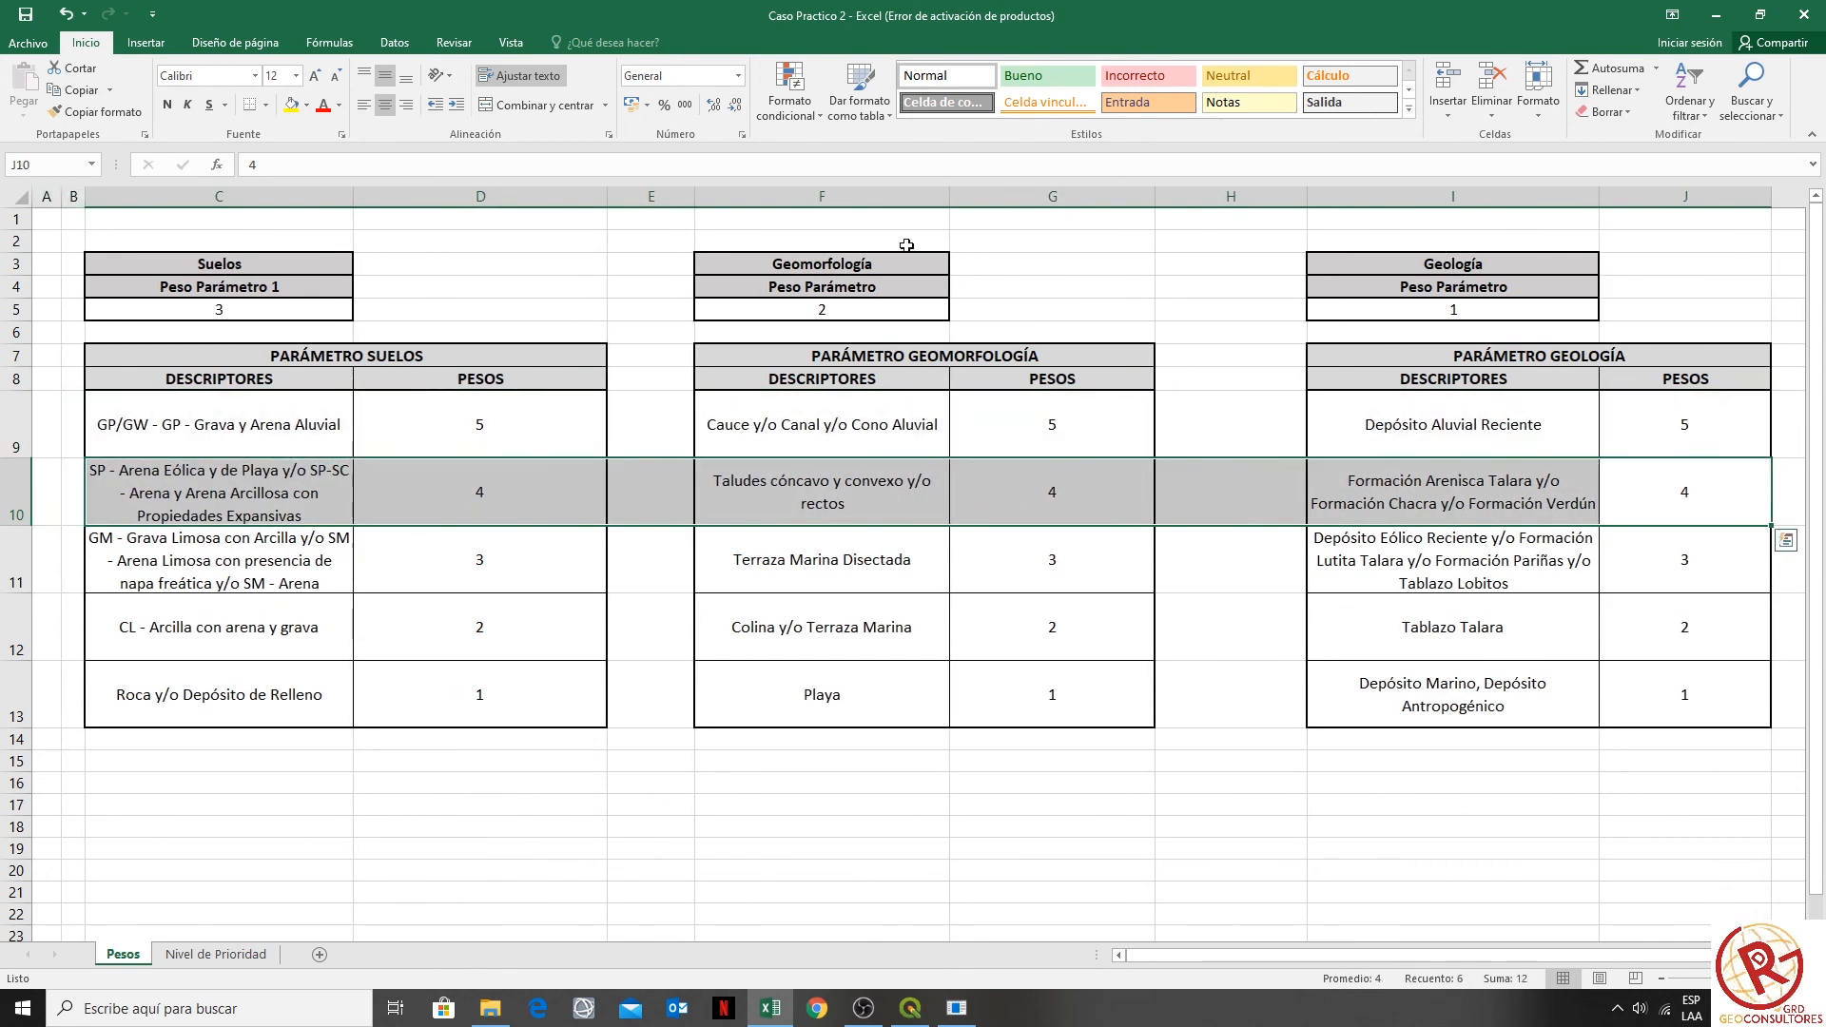
left_click(1717, 14)
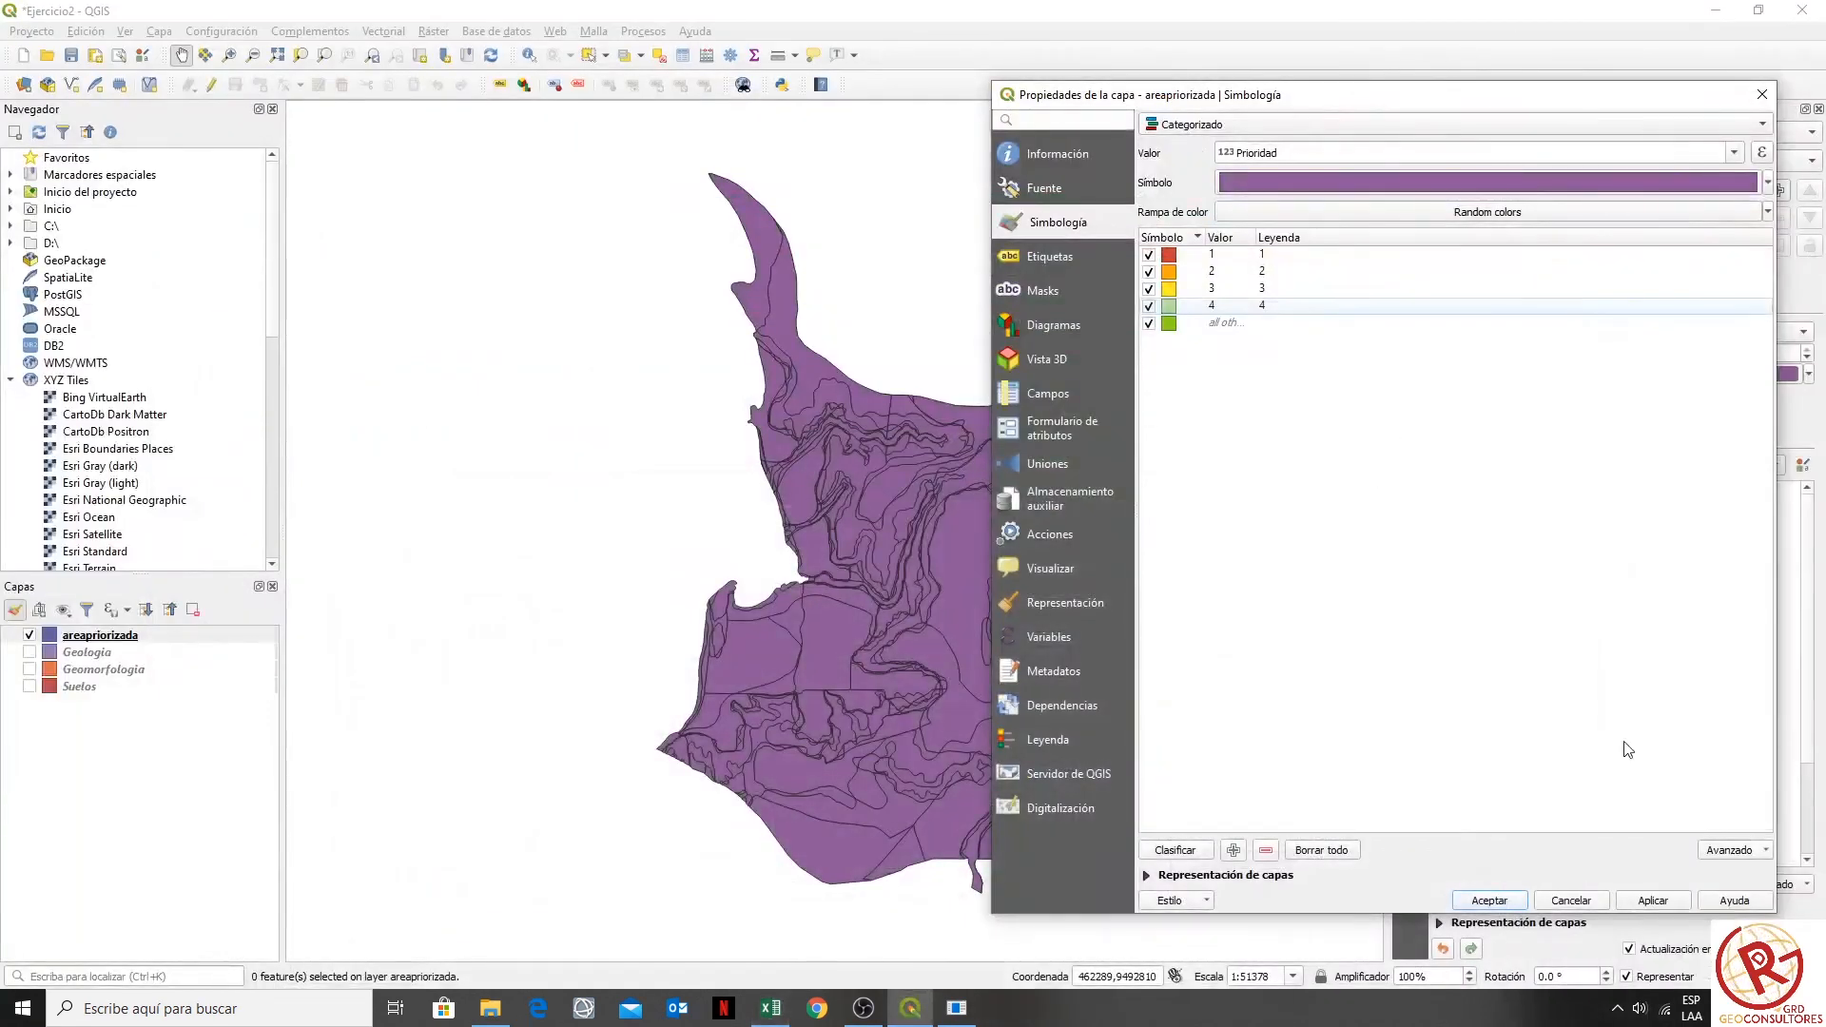
- Apply the categorized symbology to the areapriorizada layer and close its properties
left_click(1652, 900)
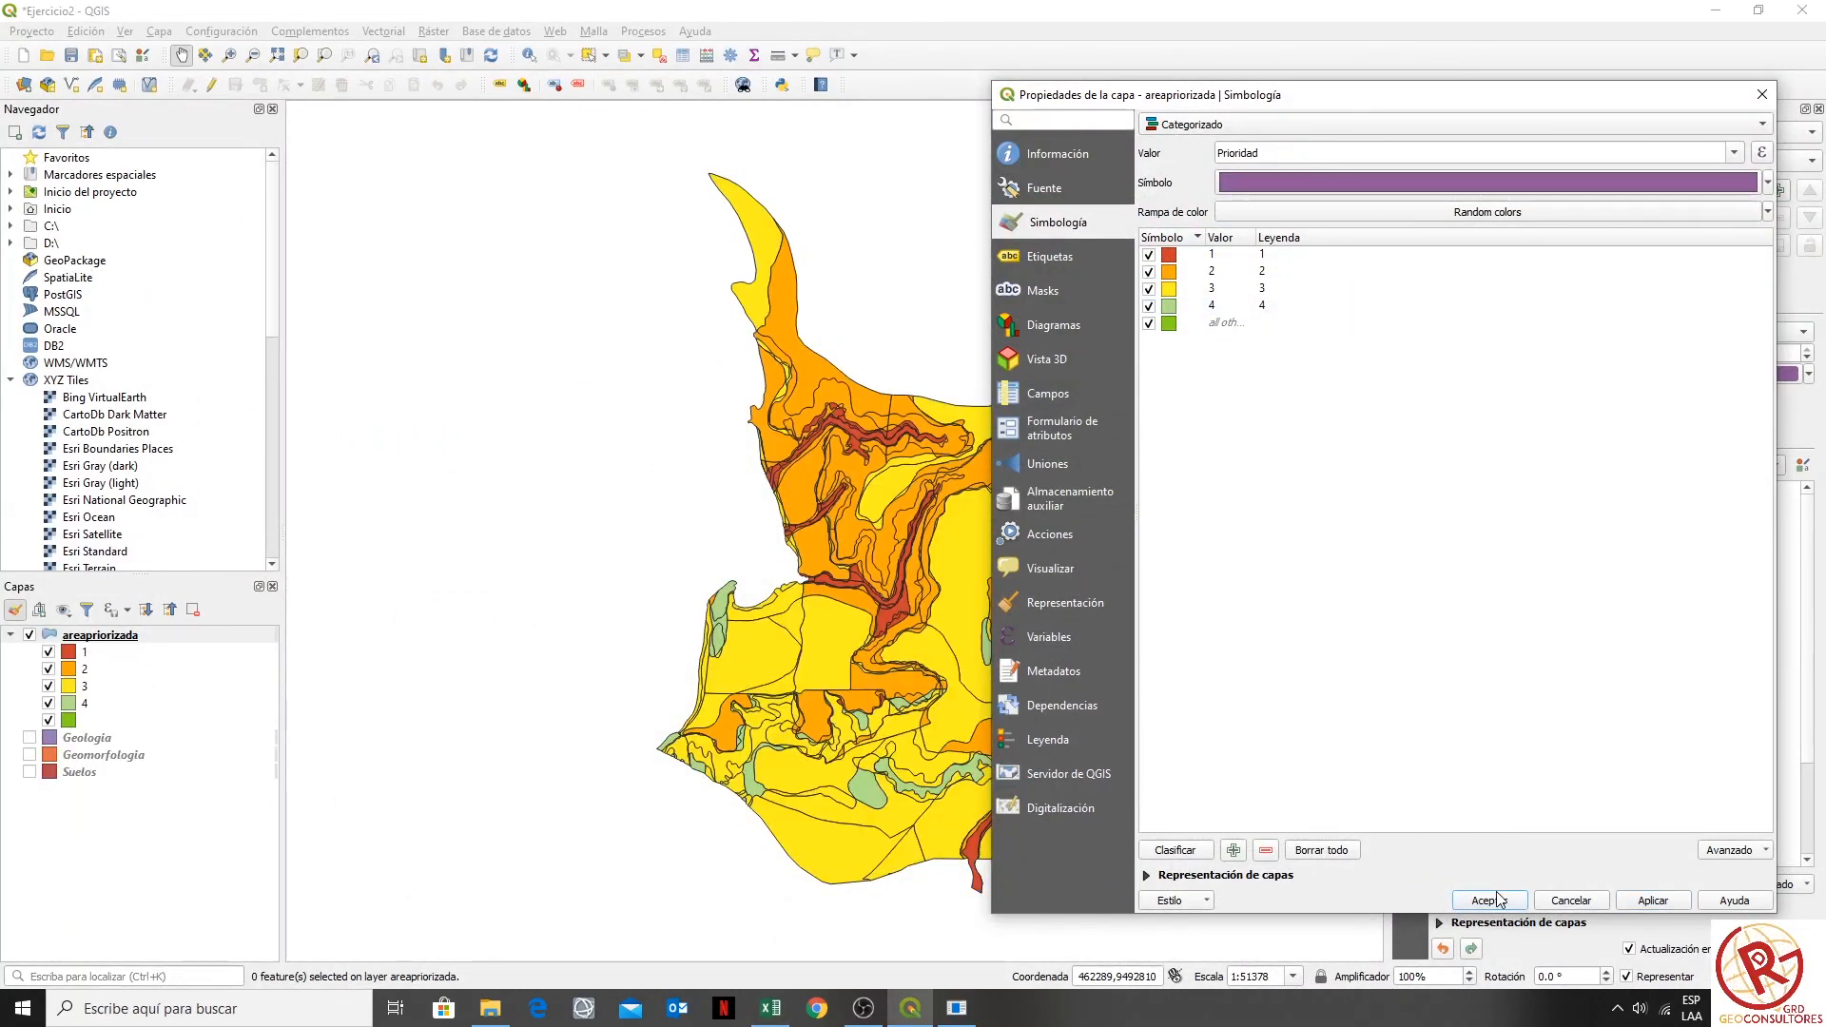
left_click(1500, 900)
left_click_drag(997, 620, 849, 604)
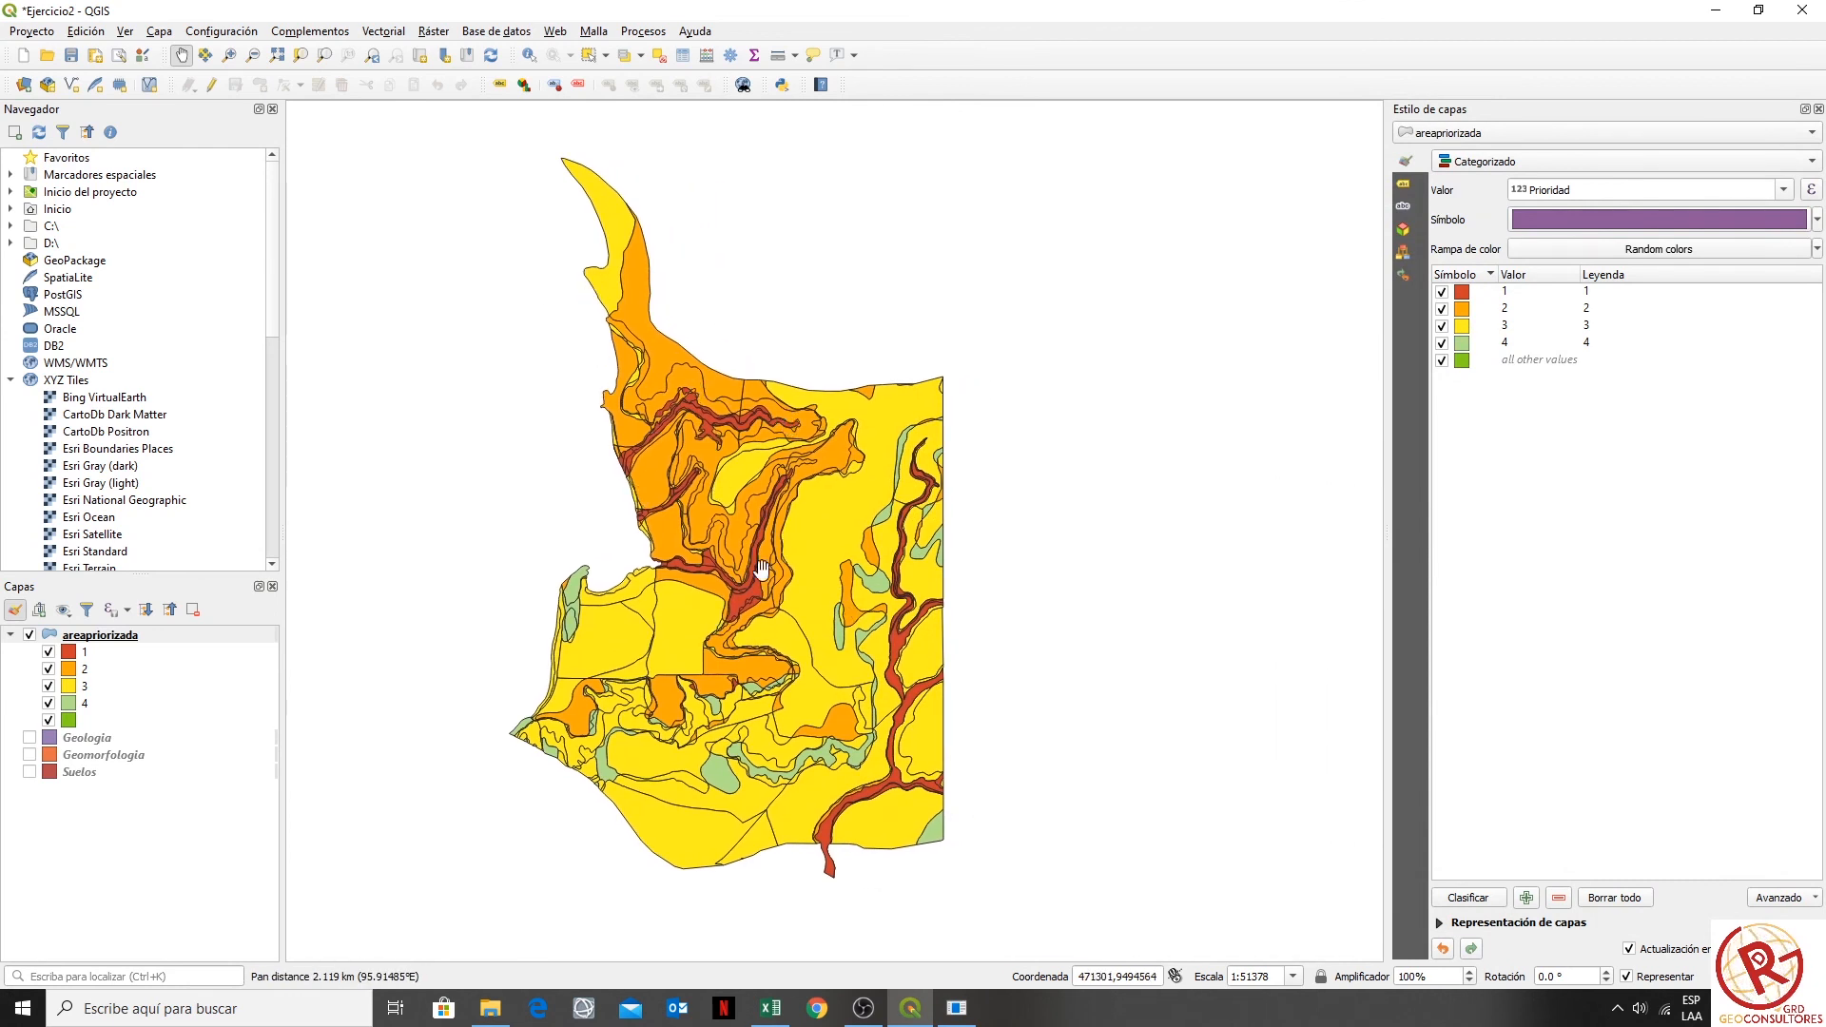
mouse_move(765, 571)
left_mouse_down()
mouse_move(765, 521)
mouse_move(762, 571)
left_mouse_up()
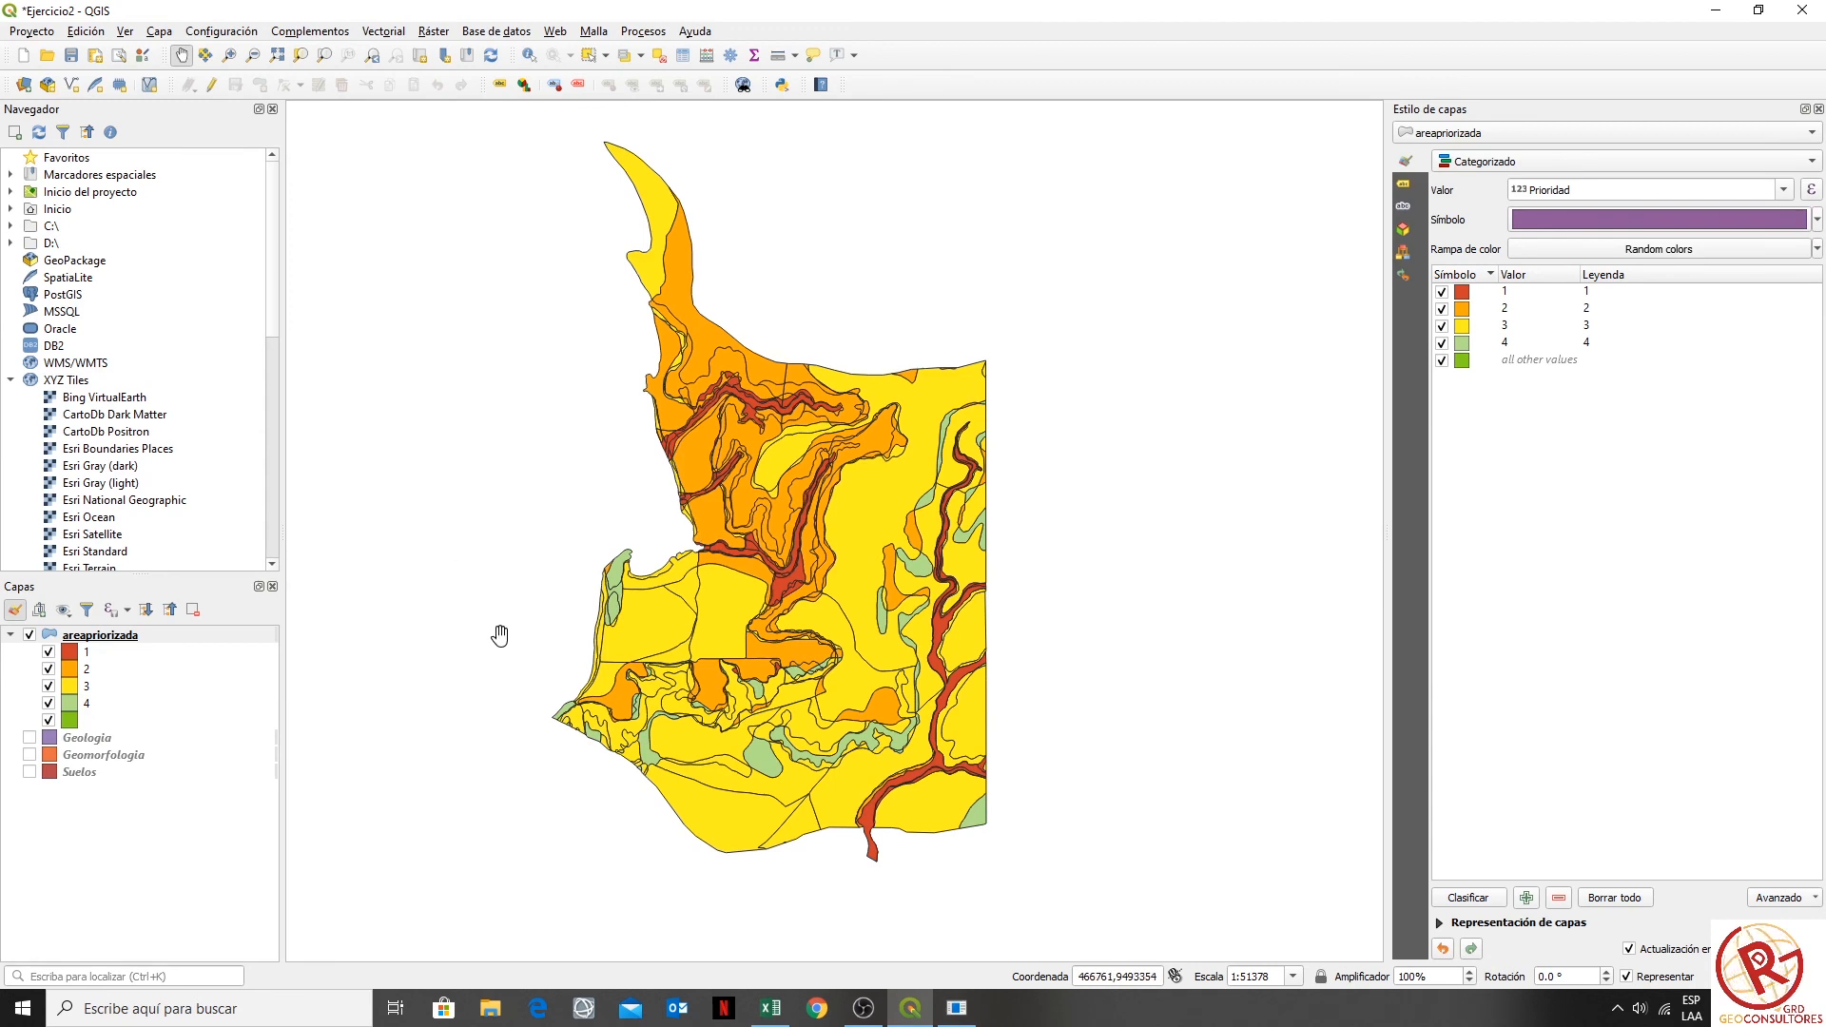
- Add the MZ_INEI.shp shapefile from the INEI MANZANAS 2017 folder to the project as a vector layer
left_click(162, 32)
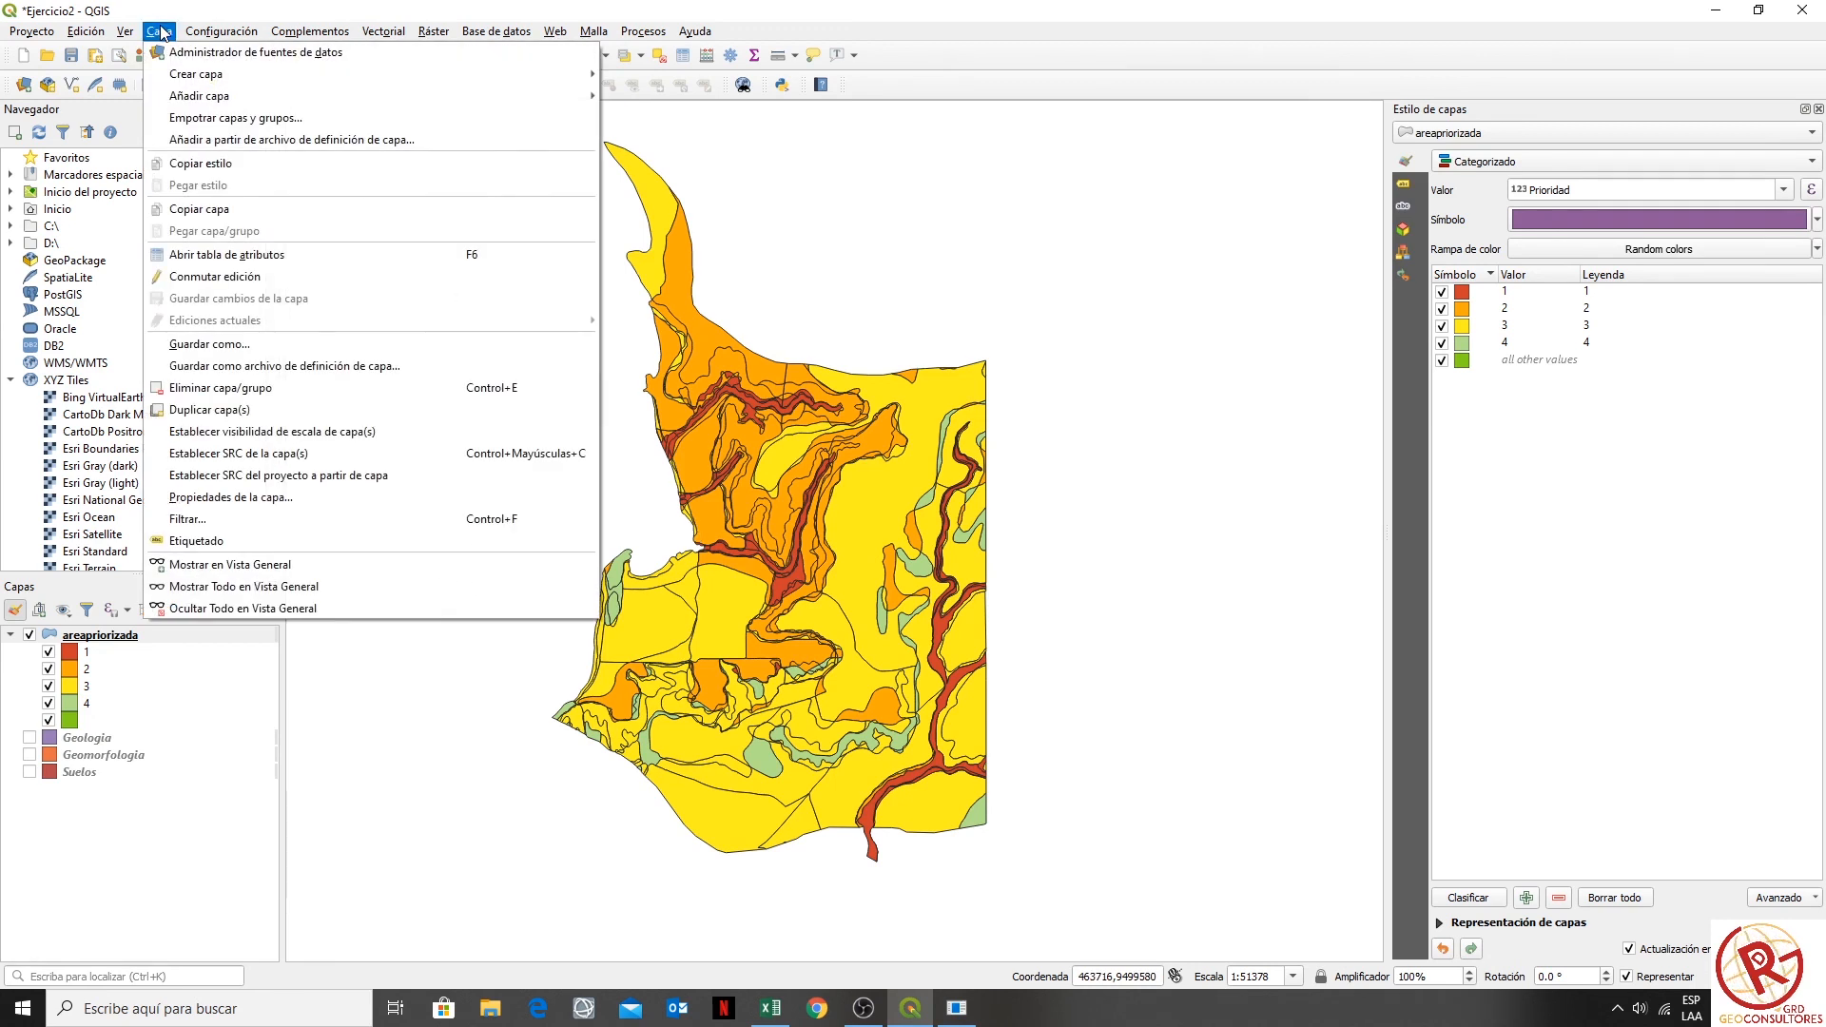
mouse_move(532, 95)
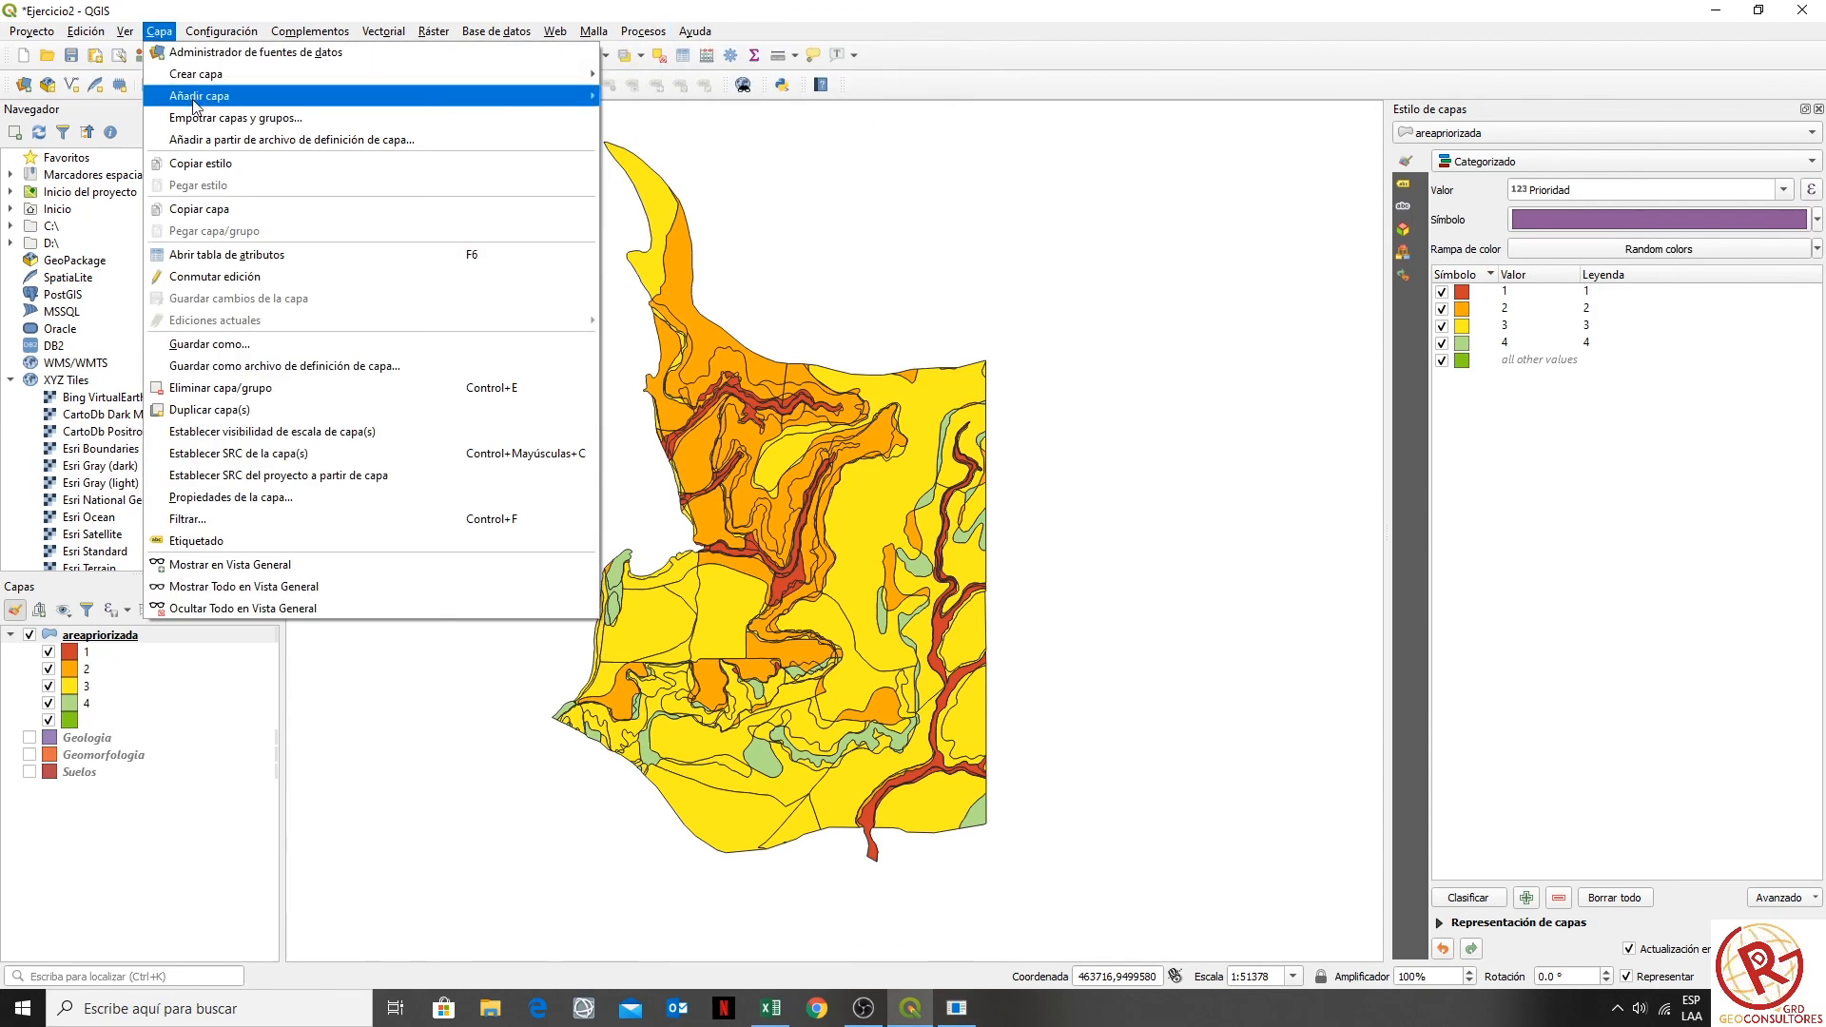
left_click(683, 96)
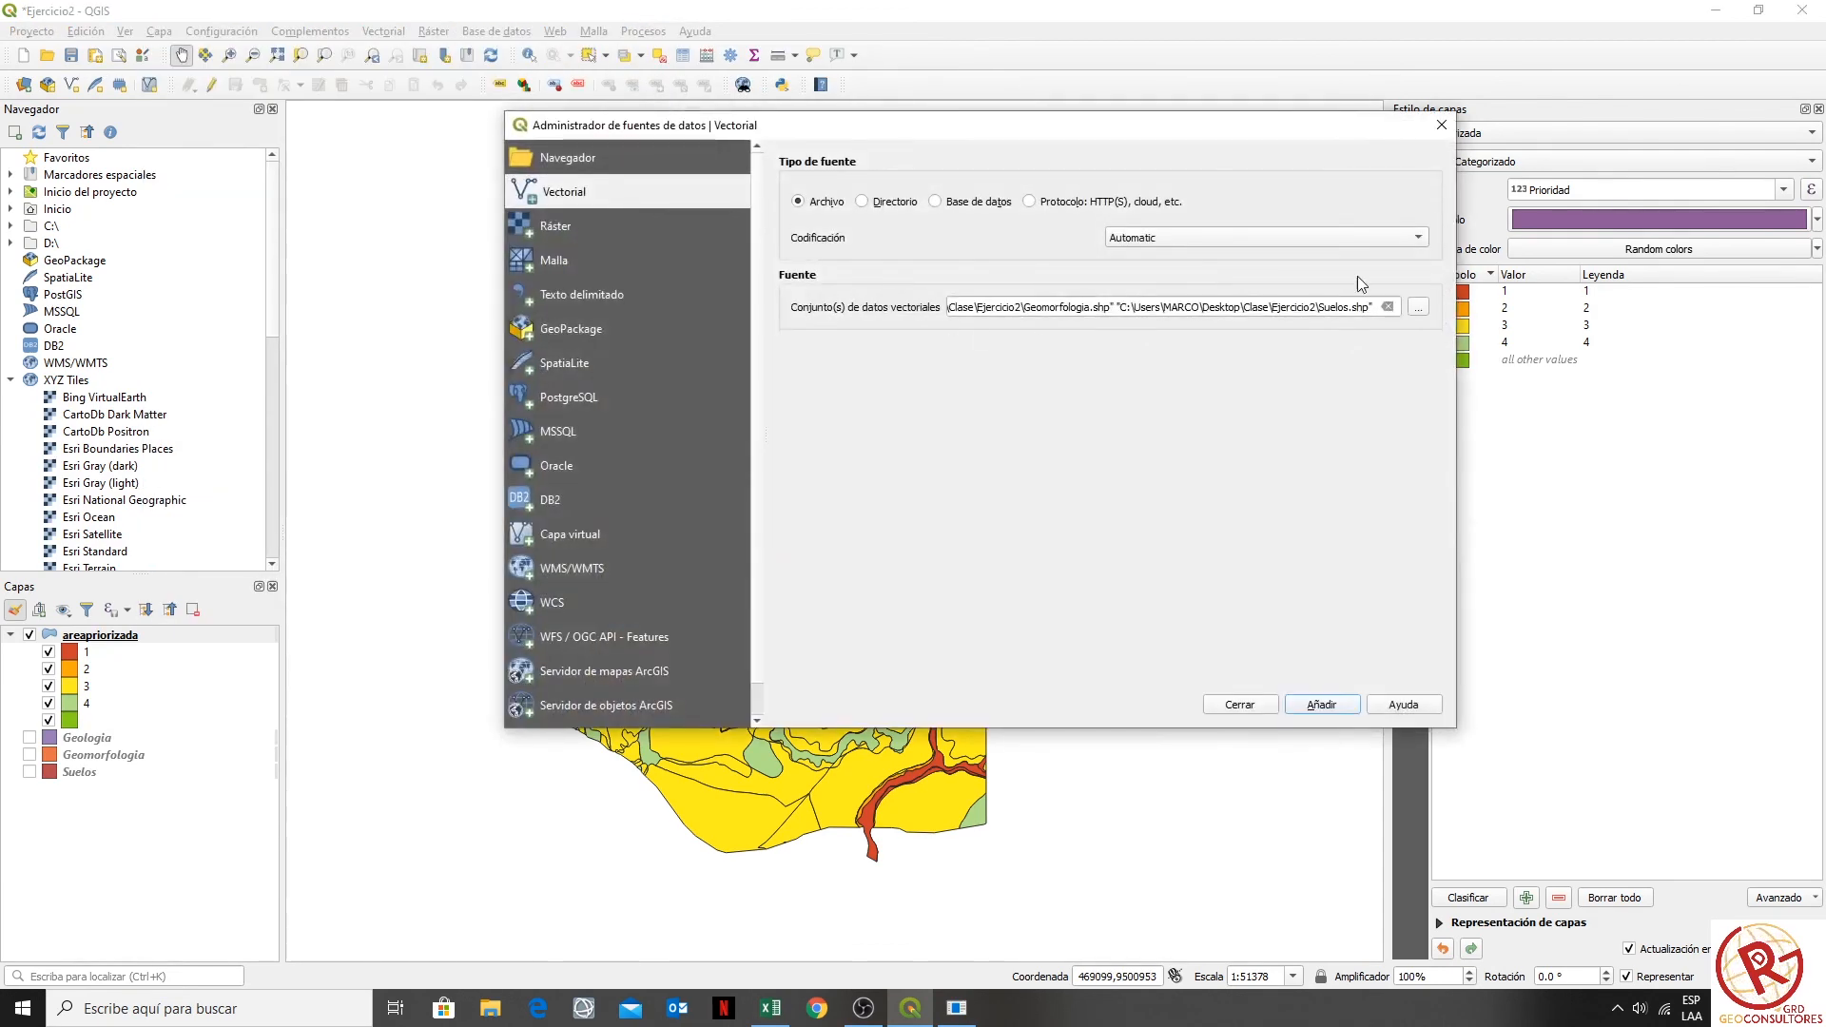
left_click(1418, 307)
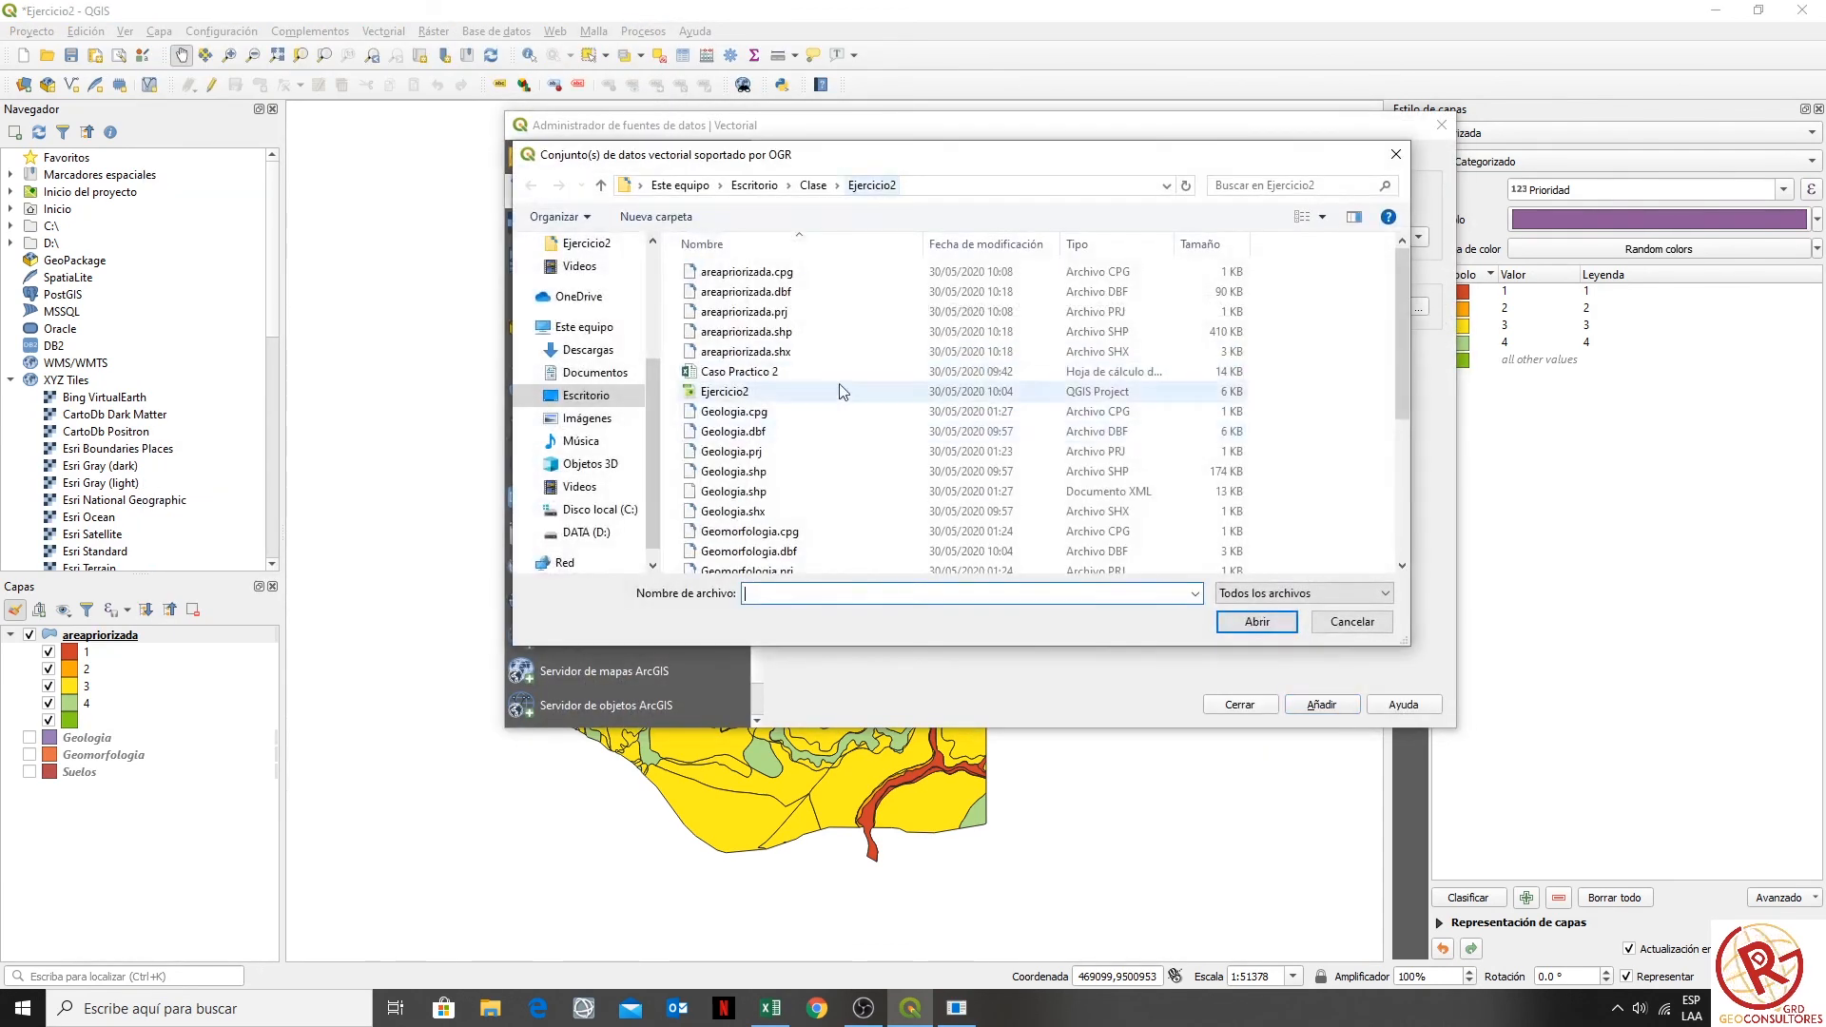
scroll(766, 475, "down", 3)
double_click(770, 403)
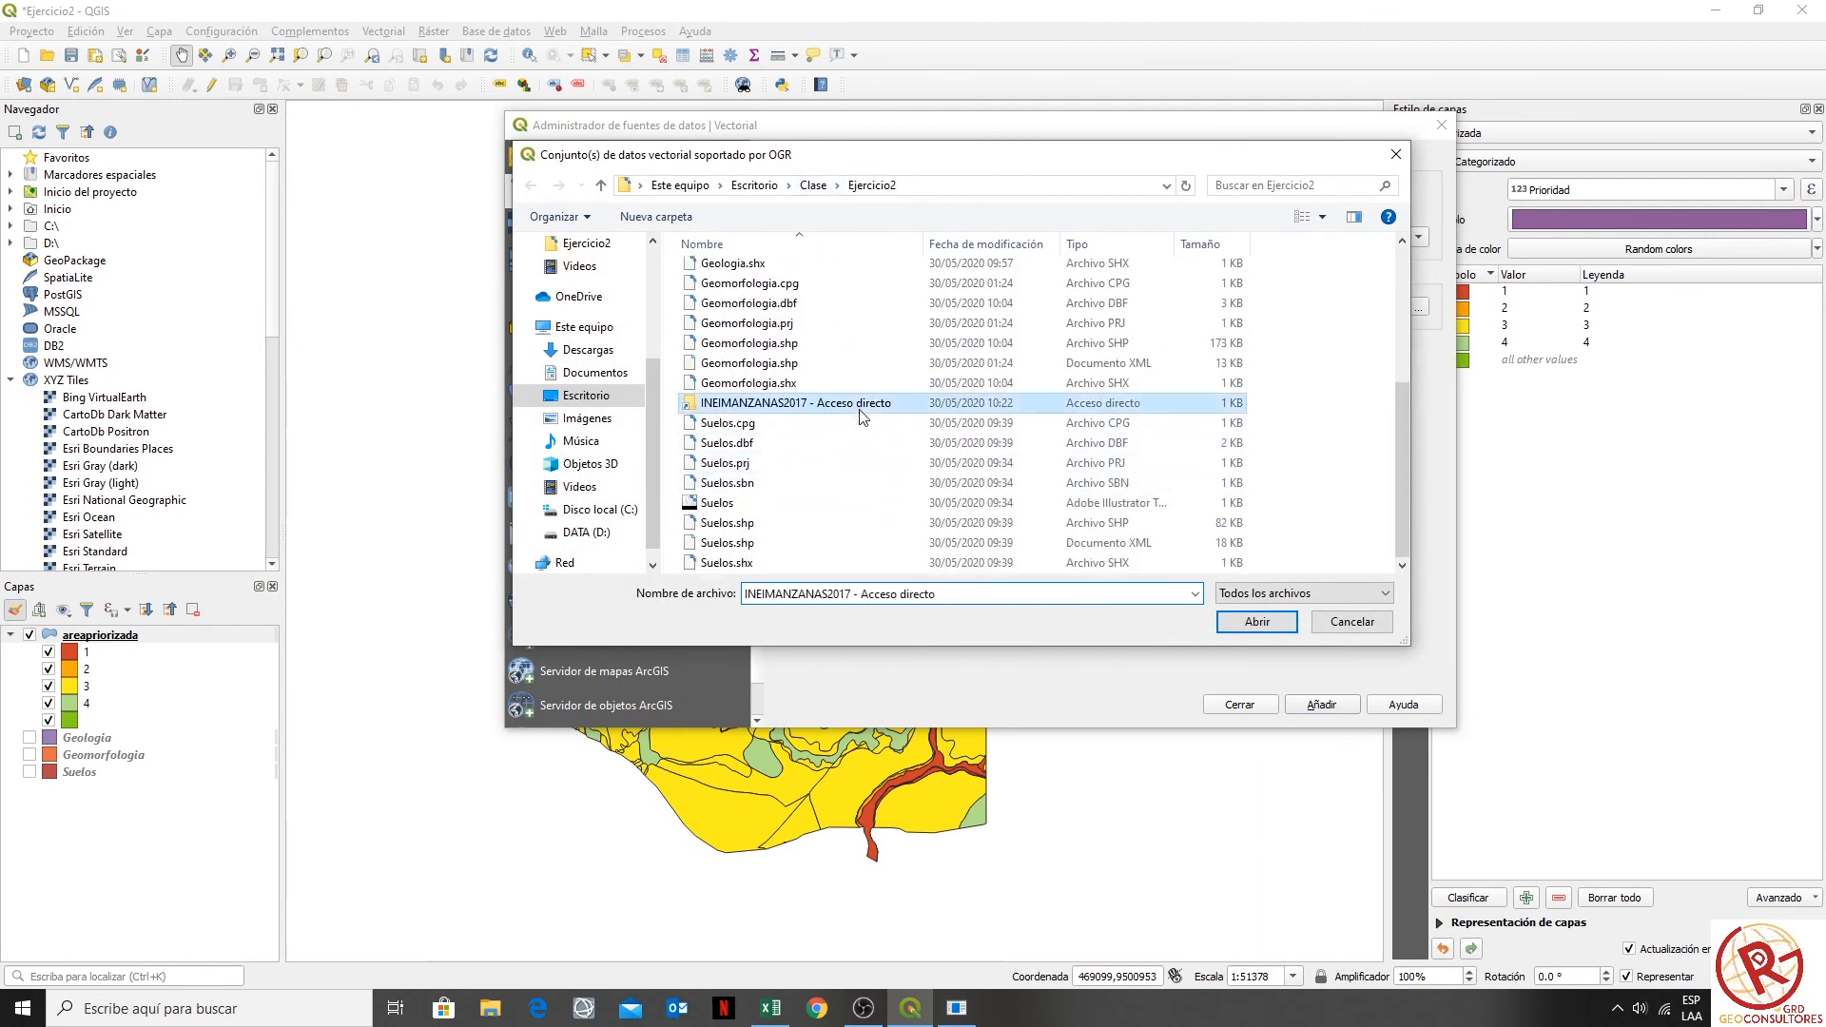
double_click(759, 273)
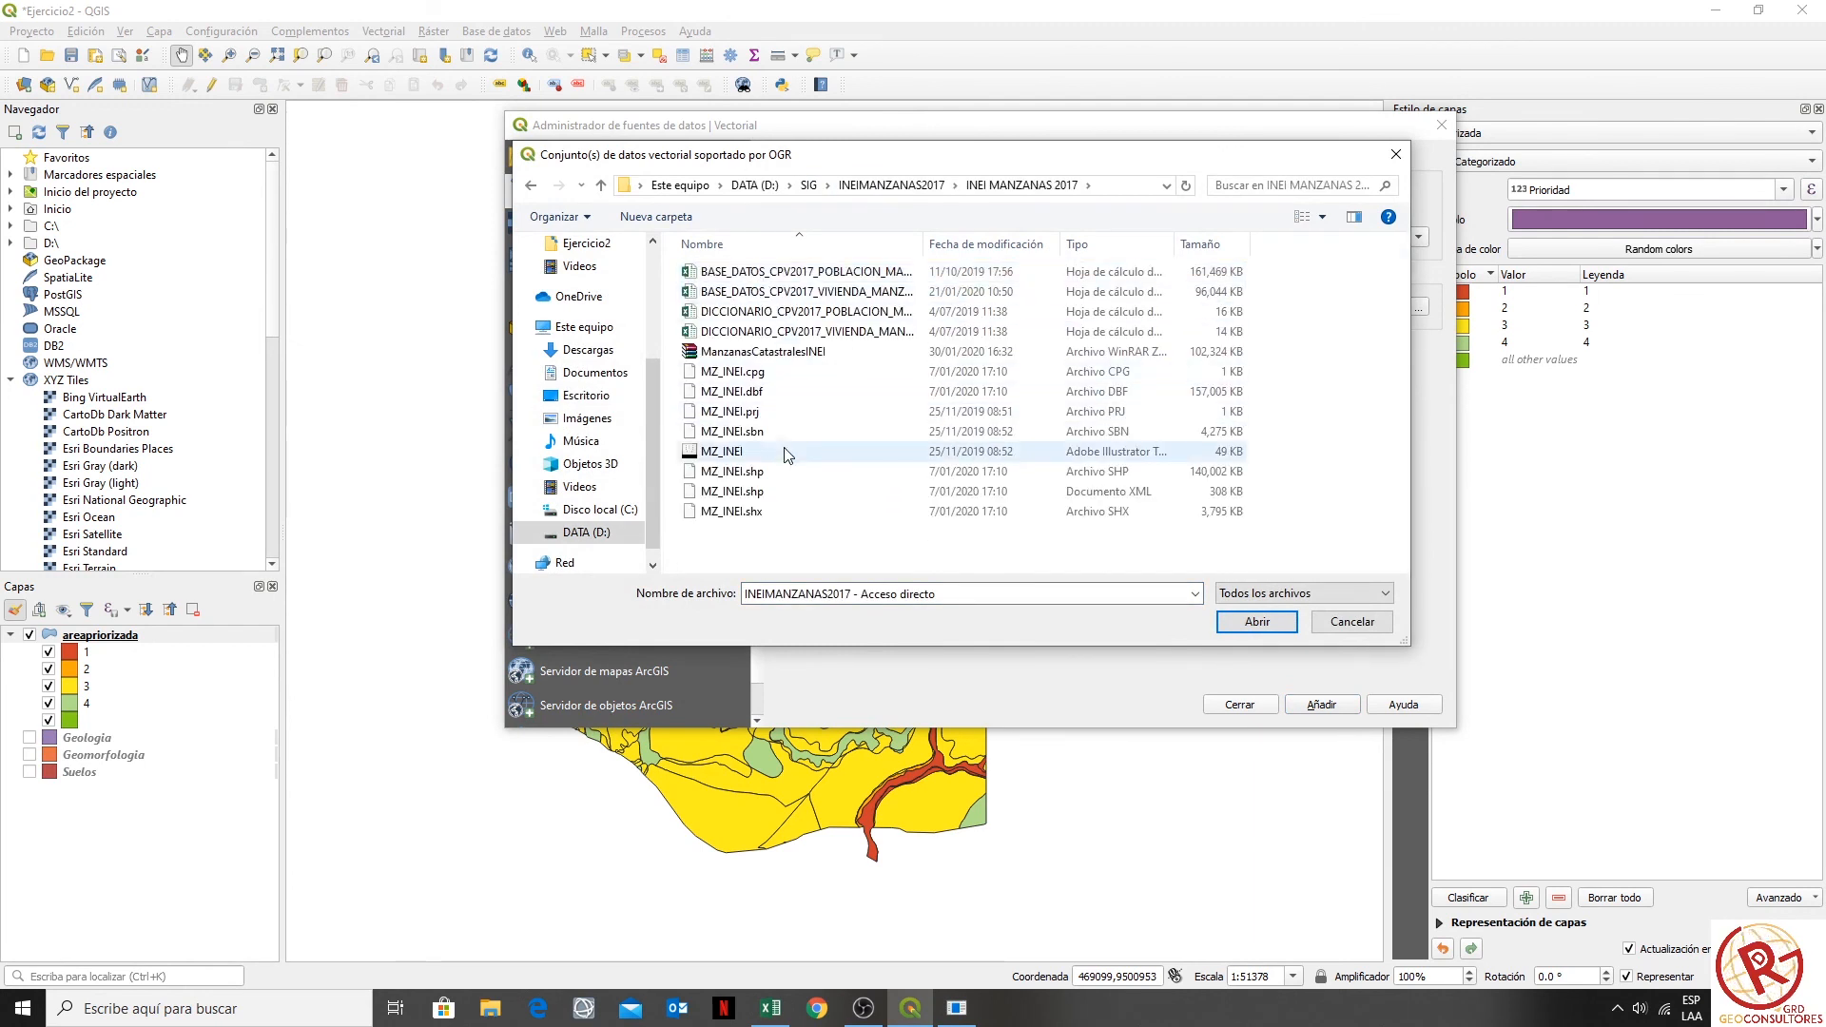
left_click(742, 472)
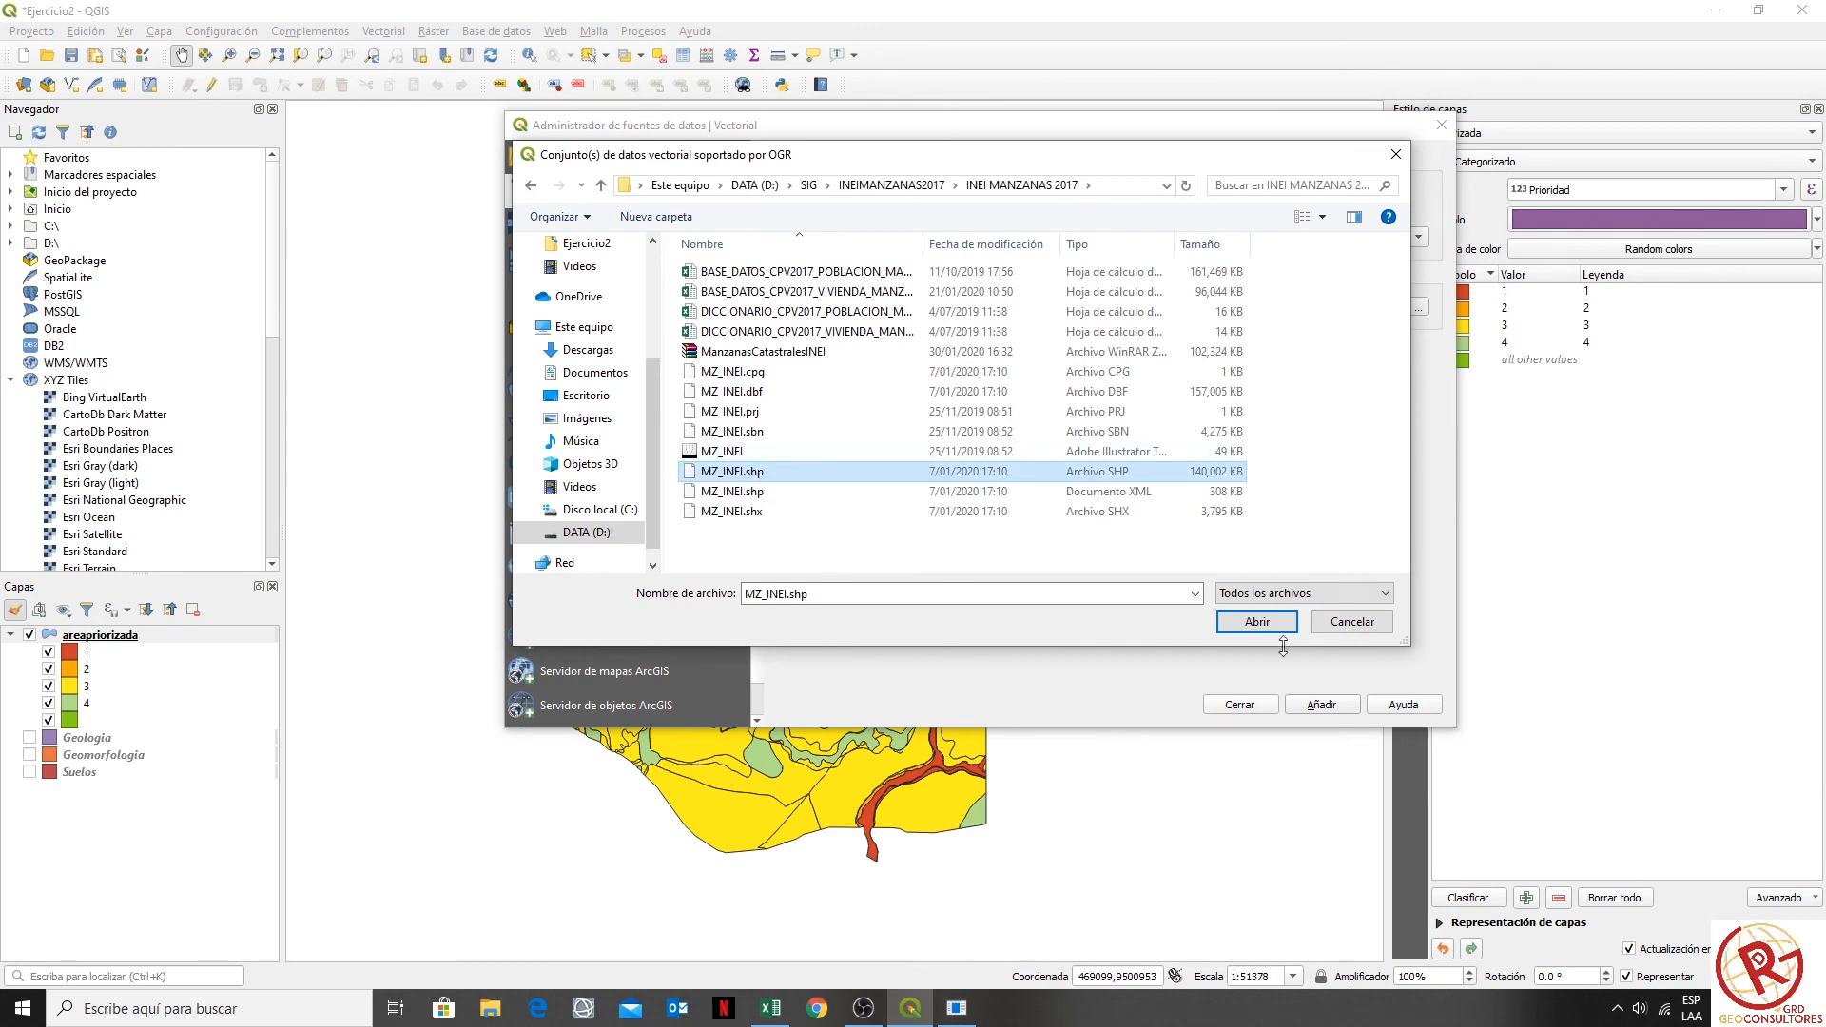
left_click(1257, 622)
left_click(1316, 707)
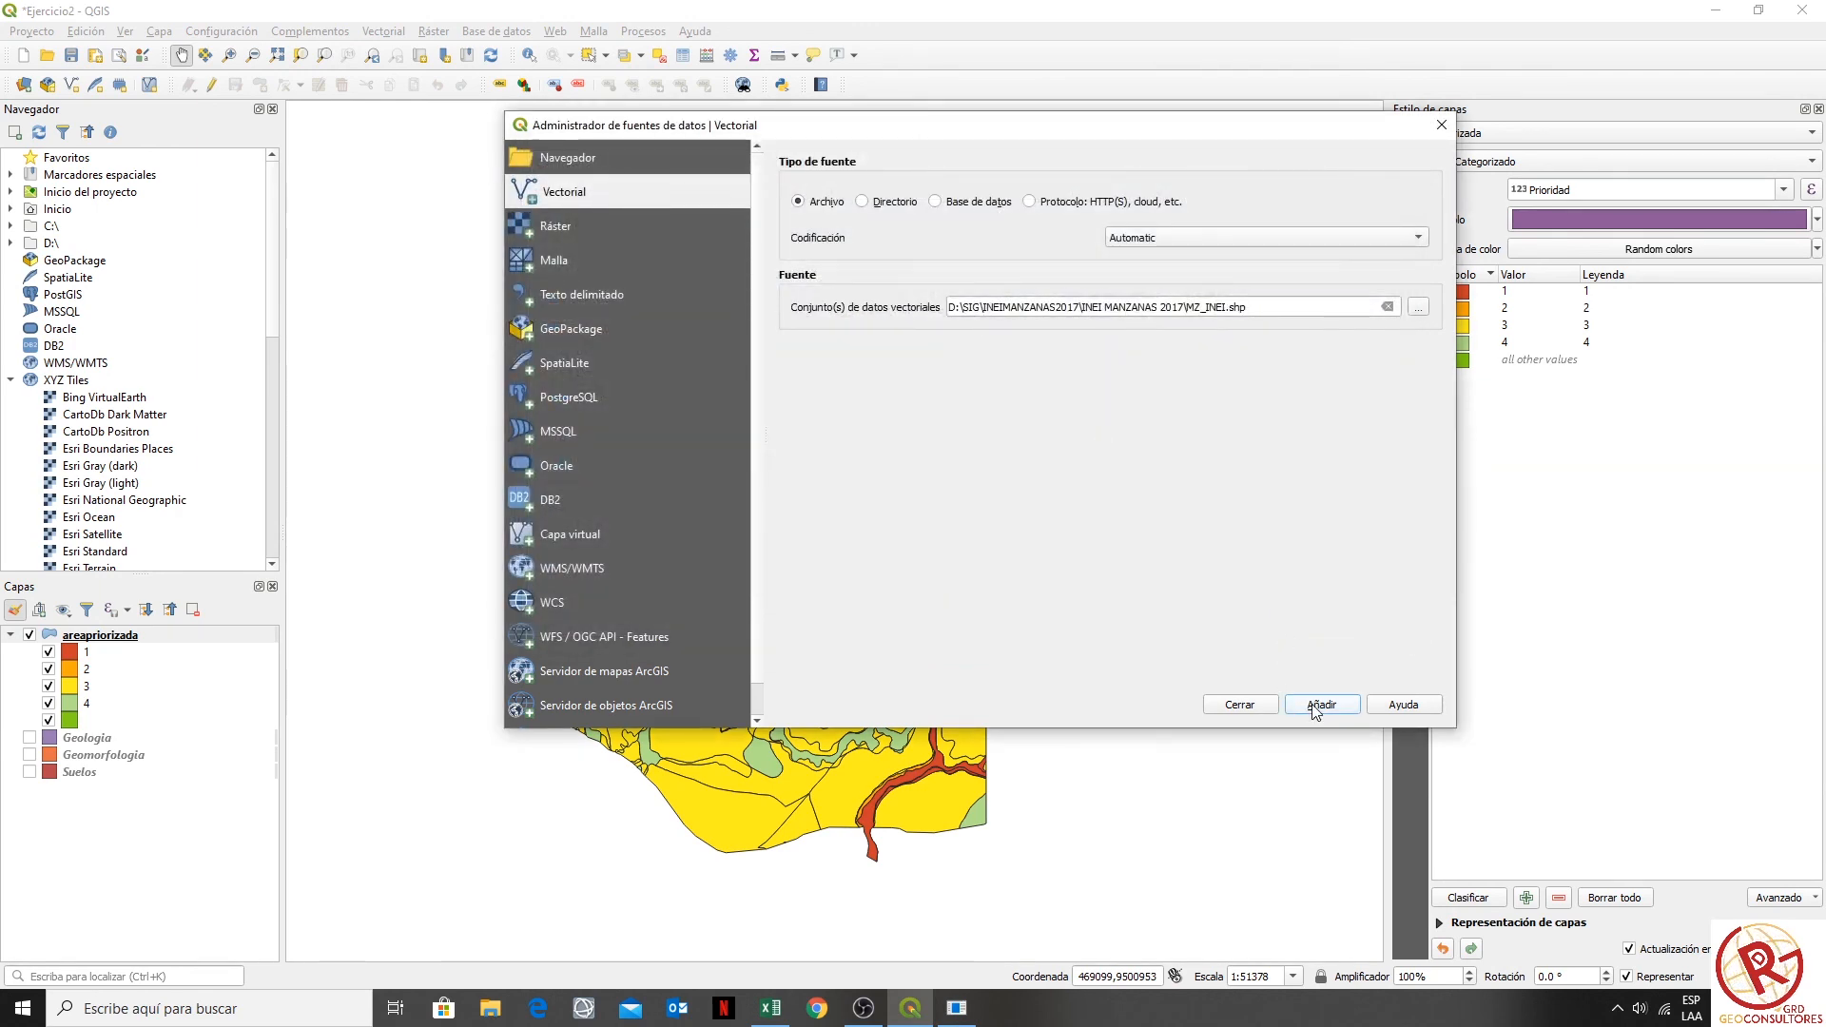
left_click(1229, 706)
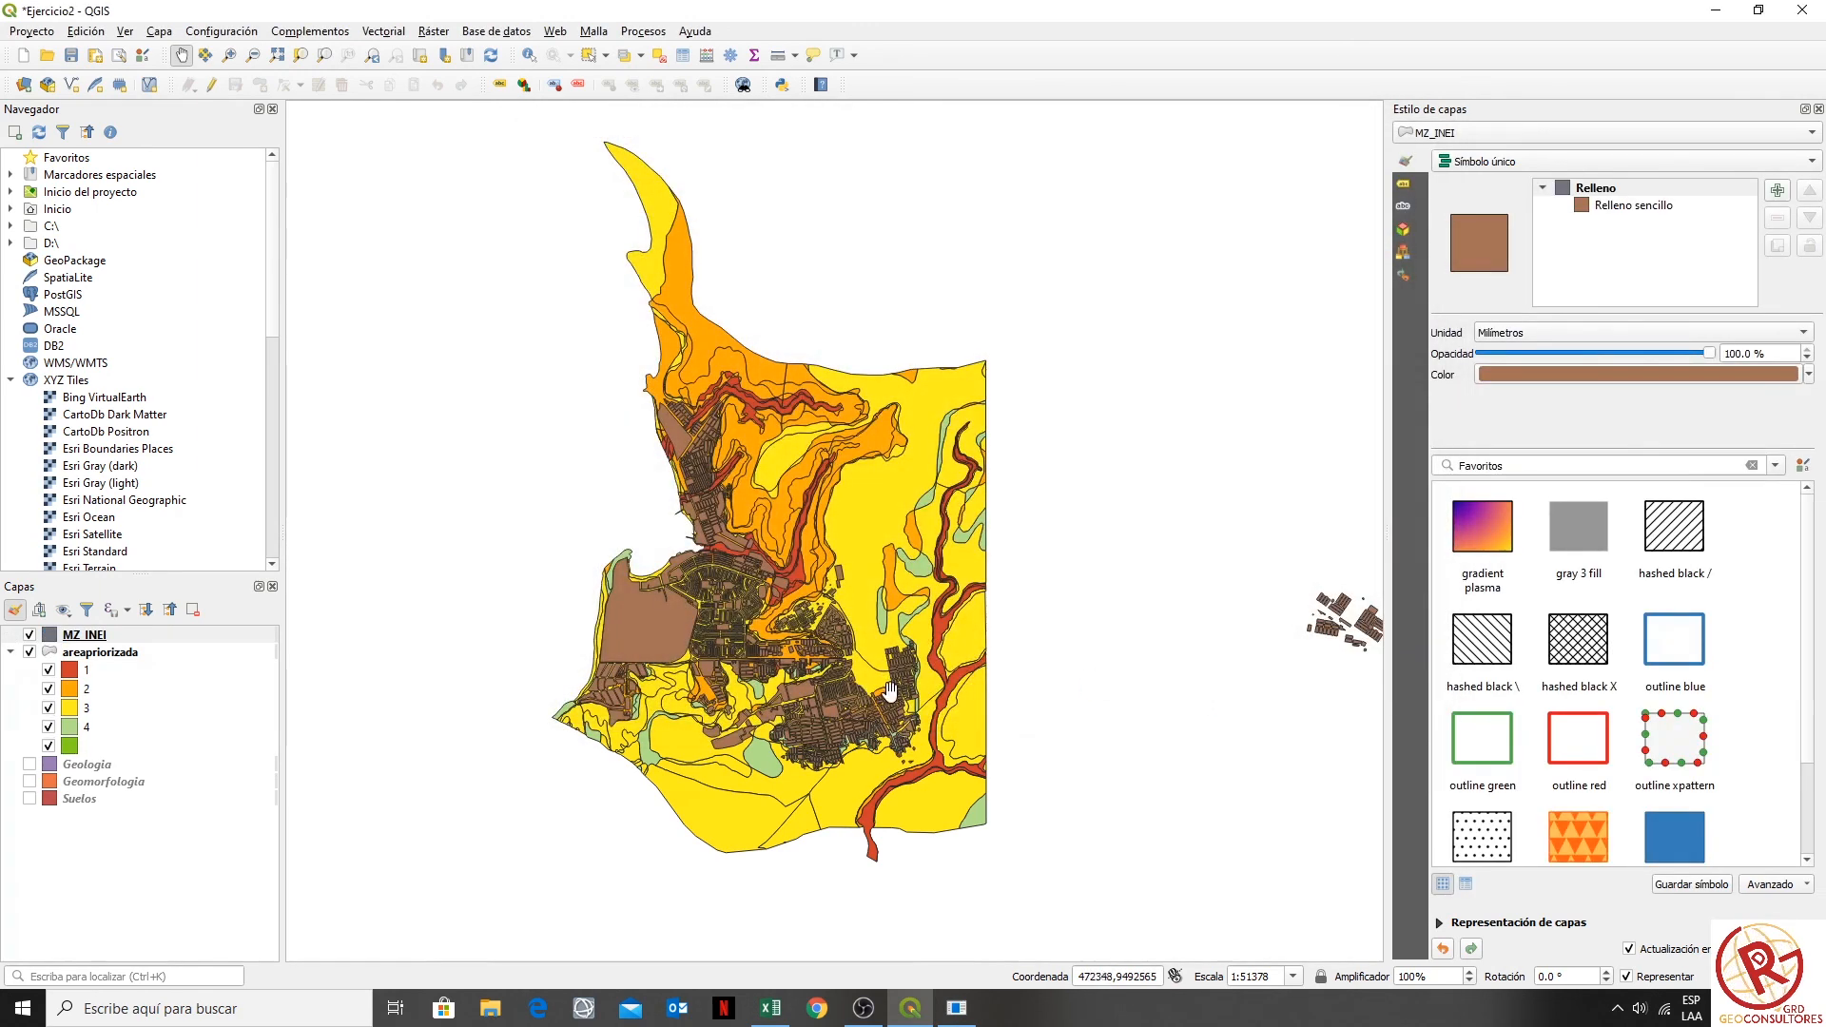
- Examine how the MZ_INEI city blocks are distributed over the priority areas across the map
scroll(711, 453, "down", 5)
scroll(710, 452, "up", 8)
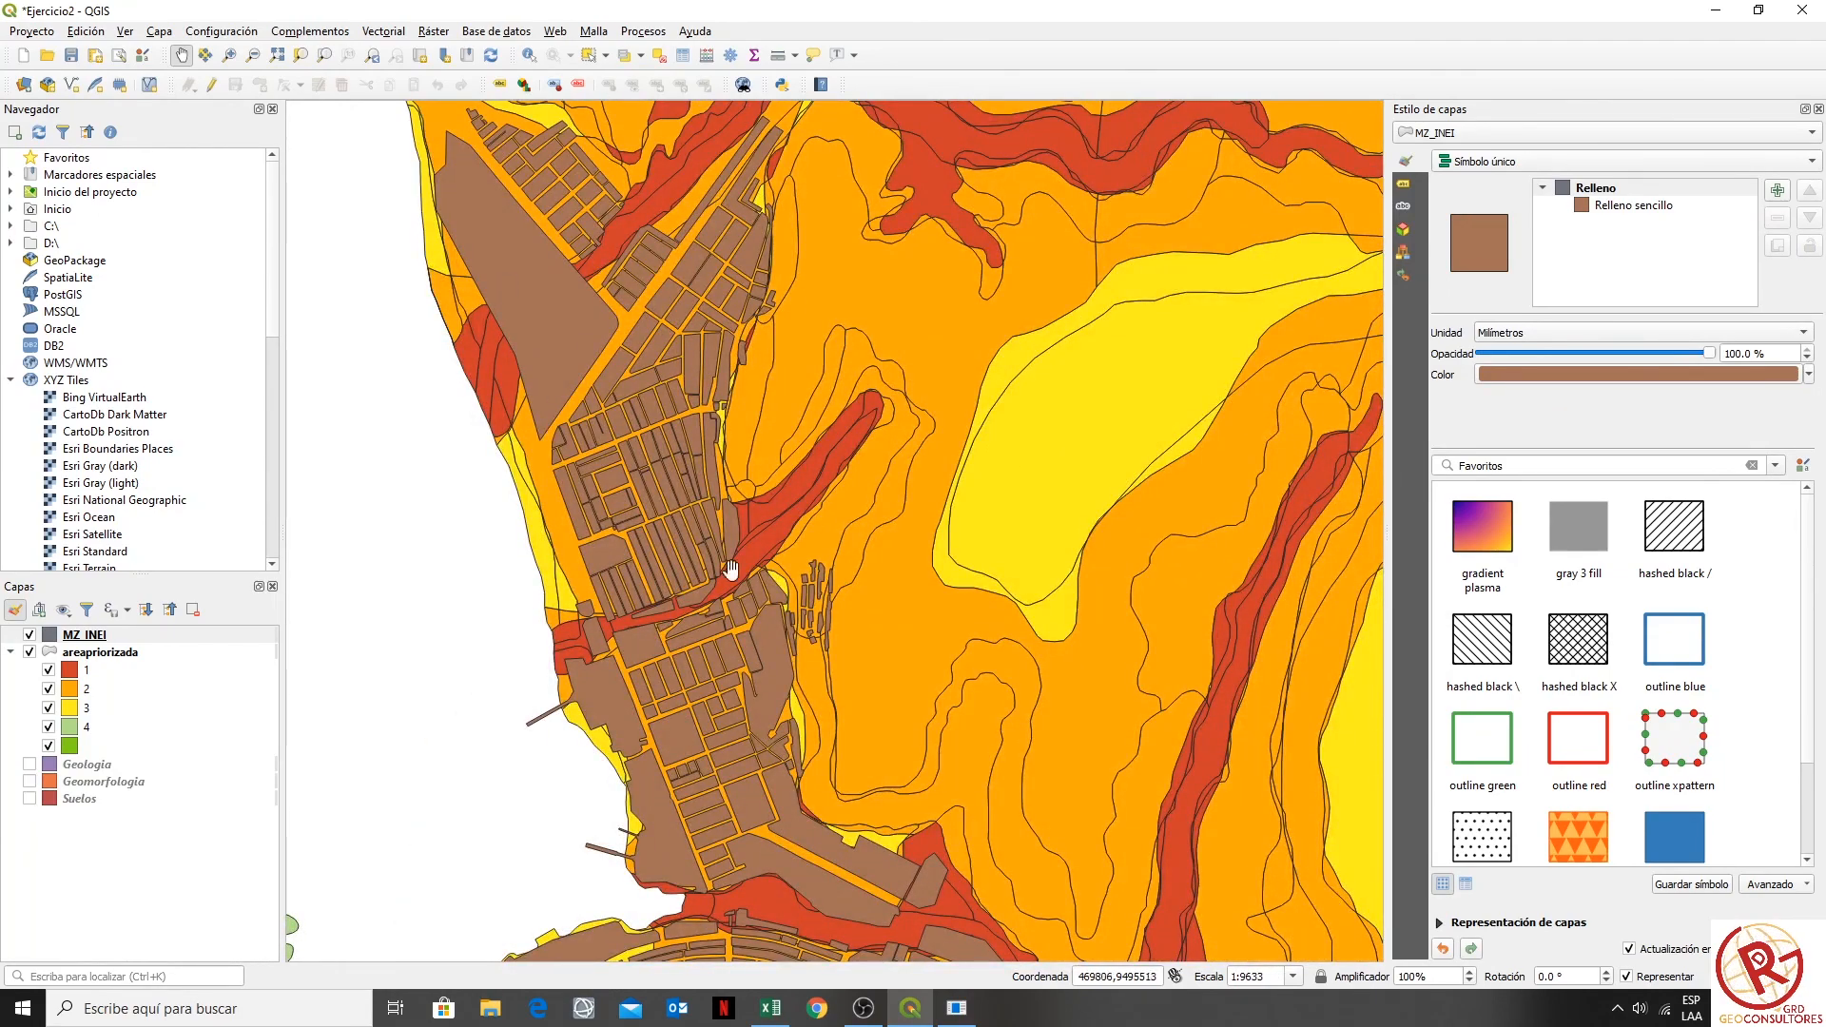
left_click_drag(845, 885, 692, 529)
left_click_drag(912, 681, 966, 349)
scroll(905, 434, "down", 1)
left_click_drag(1226, 849, 948, 766)
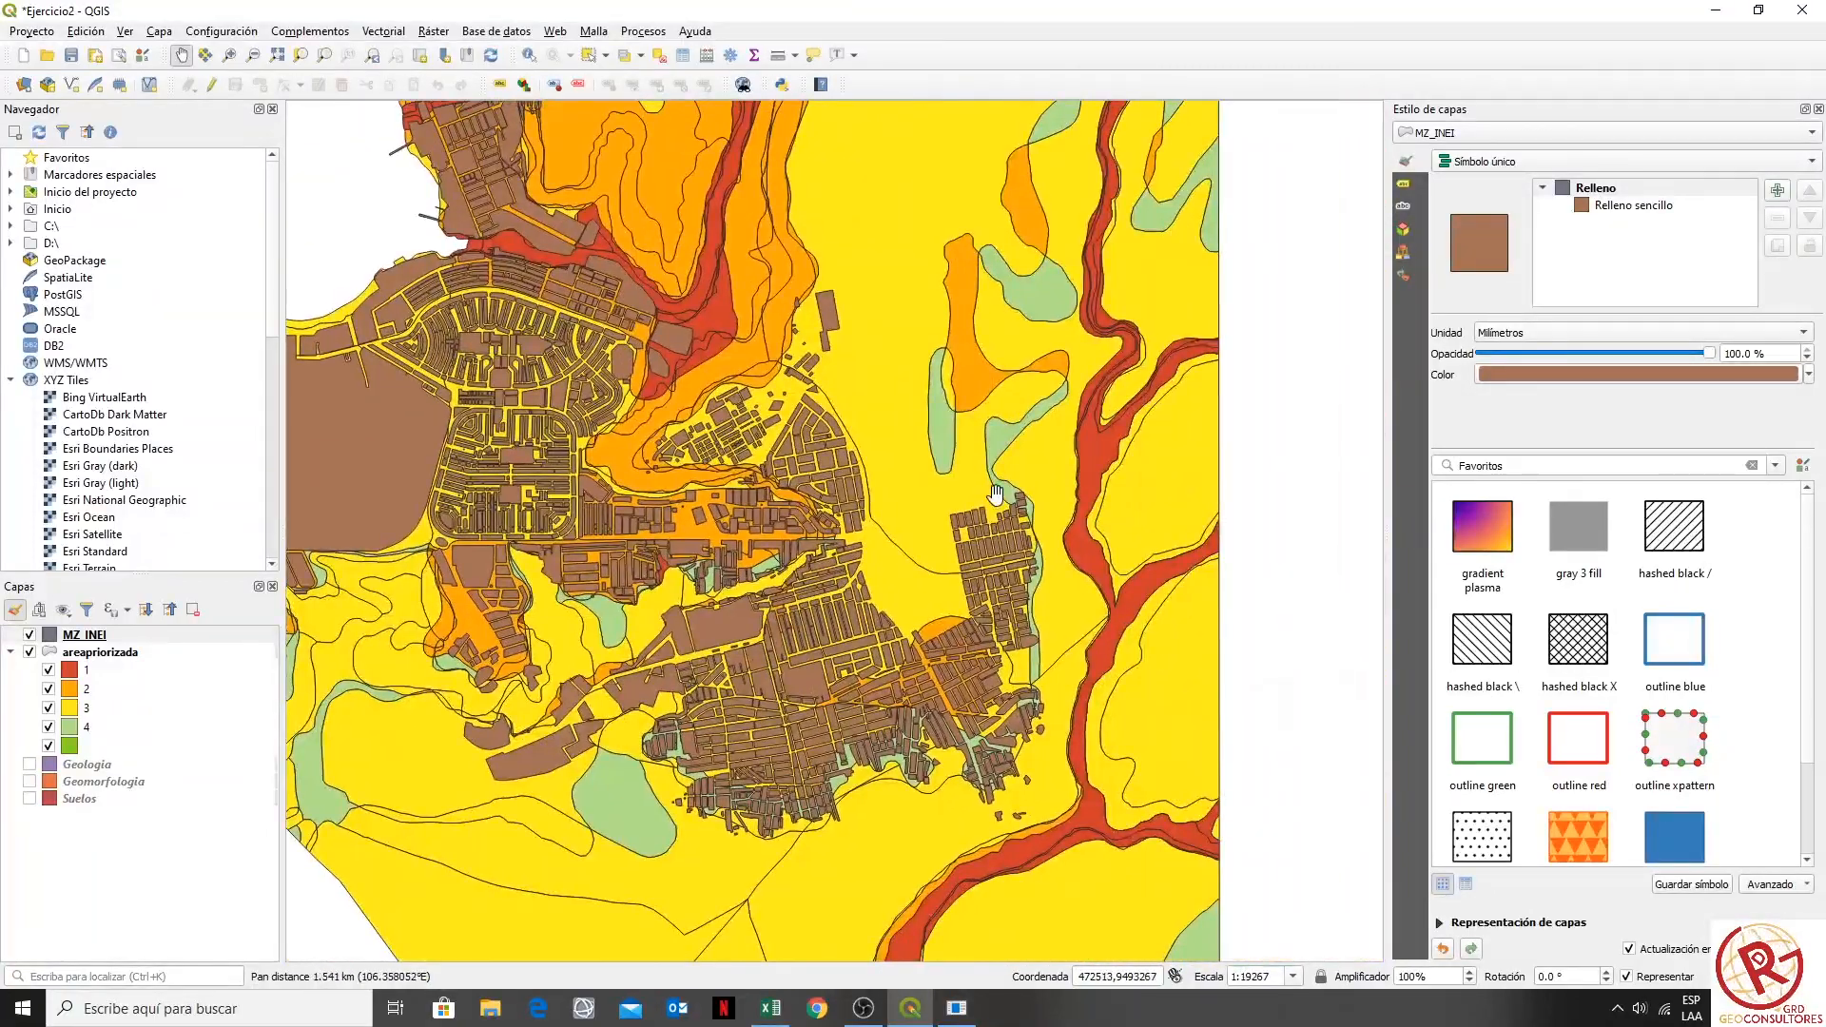
left_click_drag(603, 242, 801, 615)
left_click_drag(954, 765, 823, 647)
scroll(805, 528, "down", 2)
scroll(806, 529, "up", 1)
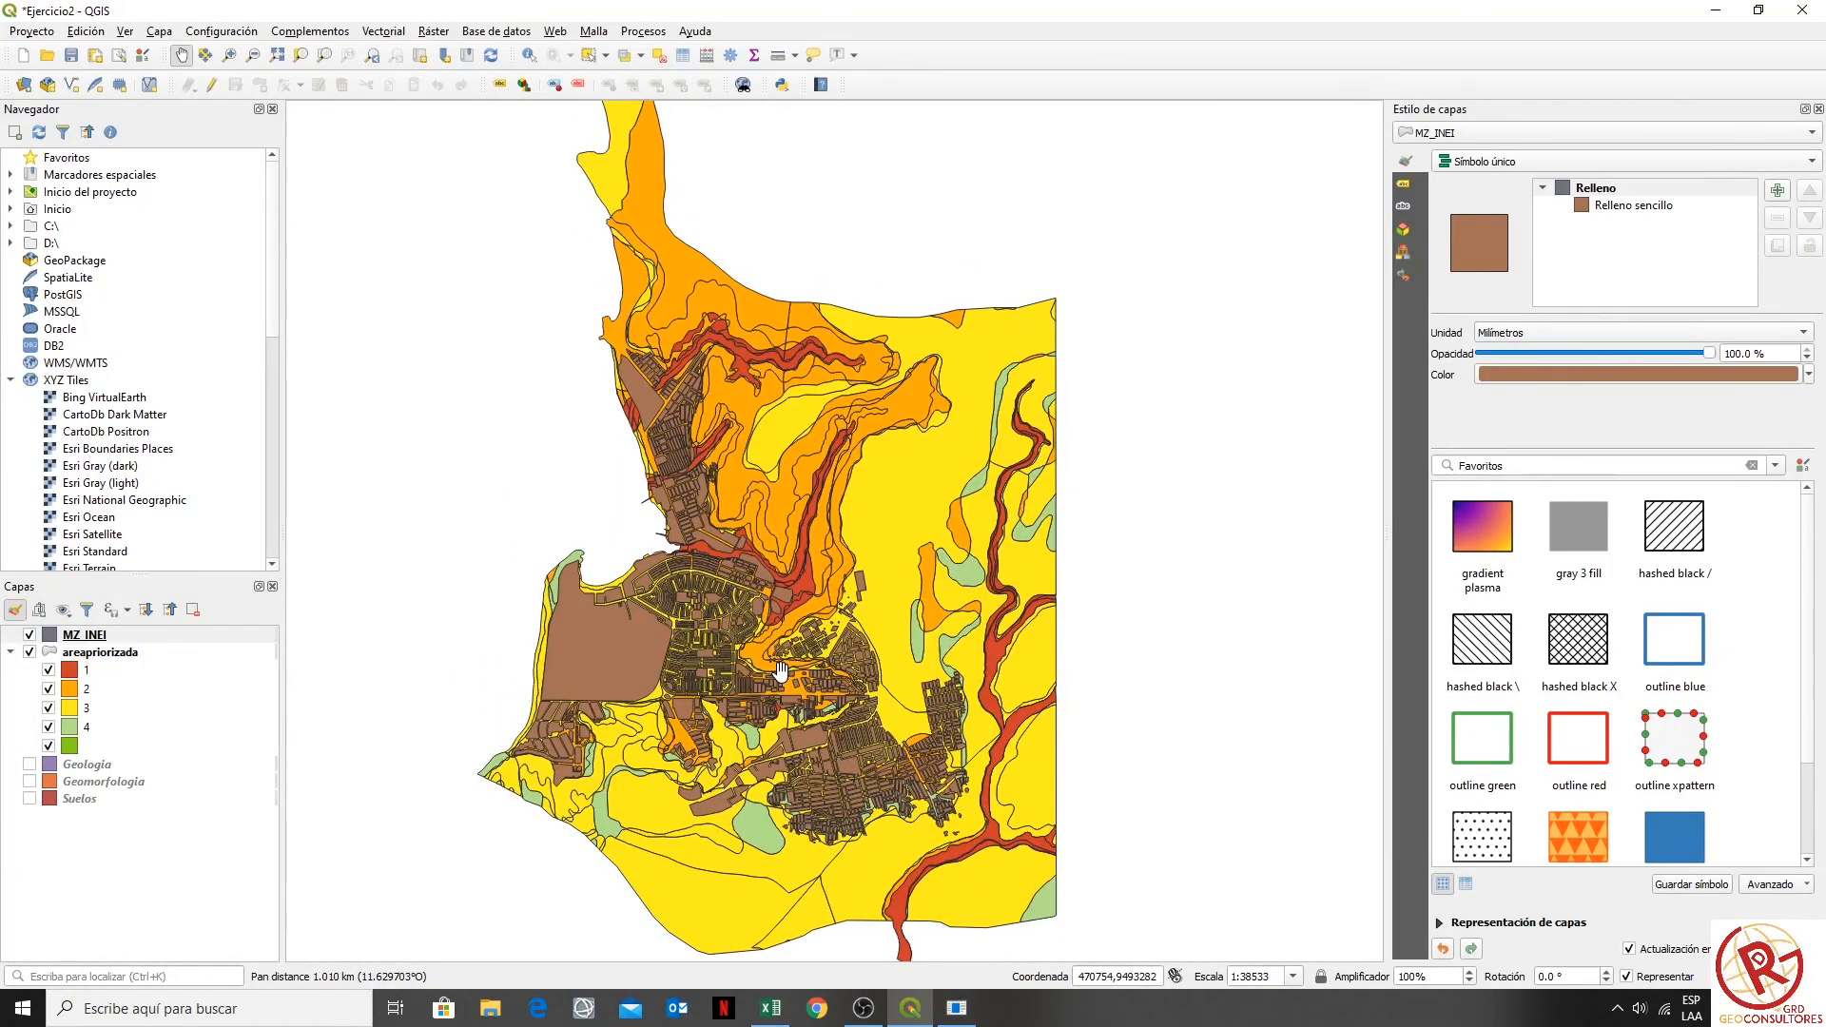